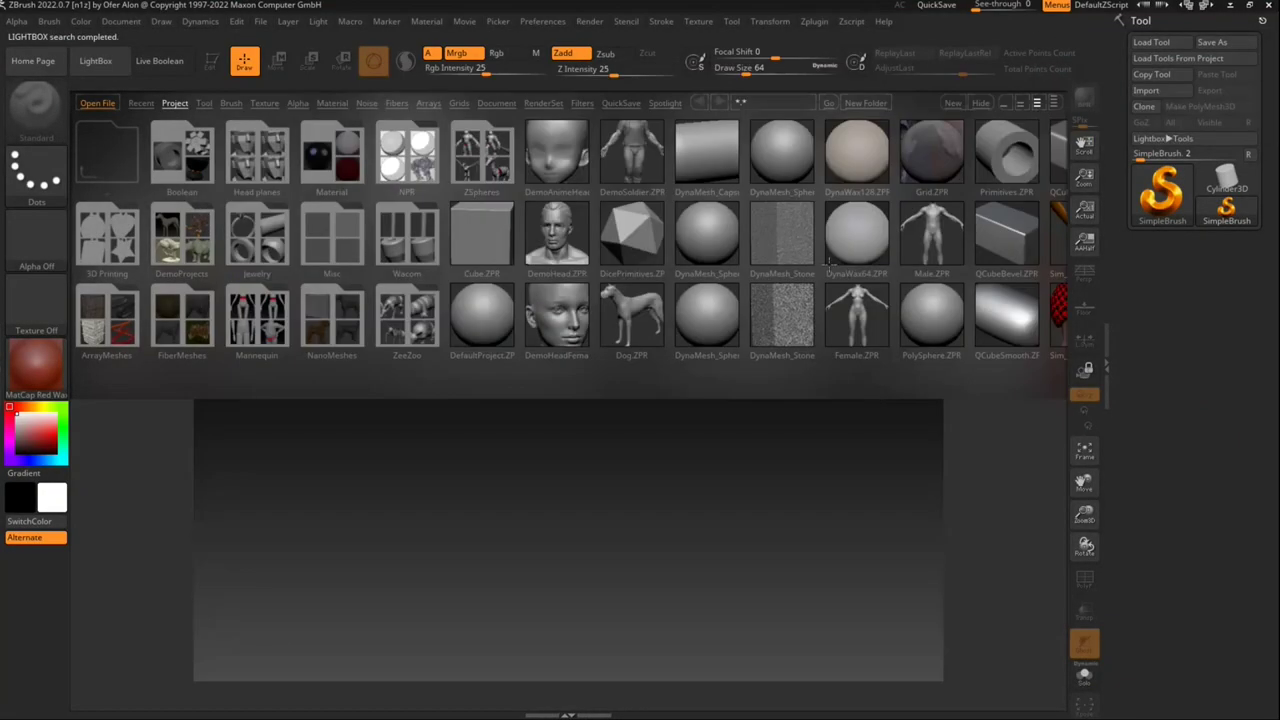
Step: Browse LightBox's Project thumbnails and load the ZSphere.ZPR starter project
scroll(829, 262, down, 5)
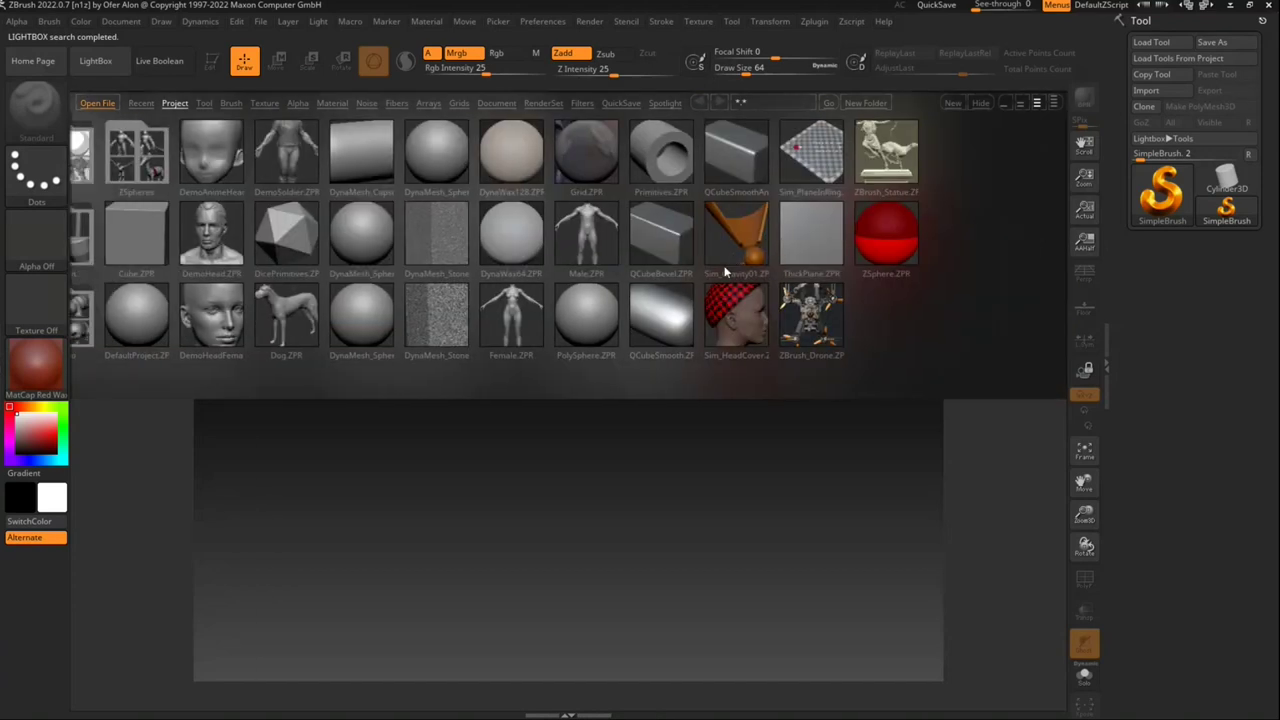
scroll(726, 272, up, 5)
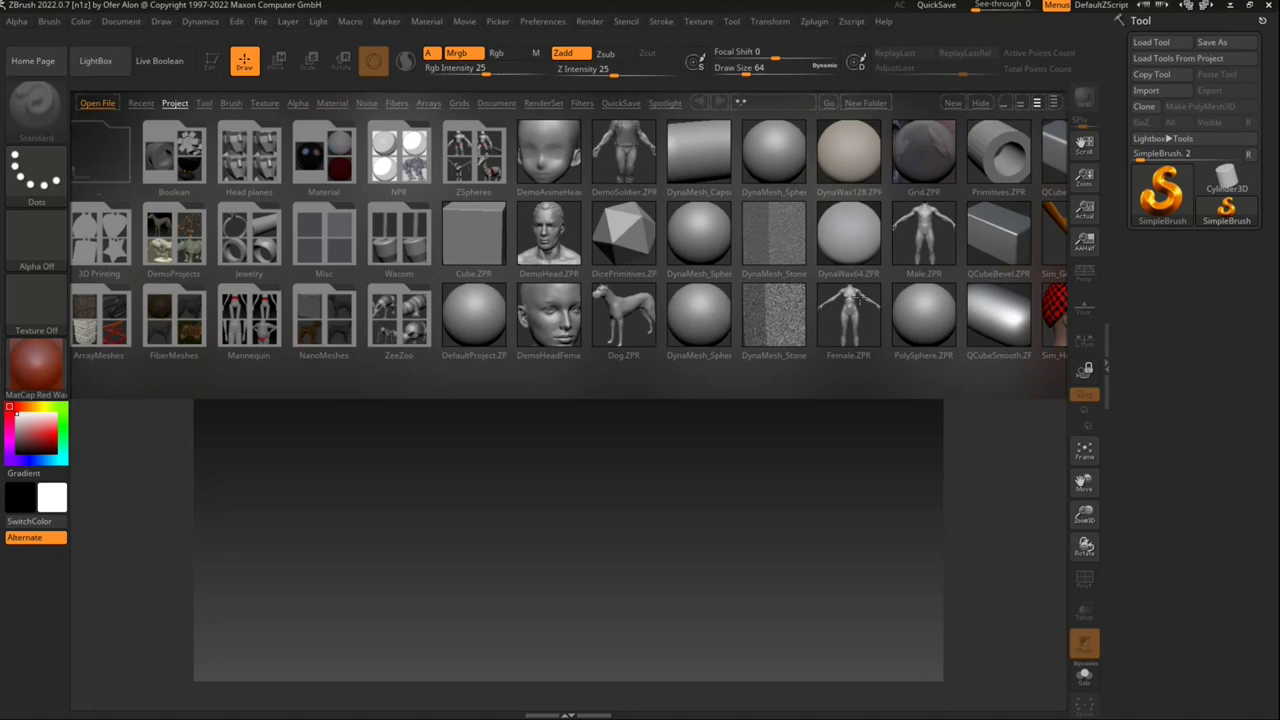
scroll(830, 213, down, 3)
scroll(830, 213, down, 3)
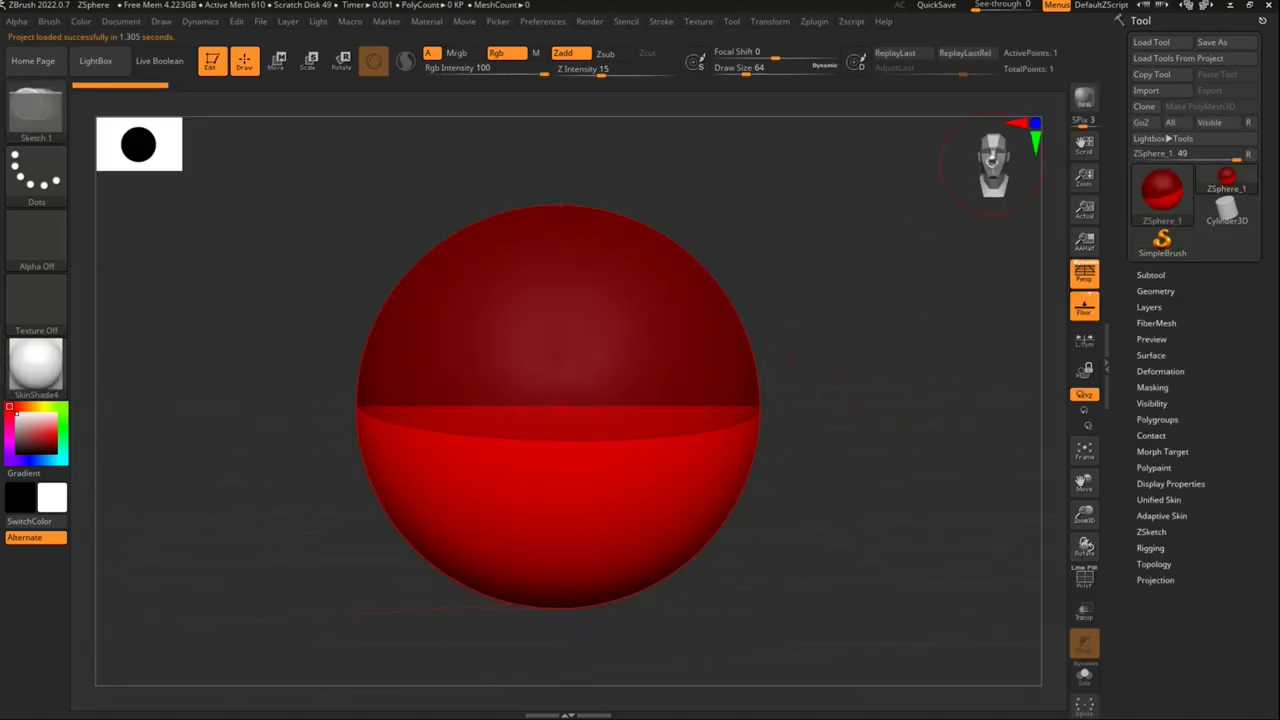
Step: Draw a mirrored pair of ZSpheres out from the root sphere's sides
scroll(855, 430, down, 3)
scroll(845, 390, down, 2)
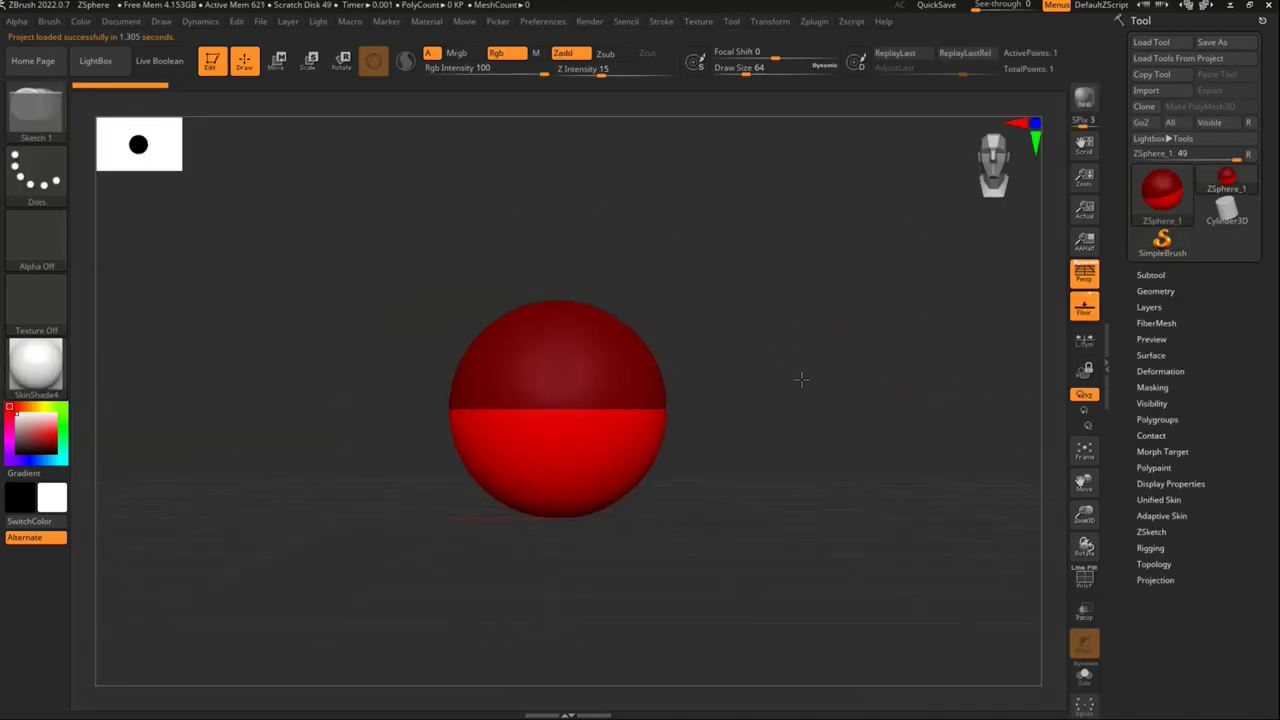
drag(801, 379, 802, 394)
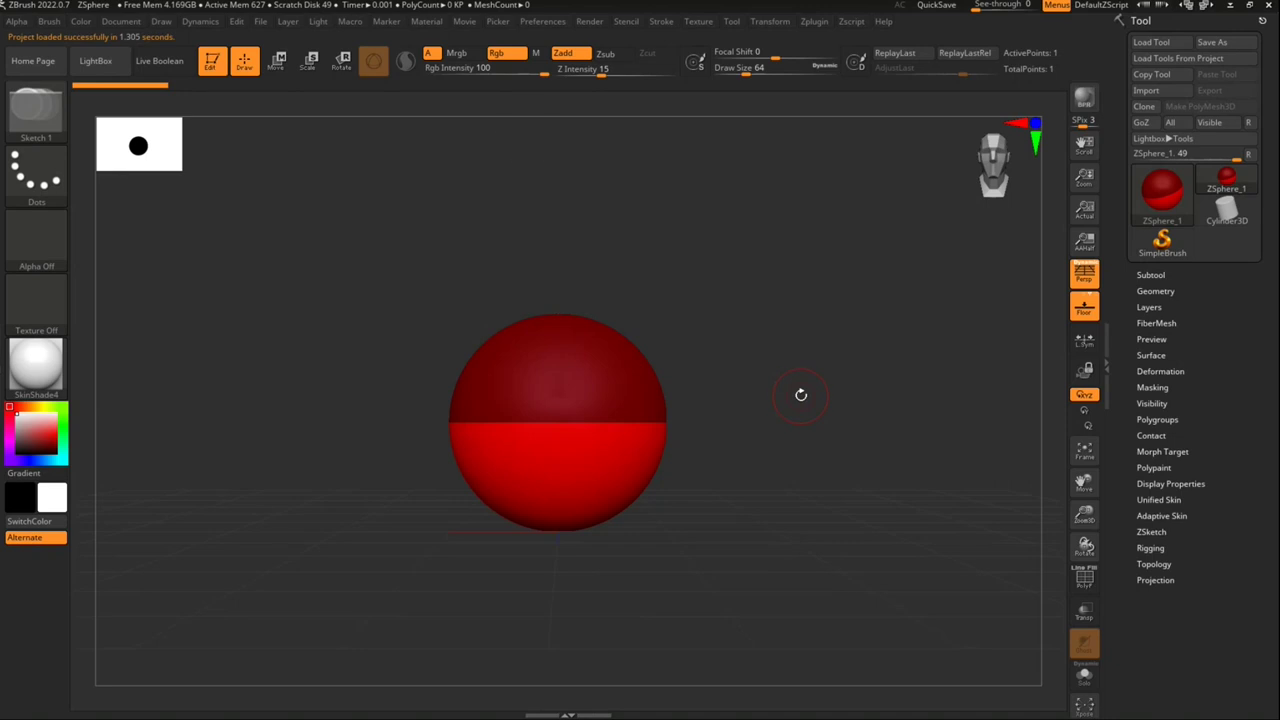
click(666, 421)
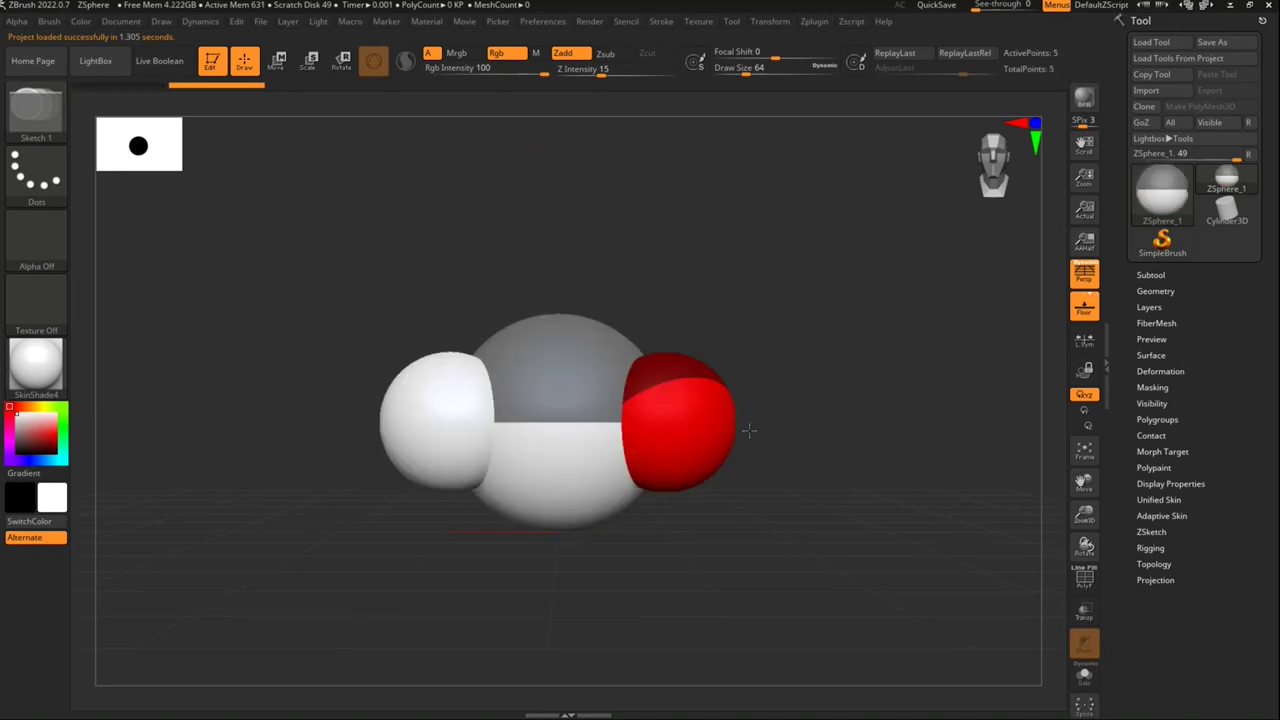
drag(668, 422, 797, 428)
key(ctrl+z)
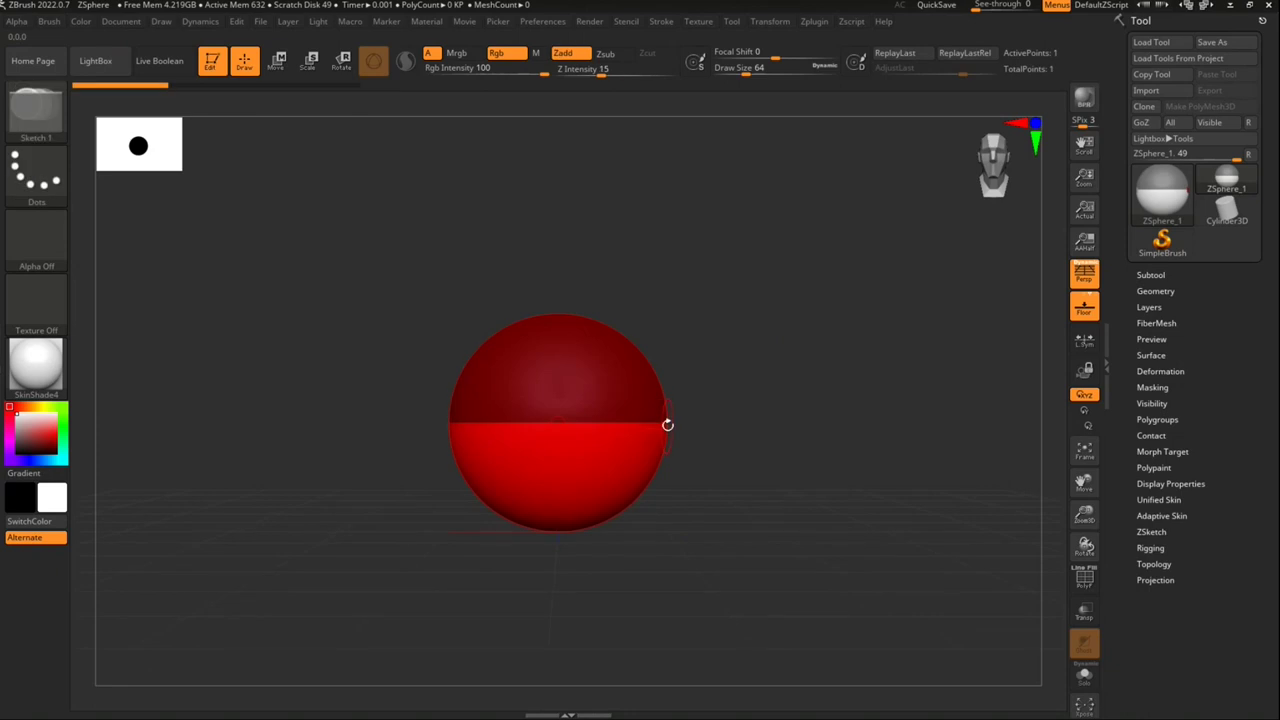
drag(660, 427, 801, 432)
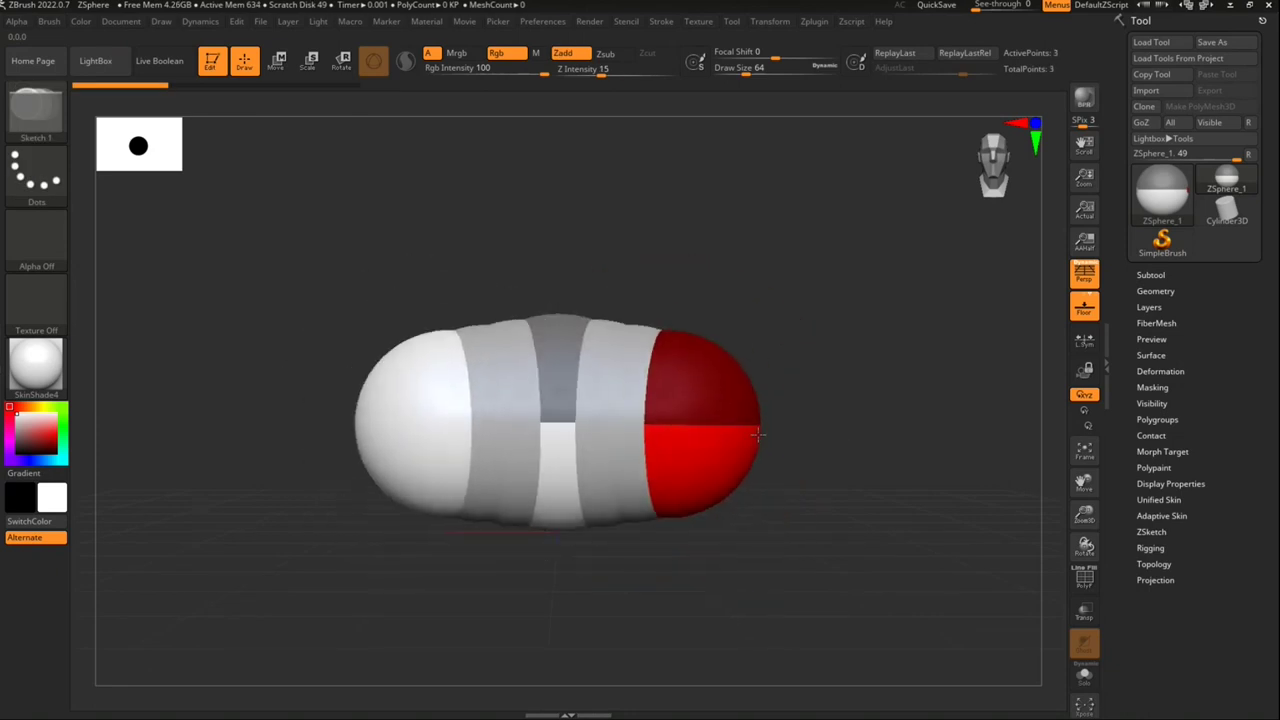
Step: Move the end spheres outward and down so the chain arches downward
click(968, 182)
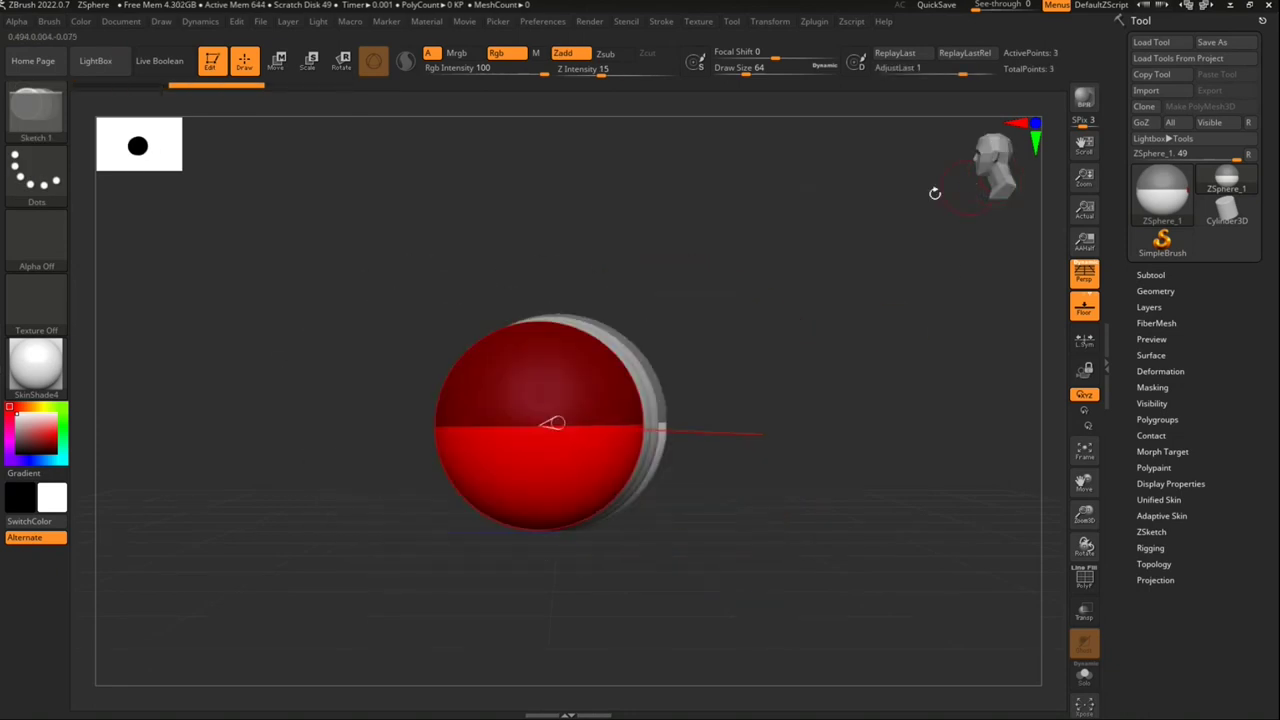
click(279, 60)
mouse_move(533, 381)
mouse_down()
mouse_move(578, 468)
mouse_move(606, 458)
mouse_up()
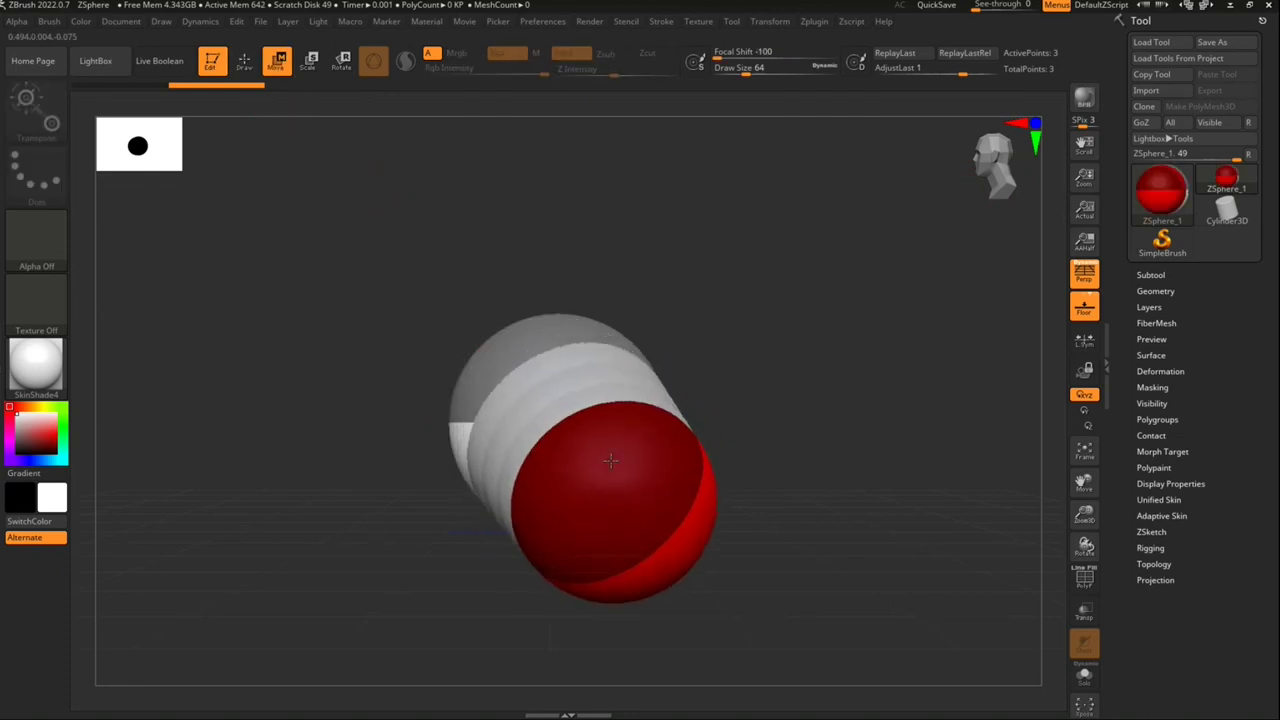
click(993, 162)
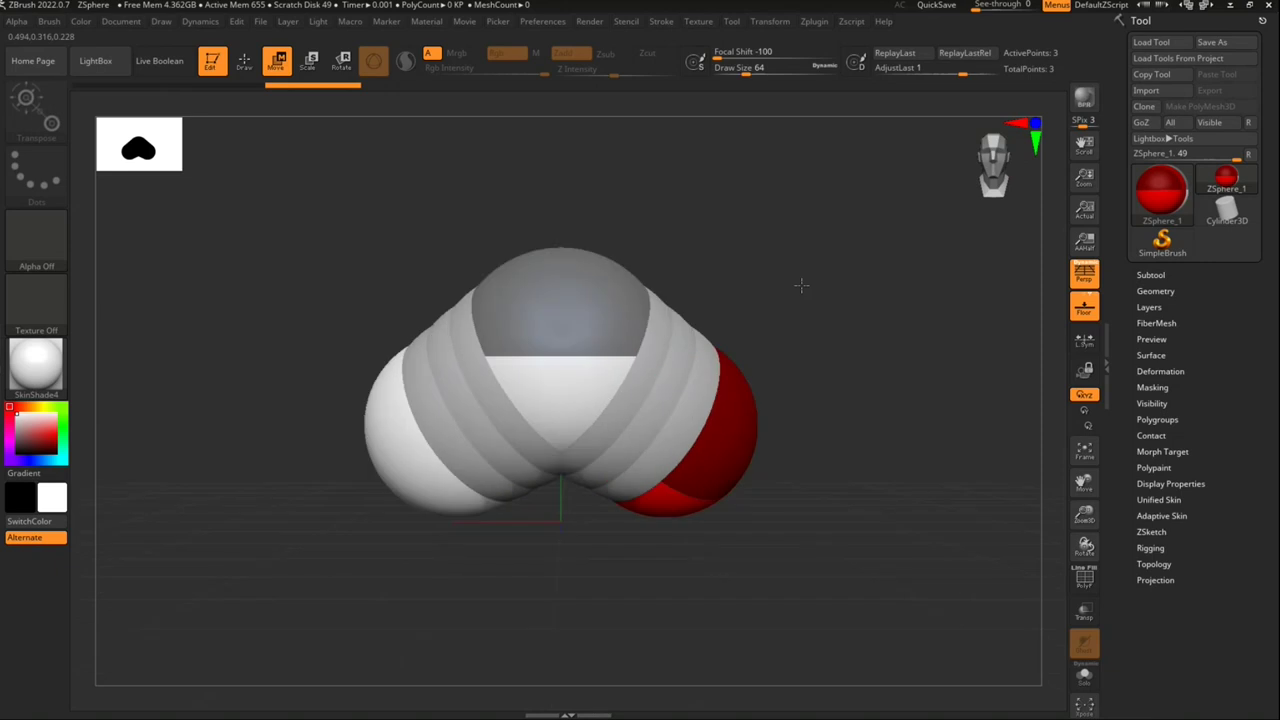
Step: Add and size another mirrored pair of ZSpheres below the side ones
key(q)
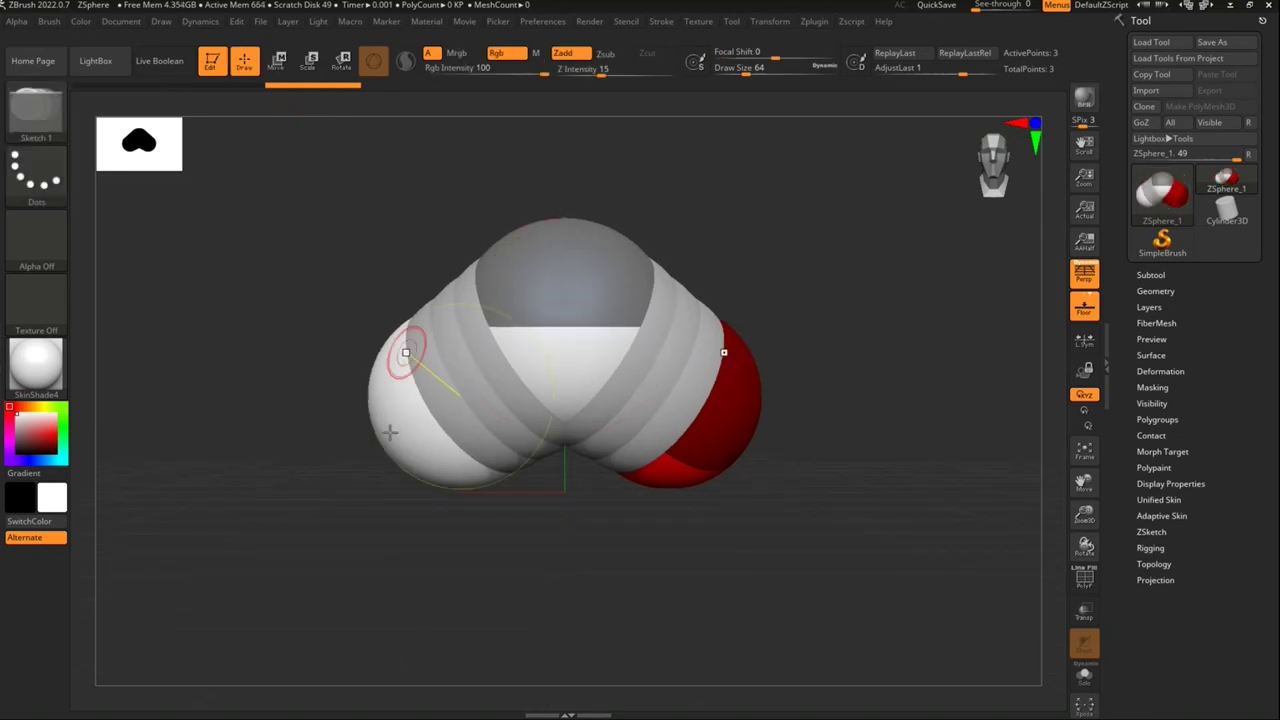
drag(414, 476, 421, 545)
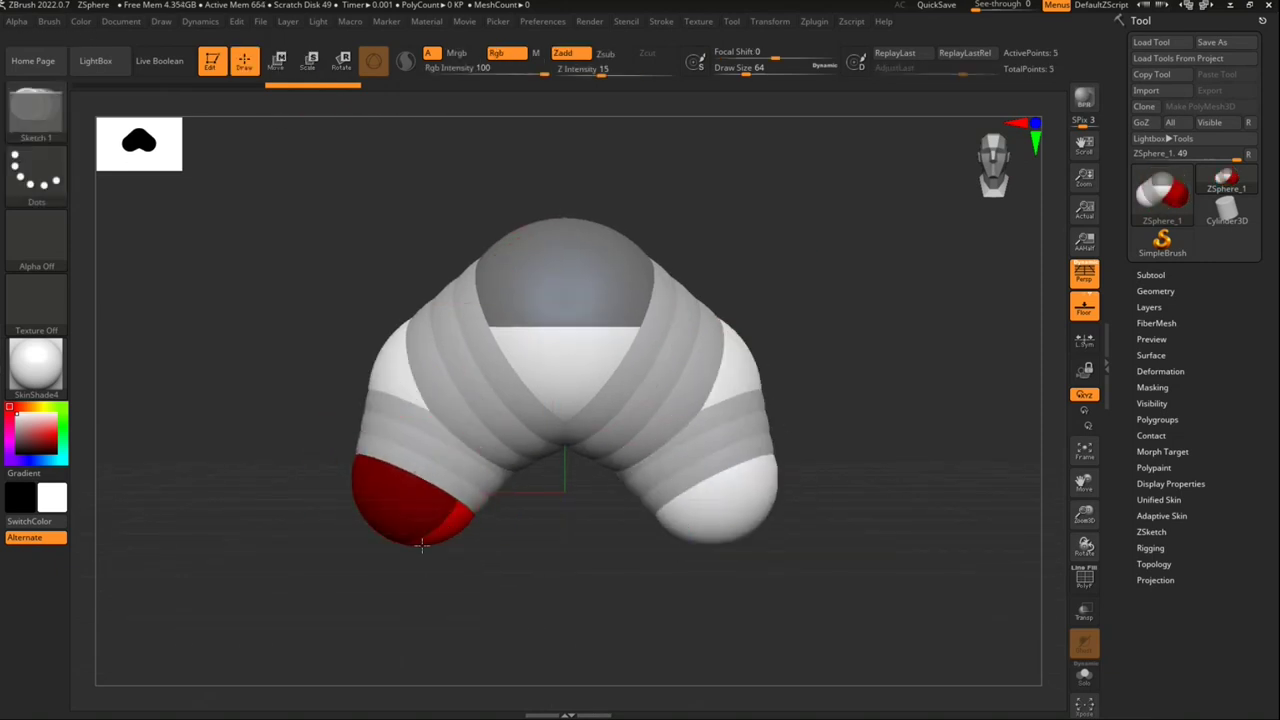
drag(1000, 180, 673, 246)
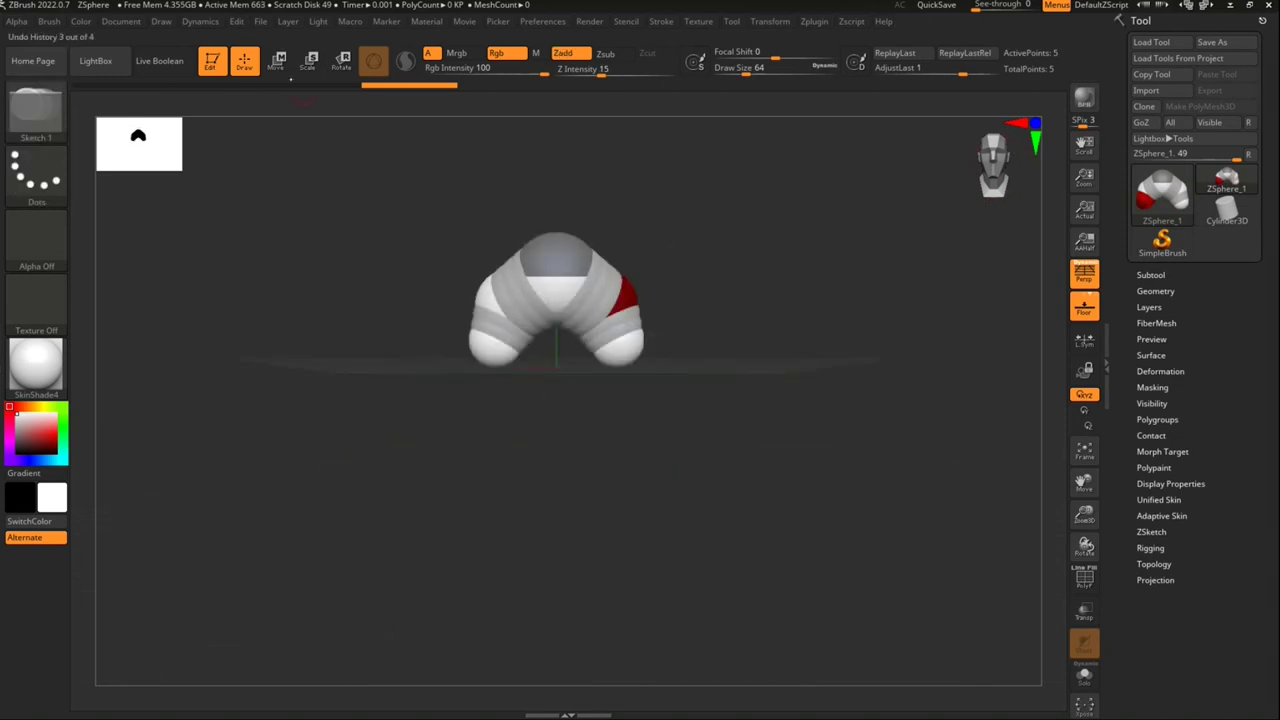
click(277, 60)
Step: Stretch both ZSphere limbs downward into long legs and check them from the side
mouse_move(481, 368)
mouse_down()
mouse_move(483, 505)
mouse_move(490, 488)
mouse_up()
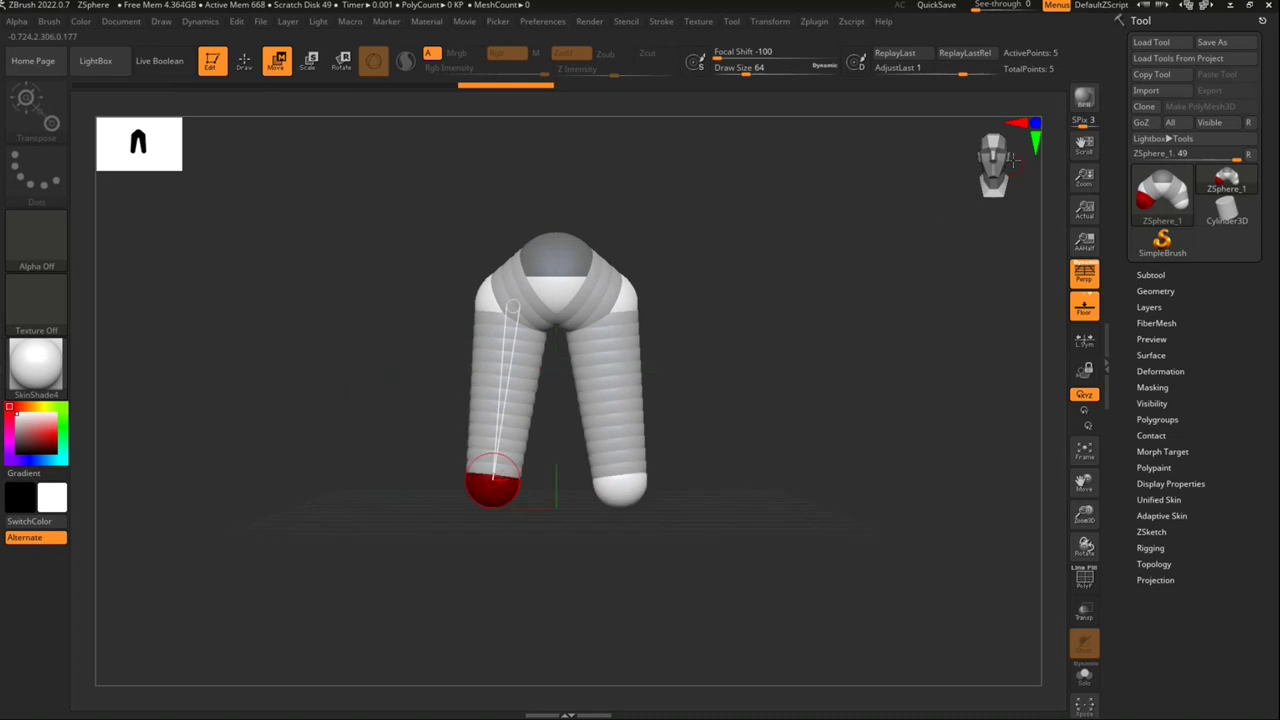
right_drag(492, 480, 571, 478)
click(588, 282)
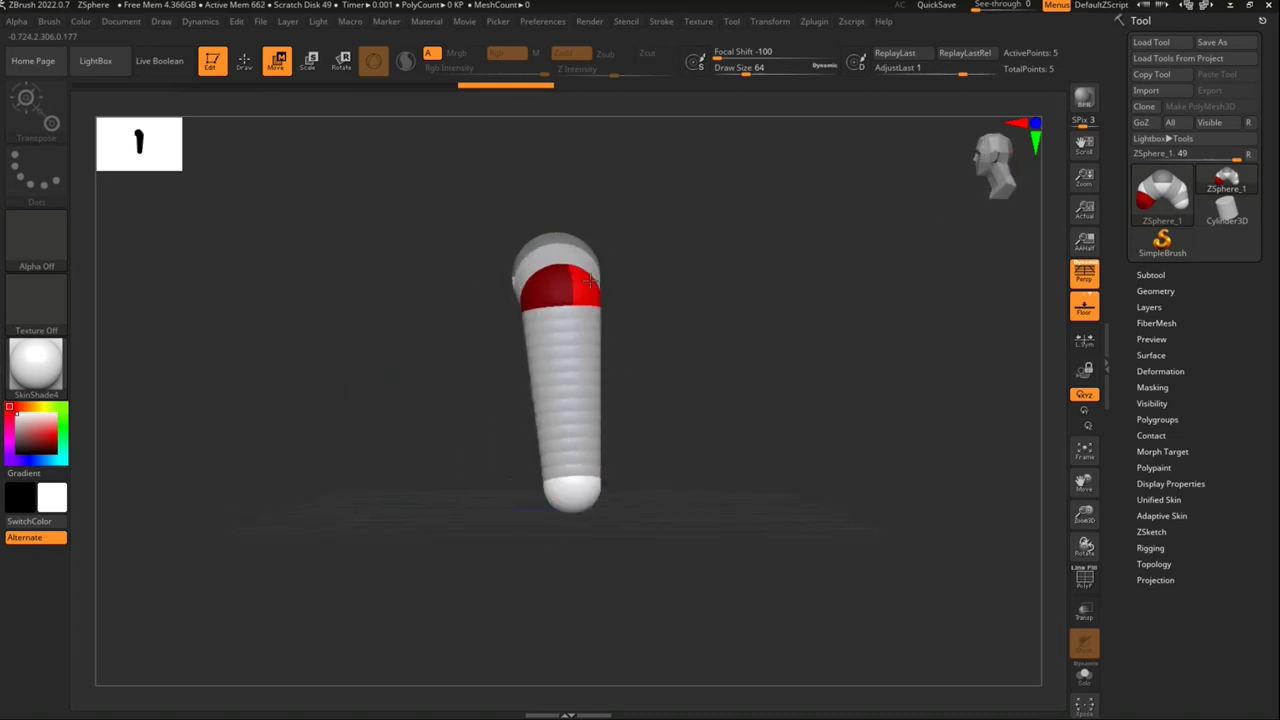
drag(578, 505, 558, 478)
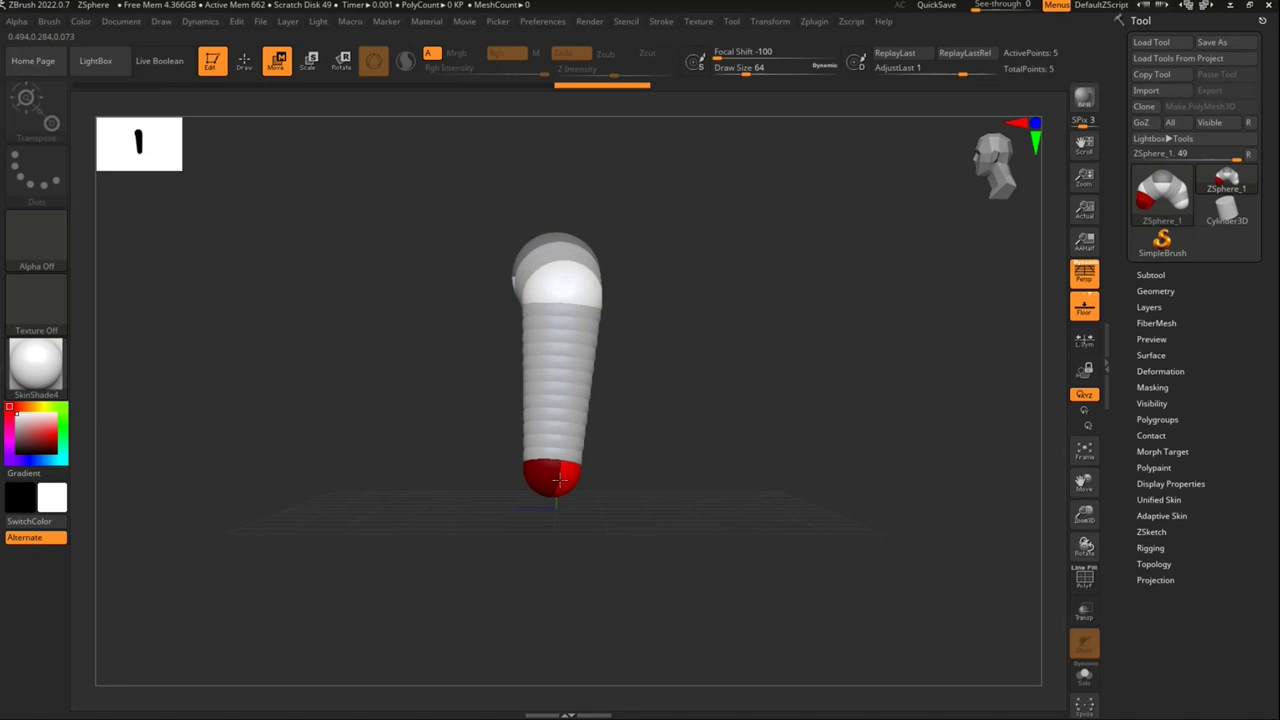
click(222, 66)
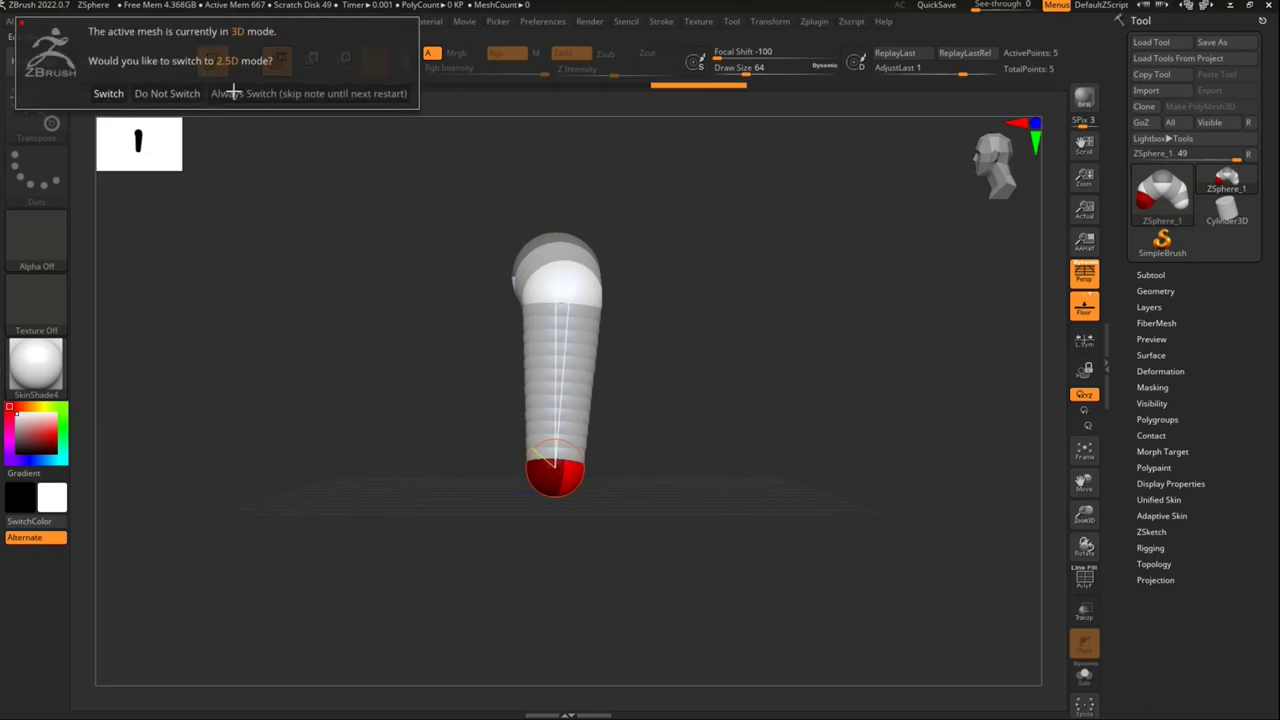
click(199, 92)
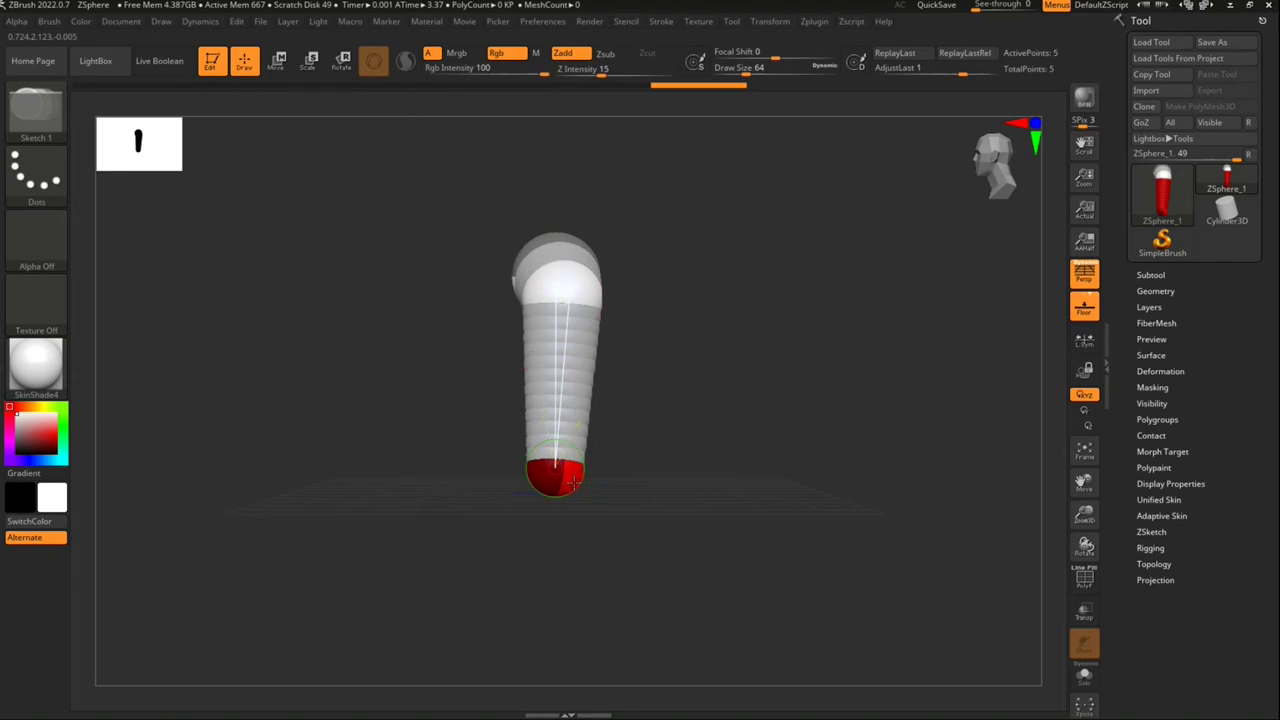
Step: Draw a new ZSphere on the leg end and bend it forward into a foot
drag(573, 483, 590, 465)
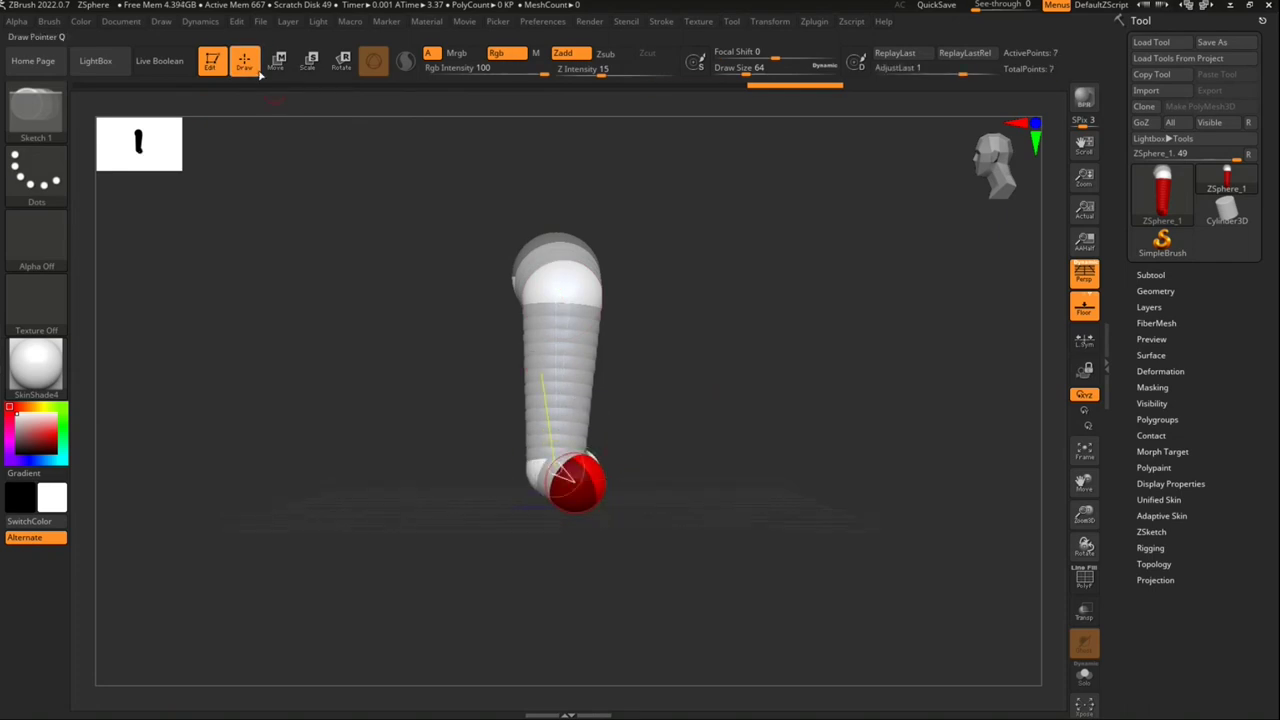
key(w)
drag(593, 490, 785, 396)
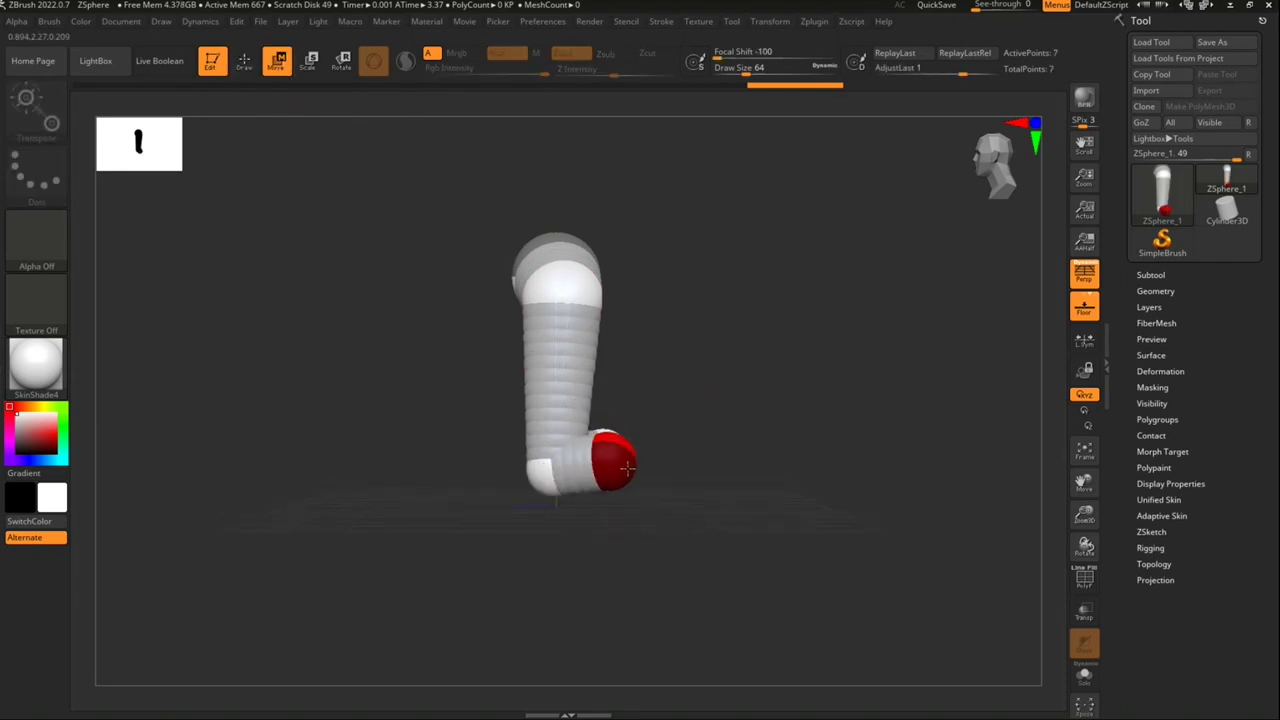
drag(999, 167, 942, 207)
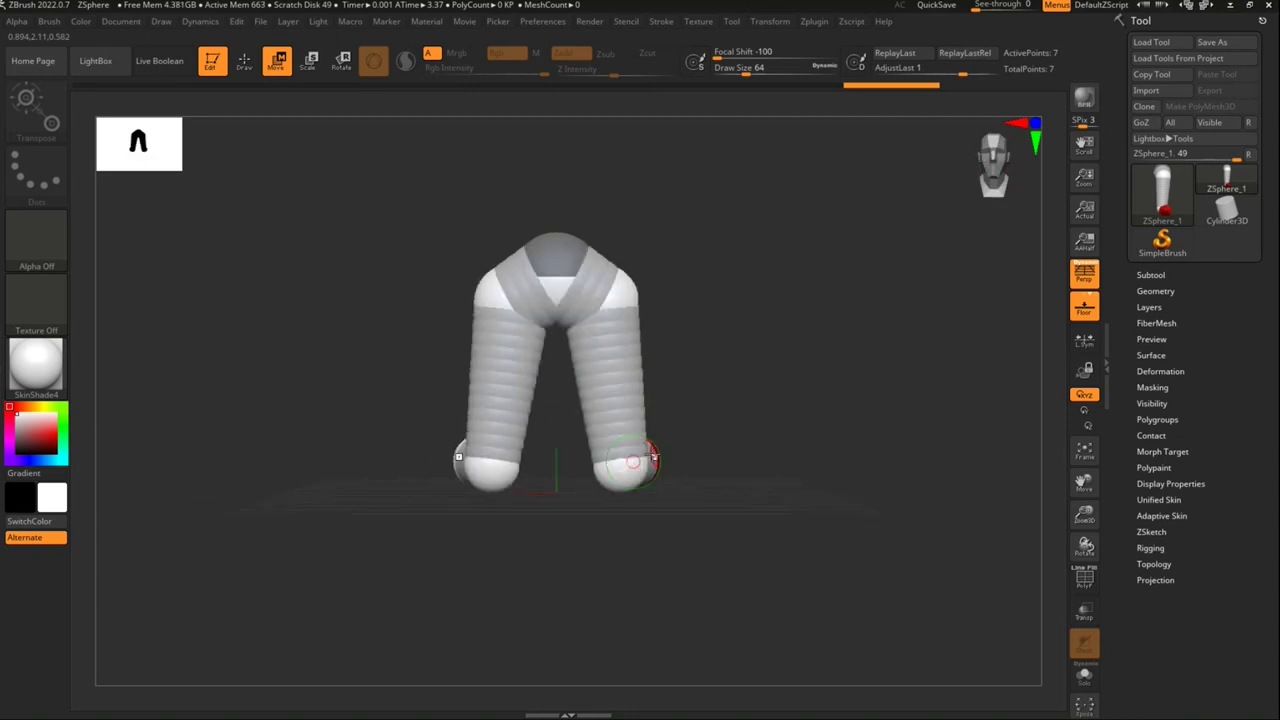
mouse_move(620, 458)
right_down()
mouse_move(543, 457)
mouse_move(612, 459)
right_up()
Step: Insert a knee ZSphere, pull the foot below the leg and swing the lower leg down
key(q)
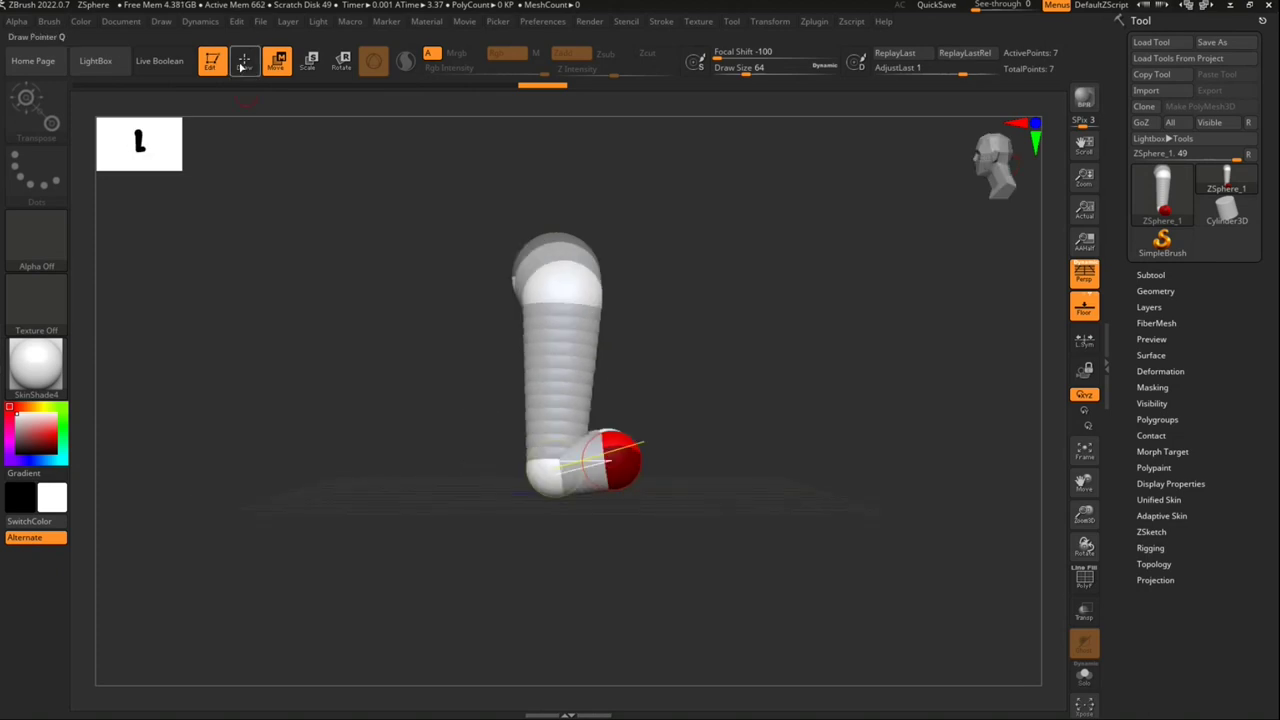
drag(611, 491, 607, 515)
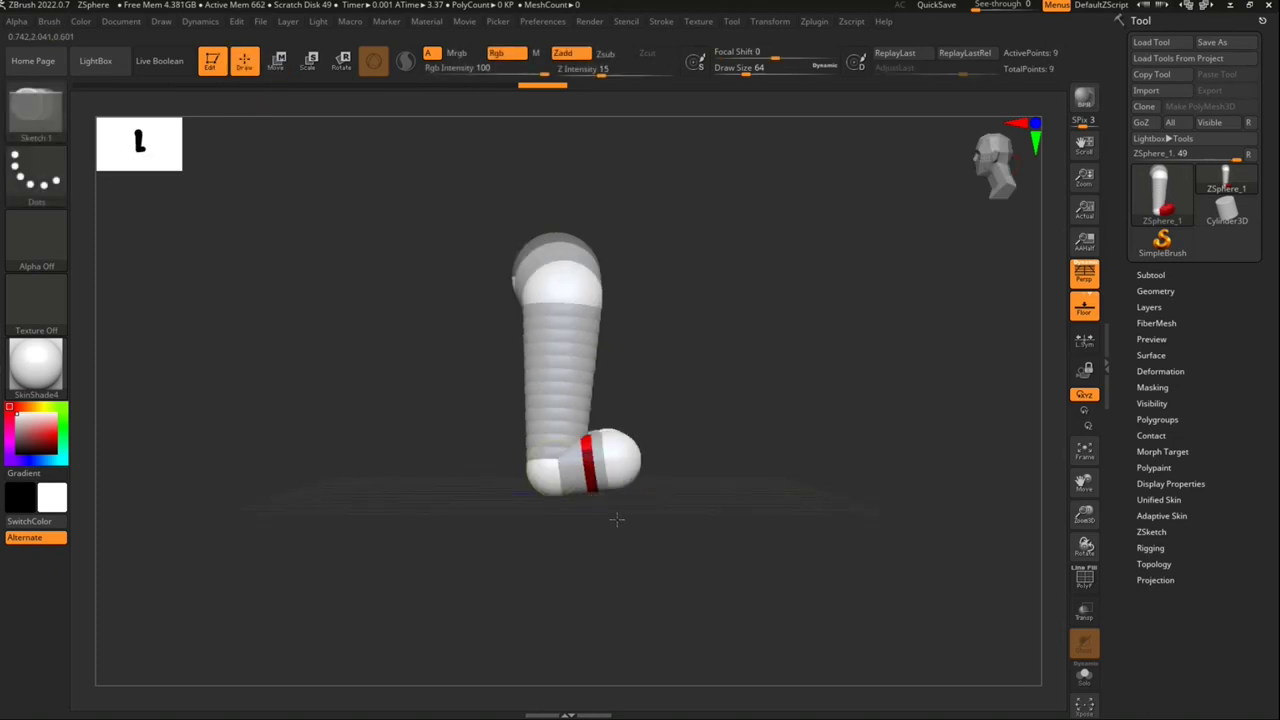
key(w)
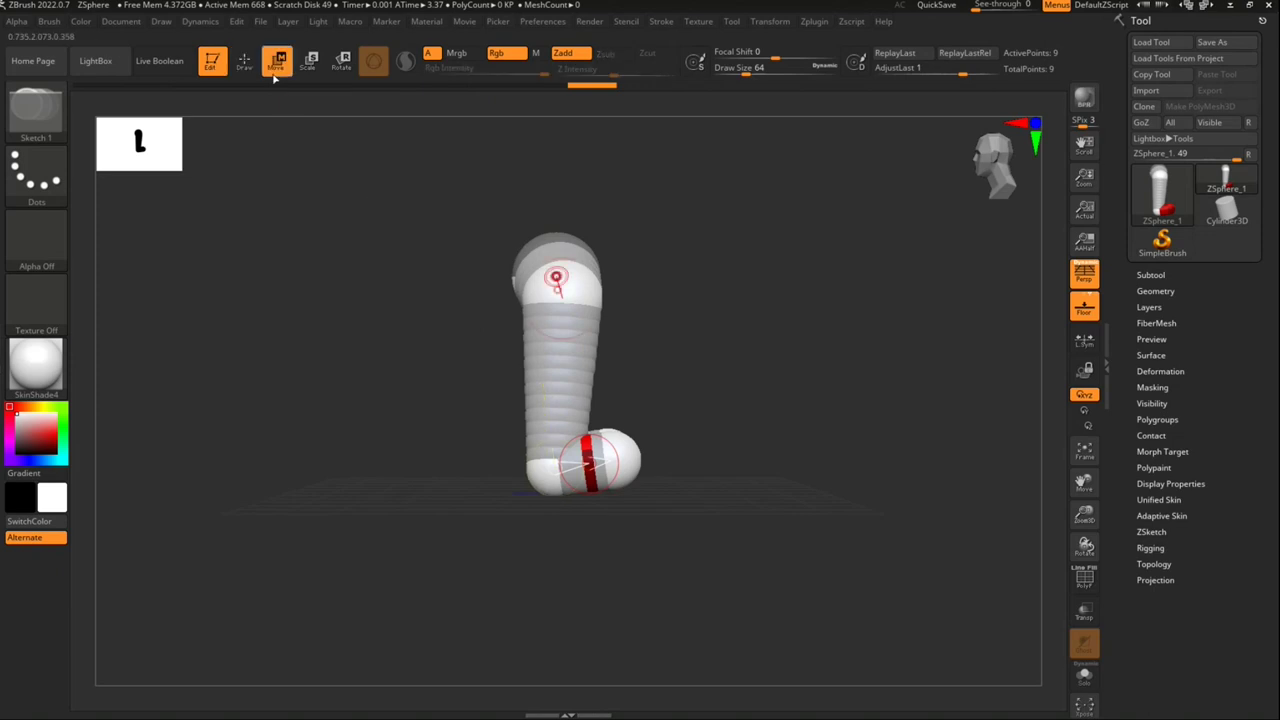
mouse_move(615, 462)
mouse_down()
mouse_move(600, 515)
mouse_move(620, 547)
mouse_up()
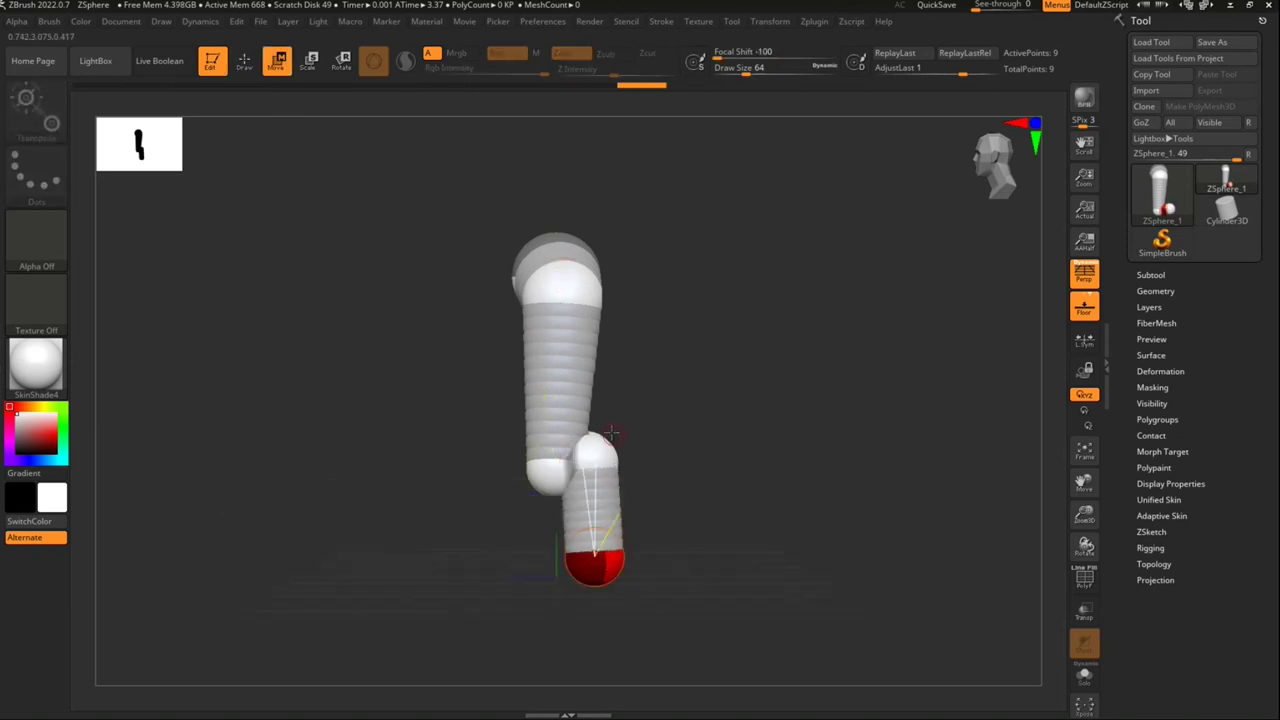
mouse_move(600, 451)
mouse_down()
mouse_move(598, 562)
mouse_move(585, 578)
mouse_up()
Step: Add mirrored spheres at both feet and nudge them down and forward
click(245, 62)
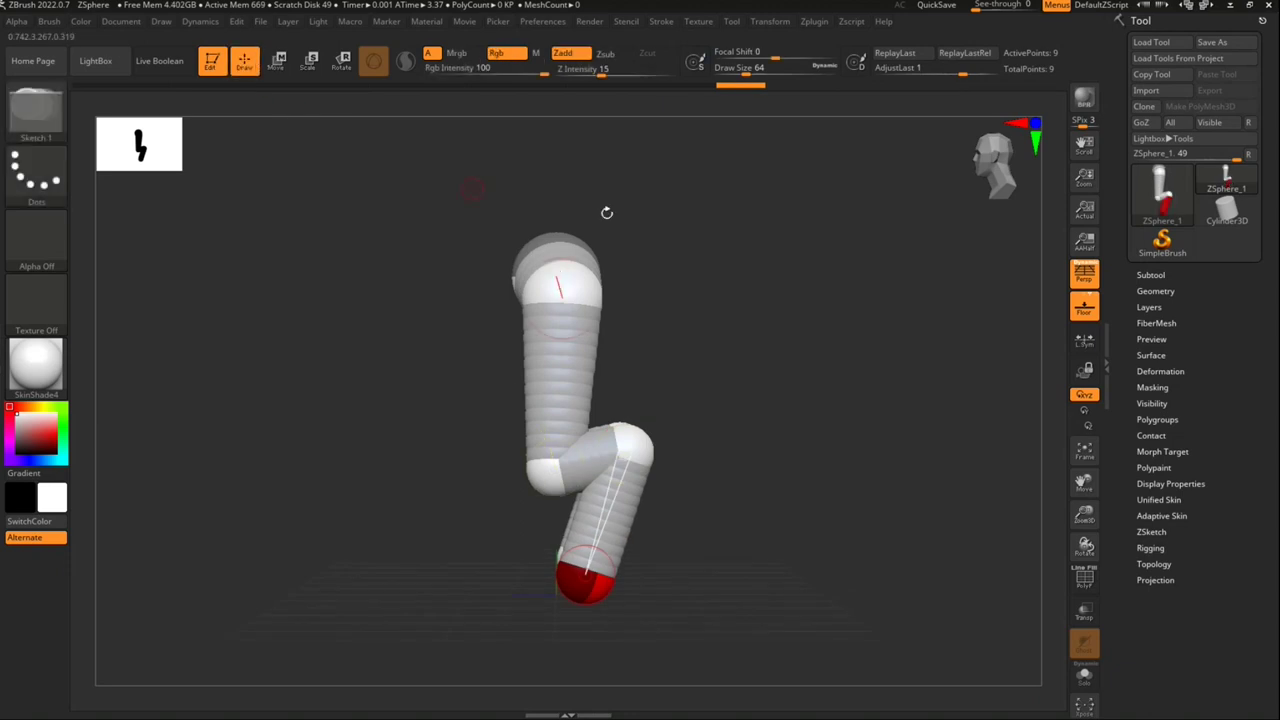
shift+drag(740, 330, 811, 326)
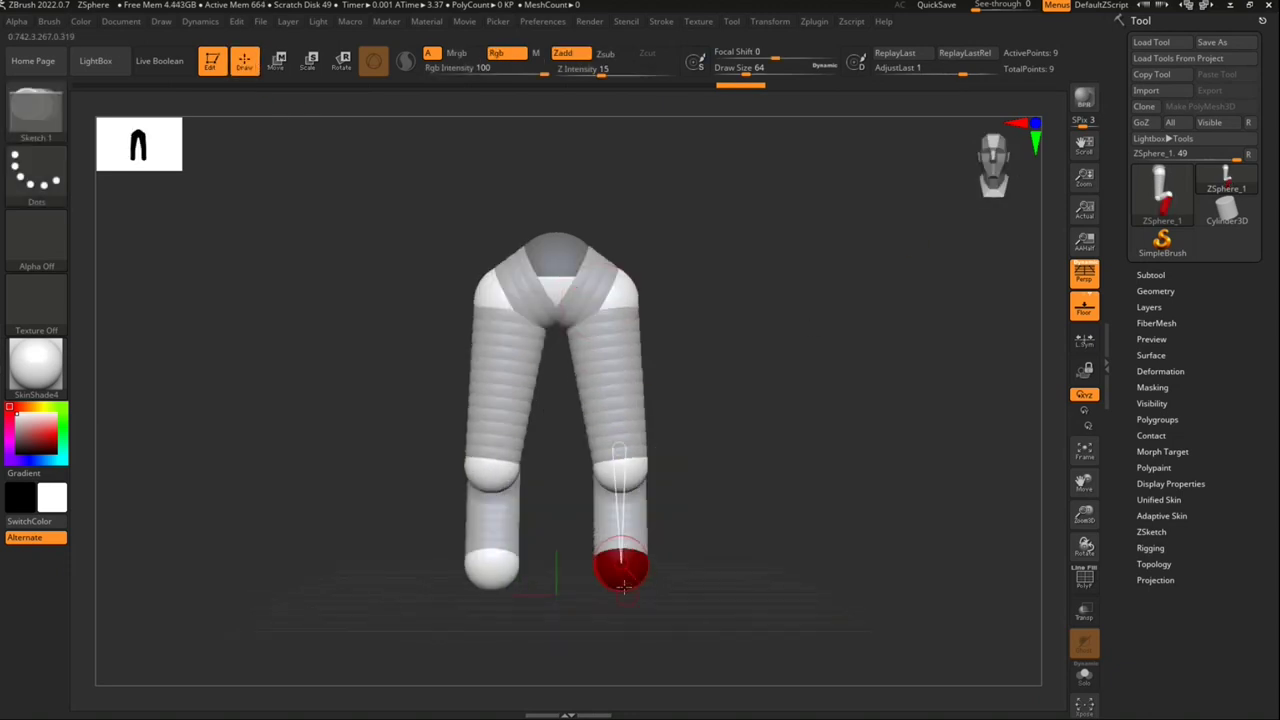
drag(622, 588, 620, 598)
click(278, 62)
drag(630, 585, 632, 595)
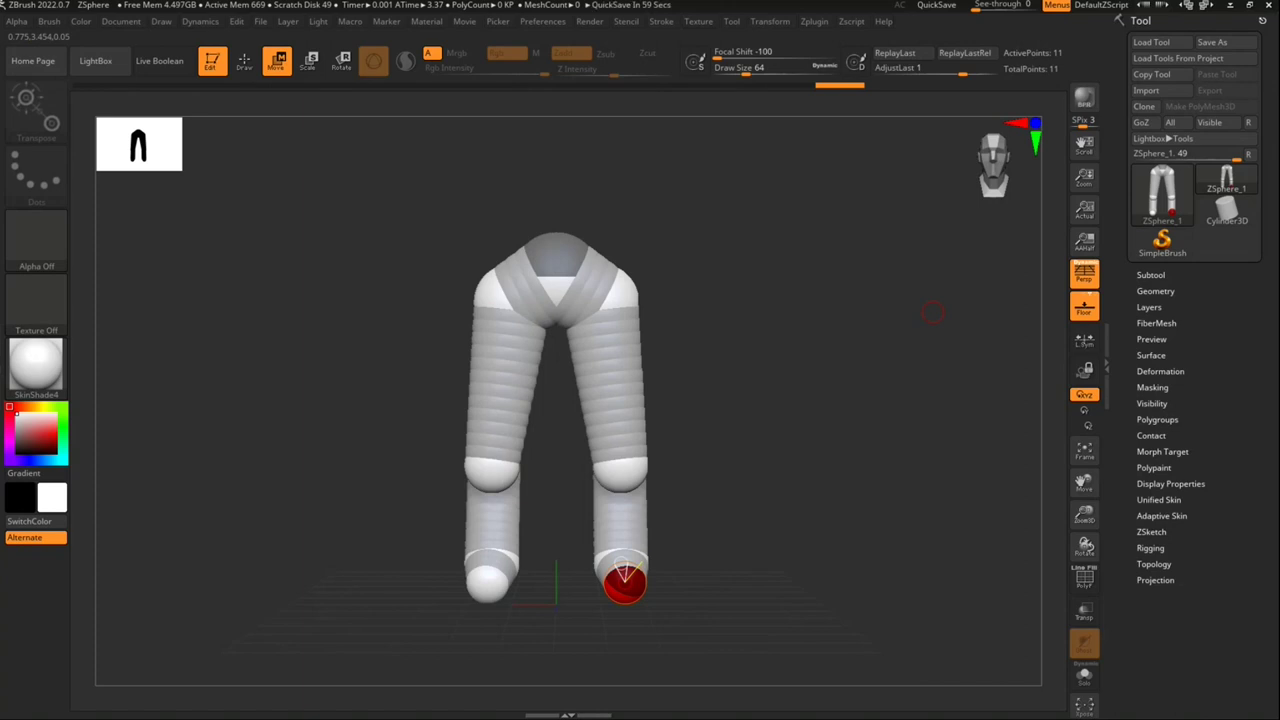
Step: From a side profile, move the foot and knee joints so each leg ends in a horizontal foot
click(979, 155)
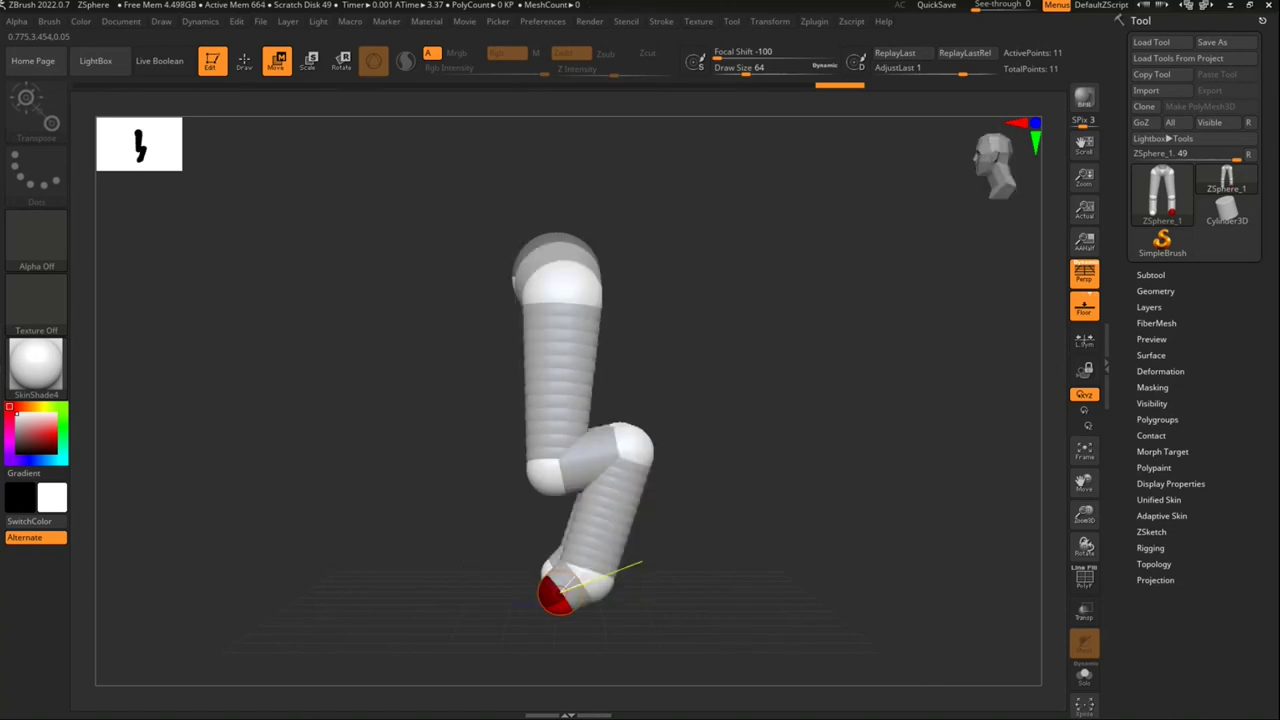
drag(534, 580, 514, 578)
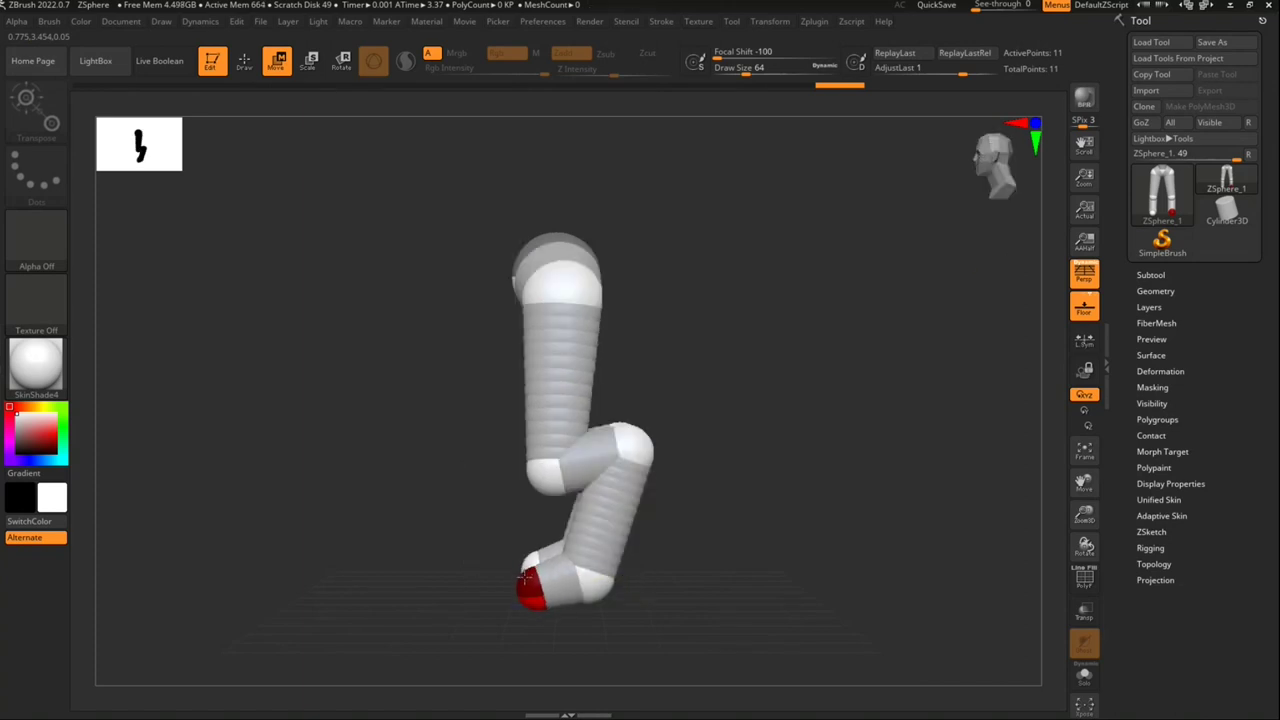
alt+drag(900, 450, 904, 270)
drag(544, 378, 549, 375)
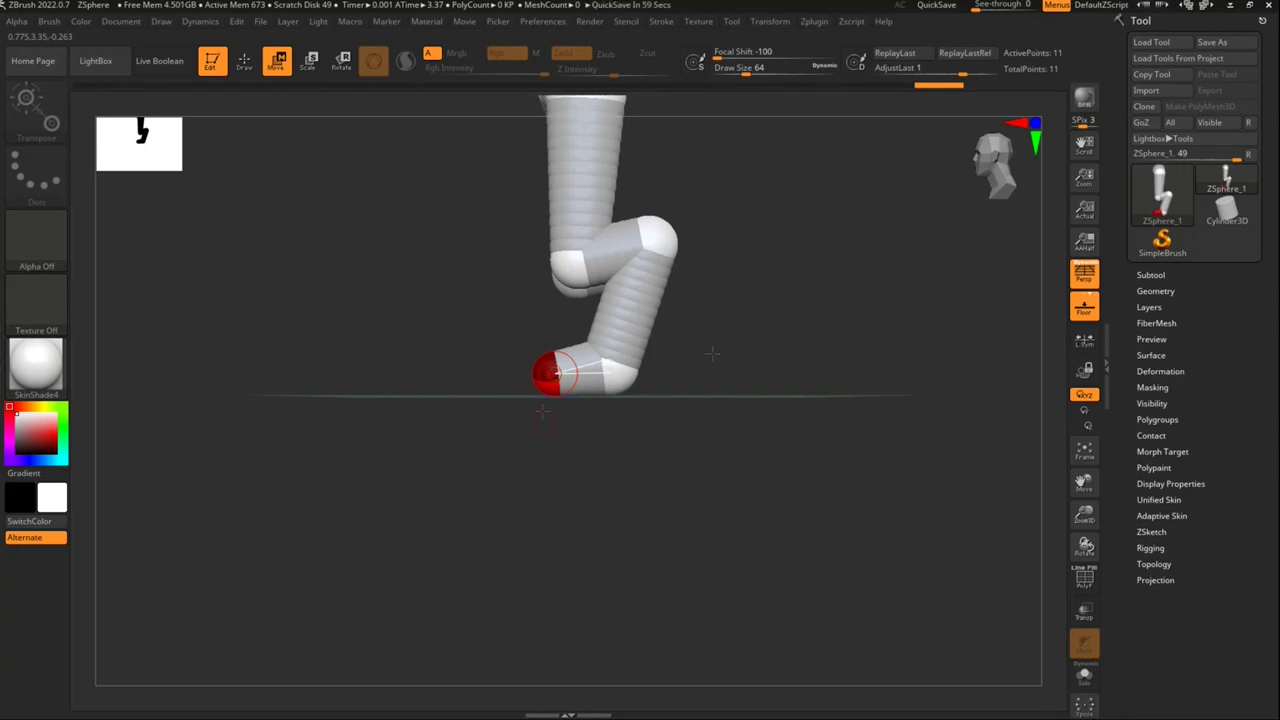
drag(622, 380, 624, 372)
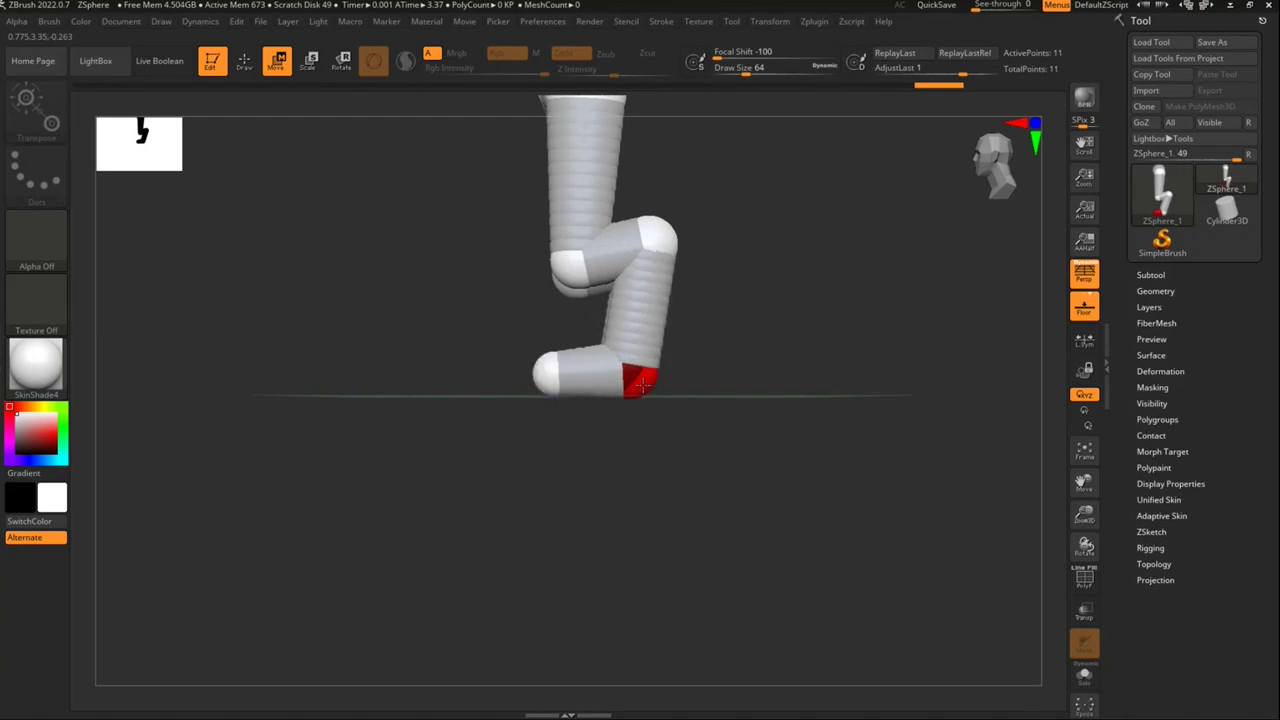
Step: Frame the whole armature, orbit to check the legs, and return to the front view
key(f)
mouse_move(695, 335)
mouse_down()
mouse_move(697, 418)
mouse_move(690, 386)
mouse_up()
click(1018, 158)
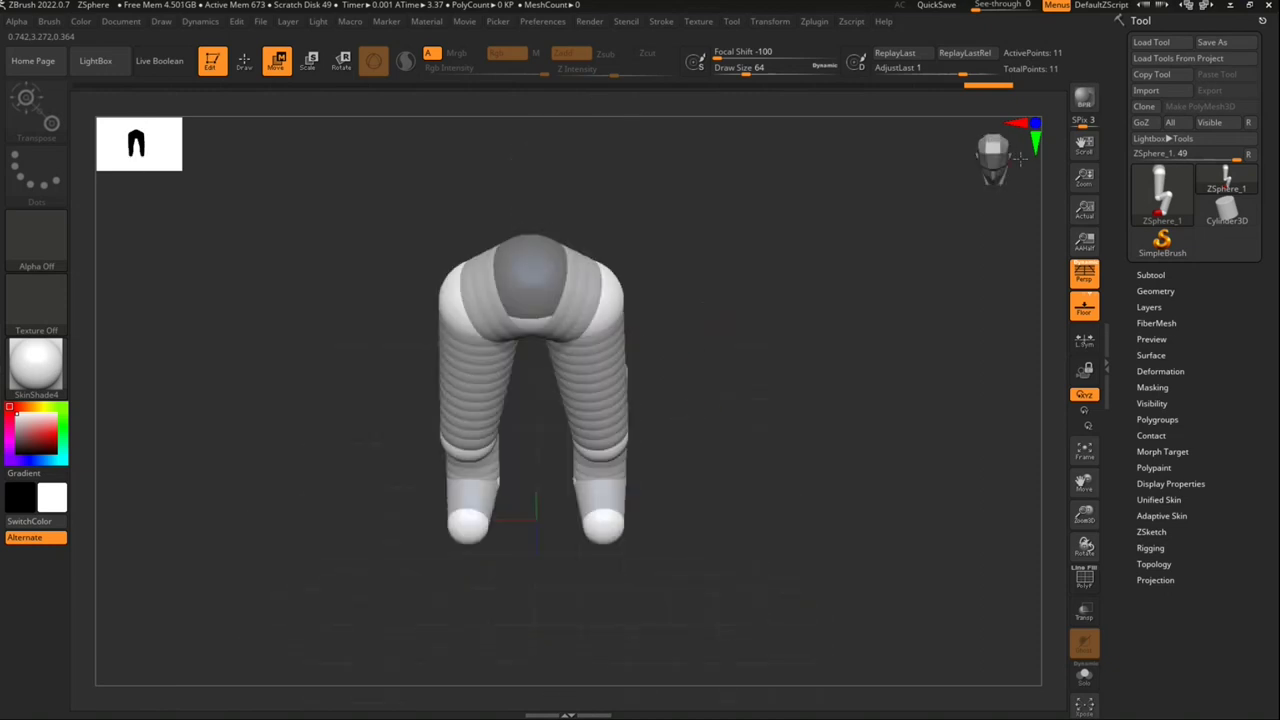
drag(1018, 158, 1015, 150)
click(992, 152)
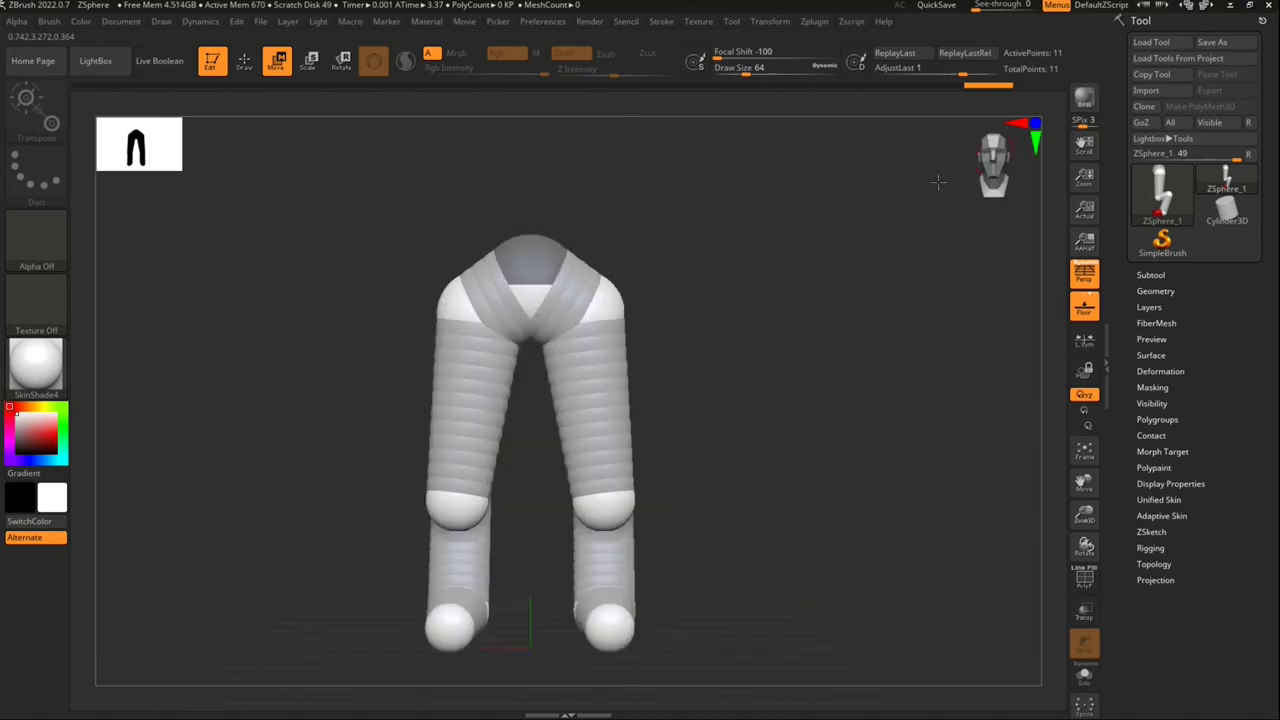
alt+drag(633, 139, 601, 405)
Step: Grow a two-sphere torso chain up from the hips and resize the top sphere
key(q)
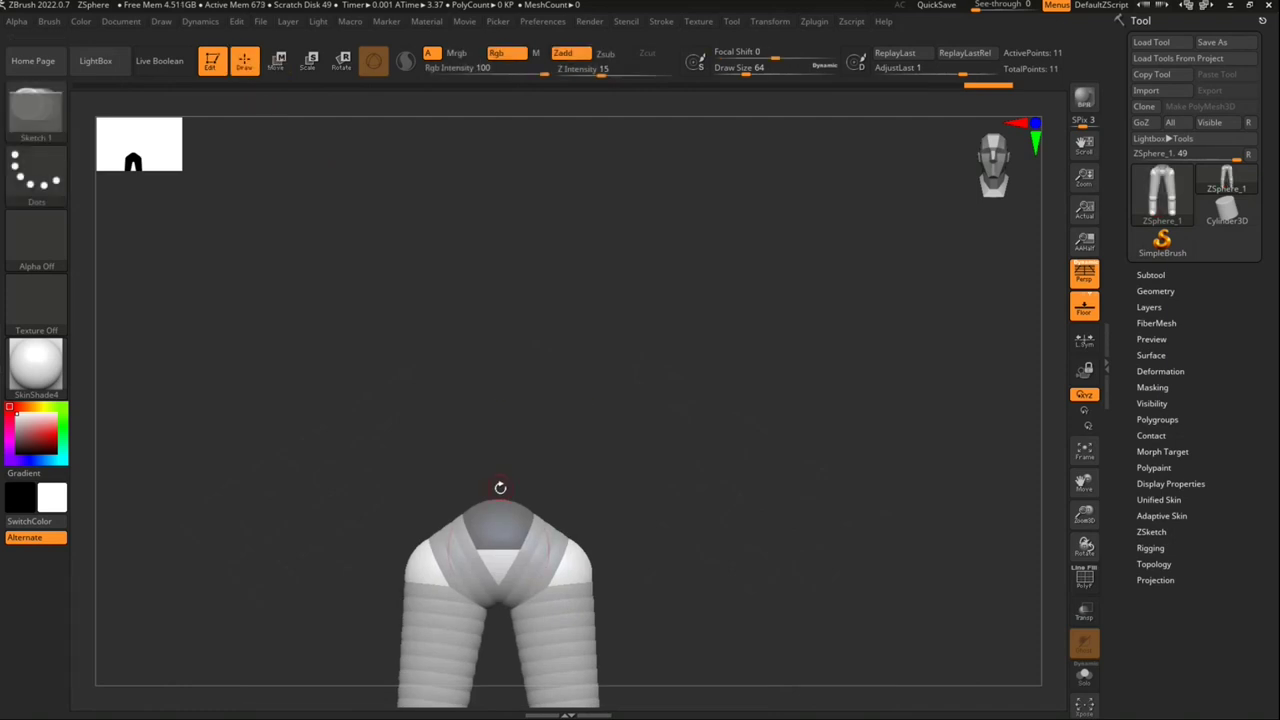
mouse_move(497, 502)
mouse_down()
mouse_move(494, 289)
mouse_move(489, 398)
mouse_up()
key(w)
key(q)
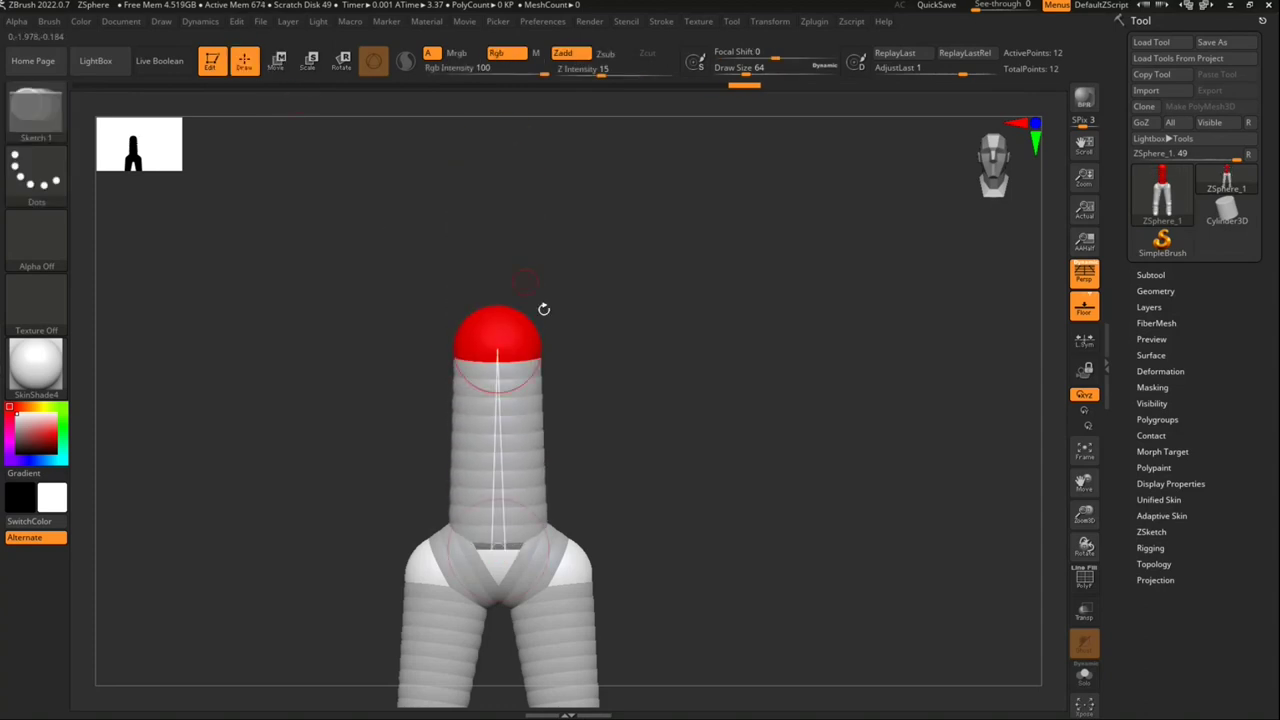
mouse_move(497, 303)
mouse_down()
mouse_move(500, 216)
mouse_move(491, 306)
mouse_move(503, 313)
mouse_up()
key(w)
key(e)
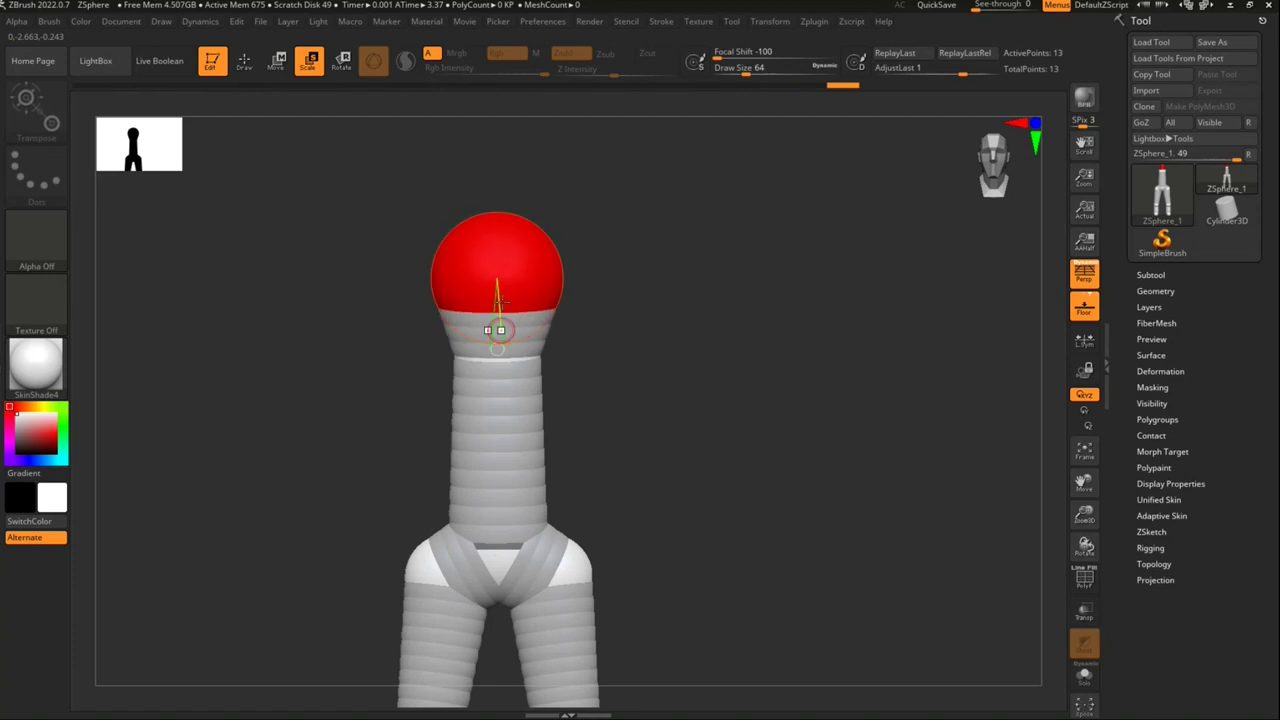
key(q)
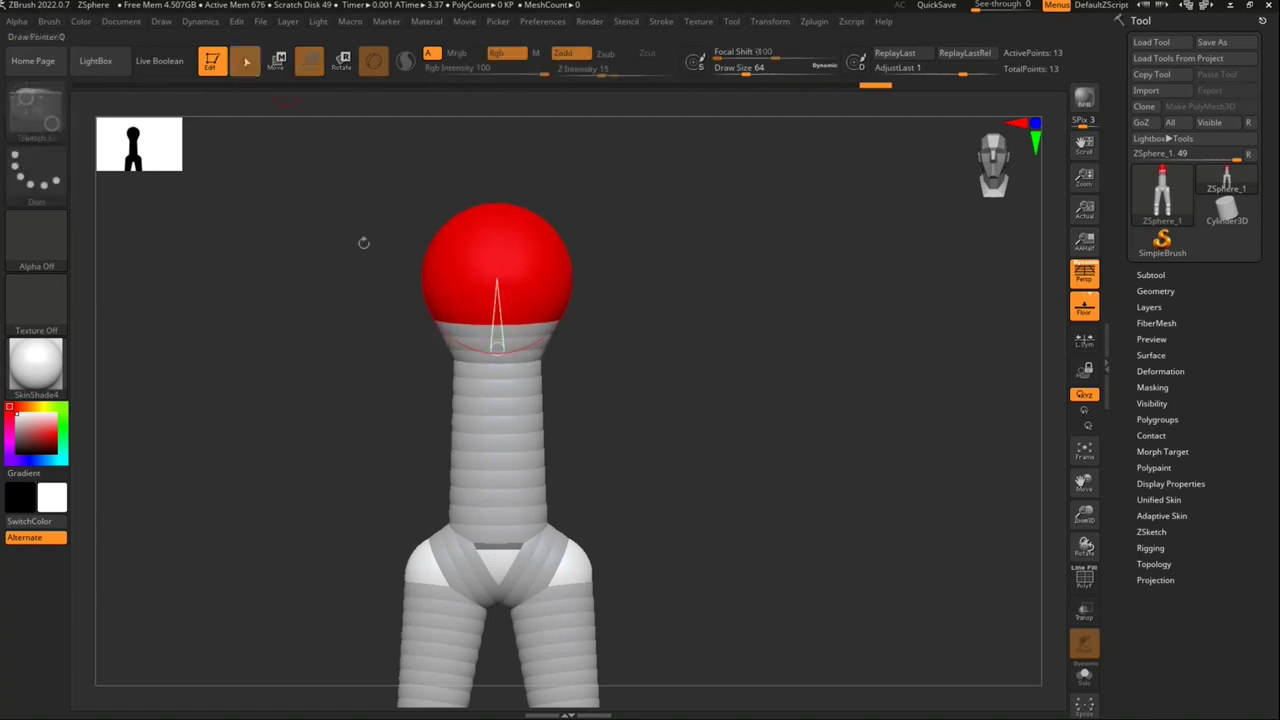
Step: Add mirrored spheres at the top sphere's sides and pull them outward to widen the chest
click(524, 270)
key(ctrl+z)
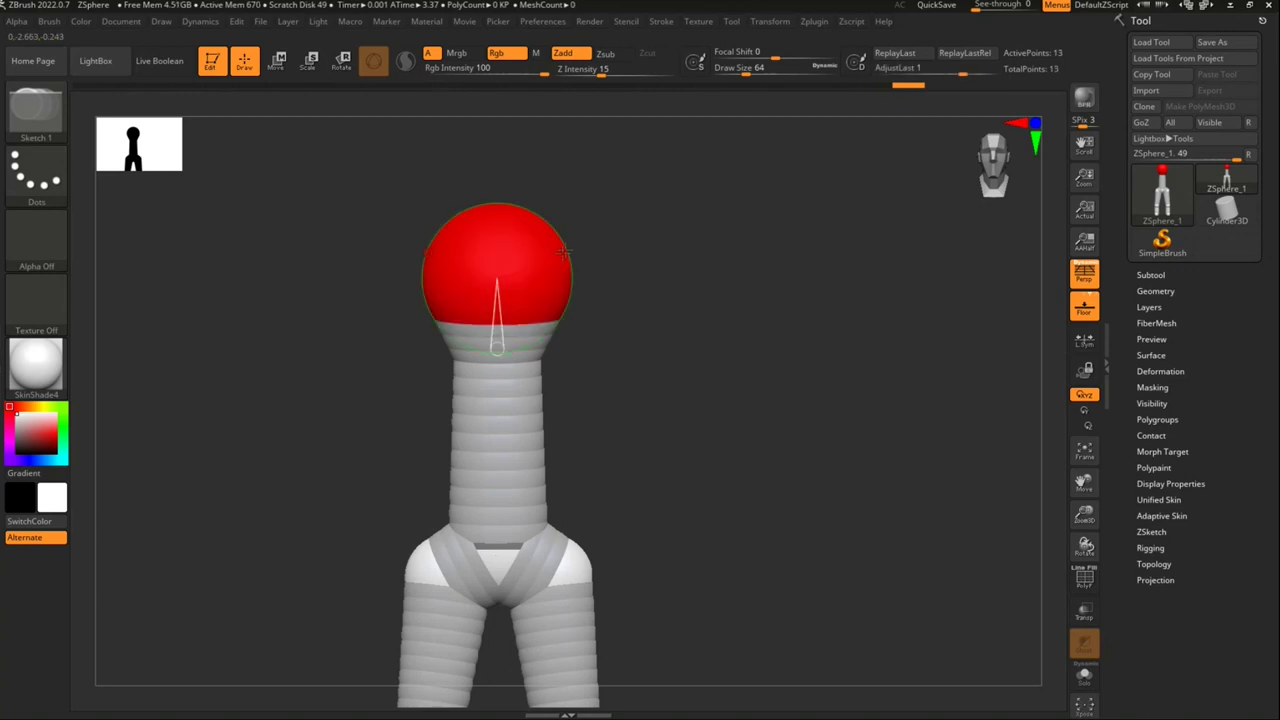
click(565, 248)
key(w)
drag(587, 244, 598, 256)
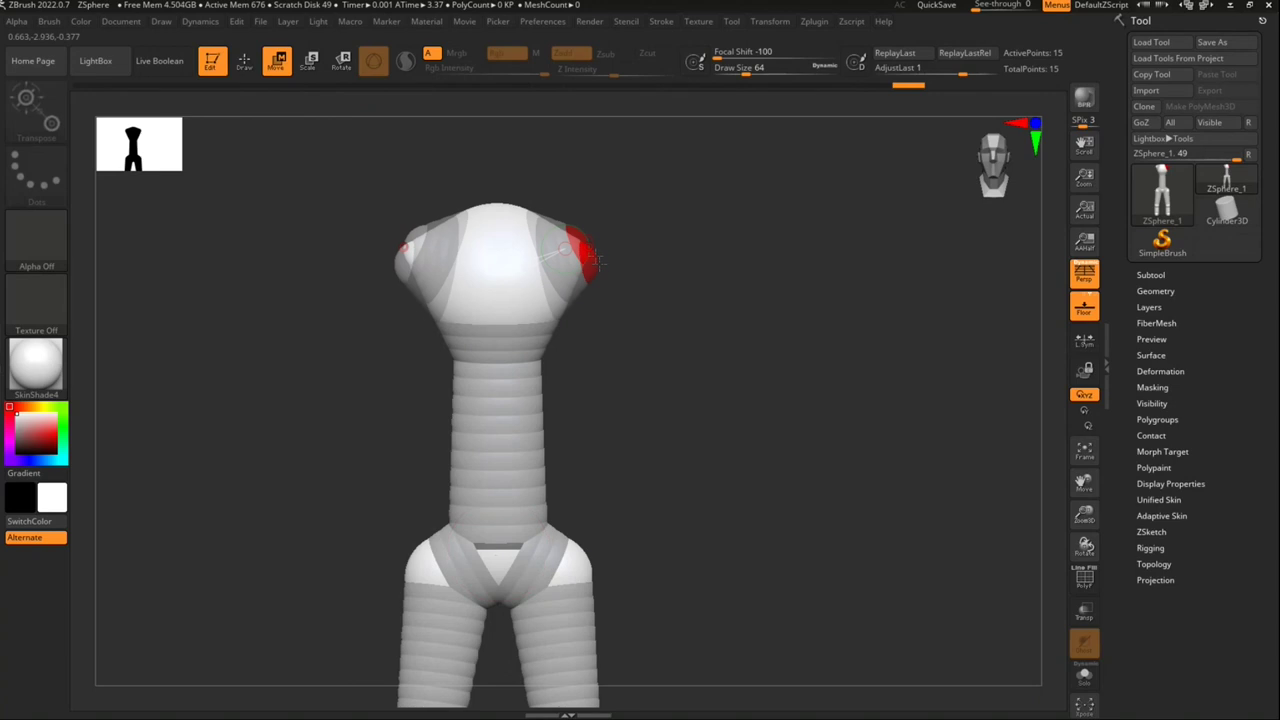
drag(1007, 178, 968, 182)
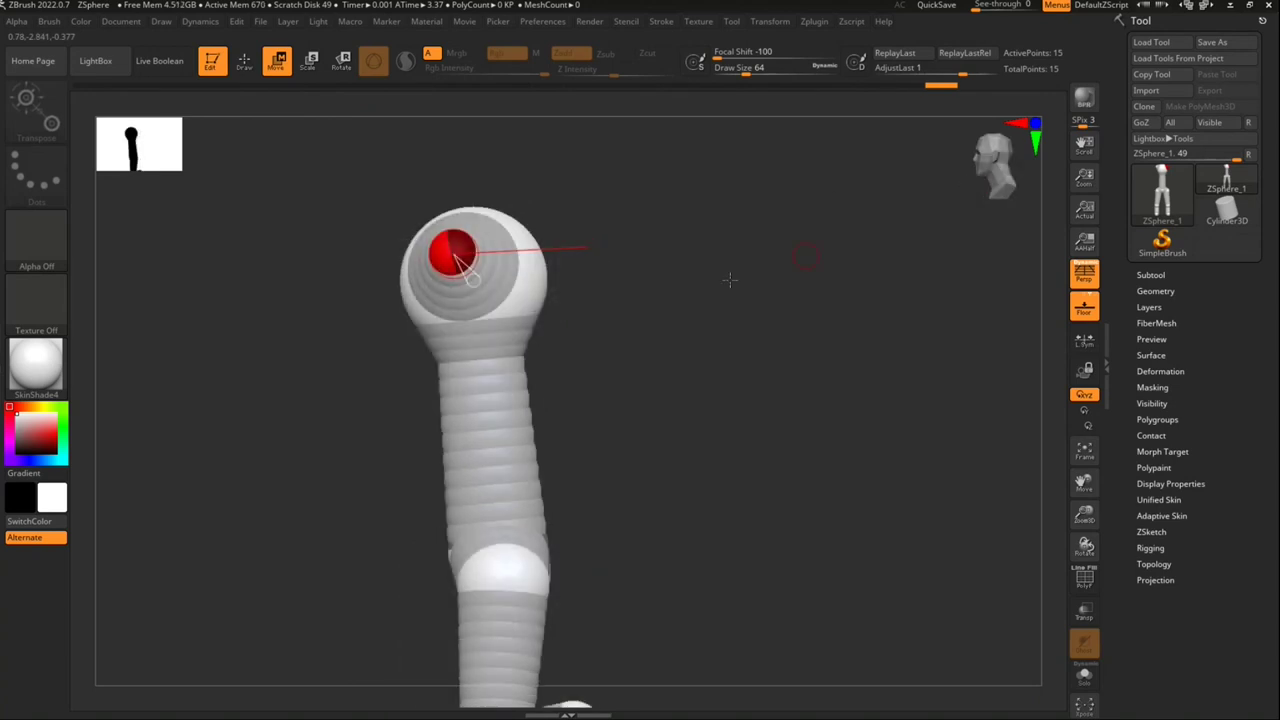
drag(729, 280, 541, 329)
drag(481, 297, 496, 278)
Step: Add small mirrored shoulder ZSpheres to the chest
drag(580, 290, 787, 325)
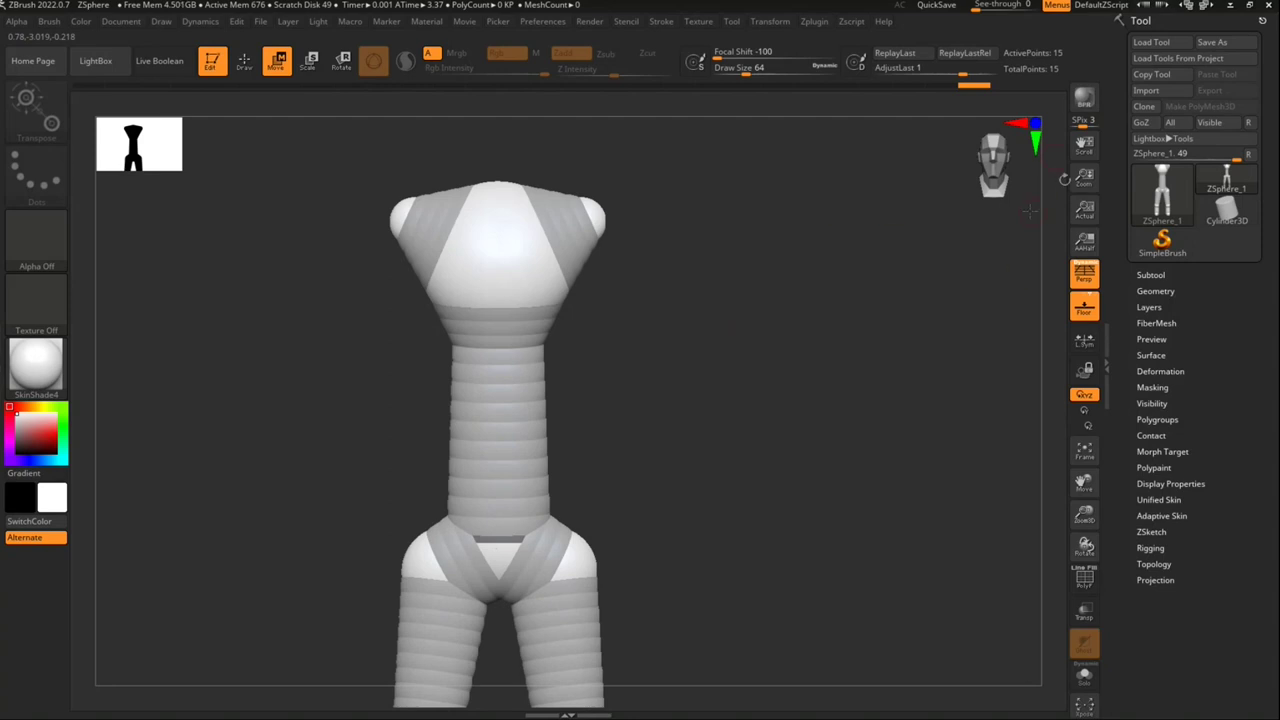
mouse_move(943, 260)
alt+mouse_down()
mouse_move(820, 303)
mouse_move(772, 432)
alt+mouse_up()
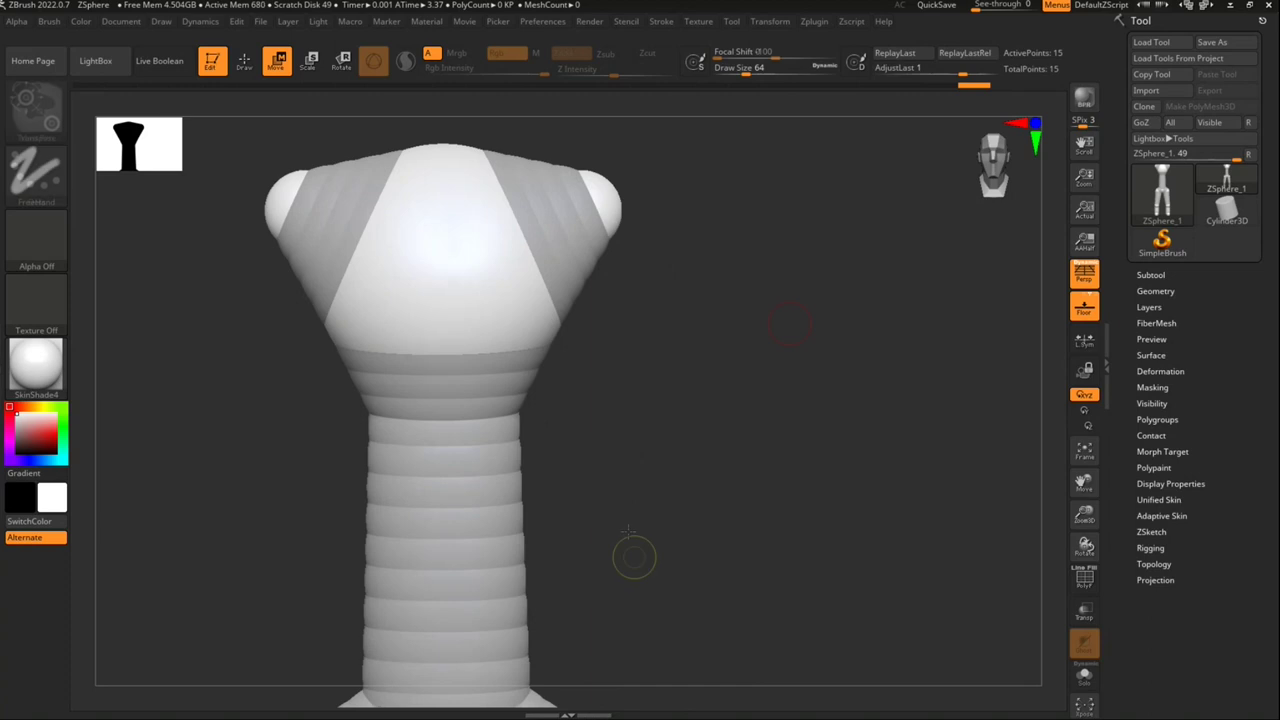
mouse_move(589, 331)
alt+mouse_down()
mouse_move(586, 214)
mouse_move(857, 411)
mouse_move(790, 419)
alt+mouse_up()
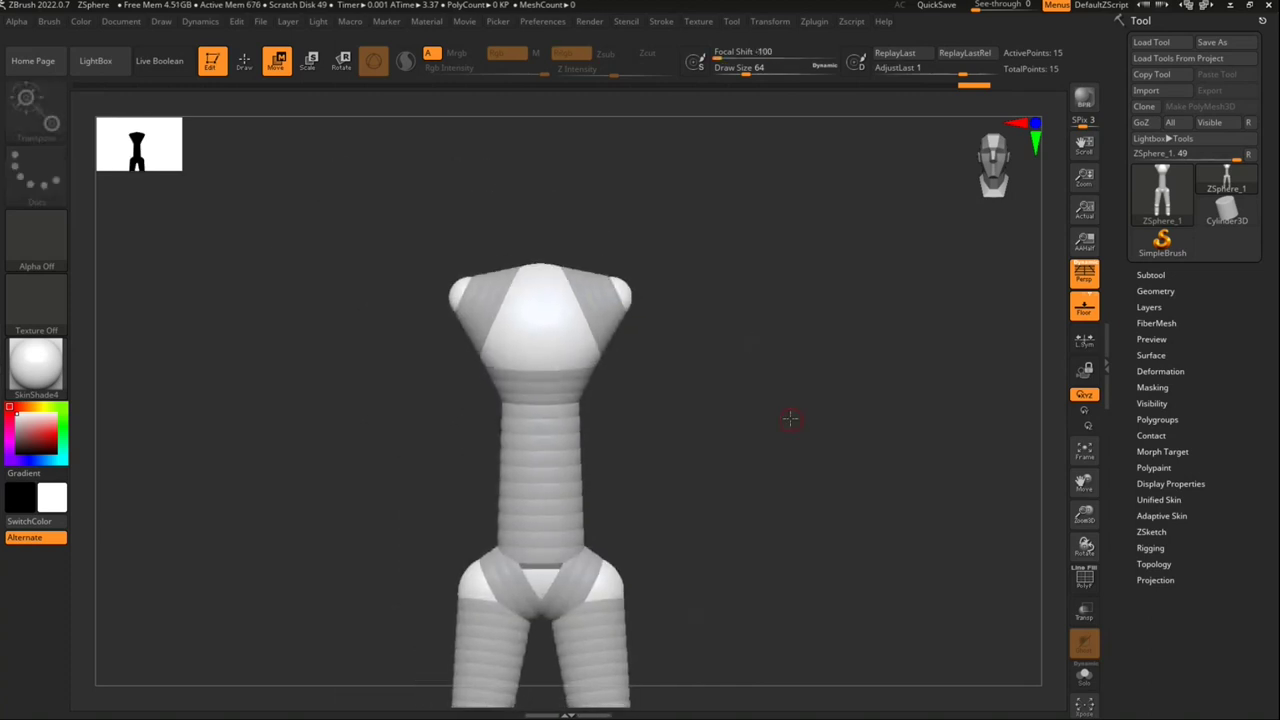
drag(941, 157, 946, 167)
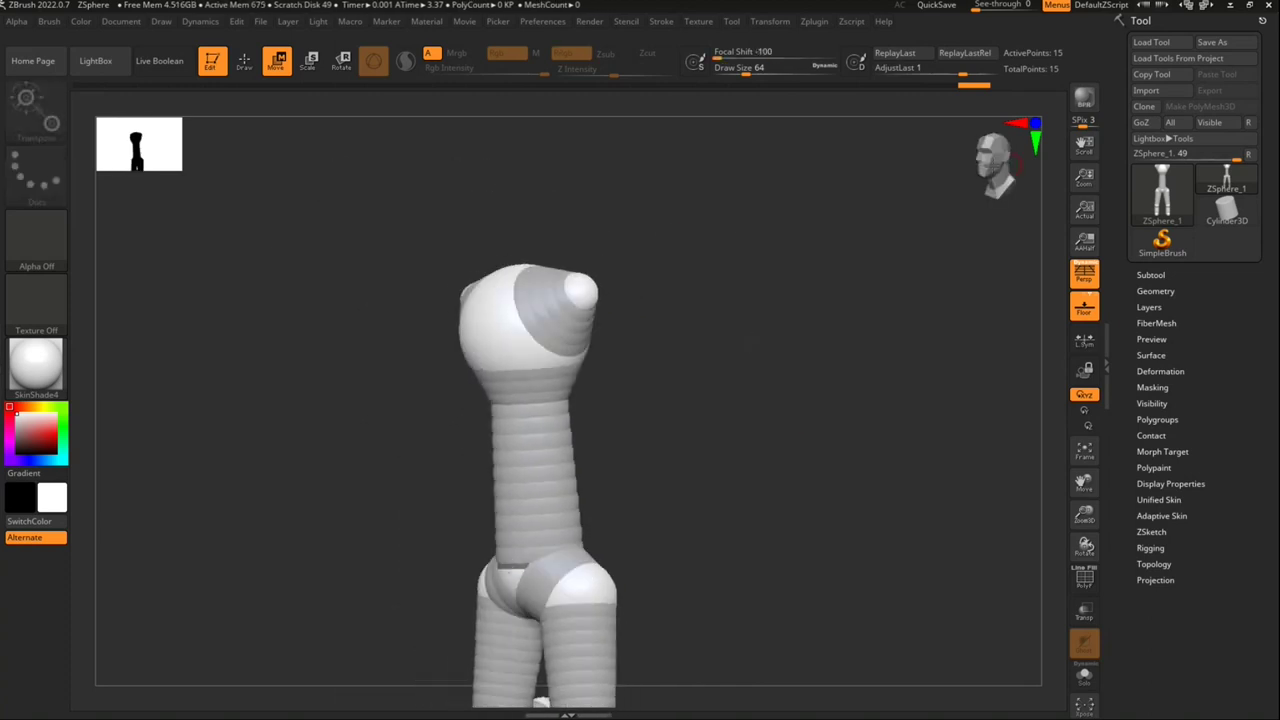
click(244, 60)
mouse_move(628, 291)
mouse_down()
mouse_move(735, 317)
mouse_move(749, 297)
mouse_move(729, 306)
mouse_move(719, 287)
mouse_up()
Step: Pull the shoulder spheres into arms, adjusting the arm ends while viewing along the arm
key(w)
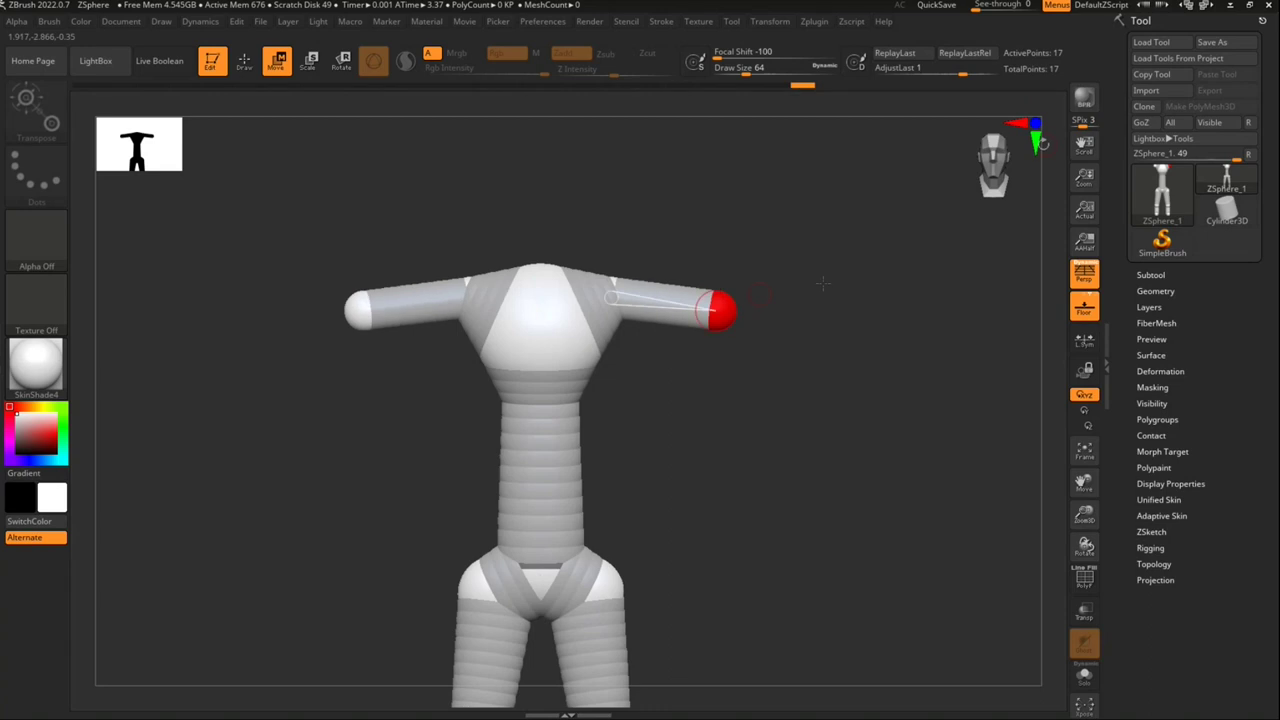
drag(1010, 157, 970, 168)
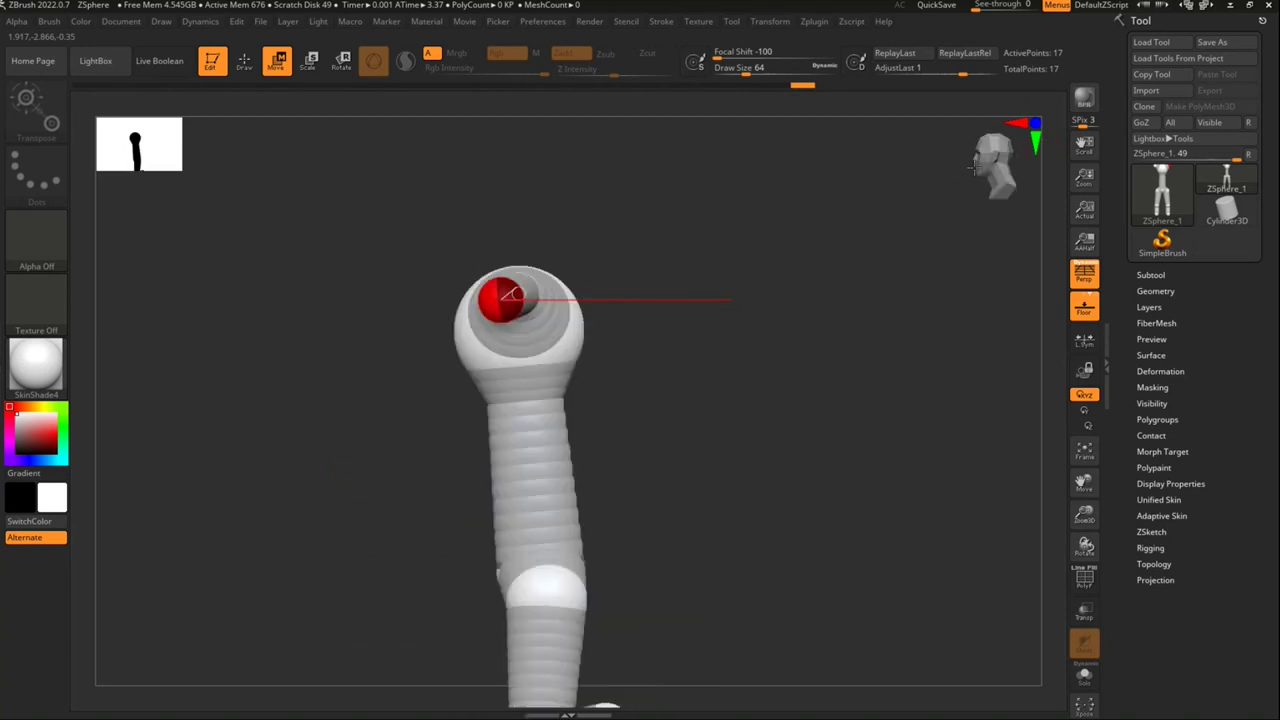
drag(510, 293, 537, 272)
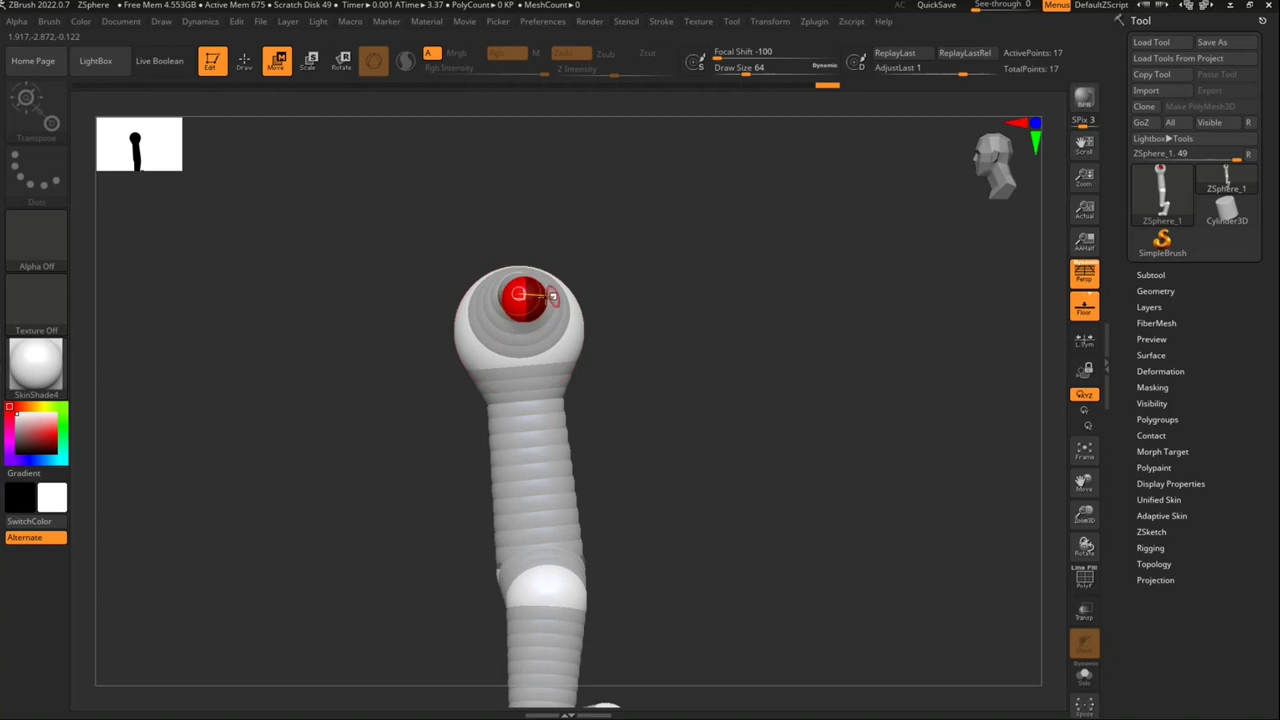
mouse_move(533, 306)
mouse_down()
mouse_move(528, 280)
mouse_move(657, 280)
mouse_move(655, 300)
mouse_up()
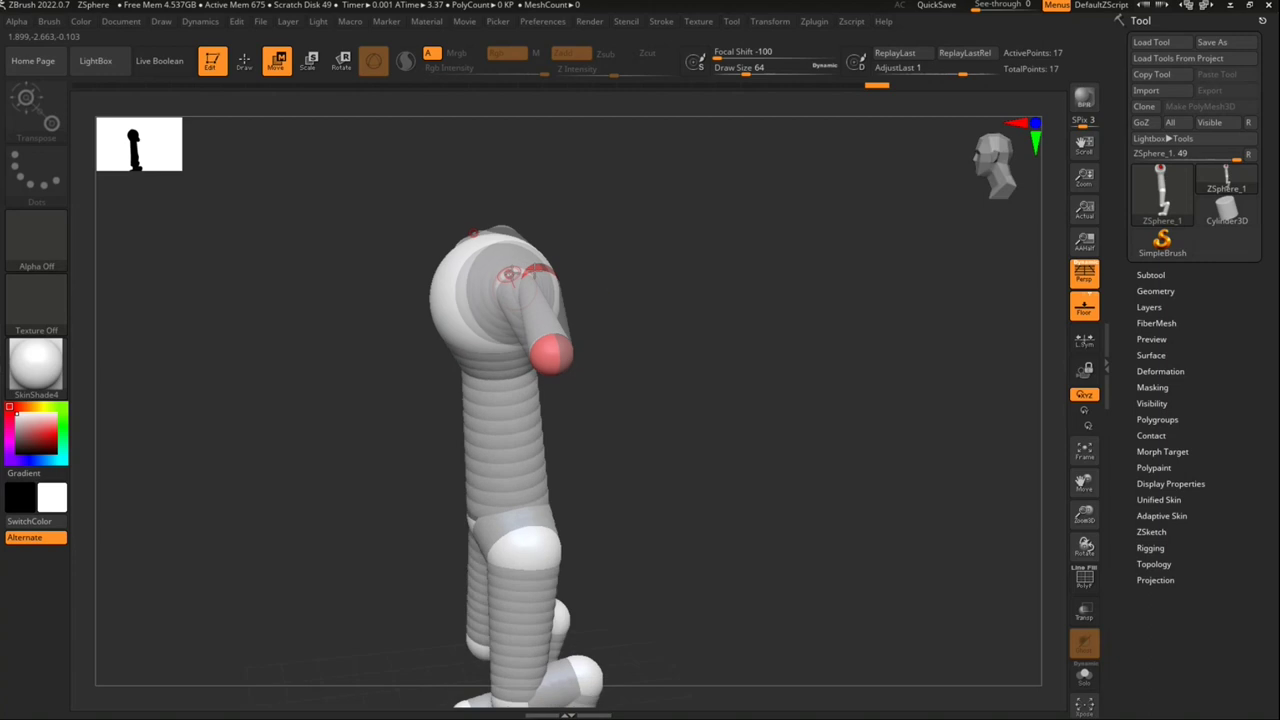
drag(614, 353, 623, 289)
Step: Add mirrored hand spheres at both arm ends and pull them outward and down
key(q)
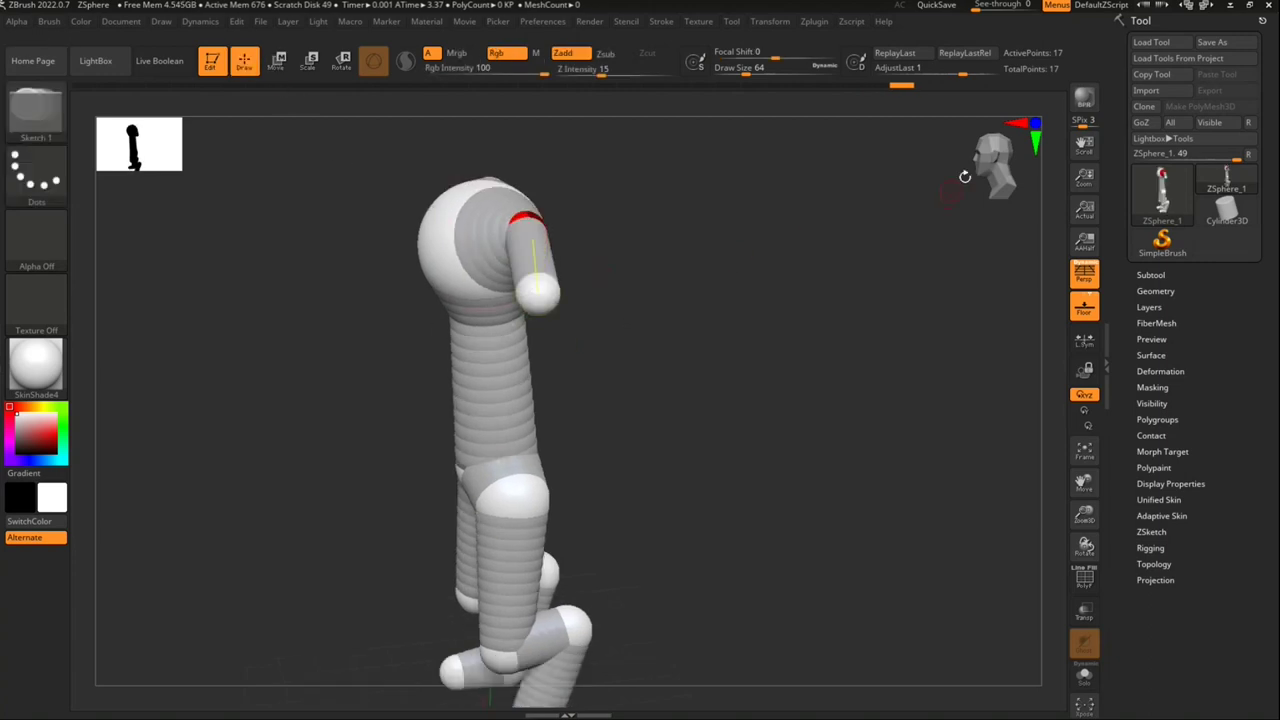
click(1003, 154)
alt+drag(851, 265, 702, 295)
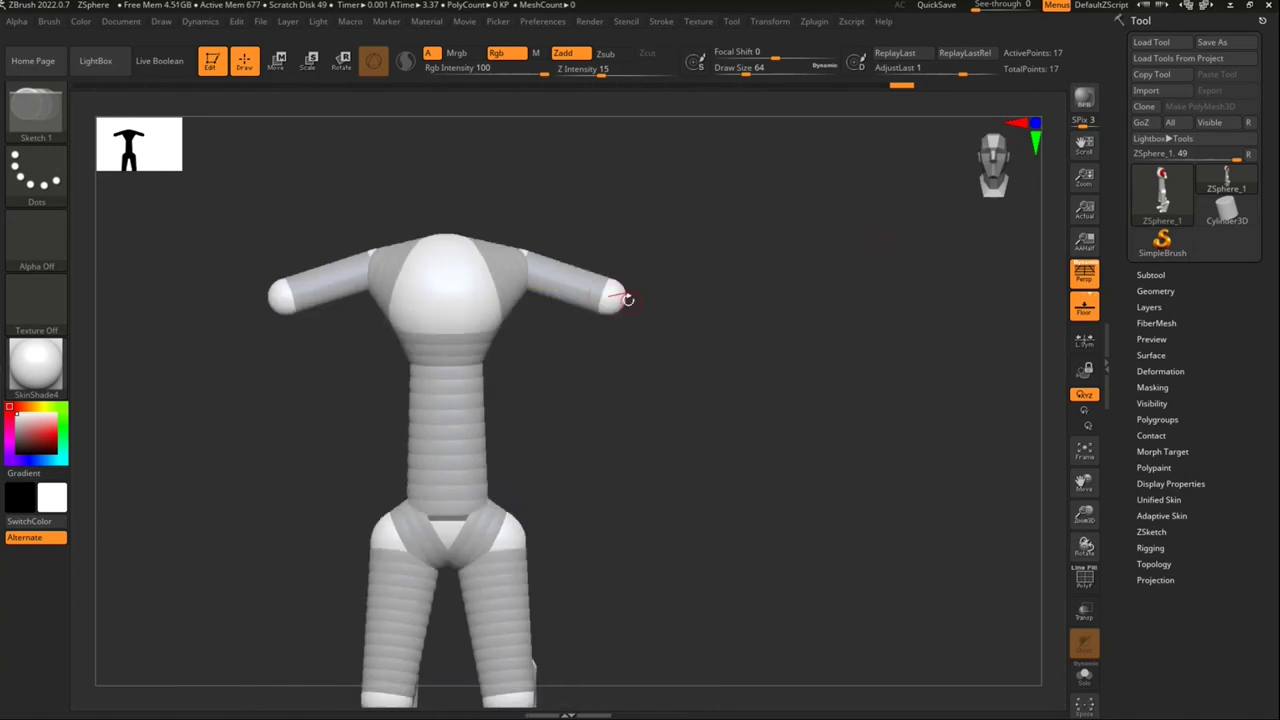
drag(621, 297, 652, 291)
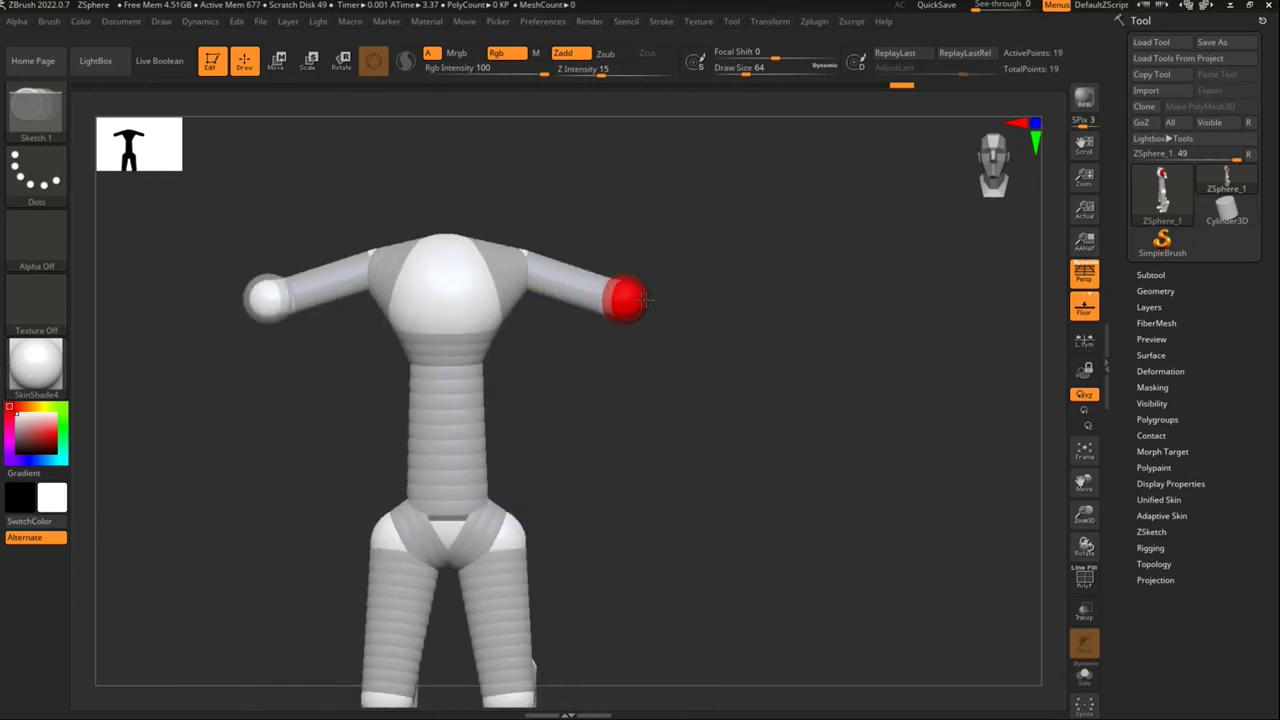
click(277, 60)
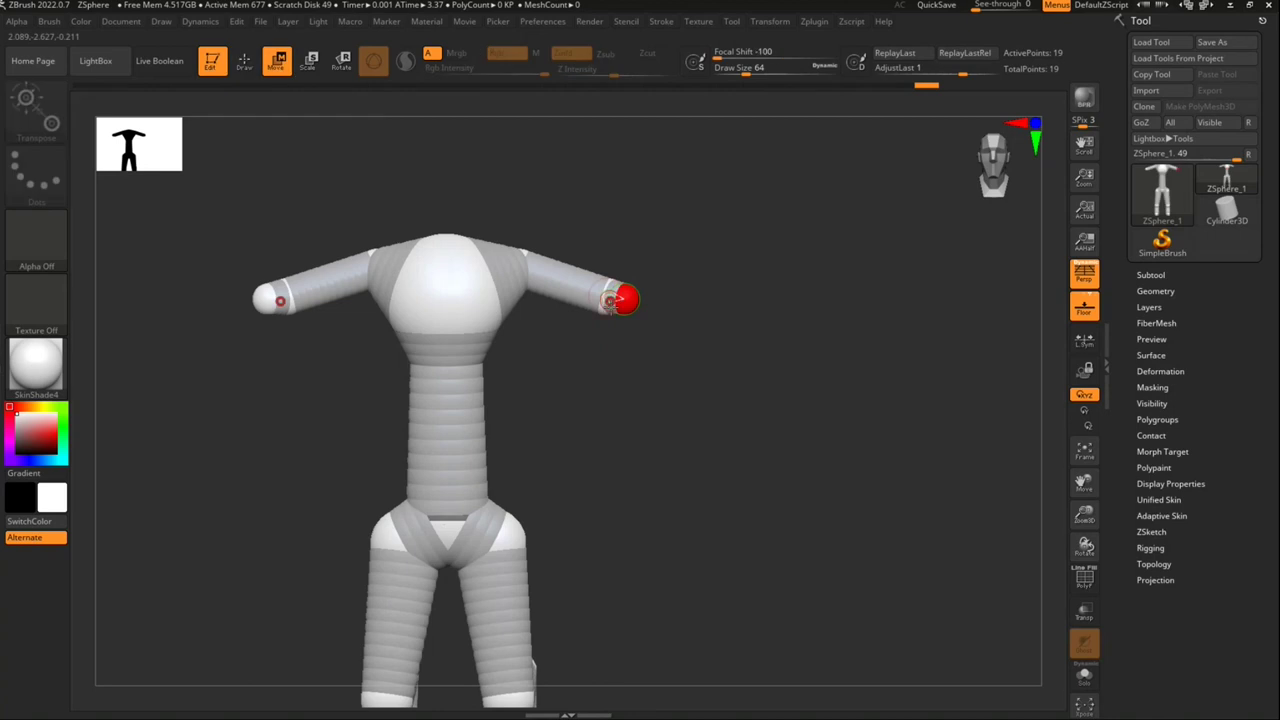
drag(624, 298, 730, 341)
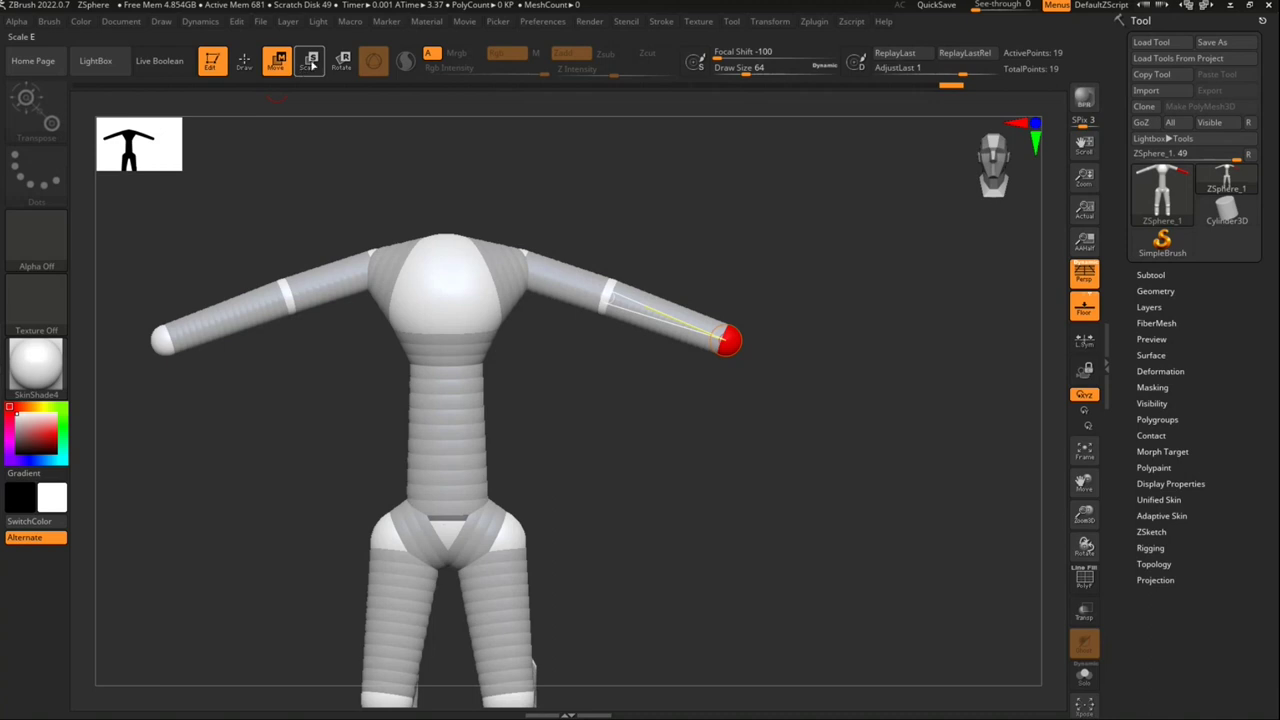
Step: Nudge the hands inward and slide the elbow joints down along both arms
alt+drag(751, 248, 756, 296)
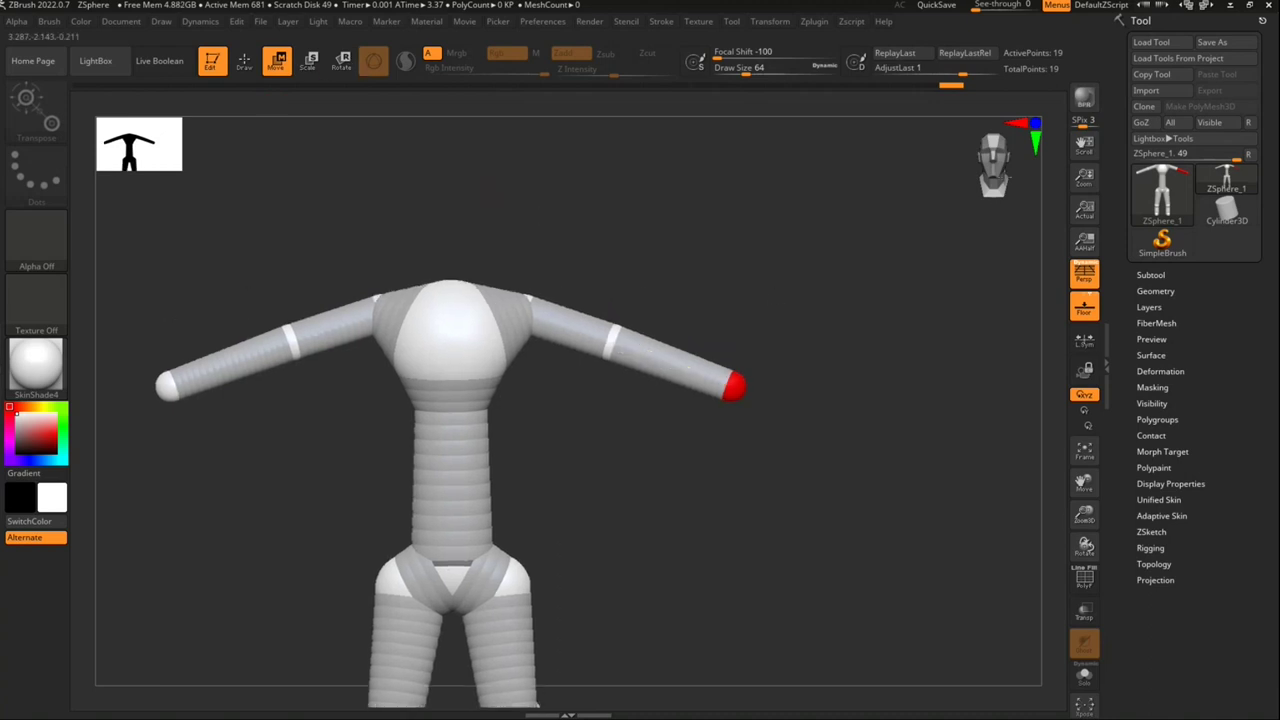
click(610, 333)
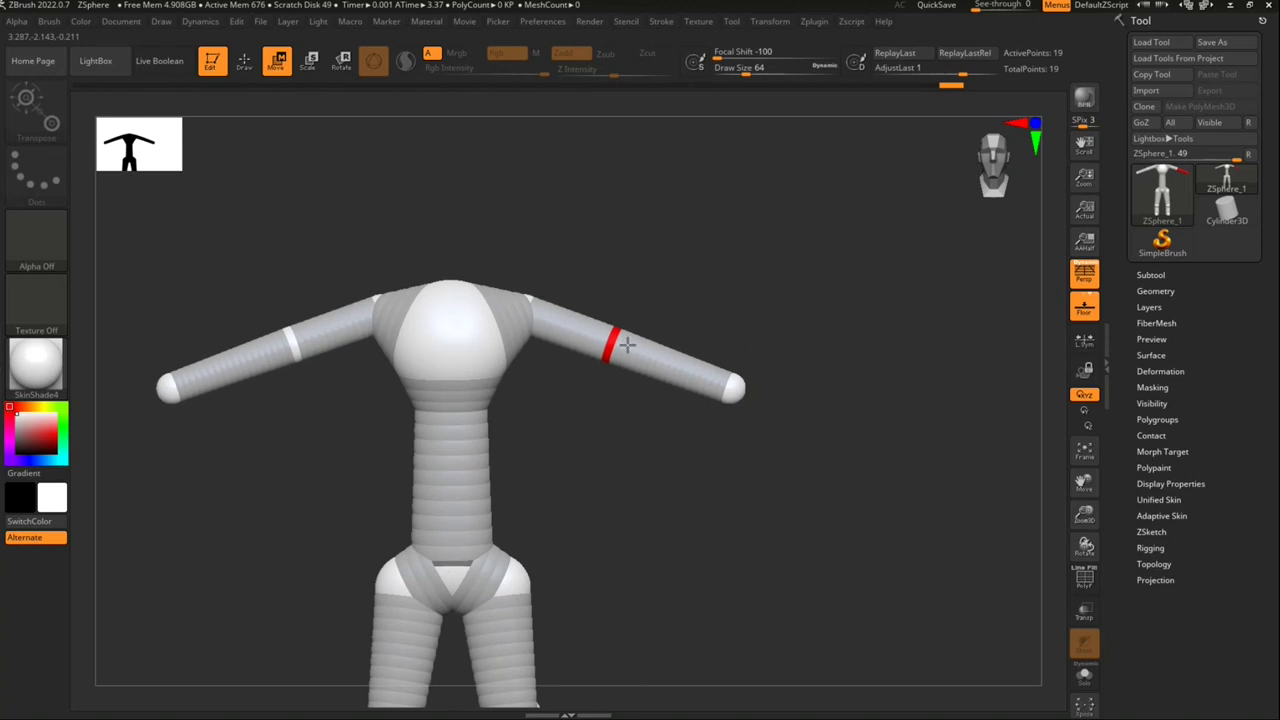
drag(738, 390, 725, 388)
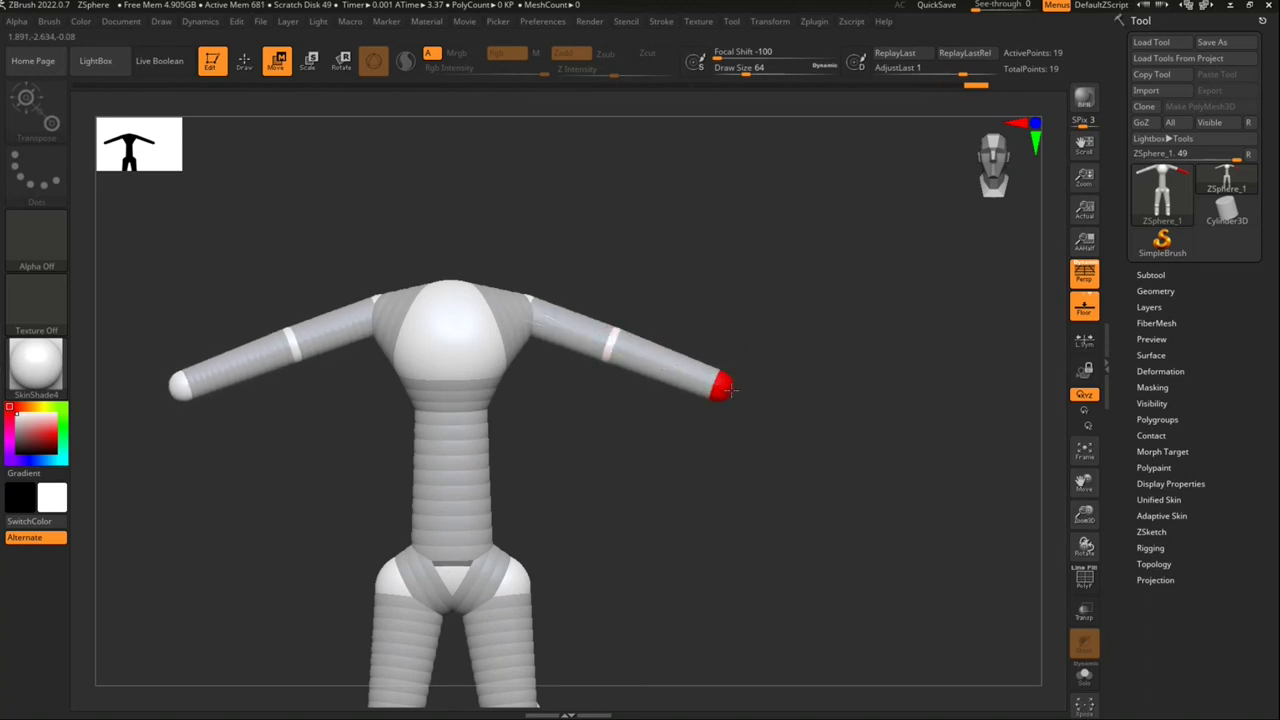
drag(619, 333, 628, 350)
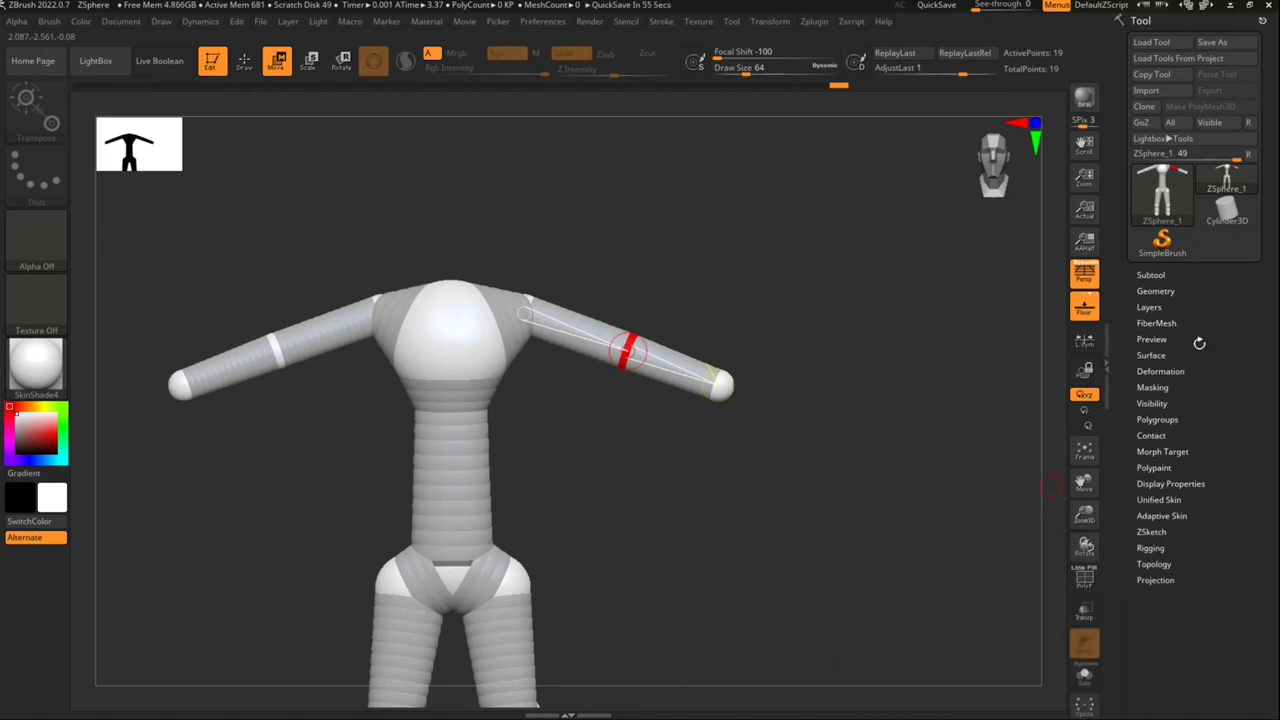
drag(737, 288, 812, 272)
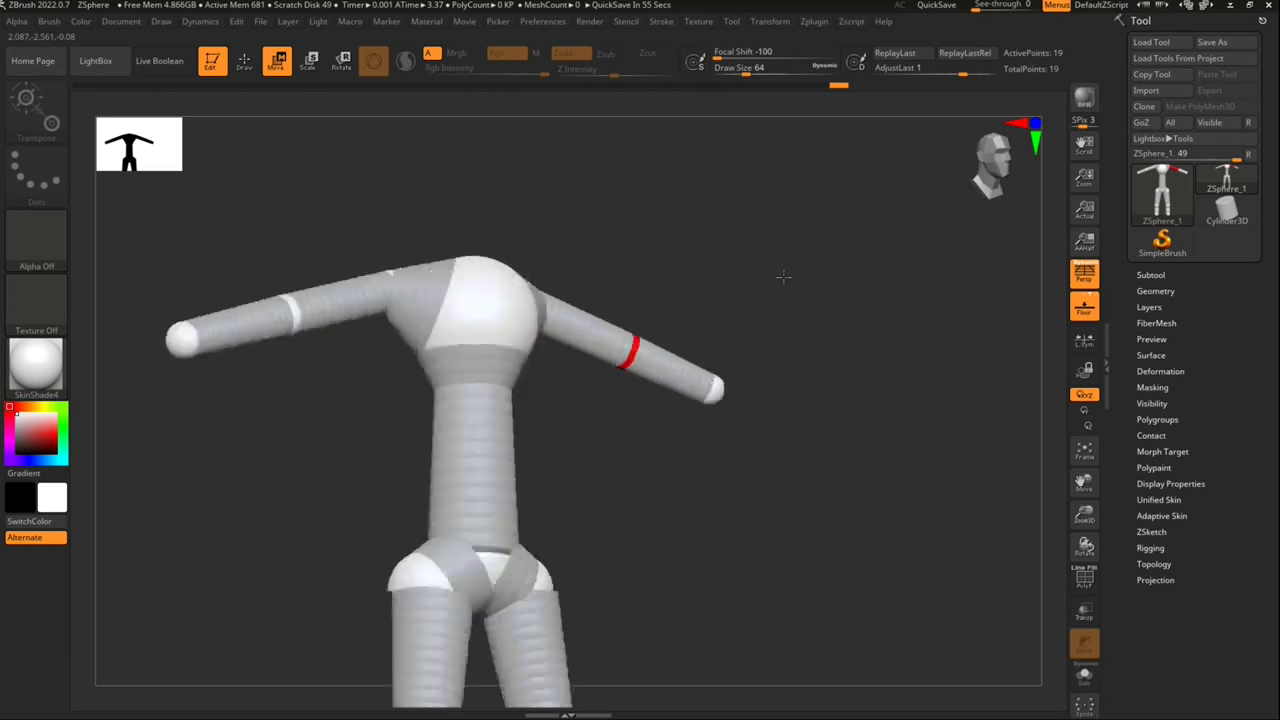
drag(971, 183, 832, 266)
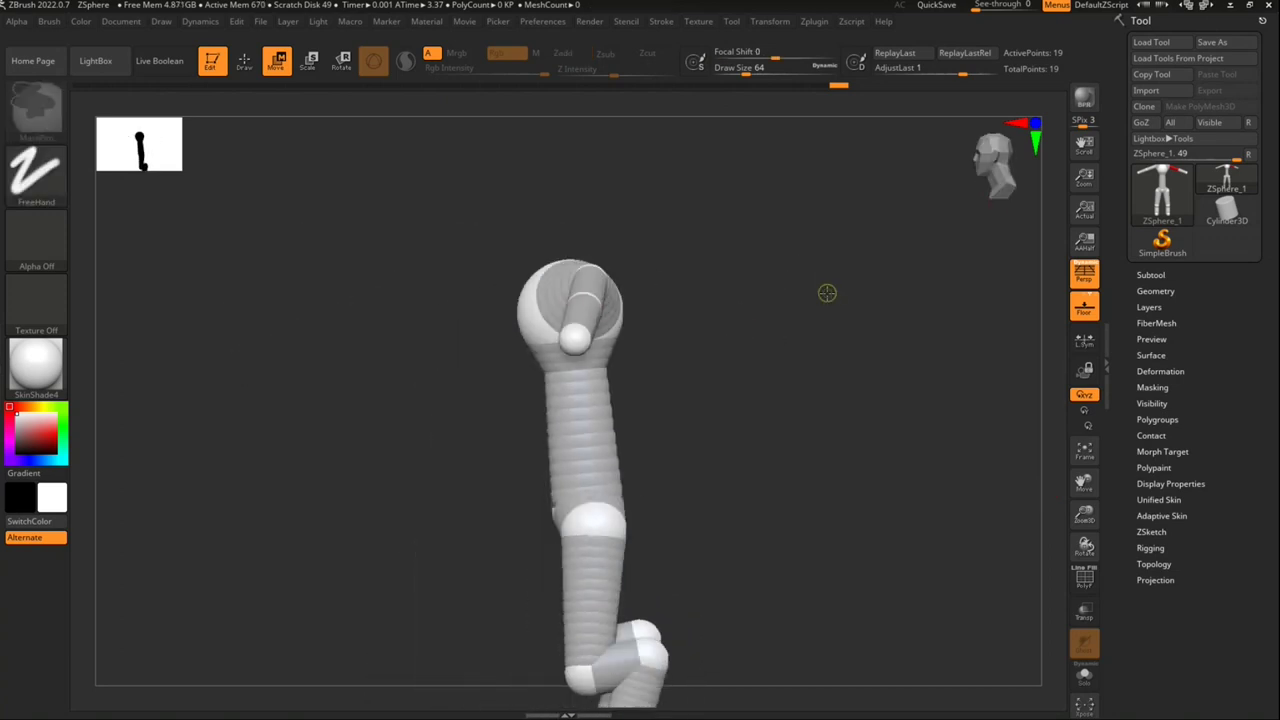
mouse_move(831, 289)
mouse_down()
mouse_move(808, 316)
mouse_move(829, 334)
mouse_up()
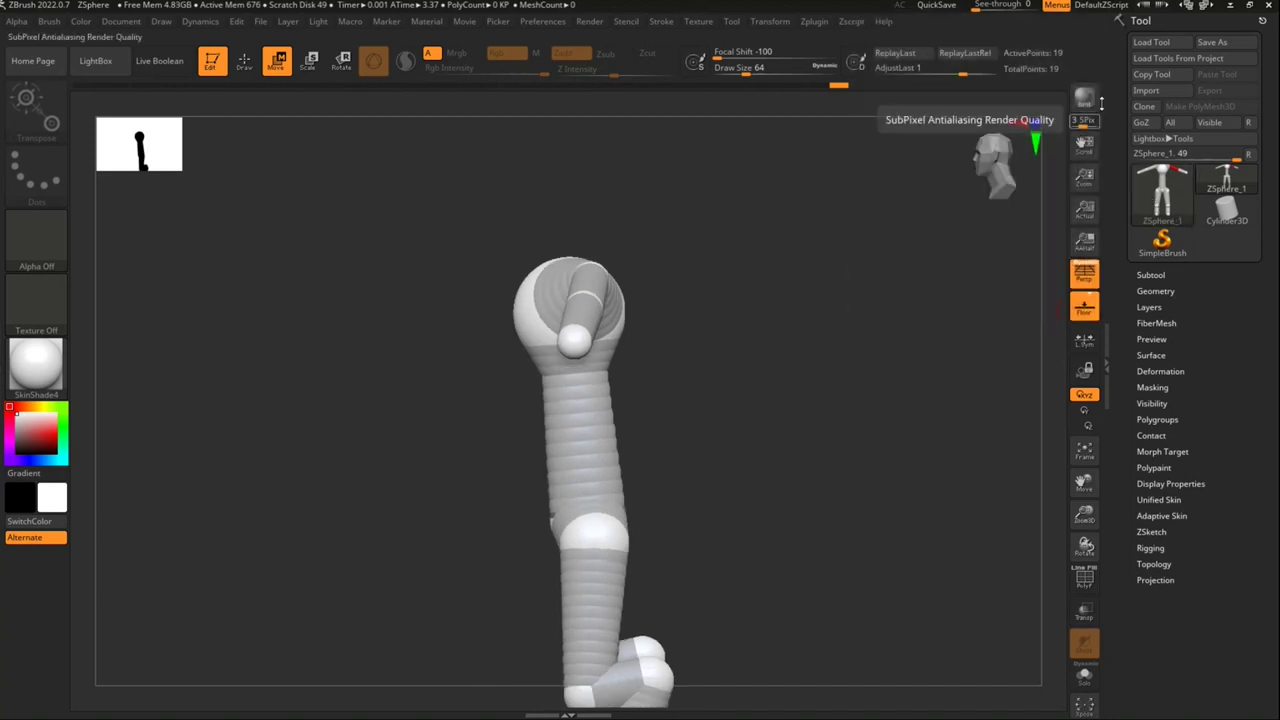
Step: Frame the armature, check its polygroups with PolyF, and turn it to a front view
click(1085, 455)
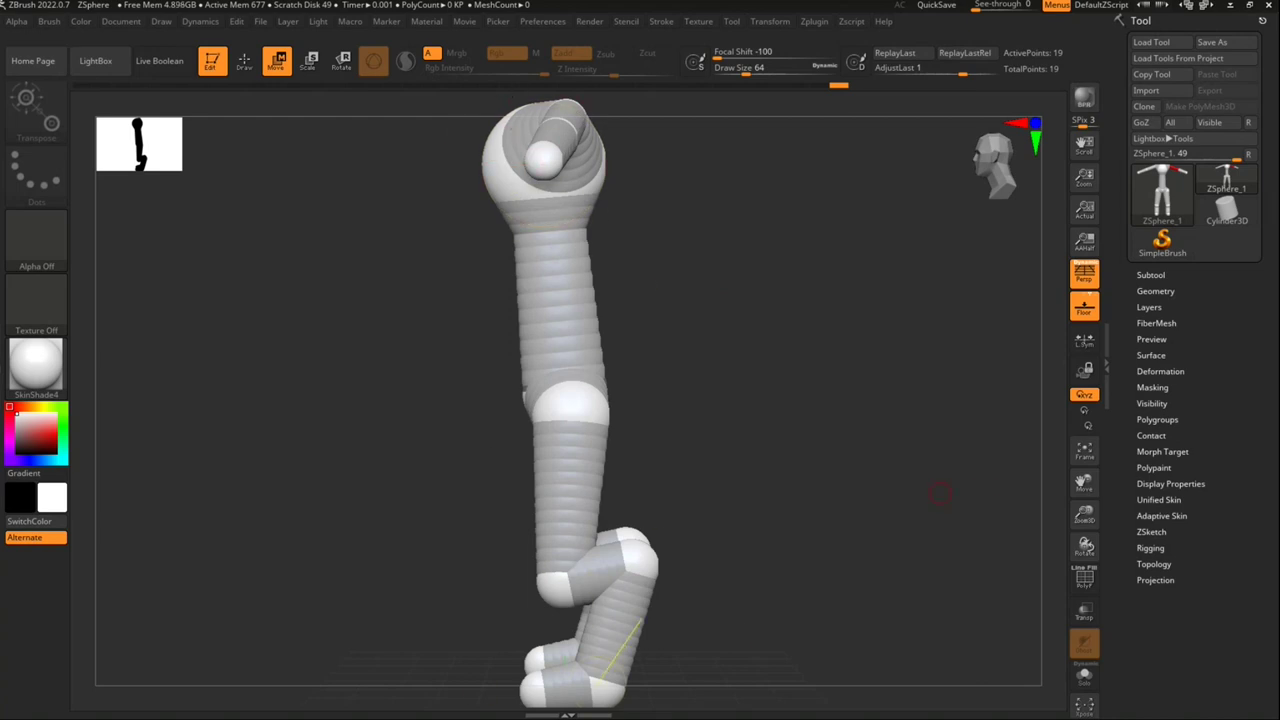
click(1084, 578)
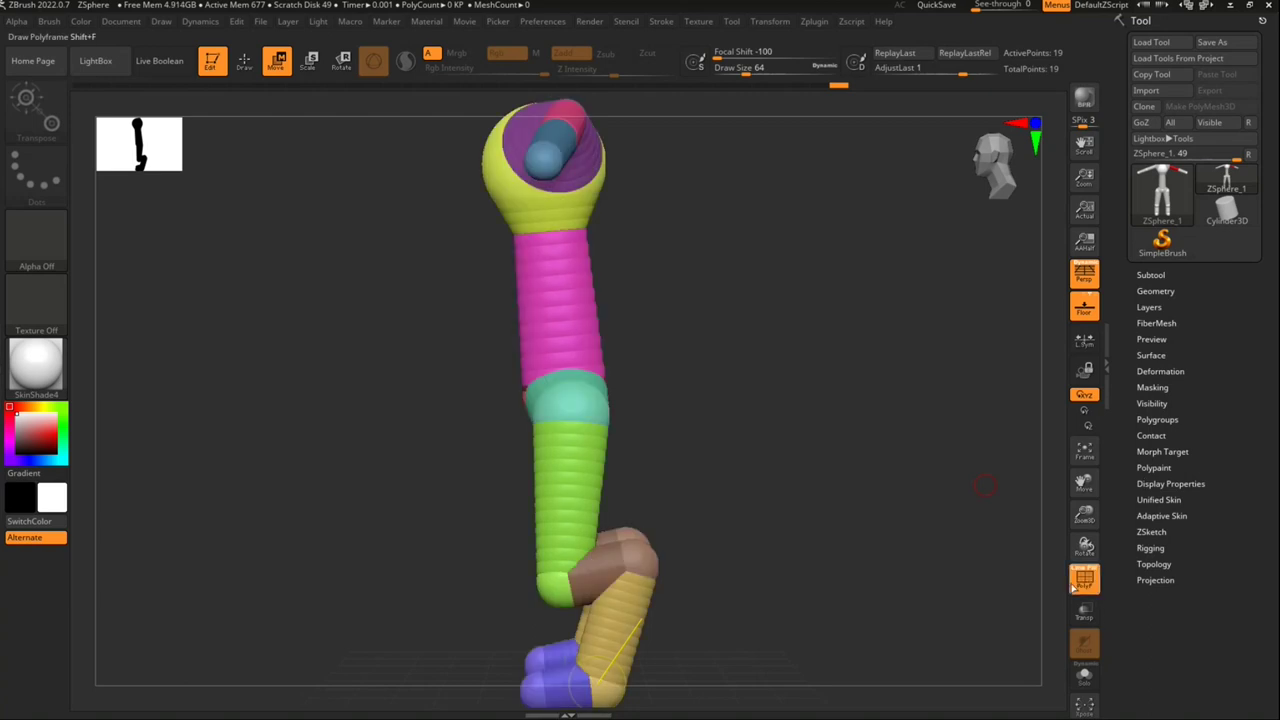
click(1012, 160)
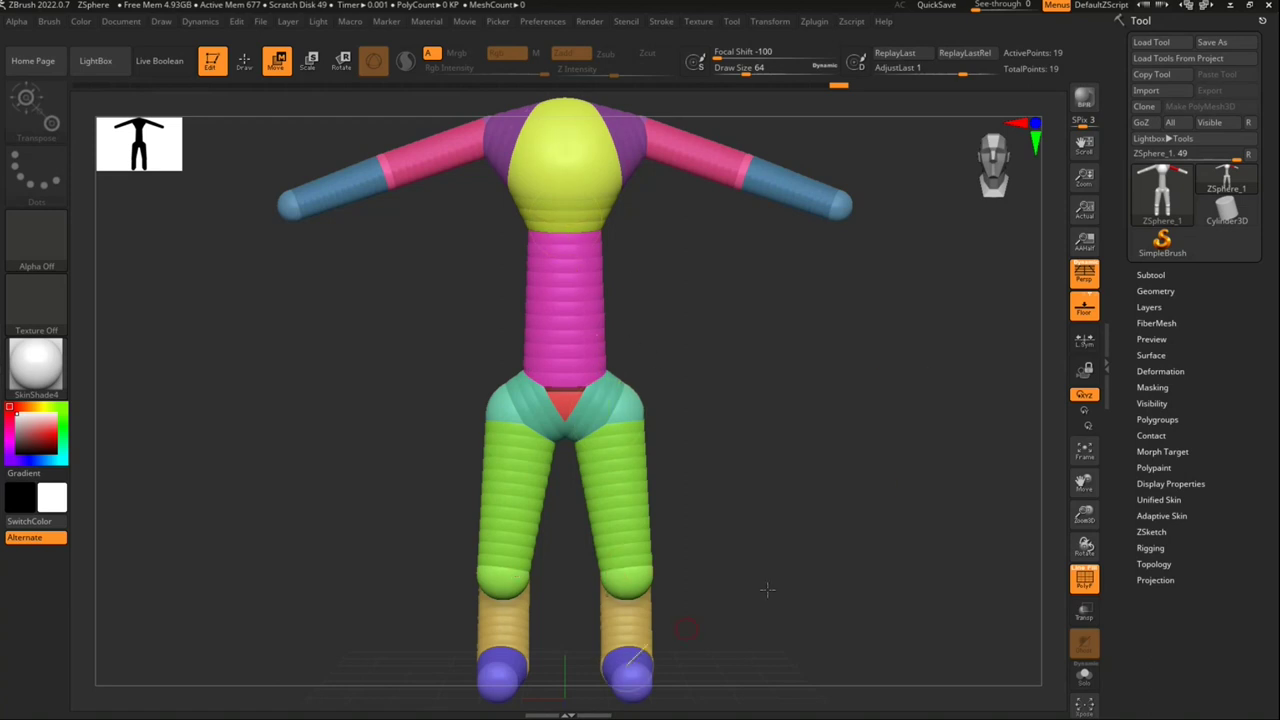
click(1085, 582)
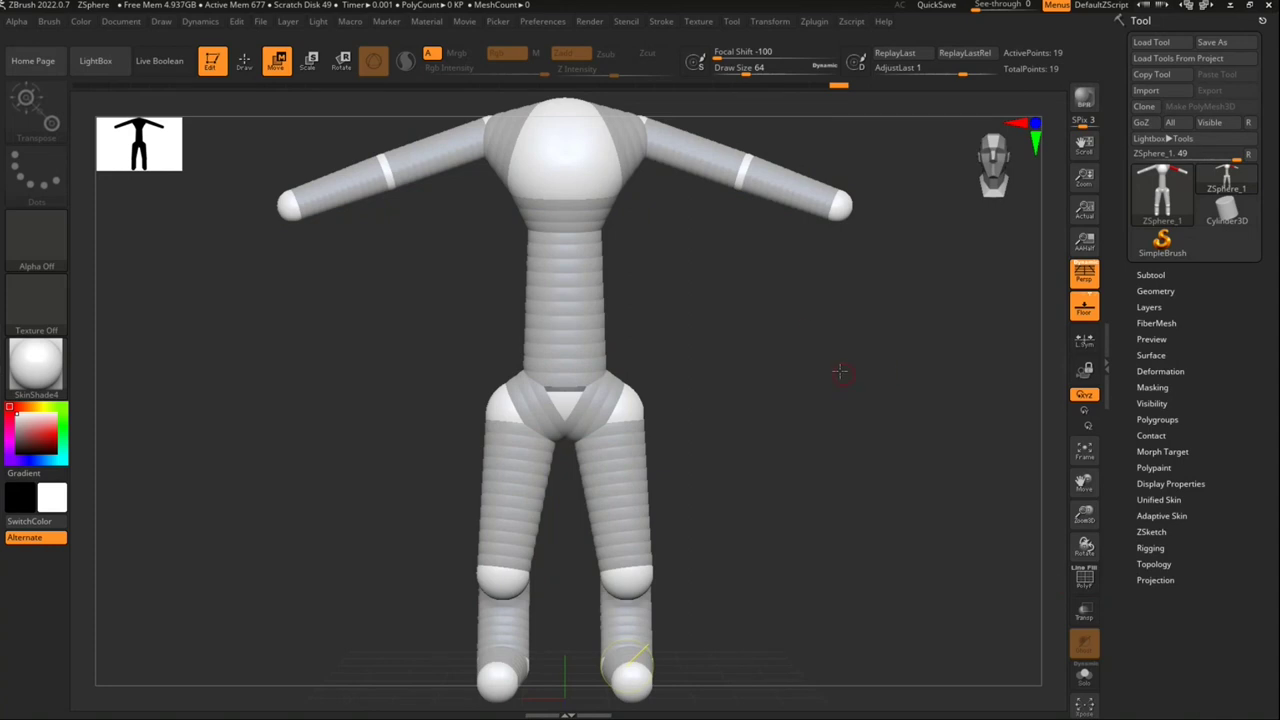
mouse_move(836, 335)
mouse_down()
mouse_move(897, 306)
mouse_move(877, 371)
mouse_move(930, 268)
mouse_up()
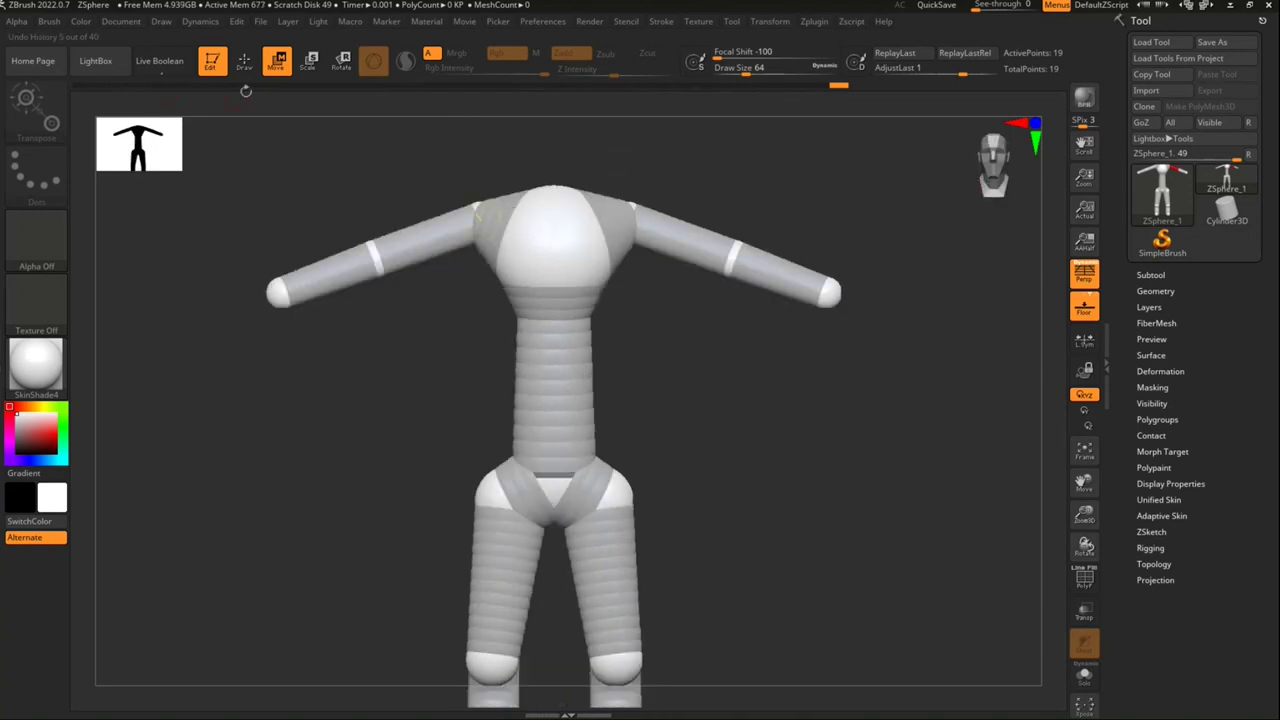
Step: Grow two ZSpheres up from the chest top as a neck, nudging the first into place
click(243, 60)
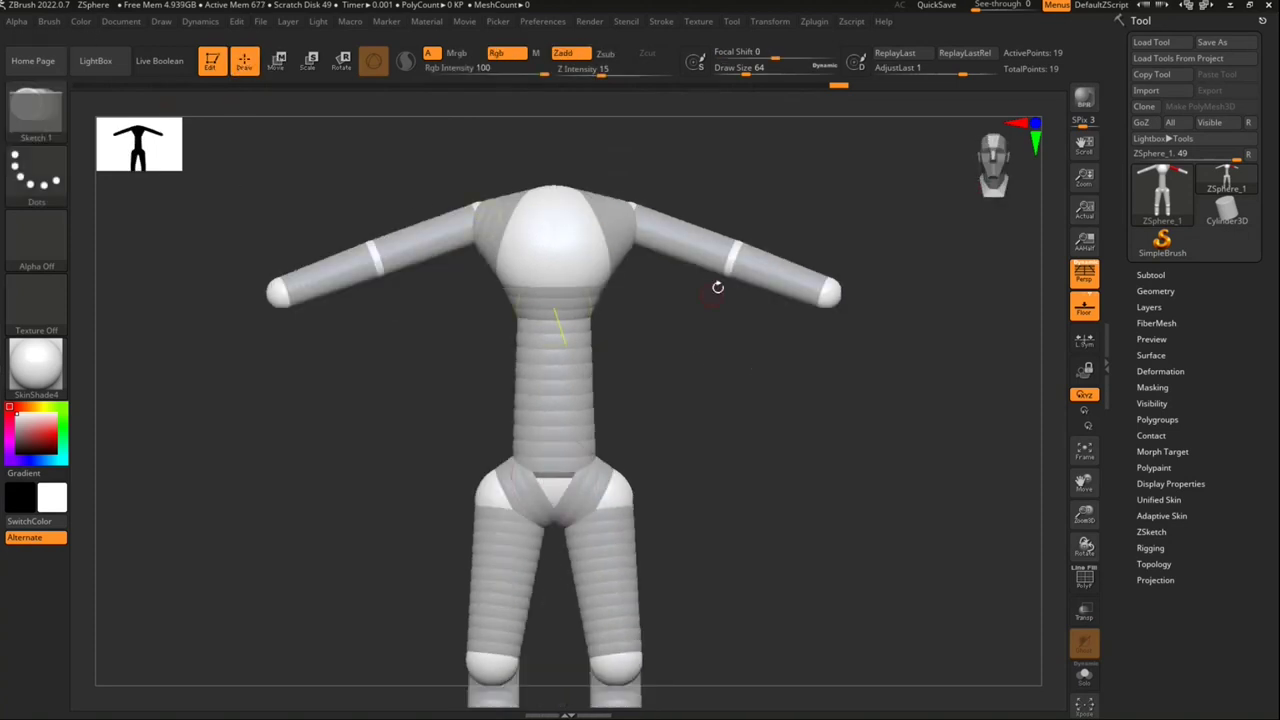
alt+drag(717, 287, 721, 468)
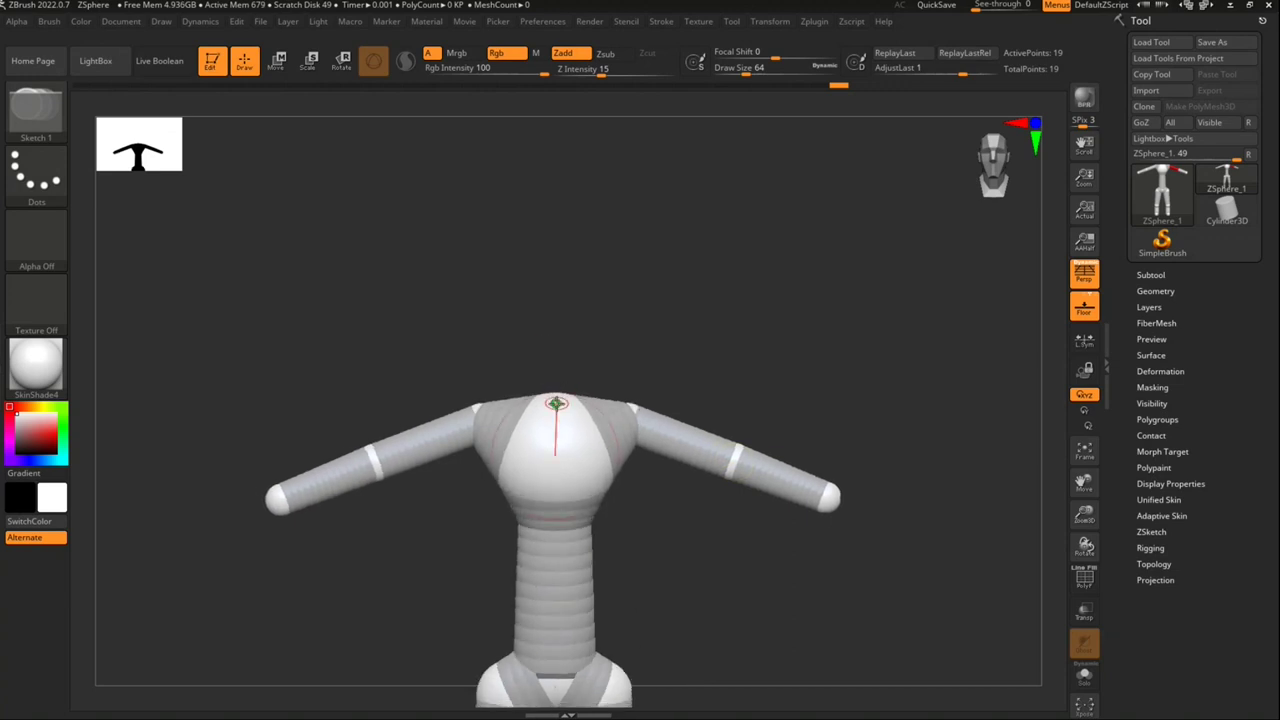
drag(555, 395, 590, 400)
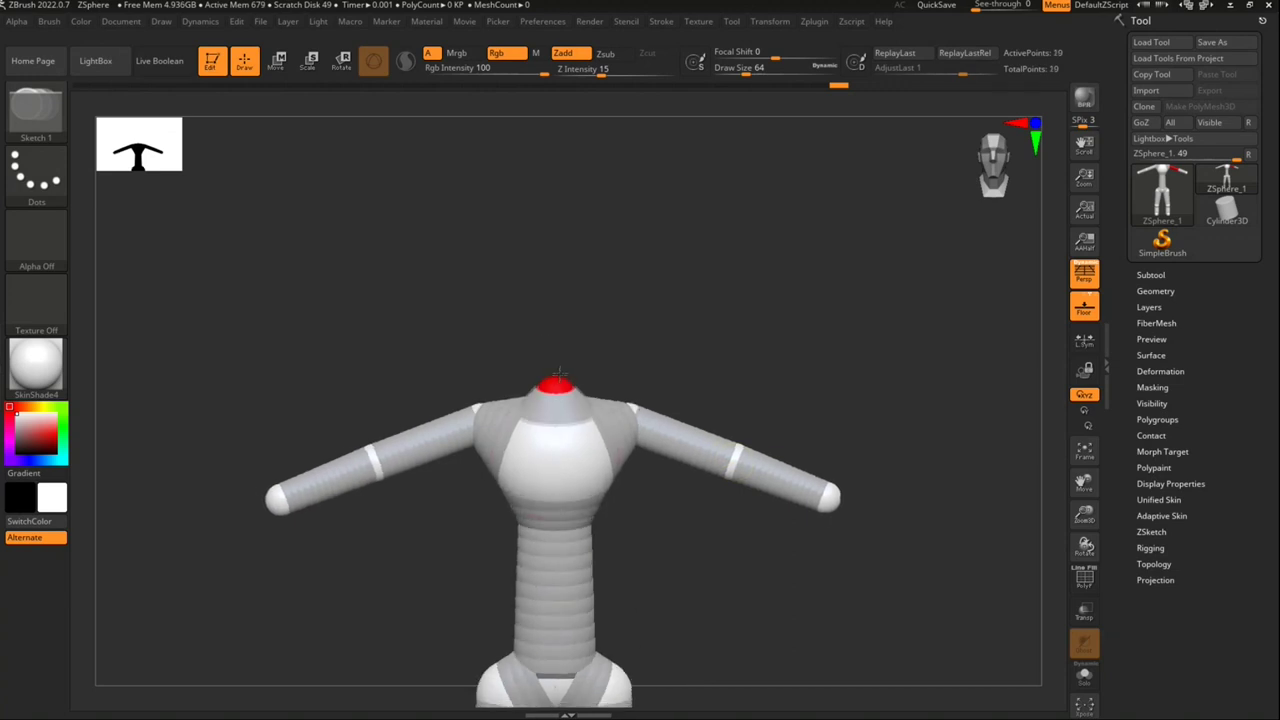
drag(700, 300, 811, 199)
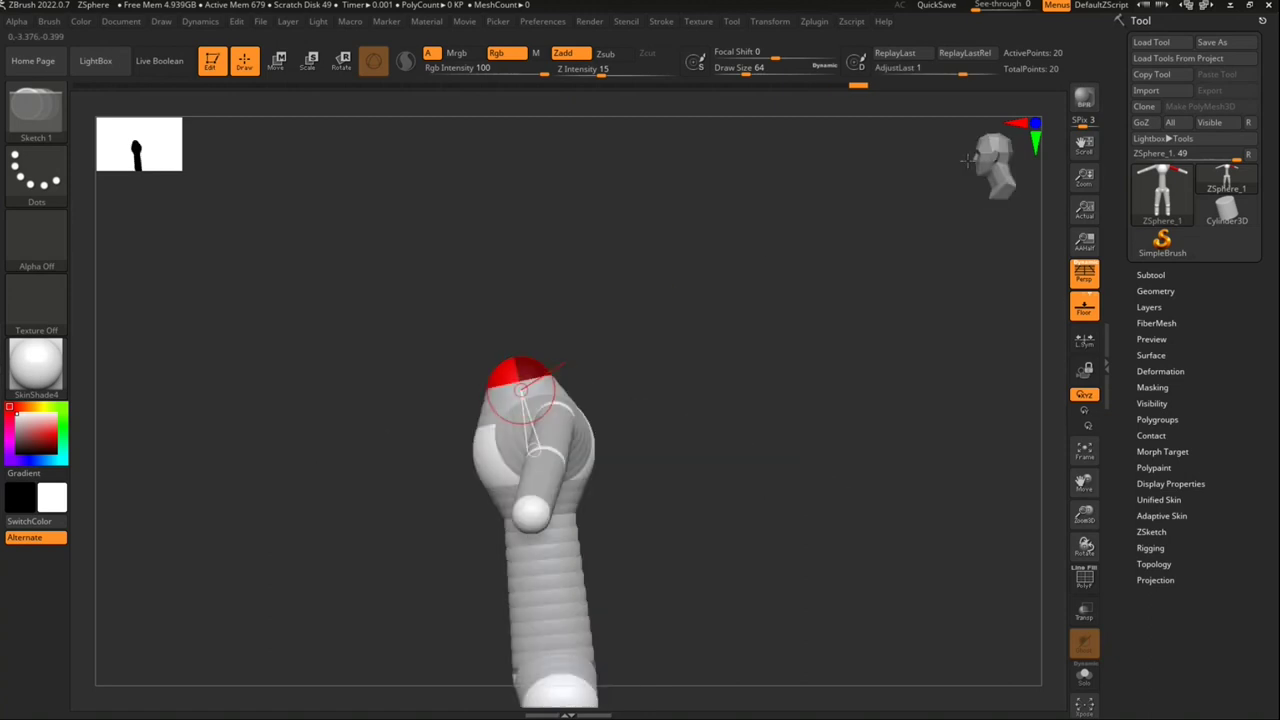
drag(996, 168, 970, 170)
key(w)
mouse_move(532, 361)
mouse_down()
mouse_move(588, 364)
mouse_move(515, 362)
mouse_move(535, 362)
mouse_up()
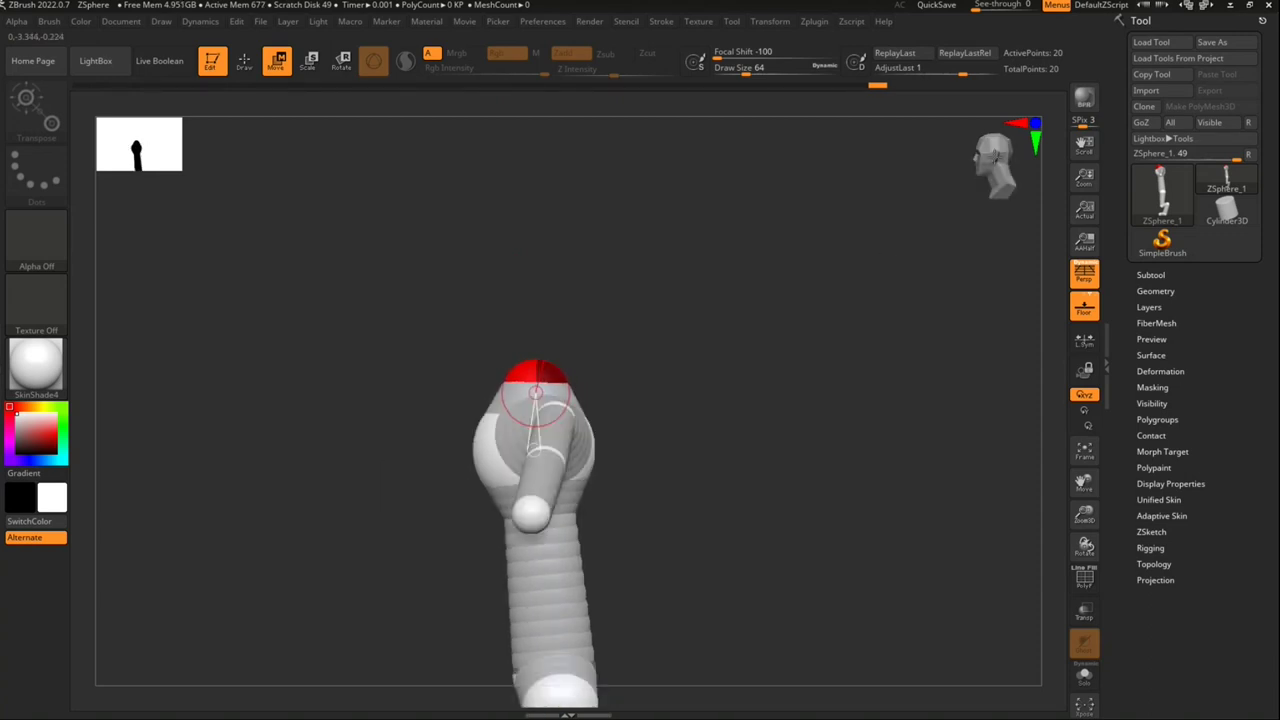
click(246, 60)
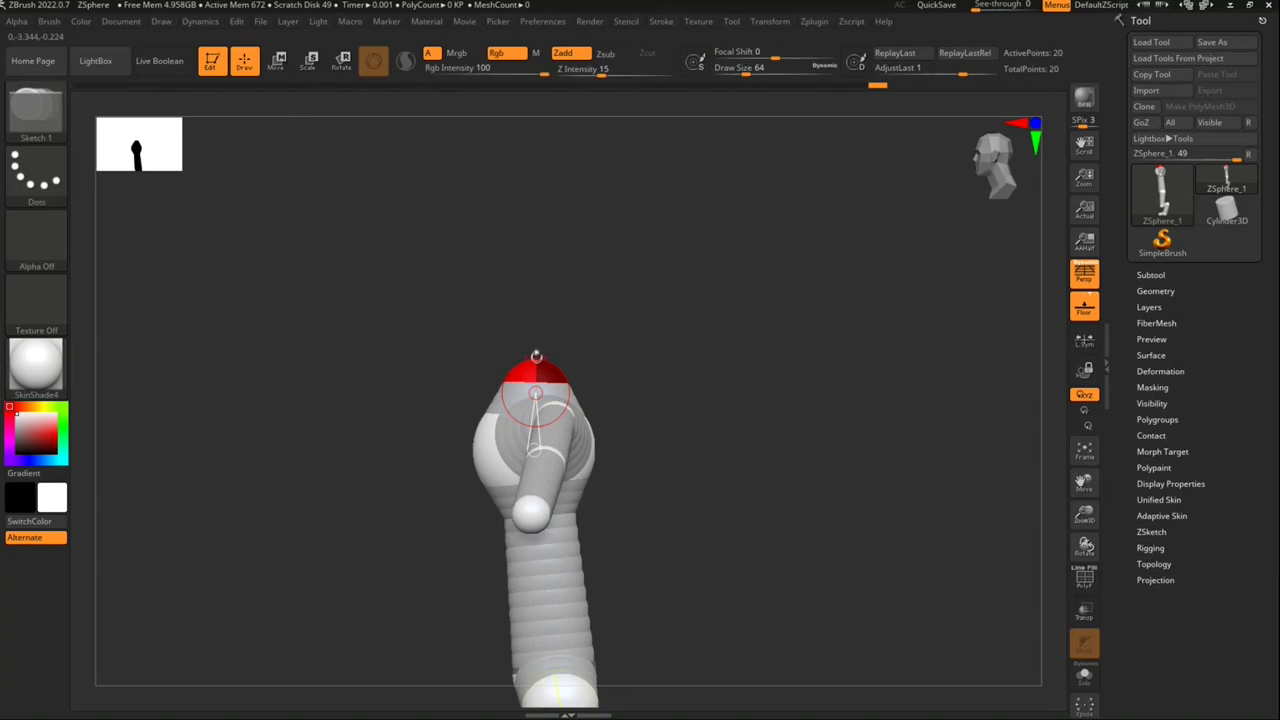
click(535, 358)
Step: Raise the top neck ZSphere and scale it up into a large head
click(998, 157)
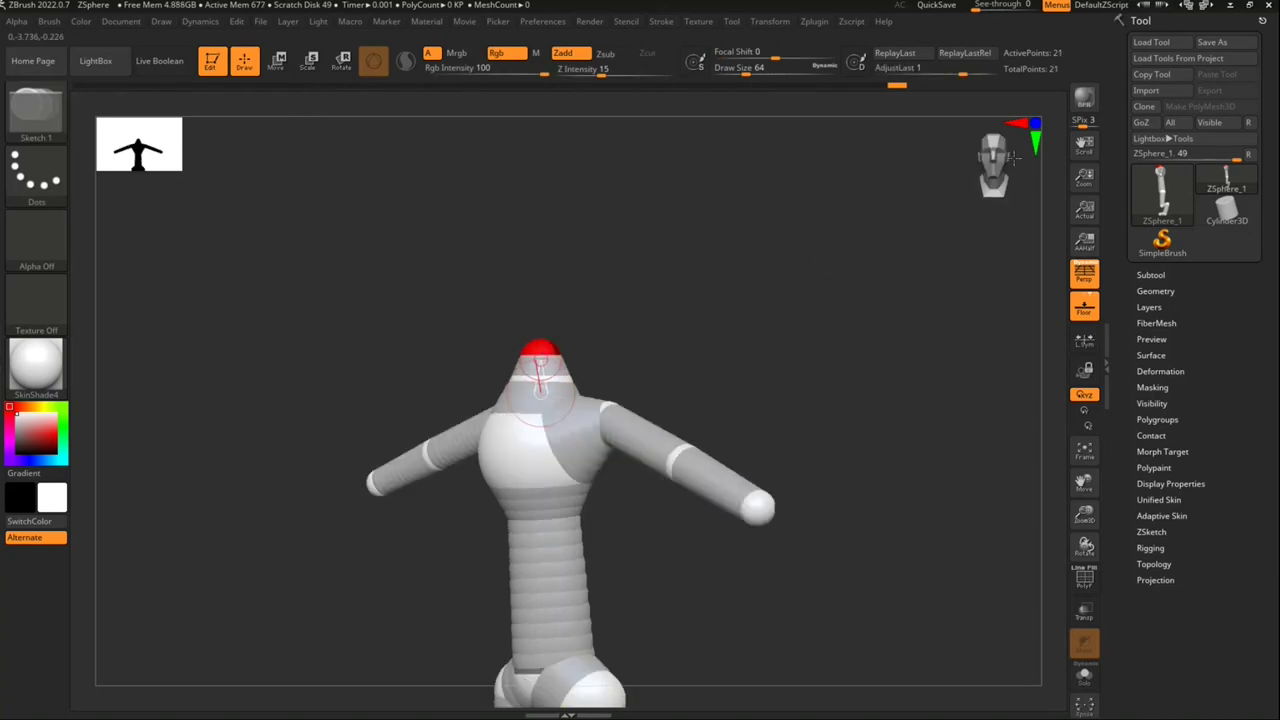
click(279, 60)
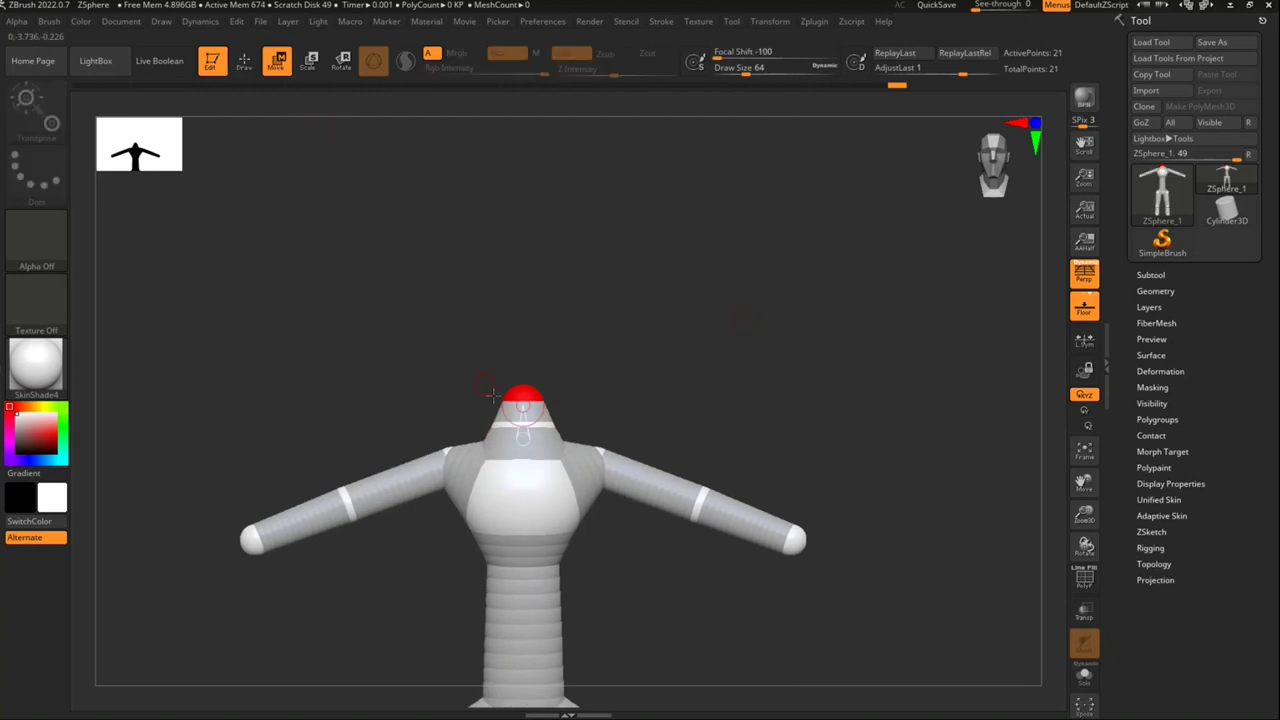
drag(523, 412, 524, 366)
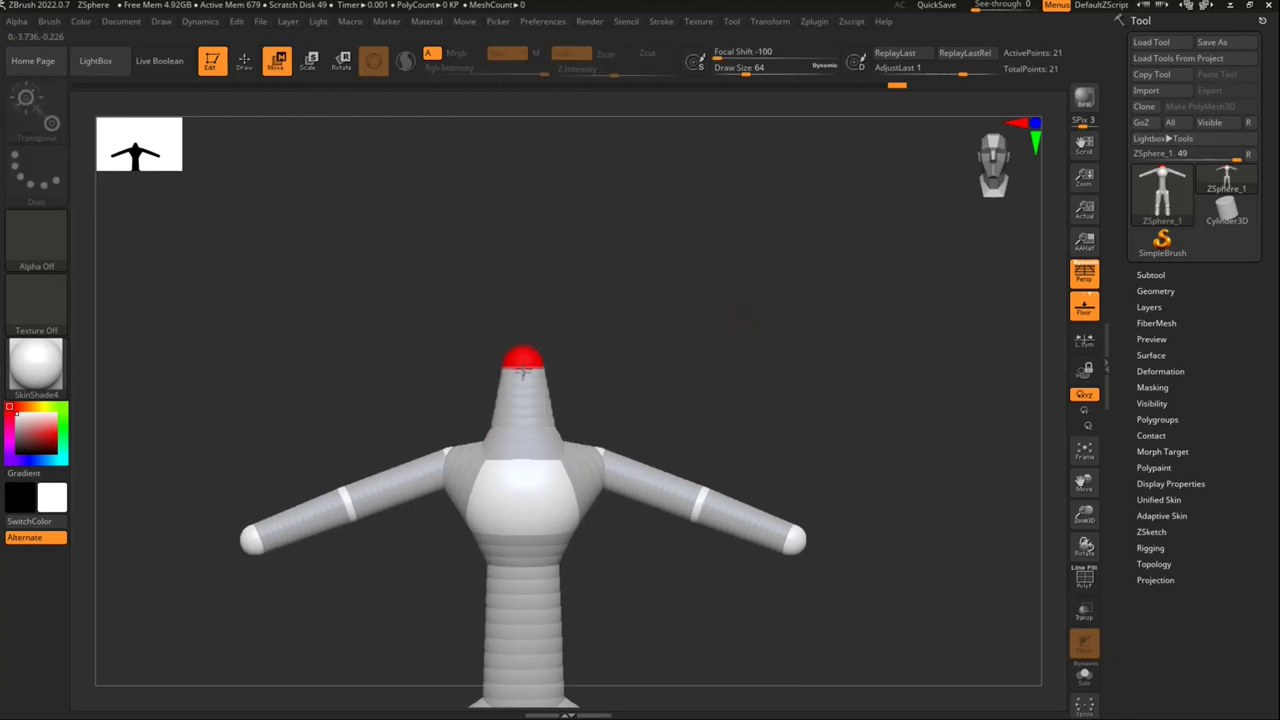
key(e)
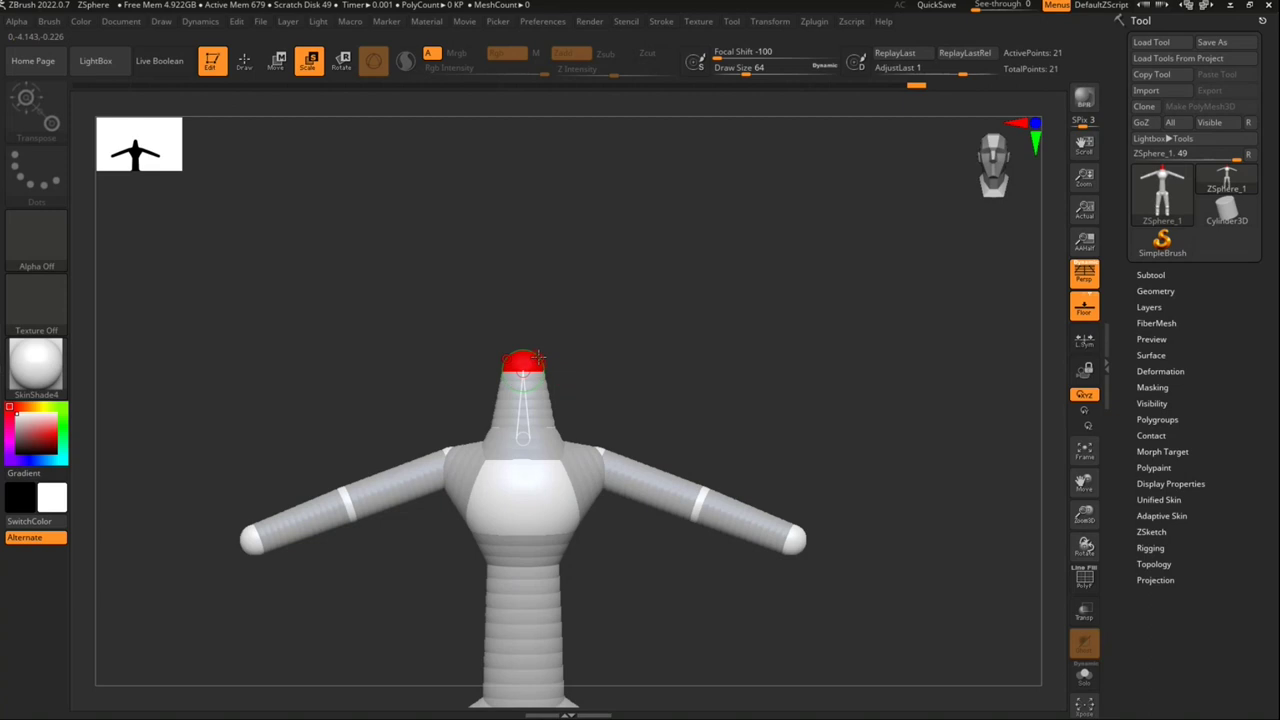
drag(530, 362, 196, 633)
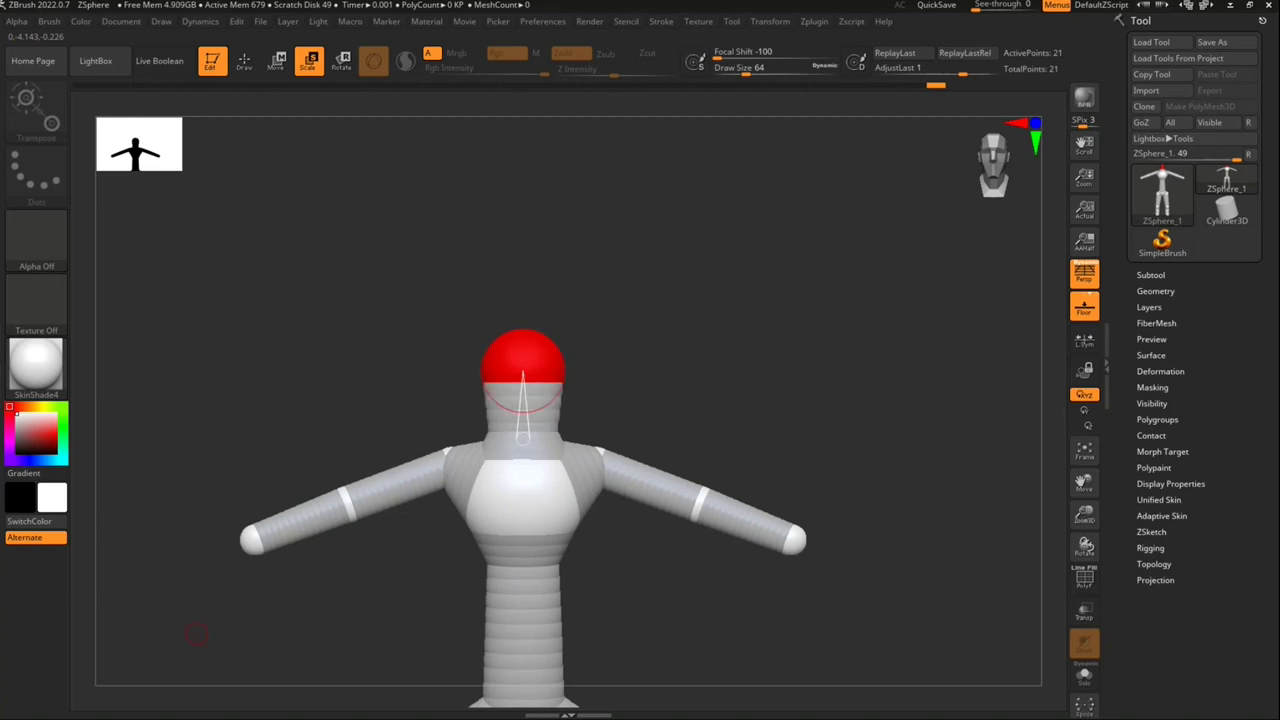
drag(541, 356, 290, 560)
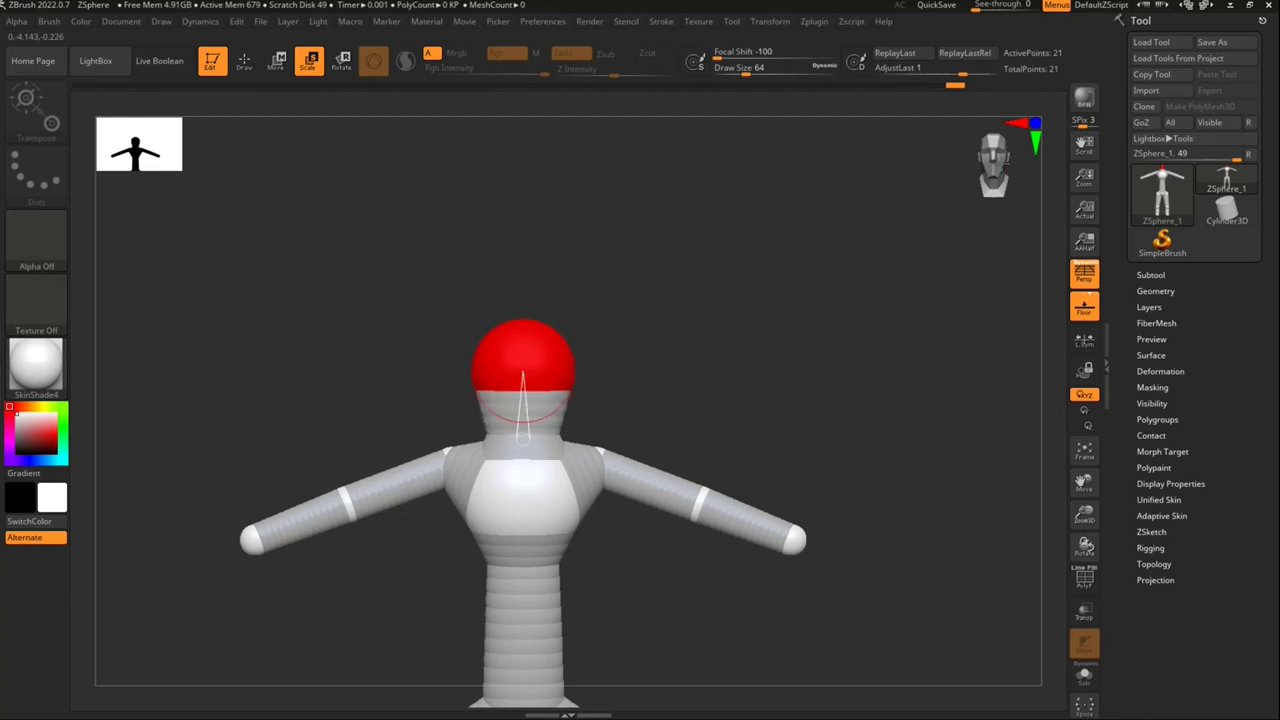
drag(990, 160, 790, 190)
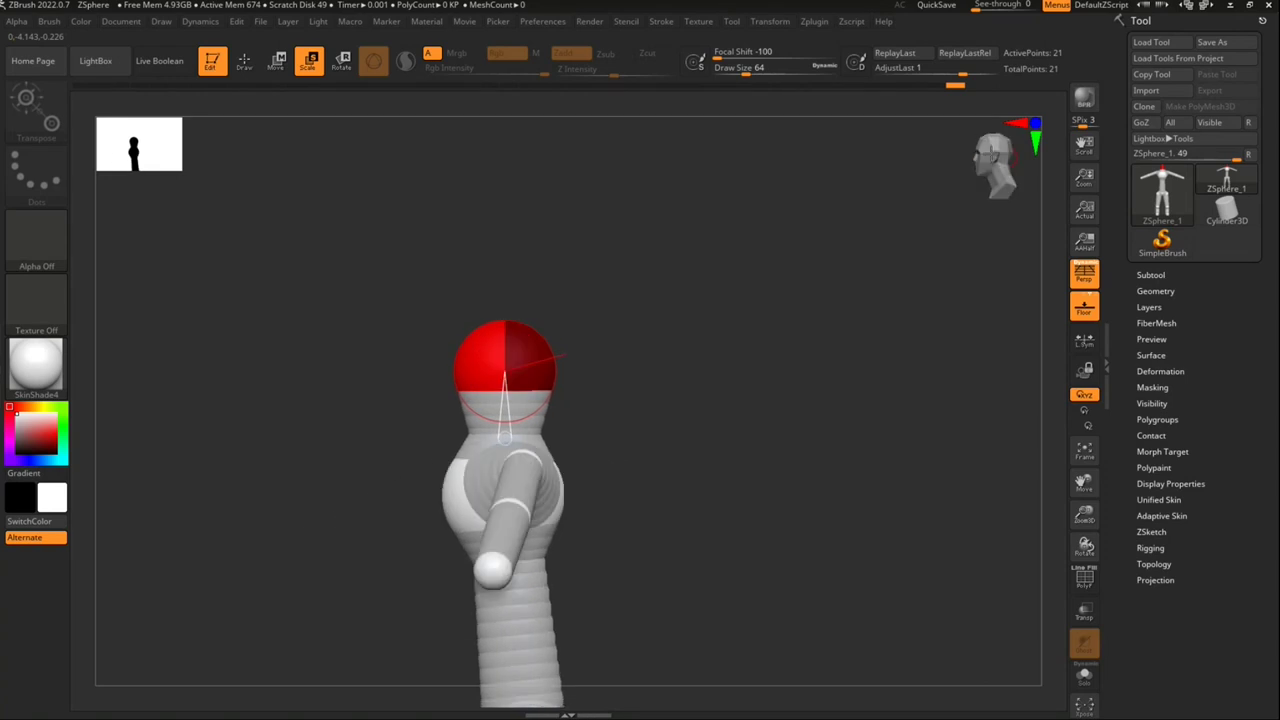
Step: Undo a stray extra sphere and reposition the head over the lengthened neck
key(q)
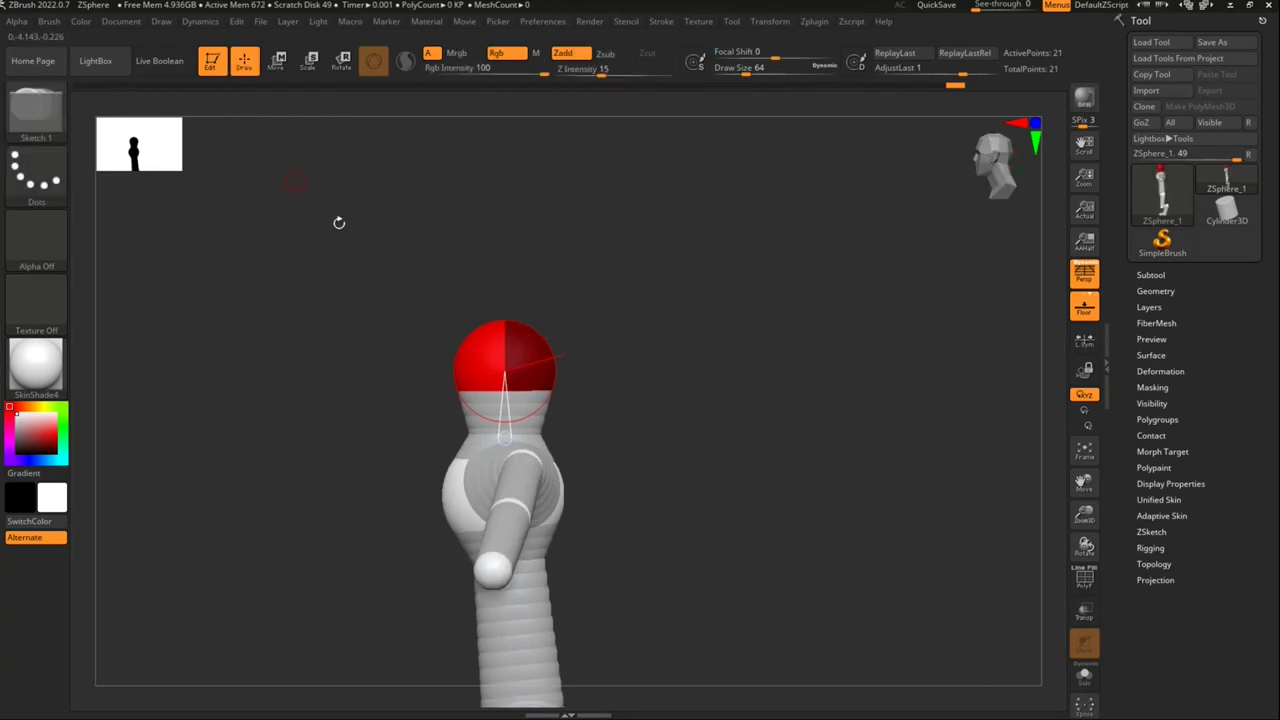
drag(521, 345, 528, 338)
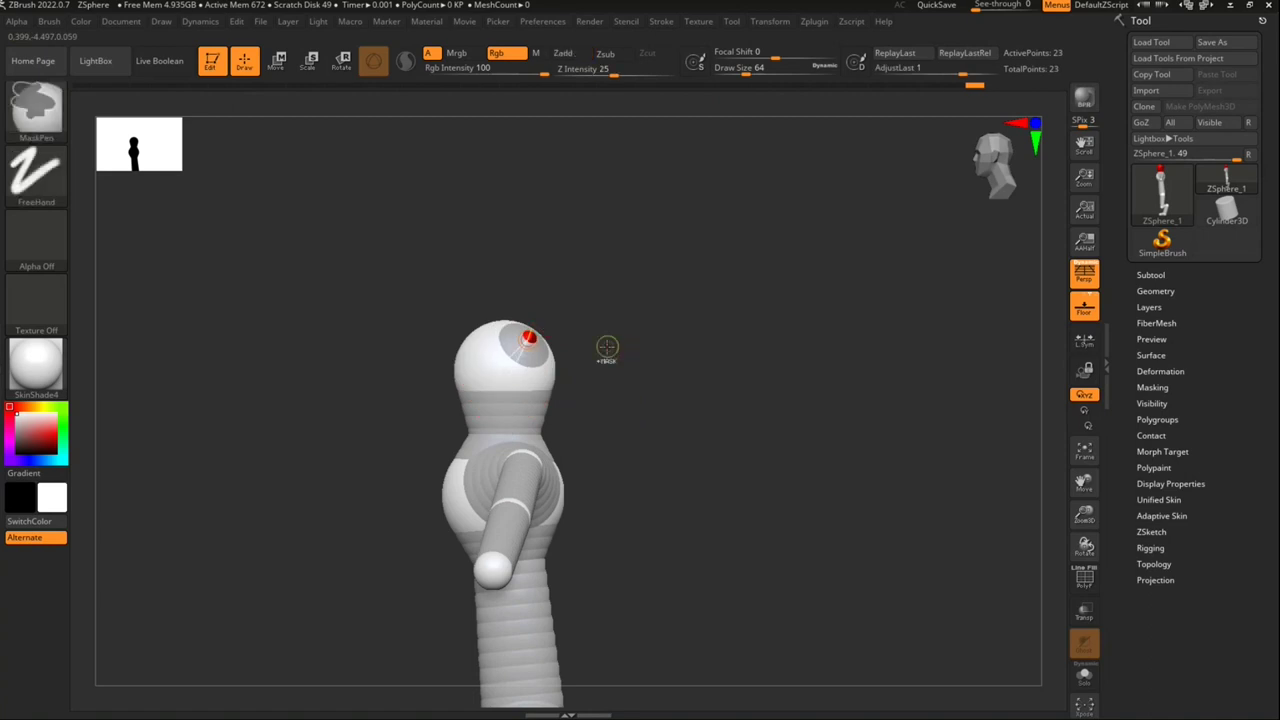
key(ctrl+z)
key(w)
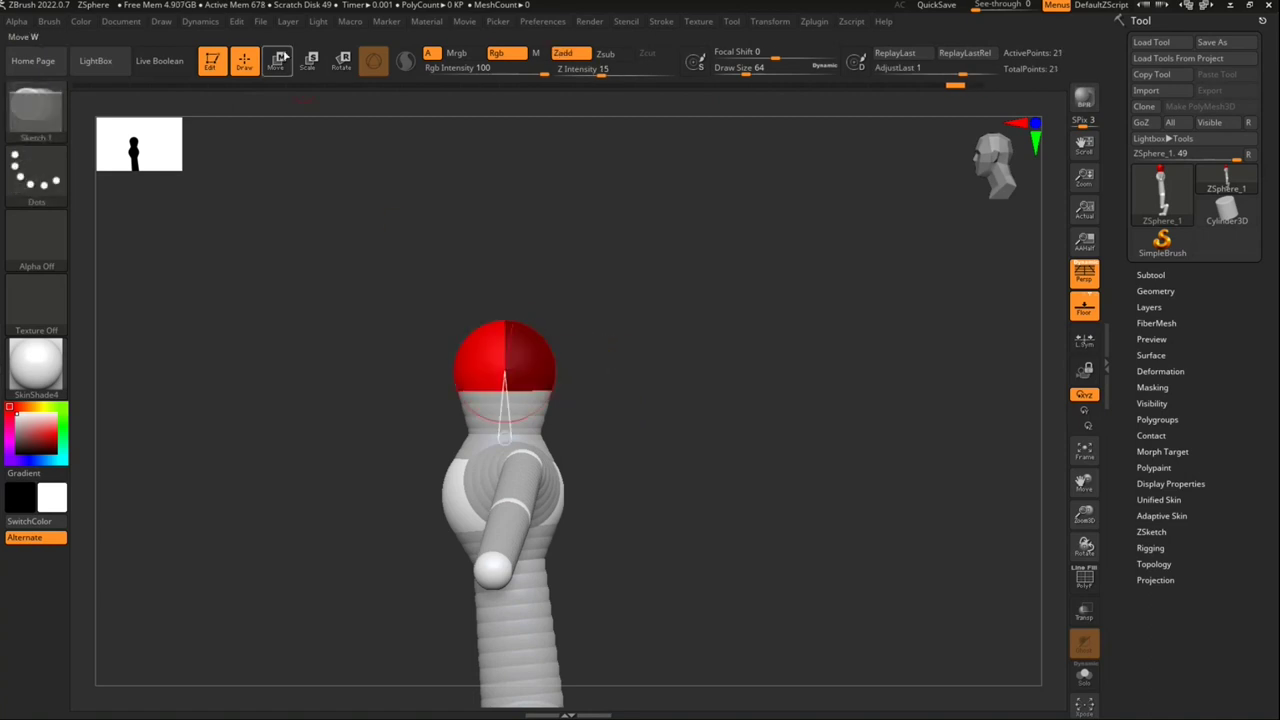
drag(538, 353, 537, 341)
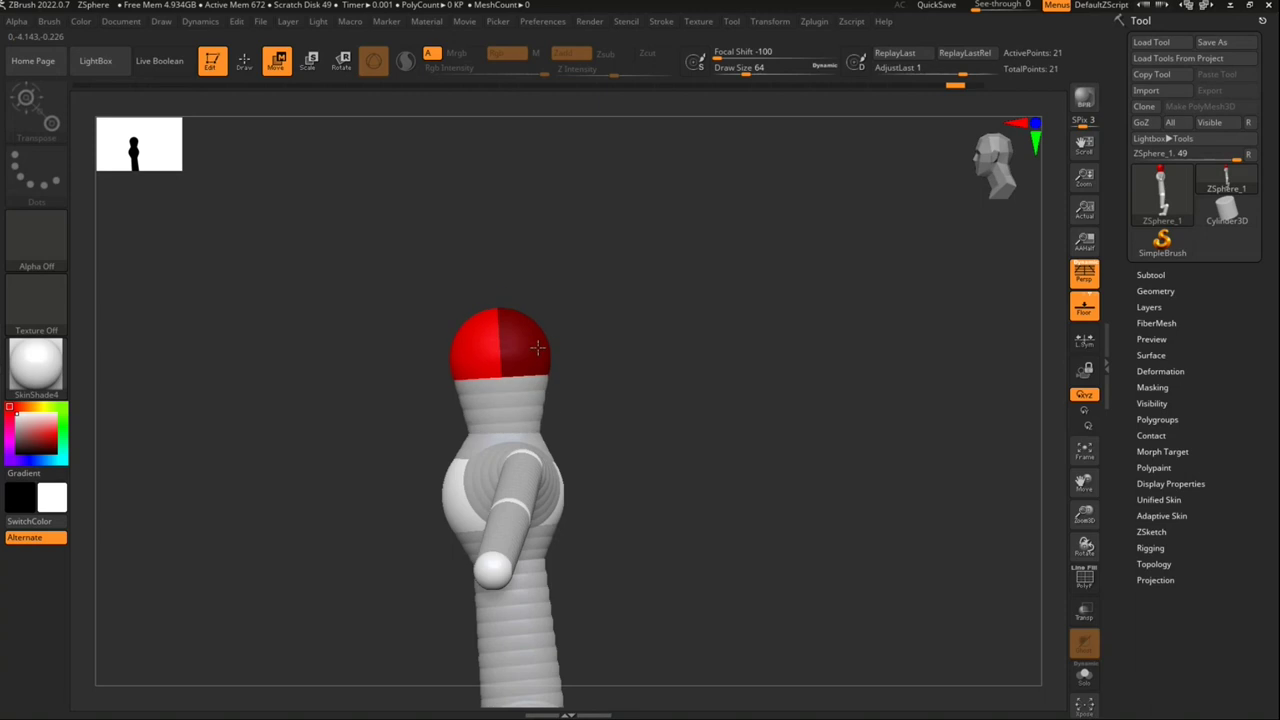
drag(525, 436, 534, 420)
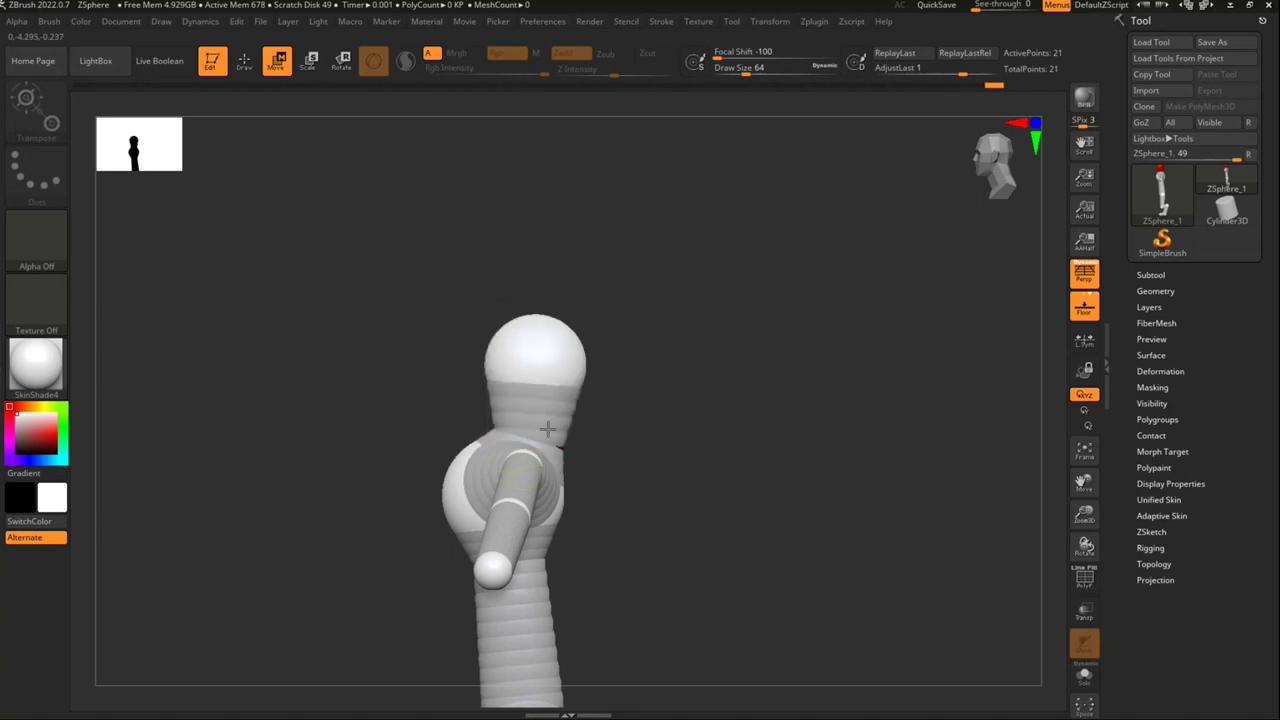
drag(551, 358, 558, 407)
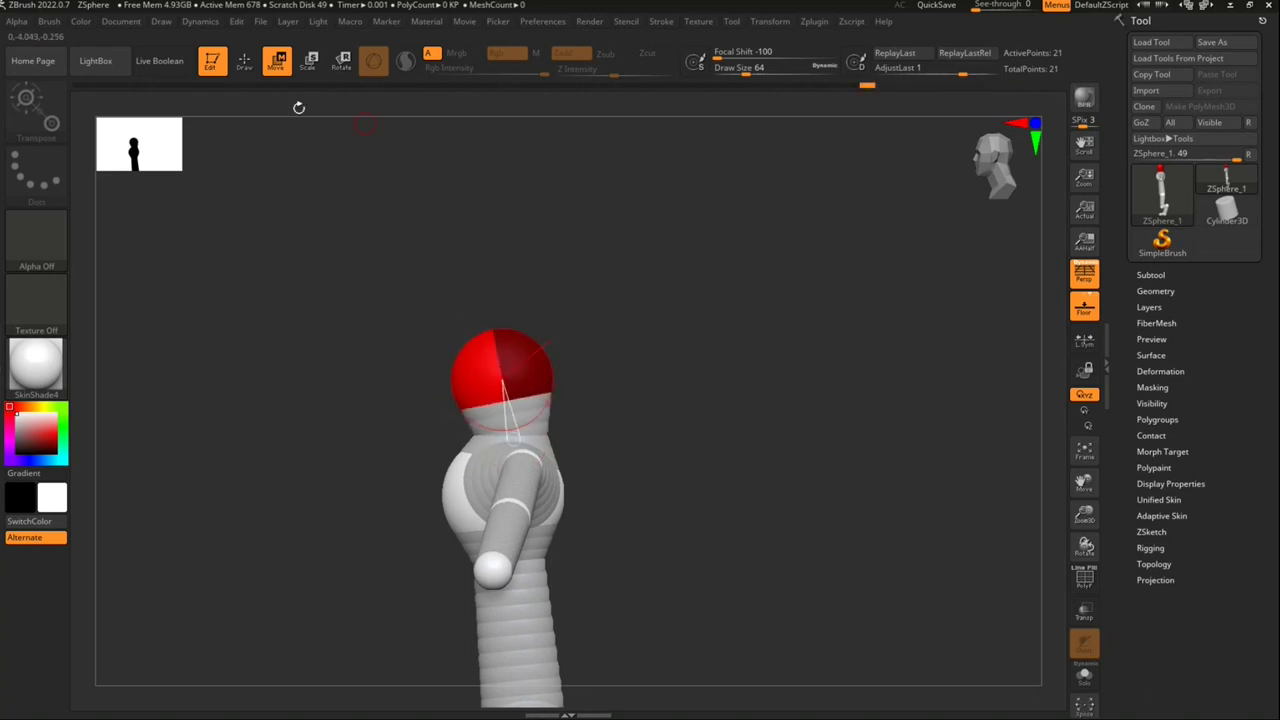
click(250, 66)
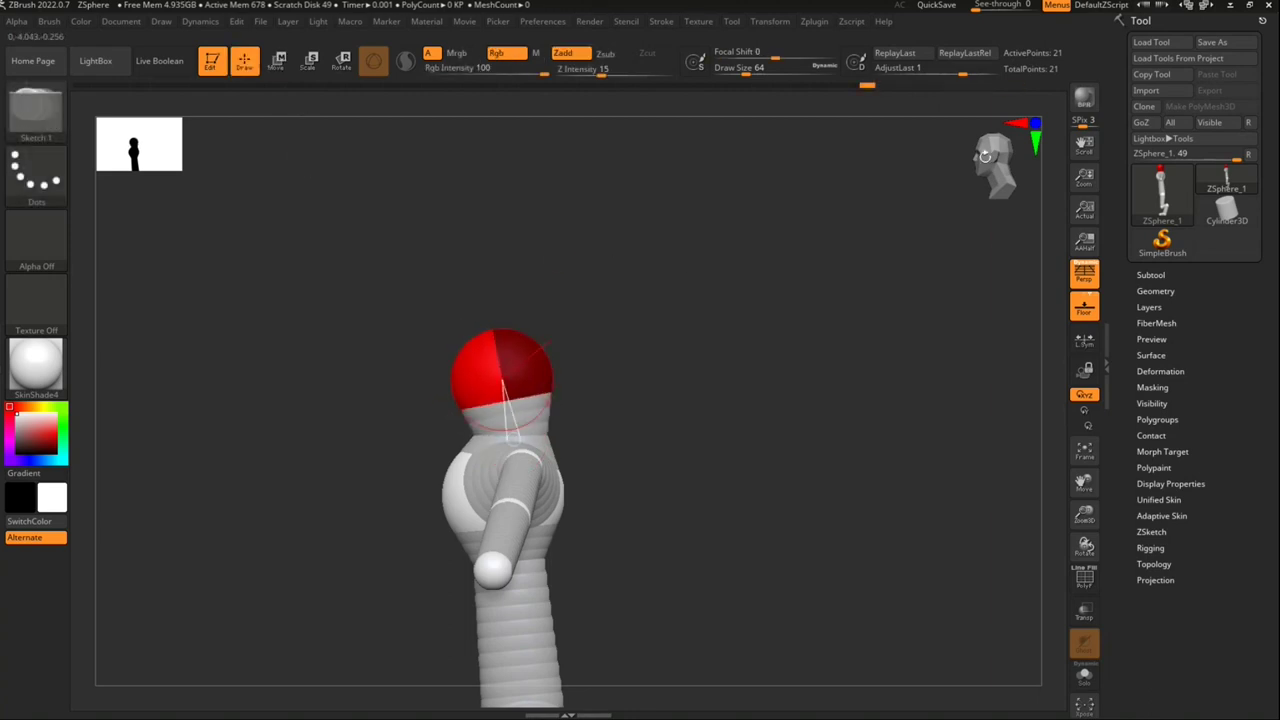
drag(985, 155, 1015, 171)
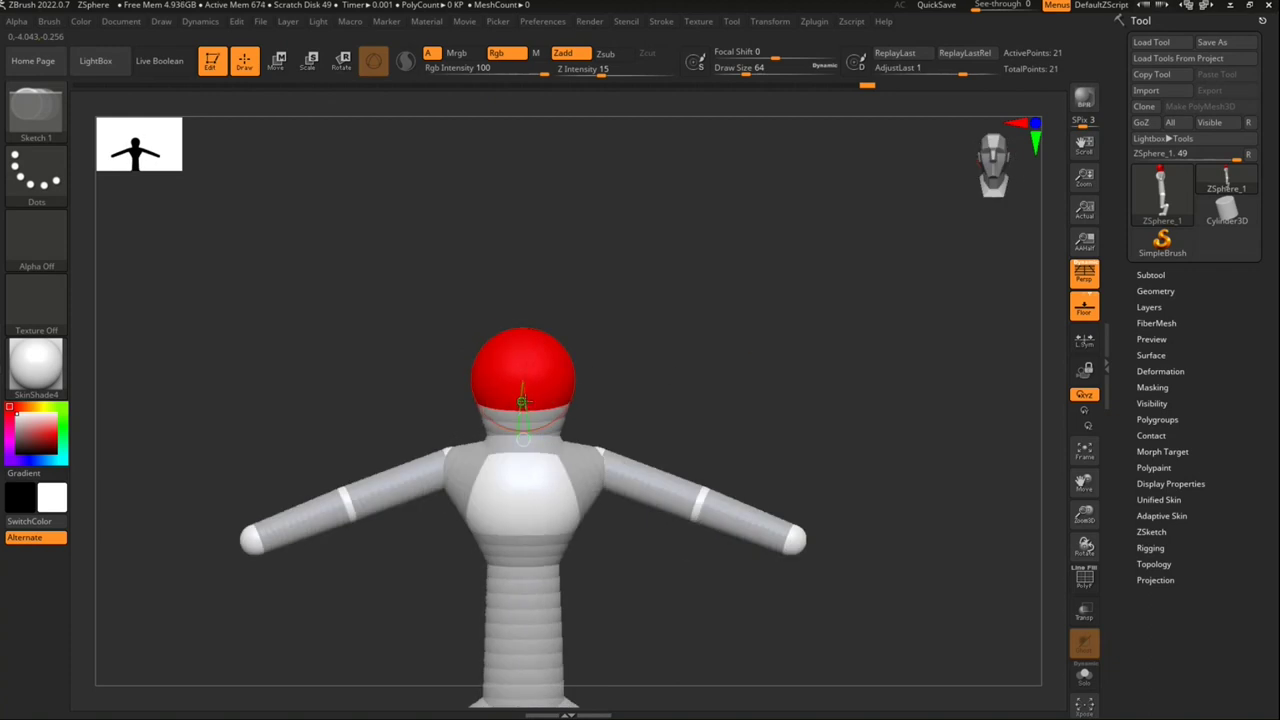
Step: Add a ZSphere jutting forward from the front of the head
click(521, 400)
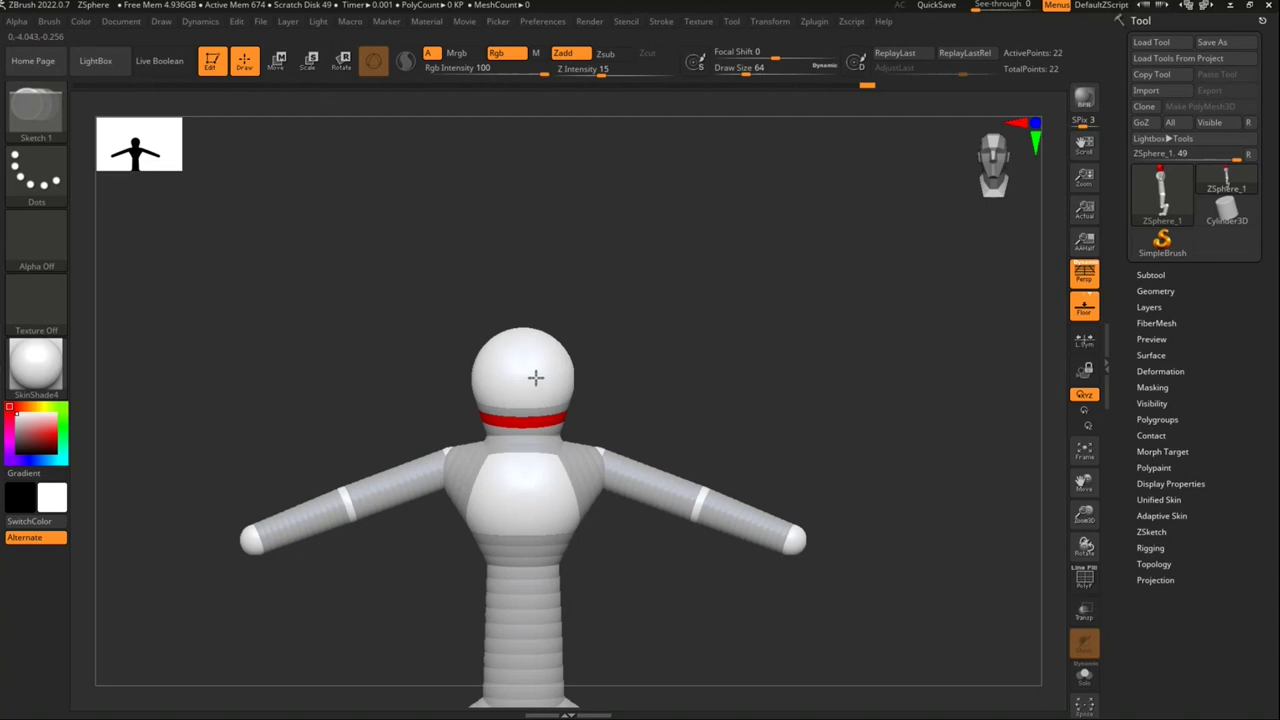
drag(660, 371, 663, 349)
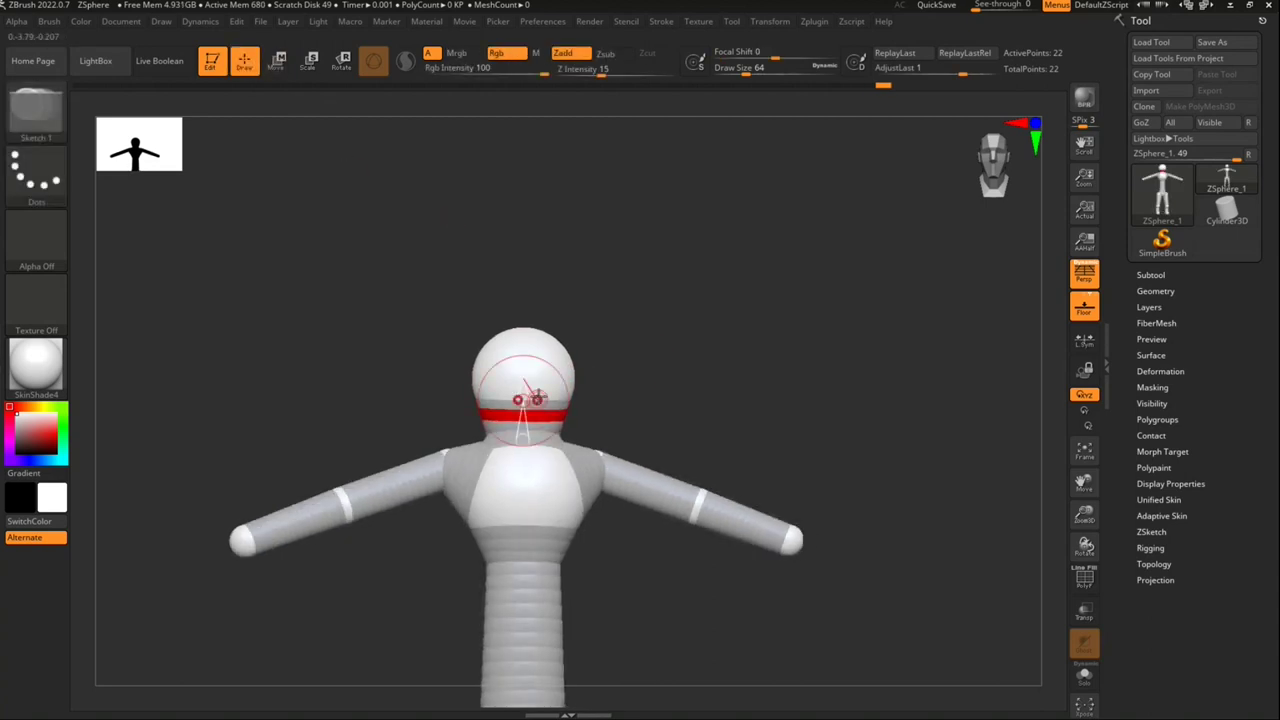
drag(994, 162, 1020, 160)
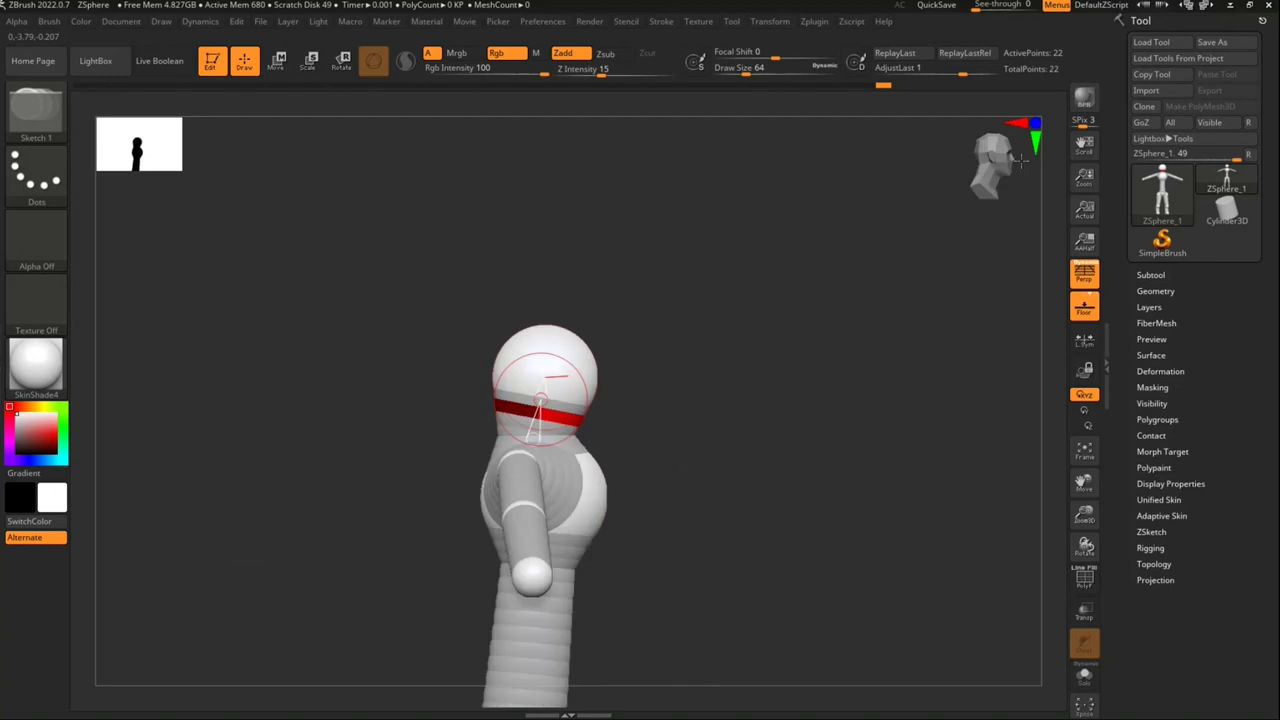
Step: Reposition the head ZSpheres, then shrink the snout ZSphere at the forward branch tip
key(w)
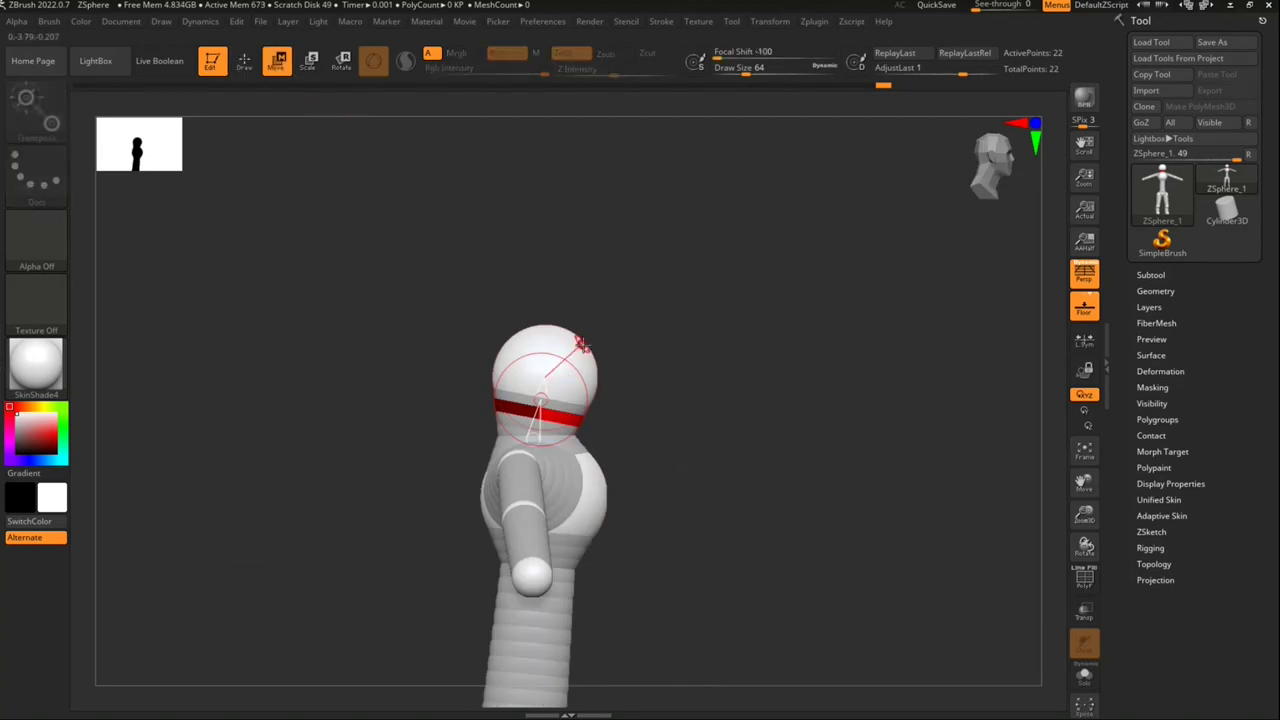
drag(565, 340, 623, 370)
mouse_move(528, 371)
mouse_down()
mouse_move(520, 355)
mouse_move(545, 350)
mouse_up()
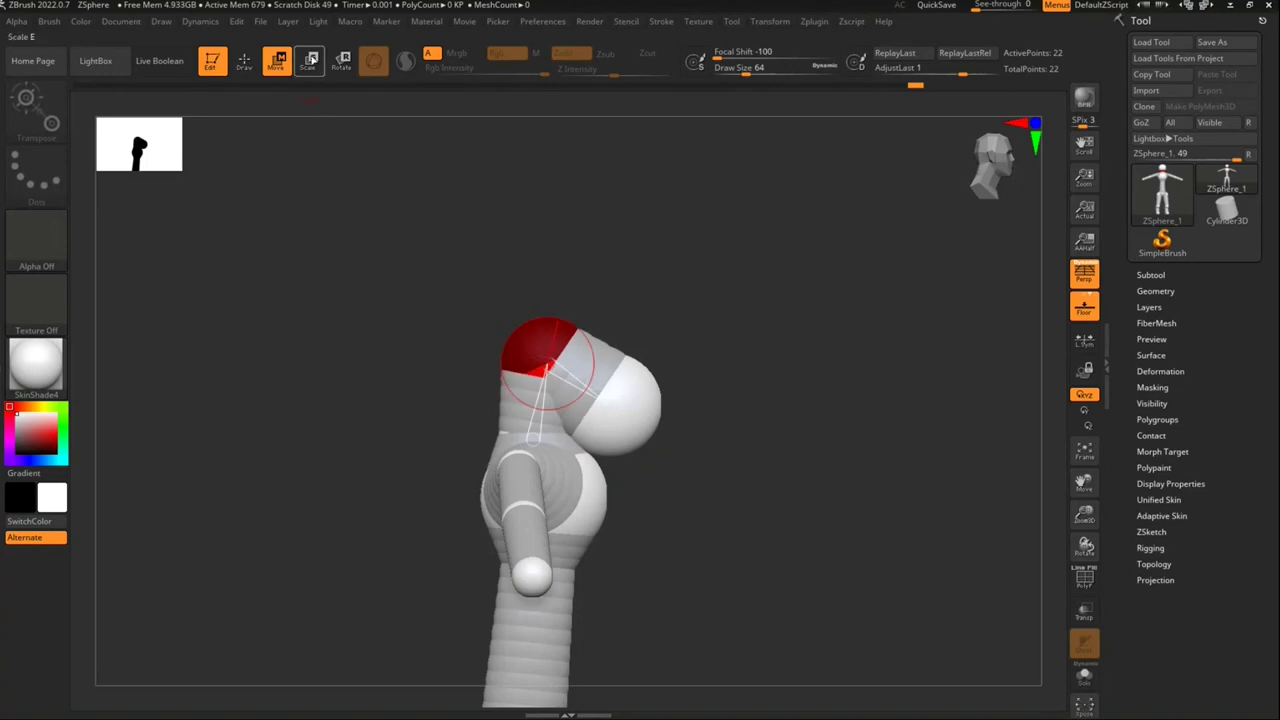
key(e)
drag(659, 439, 646, 353)
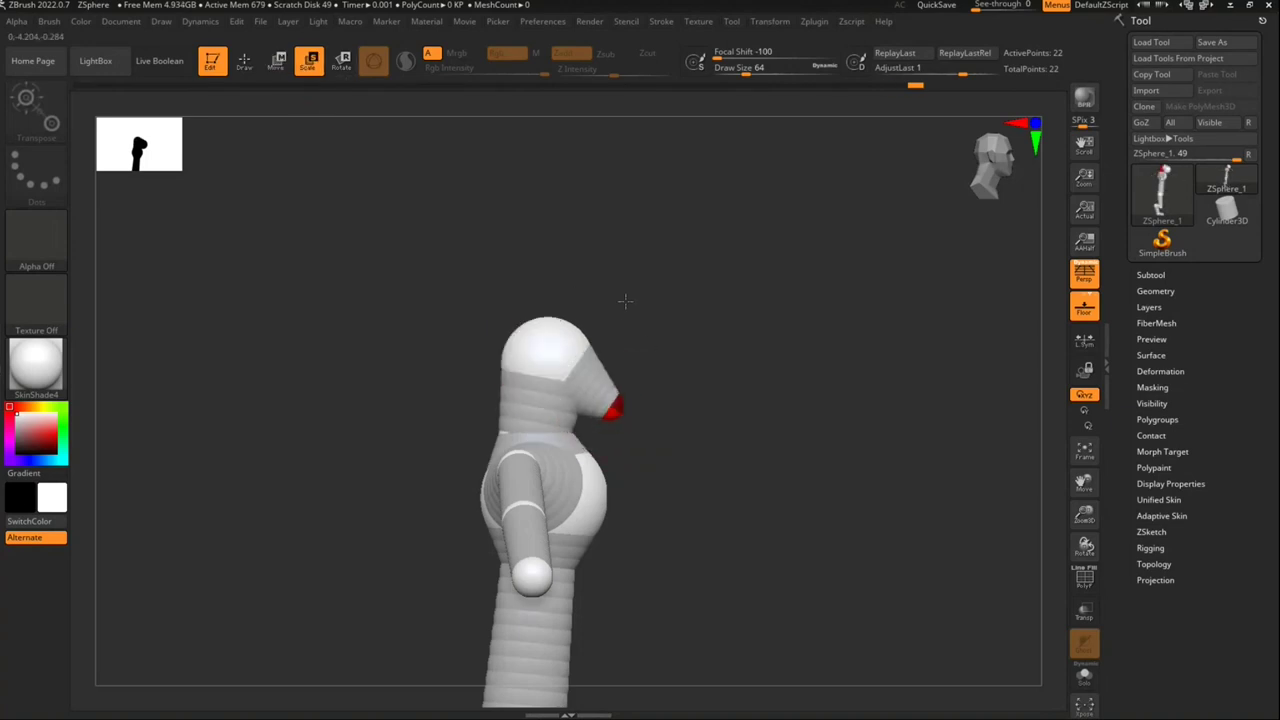
Step: Add a mirrored ZSphere pair on top of the head
key(q)
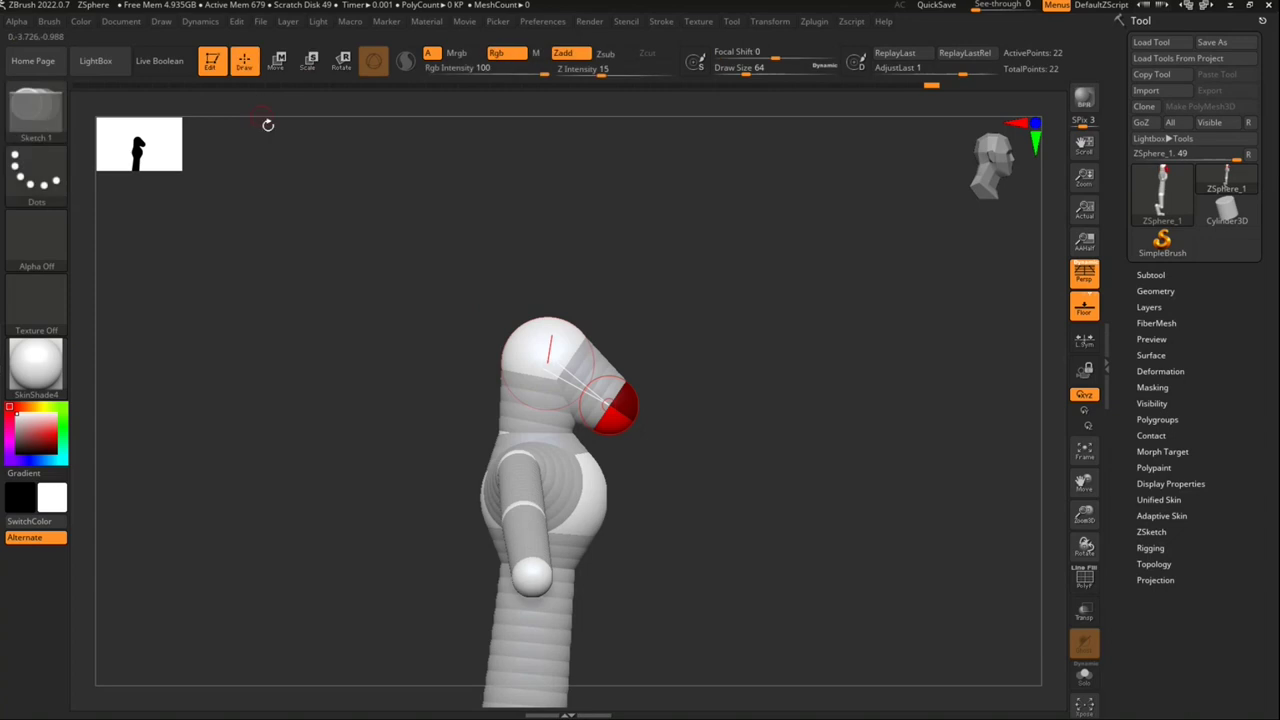
click(523, 334)
drag(522, 336, 528, 306)
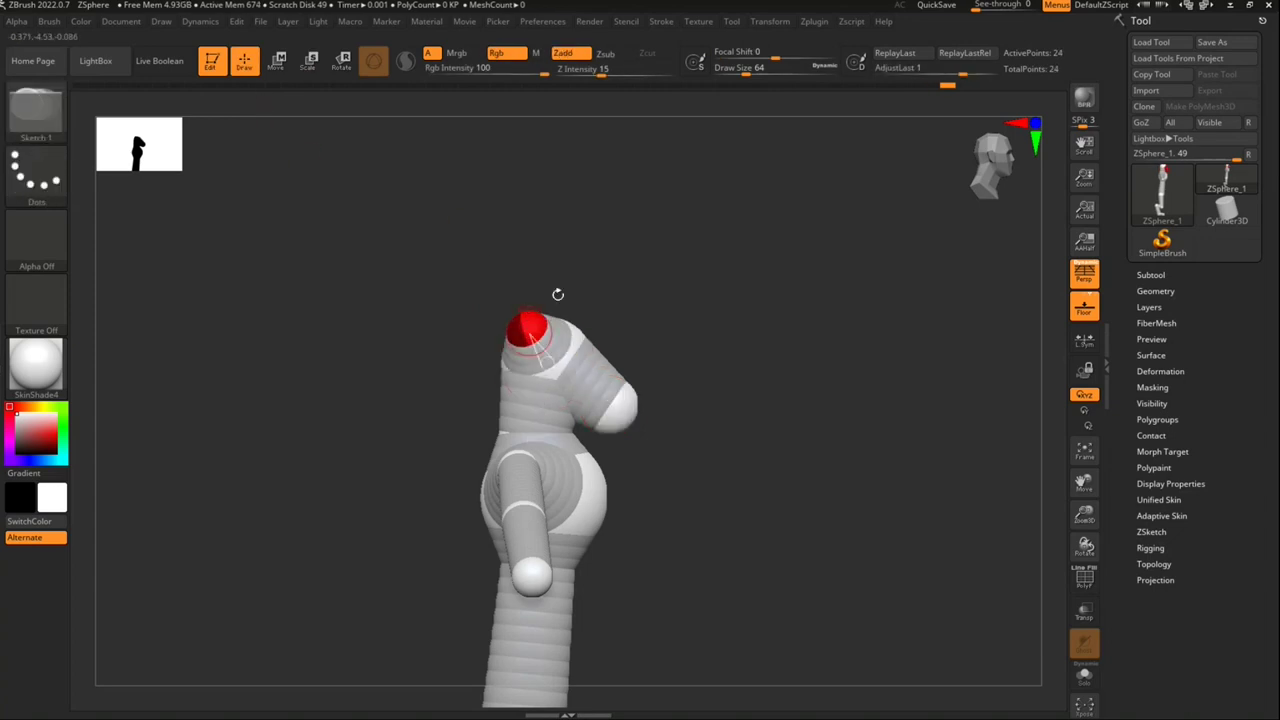
Step: Pull the top ZSpheres outward into two horns and raise the snout ZSphere
click(970, 190)
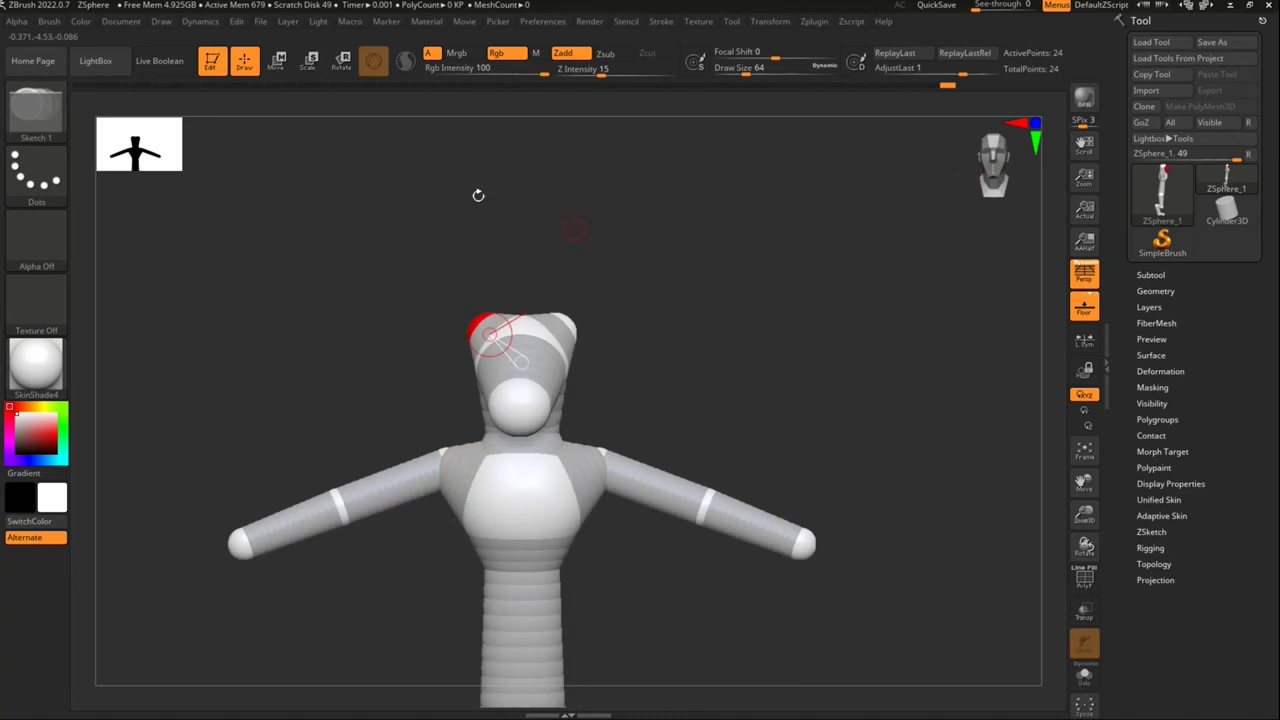
click(281, 61)
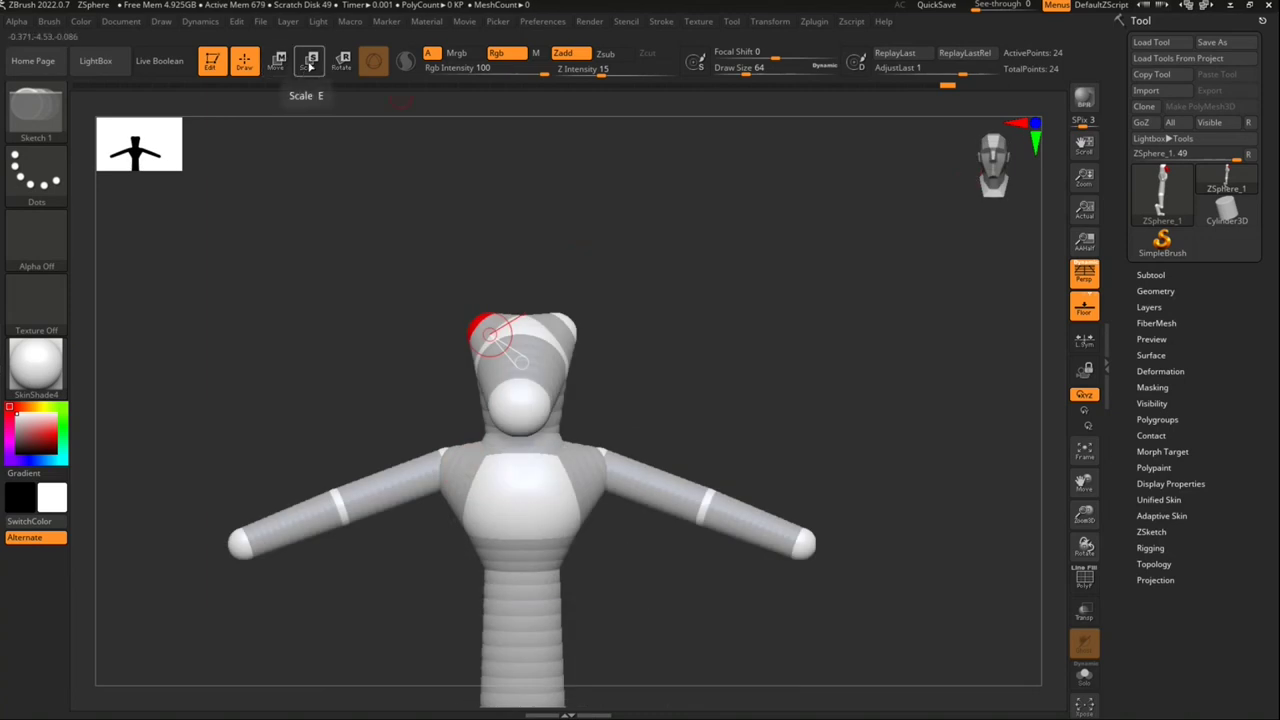
mouse_move(478, 318)
mouse_down()
mouse_move(454, 280)
mouse_move(461, 294)
mouse_up()
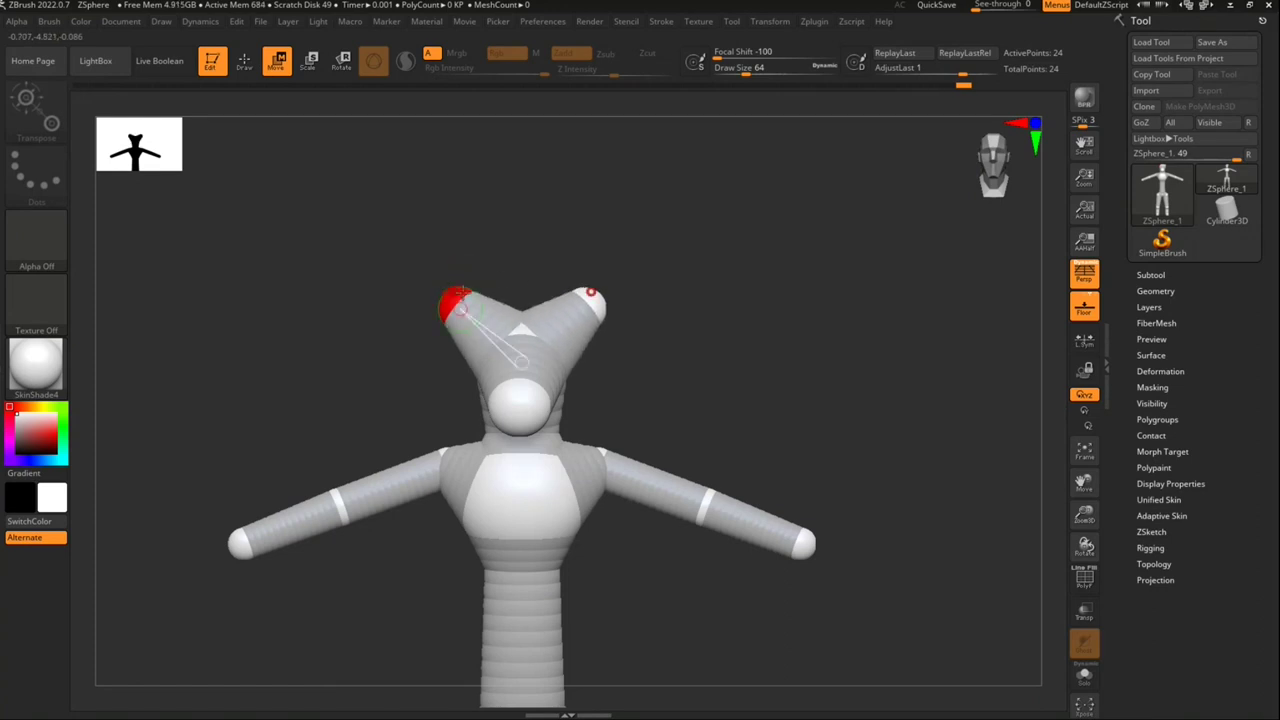
drag(995, 170, 1013, 168)
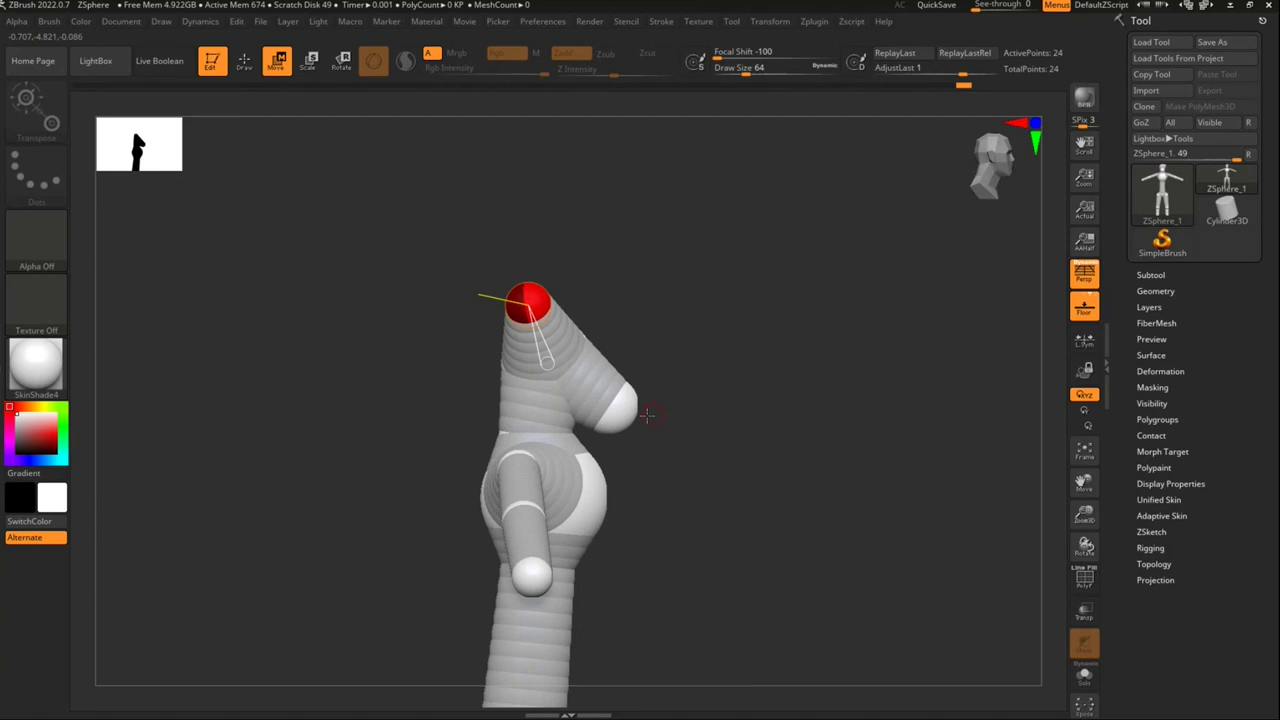
drag(622, 406, 647, 386)
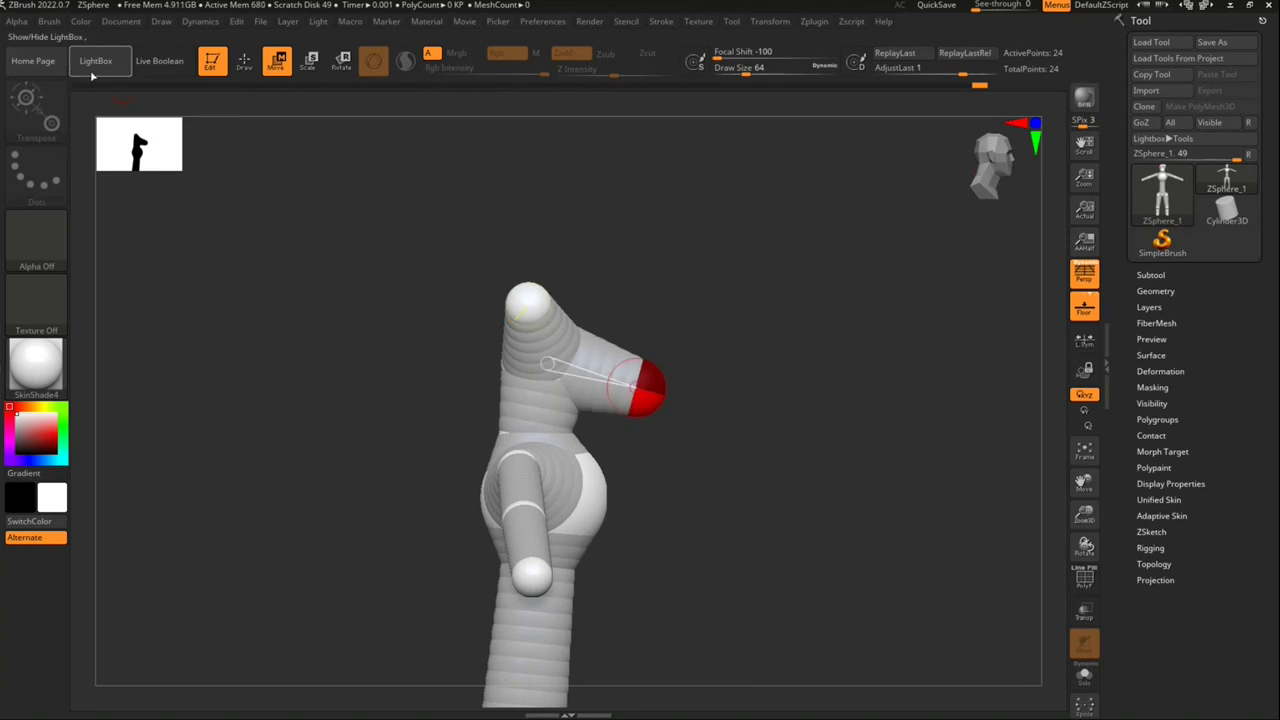
click(49, 65)
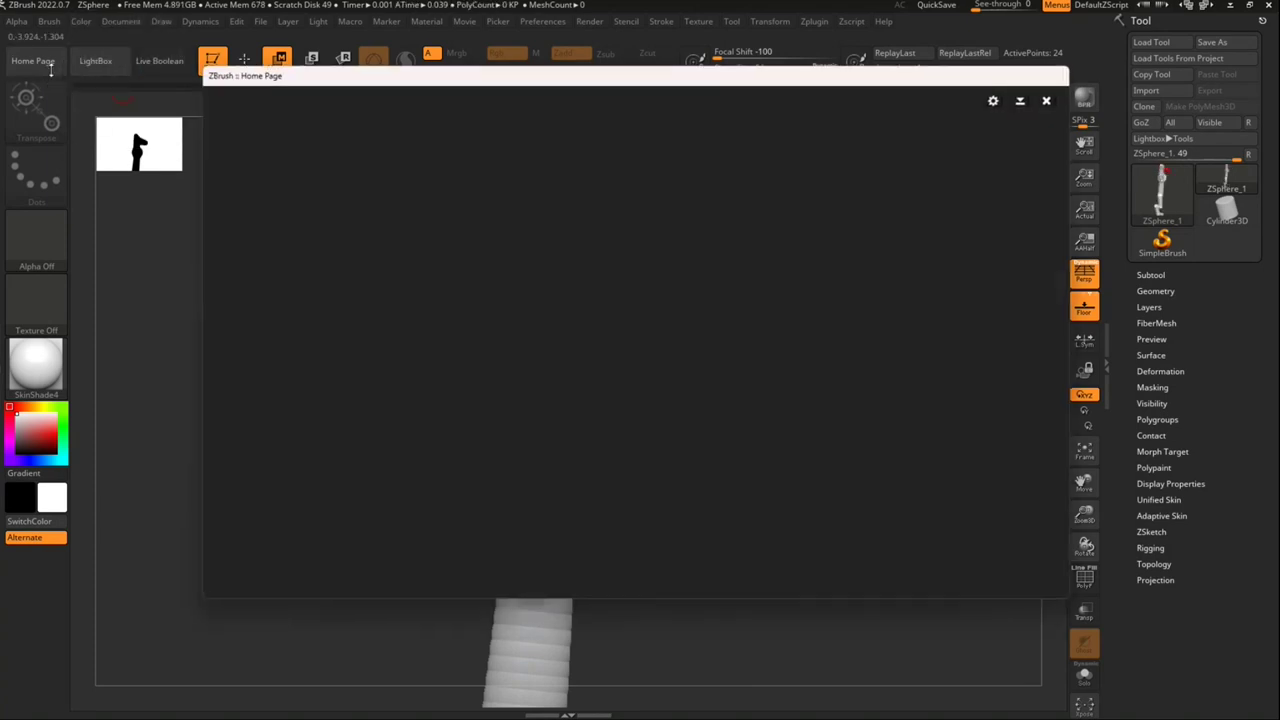
click(1046, 100)
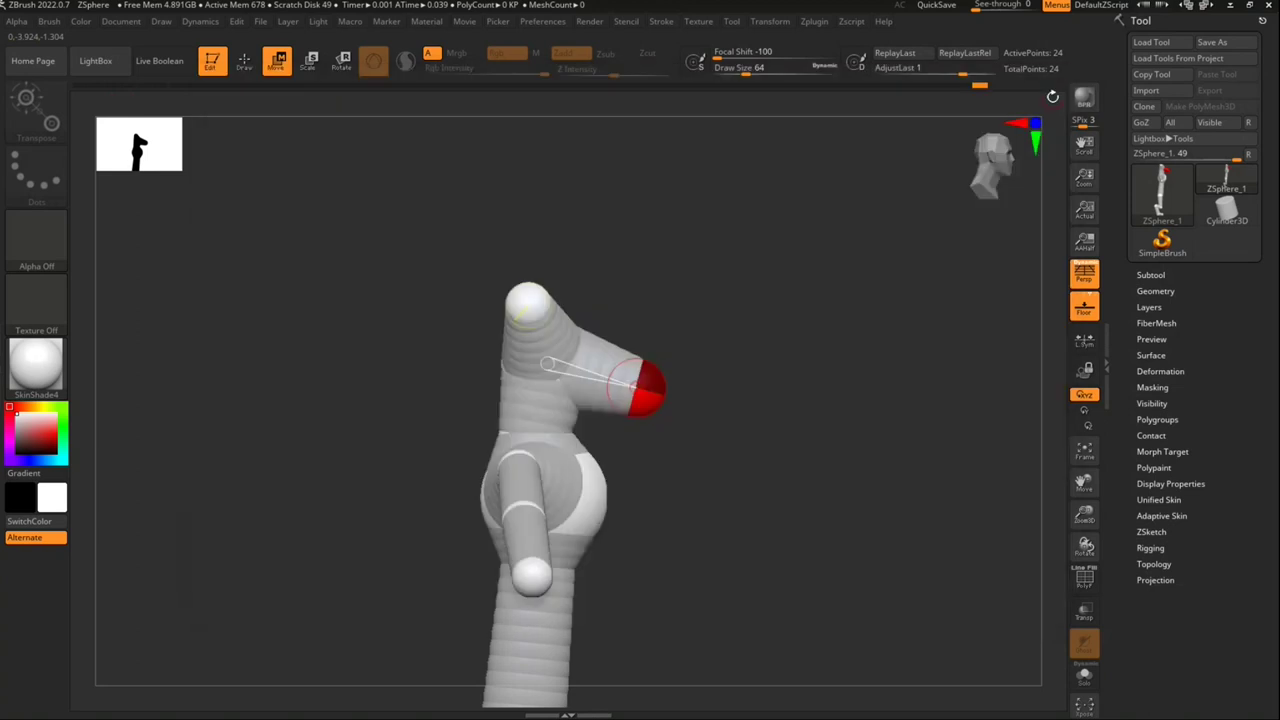
click(96, 61)
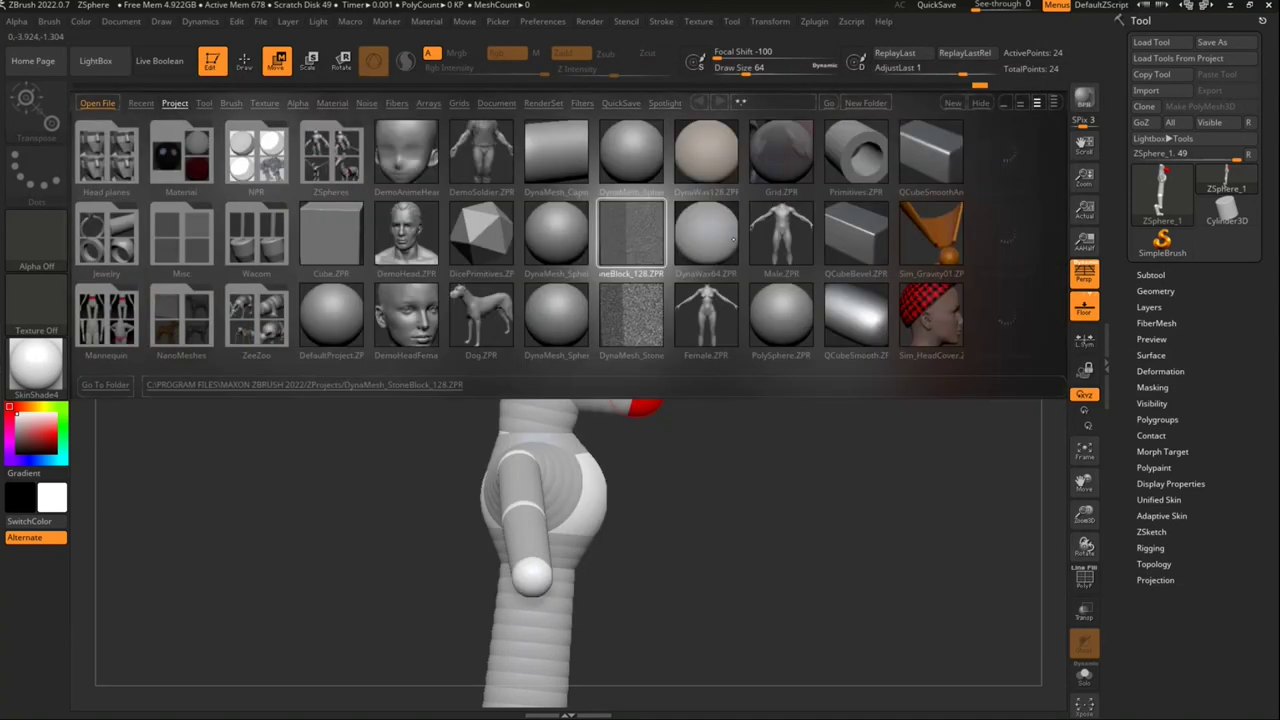
drag(630, 230, 576, 232)
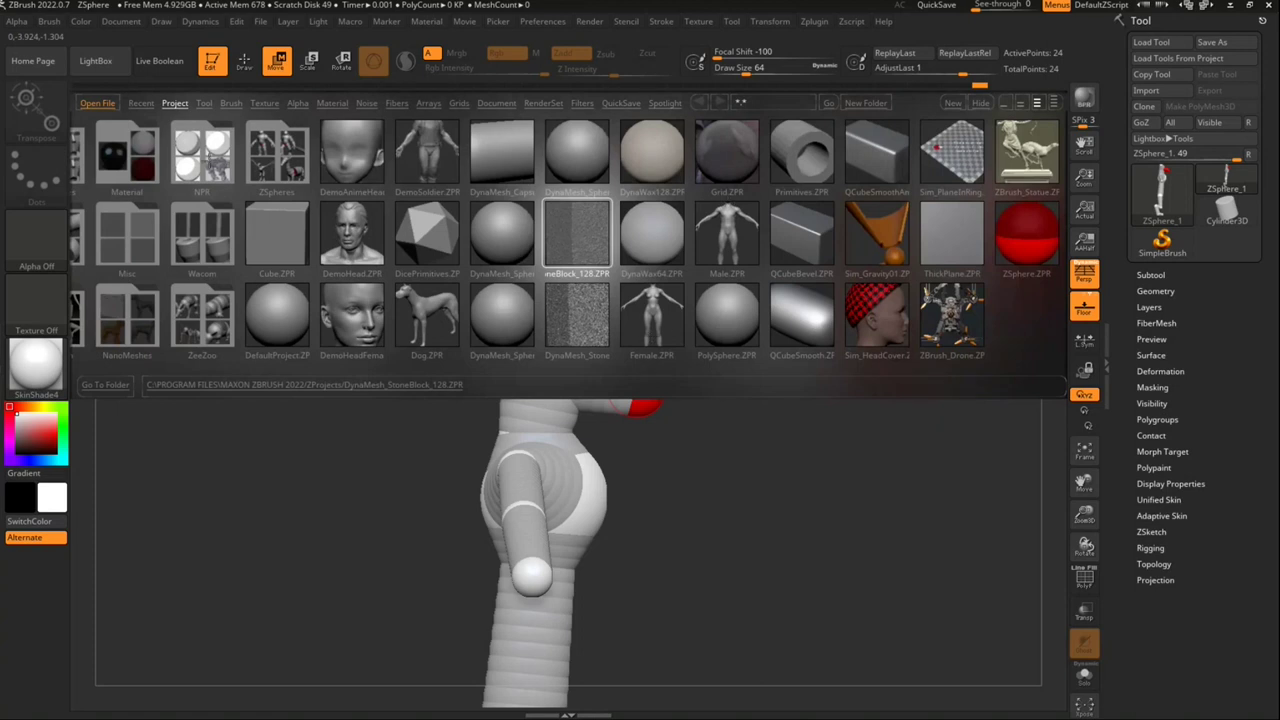
click(200, 206)
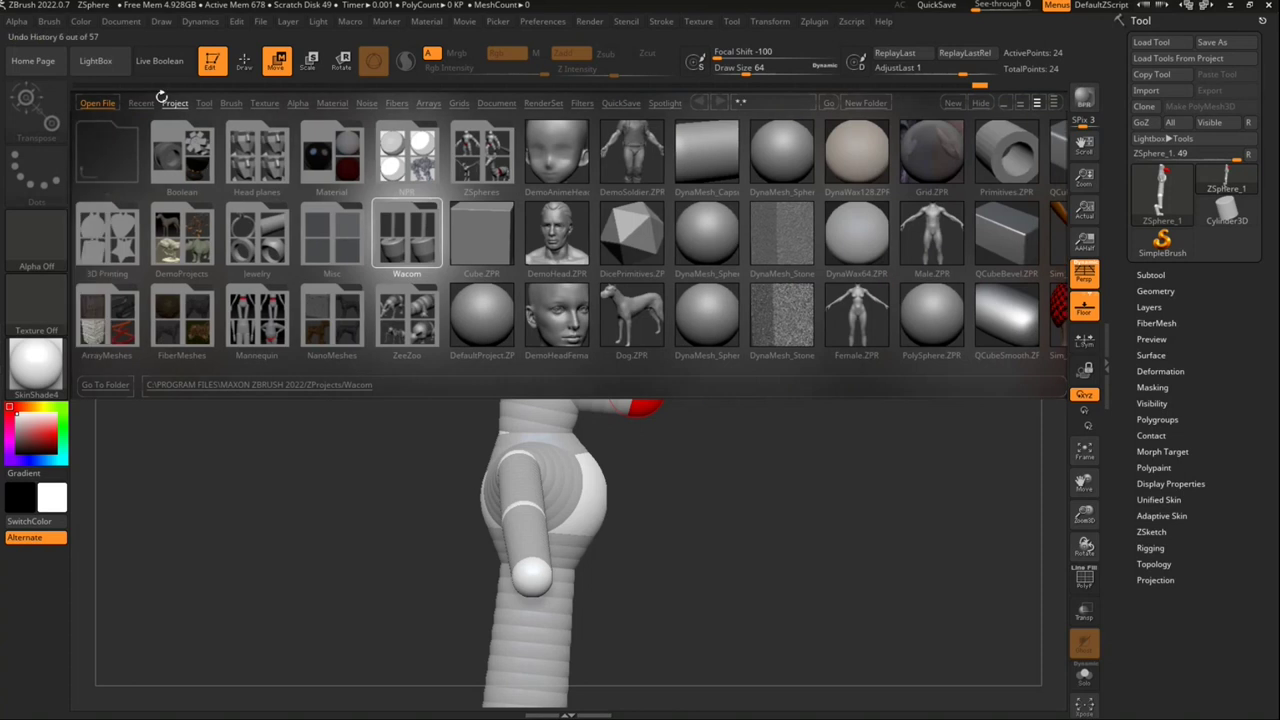
click(231, 104)
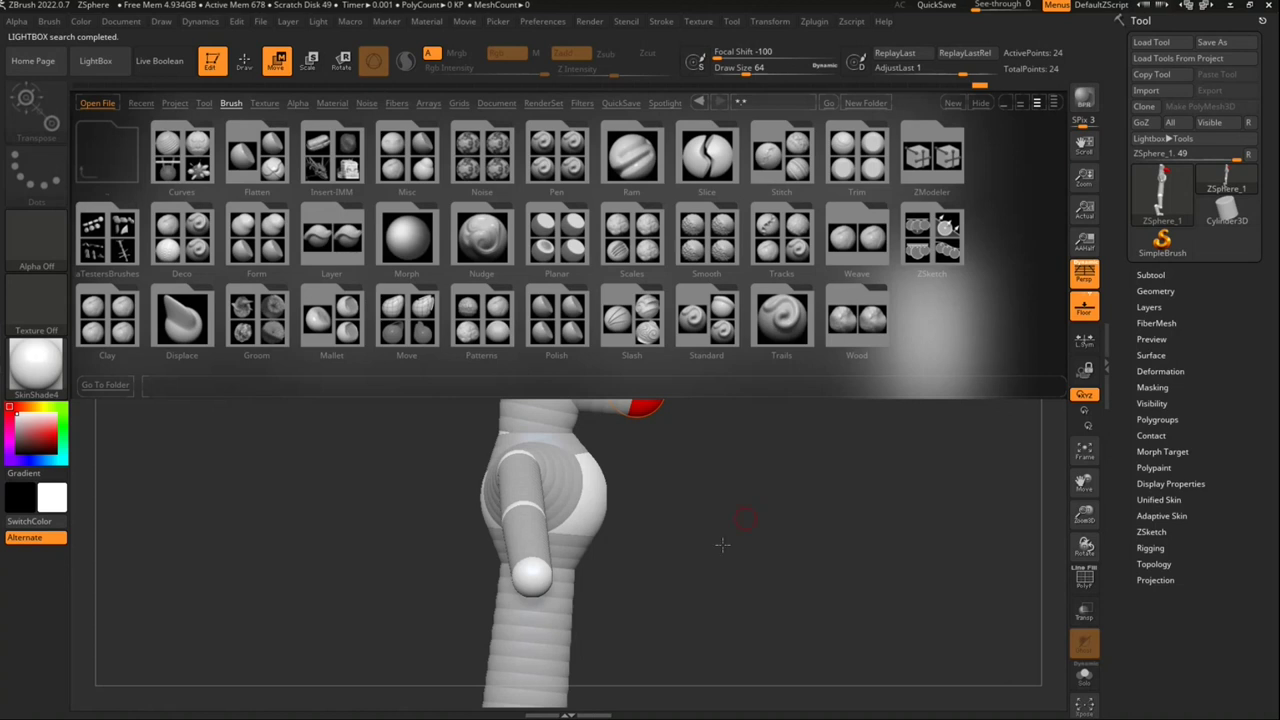
key(ctrl+z)
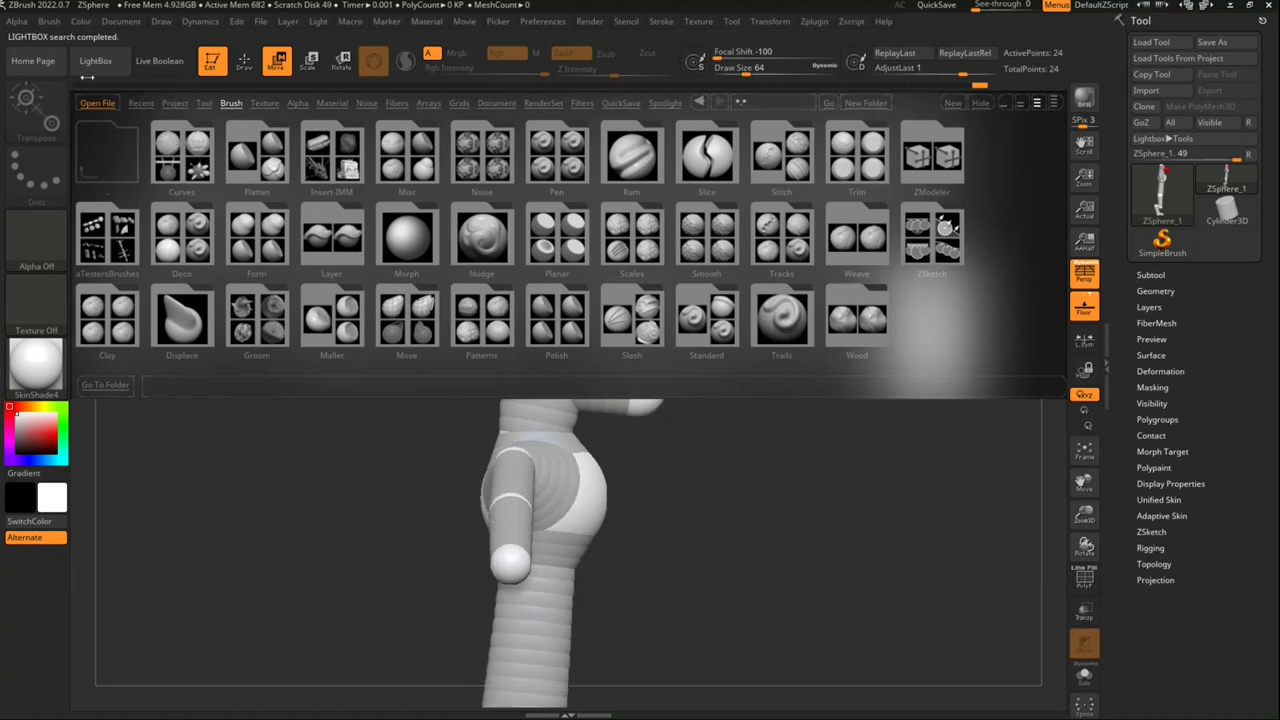
click(95, 62)
alt+drag(800, 434, 828, 336)
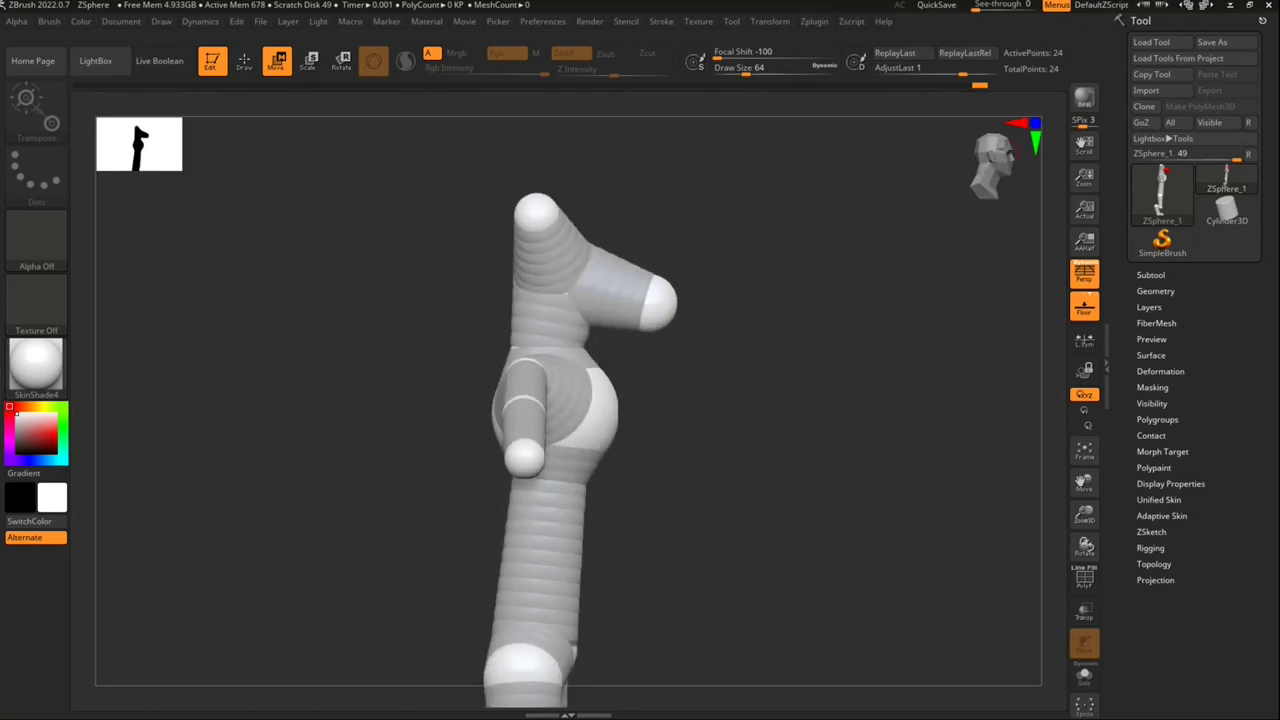
Step: Bend both arms slightly downward, seen from the front view
click(1003, 149)
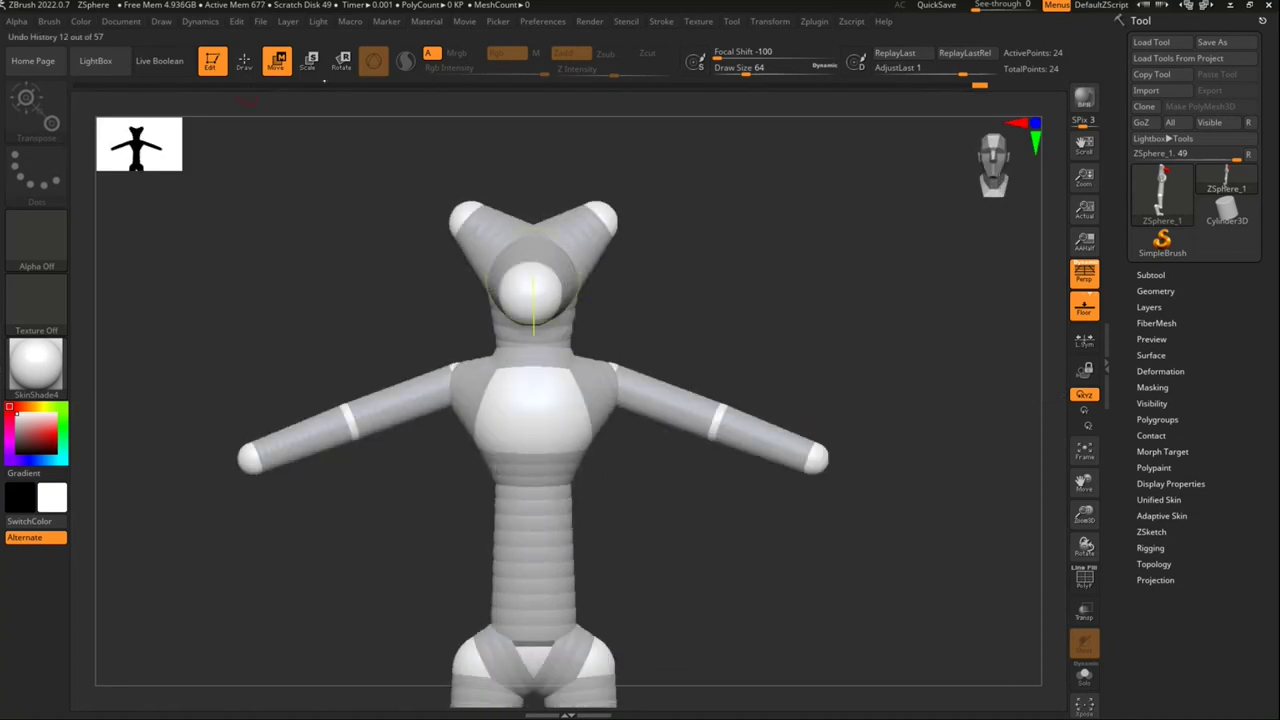
key(e)
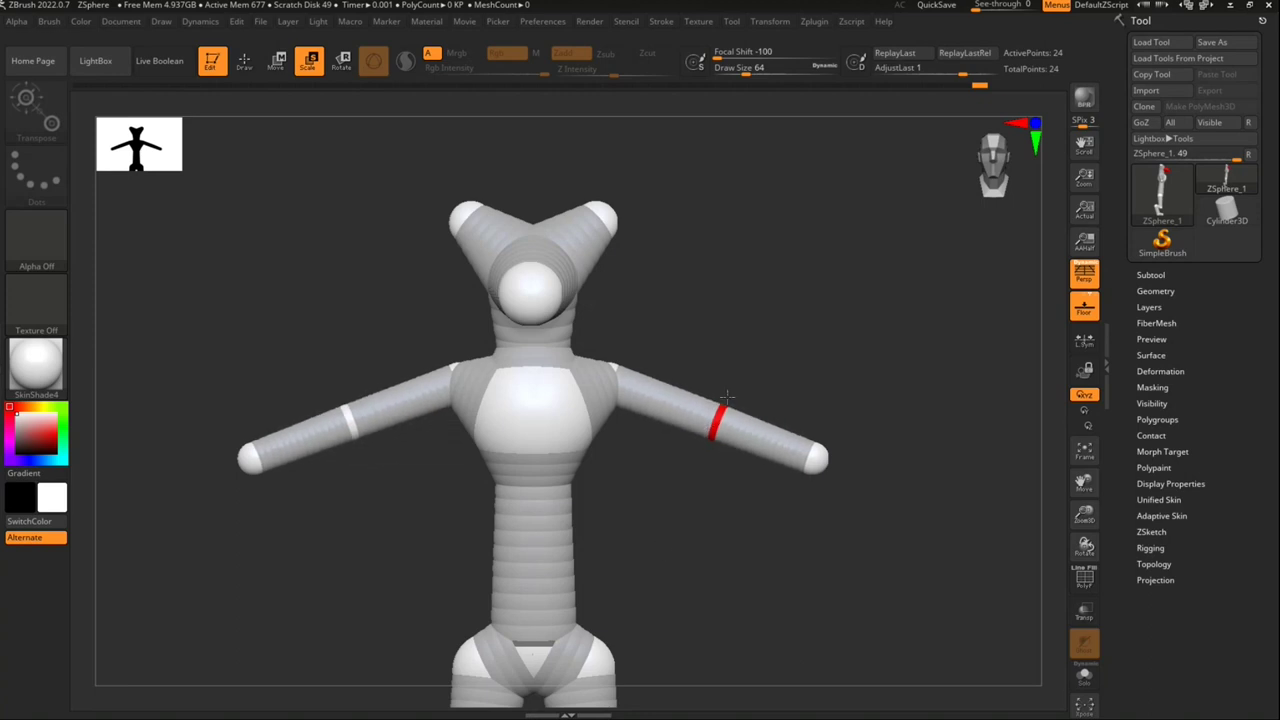
key(w)
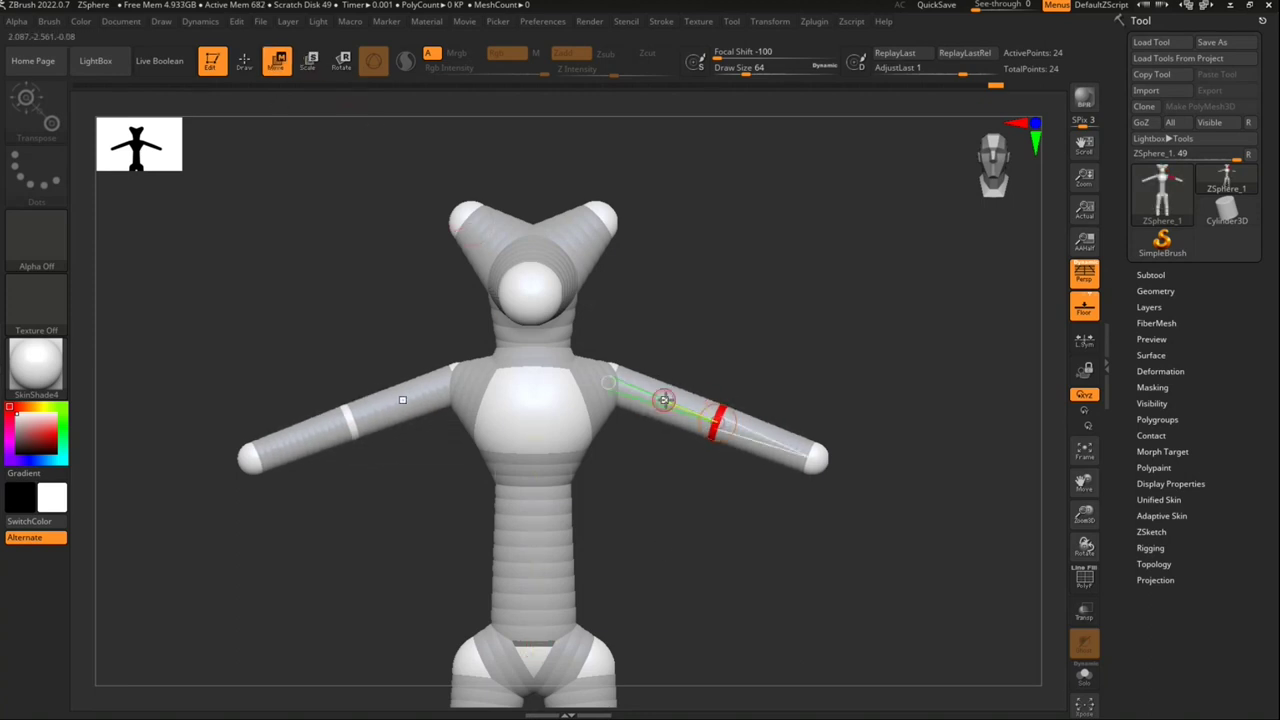
drag(671, 392, 669, 399)
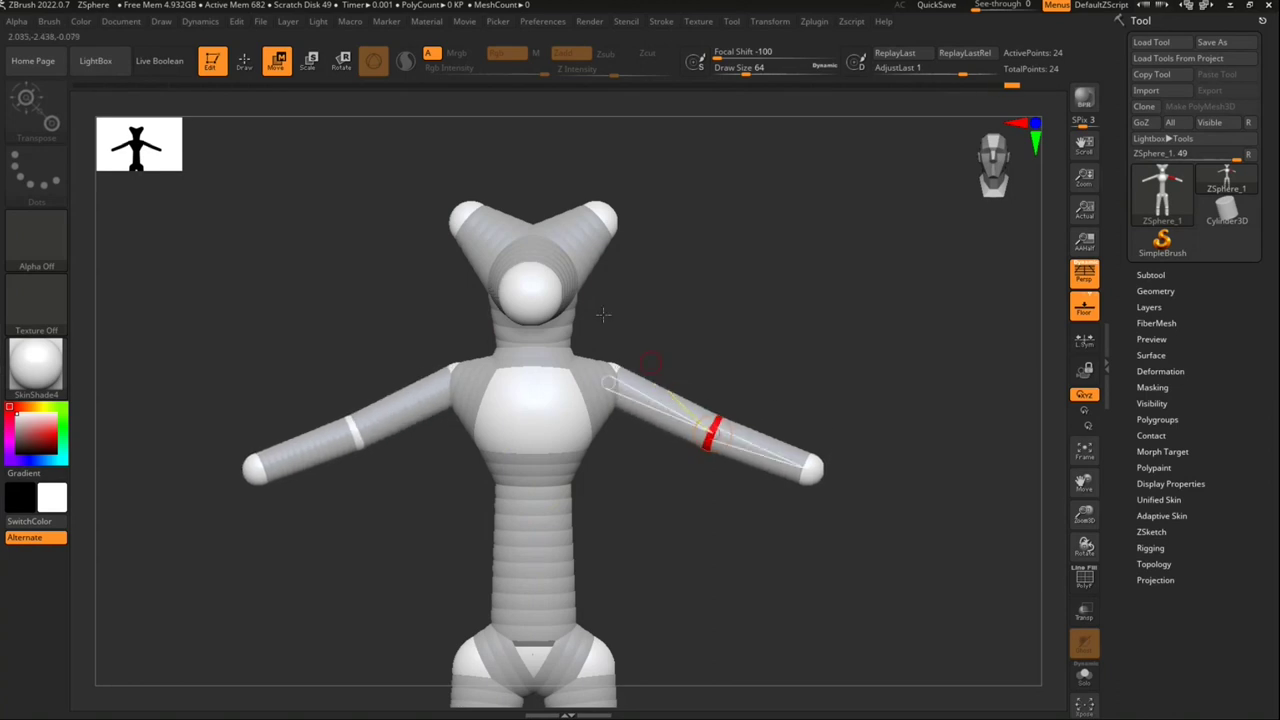
Step: Insert enlarged mirrored ZSpheres on the upper arms and near the wrists
key(q)
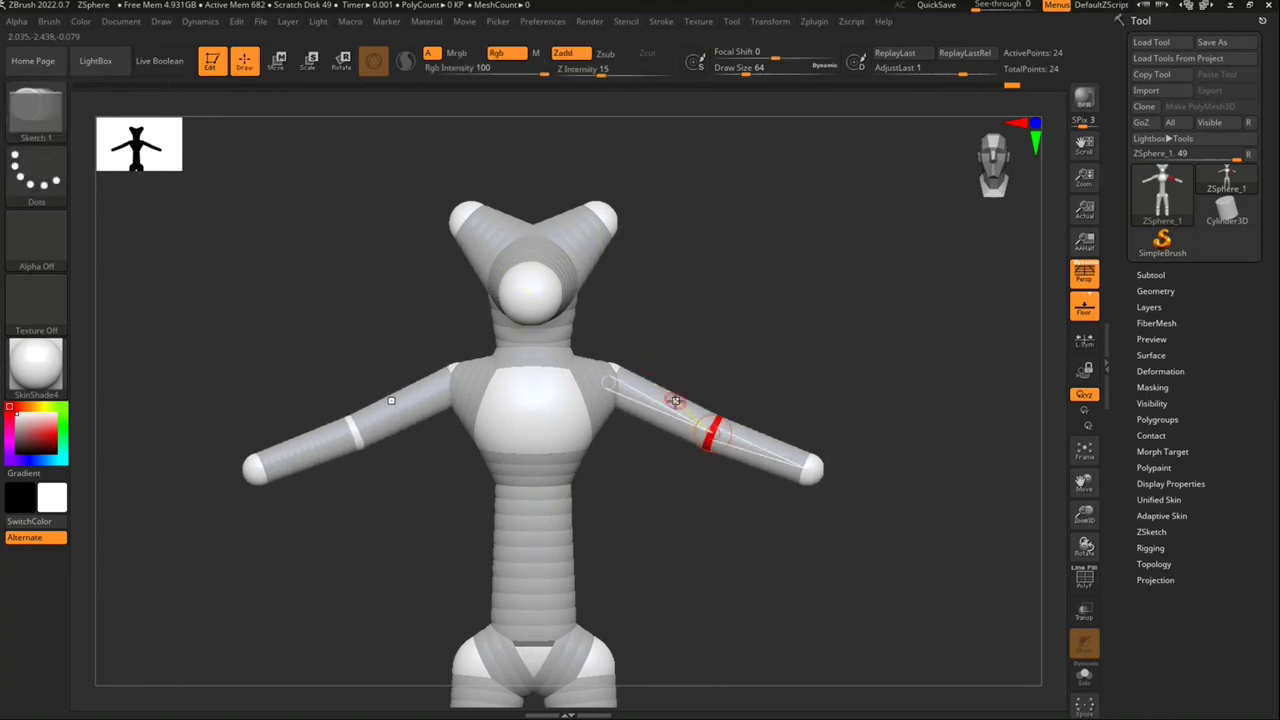
click(678, 392)
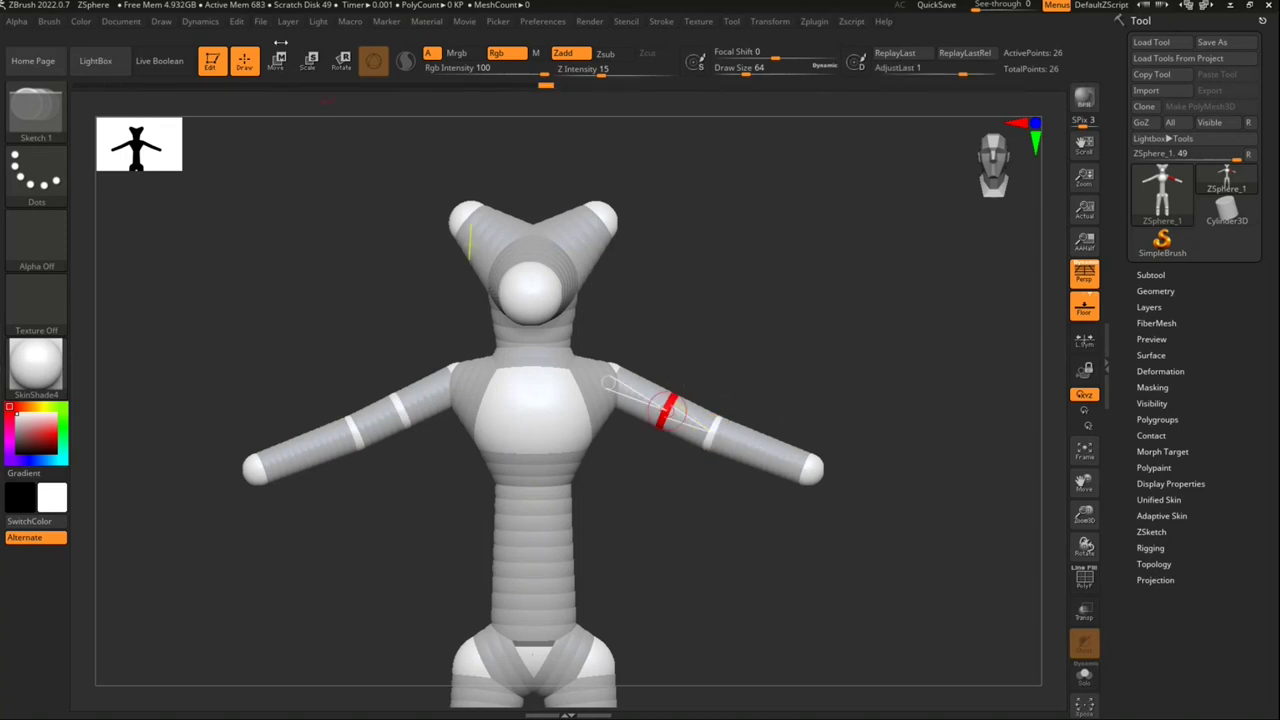
key(e)
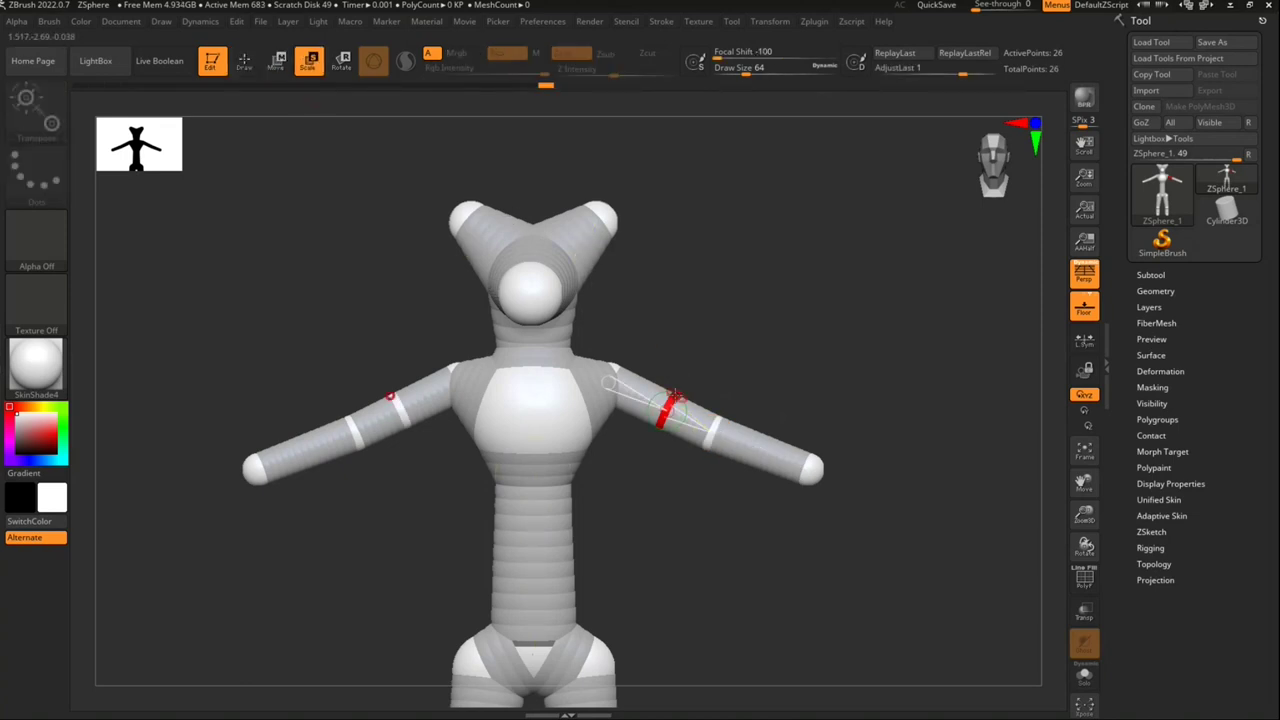
drag(680, 385, 618, 510)
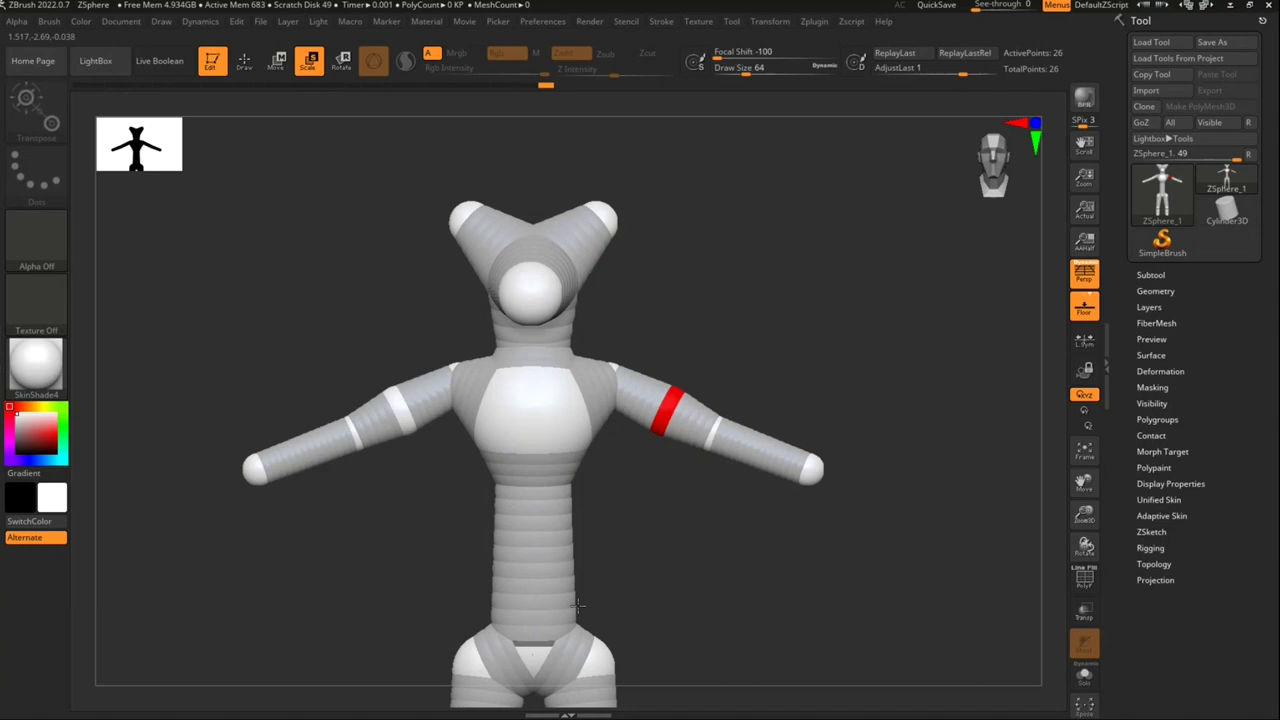
key(q)
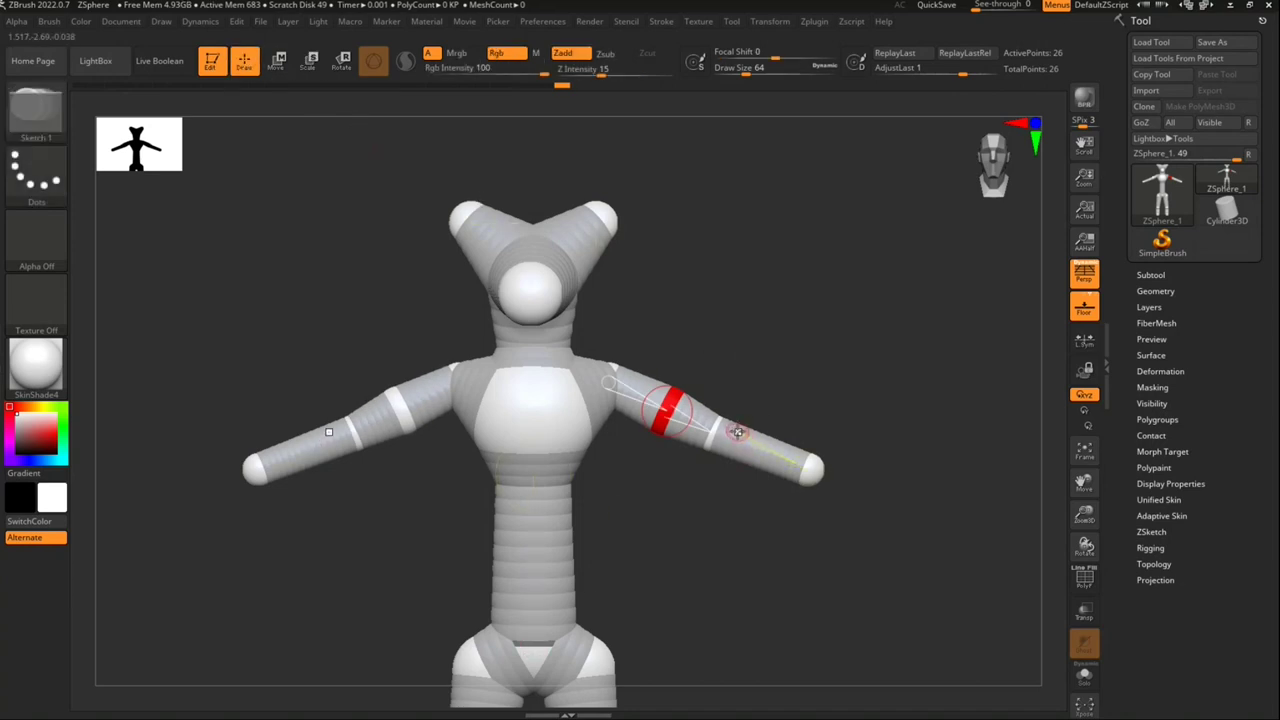
click(737, 443)
key(e)
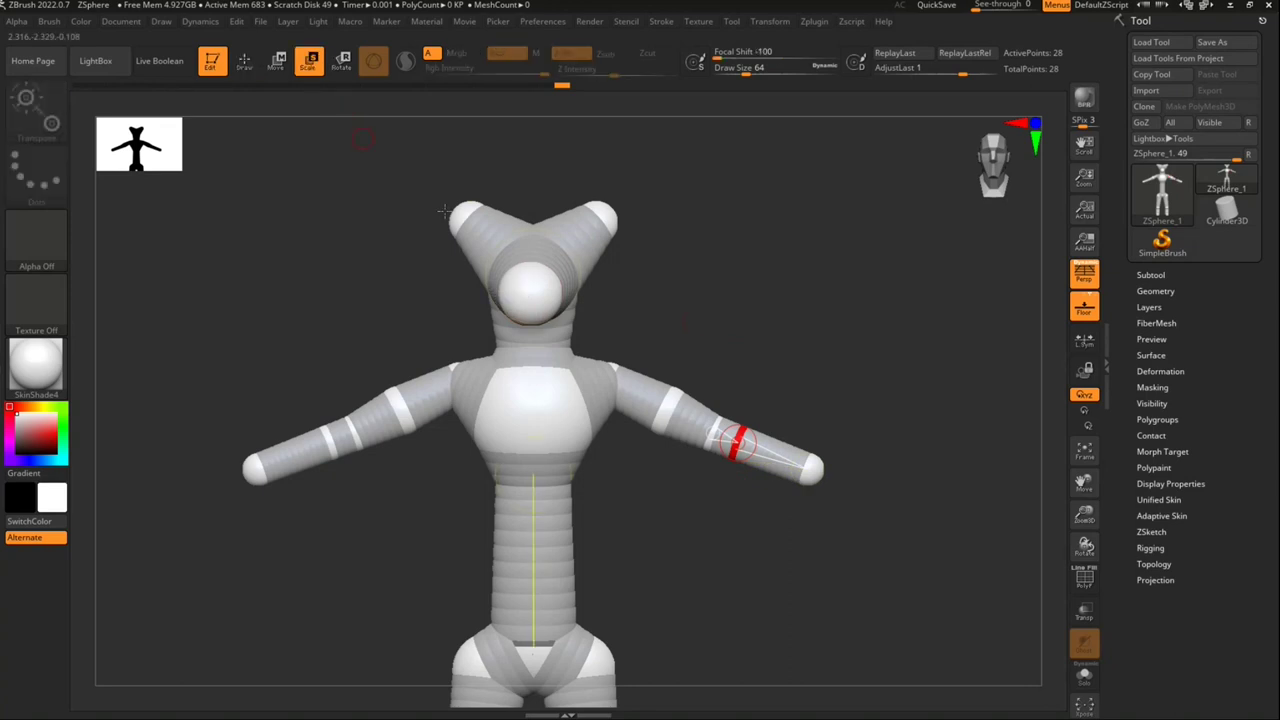
drag(748, 434, 724, 457)
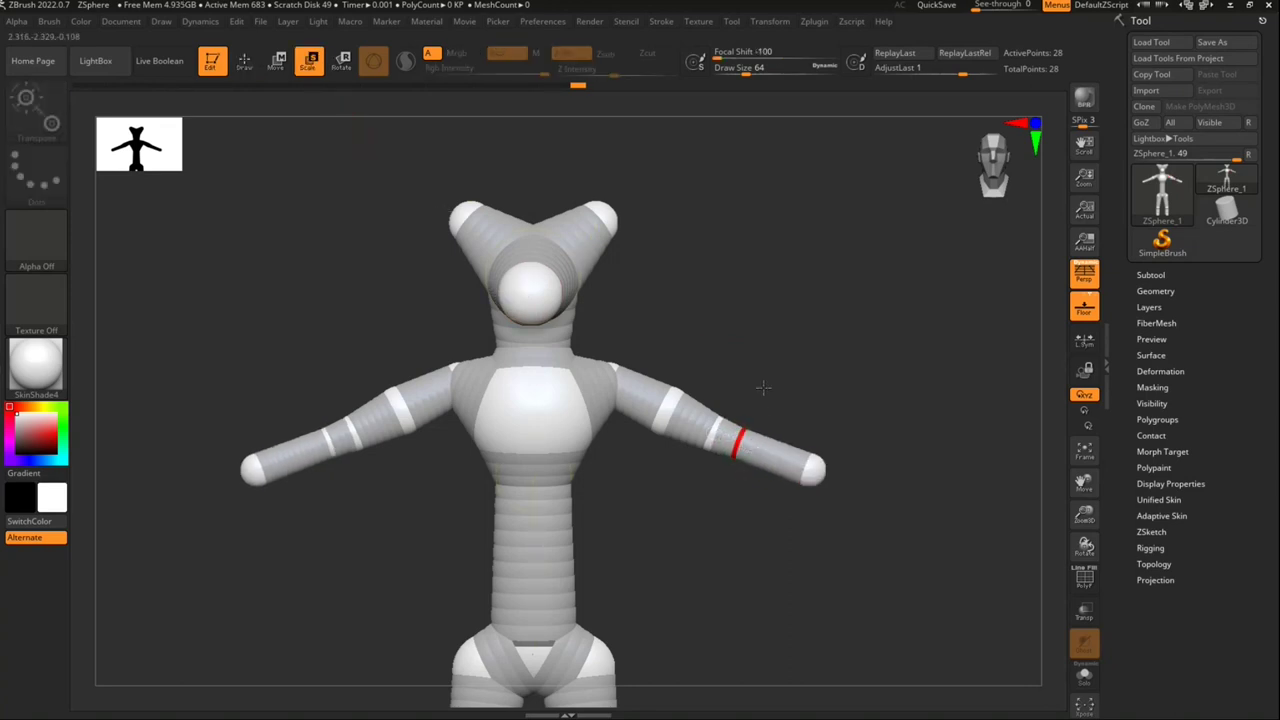
drag(813, 372, 783, 465)
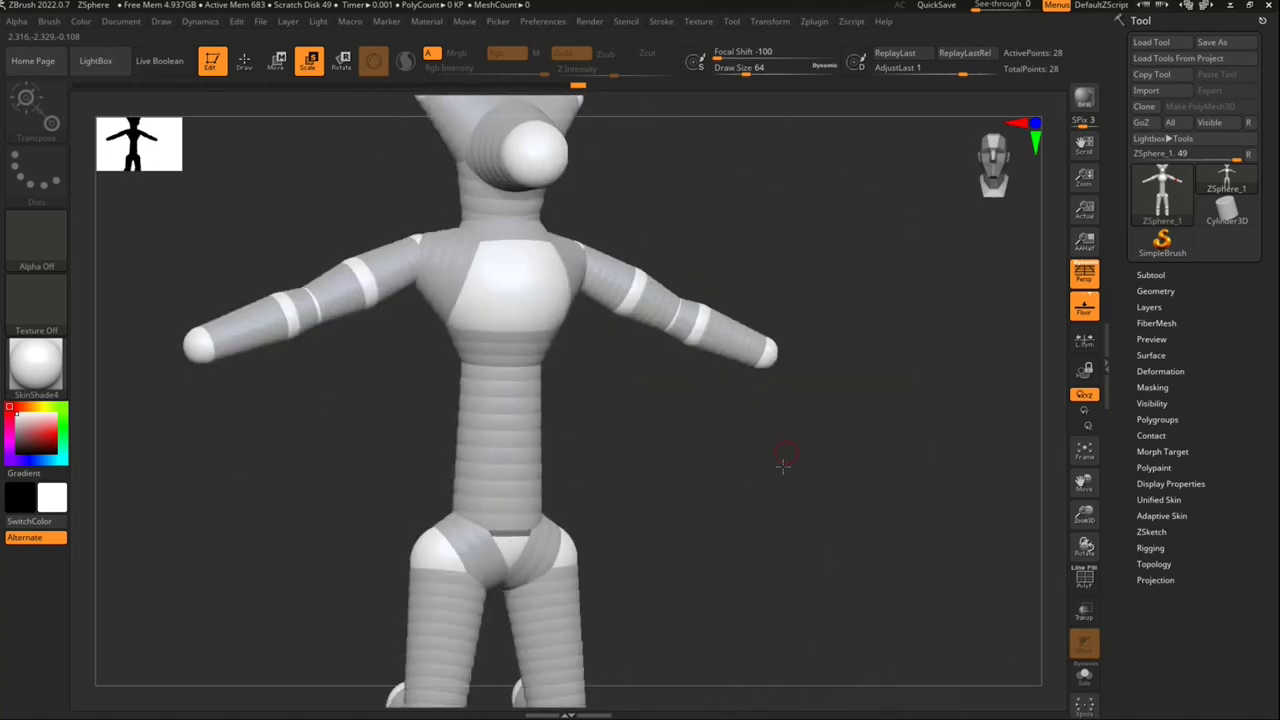
Step: From a side view, adjust the arm angle at the shoulder joint
drag(980, 178, 848, 345)
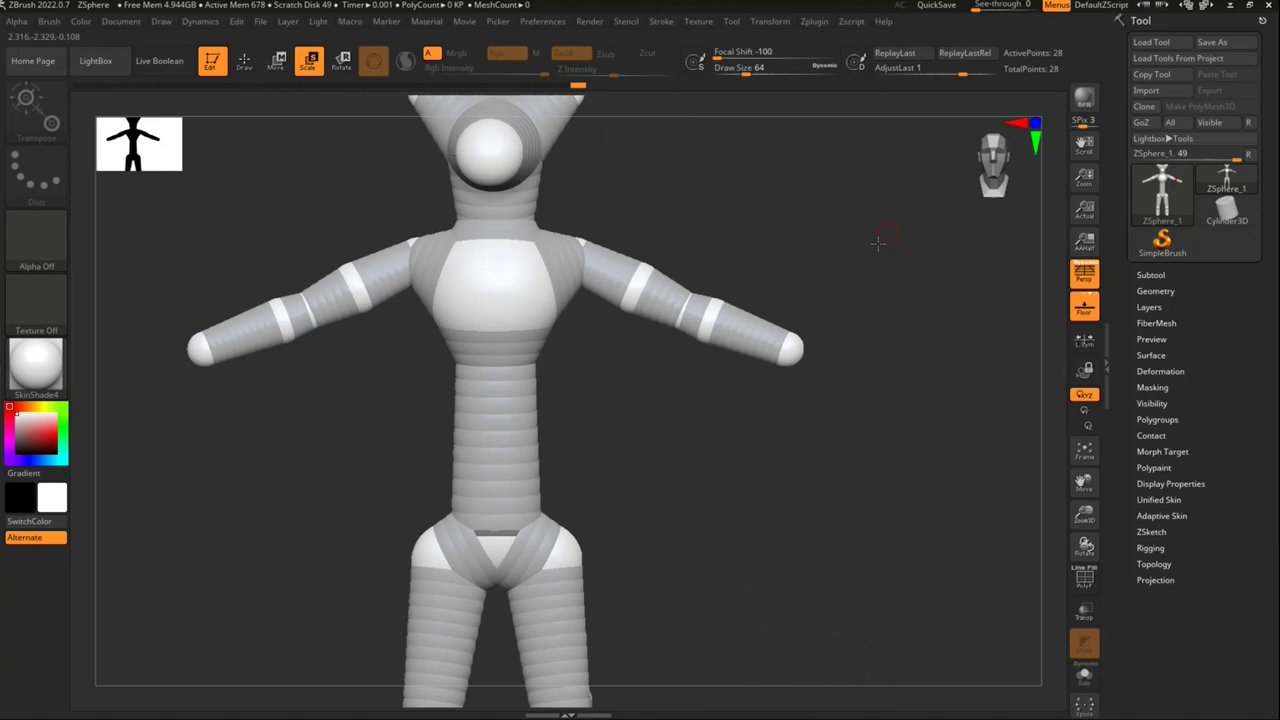
click(993, 160)
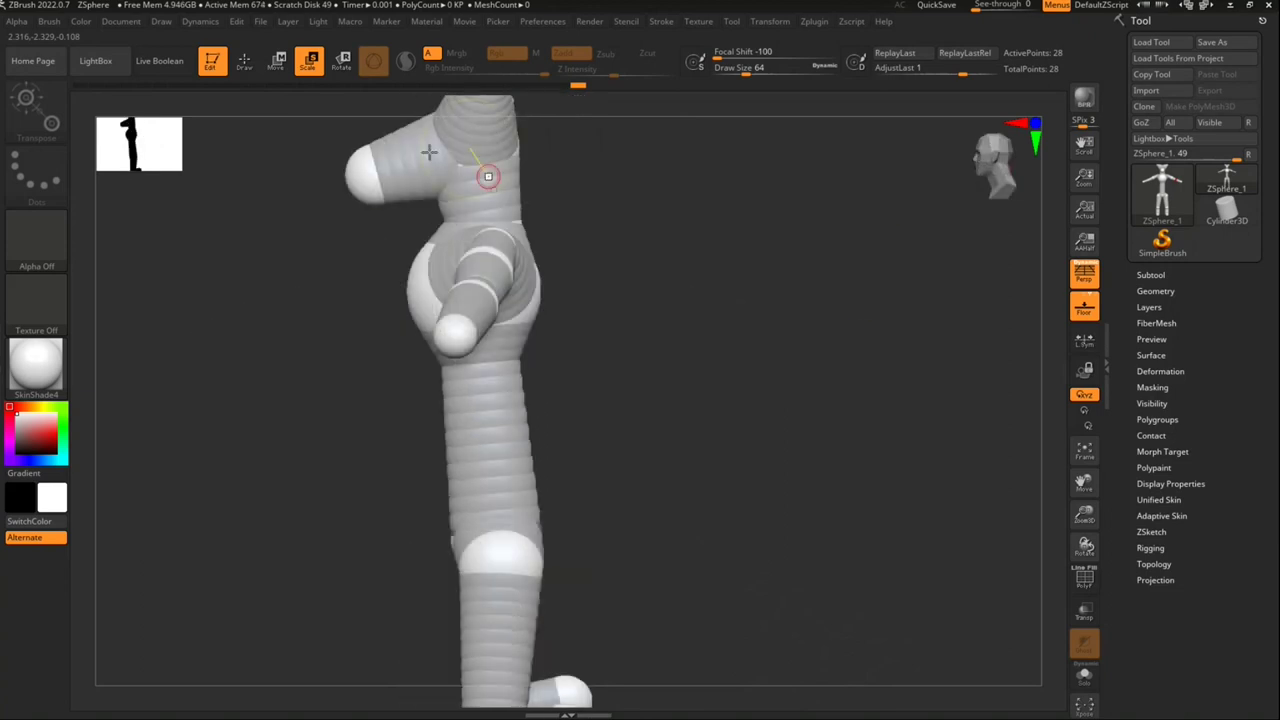
click(243, 60)
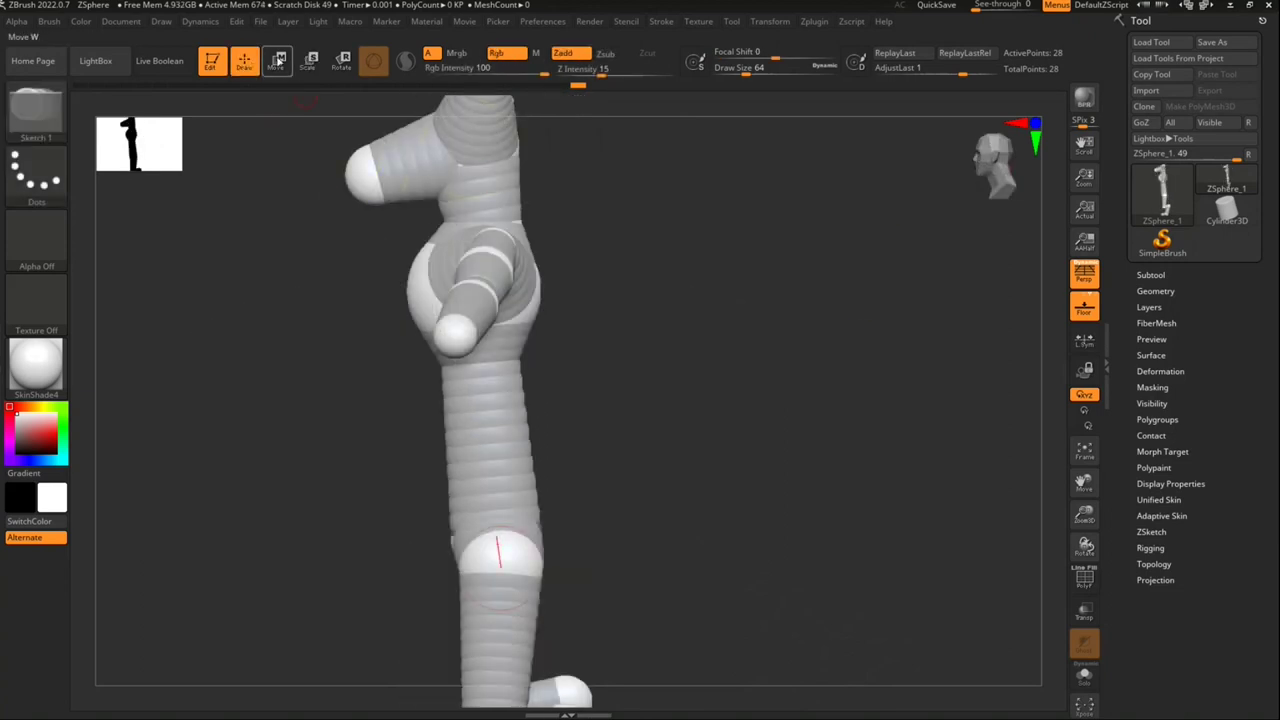
key(w)
drag(418, 291, 470, 300)
Step: Move the hip ZSpheres to spread the legs apart, then check the pose from several angles
mouse_move(694, 383)
mouse_down()
mouse_move(757, 358)
mouse_move(611, 437)
mouse_move(629, 423)
mouse_move(622, 500)
mouse_move(904, 222)
mouse_up()
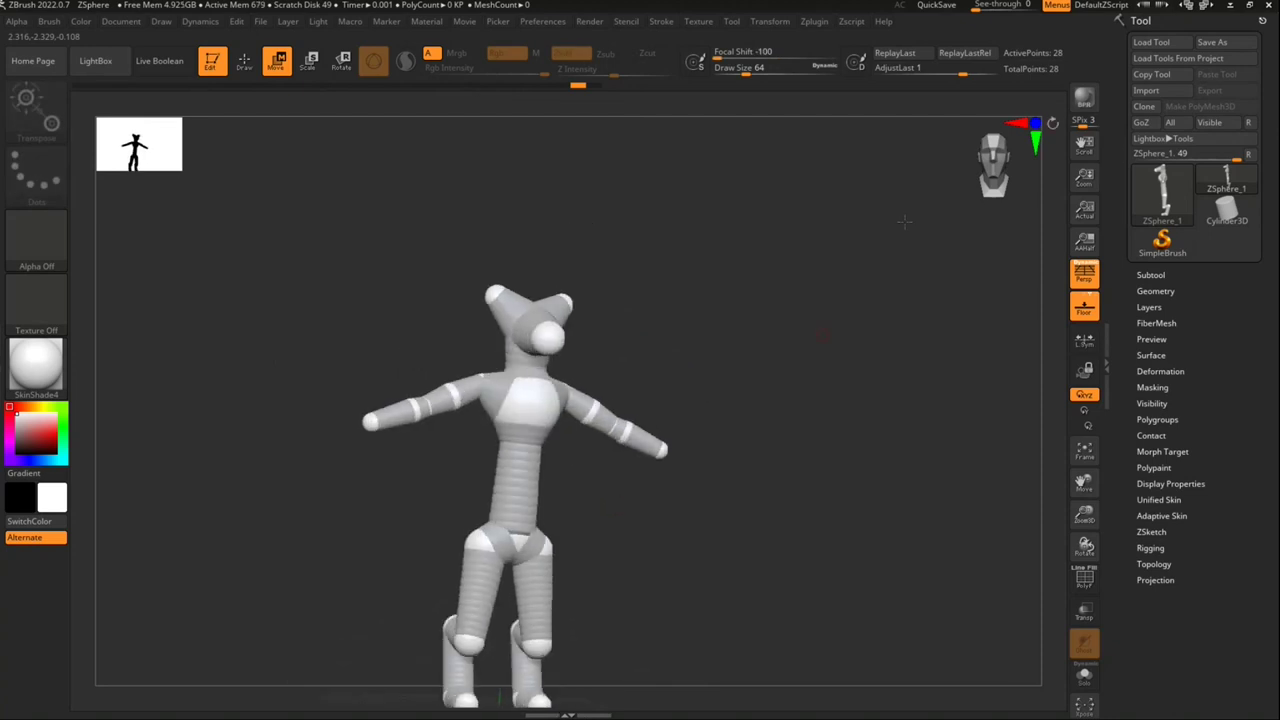
mouse_move(1010, 178)
mouse_down()
mouse_move(612, 451)
mouse_move(574, 493)
mouse_move(592, 530)
mouse_move(605, 457)
mouse_up()
click(1150, 275)
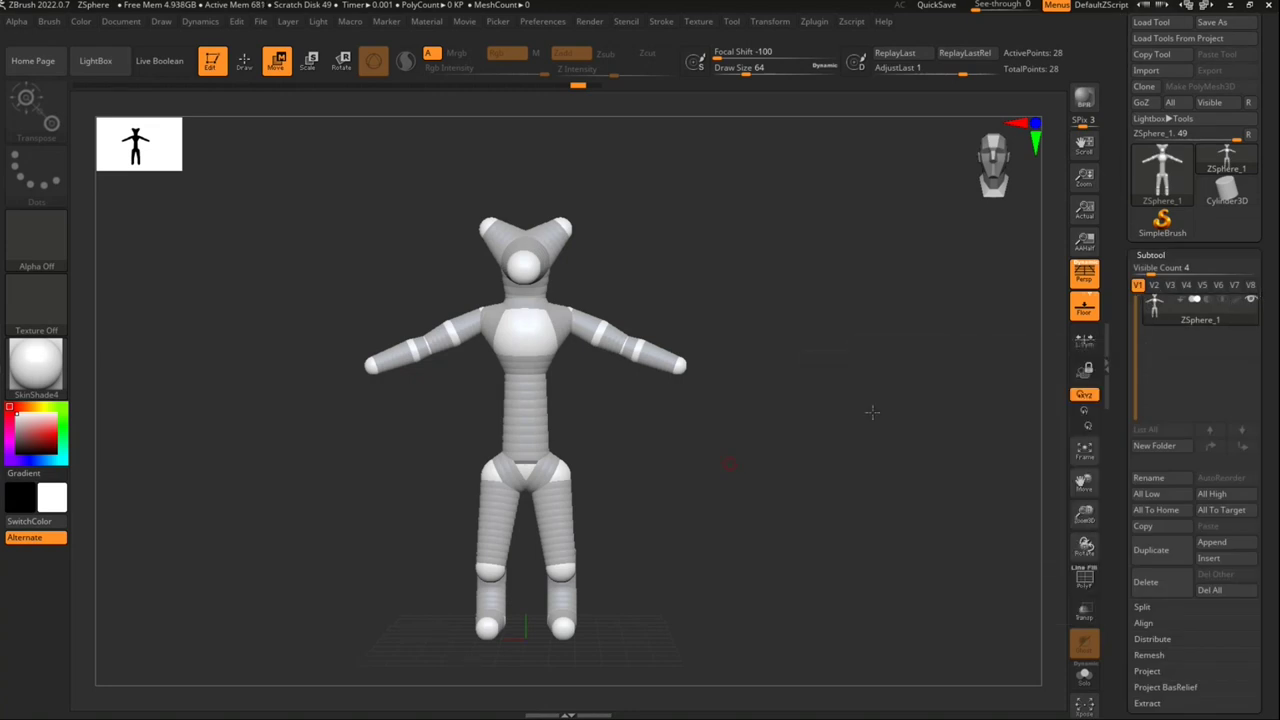
alt+drag(753, 388, 757, 348)
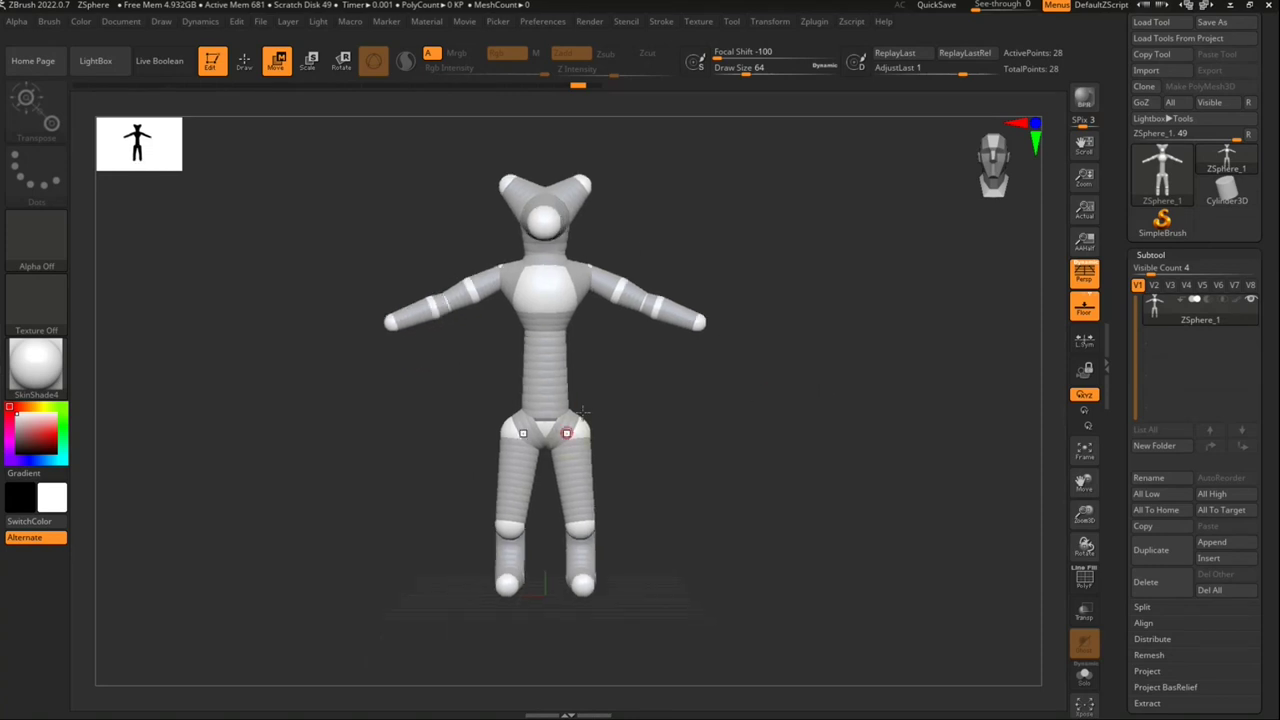
alt+drag(582, 410, 569, 400)
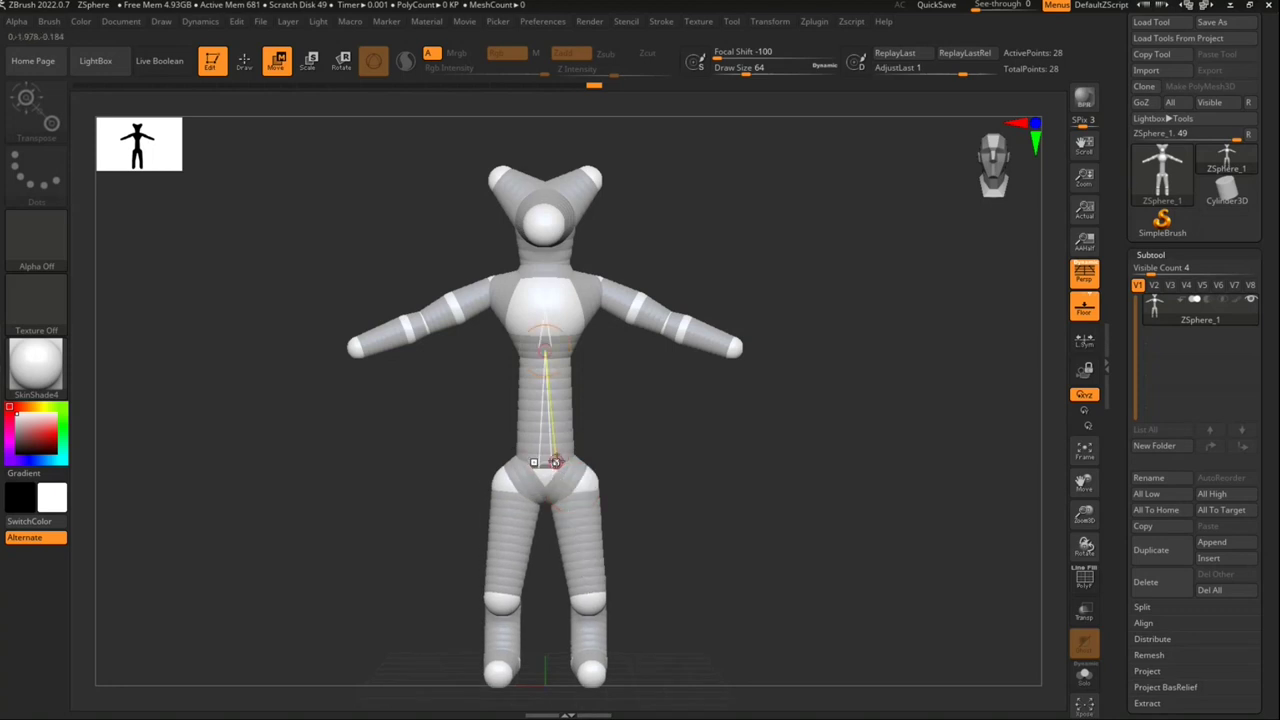
drag(545, 465, 563, 469)
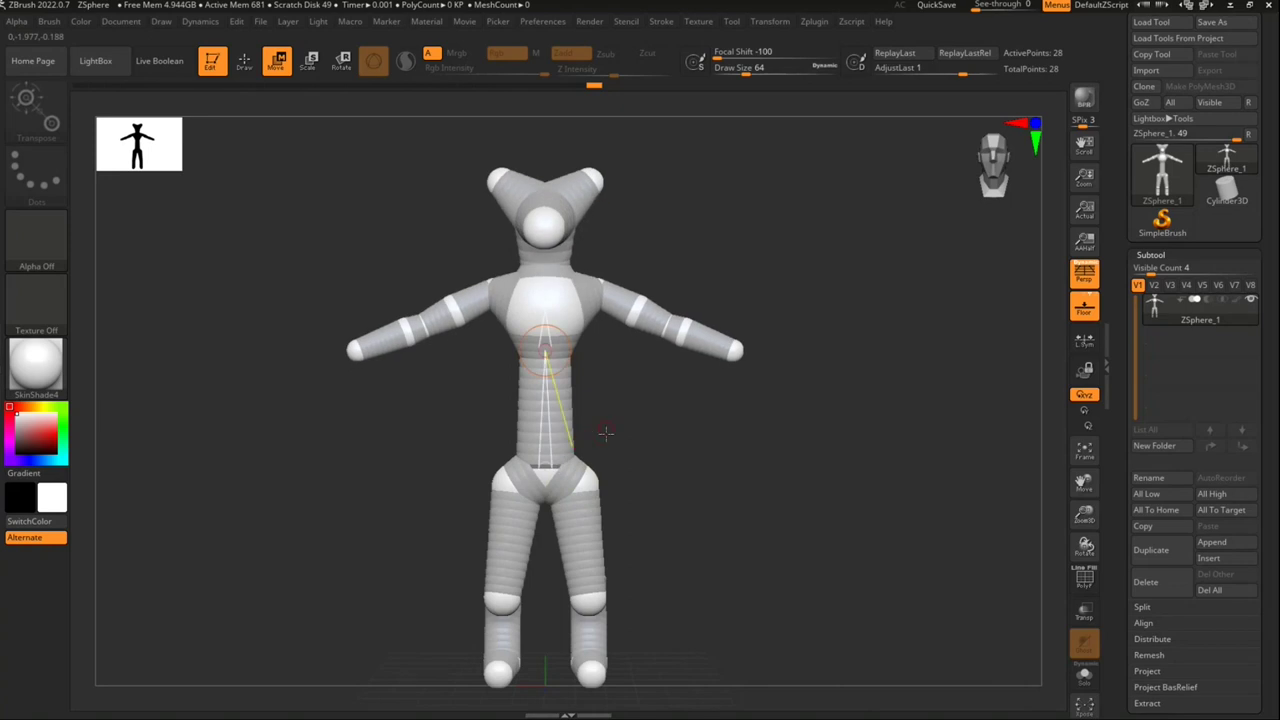
mouse_move(543, 481)
mouse_down()
mouse_move(525, 508)
mouse_move(522, 465)
mouse_up()
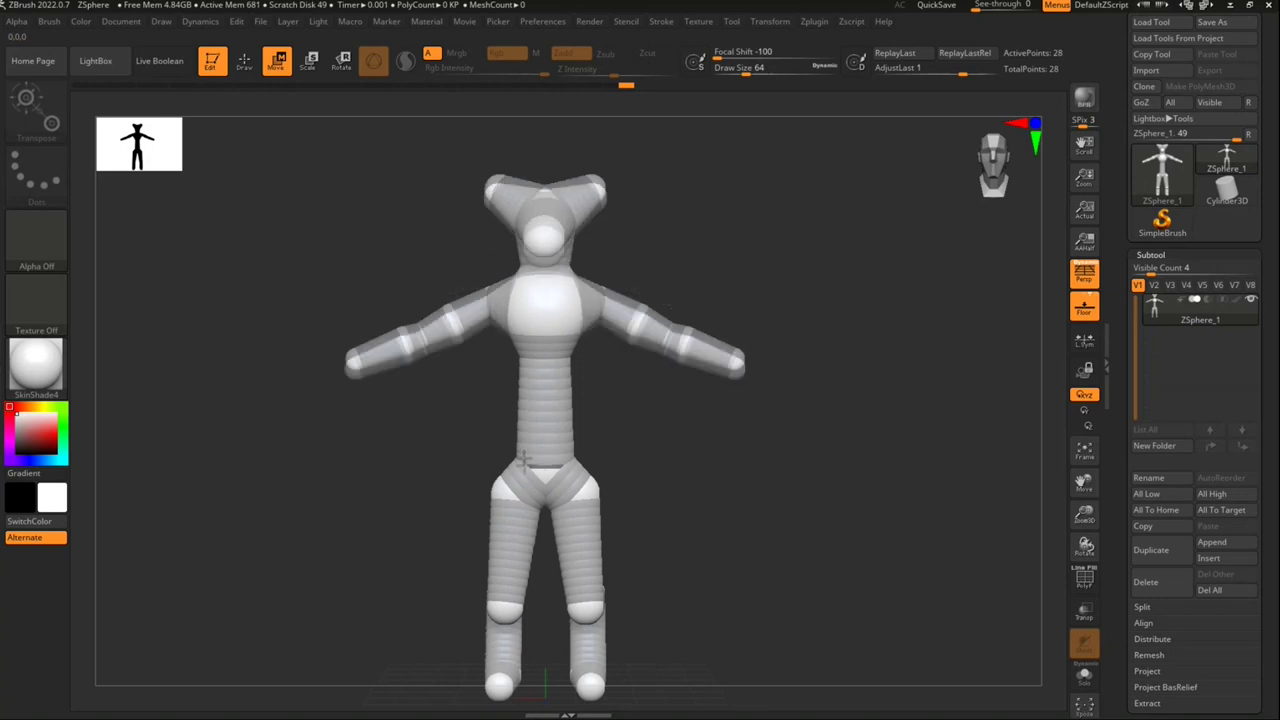
alt+drag(674, 514, 670, 430)
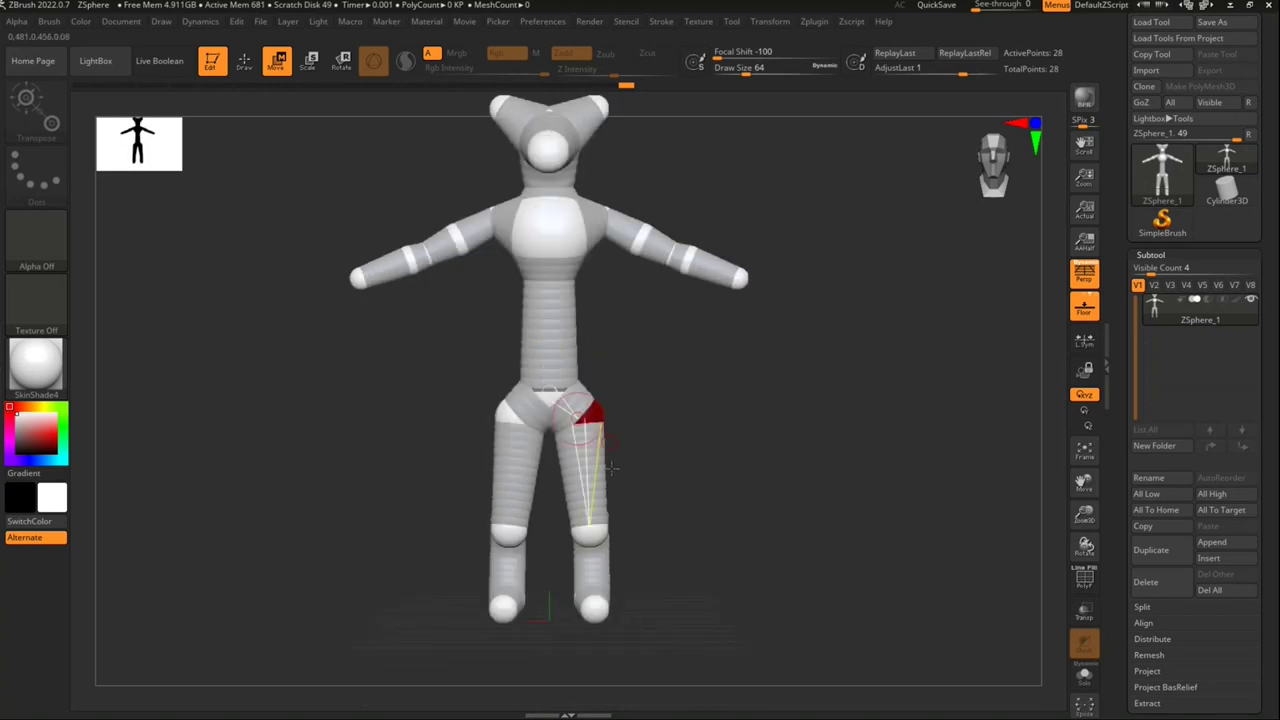
drag(659, 483, 659, 425)
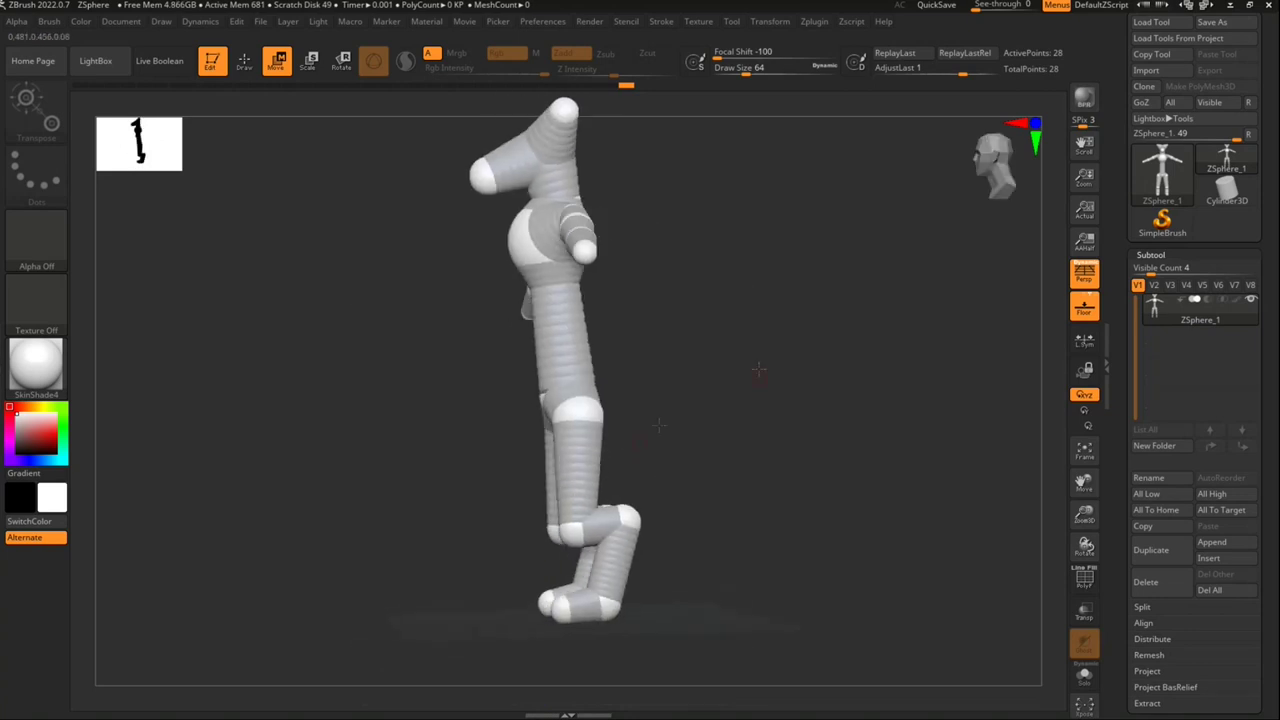
mouse_move(751, 370)
mouse_down()
mouse_move(686, 405)
mouse_move(732, 378)
mouse_up()
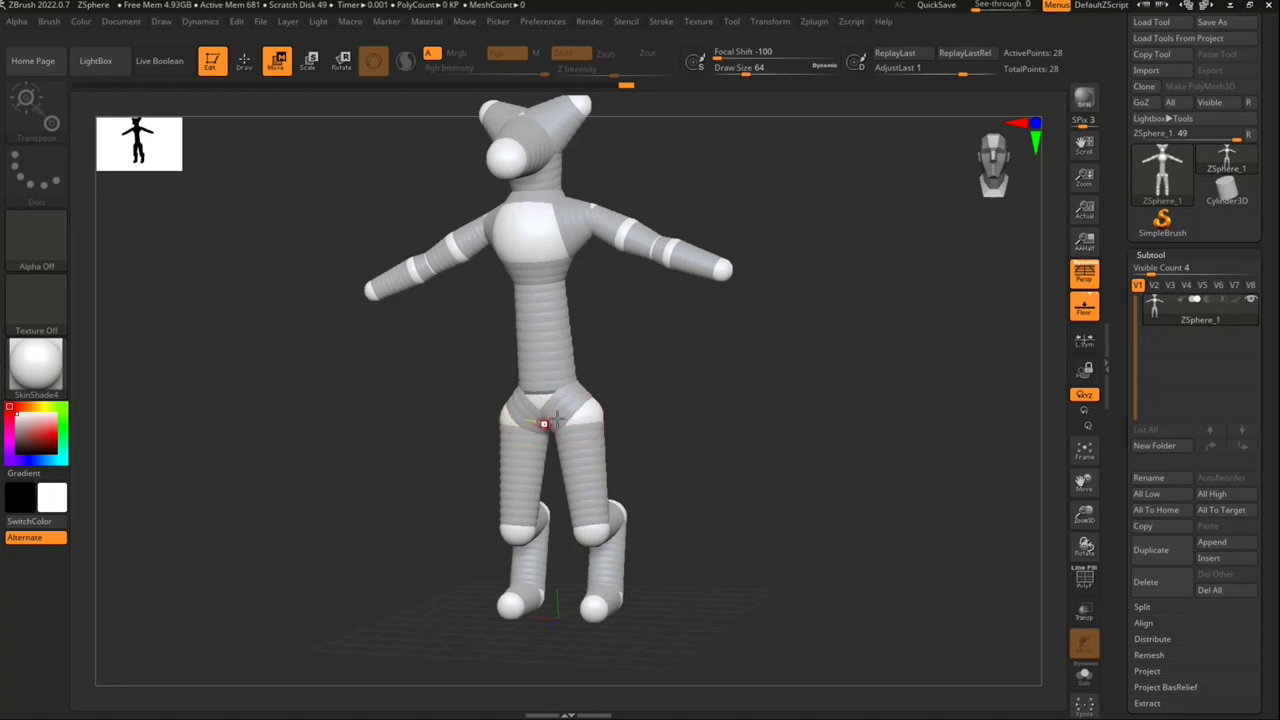
mouse_move(731, 386)
mouse_down()
mouse_move(703, 394)
mouse_move(870, 407)
mouse_up()
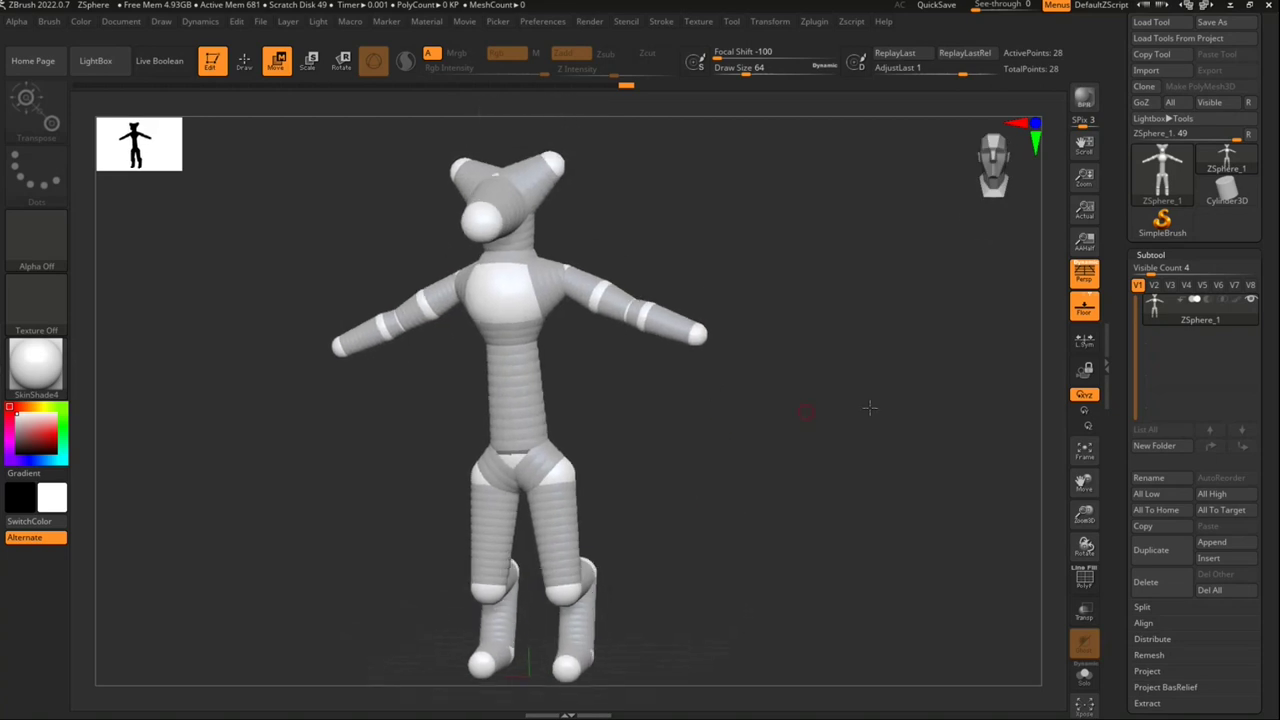
Step: Close the Subtool and Geometry subpalettes in the Tool palette and tilt the view from above
click(1150, 255)
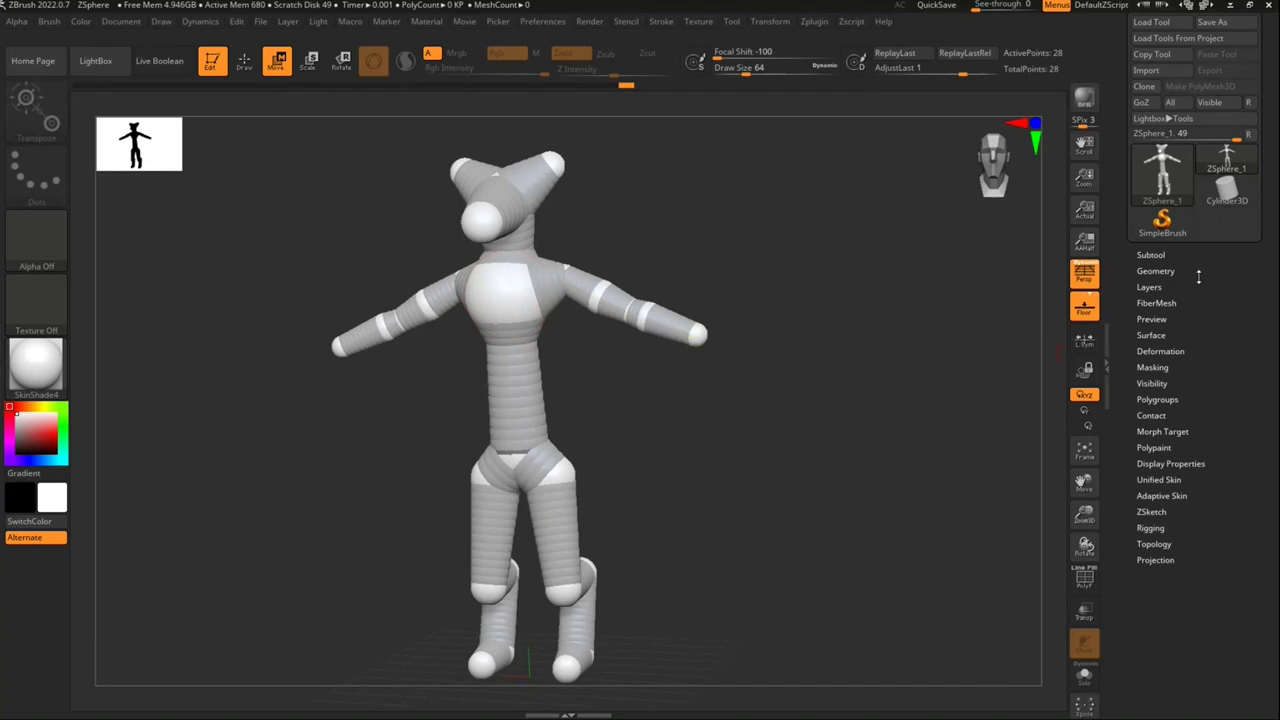
click(1155, 271)
click(1165, 270)
mouse_move(749, 397)
mouse_down()
mouse_move(715, 444)
mouse_move(723, 403)
mouse_move(753, 388)
mouse_up()
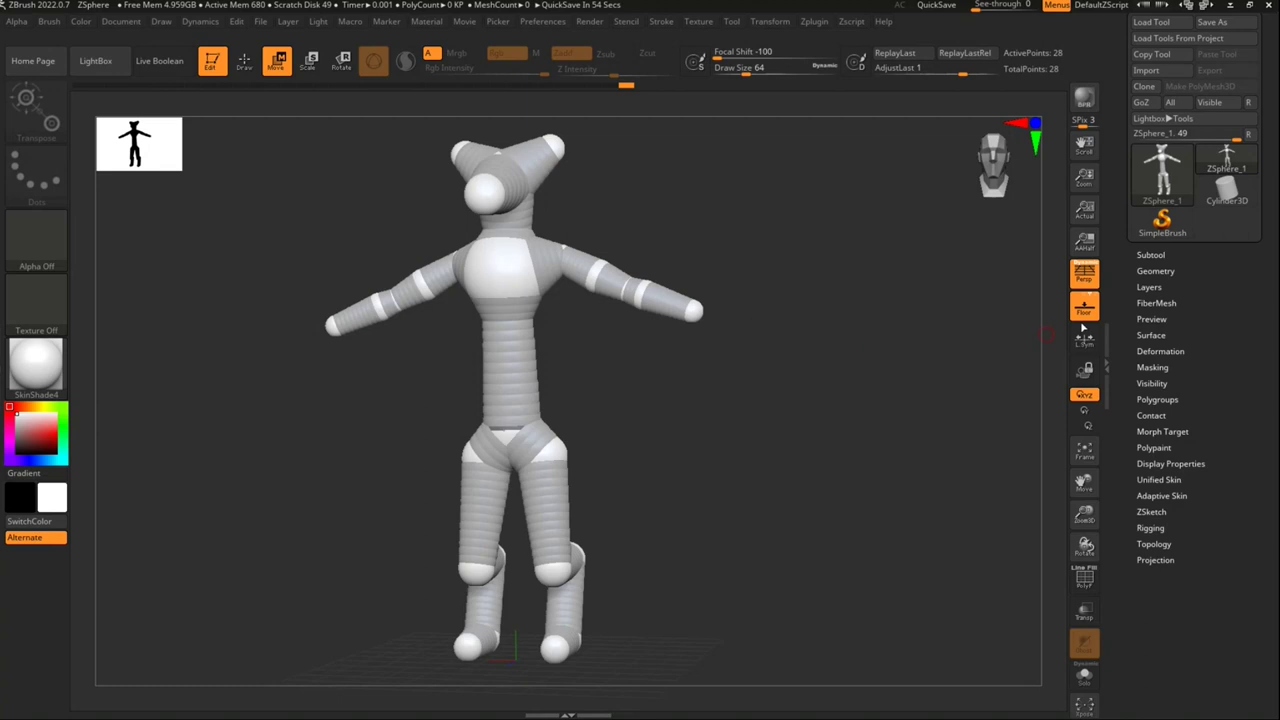
click(1160, 270)
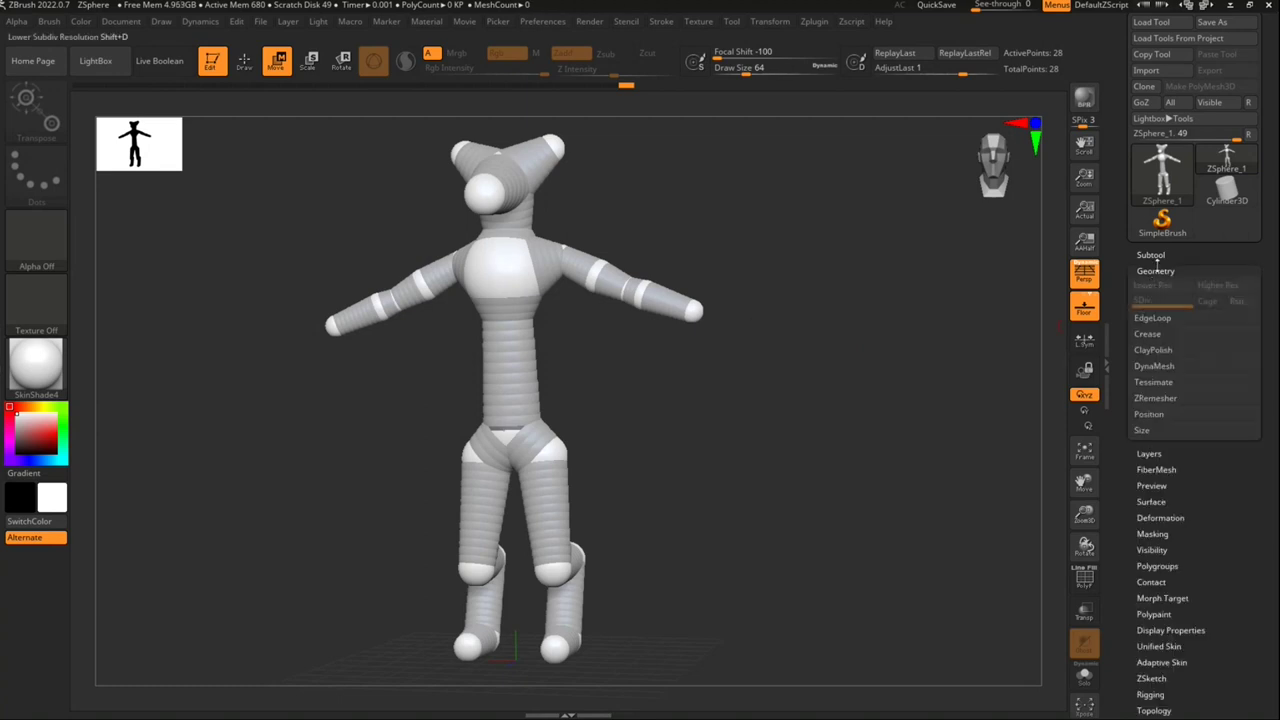
click(1158, 268)
click(1151, 255)
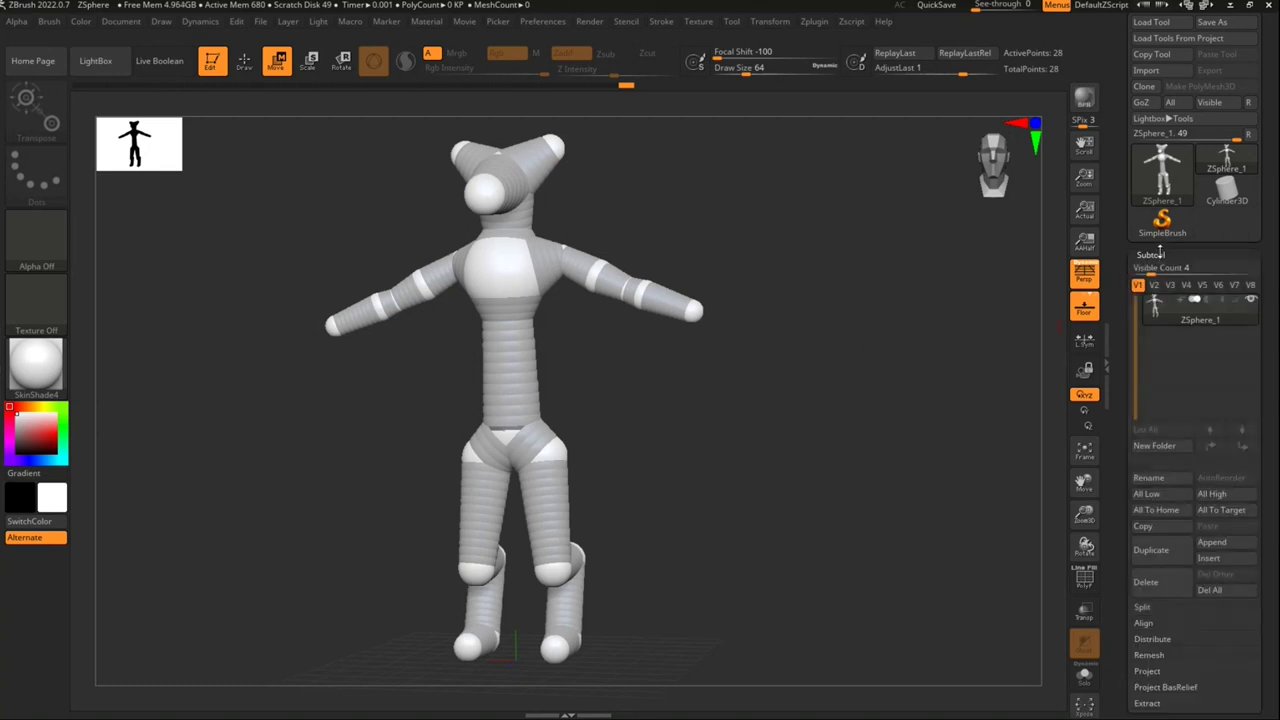
click(1162, 254)
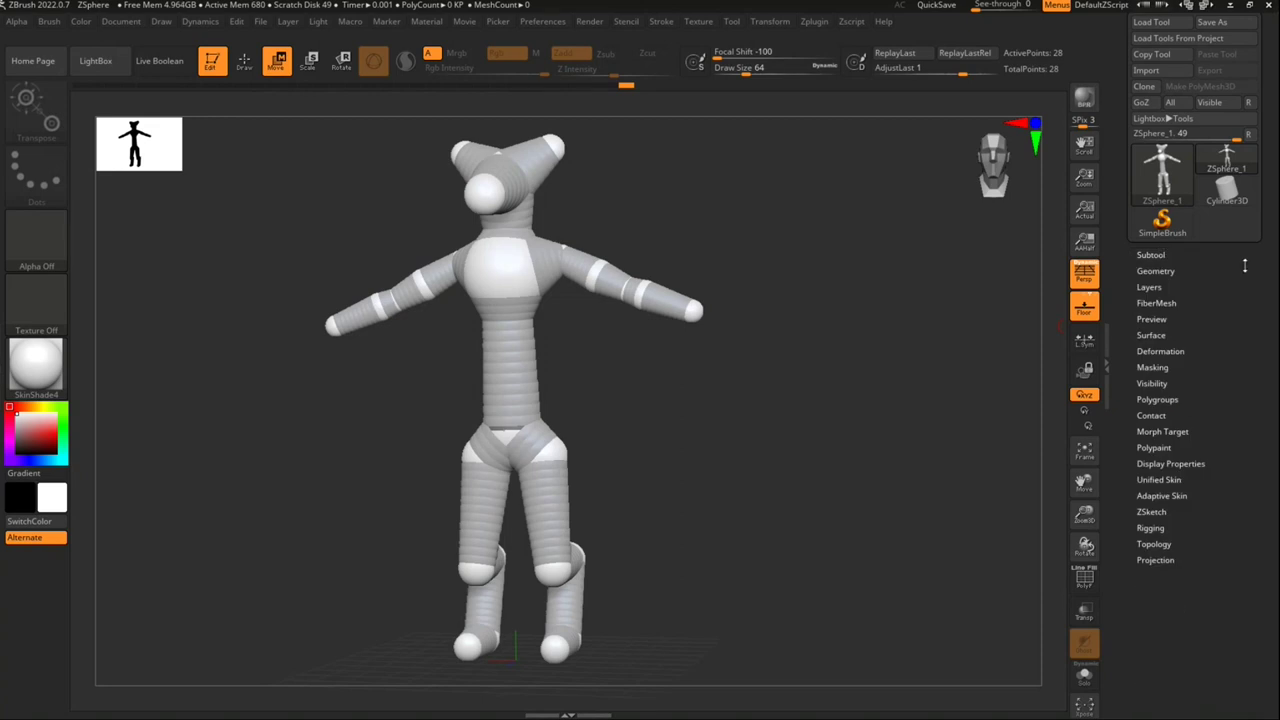
drag(1264, 279, 1237, 375)
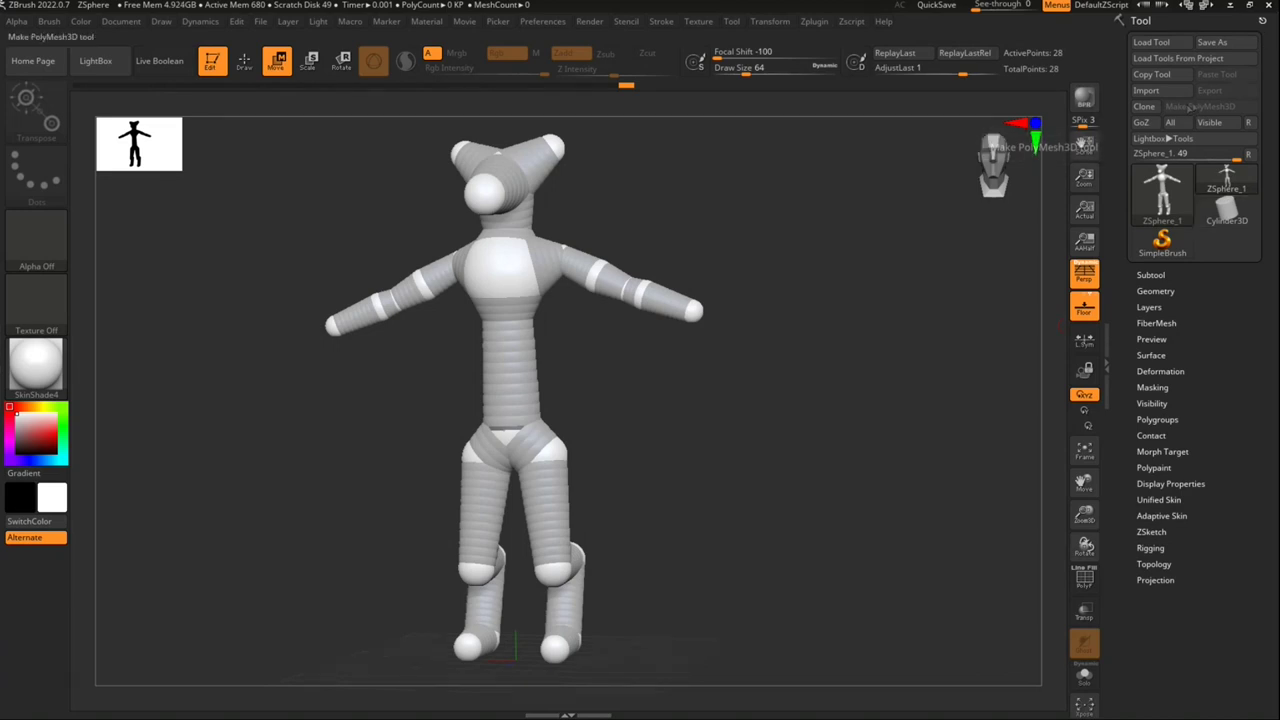
mouse_move(808, 278)
mouse_down()
mouse_move(800, 310)
mouse_move(770, 300)
mouse_move(749, 367)
mouse_up()
Step: Insert a new ZSphere on the spine at the waist, undoing a misplaced chest sphere
key(q)
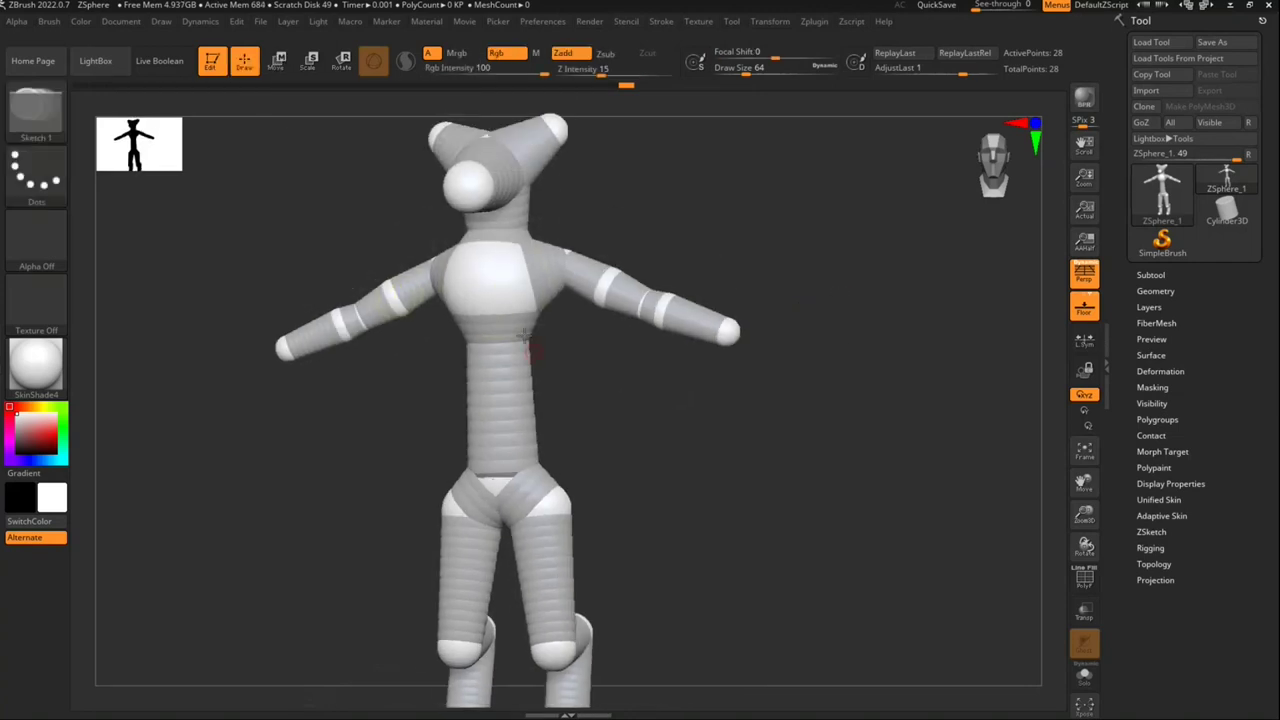
mouse_move(606, 369)
mouse_down()
mouse_move(531, 380)
mouse_move(568, 270)
mouse_up()
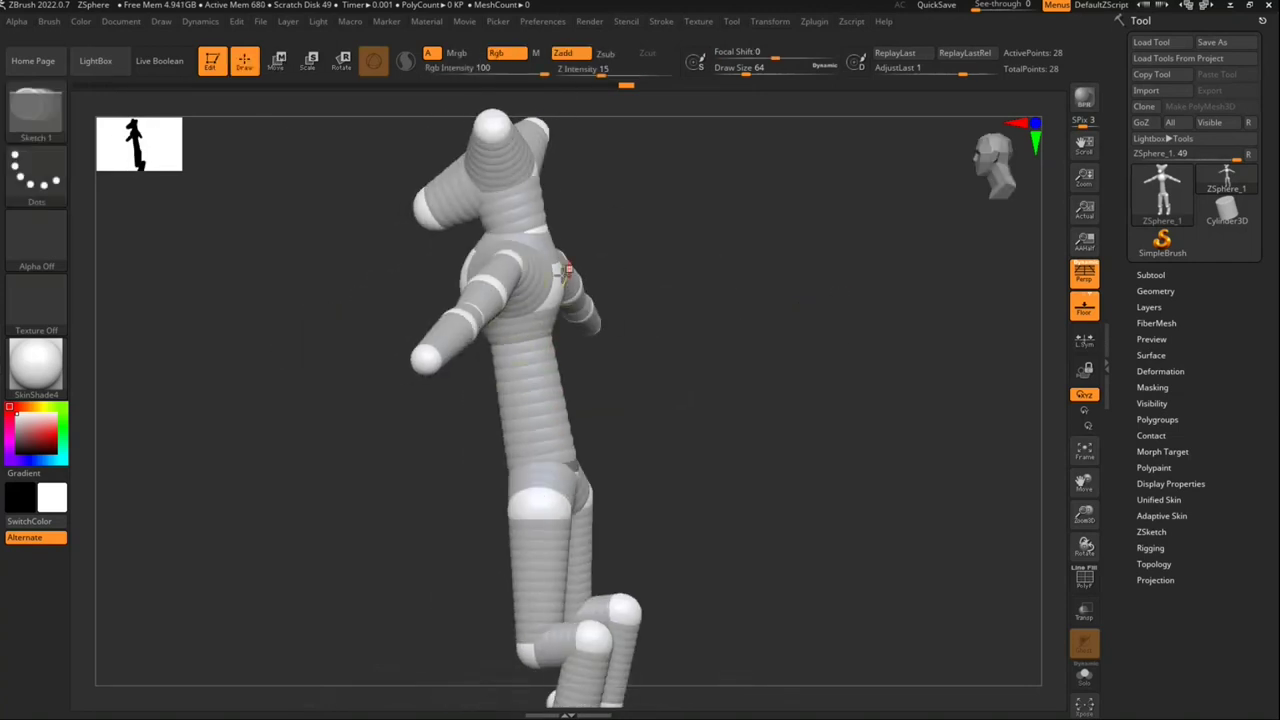
click(557, 276)
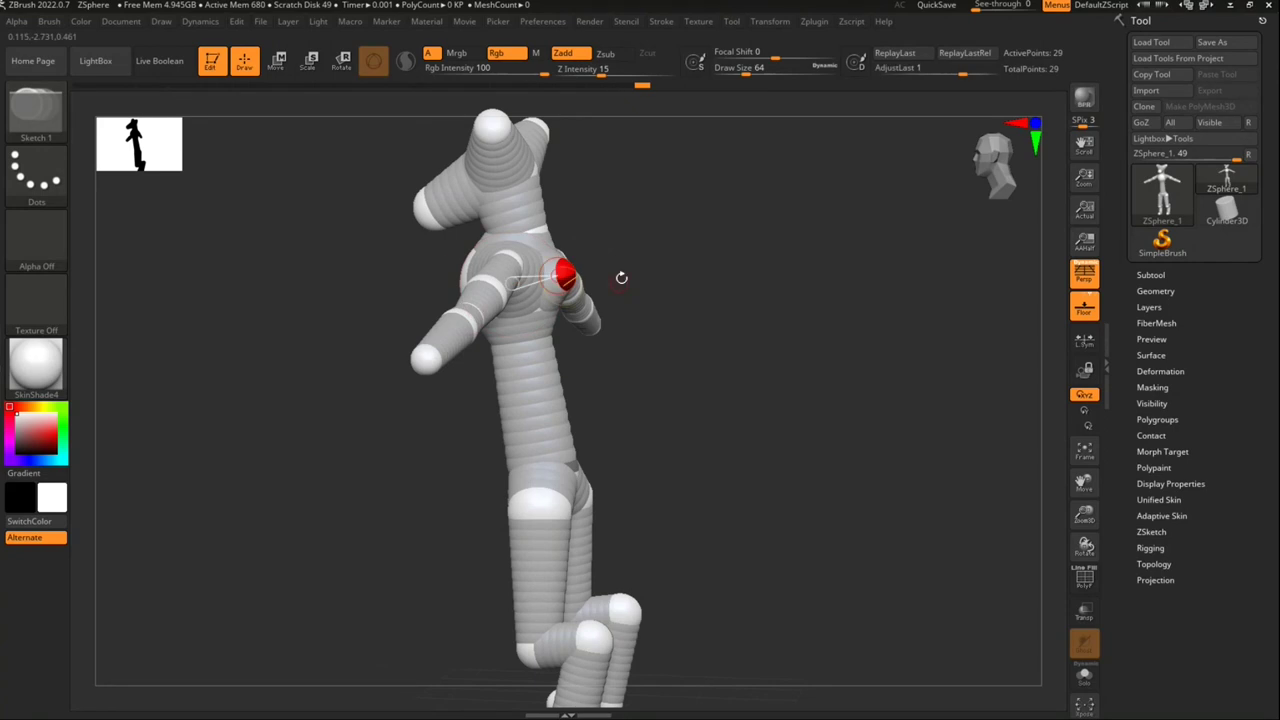
key(ctrl+z)
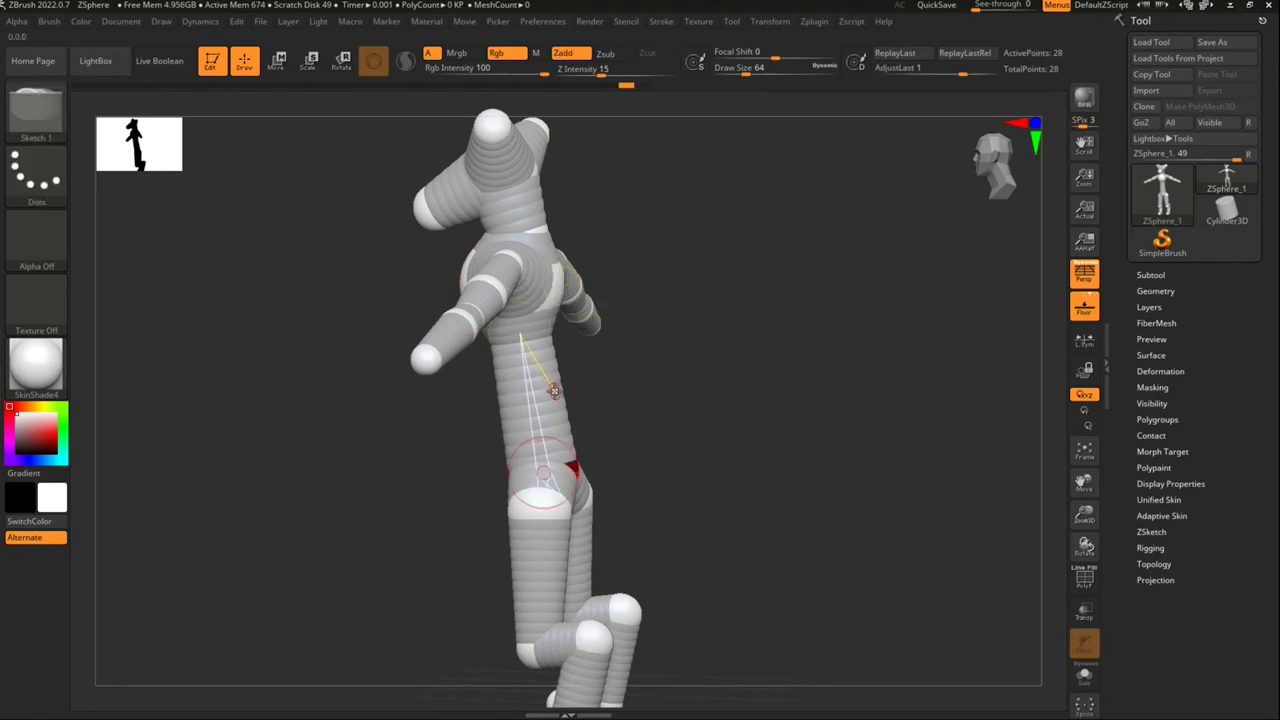
click(532, 397)
Step: Enlarge the chest ZSphere from the front view
mouse_move(609, 263)
mouse_down()
mouse_move(820, 317)
mouse_move(811, 345)
mouse_up()
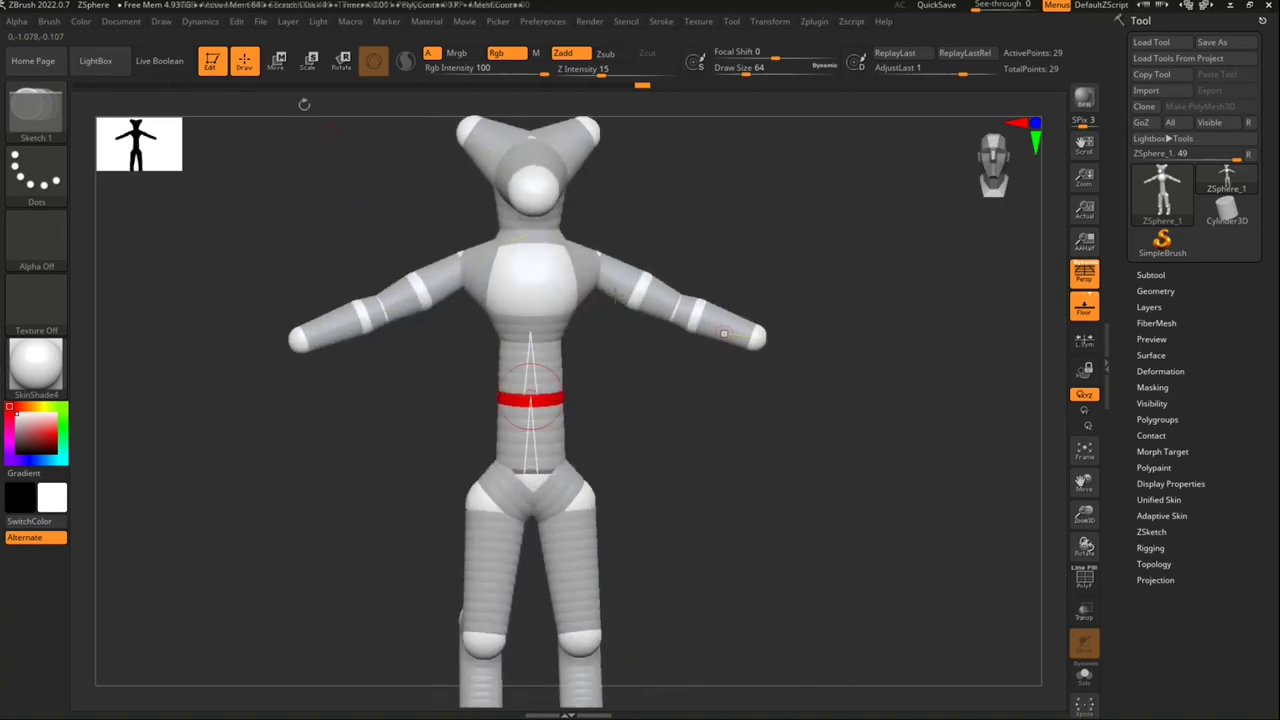
click(277, 60)
click(547, 300)
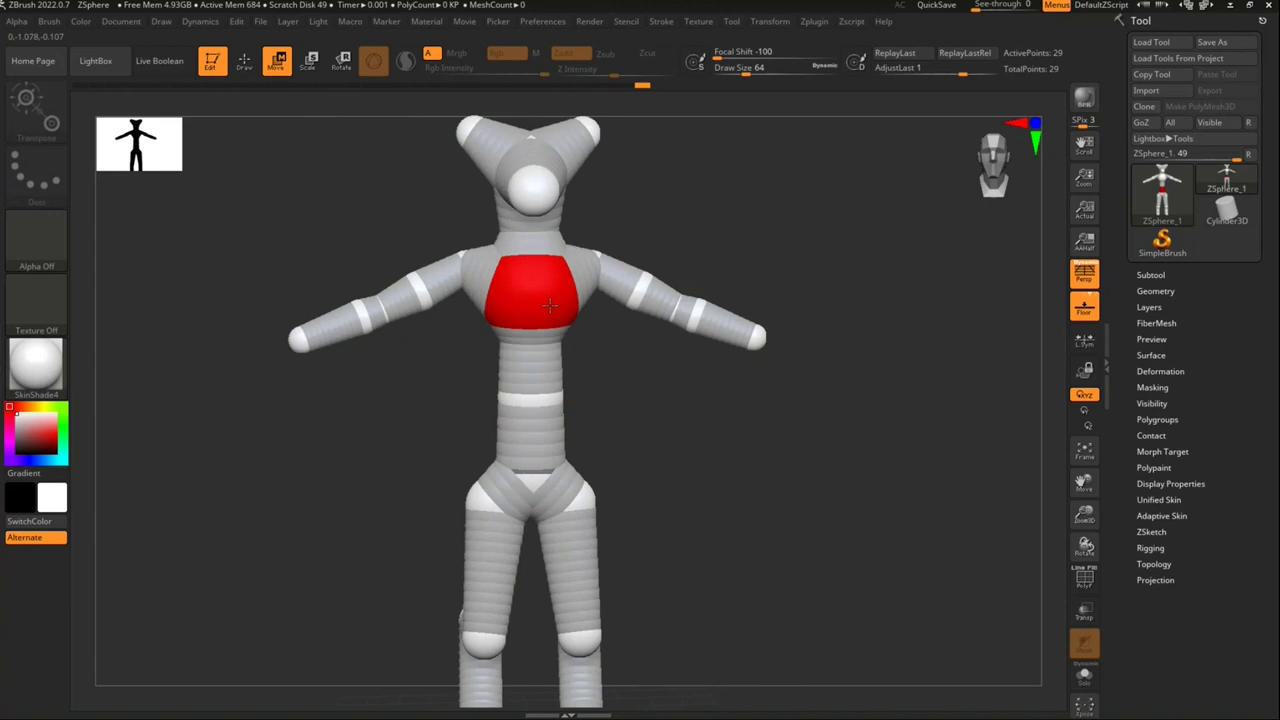
key(e)
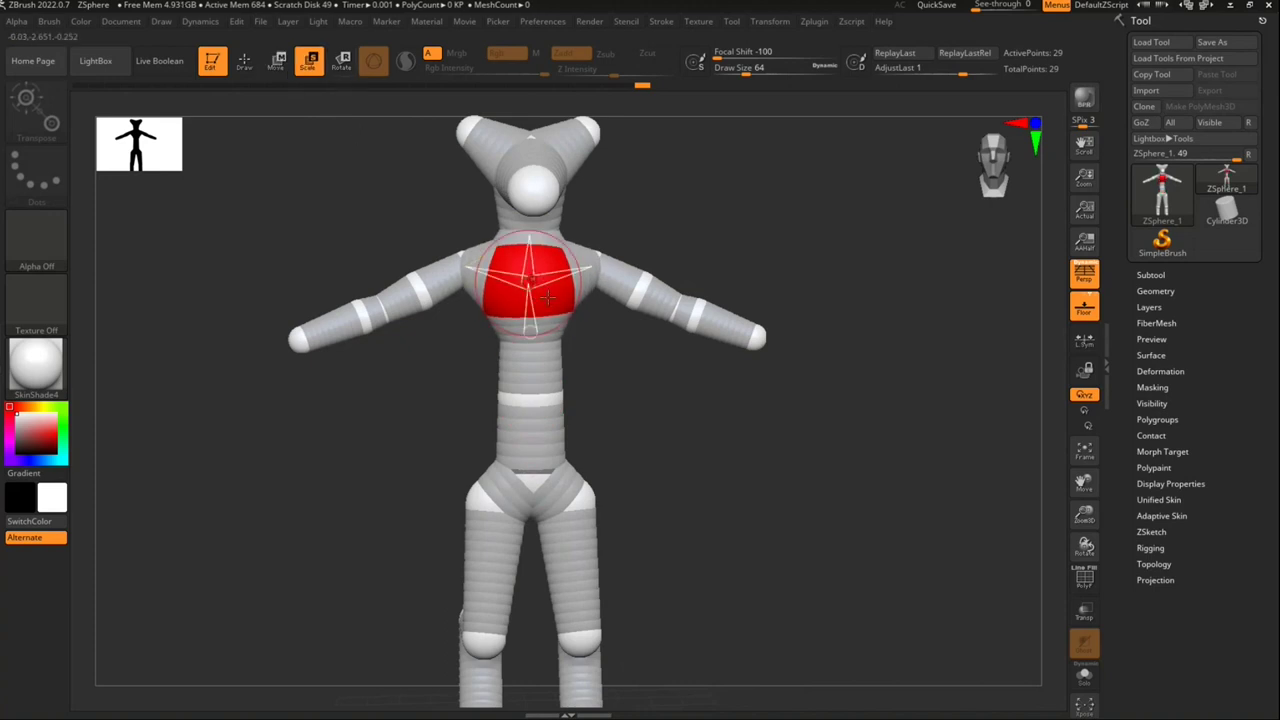
drag(565, 290, 590, 260)
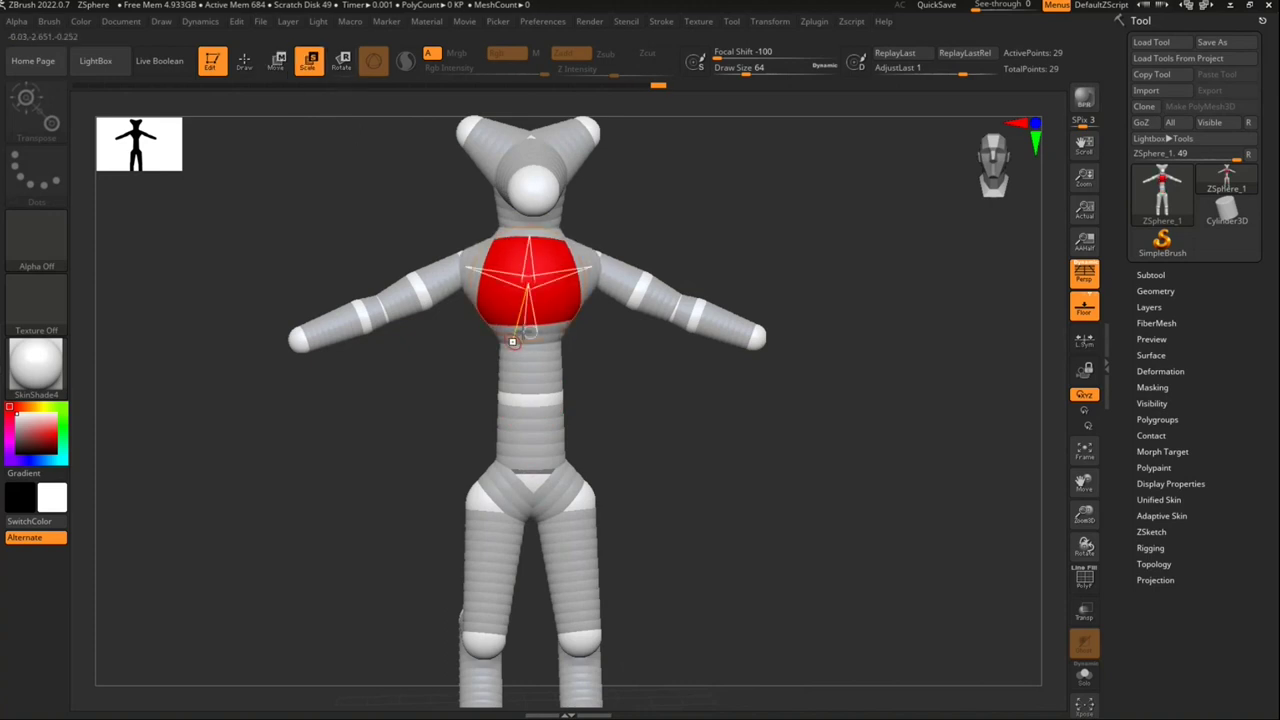
Step: Raise the new waist ZSphere slightly
key(w)
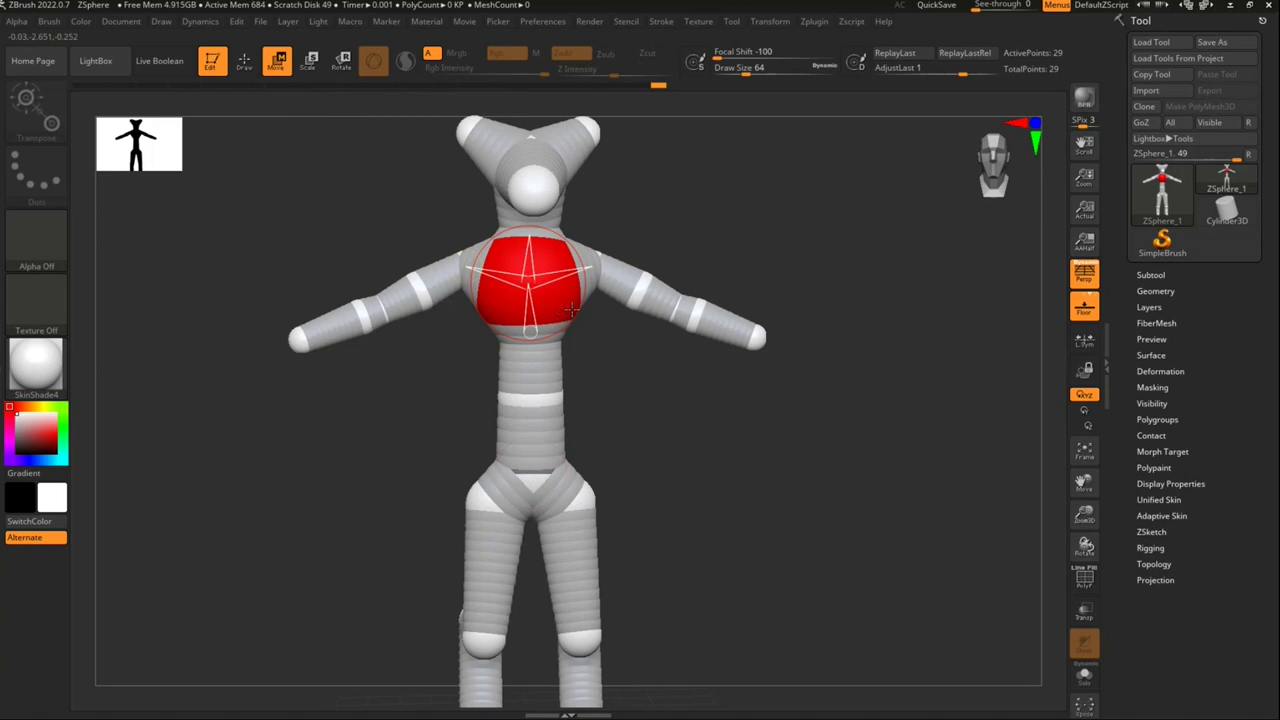
drag(529, 283, 573, 315)
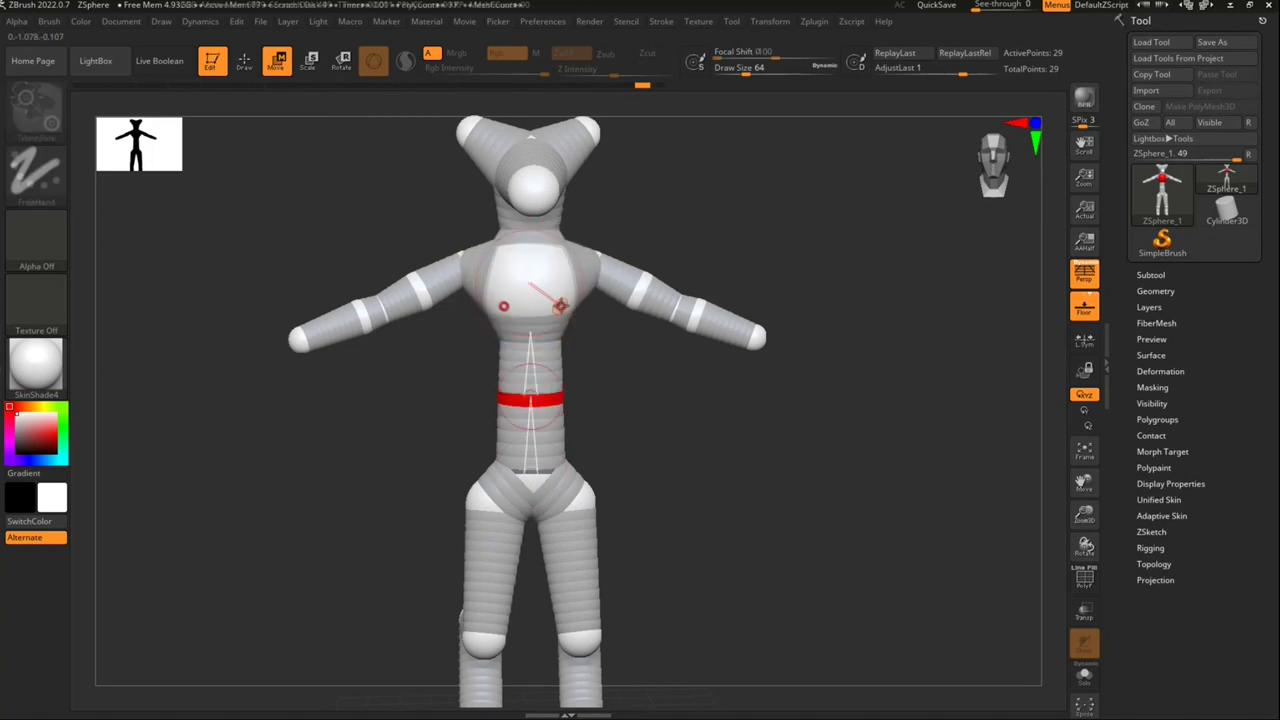
drag(555, 400, 572, 397)
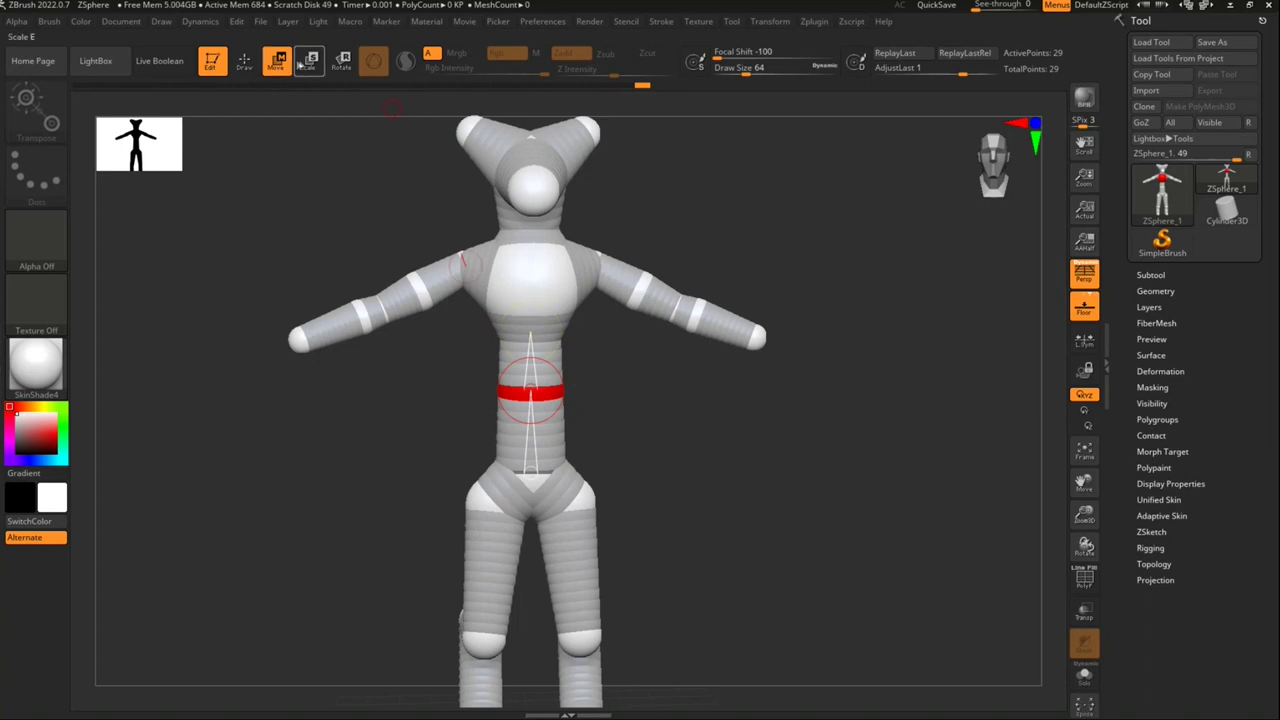
Step: Enlarge the upper body above the waist and move the waist ZSphere down slightly
click(244, 60)
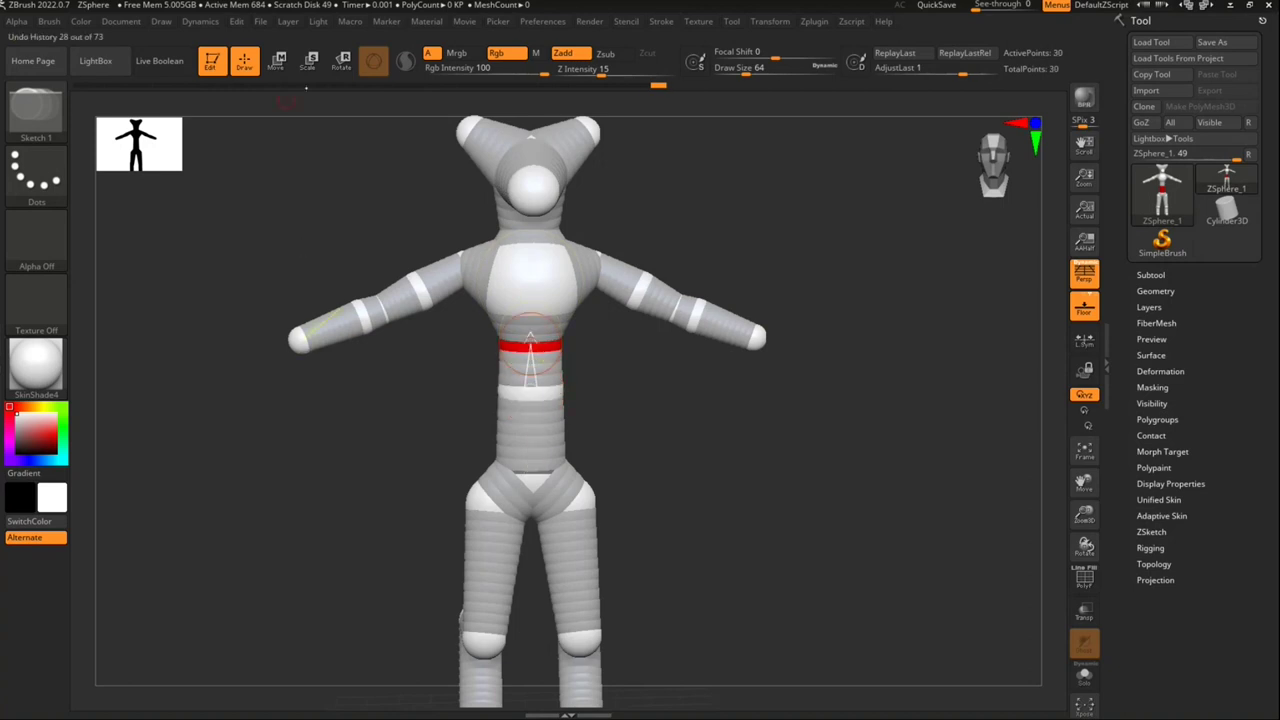
click(309, 60)
mouse_move(550, 356)
mouse_down()
mouse_move(503, 600)
mouse_move(506, 545)
mouse_up()
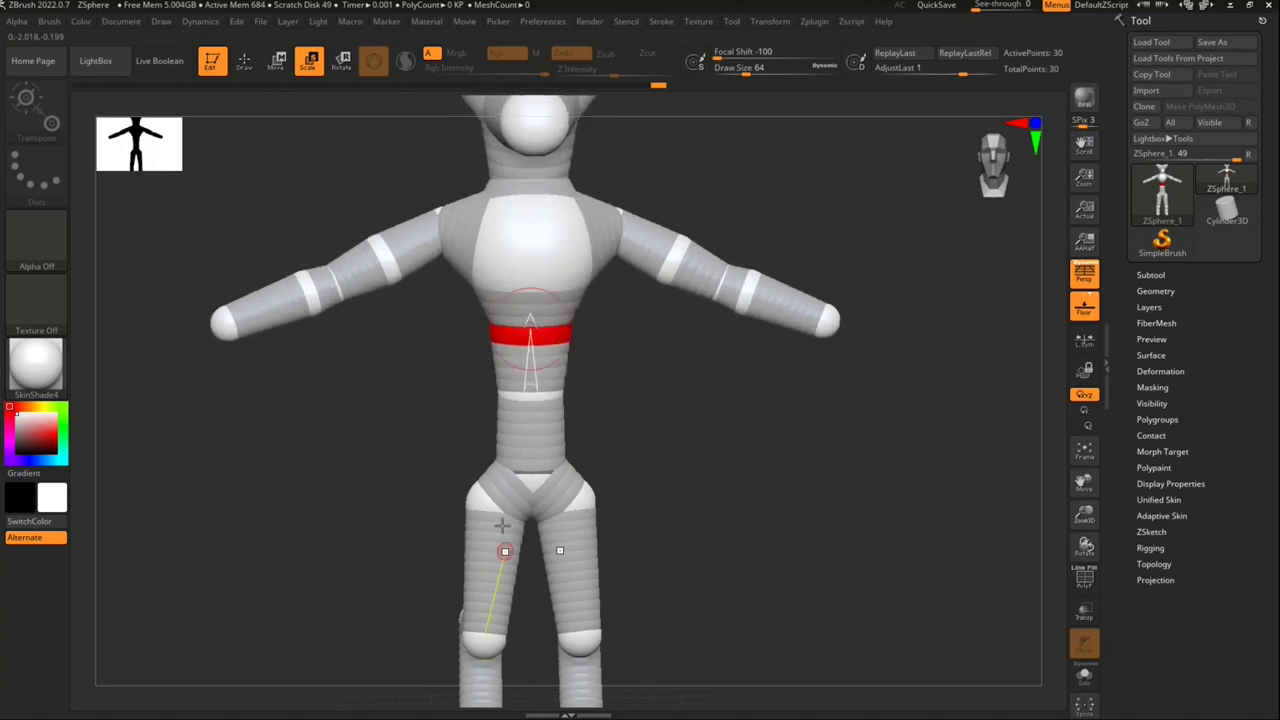
click(243, 60)
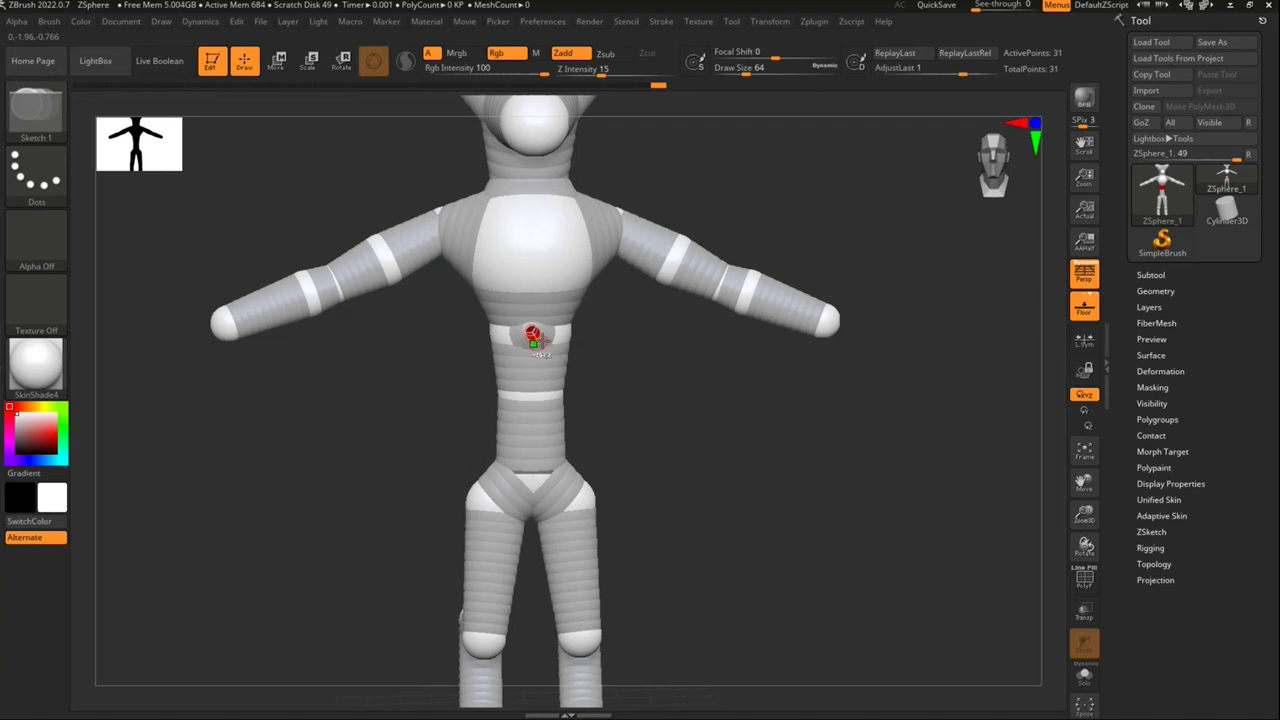
click(277, 60)
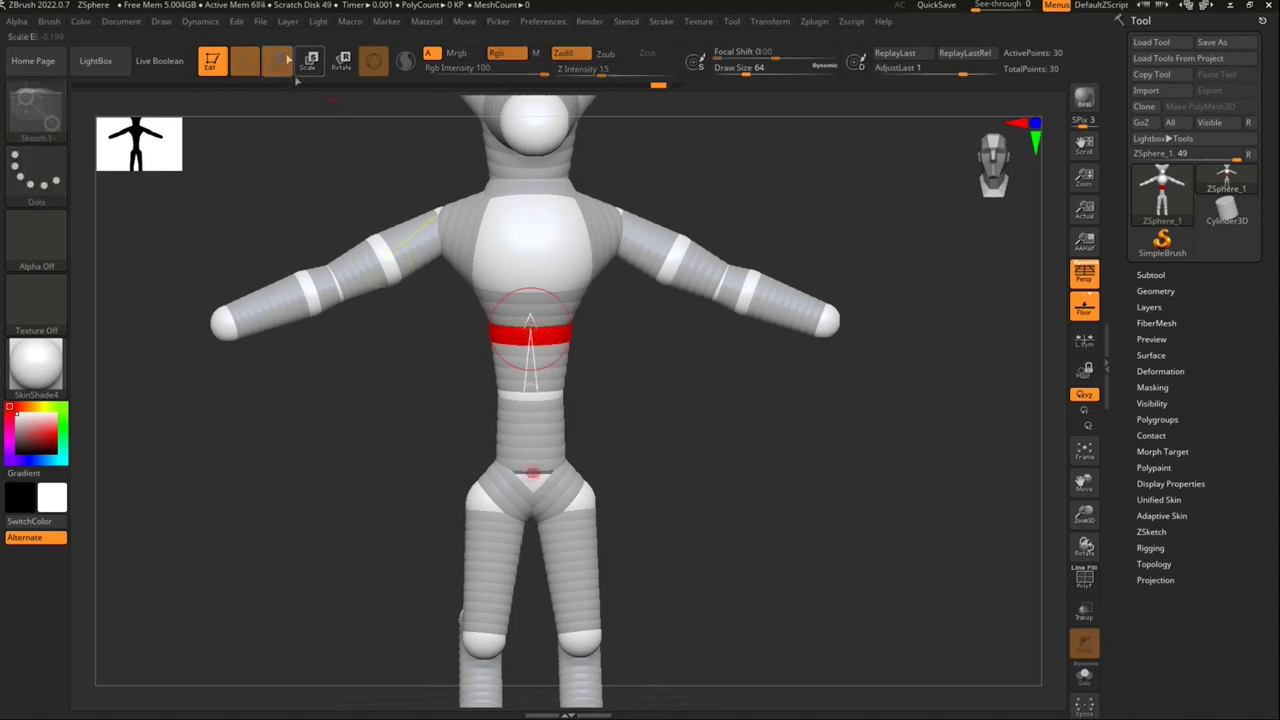
drag(531, 333, 535, 356)
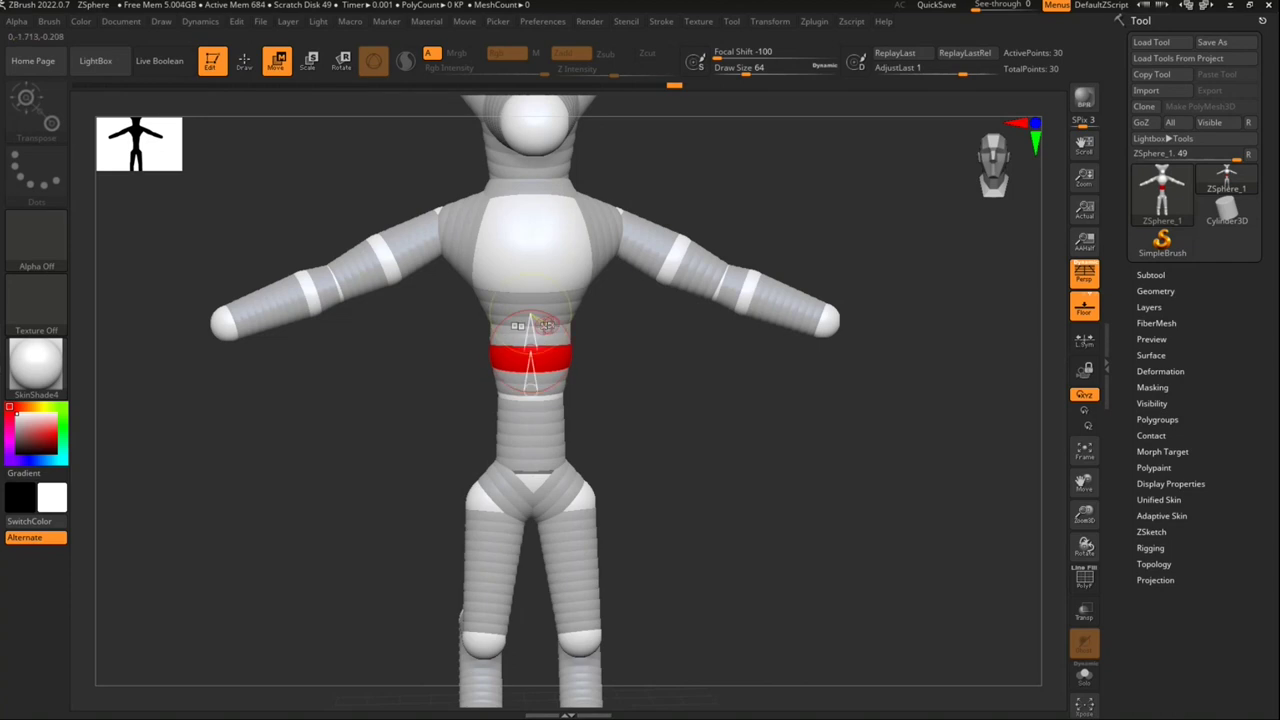
drag(529, 315, 530, 312)
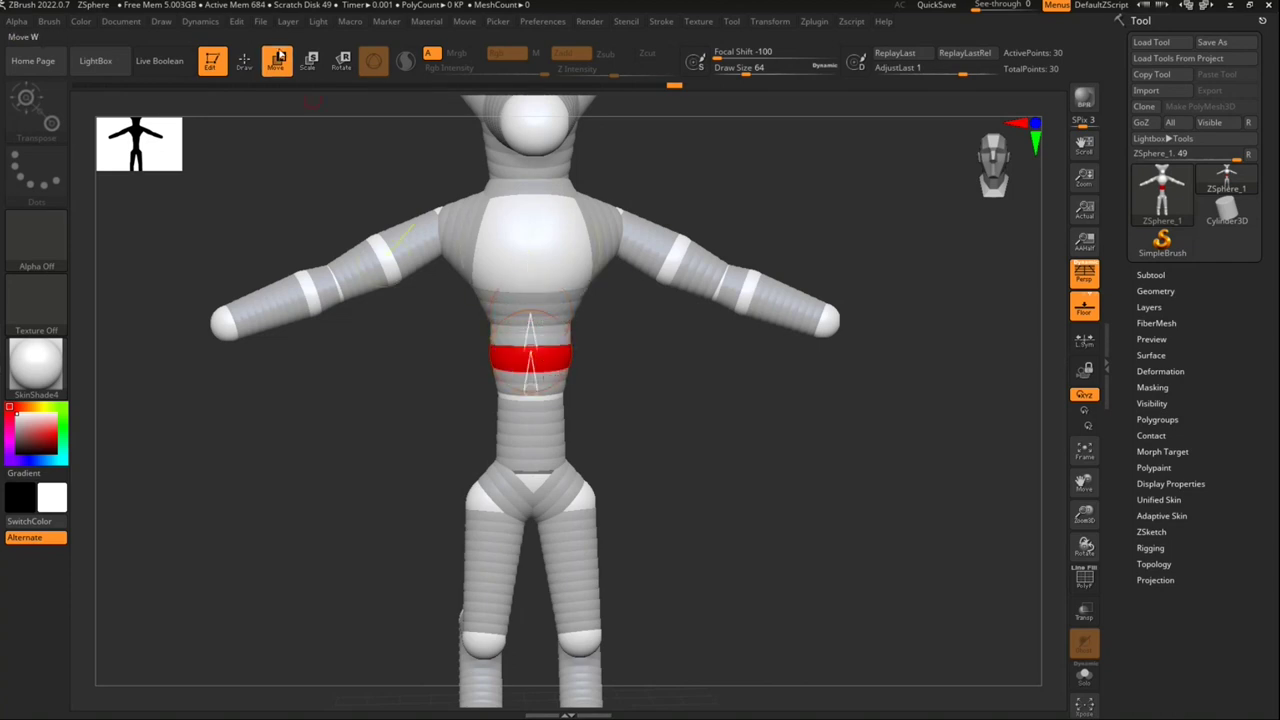
Step: Try enlarging and branching the waist ZSphere, then undo back to the 30-sphere torso
key(e)
drag(563, 362, 514, 443)
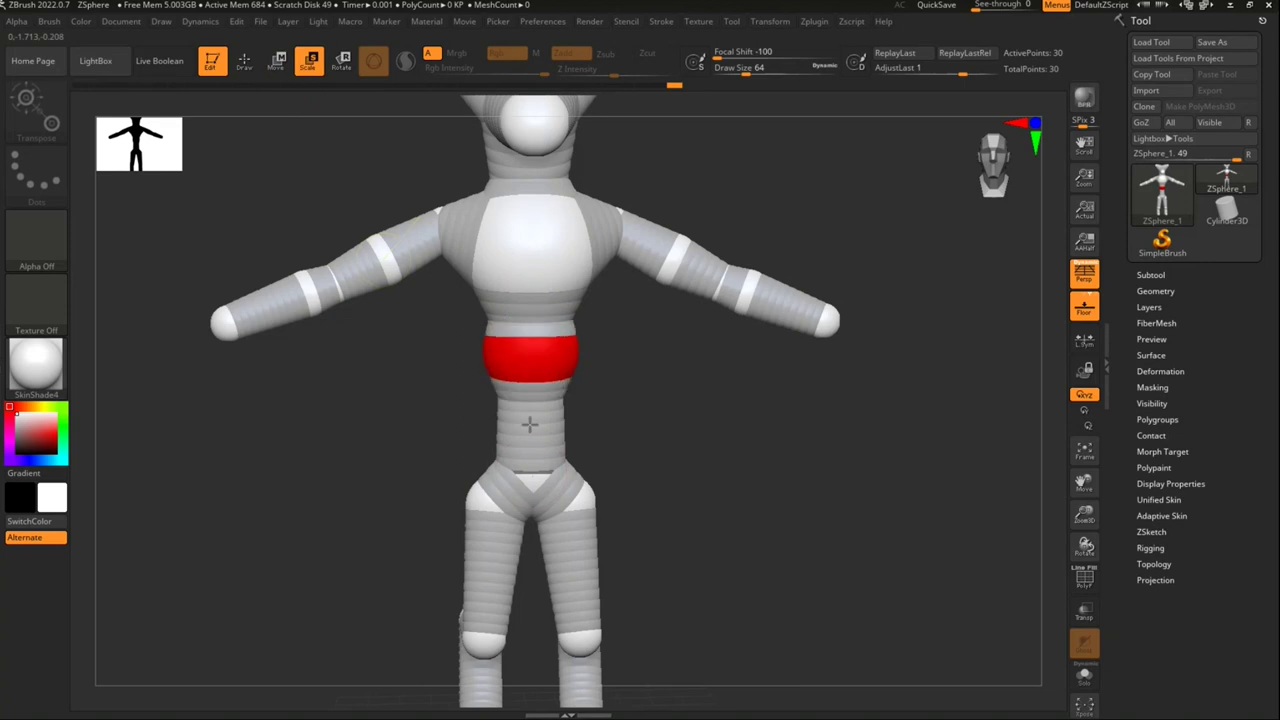
click(244, 60)
drag(580, 366, 576, 339)
key(ctrl+z)
key(w)
key(ctrl+z)
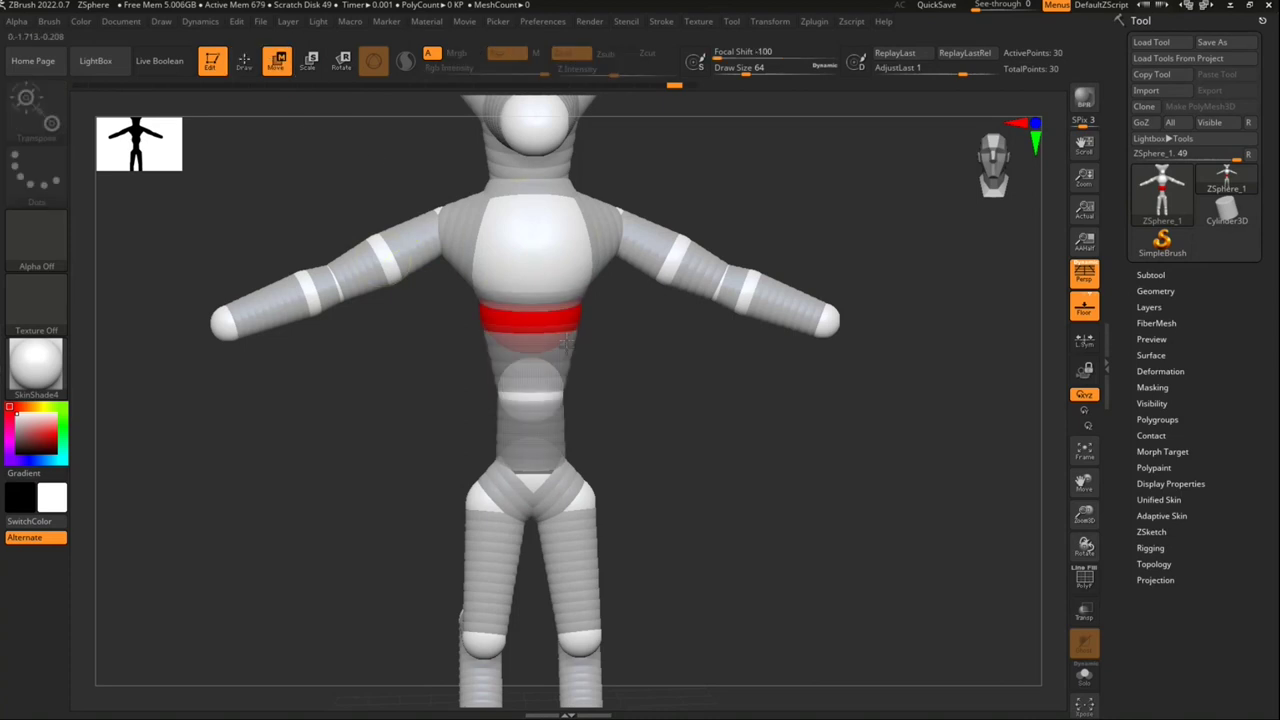
key(ctrl+z)
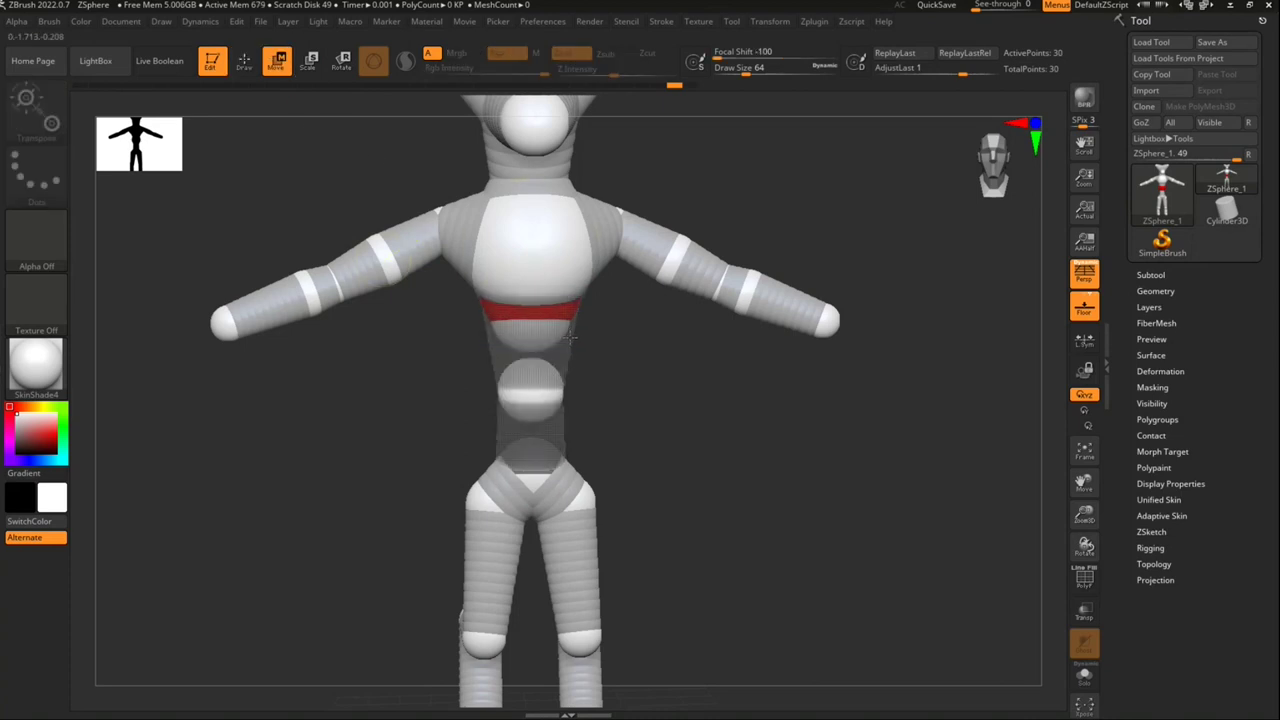
key(ctrl+shift+z)
mouse_move(613, 345)
mouse_down()
mouse_move(643, 386)
mouse_move(614, 423)
mouse_move(560, 420)
mouse_up()
click(589, 21)
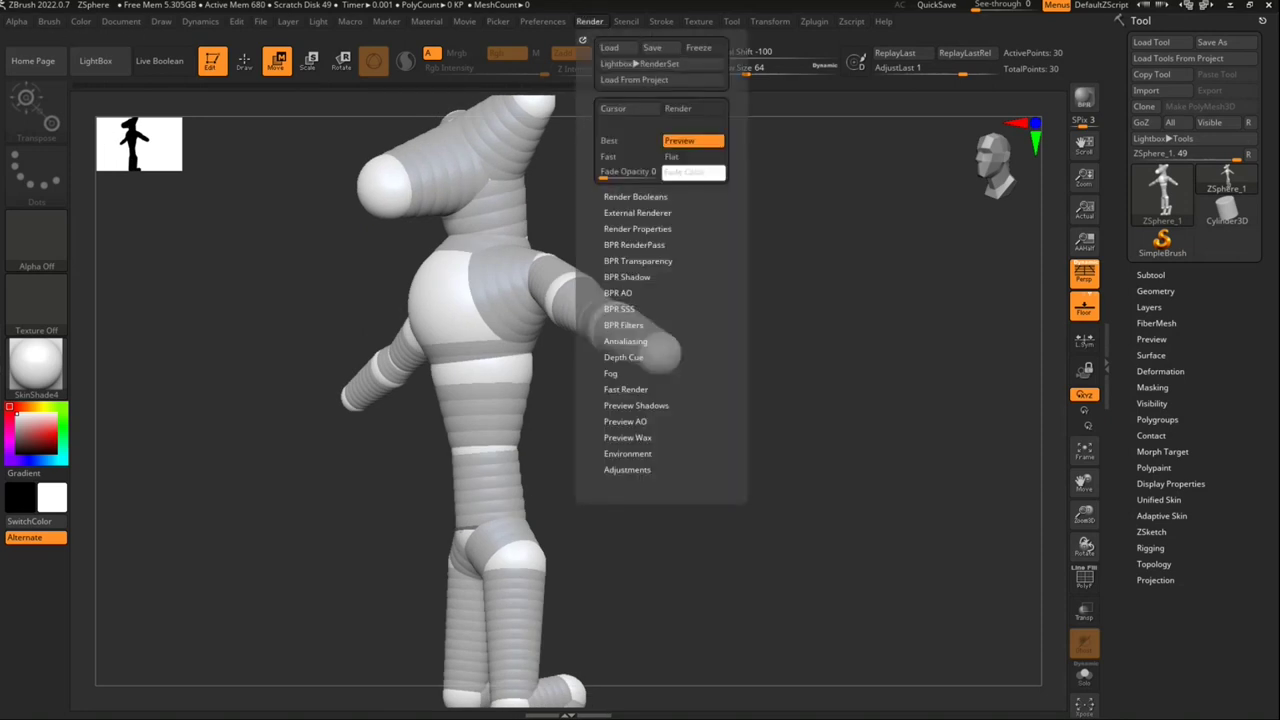
click(645, 197)
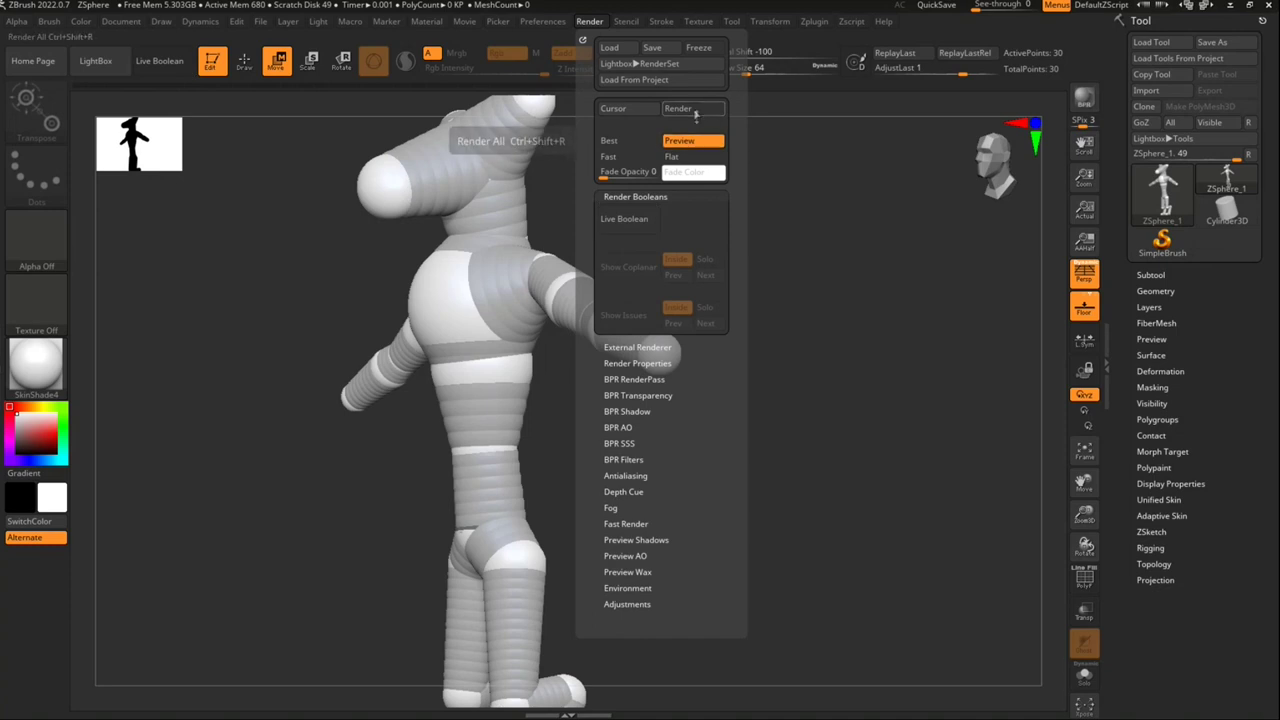
click(695, 115)
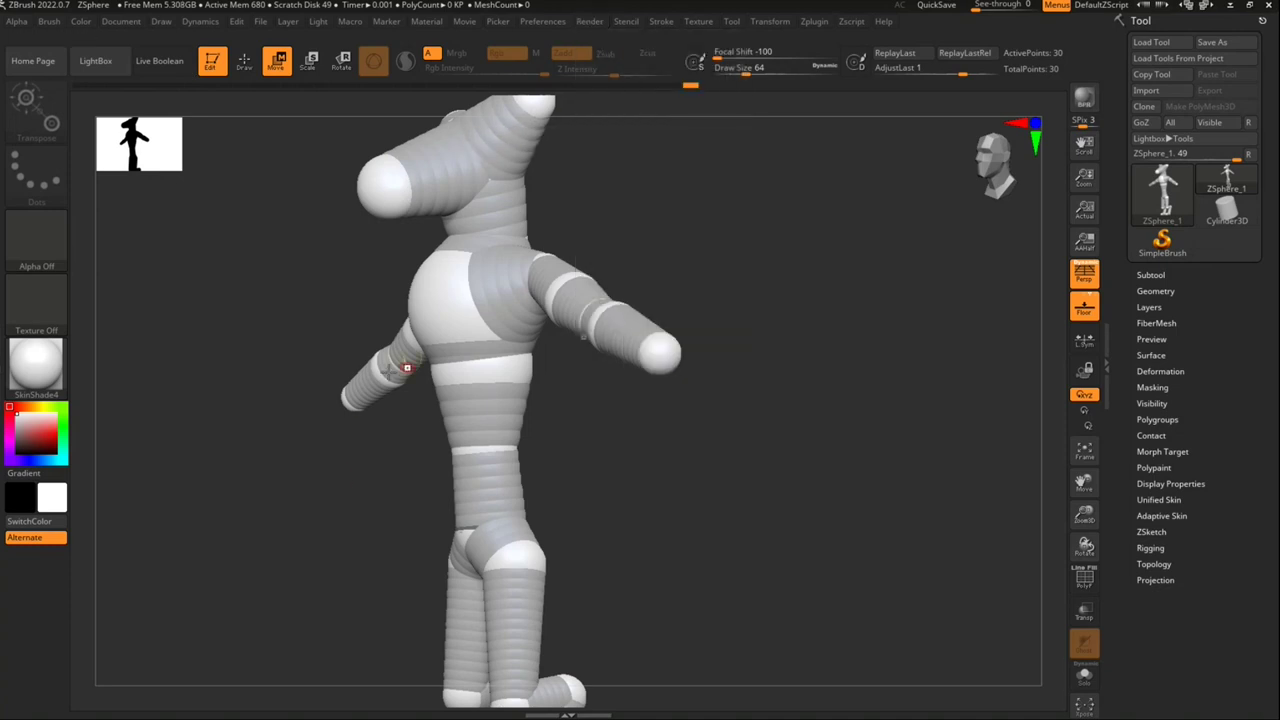
mouse_move(517, 560)
mouse_down()
mouse_move(543, 533)
mouse_move(586, 543)
mouse_move(575, 480)
mouse_move(668, 515)
mouse_up()
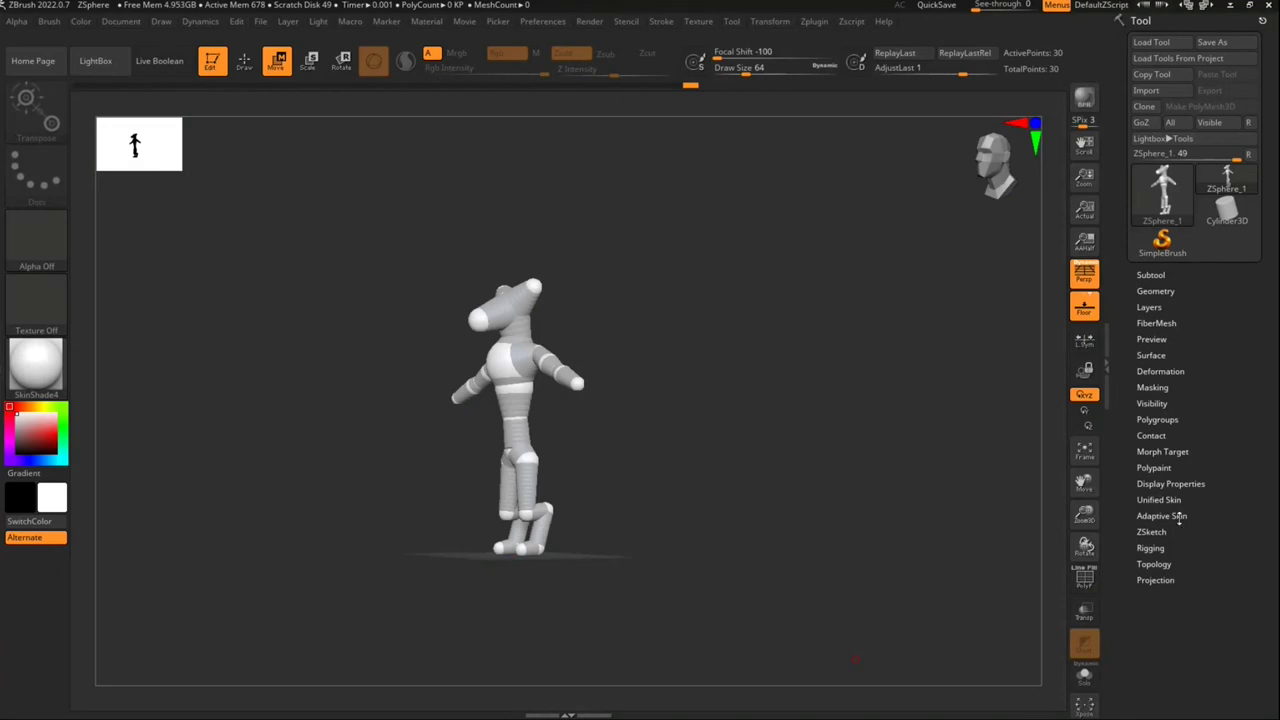
Step: Make an adaptive skin, Skin_ZSphere_1, from the 30-point armature and preview it
click(1180, 516)
mouse_move(476, 318)
right_down()
mouse_move(484, 436)
mouse_move(553, 499)
right_up()
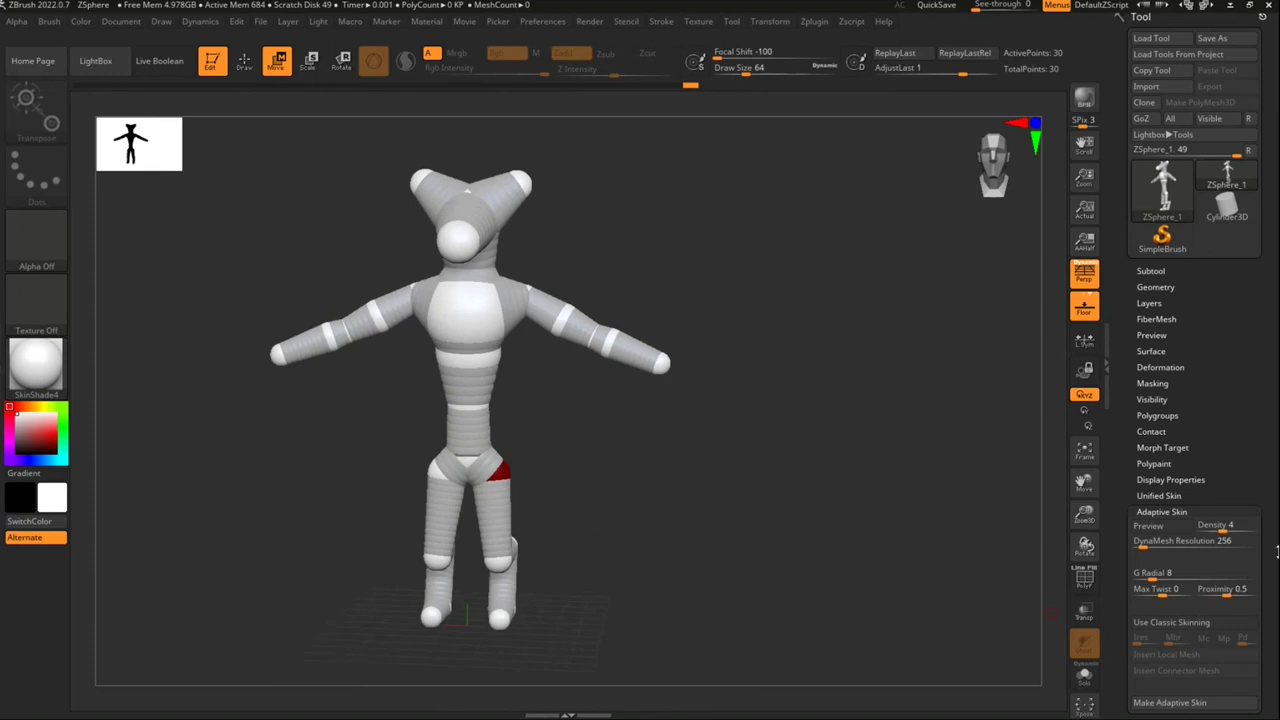
drag(1241, 507, 1207, 437)
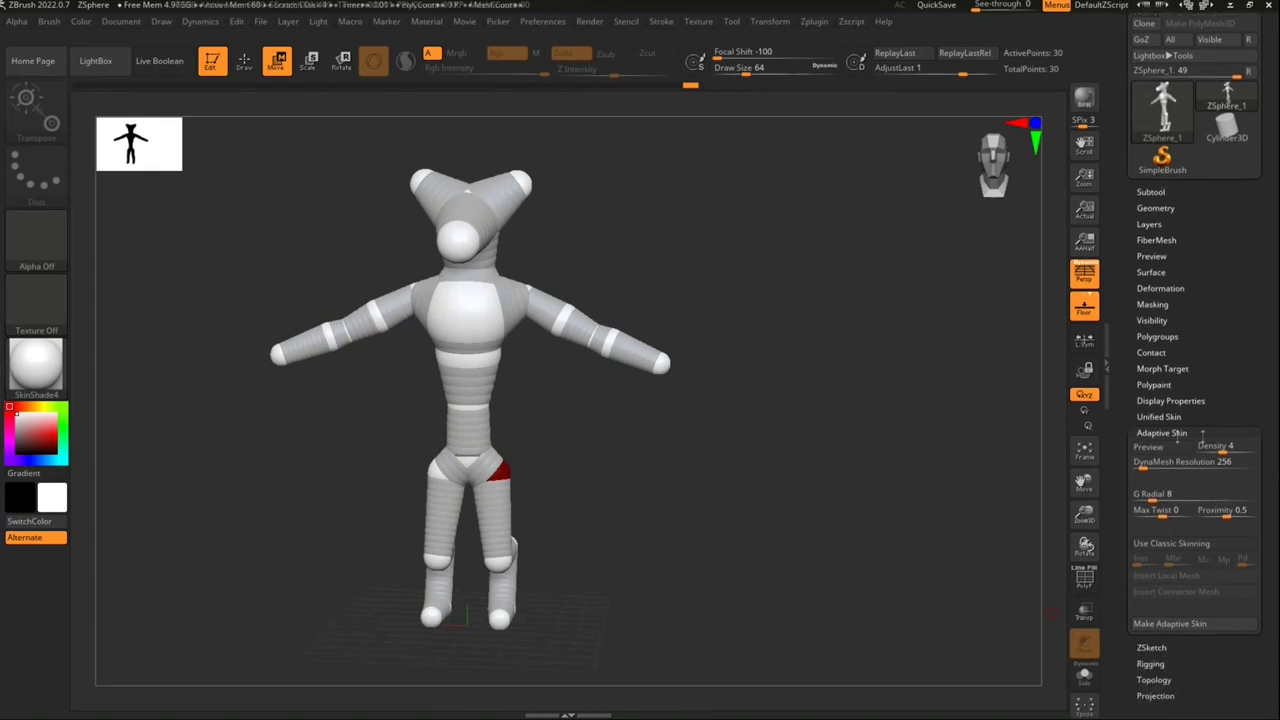
click(1170, 623)
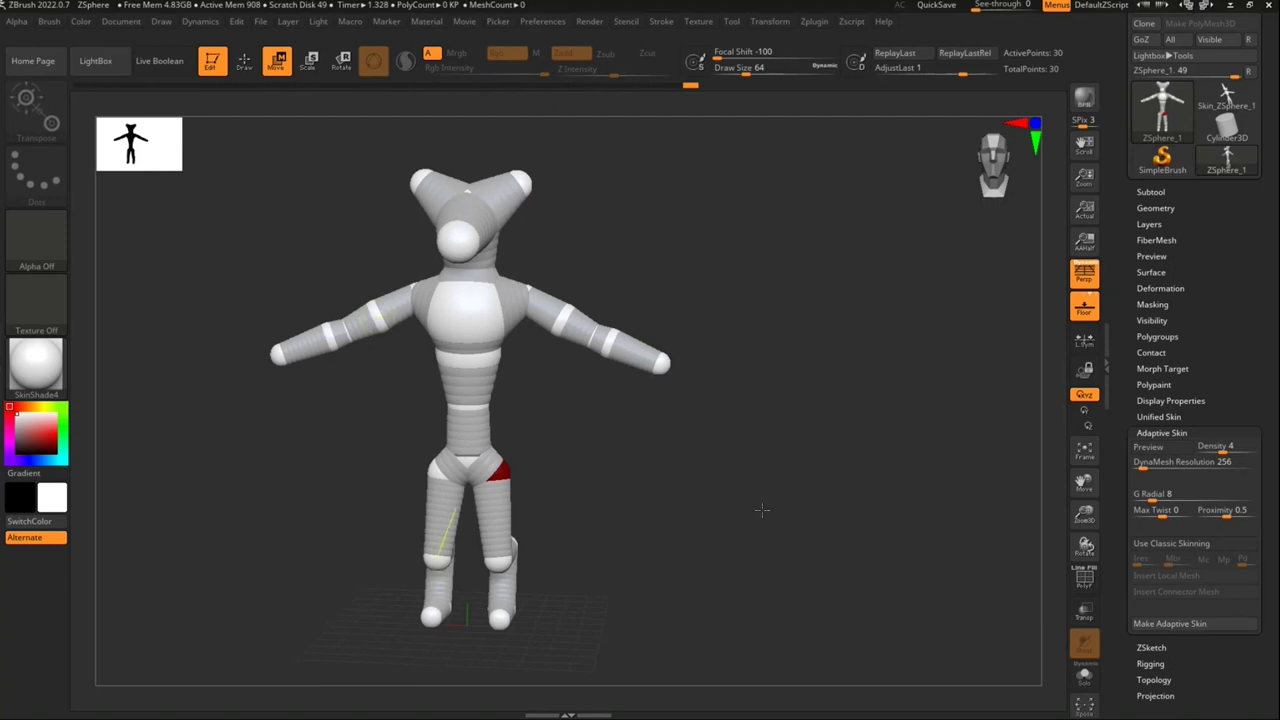
key(a)
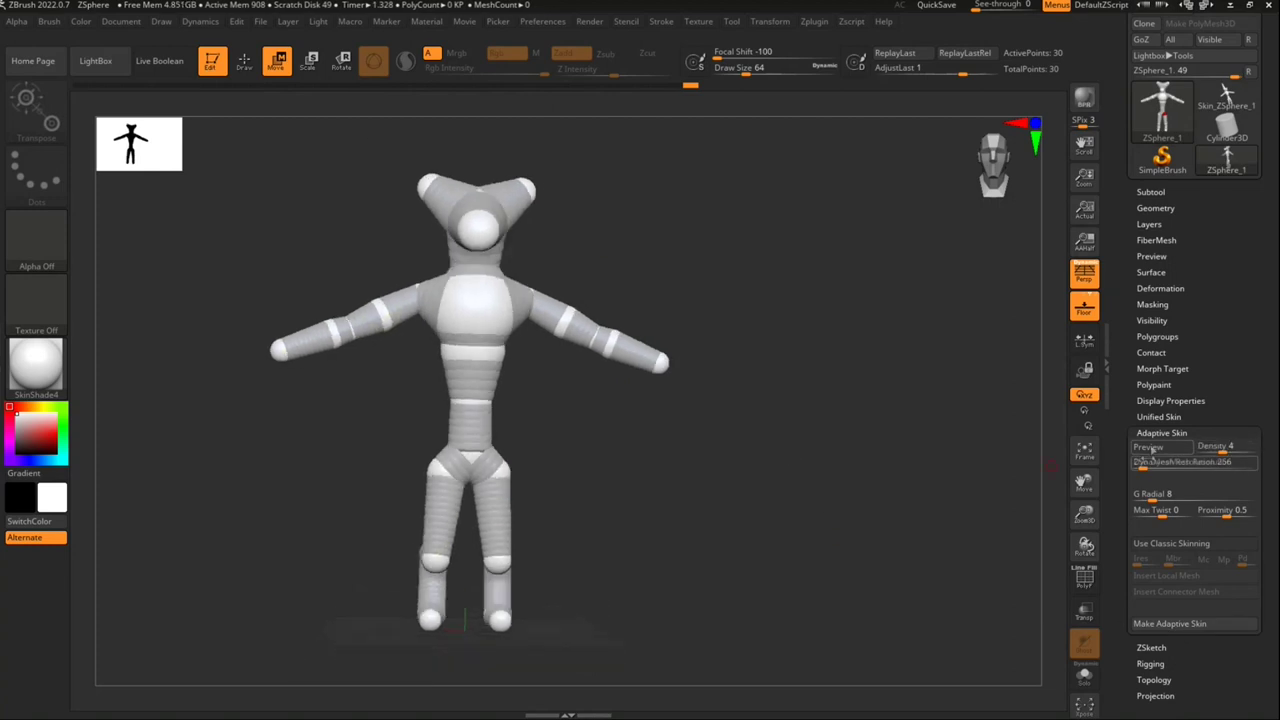
Step: Inspect the skin preview from several angles and fix the stray spike at the waist ZSphere
key(a)
mouse_move(465, 285)
mouse_down()
mouse_move(563, 298)
mouse_move(546, 280)
mouse_move(550, 368)
mouse_up()
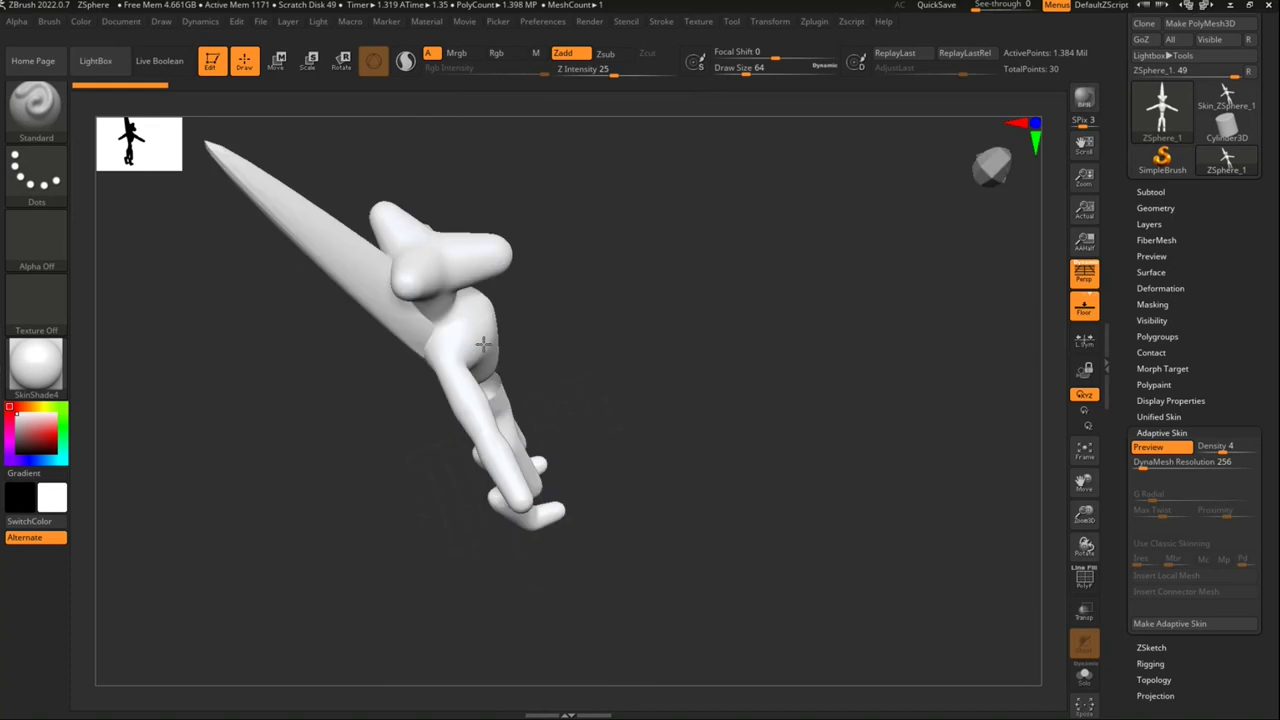
key(ctrl)
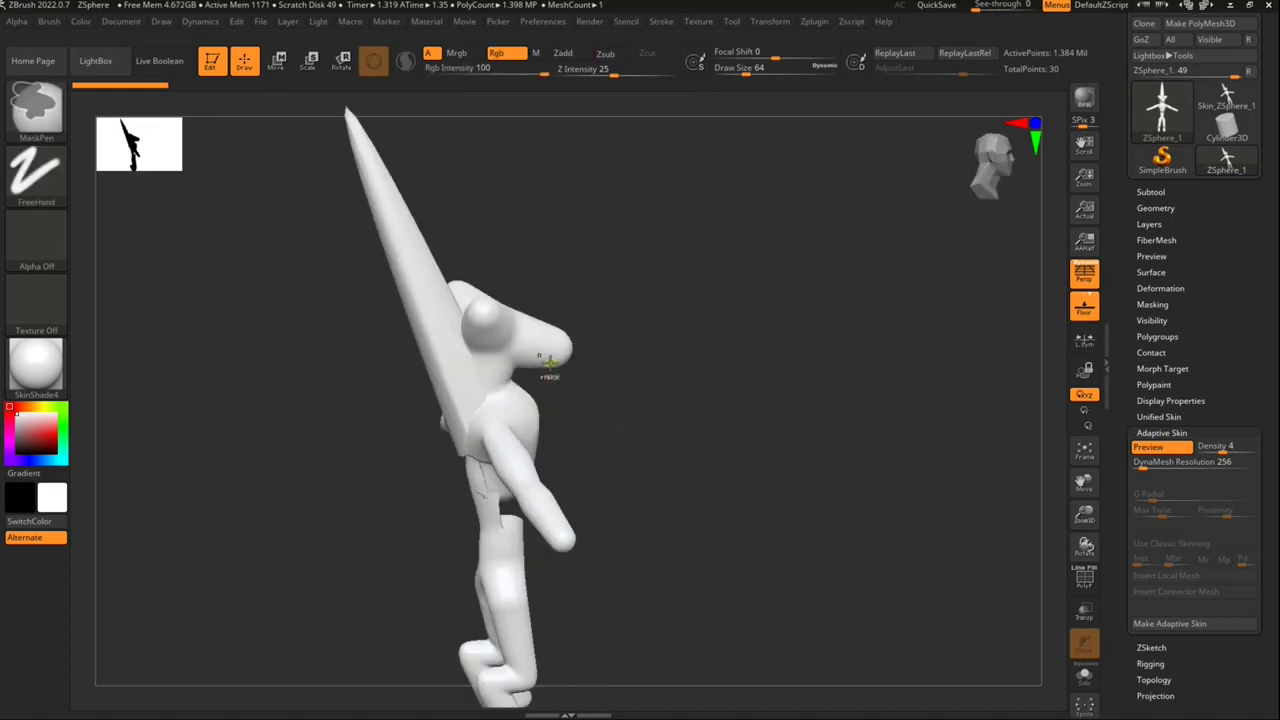
key(a)
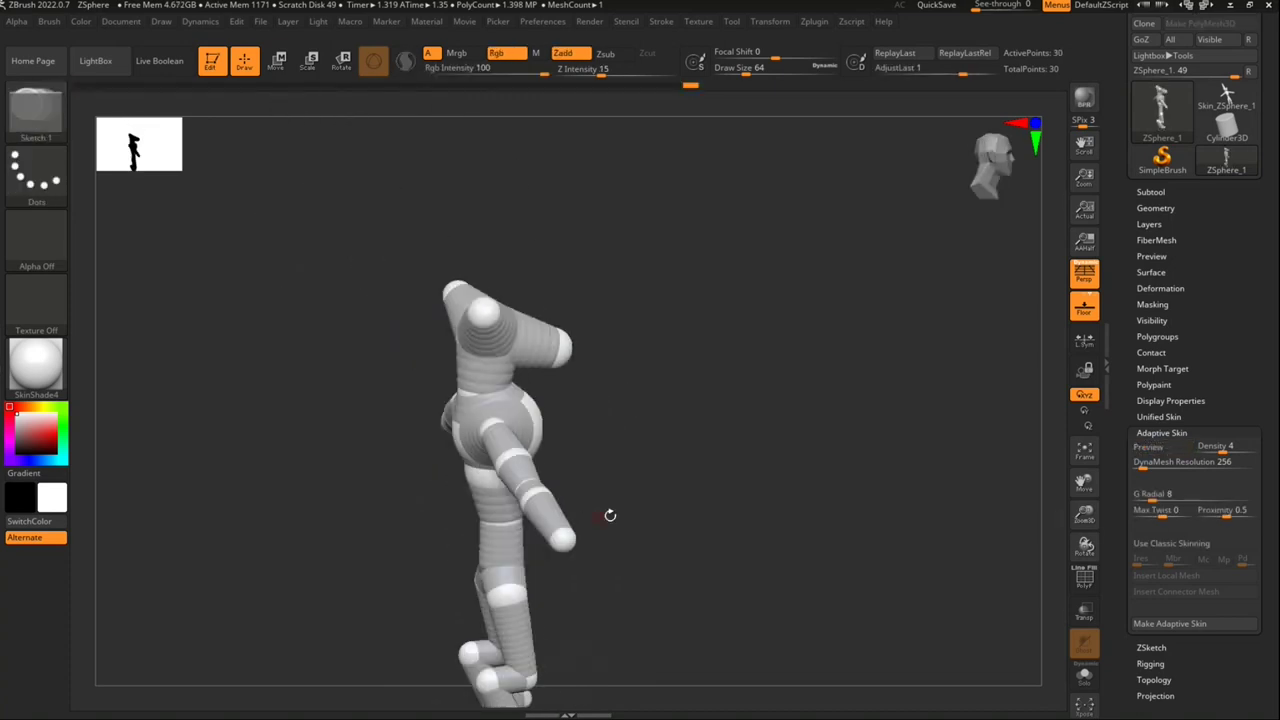
drag(595, 488, 527, 470)
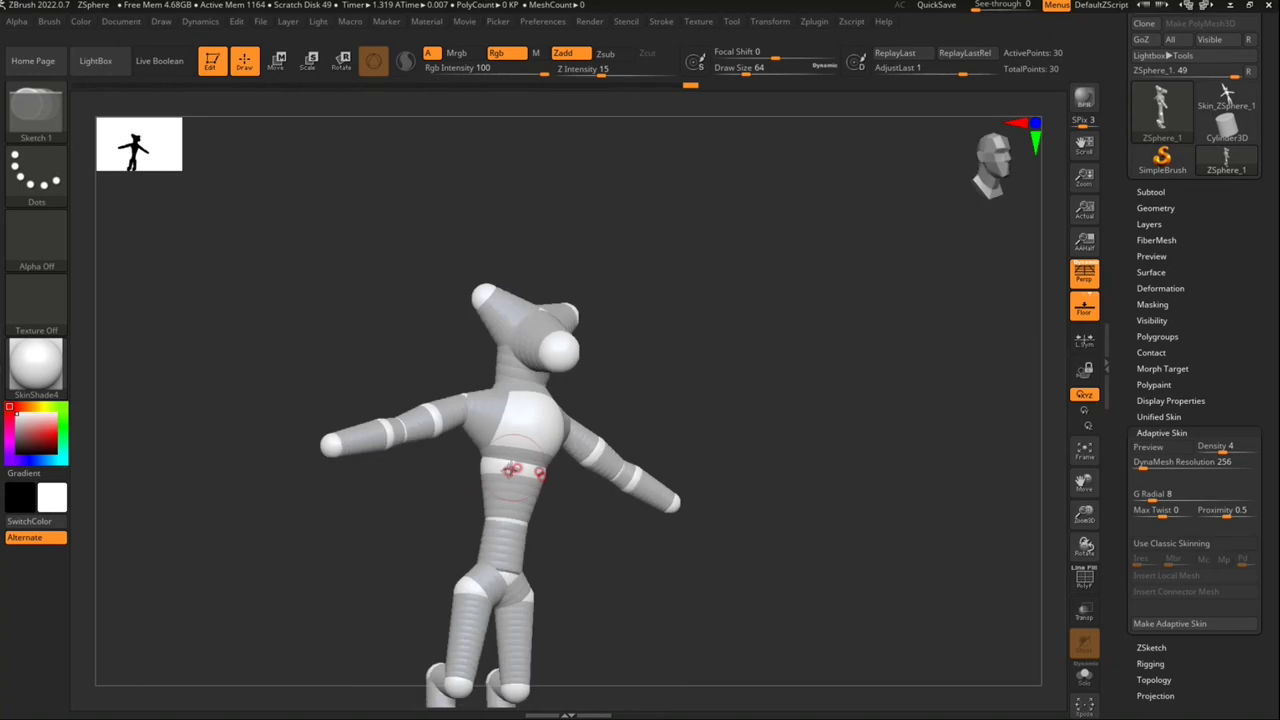
key(w)
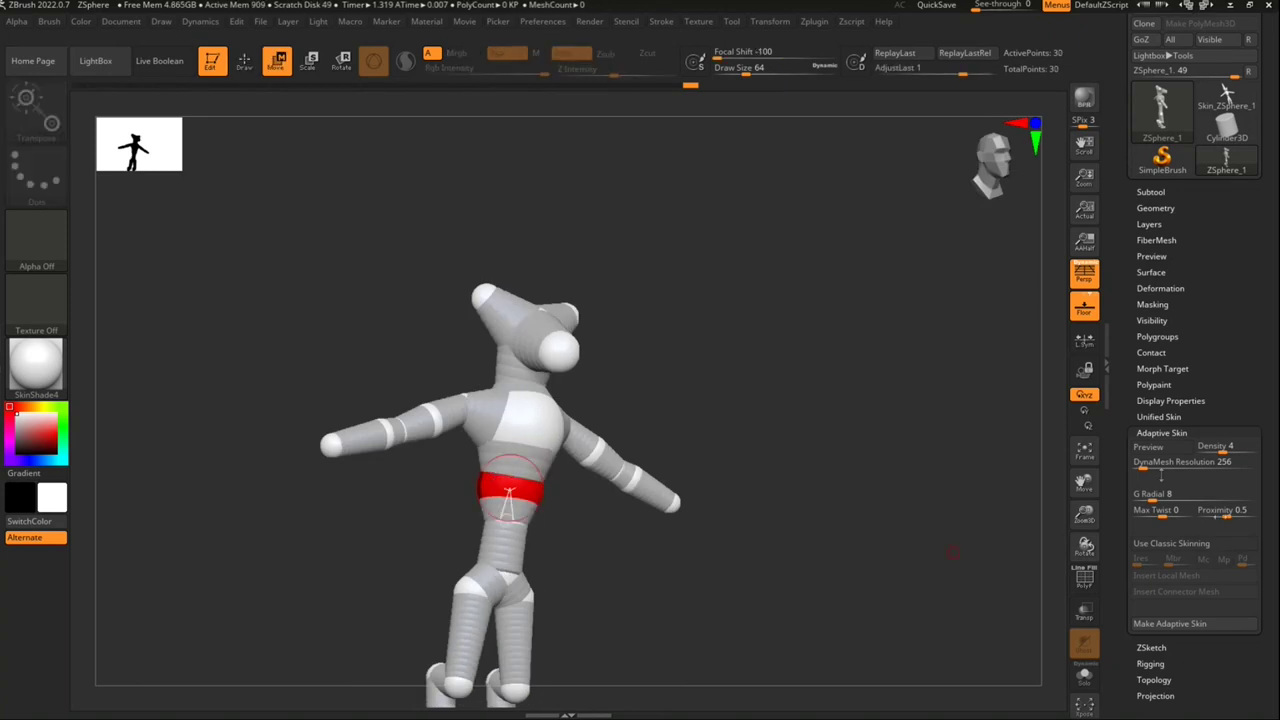
Step: Preview the corrected skin and make the second adaptive skin, Skin_ZSphere_2
click(1152, 450)
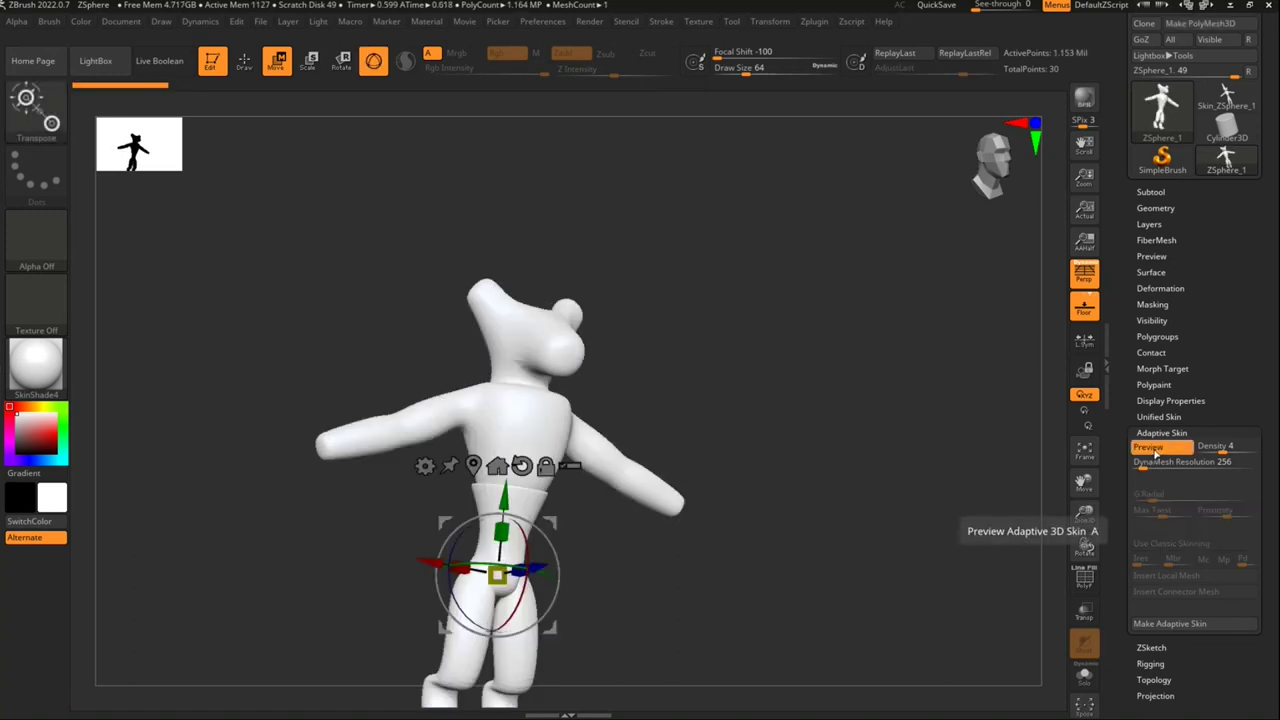
mouse_move(720, 562)
mouse_down()
mouse_move(598, 566)
mouse_move(549, 386)
mouse_move(534, 380)
mouse_move(515, 400)
mouse_up()
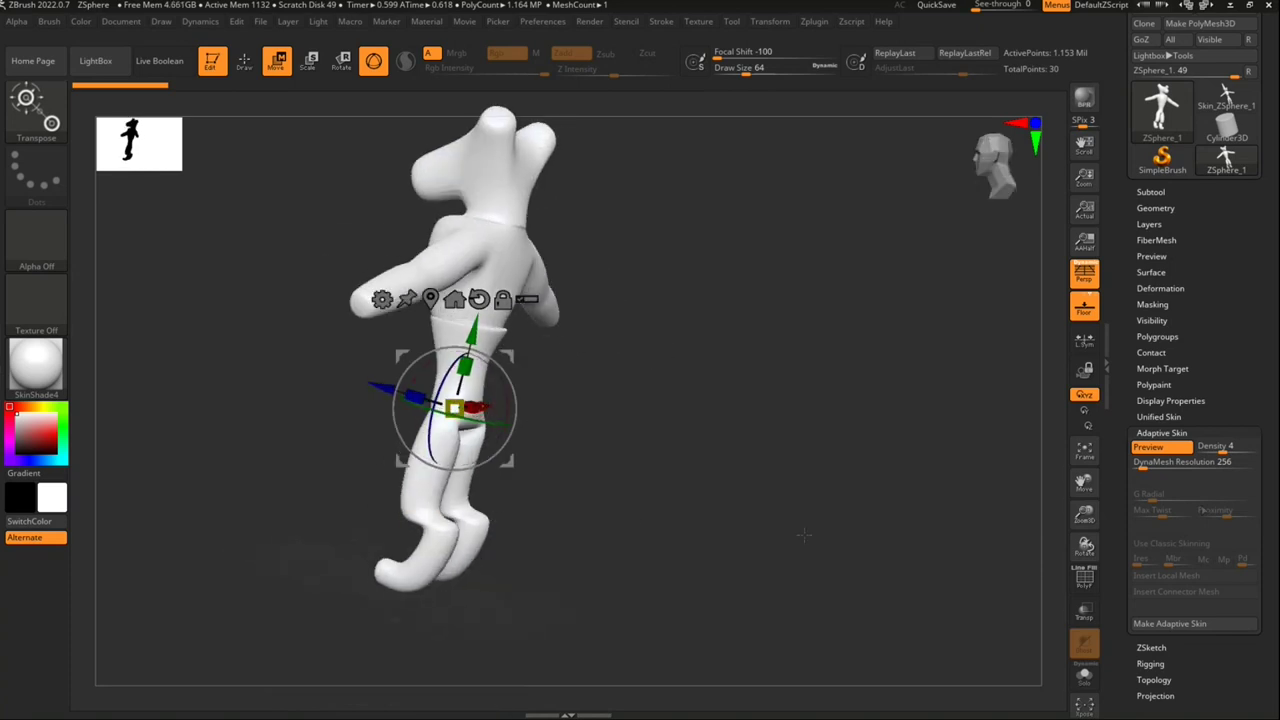
click(1163, 624)
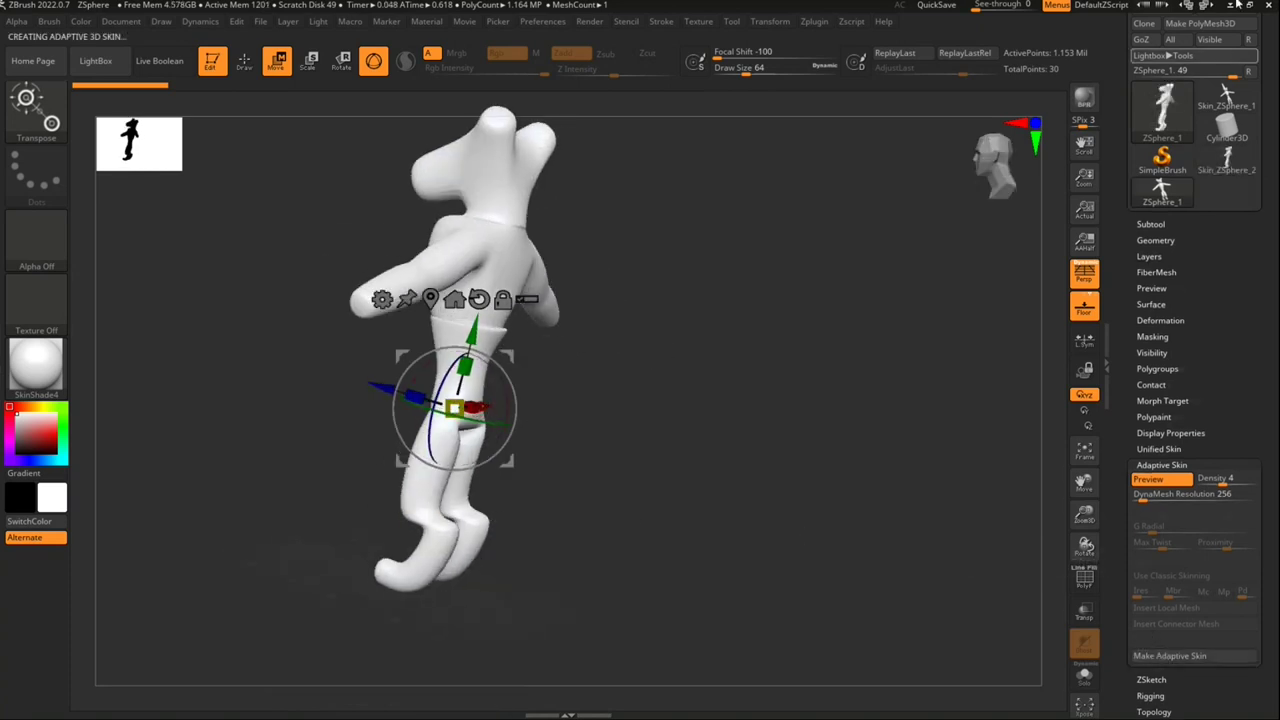
Step: Turn on PolyFrame to show polygroup colours and wireframe, and frame the mesh
click(1157, 222)
mouse_move(520, 470)
mouse_down()
mouse_move(664, 394)
mouse_move(586, 400)
mouse_up()
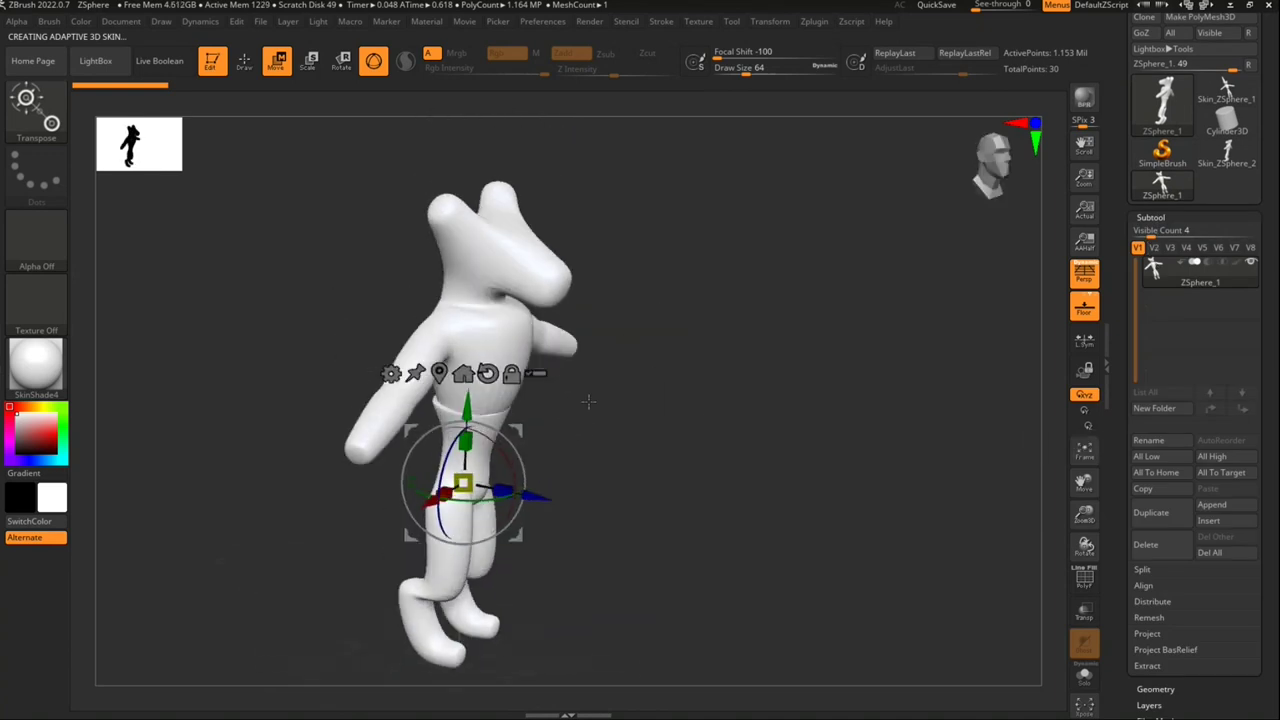
click(1084, 578)
mouse_move(472, 258)
mouse_down()
mouse_move(462, 290)
mouse_move(585, 534)
mouse_move(476, 505)
mouse_move(542, 524)
mouse_up()
key(f)
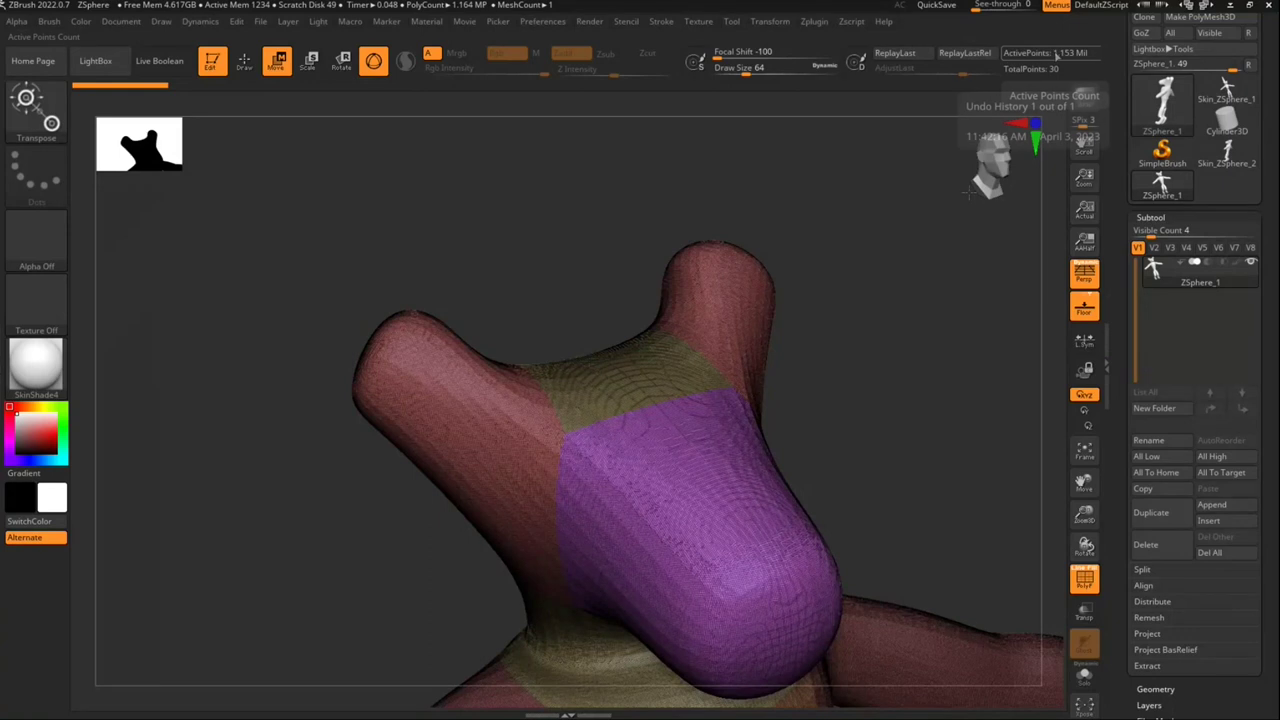
Step: Redraw the model on a cleared canvas in a straight front view and close the subtool list
drag(1000, 130, 690, 155)
key(ctrl+n)
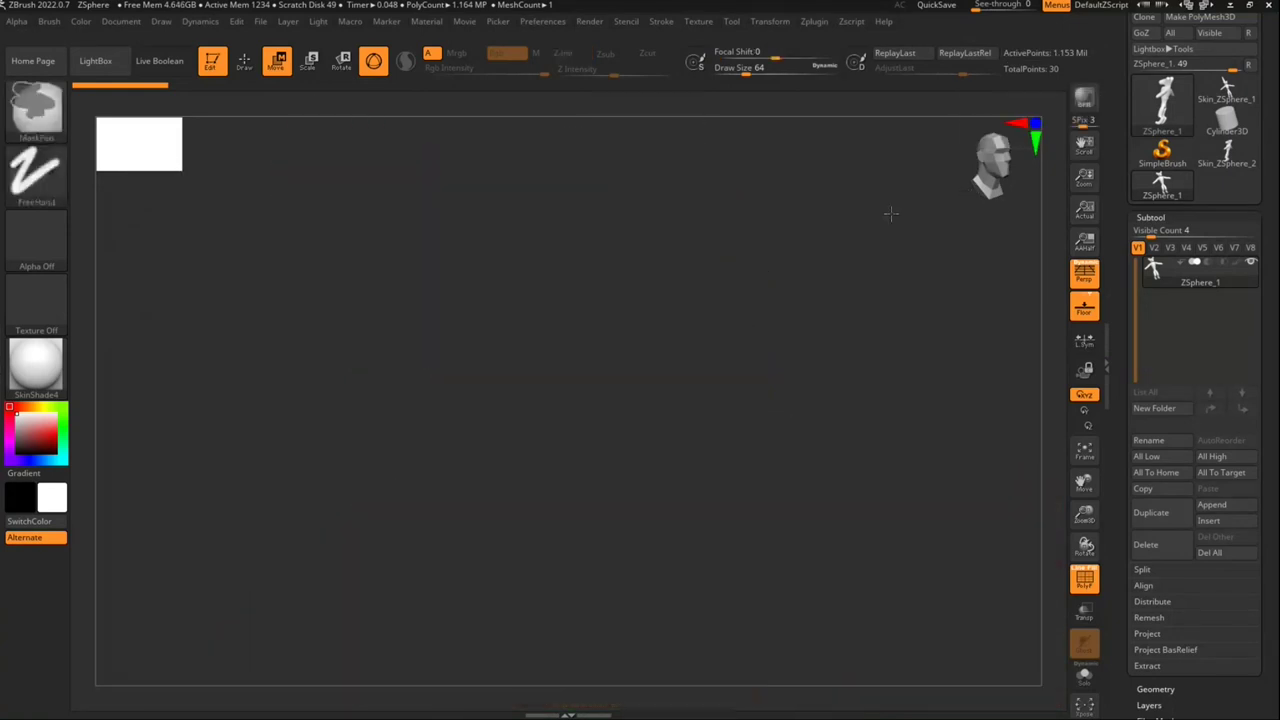
click(1084, 450)
drag(697, 461, 640, 461)
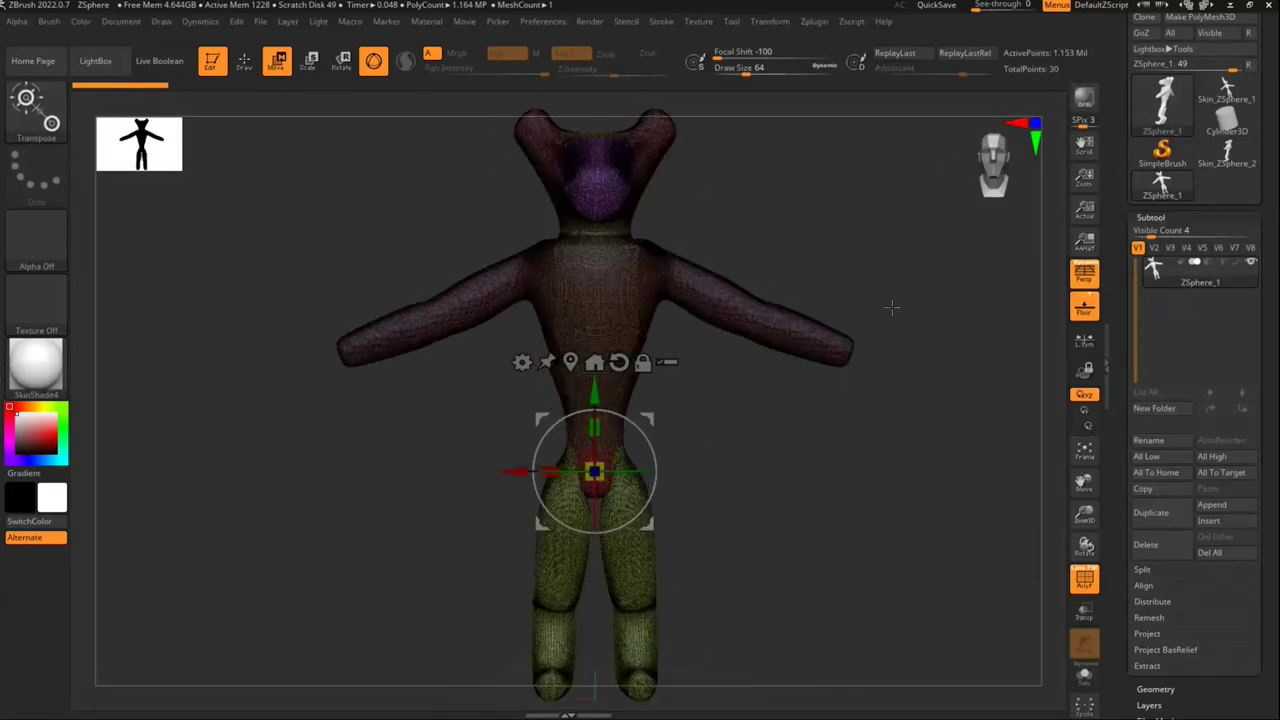
click(1200, 217)
click(1165, 249)
click(1167, 250)
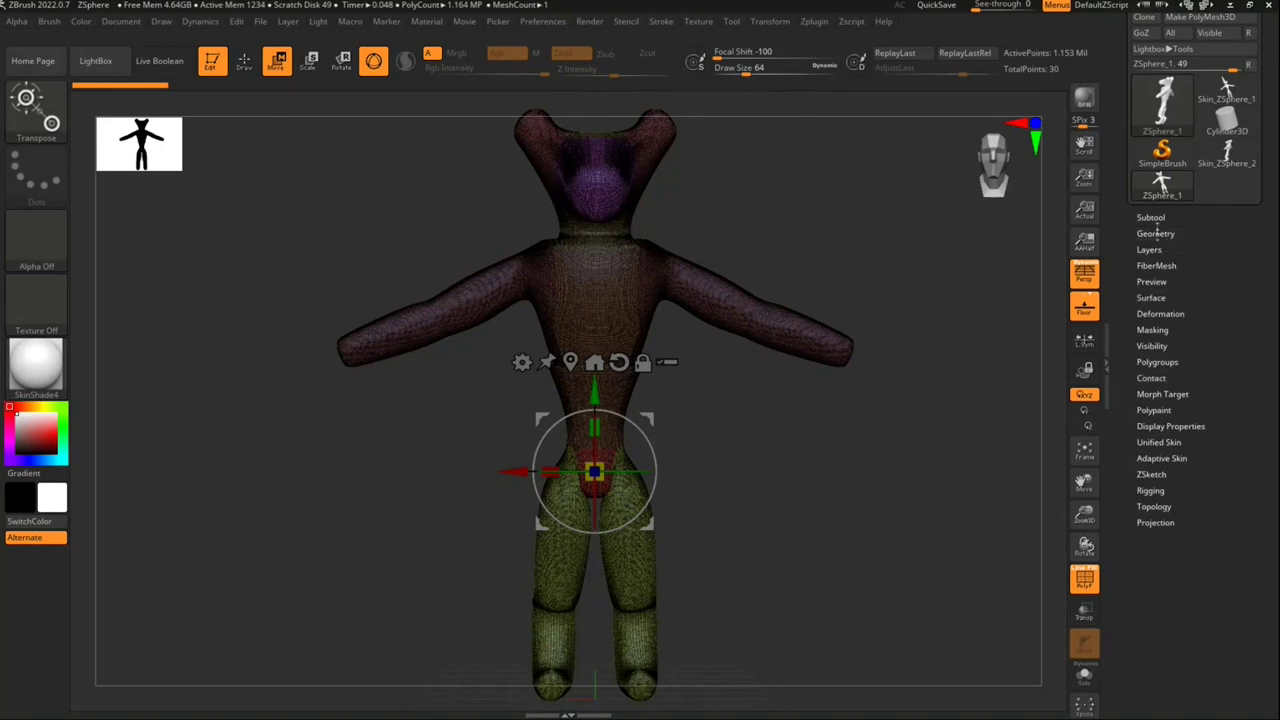
Step: Run ZRemesher on the skinned figure with Target Polygons Count 5, then orbit to inspect the quads
click(1156, 233)
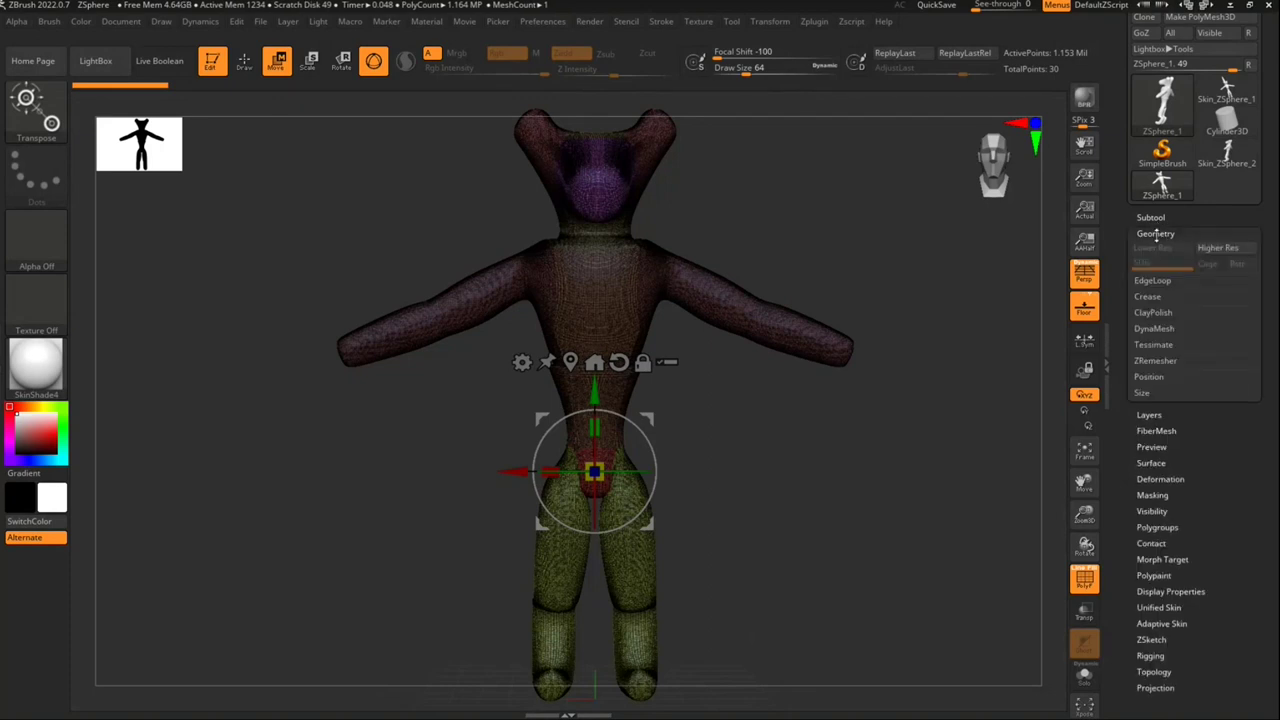
click(1155, 360)
click(1148, 456)
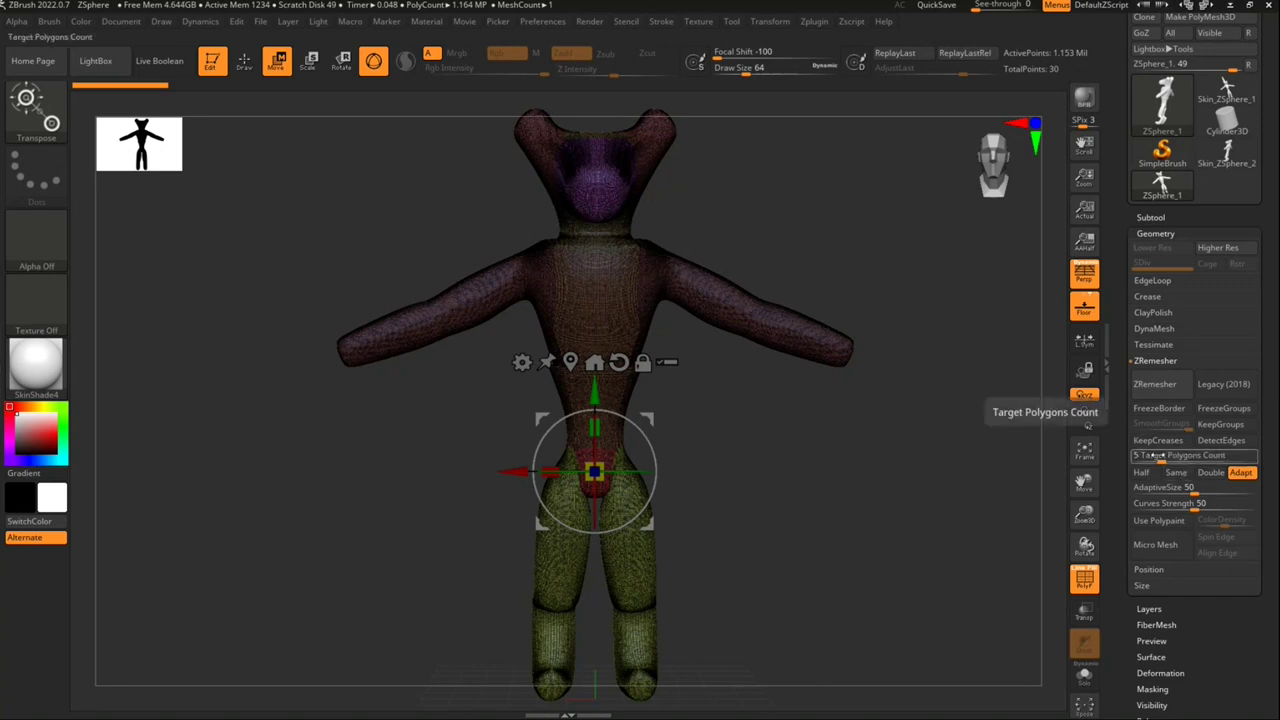
key(Return)
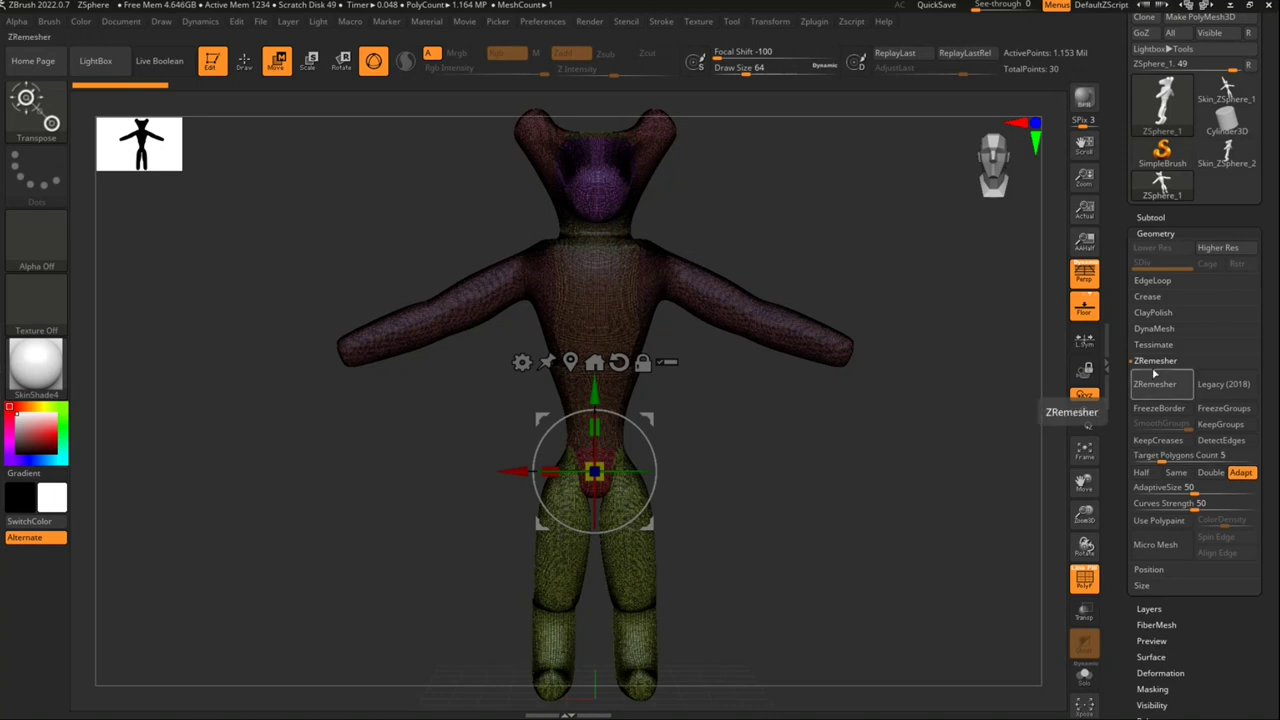
click(1155, 384)
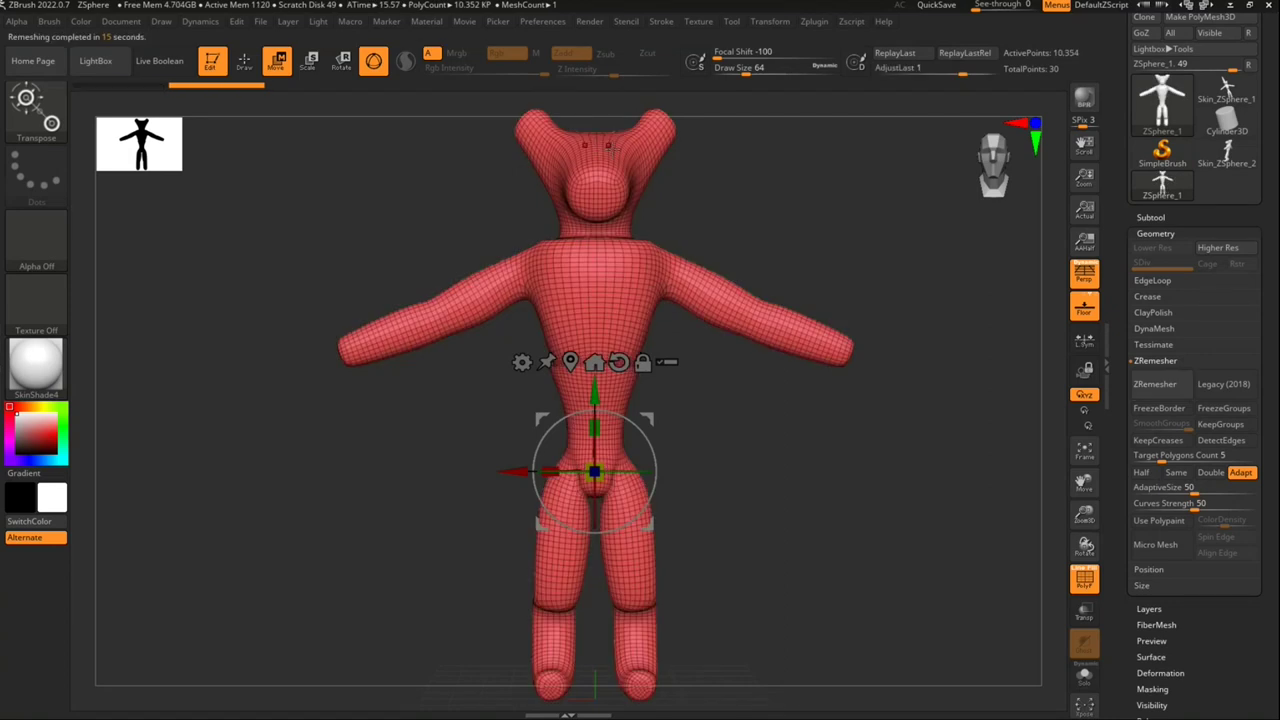
drag(708, 449, 670, 505)
mouse_move(650, 463)
mouse_down()
mouse_move(722, 270)
mouse_move(677, 363)
mouse_move(614, 451)
mouse_move(643, 400)
mouse_move(583, 471)
mouse_move(655, 543)
mouse_move(470, 540)
mouse_move(482, 500)
mouse_move(468, 455)
mouse_move(543, 486)
mouse_move(384, 508)
mouse_move(443, 320)
mouse_move(543, 486)
mouse_move(492, 536)
mouse_move(497, 578)
mouse_move(520, 560)
mouse_up()
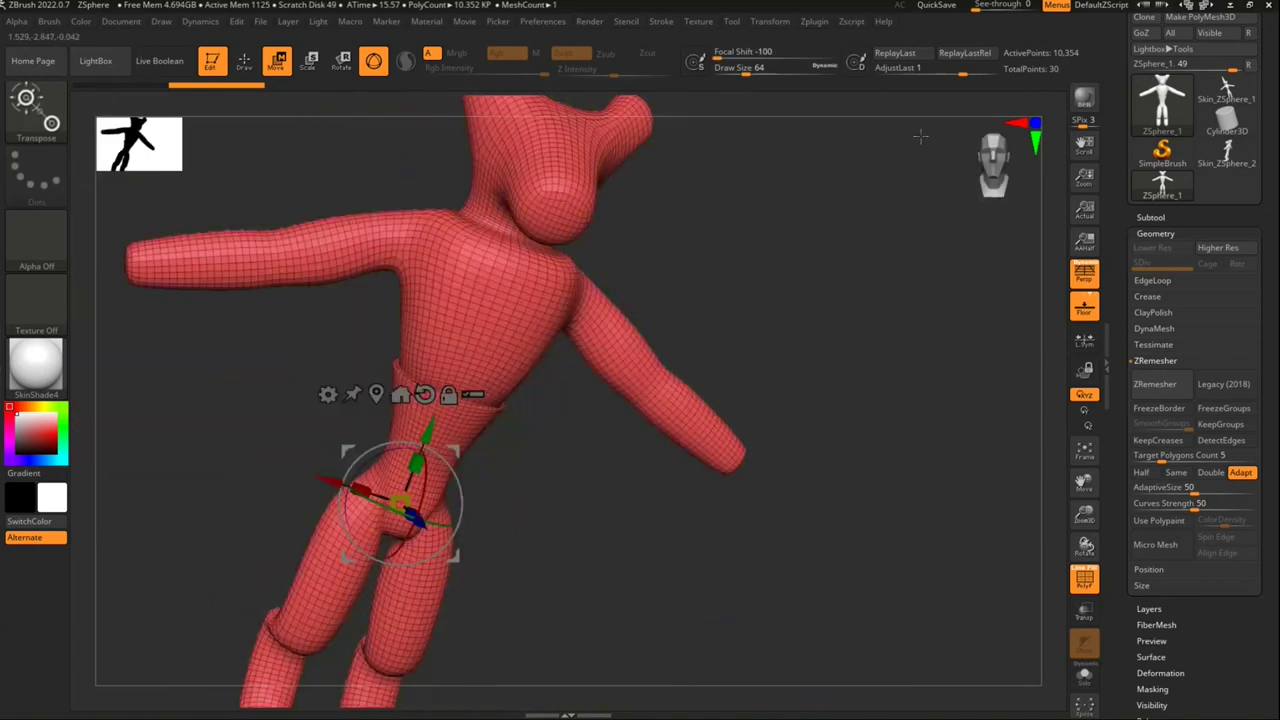
Step: Snap to a straight front view, raise the figure in view, and switch from Move to Draw mode
click(1010, 170)
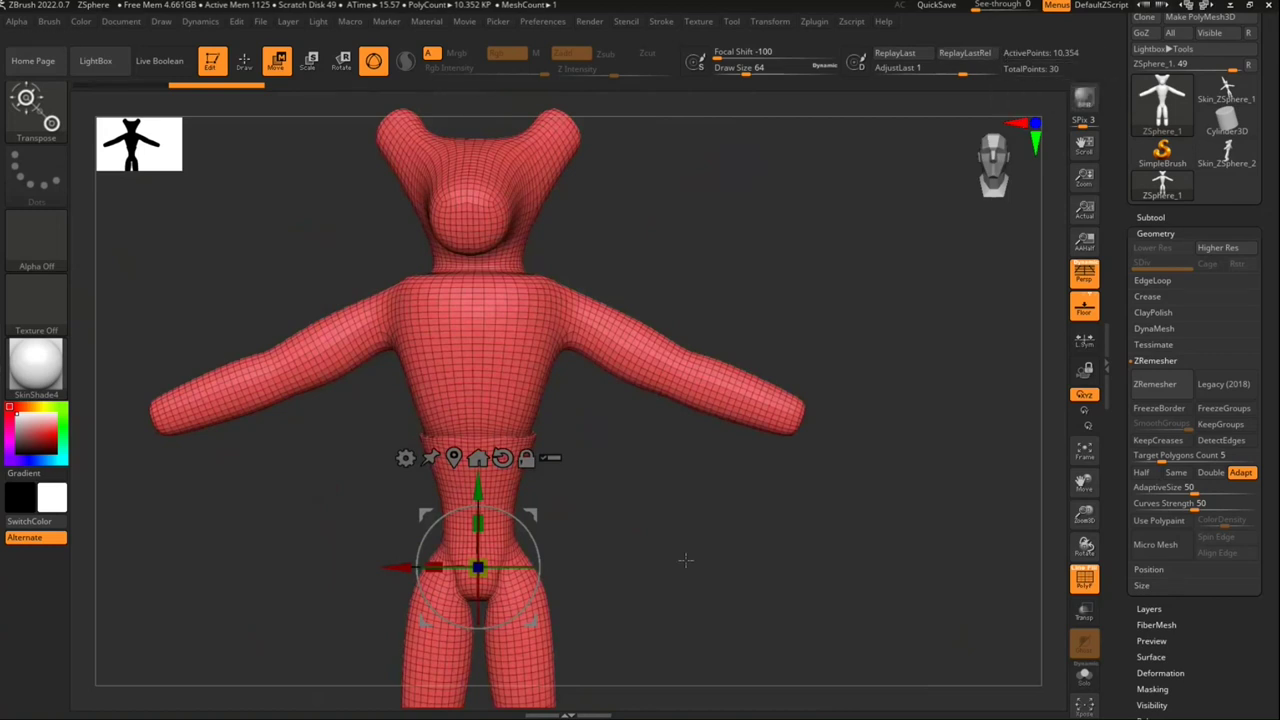
alt+drag(680, 560, 657, 483)
click(243, 60)
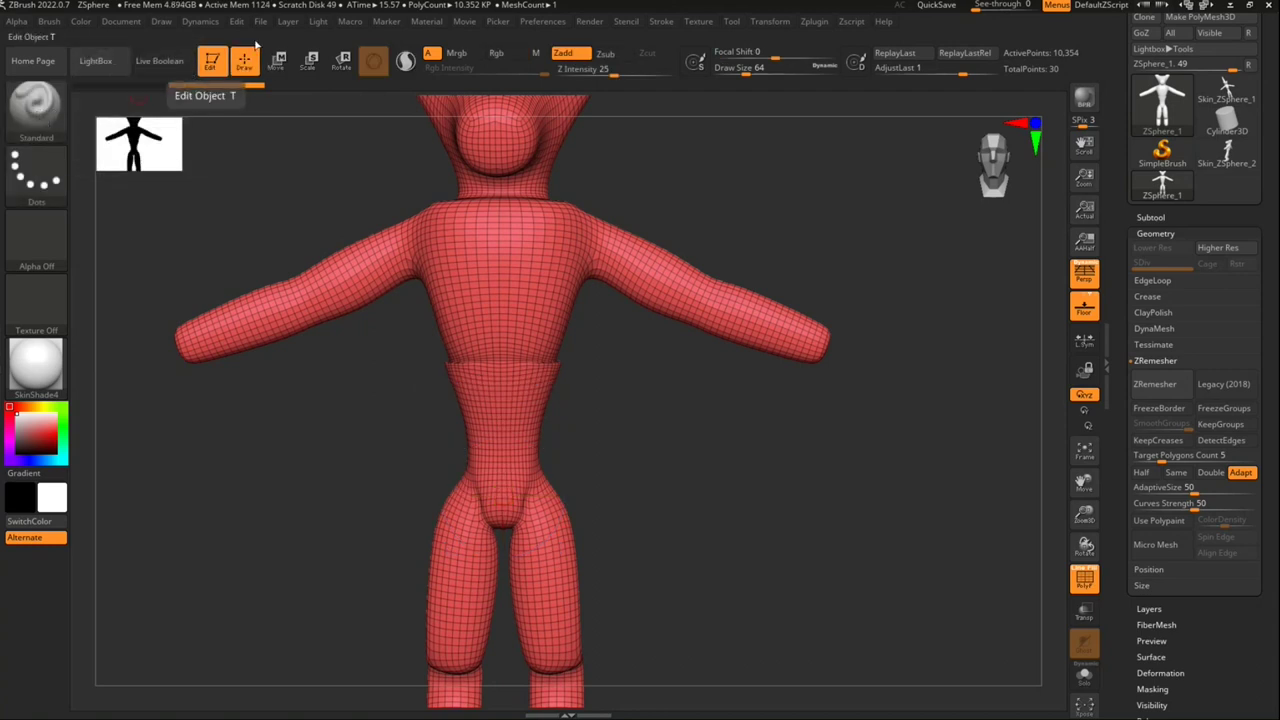
click(38, 125)
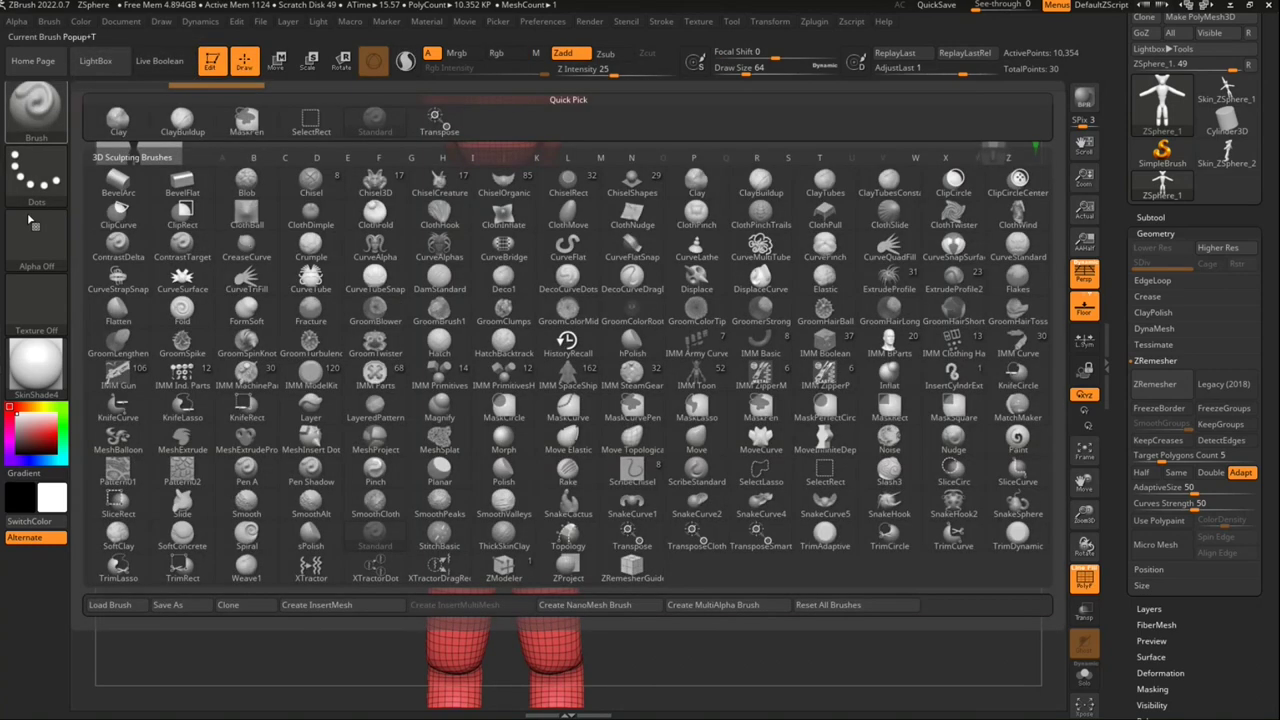
click(36, 105)
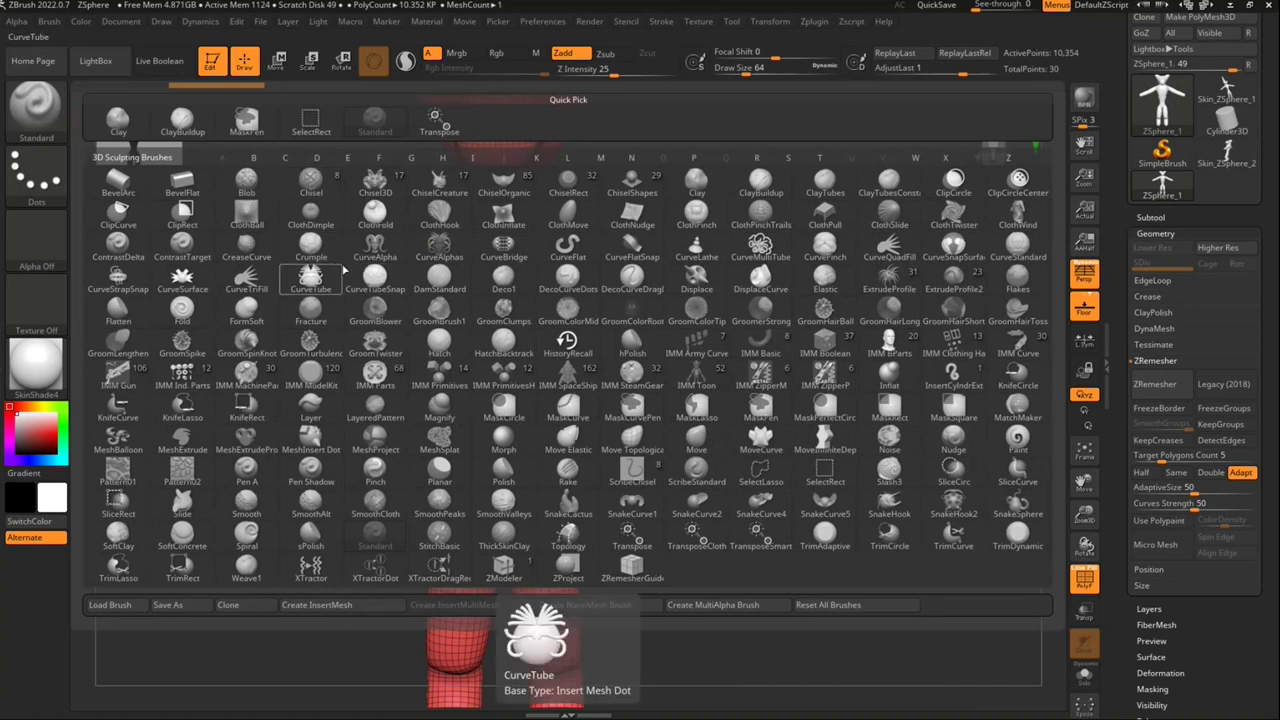
Step: Choose the ClayBuildup brush and enlarge its size beyond about 250
click(190, 132)
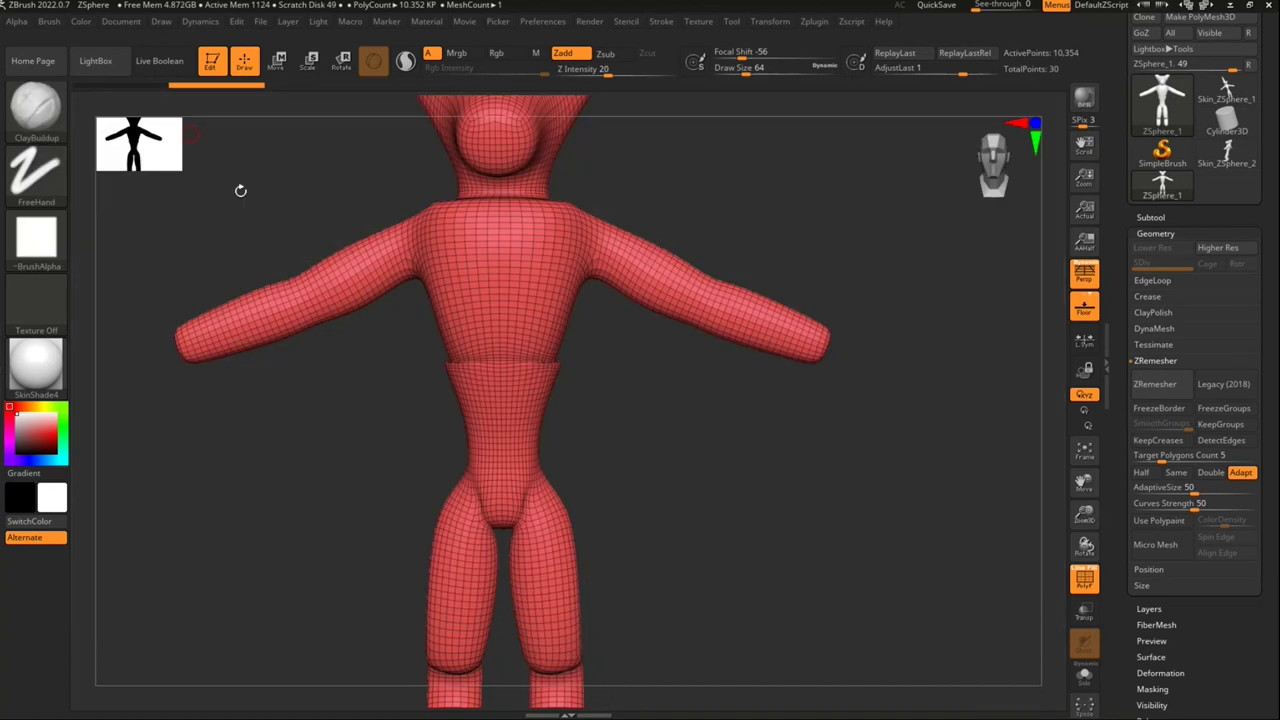
right_drag(499, 340, 728, 104)
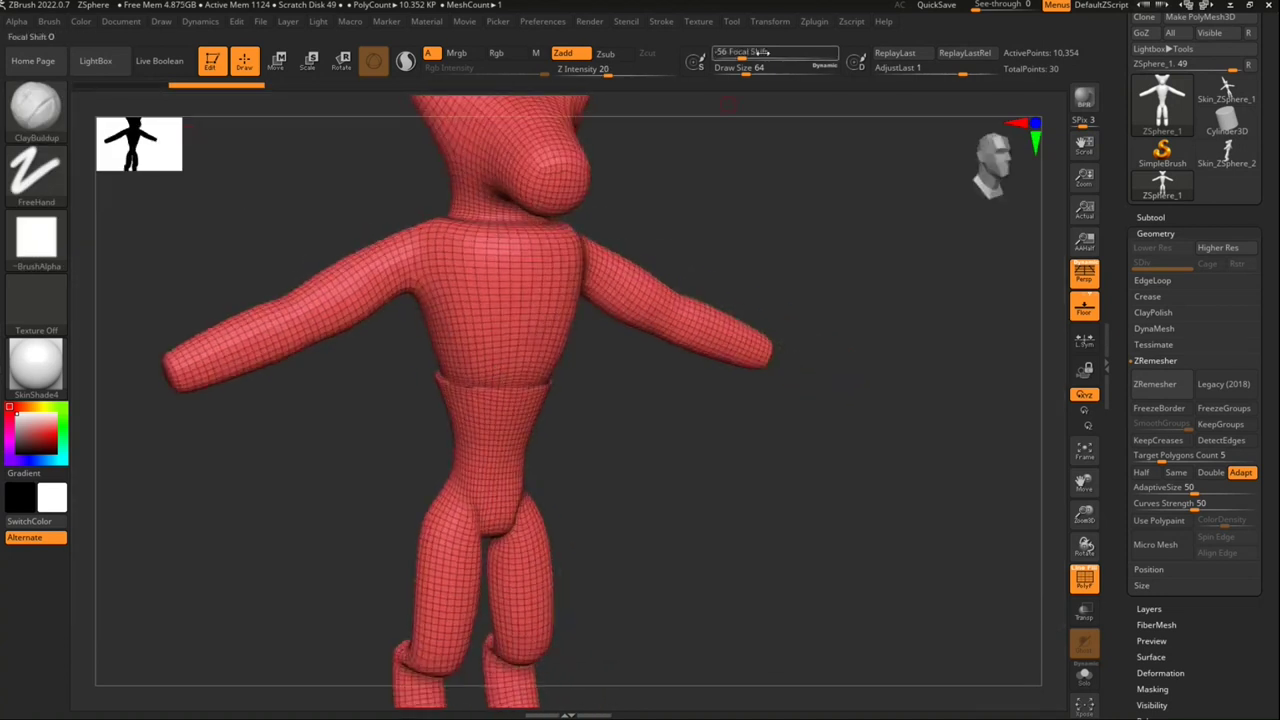
drag(752, 75, 775, 75)
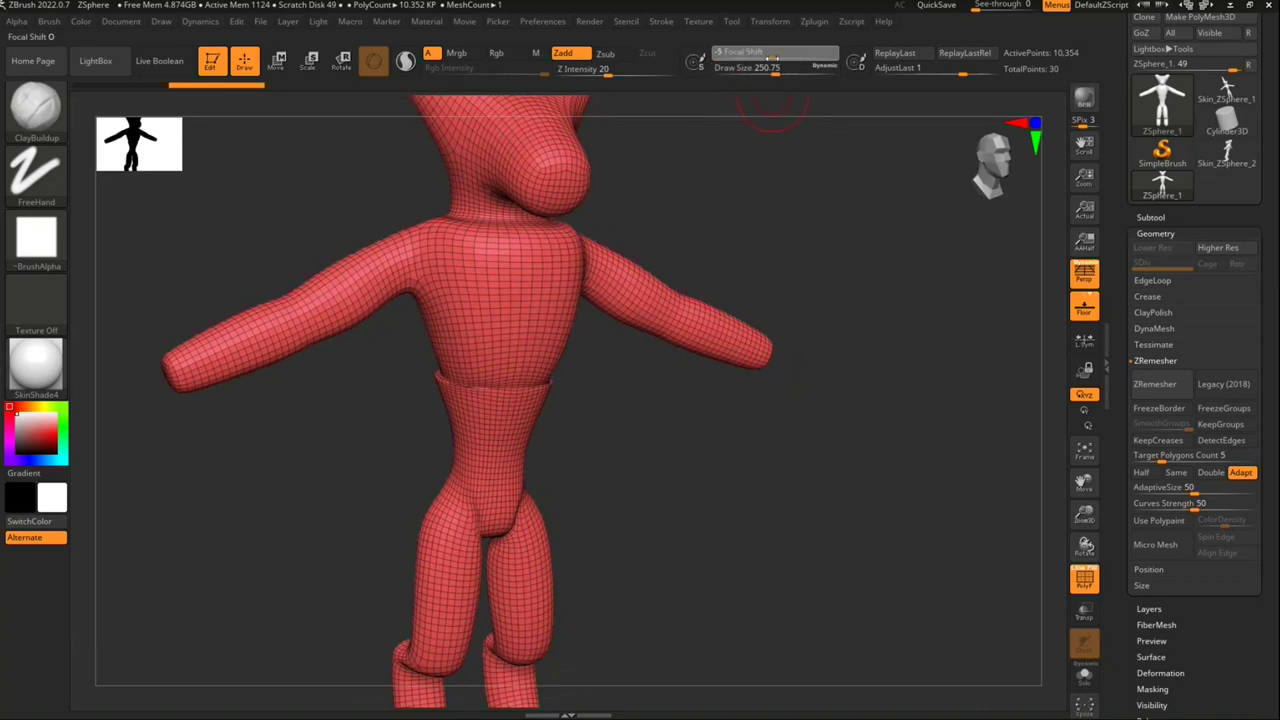
drag(775, 68, 808, 68)
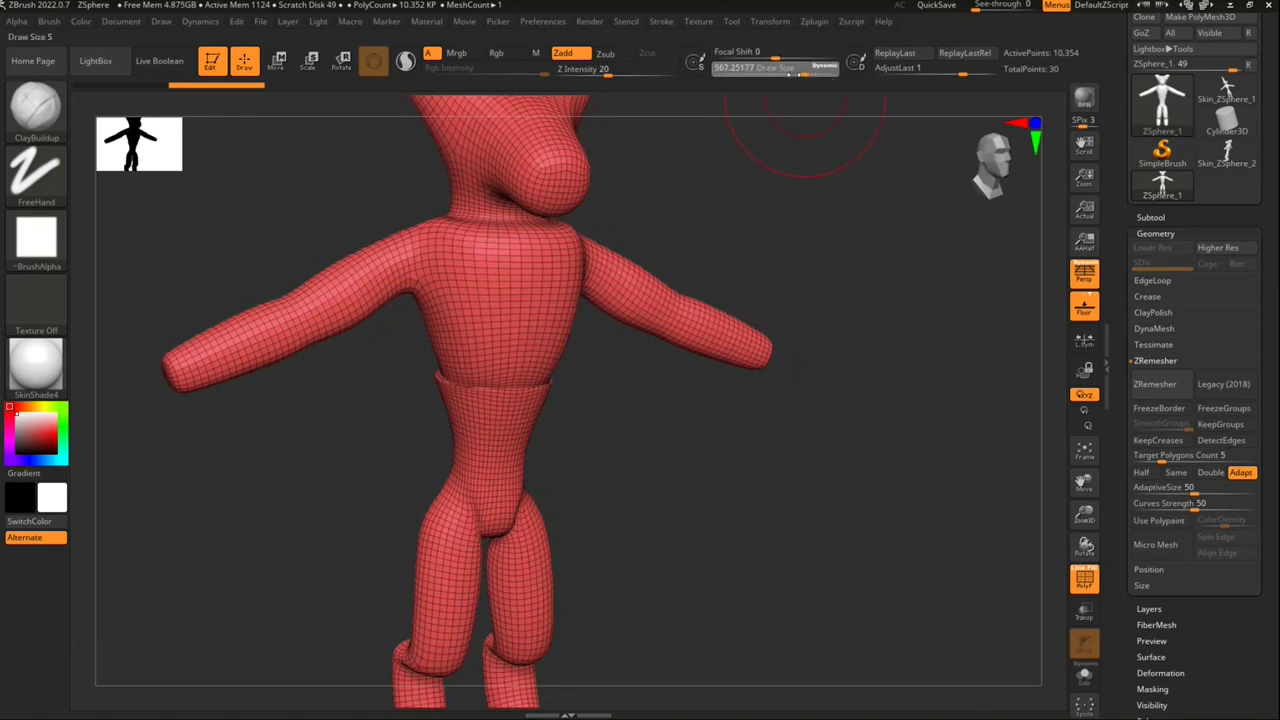
Step: Turn the figure to face the chest and build clay up on it
right_drag(680, 330, 662, 341)
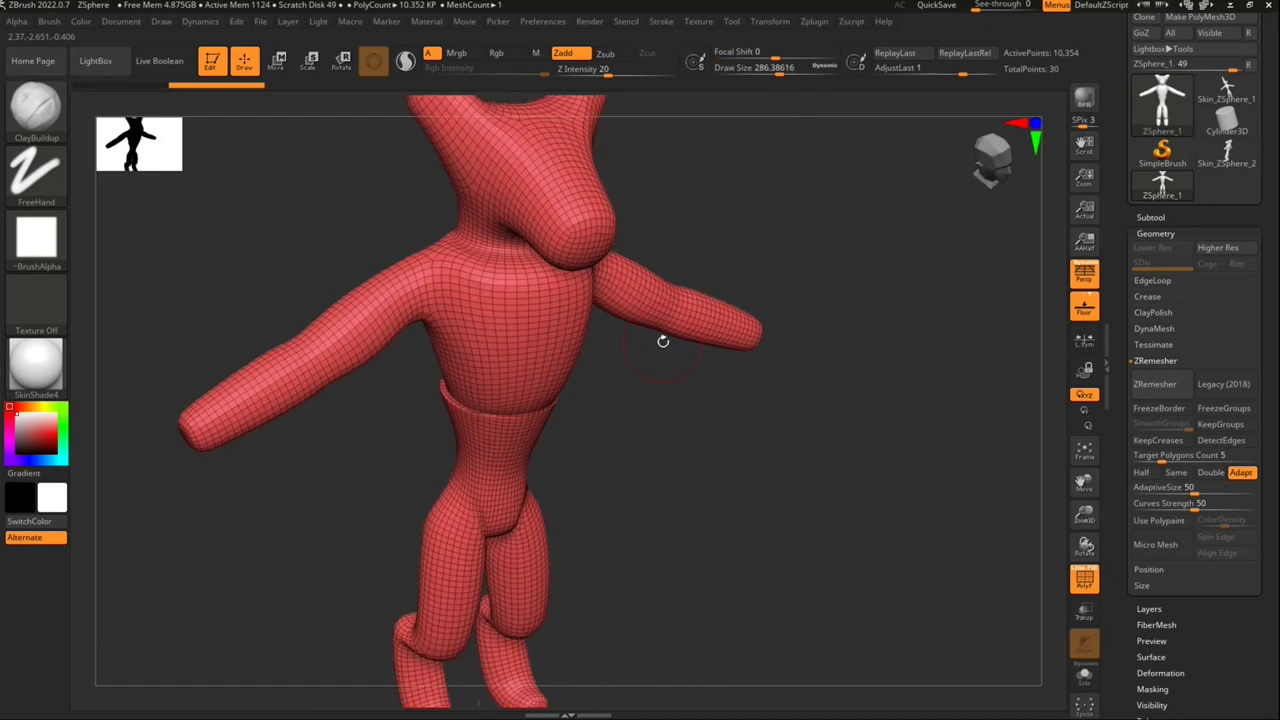
right_drag(620, 440, 582, 390)
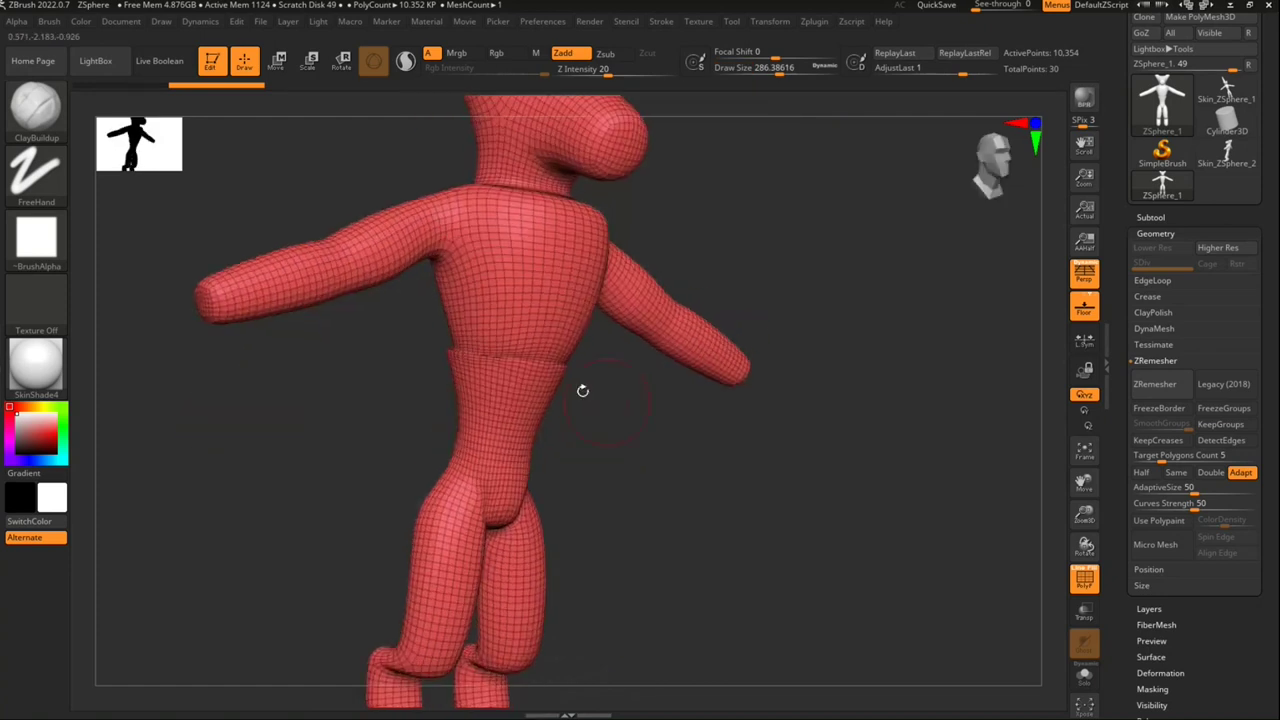
mouse_move(500, 370)
mouse_down()
mouse_move(570, 330)
mouse_move(590, 290)
mouse_up()
drag(510, 300, 600, 270)
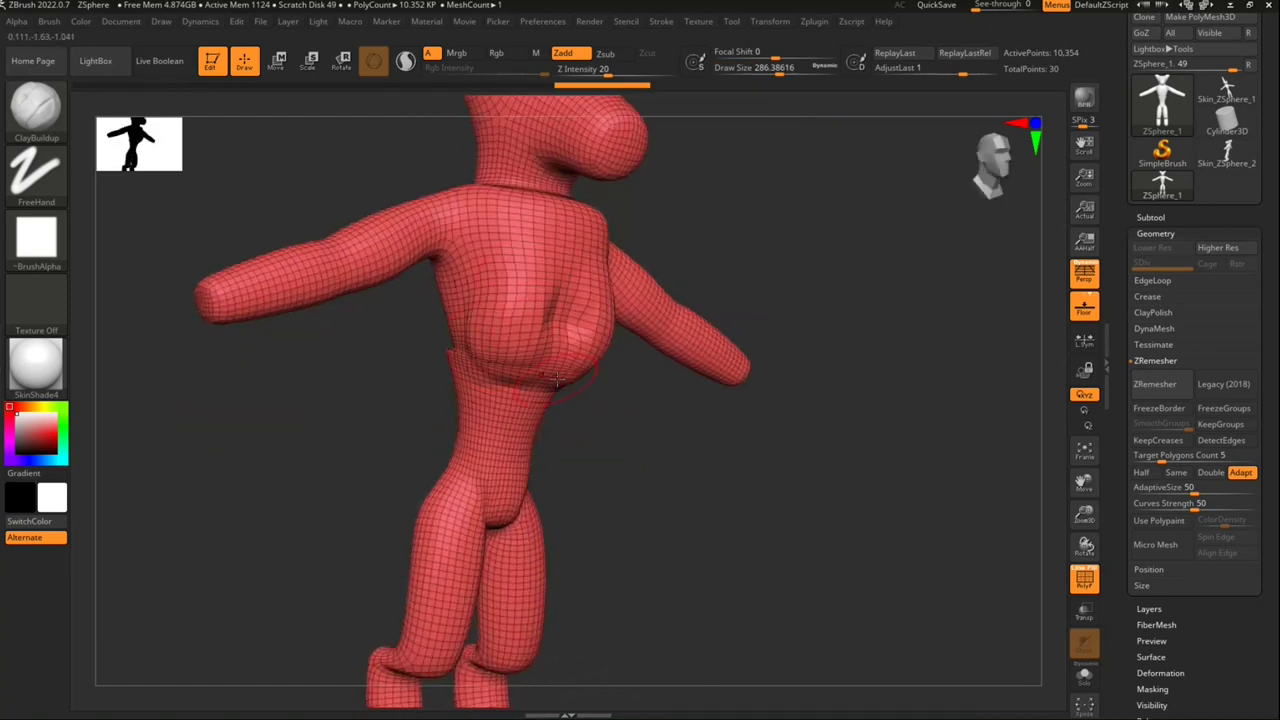
Step: Smooth the built-up clay with Shift, then zoom in on the back of the torso
mouse_move(608, 391)
mouse_down()
mouse_move(609, 421)
mouse_move(443, 312)
mouse_up()
key(shift)
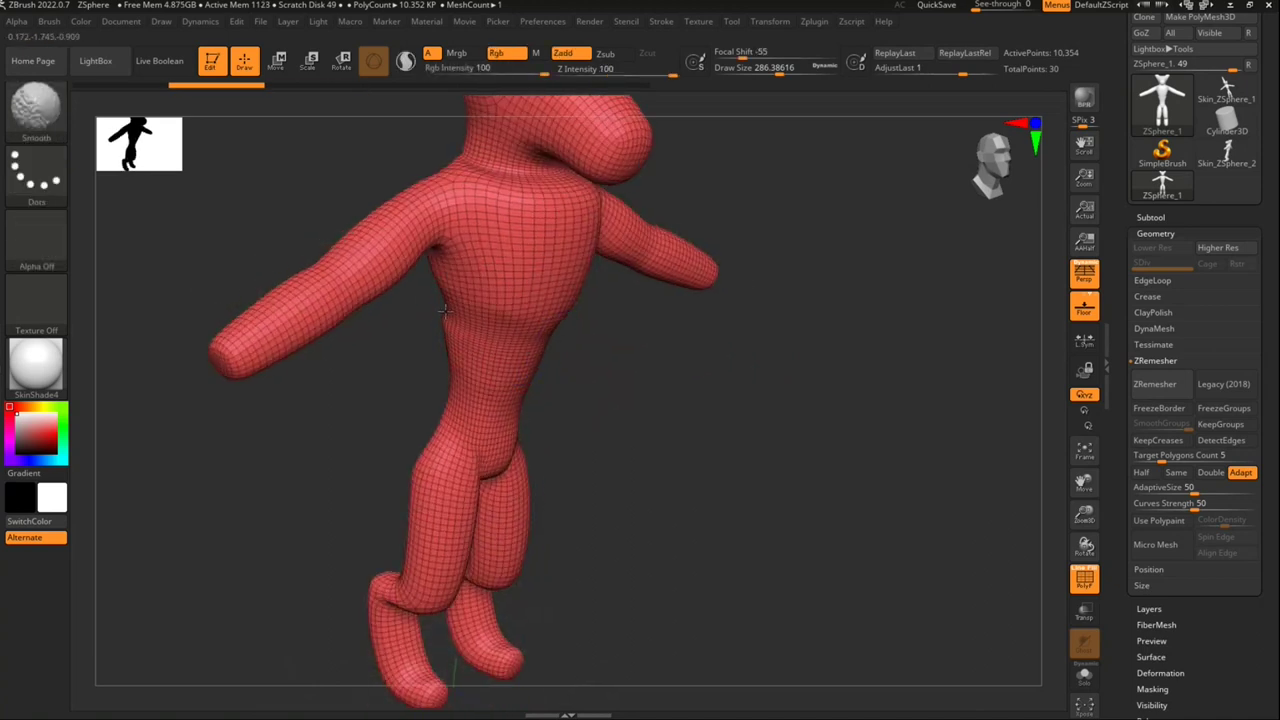
drag(394, 366, 457, 380)
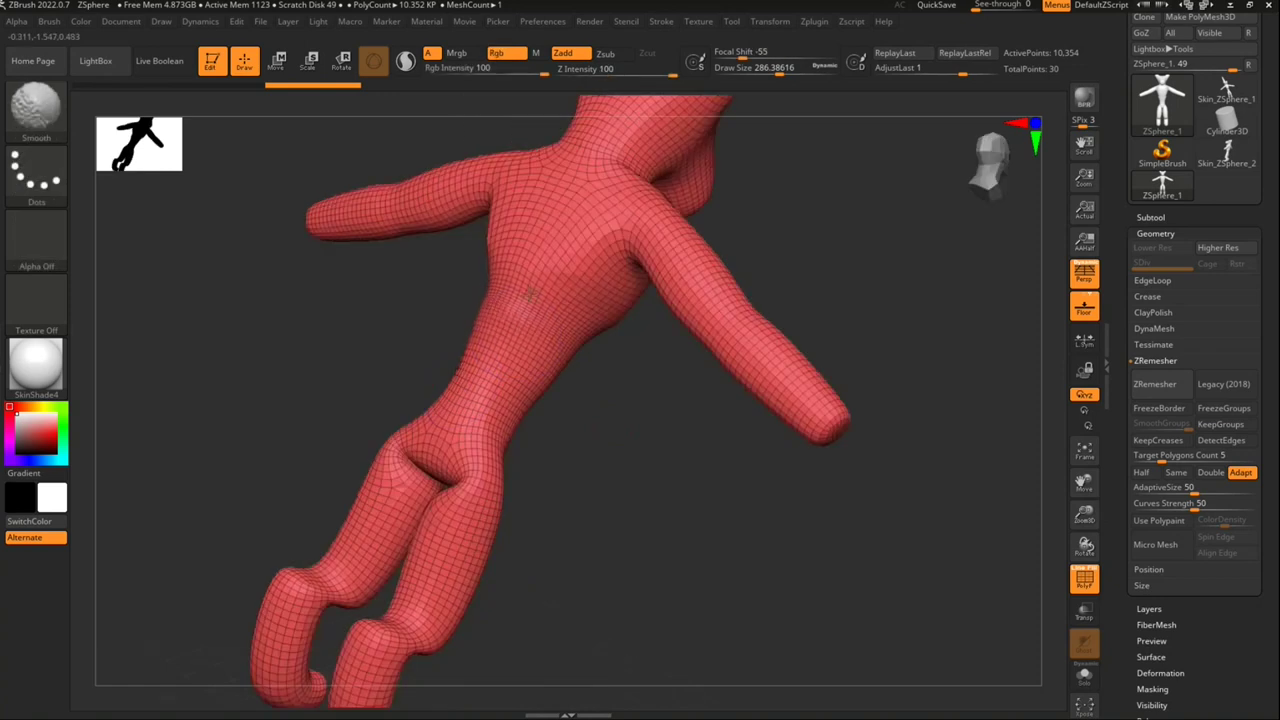
mouse_move(577, 434)
mouse_down()
mouse_move(547, 422)
mouse_move(622, 420)
mouse_move(639, 492)
mouse_move(611, 517)
mouse_move(629, 531)
mouse_move(626, 477)
mouse_move(585, 412)
mouse_up()
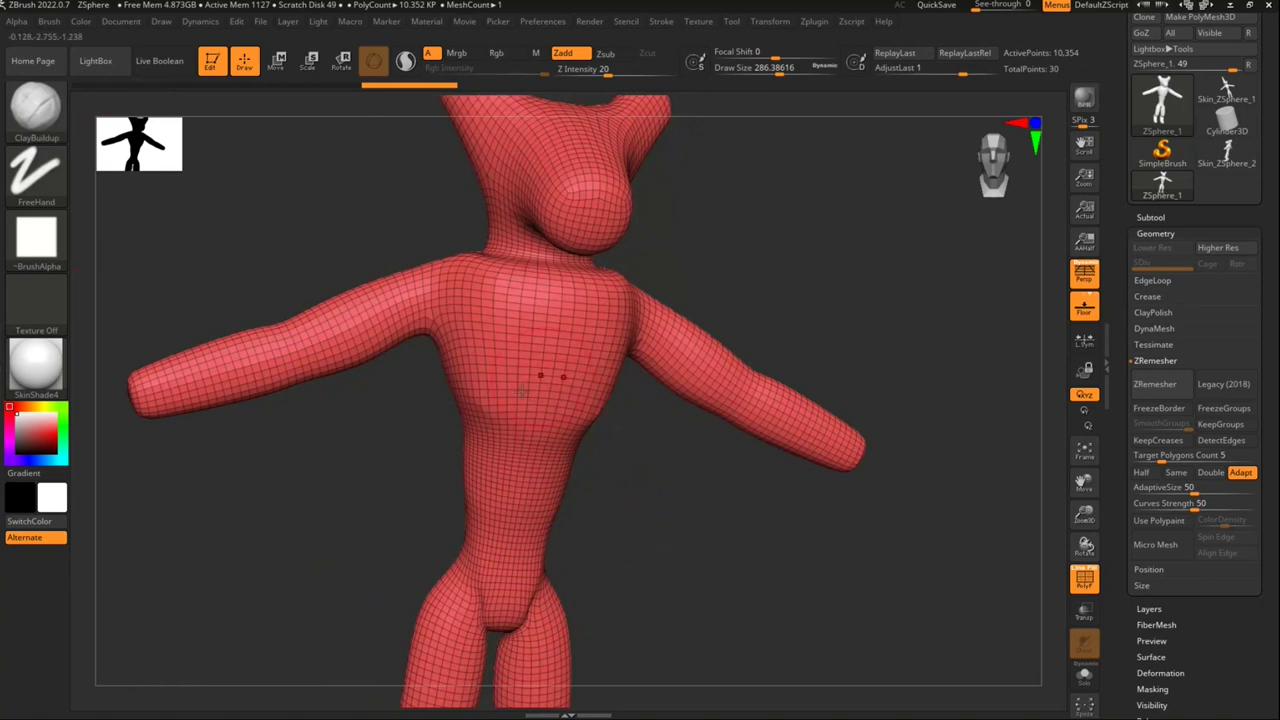
mouse_move(548, 391)
right_down()
mouse_move(514, 428)
mouse_move(608, 586)
right_up()
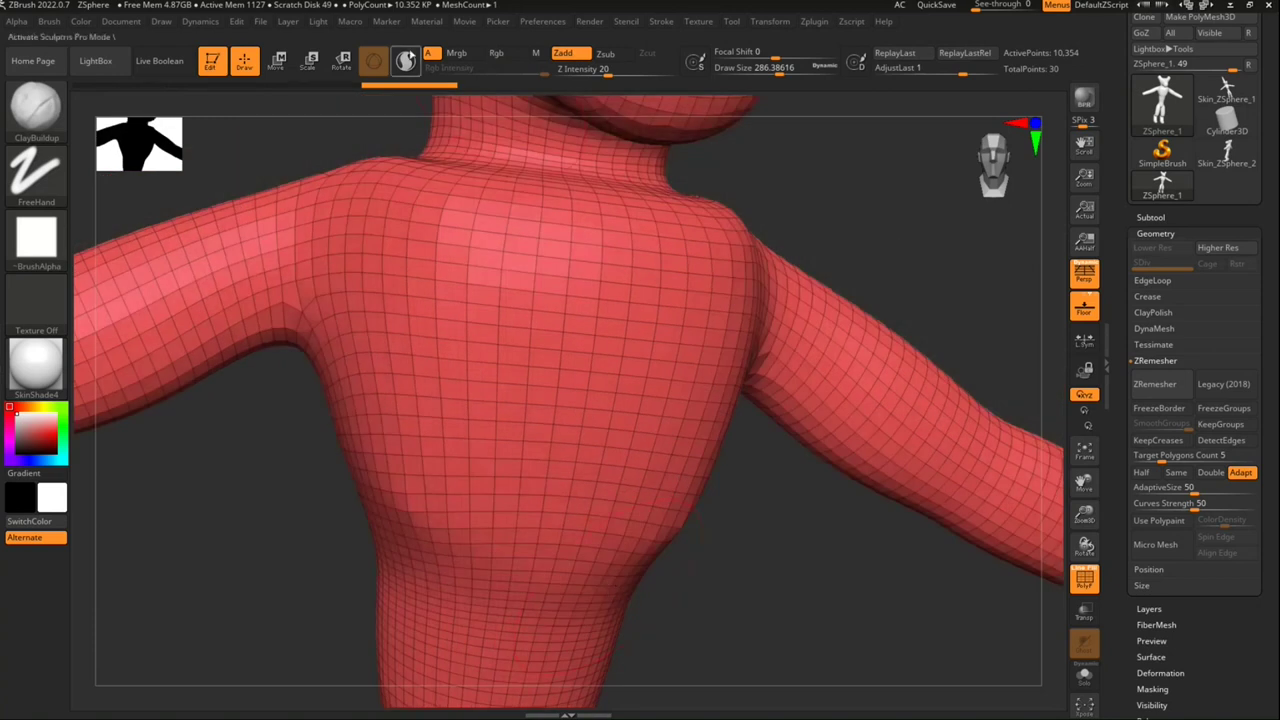
Step: Turn on Sculptris Pro and build up the upper back and right shoulder blade
click(403, 66)
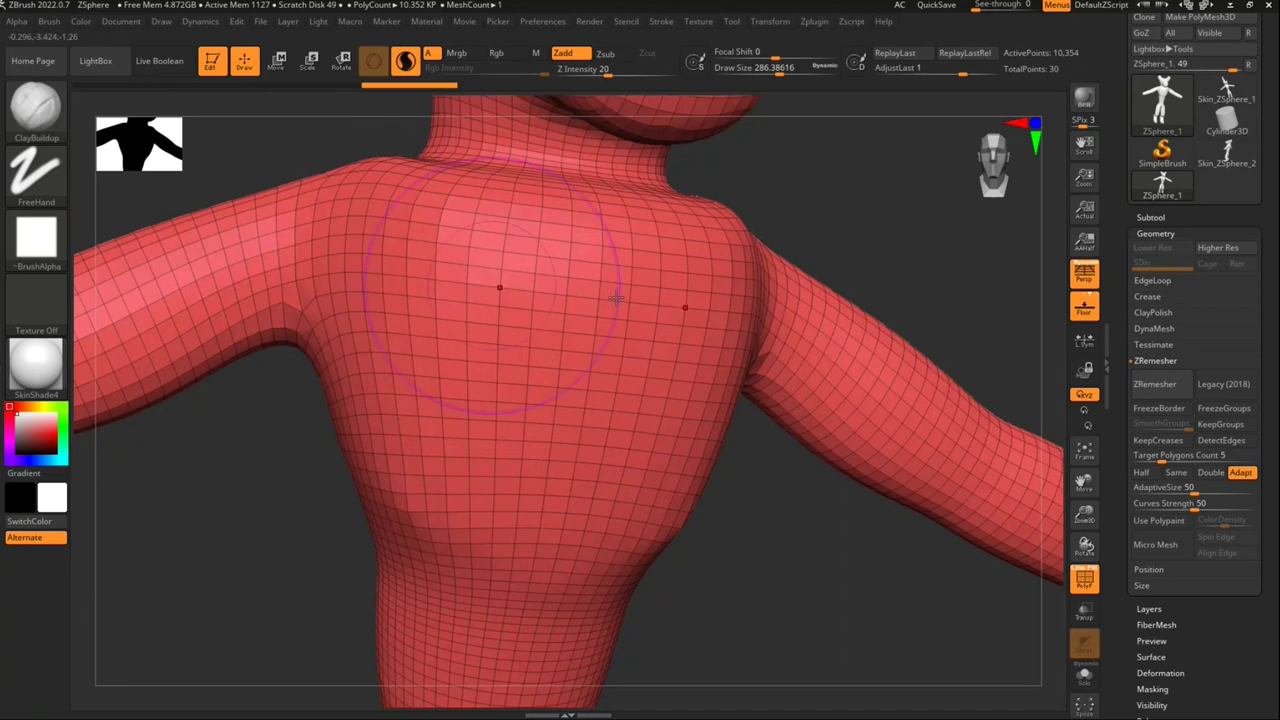
drag(443, 314, 500, 457)
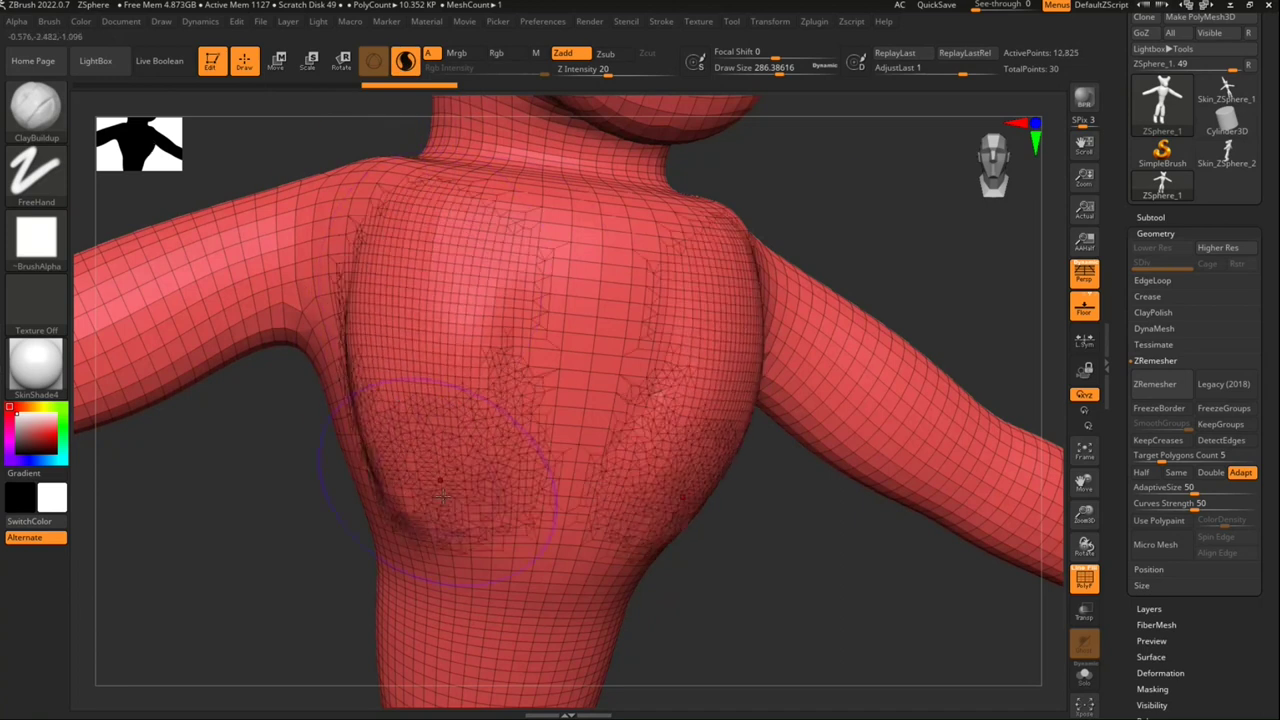
mouse_move(450, 265)
mouse_down()
mouse_move(448, 478)
mouse_move(450, 300)
mouse_move(456, 446)
mouse_up()
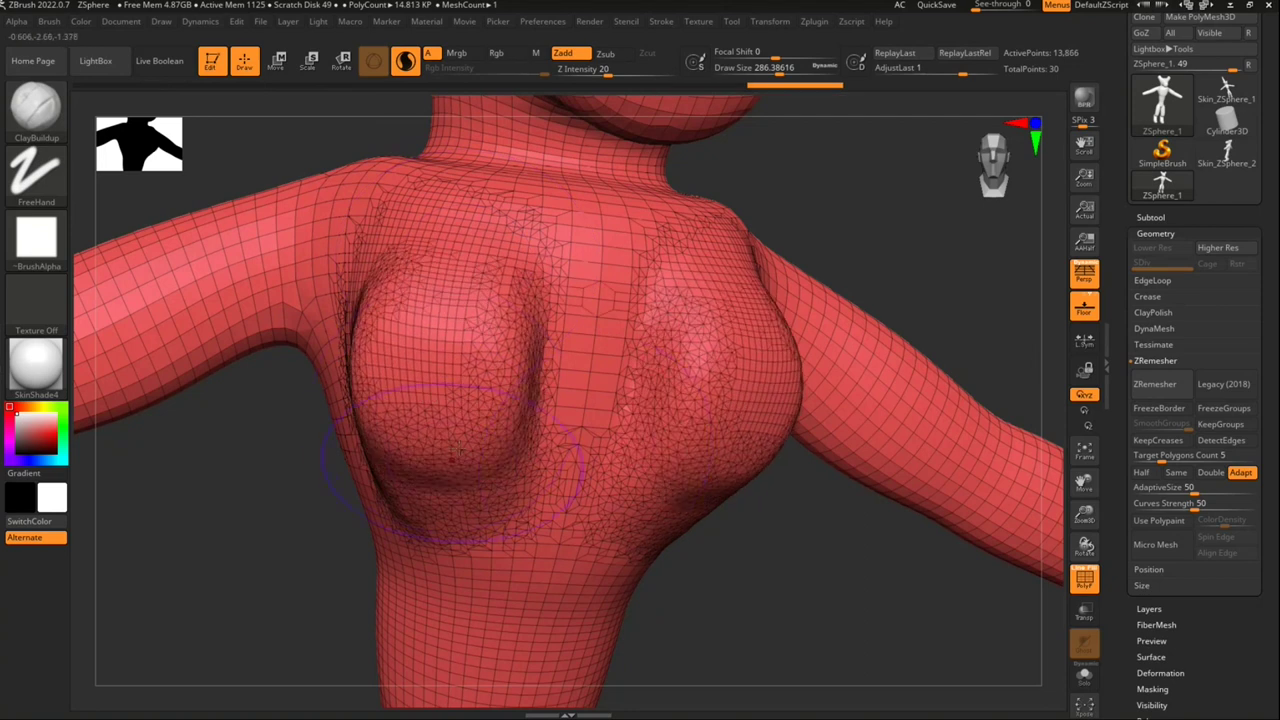
right_drag(703, 591, 679, 563)
Step: Undo the back strokes and return to a centred straight front view of the figure
key(ctrl+z)
key(ctrl+z)
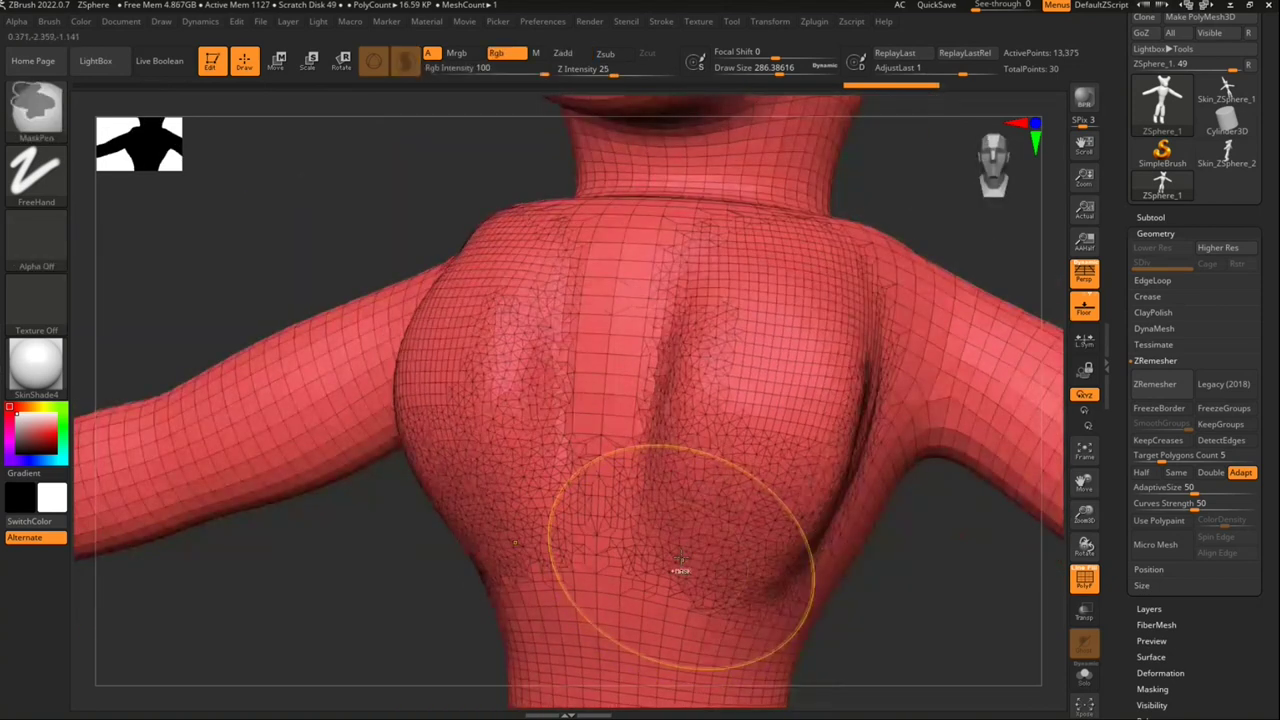
key(ctrl+z)
key(ctrl+z)
key(ctrl+z)
key(f)
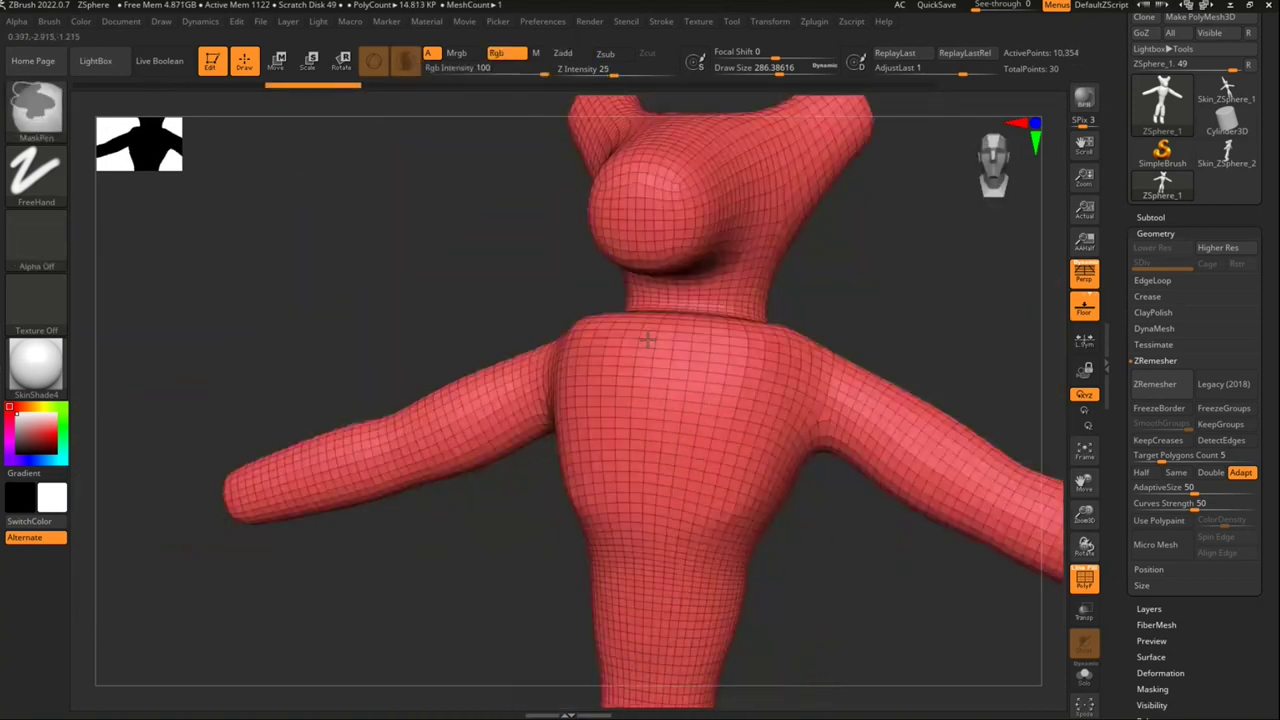
drag(860, 560, 665, 365)
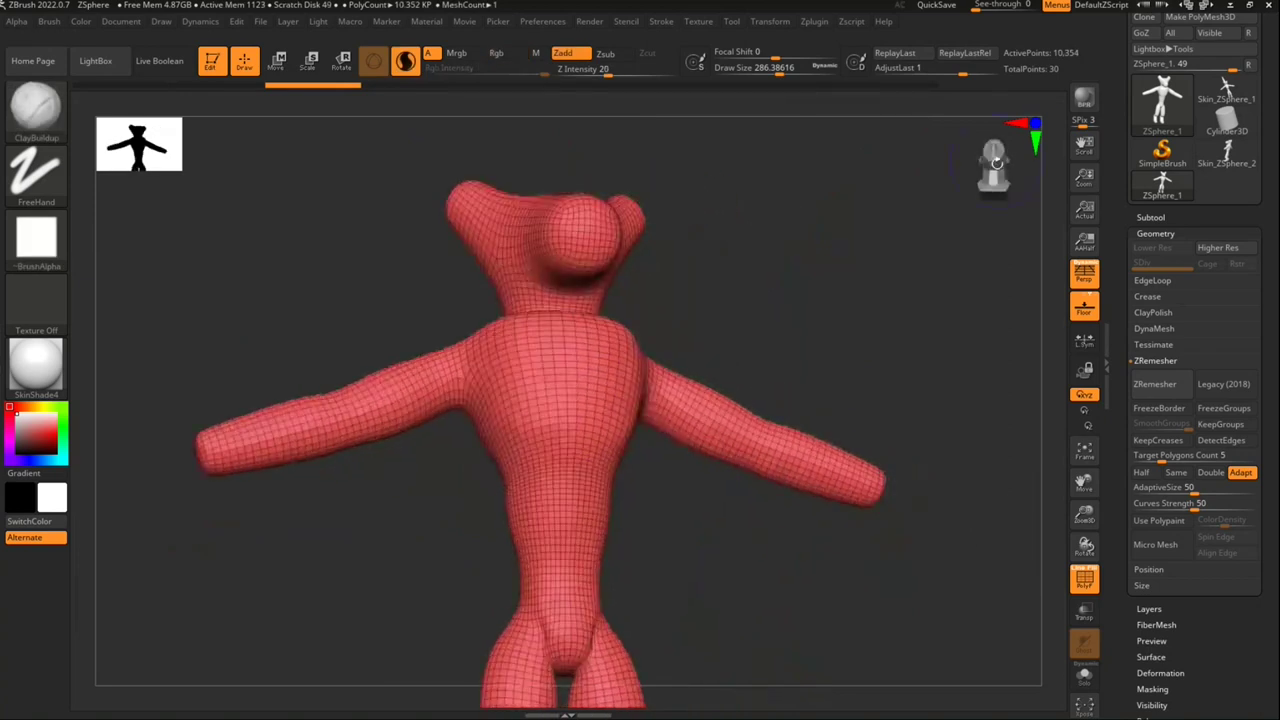
click(993, 165)
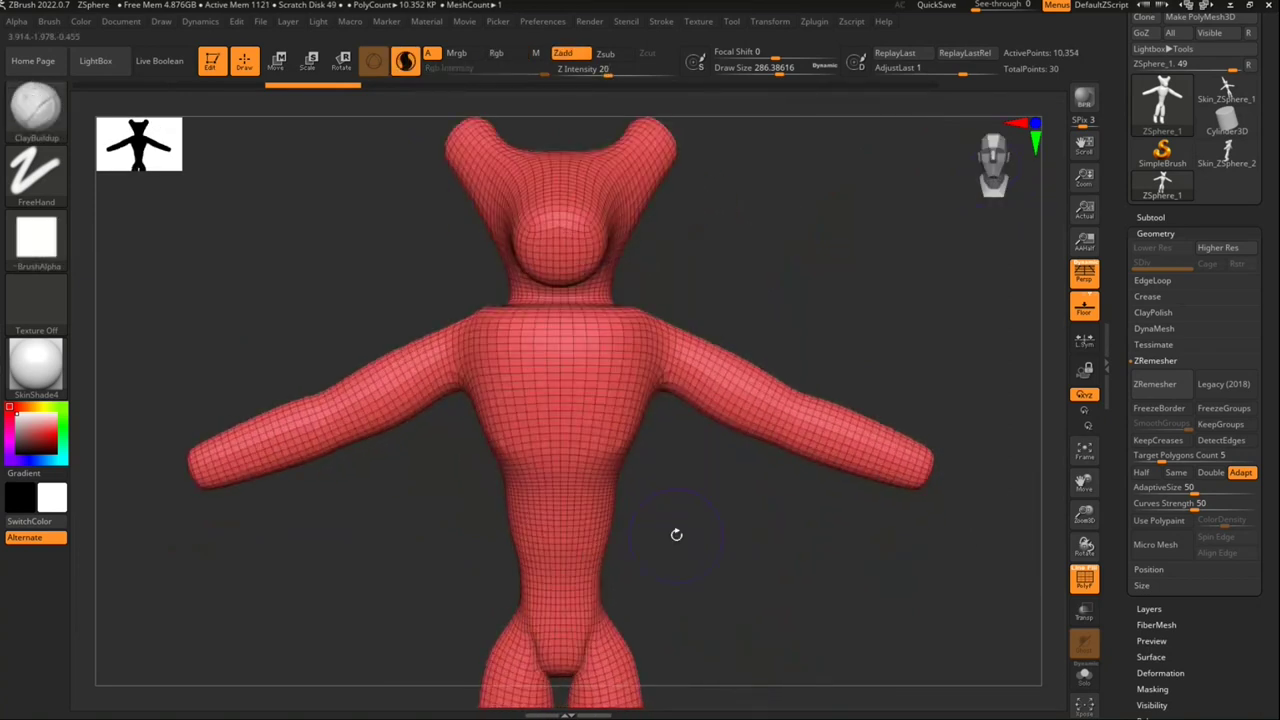
alt+drag(674, 531, 674, 380)
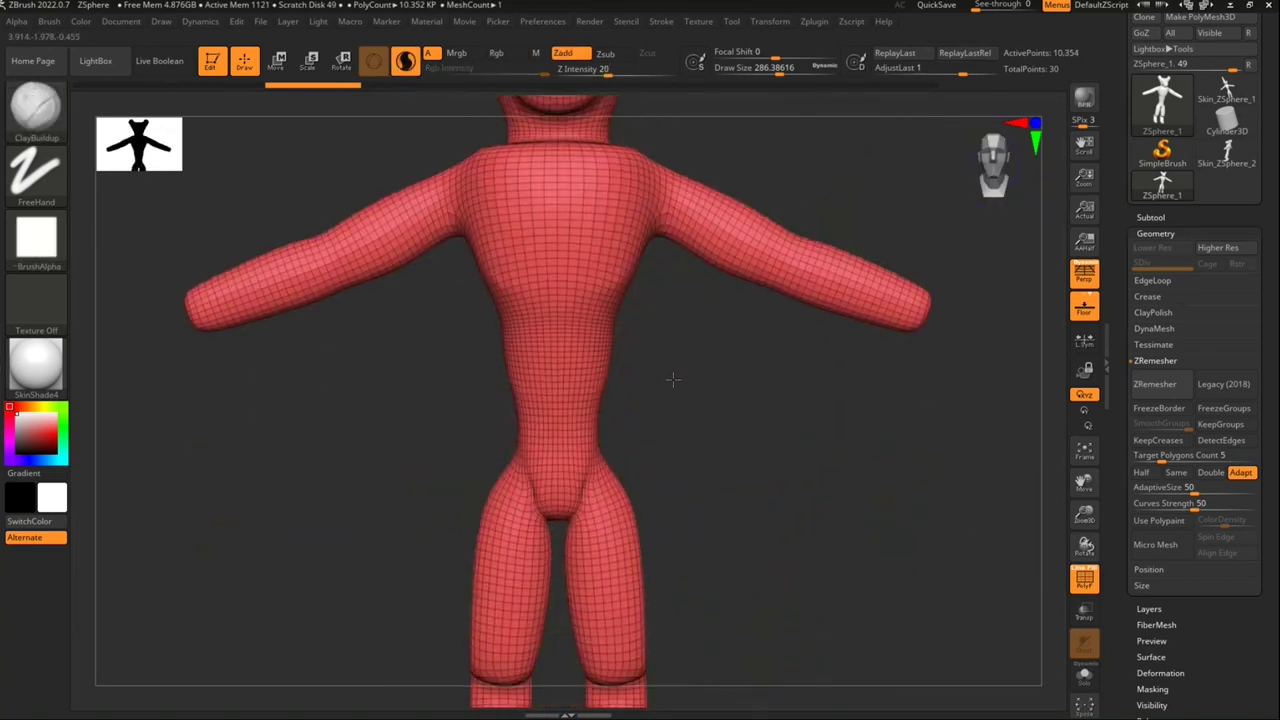
click(45, 105)
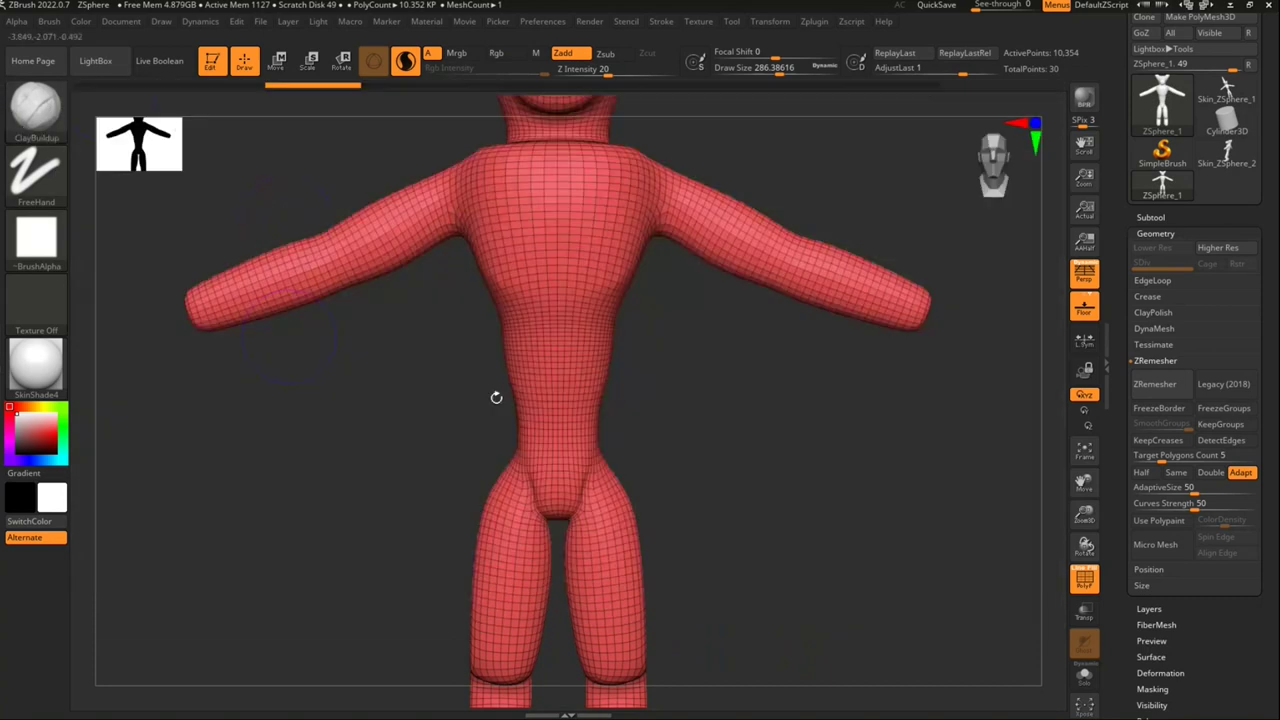
Step: Select the Move brush at size about 943, widen the hips and thighs, and raise the knees
key(b)
key(m)
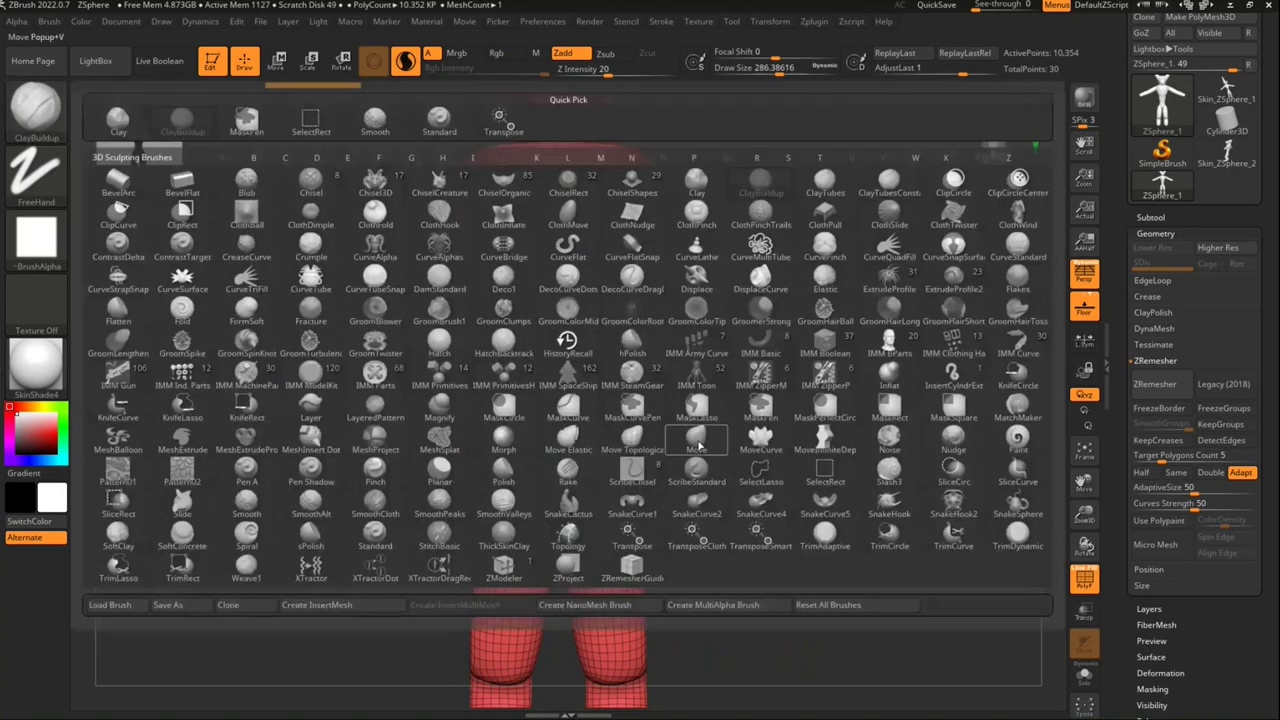
key(v)
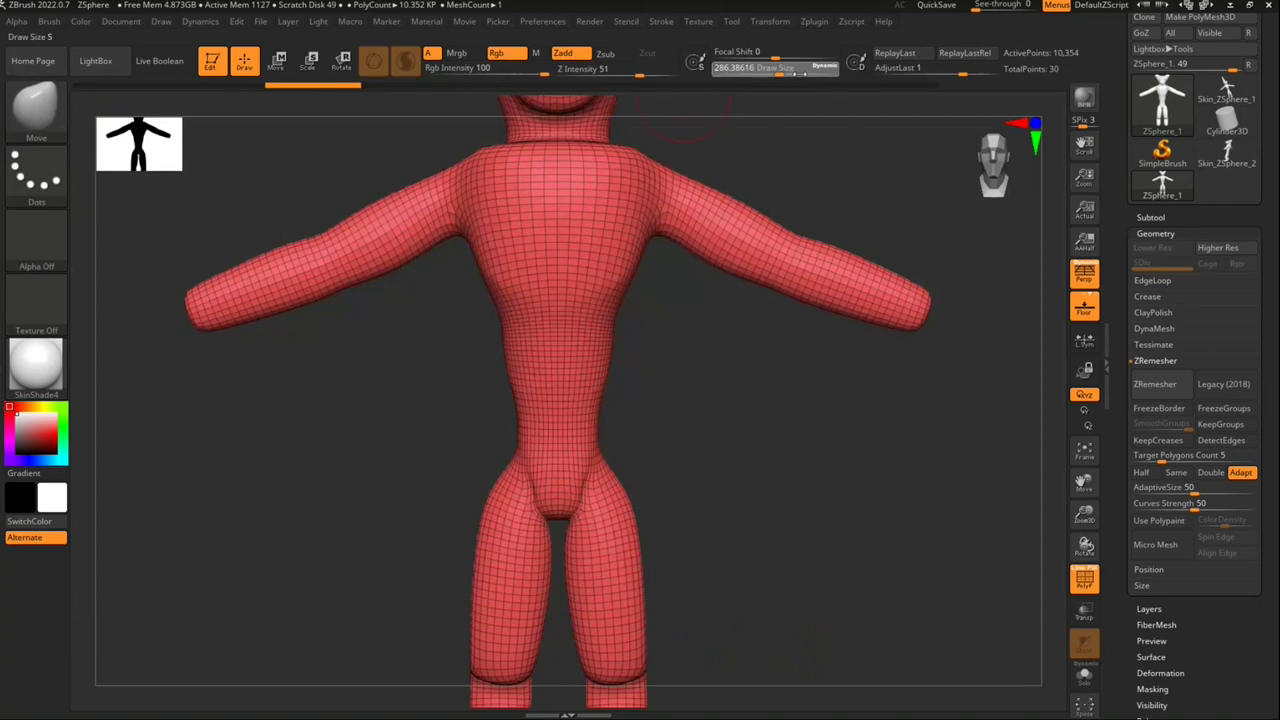
drag(829, 74, 833, 74)
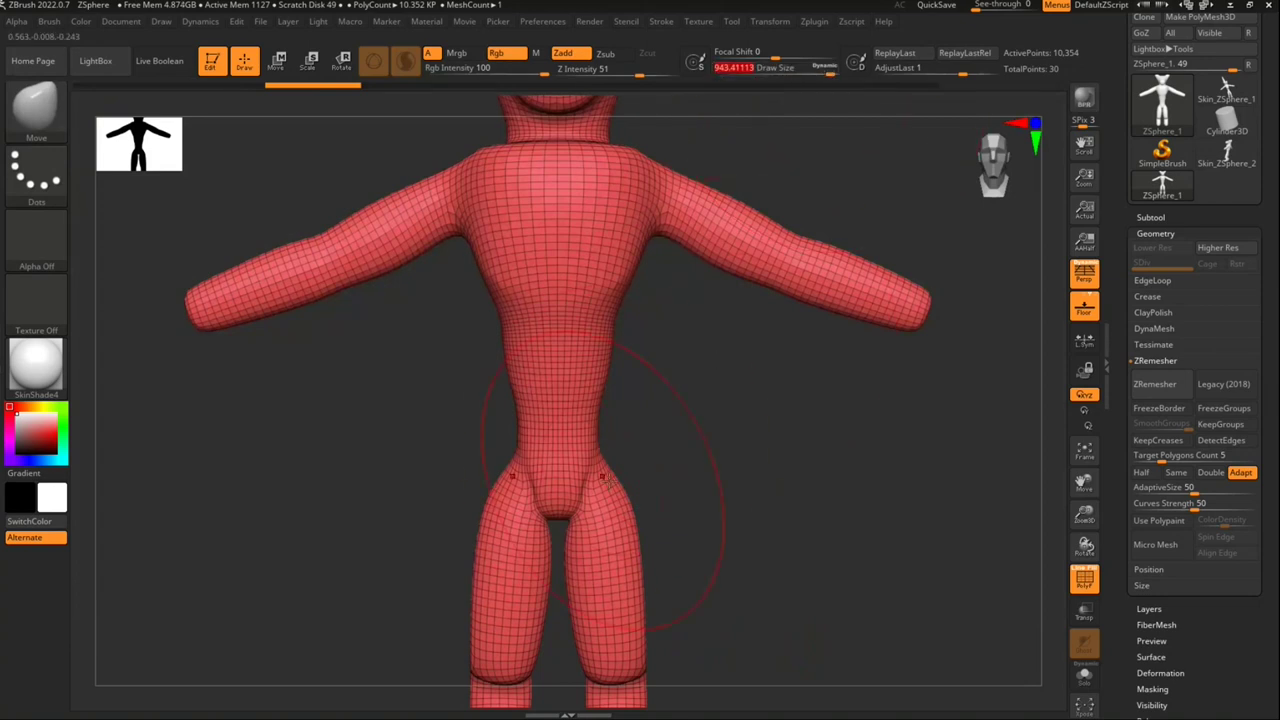
drag(614, 466, 628, 555)
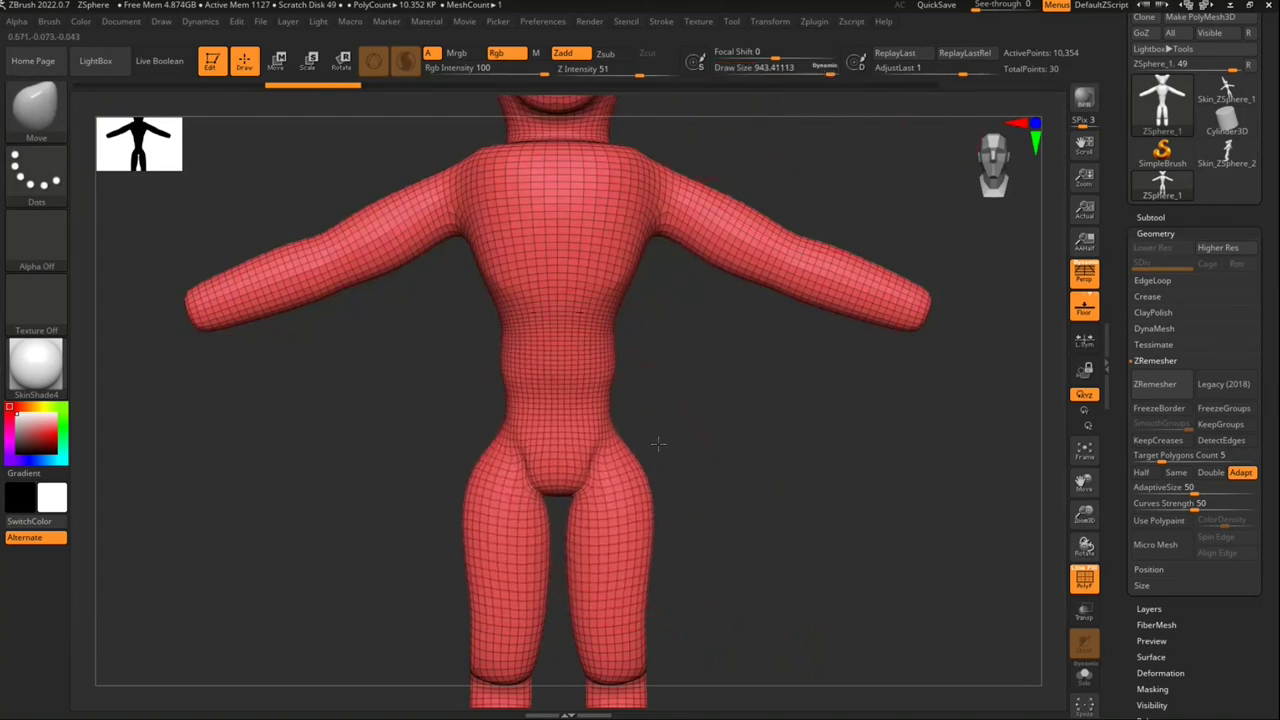
alt+drag(726, 550, 666, 484)
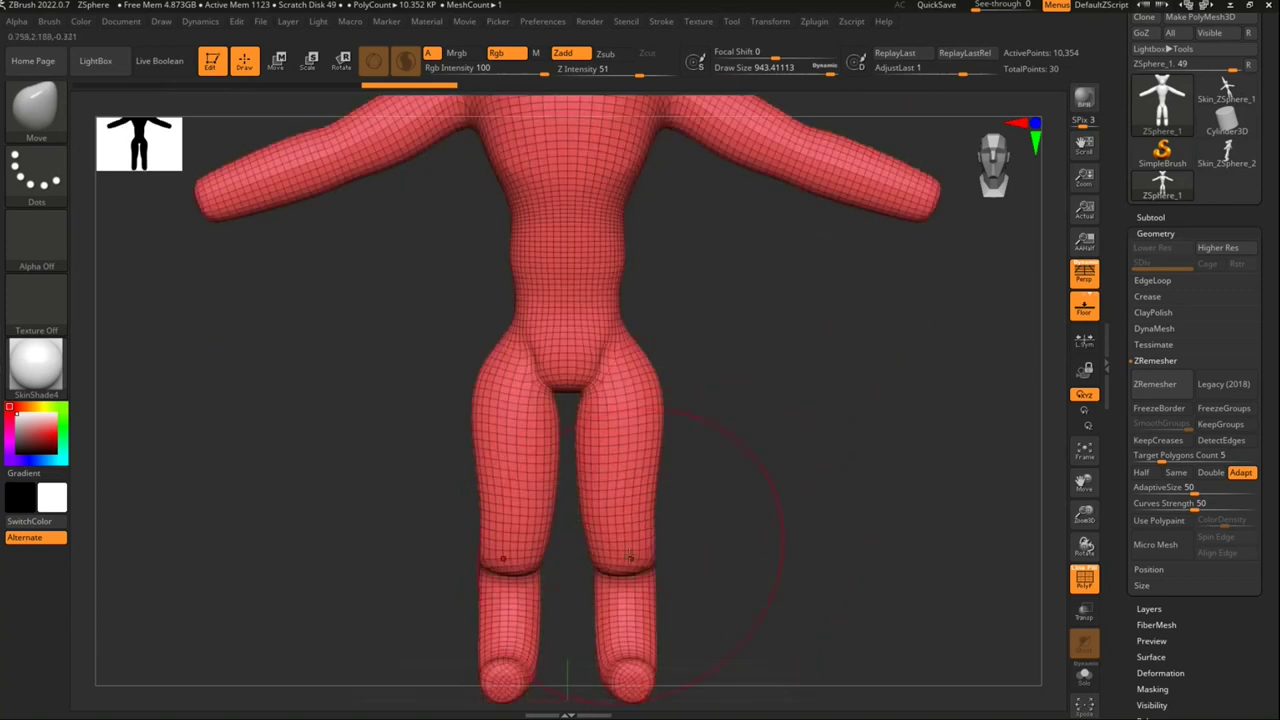
drag(630, 557, 637, 506)
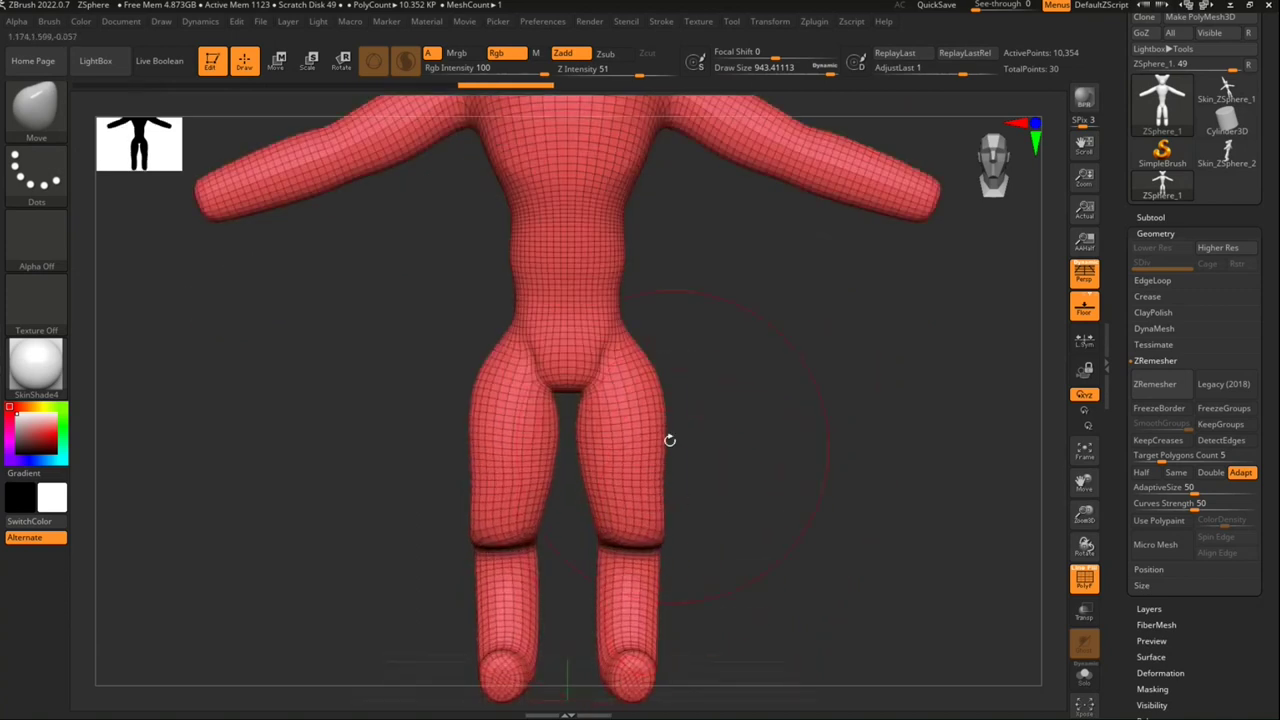
Step: Lift the crotch, reshape the waist, bend the lower leg tip left, and turn off perspective
drag(723, 397, 736, 457)
drag(594, 427, 622, 396)
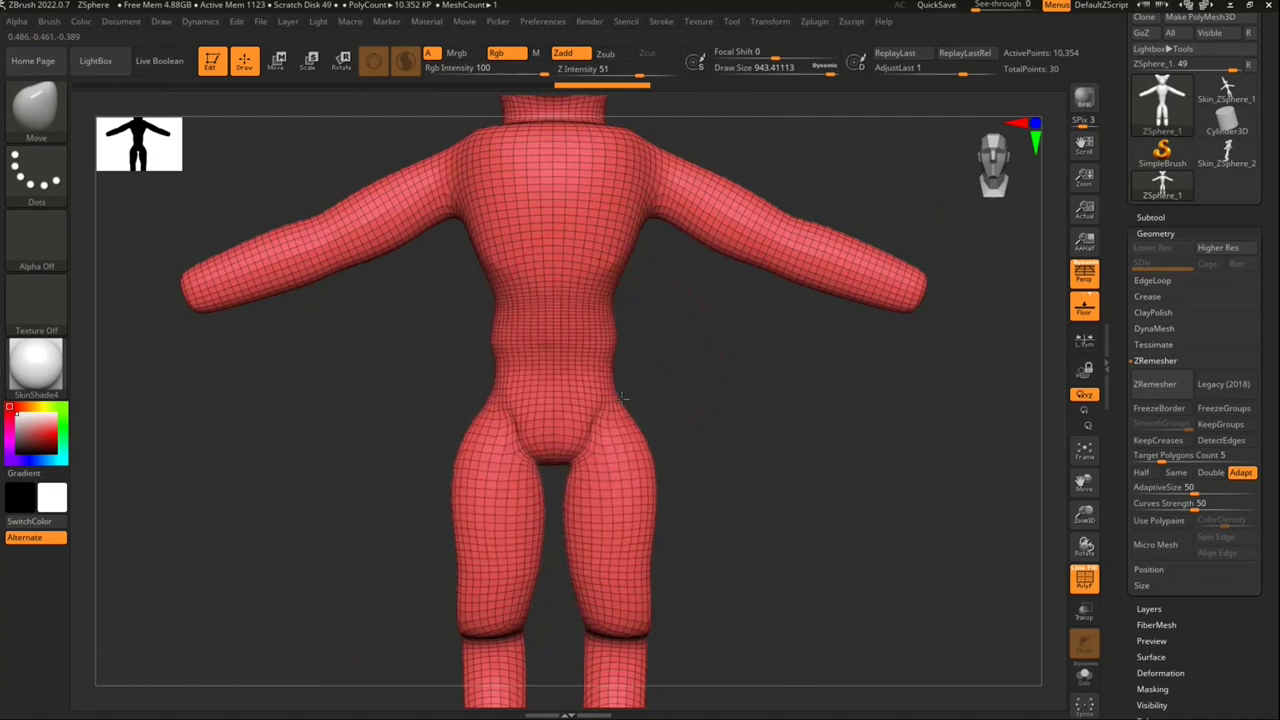
drag(612, 340, 613, 336)
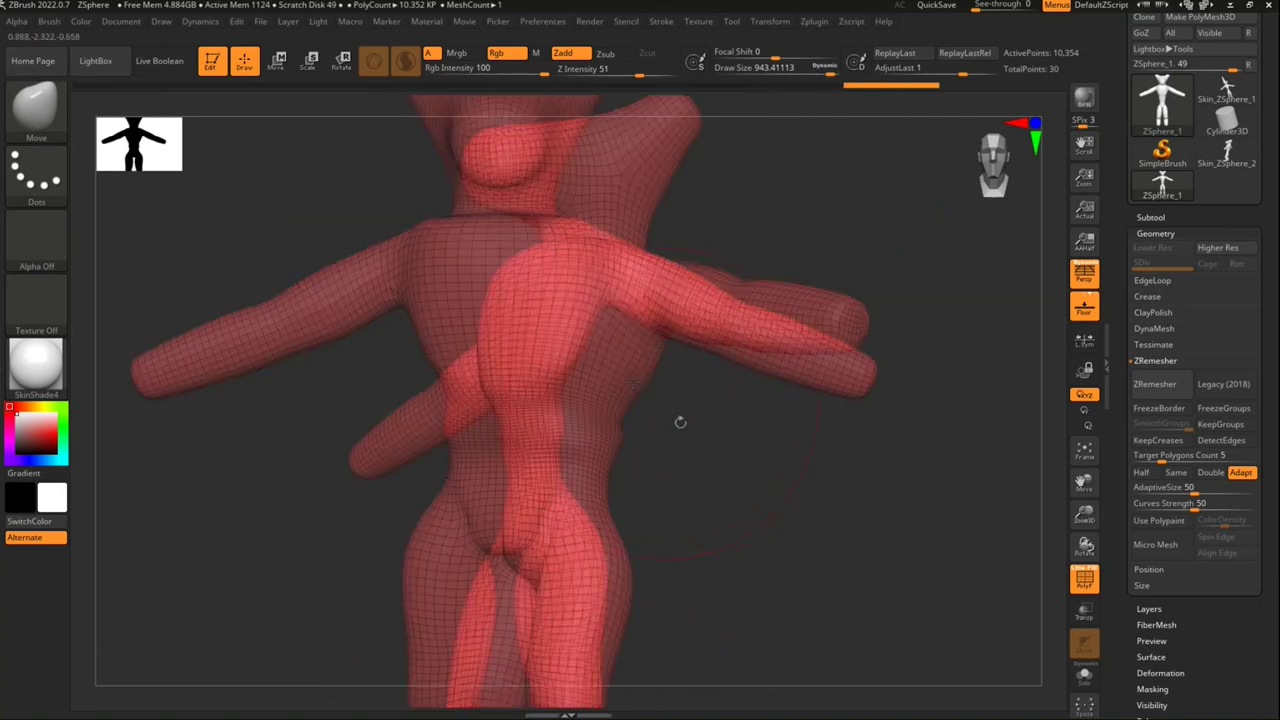
drag(686, 480, 683, 320)
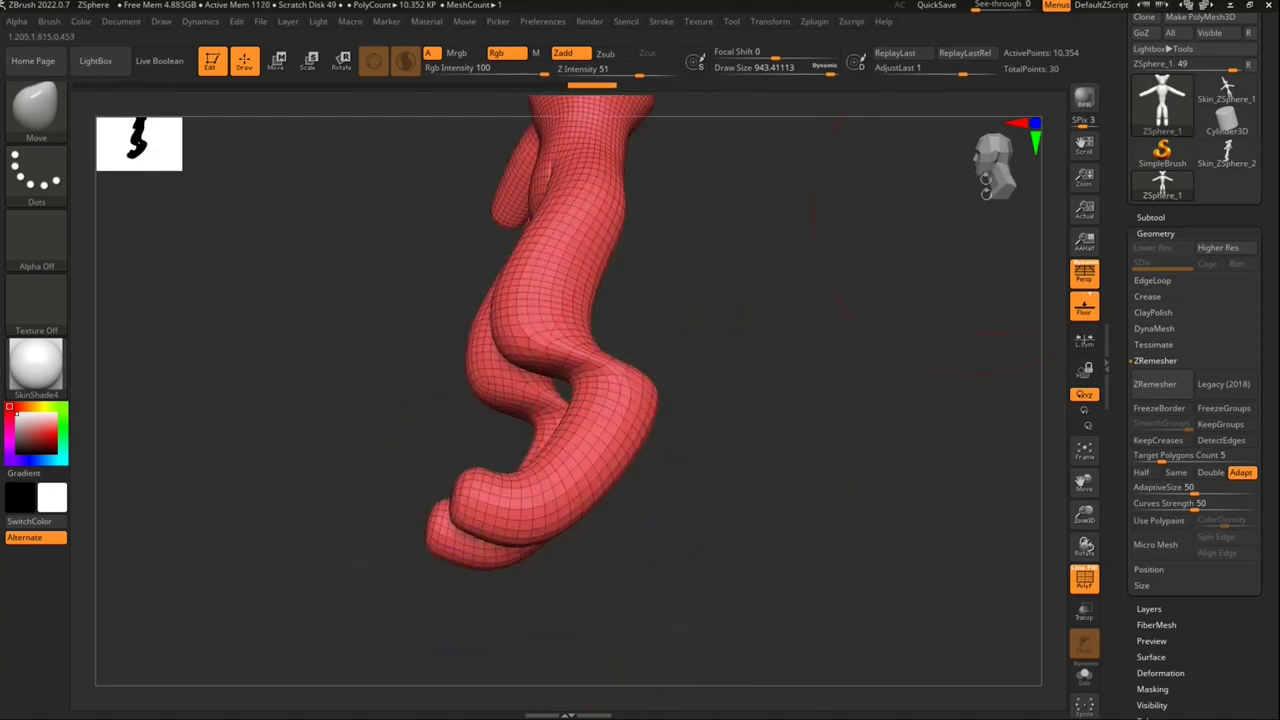
click(986, 190)
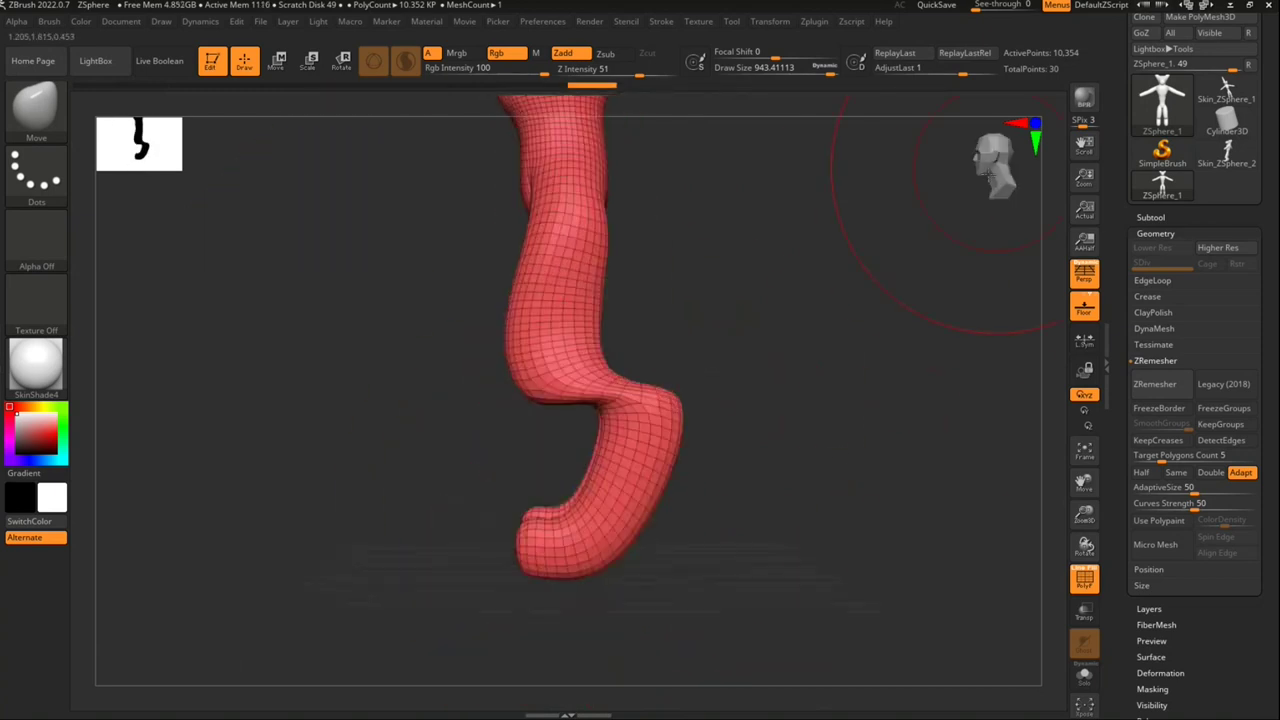
drag(533, 488, 500, 490)
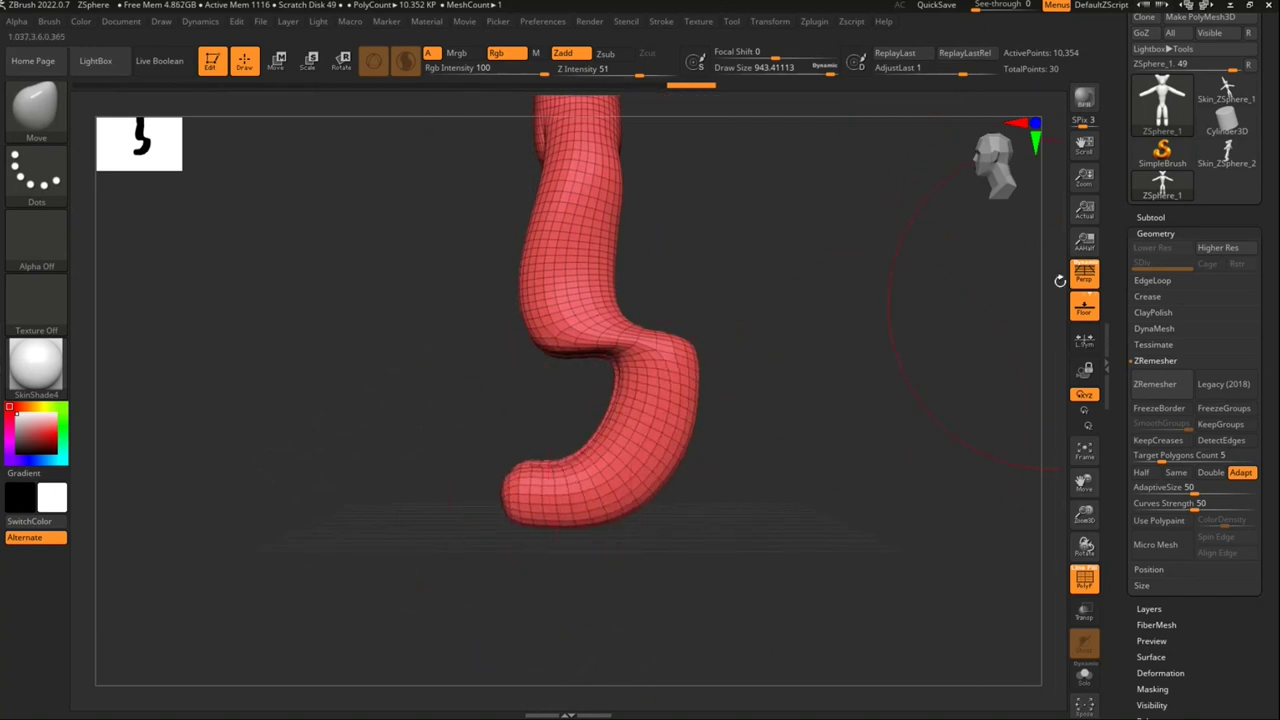
click(1084, 274)
mouse_move(839, 524)
mouse_down()
mouse_move(797, 386)
mouse_move(689, 331)
mouse_move(594, 506)
mouse_up()
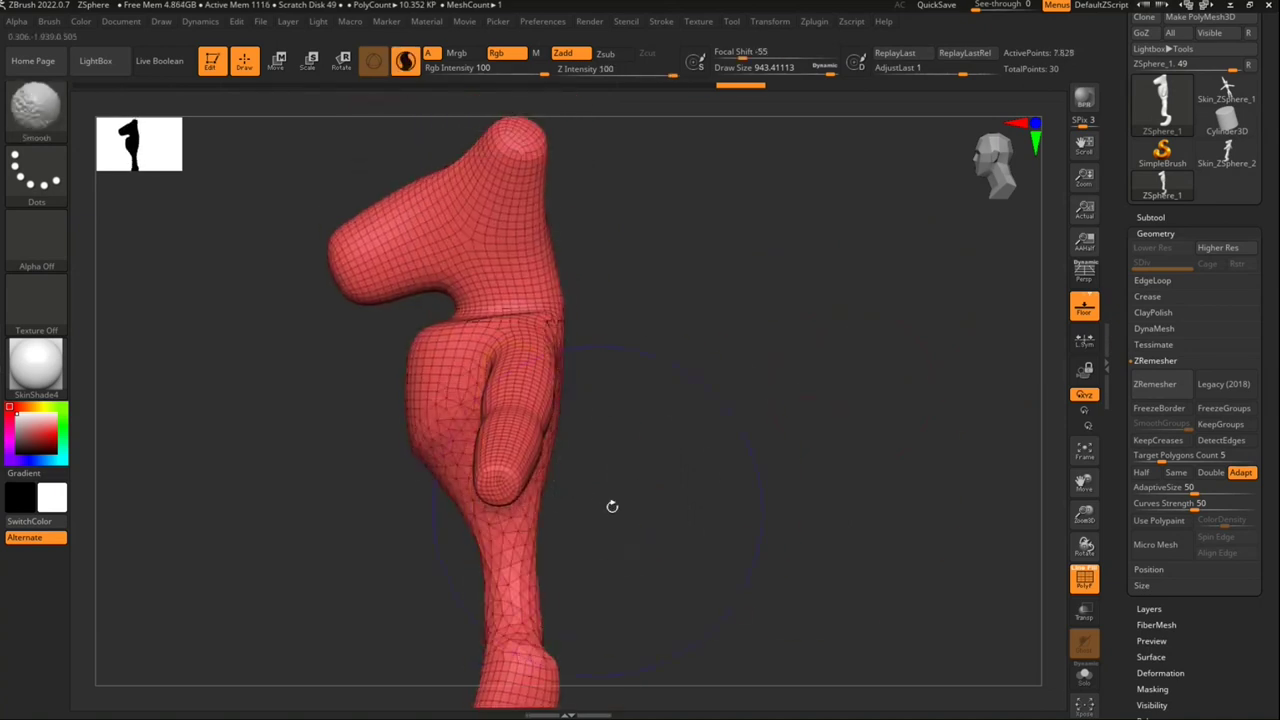
Step: Orbit around the figure, reset to a front view, and look down on the head from above
shift+drag(666, 471, 709, 466)
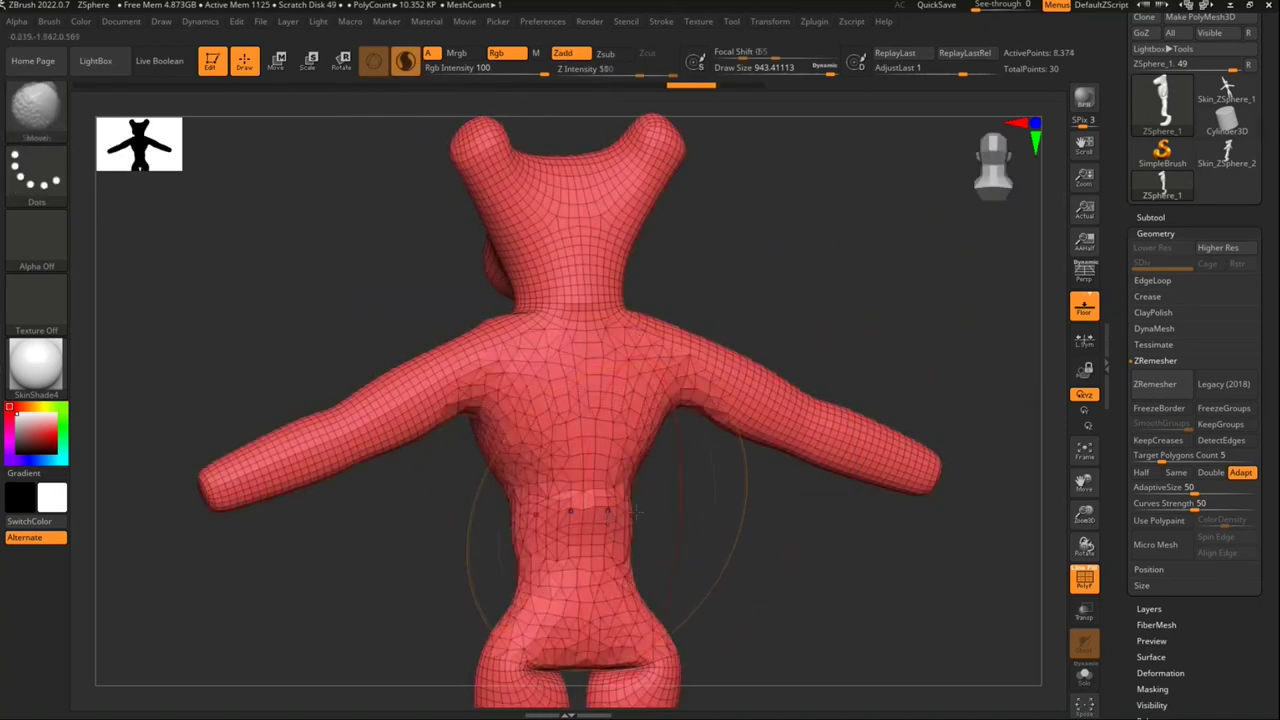
mouse_move(657, 509)
mouse_down()
mouse_move(778, 523)
mouse_move(809, 377)
mouse_move(786, 397)
mouse_move(857, 426)
mouse_move(632, 268)
mouse_move(1100, 390)
mouse_move(971, 309)
mouse_move(809, 294)
mouse_up()
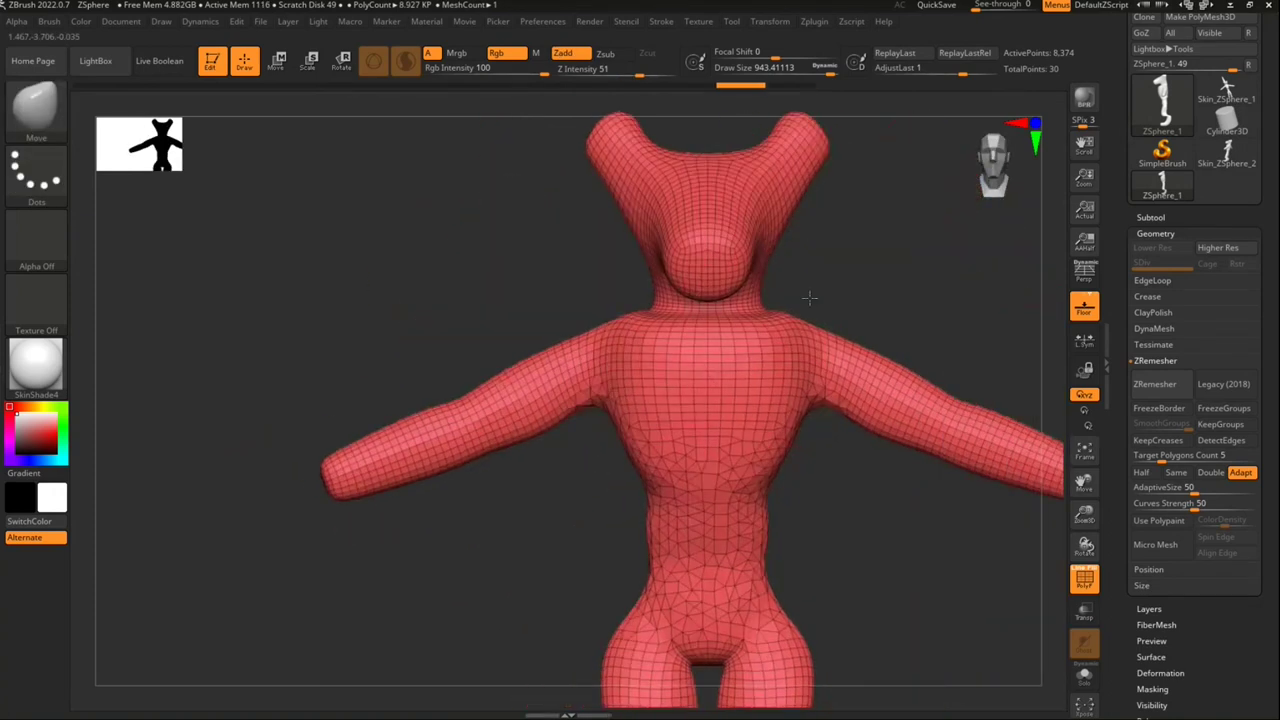
key(f)
key(p)
mouse_move(952, 332)
mouse_down()
mouse_move(737, 389)
mouse_move(766, 420)
mouse_move(777, 398)
mouse_move(711, 489)
mouse_move(838, 462)
mouse_up()
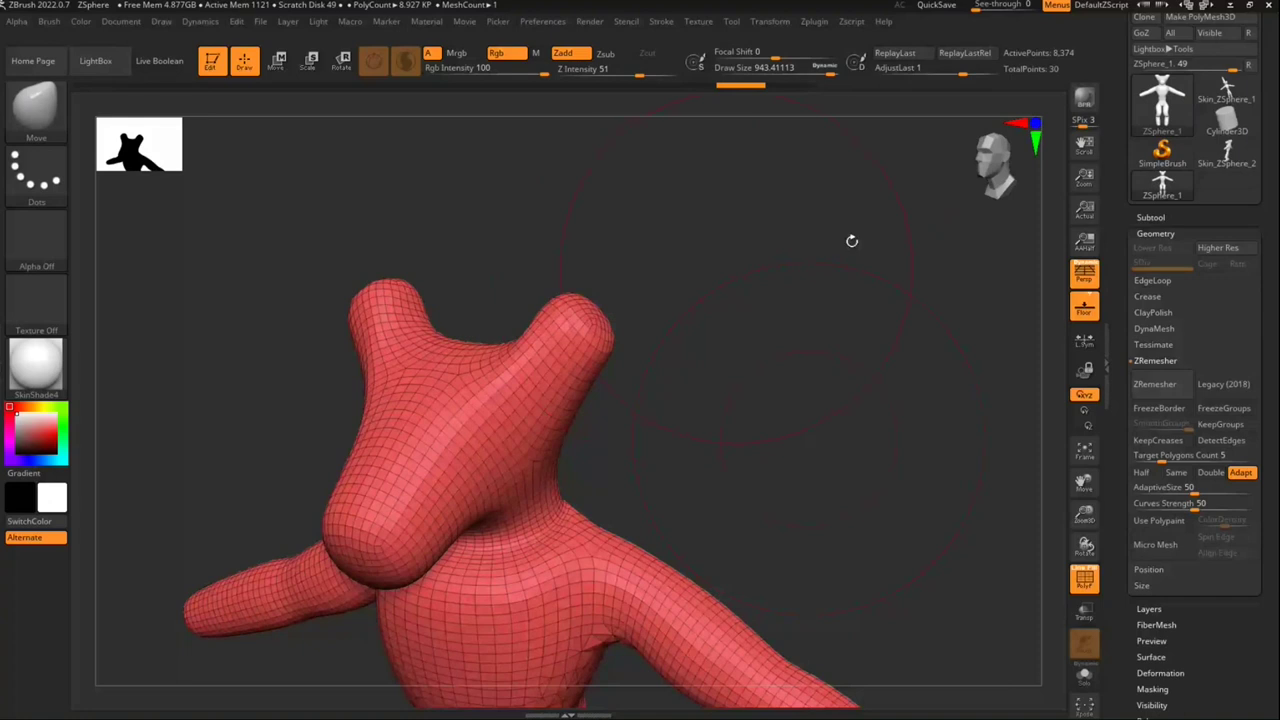
drag(1002, 157, 996, 156)
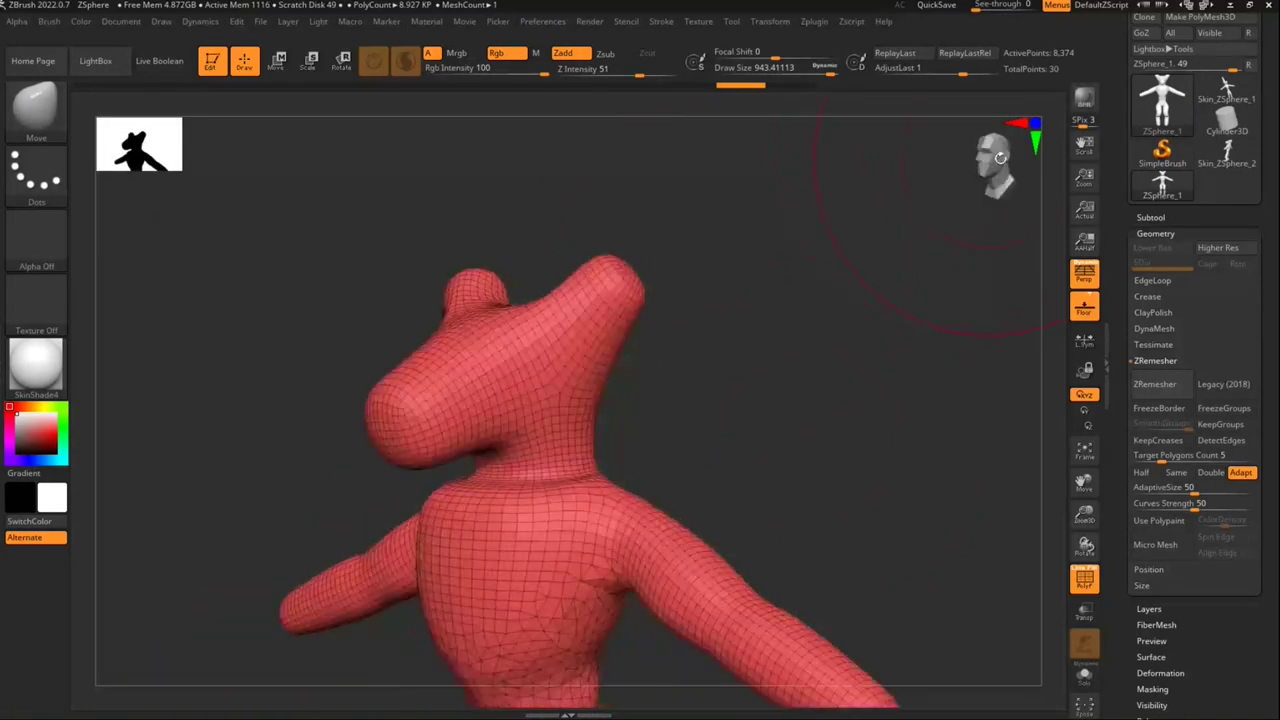
click(1000, 157)
mouse_move(560, 420)
mouse_down()
mouse_move(440, 535)
mouse_move(445, 495)
mouse_up()
Step: Set the brush size to about 492 and deepen the dip between the horns
drag(783, 77, 637, 234)
drag(772, 67, 792, 67)
drag(430, 460, 427, 503)
Step: Undo the dent between the horns and raise the brush size and focal shift
key(ctrl+z)
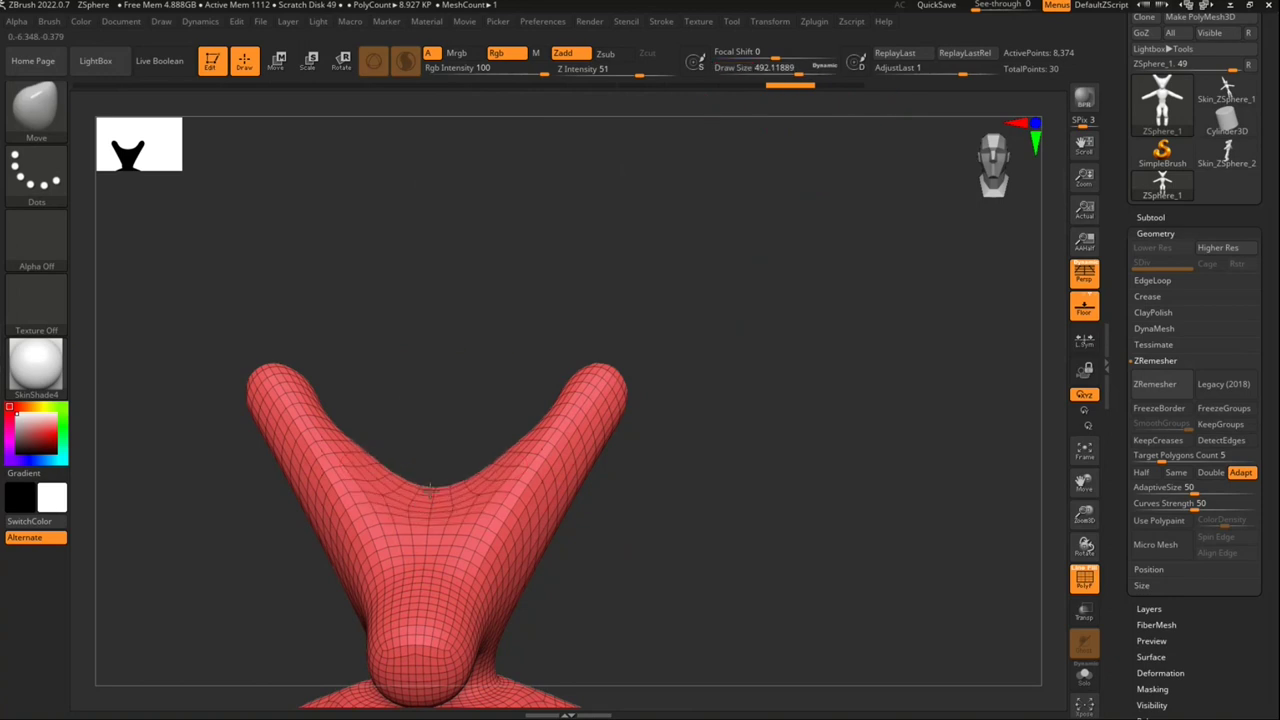
mouse_move(682, 503)
mouse_down()
mouse_move(648, 482)
mouse_move(630, 489)
mouse_up()
right_click(645, 488)
drag(632, 503, 642, 482)
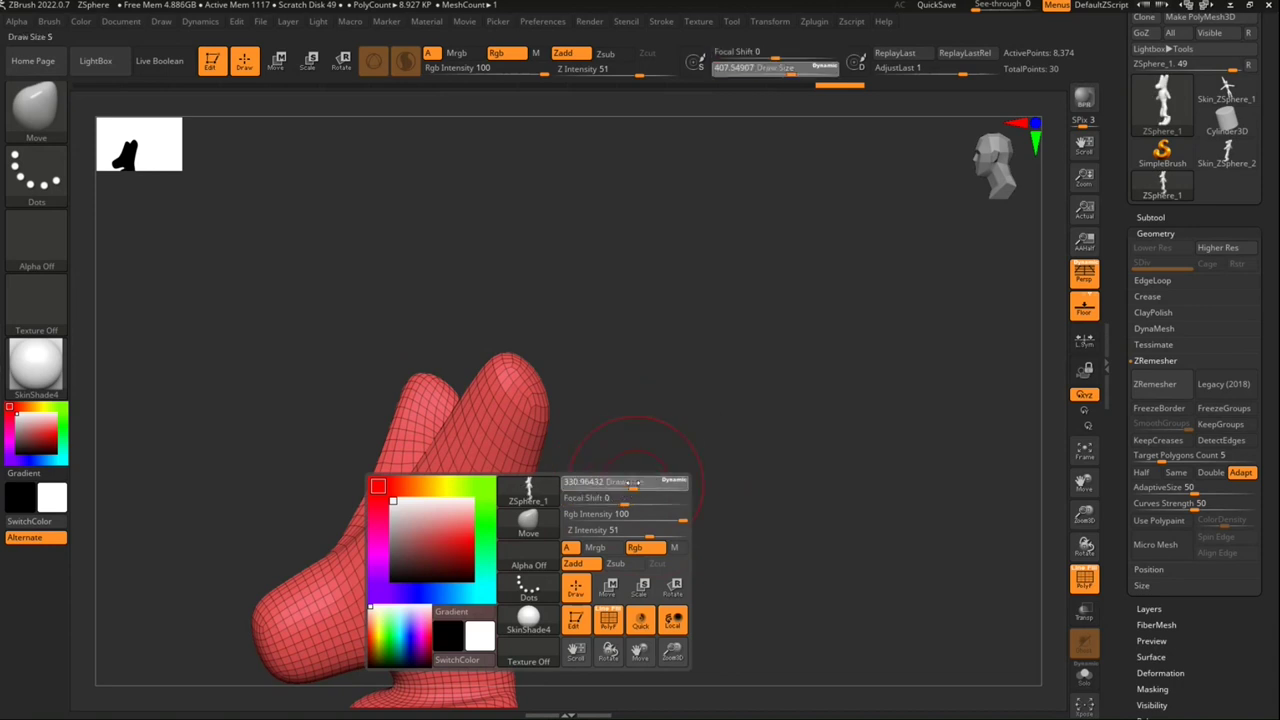
Step: Reshape the area between the ear and horn and the neck
key(b)
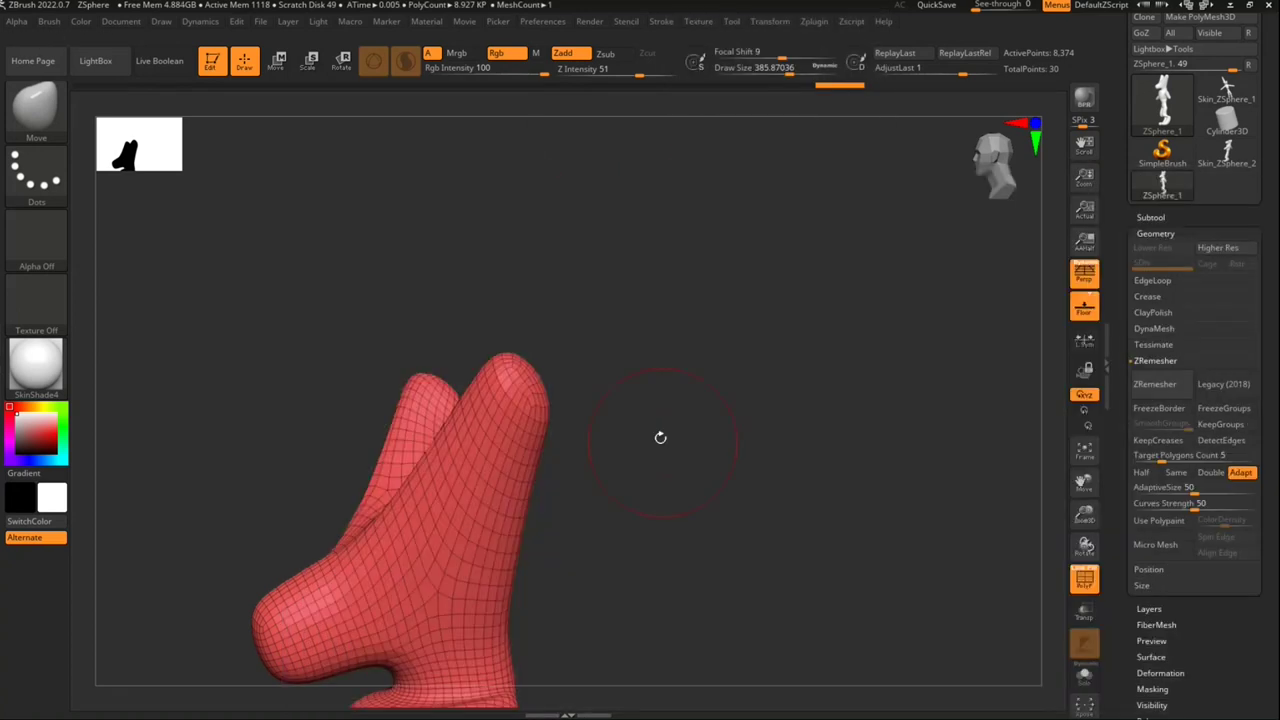
drag(660, 437, 716, 310)
mouse_move(434, 408)
mouse_down()
mouse_move(536, 317)
mouse_move(535, 390)
mouse_up()
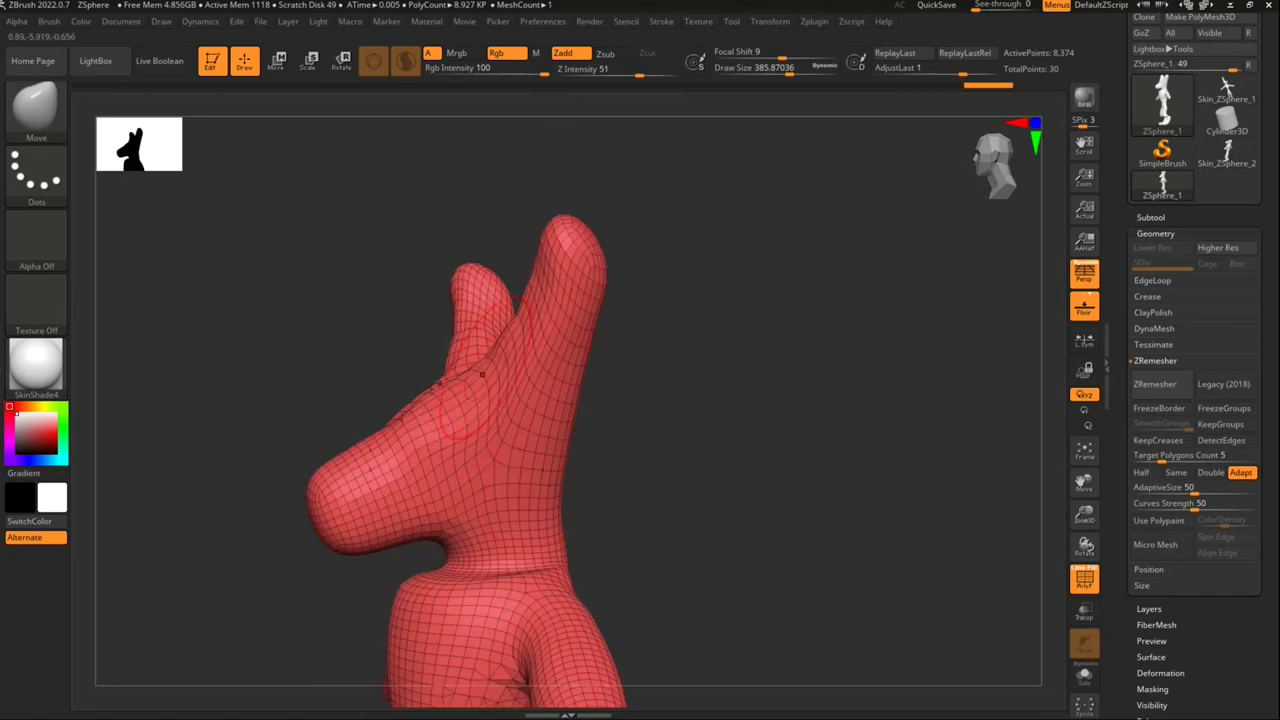
drag(542, 340, 551, 334)
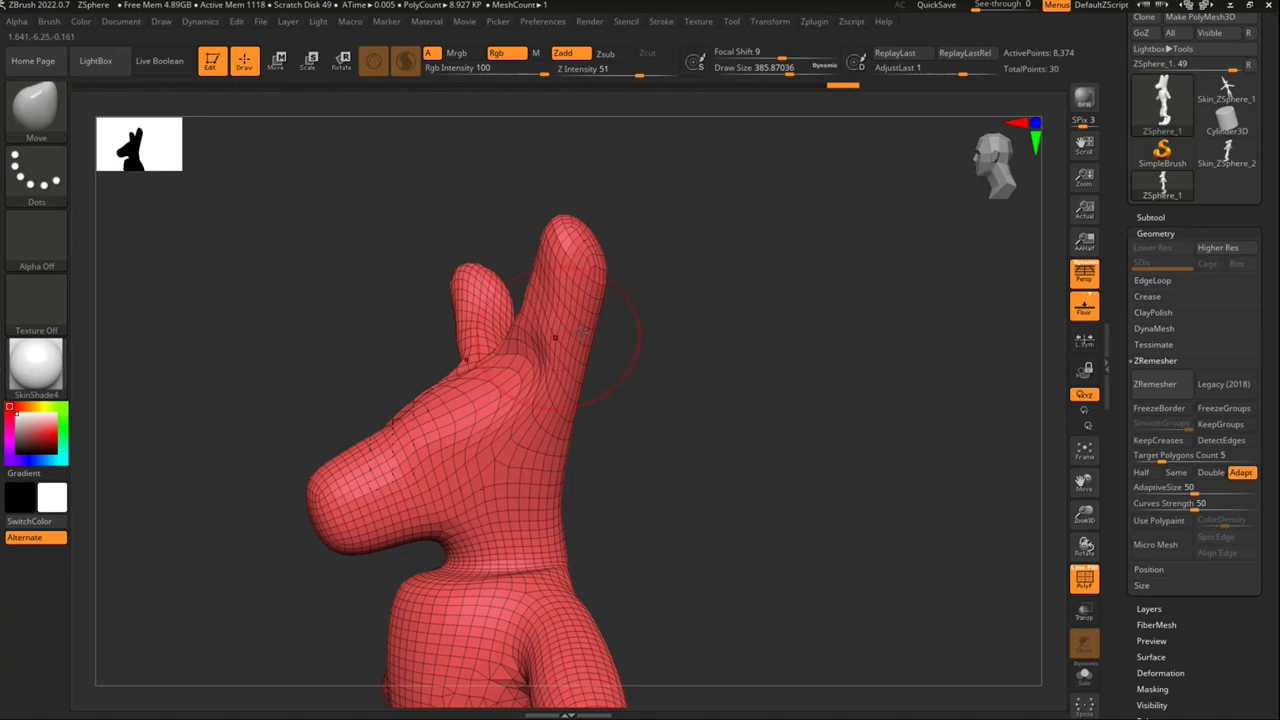
Step: Pull both horns taller and inward with brush size 1000, then about 585
drag(790, 72, 845, 72)
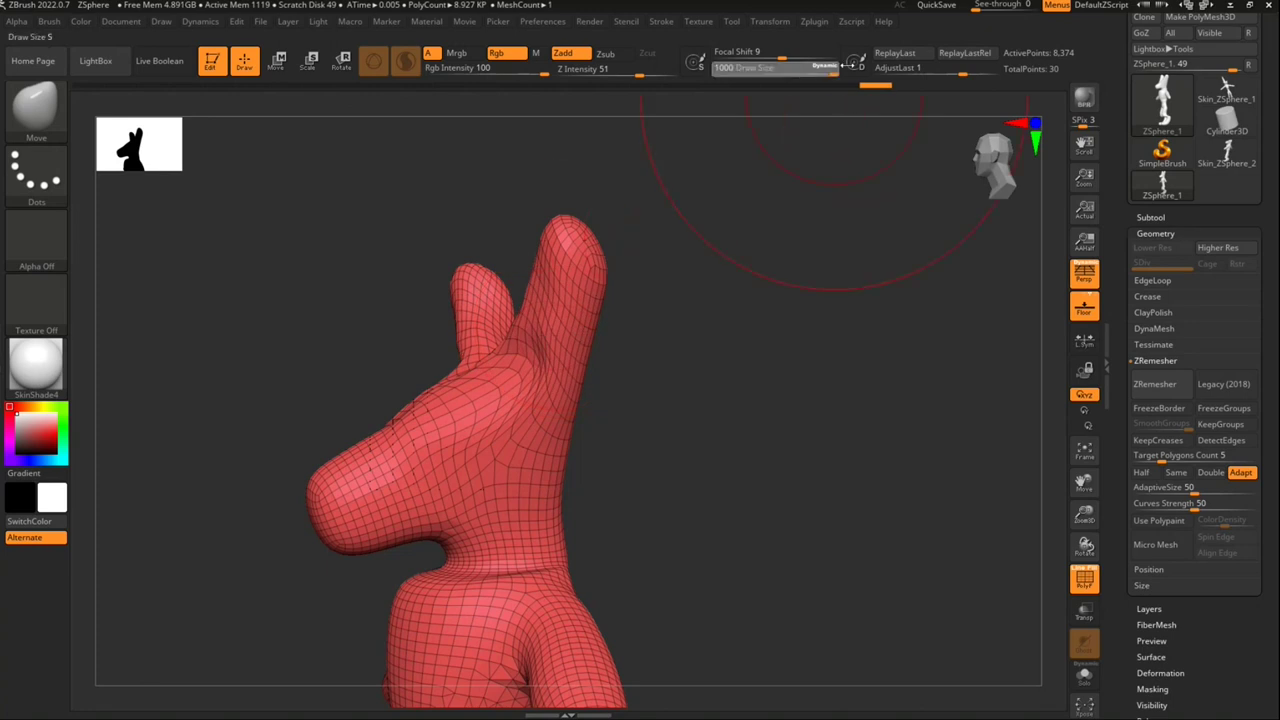
mouse_move(615, 215)
mouse_down()
mouse_move(690, 199)
mouse_move(713, 220)
mouse_up()
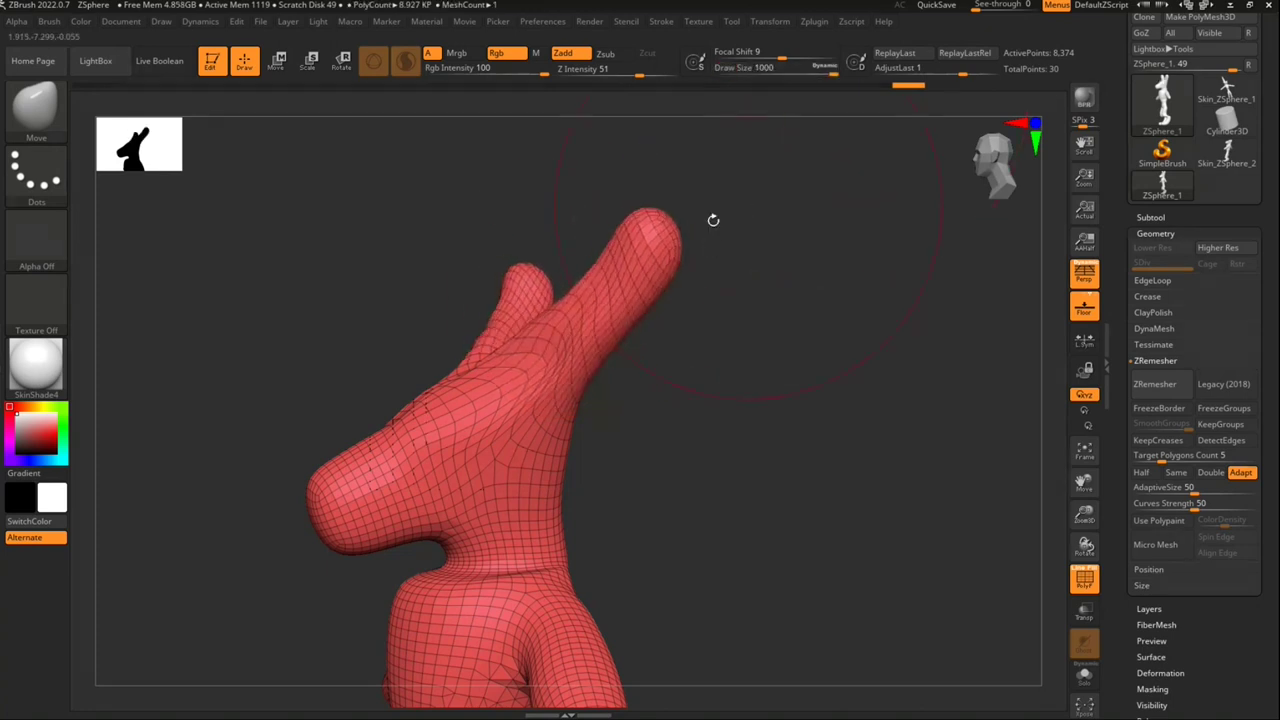
drag(825, 66, 788, 68)
mouse_move(656, 220)
mouse_down()
mouse_move(680, 208)
mouse_move(610, 195)
mouse_up()
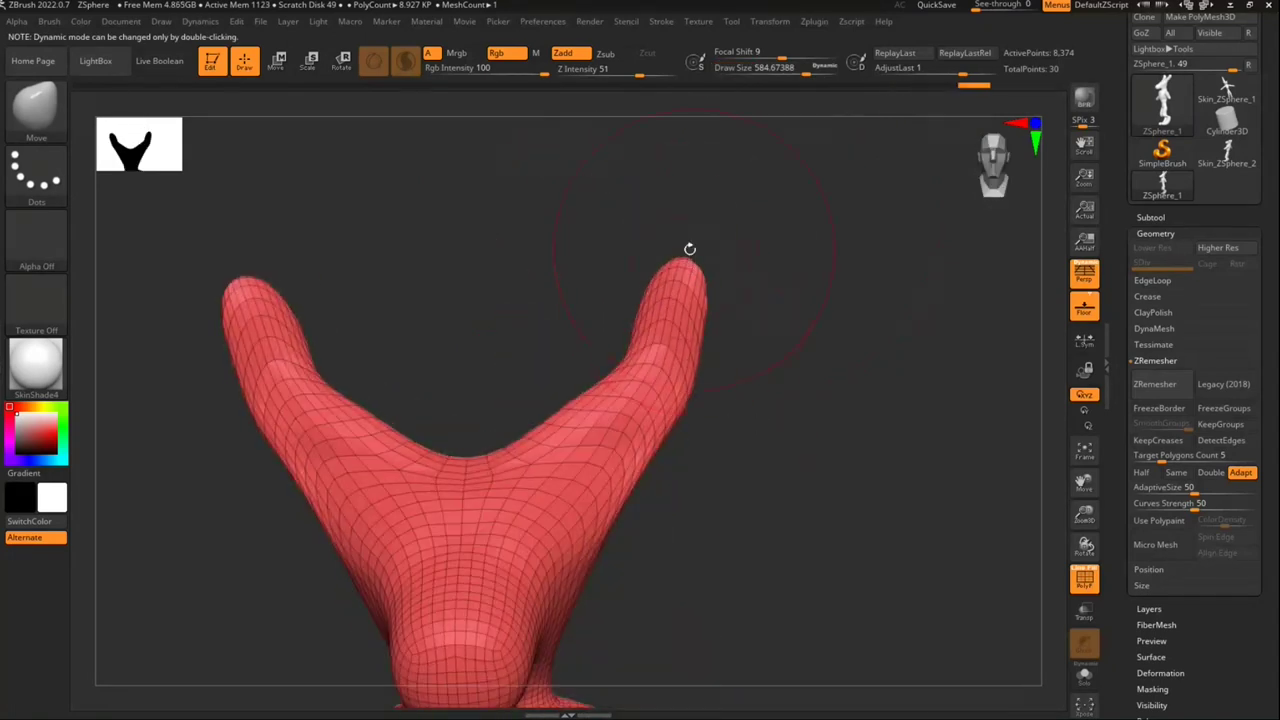
drag(689, 252, 618, 200)
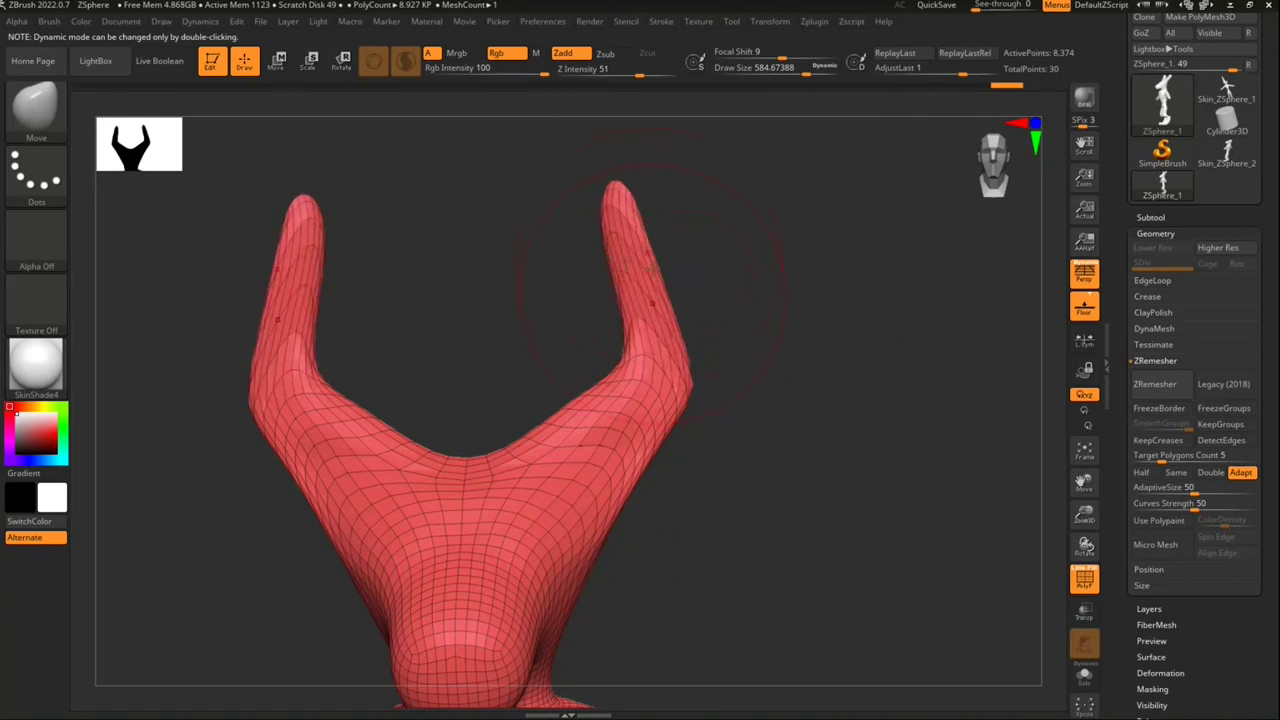
drag(700, 300, 614, 318)
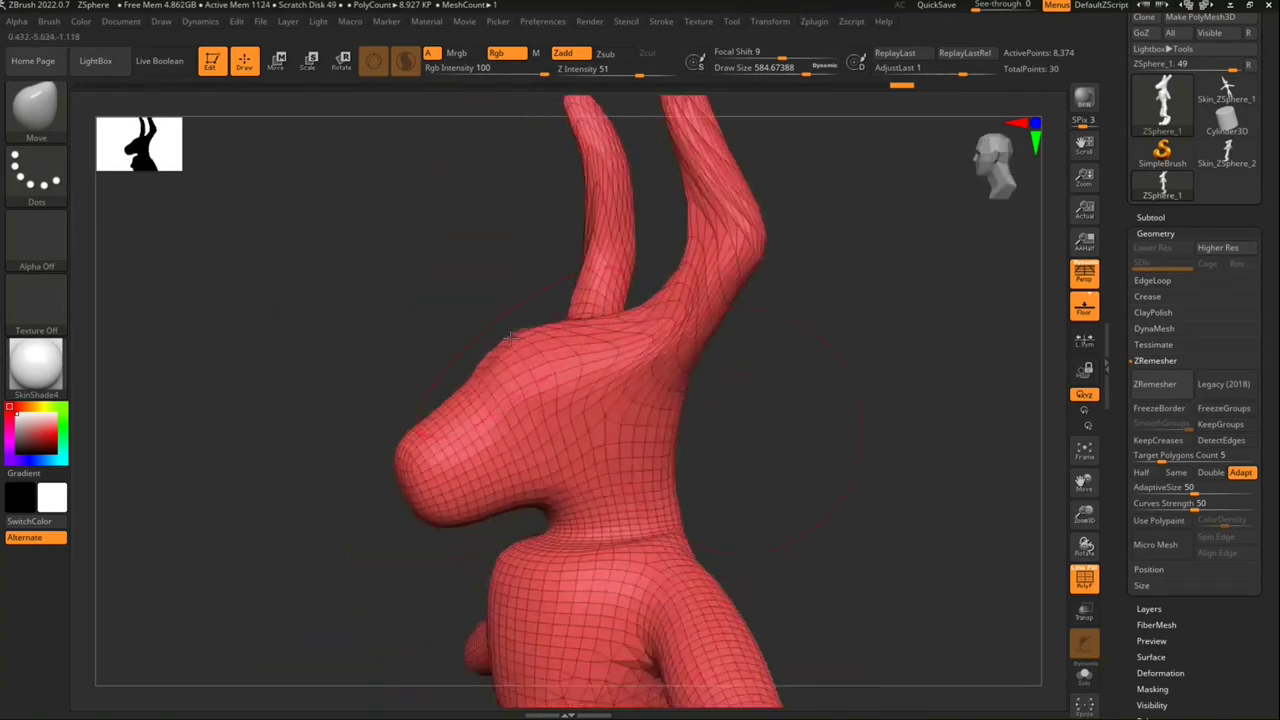
Step: Reshape the forehead and top of the head, then return to an exact front view
mouse_move(511, 337)
mouse_down()
mouse_move(523, 350)
mouse_move(470, 433)
mouse_move(463, 478)
mouse_up()
drag(416, 515, 385, 440)
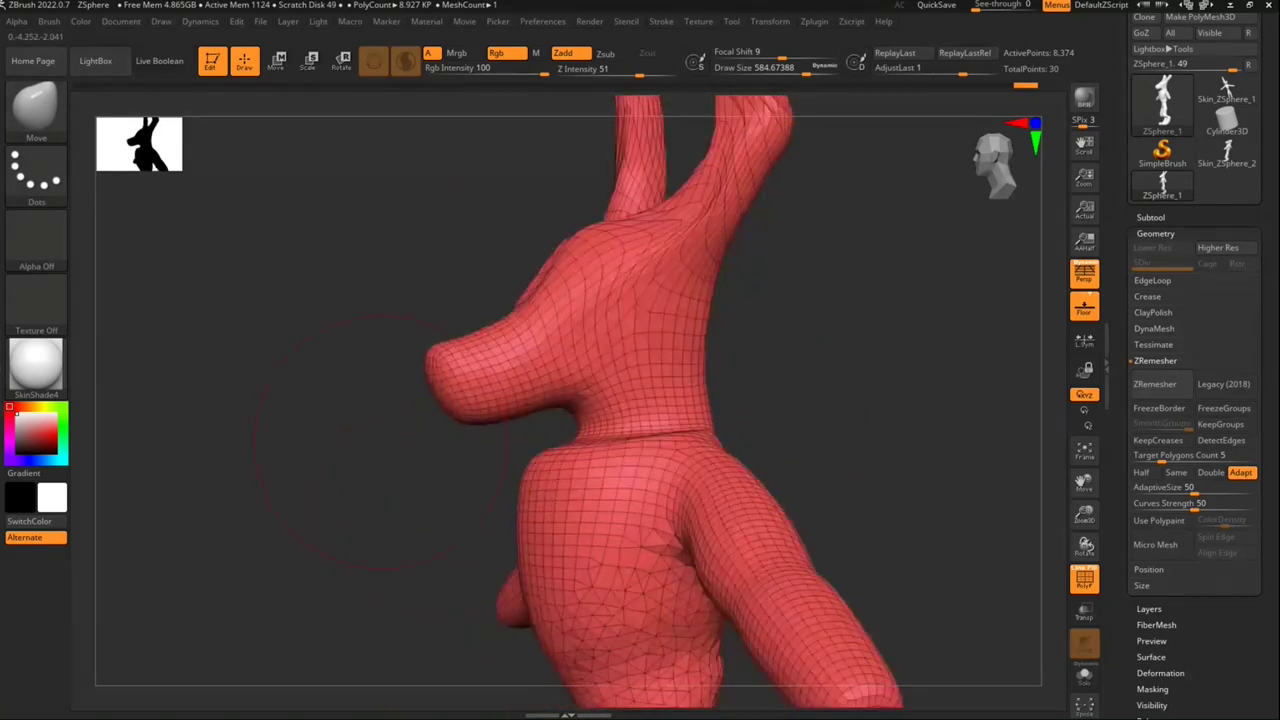
shift+drag(393, 440, 444, 378)
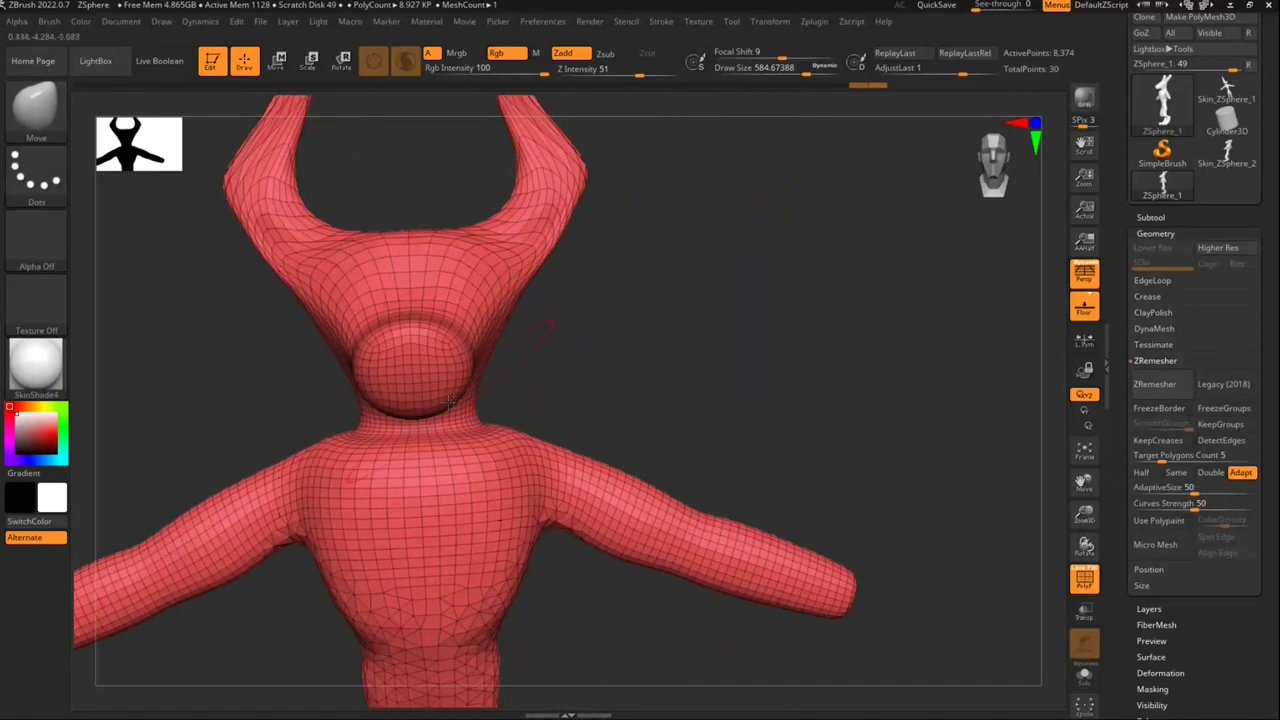
Step: From a side view, push the hip and thigh into shape, deepen their crease, and adjust the lower leg
mouse_move(549, 357)
mouse_down()
mouse_move(531, 340)
mouse_move(516, 370)
mouse_move(530, 365)
mouse_up()
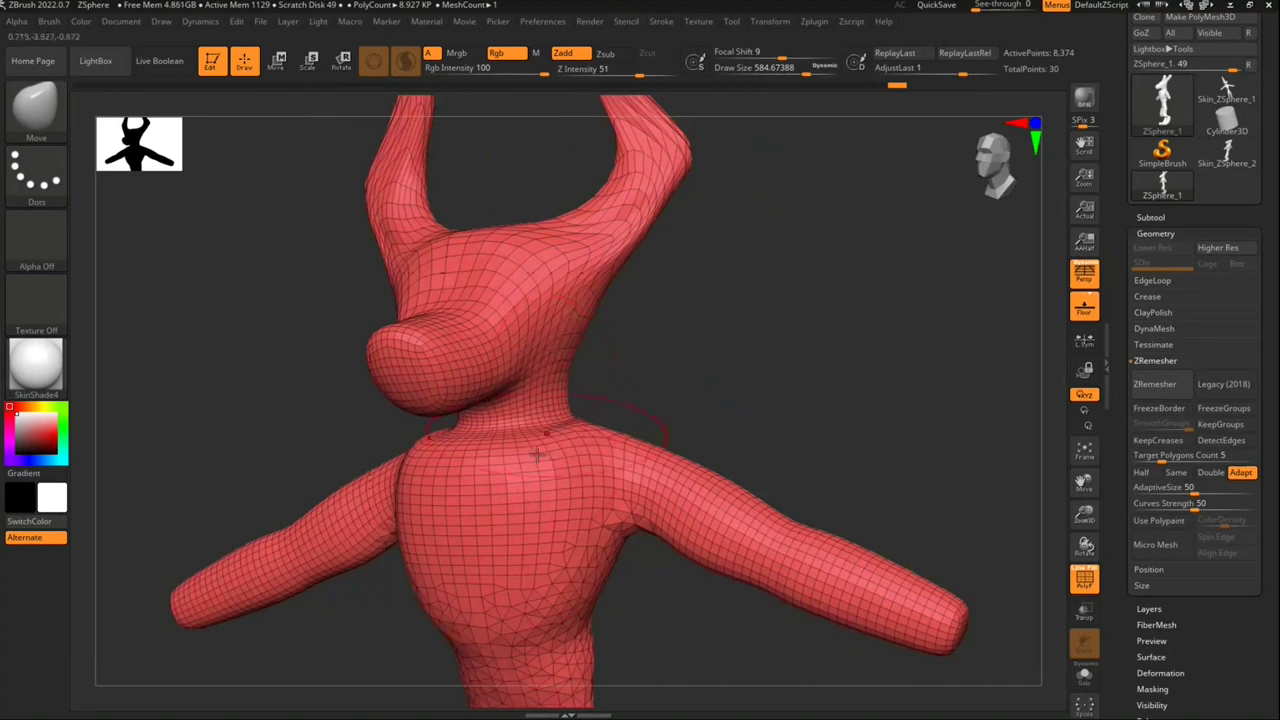
drag(502, 505, 481, 408)
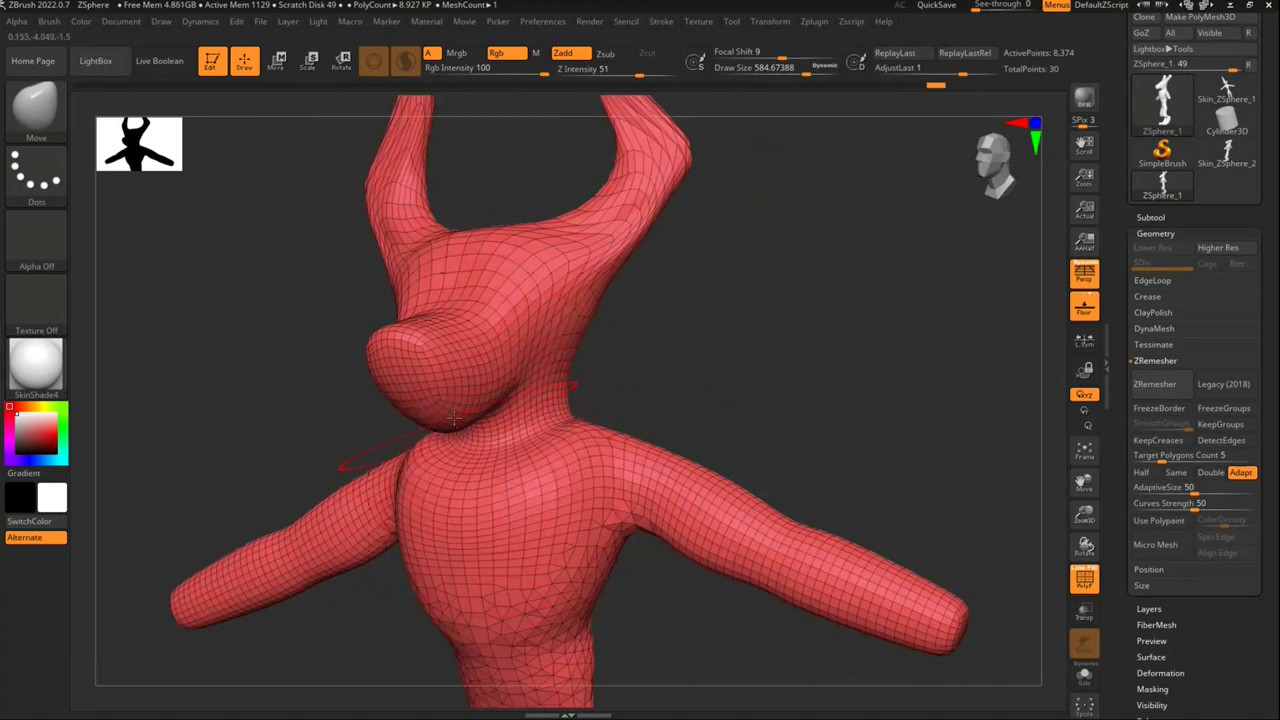
mouse_move(649, 397)
mouse_down()
mouse_move(643, 346)
mouse_move(613, 551)
mouse_move(663, 400)
mouse_up()
mouse_move(663, 331)
mouse_down()
mouse_move(583, 366)
mouse_move(558, 340)
mouse_up()
drag(570, 408, 590, 445)
drag(582, 334, 604, 412)
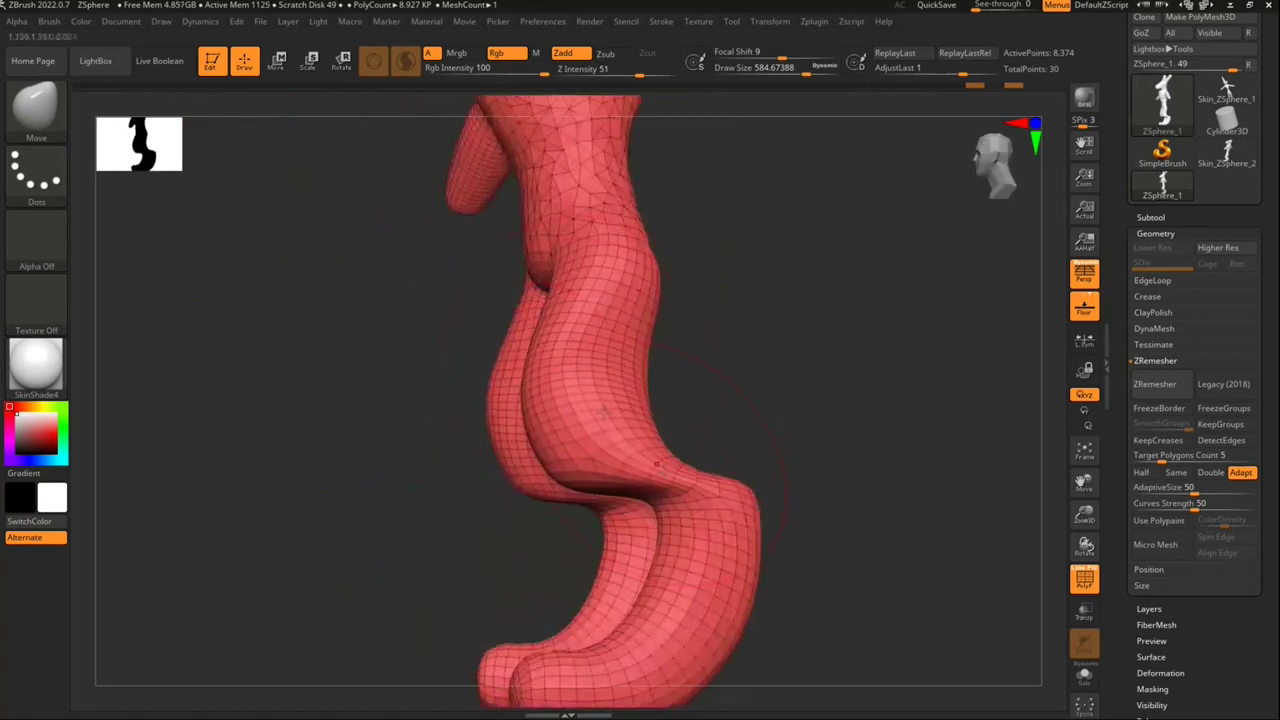
drag(656, 465, 648, 513)
mouse_move(737, 426)
mouse_down()
mouse_move(706, 471)
mouse_move(741, 459)
mouse_up()
mouse_move(786, 414)
mouse_down()
mouse_move(757, 451)
mouse_move(751, 534)
mouse_move(733, 388)
mouse_up()
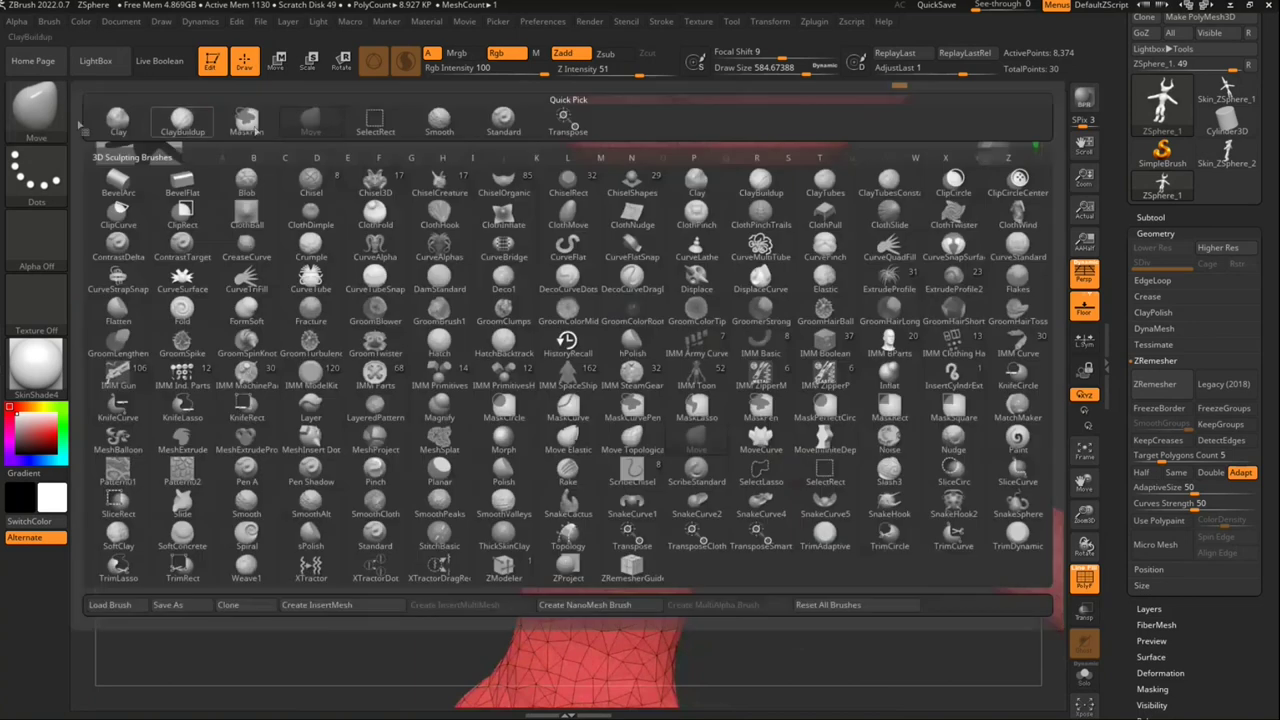
Step: Select ClayBuildup, turn the torso to face the chest front-on, and shrink the ZBrush window
key(b)
click(183, 122)
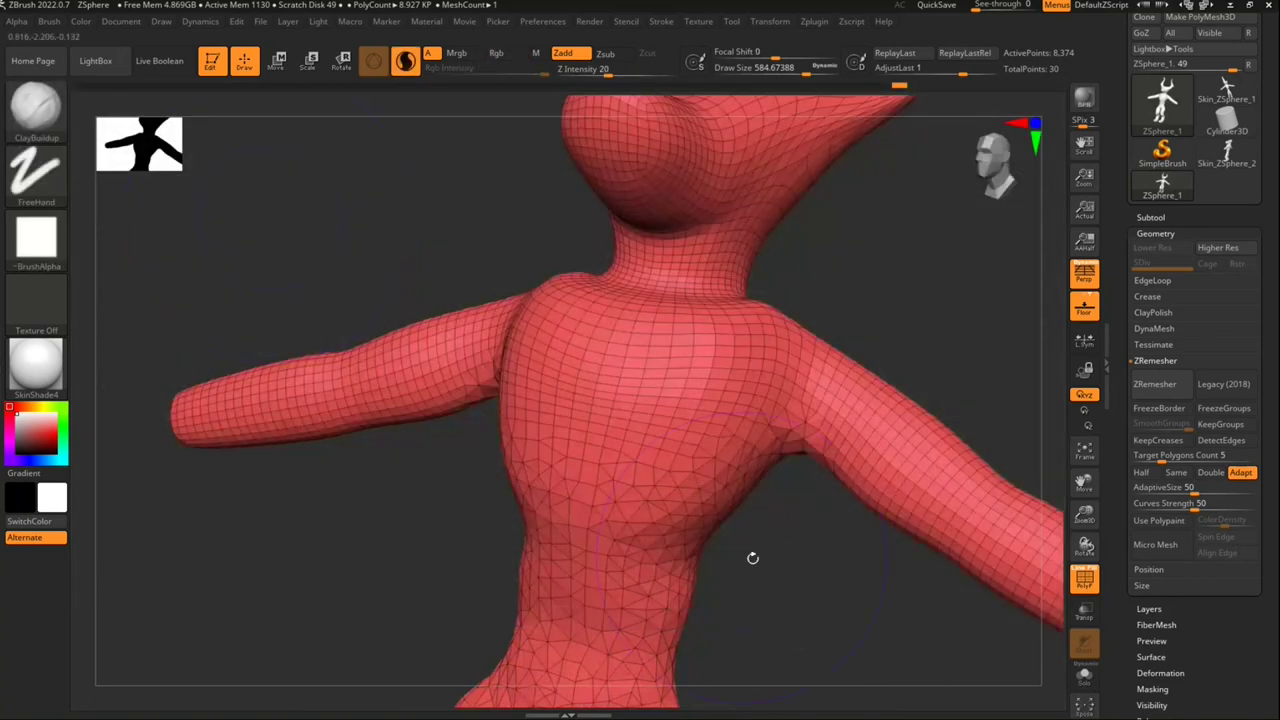
drag(1005, 180, 1010, 180)
mouse_move(746, 552)
mouse_down()
mouse_move(737, 477)
mouse_move(791, 454)
mouse_move(883, 370)
mouse_up()
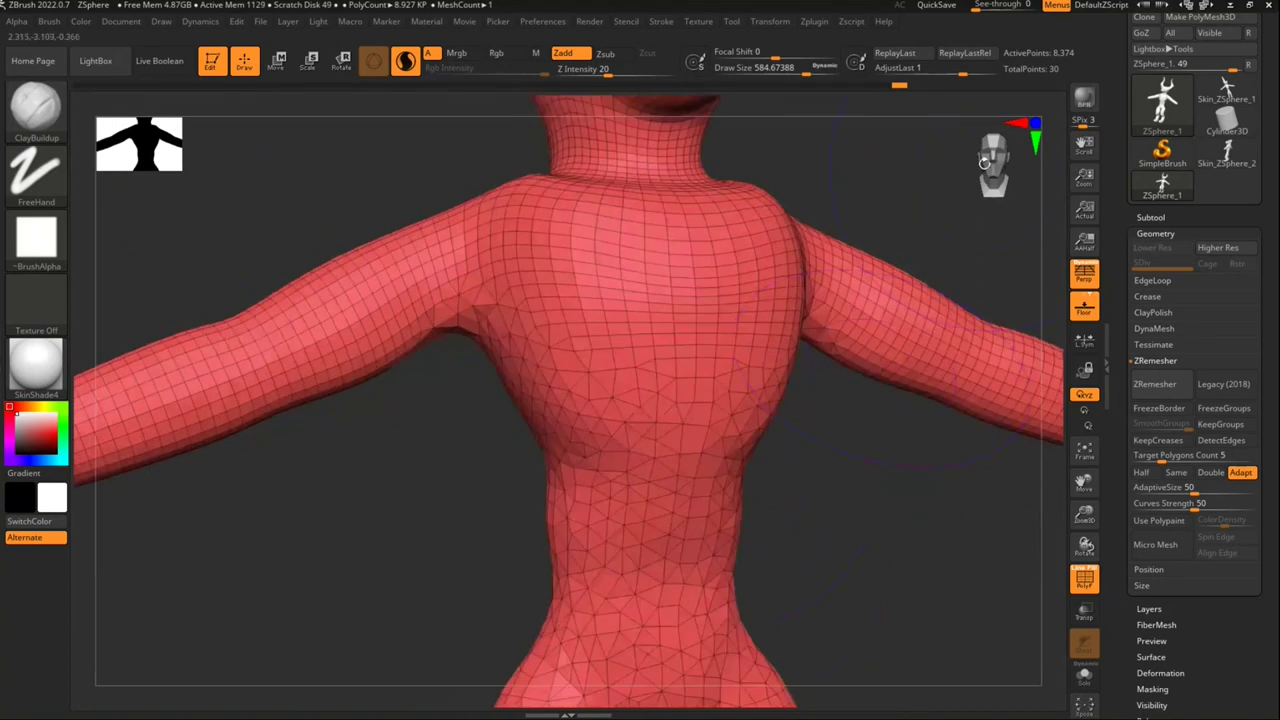
drag(985, 160, 831, 420)
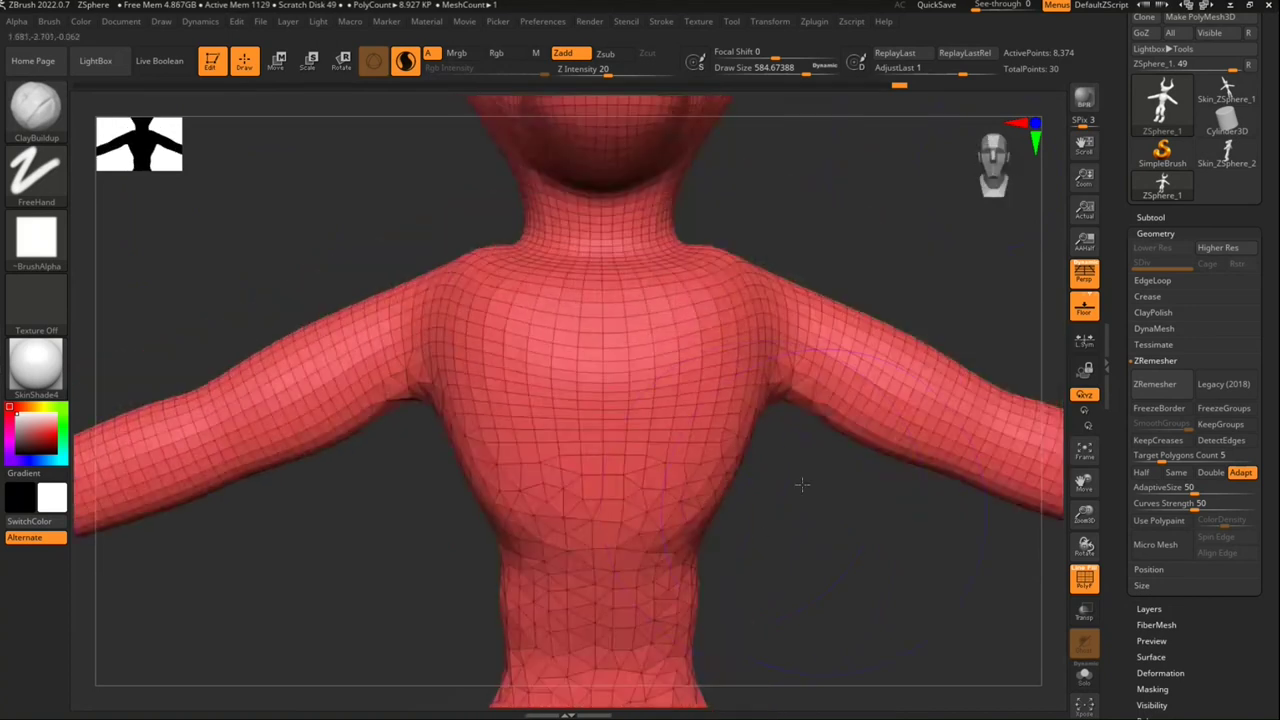
drag(802, 484, 795, 420)
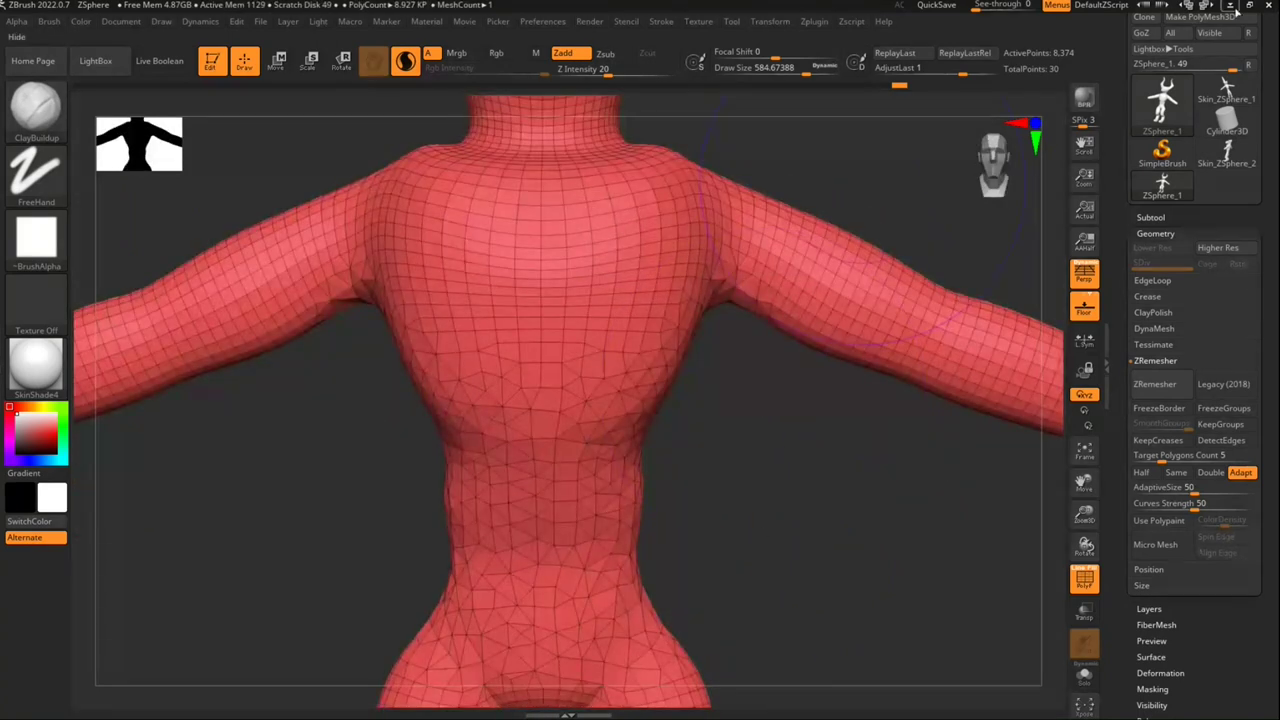
click(1237, 8)
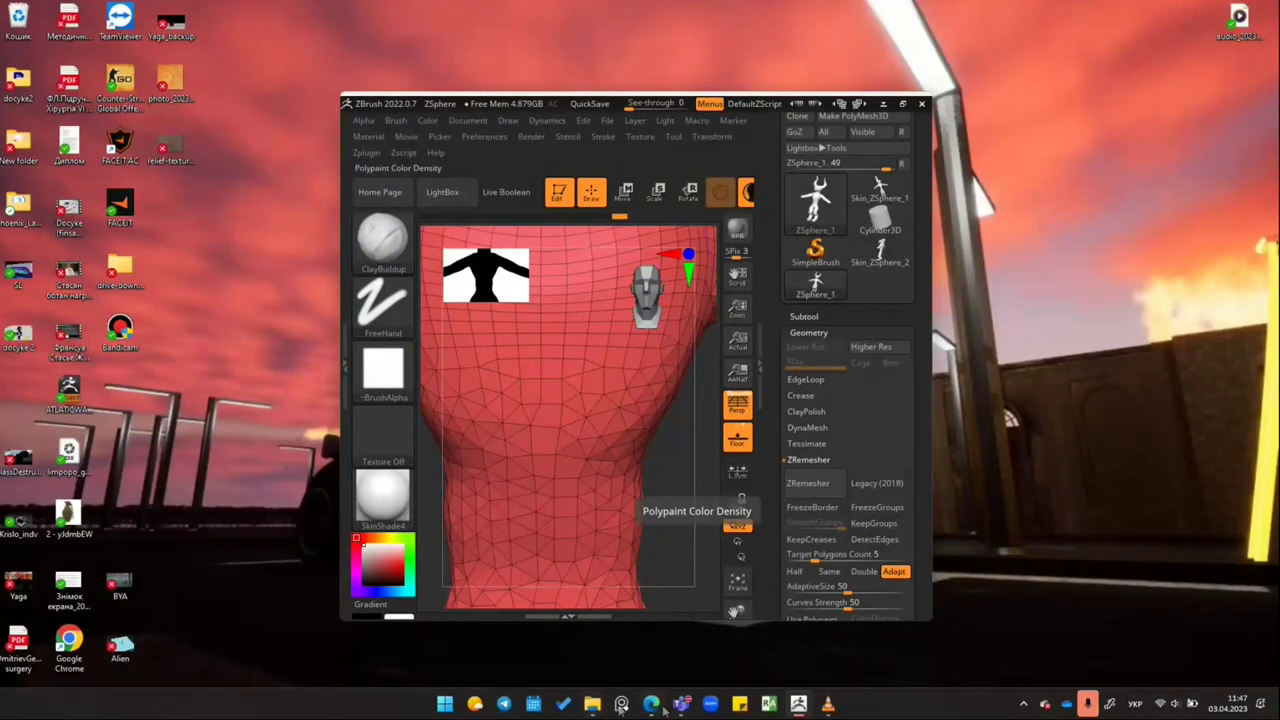
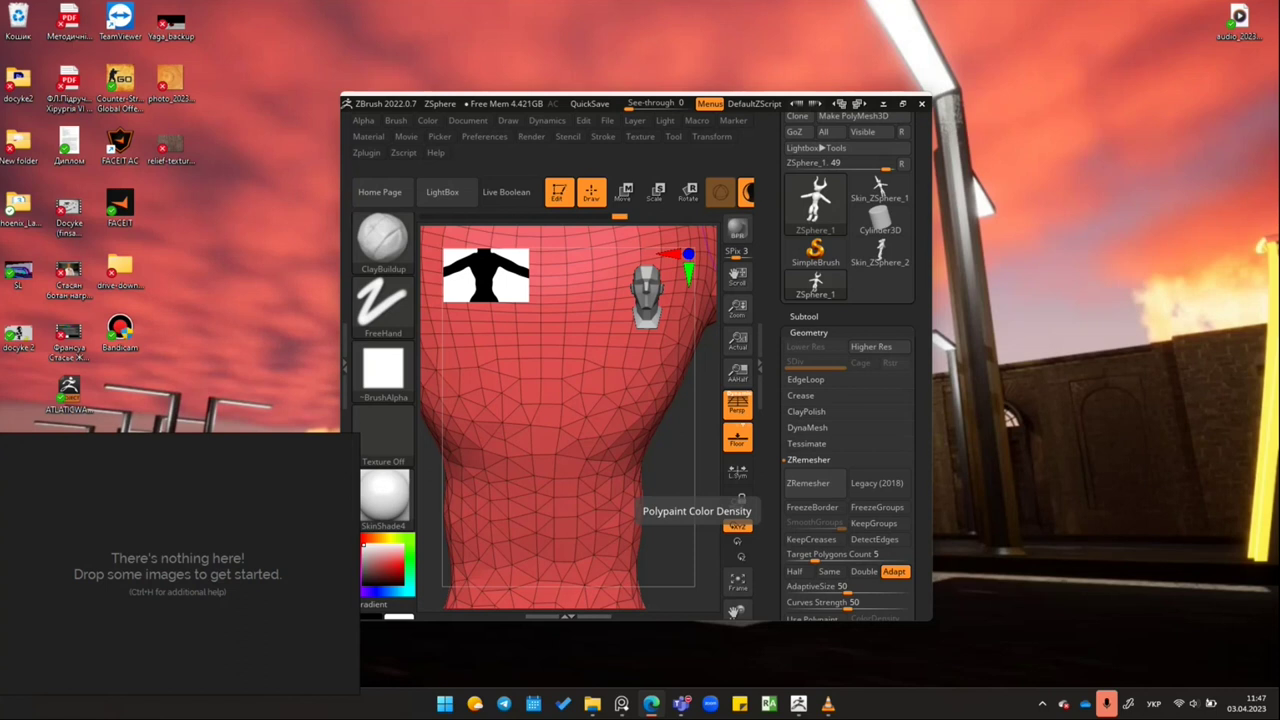
Step: Paste the front/back/side skeleton reference into PureRef, zoom out, and maximize ZBrush
key(ctrl+v)
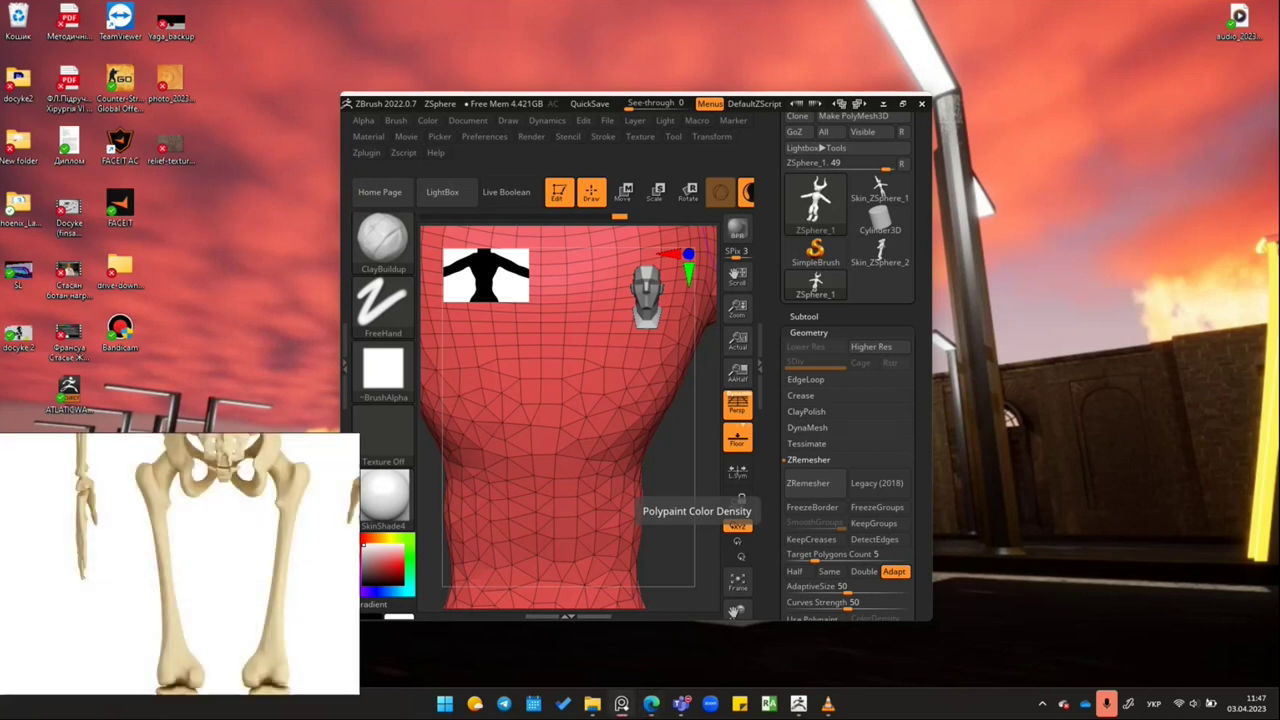
scroll(210, 560, down, 2)
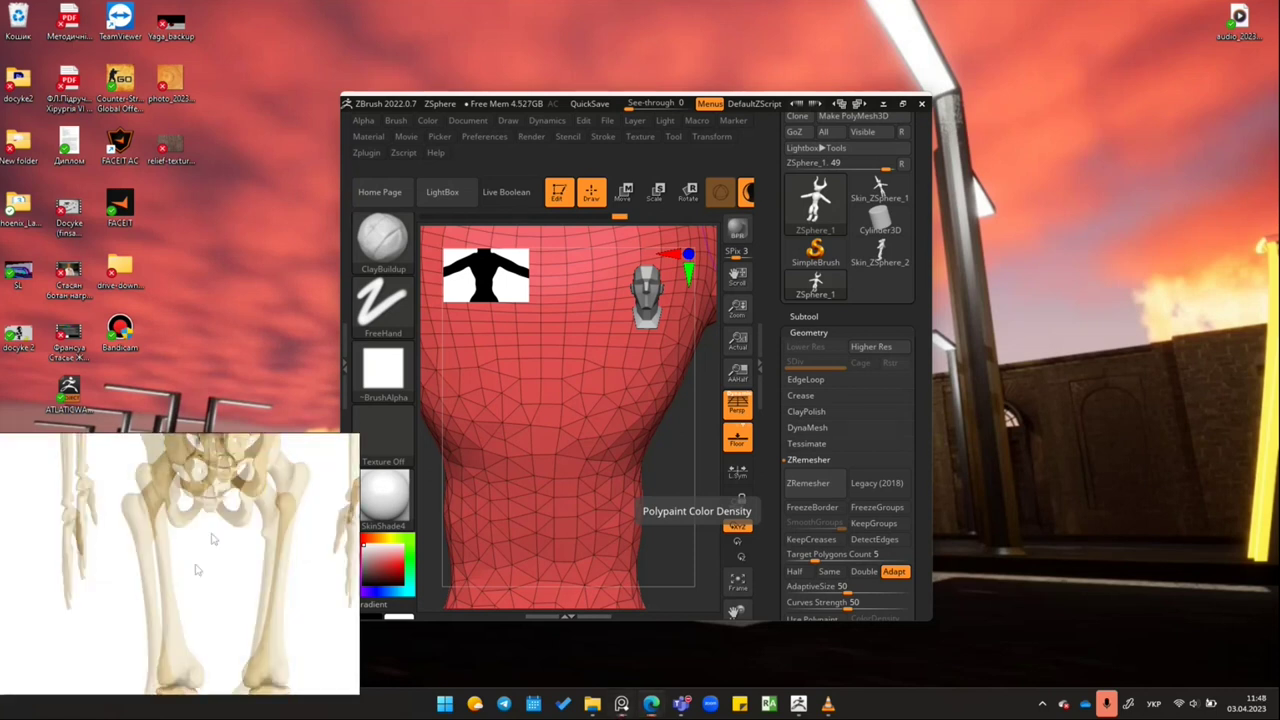
scroll(205, 555, down, 2)
scroll(200, 550, down, 2)
scroll(185, 565, down, 1)
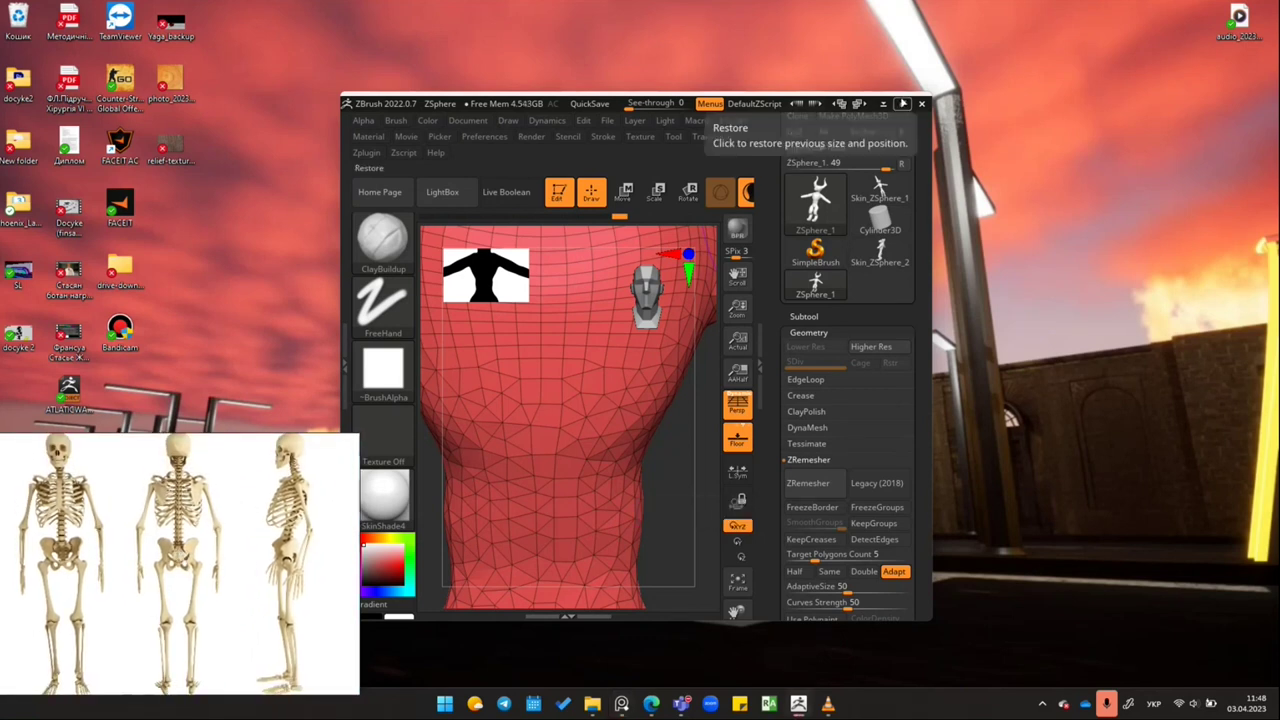
click(901, 103)
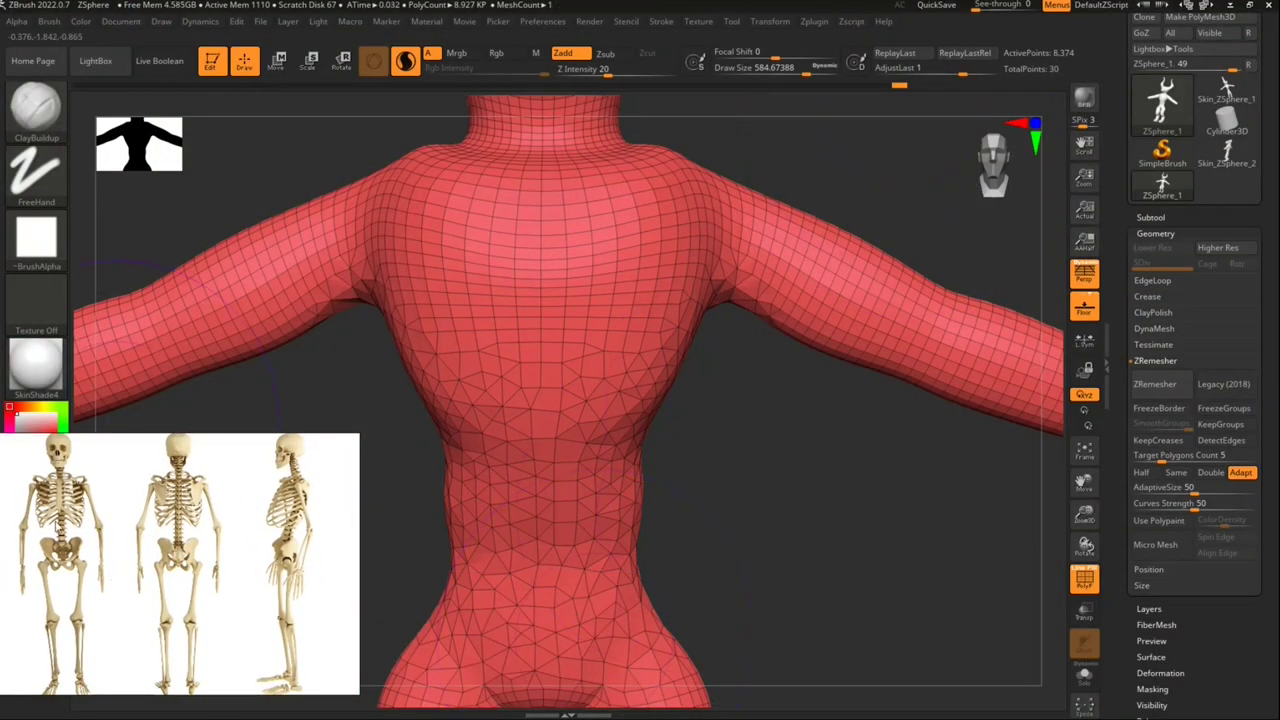
Step: Build up a fuller, rounded chest over the ribcage from a three-quarter view
scroll(180, 580, up, 3)
scroll(224, 604, up, 2)
scroll(215, 555, up, 1)
scroll(200, 550, down, 1)
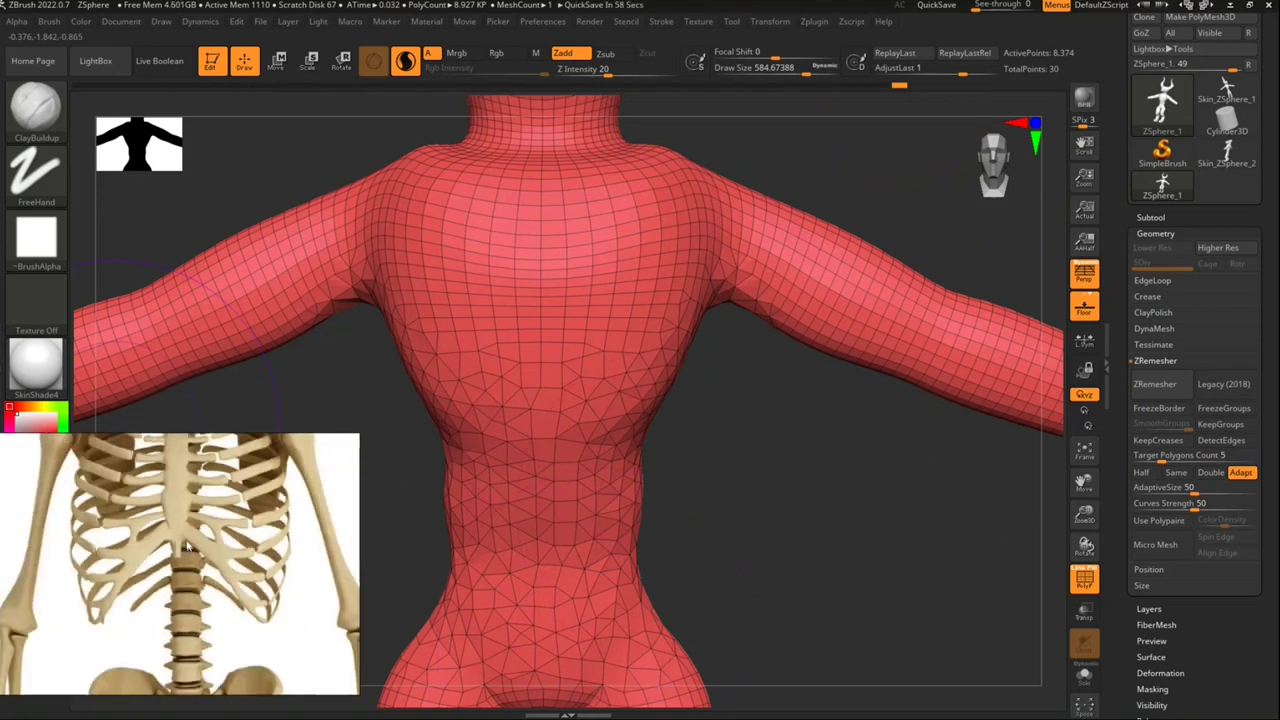
scroll(188, 544, down, 1)
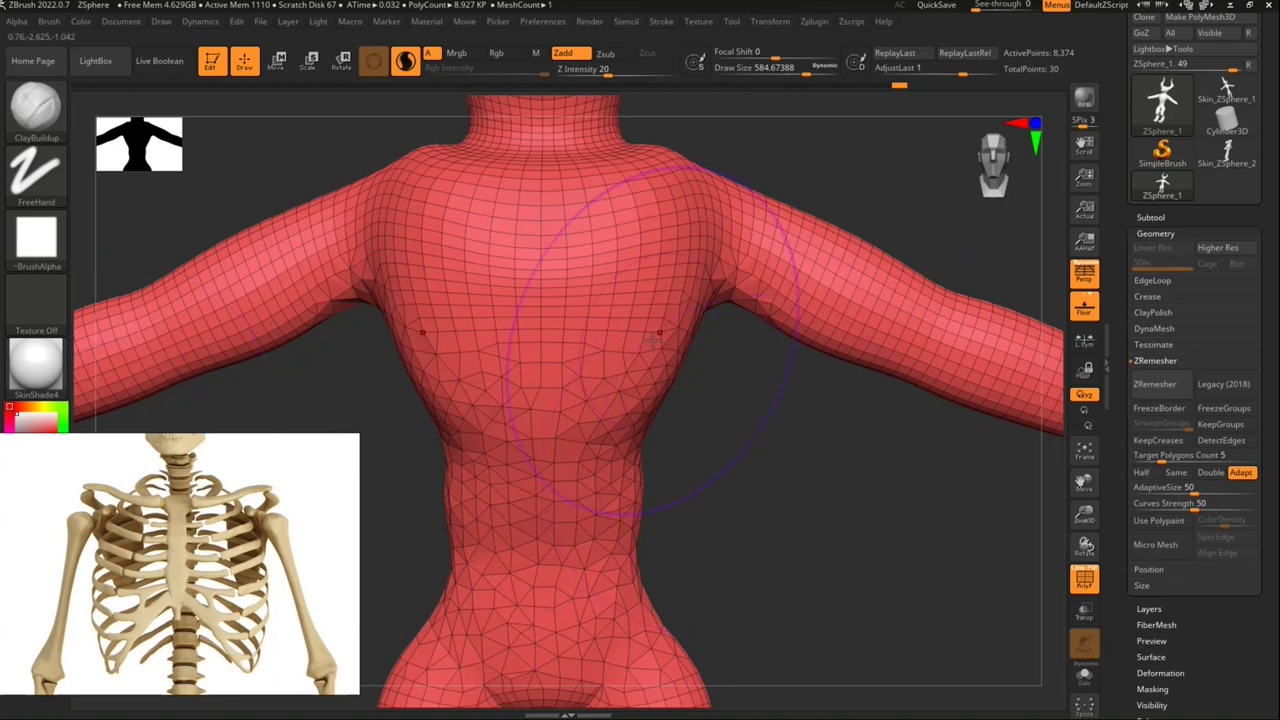
mouse_move(717, 470)
mouse_down()
mouse_move(700, 540)
mouse_move(588, 306)
mouse_move(640, 305)
mouse_up()
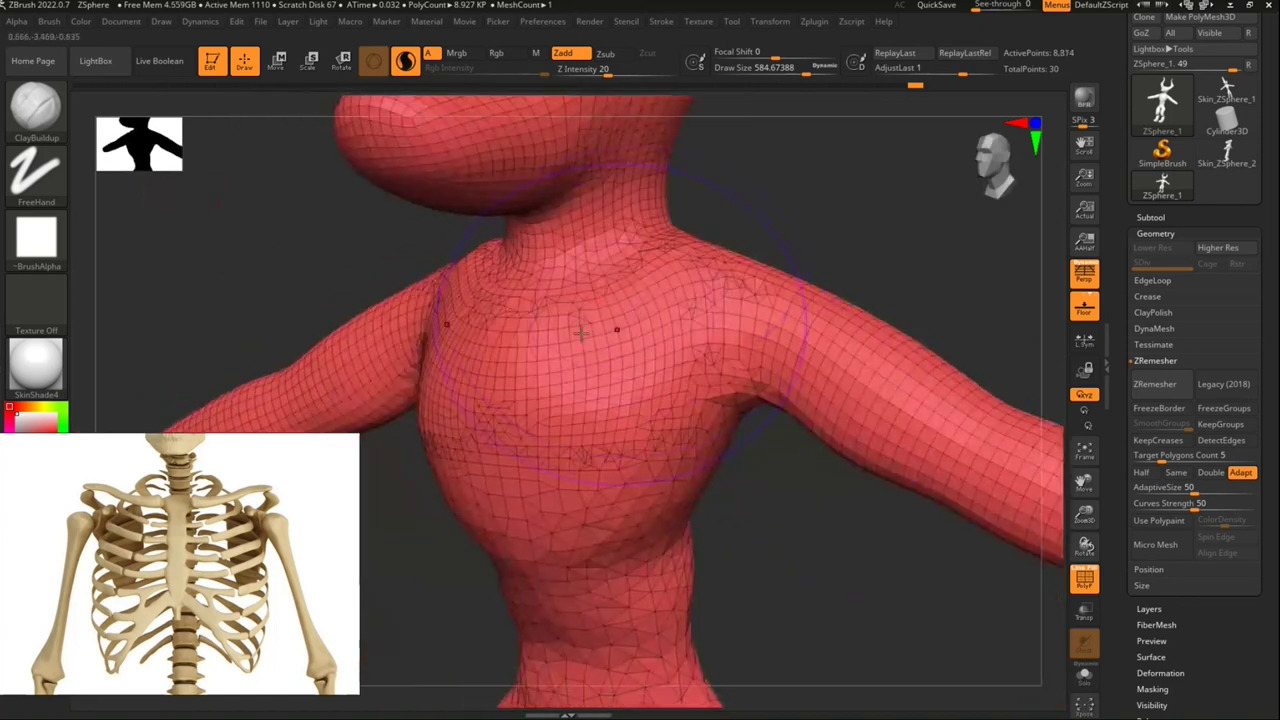
drag(581, 333, 617, 364)
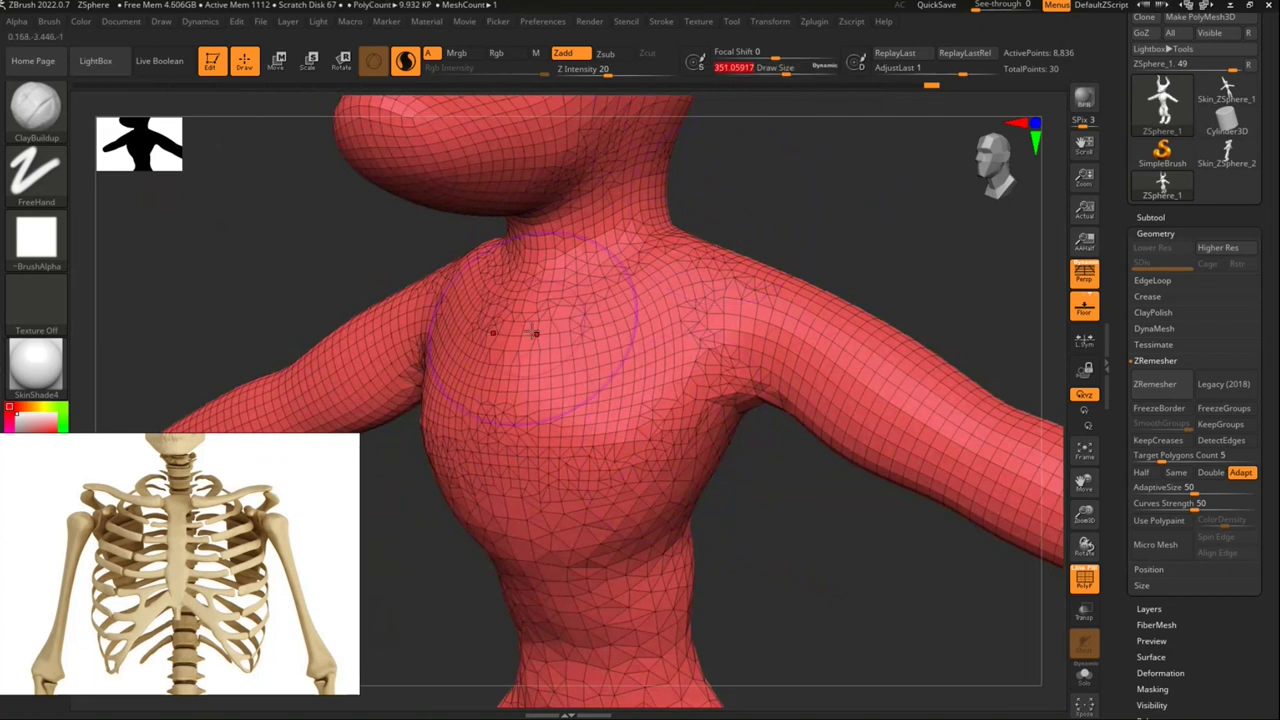
mouse_move(513, 378)
mouse_down()
mouse_move(565, 350)
mouse_move(562, 467)
mouse_up()
Step: Turn off the polyframe wireframe so the body shows plain white
mouse_move(790, 553)
mouse_down()
mouse_move(743, 457)
mouse_move(777, 437)
mouse_up()
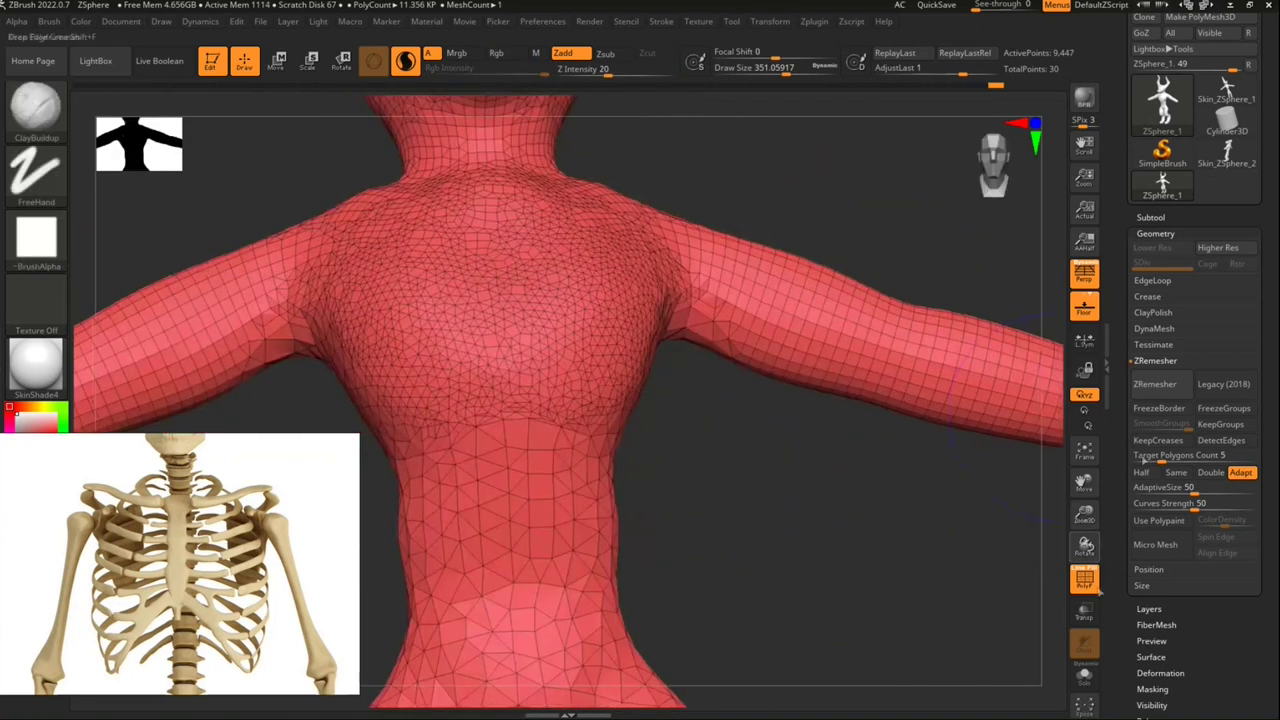
click(1085, 580)
mouse_move(736, 438)
mouse_down()
mouse_move(771, 543)
mouse_move(777, 491)
mouse_move(803, 519)
mouse_up()
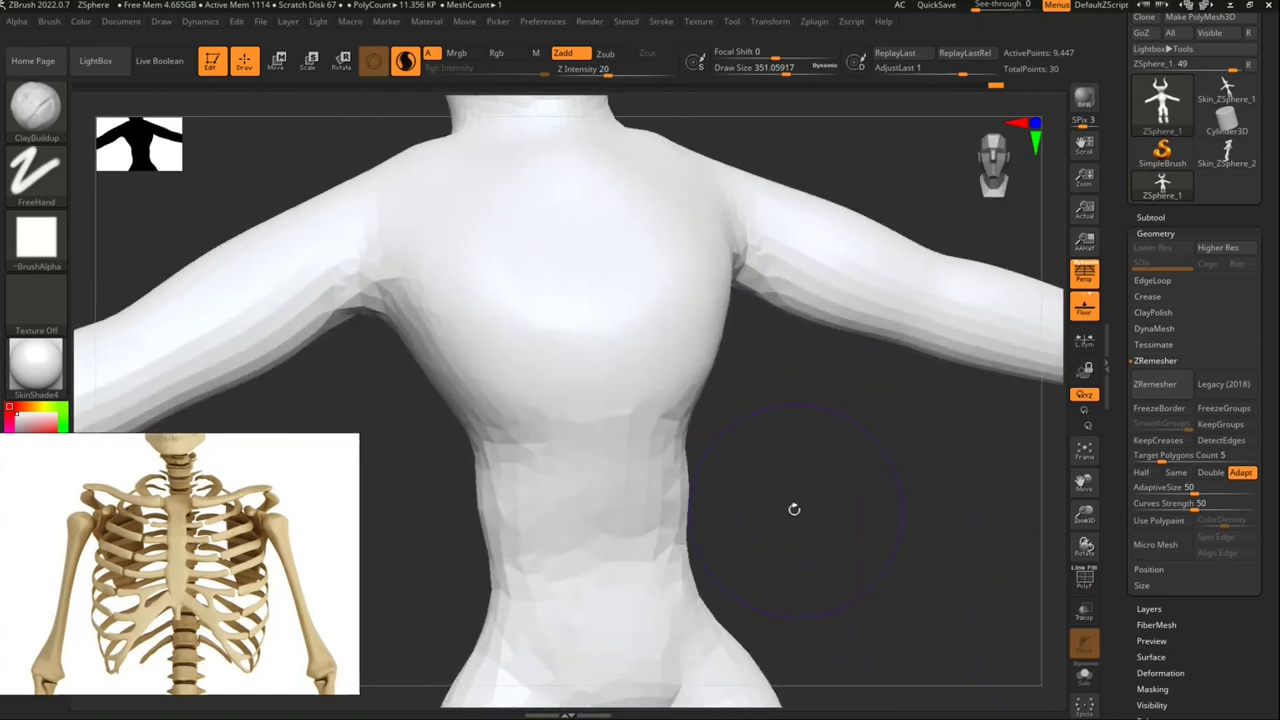
Step: Sculpt mirrored pectoral bulges with X symmetry and smooth the mid-chest crease
mouse_move(430, 420)
mouse_down()
mouse_move(449, 371)
mouse_move(457, 410)
mouse_move(481, 411)
mouse_up()
mouse_move(420, 440)
shift+mouse_down()
mouse_move(443, 371)
mouse_move(460, 410)
mouse_move(440, 380)
shift+mouse_up()
mouse_move(734, 531)
mouse_down()
mouse_move(751, 427)
mouse_move(766, 429)
mouse_up()
mouse_move(571, 300)
mouse_down()
mouse_move(491, 374)
mouse_move(527, 341)
mouse_up()
mouse_move(705, 416)
mouse_down()
mouse_move(680, 486)
mouse_move(729, 501)
mouse_up()
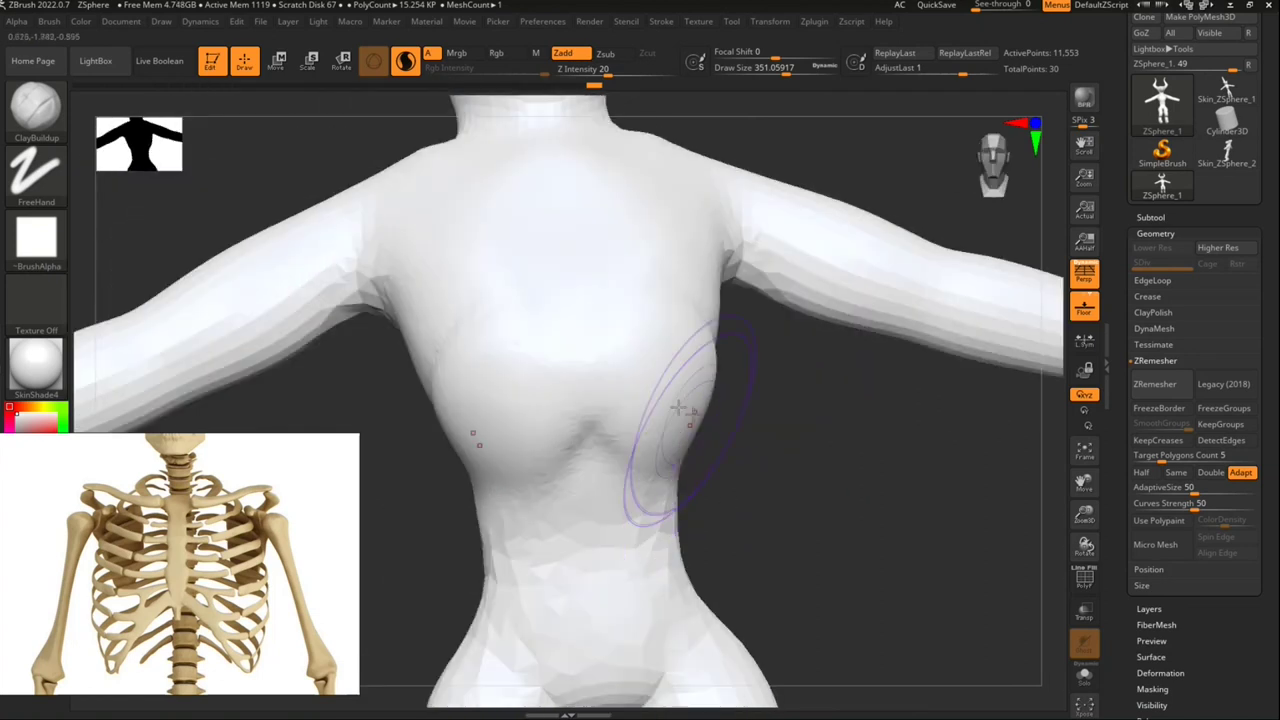
mouse_move(679, 437)
mouse_down()
mouse_move(626, 386)
mouse_move(560, 486)
mouse_move(594, 497)
mouse_move(580, 442)
mouse_move(590, 426)
mouse_up()
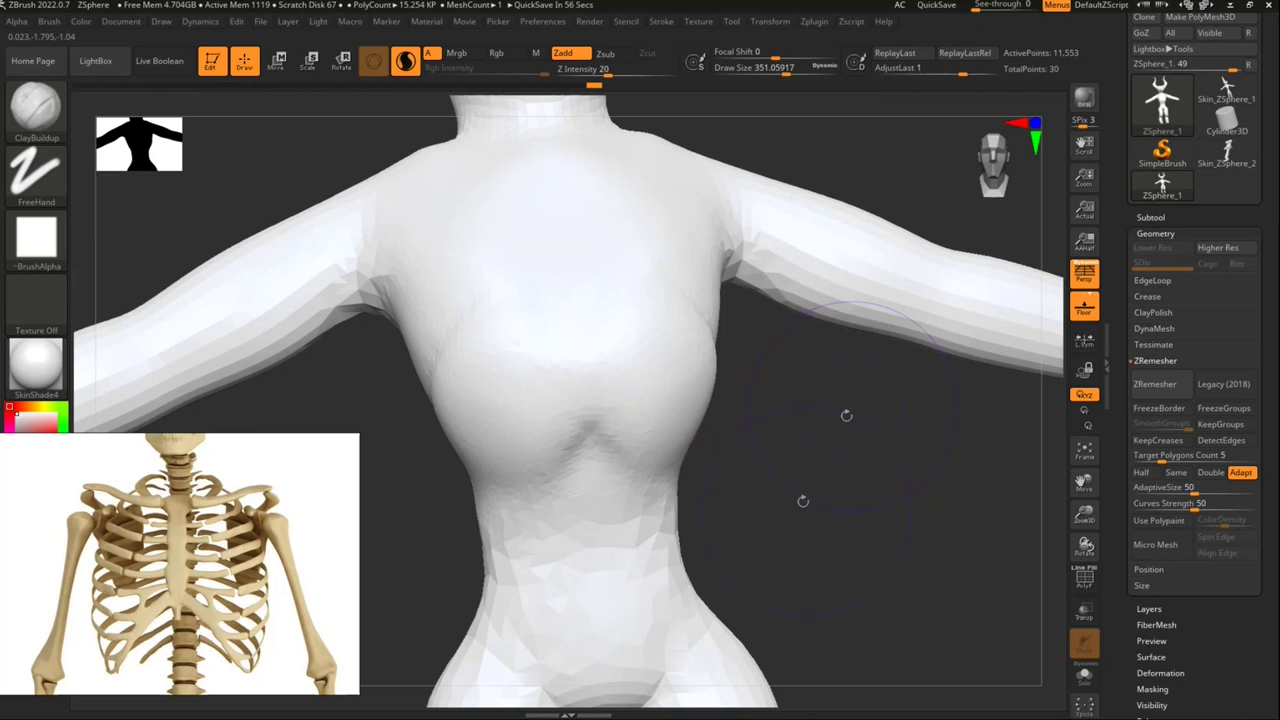
Step: Carve a hollow at the chest centre and build up the lower ribcage edge
drag(795, 468, 818, 425)
mouse_move(705, 357)
mouse_down()
mouse_move(600, 371)
mouse_move(600, 420)
mouse_move(600, 371)
mouse_move(600, 388)
mouse_up()
mouse_move(799, 452)
mouse_down()
mouse_move(826, 449)
mouse_move(620, 274)
mouse_up()
drag(483, 357, 669, 410)
mouse_move(777, 460)
mouse_down()
mouse_move(800, 486)
mouse_move(496, 390)
mouse_move(423, 406)
mouse_move(402, 551)
mouse_move(417, 413)
mouse_up()
drag(677, 543, 643, 543)
mouse_move(854, 423)
mouse_down()
mouse_move(874, 434)
mouse_move(777, 520)
mouse_up()
drag(668, 455, 801, 383)
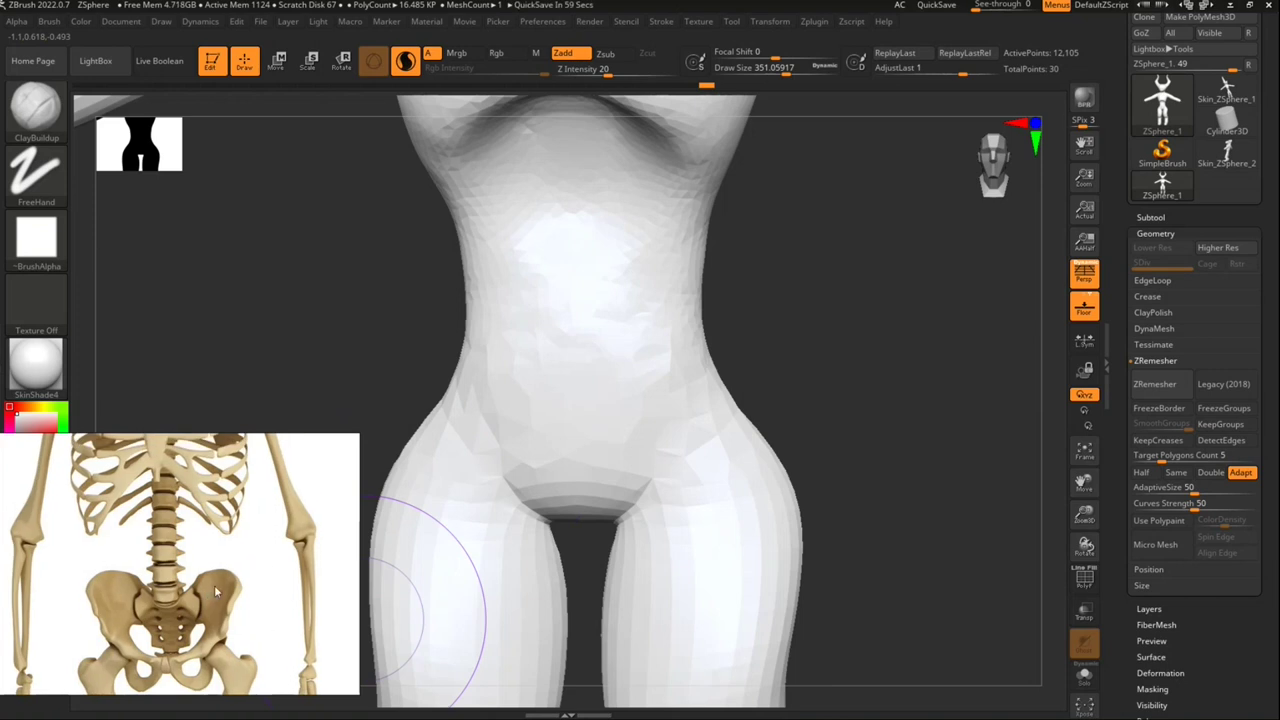
Step: Reshape the hip bulge and waist crease, lifting the hip mass upward
mouse_move(784, 410)
mouse_down()
mouse_move(790, 392)
mouse_move(783, 534)
mouse_move(790, 496)
mouse_up()
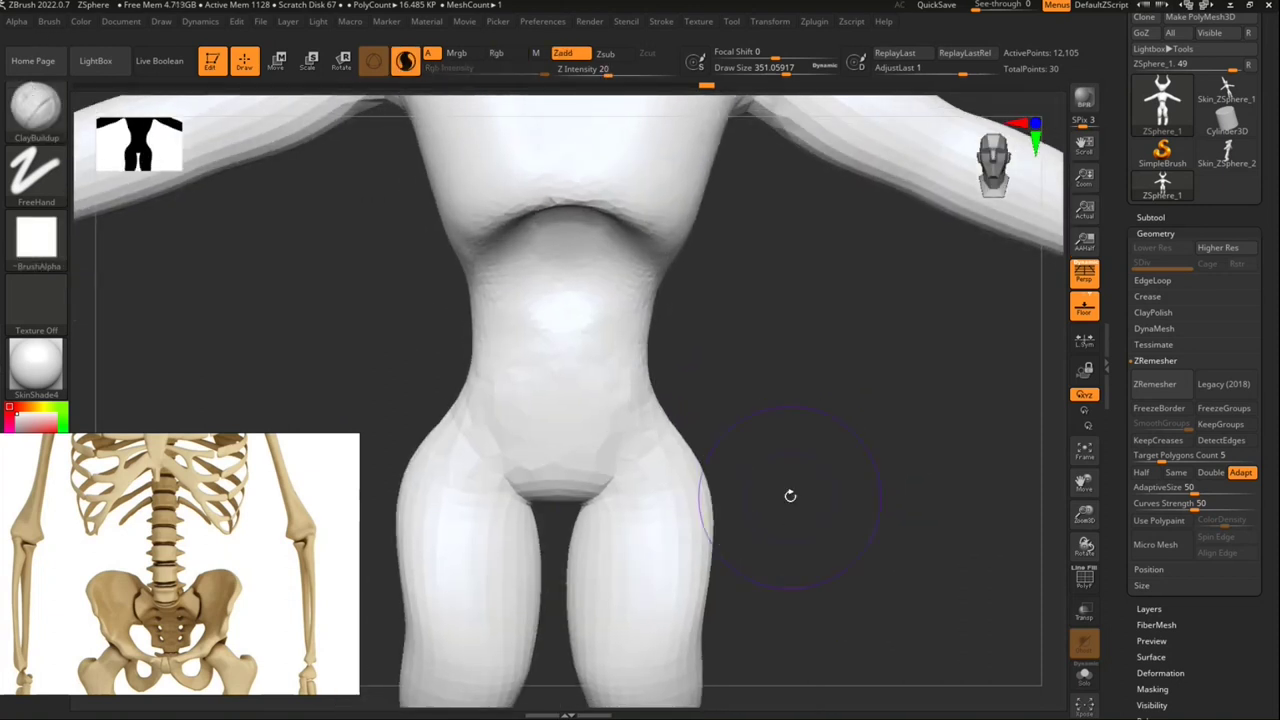
mouse_move(725, 387)
mouse_down()
mouse_move(460, 392)
mouse_move(471, 423)
mouse_move(529, 428)
mouse_move(463, 391)
mouse_move(688, 453)
mouse_up()
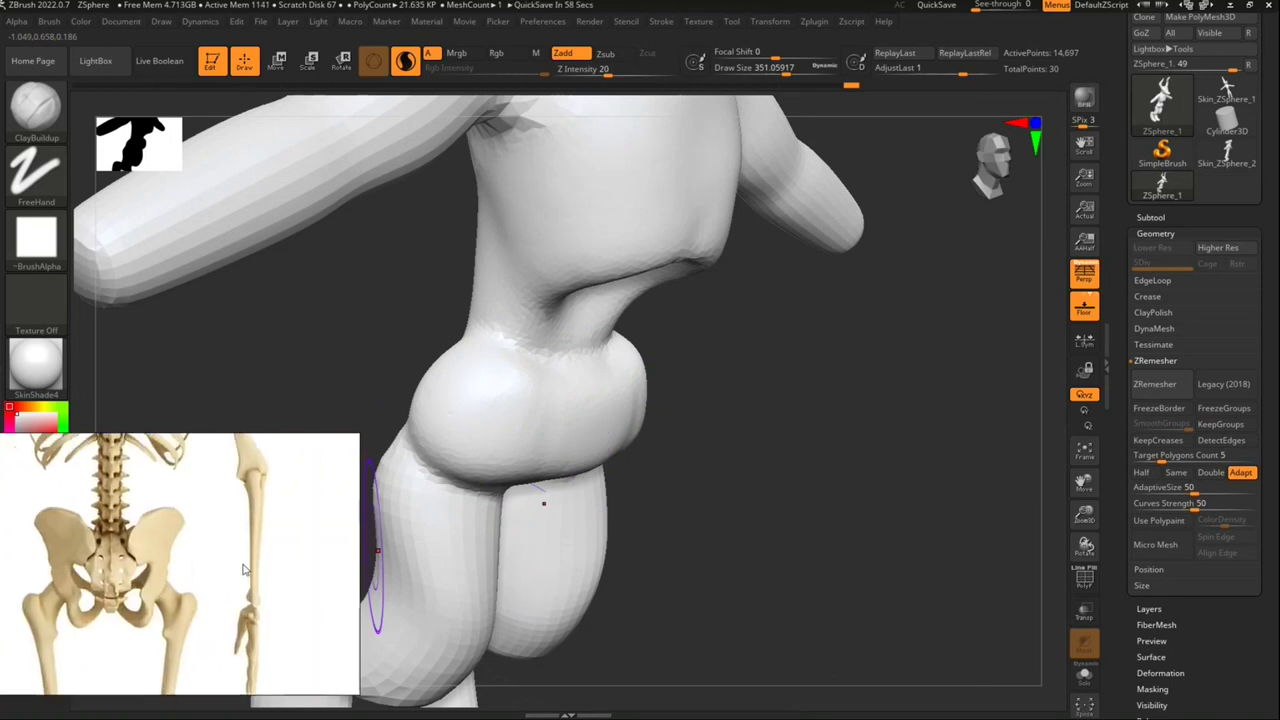
mouse_move(380, 560)
mouse_down()
mouse_move(666, 557)
mouse_move(973, 190)
mouse_move(793, 482)
mouse_move(741, 521)
mouse_up()
drag(739, 456, 755, 443)
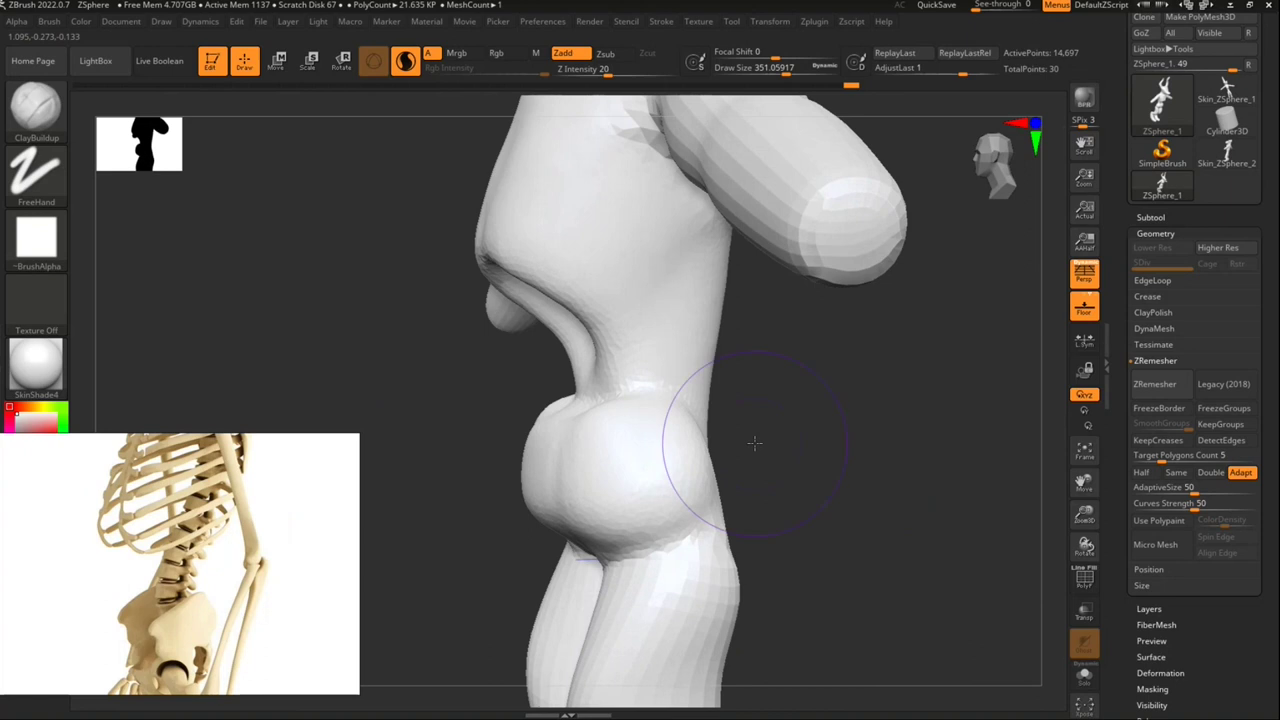
mouse_move(517, 382)
mouse_down()
mouse_move(611, 486)
mouse_move(674, 503)
mouse_move(709, 531)
mouse_move(672, 628)
mouse_up()
mouse_move(806, 472)
mouse_down()
mouse_move(854, 471)
mouse_move(746, 454)
mouse_move(763, 465)
mouse_move(715, 475)
mouse_up()
drag(626, 461, 590, 497)
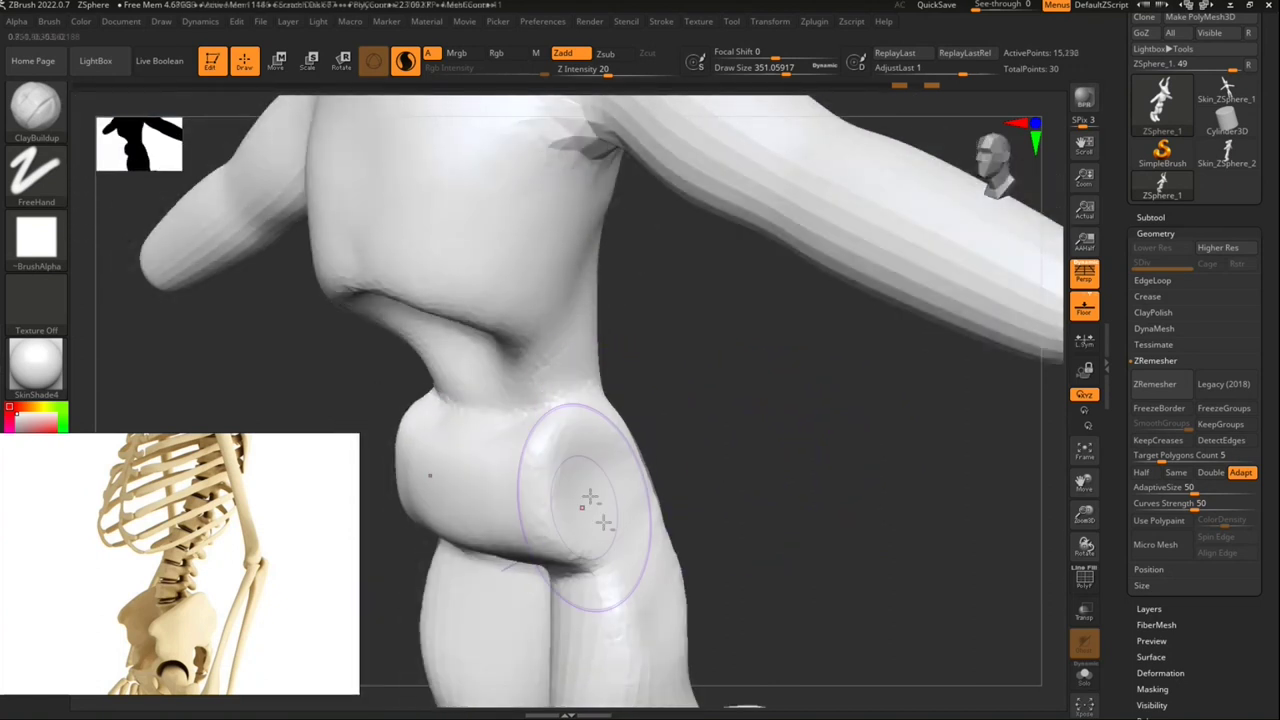
mouse_move(626, 572)
mouse_down()
mouse_move(560, 503)
mouse_move(591, 471)
mouse_move(471, 434)
mouse_move(490, 410)
mouse_move(483, 459)
mouse_up()
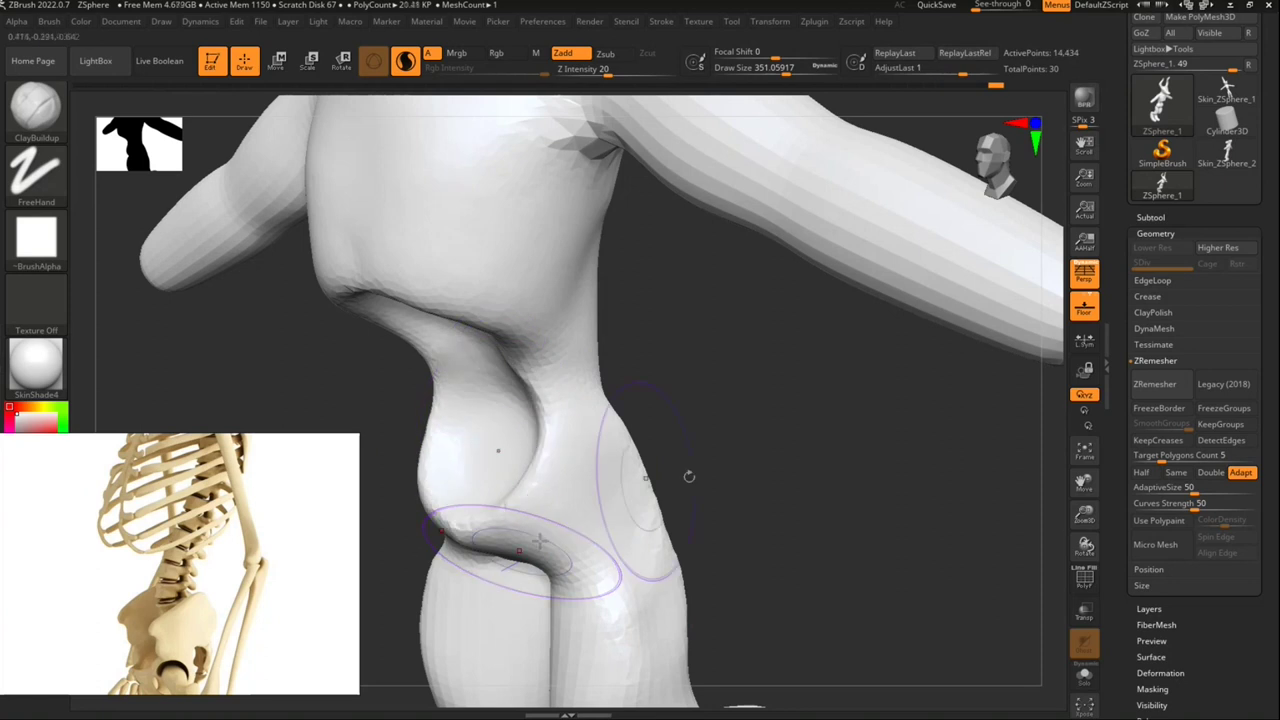
Step: Round out the buttocks and smooth the upper thighs into them
right_drag(539, 541, 614, 480)
mouse_move(447, 505)
mouse_down()
mouse_move(409, 443)
mouse_move(409, 494)
mouse_move(462, 524)
mouse_up()
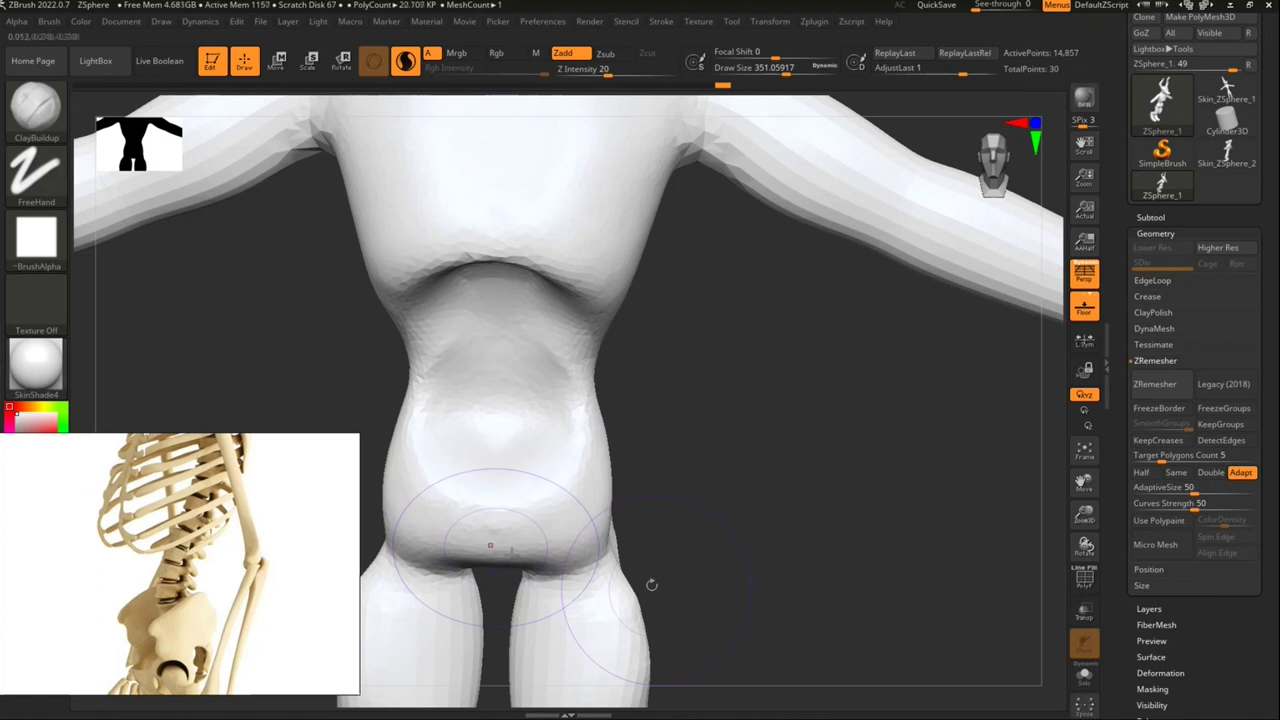
mouse_move(575, 580)
mouse_down()
mouse_move(594, 591)
mouse_move(611, 577)
mouse_up()
mouse_move(611, 577)
right_down()
mouse_move(765, 444)
mouse_move(540, 510)
right_up()
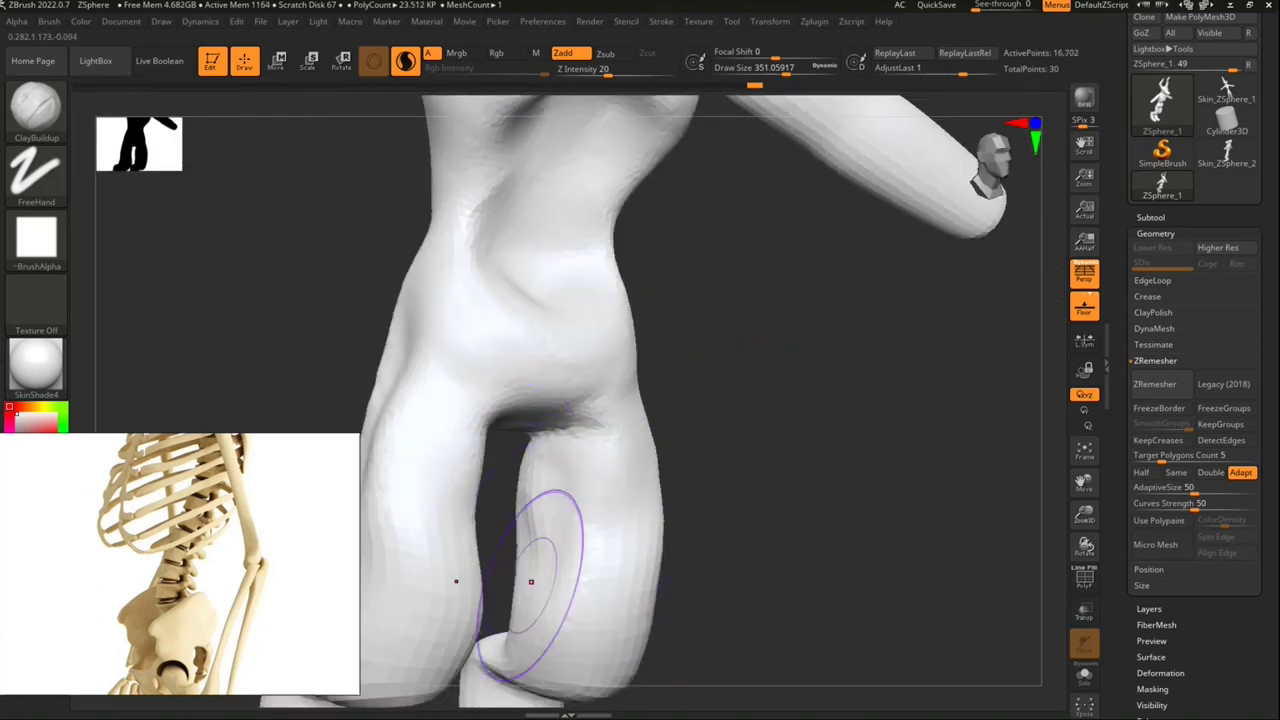
shift+drag(531, 581, 543, 614)
right_drag(543, 614, 701, 480)
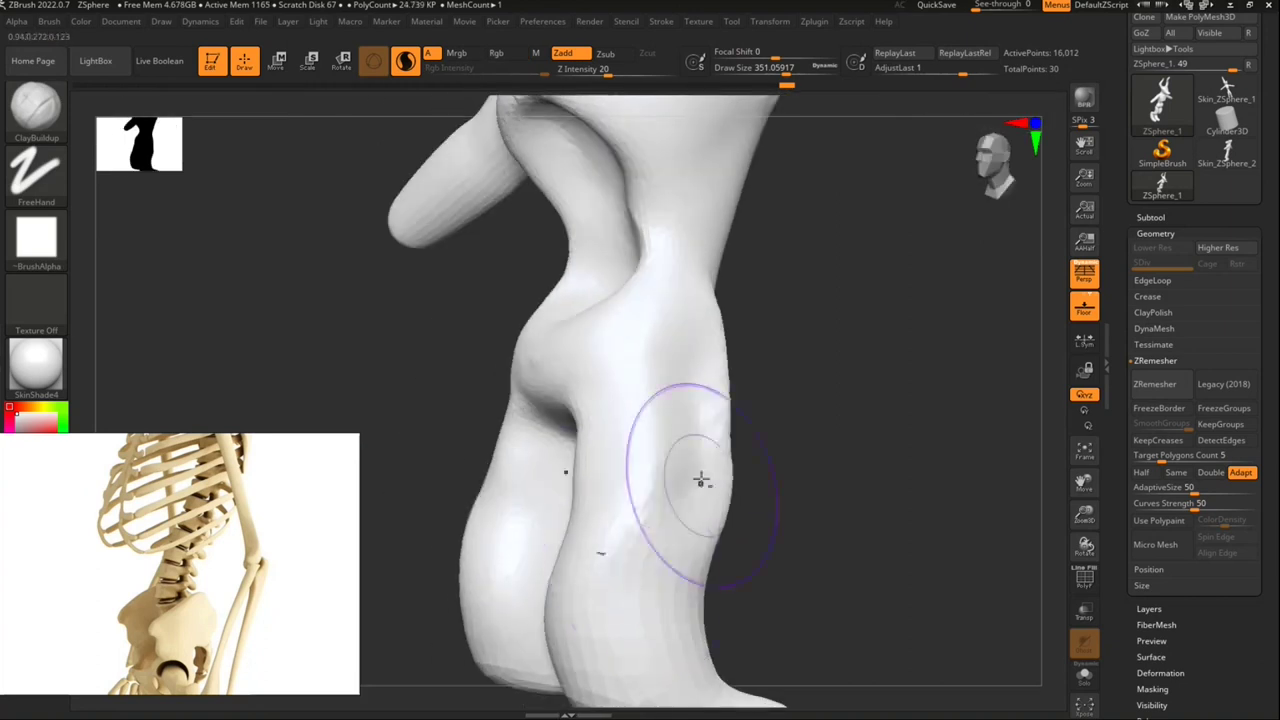
mouse_move(646, 620)
shift+mouse_down()
mouse_move(674, 449)
mouse_move(634, 649)
shift+mouse_up()
mouse_move(807, 399)
mouse_down()
mouse_move(763, 457)
mouse_move(771, 531)
mouse_move(789, 537)
mouse_move(779, 565)
mouse_move(817, 451)
mouse_up()
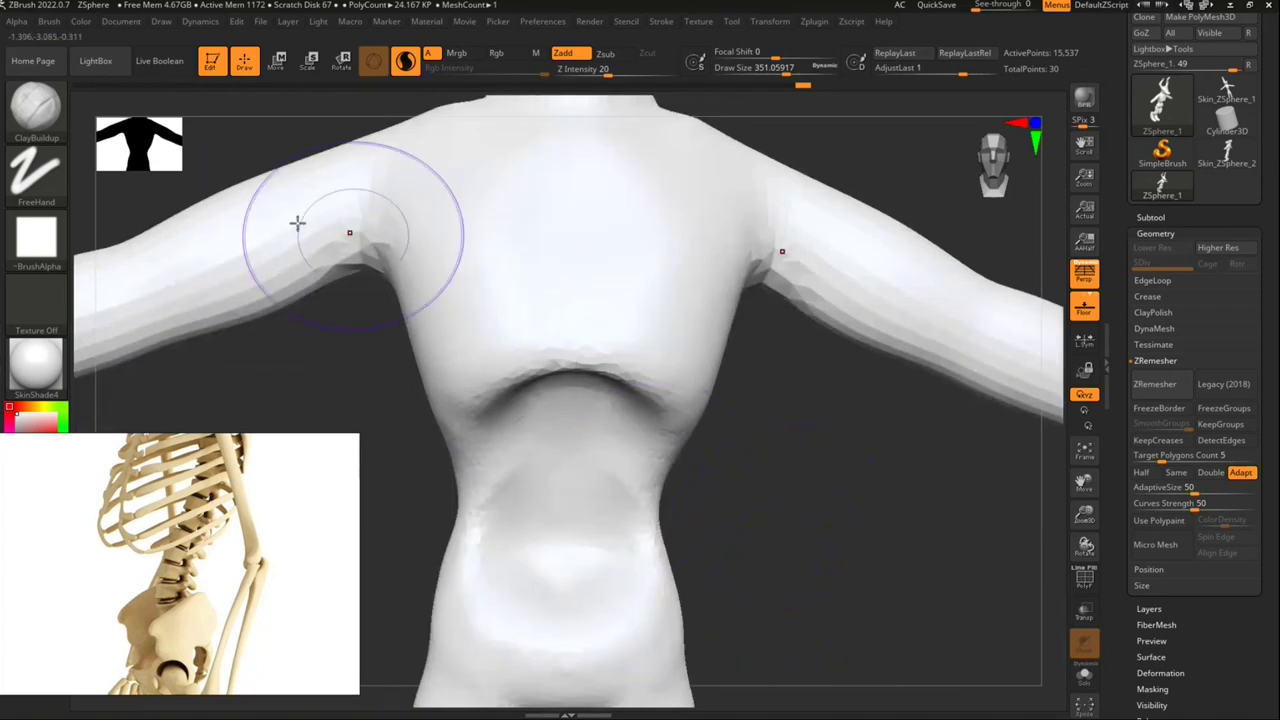
Step: Carve a deep hollow into the belly below the chest with ClayBuildup and Alt
drag(446, 342, 440, 497)
mouse_move(470, 433)
mouse_down()
mouse_move(486, 386)
mouse_move(566, 509)
mouse_move(783, 531)
mouse_up()
drag(794, 449, 669, 469)
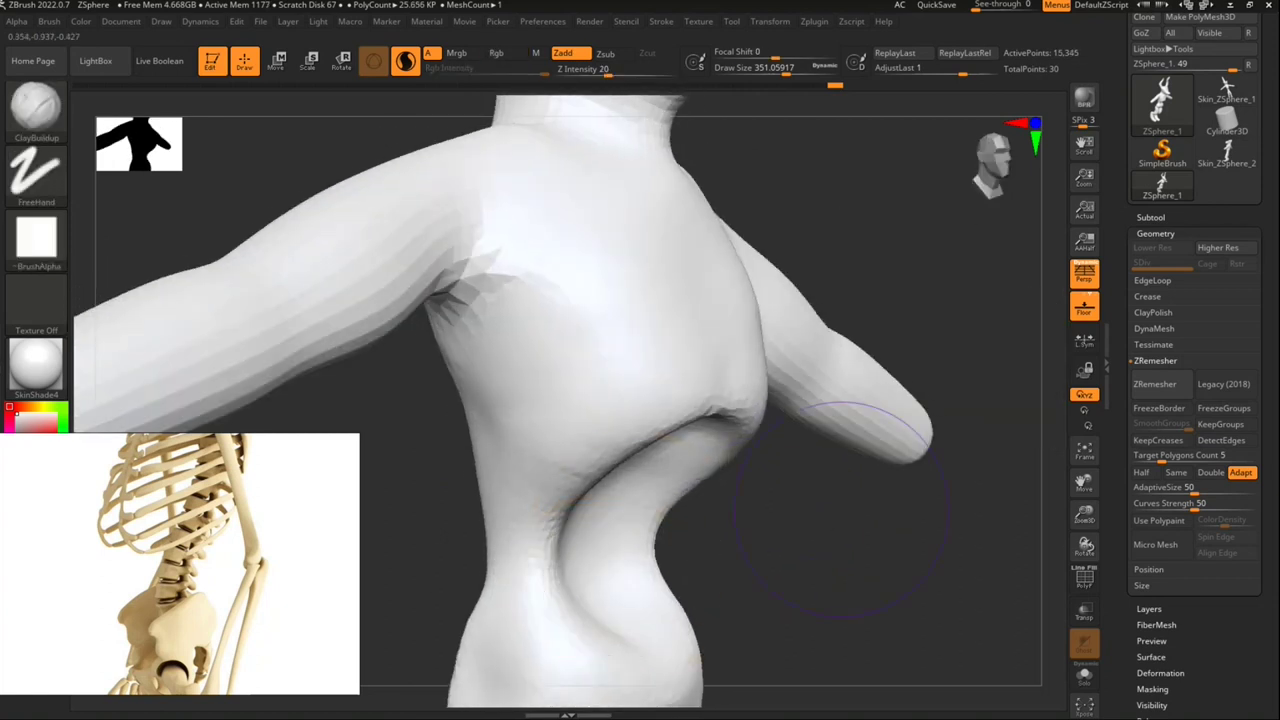
mouse_move(857, 486)
mouse_down()
mouse_move(742, 485)
mouse_move(700, 549)
mouse_move(714, 557)
mouse_move(806, 477)
mouse_move(811, 534)
mouse_move(820, 423)
mouse_move(822, 545)
mouse_up()
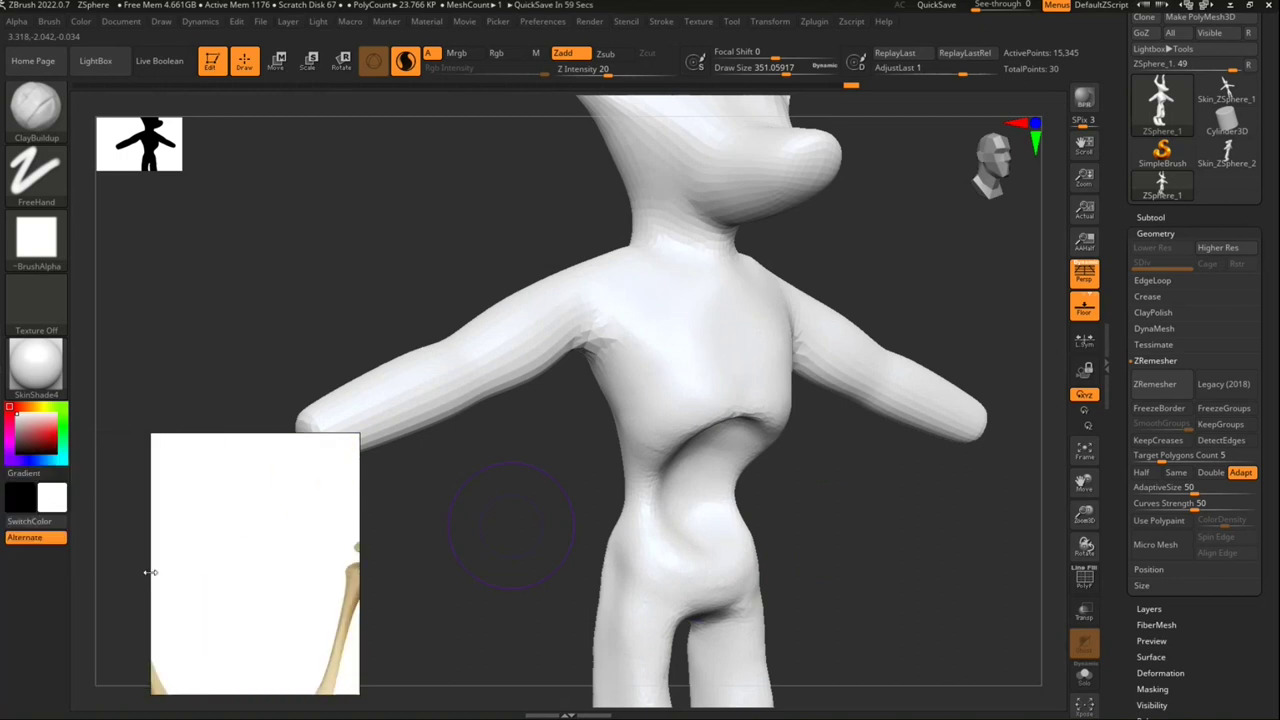
drag(150, 572, 164, 576)
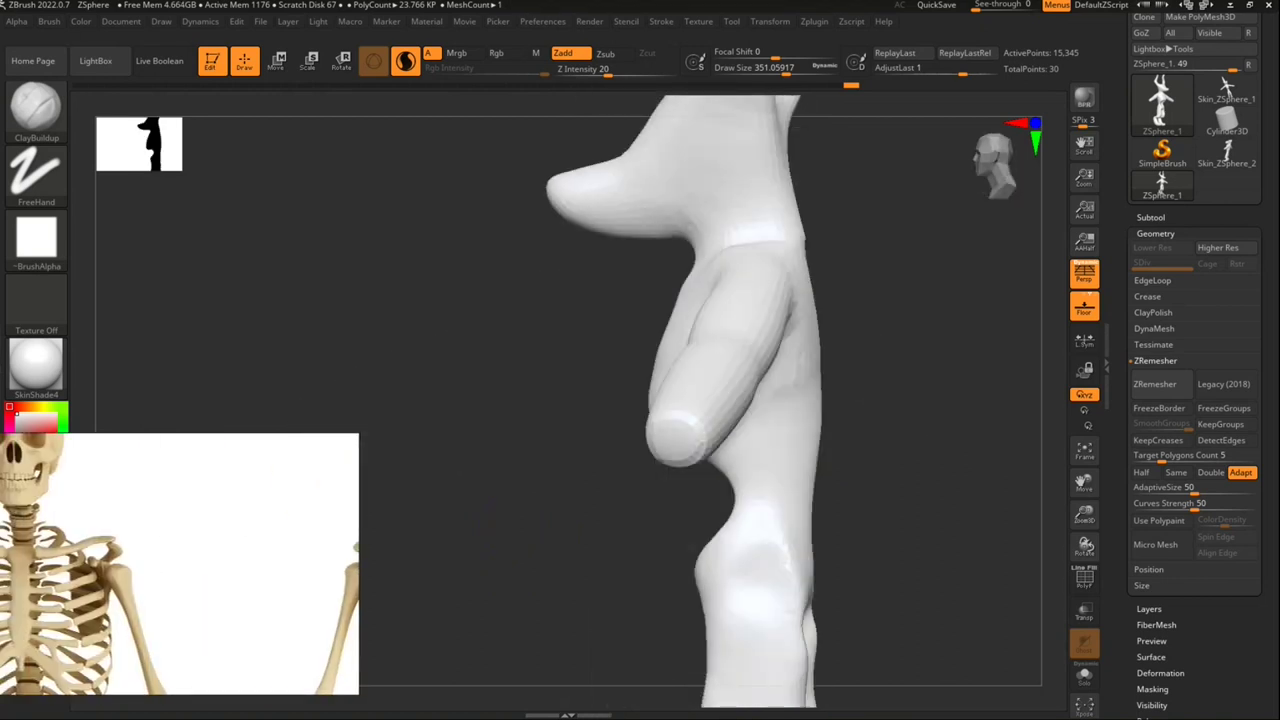
mouse_move(655, 368)
right_down()
mouse_move(624, 368)
mouse_move(691, 351)
mouse_move(624, 368)
mouse_move(593, 320)
mouse_move(634, 380)
mouse_move(531, 440)
mouse_move(560, 523)
mouse_move(493, 510)
mouse_move(517, 534)
mouse_move(514, 486)
mouse_move(509, 500)
mouse_move(560, 490)
right_up()
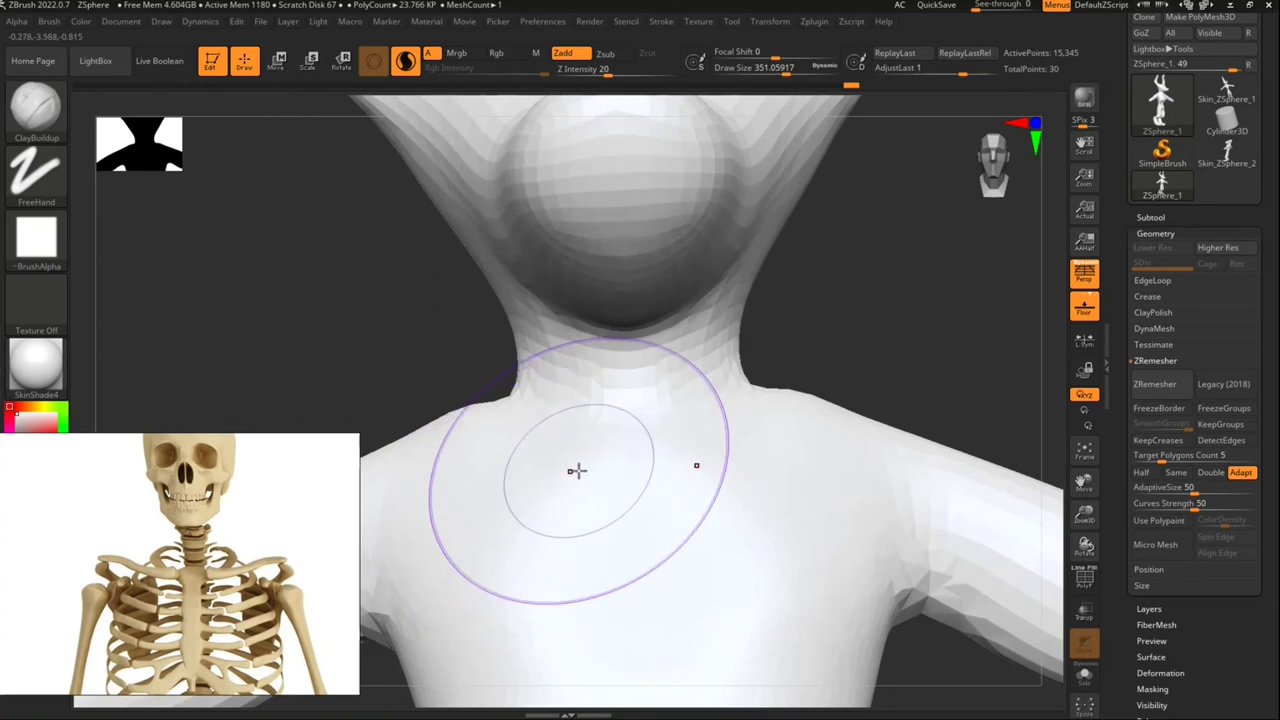
Step: Build up the neck and under-chin crease, then smooth the neck sides
mouse_move(752, 321)
right_down()
mouse_move(769, 409)
mouse_move(737, 423)
right_up()
mouse_move(668, 502)
mouse_down()
mouse_move(634, 491)
mouse_move(571, 428)
mouse_up()
mouse_move(785, 396)
mouse_down()
mouse_move(771, 429)
mouse_move(618, 434)
mouse_up()
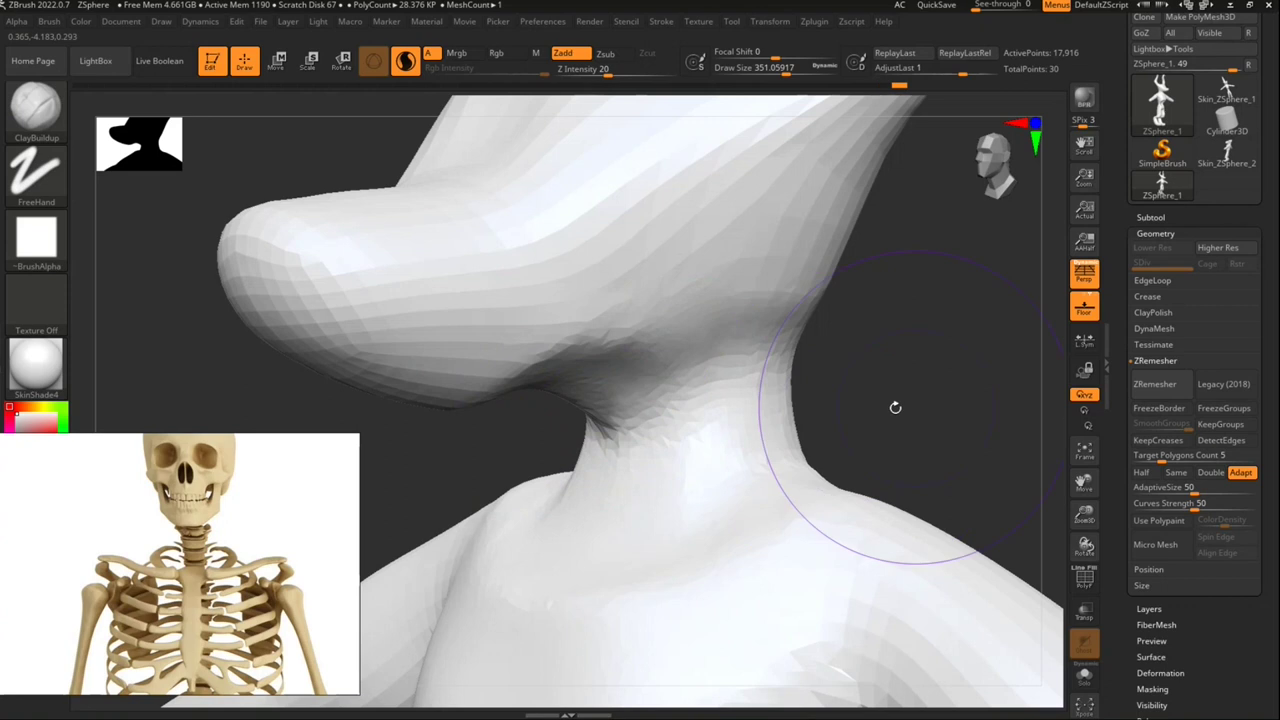
right_drag(895, 407, 846, 429)
mouse_move(811, 409)
shift+mouse_down()
mouse_move(813, 420)
mouse_move(523, 471)
shift+mouse_up()
right_drag(523, 471, 611, 514)
mouse_move(700, 516)
right_down()
mouse_move(466, 500)
mouse_move(552, 436)
mouse_move(663, 443)
mouse_move(680, 463)
mouse_move(763, 491)
mouse_move(656, 468)
mouse_move(634, 409)
mouse_move(564, 367)
mouse_move(112, 391)
right_up()
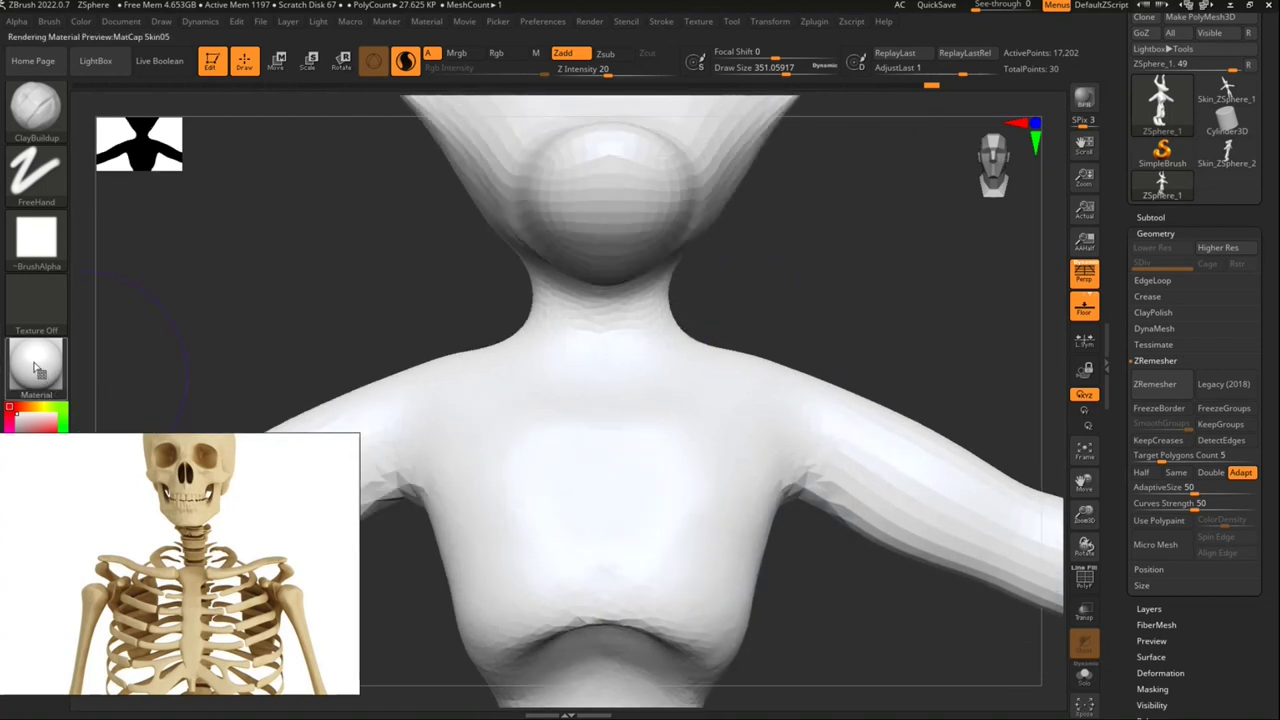
Step: Apply the MatCap Red Wax material and view the chest and shoulders frontally
click(37, 370)
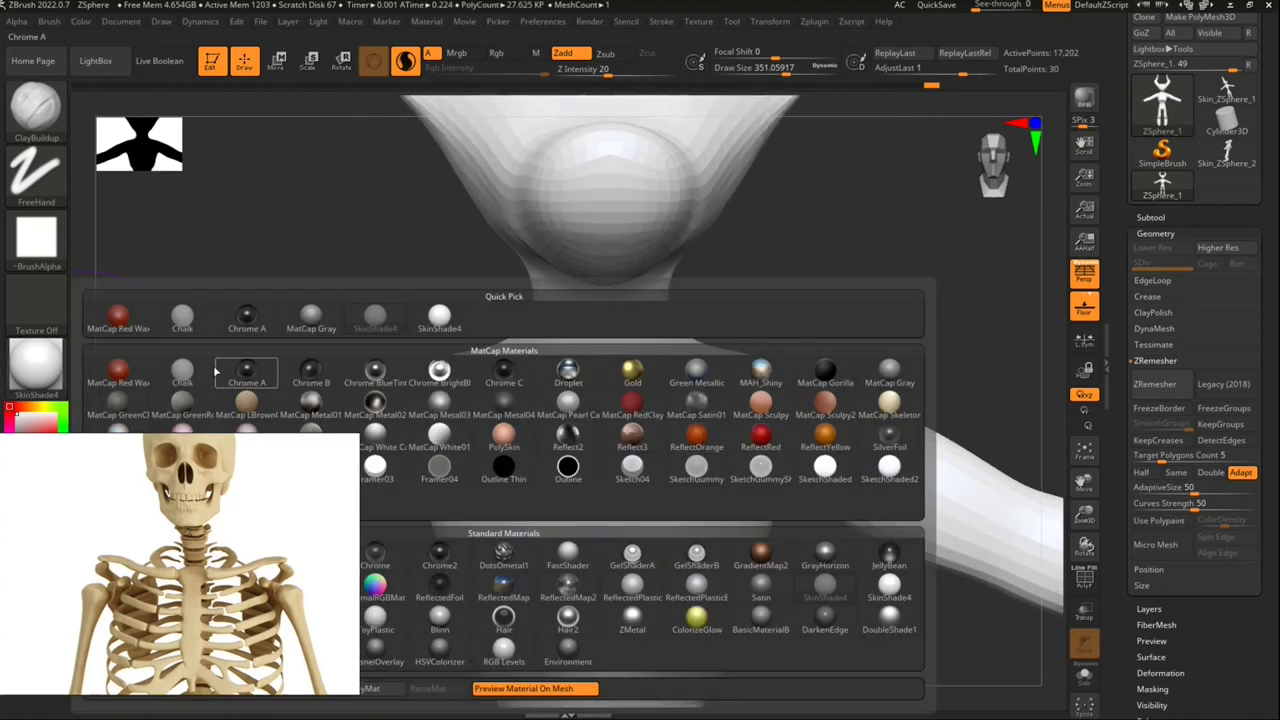
click(117, 370)
mouse_move(797, 357)
right_down()
mouse_move(678, 449)
mouse_move(645, 505)
mouse_move(630, 480)
right_up()
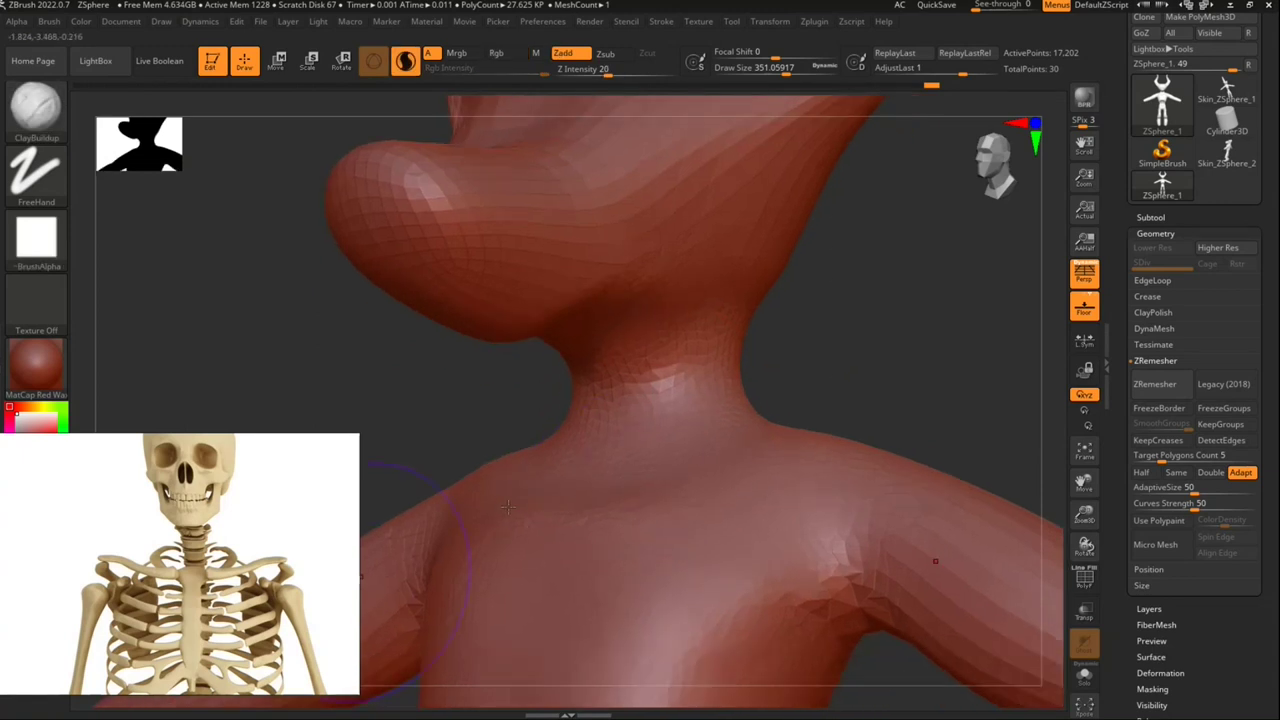
right_drag(508, 507, 597, 550)
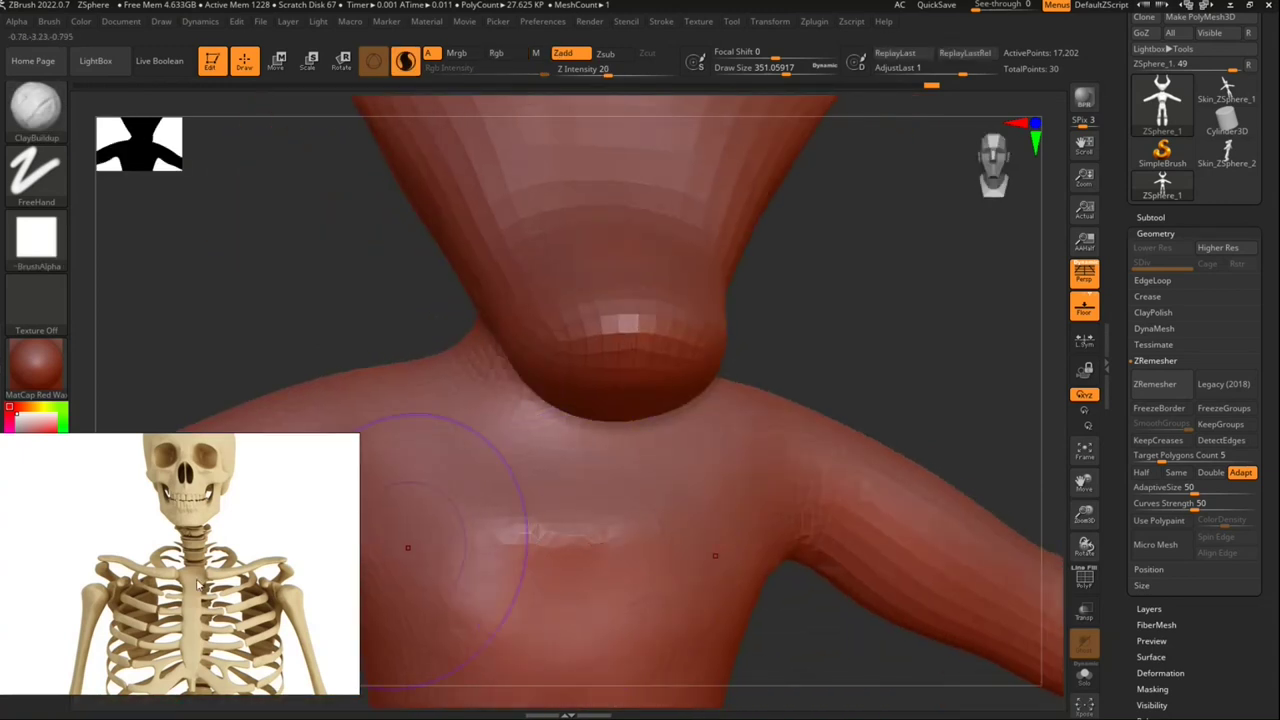
mouse_move(649, 467)
right_down()
mouse_move(586, 486)
mouse_move(649, 440)
right_up()
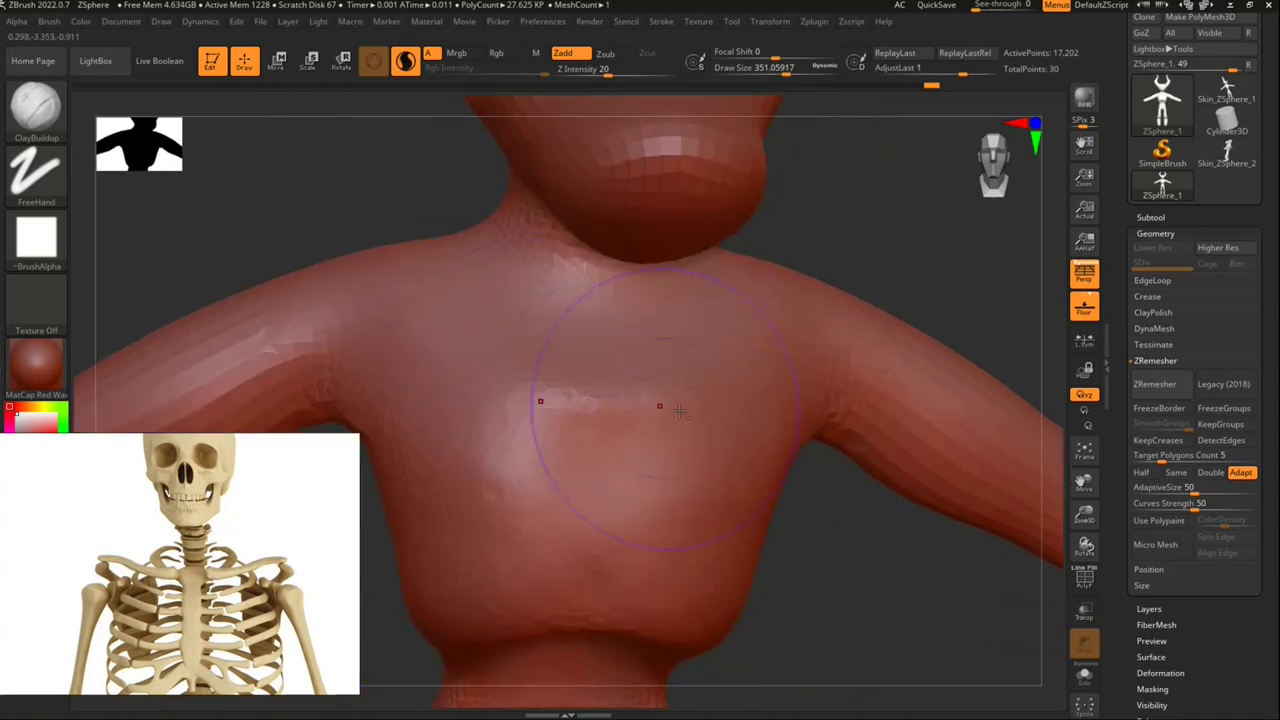
Step: Smooth away the upper-chest crease, then bring up the brush library
drag(679, 411, 679, 411)
key(shift)
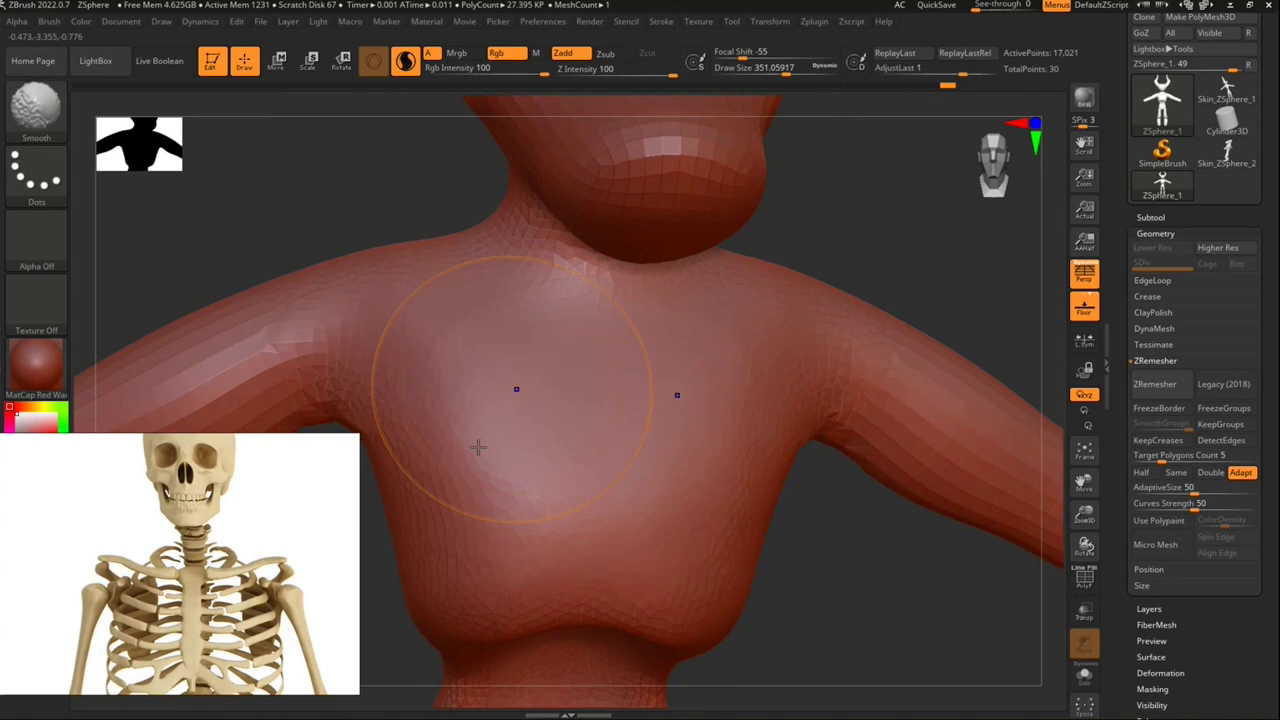
mouse_move(817, 537)
right_down()
mouse_move(780, 560)
mouse_move(788, 552)
right_up()
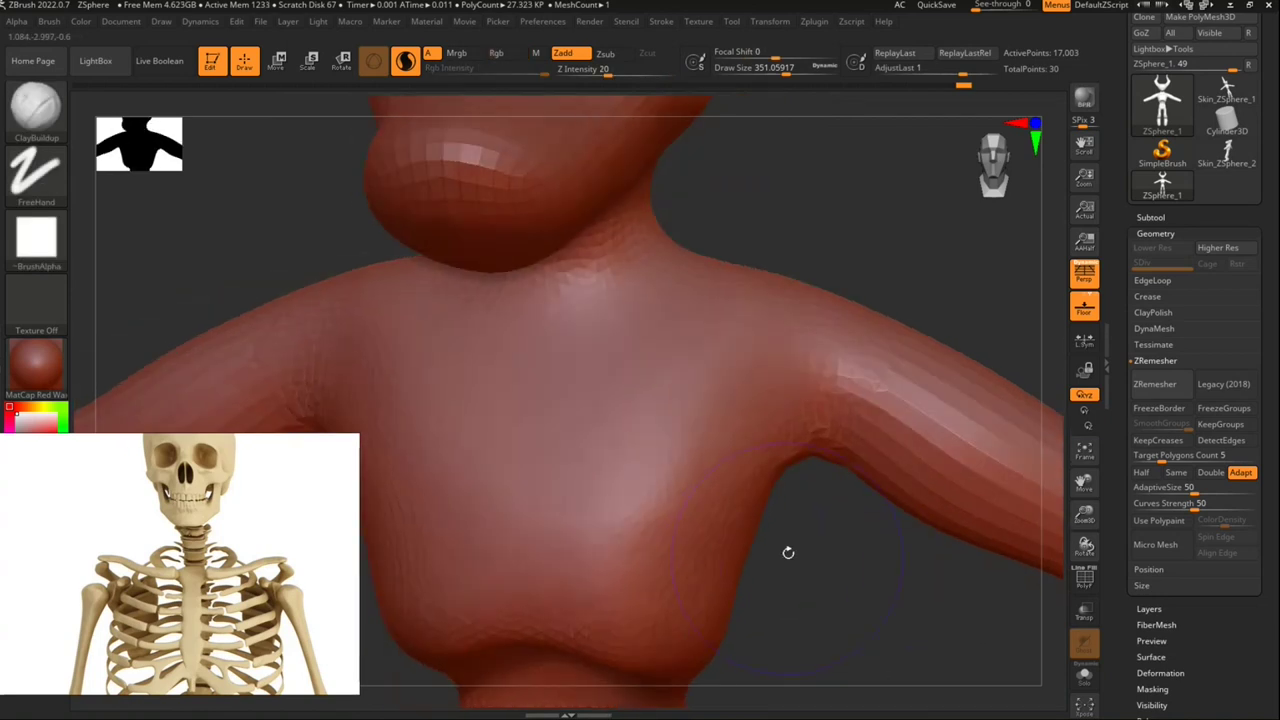
click(34, 129)
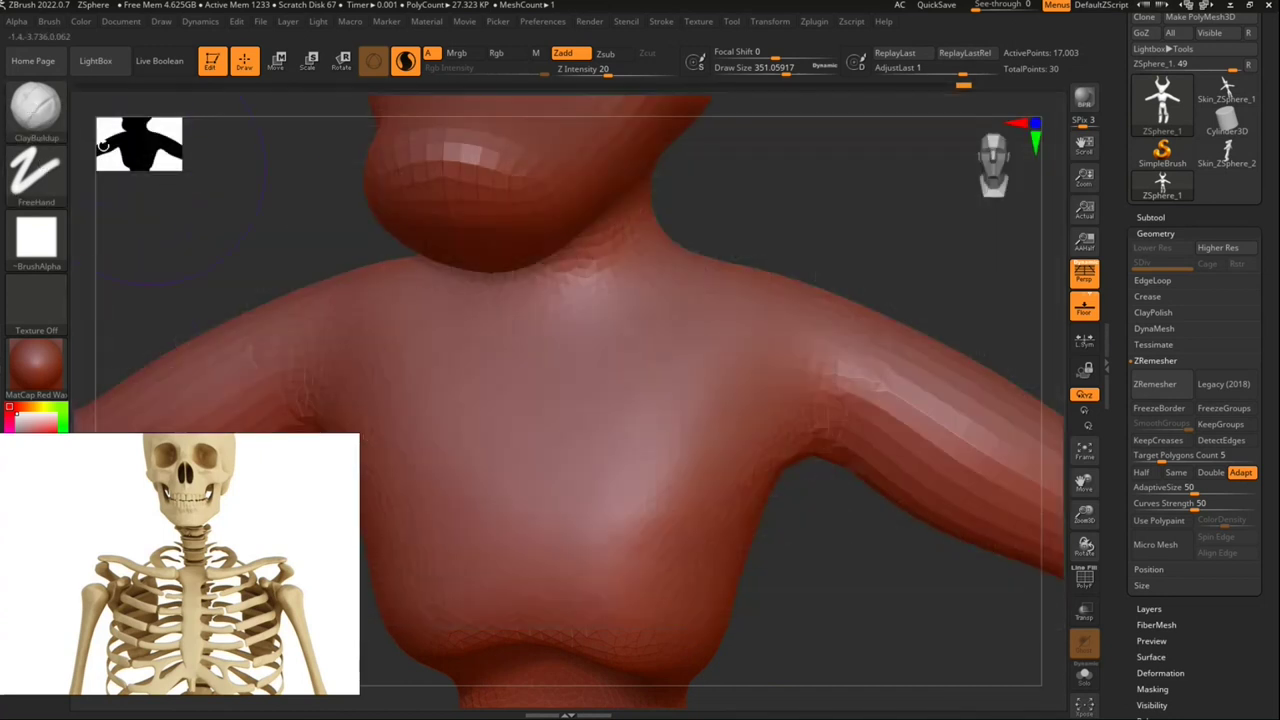
click(36, 105)
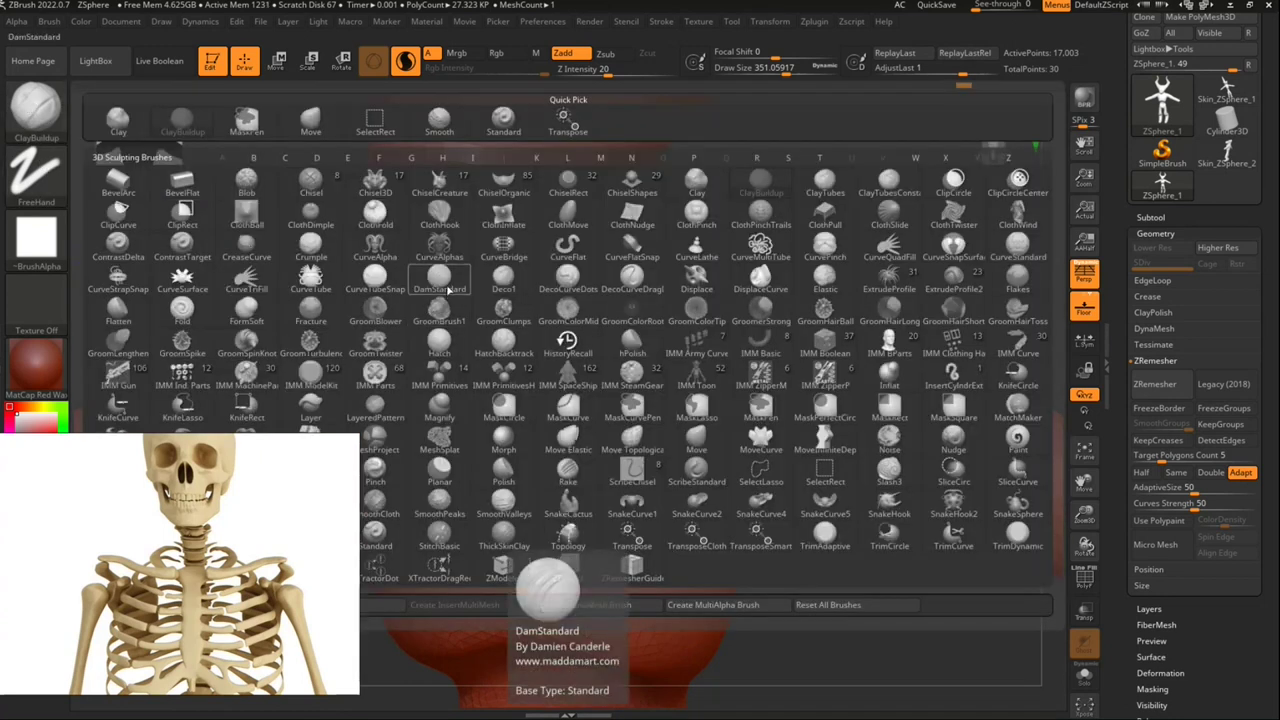
Step: Set up DamStandard with smaller Draw Size, softer Focal Shift, Zadd and Z Intensity 9
click(440, 282)
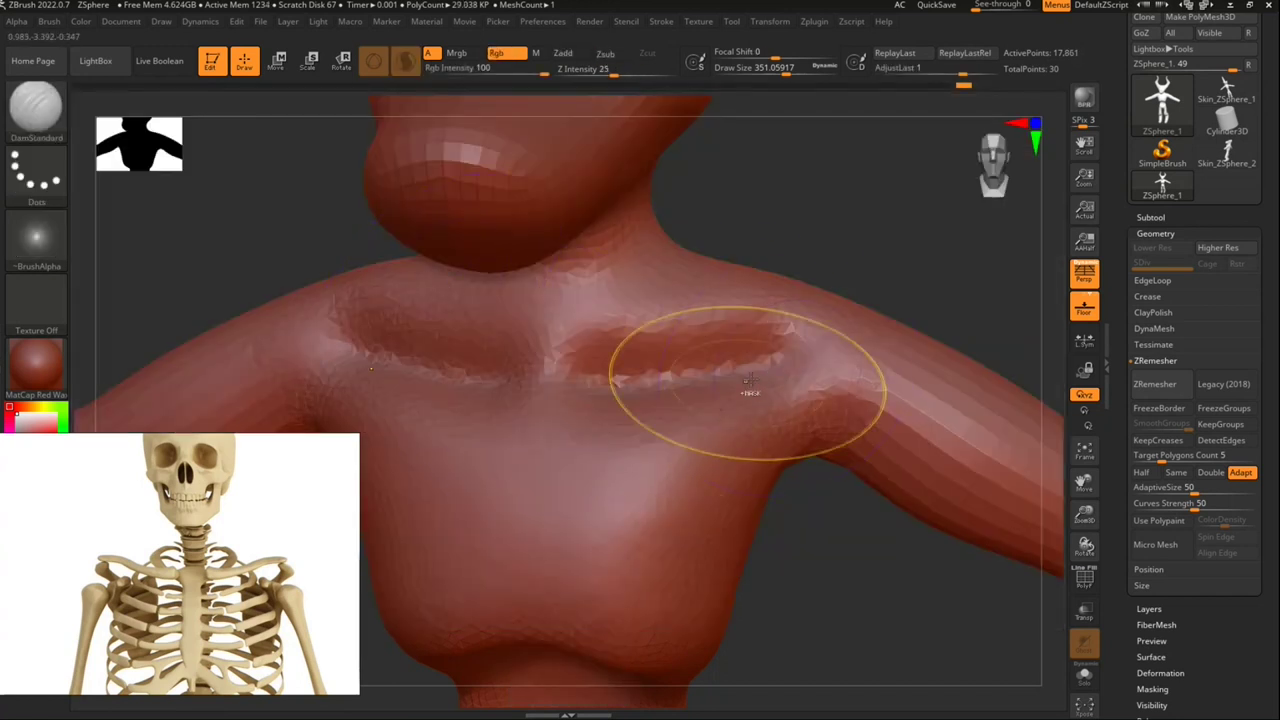
drag(616, 367, 860, 390)
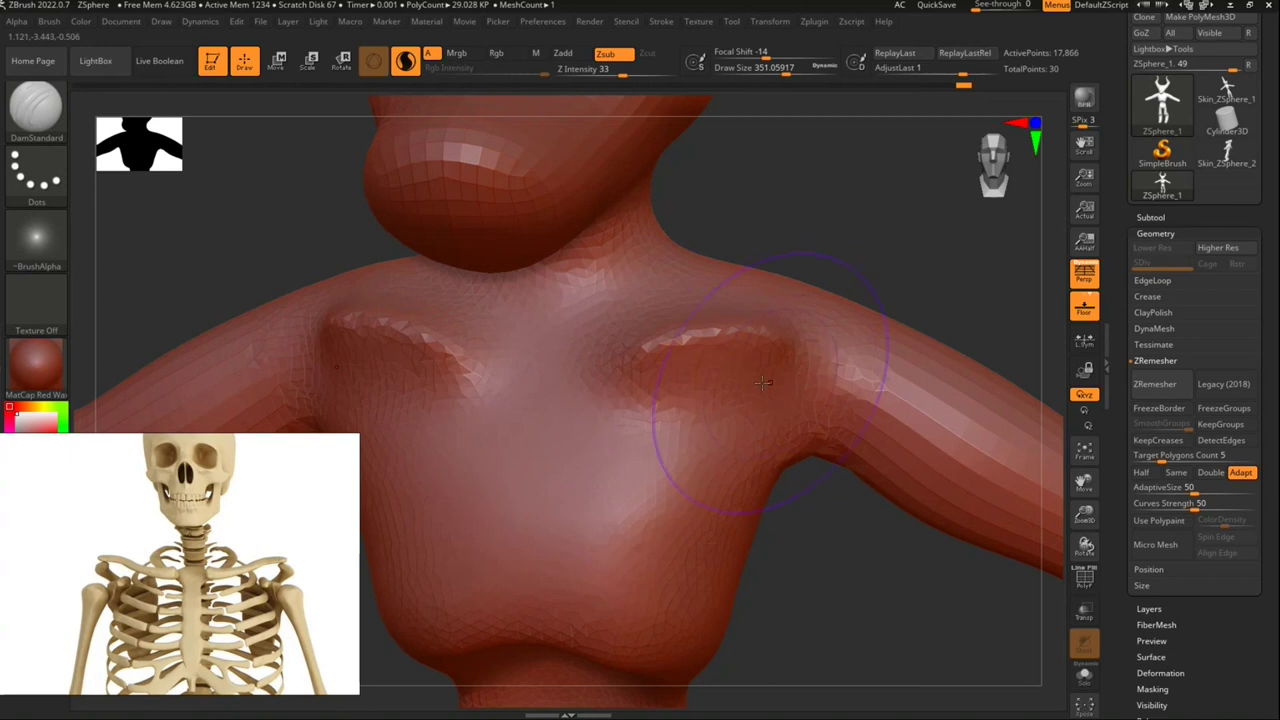
key(ctrl+z)
drag(790, 68, 758, 52)
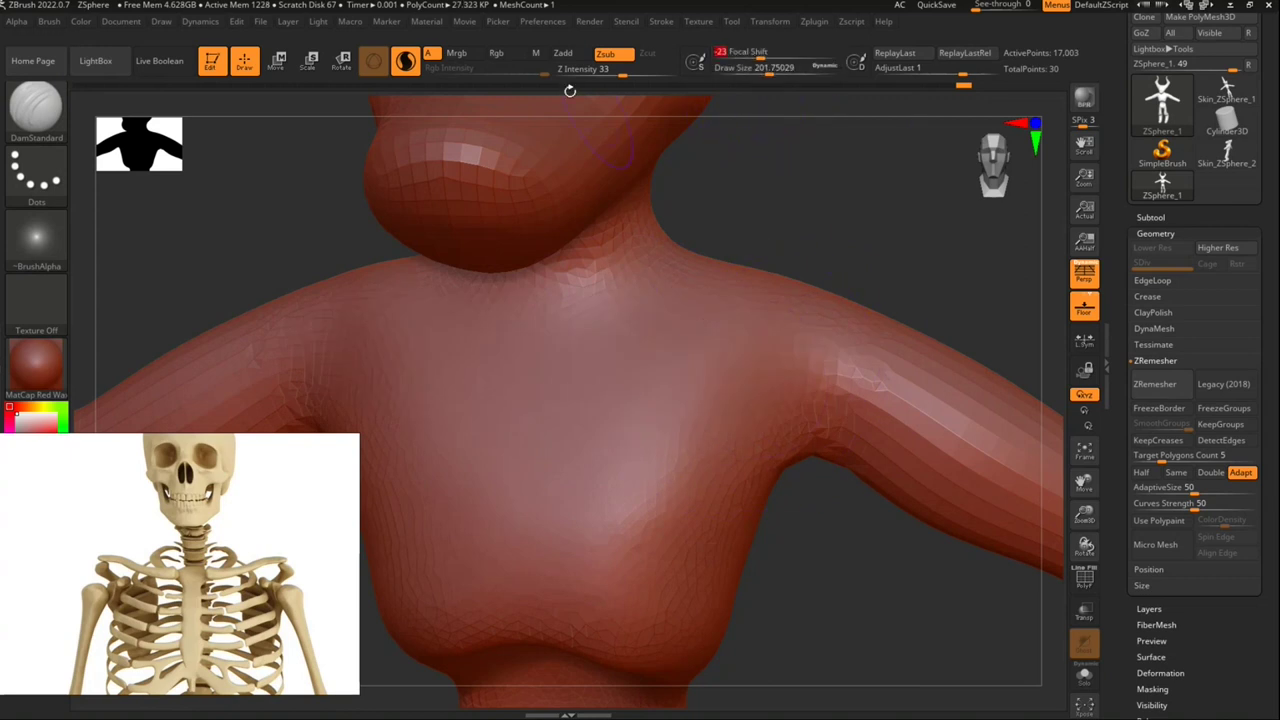
drag(622, 68, 600, 68)
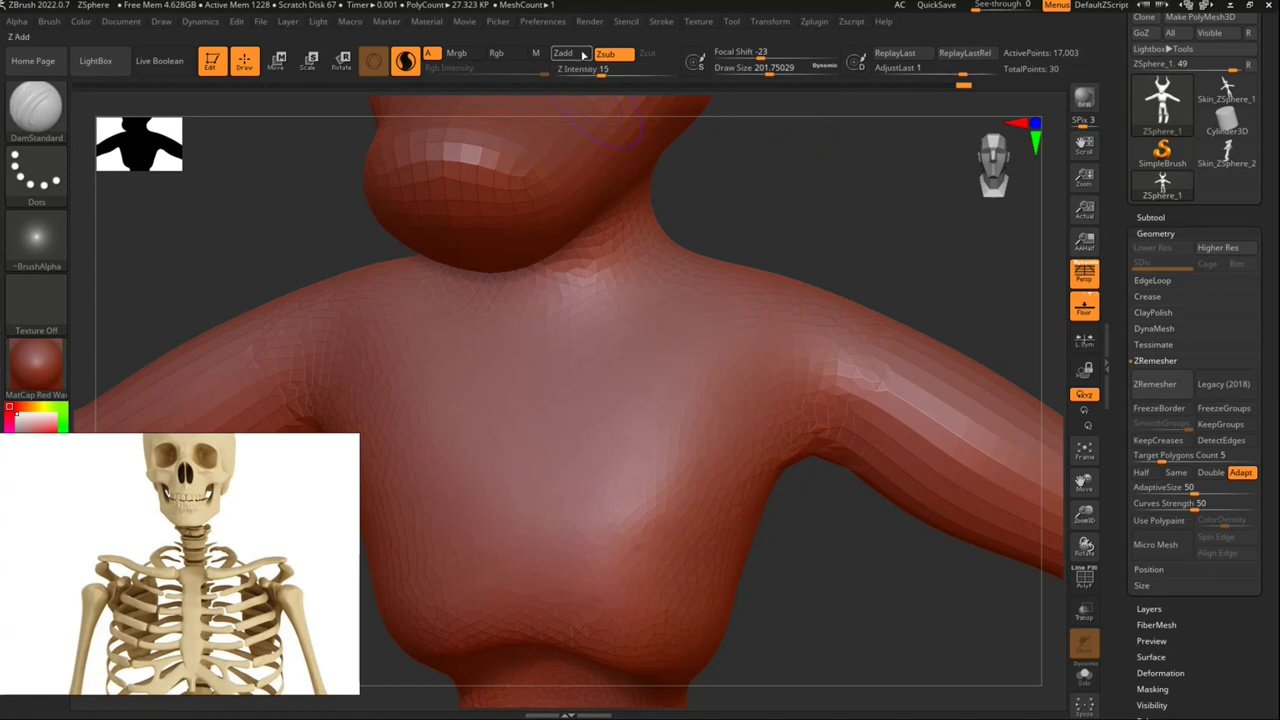
click(563, 53)
drag(601, 70, 591, 73)
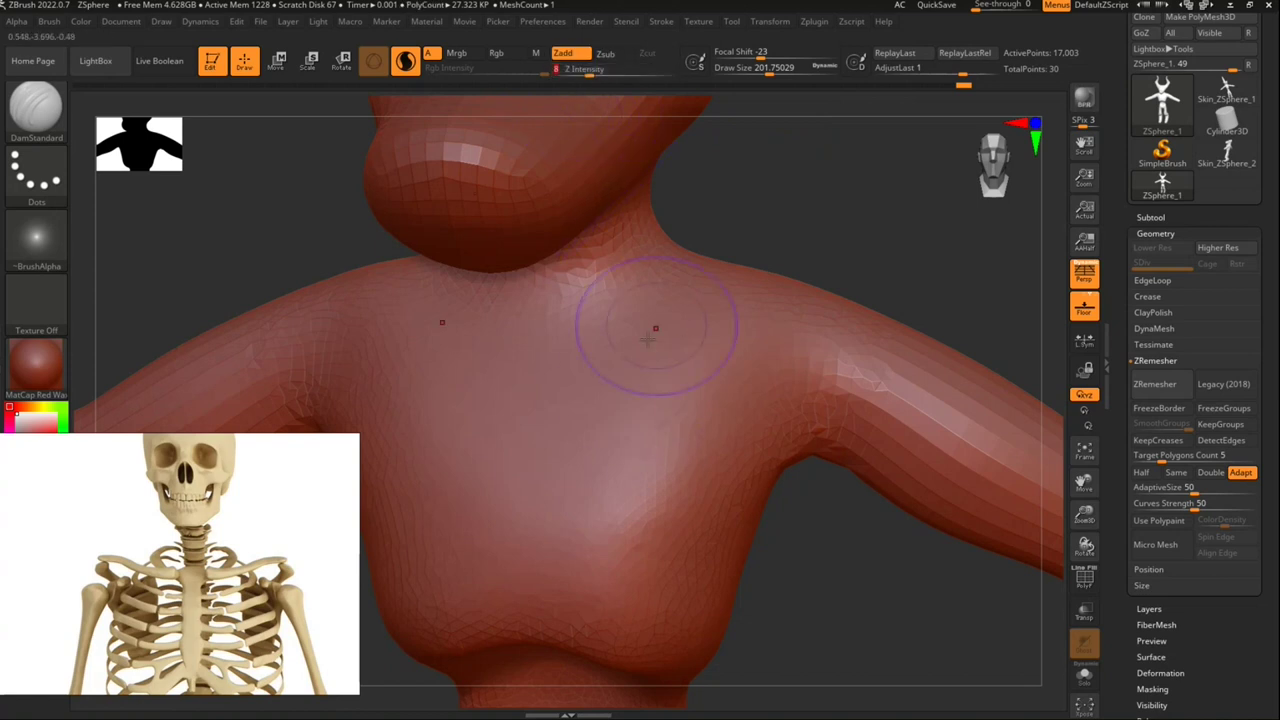
Step: Raise a subtle collarbone ridge across the upper chest toward the right shoulder
drag(597, 378, 757, 343)
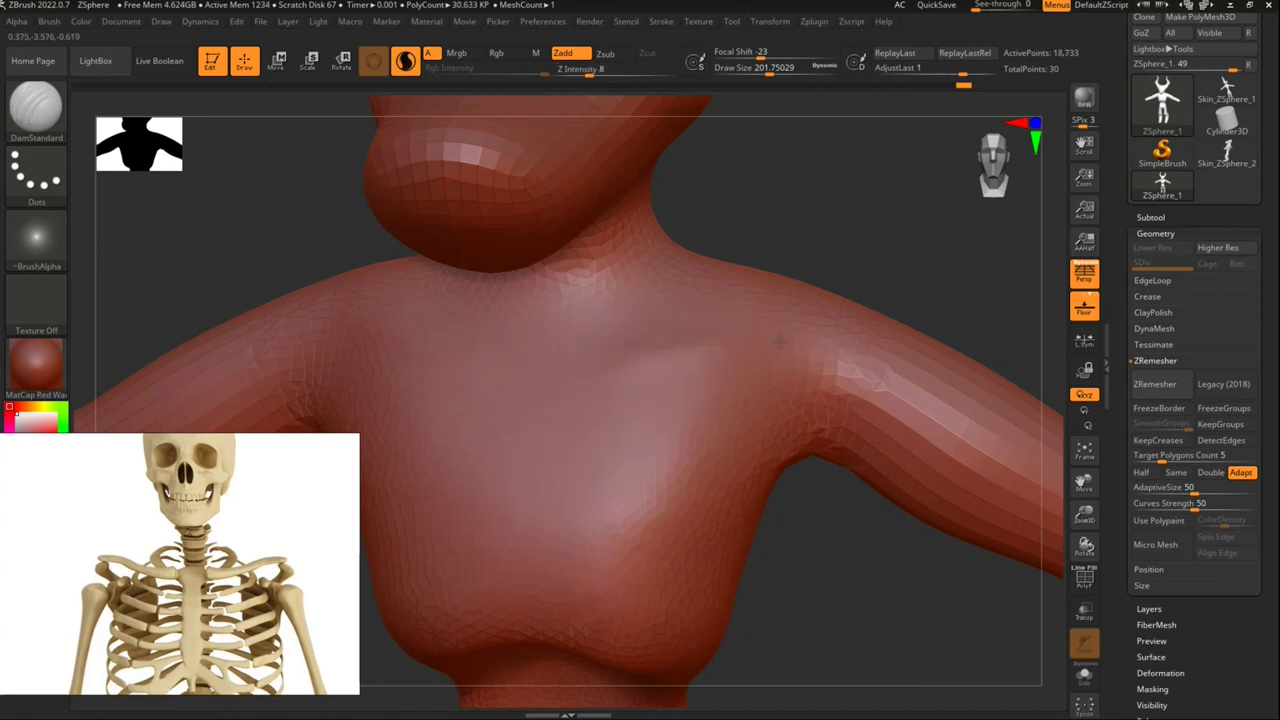
drag(323, 330, 793, 343)
mouse_move(606, 343)
mouse_down()
mouse_move(629, 357)
mouse_move(686, 322)
mouse_up()
Step: Build a rounded bulge on the neck with ClayBuildup and smooth it
mouse_move(846, 223)
mouse_down()
mouse_move(877, 329)
mouse_move(883, 294)
mouse_move(863, 286)
mouse_move(814, 314)
mouse_move(869, 311)
mouse_move(866, 371)
mouse_move(831, 367)
mouse_up()
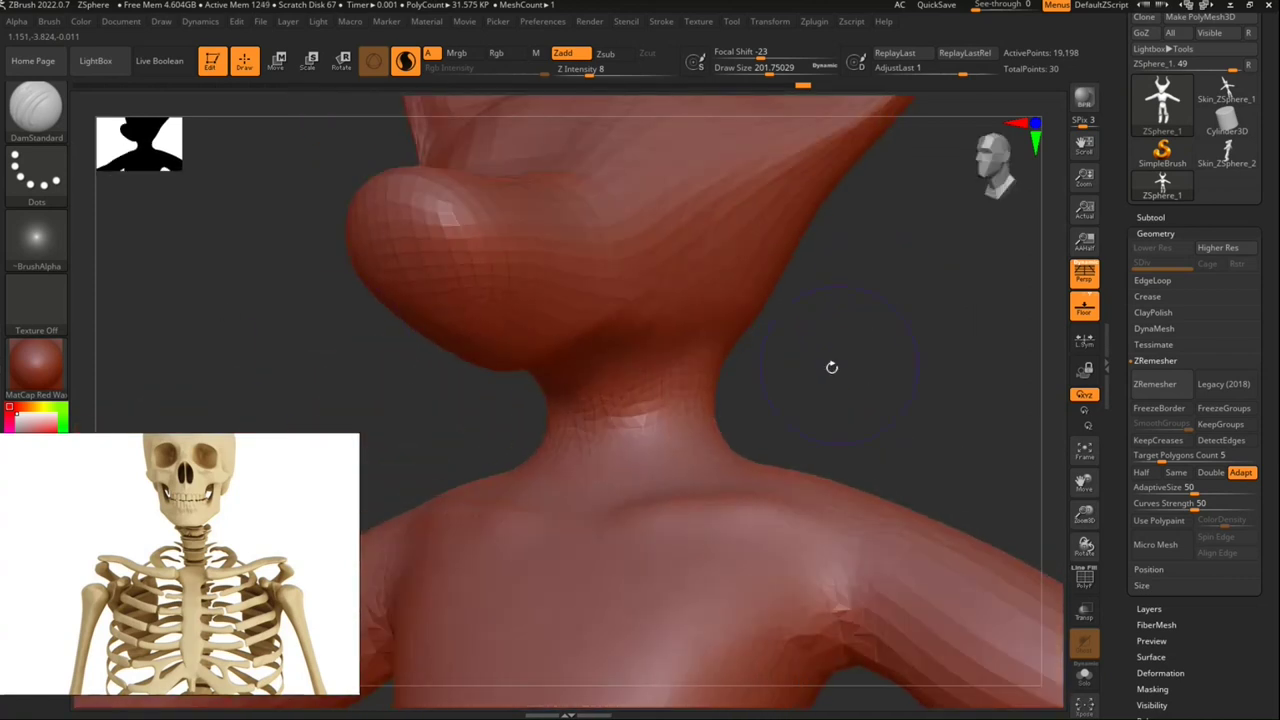
click(36, 108)
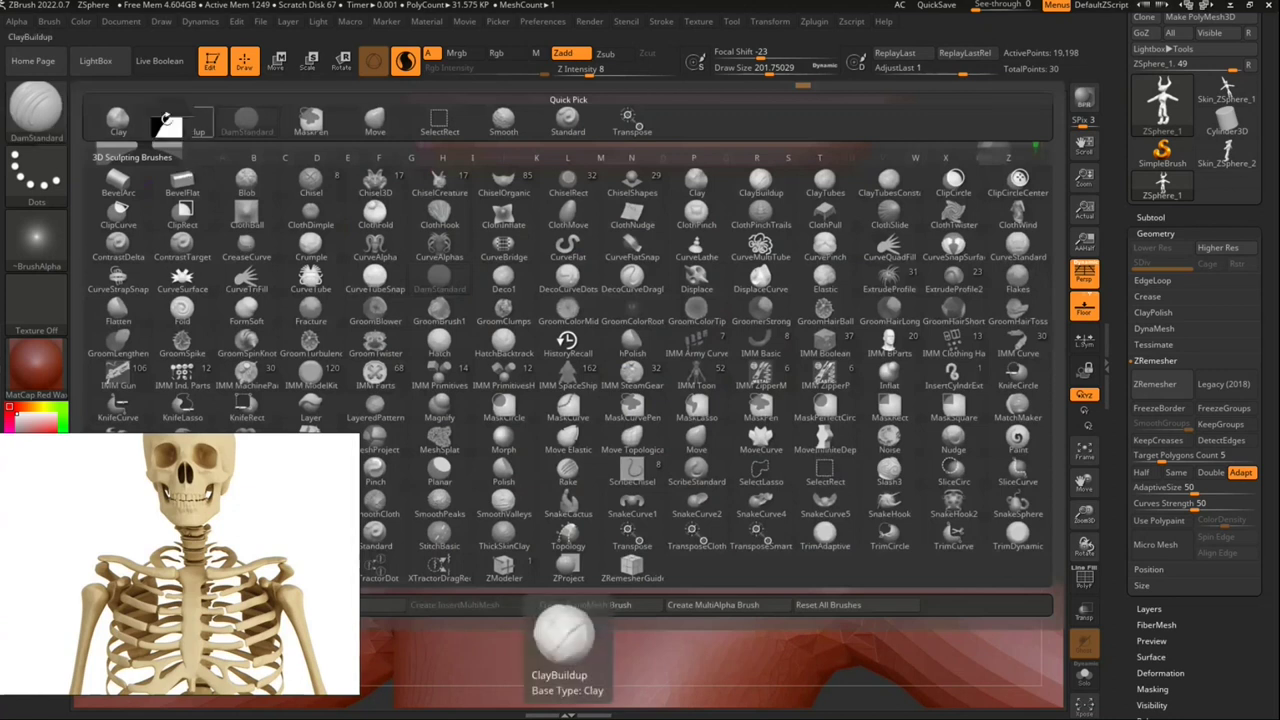
click(182, 122)
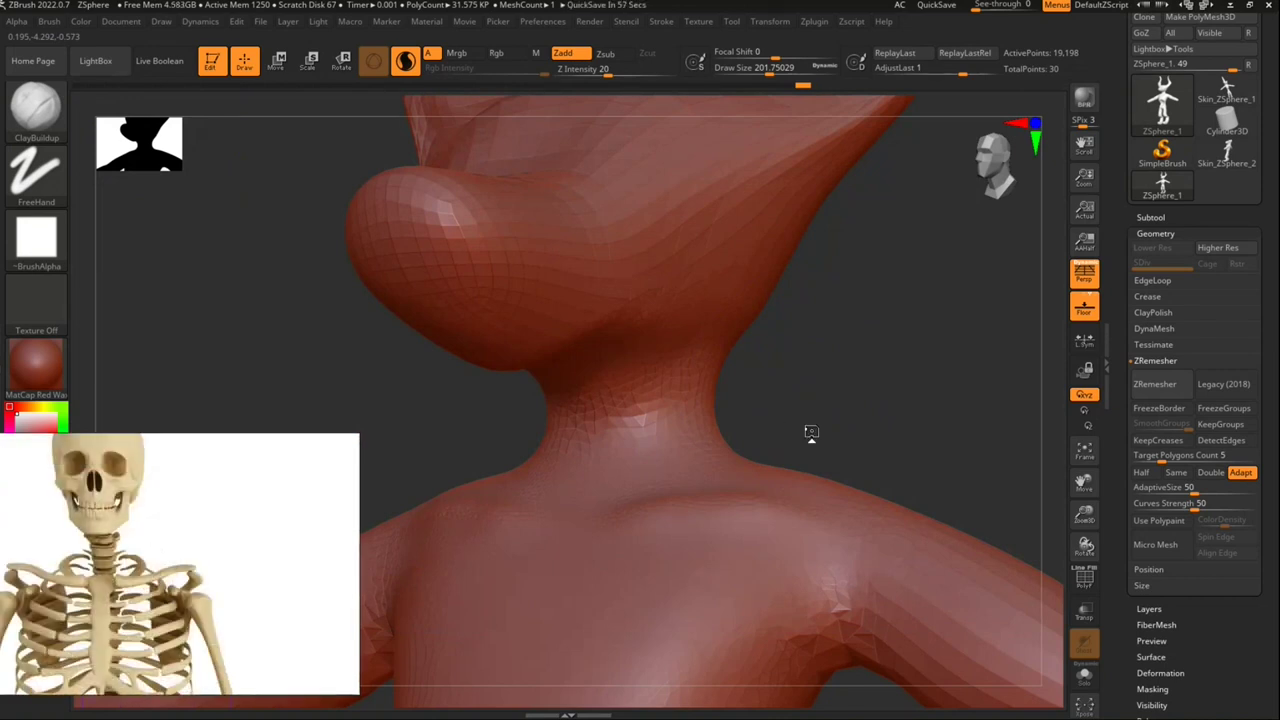
mouse_move(786, 409)
mouse_down()
mouse_move(795, 344)
mouse_move(740, 297)
mouse_up()
mouse_move(806, 323)
mouse_down()
mouse_move(797, 382)
mouse_move(740, 360)
mouse_up()
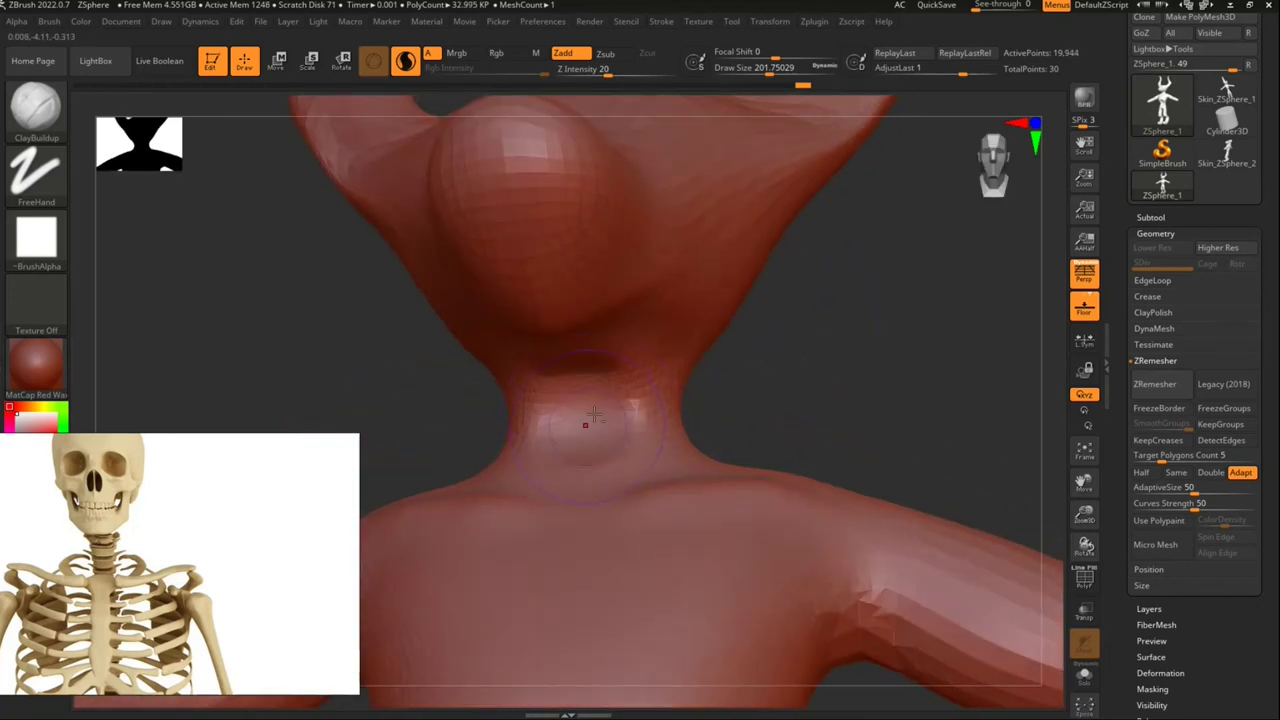
drag(586, 423, 590, 430)
drag(771, 359, 700, 350)
mouse_move(600, 440)
shift+mouse_down()
mouse_move(575, 483)
mouse_move(600, 400)
shift+mouse_up()
Step: Set Draw Size 80 and Z Intensity 9, then sculpt and smooth a side-neck groove
drag(789, 73, 745, 68)
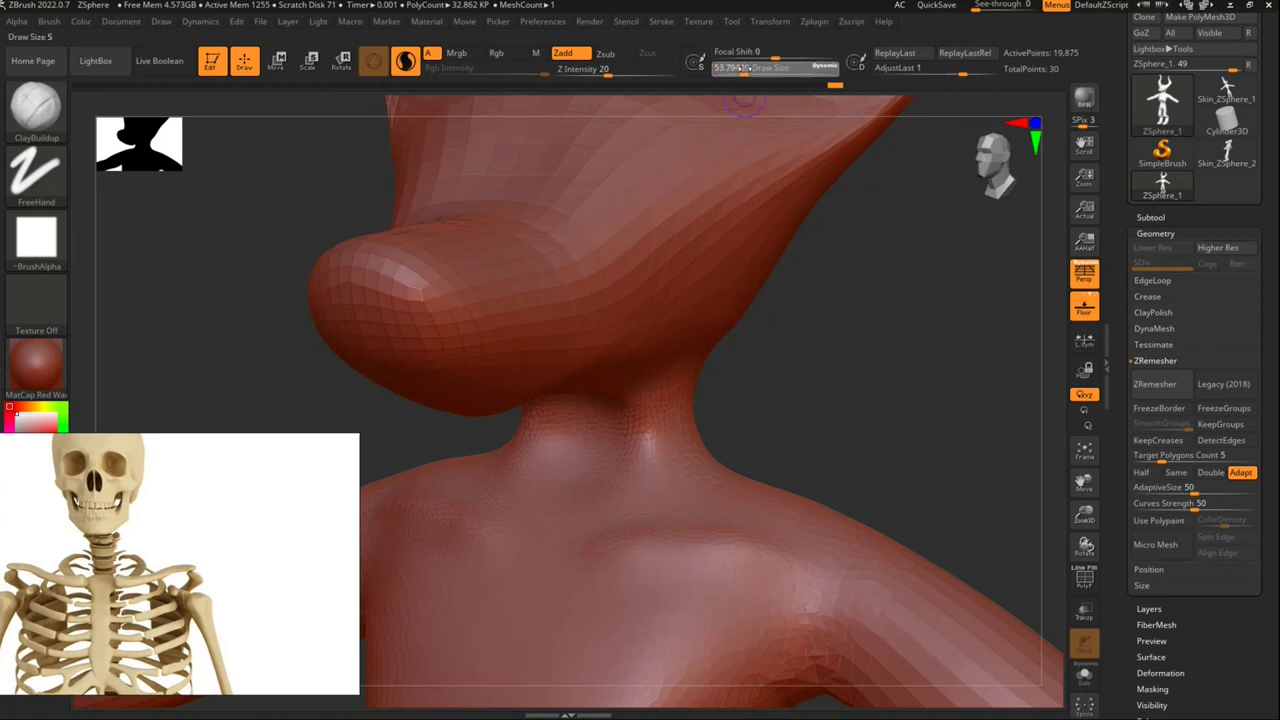
click(590, 69)
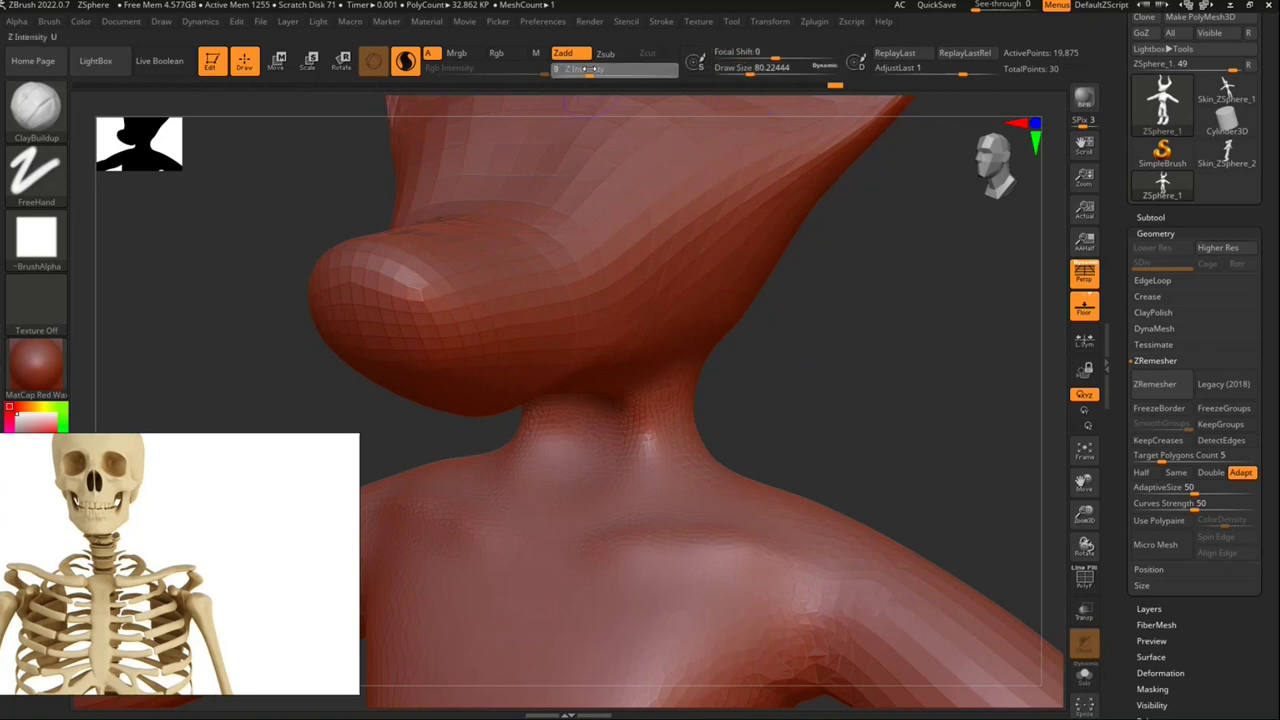
text(9)
key(Return)
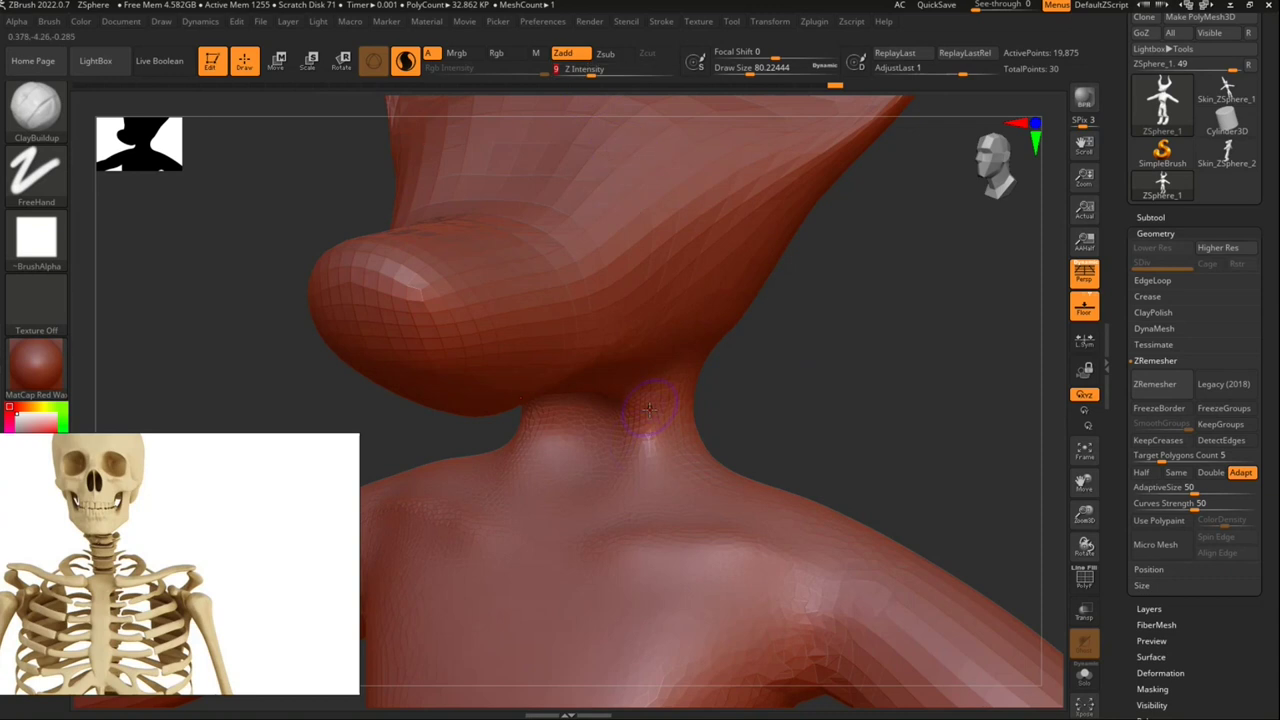
drag(649, 408, 582, 493)
shift+drag(658, 438, 578, 477)
Step: Add a vertical ridge in the throat and show the polyframe wireframe
mouse_move(785, 400)
mouse_down()
mouse_move(755, 417)
mouse_move(637, 395)
mouse_up()
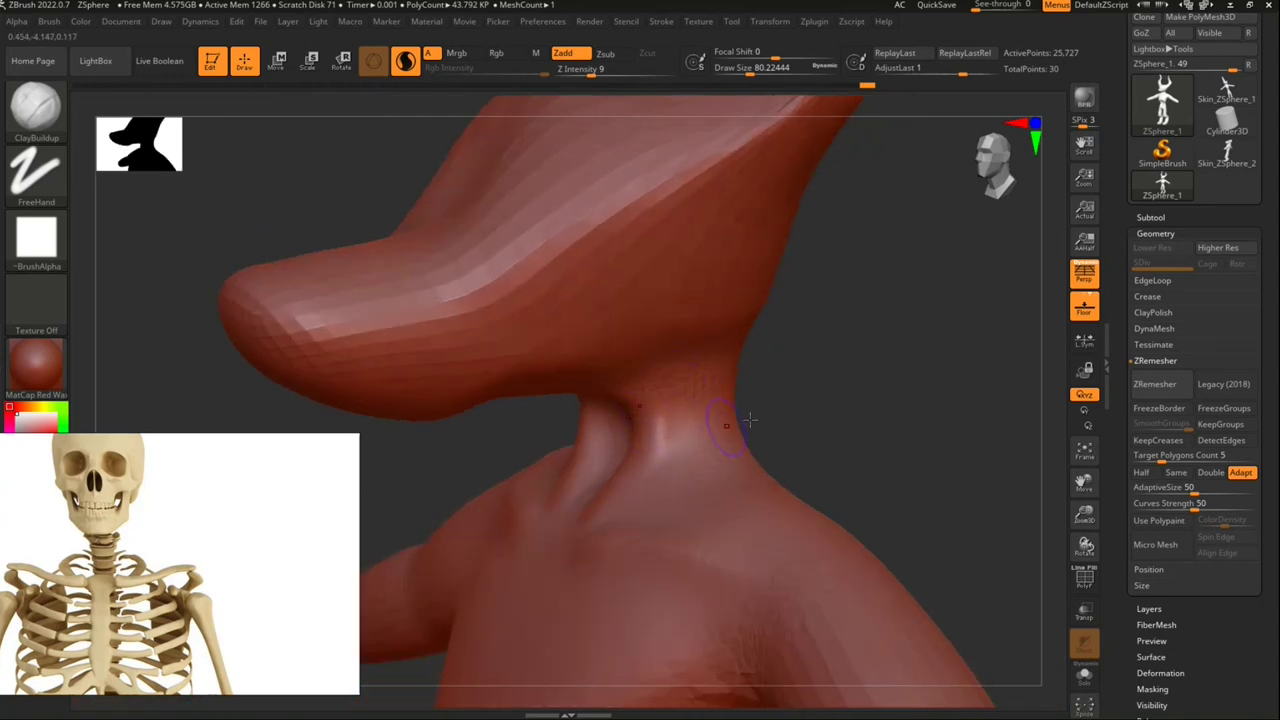
drag(797, 397, 838, 346)
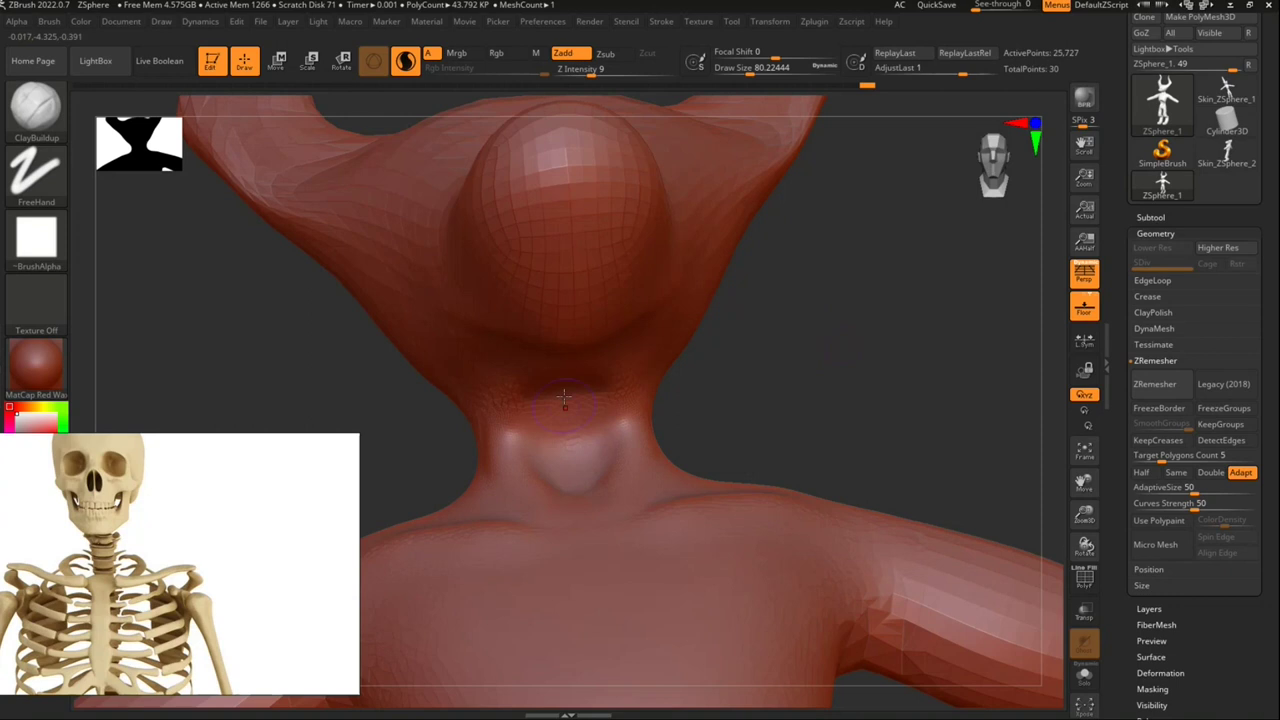
drag(566, 413, 566, 410)
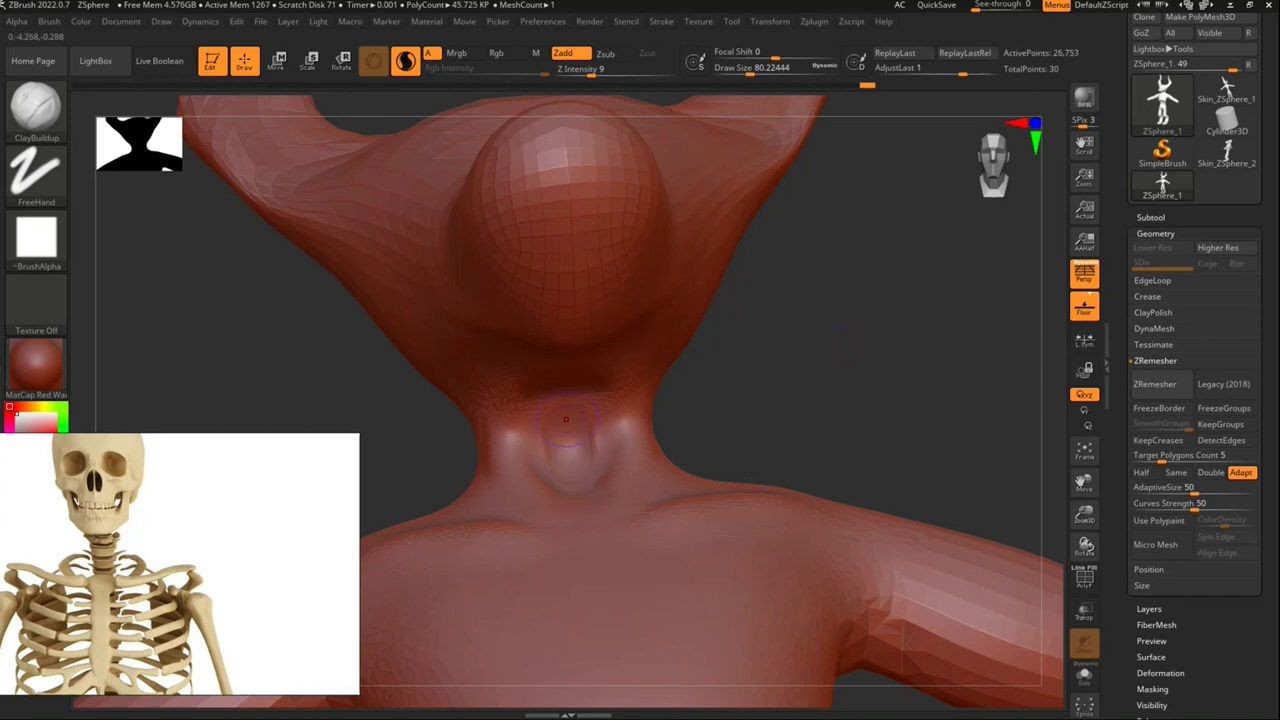
click(1085, 578)
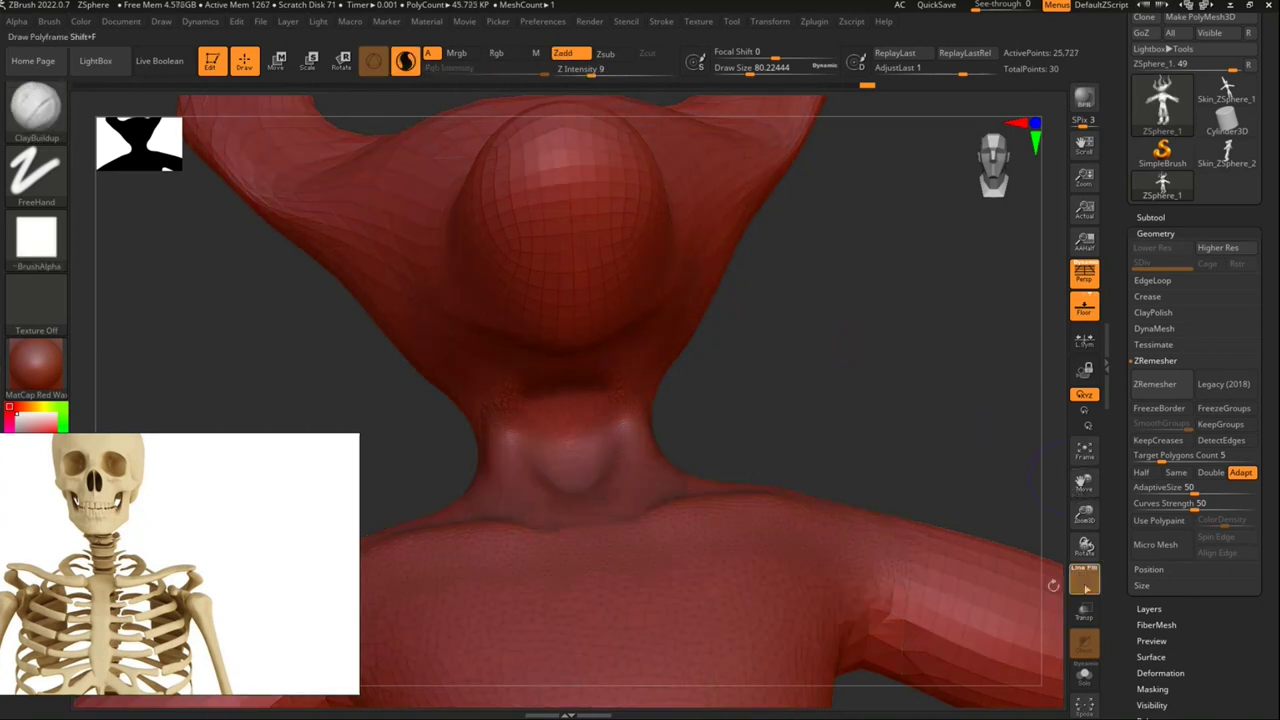
Step: Build a rounded Adam's apple, hide the wireframe, and smooth the throat bulge
ctrl+right_drag(356, 407, 660, 405)
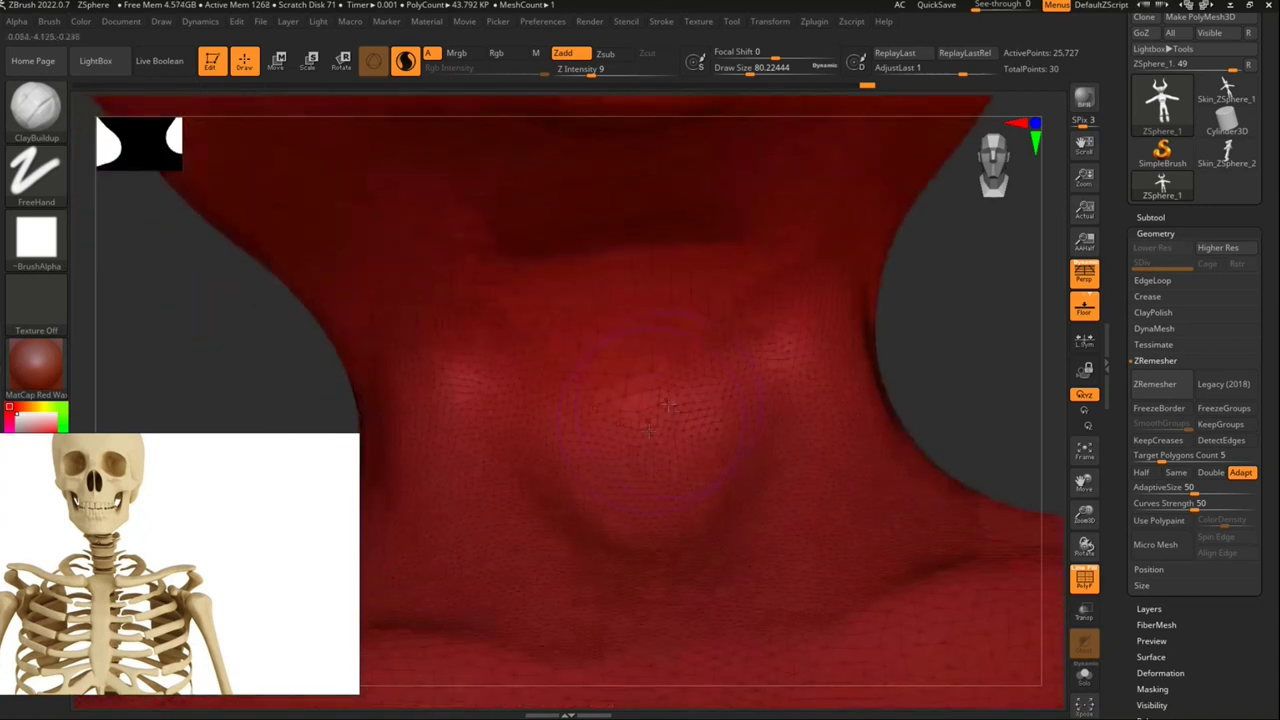
mouse_move(623, 366)
mouse_down()
mouse_move(637, 326)
mouse_move(730, 368)
mouse_move(694, 386)
mouse_up()
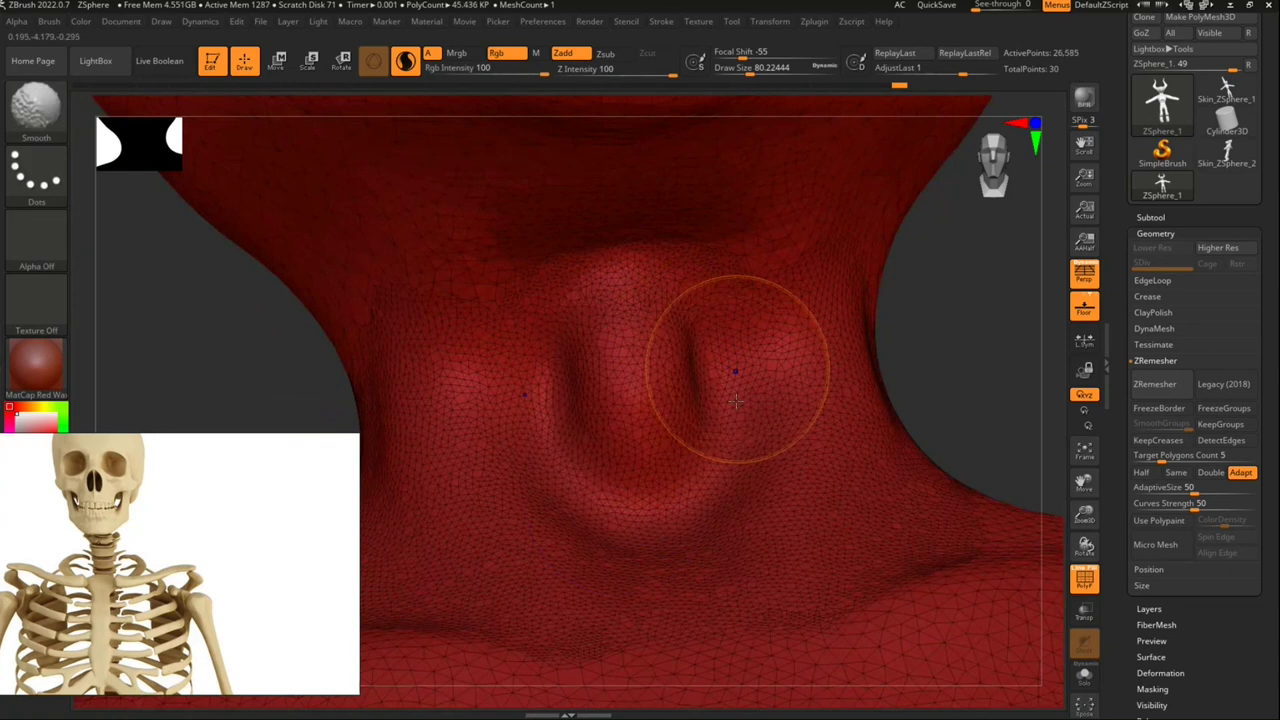
click(1085, 580)
mouse_move(908, 537)
right_down()
mouse_move(828, 485)
mouse_move(686, 466)
mouse_move(757, 281)
right_up()
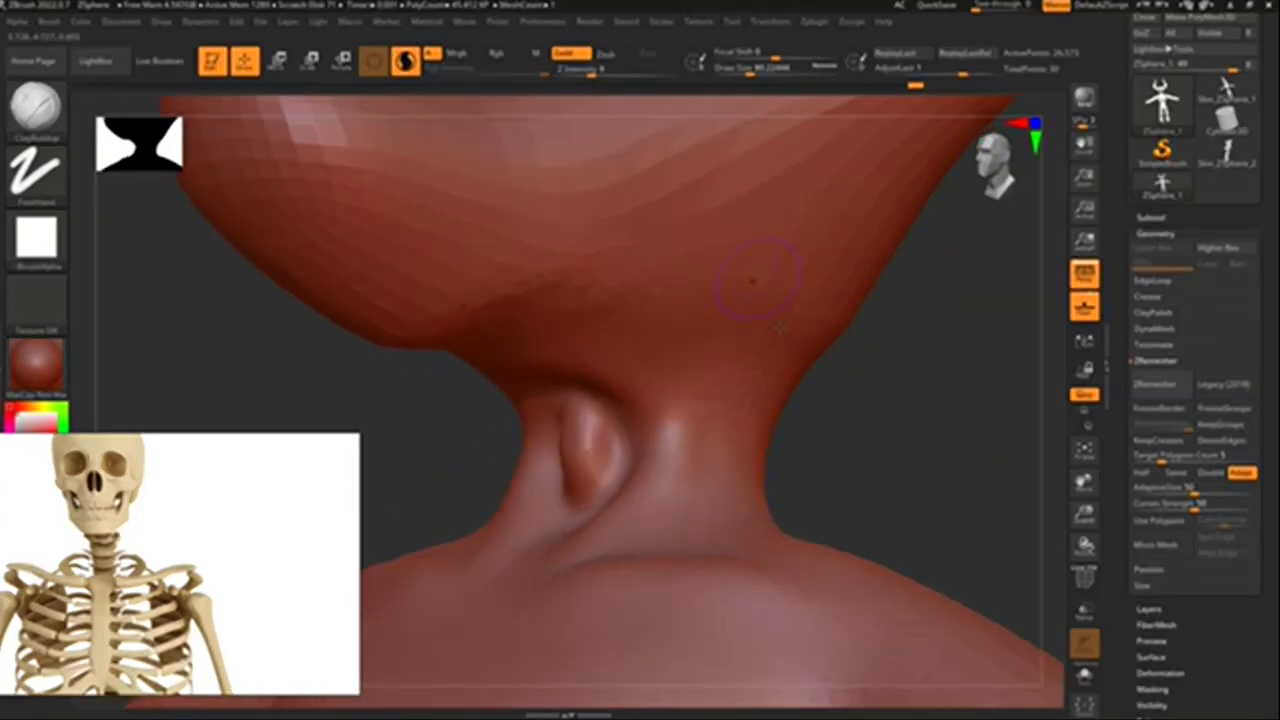
mouse_move(612, 445)
shift+mouse_down()
mouse_move(605, 480)
mouse_move(541, 540)
shift+mouse_up()
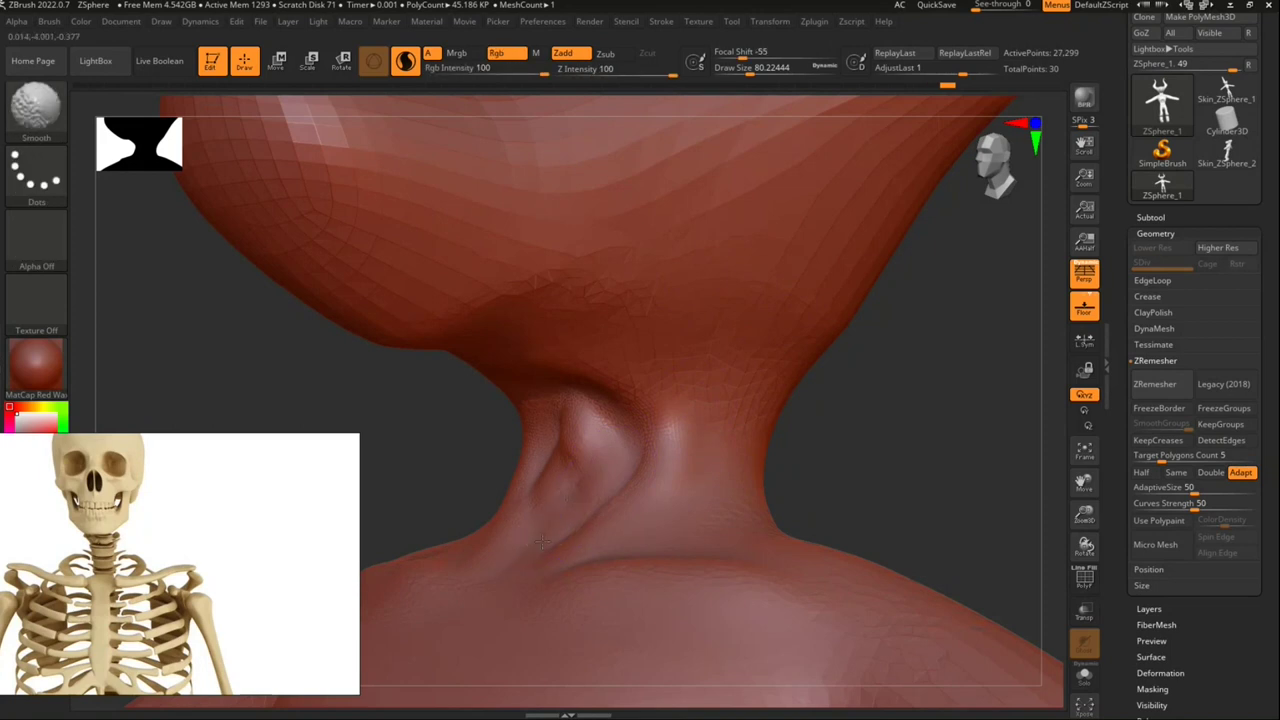
mouse_move(614, 396)
shift+mouse_down()
mouse_move(592, 477)
mouse_move(686, 457)
shift+mouse_up()
Step: Sculpt two raised muscle ridges down the front of the neck and soften them
mouse_move(686, 457)
right_down()
mouse_move(880, 466)
mouse_move(784, 495)
right_up()
drag(664, 428, 625, 545)
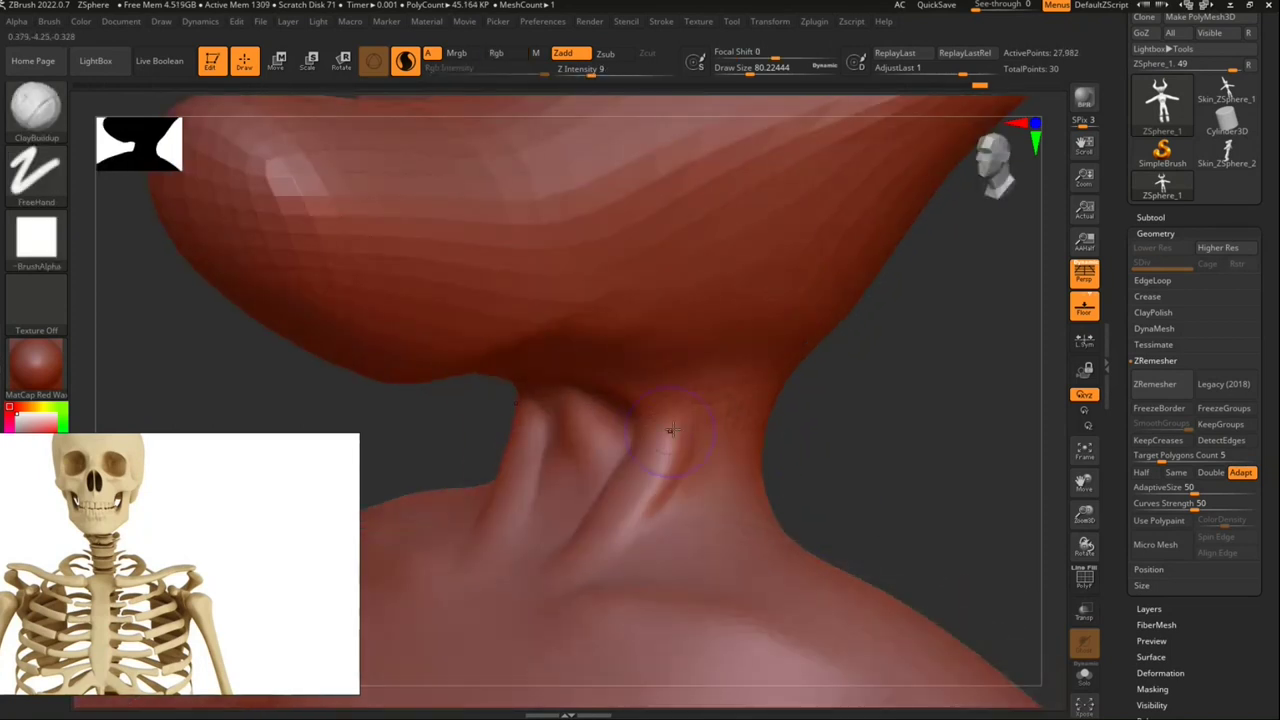
drag(540, 400, 485, 530)
shift+drag(695, 453, 626, 531)
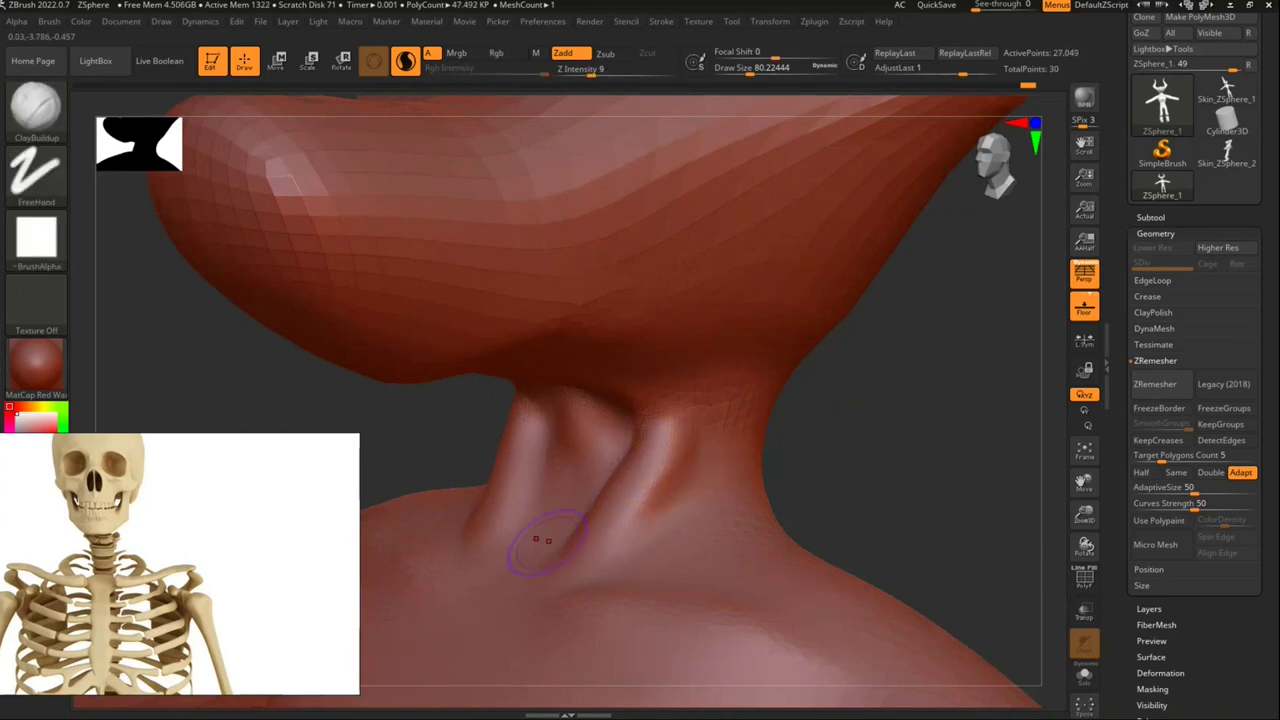
mouse_move(551, 540)
right_down()
mouse_move(538, 375)
mouse_move(549, 410)
right_up()
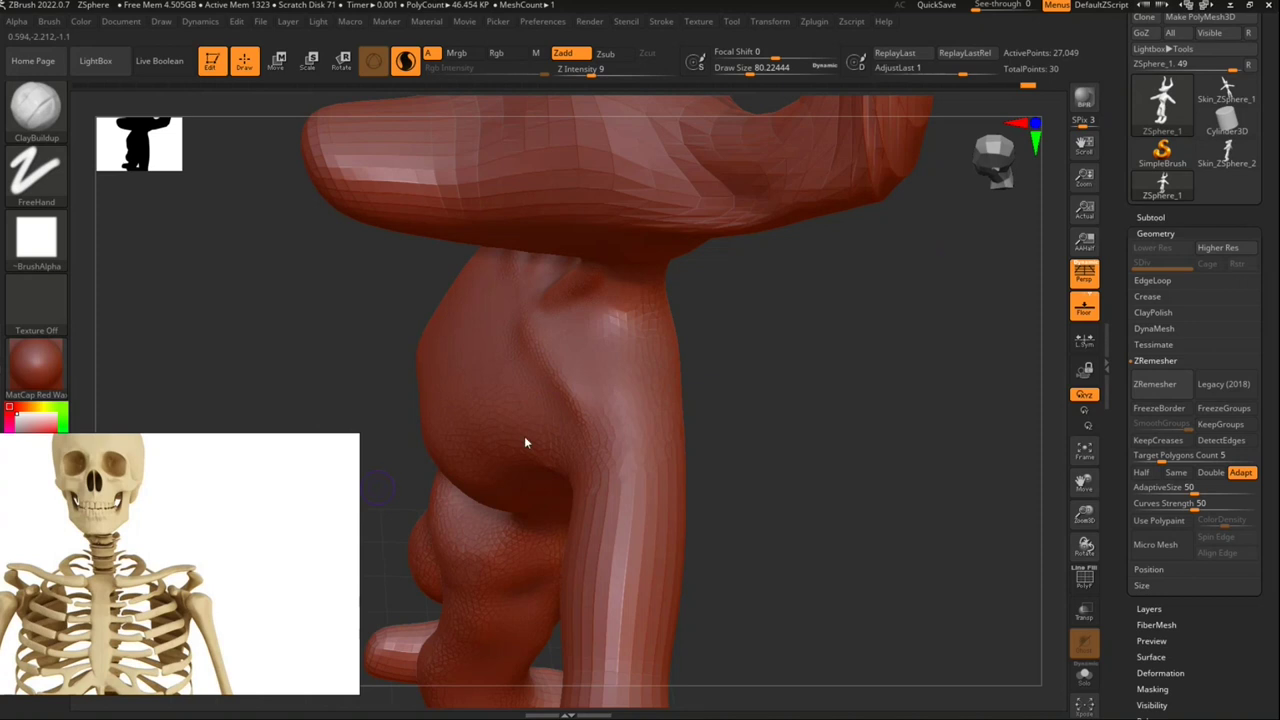
Step: Enlarge the brush and build up a rounded shoulder blending into the upper arm
right_drag(757, 503, 738, 467)
drag(752, 69, 779, 69)
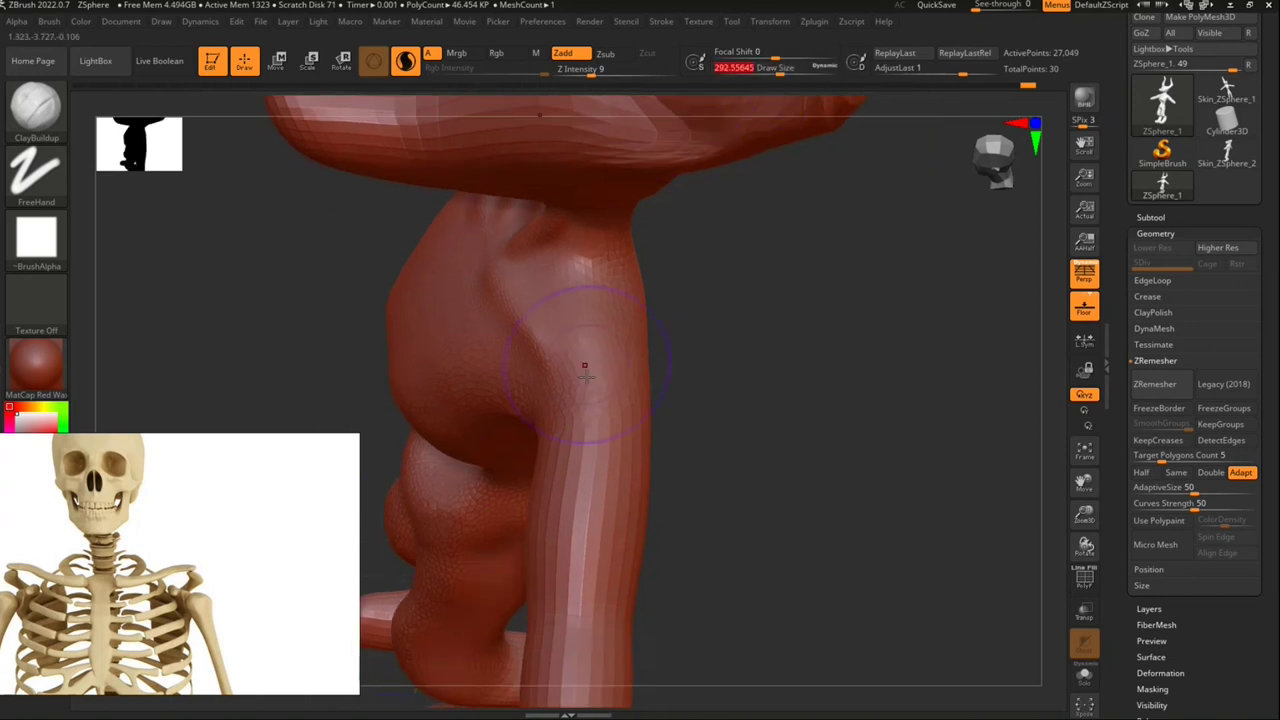
drag(577, 374, 590, 430)
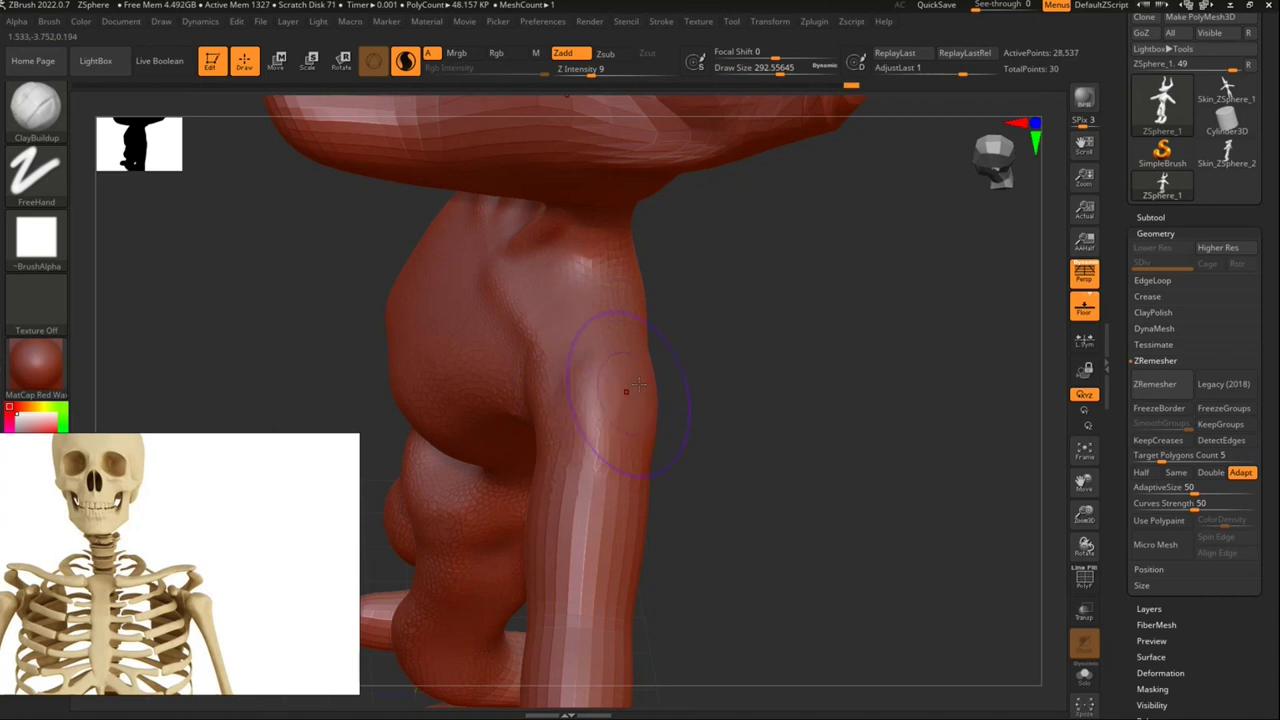
drag(638, 384, 661, 380)
mouse_move(732, 434)
mouse_down()
mouse_move(678, 422)
mouse_move(697, 424)
mouse_move(576, 353)
mouse_up()
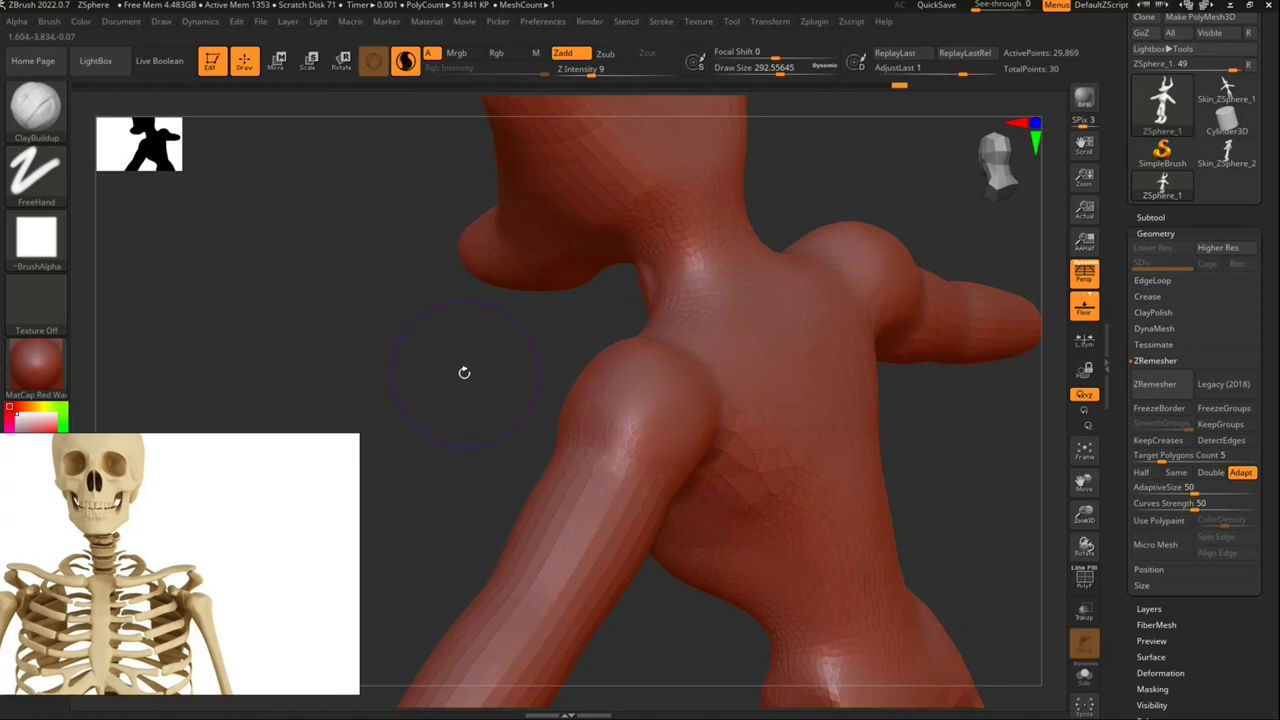
drag(464, 372, 420, 380)
mouse_move(490, 400)
mouse_down()
mouse_move(580, 457)
mouse_move(634, 428)
mouse_move(617, 369)
mouse_up()
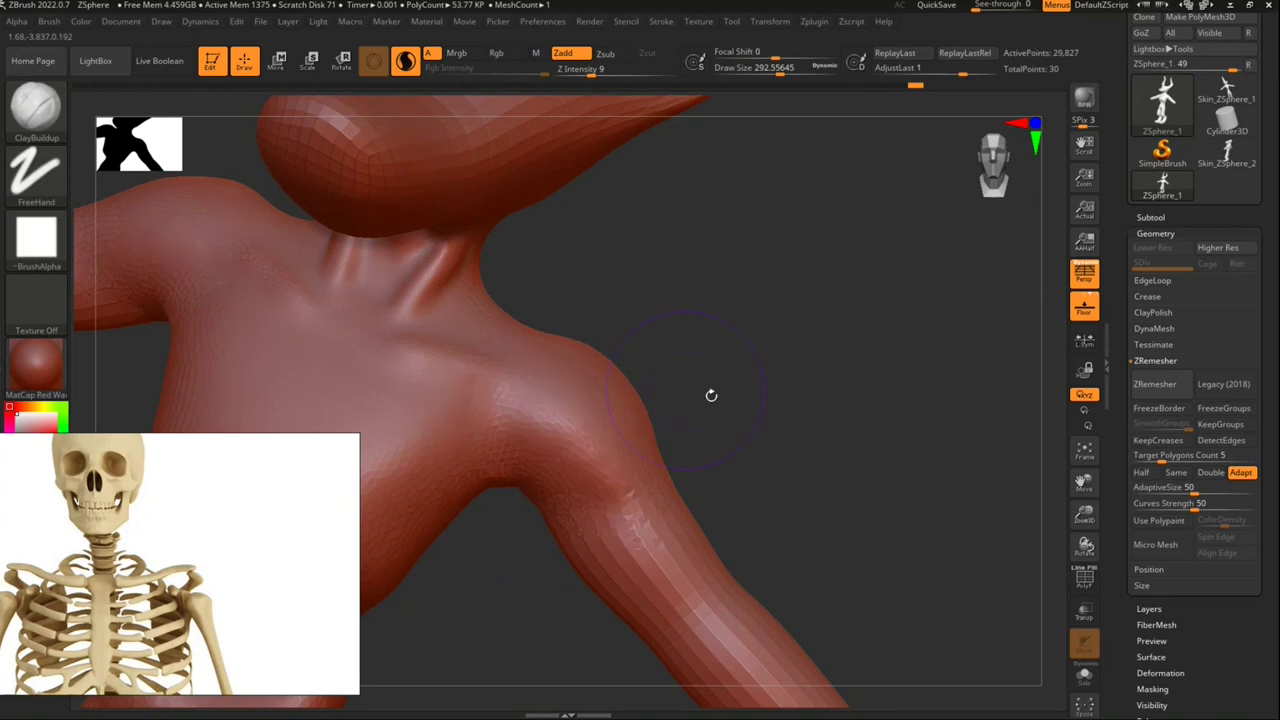
Step: Orbit to inspect the shoulder and arm, then open the Windows Start menu
mouse_move(742, 410)
mouse_down()
mouse_move(737, 371)
mouse_move(737, 429)
mouse_up()
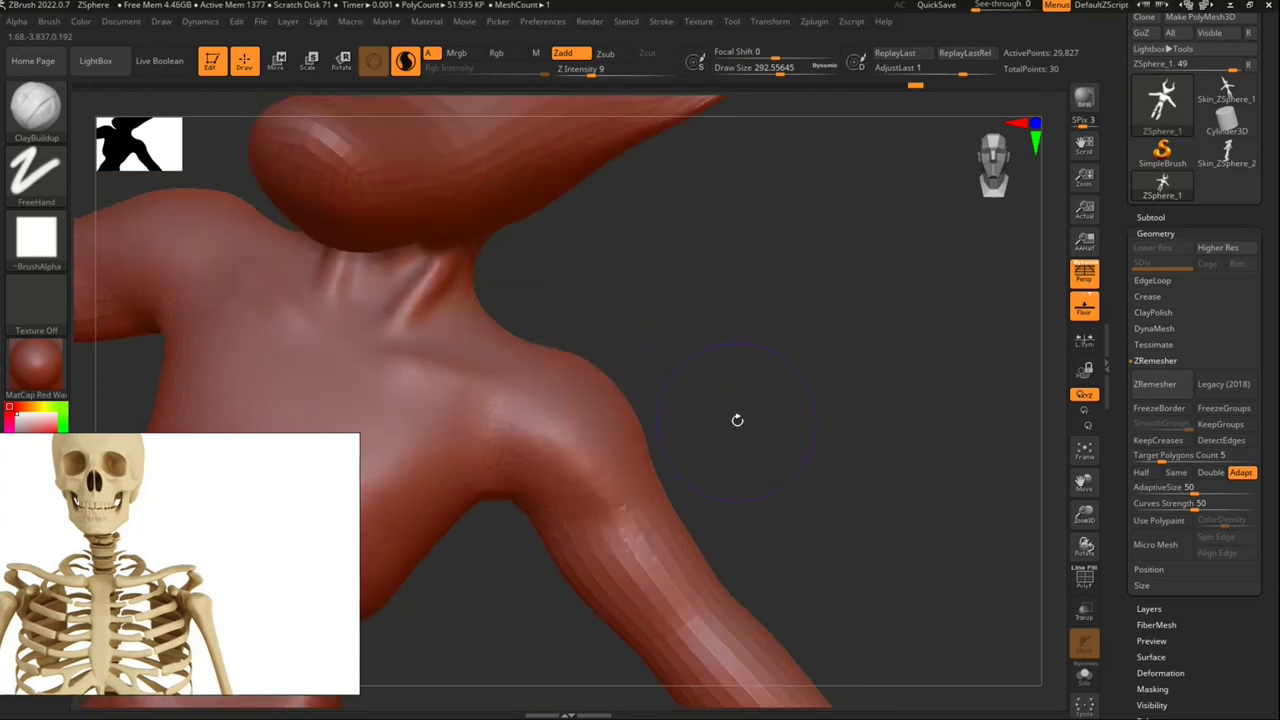
mouse_move(664, 540)
mouse_down()
mouse_move(668, 312)
mouse_move(848, 495)
mouse_up()
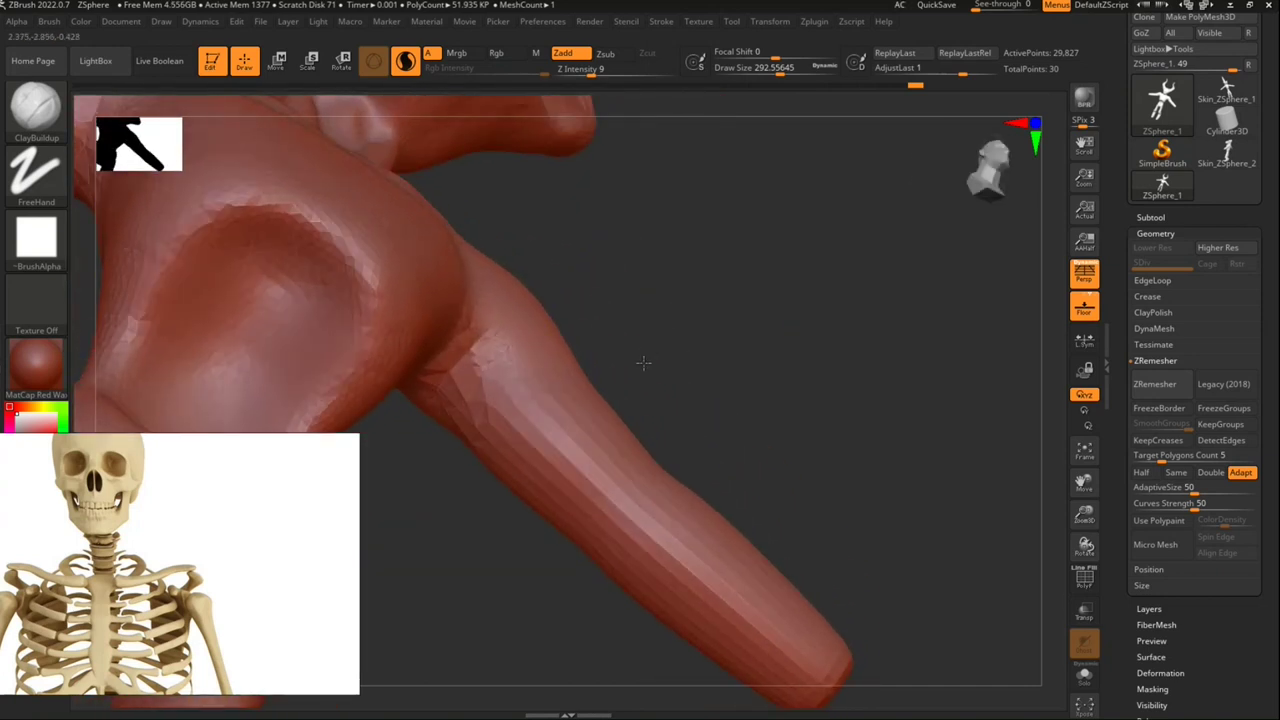
key(super)
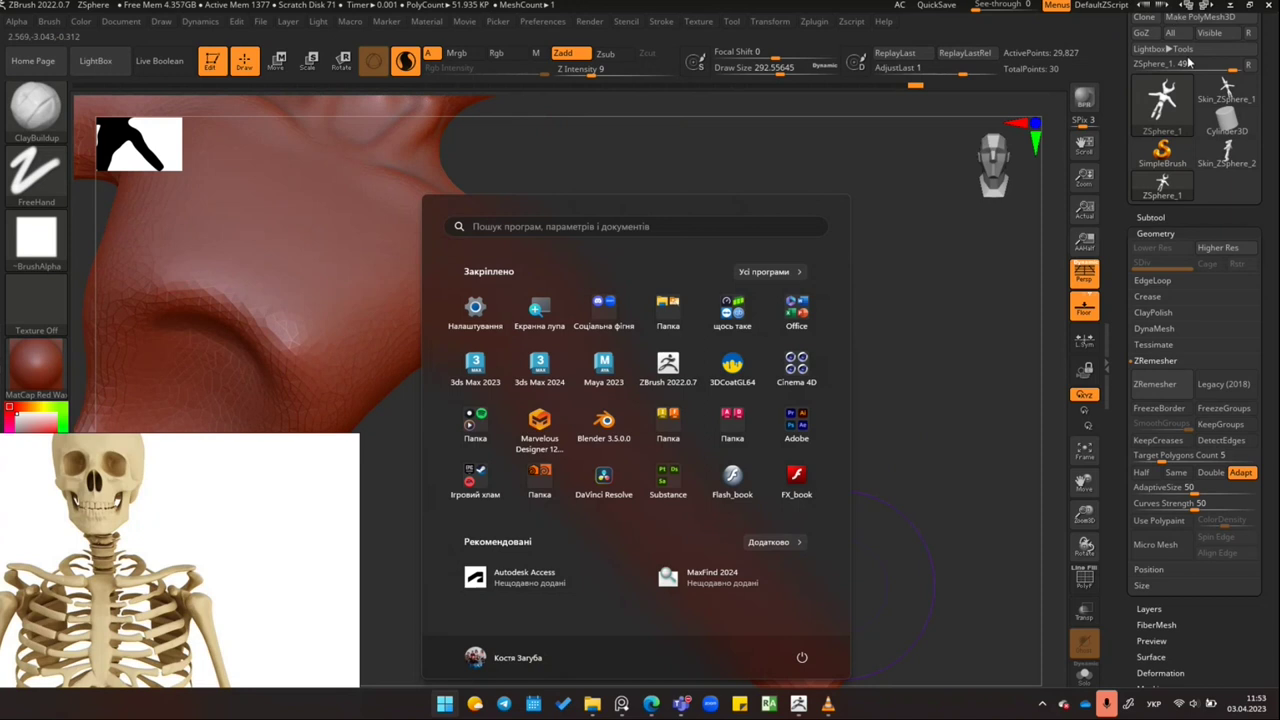
Step: Close and reopen the Windows Start menu
click(636, 228)
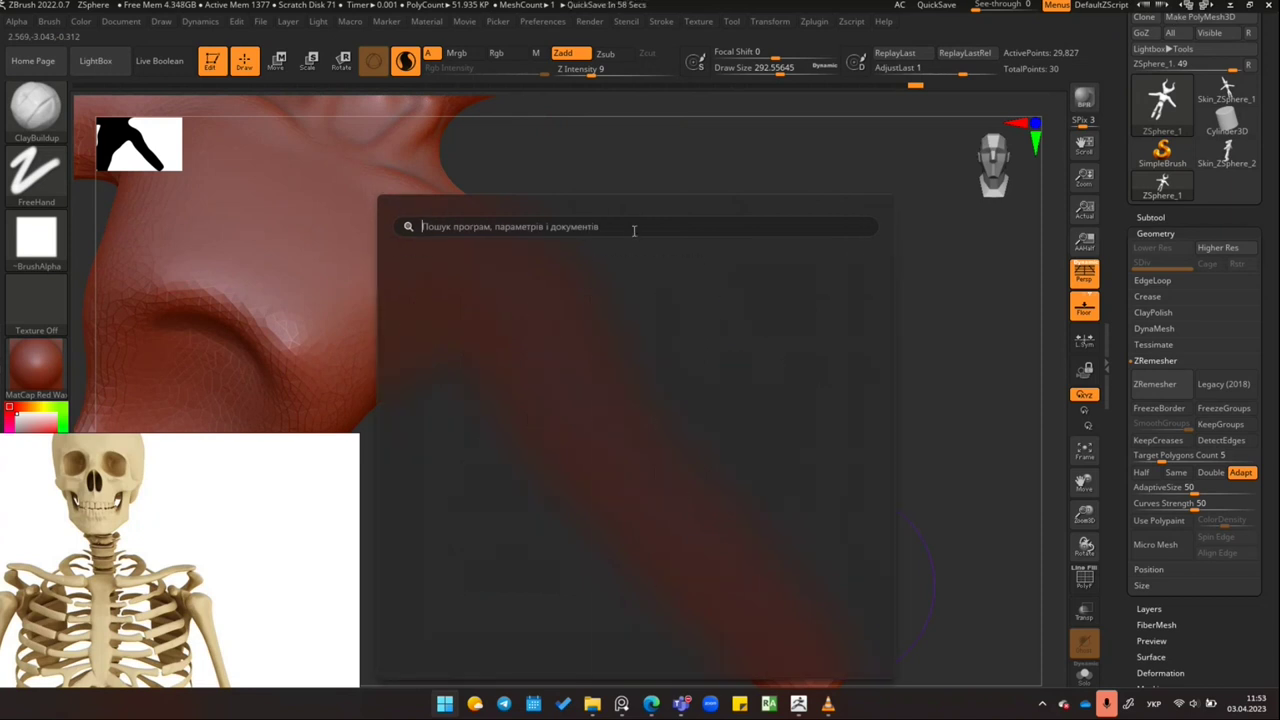
click(443, 706)
click(445, 704)
click(445, 704)
click(445, 704)
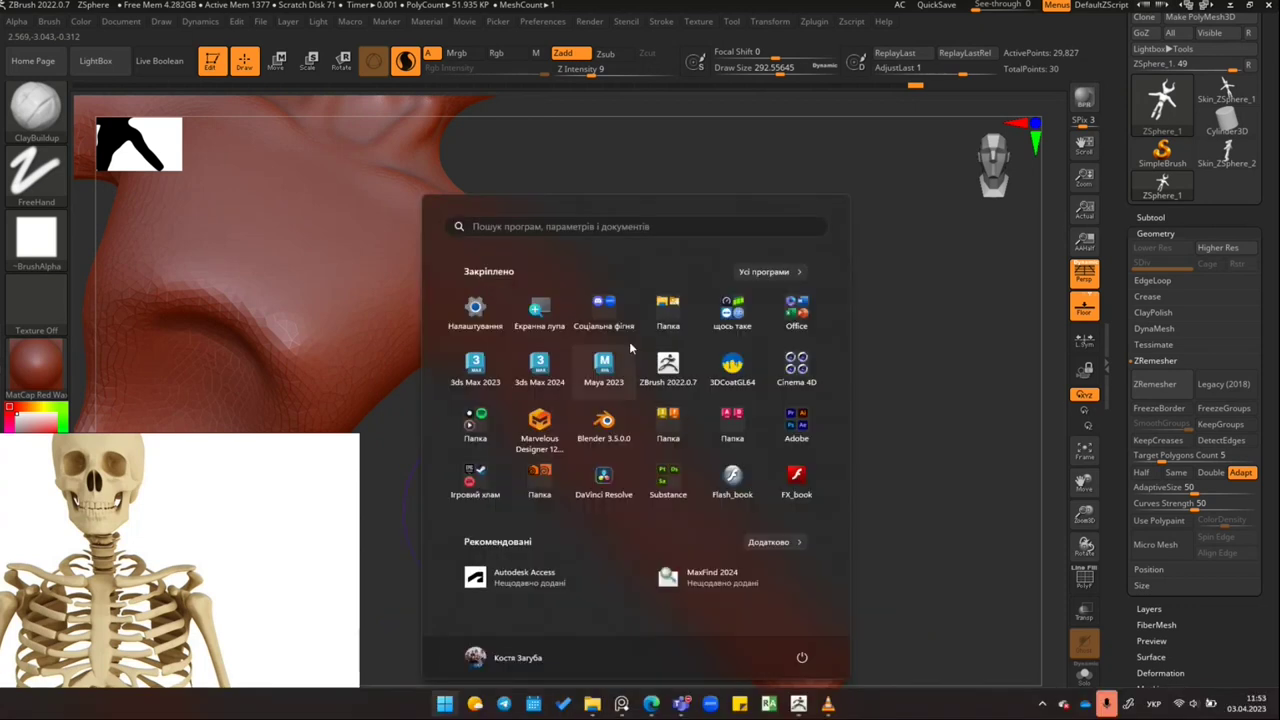
Step: Scroll the All apps list to OneNote for Windows 10 and launch it
click(772, 274)
scroll(596, 495, down, 3)
scroll(597, 480, down, 3)
scroll(598, 480, down, 2)
scroll(598, 484, down, 2)
scroll(570, 500, down, 3)
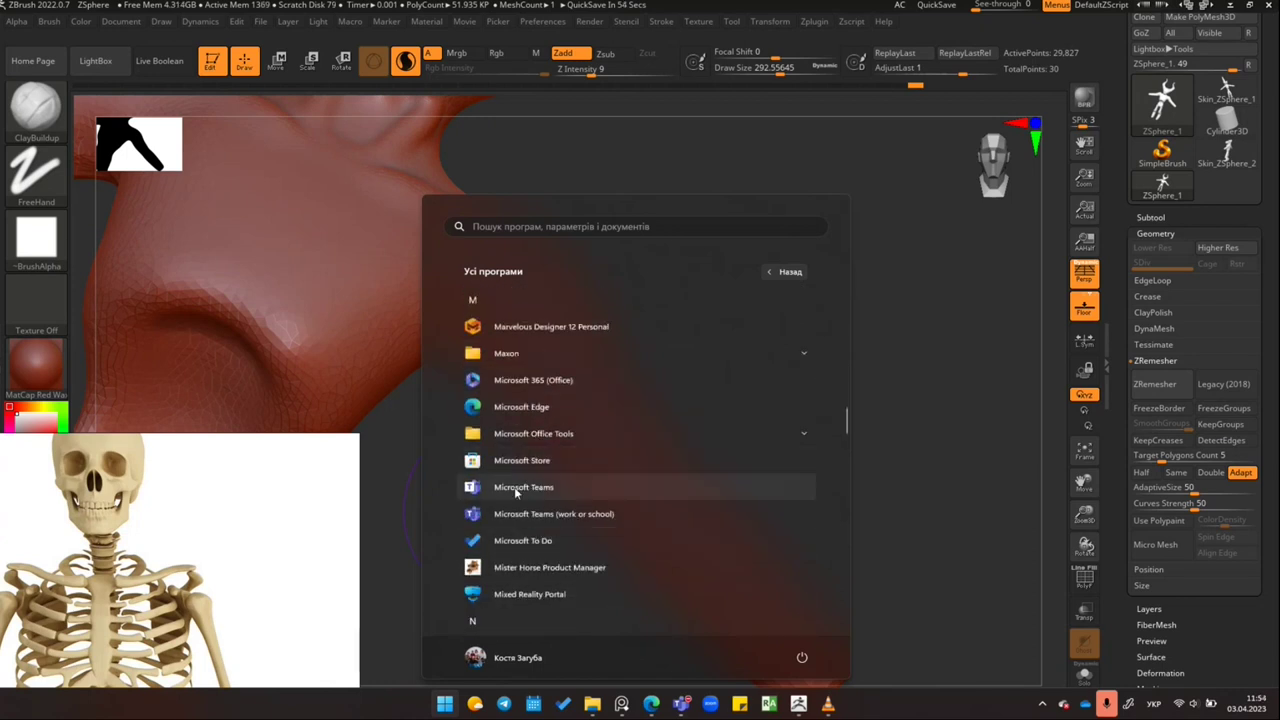
scroll(526, 470, down, 1)
scroll(528, 477, down, 2)
scroll(524, 487, down, 2)
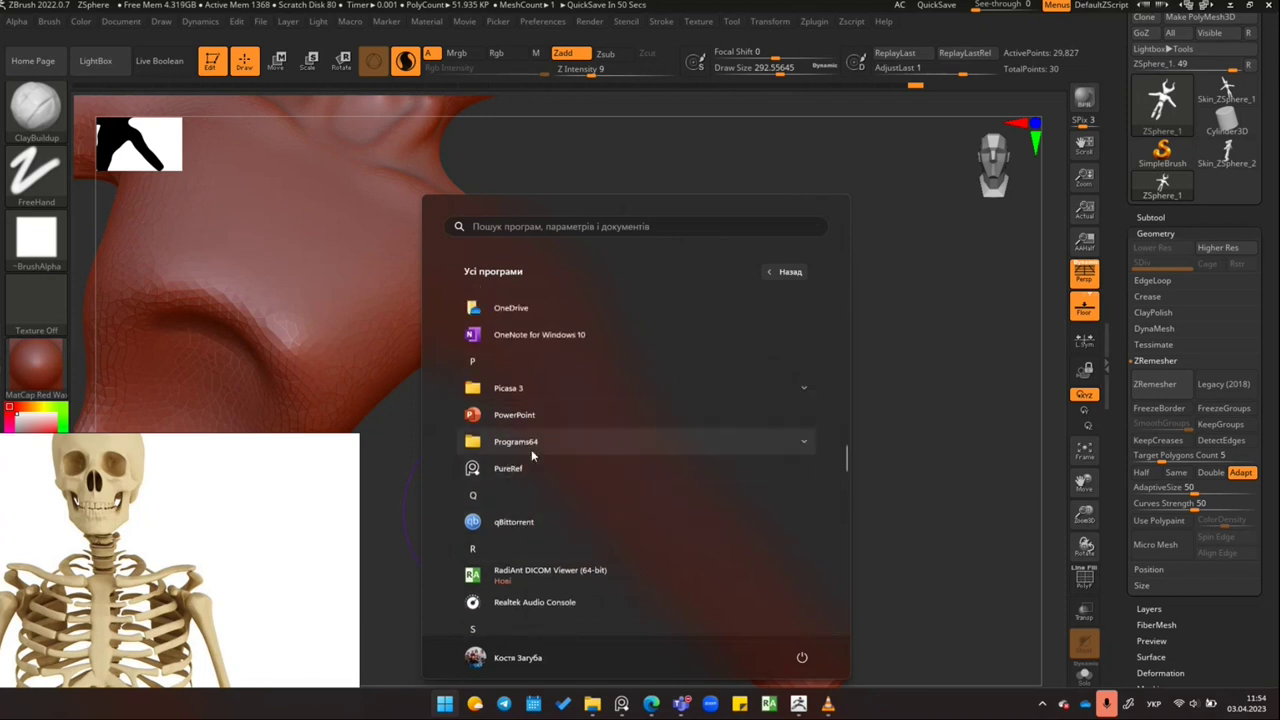
scroll(529, 495, down, 2)
scroll(526, 515, down, 2)
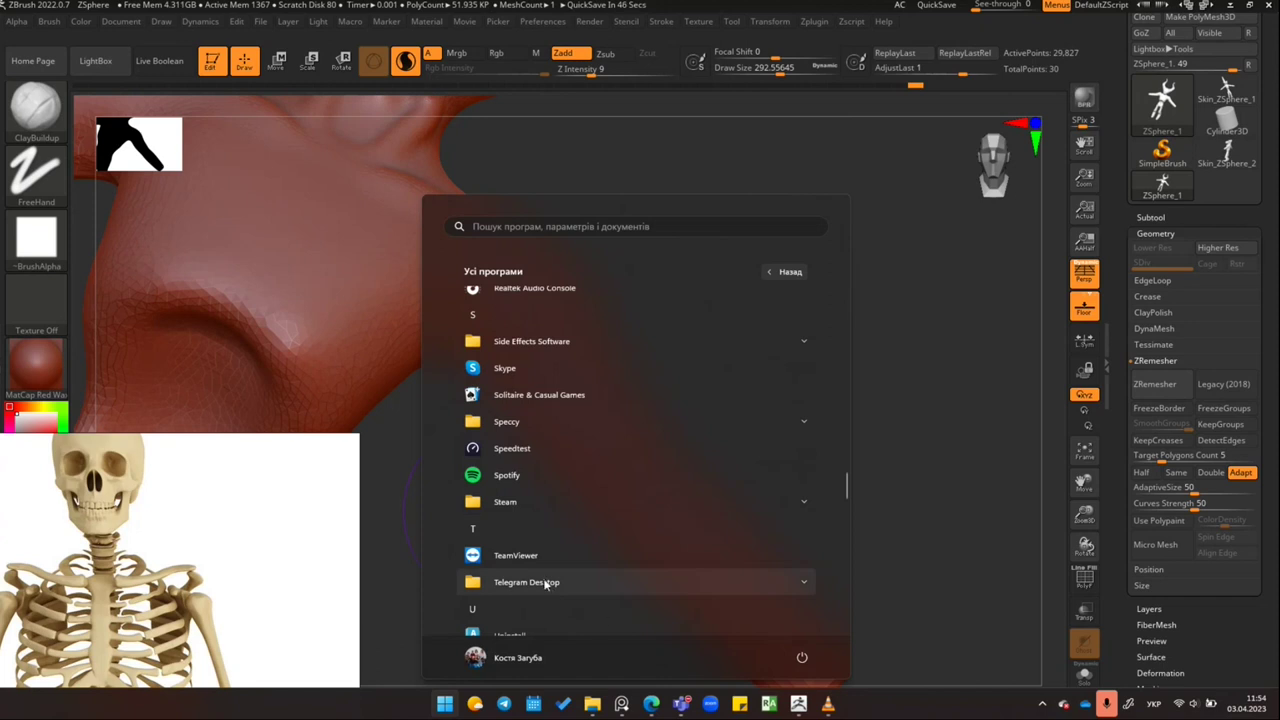
scroll(610, 602, up, 5)
scroll(605, 601, up, 2)
scroll(595, 597, down, 2)
click(564, 563)
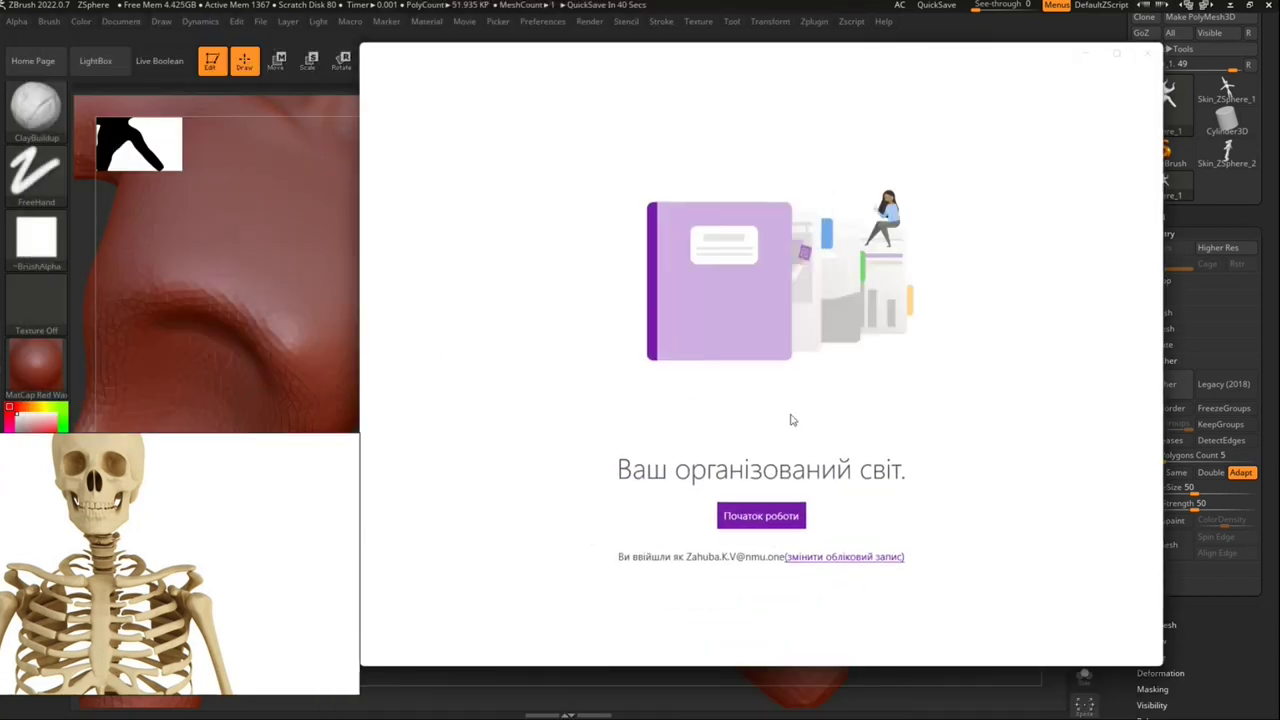
Step: Get past the OneNote welcome screen, add a new untitled page and choose a drawing pen
click(796, 513)
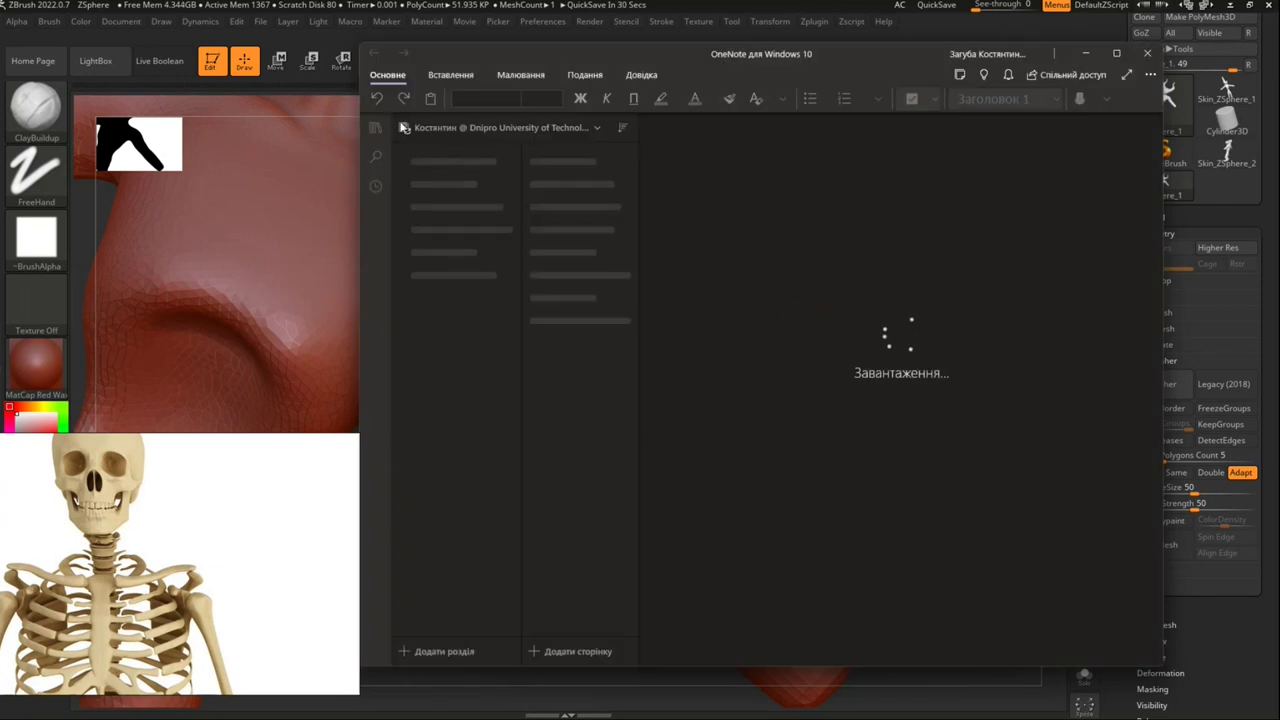
click(588, 651)
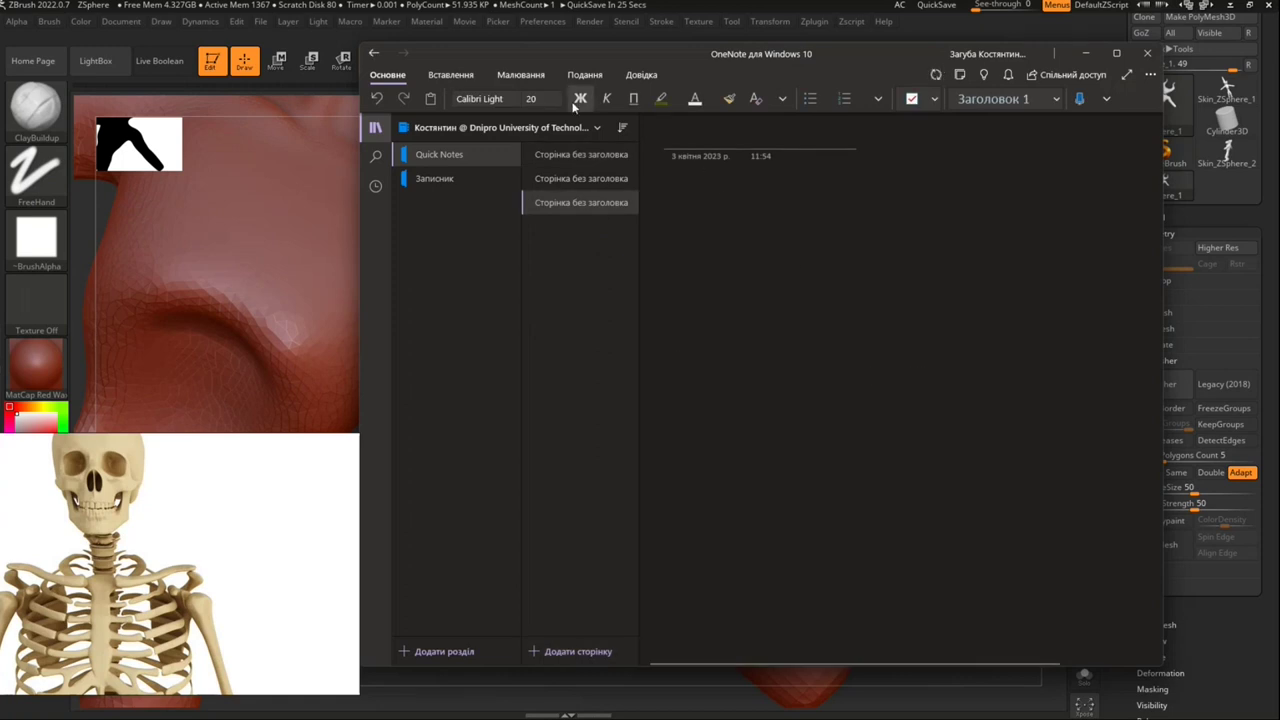
click(520, 74)
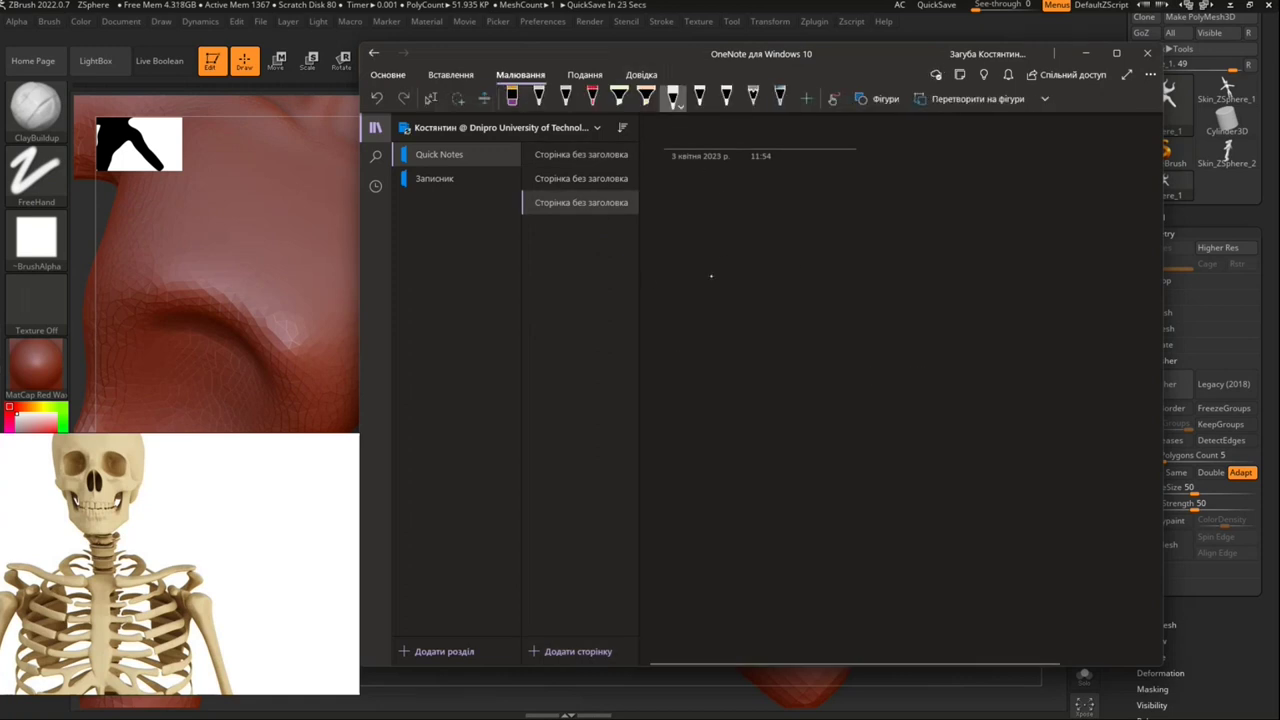
click(673, 97)
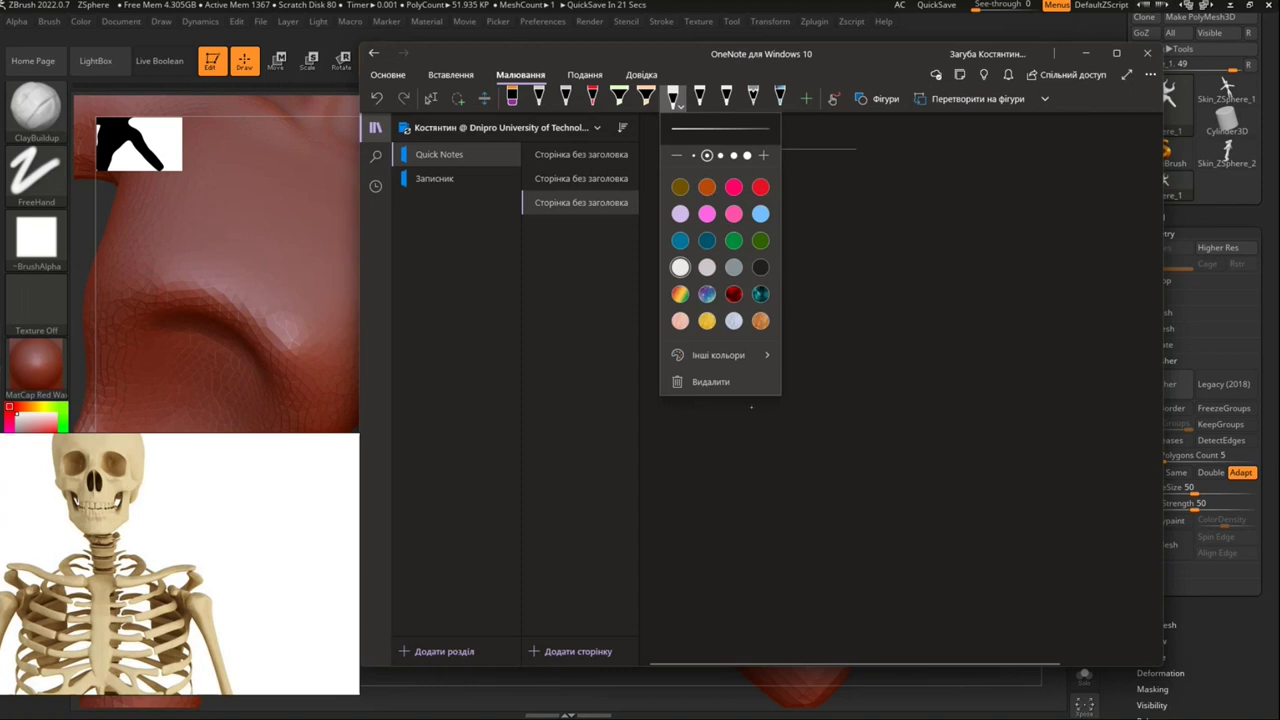
click(776, 330)
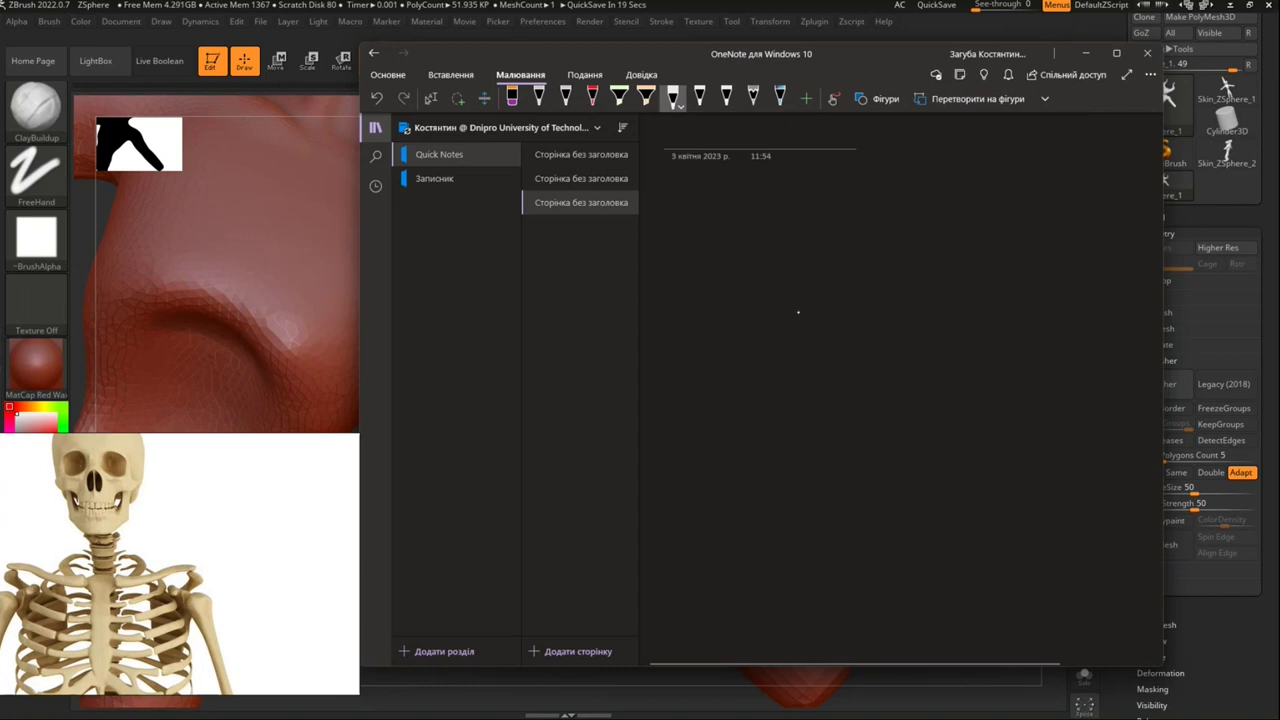
Step: Sketch rough white-line arm and muscle outlines on the page
drag(822, 291, 812, 354)
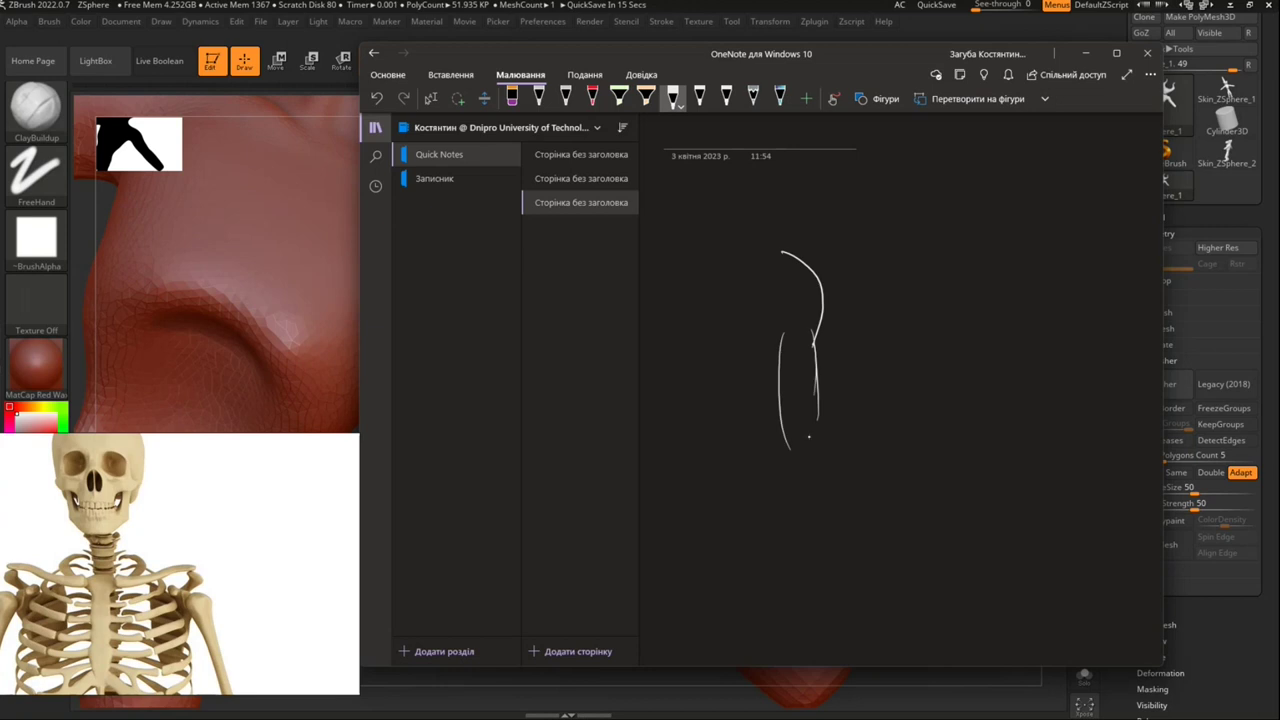
drag(835, 455, 822, 486)
drag(797, 340, 797, 350)
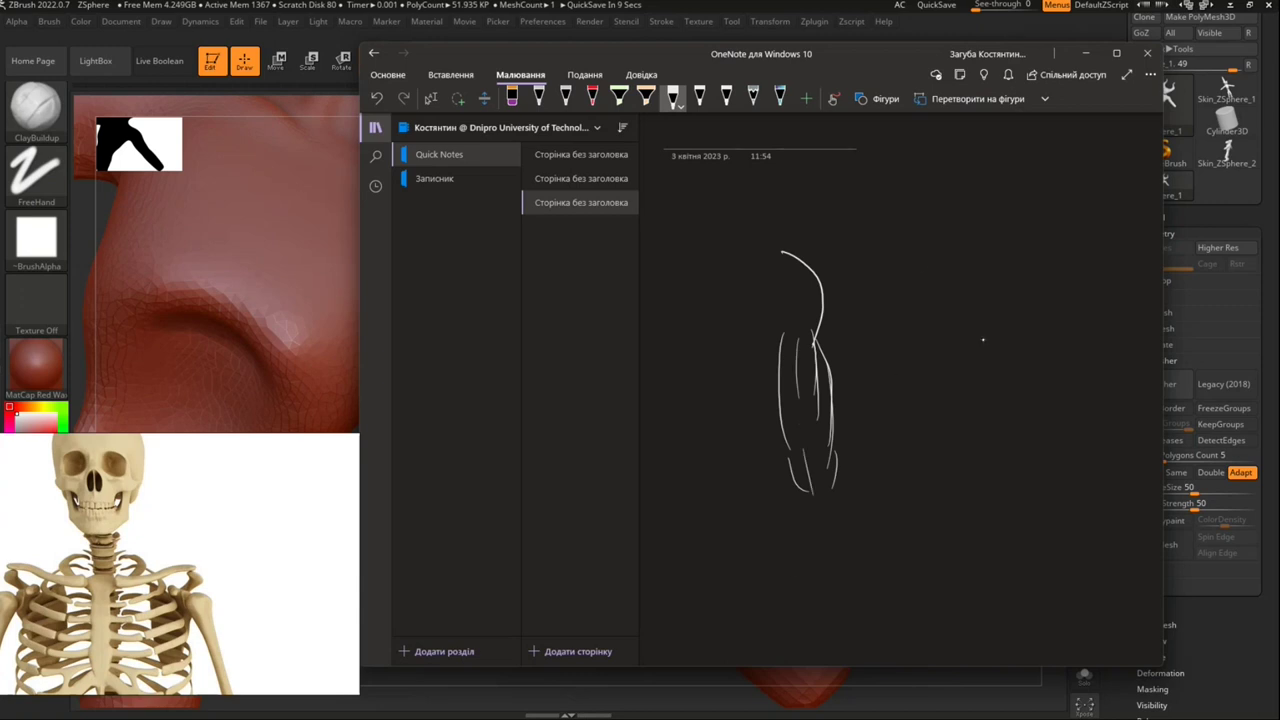
key(Tab)
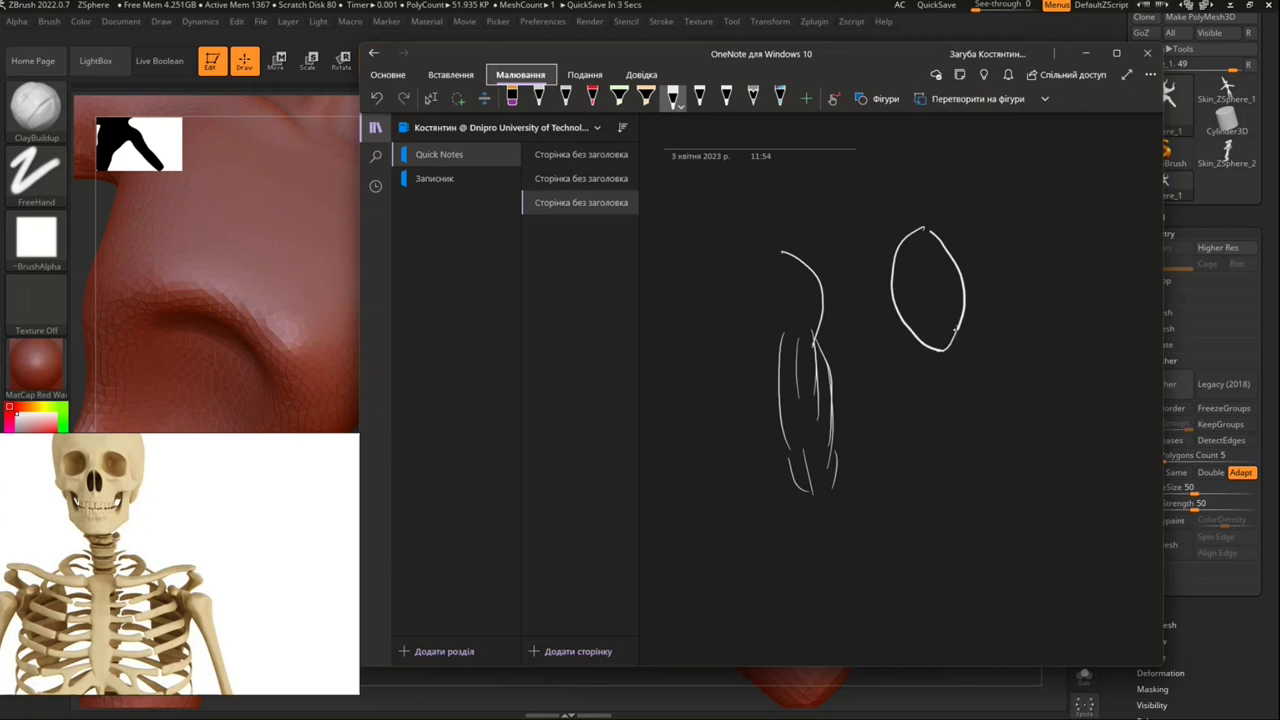
drag(930, 236, 941, 314)
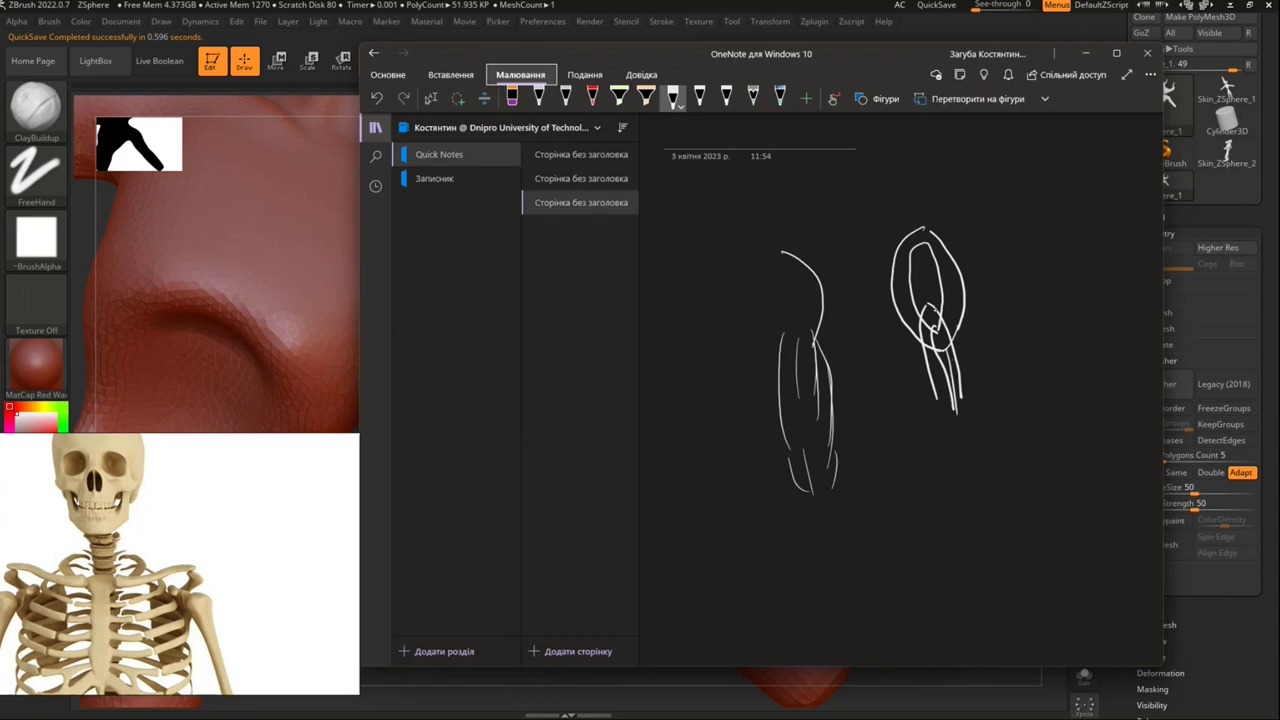
drag(922, 328, 926, 344)
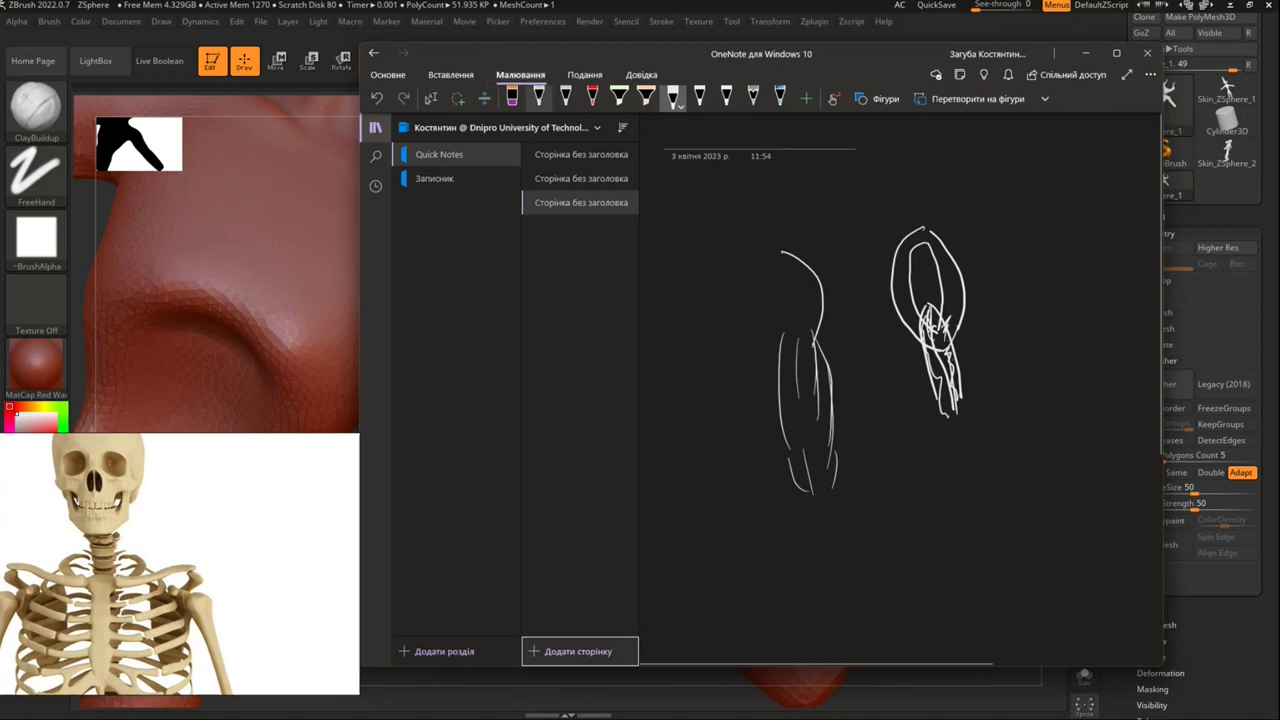
Step: Erase the extra strokes in the right sketch's stem and minimize OneNote
click(512, 97)
drag(940, 310, 950, 395)
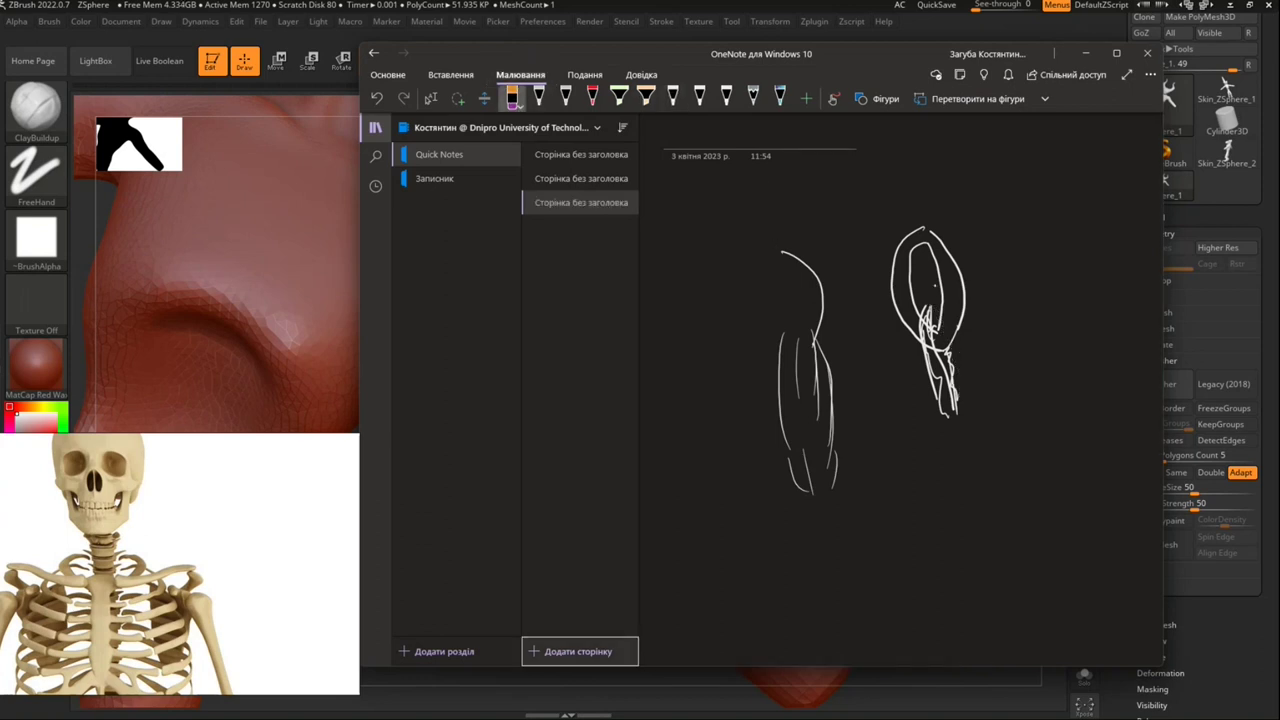
click(1147, 53)
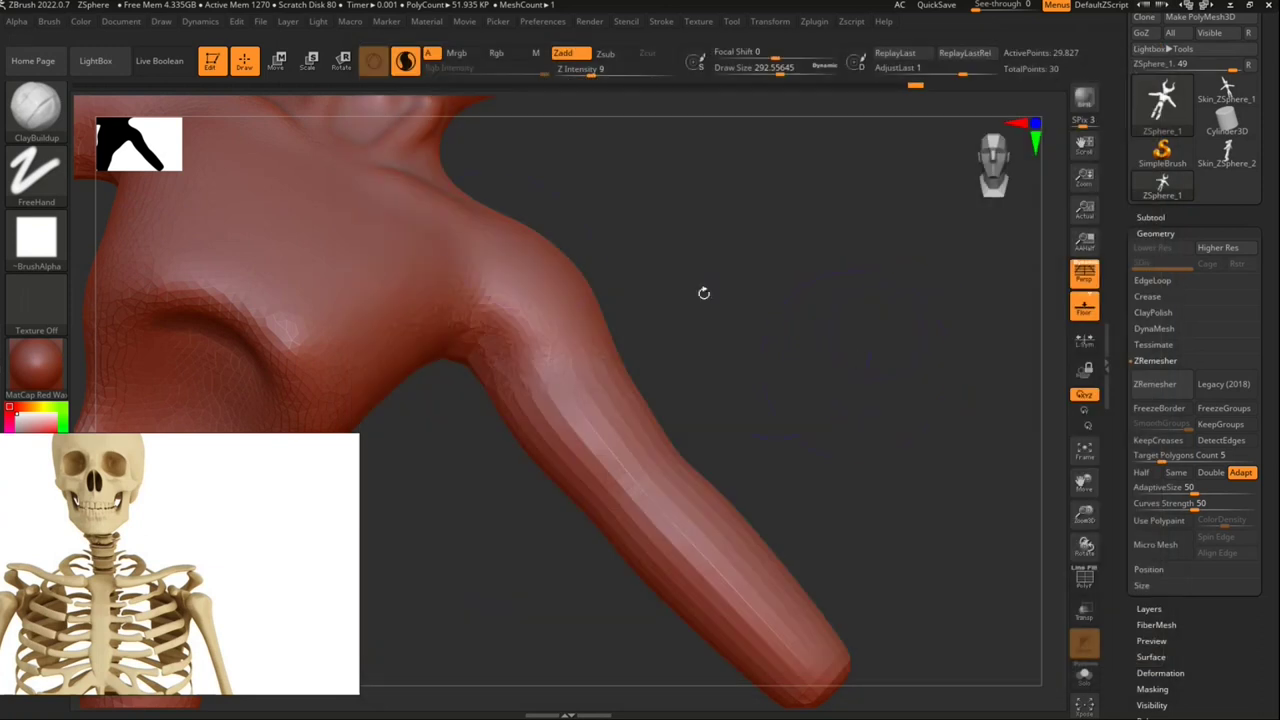
Step: Smooth the shoulder and build up a muscle bulge on the upper arm with ClayBuildup
key(b)
mouse_move(855, 410)
mouse_down()
mouse_move(866, 429)
mouse_move(834, 449)
mouse_move(618, 320)
mouse_move(635, 261)
mouse_move(630, 350)
mouse_up()
mouse_move(778, 339)
mouse_down()
mouse_move(686, 314)
mouse_move(731, 269)
mouse_up()
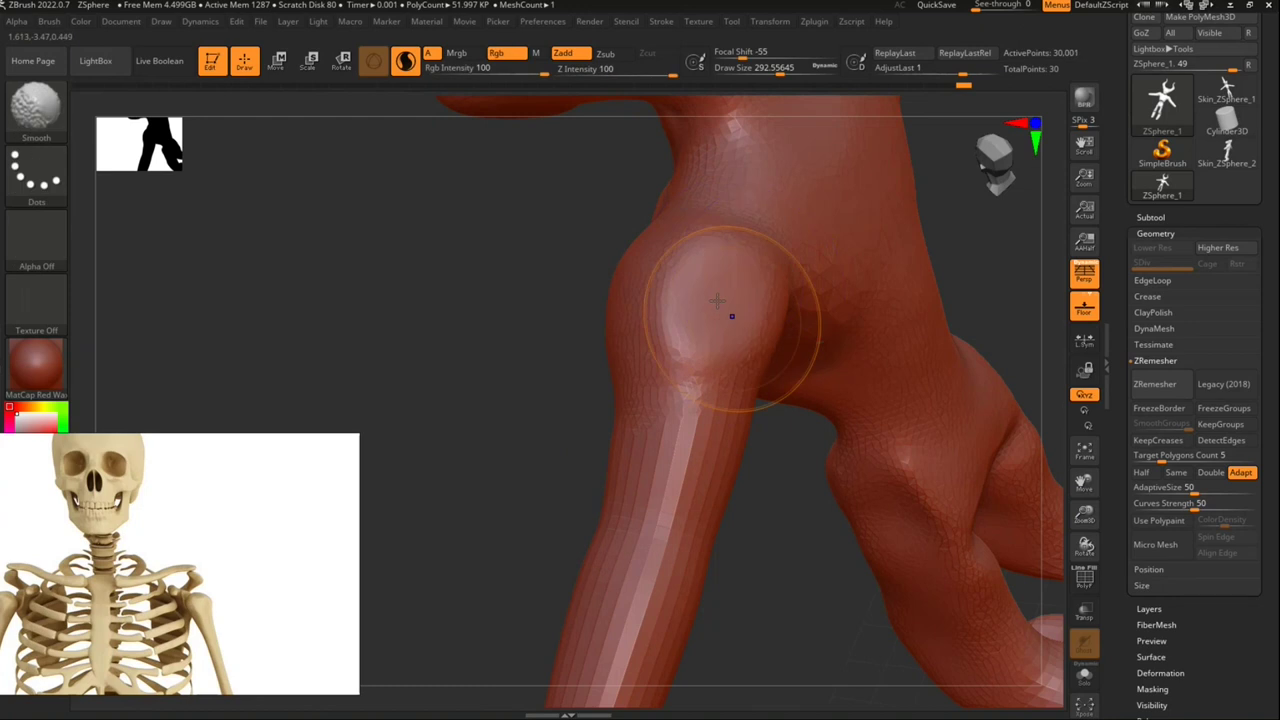
mouse_move(534, 420)
mouse_down()
mouse_move(689, 302)
mouse_move(640, 286)
mouse_up()
drag(840, 429, 714, 429)
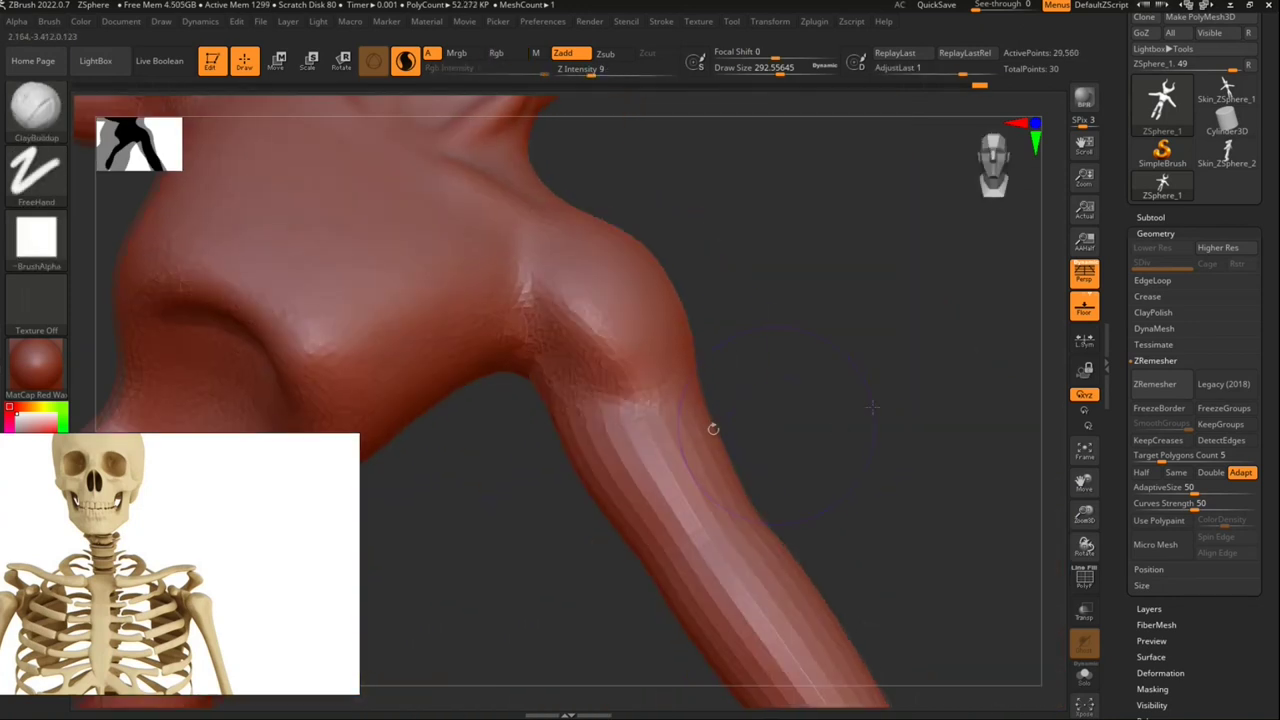
mouse_move(637, 421)
mouse_down()
mouse_move(628, 386)
mouse_move(660, 453)
mouse_up()
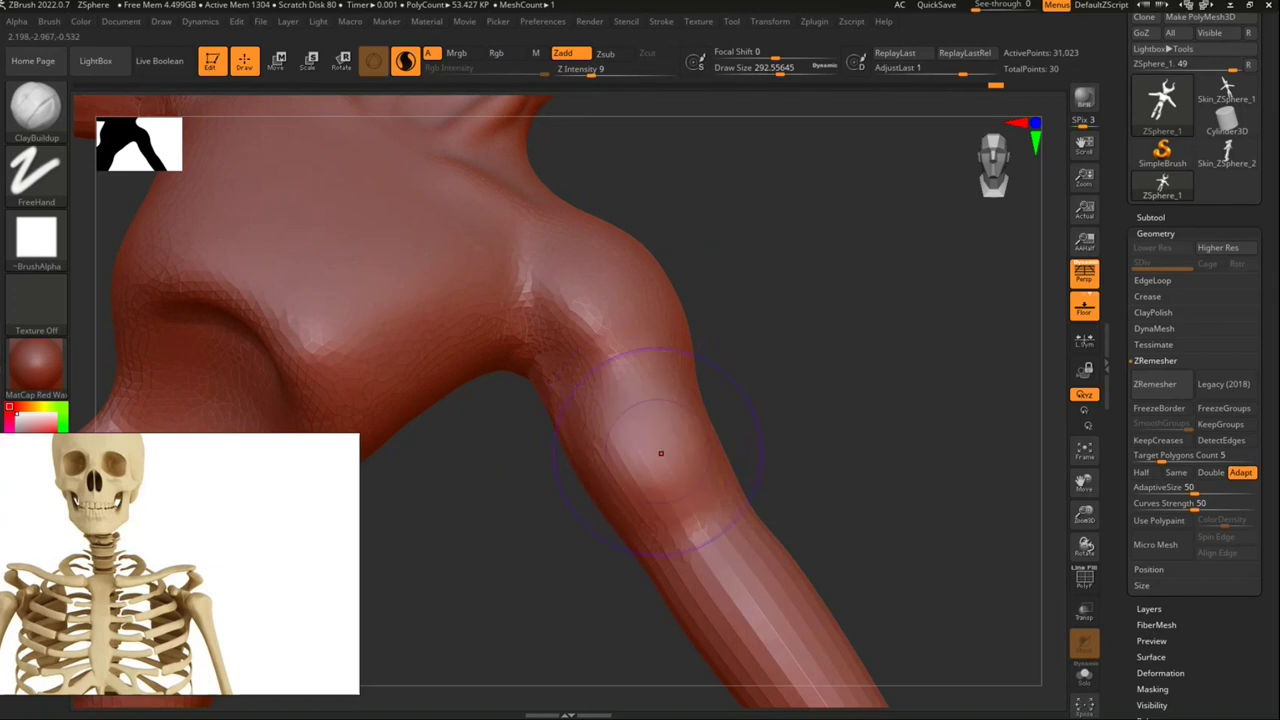
mouse_move(803, 455)
mouse_down()
mouse_move(791, 320)
mouse_move(779, 372)
mouse_up()
mouse_move(655, 266)
mouse_down()
mouse_move(636, 382)
mouse_move(616, 392)
mouse_up()
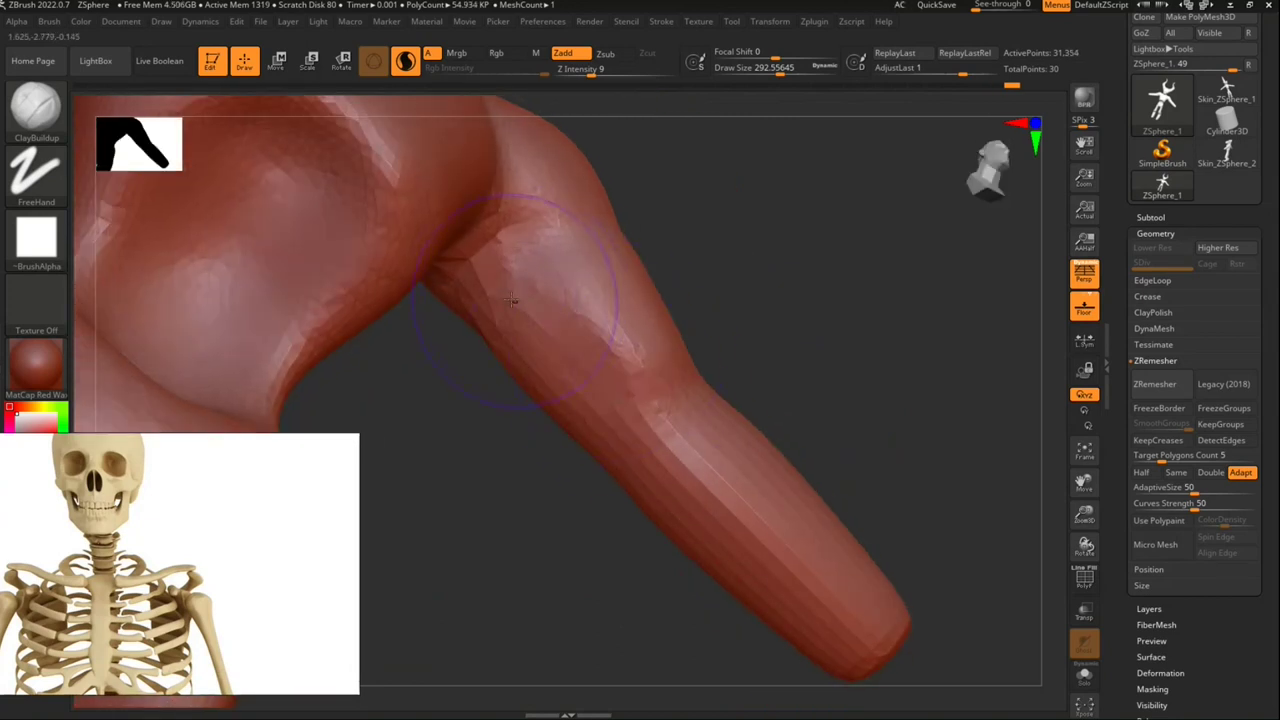
mouse_move(475, 391)
mouse_down()
mouse_move(494, 331)
mouse_move(510, 330)
mouse_move(512, 364)
mouse_up()
mouse_move(829, 400)
mouse_down()
mouse_move(834, 471)
mouse_move(834, 314)
mouse_move(820, 334)
mouse_move(829, 316)
mouse_move(803, 331)
mouse_move(806, 471)
mouse_move(811, 297)
mouse_move(808, 478)
mouse_move(760, 430)
mouse_move(700, 405)
mouse_up()
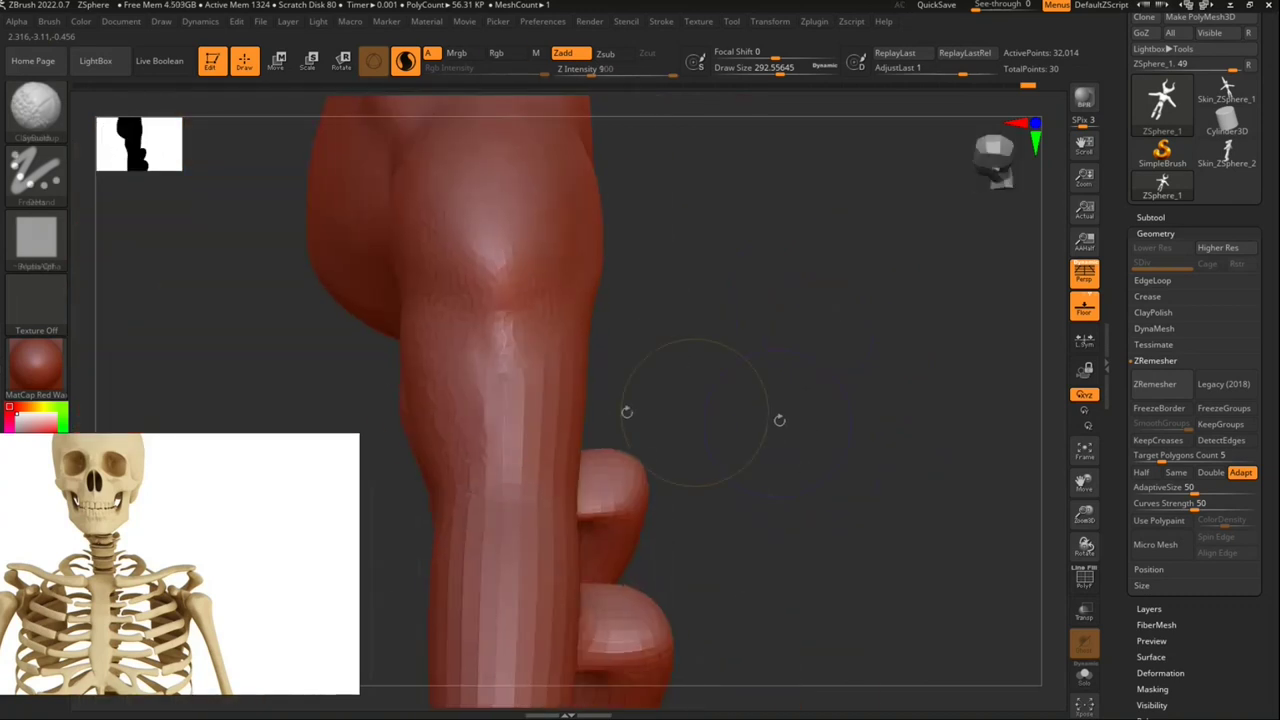
mouse_move(512, 393)
mouse_down()
mouse_move(606, 430)
mouse_move(586, 346)
mouse_move(560, 405)
mouse_move(660, 380)
mouse_move(628, 432)
mouse_up()
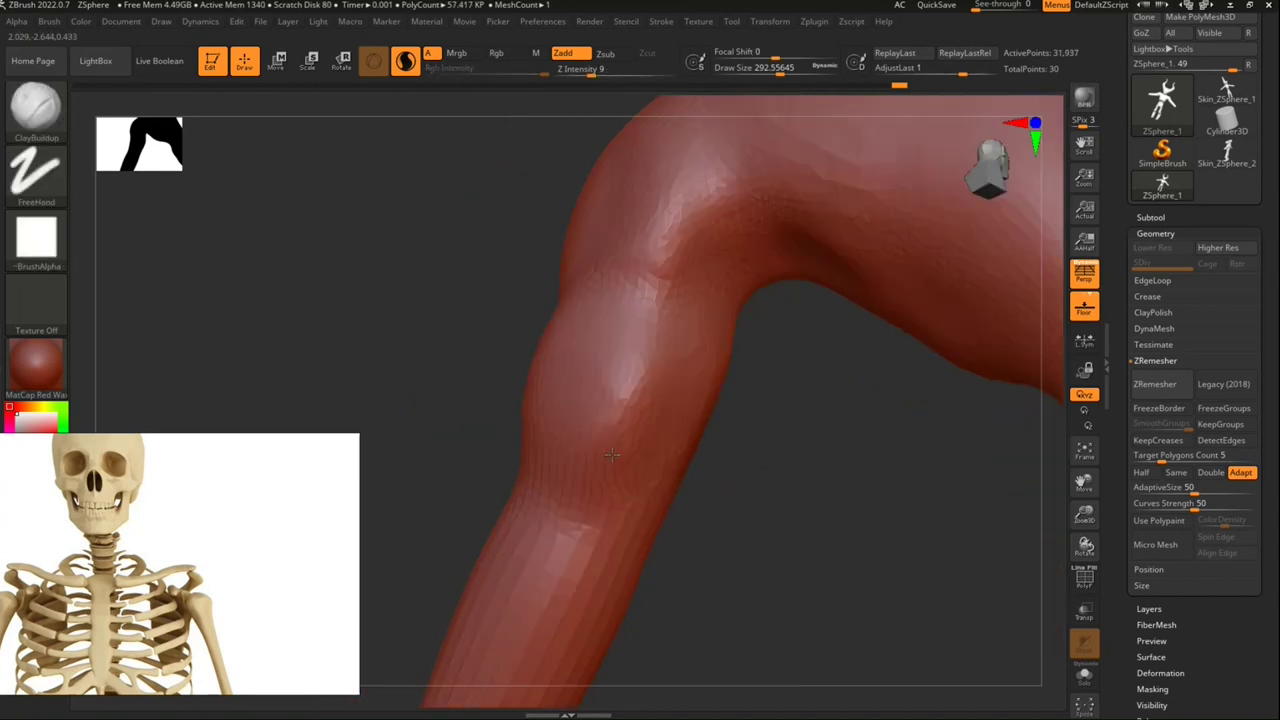
Step: Build up muscle form on the shoulder and arm with the brush size reduced to about 181
mouse_move(701, 498)
mouse_down()
mouse_move(594, 349)
mouse_move(575, 372)
mouse_up()
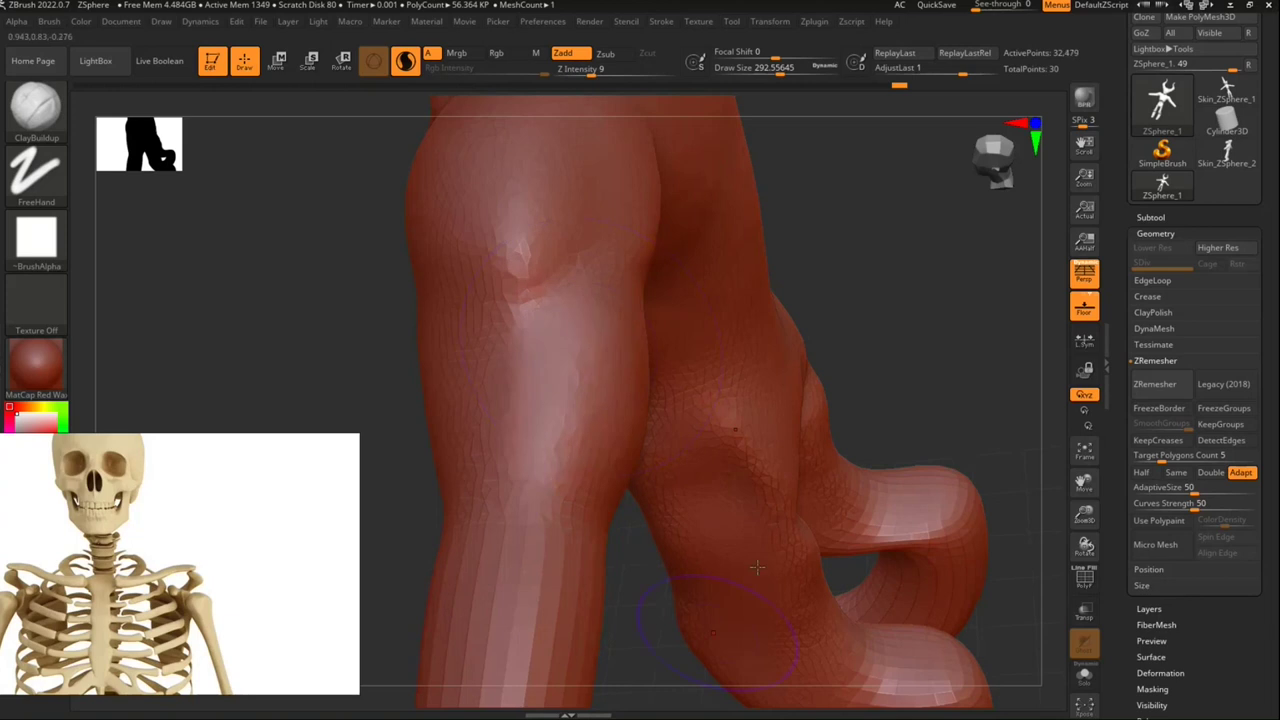
mouse_move(937, 343)
mouse_down()
mouse_move(970, 305)
mouse_move(974, 337)
mouse_move(866, 357)
mouse_move(833, 404)
mouse_up()
drag(676, 400, 685, 397)
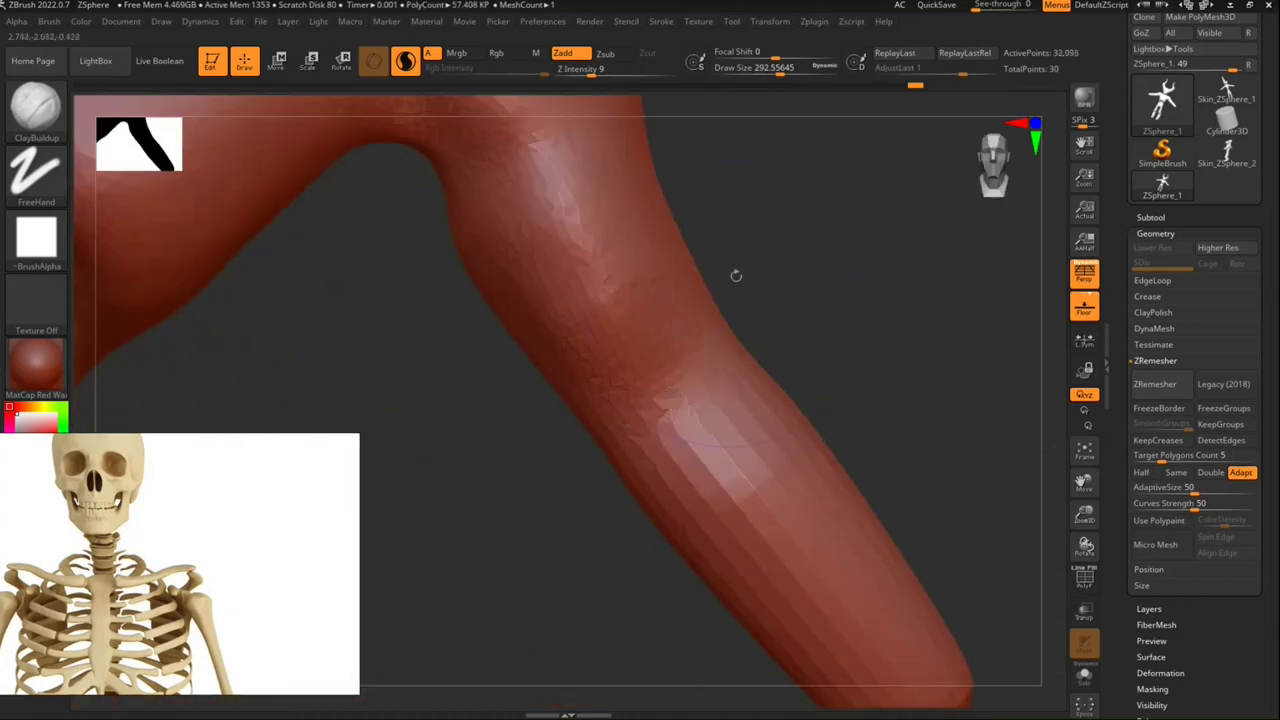
drag(783, 70, 766, 70)
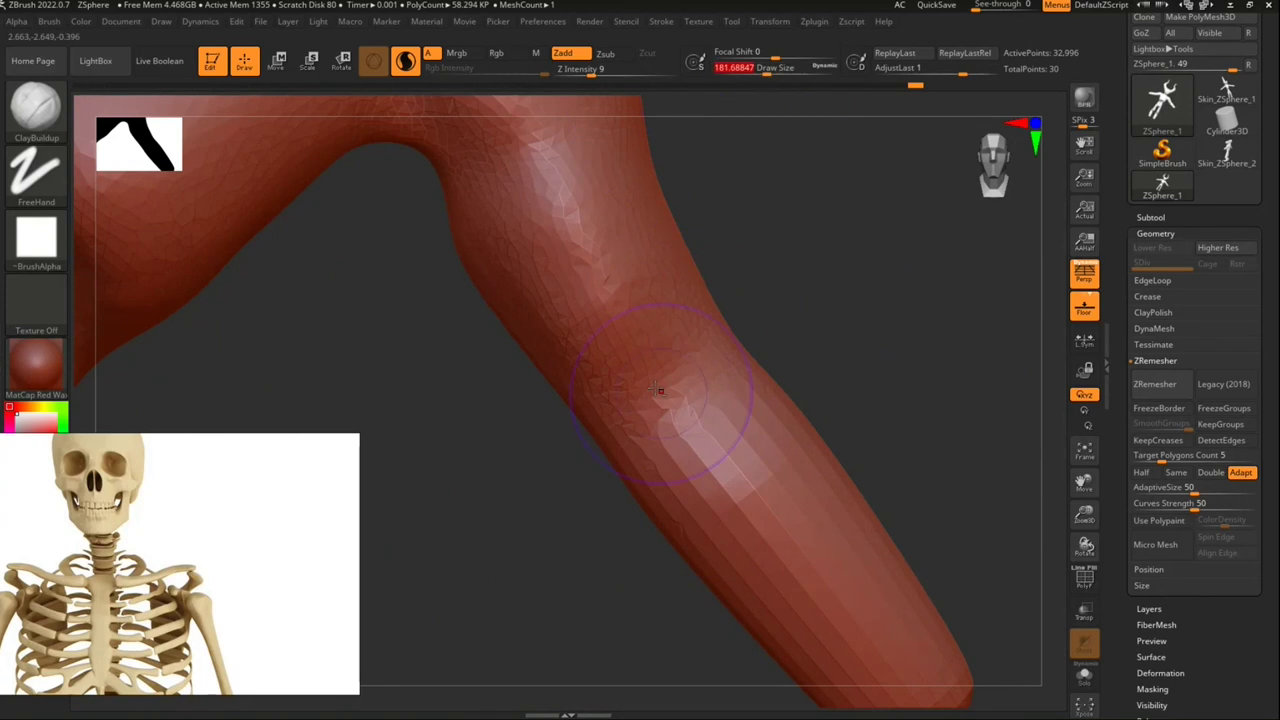
drag(670, 425, 735, 440)
mouse_move(792, 375)
mouse_down()
mouse_move(650, 435)
mouse_move(704, 329)
mouse_move(575, 215)
mouse_move(596, 312)
mouse_up()
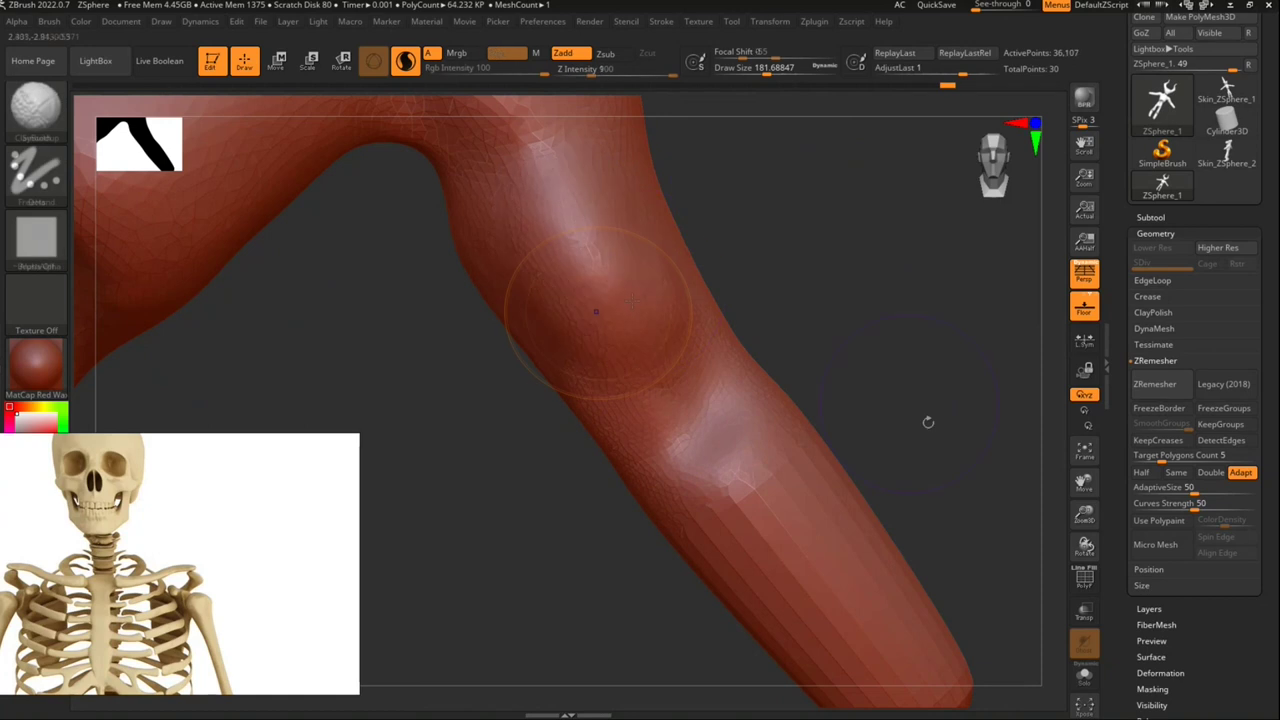
mouse_move(897, 417)
mouse_down()
mouse_move(871, 406)
mouse_move(914, 440)
mouse_move(886, 313)
mouse_move(843, 349)
mouse_move(871, 366)
mouse_move(665, 273)
mouse_up()
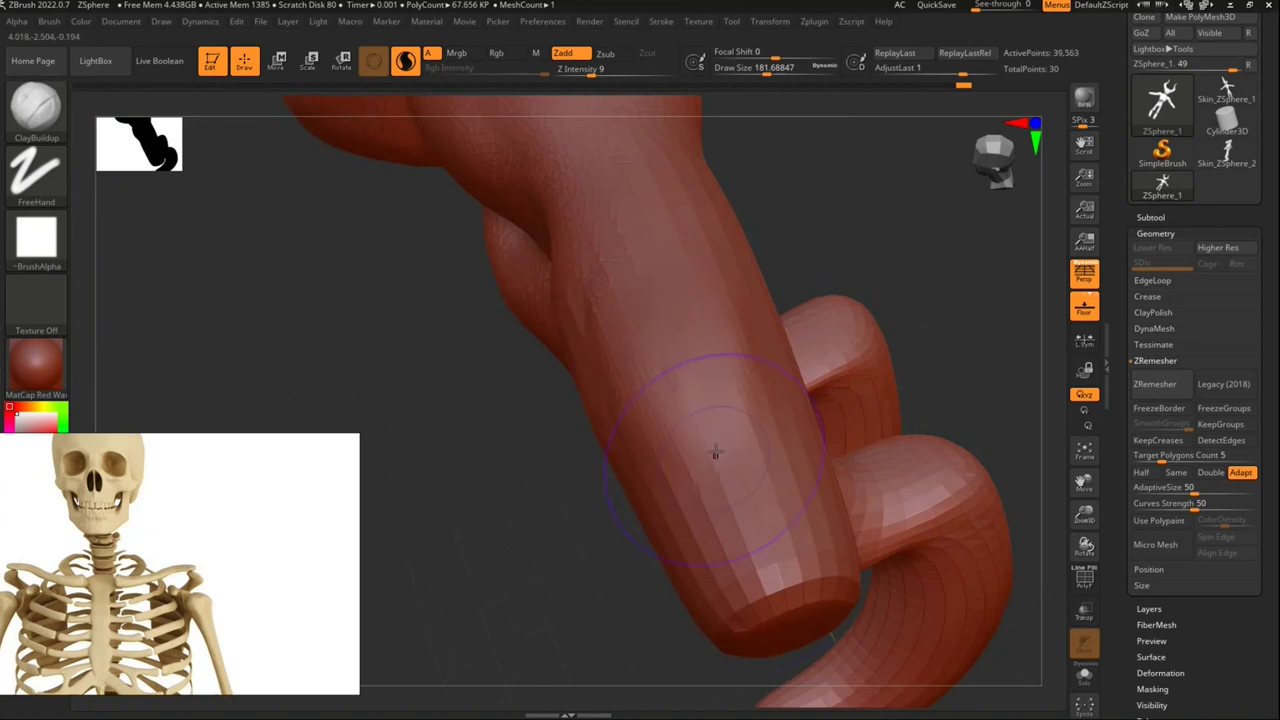
Step: Add and smooth clay on the forearm, working it from several angles
mouse_move(720, 414)
shift+mouse_down()
mouse_move(727, 487)
mouse_move(760, 430)
mouse_move(777, 471)
shift+mouse_up()
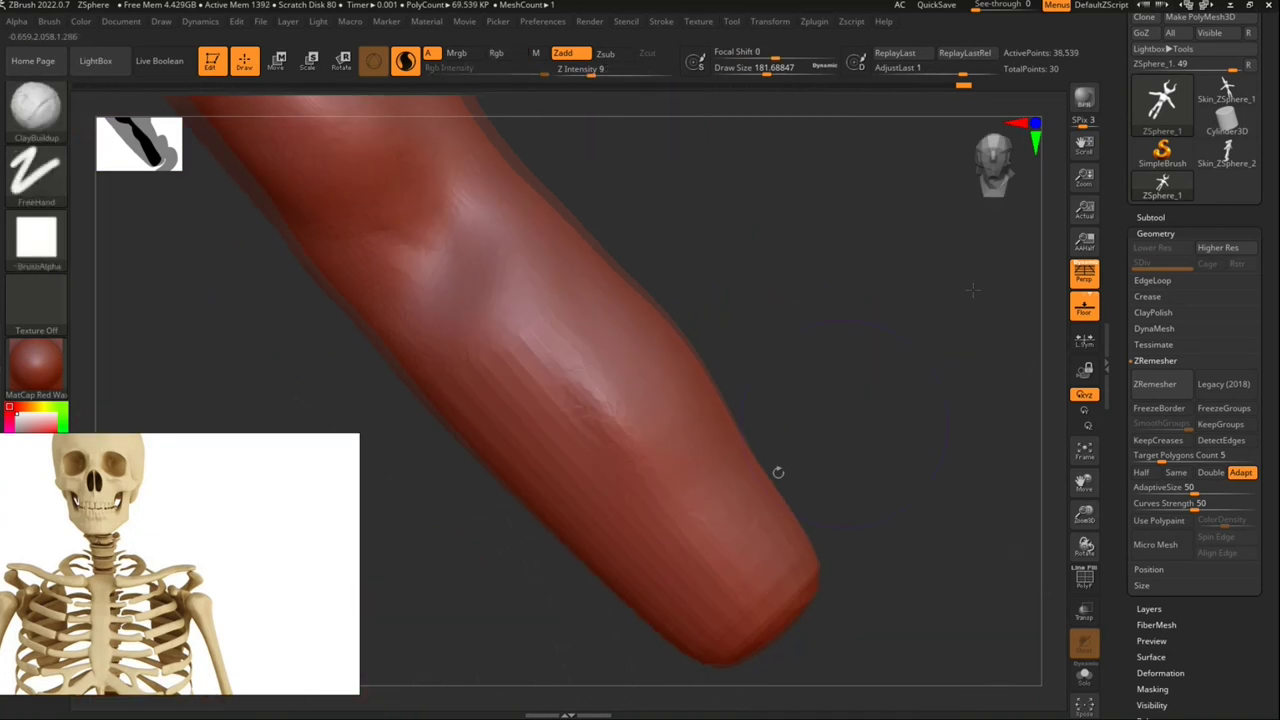
drag(558, 383, 585, 393)
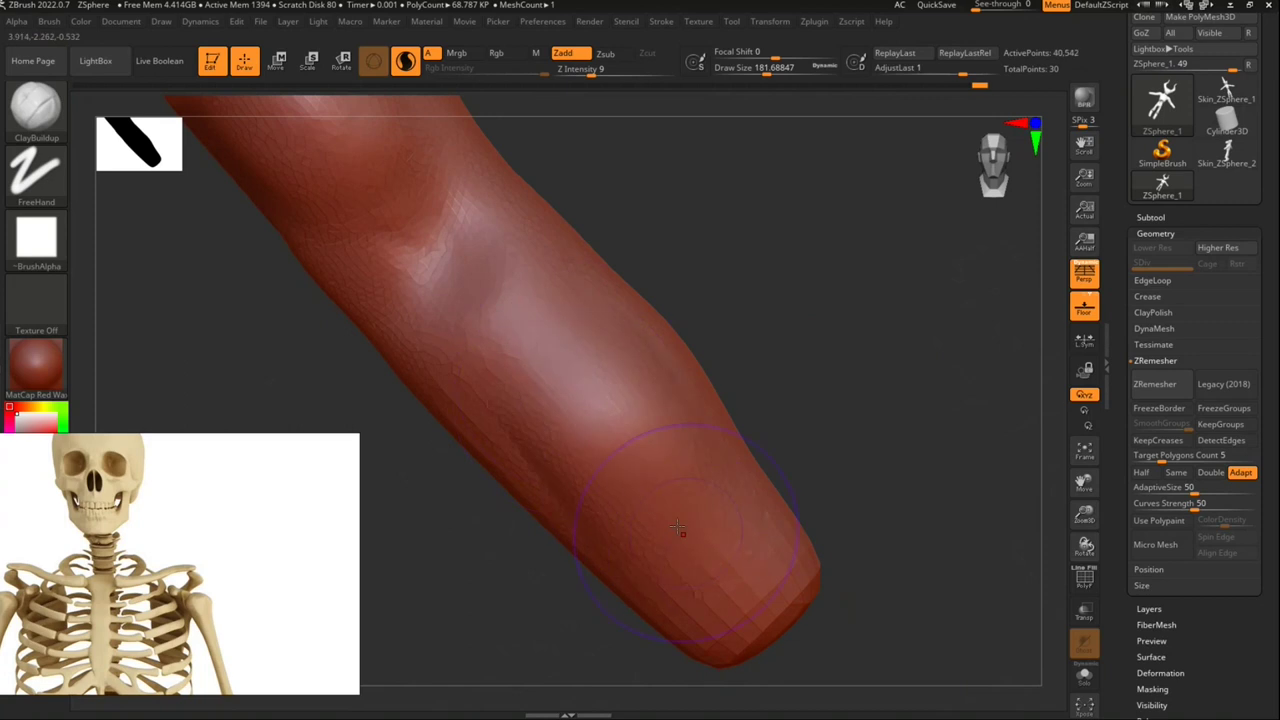
shift+drag(550, 348, 600, 378)
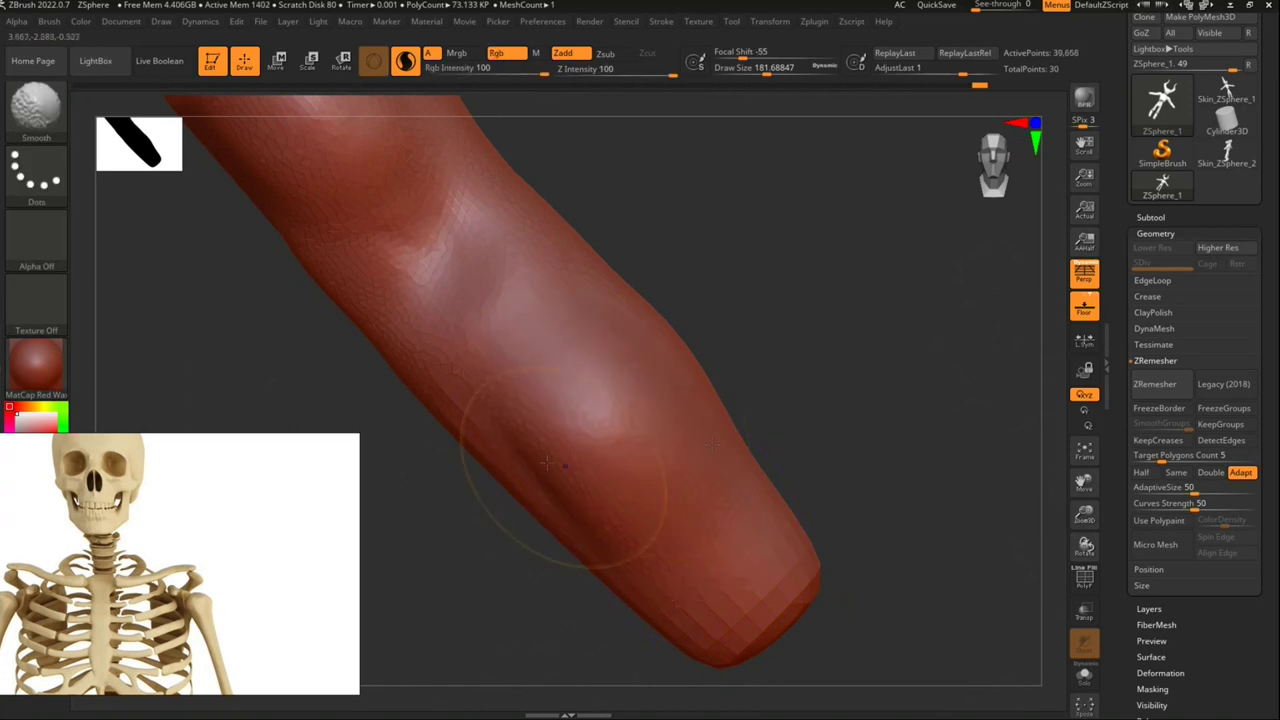
right_drag(503, 523, 589, 403)
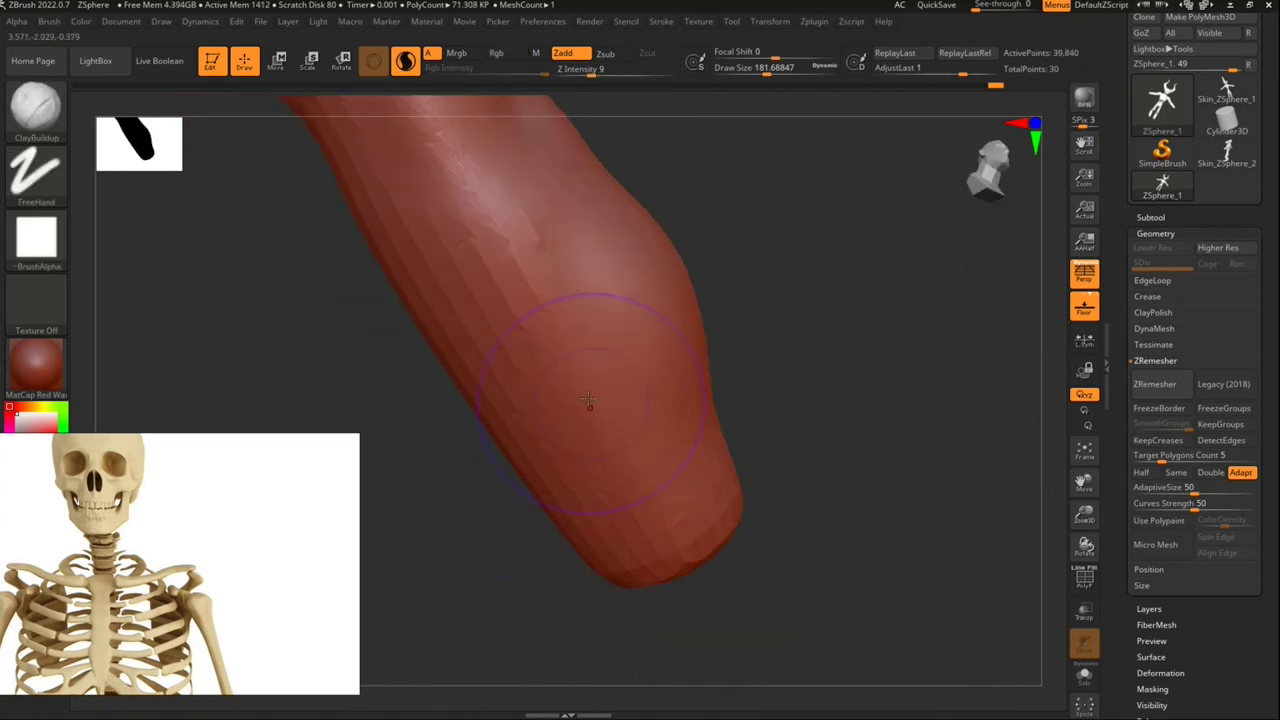
mouse_move(514, 300)
mouse_down()
mouse_move(509, 277)
mouse_move(550, 330)
mouse_up()
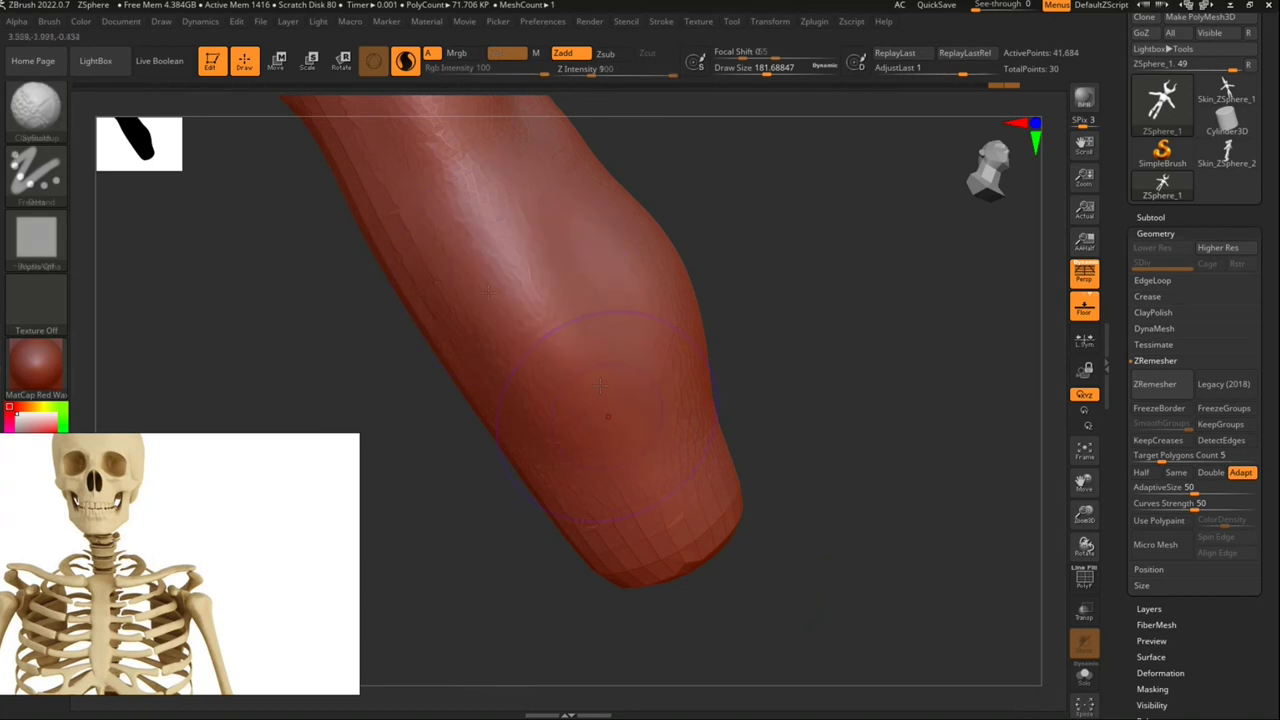
mouse_move(560, 413)
right_down()
mouse_move(586, 517)
mouse_move(561, 455)
mouse_move(571, 351)
right_up()
mouse_move(571, 351)
mouse_down()
mouse_move(545, 230)
mouse_move(592, 342)
mouse_move(549, 427)
mouse_up()
mouse_move(711, 420)
mouse_down()
mouse_move(780, 349)
mouse_move(738, 378)
mouse_up()
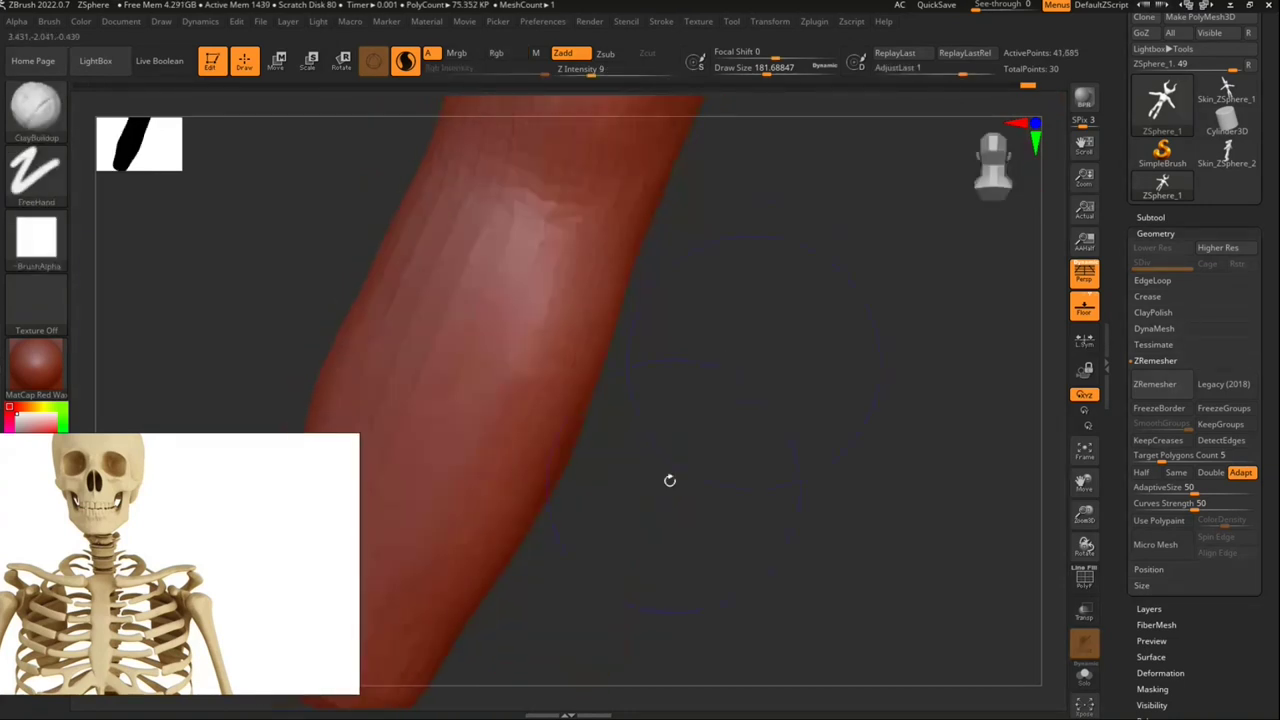
Step: Smooth the forearm and undo the stray clay strokes added along it
drag(670, 480, 700, 420)
mouse_move(591, 334)
shift+mouse_down()
mouse_move(745, 388)
mouse_move(786, 466)
shift+mouse_up()
drag(475, 500, 541, 346)
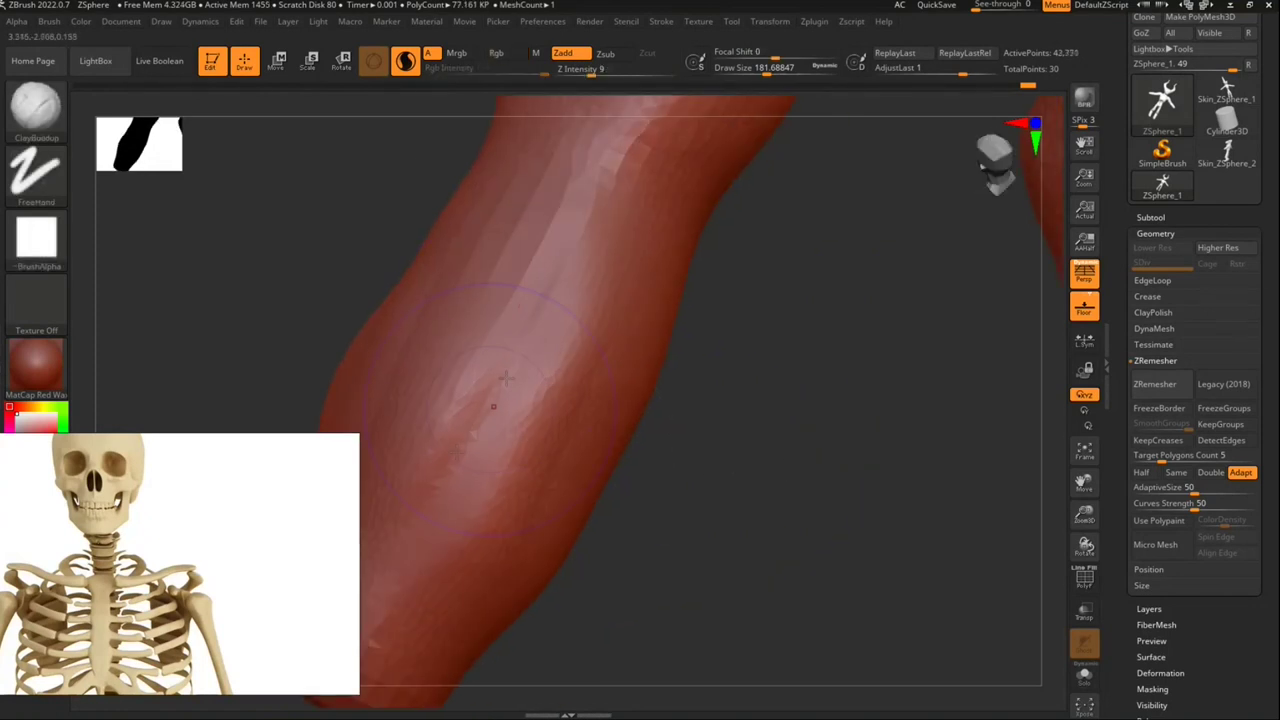
key(ctrl+z)
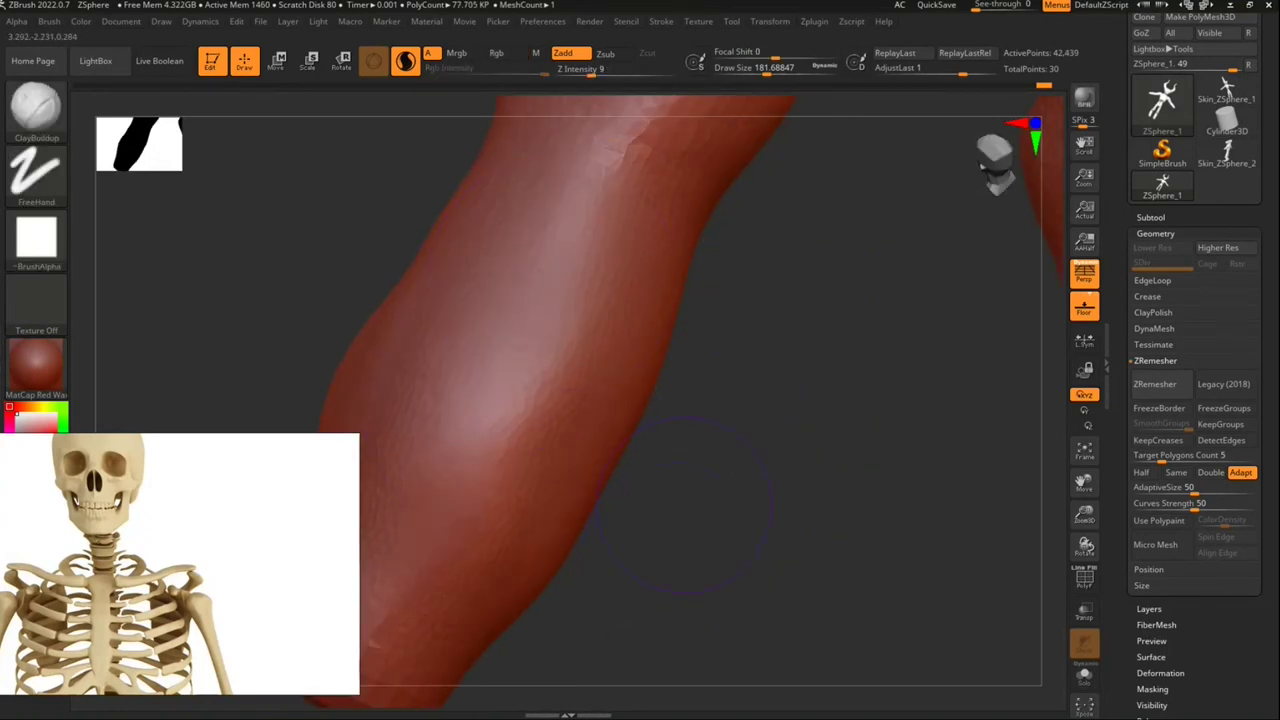
Step: Smooth away the remaining forearm bumps from several angles
mouse_move(683, 505)
mouse_down()
mouse_move(617, 429)
mouse_move(617, 451)
mouse_move(596, 436)
mouse_move(627, 472)
mouse_up()
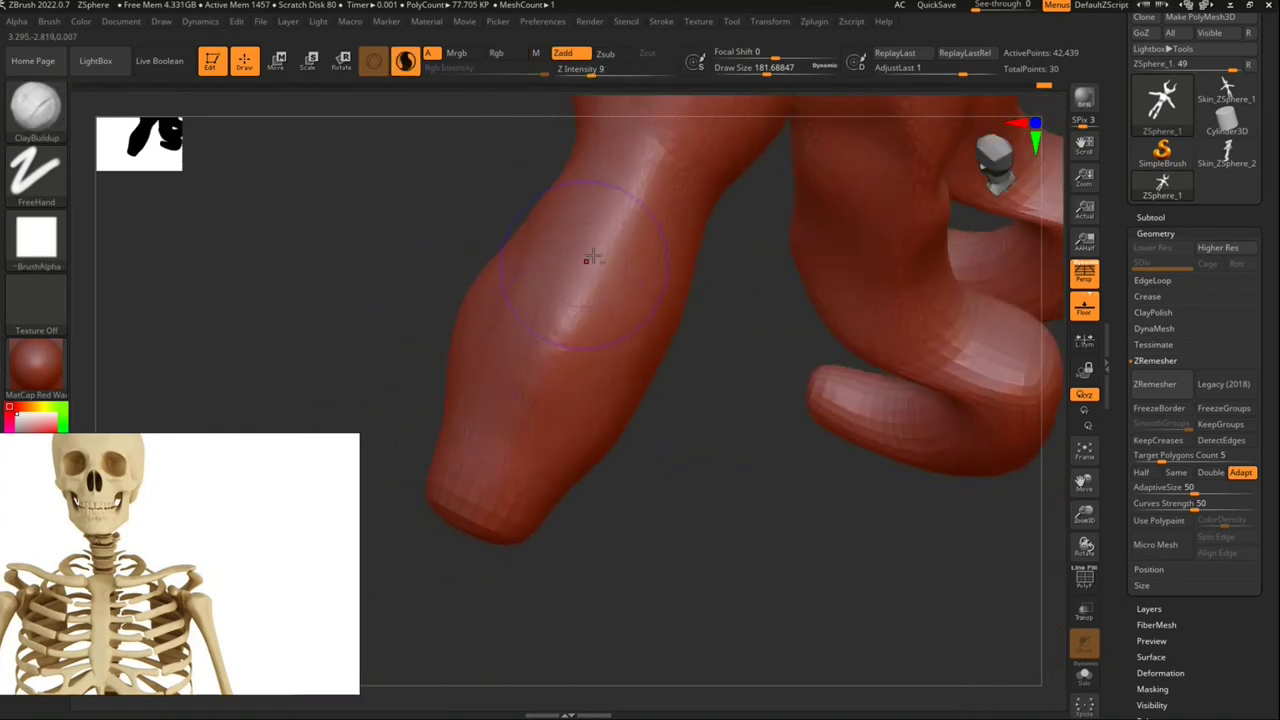
shift+drag(594, 337, 545, 320)
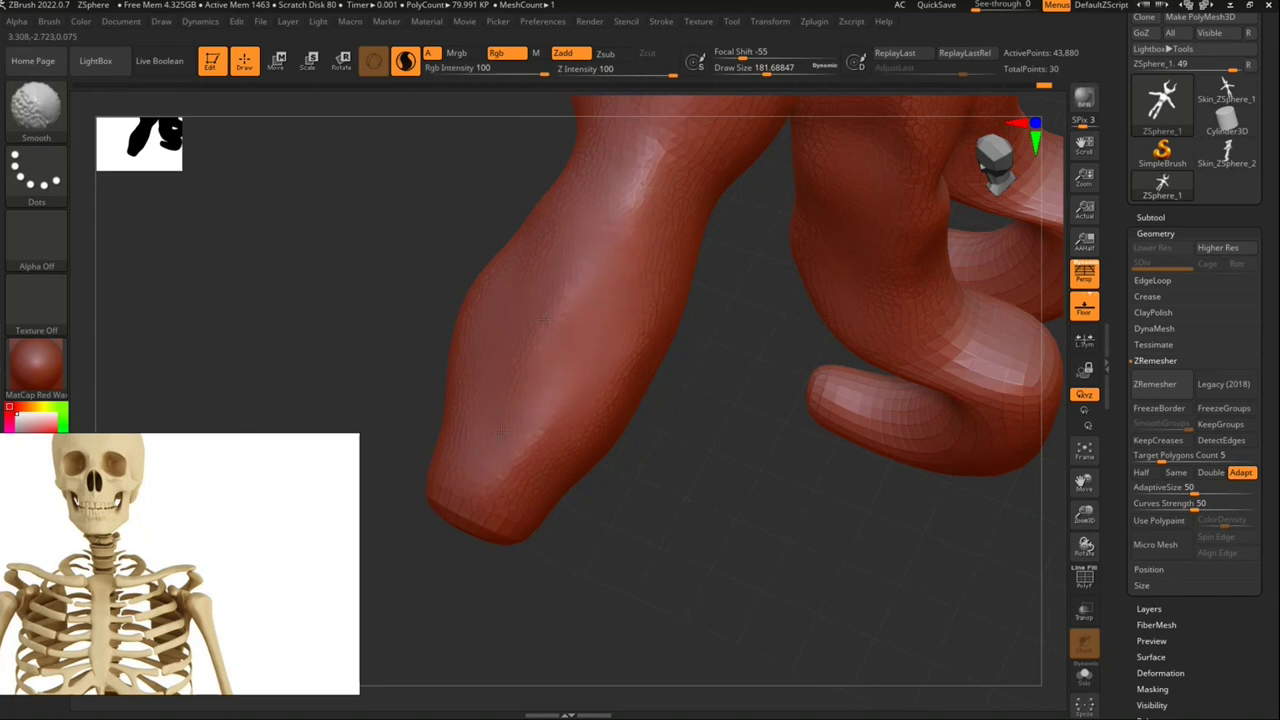
drag(686, 466, 623, 371)
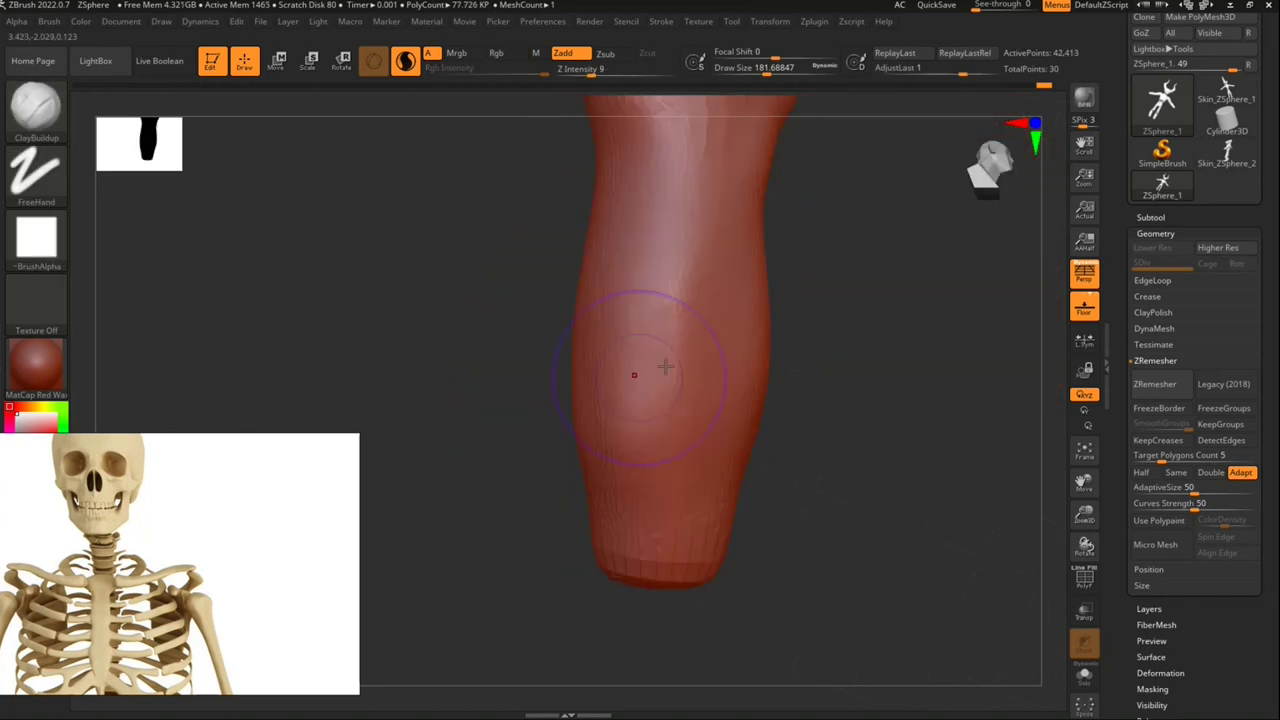
shift+drag(686, 500, 693, 240)
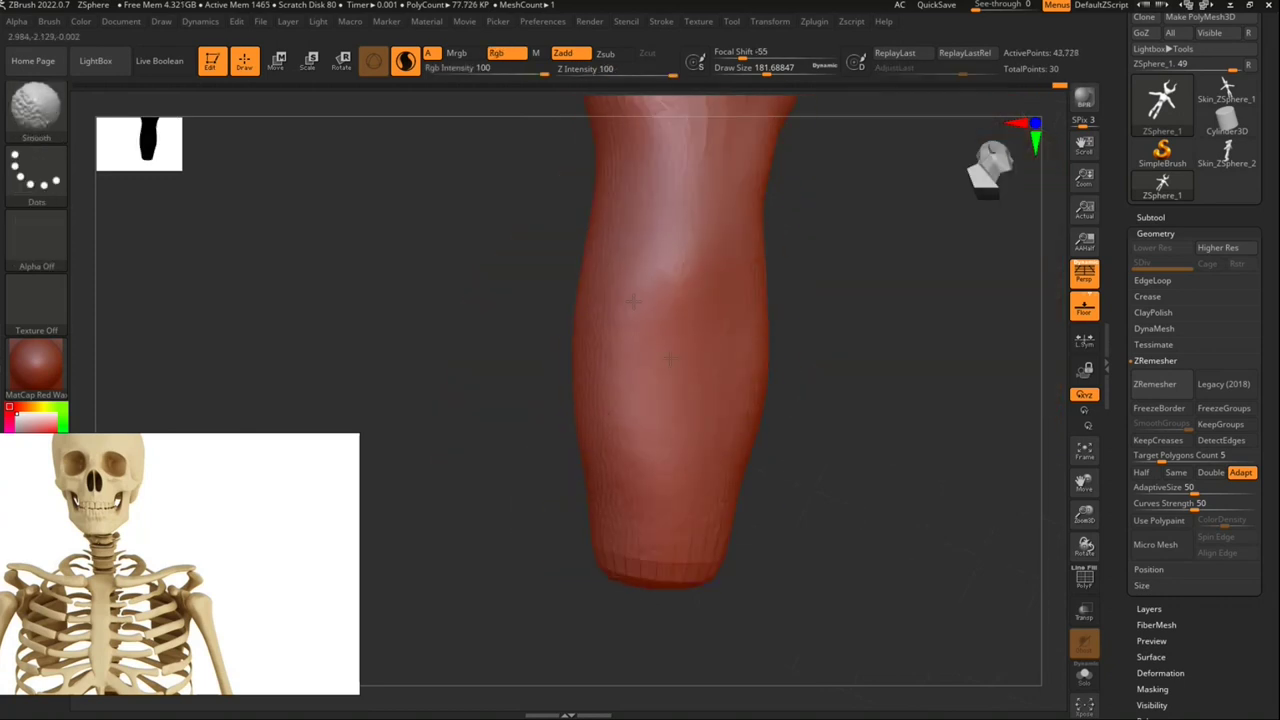
drag(789, 463, 720, 462)
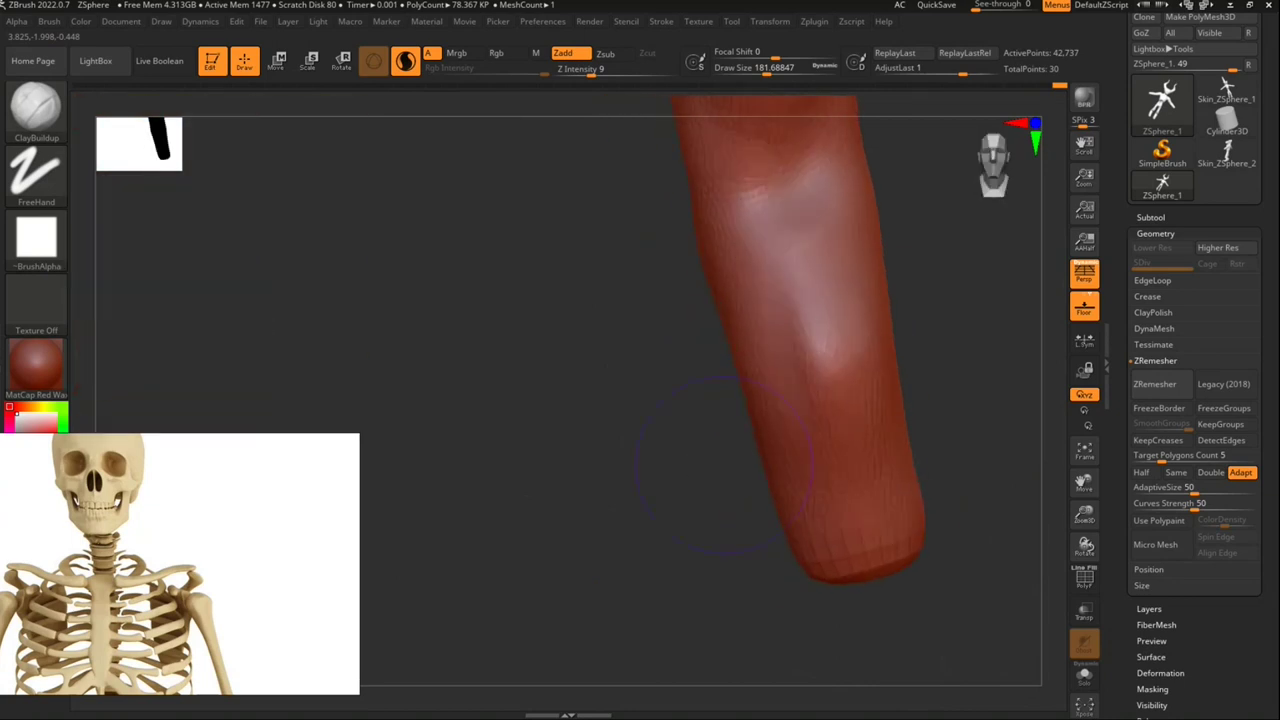
mouse_move(854, 352)
shift+mouse_down()
mouse_move(854, 386)
mouse_move(820, 418)
shift+mouse_up()
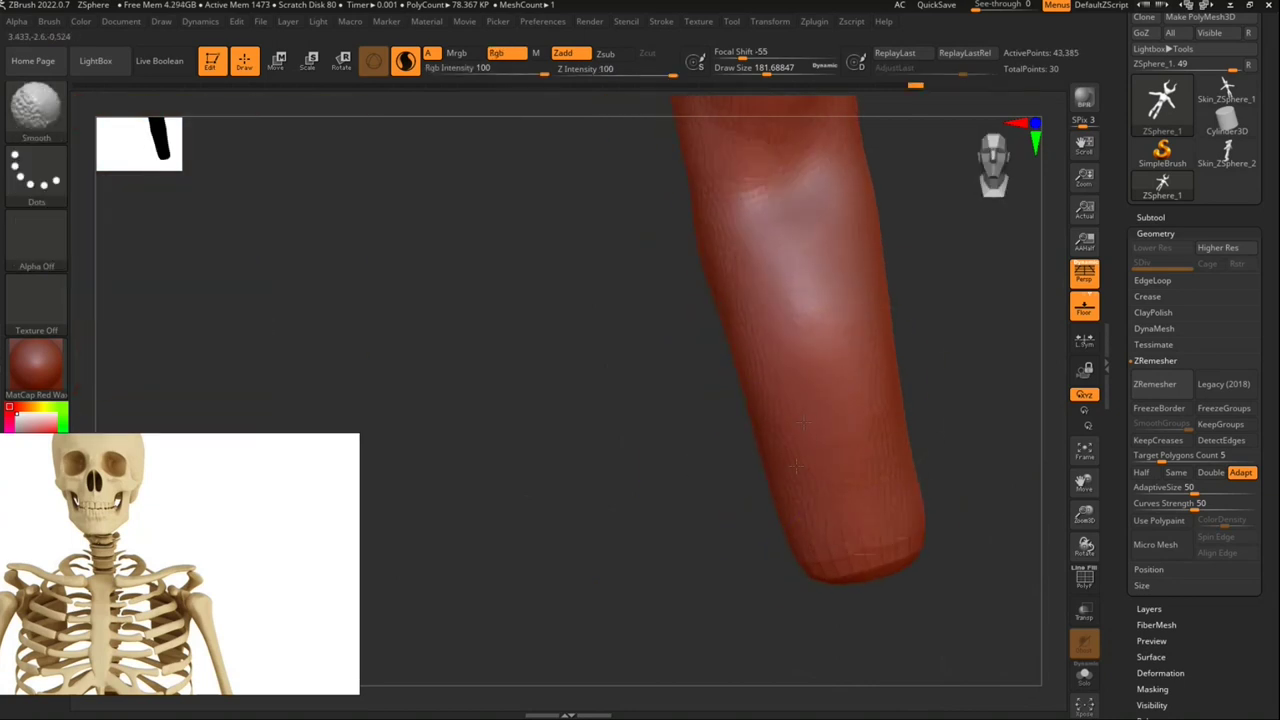
mouse_move(720, 430)
mouse_down()
mouse_move(583, 326)
mouse_move(697, 404)
mouse_up()
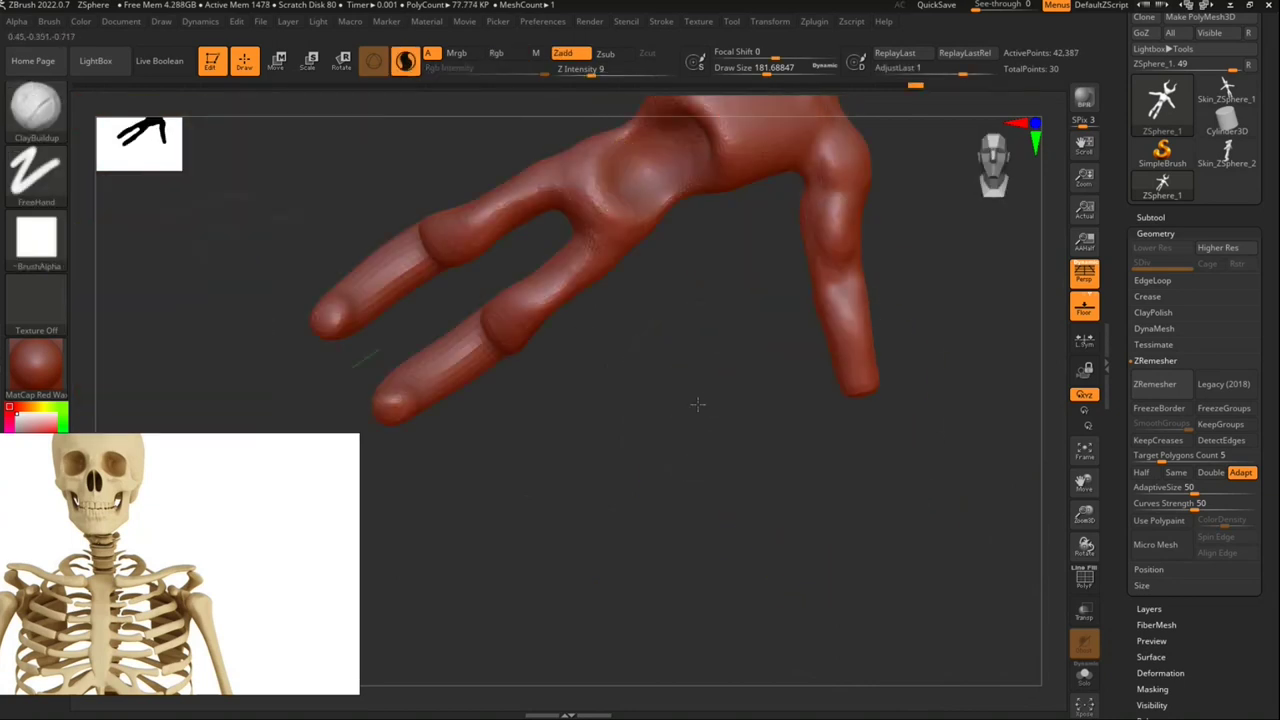
Step: Frame the whole horned figure, inspect horns and torso from several angles, and bring up the brush library
click(992, 157)
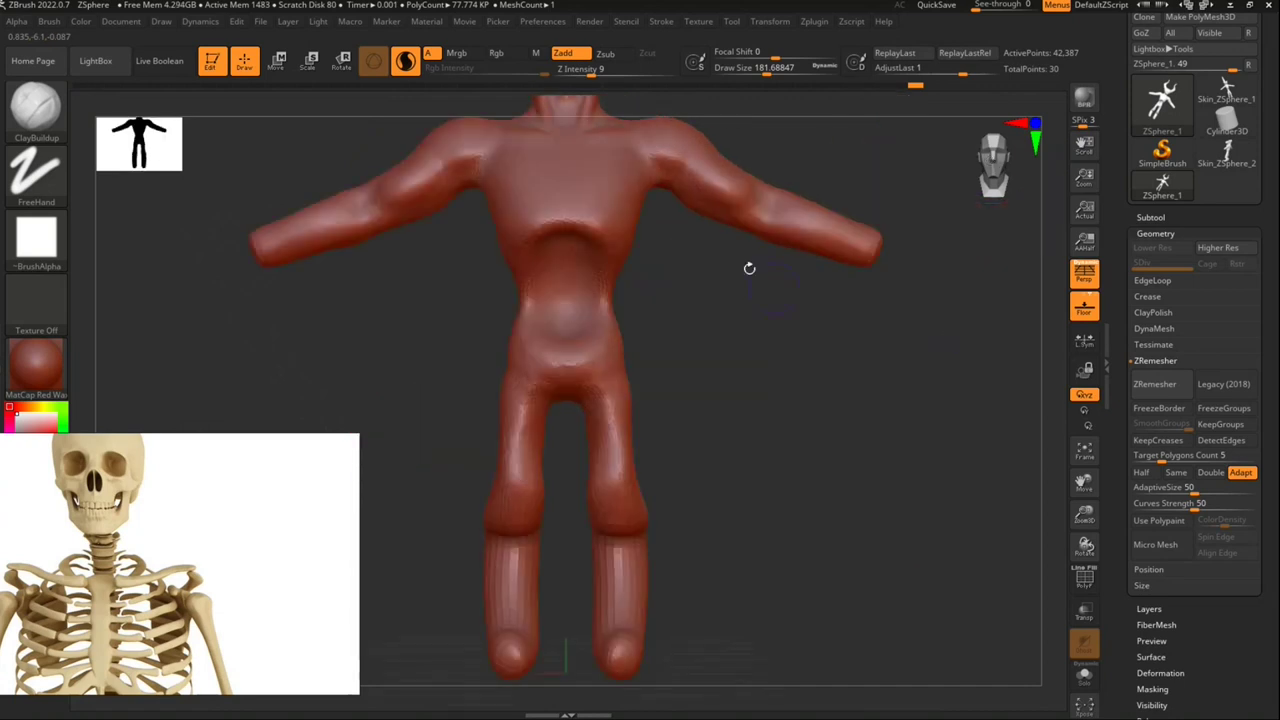
drag(749, 268, 712, 367)
drag(783, 340, 751, 338)
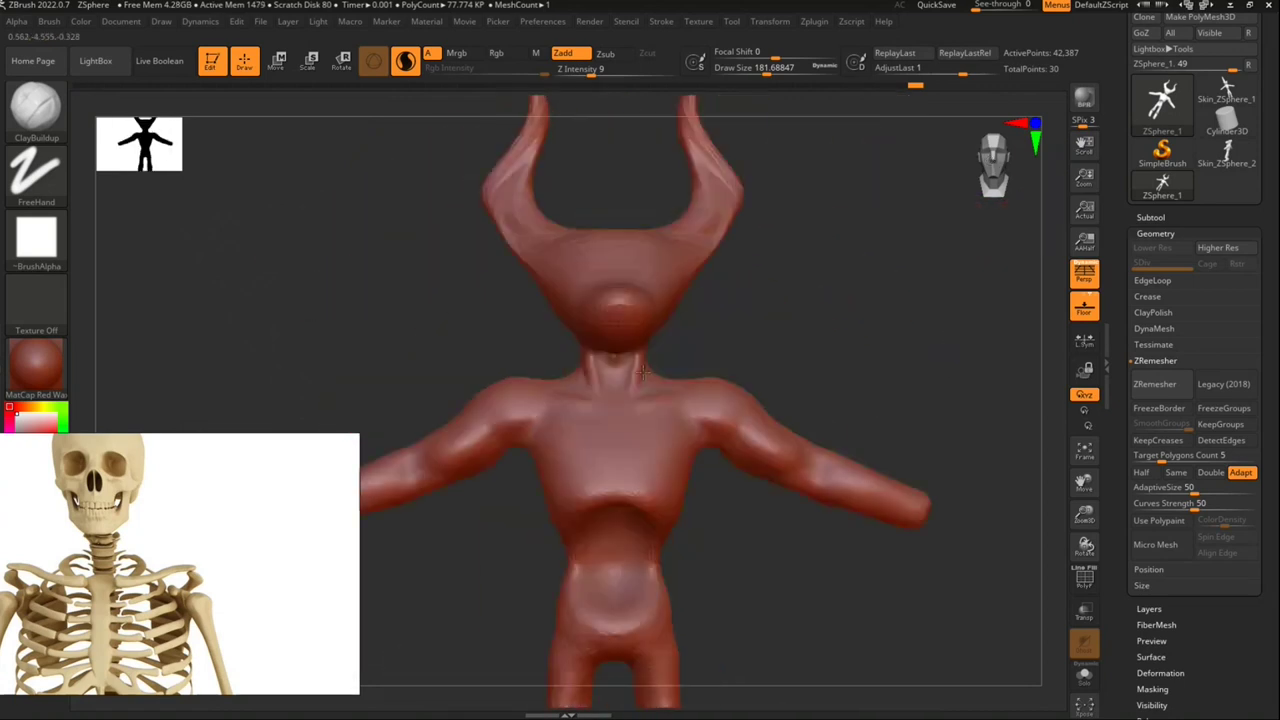
drag(828, 371, 603, 352)
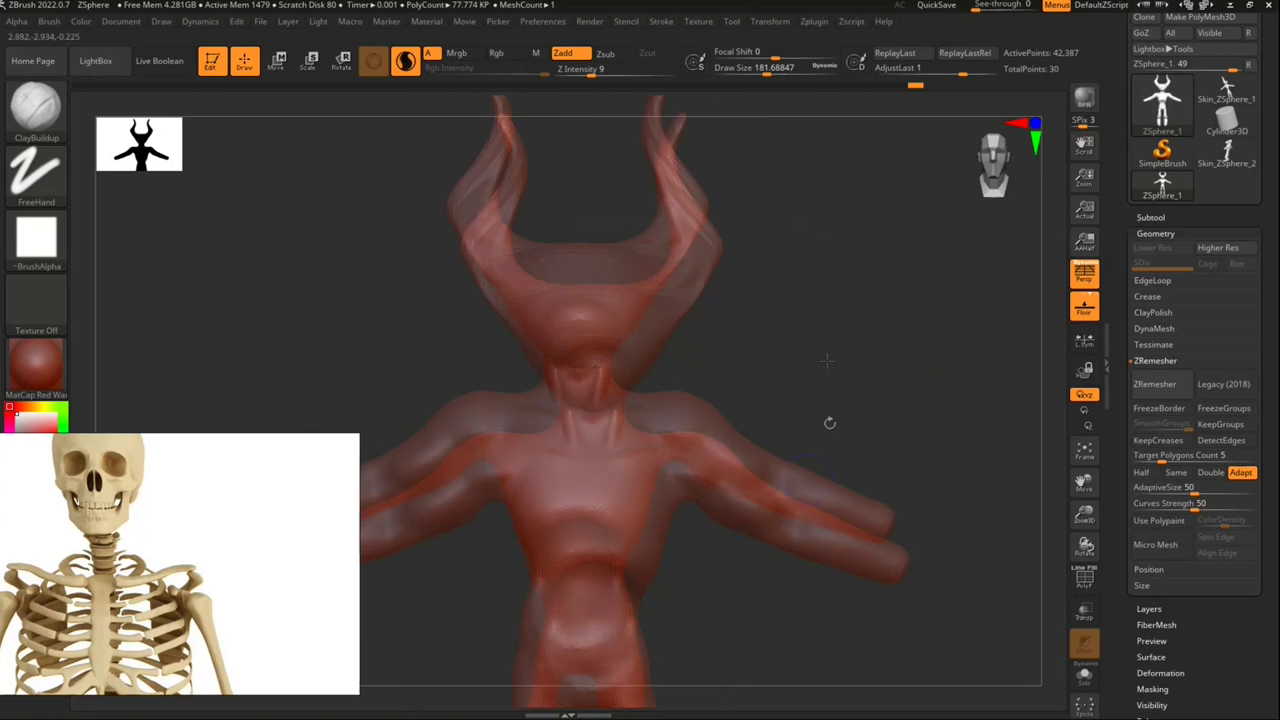
mouse_move(814, 232)
mouse_down()
mouse_move(784, 390)
mouse_move(831, 369)
mouse_move(858, 378)
mouse_up()
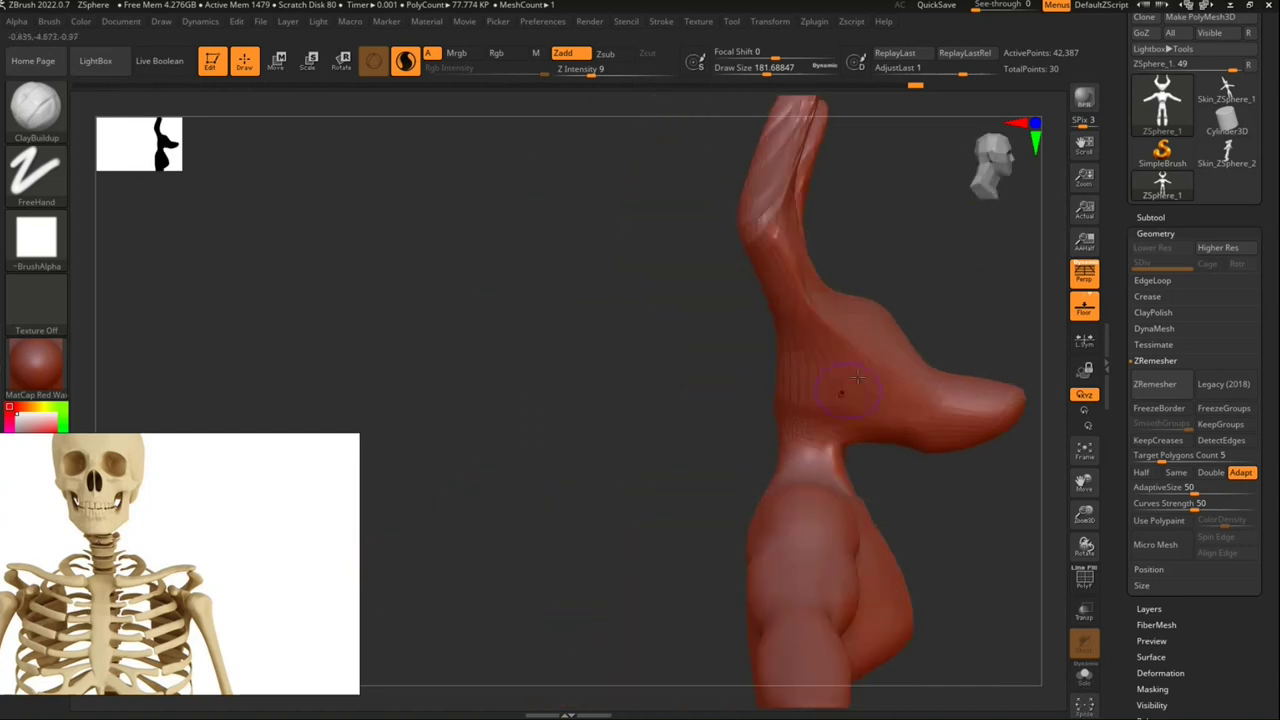
mouse_move(940, 525)
alt+mouse_down()
mouse_move(692, 454)
mouse_move(652, 372)
alt+mouse_up()
mouse_move(732, 396)
mouse_down()
mouse_move(837, 394)
mouse_move(800, 380)
mouse_up()
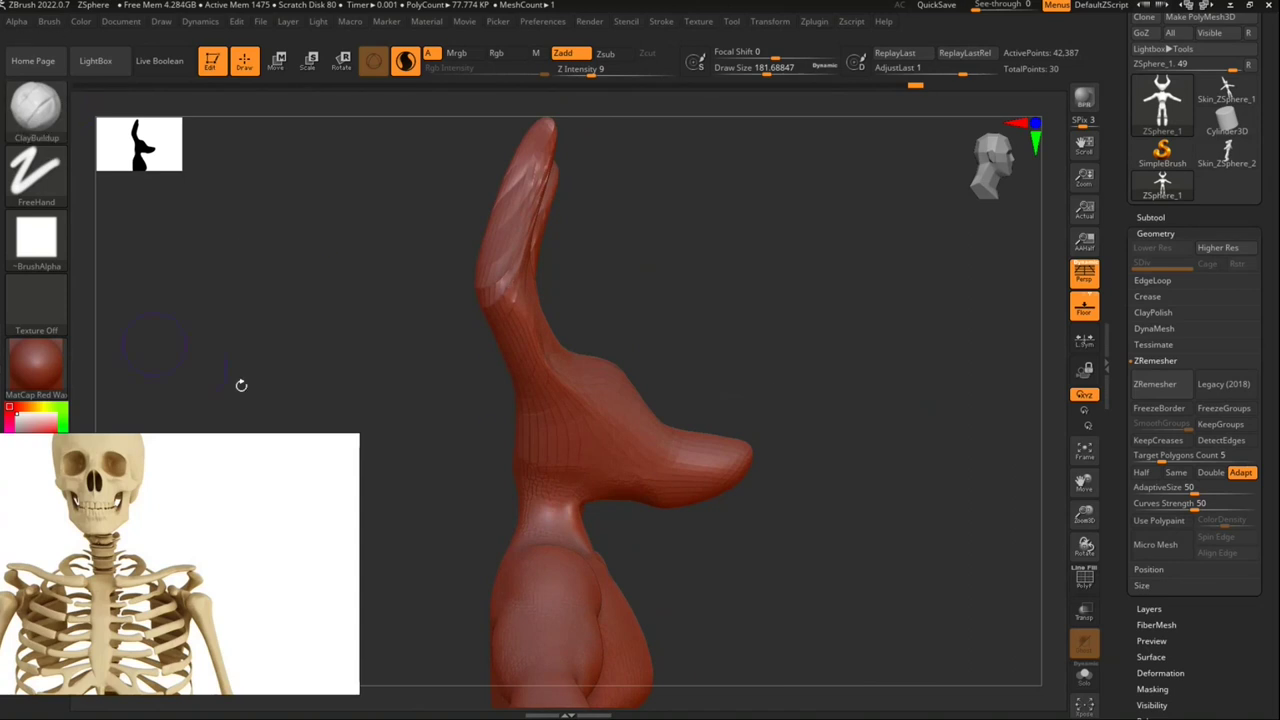
click(44, 118)
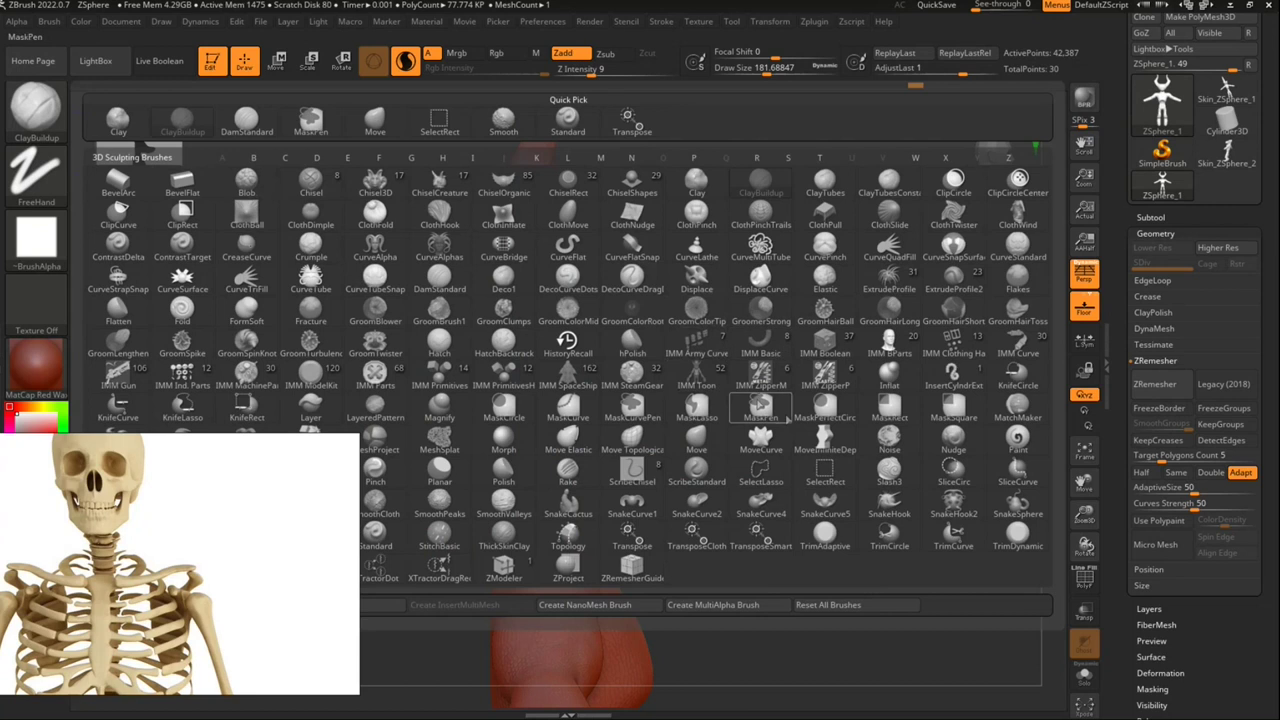
mouse_move(696, 408)
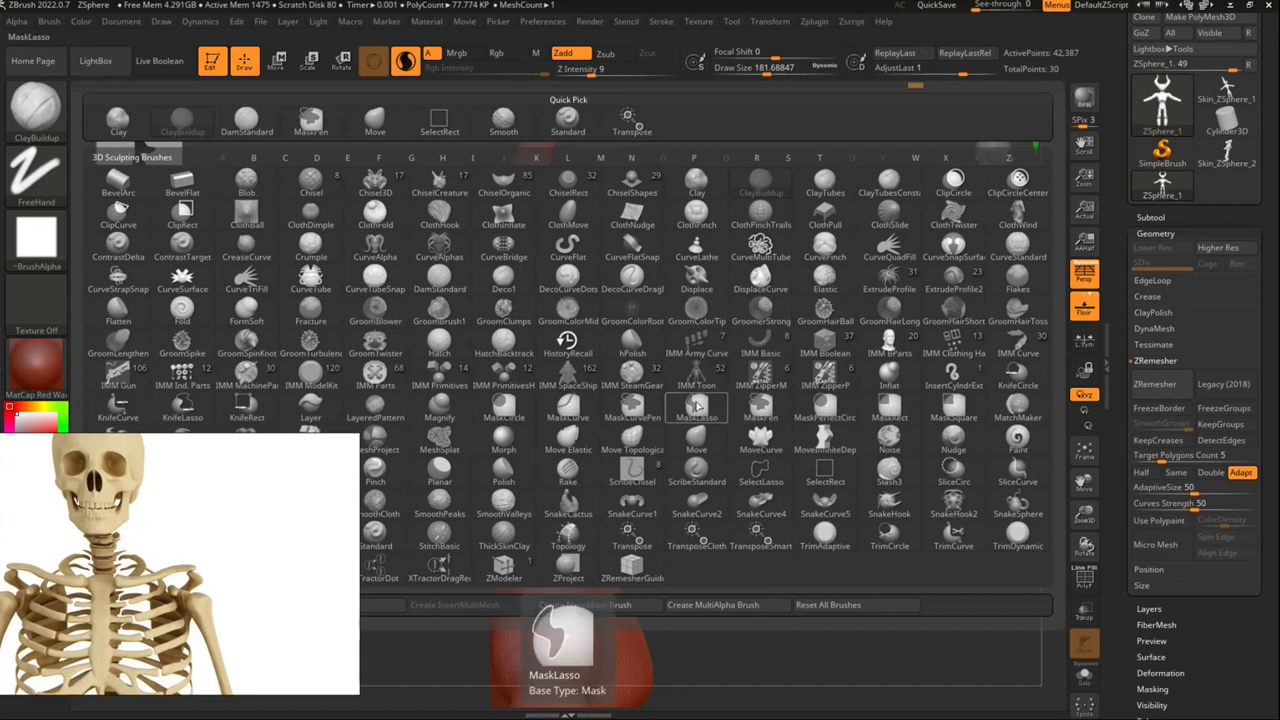
Step: Lasso-mask the horned head with MaskLasso and invert the mask so only the head is editable
click(703, 409)
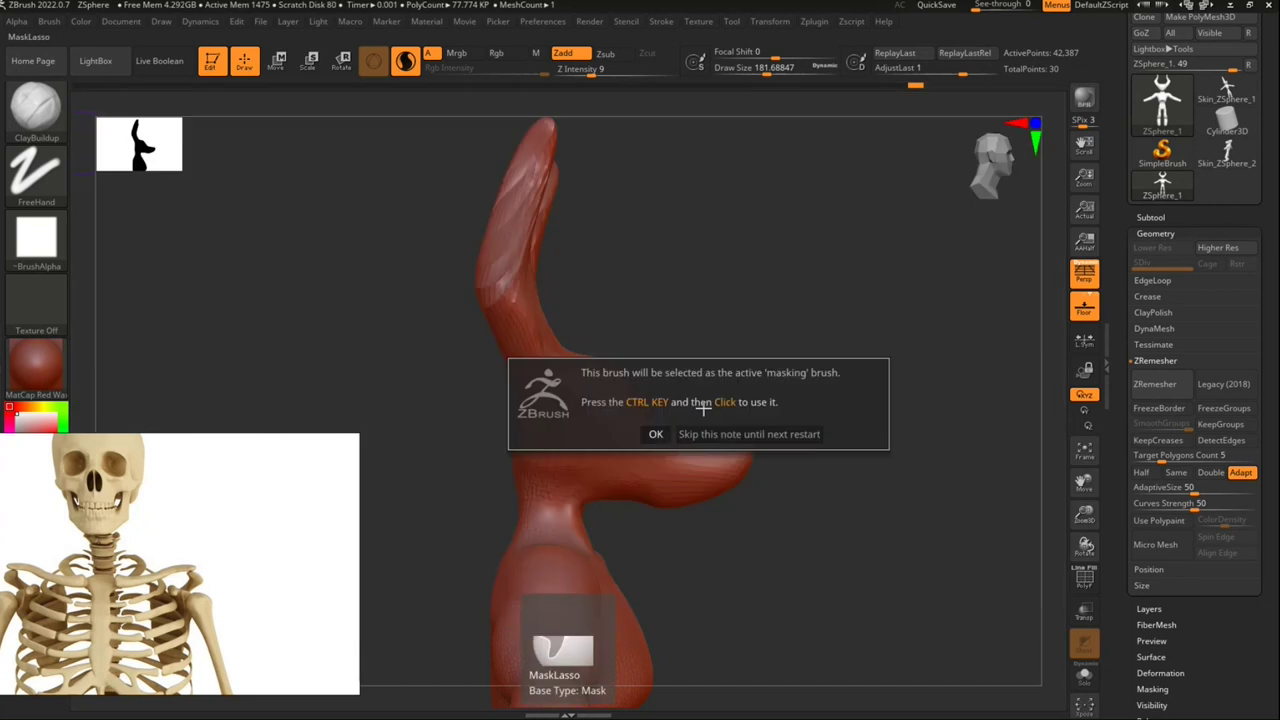
click(655, 434)
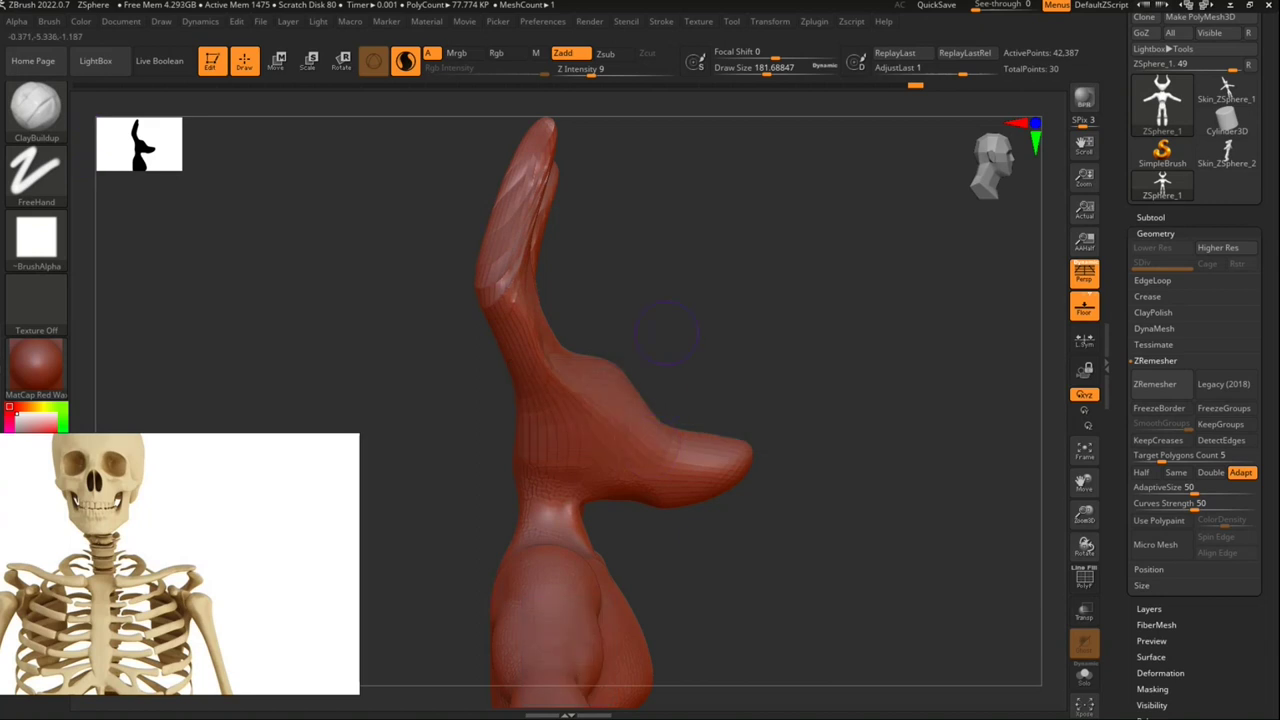
mouse_move(666, 331)
mouse_down()
mouse_move(657, 271)
mouse_move(643, 270)
mouse_up()
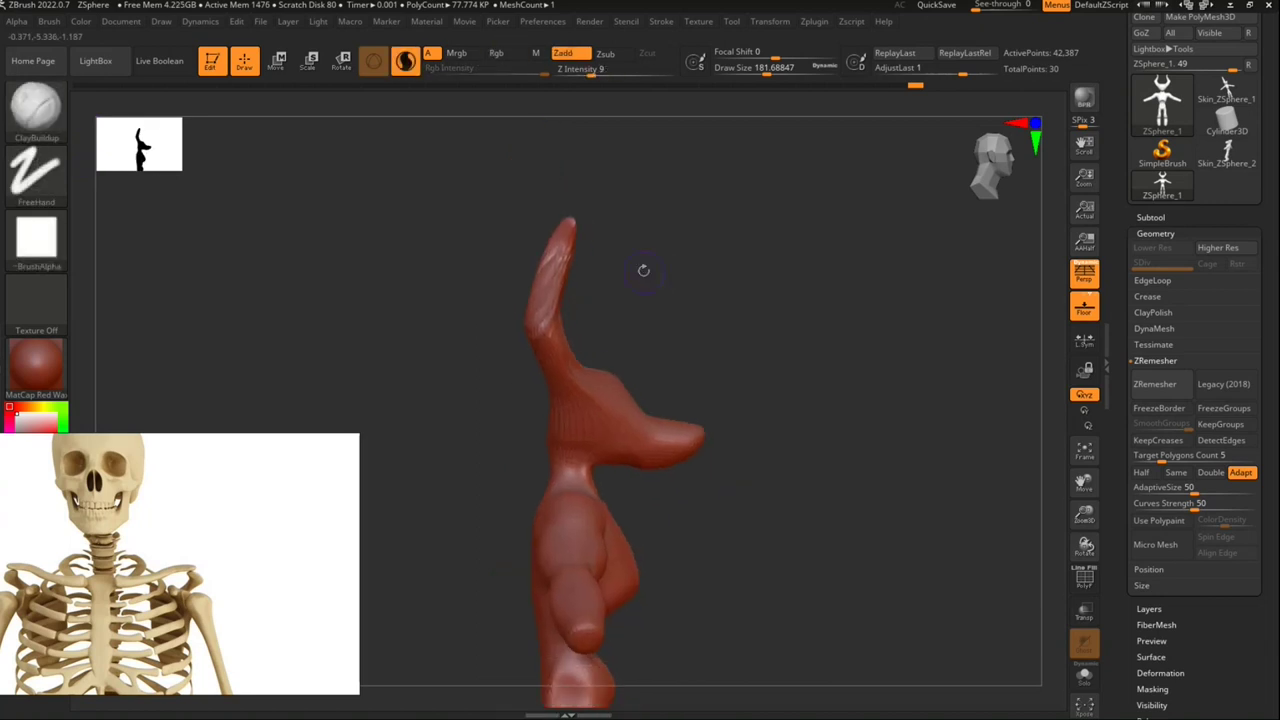
mouse_move(578, 178)
ctrl+mouse_down()
mouse_move(553, 452)
mouse_move(768, 425)
mouse_move(700, 200)
mouse_move(585, 178)
ctrl+mouse_up()
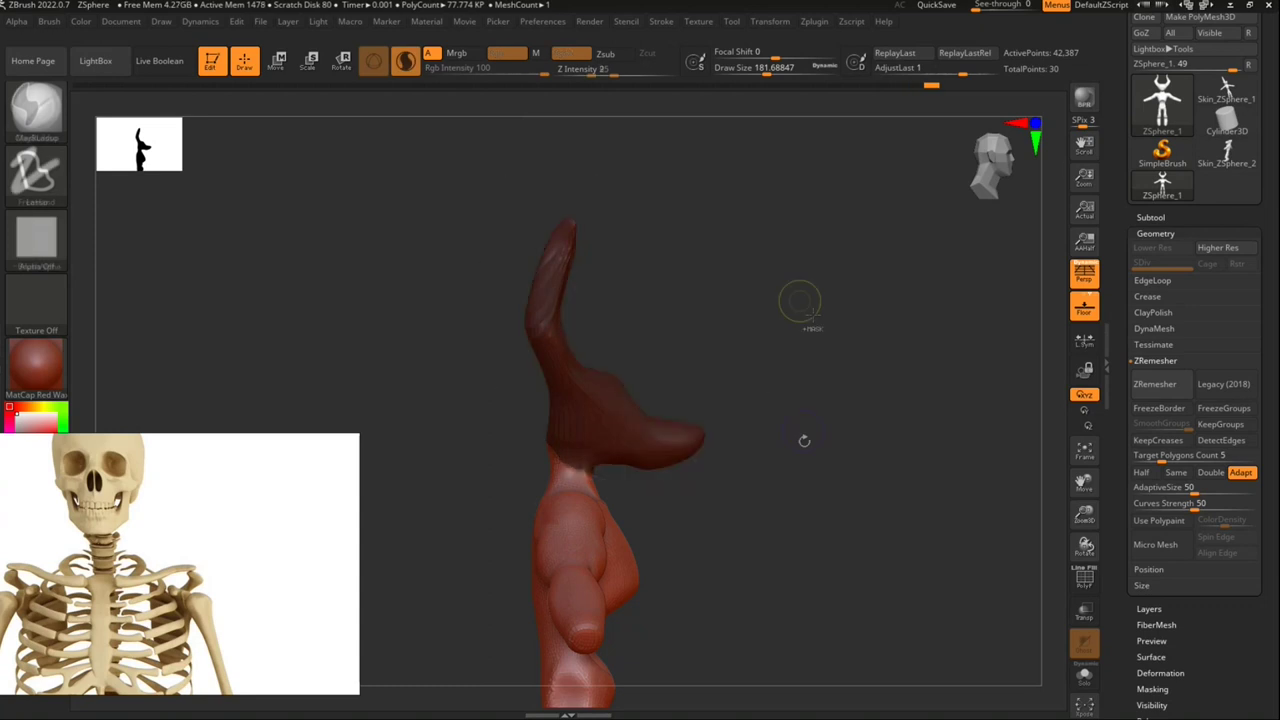
alt+drag(804, 440, 834, 343)
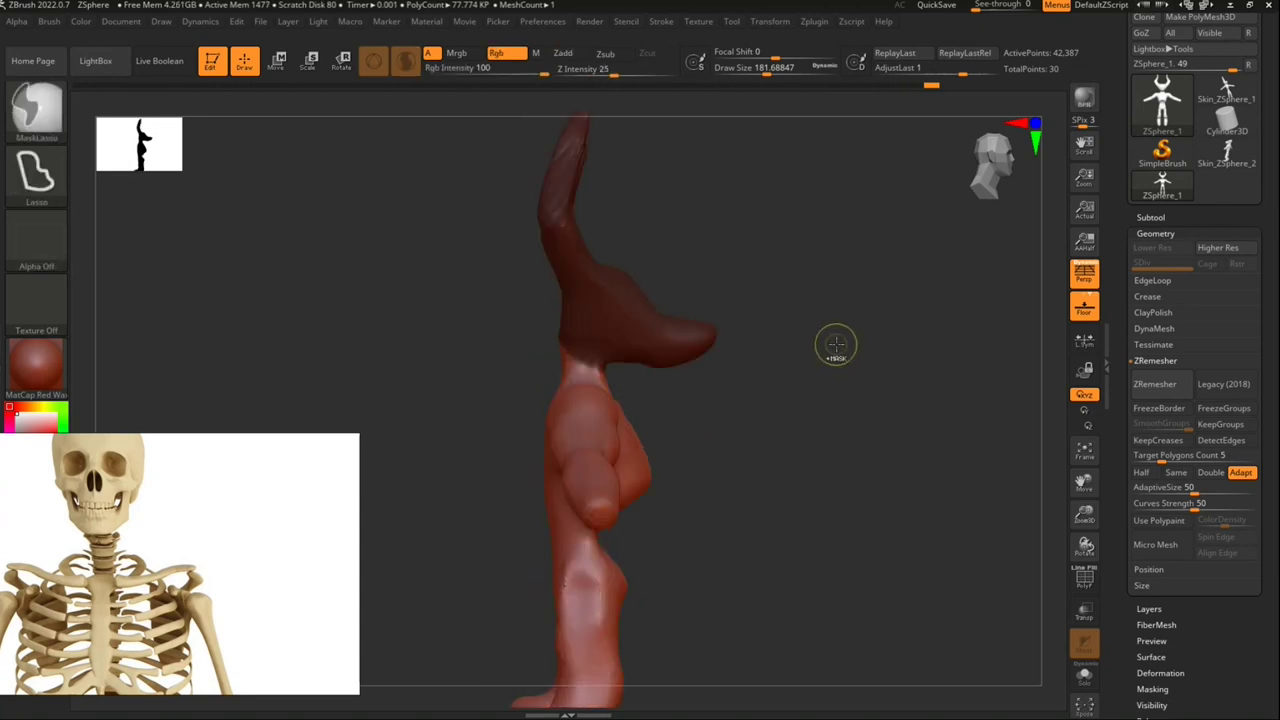
ctrl+click(836, 344)
drag(708, 391, 682, 399)
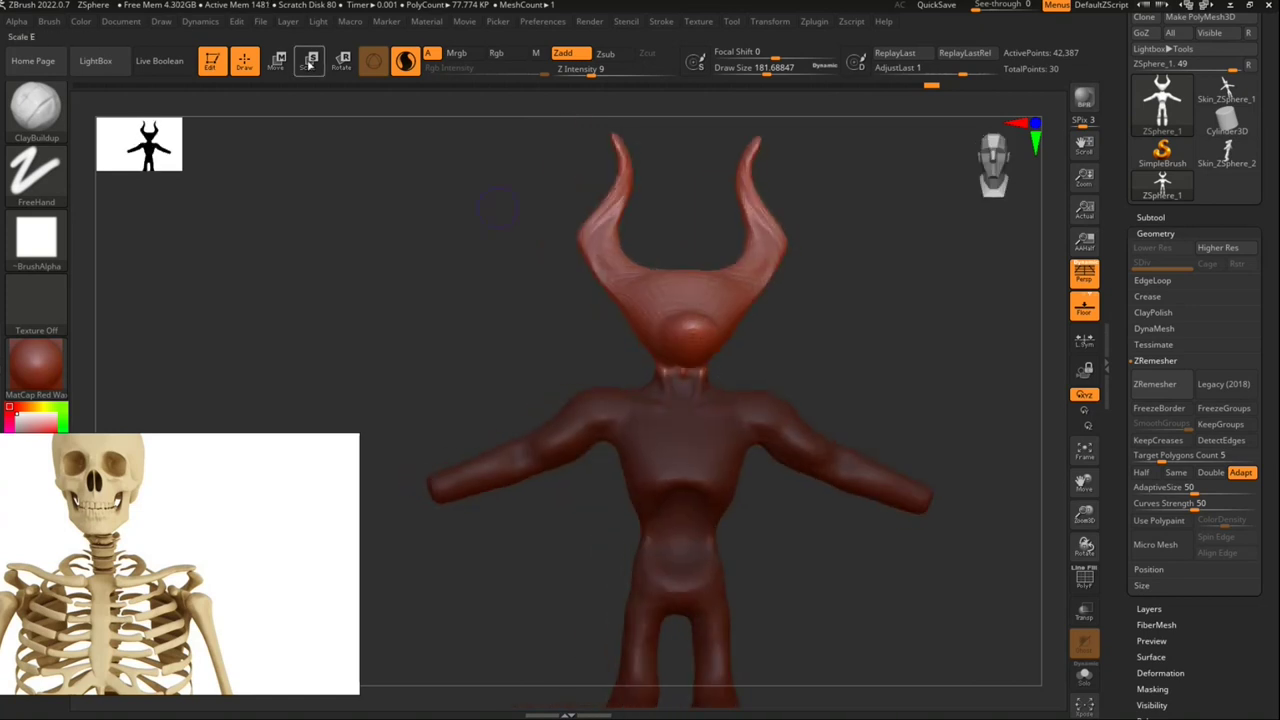
Step: Scale down the horns around their base with Transpose and tilt them upright
click(309, 61)
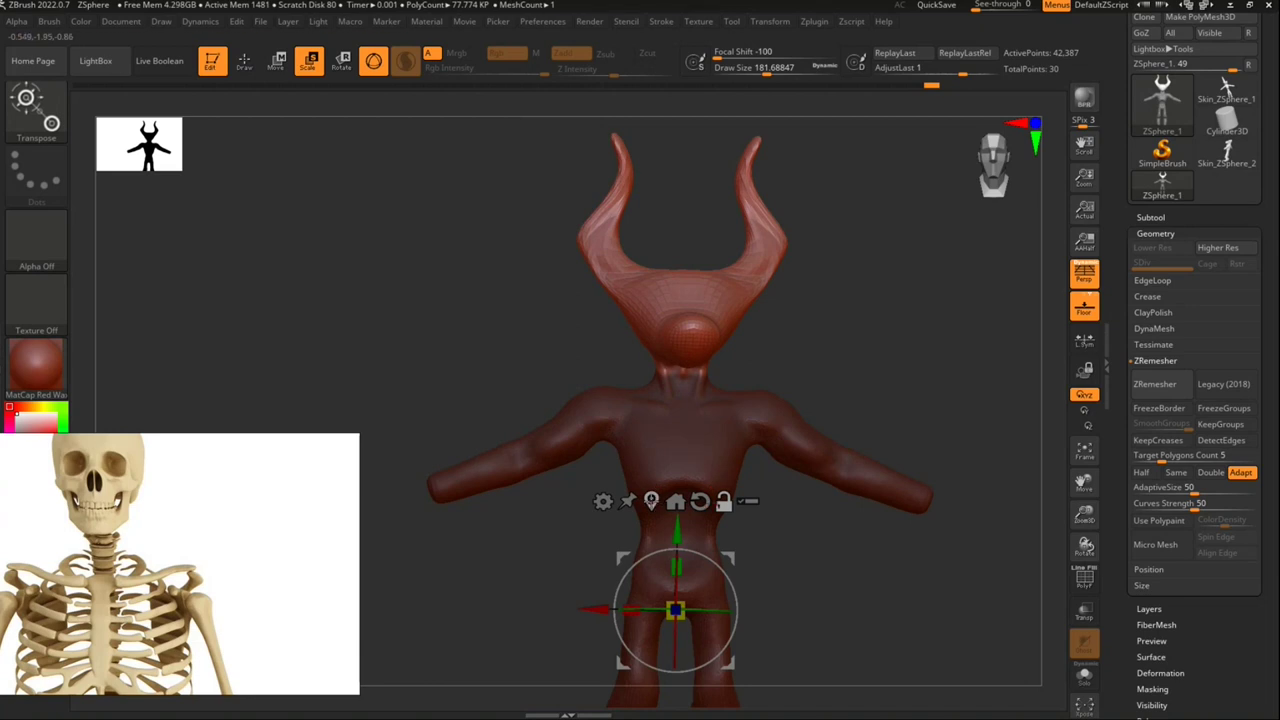
click(712, 273)
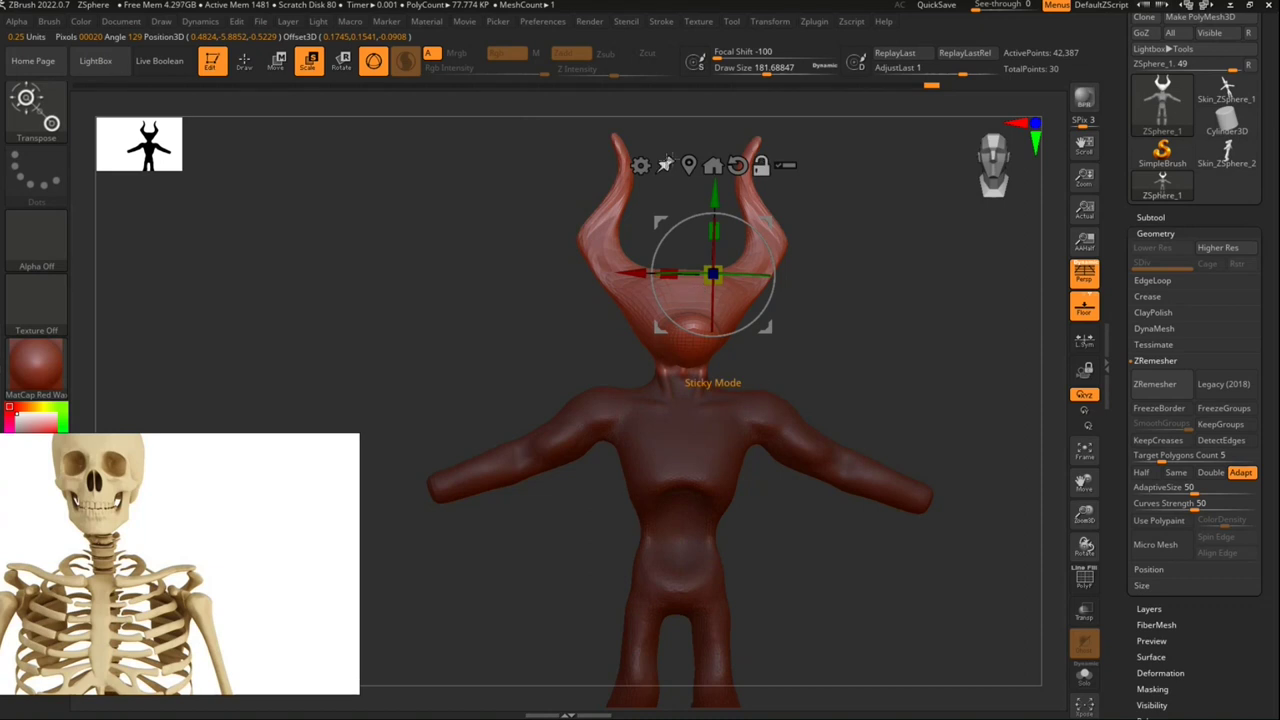
mouse_move(789, 330)
mouse_down()
mouse_move(709, 416)
mouse_move(761, 402)
mouse_up()
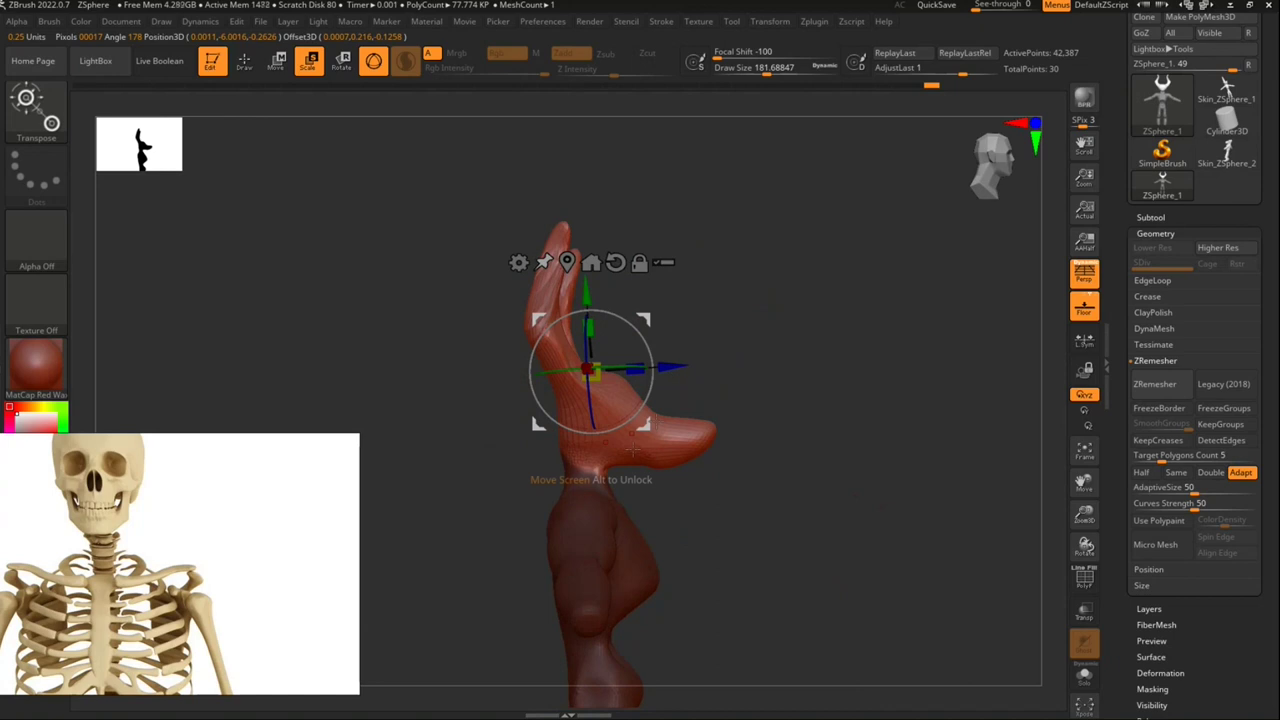
drag(785, 335, 805, 326)
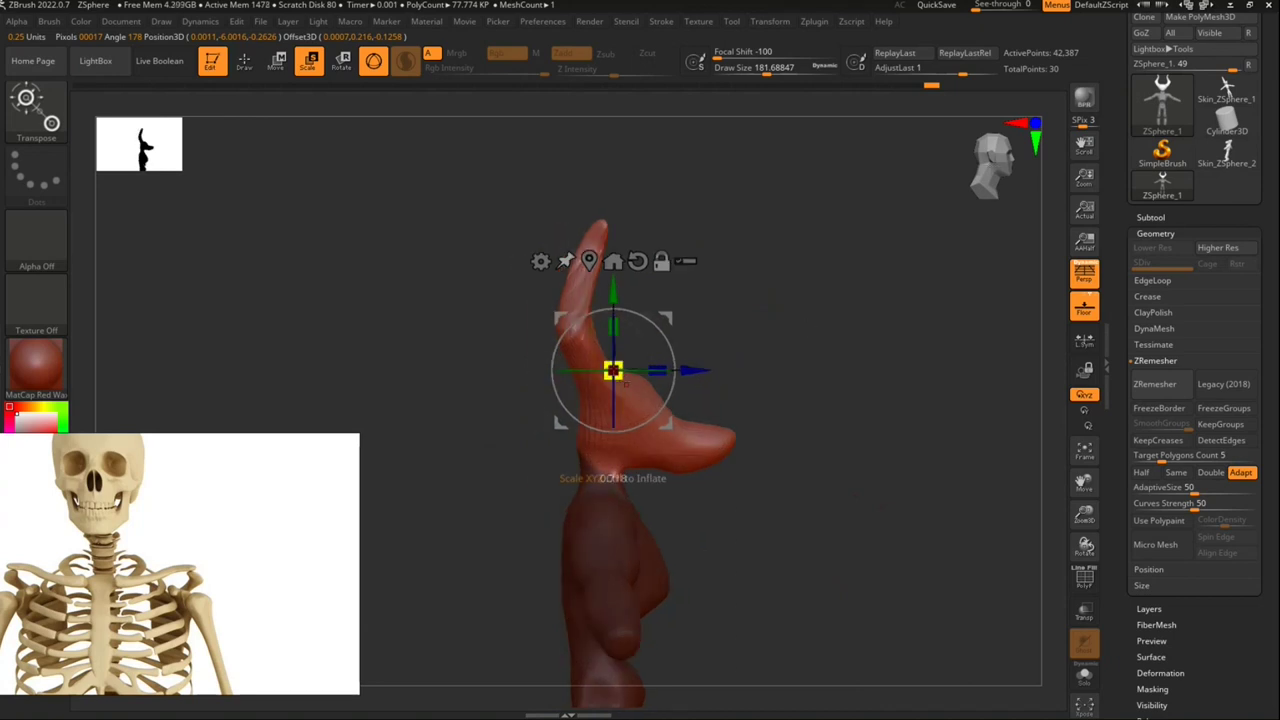
drag(617, 373, 605, 372)
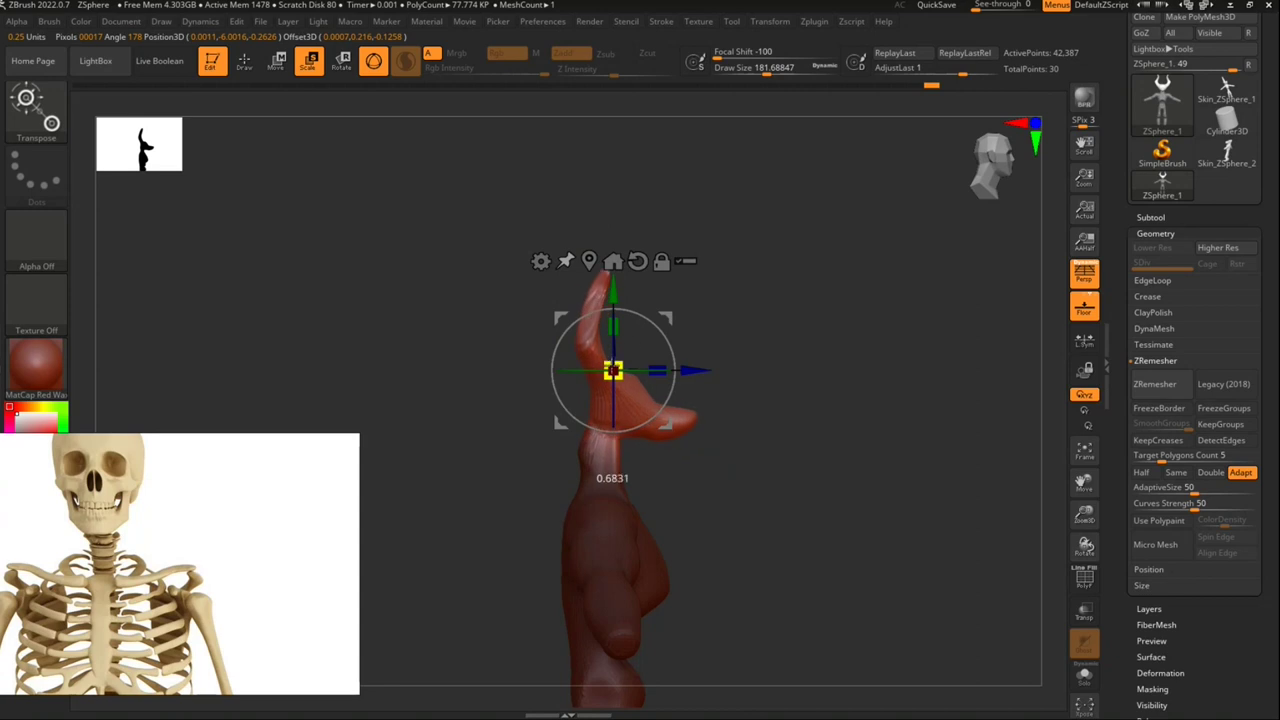
mouse_move(676, 314)
mouse_down()
mouse_move(667, 359)
mouse_move(698, 427)
mouse_up()
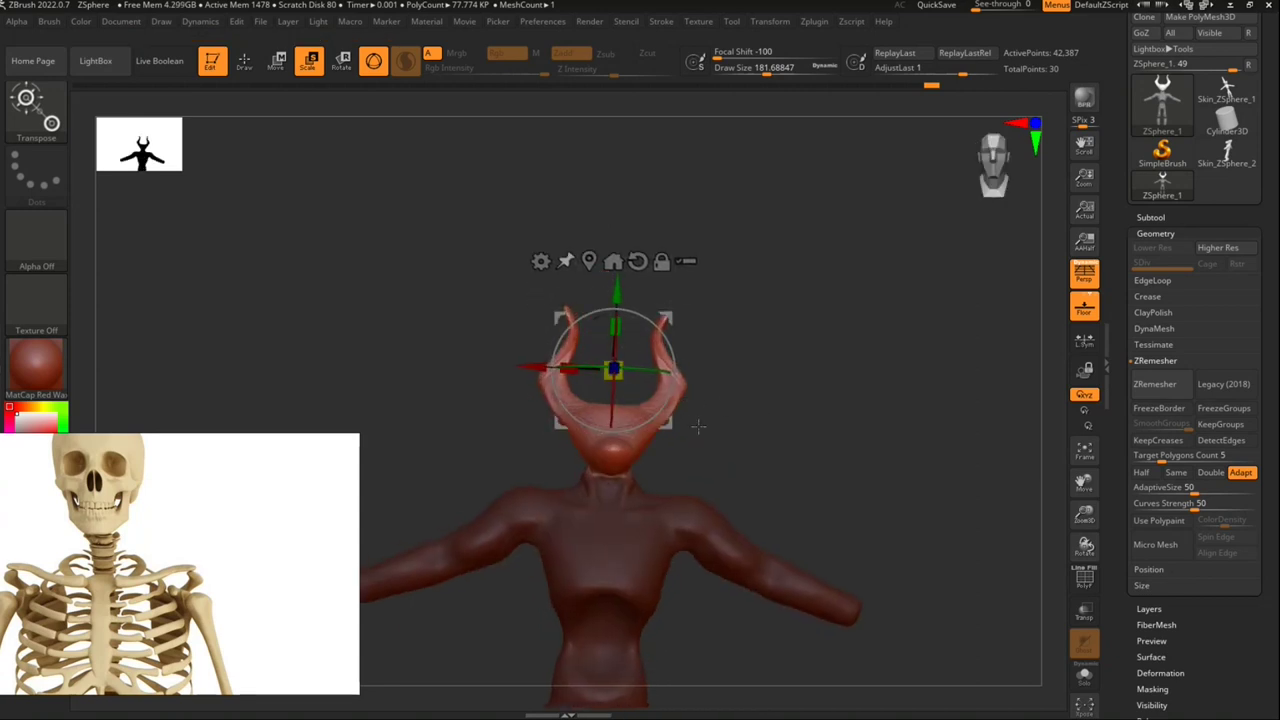
Step: Zoom in and clear the mask from the whole model
scroll(612, 494, up, 3)
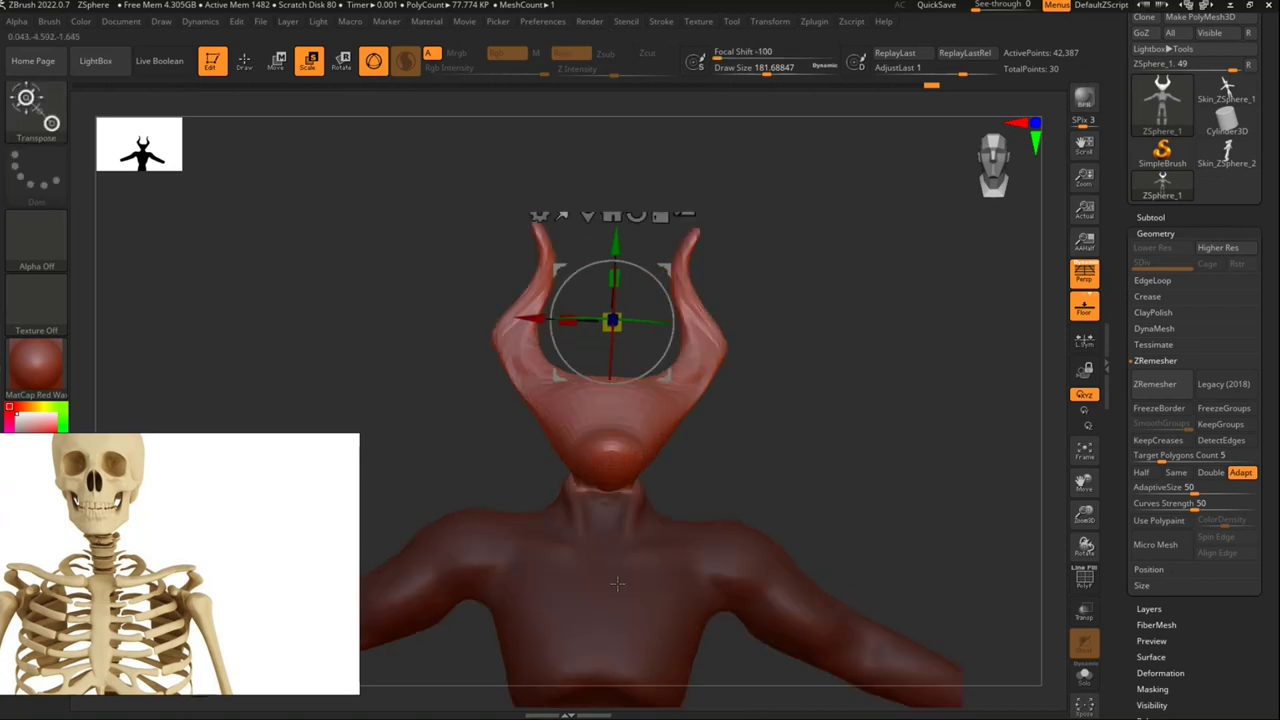
scroll(612, 494, up, 3)
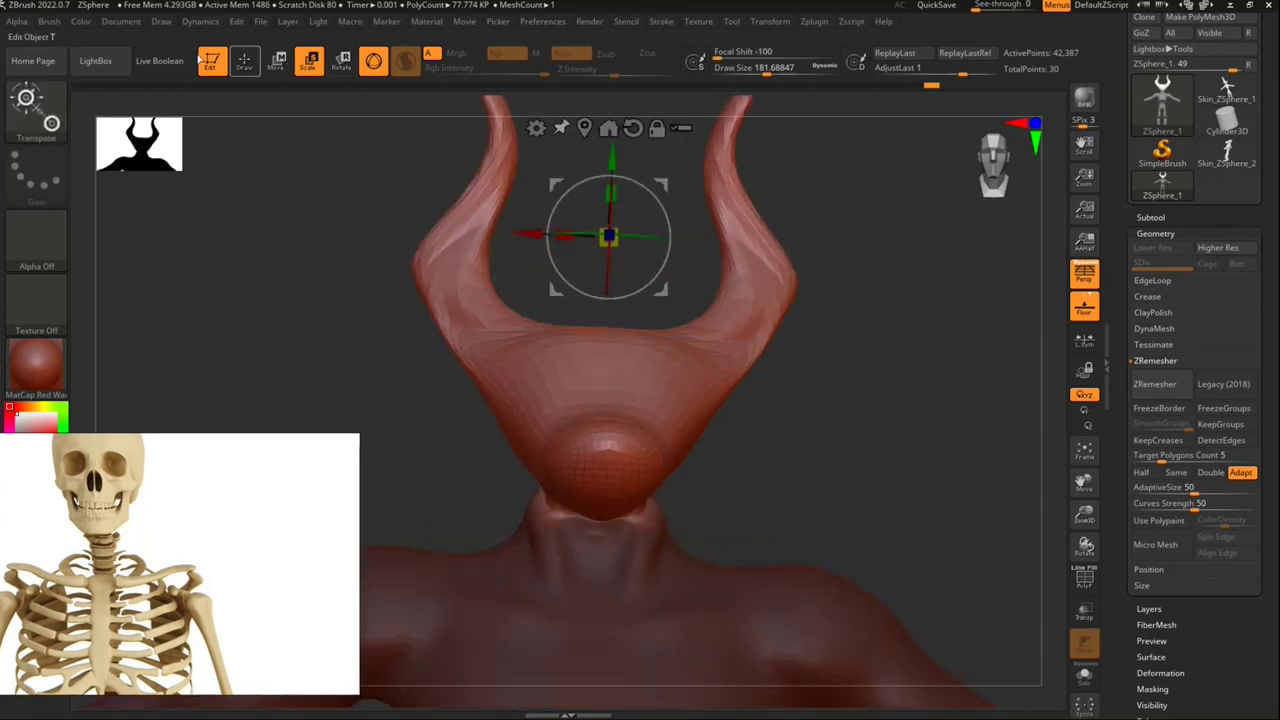
ctrl+click(425, 361)
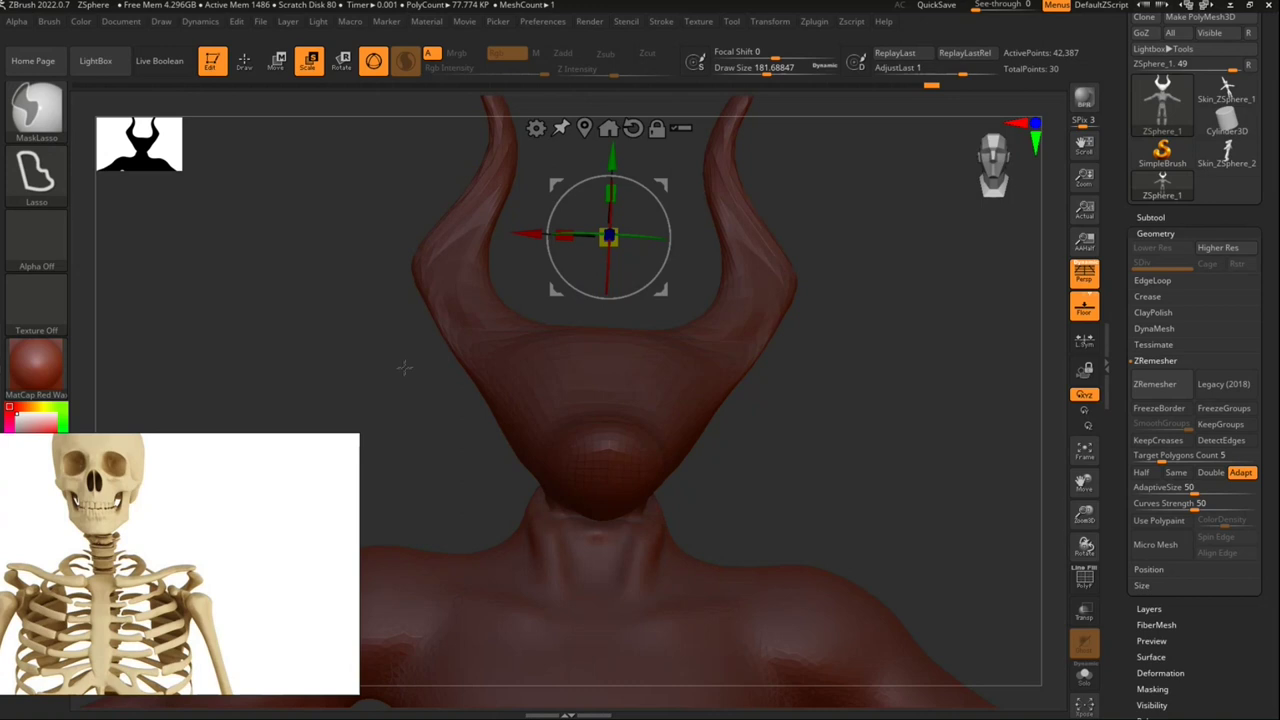
ctrl+click(403, 368)
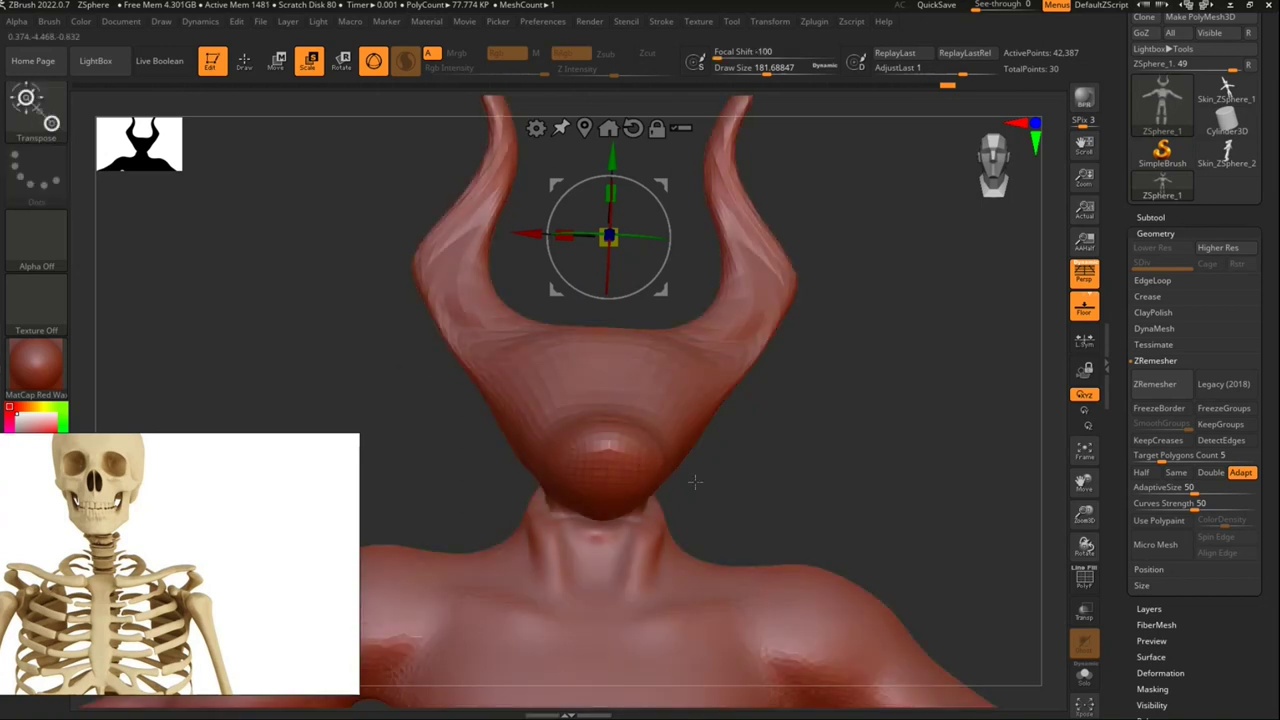
mouse_move(696, 482)
mouse_down()
mouse_move(678, 415)
mouse_move(539, 359)
mouse_move(639, 455)
mouse_up()
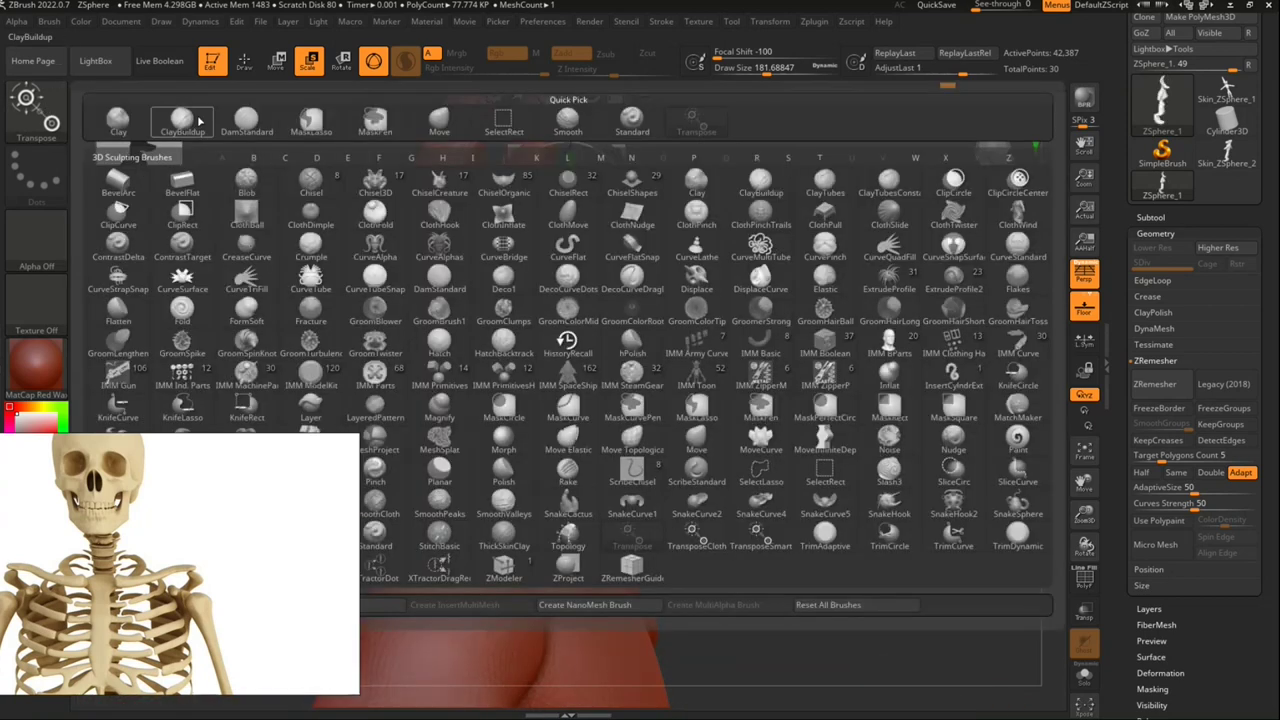
Step: Build up clay around the neck ring with ClayBuildup, DynaMesh, and smooth the head-neck crease
click(182, 120)
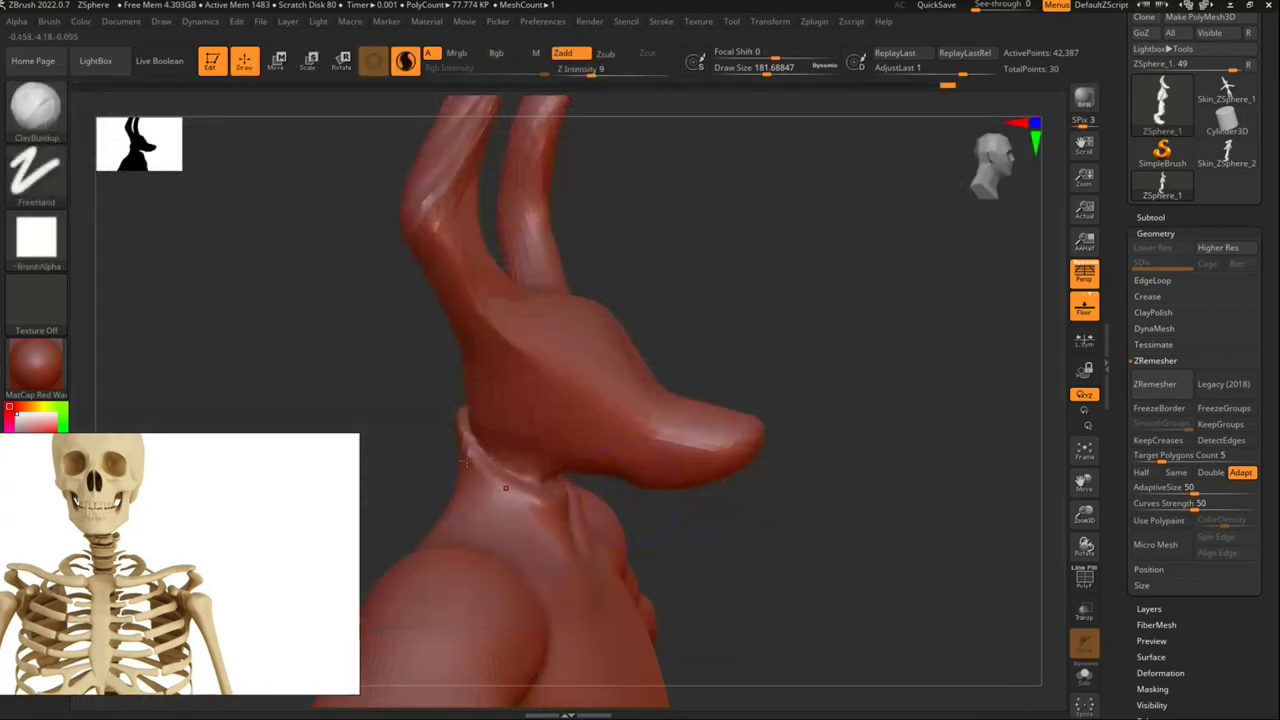
drag(374, 398, 486, 430)
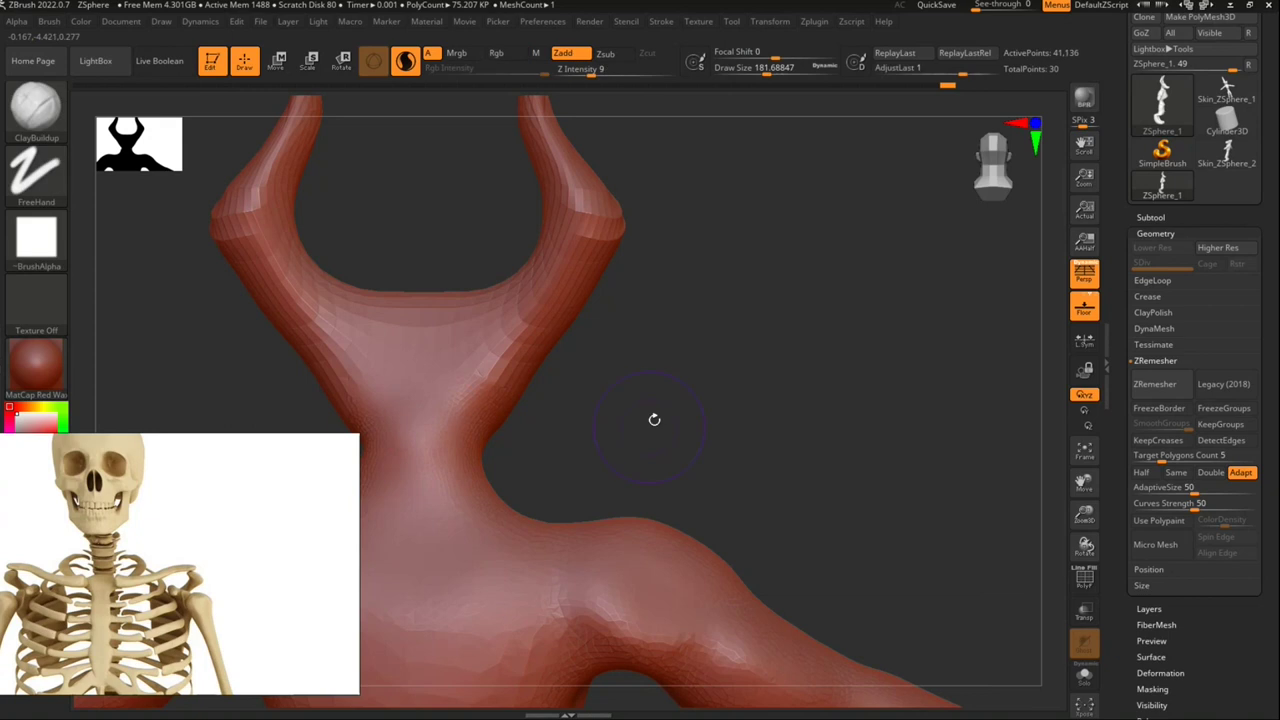
key(ctrl)
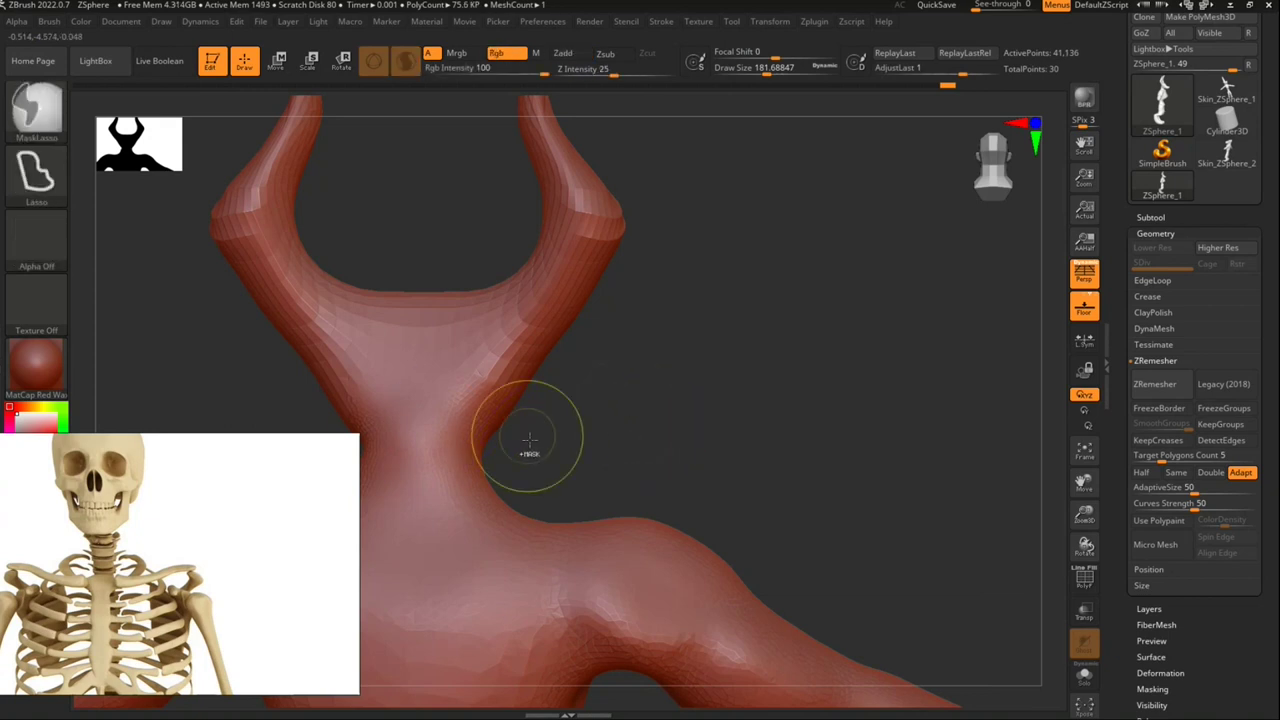
mouse_move(563, 434)
ctrl+mouse_down()
mouse_move(573, 437)
mouse_move(556, 462)
ctrl+mouse_up()
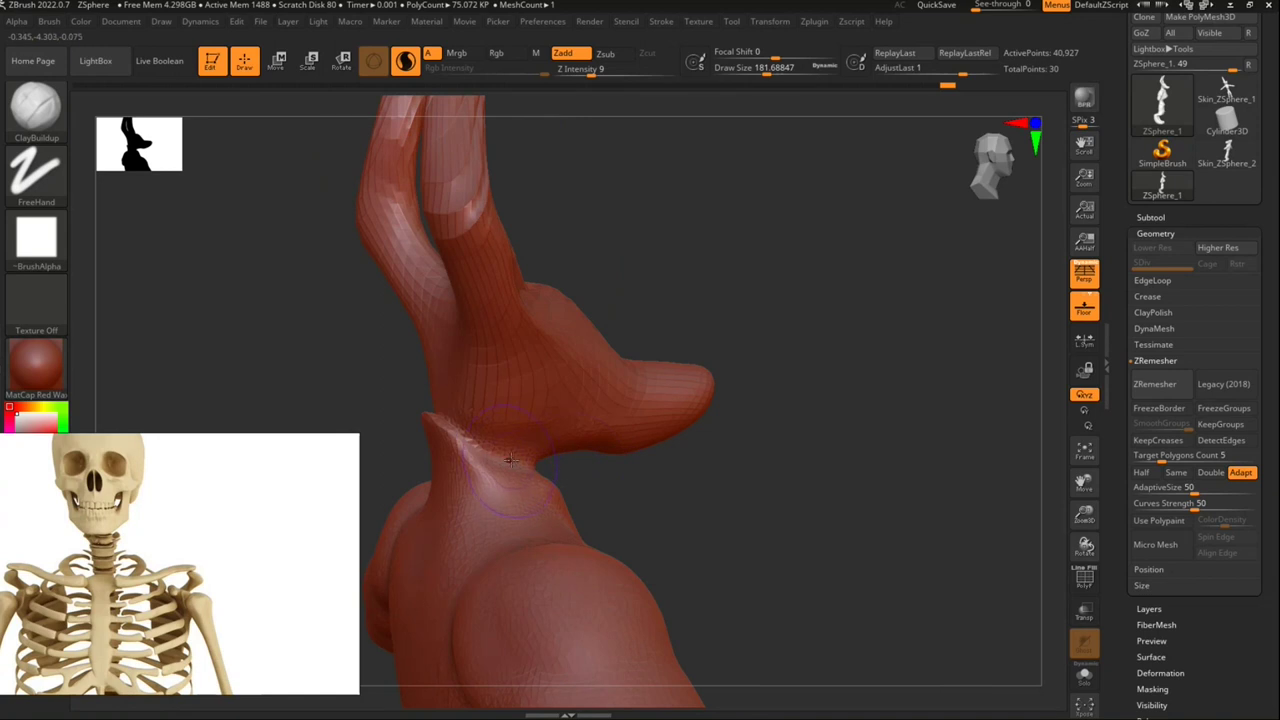
shift+drag(519, 461, 477, 455)
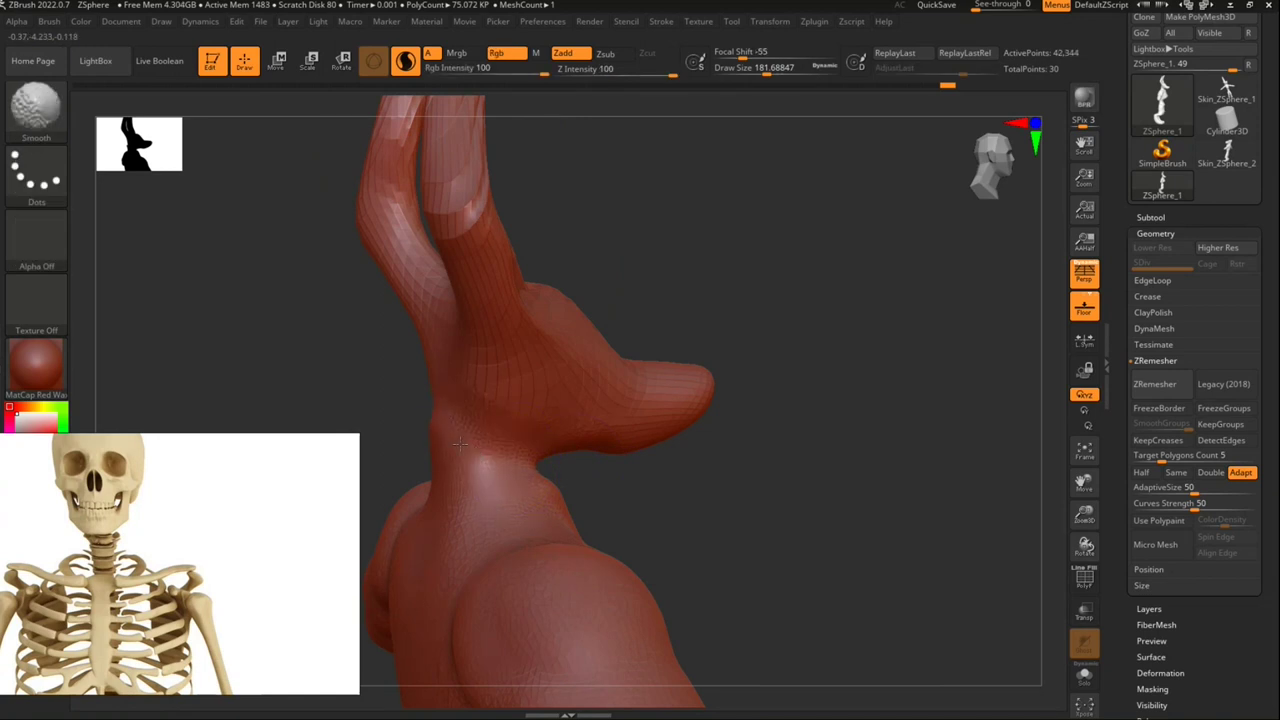
shift+drag(408, 397, 483, 434)
mouse_move(560, 440)
mouse_down()
mouse_move(700, 459)
mouse_move(677, 449)
mouse_move(694, 426)
mouse_move(543, 472)
mouse_up()
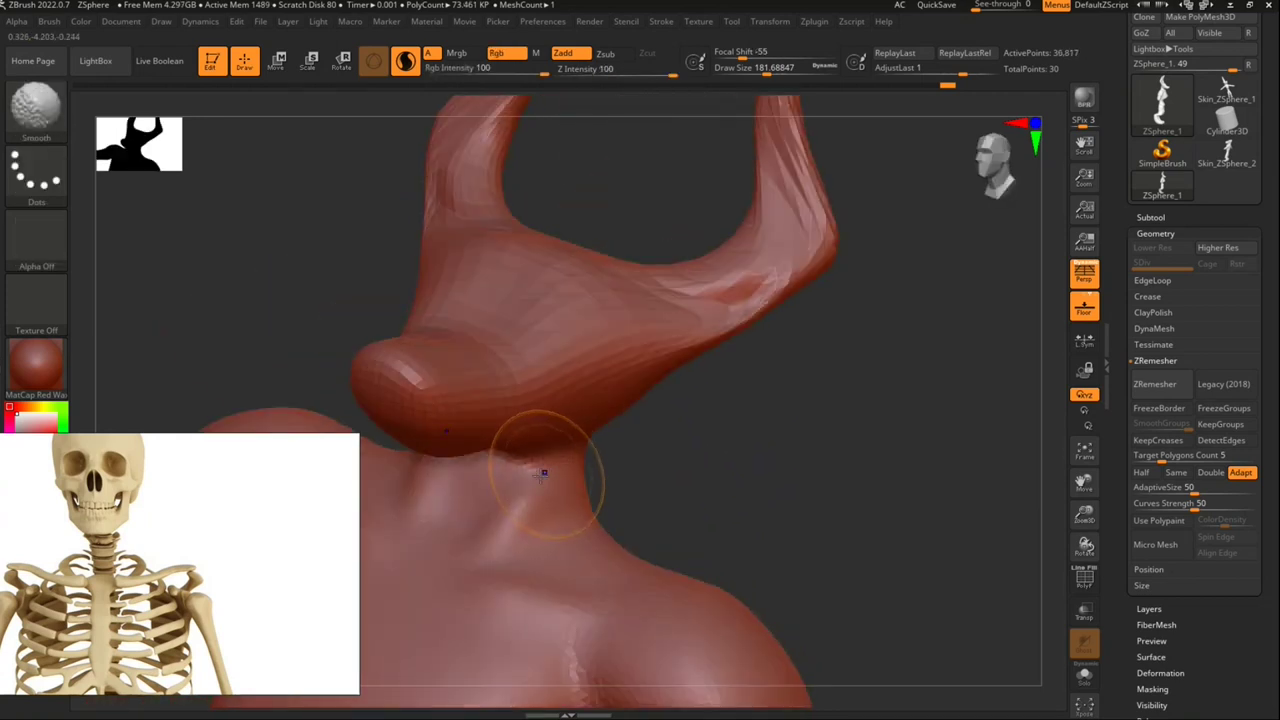
drag(706, 486, 712, 483)
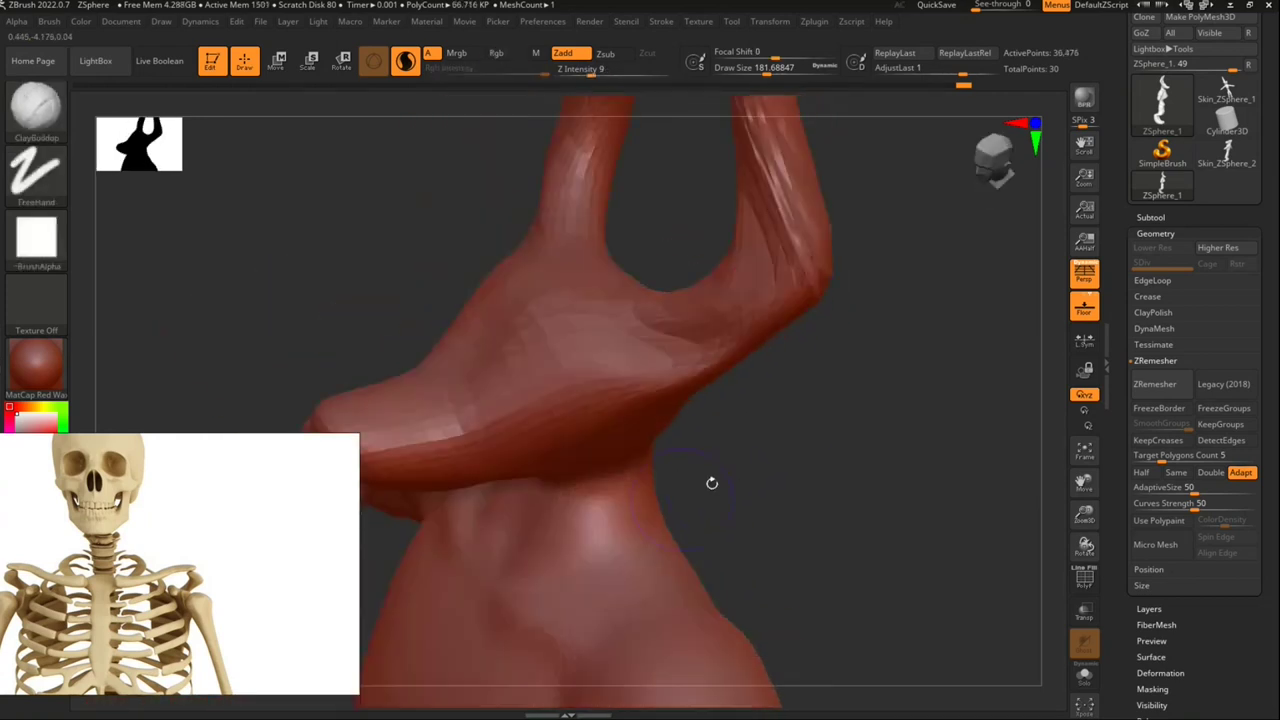
drag(762, 450, 791, 506)
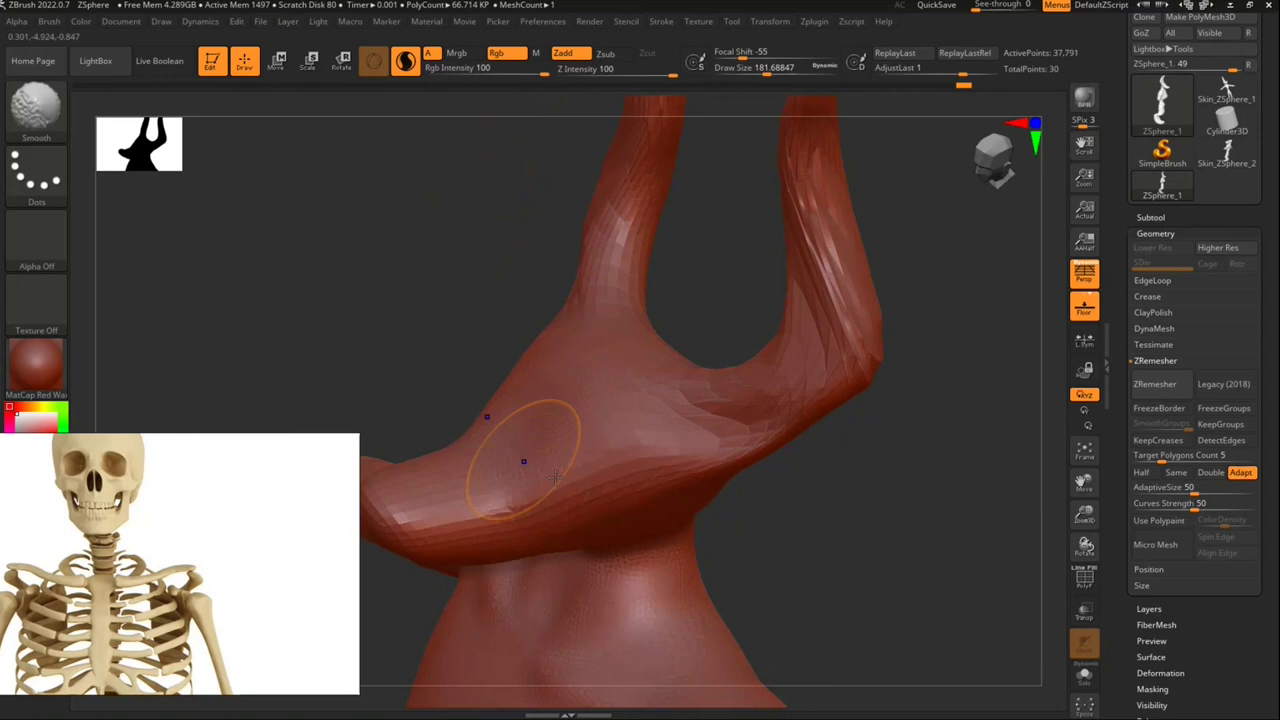
mouse_move(420, 512)
shift+mouse_down()
mouse_move(600, 486)
mouse_move(760, 420)
mouse_move(860, 300)
mouse_move(786, 441)
shift+mouse_up()
key(ctrl+z)
key(ctrl+z)
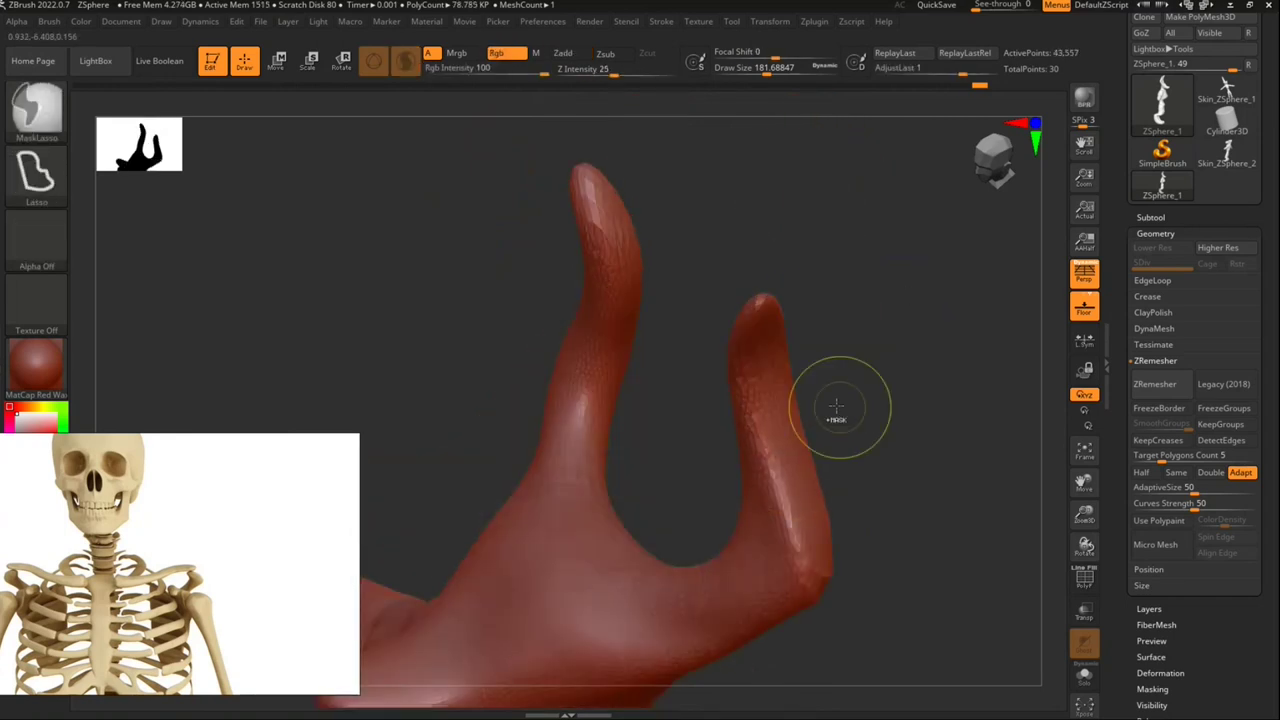
Step: Bring the neck and chin bulge back to centre and show the brush library
mouse_move(840, 423)
mouse_down()
mouse_move(843, 271)
mouse_move(808, 313)
mouse_move(870, 355)
mouse_up()
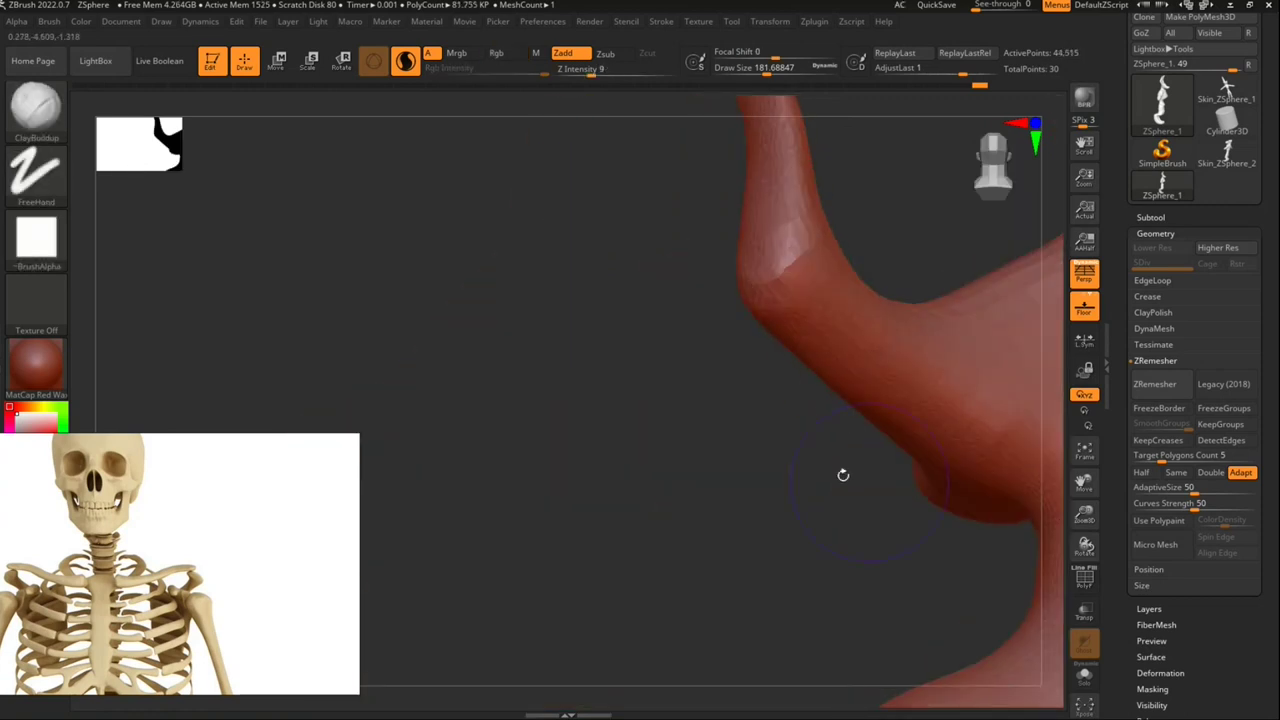
drag(843, 474, 714, 457)
mouse_move(634, 503)
mouse_down()
mouse_move(629, 468)
mouse_move(517, 489)
mouse_move(909, 409)
mouse_move(880, 443)
mouse_move(899, 392)
mouse_move(925, 430)
mouse_move(1003, 237)
mouse_move(980, 171)
mouse_up()
mouse_move(738, 326)
mouse_down()
mouse_move(471, 294)
mouse_move(689, 443)
mouse_up()
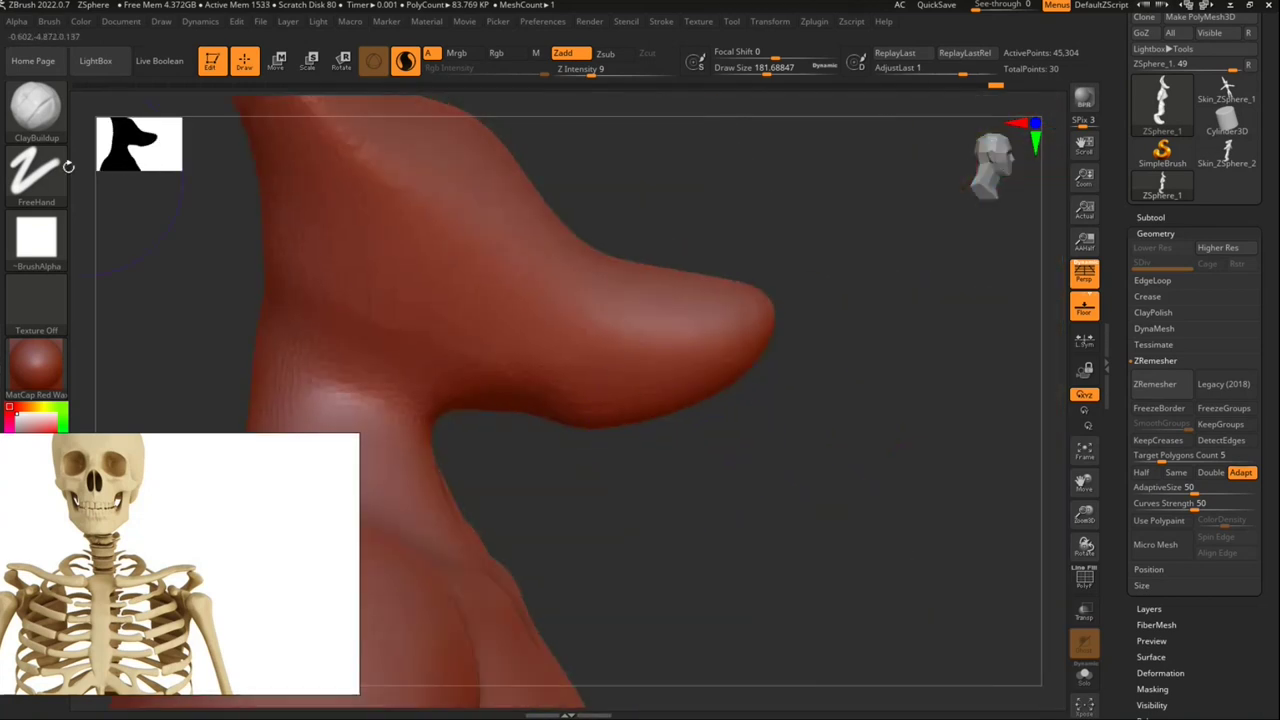
click(40, 110)
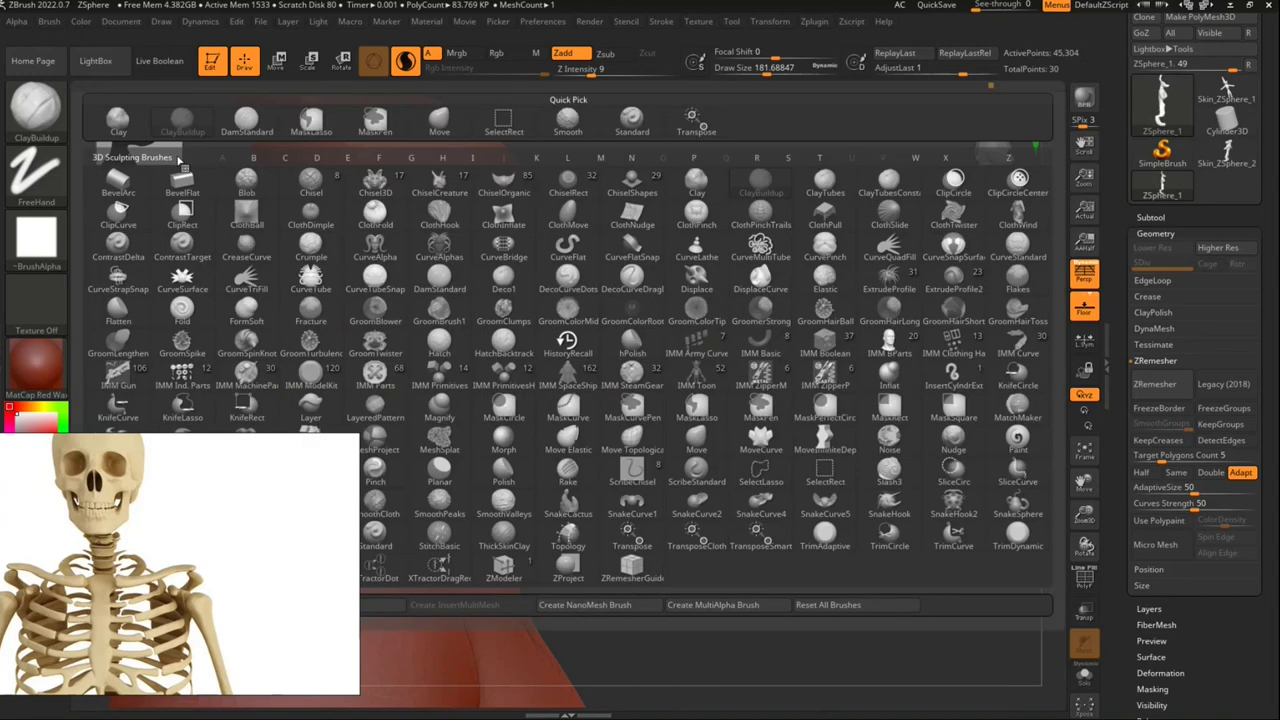
Step: Pull the jaw's lower tip down and reshape its underside with the Move brush
click(696, 449)
drag(651, 434, 662, 482)
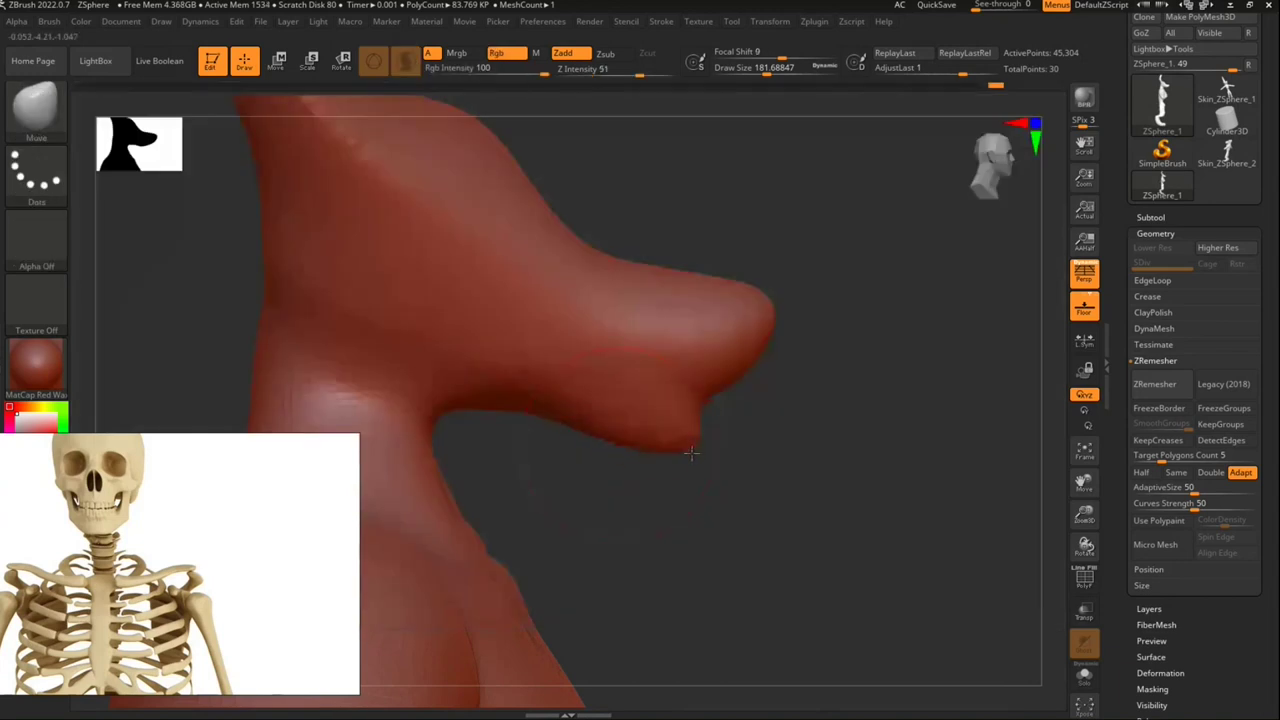
drag(728, 451, 555, 440)
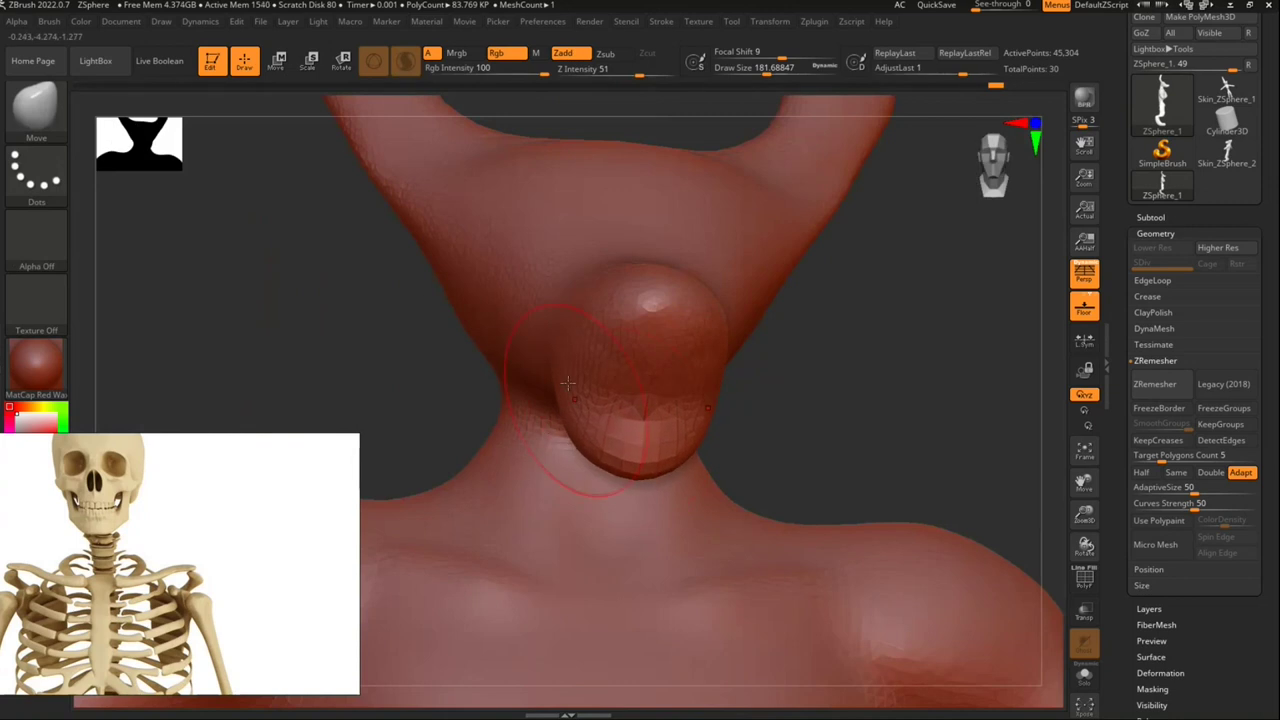
drag(432, 380, 479, 425)
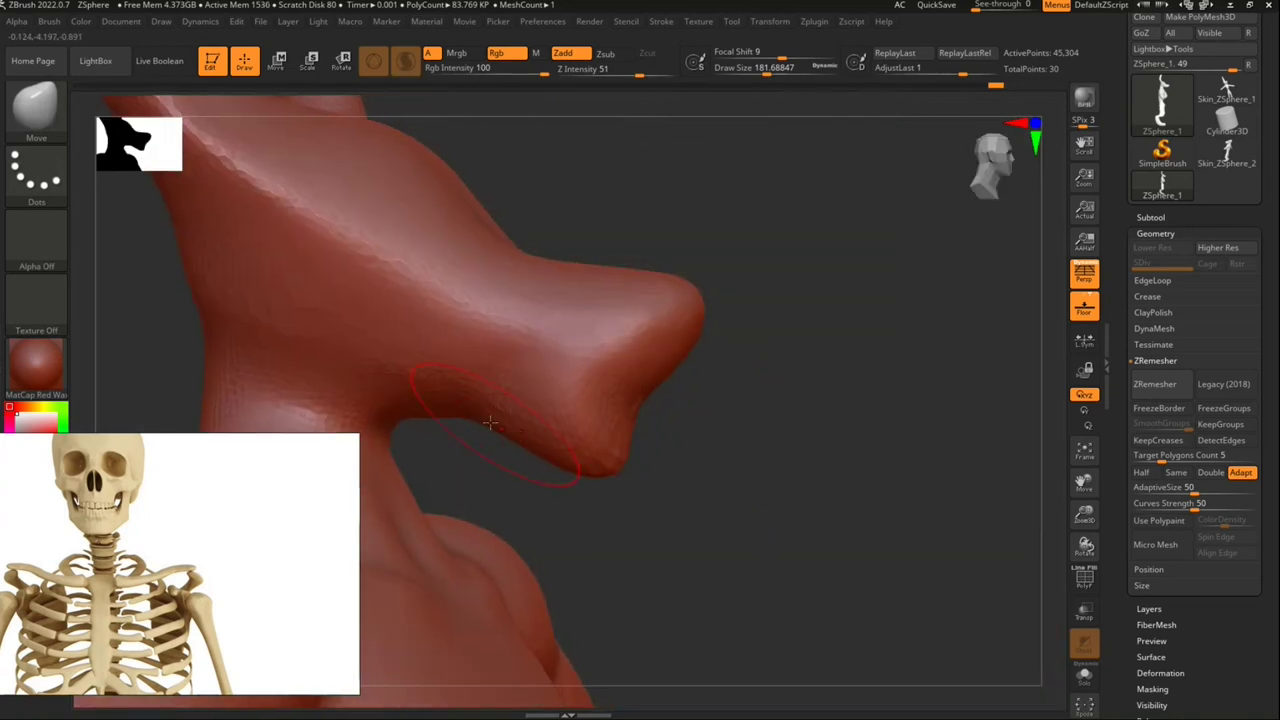
drag(408, 390, 492, 446)
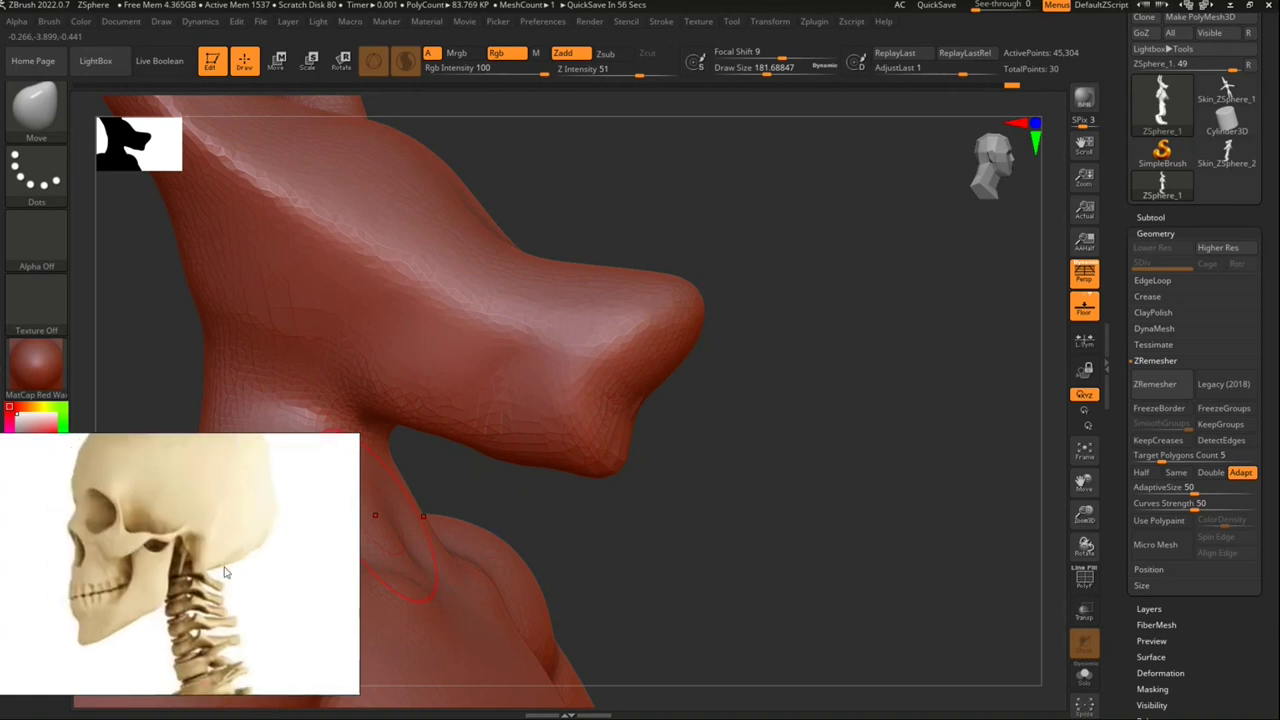
Step: Check the jutting jaw from several angles around the head, then switch to lasso masking
mouse_move(979, 154)
mouse_down()
mouse_move(913, 191)
mouse_move(761, 222)
mouse_move(749, 191)
mouse_move(807, 284)
mouse_up()
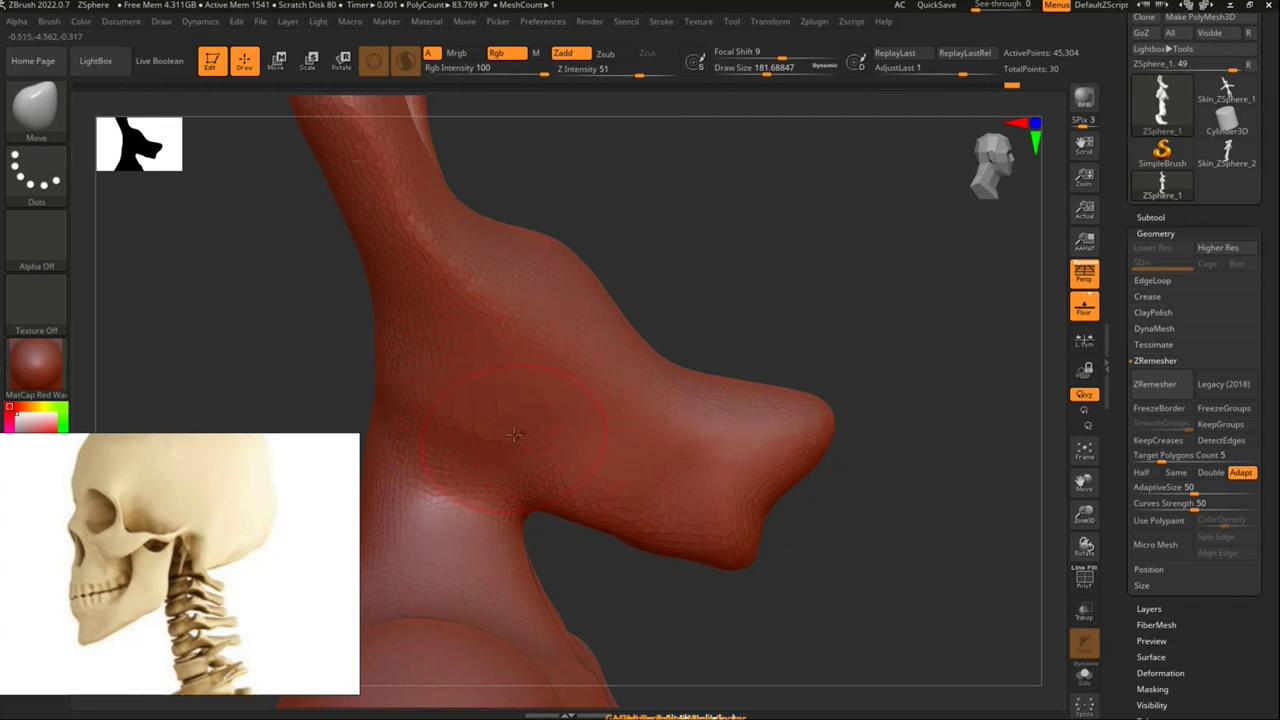
mouse_move(868, 517)
mouse_down()
mouse_move(578, 456)
mouse_move(565, 466)
mouse_up()
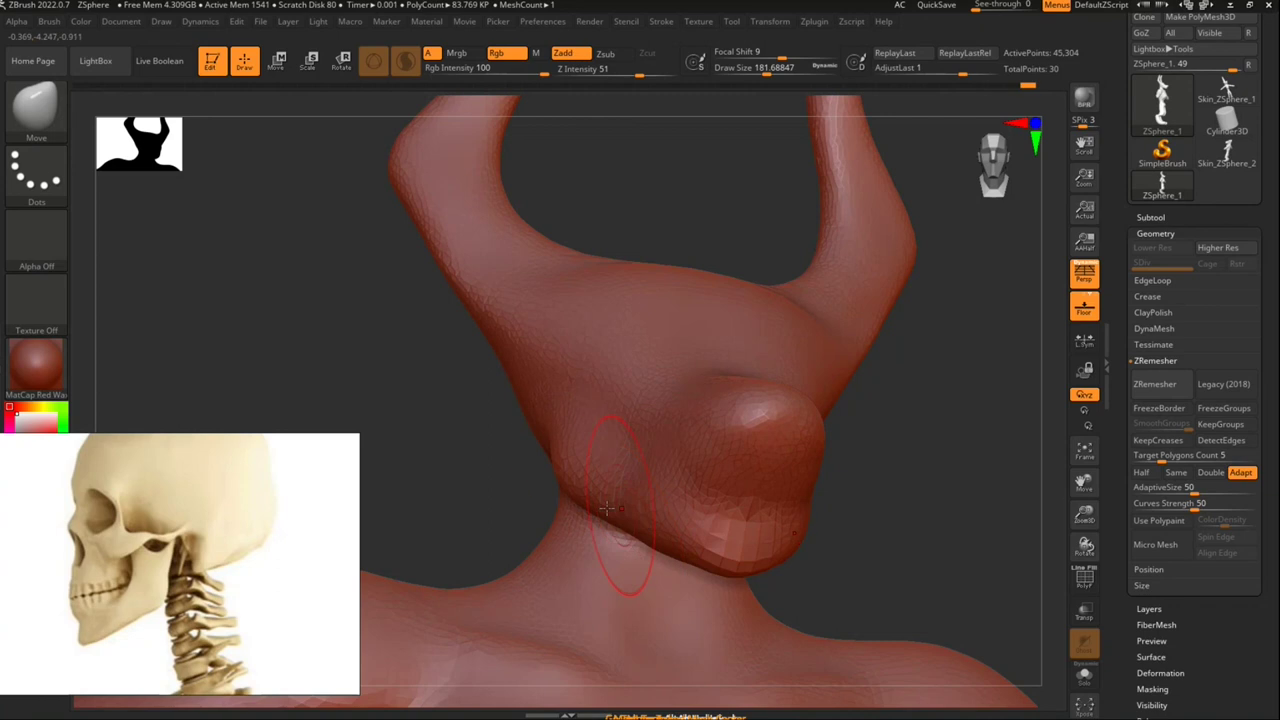
drag(443, 437, 443, 463)
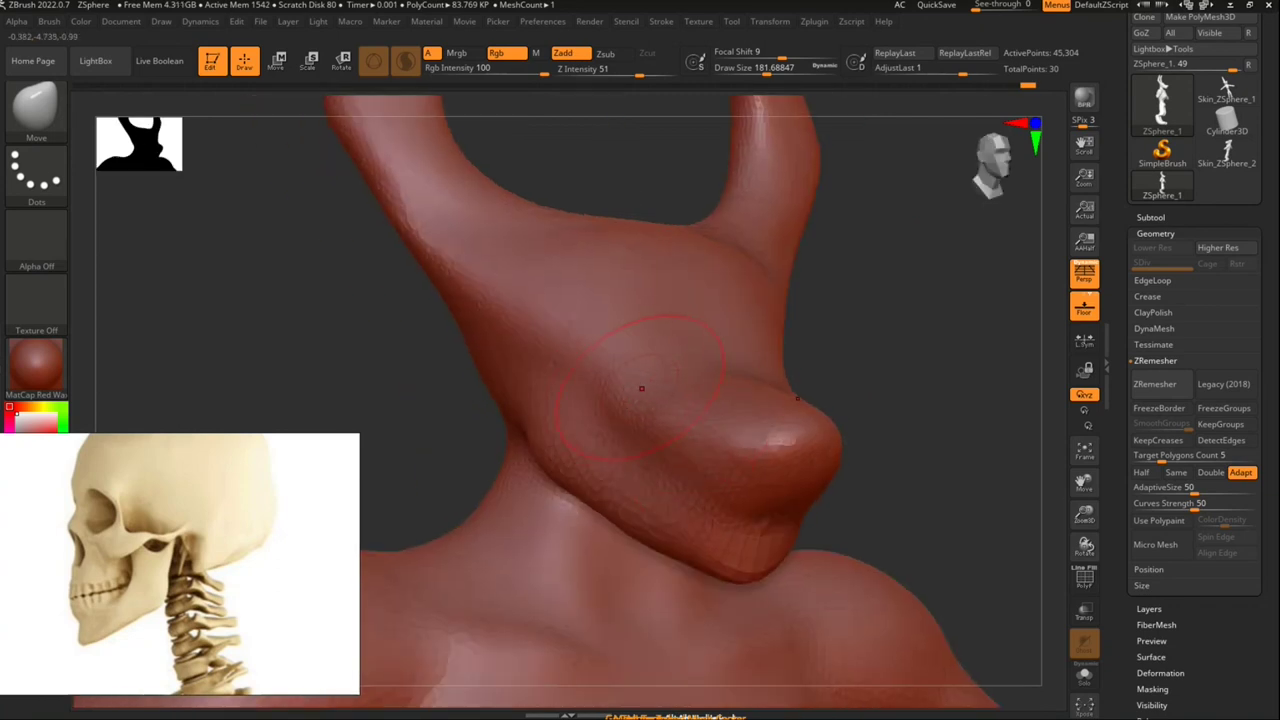
drag(300, 402, 366, 386)
drag(970, 200, 927, 383)
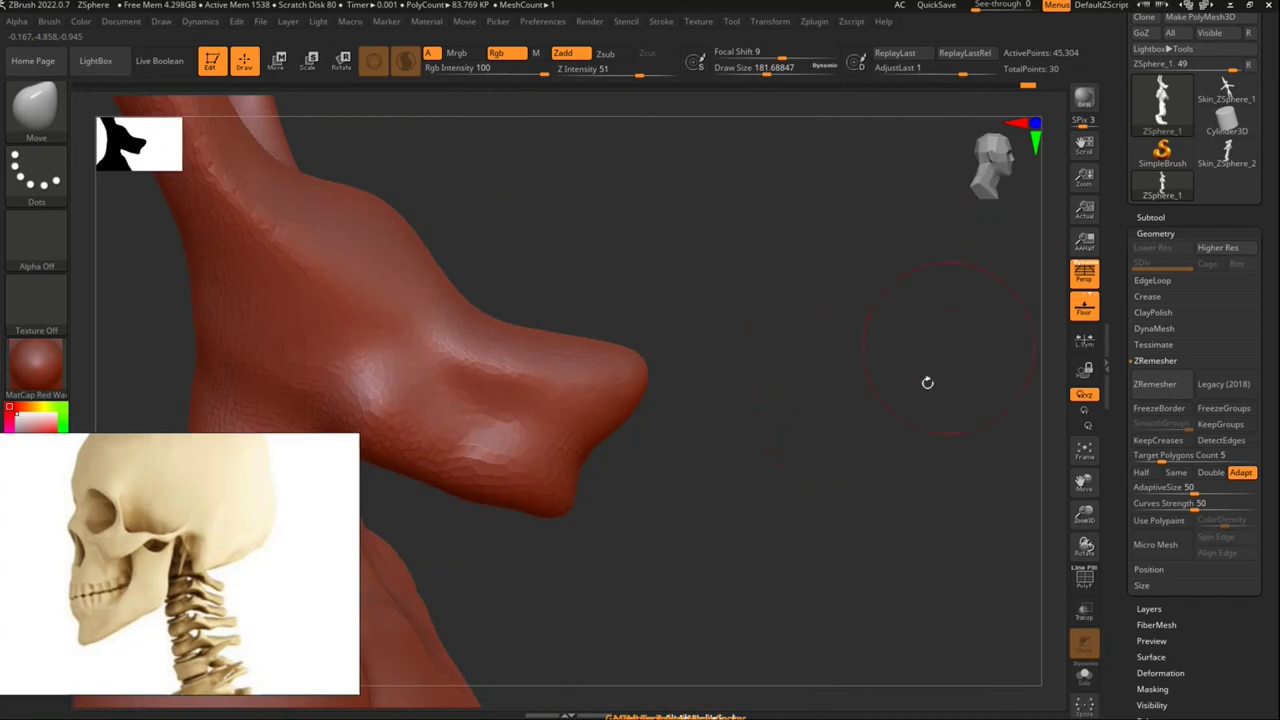
drag(760, 376, 786, 331)
key(ctrl)
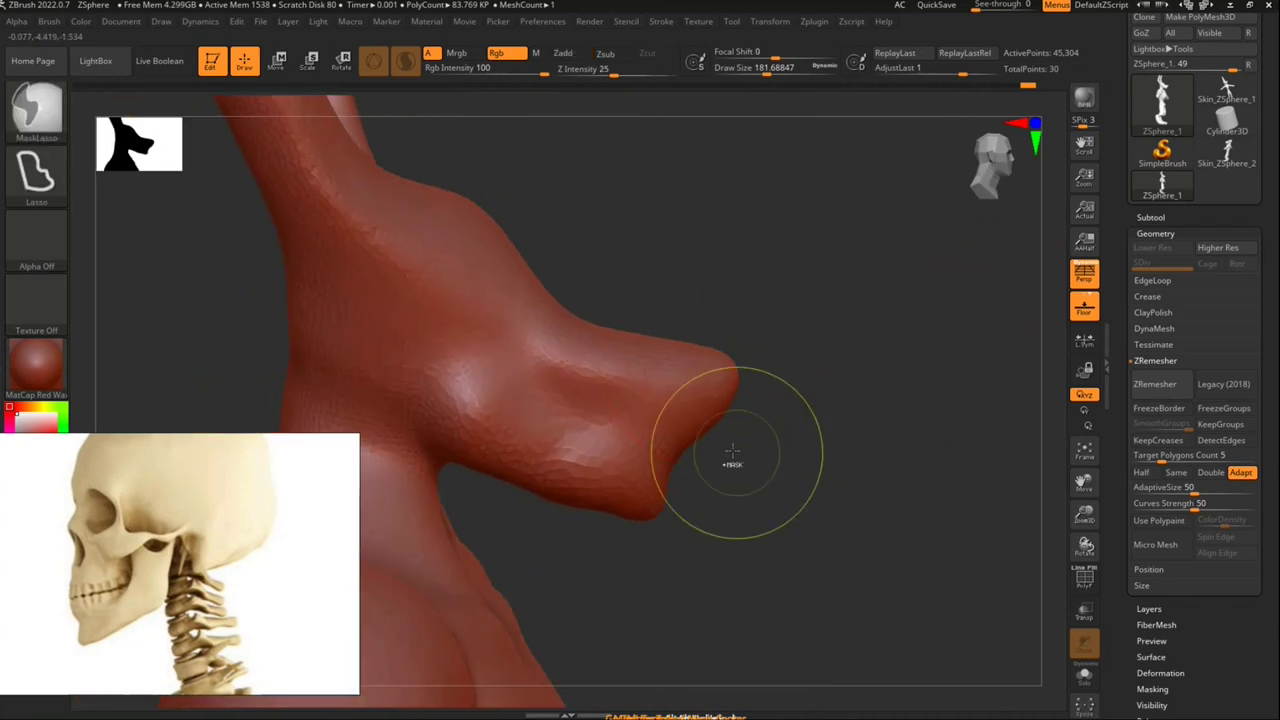
Step: Lasso-mask and invert a strip along the jaw's lower edge, smoothing the lip's right end
mouse_move(694, 438)
ctrl+mouse_down()
mouse_move(612, 449)
mouse_move(640, 455)
ctrl+mouse_up()
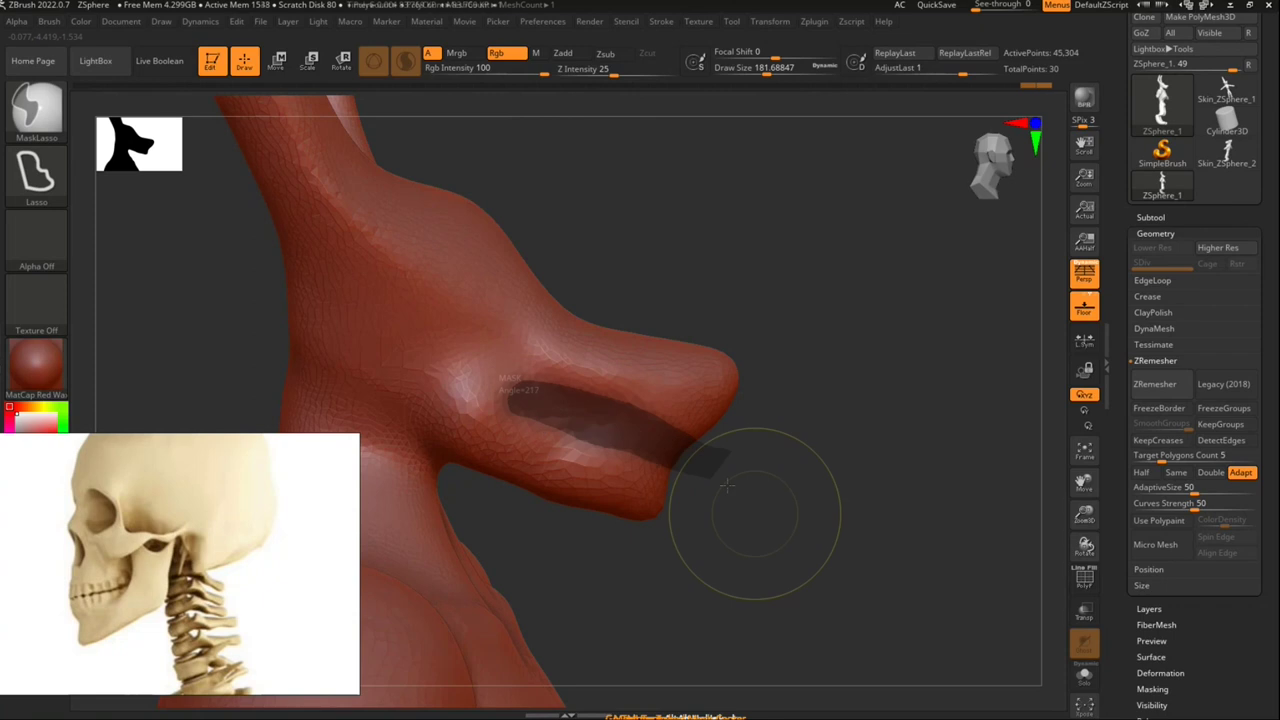
key(ctrl)
ctrl+click(806, 428)
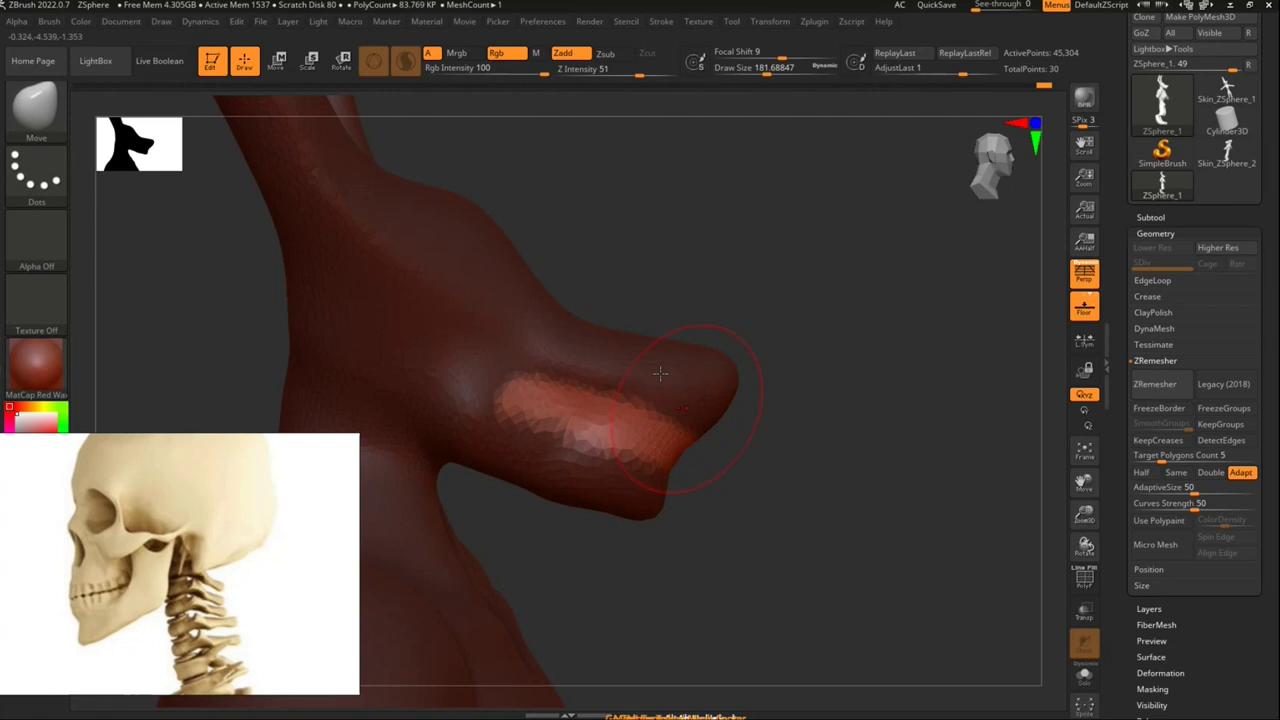
right_drag(575, 438, 750, 465)
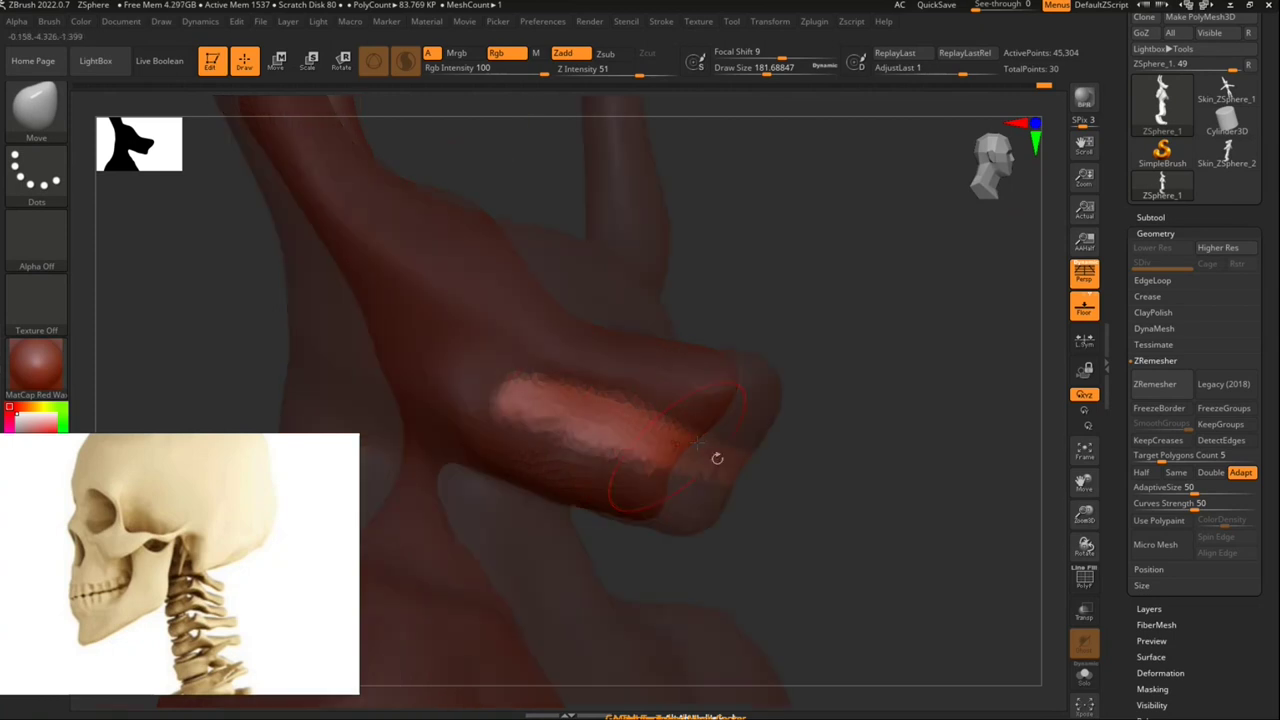
shift+drag(760, 459, 775, 467)
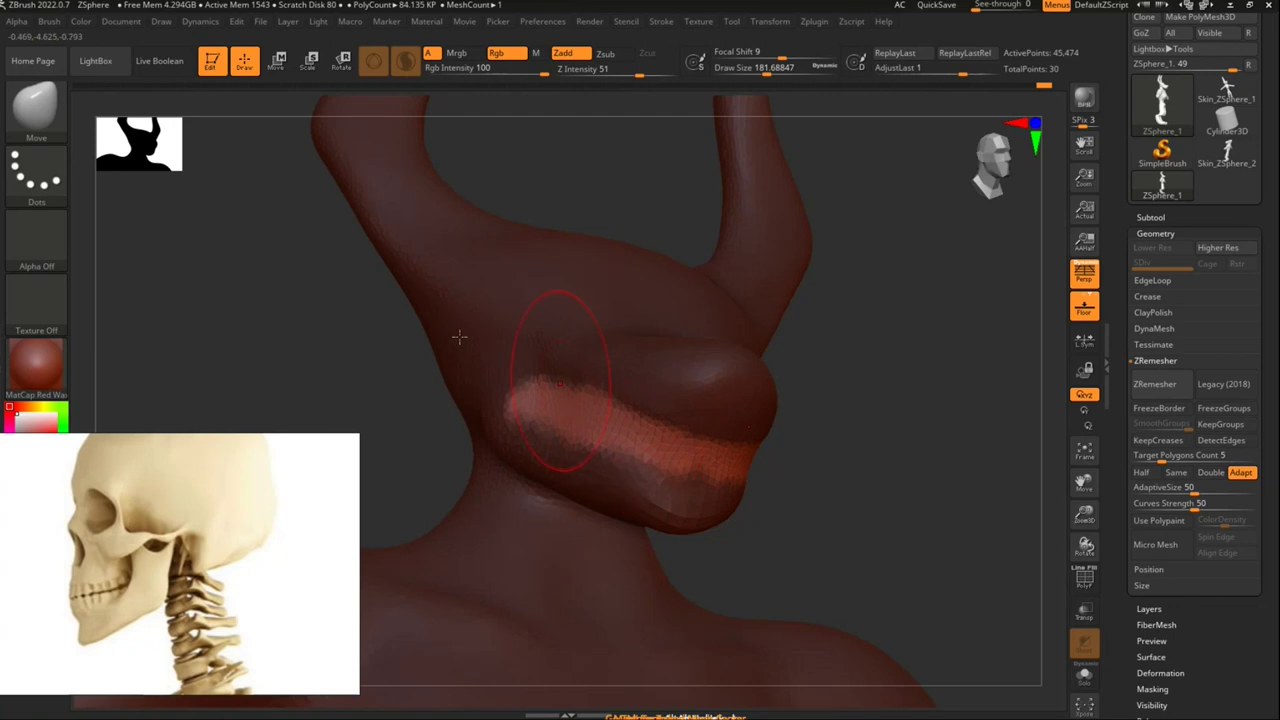
right_drag(773, 485, 449, 177)
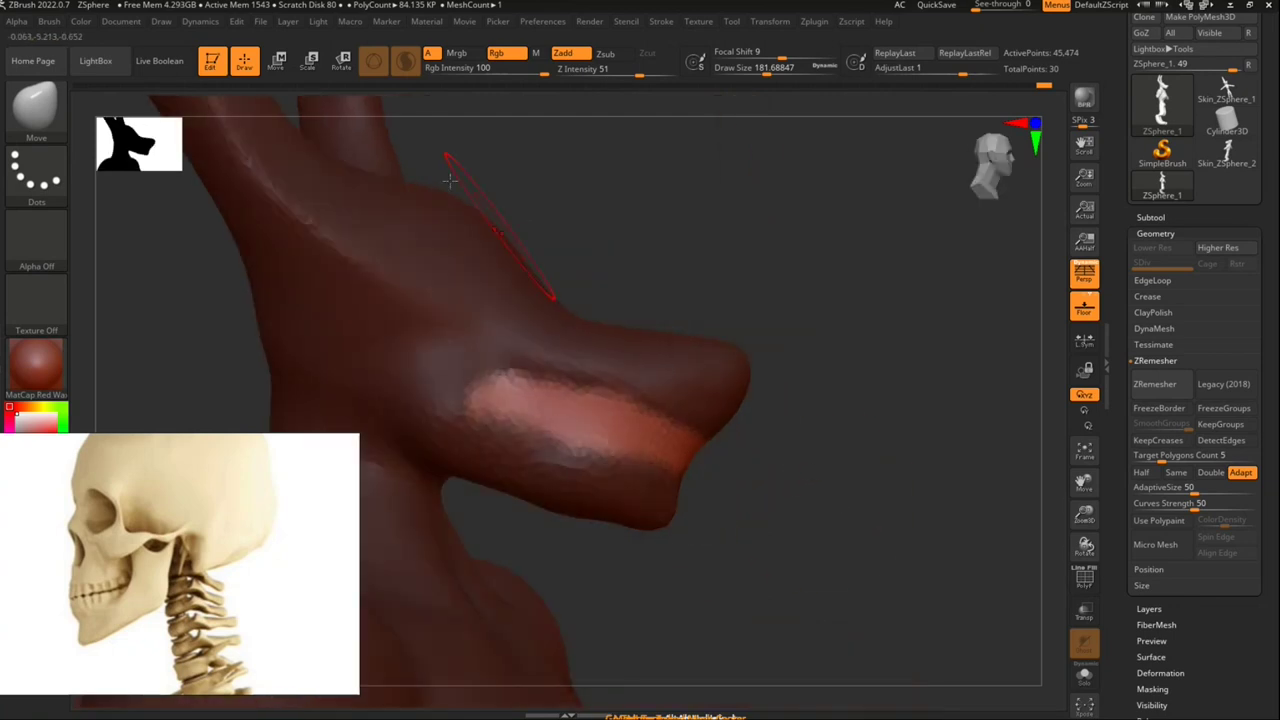
Step: Pull the masked jaw with the Transpose Move gizmo, then undo the stretched pull
key(w)
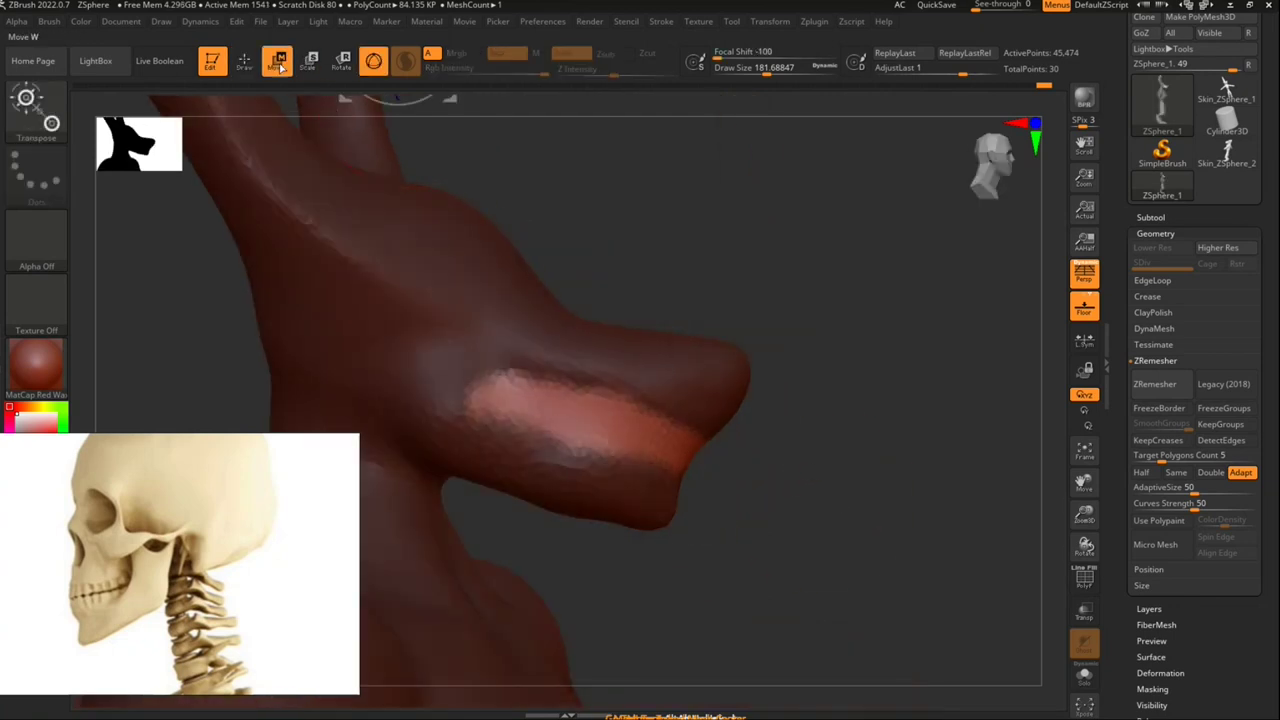
right_drag(1031, 205, 1014, 184)
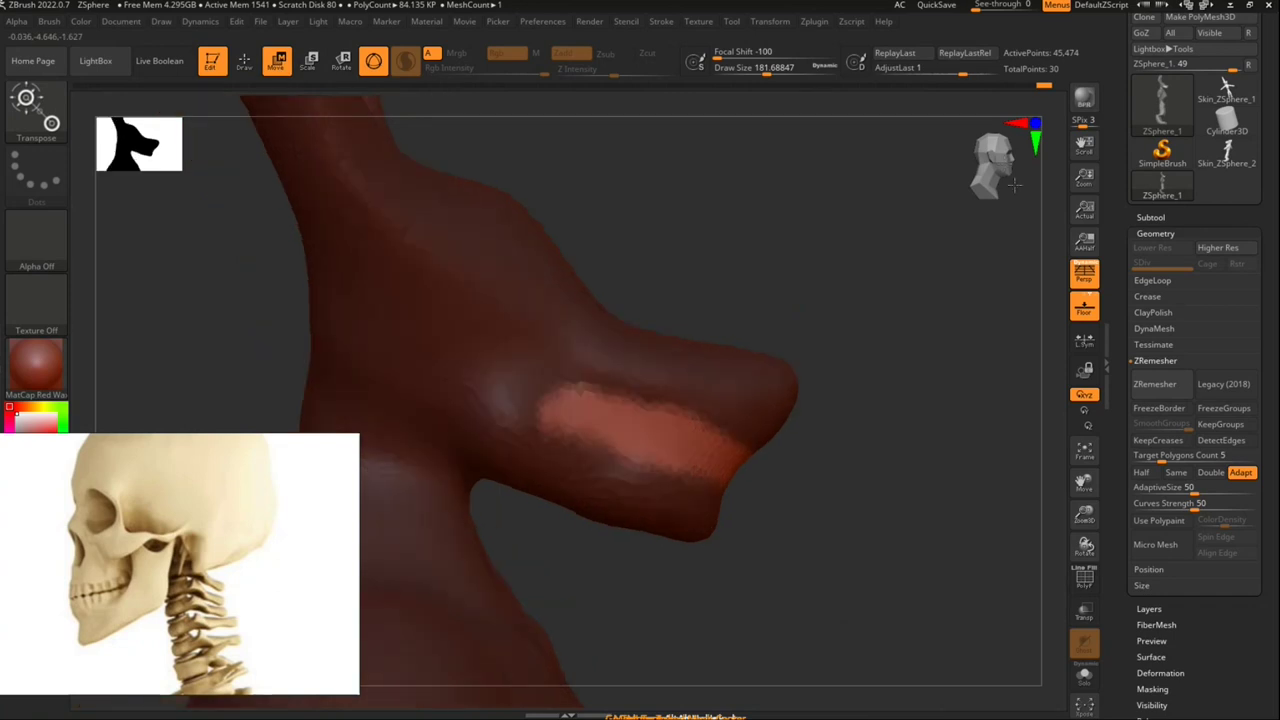
right_drag(873, 390, 581, 422)
right_drag(543, 207, 420, 150)
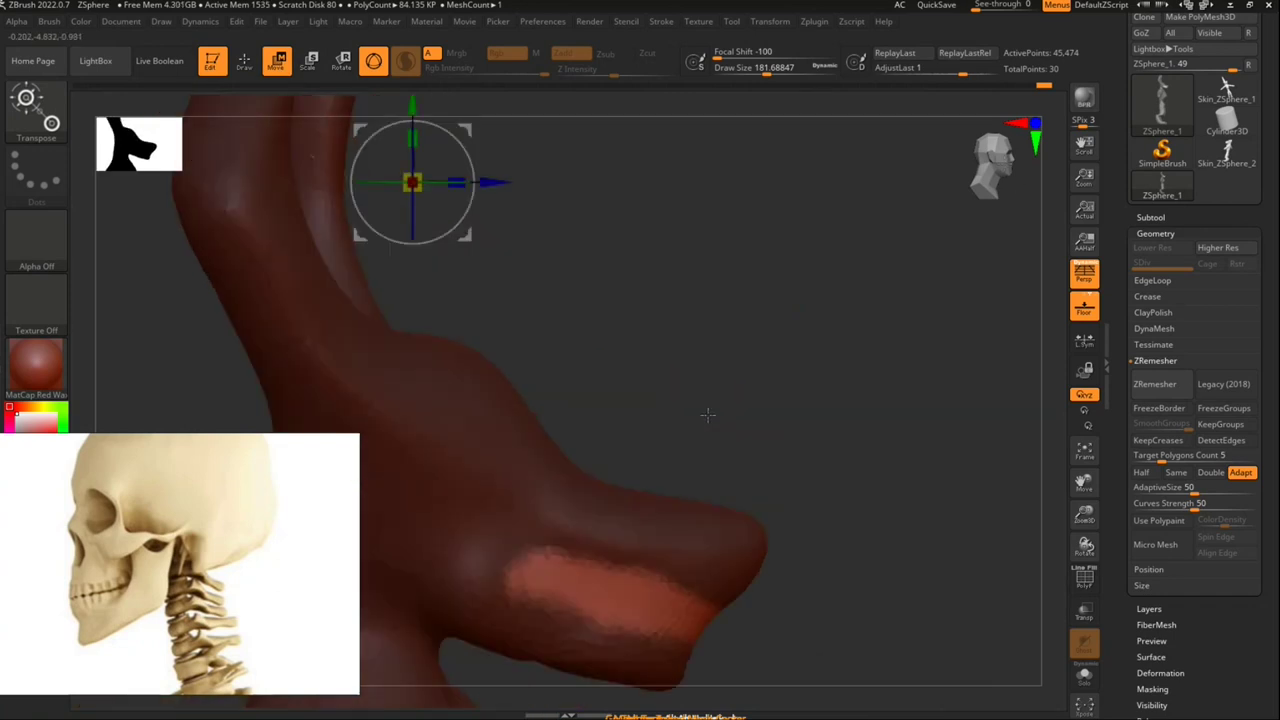
click(407, 120)
mouse_move(782, 448)
right_down()
mouse_move(806, 317)
mouse_move(700, 385)
right_up()
mouse_move(697, 447)
mouse_down()
mouse_move(706, 487)
mouse_move(704, 450)
mouse_up()
drag(646, 489, 627, 457)
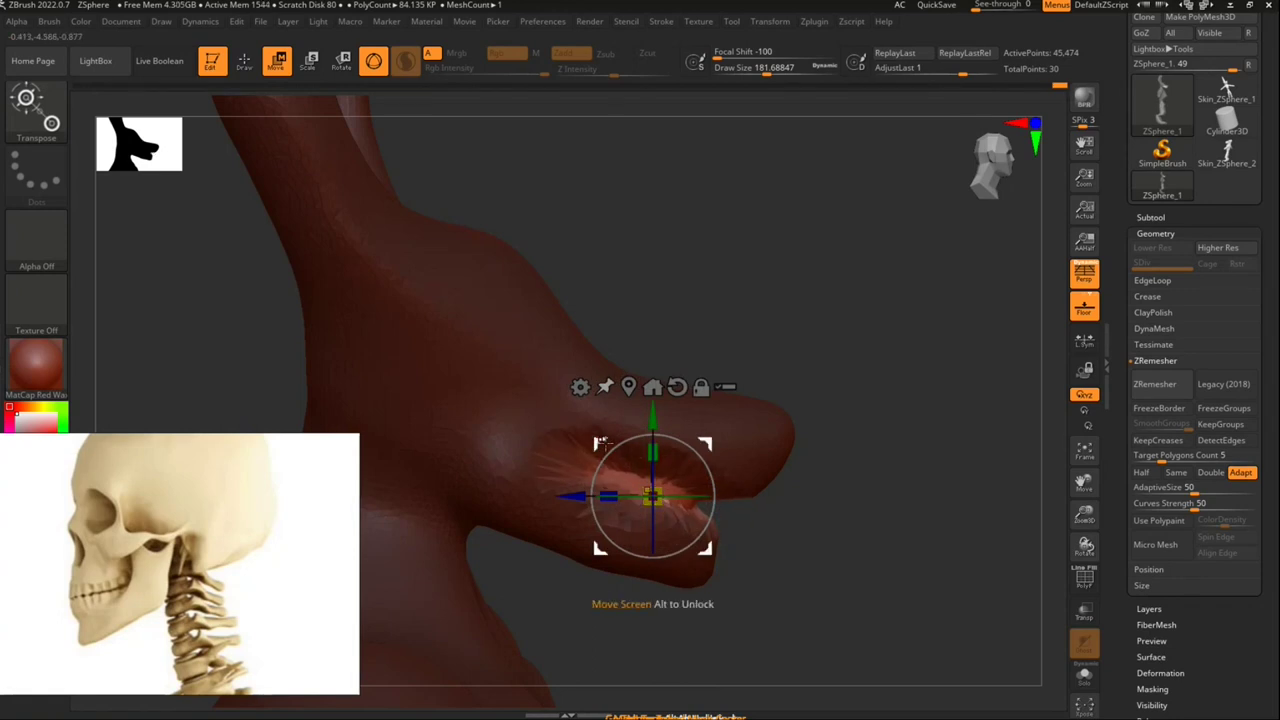
drag(640, 512, 492, 447)
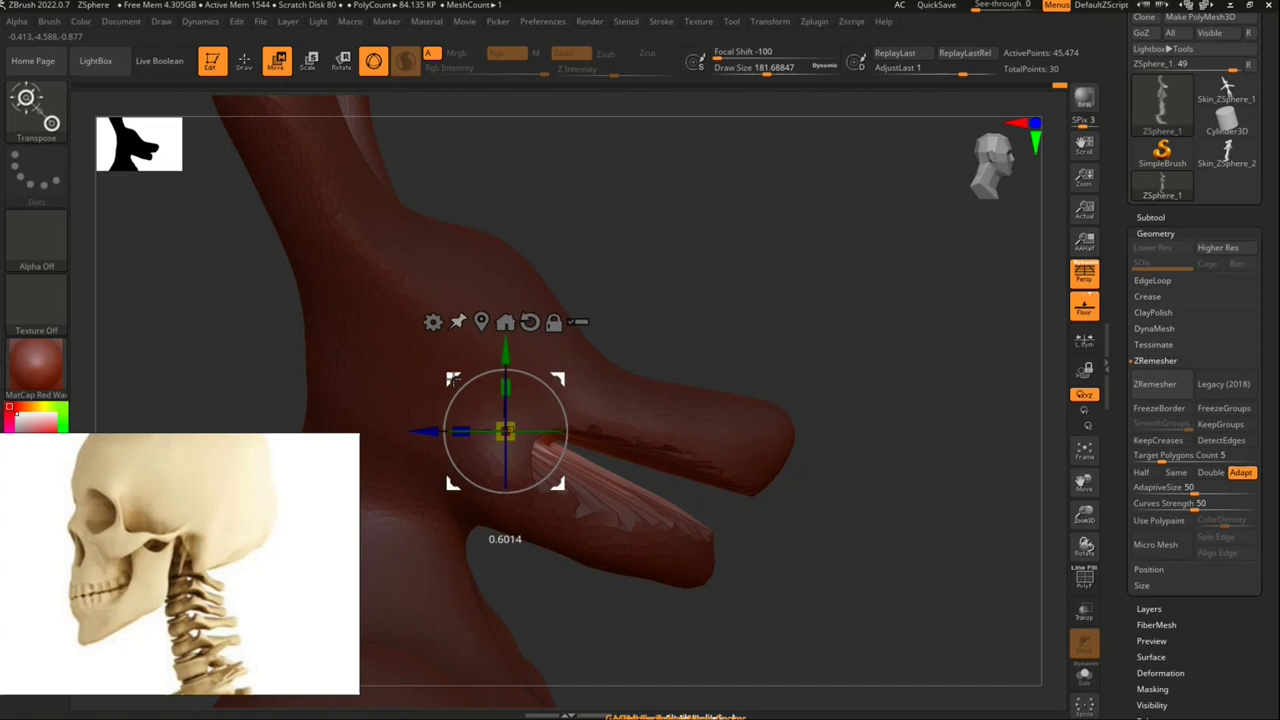
key(ctrl+z)
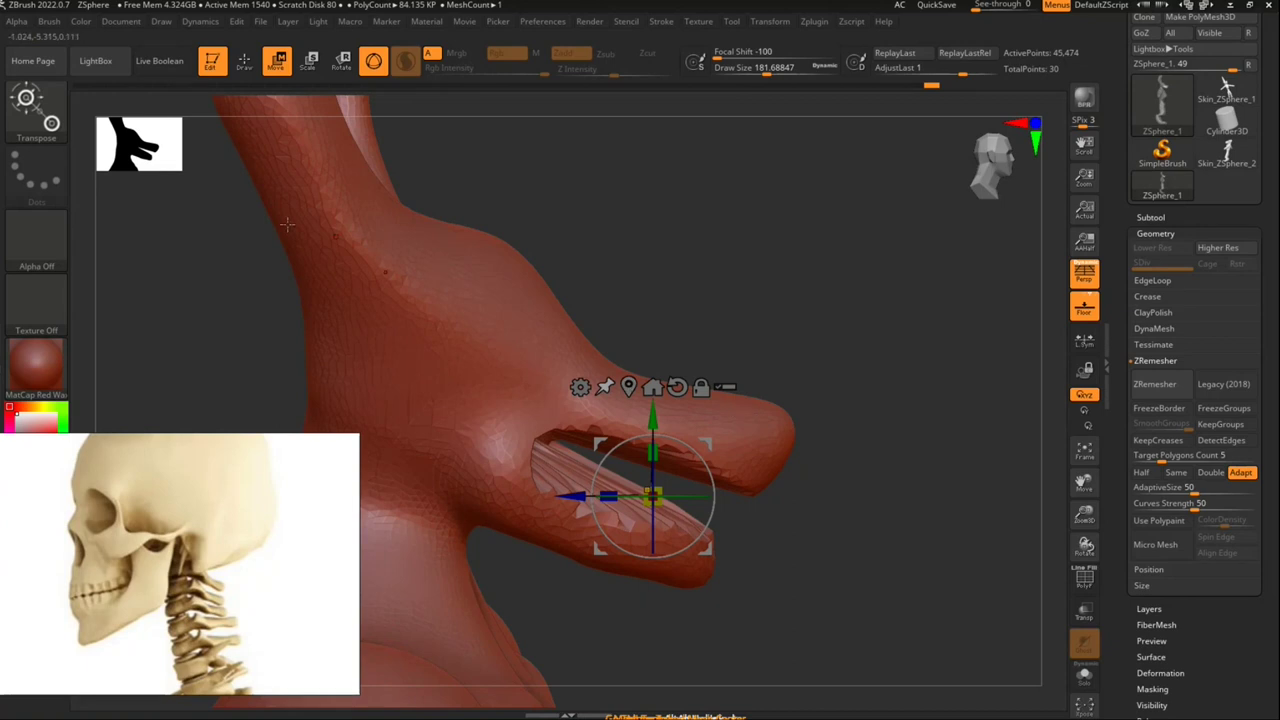
Step: Return to the Draw brush and smooth the ragged edges of the opened mouth
key(q)
mouse_move(771, 400)
right_down()
mouse_move(792, 362)
mouse_move(700, 470)
right_up()
mouse_move(660, 465)
shift+mouse_down()
mouse_move(740, 487)
mouse_move(545, 457)
mouse_move(630, 420)
shift+mouse_up()
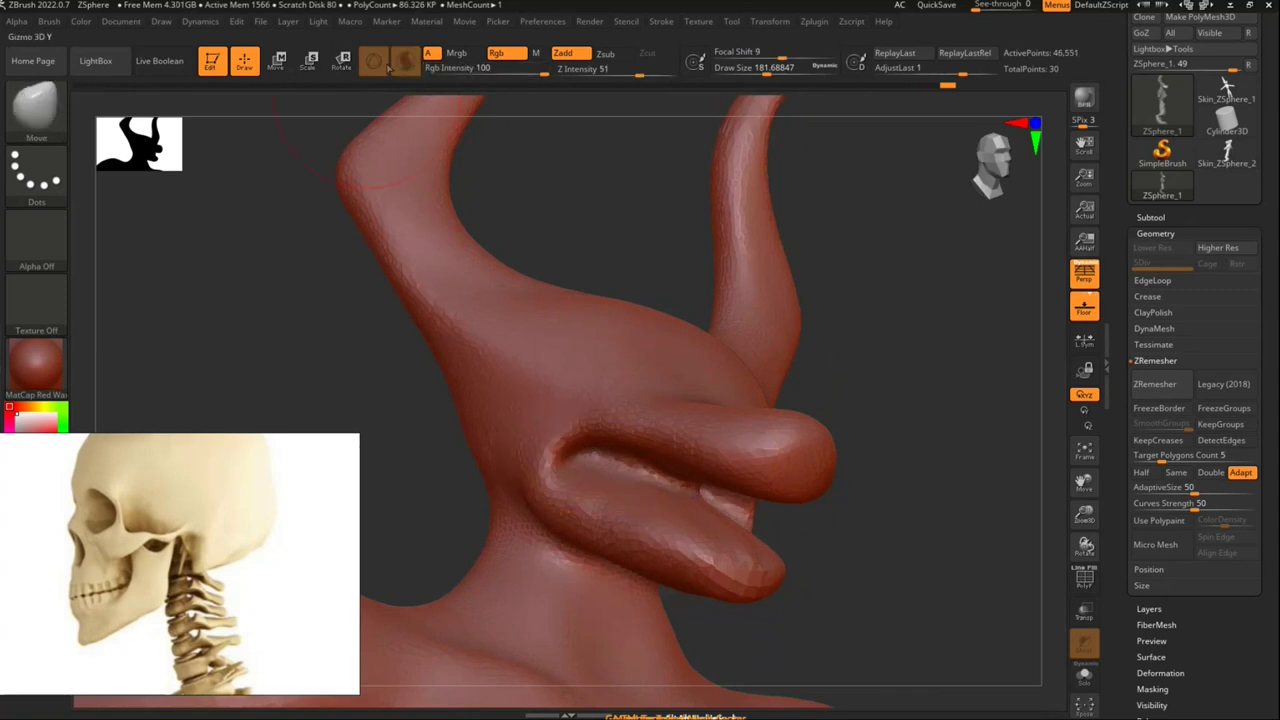
Step: Mask off the lip and horn area and shape the upper and lower lips
drag(849, 537, 688, 500)
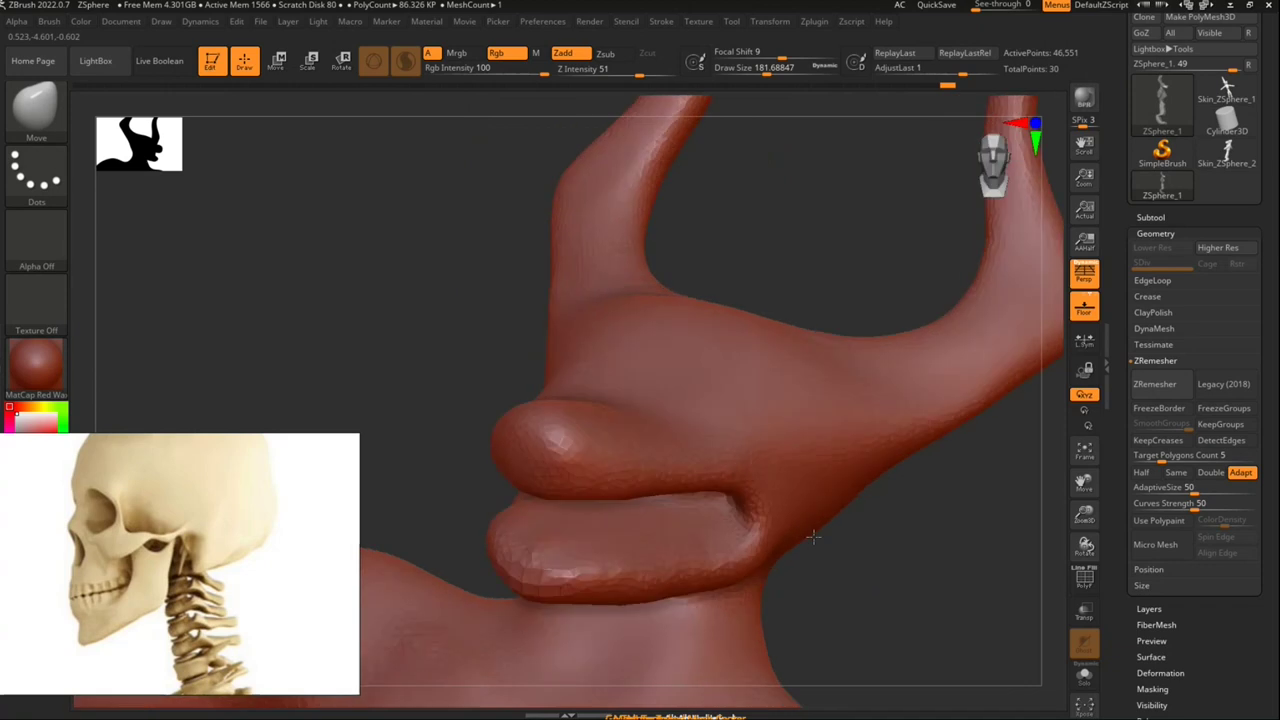
mouse_move(859, 493)
mouse_down()
mouse_move(820, 423)
mouse_move(660, 460)
mouse_move(648, 482)
mouse_up()
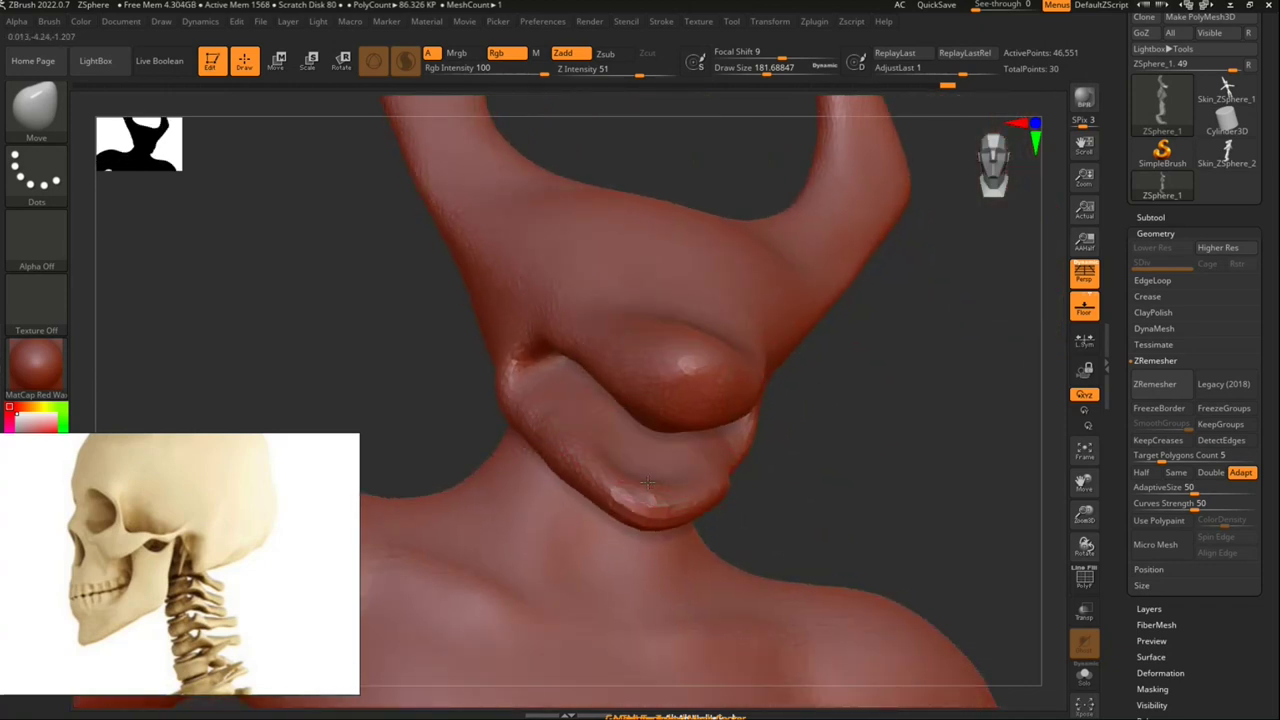
drag(757, 466, 819, 441)
drag(652, 393, 655, 376)
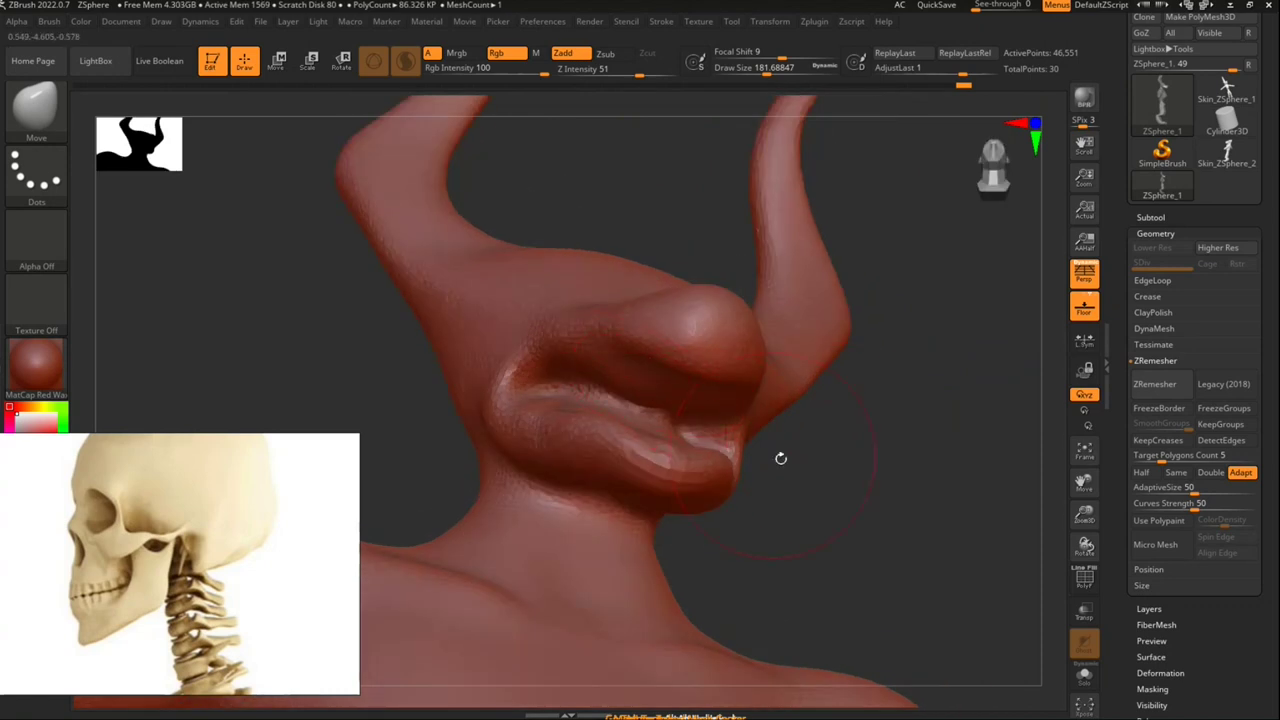
mouse_move(571, 194)
ctrl+mouse_down()
mouse_move(480, 222)
mouse_move(500, 232)
ctrl+mouse_up()
drag(829, 423, 874, 494)
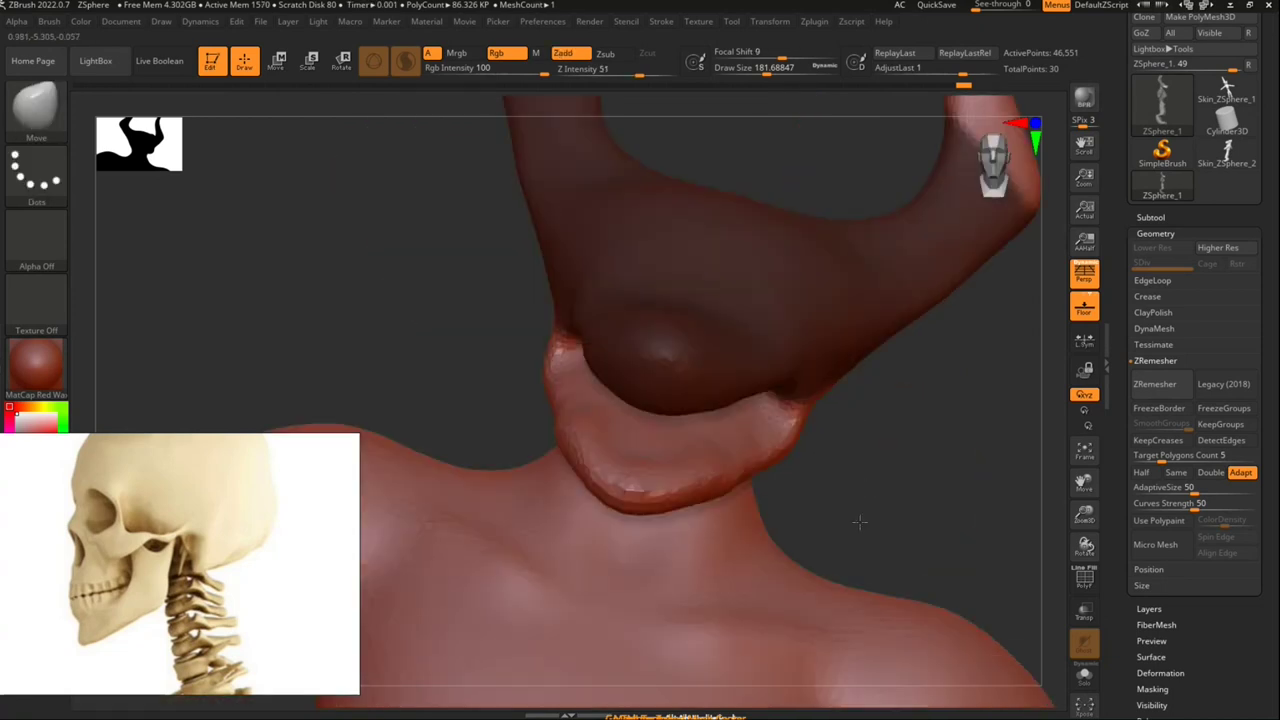
drag(636, 428, 619, 436)
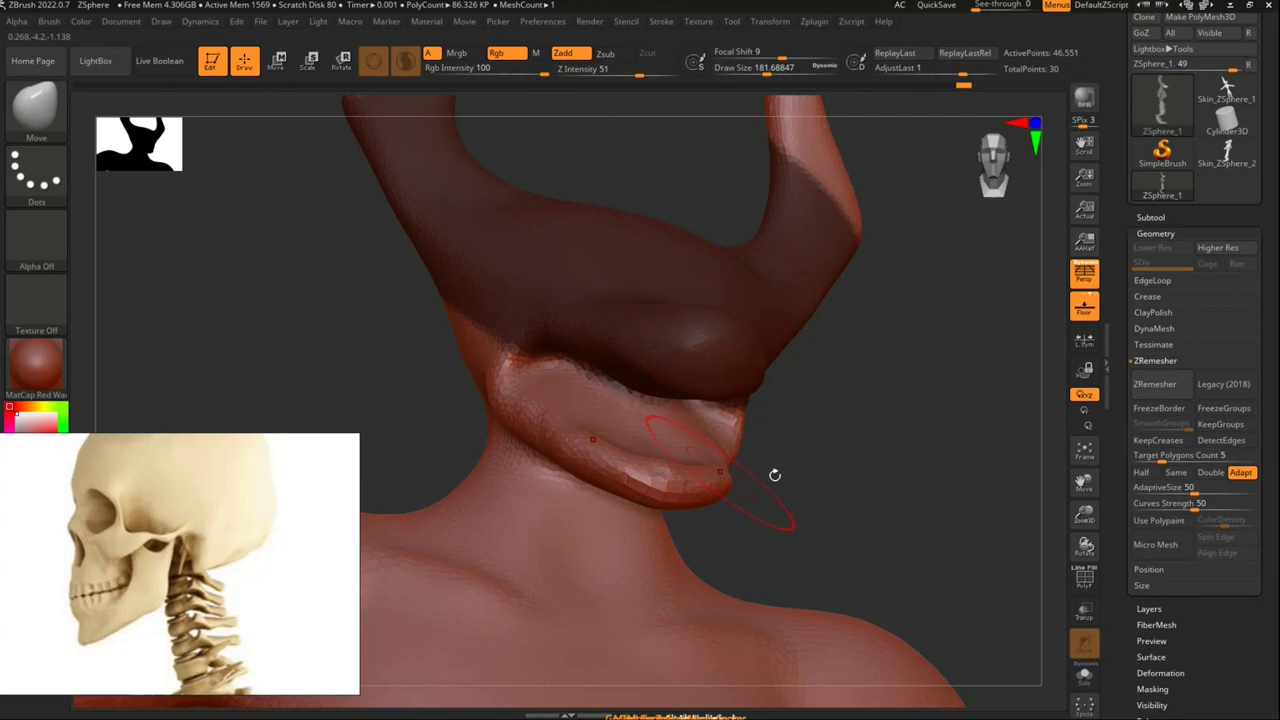
Step: Reshape the jaw symmetrically, pull the lip into a thick rounded form, then clear the mask
drag(774, 474, 603, 457)
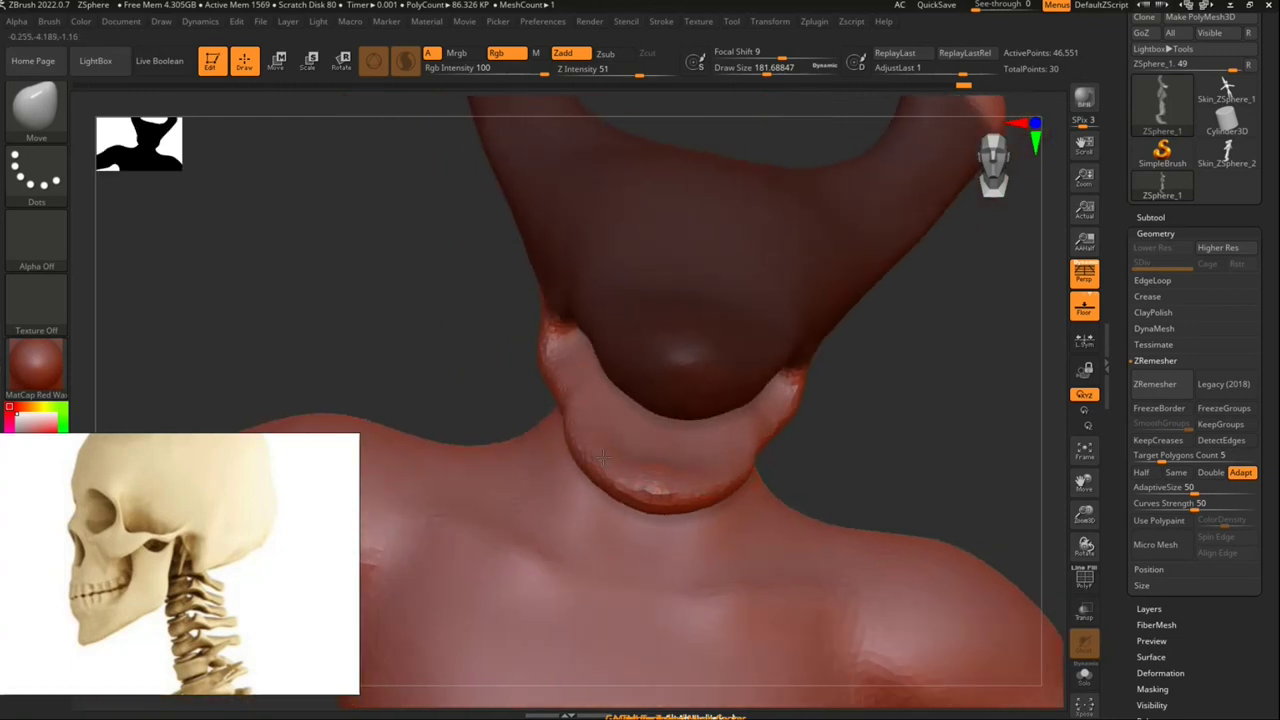
drag(574, 396, 586, 393)
mouse_move(556, 350)
mouse_down()
mouse_move(565, 357)
mouse_move(517, 369)
mouse_move(513, 339)
mouse_up()
drag(866, 438, 871, 391)
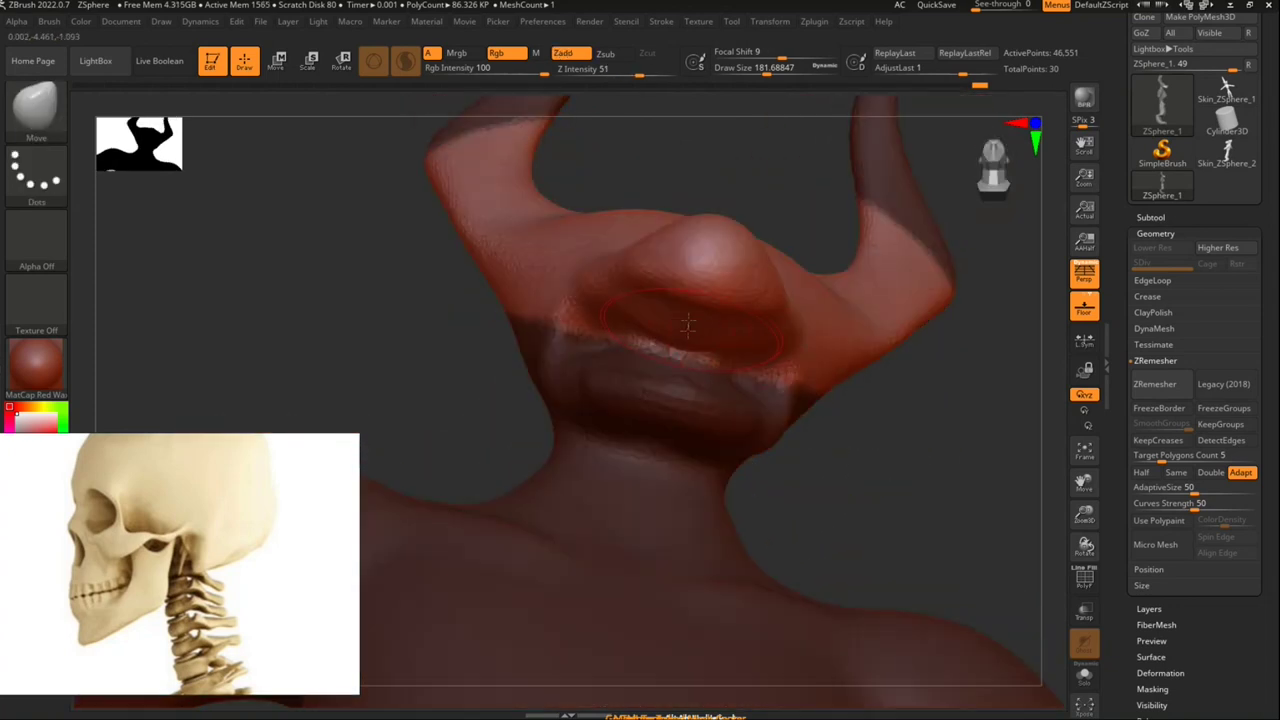
mouse_move(691, 321)
mouse_down()
mouse_move(732, 333)
mouse_move(664, 305)
mouse_up()
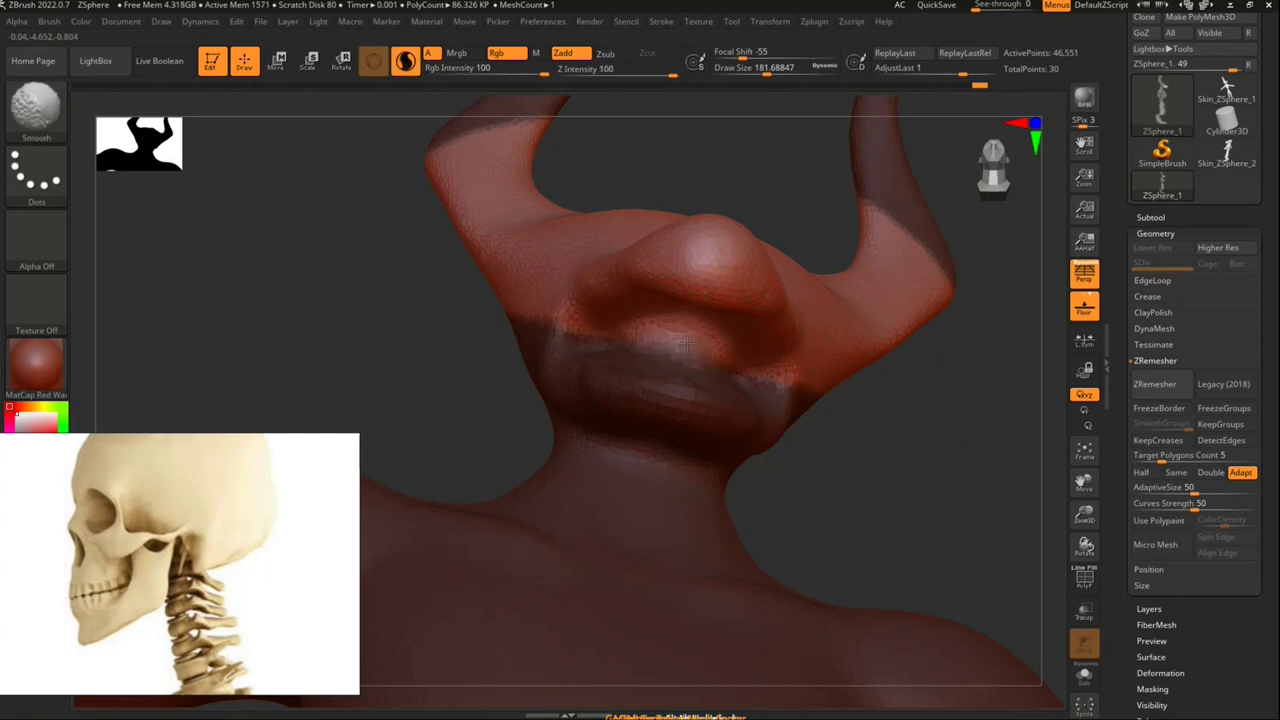
mouse_move(839, 389)
mouse_down()
mouse_move(868, 506)
mouse_move(834, 423)
mouse_up()
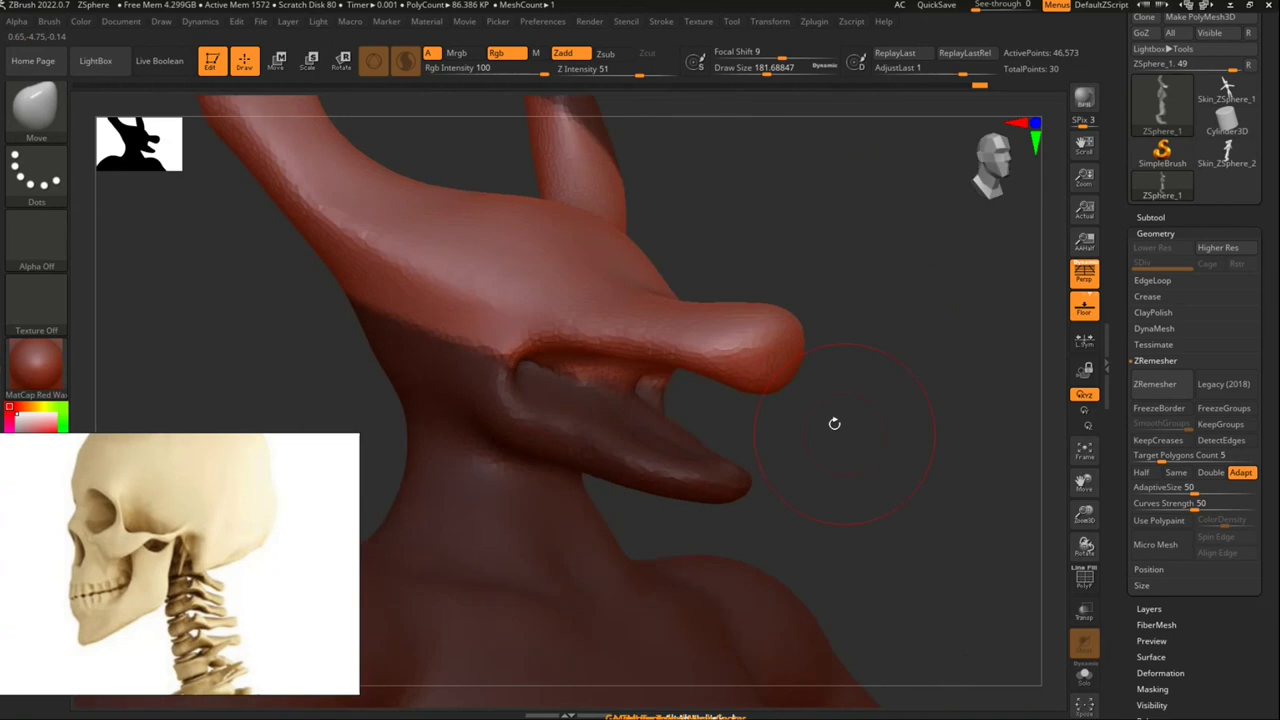
ctrl+click(819, 415)
ctrl+click(820, 414)
ctrl+click(820, 428)
Step: Bulge the snout tip upward into a rounded, bulbous shape
mouse_move(868, 425)
mouse_down()
mouse_move(837, 457)
mouse_move(624, 358)
mouse_move(550, 360)
mouse_up()
drag(802, 435, 745, 450)
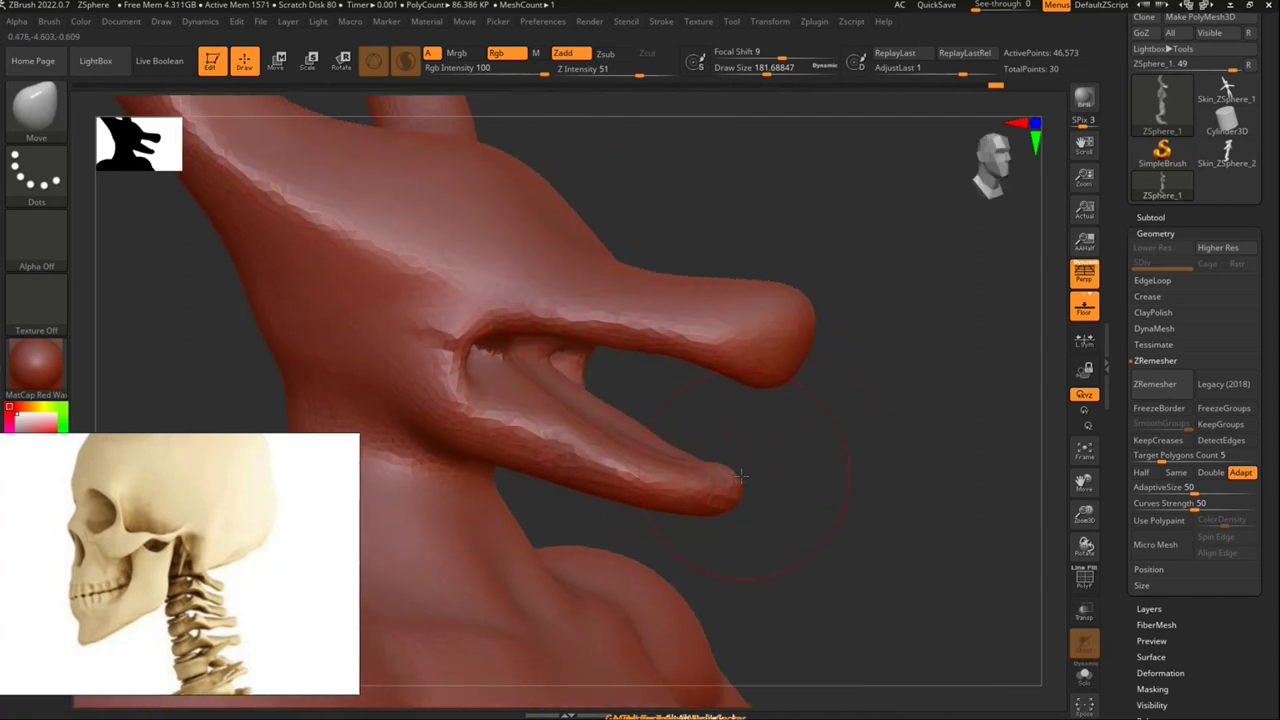
mouse_move(822, 409)
mouse_down()
mouse_move(797, 486)
mouse_move(731, 452)
mouse_up()
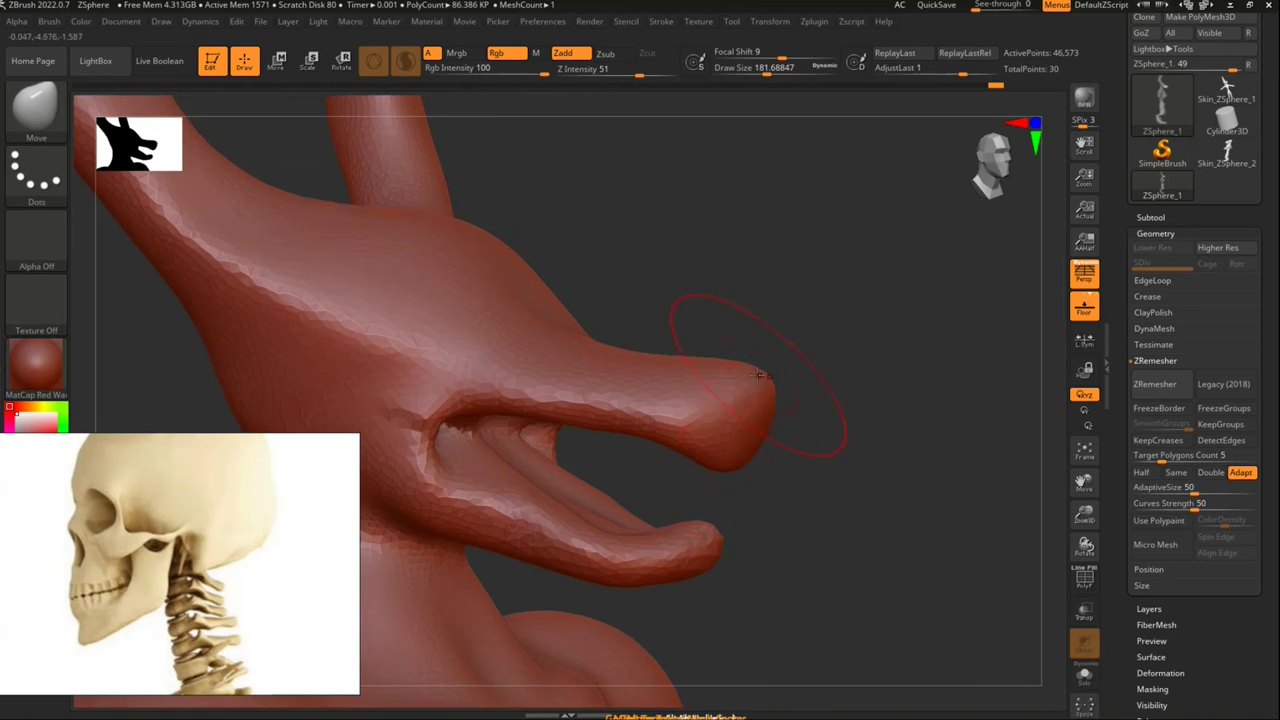
drag(760, 374, 768, 362)
mouse_move(860, 401)
mouse_down()
mouse_move(846, 363)
mouse_move(797, 381)
mouse_move(854, 417)
mouse_up()
alt+drag(850, 362, 701, 347)
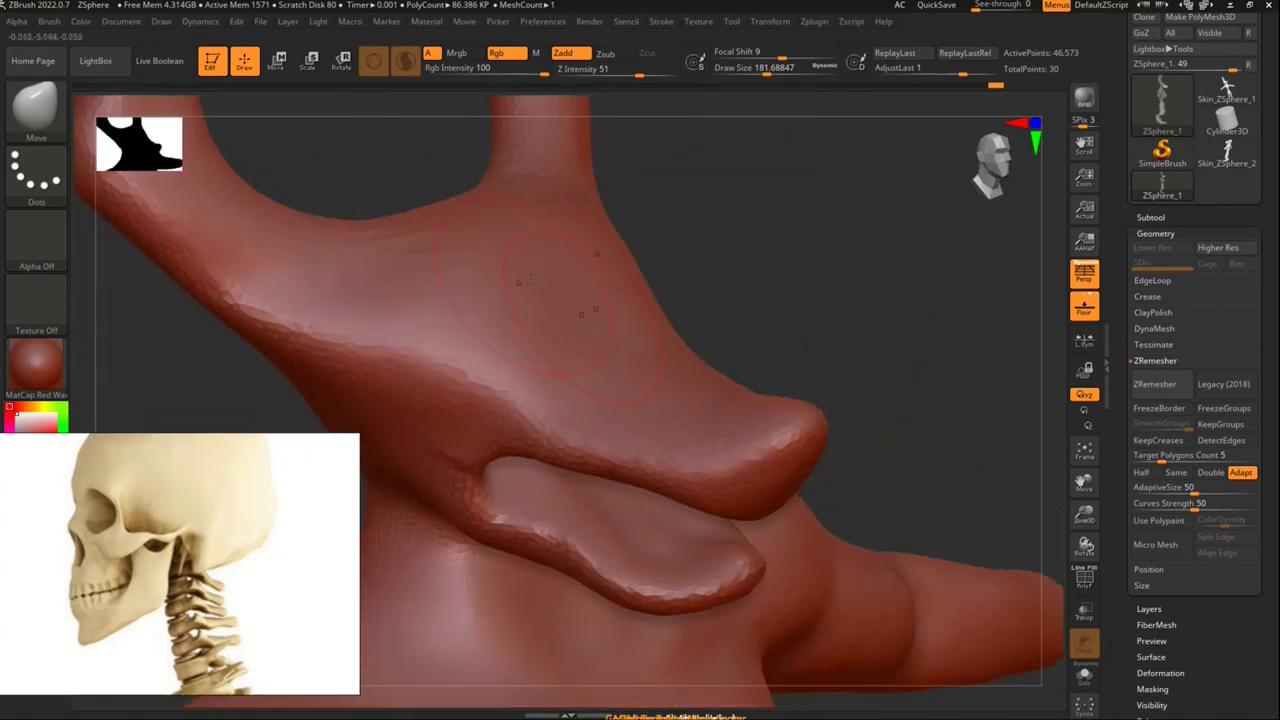
drag(835, 387, 651, 409)
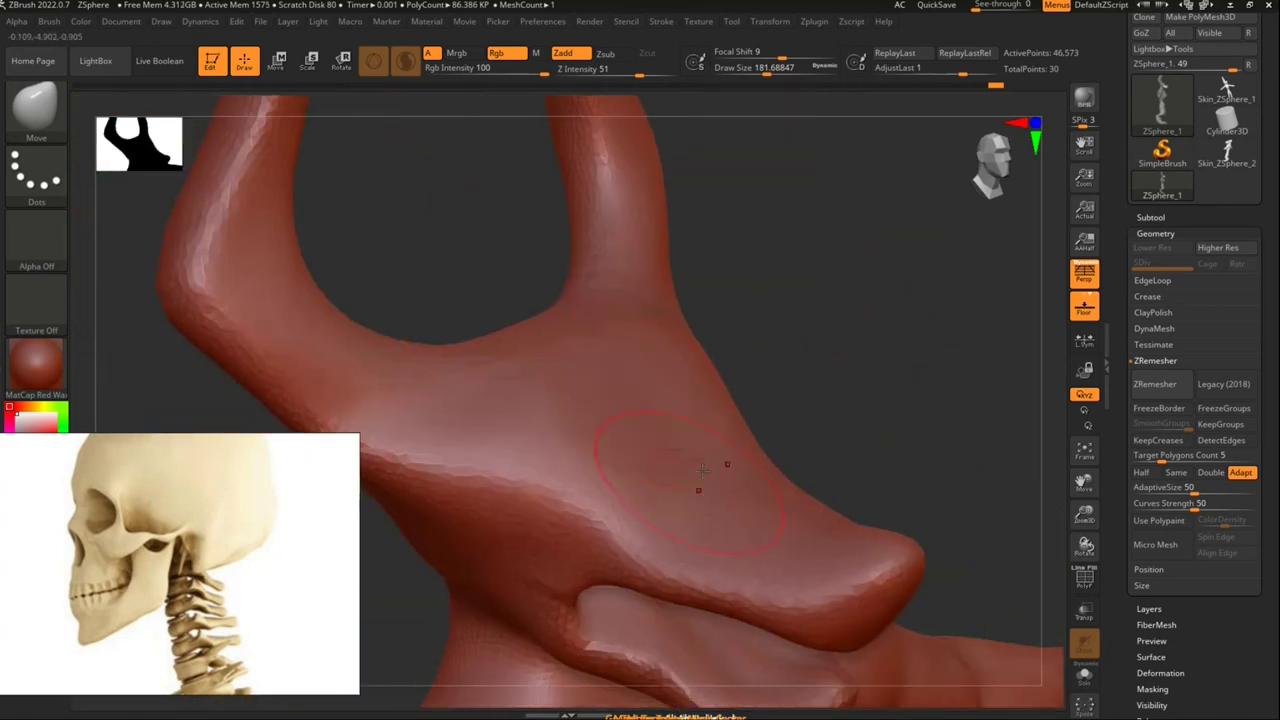
Step: Build up clay on the side of the head with ClayBuildup and smooth it
click(35, 105)
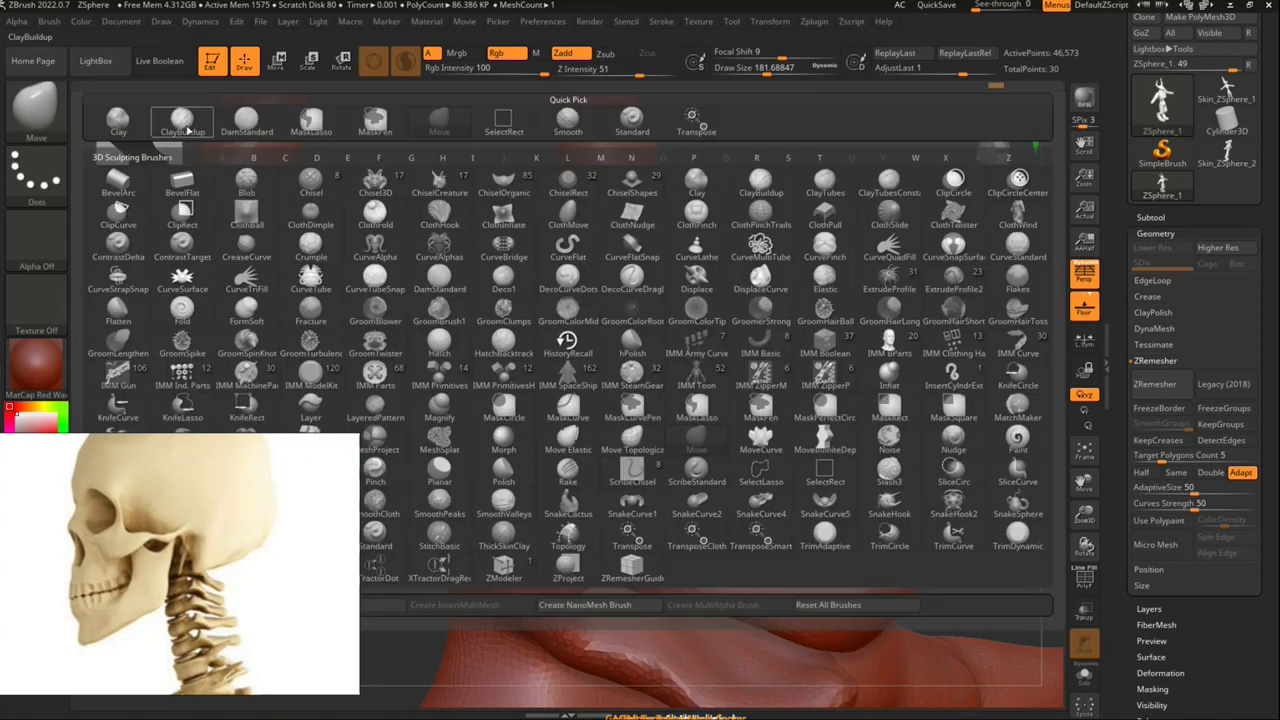
click(182, 120)
mouse_move(872, 373)
mouse_down()
mouse_move(871, 354)
mouse_move(729, 362)
mouse_up()
drag(600, 370, 585, 440)
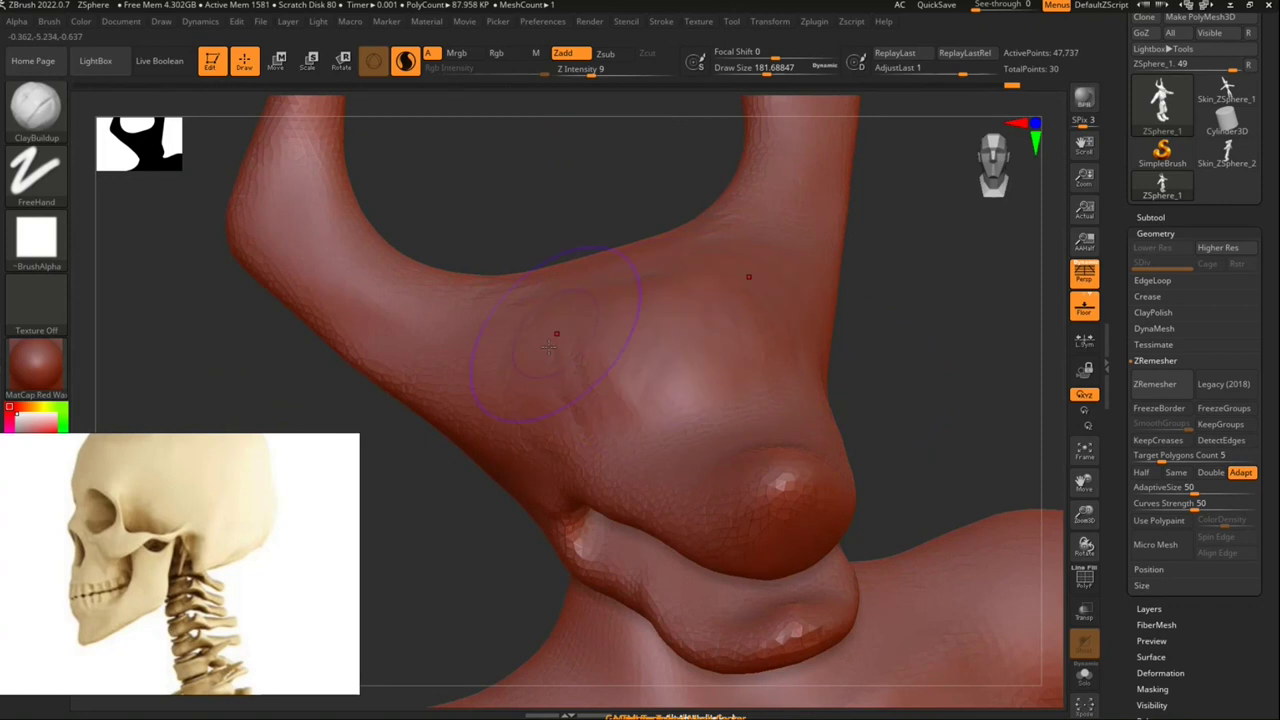
key(shift)
shift+drag(698, 366, 643, 343)
Step: Try a DynaMesh remesh of the sculpt and undo it
mouse_move(880, 380)
mouse_down()
mouse_move(857, 423)
mouse_move(770, 440)
mouse_up()
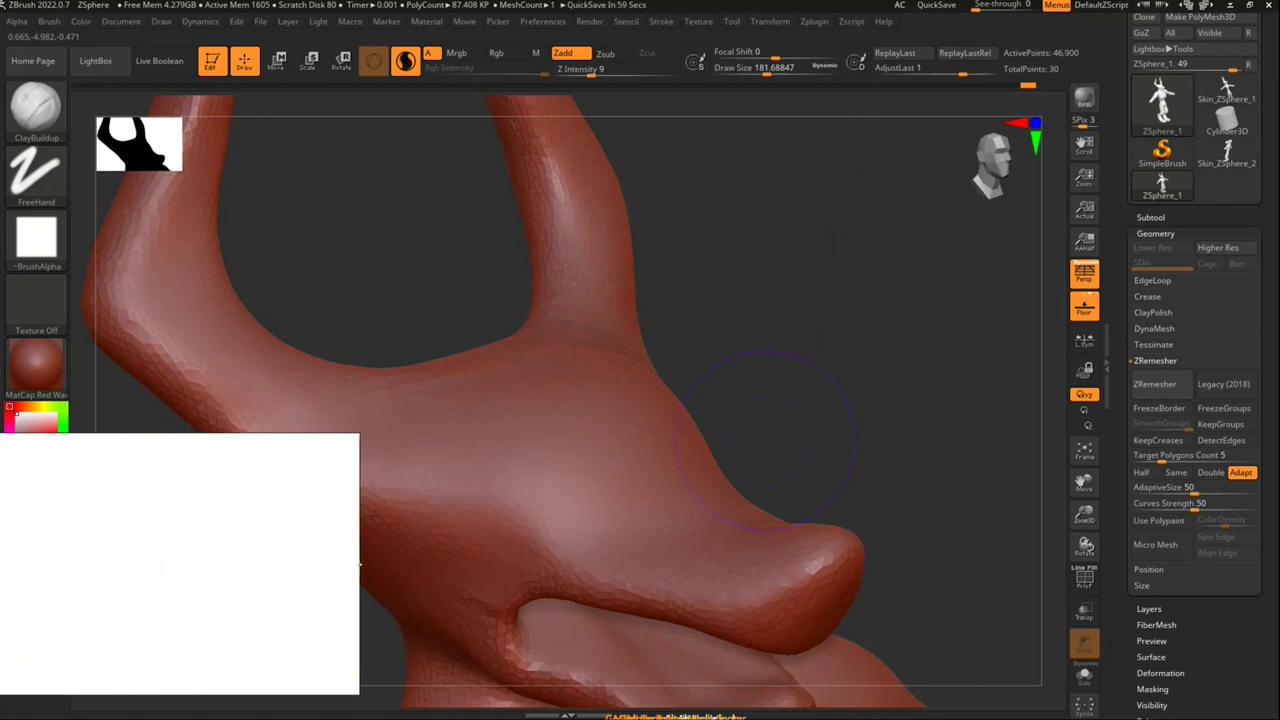
mouse_move(791, 383)
mouse_down()
mouse_move(817, 354)
mouse_move(776, 385)
mouse_move(880, 445)
mouse_up()
ctrl+drag(693, 400, 723, 387)
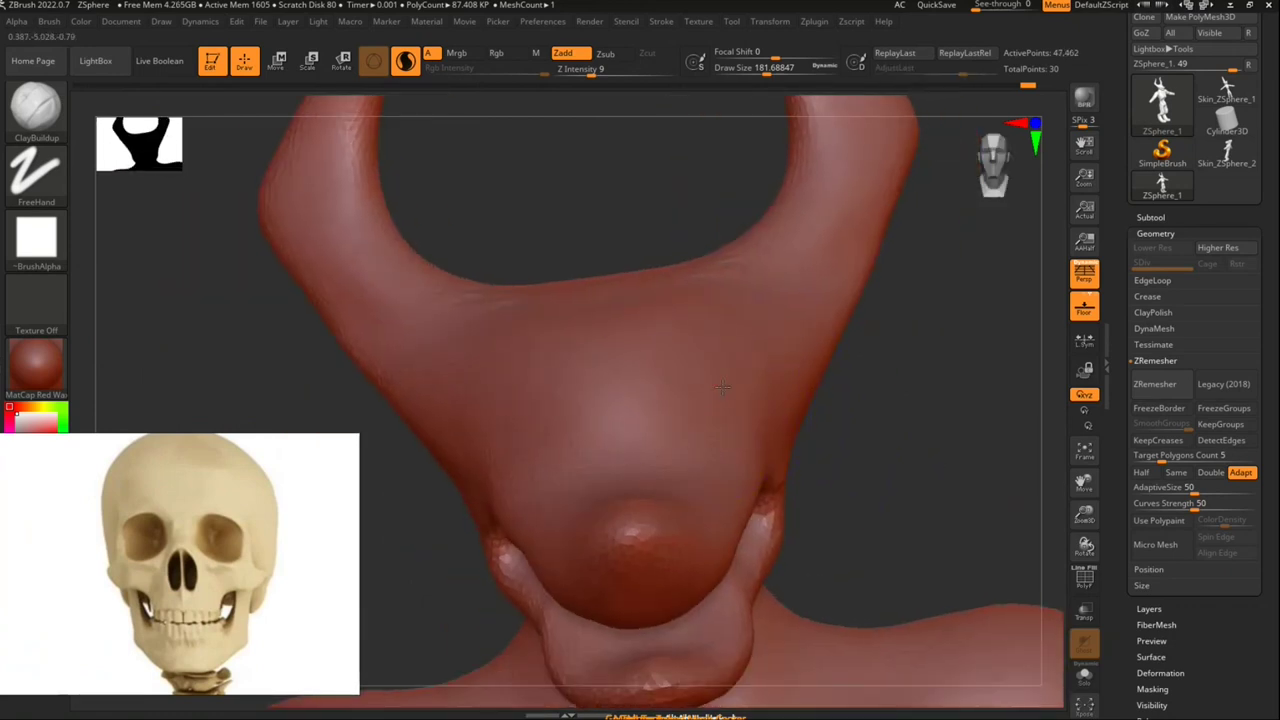
key(ctrl+z)
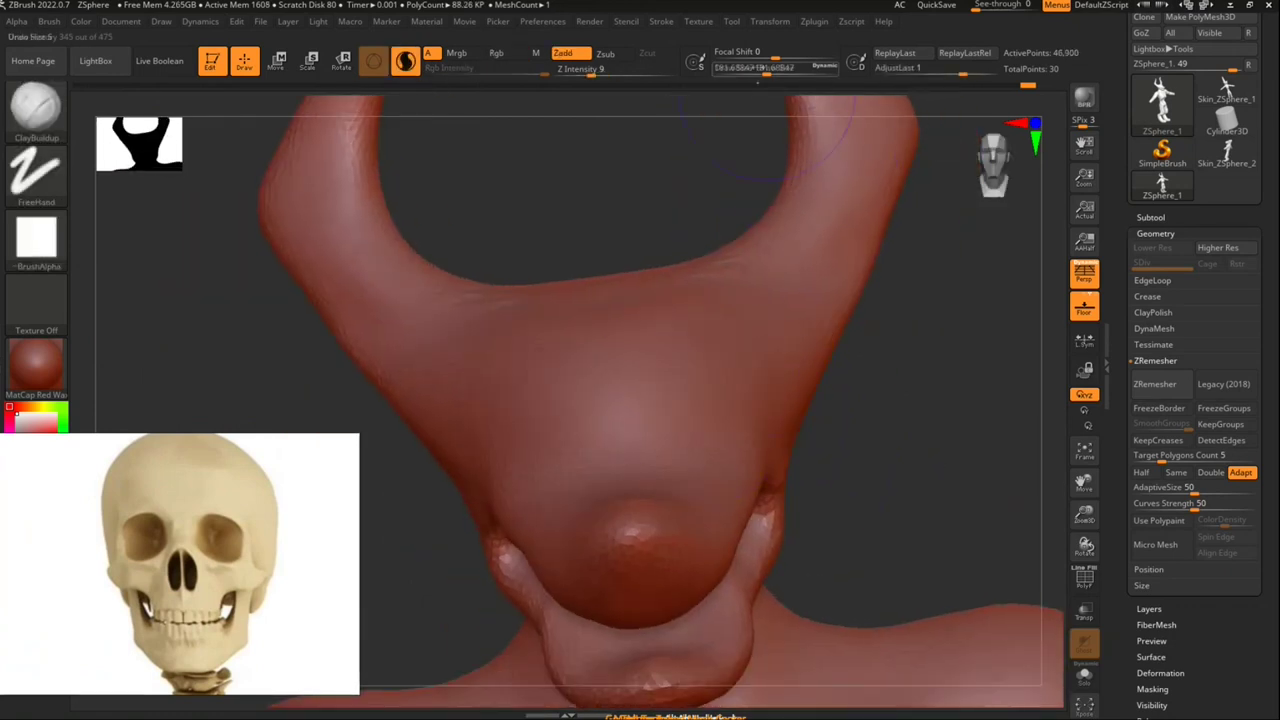
Step: Carve a rounded eye socket into the side of the face and smooth the lips
drag(871, 443, 909, 319)
drag(1000, 160, 988, 160)
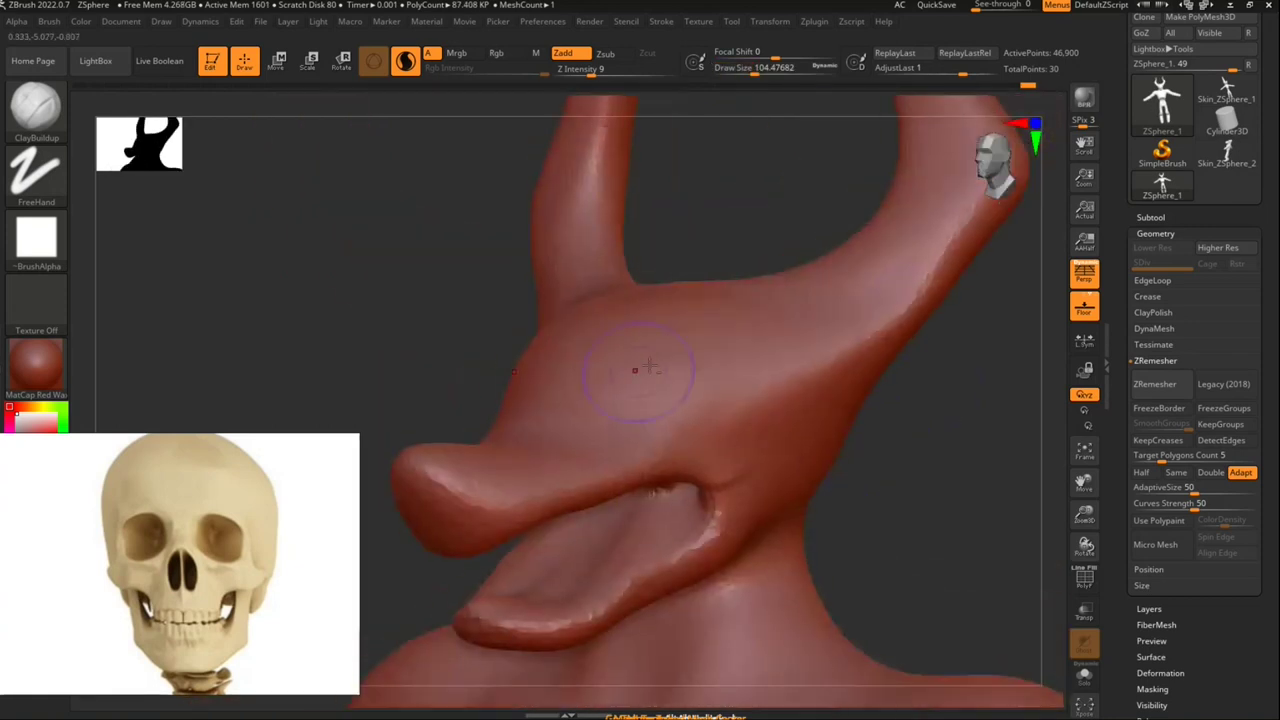
mouse_move(683, 370)
mouse_down()
mouse_move(645, 366)
mouse_move(708, 371)
mouse_up()
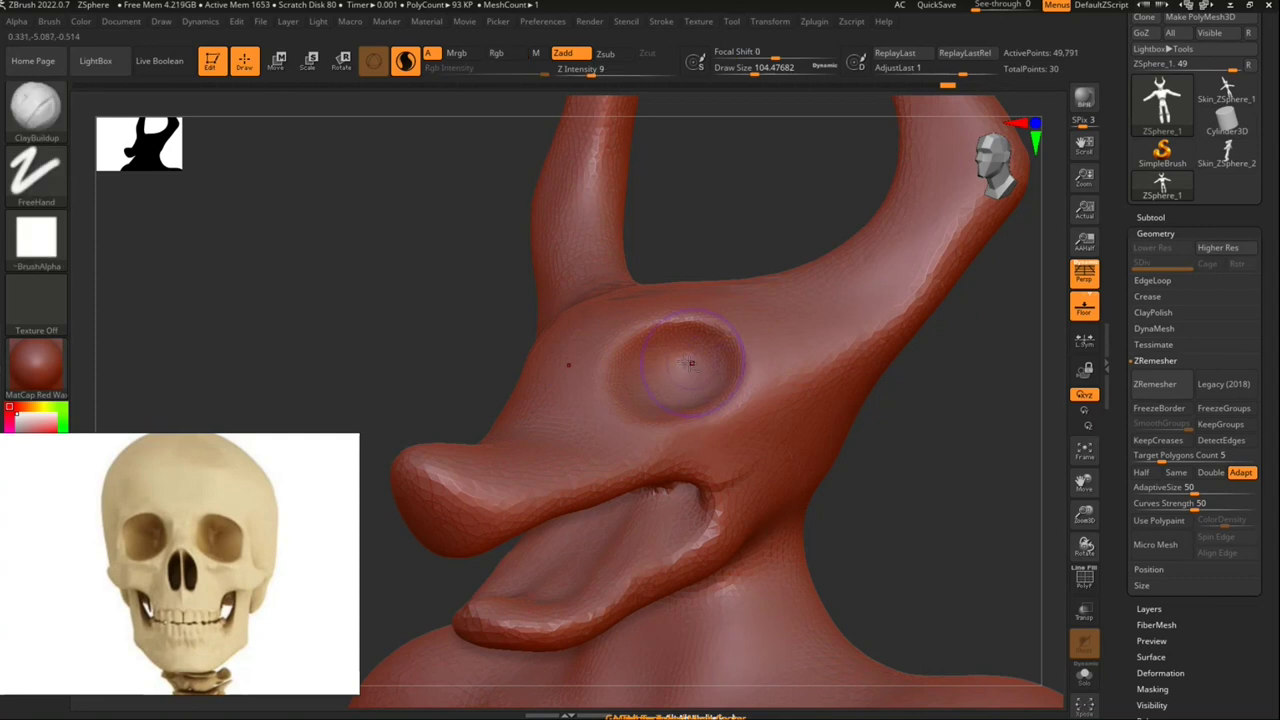
mouse_move(924, 518)
mouse_down()
mouse_move(909, 489)
mouse_move(538, 460)
mouse_up()
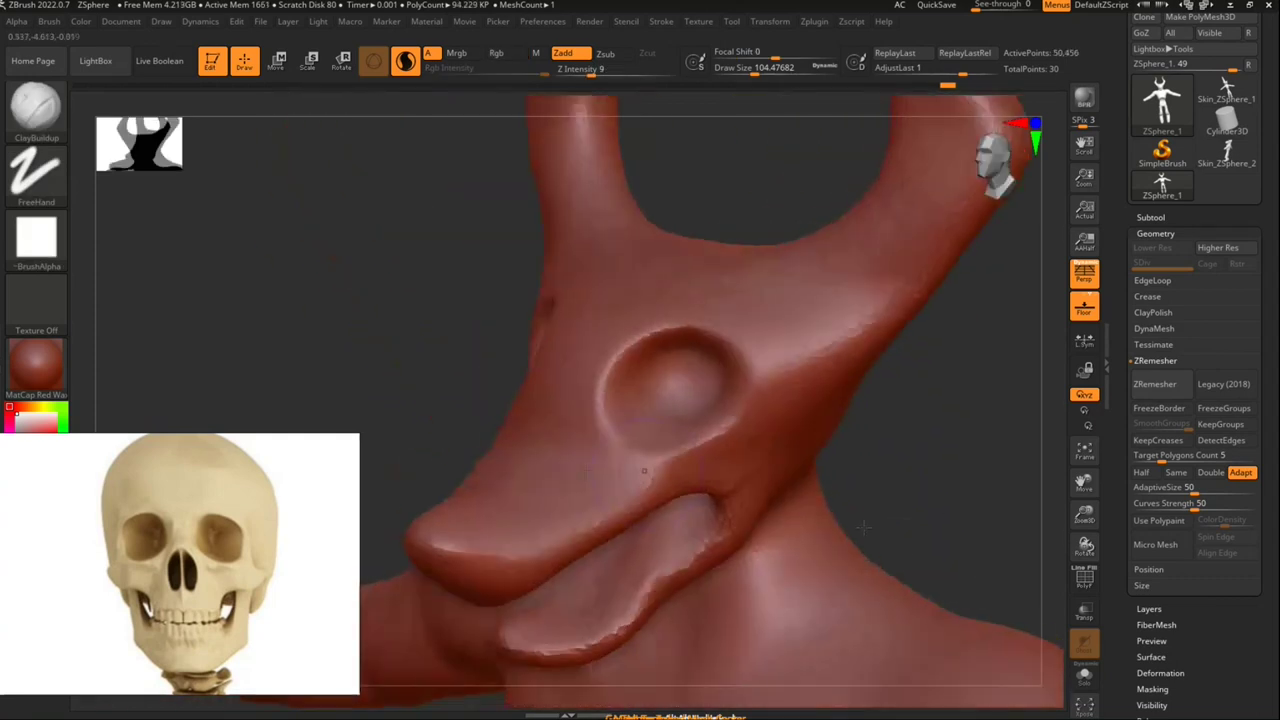
shift+drag(494, 503, 560, 486)
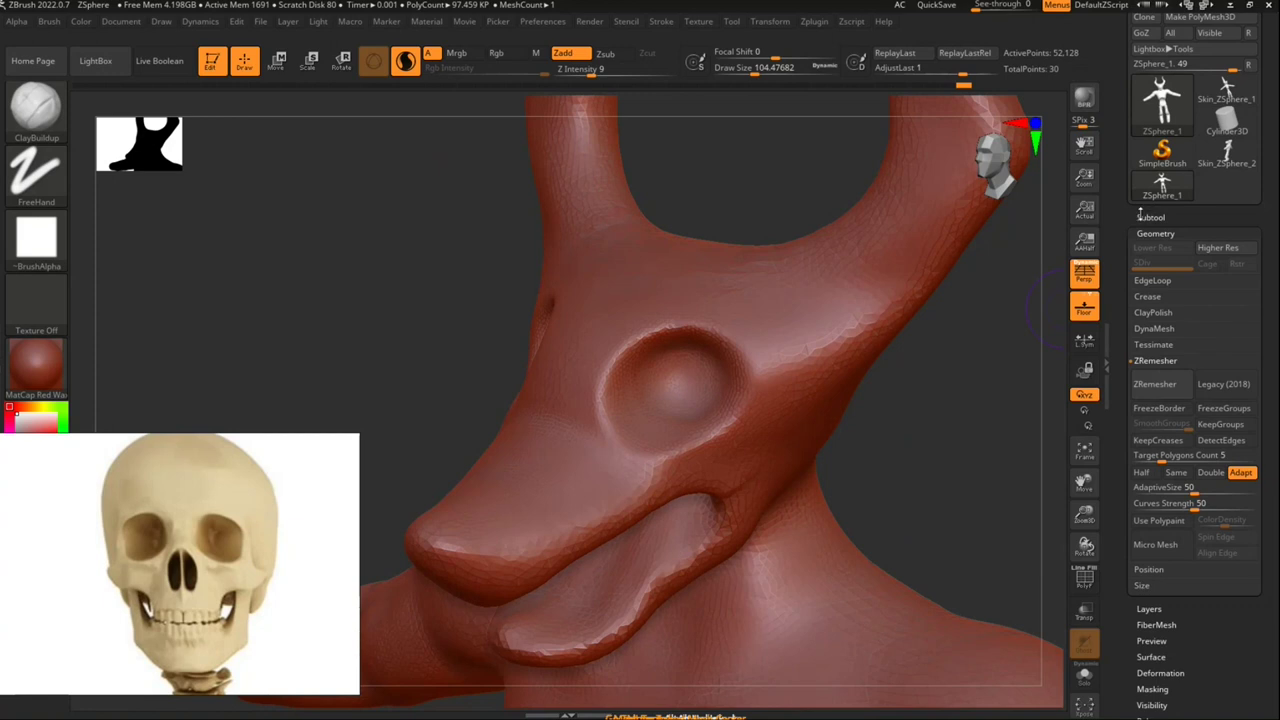
Step: Append a Sphere3D subtool, PM3D_Sphere3D1, and make it the active subtool
click(1141, 216)
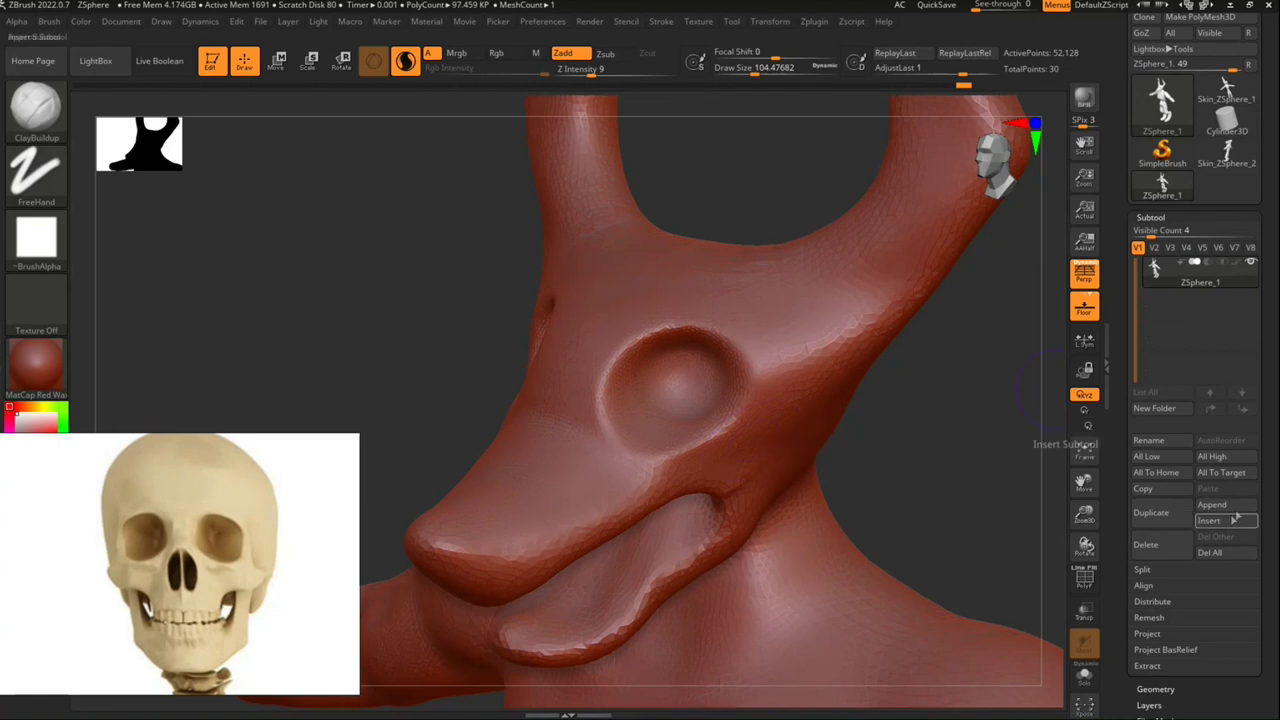
click(1236, 507)
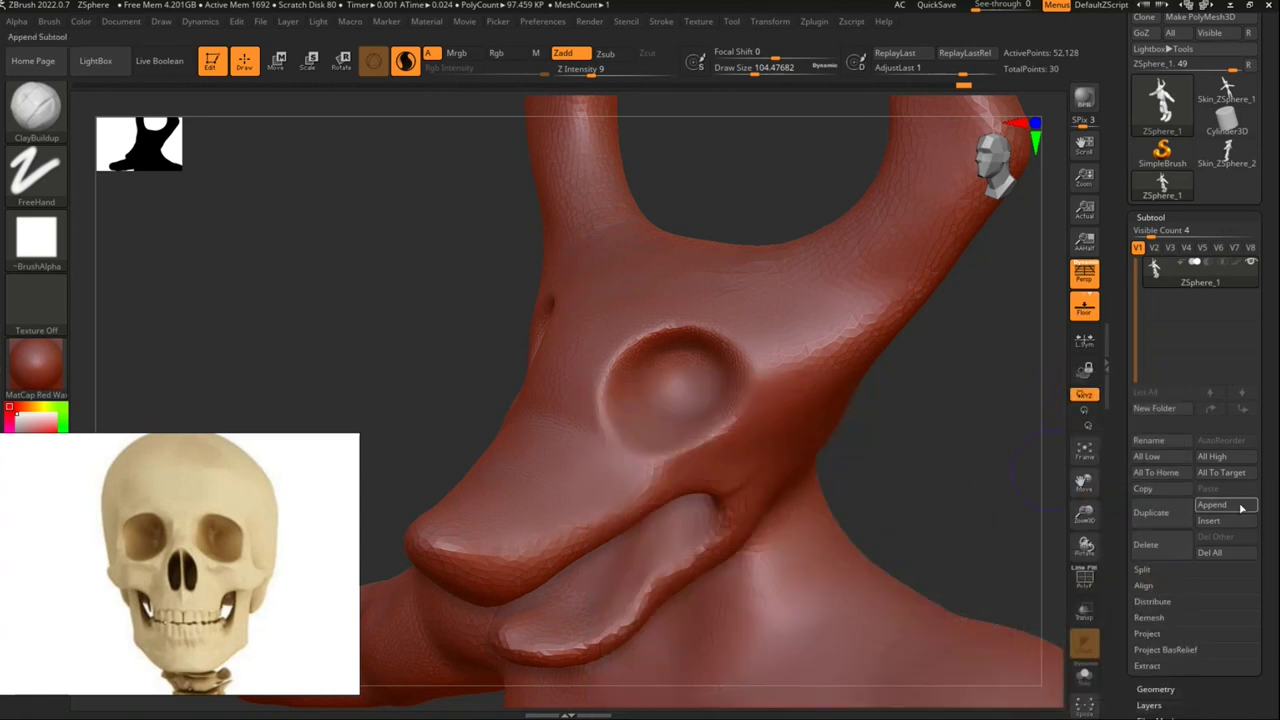
click(1211, 504)
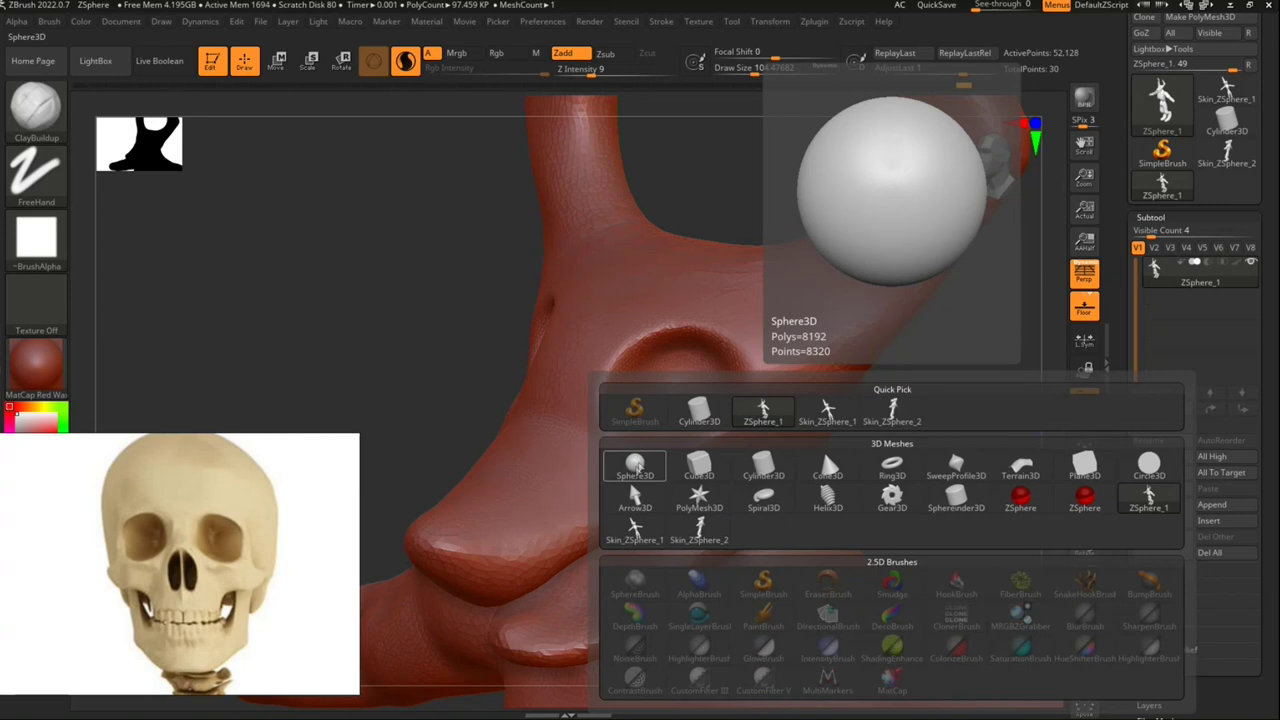
click(636, 468)
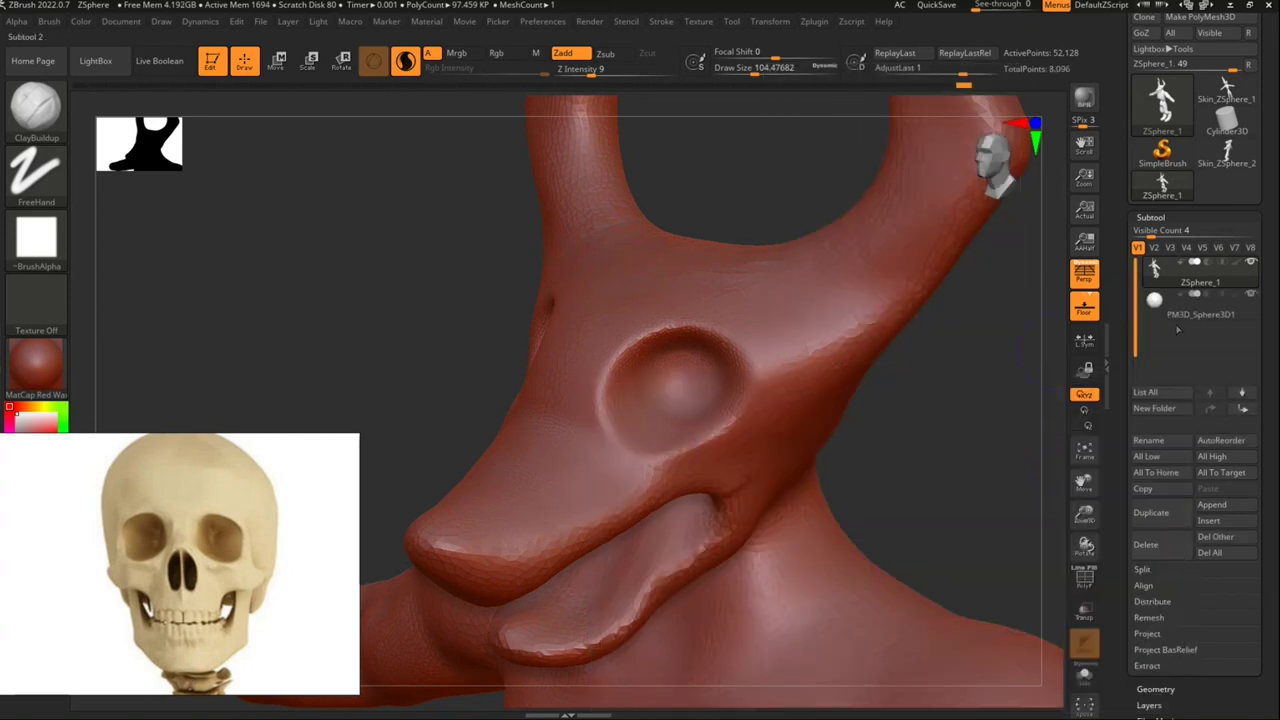
click(1178, 316)
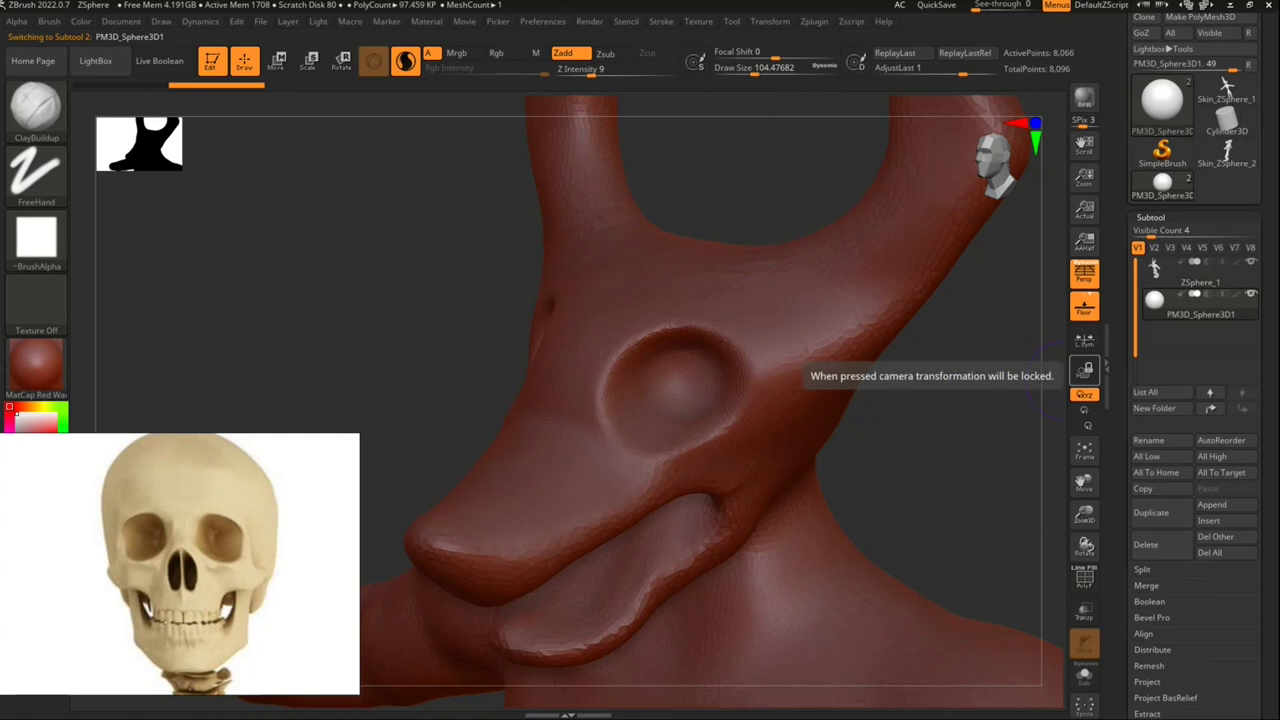
drag(963, 451, 700, 450)
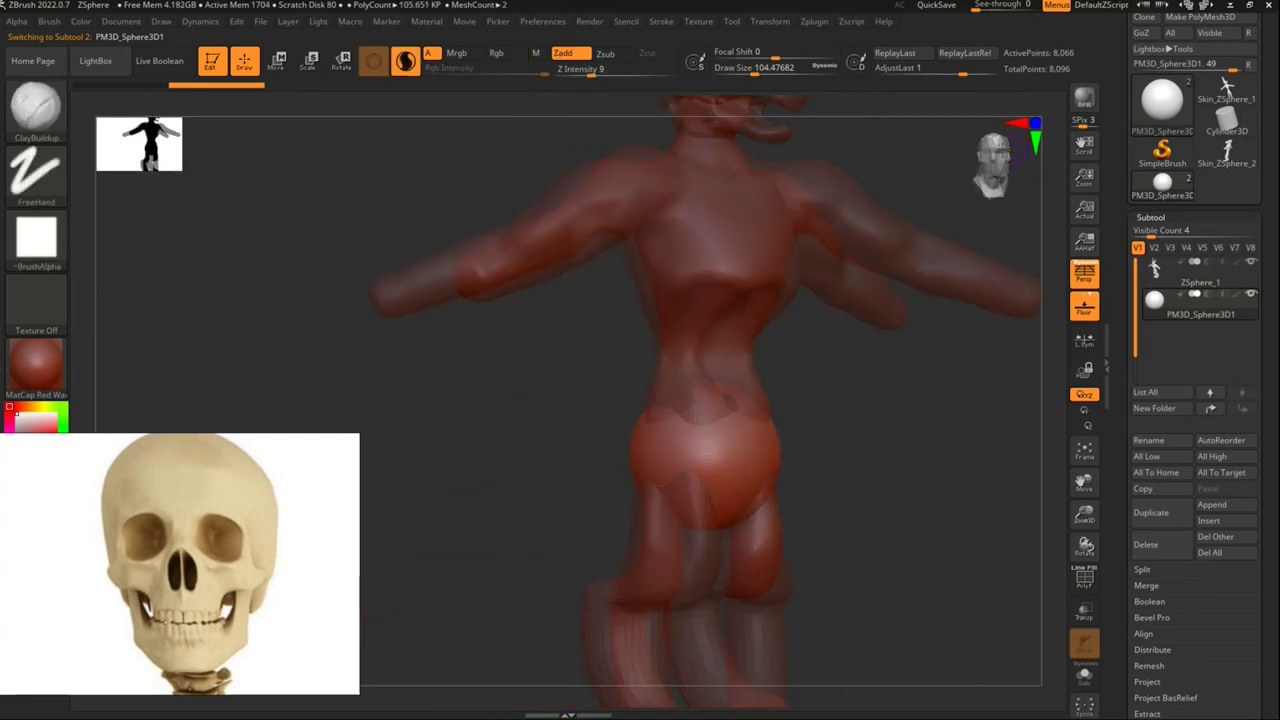
drag(780, 457, 661, 514)
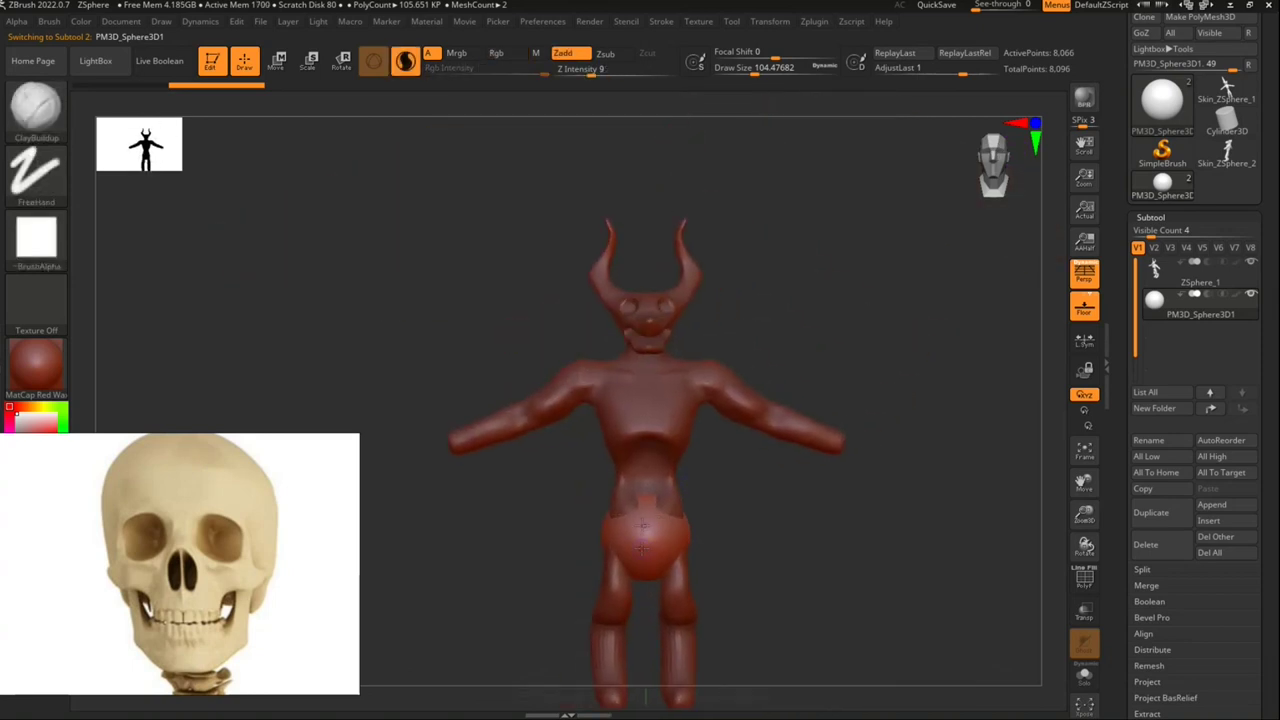
Step: Lift the appended sphere up into the head with the Move gizmo
click(270, 64)
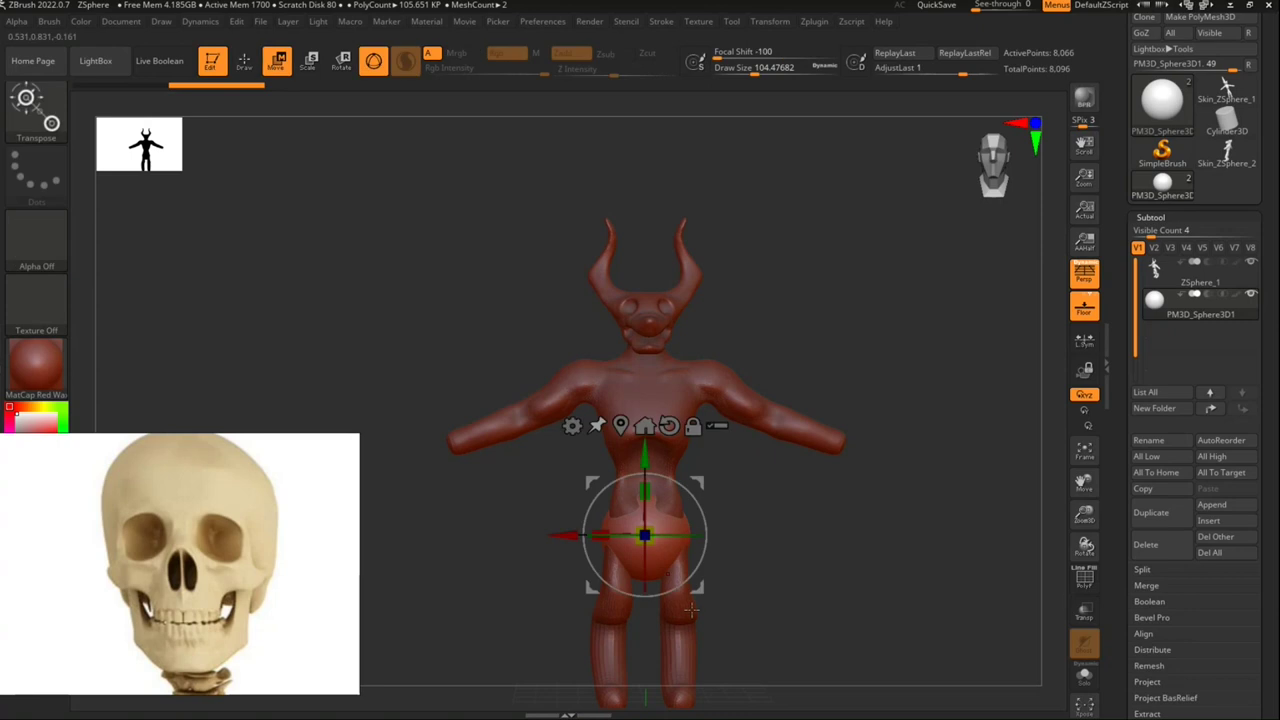
mouse_move(645, 455)
mouse_down()
mouse_move(658, 223)
mouse_move(657, 700)
mouse_up()
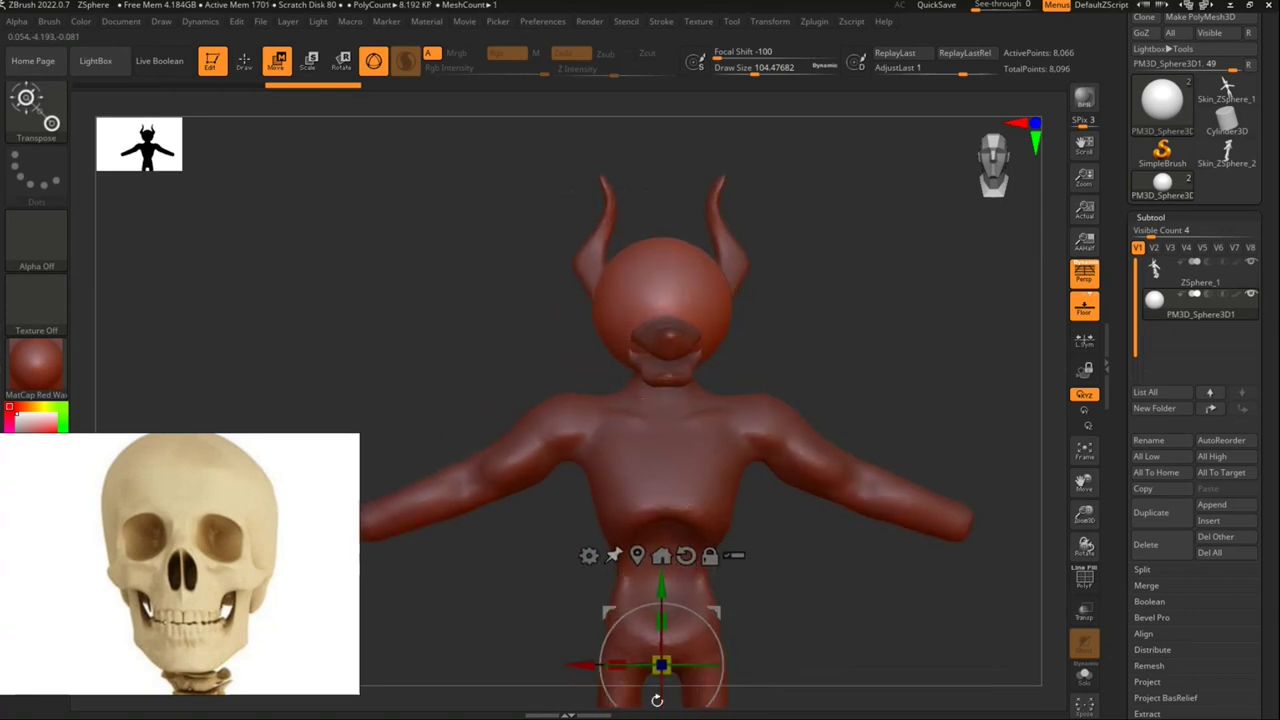
click(708, 313)
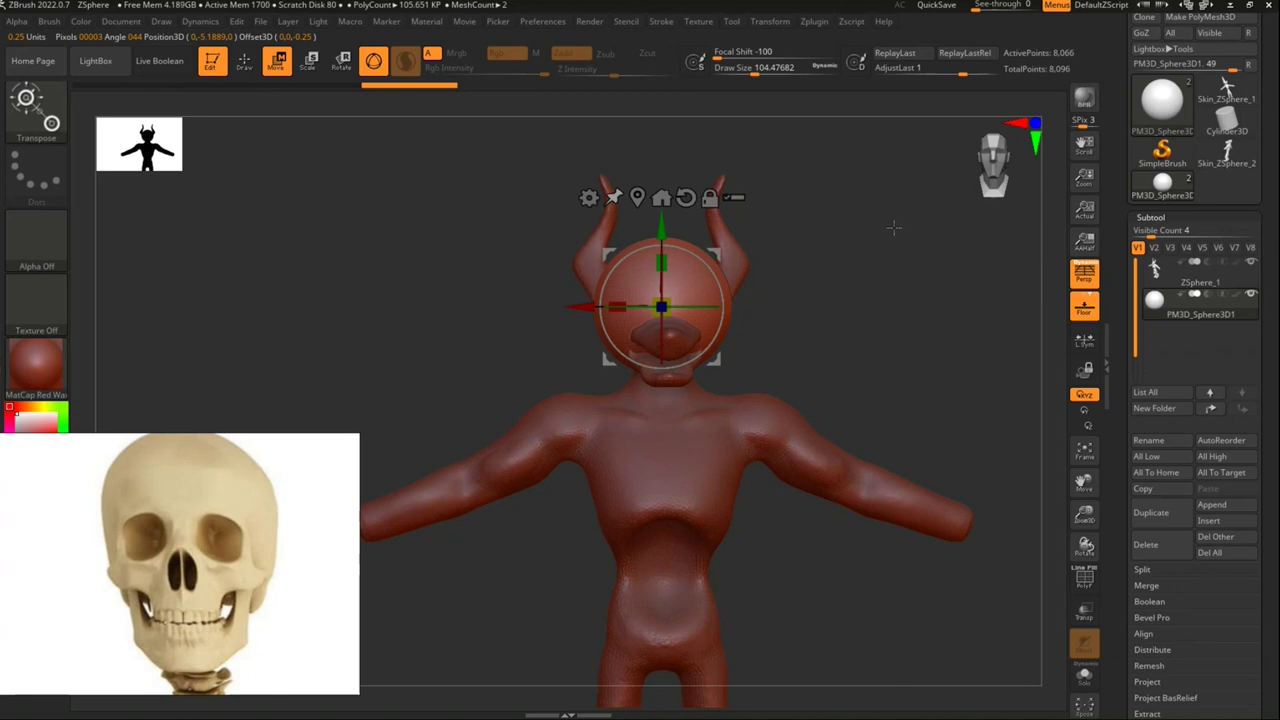
key(f)
drag(557, 408, 622, 418)
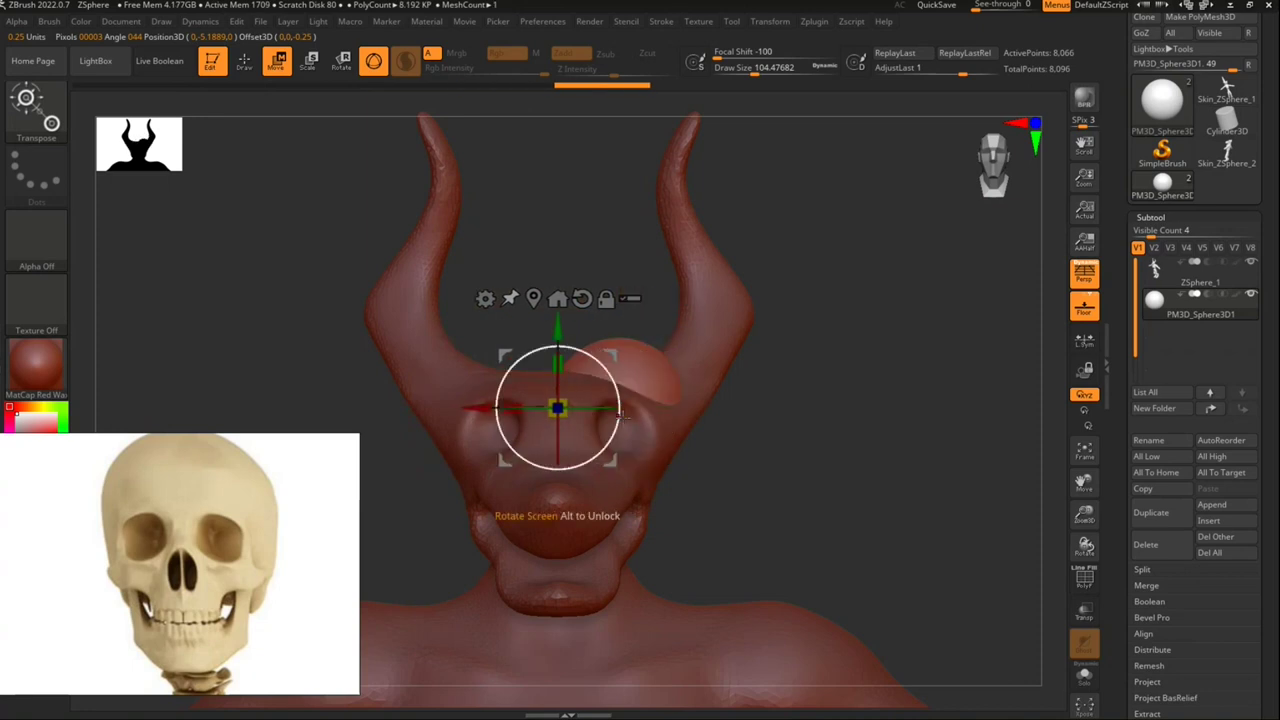
drag(478, 409, 466, 410)
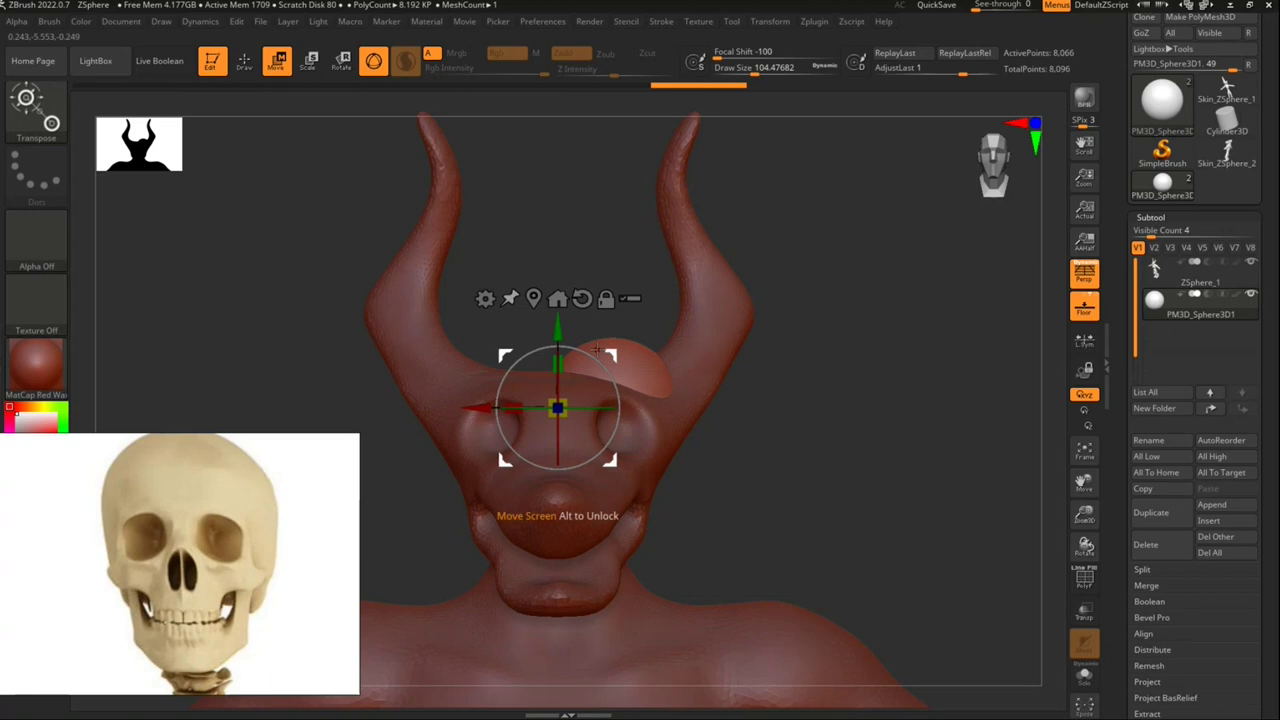
key(ctrl+z)
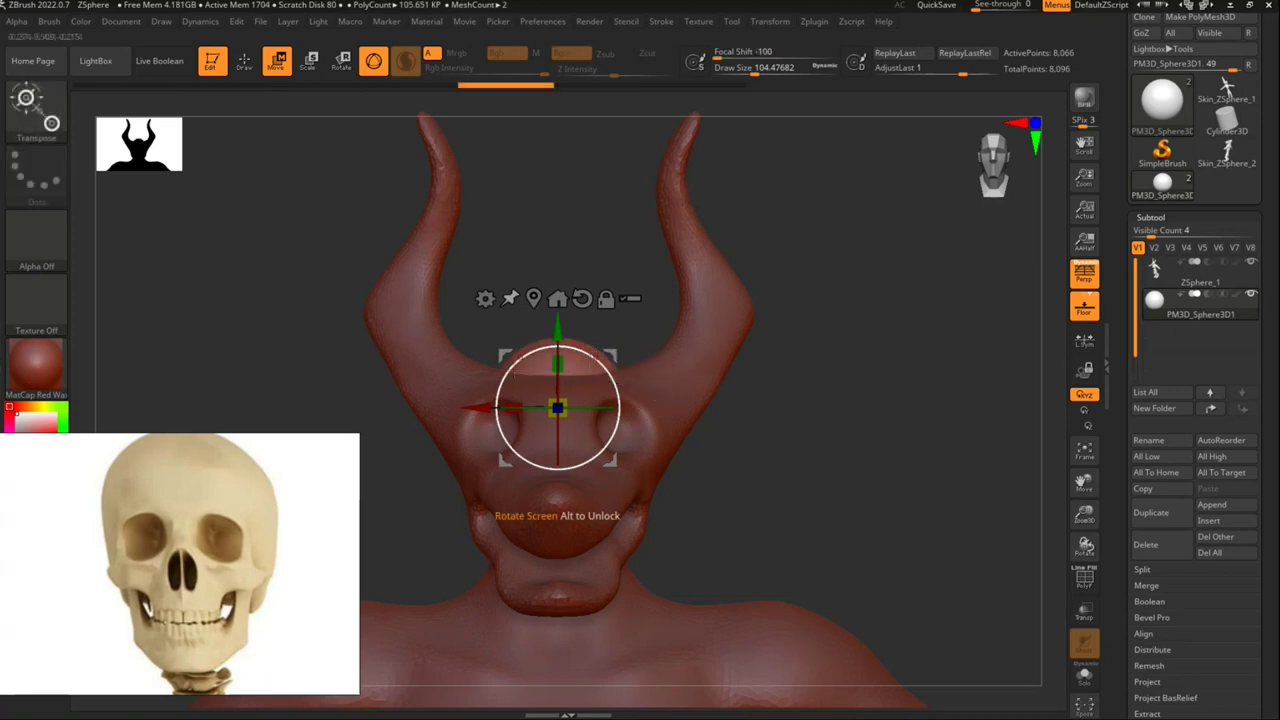
key(ctrl+shift+z)
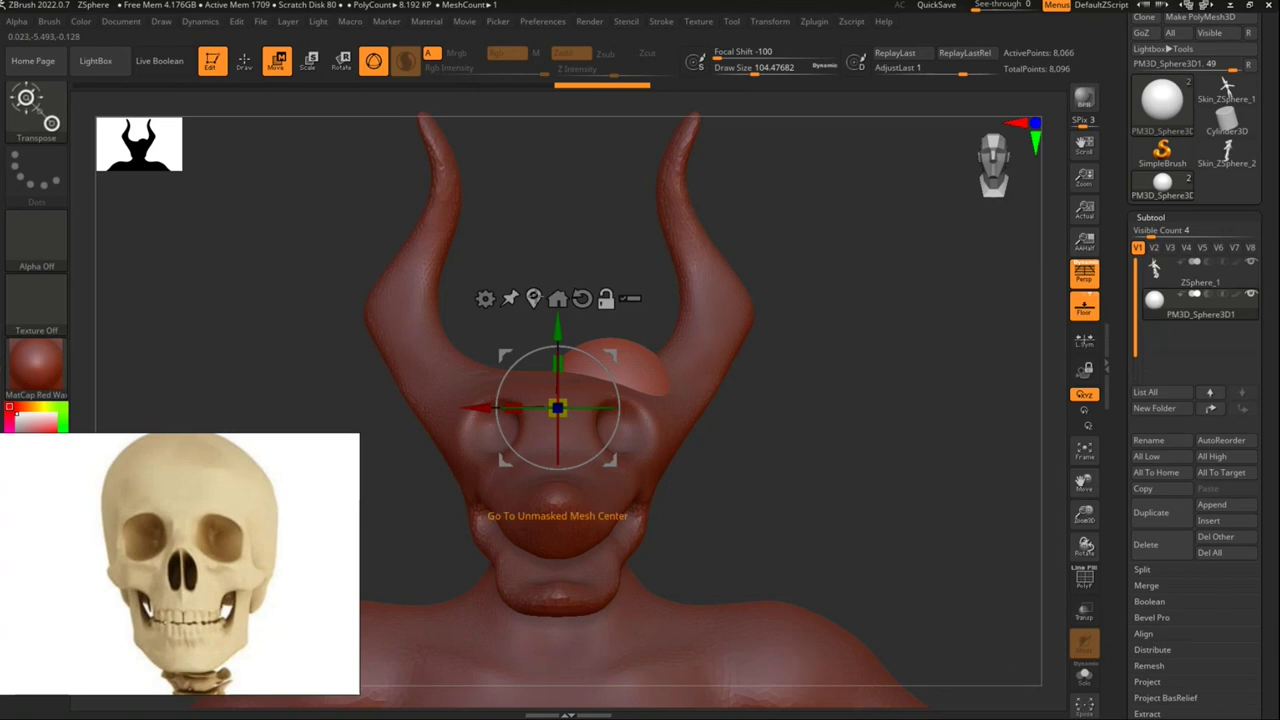
Step: Scale the sphere down to eyeball size
click(557, 298)
drag(618, 408, 608, 382)
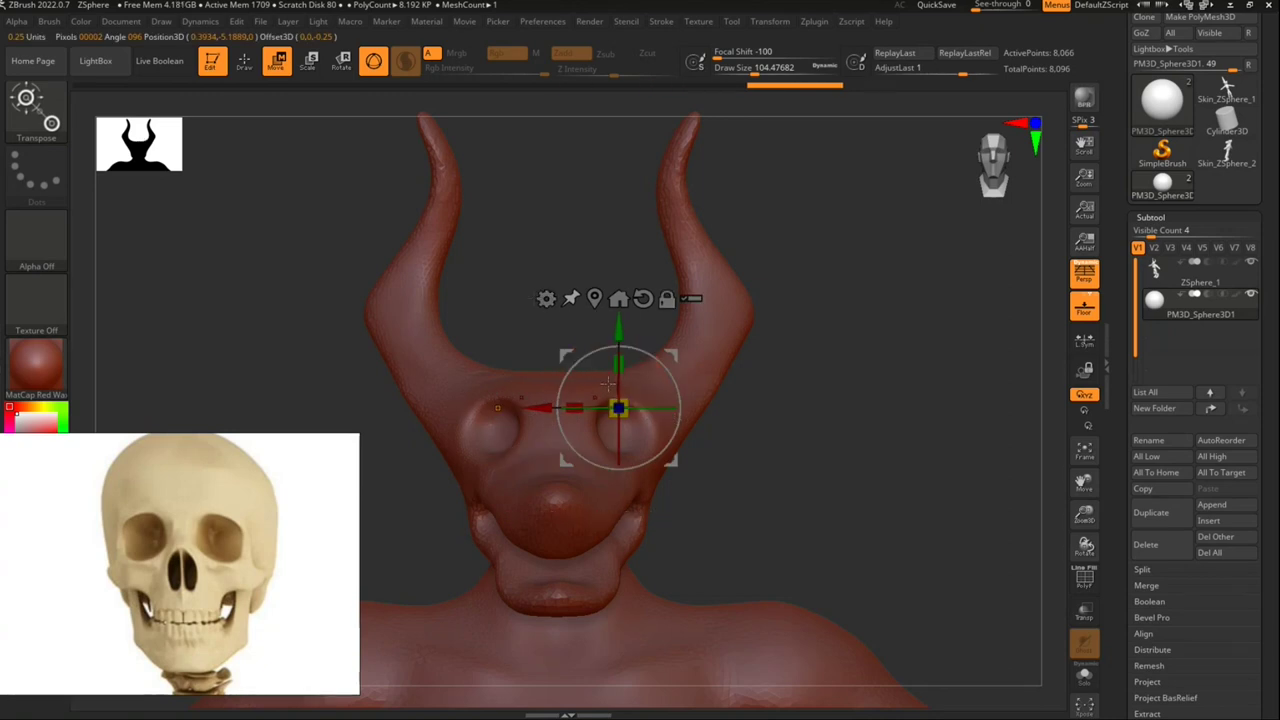
key(ctrl+z)
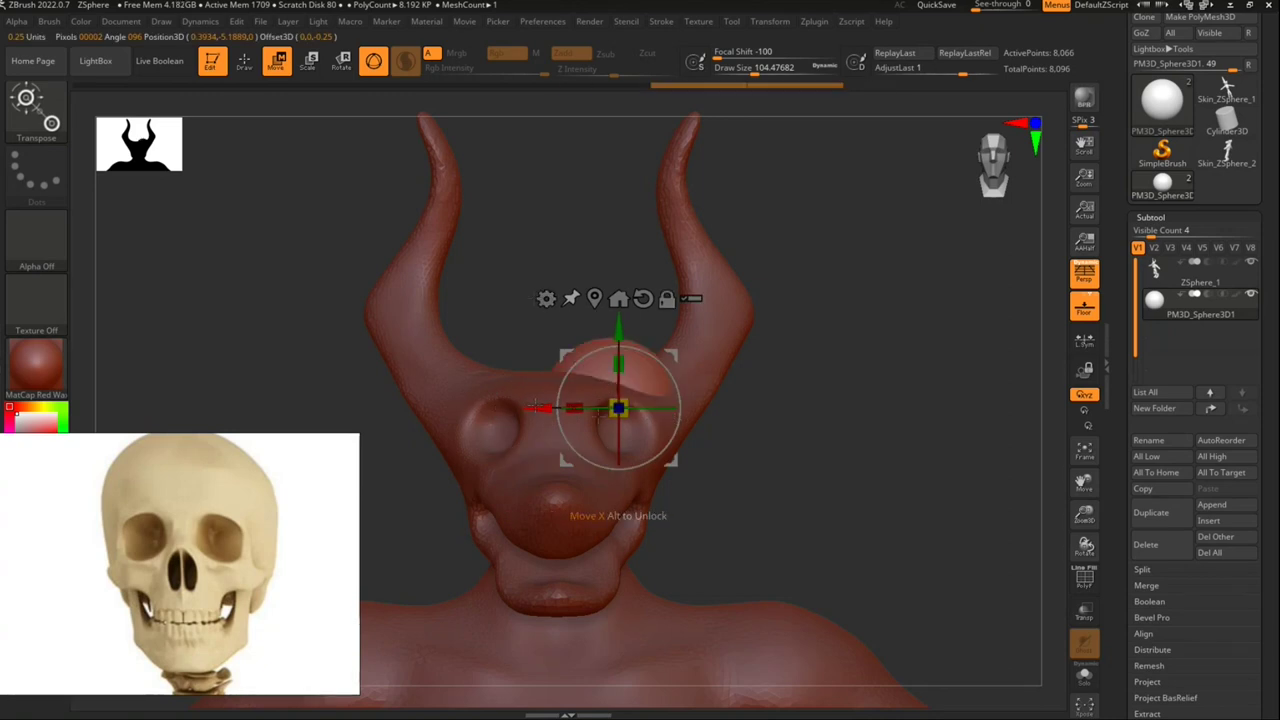
key(ctrl+shift+z)
Step: Slide the shrunken sphere sideways along X into one eye socket
mouse_move(640, 430)
mouse_down()
mouse_move(598, 456)
mouse_move(695, 332)
mouse_up()
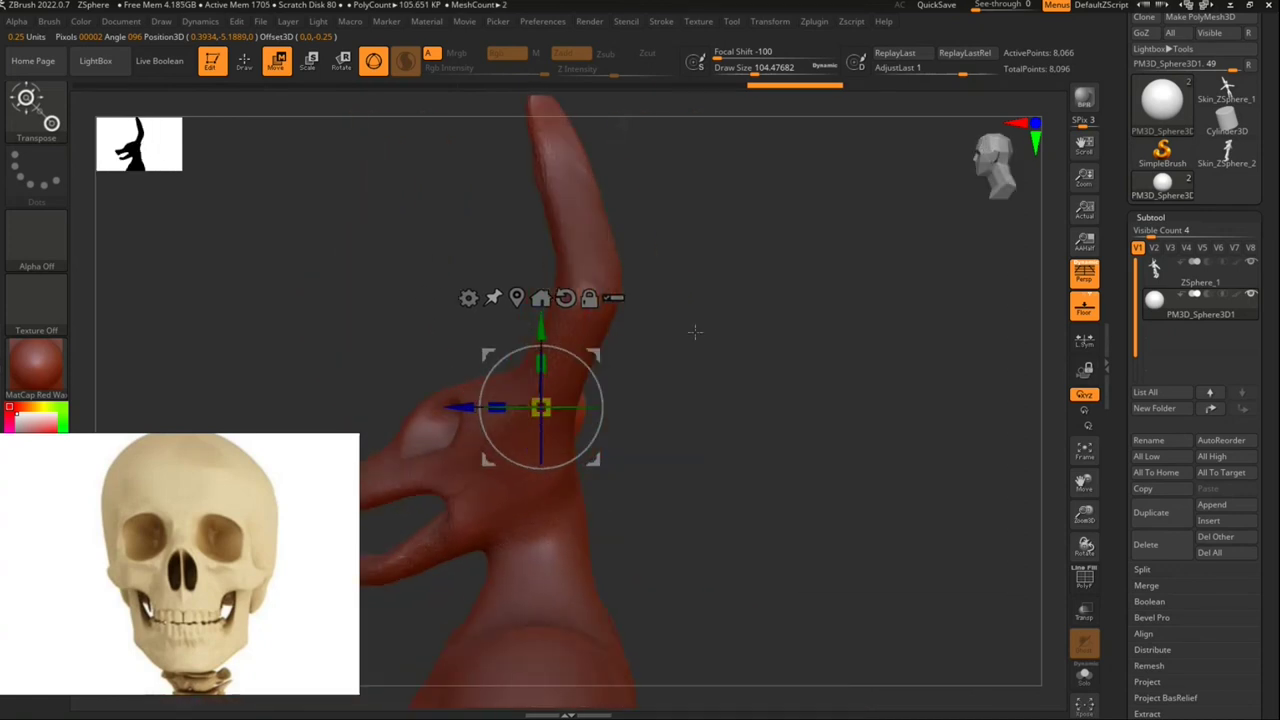
drag(477, 353, 563, 491)
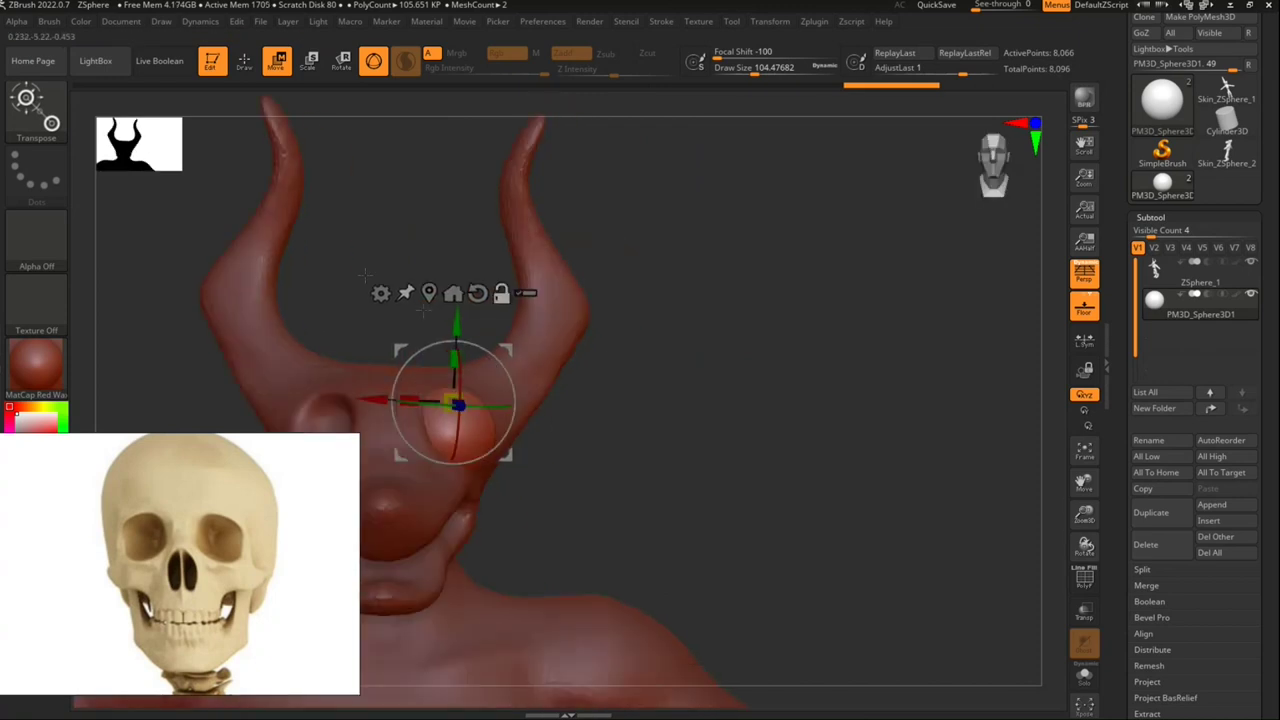
mouse_move(580, 410)
mouse_down()
mouse_move(632, 424)
mouse_move(598, 378)
mouse_move(663, 438)
mouse_move(626, 377)
mouse_move(612, 528)
mouse_up()
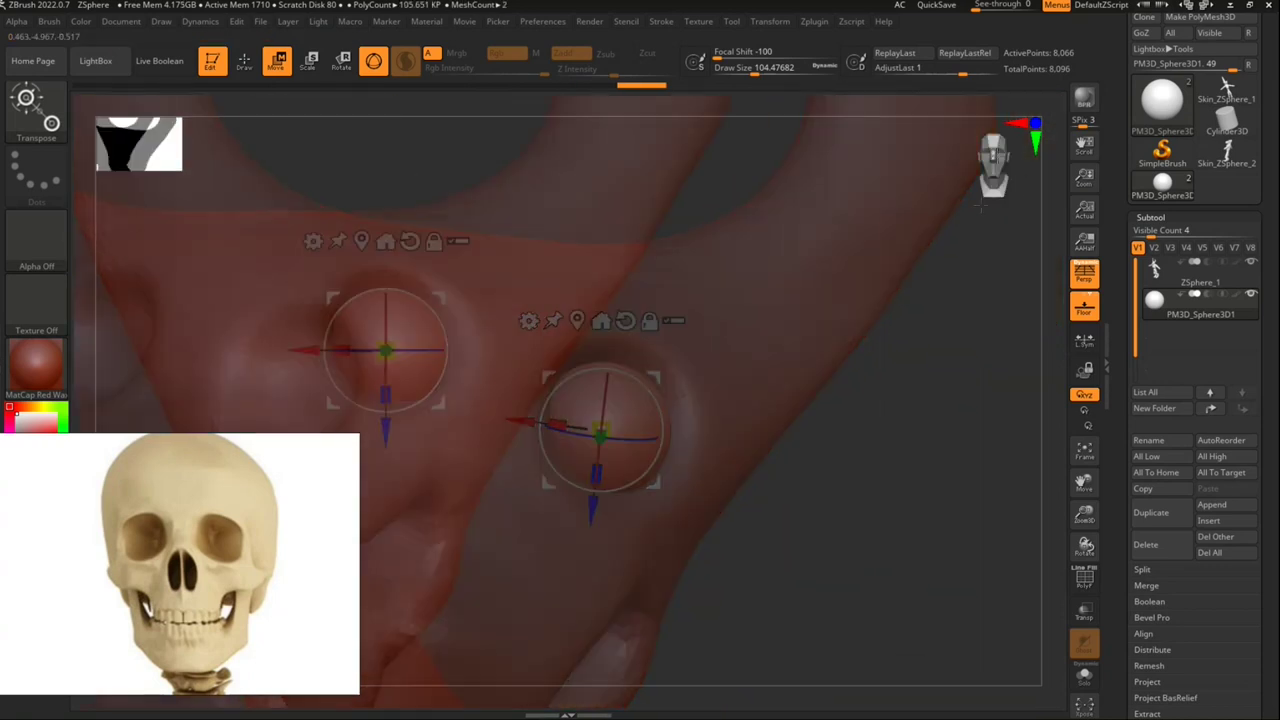
drag(598, 354, 608, 348)
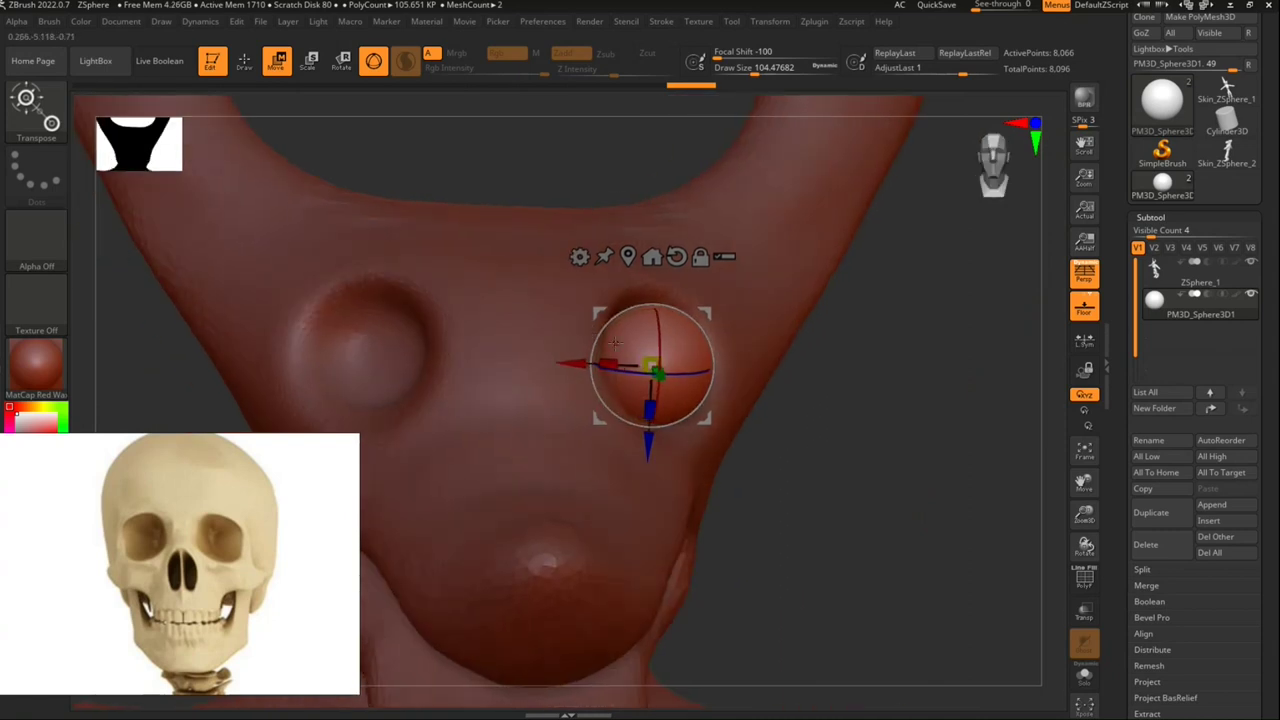
mouse_move(557, 364)
mouse_down()
mouse_move(451, 365)
mouse_move(583, 404)
mouse_up()
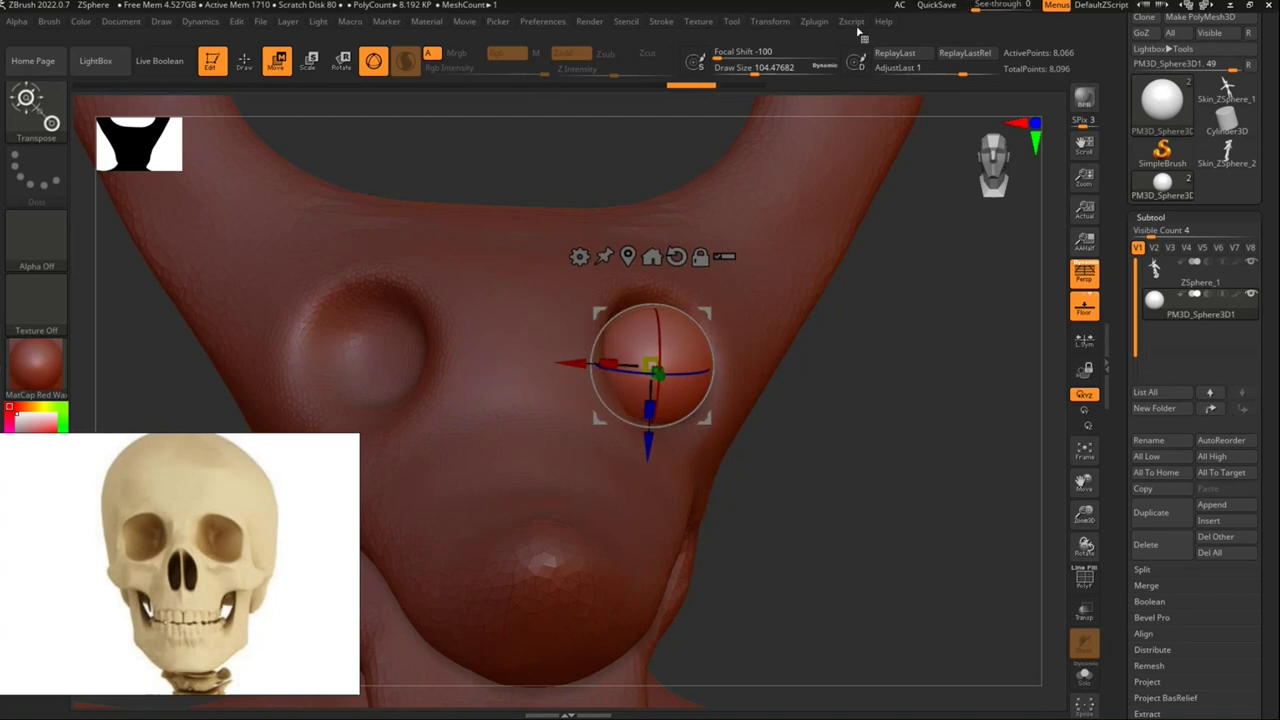
Step: Mirror the eyeball with SubTool Master > Mirror, confirming with OK
click(822, 27)
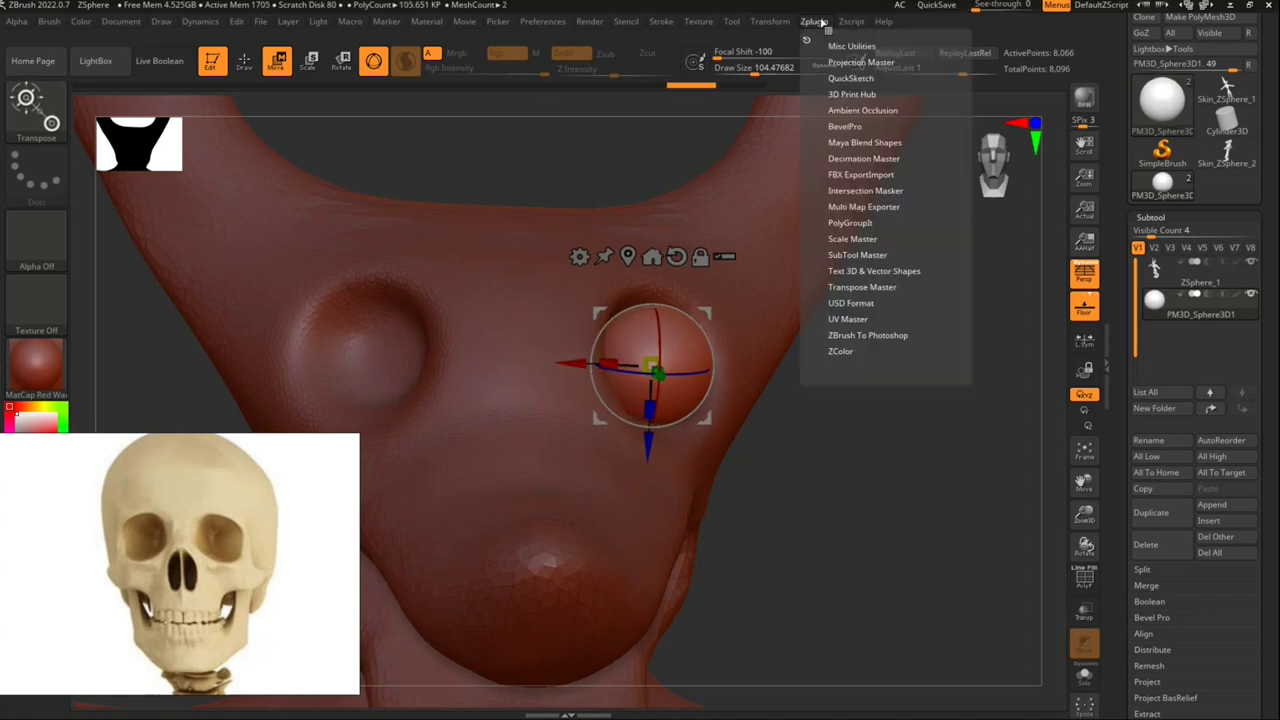
click(871, 259)
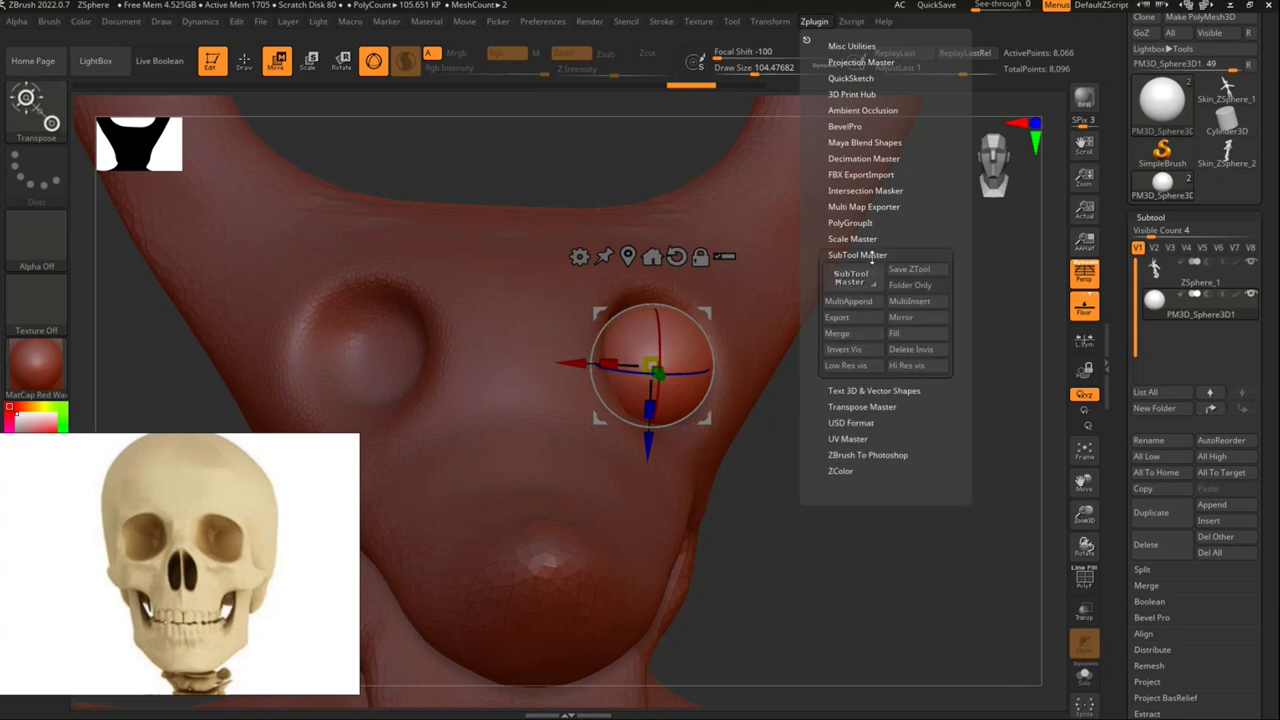
click(910, 319)
click(562, 339)
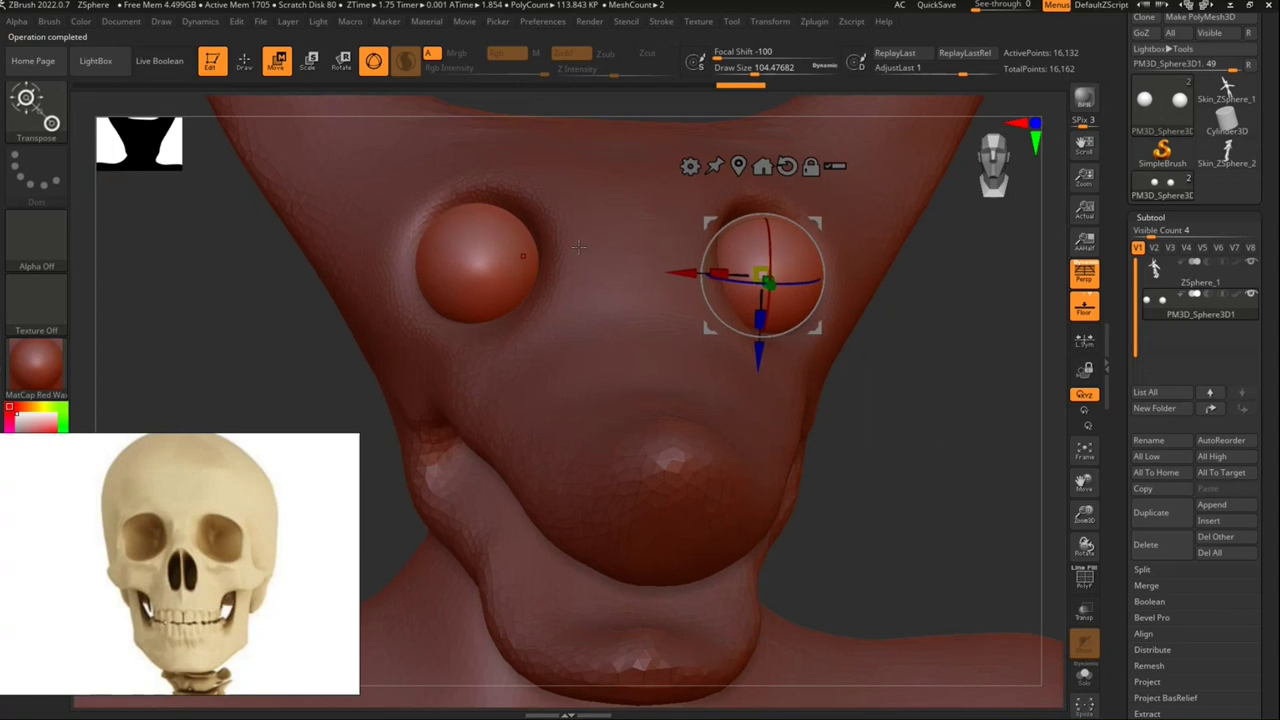
Step: Check both eyeballs from the front and select the ZSphere_1 body subtool
right_drag(578, 246, 692, 243)
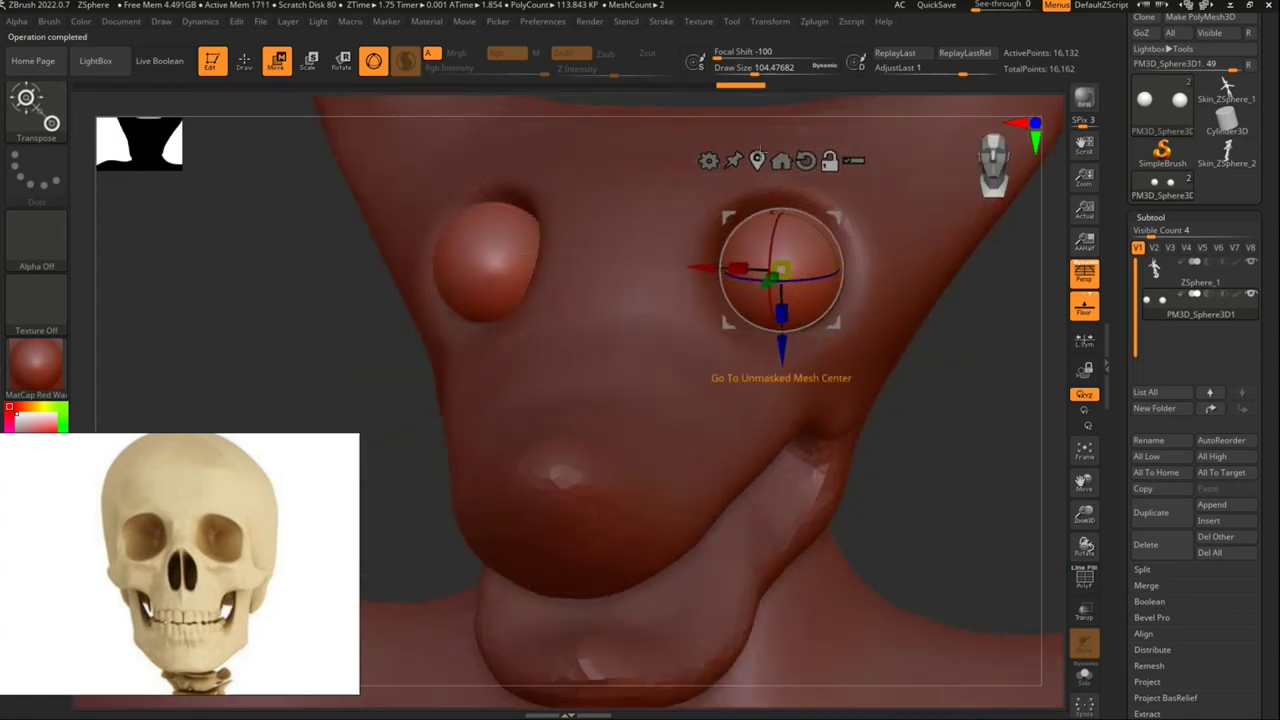
click(781, 161)
right_drag(600, 450, 700, 440)
shift+right_drag(722, 253, 556, 282)
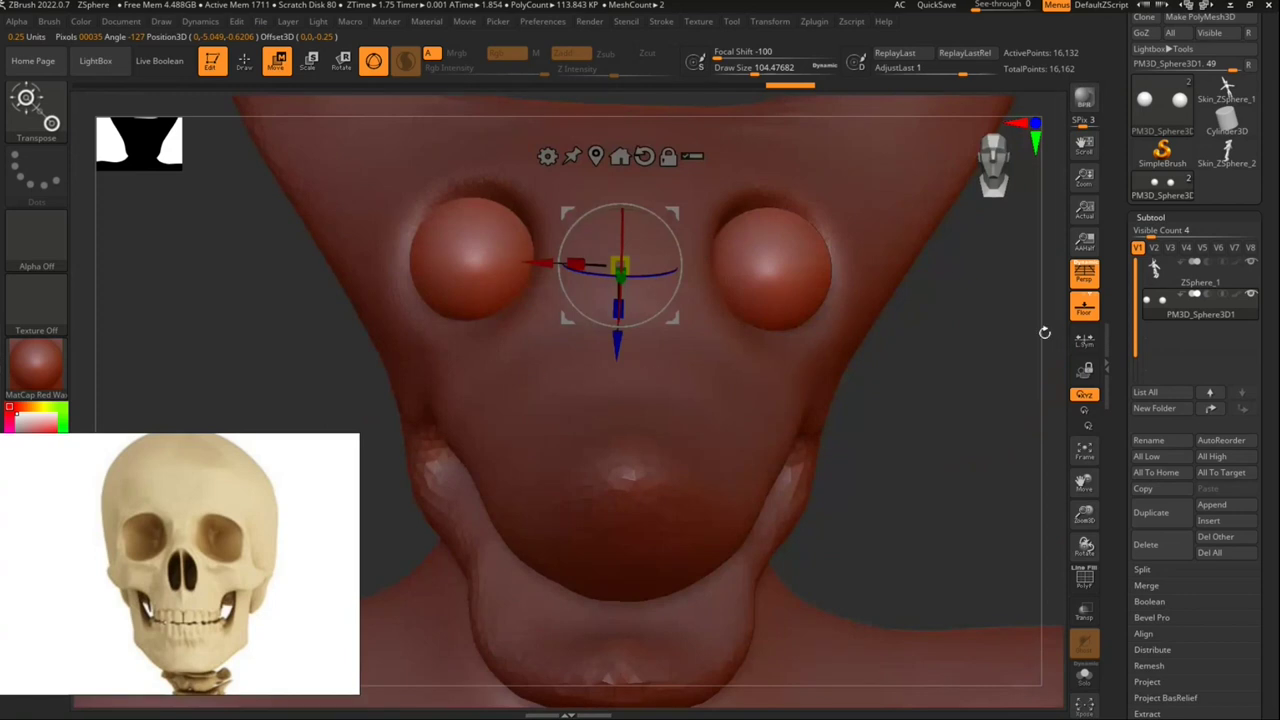
click(1195, 272)
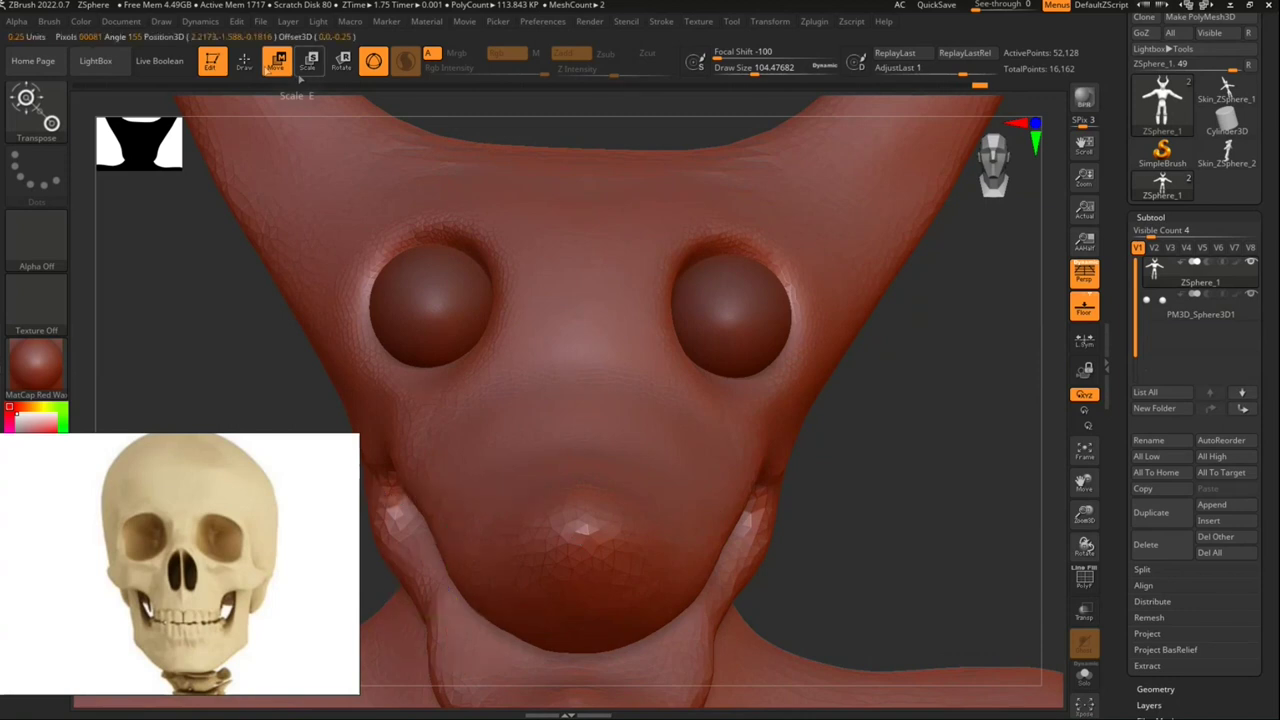
Step: Build a ClayBuildup rim along the eyeball's upper edge and smooth both upper and lower rims
click(244, 62)
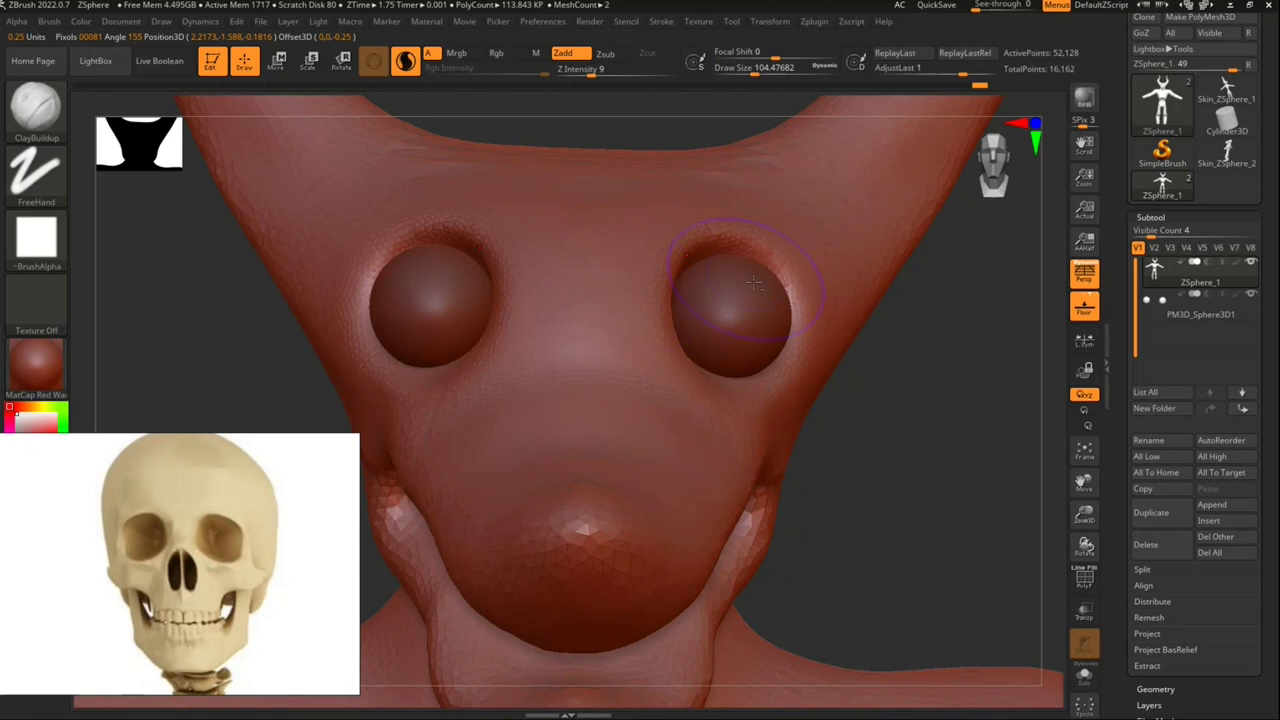
right_drag(755, 283, 733, 322)
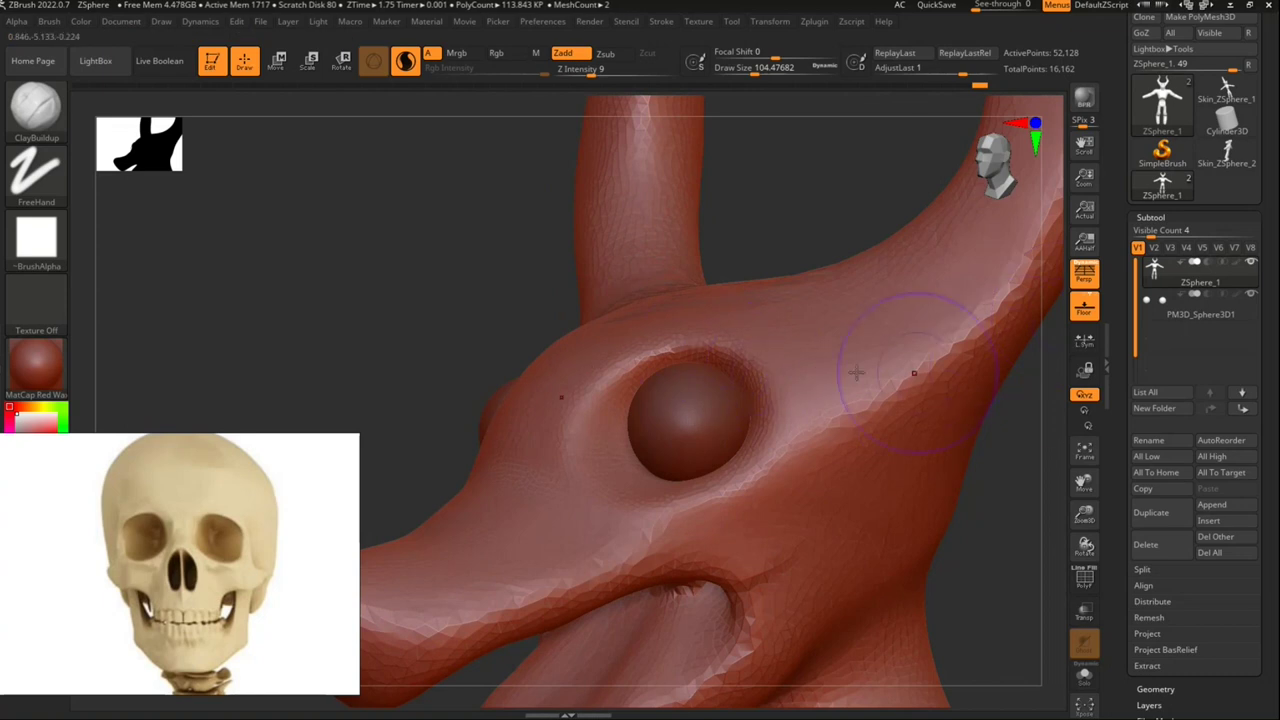
mouse_move(650, 380)
mouse_down()
mouse_move(610, 395)
mouse_move(680, 350)
mouse_move(622, 397)
mouse_move(747, 390)
mouse_move(610, 400)
mouse_move(600, 420)
mouse_move(690, 370)
mouse_move(637, 382)
mouse_move(745, 375)
mouse_move(600, 420)
mouse_move(734, 409)
mouse_move(640, 420)
mouse_up()
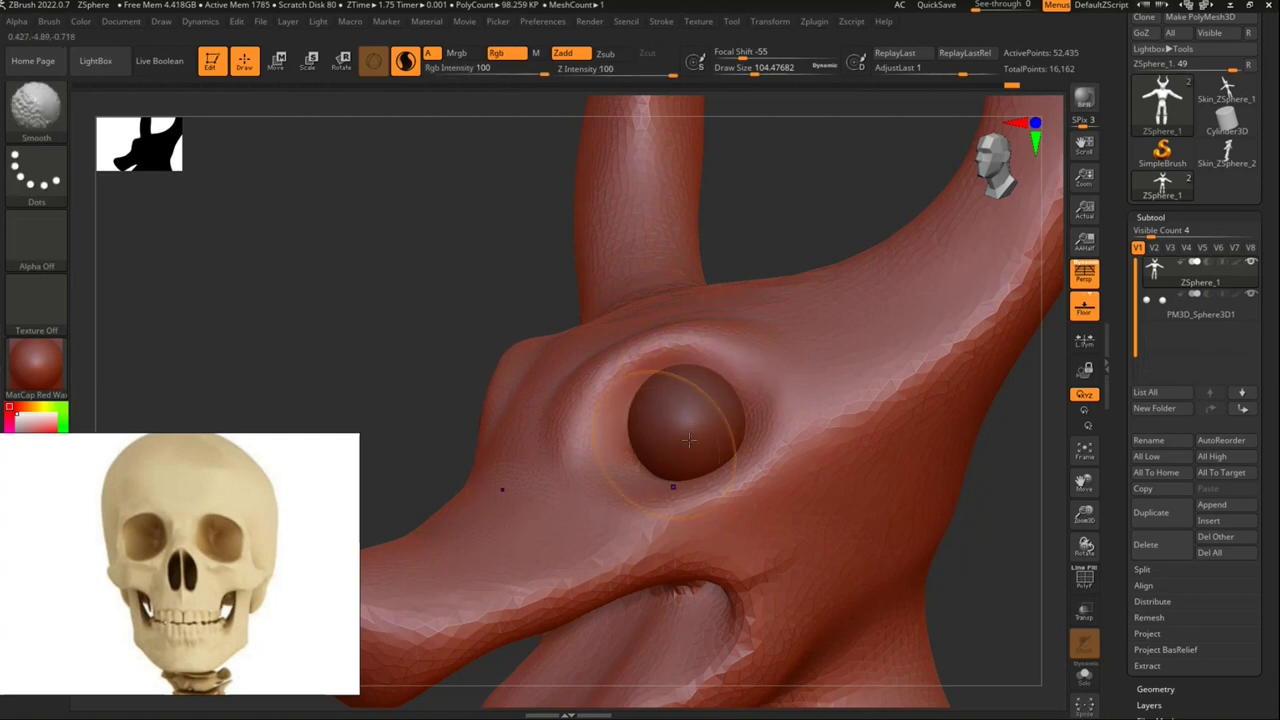
mouse_move(714, 206)
alt+mouse_down()
mouse_move(743, 175)
mouse_move(794, 286)
alt+mouse_up()
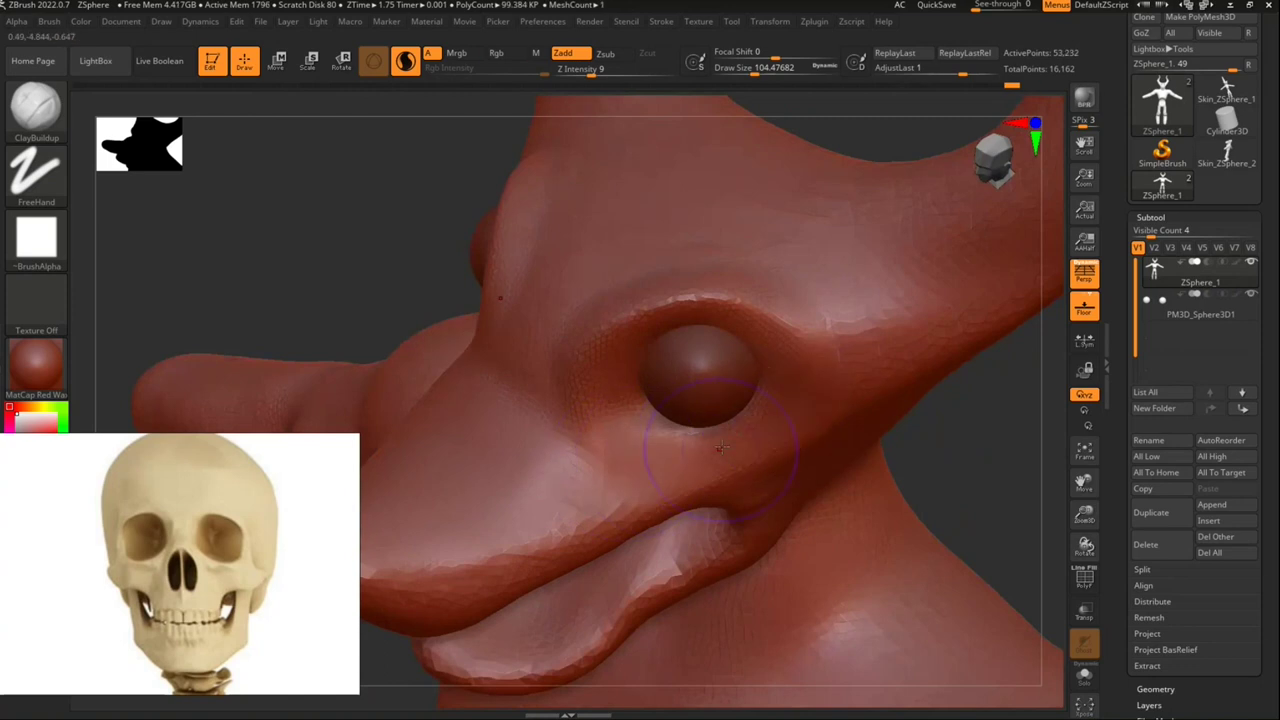
shift+drag(740, 440, 789, 409)
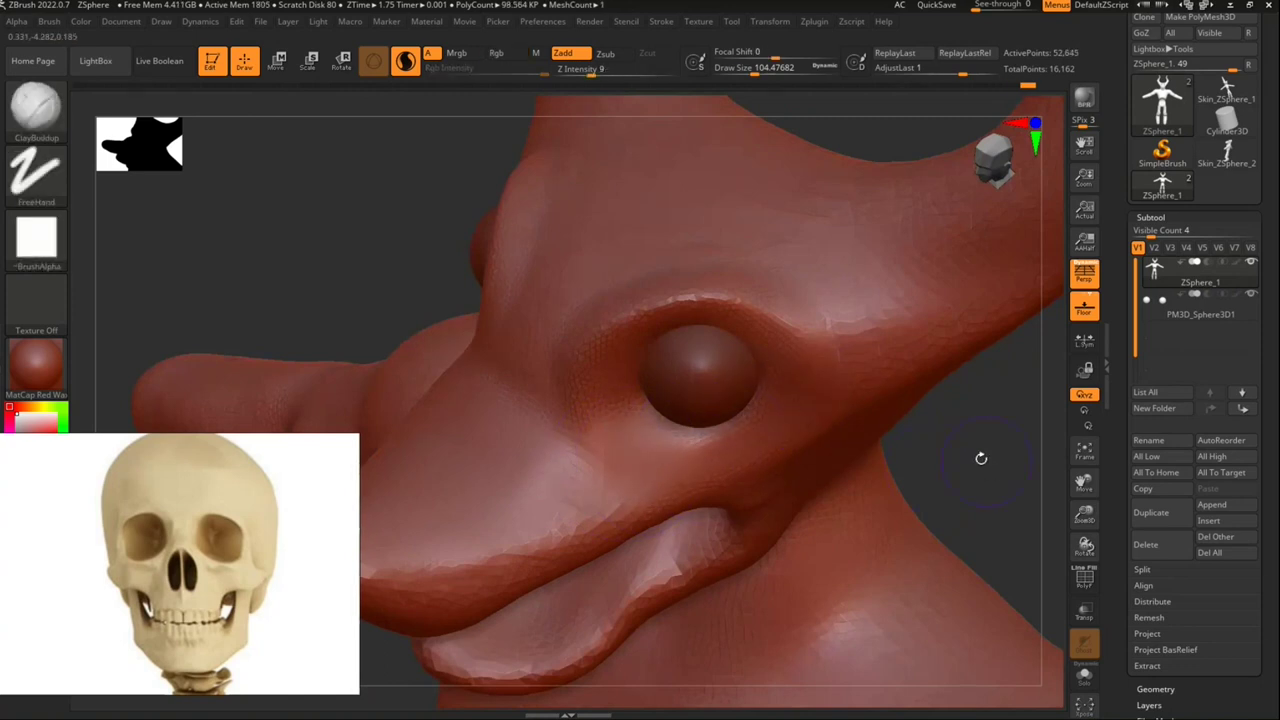
drag(981, 458, 943, 463)
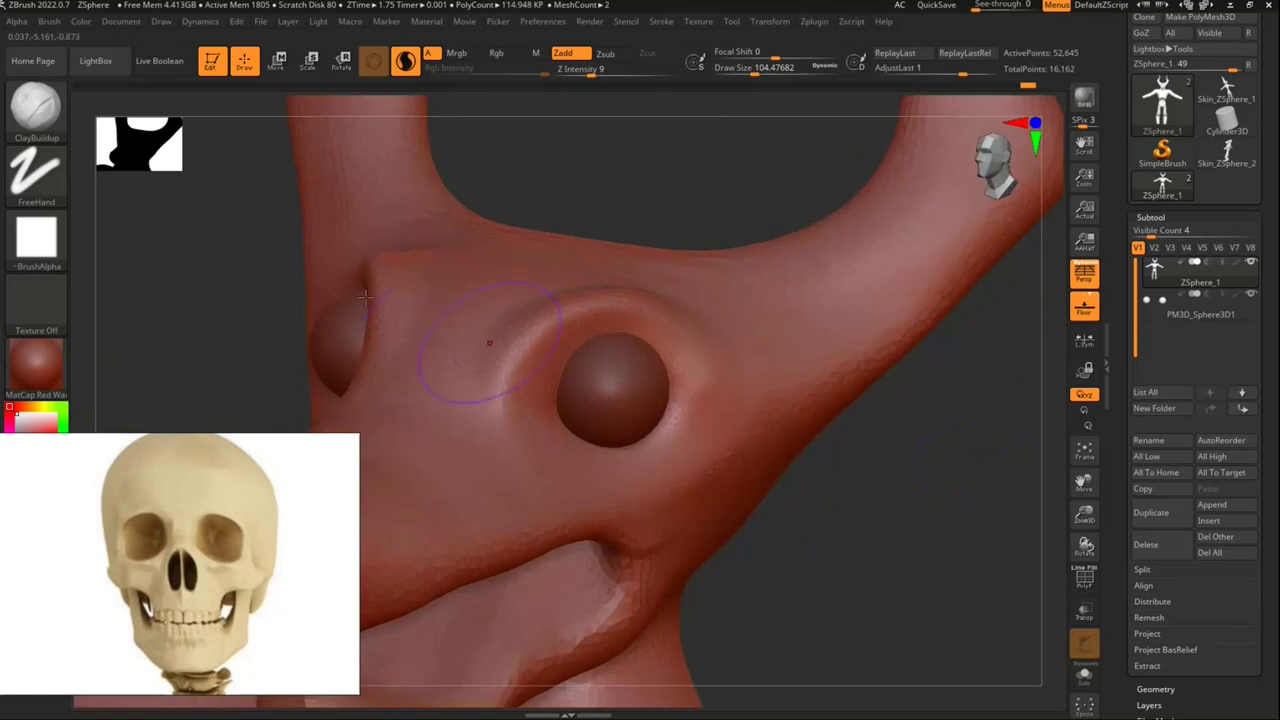
click(36, 108)
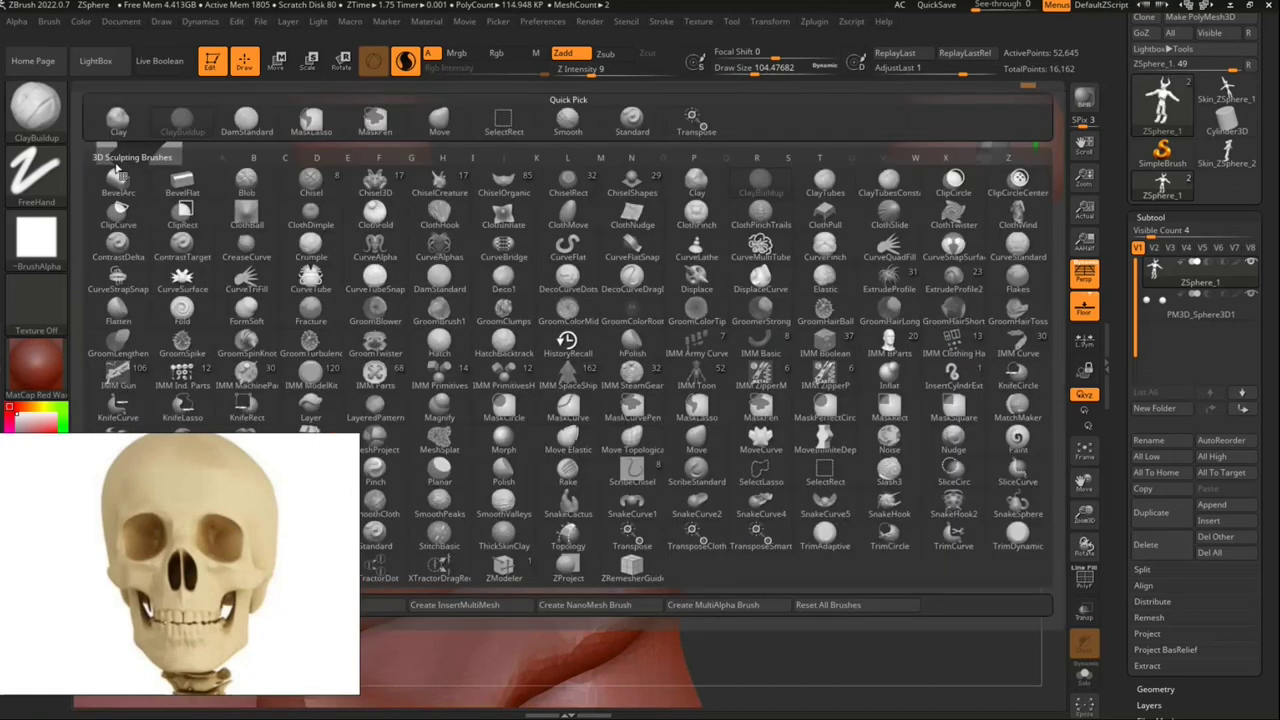
Step: With the Move brush, pull heavier upper lid rims down over both eyeballs
click(435, 122)
drag(845, 522, 815, 520)
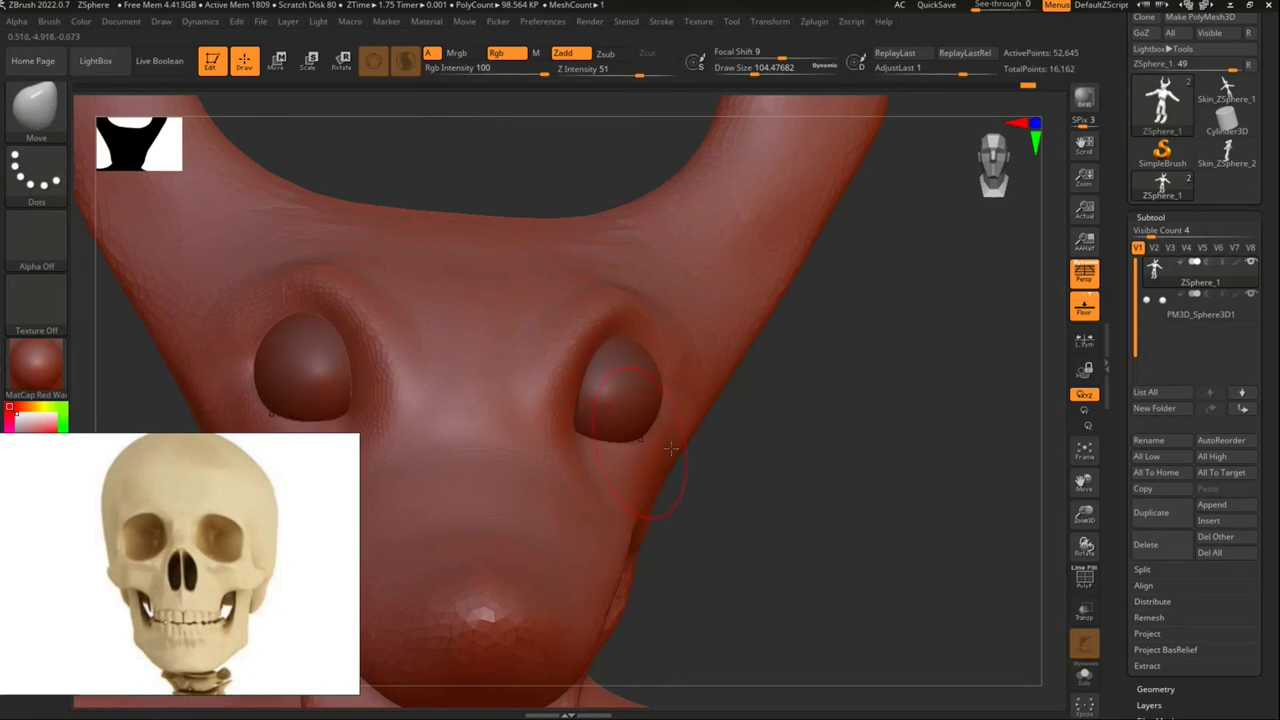
drag(647, 447, 608, 456)
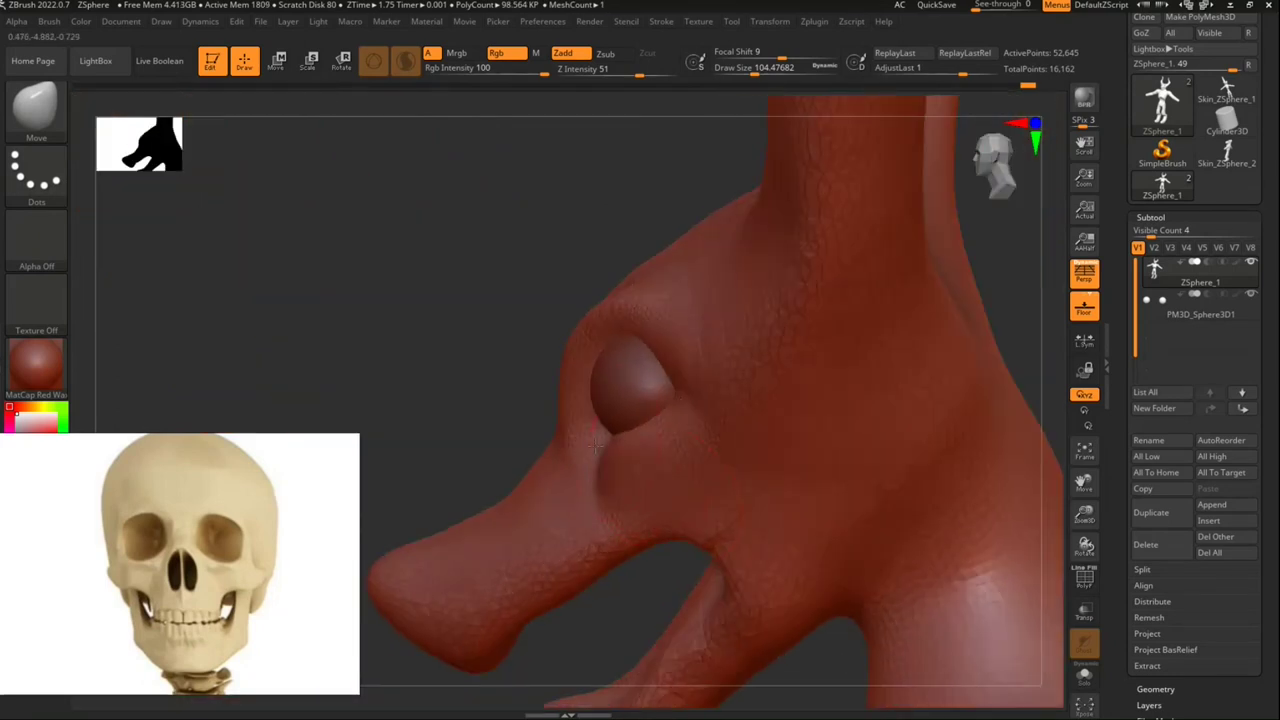
mouse_move(491, 389)
mouse_down()
mouse_move(613, 339)
mouse_move(680, 347)
mouse_up()
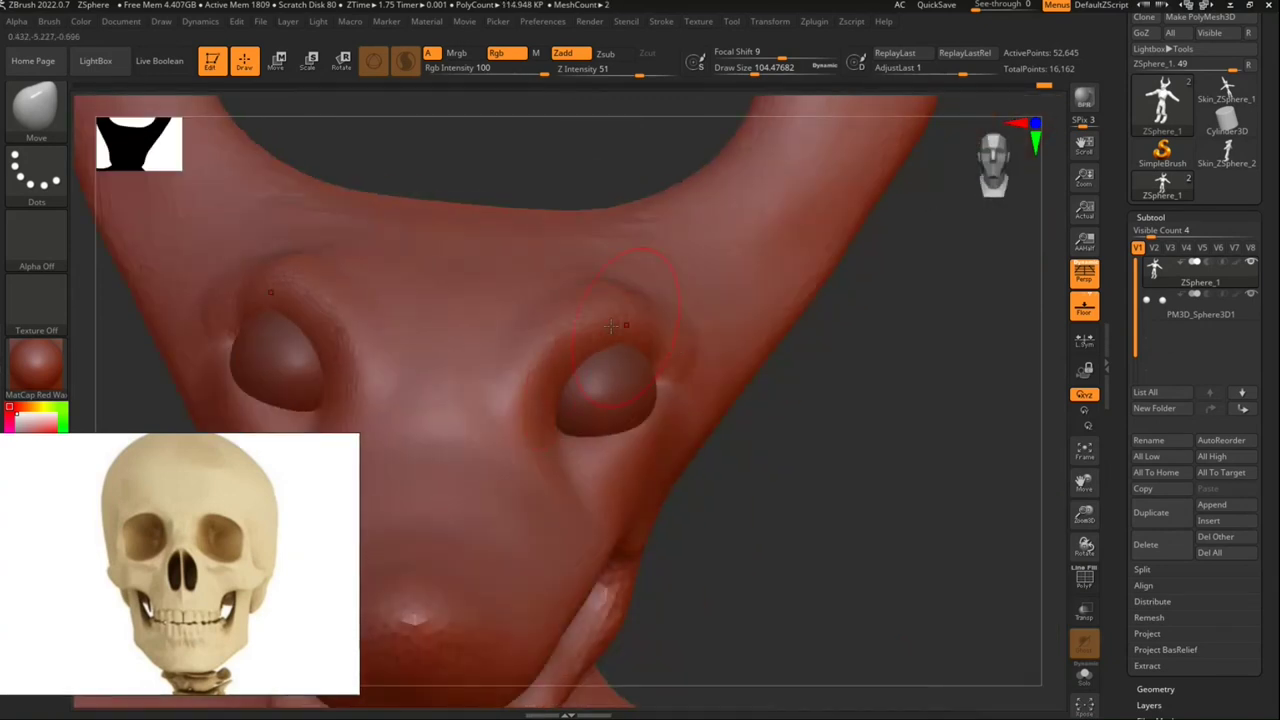
mouse_move(611, 325)
mouse_down()
mouse_move(643, 376)
mouse_move(803, 485)
mouse_move(920, 517)
mouse_move(955, 471)
mouse_up()
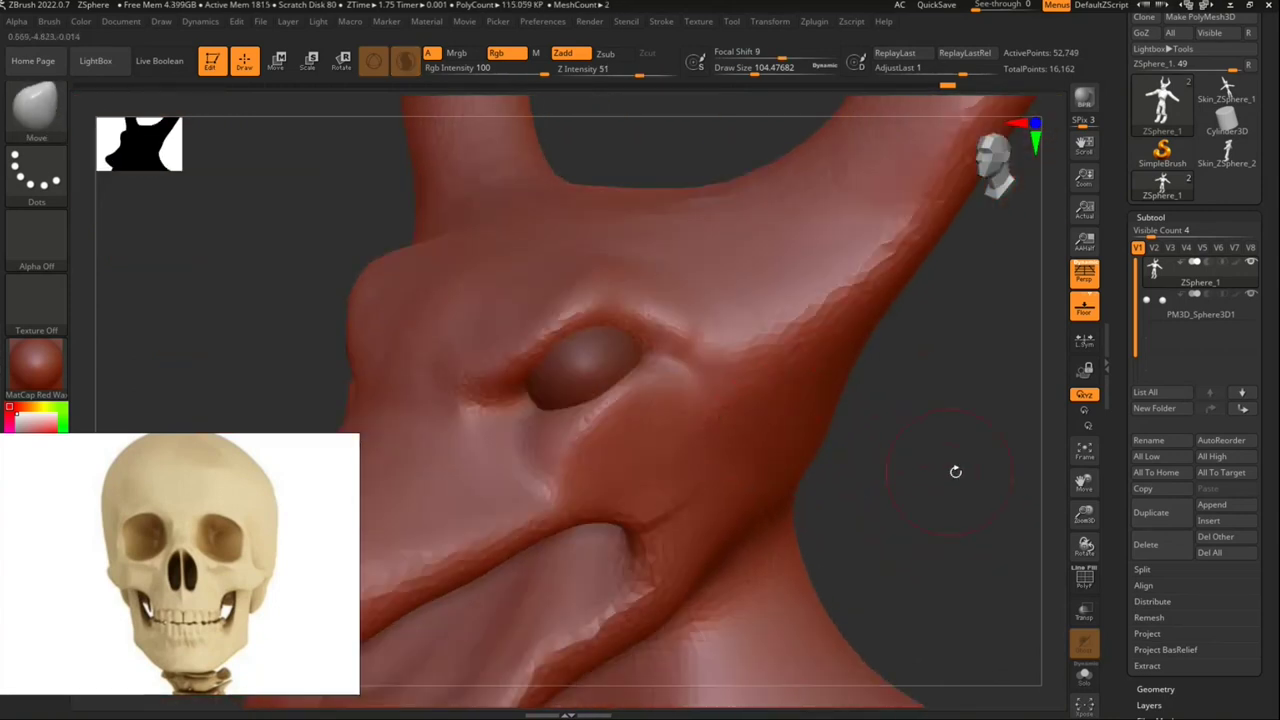
drag(700, 505, 690, 480)
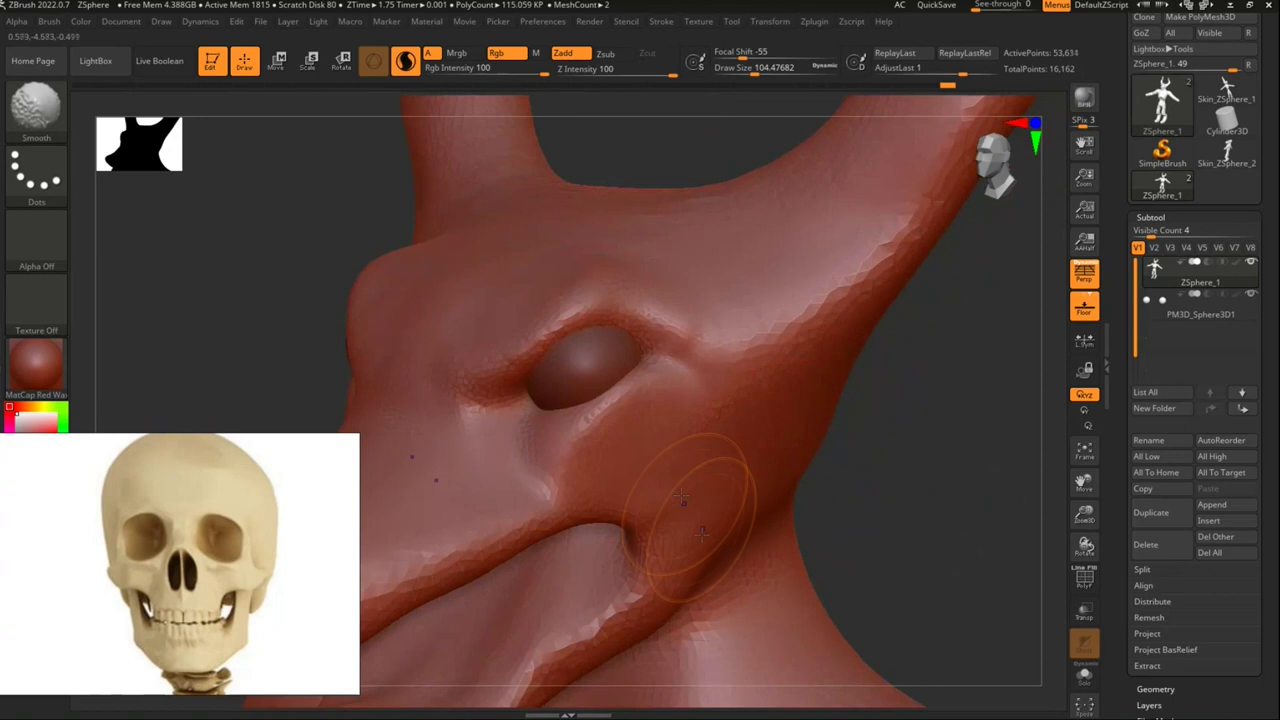
click(33, 112)
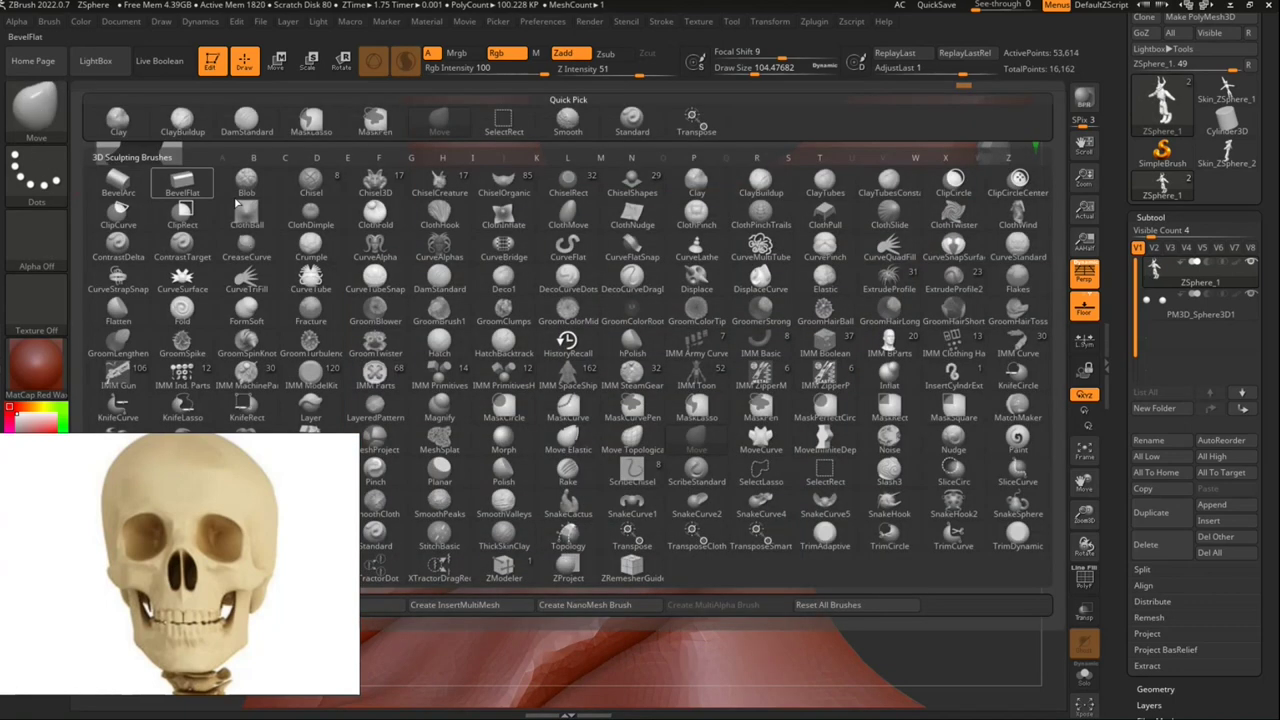
Step: Carve creases into the eye corner with DamStandard at about half brush size
click(446, 277)
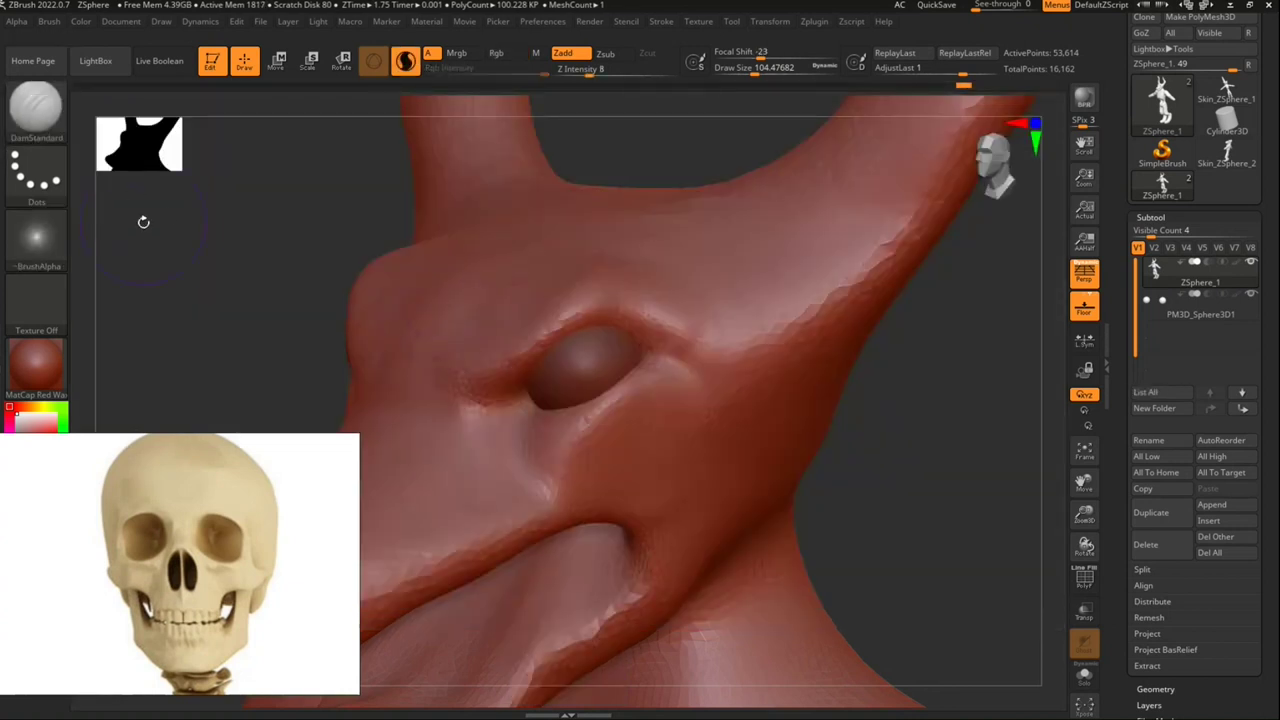
drag(903, 470, 929, 466)
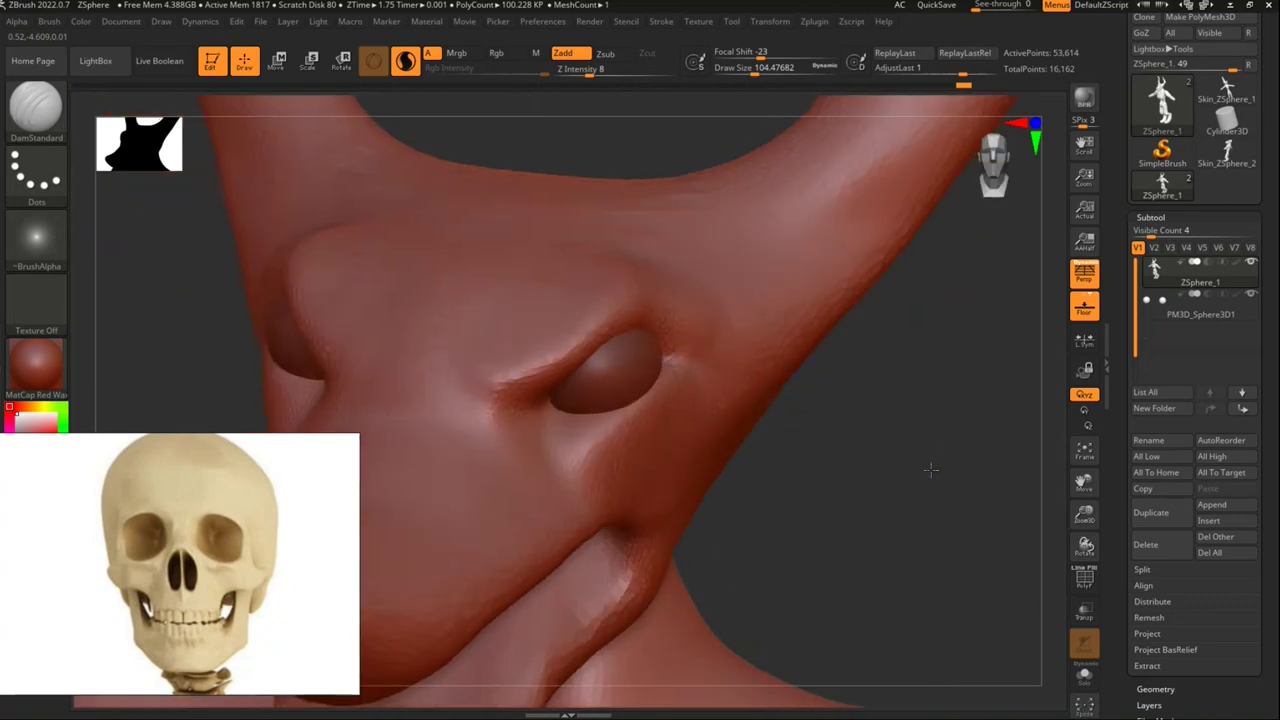
drag(730, 347, 705, 368)
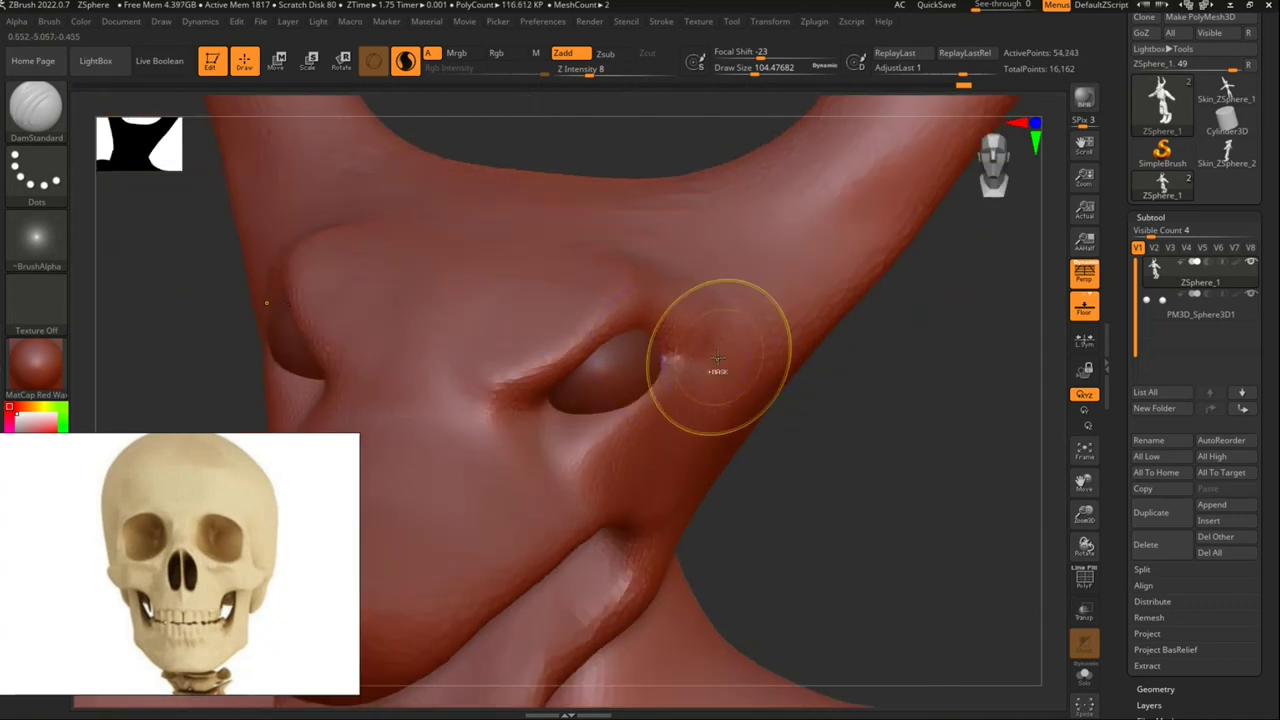
drag(754, 70, 735, 70)
drag(688, 357, 705, 345)
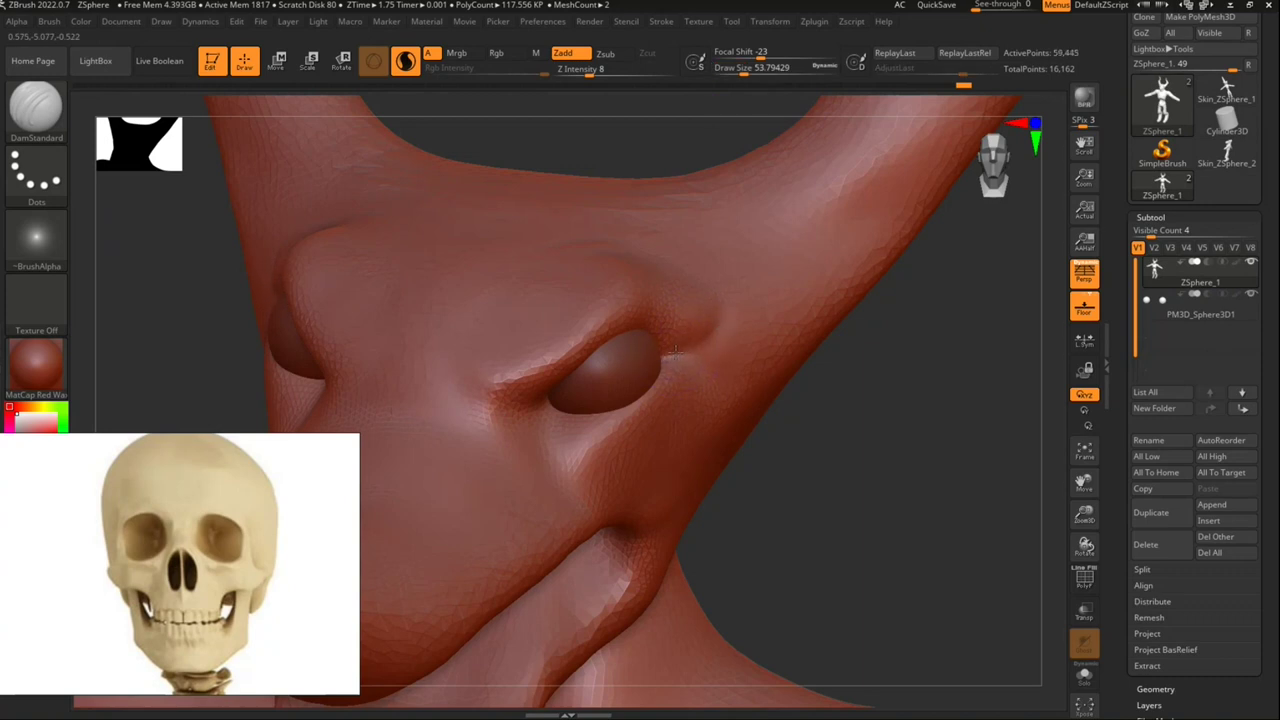
mouse_move(662, 350)
shift+mouse_down()
mouse_move(722, 347)
mouse_move(703, 362)
shift+mouse_up()
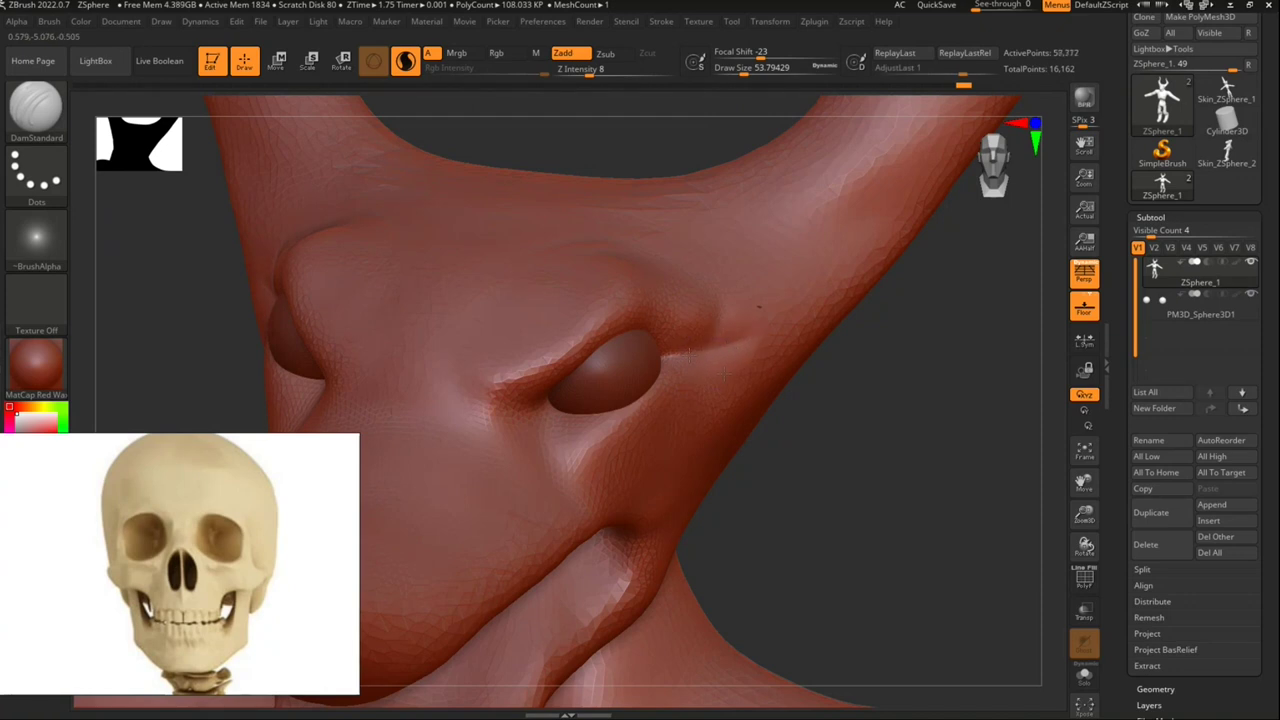
drag(711, 360, 724, 373)
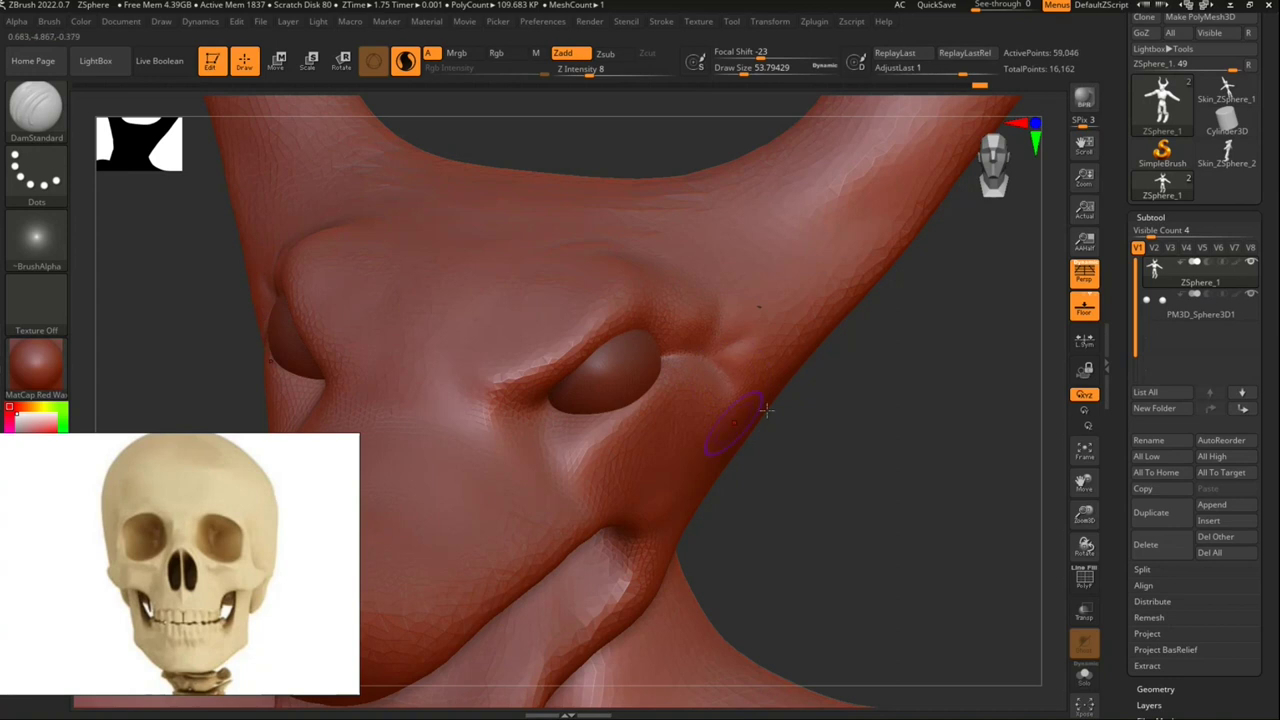
right_drag(780, 410, 820, 451)
key(ctrl+z)
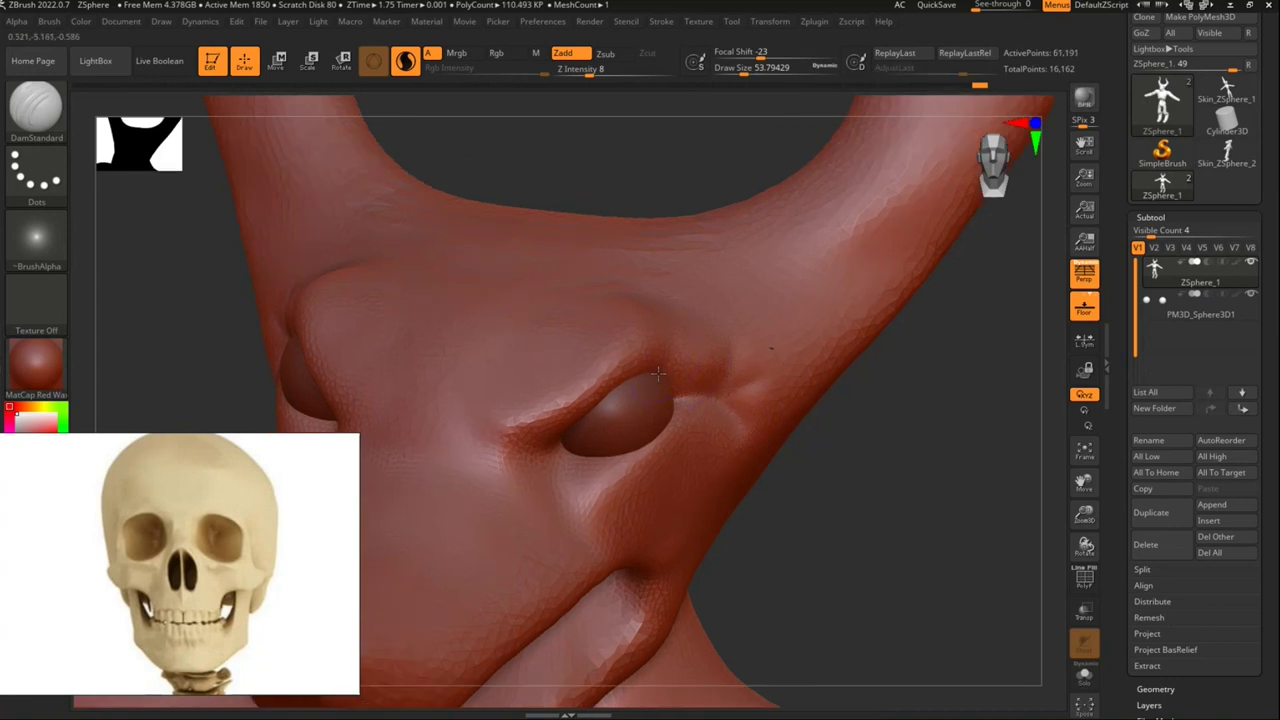
key(ctrl+z)
Step: Carve creases around the eye socket and the fold above the eye, undoing bad strokes
drag(600, 380, 528, 410)
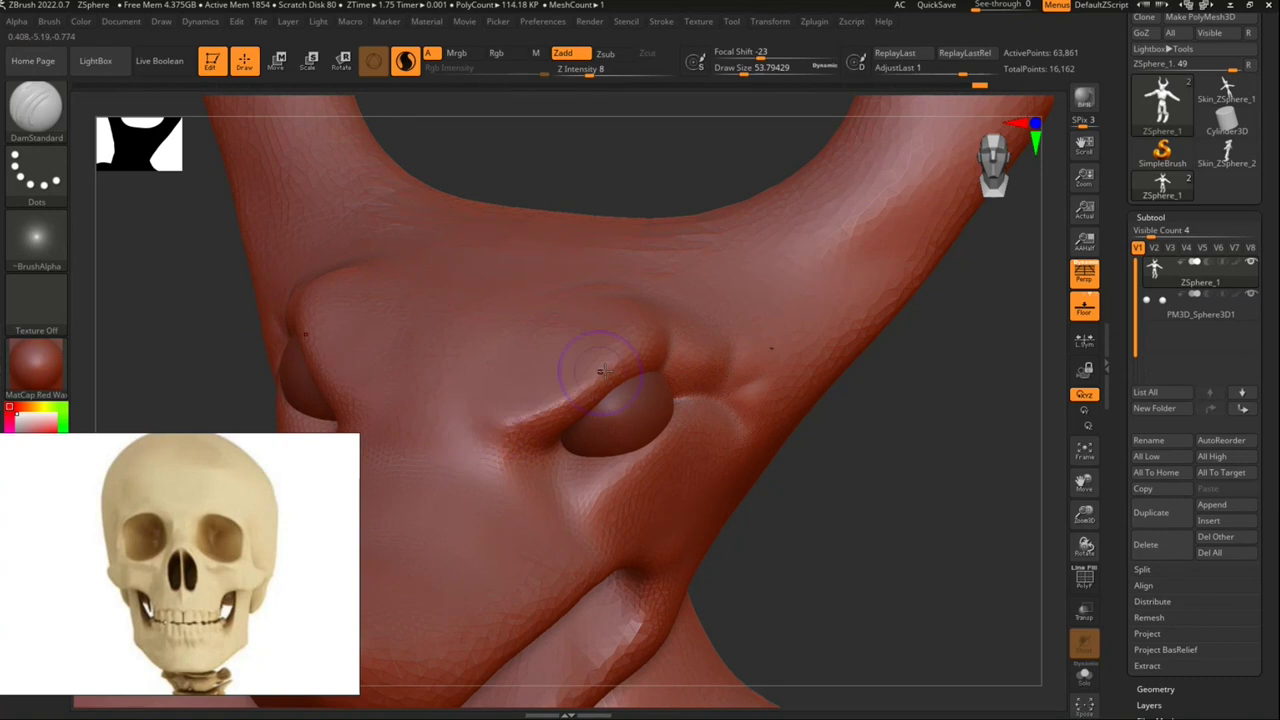
key(ctrl+z)
mouse_move(567, 393)
mouse_down()
mouse_move(648, 334)
mouse_move(557, 405)
mouse_up()
drag(773, 476, 675, 325)
drag(551, 393, 536, 402)
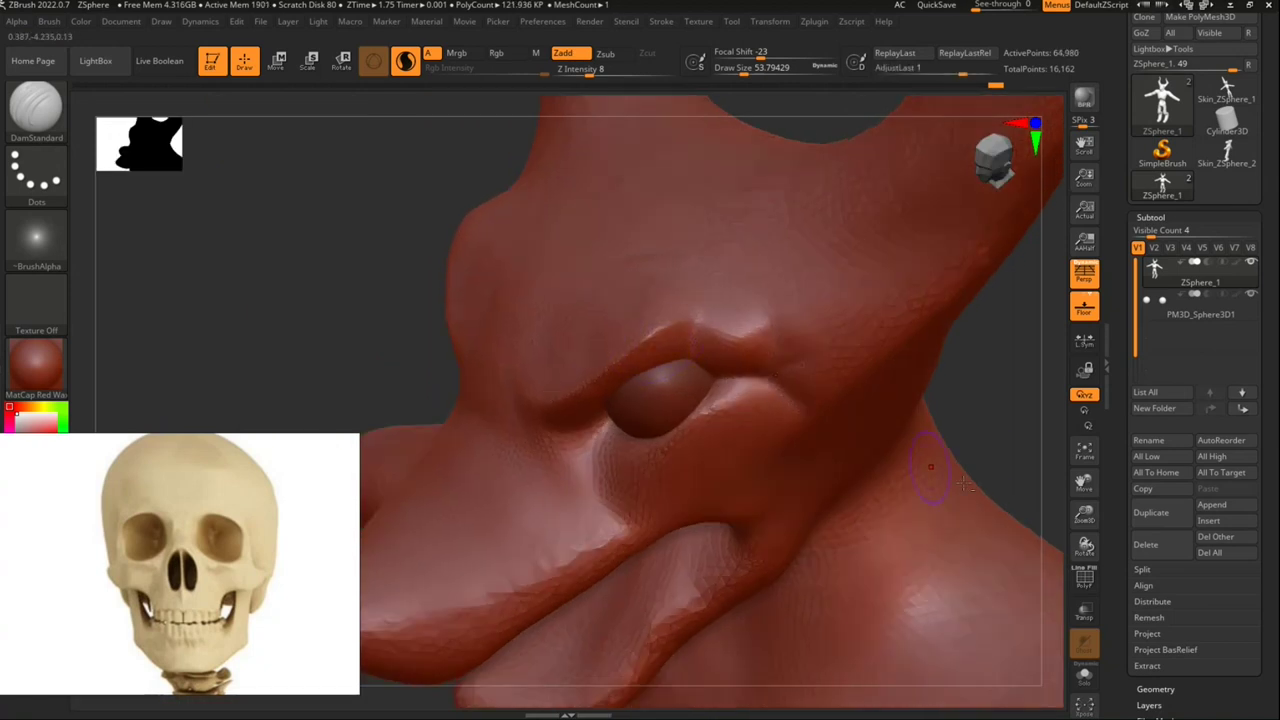
drag(986, 437, 905, 430)
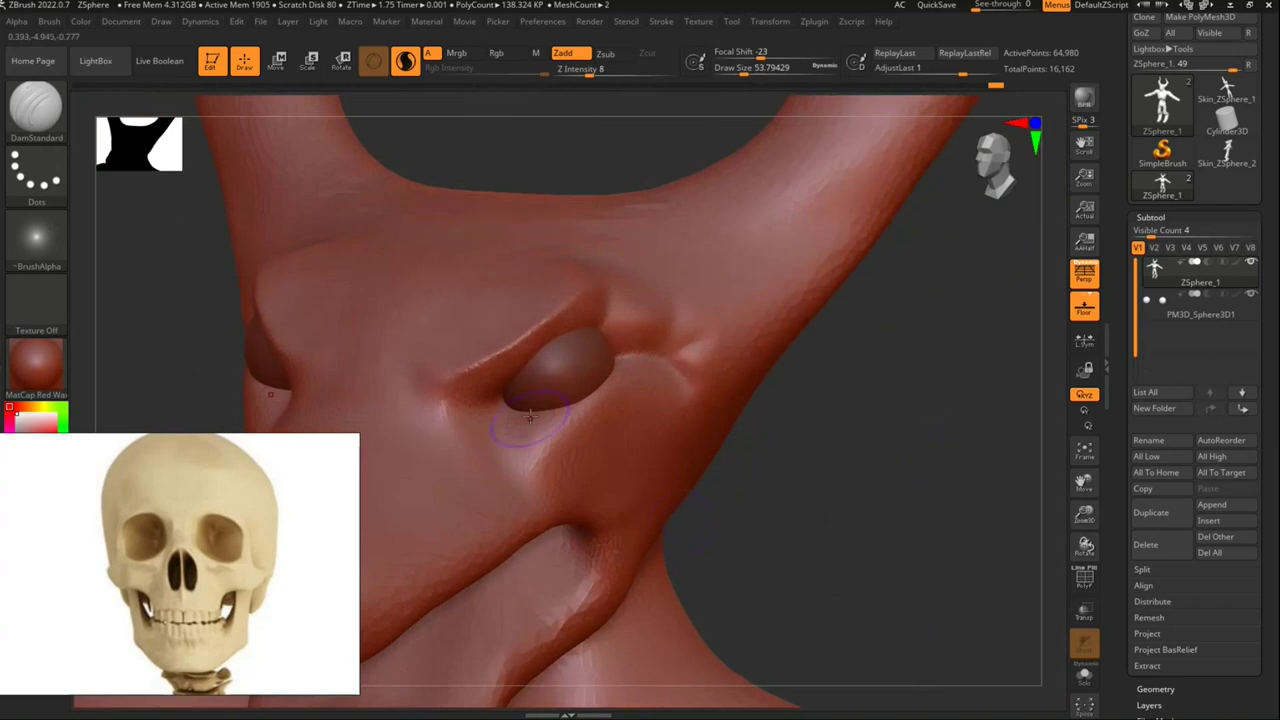
key(ctrl+z)
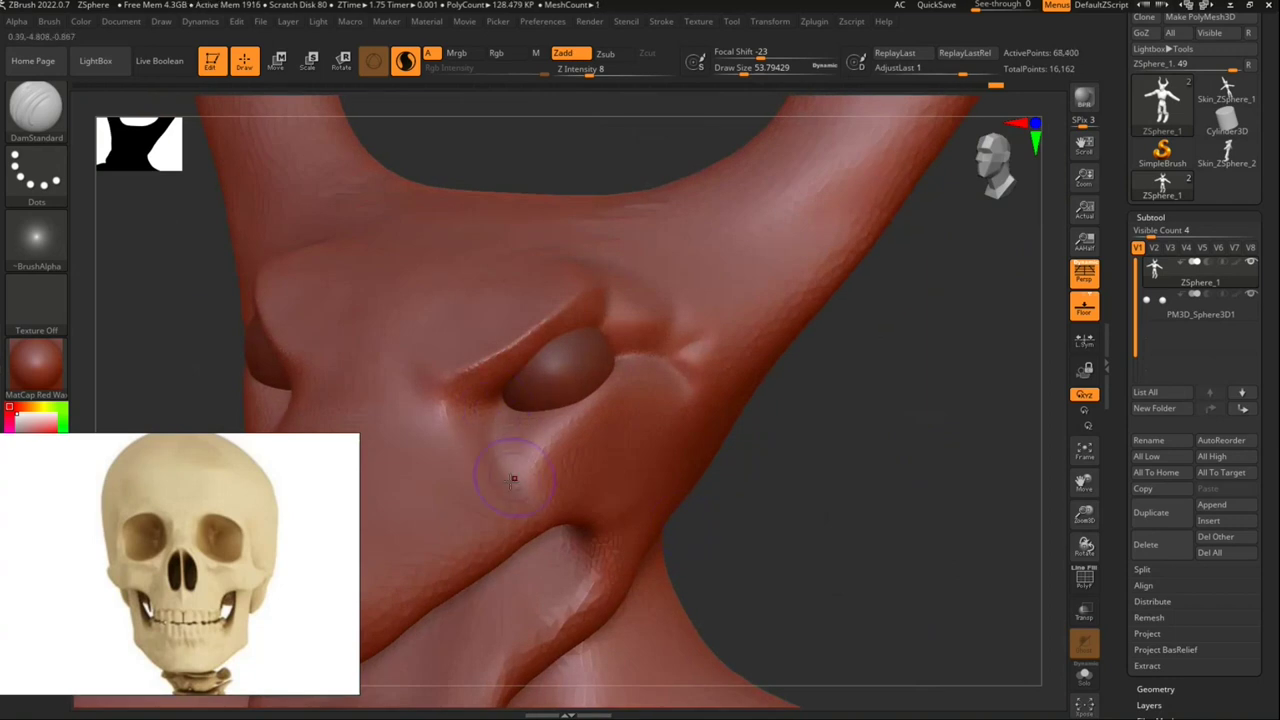
mouse_move(500, 487)
mouse_down()
mouse_move(550, 478)
mouse_move(624, 372)
mouse_up()
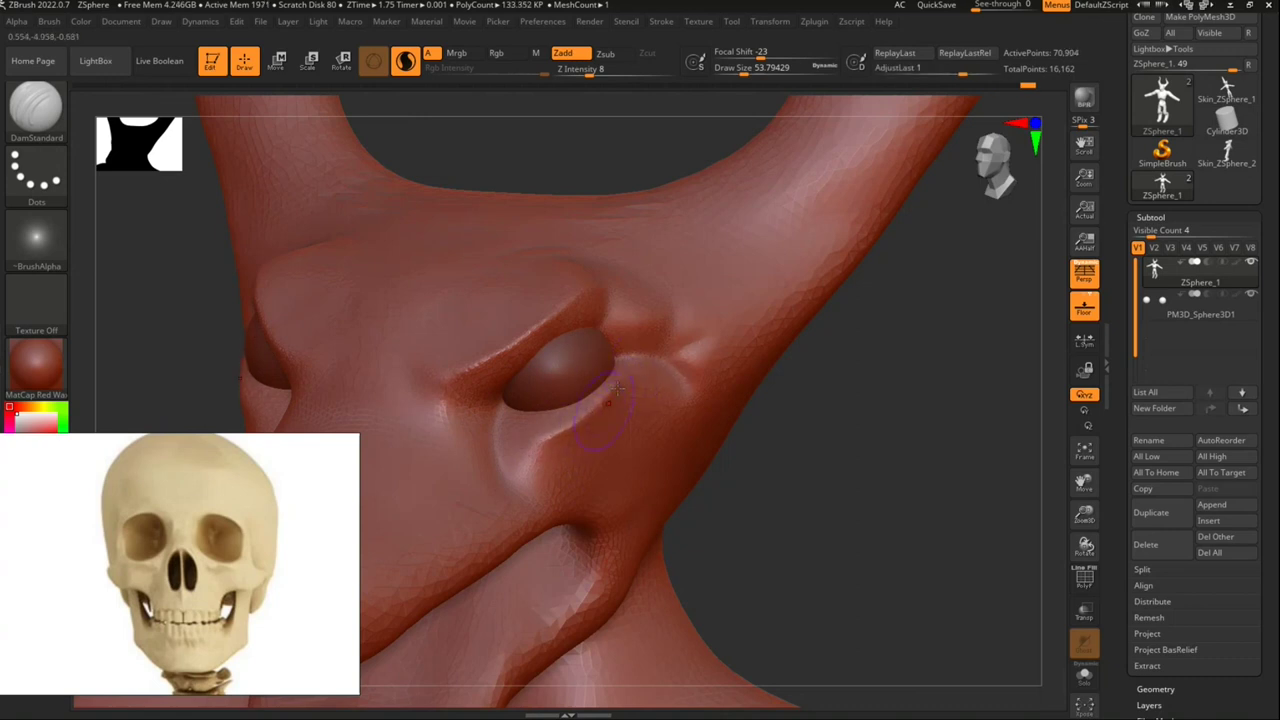
mouse_move(842, 480)
mouse_down()
mouse_move(866, 429)
mouse_move(514, 440)
mouse_up()
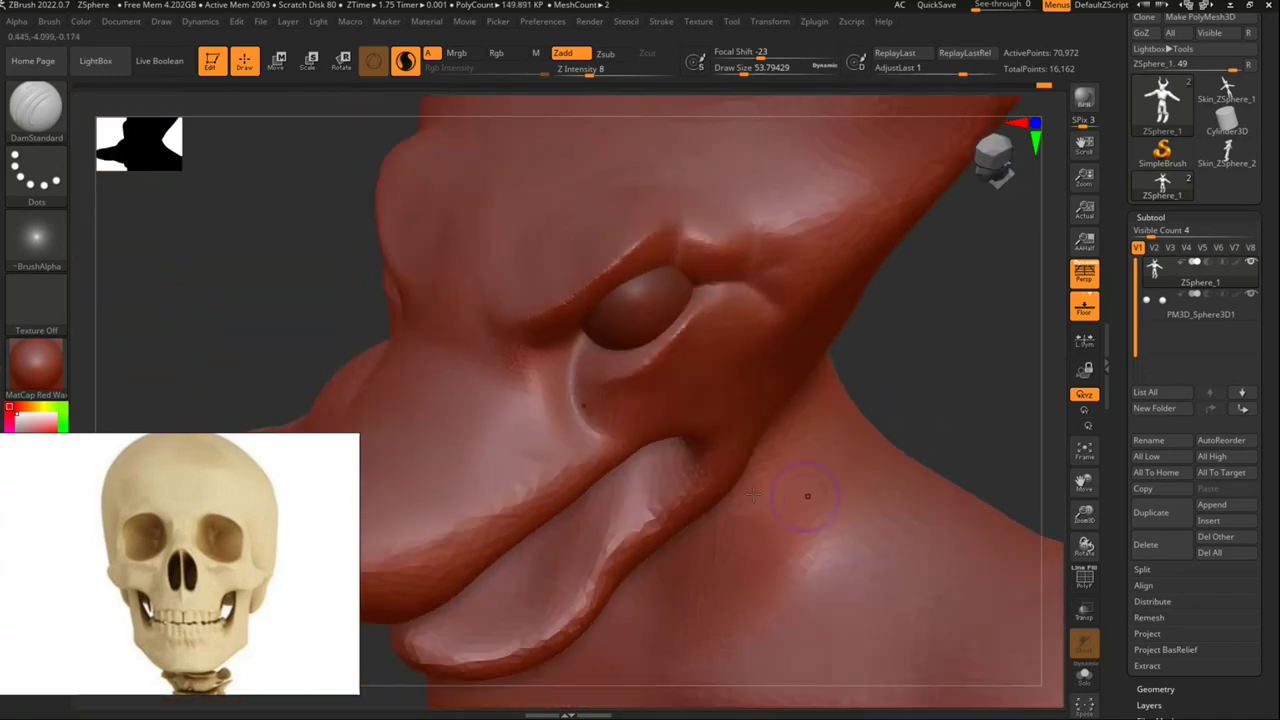
Step: Carve a softened fold from under the eye down the cheek and along the upper lip
drag(530, 365, 525, 440)
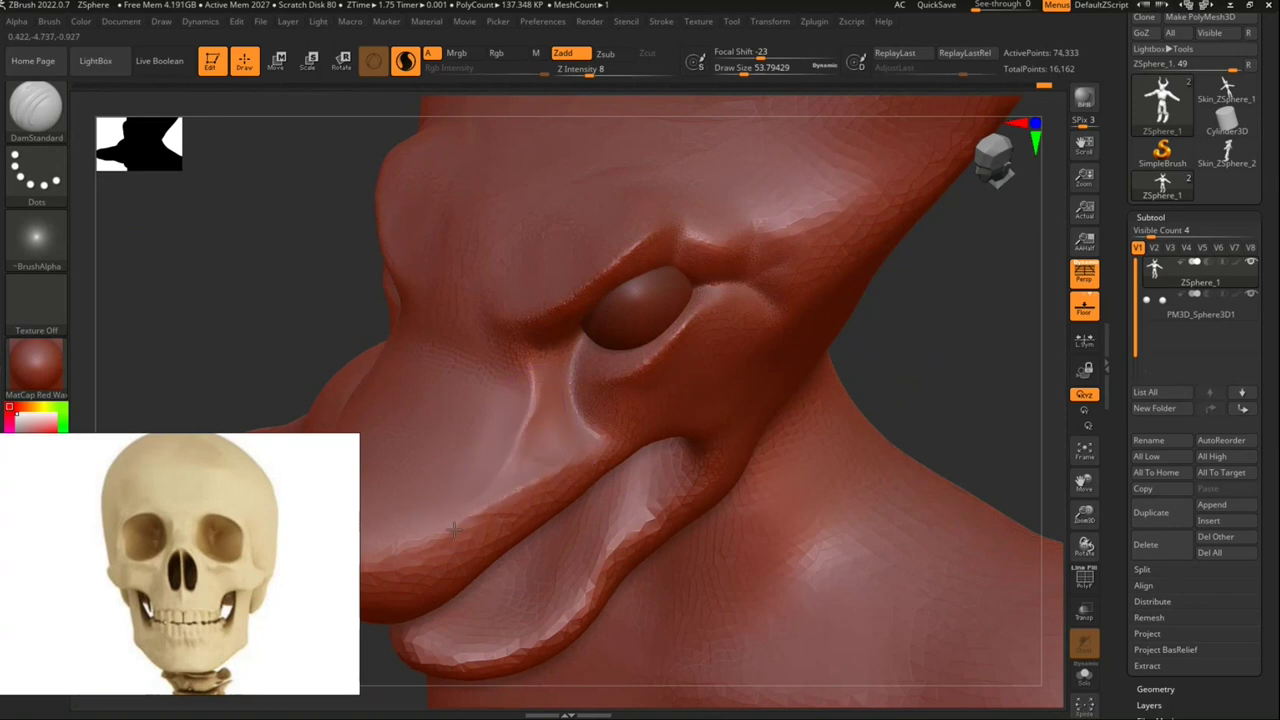
shift+drag(523, 434, 526, 404)
drag(760, 432, 732, 498)
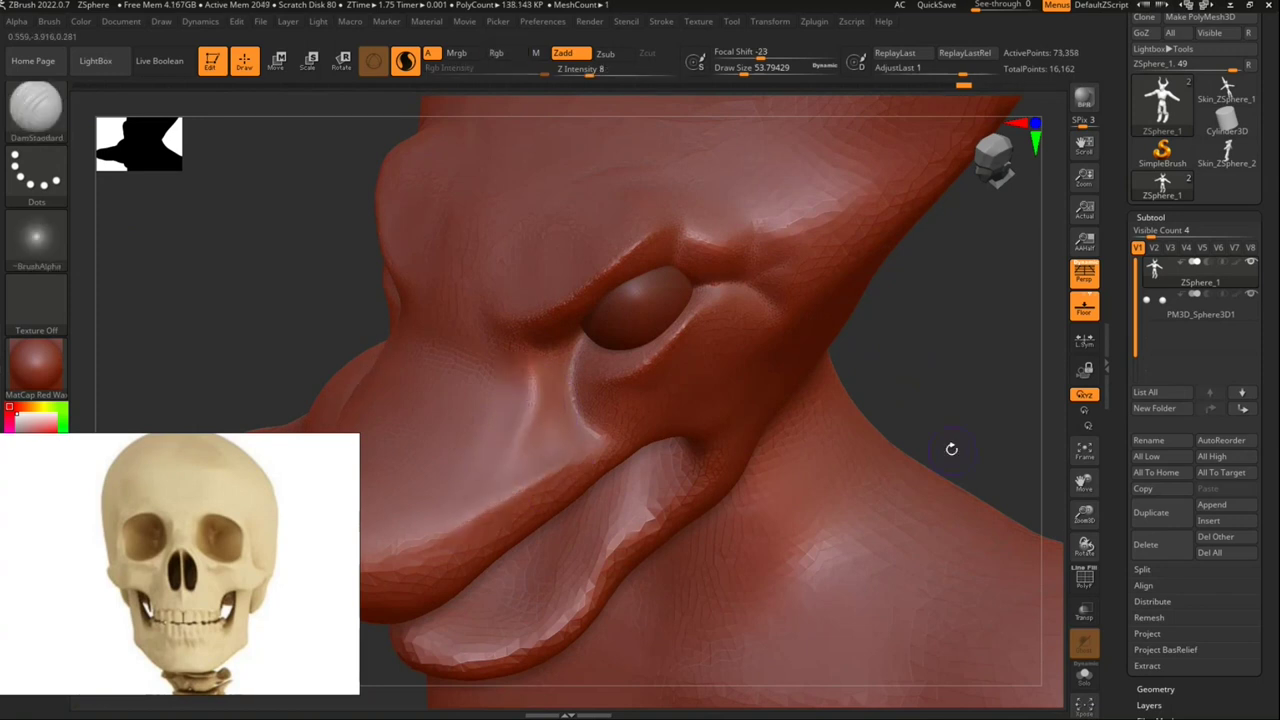
drag(951, 449, 572, 447)
mouse_move(420, 455)
mouse_down()
mouse_move(556, 408)
mouse_move(830, 380)
mouse_up()
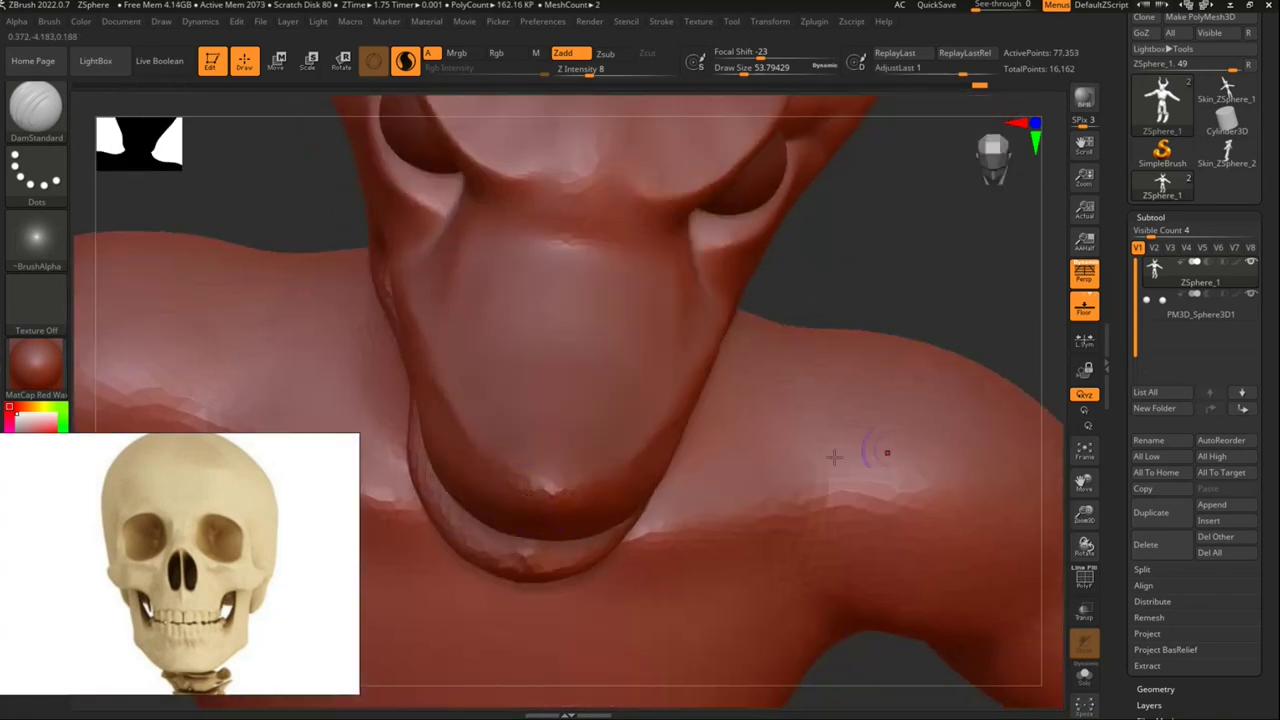
Step: Sharpen the lip edge along the lower snout and smooth the snout tip
drag(633, 462, 527, 476)
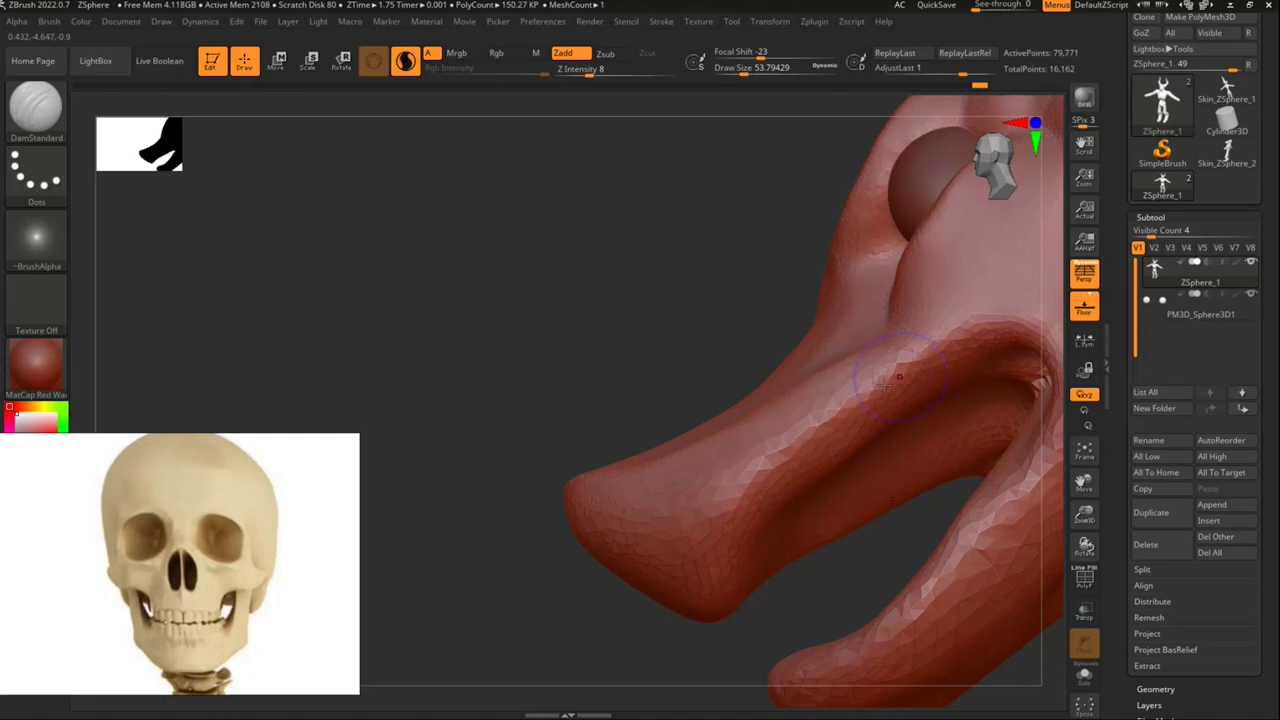
drag(718, 549, 720, 601)
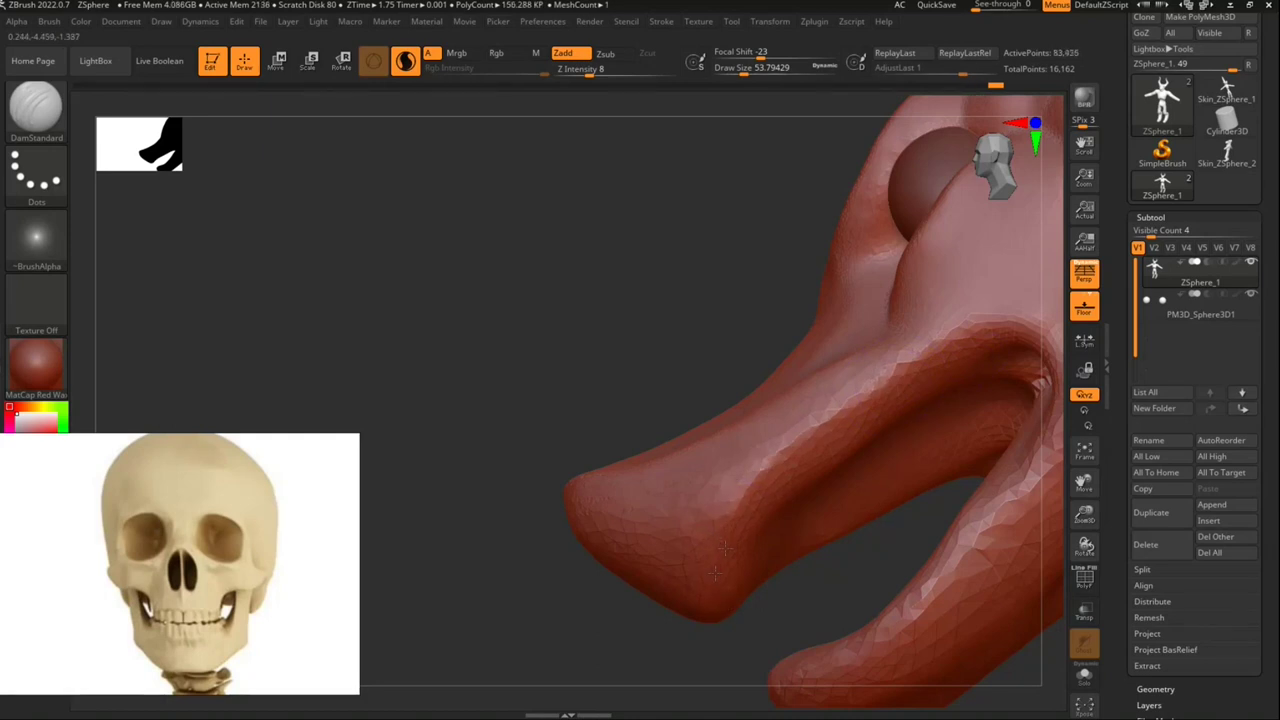
mouse_move(823, 428)
mouse_down()
mouse_move(940, 352)
mouse_move(889, 365)
mouse_up()
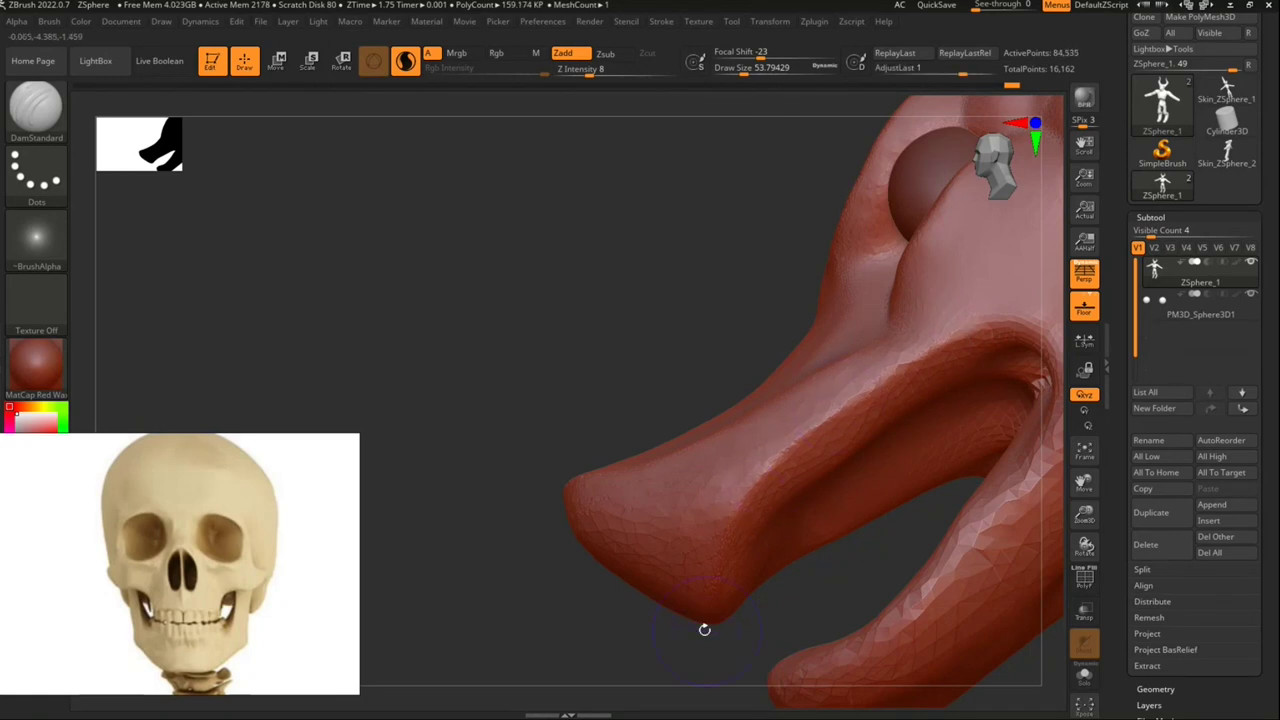
drag(704, 629, 643, 517)
drag(656, 578, 662, 555)
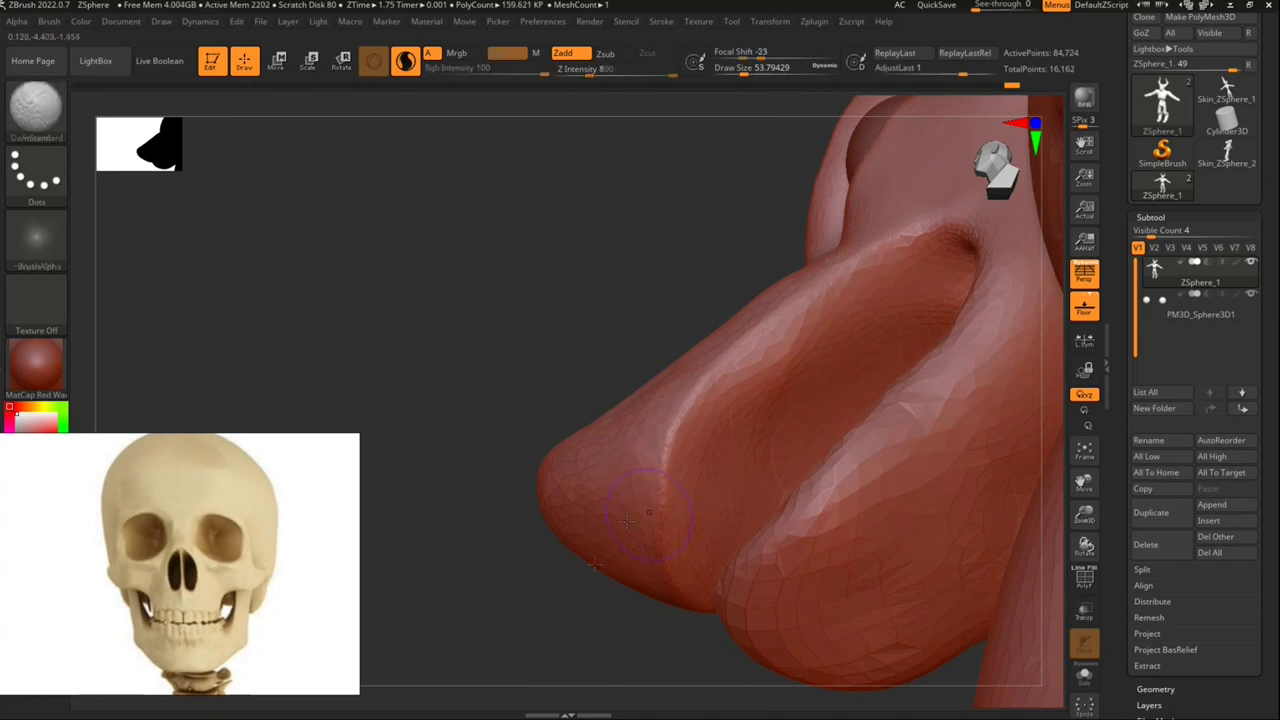
shift+drag(586, 494, 646, 500)
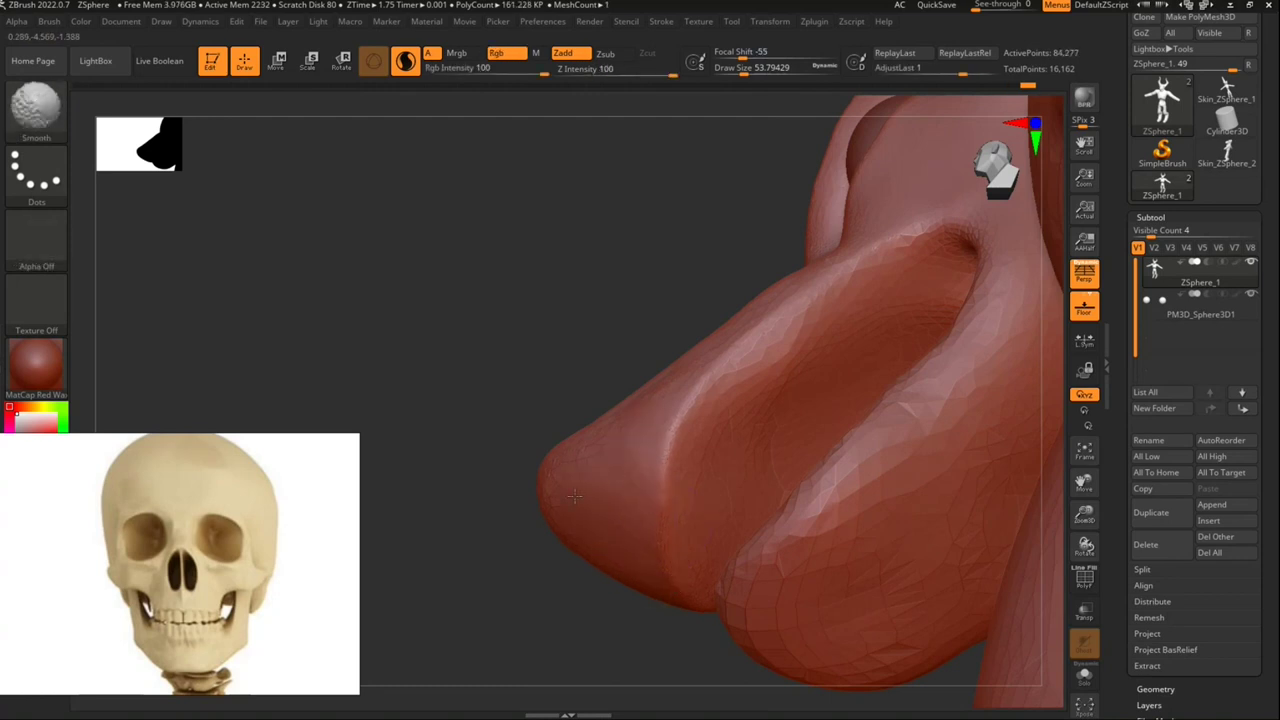
Step: Carve the upper mouth groove and deepen the lower mouth crease
mouse_move(569, 569)
mouse_down()
mouse_move(676, 400)
mouse_move(674, 309)
mouse_move(614, 366)
mouse_up()
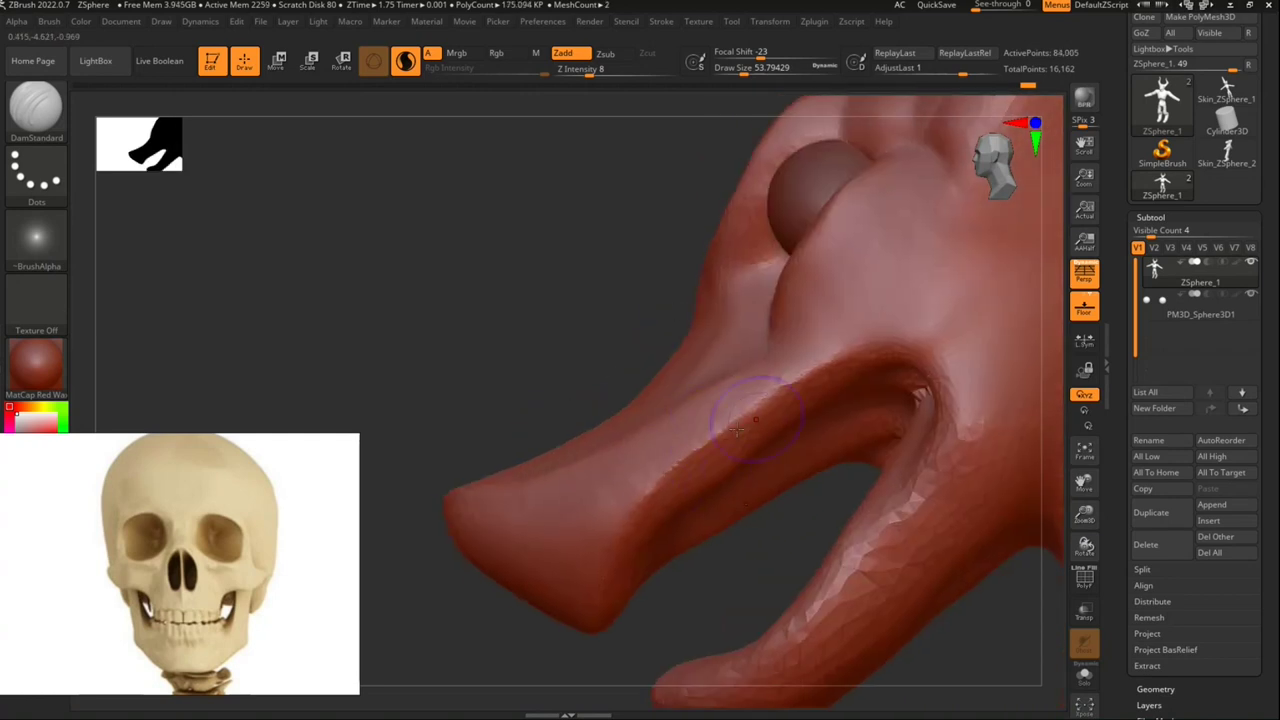
drag(790, 385, 940, 345)
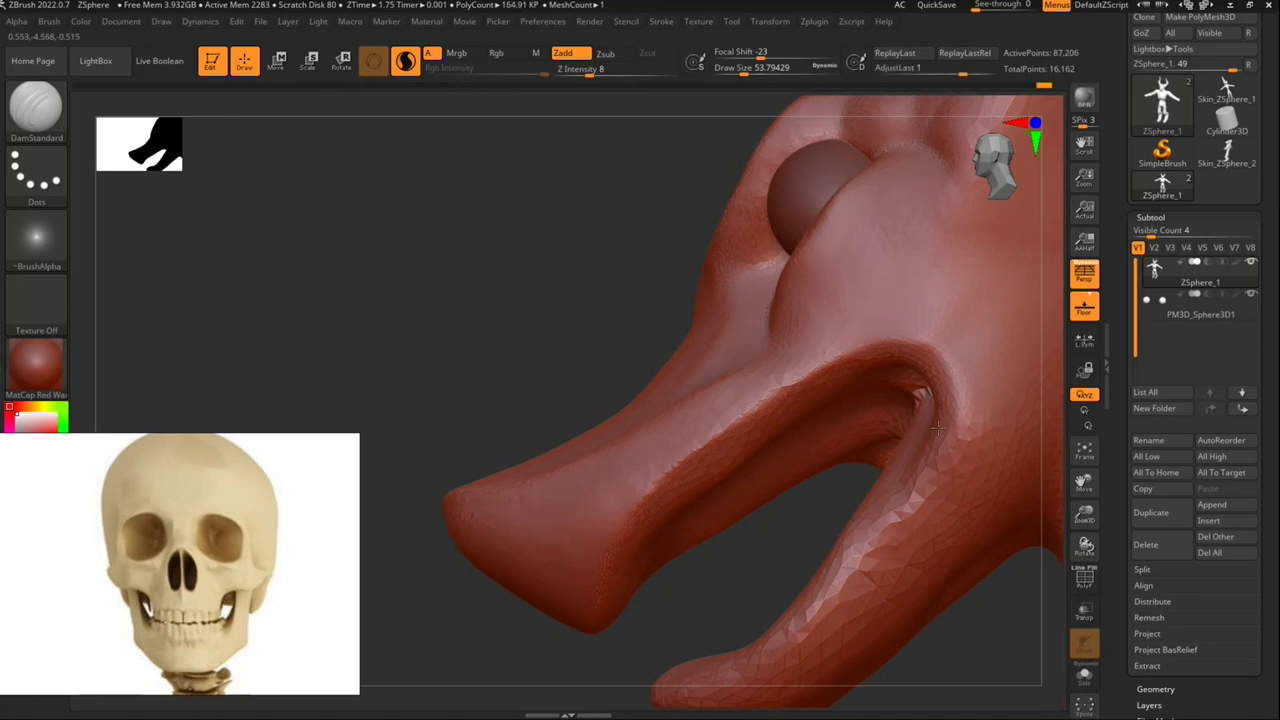
drag(930, 495, 870, 530)
mouse_move(806, 612)
mouse_down()
mouse_move(777, 531)
mouse_move(700, 400)
mouse_move(948, 317)
mouse_up()
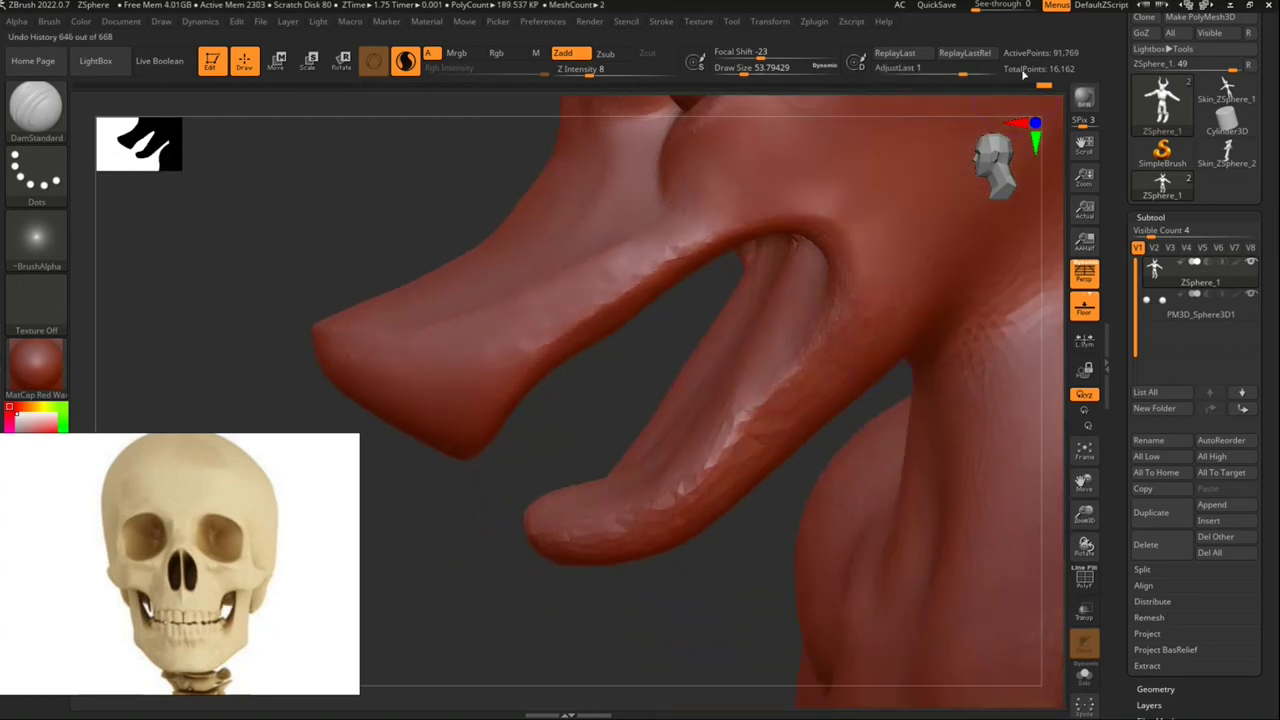
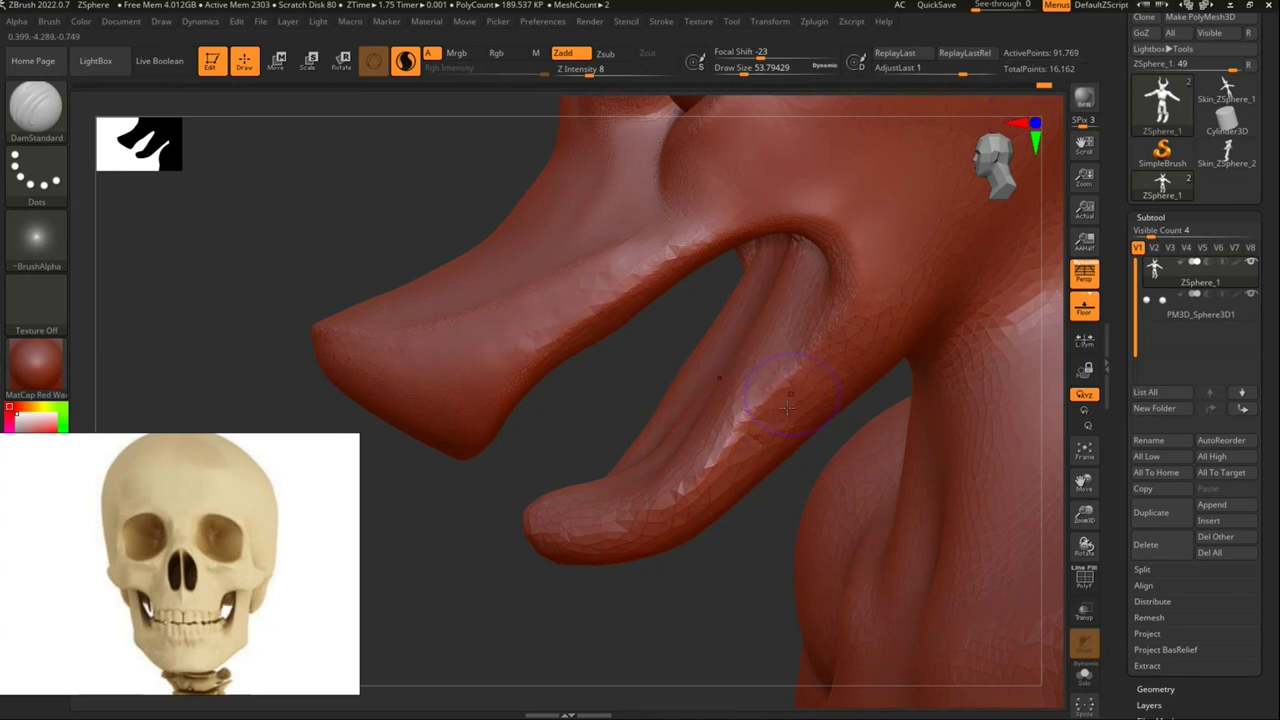
Step: Undo the last two stray sculpt strokes on the head
key(ctrl+z)
key(ctrl+shift+z)
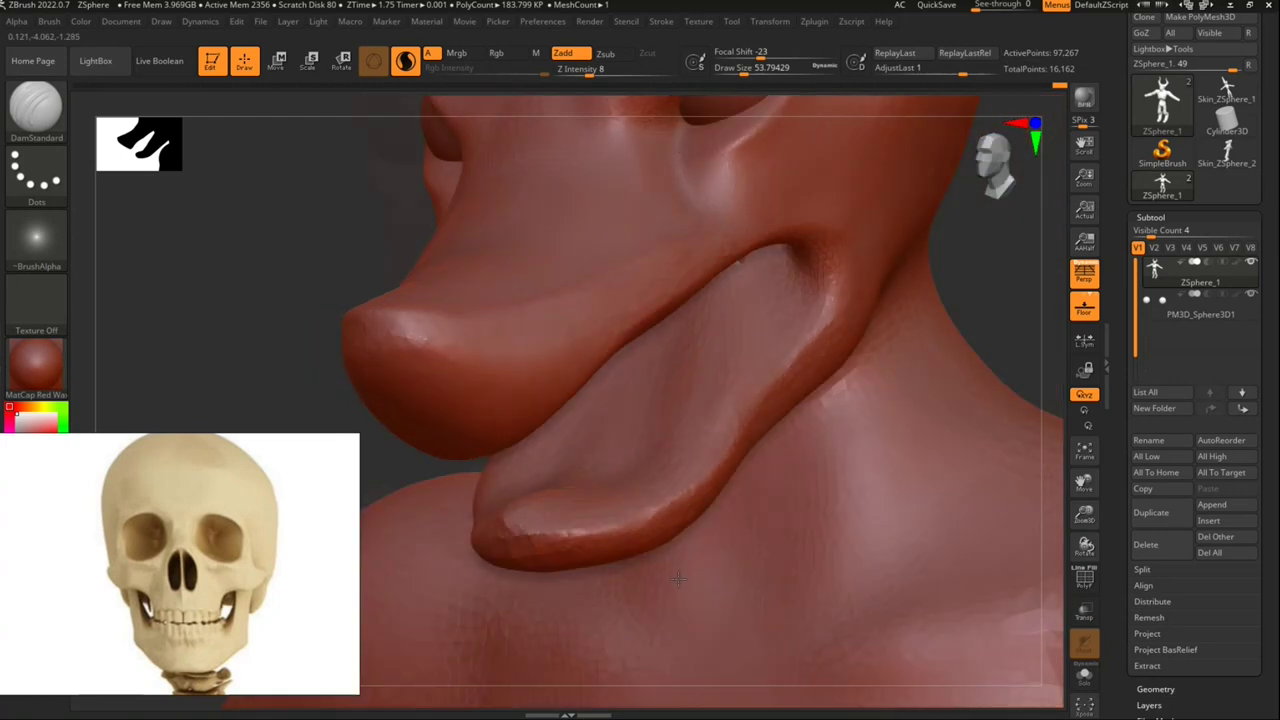
drag(645, 597, 711, 349)
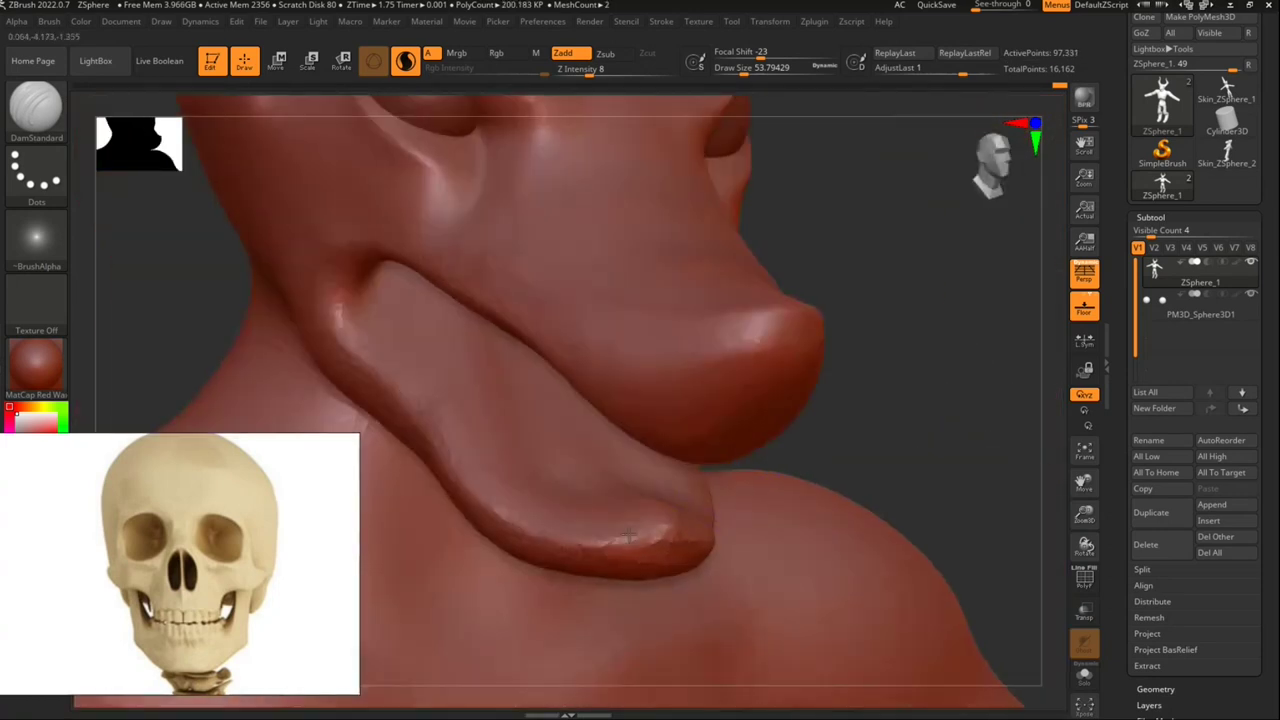
Step: Deepen the tongue's lower edge and tip and reshape the mouth corner with DamStandard
mouse_move(628, 538)
mouse_down()
mouse_move(570, 545)
mouse_move(470, 525)
mouse_up()
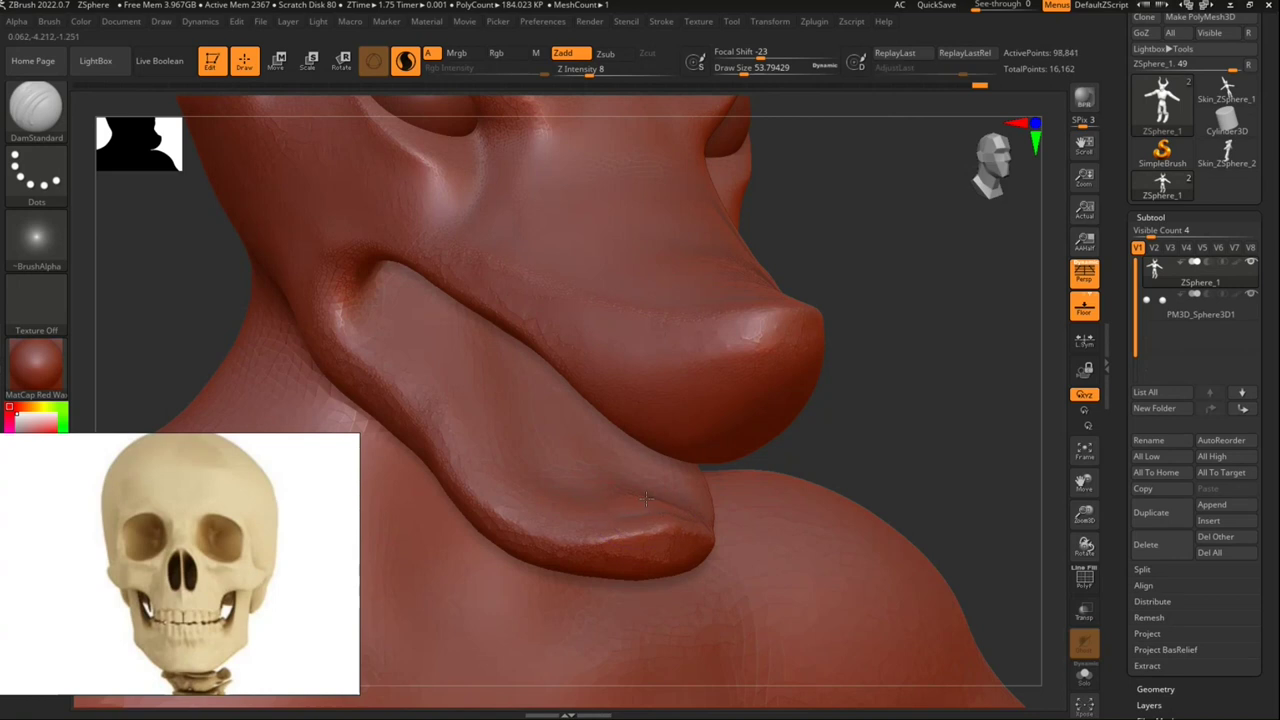
drag(646, 498, 580, 489)
mouse_move(863, 386)
mouse_down()
mouse_move(909, 416)
mouse_move(892, 440)
mouse_move(987, 513)
mouse_move(914, 474)
mouse_move(735, 440)
mouse_up()
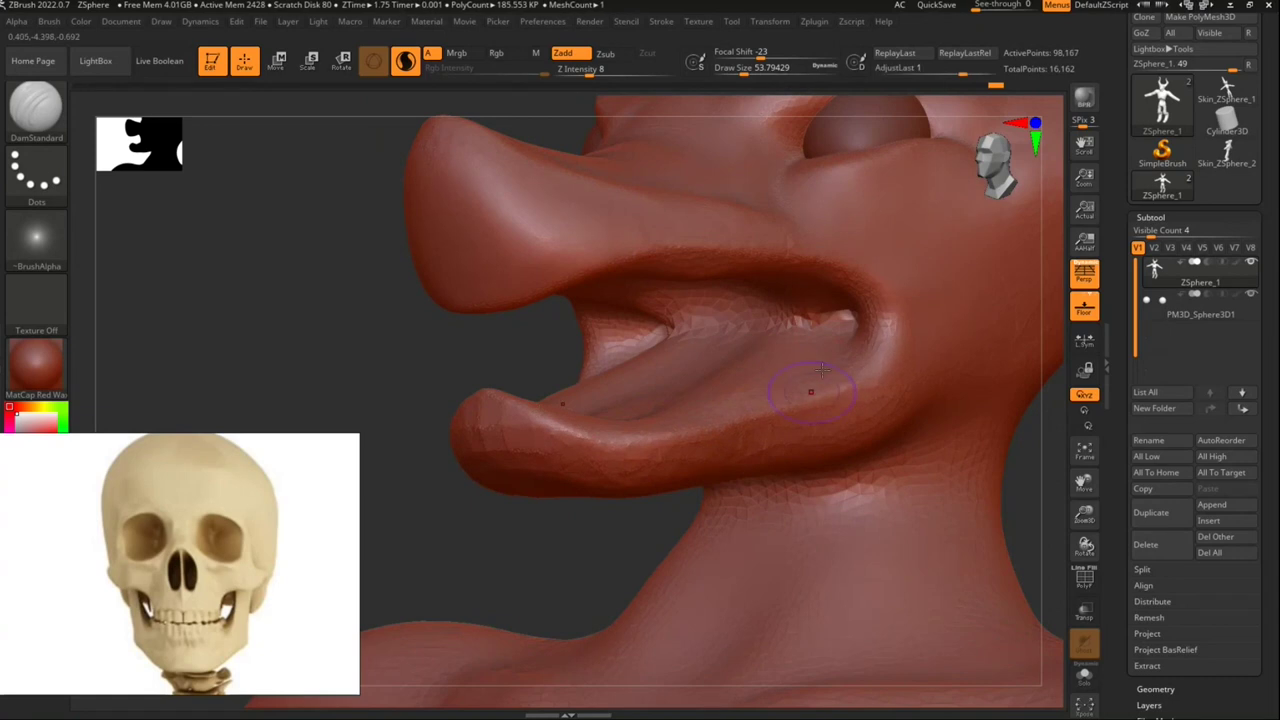
drag(890, 310, 937, 405)
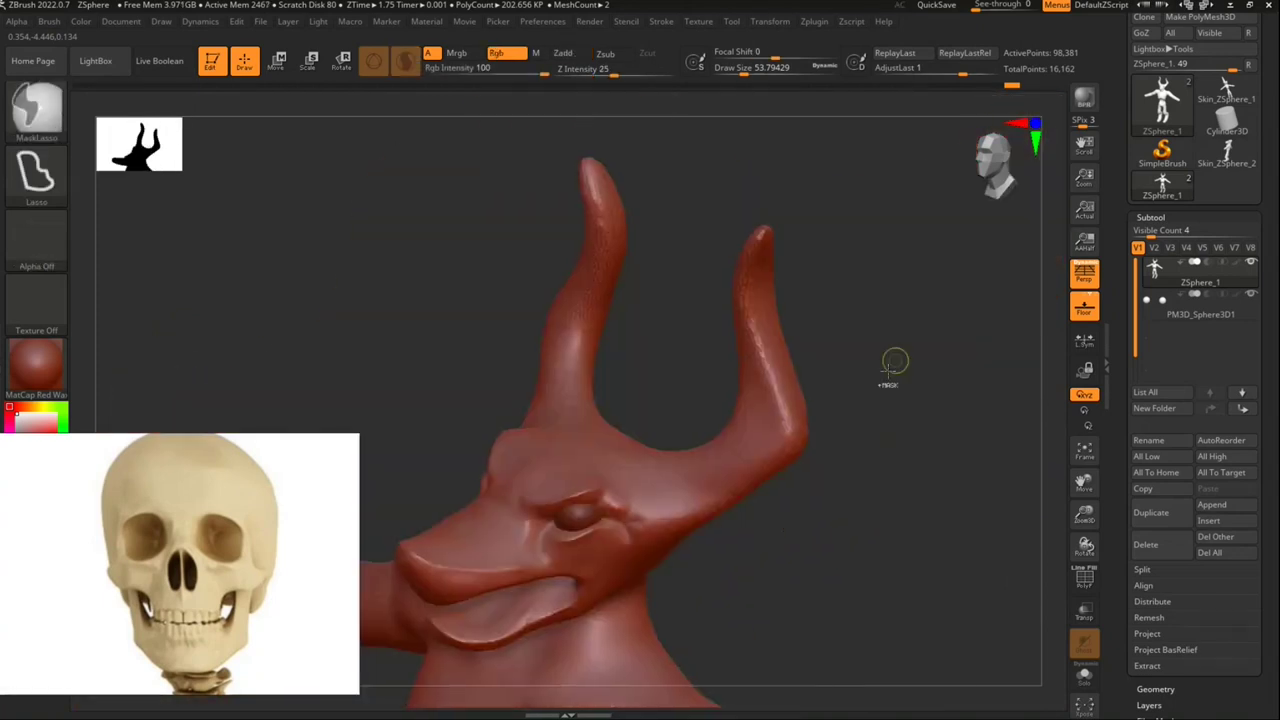
mouse_move(894, 363)
mouse_down()
mouse_move(742, 413)
mouse_move(617, 408)
mouse_up()
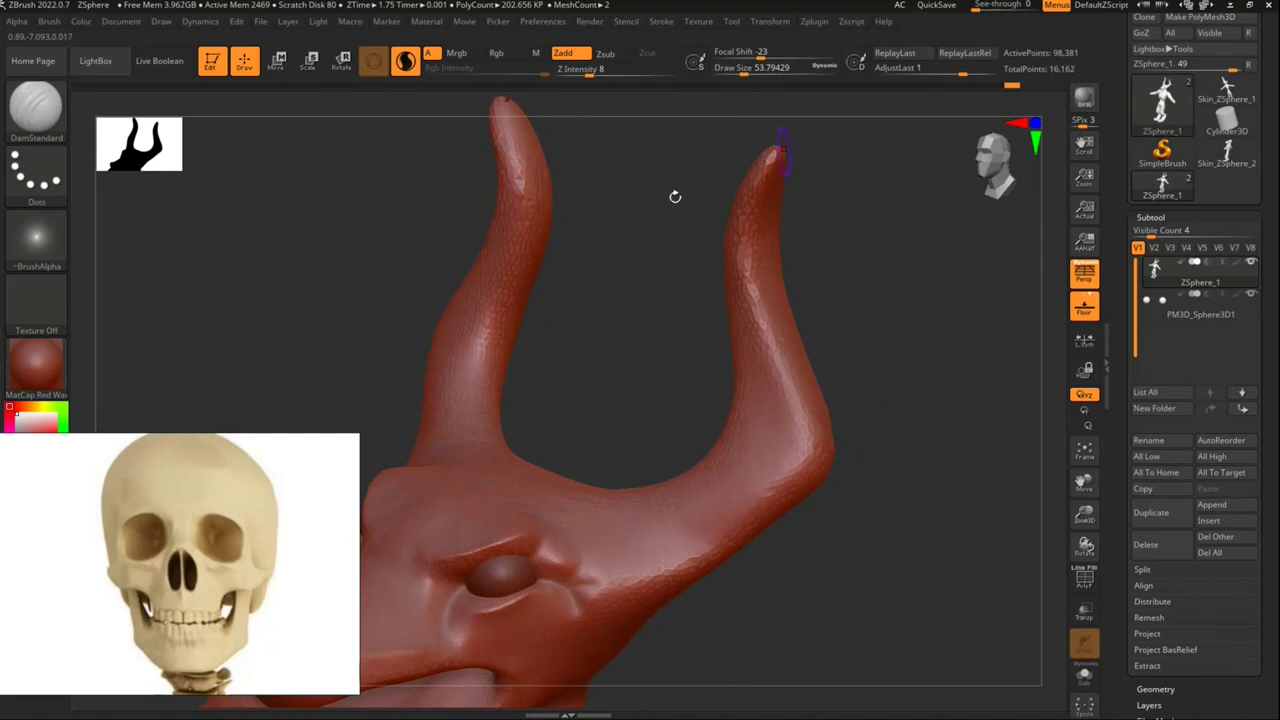
Step: Switch to the ClayBuildup brush, then add and smooth wrinkle strokes between the horns
click(64, 118)
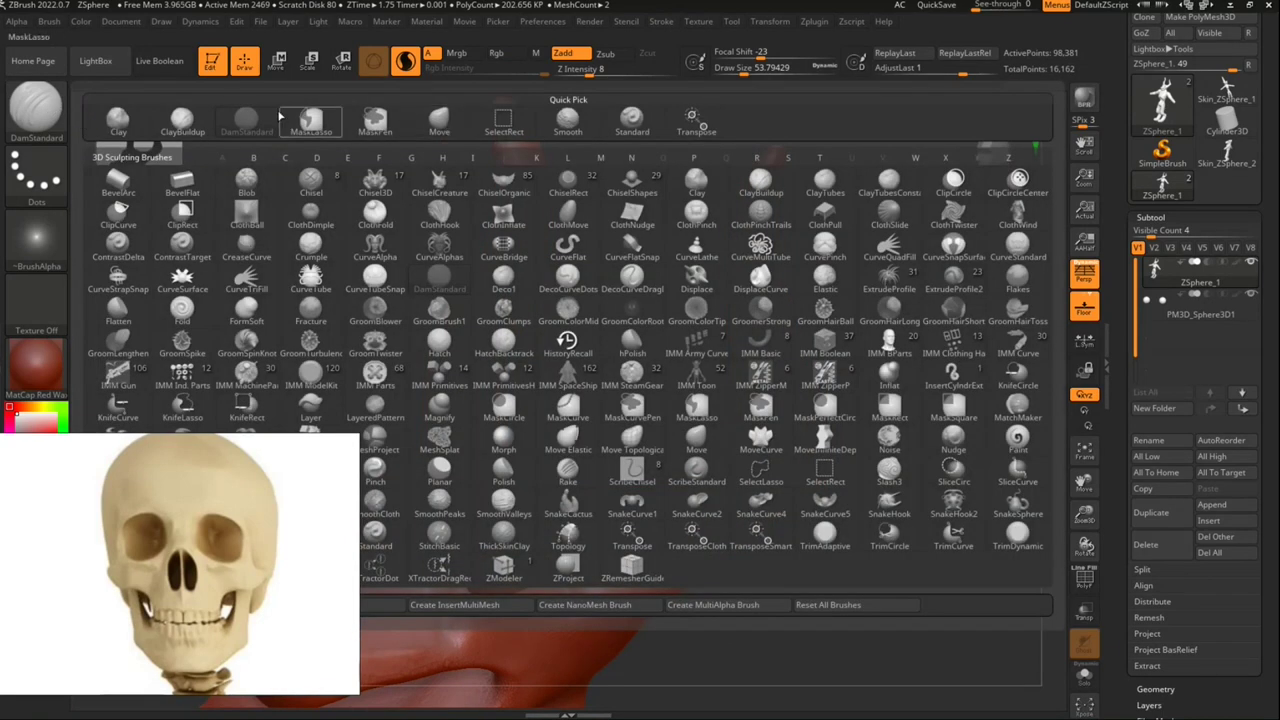
click(176, 122)
key(ctrl)
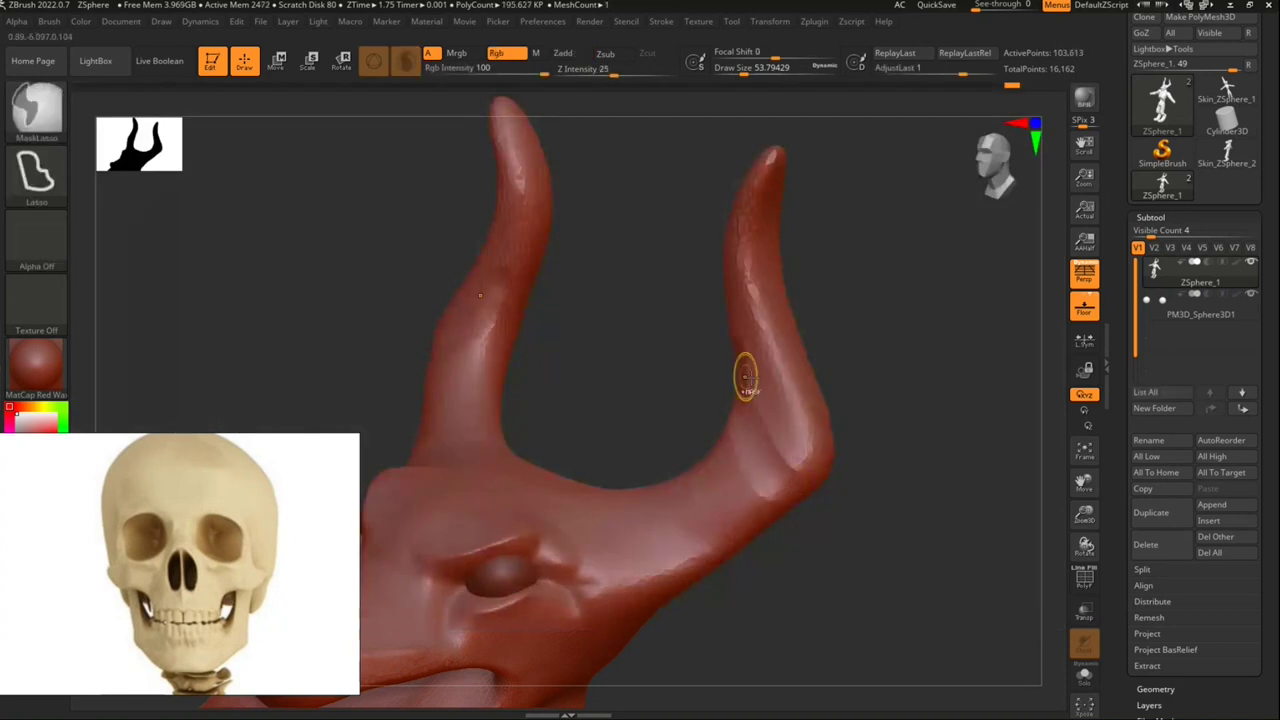
drag(746, 378, 836, 430)
mouse_move(836, 430)
ctrl+right_down()
mouse_move(717, 545)
mouse_move(689, 497)
mouse_move(669, 551)
ctrl+right_up()
drag(548, 488, 576, 406)
drag(586, 484, 566, 378)
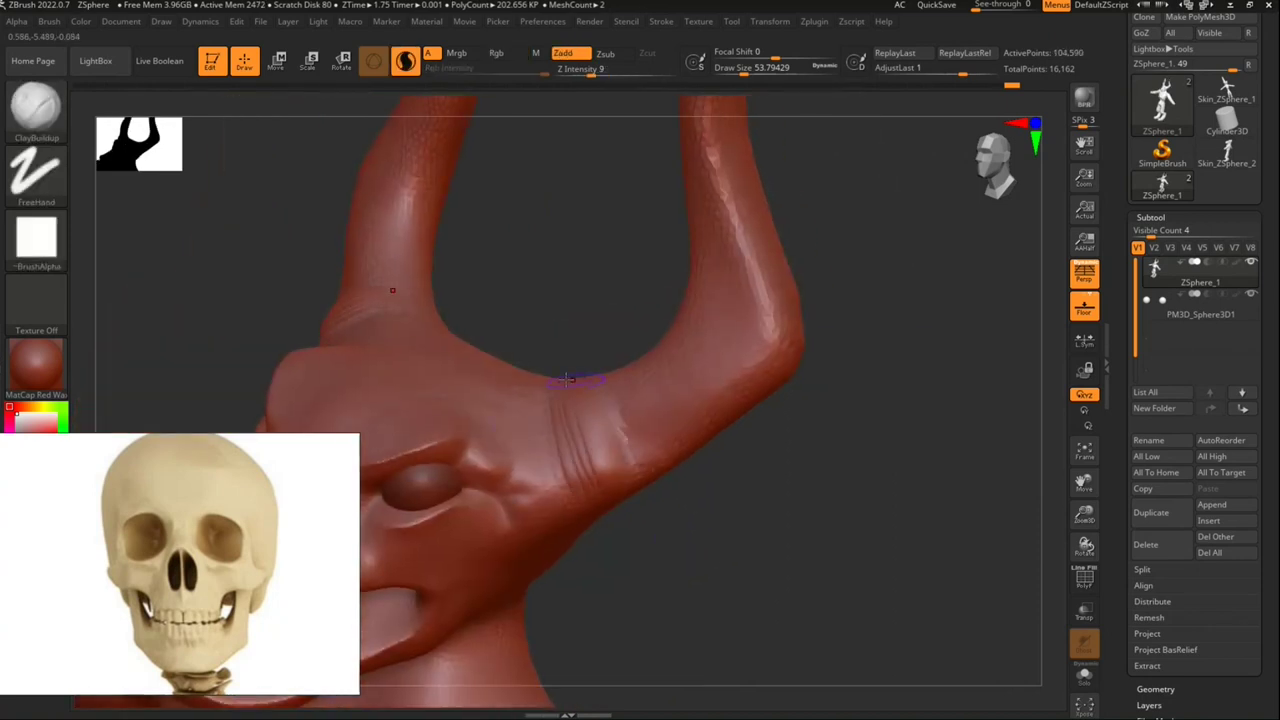
shift+drag(560, 490, 575, 420)
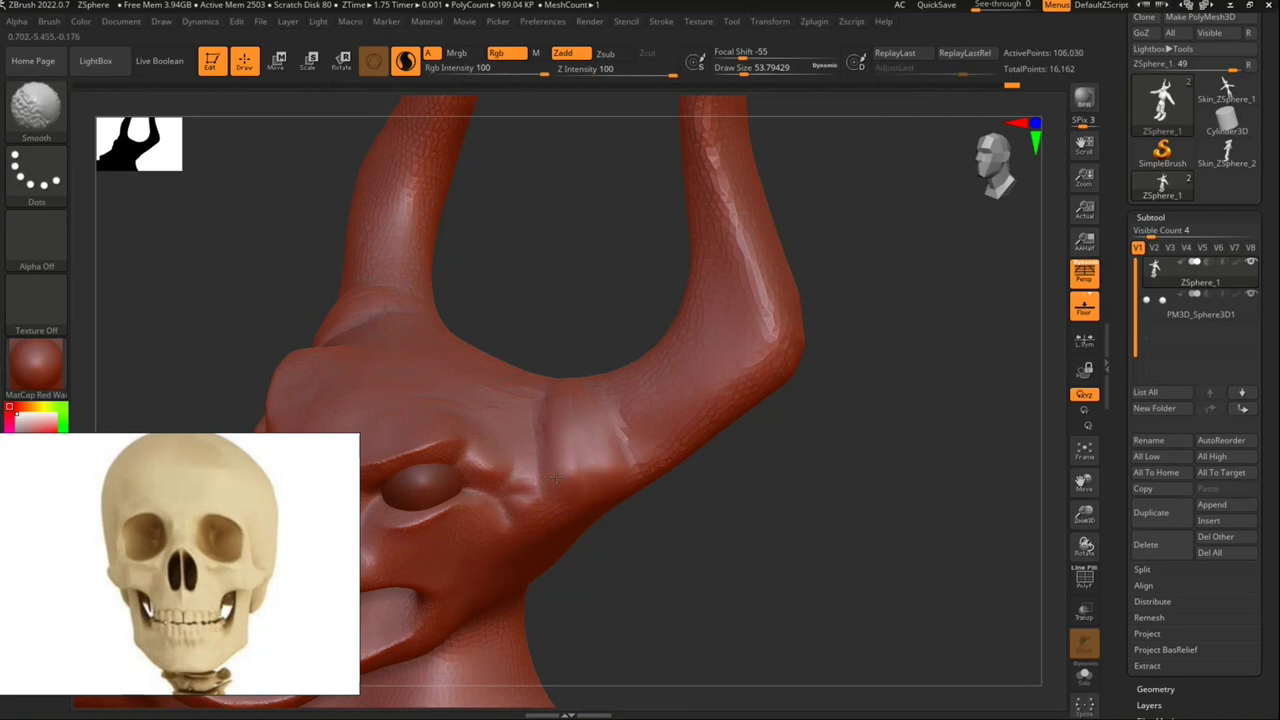
Step: Build up bumps, a crease and vein-like ridges around the horn base and bend
right_drag(627, 493, 590, 470)
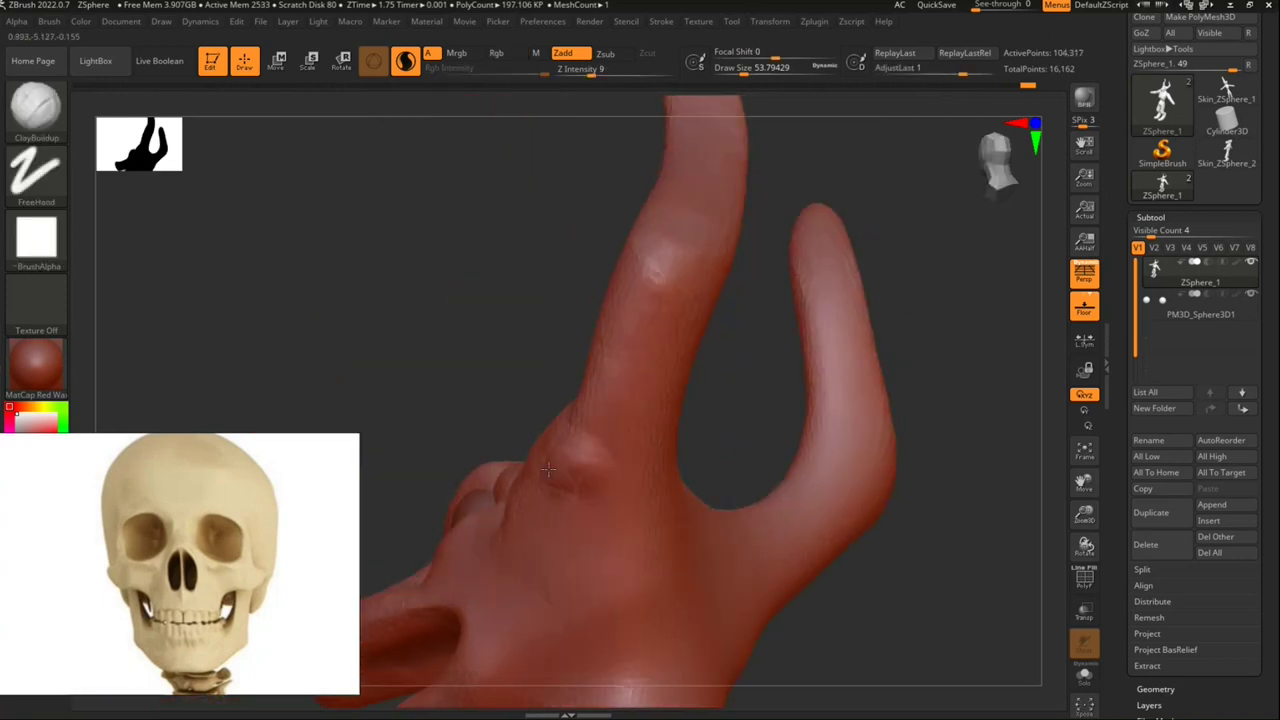
mouse_move(590, 471)
mouse_down()
mouse_move(624, 457)
mouse_move(615, 472)
mouse_up()
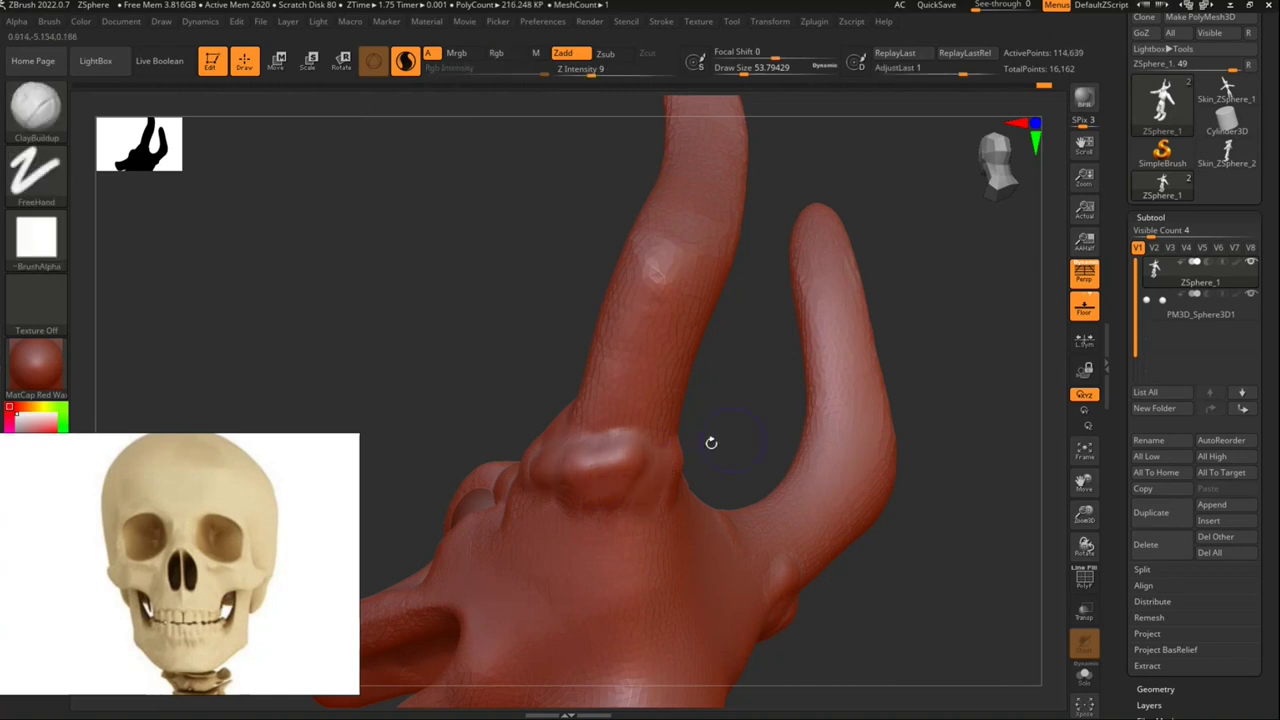
right_drag(711, 443, 700, 440)
drag(757, 431, 765, 407)
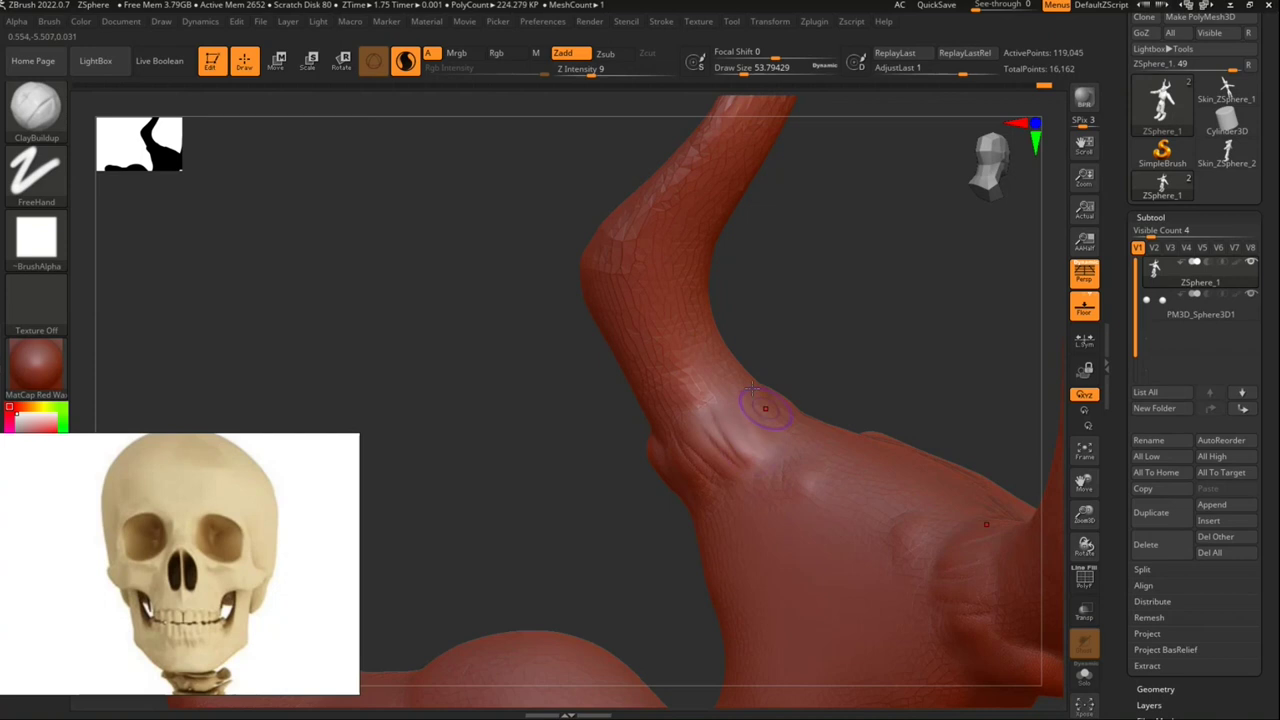
right_drag(790, 413, 795, 395)
mouse_move(778, 400)
mouse_down()
mouse_move(808, 364)
mouse_move(749, 361)
mouse_up()
drag(740, 415, 775, 360)
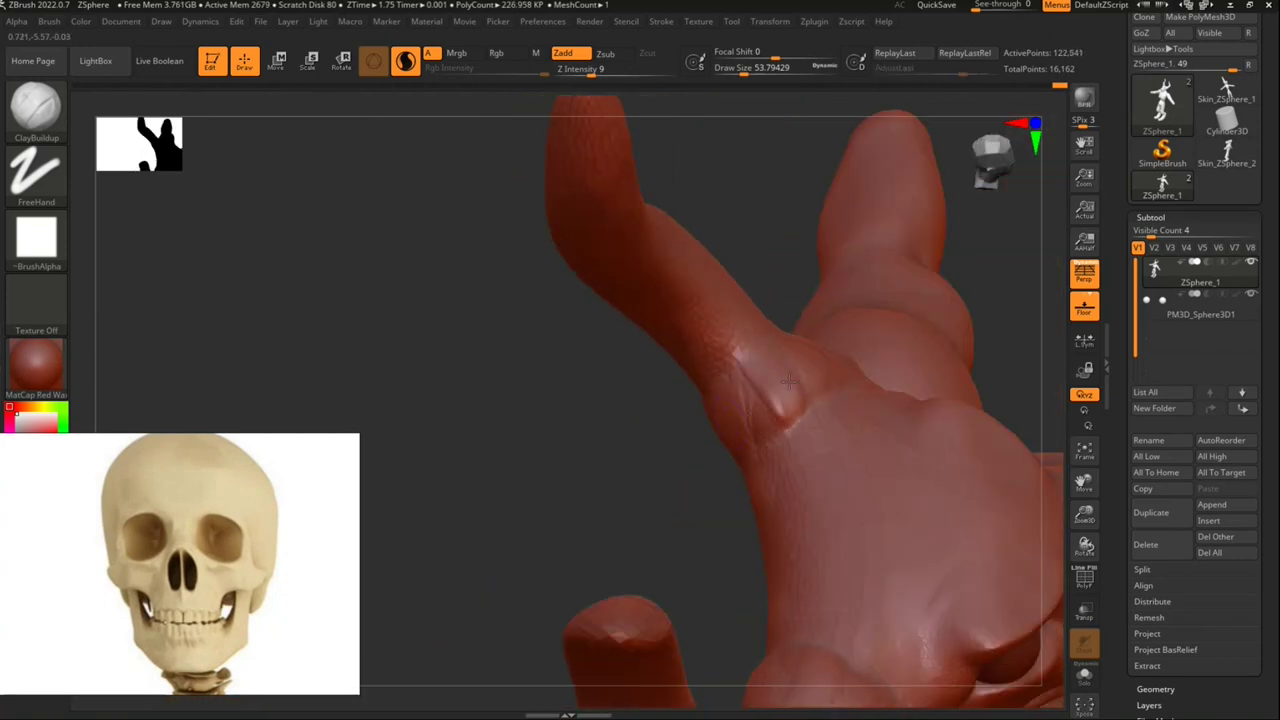
drag(780, 455, 818, 395)
drag(895, 640, 900, 560)
drag(858, 495, 900, 515)
mouse_move(860, 580)
mouse_down()
mouse_move(829, 457)
mouse_move(808, 471)
mouse_up()
drag(800, 600, 771, 498)
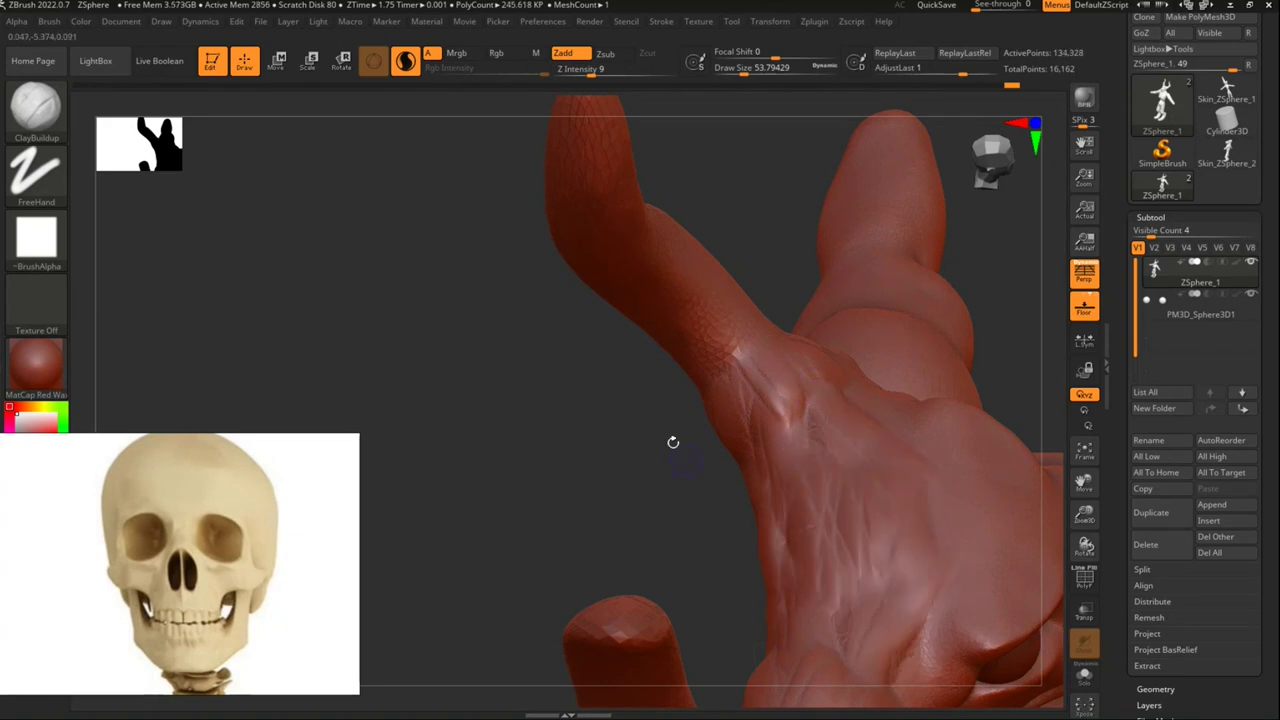
Step: Shift-smooth the built-up horn-base detail so it blends into the skull
drag(671, 443, 872, 490)
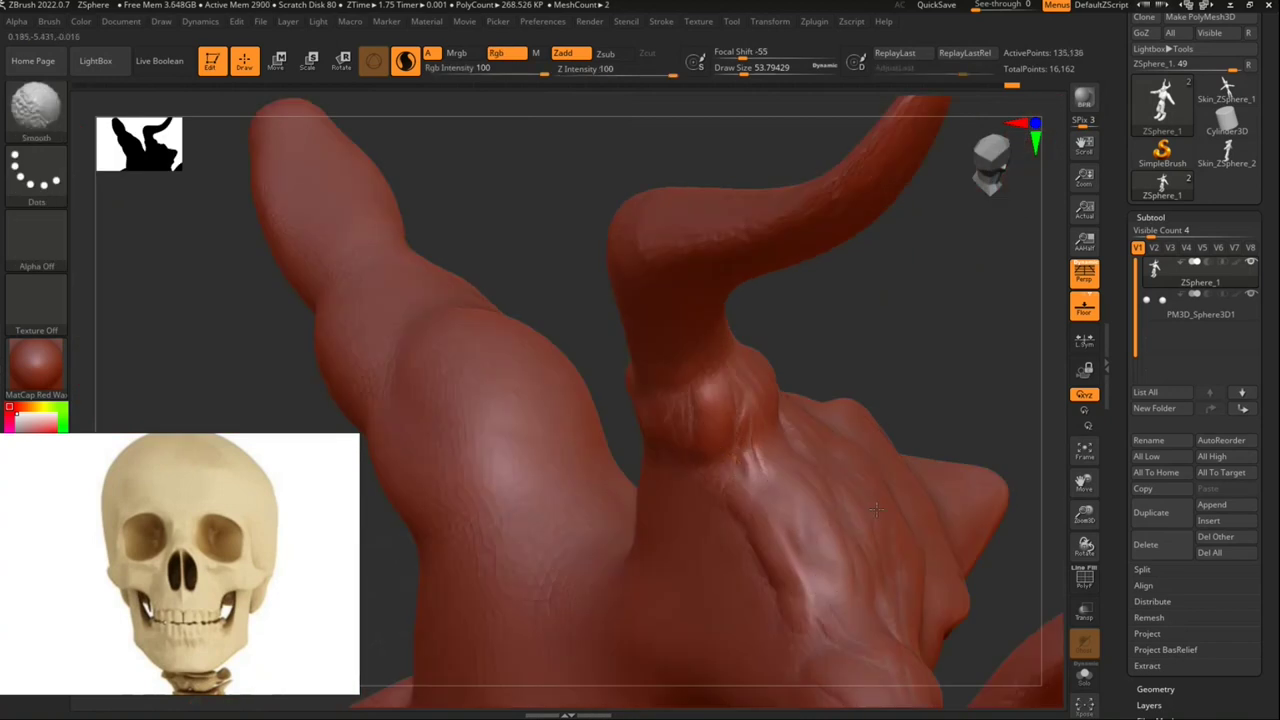
mouse_move(659, 428)
mouse_down()
mouse_move(843, 351)
mouse_move(760, 366)
mouse_up()
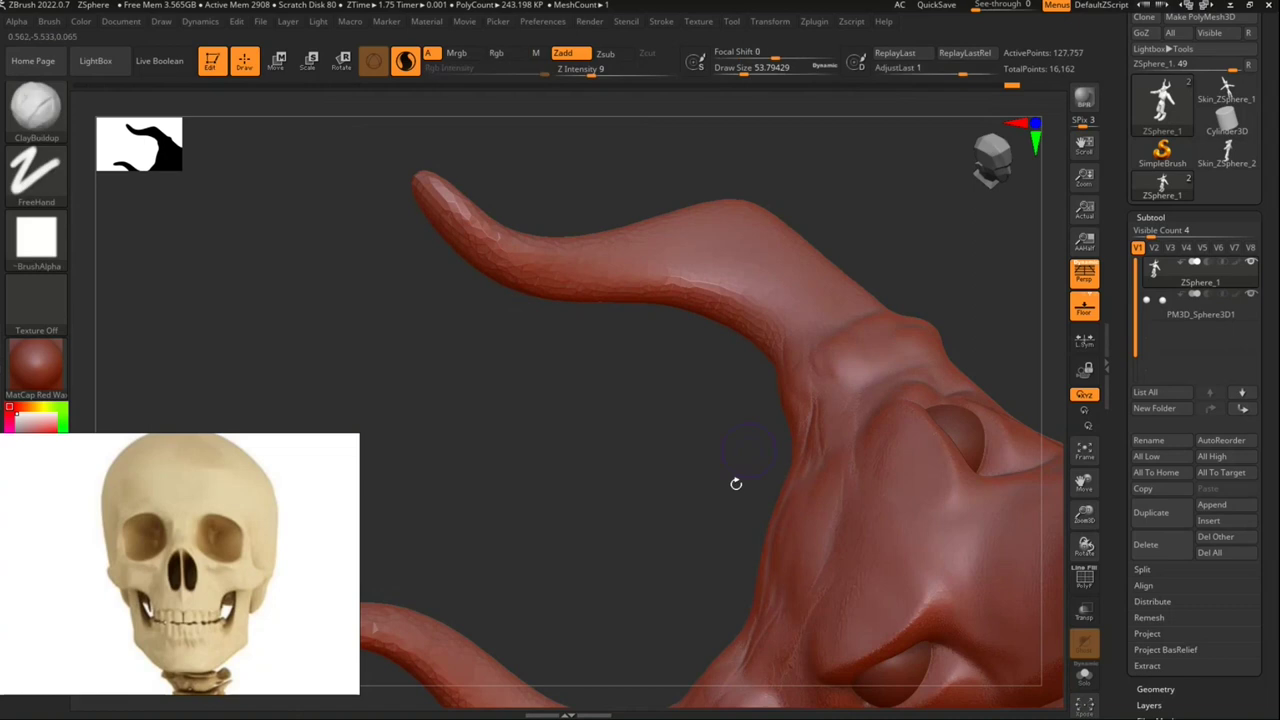
drag(737, 483, 714, 451)
click(975, 178)
mouse_move(975, 178)
mouse_down()
mouse_move(657, 313)
mouse_move(420, 271)
mouse_up()
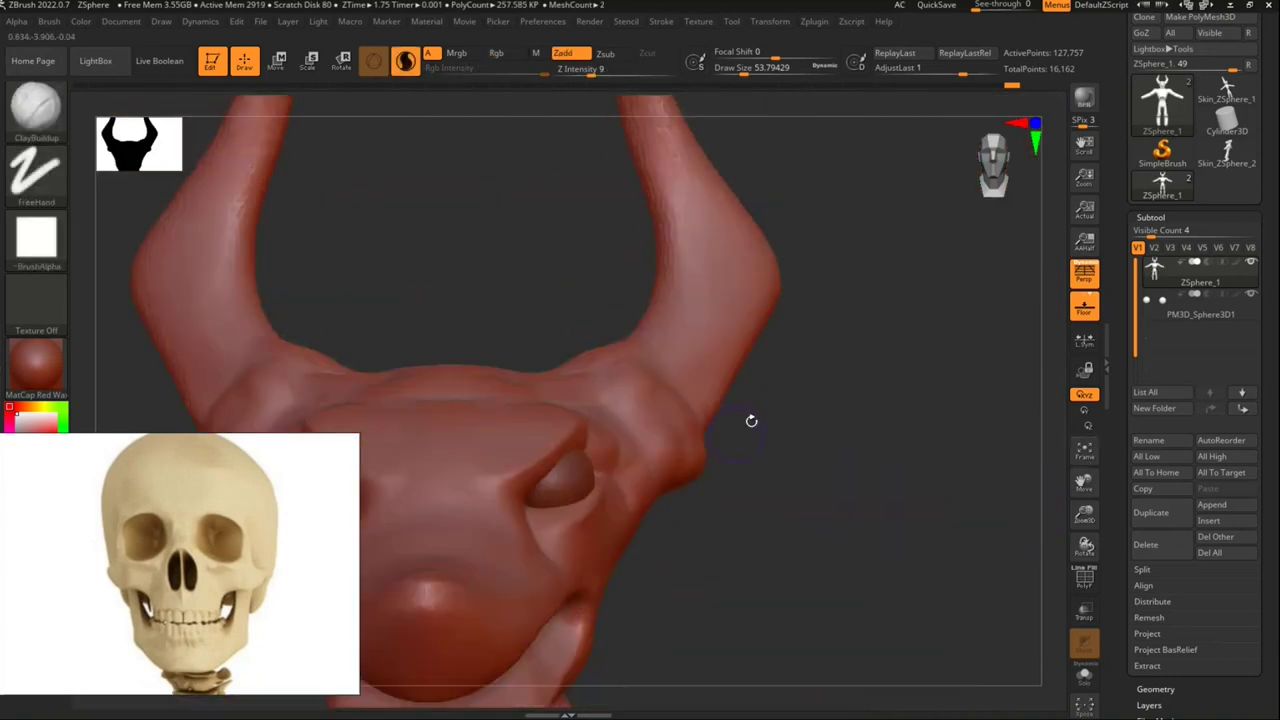
drag(751, 421, 621, 352)
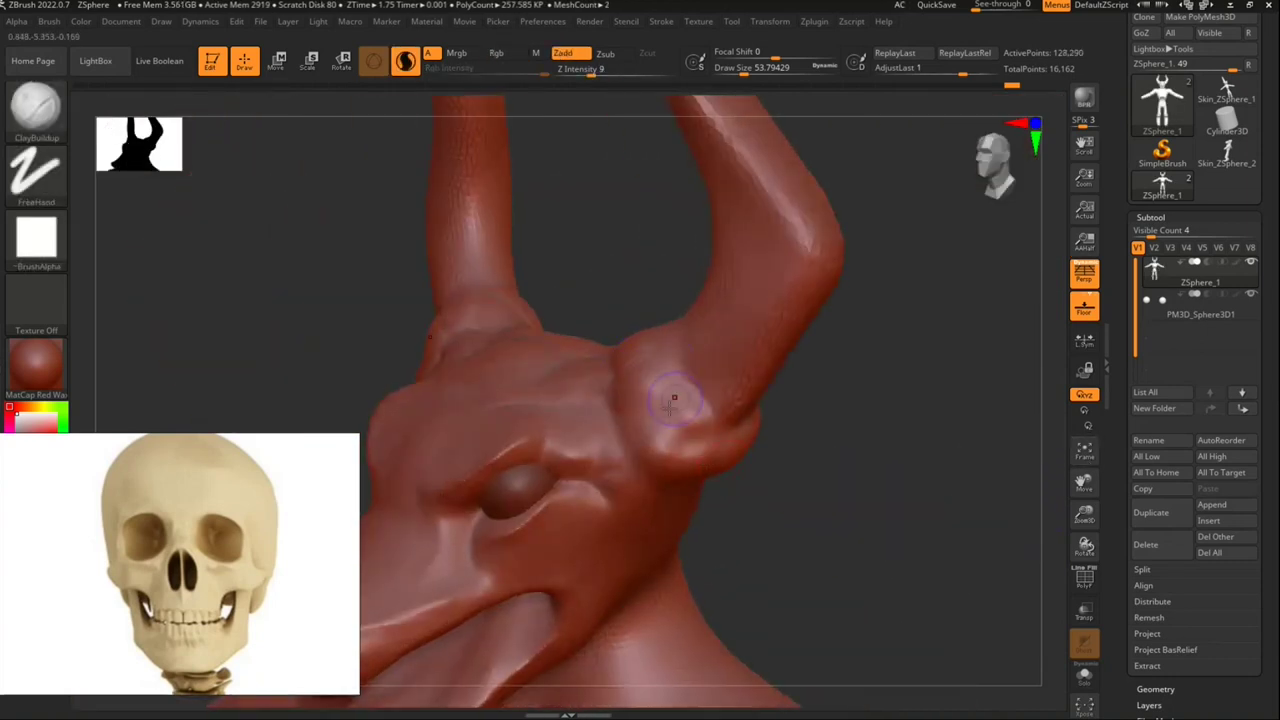
drag(810, 439, 625, 473)
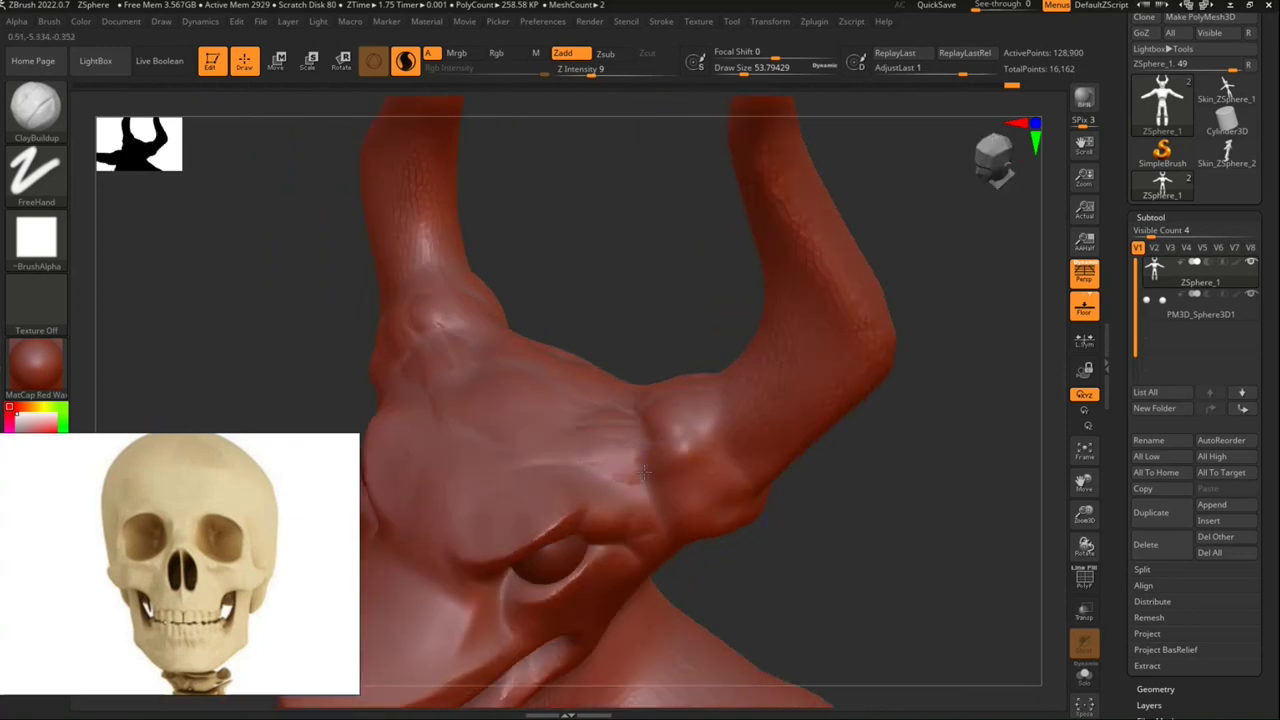
key(shift)
shift+drag(692, 460, 692, 437)
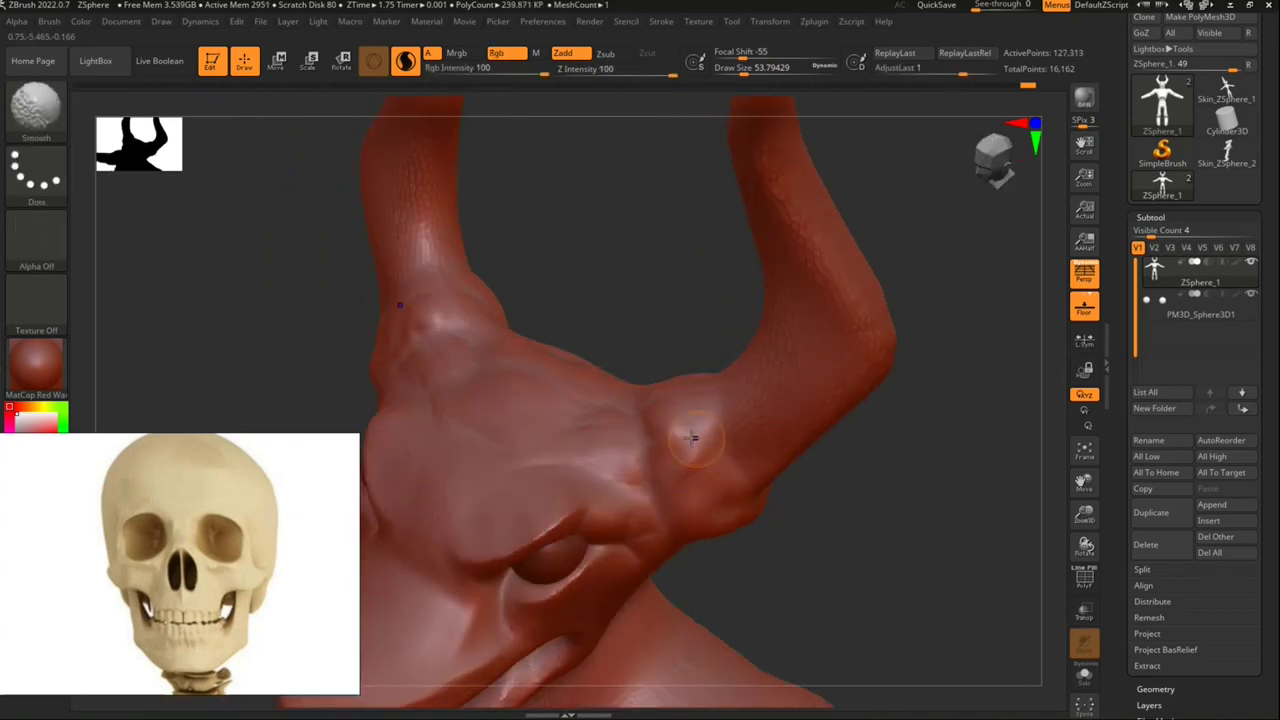
mouse_move(934, 491)
mouse_down()
mouse_move(874, 508)
mouse_move(870, 483)
mouse_up()
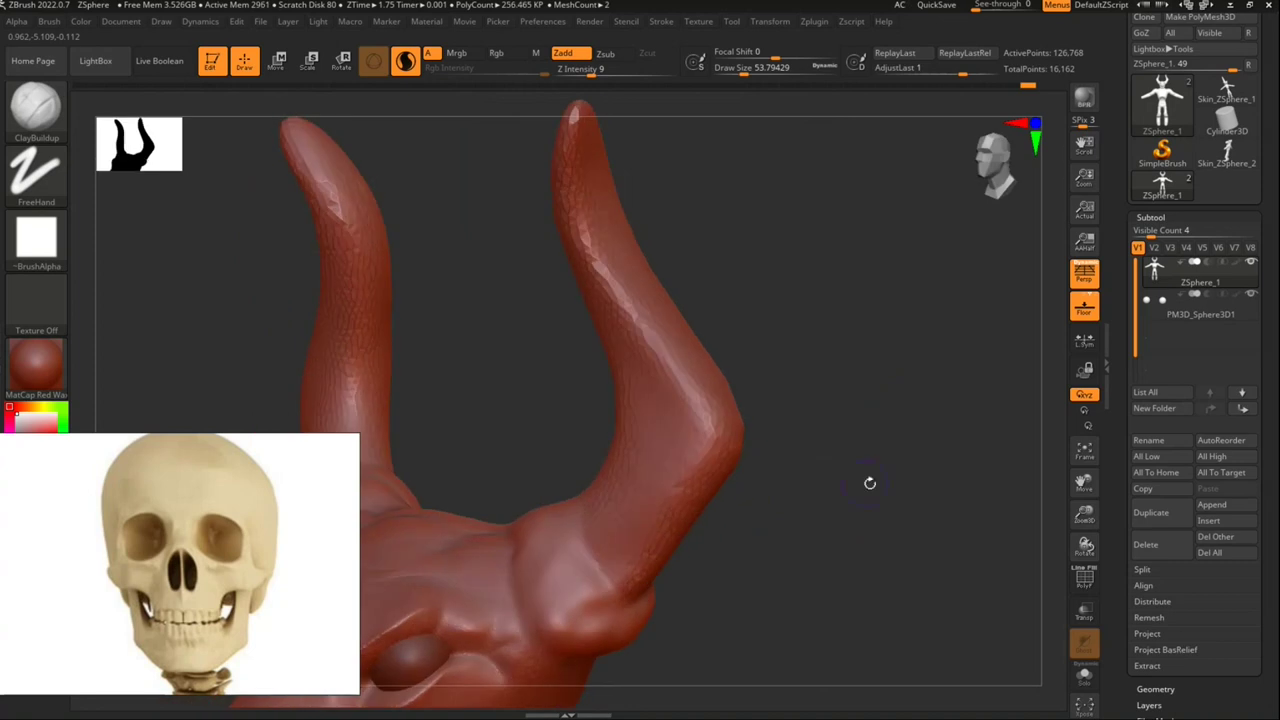
click(35, 105)
Step: Select DamStandard at about 127.8 draw size and smooth the horn's bend
key(d)
key(s)
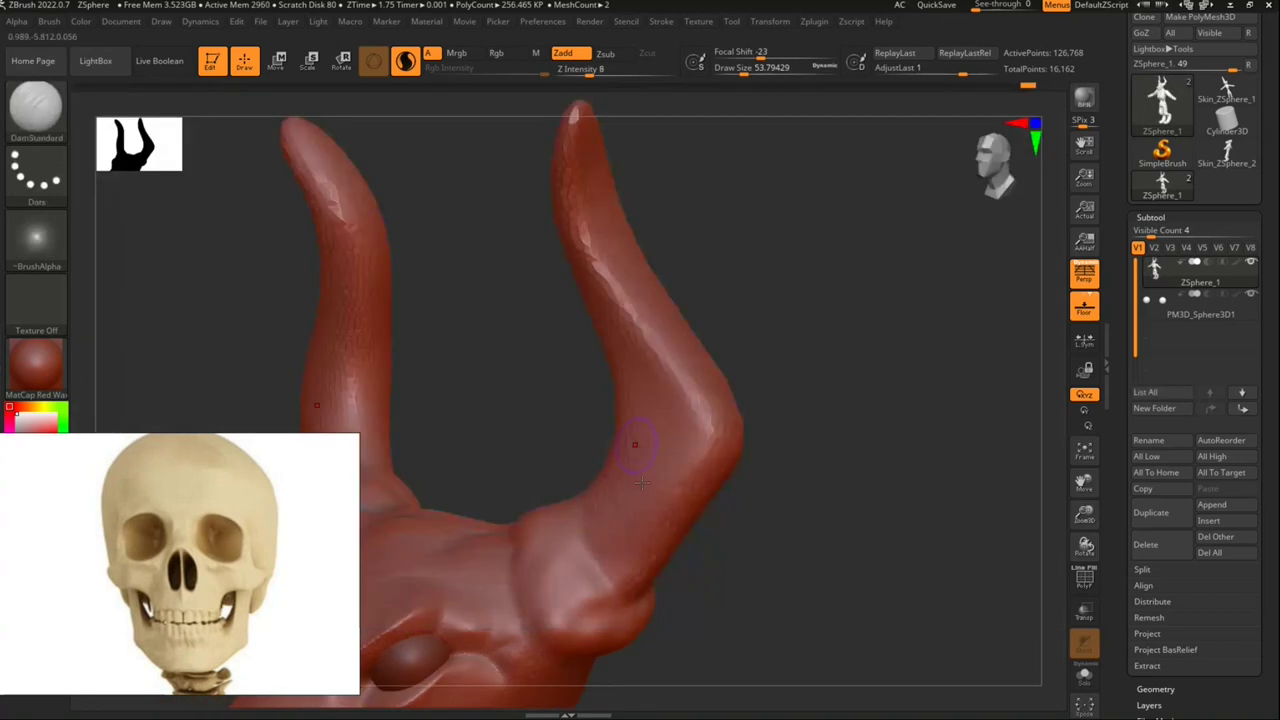
drag(744, 72, 757, 72)
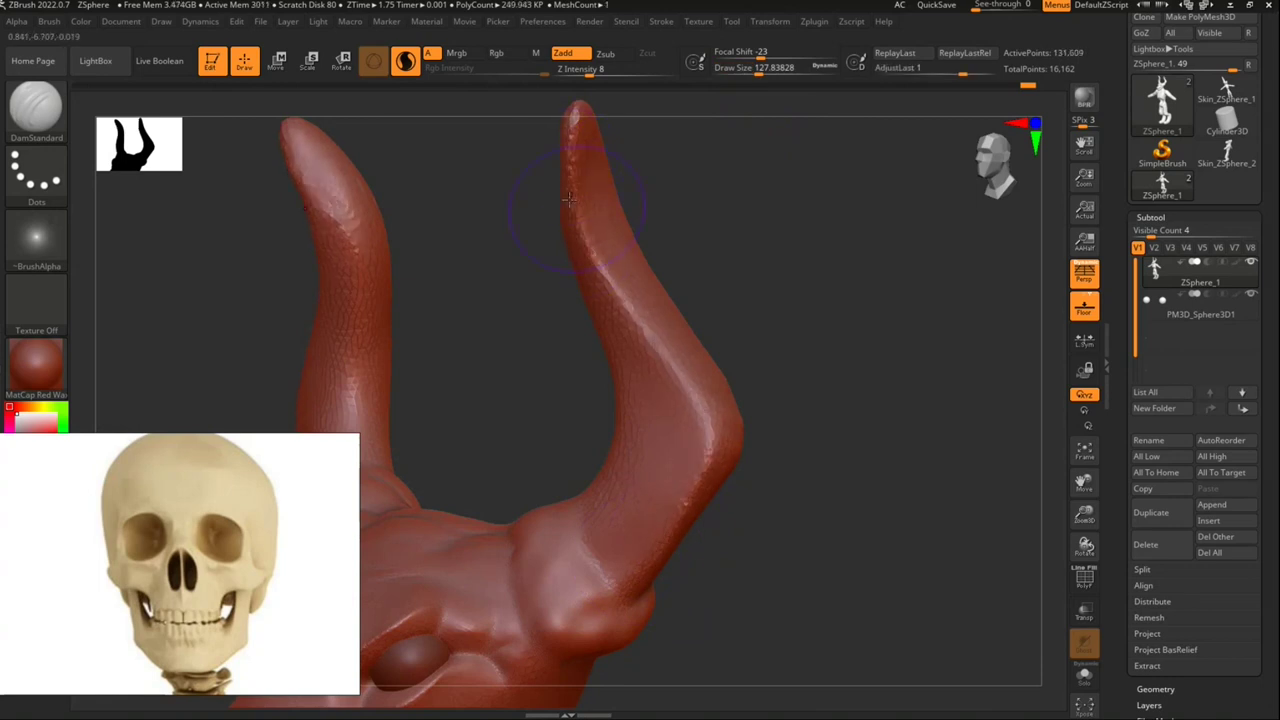
shift+drag(651, 330, 665, 345)
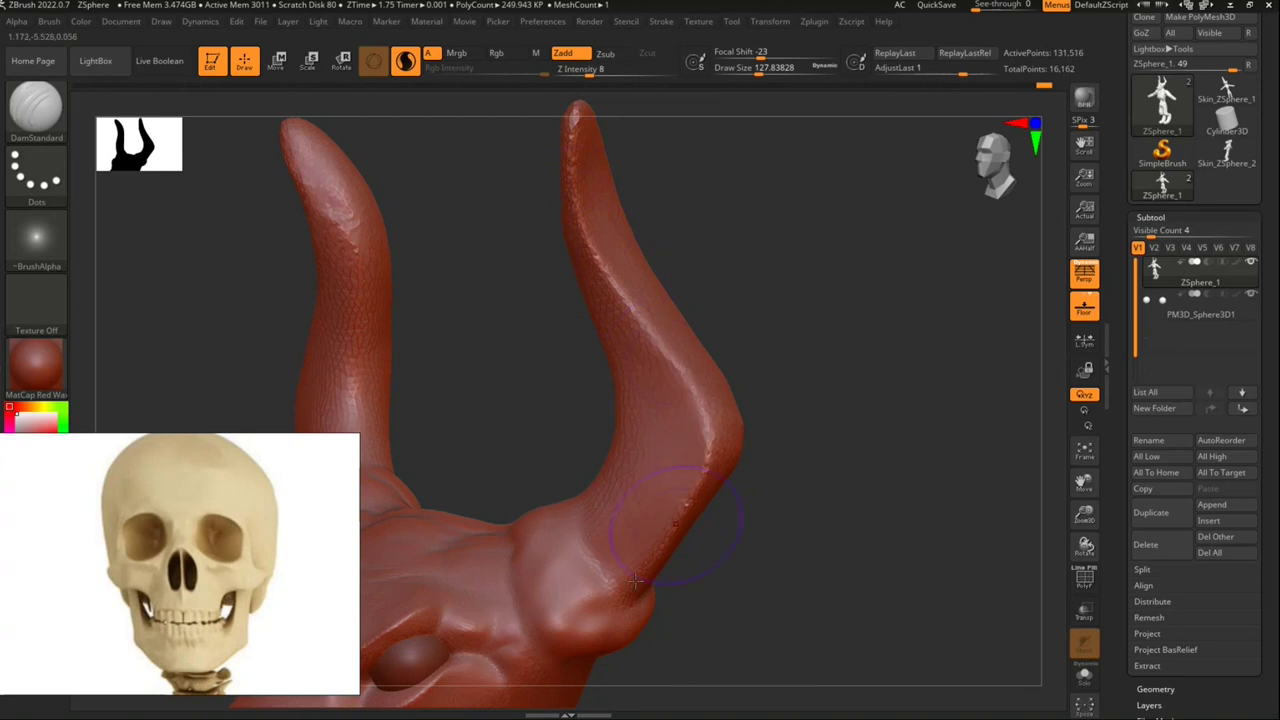
Step: Carve along the horns and flatten the right horn tip, undoing one smoothing stroke
drag(828, 349, 779, 376)
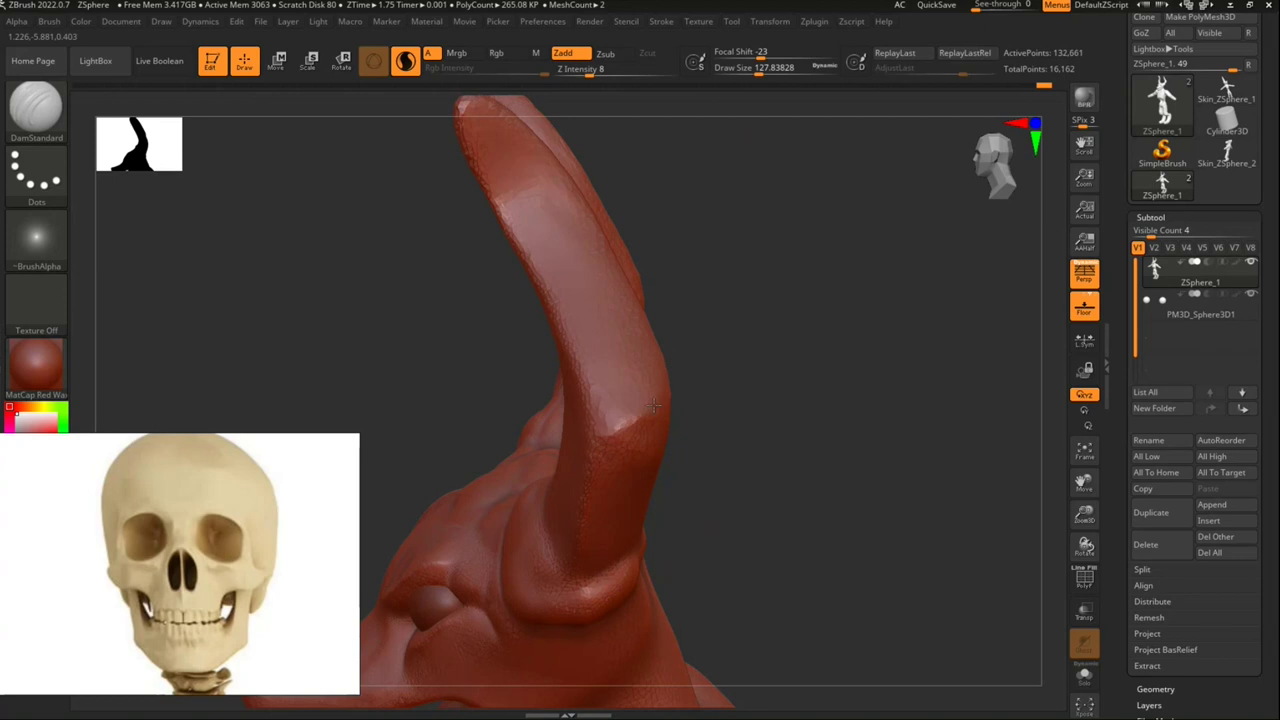
click(614, 433)
drag(585, 503, 632, 425)
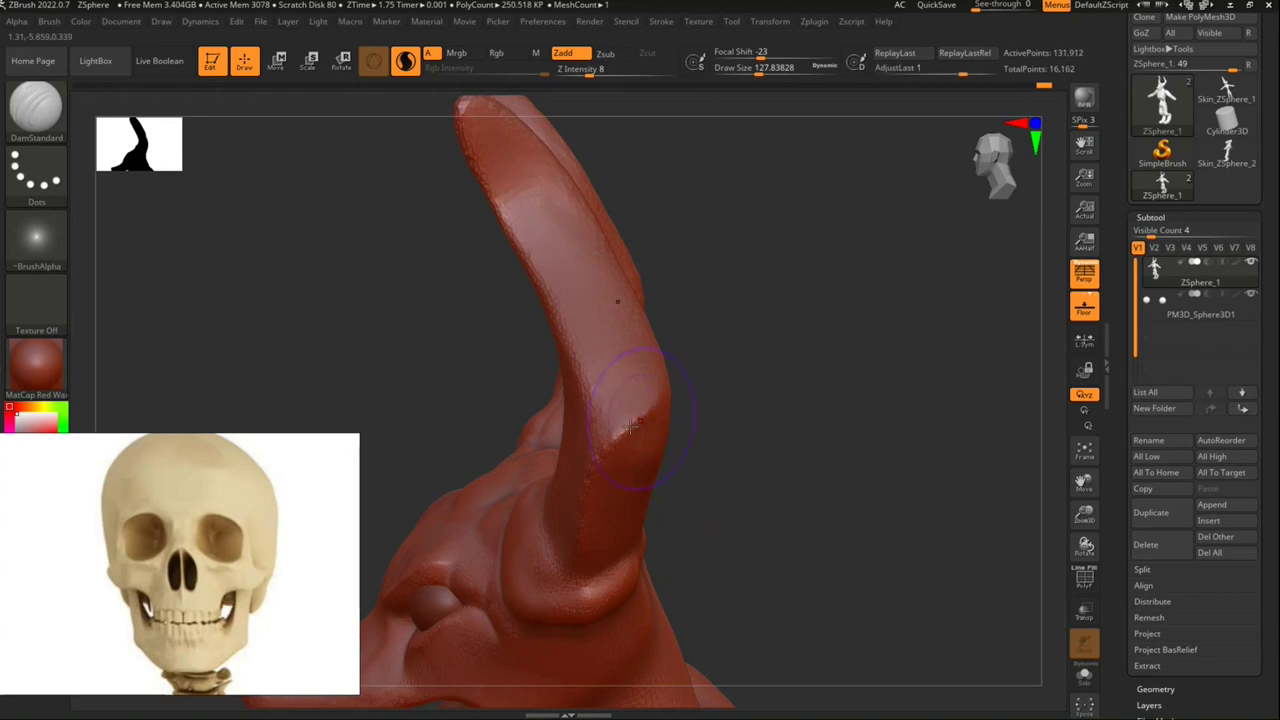
mouse_move(788, 349)
mouse_down()
mouse_move(746, 451)
mouse_move(609, 539)
mouse_up()
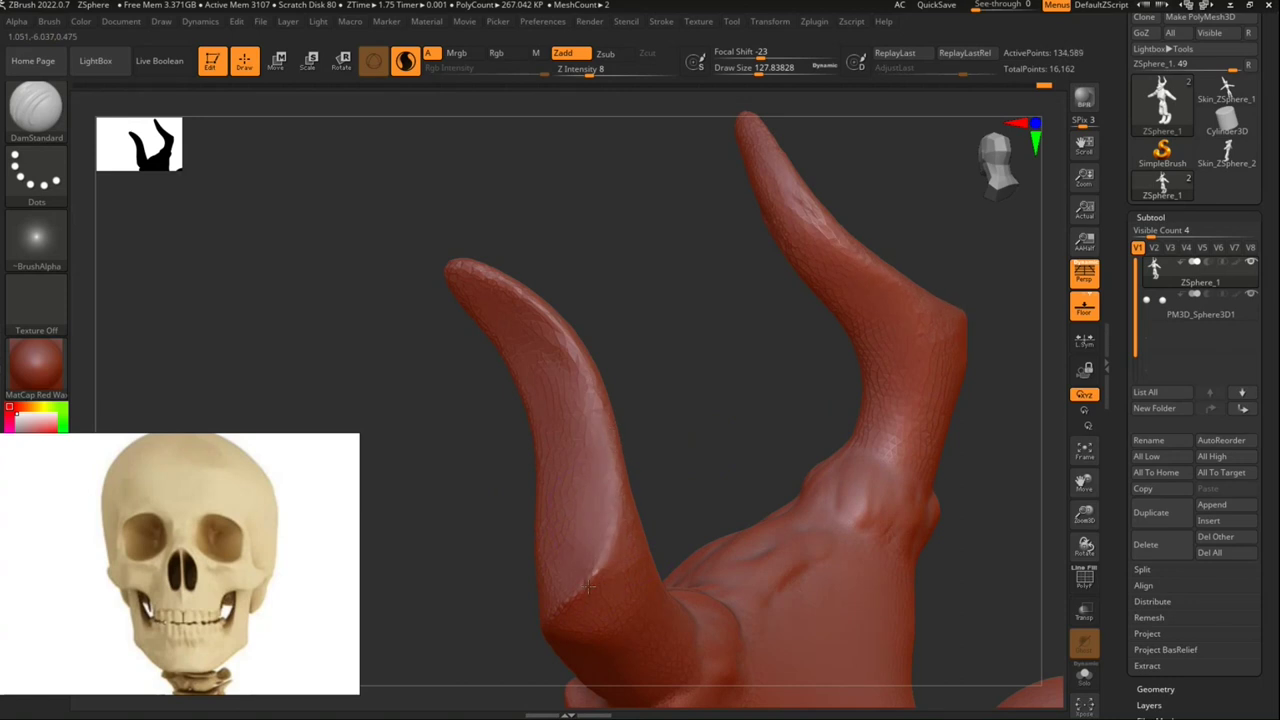
drag(594, 380, 548, 300)
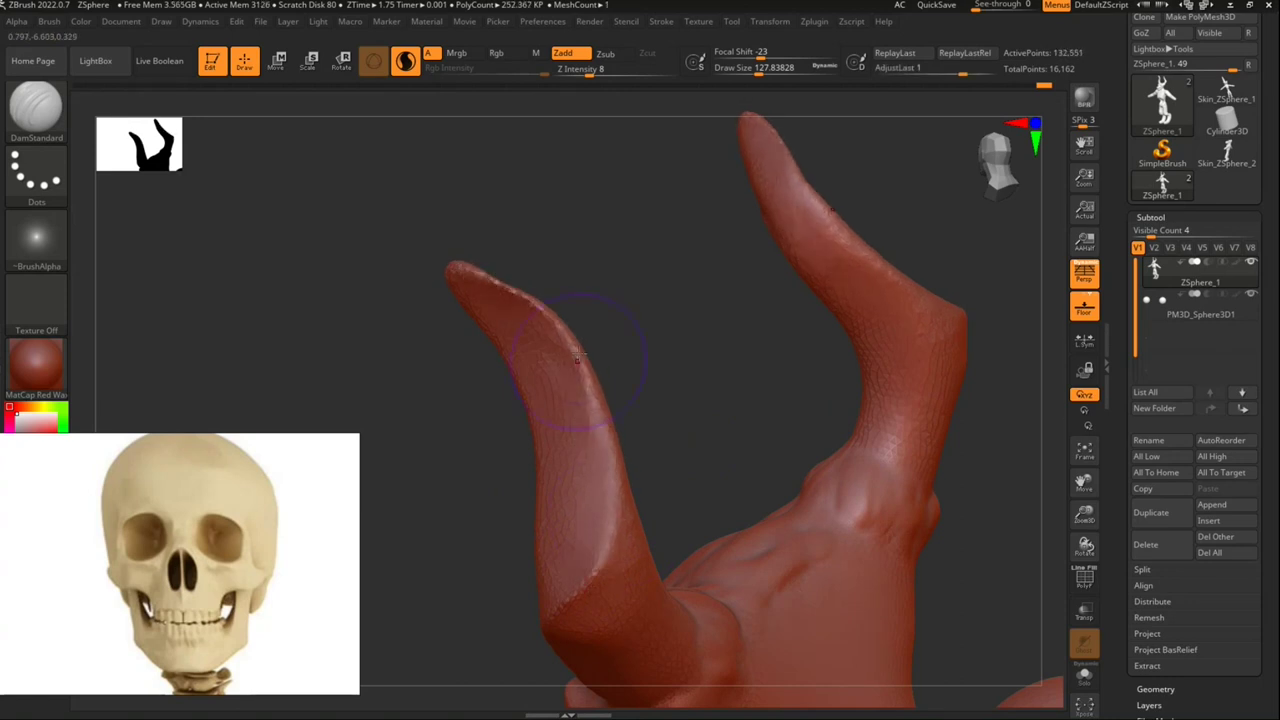
shift+drag(579, 333, 463, 305)
key(ctrl+z)
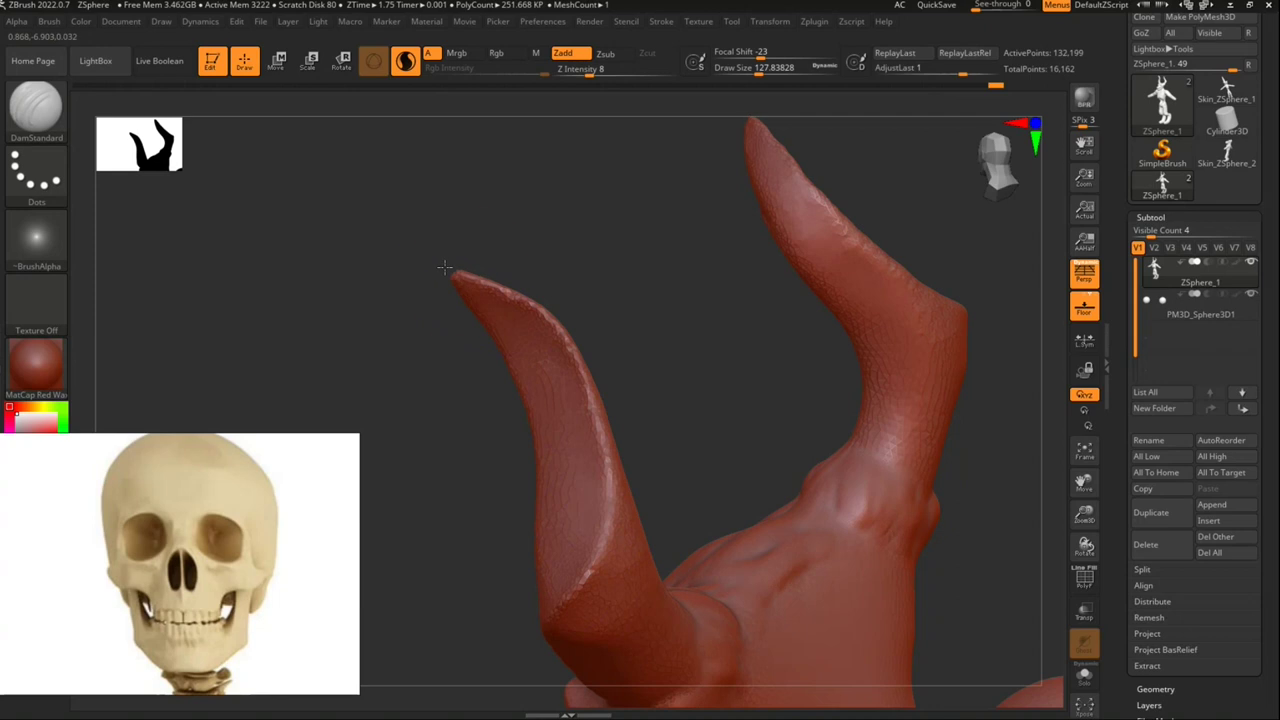
mouse_move(921, 409)
mouse_down()
mouse_move(731, 397)
mouse_move(700, 440)
mouse_move(791, 451)
mouse_move(696, 474)
mouse_move(854, 369)
mouse_move(780, 443)
mouse_move(704, 420)
mouse_up()
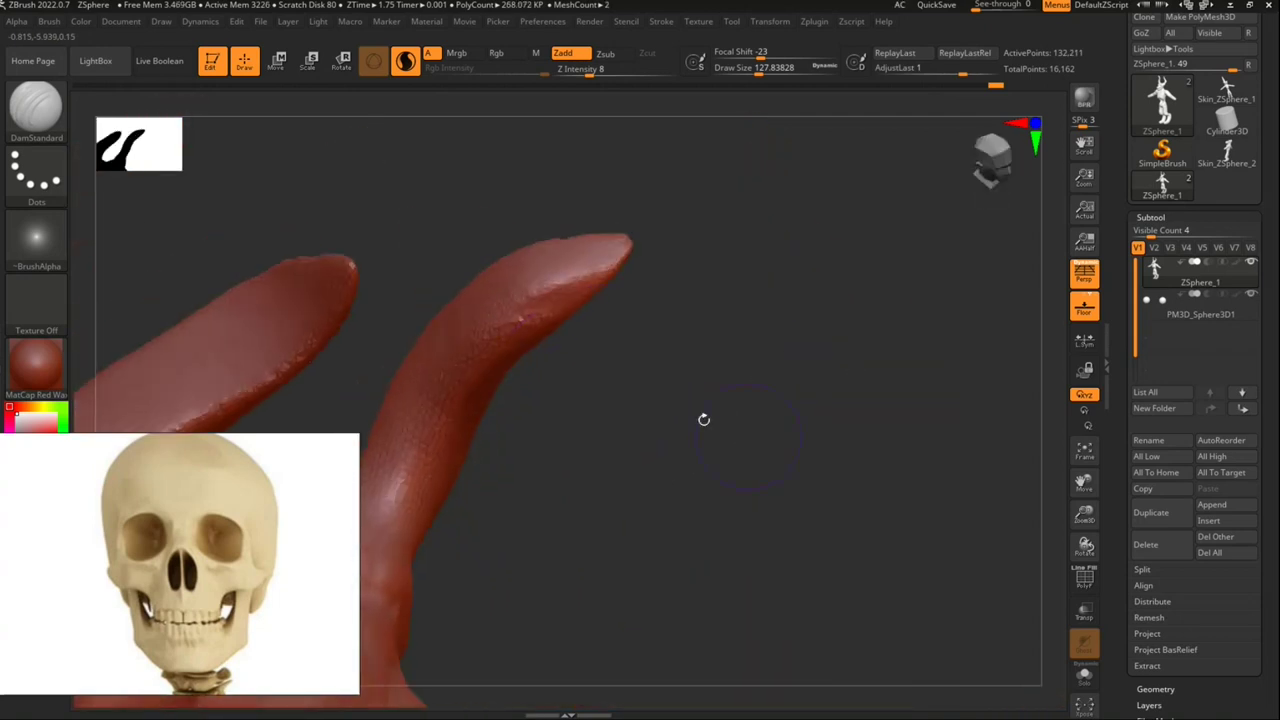
drag(625, 235, 555, 278)
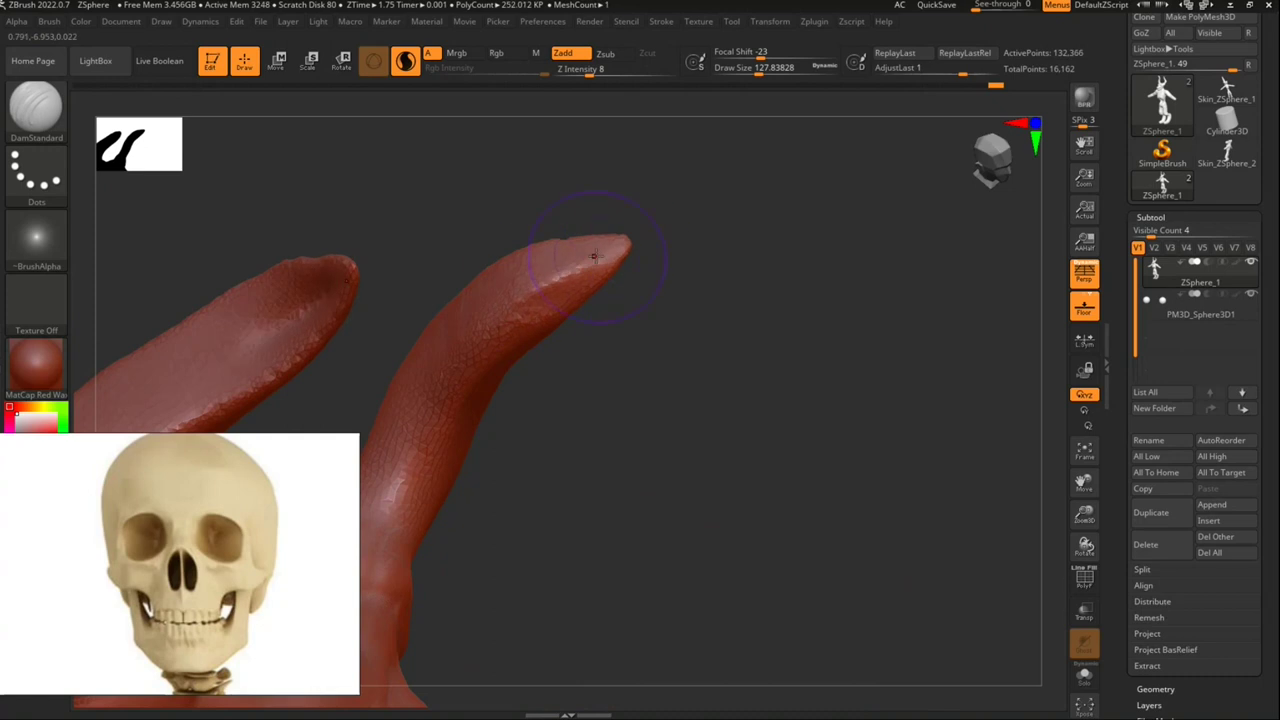
Step: Undo the horn tip stroke, reduce Draw Size, and re-sculpt and smooth the tip
key(ctrl)
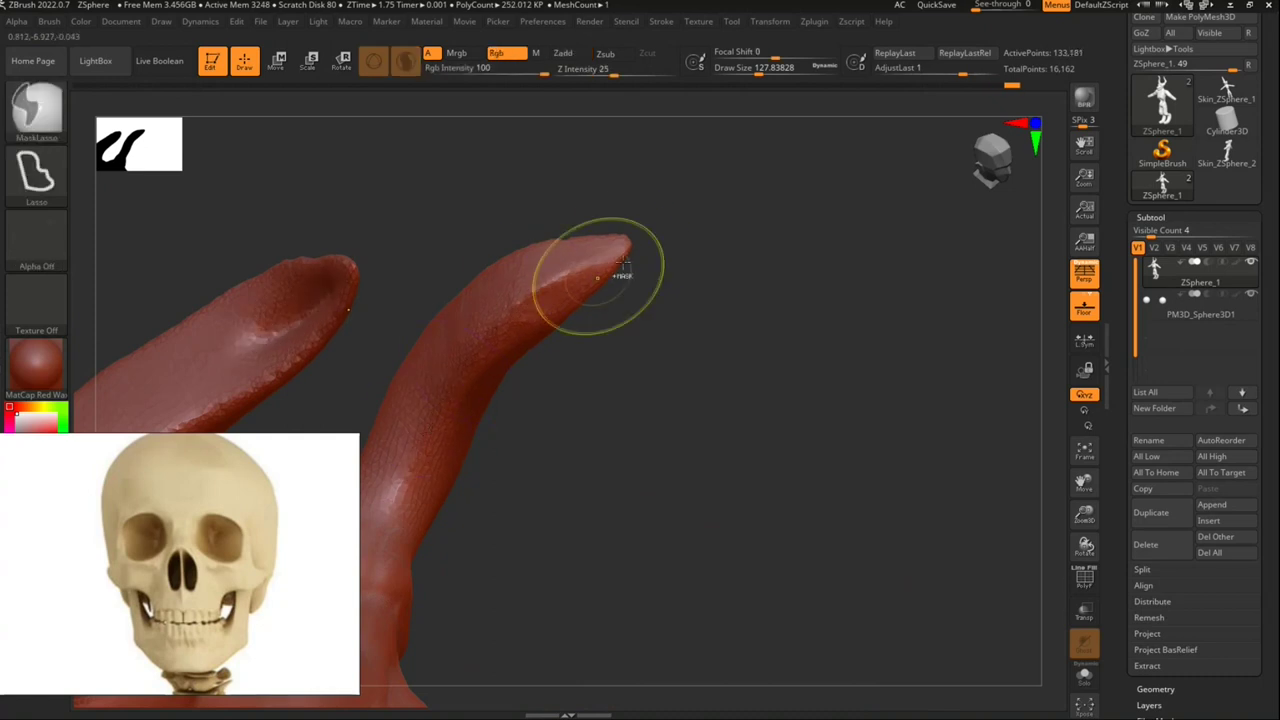
key(ctrl+z)
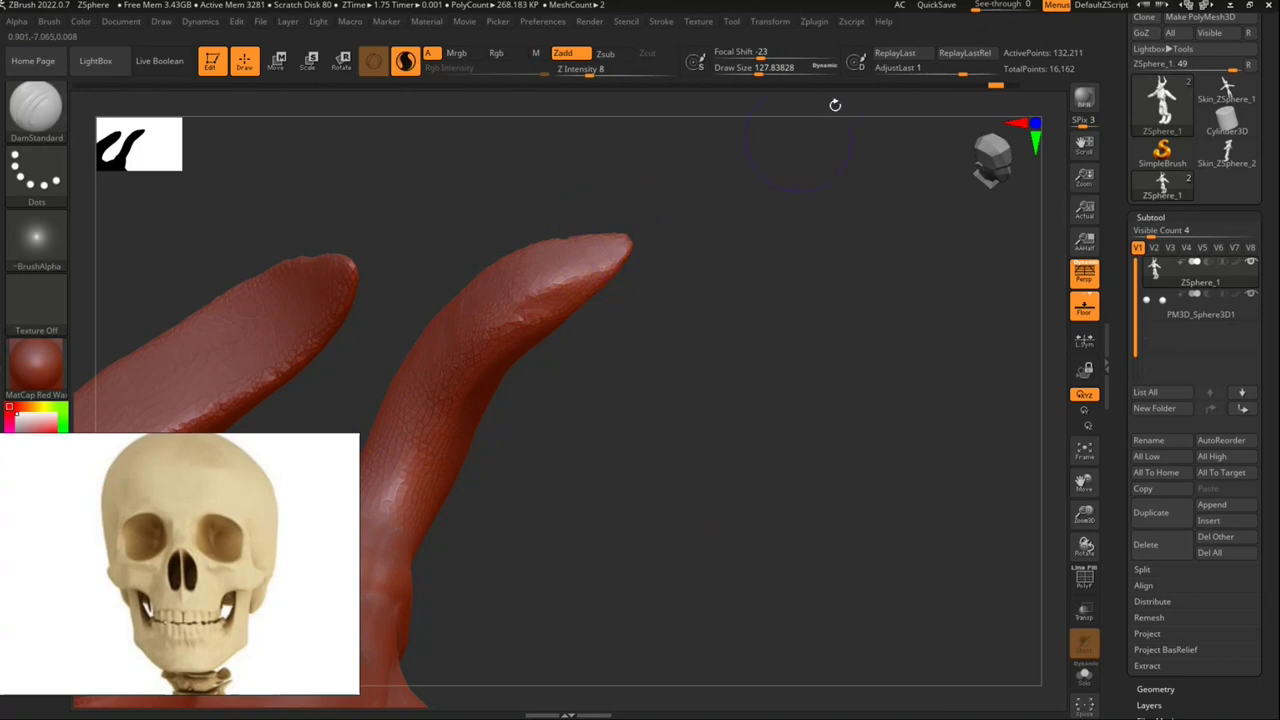
drag(758, 67, 756, 67)
drag(593, 259, 471, 343)
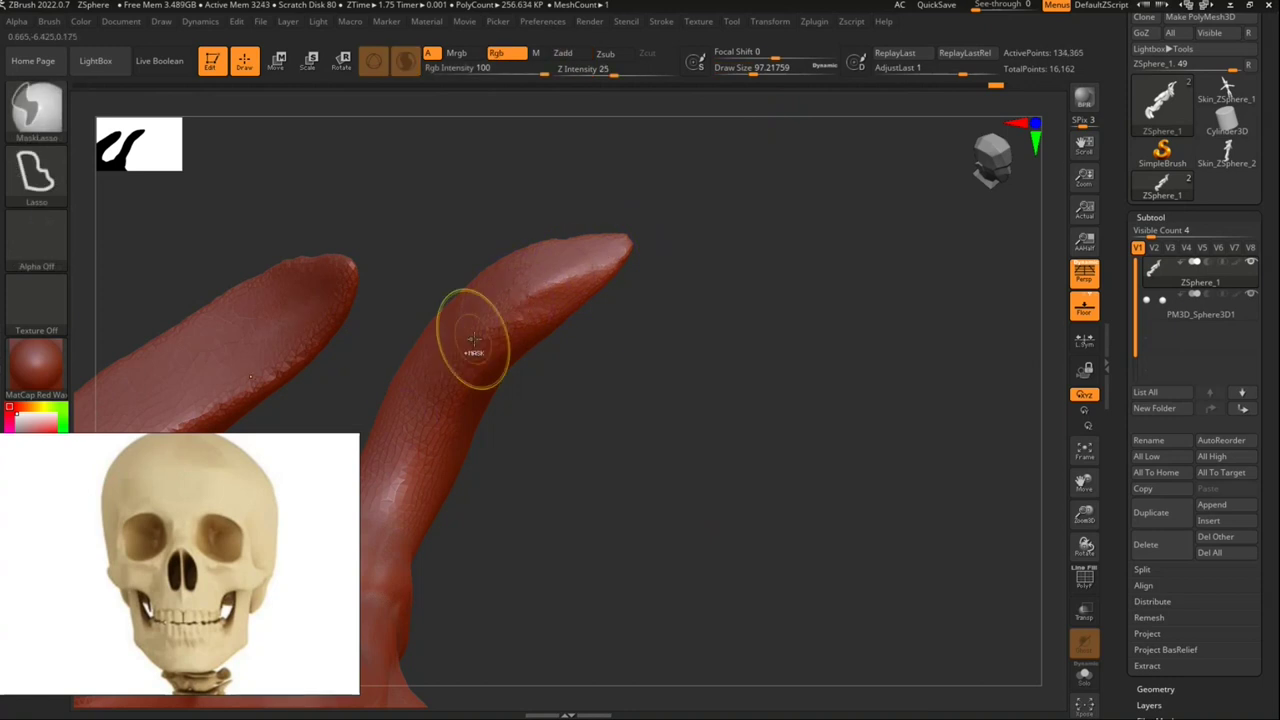
mouse_move(617, 343)
mouse_down()
mouse_move(530, 348)
mouse_move(533, 263)
mouse_up()
mouse_move(788, 307)
mouse_down()
mouse_move(766, 420)
mouse_move(737, 420)
mouse_move(760, 403)
mouse_up()
key(ctrl)
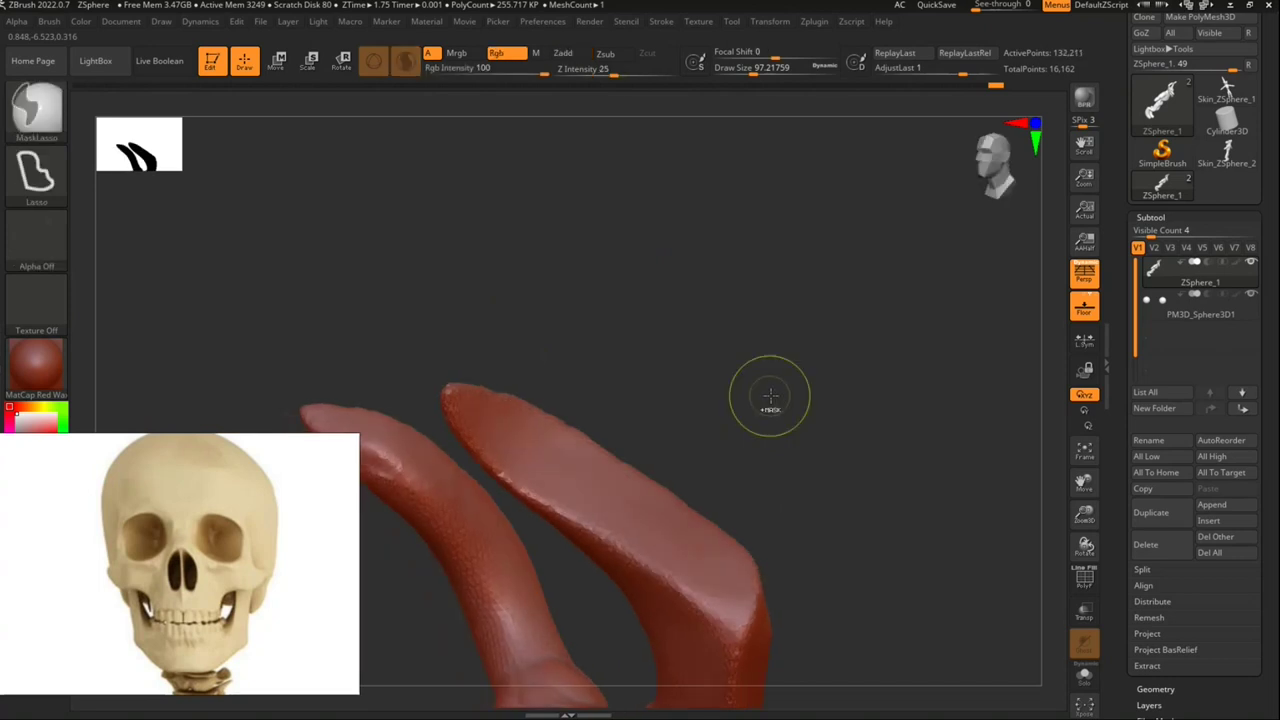
drag(674, 376, 502, 432)
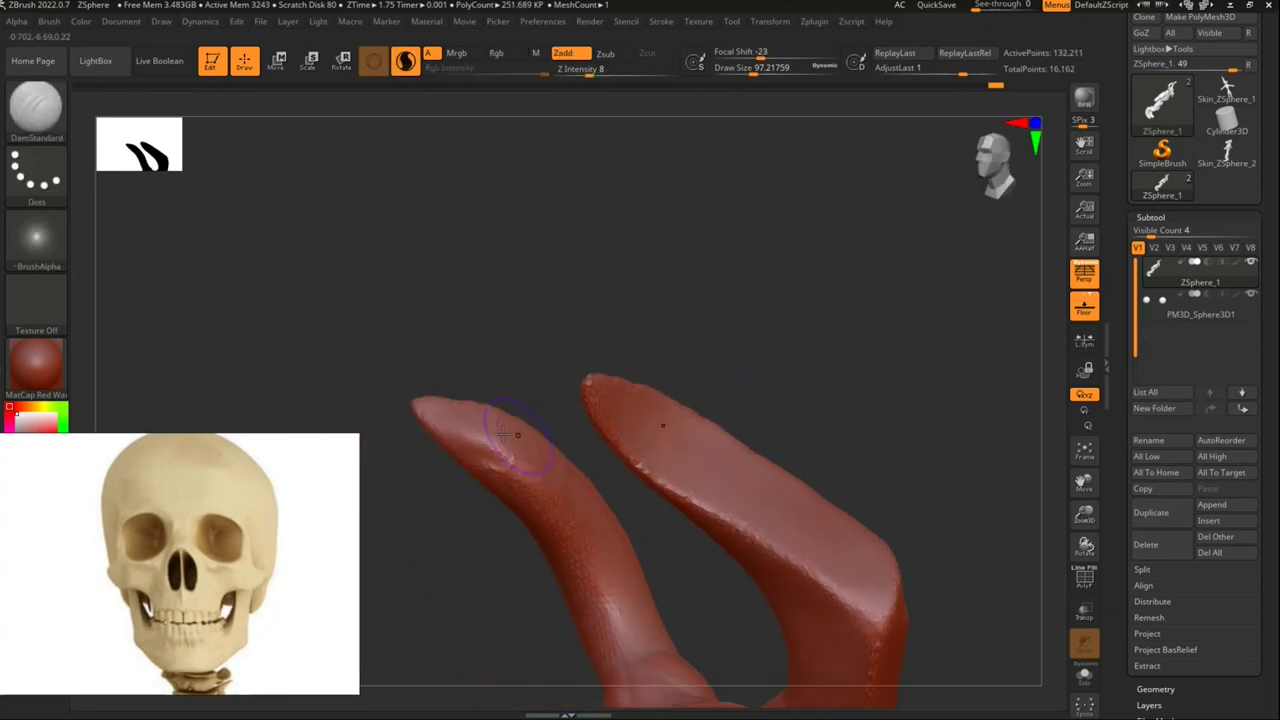
key(shift)
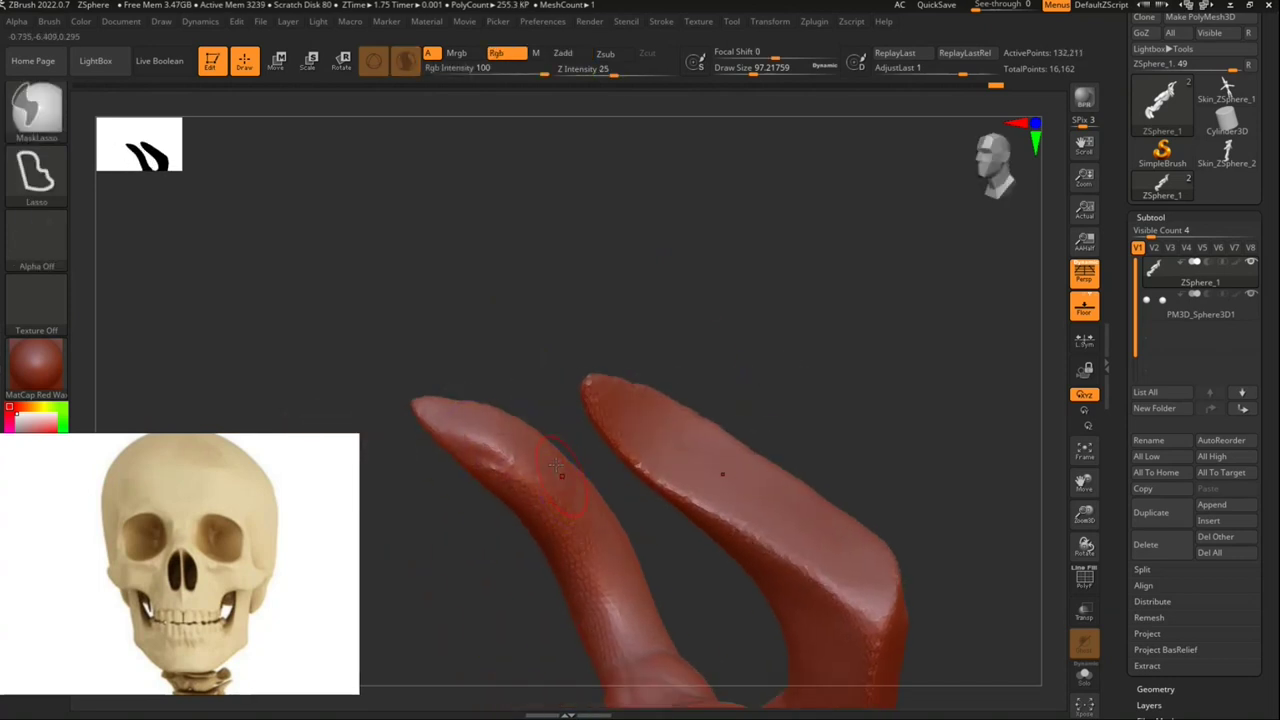
Step: Select the MaskPen brush and mask a dark patch down the left horn's inner face
click(36, 106)
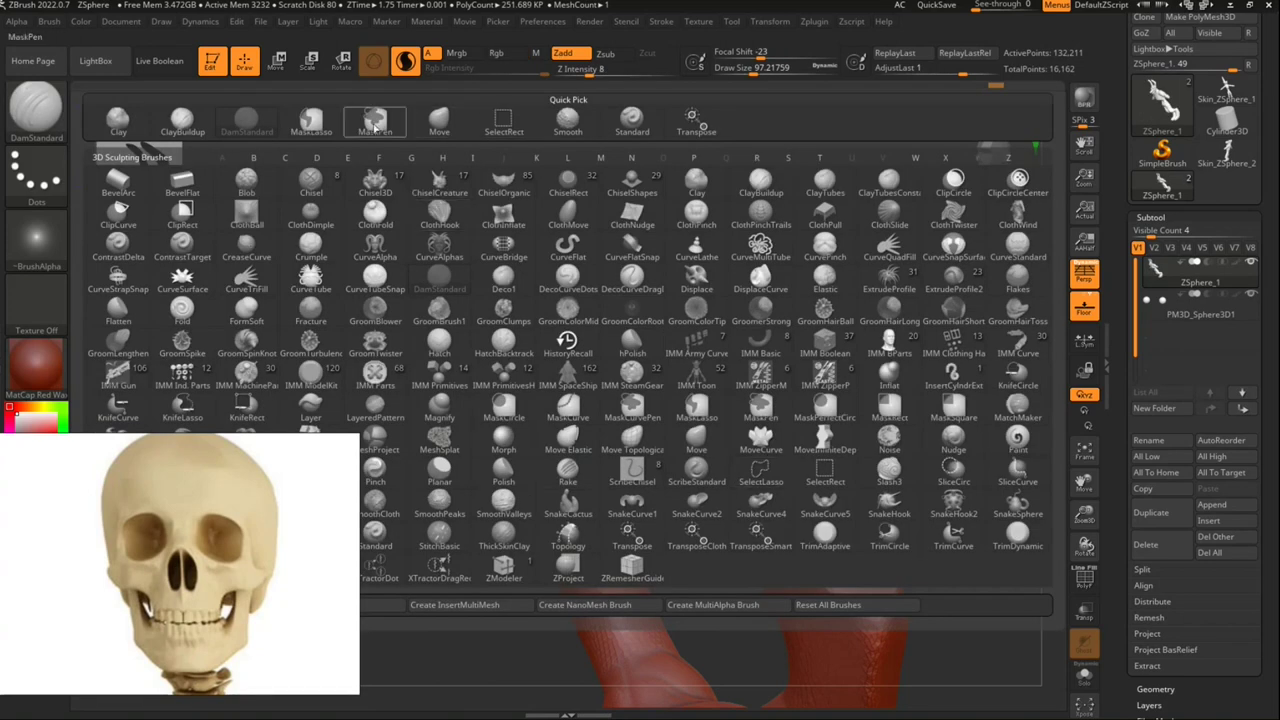
click(378, 122)
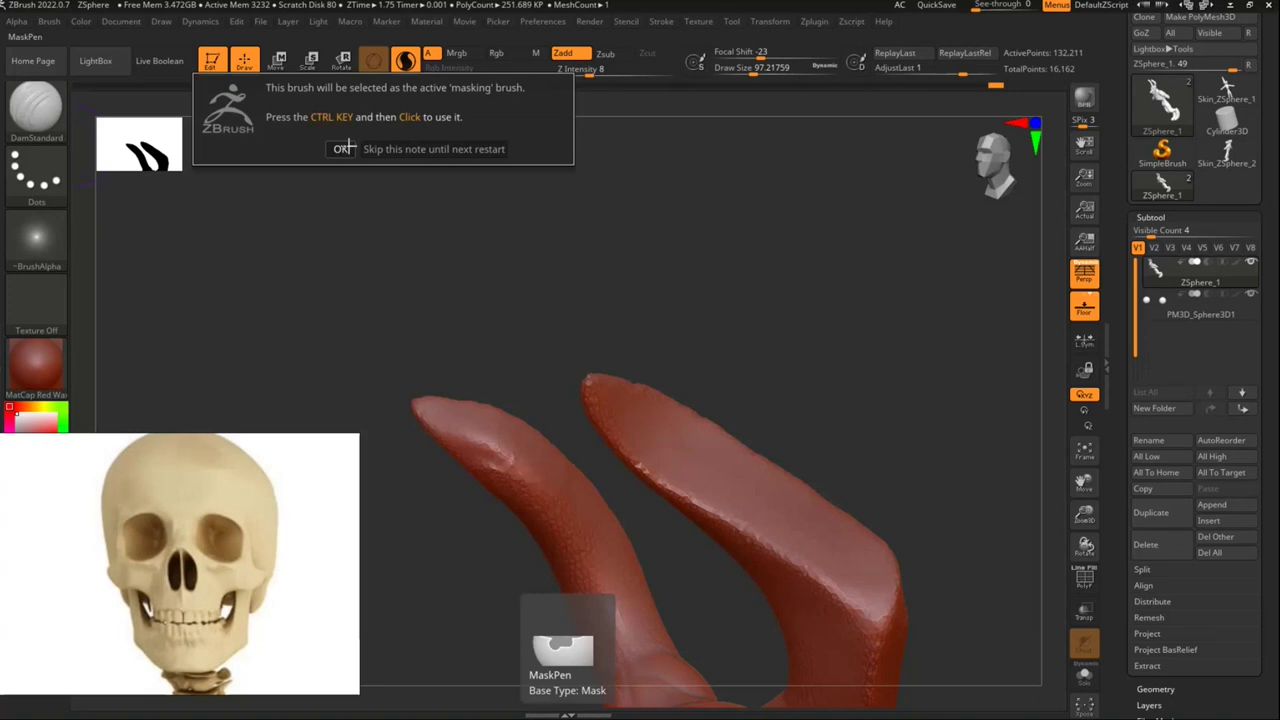
click(343, 148)
key(ctrl)
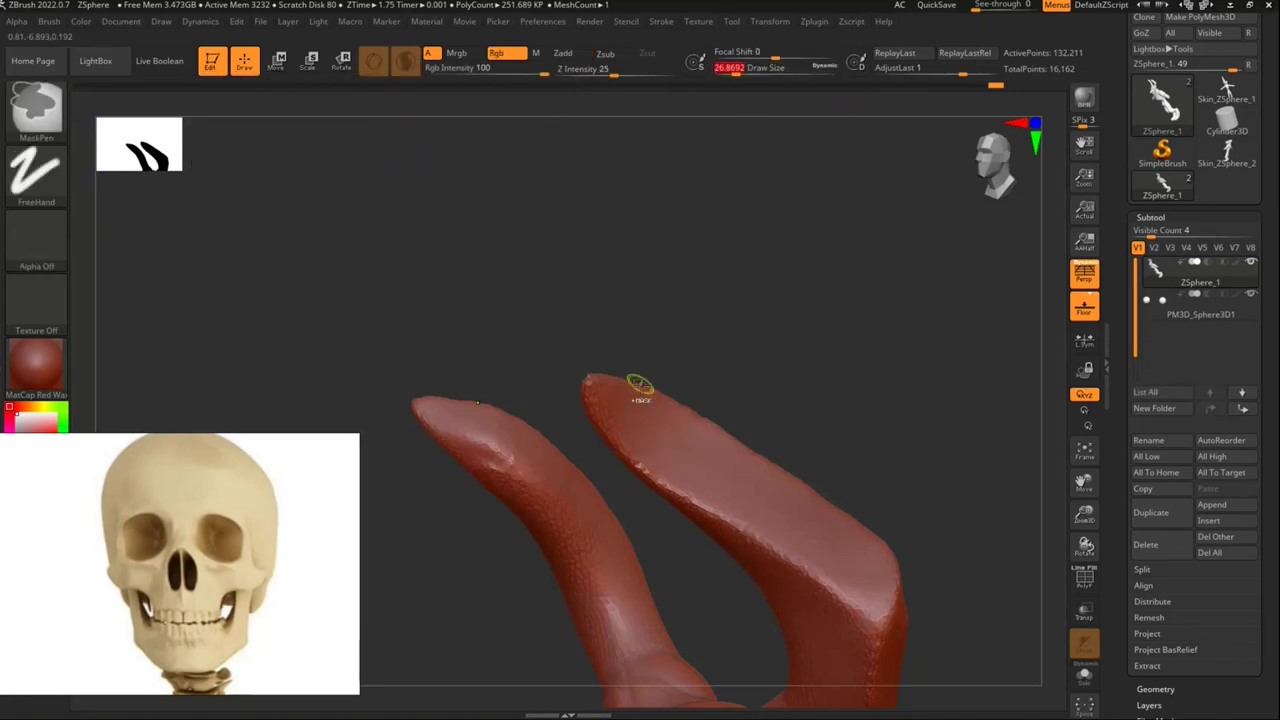
ctrl+drag(606, 400, 681, 486)
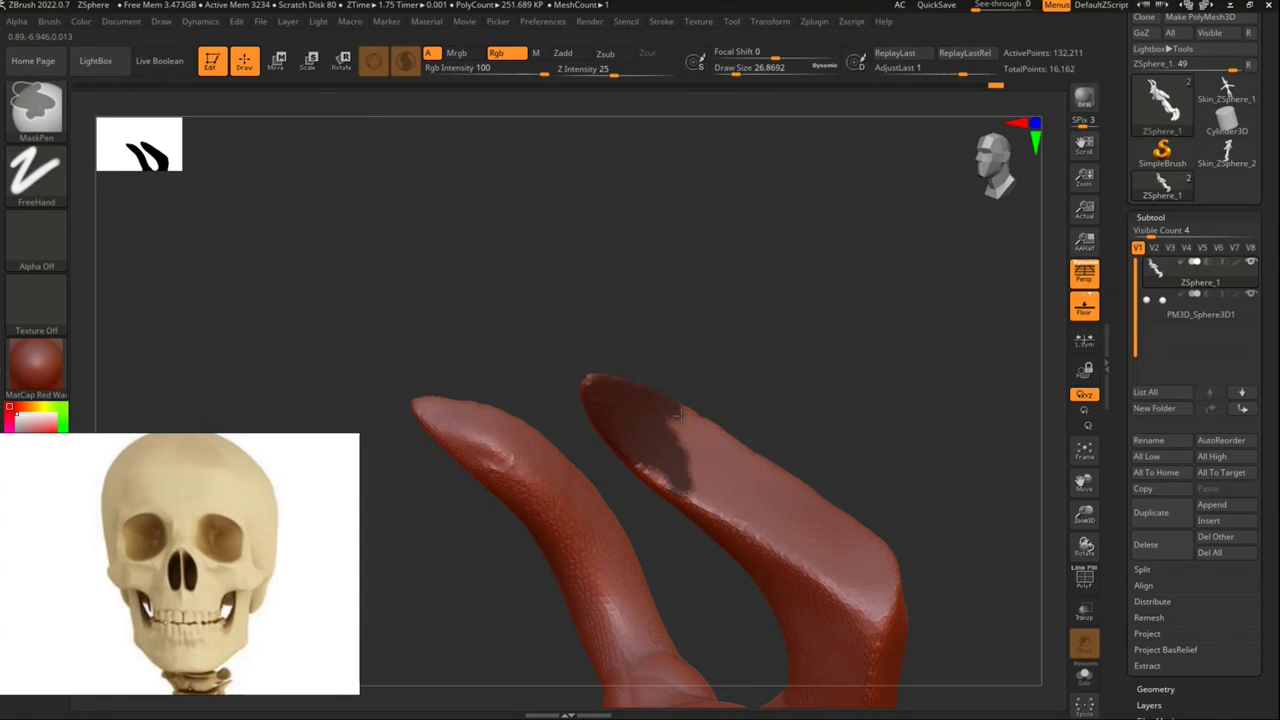
ctrl+drag(679, 413, 701, 480)
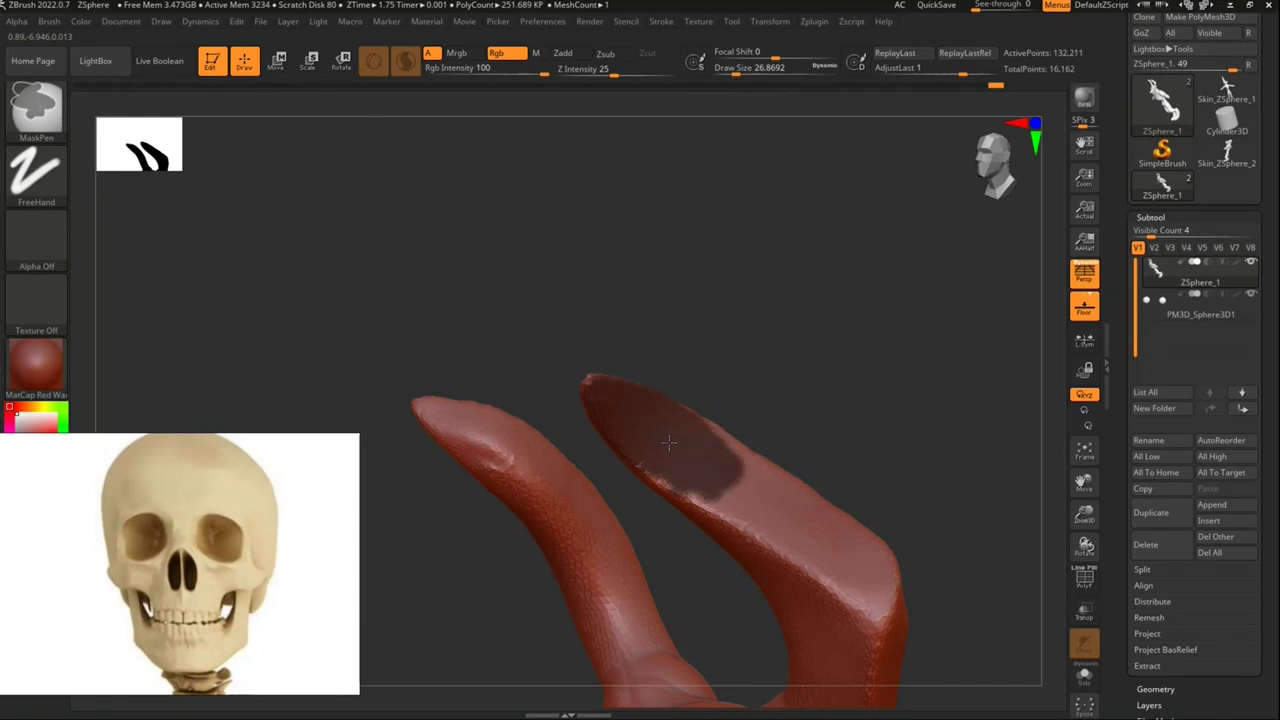
mouse_move(771, 380)
mouse_down()
mouse_move(826, 377)
mouse_move(691, 403)
mouse_up()
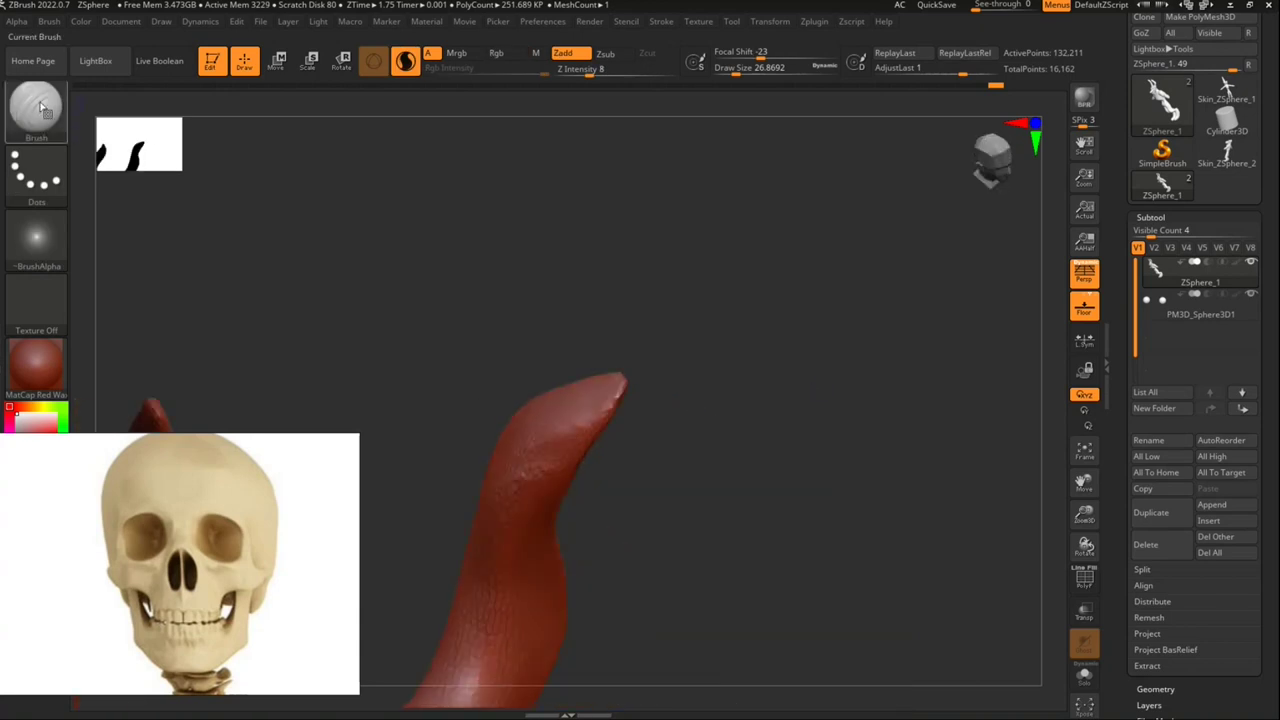
Step: Set MaskLasso as the mask brush and carve a crease near the horn tip
click(66, 128)
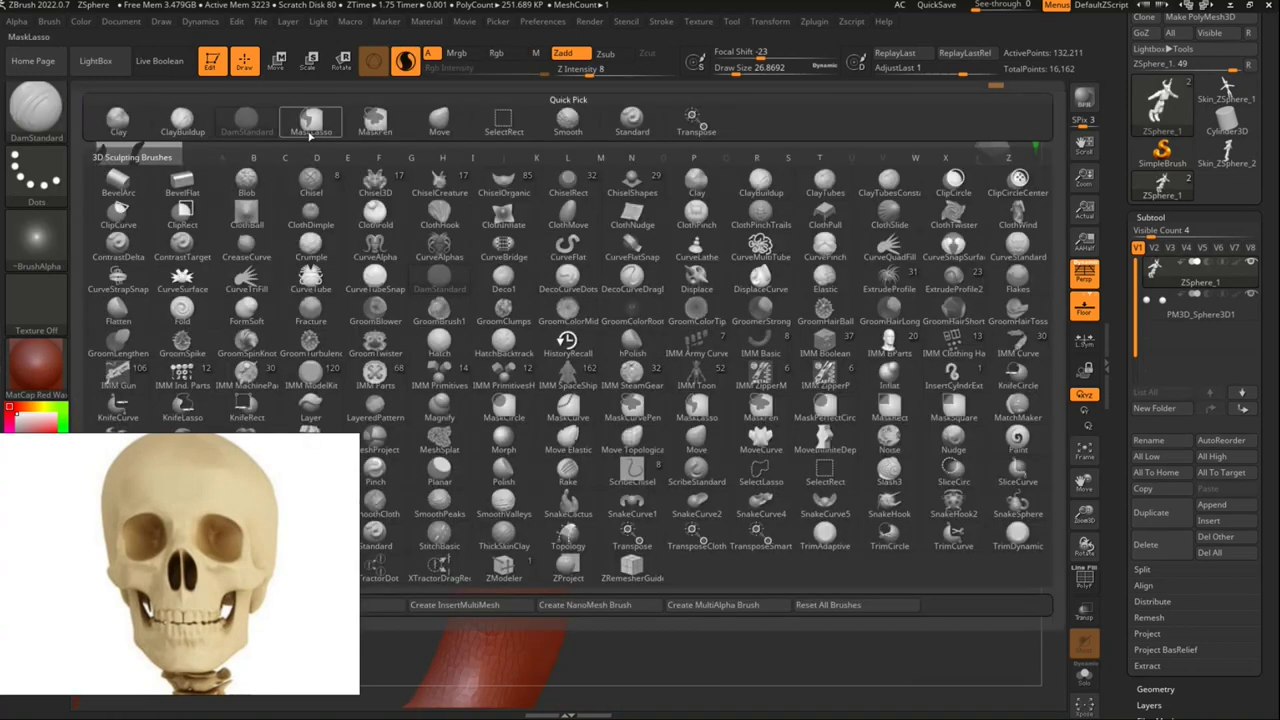
click(311, 133)
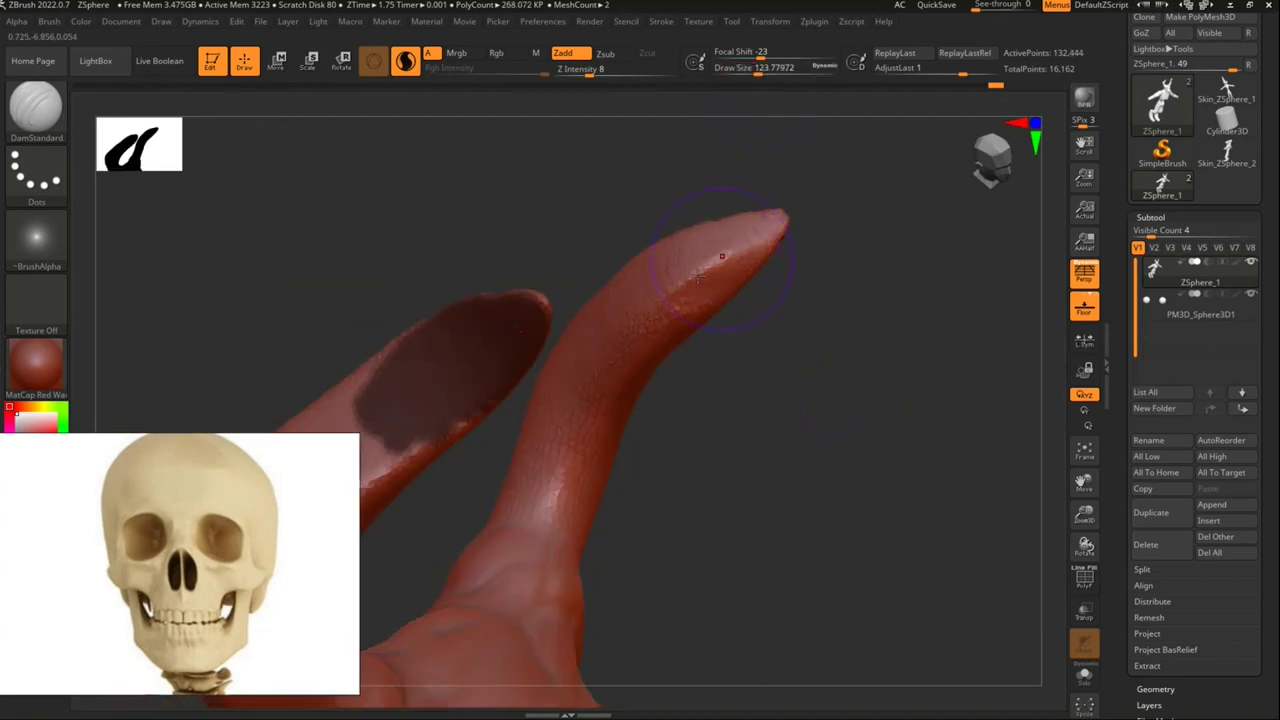
drag(554, 445, 557, 463)
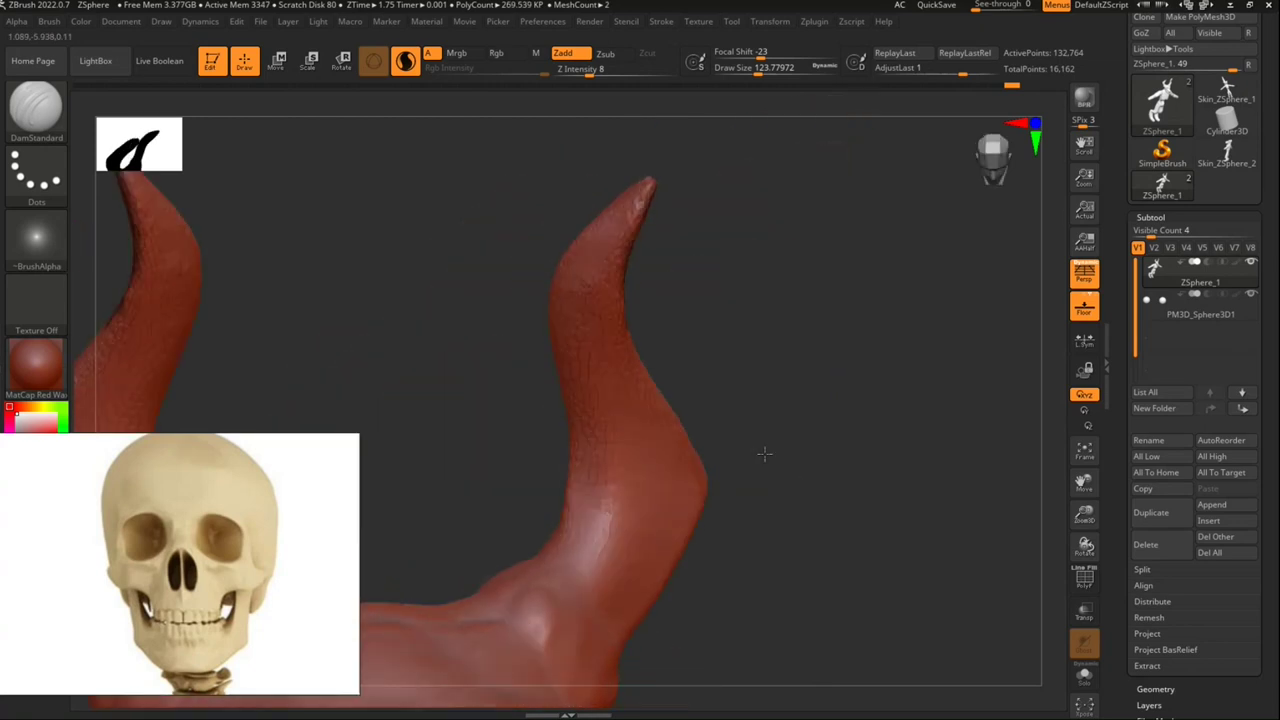
drag(764, 454, 693, 455)
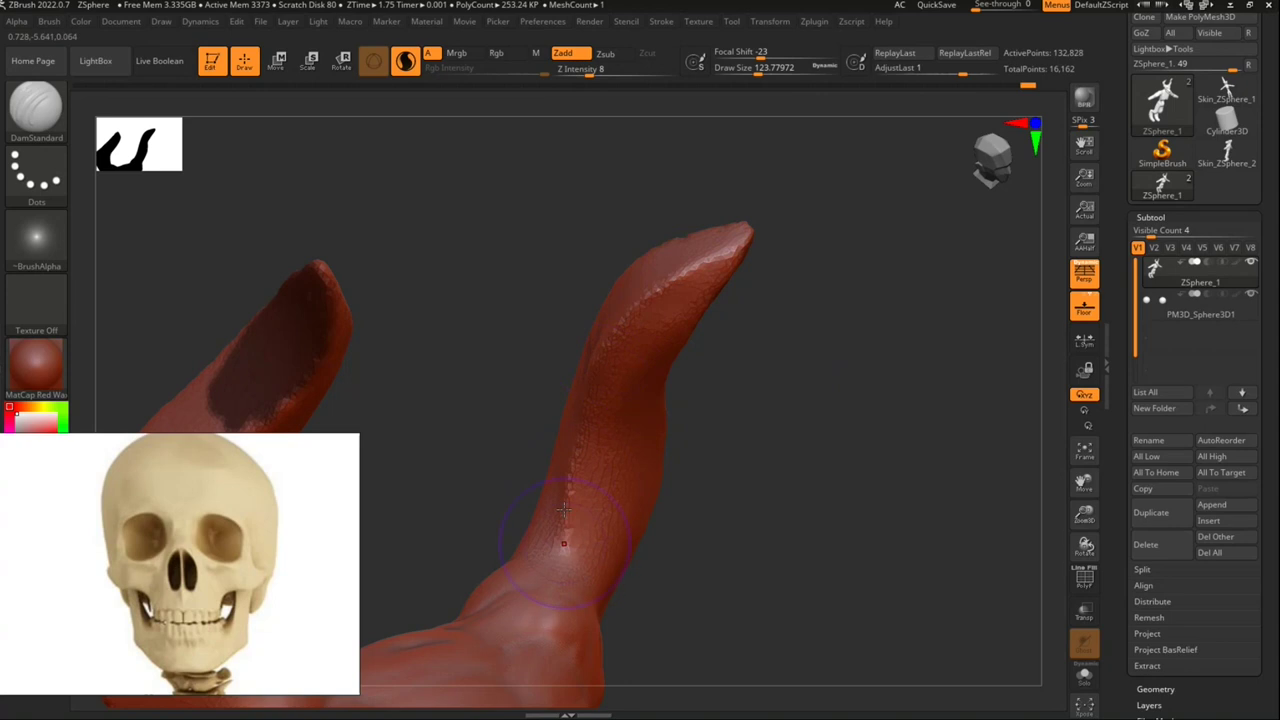
drag(611, 349, 740, 235)
key(ctrl+z)
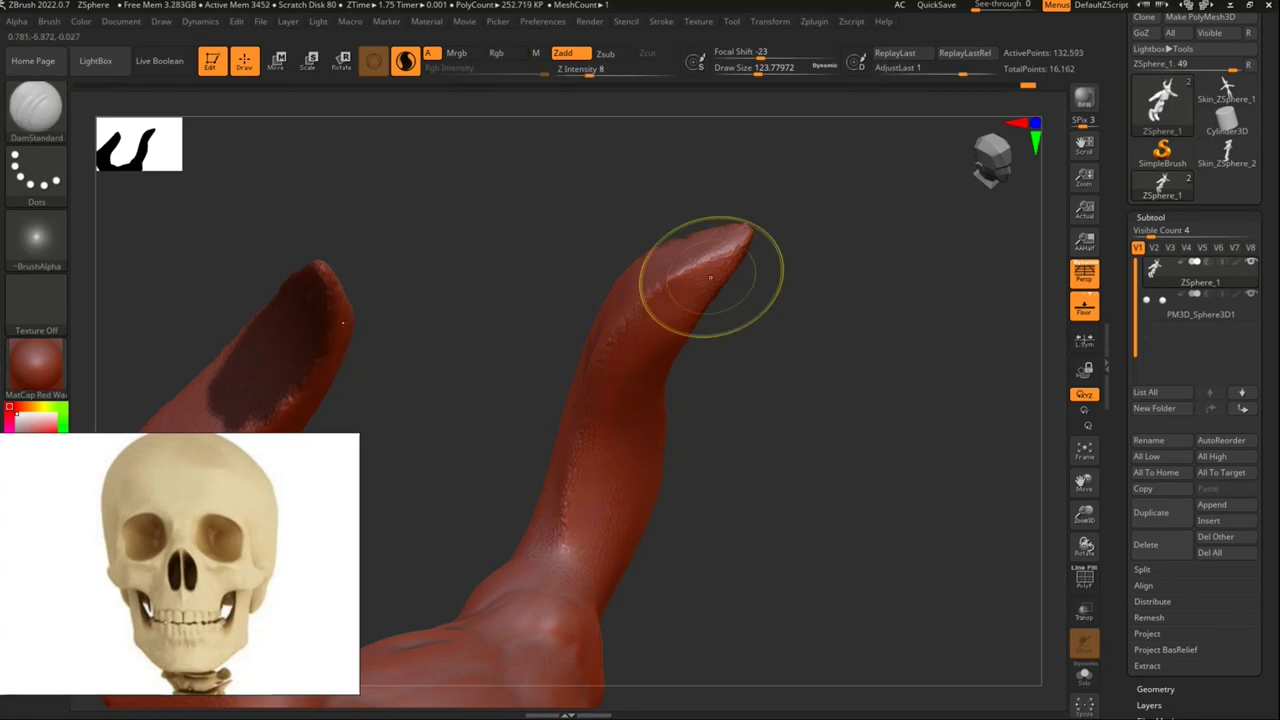
mouse_move(710, 277)
right_down()
mouse_move(697, 360)
mouse_move(823, 387)
mouse_move(729, 431)
mouse_move(757, 448)
right_up()
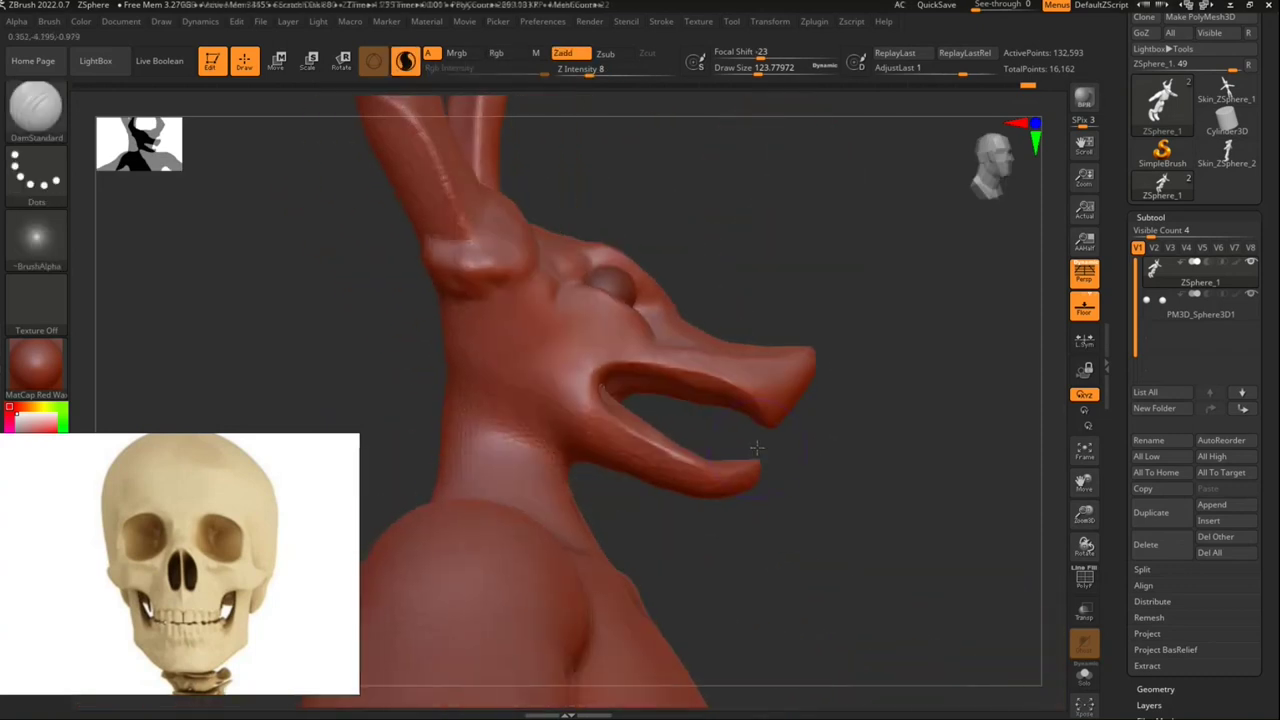
alt+right_drag(786, 531, 780, 591)
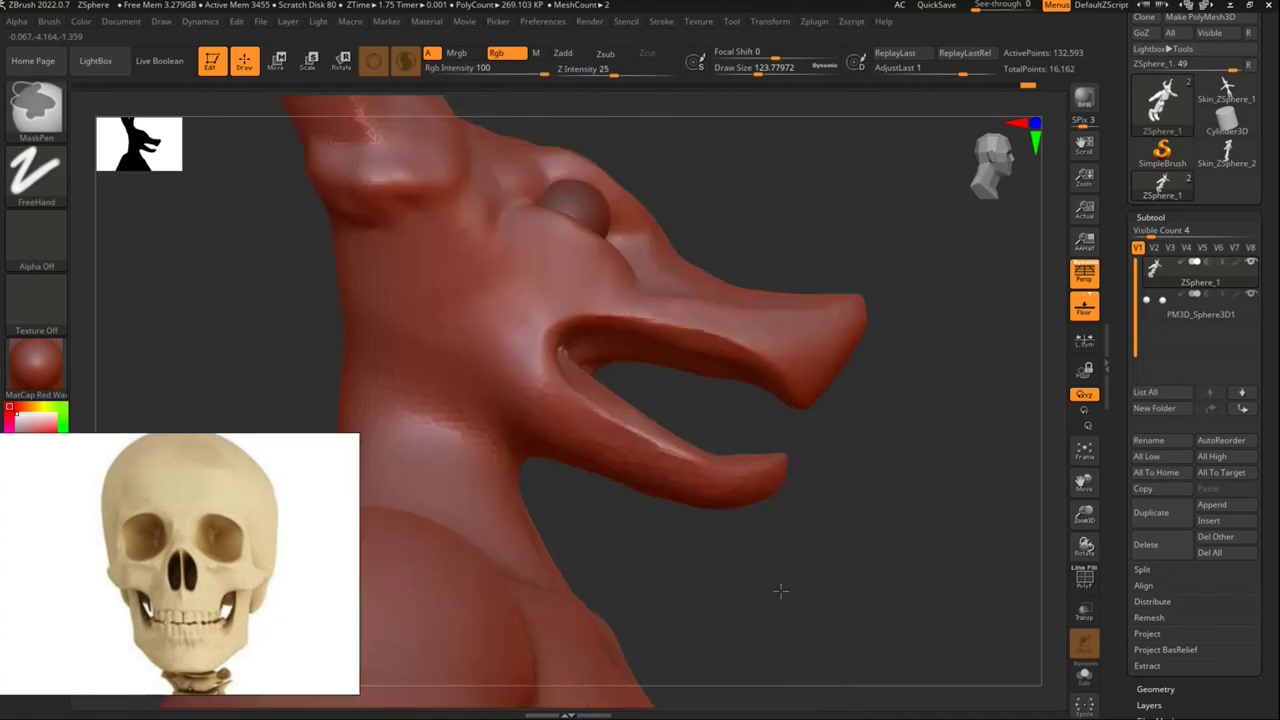
alt+right_drag(880, 449, 868, 581)
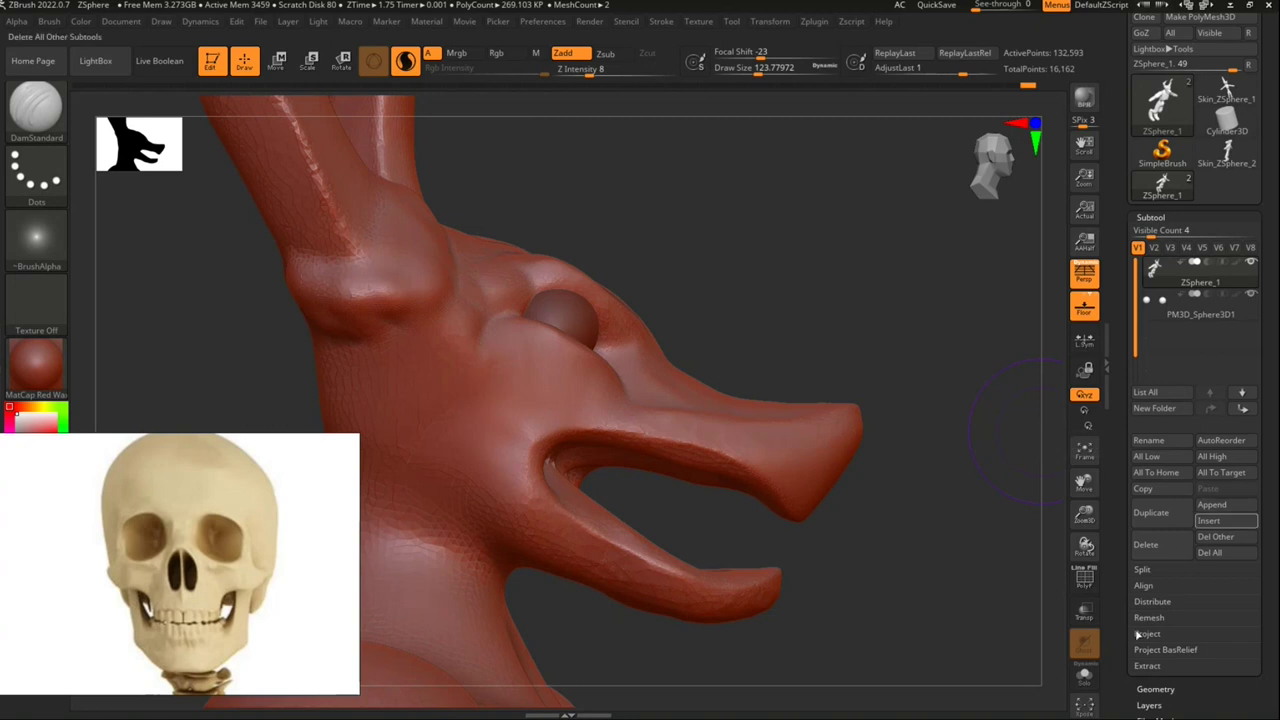
Step: Append a Cone3D subtool and make it the active subtool
click(1236, 508)
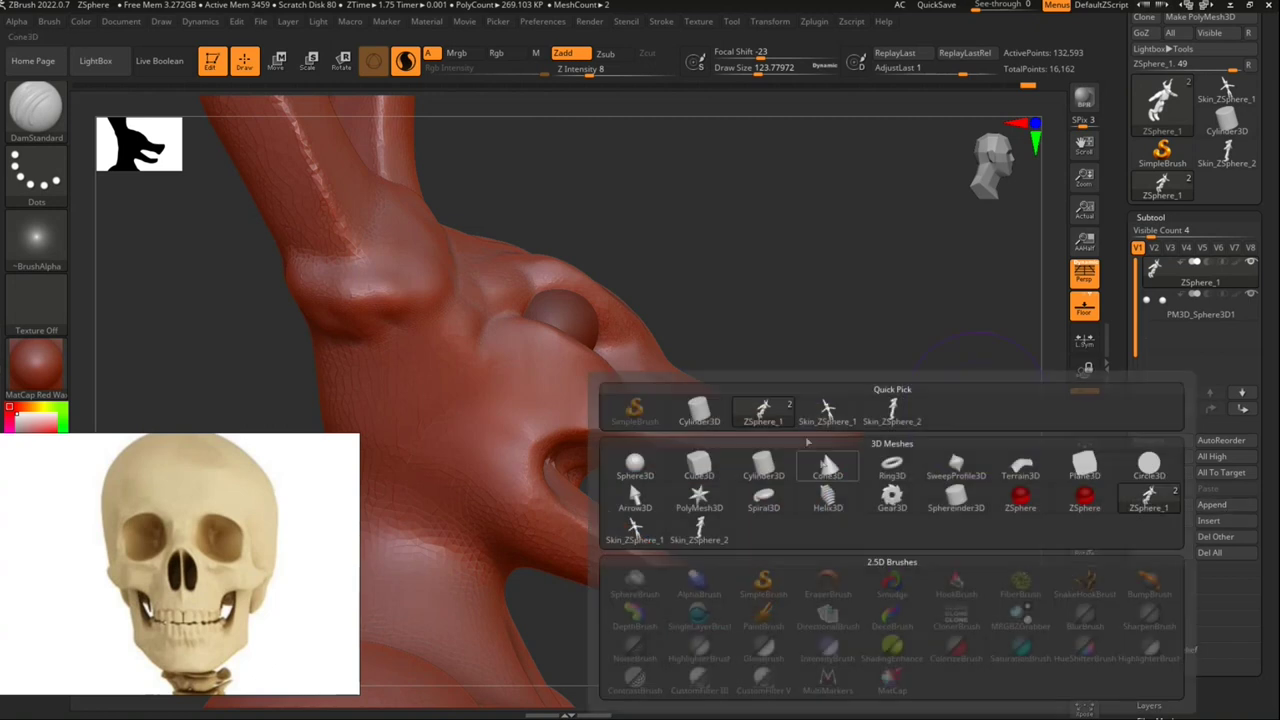
click(822, 452)
click(1200, 340)
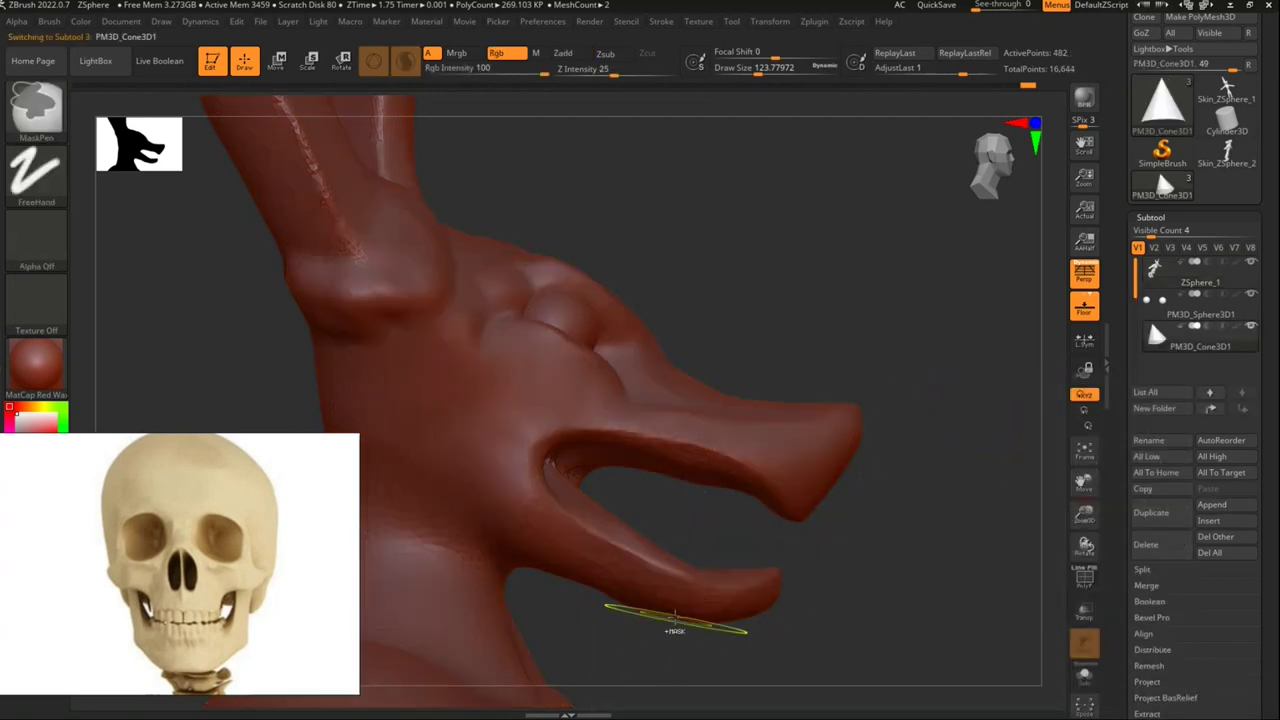
mouse_move(846, 677)
alt+mouse_down()
mouse_move(759, 558)
mouse_move(751, 366)
mouse_move(734, 526)
mouse_move(970, 196)
mouse_move(863, 229)
mouse_move(550, 30)
alt+mouse_up()
Step: Move the cone down onto the brow and shrink it with the Move gizmo
click(277, 60)
drag(587, 430, 627, 220)
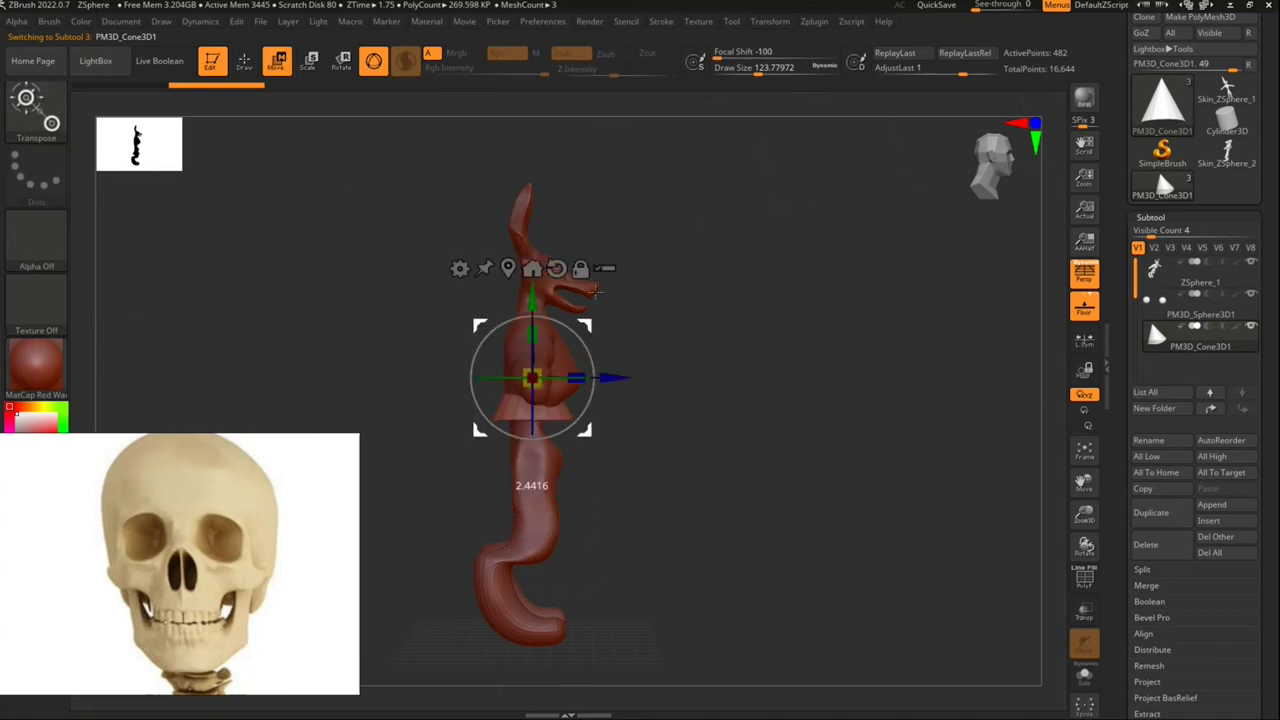
drag(570, 268, 548, 228)
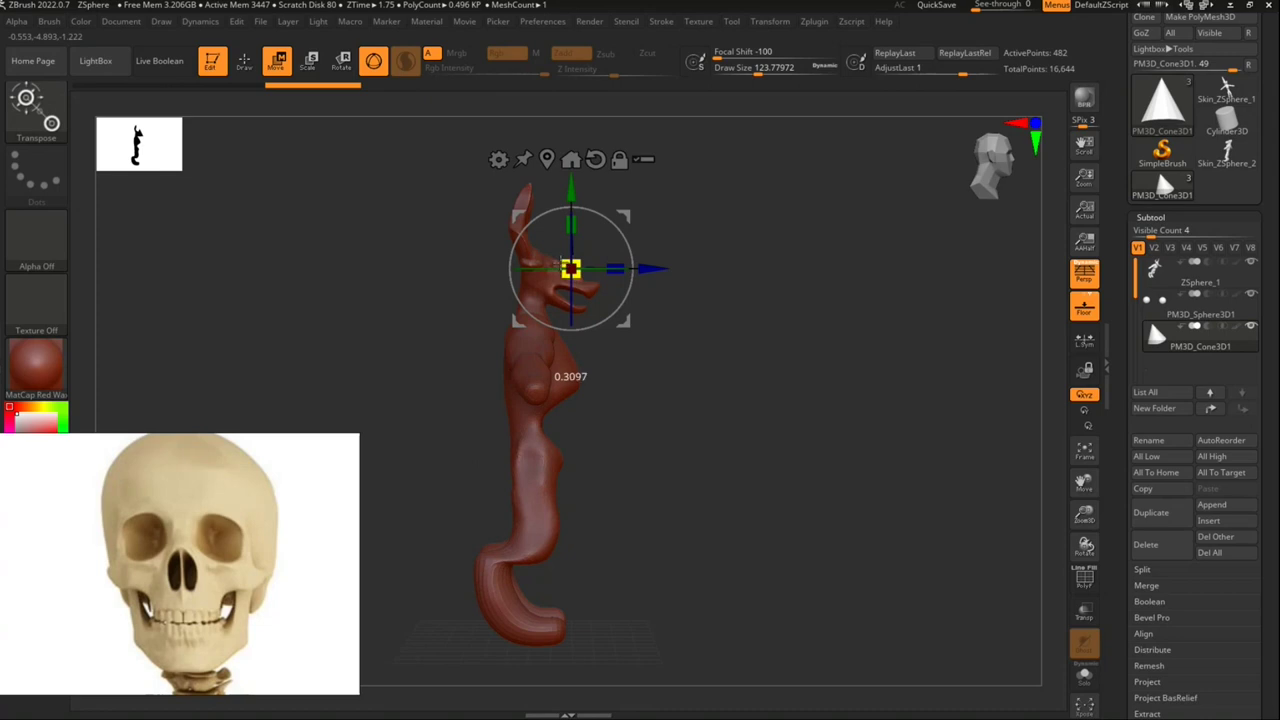
key(f)
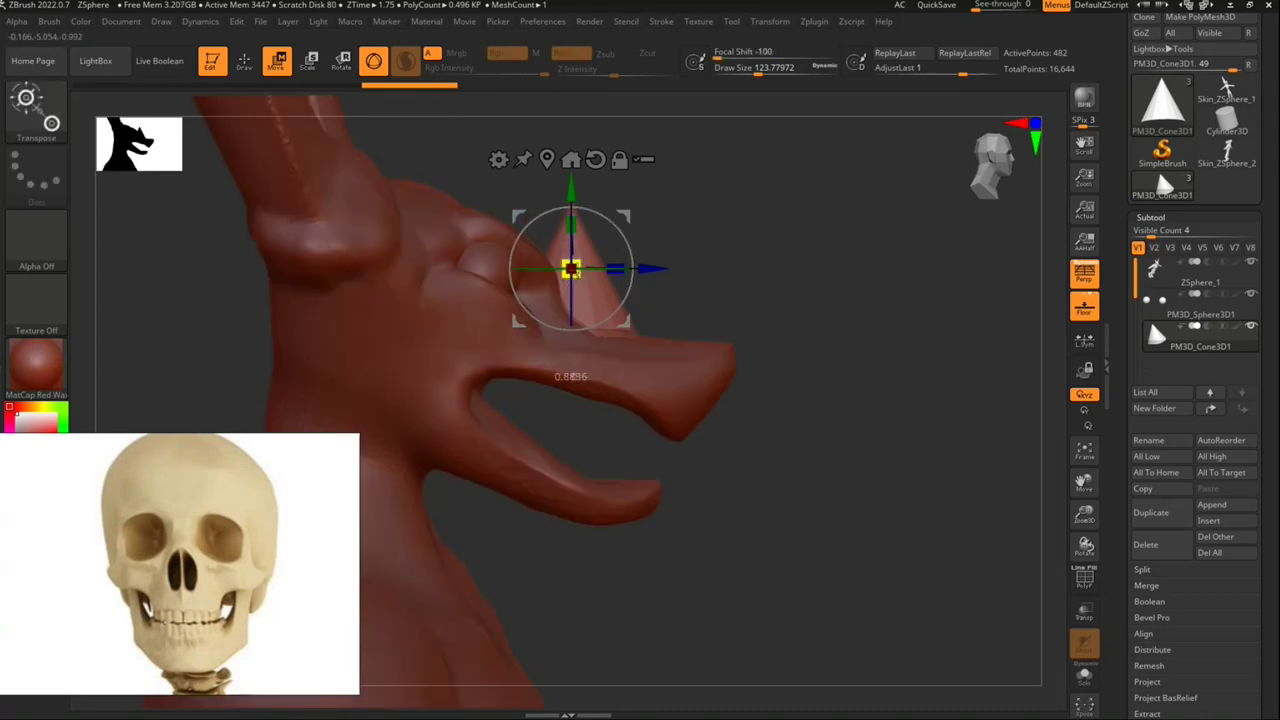
Step: With perspective off, slide the cone into the mouth corner and rotate it into a fang
mouse_move(820, 255)
mouse_down()
mouse_move(548, 255)
mouse_move(580, 270)
mouse_move(560, 290)
mouse_up()
alt+drag(975, 163, 712, 322)
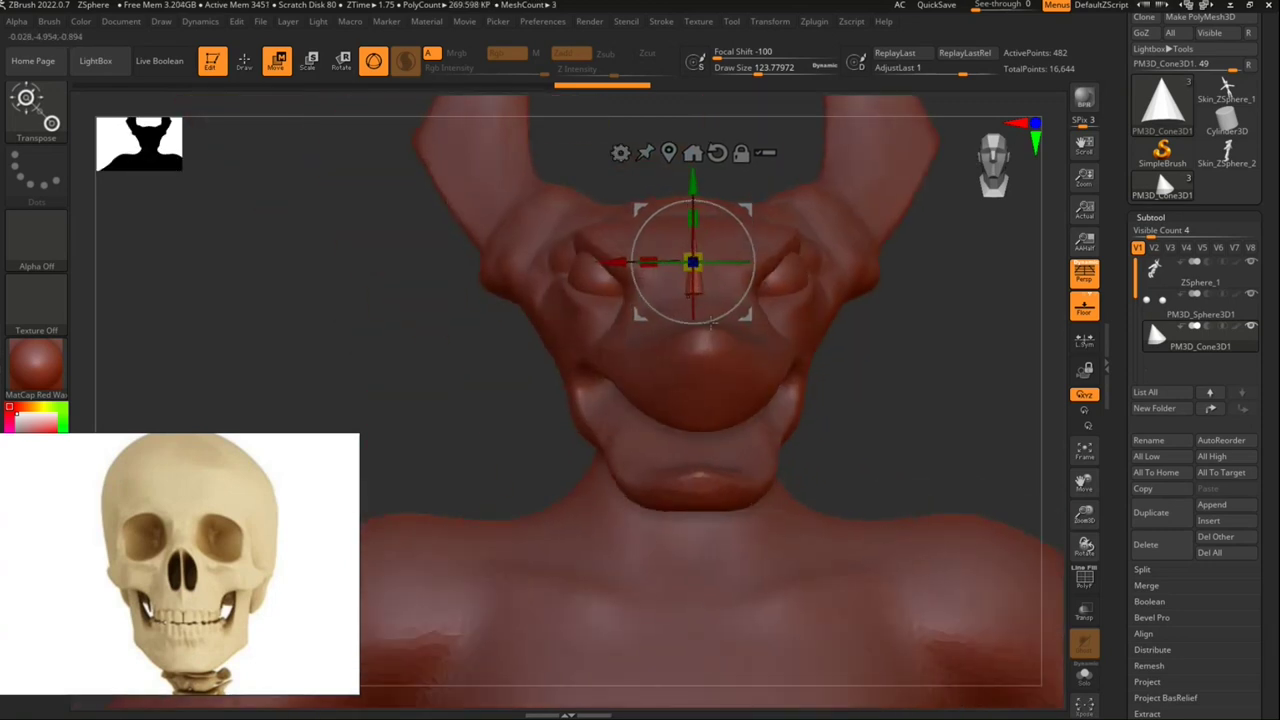
drag(606, 262, 514, 262)
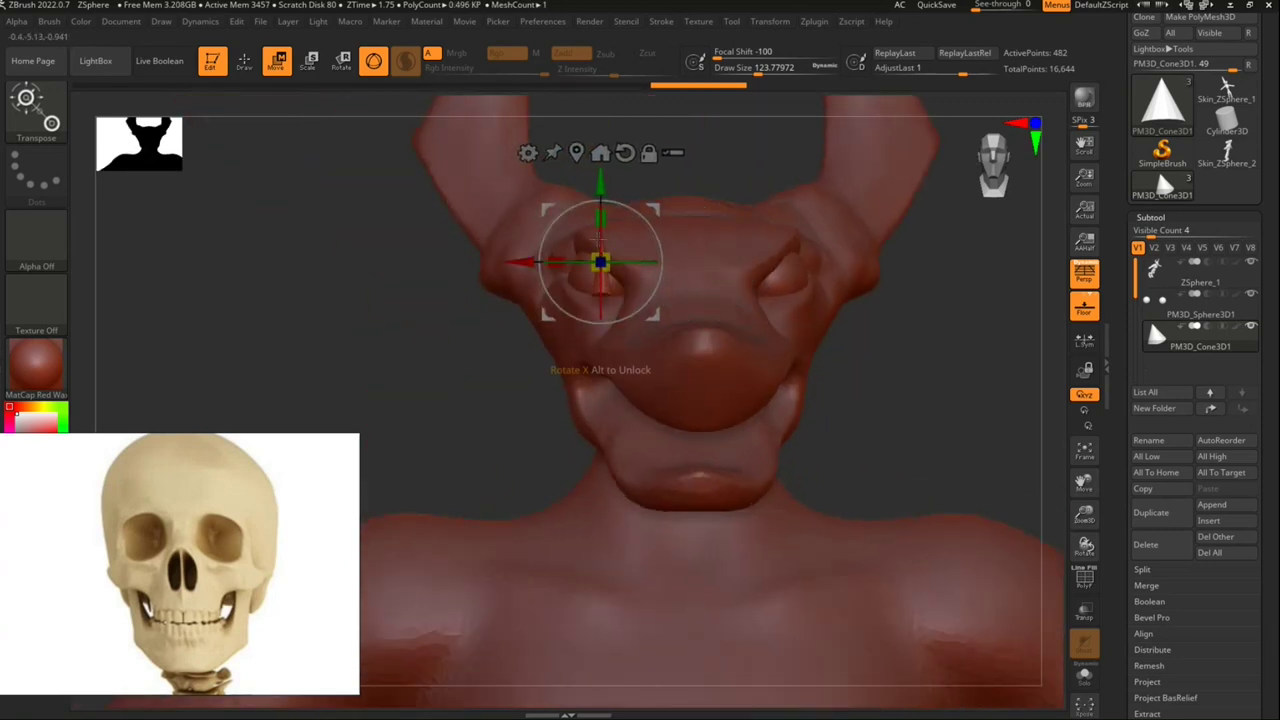
mouse_move(450, 300)
shift+mouse_down()
mouse_move(555, 443)
mouse_move(622, 408)
shift+mouse_up()
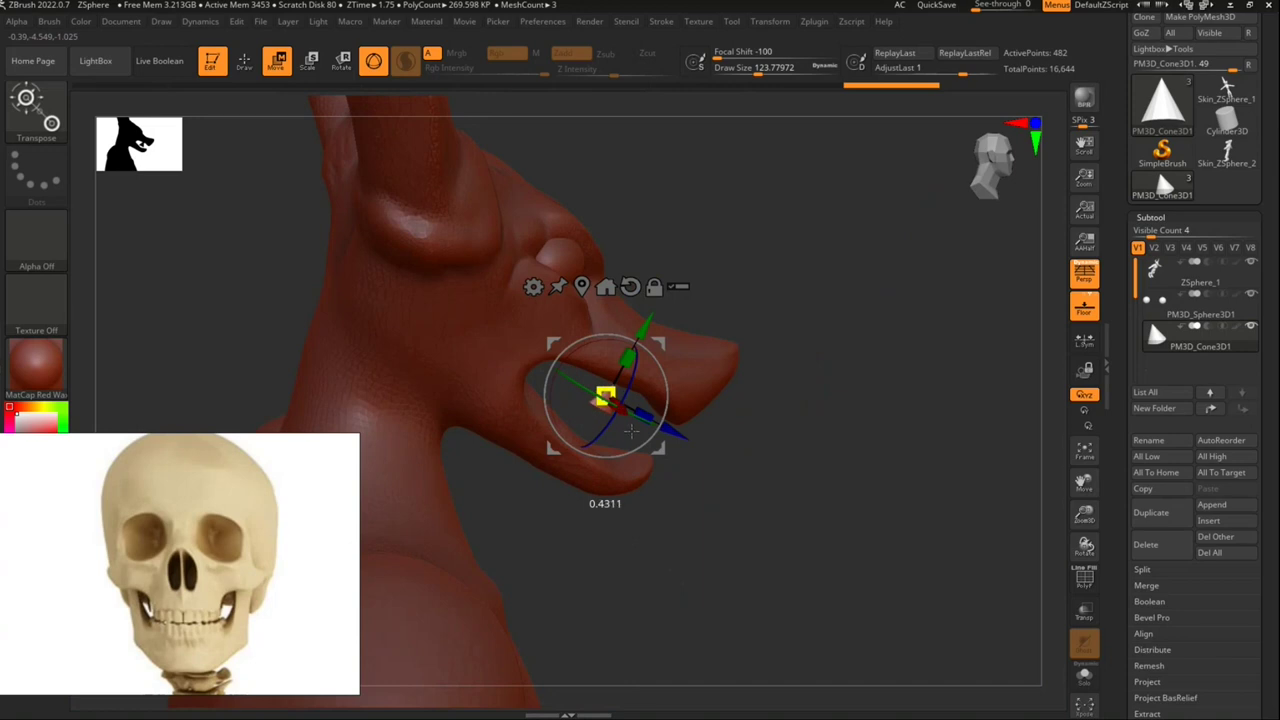
mouse_move(631, 430)
alt+mouse_down()
mouse_move(625, 373)
mouse_move(880, 460)
alt+mouse_up()
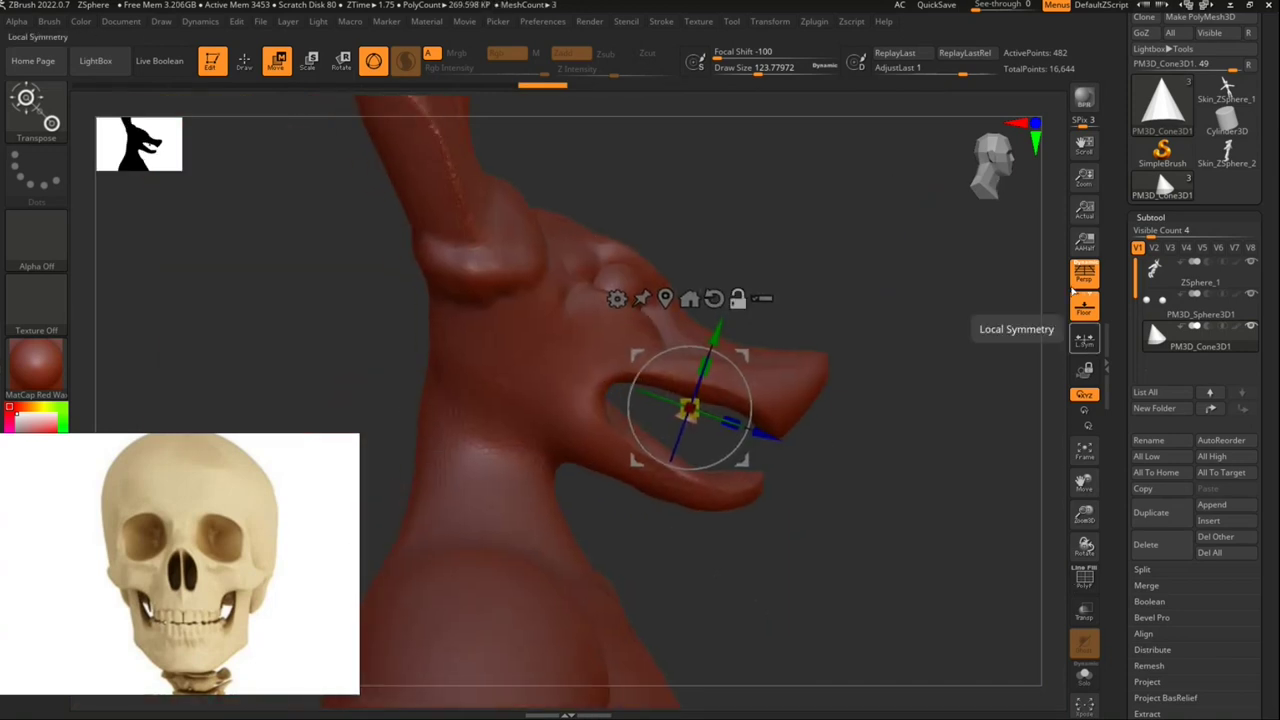
click(1084, 272)
mouse_move(672, 470)
alt+mouse_down()
mouse_move(672, 570)
mouse_move(700, 450)
mouse_move(531, 373)
mouse_move(367, 385)
alt+mouse_up()
drag(433, 410, 505, 422)
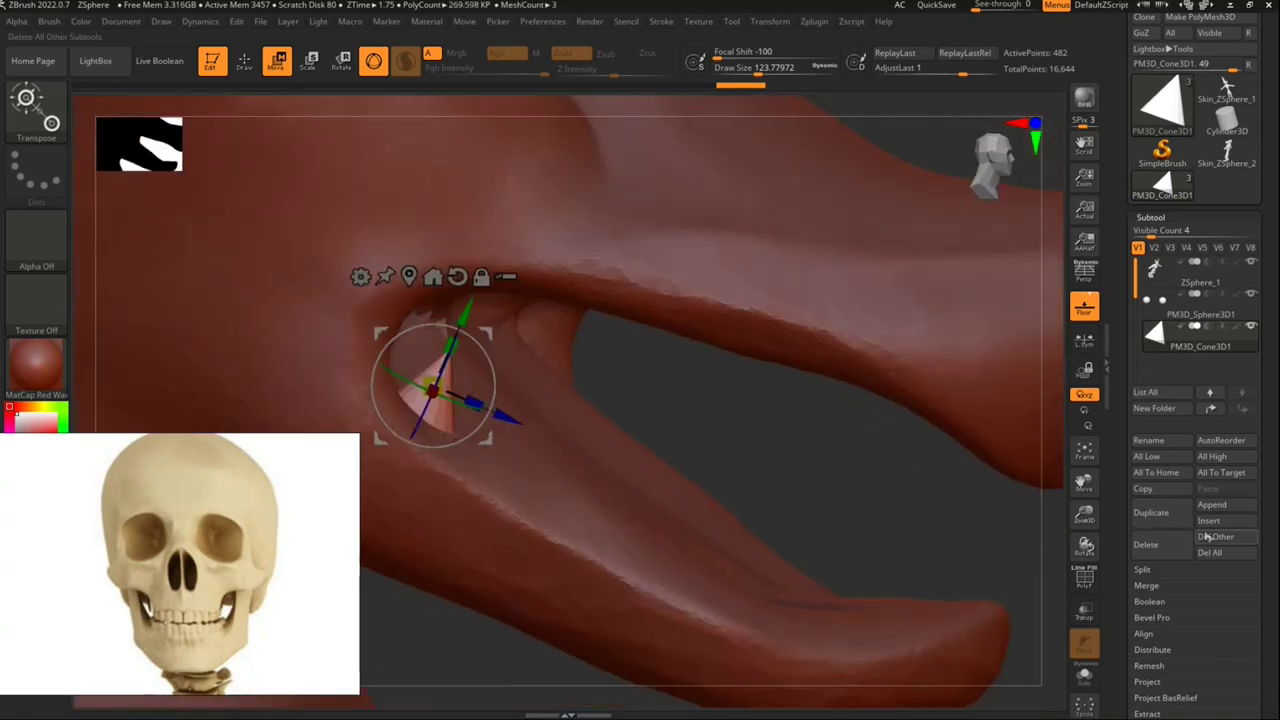
Step: Duplicate the cone tooth twice, sliding each copy further along the jaw
click(1151, 512)
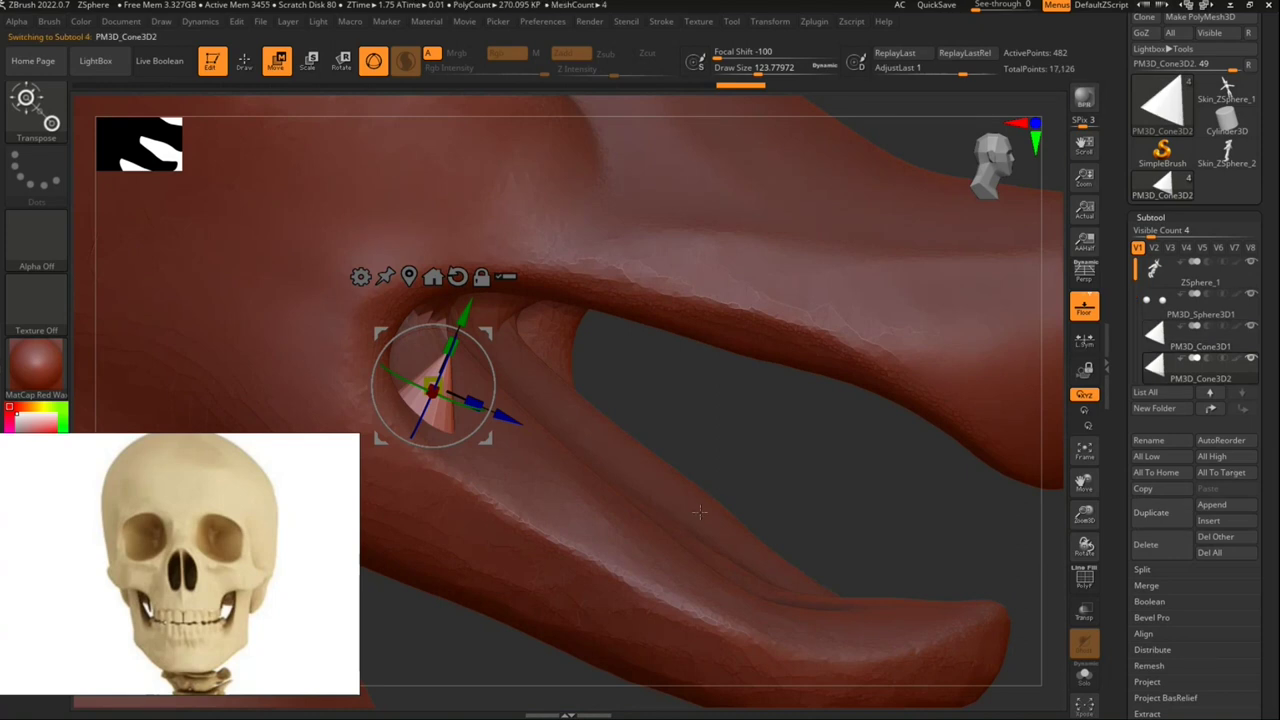
mouse_move(491, 453)
mouse_down()
mouse_move(558, 483)
mouse_move(560, 445)
mouse_up()
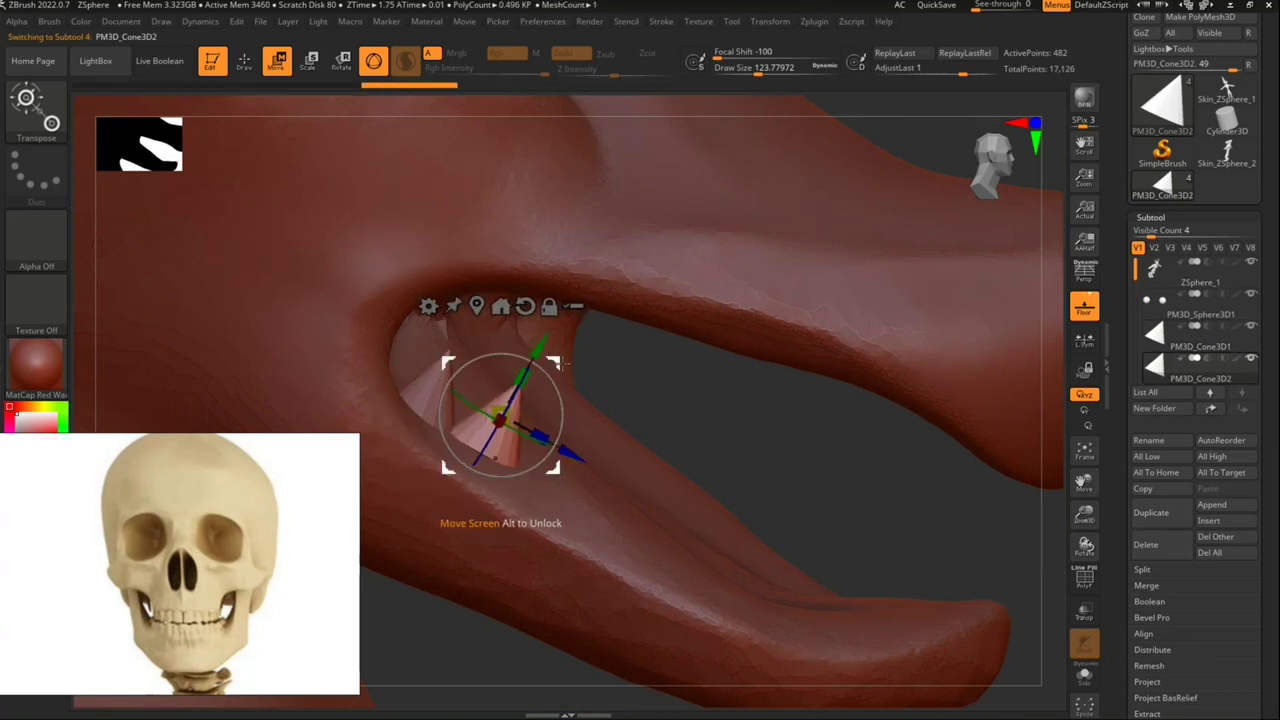
drag(563, 365, 565, 377)
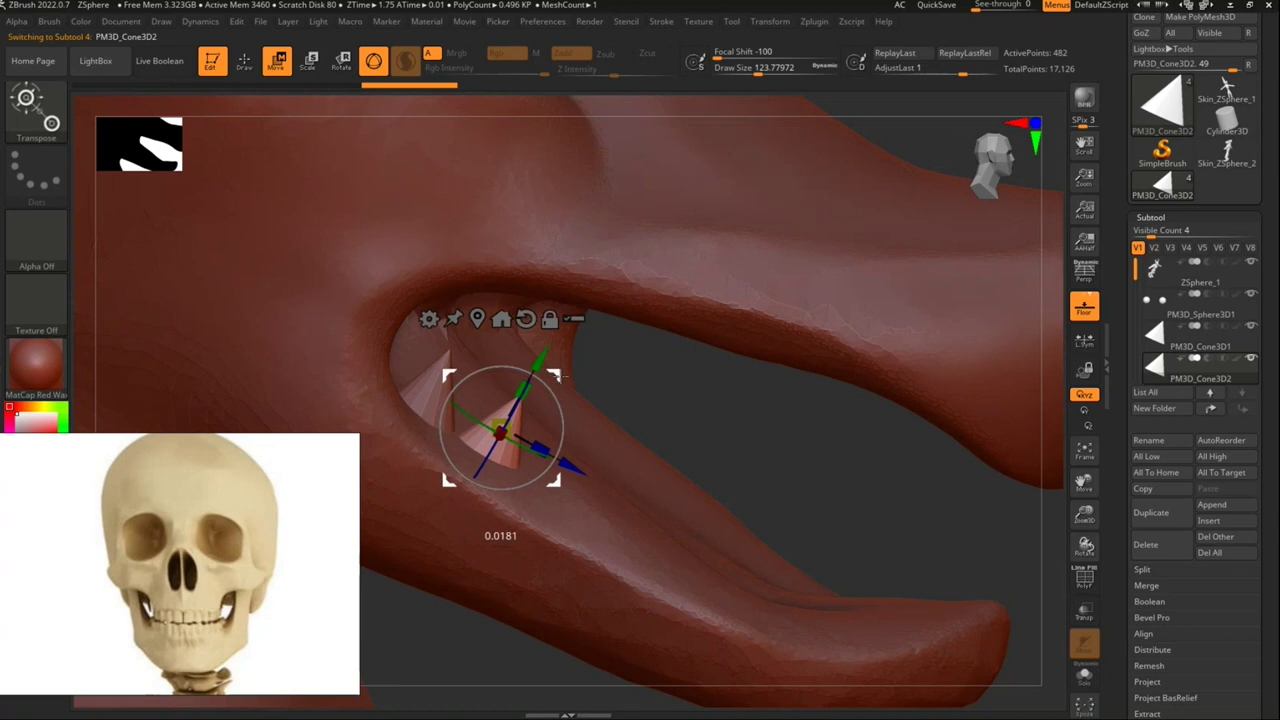
click(1150, 512)
mouse_move(559, 374)
mouse_down()
mouse_move(623, 408)
mouse_move(492, 459)
mouse_up()
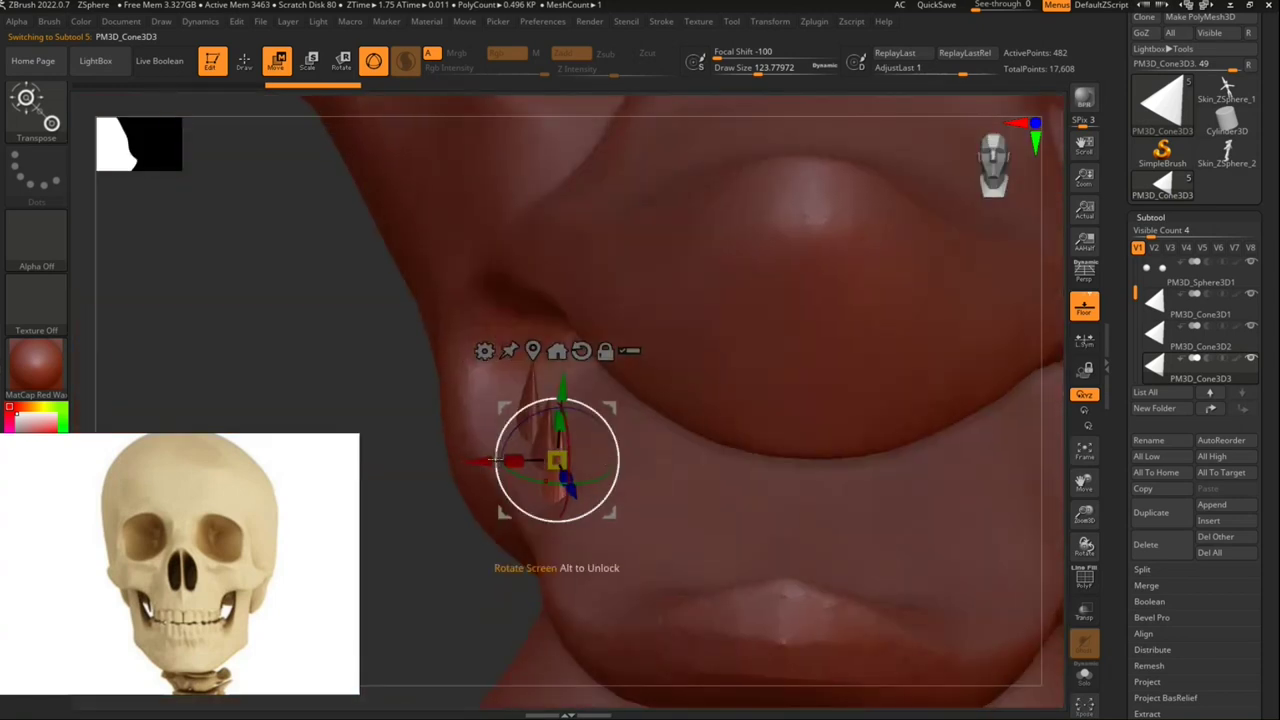
mouse_move(492, 459)
mouse_down()
mouse_move(518, 525)
mouse_move(560, 540)
mouse_up()
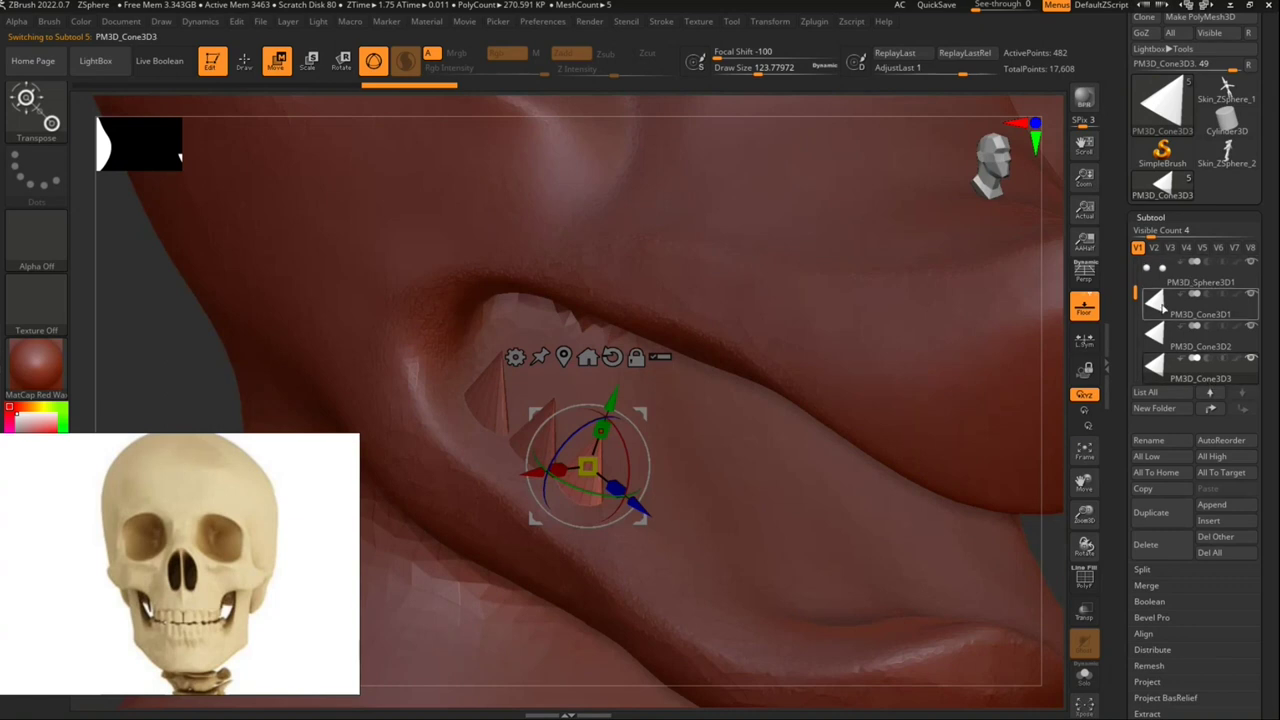
drag(526, 594, 524, 598)
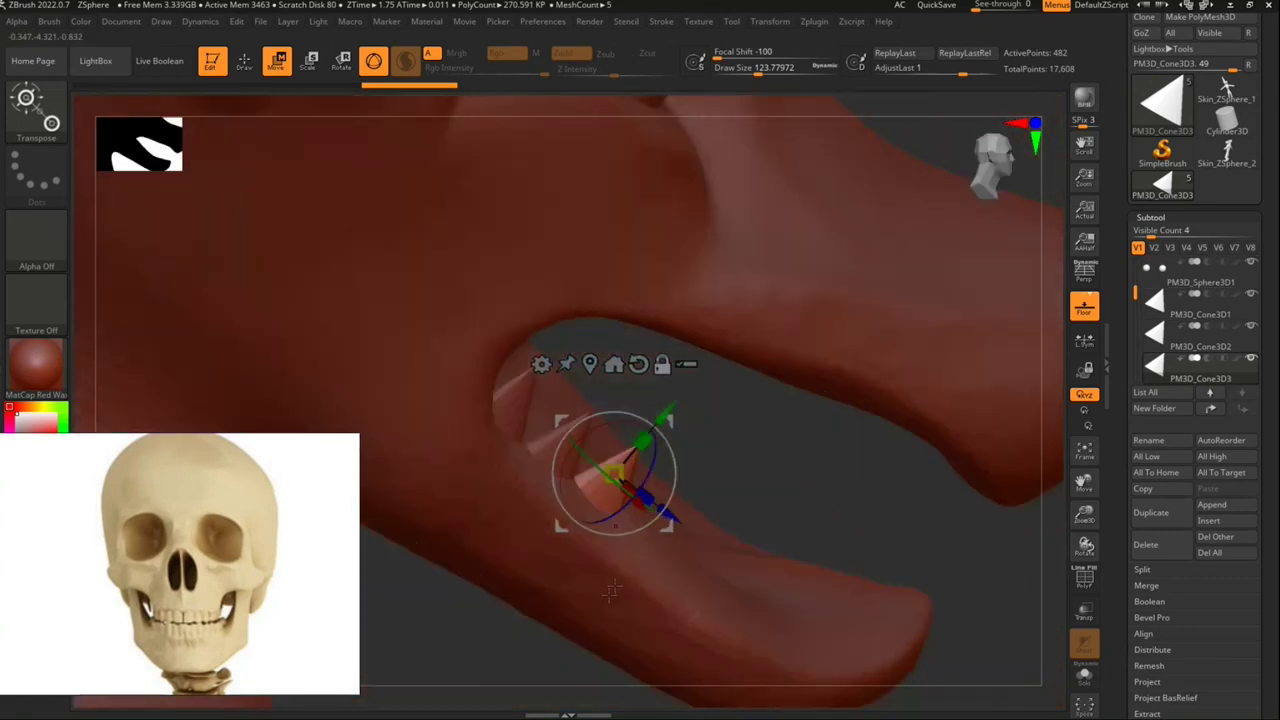
drag(610, 590, 545, 487)
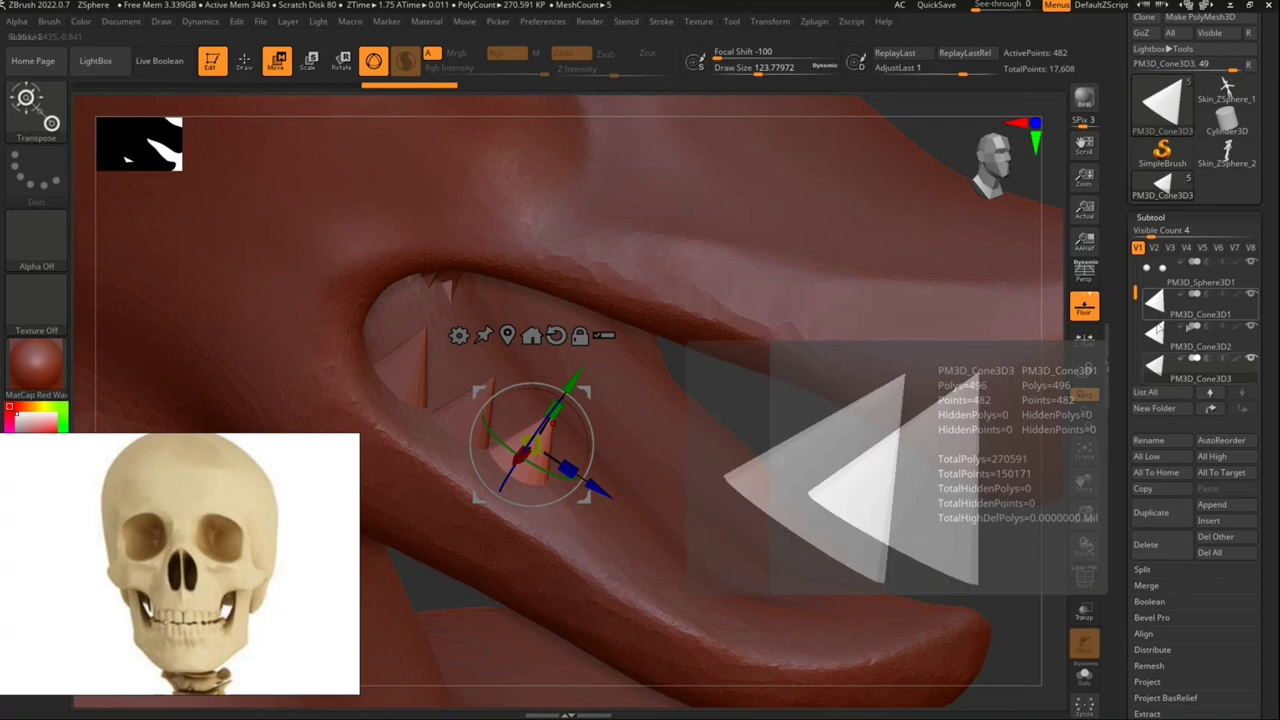
Step: Duplicate the tooth three more times, sliding each copy along the lower jaw
click(1163, 534)
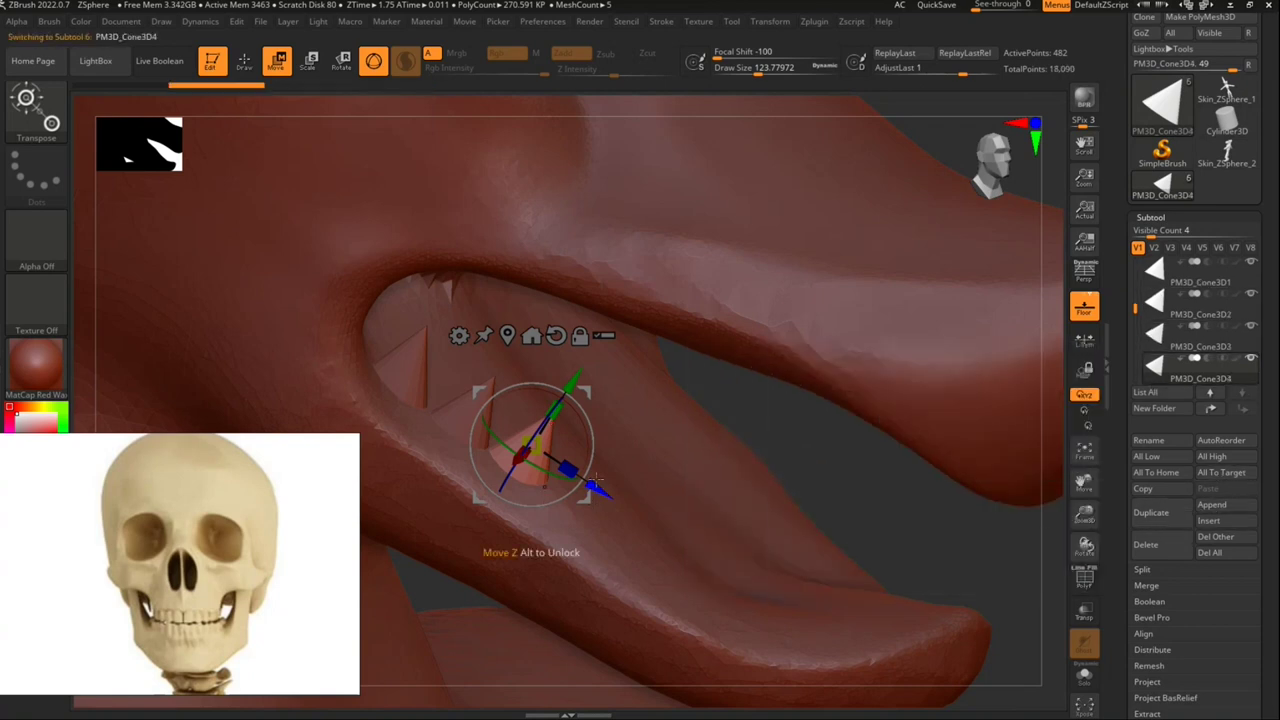
drag(598, 490, 657, 522)
click(1150, 512)
drag(657, 522, 716, 566)
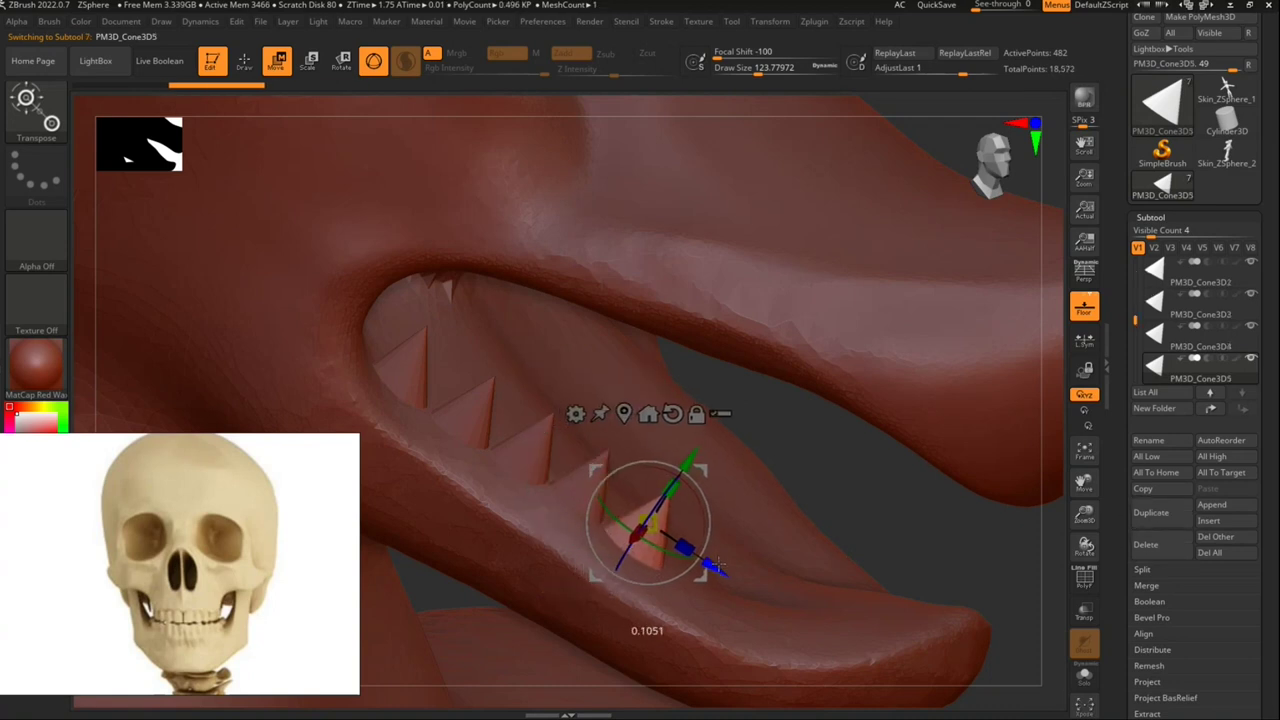
click(1150, 512)
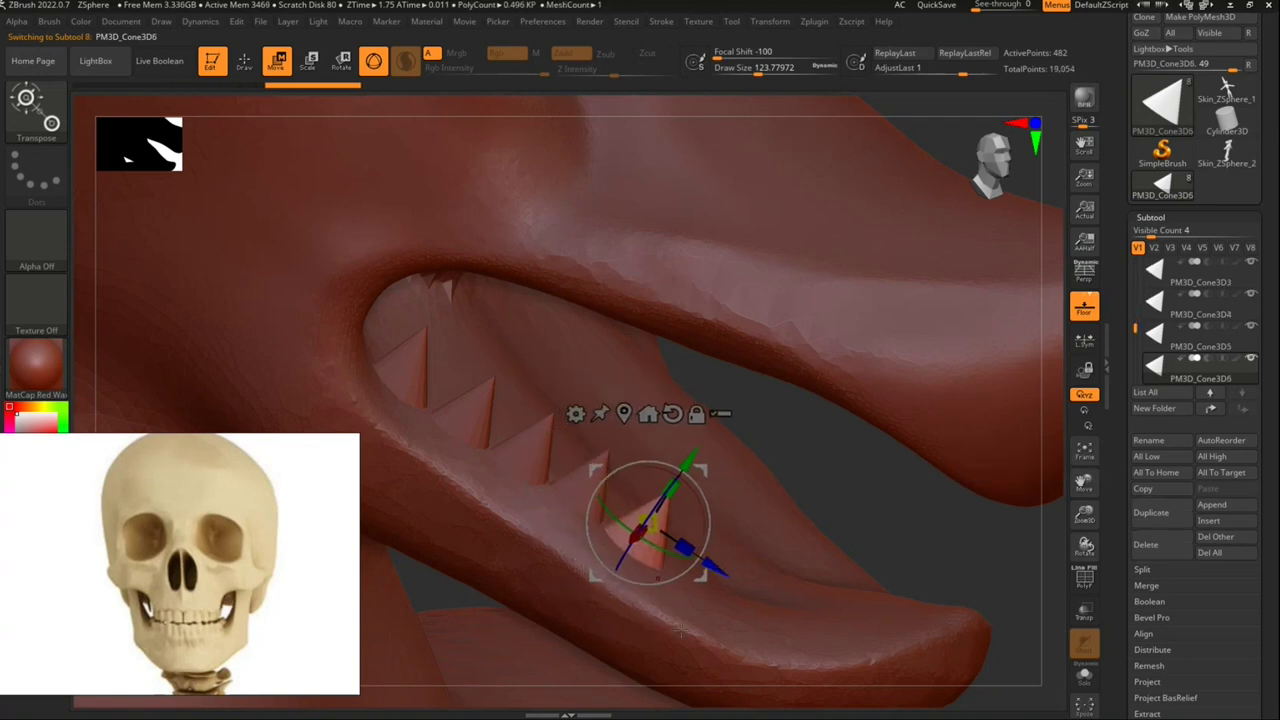
drag(716, 570, 776, 607)
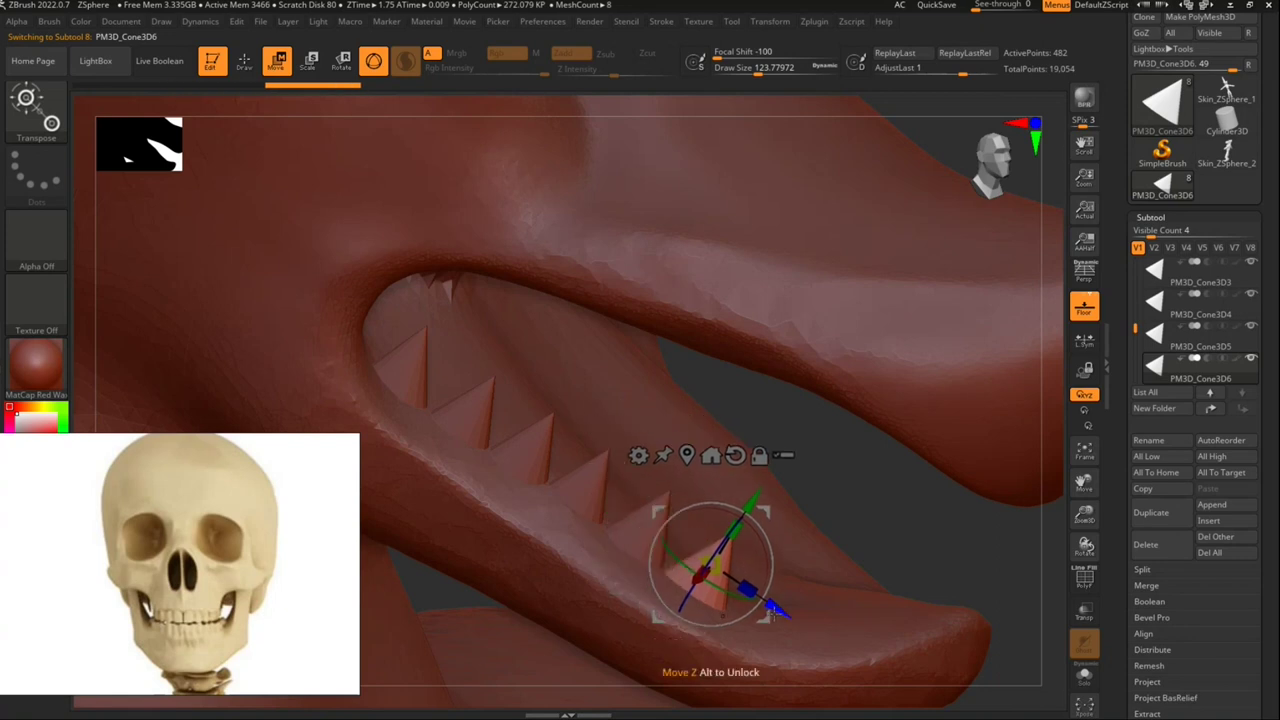
Step: Add two more tooth copies up to PM3D_Cone3D8 and seat them at the row's end
click(1150, 512)
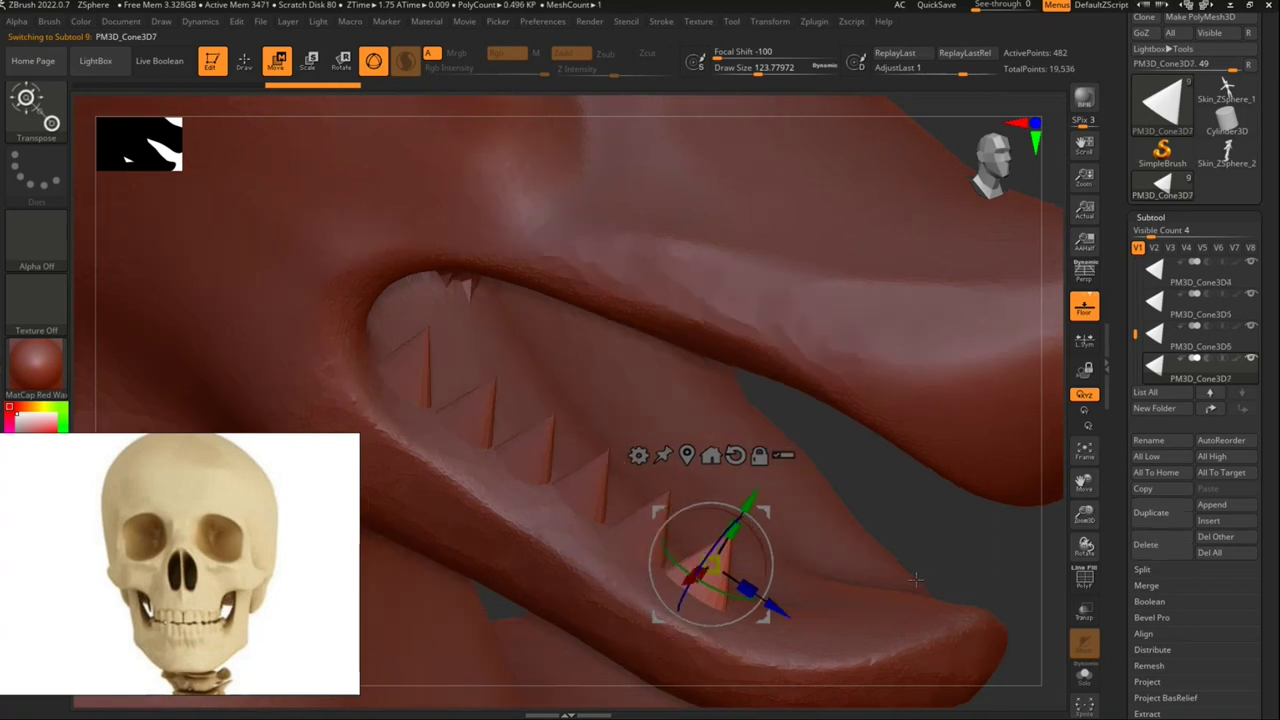
drag(900, 430, 883, 607)
mouse_move(744, 605)
mouse_down()
mouse_move(766, 650)
mouse_move(685, 636)
mouse_up()
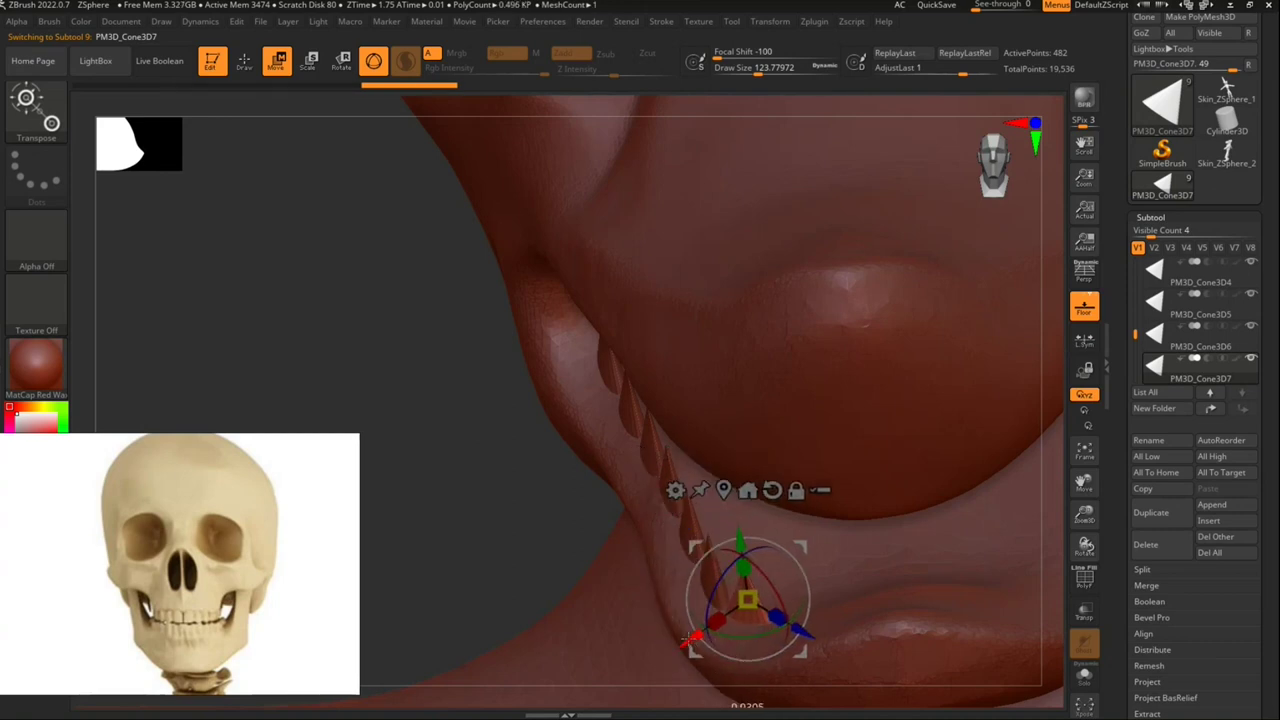
click(1151, 512)
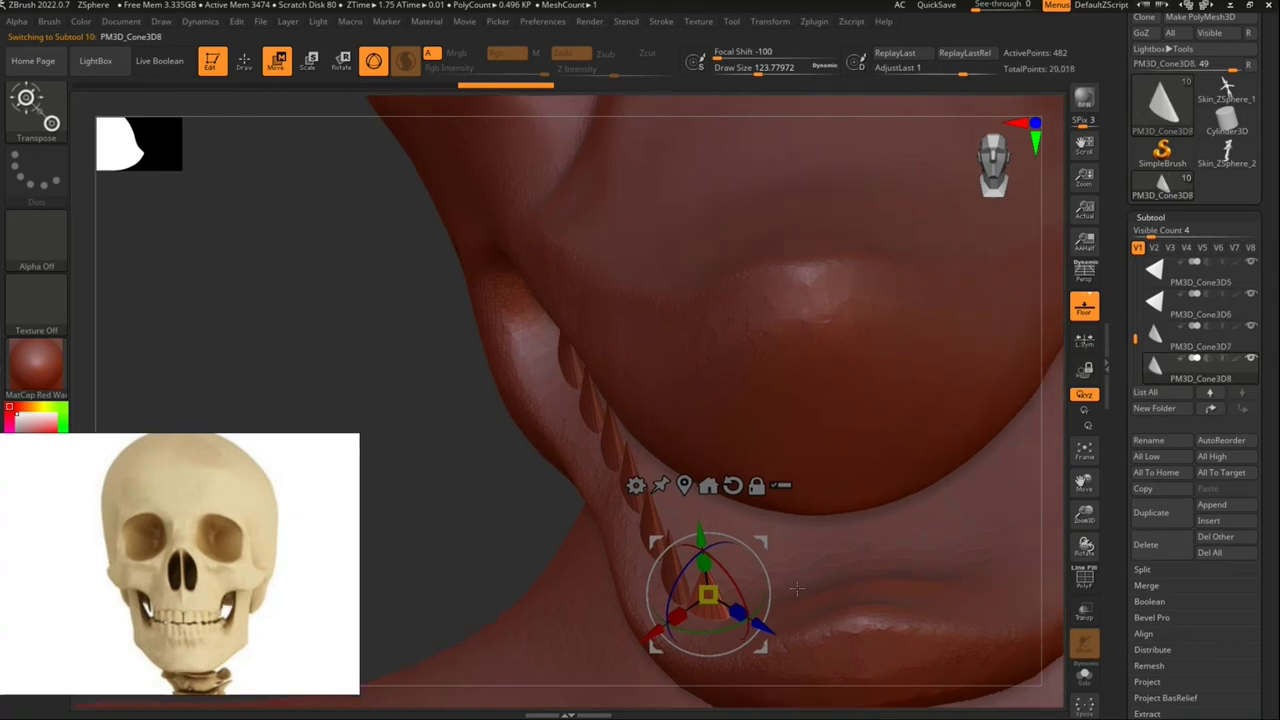
drag(720, 640, 633, 623)
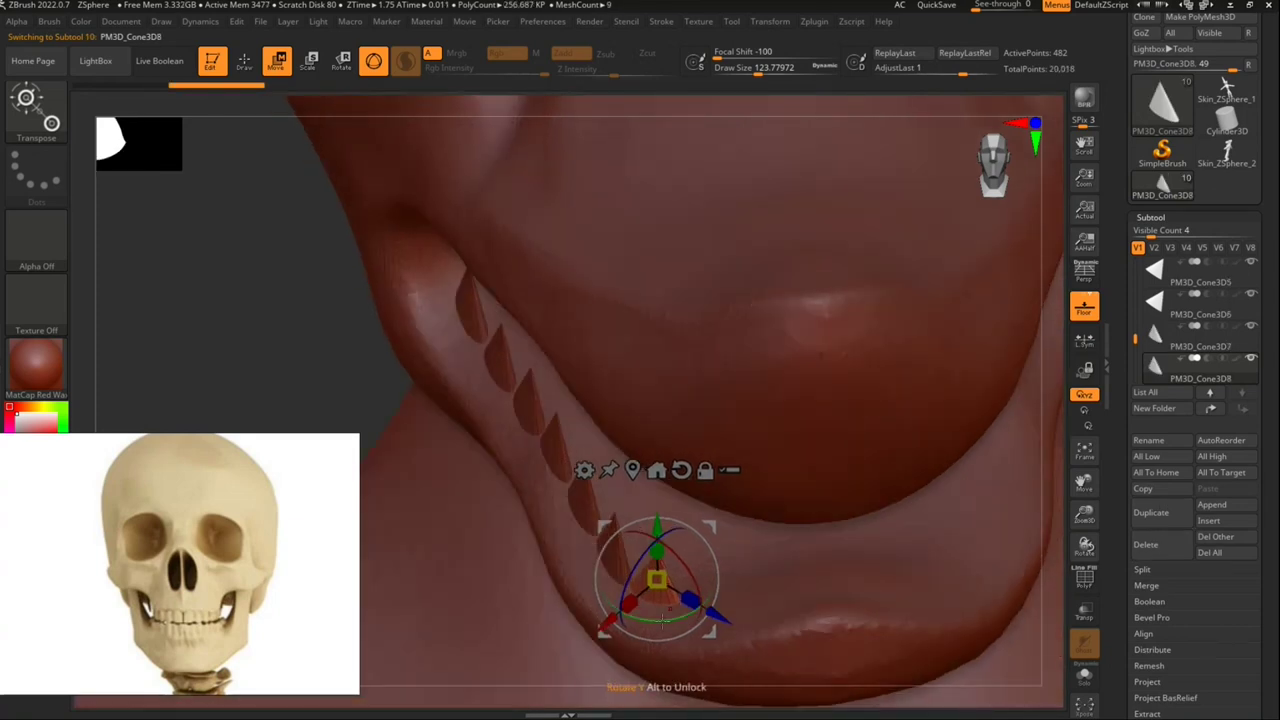
drag(712, 632, 776, 648)
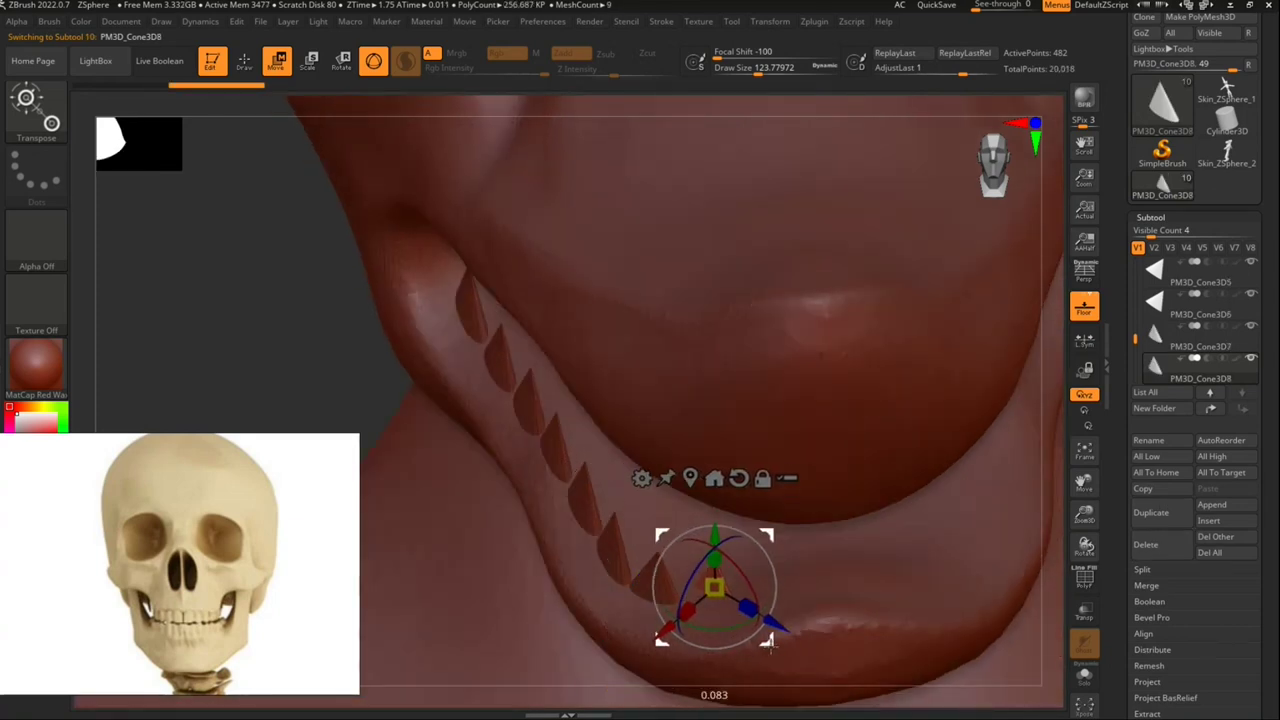
key(ctrl+z)
drag(729, 613, 765, 614)
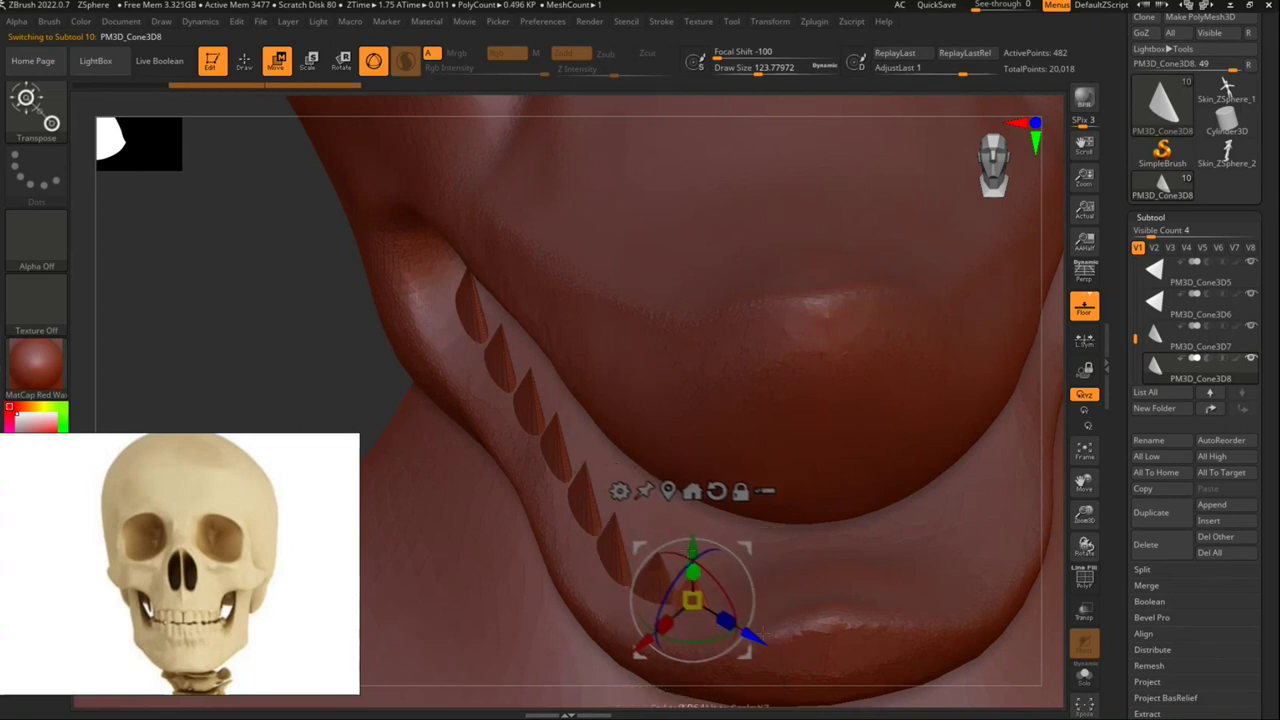
drag(692, 522, 693, 528)
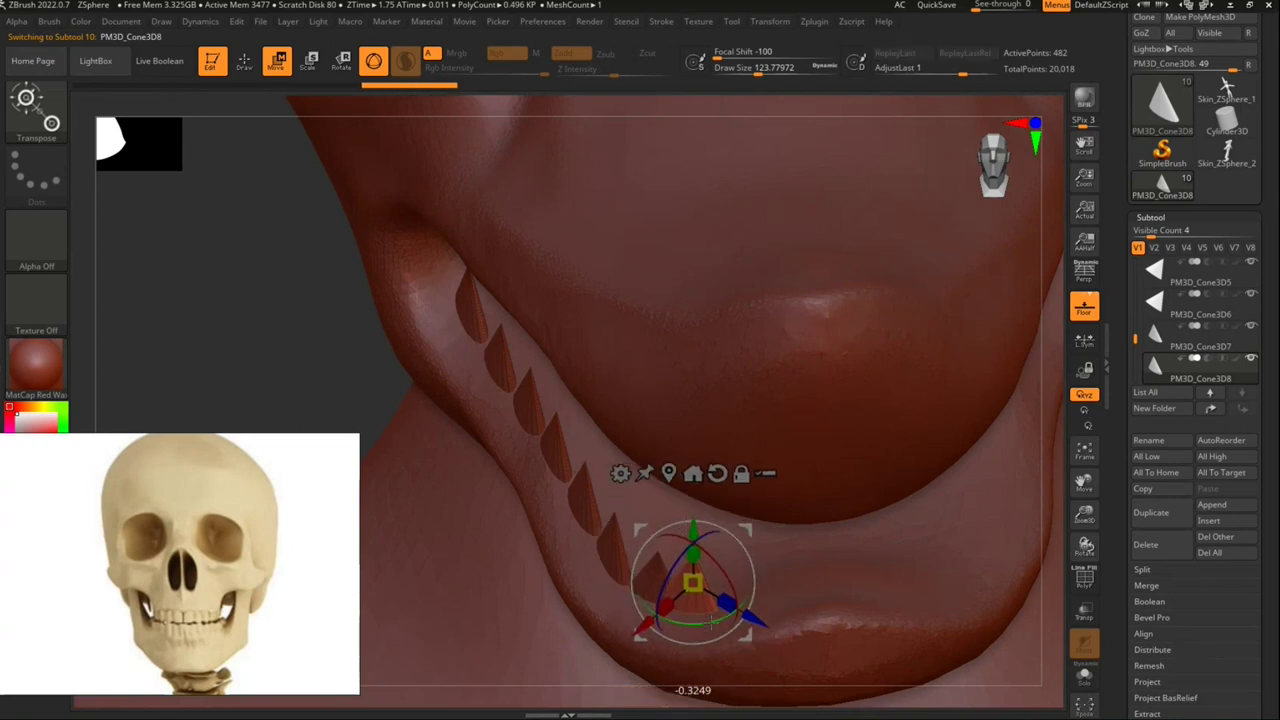
mouse_move(759, 599)
mouse_down()
mouse_move(776, 604)
mouse_move(751, 623)
mouse_move(682, 629)
mouse_up()
Step: Add a ninth tooth, PM3D_Cone3D9, at the row's end, resized and tilted upright
mouse_move(775, 586)
mouse_down()
mouse_move(706, 537)
mouse_move(760, 519)
mouse_up()
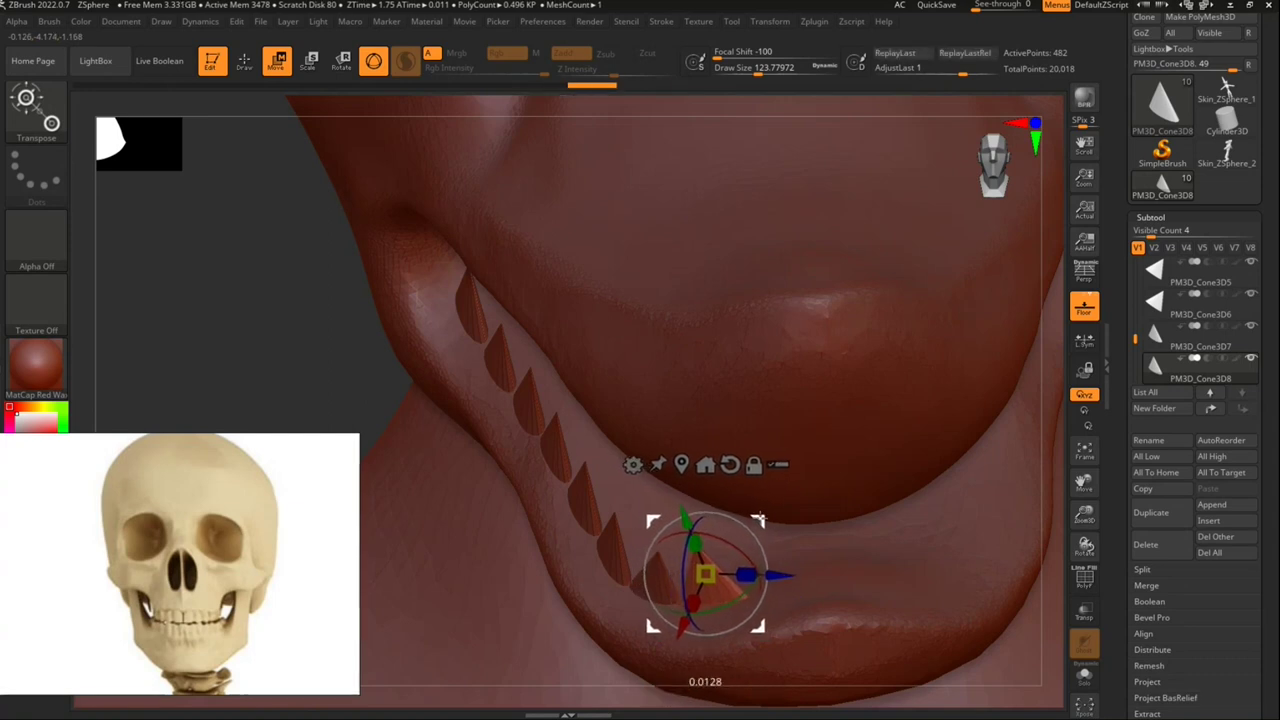
click(1151, 512)
mouse_move(778, 578)
mouse_down()
mouse_move(817, 568)
mouse_move(806, 583)
mouse_up()
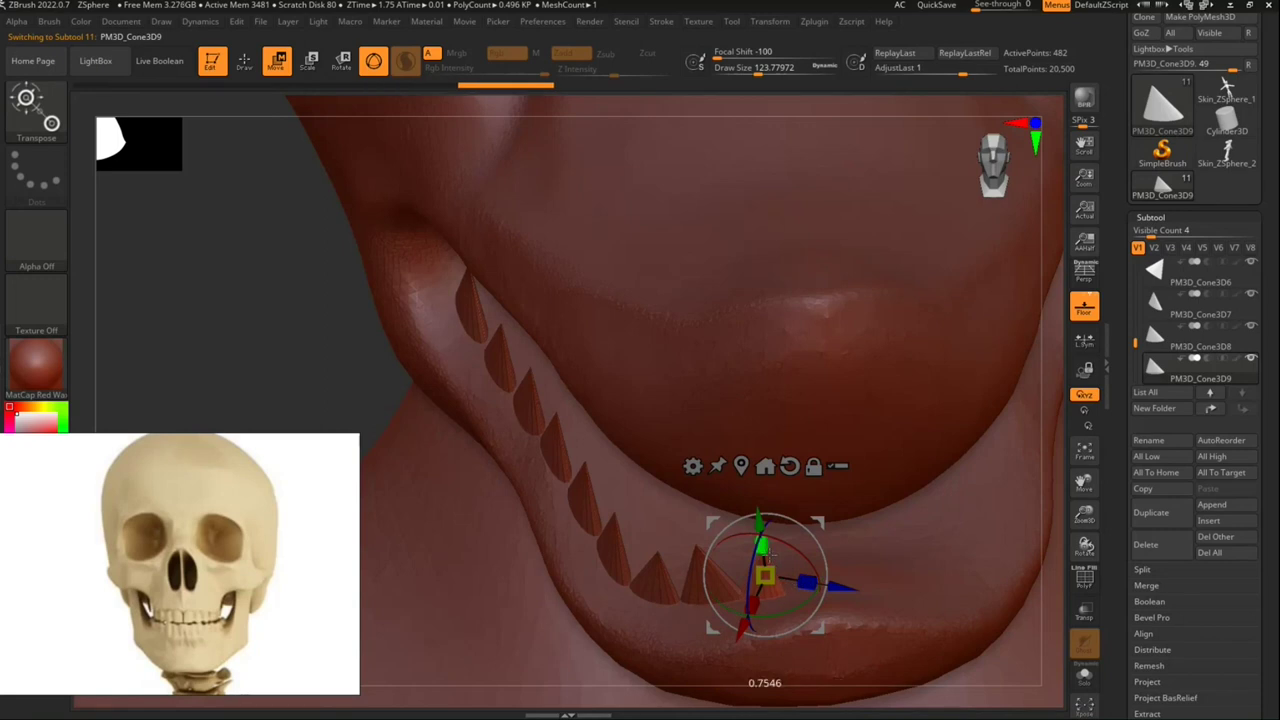
mouse_move(767, 553)
right_down()
mouse_move(763, 566)
mouse_move(763, 545)
right_up()
drag(727, 522, 728, 530)
mouse_move(735, 545)
right_down()
mouse_move(735, 560)
mouse_move(702, 538)
mouse_move(722, 557)
mouse_move(740, 520)
mouse_move(725, 578)
right_up()
drag(725, 578, 724, 578)
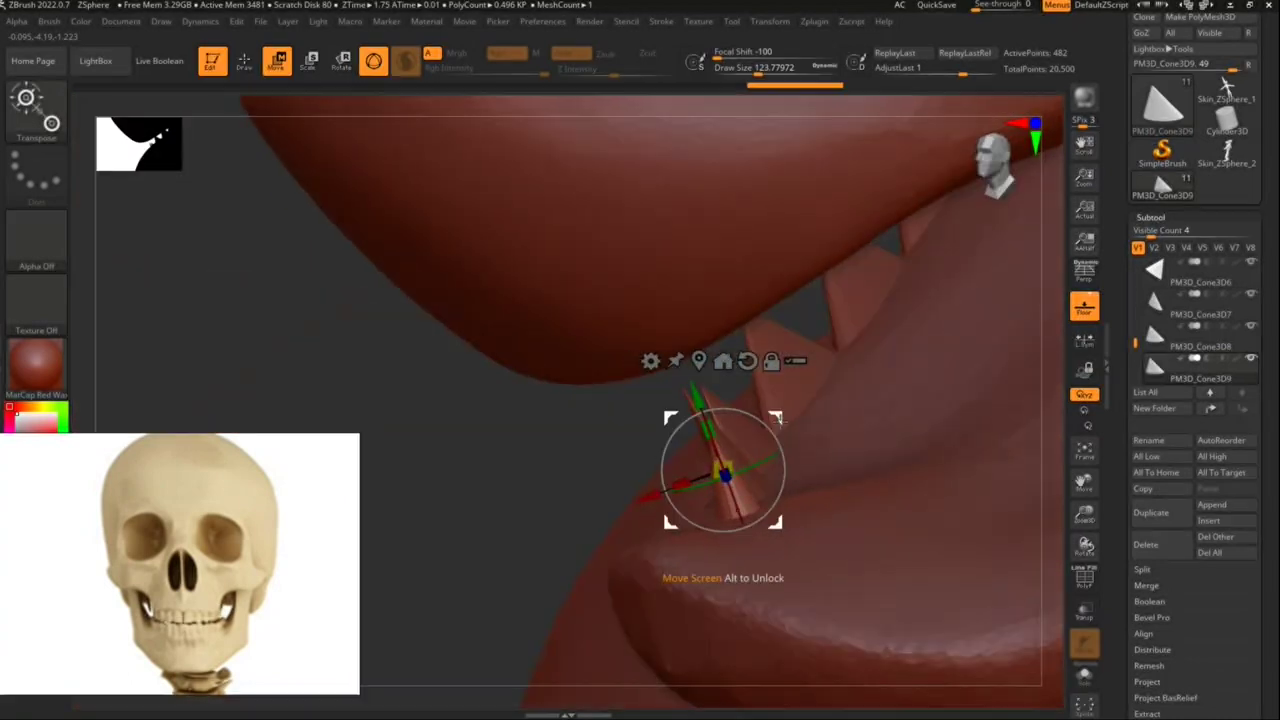
mouse_move(724, 472)
right_down()
mouse_move(788, 482)
mouse_move(763, 523)
right_up()
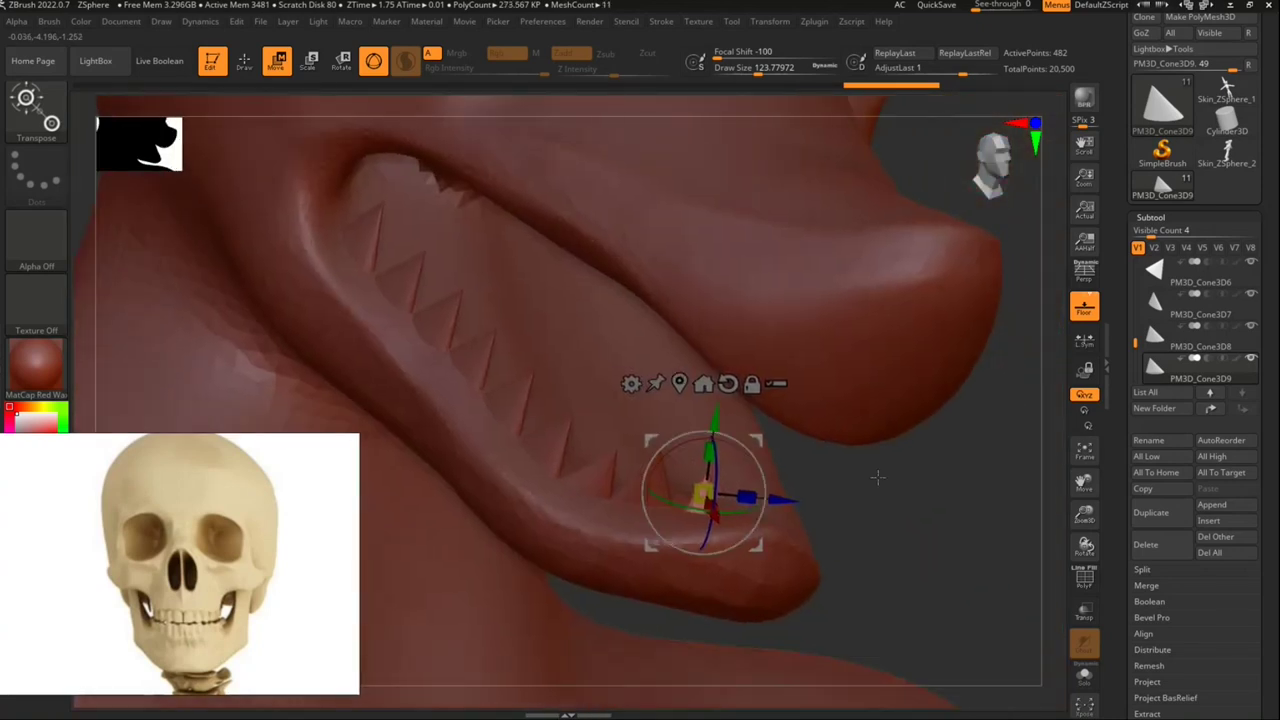
click(1152, 512)
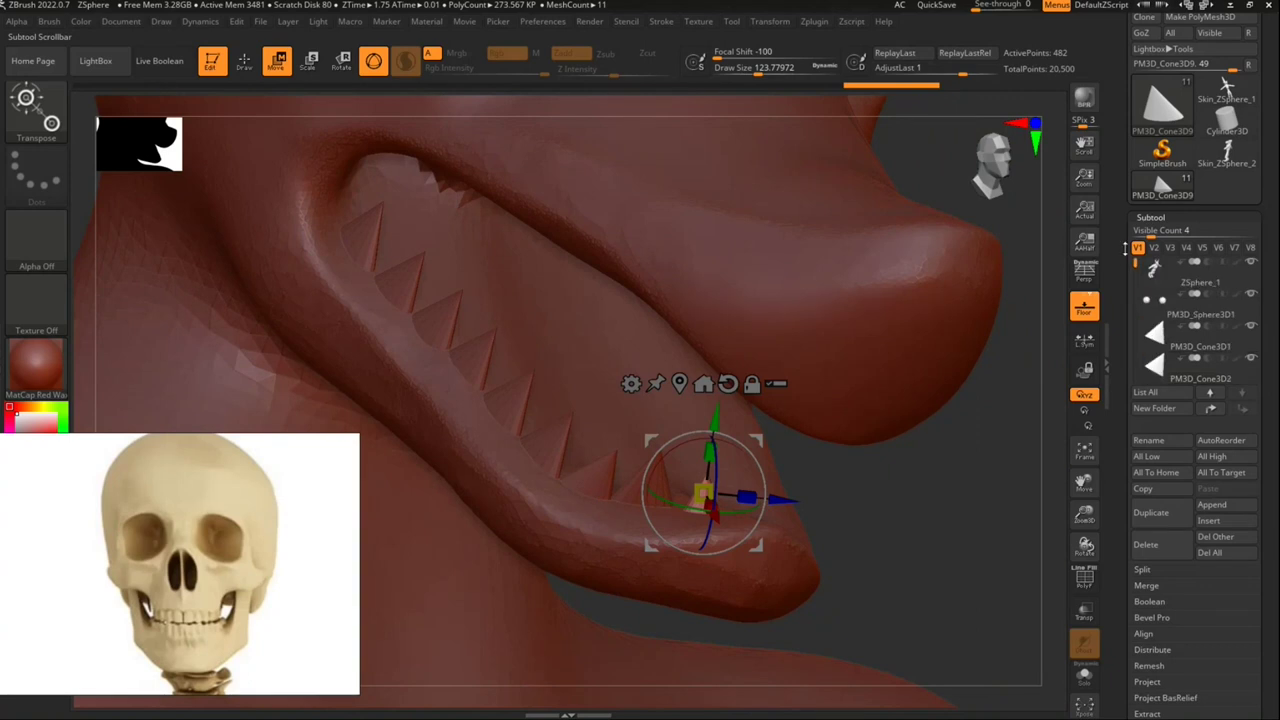
Step: Duplicate the first upper tooth and move and rotate the copy to point down
drag(1134, 321, 1124, 262)
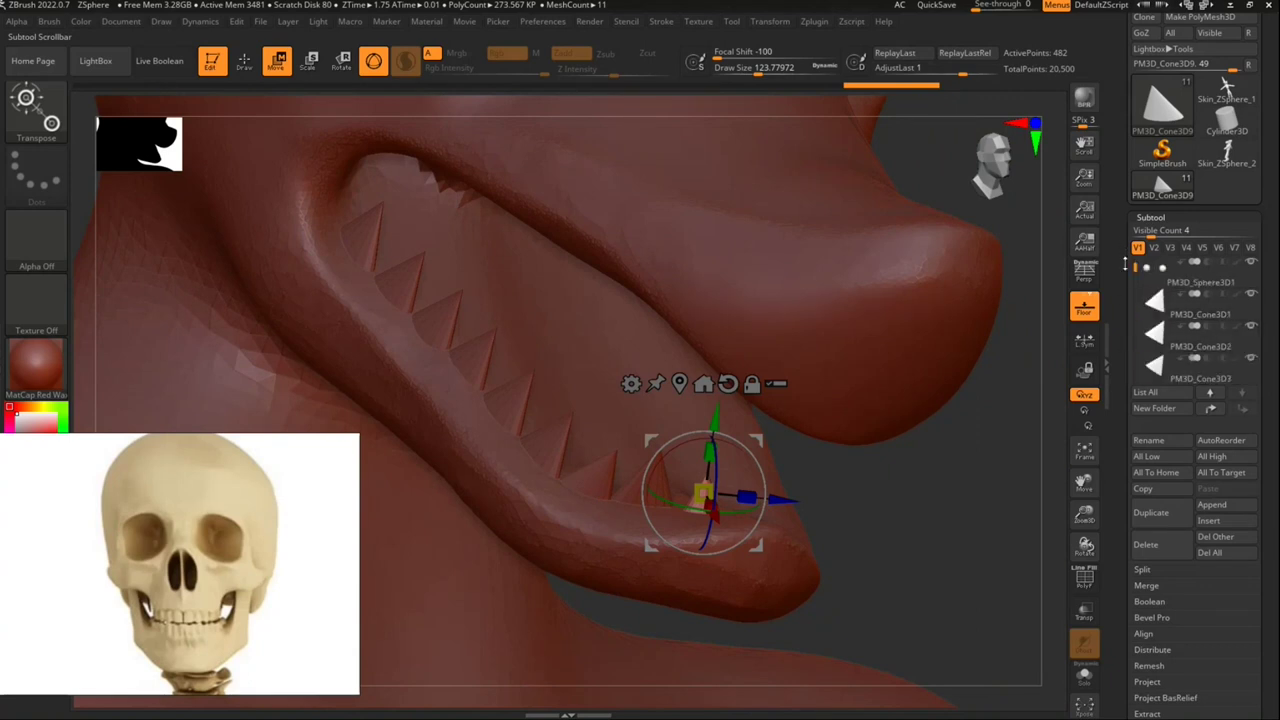
click(1195, 340)
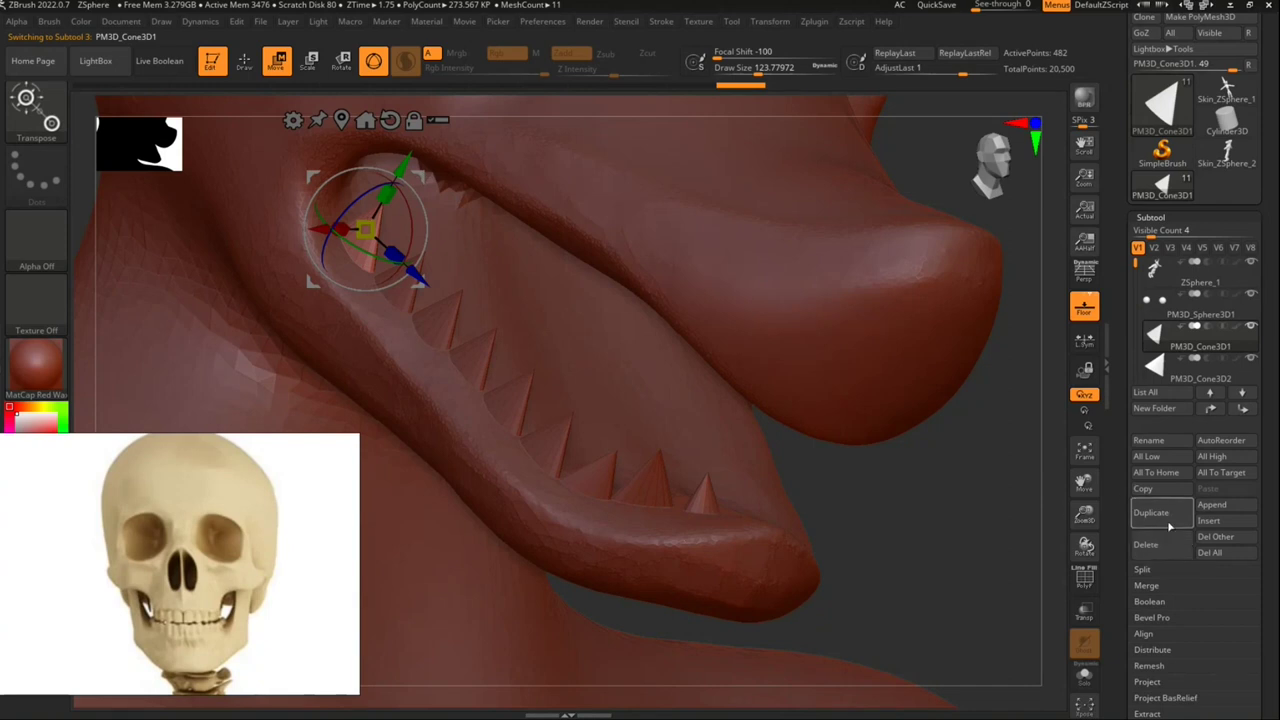
click(1168, 527)
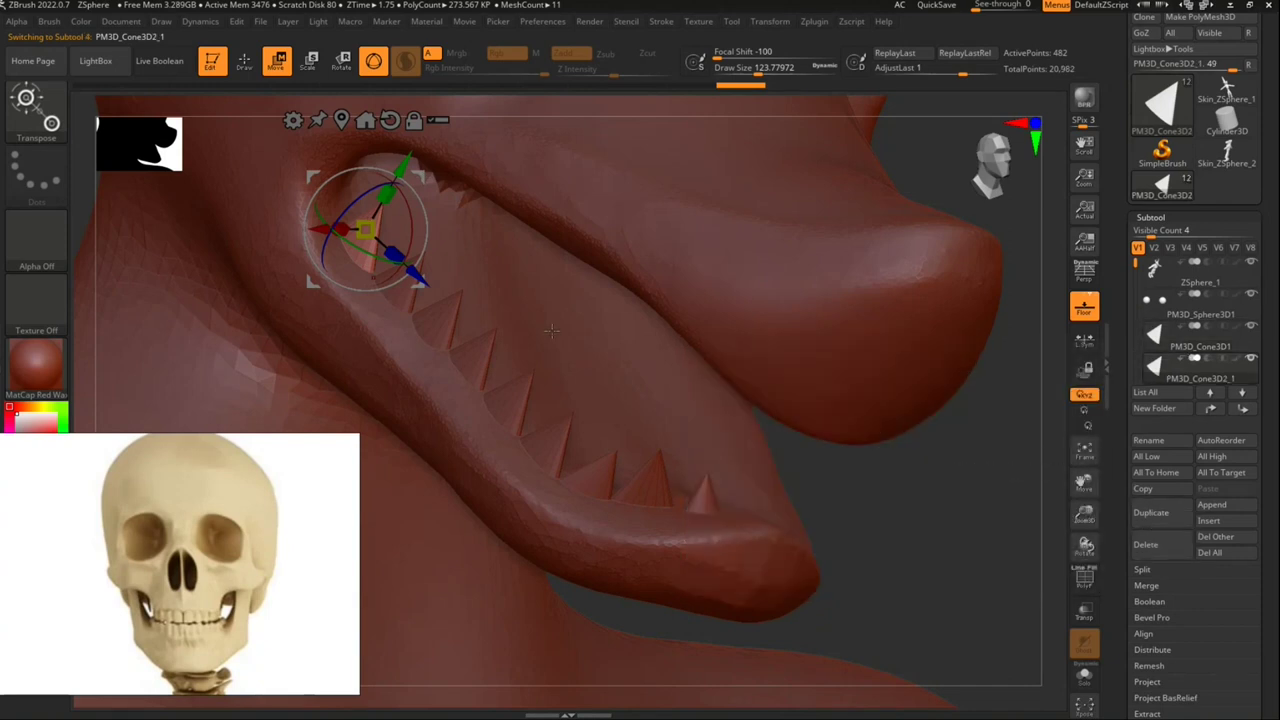
drag(398, 160, 438, 92)
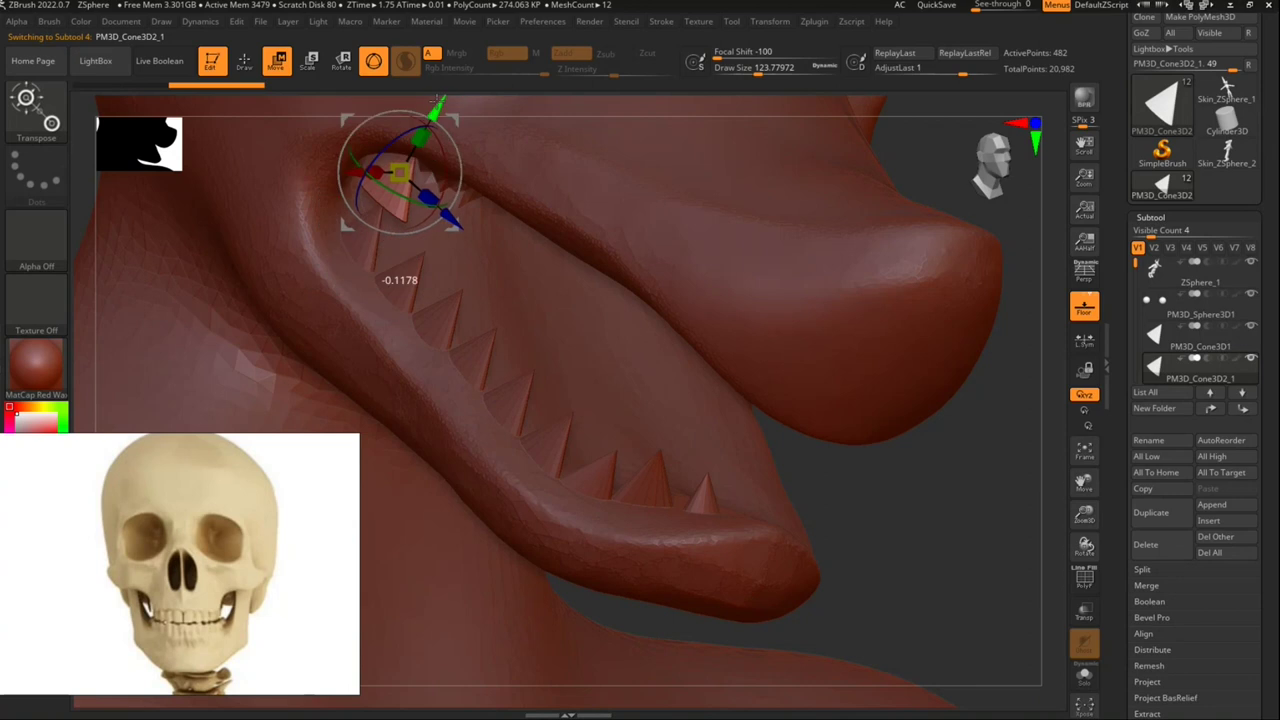
drag(447, 140, 291, 449)
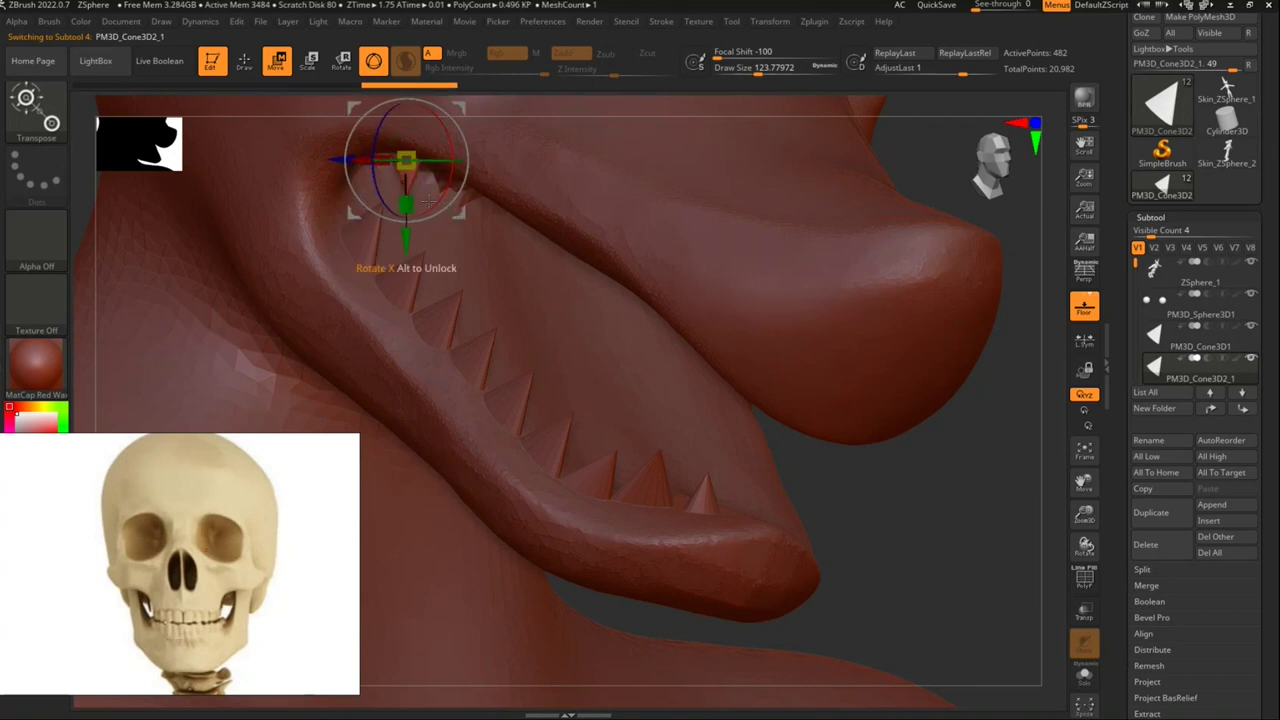
drag(452, 183, 440, 140)
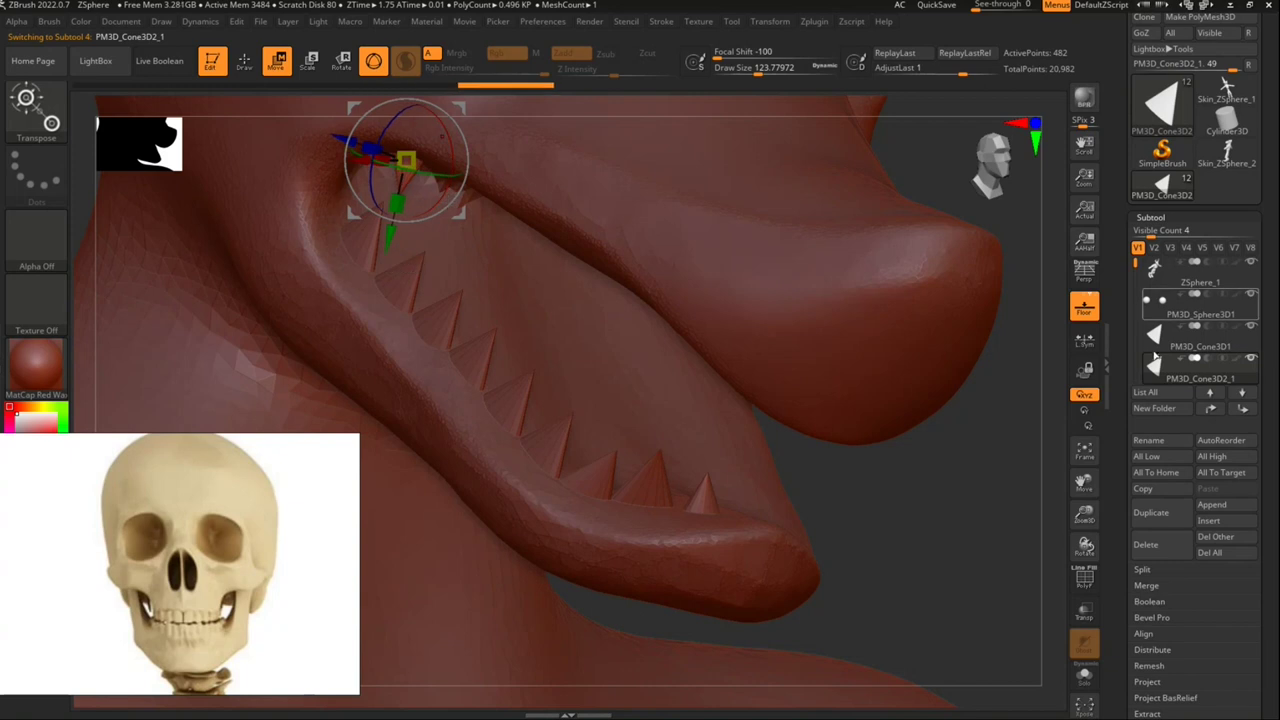
Step: MergeDown the tooth cones into one subtool, PM3D_Cone3D1, confirming the warning
click(1171, 366)
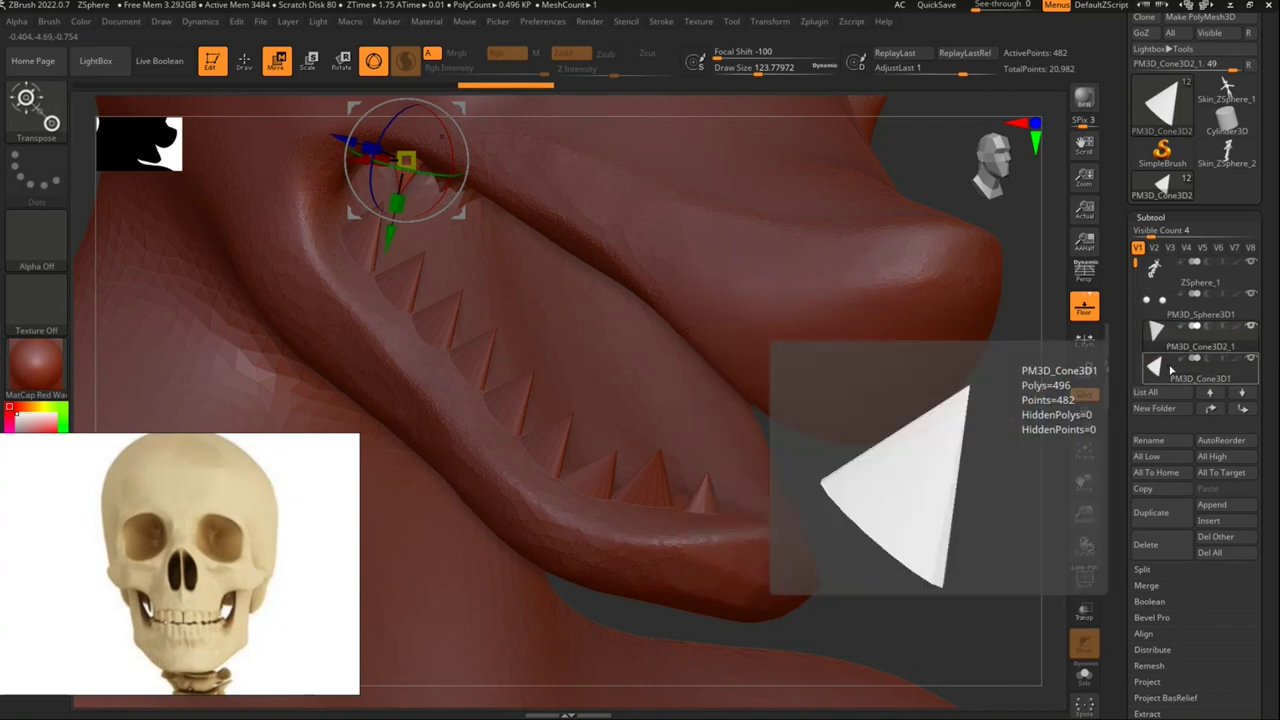
click(1150, 588)
click(1157, 606)
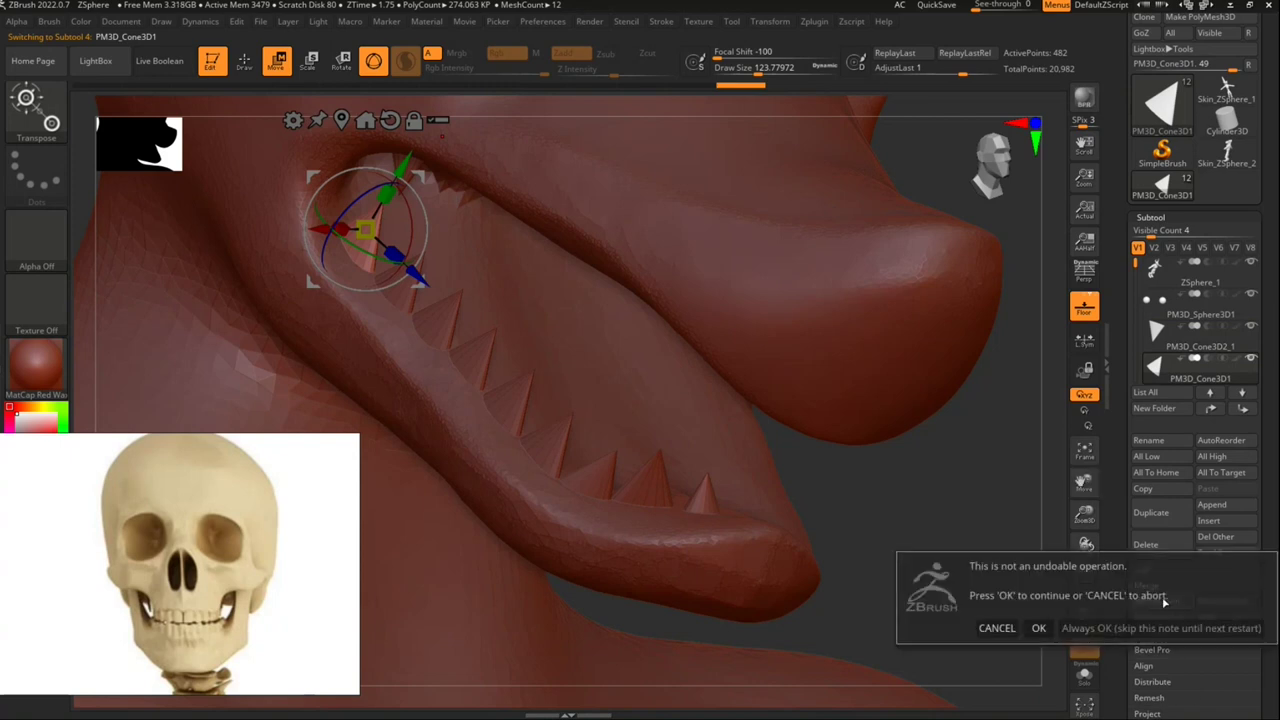
click(1068, 628)
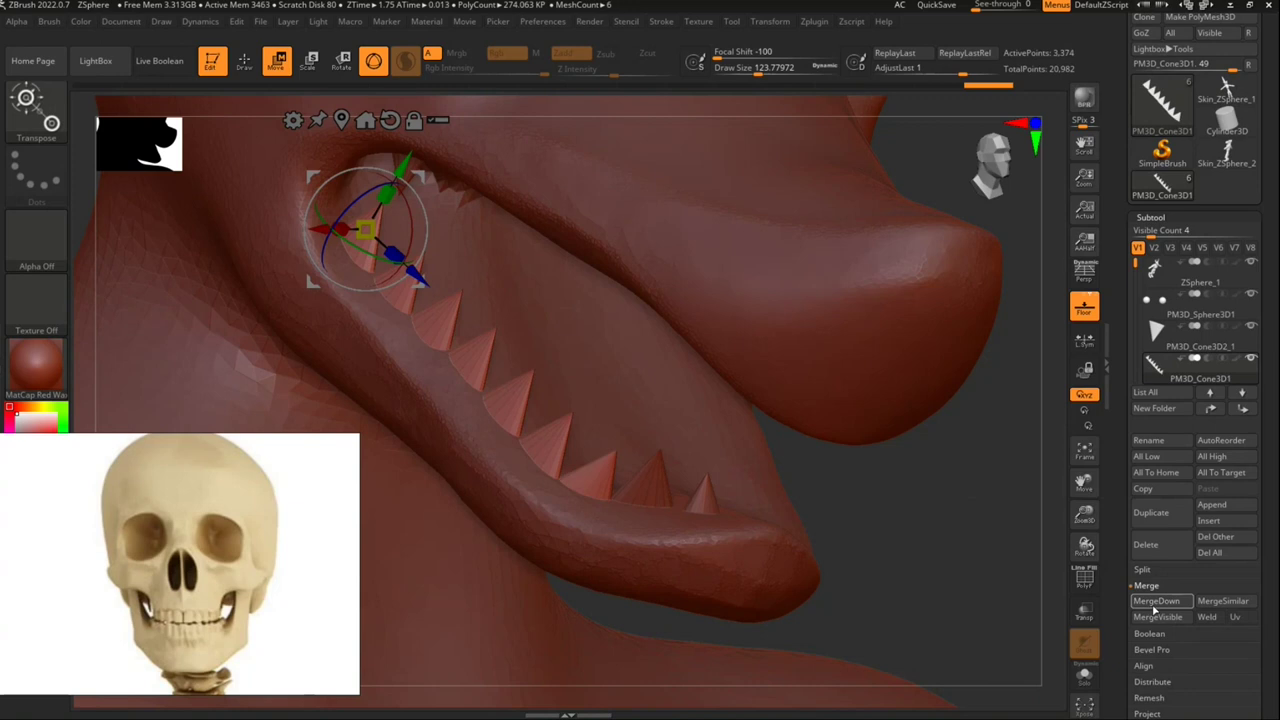
mouse_move(930, 575)
mouse_down()
mouse_move(963, 531)
mouse_move(951, 215)
mouse_move(551, 310)
mouse_up()
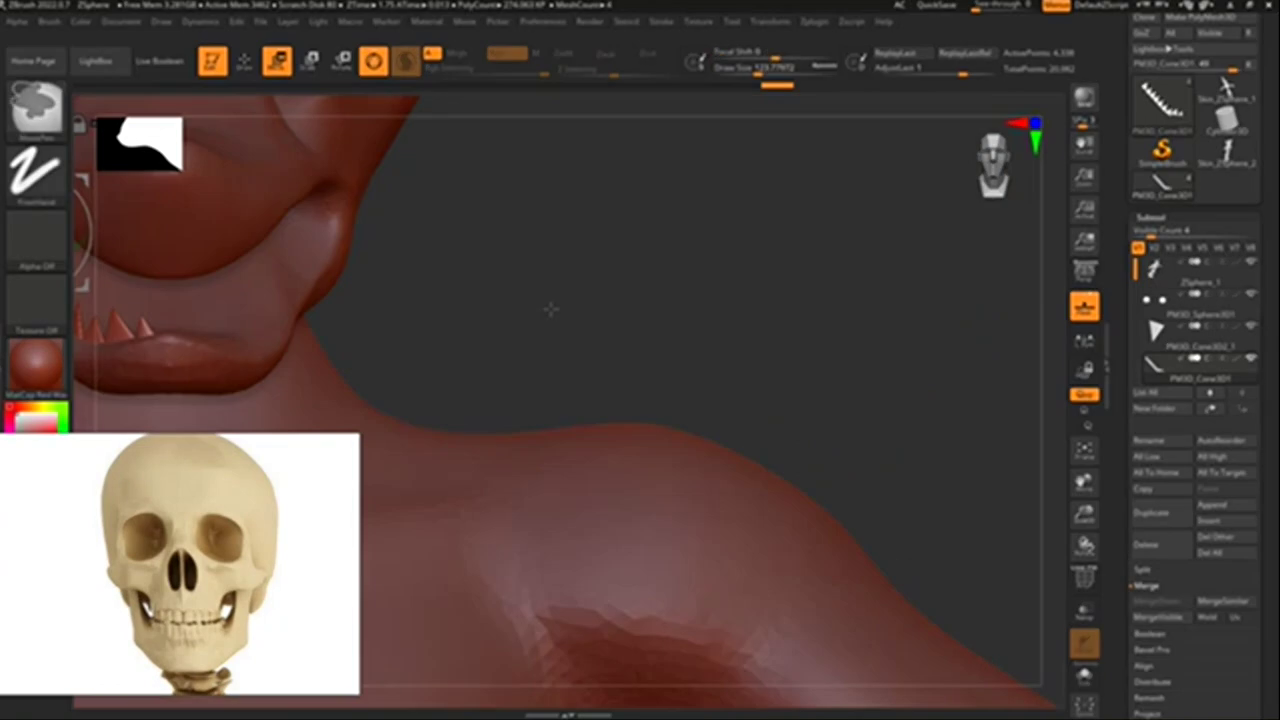
drag(551, 310, 600, 300)
click(826, 22)
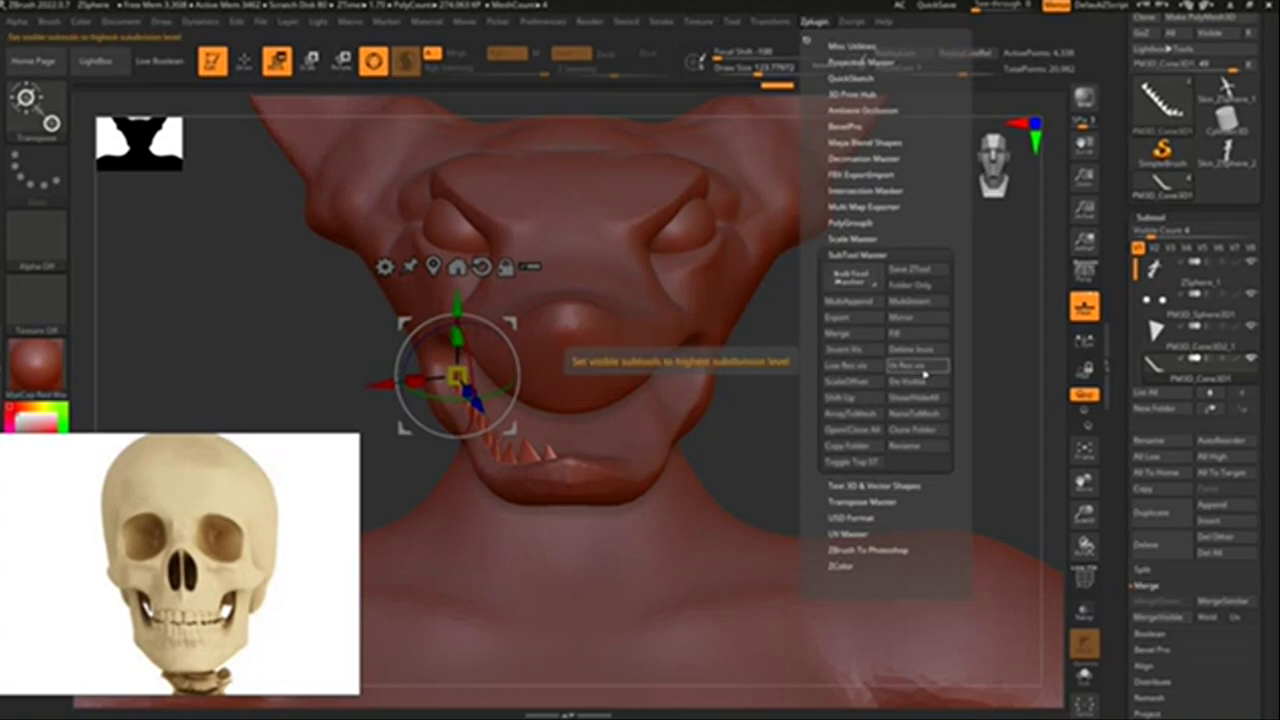
Step: Mirror the tooth row across X with SubTool Master, merging it into the same subtool
click(904, 318)
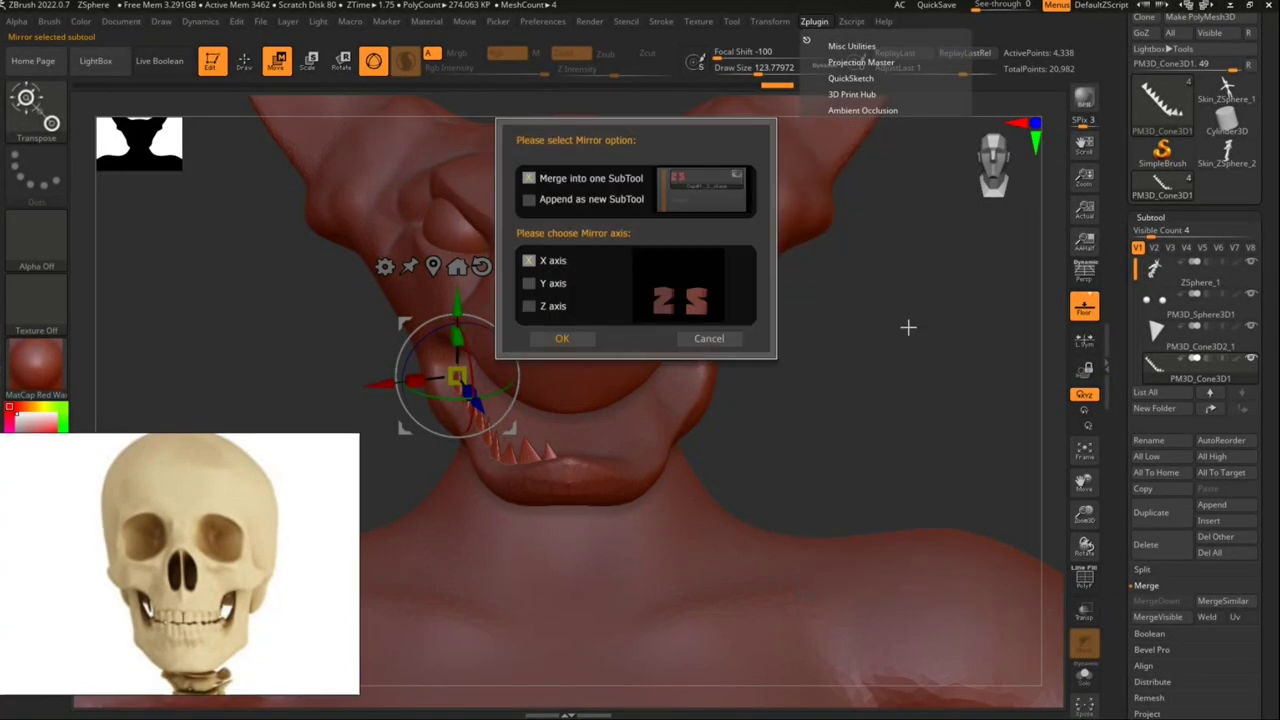
click(562, 338)
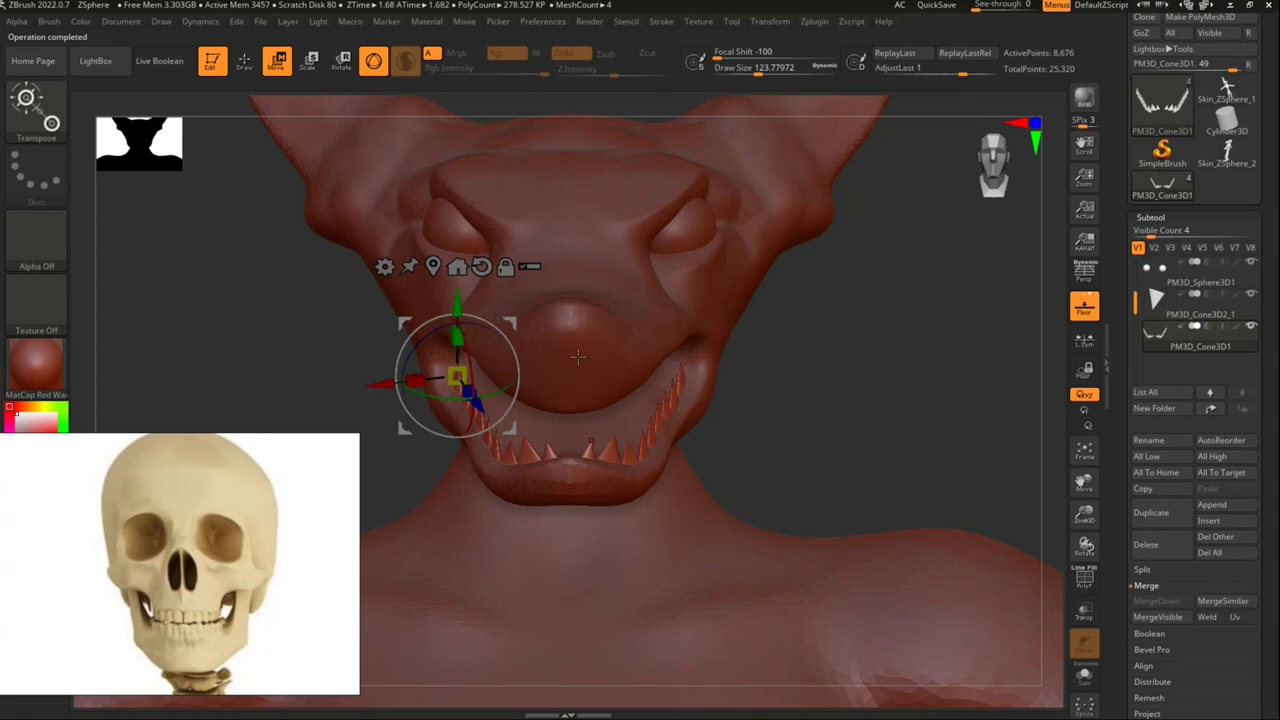
right_drag(575, 435, 631, 442)
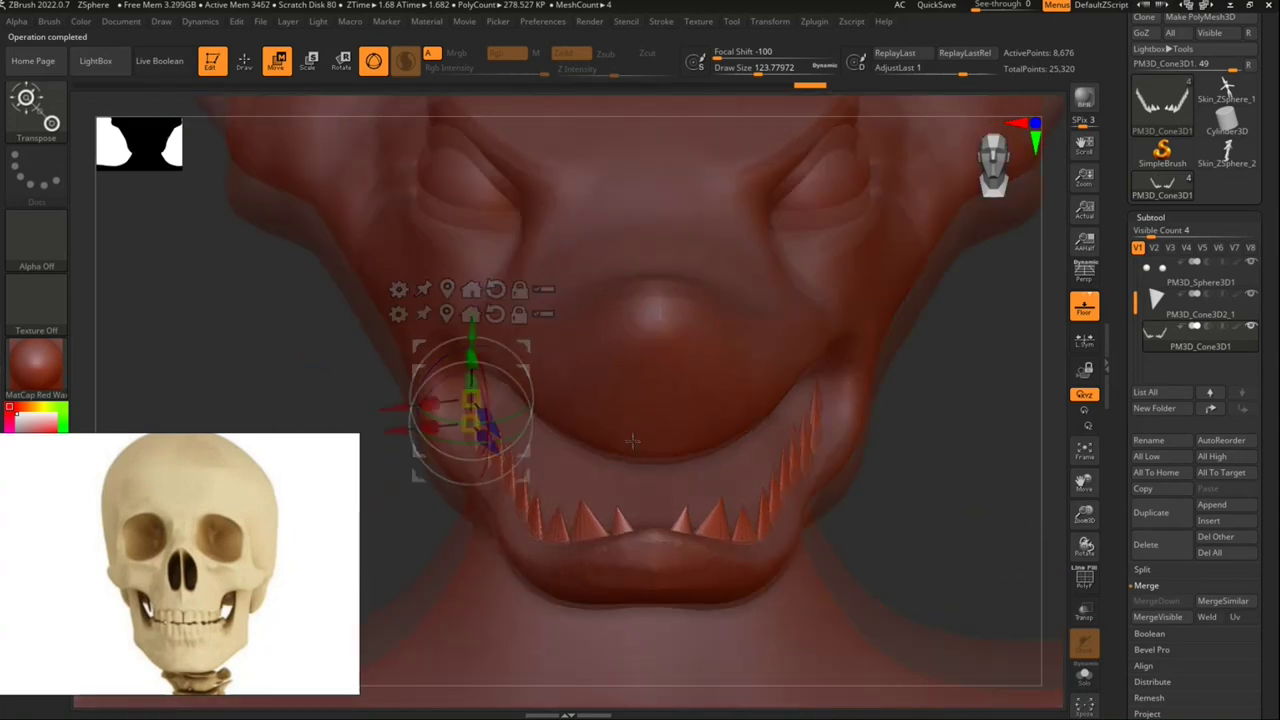
click(53, 122)
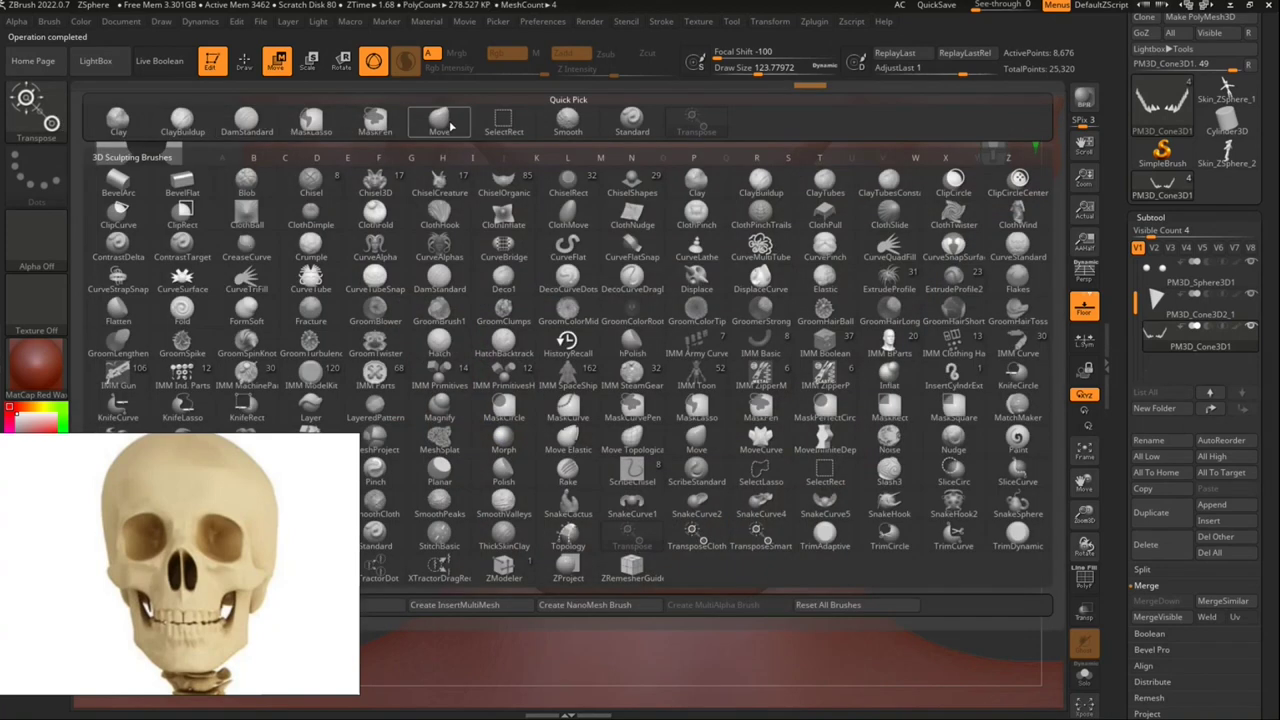
Step: Choose the Move brush and mask the side teeth on both jaws
click(452, 124)
right_drag(625, 517, 630, 490)
ctrl+drag(560, 480, 637, 477)
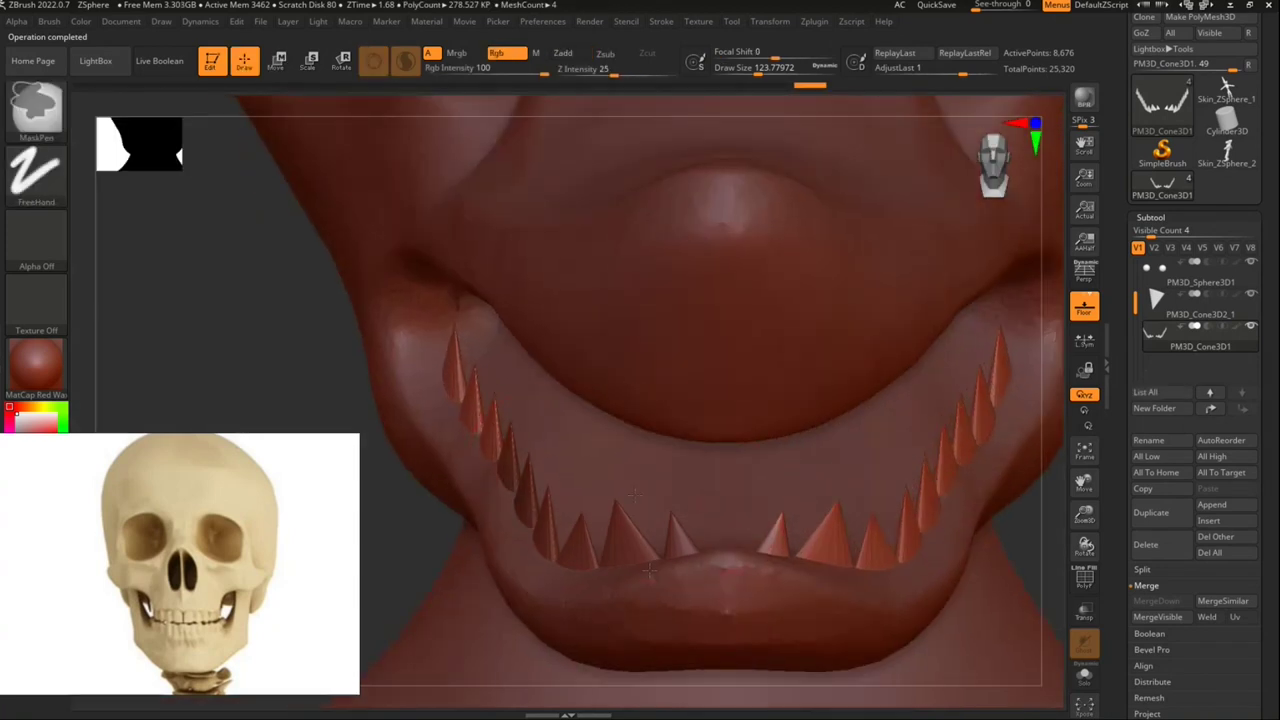
ctrl+alt+click(632, 480)
key(ctrl+z)
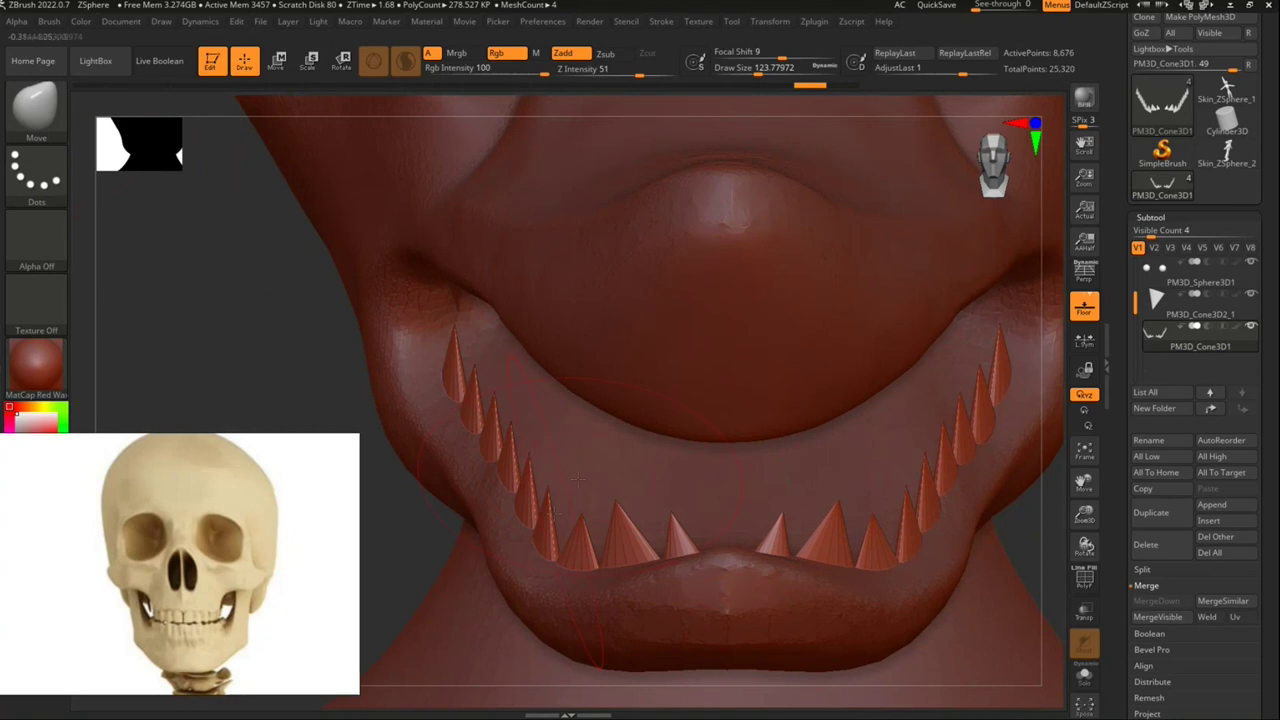
ctrl+click(537, 535)
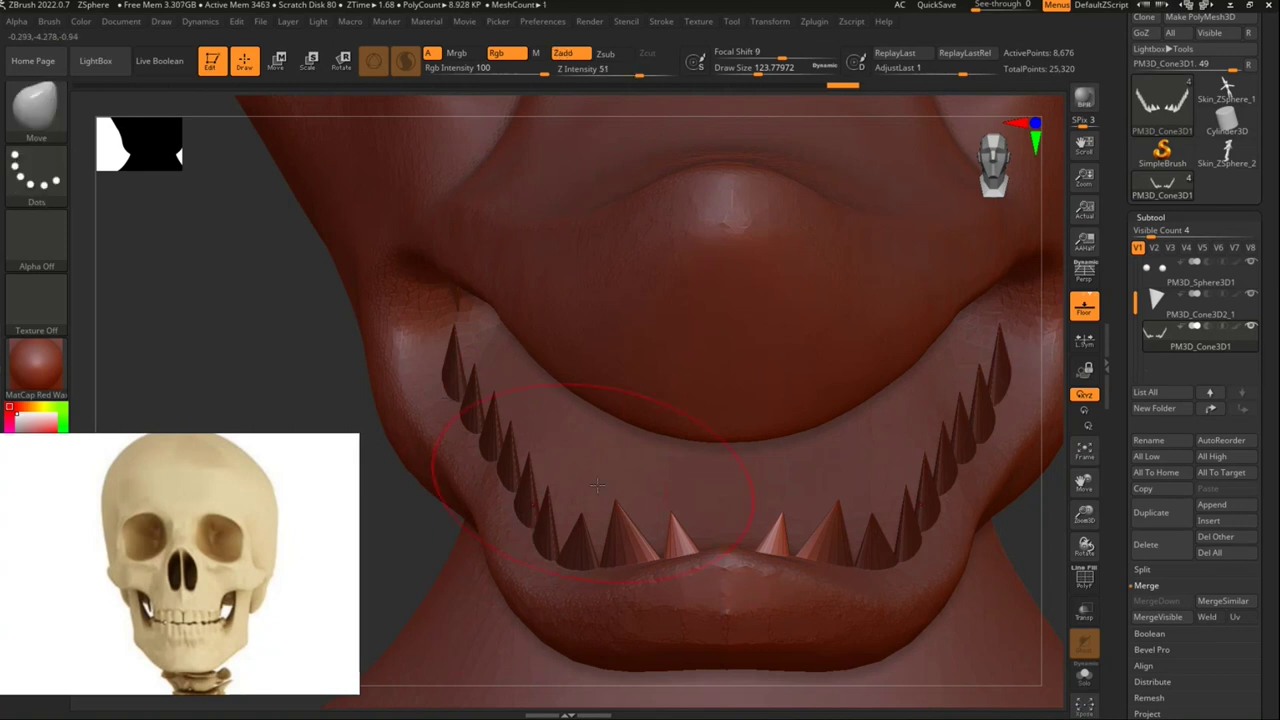
Step: Shrink the Move brush to about 39 and pull the front lower teeth into curved fangs
drag(706, 561, 840, 542)
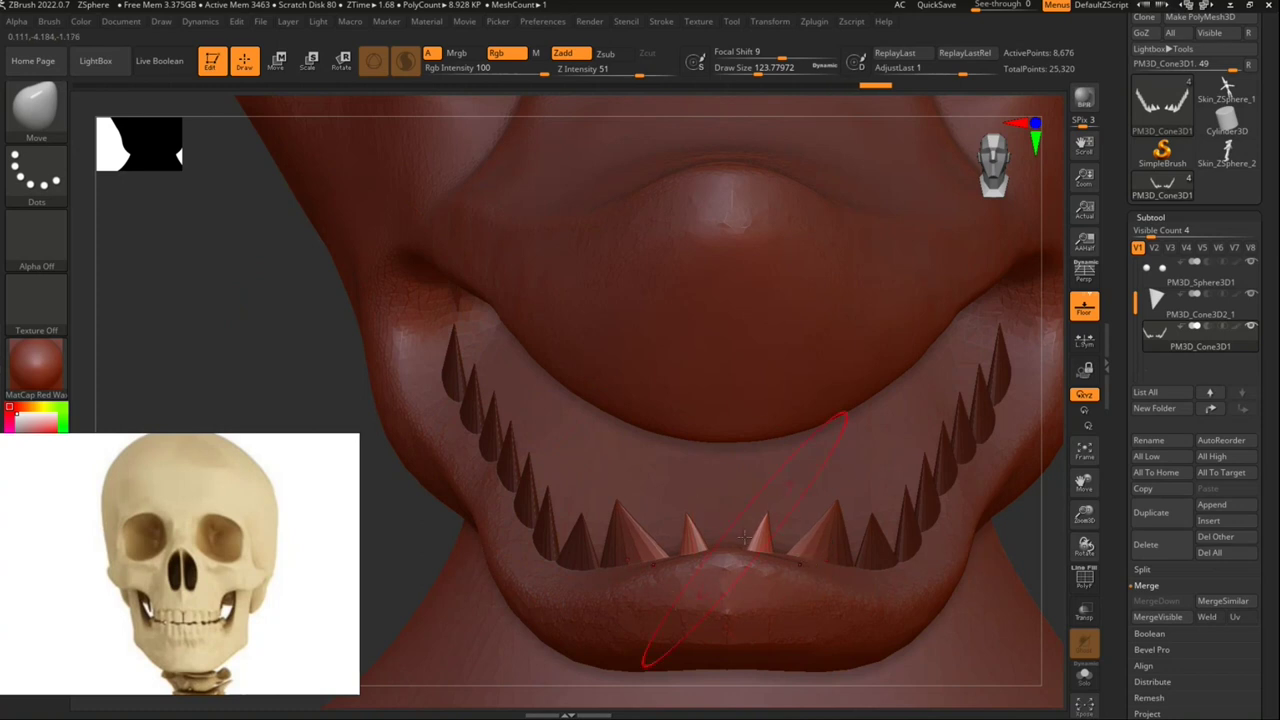
key(ctrl+z)
drag(785, 66, 740, 68)
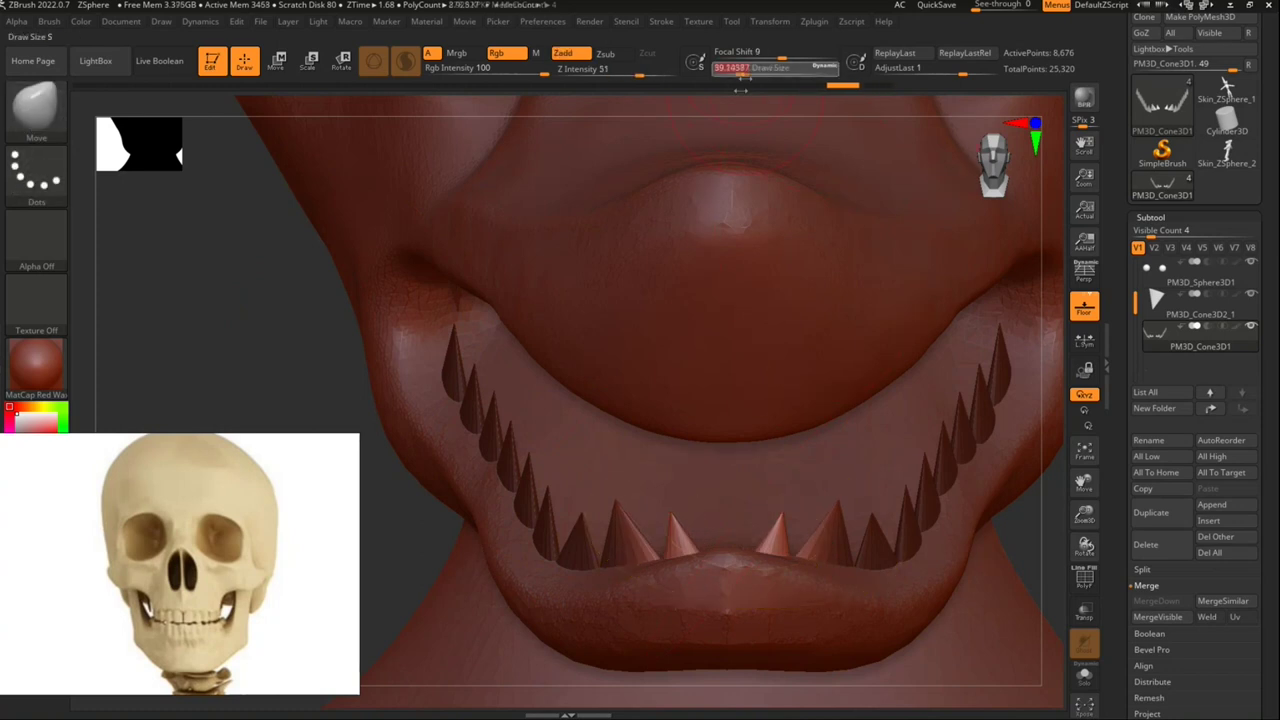
drag(695, 551, 688, 503)
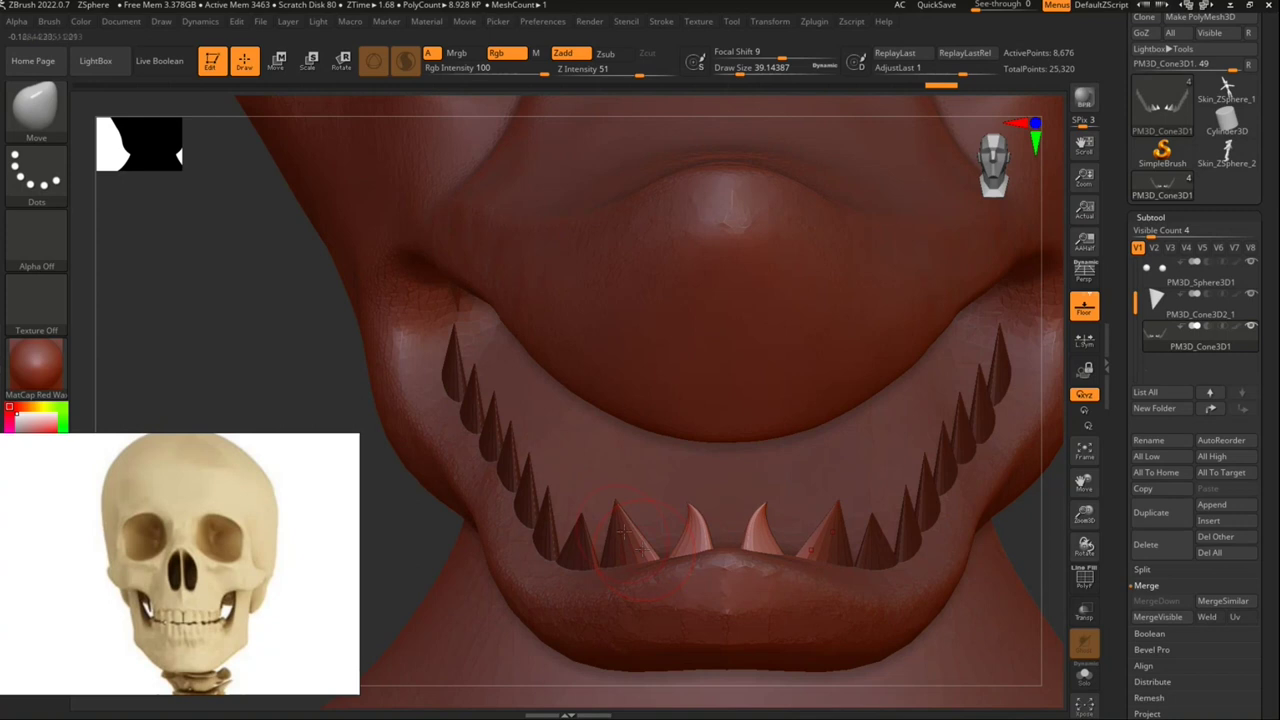
key(ctrl)
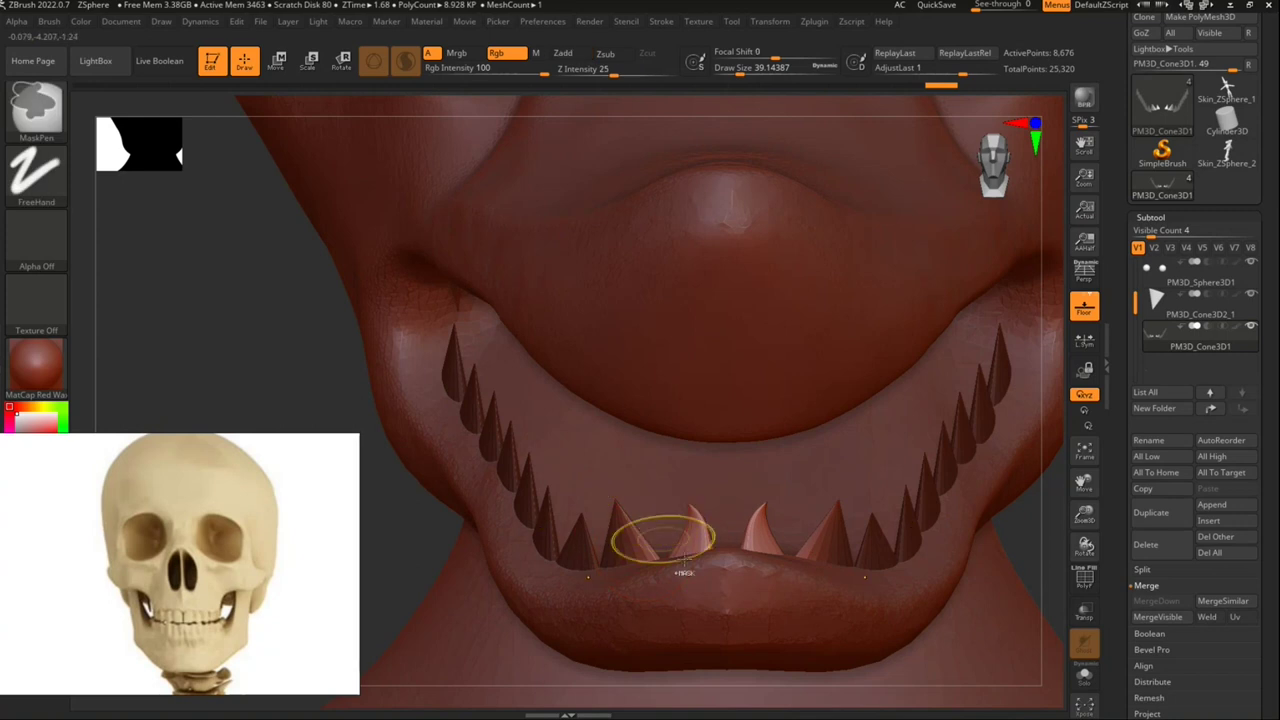
mouse_move(646, 525)
ctrl+alt+mouse_down()
mouse_move(632, 548)
mouse_move(632, 490)
mouse_move(645, 483)
ctrl+alt+mouse_up()
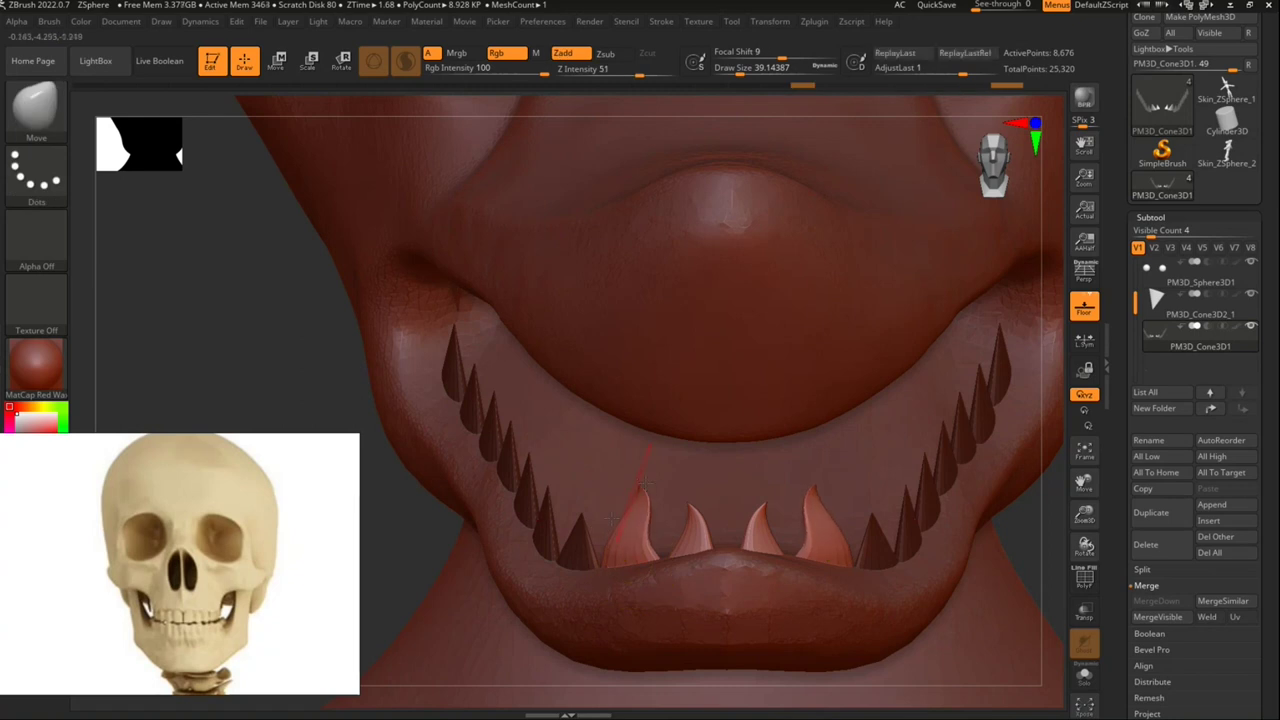
right_drag(617, 562, 652, 567)
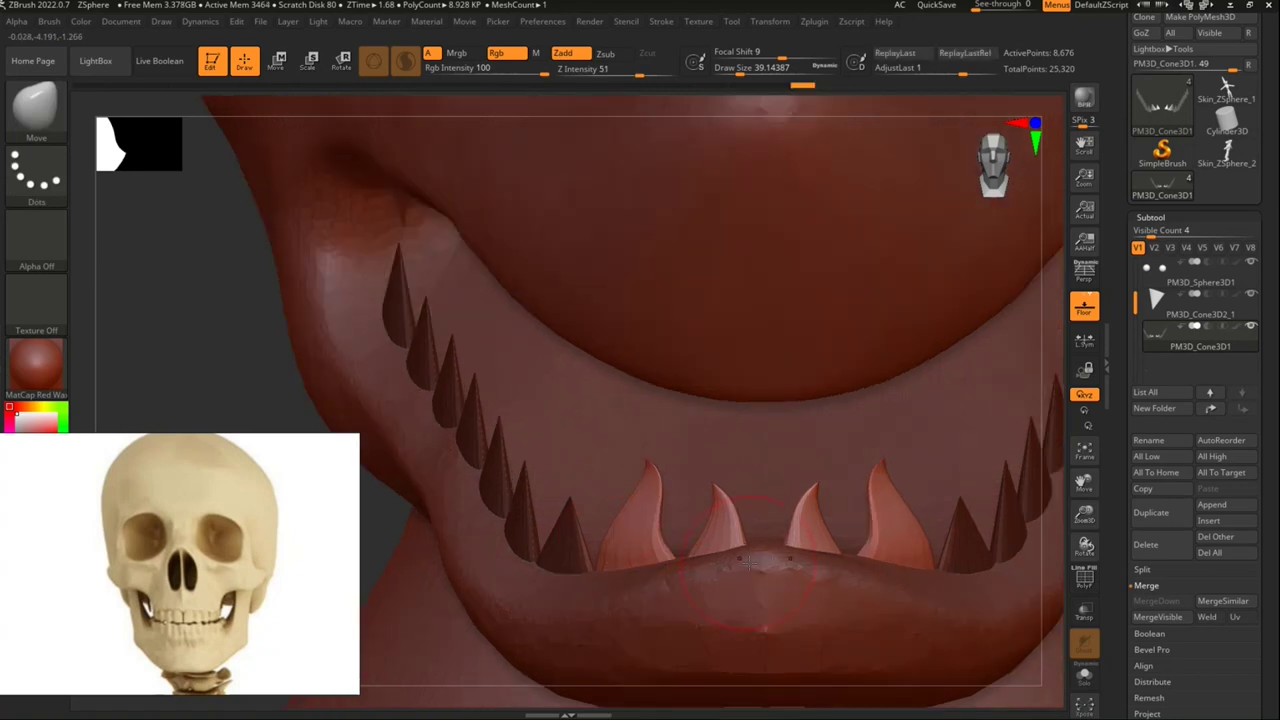
drag(684, 540, 757, 540)
Step: Orbit around the jaw to inspect the new fangs in profile and front-side view
click(728, 507)
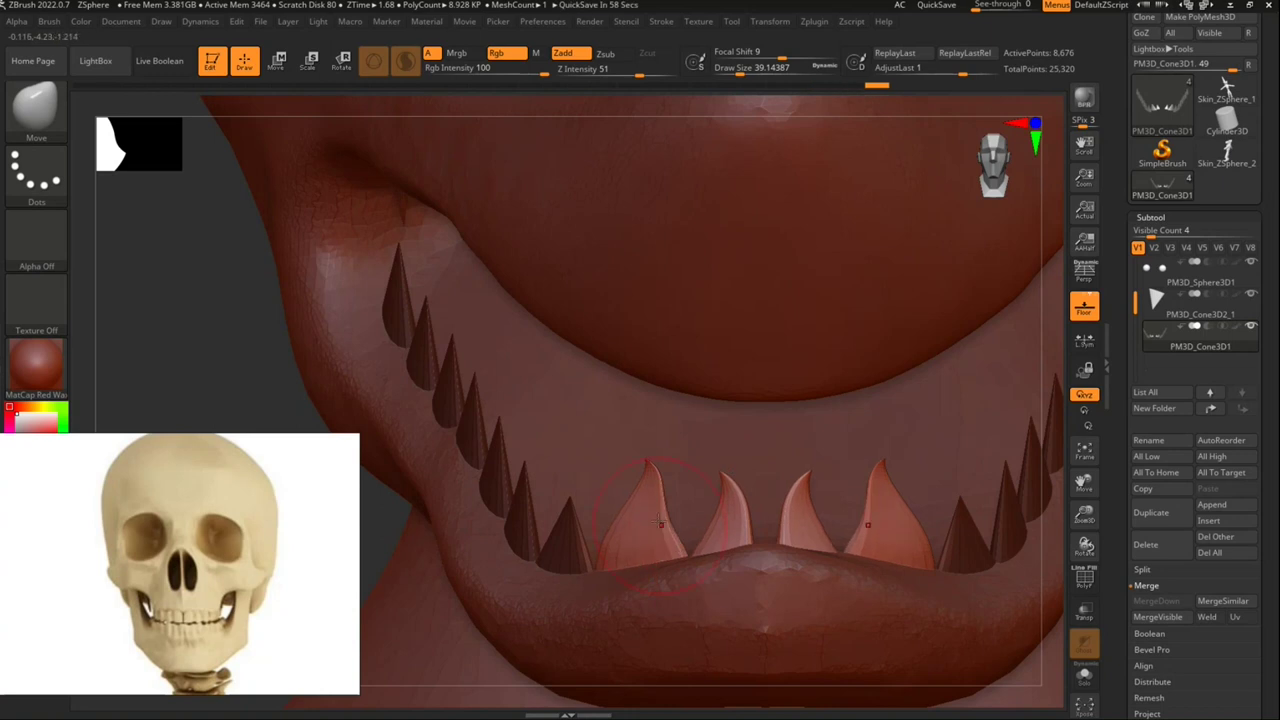
scroll(690, 520, down, 3)
right_drag(708, 508, 768, 513)
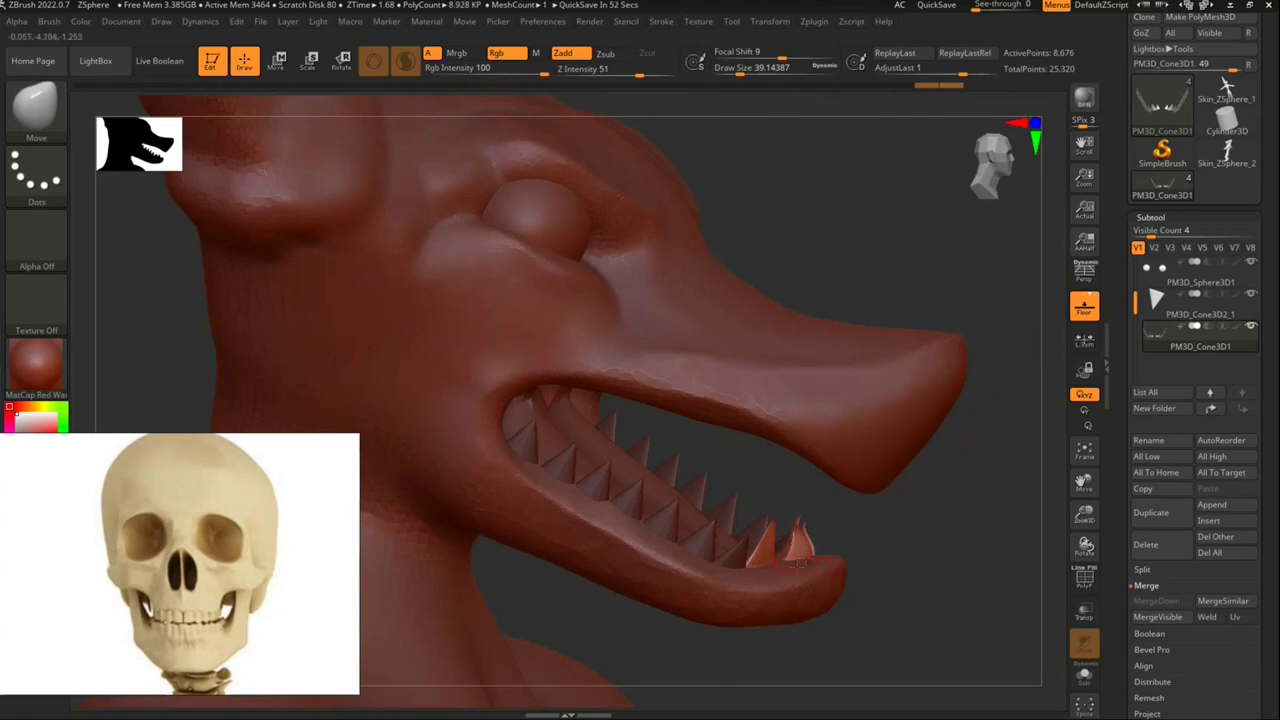
right_drag(791, 565, 775, 556)
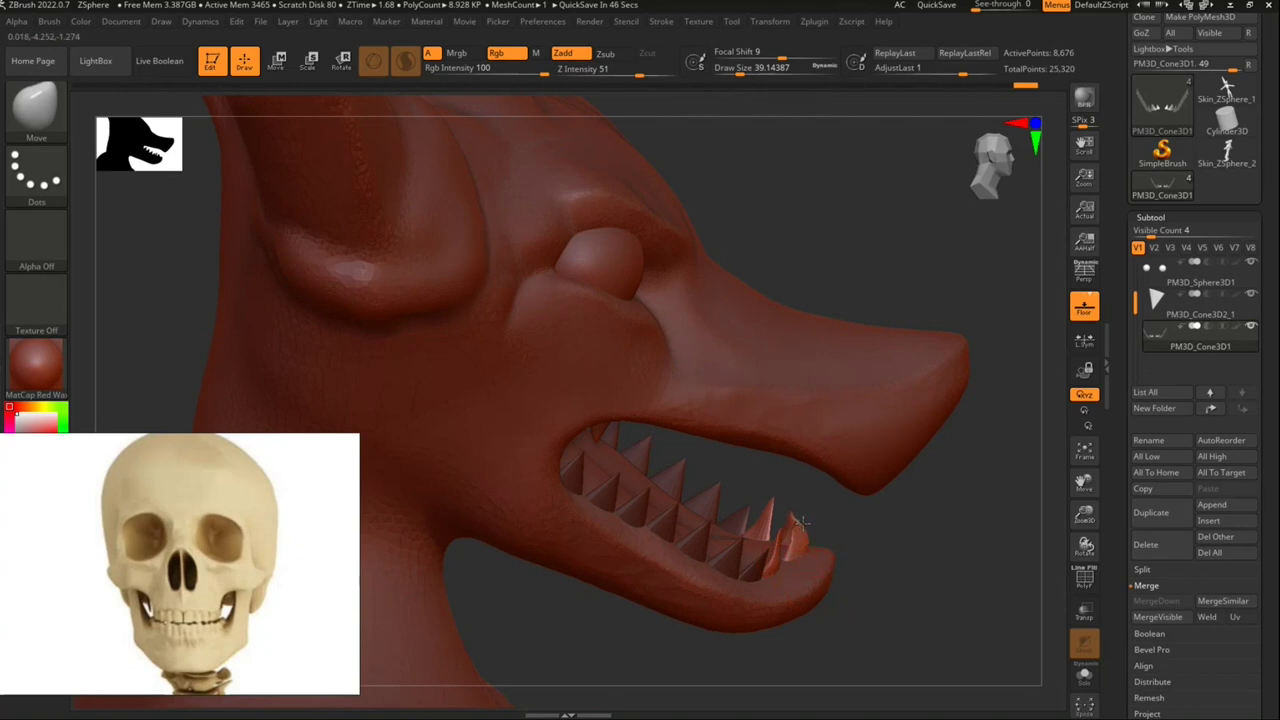
mouse_move(817, 567)
right_down()
mouse_move(604, 566)
mouse_move(630, 551)
right_up()
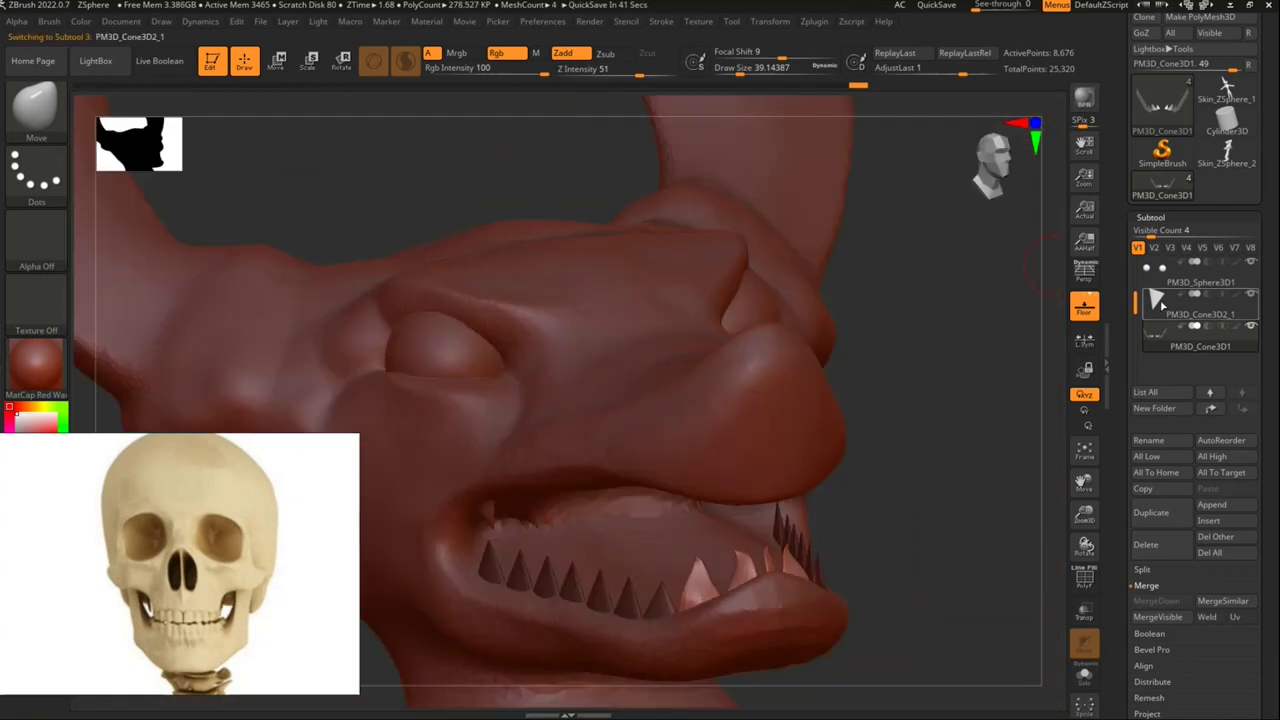
Step: Select the single cone tooth subtool, move it lower in the list, and switch to the Move gizmo
click(1242, 392)
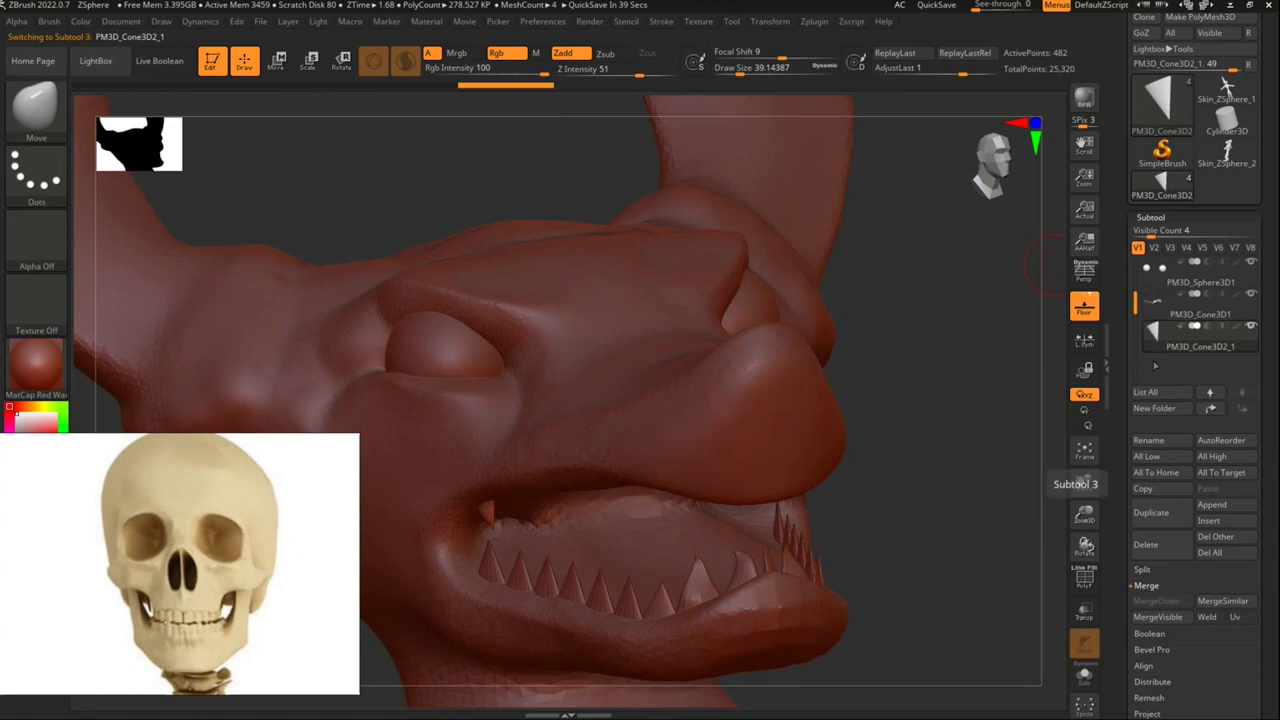
mouse_move(709, 511)
right_down()
mouse_move(753, 519)
mouse_move(721, 449)
right_up()
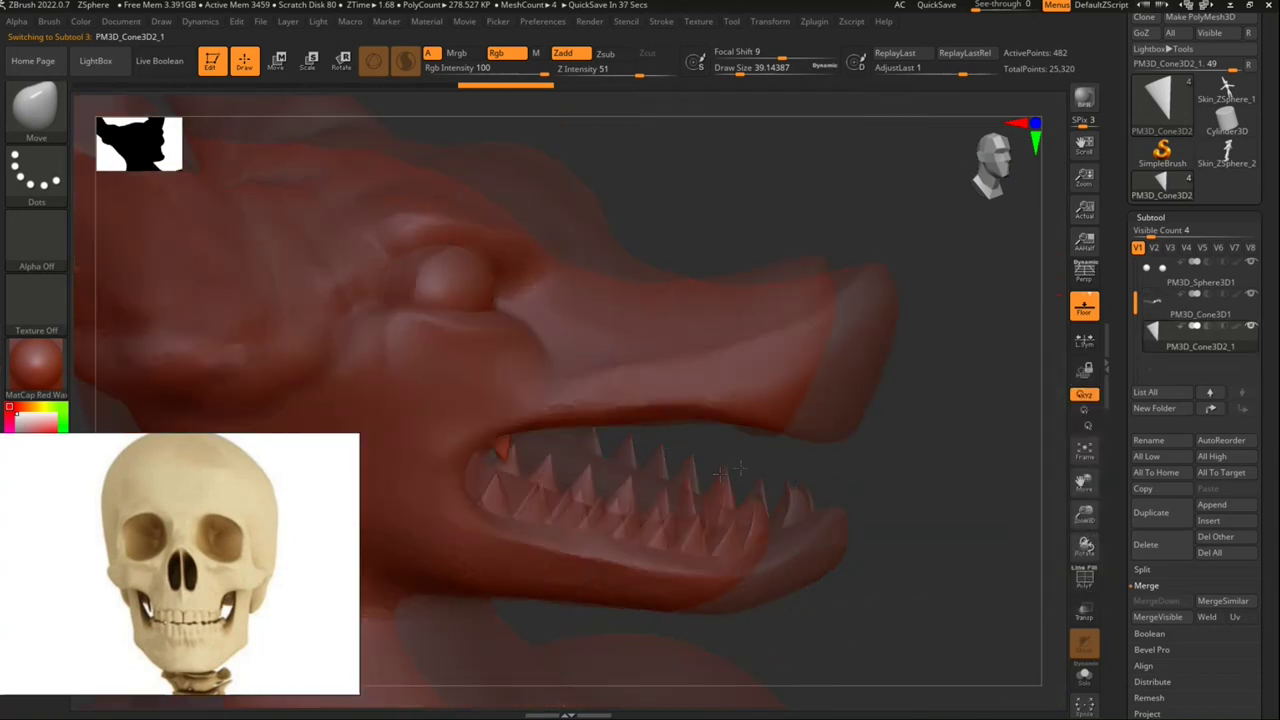
click(282, 68)
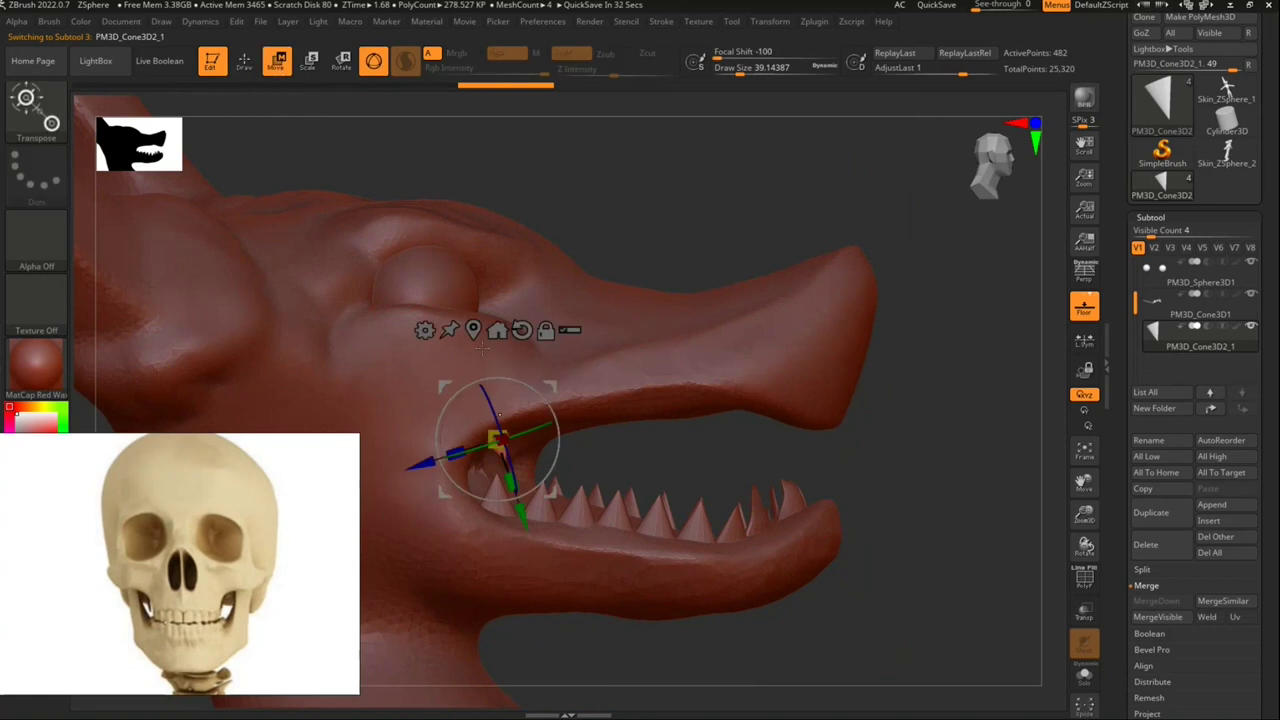
ctrl+right_drag(481, 345, 580, 451)
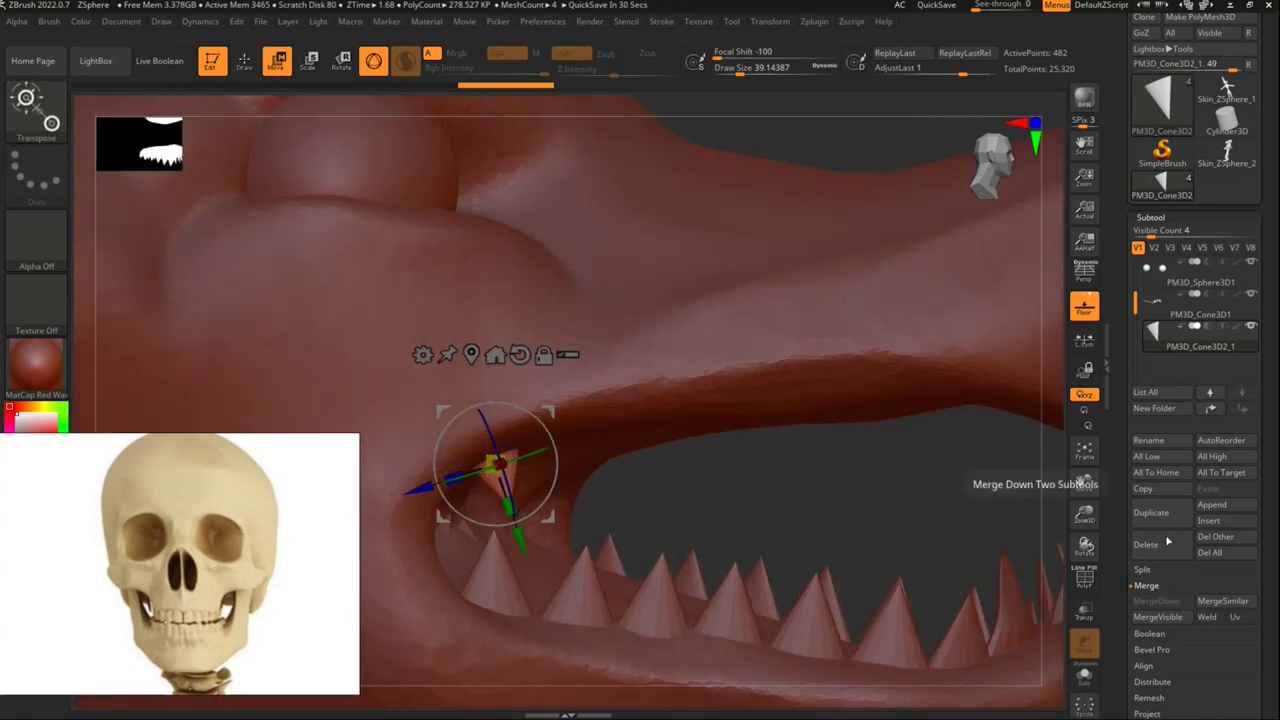
Step: Duplicate the cone tooth up to PM3D_Cone3D2_4, sliding each copy into the next upper-jaw gap
click(1150, 512)
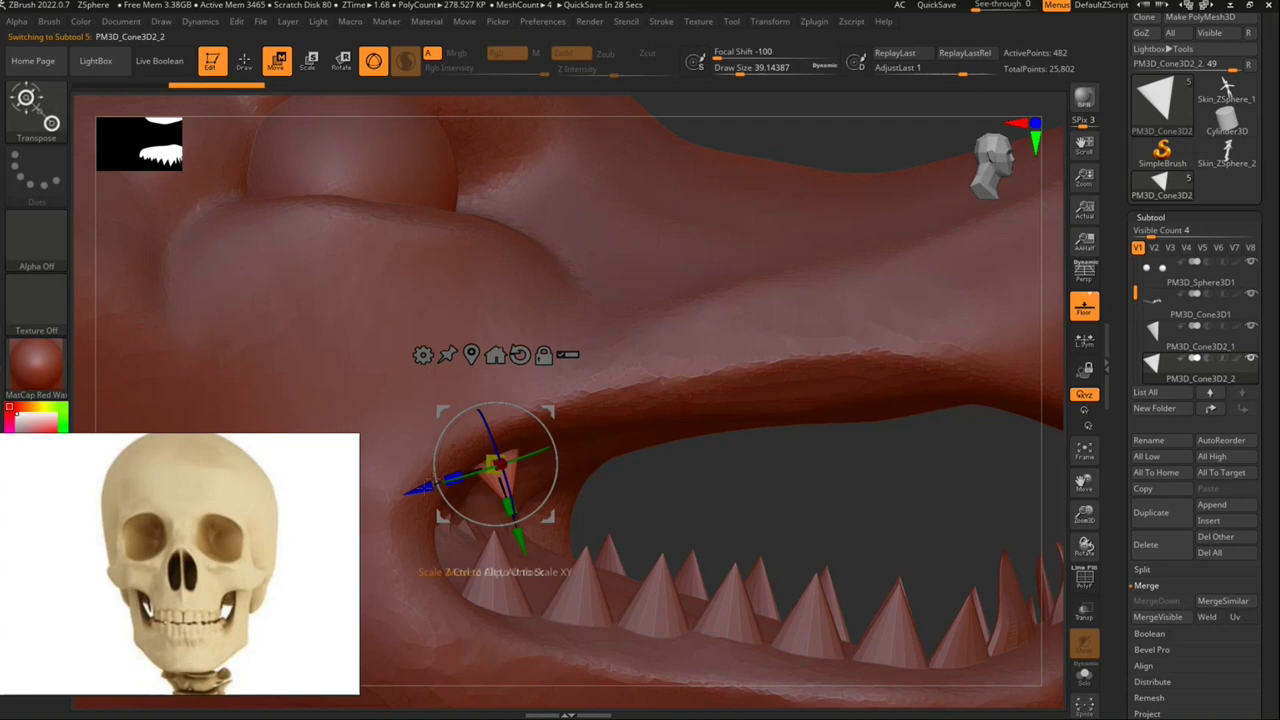
drag(500, 505, 553, 487)
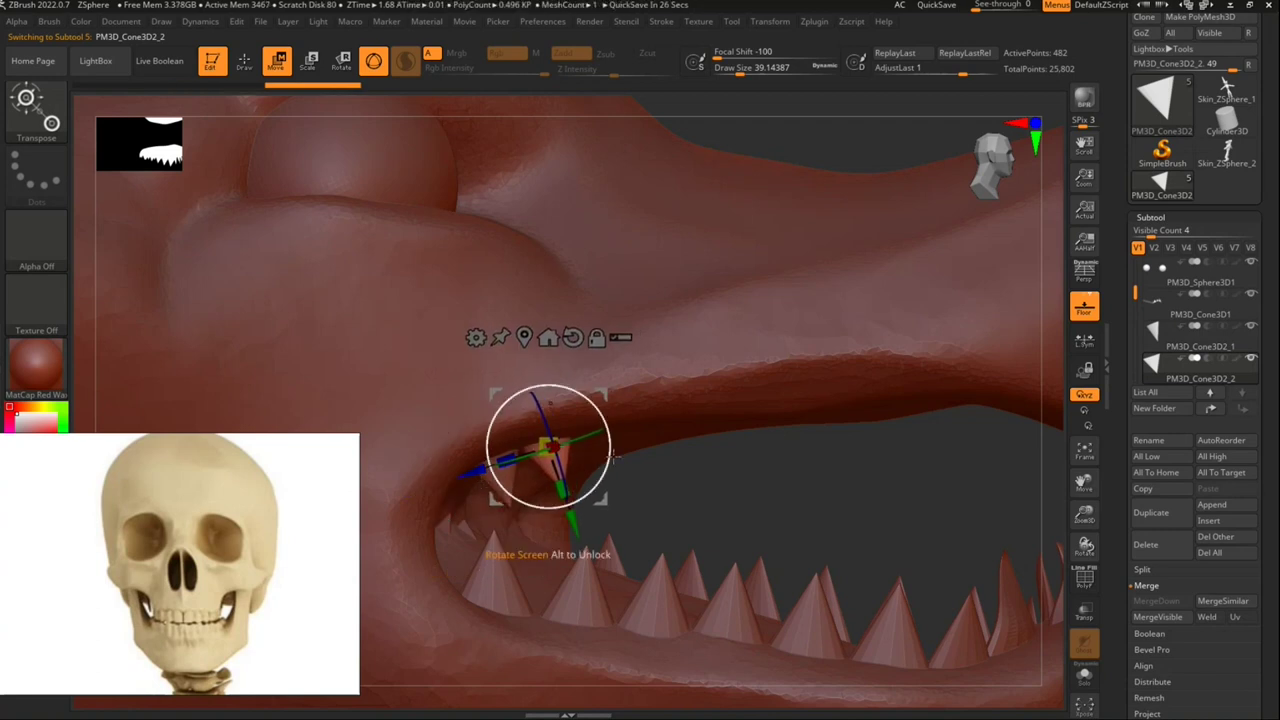
key(ctrl+shift+z)
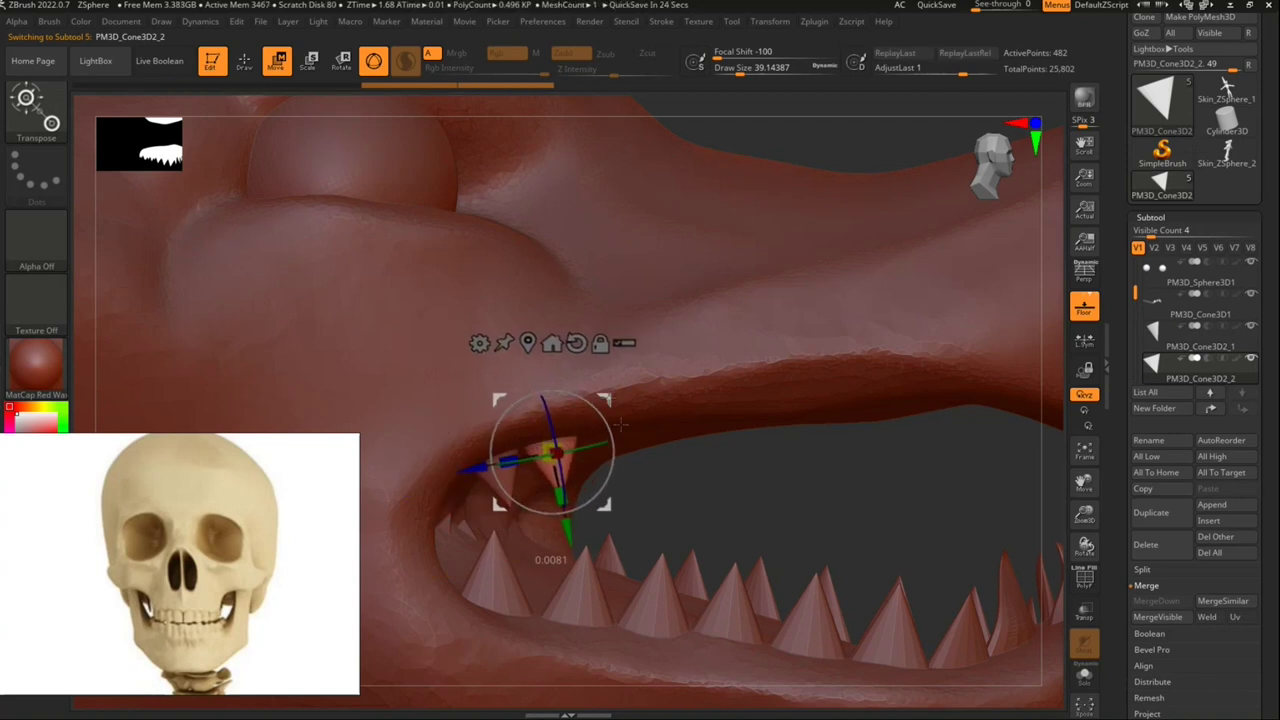
key(ctrl+shift+z)
key(ctrl+shift+z)
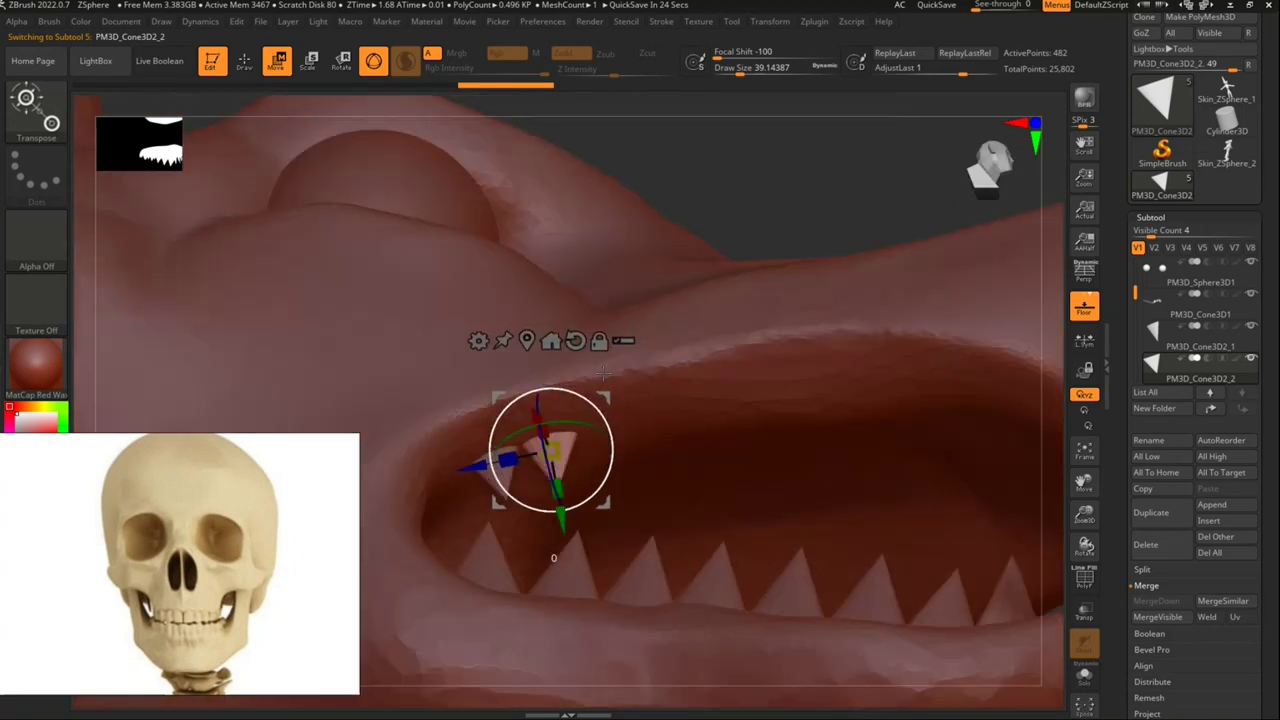
key(ctrl+shift+z)
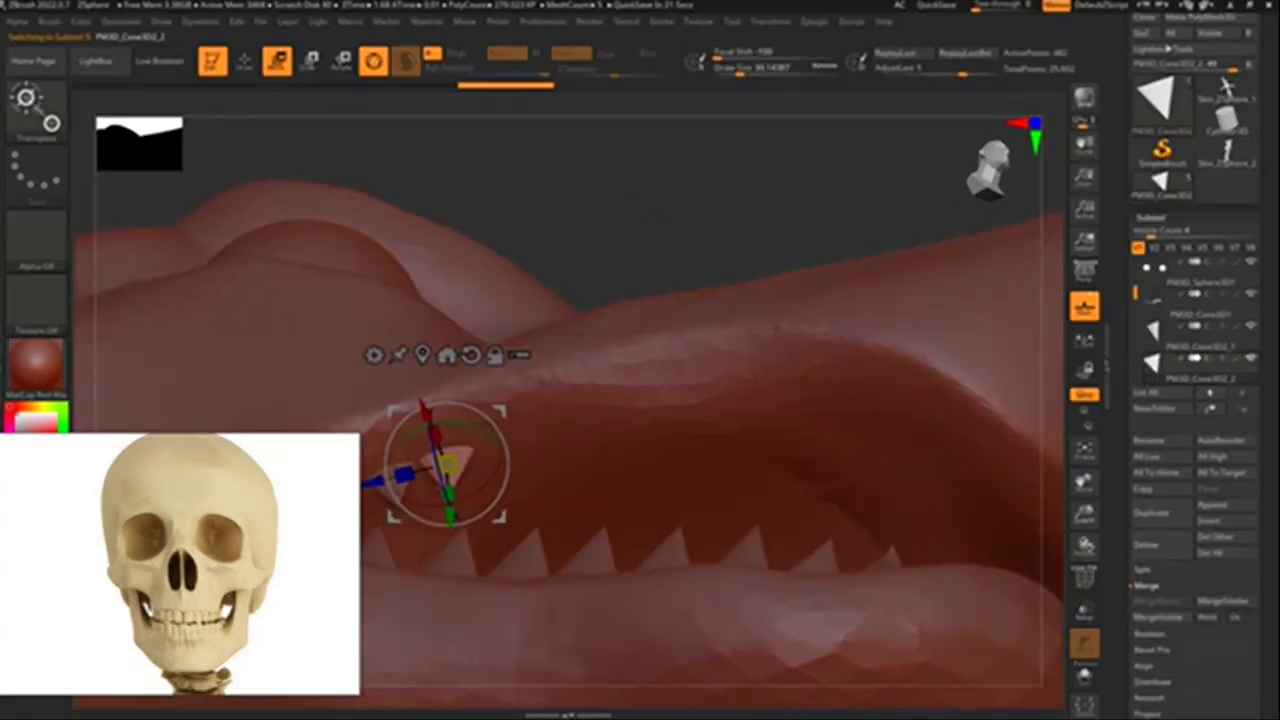
click(1150, 512)
mouse_move(378, 481)
mouse_down()
mouse_move(453, 462)
mouse_move(433, 472)
mouse_up()
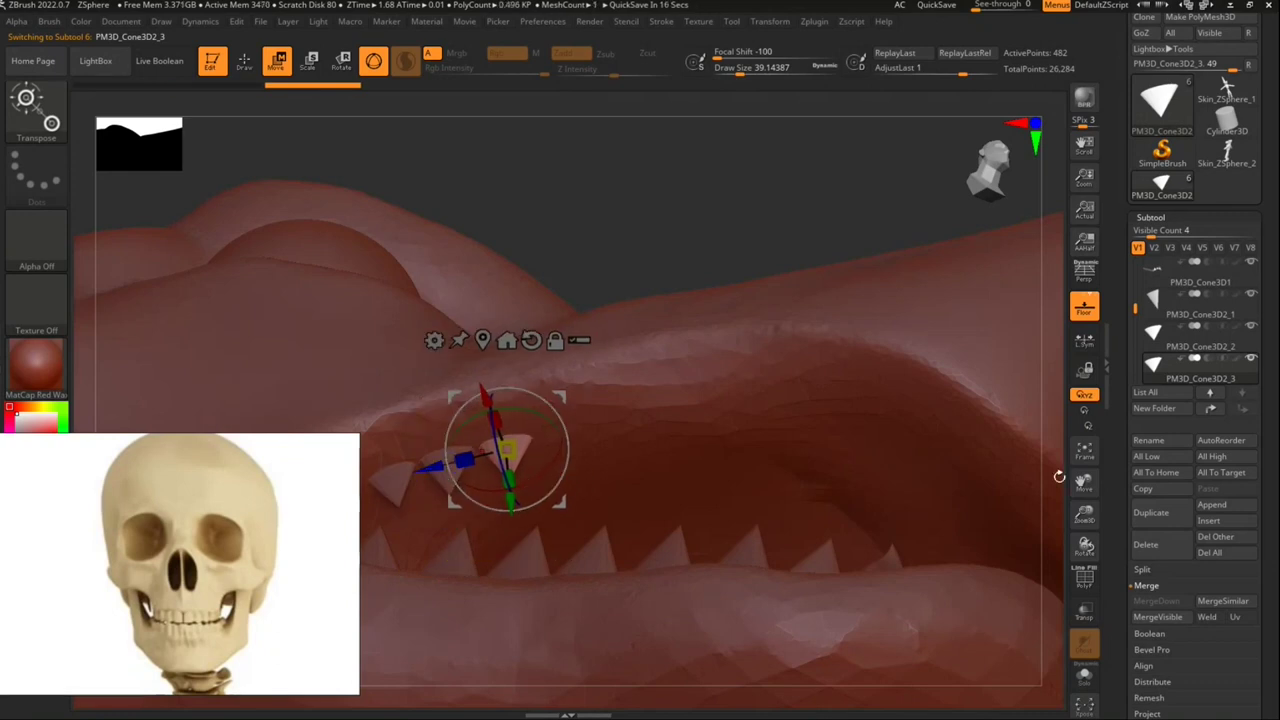
click(1150, 512)
drag(424, 470, 481, 458)
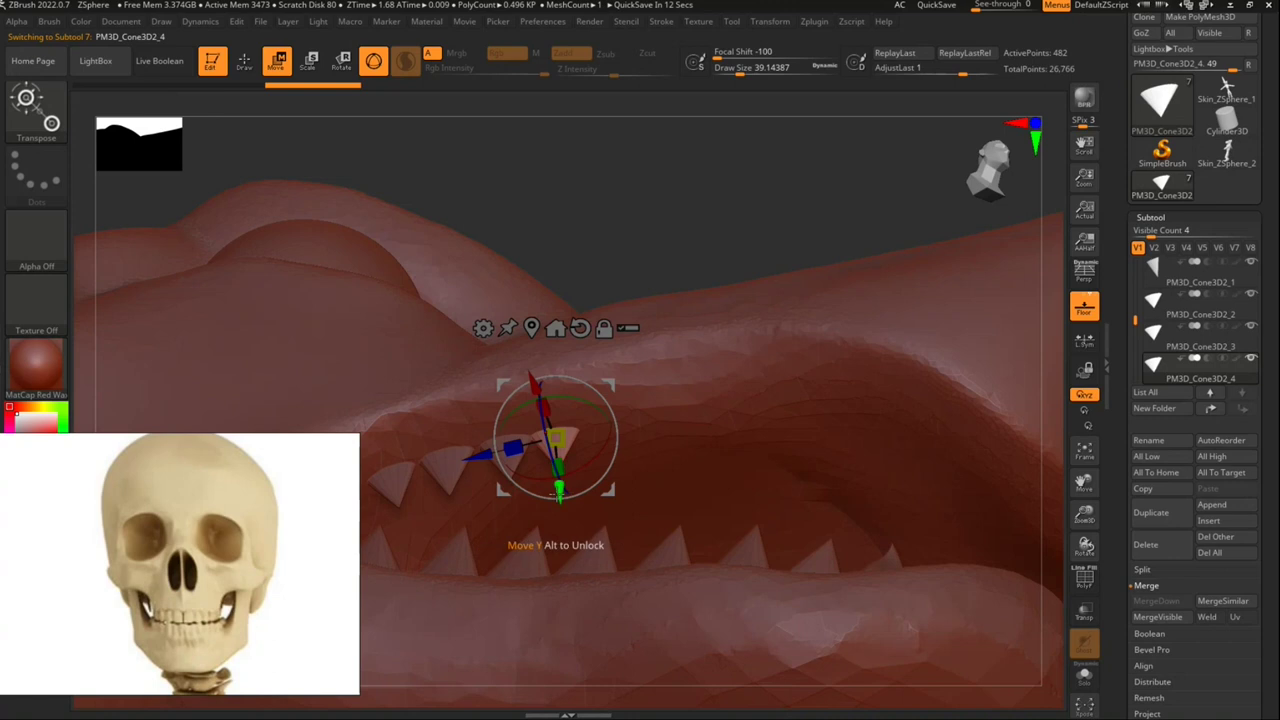
drag(478, 462, 497, 466)
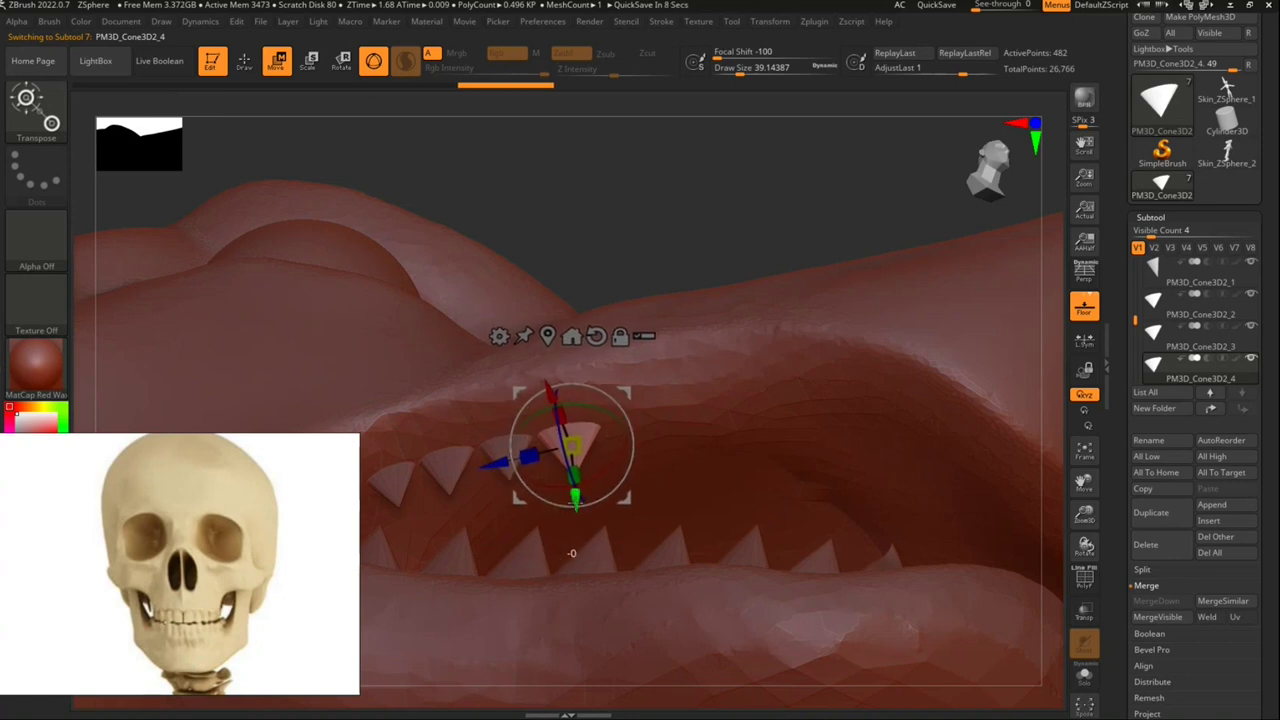
drag(800, 160, 820, 180)
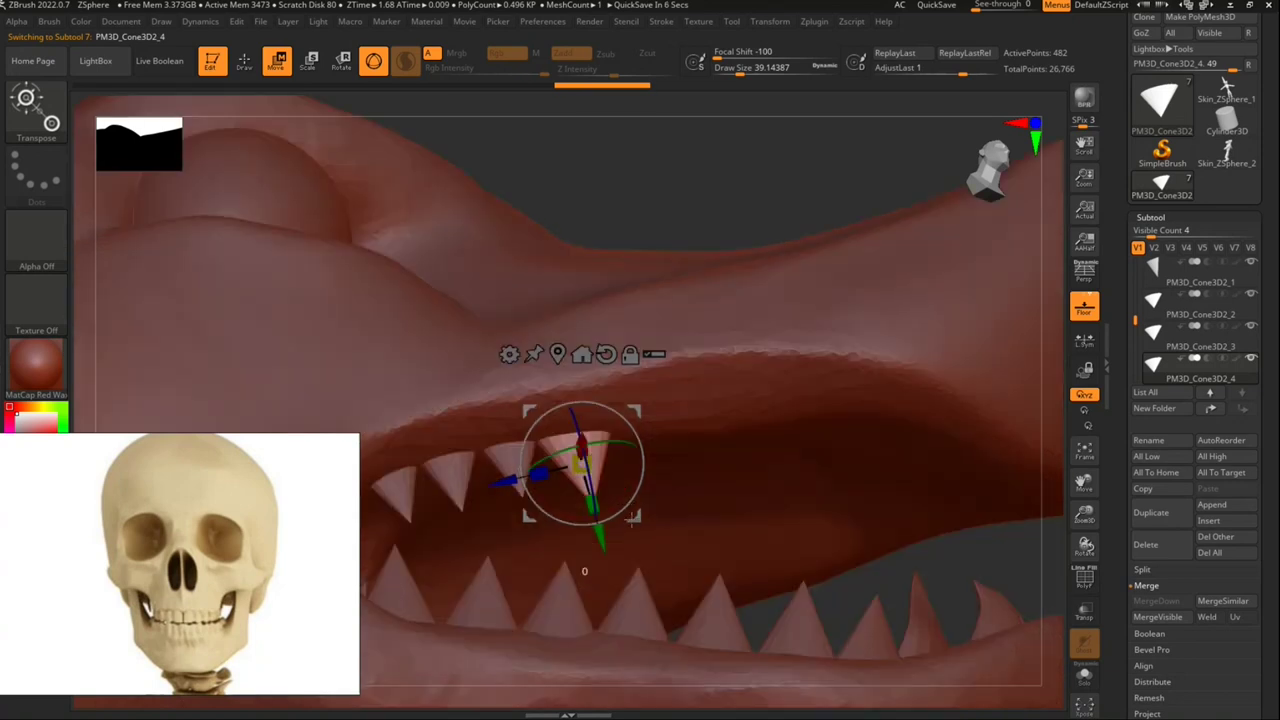
drag(1040, 600, 1108, 623)
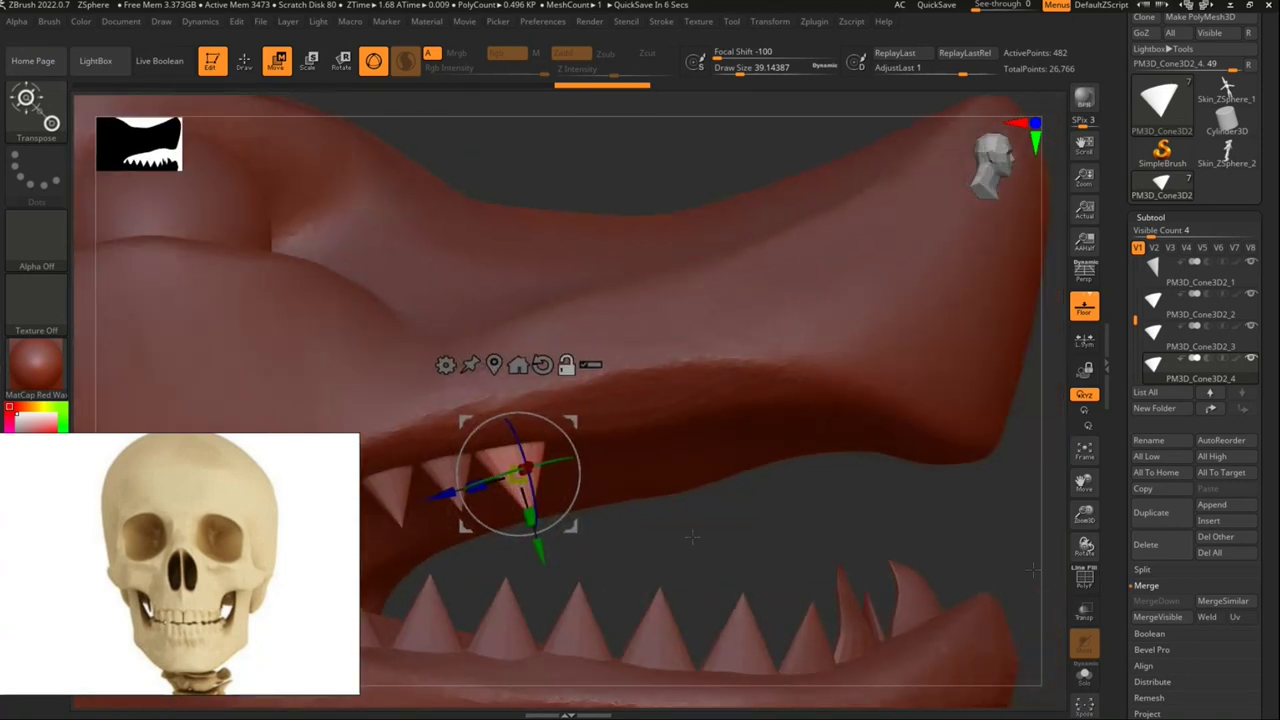
Step: Cancel the Delete prompt, then add PM3D_Cone3D2_5 and _6 further back along the jaw, seated in the gum
click(1146, 547)
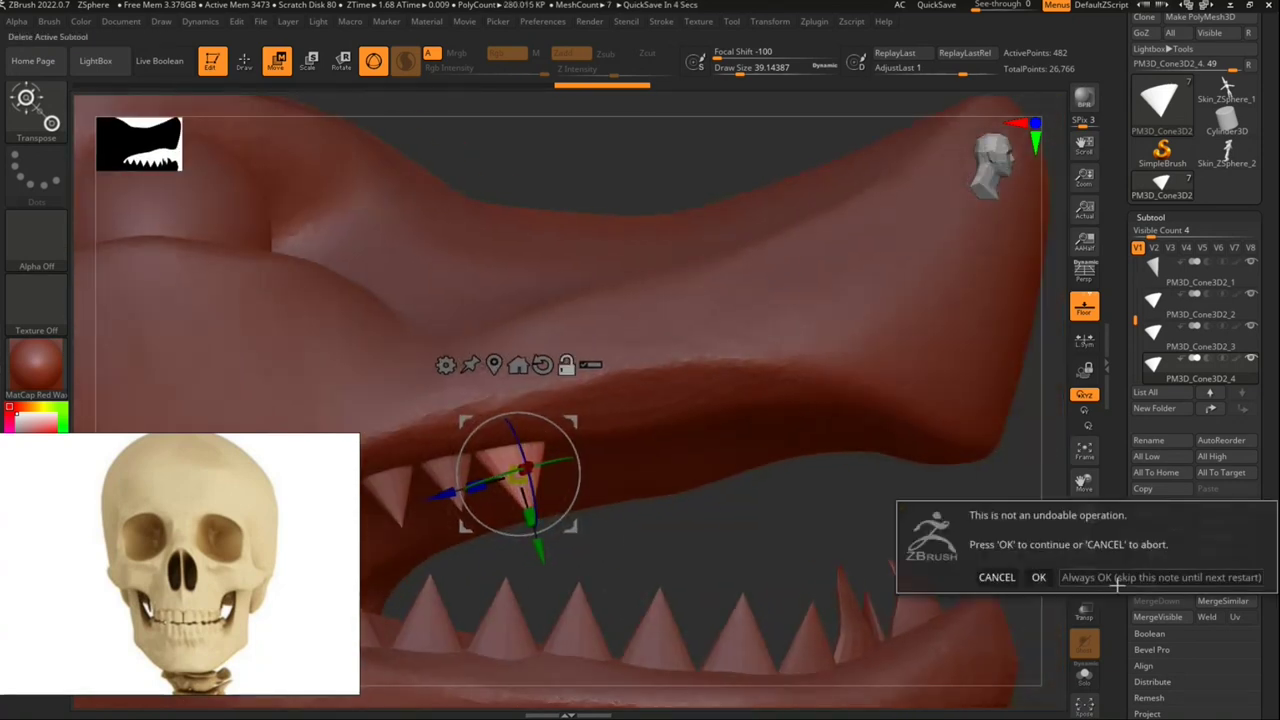
click(996, 577)
click(1162, 514)
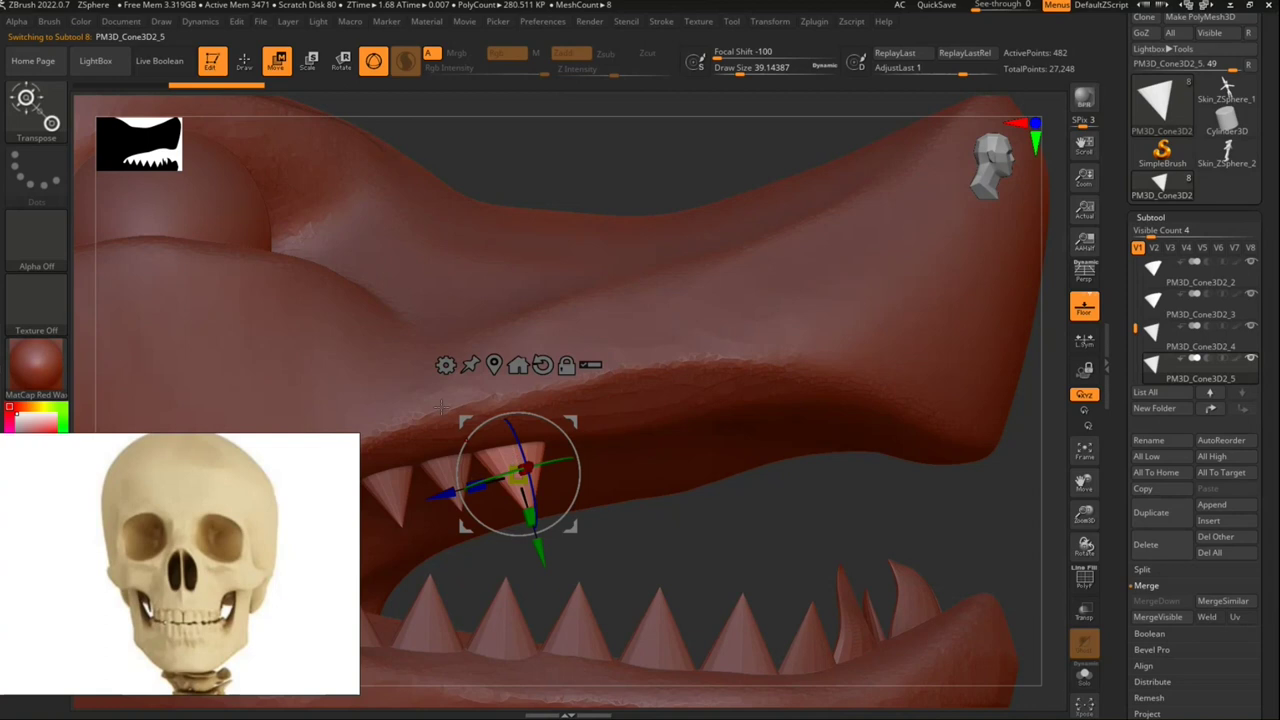
drag(450, 493, 641, 494)
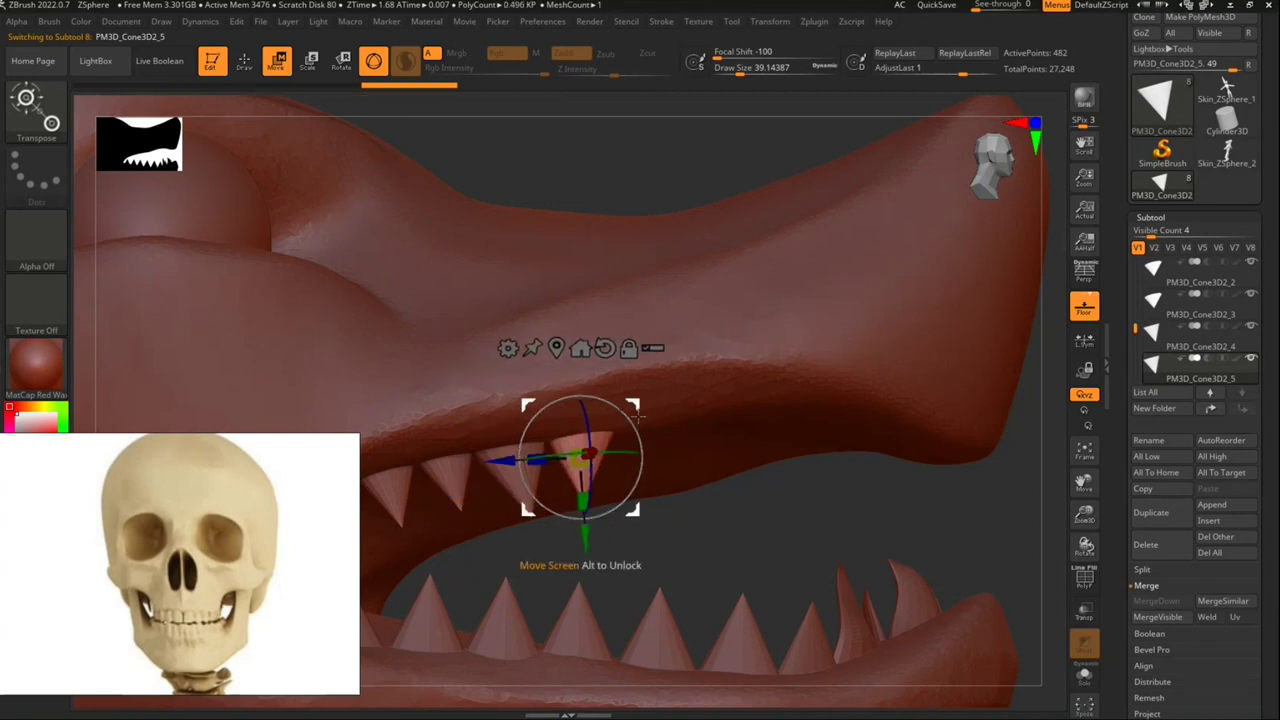
mouse_move(641, 402)
mouse_down()
mouse_move(645, 418)
mouse_move(646, 403)
mouse_move(728, 410)
mouse_up()
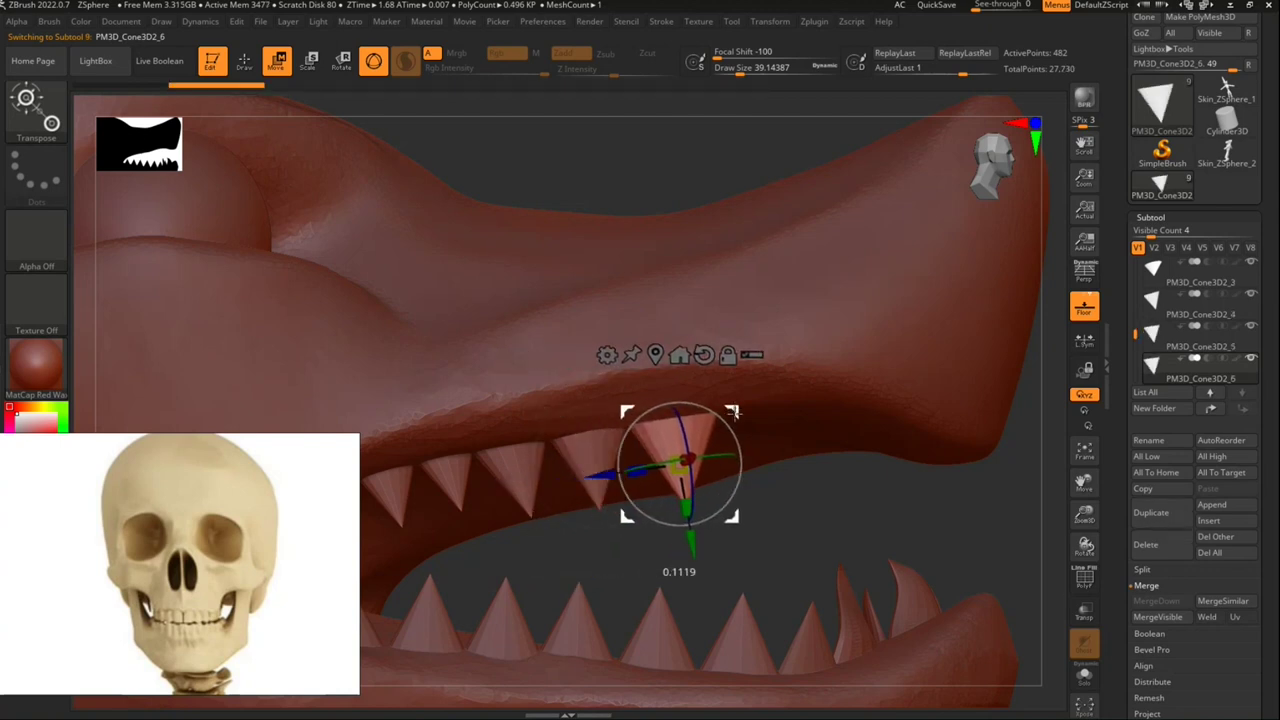
Step: Orbit inside the jaw and shift the current tooth slightly sideways
right_drag(728, 410, 621, 449)
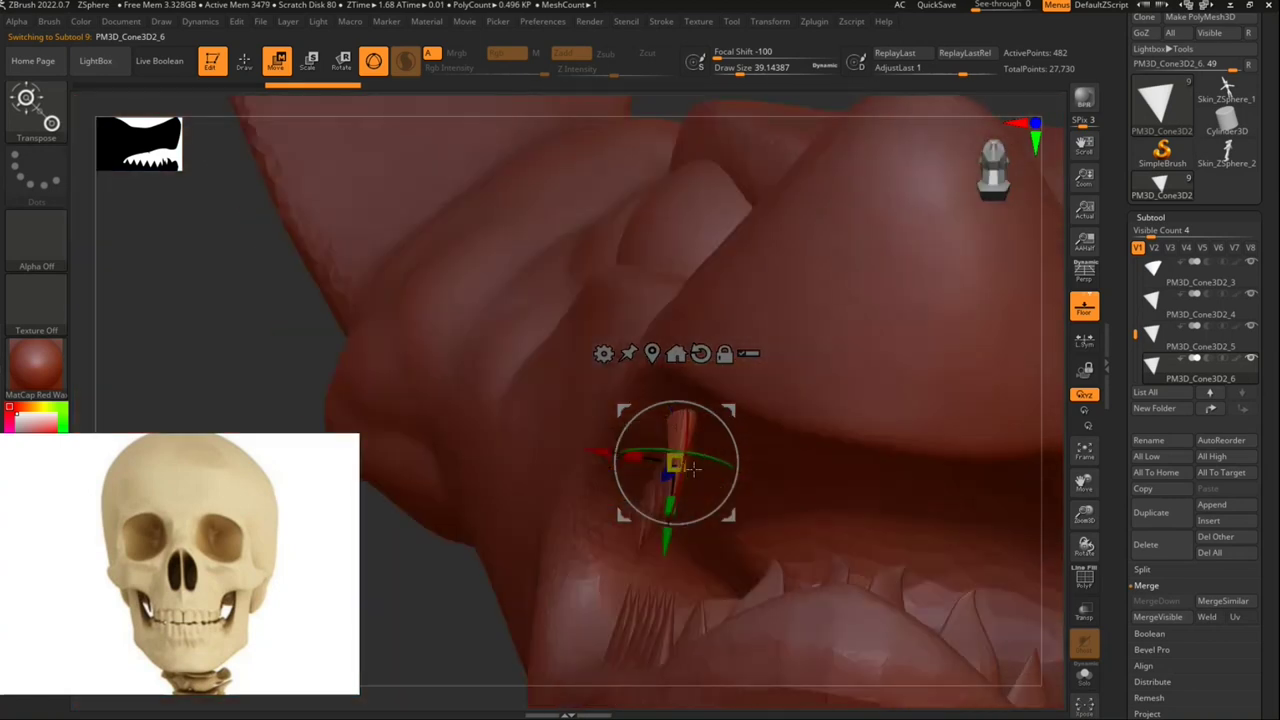
right_drag(621, 449, 740, 545)
drag(740, 545, 740, 548)
right_drag(740, 545, 730, 463)
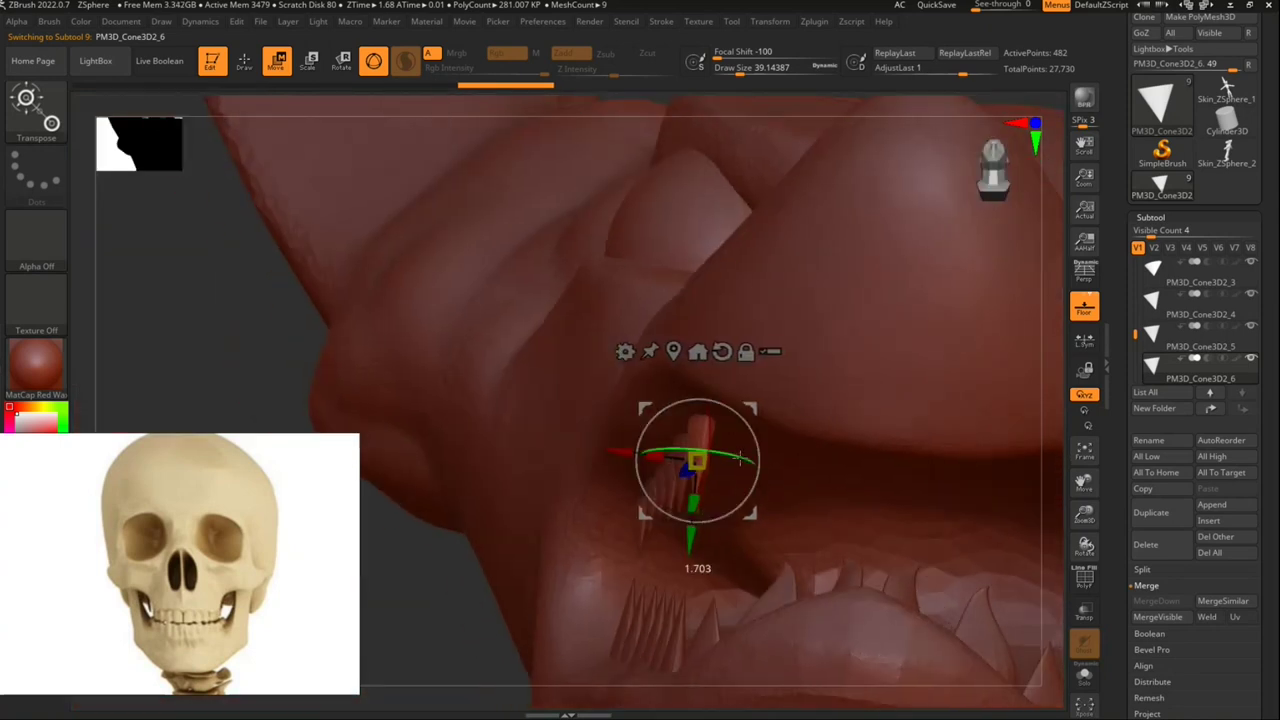
mouse_move(748, 459)
mouse_down()
mouse_move(700, 470)
mouse_move(650, 448)
mouse_up()
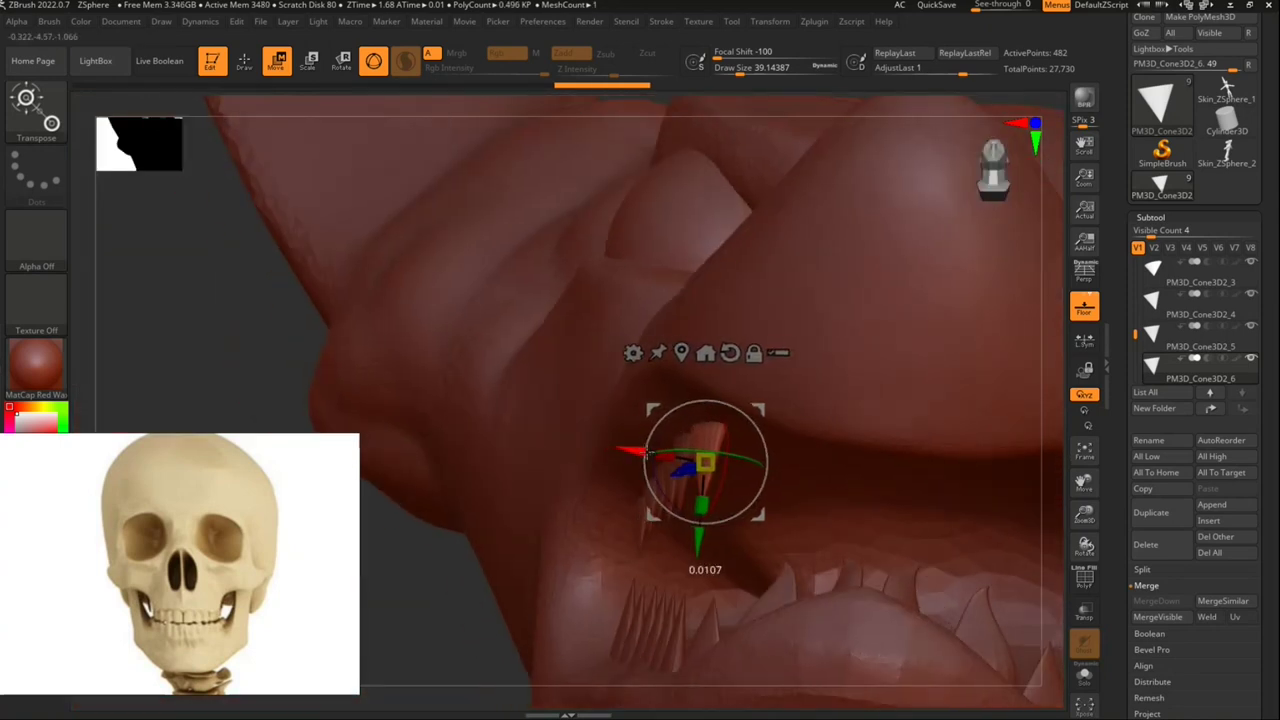
mouse_move(650, 448)
right_down()
mouse_move(789, 516)
mouse_move(700, 540)
right_up()
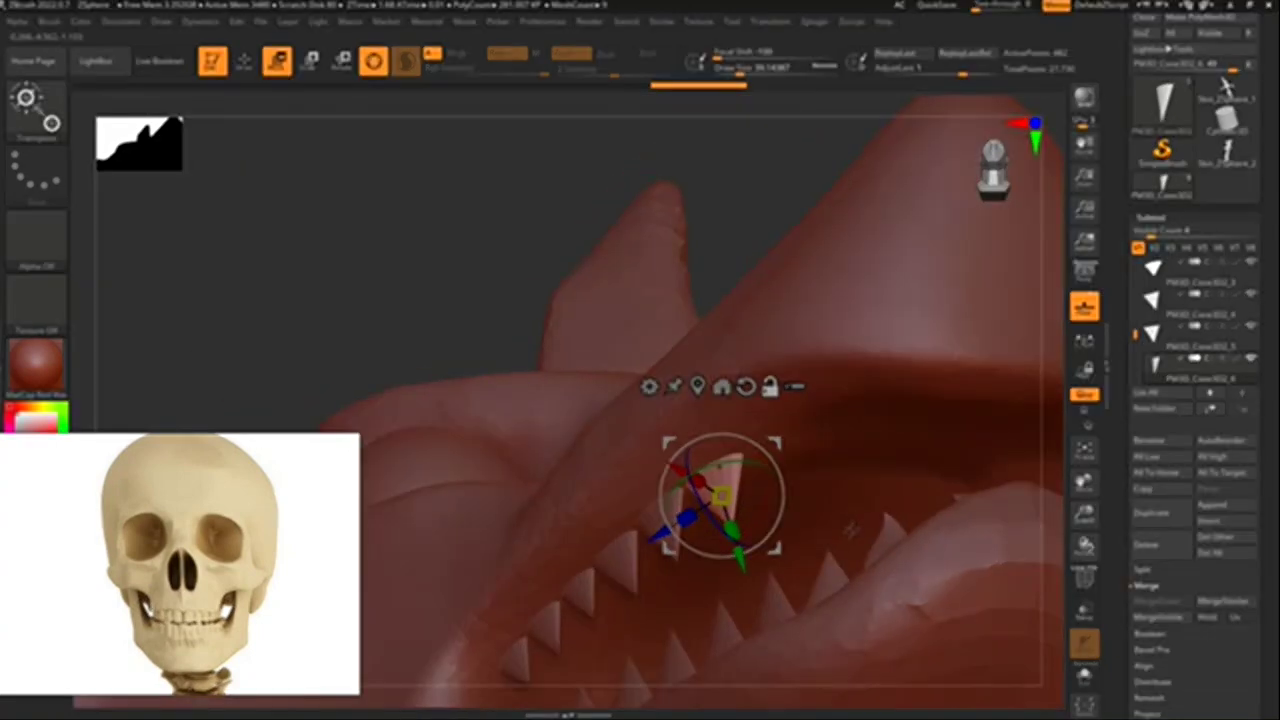
Step: Add two more tooth copies along the jaw, lowering them into the gum and tilting to the curve
click(1150, 512)
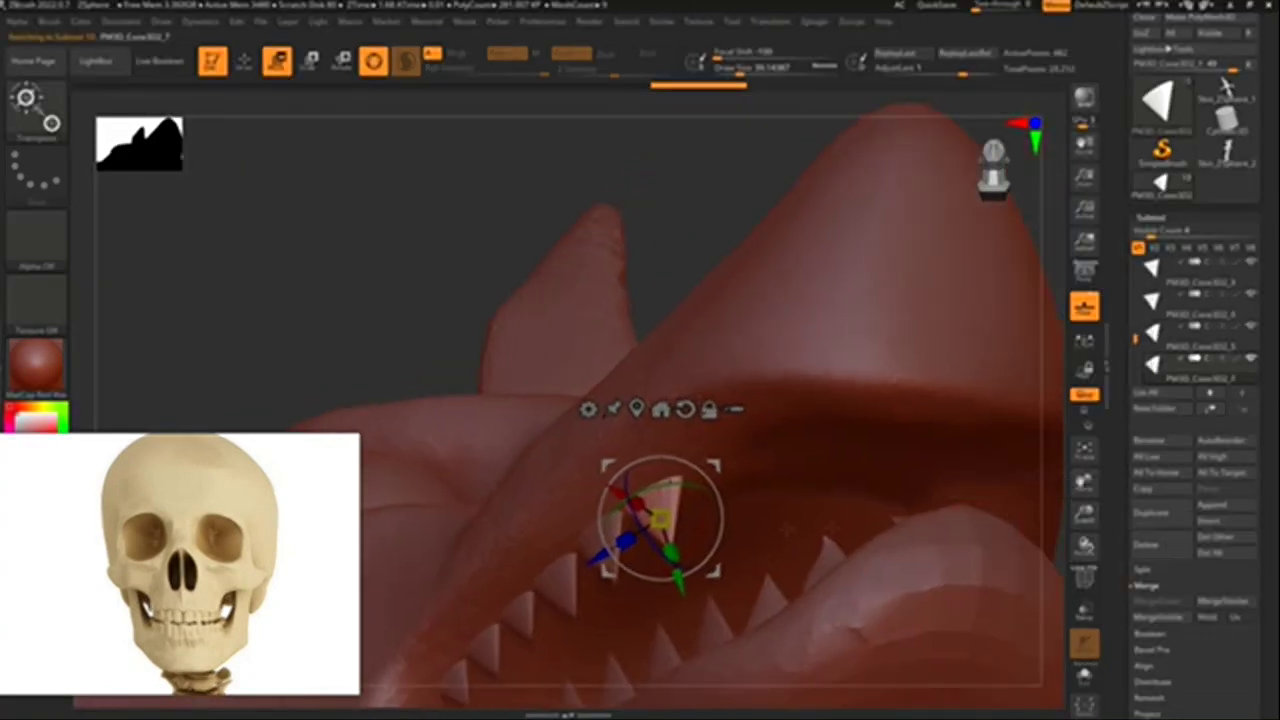
drag(660, 518, 718, 481)
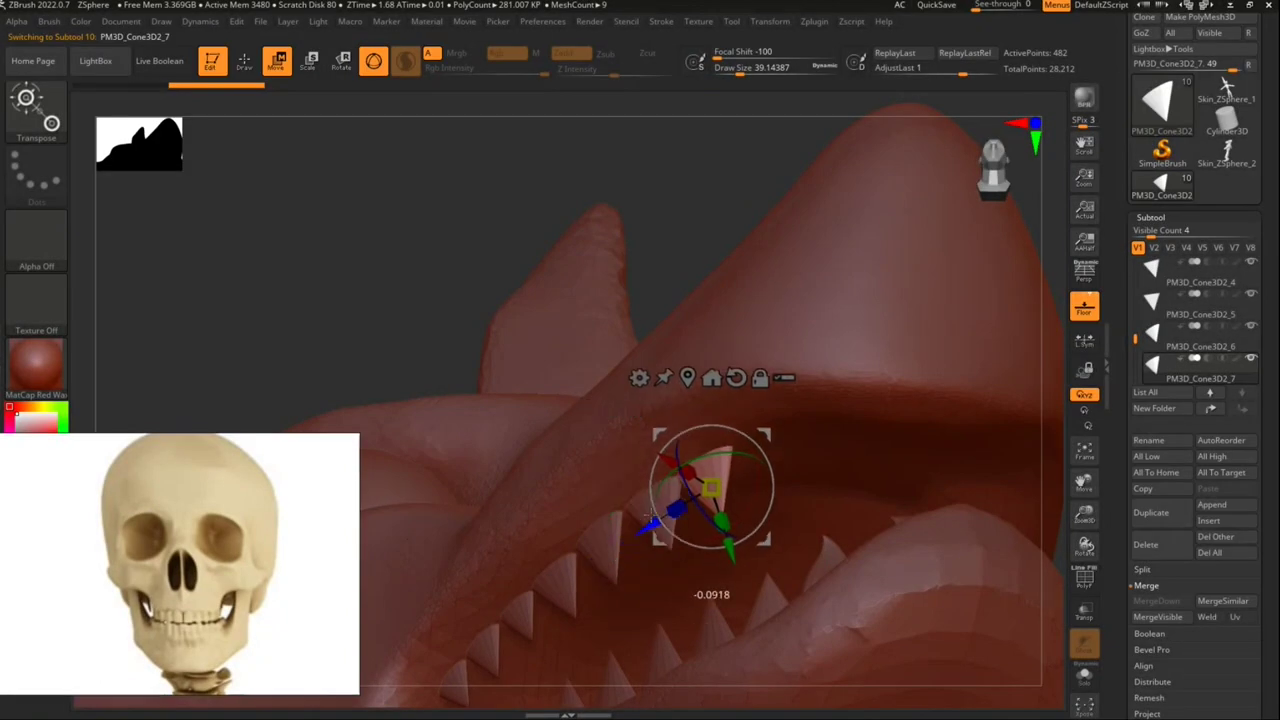
click(1155, 519)
drag(658, 516, 818, 438)
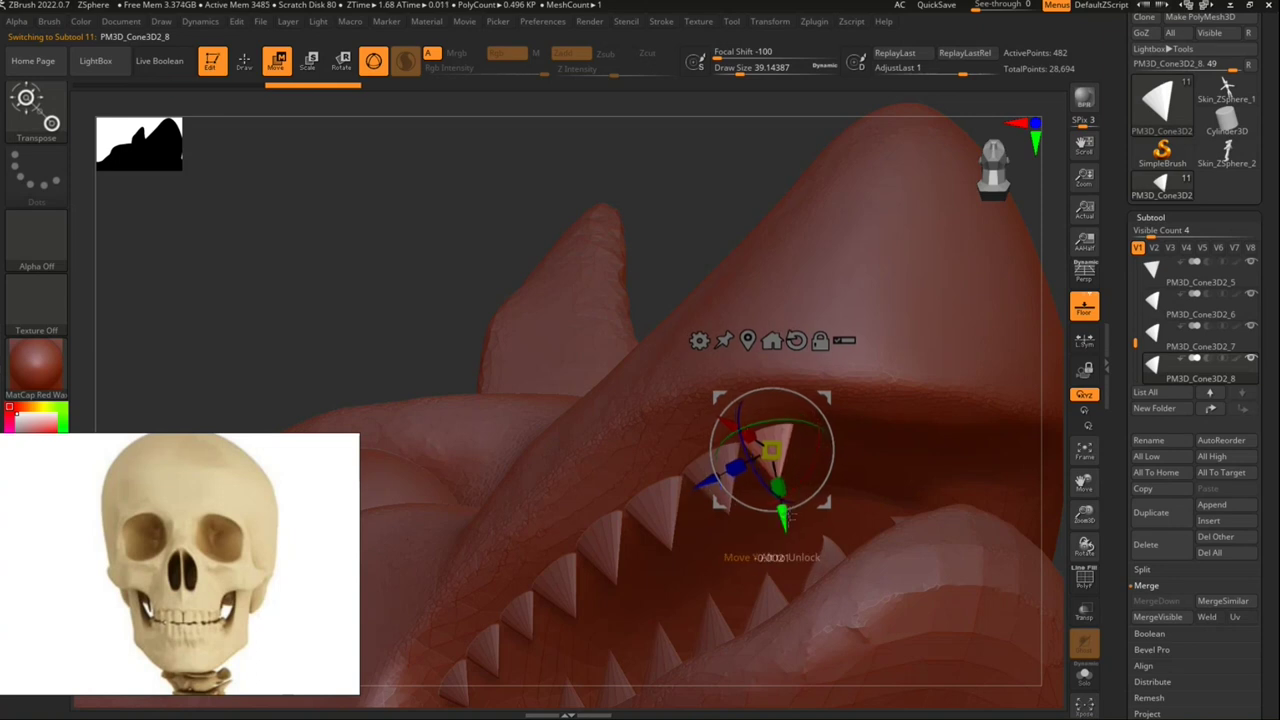
drag(785, 508, 783, 528)
drag(810, 477, 803, 490)
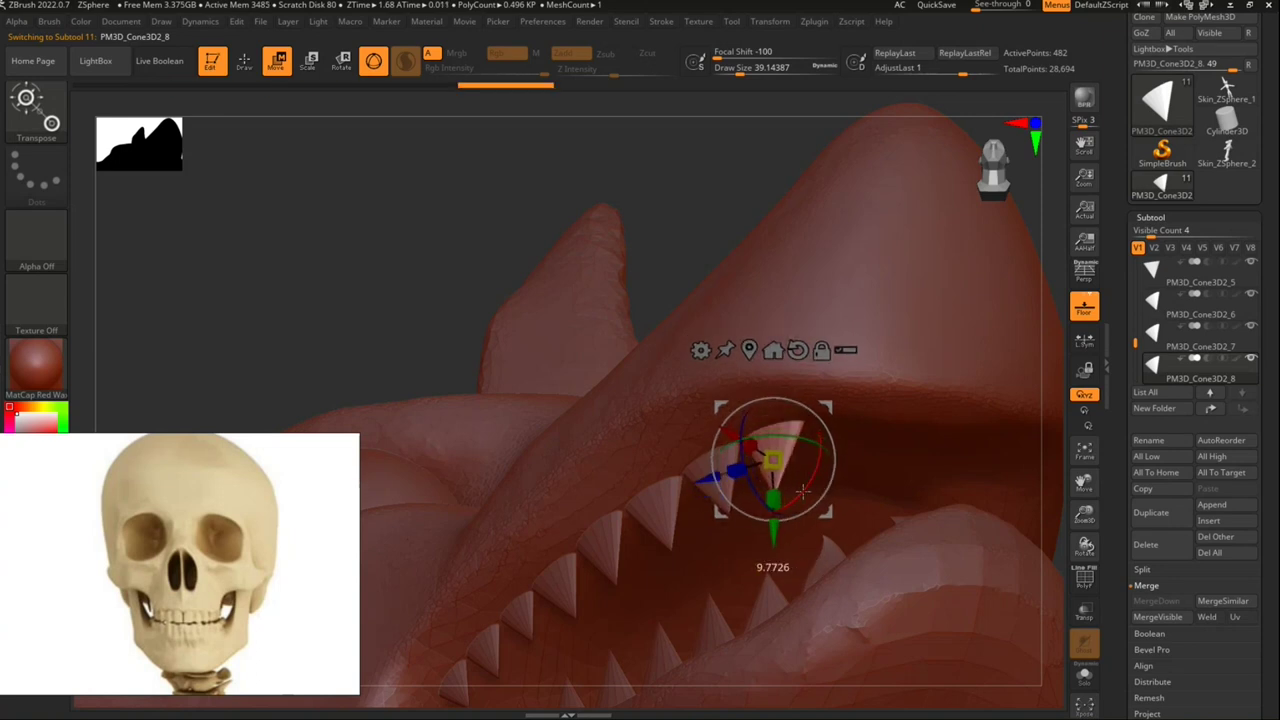
mouse_move(805, 490)
right_down()
mouse_move(742, 548)
mouse_move(1140, 616)
right_up()
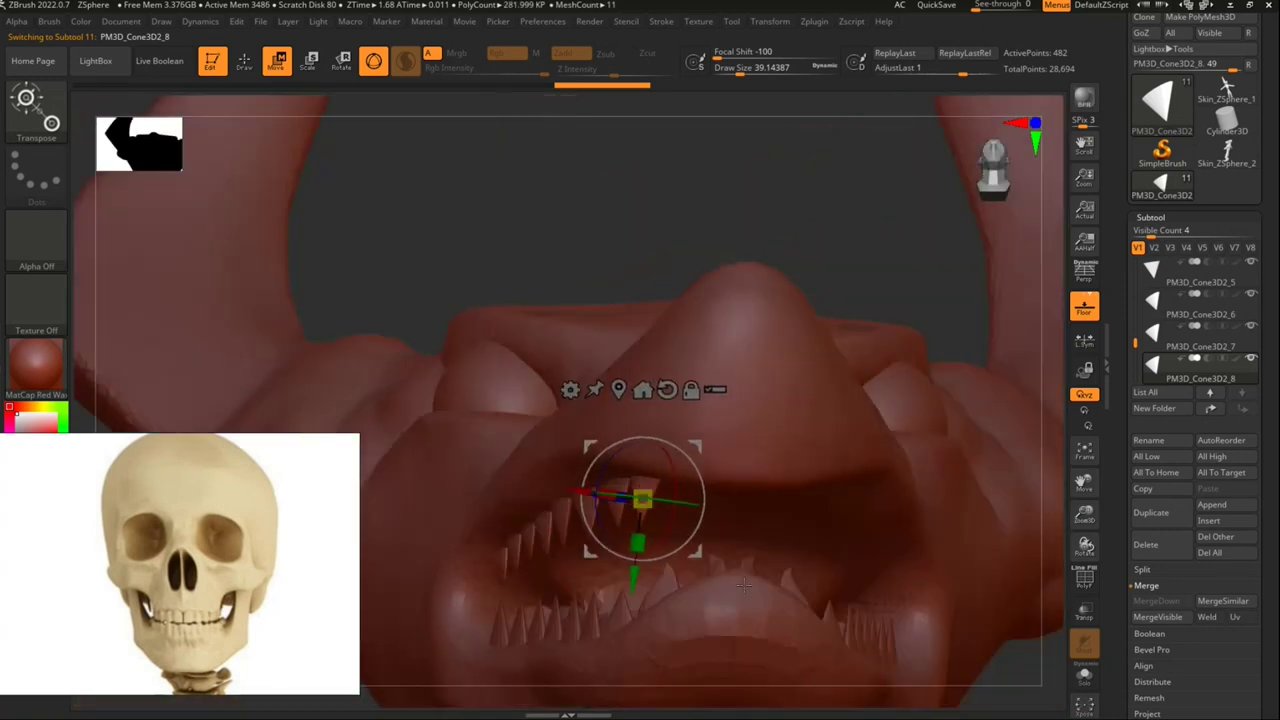
Step: Add two tooth copies at the jaw front, up to PM3D_Cone3D2_10, rotated to face forward
click(1150, 512)
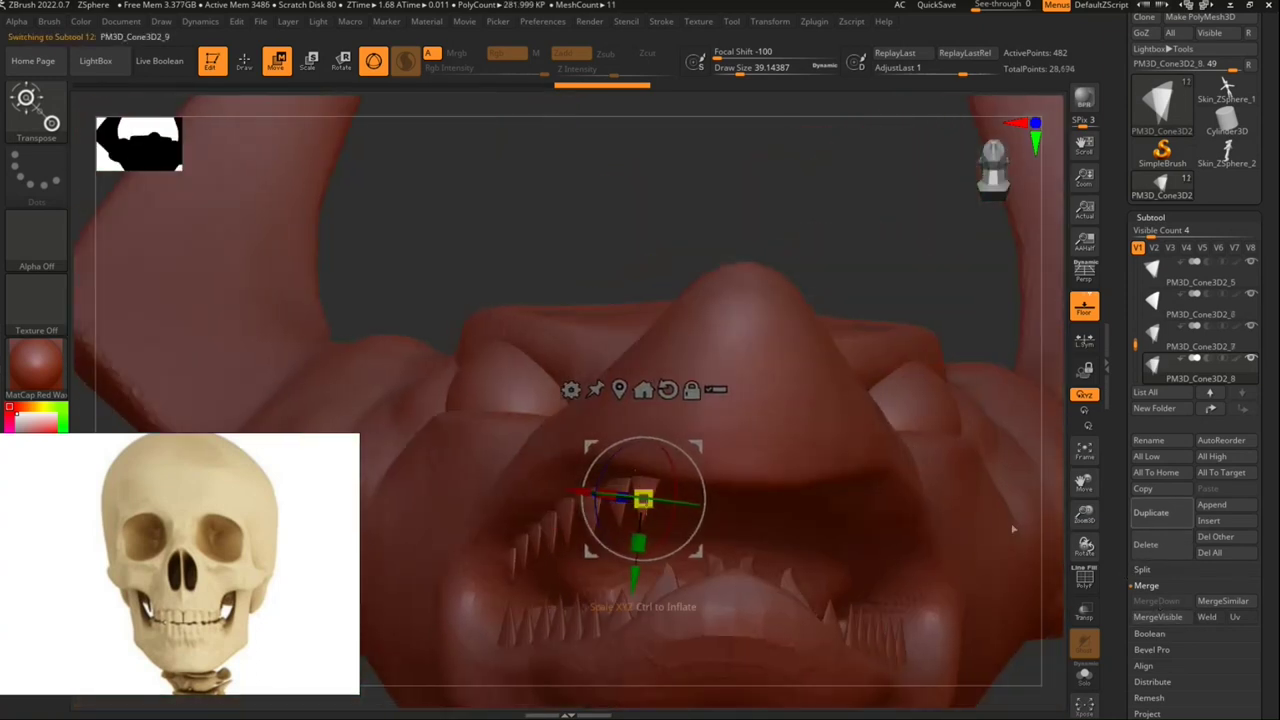
right_drag(700, 600, 632, 560)
drag(585, 503, 633, 508)
mouse_move(772, 503)
right_down()
mouse_move(697, 467)
mouse_move(686, 435)
right_up()
drag(664, 462, 668, 465)
click(1135, 512)
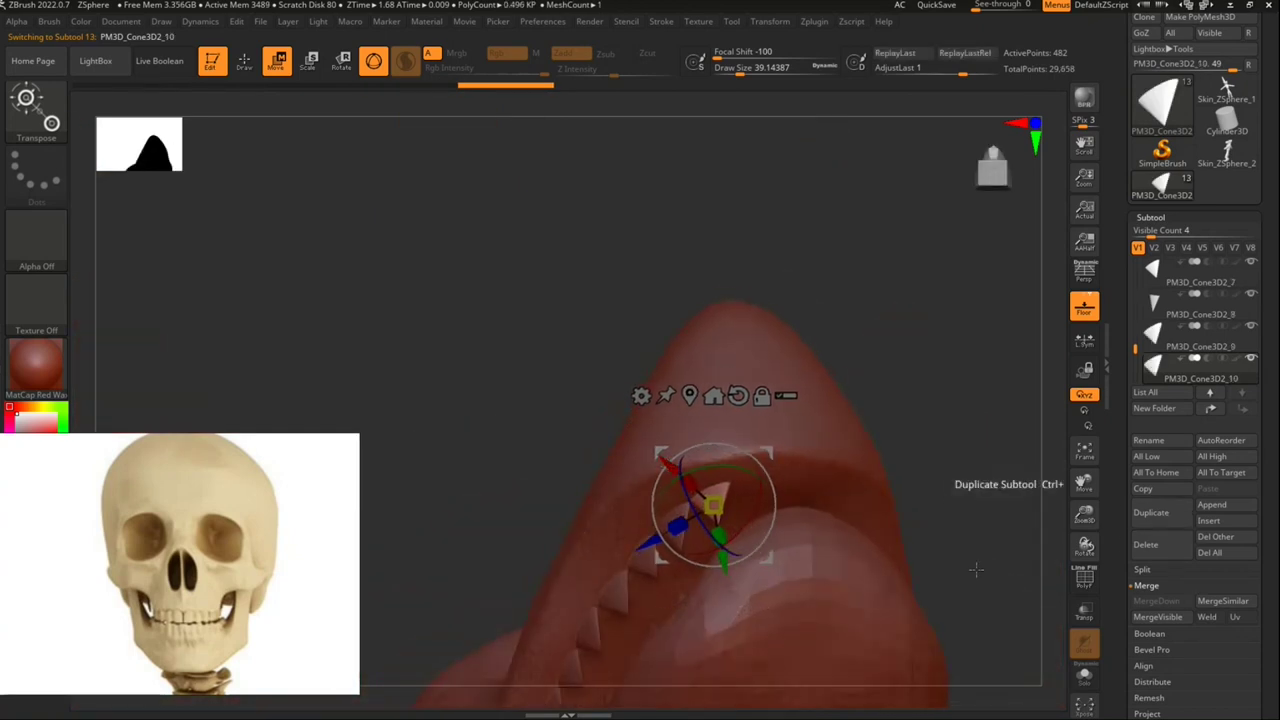
drag(655, 537, 648, 540)
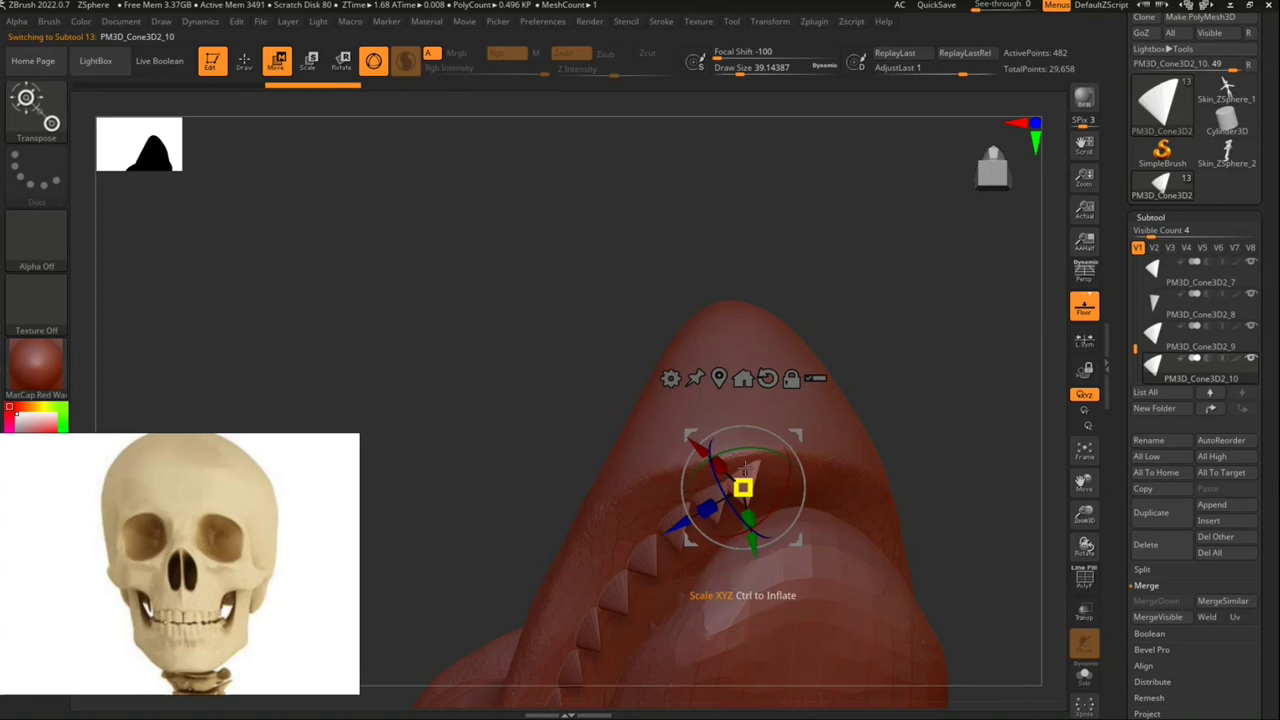
drag(752, 447, 717, 492)
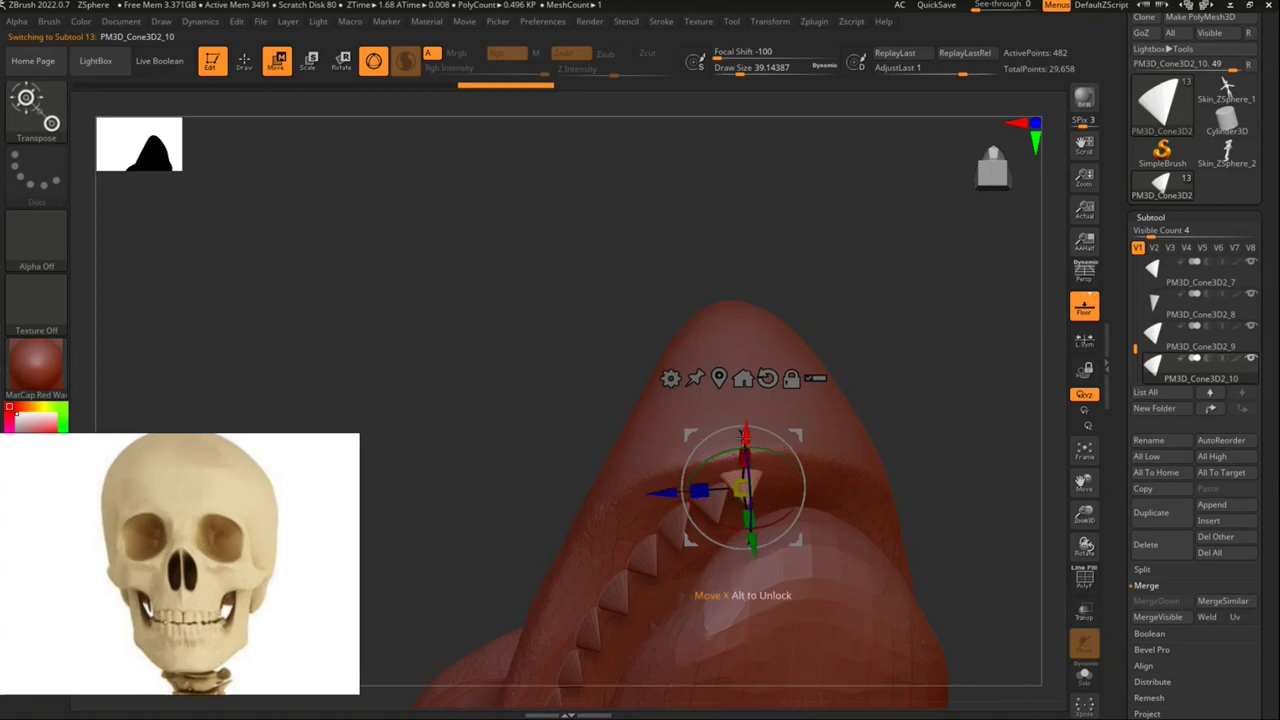
drag(662, 497, 676, 500)
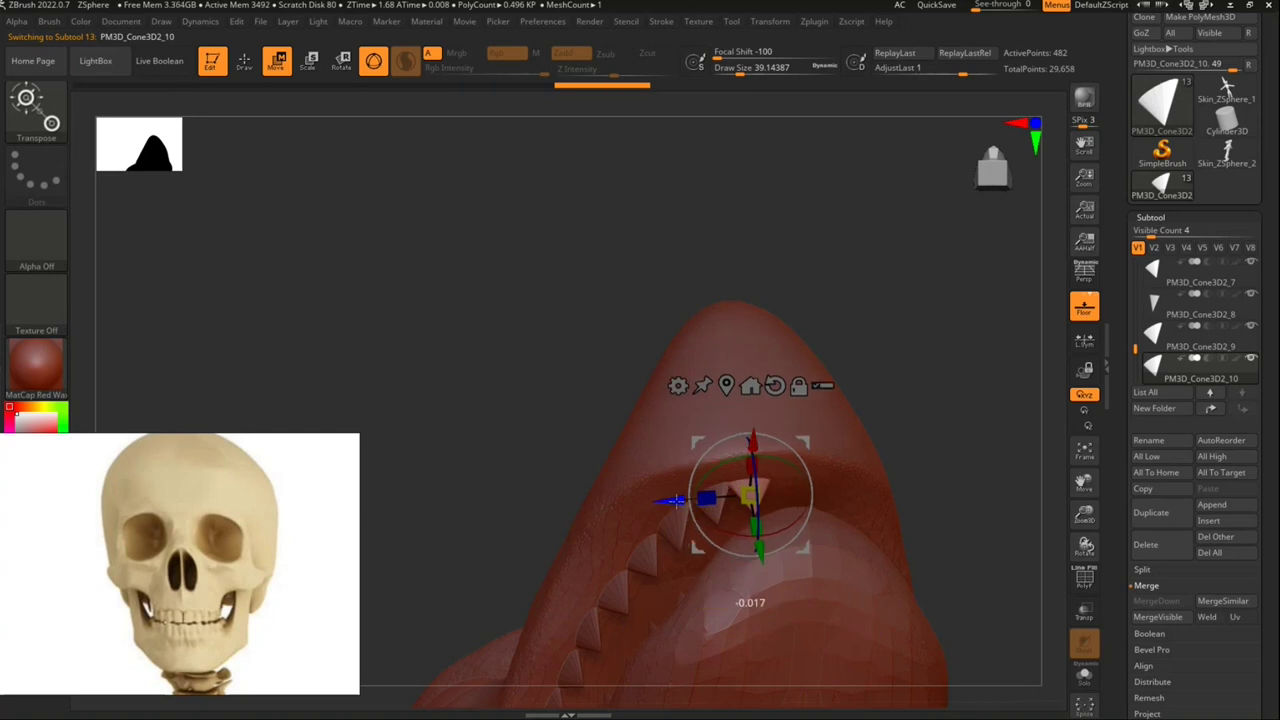
mouse_move(752, 493)
mouse_down()
mouse_move(785, 583)
mouse_move(1024, 415)
mouse_up()
Step: Enlarge the front teeth PM3D_Cone3D2_9 and PM3D_Cone3D2_8, then select PM3D_Cone3D2_1
alt+click(797, 533)
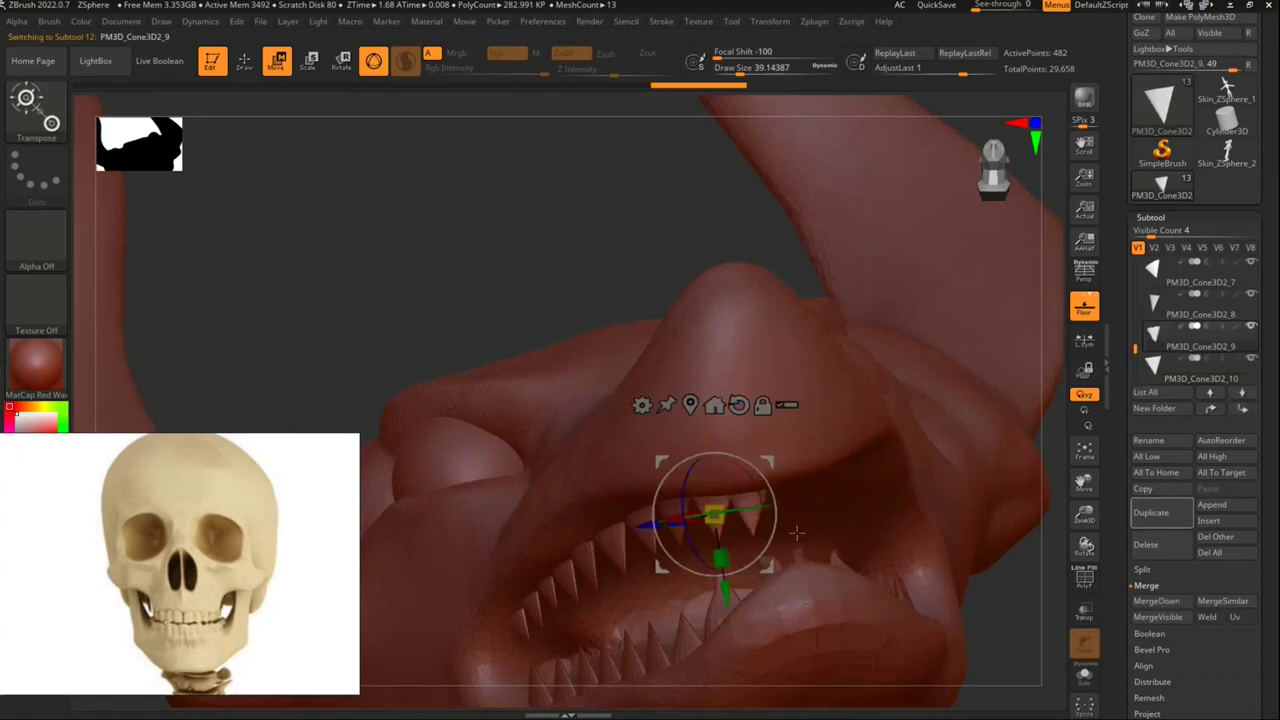
drag(720, 560, 720, 565)
click(1155, 308)
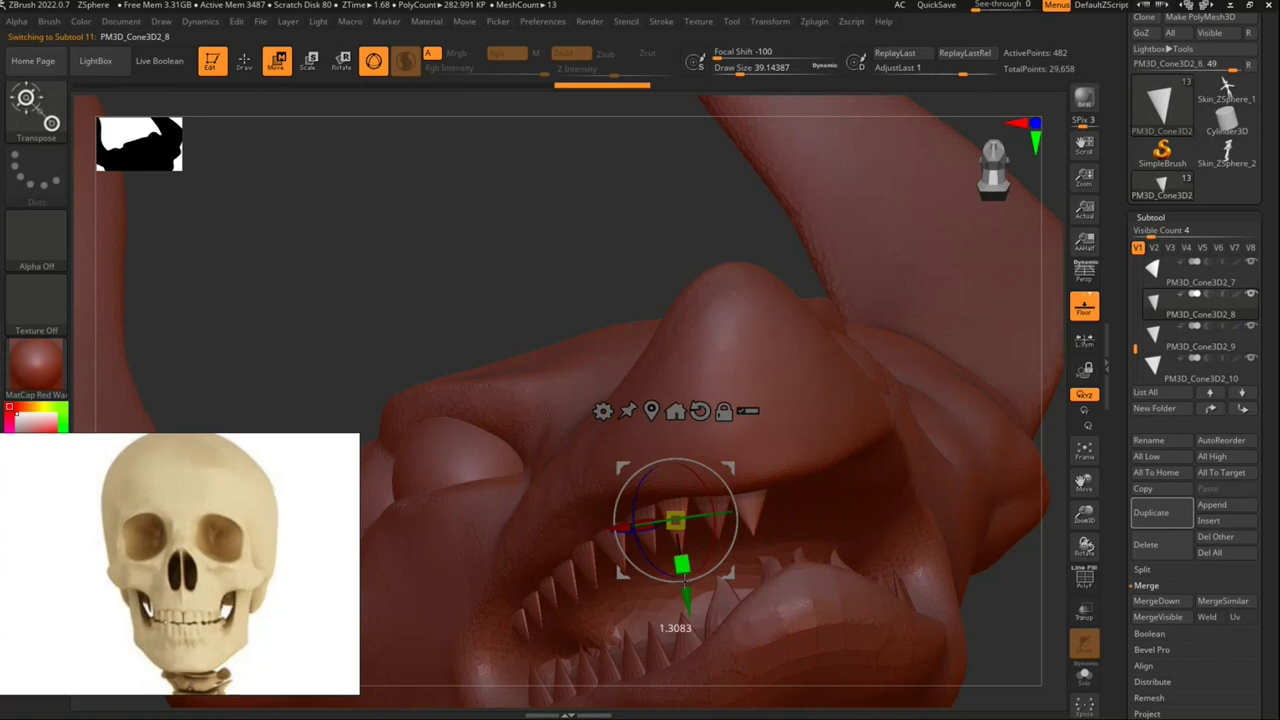
drag(681, 565, 688, 594)
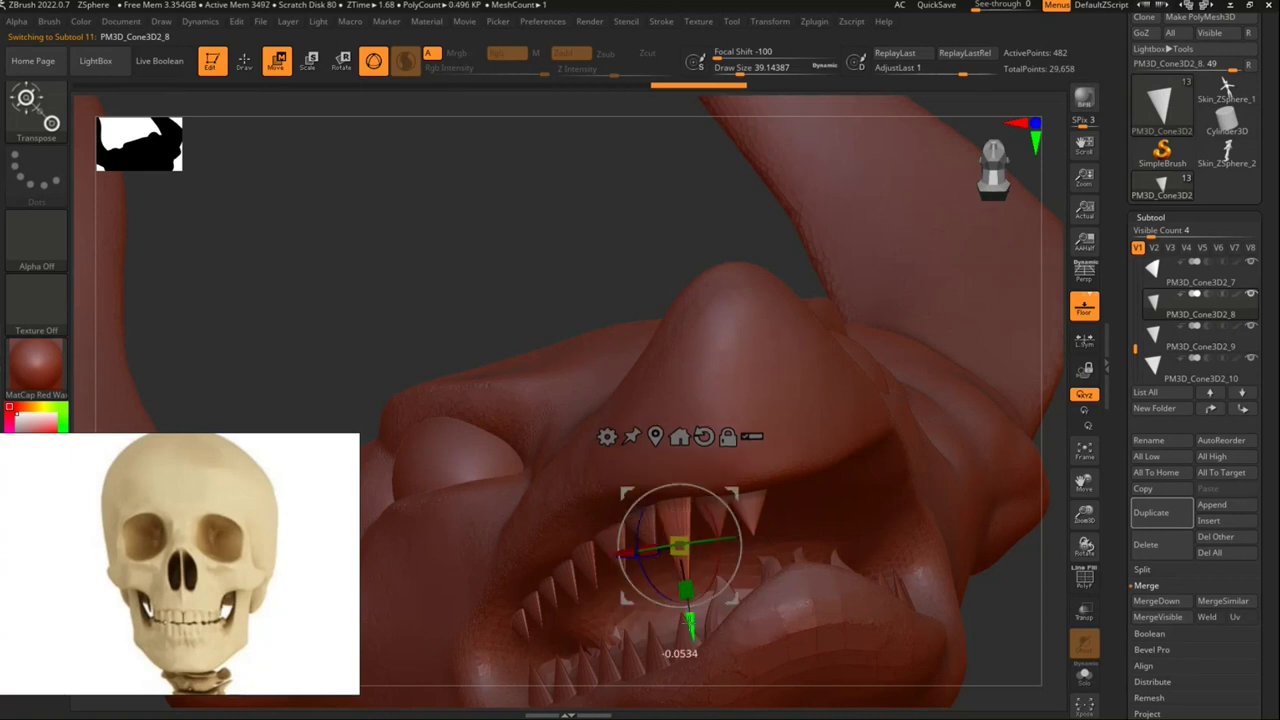
right_drag(740, 575, 1118, 383)
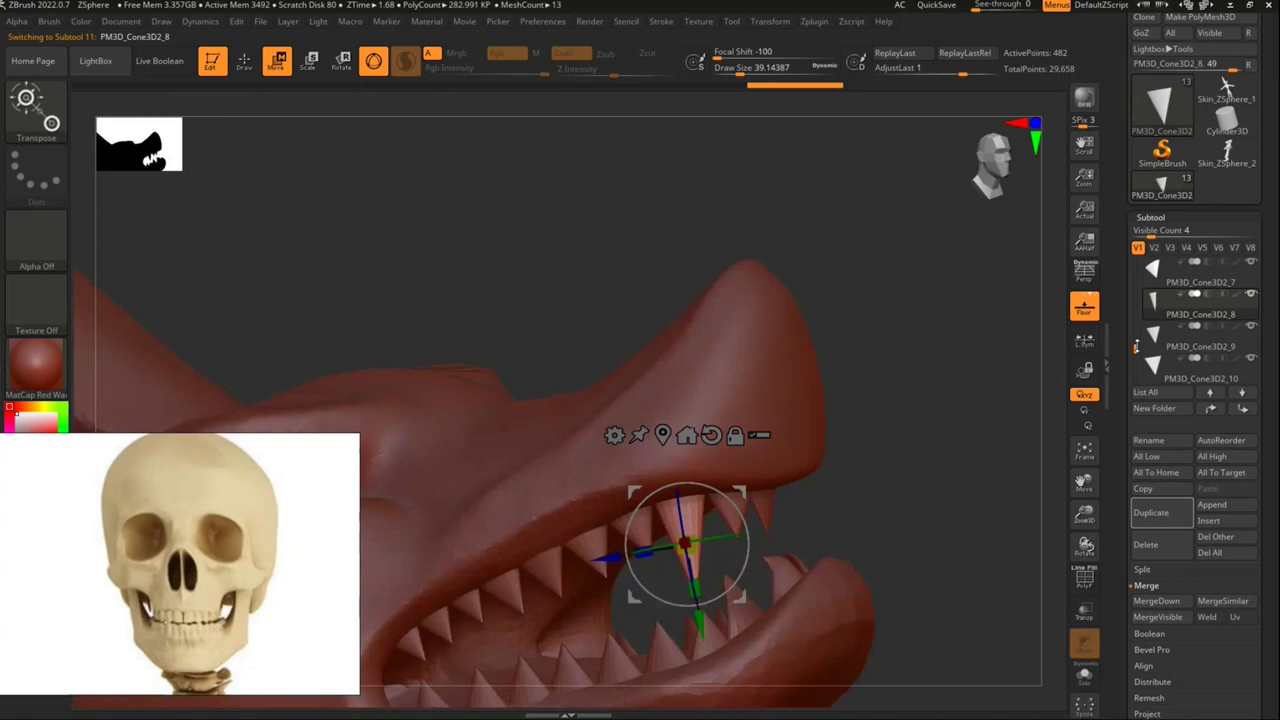
scroll(1200, 330, up, 3)
click(1200, 370)
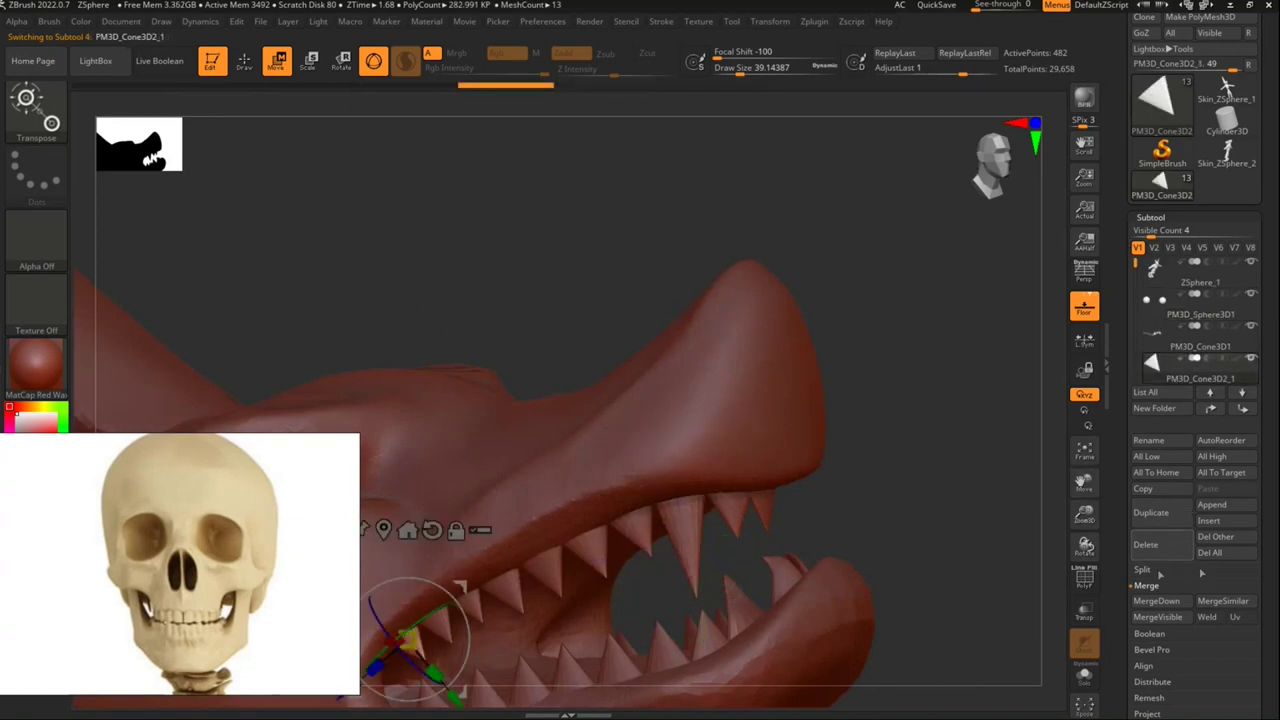
Step: Merge the upper tooth copies into one subtool and mirror them across X via SubTool Master
click(1150, 601)
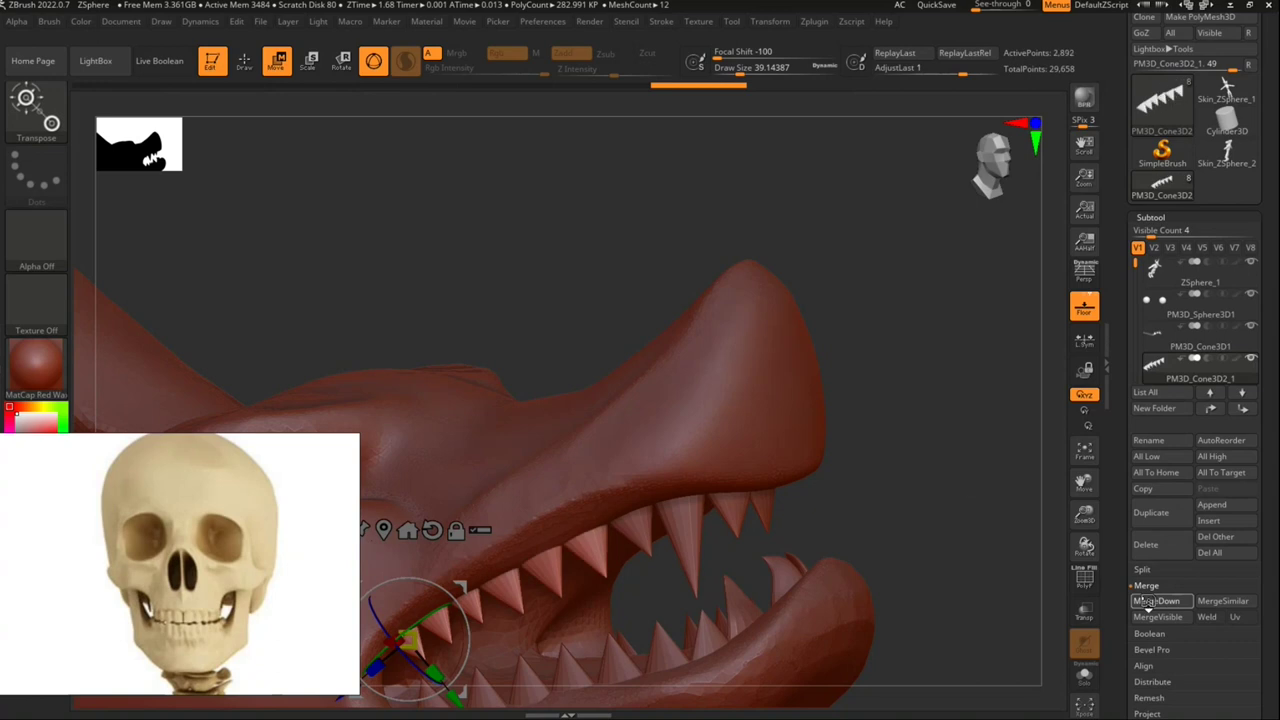
mouse_move(955, 491)
mouse_down()
mouse_move(918, 508)
mouse_move(929, 529)
mouse_move(882, 365)
mouse_move(869, 457)
mouse_move(674, 463)
mouse_move(700, 500)
mouse_up()
click(814, 21)
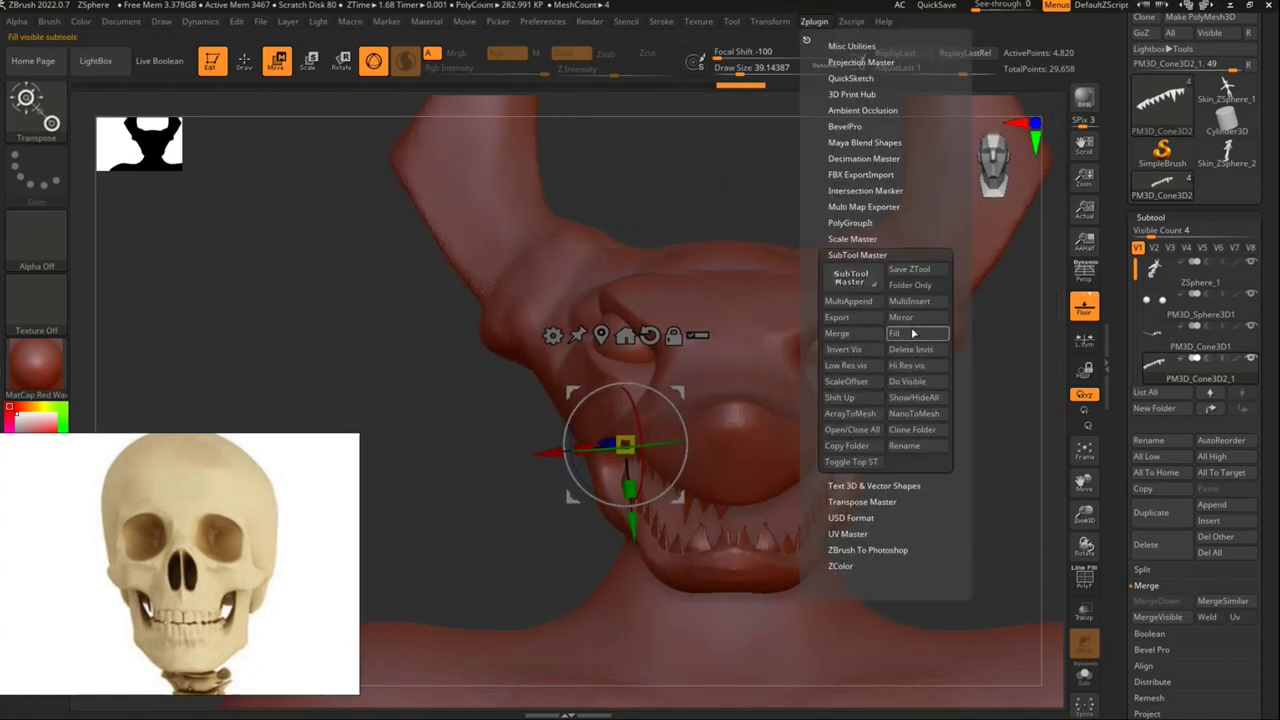
click(901, 319)
click(562, 339)
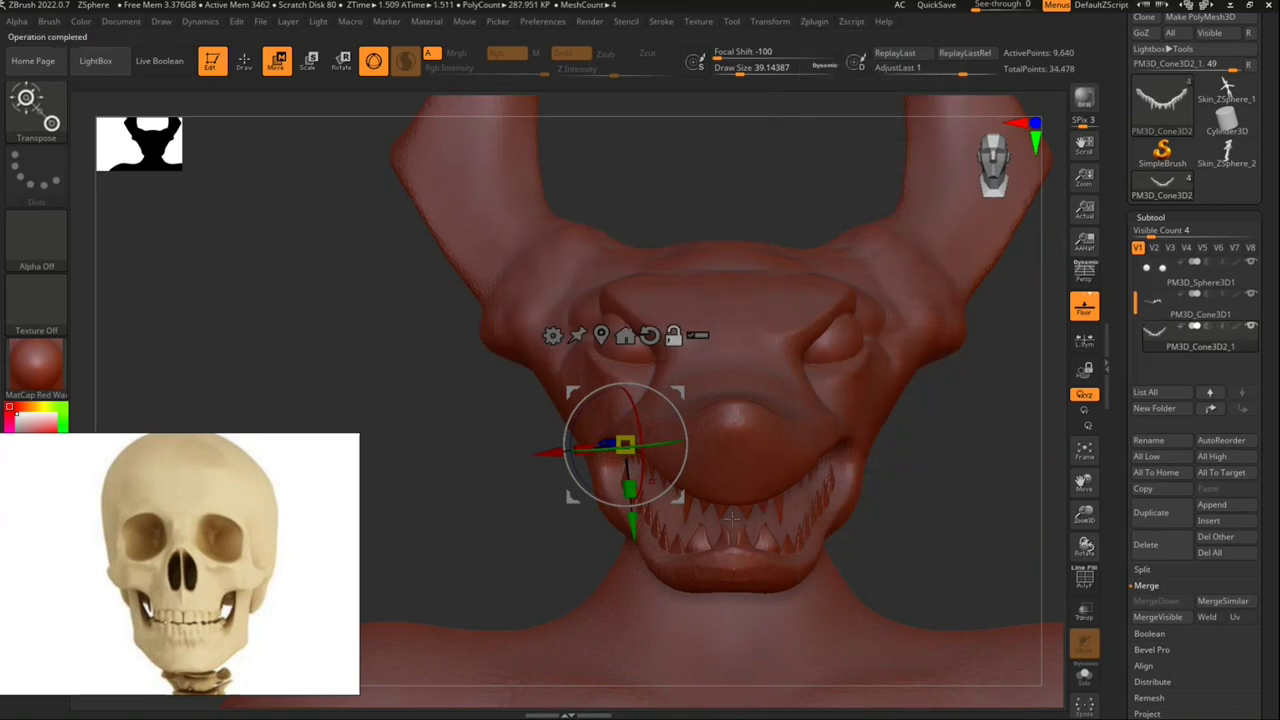
drag(748, 460, 830, 331)
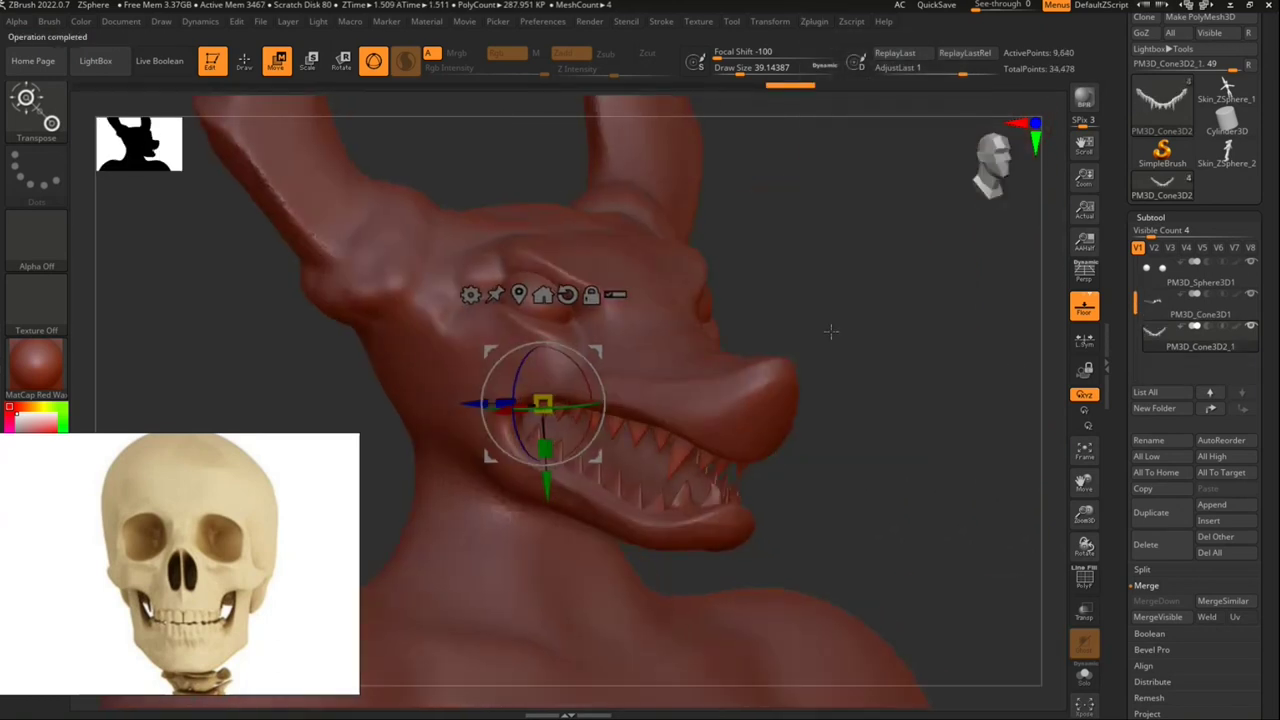
Step: Save the master configuration, then move PM3D_Cone3D2_1 directly above PM3D_Cone3D1
click(1168, 313)
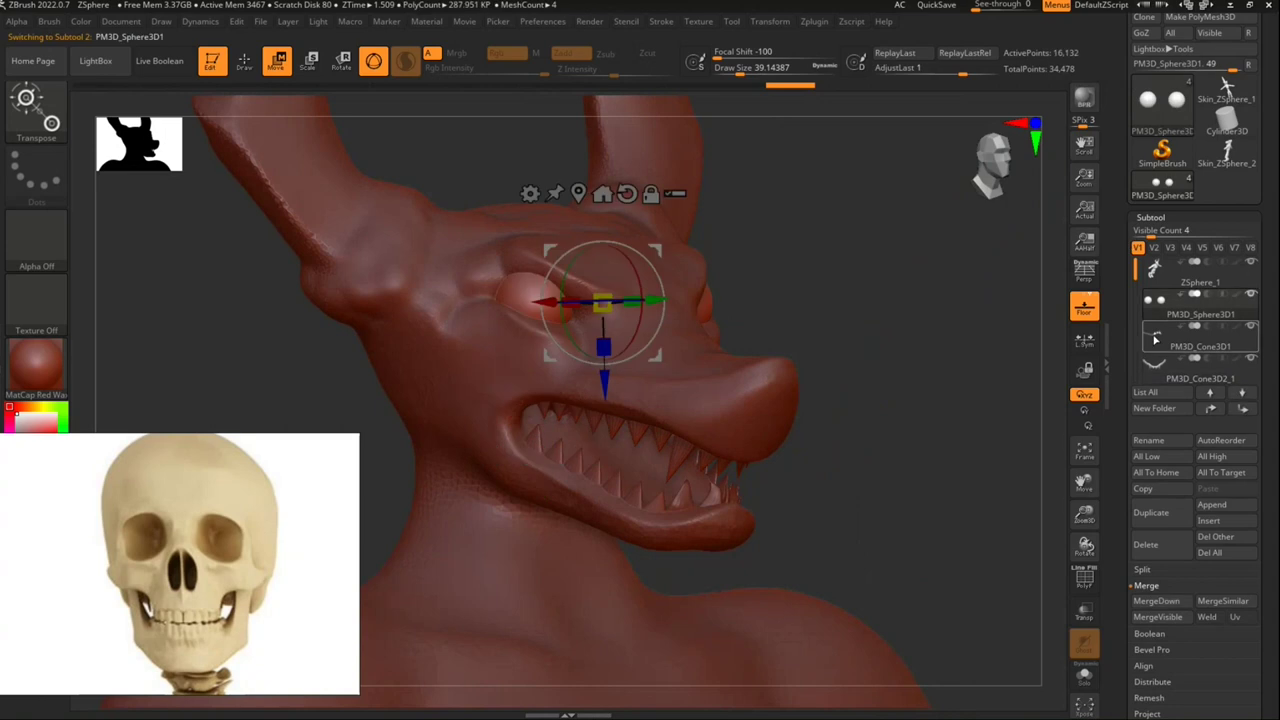
click(1158, 345)
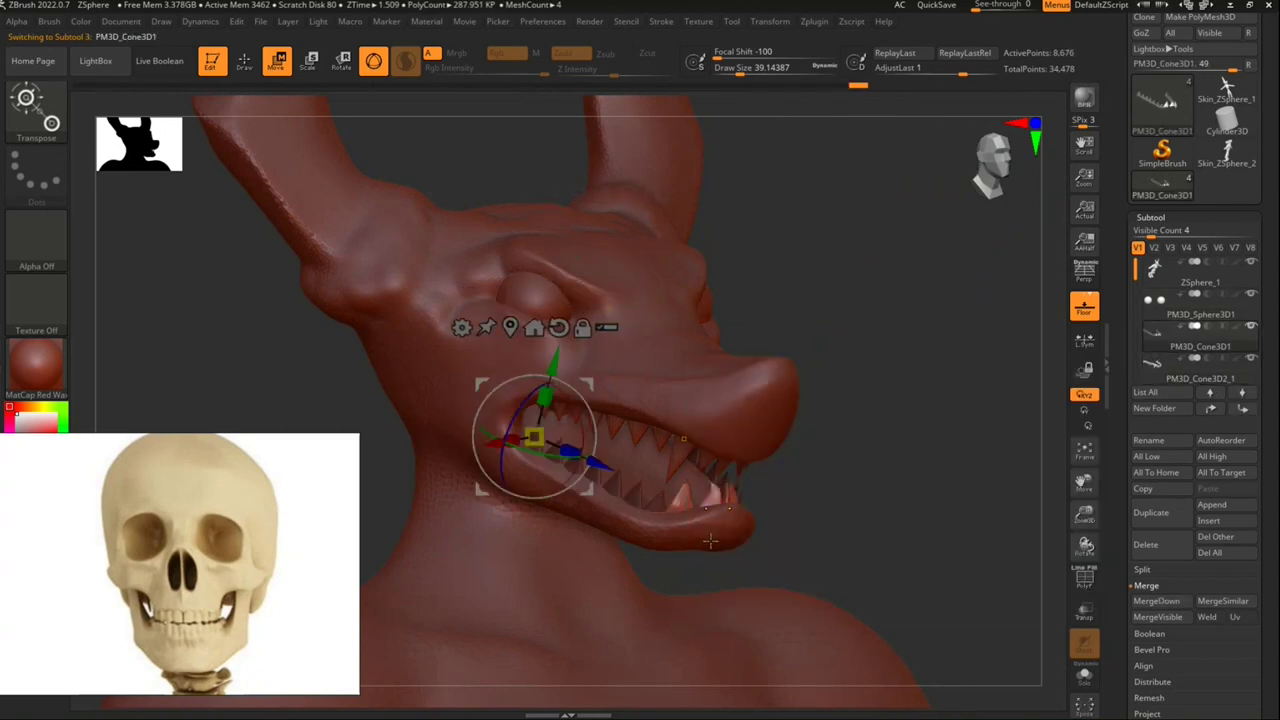
key(ctrl+shift+i)
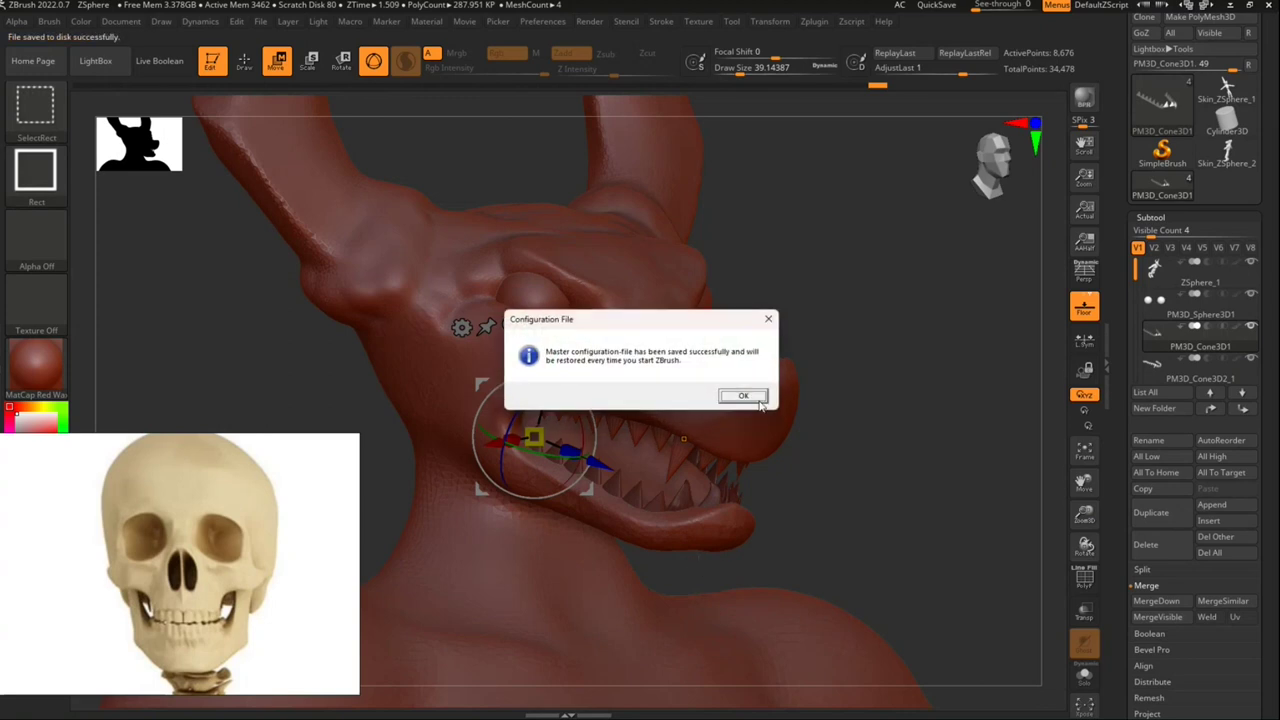
click(767, 321)
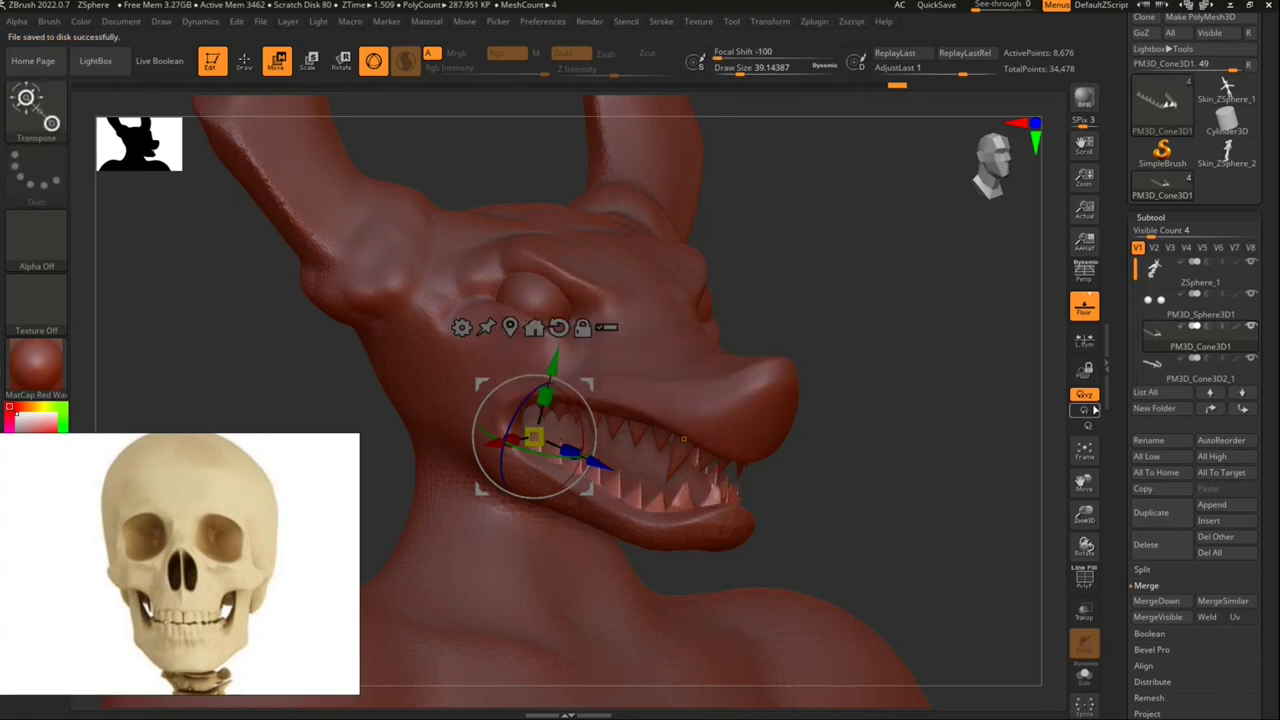
click(1170, 372)
click(1210, 392)
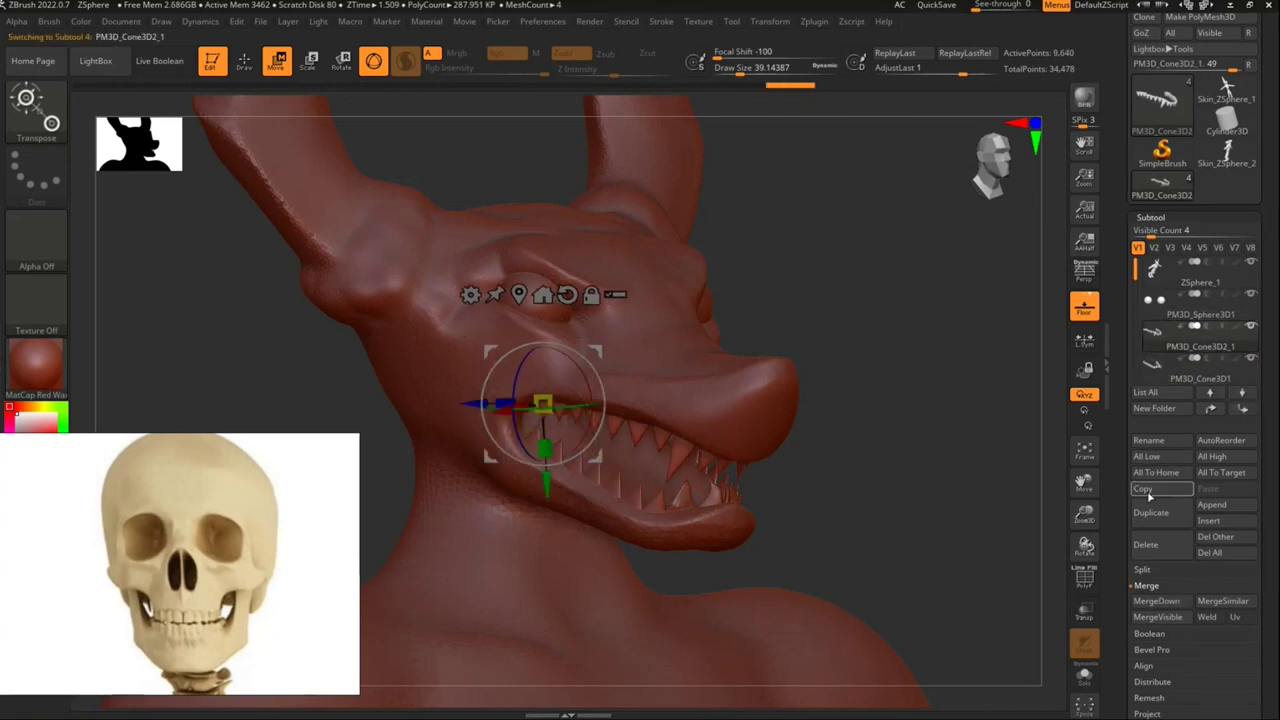
Step: Merge PM3D_Cone3D1 down into PM3D_Cone3D2_1 and tilt the merged fangs to seat in the gums
click(1156, 600)
mouse_move(908, 477)
mouse_down()
mouse_move(914, 491)
mouse_move(890, 508)
mouse_move(551, 347)
mouse_move(644, 399)
mouse_up()
drag(640, 449, 626, 441)
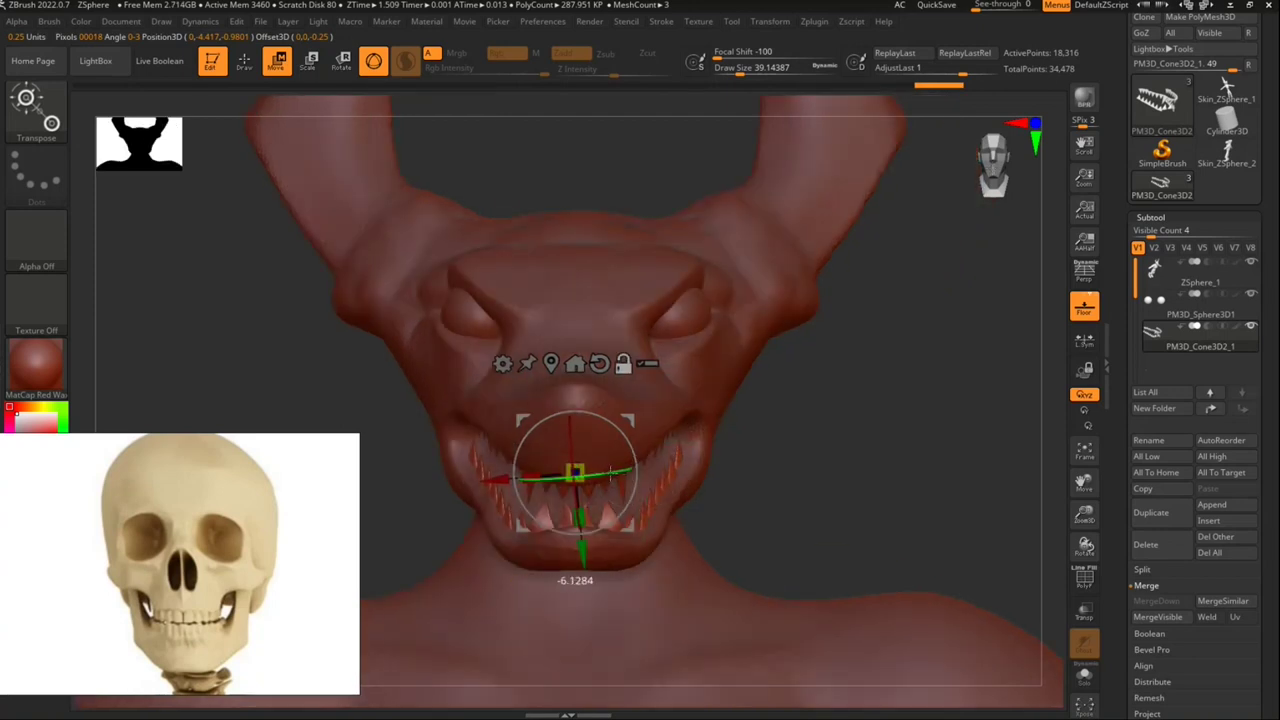
drag(609, 473, 633, 441)
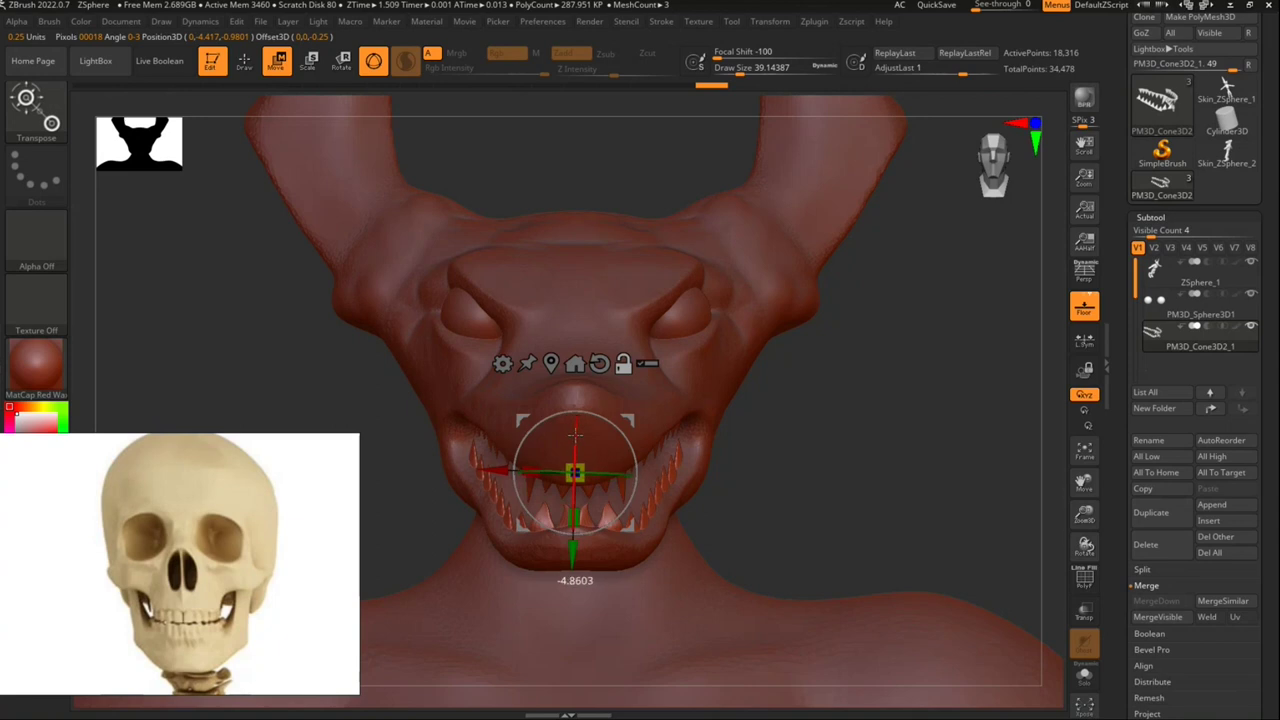
drag(575, 435, 575, 437)
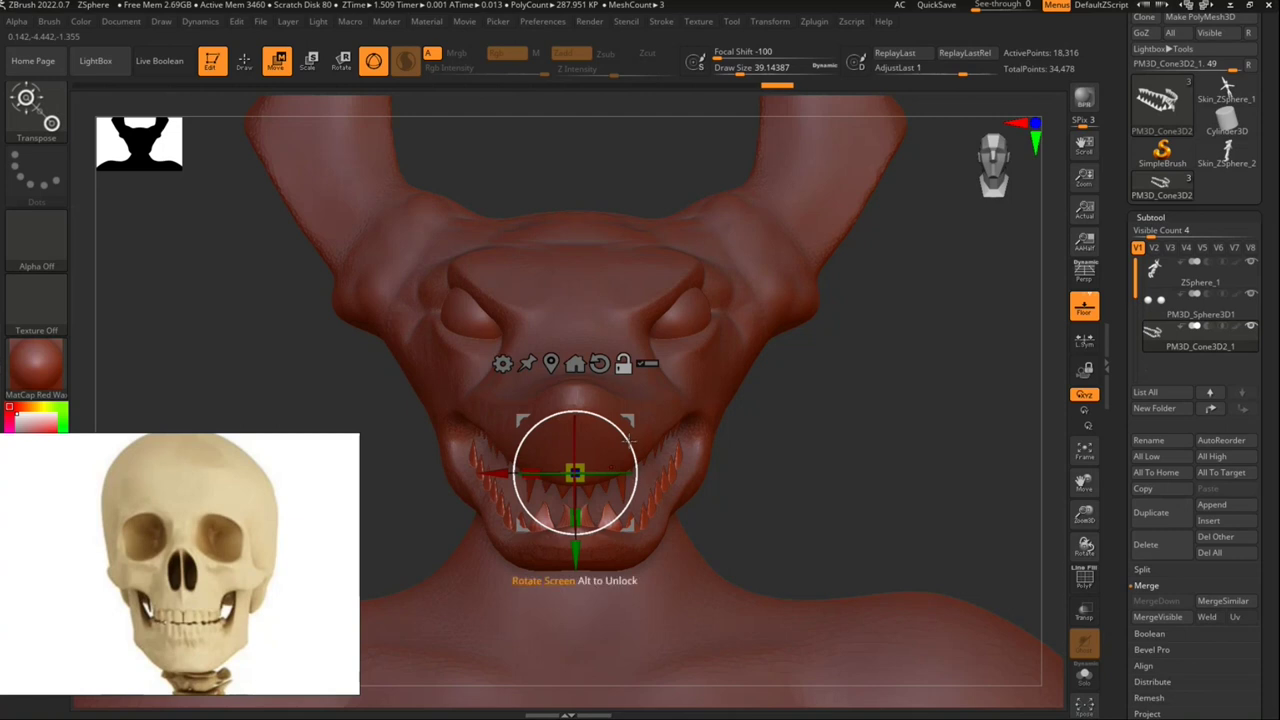
drag(866, 493, 760, 490)
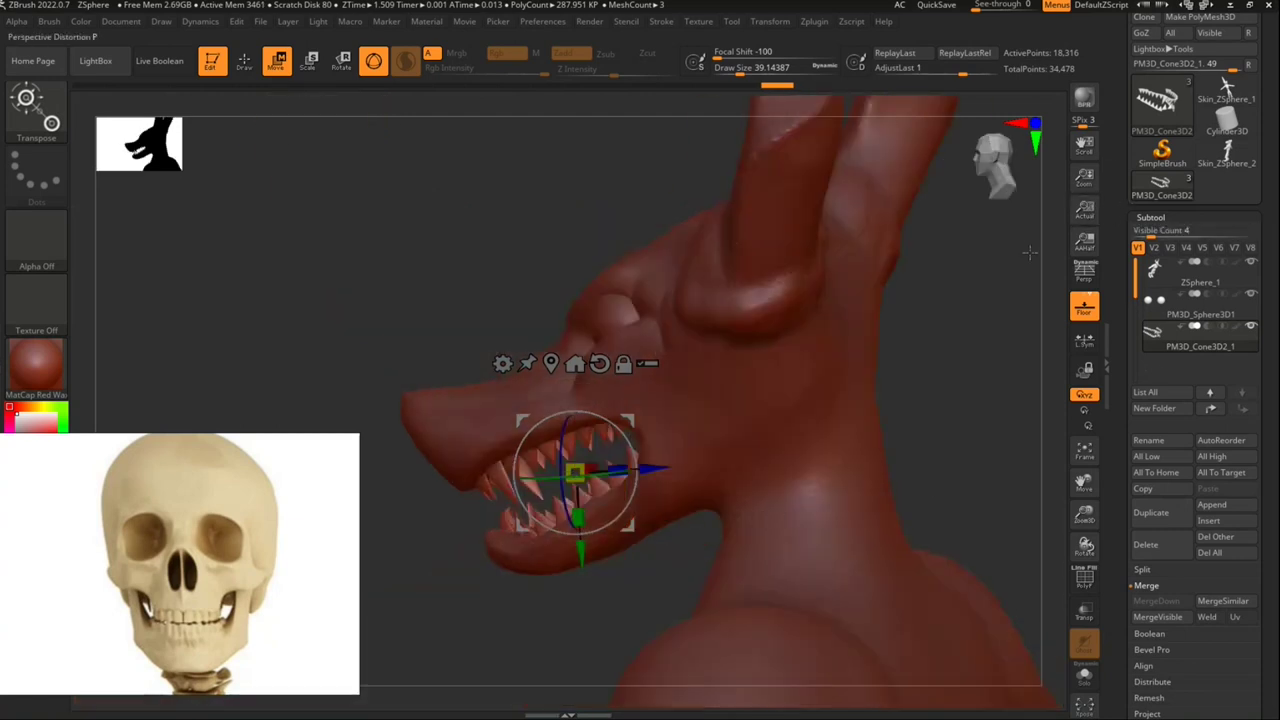
click(252, 60)
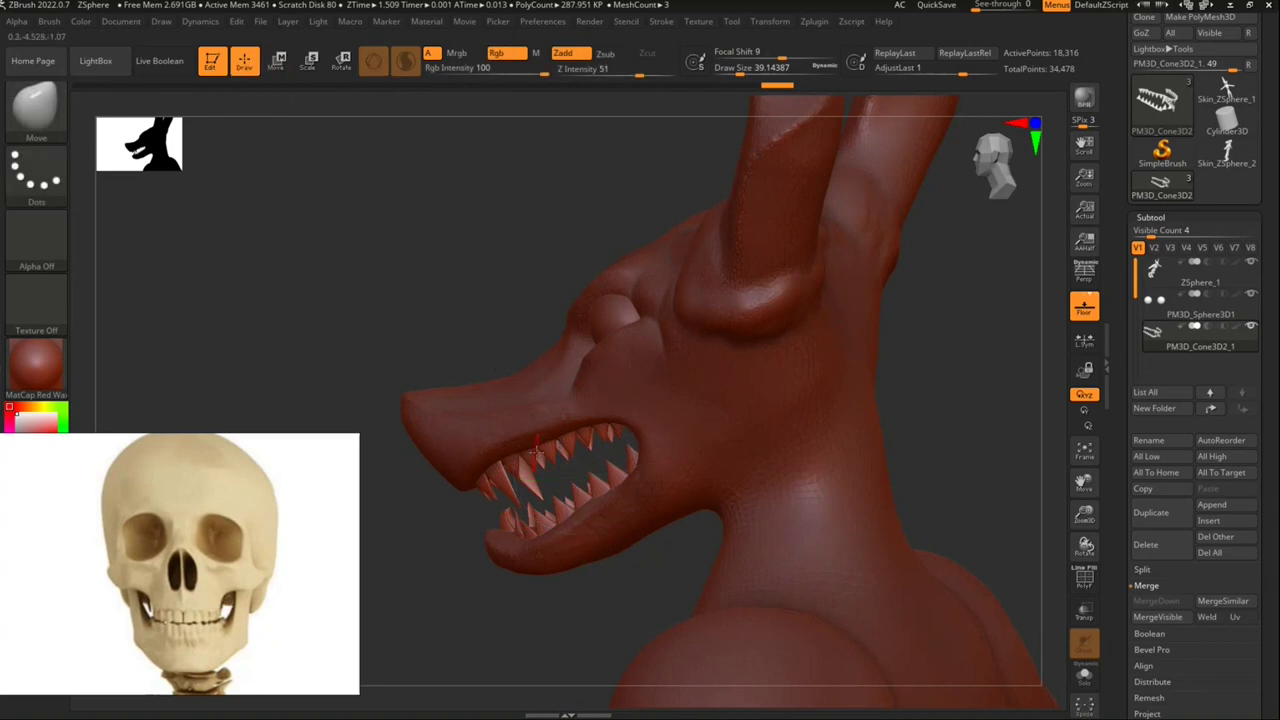
Step: Activate the body ZSphere_1 and pick the DamStandard brush at intensity 8
drag(537, 447, 1014, 300)
click(1147, 287)
mouse_move(700, 550)
mouse_down()
mouse_move(760, 485)
mouse_move(791, 533)
mouse_move(739, 483)
mouse_move(797, 480)
mouse_up()
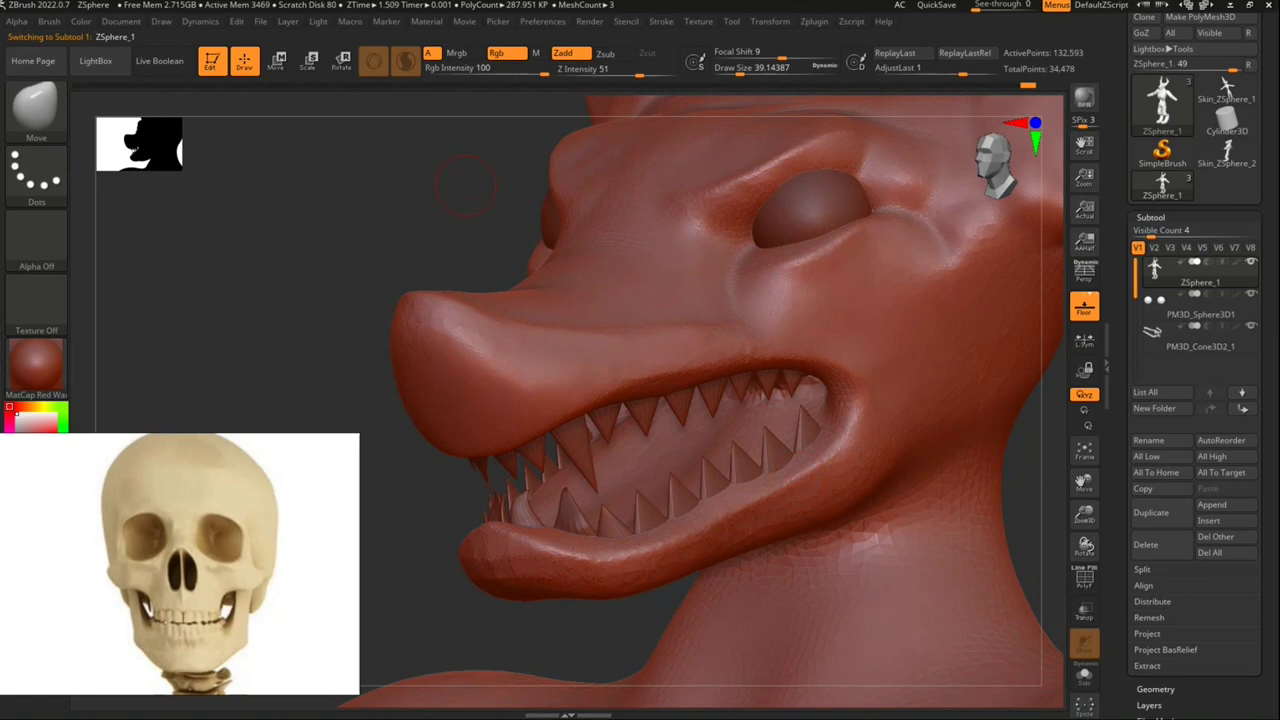
click(40, 122)
click(696, 449)
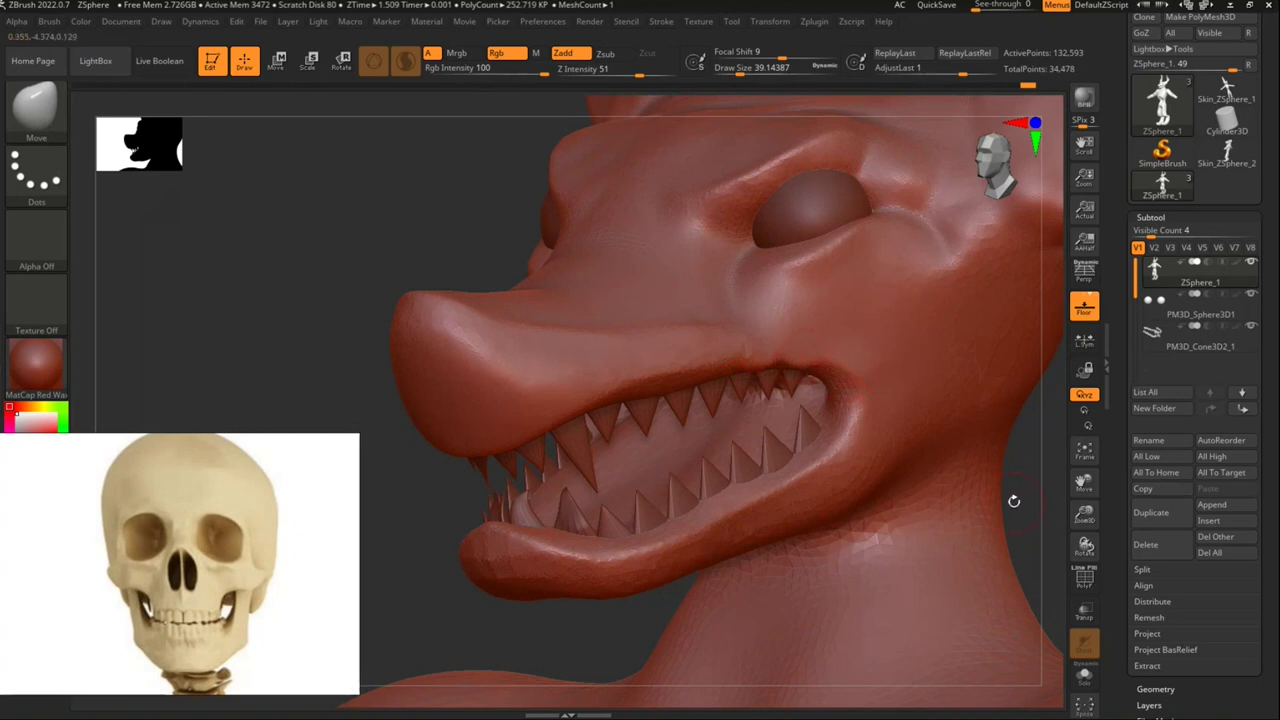
mouse_move(1005, 472)
mouse_down()
mouse_move(980, 414)
mouse_move(986, 445)
mouse_up()
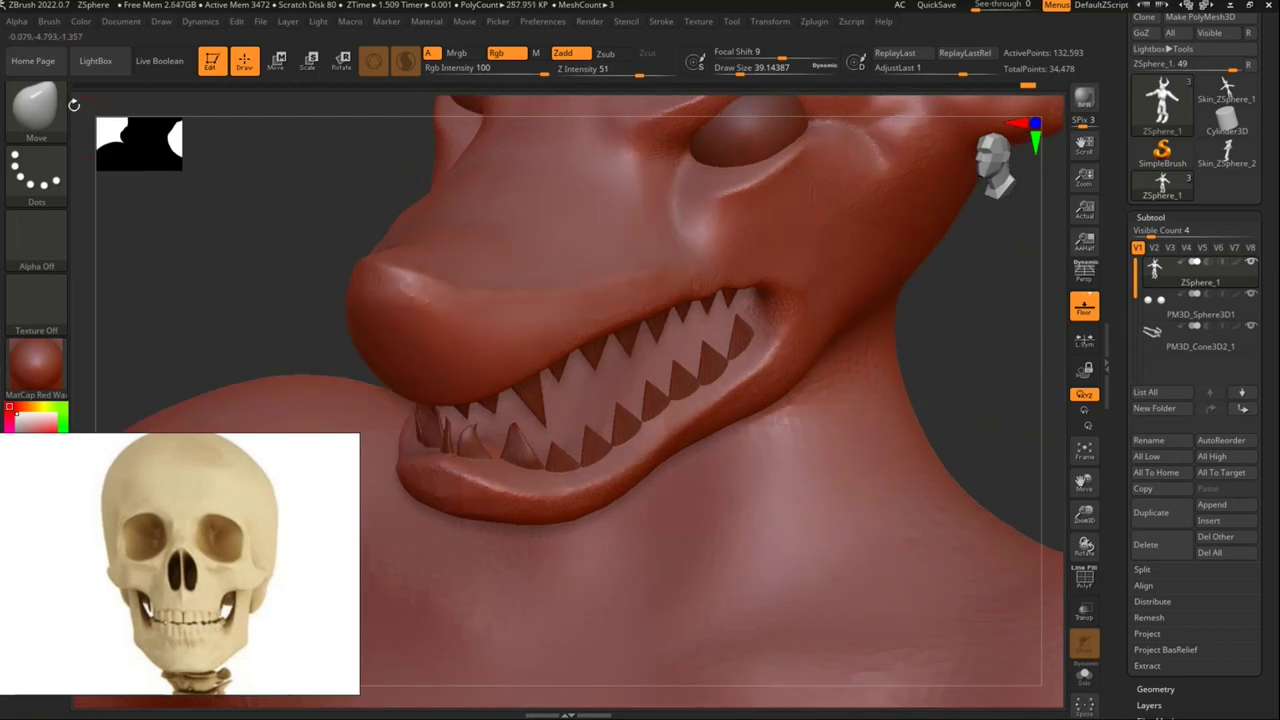
key(b)
click(228, 128)
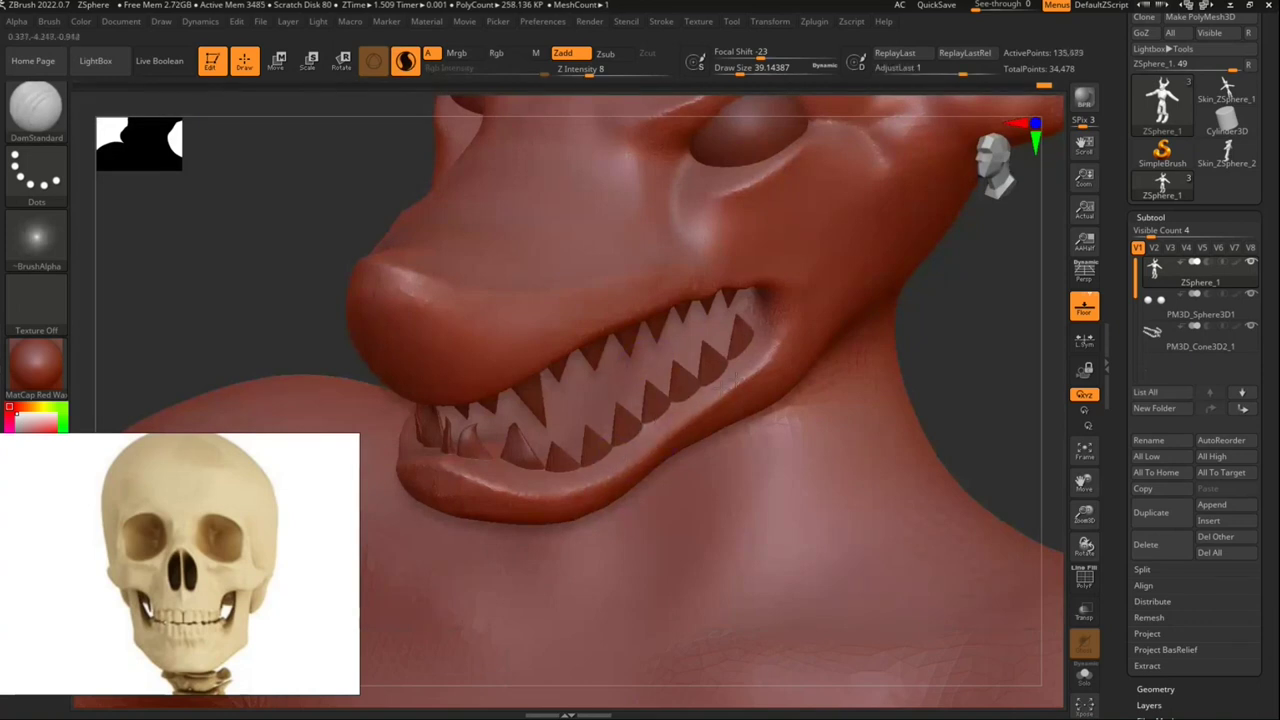
Step: Carve fine DamStandard creases along the gum line above and beside the lower teeth
ctrl+right_drag(703, 350, 762, 488)
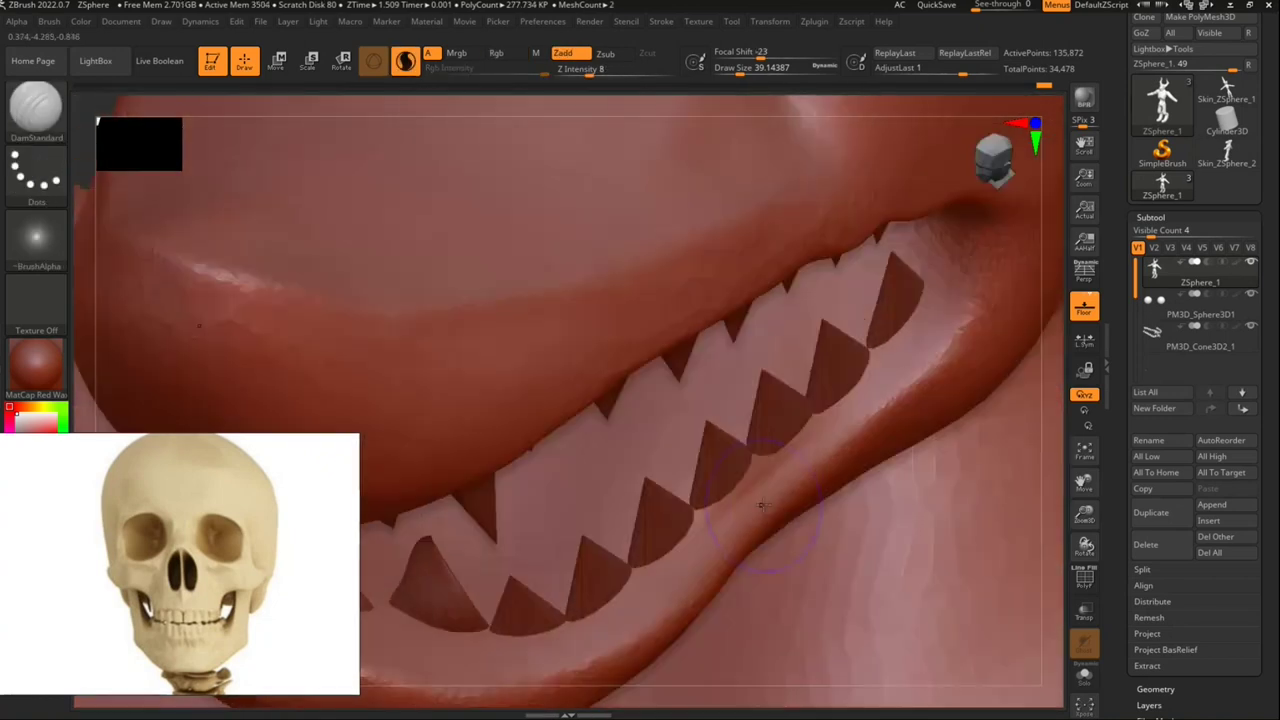
drag(799, 459, 927, 355)
drag(877, 403, 876, 413)
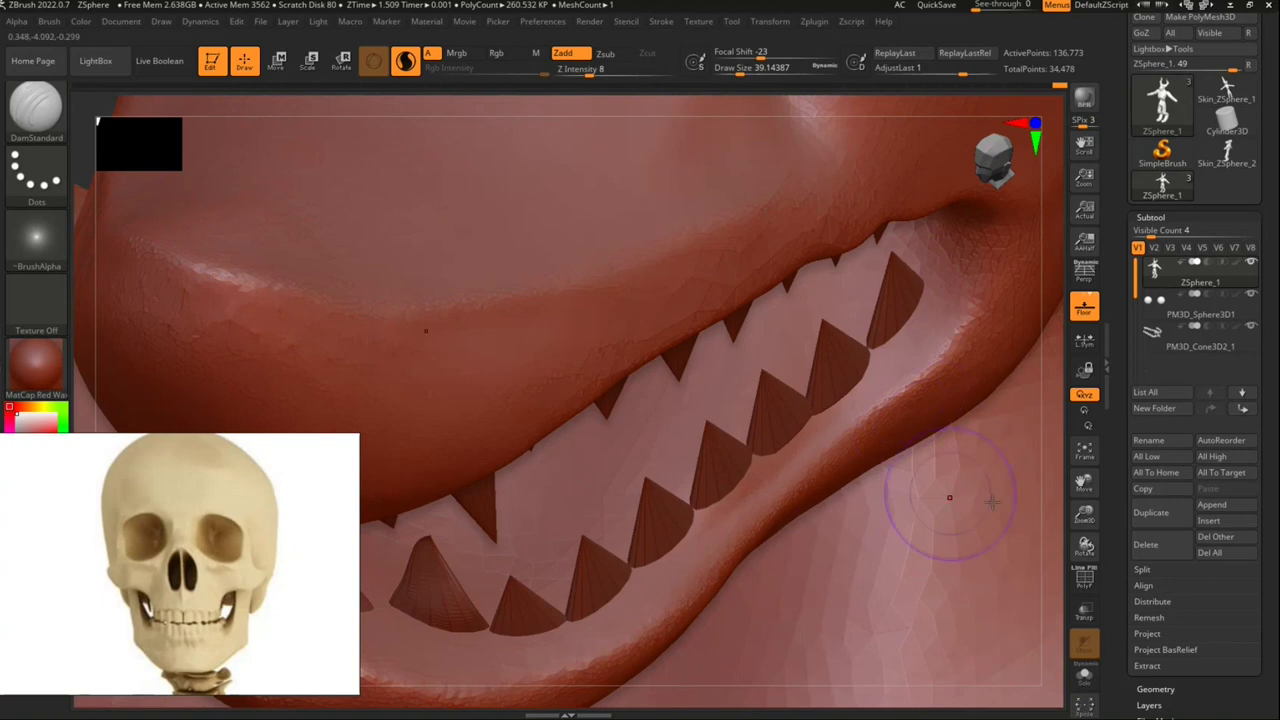
mouse_move(957, 509)
right_down()
mouse_move(830, 420)
mouse_move(816, 432)
right_up()
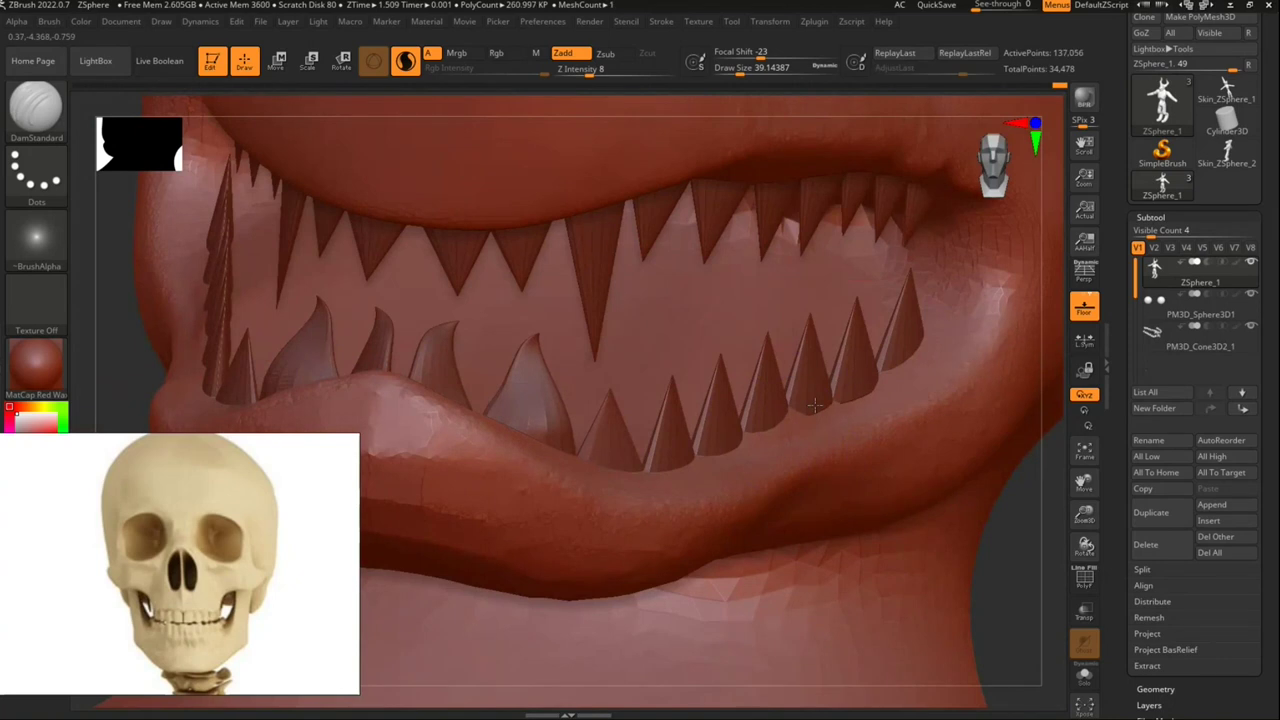
drag(907, 349, 858, 360)
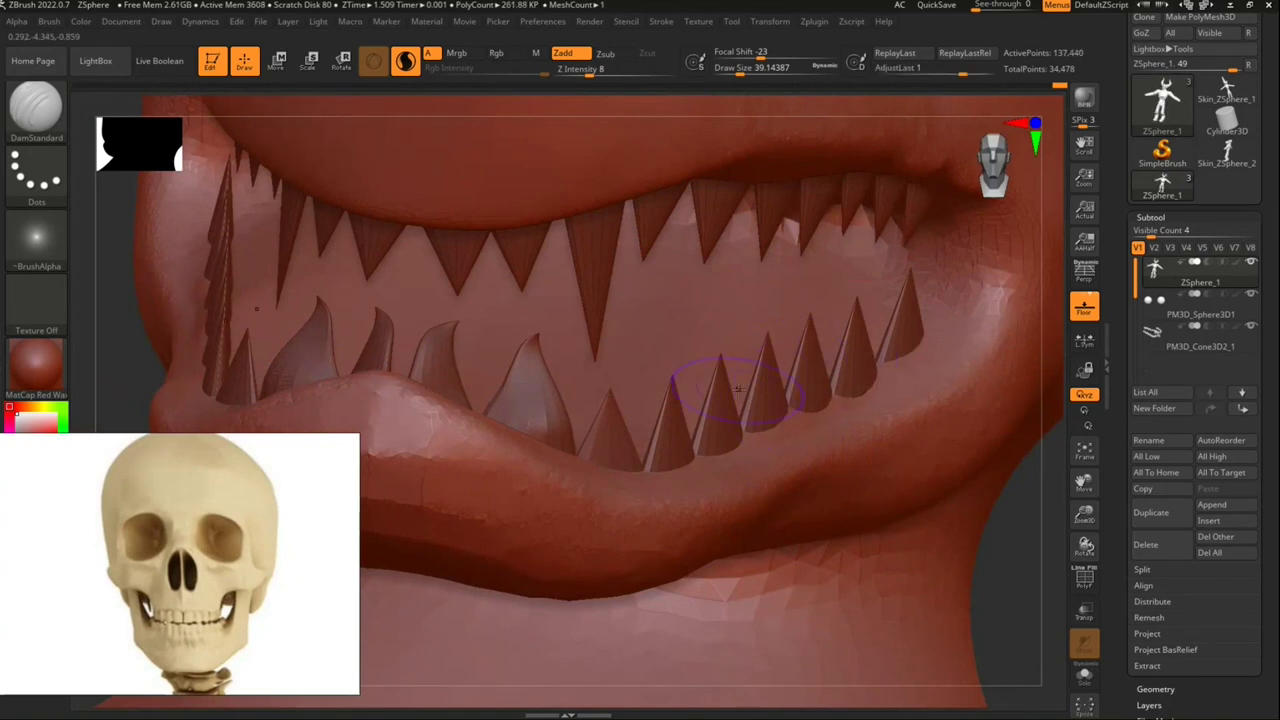
mouse_move(768, 390)
right_down()
mouse_move(820, 410)
mouse_move(889, 507)
right_up()
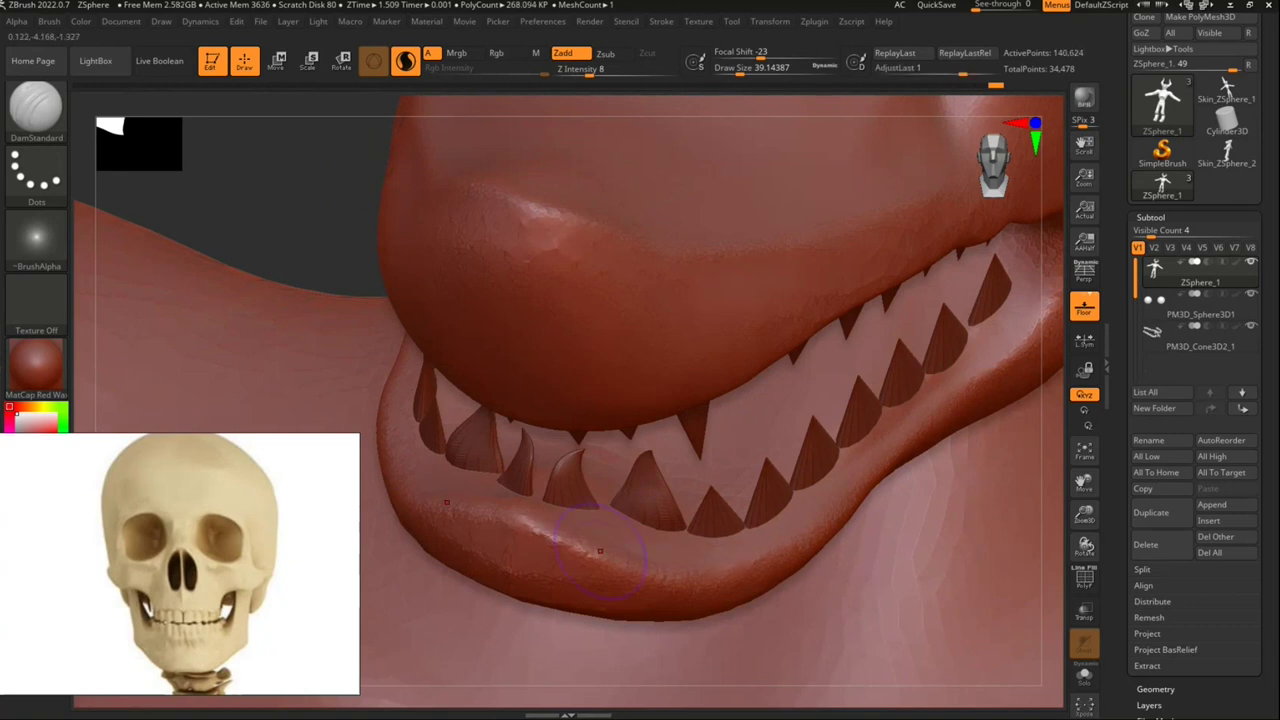
mouse_move(674, 480)
right_down()
mouse_move(657, 437)
mouse_move(700, 420)
right_up()
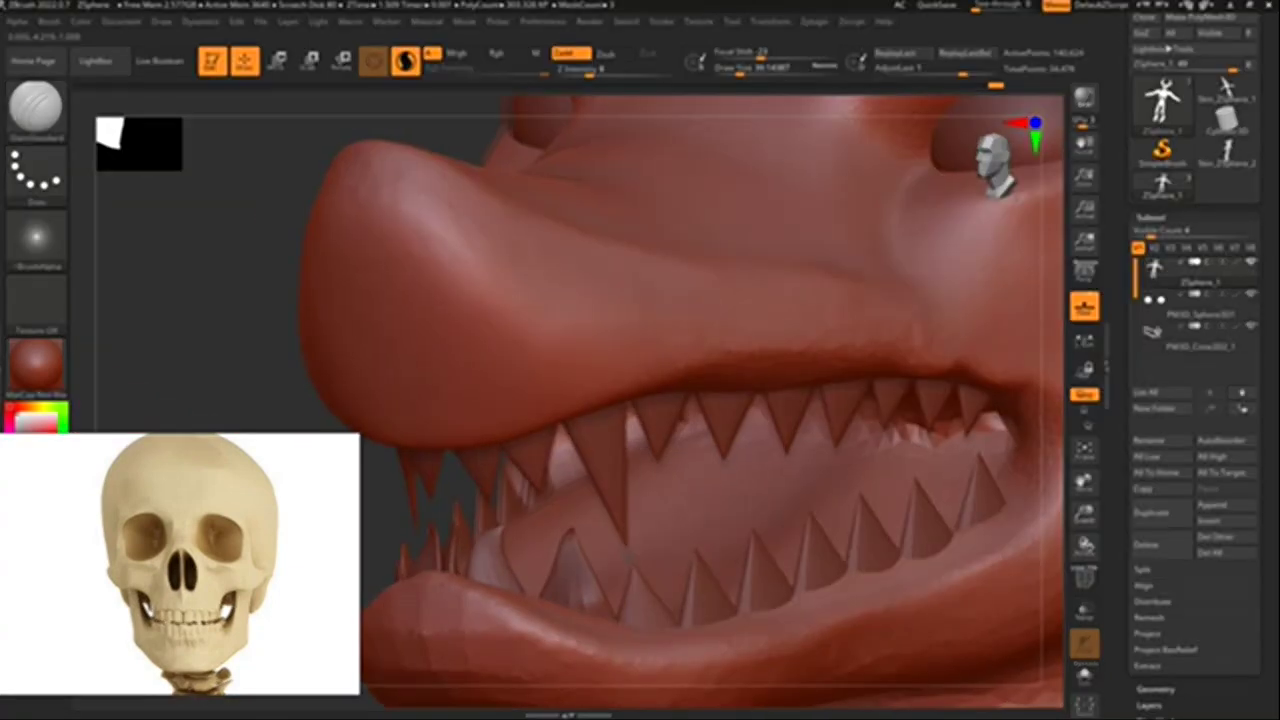
Step: Switch to ClayBuildup (B, C, B) and raise the tongue and mouth floor behind the lower teeth
key(b)
key(c)
key(b)
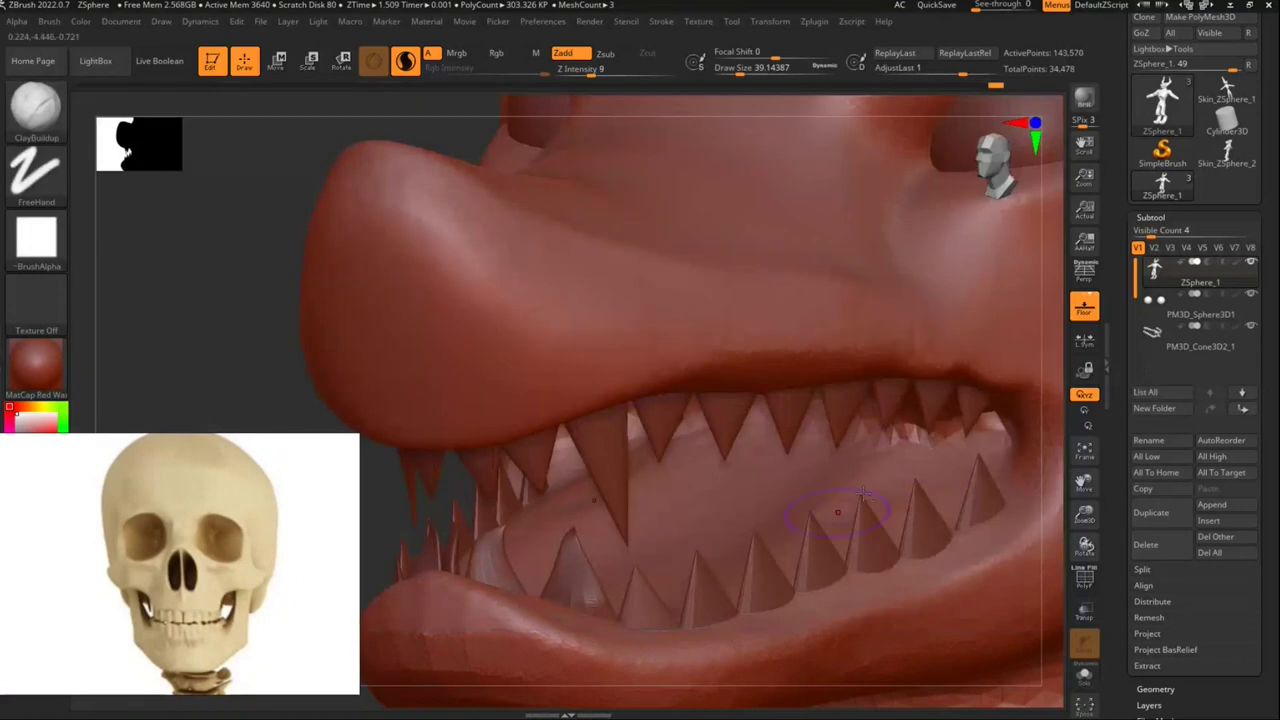
drag(792, 531, 622, 546)
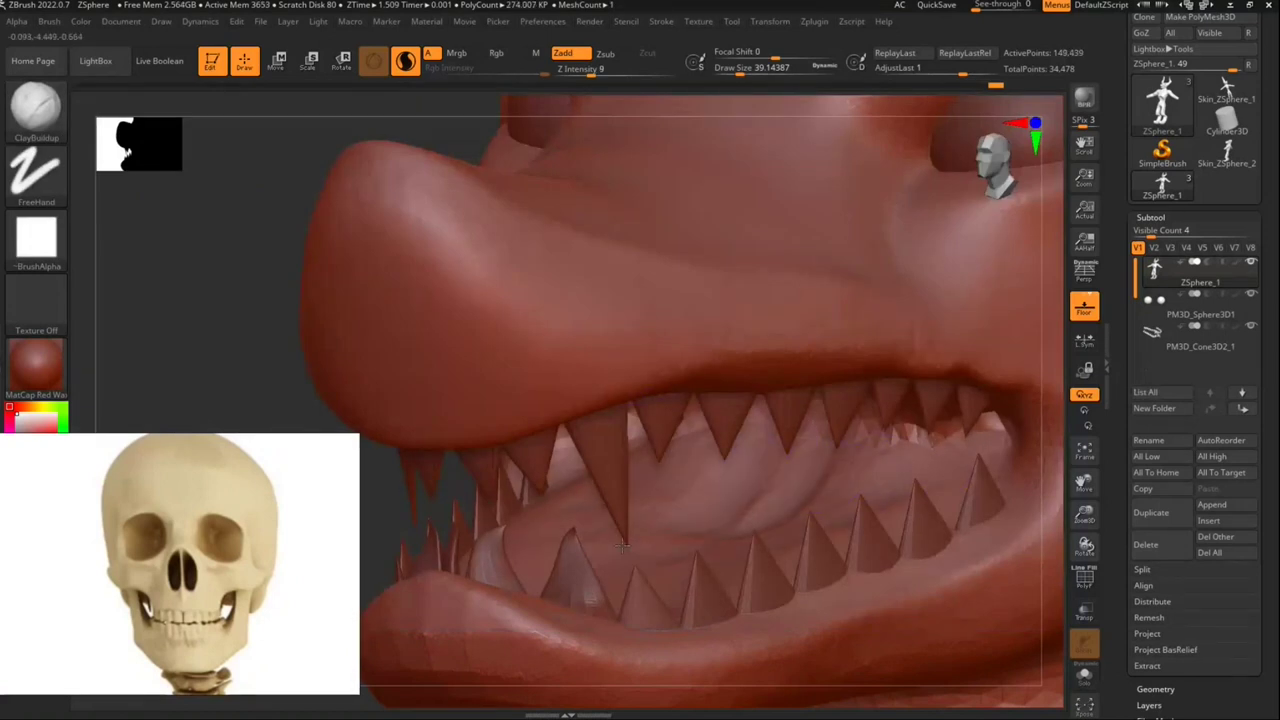
drag(580, 576, 590, 610)
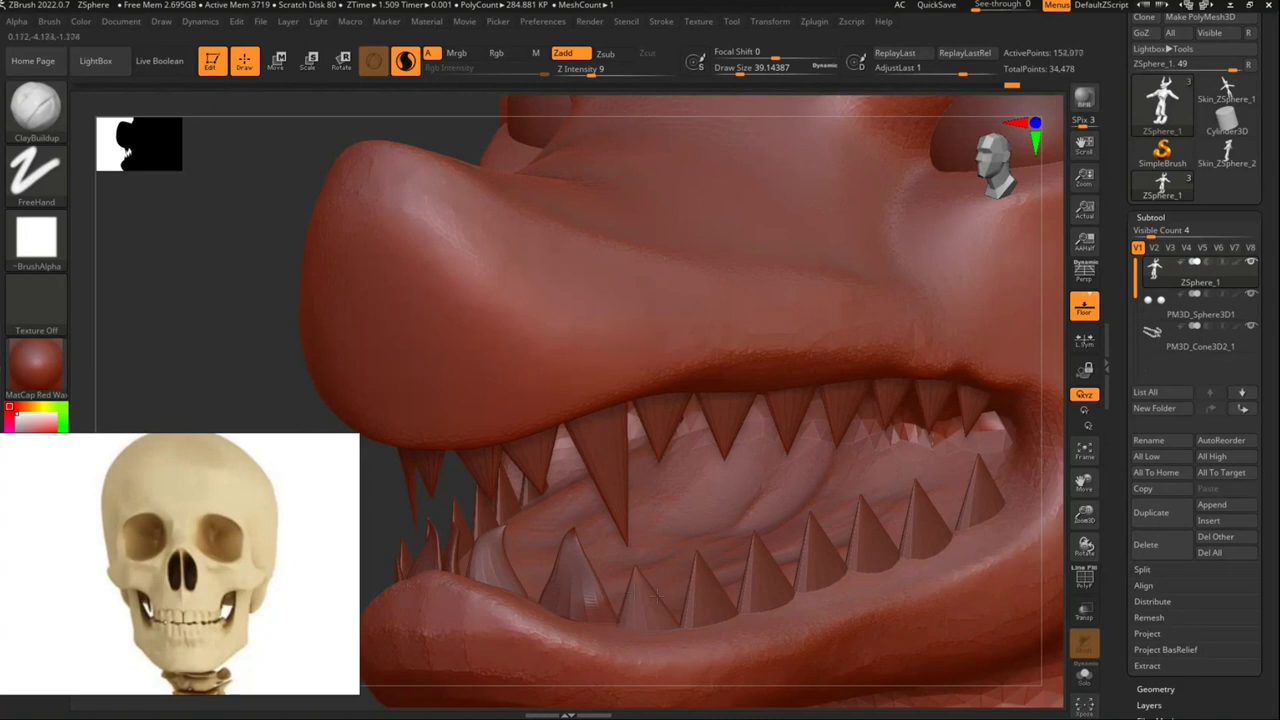
drag(742, 566, 651, 580)
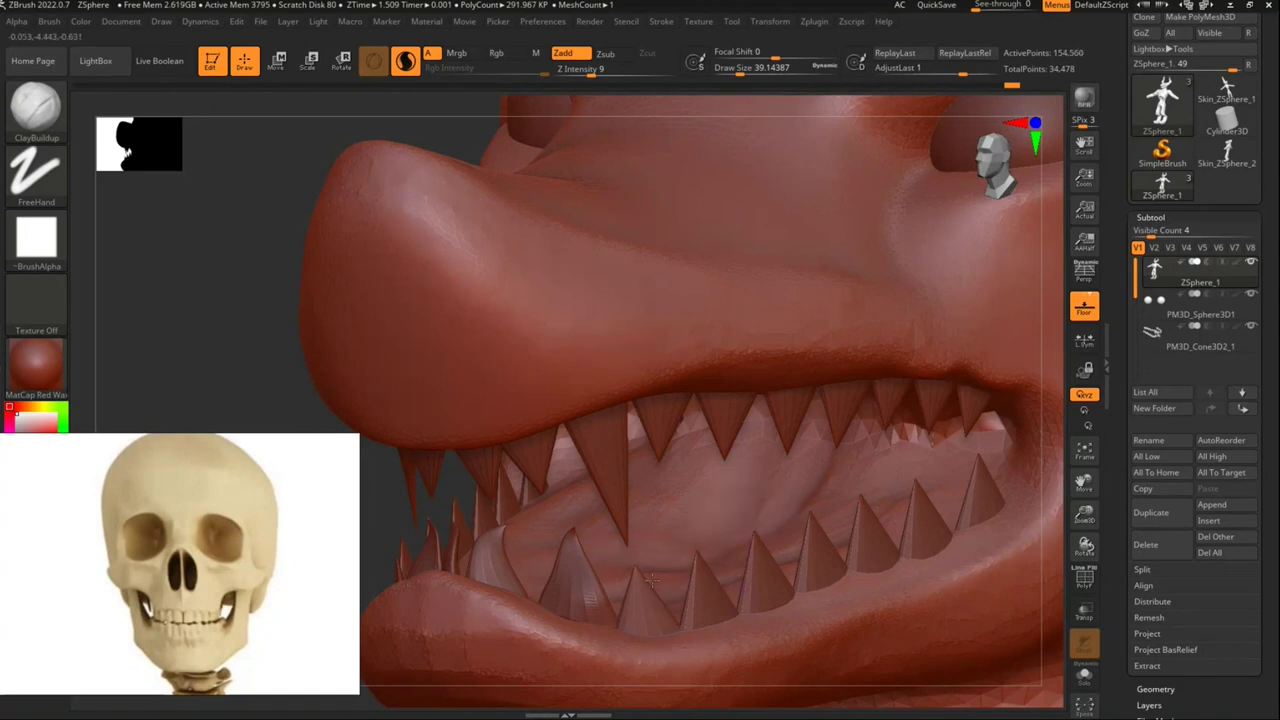
mouse_move(818, 483)
mouse_down()
mouse_move(762, 556)
mouse_move(825, 482)
mouse_move(683, 590)
mouse_up()
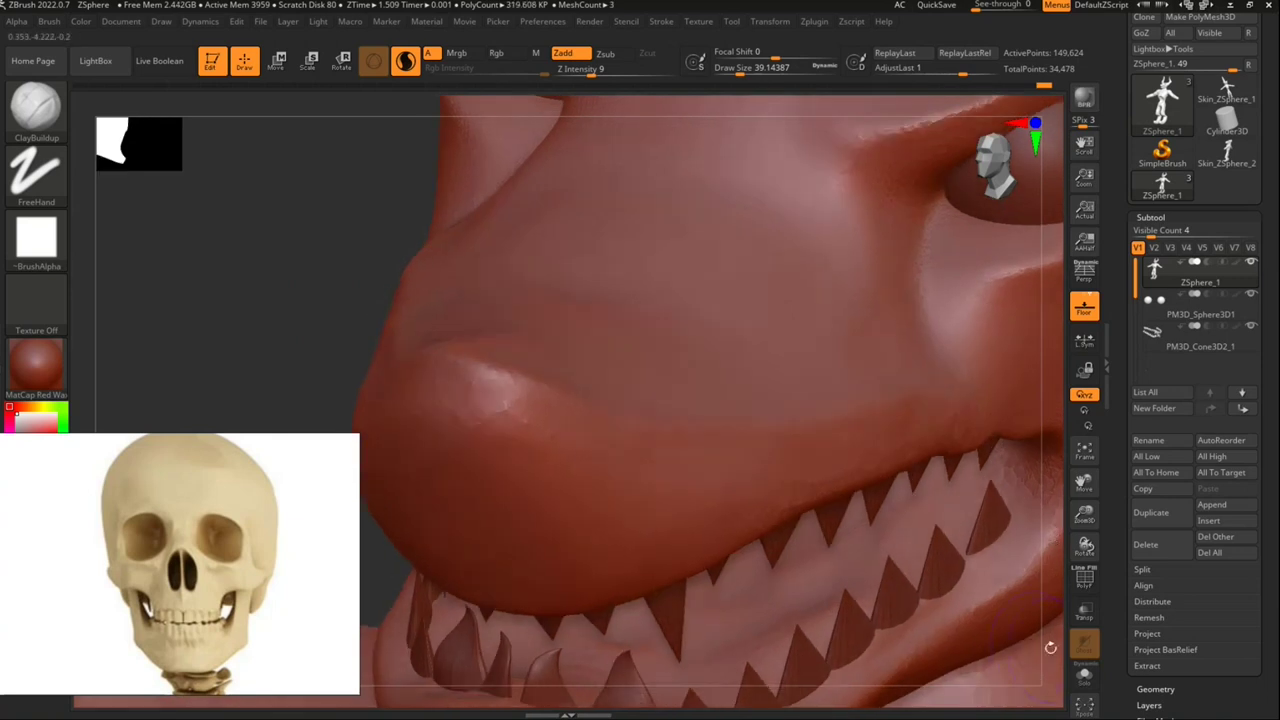
mouse_move(974, 587)
right_down()
mouse_move(970, 567)
mouse_move(743, 604)
right_up()
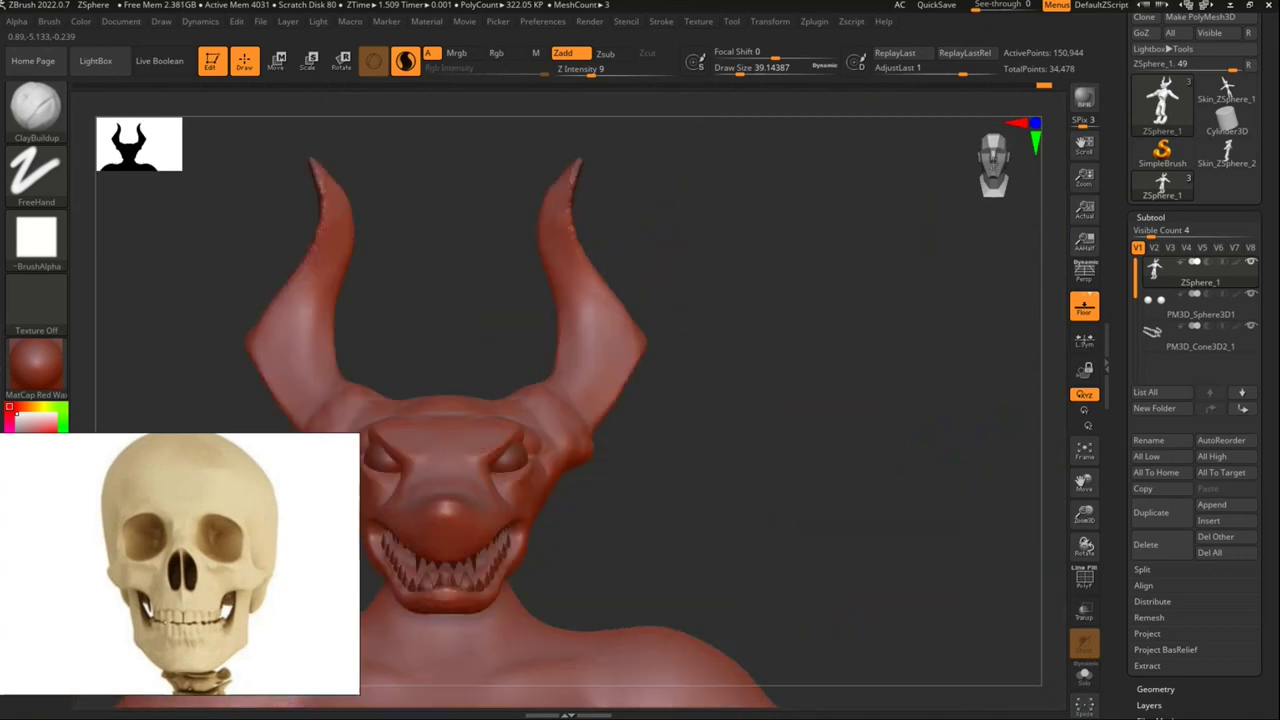
alt+right_drag(545, 601, 650, 415)
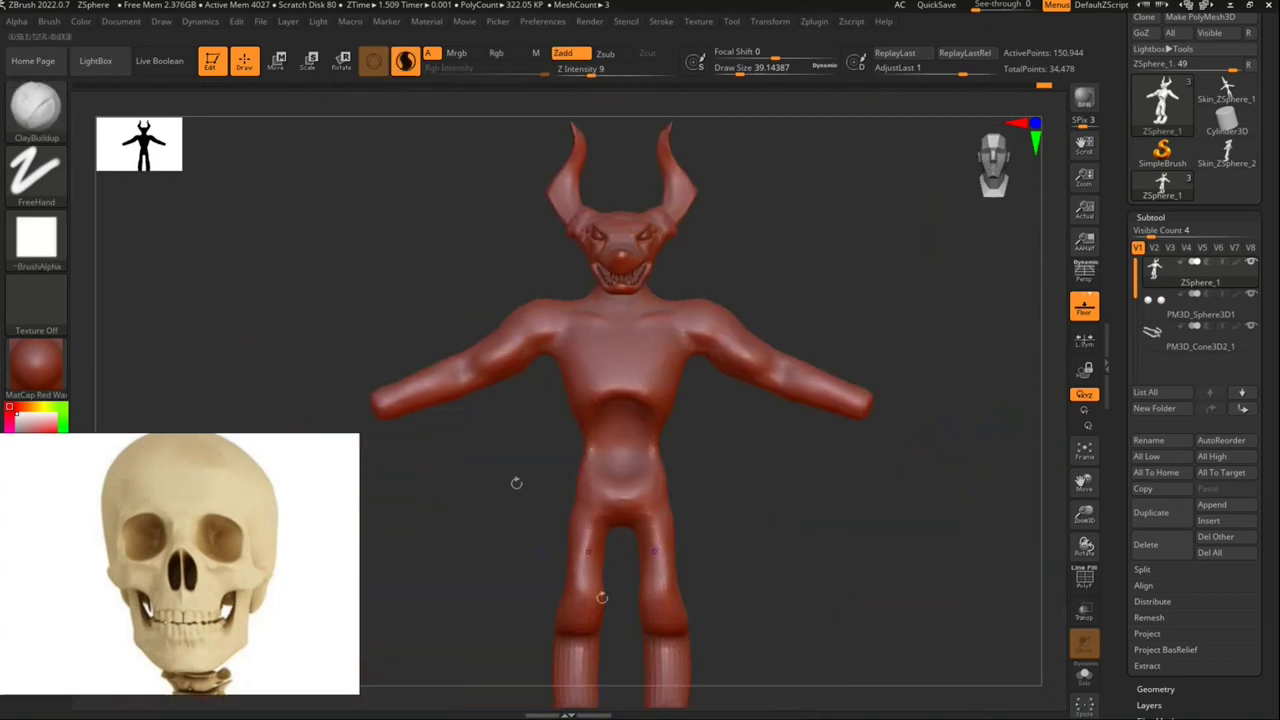
Step: Mask the torso, arms, head and horns so only the legs stay editable
ctrl+drag(322, 232, 895, 520)
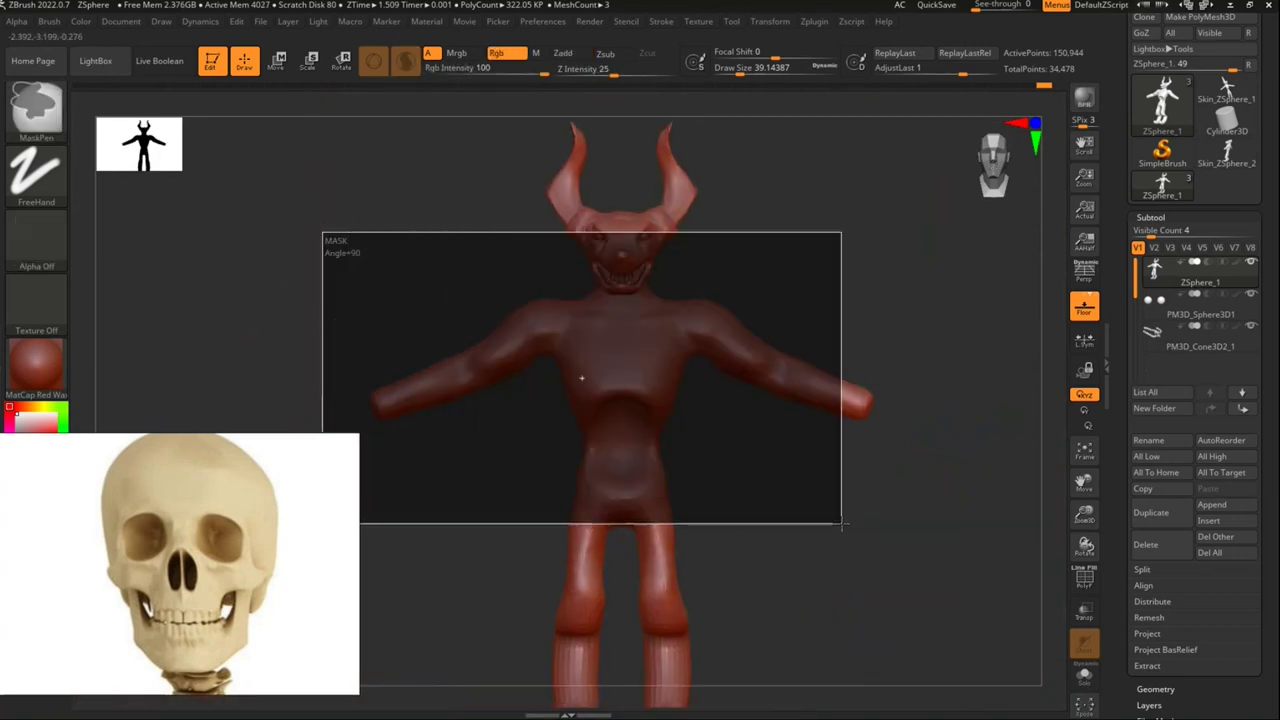
ctrl+drag(472, 268, 786, 126)
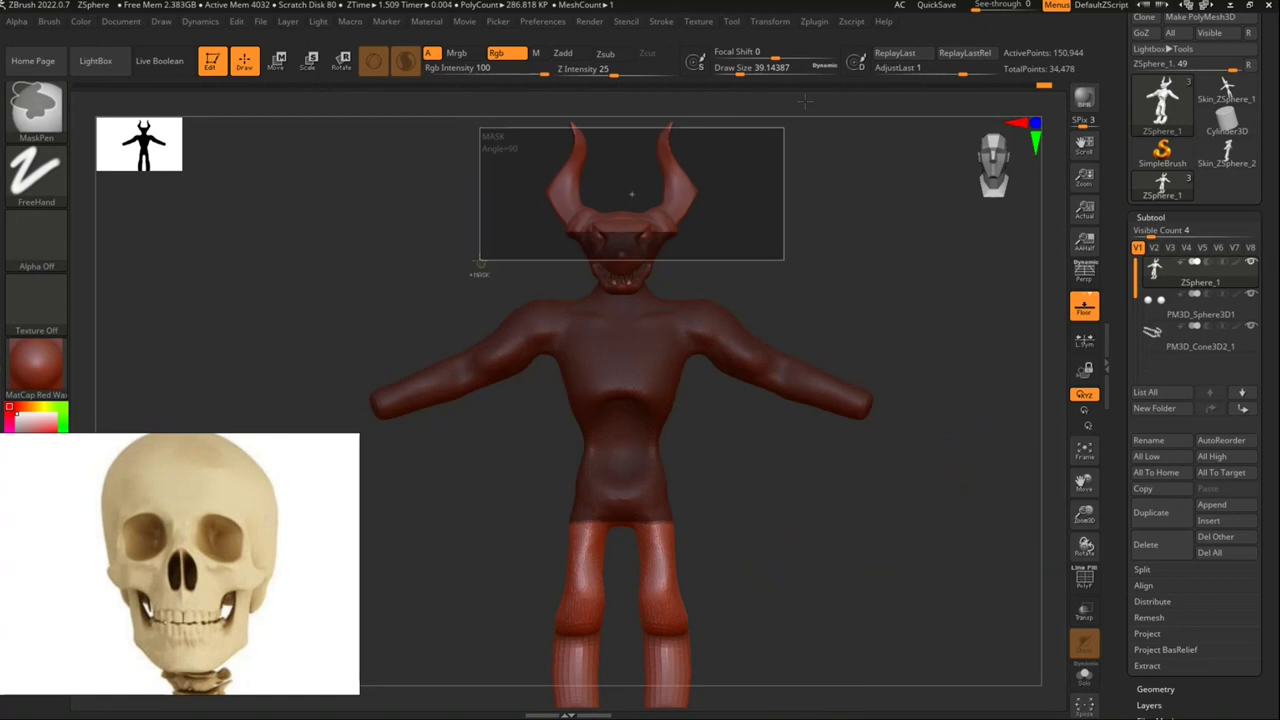
drag(672, 272, 774, 438)
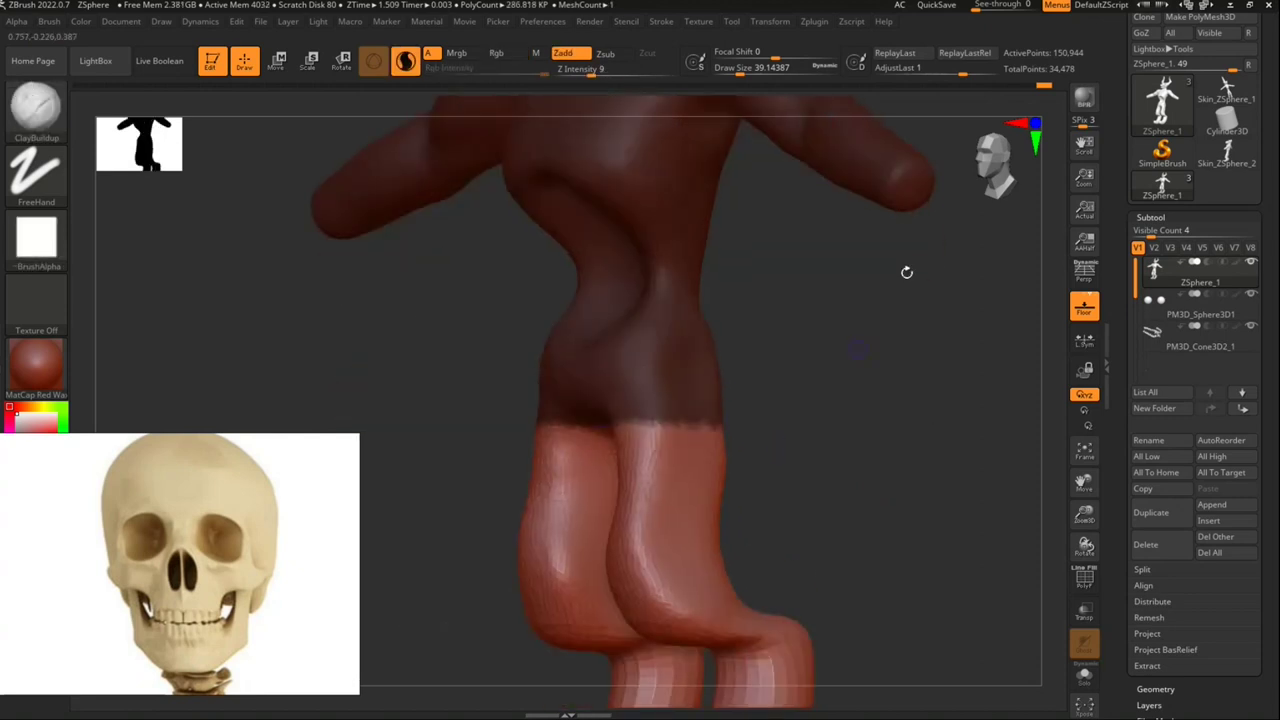
mouse_move(882, 330)
ctrl+mouse_down()
mouse_move(806, 436)
mouse_move(663, 349)
mouse_move(686, 523)
mouse_move(708, 540)
mouse_move(724, 533)
ctrl+mouse_up()
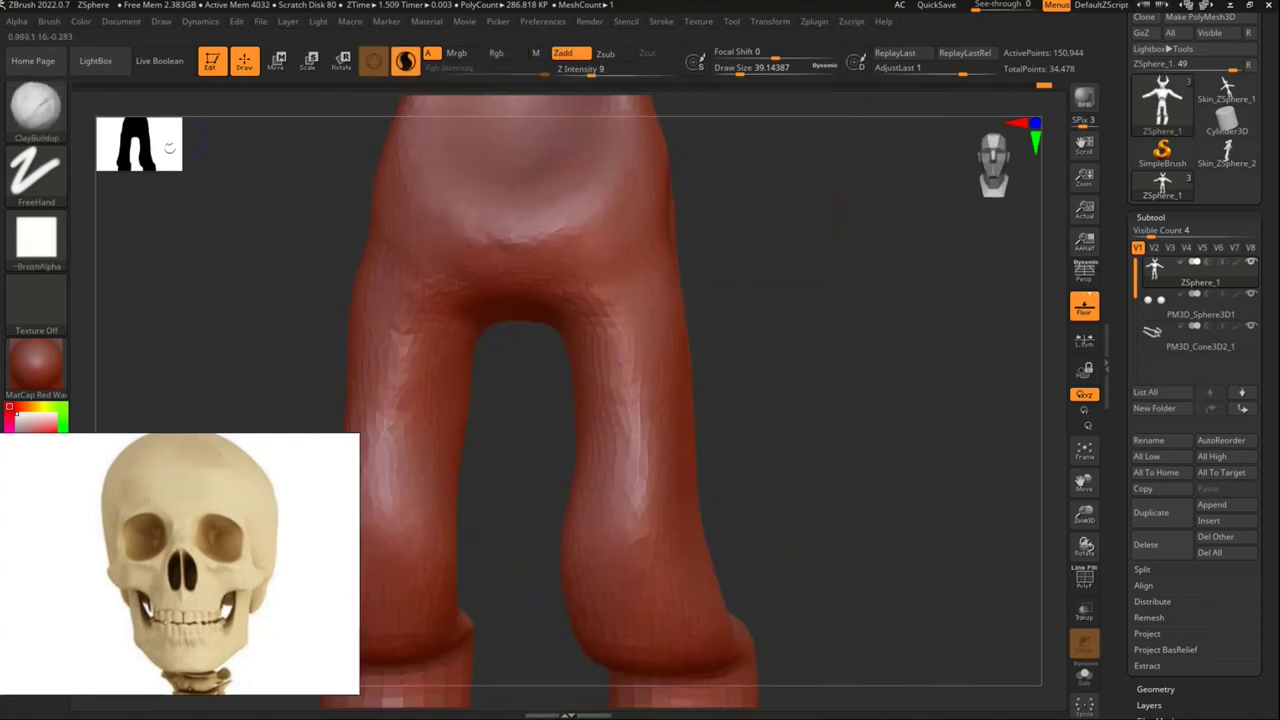
Step: Enlarge the ClayBuildup brush and build up the inner thighs and a rounded crotch bulge
drag(740, 68, 762, 68)
mouse_move(797, 374)
mouse_down()
mouse_move(803, 403)
mouse_move(791, 377)
mouse_up()
mouse_move(600, 420)
mouse_down()
mouse_move(614, 480)
mouse_move(660, 460)
mouse_move(644, 521)
mouse_move(640, 445)
mouse_move(630, 420)
mouse_move(614, 429)
mouse_move(652, 362)
mouse_move(616, 388)
mouse_up()
mouse_move(561, 356)
mouse_down()
mouse_move(580, 300)
mouse_move(600, 340)
mouse_move(590, 310)
mouse_move(648, 306)
mouse_move(560, 310)
mouse_move(575, 440)
mouse_up()
mouse_move(617, 612)
alt+right_down()
mouse_move(766, 491)
mouse_move(716, 254)
alt+right_up()
mouse_move(820, 400)
mouse_down()
mouse_move(771, 380)
mouse_move(745, 260)
mouse_move(737, 449)
mouse_move(786, 477)
mouse_move(800, 520)
mouse_up()
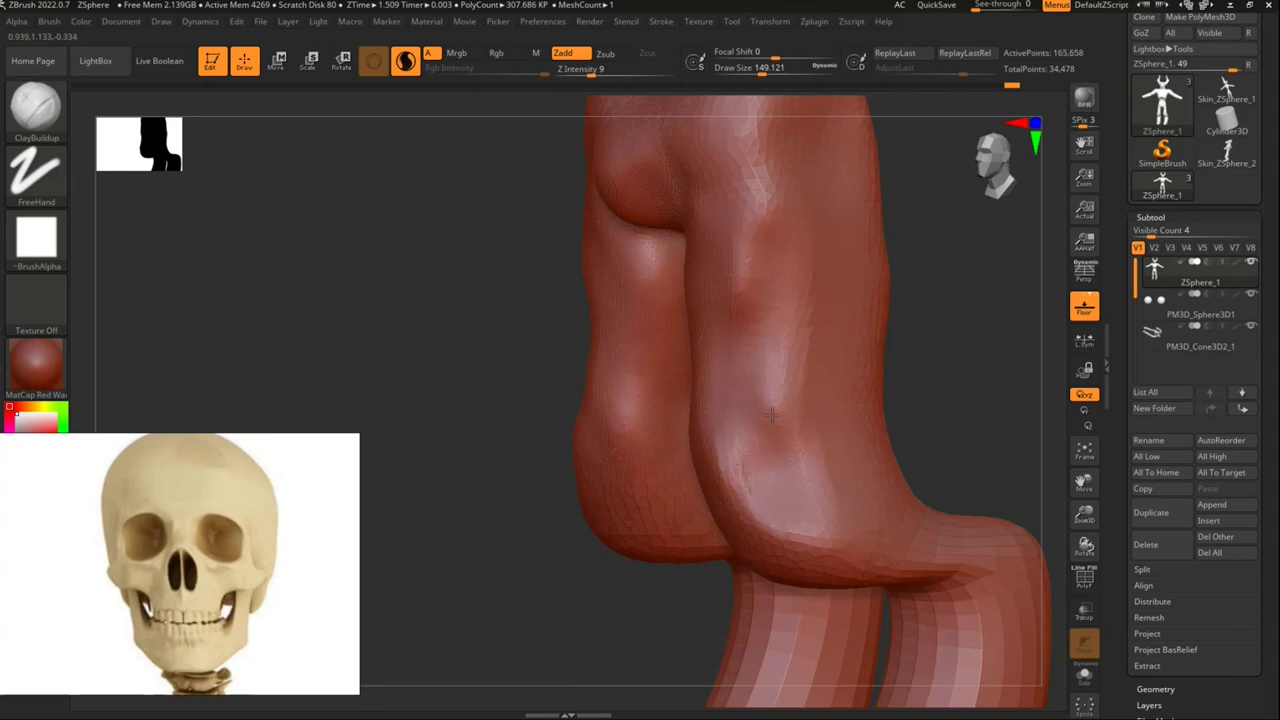
Step: Smooth the legs, sculpt the inner leg crease and add hip and inner-thigh muscle bulk
key(shift)
shift+drag(750, 270, 760, 330)
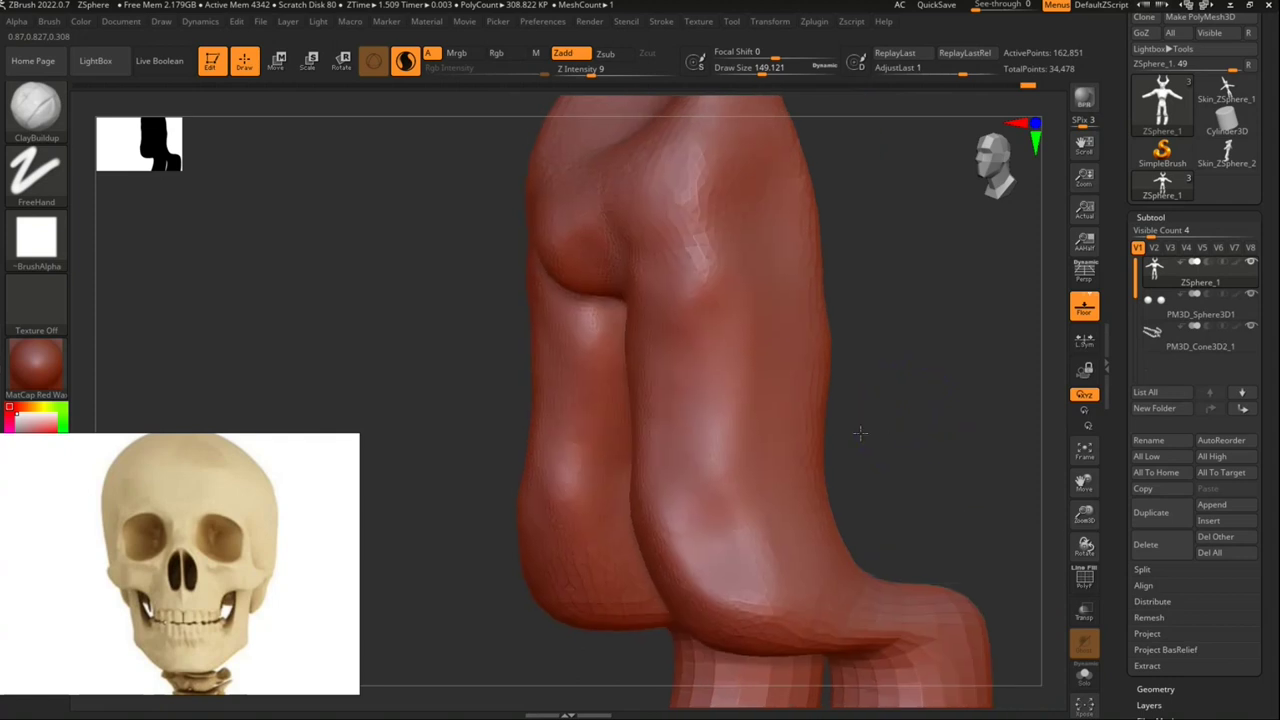
right_drag(857, 434, 885, 400)
mouse_move(985, 360)
right_down()
mouse_move(900, 443)
mouse_move(897, 408)
mouse_move(606, 443)
right_up()
mouse_move(606, 443)
mouse_down()
mouse_move(588, 510)
mouse_move(596, 535)
mouse_up()
drag(588, 432, 578, 500)
mouse_move(654, 411)
mouse_down()
mouse_move(686, 420)
mouse_move(710, 524)
mouse_move(600, 430)
mouse_move(620, 540)
mouse_move(720, 400)
mouse_move(668, 421)
mouse_move(615, 530)
mouse_move(610, 515)
mouse_up()
mouse_move(590, 440)
mouse_down()
mouse_move(663, 423)
mouse_move(644, 435)
mouse_up()
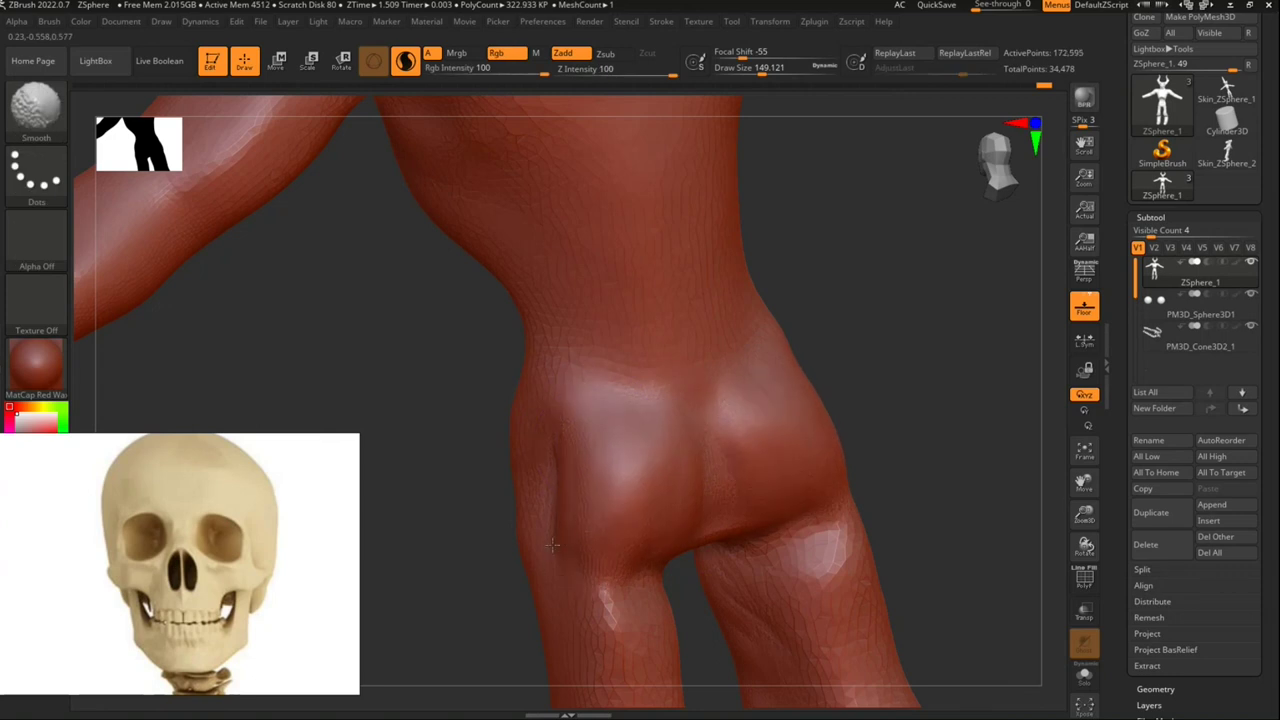
mouse_move(552, 545)
mouse_down()
mouse_move(829, 371)
mouse_move(660, 445)
mouse_up()
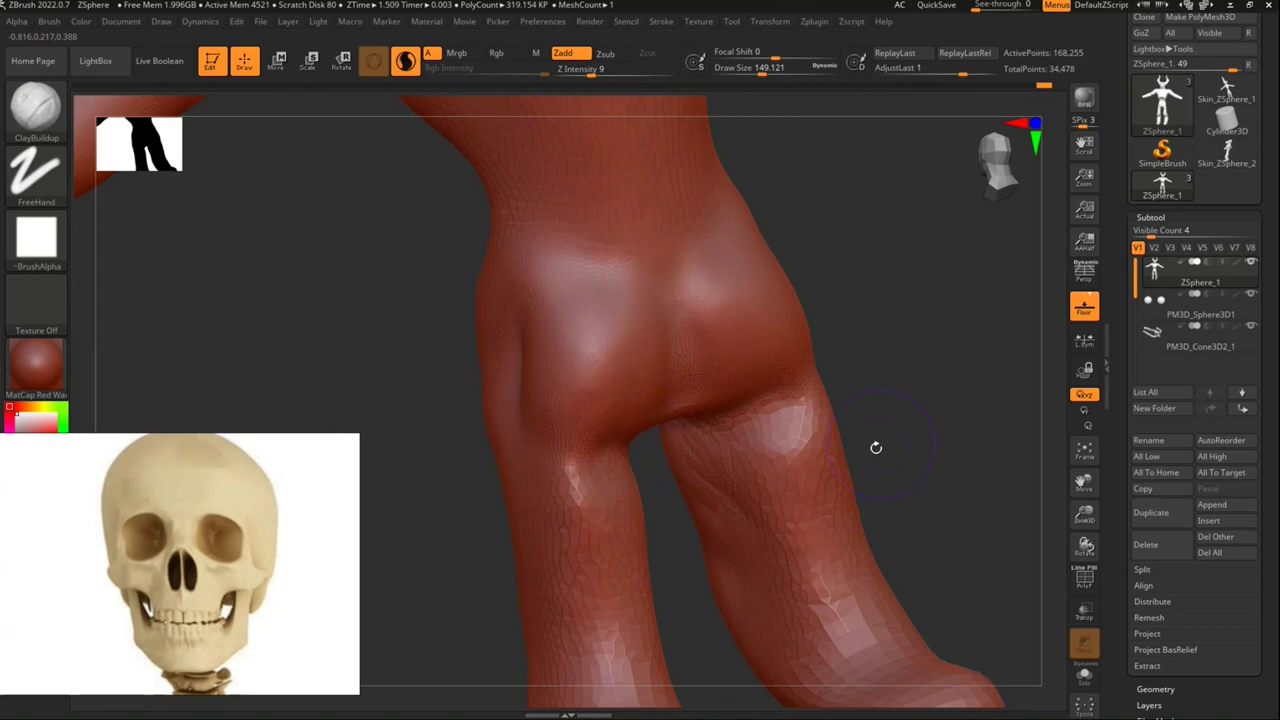
drag(875, 447, 862, 401)
Step: Carve a V-shaped crease at the top of the gluteal cleft with DamStandard
click(36, 100)
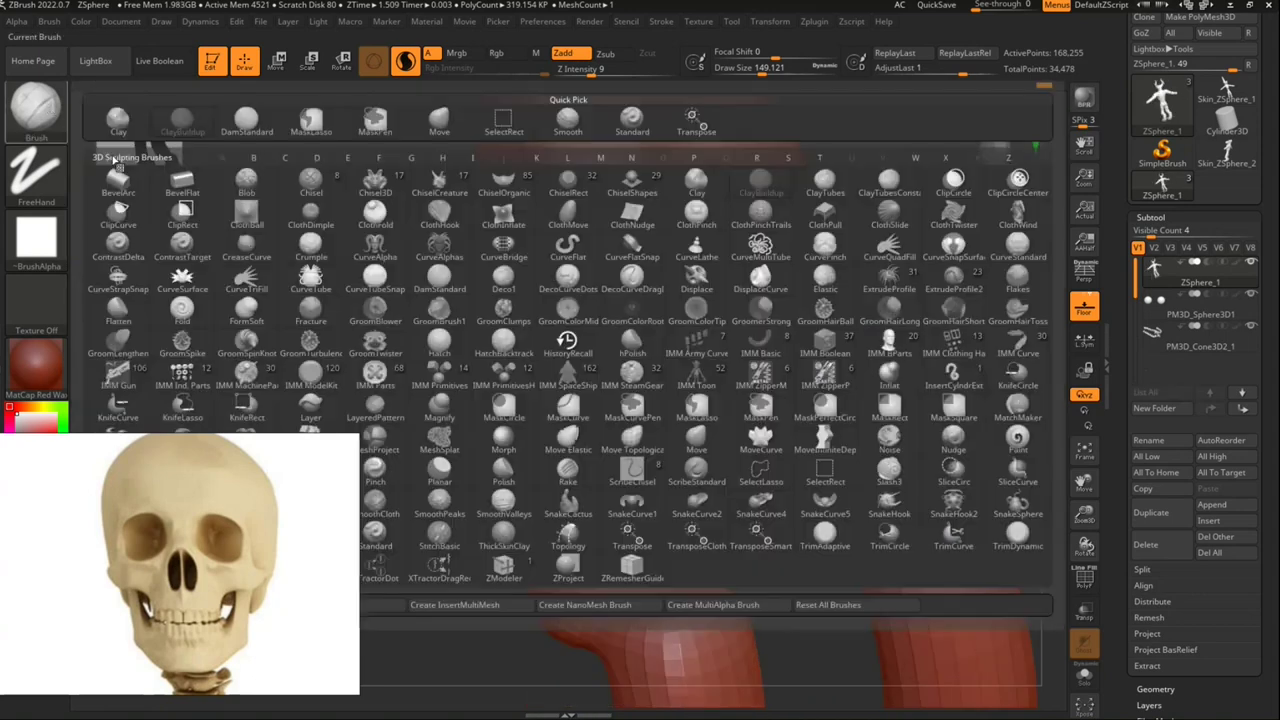
click(922, 292)
drag(922, 292, 906, 229)
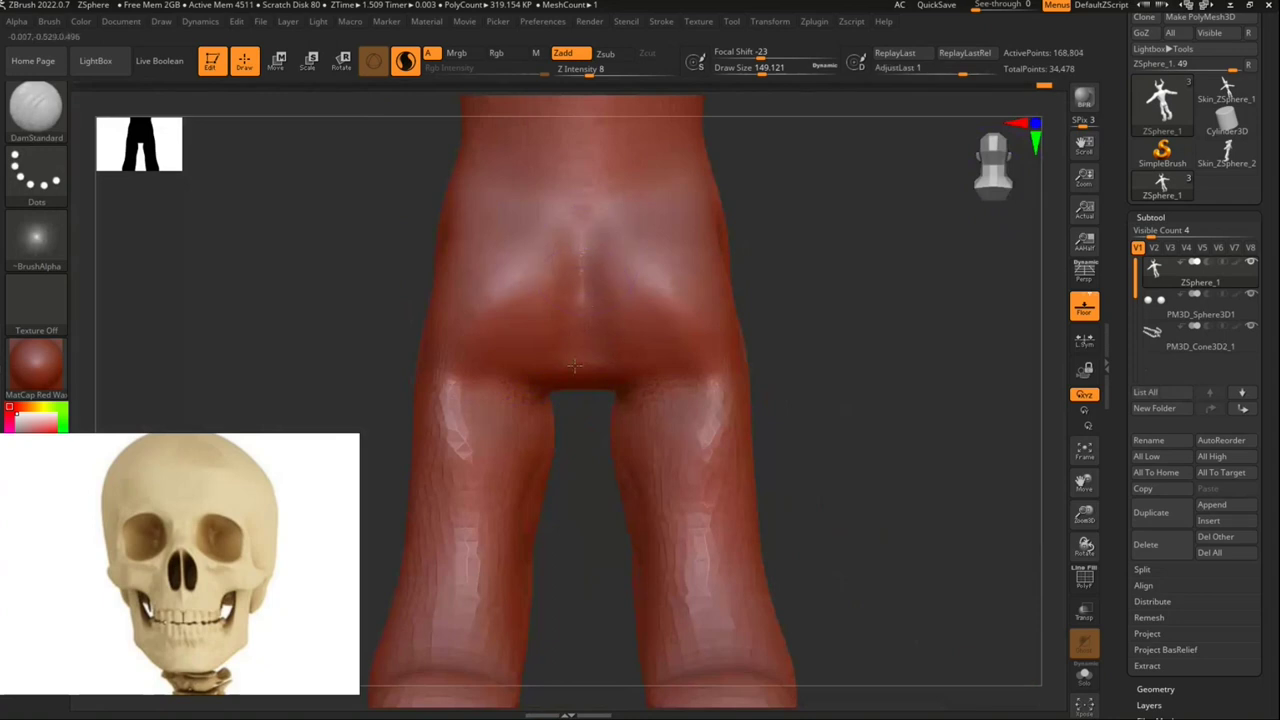
drag(584, 245, 582, 214)
drag(612, 188, 590, 214)
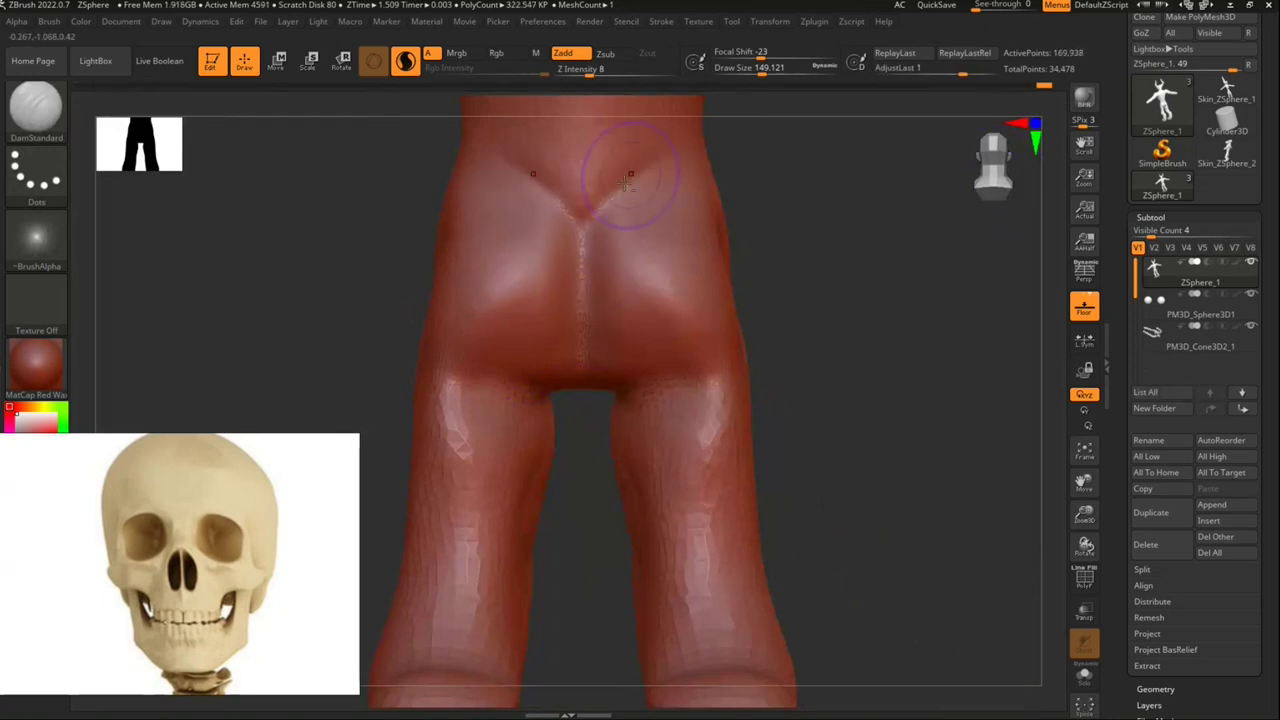
alt+drag(827, 304, 791, 414)
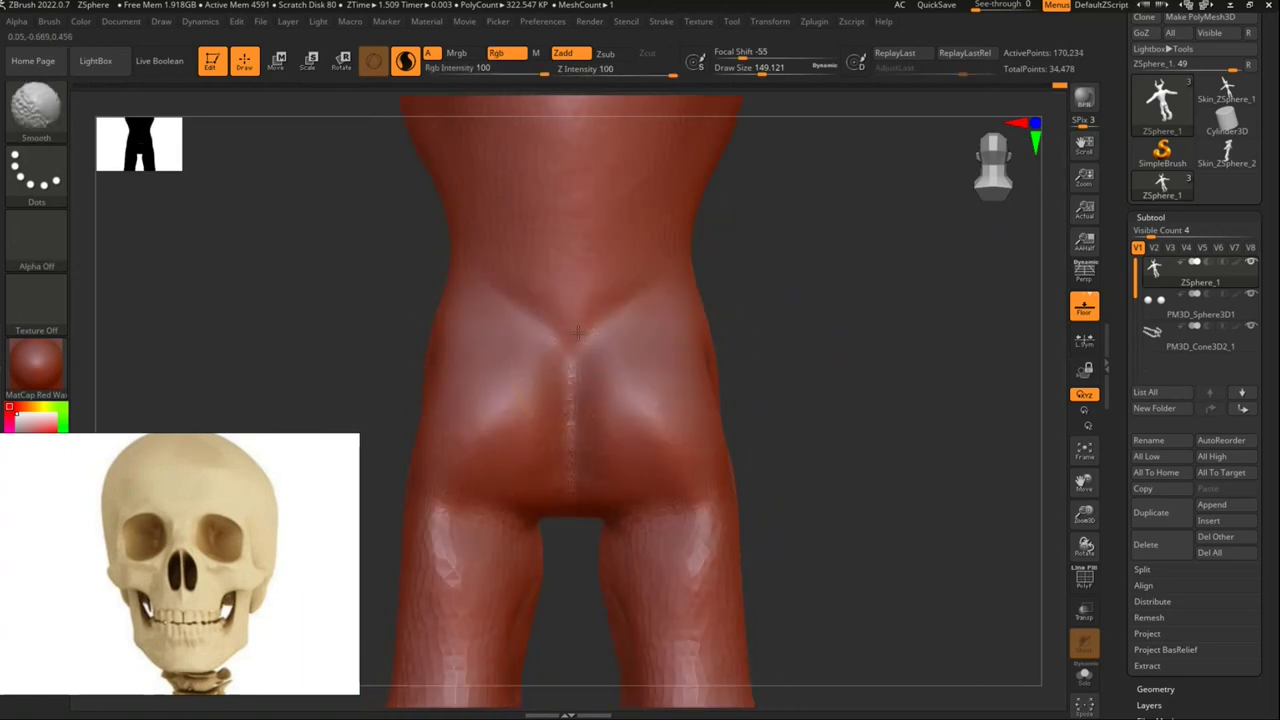
drag(841, 461, 894, 374)
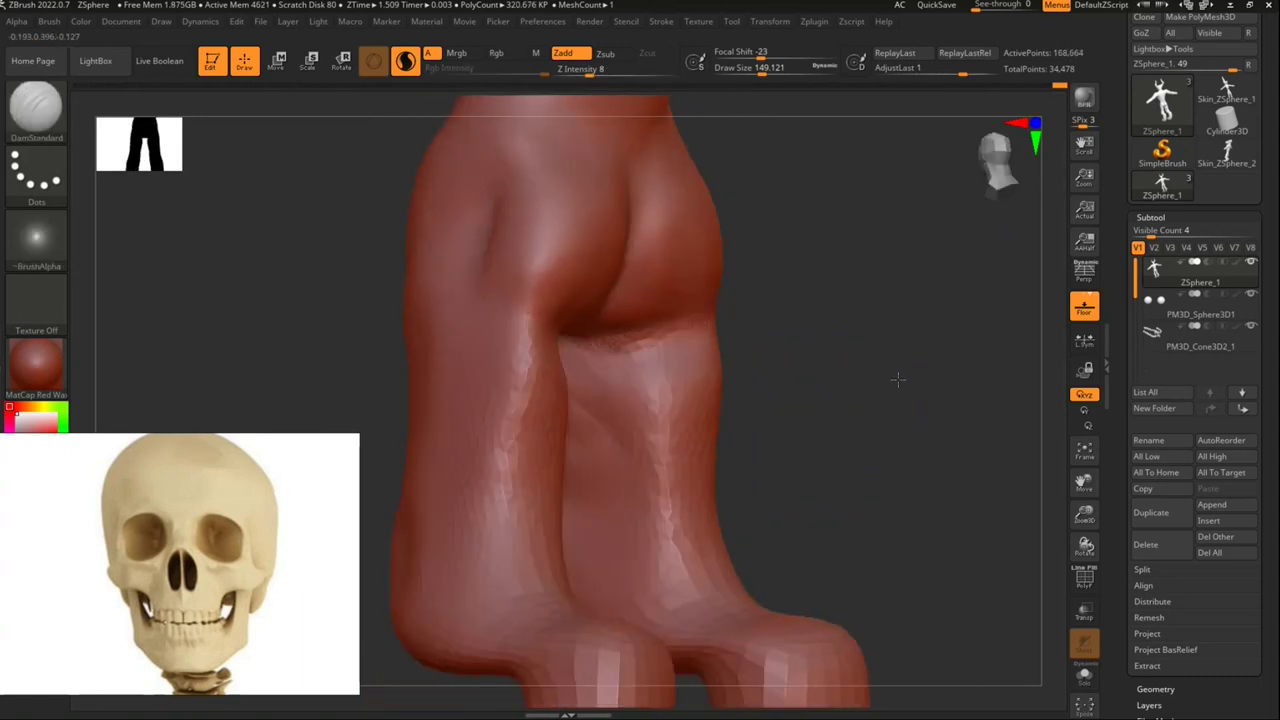
Step: Switch back to ClayBuildup and smooth both legs and the back of the leg
click(35, 110)
key(c)
key(b)
drag(765, 404, 798, 368)
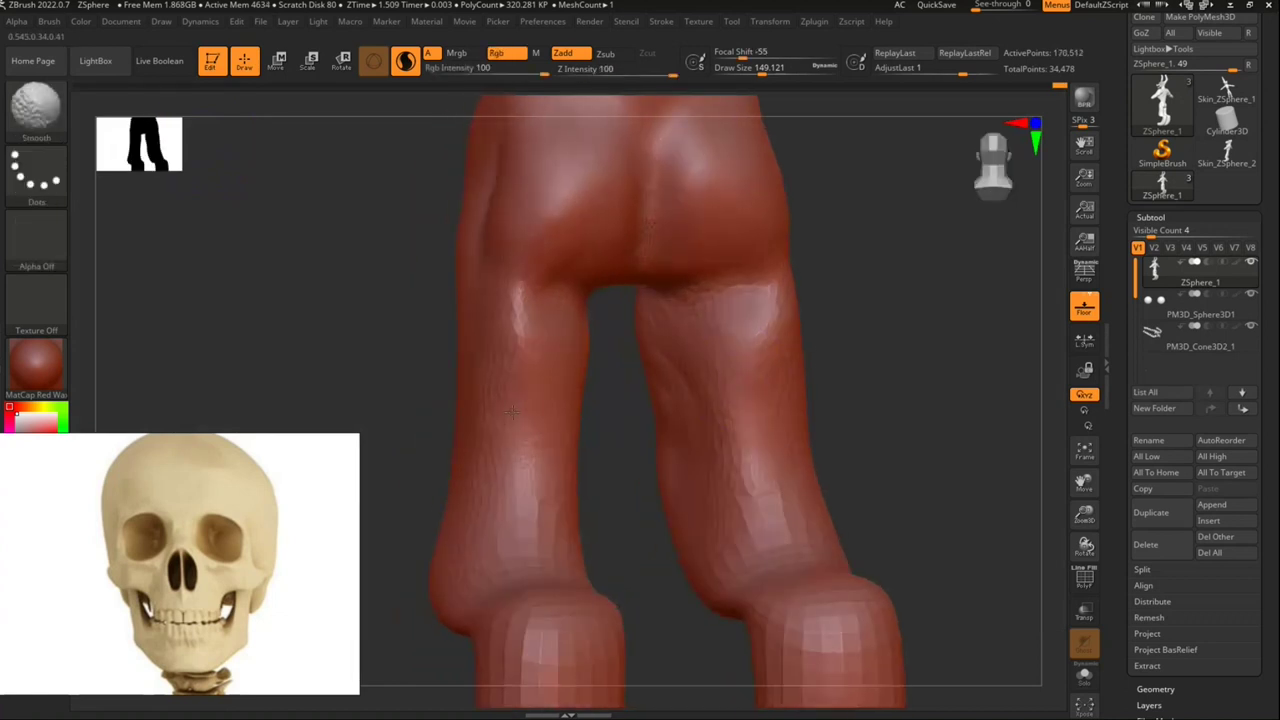
drag(520, 505, 521, 381)
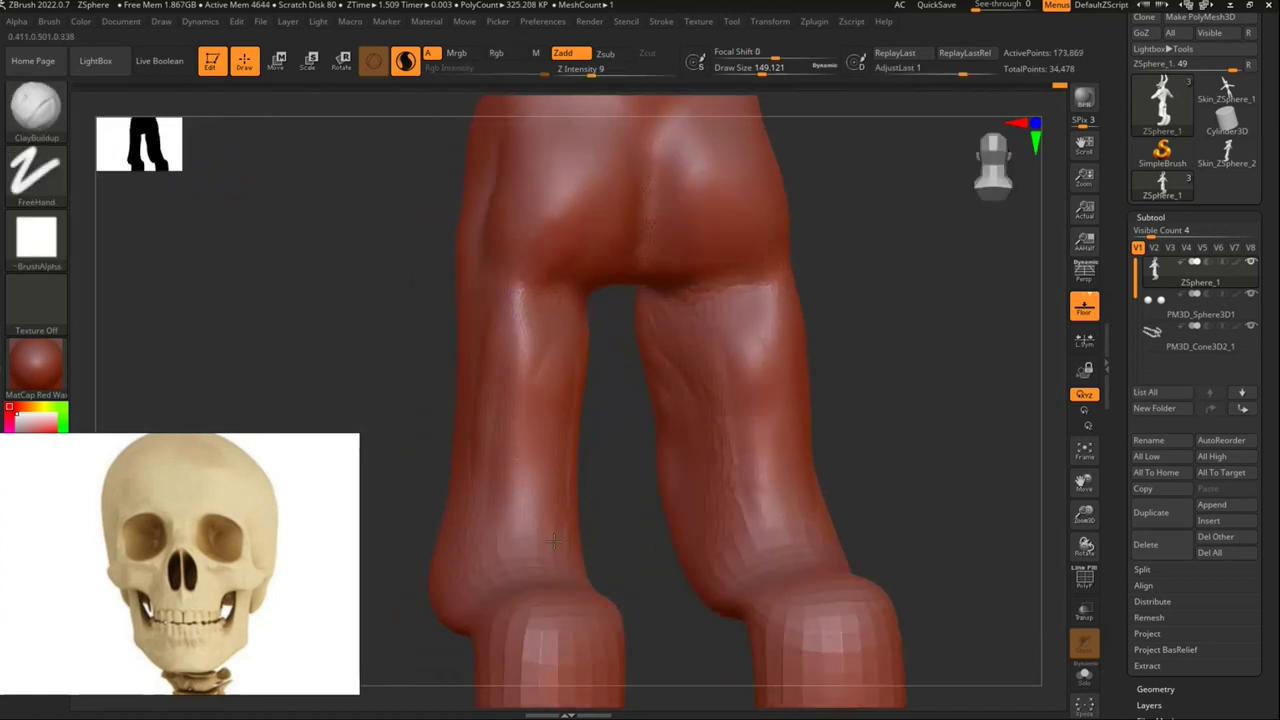
drag(614, 434, 645, 428)
drag(676, 332, 690, 370)
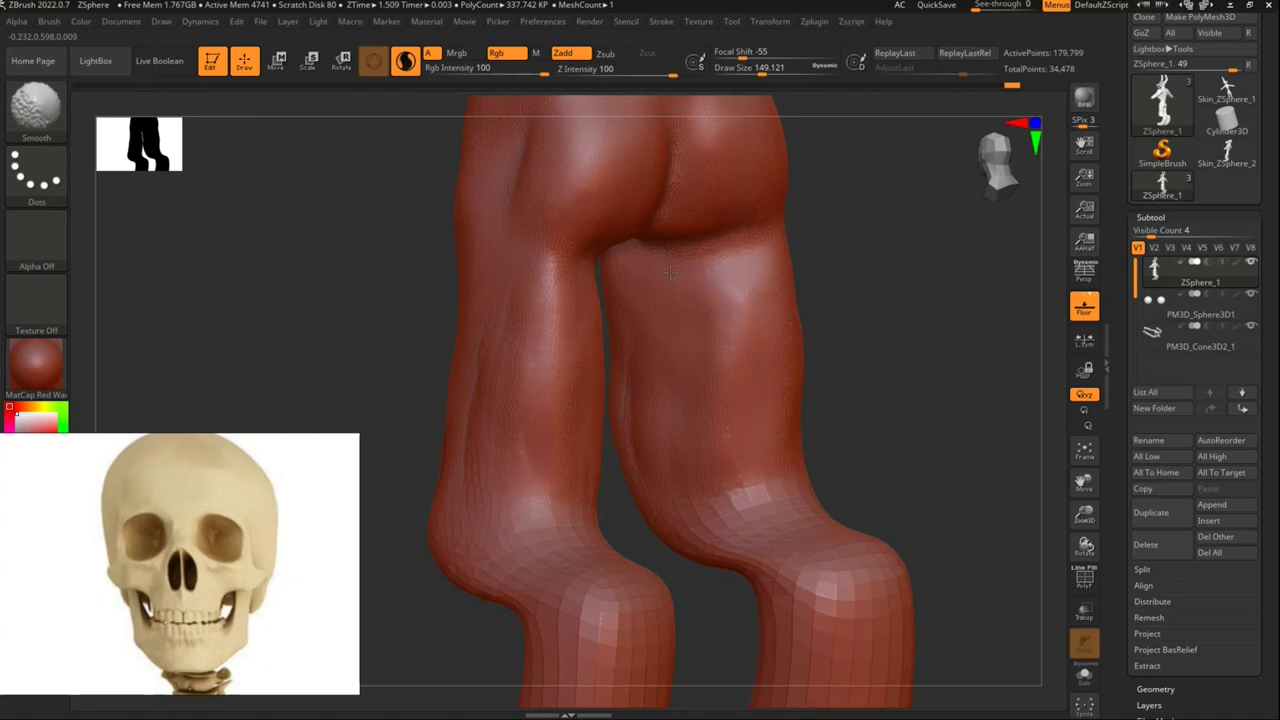
Step: Build rounded kneecaps on both knees with ClayBuildup and smooth them with Shift-Smooth
mouse_move(891, 380)
mouse_down()
mouse_move(900, 443)
mouse_move(929, 409)
mouse_up()
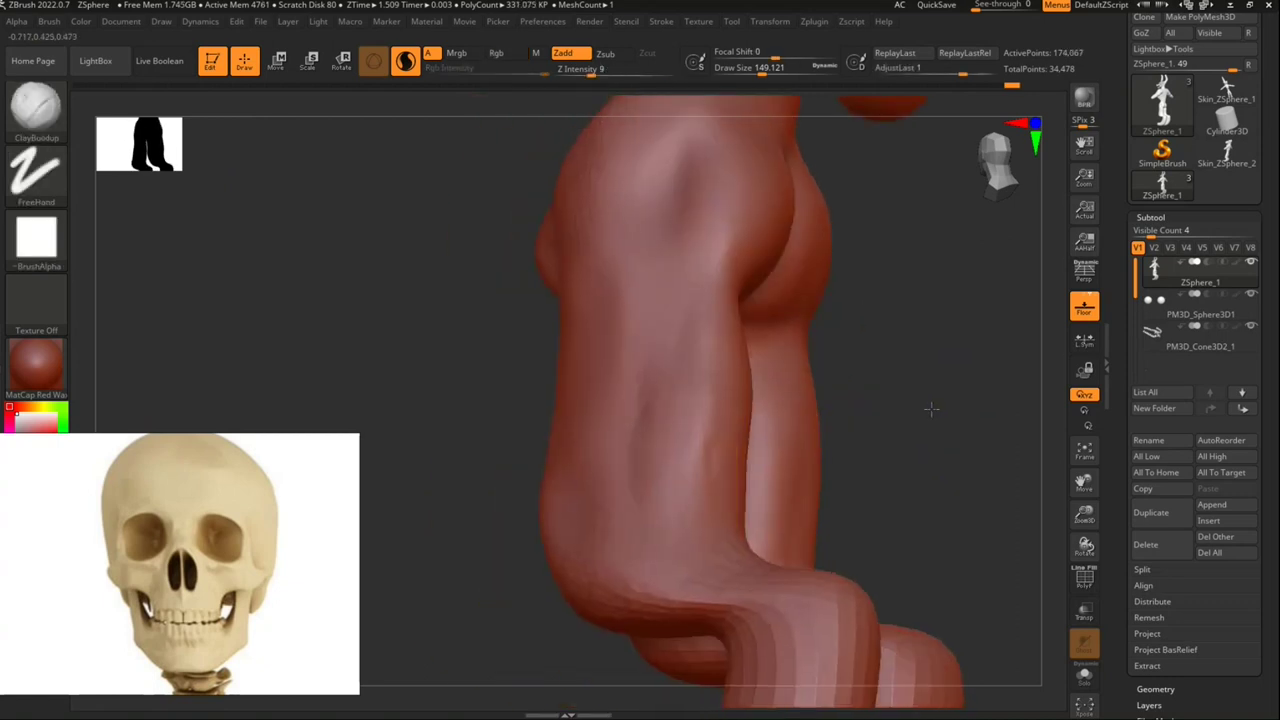
mouse_move(849, 446)
mouse_down()
mouse_move(854, 291)
mouse_move(931, 346)
mouse_move(807, 415)
mouse_up()
mouse_move(597, 404)
mouse_down()
mouse_move(595, 459)
mouse_move(640, 455)
mouse_move(775, 379)
mouse_move(915, 388)
mouse_up()
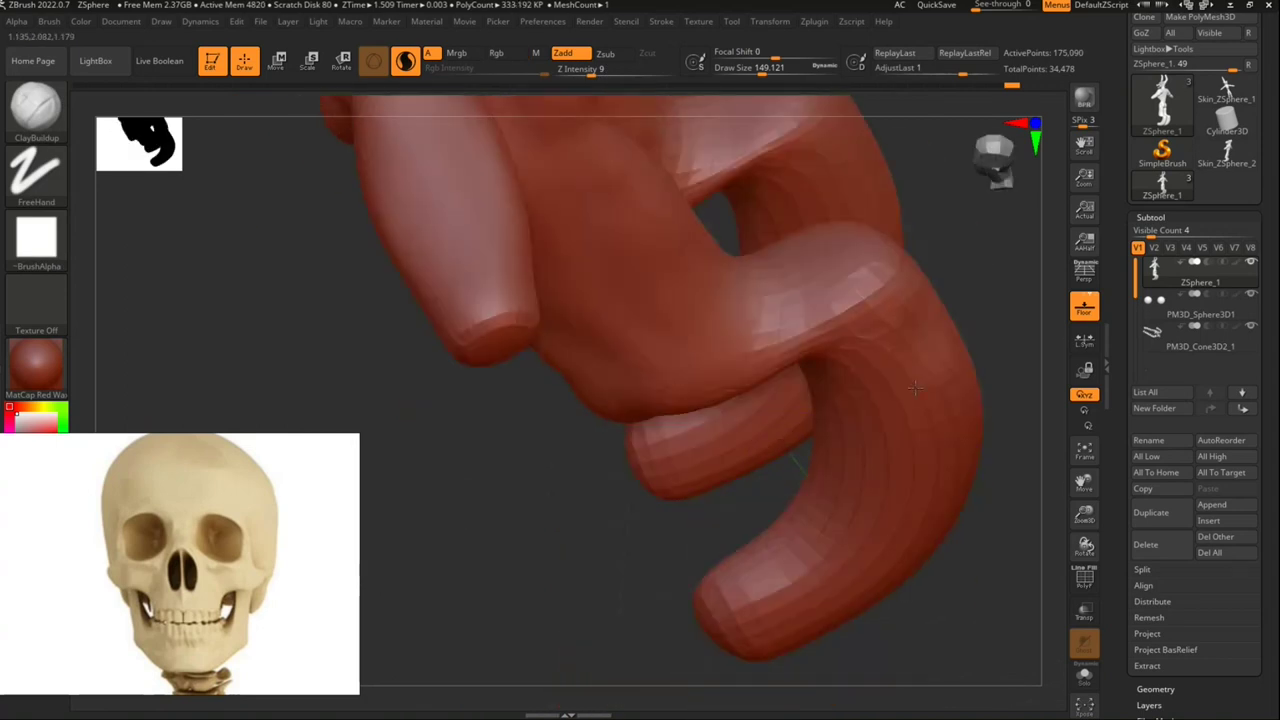
mouse_move(960, 300)
mouse_down()
mouse_move(980, 280)
mouse_move(929, 380)
mouse_move(648, 461)
mouse_move(701, 445)
mouse_up()
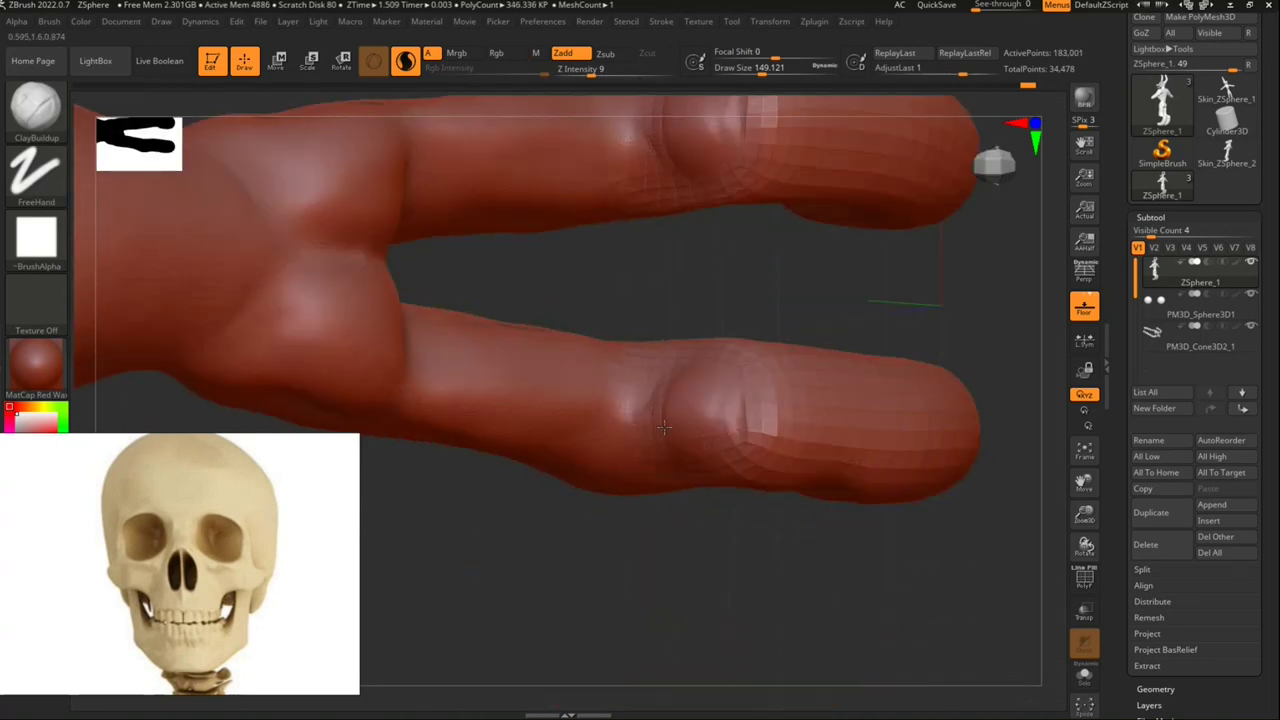
key(shift)
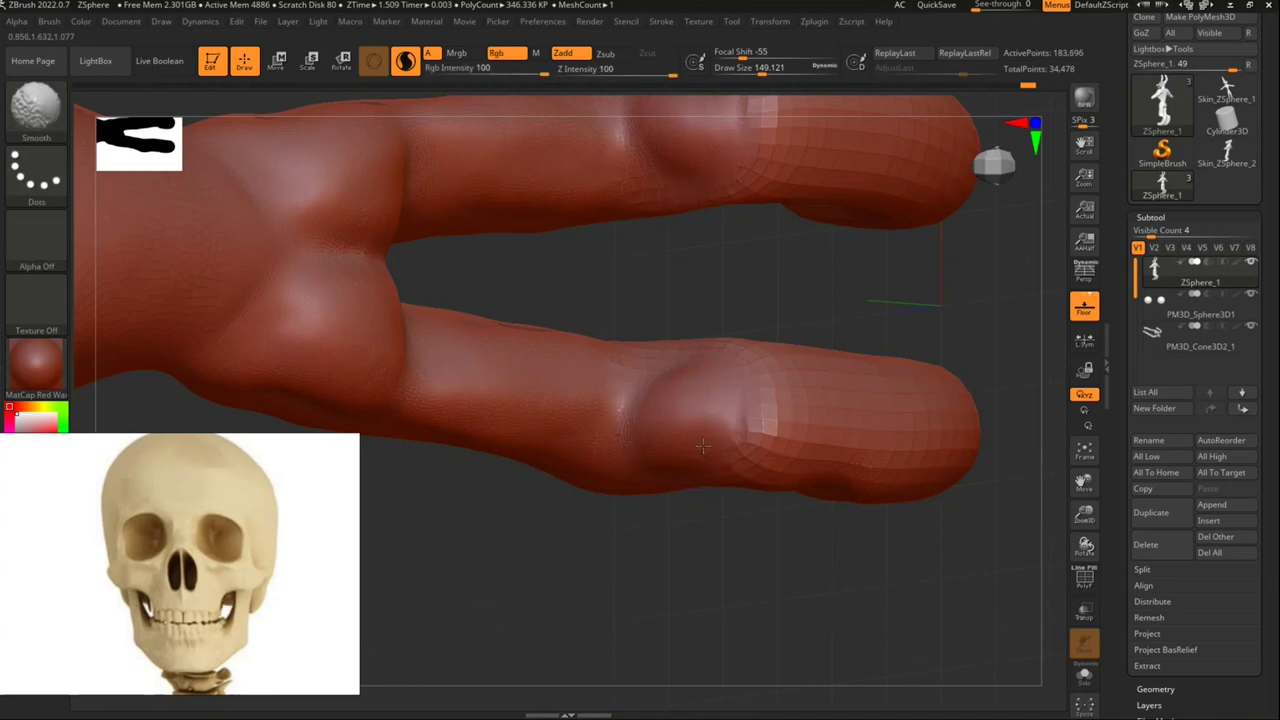
drag(703, 445, 775, 390)
key(shift)
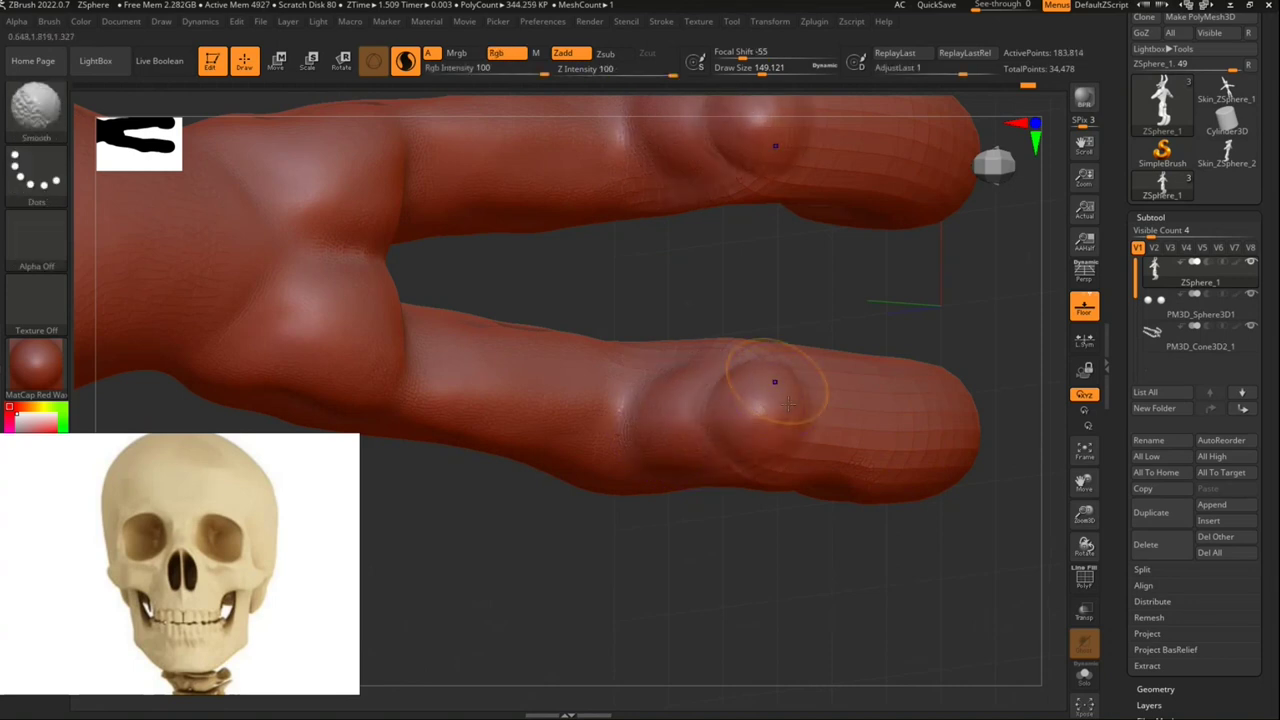
mouse_move(840, 290)
mouse_down()
mouse_move(969, 203)
mouse_move(612, 425)
mouse_move(680, 410)
mouse_move(701, 423)
mouse_up()
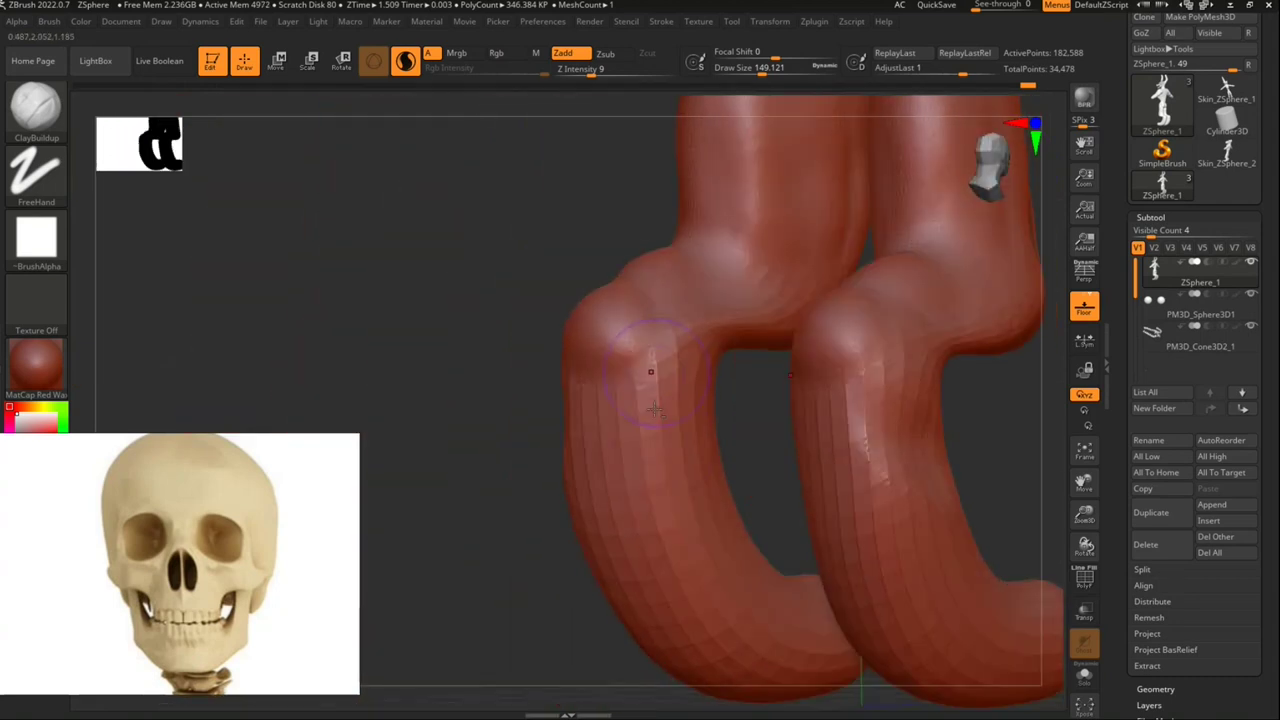
Step: Add form to the lower legs and reshape the leg bends
drag(640, 455, 630, 520)
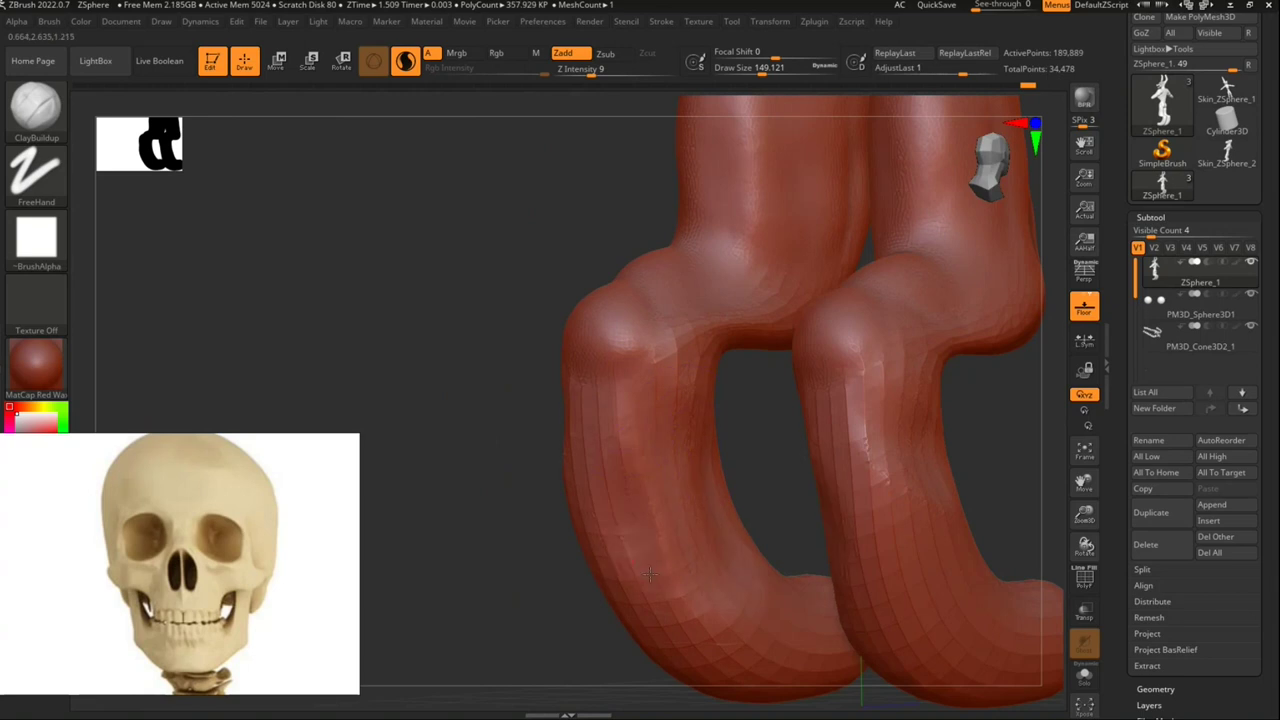
drag(650, 570, 625, 400)
drag(526, 477, 569, 416)
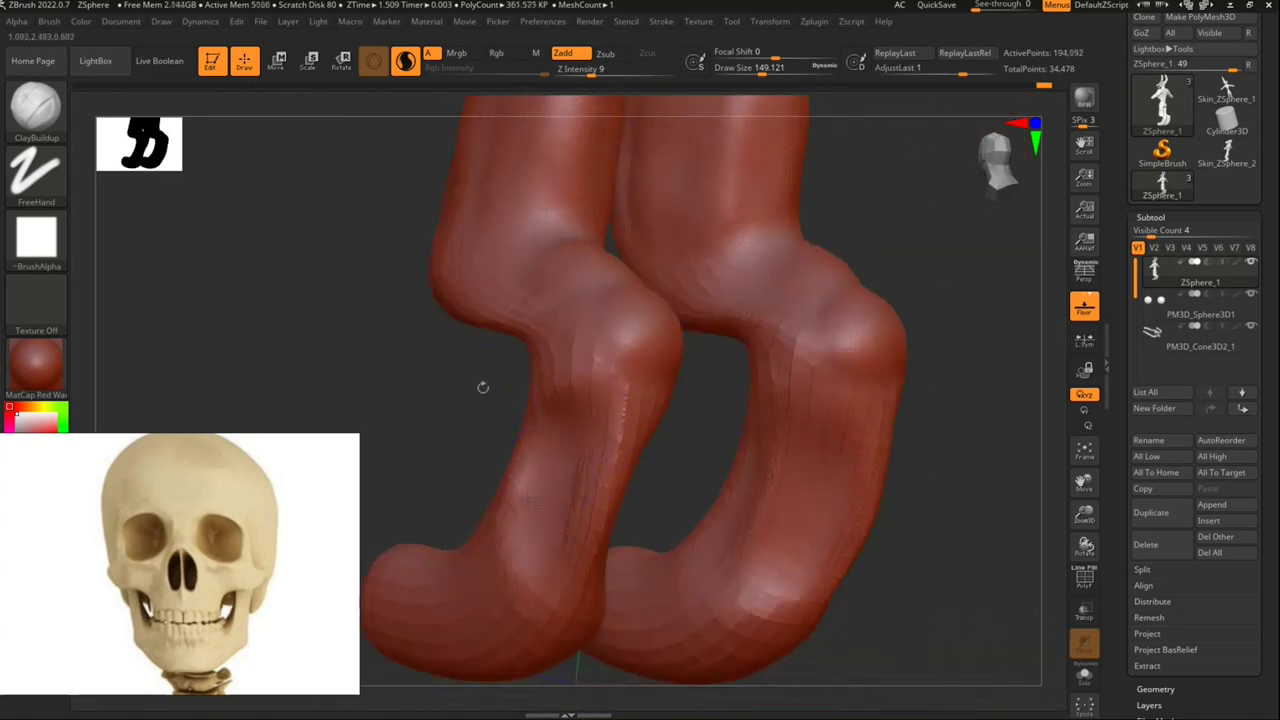
drag(483, 383, 543, 428)
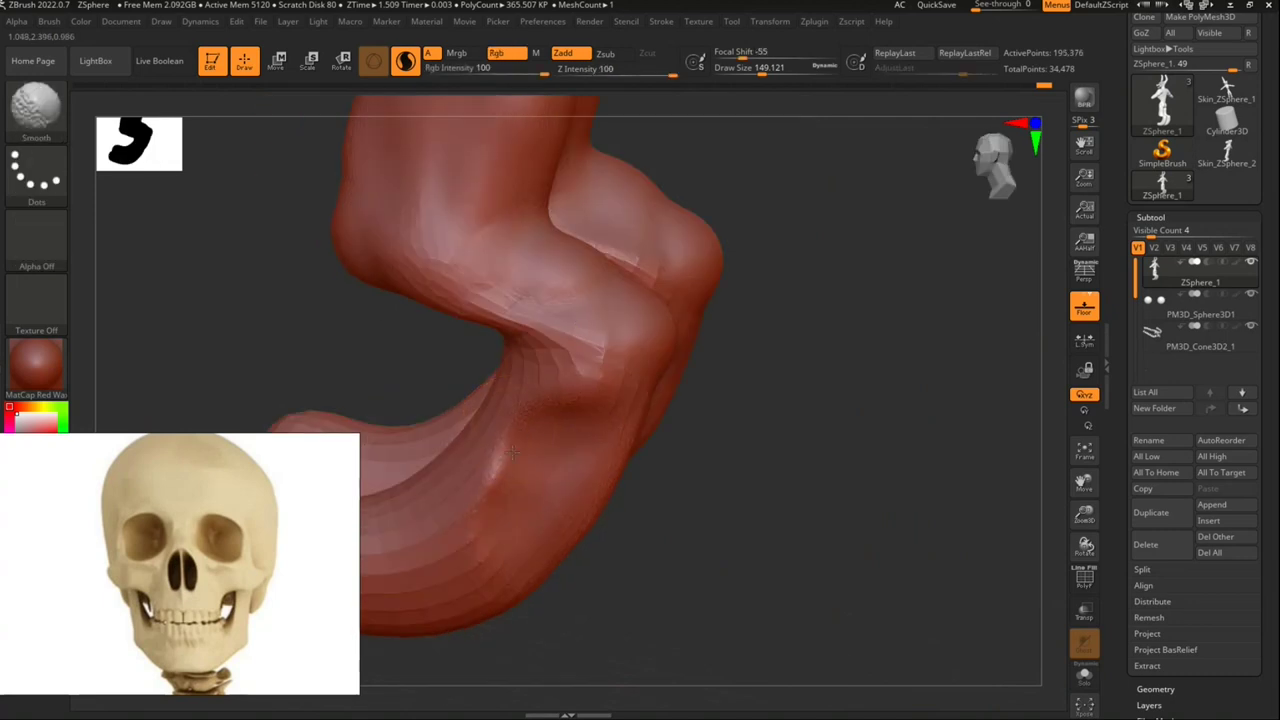
mouse_move(591, 511)
mouse_down()
mouse_move(734, 491)
mouse_move(777, 451)
mouse_up()
mouse_move(691, 446)
mouse_down()
mouse_move(749, 423)
mouse_move(826, 452)
mouse_move(897, 453)
mouse_up()
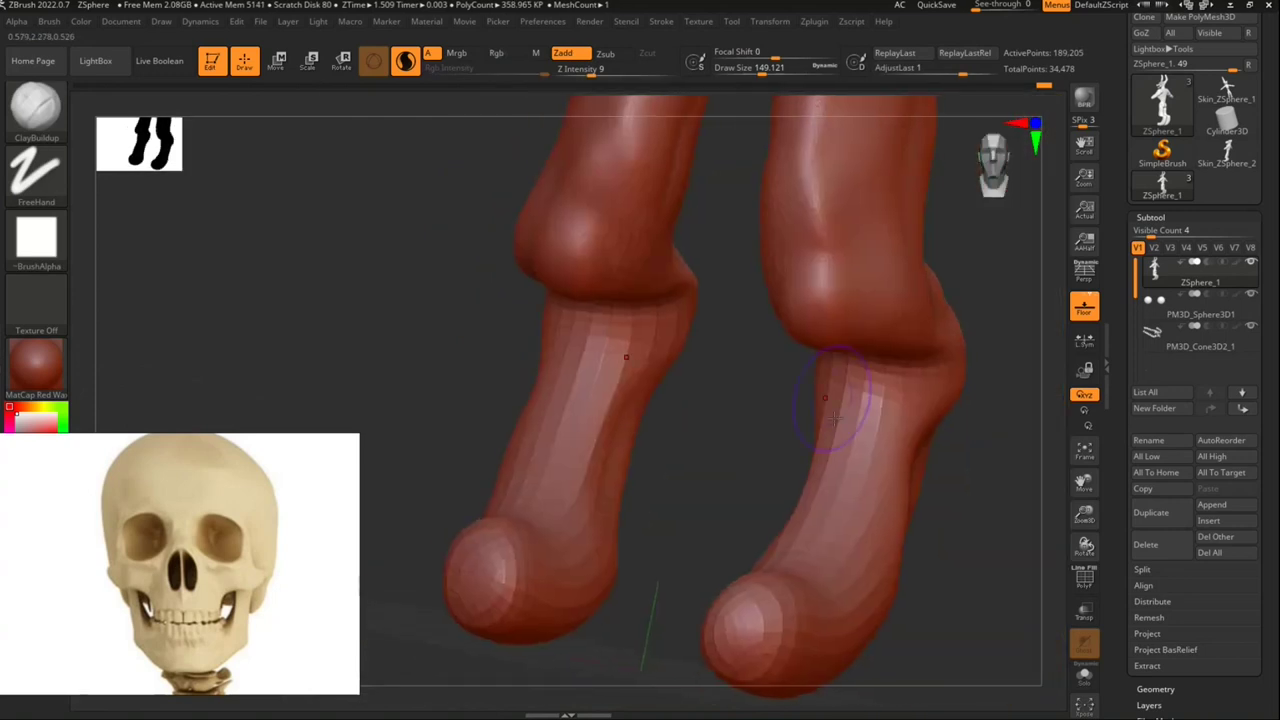
Step: Smooth the surface at the ankle bends
key(shift)
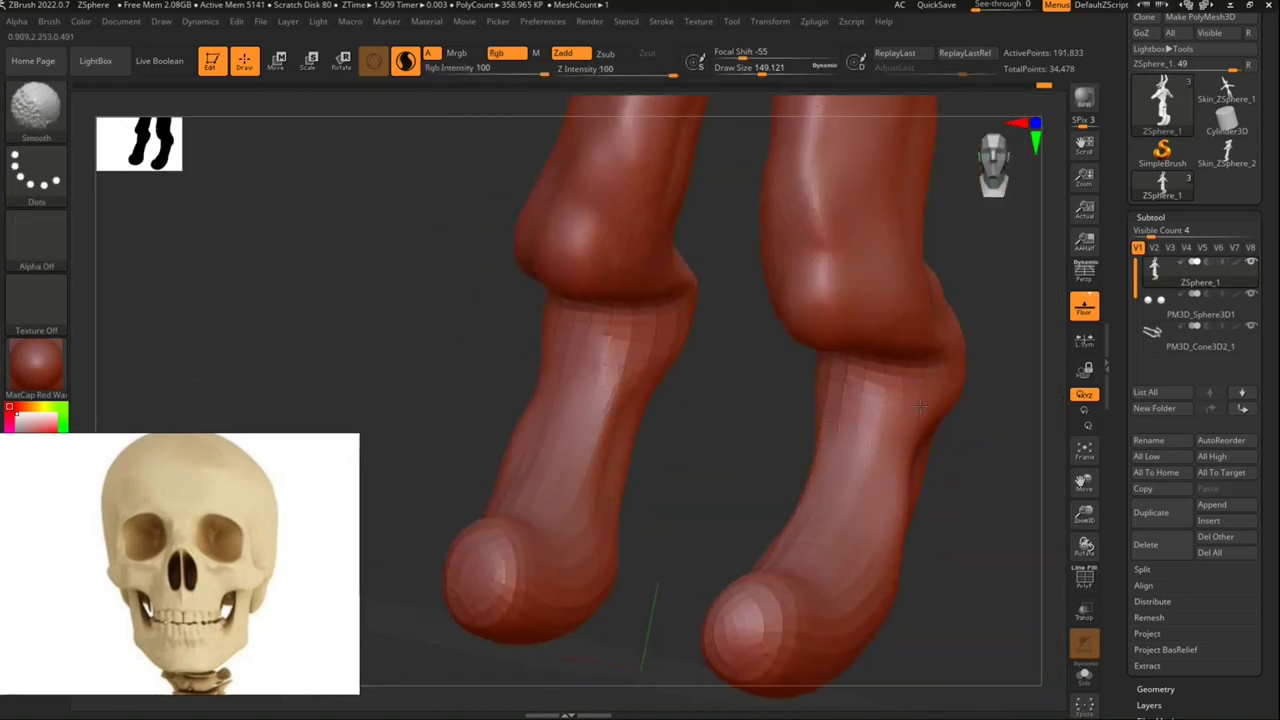
drag(926, 410, 793, 405)
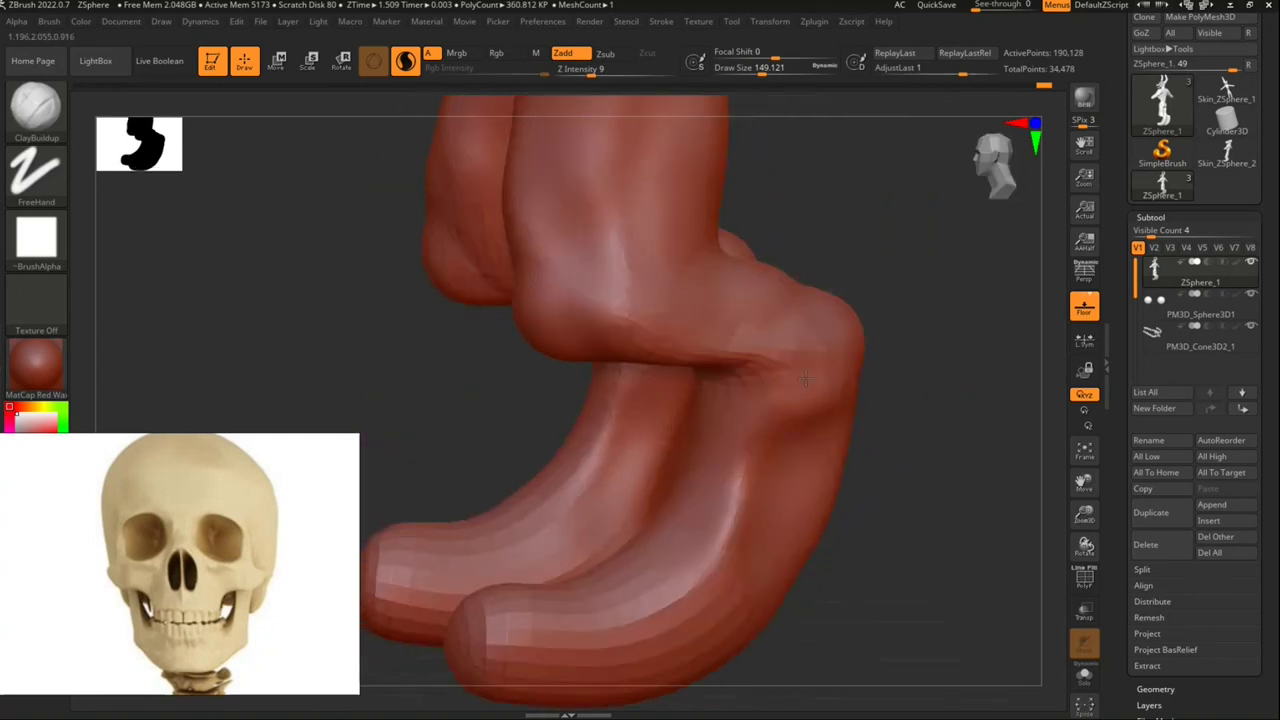
key(shift)
mouse_move(887, 453)
mouse_down()
mouse_move(700, 303)
mouse_move(690, 345)
mouse_up()
mouse_move(643, 416)
mouse_down()
mouse_move(677, 367)
mouse_move(604, 396)
mouse_move(652, 375)
mouse_up()
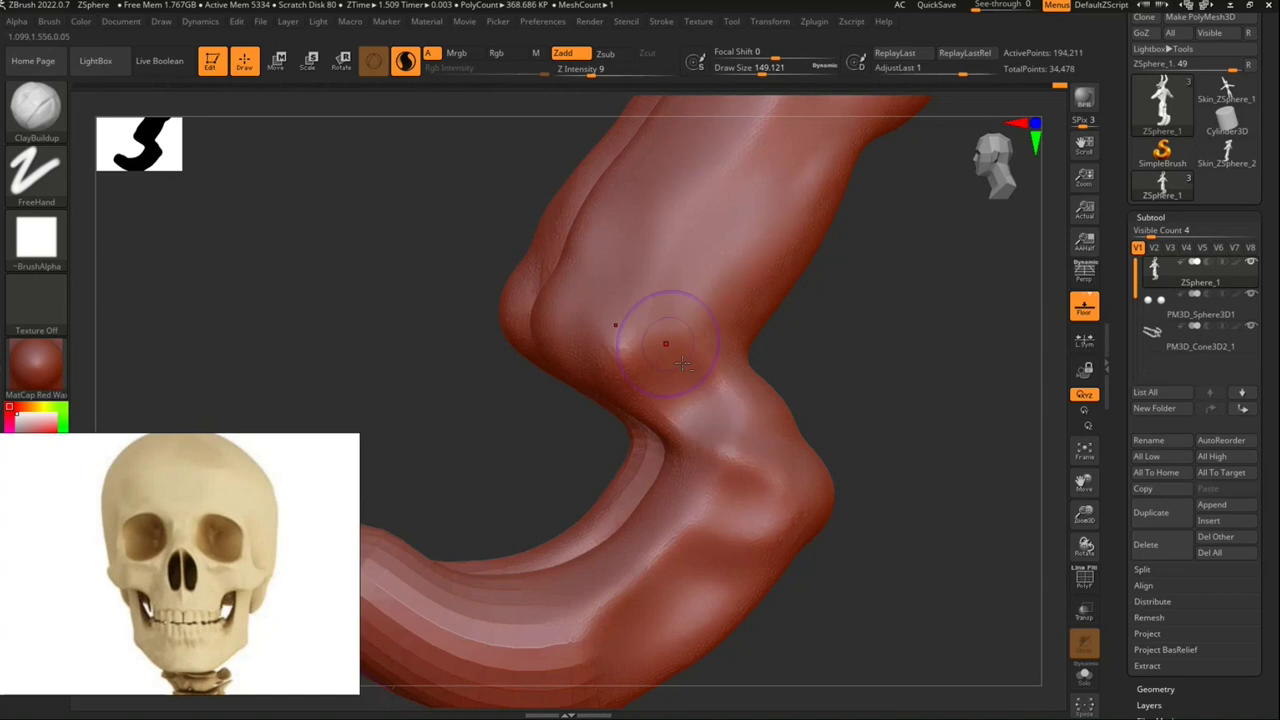
shift+drag(720, 405, 737, 460)
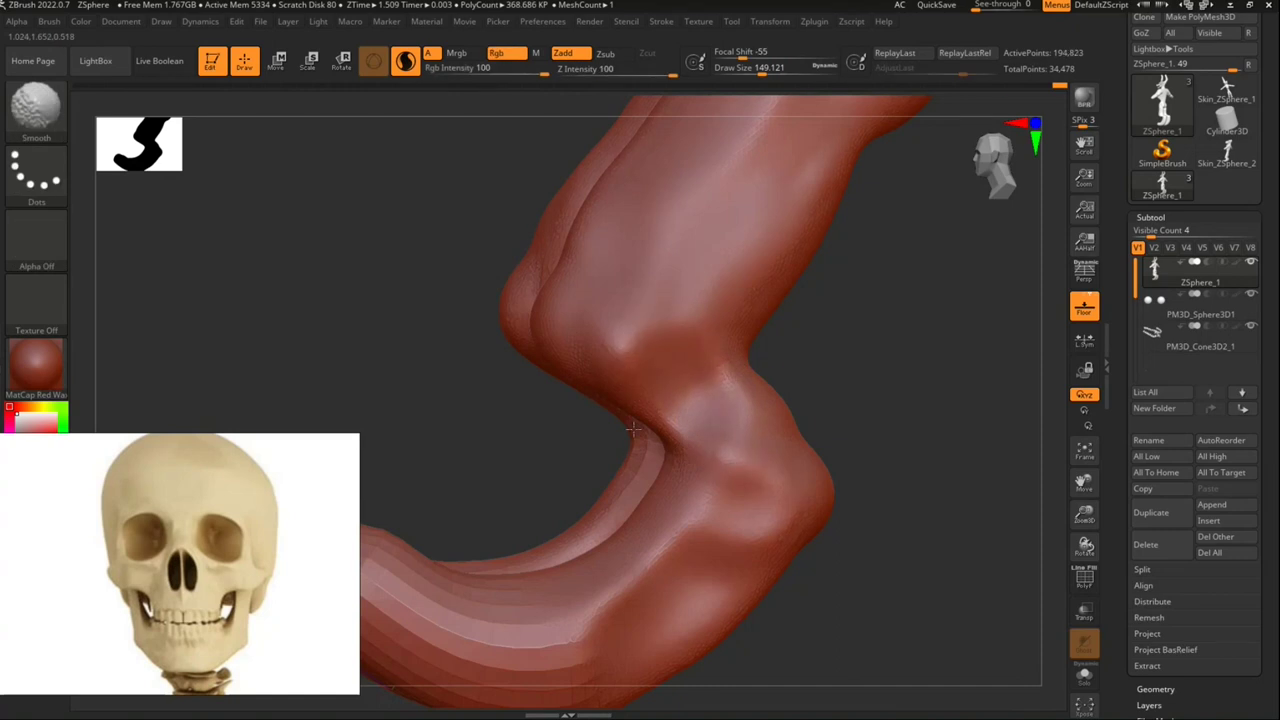
Step: Reshape and smooth the right leg and the bent leg's surface
mouse_move(829, 400)
mouse_down()
mouse_move(866, 400)
mouse_move(849, 449)
mouse_move(836, 354)
mouse_move(731, 408)
mouse_move(811, 426)
mouse_move(780, 420)
mouse_up()
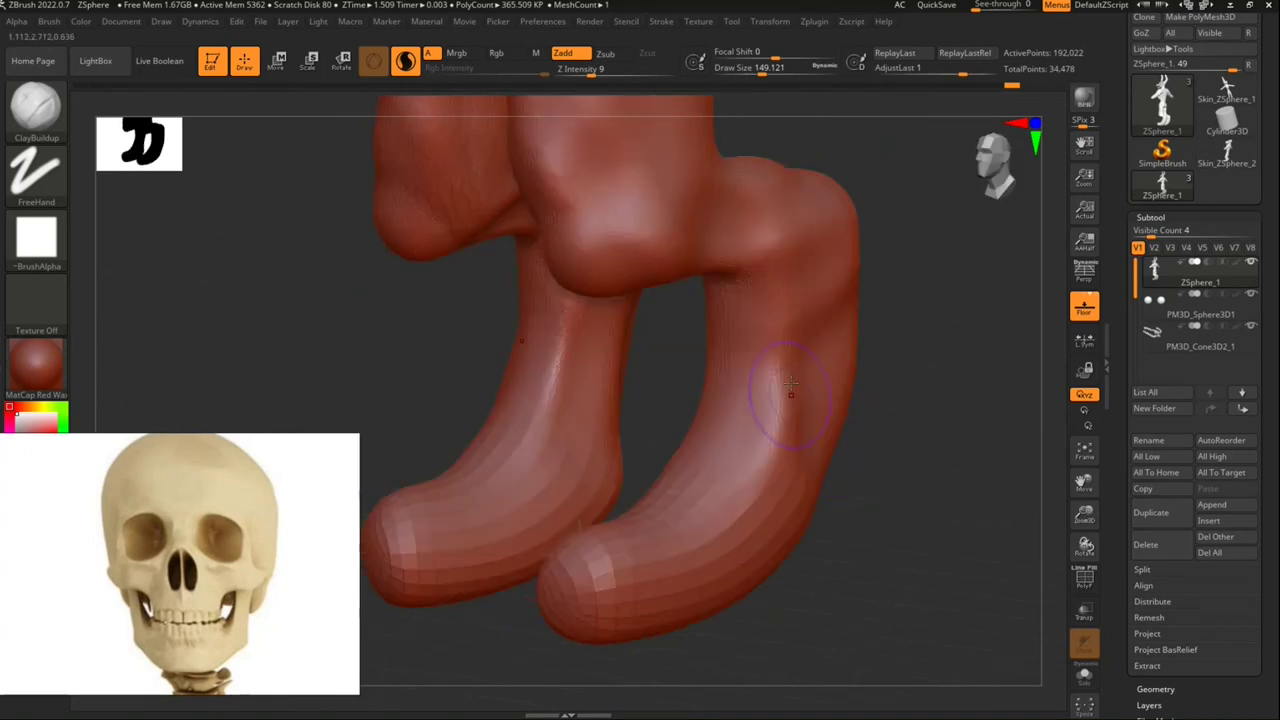
mouse_move(814, 466)
mouse_down()
mouse_move(760, 410)
mouse_move(780, 340)
mouse_up()
mouse_move(924, 425)
mouse_down()
mouse_move(923, 409)
mouse_move(830, 375)
mouse_up()
shift+drag(756, 455, 800, 340)
shift+drag(790, 400, 764, 373)
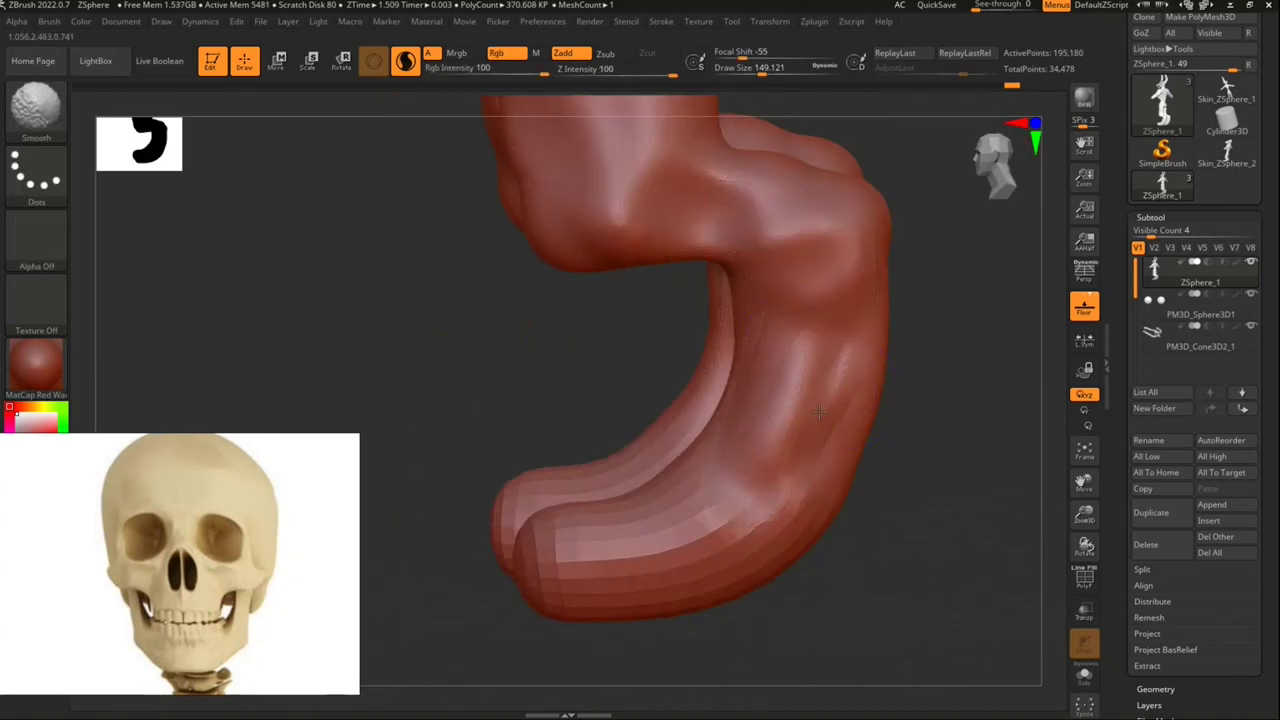
mouse_move(920, 423)
mouse_down()
mouse_move(894, 406)
mouse_move(783, 394)
mouse_up()
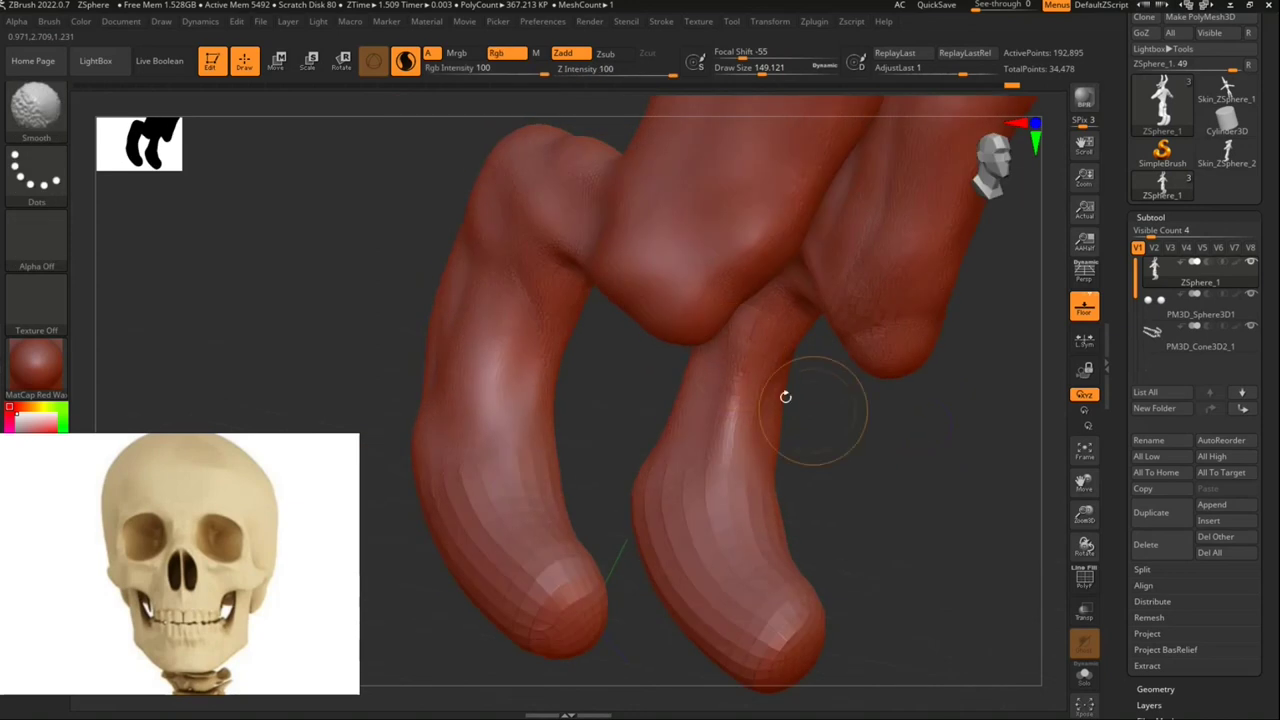
mouse_move(731, 468)
mouse_down()
mouse_move(823, 366)
mouse_move(820, 443)
mouse_move(793, 494)
mouse_move(660, 460)
mouse_move(692, 447)
mouse_up()
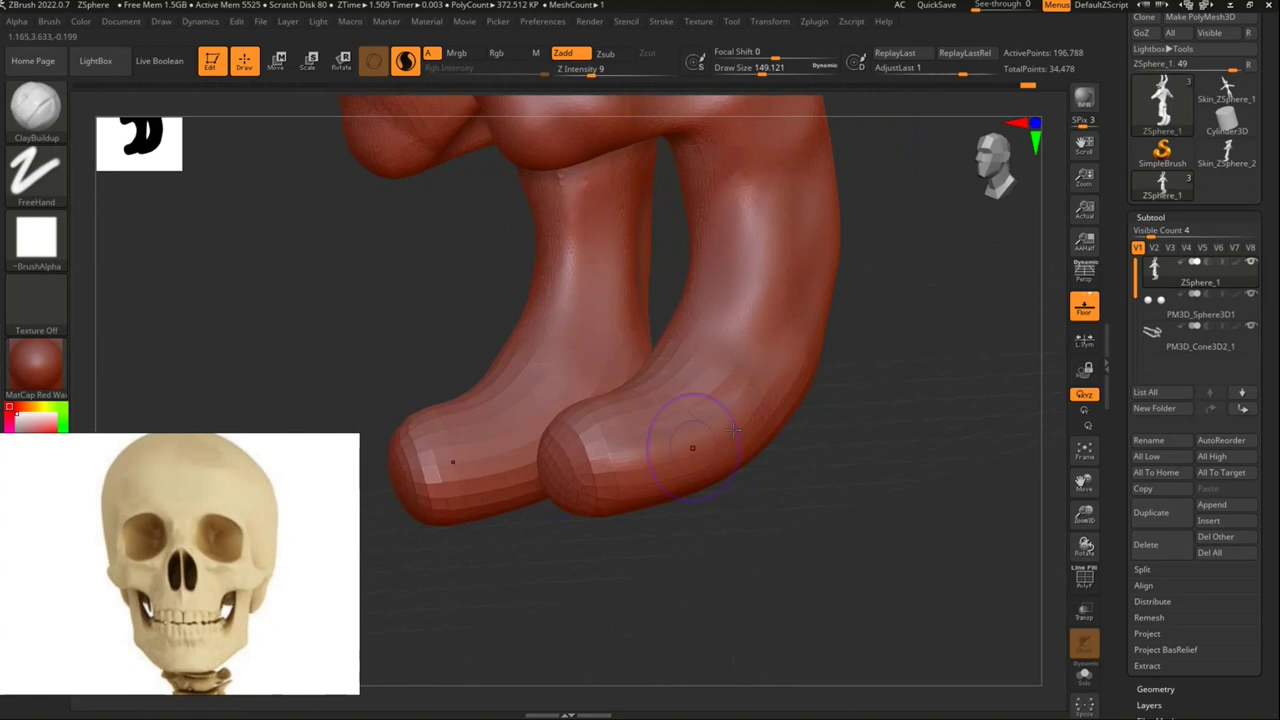
Step: Build up both feet and their fronts, then smooth them and soften the right foot's top
mouse_move(757, 421)
mouse_down()
mouse_move(620, 472)
mouse_move(660, 440)
mouse_up()
mouse_move(840, 451)
mouse_down()
mouse_move(870, 415)
mouse_move(893, 475)
mouse_up()
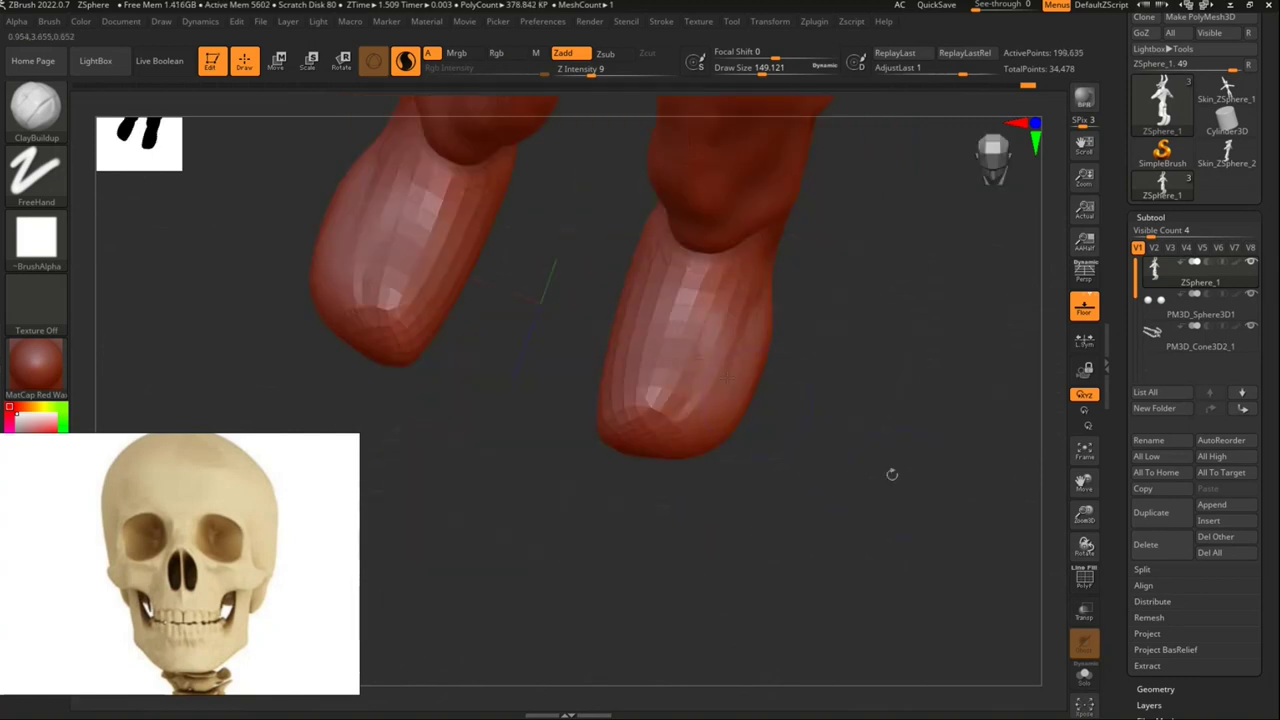
drag(740, 322, 680, 430)
drag(720, 280, 630, 420)
mouse_move(700, 310)
mouse_down()
mouse_move(638, 415)
mouse_move(700, 340)
mouse_move(723, 349)
mouse_up()
drag(760, 400, 795, 394)
shift+drag(765, 320, 720, 258)
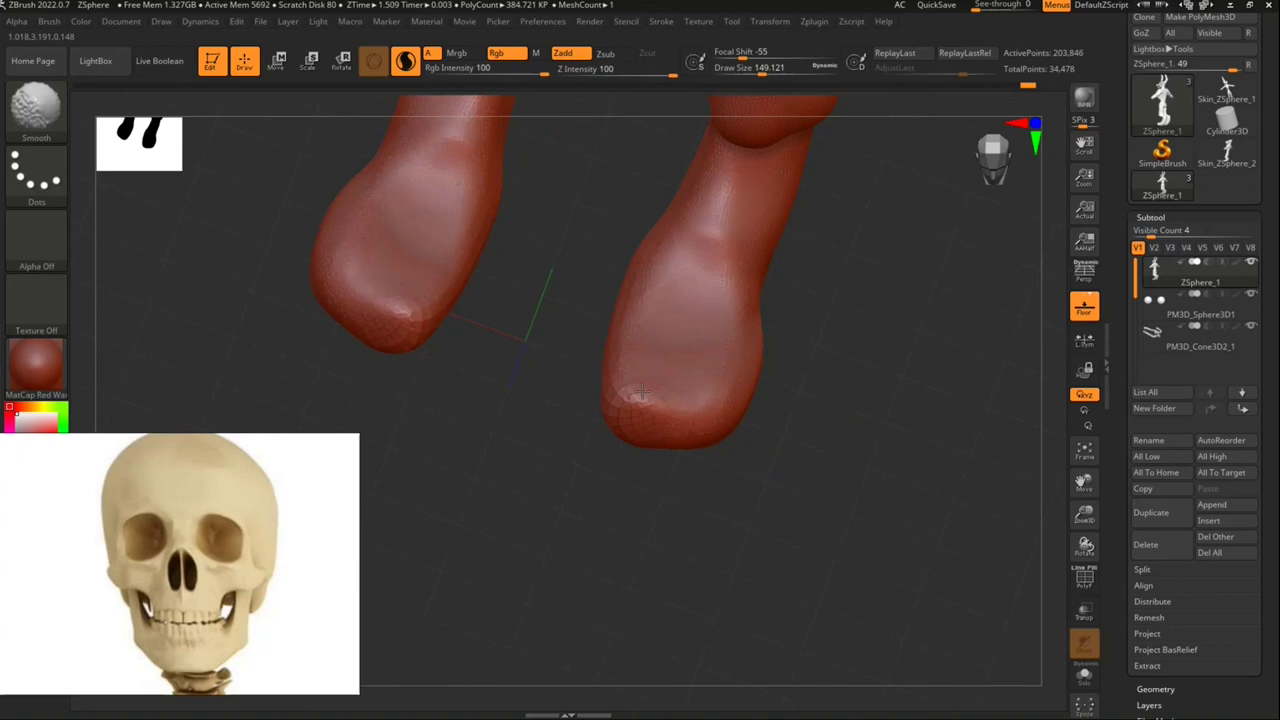
Step: Smooth the upper right leg and the bent leg's surface
mouse_move(780, 470)
mouse_down()
mouse_move(803, 511)
mouse_move(825, 502)
mouse_up()
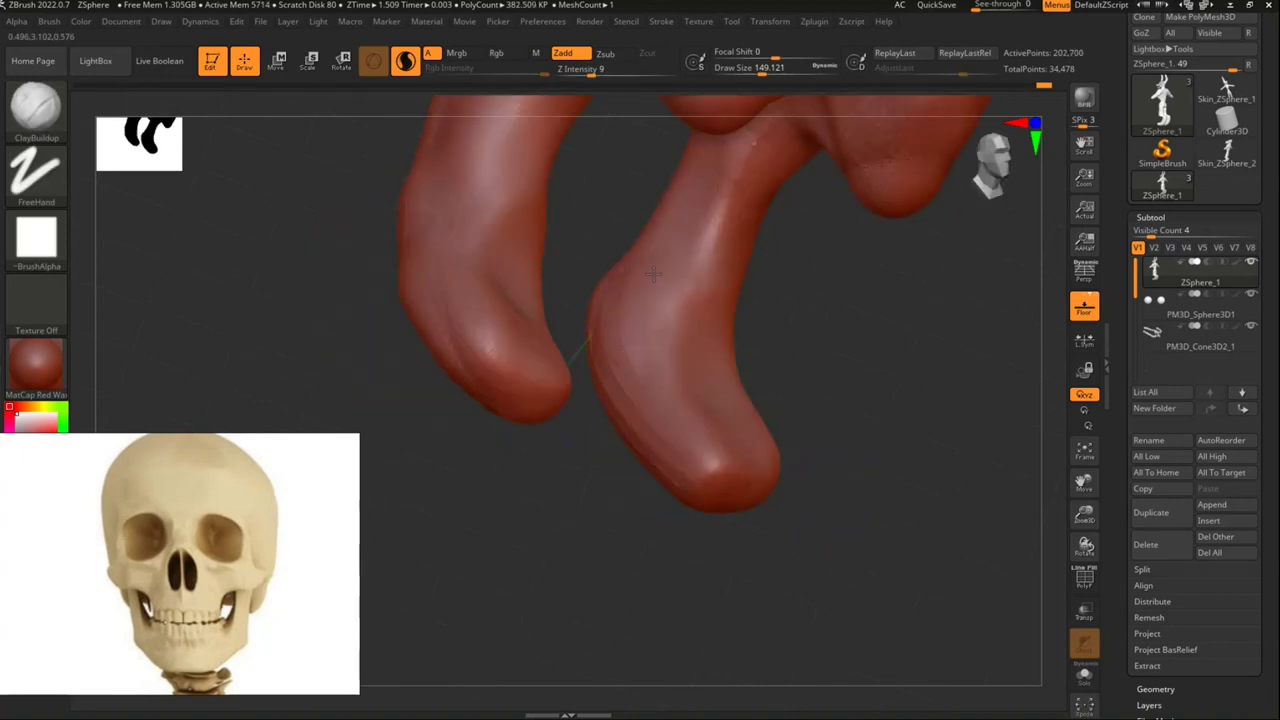
shift+drag(634, 286, 653, 270)
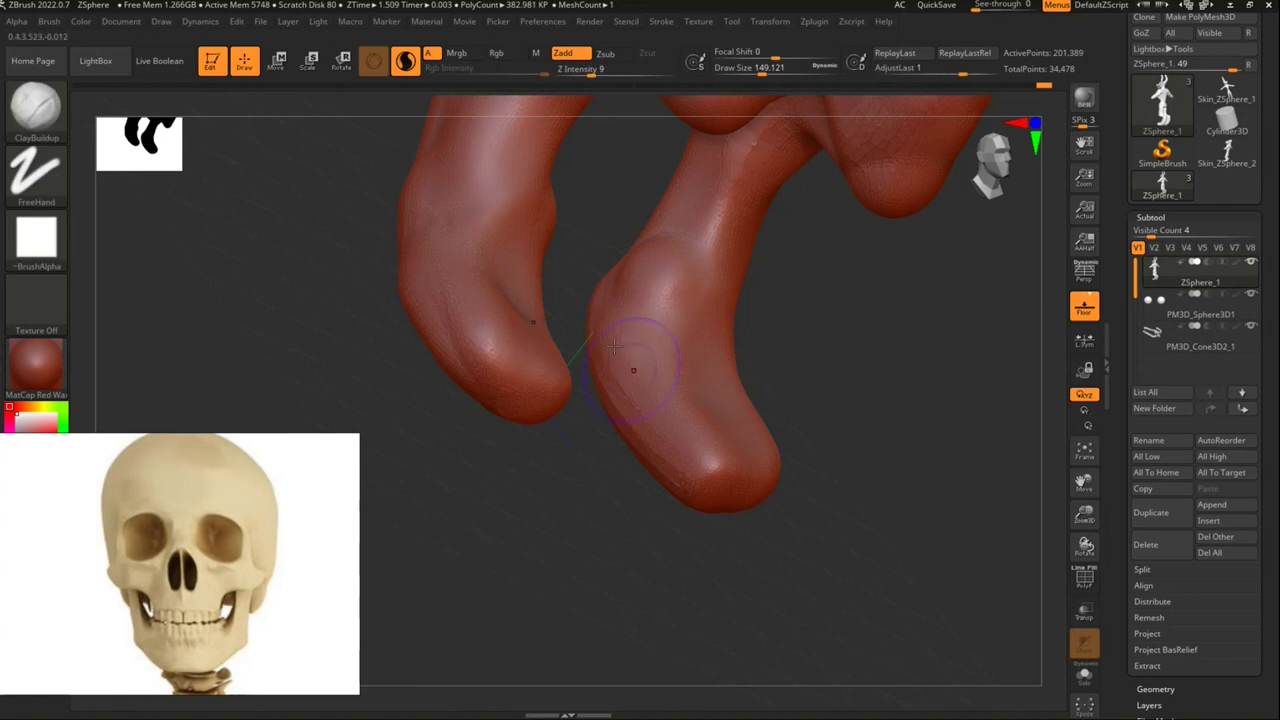
mouse_move(725, 426)
mouse_down()
mouse_move(649, 406)
mouse_move(620, 517)
mouse_move(540, 596)
mouse_up()
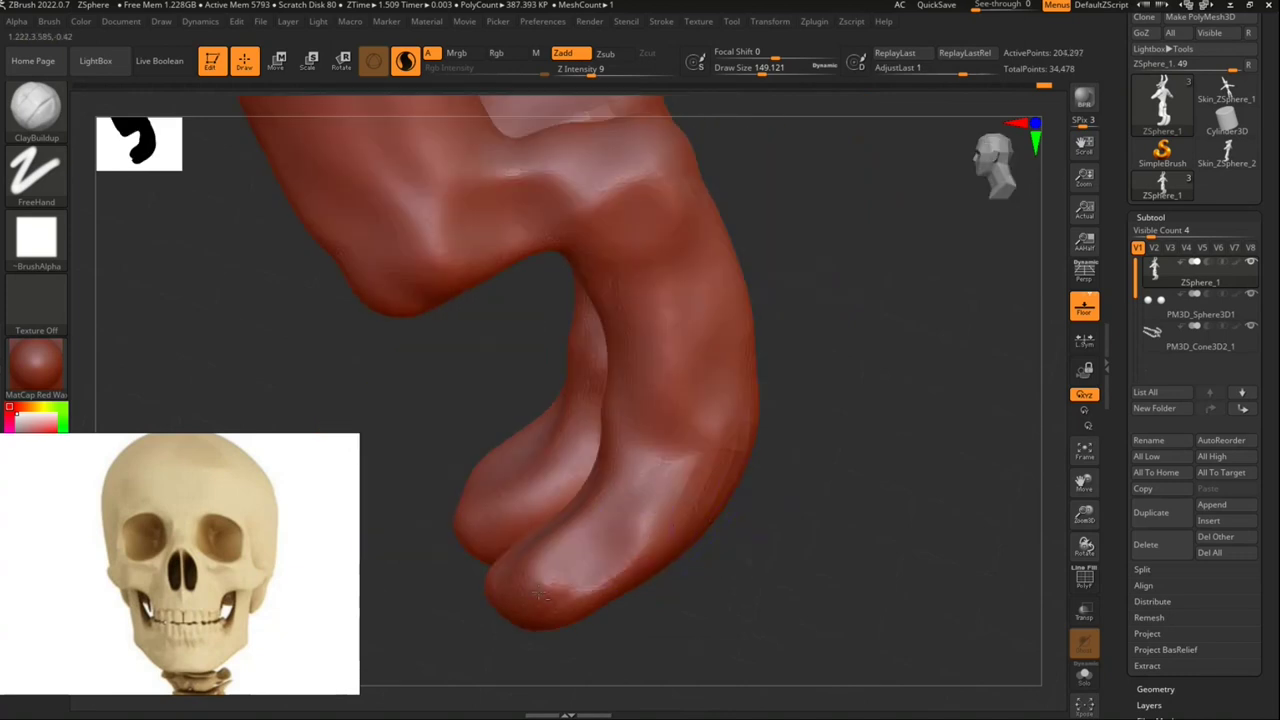
key(shift)
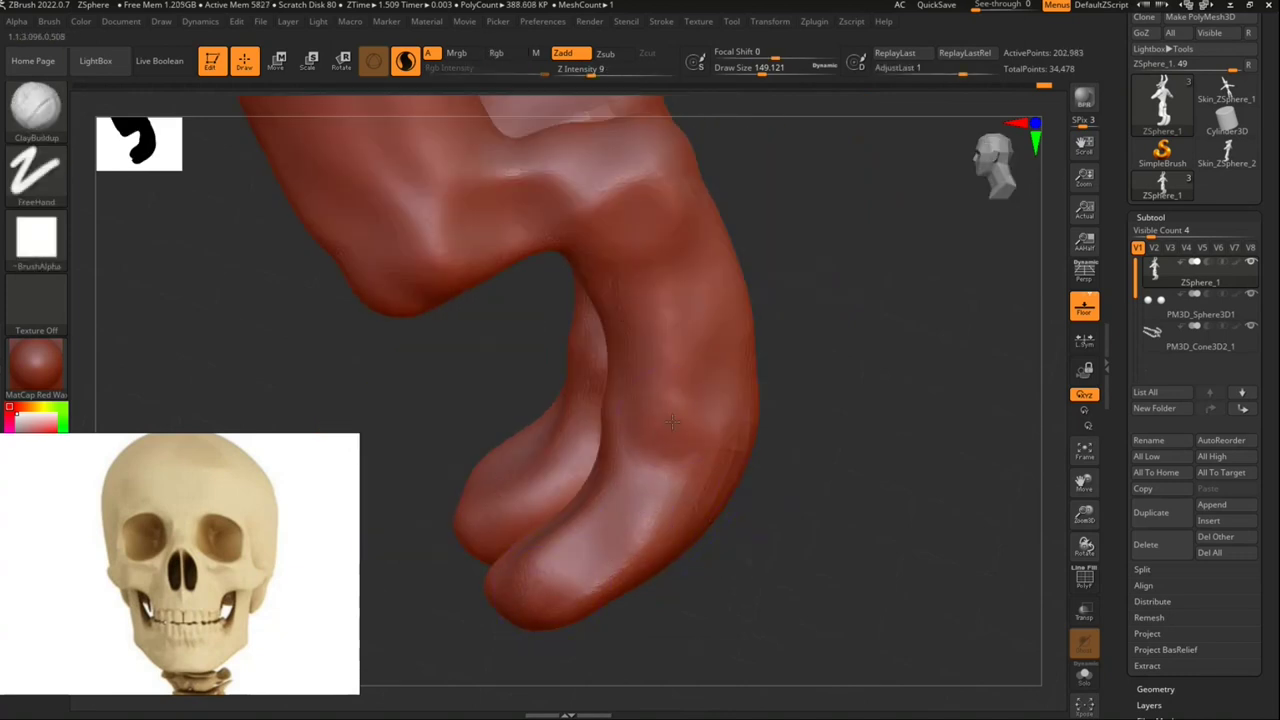
shift+drag(677, 411, 700, 450)
Step: Dismiss the undo-history memory notice, reshape the right toe tip and smooth the toes
mouse_move(816, 534)
mouse_down()
mouse_move(803, 506)
mouse_move(809, 543)
mouse_move(846, 420)
mouse_move(746, 415)
mouse_up()
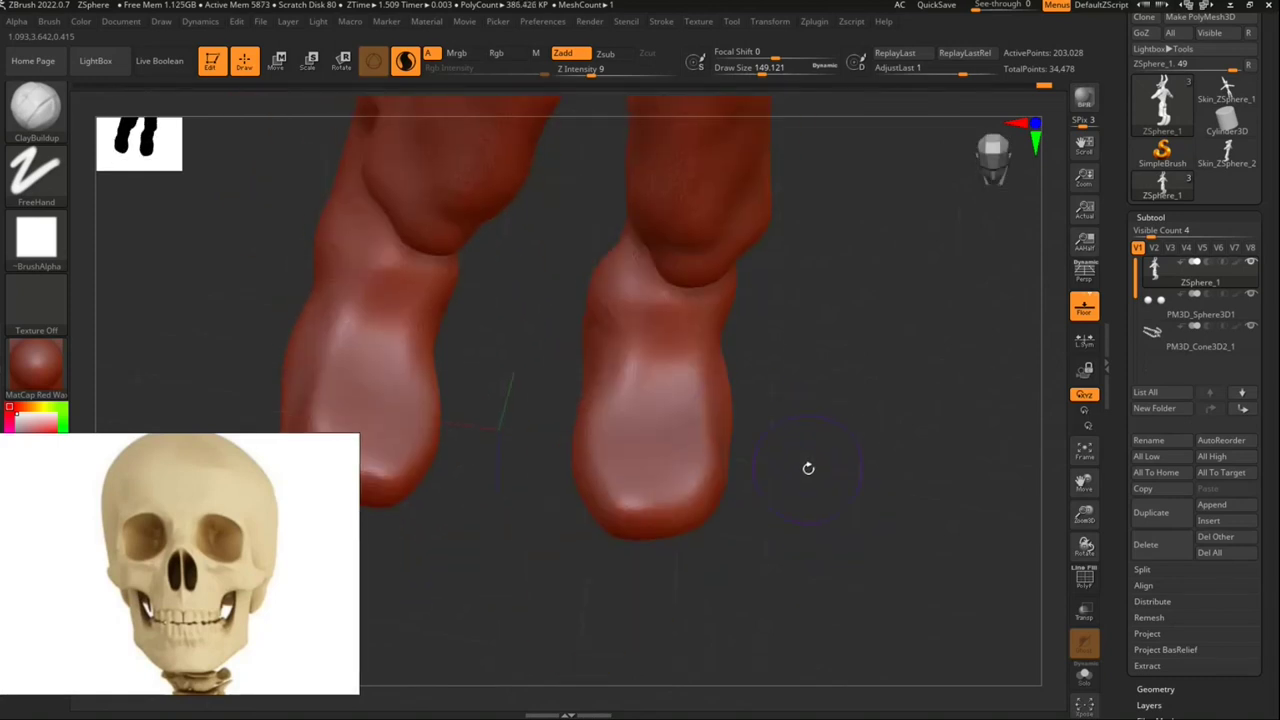
drag(815, 488, 690, 450)
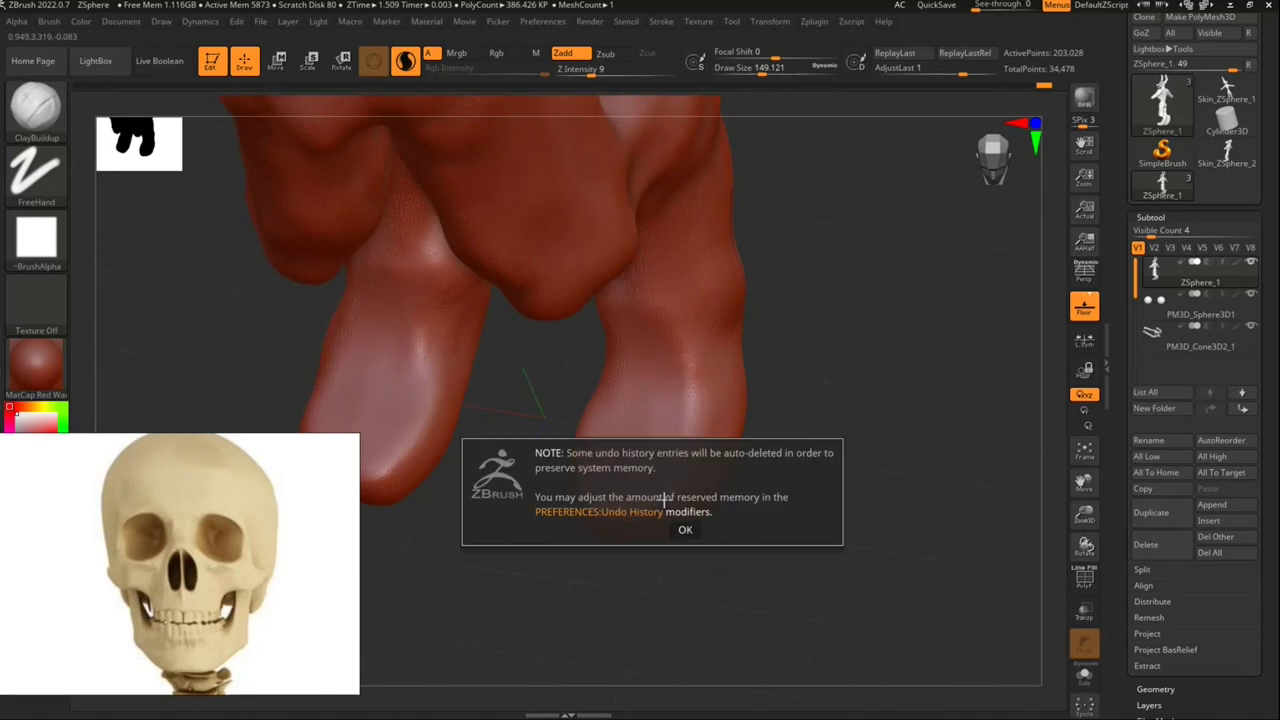
click(685, 528)
mouse_move(672, 445)
mouse_down()
mouse_move(693, 449)
mouse_move(651, 471)
mouse_move(609, 449)
mouse_move(620, 460)
mouse_move(651, 443)
mouse_up()
key(shift)
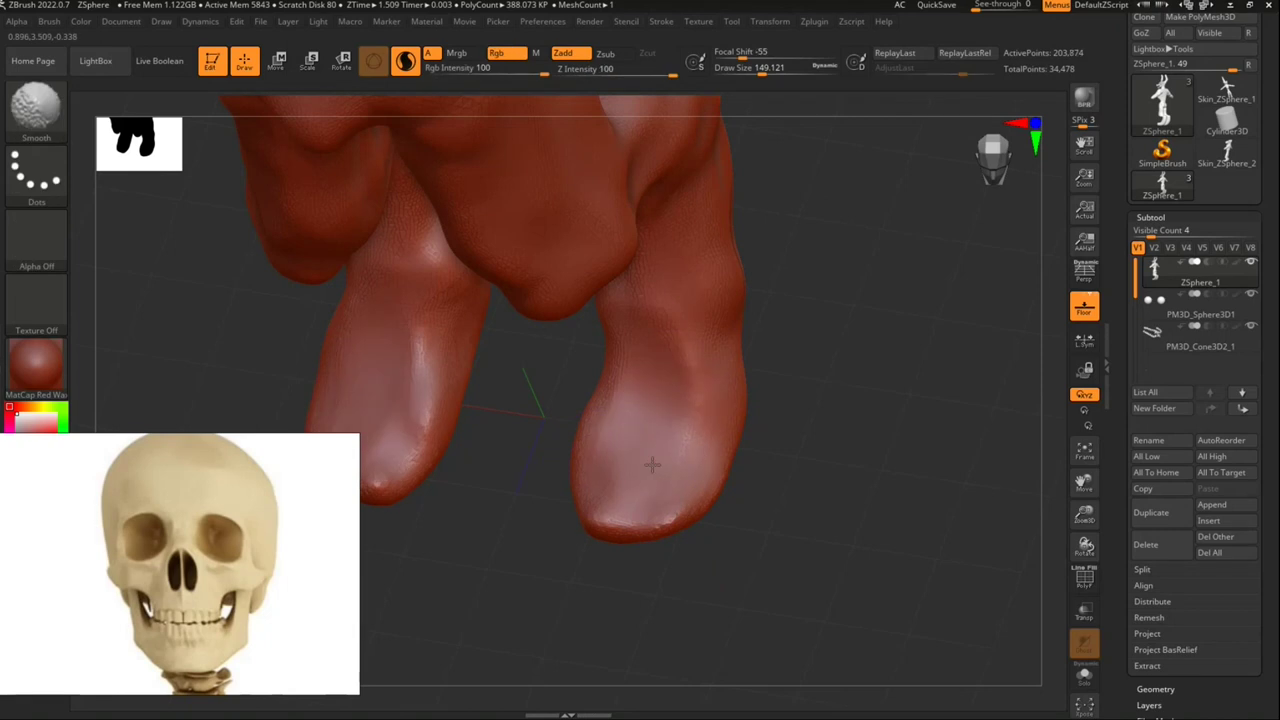
mouse_move(749, 462)
mouse_down()
mouse_move(796, 430)
mouse_move(737, 440)
mouse_move(700, 470)
mouse_up()
key(shift)
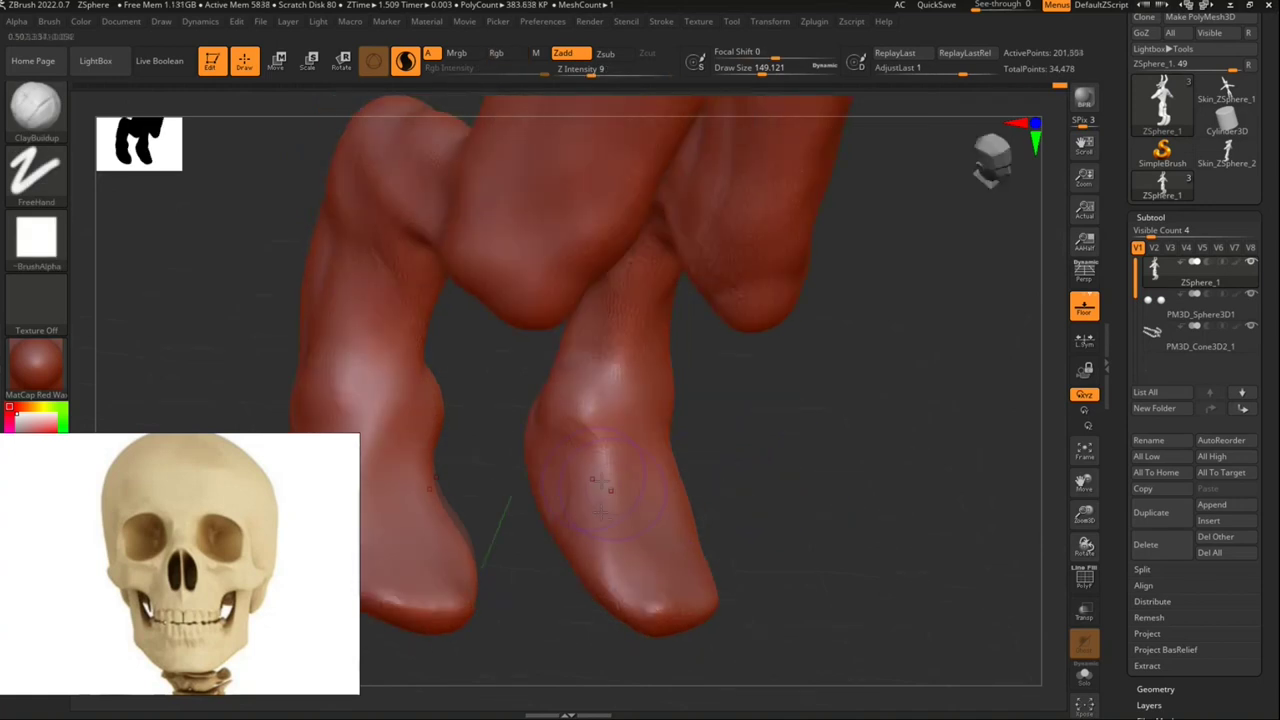
key(shift)
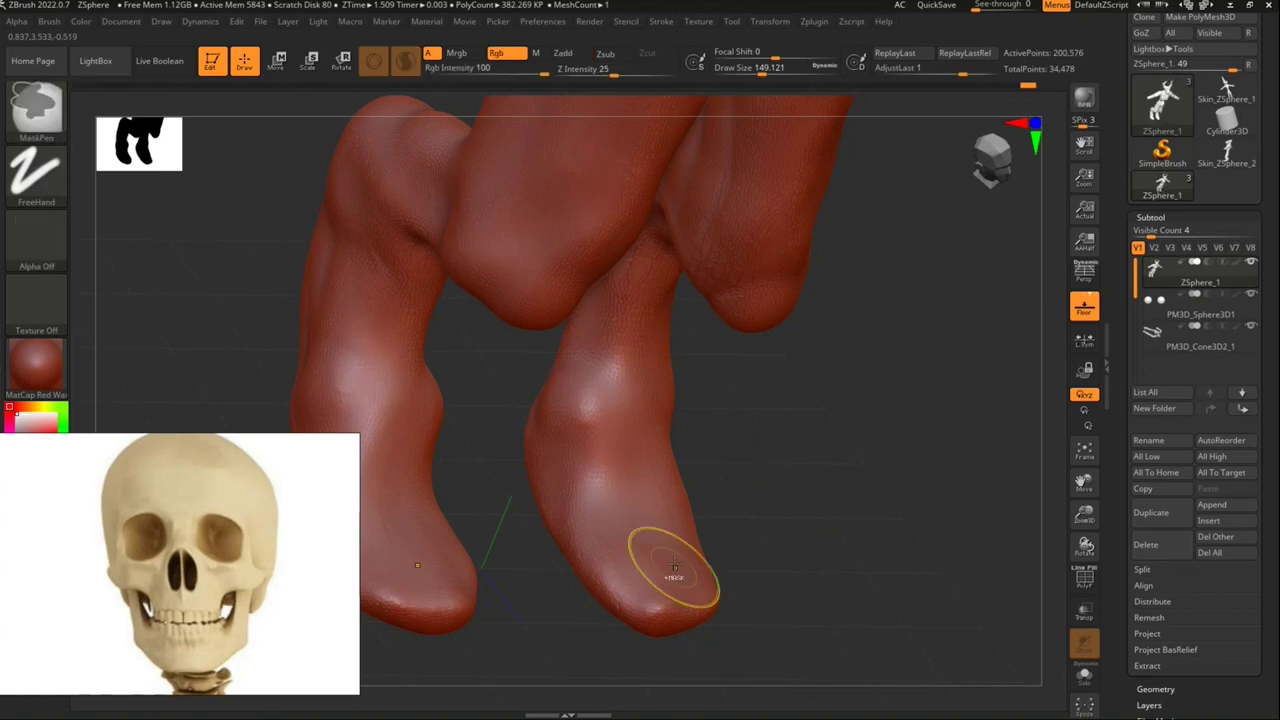
Step: Smooth the faceted patch on the lower left foot
drag(671, 557, 649, 473)
click(985, 150)
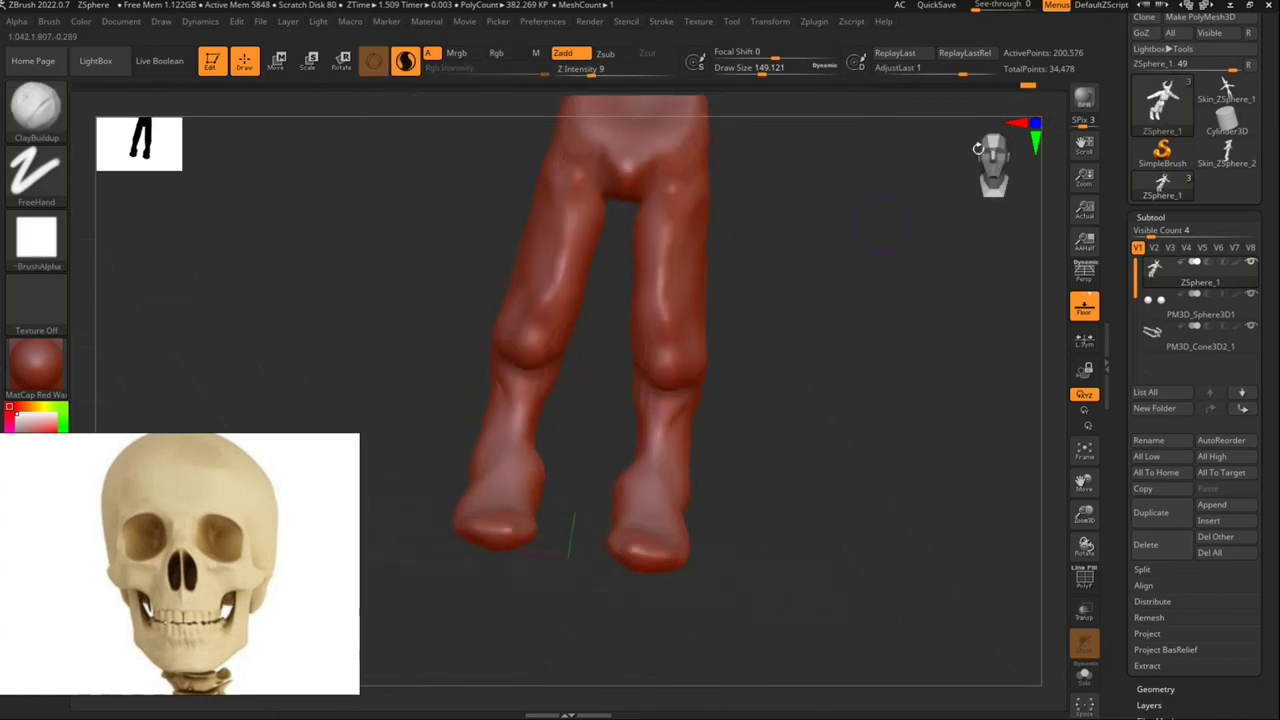
mouse_move(737, 271)
alt+mouse_down()
mouse_move(837, 306)
mouse_move(863, 551)
alt+mouse_up()
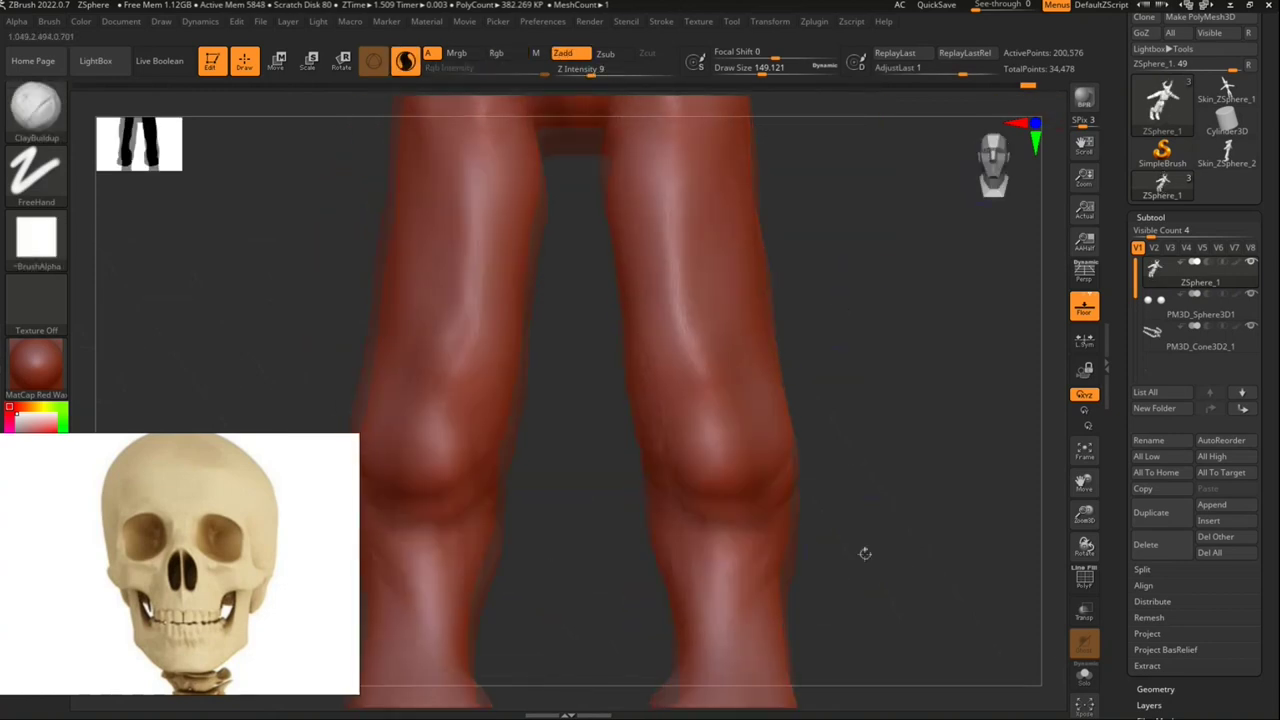
key(shift)
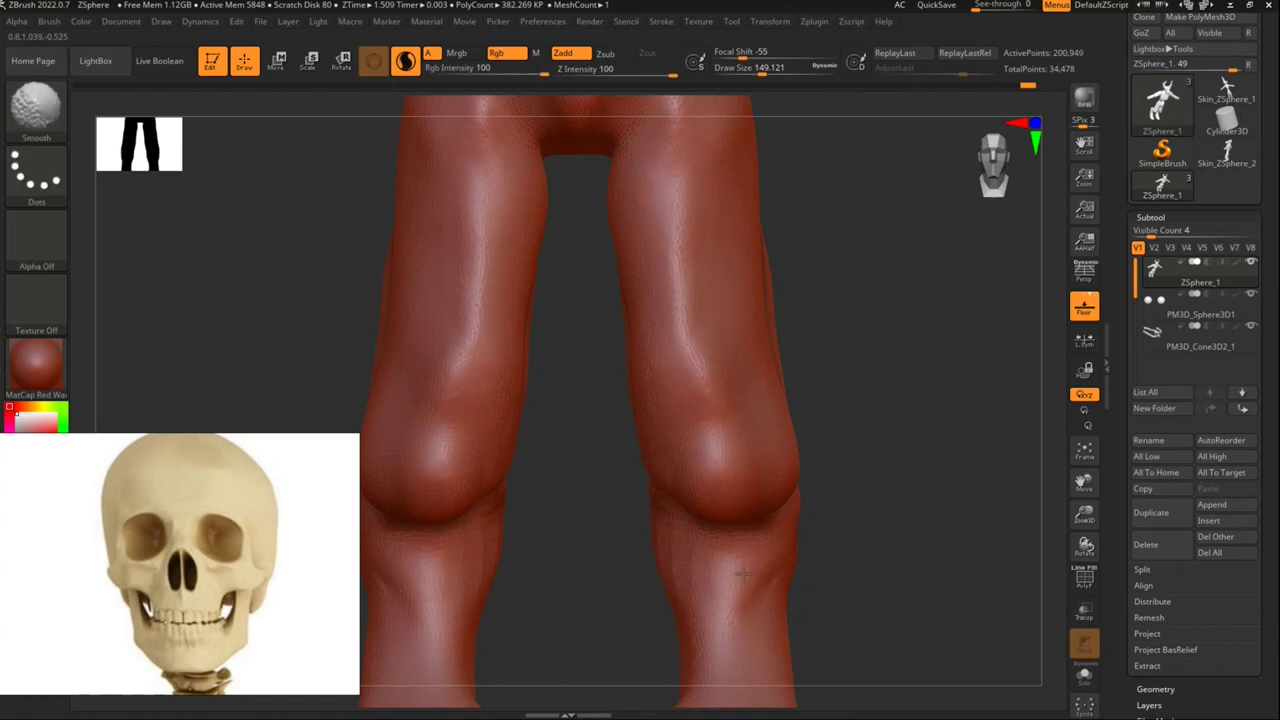
mouse_move(903, 448)
alt+mouse_down()
mouse_move(903, 348)
mouse_move(926, 386)
mouse_move(765, 412)
mouse_move(855, 362)
alt+mouse_up()
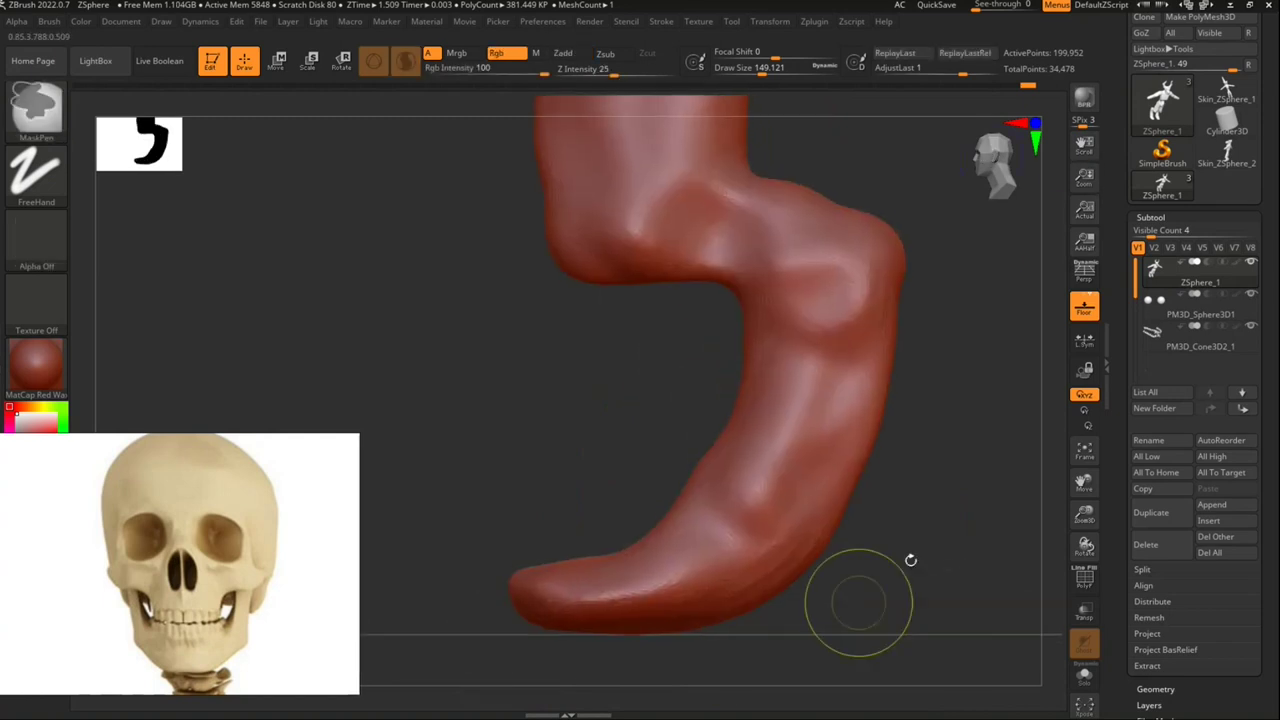
mouse_move(910, 560)
mouse_down()
mouse_move(909, 377)
mouse_move(871, 366)
mouse_up()
shift+drag(763, 487, 737, 418)
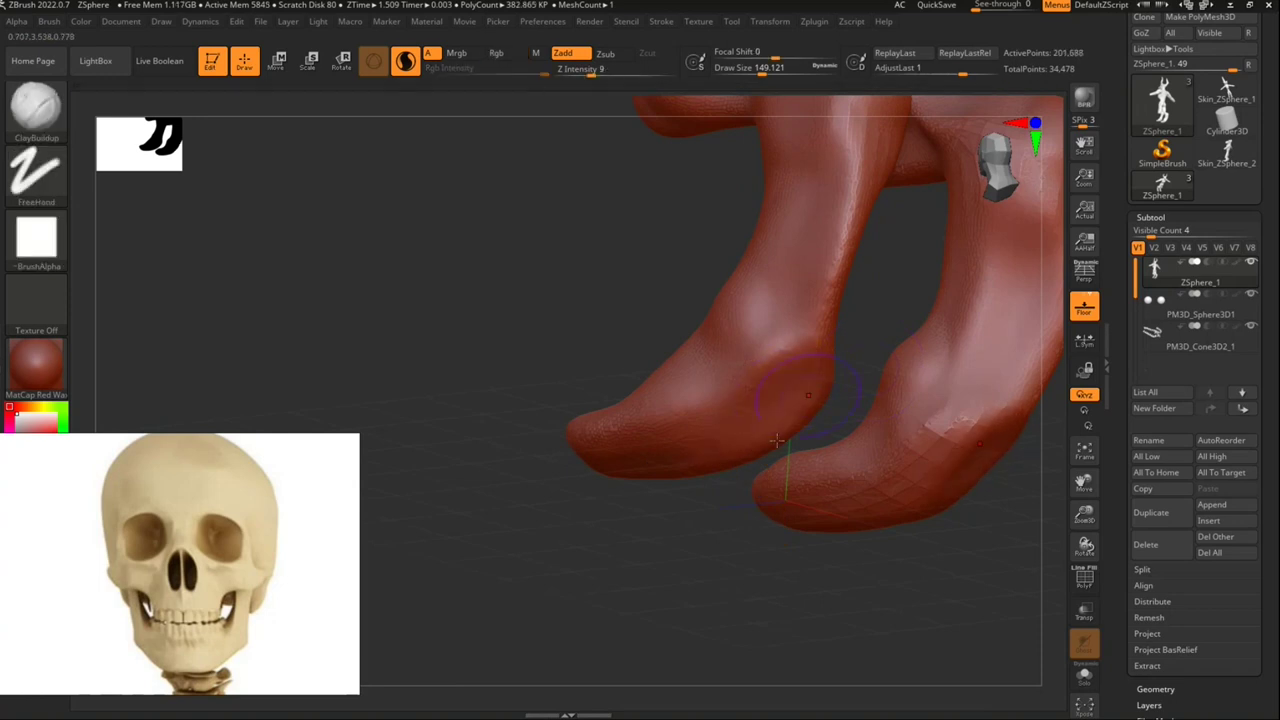
Step: Smooth the feet further and snap to a straight front view of both feet
drag(950, 430, 985, 450)
key(shift)
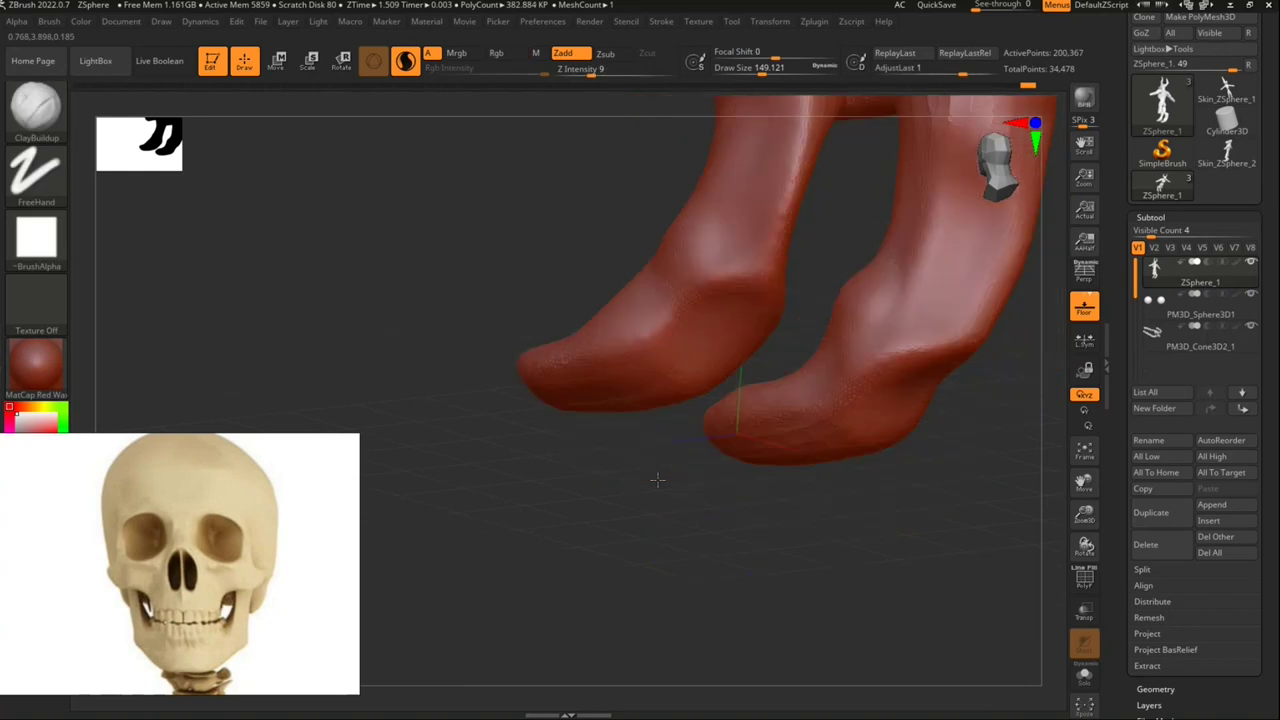
drag(838, 388, 838, 388)
click(997, 160)
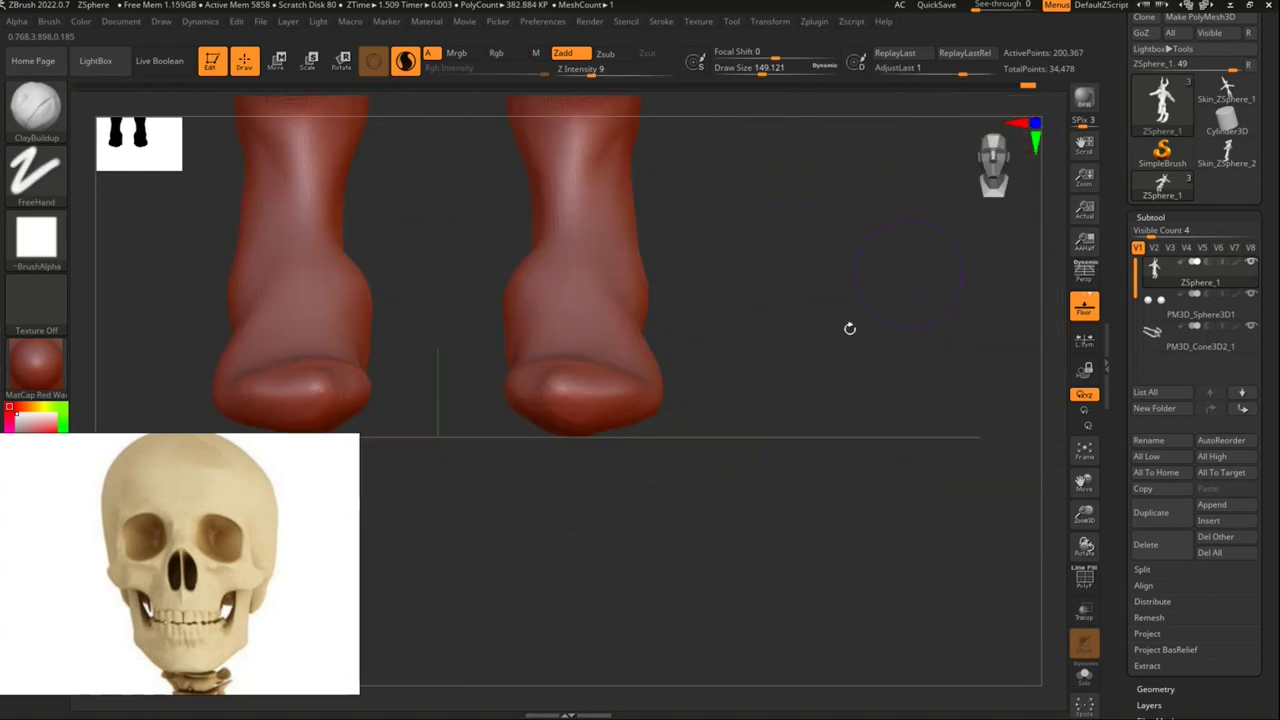
key(ctrl)
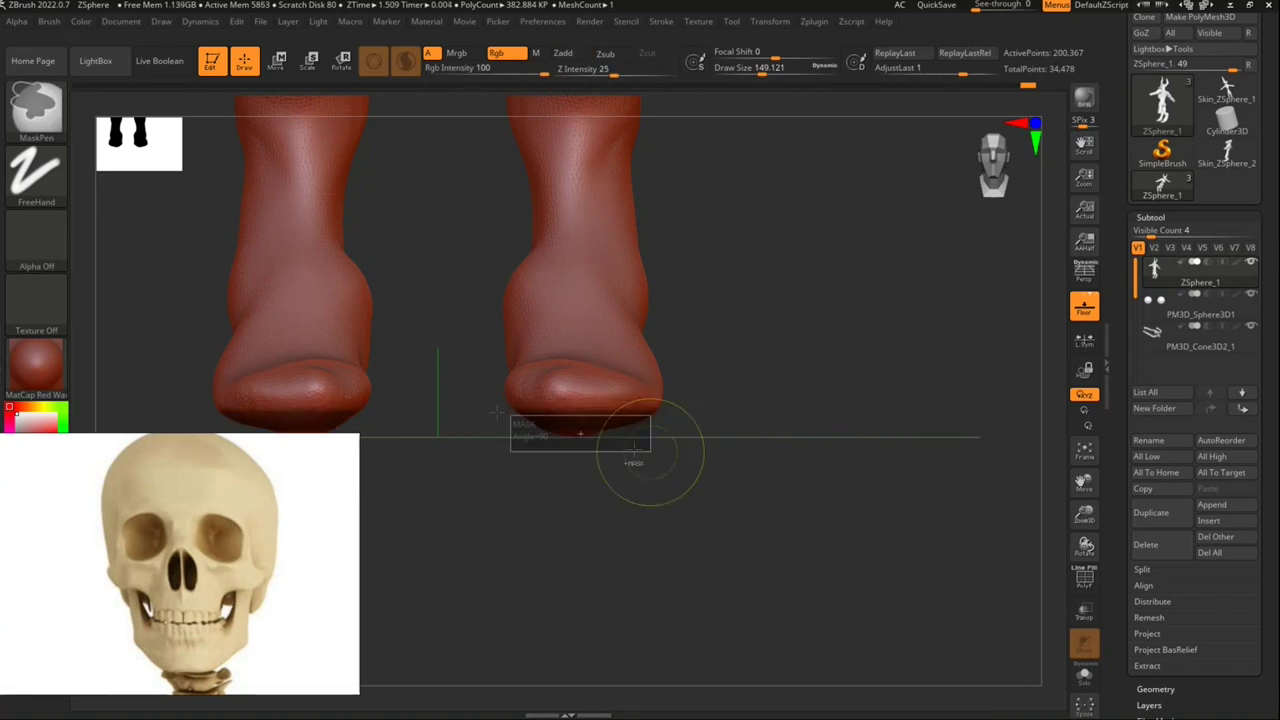
key(ctrl)
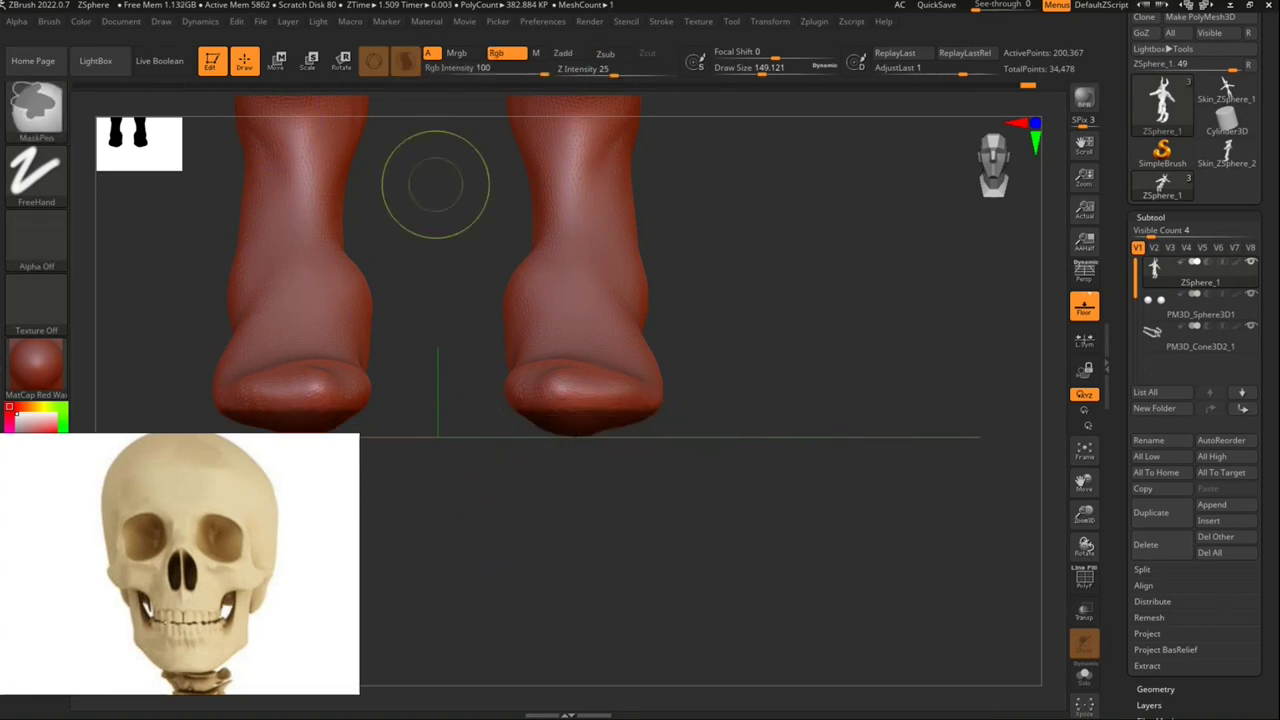
Step: Mask everything except the foot bottoms and place the Transpose Move gizmo at the feet
ctrl+click(486, 314)
key(w)
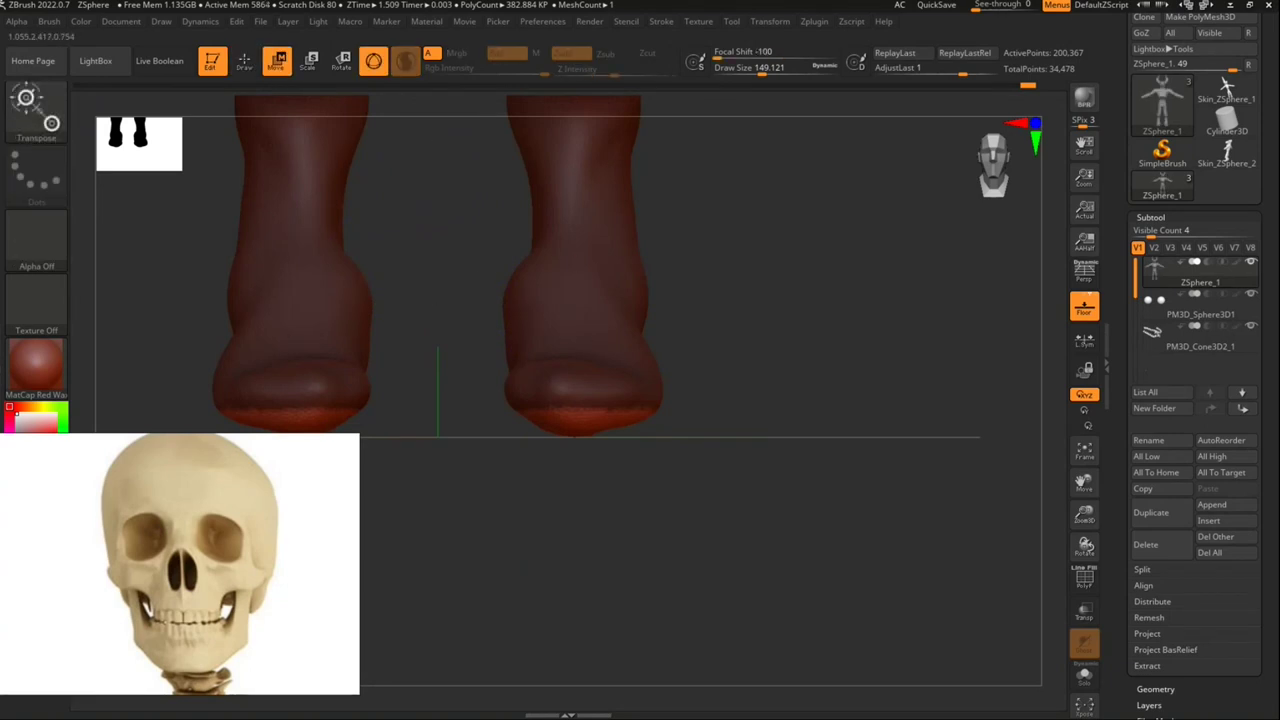
ctrl+shift+click(510, 171)
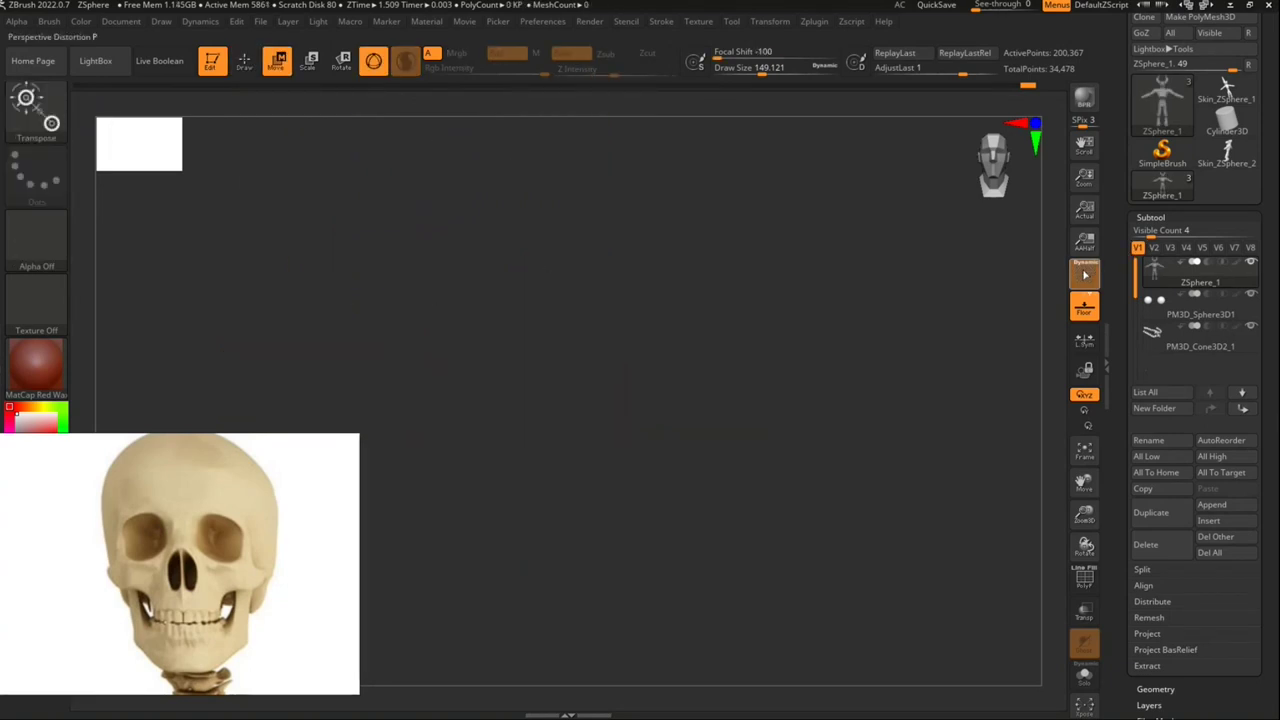
click(1076, 452)
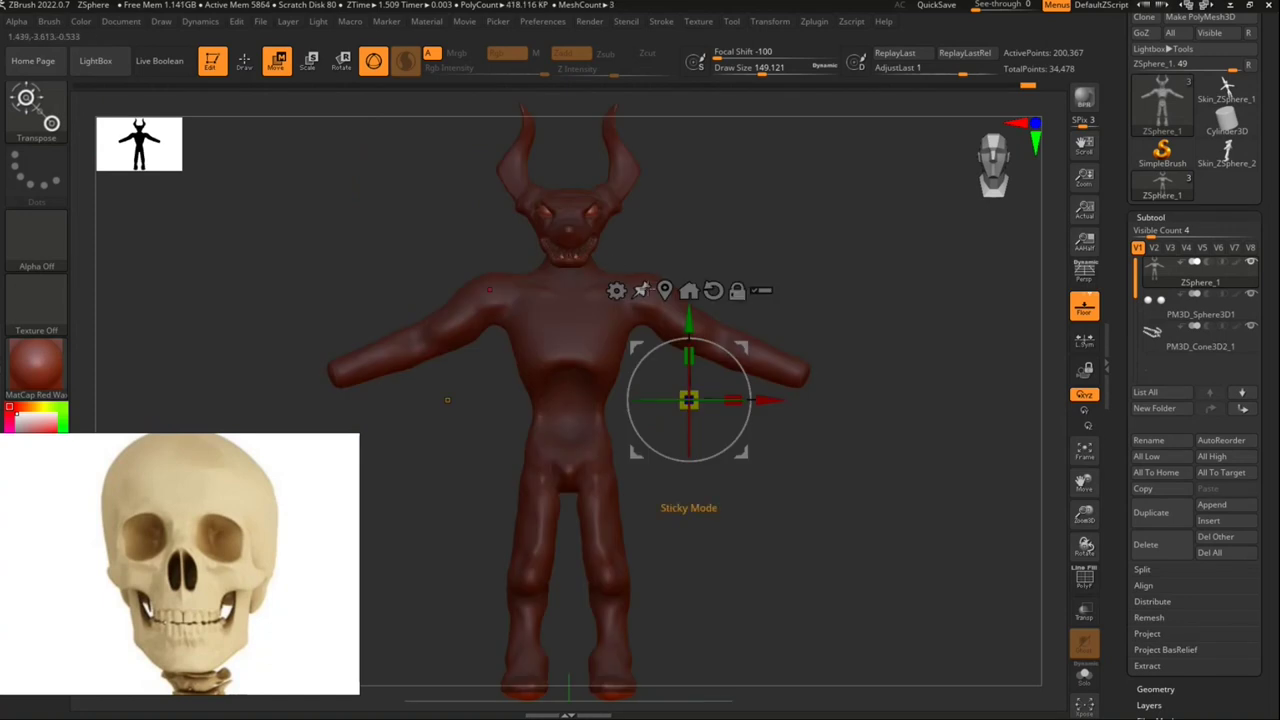
click(610, 690)
mouse_move(784, 649)
mouse_down()
mouse_move(792, 621)
mouse_move(800, 640)
mouse_up()
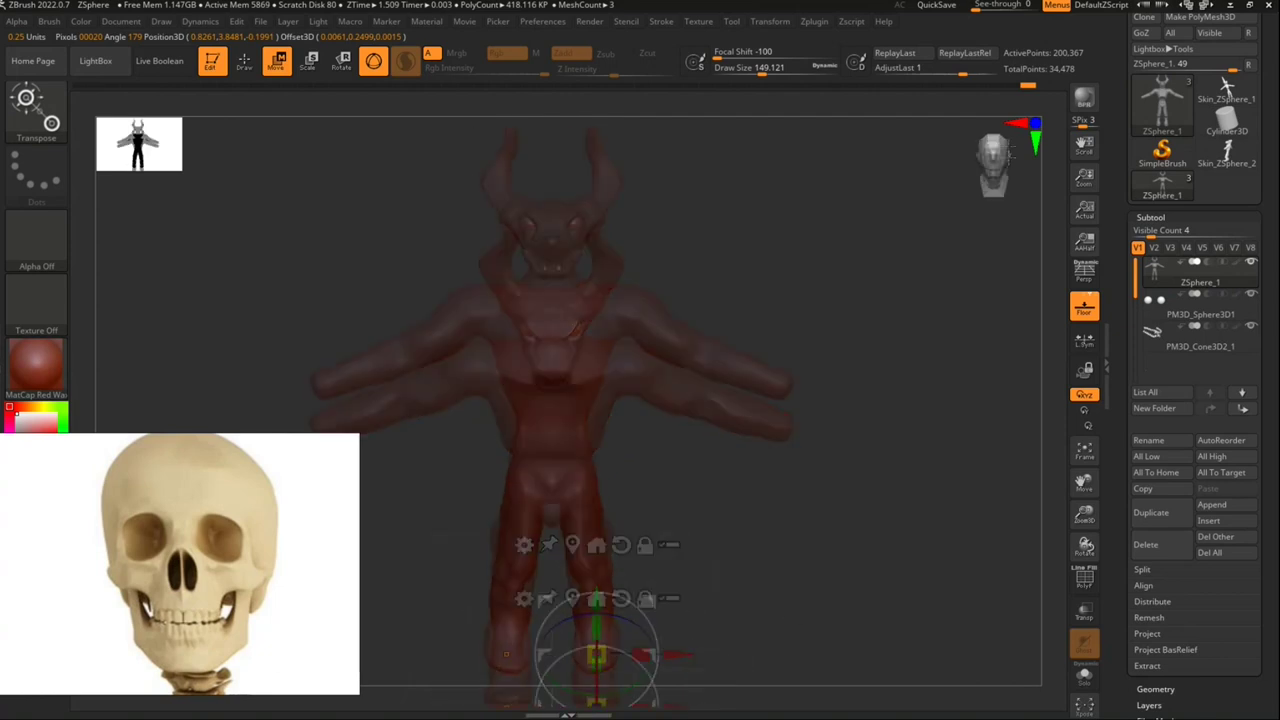
Step: Drag the gizmo's Y axis to flatten both soles level, then check from front view
mouse_move(645, 598)
ctrl+right_down()
mouse_move(745, 388)
mouse_move(745, 420)
ctrl+right_up()
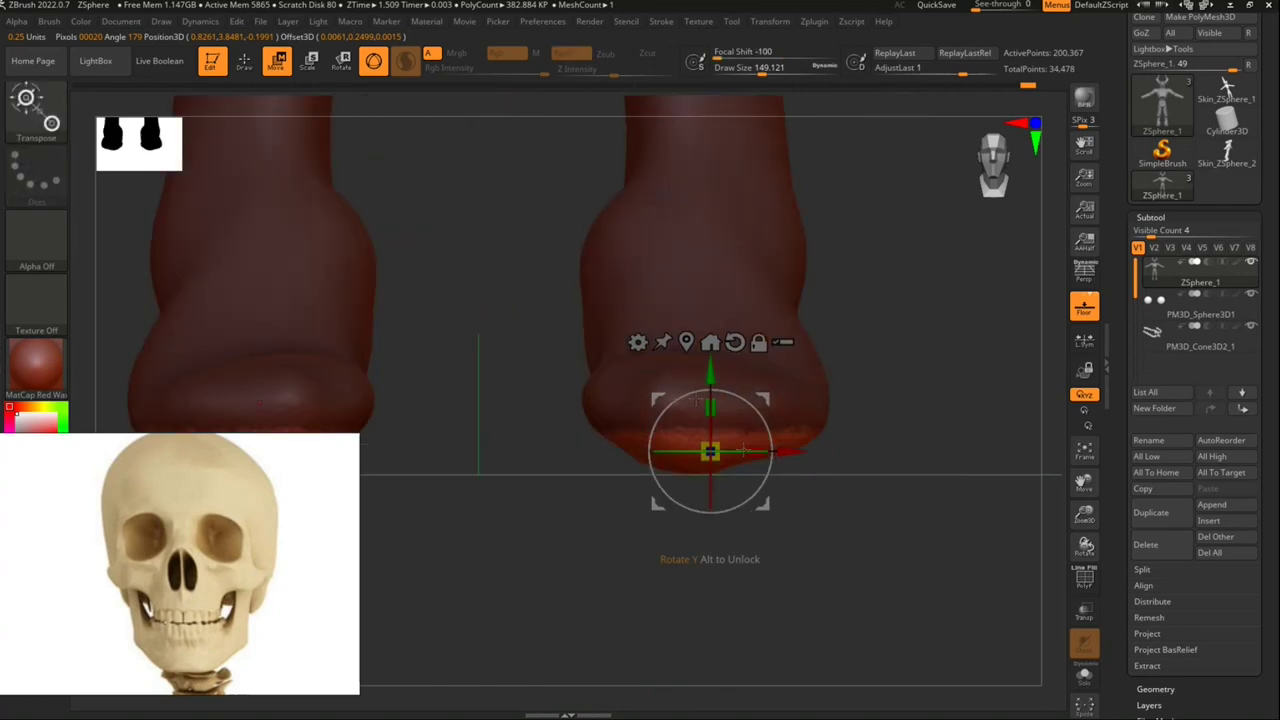
mouse_move(712, 430)
mouse_down()
mouse_move(708, 478)
mouse_move(710, 445)
mouse_up()
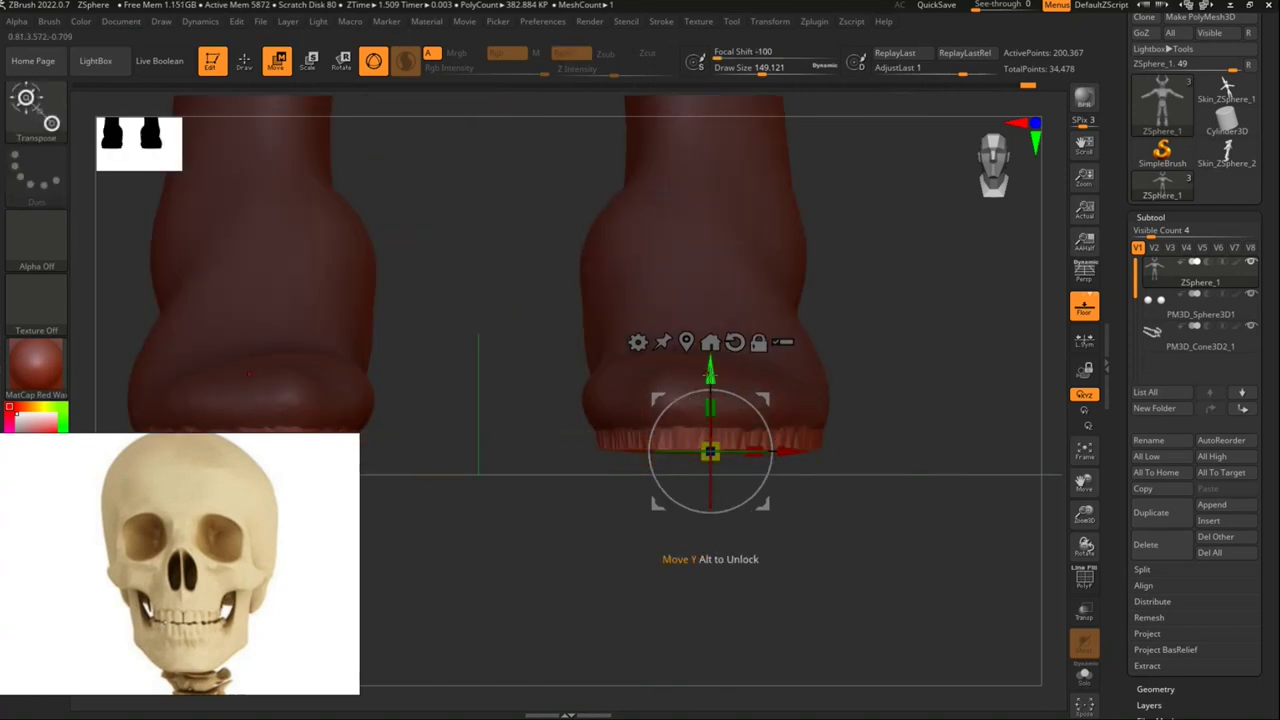
drag(709, 372, 710, 352)
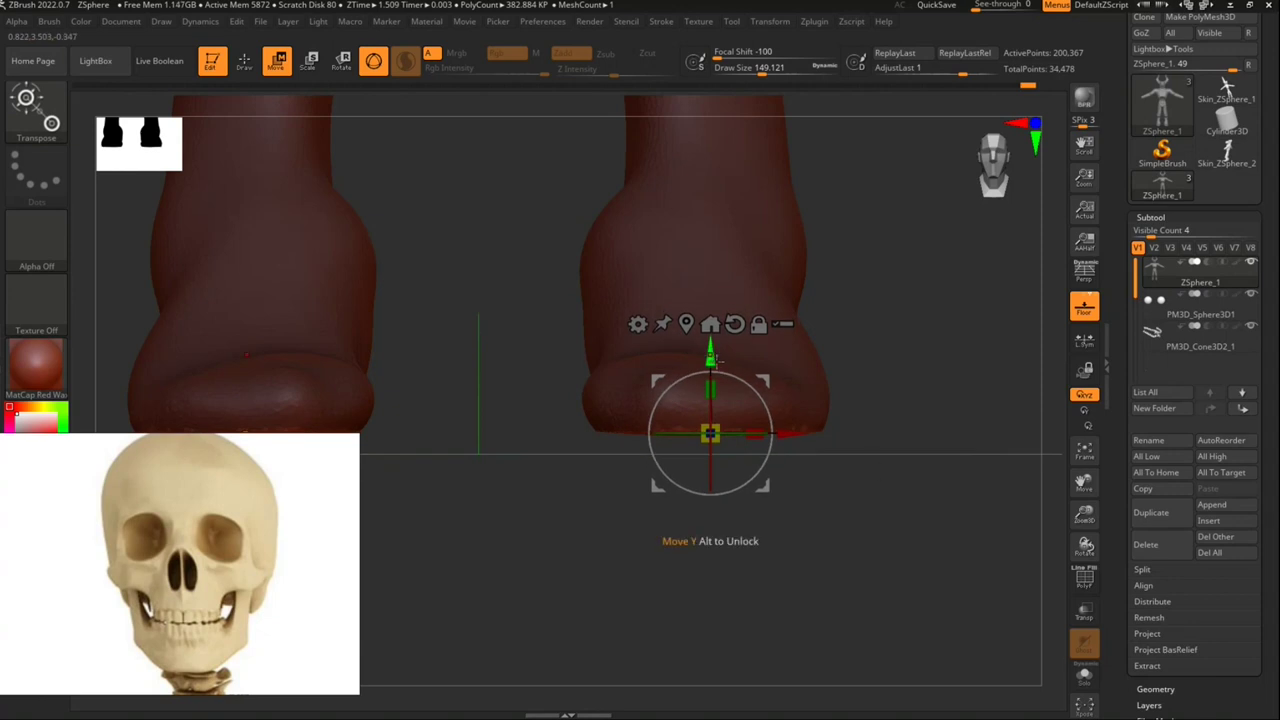
mouse_move(880, 443)
mouse_down()
mouse_move(896, 432)
mouse_move(871, 402)
mouse_up()
key(ctrl)
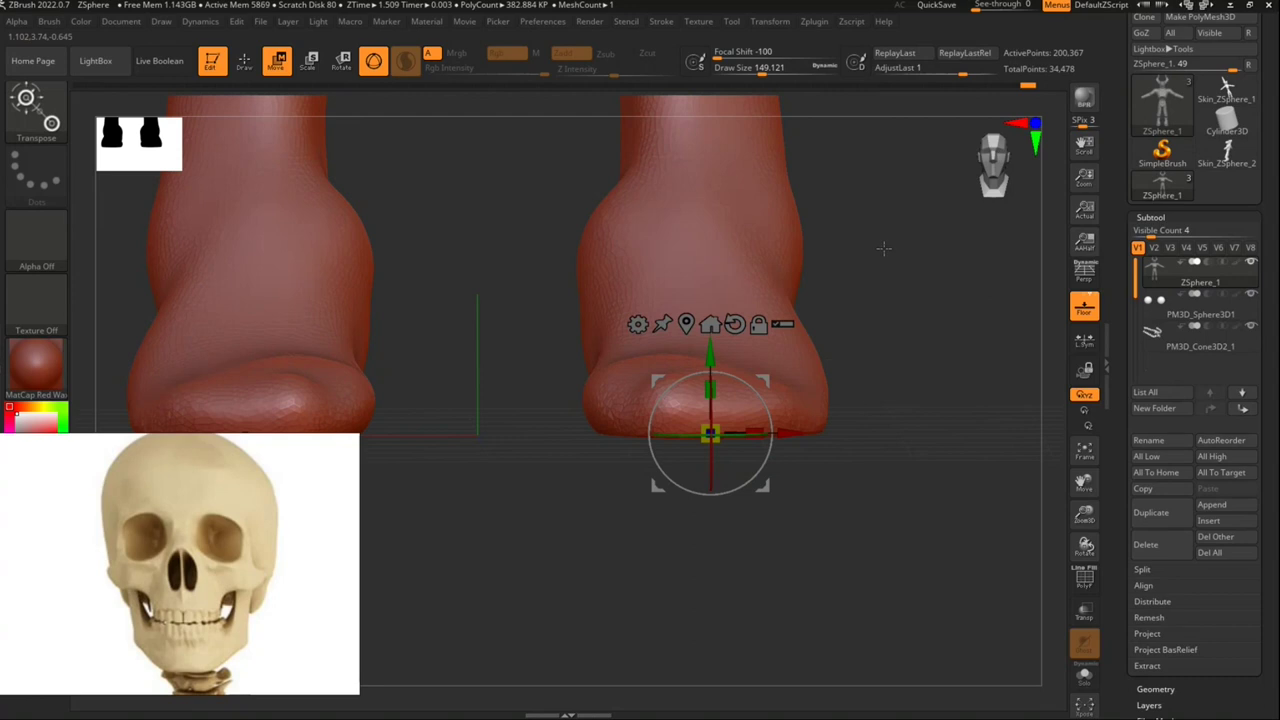
click(1000, 166)
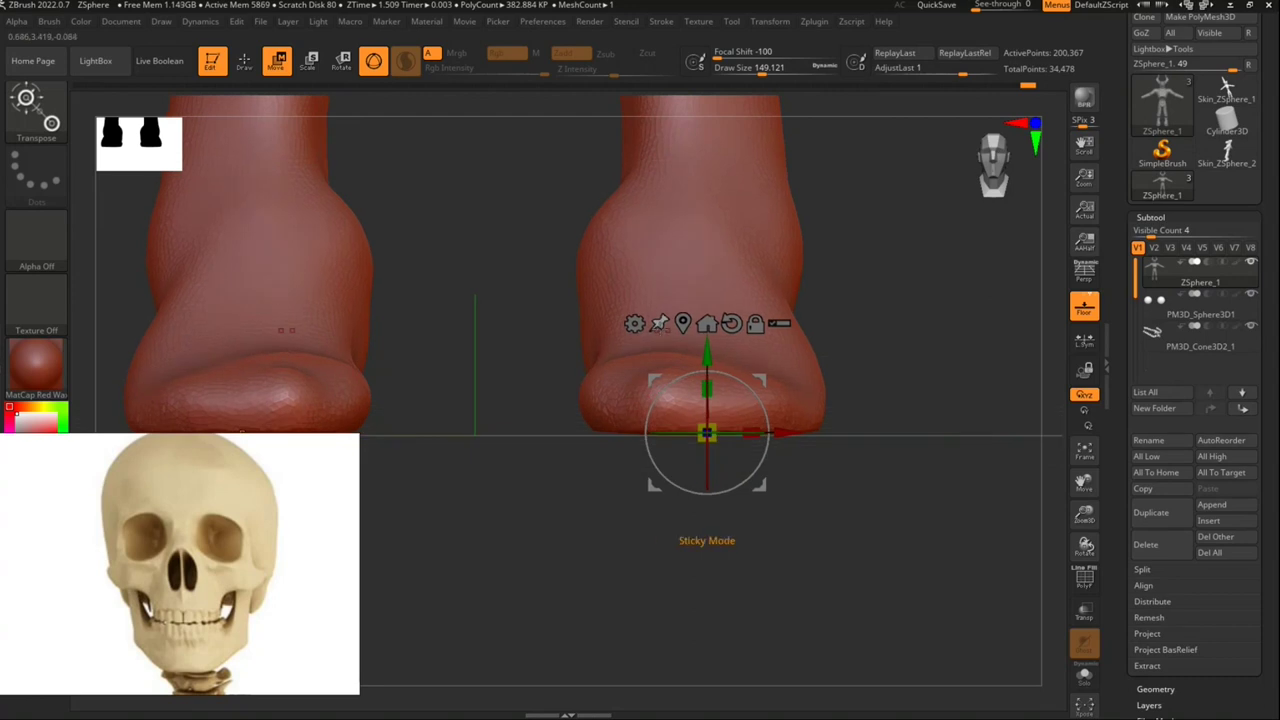
Step: Exit Transpose, frame the demon with perspective on, zoom onto the torso, and open the brush library
key(y)
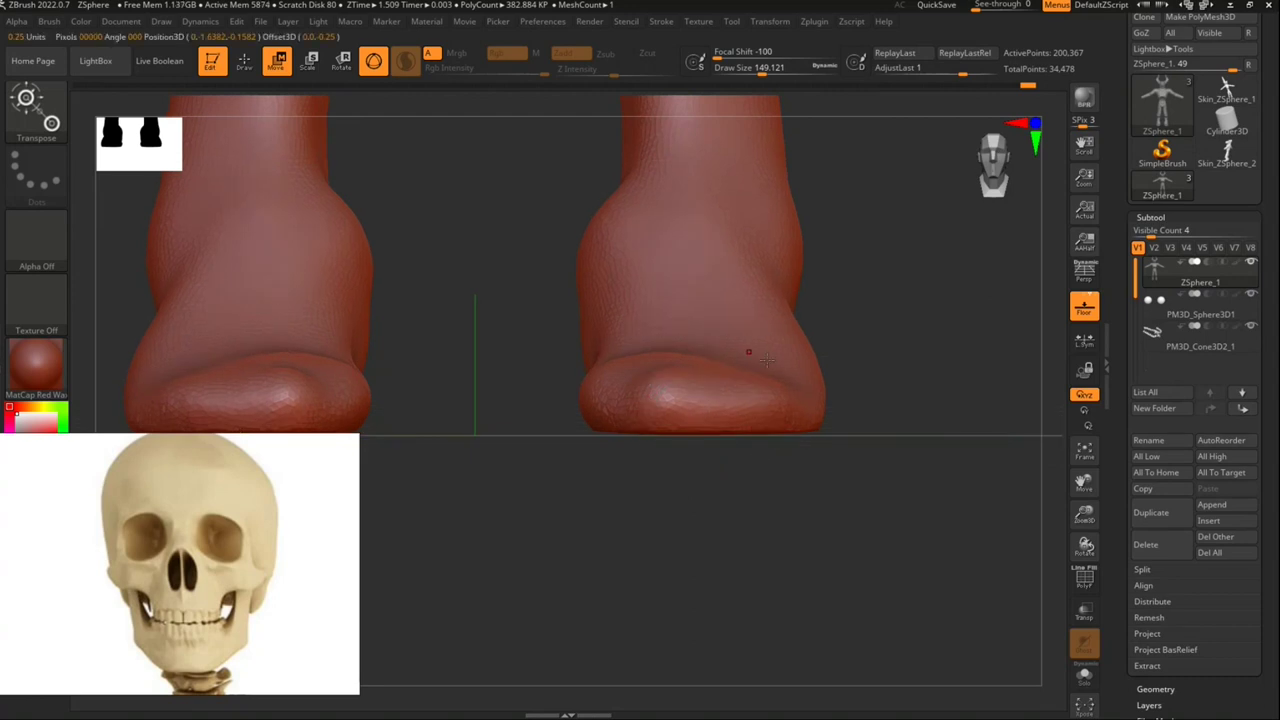
click(245, 62)
drag(880, 300, 786, 418)
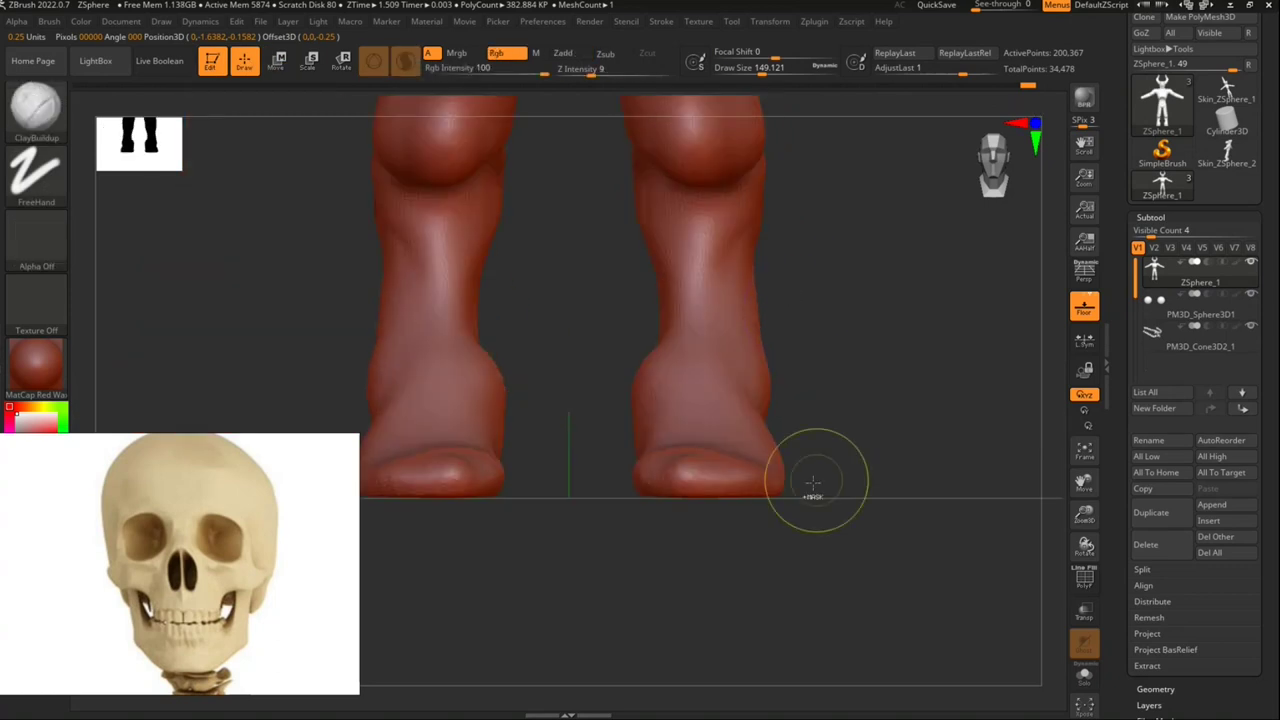
key(f)
scroll(804, 349, up, 2)
scroll(804, 349, up, 2)
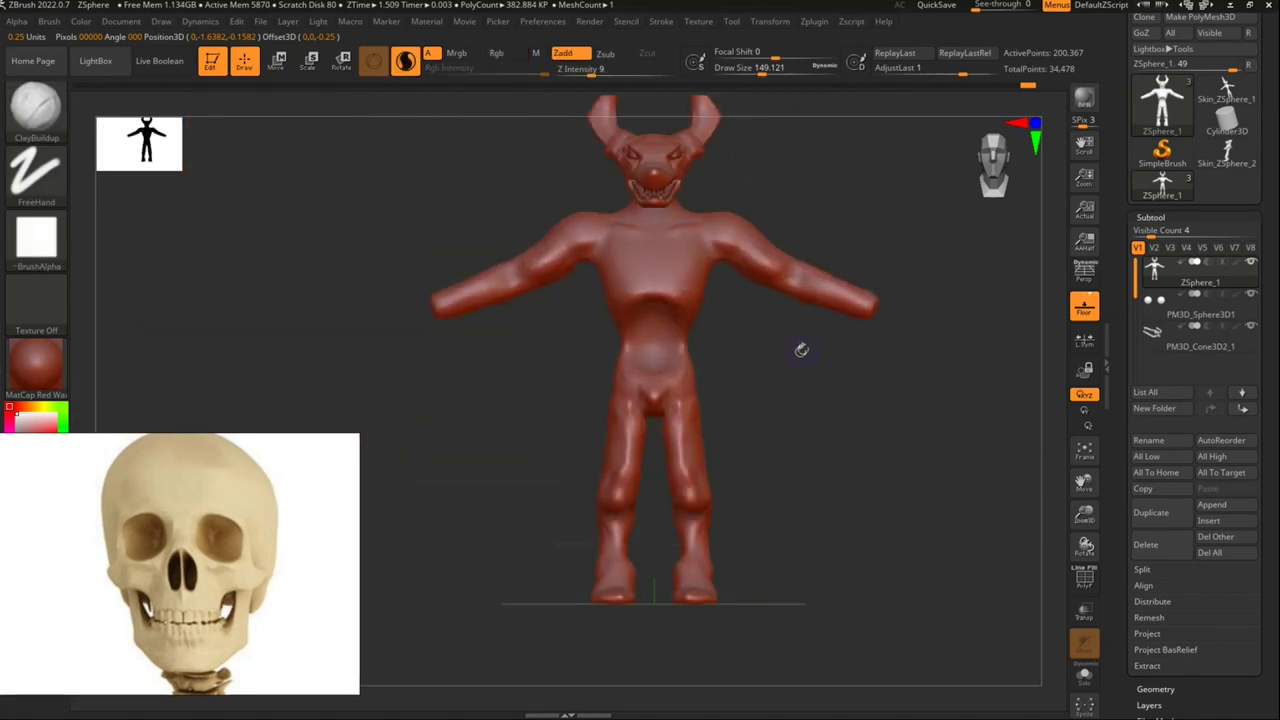
click(1080, 280)
drag(858, 402, 774, 567)
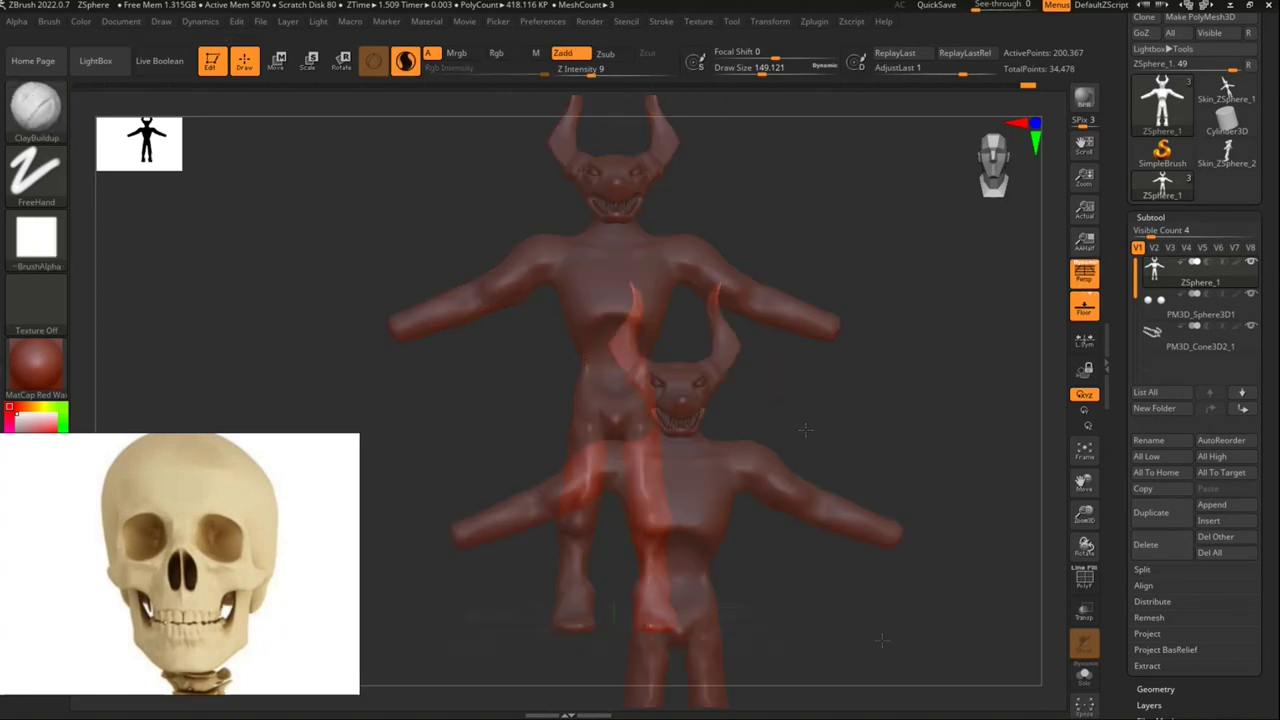
ctrl+right_drag(774, 567, 704, 483)
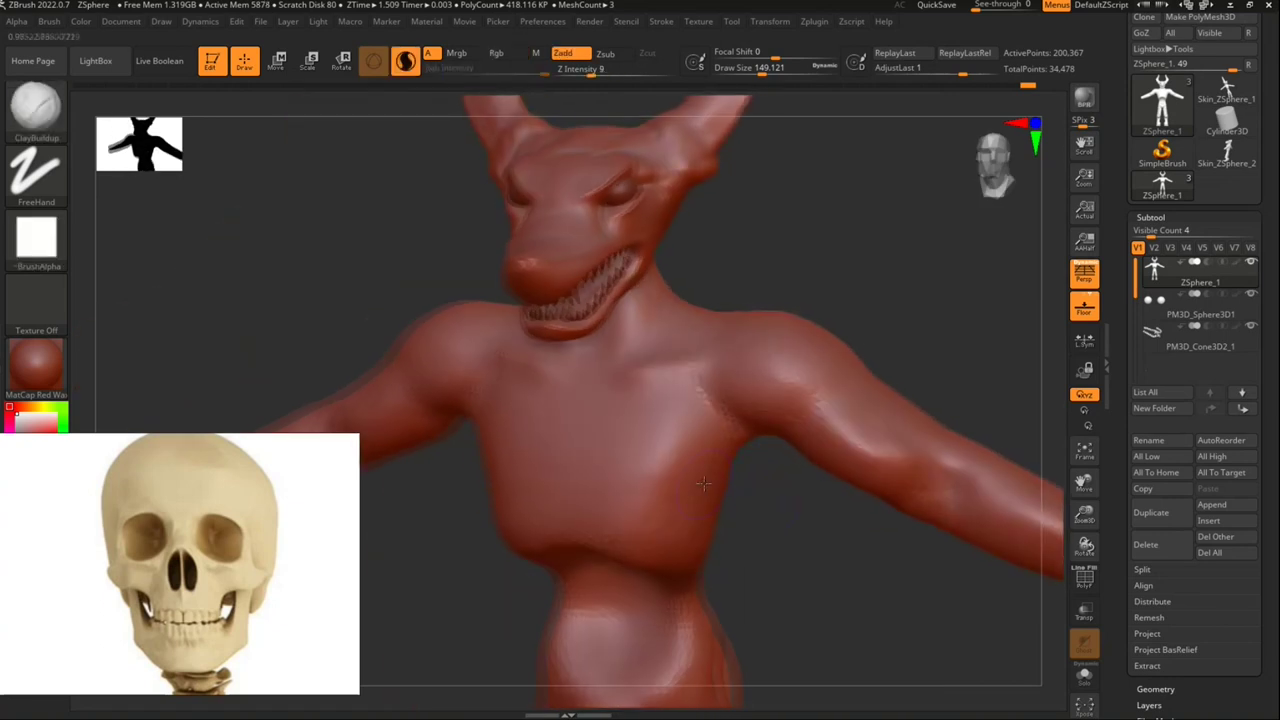
click(35, 105)
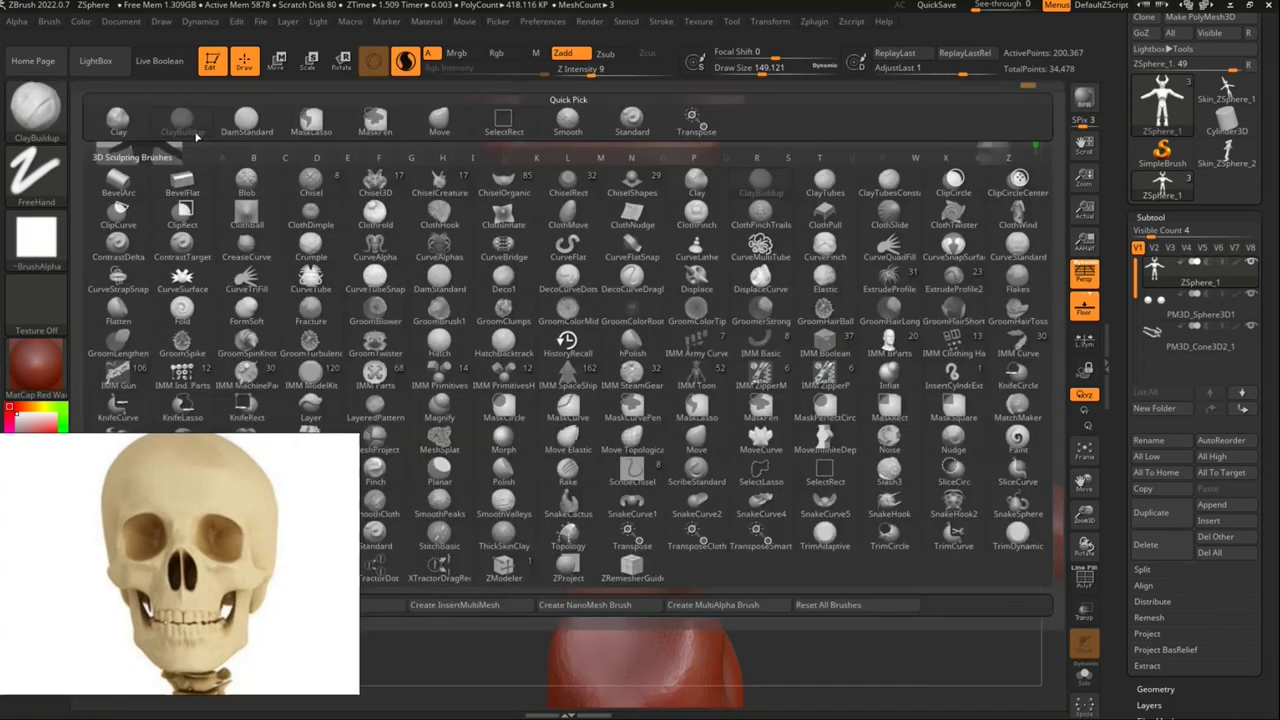
Step: Select DamStandard, remesh the sculpt, and try a first chest crease, then undo it
click(263, 119)
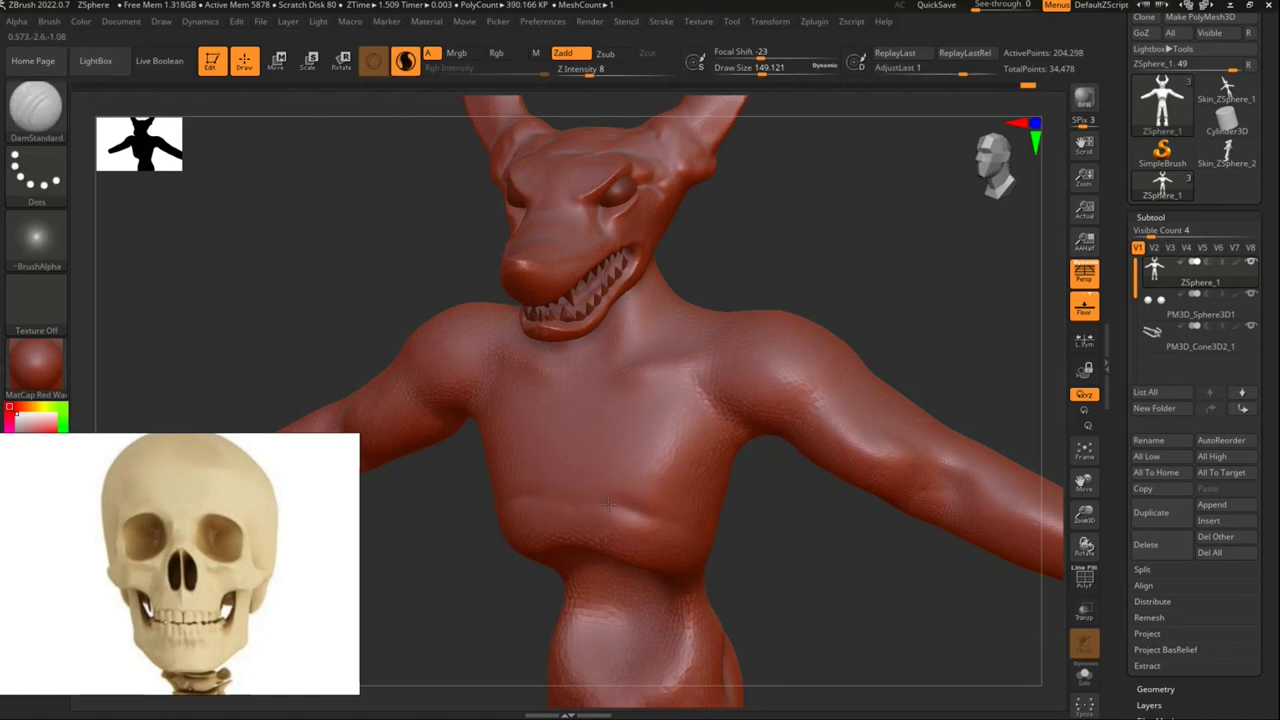
key(ctrl)
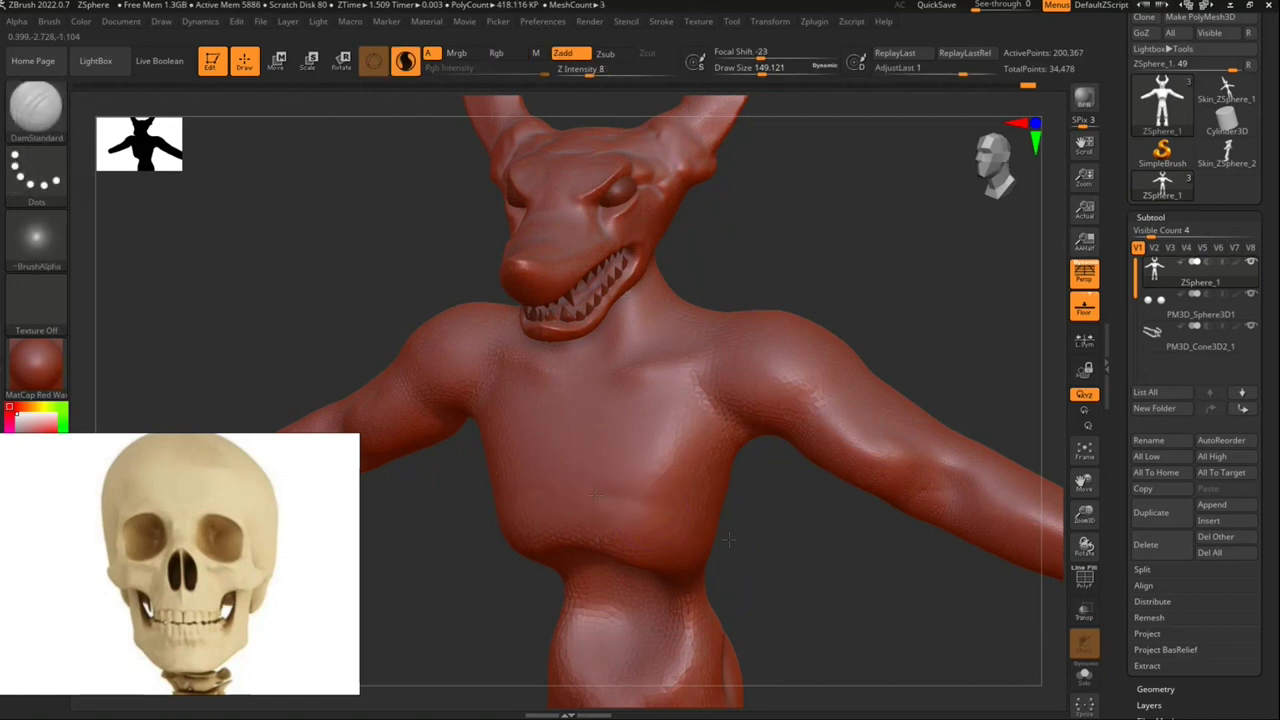
mouse_move(615, 505)
ctrl+mouse_down()
mouse_move(735, 574)
mouse_move(620, 390)
ctrl+mouse_up()
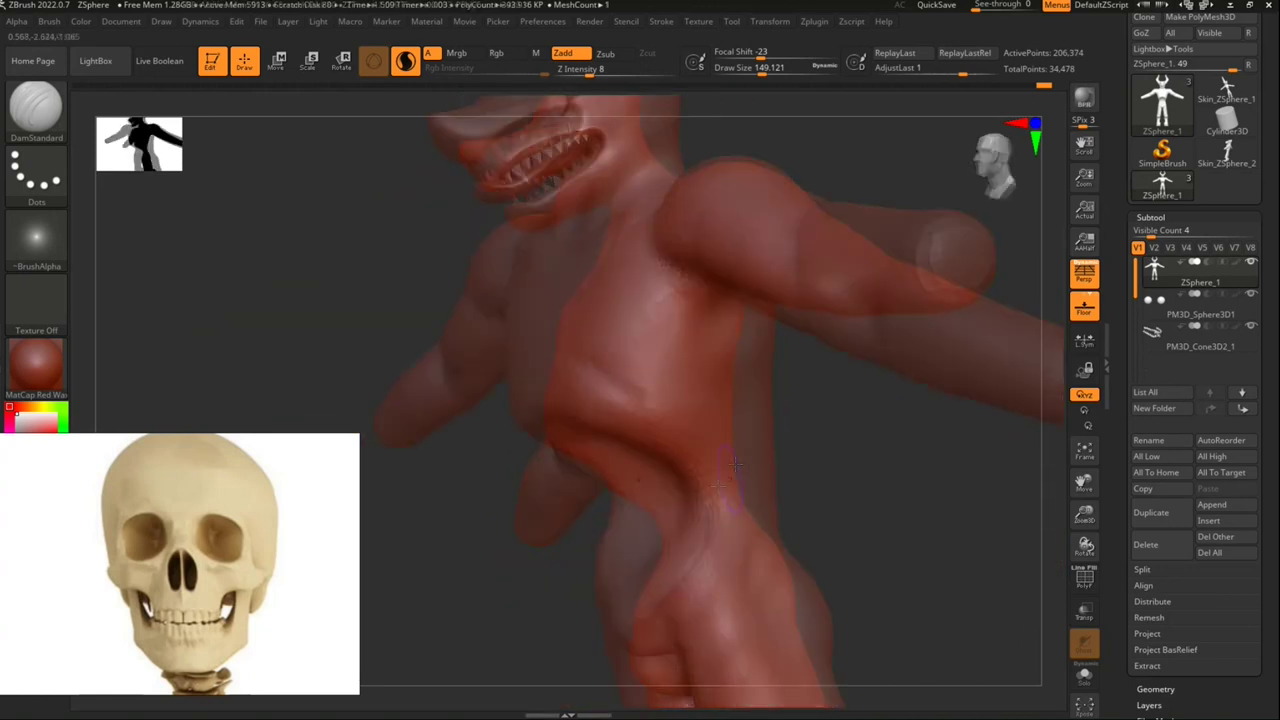
drag(576, 362, 634, 400)
drag(760, 398, 794, 423)
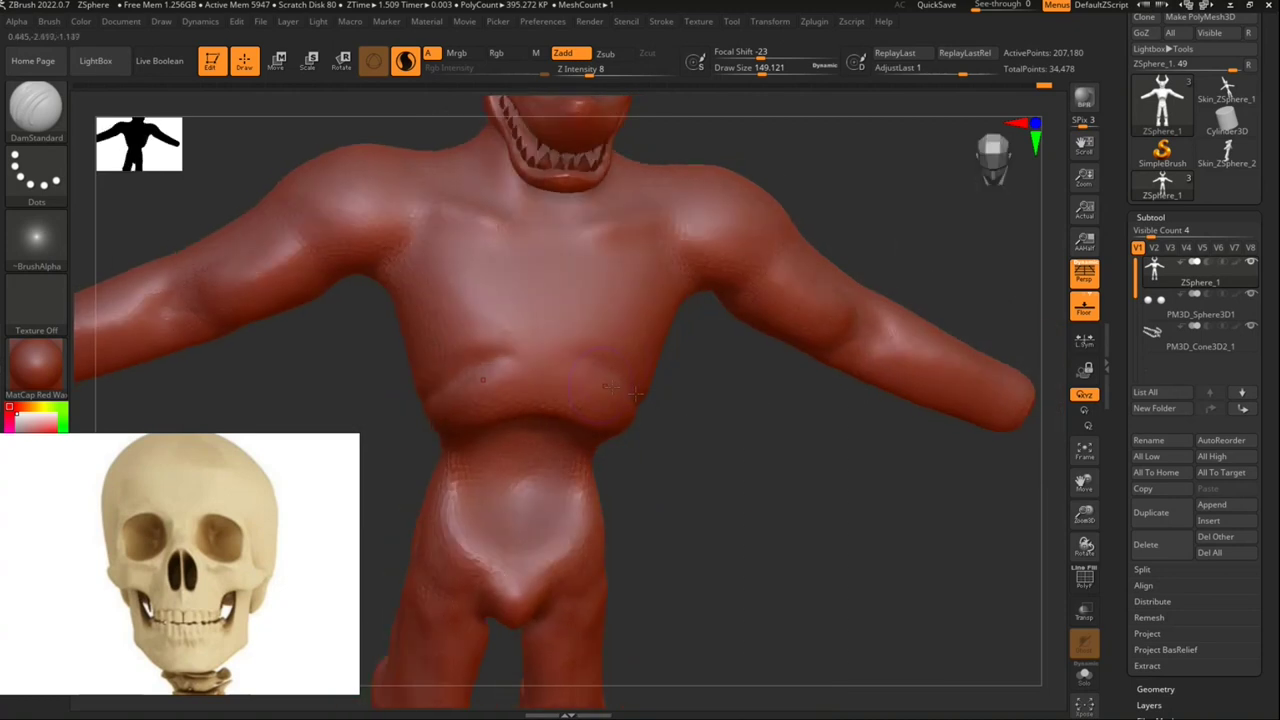
shift+drag(608, 371, 585, 372)
mouse_move(704, 400)
mouse_down()
mouse_move(557, 480)
mouse_move(563, 461)
mouse_up()
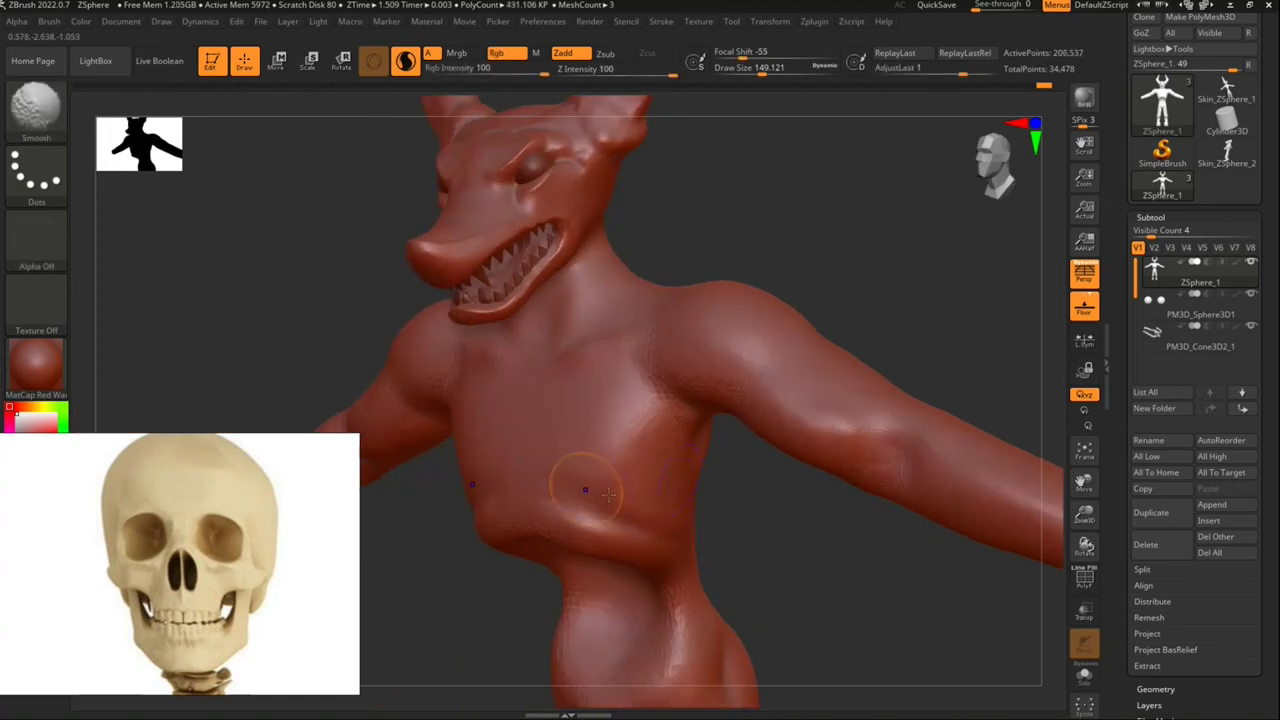
key(ctrl+z)
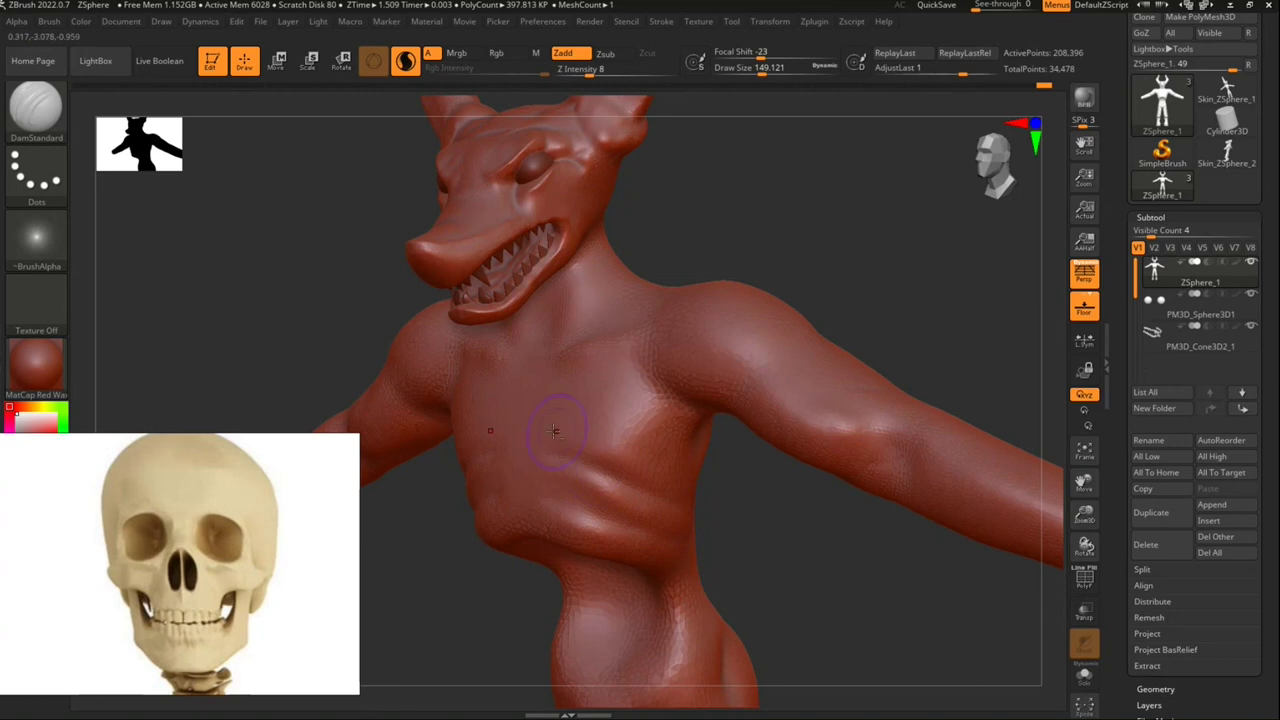
Step: Carve several rib grooves across the chest and deepen the hollow at the sternum base
drag(635, 458, 598, 430)
drag(652, 464, 606, 424)
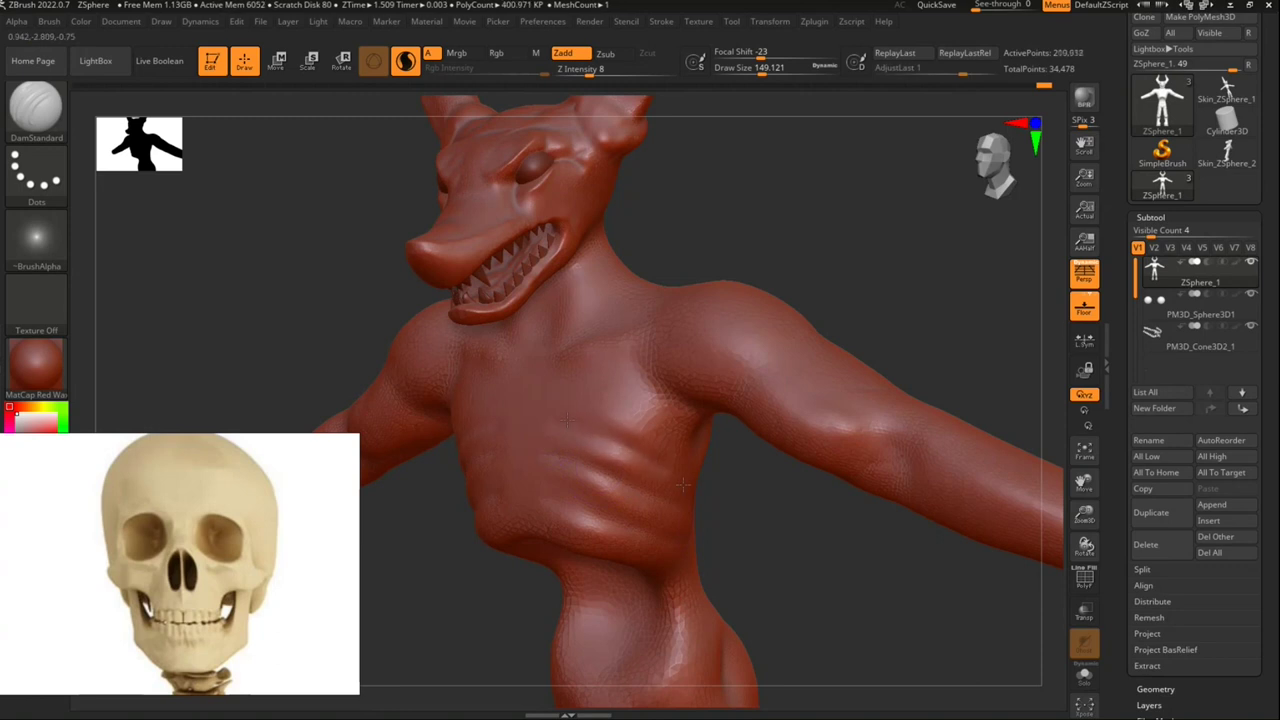
right_drag(740, 466, 633, 470)
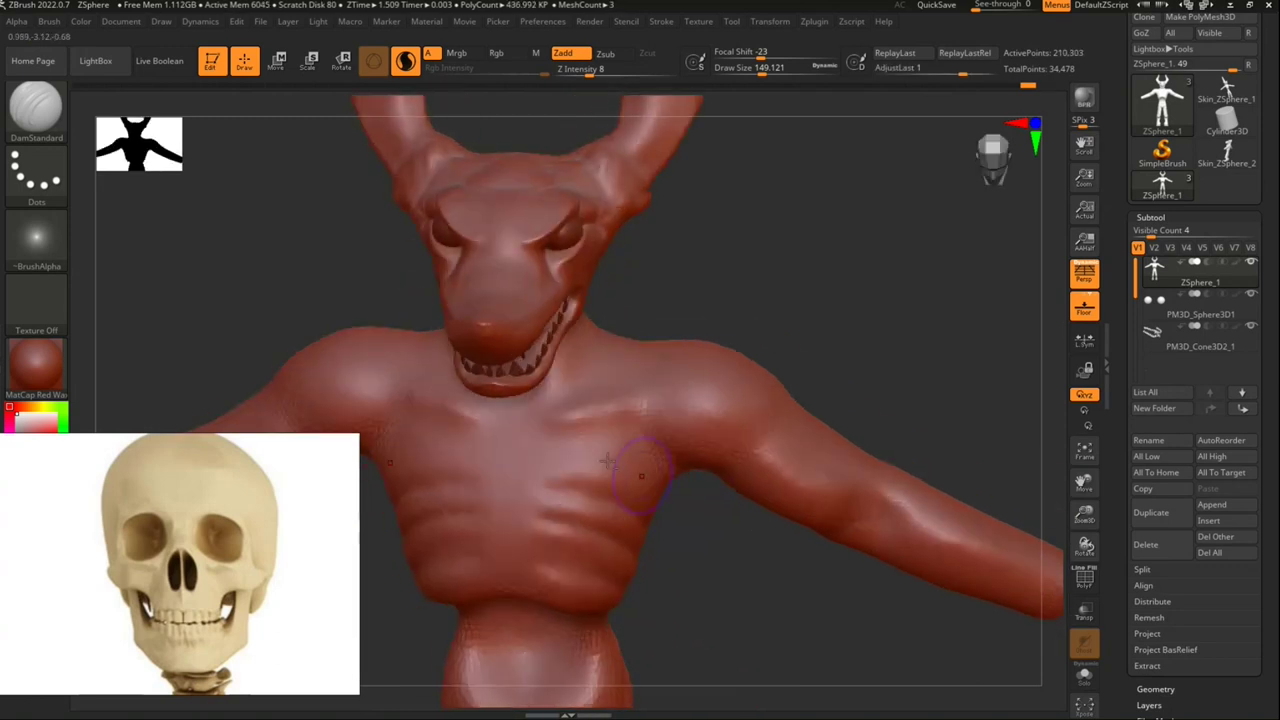
drag(600, 458, 576, 442)
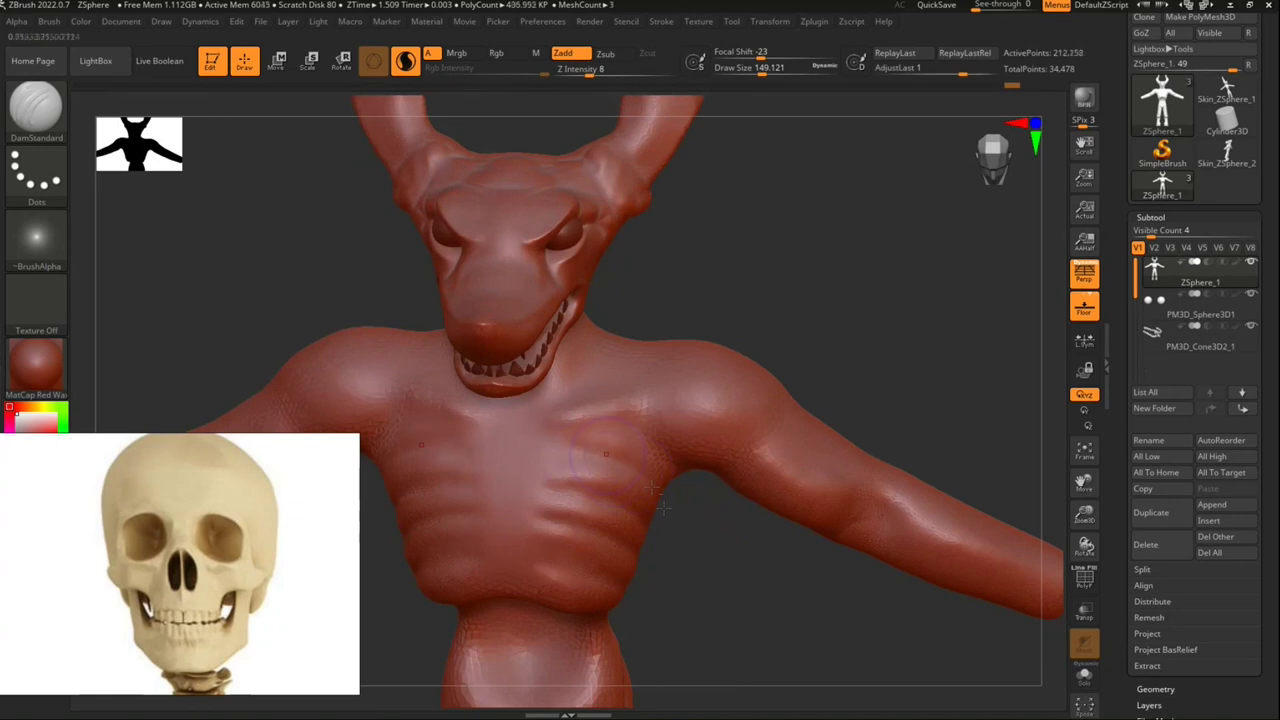
mouse_move(712, 563)
right_down()
mouse_move(717, 606)
mouse_move(706, 517)
mouse_move(499, 415)
right_up()
drag(485, 365, 491, 382)
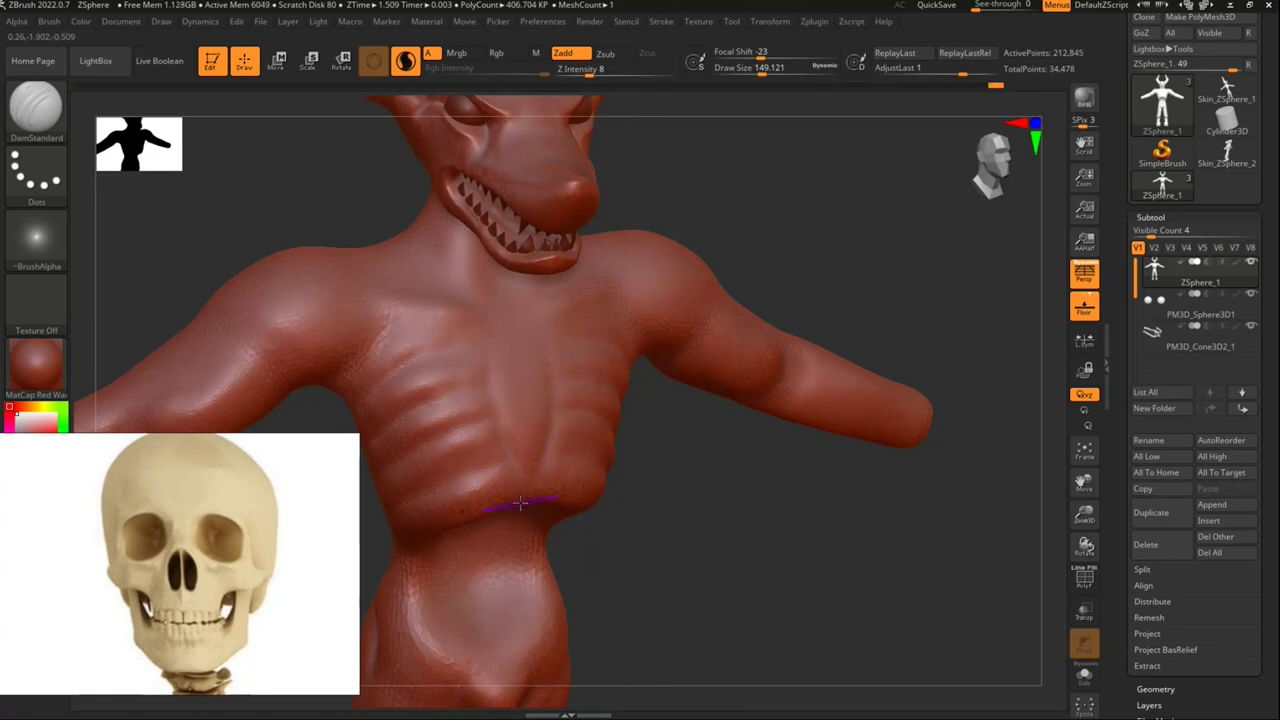
right_drag(636, 549, 538, 512)
drag(538, 512, 515, 508)
mouse_move(458, 568)
mouse_down()
mouse_move(496, 510)
mouse_move(492, 540)
mouse_up()
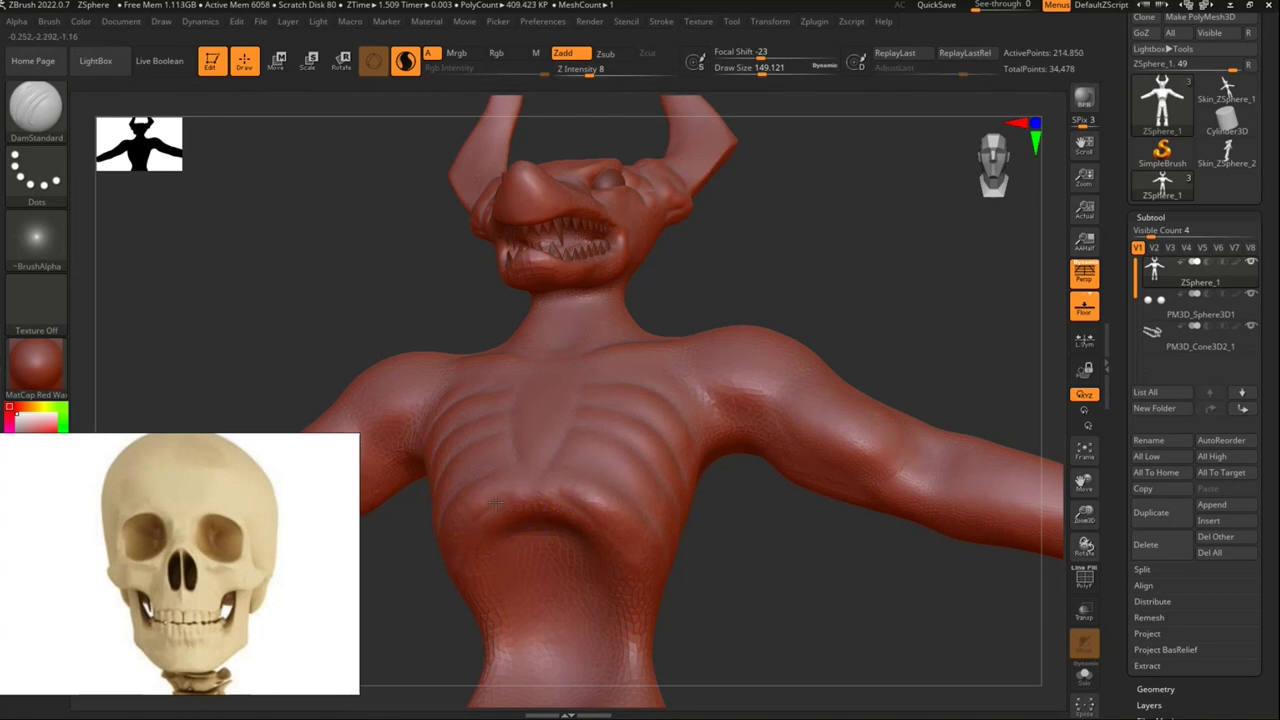
Step: Re-carve the chest groove and carve a new groove beneath the ribcage with DamStandard
drag(508, 493, 473, 553)
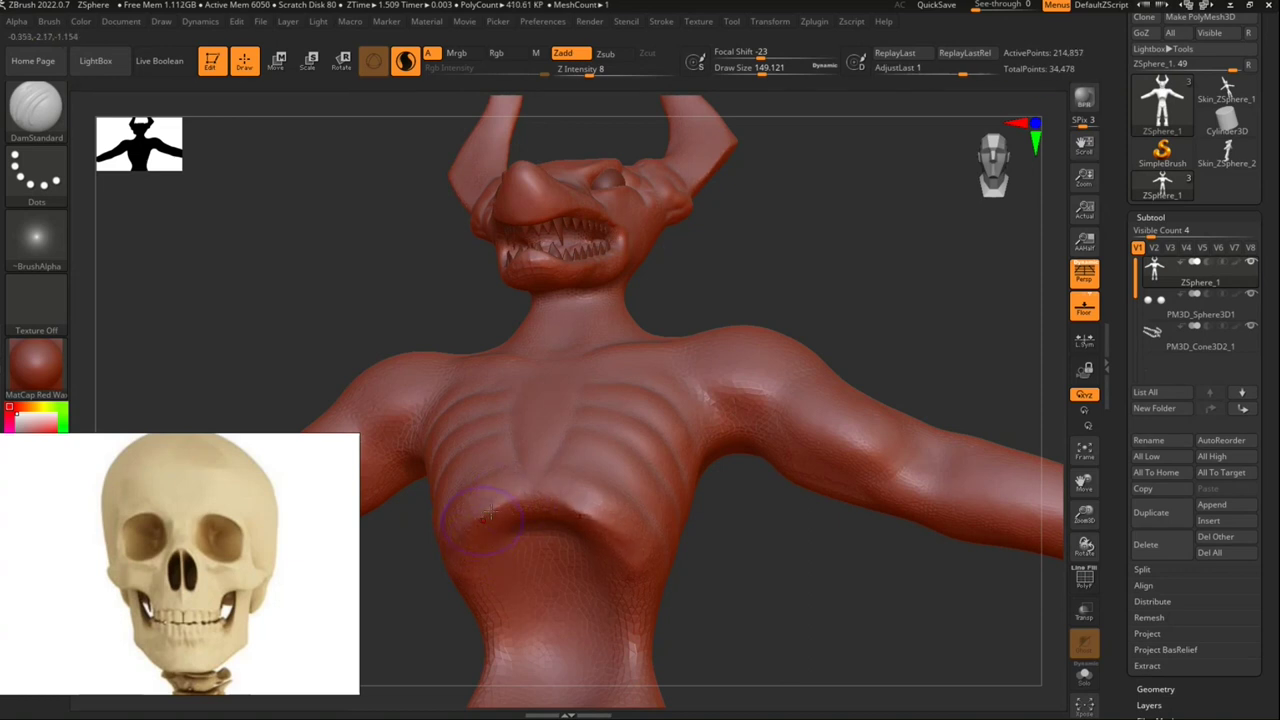
drag(752, 623, 714, 486)
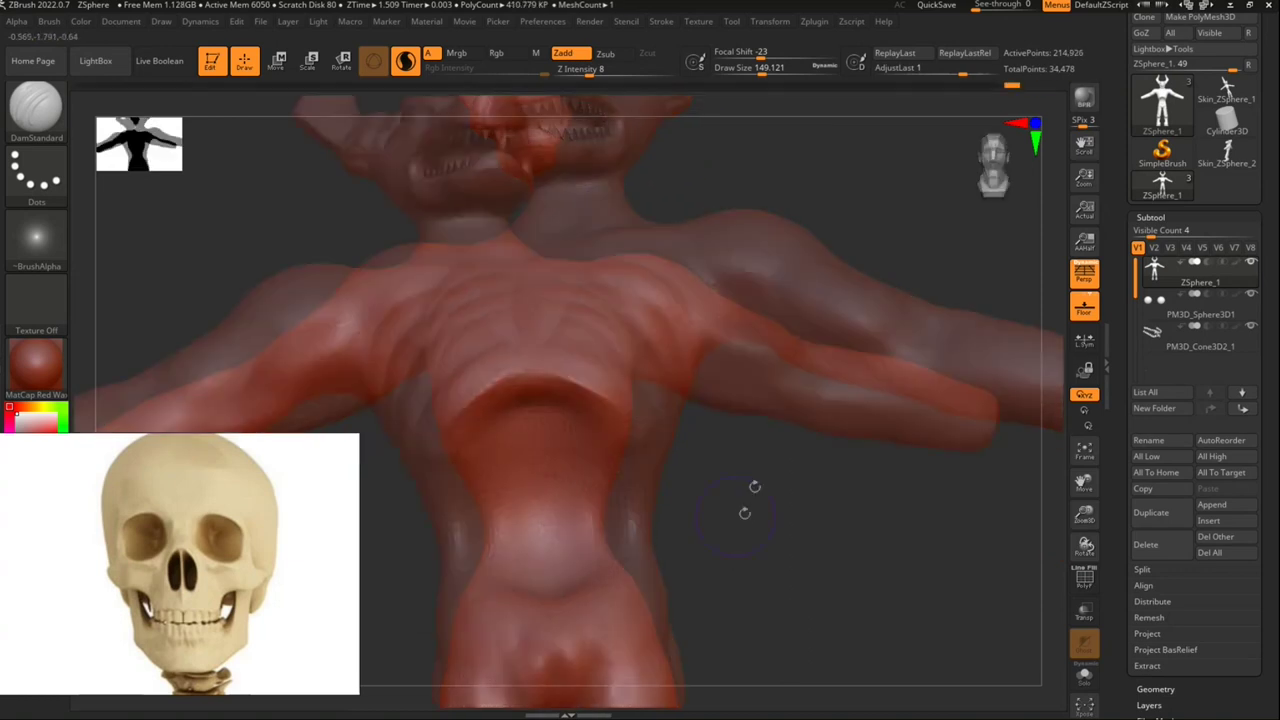
drag(525, 415, 491, 430)
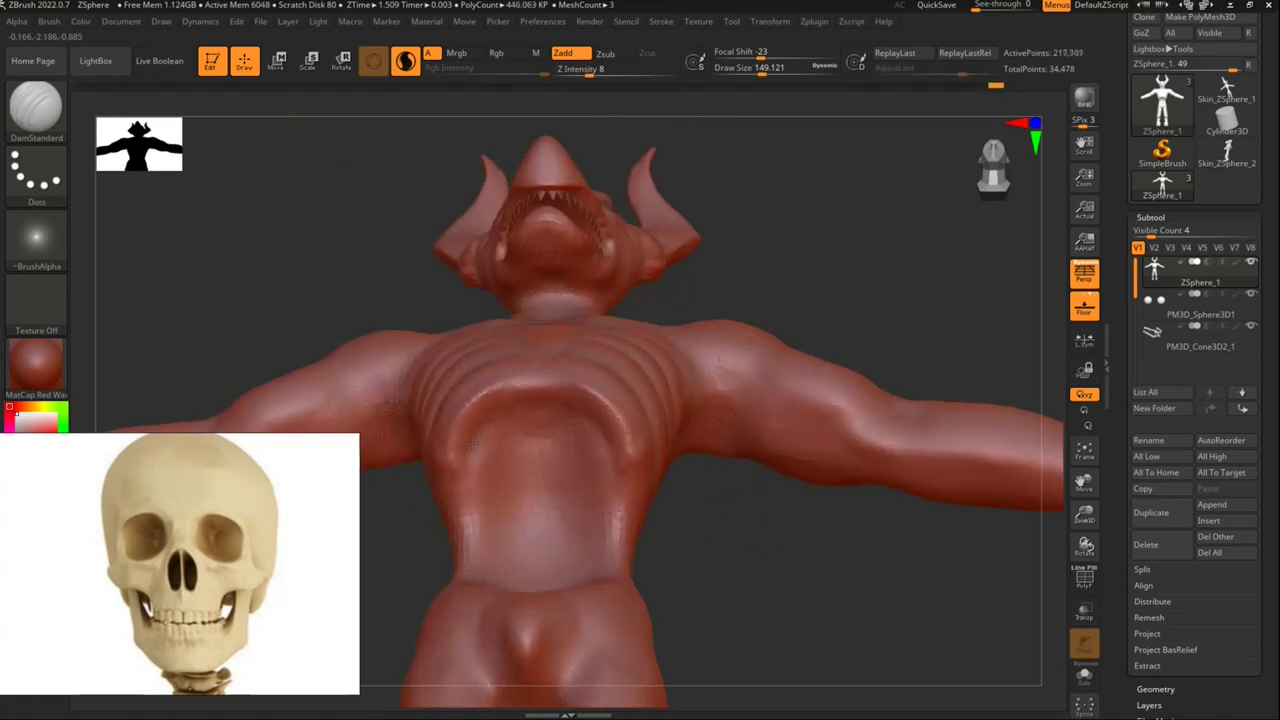
mouse_move(473, 454)
mouse_down()
mouse_move(478, 472)
mouse_move(581, 512)
mouse_up()
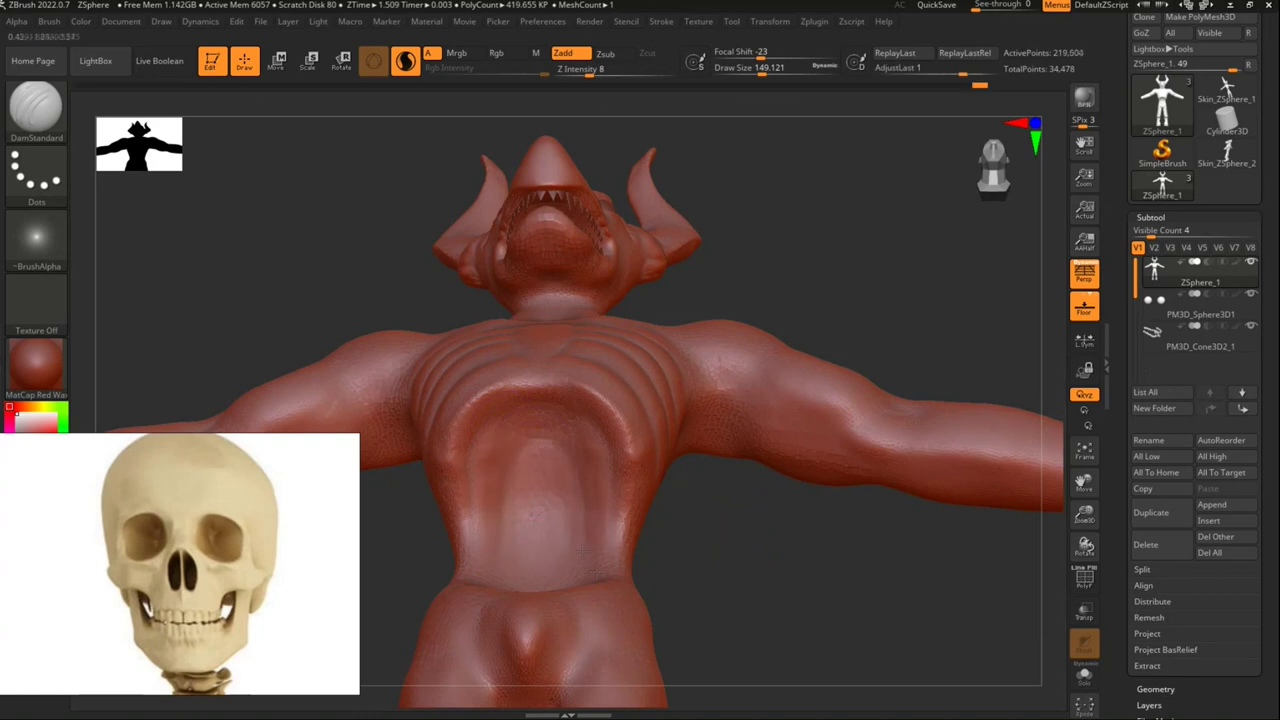
Step: Carve grooves down the side of the belly and along the lower torso sides to define its muscles
mouse_move(760, 500)
mouse_down()
mouse_move(731, 560)
mouse_move(736, 471)
mouse_move(552, 484)
mouse_up()
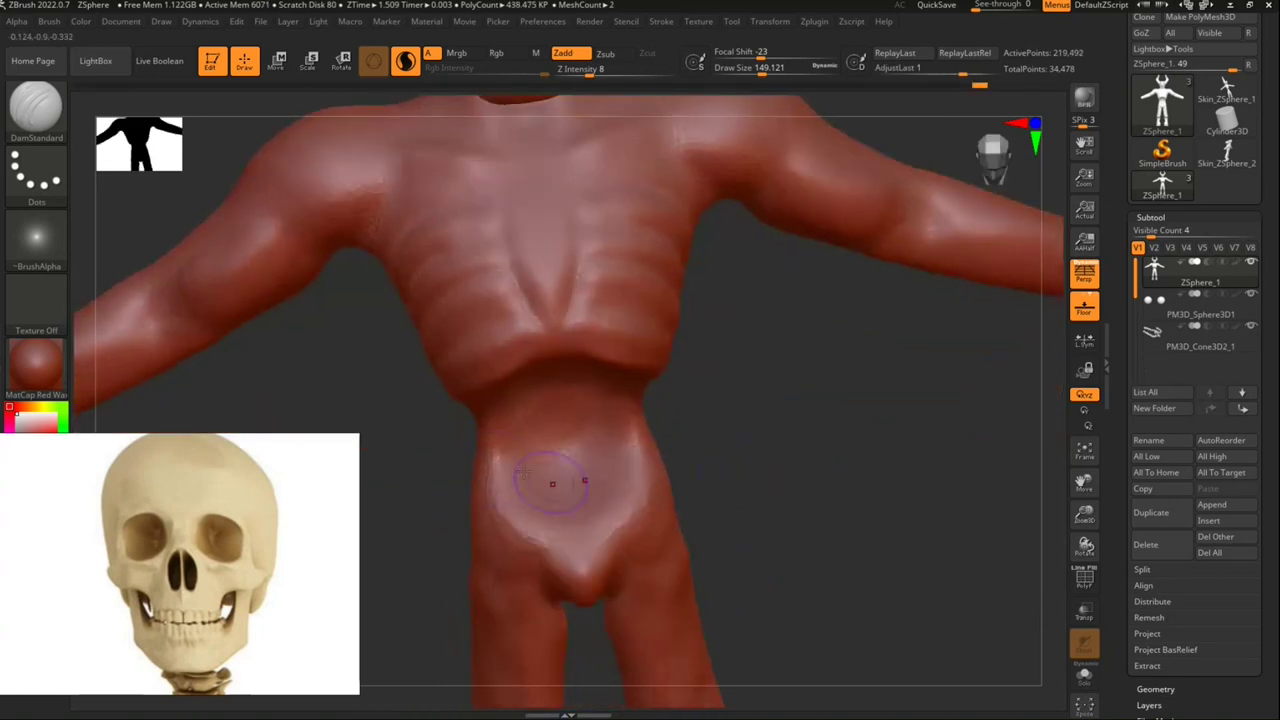
drag(485, 458, 480, 505)
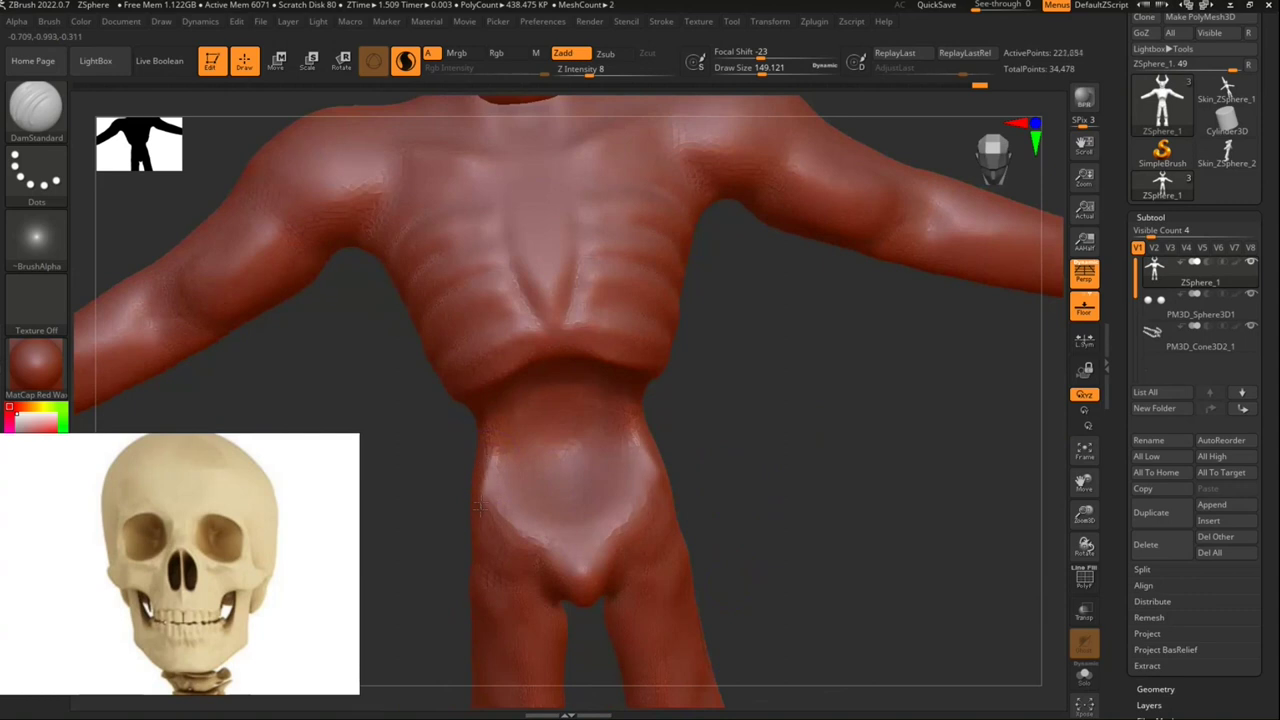
drag(535, 540, 480, 500)
mouse_move(600, 552)
mouse_down()
mouse_move(553, 546)
mouse_move(686, 500)
mouse_up()
right_drag(686, 500, 689, 496)
drag(689, 496, 686, 543)
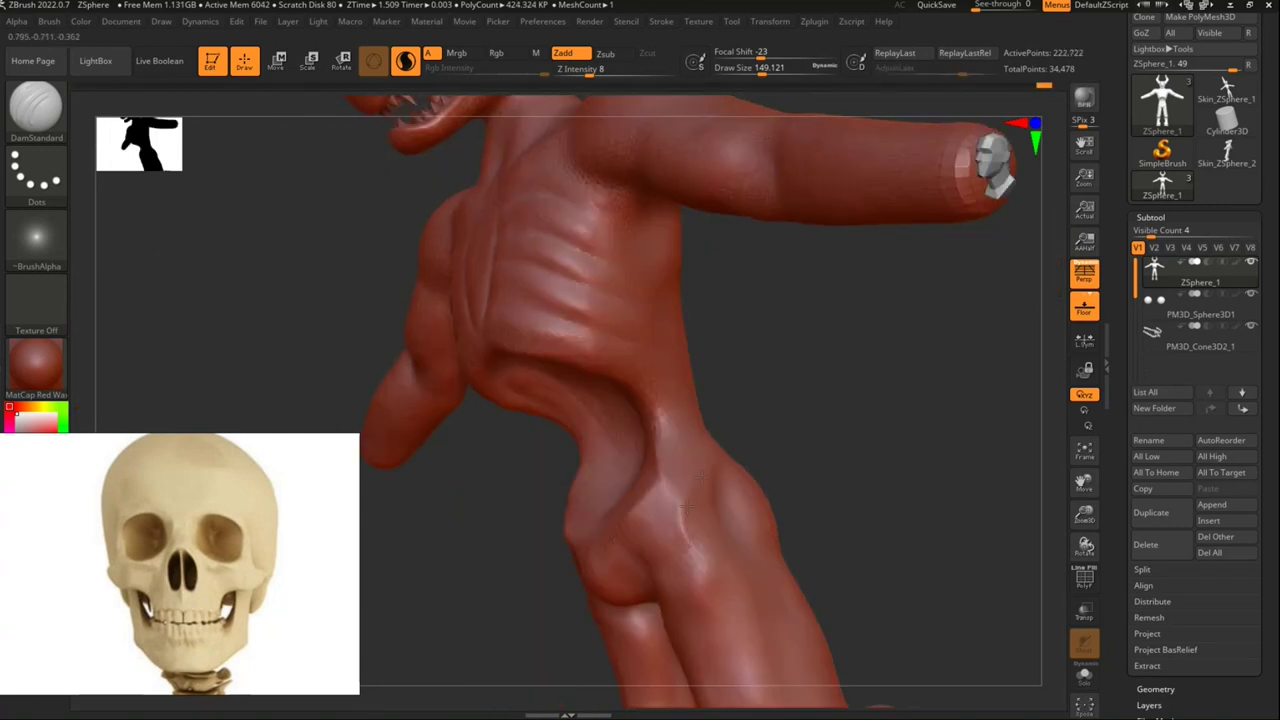
drag(703, 468, 691, 560)
drag(691, 479, 695, 556)
mouse_move(766, 451)
mouse_down()
mouse_move(750, 482)
mouse_move(776, 487)
mouse_move(760, 494)
mouse_move(760, 463)
mouse_move(774, 529)
mouse_move(730, 456)
mouse_up()
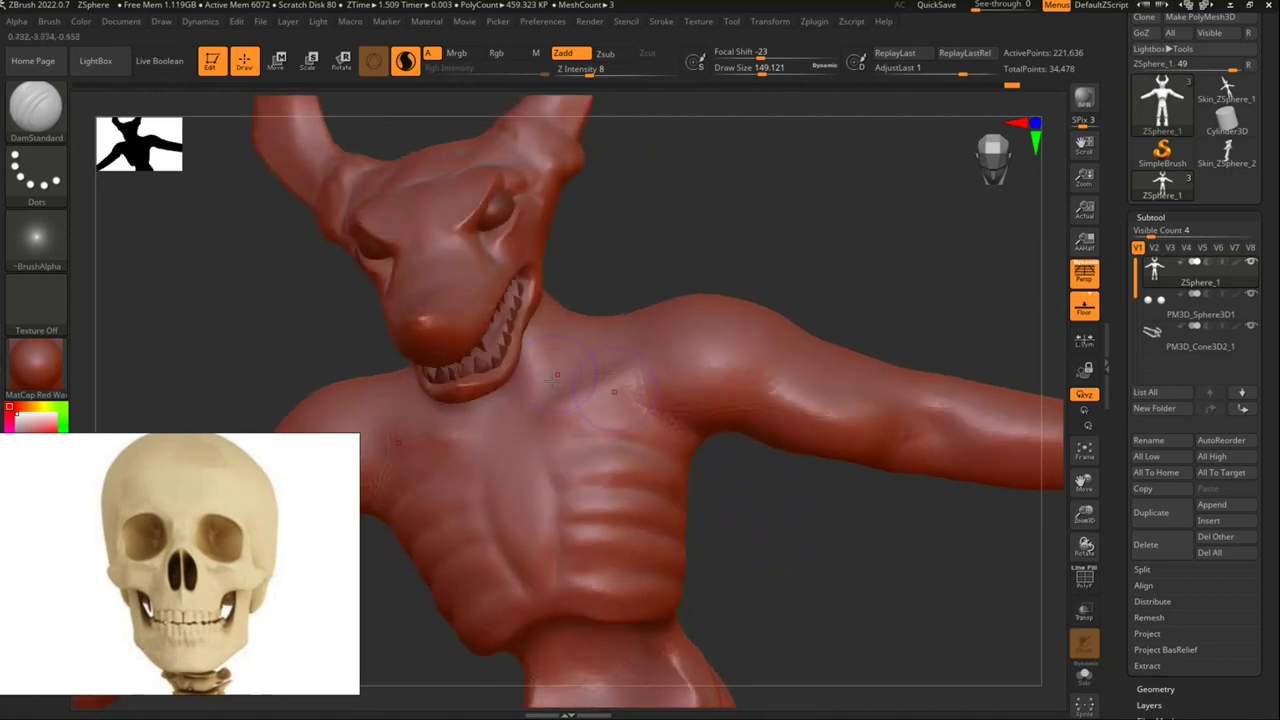
Step: Undo the last stroke, then re-sculpt the chest and carve the shoulder muscle beside it
key(ctrl+z)
drag(622, 364, 605, 400)
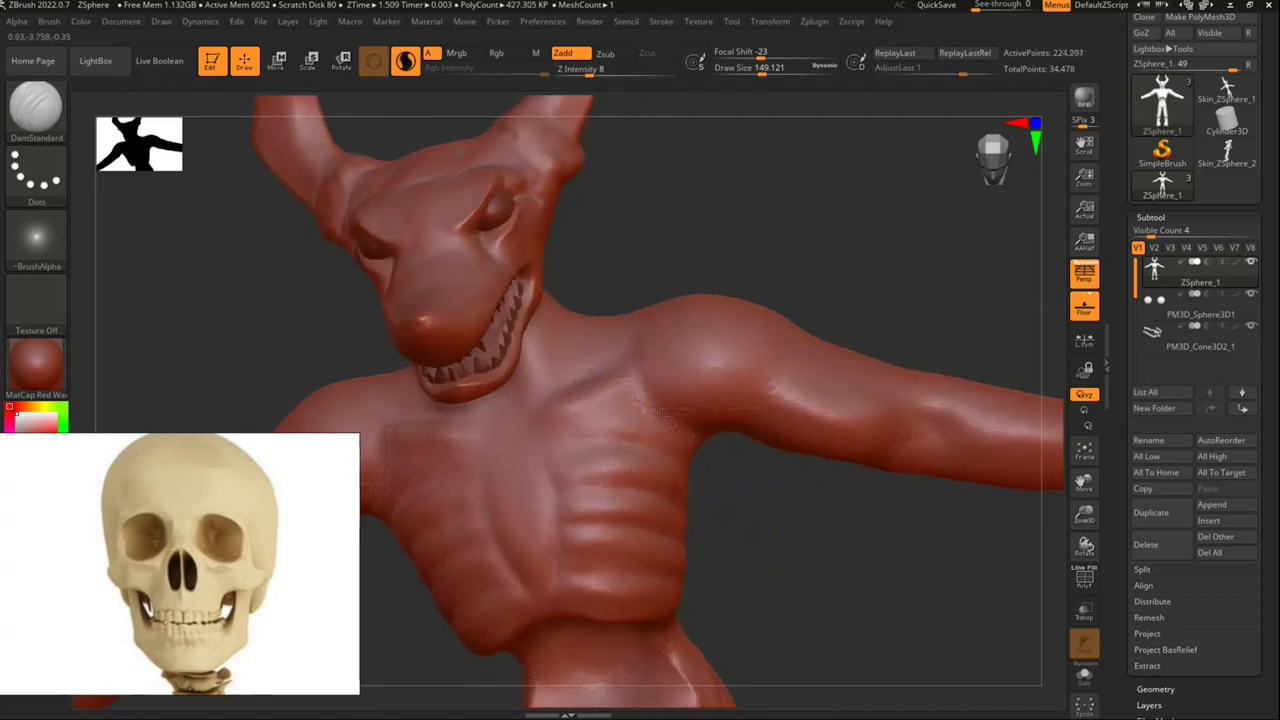
mouse_move(642, 322)
mouse_down()
mouse_move(628, 340)
mouse_move(635, 360)
mouse_up()
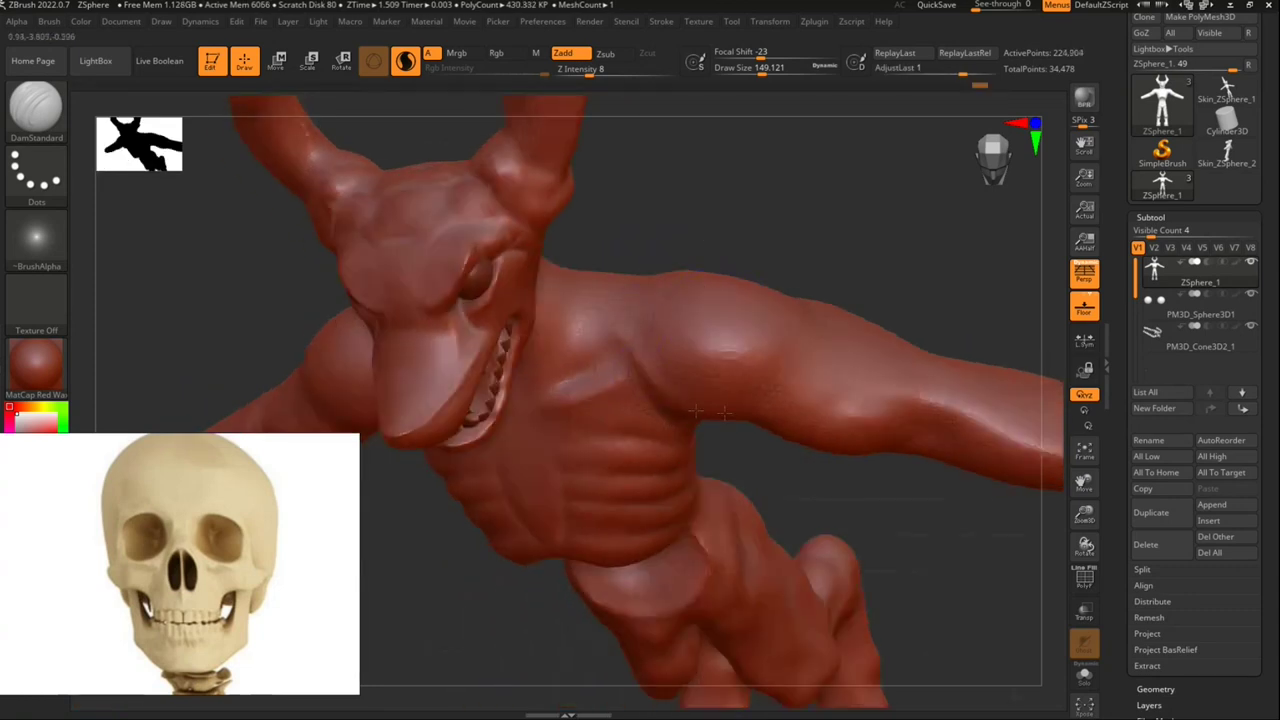
drag(748, 410, 795, 385)
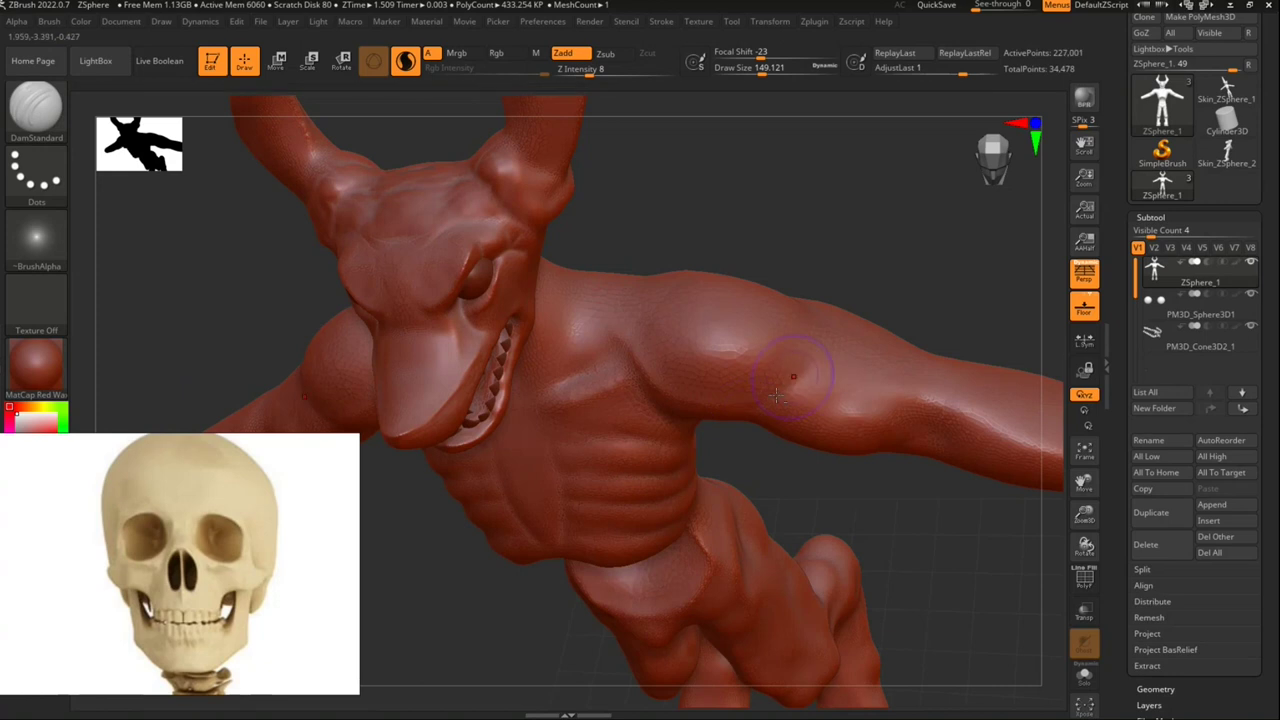
Step: Frame the whole demon, pick a brush with the B-T-D shortcut, and zoom in on the jaw and shoulder
mouse_move(869, 271)
mouse_down()
mouse_move(813, 355)
mouse_move(812, 318)
mouse_move(925, 471)
mouse_up()
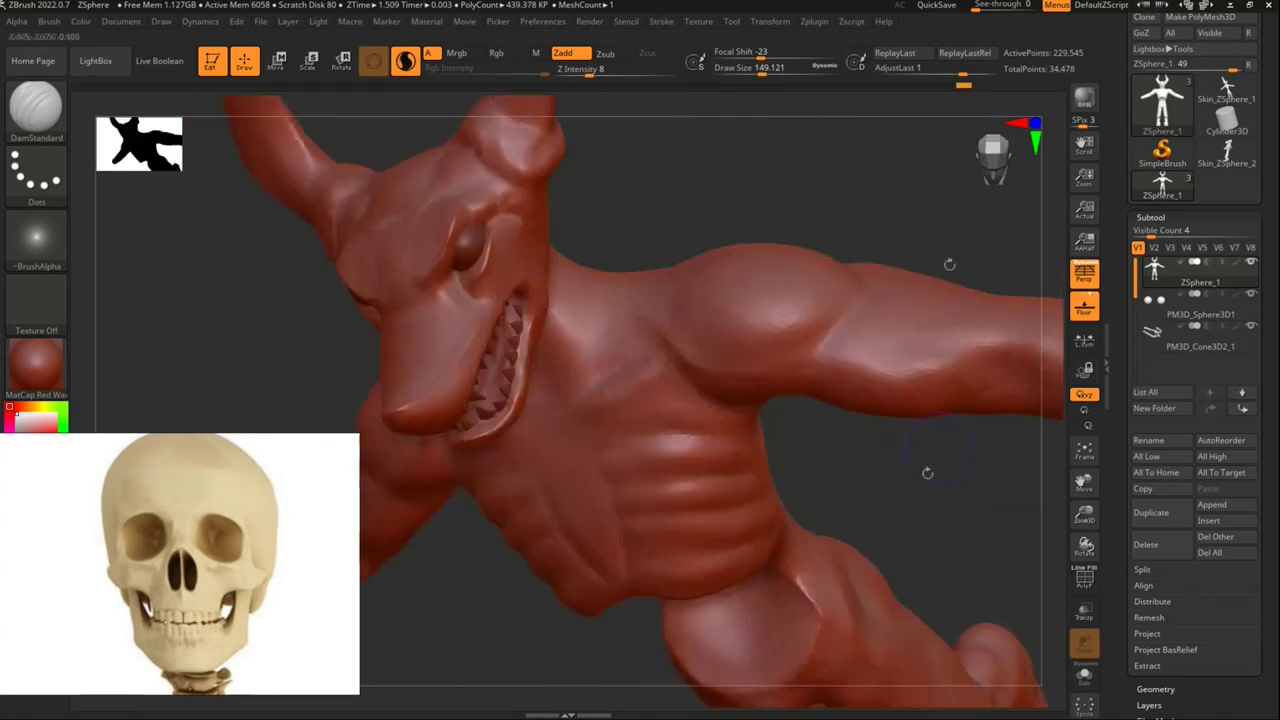
key(f)
key(b)
key(t)
key(d)
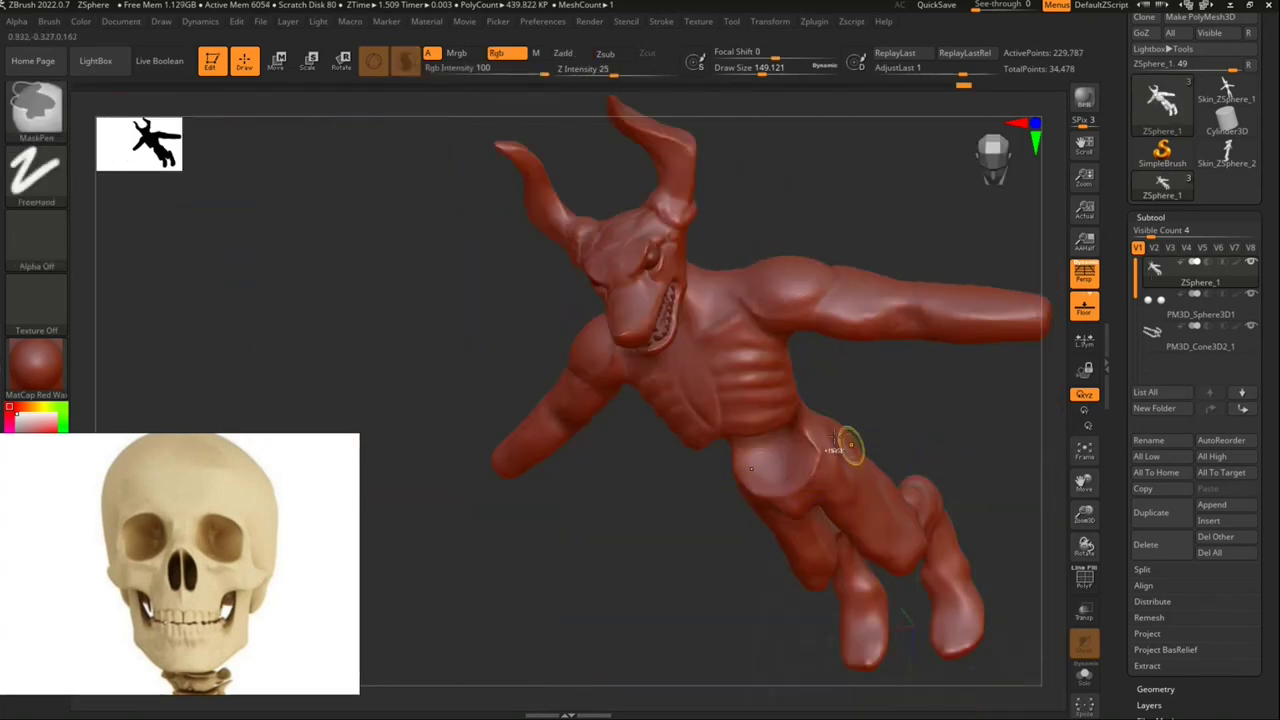
ctrl+right_drag(846, 446, 885, 516)
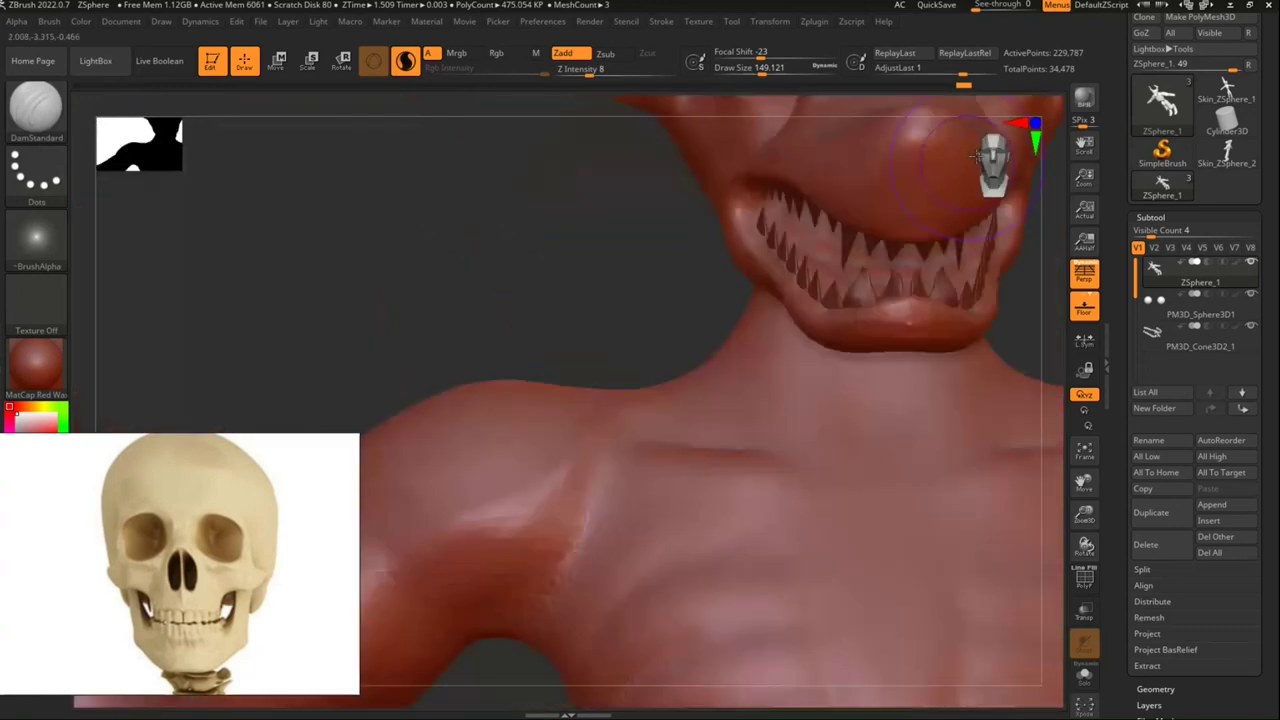
right_drag(952, 200, 564, 386)
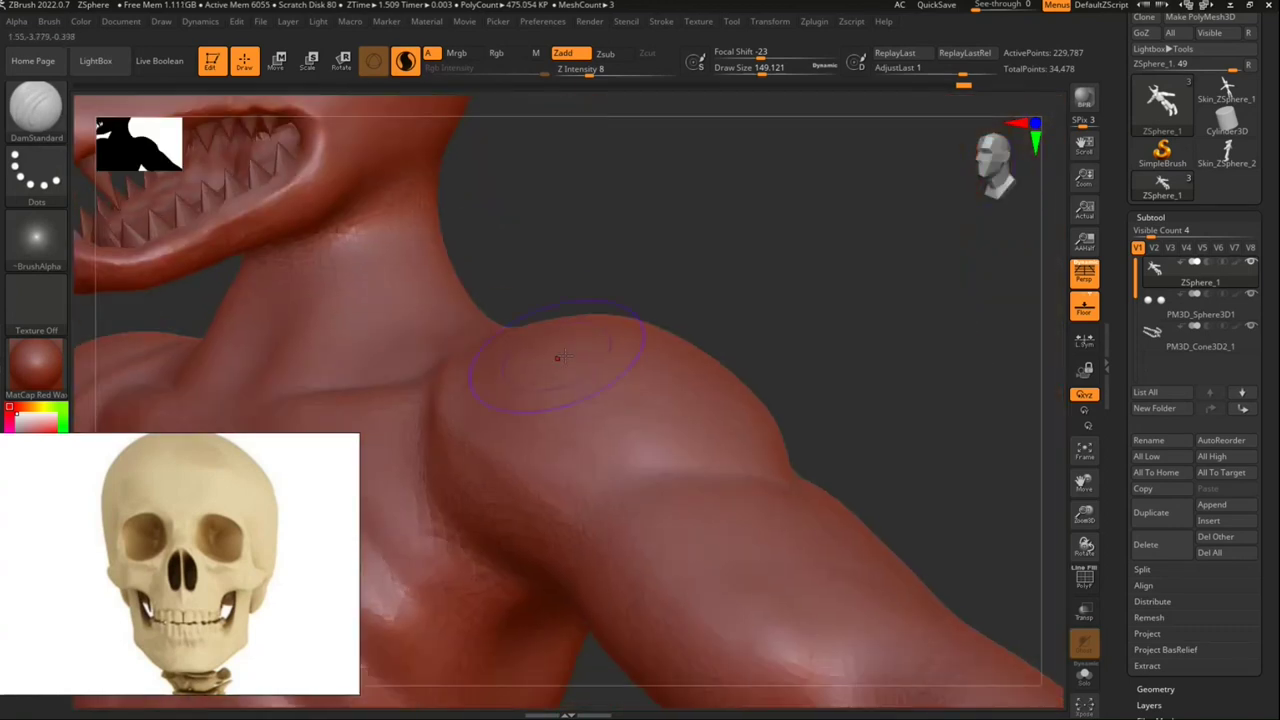
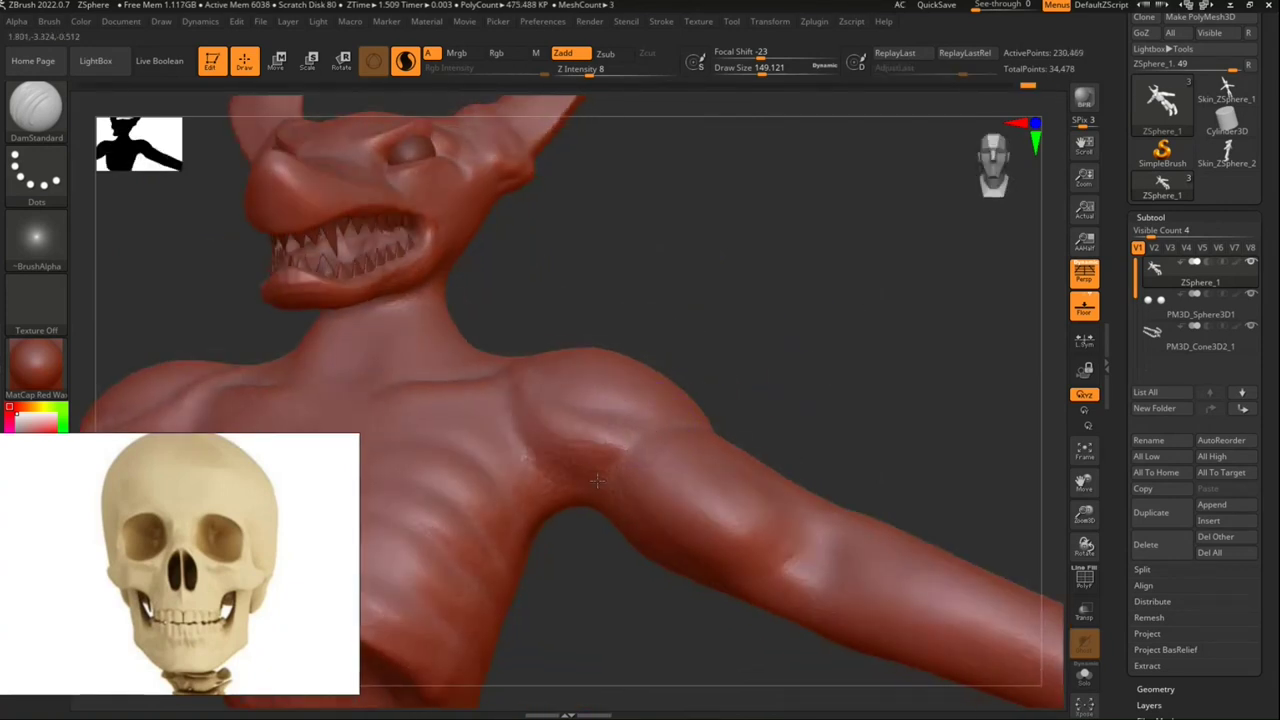
Step: Build up DamStandard Zadd muscle strokes on the shoulder and upper chest, viewing the torso from below
drag(593, 486, 636, 466)
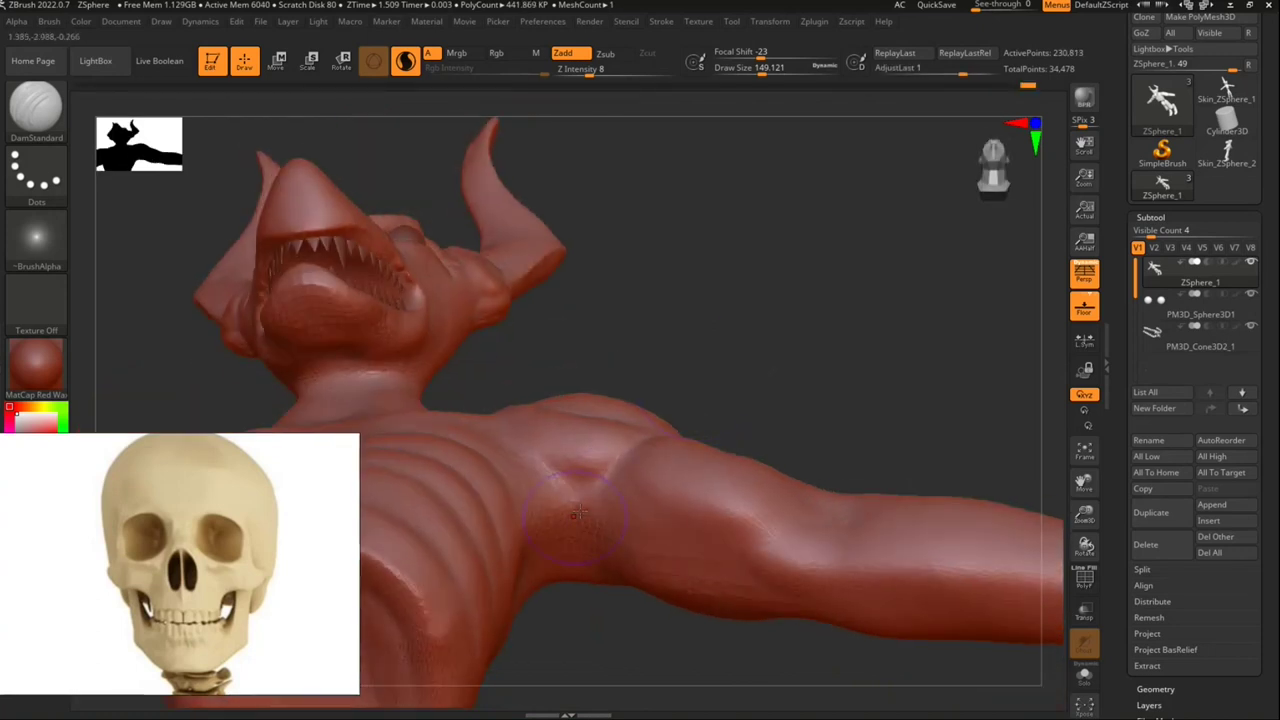
drag(700, 566, 631, 525)
mouse_move(703, 566)
mouse_down()
mouse_move(690, 566)
mouse_move(820, 525)
mouse_up()
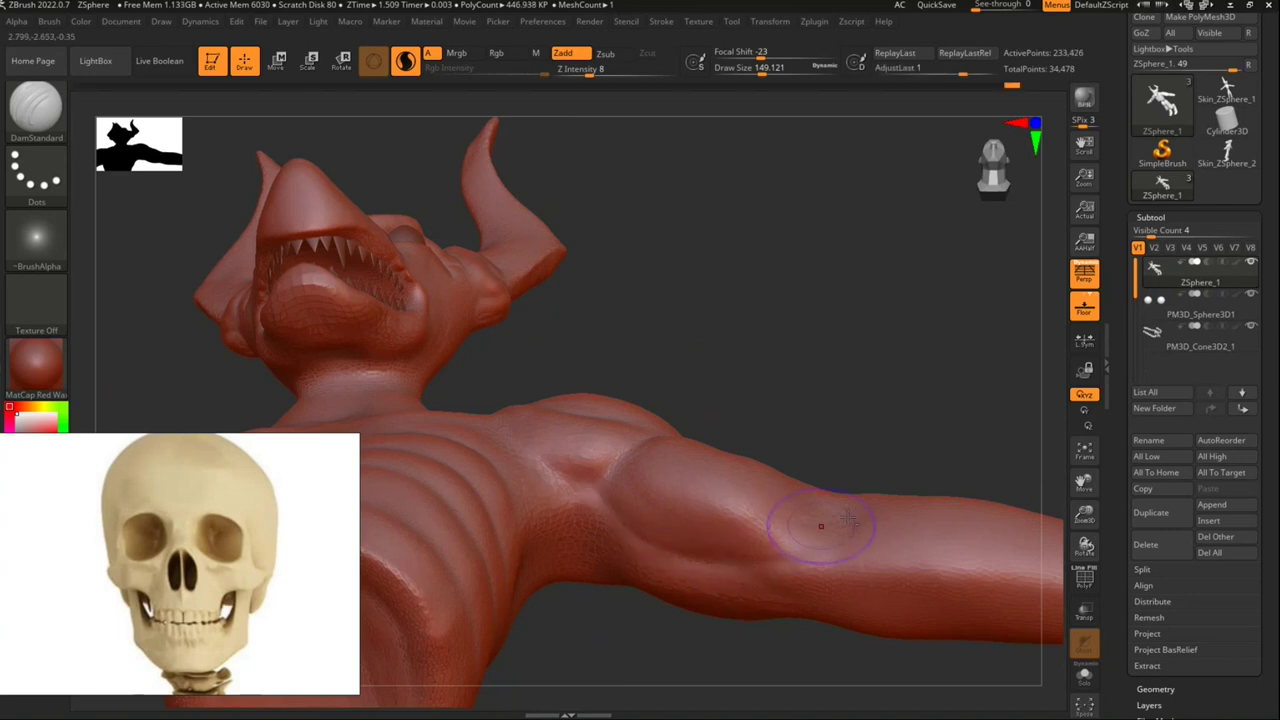
drag(850, 397, 790, 177)
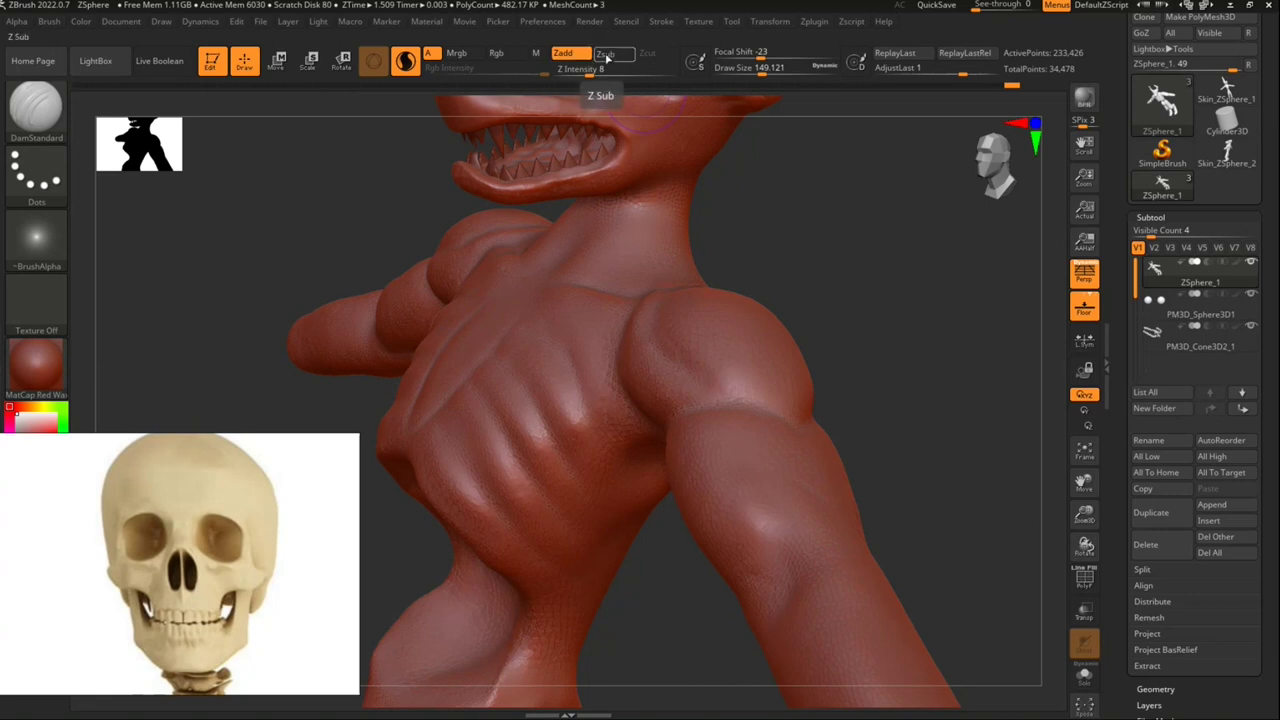
Step: Switch DamStandard to Zsub and carve grooves and a crease along the upper arm and bicep
click(604, 56)
mouse_move(845, 430)
mouse_down()
mouse_move(711, 334)
mouse_move(760, 330)
mouse_move(615, 378)
mouse_up()
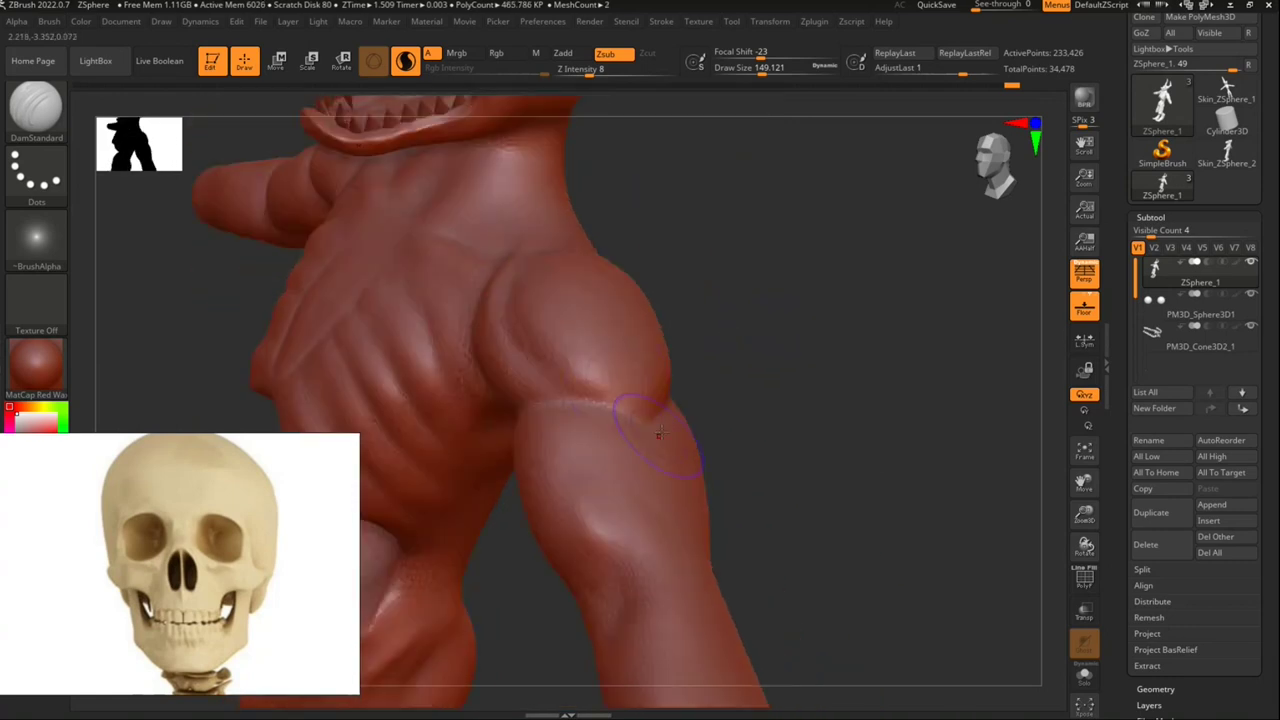
drag(659, 442, 640, 548)
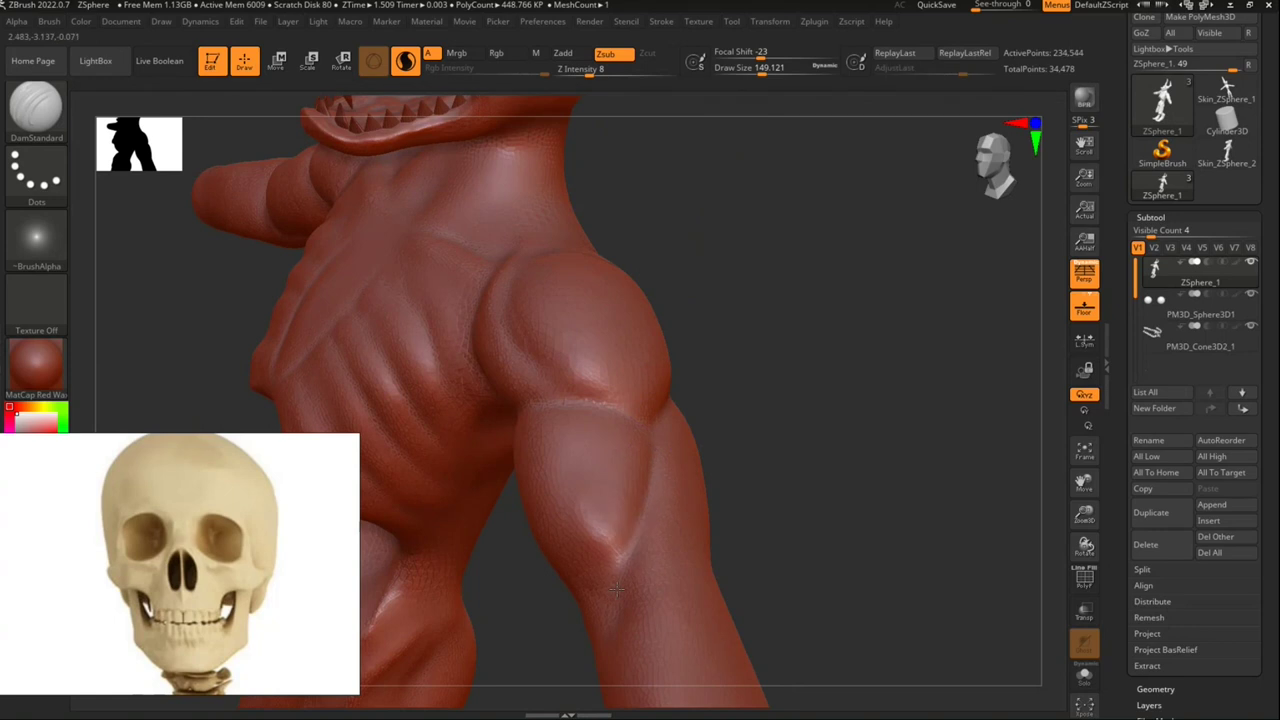
mouse_move(740, 460)
mouse_down()
mouse_move(835, 400)
mouse_move(665, 572)
mouse_move(766, 476)
mouse_move(727, 426)
mouse_move(614, 420)
mouse_move(618, 513)
mouse_up()
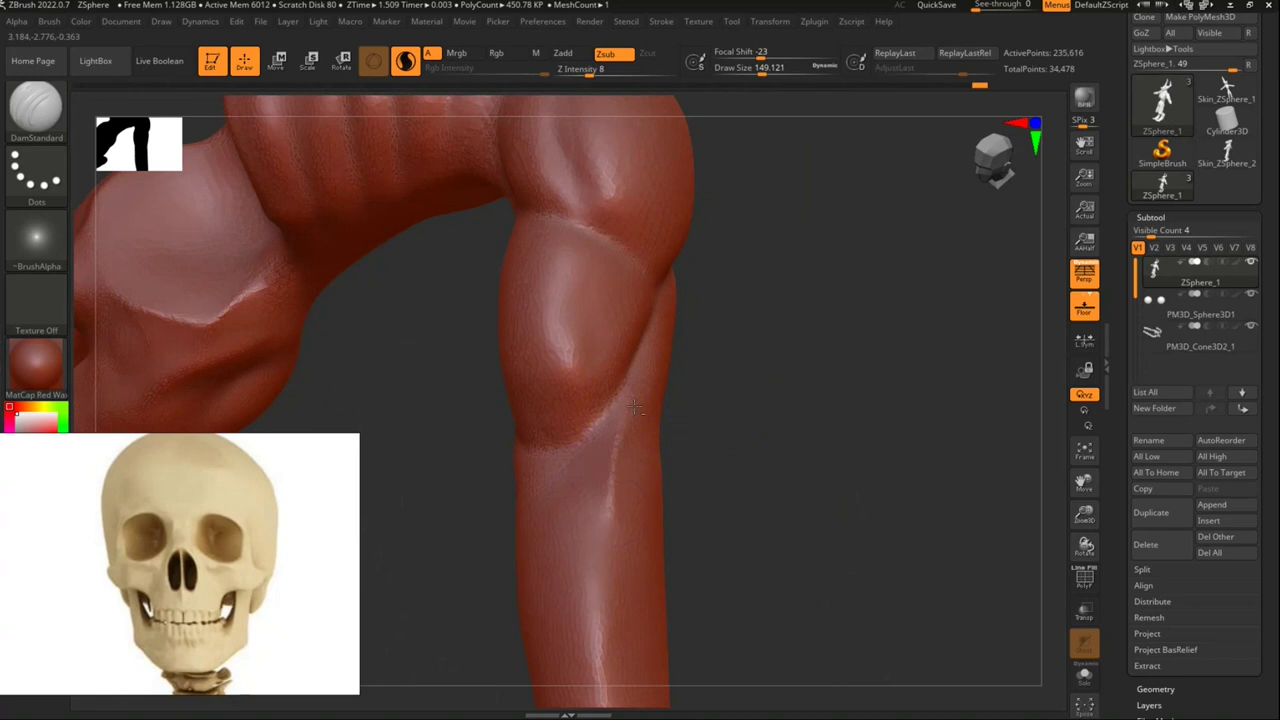
mouse_move(740, 472)
mouse_down()
mouse_move(512, 430)
mouse_move(560, 480)
mouse_move(600, 495)
mouse_move(520, 455)
mouse_move(929, 449)
mouse_move(565, 300)
mouse_up()
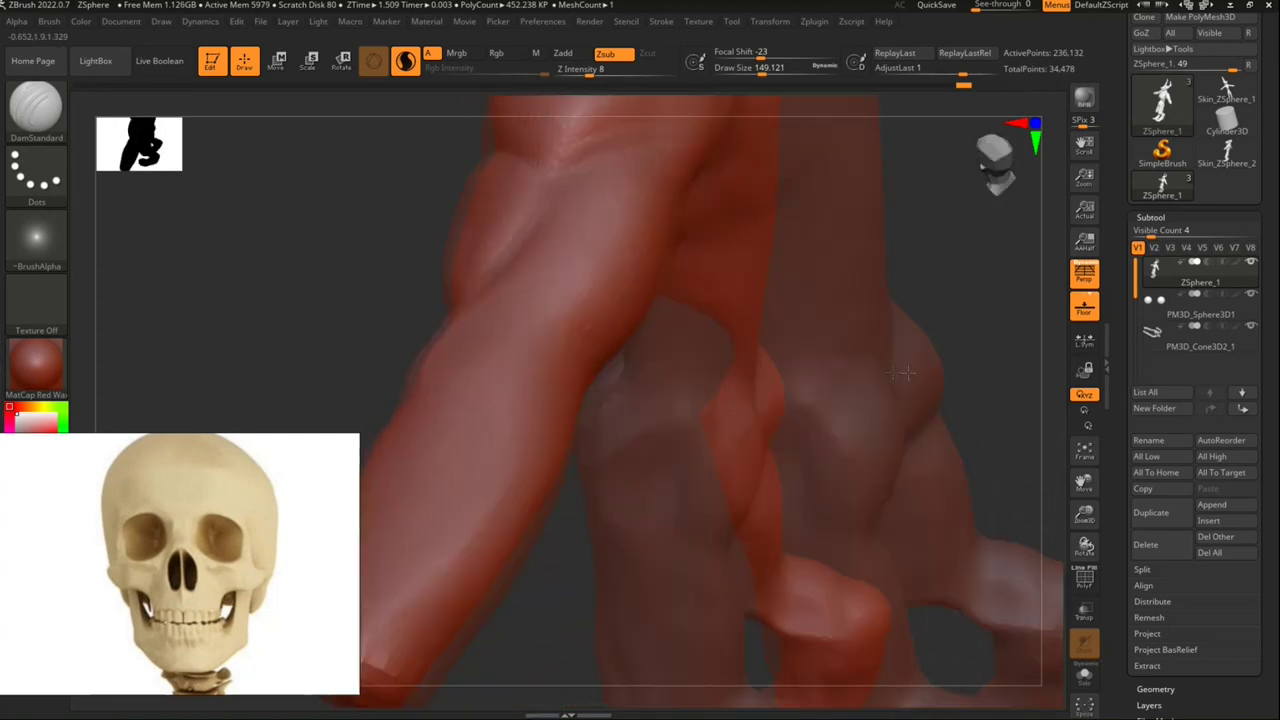
click(543, 305)
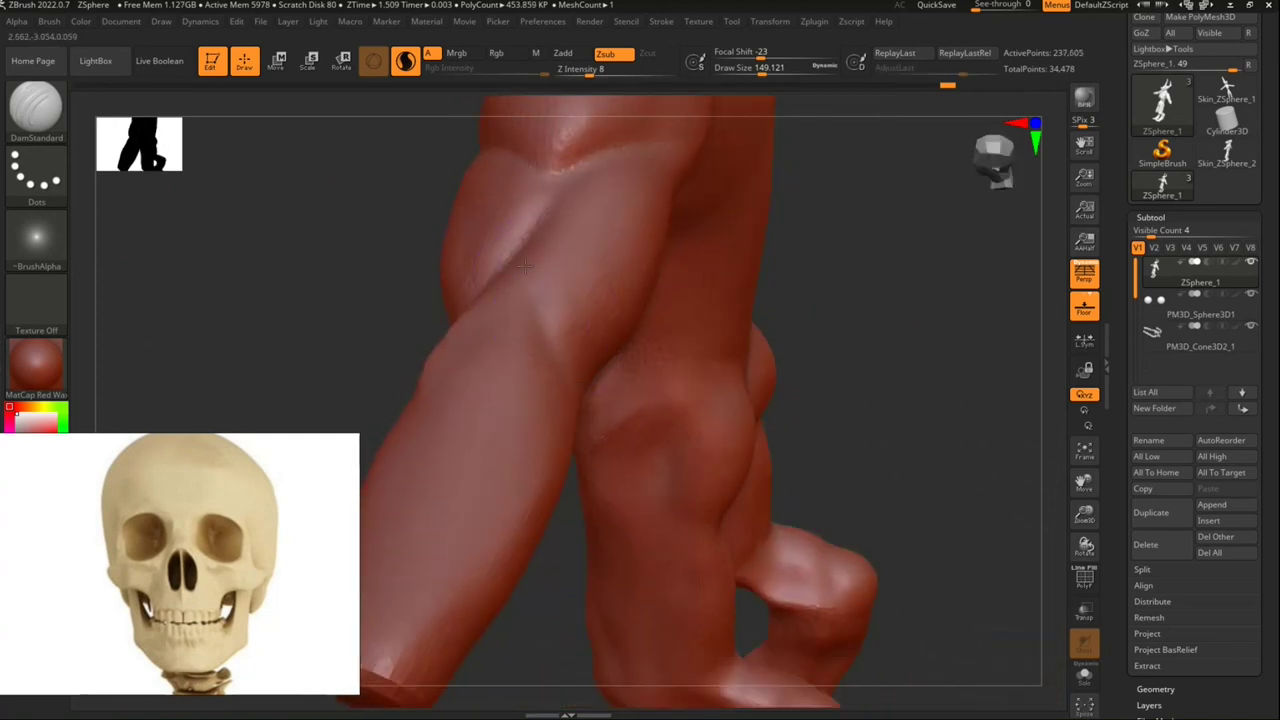
mouse_move(843, 291)
mouse_down()
mouse_move(843, 272)
mouse_move(488, 345)
mouse_up()
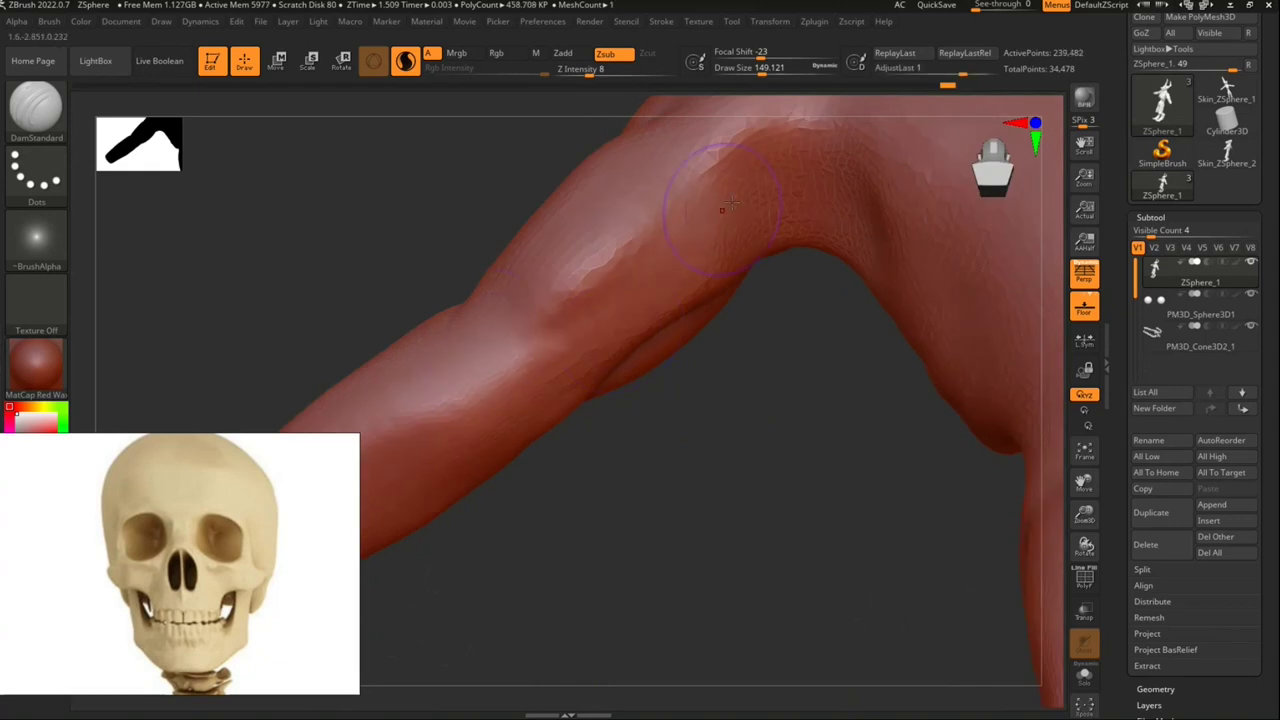
drag(540, 335, 585, 288)
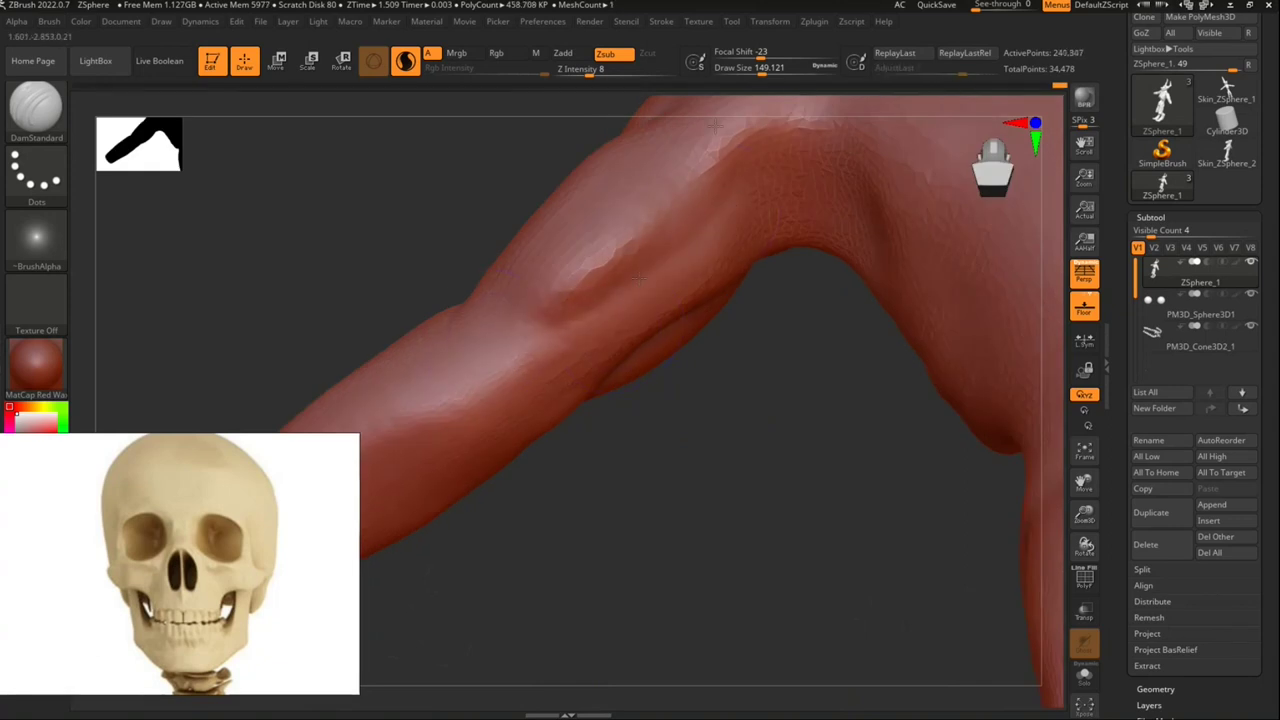
Step: Carve the elbow crease and shoulder lines, undoing one stray stroke with Ctrl+Z
mouse_move(711, 168)
mouse_down()
mouse_move(748, 286)
mouse_move(845, 250)
mouse_move(829, 270)
mouse_up()
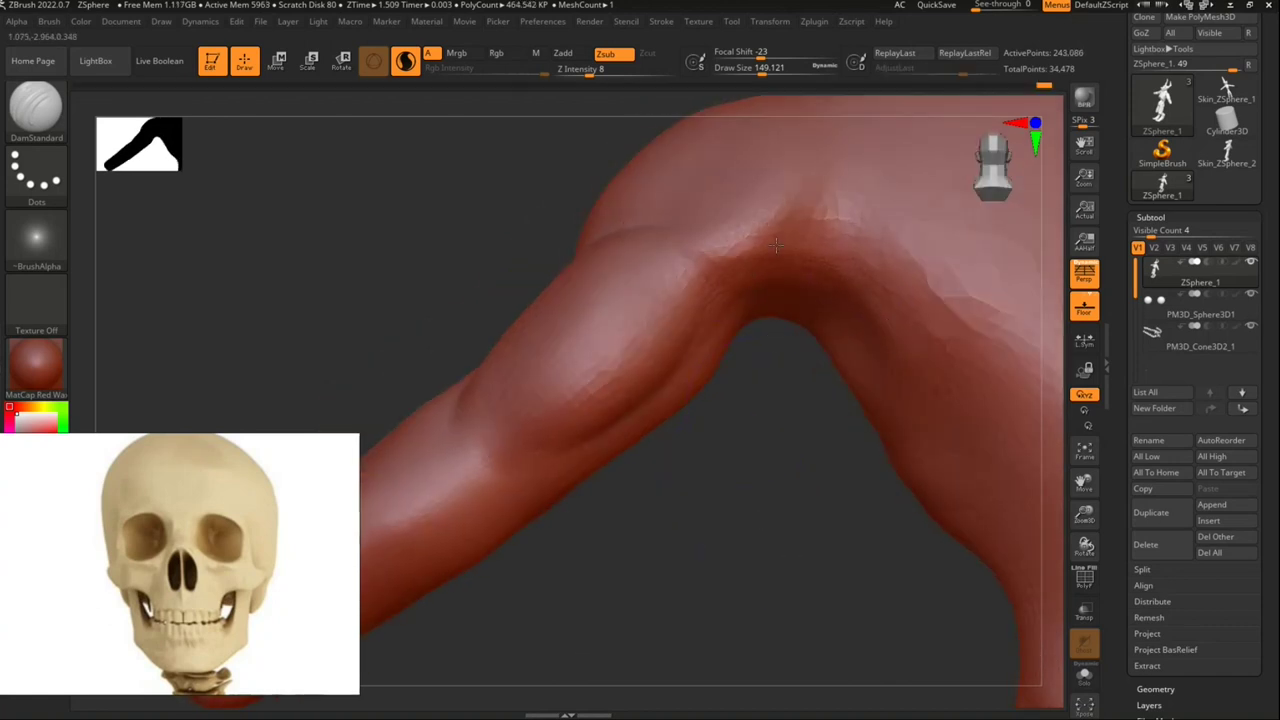
drag(890, 346, 835, 305)
mouse_move(750, 476)
mouse_down()
mouse_move(723, 395)
mouse_move(817, 431)
mouse_up()
mouse_move(814, 378)
mouse_down()
mouse_move(840, 413)
mouse_move(790, 428)
mouse_move(746, 382)
mouse_move(800, 425)
mouse_up()
mouse_move(902, 357)
mouse_down()
mouse_move(817, 263)
mouse_move(903, 368)
mouse_up()
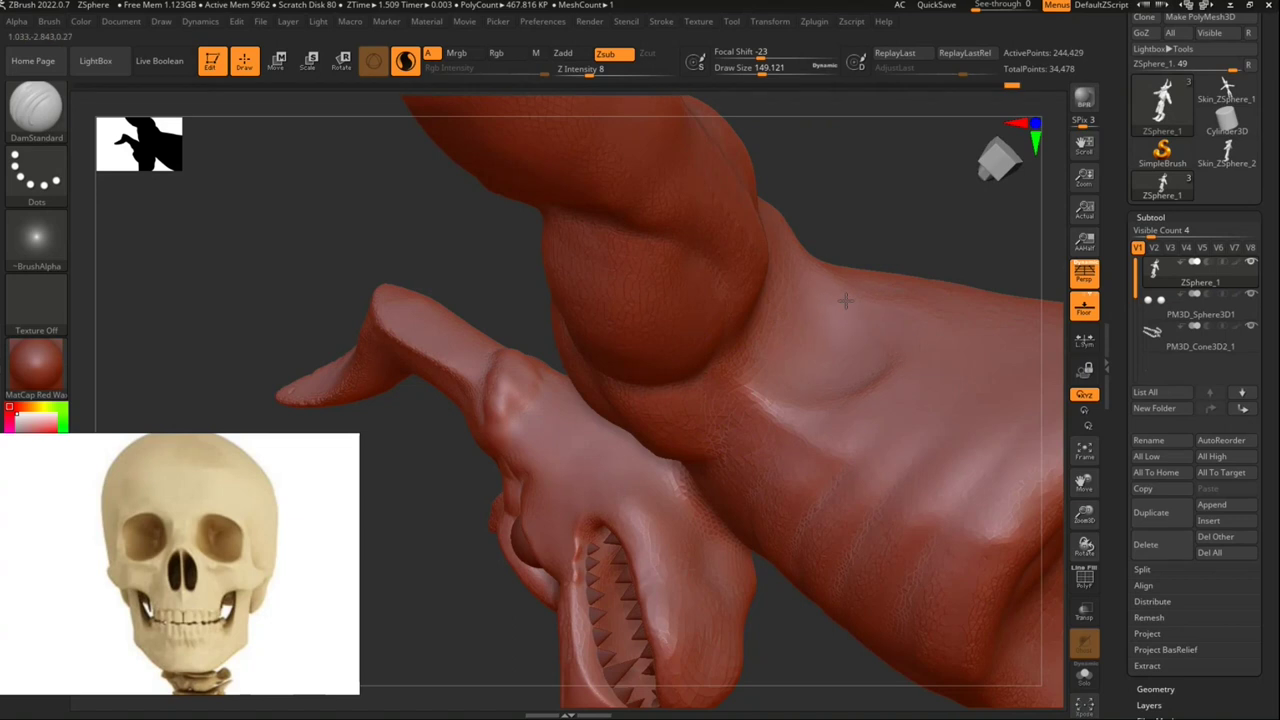
mouse_move(829, 271)
mouse_down()
mouse_move(900, 366)
mouse_move(825, 268)
mouse_up()
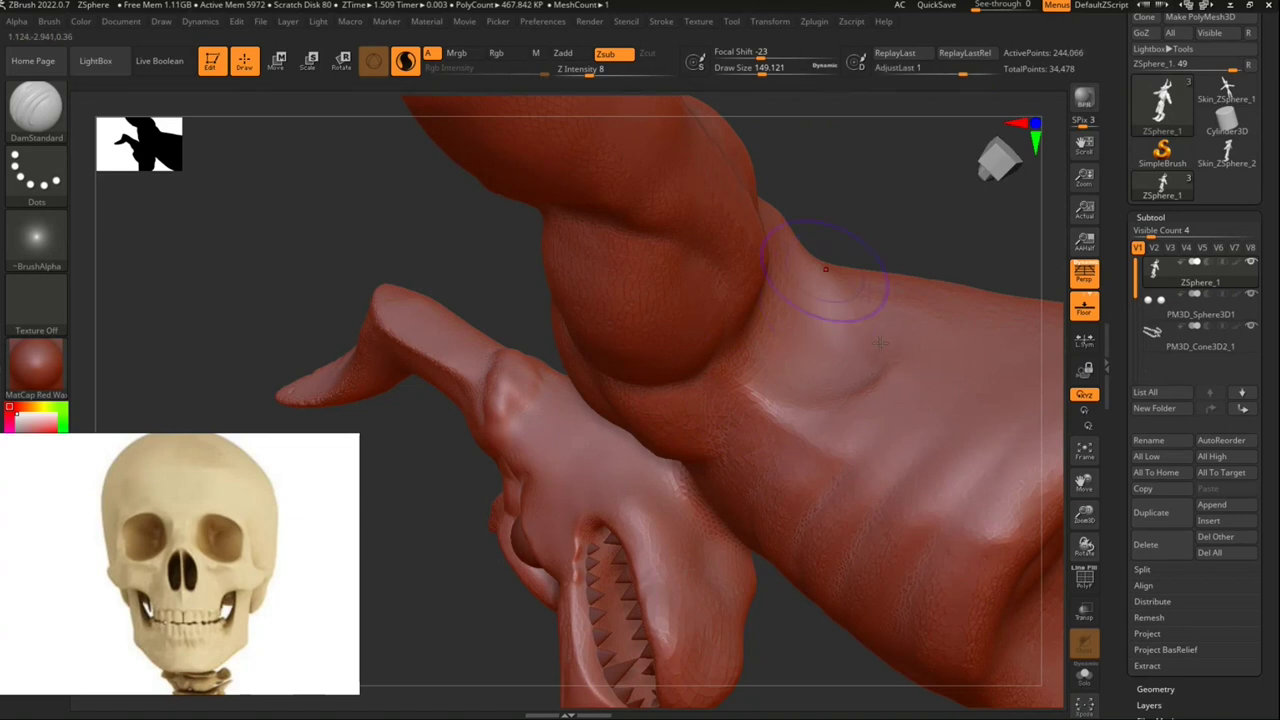
mouse_move(780, 384)
mouse_down()
mouse_move(855, 325)
mouse_move(741, 392)
mouse_up()
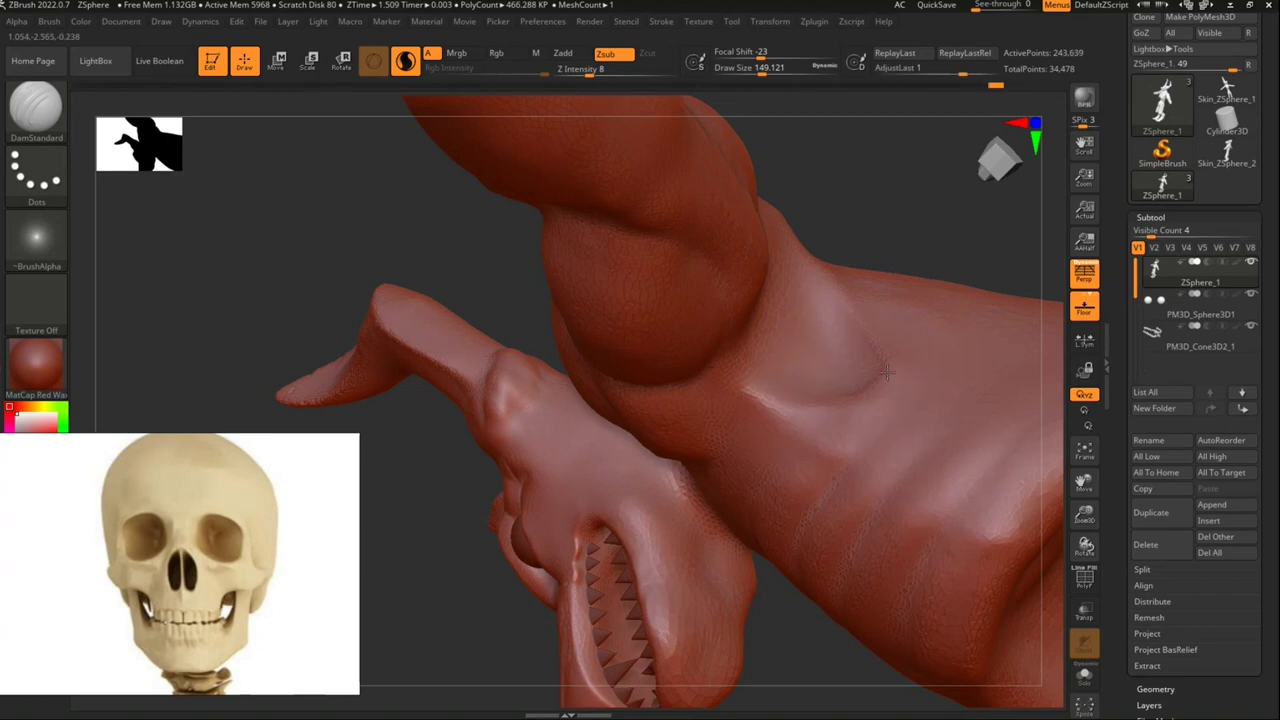
mouse_move(897, 209)
mouse_down()
mouse_move(777, 457)
mouse_move(826, 357)
mouse_move(826, 389)
mouse_move(734, 374)
mouse_up()
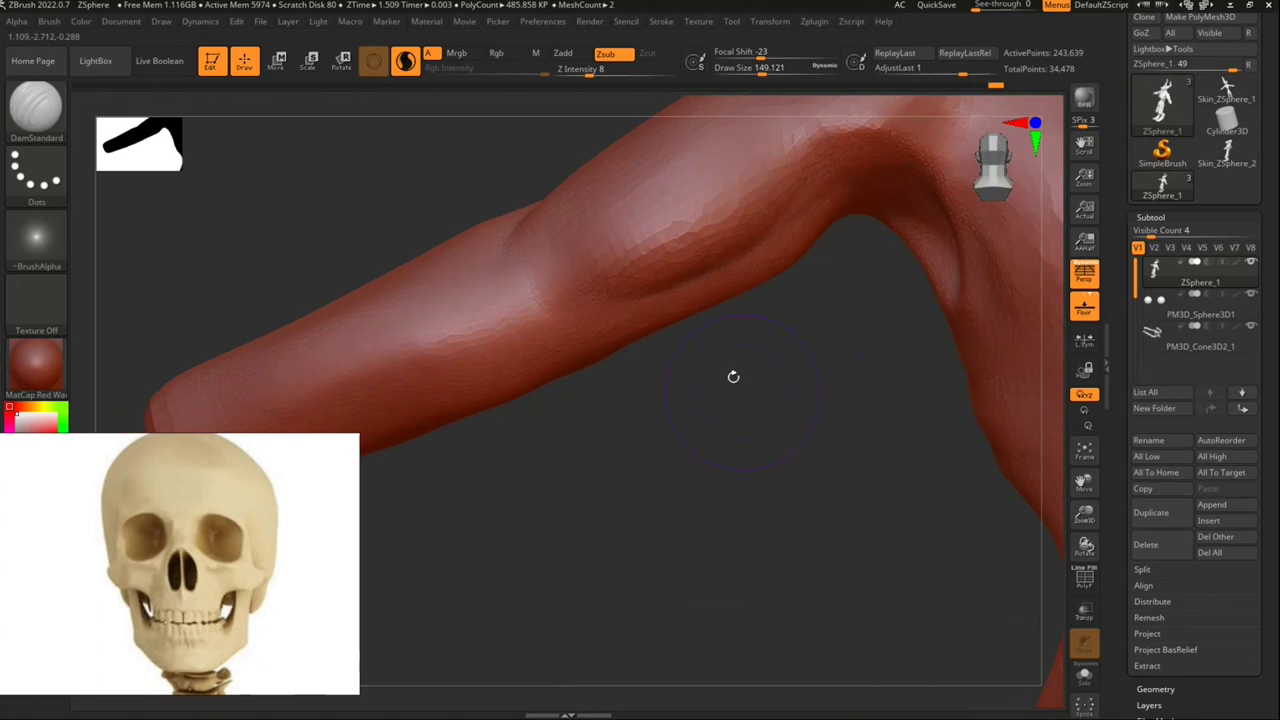
key(ctrl+z)
mouse_move(834, 306)
mouse_down()
mouse_move(840, 491)
mouse_move(834, 318)
mouse_up()
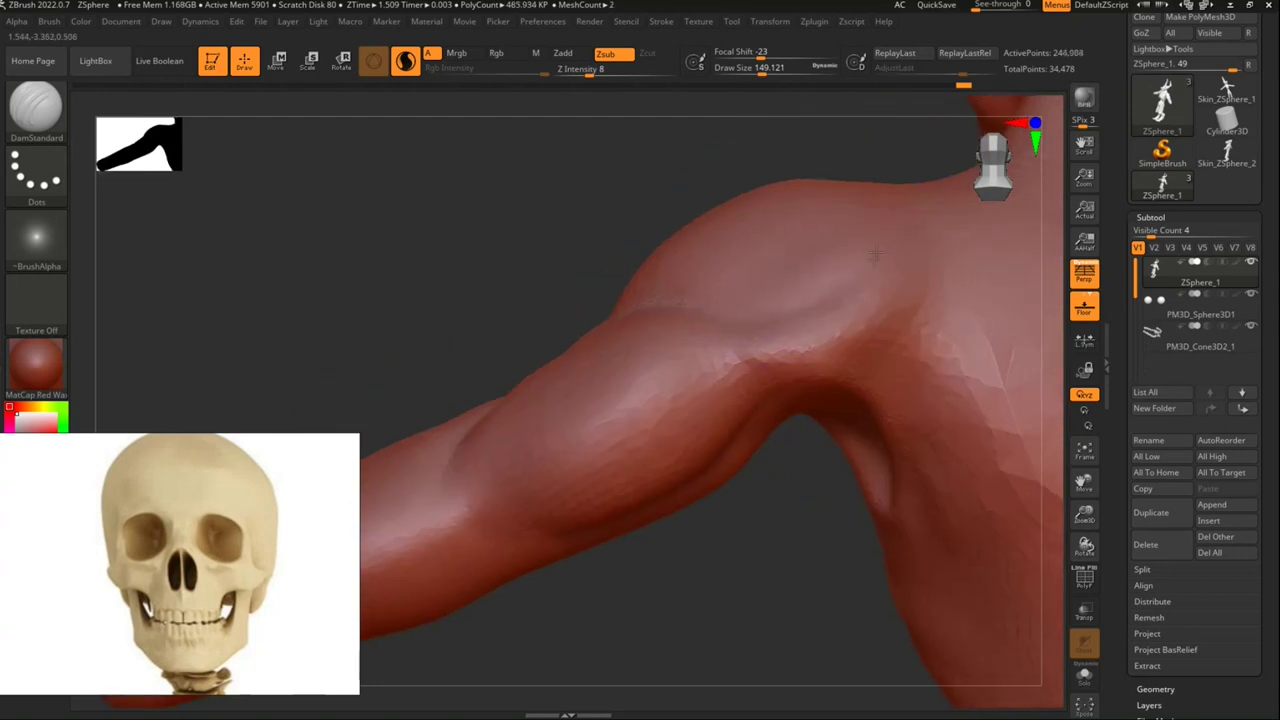
drag(900, 251, 780, 356)
mouse_move(677, 349)
shift+right_down()
mouse_move(515, 393)
mouse_move(718, 438)
shift+right_up()
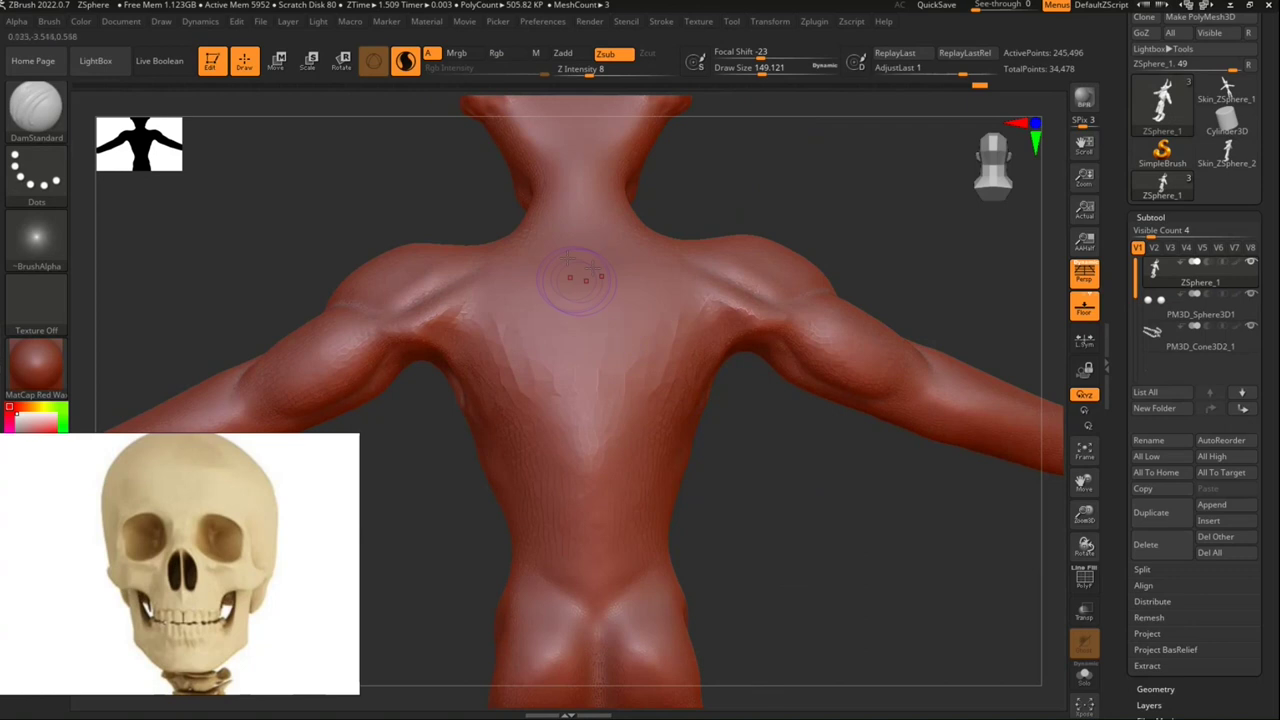
Step: Carve the spine groove, neck base, upper-back and shoulder muscle divisions
drag(588, 314, 596, 634)
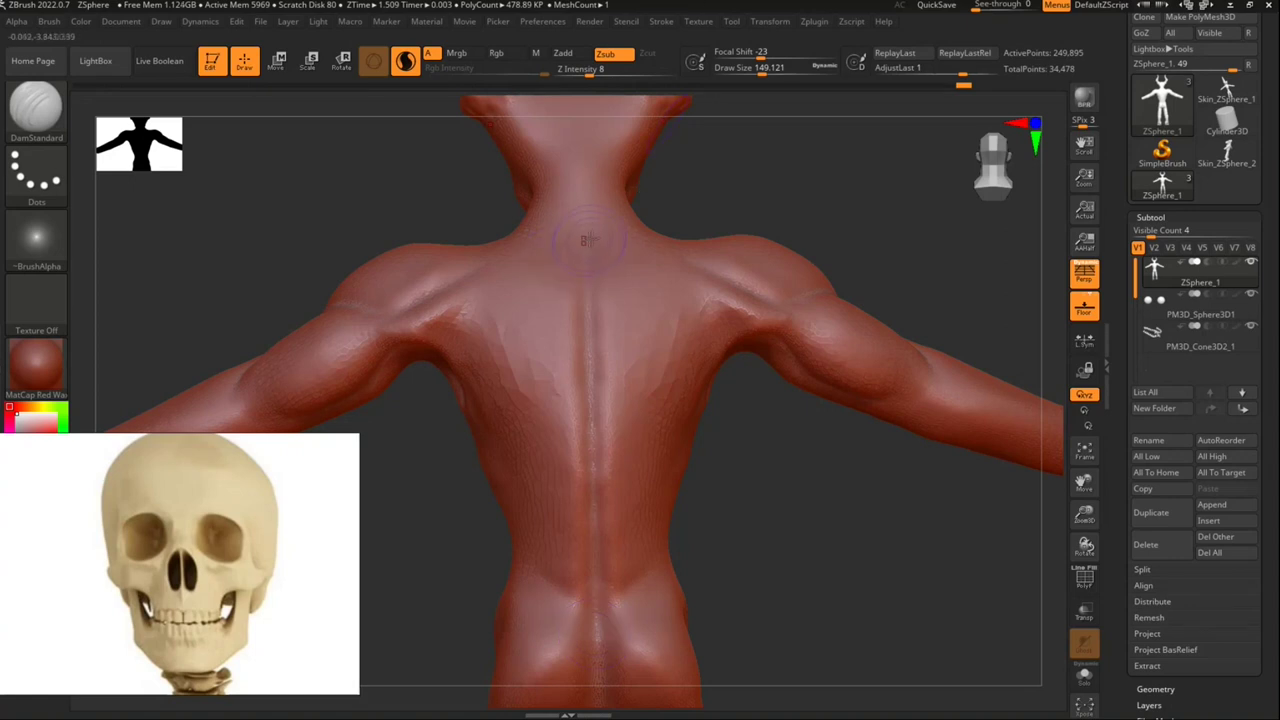
drag(580, 243, 571, 246)
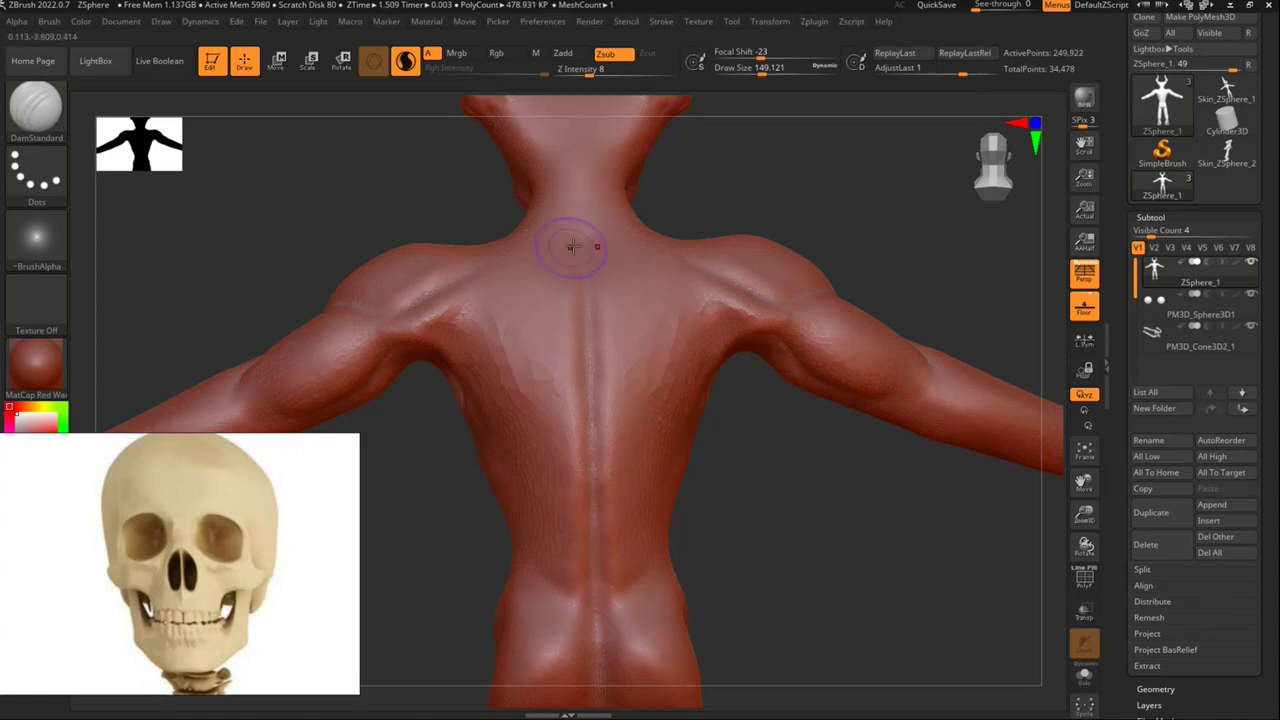
drag(714, 209, 700, 282)
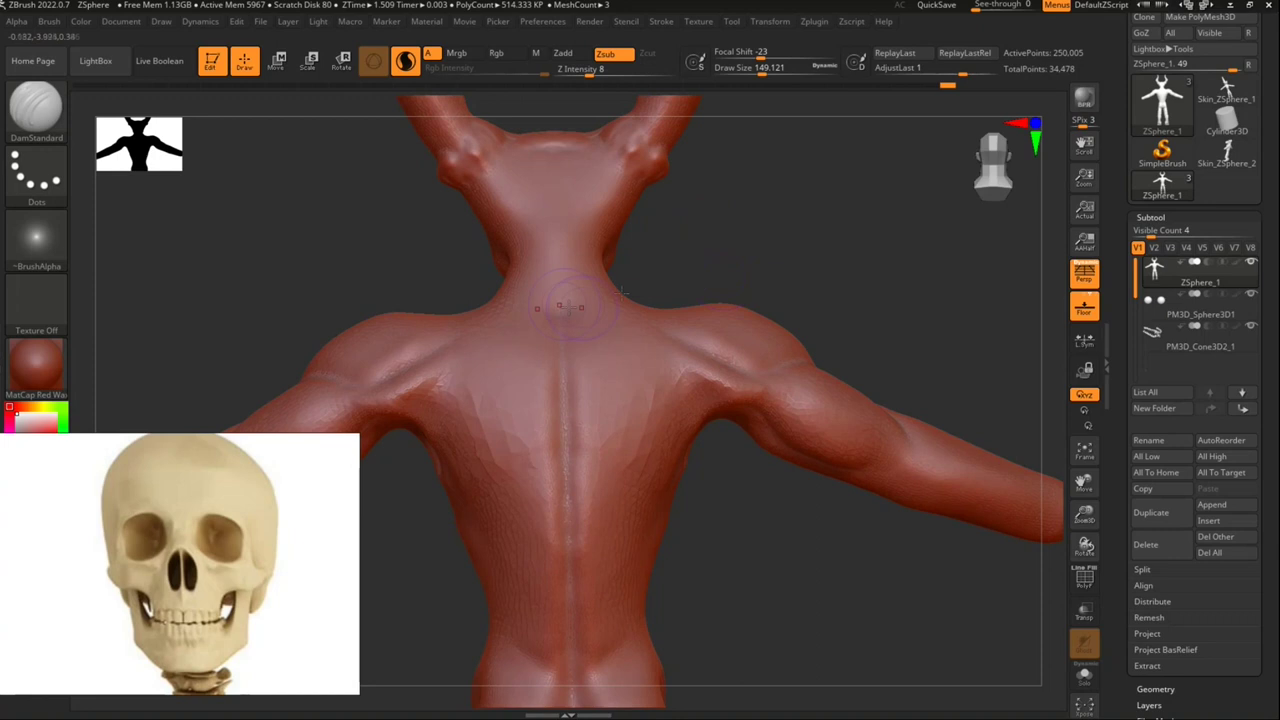
drag(553, 327, 565, 320)
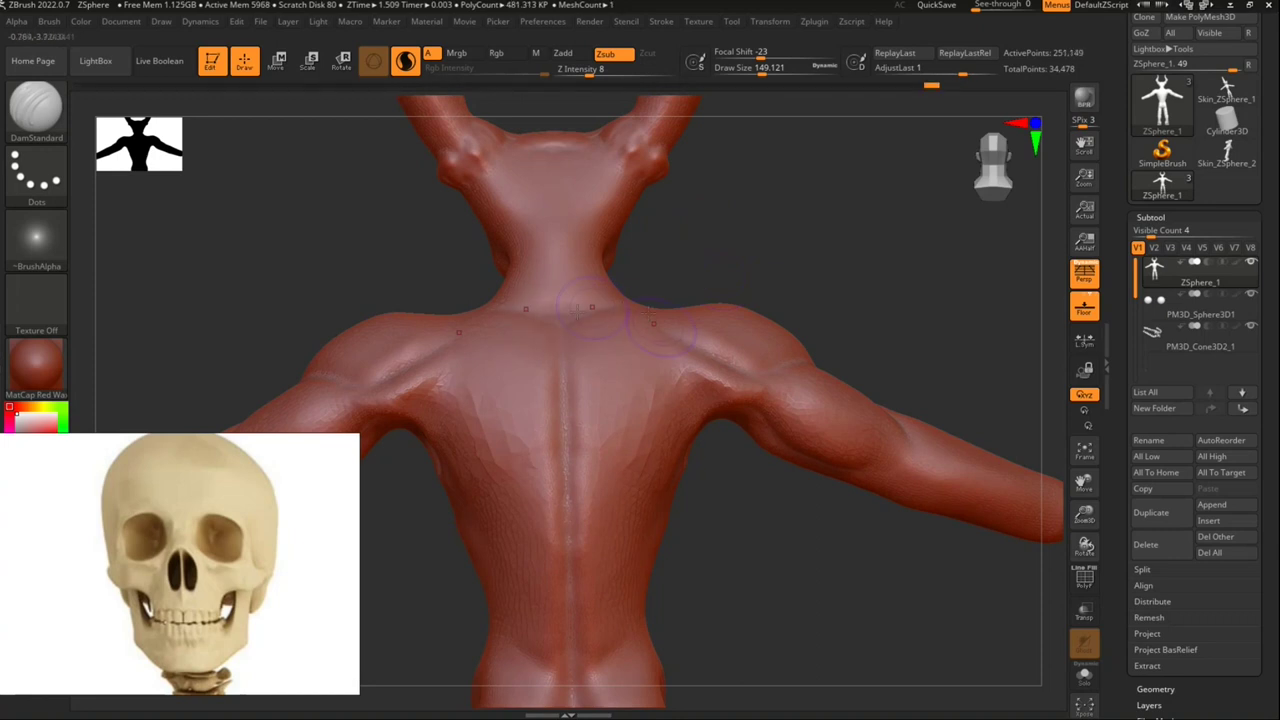
mouse_move(537, 400)
mouse_down()
mouse_move(586, 457)
mouse_move(566, 481)
mouse_move(681, 398)
mouse_up()
drag(649, 456, 624, 514)
drag(678, 353, 666, 343)
drag(691, 391, 684, 383)
drag(572, 490, 633, 487)
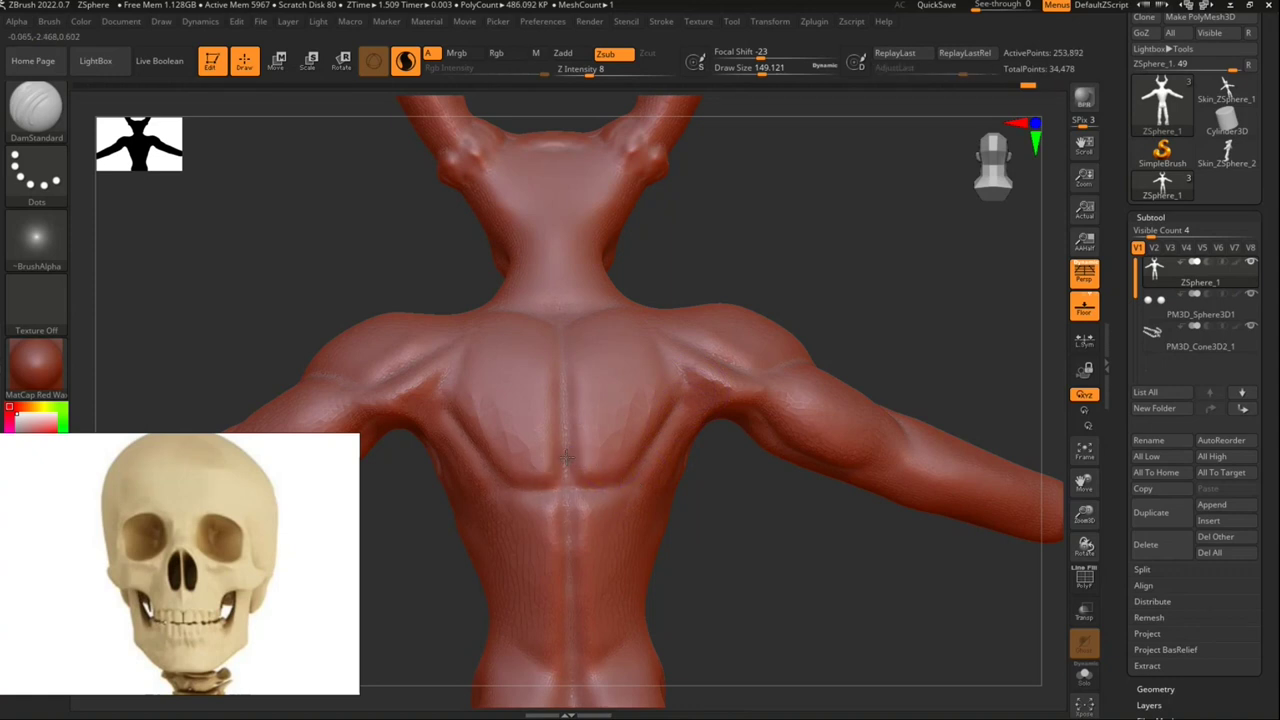
mouse_move(575, 315)
mouse_down()
mouse_move(572, 390)
mouse_move(610, 460)
mouse_up()
Step: Carve the lower ribs, mid-back and lower-back grooves down toward the hips
right_drag(584, 492, 661, 430)
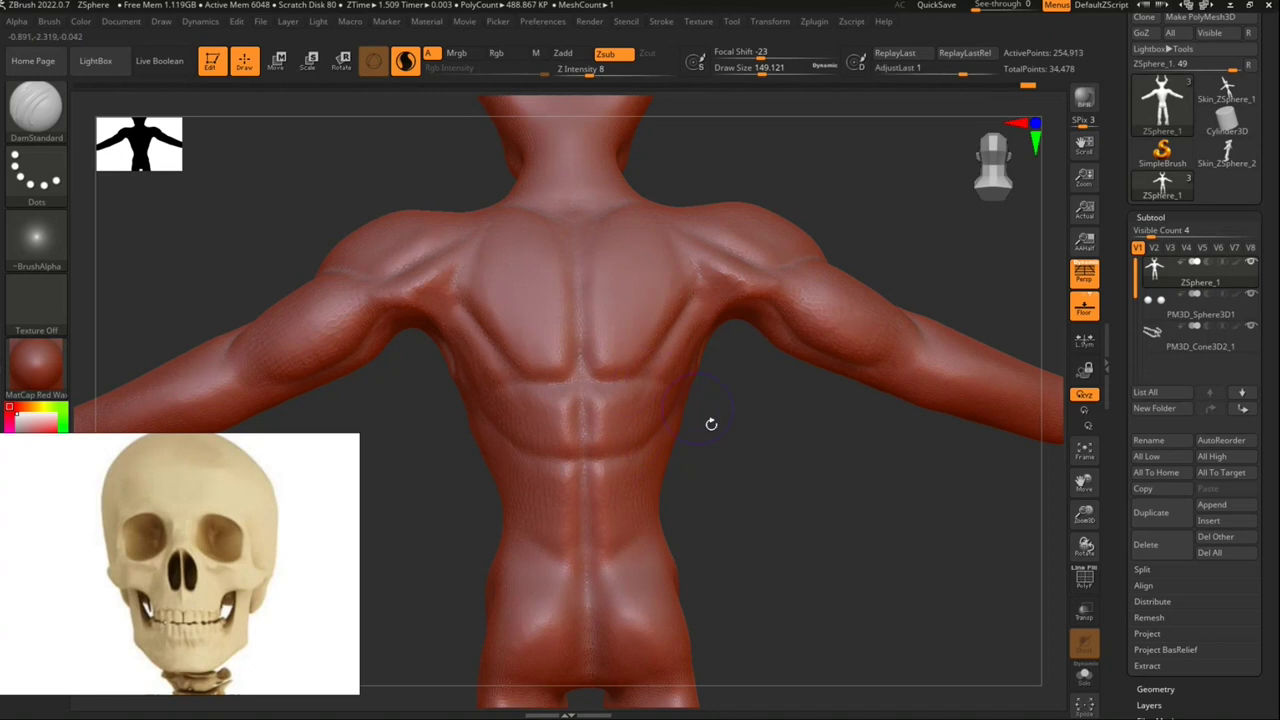
right_drag(711, 423, 651, 380)
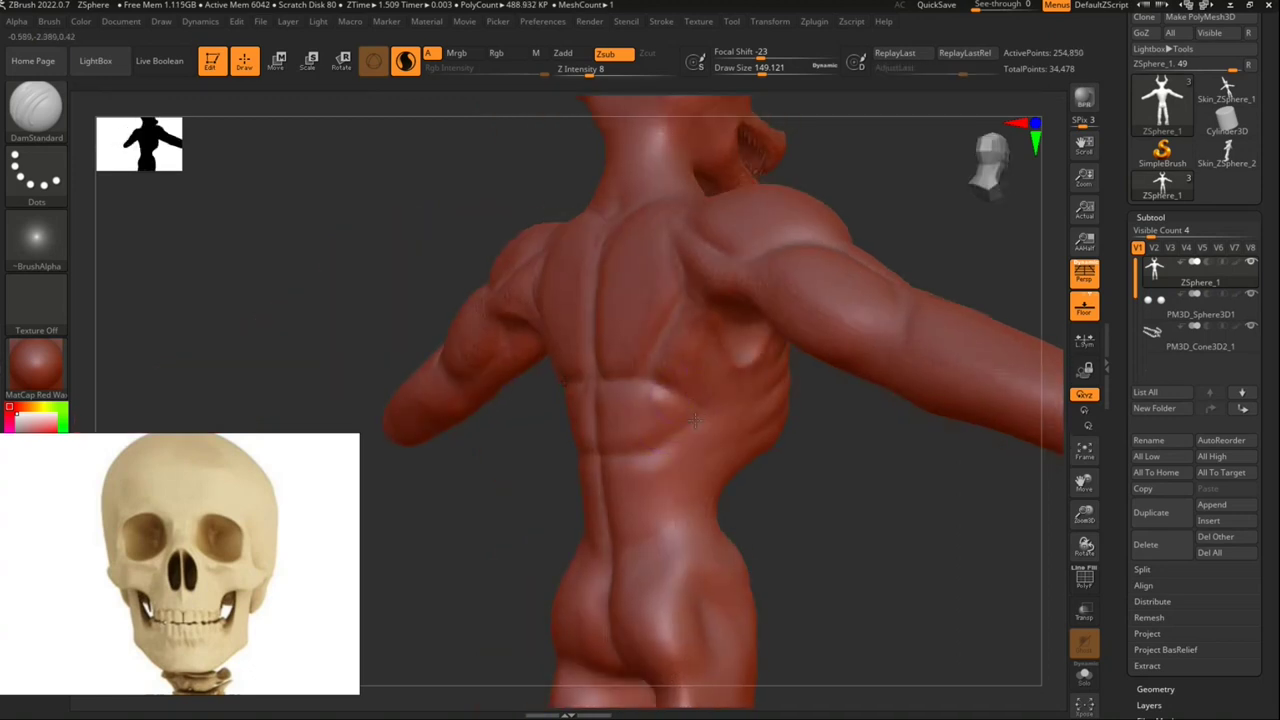
drag(695, 437, 672, 445)
drag(805, 528, 699, 485)
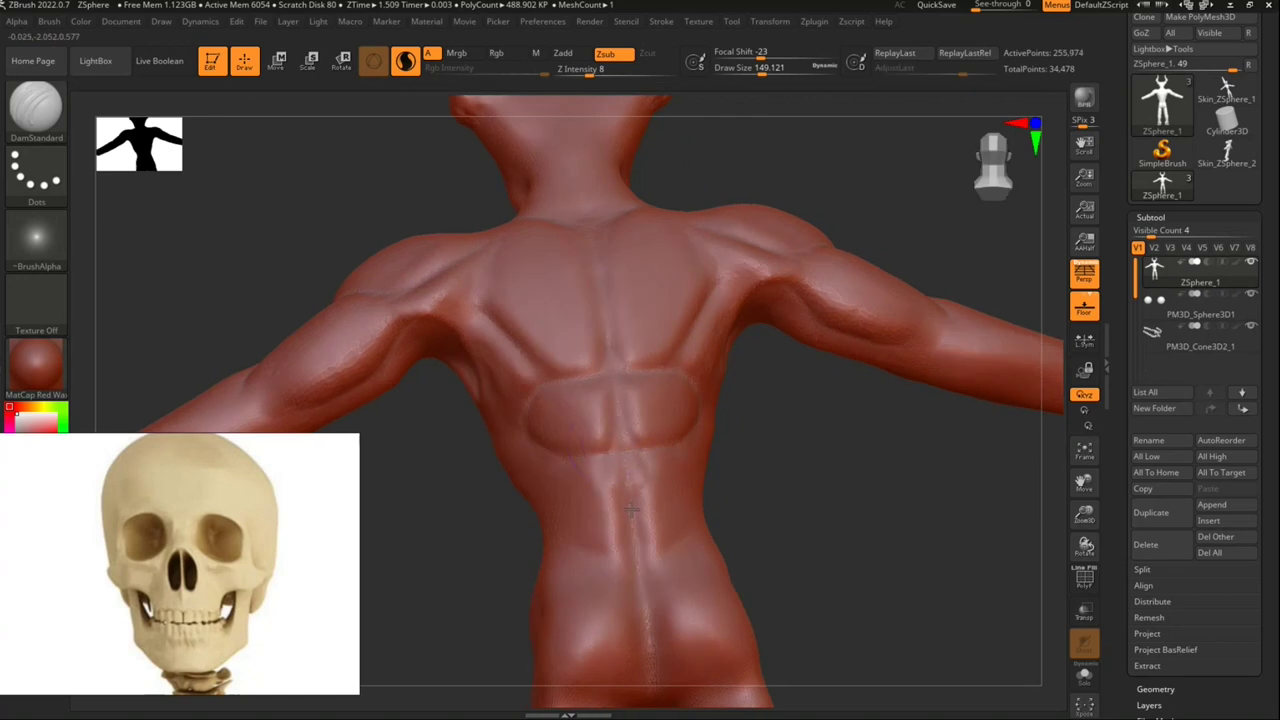
drag(650, 465, 655, 448)
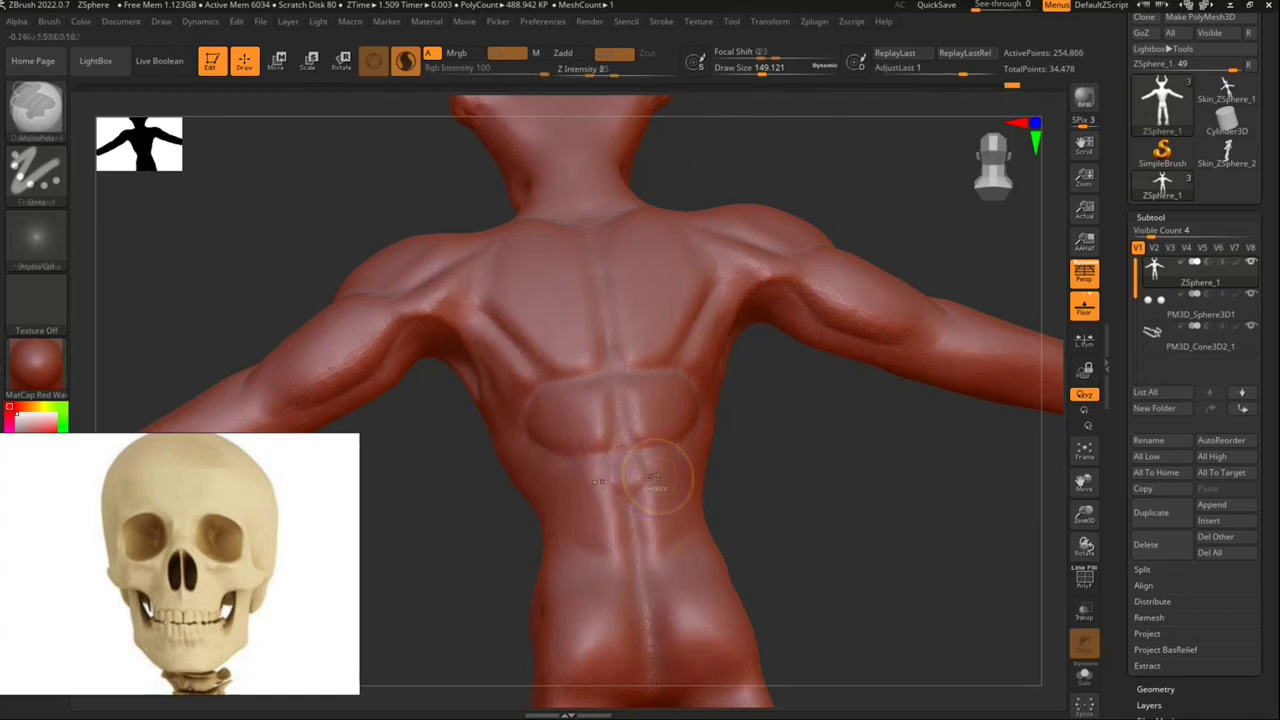
drag(618, 450, 631, 519)
drag(788, 482, 597, 440)
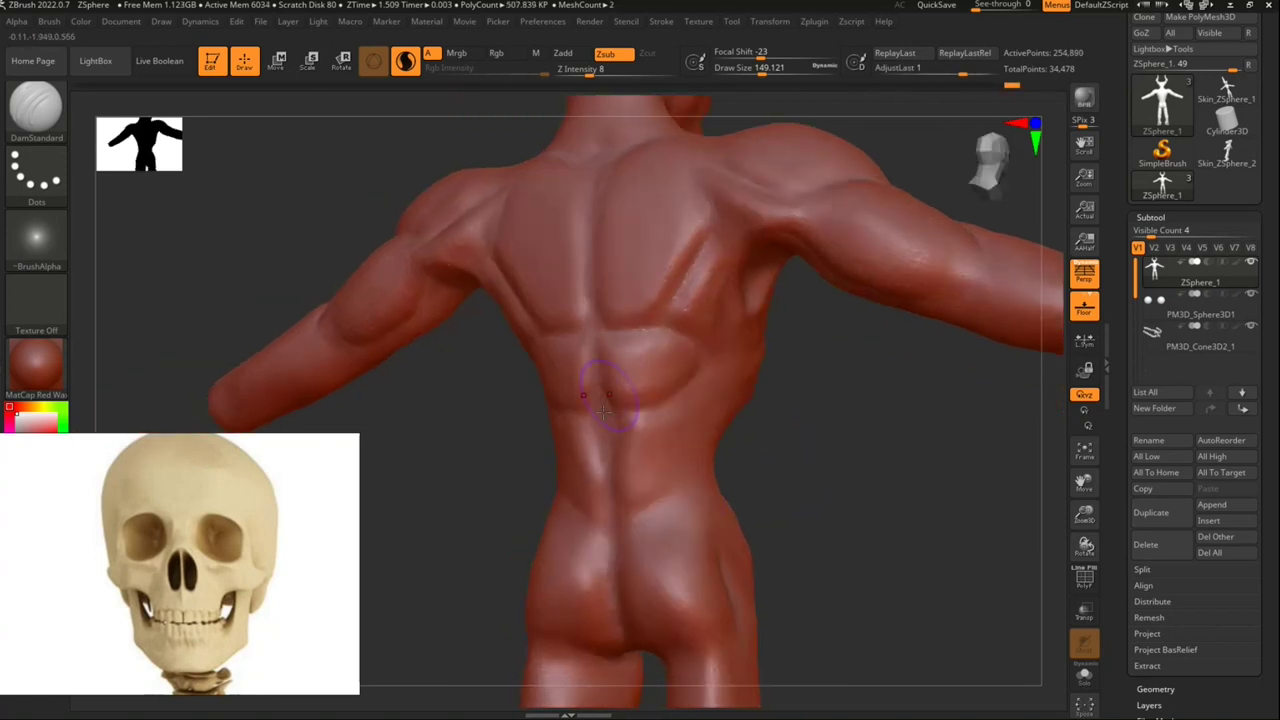
drag(620, 470, 641, 461)
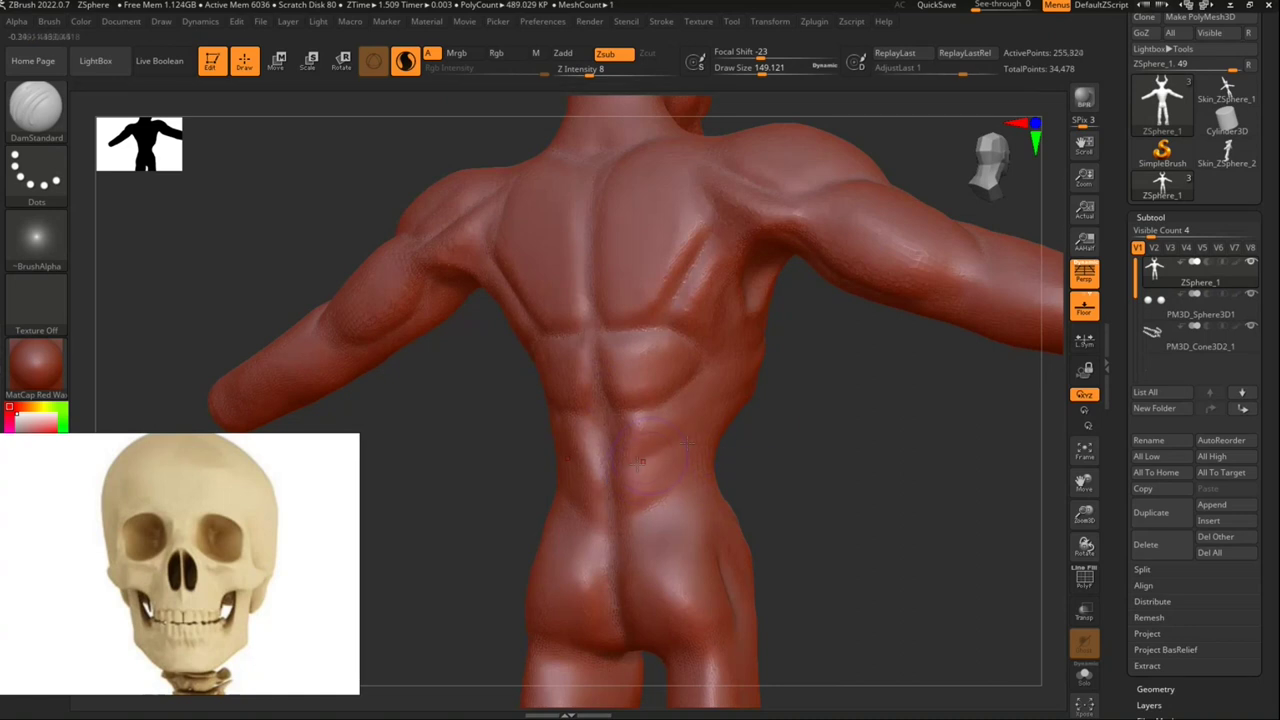
mouse_move(700, 433)
mouse_down()
mouse_move(707, 463)
mouse_move(643, 527)
mouse_move(672, 508)
mouse_move(668, 473)
mouse_move(777, 431)
mouse_move(686, 449)
mouse_move(754, 500)
mouse_move(329, 248)
mouse_up()
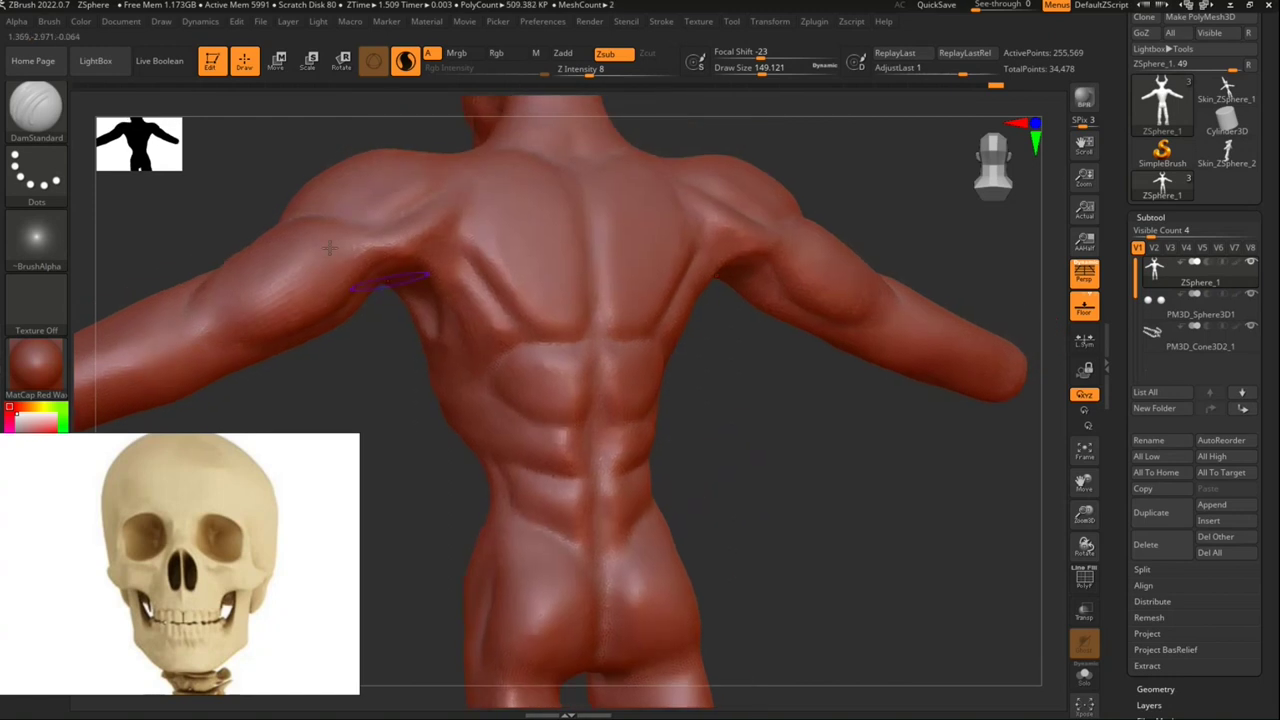
Step: Switch to ClayBuildup, undo the last stroke, and lower Z Intensity to 2
click(54, 143)
click(229, 160)
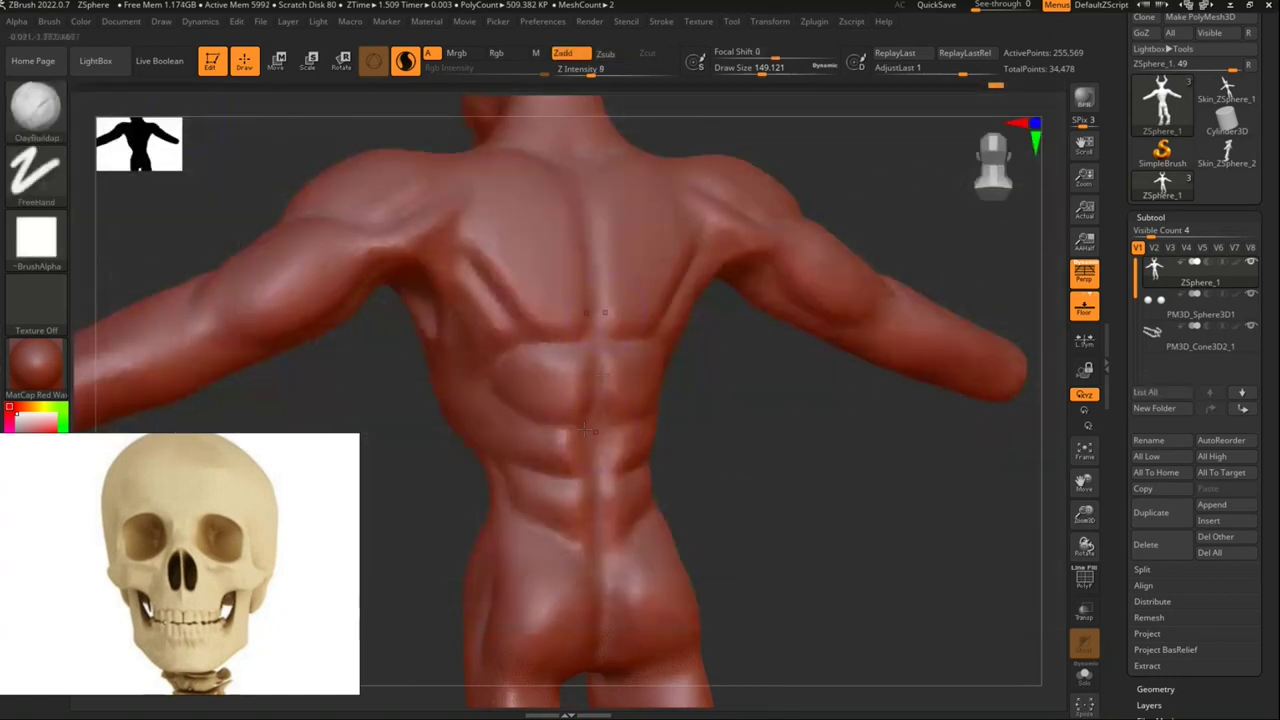
key(ctrl+z)
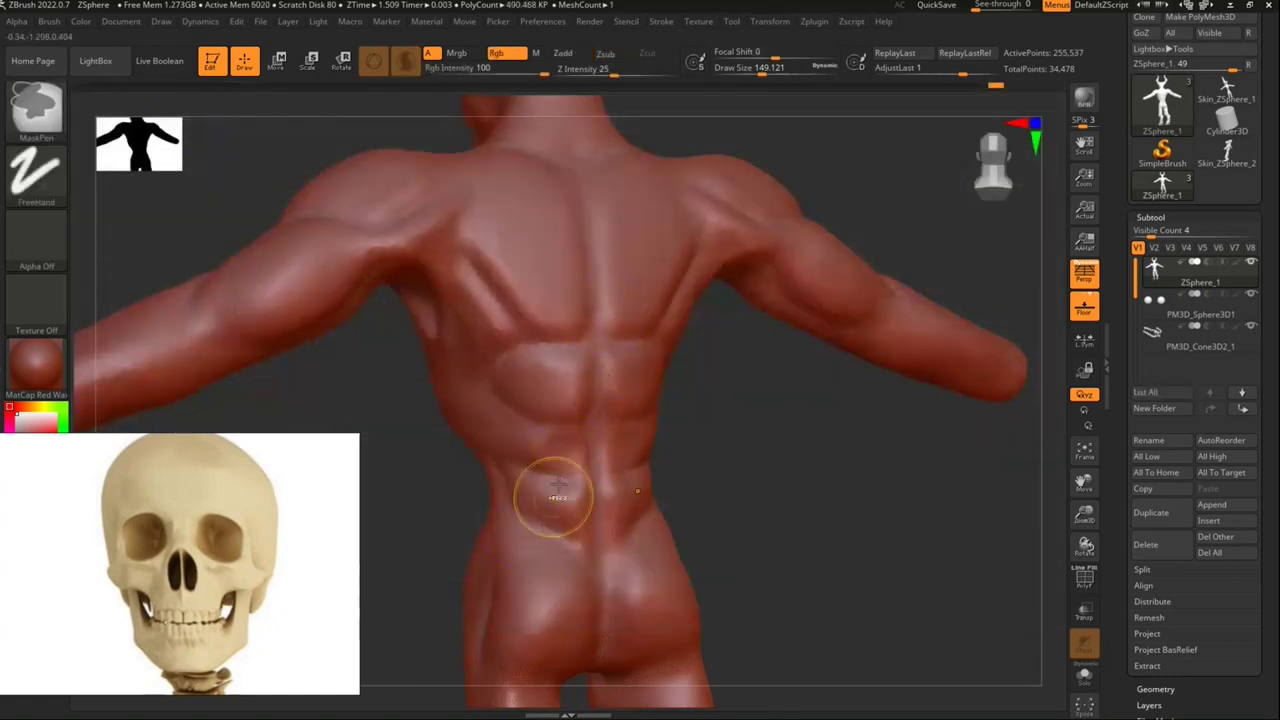
drag(588, 74, 572, 74)
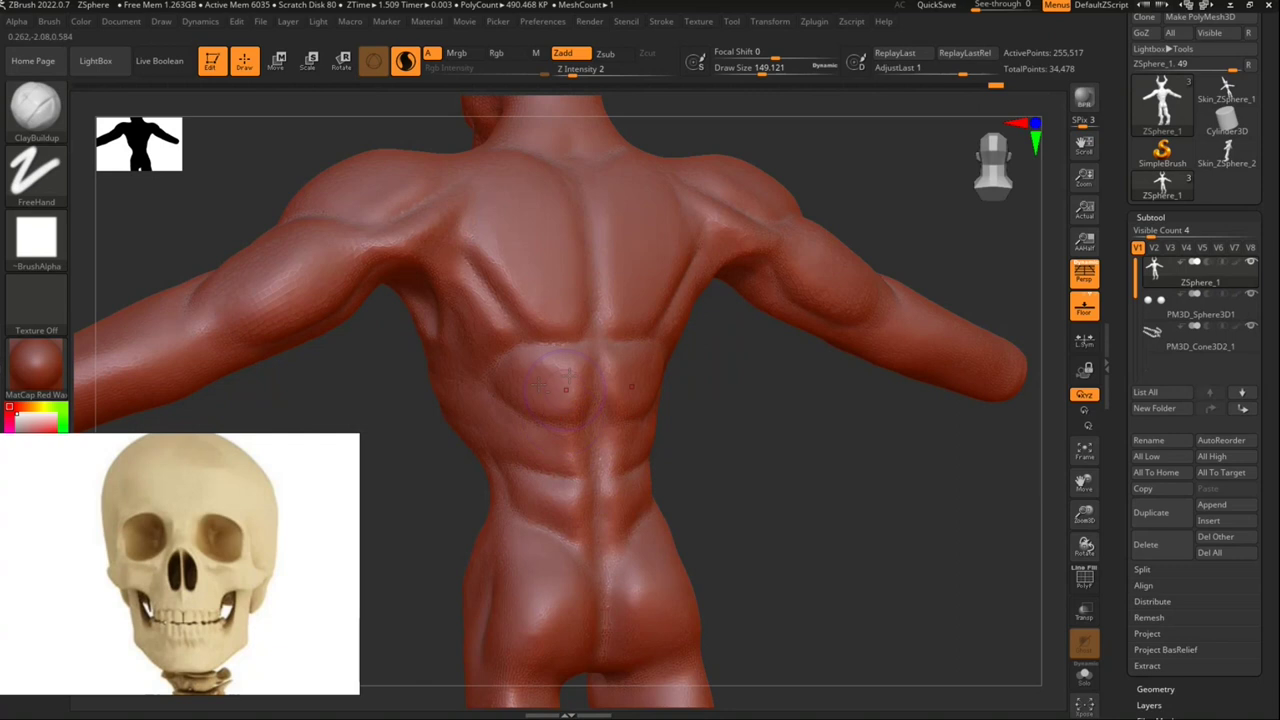
Step: Lightly build up the mid-torso and back muscles, smoothing a patch near the shoulder blade
drag(566, 405, 572, 356)
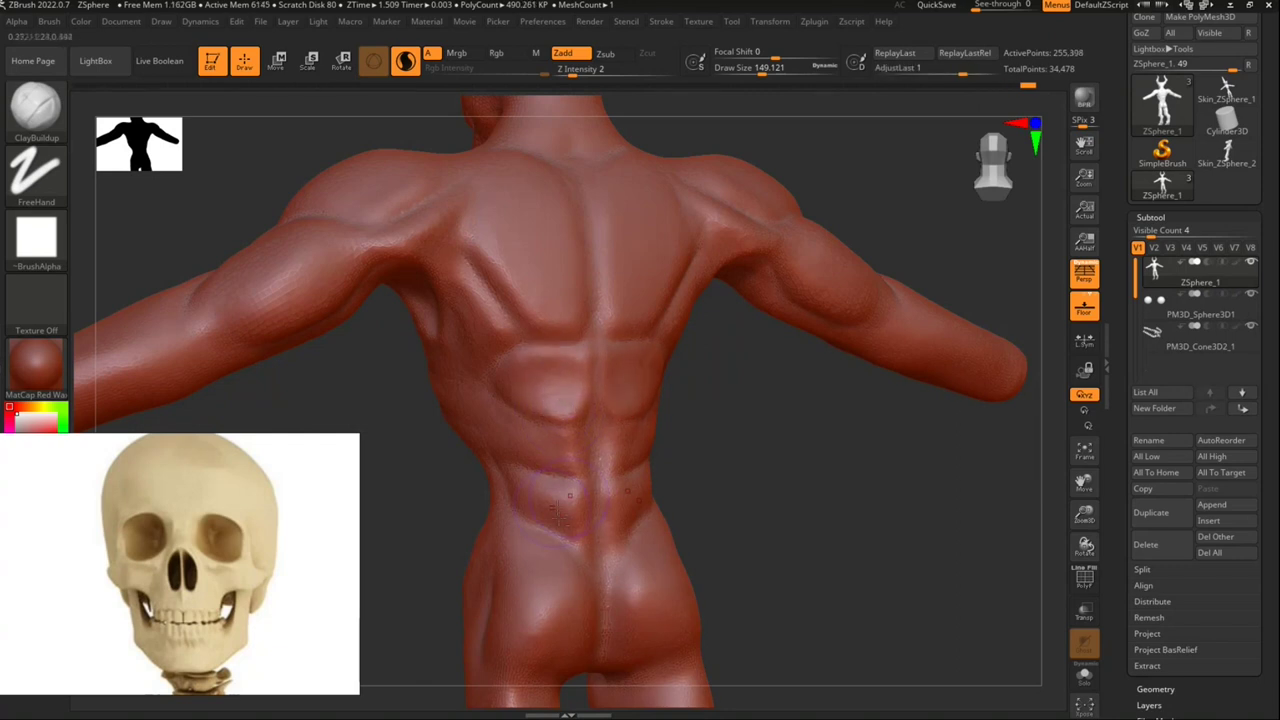
mouse_move(678, 466)
mouse_down()
mouse_move(787, 415)
mouse_move(655, 345)
mouse_up()
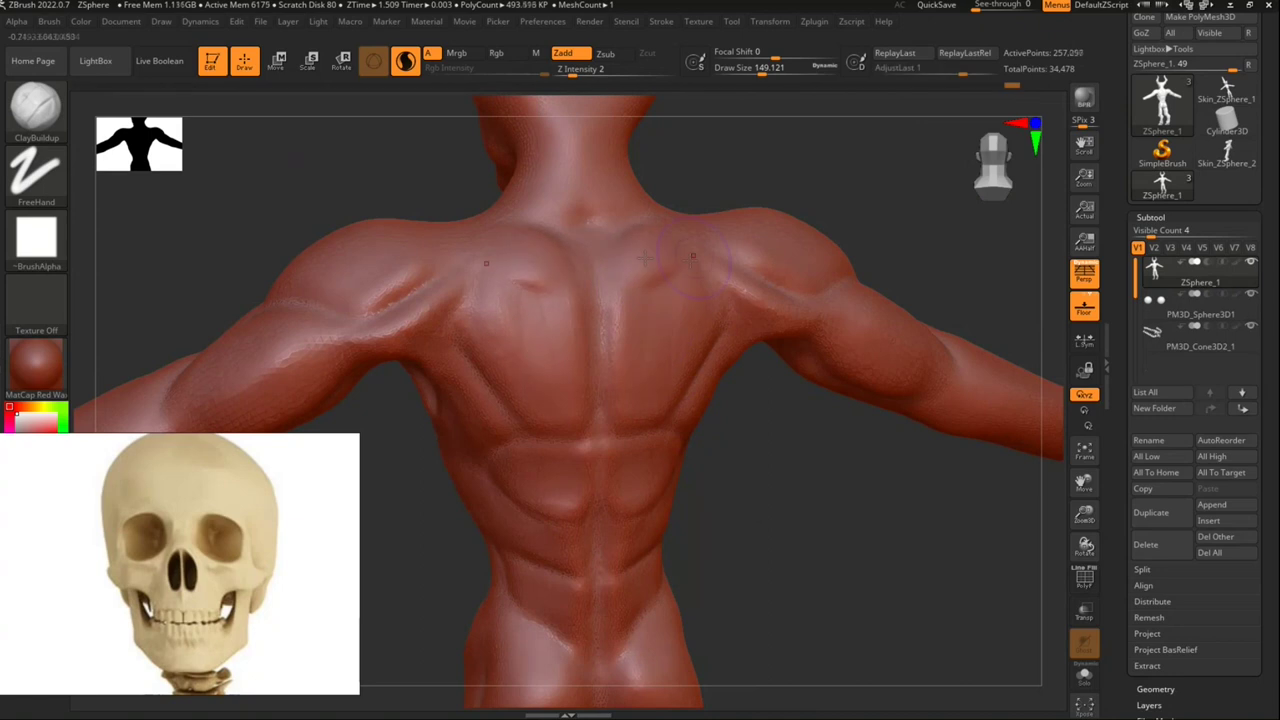
key(shift)
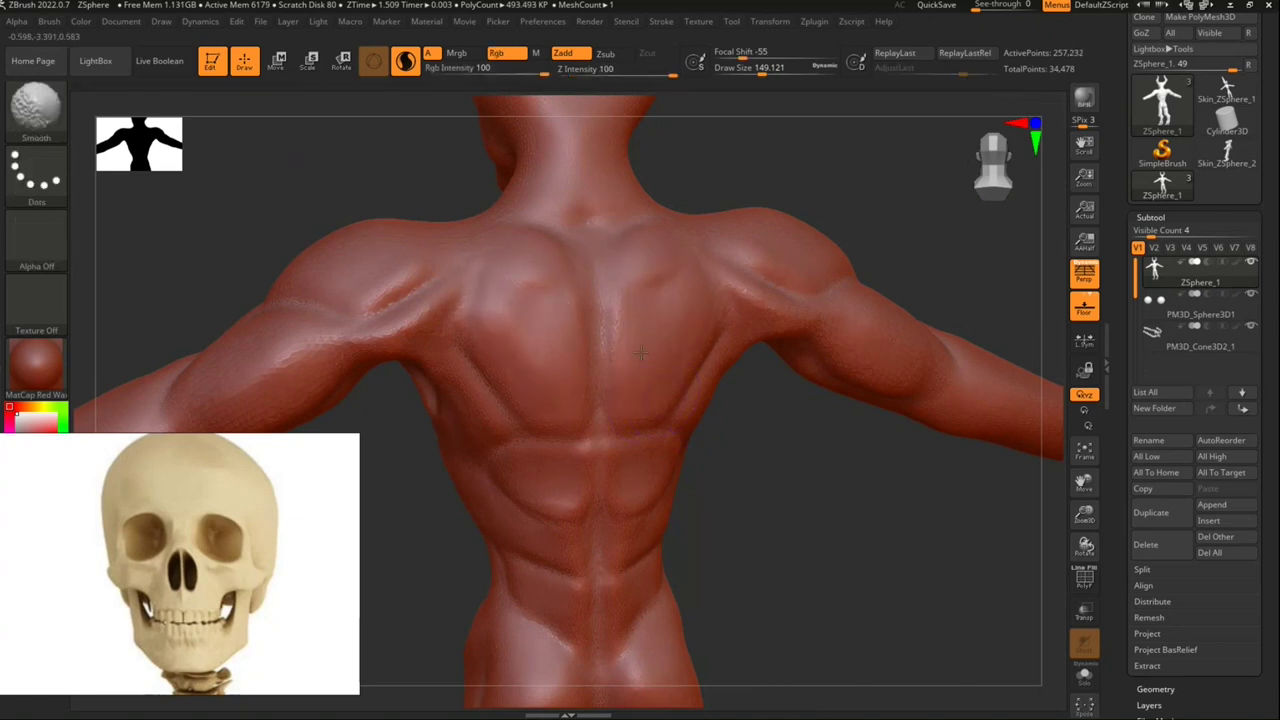
drag(790, 498, 778, 428)
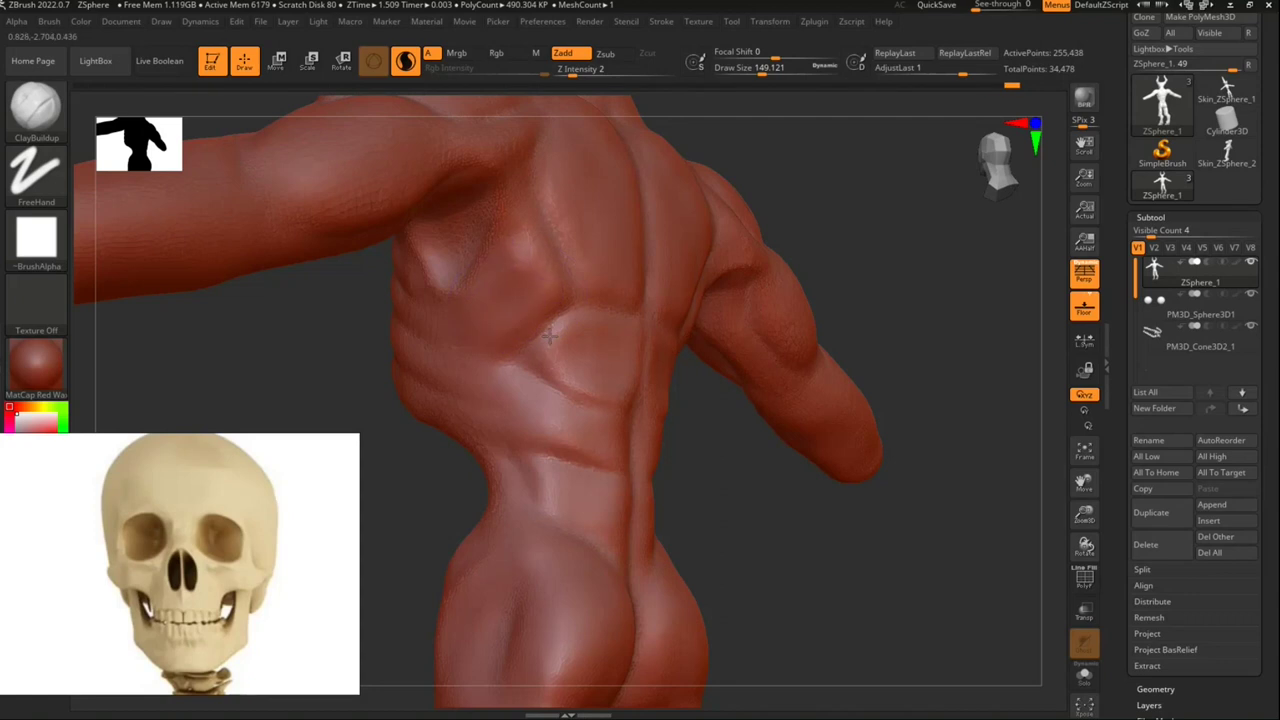
drag(807, 540, 829, 557)
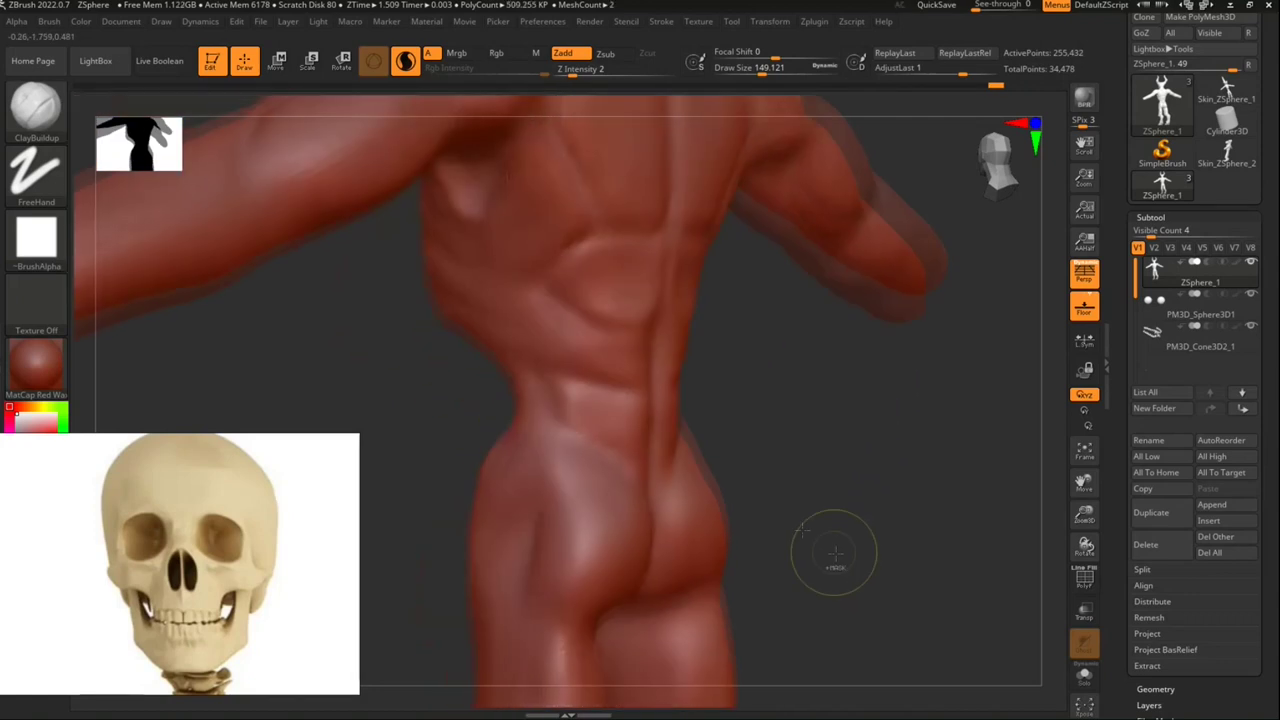
mouse_move(820, 429)
mouse_down()
mouse_move(774, 337)
mouse_move(702, 590)
mouse_move(789, 626)
mouse_move(966, 277)
mouse_move(985, 185)
mouse_up()
mouse_move(674, 577)
mouse_down()
mouse_move(606, 423)
mouse_move(640, 470)
mouse_up()
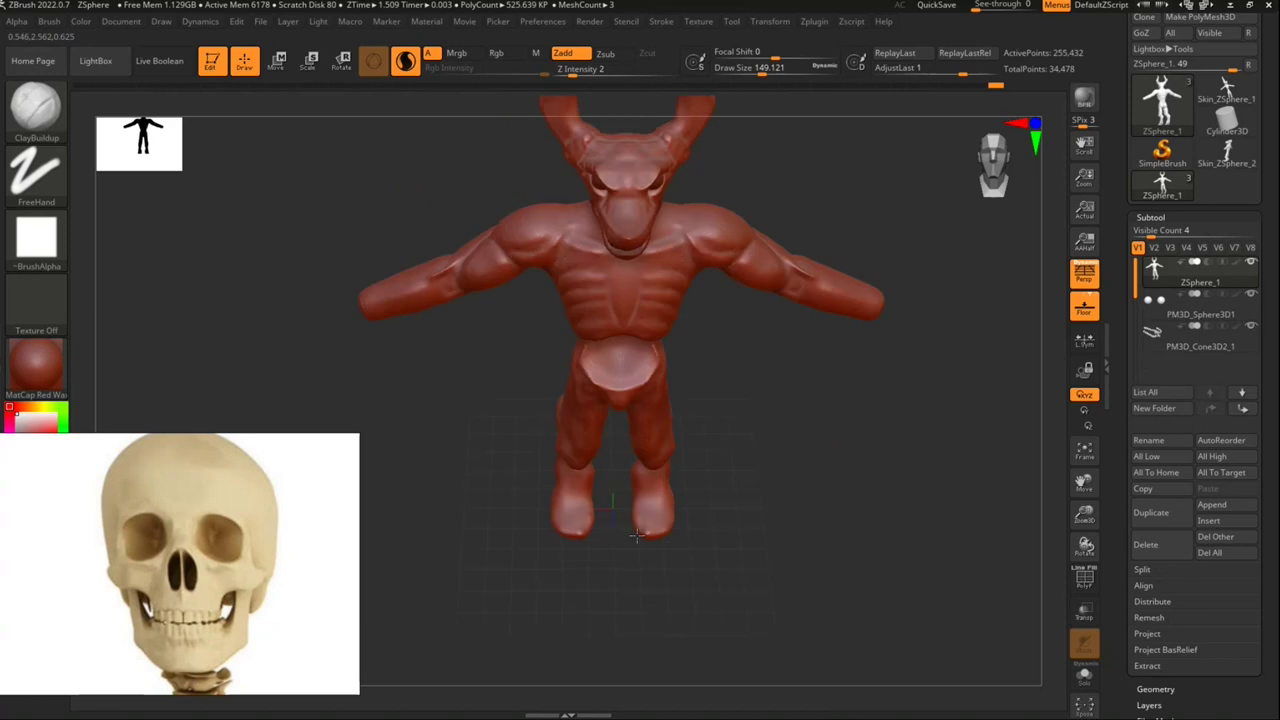
Step: Face the demon front-on and turn on the PolyF wireframe
drag(797, 322, 830, 326)
mouse_move(987, 183)
mouse_down()
mouse_move(745, 393)
mouse_move(709, 471)
mouse_move(776, 493)
mouse_up()
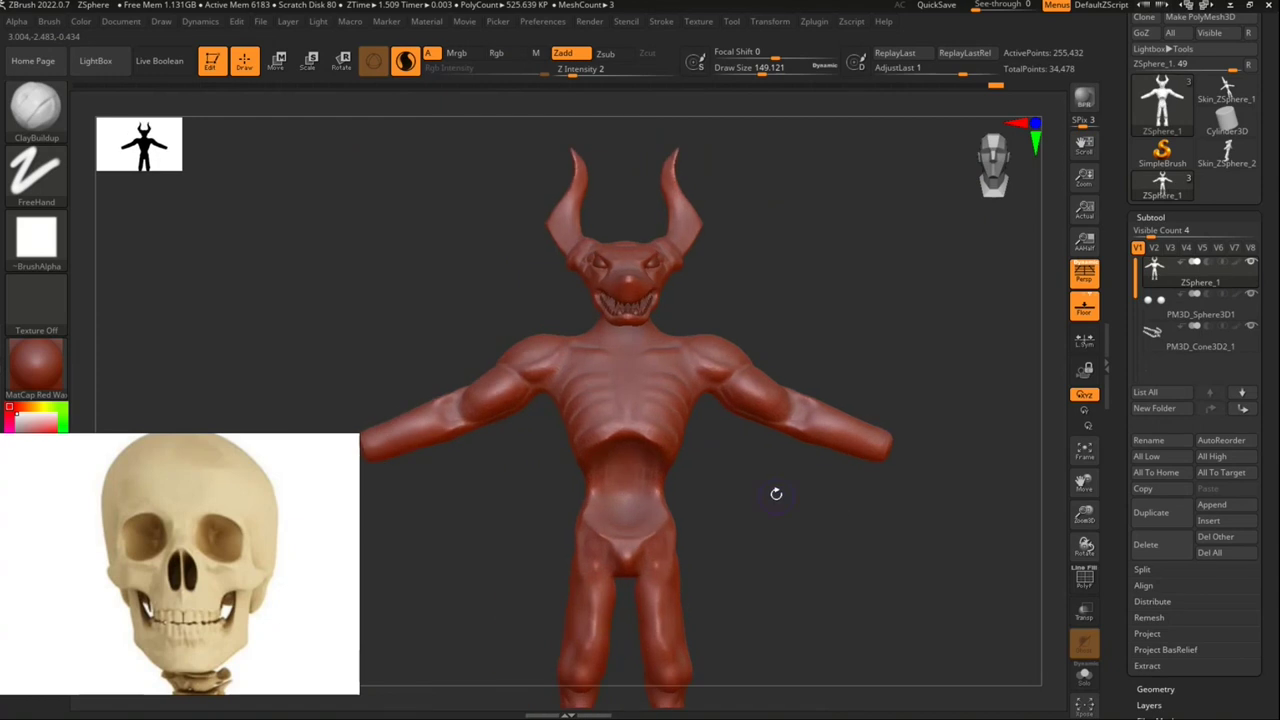
click(1085, 578)
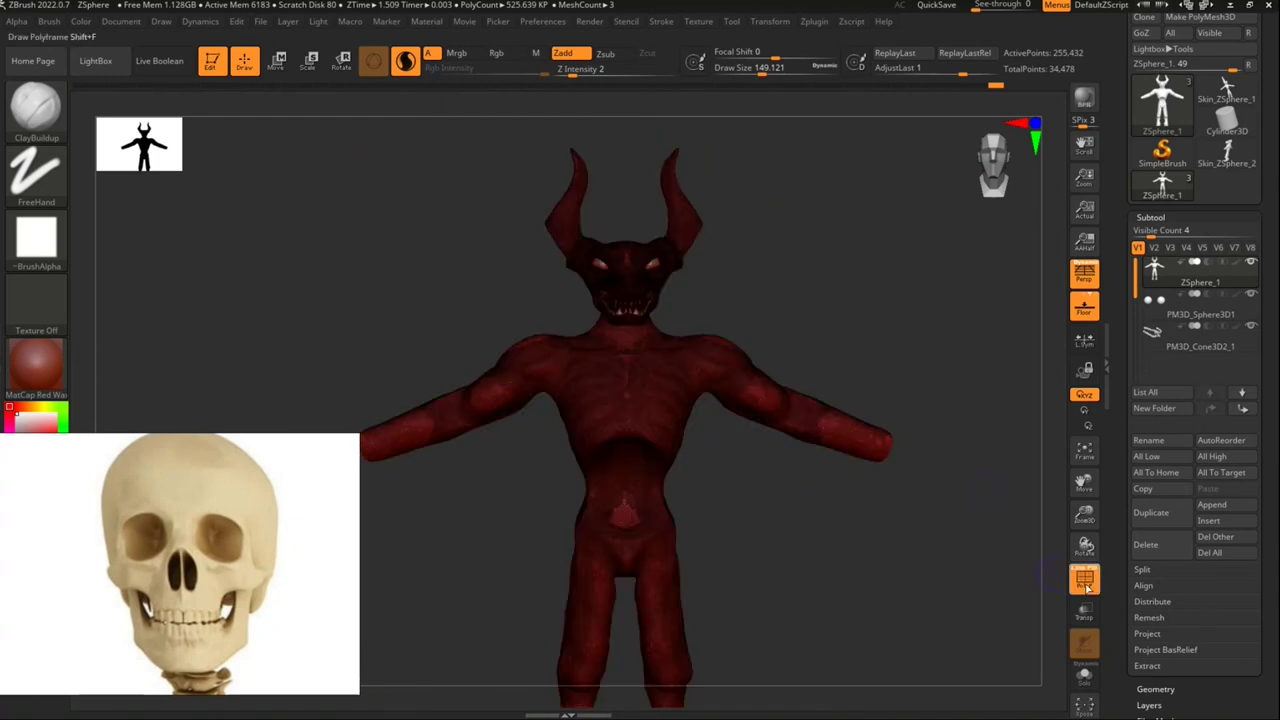
drag(685, 290, 679, 342)
Step: Apply the SkinShade4 material and zoom in on the head and horns
click(36, 362)
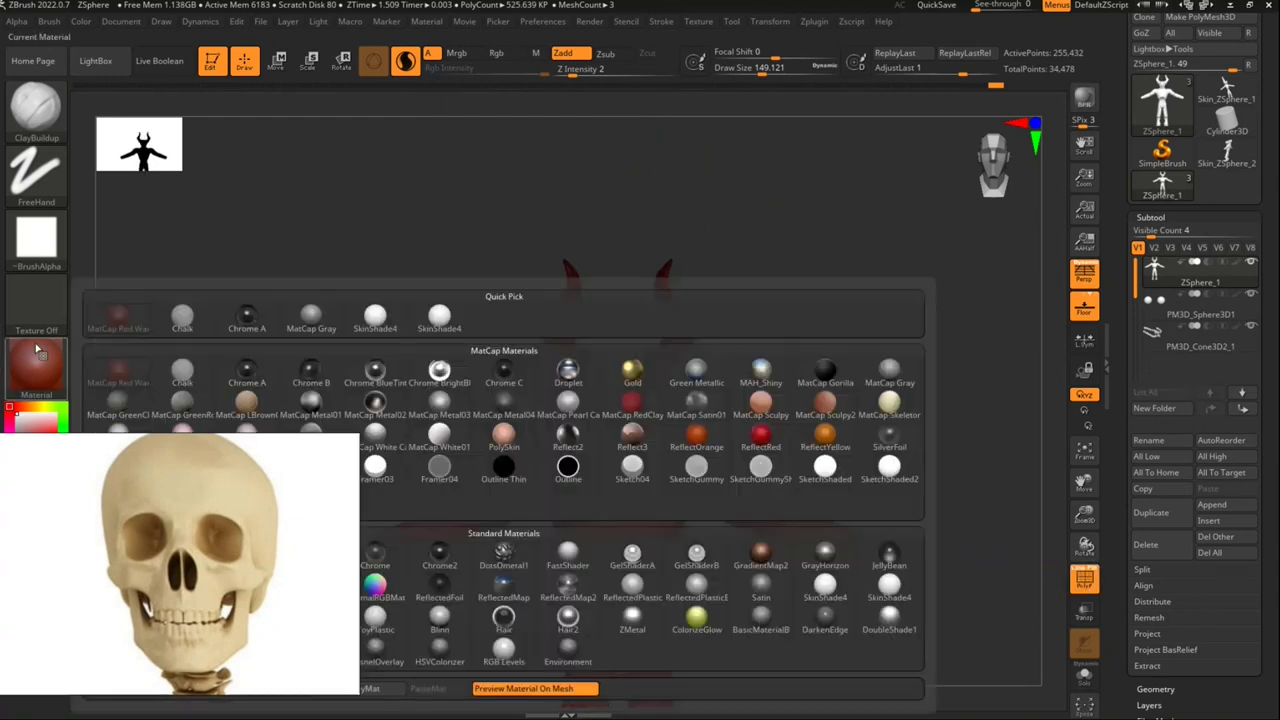
click(371, 317)
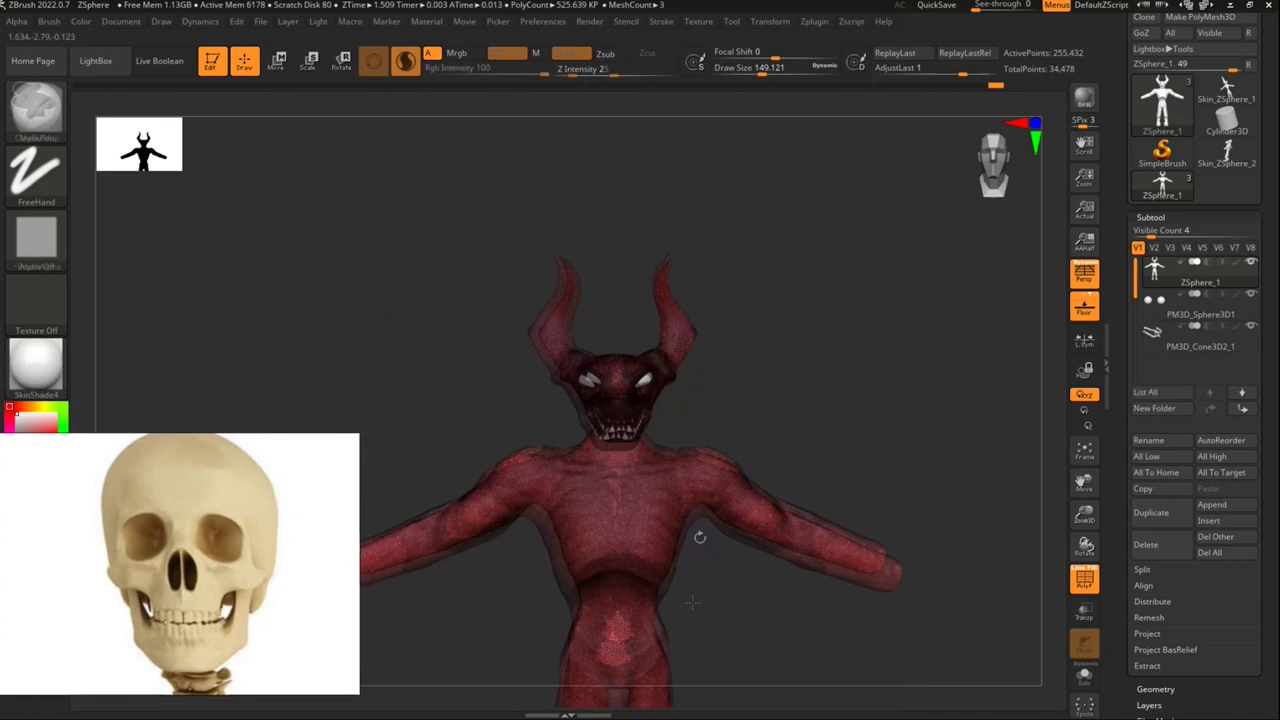
ctrl+right_drag(717, 514, 620, 331)
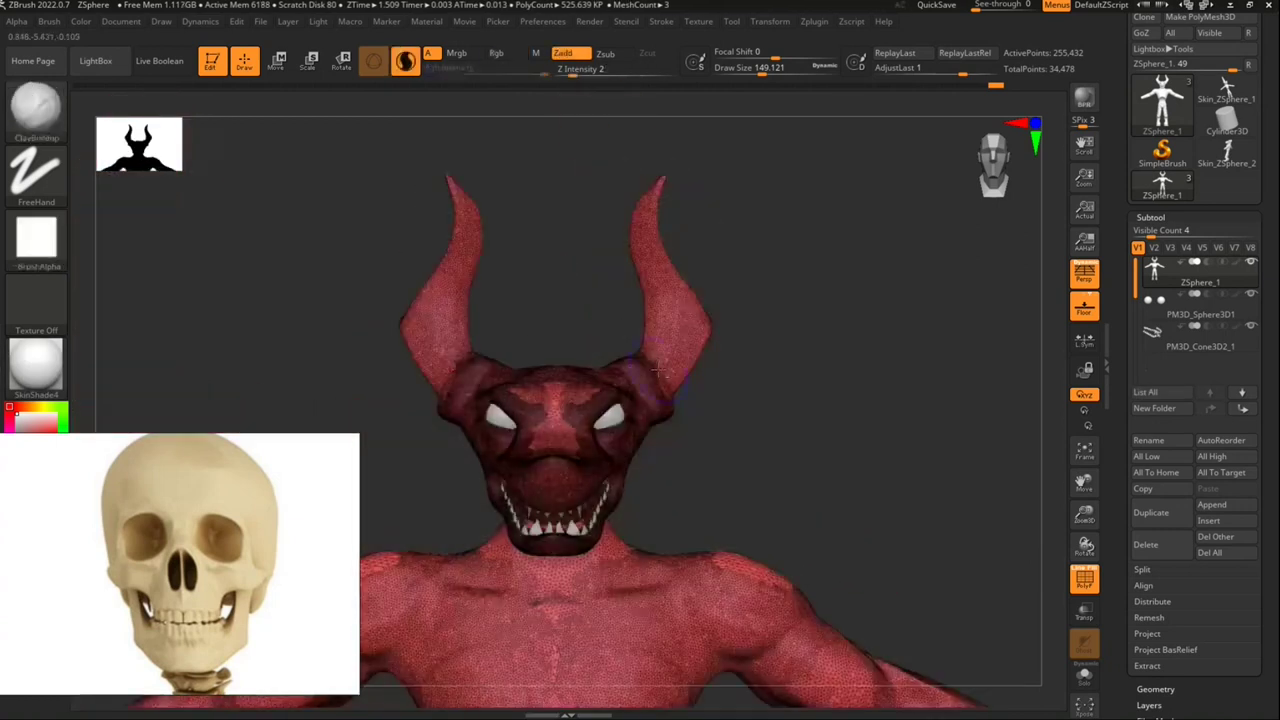
alt+right_drag(657, 369, 667, 437)
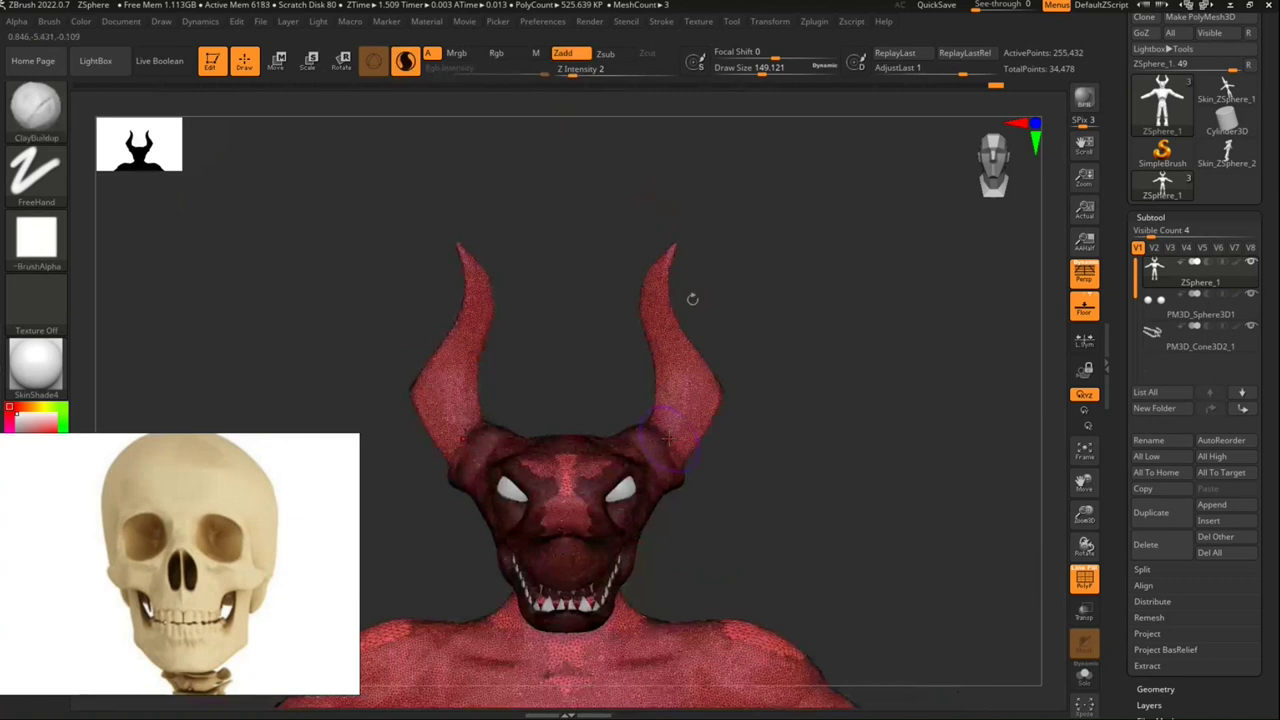
Step: Mask both horns with MaskLasso and group them into their own polygroup with Ctrl+W
click(32, 130)
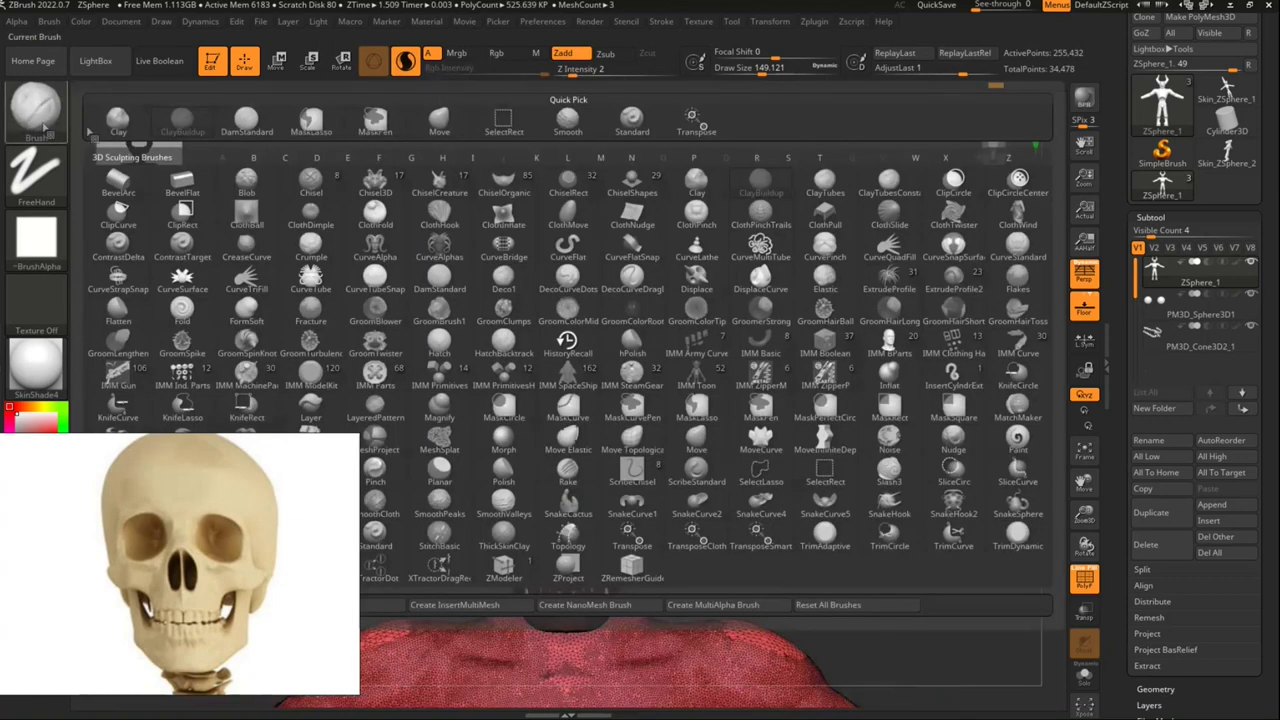
click(309, 119)
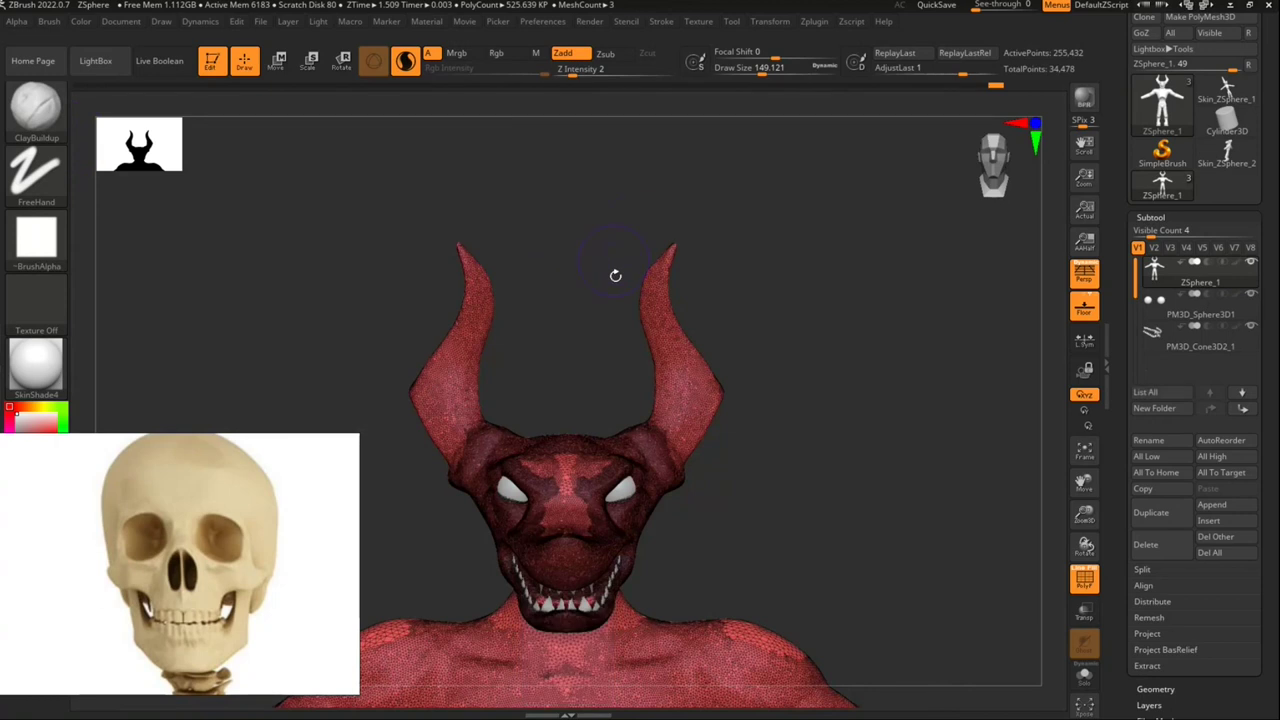
drag(641, 224, 641, 402)
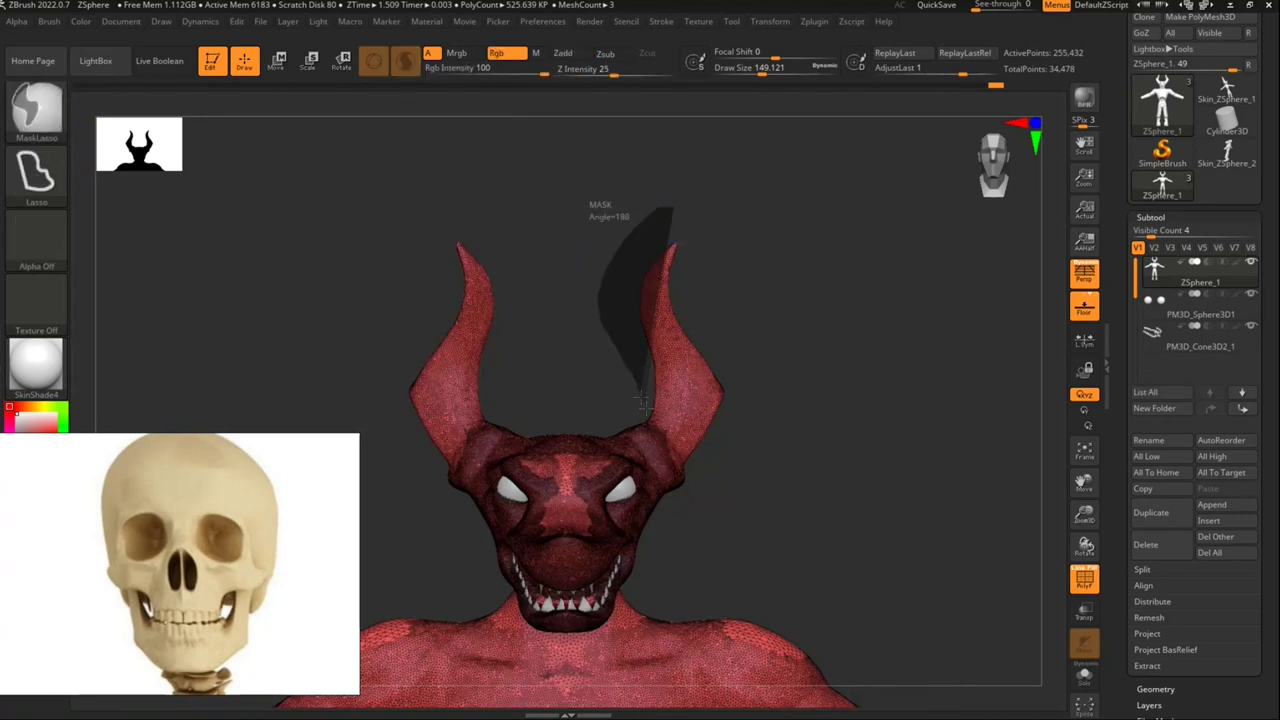
ctrl+drag(652, 420, 790, 415)
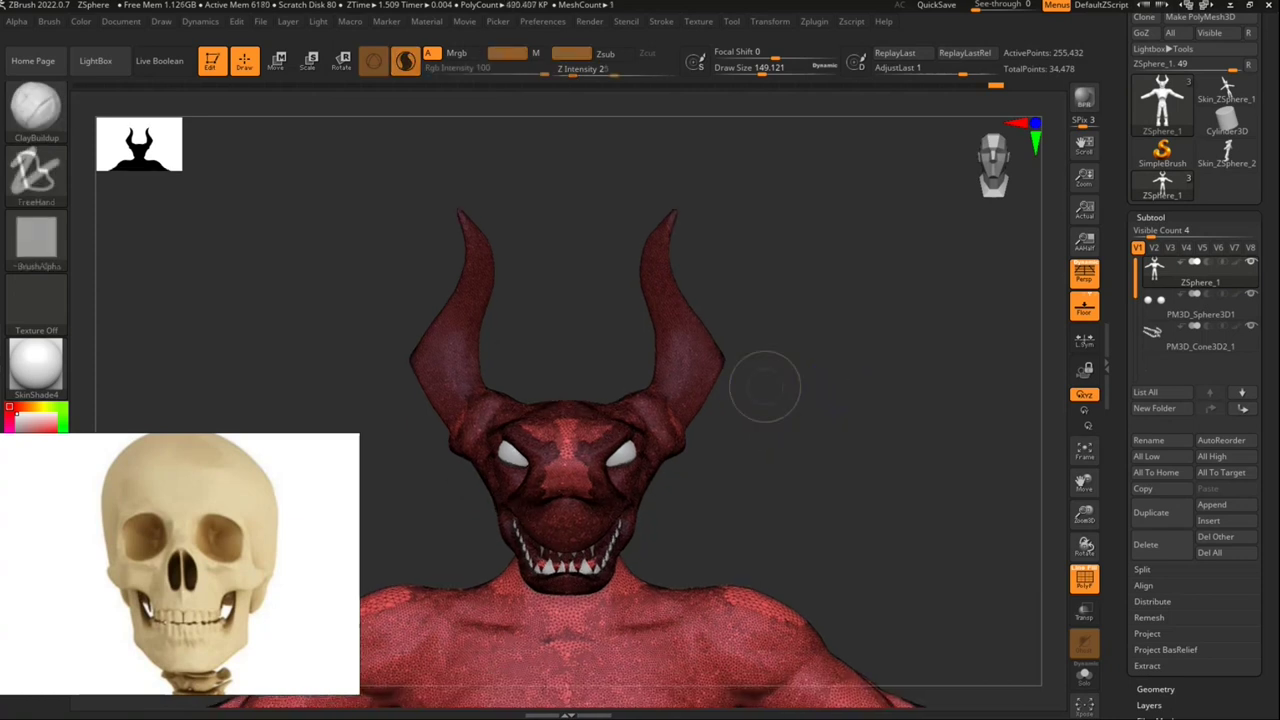
mouse_move(767, 382)
alt+mouse_down()
mouse_move(787, 711)
mouse_move(686, 500)
alt+mouse_up()
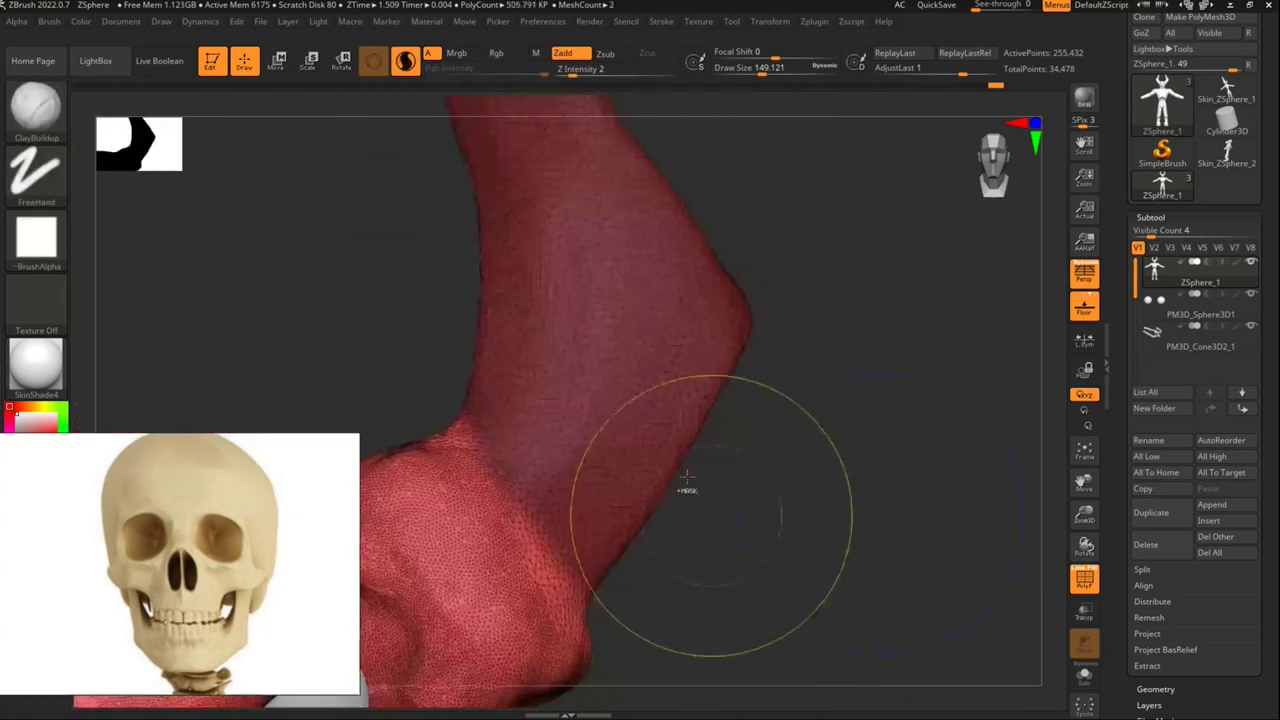
key(ctrl)
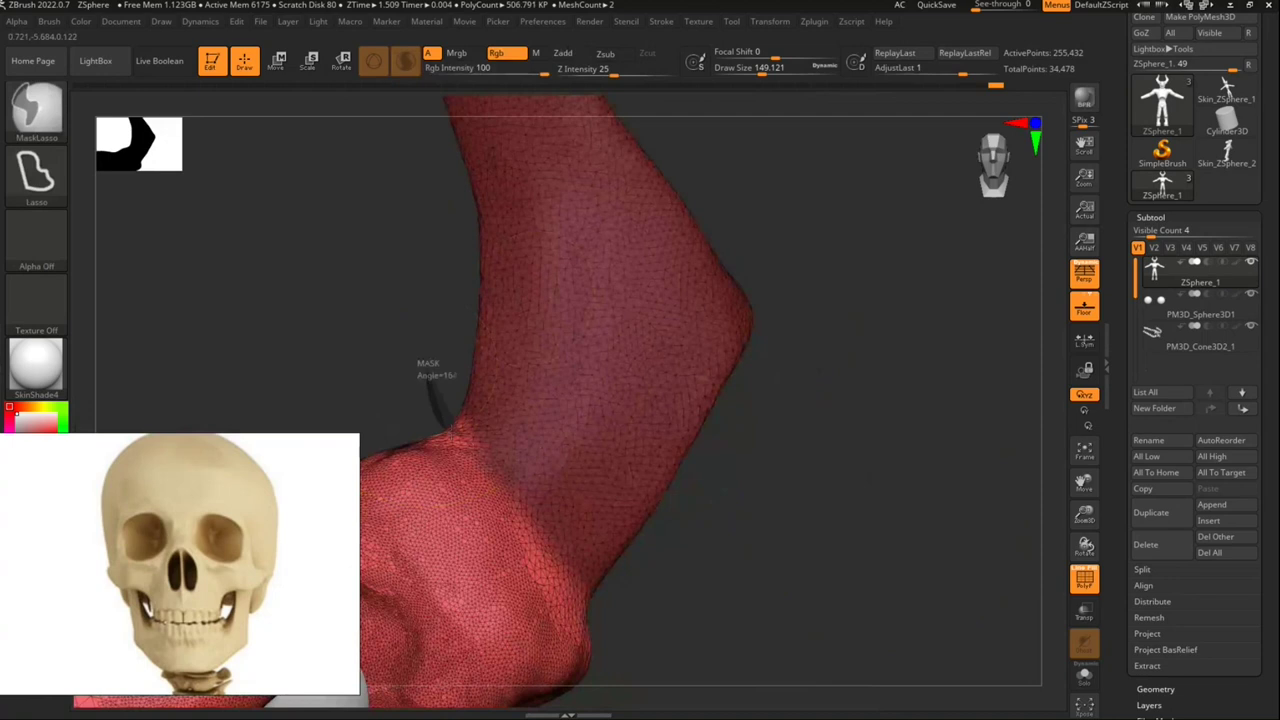
ctrl+drag(432, 395, 614, 630)
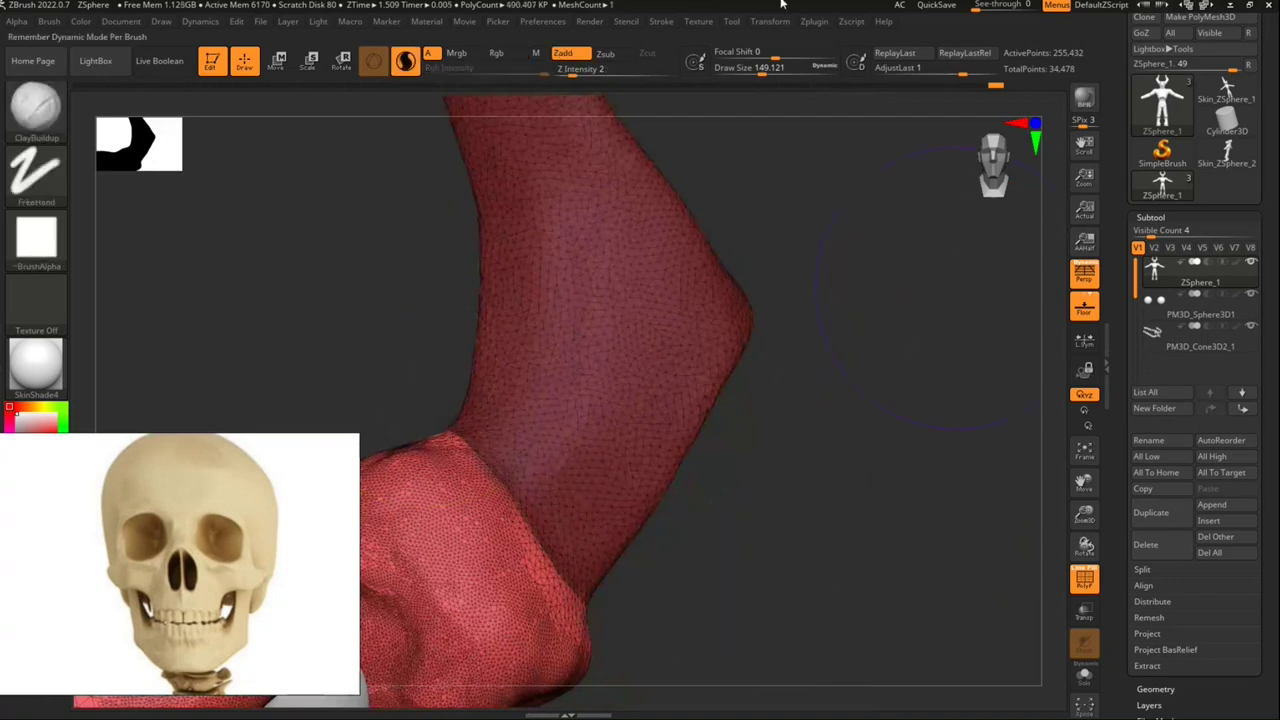
shift+drag(700, 300, 663, 108)
alt+drag(743, 423, 758, 553)
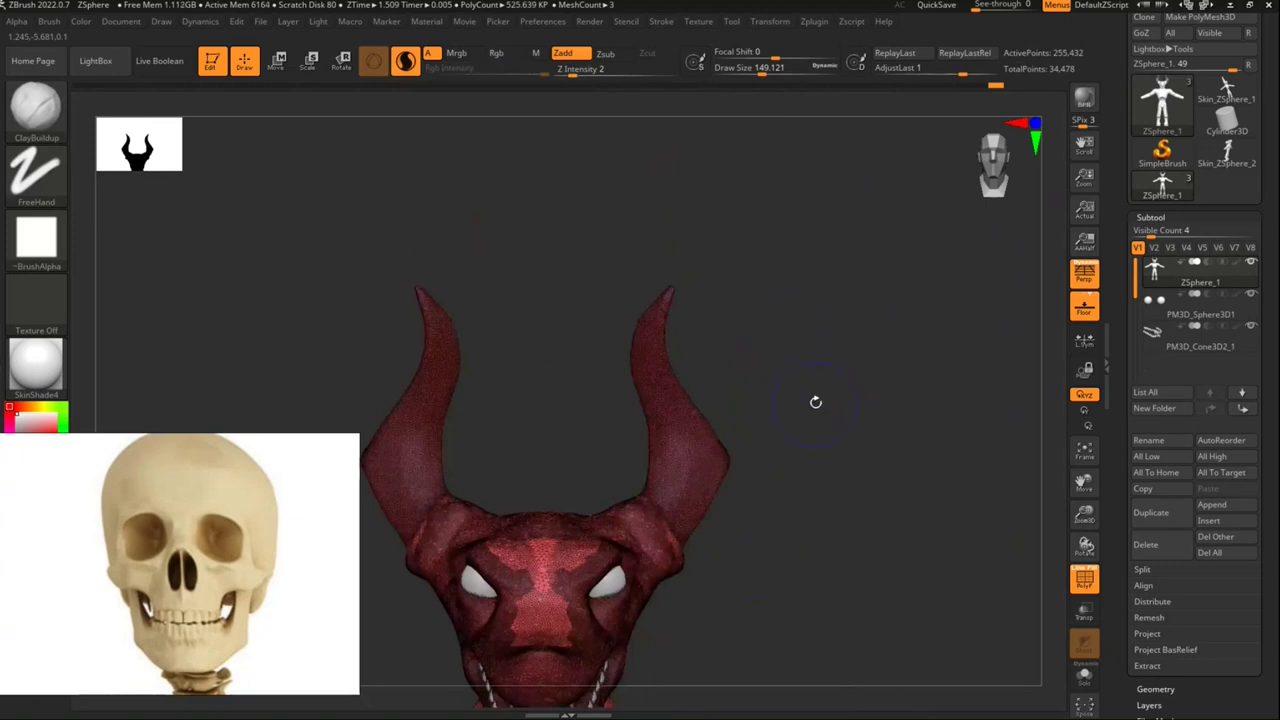
ctrl+click(812, 385)
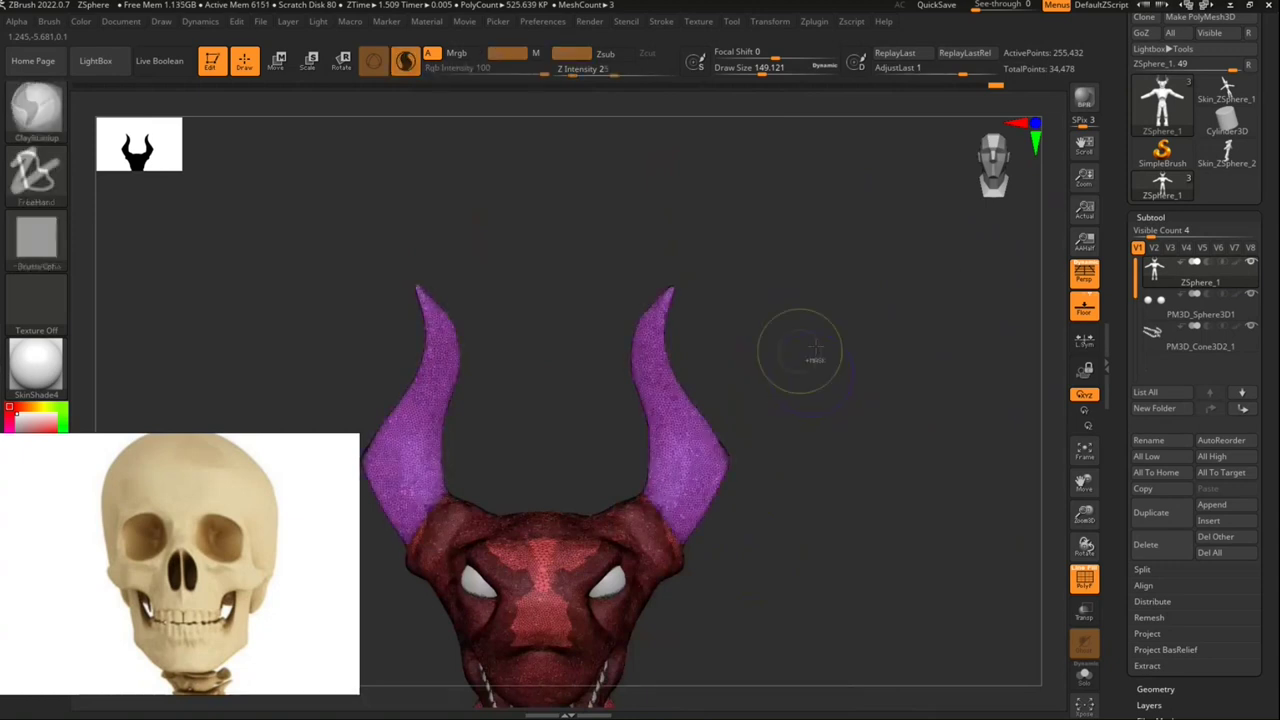
Step: Mask the area around the eye socket, including its lower edge
mouse_move(749, 500)
alt+mouse_down()
mouse_move(845, 450)
mouse_move(862, 390)
mouse_move(843, 466)
mouse_move(889, 377)
mouse_move(872, 442)
alt+mouse_up()
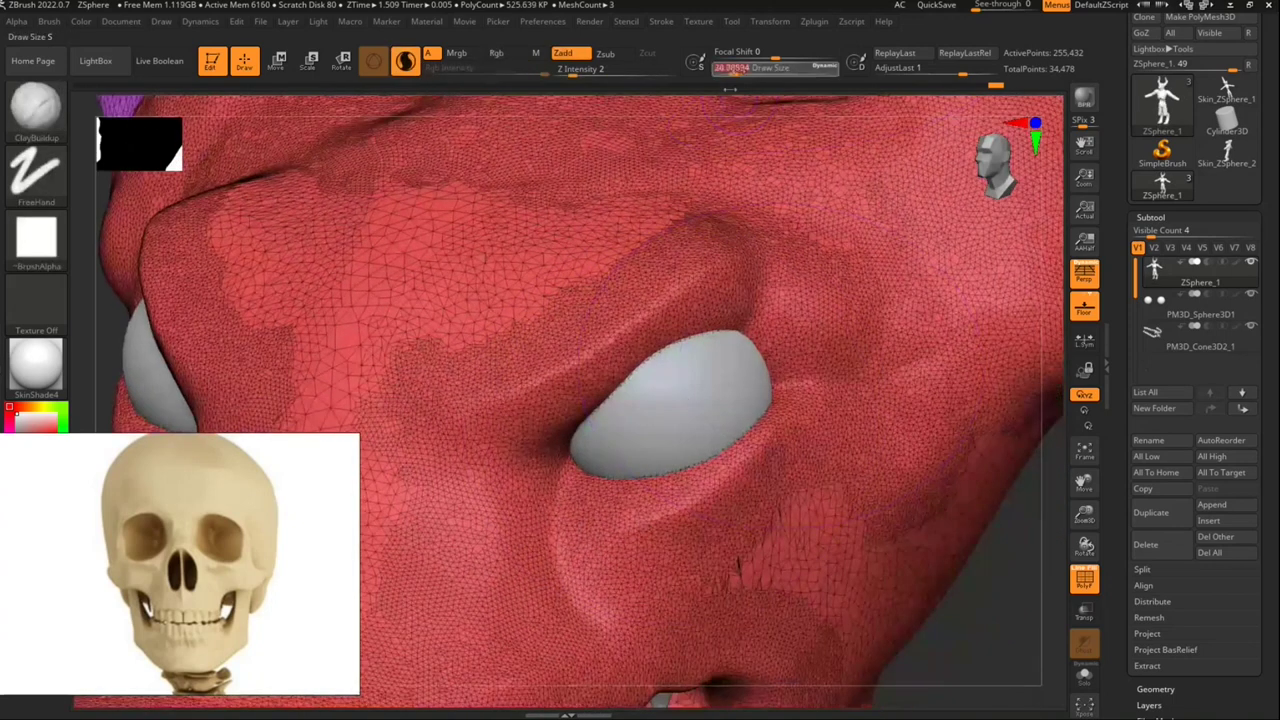
key(ctrl)
drag(490, 425, 489, 252)
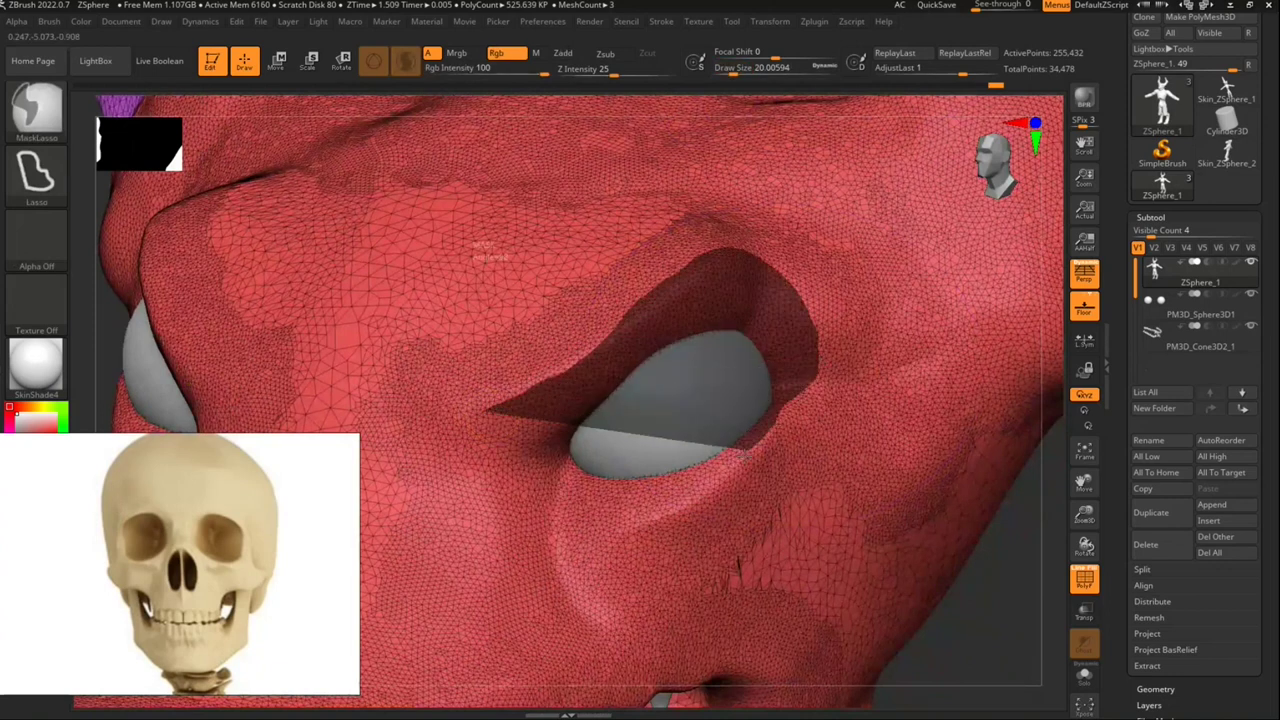
drag(490, 430, 509, 461)
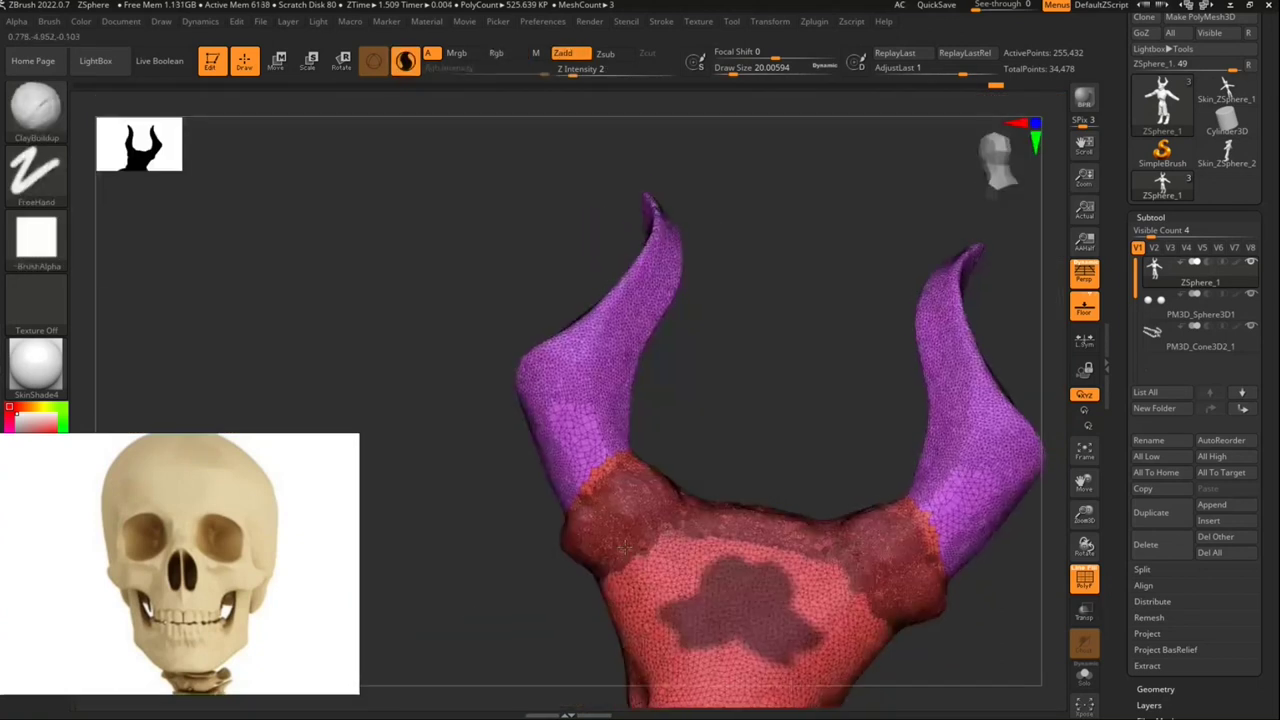
Step: Lasso-select the neck area with Ctrl+Shift, then orbit back to face the mouth
mouse_move(960, 600)
mouse_down()
mouse_move(792, 605)
mouse_move(614, 487)
mouse_up()
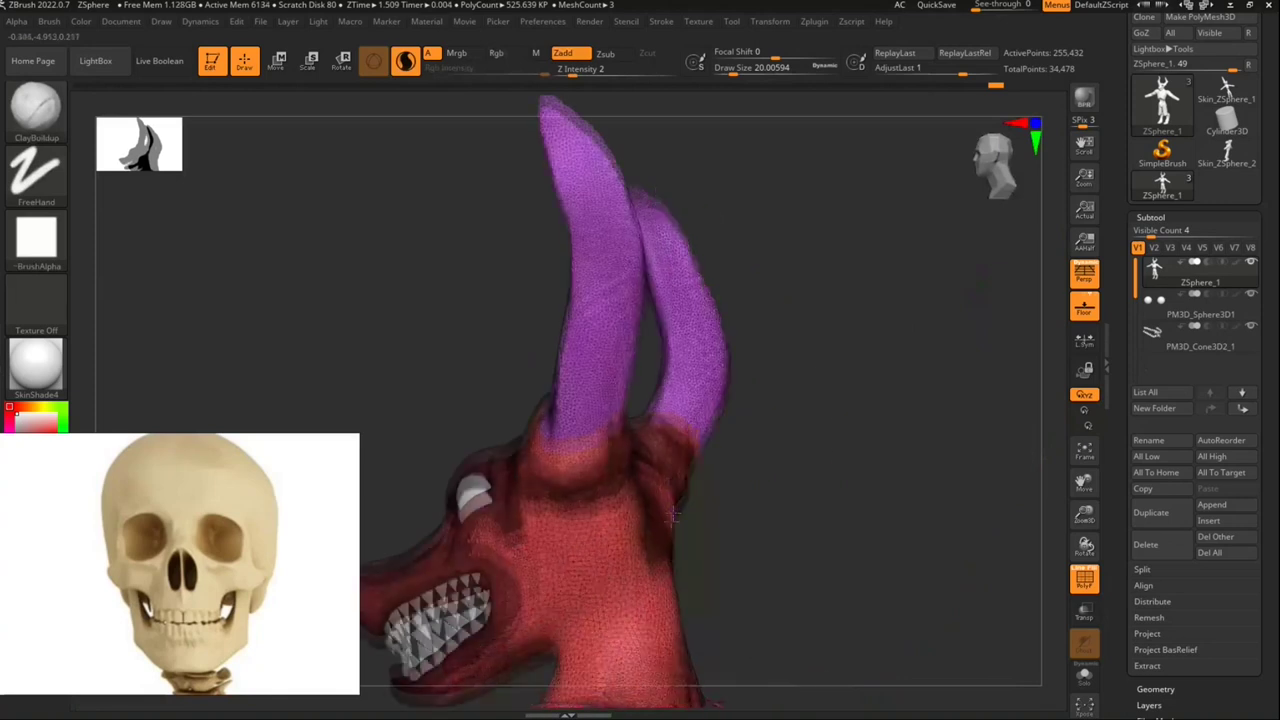
key(ctrl+shift)
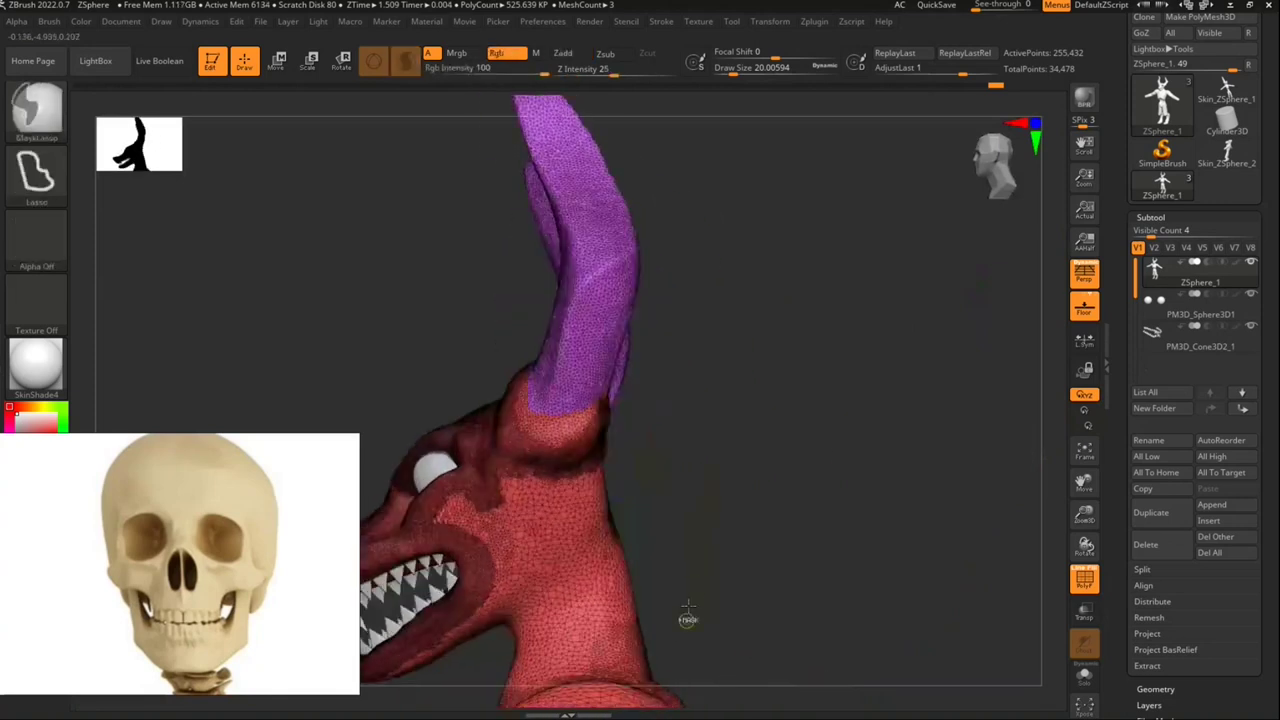
ctrl+shift+drag(614, 567, 575, 365)
mouse_move(820, 514)
mouse_down()
mouse_move(790, 491)
mouse_move(777, 506)
mouse_up()
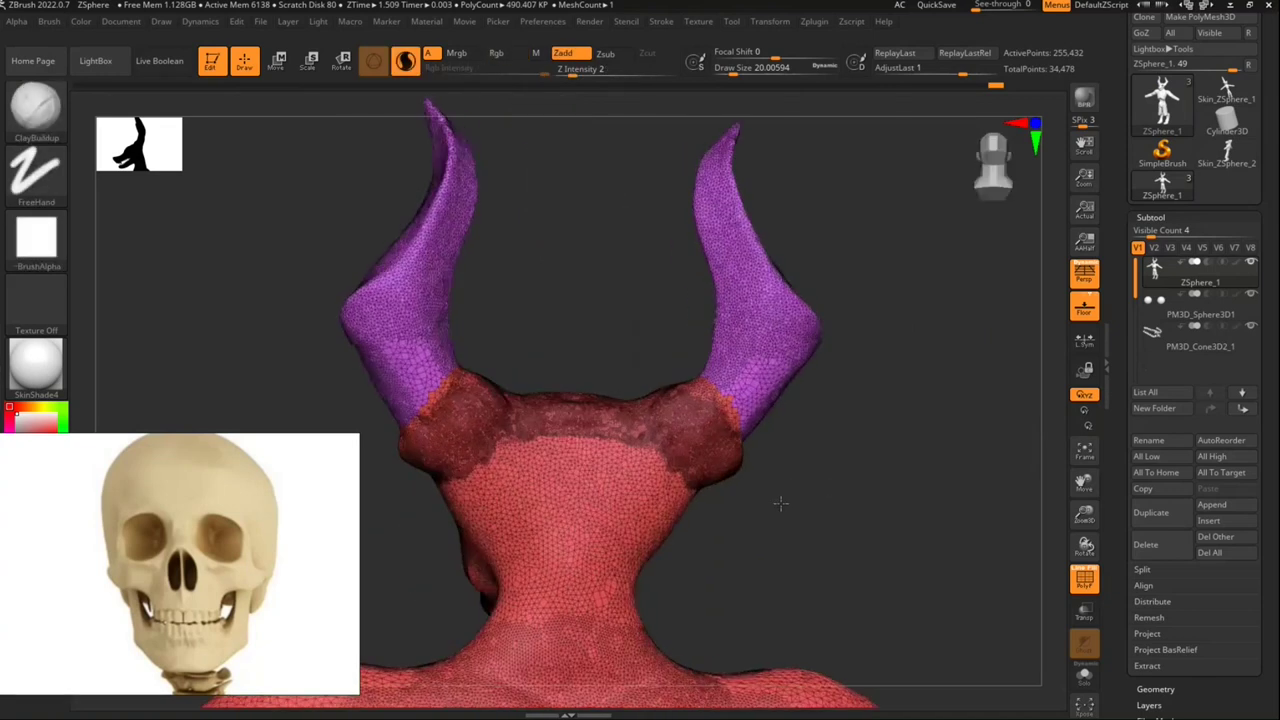
mouse_move(551, 466)
mouse_down()
mouse_move(823, 500)
mouse_move(794, 474)
mouse_move(800, 515)
mouse_move(714, 457)
mouse_move(749, 357)
mouse_move(740, 400)
mouse_move(783, 415)
mouse_move(681, 479)
mouse_up()
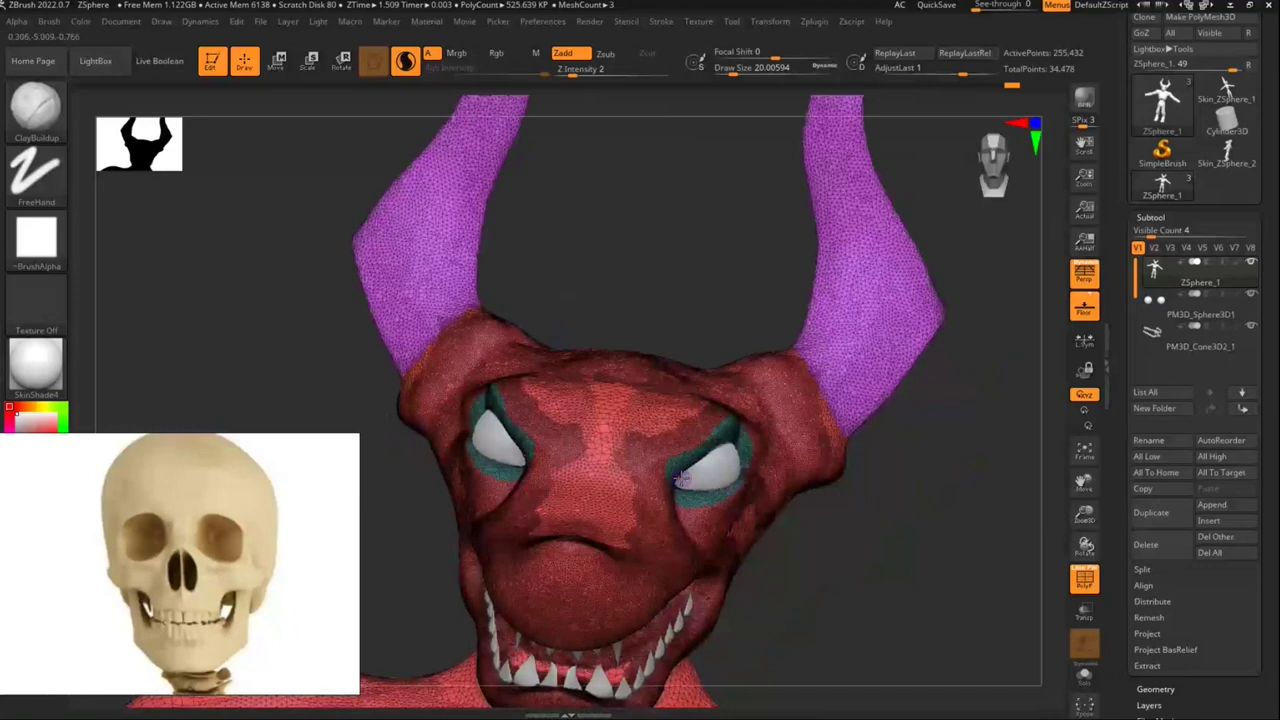
mouse_move(681, 479)
mouse_down()
mouse_move(718, 353)
mouse_move(697, 318)
mouse_up()
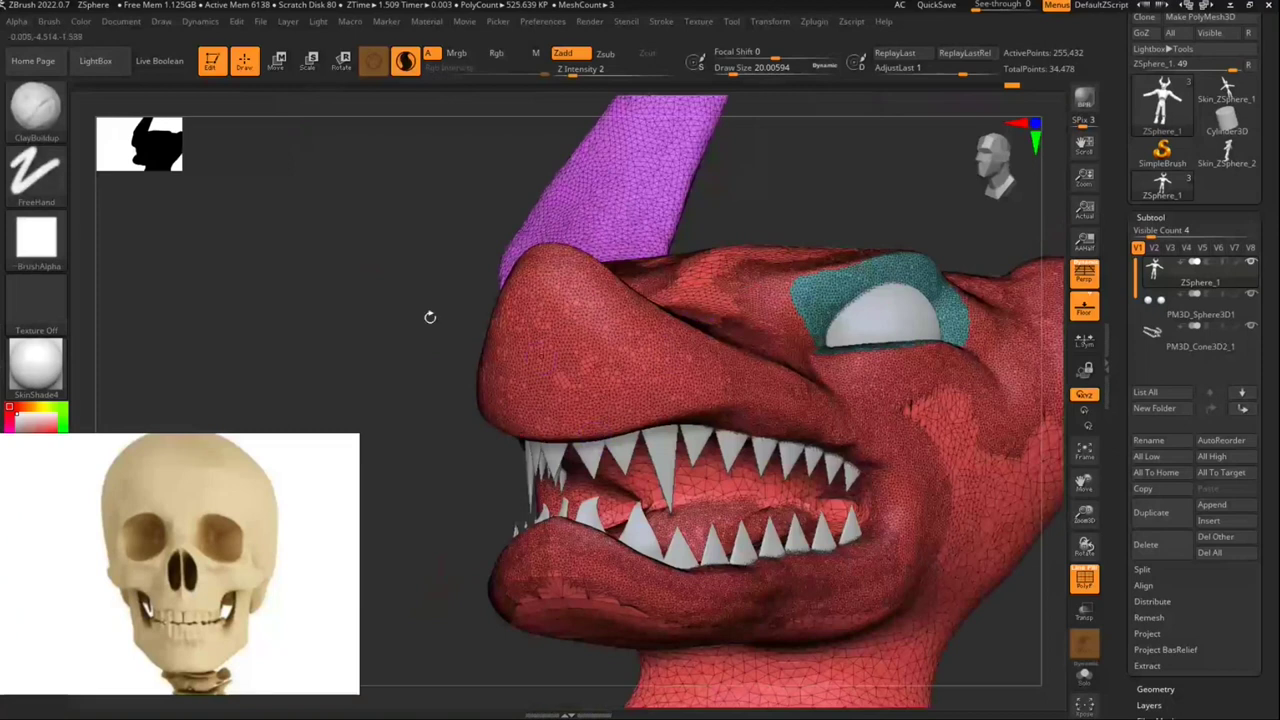
Step: With MaskPen, mask a band along the upper lip, mouth corner and lower lip
key(b)
click(391, 146)
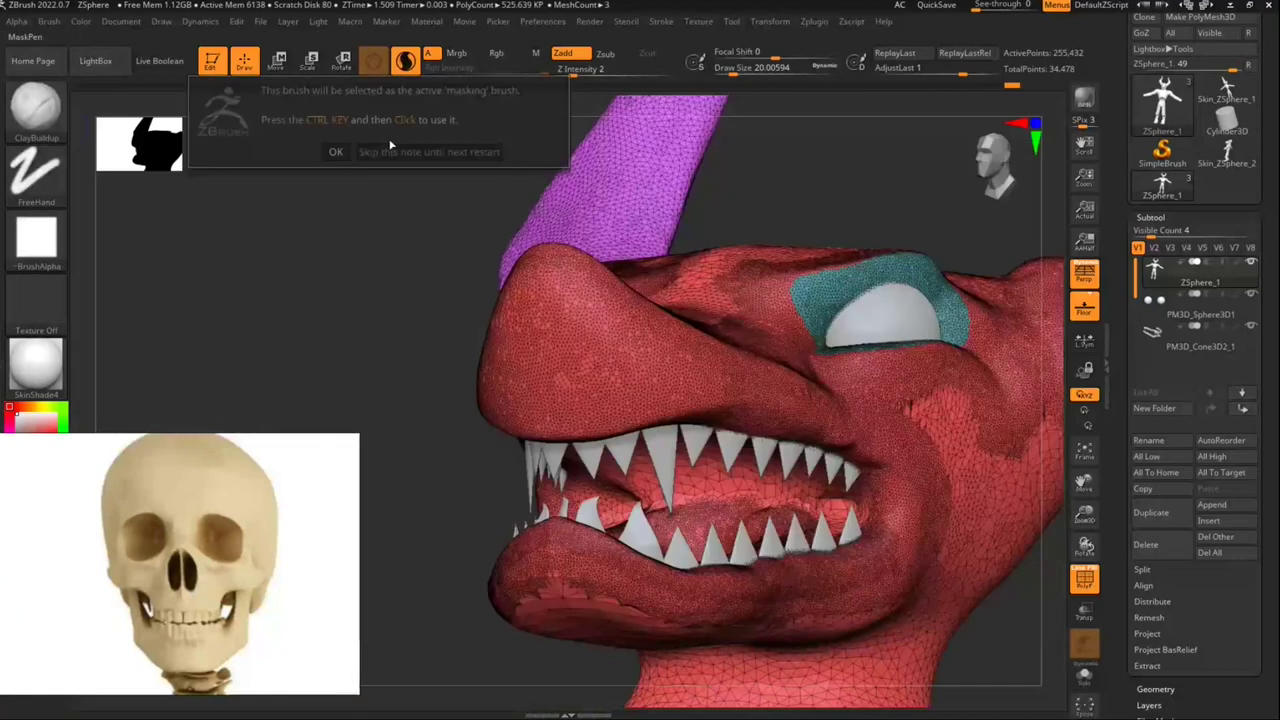
click(336, 151)
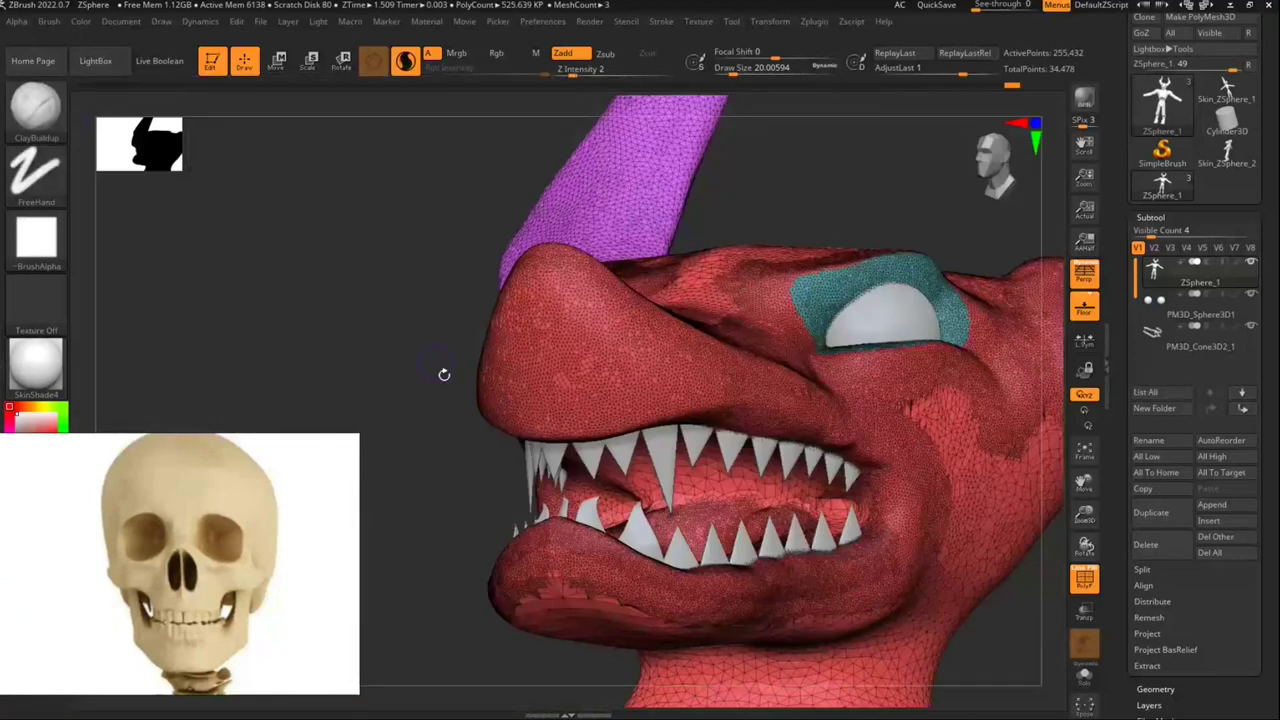
drag(418, 418, 395, 360)
mouse_move(605, 350)
ctrl+mouse_down()
mouse_move(440, 372)
mouse_move(660, 355)
mouse_move(790, 455)
mouse_move(470, 465)
ctrl+mouse_up()
mouse_move(838, 498)
ctrl+mouse_down()
mouse_move(830, 560)
mouse_move(480, 470)
mouse_move(540, 455)
ctrl+mouse_up()
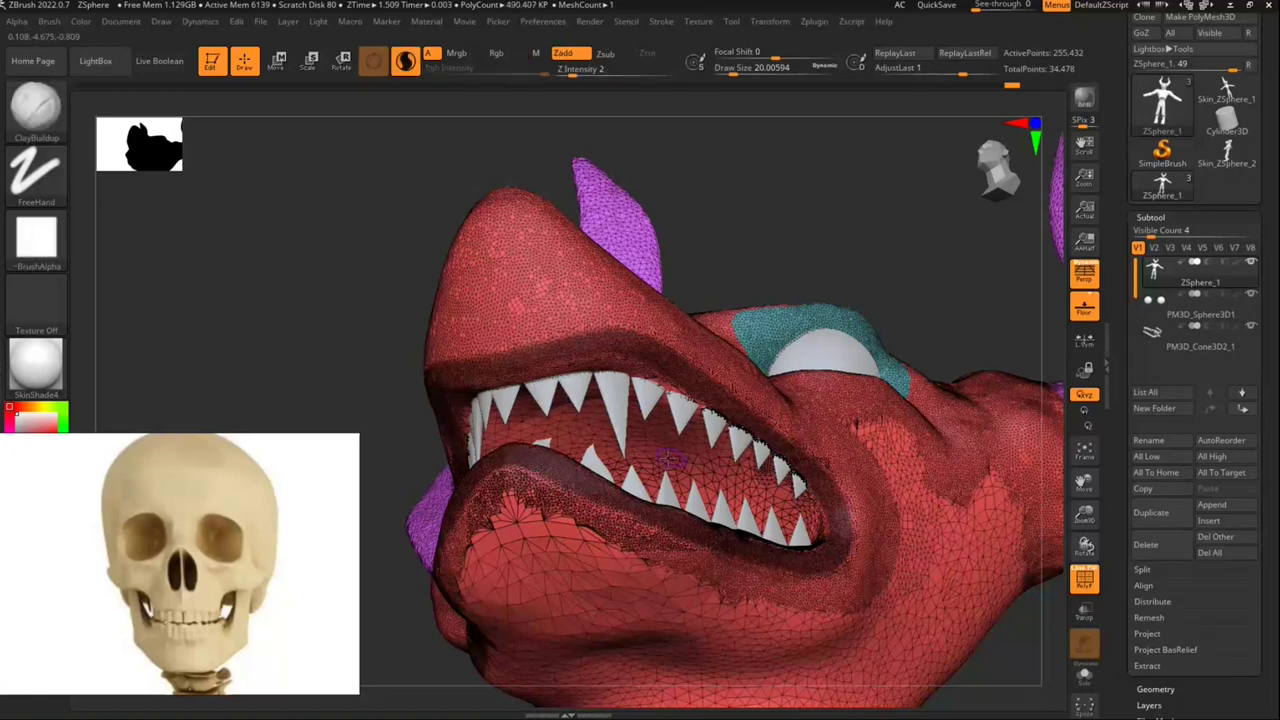
mouse_move(933, 231)
mouse_down()
mouse_move(981, 289)
mouse_move(603, 479)
mouse_up()
mouse_move(883, 360)
mouse_down()
mouse_move(915, 350)
mouse_move(947, 588)
mouse_move(1105, 328)
mouse_move(857, 471)
mouse_up()
Step: Lasso-mask around the lips along the upper jaw using MaskLasso
click(20, 118)
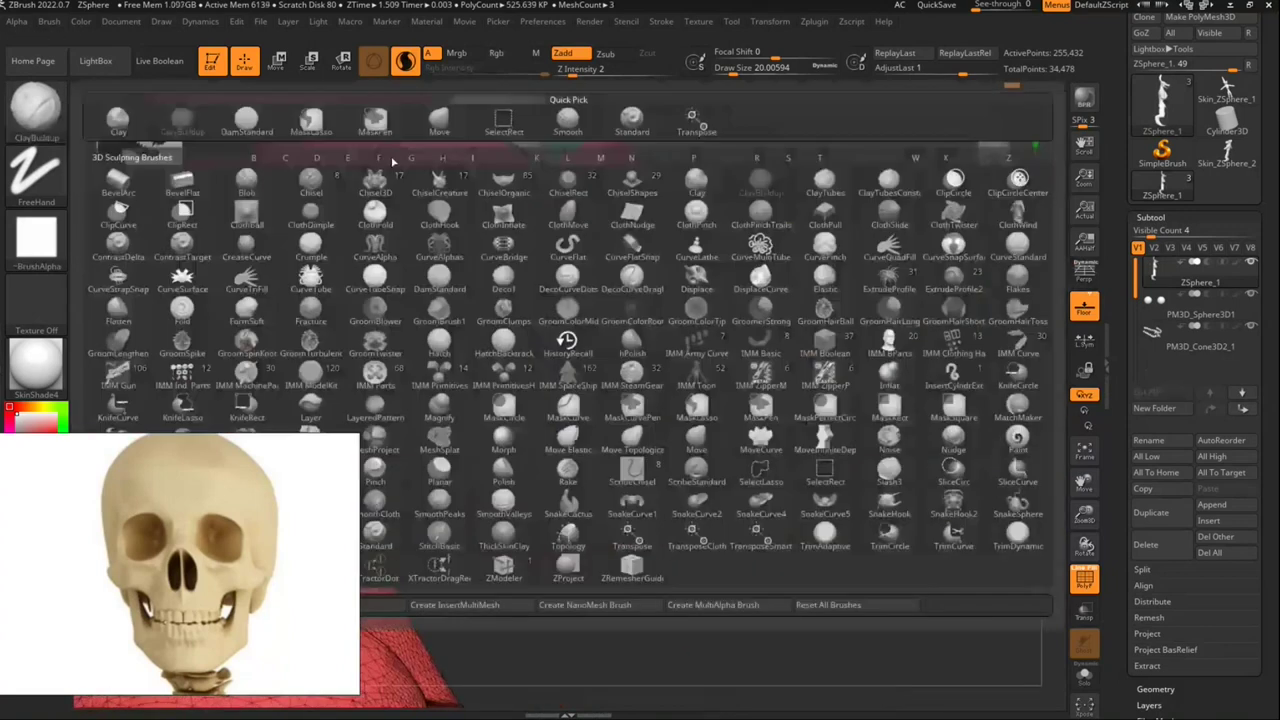
click(322, 128)
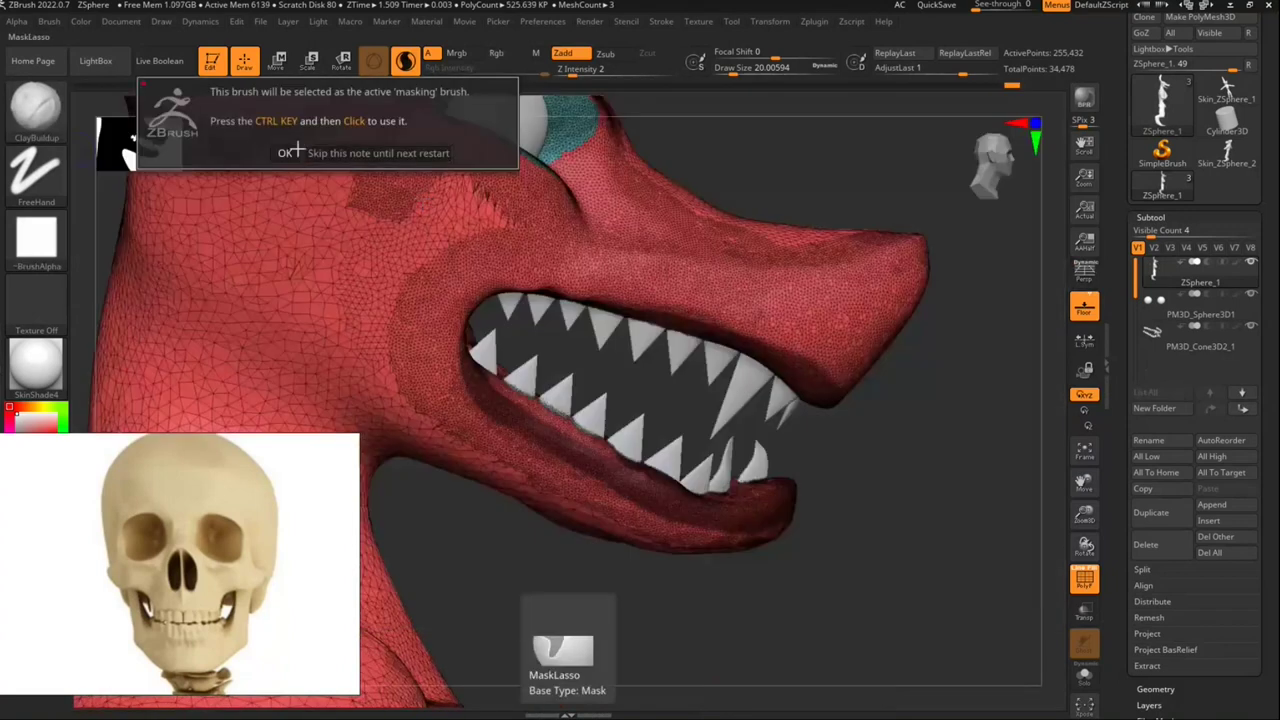
click(285, 153)
mouse_move(857, 423)
ctrl+mouse_down()
mouse_move(590, 292)
mouse_move(645, 492)
ctrl+mouse_up()
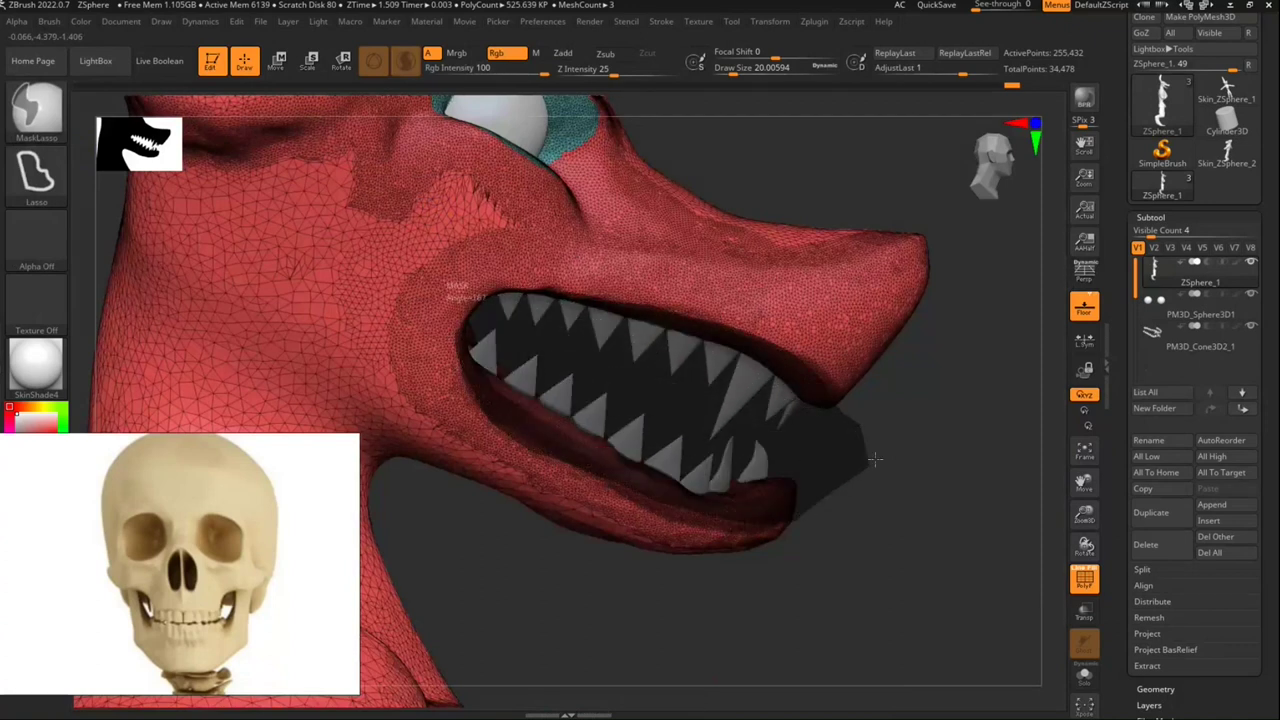
ctrl+drag(645, 492, 858, 424)
drag(868, 470, 910, 457)
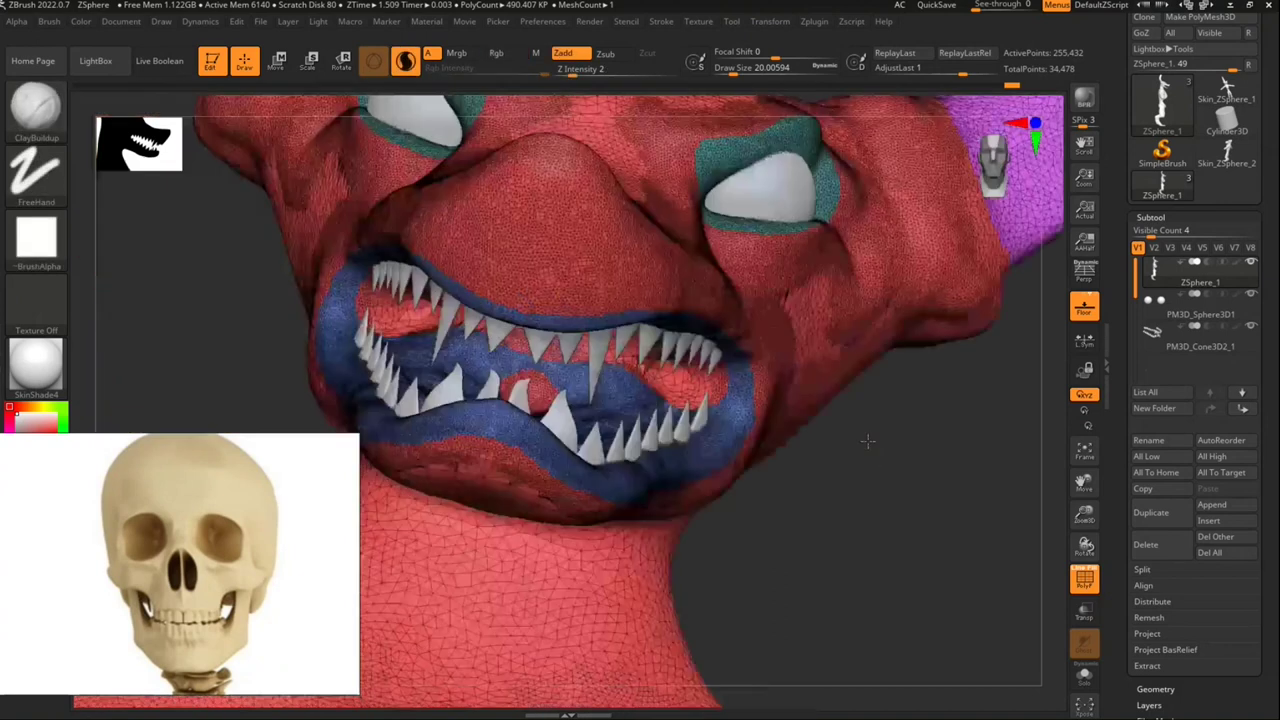
mouse_move(911, 458)
mouse_down()
mouse_move(905, 541)
mouse_move(899, 413)
mouse_move(843, 408)
mouse_up()
Step: Switch back to MaskPen and mask along the lower gum line
click(35, 105)
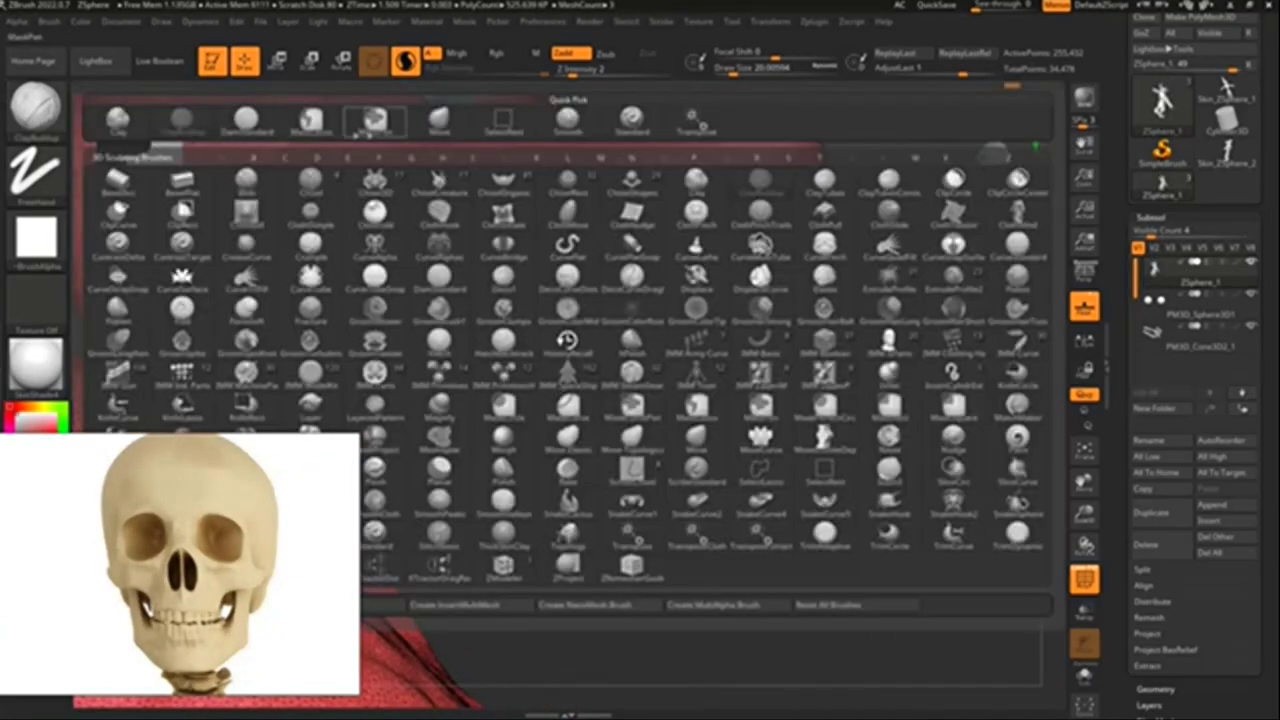
click(374, 120)
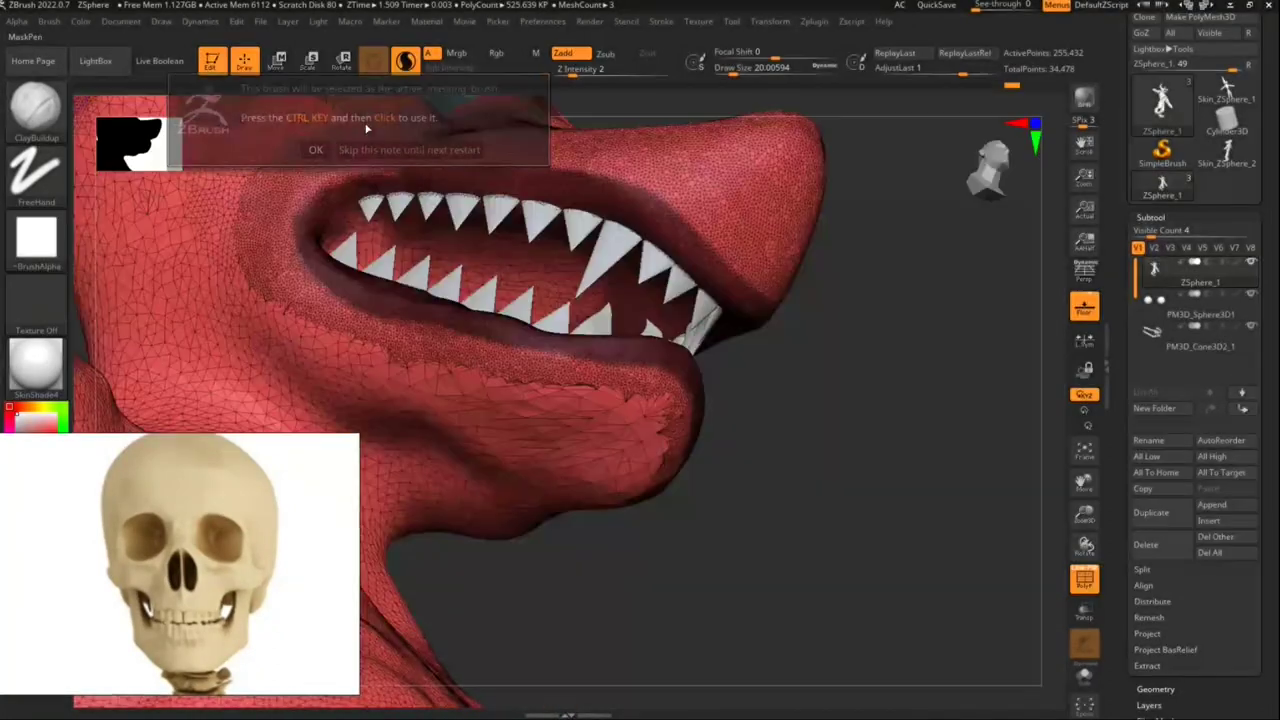
click(314, 150)
mouse_move(880, 420)
mouse_down()
mouse_move(610, 382)
mouse_move(368, 318)
mouse_up()
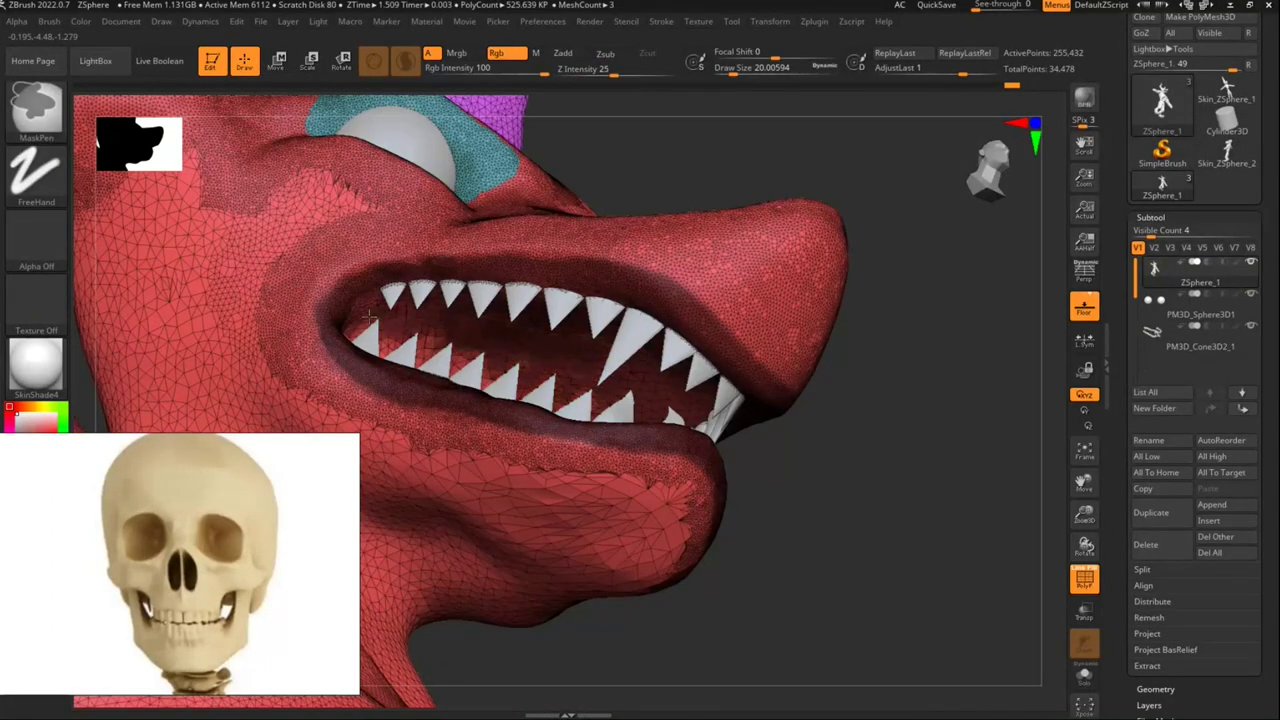
ctrl+drag(435, 333, 422, 376)
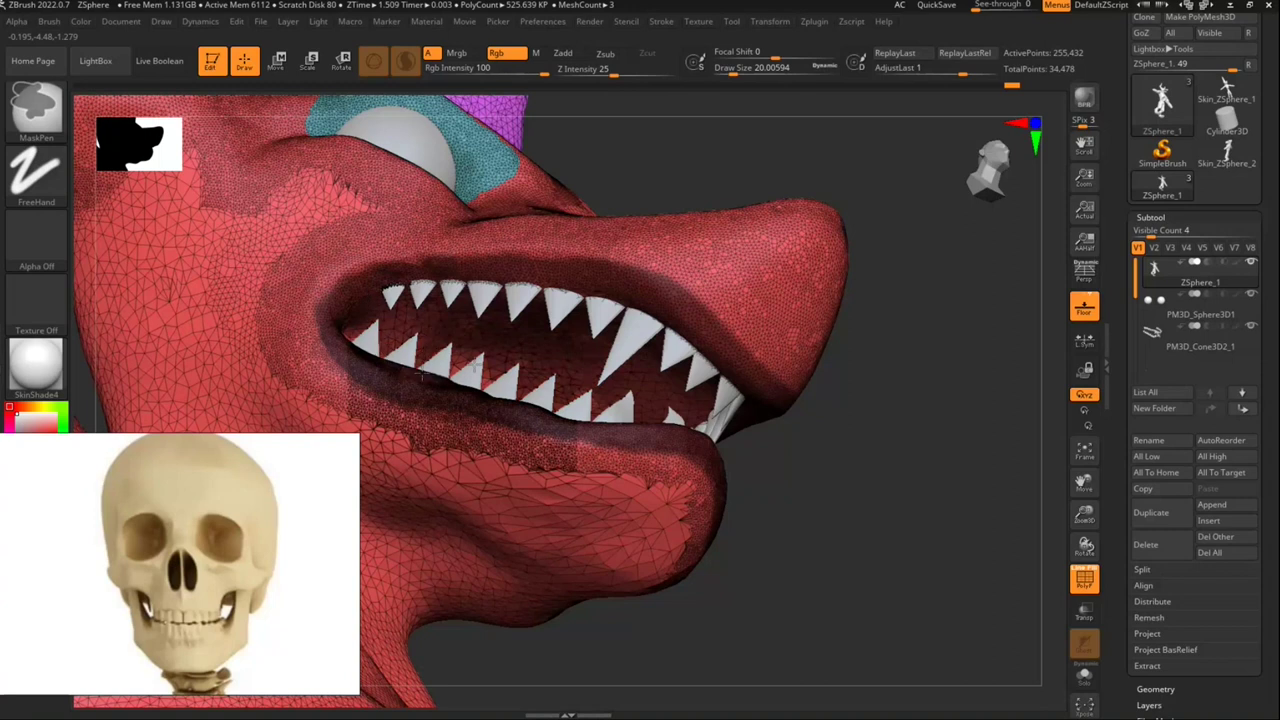
mouse_move(797, 581)
mouse_down()
mouse_move(555, 325)
mouse_move(468, 291)
mouse_up()
key(ctrl)
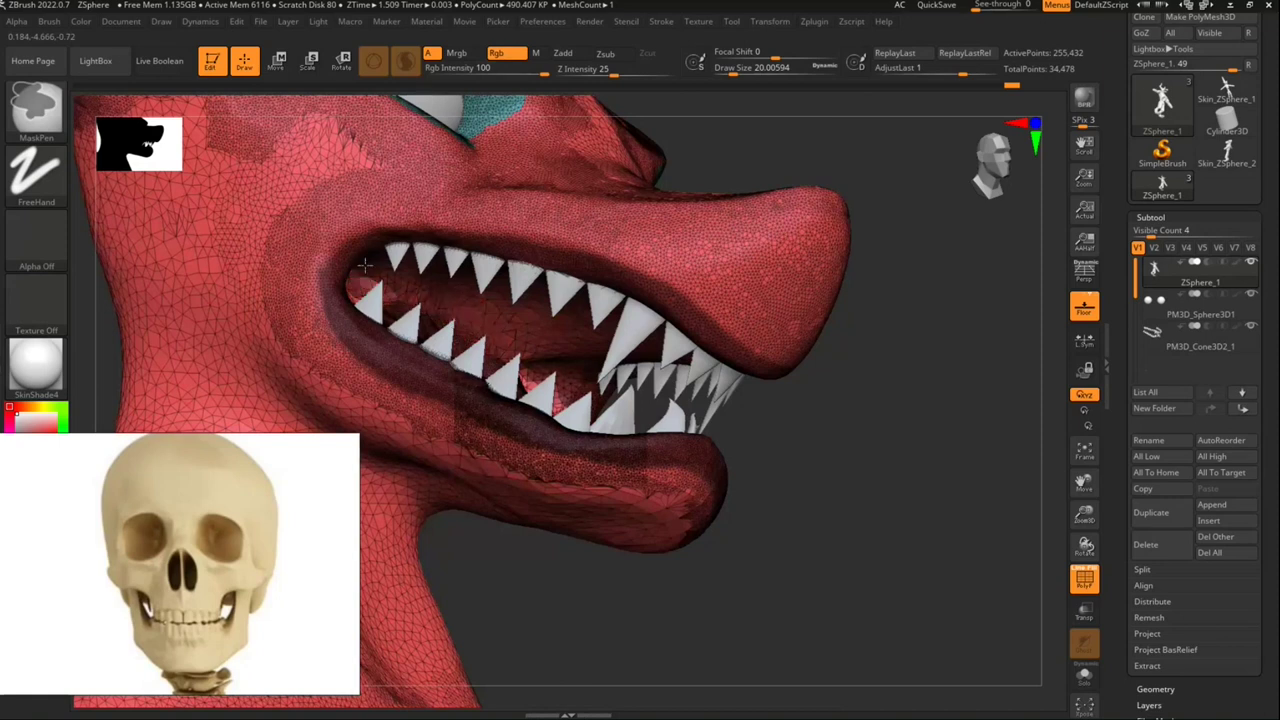
drag(809, 480, 770, 476)
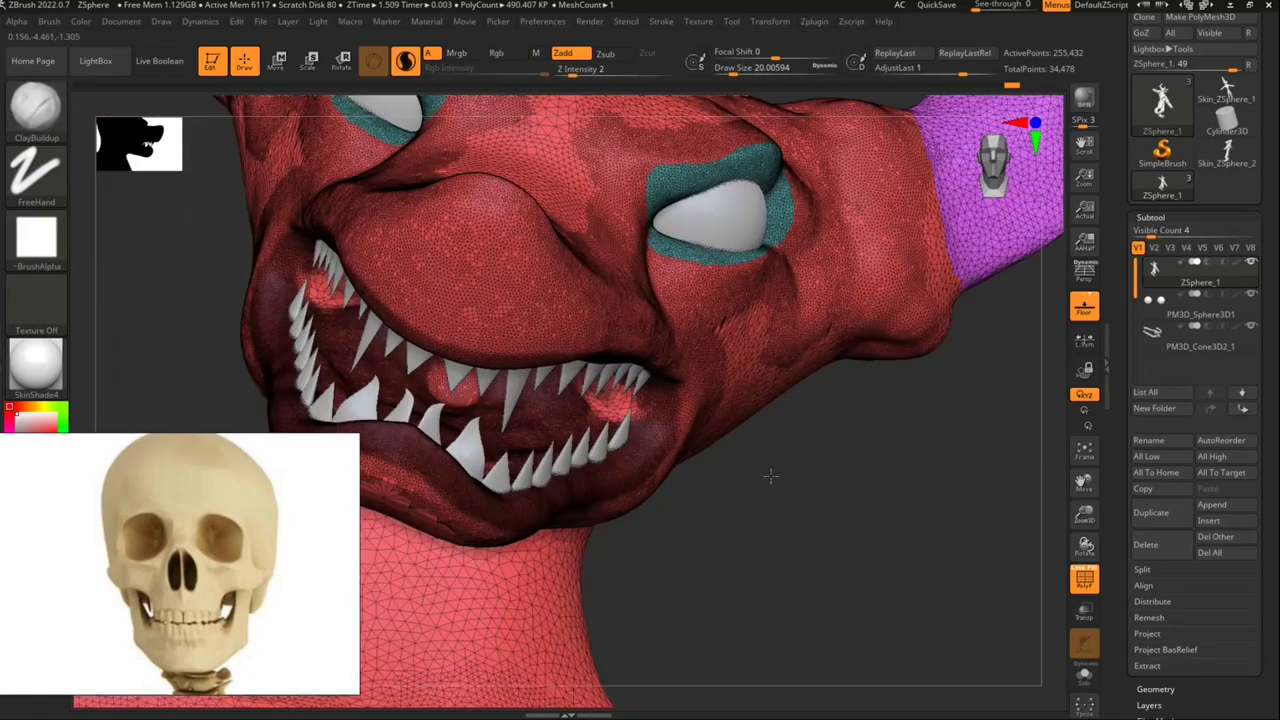
key(ctrl)
mouse_move(770, 476)
mouse_down()
mouse_move(607, 398)
mouse_move(484, 370)
mouse_up()
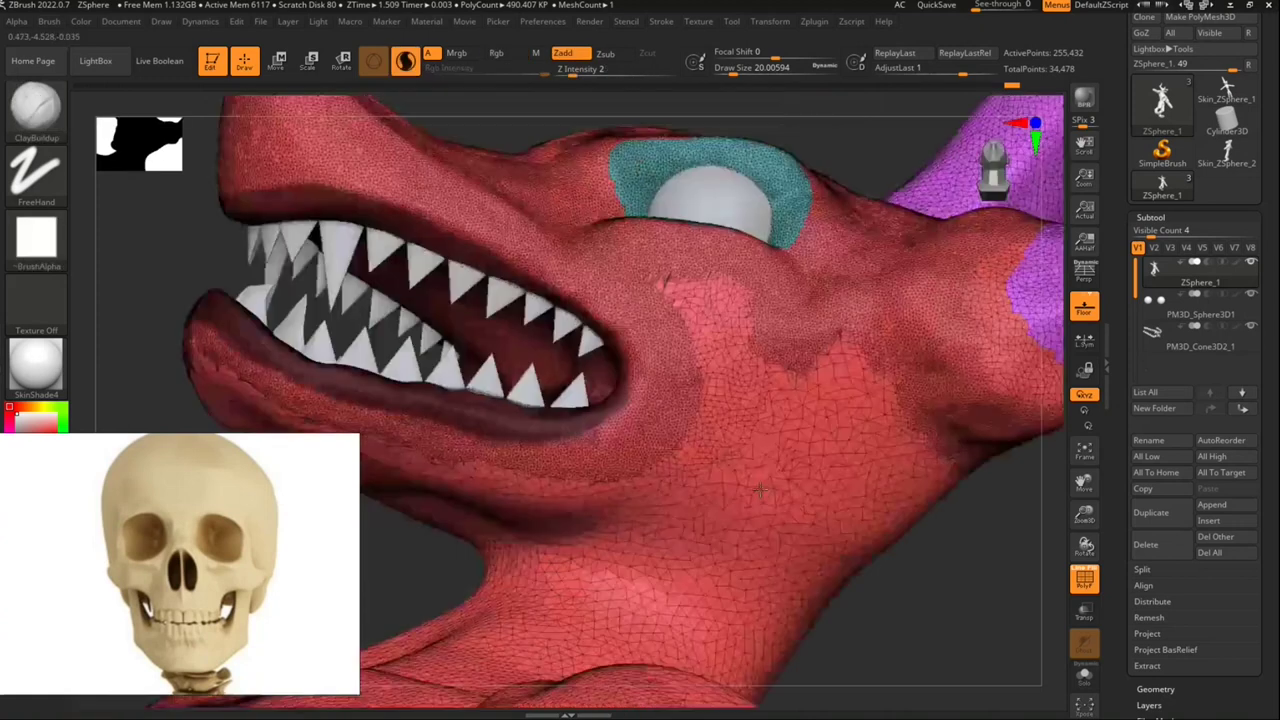
Step: Continue masking the gums and mouth interior from several snout and jaw angles
mouse_move(661, 488)
mouse_down()
mouse_move(775, 518)
mouse_move(447, 322)
mouse_up()
key(ctrl)
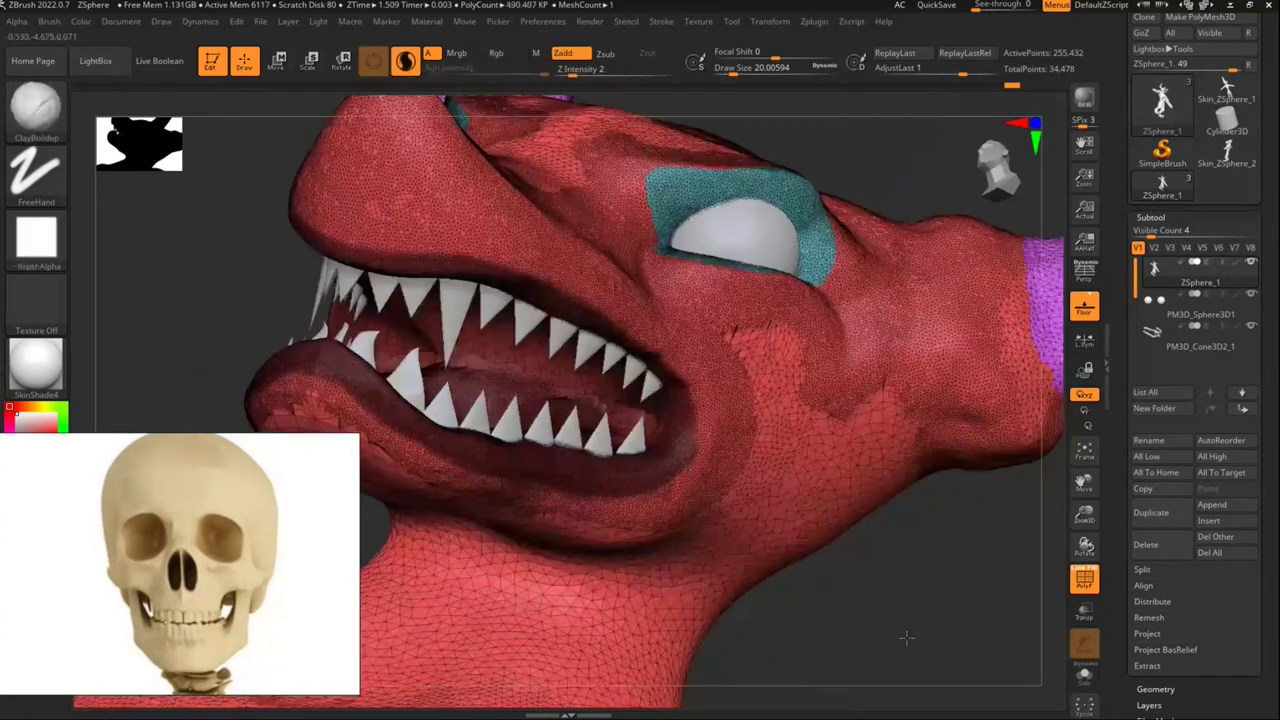
mouse_move(903, 634)
mouse_down()
mouse_move(880, 641)
mouse_move(657, 414)
mouse_up()
key(ctrl)
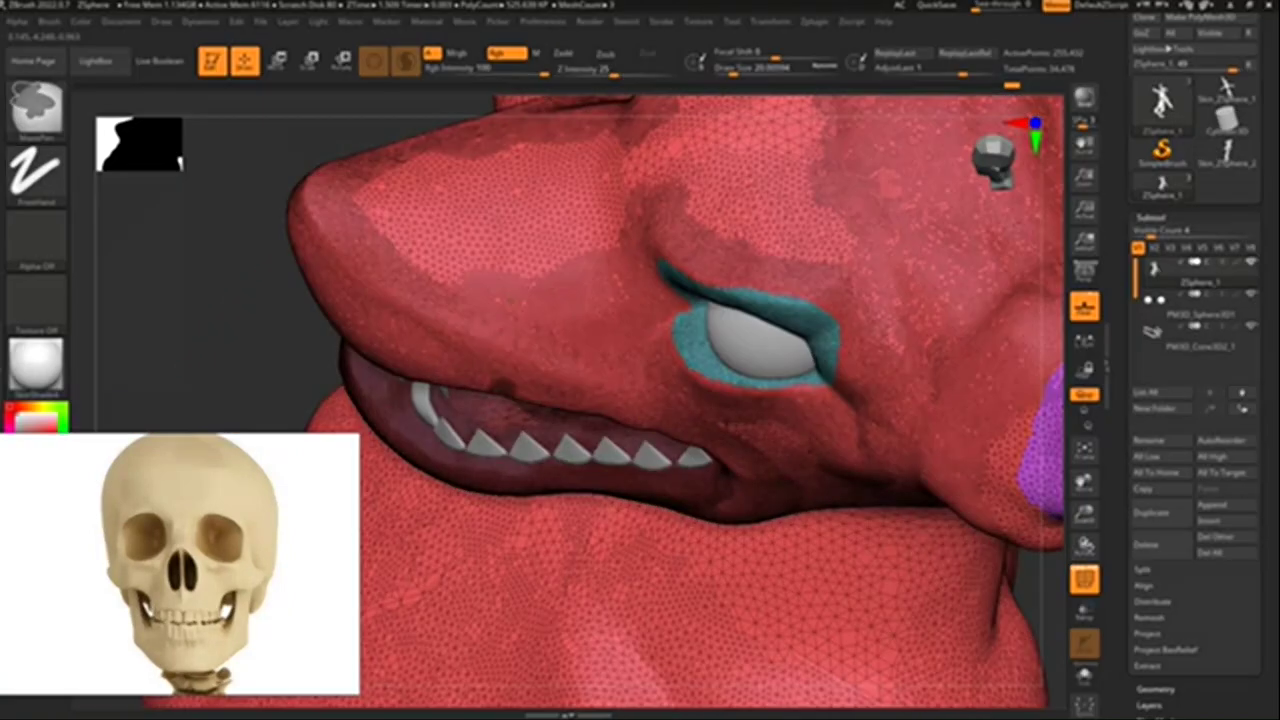
alt+click(540, 448)
mouse_move(230, 300)
mouse_down()
mouse_move(420, 330)
mouse_move(597, 320)
mouse_up()
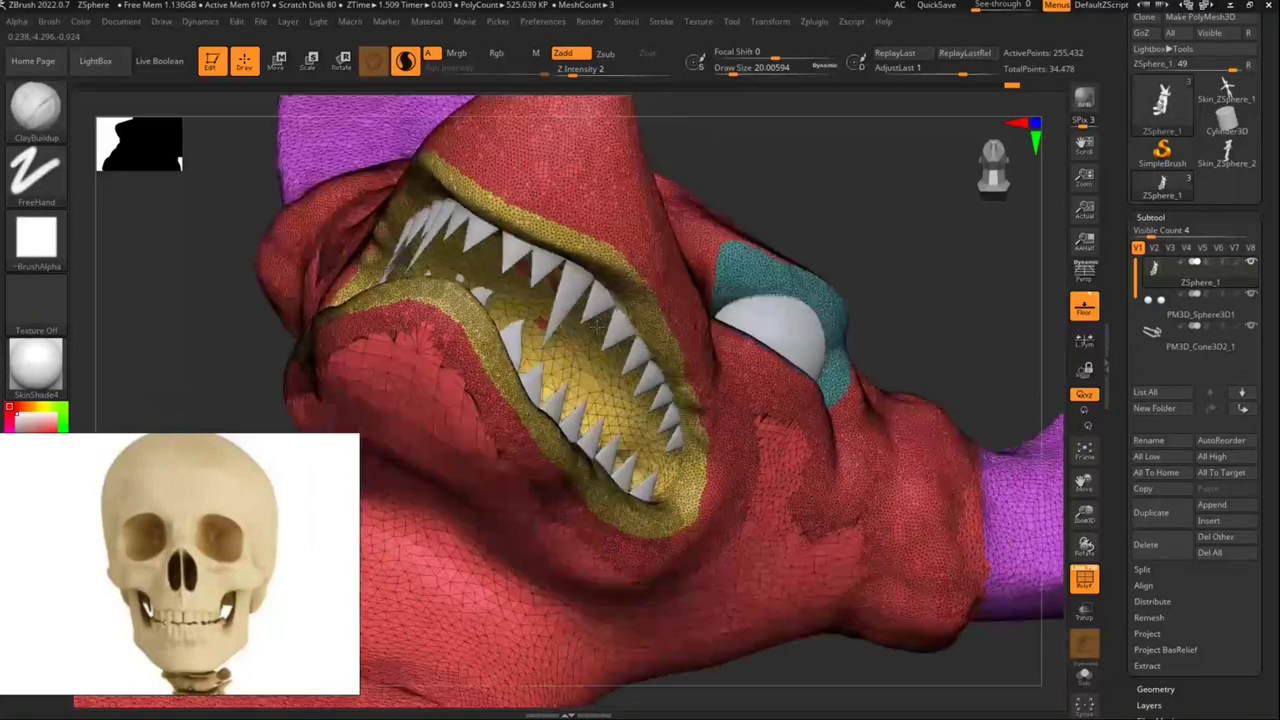
key(ctrl)
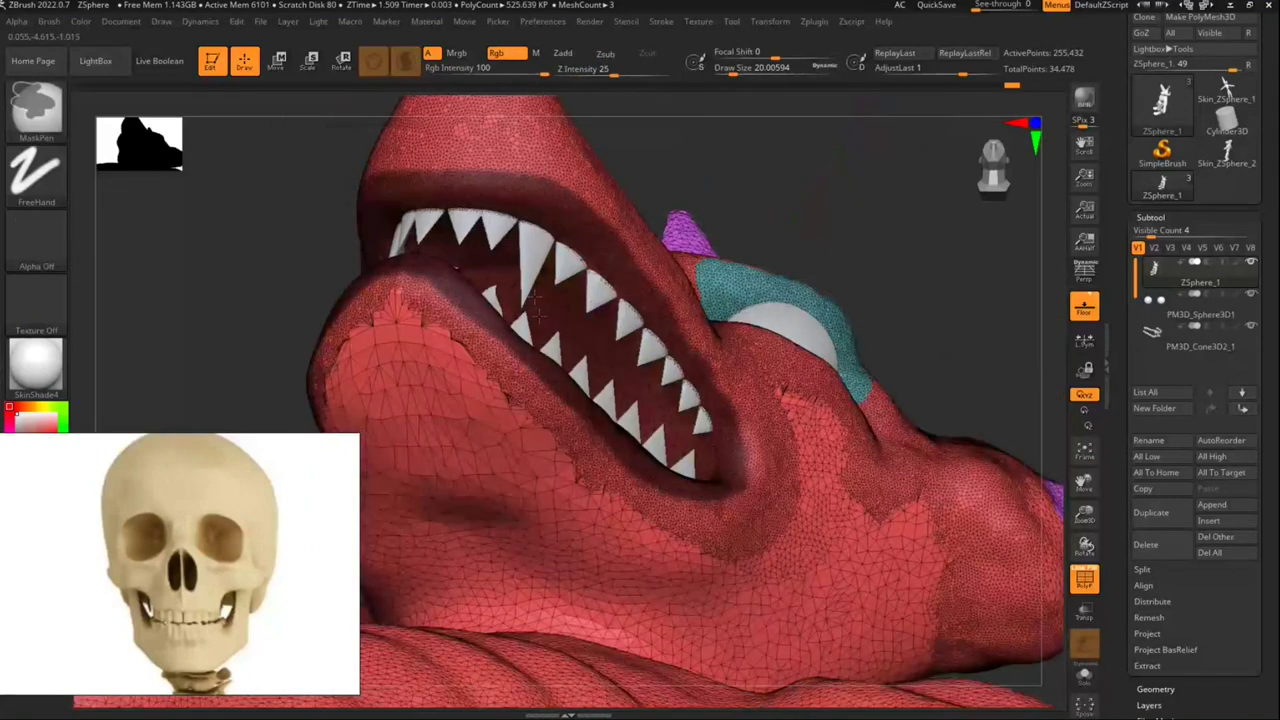
right_drag(536, 306, 556, 336)
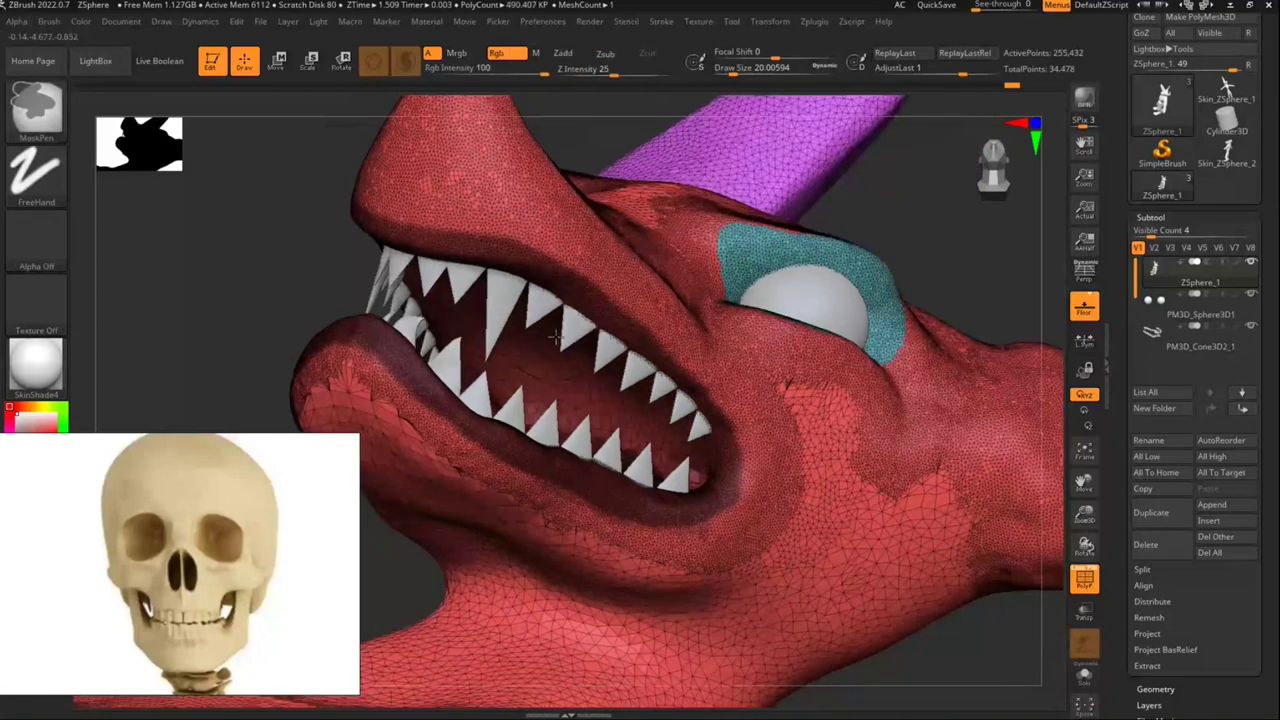
mouse_move(588, 365)
right_down()
mouse_move(869, 280)
mouse_move(918, 398)
mouse_move(598, 282)
right_up()
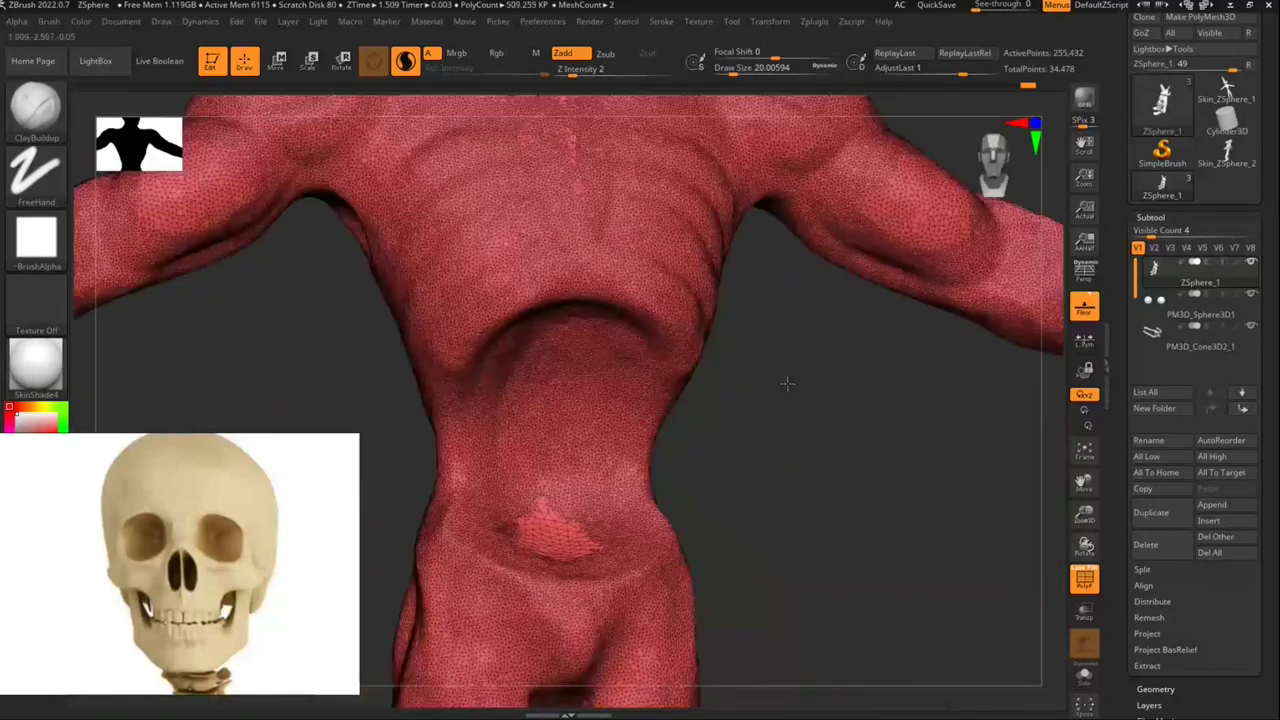
Step: Mask the belly with a brush size about 132, blur its edges, and extend its lower edge
right_drag(721, 396, 743, 257)
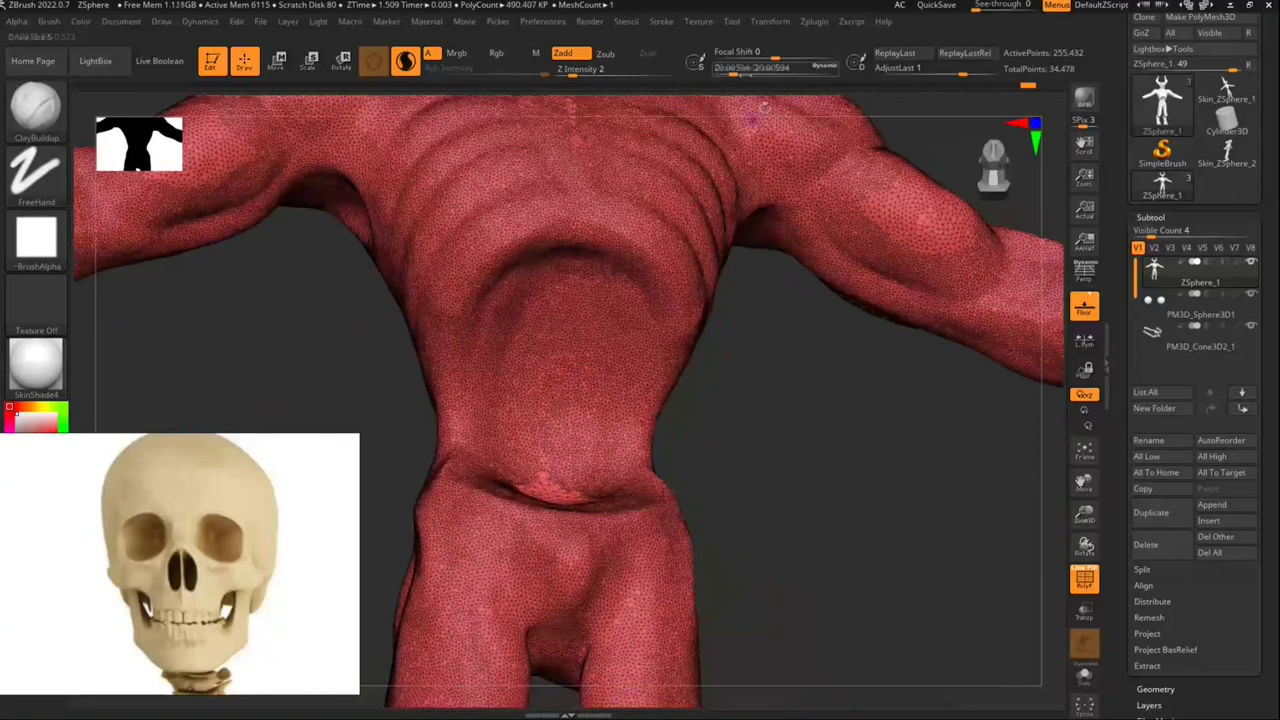
drag(760, 68, 765, 68)
mouse_move(563, 258)
ctrl+mouse_down()
mouse_move(491, 303)
mouse_move(470, 430)
mouse_move(522, 300)
mouse_move(520, 362)
ctrl+mouse_up()
mouse_move(771, 460)
mouse_down()
mouse_move(600, 443)
mouse_move(540, 470)
mouse_move(486, 471)
mouse_move(517, 510)
mouse_move(543, 457)
mouse_move(530, 440)
mouse_up()
mouse_move(730, 480)
mouse_down()
mouse_move(752, 510)
mouse_move(591, 523)
mouse_up()
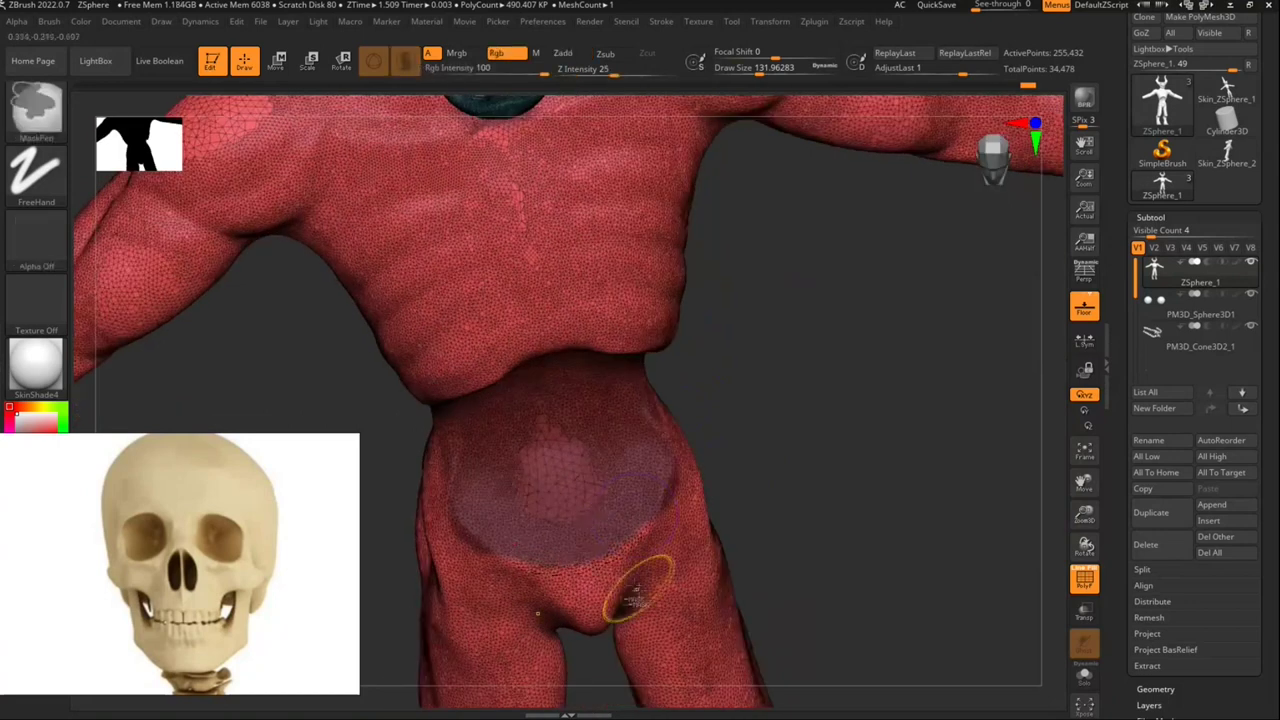
ctrl+click(637, 592)
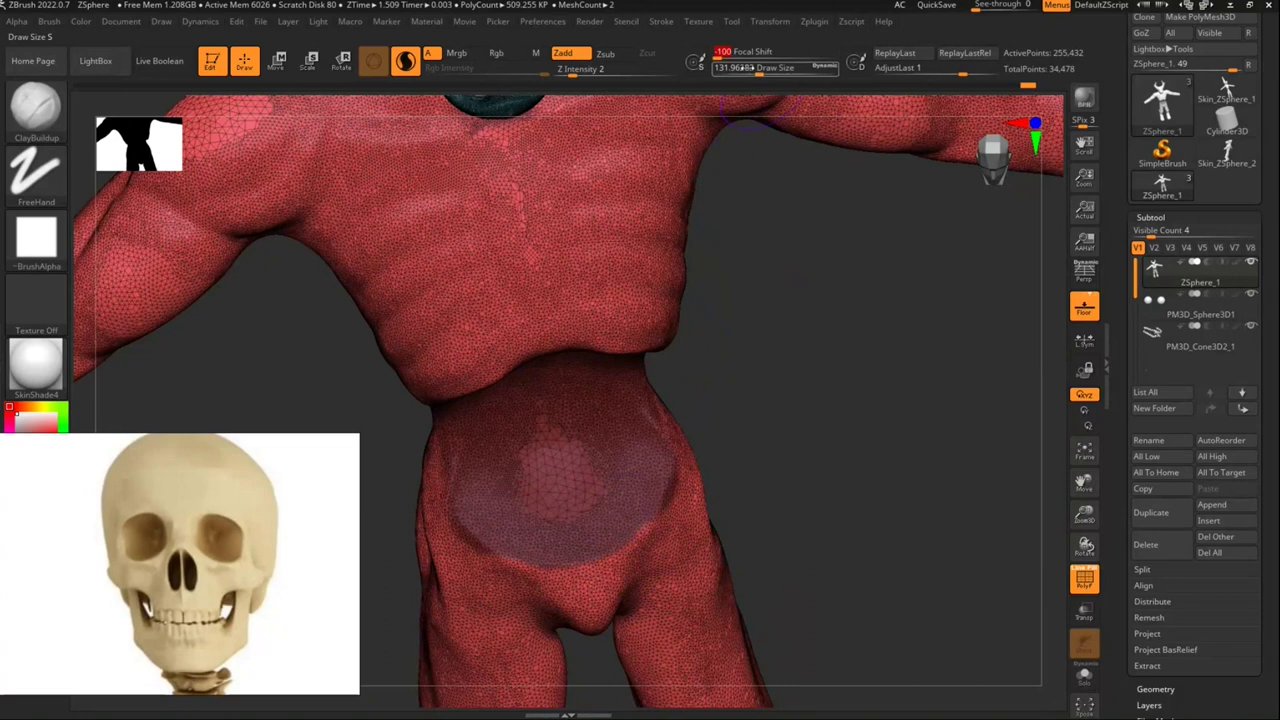
drag(752, 67, 749, 67)
drag(777, 428, 628, 451)
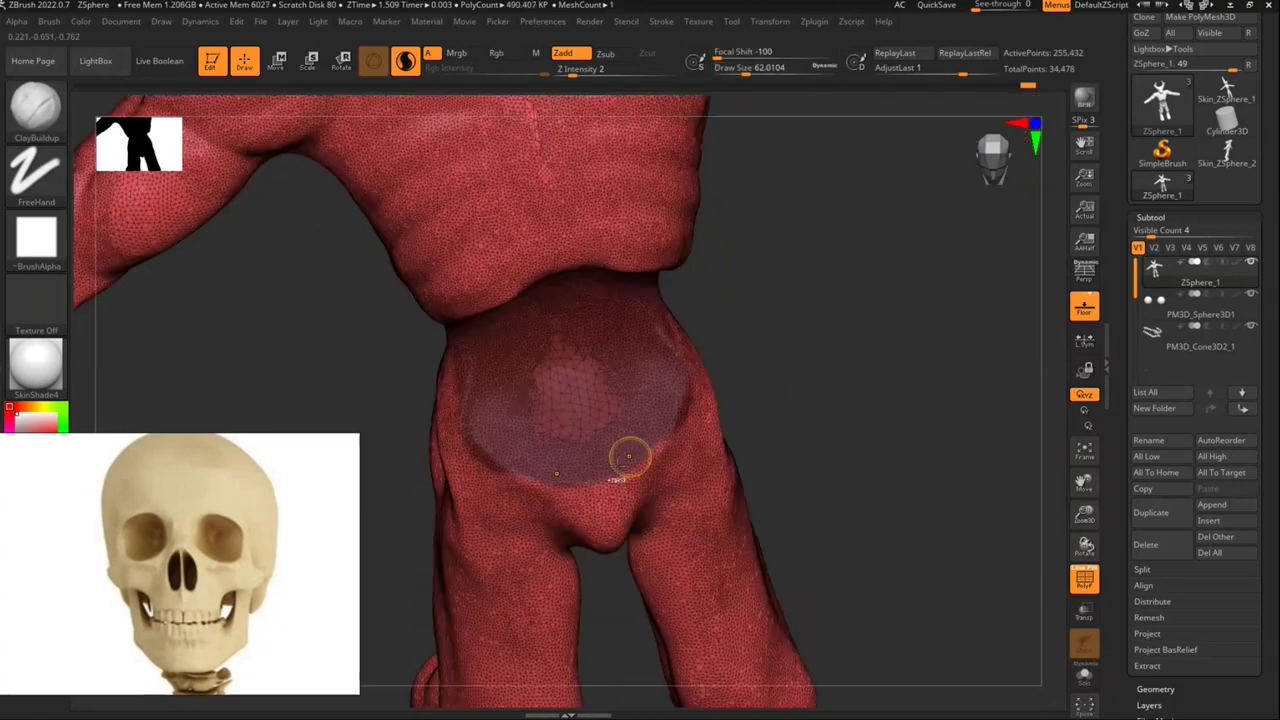
ctrl+drag(500, 470, 645, 468)
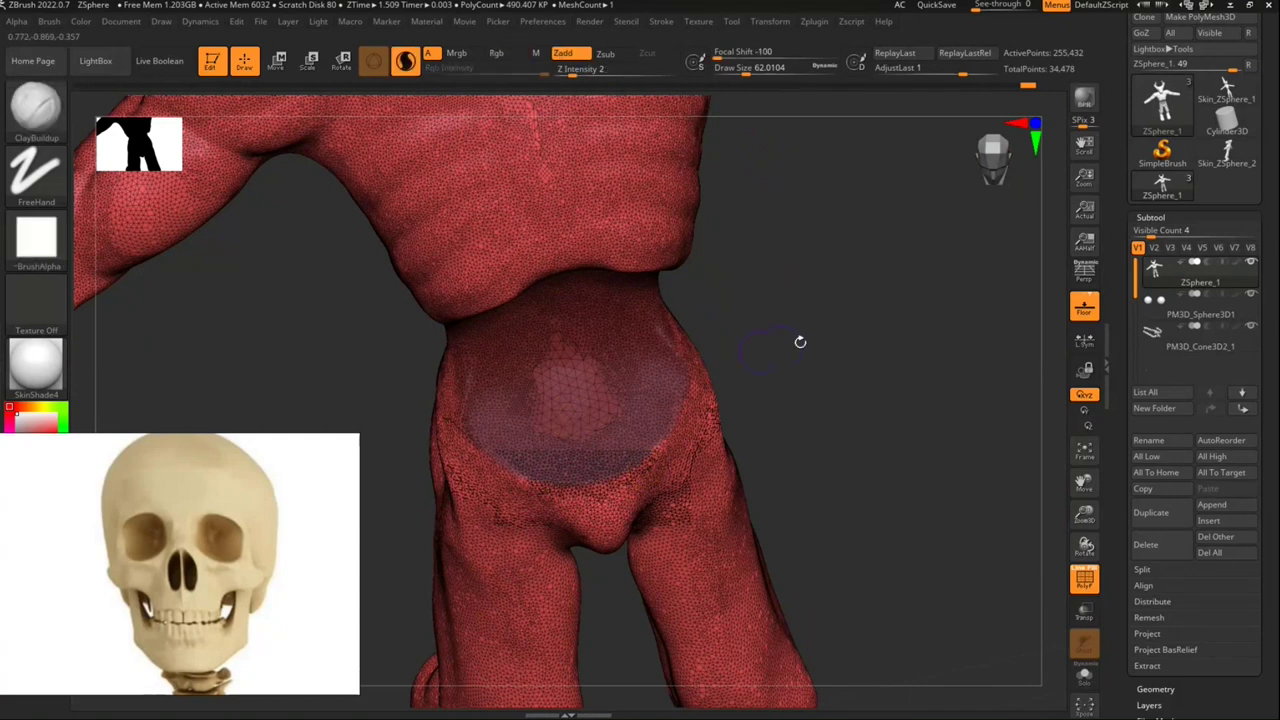
drag(800, 343, 690, 443)
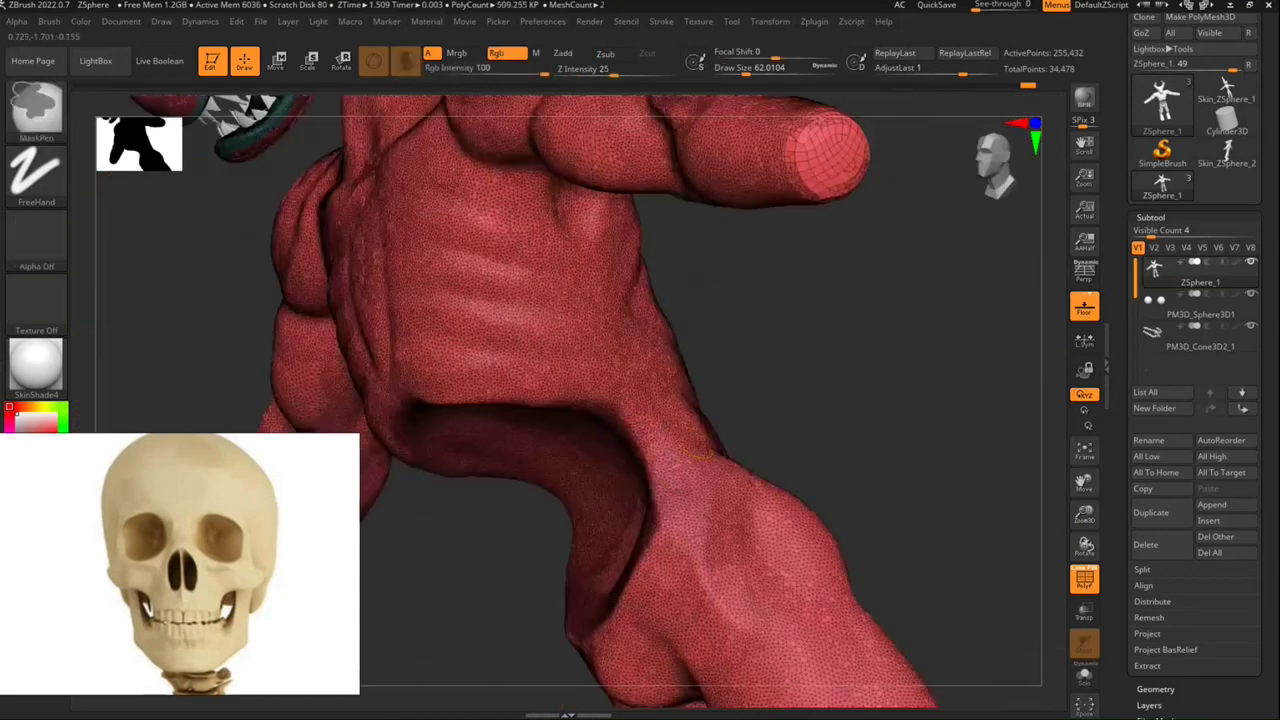
ctrl+drag(500, 385, 645, 408)
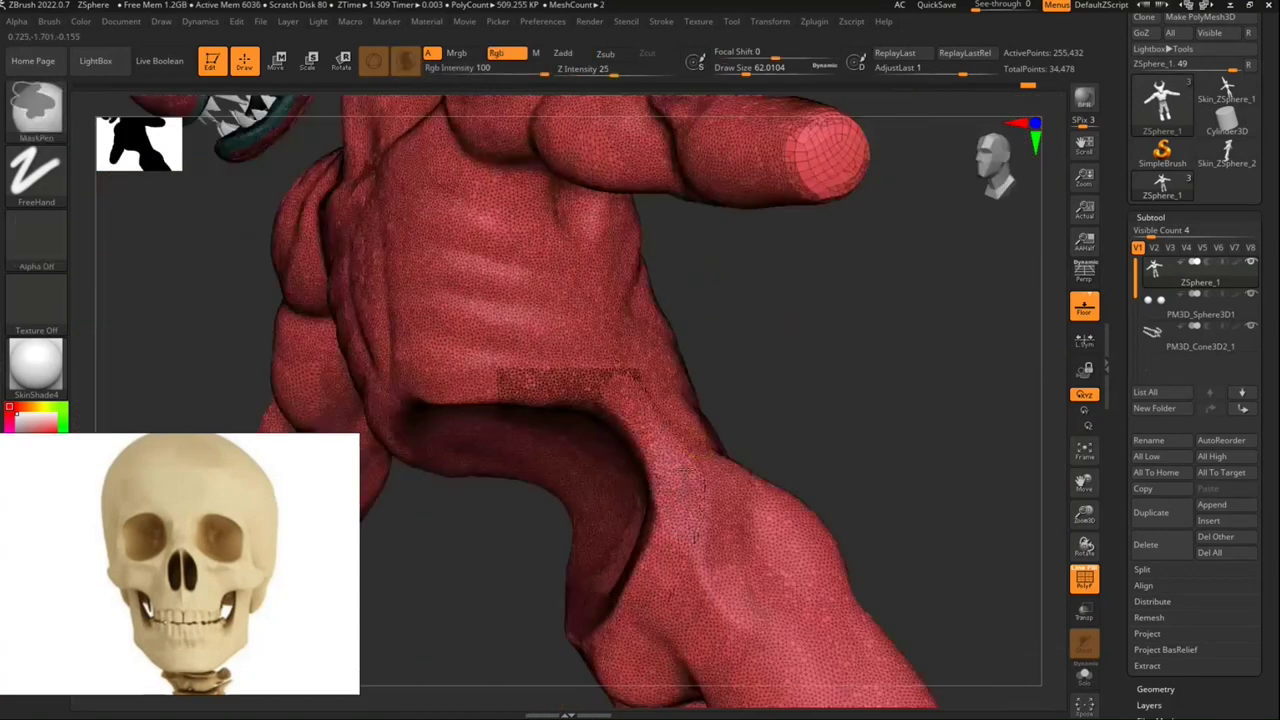
mouse_move(809, 363)
mouse_down()
mouse_move(803, 340)
mouse_move(752, 302)
mouse_move(443, 309)
mouse_move(385, 340)
mouse_up()
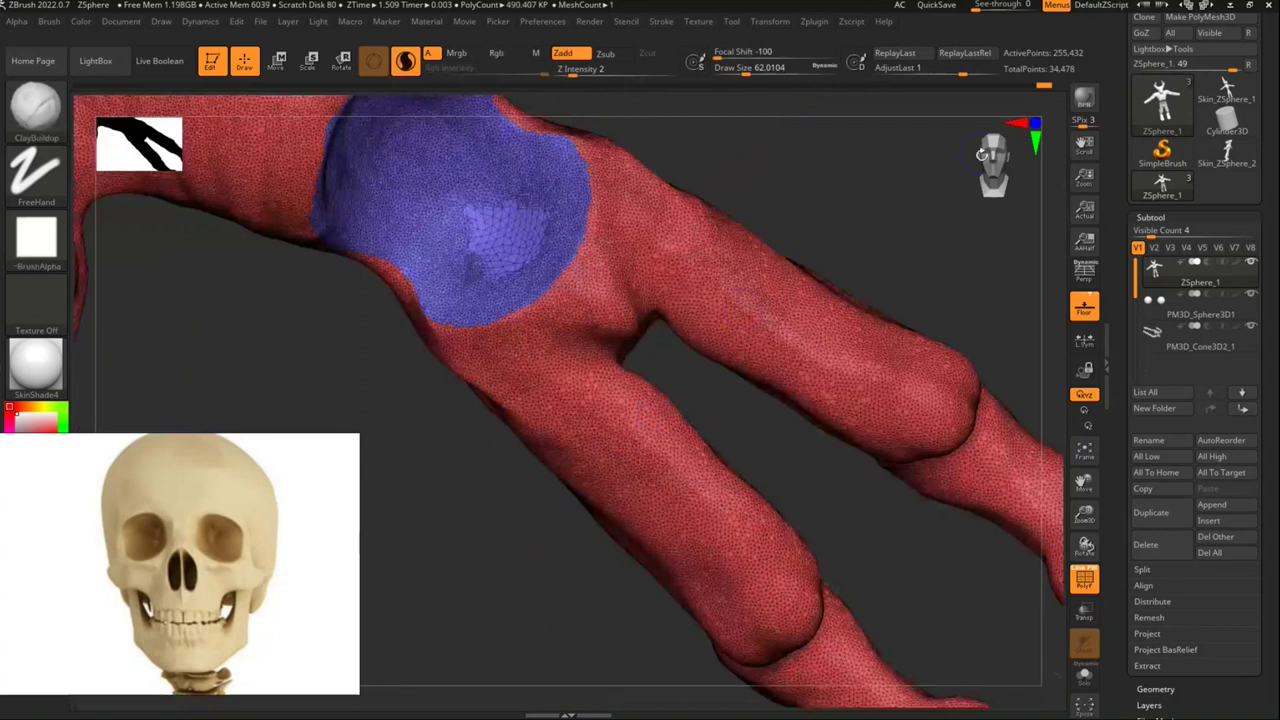
Step: Frame the whole demon, collapse the Subtool palette and expand Tool > Geometry
click(983, 153)
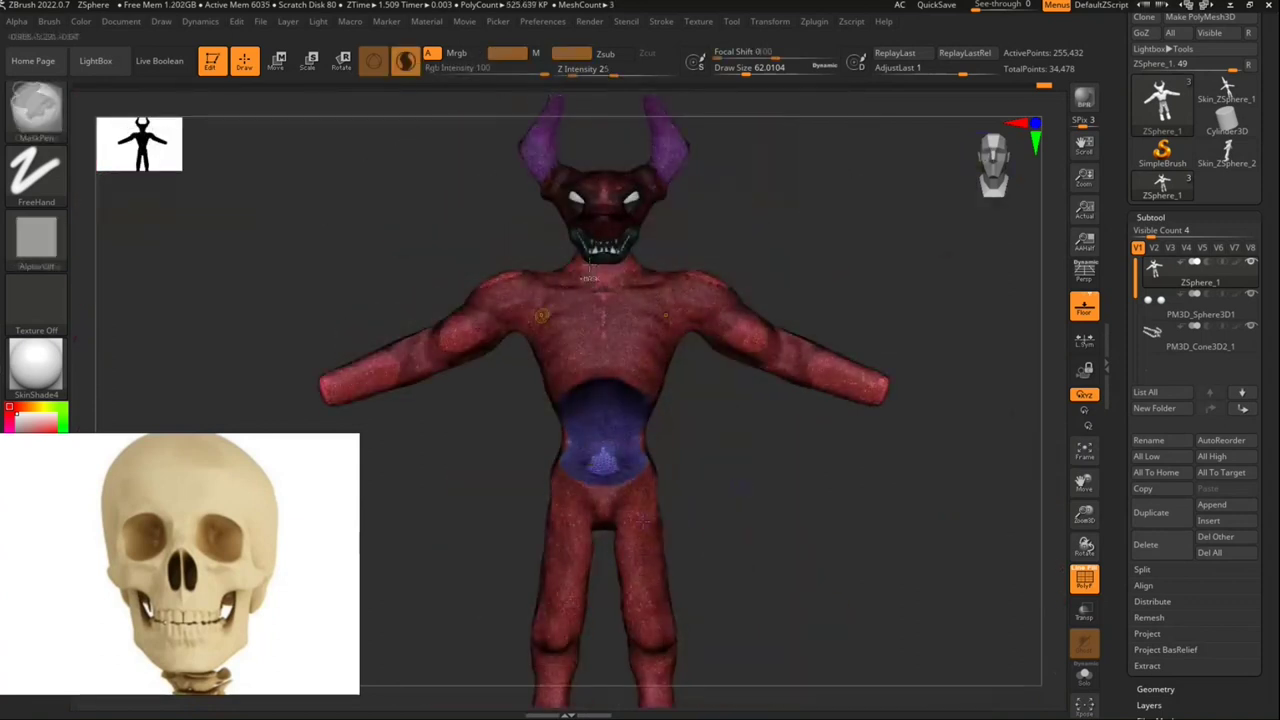
drag(703, 366, 621, 392)
mouse_move(621, 392)
right_down()
mouse_move(600, 386)
mouse_move(634, 388)
mouse_move(1251, 679)
right_up()
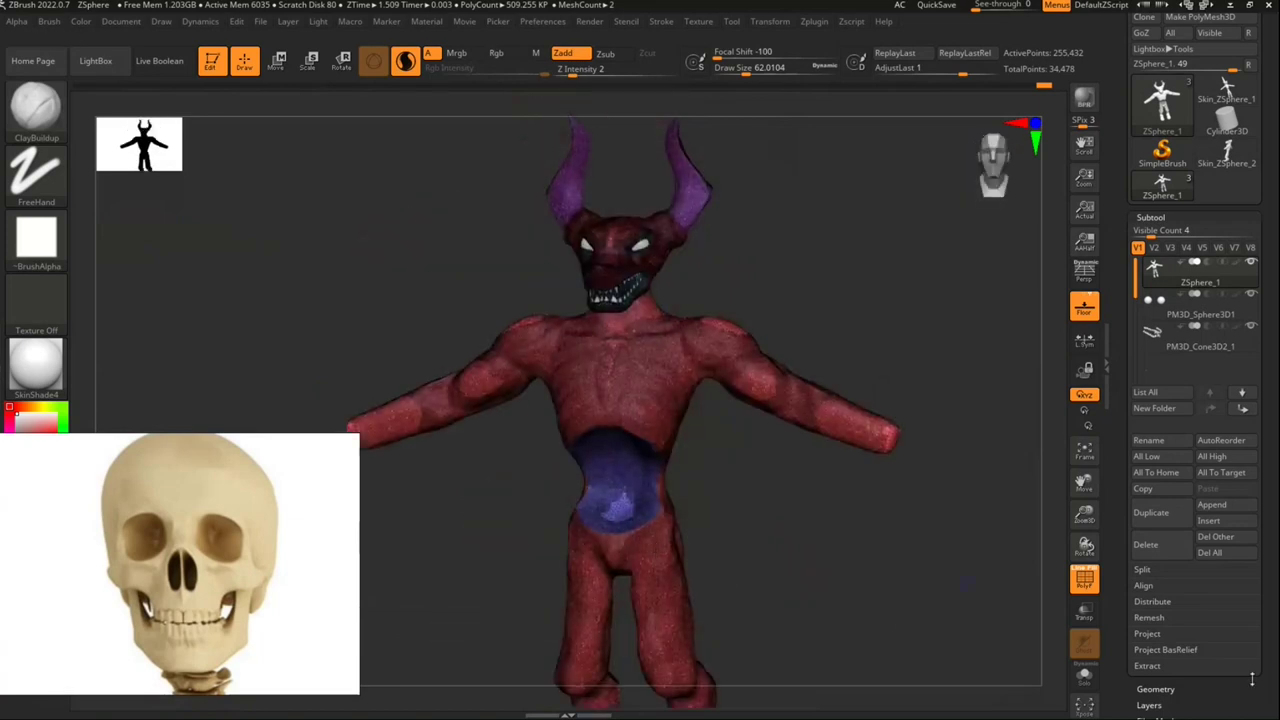
click(1160, 218)
click(1155, 234)
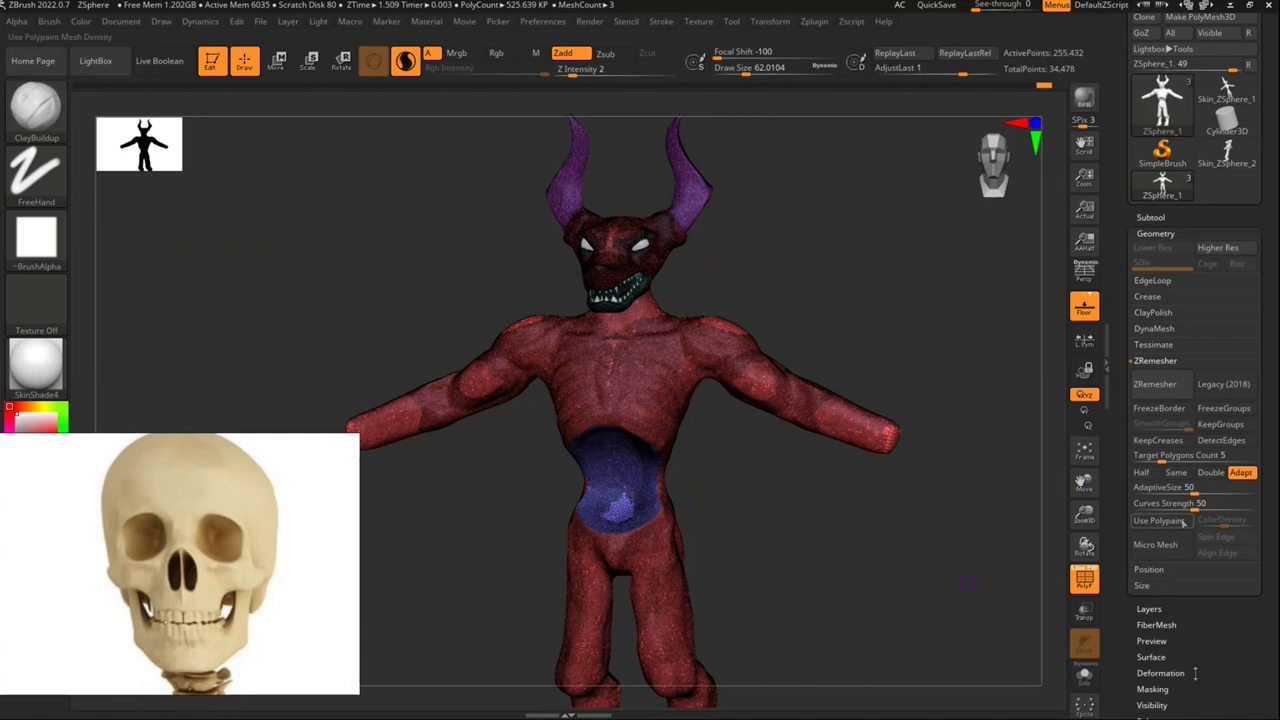
Step: Enable KeepGroups and run ZRemesher, producing 12,706 points with horn, mouth and belly groups kept
click(1221, 424)
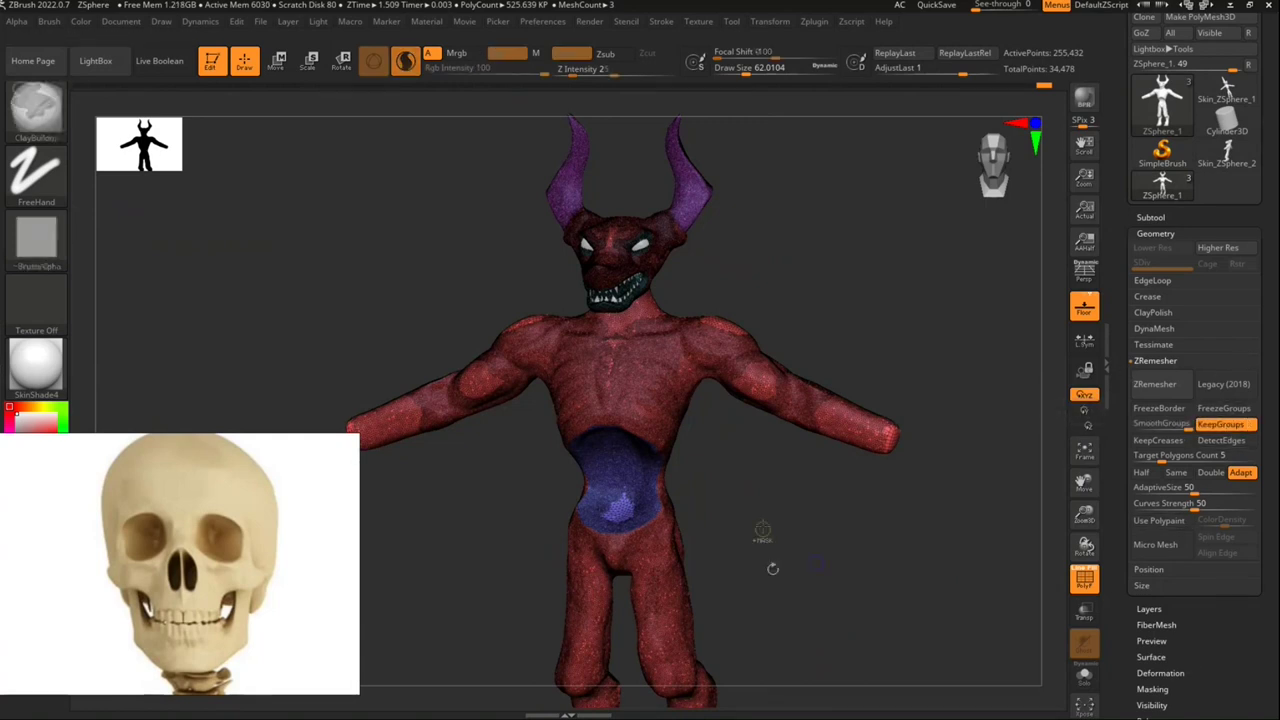
drag(772, 568, 750, 427)
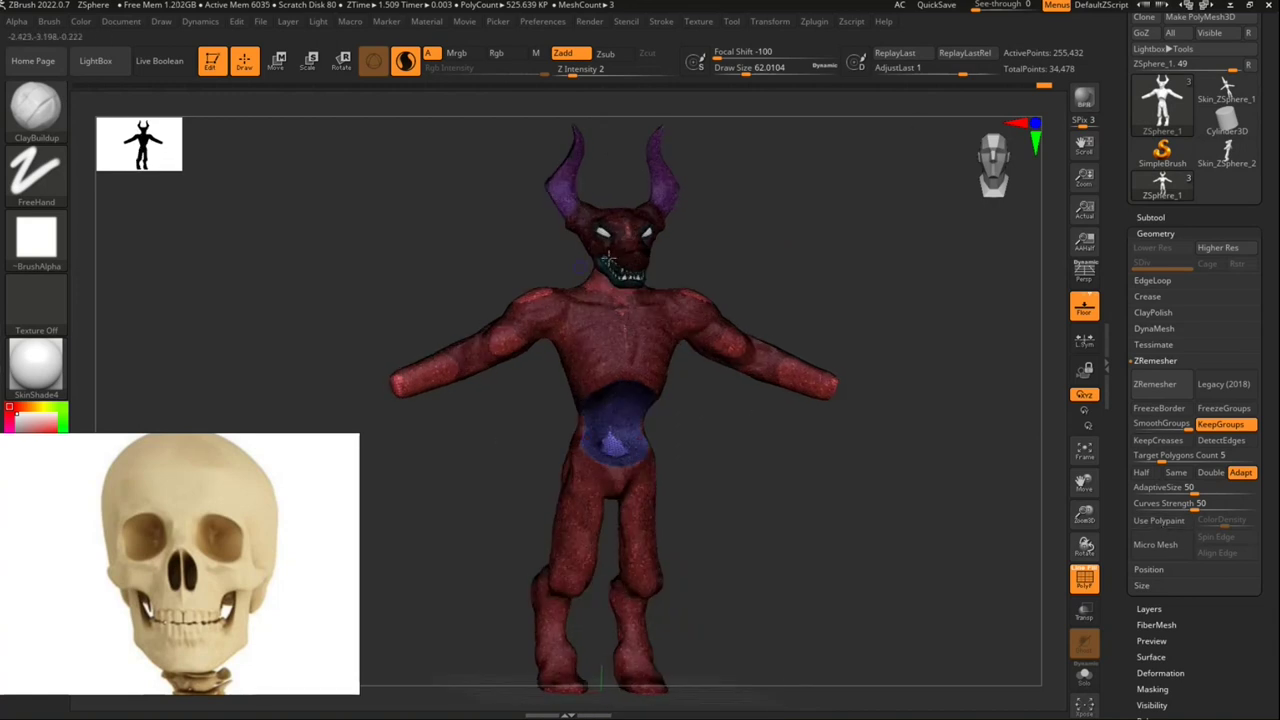
click(1165, 384)
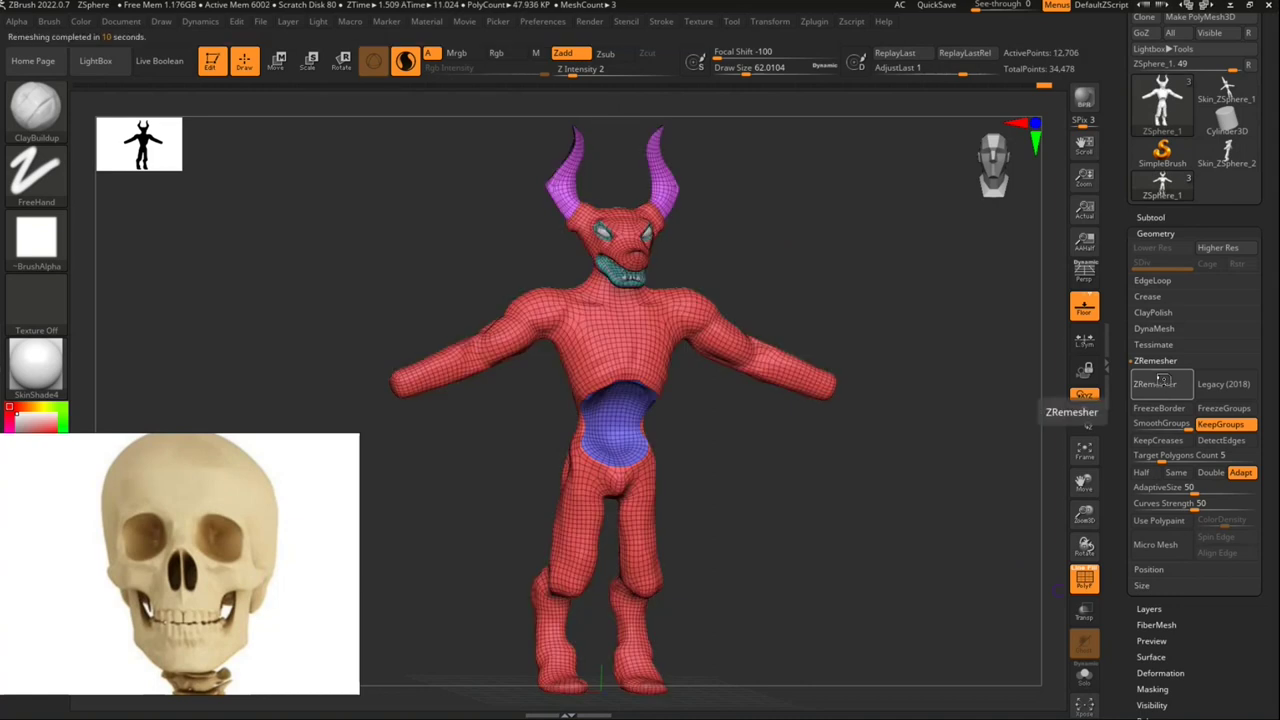
Step: Inspect the new topology around the horns and mouth, then undo the remesh to restore the dense mesh
mouse_move(640, 650)
ctrl+right_down()
mouse_move(633, 591)
mouse_move(721, 281)
mouse_move(669, 511)
mouse_move(620, 296)
ctrl+right_up()
right_drag(631, 352, 672, 456)
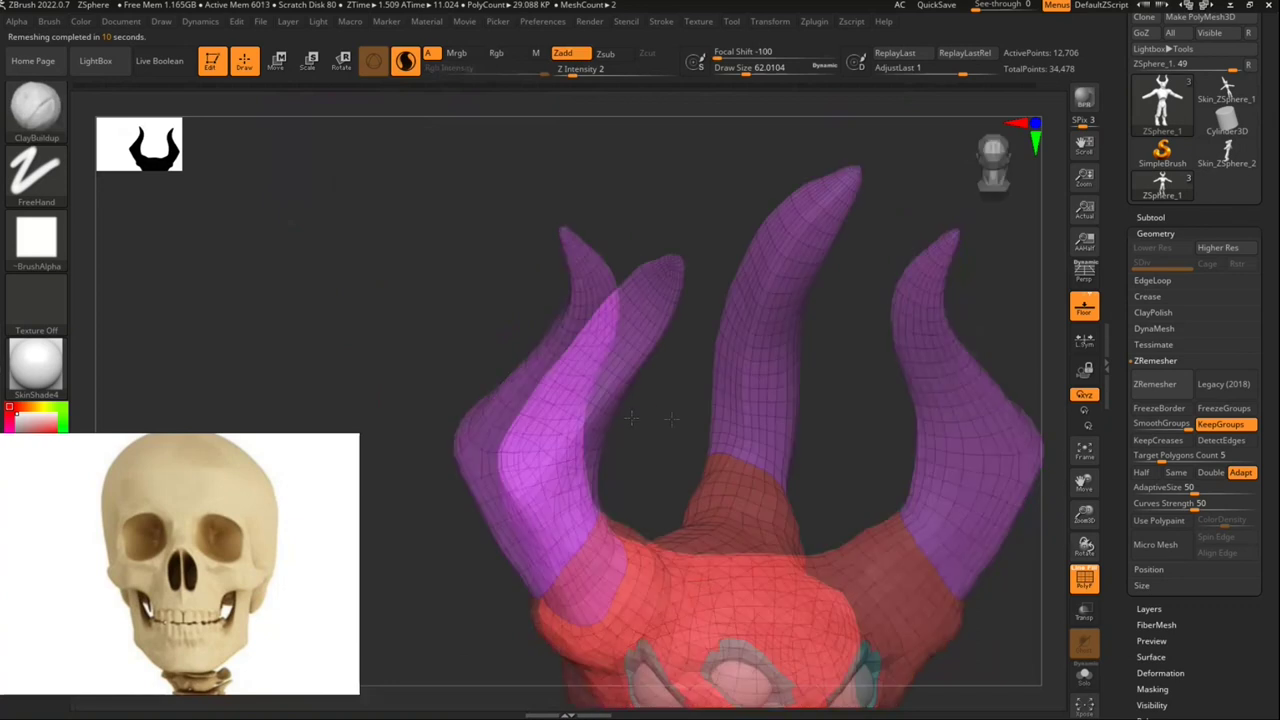
mouse_move(727, 287)
right_down()
mouse_move(591, 503)
mouse_move(574, 591)
mouse_move(642, 610)
right_up()
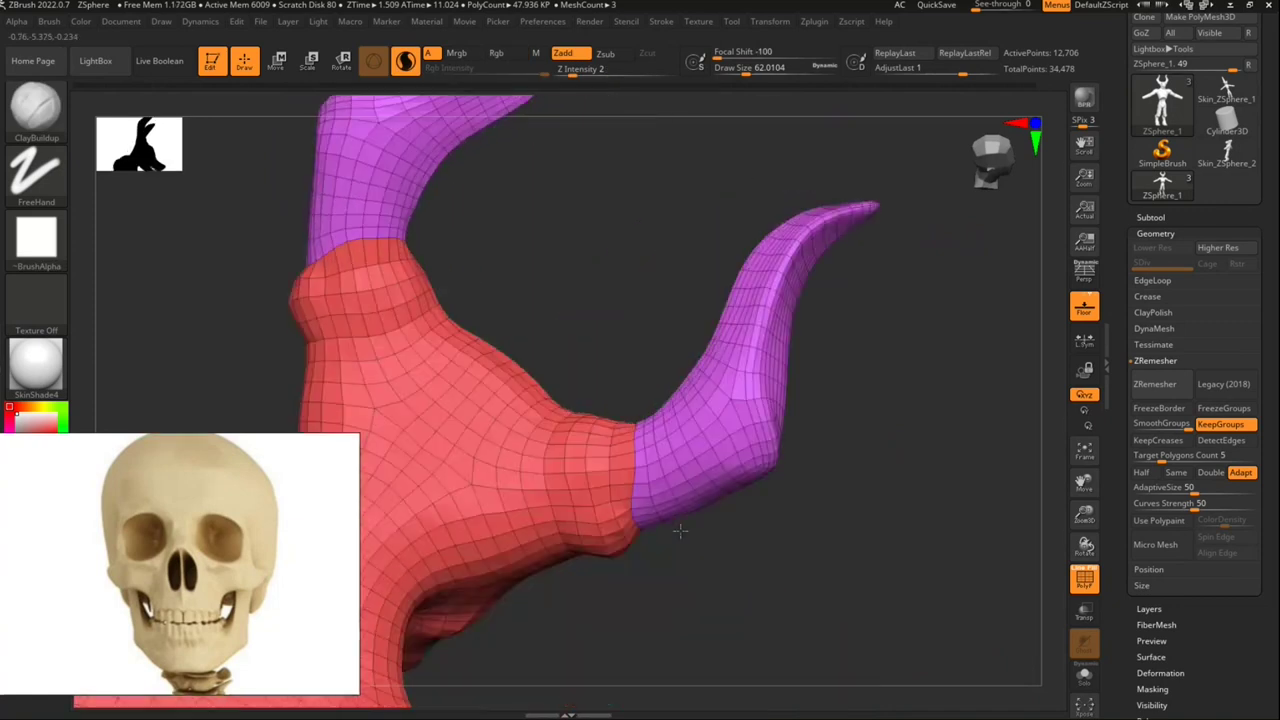
right_drag(679, 531, 655, 428)
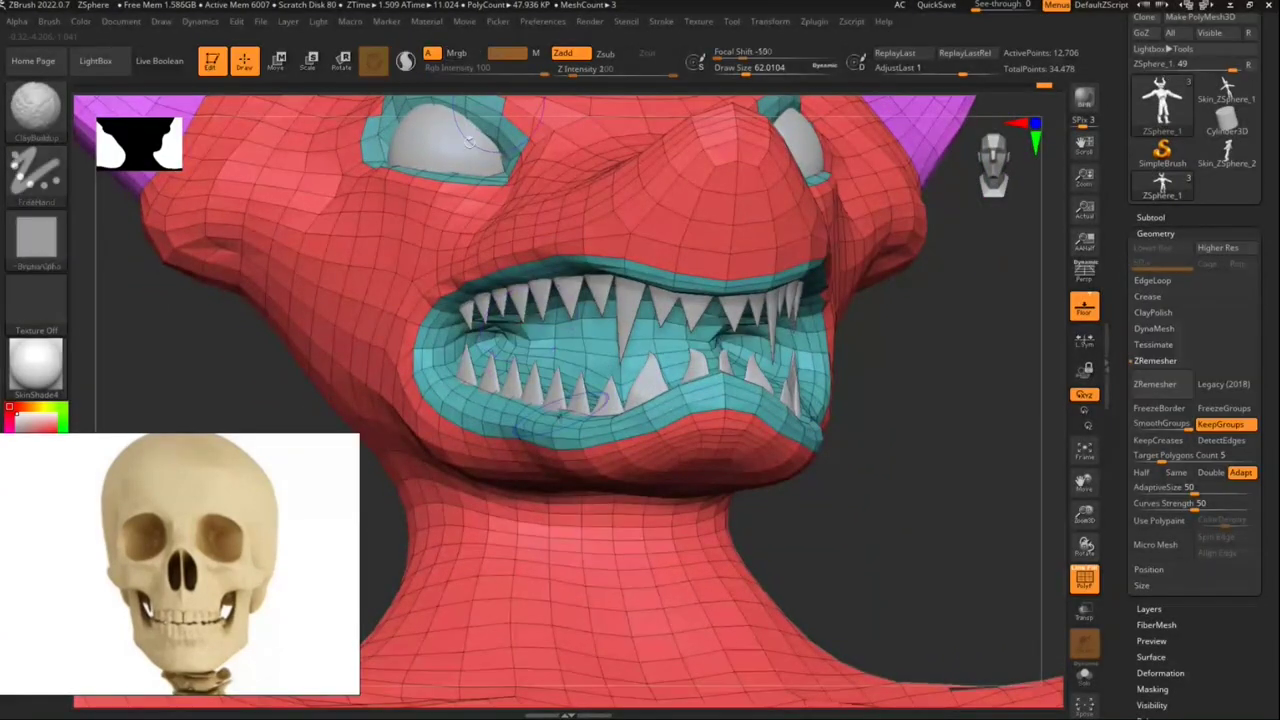
key(ctrl)
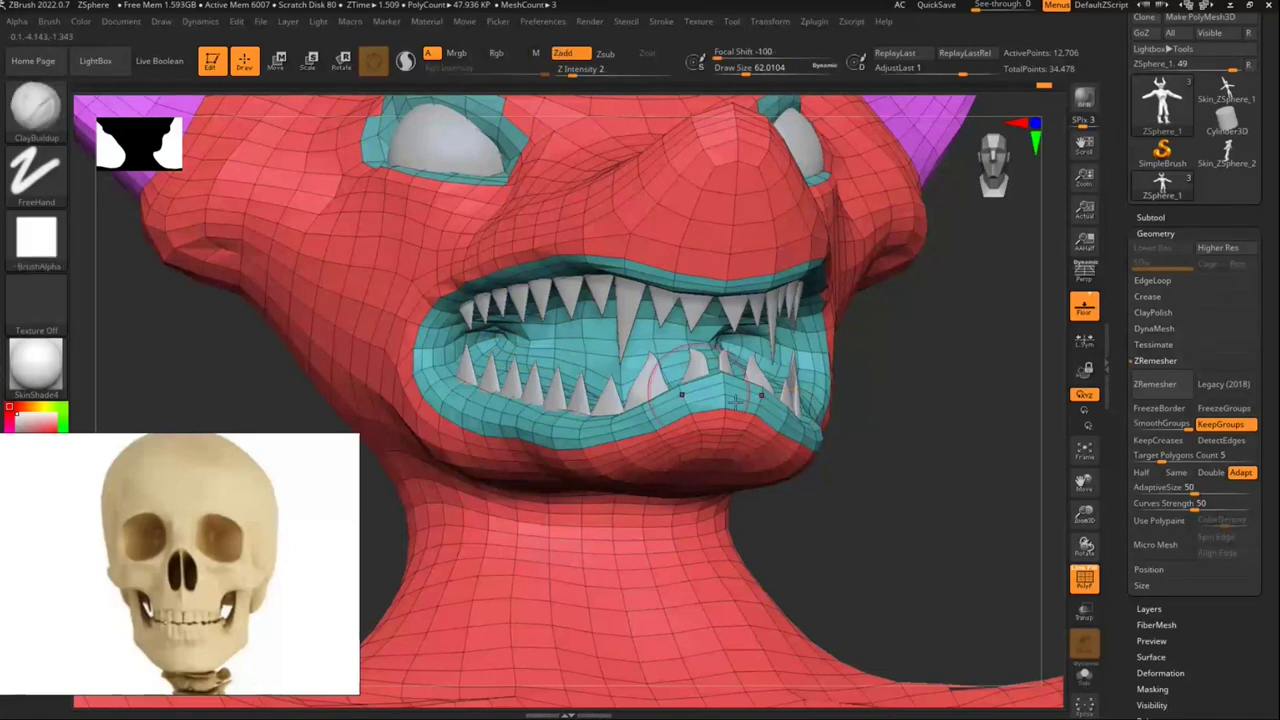
mouse_move(871, 594)
mouse_down()
mouse_move(757, 460)
mouse_move(916, 539)
mouse_up()
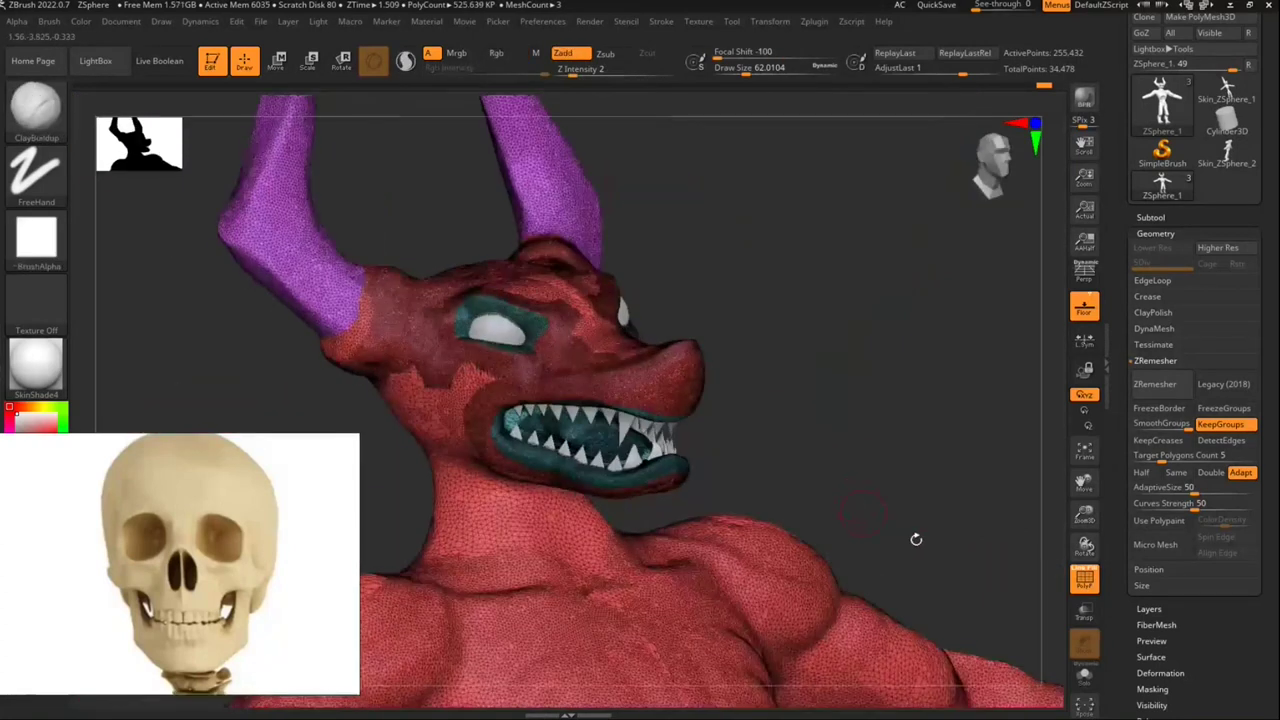
Step: Run ZRemesher with a Target Polygons Count of 15
click(1160, 456)
text(15)
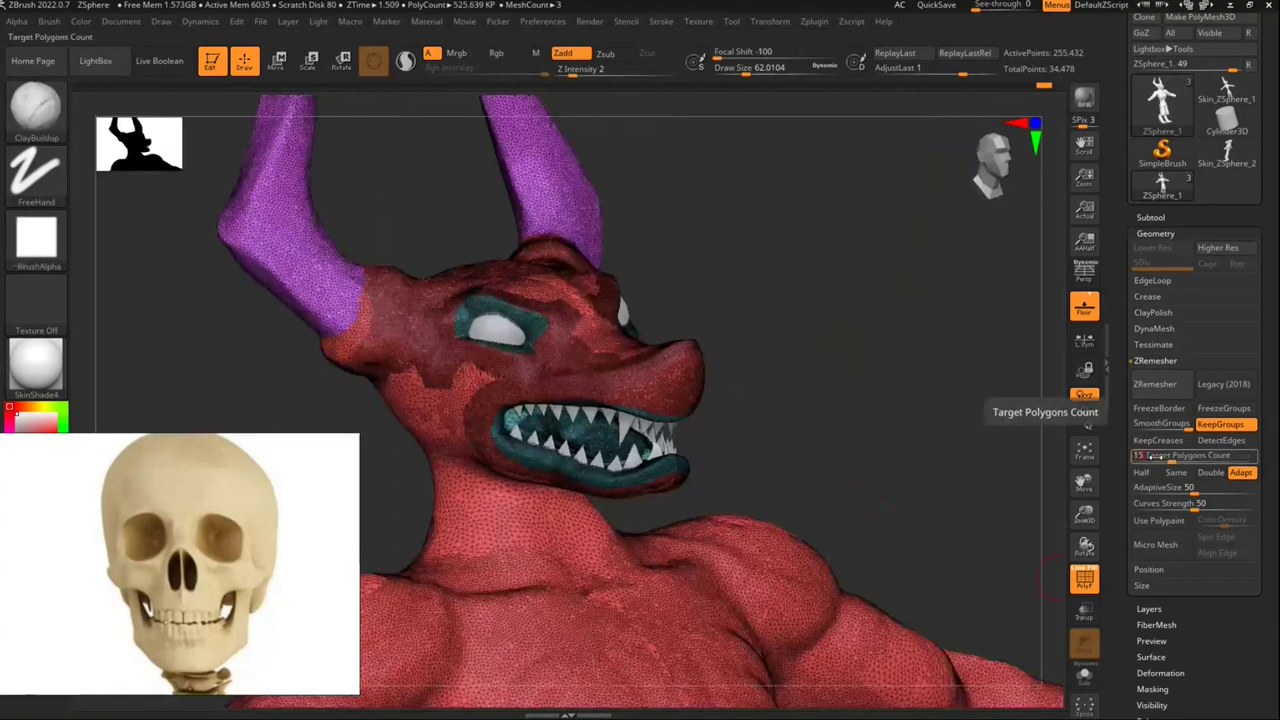
key(Return)
click(1165, 391)
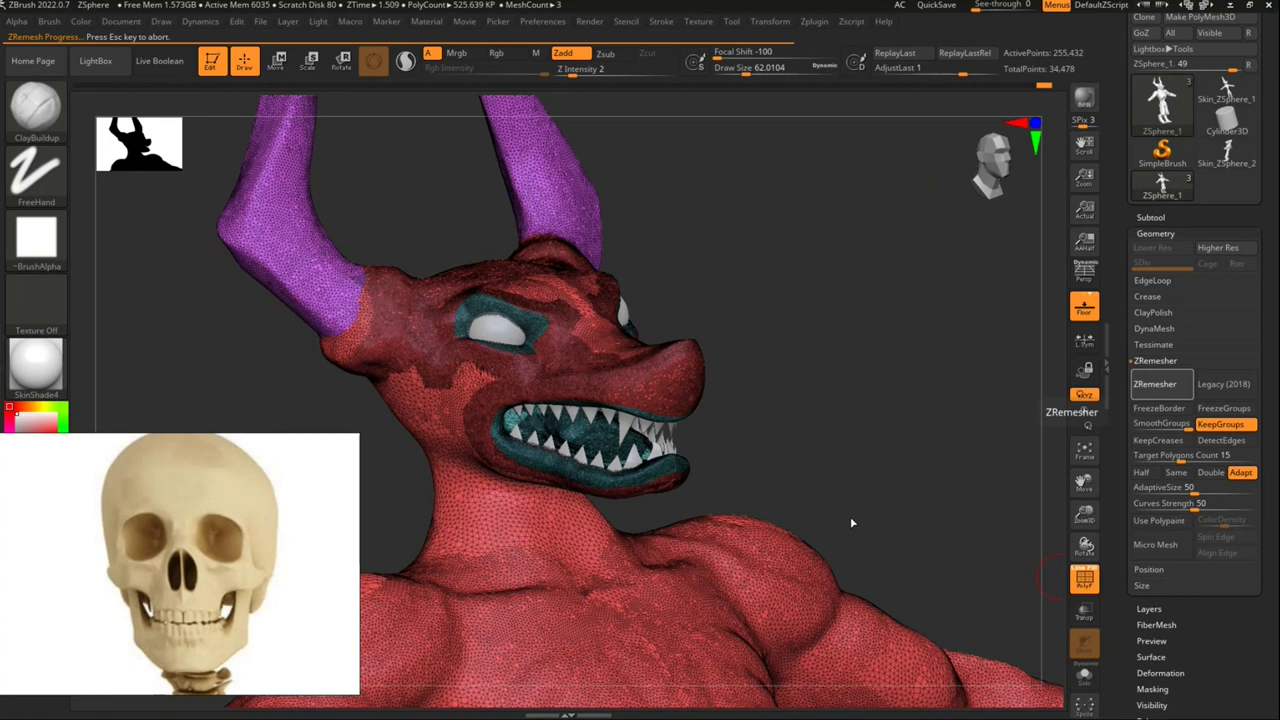
Step: Check the remeshed demon, then select the PM3D_Sphere3D1 eye subtool
mouse_move(611, 393)
mouse_down()
mouse_move(636, 395)
mouse_move(645, 452)
mouse_up()
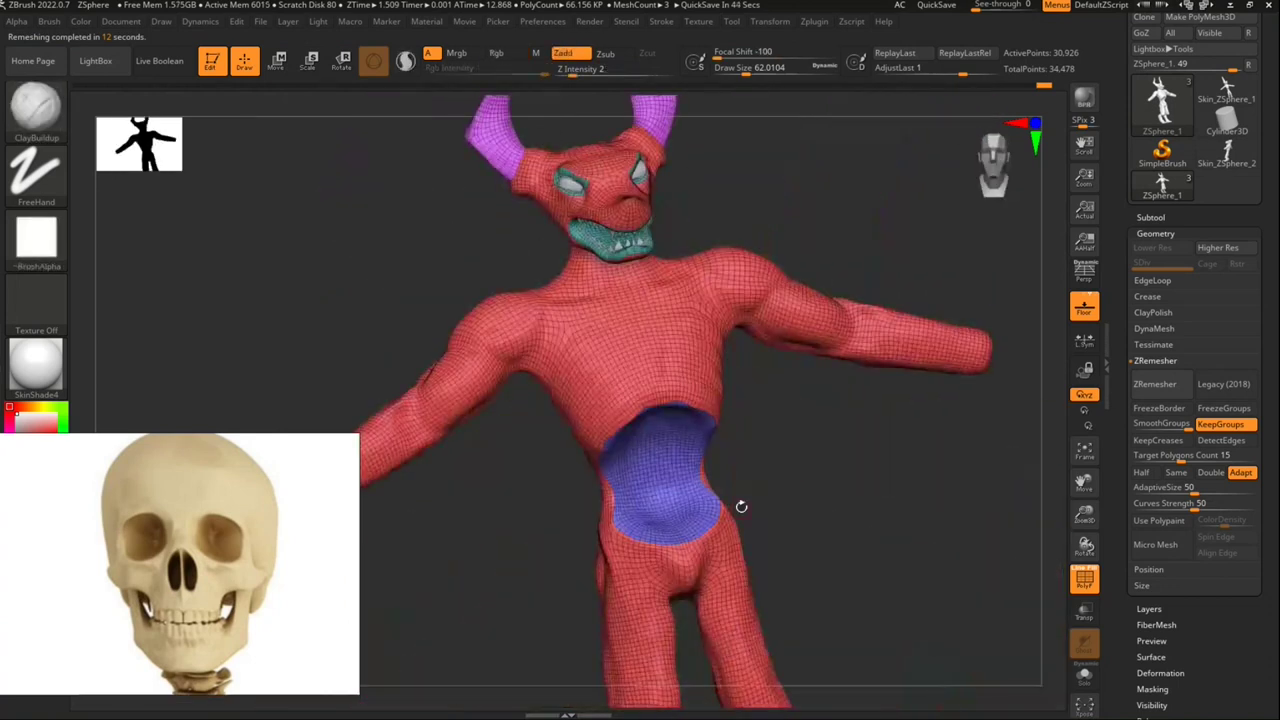
drag(741, 507, 736, 473)
click(1181, 217)
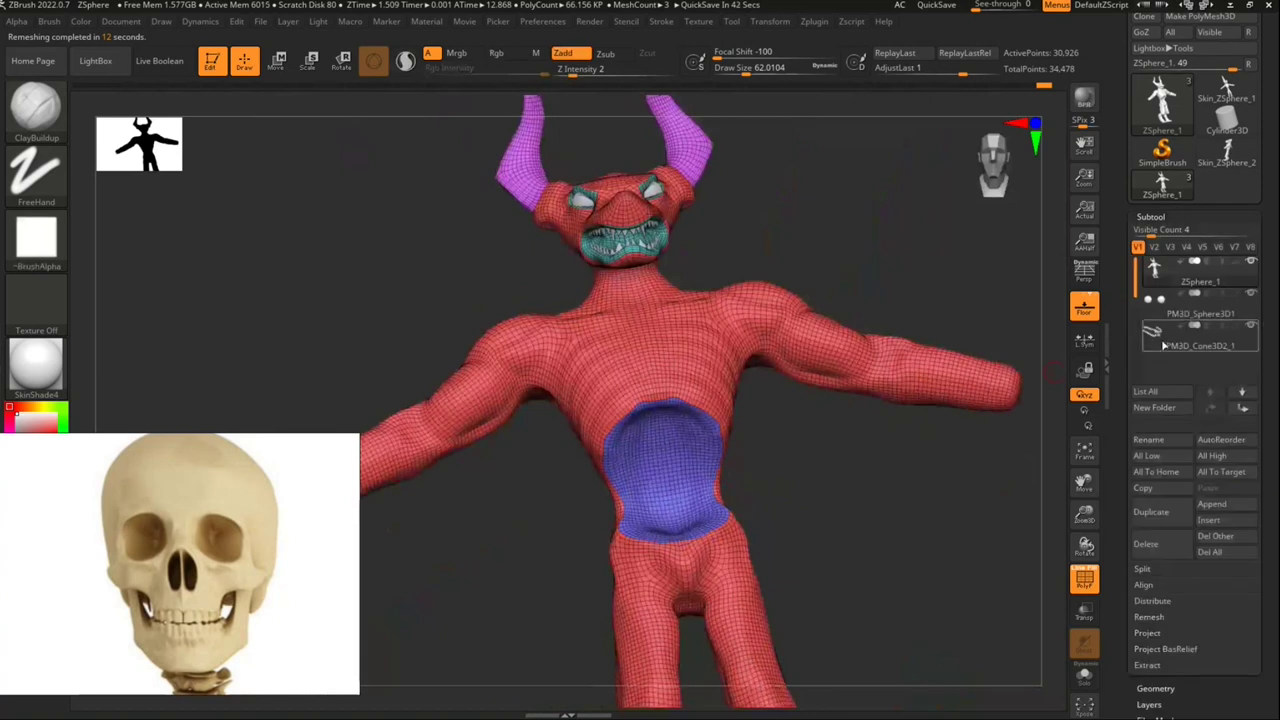
click(1160, 300)
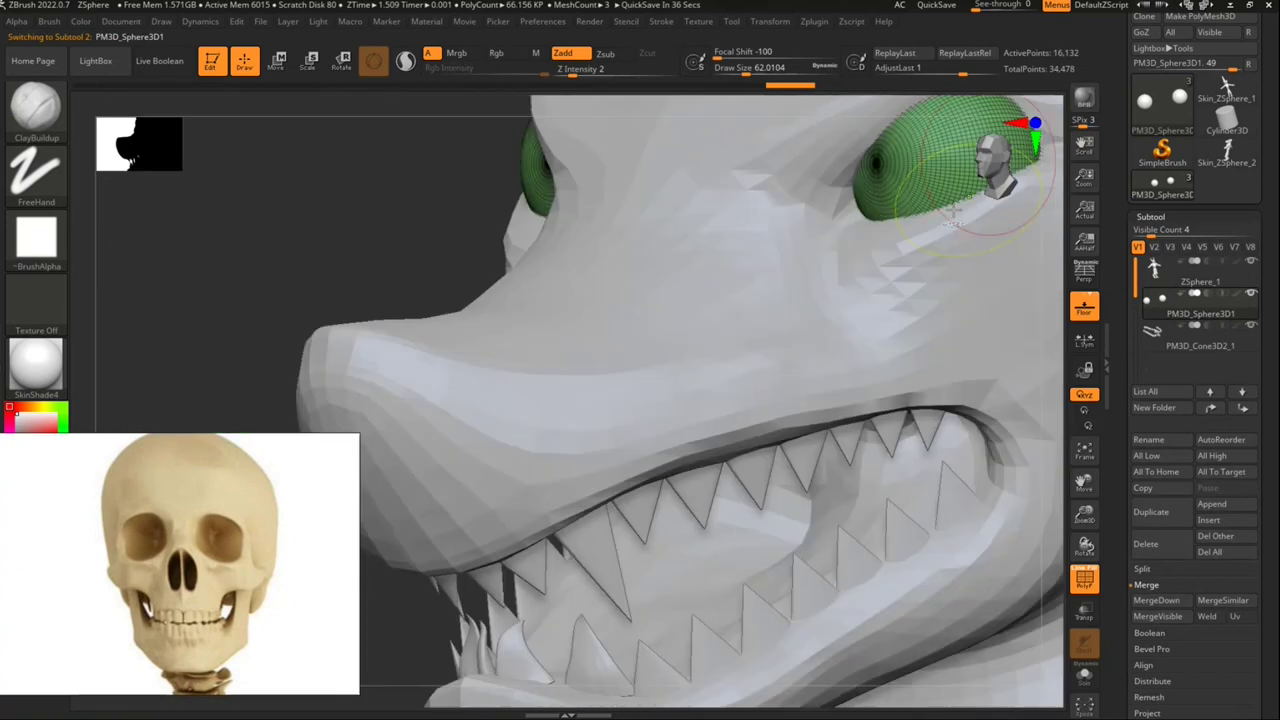
Step: Choose the Paint brush with Rgb-only painting and a smaller Draw Size
mouse_move(955, 215)
mouse_down()
mouse_move(928, 277)
mouse_move(943, 252)
mouse_move(749, 480)
mouse_up()
click(60, 127)
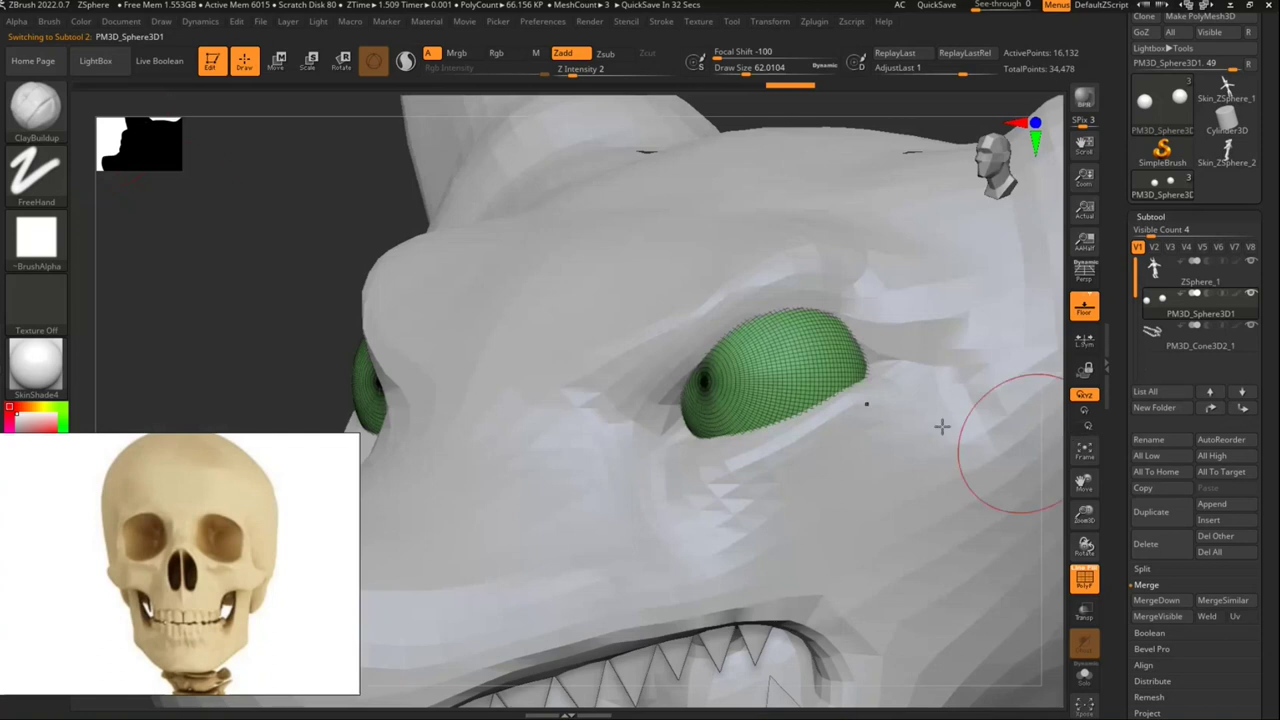
click(40, 112)
click(1028, 446)
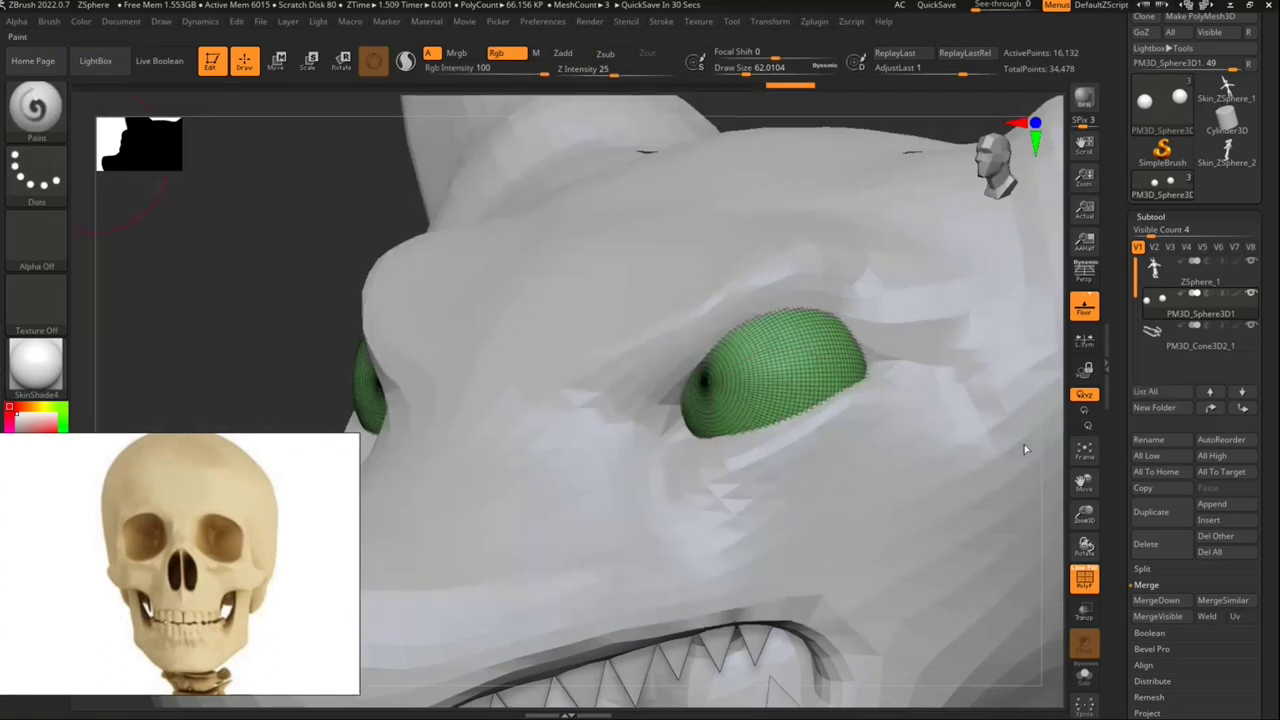
right_drag(668, 369, 612, 347)
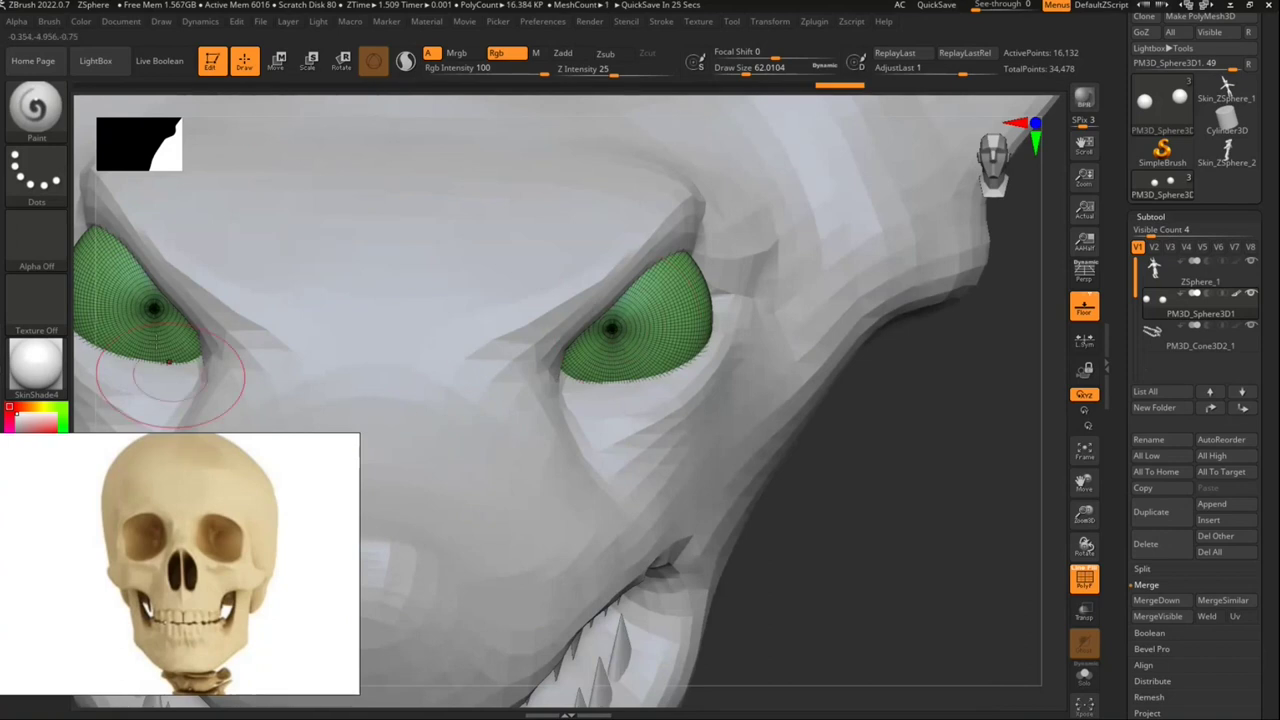
key(bracketleft)
key(bracketleft)
key(bracketleft)
key(bracketleft)
key(bracketleft)
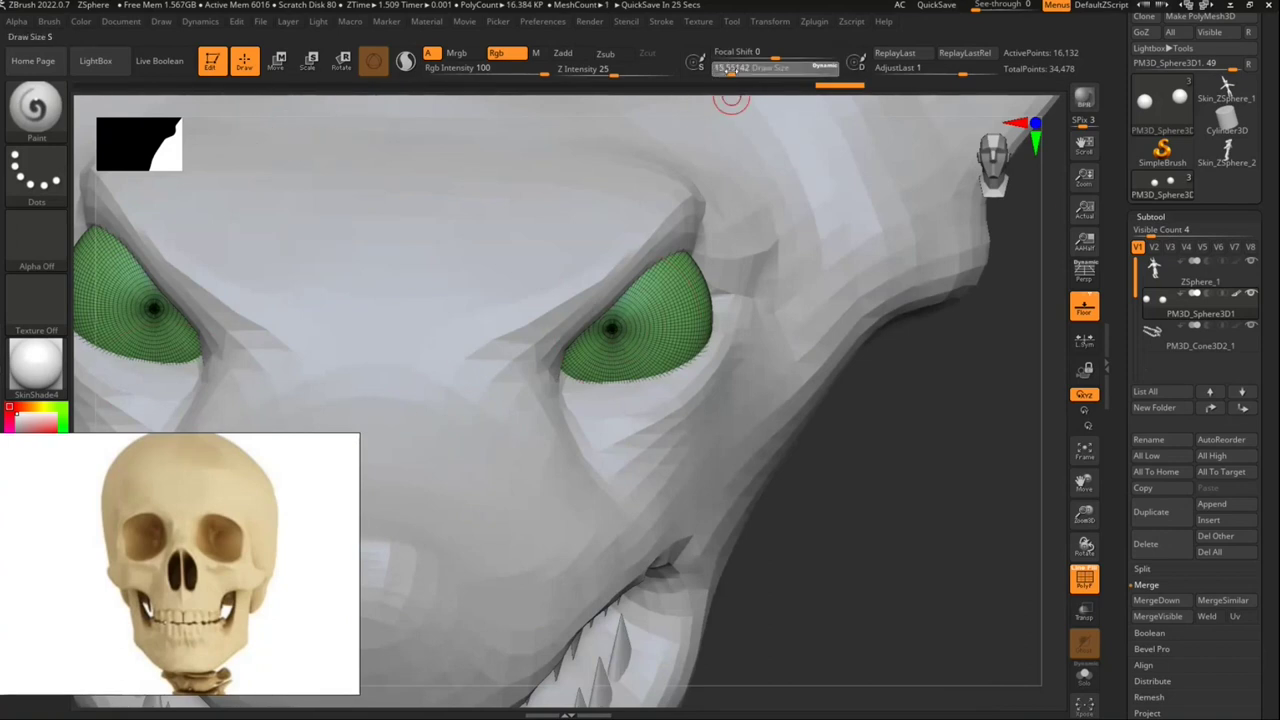
Step: Hide the head and teeth subtools so only the two eyeballs show
click(1250, 261)
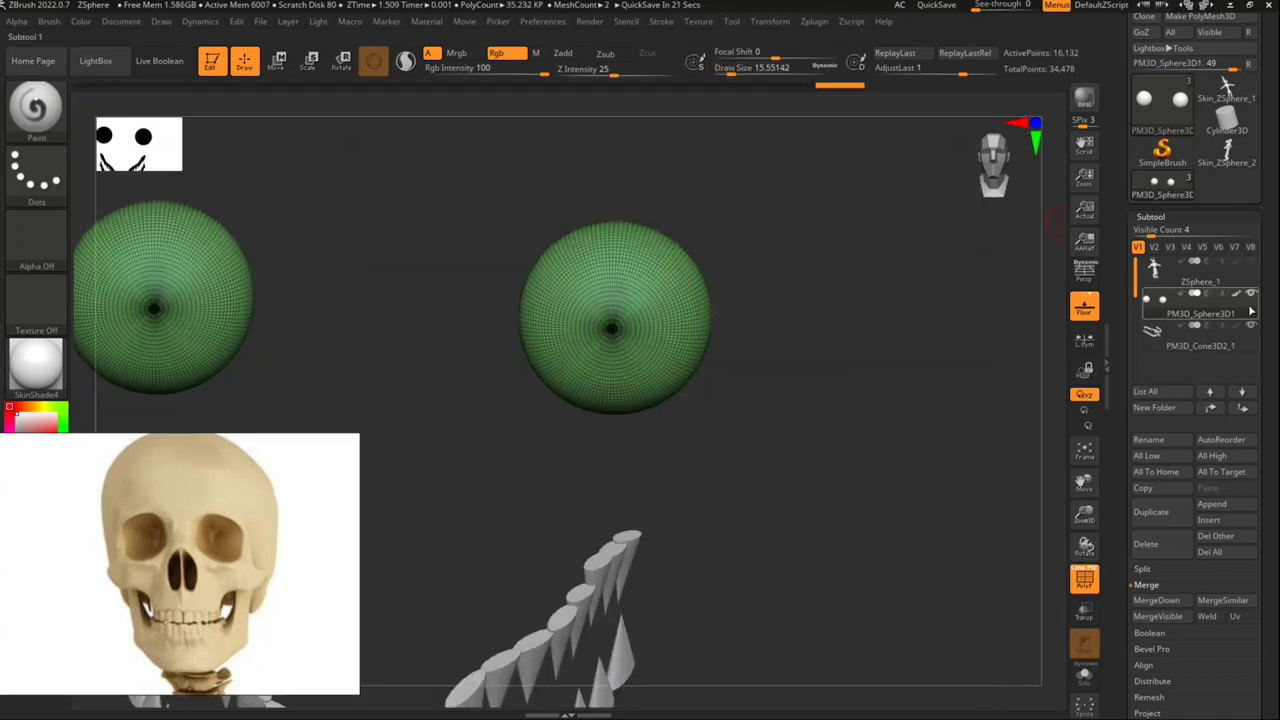
click(1250, 326)
mouse_move(703, 340)
right_down()
mouse_move(691, 411)
mouse_move(620, 390)
right_up()
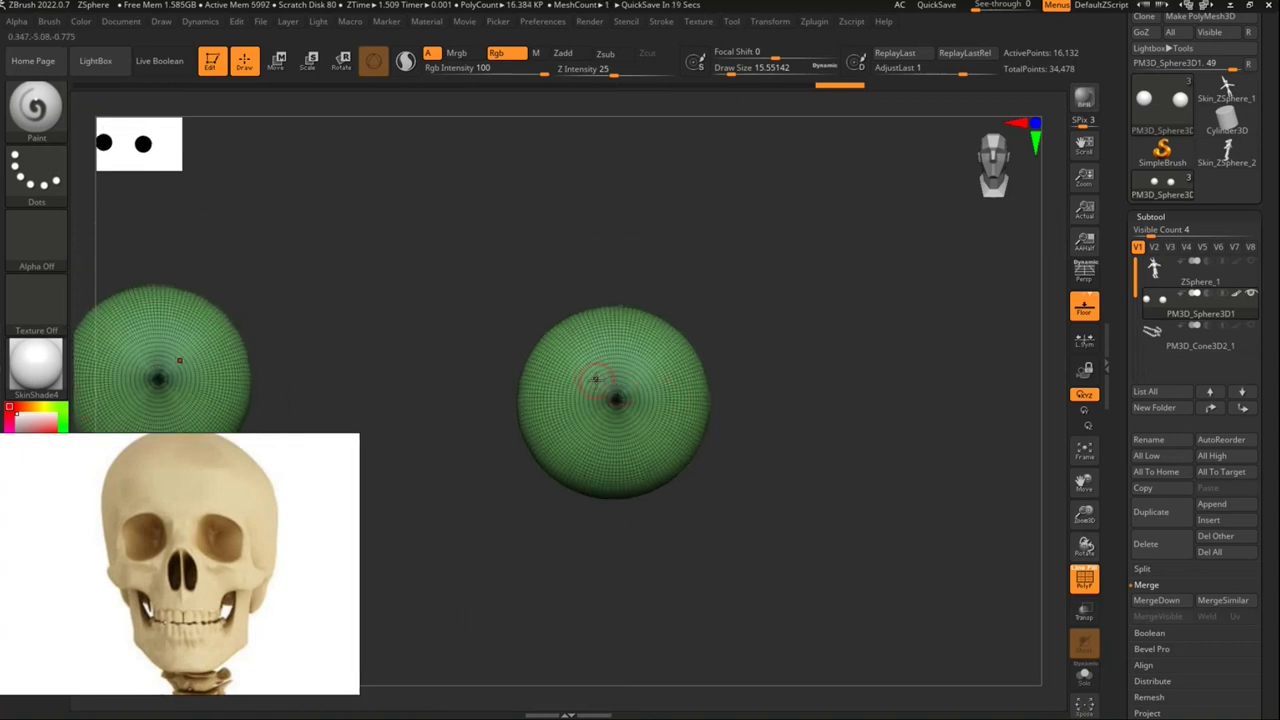
drag(127, 464, 127, 520)
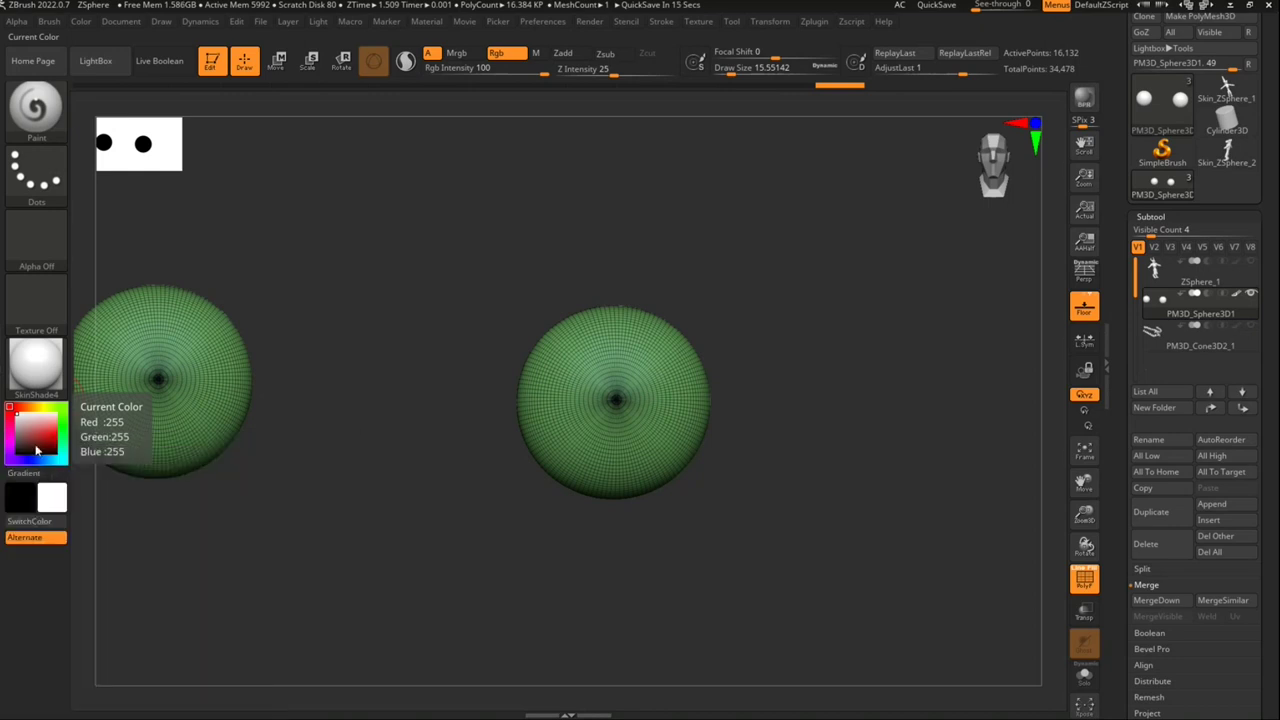
Step: With PolyF off, pick black and paint a pupil onto the eyeball sphere
click(44, 462)
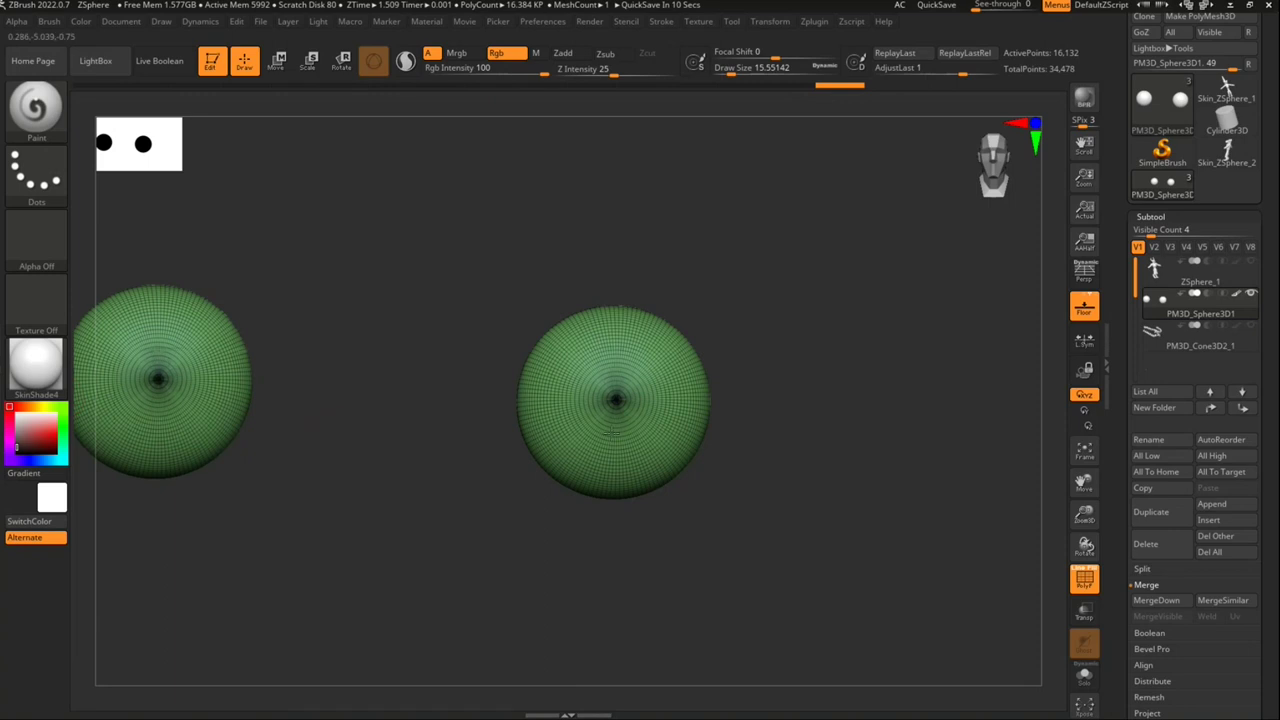
key(f)
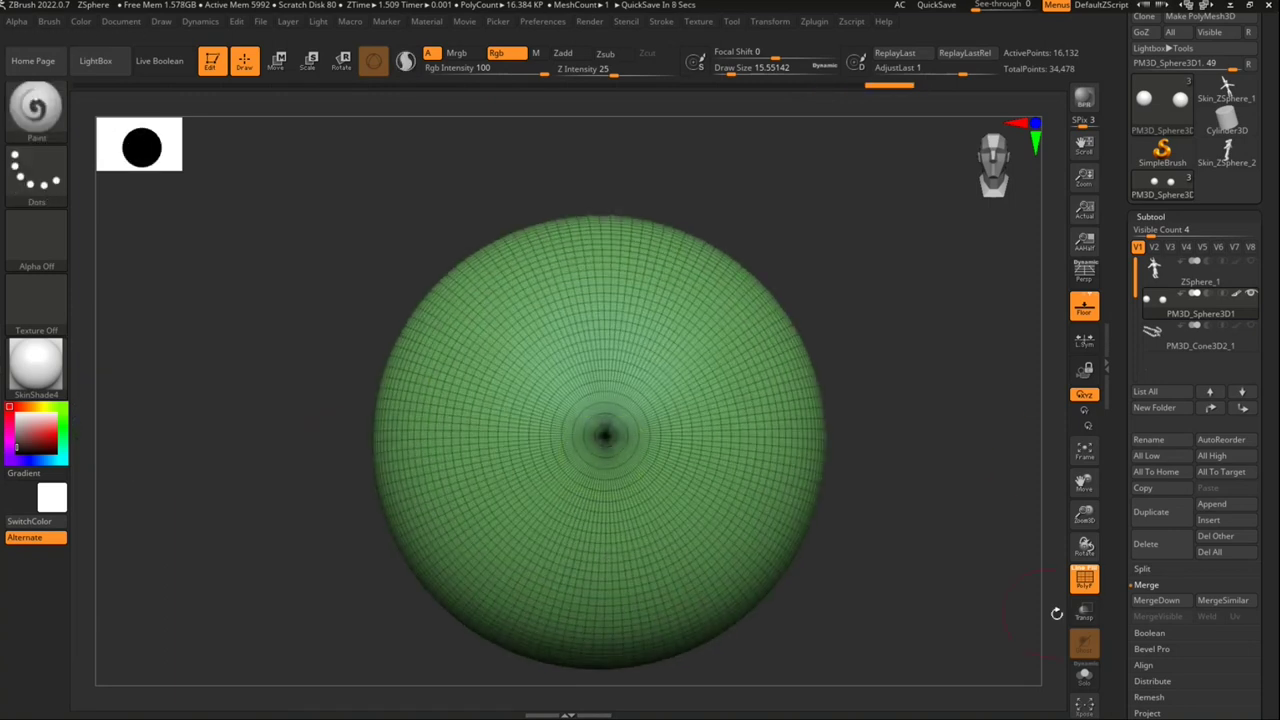
click(1086, 585)
mouse_move(105, 526)
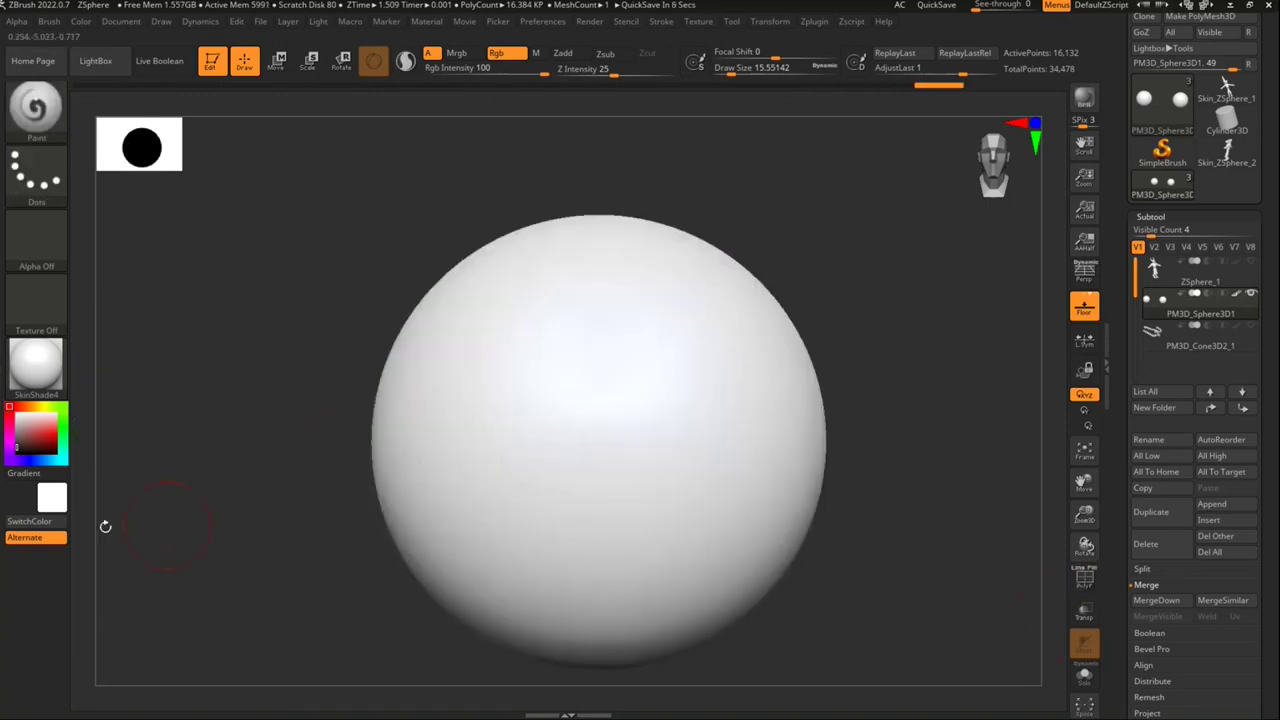
click(60, 492)
mouse_move(490, 445)
mouse_down()
mouse_move(581, 392)
mouse_move(620, 463)
mouse_up()
key(ctrl+z)
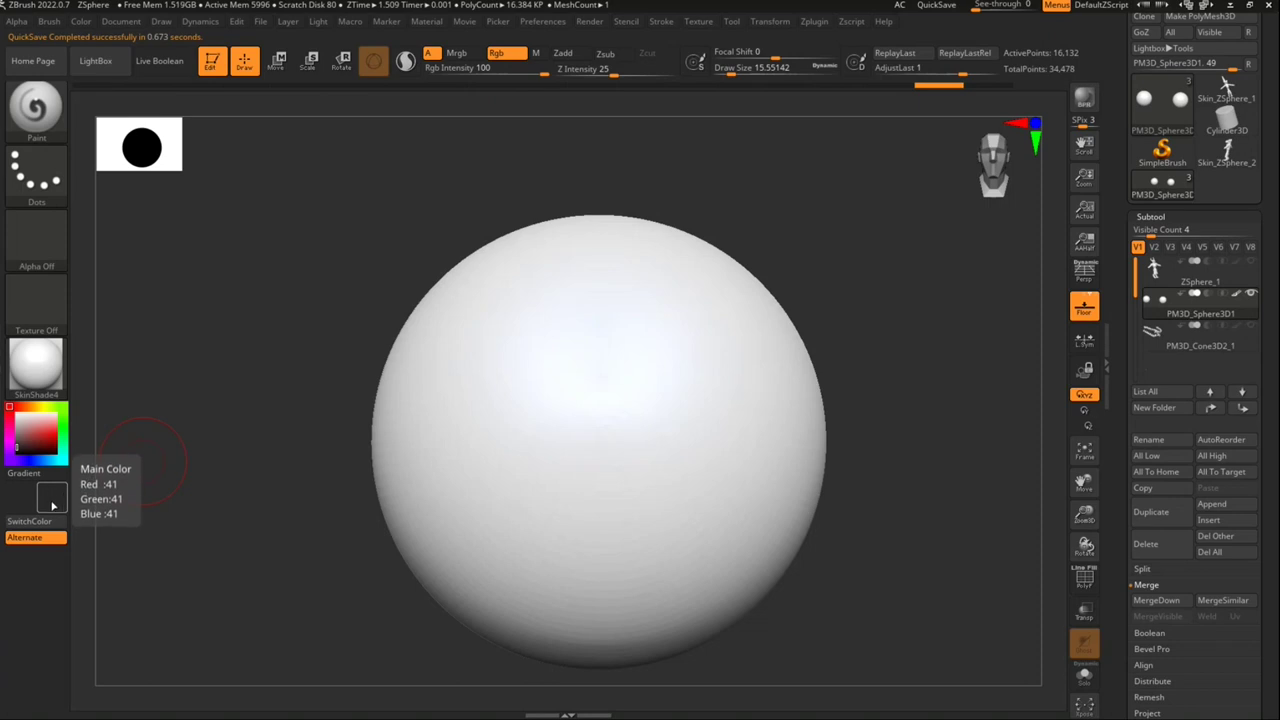
click(53, 504)
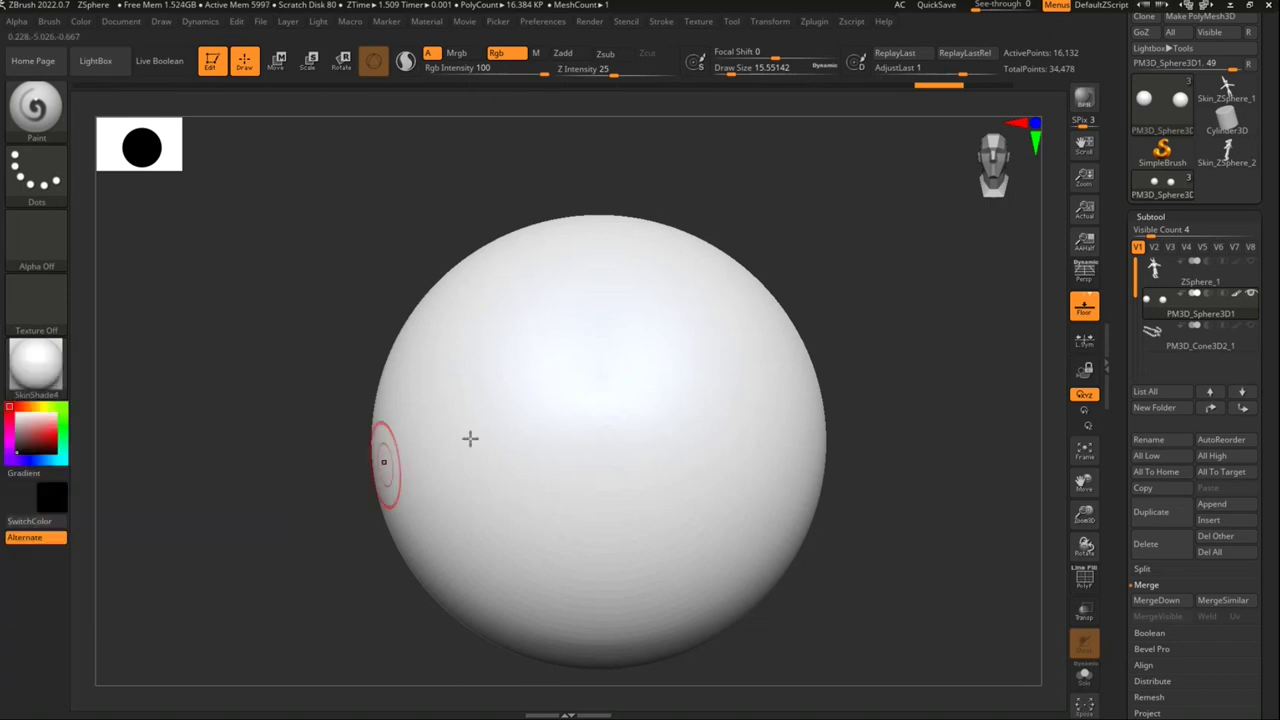
mouse_move(606, 443)
mouse_down()
mouse_move(576, 430)
mouse_move(608, 477)
mouse_move(557, 463)
mouse_move(666, 443)
mouse_move(603, 378)
mouse_move(560, 420)
mouse_move(566, 491)
mouse_move(545, 482)
mouse_move(627, 372)
mouse_move(660, 391)
mouse_move(640, 371)
mouse_move(560, 366)
mouse_move(528, 413)
mouse_move(560, 491)
mouse_move(654, 469)
mouse_move(661, 419)
mouse_move(651, 471)
mouse_up()
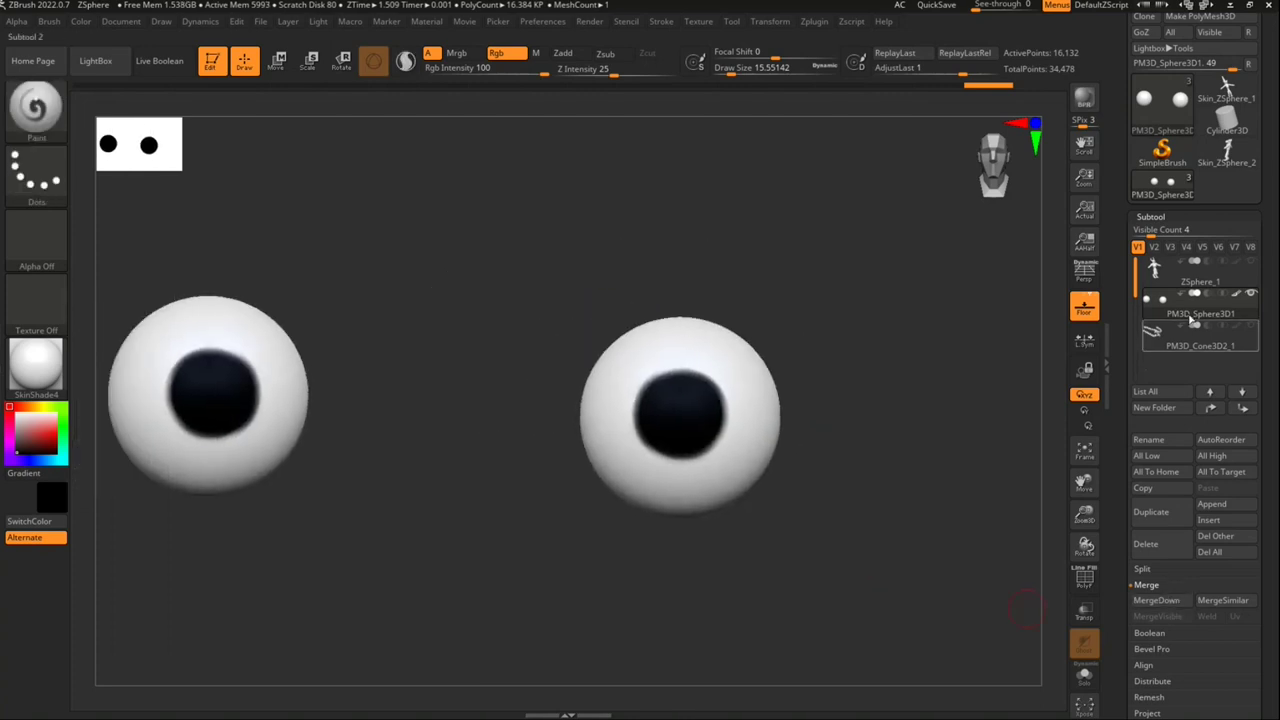
Step: Divide the eye spheres to SDiv 3 (260,100 points), checking density with PolyF
click(1142, 215)
click(1155, 232)
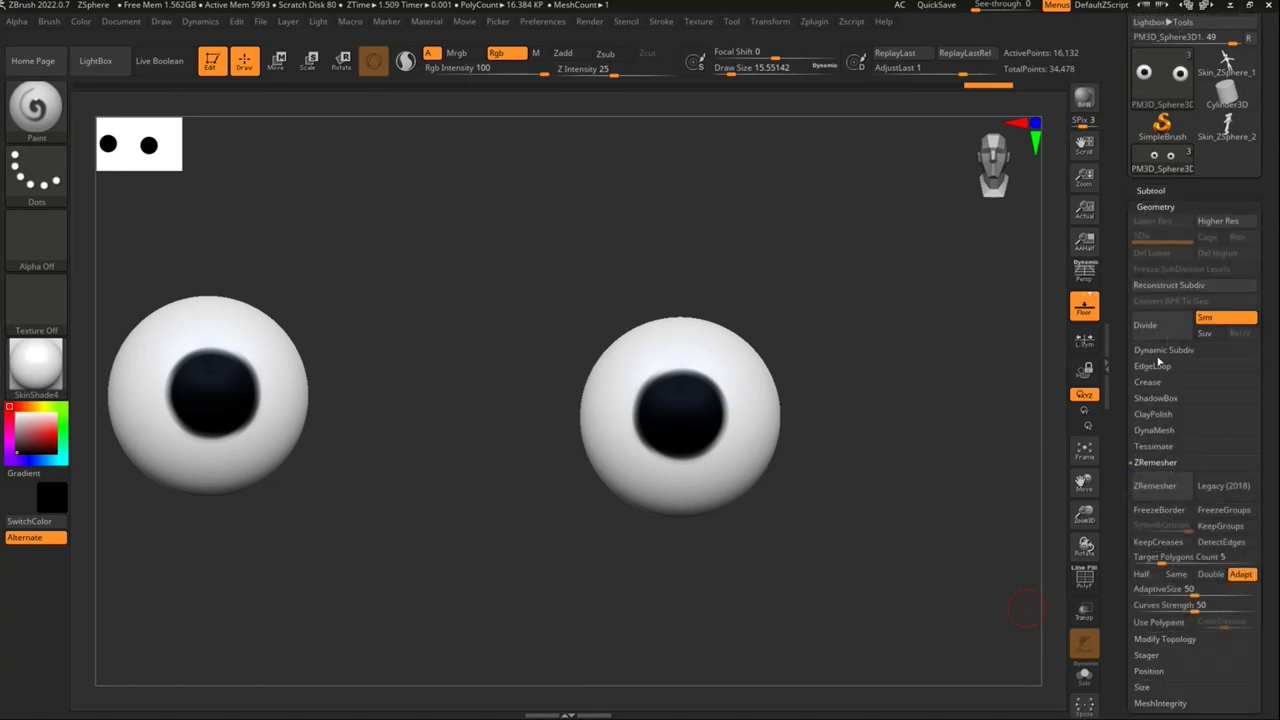
click(1146, 326)
key(f)
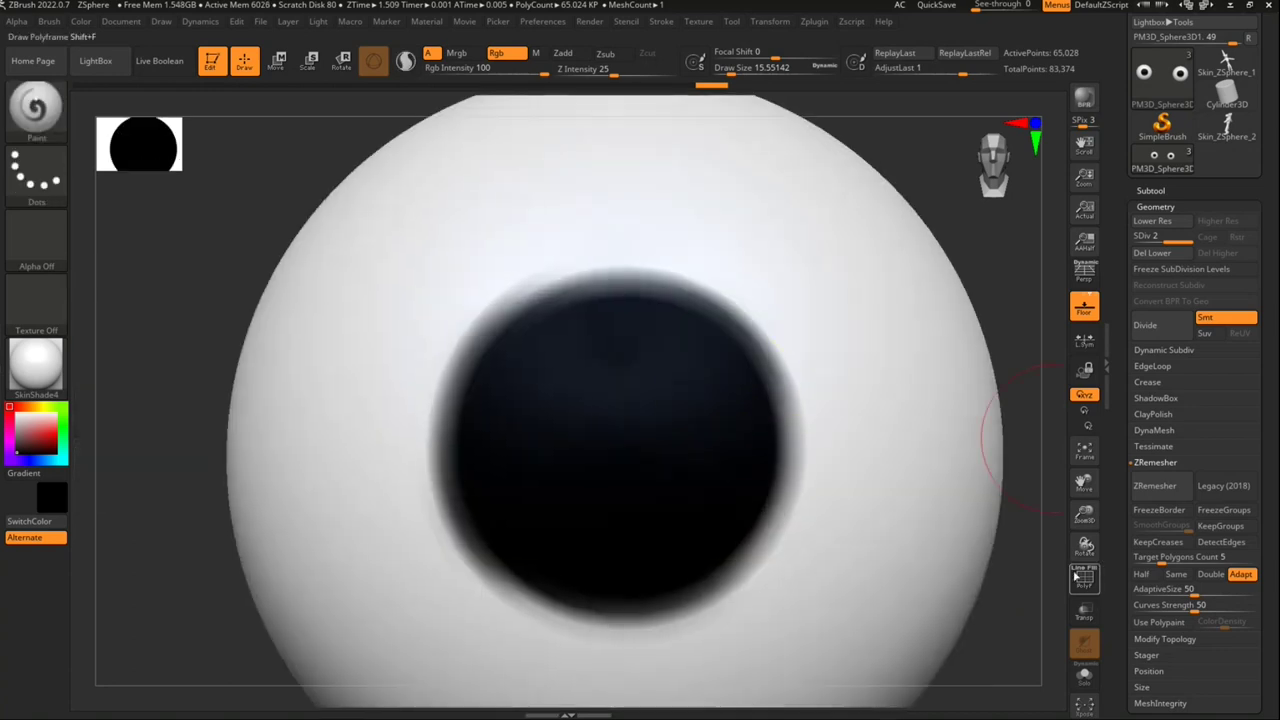
click(1082, 577)
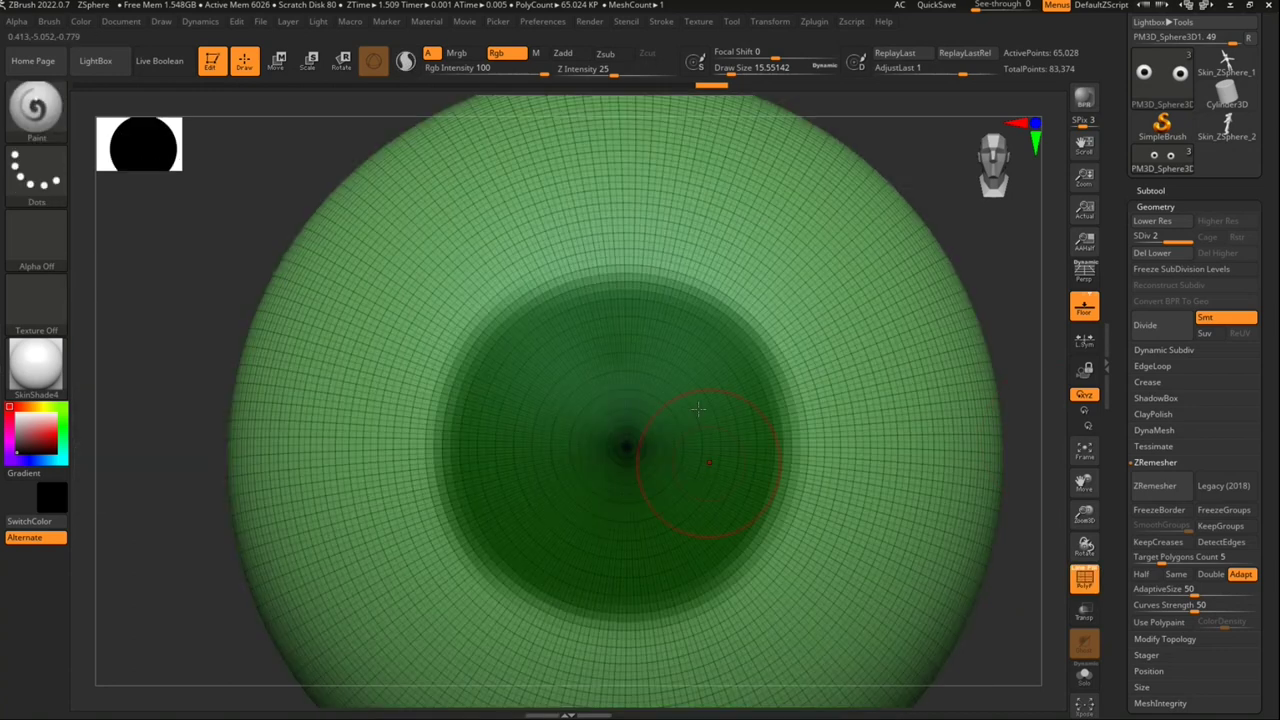
key(ctrl+d)
key(shift+f)
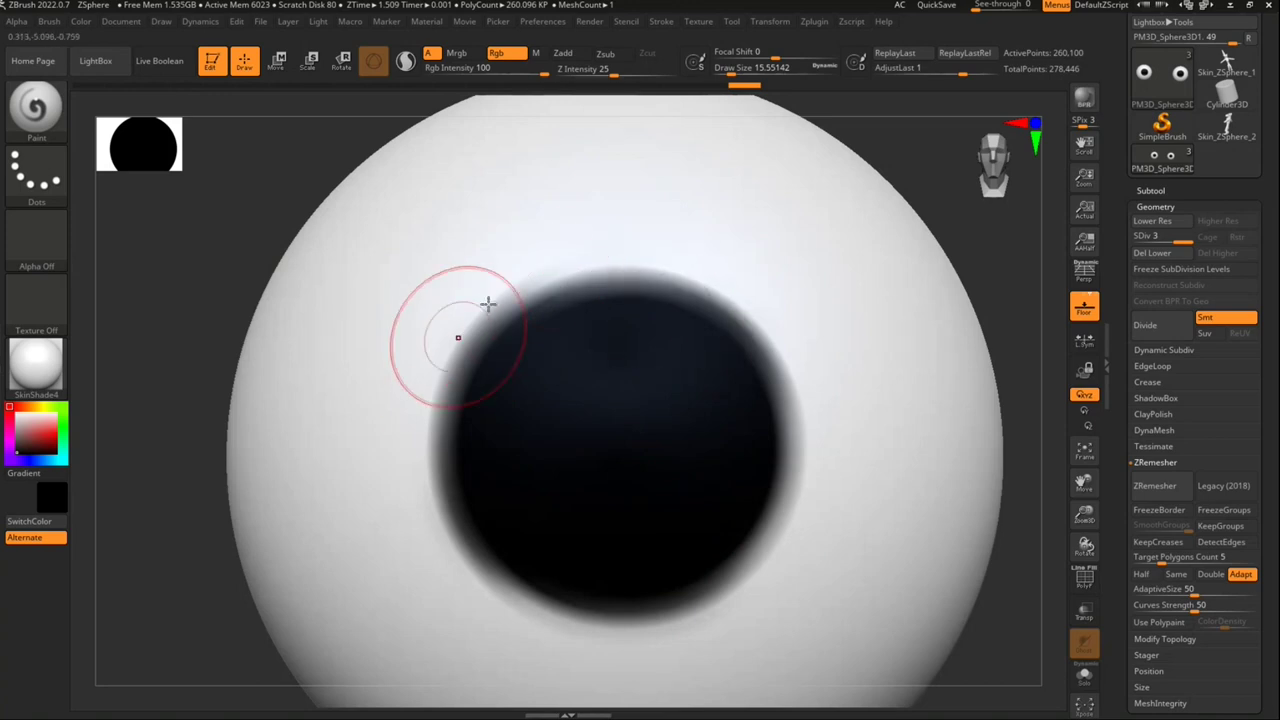
Step: Set the main paint colour to white, undoing stray strokes
drag(541, 243, 491, 243)
key(ctrl+z)
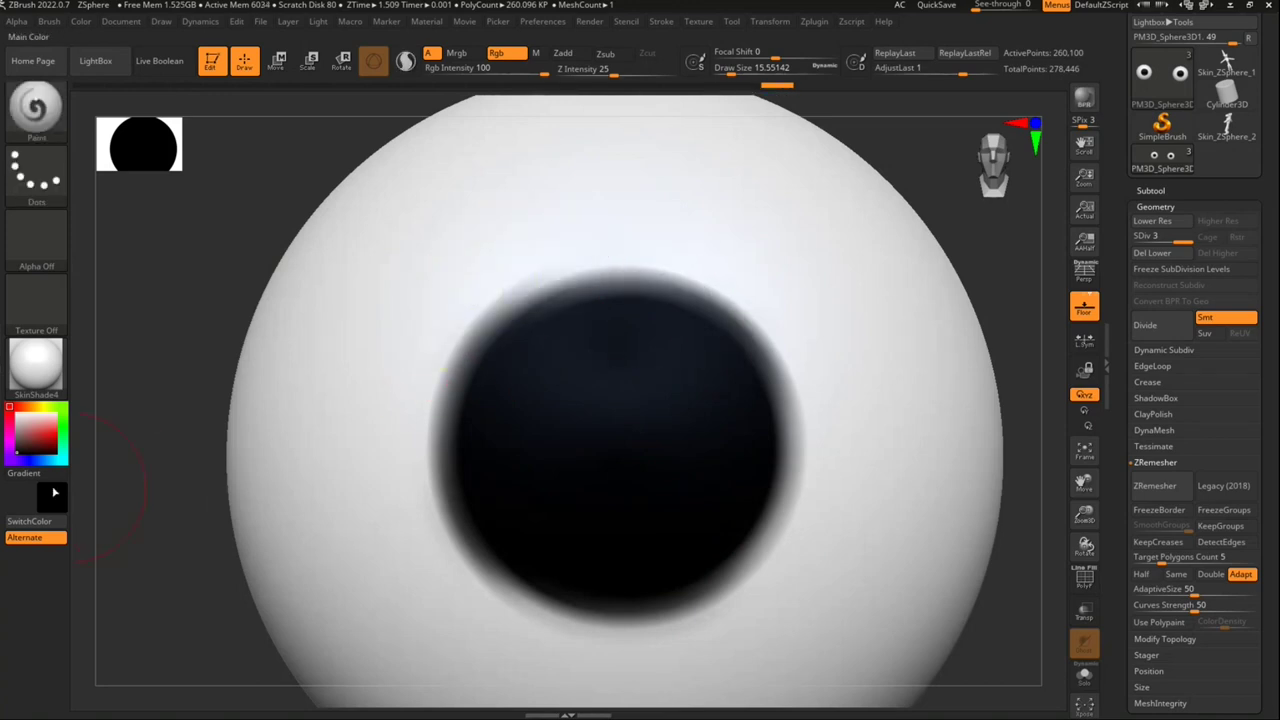
click(66, 488)
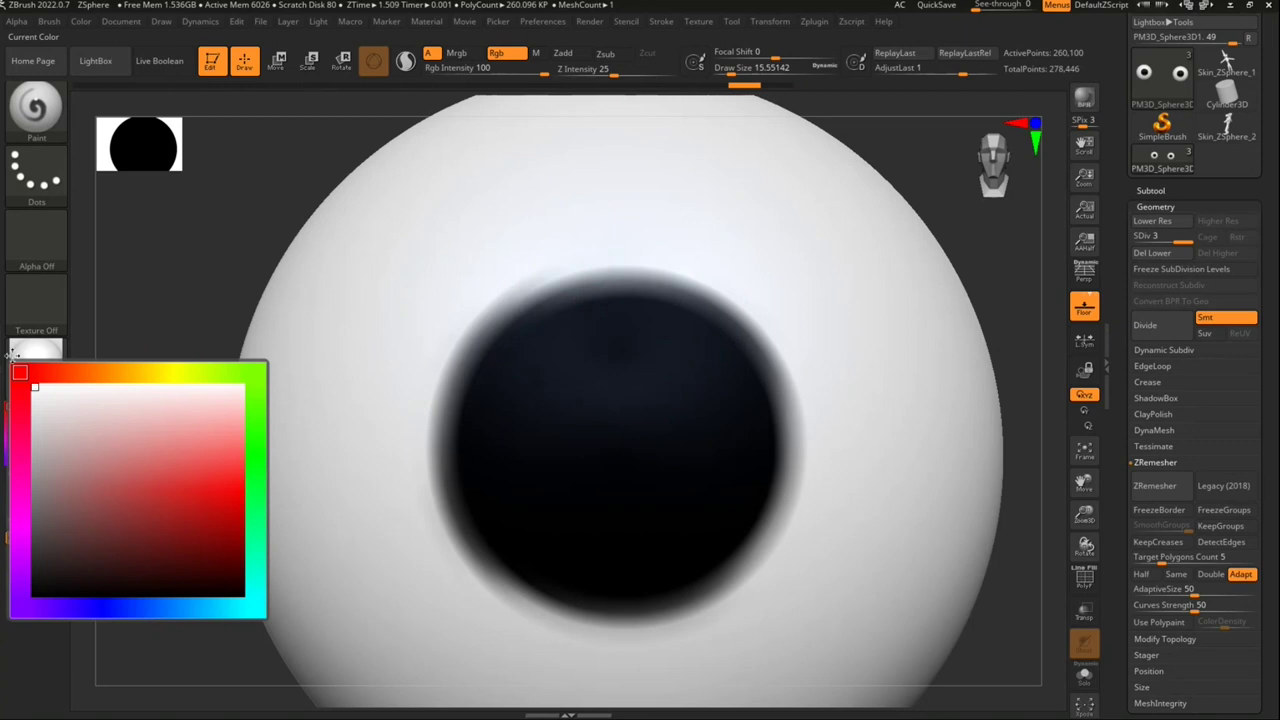
click(28, 498)
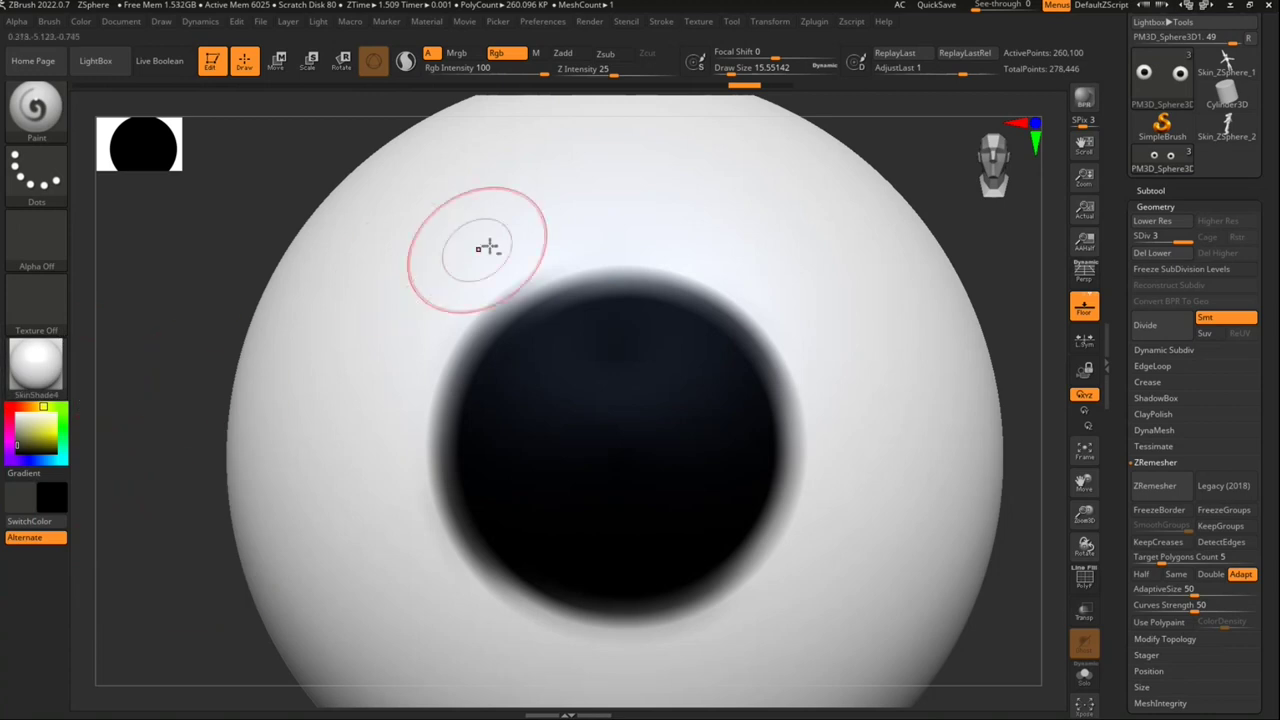
drag(486, 249, 420, 330)
key(ctrl+z)
mouse_move(36, 431)
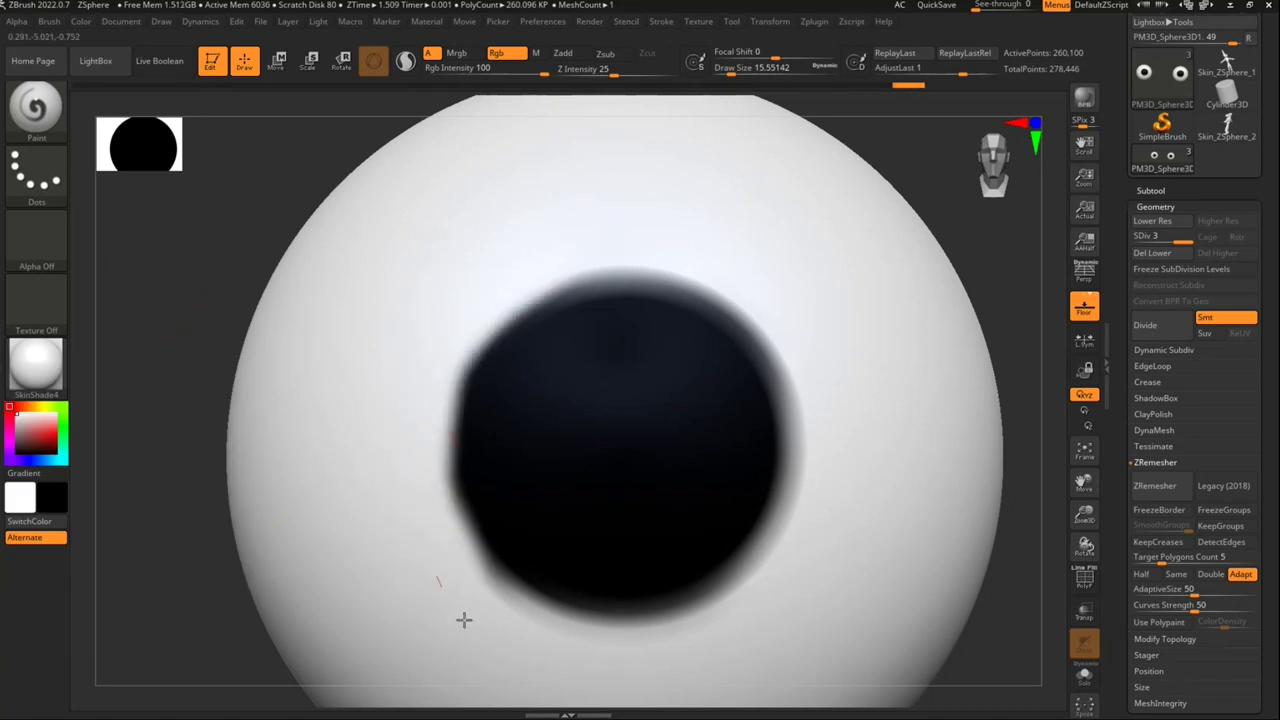
Step: Paint white over the black pupil until no dark area remains
mouse_move(580, 657)
mouse_down()
mouse_move(757, 614)
mouse_move(837, 400)
mouse_move(791, 594)
mouse_up()
drag(800, 271, 808, 530)
mouse_move(790, 220)
mouse_down()
mouse_move(730, 480)
mouse_move(720, 590)
mouse_up()
drag(549, 266, 530, 630)
mouse_move(455, 400)
mouse_down()
mouse_move(460, 534)
mouse_move(689, 466)
mouse_move(663, 194)
mouse_move(643, 684)
mouse_up()
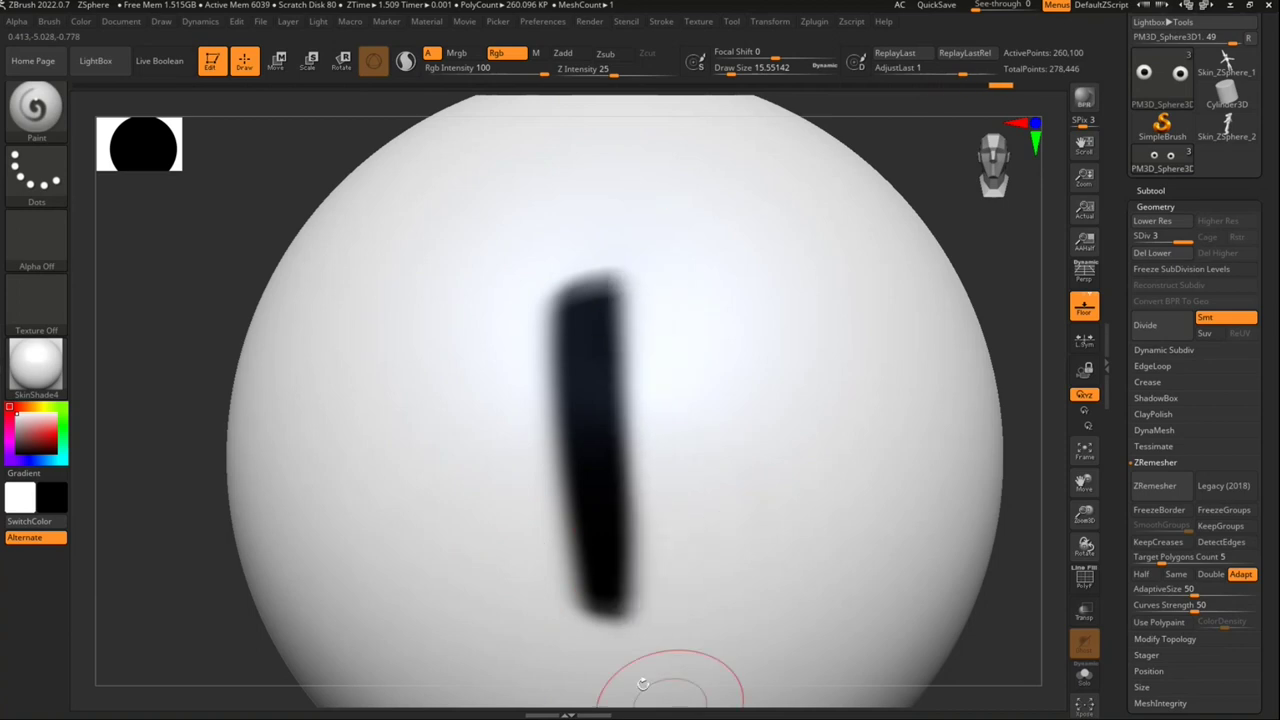
drag(571, 209, 540, 590)
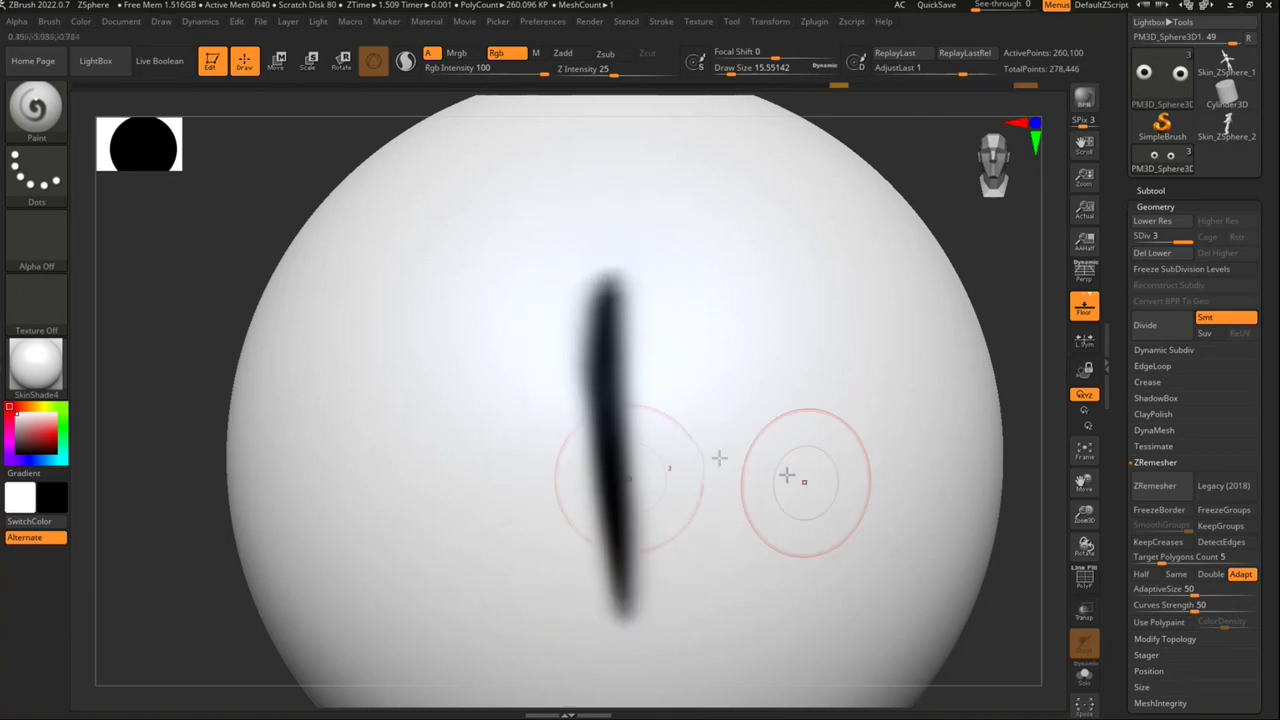
drag(632, 262, 630, 640)
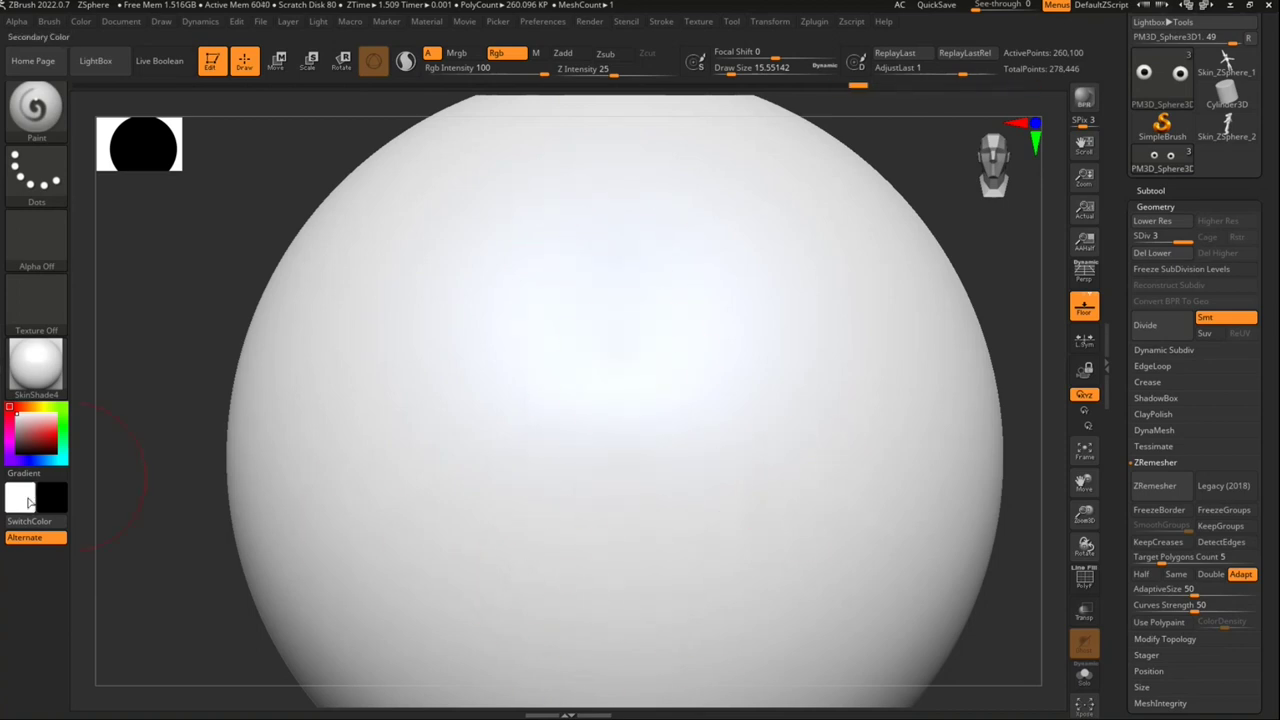
Step: Pick a dark green paint colour and size the brush for the iris
click(28, 502)
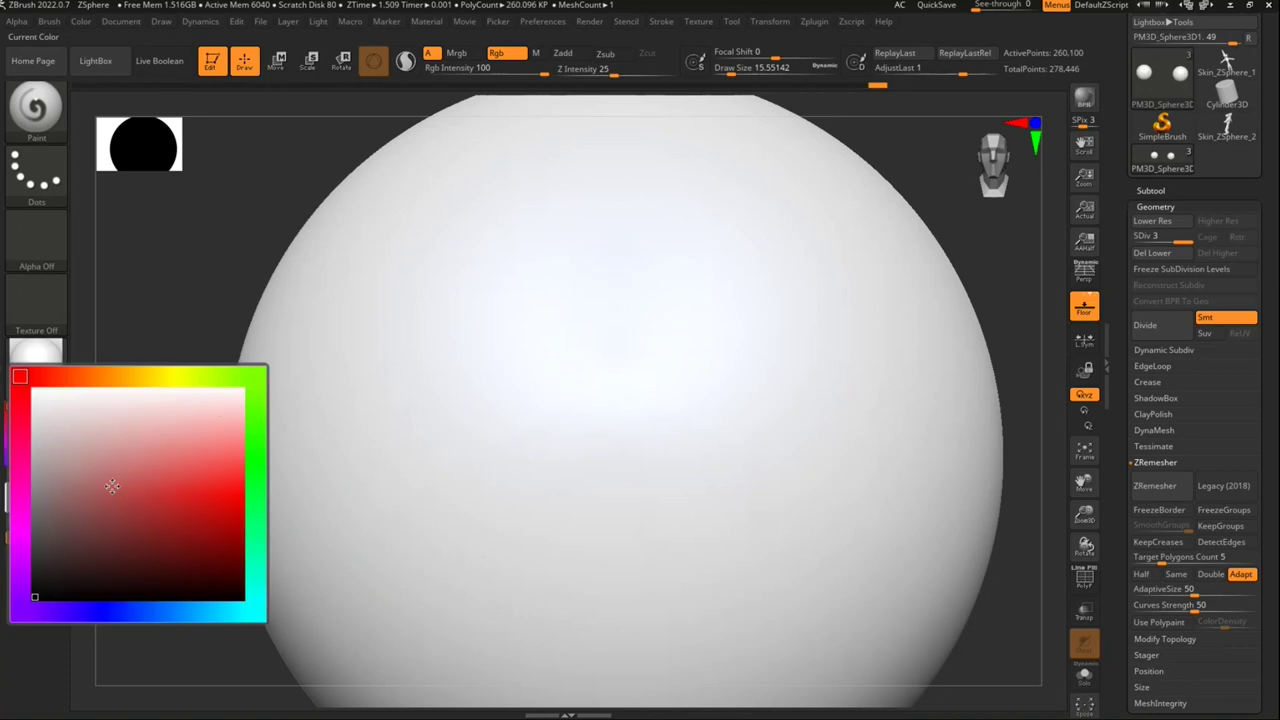
click(257, 375)
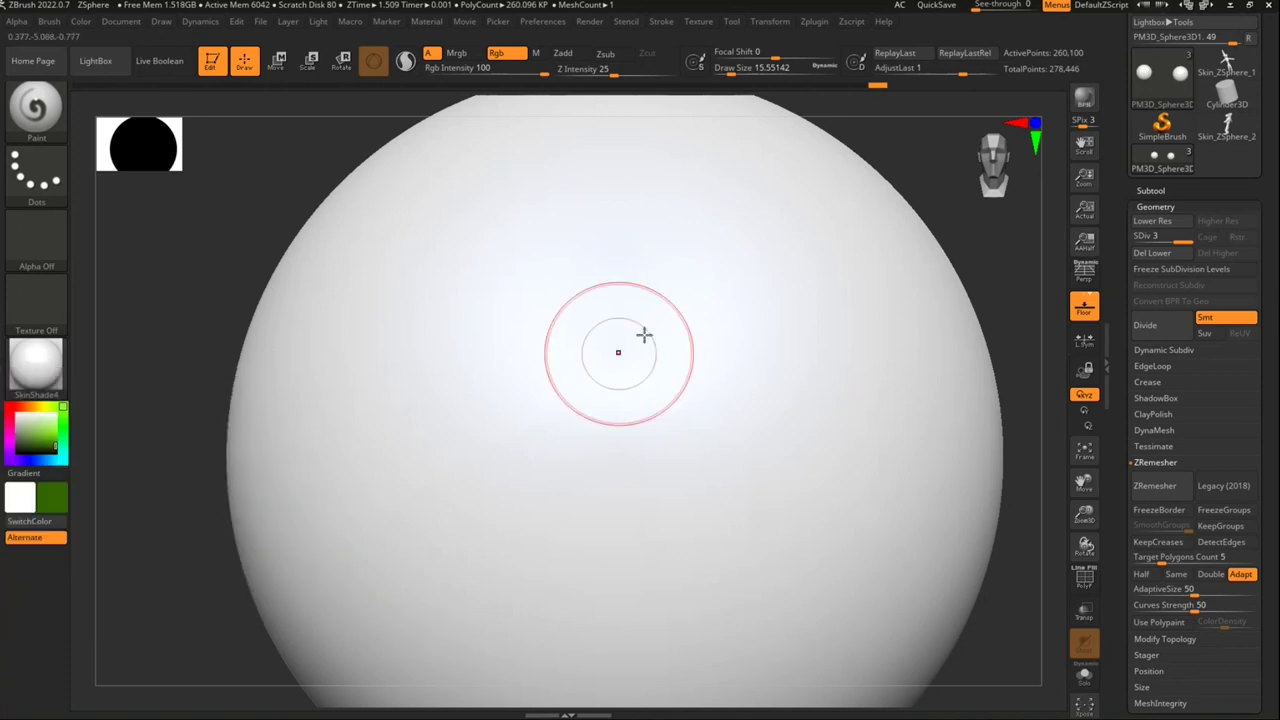
mouse_move(585, 228)
mouse_down()
mouse_move(569, 678)
mouse_move(863, 500)
mouse_move(590, 240)
mouse_move(514, 277)
mouse_up()
key(ctrl)
ctrl+right_drag(508, 275, 571, 243)
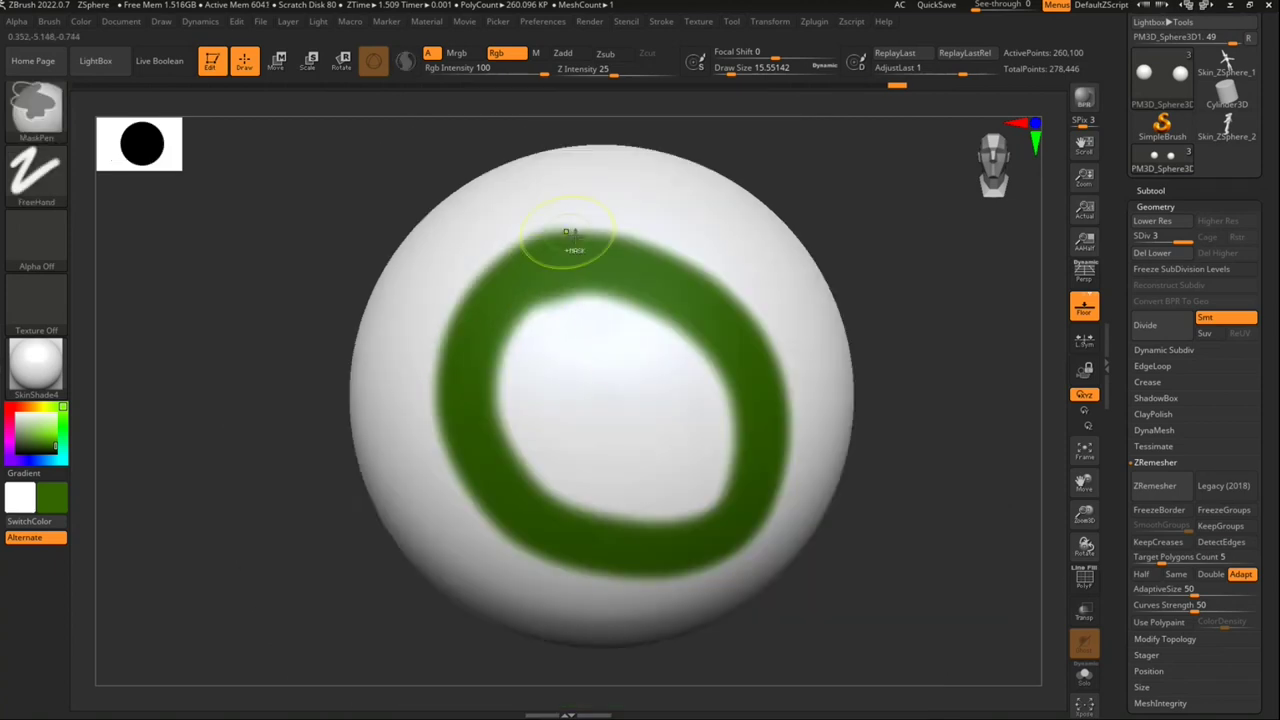
ctrl+right_drag(663, 411, 646, 381)
key(ctrl+z)
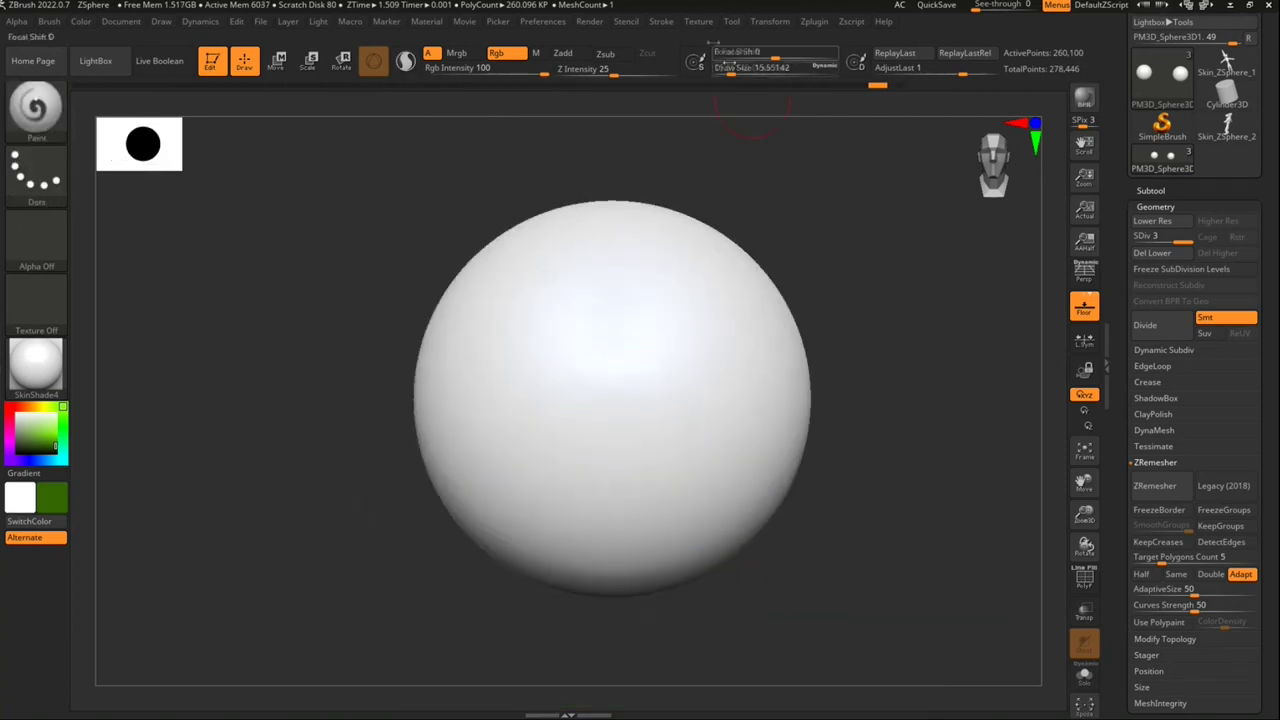
mouse_move(740, 72)
mouse_down()
mouse_move(764, 84)
mouse_move(736, 74)
mouse_up()
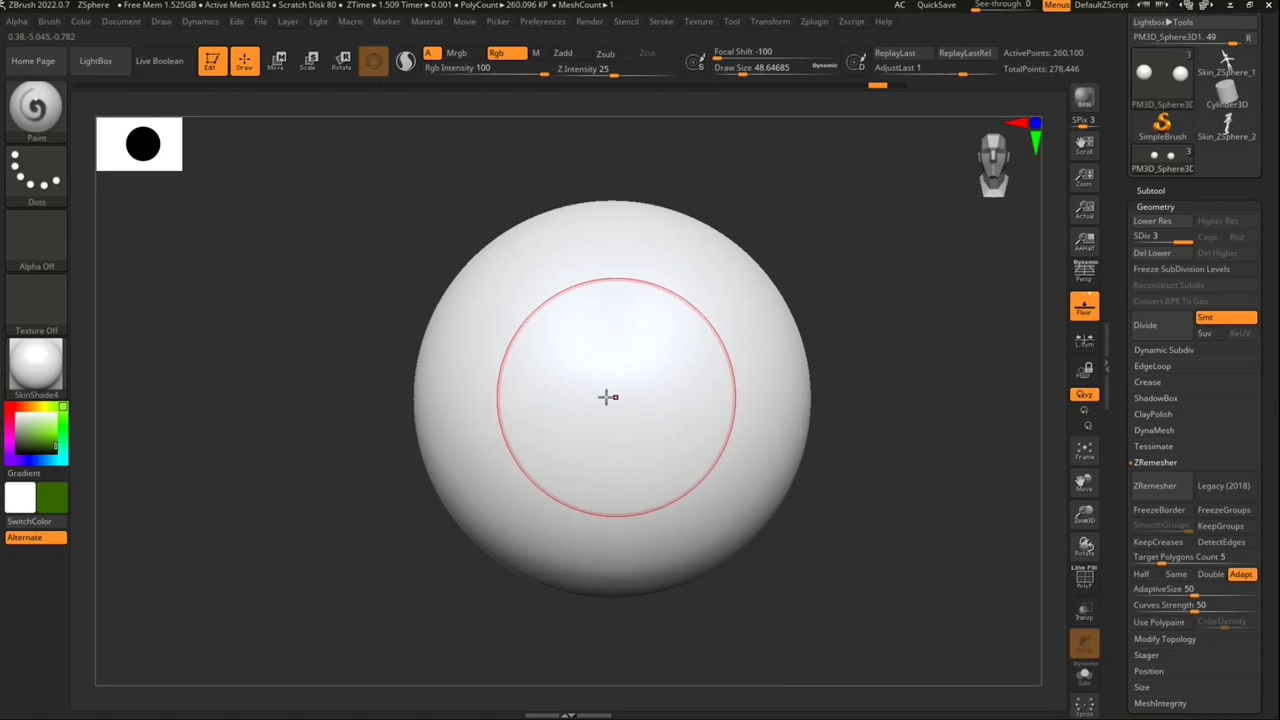
click(610, 382)
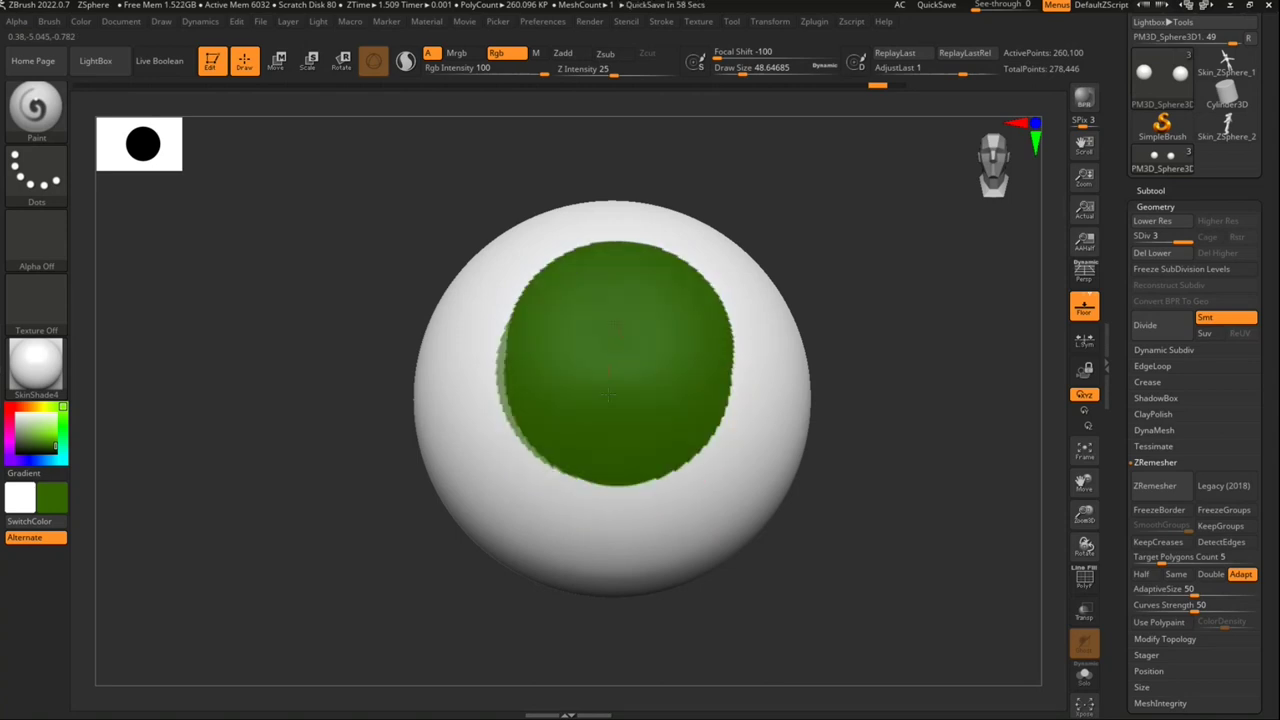
key(ctrl+z)
Step: Switch the stroke to DragRect and stamp a large green iris disc at the eyeball centre
drag(760, 68, 735, 68)
click(45, 180)
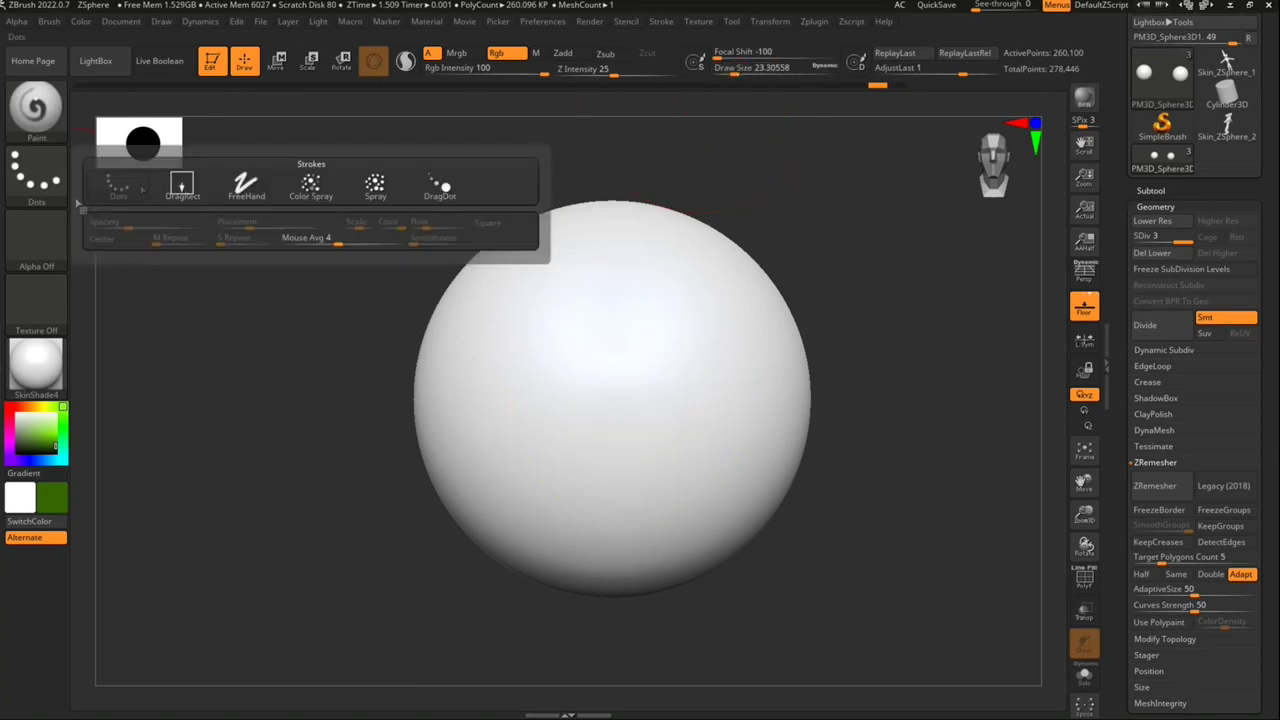
click(181, 184)
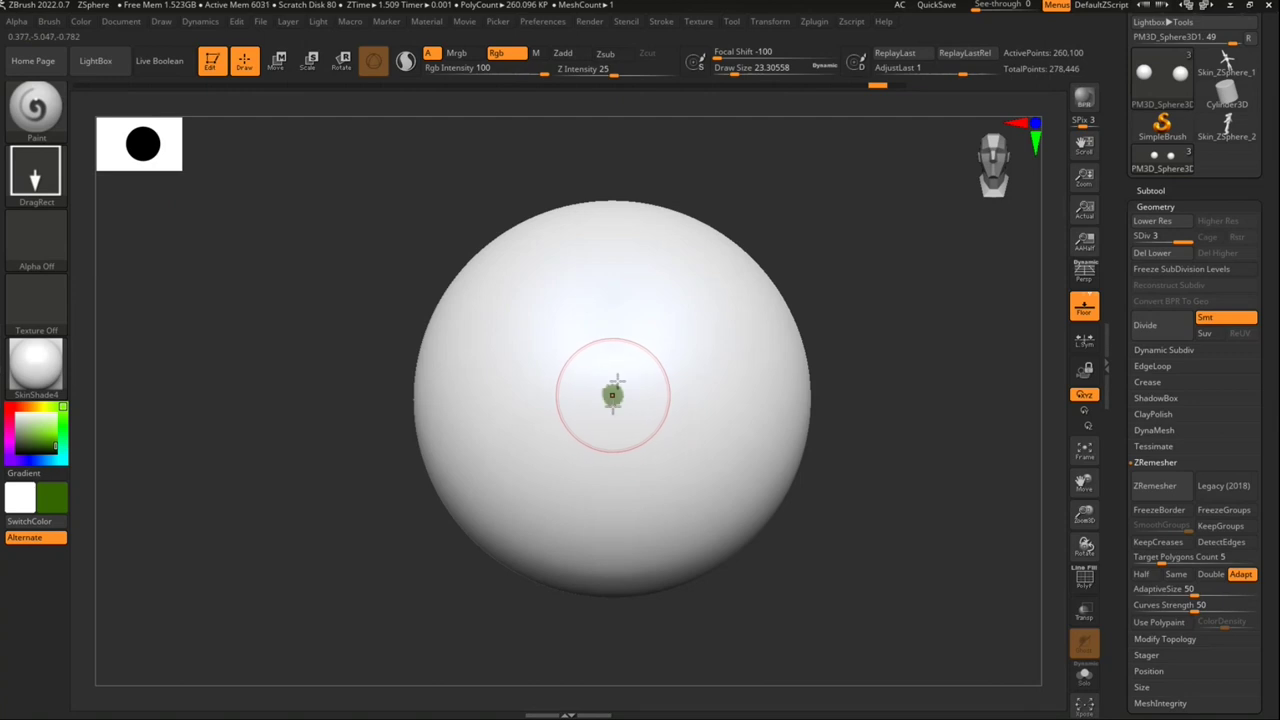
drag(615, 386, 714, 289)
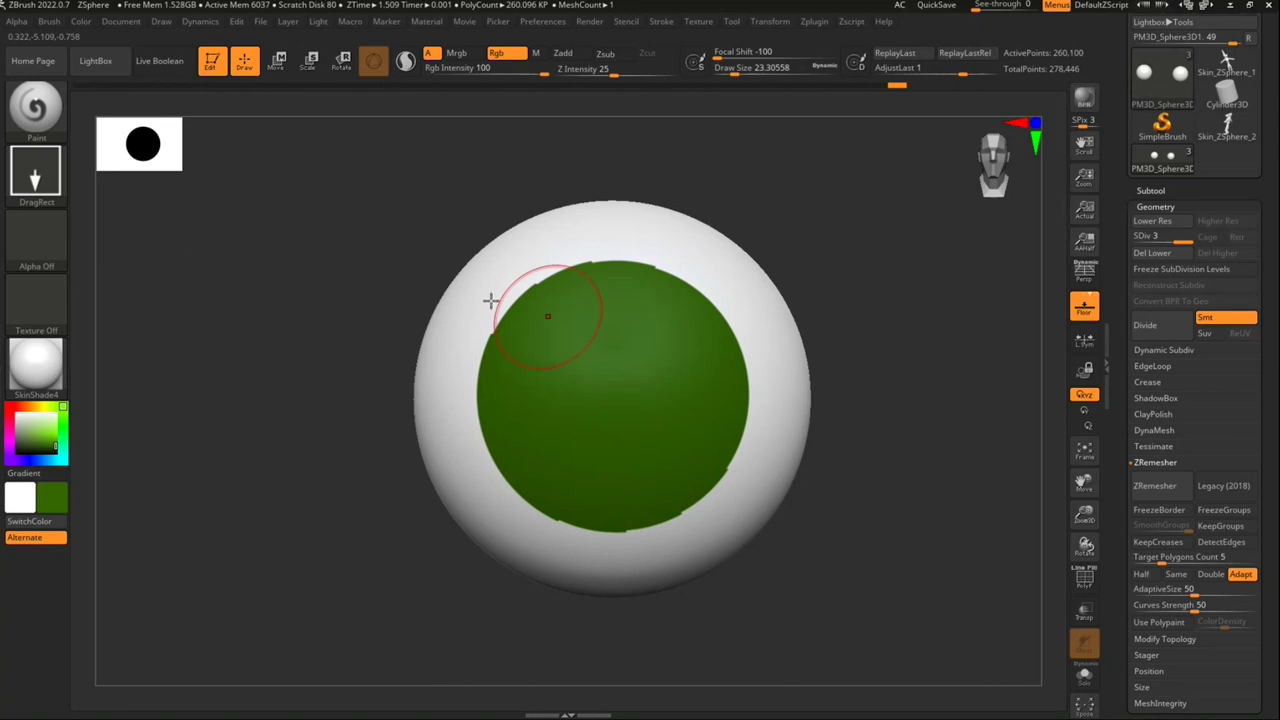
click(35, 175)
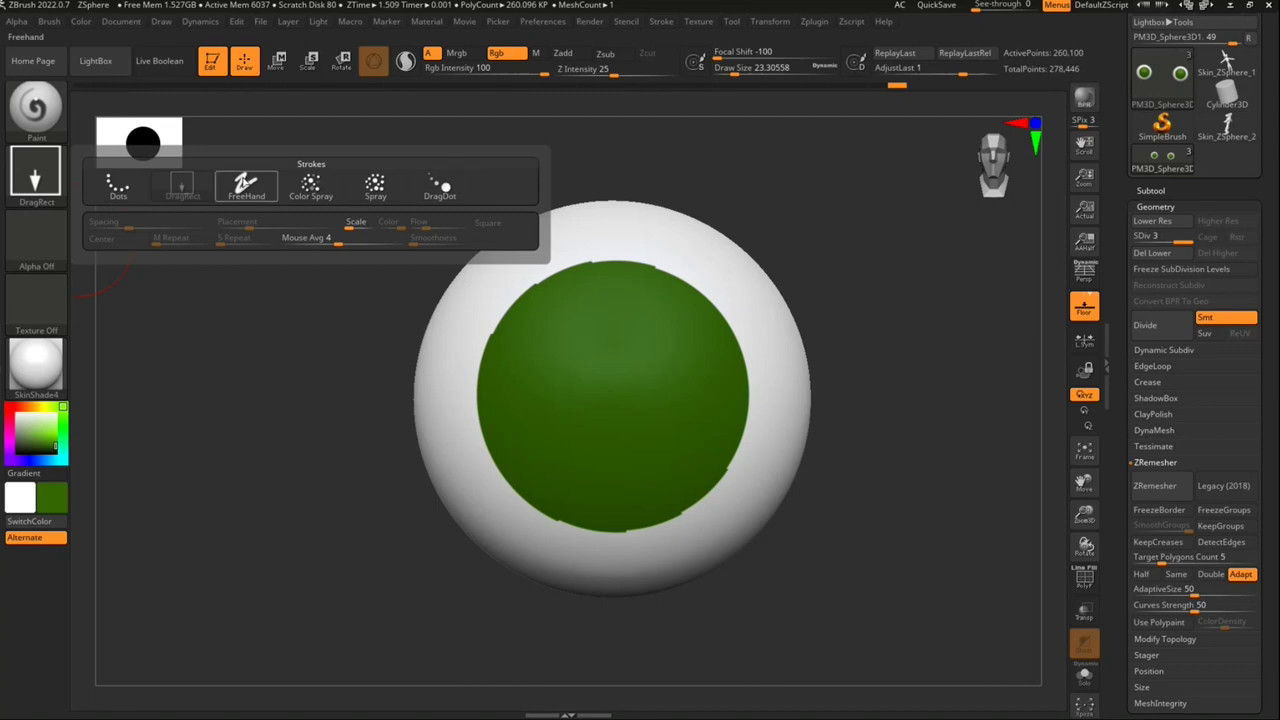
Step: Return the stroke to FreeHand, with black as main colour and green as secondary
click(245, 185)
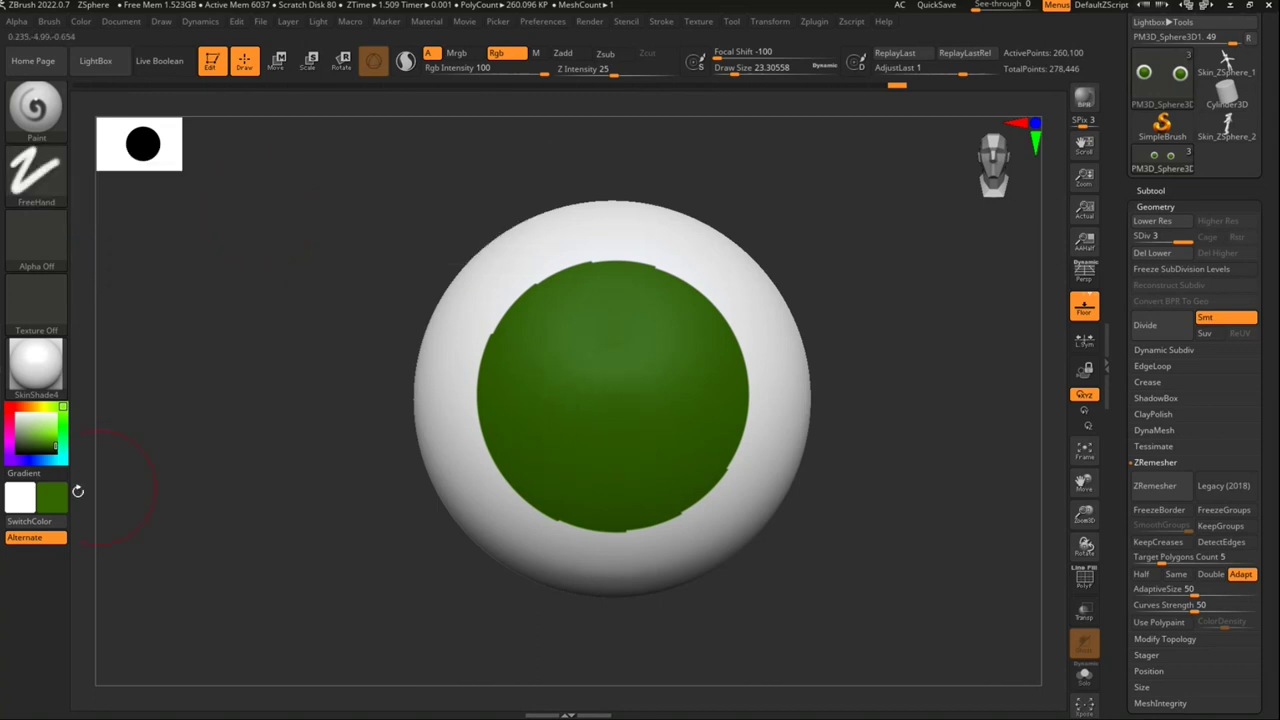
click(54, 505)
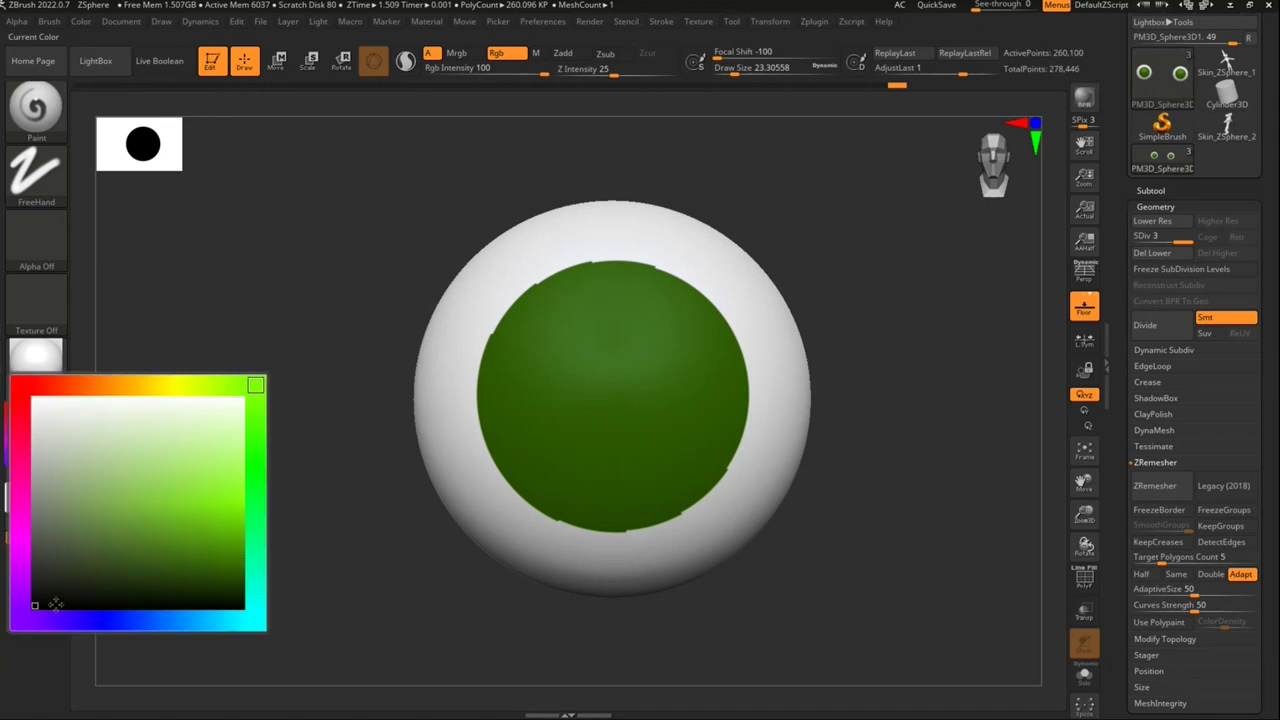
click(18, 508)
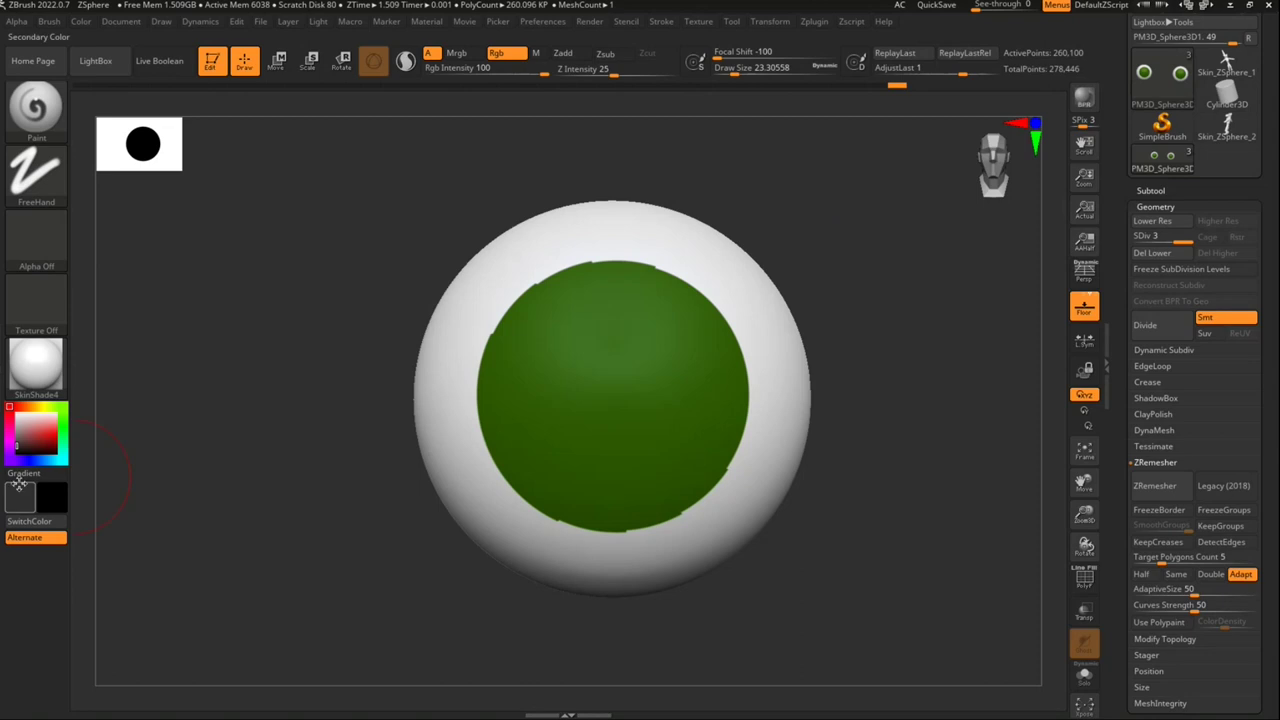
click(18, 484)
click(12, 503)
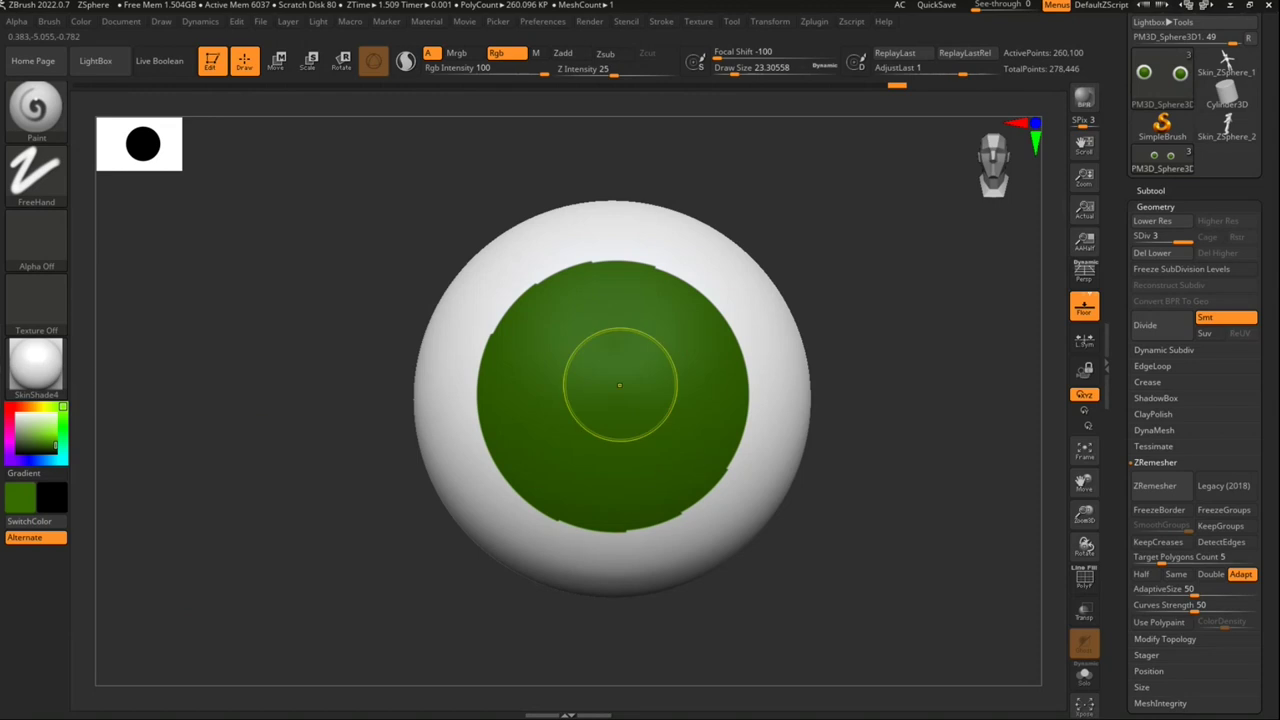
Step: Paint a thin black vertical slit pupil at brush size about 4.3, tapering it with green
alt+right_drag(632, 363, 626, 497)
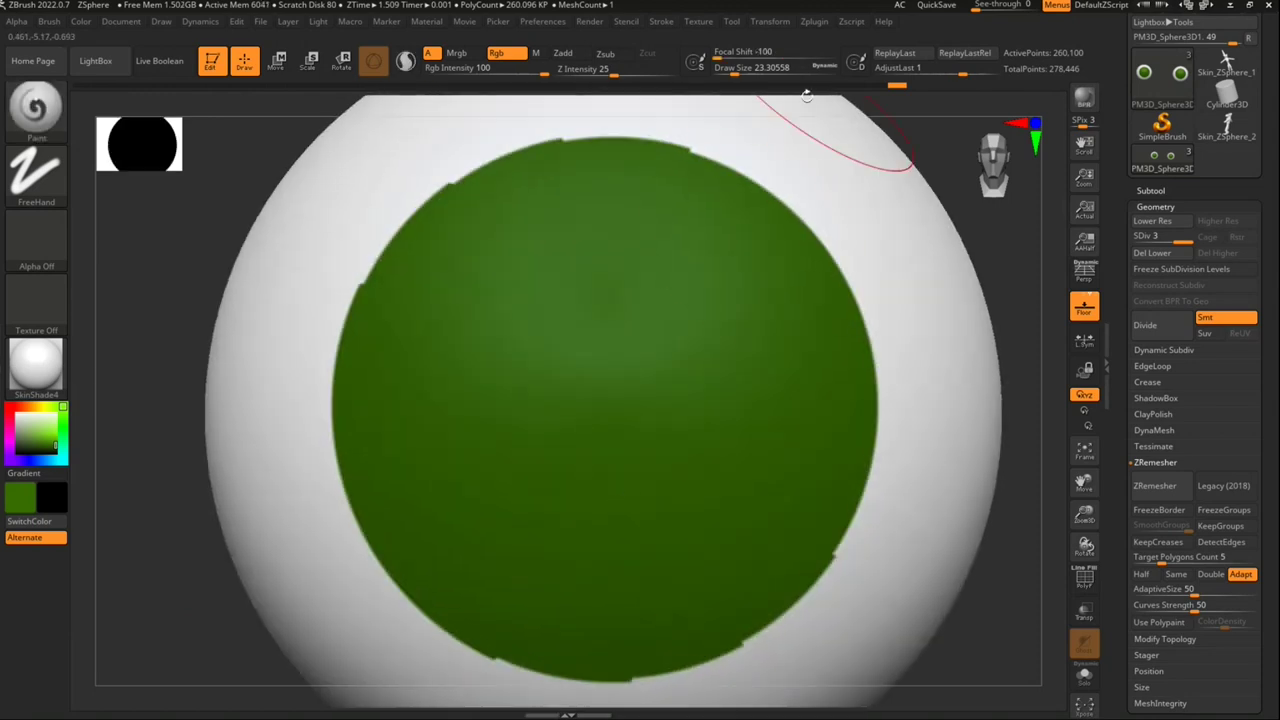
drag(735, 70, 722, 70)
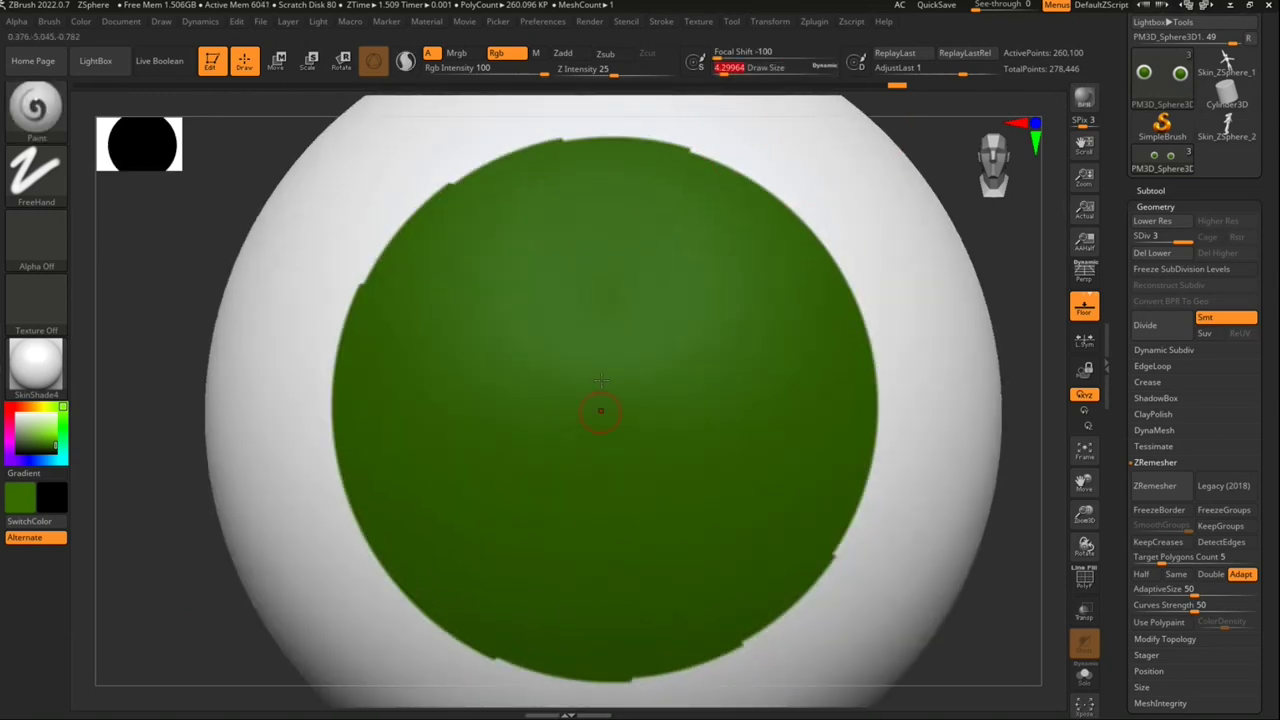
drag(607, 306, 609, 531)
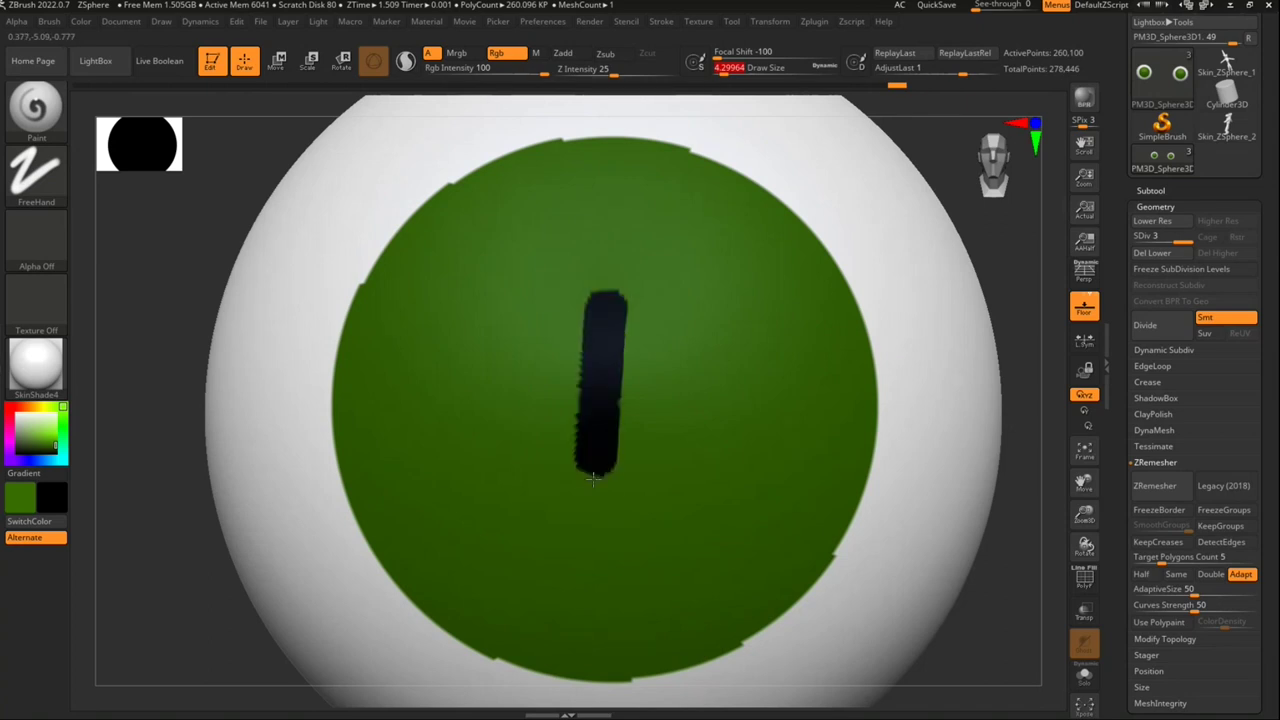
mouse_move(603, 283)
mouse_down()
mouse_move(575, 420)
mouse_move(596, 517)
mouse_up()
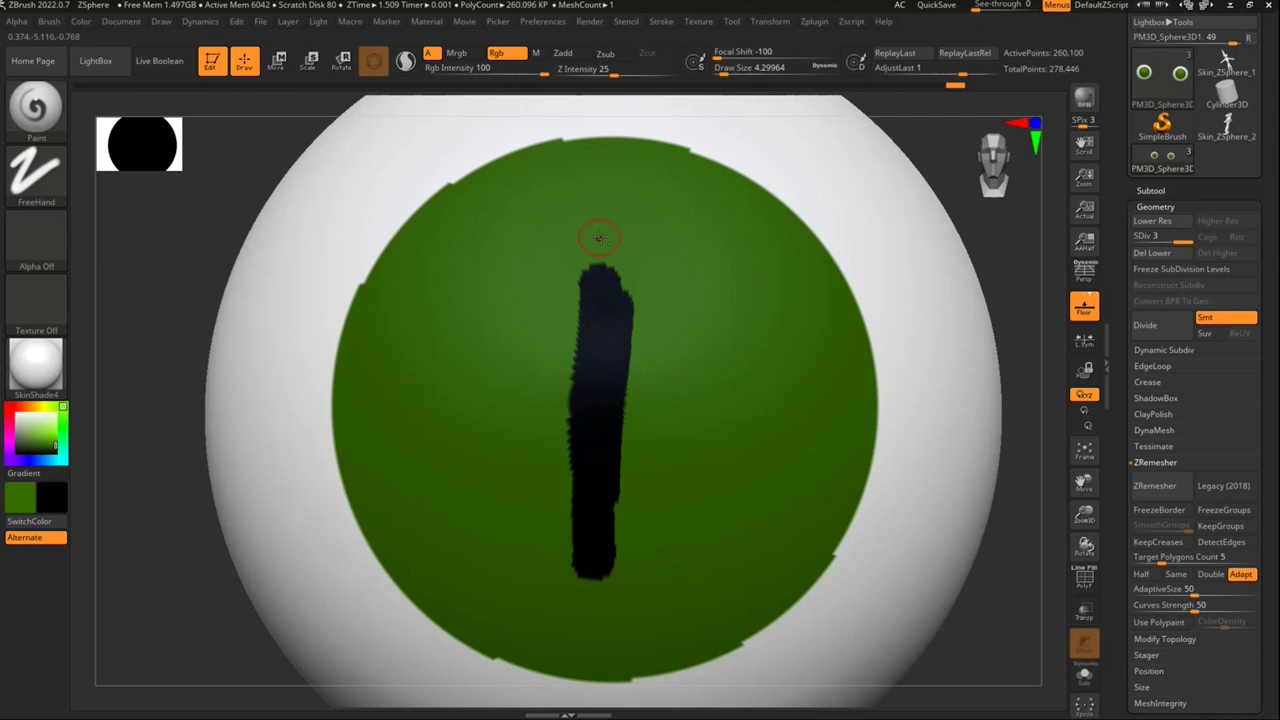
drag(599, 237, 553, 340)
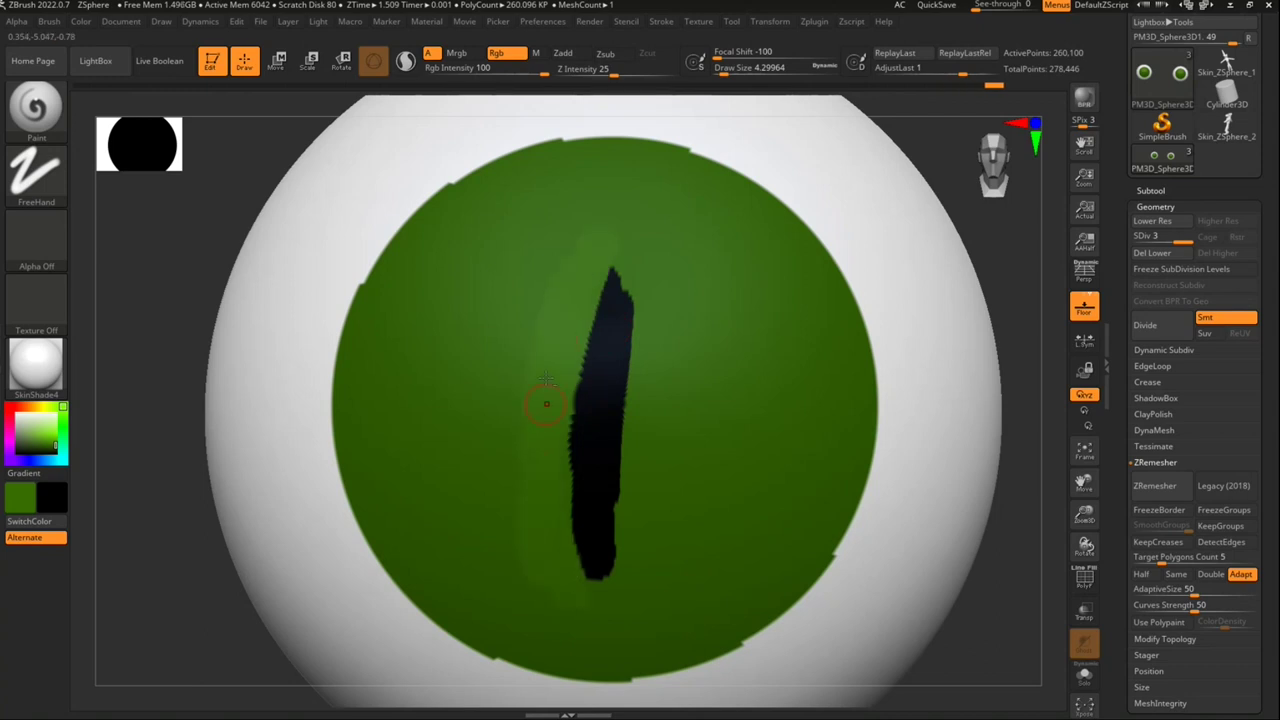
drag(567, 547, 623, 302)
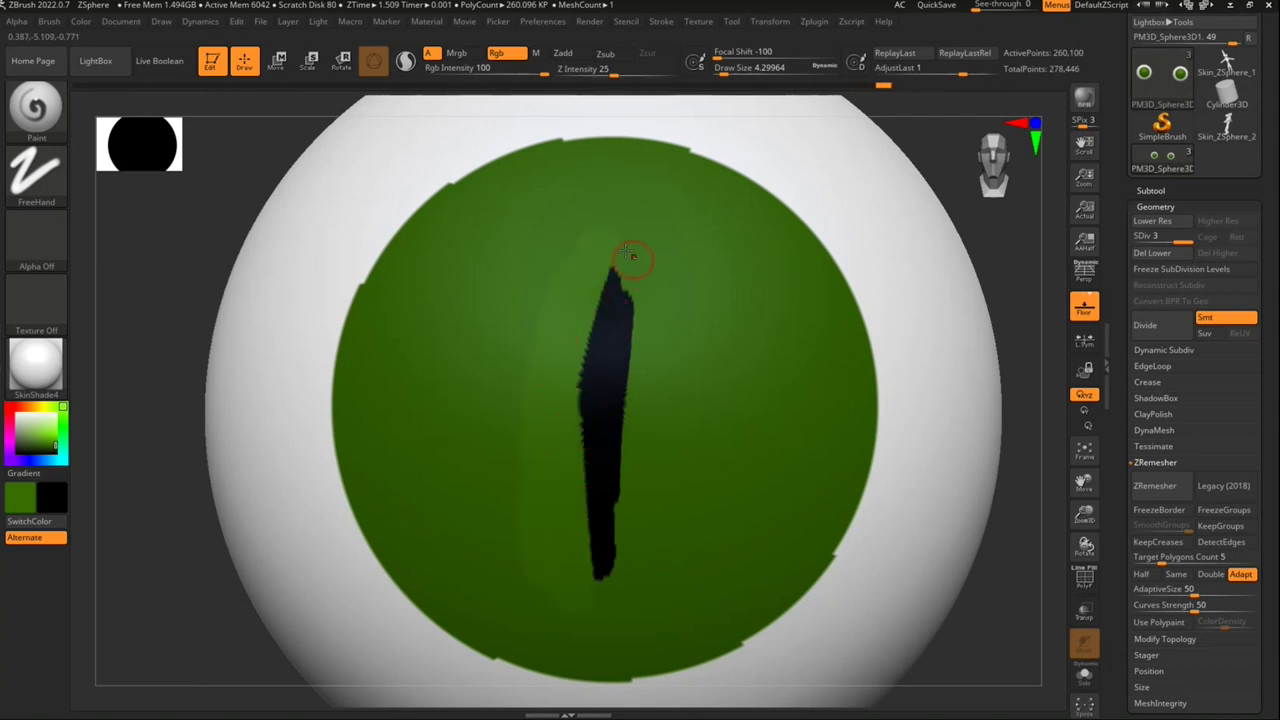
drag(632, 256, 619, 287)
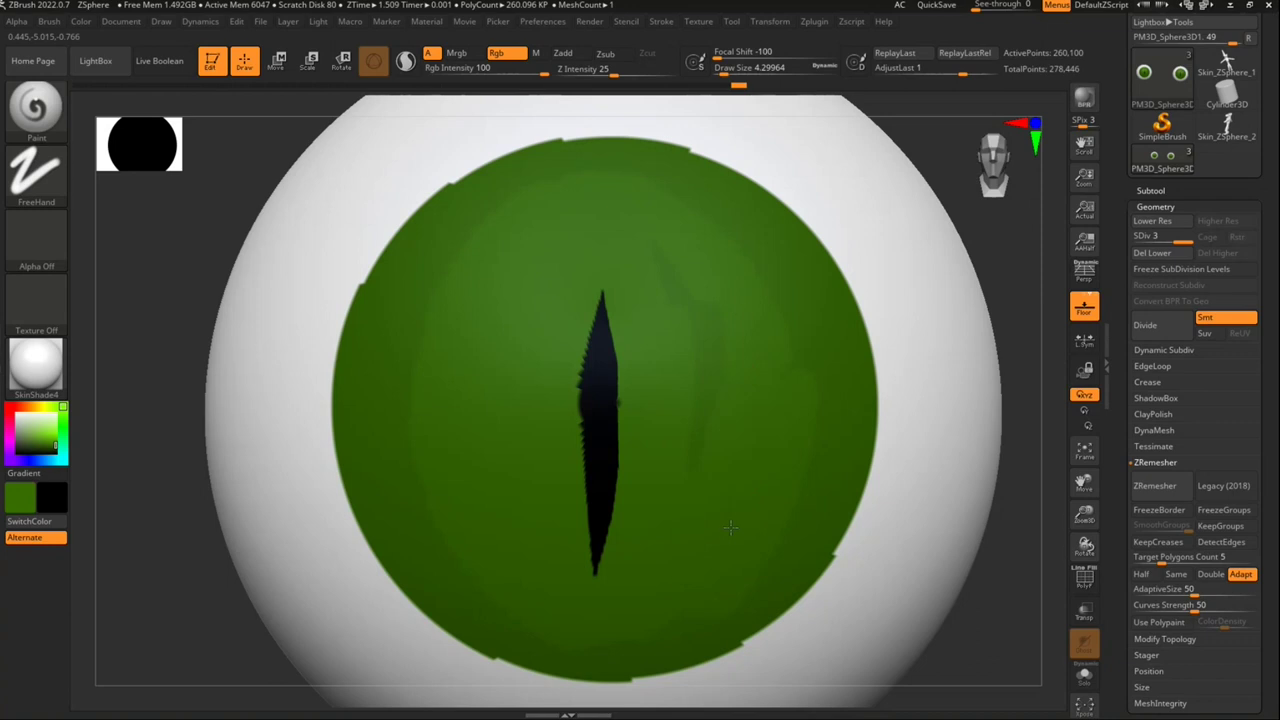
Step: Unhide the demon body and make ZSphere_1 the active subtool
key(f)
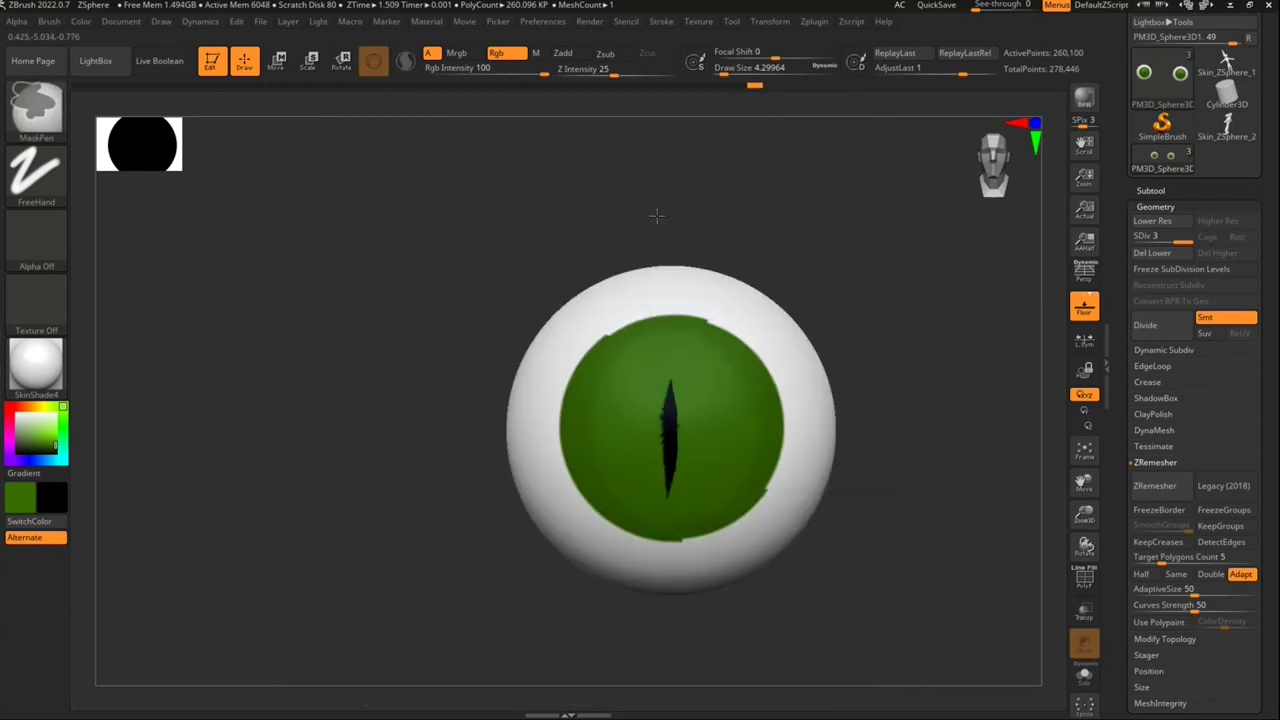
click(1150, 190)
click(1251, 193)
mouse_move(522, 430)
ctrl+right_down()
mouse_move(594, 423)
mouse_move(609, 383)
mouse_move(594, 423)
mouse_move(548, 430)
mouse_move(382, 518)
ctrl+right_up()
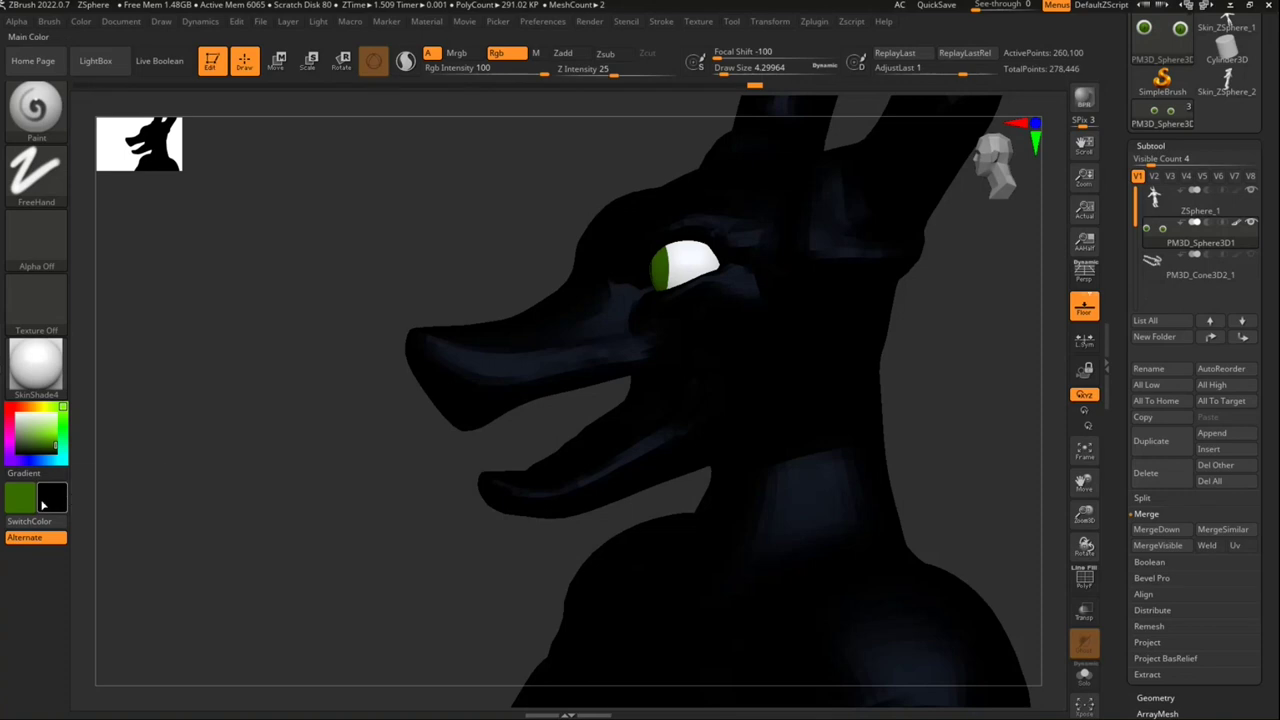
click(1200, 208)
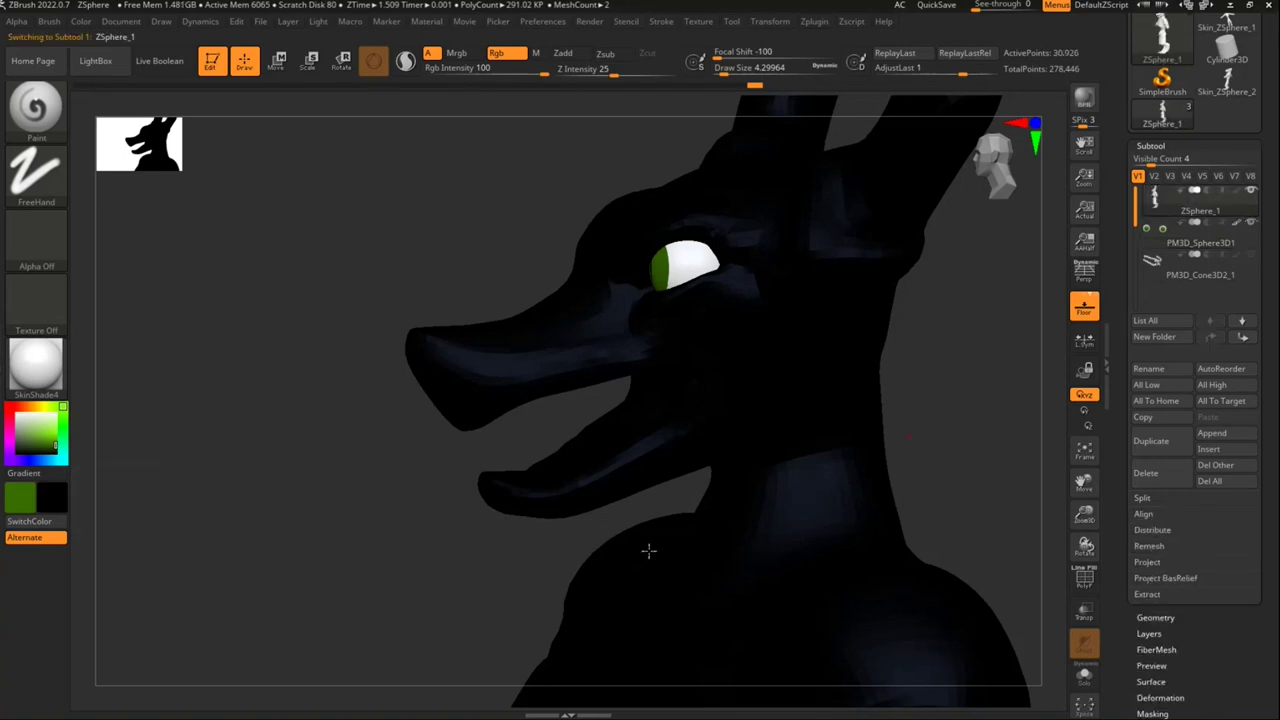
mouse_move(543, 443)
alt+right_down()
mouse_move(510, 383)
mouse_move(537, 397)
mouse_move(529, 420)
alt+right_up()
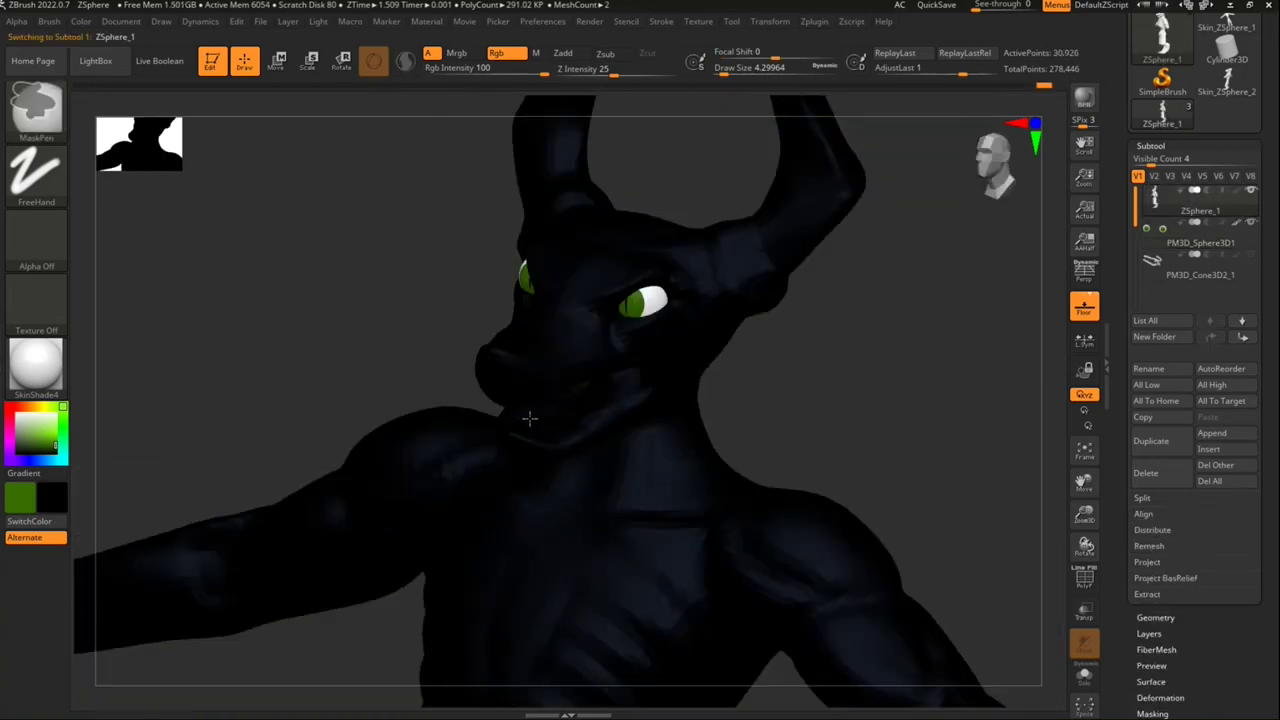
Step: Pick a dark red paint colour in the larger colour picker
click(8, 398)
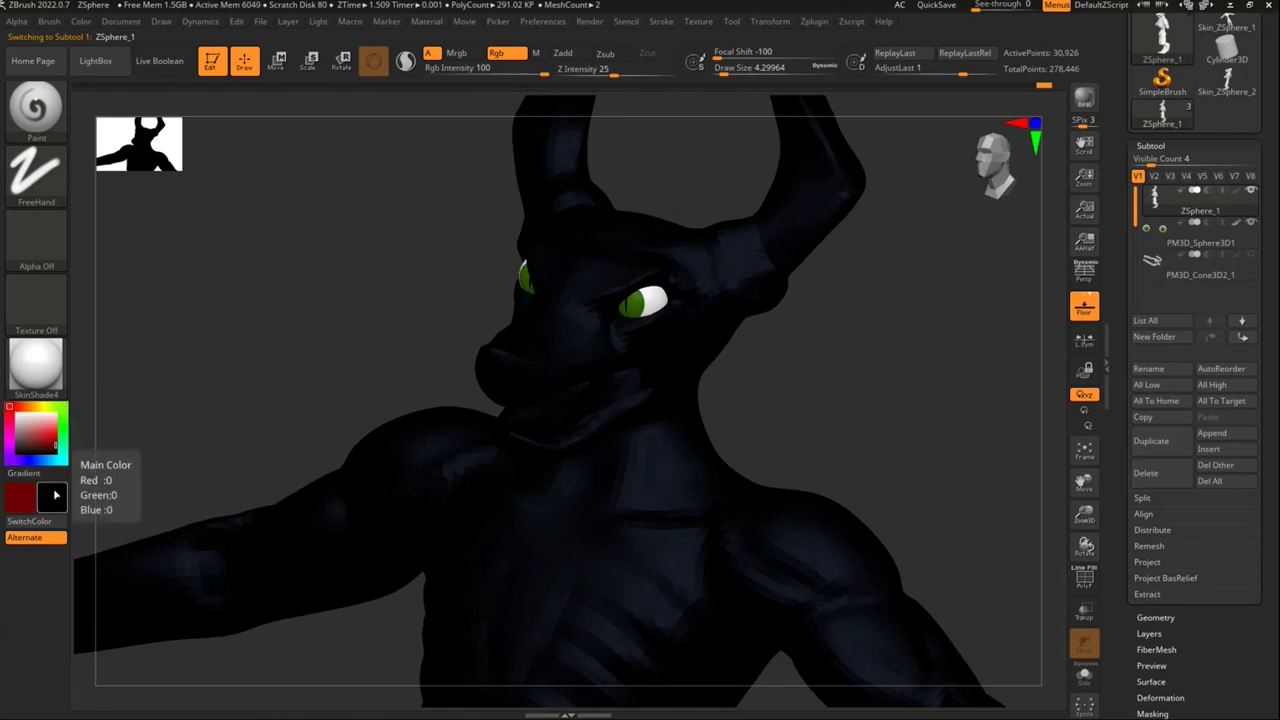
click(20, 380)
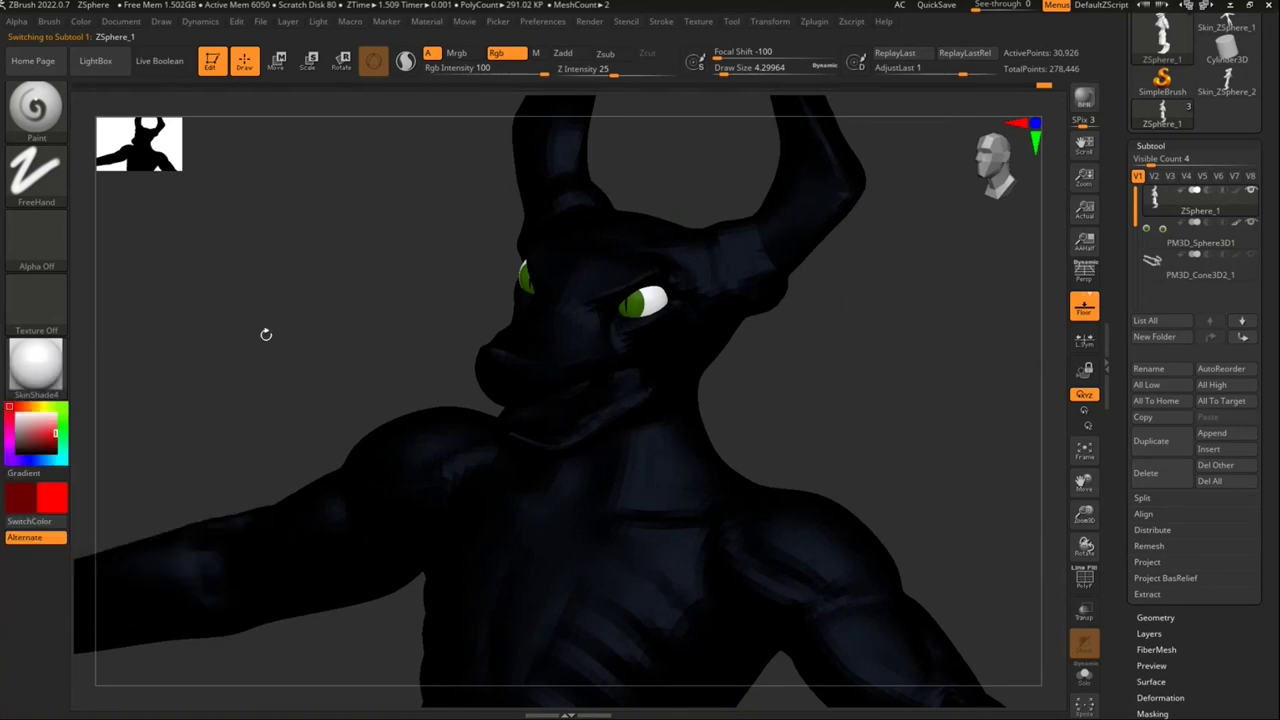
right_drag(622, 428, 634, 418)
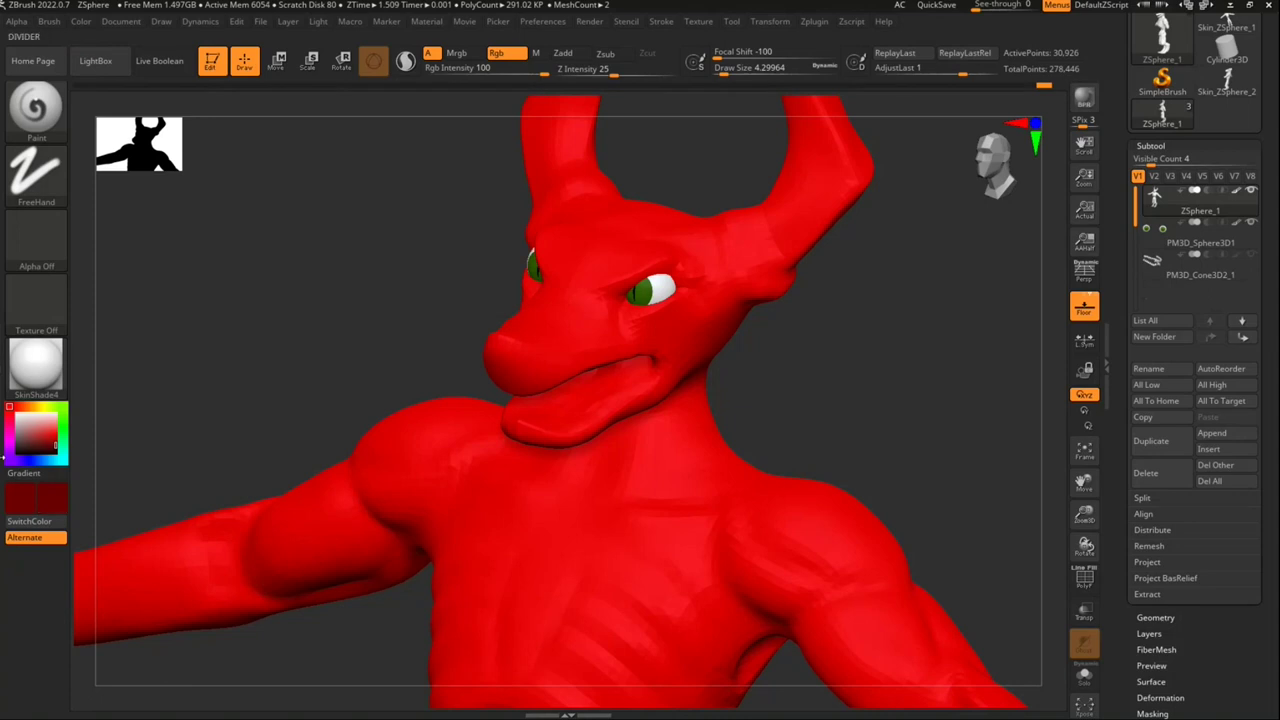
mouse_move(240, 500)
mouse_down()
mouse_move(274, 552)
mouse_move(243, 571)
mouse_up()
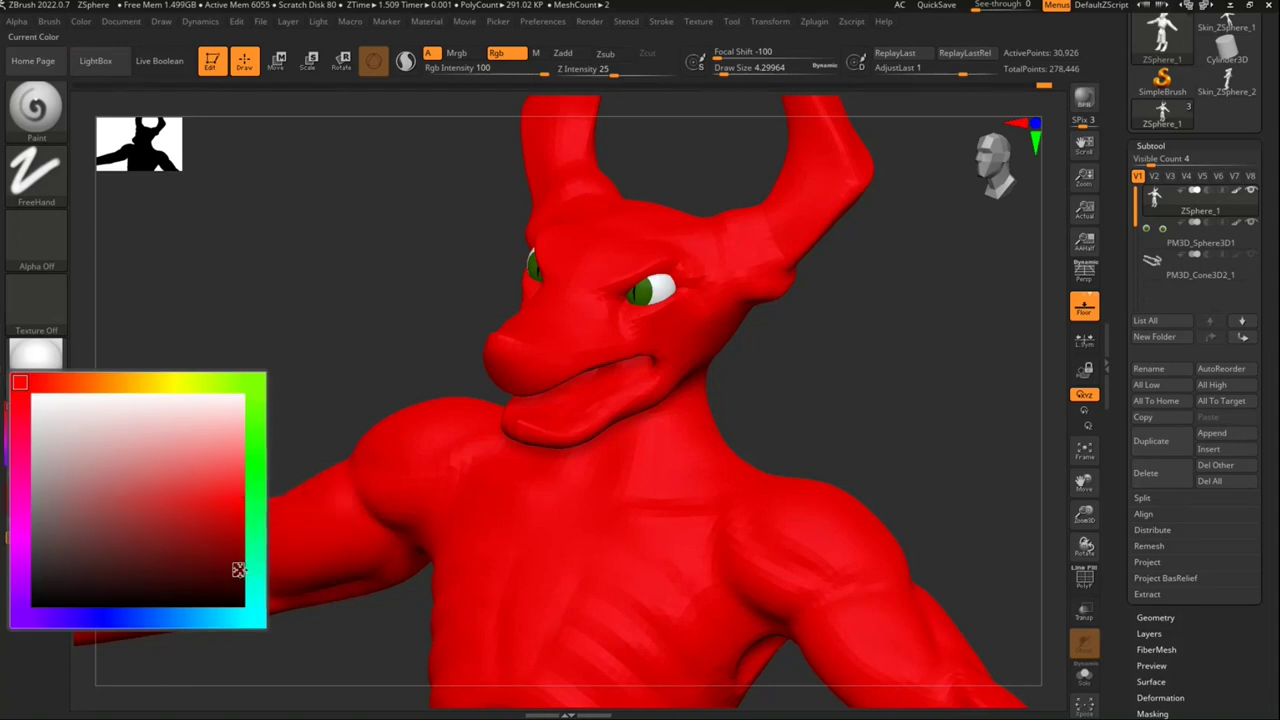
Step: Fill ZSphere_1 with the darker red and turn the demon to a front view
key(ctrl+f)
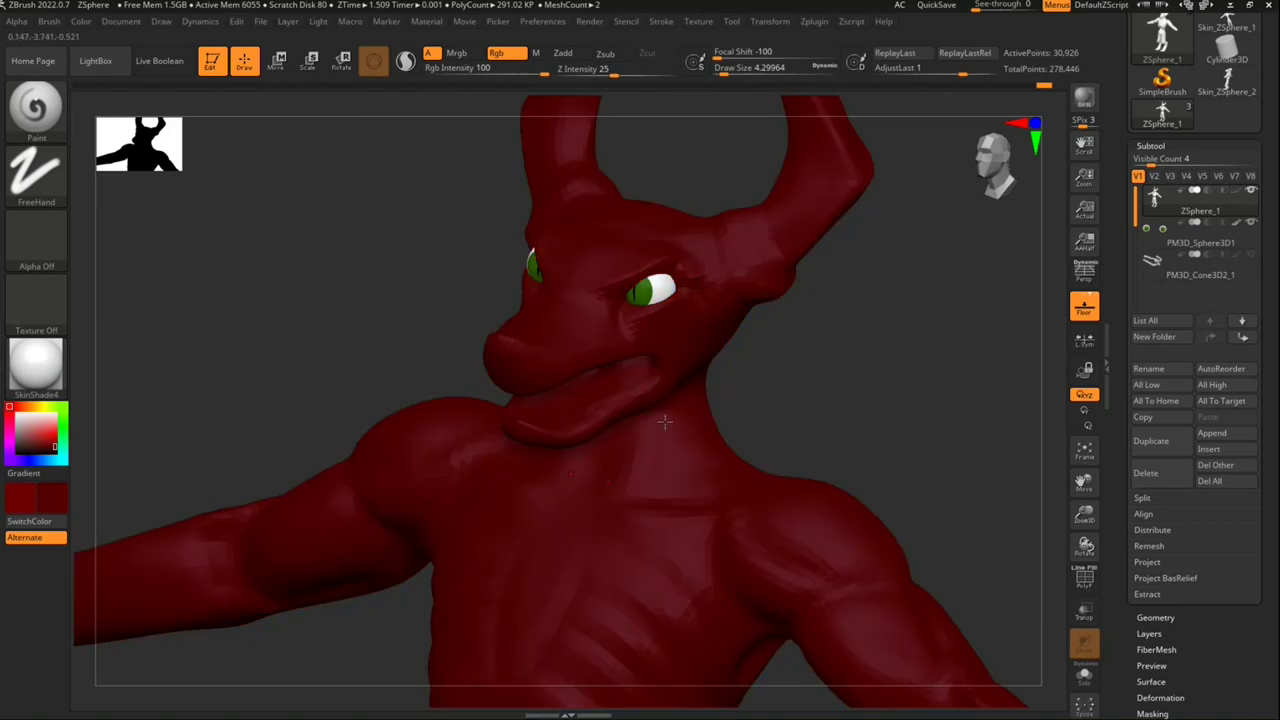
mouse_move(746, 434)
right_down()
mouse_move(584, 427)
mouse_move(995, 183)
right_up()
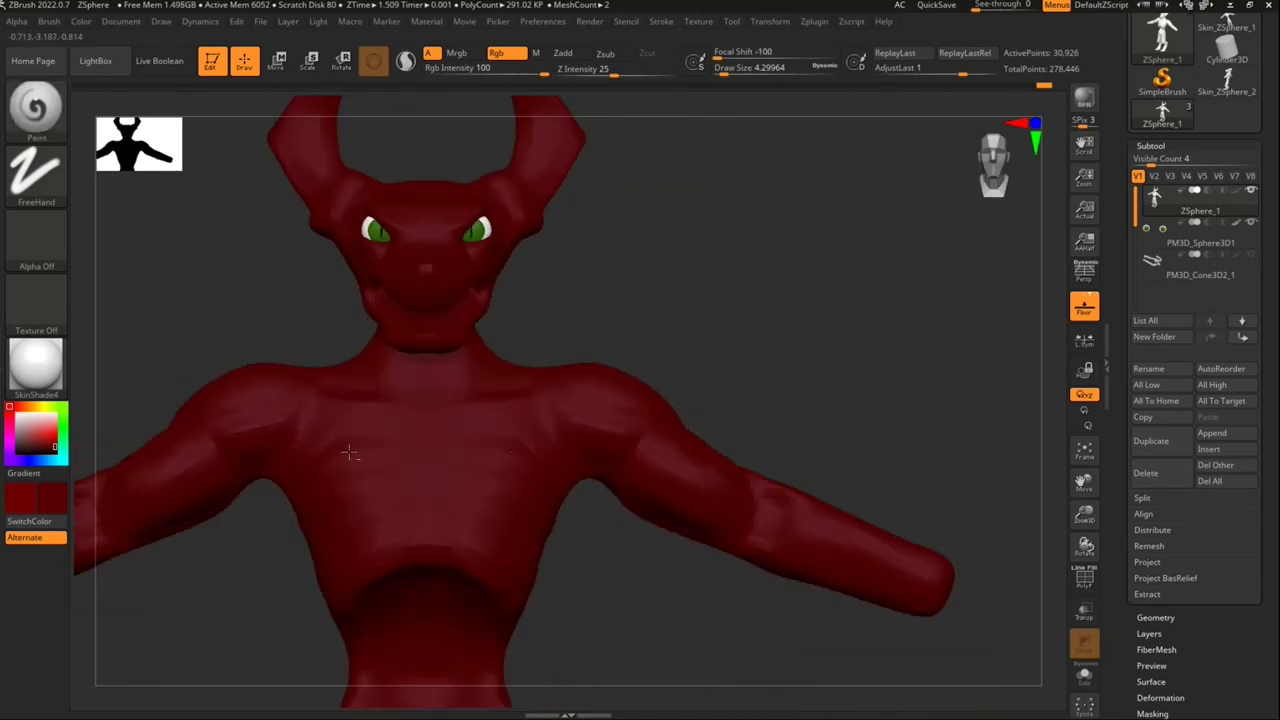
click(995, 183)
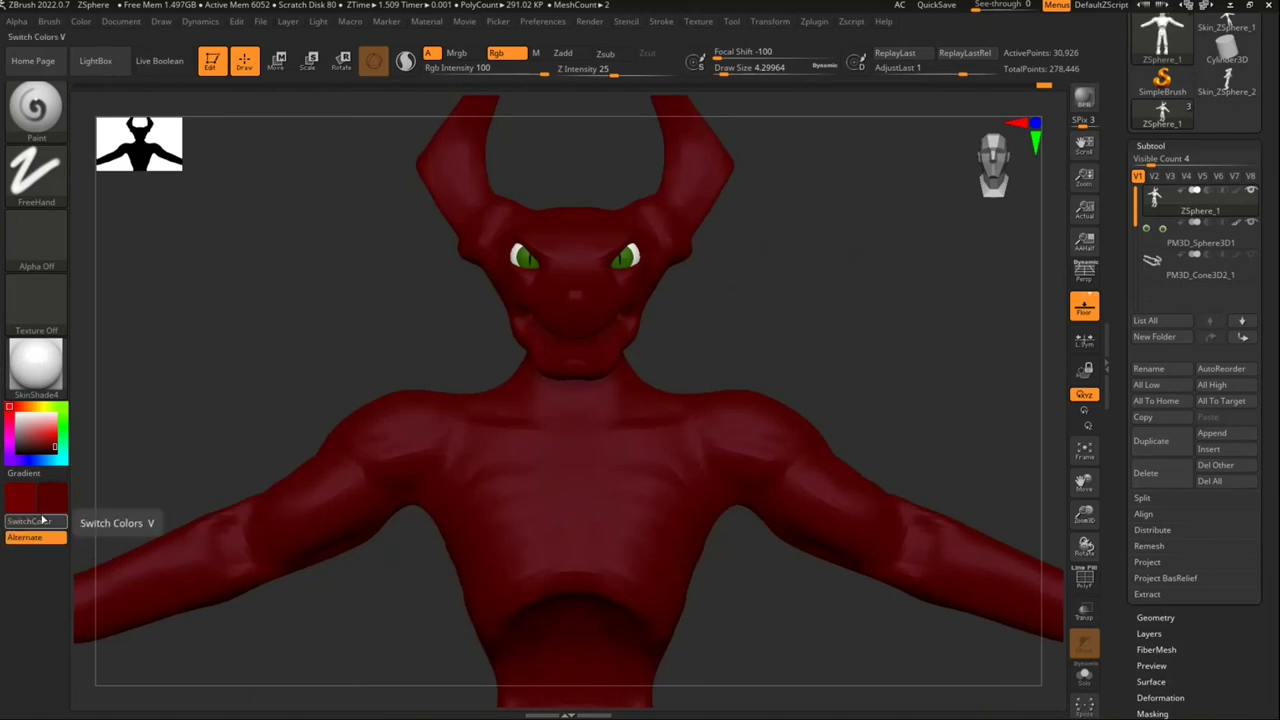
click(45, 440)
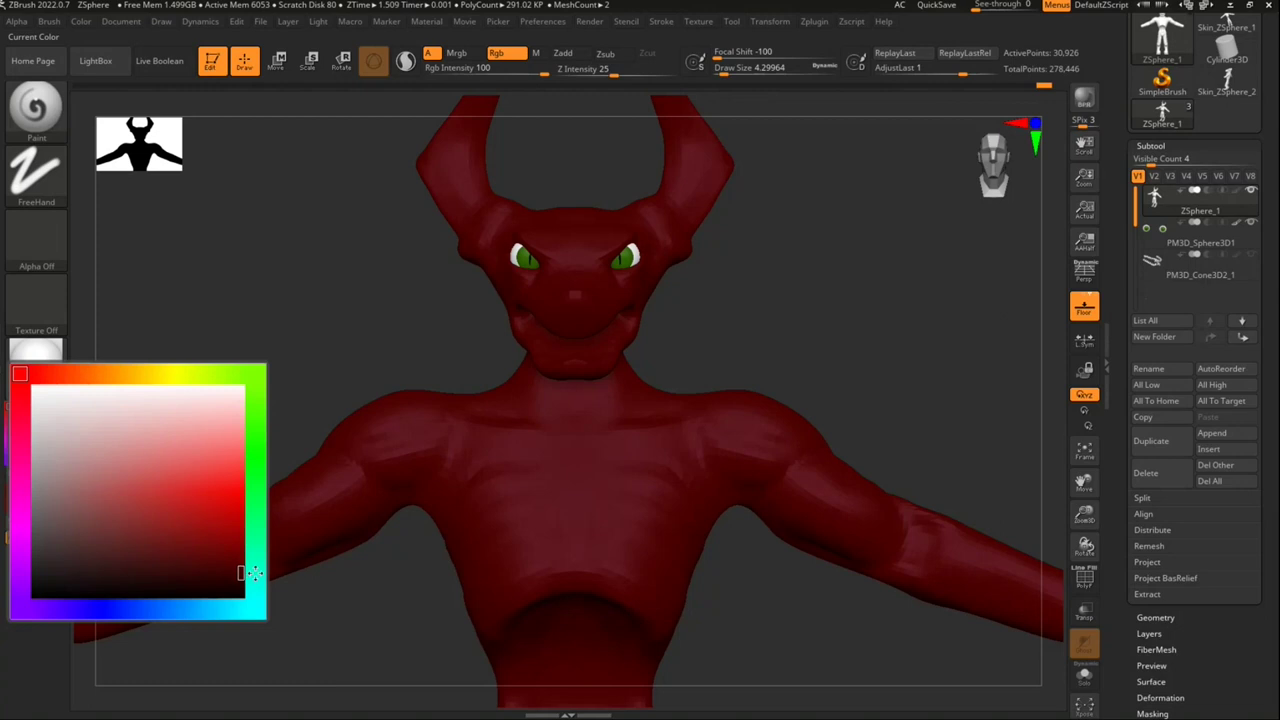
scroll(602, 418, up, 5)
right_drag(602, 418, 670, 410)
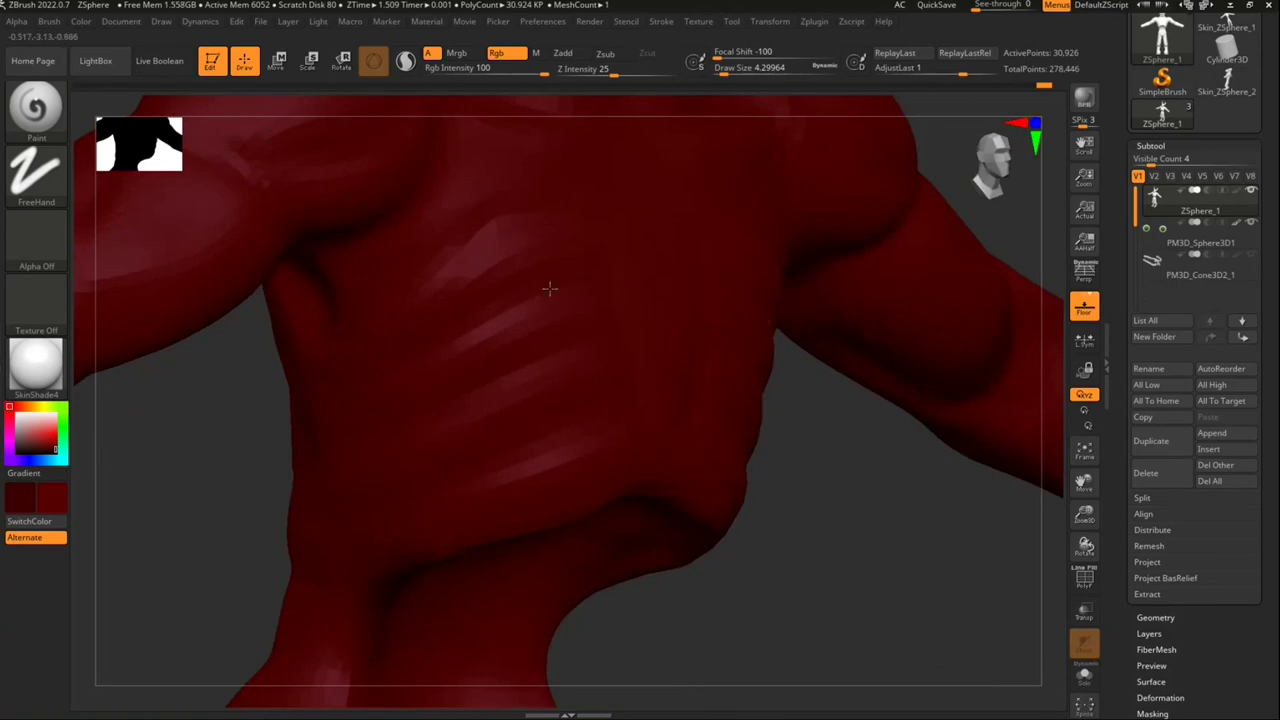
Step: Raise Draw Size to 46 and remesh the demon body as a DynaMesh at resolution 256
key(s)
drag(720, 126, 875, 177)
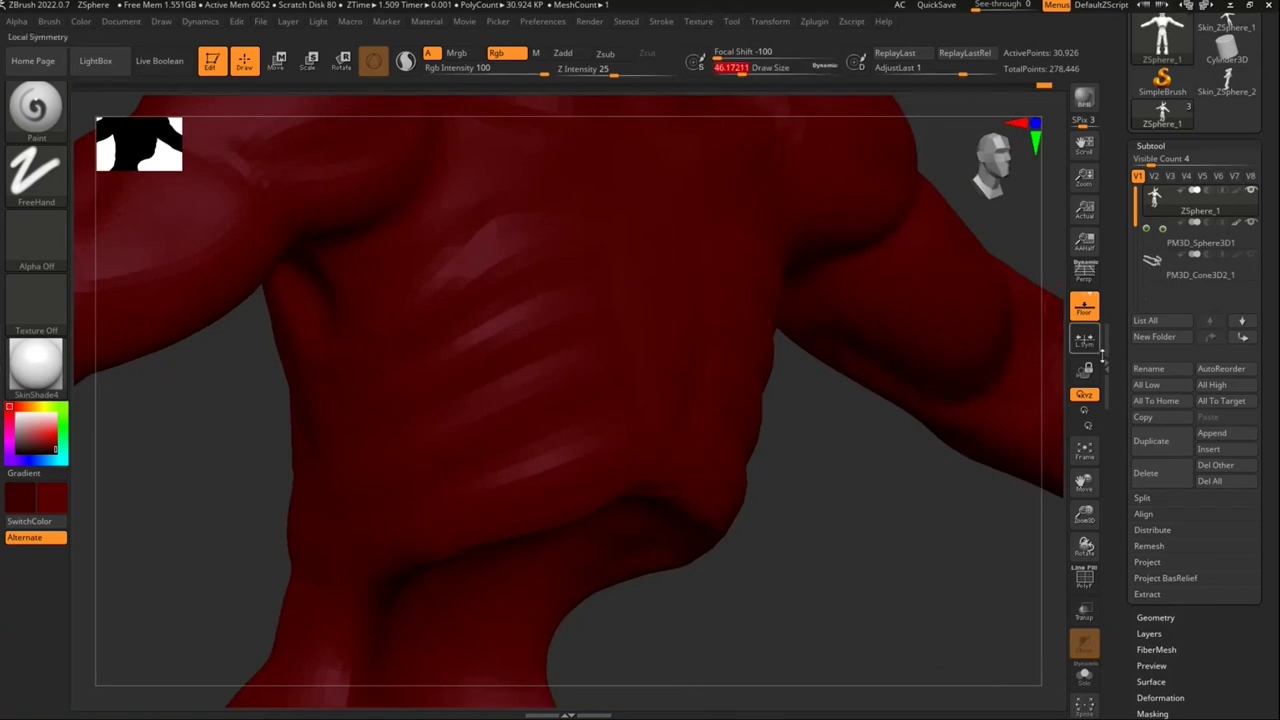
click(1166, 616)
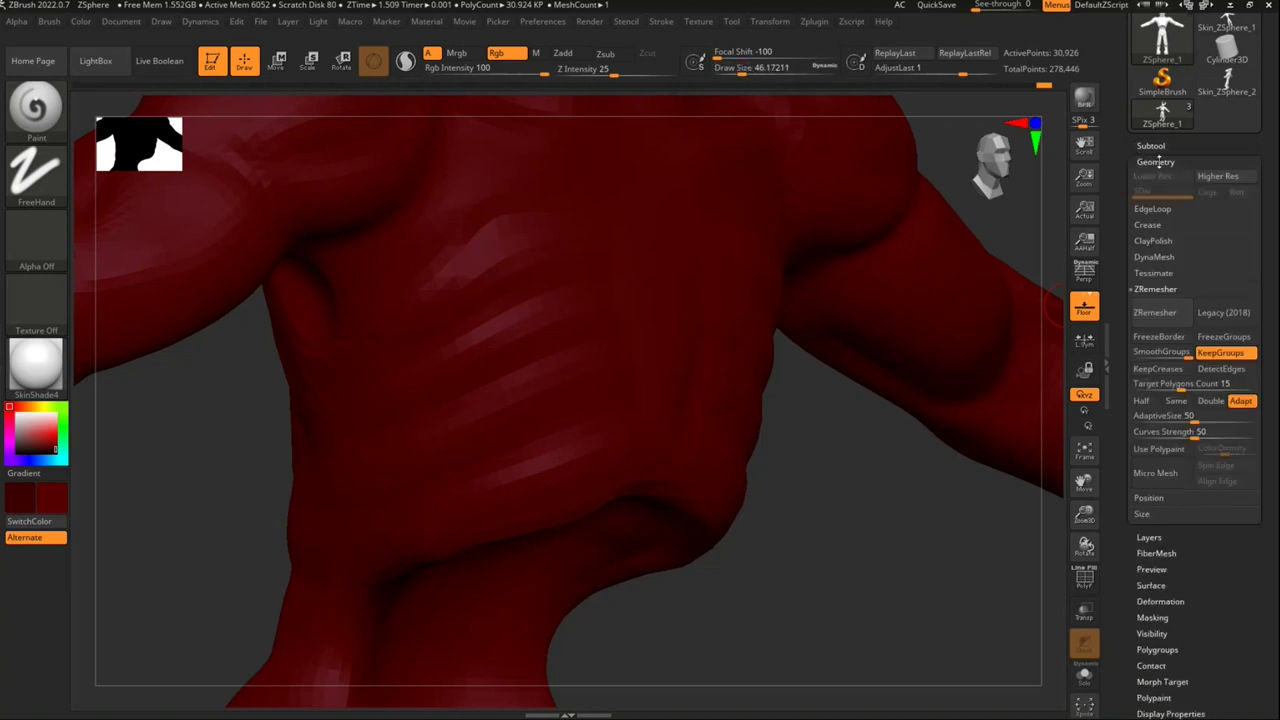
click(1158, 160)
click(1159, 158)
click(1155, 140)
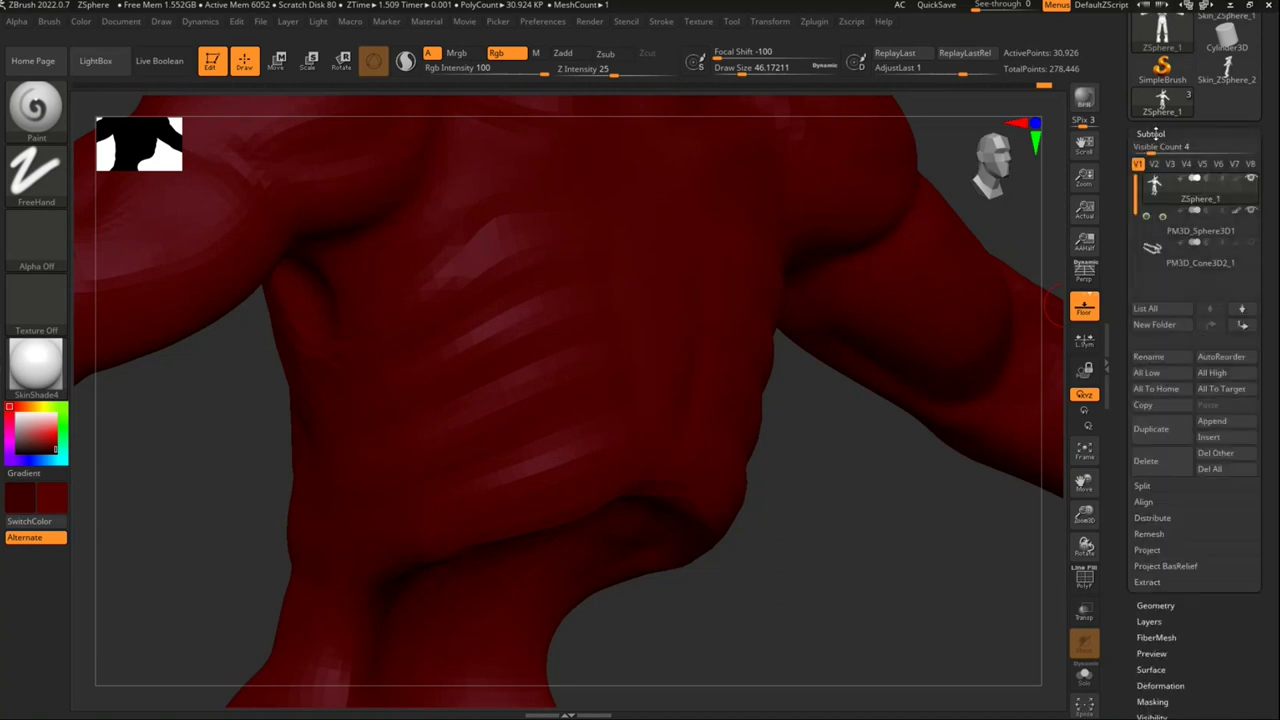
click(1151, 134)
click(1154, 150)
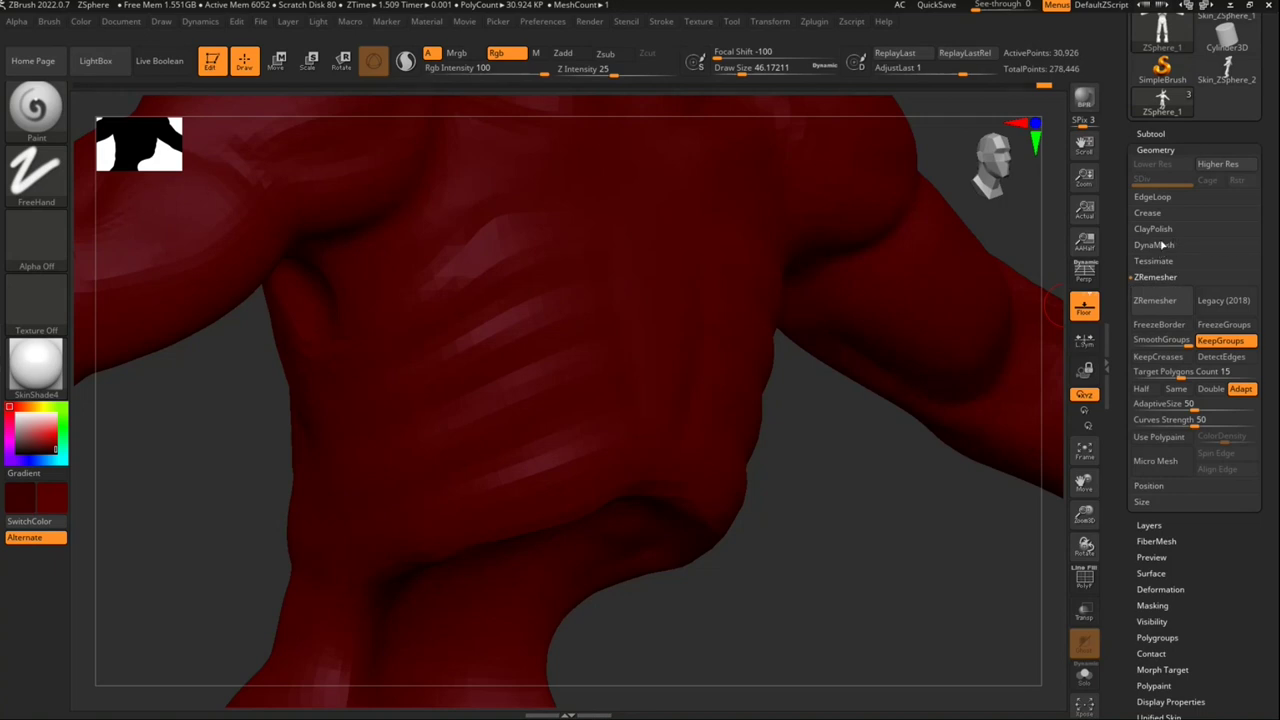
click(1160, 245)
click(1157, 280)
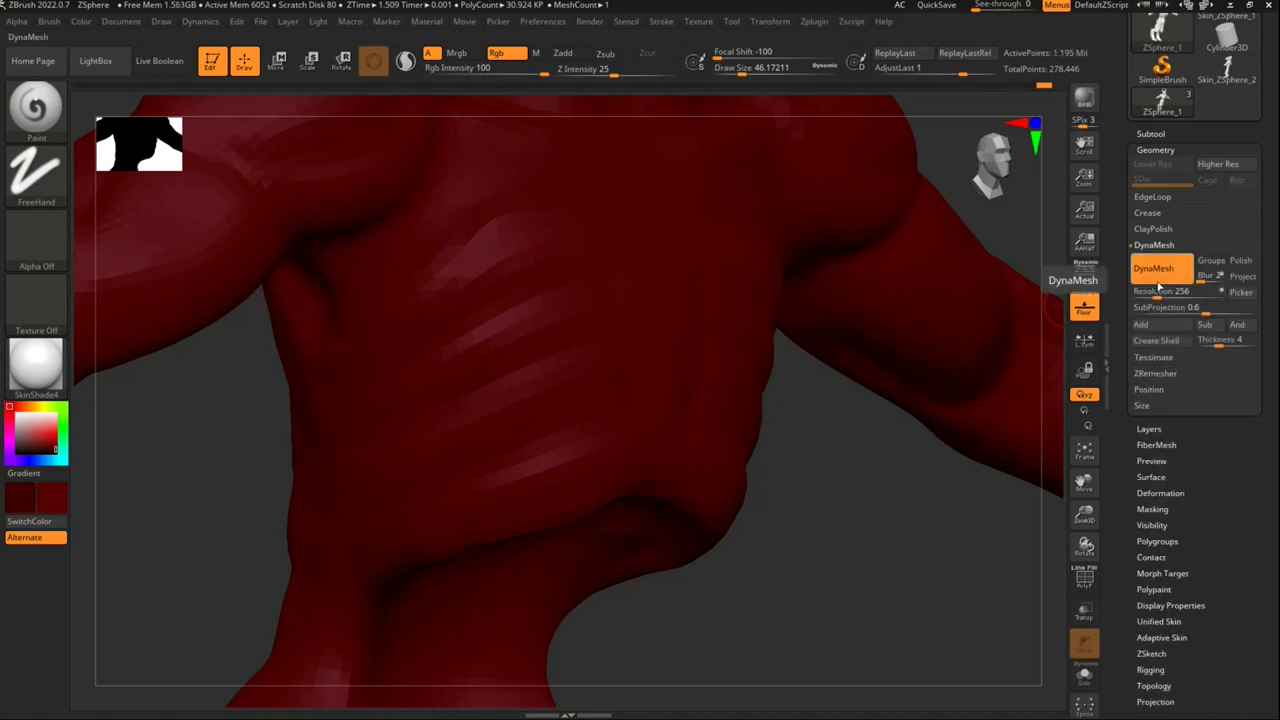
click(1153, 271)
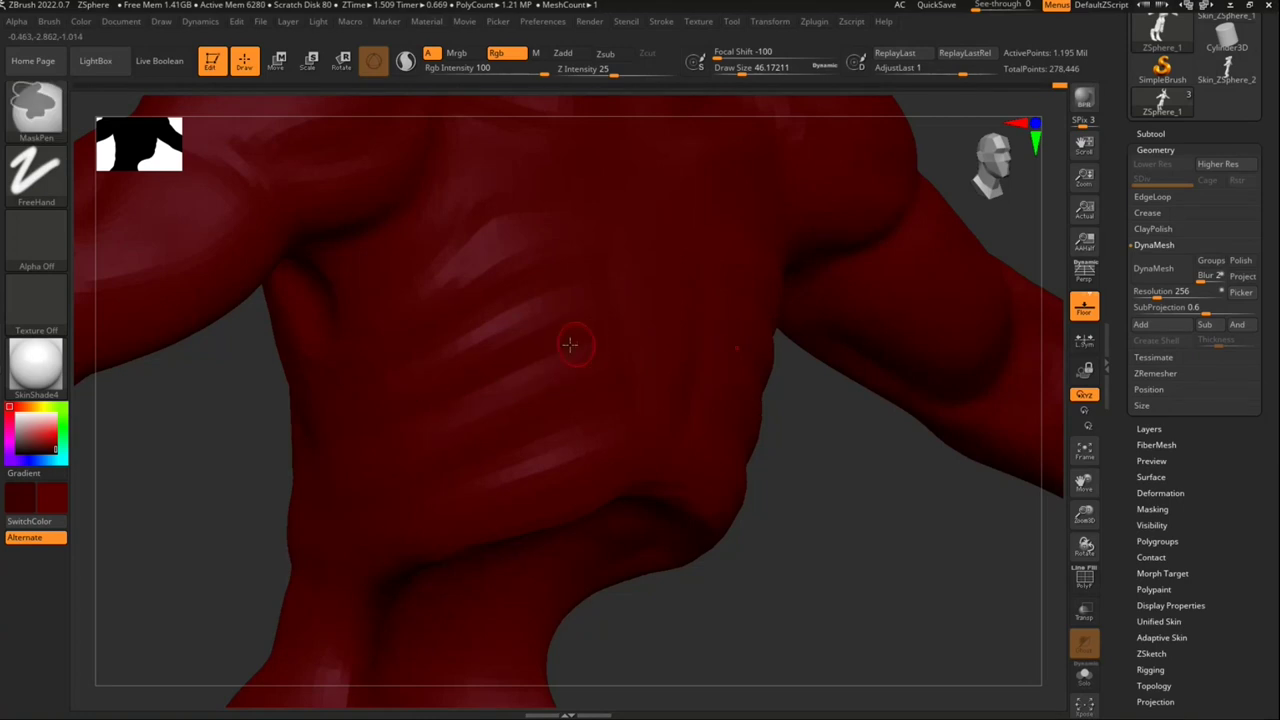
Step: Pick a near-black red (R 59, G 0, B 0) as the paint colour
click(50, 496)
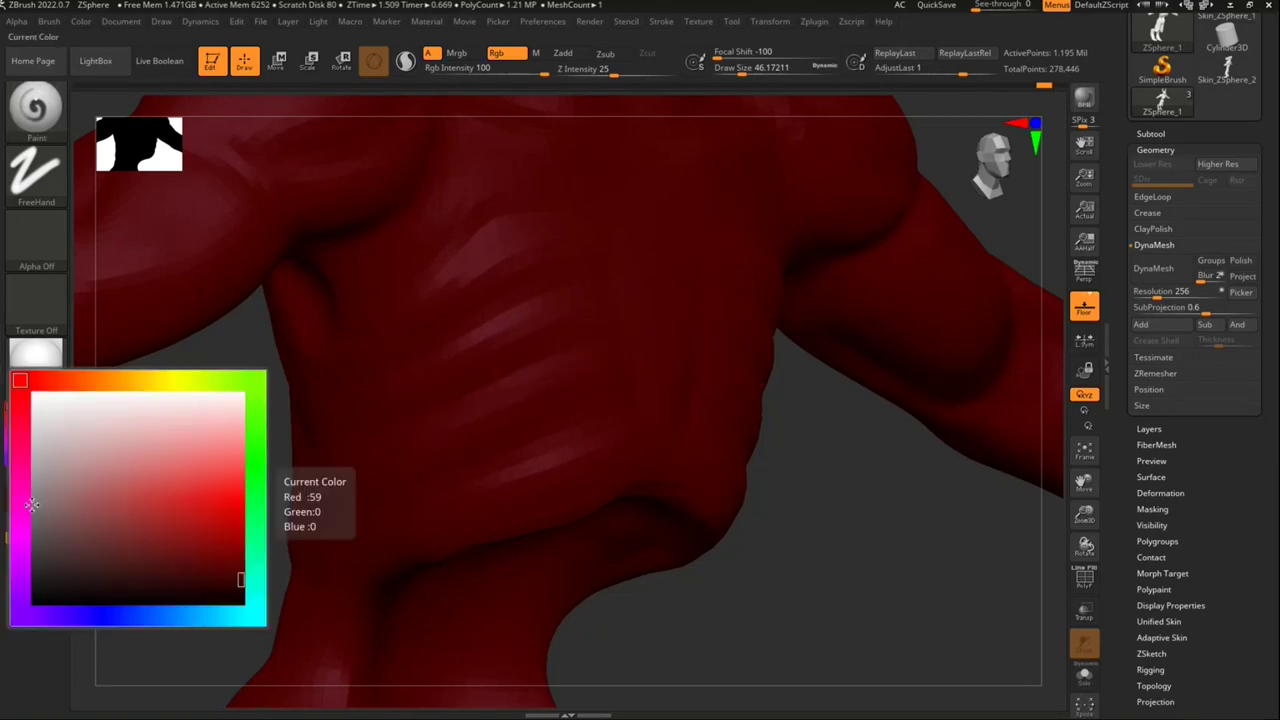
click(246, 600)
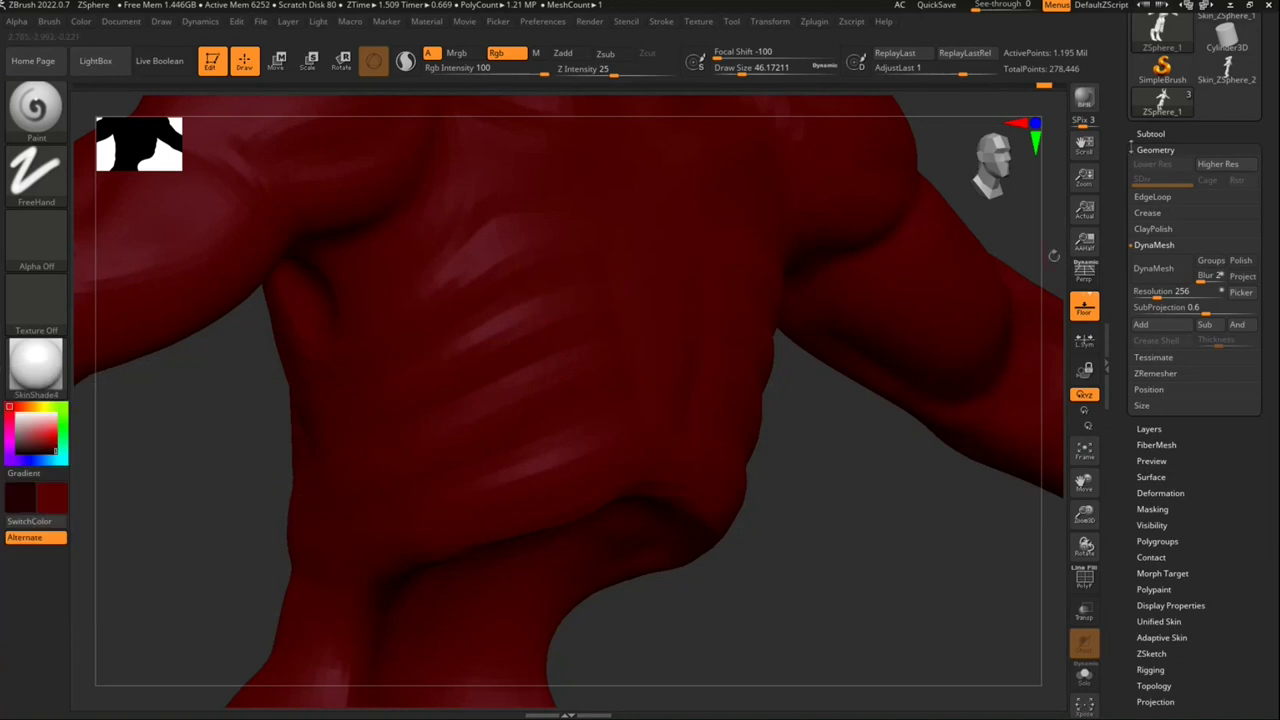
click(1150, 134)
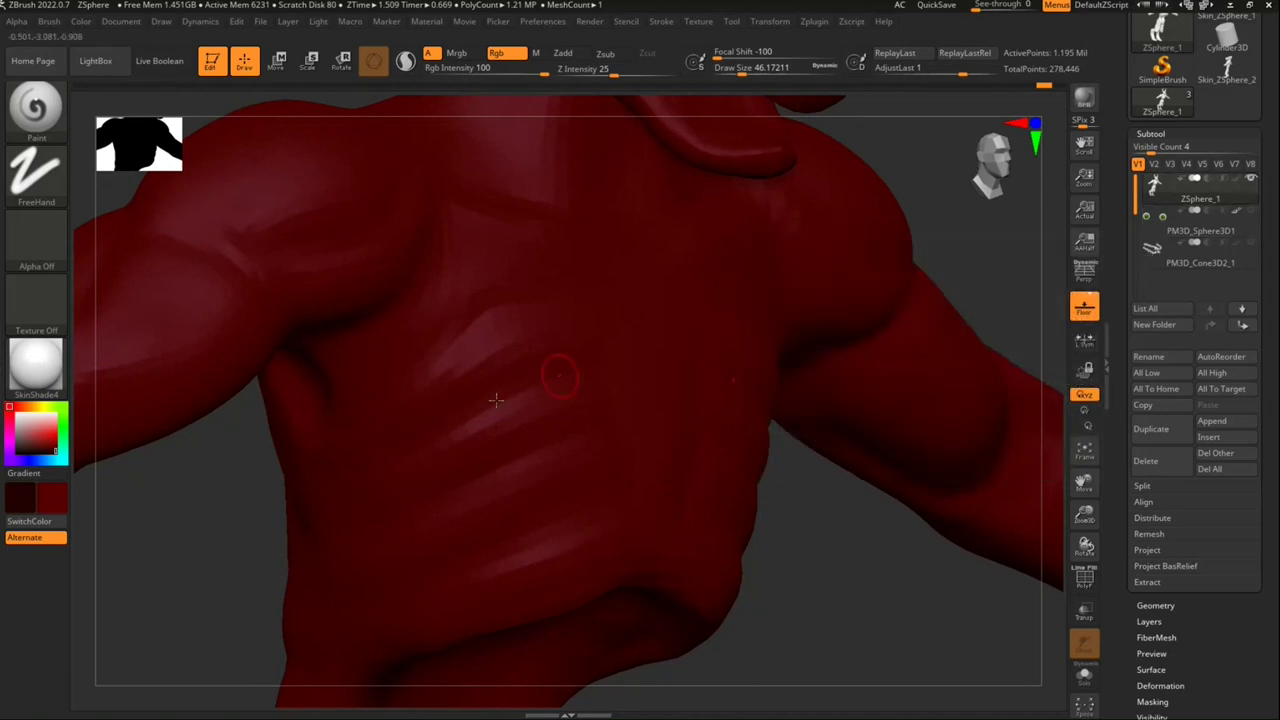
Step: From a front view with a much larger brush, paint the torso, legs and horns red
ctrl+click(560, 395)
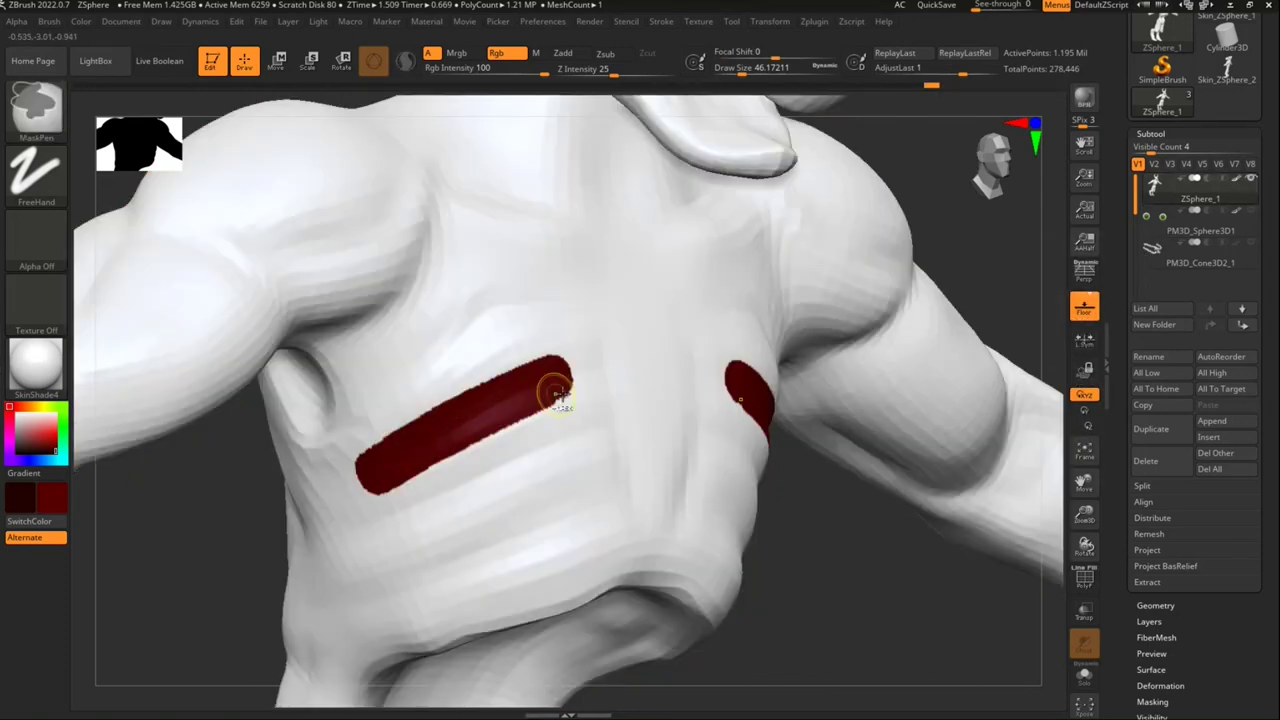
drag(451, 451, 628, 399)
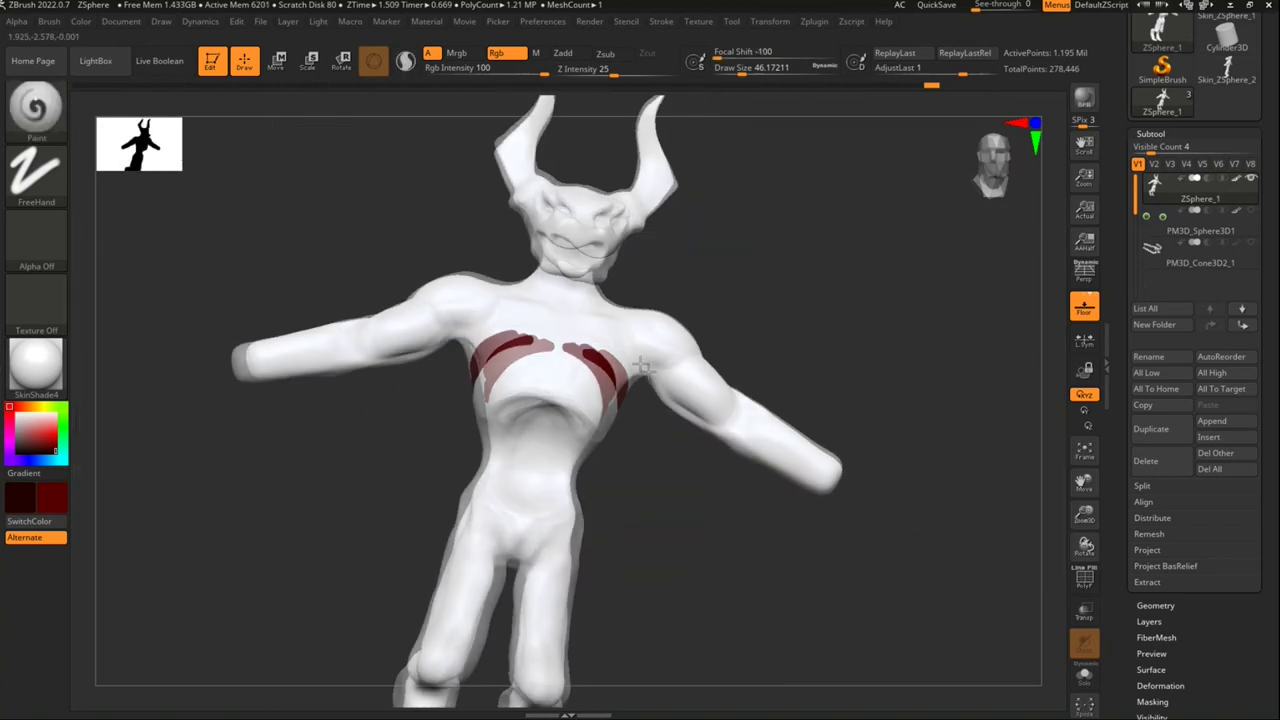
click(990, 166)
drag(757, 72, 834, 74)
mouse_move(572, 470)
mouse_down()
mouse_move(591, 400)
mouse_move(600, 480)
mouse_up()
mouse_move(750, 481)
mouse_down()
mouse_move(650, 515)
mouse_move(526, 523)
mouse_move(791, 486)
mouse_move(749, 490)
mouse_move(900, 340)
mouse_up()
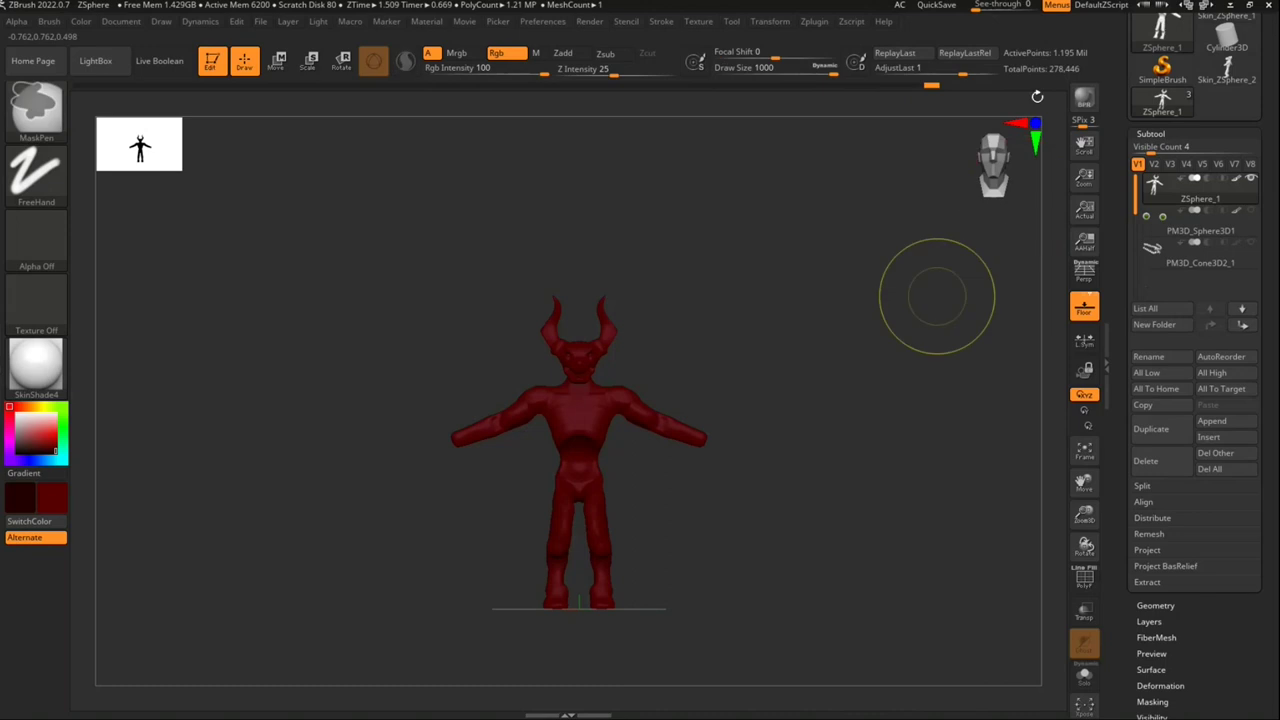
Step: Zoom into the chest and carve the first two curved grooves with a smaller brush
mouse_move(686, 377)
ctrl+right_down()
mouse_move(586, 286)
mouse_move(663, 520)
mouse_move(634, 449)
mouse_move(629, 523)
mouse_move(629, 500)
ctrl+right_up()
drag(770, 68, 738, 70)
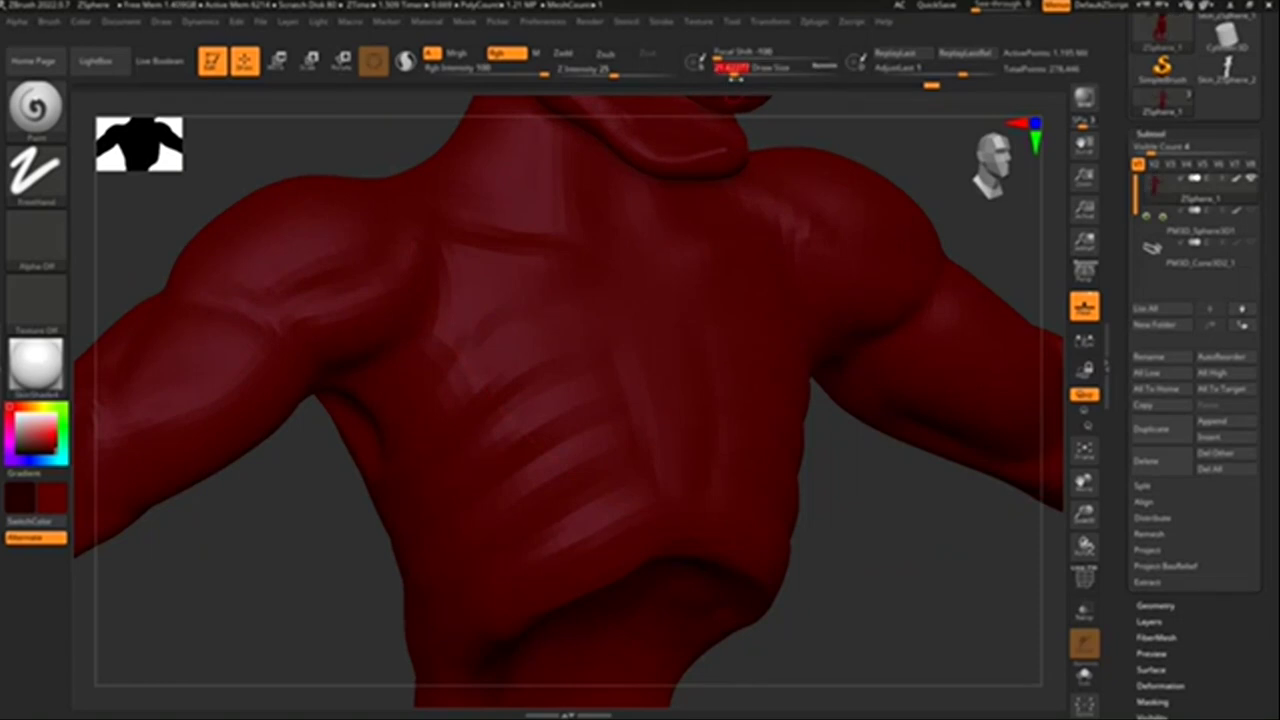
drag(472, 443, 590, 372)
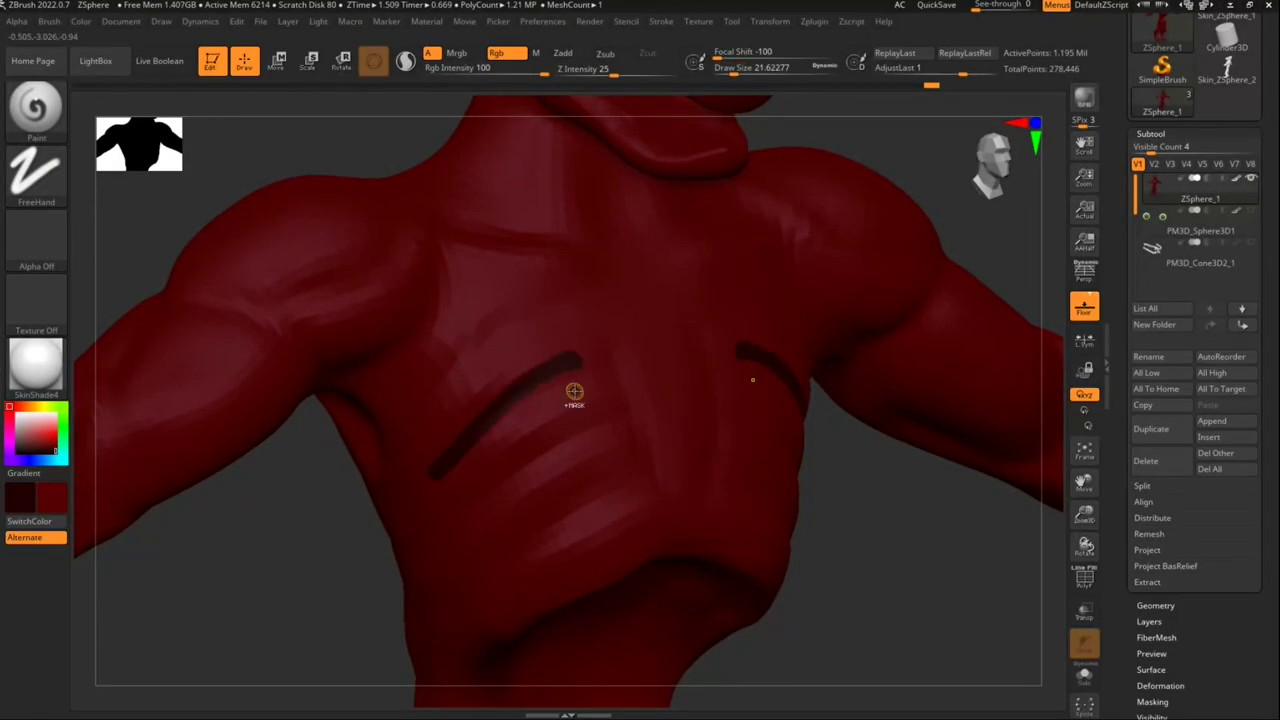
key(ctrl+z)
key(ctrl+shift+z)
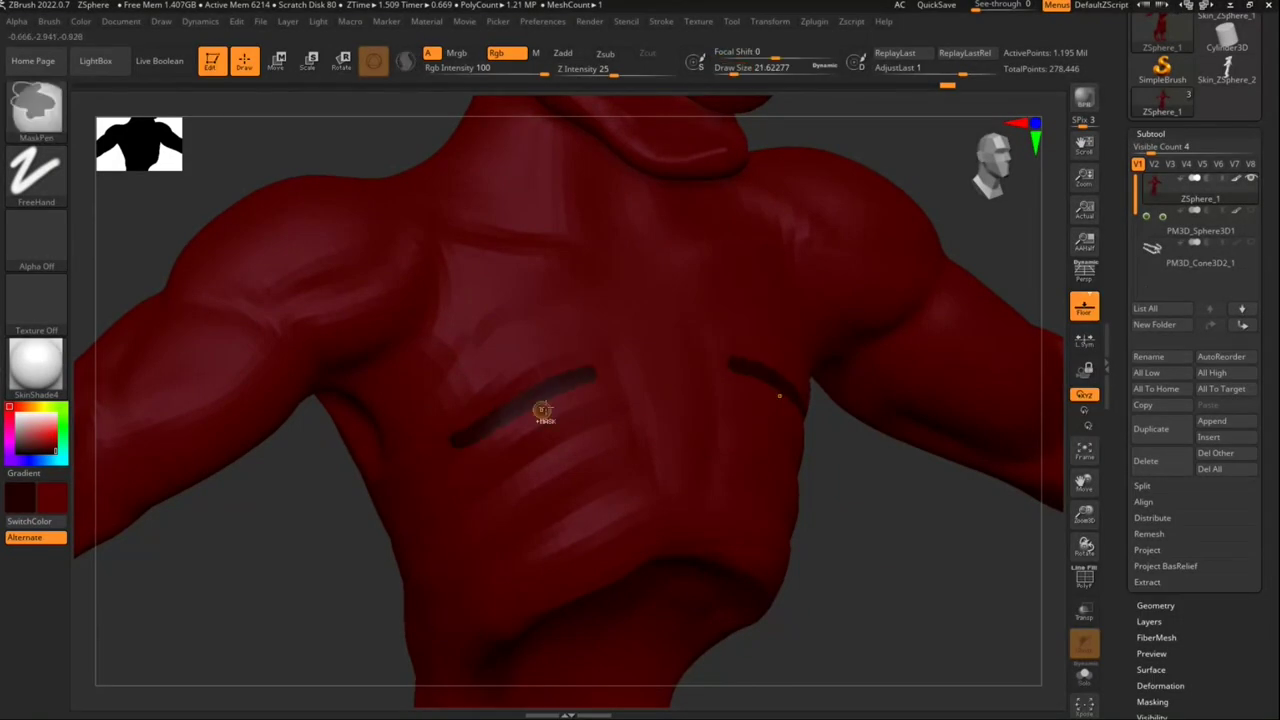
key(ctrl+z)
key(ctrl+shift+z)
drag(497, 415, 434, 486)
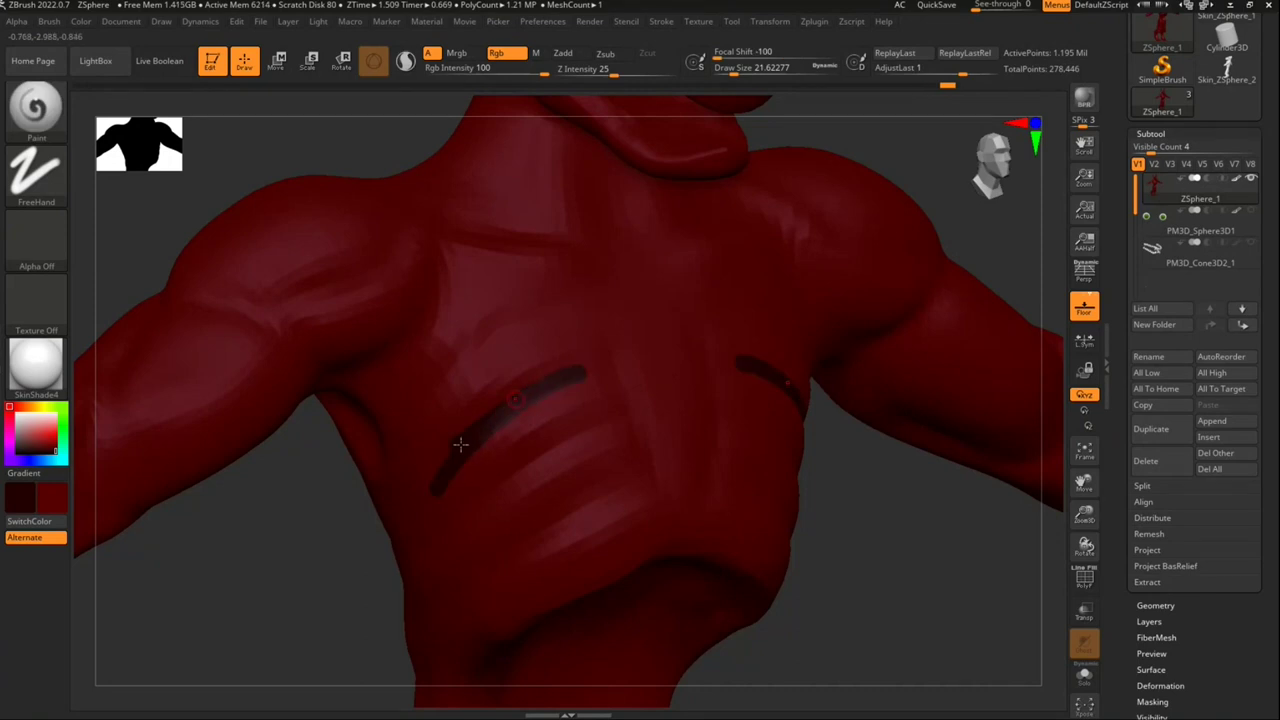
drag(608, 420, 425, 555)
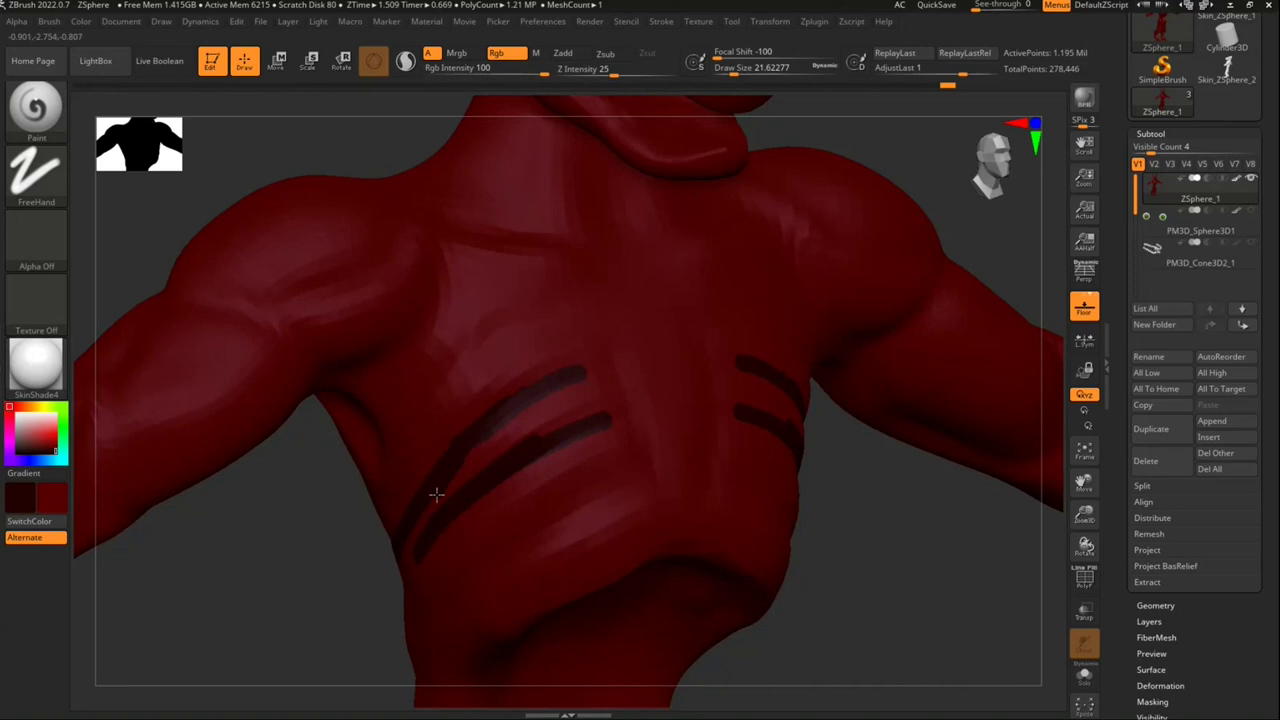
drag(480, 452, 426, 512)
Step: Deepen the grooves, carve a third one, and smooth them cleanly, undoing one bad smooth
drag(578, 372, 500, 392)
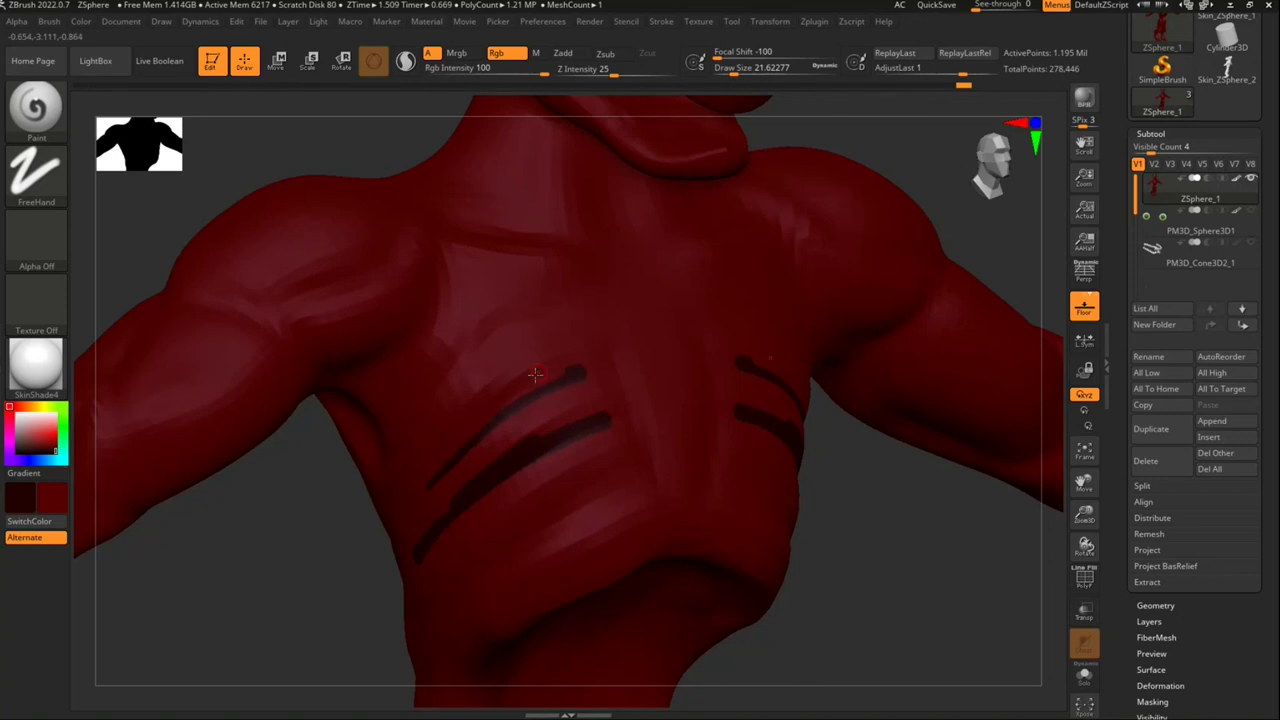
drag(575, 410, 452, 490)
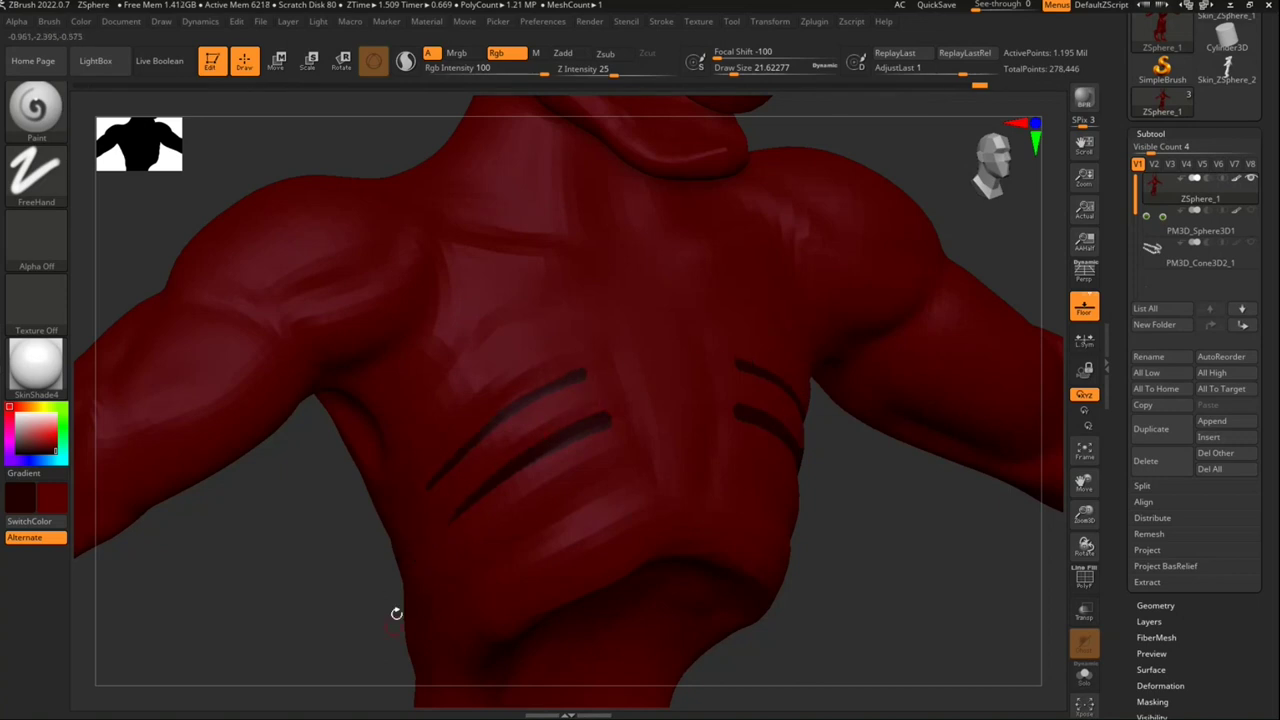
drag(835, 577, 788, 453)
drag(521, 368, 590, 330)
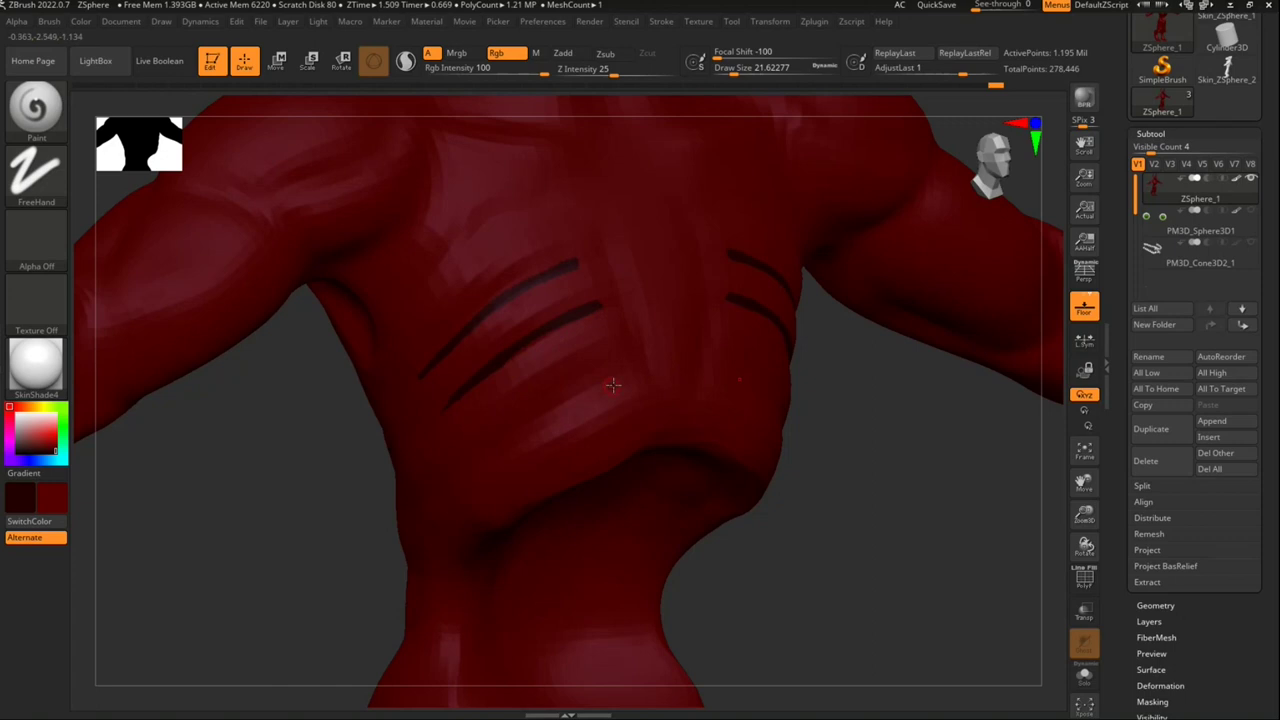
mouse_move(607, 377)
mouse_down()
mouse_move(503, 437)
mouse_move(580, 403)
mouse_move(458, 494)
mouse_up()
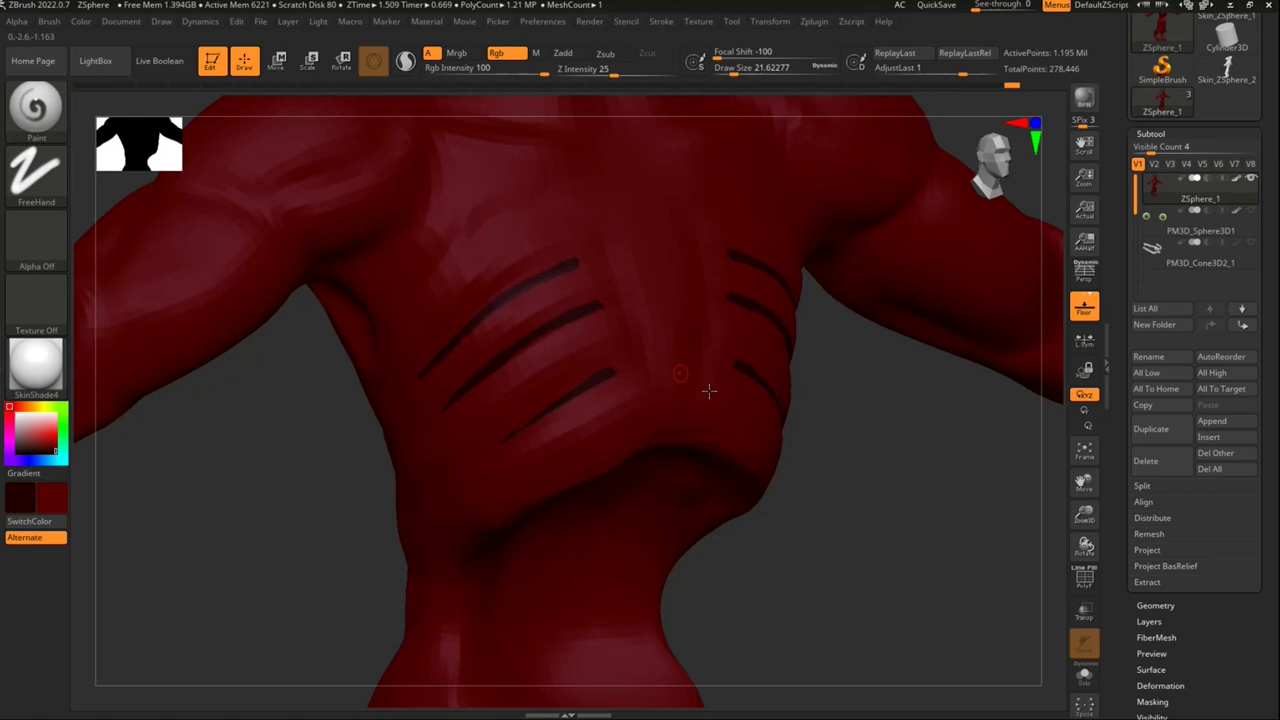
drag(597, 377, 479, 457)
shift+drag(541, 396, 461, 462)
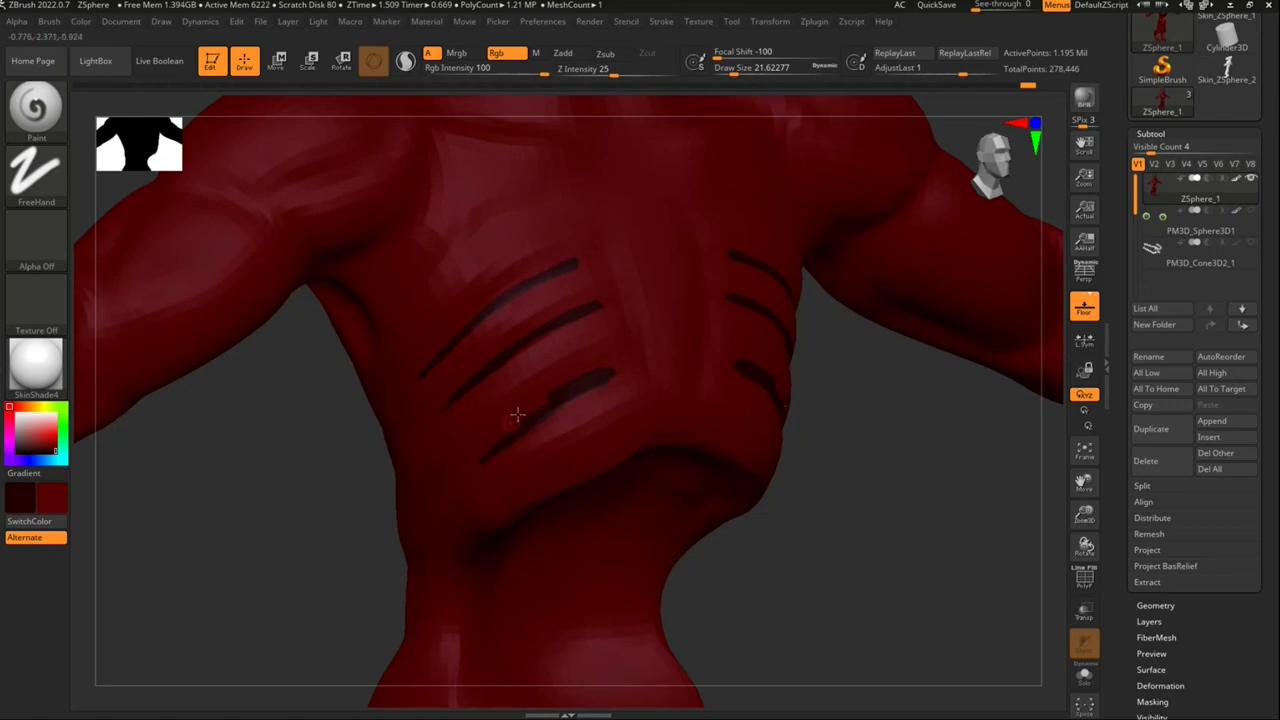
mouse_move(552, 397)
shift+mouse_down()
mouse_move(578, 376)
mouse_move(489, 466)
shift+mouse_up()
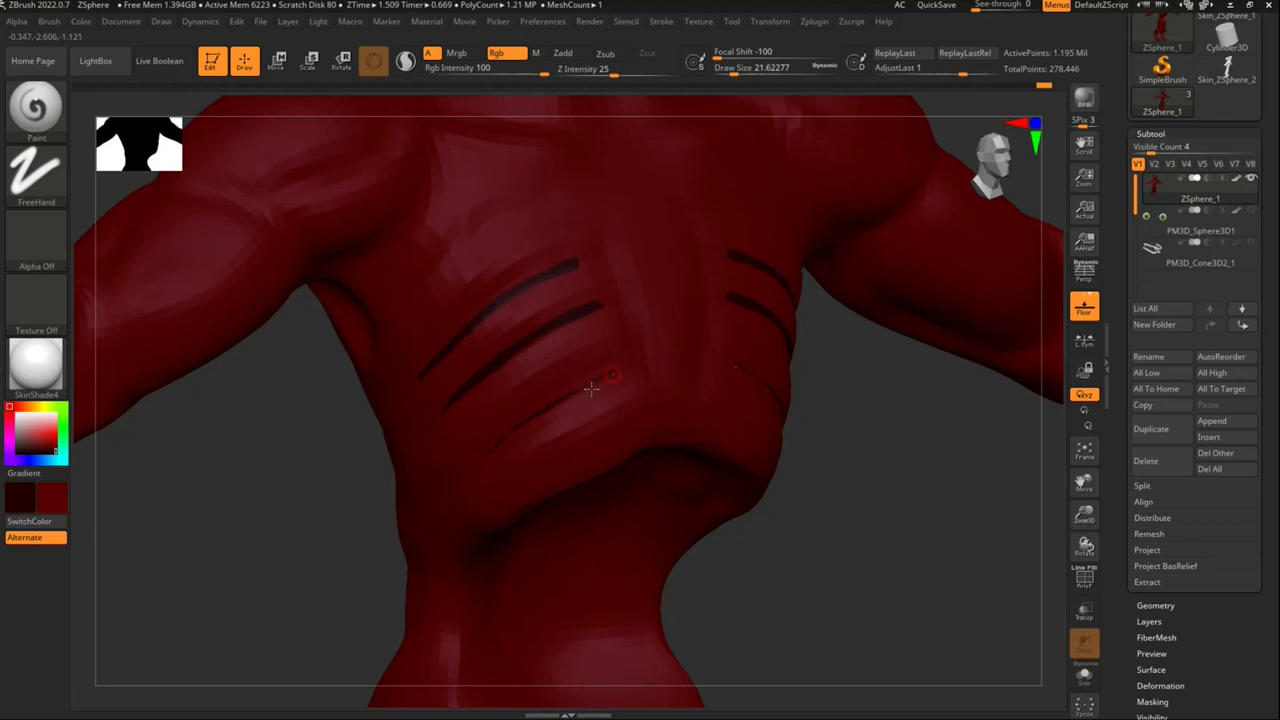
key(ctrl+z)
mouse_move(602, 377)
shift+mouse_down()
mouse_move(456, 465)
mouse_move(653, 368)
shift+mouse_up()
shift+drag(577, 379, 504, 414)
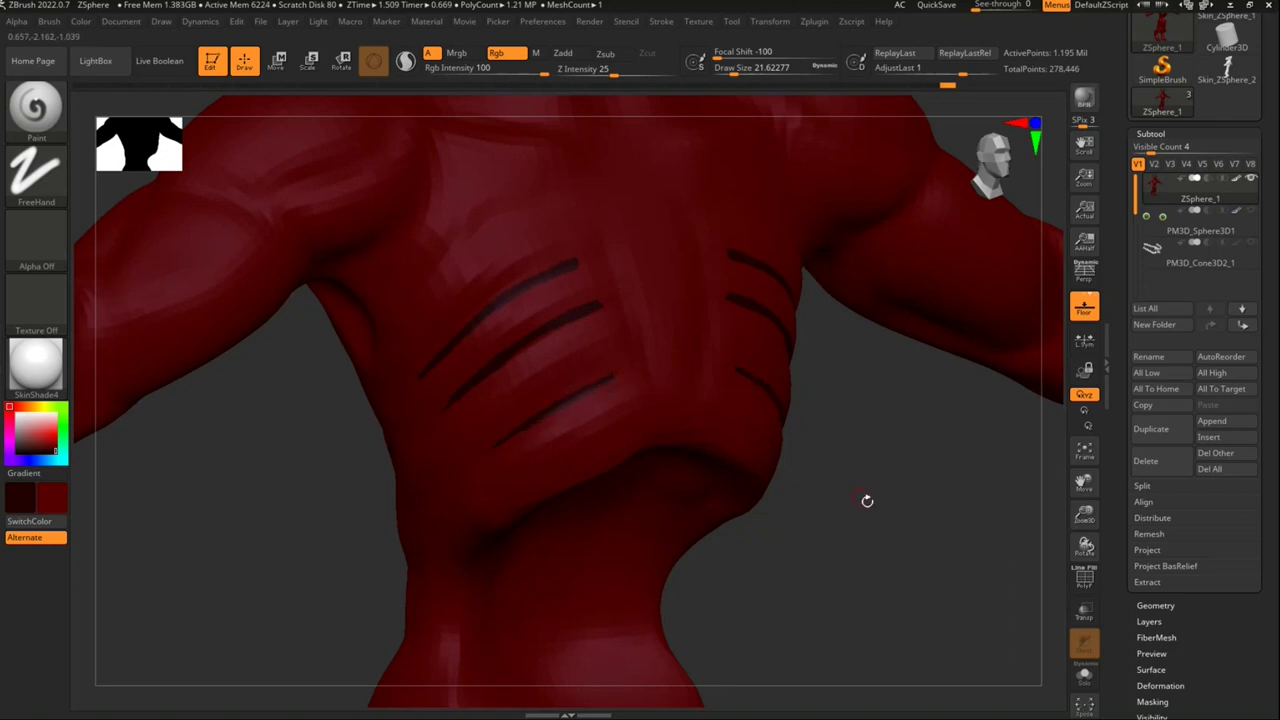
right_drag(654, 381, 743, 600)
right_drag(757, 529, 532, 381)
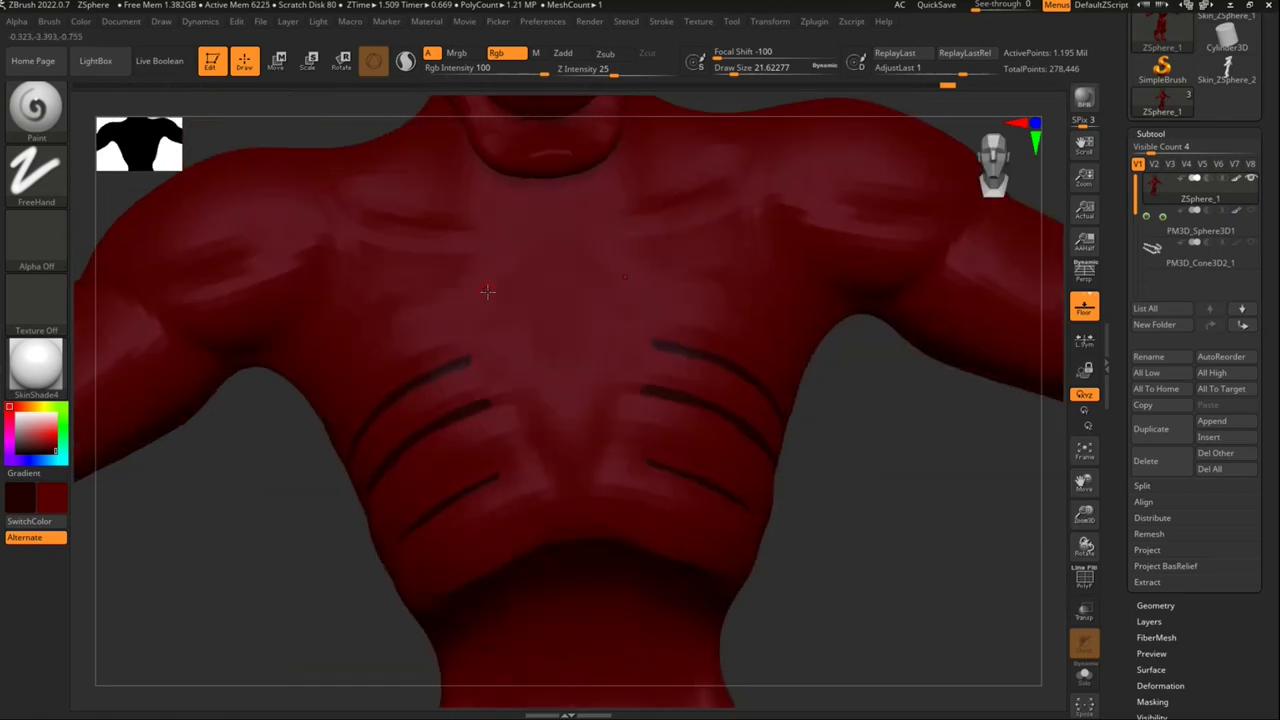
Step: Carve two thin vertical grooves down the chest
drag(490, 280, 541, 453)
drag(474, 278, 508, 428)
mouse_move(472, 266)
shift+mouse_down()
mouse_move(500, 400)
mouse_move(528, 458)
mouse_move(556, 432)
shift+mouse_up()
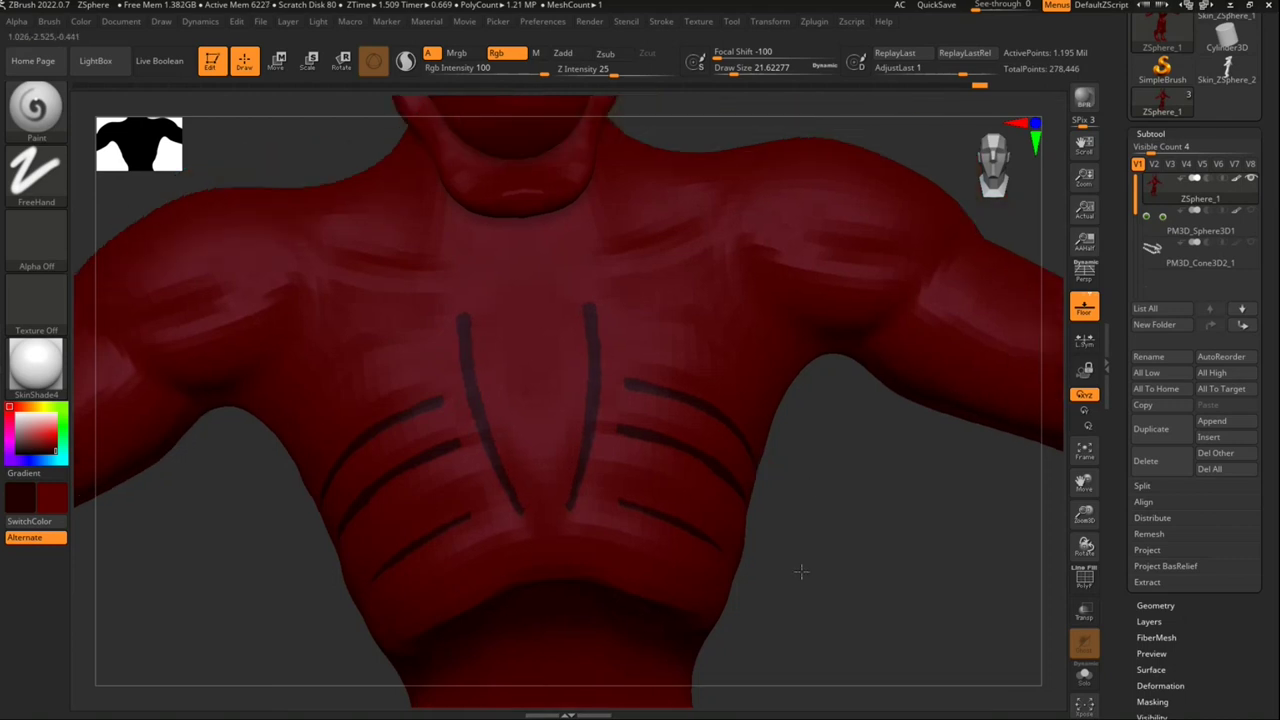
Step: From below, carve a dark, wide diagonal groove under the chin
drag(837, 448, 810, 565)
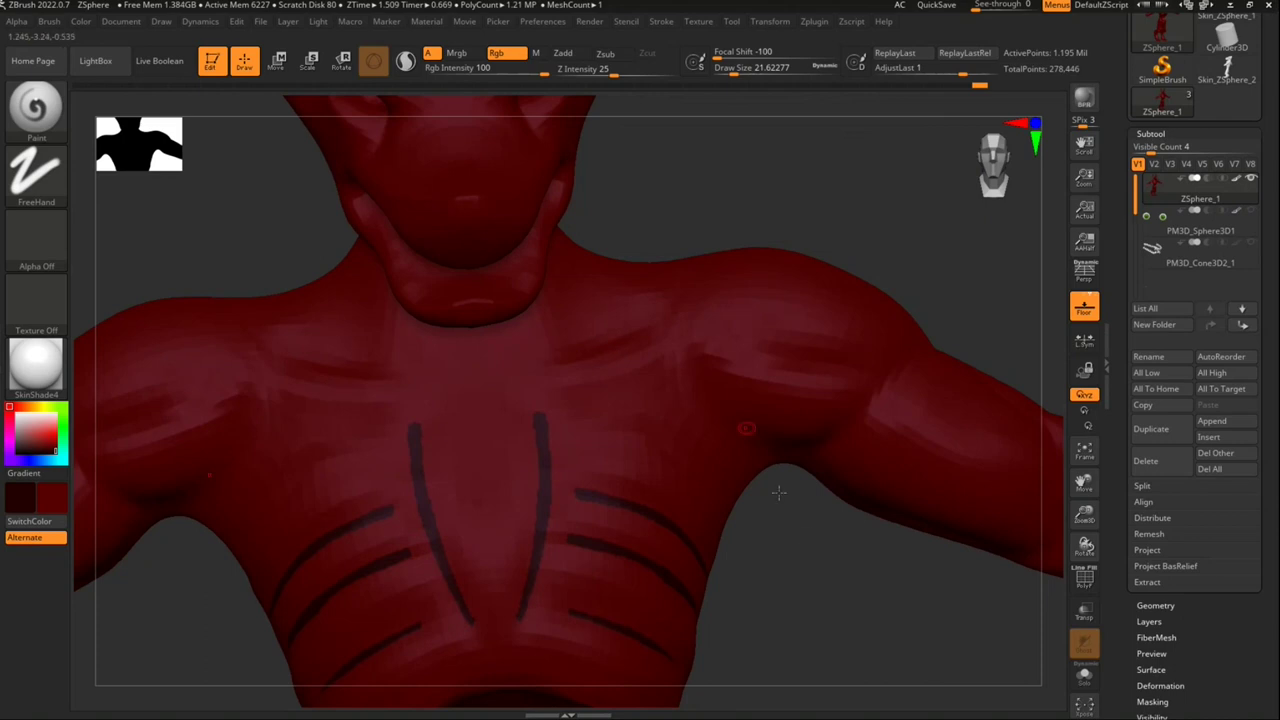
drag(774, 491, 813, 561)
drag(806, 509, 600, 400)
mouse_move(495, 396)
mouse_down()
mouse_move(585, 342)
mouse_move(506, 388)
mouse_up()
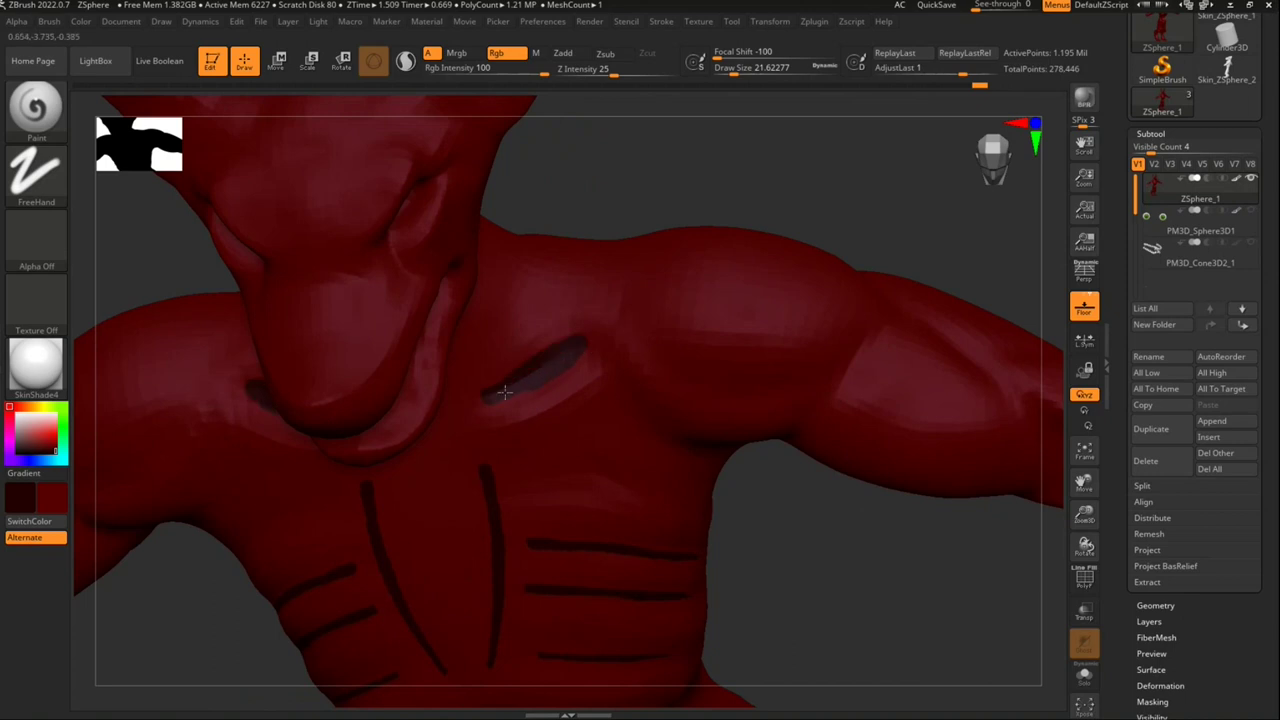
mouse_move(588, 345)
mouse_down()
mouse_move(485, 387)
mouse_move(540, 342)
mouse_move(481, 402)
mouse_up()
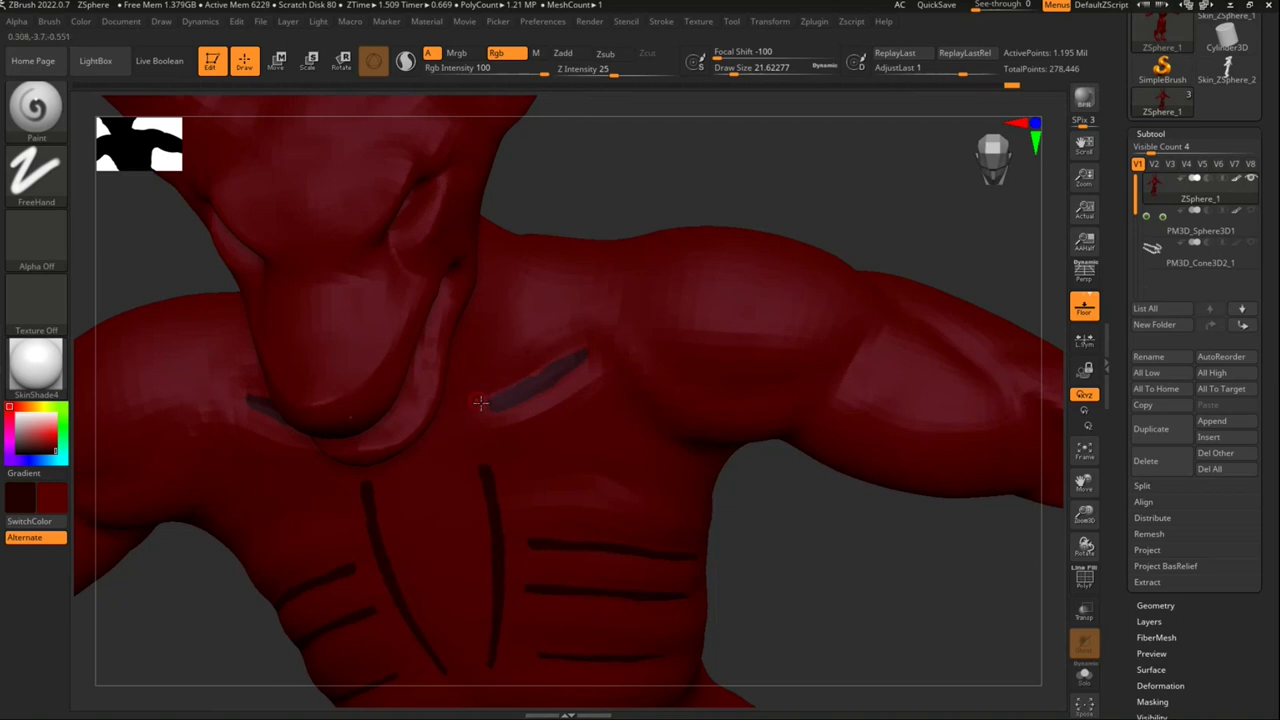
Step: Add dark groove lines down the side of the neck
mouse_move(749, 506)
mouse_down()
mouse_move(791, 443)
mouse_move(801, 484)
mouse_up()
mouse_move(801, 484)
right_down()
mouse_move(774, 314)
mouse_move(760, 375)
right_up()
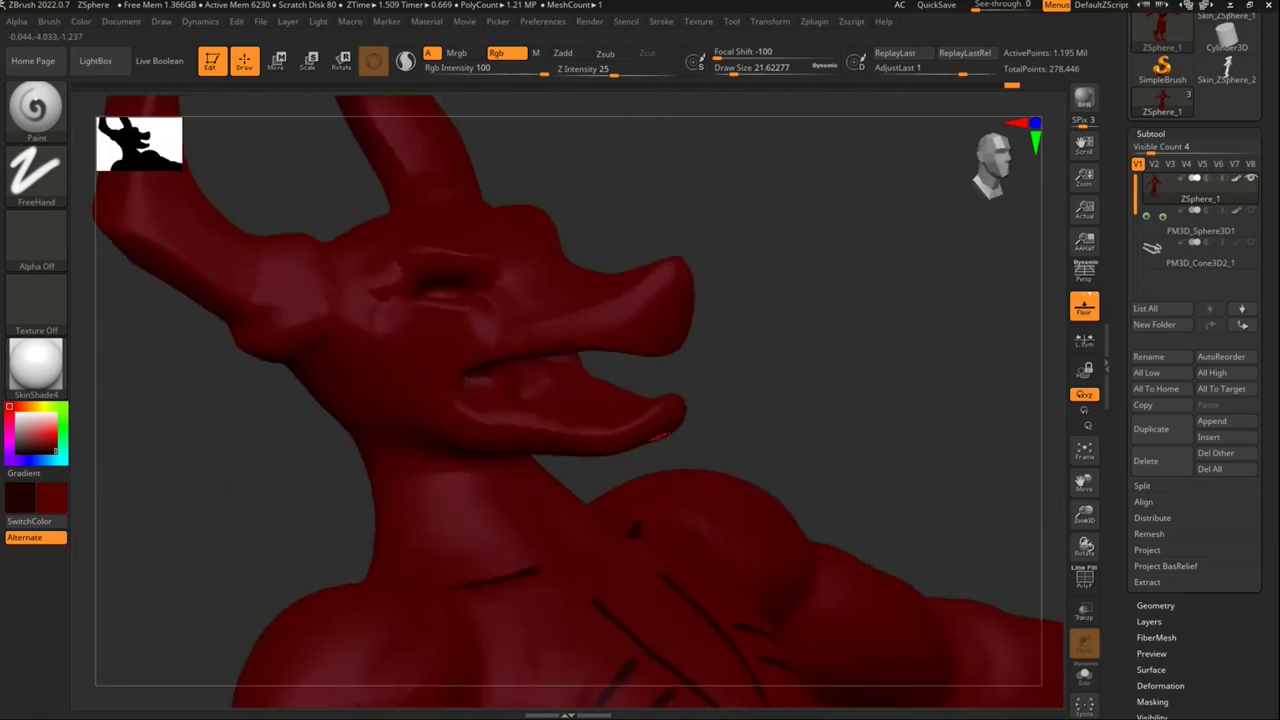
drag(447, 491, 461, 511)
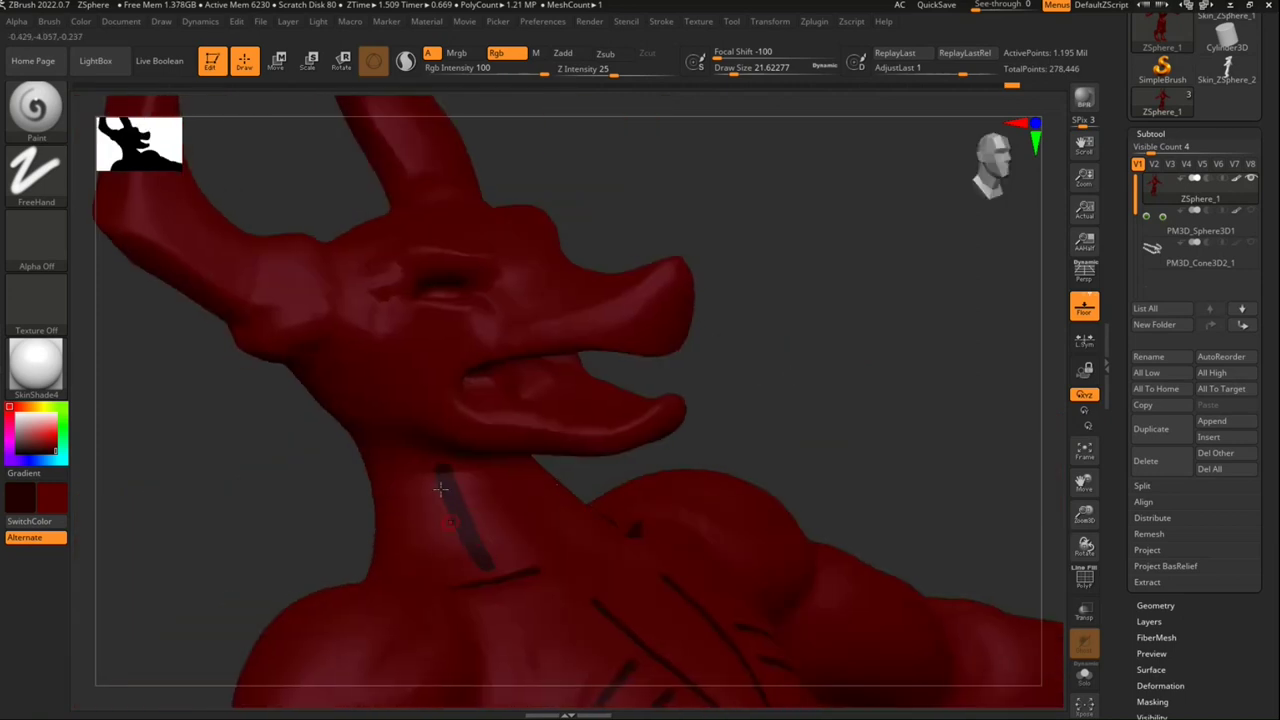
drag(432, 462, 439, 502)
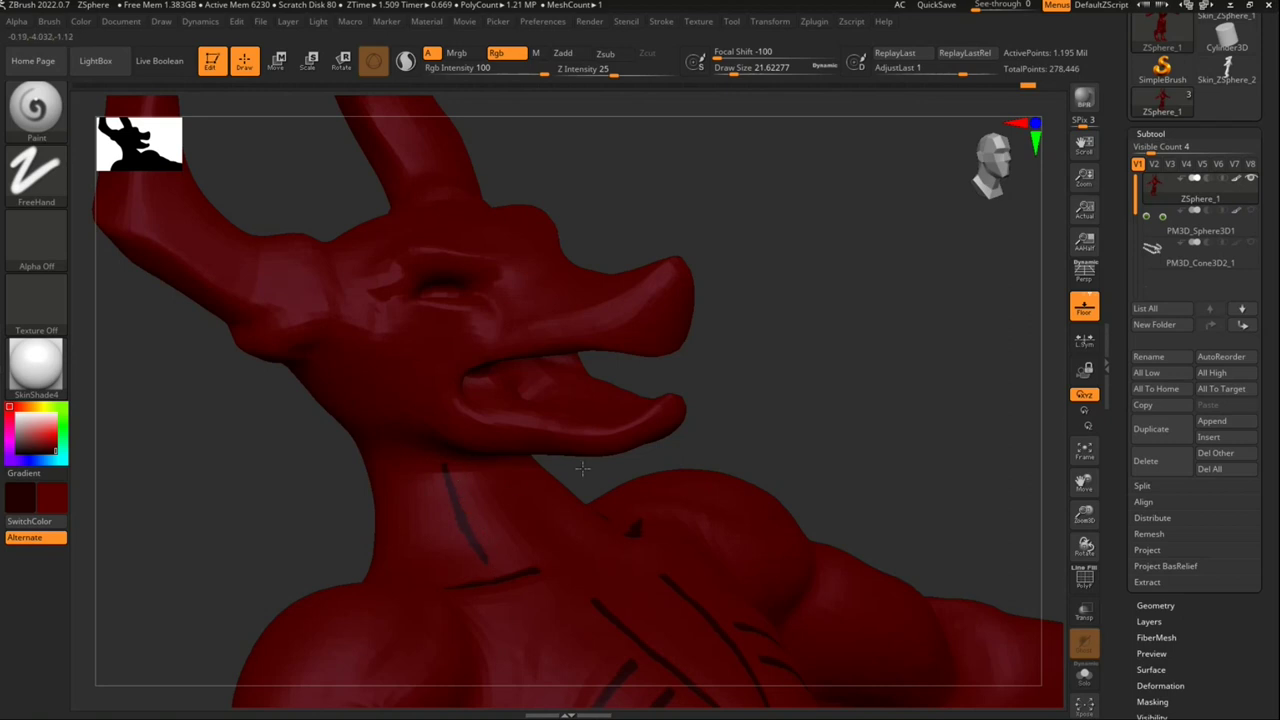
mouse_move(570, 480)
mouse_down()
mouse_move(517, 491)
mouse_move(526, 506)
mouse_move(651, 477)
mouse_up()
mouse_move(706, 461)
mouse_down()
mouse_move(711, 502)
mouse_move(685, 516)
mouse_up()
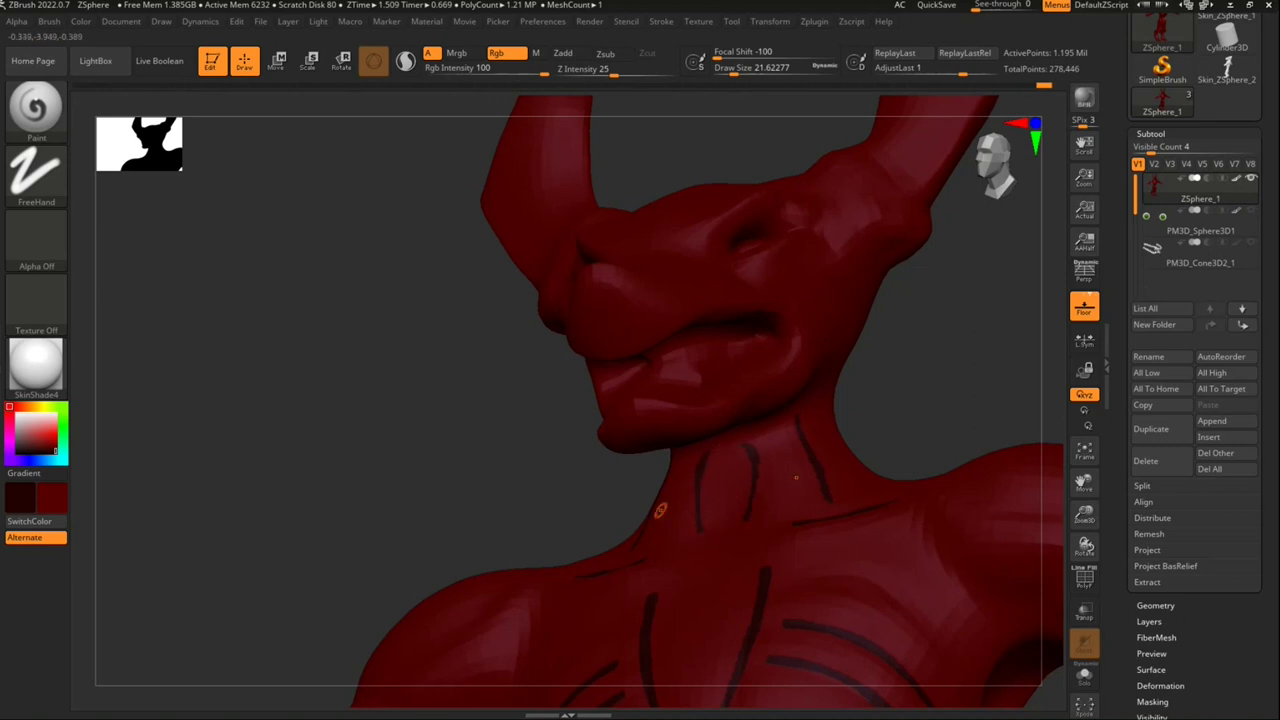
mouse_move(660, 510)
right_down()
mouse_move(794, 486)
mouse_move(785, 496)
mouse_move(677, 457)
right_up()
mouse_move(794, 423)
ctrl+right_down()
mouse_move(787, 565)
mouse_move(777, 509)
ctrl+right_up()
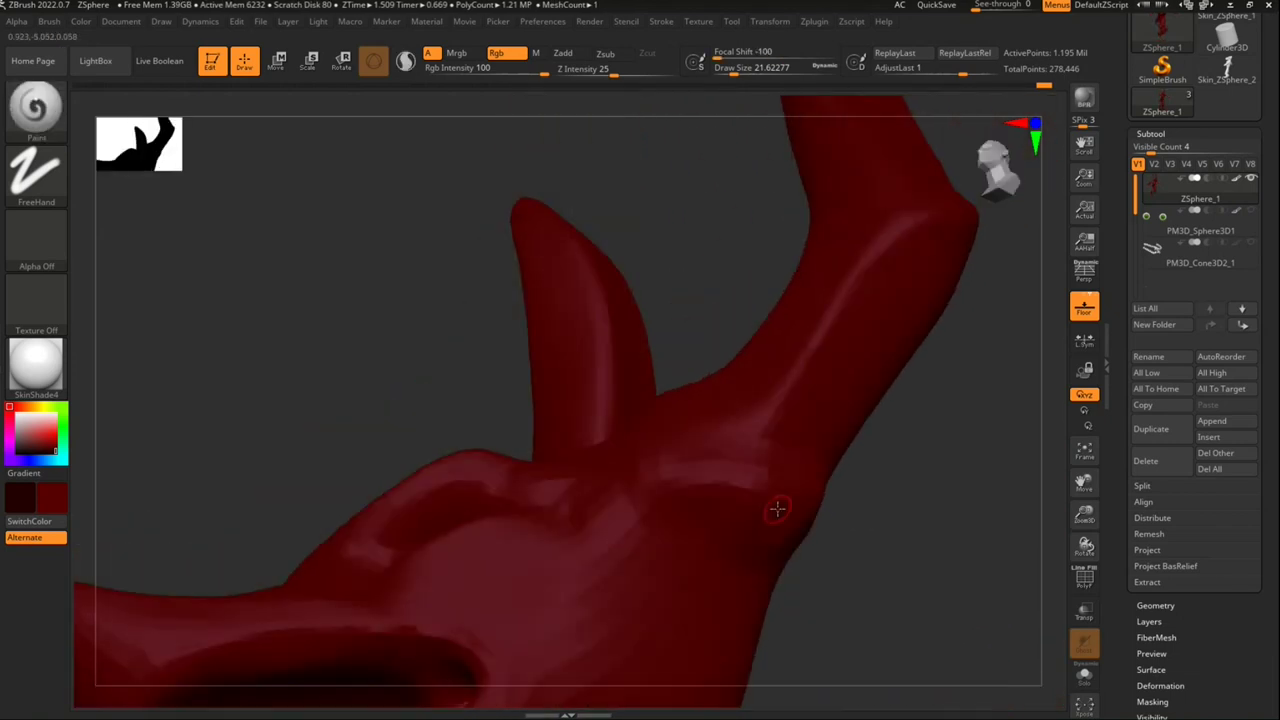
Step: Paint a dark patch around the bump at the horn base
mouse_move(640, 500)
mouse_down()
mouse_move(738, 586)
mouse_move(755, 572)
mouse_up()
right_drag(789, 579, 790, 563)
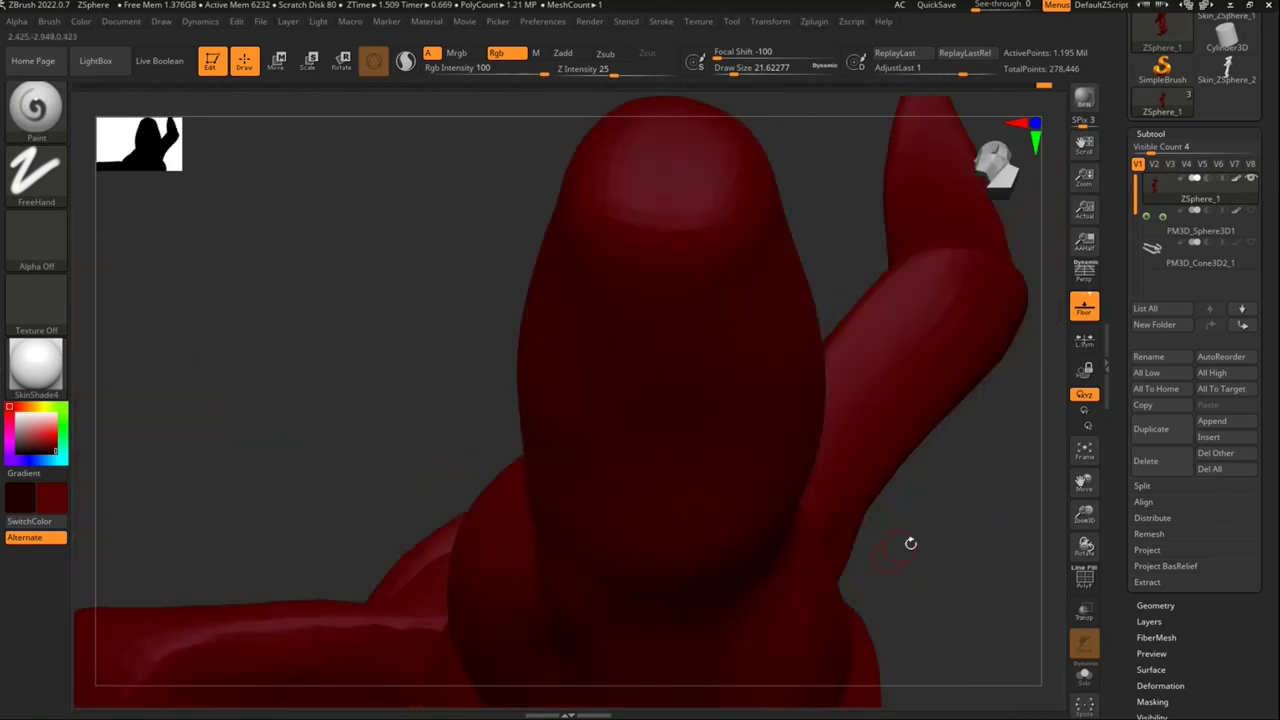
right_drag(910, 543, 905, 580)
drag(618, 490, 730, 600)
mouse_move(650, 520)
mouse_down()
mouse_move(670, 552)
mouse_move(625, 490)
mouse_move(736, 609)
mouse_up()
mouse_move(763, 613)
right_down()
mouse_move(817, 586)
mouse_move(737, 576)
right_up()
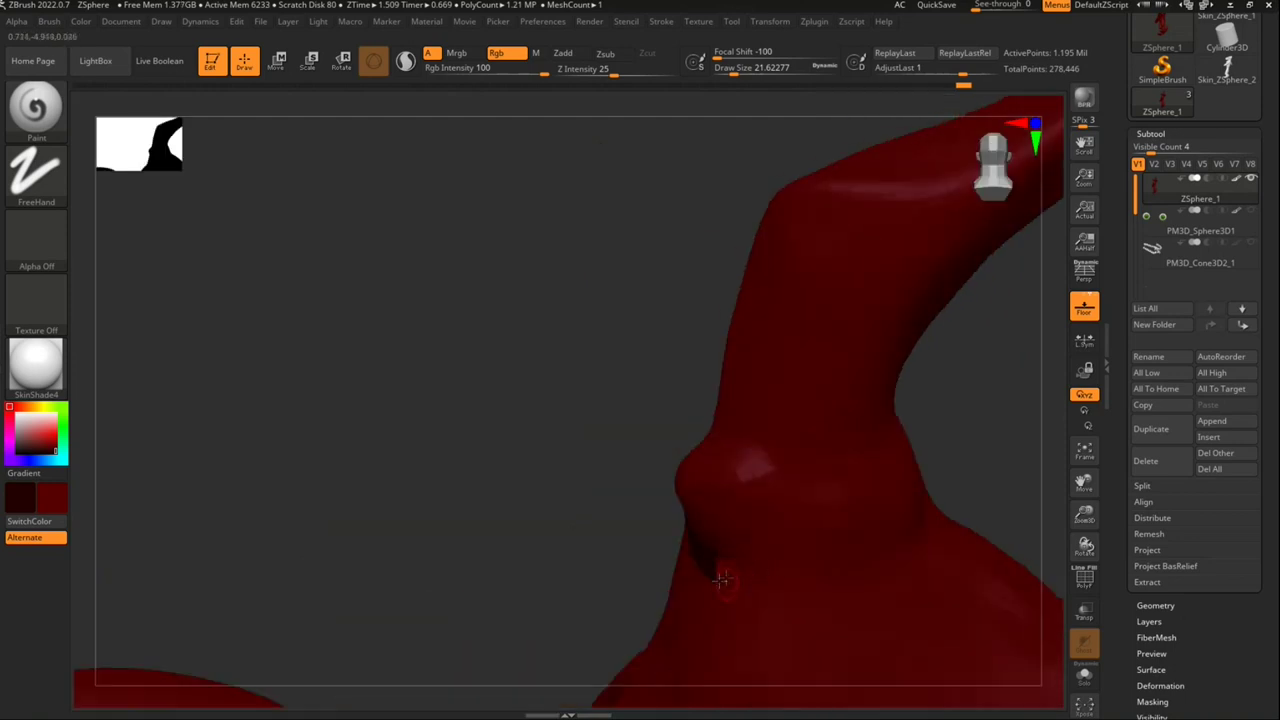
mouse_move(692, 553)
mouse_down()
mouse_move(743, 580)
mouse_move(791, 566)
mouse_up()
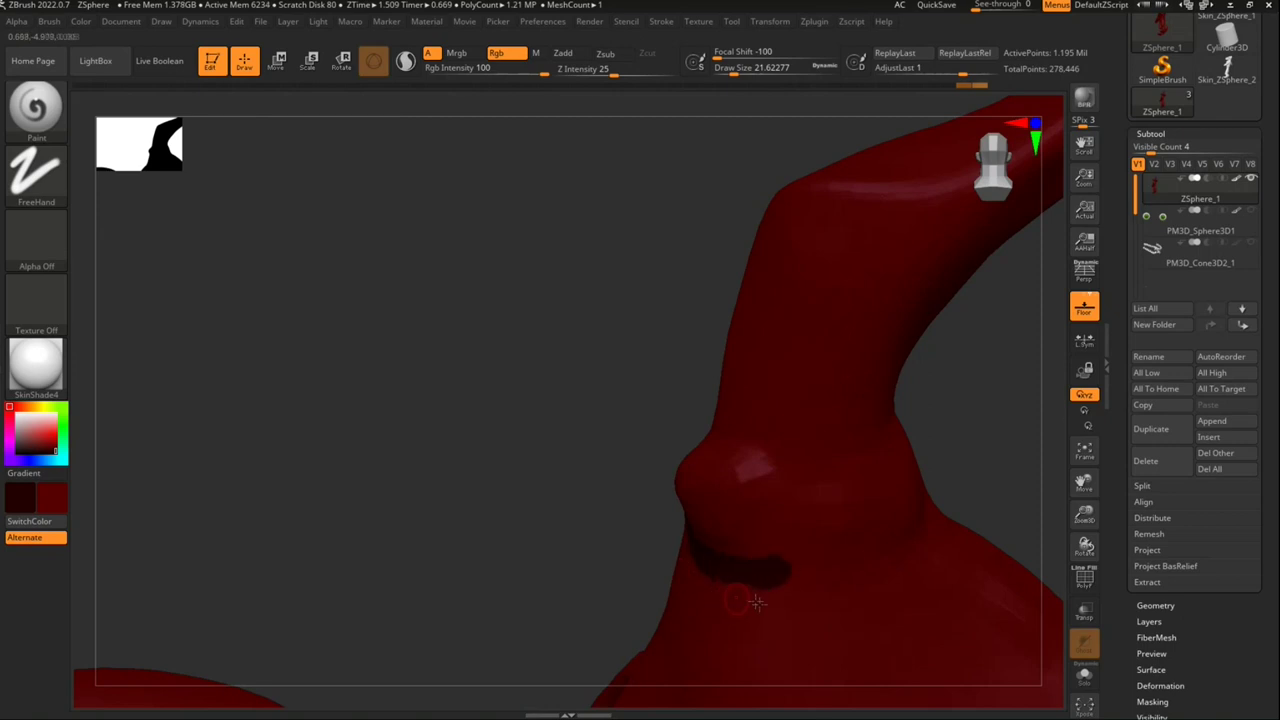
drag(735, 546, 763, 543)
drag(690, 514, 726, 541)
Step: Paint a dark band around the horn base, repainting stray marks back to red
drag(980, 432, 947, 372)
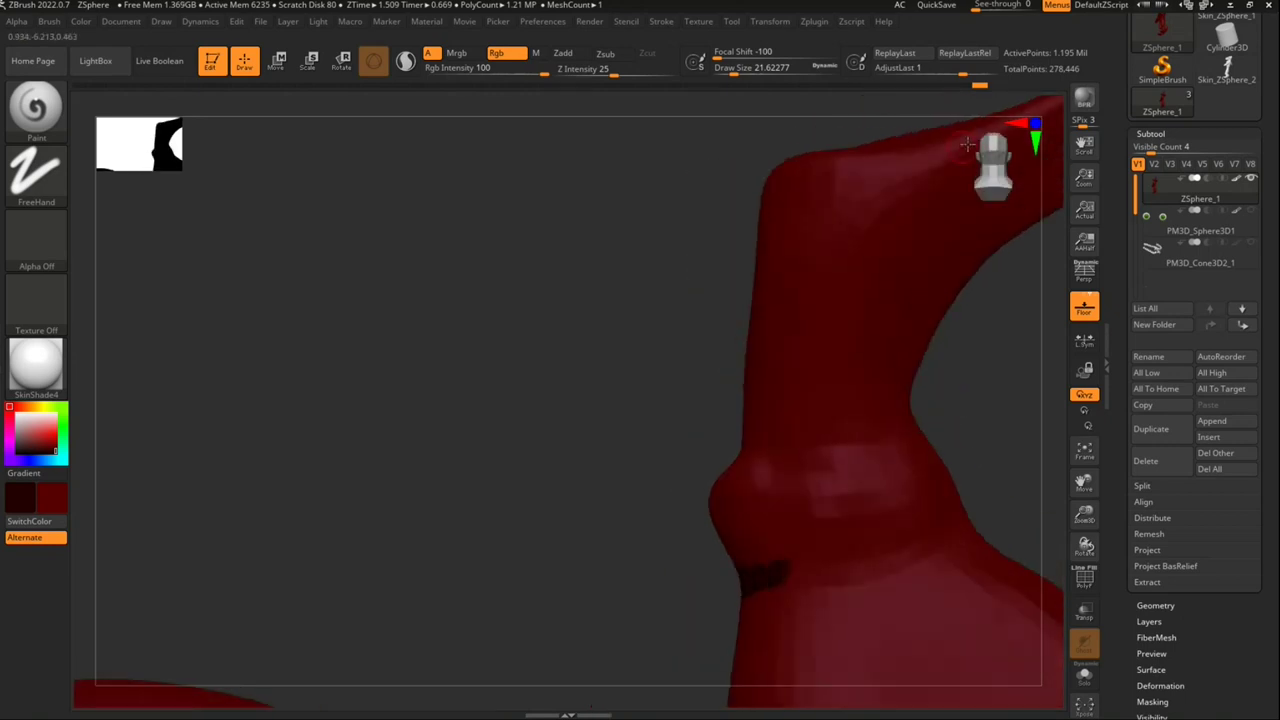
drag(967, 145, 957, 243)
mouse_move(818, 327)
mouse_down()
mouse_move(832, 363)
mouse_move(680, 371)
mouse_move(758, 454)
mouse_up()
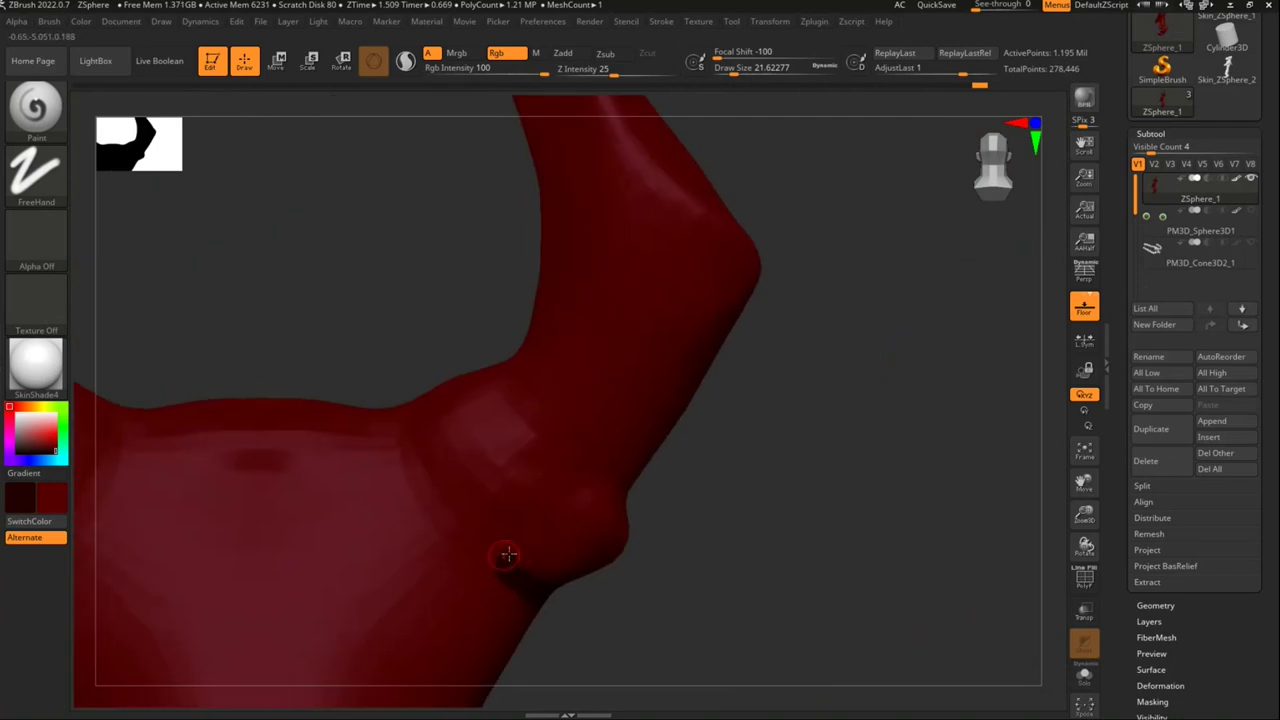
mouse_move(513, 561)
mouse_down()
mouse_move(566, 509)
mouse_move(586, 514)
mouse_move(562, 547)
mouse_up()
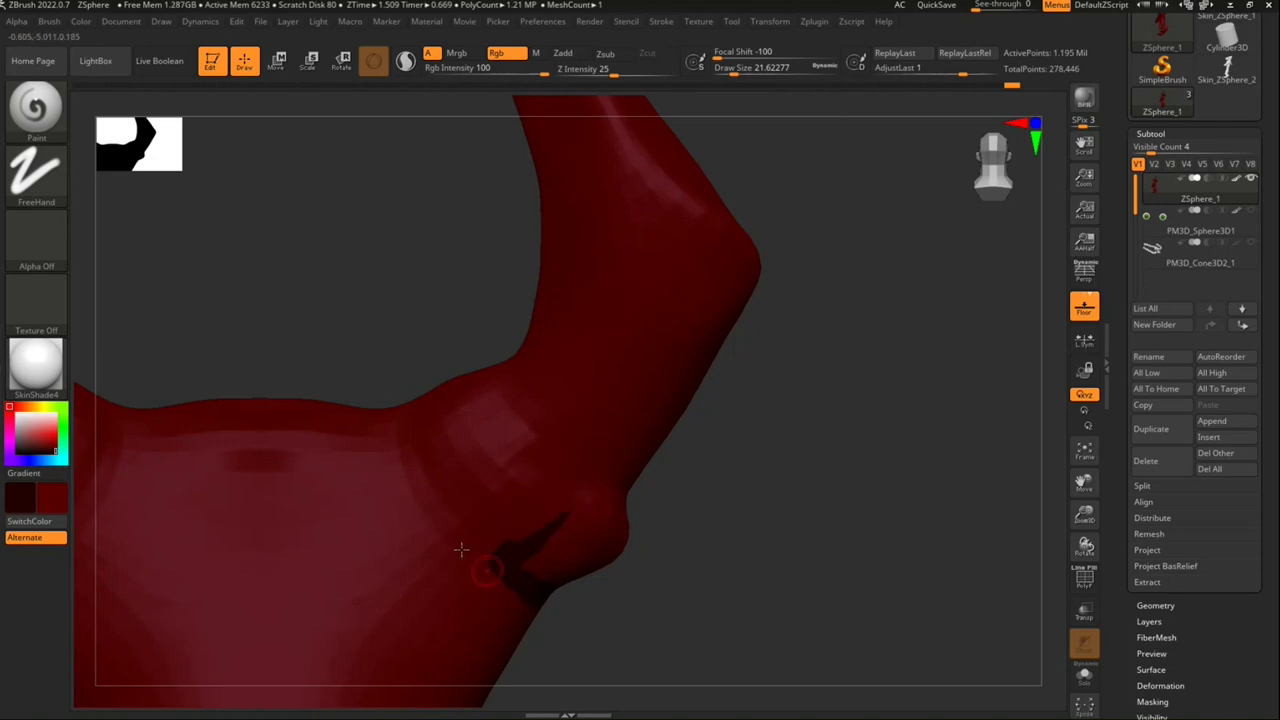
mouse_move(527, 587)
mouse_down()
mouse_move(457, 529)
mouse_move(423, 463)
mouse_move(397, 444)
mouse_up()
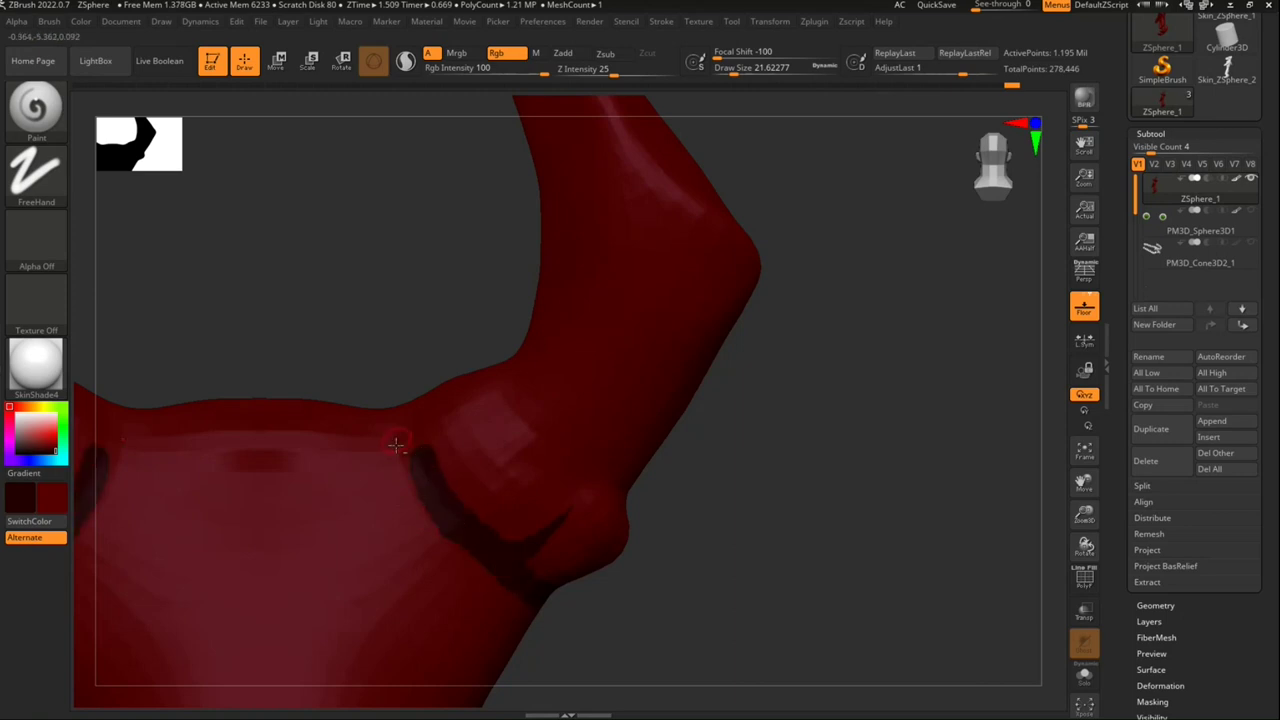
mouse_move(690, 510)
mouse_down()
mouse_move(748, 557)
mouse_move(754, 606)
mouse_move(447, 530)
mouse_up()
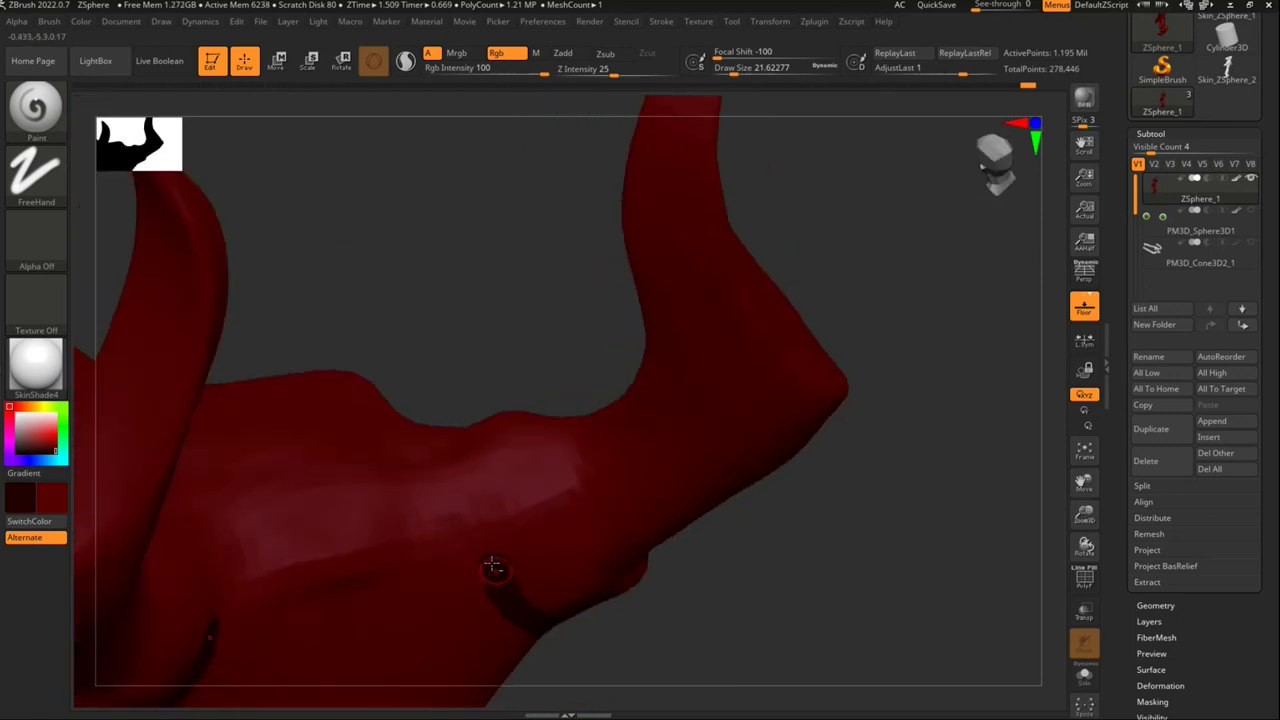
mouse_move(494, 577)
mouse_down()
mouse_move(445, 472)
mouse_move(455, 440)
mouse_up()
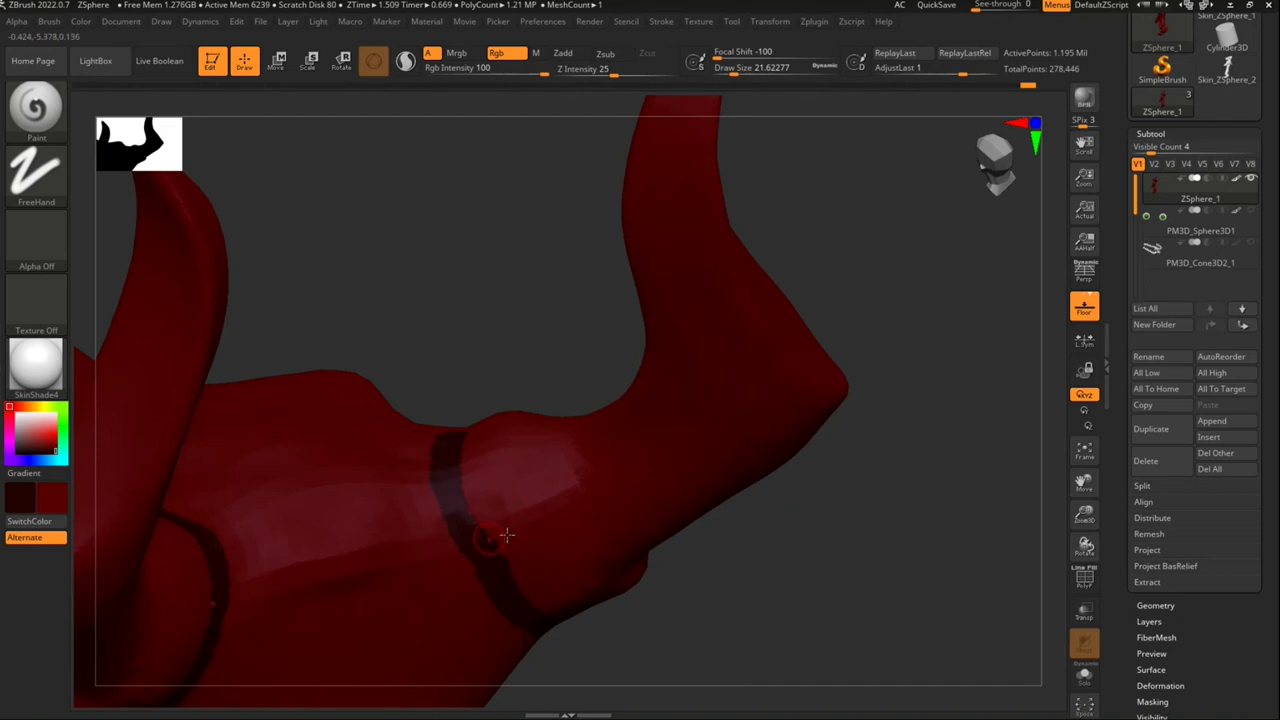
mouse_move(487, 541)
mouse_down()
mouse_move(595, 510)
mouse_move(566, 517)
mouse_move(549, 541)
mouse_move(571, 506)
mouse_up()
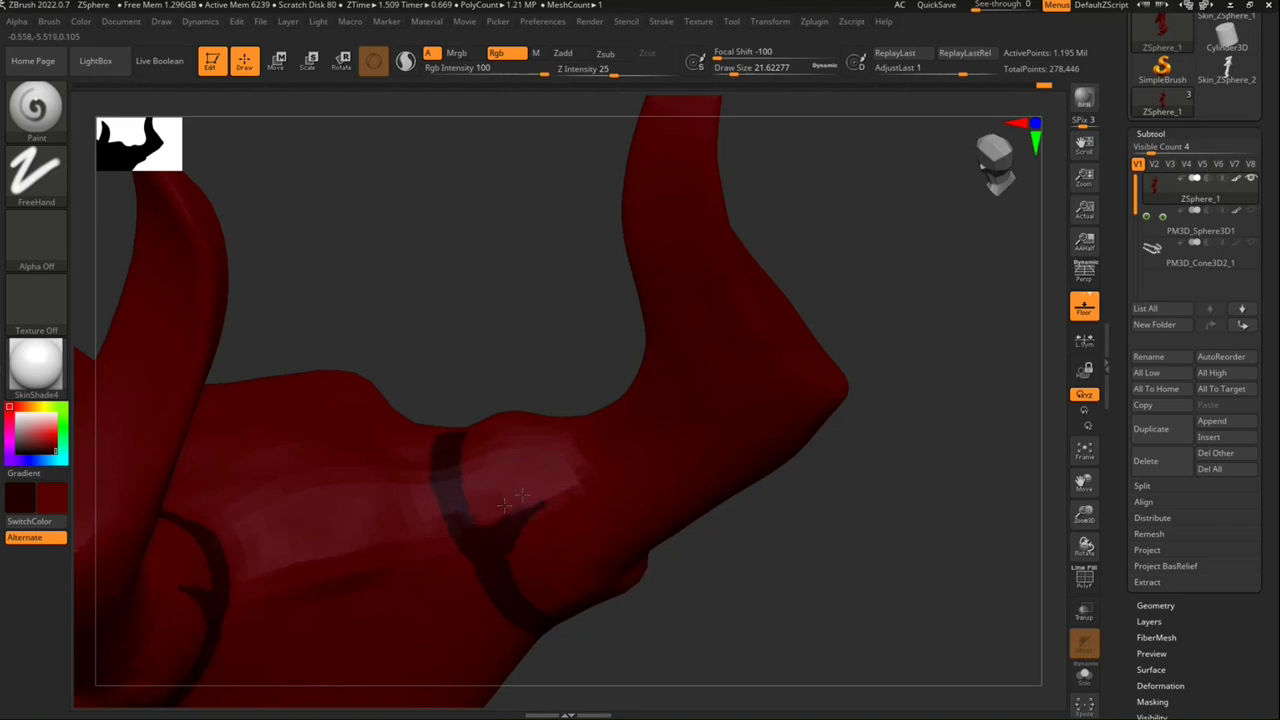
drag(495, 517, 540, 494)
drag(809, 468, 809, 535)
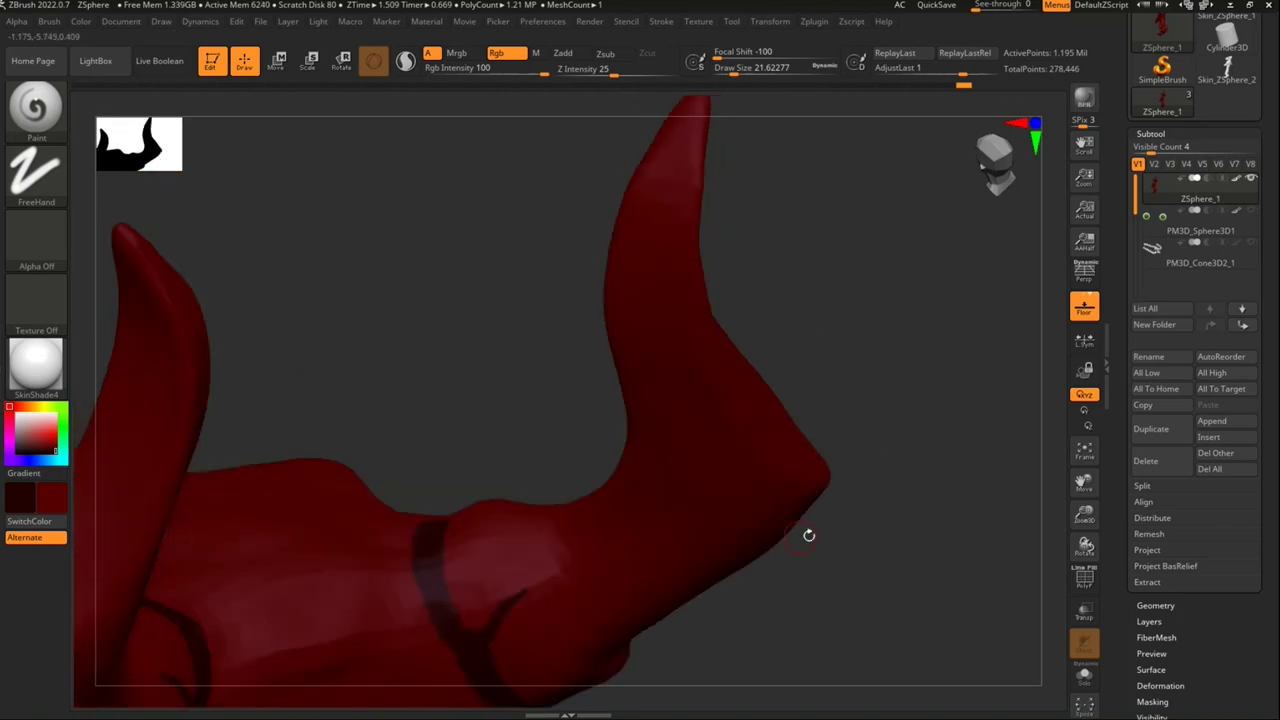
drag(895, 437, 753, 462)
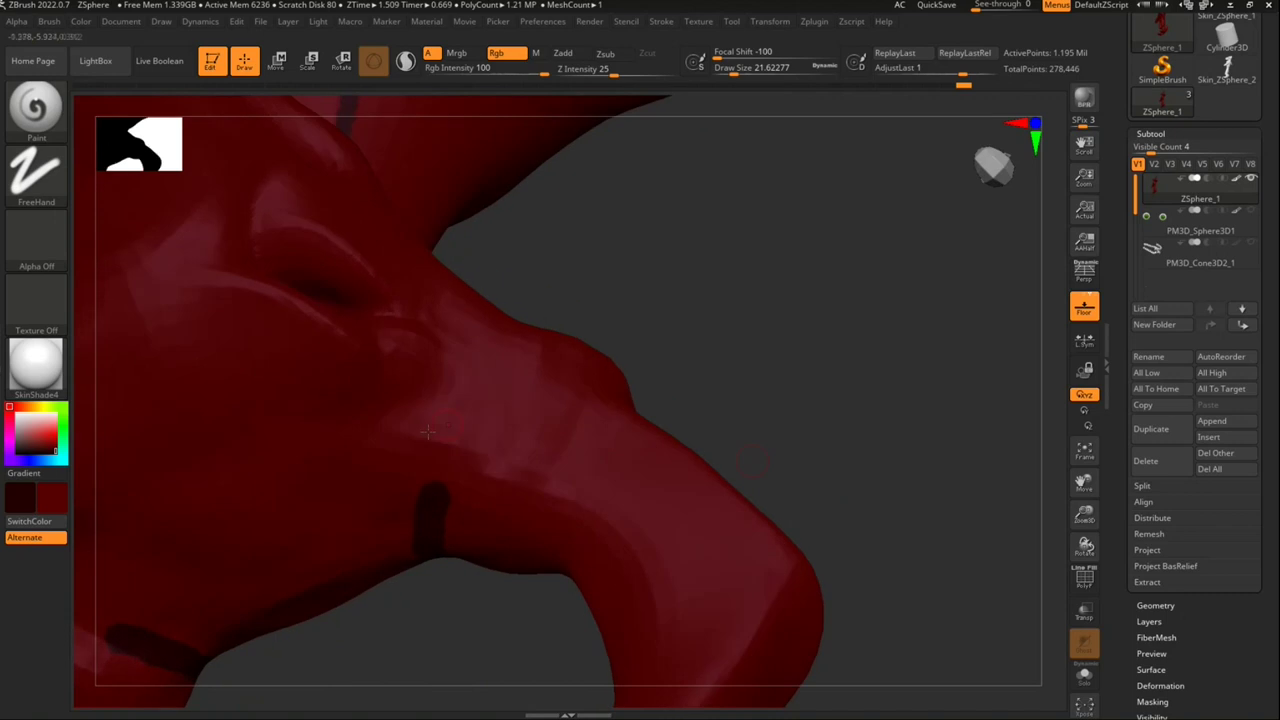
drag(433, 465, 455, 440)
mouse_move(428, 521)
mouse_down()
mouse_move(567, 280)
mouse_move(511, 308)
mouse_move(594, 296)
mouse_up()
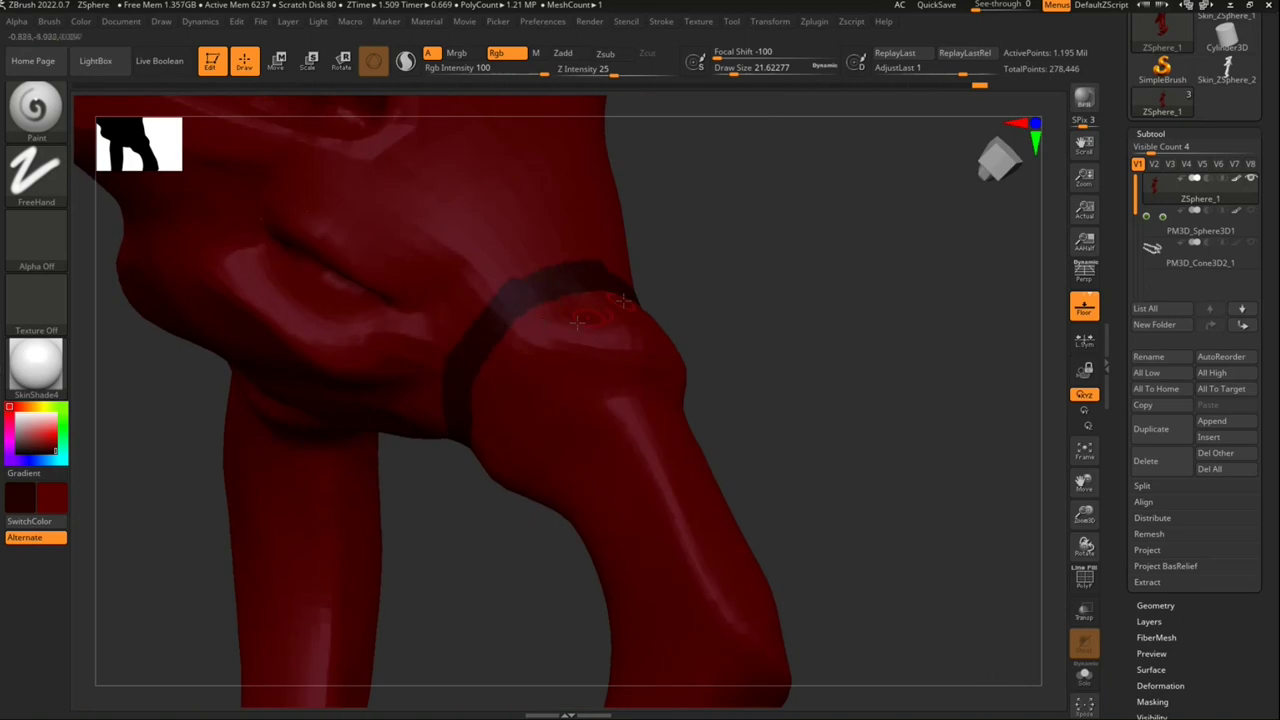
Step: Add a small dark touch-up spot on the knee band
mouse_move(808, 293)
mouse_down()
mouse_move(720, 371)
mouse_move(630, 345)
mouse_up()
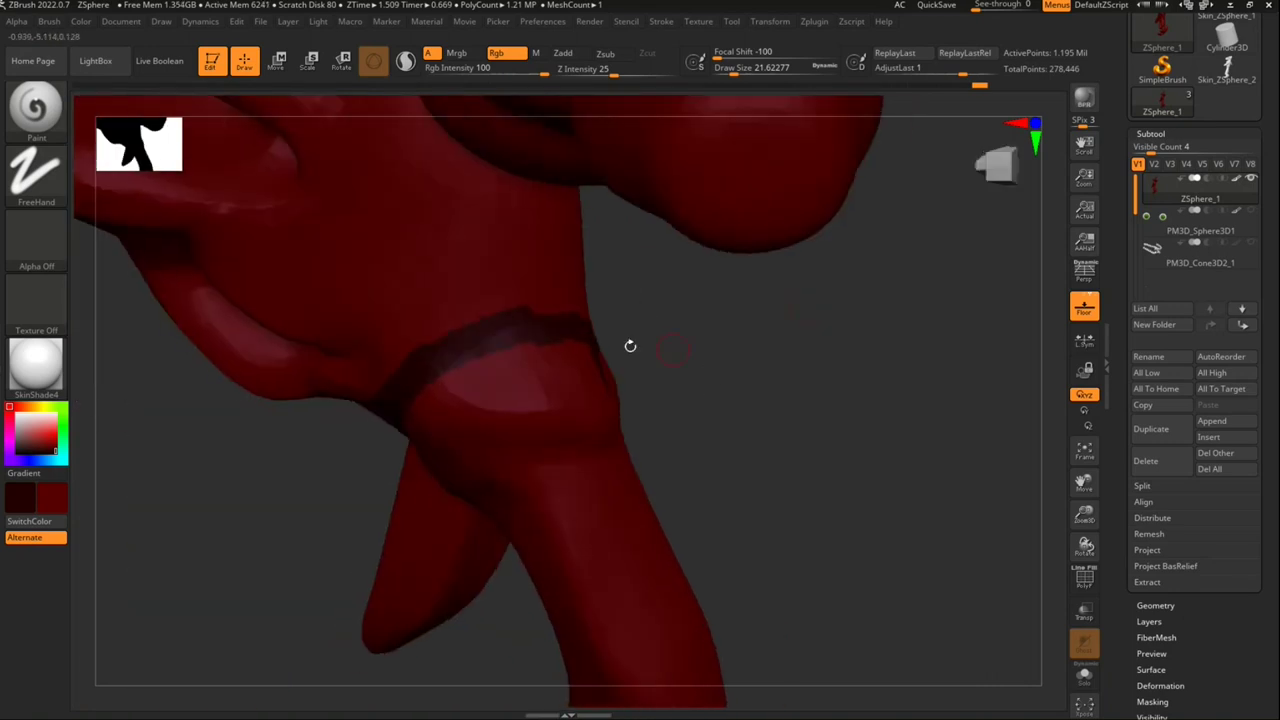
drag(457, 368, 467, 377)
mouse_move(643, 413)
mouse_down()
mouse_move(797, 309)
mouse_move(831, 454)
mouse_move(789, 600)
mouse_move(826, 291)
mouse_move(771, 469)
mouse_move(784, 450)
mouse_up()
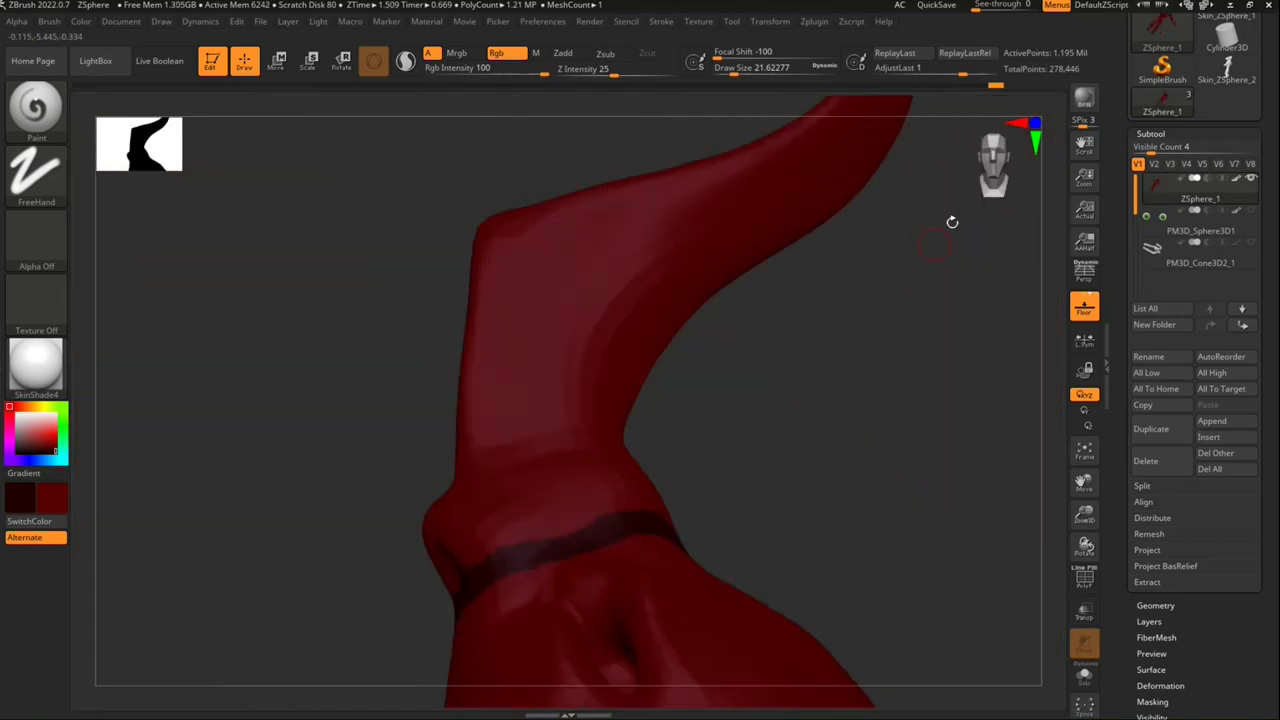
drag(952, 222, 951, 289)
key(ctrl)
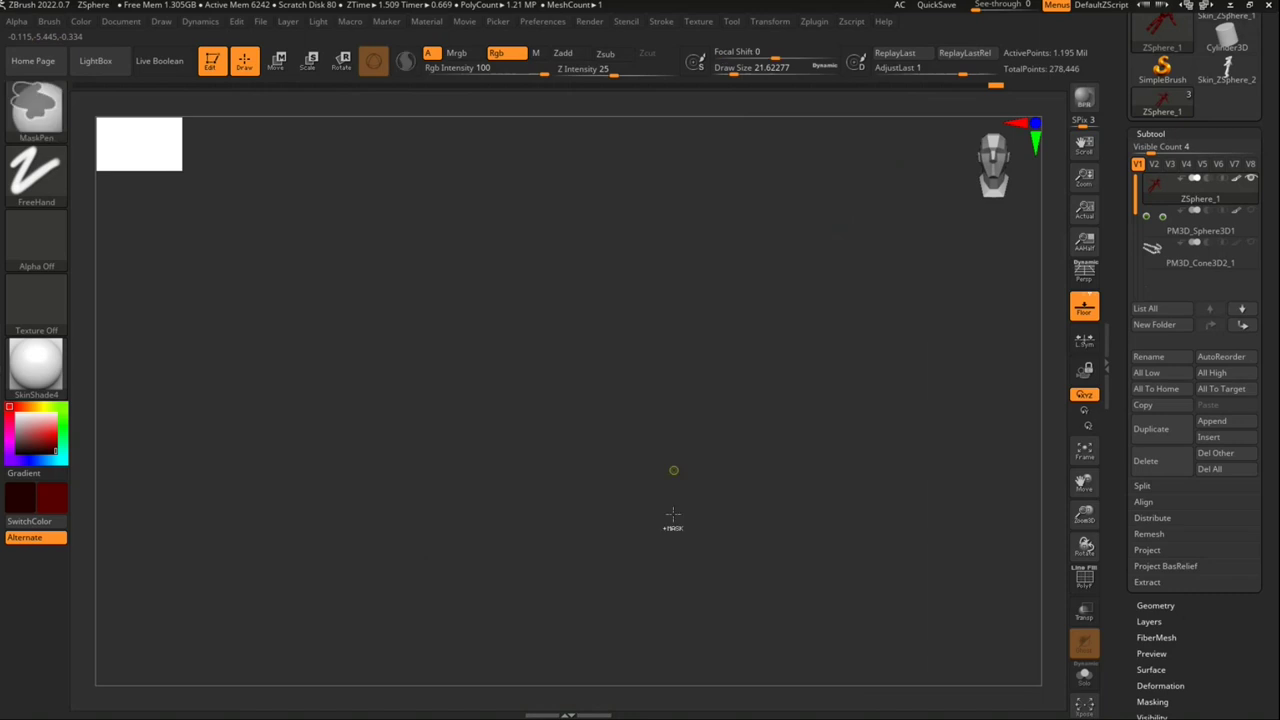
Step: Frame the horned head and choose the paint colour in the large colour picker
click(1084, 452)
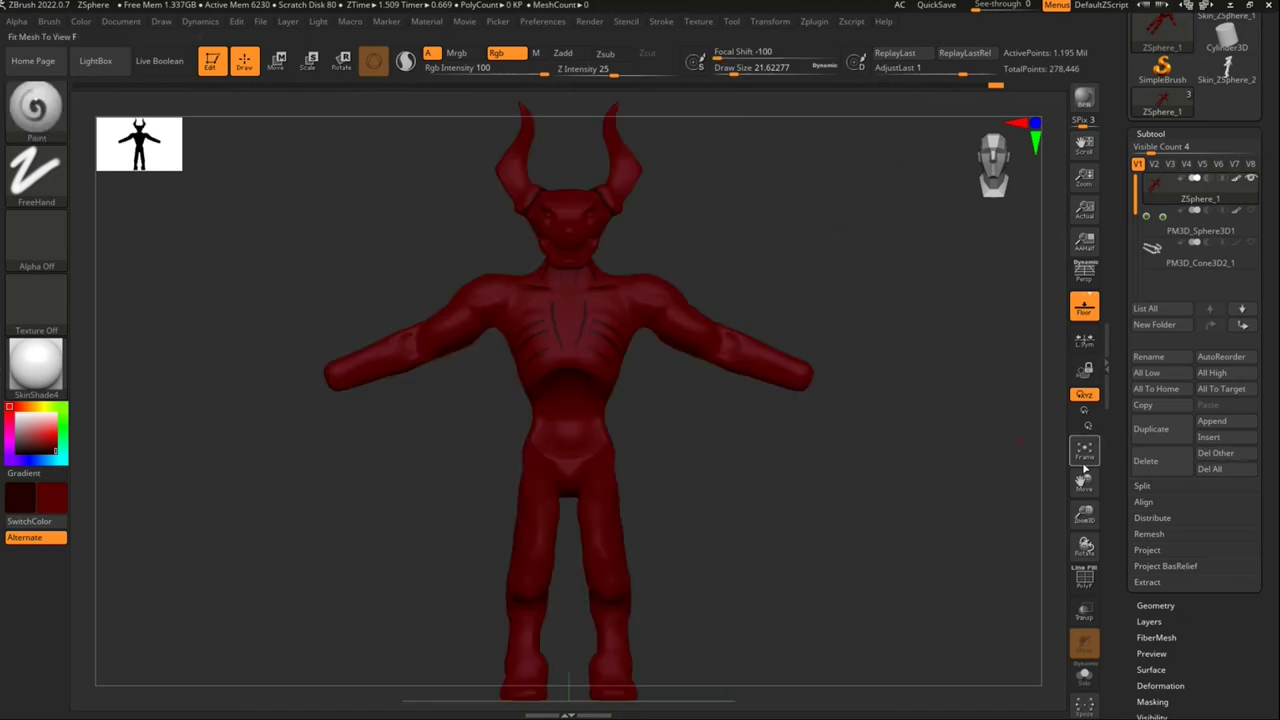
alt+drag(300, 480, 398, 487)
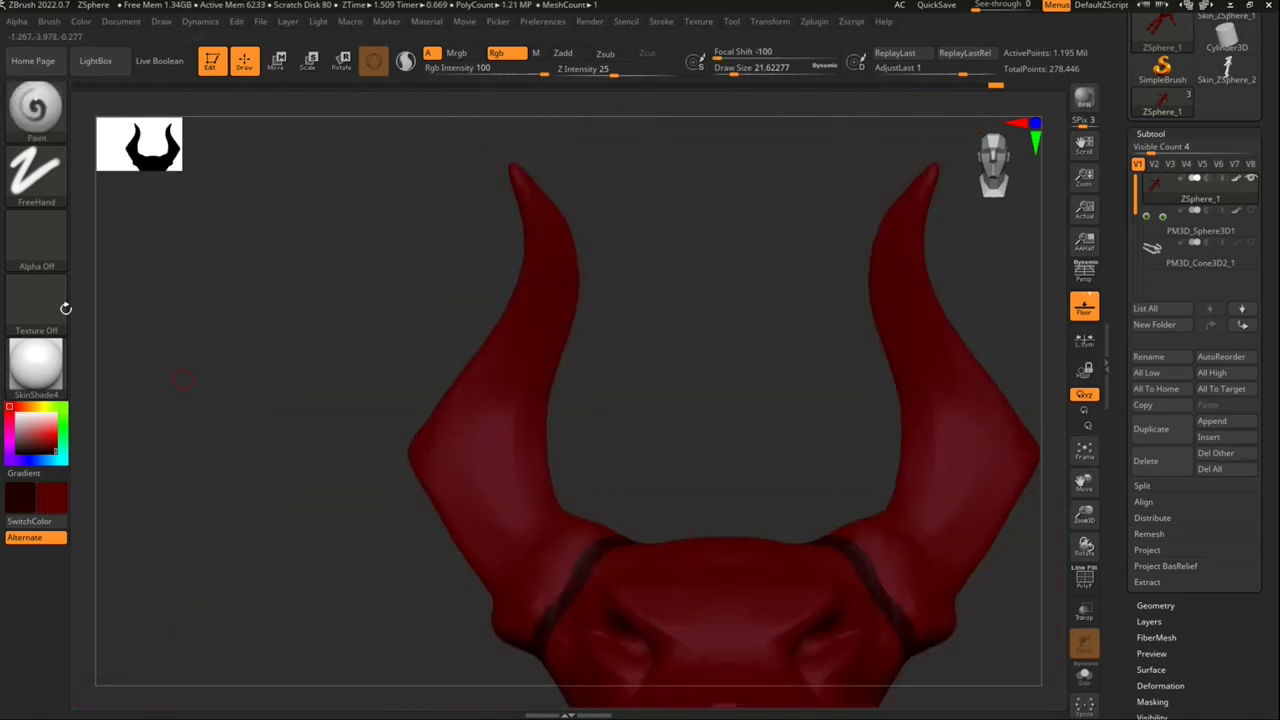
drag(211, 331, 209, 340)
drag(22, 420, 10, 408)
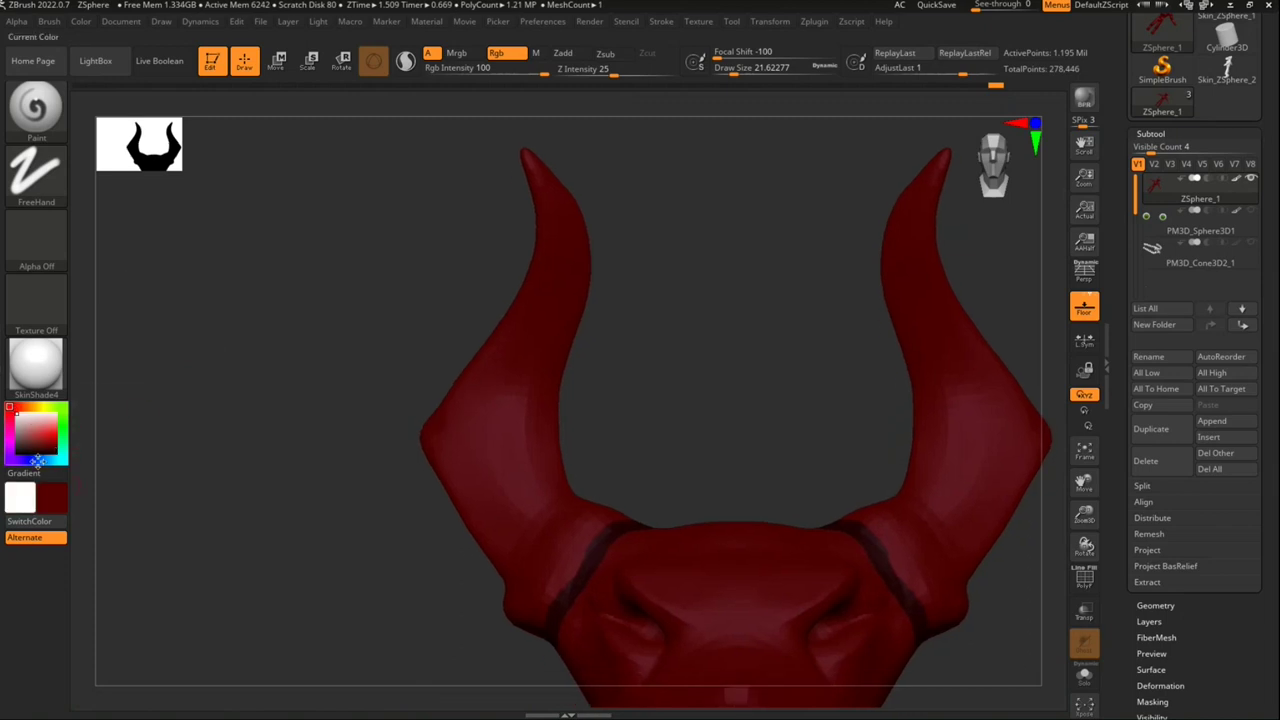
click(45, 497)
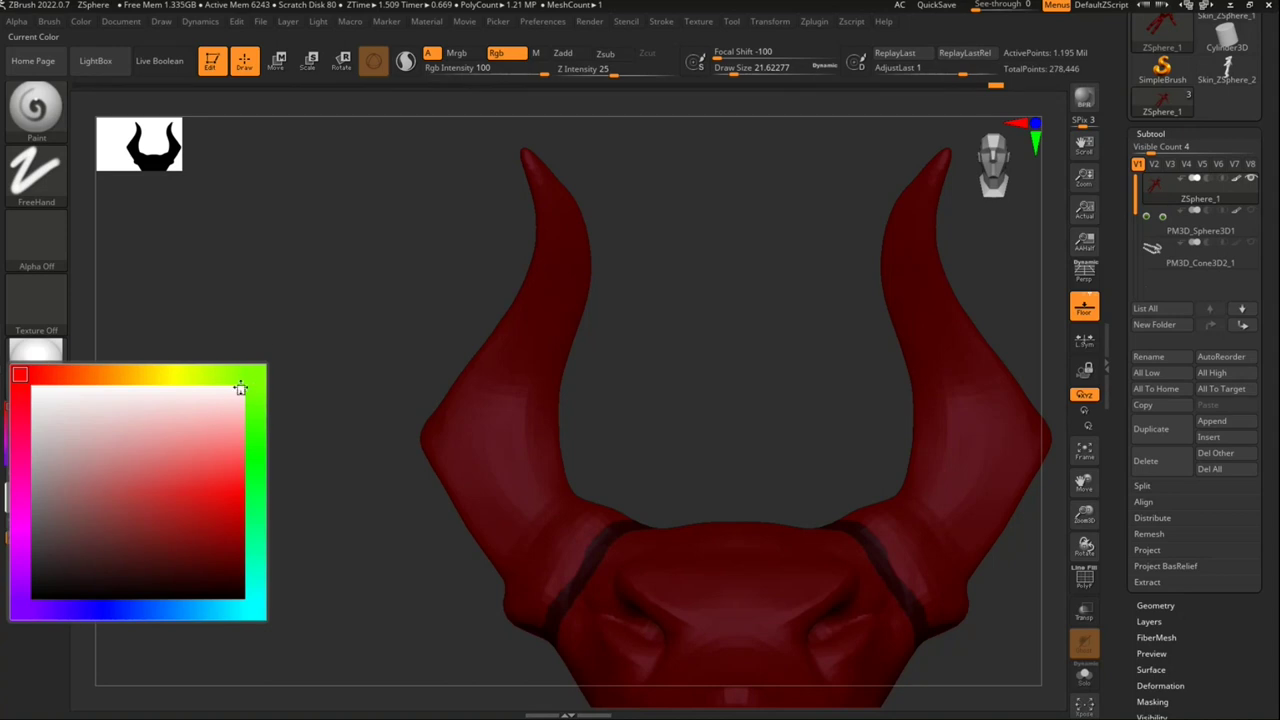
click(36, 484)
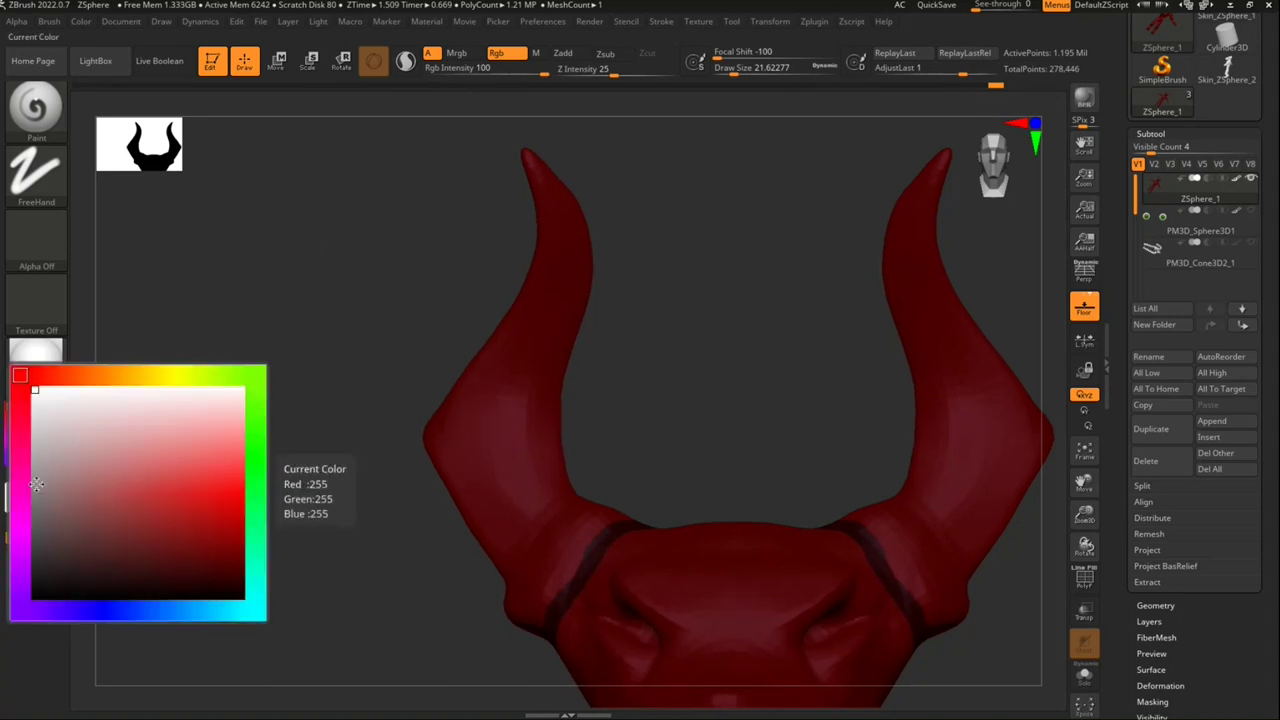
mouse_move(23, 591)
mouse_down()
mouse_move(220, 578)
mouse_move(20, 380)
mouse_up()
drag(165, 530, 184, 542)
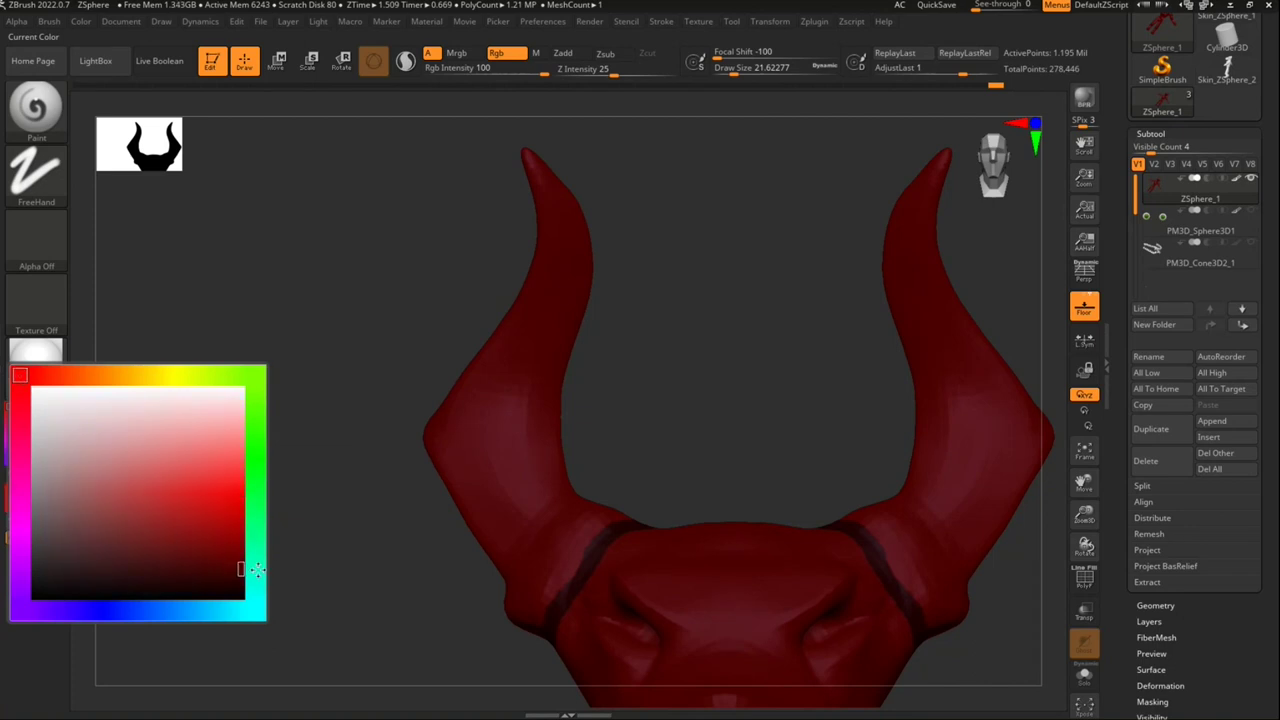
drag(256, 570, 256, 581)
Step: Mask both horns from tip to base, then invert the mask to protect the head
mouse_move(575, 425)
mouse_down()
mouse_move(623, 451)
mouse_move(626, 474)
mouse_up()
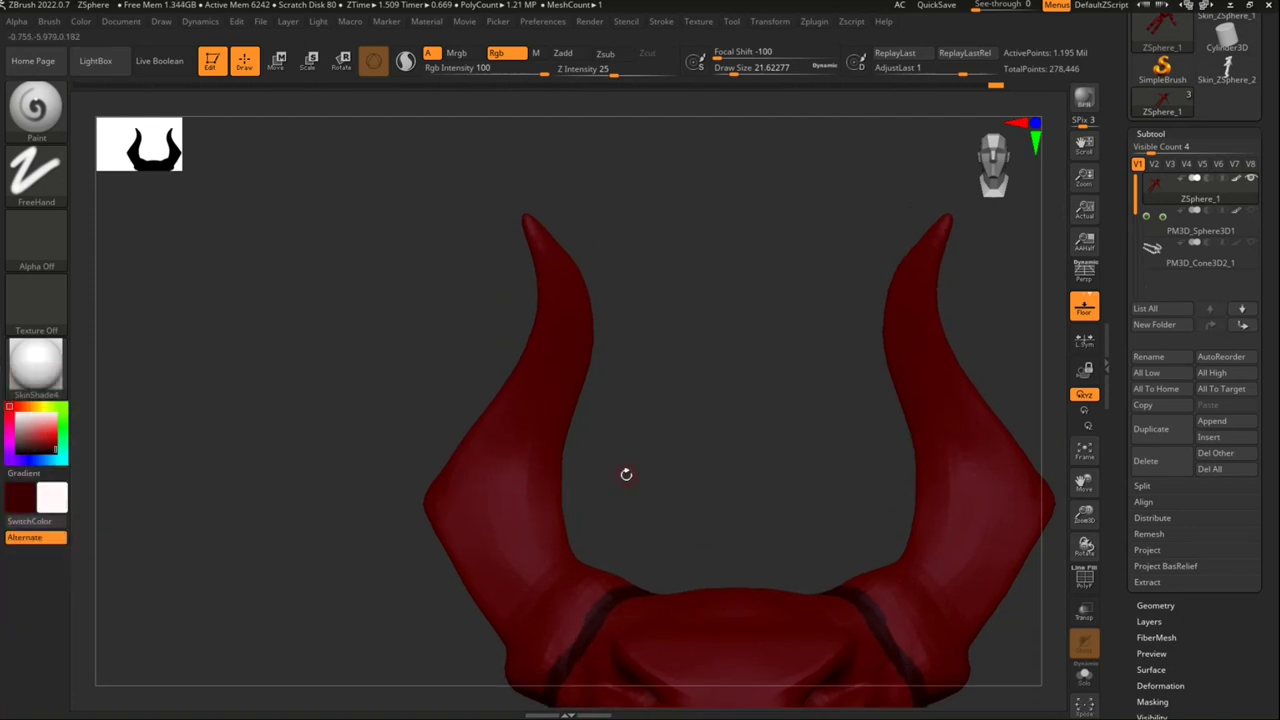
mouse_move(570, 227)
mouse_down()
mouse_move(503, 237)
mouse_move(514, 221)
mouse_up()
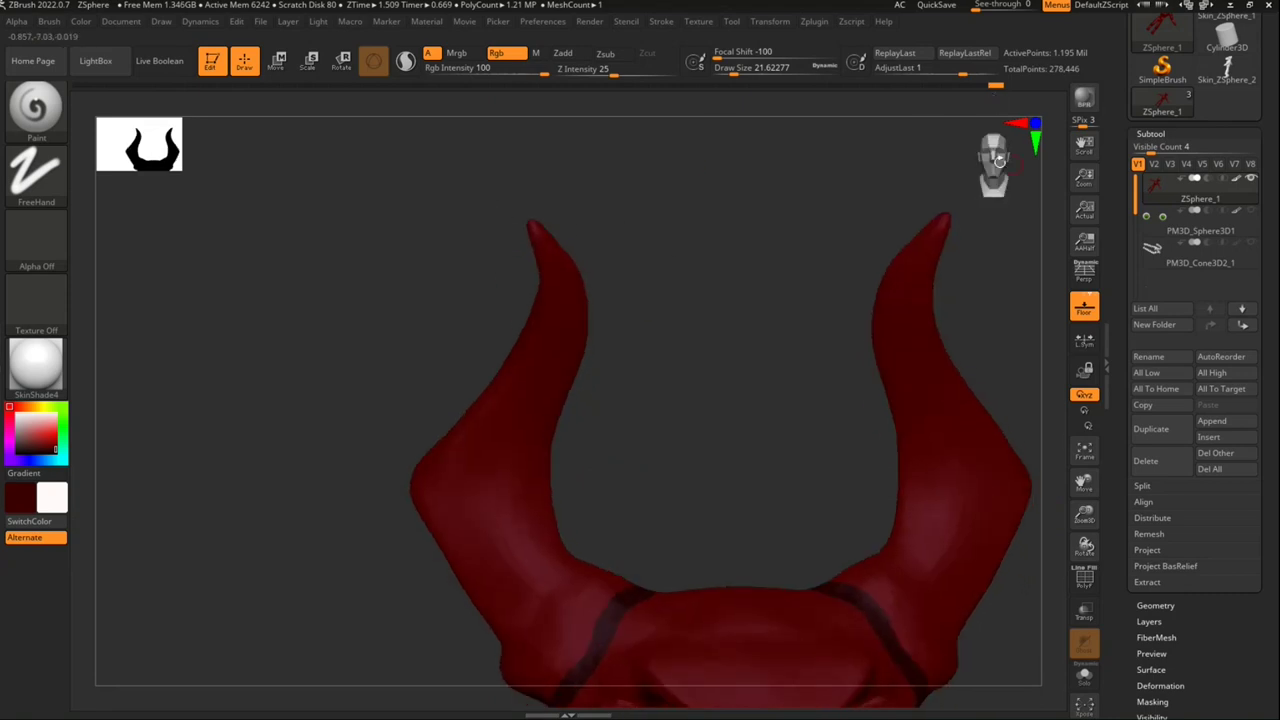
drag(995, 99, 1005, 162)
ctrl+drag(395, 158, 612, 374)
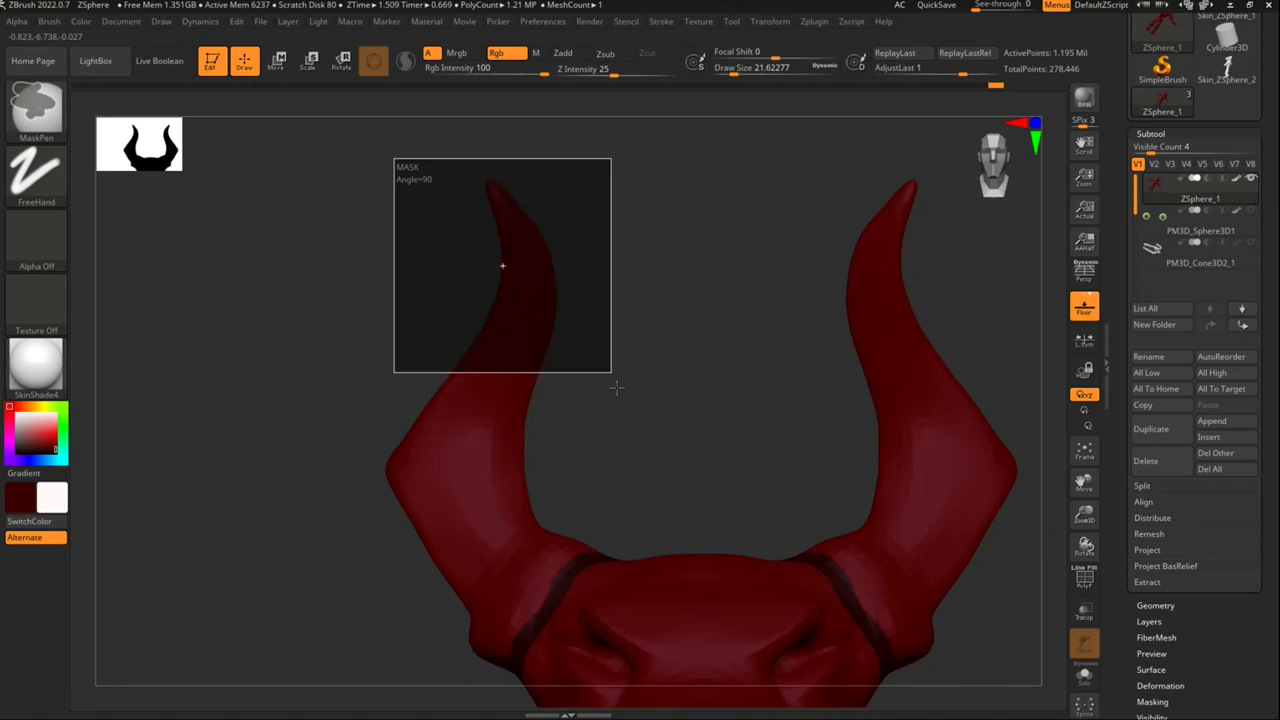
ctrl+drag(352, 368, 526, 450)
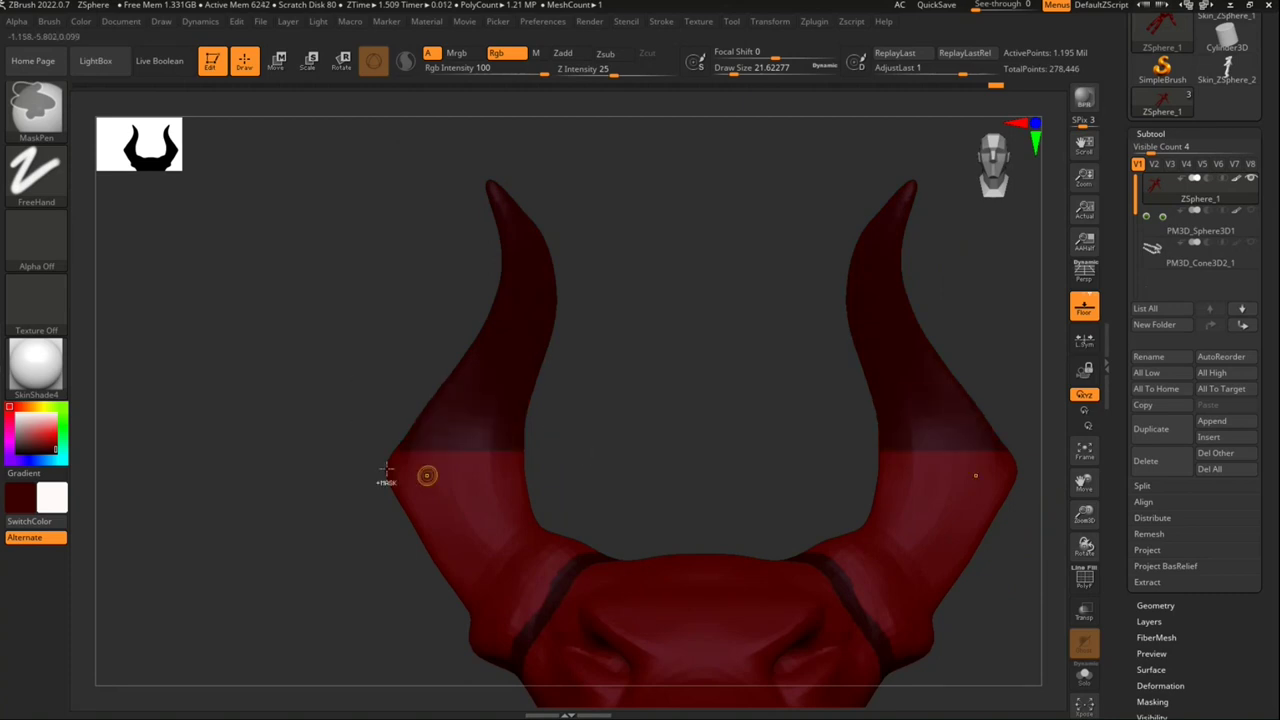
ctrl+drag(352, 450, 572, 505)
ctrl+click(371, 550)
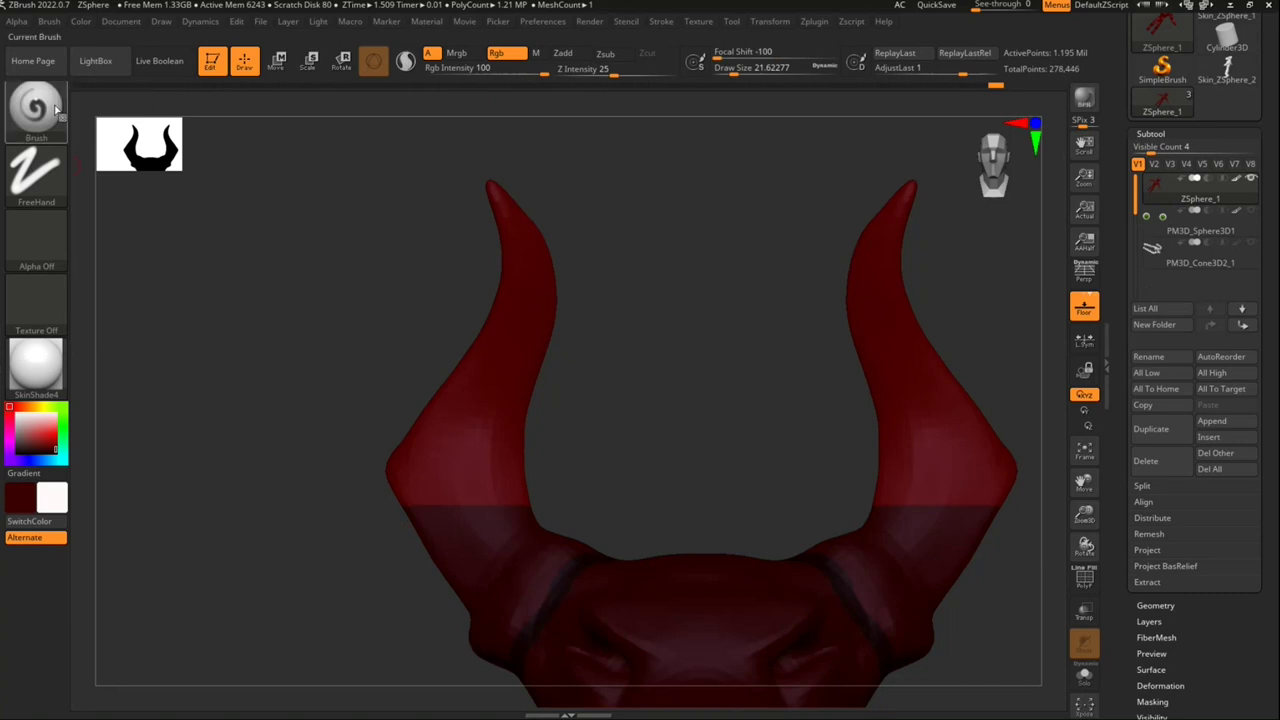
Step: Switch to the MaskLasso brush and lasso-mask around the horn bases
key(b)
click(312, 121)
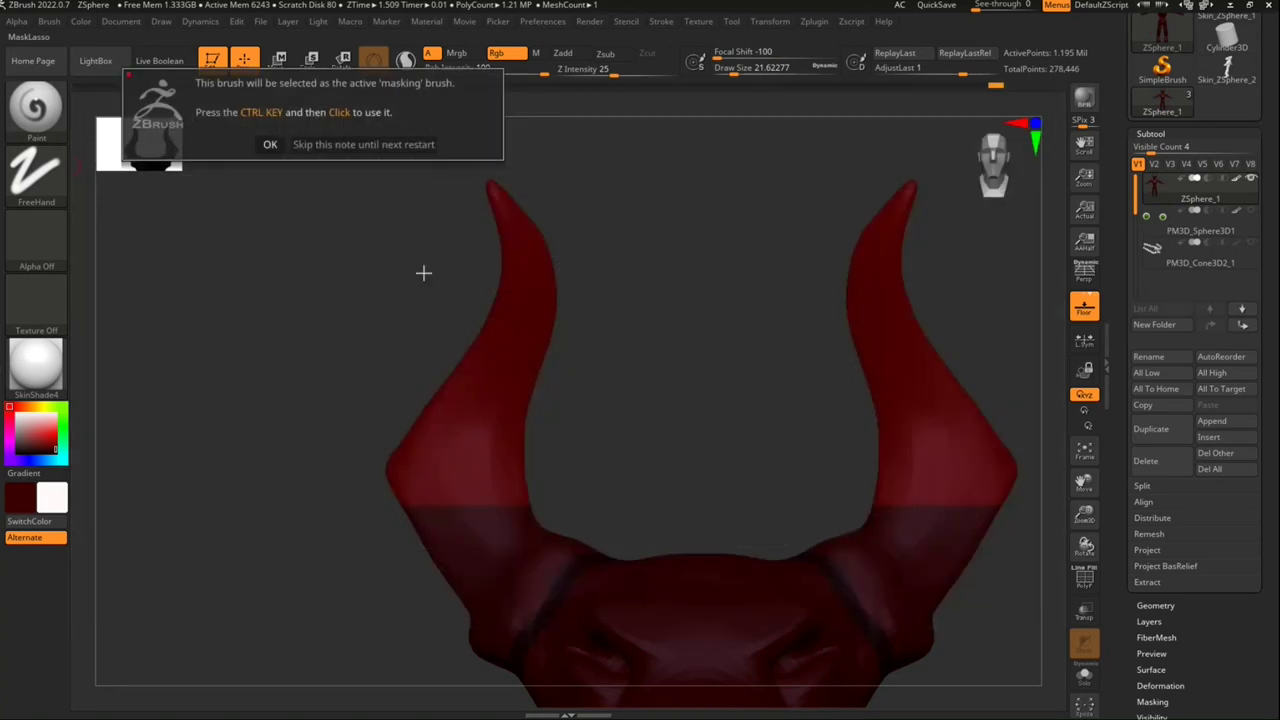
click(266, 147)
ctrl+drag(540, 450, 548, 520)
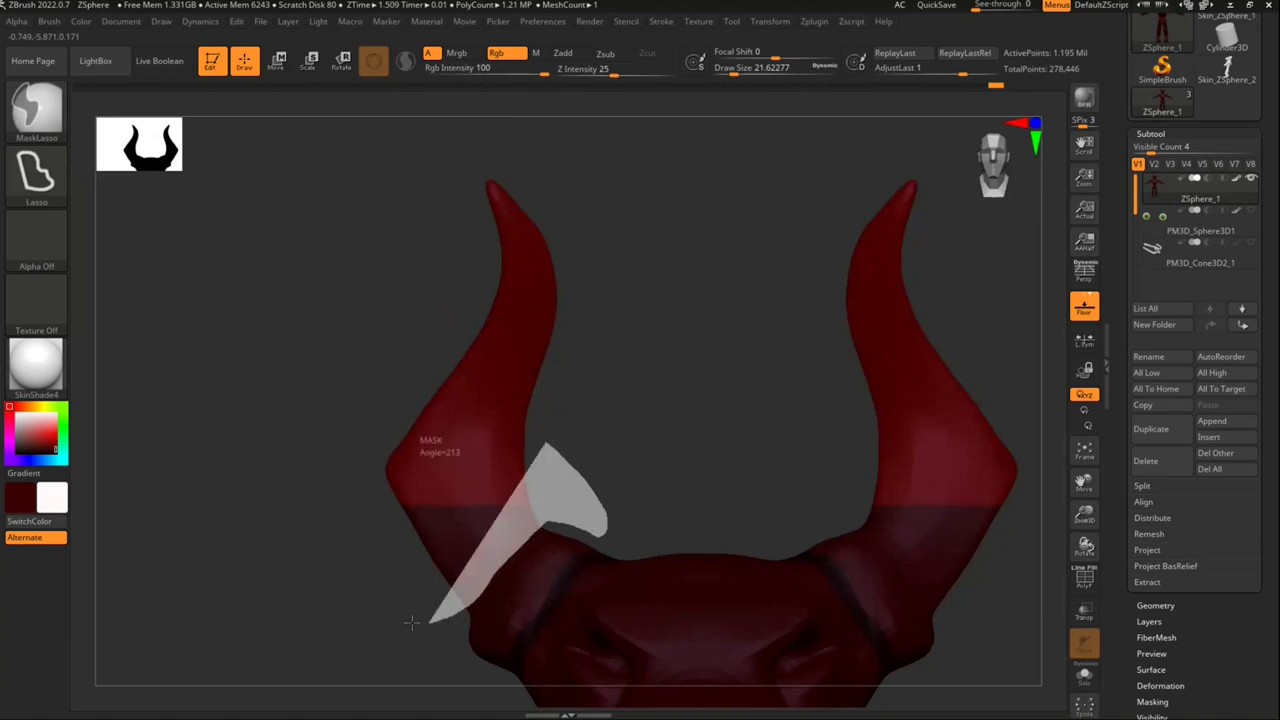
ctrl+drag(548, 520, 430, 248)
drag(636, 460, 622, 421)
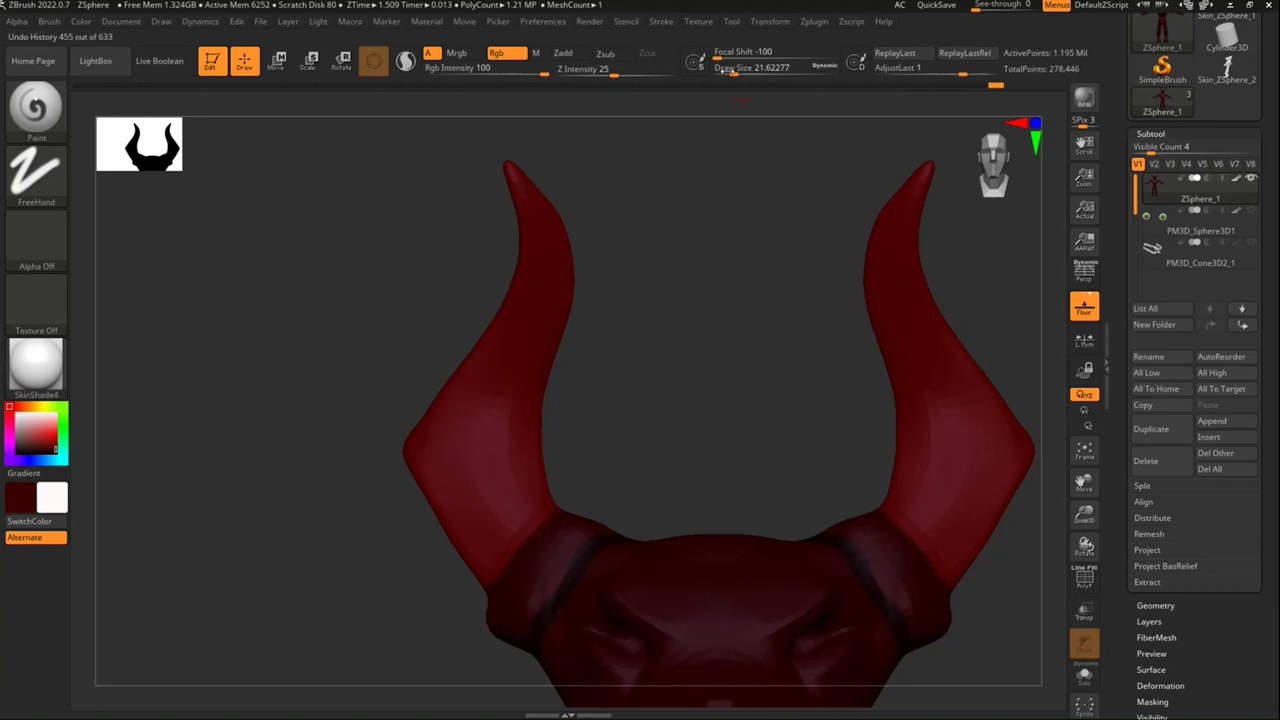
Step: Paint both horns white with a large brush, then clear the mask
mouse_move(500, 257)
mouse_down()
mouse_move(512, 300)
mouse_move(486, 537)
mouse_up()
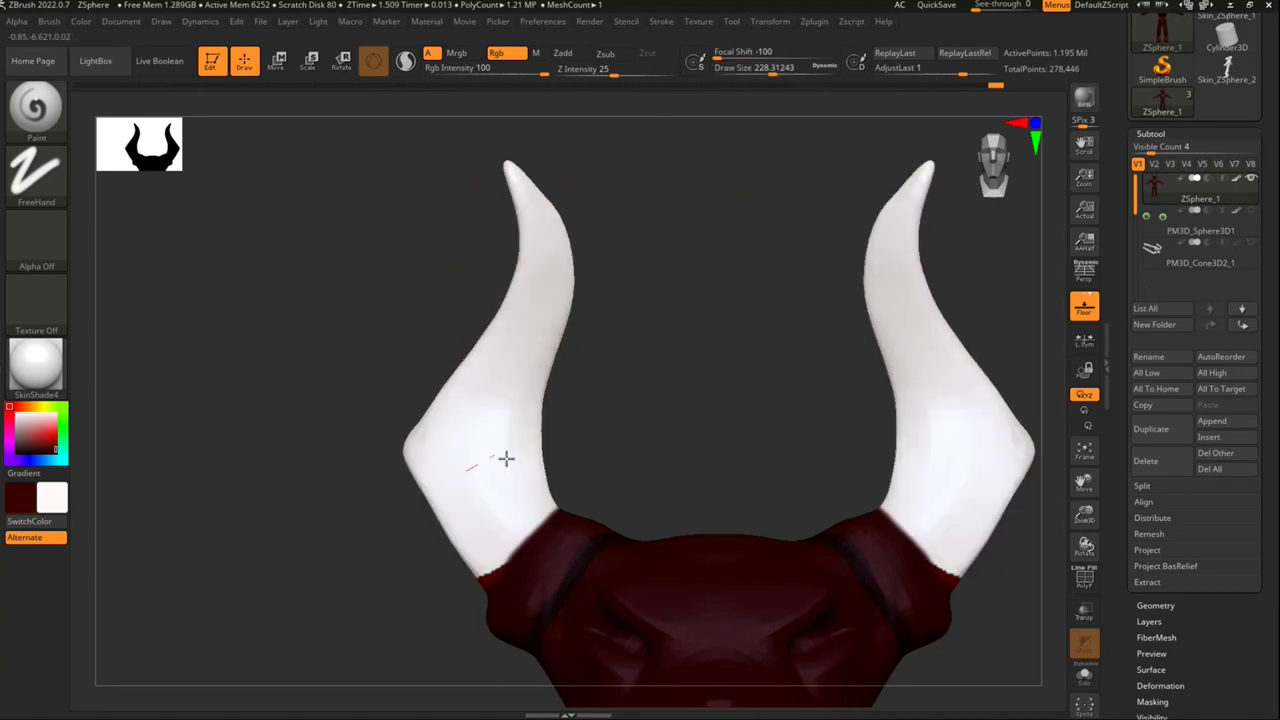
mouse_move(627, 395)
mouse_down()
mouse_move(731, 400)
mouse_move(689, 423)
mouse_up()
ctrl+click(720, 420)
ctrl+click(725, 395)
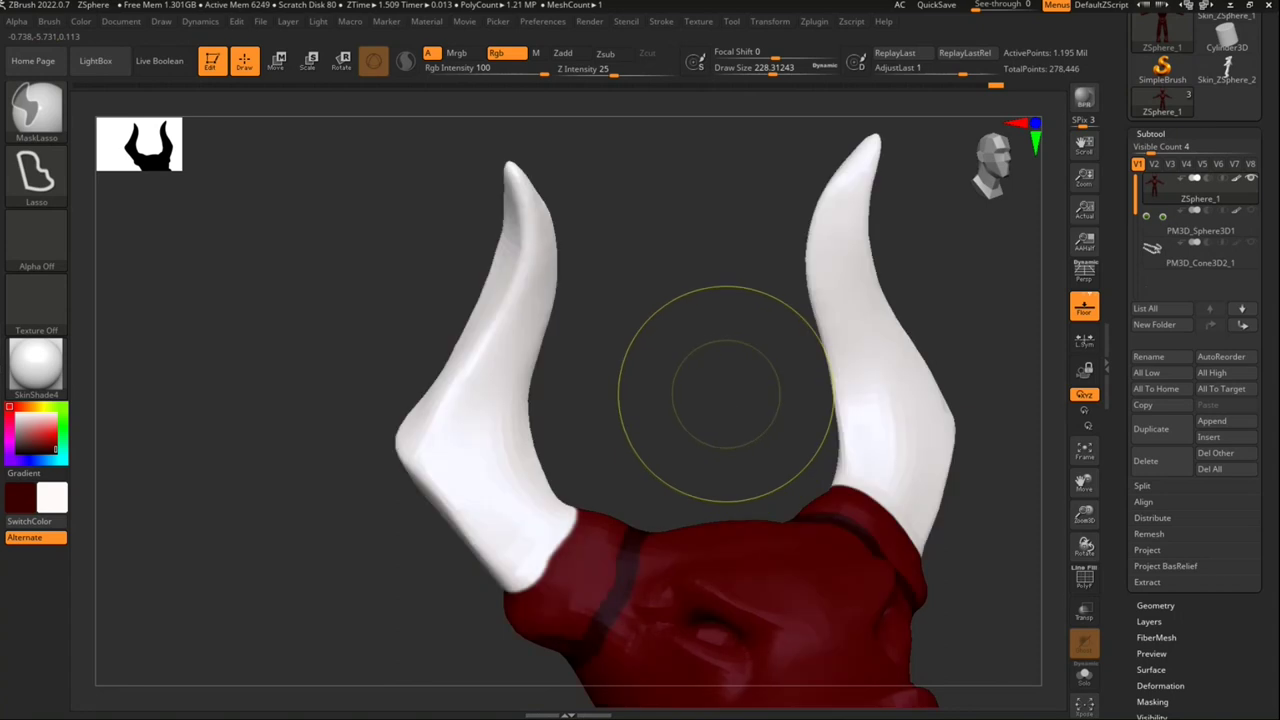
drag(677, 386, 646, 368)
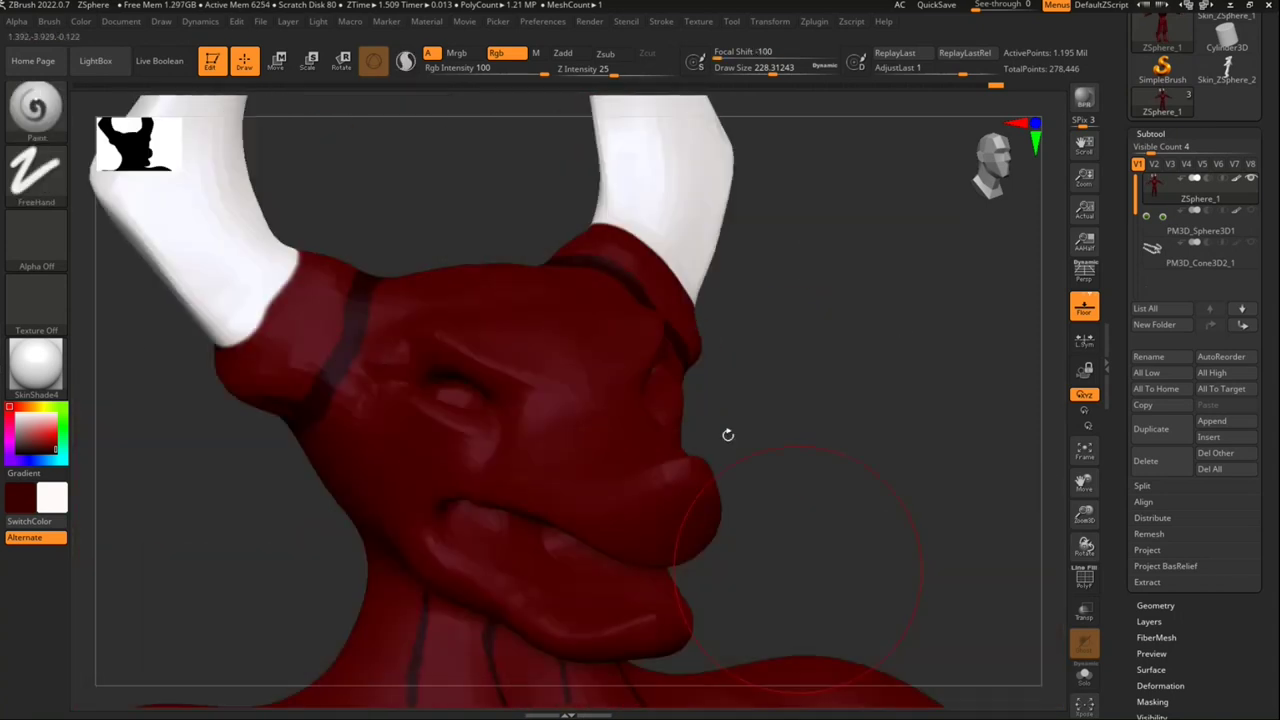
Step: Zoom to the snout and eye, set brush size to about 48, undoing a stray white brow stroke
ctrl+right_drag(880, 347, 772, 217)
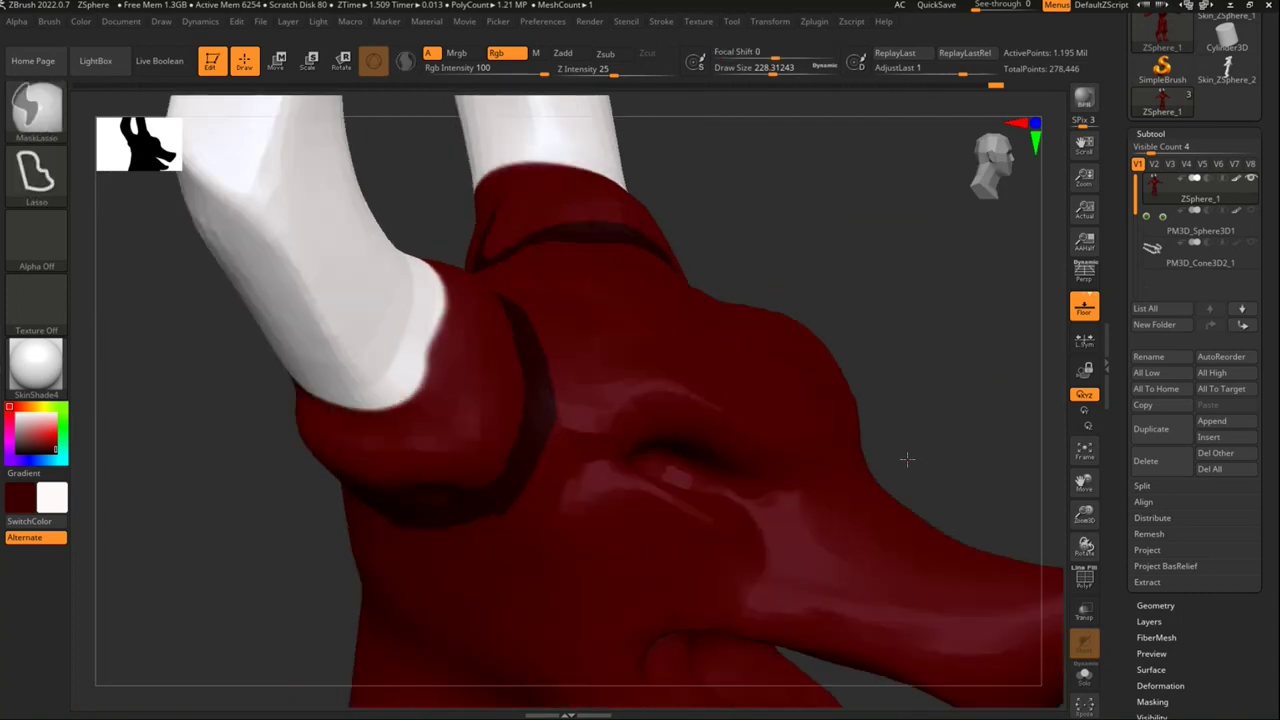
click(36, 432)
click(218, 571)
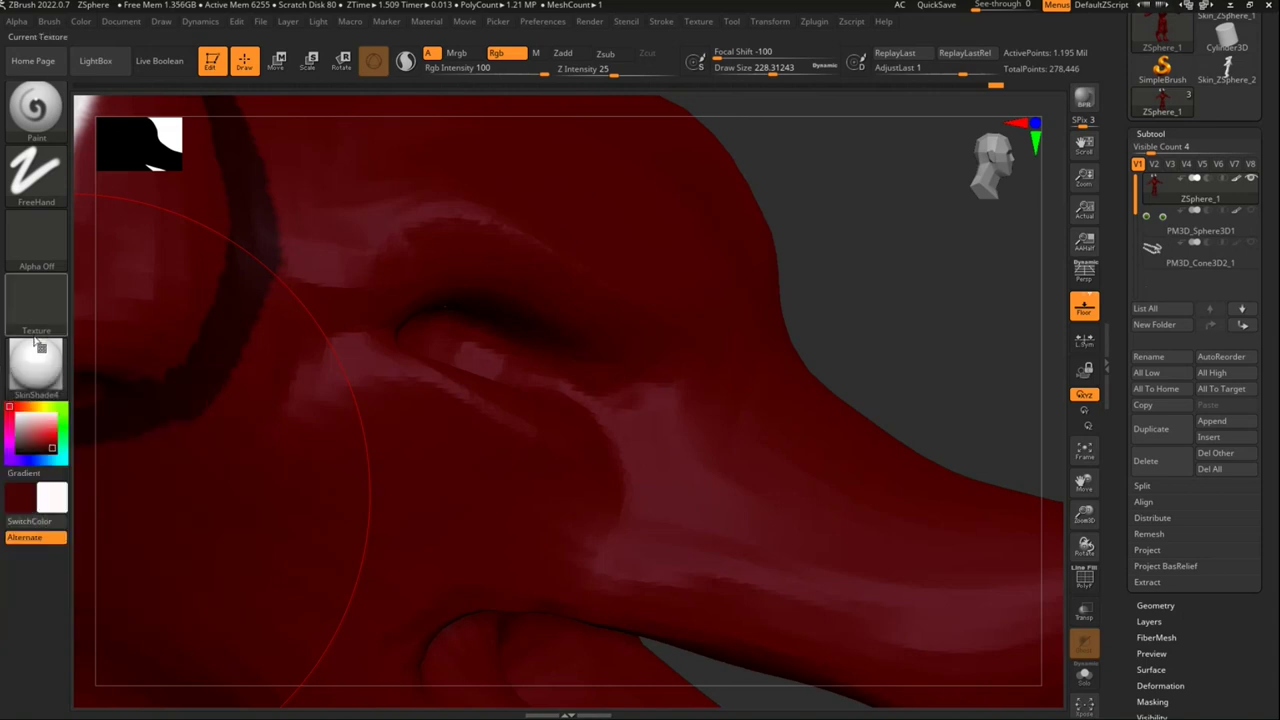
mouse_move(772, 69)
mouse_down()
mouse_move(731, 67)
mouse_move(765, 52)
mouse_up()
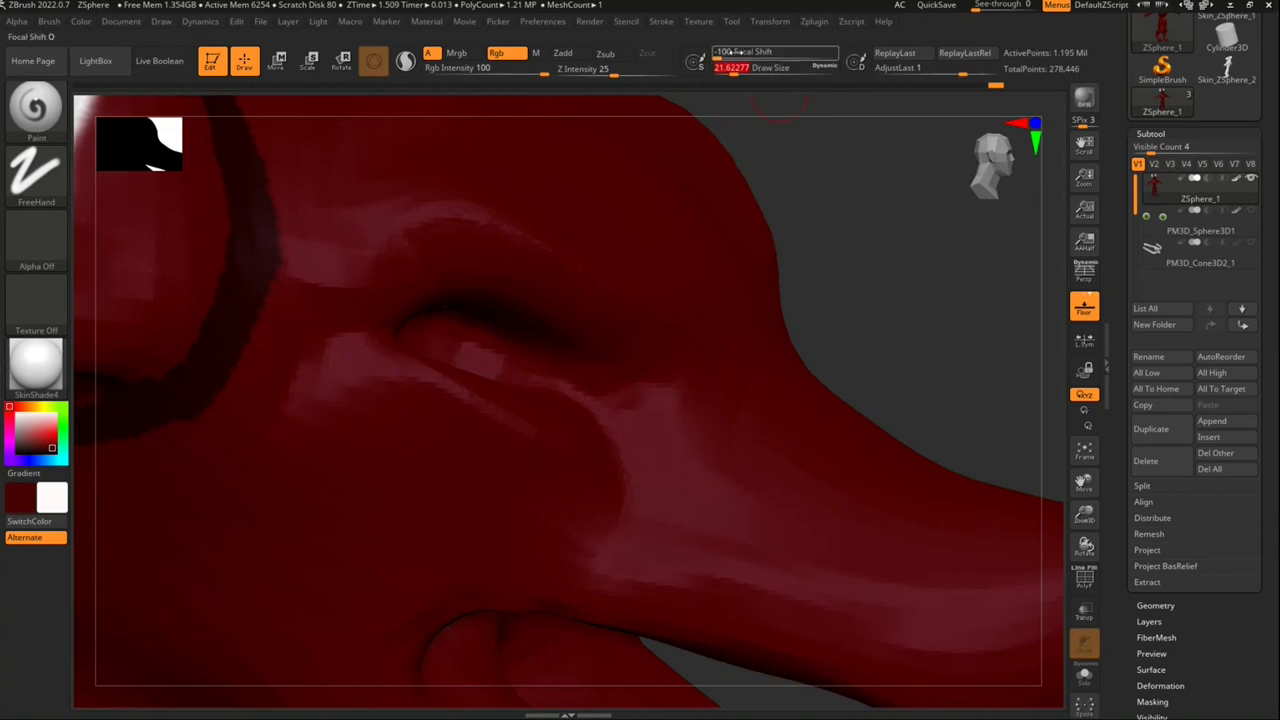
mouse_move(774, 174)
mouse_down()
mouse_move(800, 200)
mouse_move(631, 240)
mouse_up()
drag(481, 206, 585, 275)
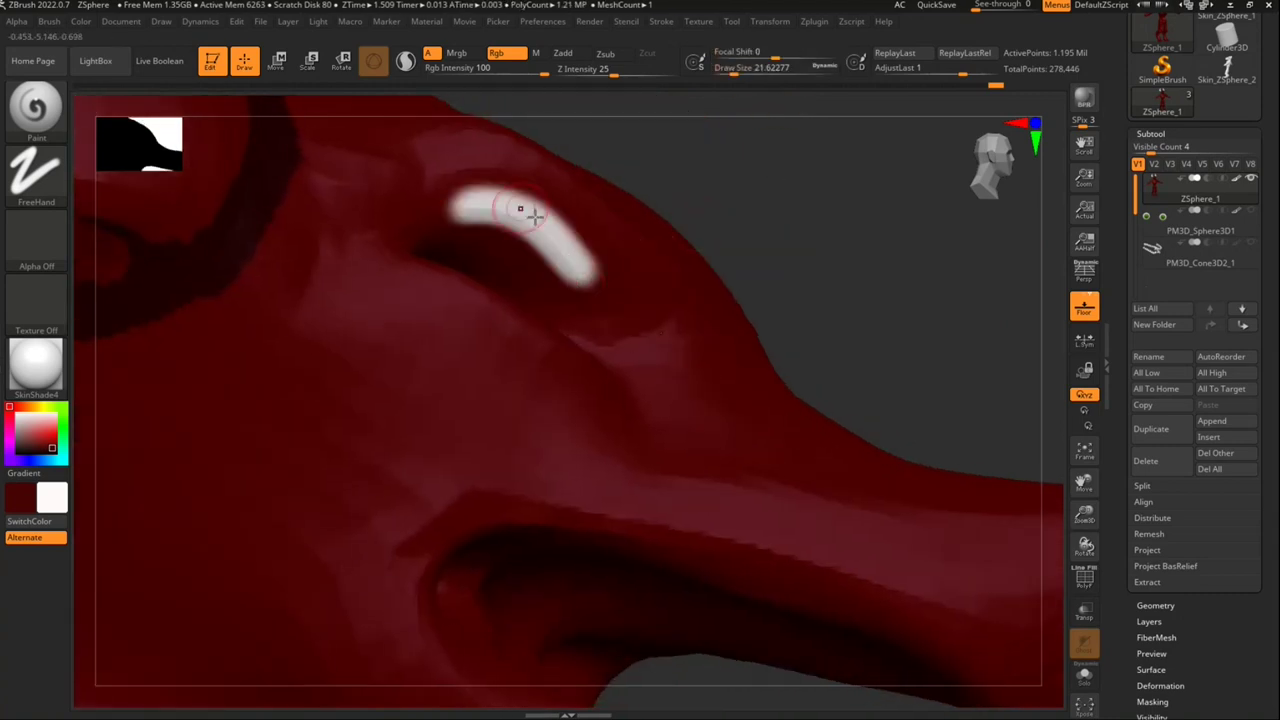
key(ctrl+z)
Step: Paint a red stroke on the face with a slightly different red at brush size 56
click(60, 510)
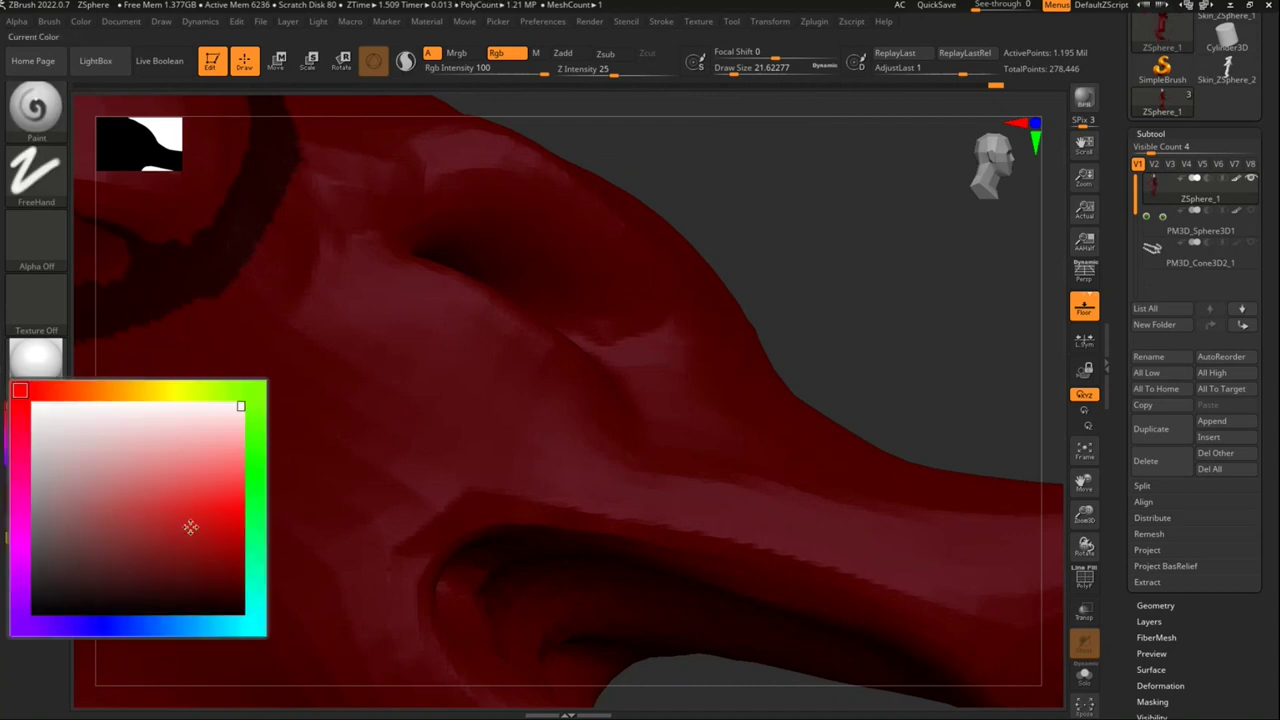
click(242, 580)
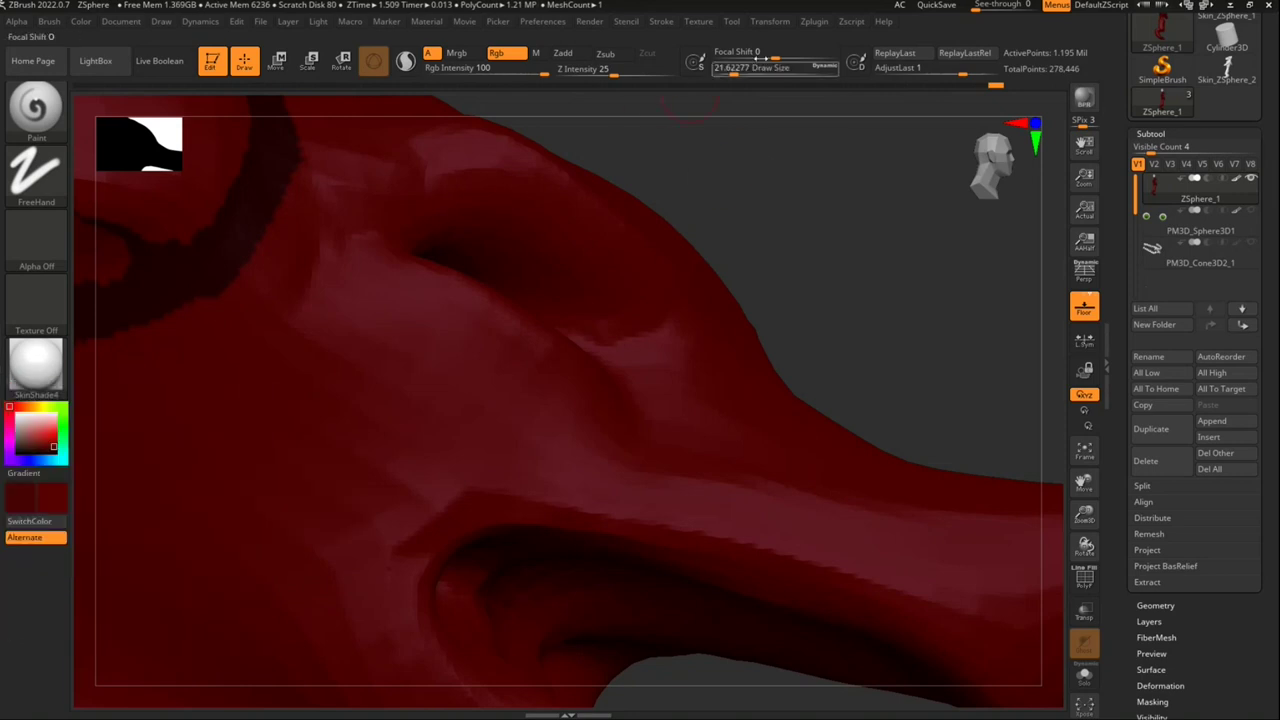
drag(764, 67, 795, 67)
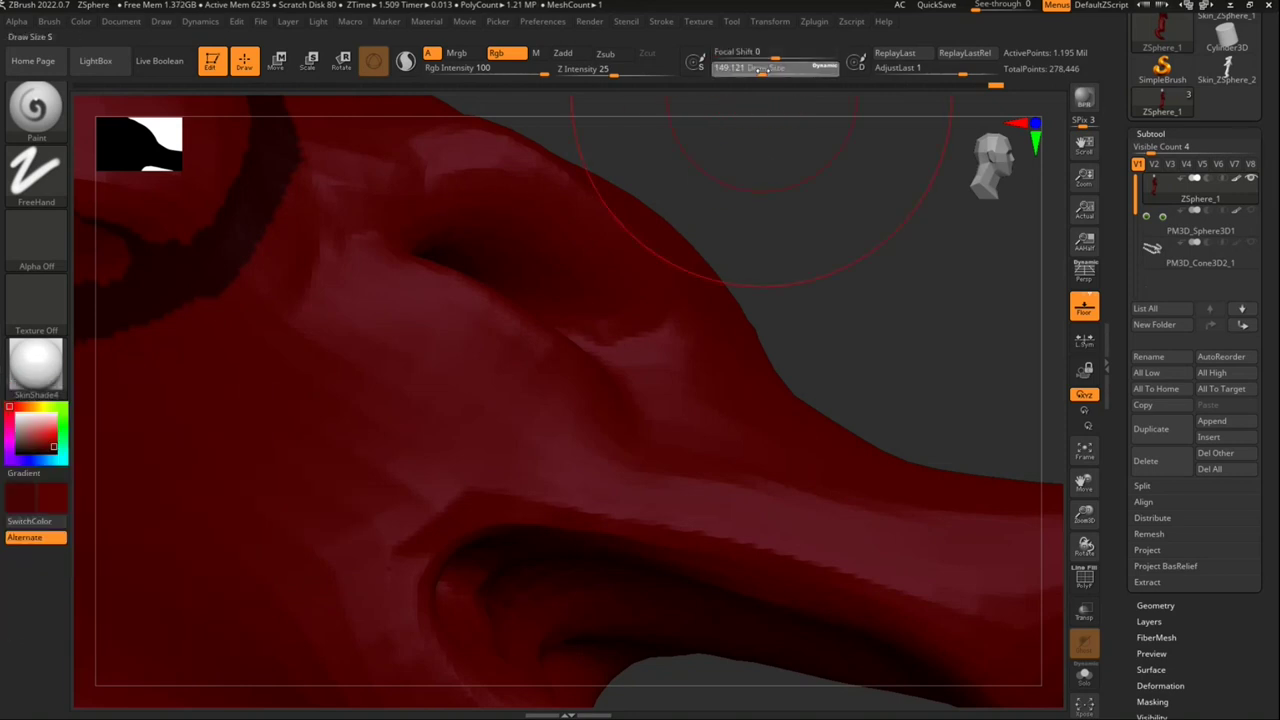
drag(485, 226, 521, 217)
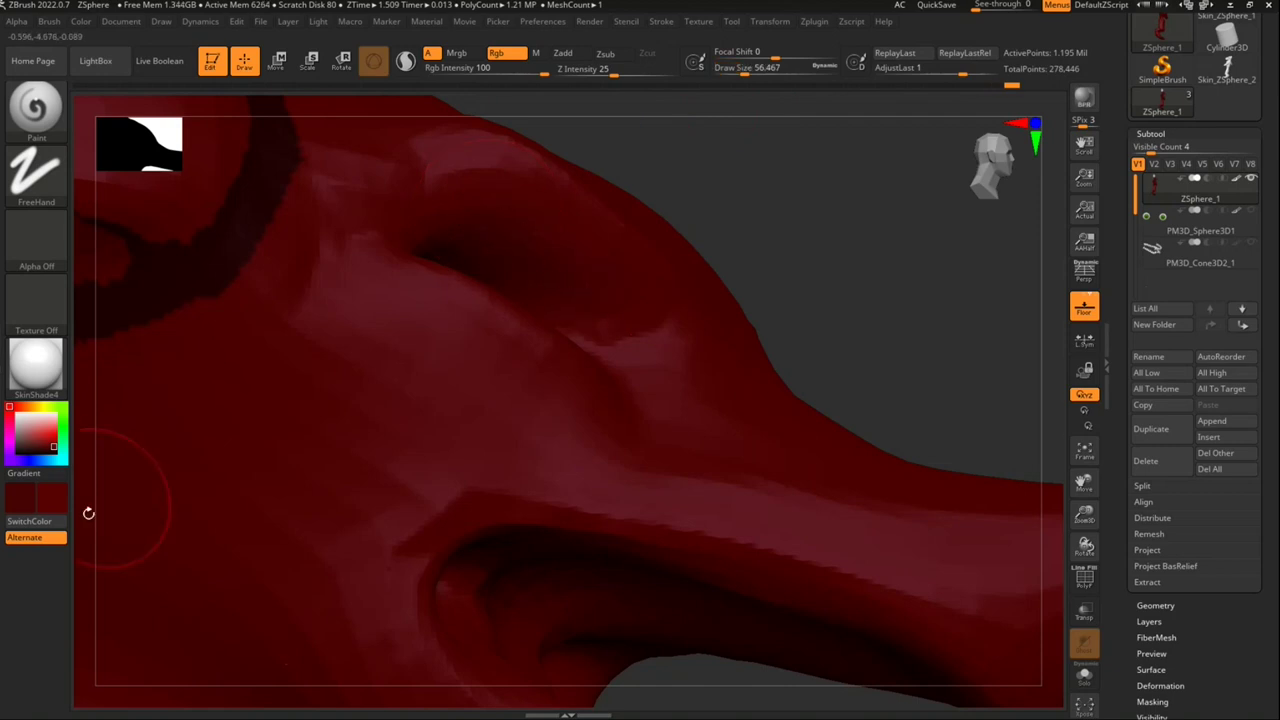
Step: Pick a dark red, orbit to the eye area, and zoom out to frame the lips
click(35, 501)
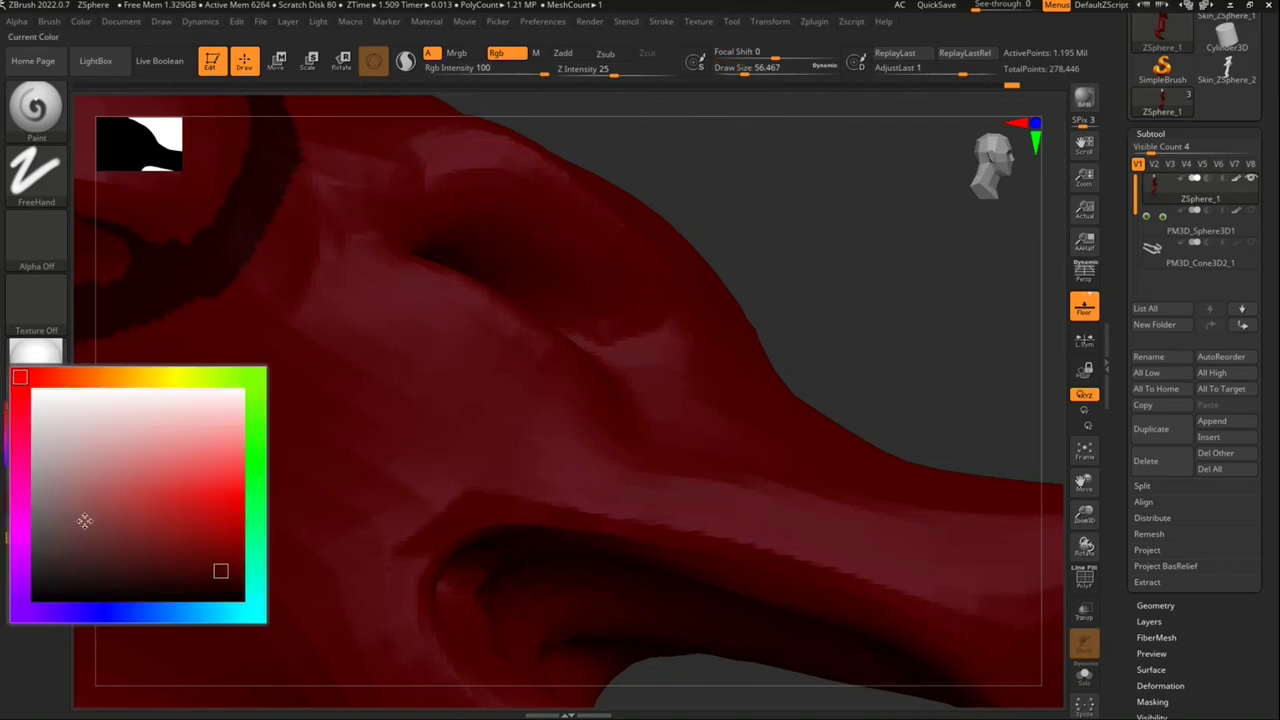
click(45, 493)
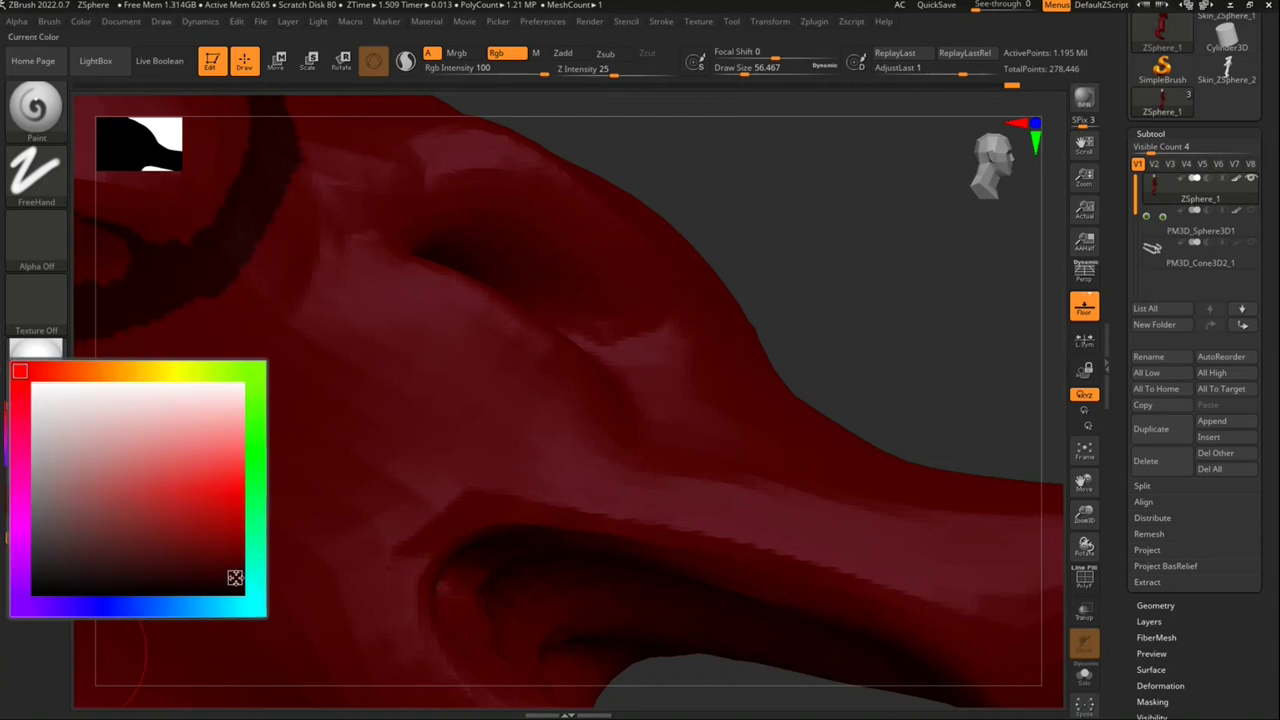
click(234, 578)
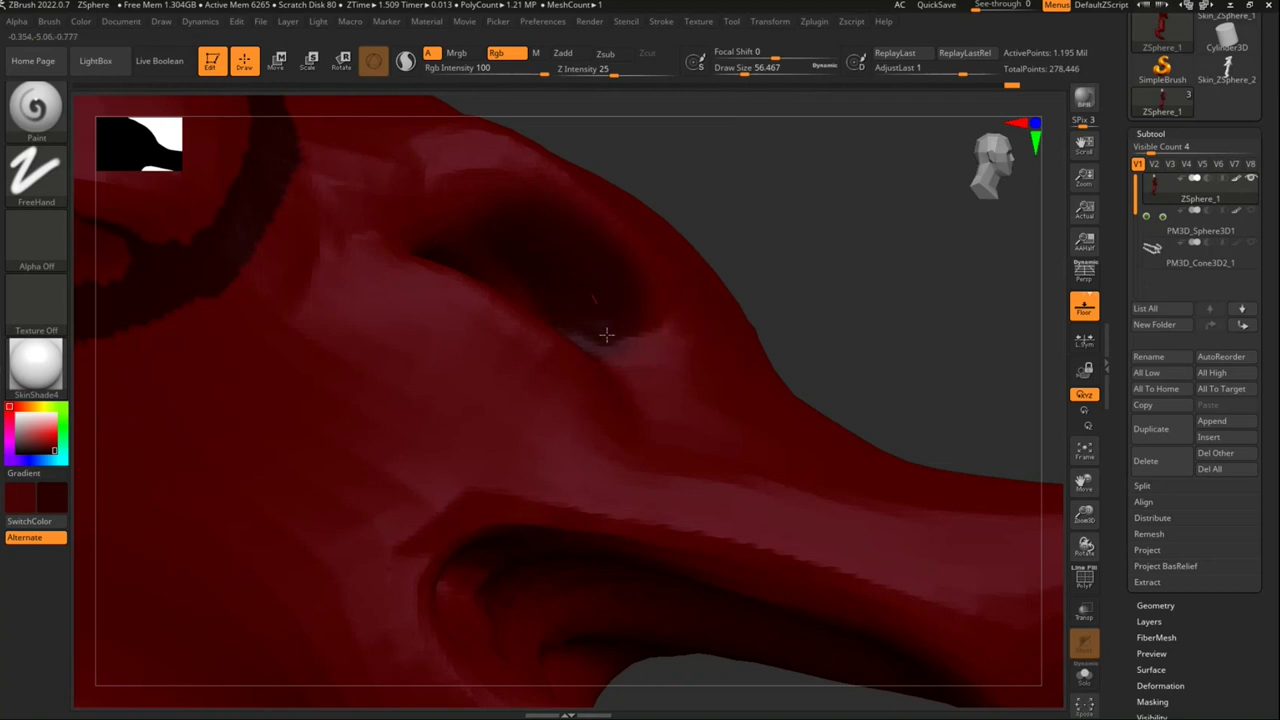
drag(886, 255, 834, 309)
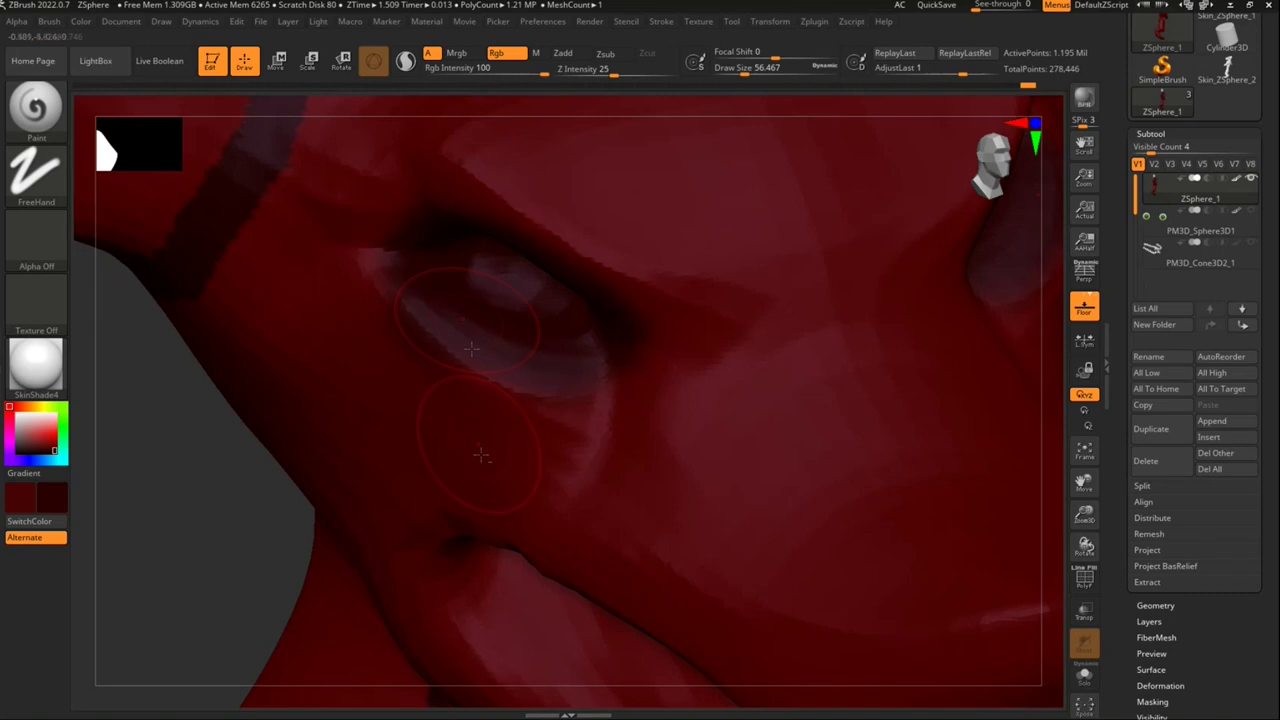
key(ctrl)
click(20, 497)
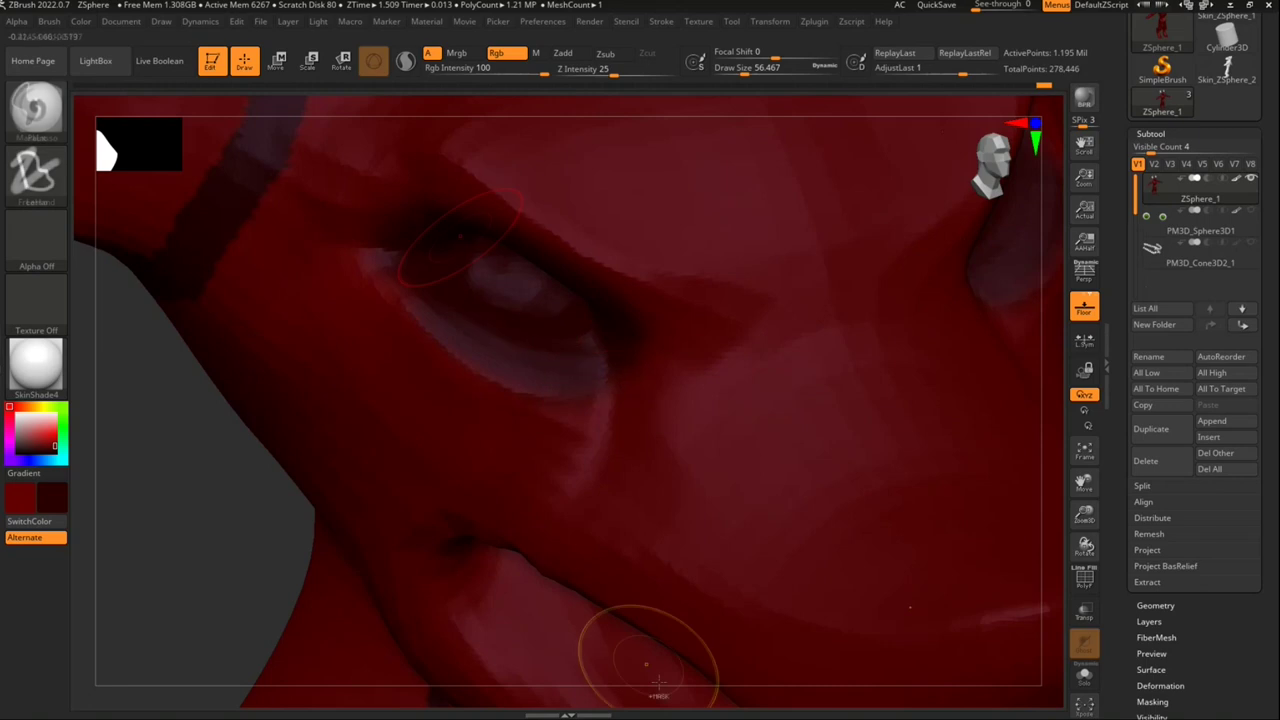
mouse_move(700, 606)
right_down()
mouse_move(540, 377)
mouse_move(511, 479)
right_up()
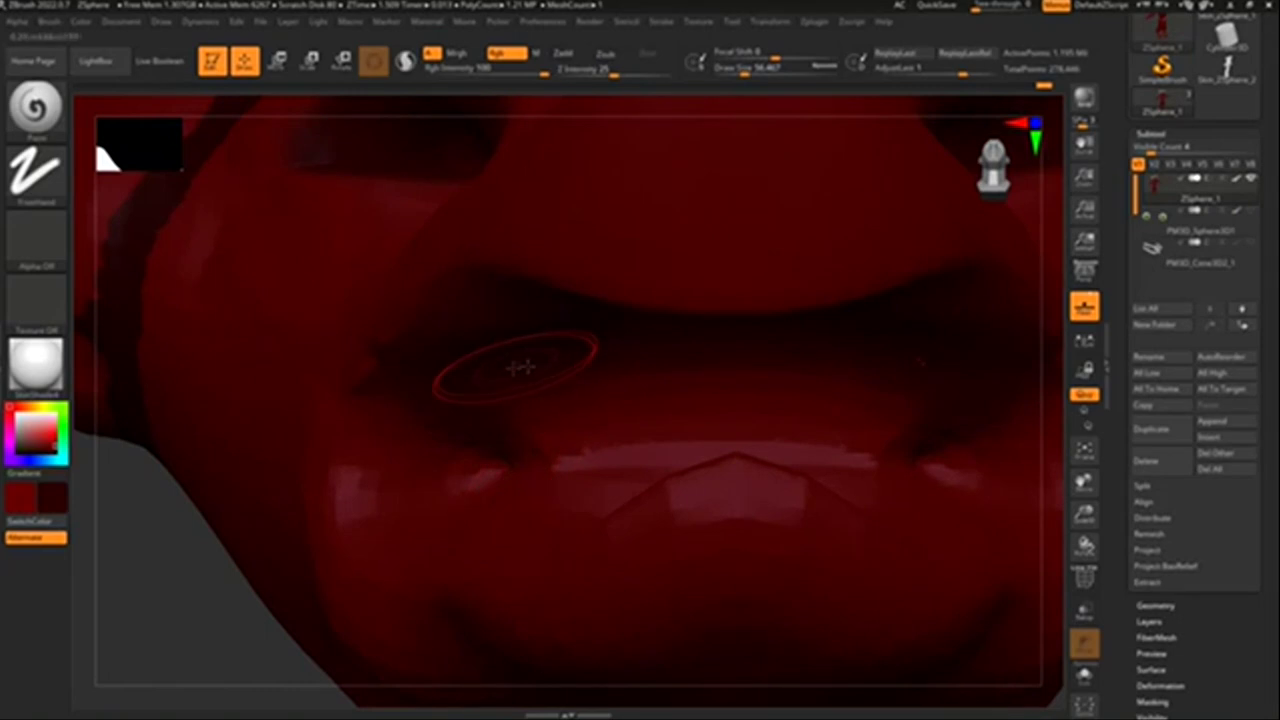
Step: Pick a brighter red and paint the upper lip, covering the dark shadow beneath it
drag(235, 540, 199, 515)
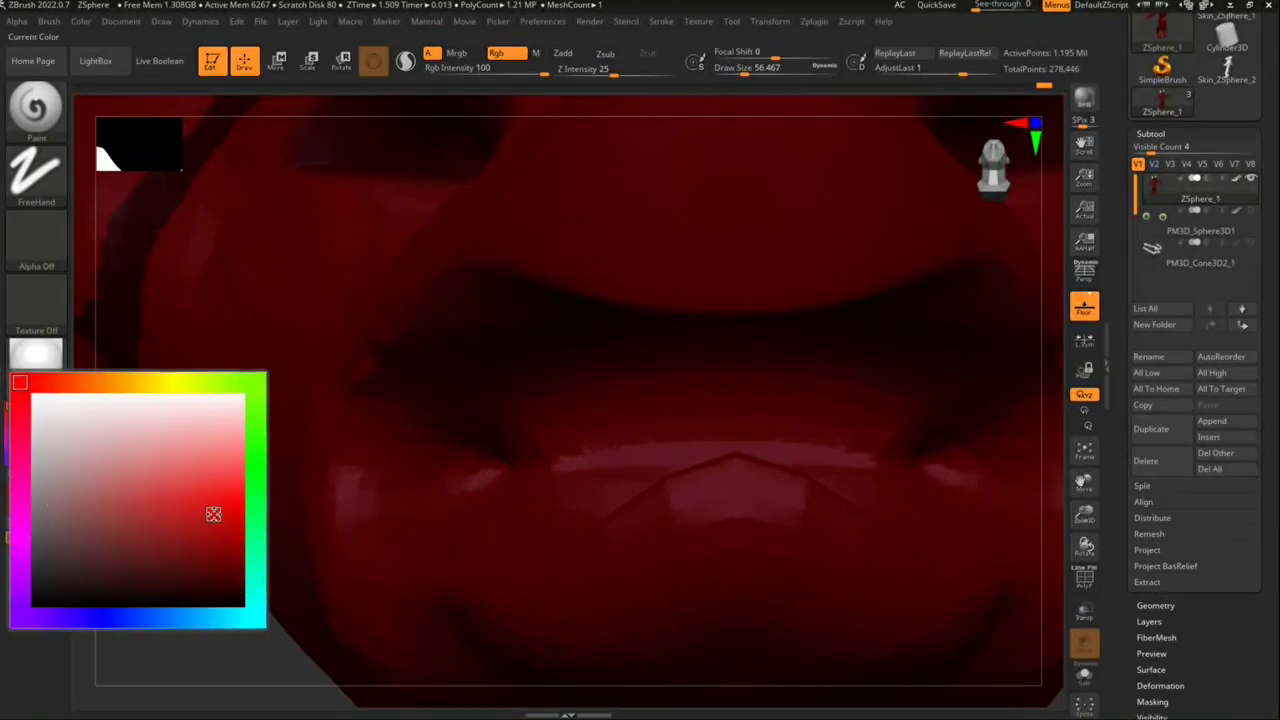
drag(199, 515, 186, 494)
mouse_move(548, 347)
mouse_down()
mouse_move(491, 363)
mouse_move(629, 374)
mouse_move(457, 366)
mouse_move(440, 430)
mouse_move(443, 386)
mouse_move(505, 320)
mouse_up()
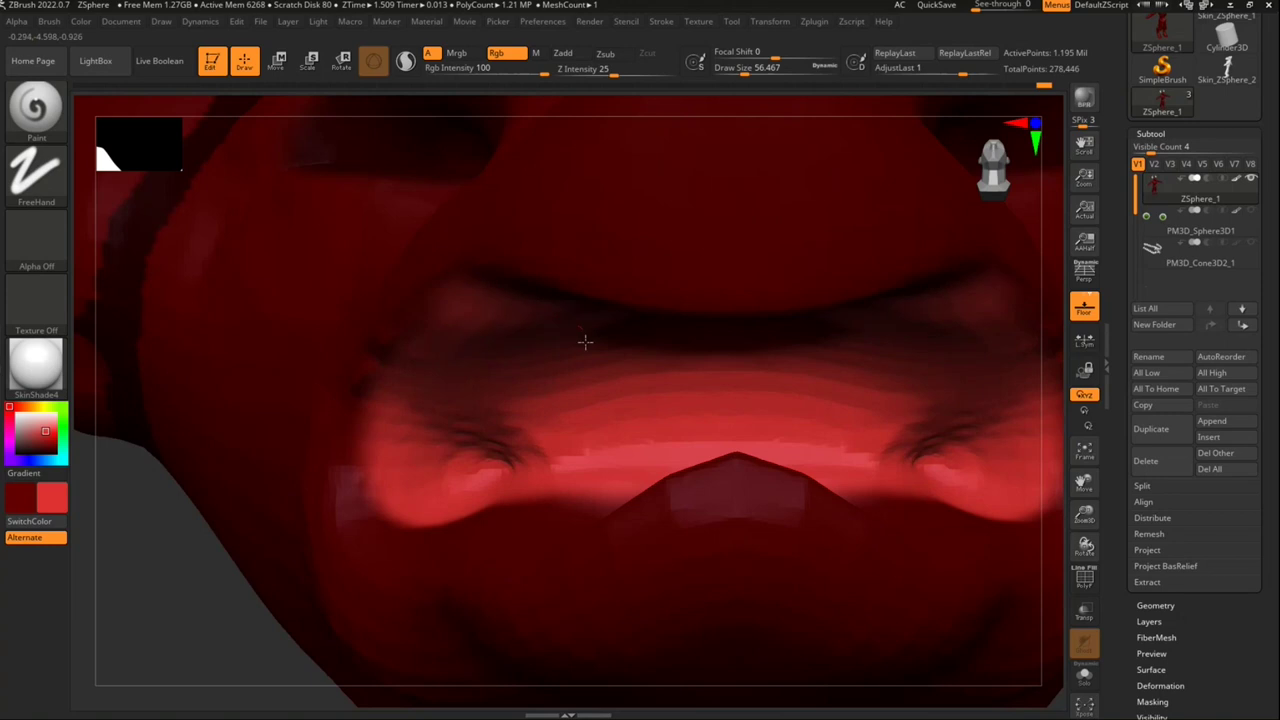
mouse_move(233, 491)
right_down()
mouse_move(199, 580)
mouse_move(196, 522)
right_up()
mouse_move(614, 305)
mouse_down()
mouse_move(480, 460)
mouse_move(500, 485)
mouse_move(557, 374)
mouse_move(457, 472)
mouse_up()
mouse_move(655, 275)
mouse_down()
mouse_move(740, 200)
mouse_move(866, 206)
mouse_move(777, 263)
mouse_move(848, 250)
mouse_up()
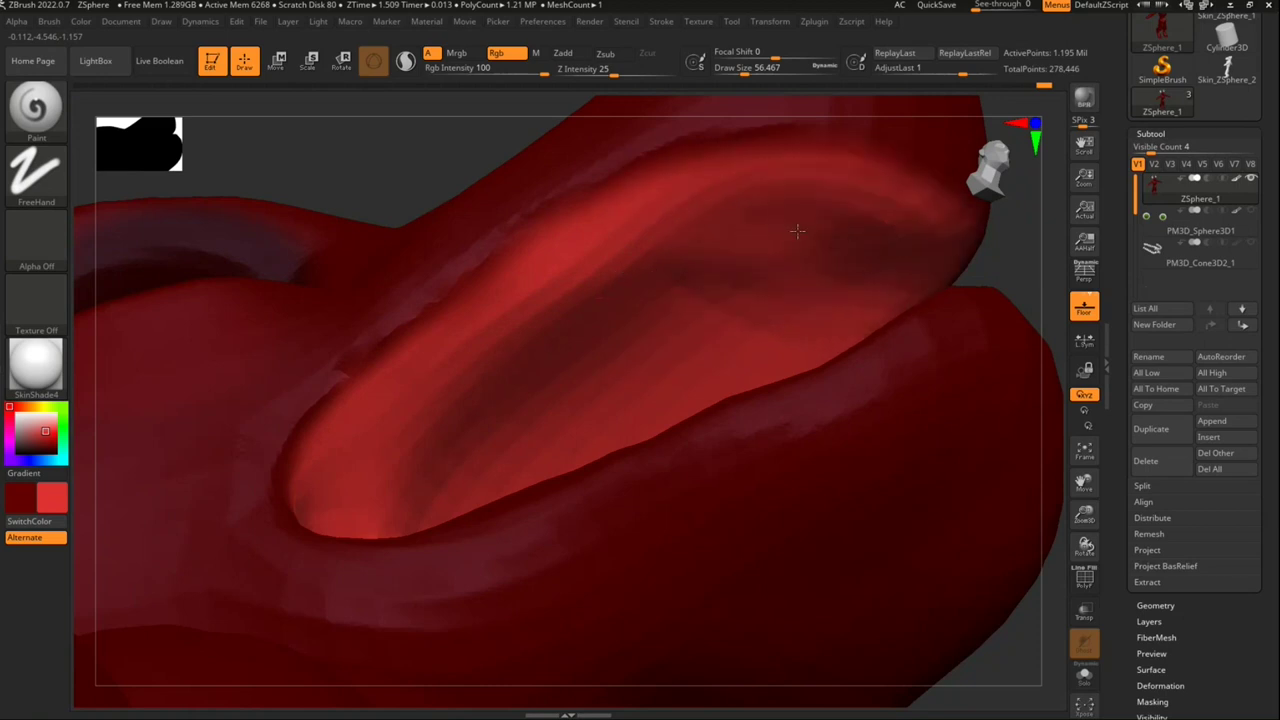
Step: Paint the lower lip bright red over its dark patches, then frame the whole figure
mouse_move(986, 265)
right_down()
mouse_move(1004, 448)
mouse_move(1037, 443)
right_up()
mouse_move(420, 430)
mouse_down()
mouse_move(605, 498)
mouse_move(720, 520)
mouse_move(800, 505)
mouse_move(650, 400)
mouse_move(741, 464)
mouse_move(520, 400)
mouse_move(660, 370)
mouse_up()
drag(850, 380, 822, 346)
mouse_move(1014, 283)
mouse_down()
mouse_move(1000, 215)
mouse_move(1049, 551)
mouse_move(769, 471)
mouse_move(529, 480)
mouse_up()
mouse_move(811, 340)
mouse_down()
mouse_move(830, 353)
mouse_move(543, 508)
mouse_move(600, 508)
mouse_move(700, 453)
mouse_move(495, 446)
mouse_up()
mouse_move(879, 528)
mouse_down()
mouse_move(794, 486)
mouse_move(818, 504)
mouse_move(763, 514)
mouse_up()
key(f)
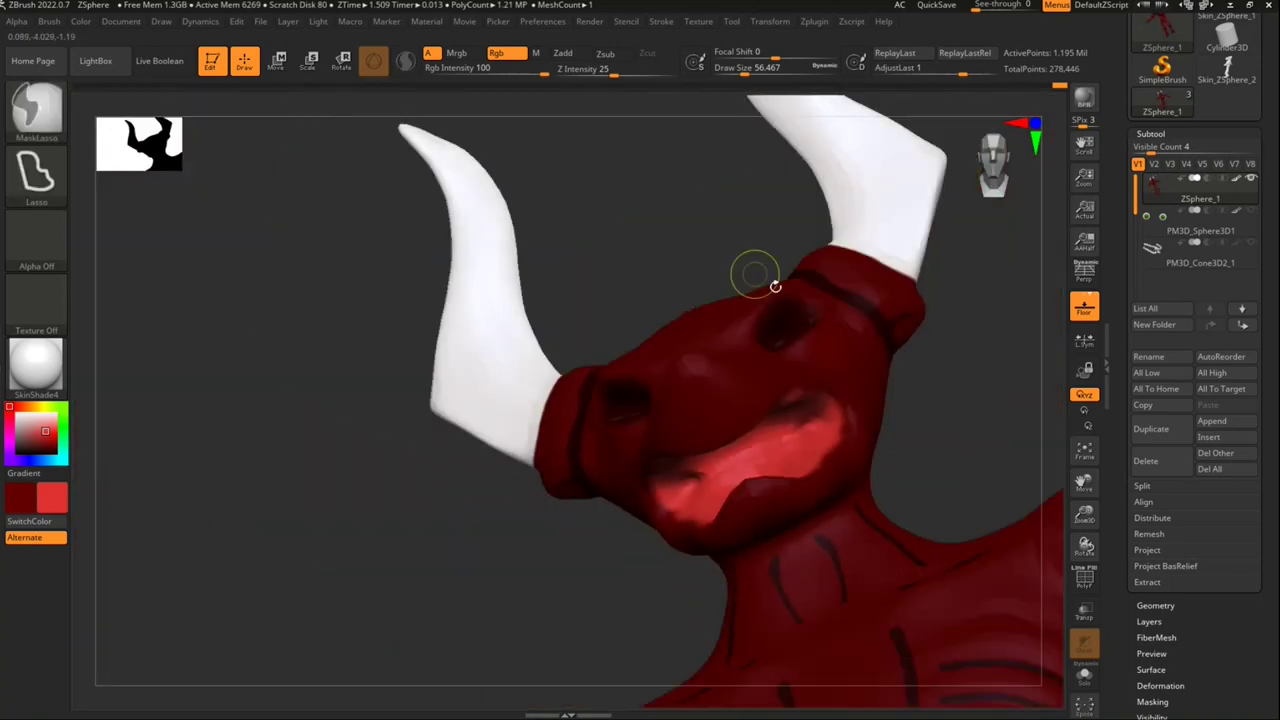
shift+click(993, 160)
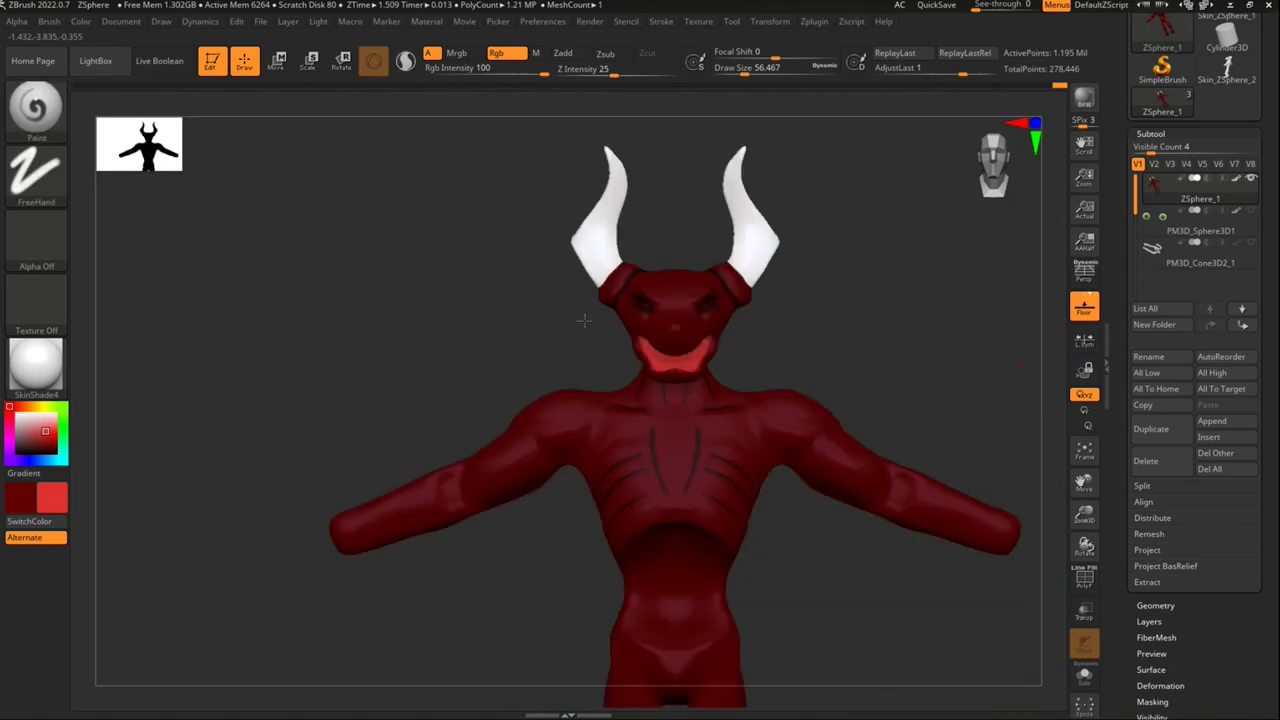
Step: Show the eye and teeth subtools, select the teeth and solo them
click(1250, 210)
mouse_move(1200, 255)
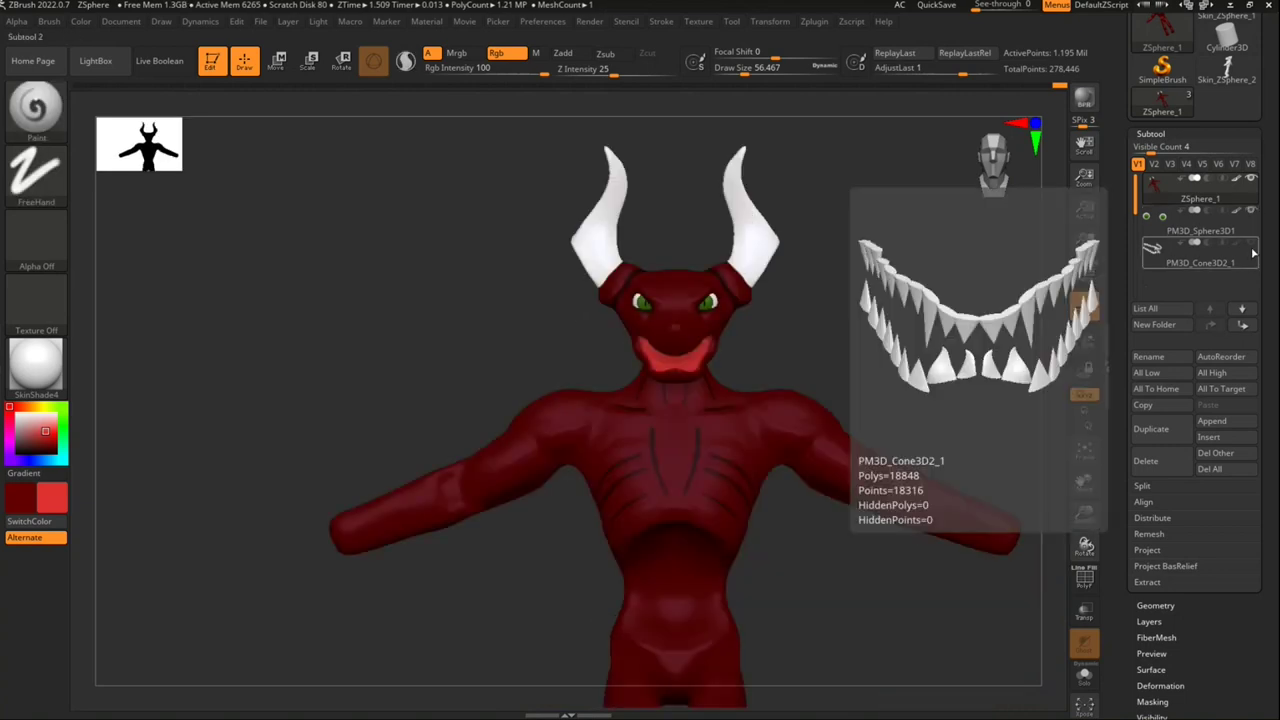
click(1250, 242)
mouse_move(797, 320)
ctrl+right_down()
mouse_move(705, 417)
mouse_move(615, 447)
ctrl+right_up()
alt+click(600, 315)
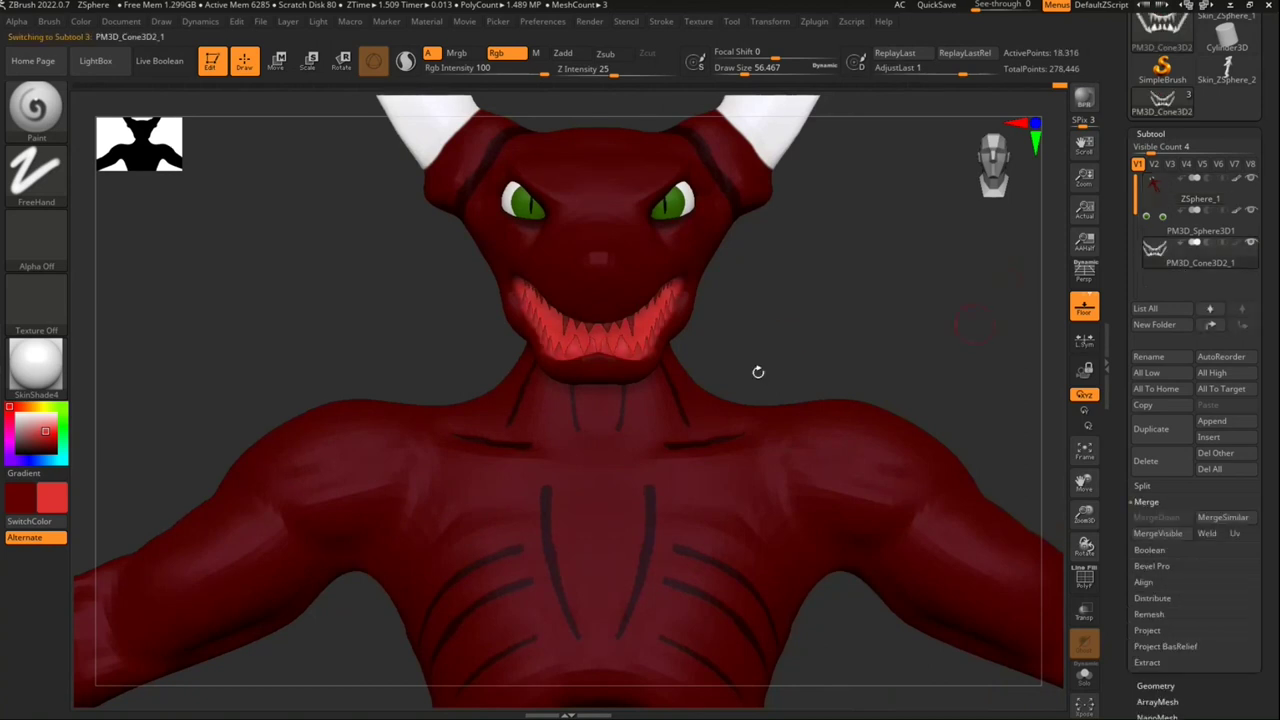
drag(784, 342, 823, 337)
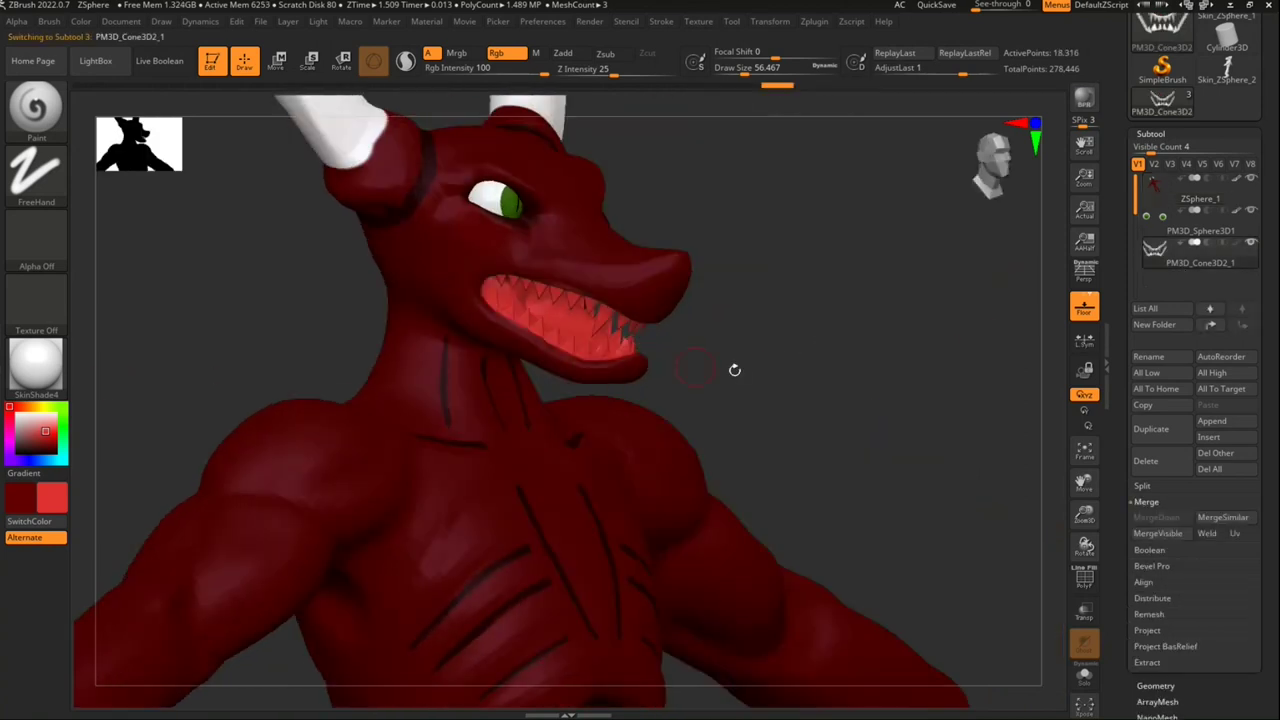
shift+click(1250, 242)
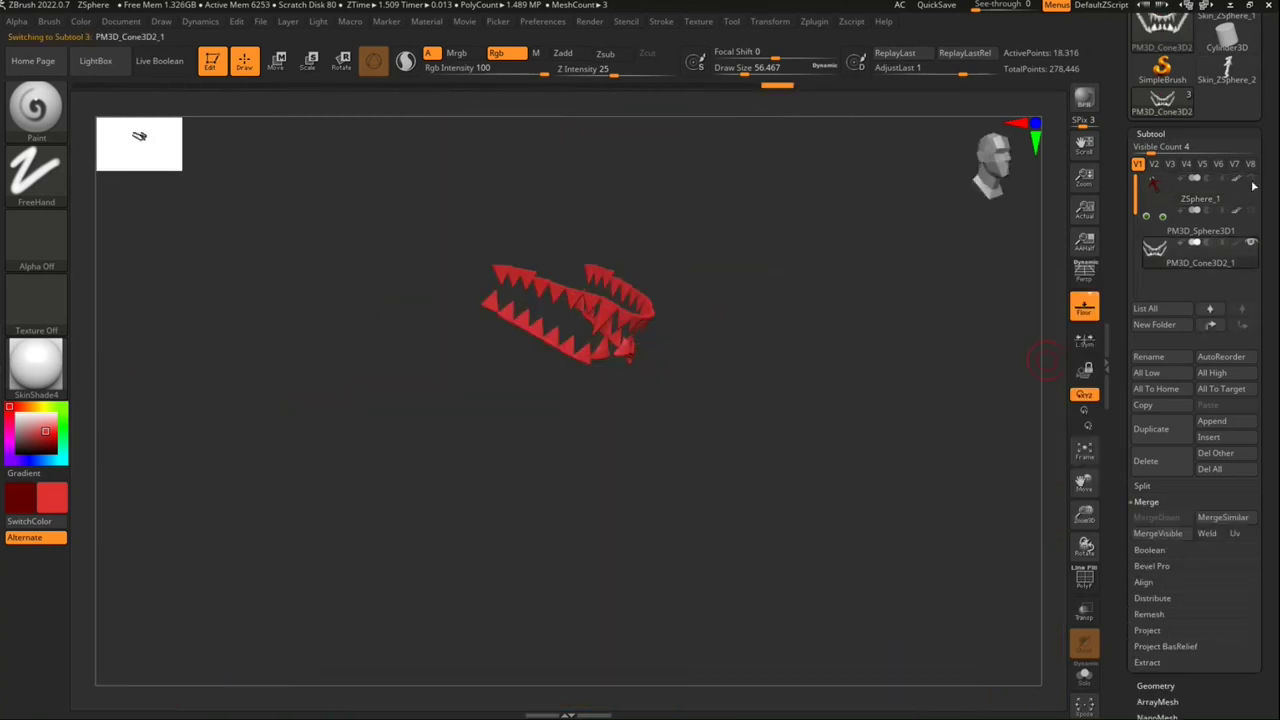
drag(703, 370, 683, 354)
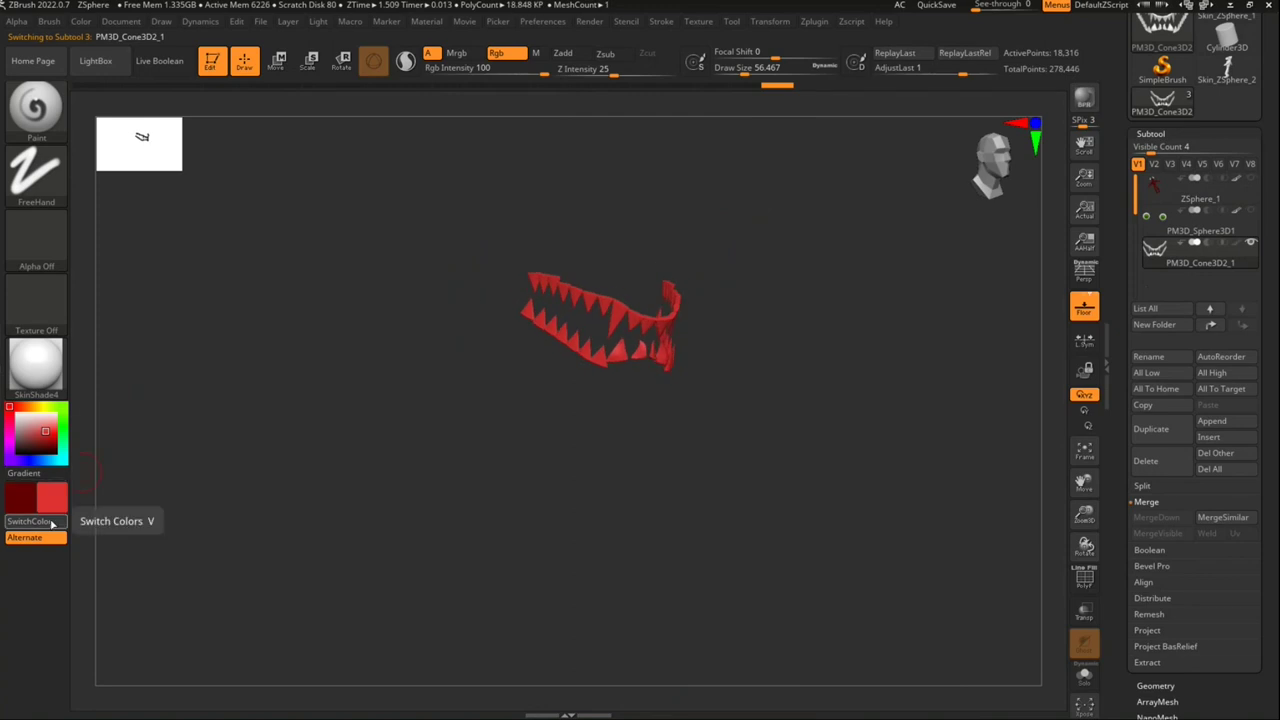
Step: Set the main paint colour to white with a brush size of about 585
click(52, 500)
click(86, 423)
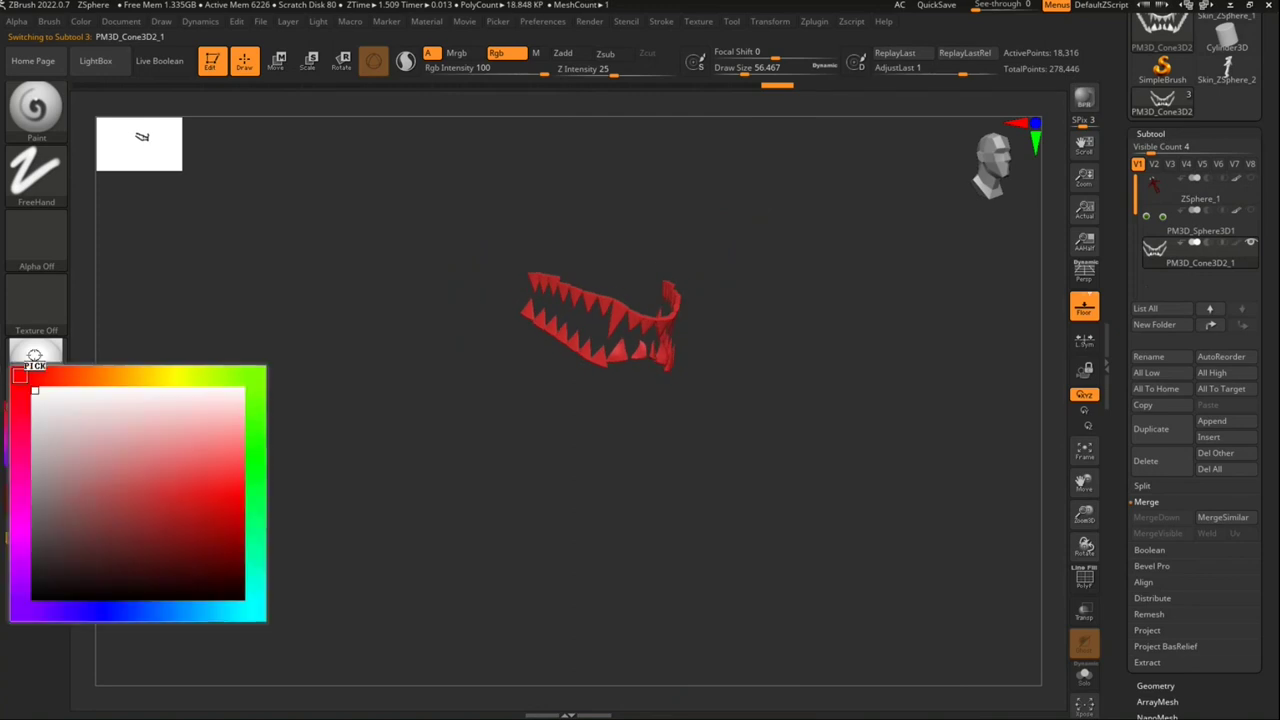
drag(770, 68, 805, 68)
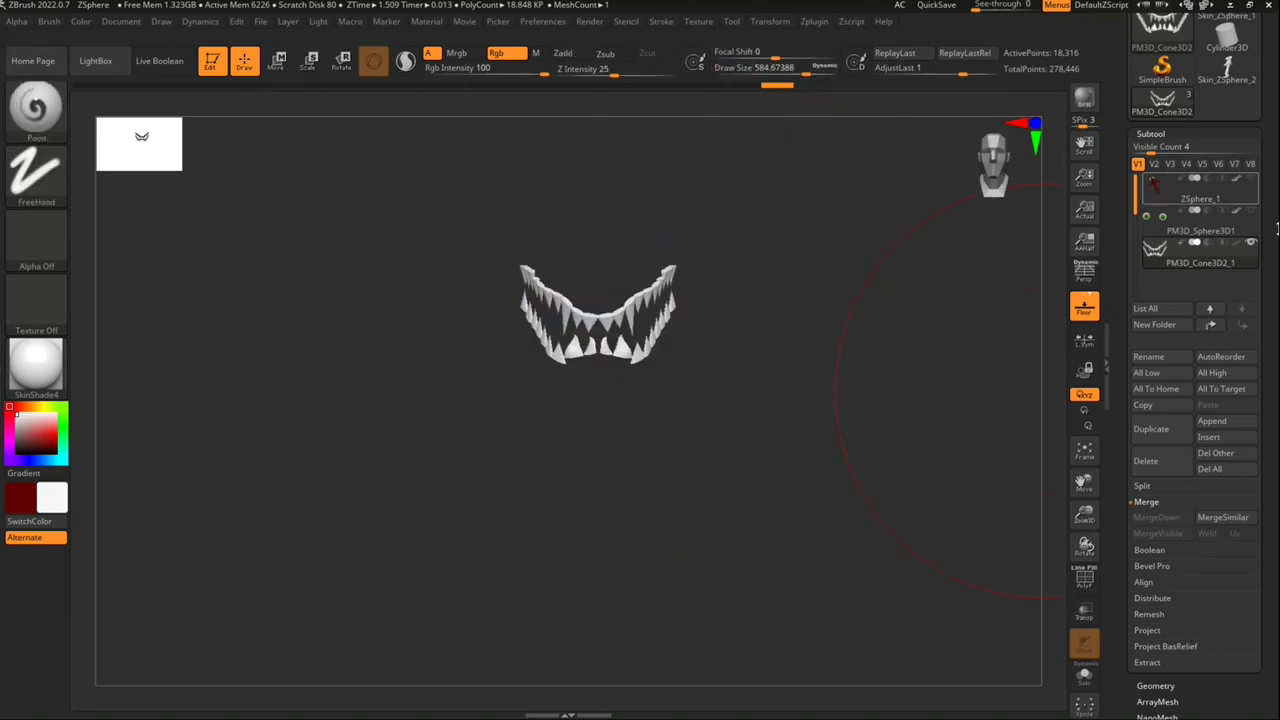
Step: Show all subtools again and view the full demon in perspective
click(1250, 210)
click(1250, 180)
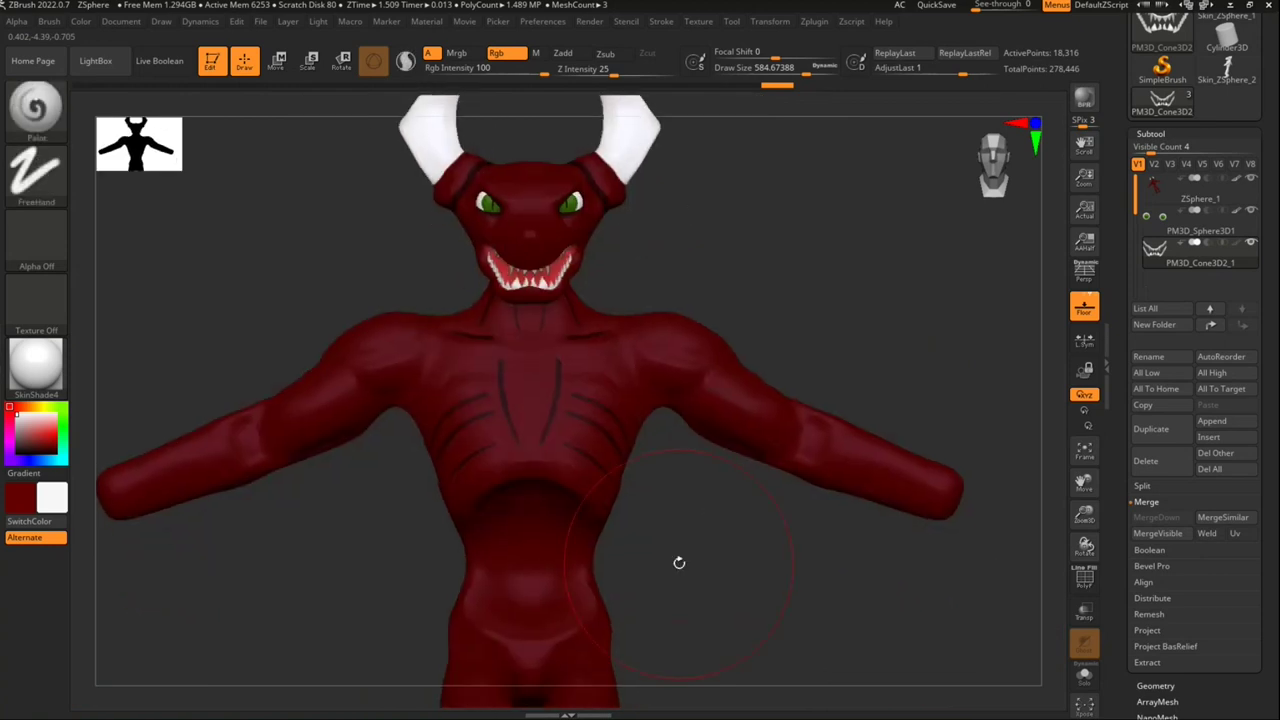
alt+drag(680, 563, 692, 472)
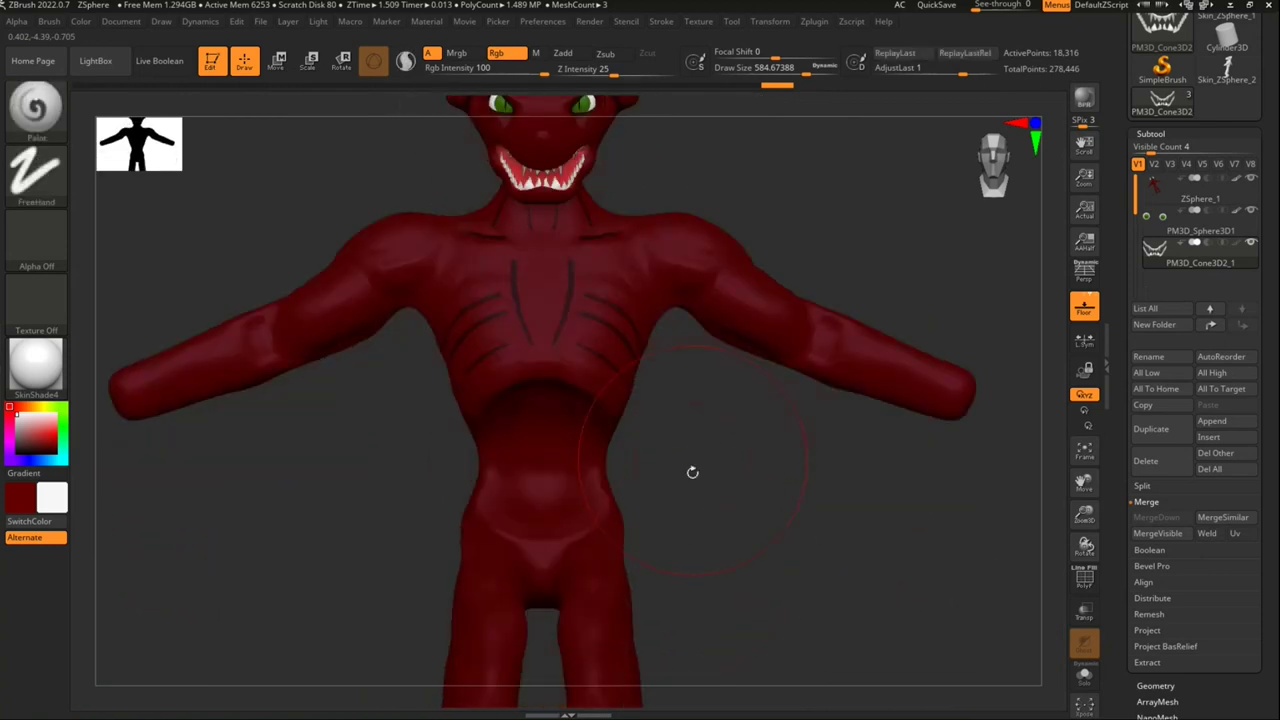
click(1085, 272)
mouse_move(723, 508)
alt+mouse_down()
mouse_move(717, 569)
mouse_move(686, 471)
alt+mouse_up()
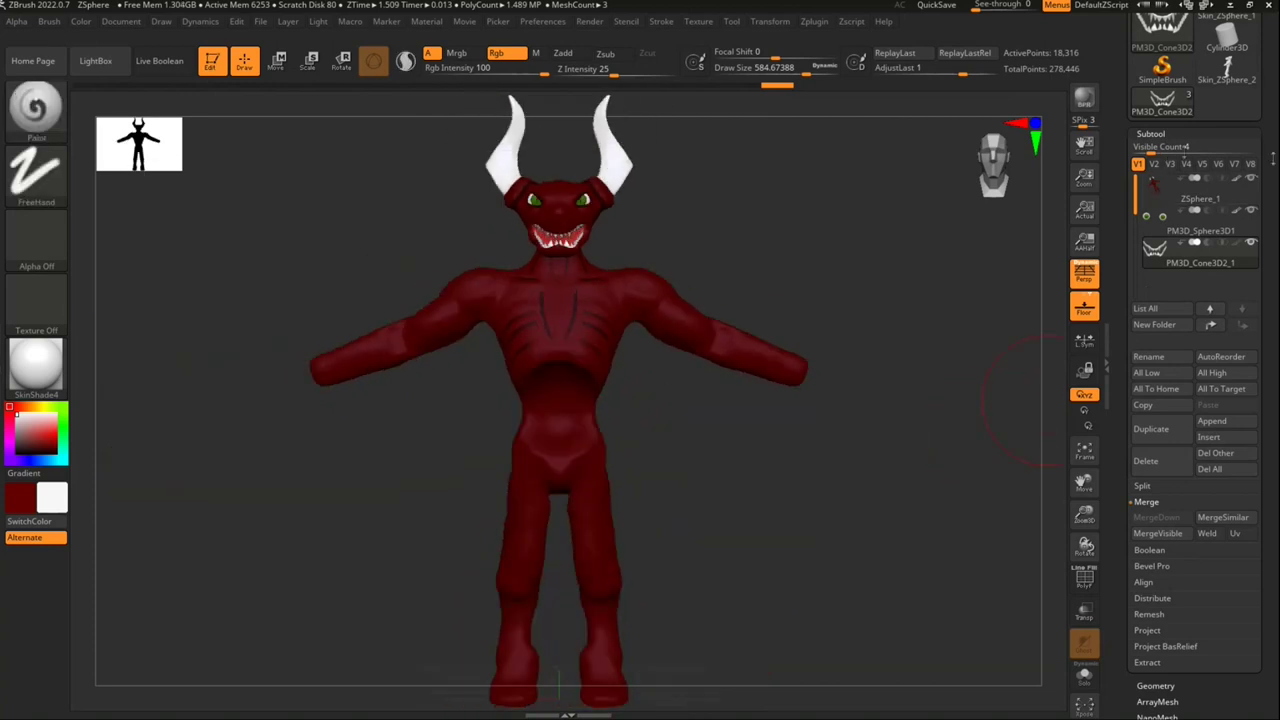
drag(1266, 157, 1277, 305)
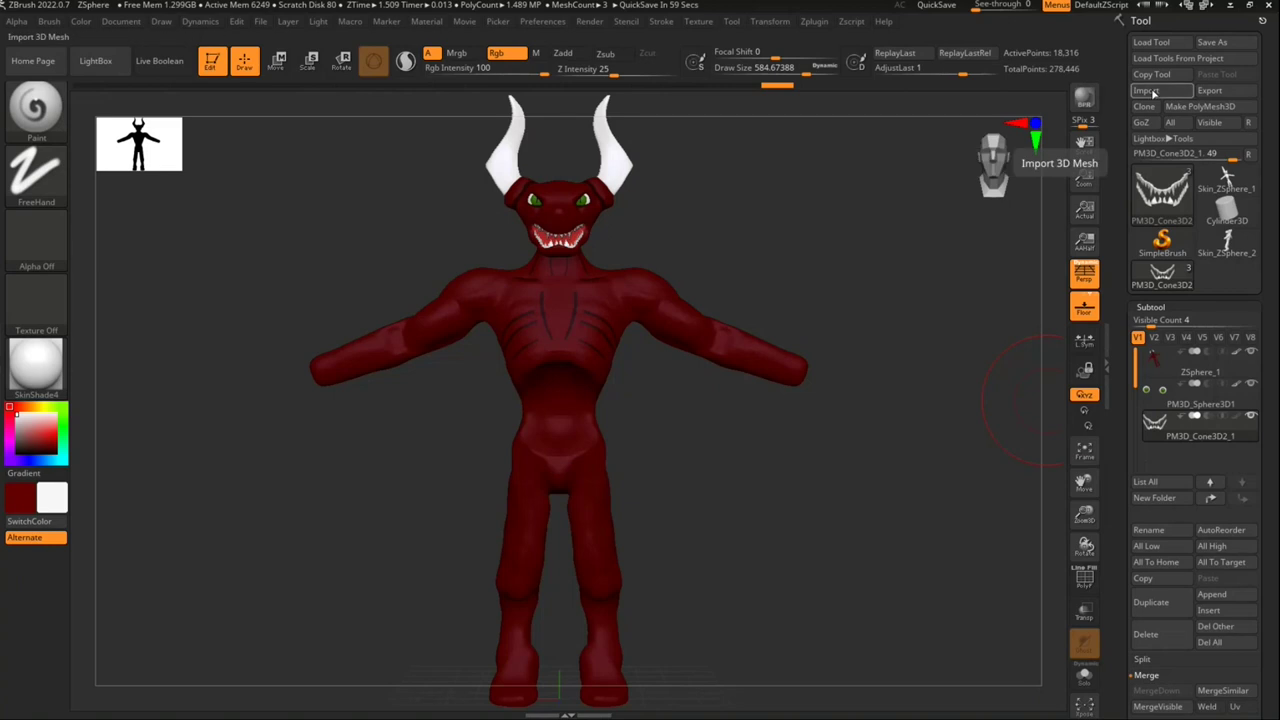
Step: Run GoZ All and install the GoZ plugin for 3ds Max 2023
click(1172, 122)
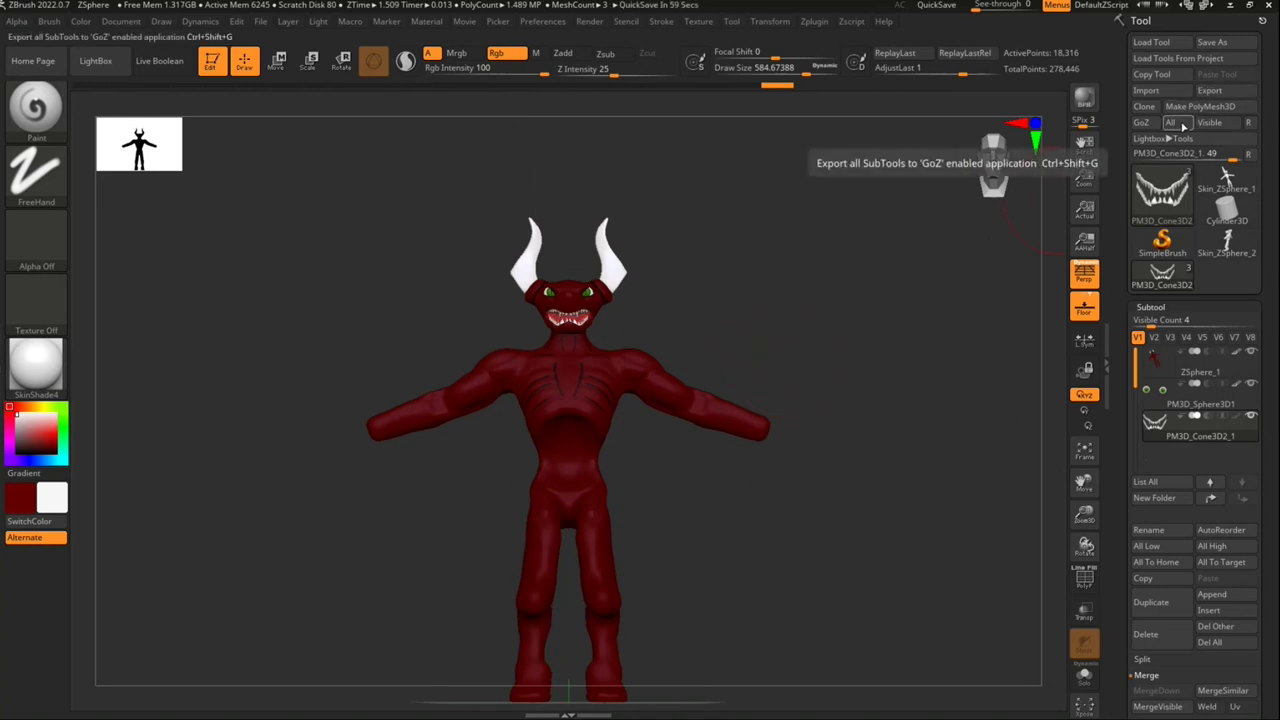
click(1182, 124)
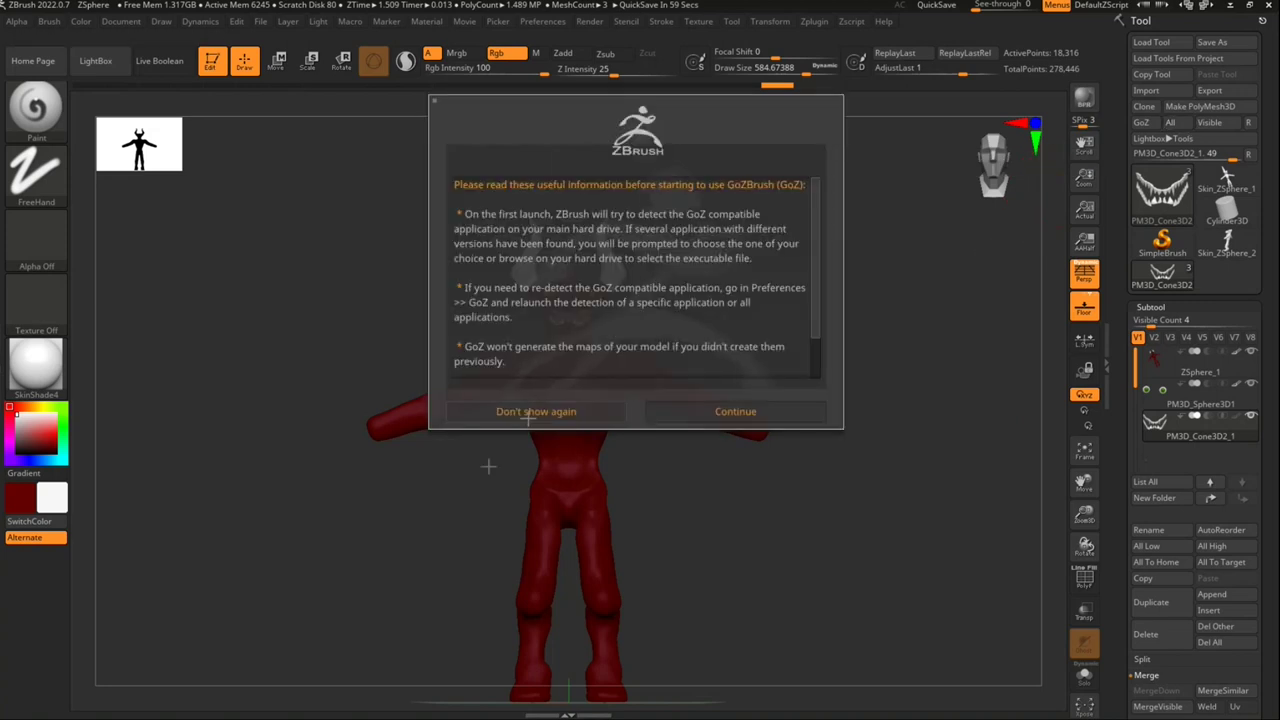
click(536, 412)
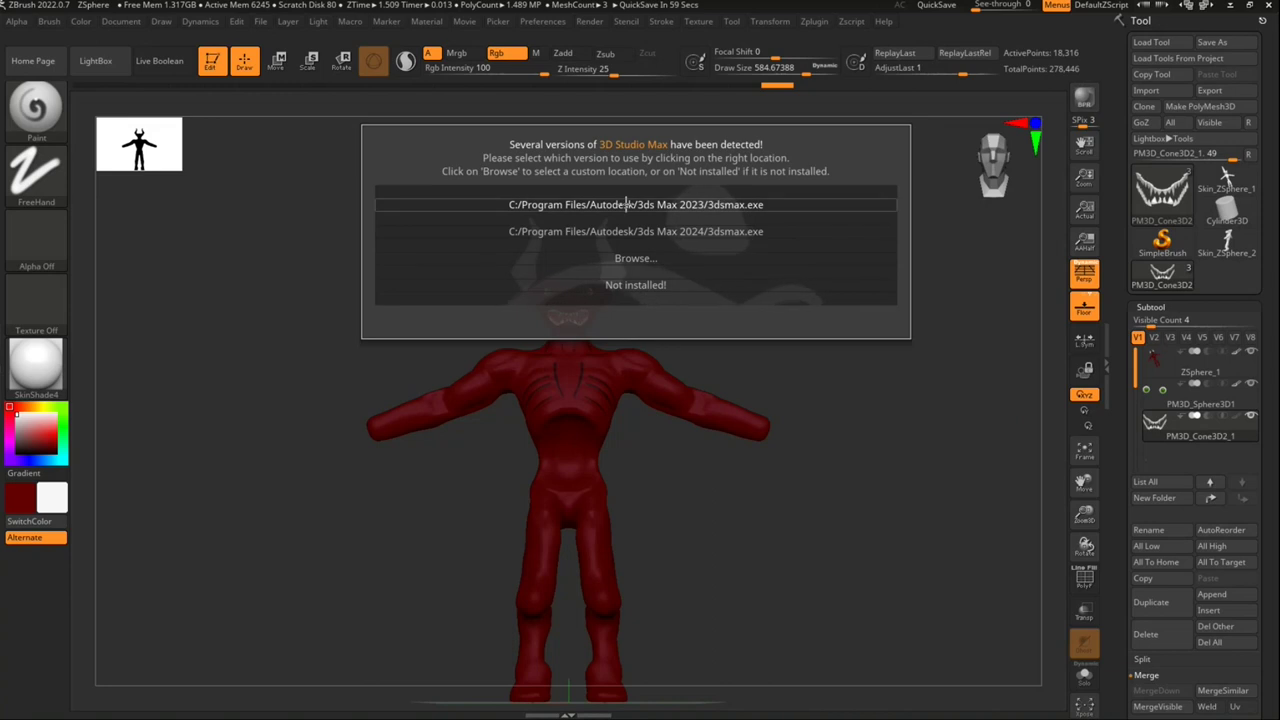
click(676, 204)
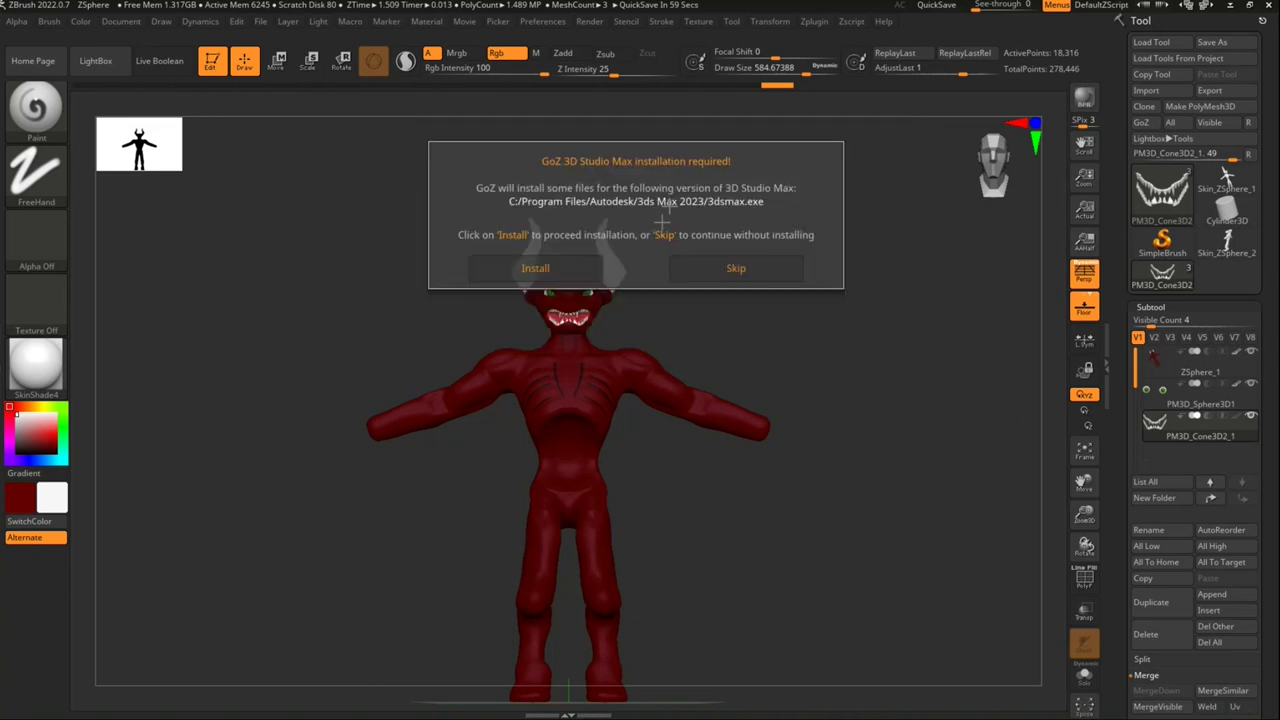
click(587, 268)
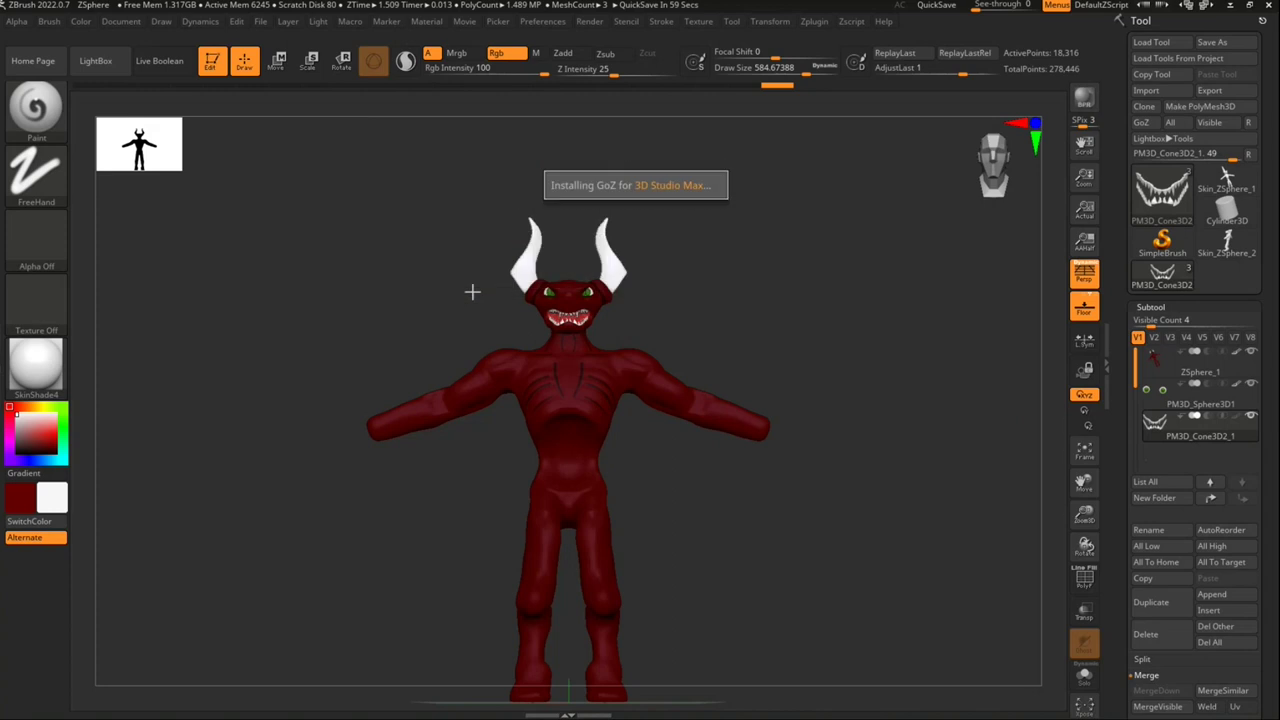
click(694, 397)
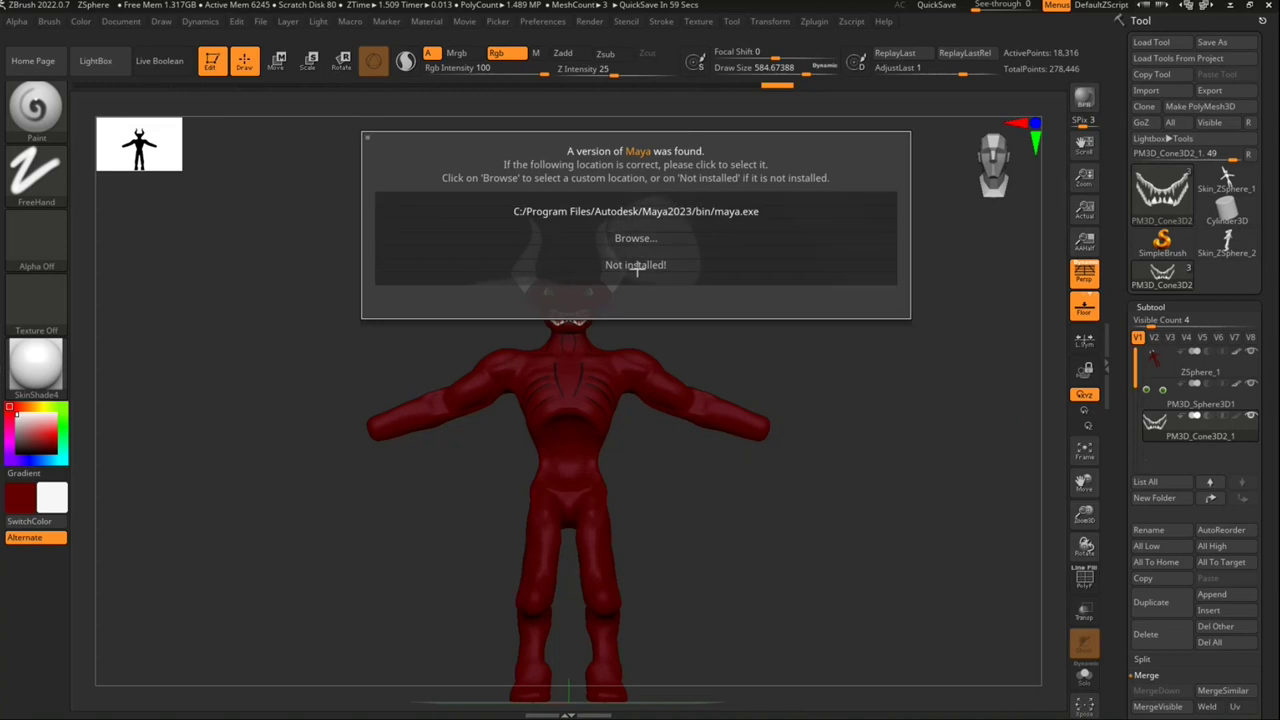
Step: Install GoZ for Maya and Photoshop at their detected locations, then choose 3ds Max
click(641, 211)
click(564, 267)
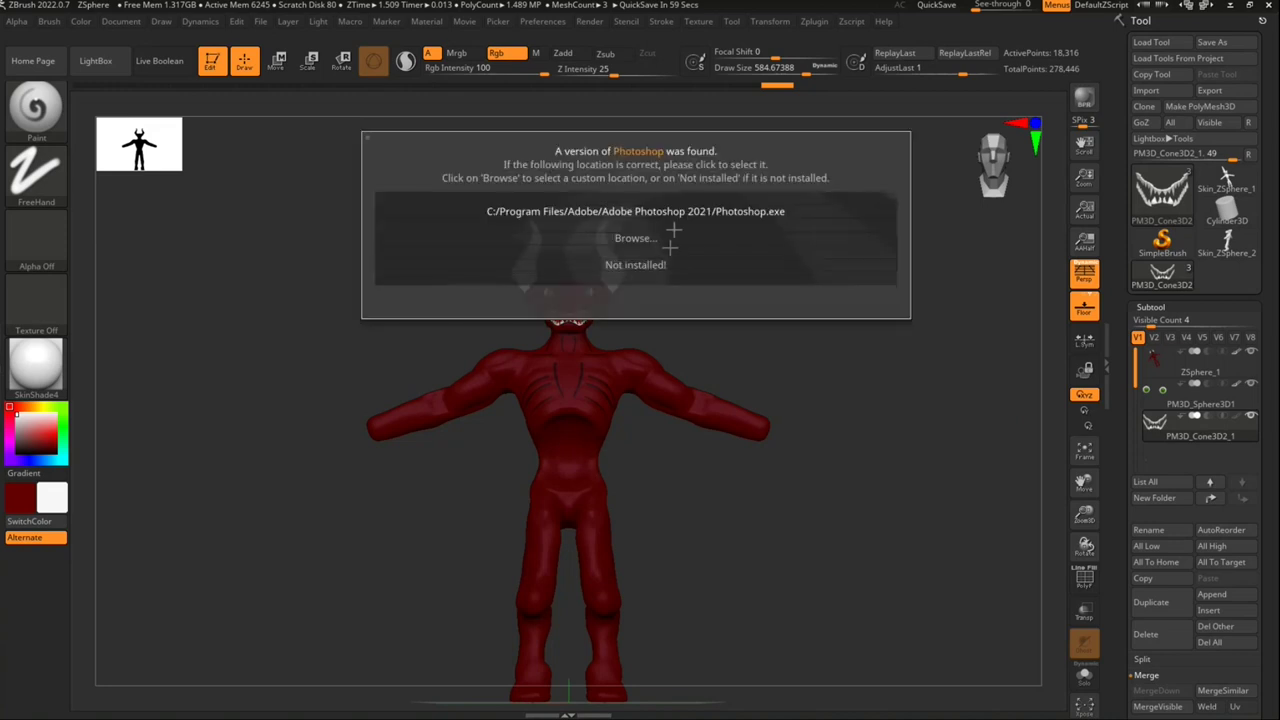
click(681, 211)
click(592, 272)
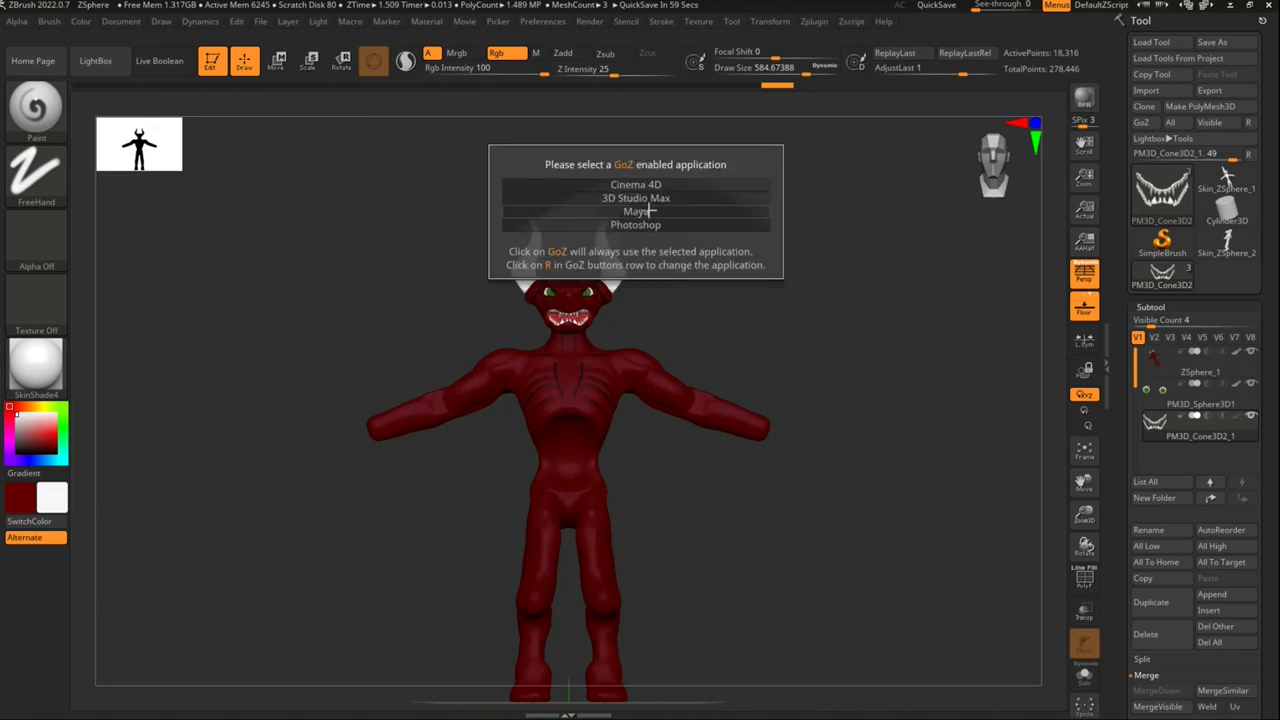
click(680, 198)
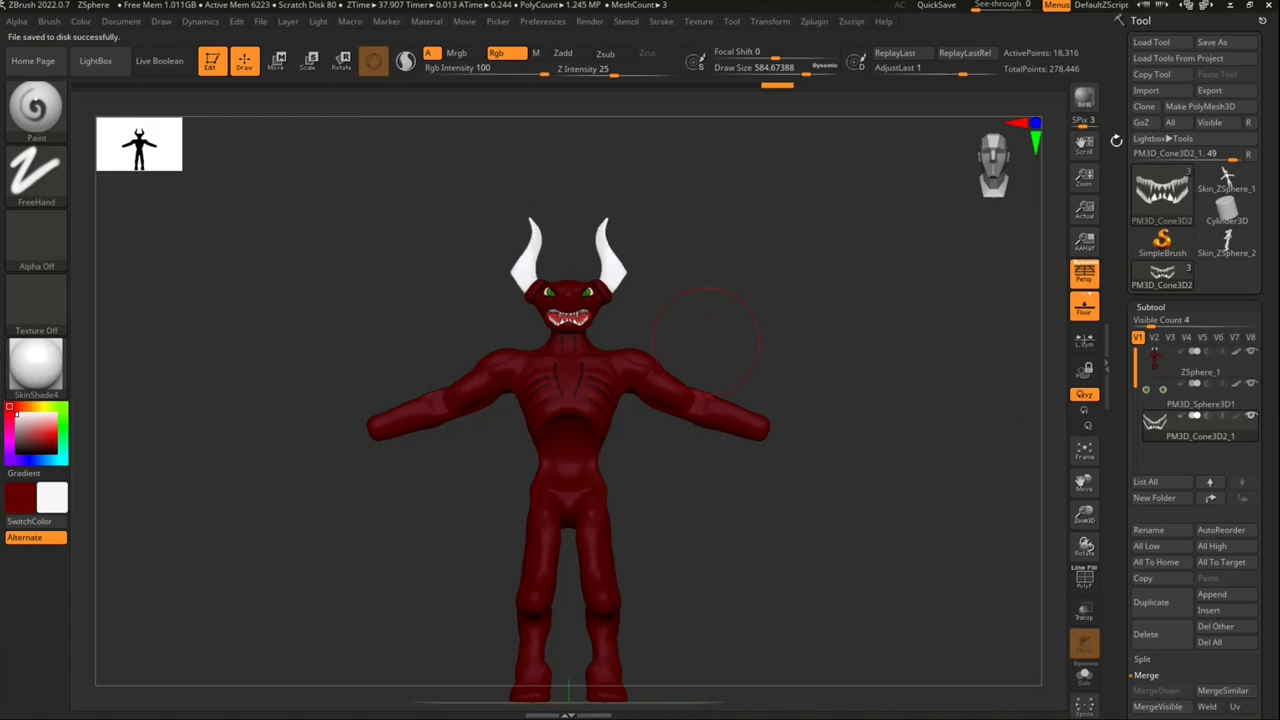
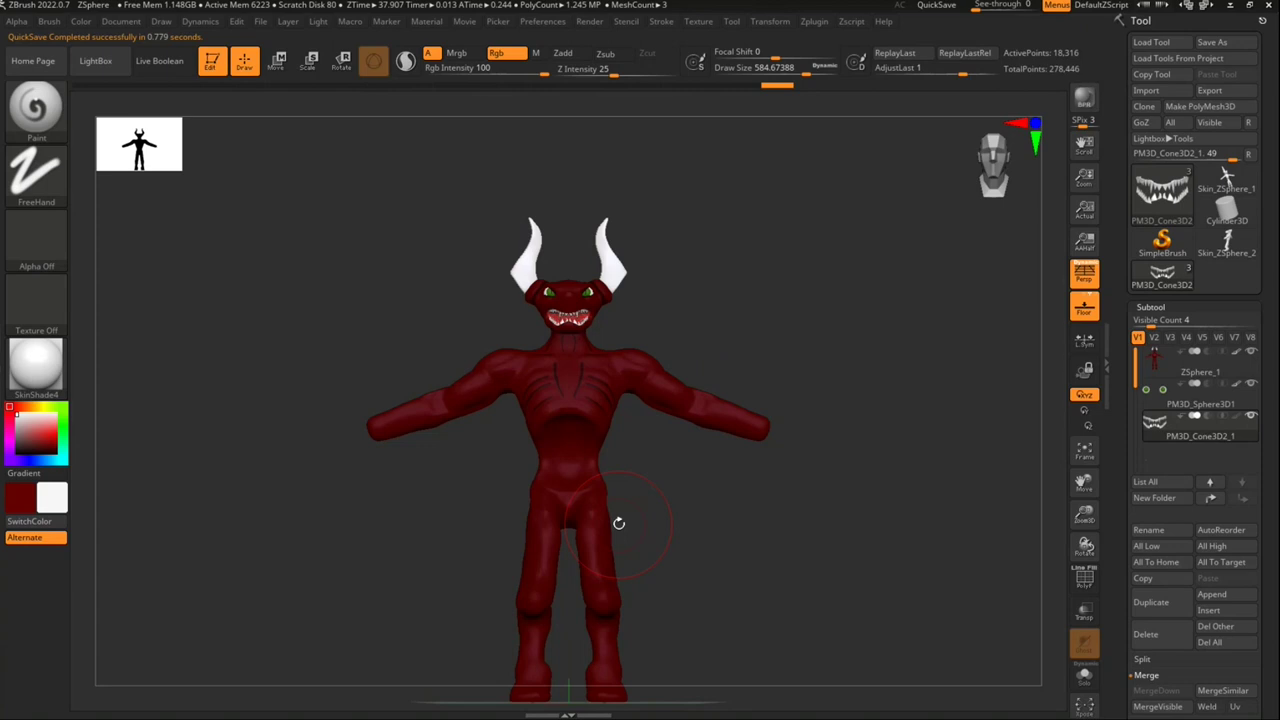
Step: Minimize ZBrush with the red demon sculpt to show the Windows desktop
click(1233, 7)
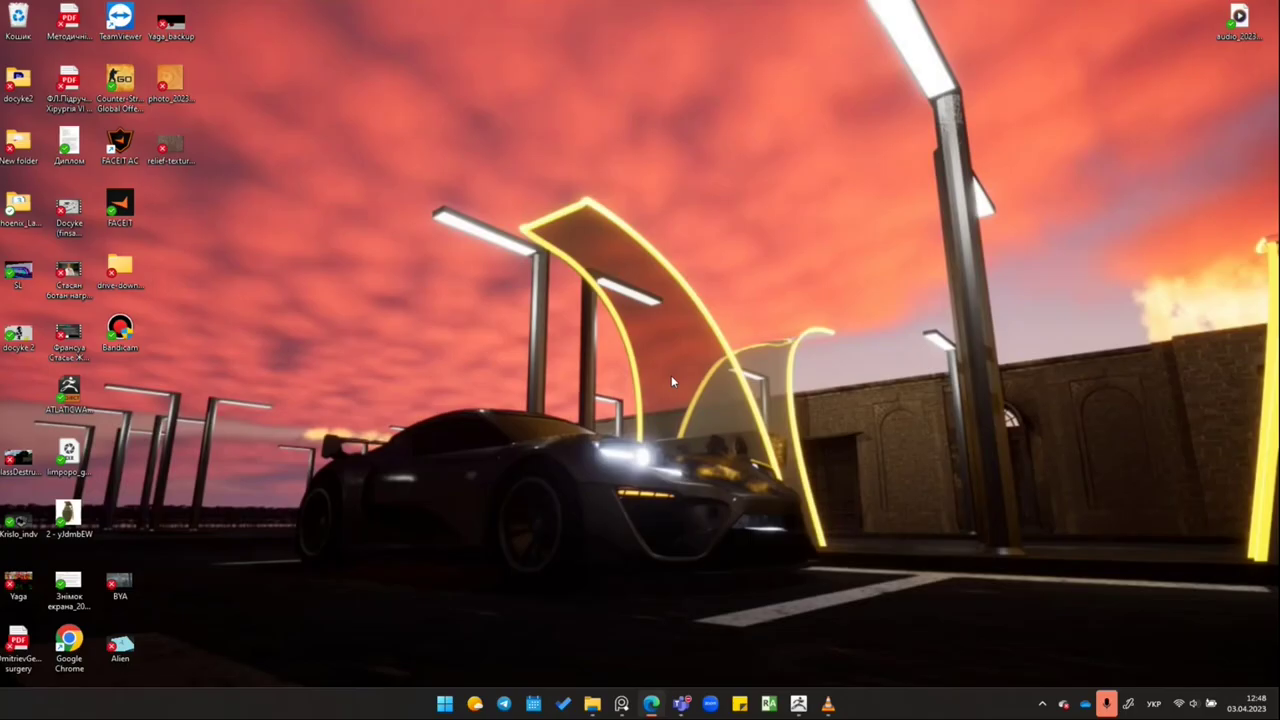
Step: Close the VLC player, then review Task Manager's Performance and Processes (memory at 92%) and minimize it
right_click(829, 705)
click(832, 662)
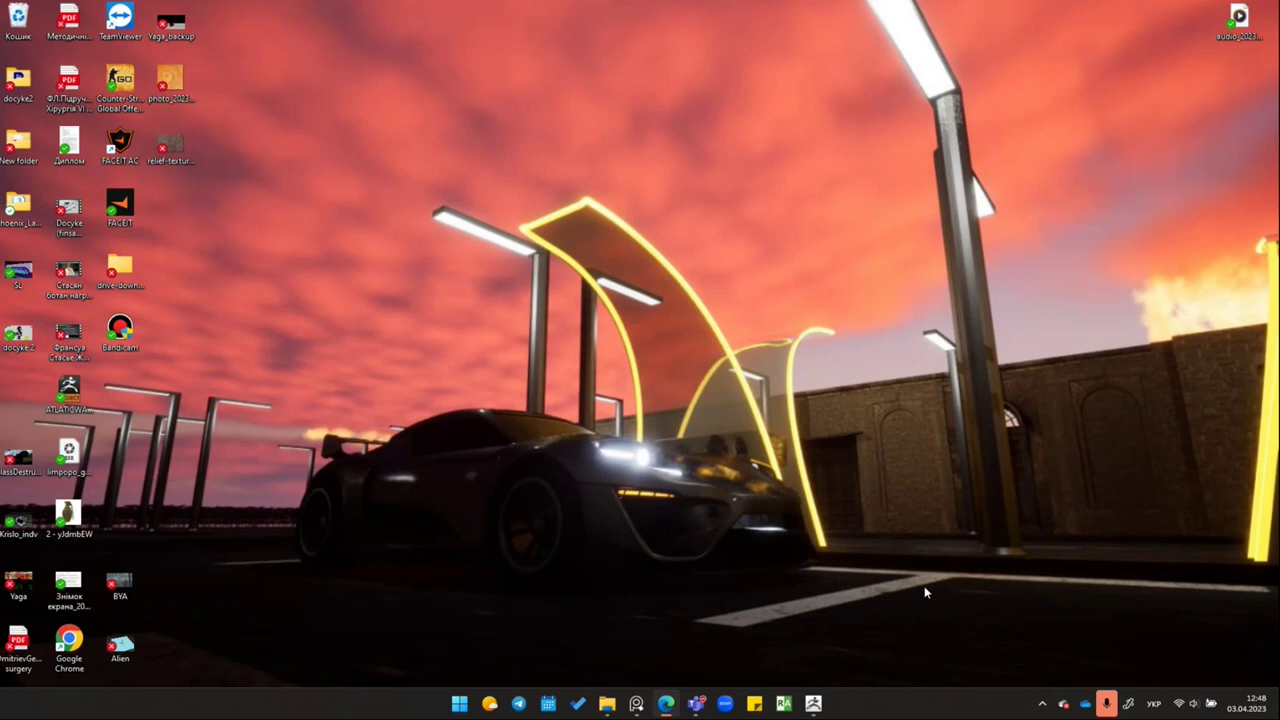
key(ctrl+shift+Escape)
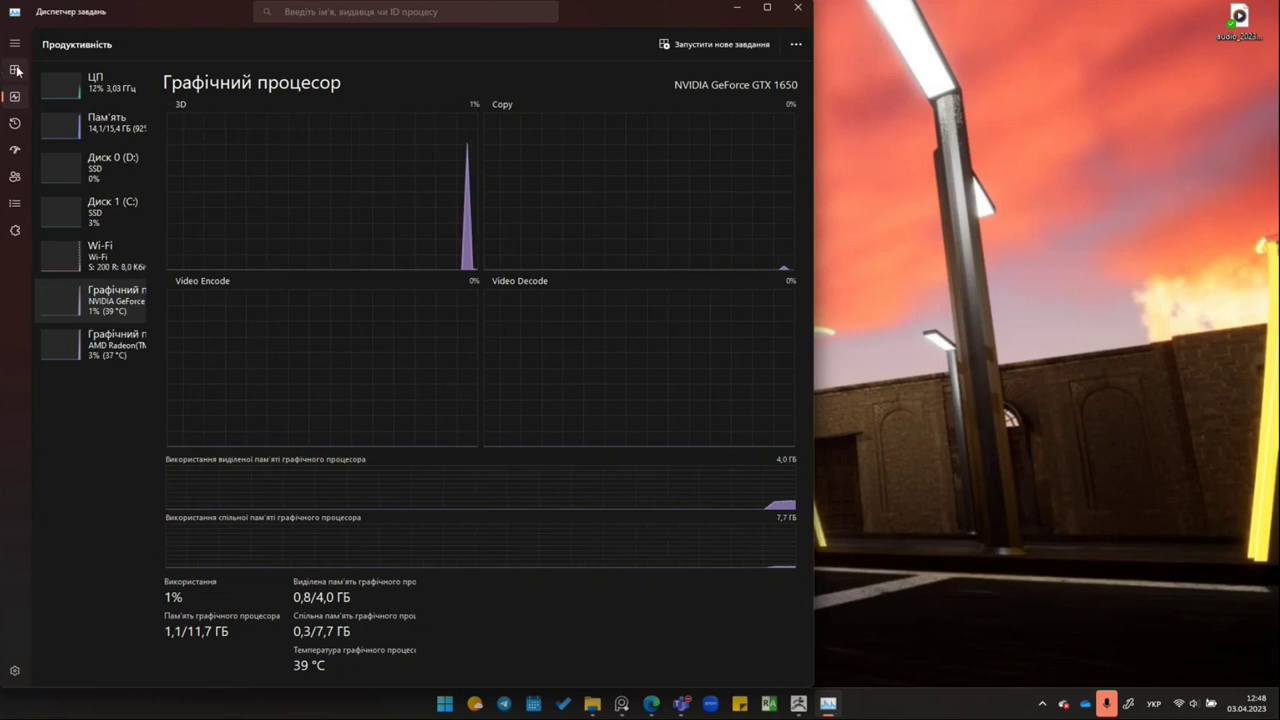
key(ctrl+shift+Tab)
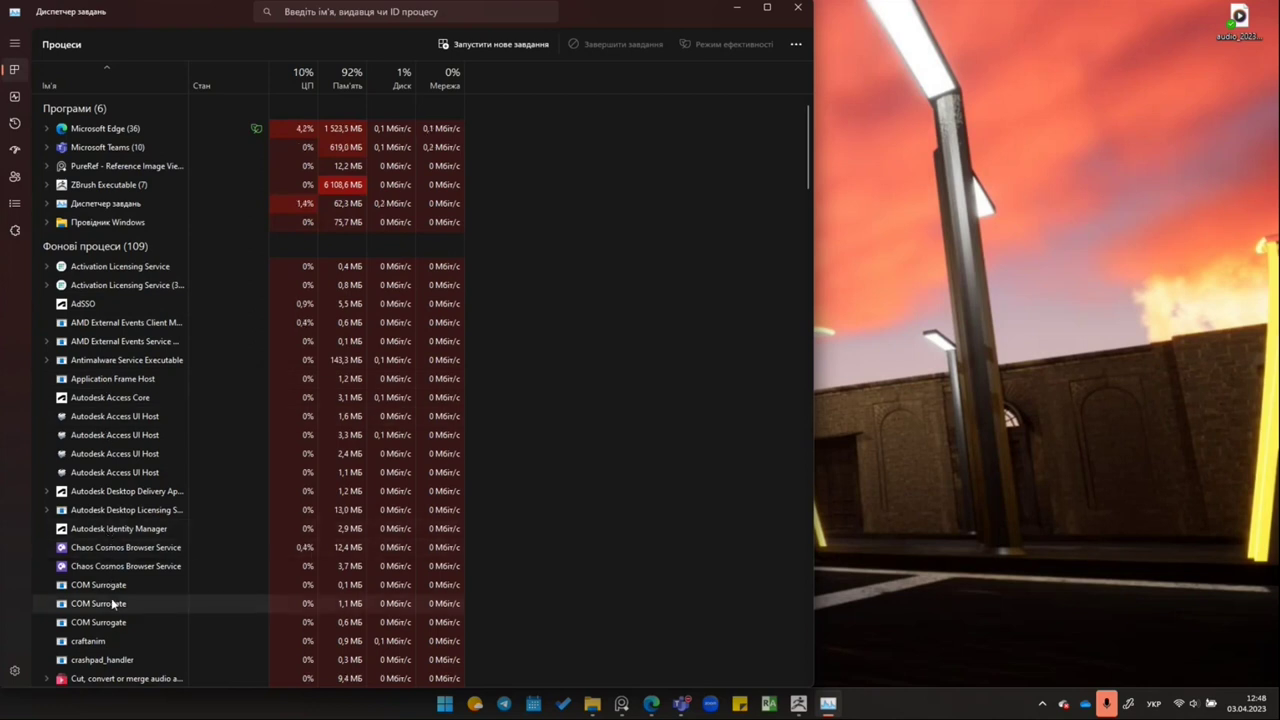
click(737, 8)
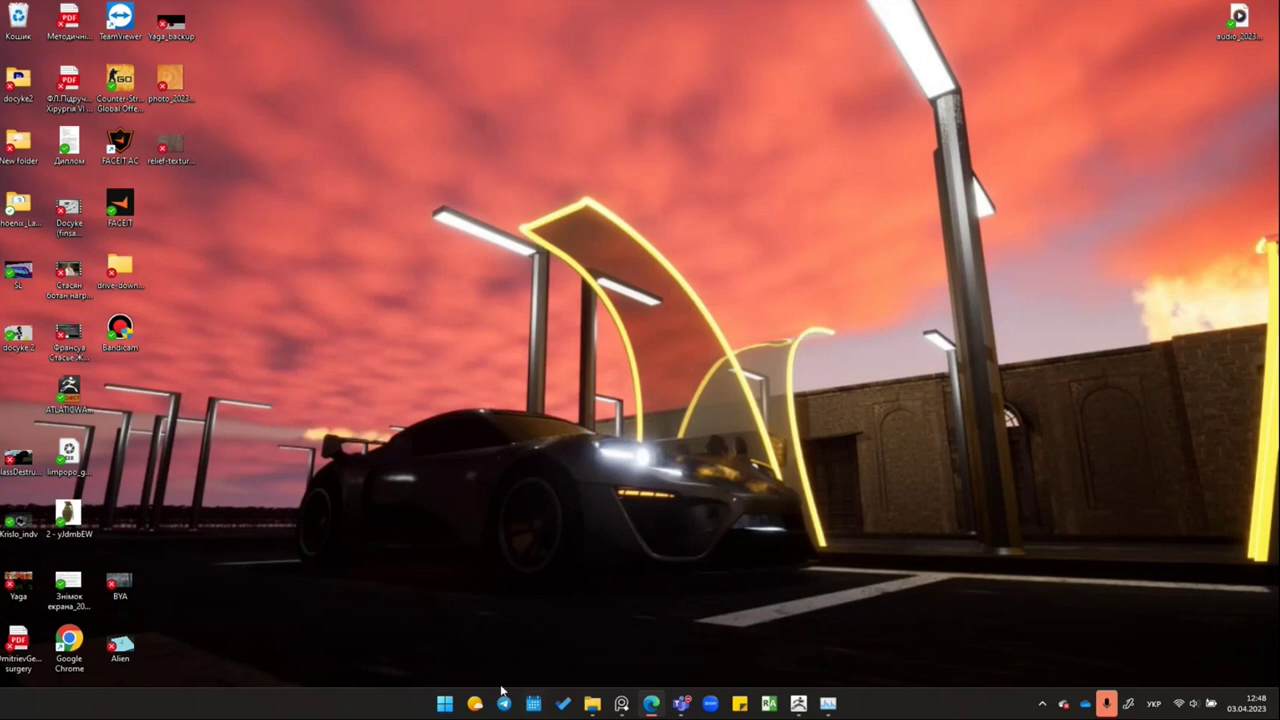
Step: Launch 3ds Max 2023 from Start, glance at Task Manager, and return to ZBrush
click(445, 704)
click(486, 385)
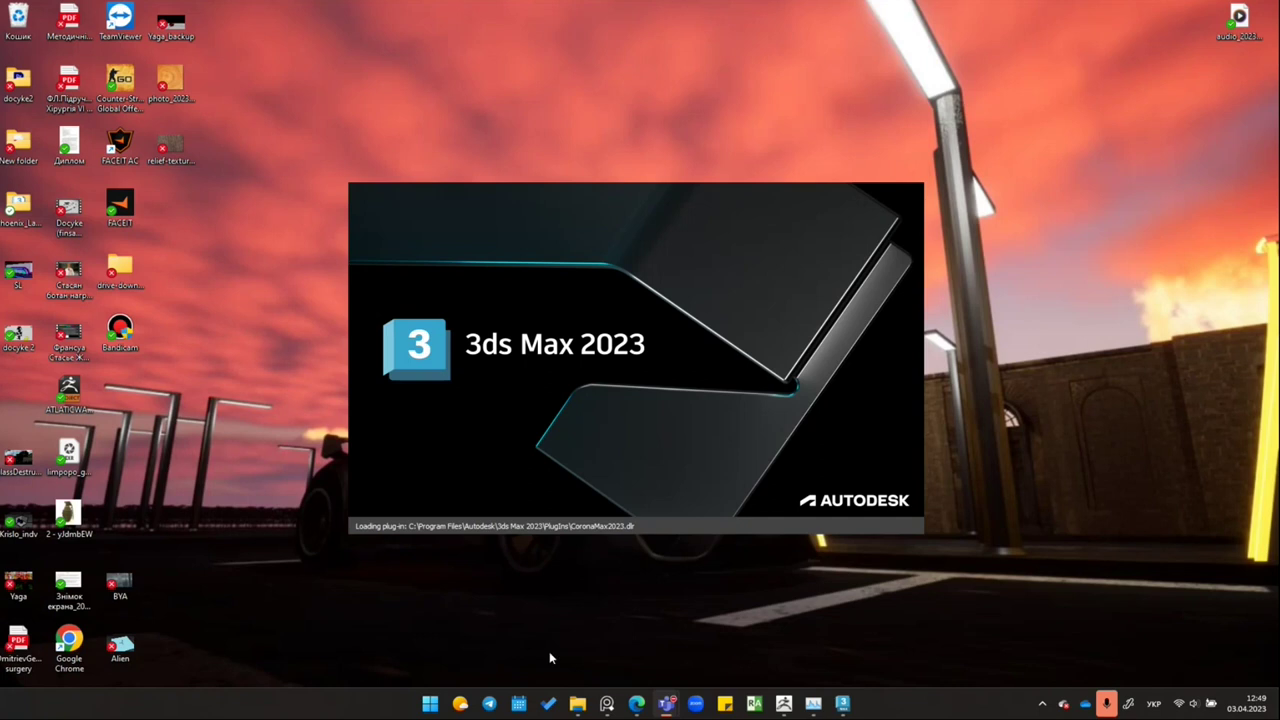
click(813, 703)
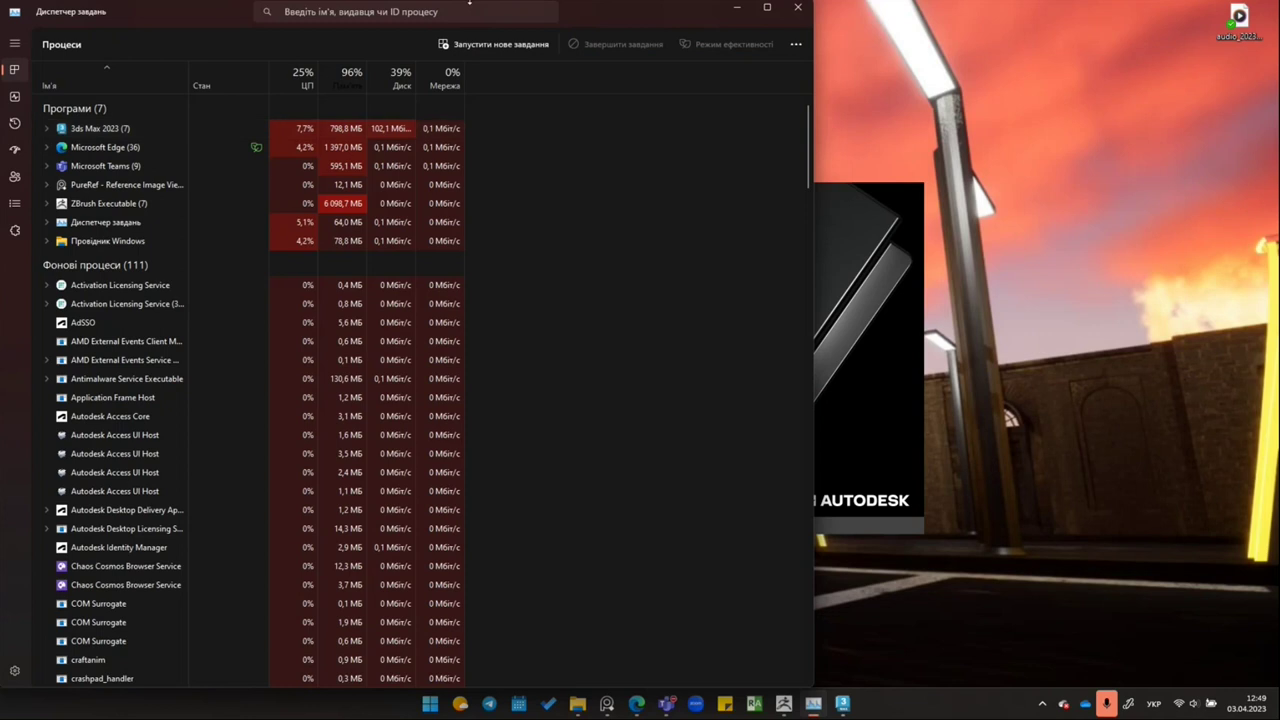
click(736, 7)
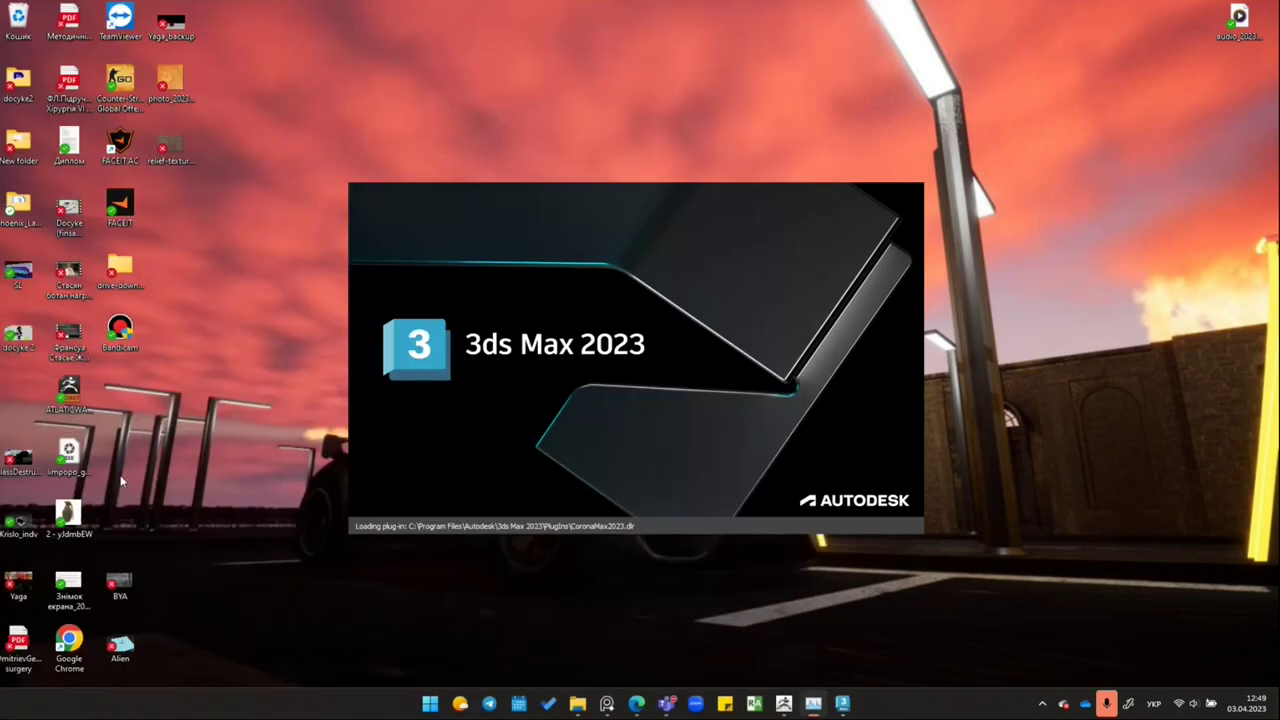
click(783, 703)
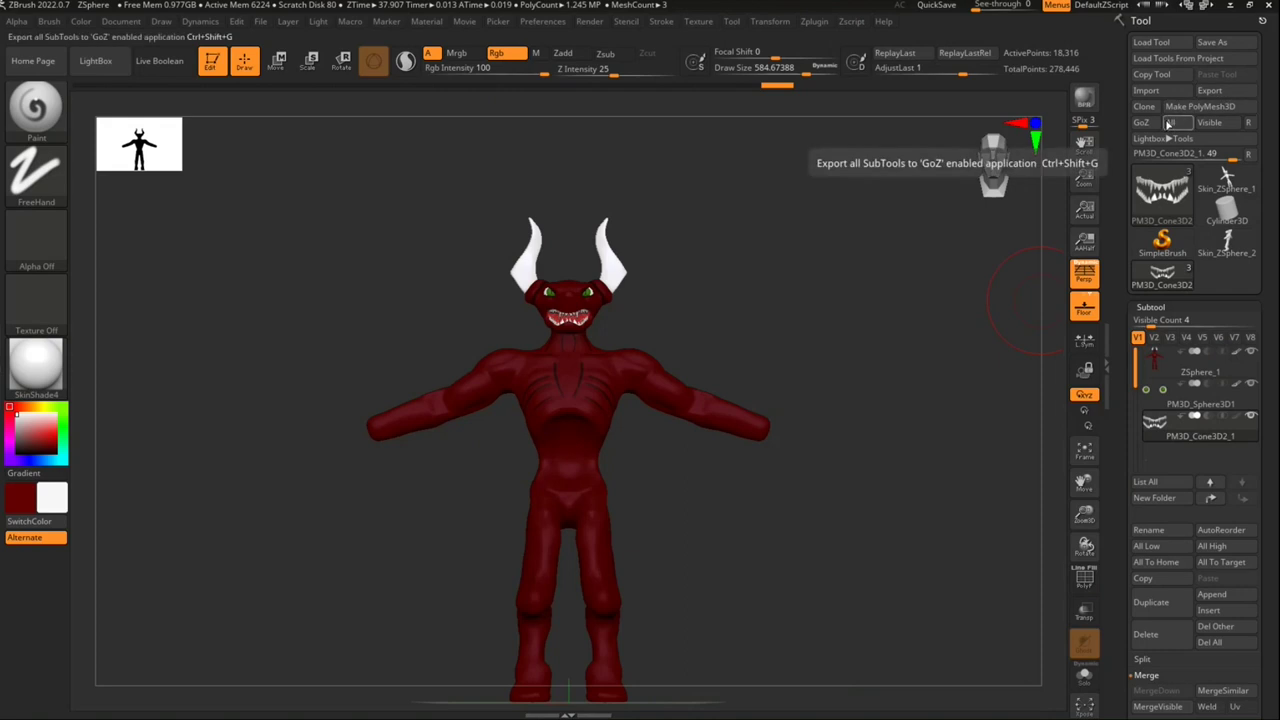
Step: Send all demon subtools with GoZ All, then minimize ZBrush while 3ds Max loads
click(1170, 122)
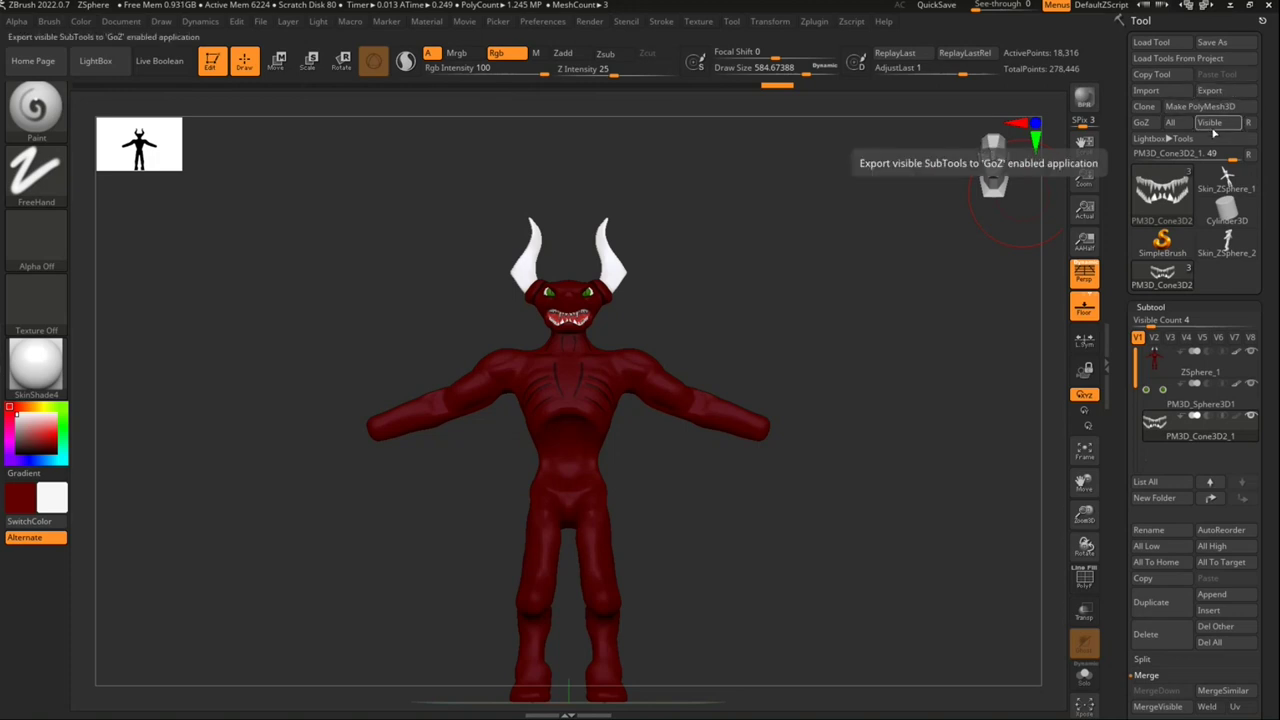
click(1230, 6)
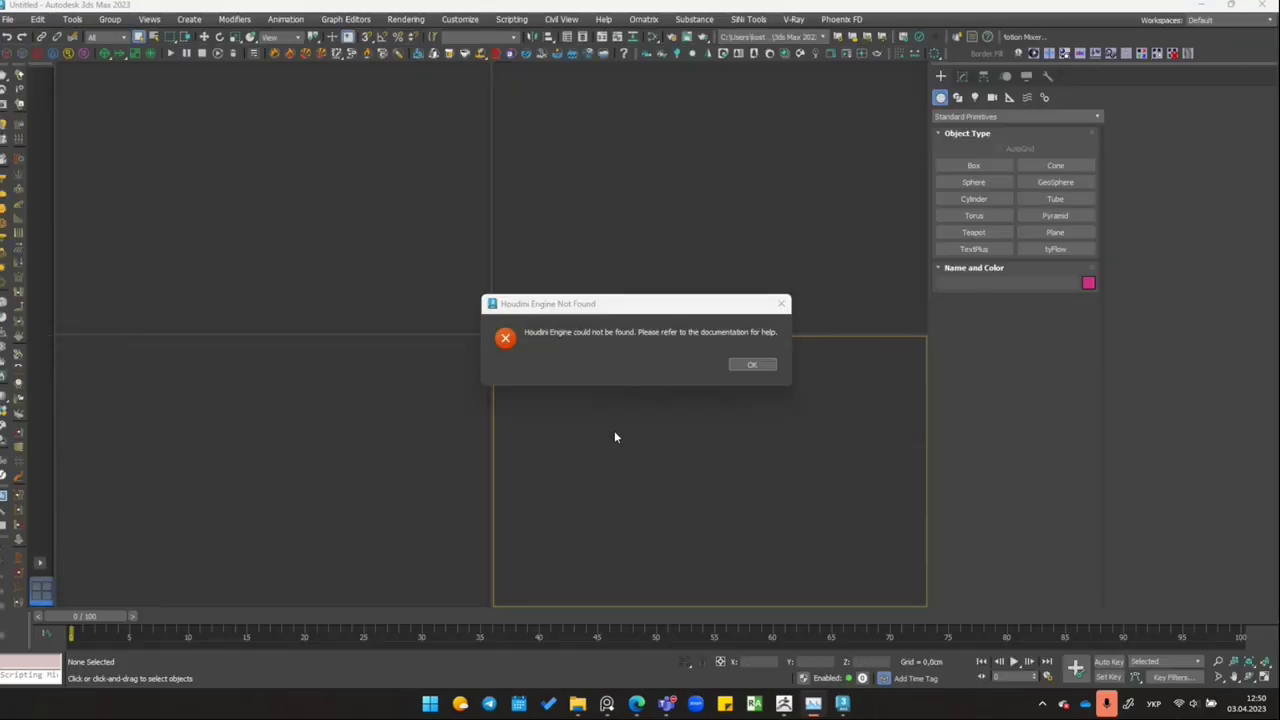
Step: Dismiss the Houdini Engine error and Security Messages, maximize the Perspective viewport, and return to ZBrush
click(752, 364)
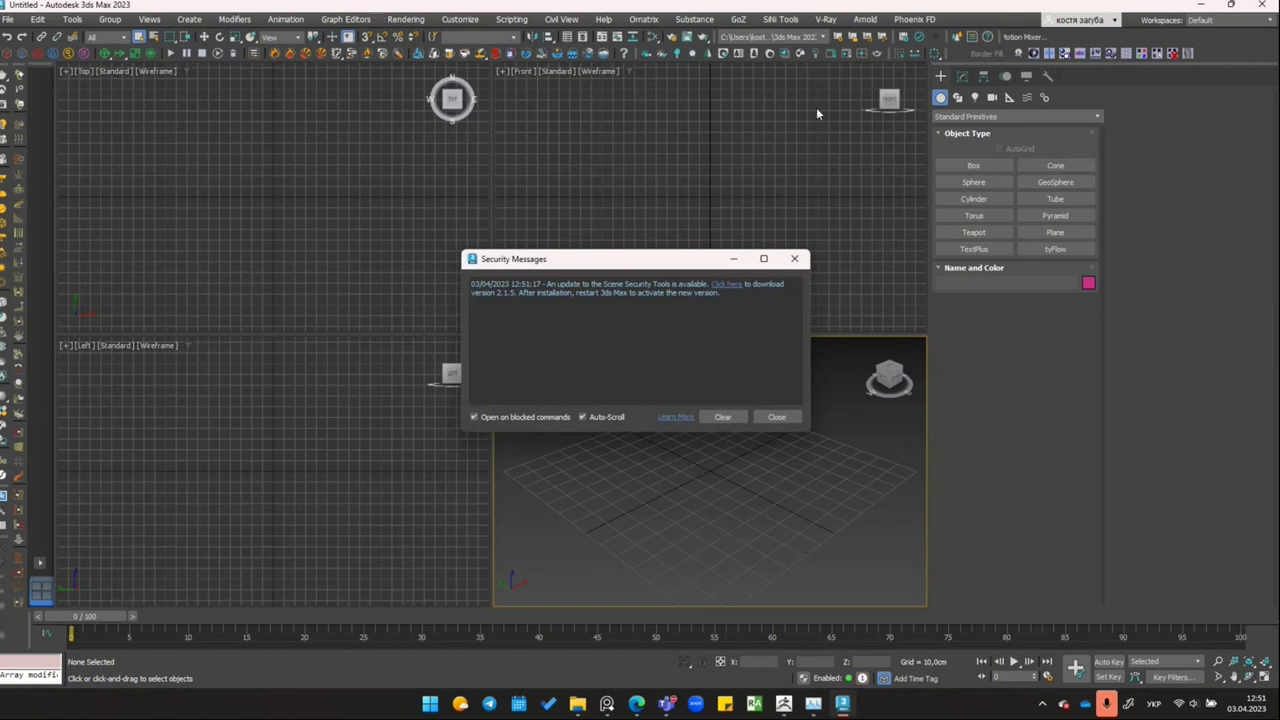
click(776, 417)
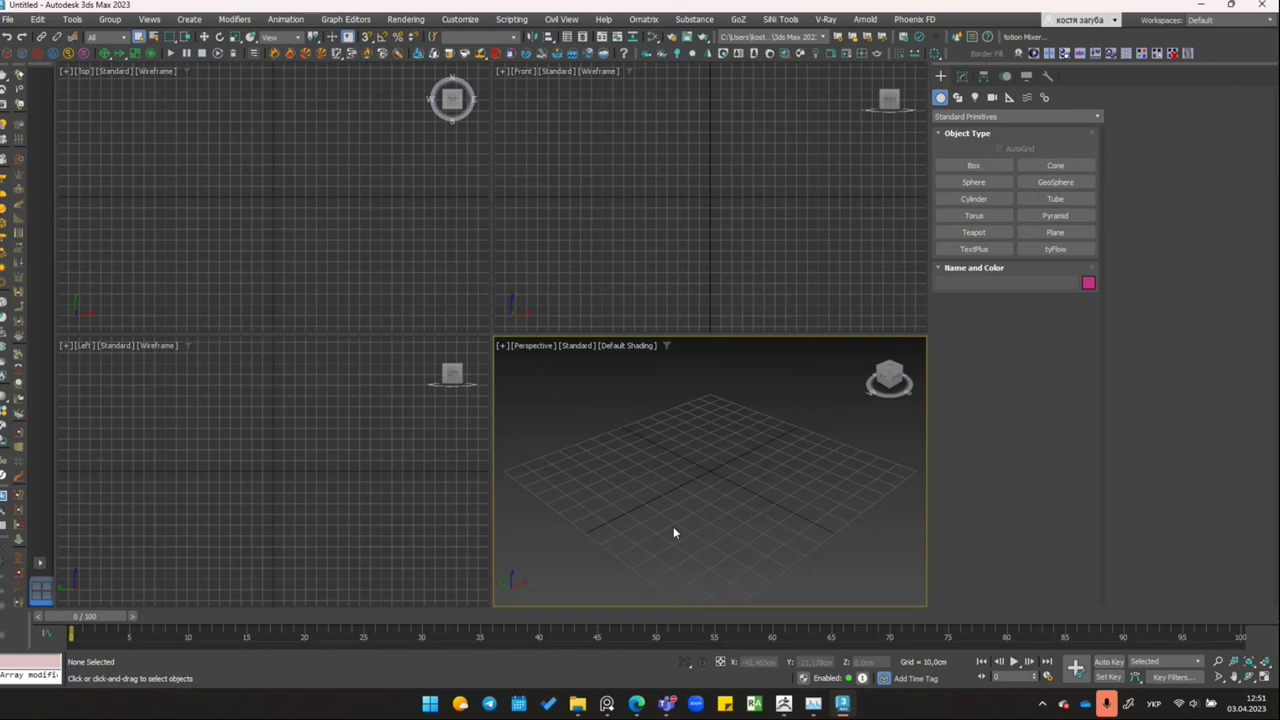
key(alt+w)
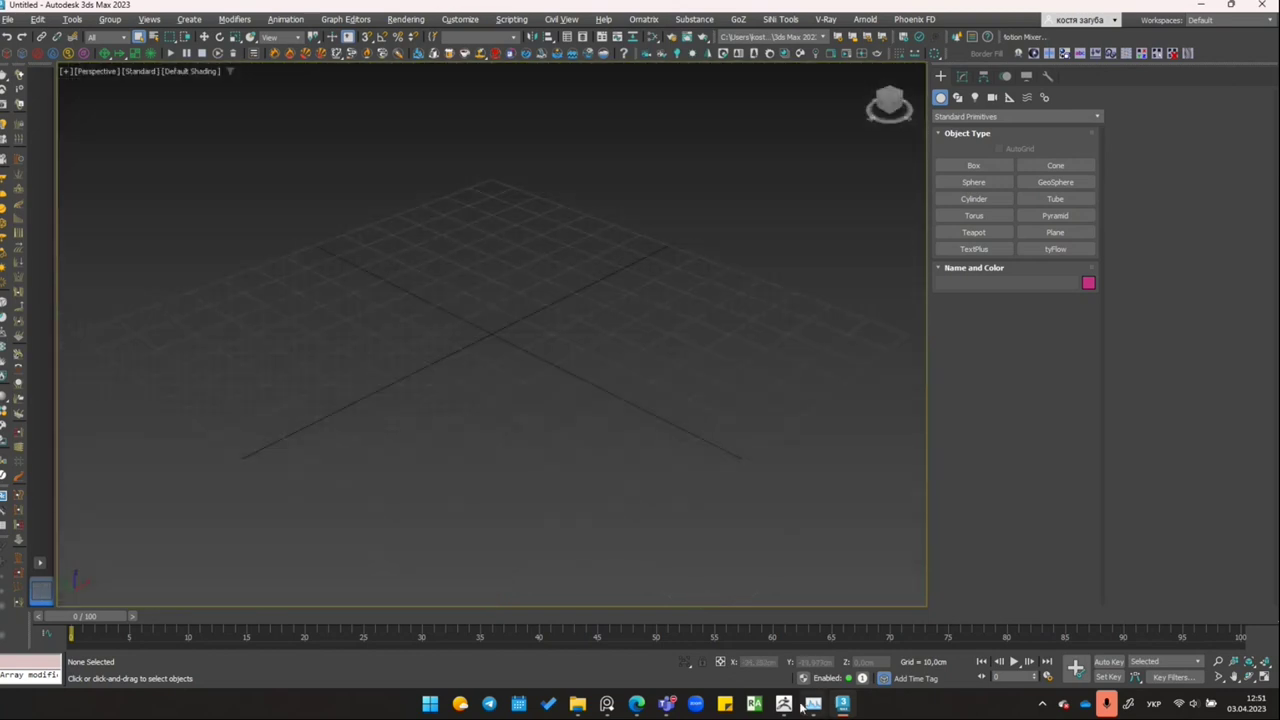
click(784, 707)
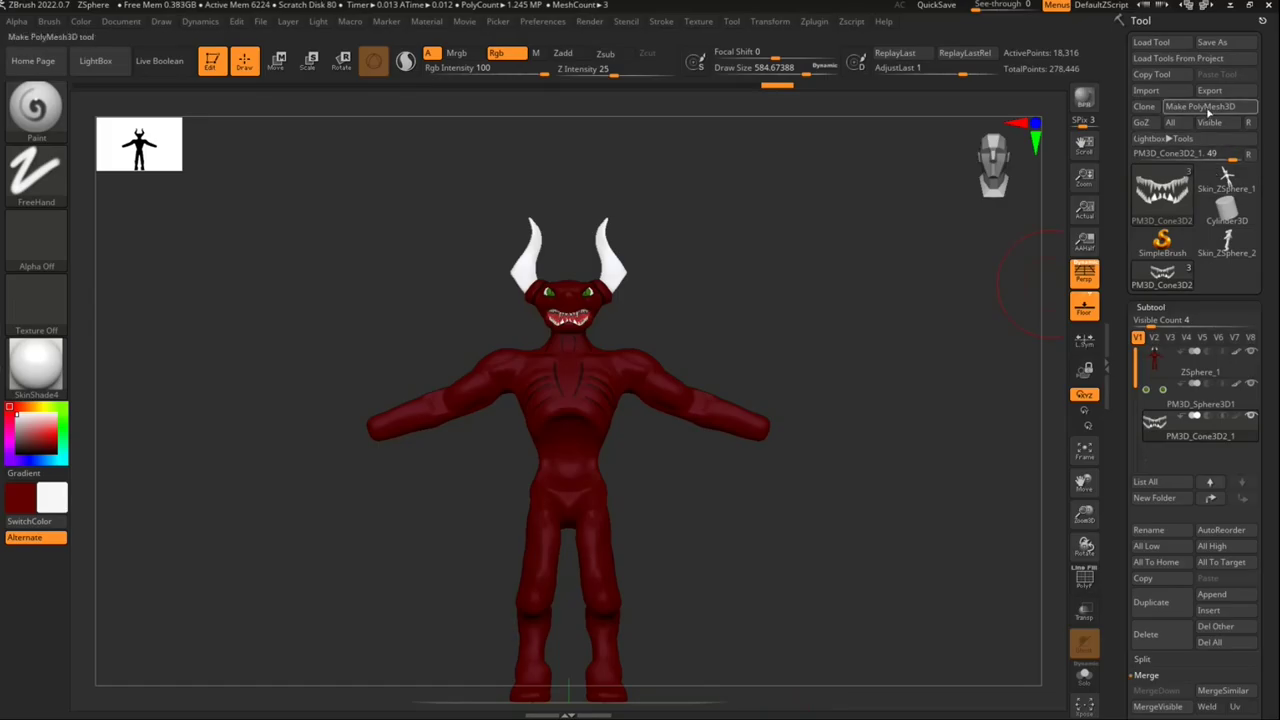
Step: Make the ZSphere_1 body subtool active
click(1185, 362)
mouse_move(1200, 398)
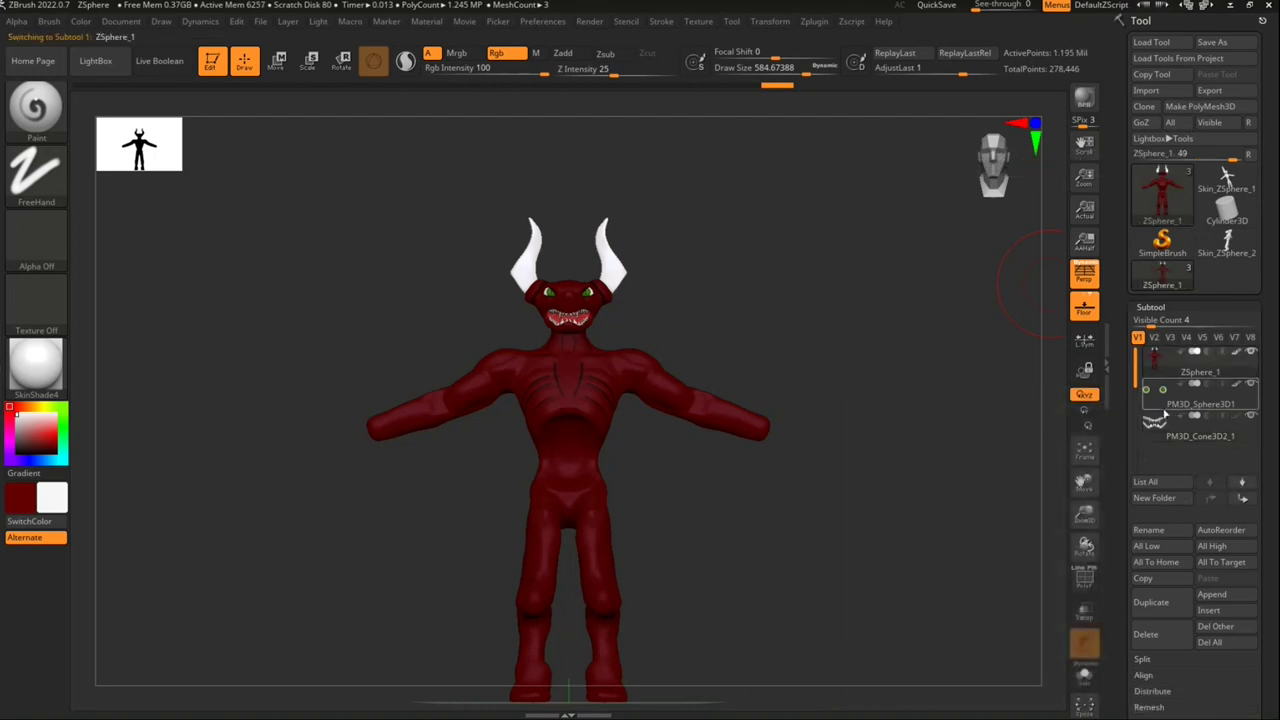
scroll(1143, 706, down, 2)
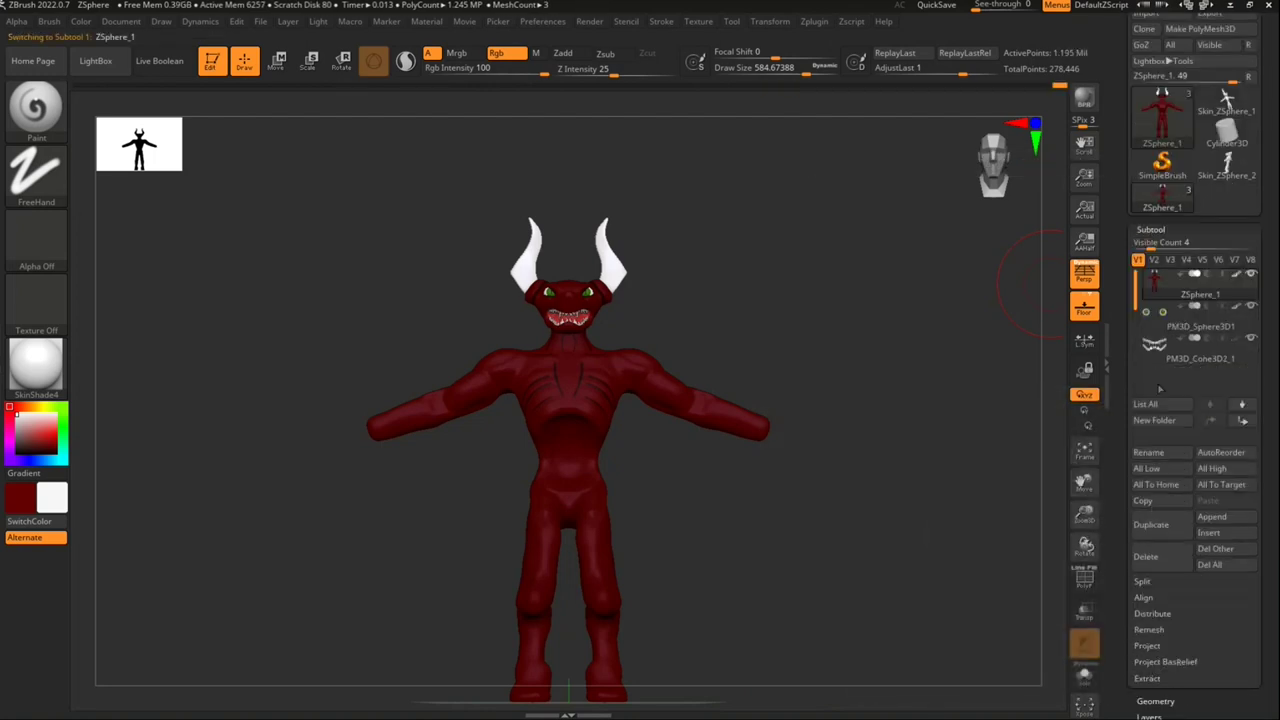
scroll(1165, 525, down, 3)
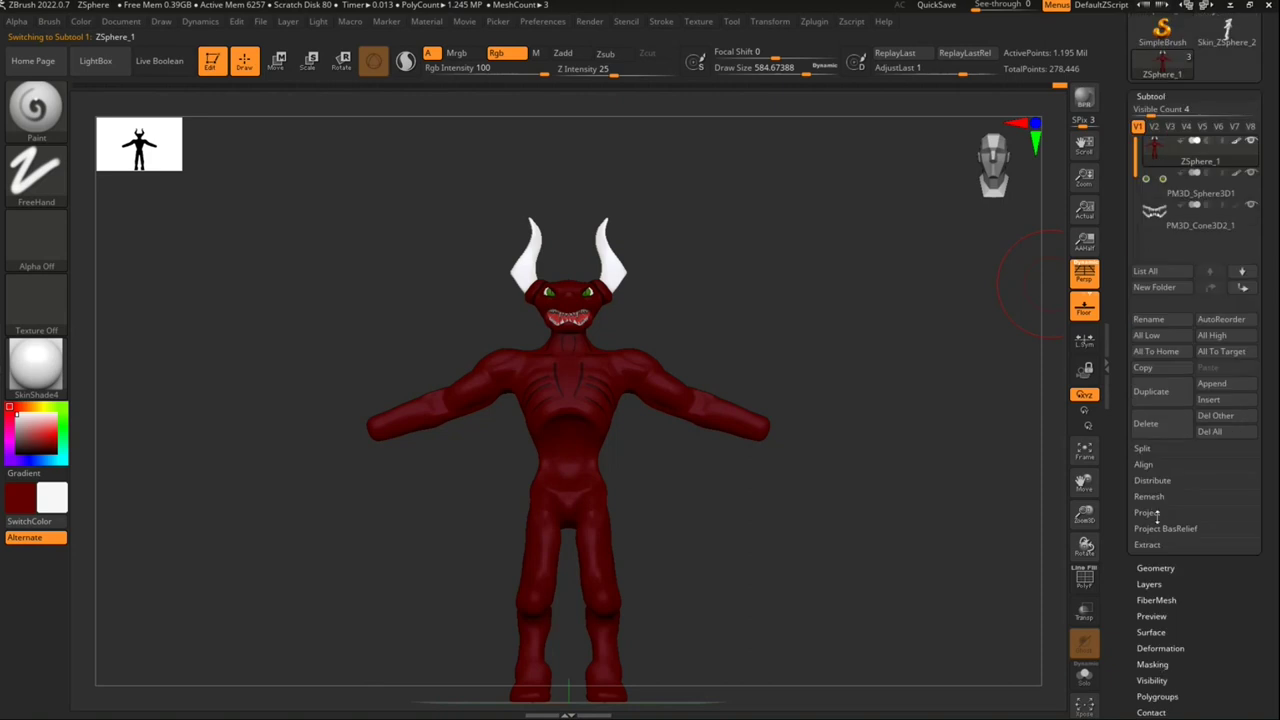
scroll(1189, 497, up, 5)
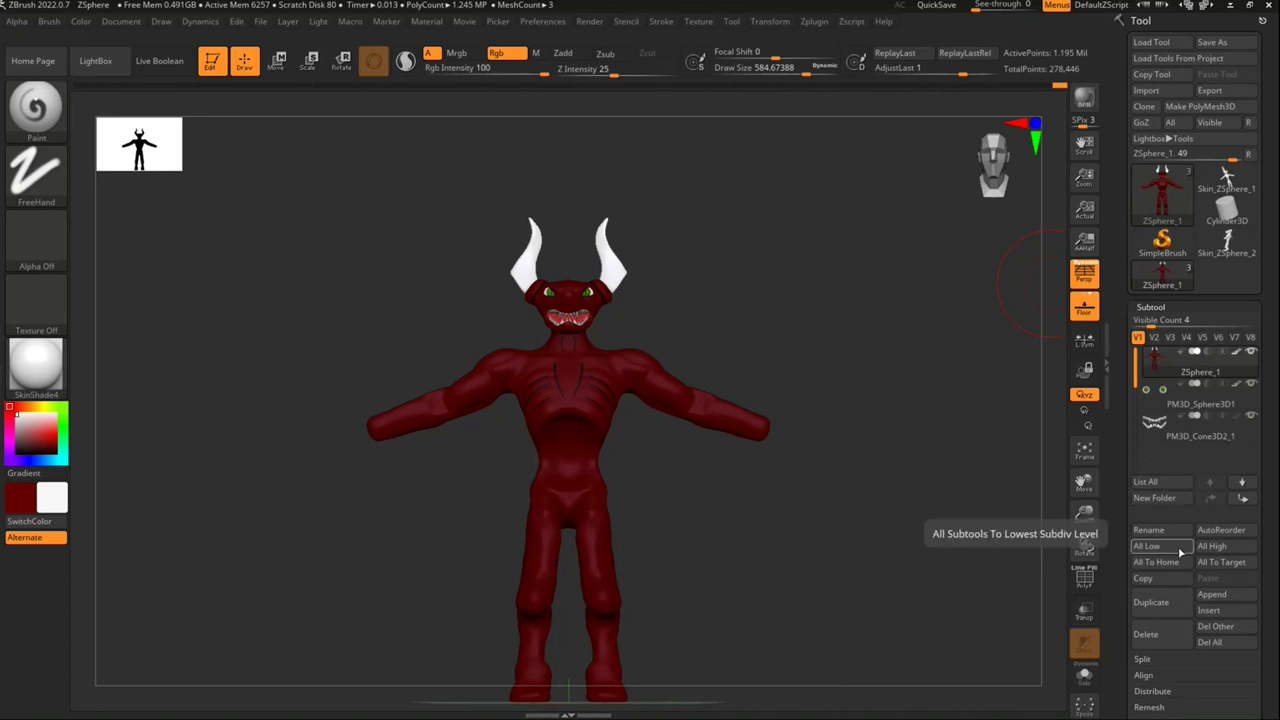
Step: Export the body subtool to the Desktop as an OBJ file named body
click(1225, 97)
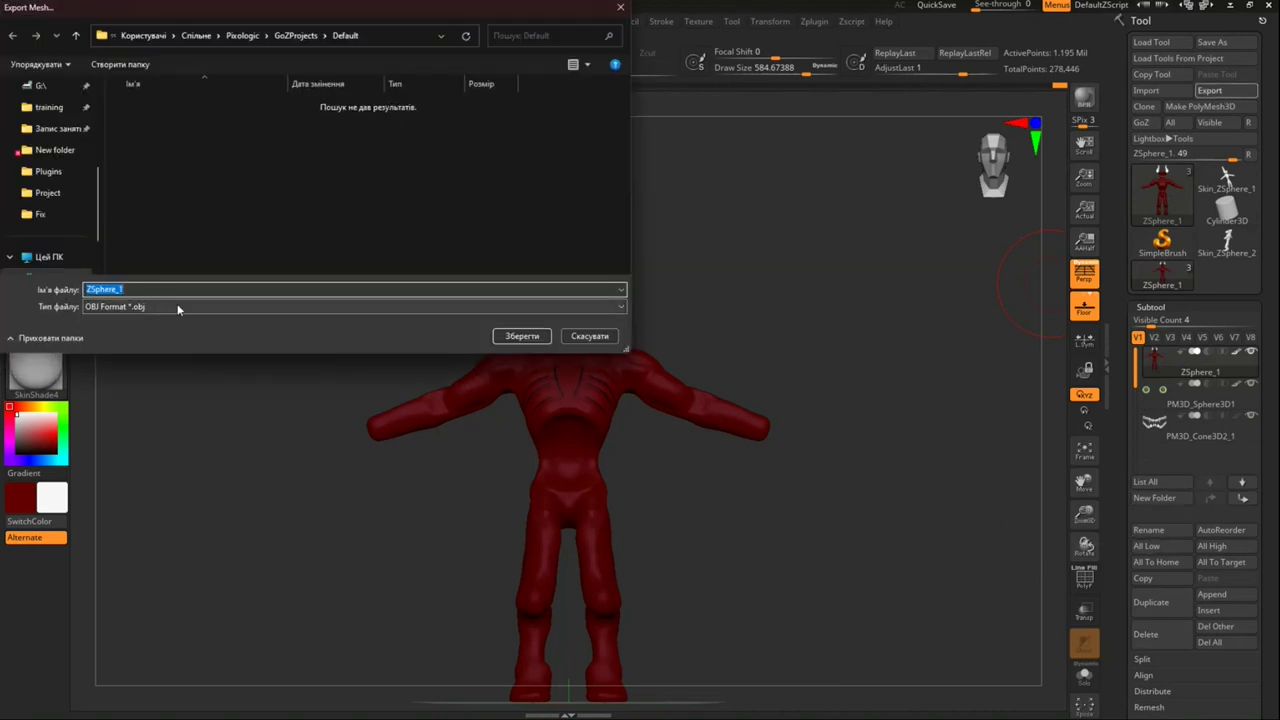
click(178, 307)
click(179, 312)
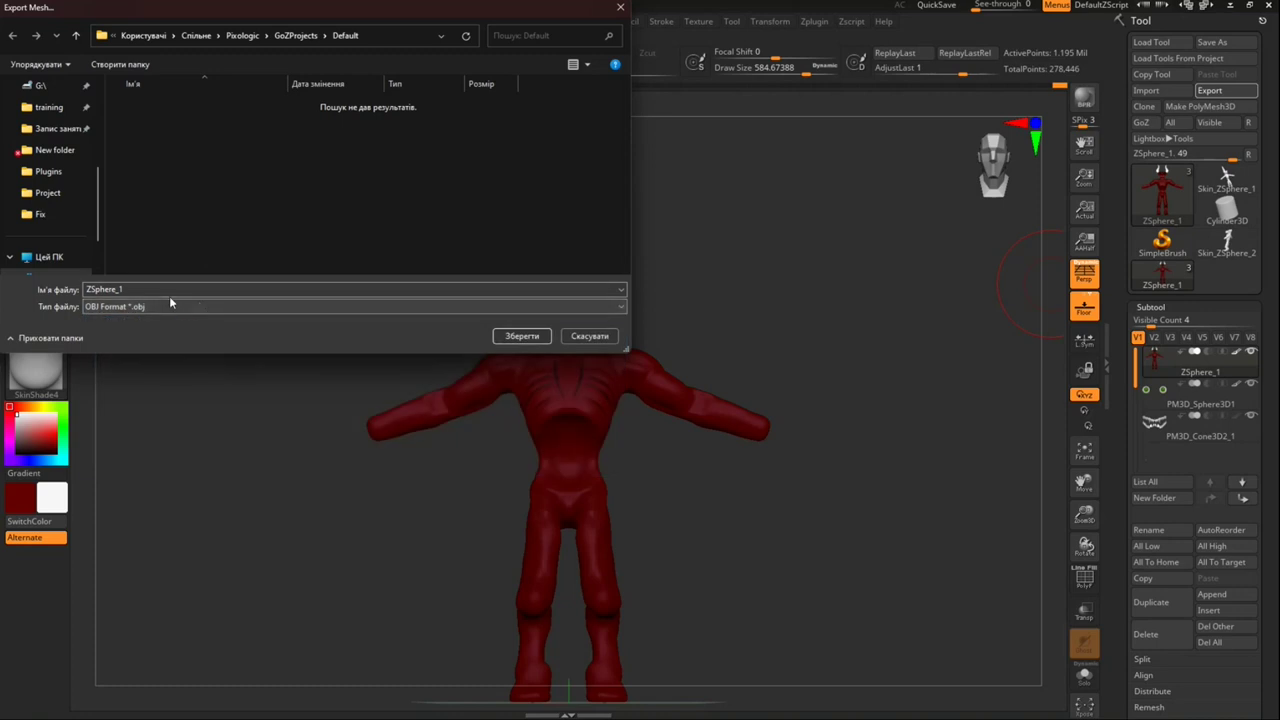
scroll(40, 208, up, 2)
scroll(40, 200, up, 2)
scroll(40, 195, up, 2)
click(45, 172)
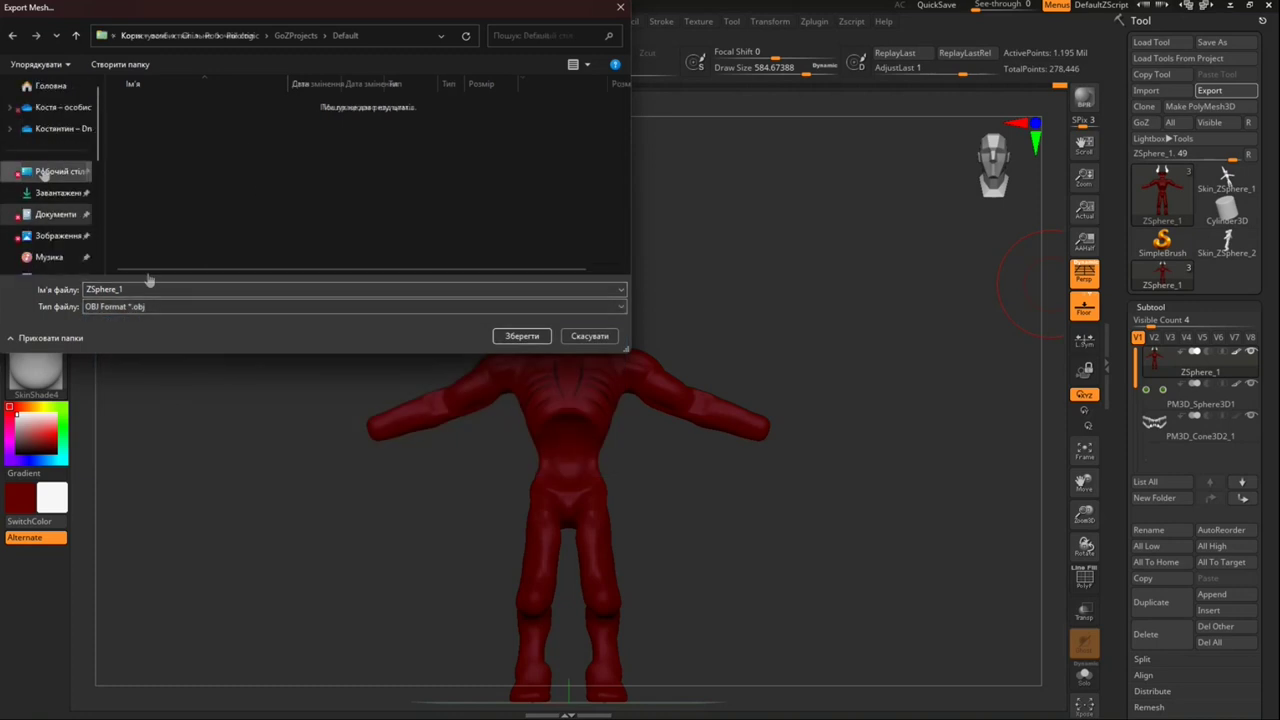
double_click(150, 289)
text(И)
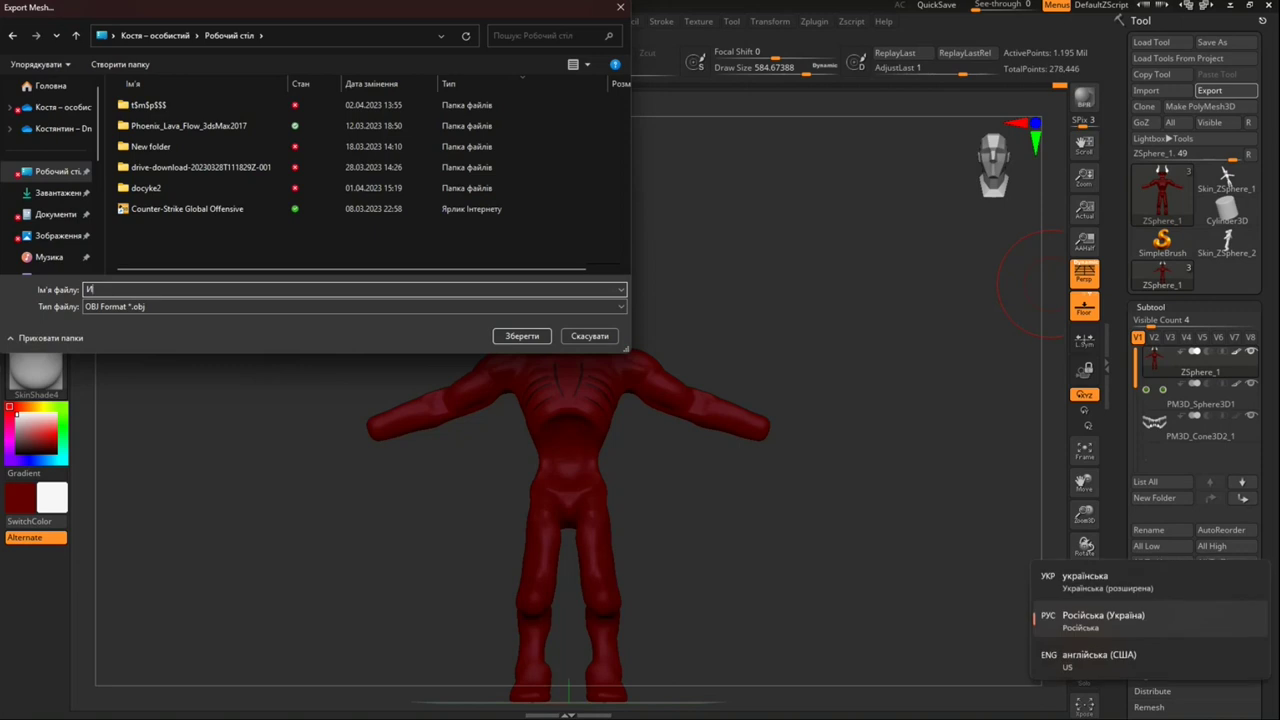
key(BackSpace)
text(body)
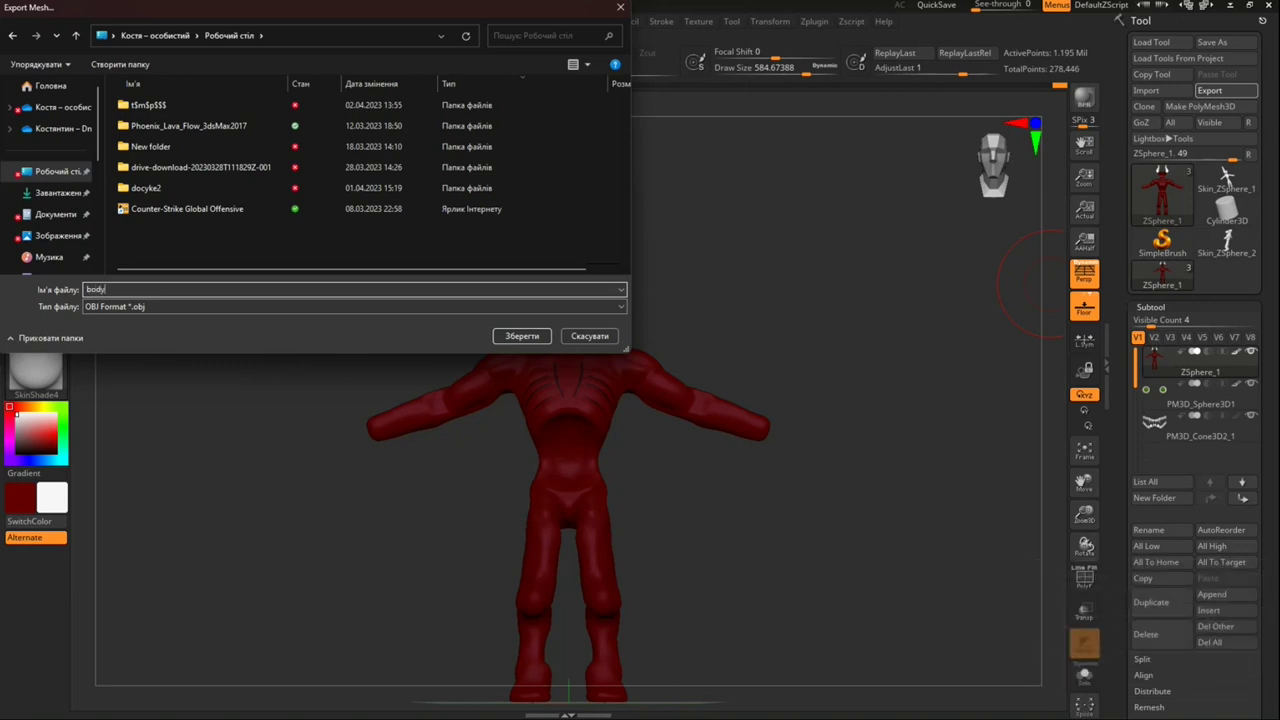
click(533, 336)
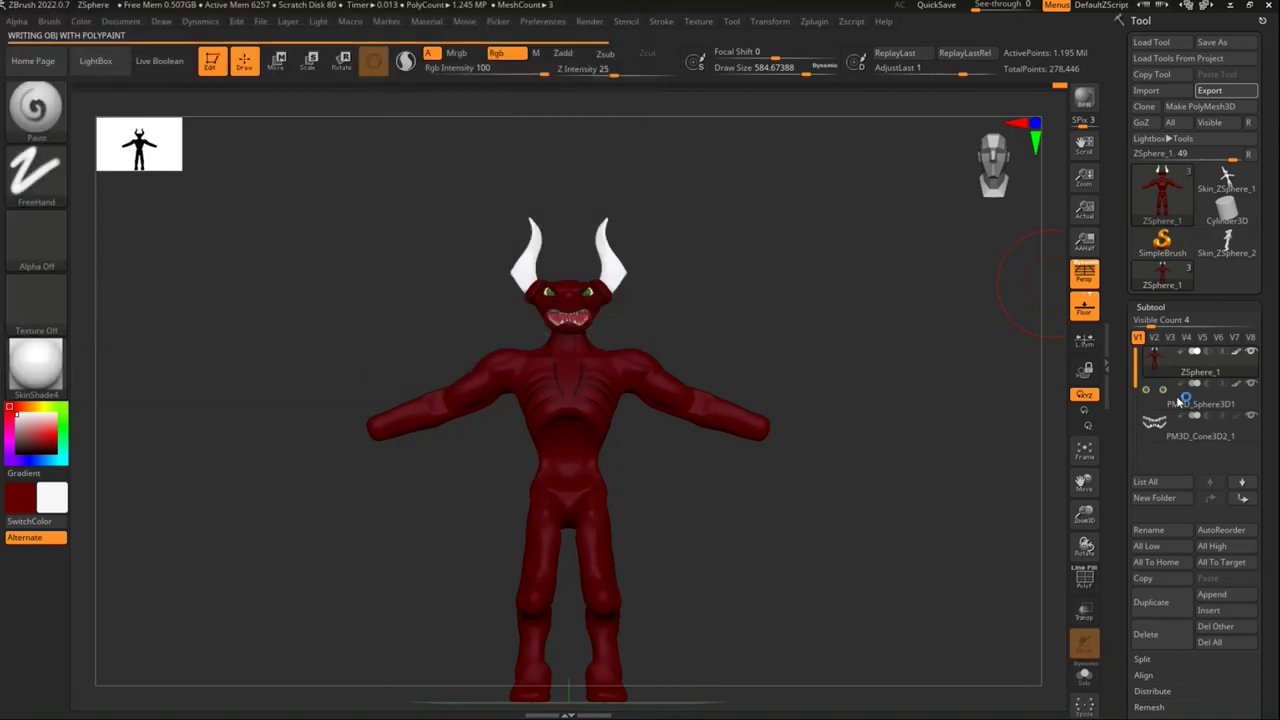
Step: Export the PM3D_Sphere3D1 eye subtool to the Desktop as OBJ file e
click(1176, 395)
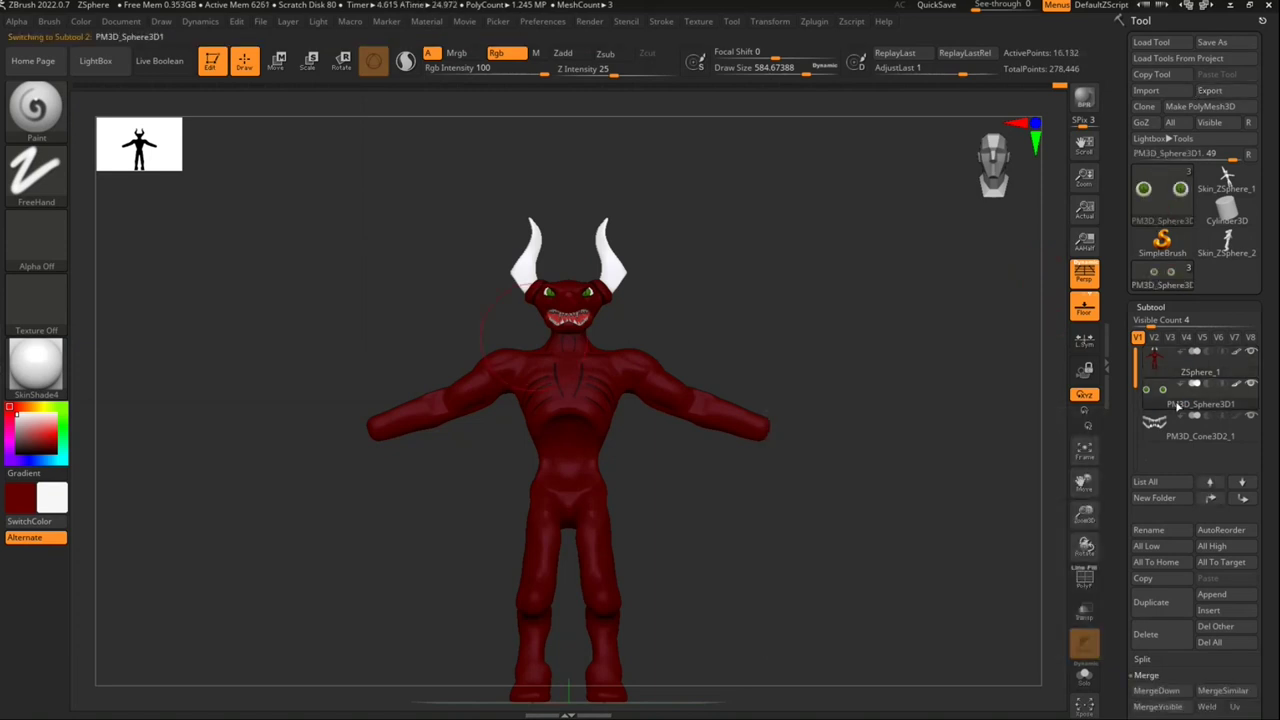
click(1215, 91)
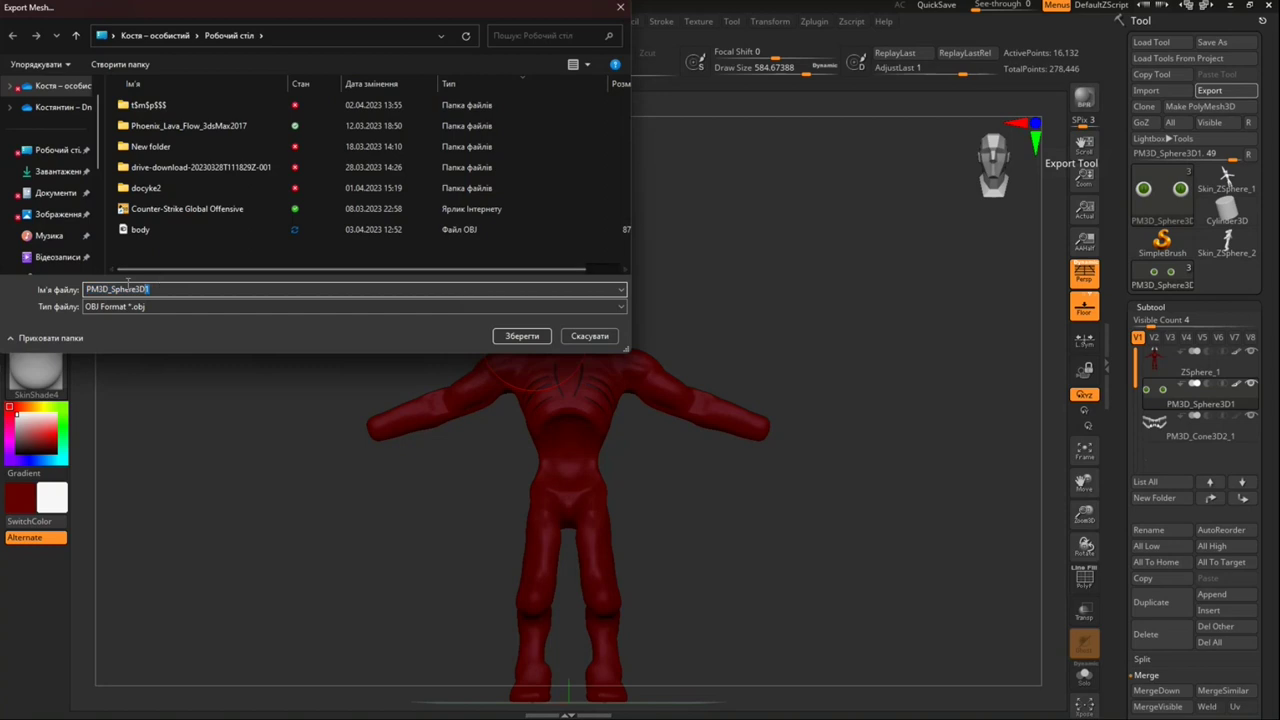
text(esy)
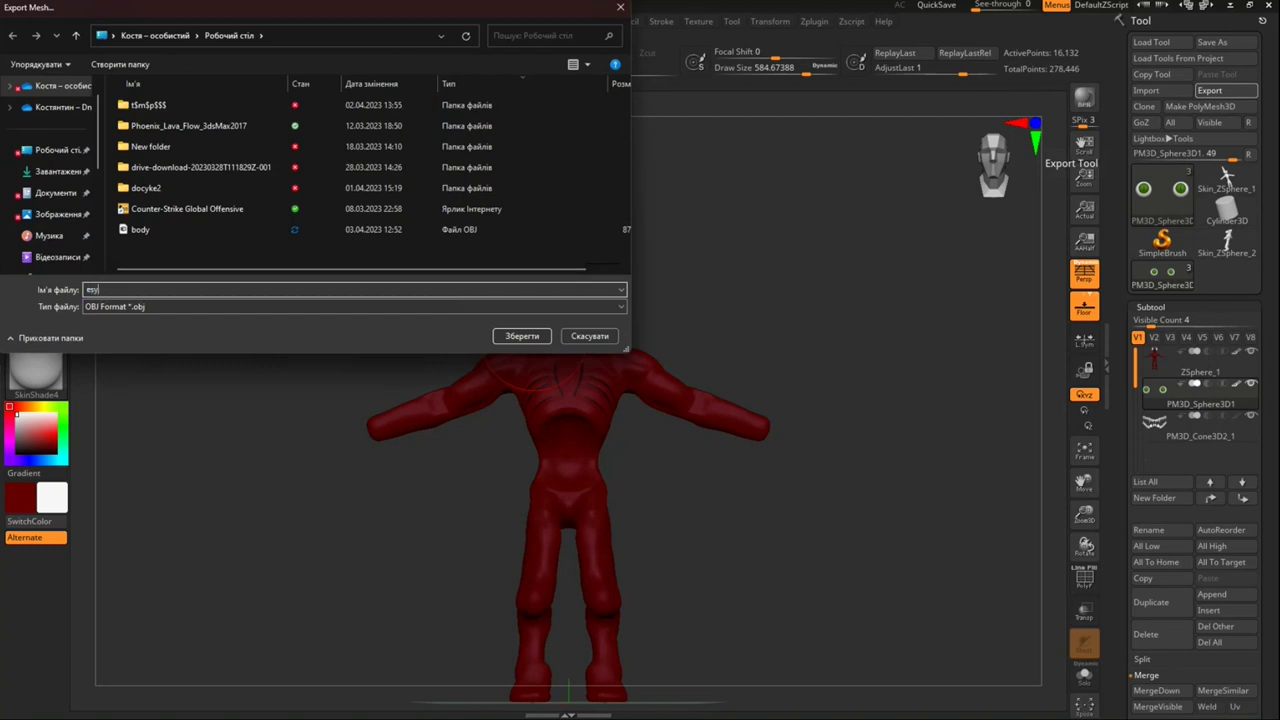
key(Return)
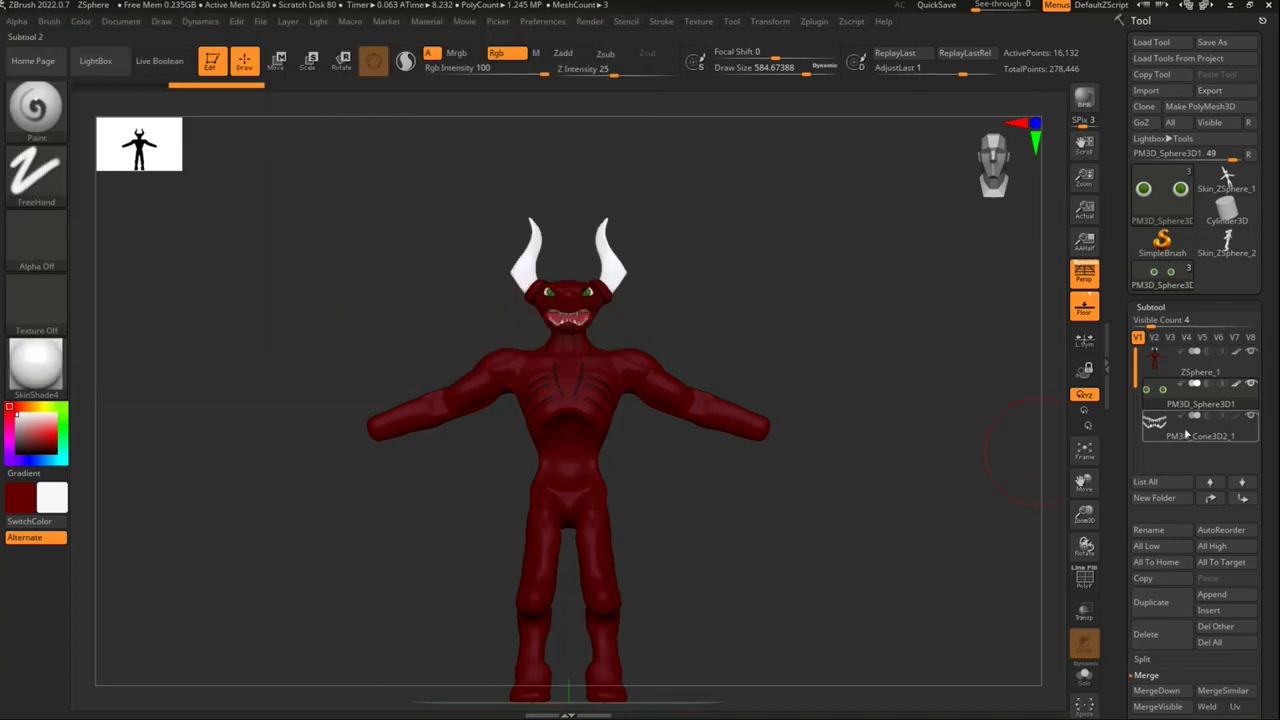
Step: Export the PM3D_Cone3D2_1 teeth/jaw subtool as OBJ file t
click(1186, 430)
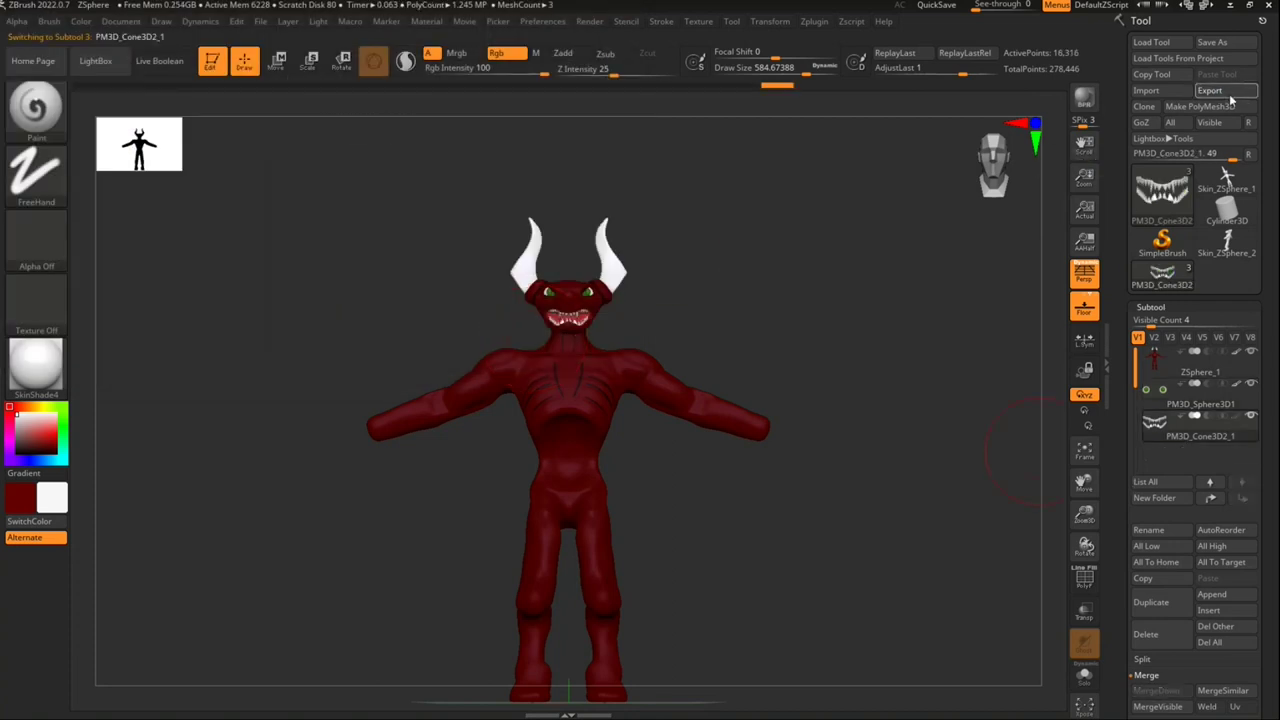
click(1228, 92)
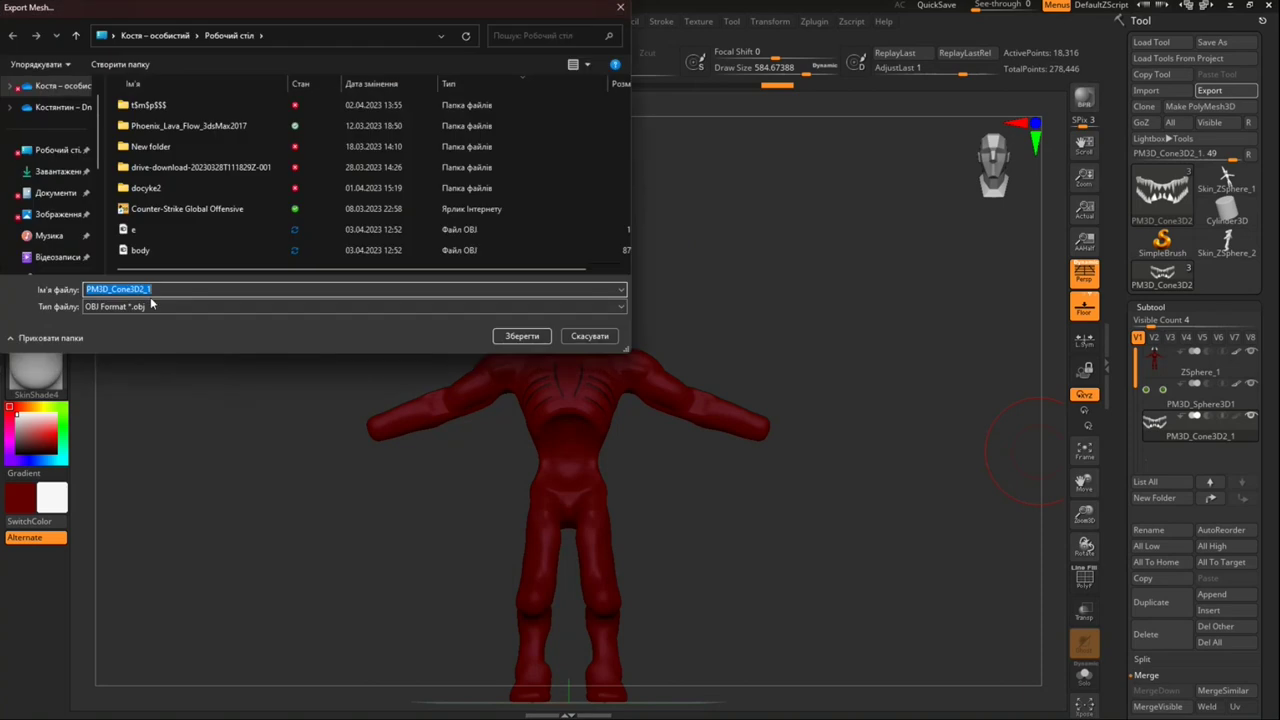
text(t)
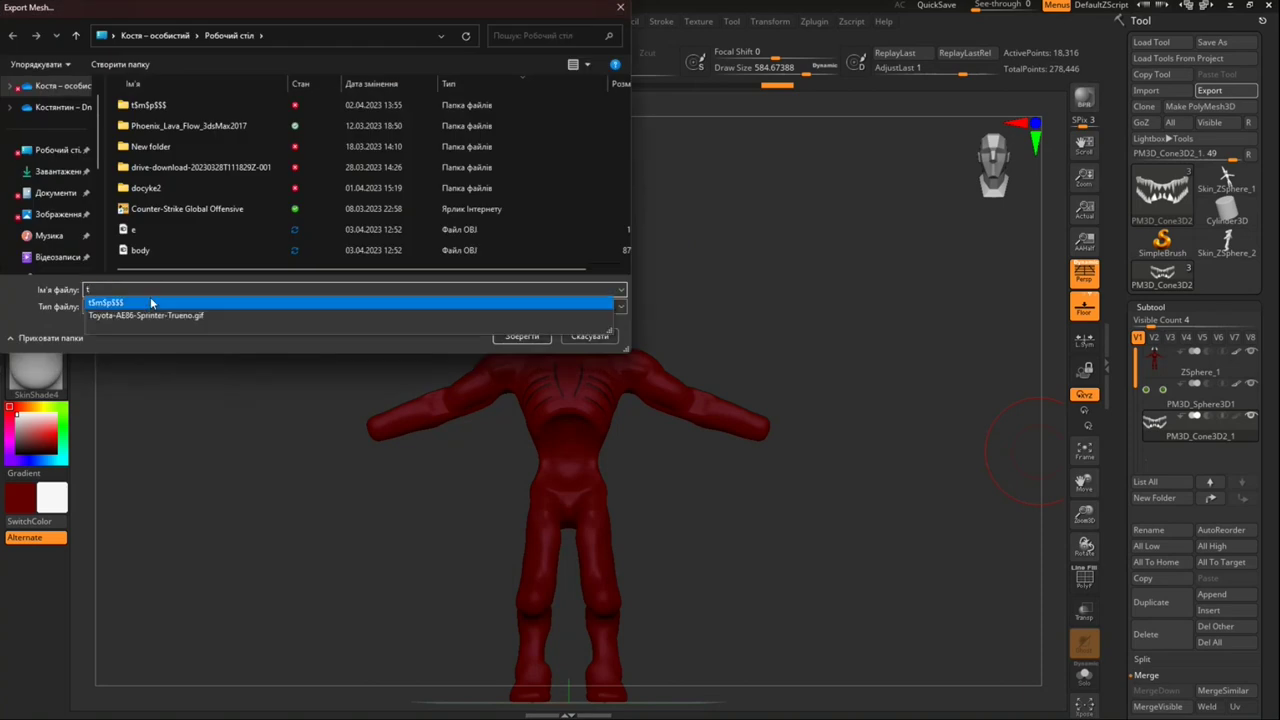
click(513, 336)
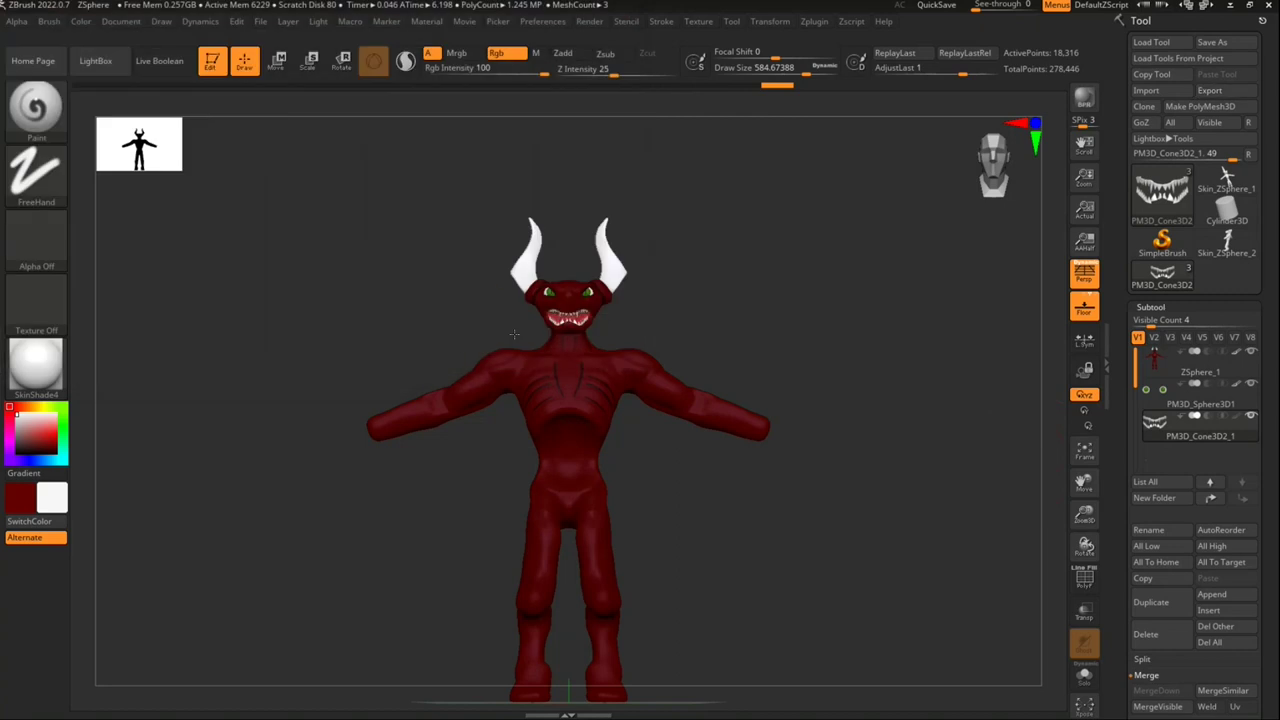
Step: Import the exported body OBJ from the desktop into the 3ds Max Perspective viewport
click(1232, 5)
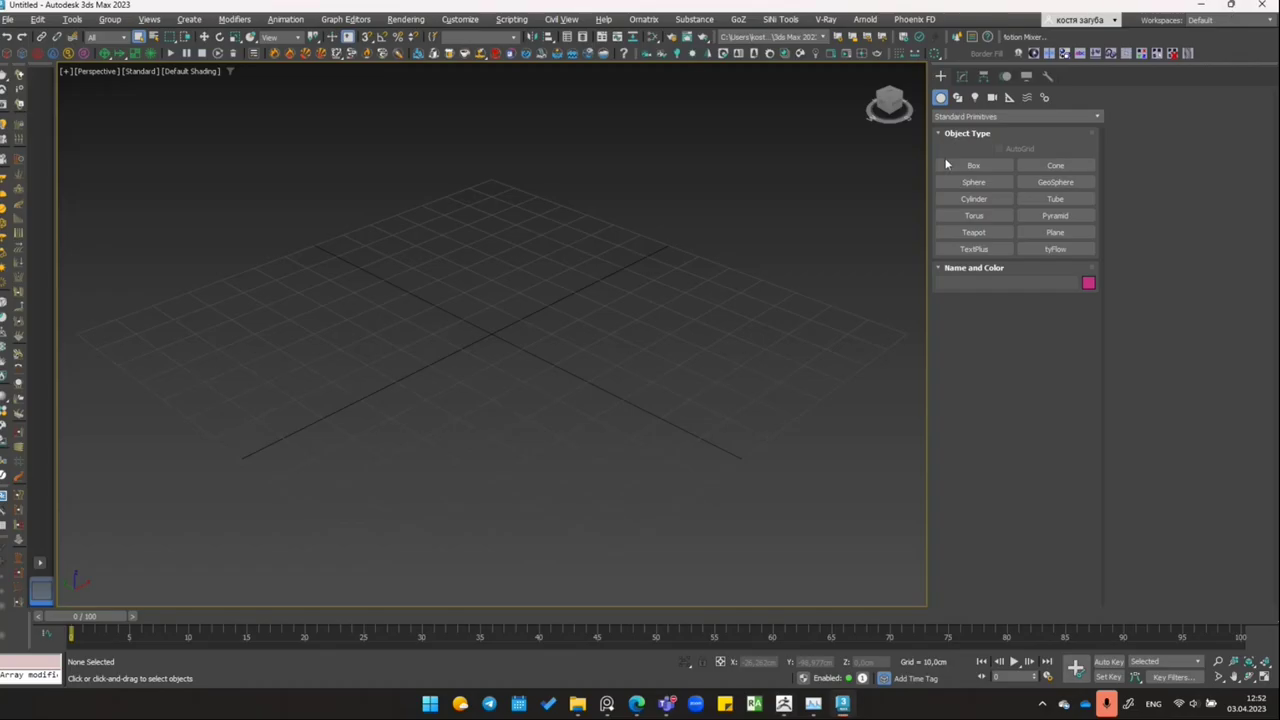
double_click(685, 5)
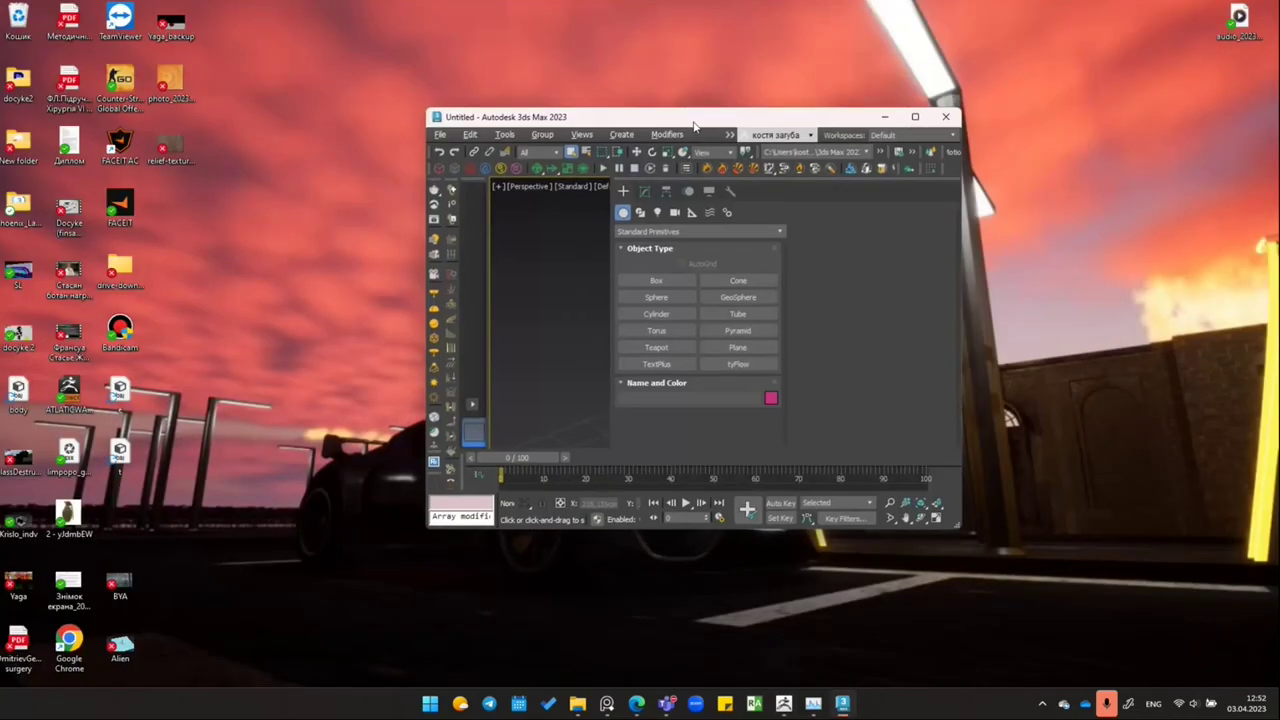
drag(188, 496, 96, 374)
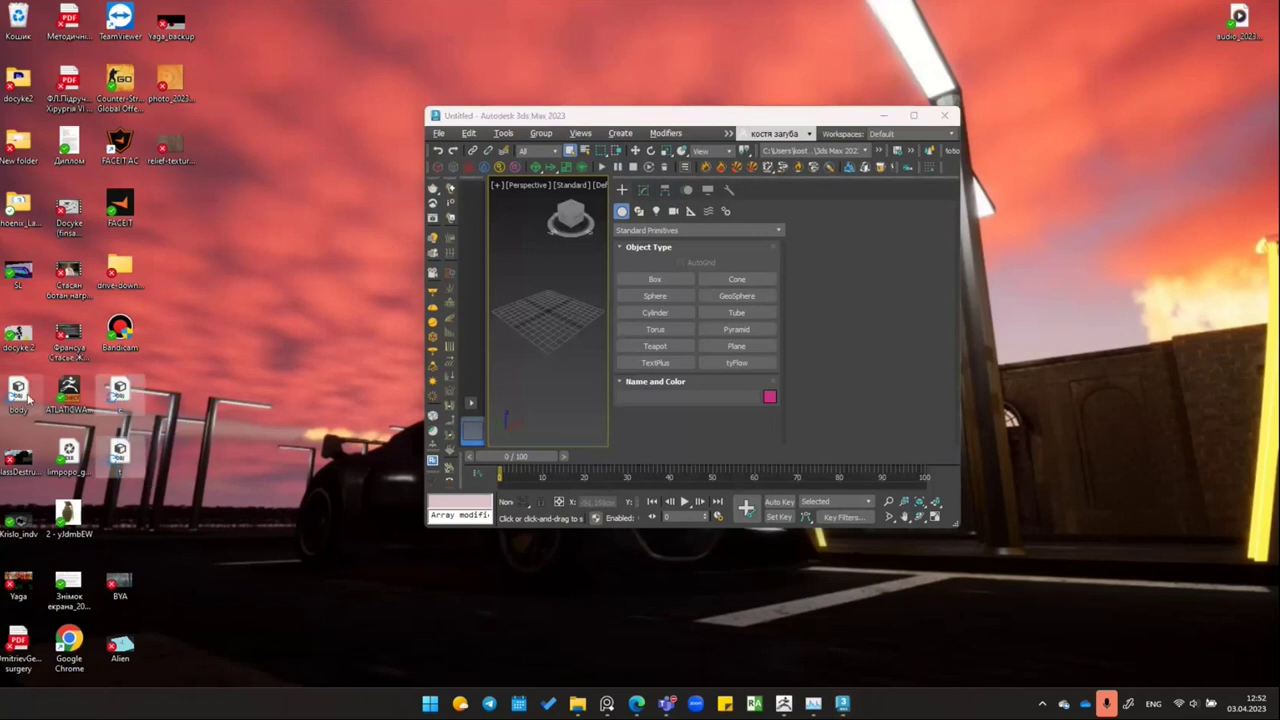
drag(20, 405, 532, 293)
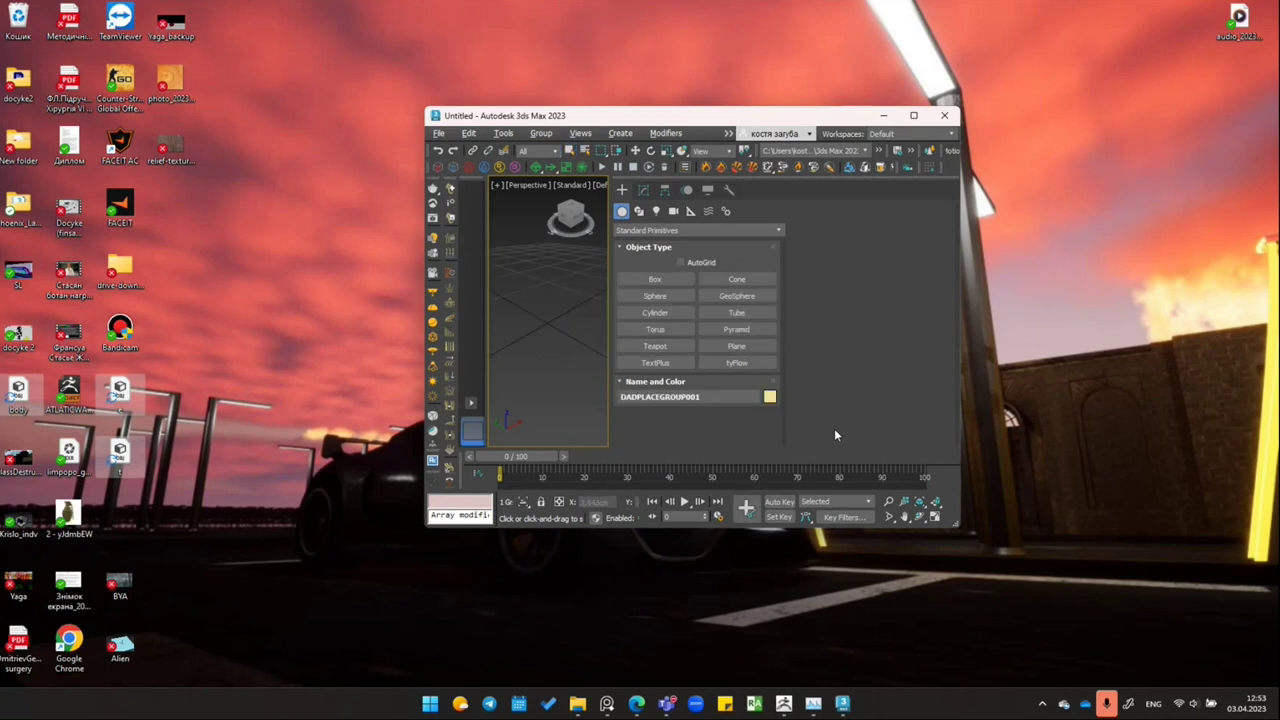
Step: Maximize 3ds Max and try moving the imported character, then undo the move
click(913, 115)
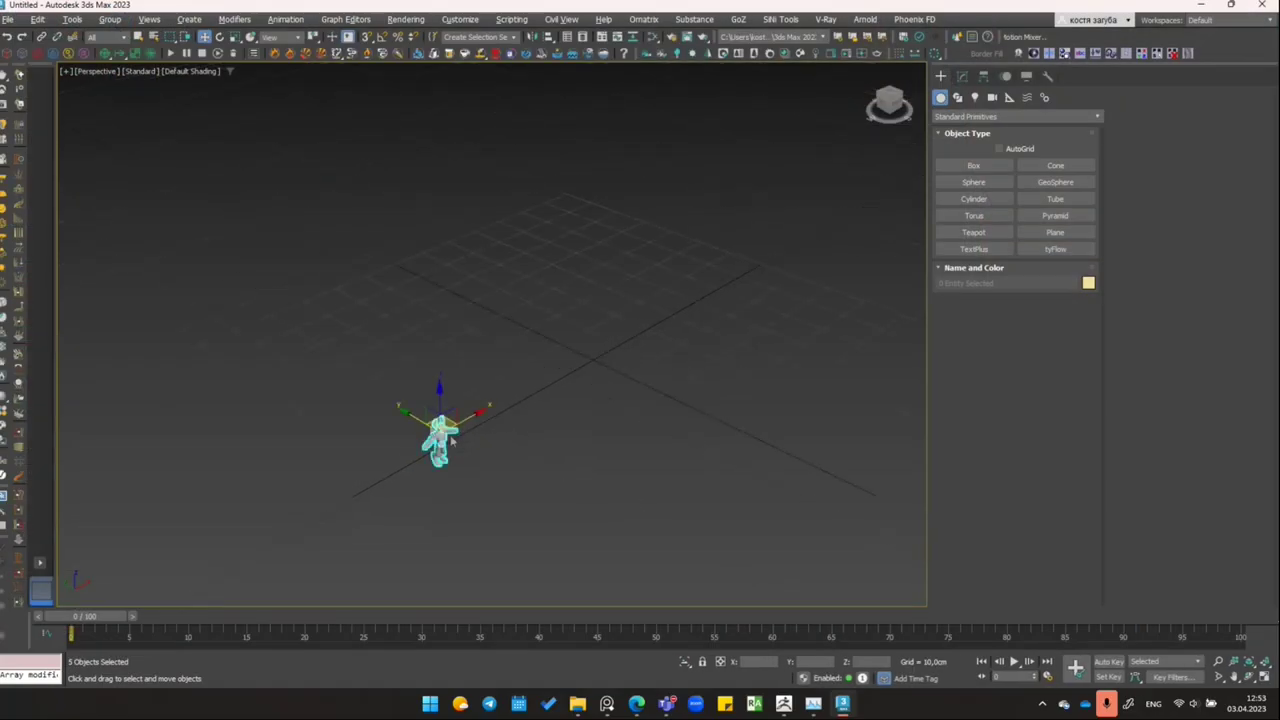
scroll(432, 428, up, 5)
drag(440, 430, 866, 253)
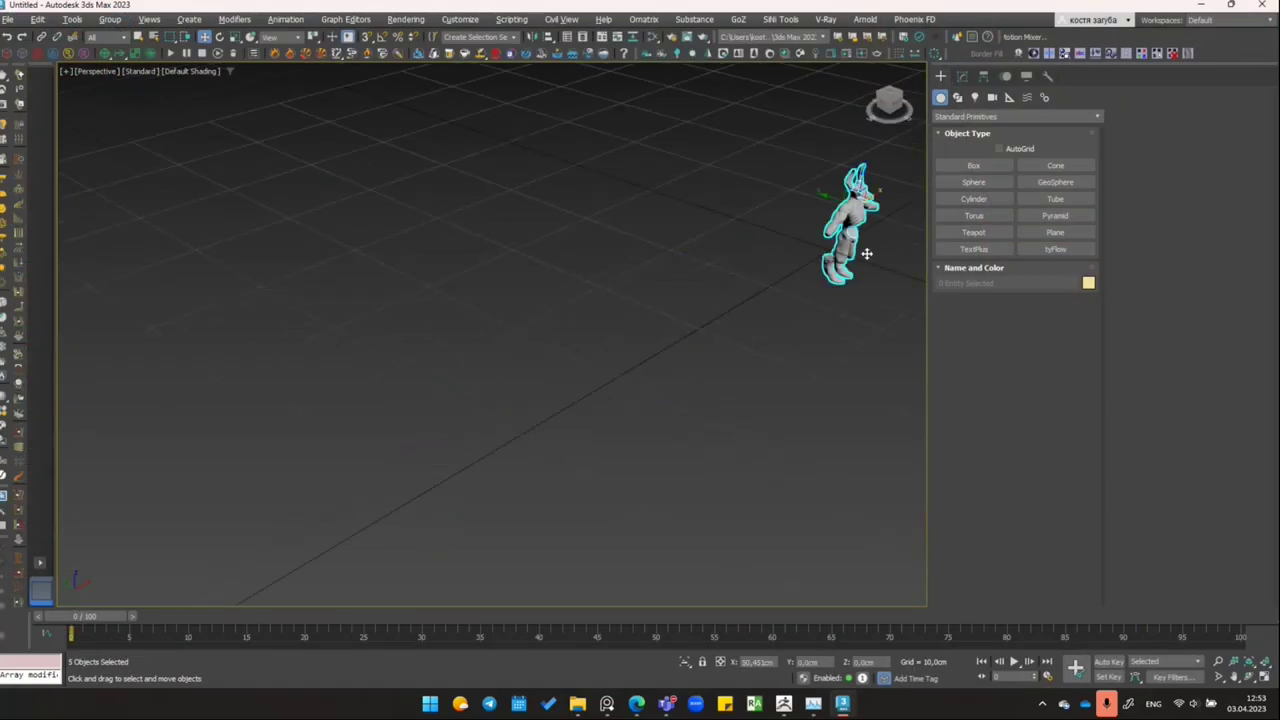
key(ctrl+z)
Step: Inspect the horns and jaw pieces, then select the ZBrush_default_group body
click(531, 421)
click(474, 426)
scroll(474, 422, up, 5)
scroll(474, 420, down, 3)
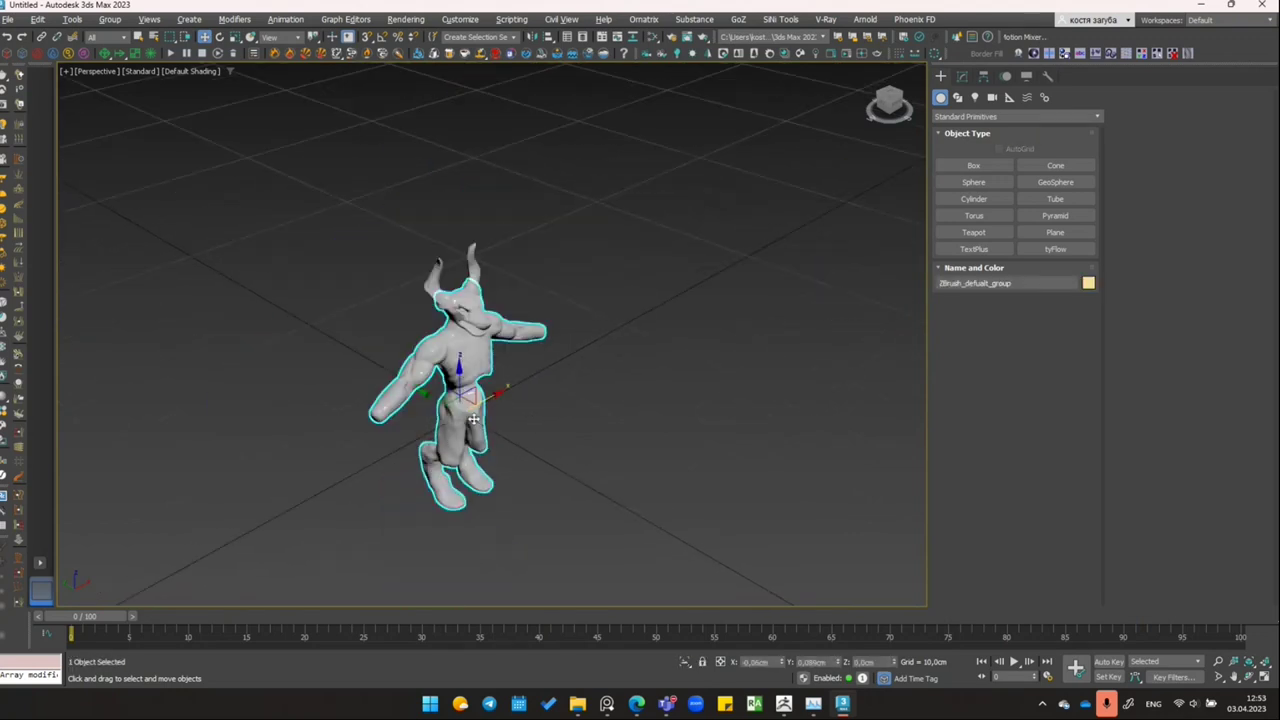
click(444, 286)
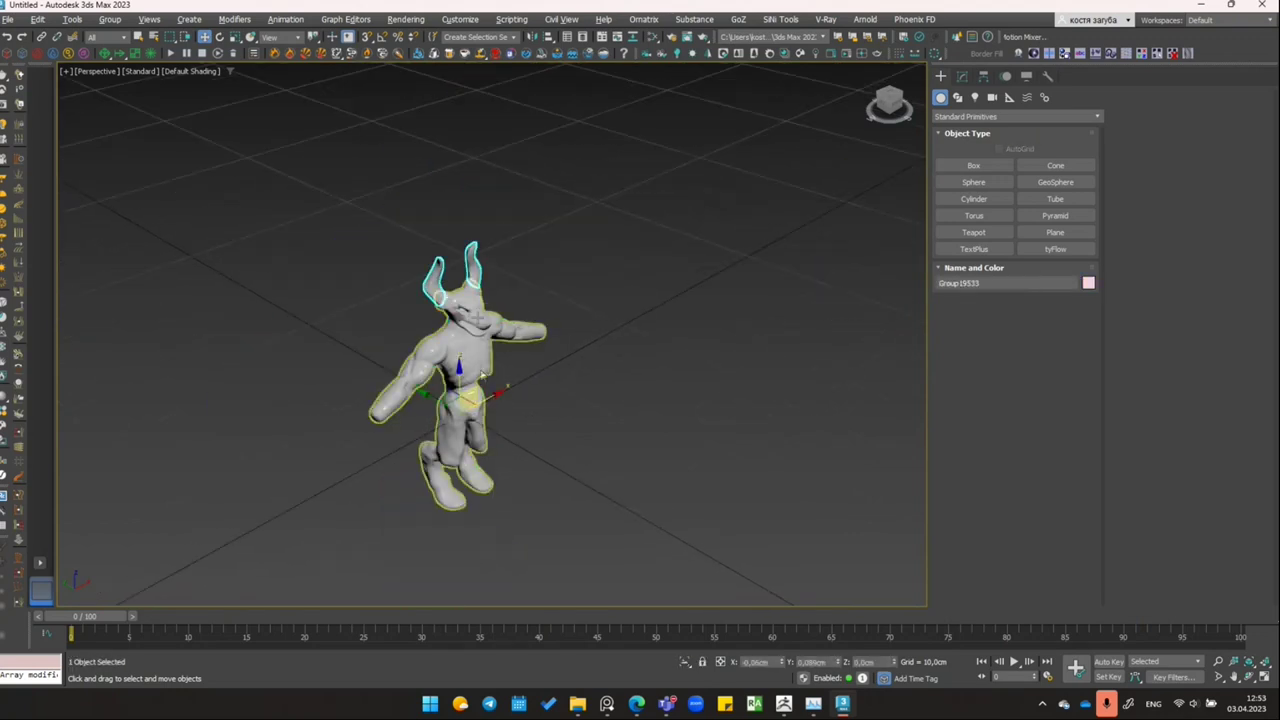
scroll(466, 305, up, 5)
click(466, 310)
mouse_move(466, 310)
alt+middle_down()
mouse_move(505, 400)
mouse_move(583, 316)
alt+middle_up()
click(513, 421)
scroll(513, 421, down, 3)
Step: Attach the jaw piece to the body mesh via Edit Geometry in the Modify panel
click(962, 76)
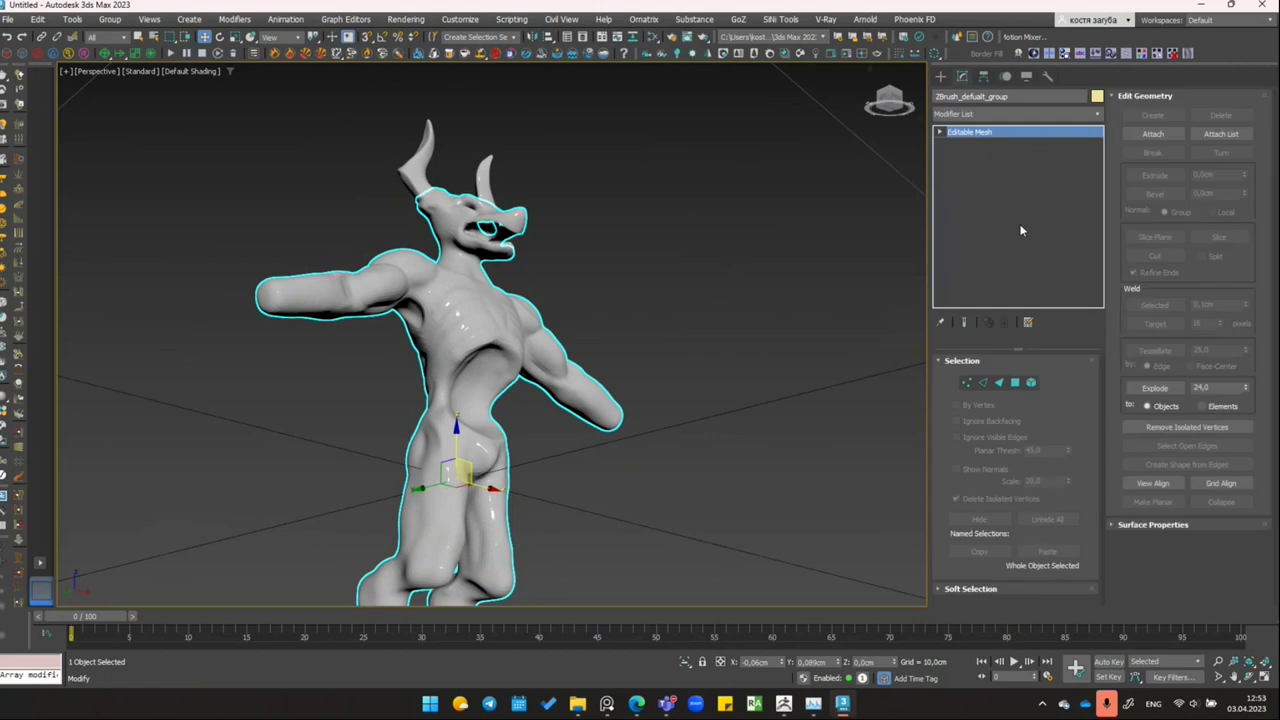
click(1153, 134)
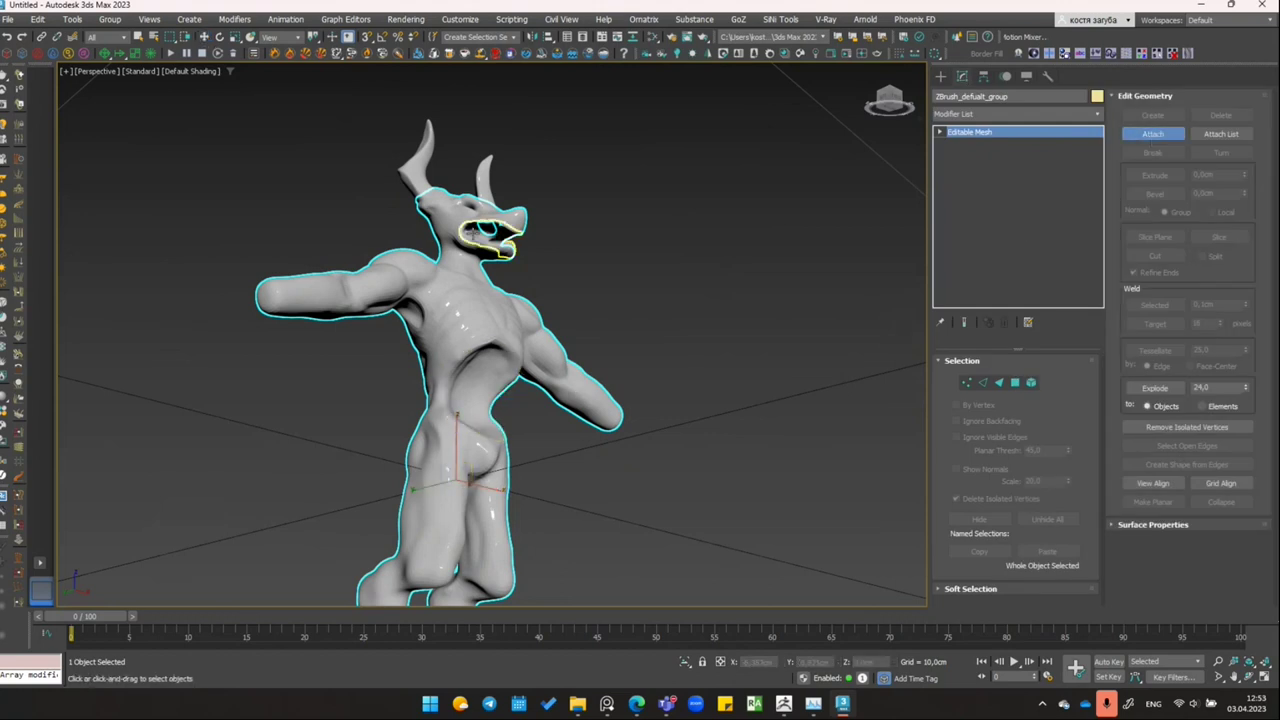
click(465, 203)
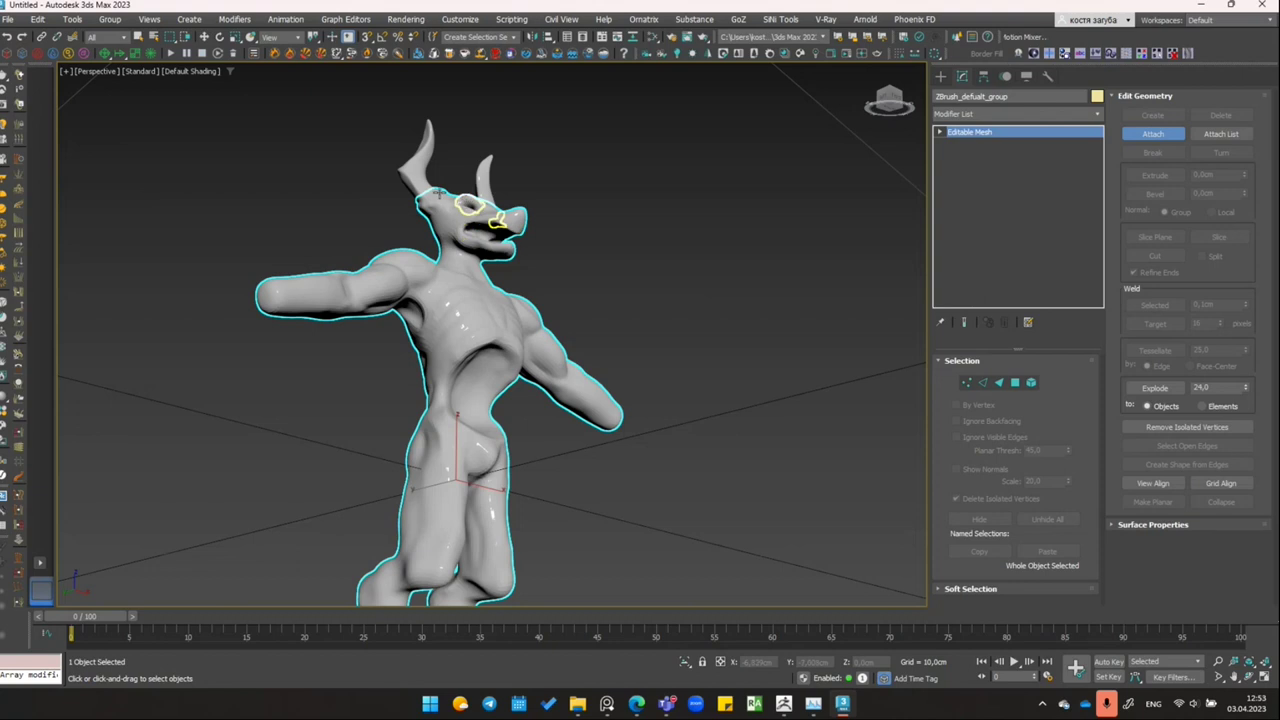
Step: Attach the horns to the body mesh and exit Attach mode
click(428, 150)
right_click(460, 468)
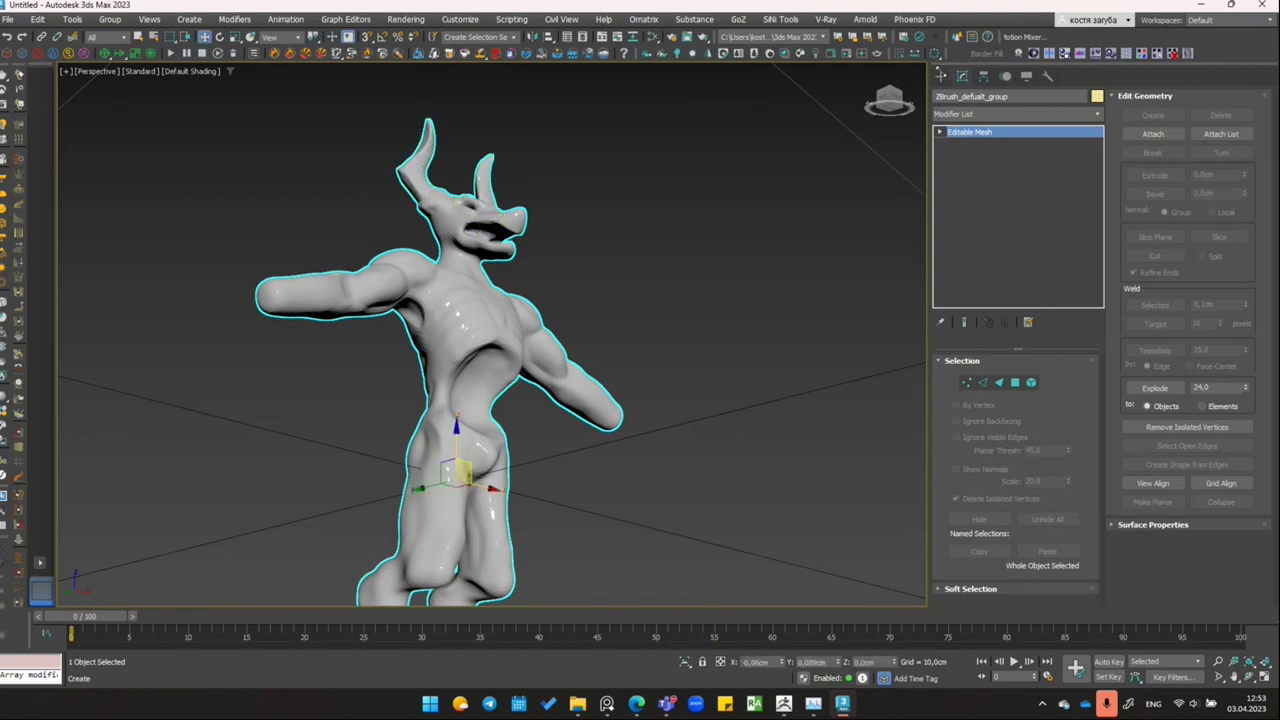
scroll(562, 436, down, 2)
scroll(562, 436, down, 3)
scroll(562, 436, down, 3)
scroll(551, 432, up, 2)
mouse_move(551, 432)
alt+middle_down()
mouse_move(560, 405)
mouse_move(575, 440)
alt+middle_up()
scroll(583, 463, up, 2)
scroll(523, 420, up, 4)
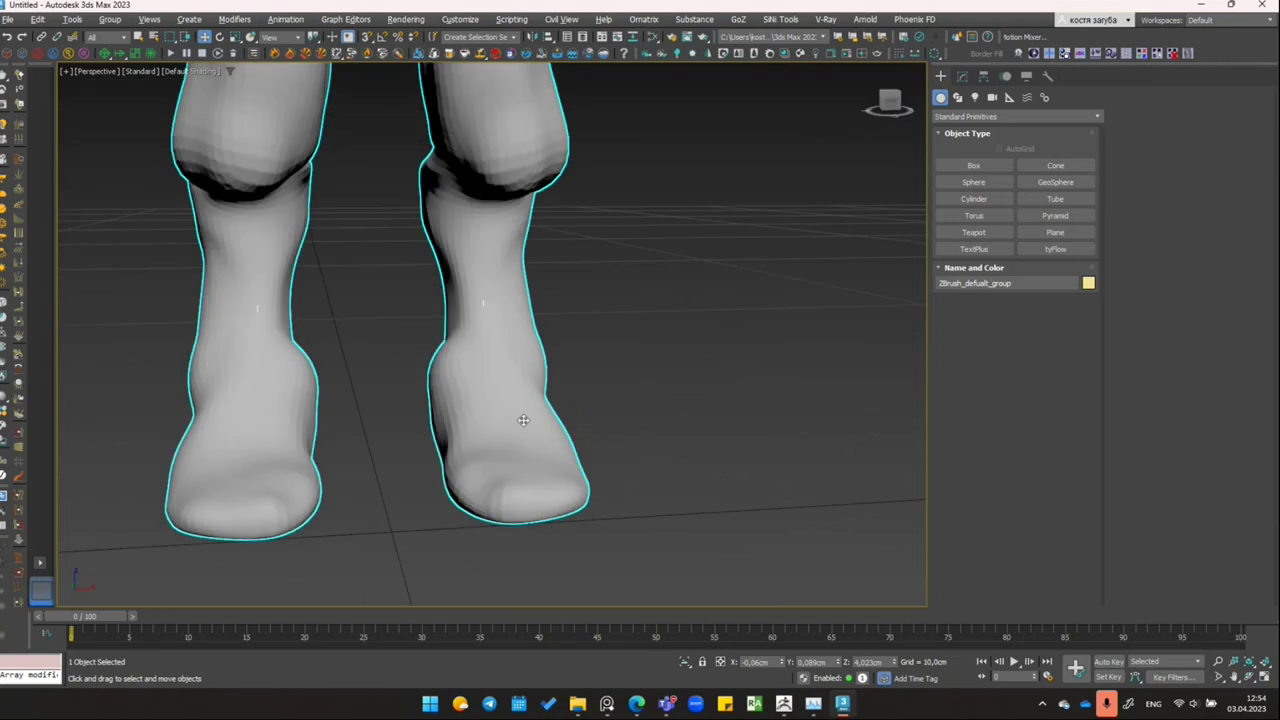
scroll(523, 420, down, 5)
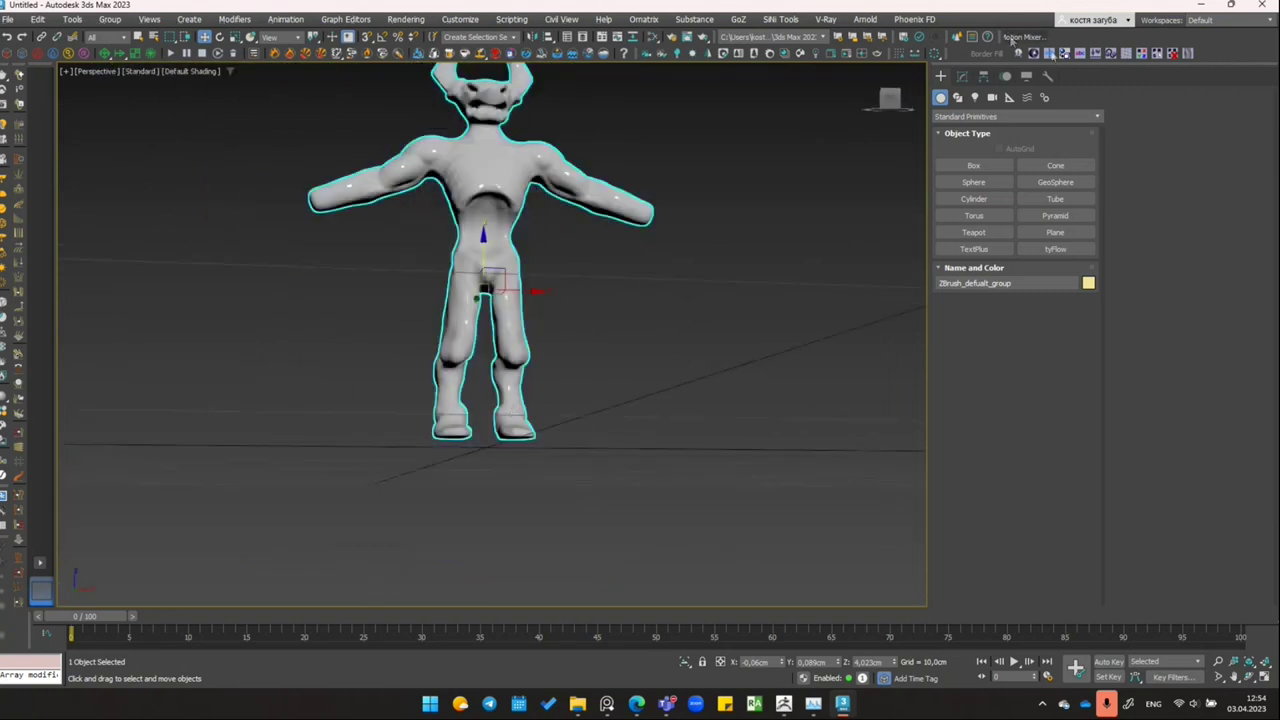
Step: Place the pivot at bottom centre between the feet with pivotPlacer, resting the model at Z 0
click(1049, 54)
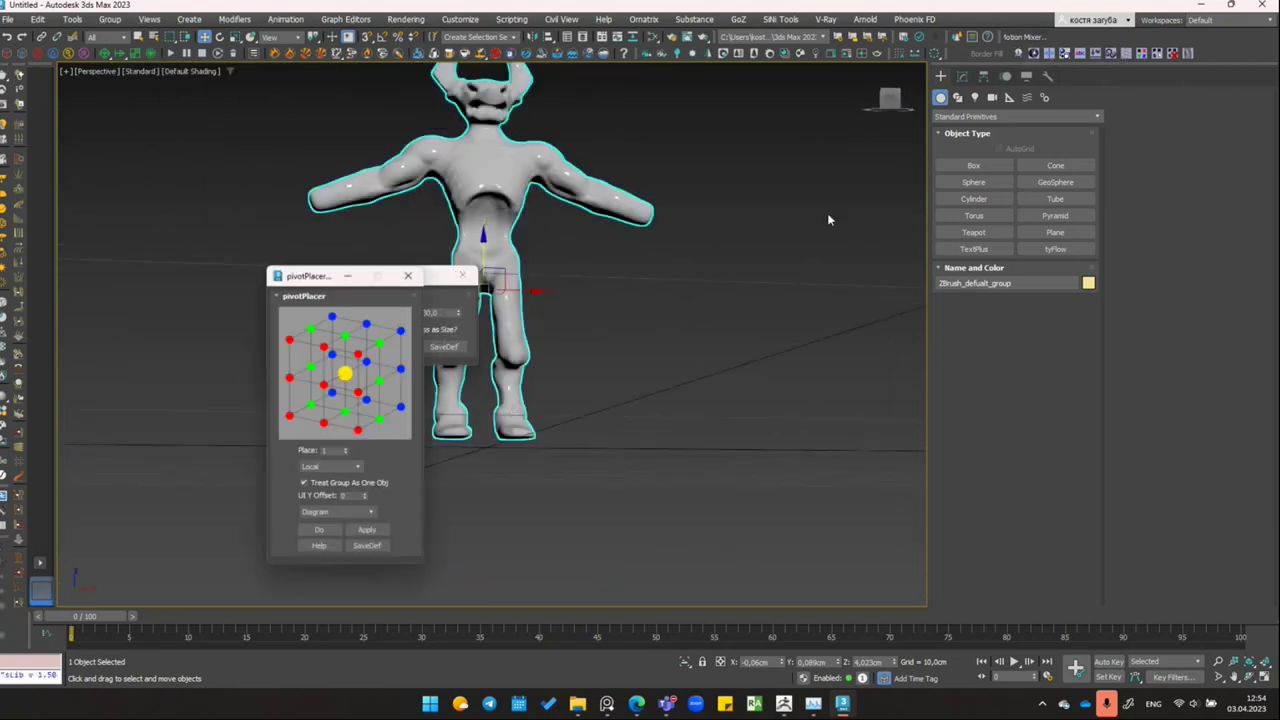
click(343, 414)
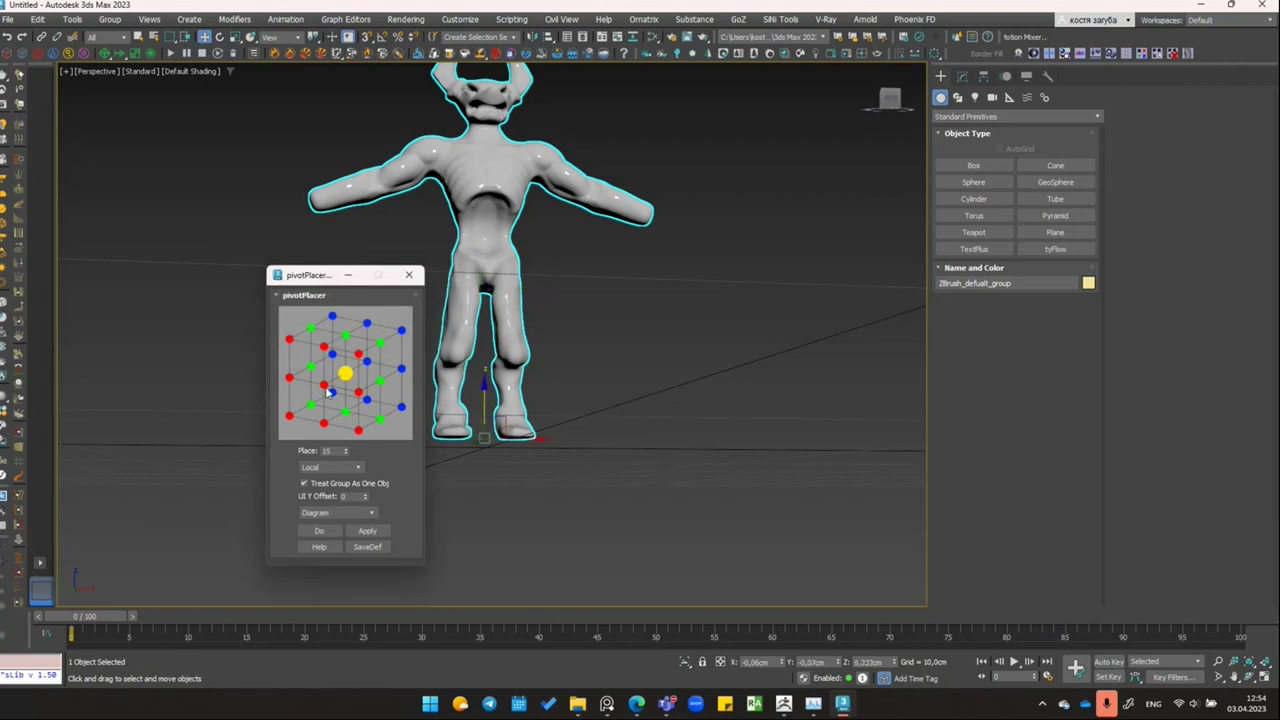
click(322, 530)
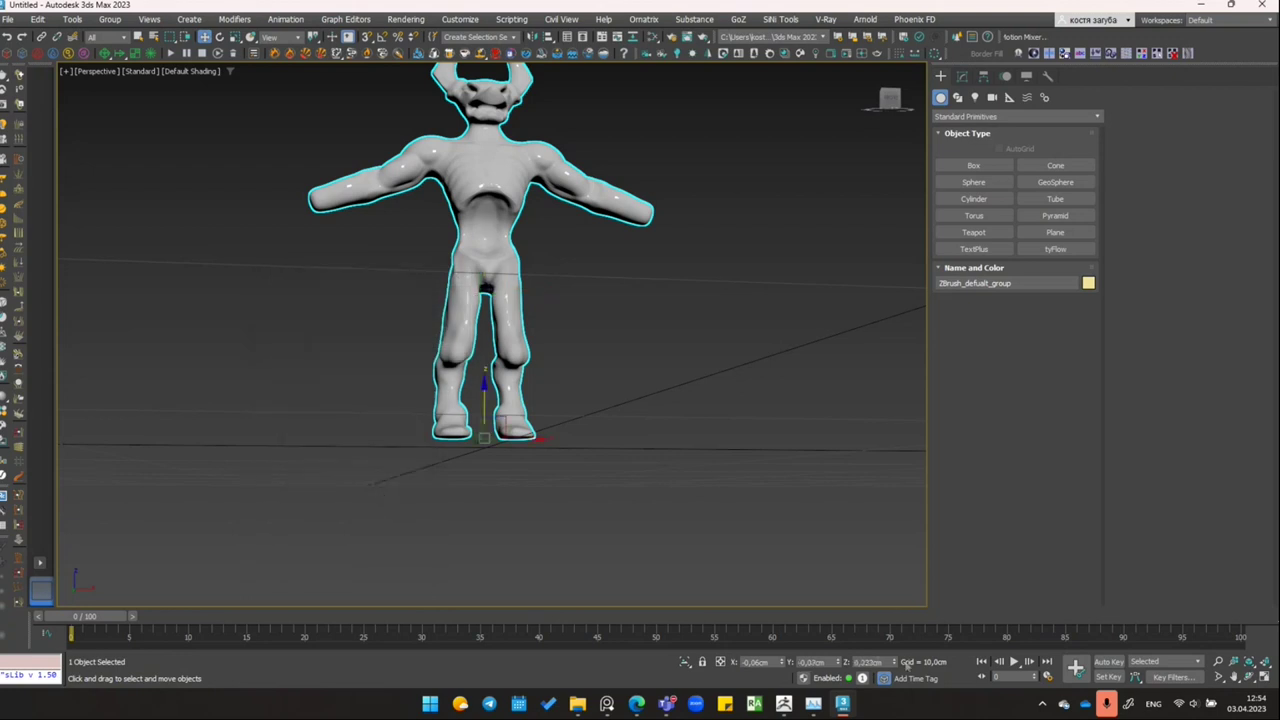
text(0)
click(803, 561)
scroll(720, 440, down, 4)
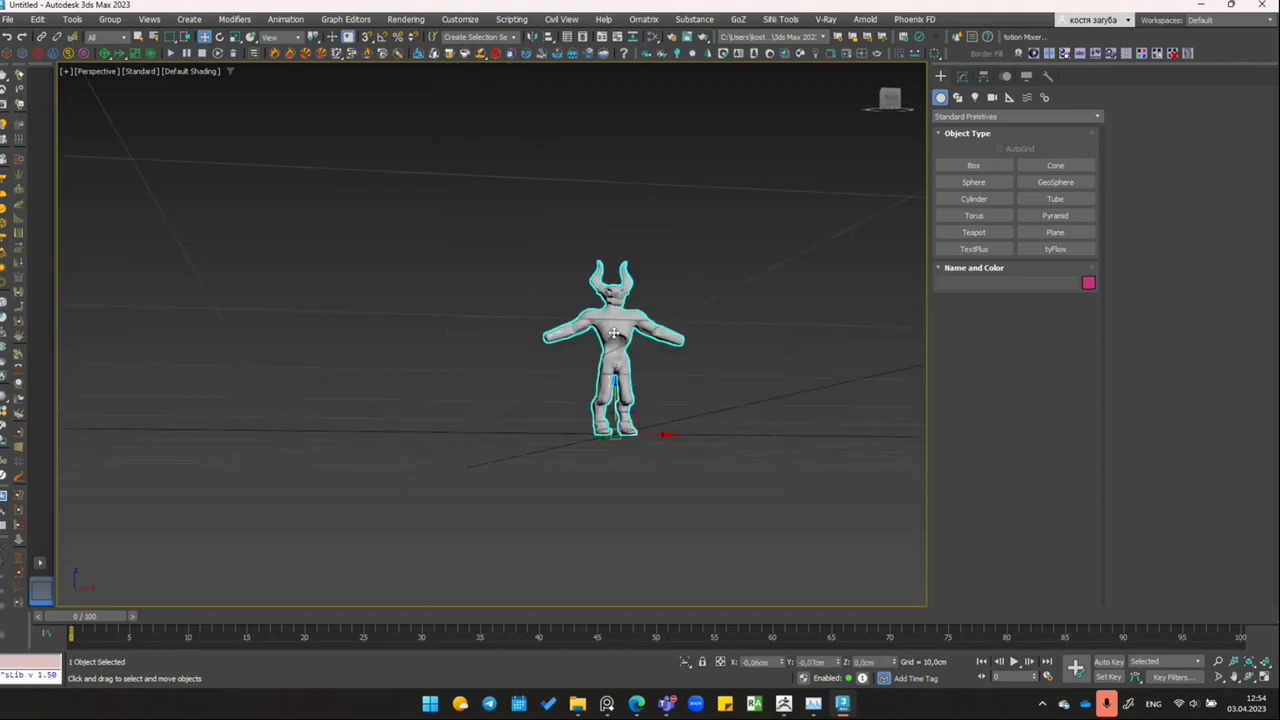
click(642, 369)
alt+middle_drag(642, 369, 700, 399)
scroll(655, 390, up, 2)
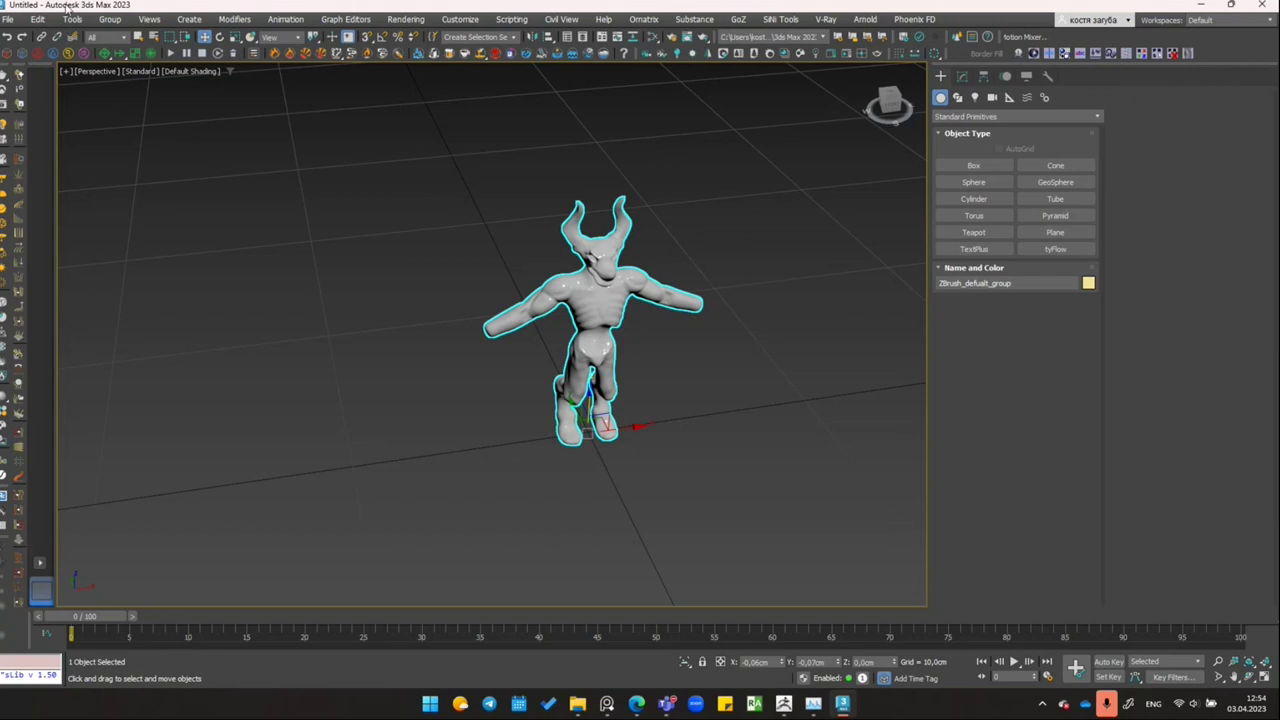
Step: Set the demon's height to 230 cm with the Transform Toolbox Size option
click(37, 19)
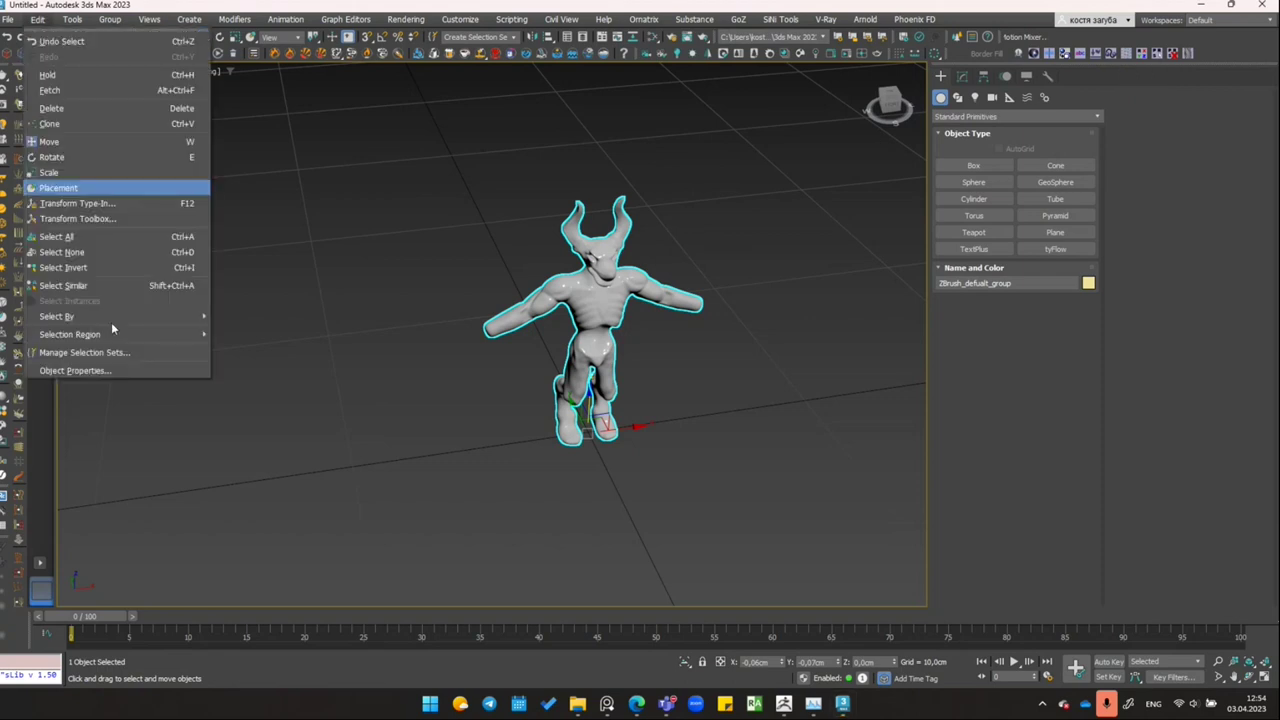
click(110, 218)
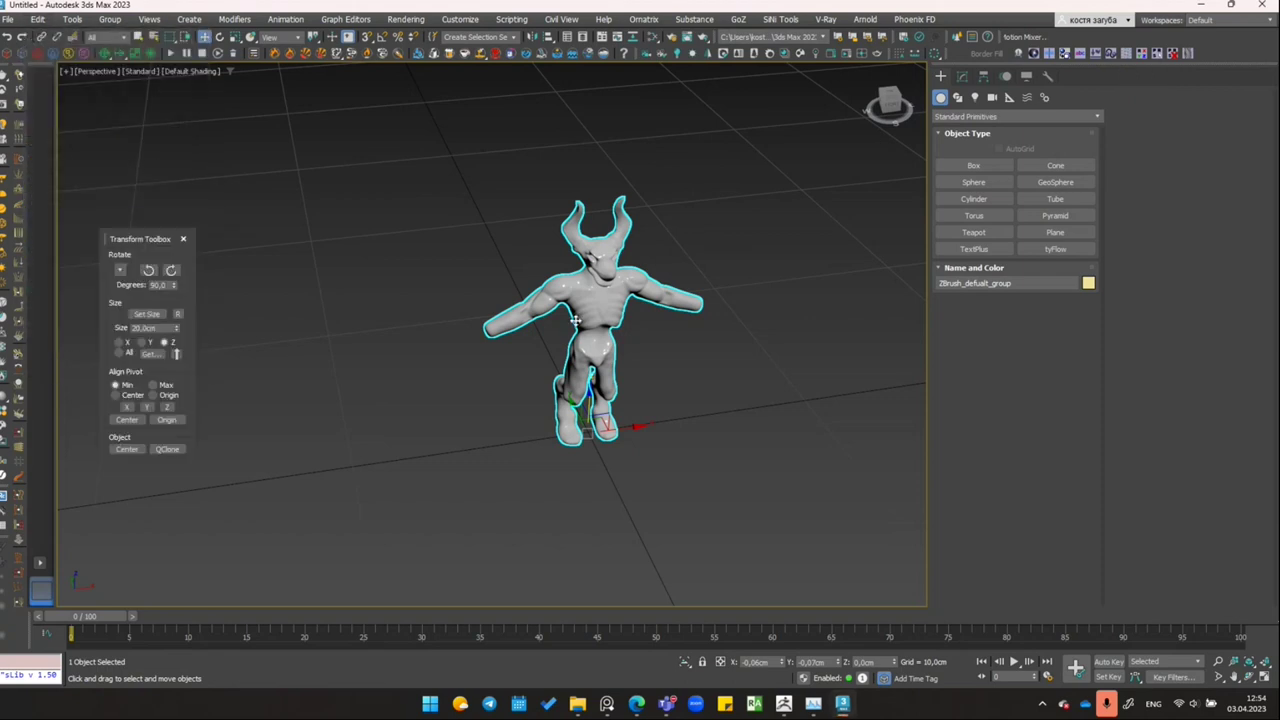
click(150, 353)
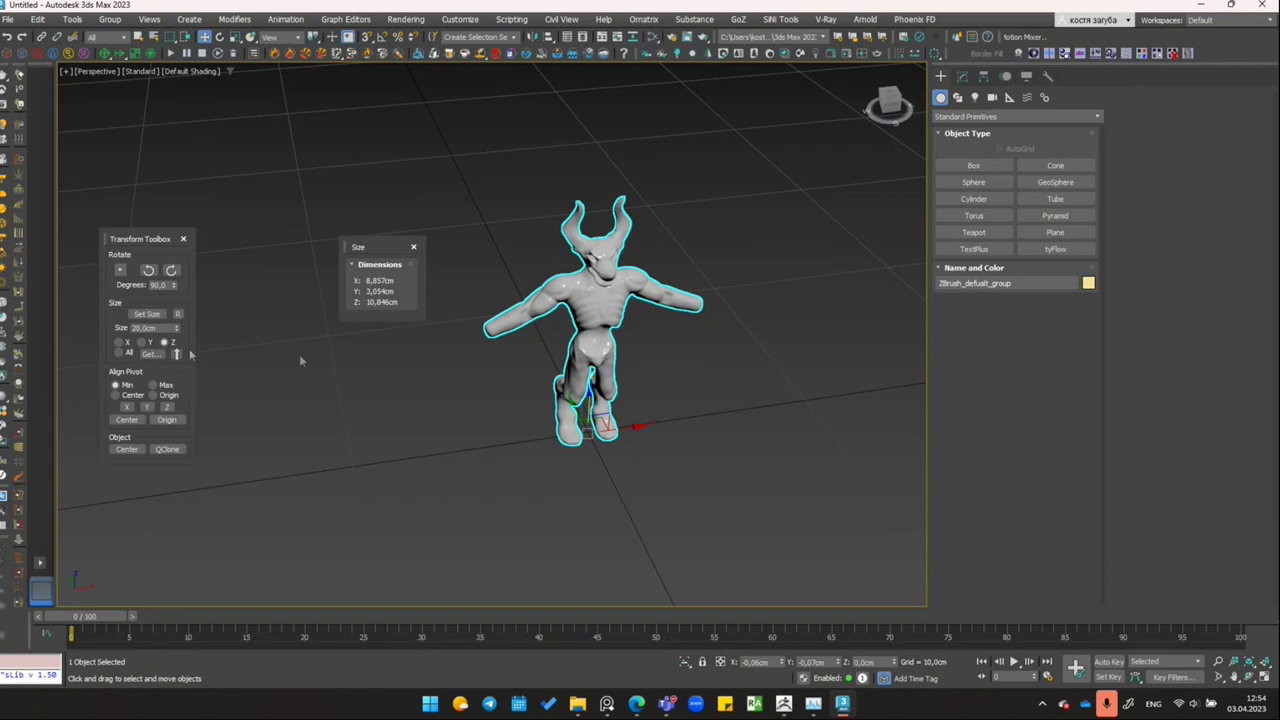
double_click(162, 328)
text(230)
click(146, 313)
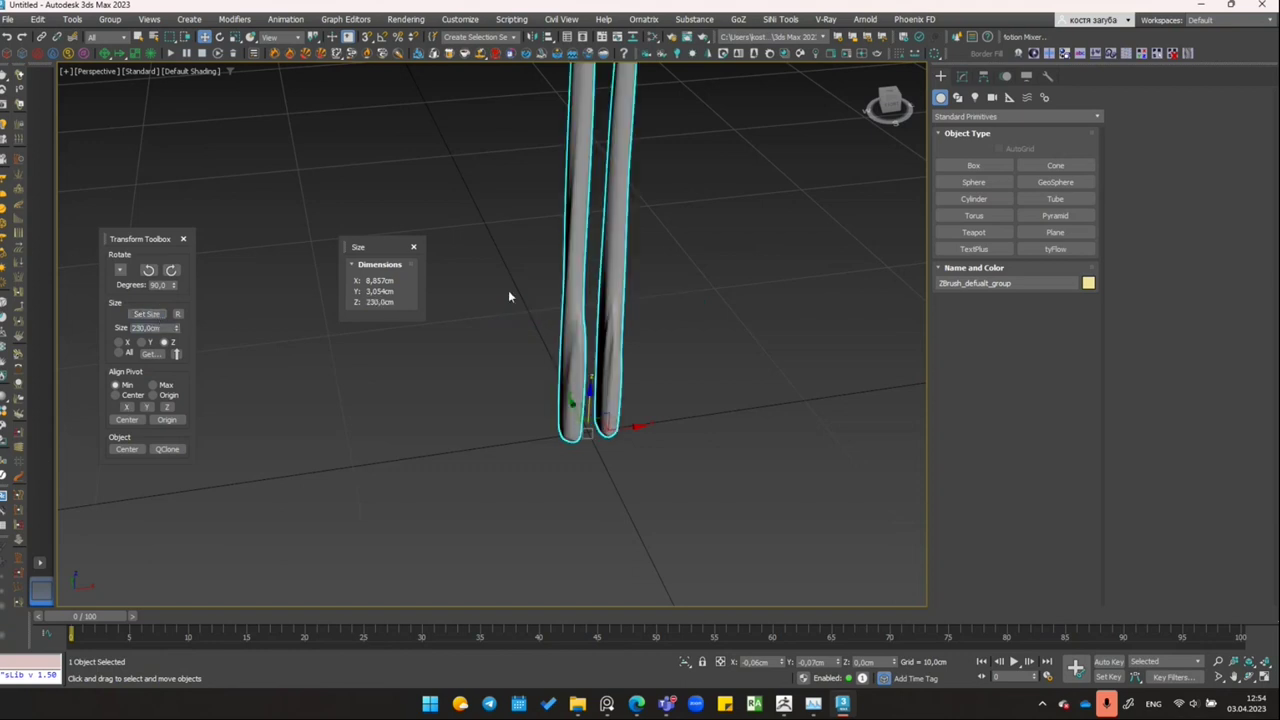
Step: Resize the other axes, entering 50 cm and then 180 cm for the width
click(141, 342)
drag(161, 328, 108, 325)
text(50)
click(147, 313)
mouse_move(748, 286)
alt+middle_down()
mouse_move(700, 440)
mouse_move(533, 447)
mouse_move(555, 431)
alt+middle_up()
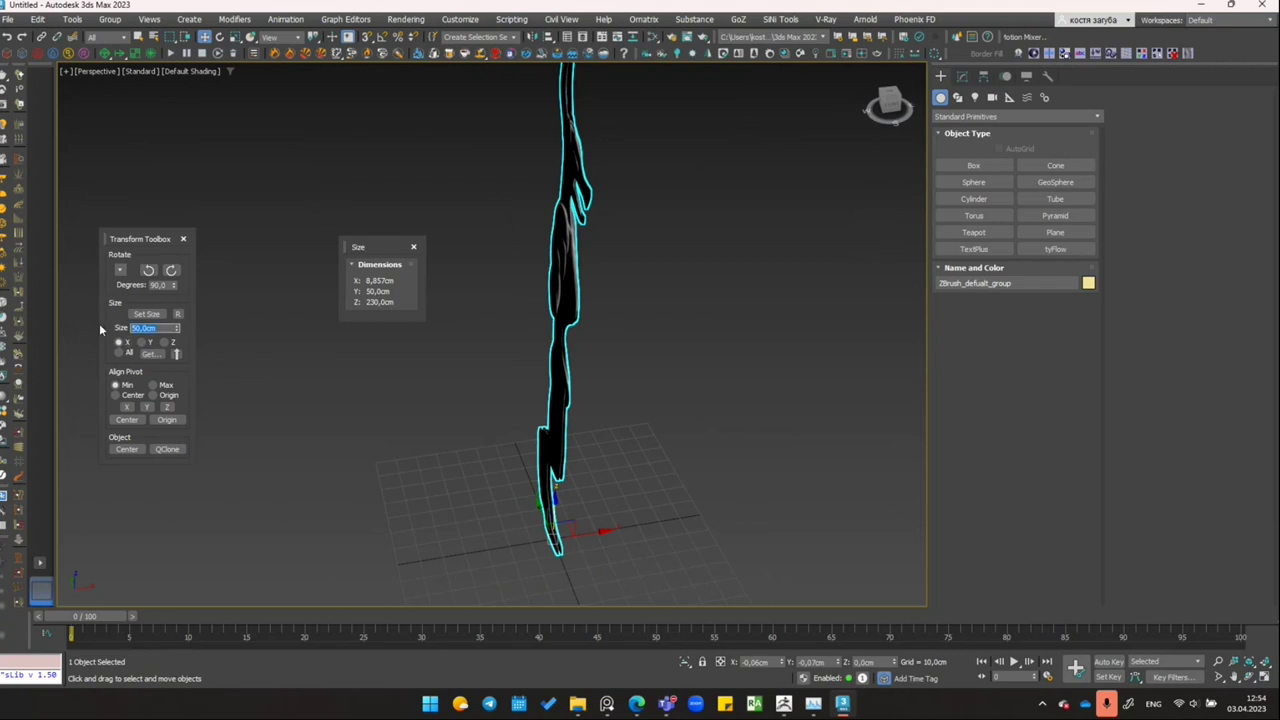
text(180)
click(146, 313)
Step: Set the depth to 70 cm, close the size readout and clear the selection
mouse_move(520, 300)
alt+middle_down()
mouse_move(557, 290)
mouse_move(326, 356)
alt+middle_up()
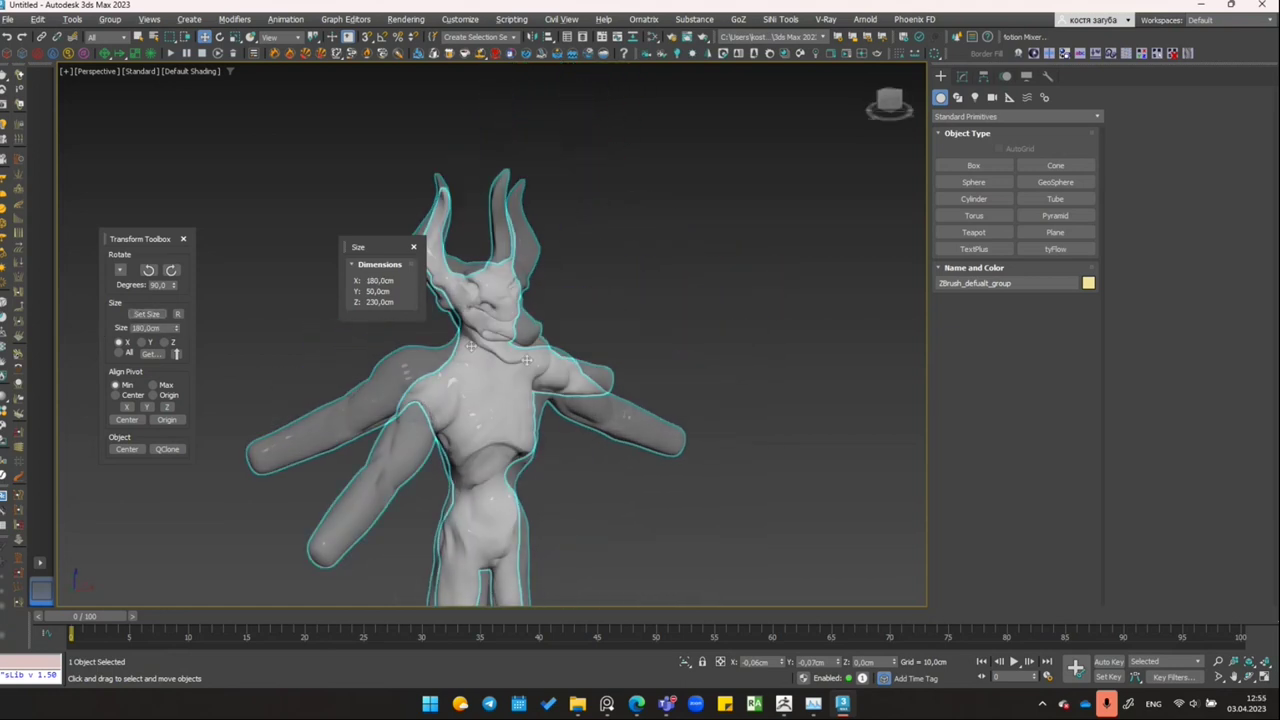
click(413, 247)
mouse_move(486, 226)
alt+middle_down()
mouse_move(492, 294)
mouse_move(450, 404)
mouse_move(476, 427)
alt+middle_up()
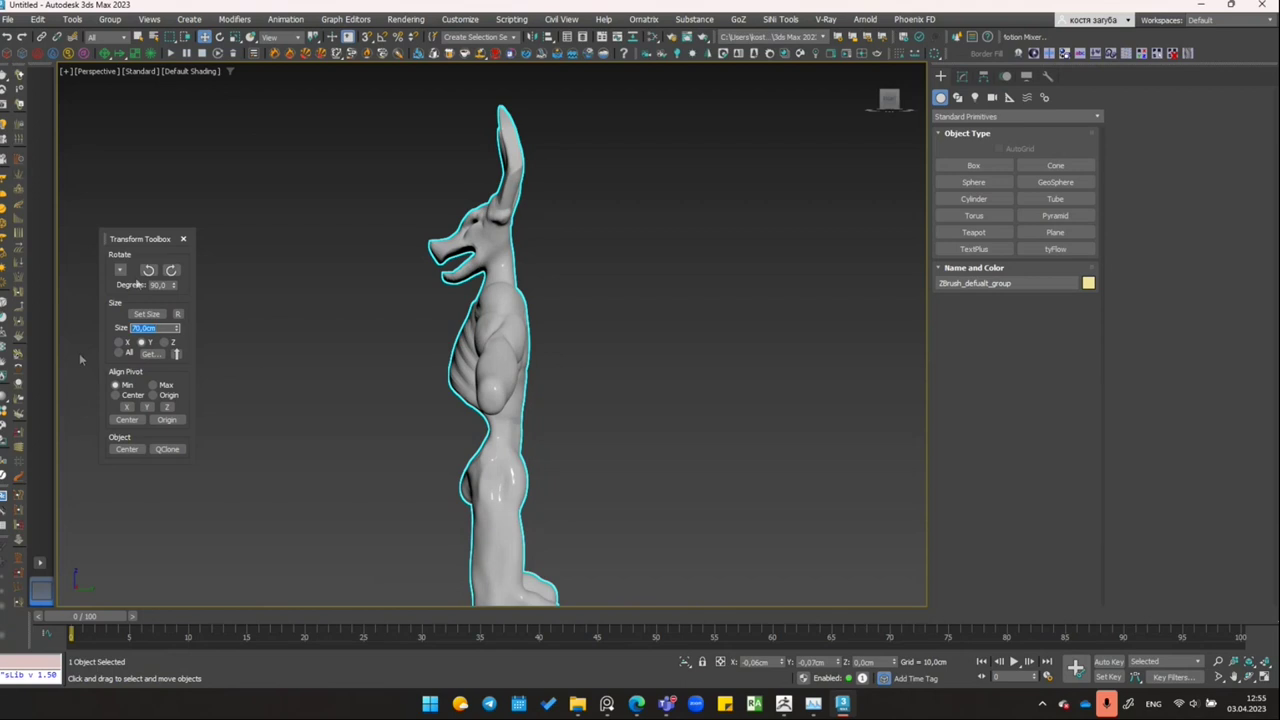
click(155, 316)
mouse_move(580, 414)
alt+middle_down()
mouse_move(615, 450)
mouse_move(592, 518)
mouse_move(606, 463)
mouse_move(571, 394)
alt+middle_up()
scroll(577, 423, down, 5)
click(556, 416)
Step: Close the Transform Toolbox and show the CAT Objects helper category
click(184, 239)
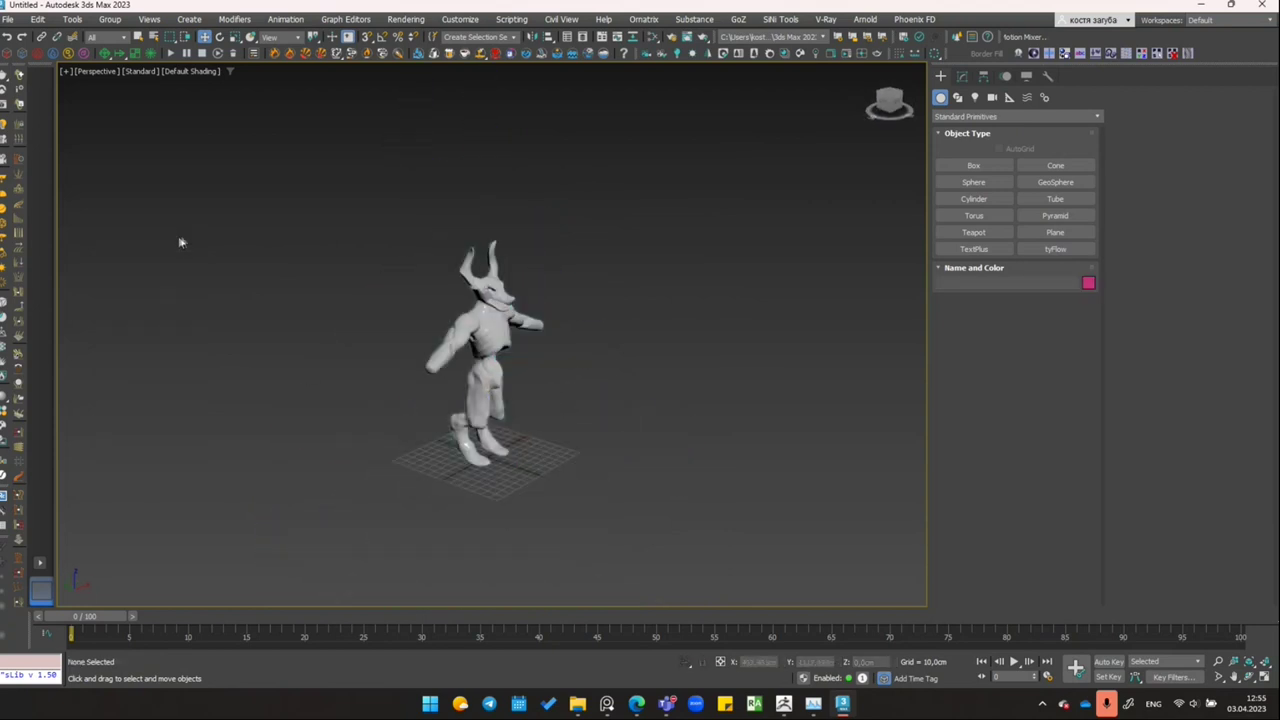
click(1010, 98)
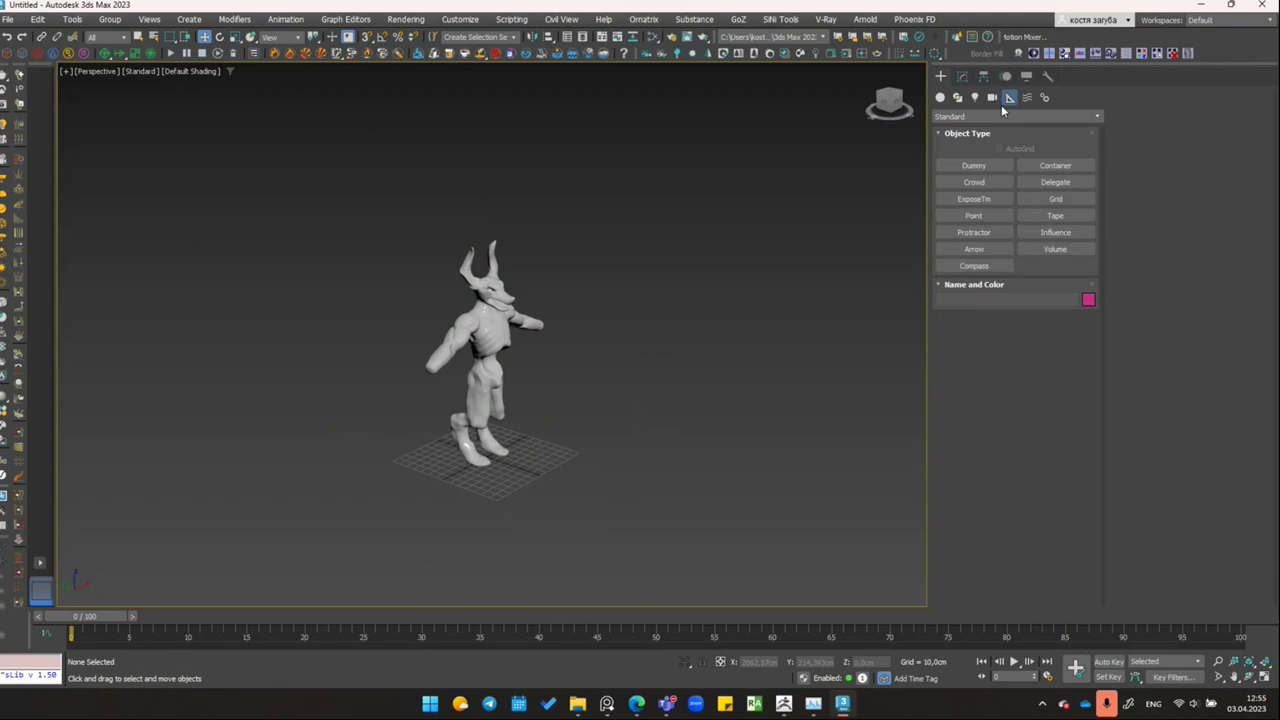
click(940, 98)
click(945, 116)
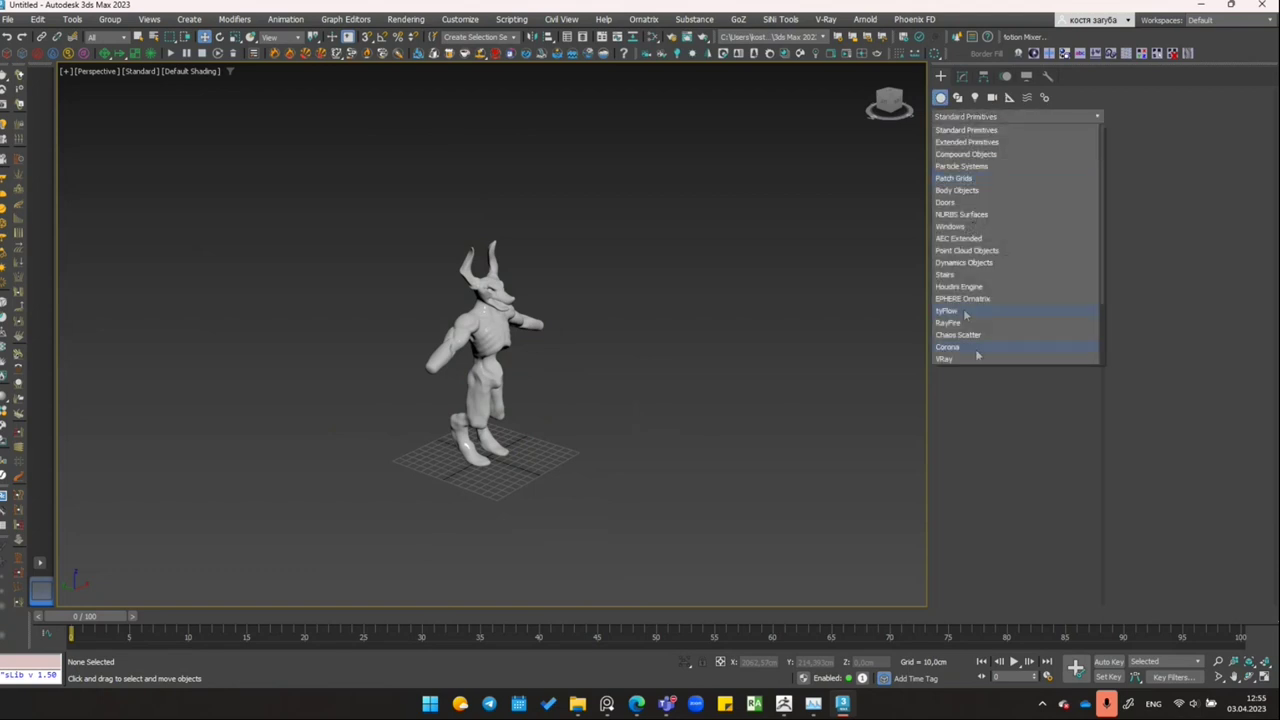
scroll(975, 195, down, 3)
scroll(983, 212, up, 3)
click(960, 129)
click(975, 97)
click(1009, 97)
click(1003, 116)
click(950, 215)
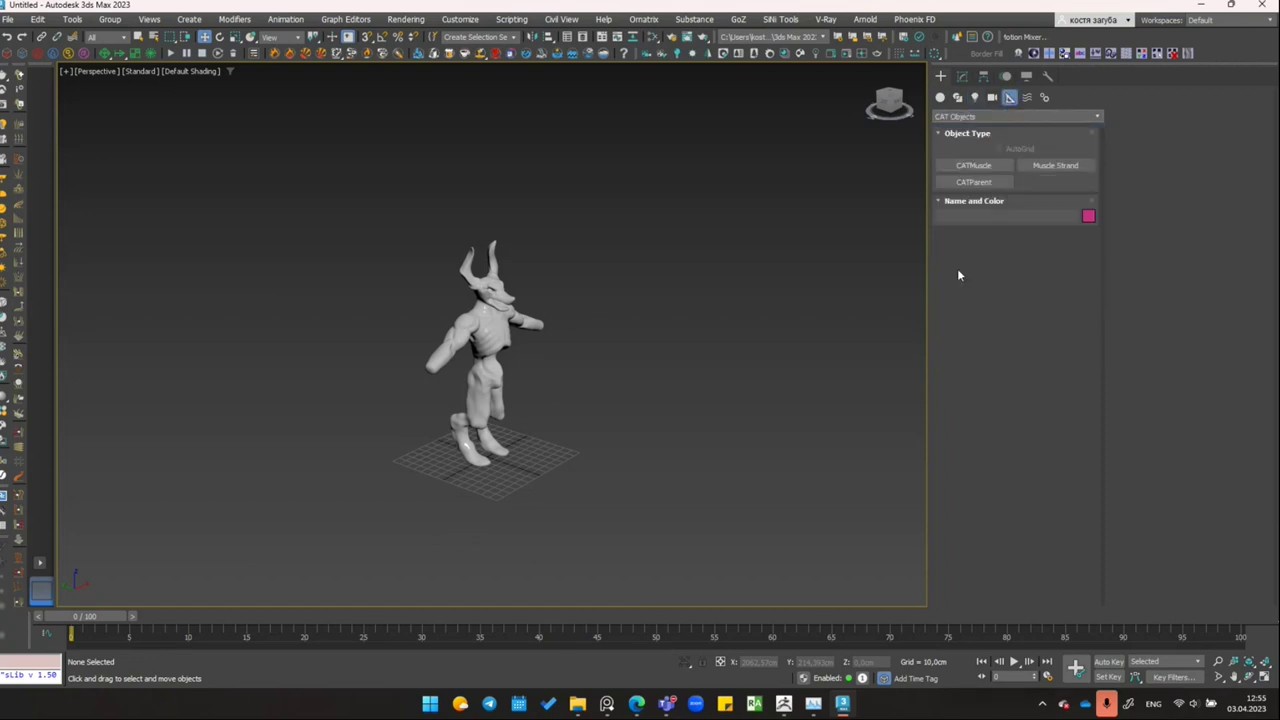
Step: Drag out a CATParent under the demon's feet and create its pelvis hub
click(974, 182)
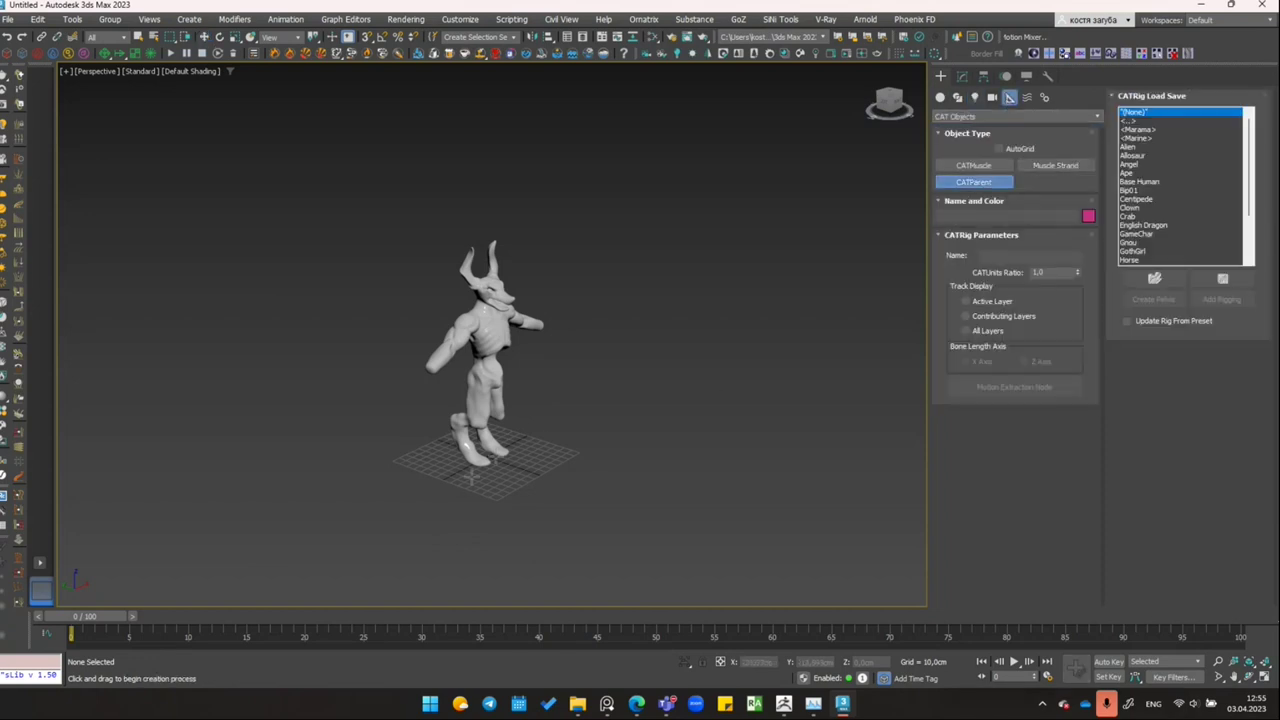
scroll(481, 458, up, 5)
scroll(464, 468, up, 3)
drag(462, 466, 586, 537)
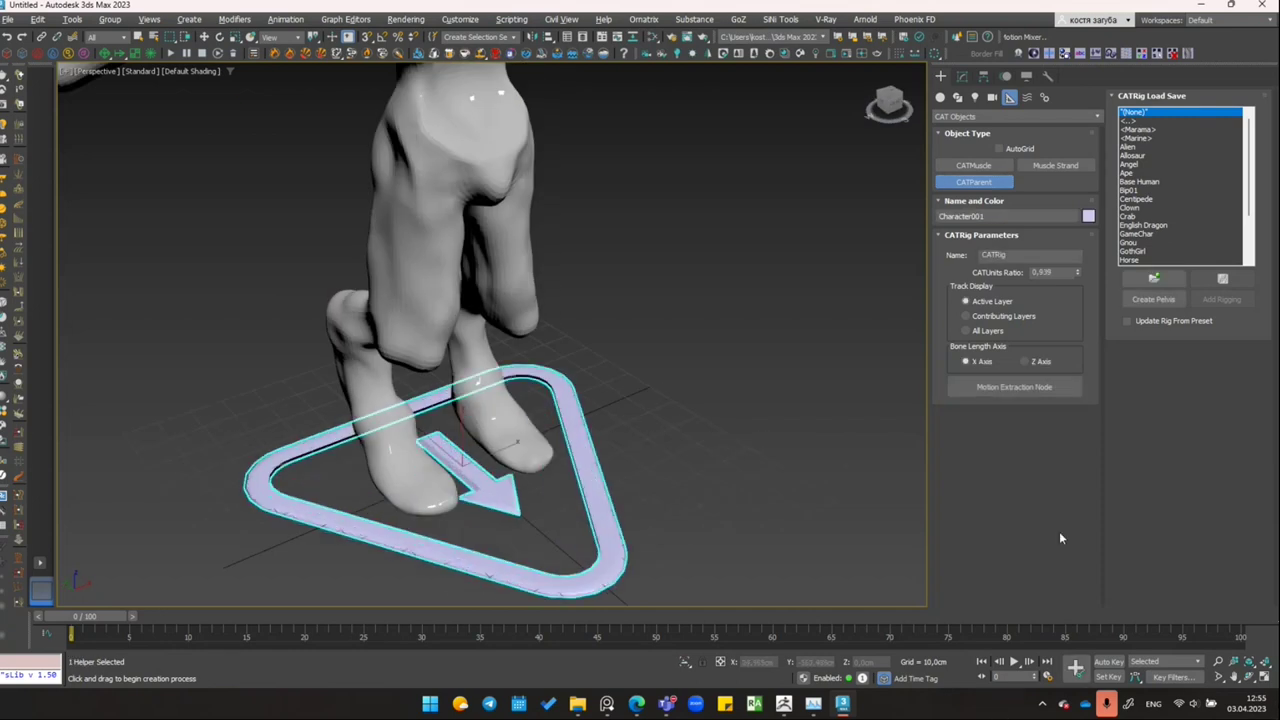
key(alt+ctrl+z)
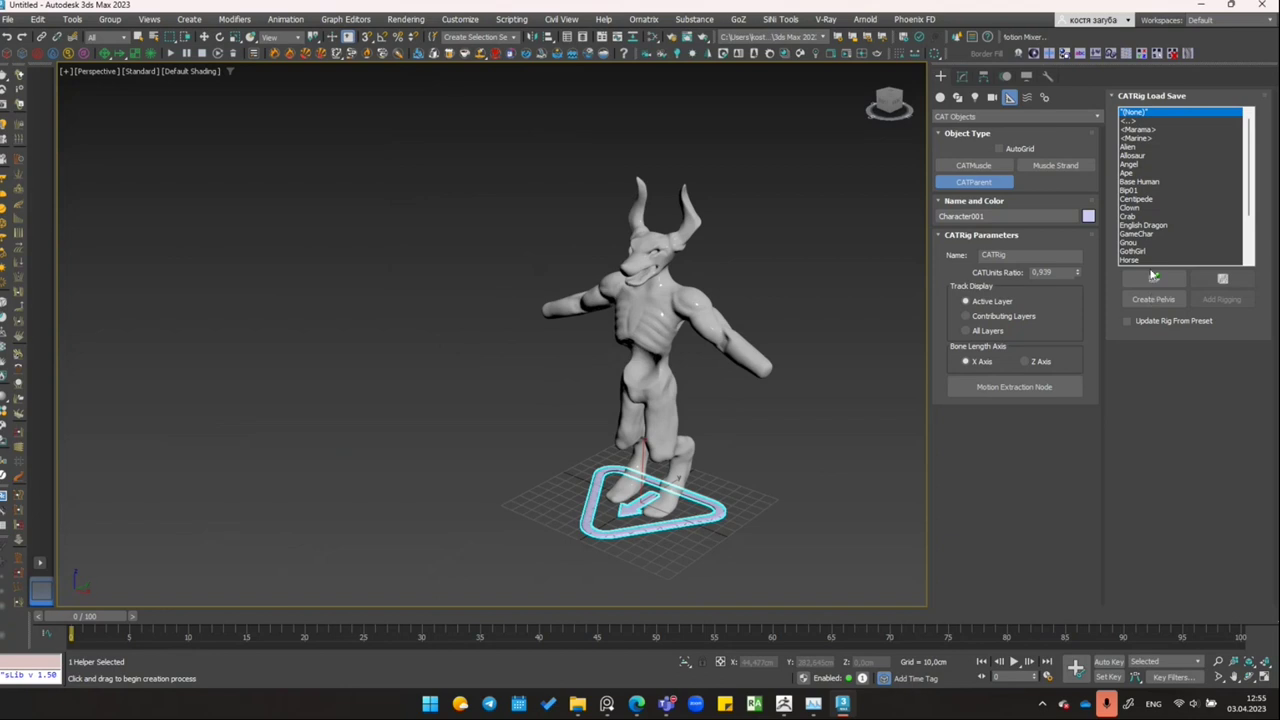
click(1154, 300)
scroll(659, 392, up, 5)
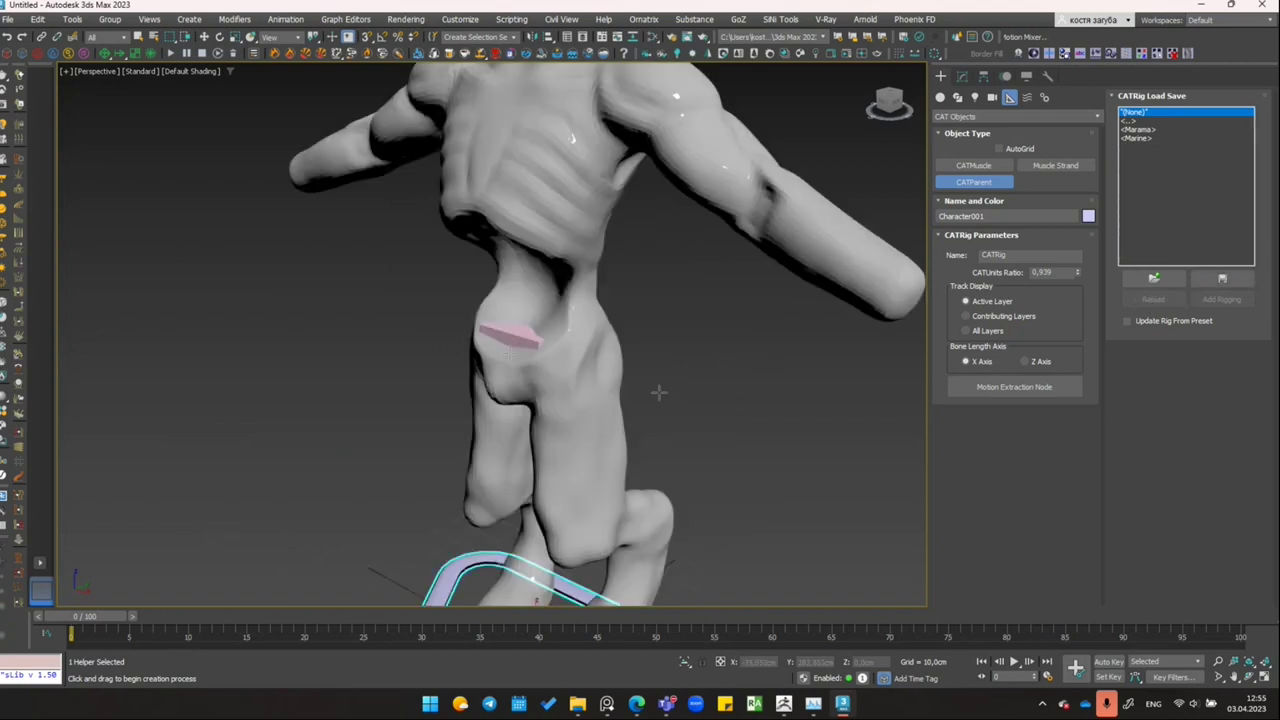
Step: Turn on Freeze and See-Through in the demon mesh's Object Properties
right_click(677, 351)
click(622, 290)
right_click(549, 220)
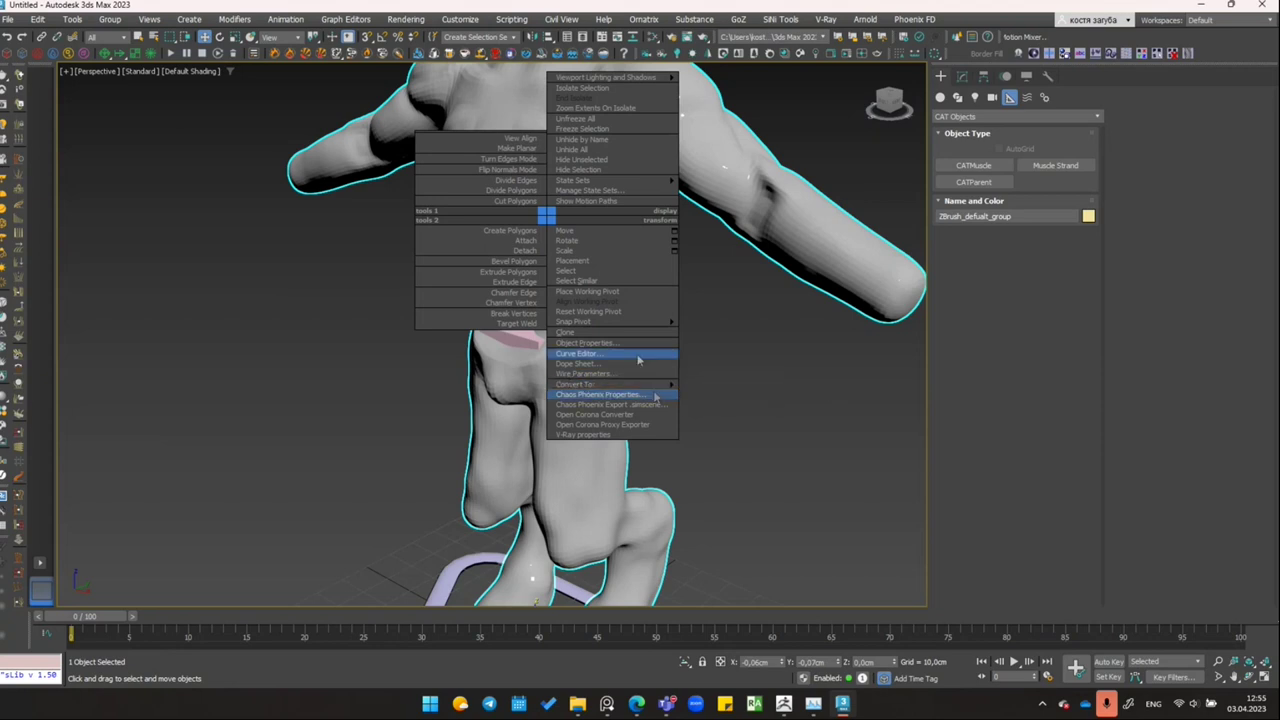
click(585, 342)
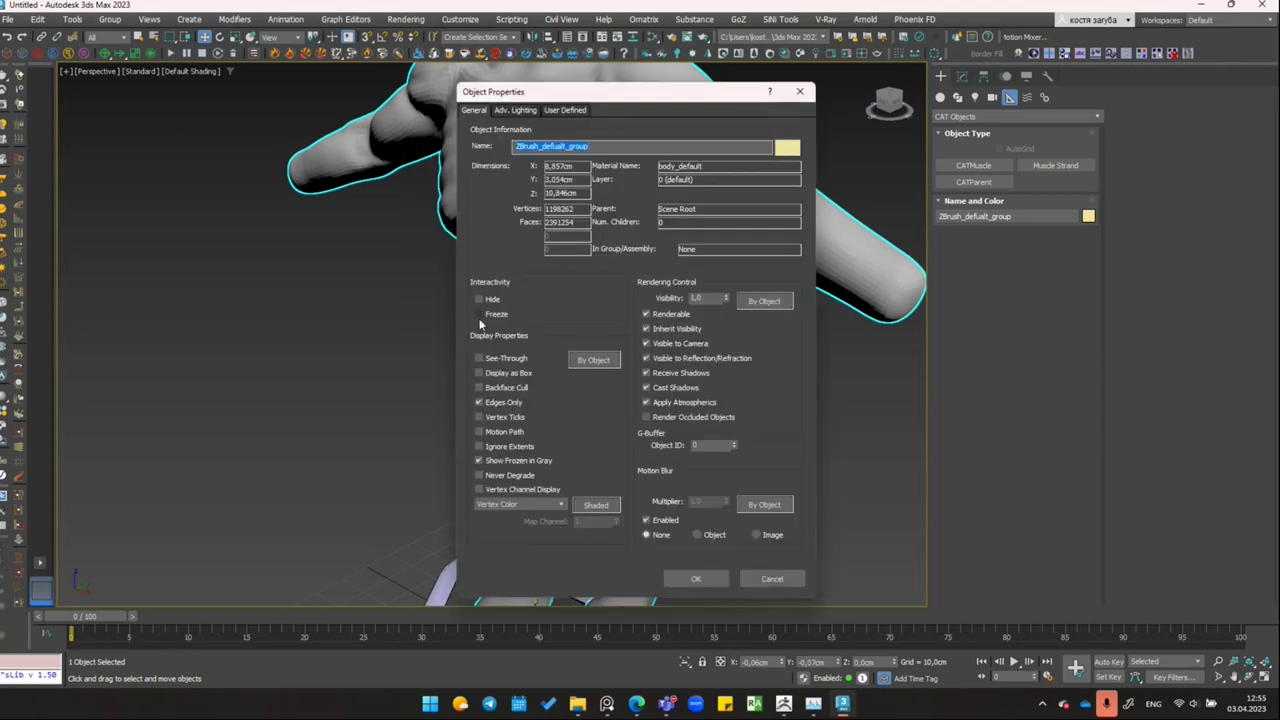
click(483, 366)
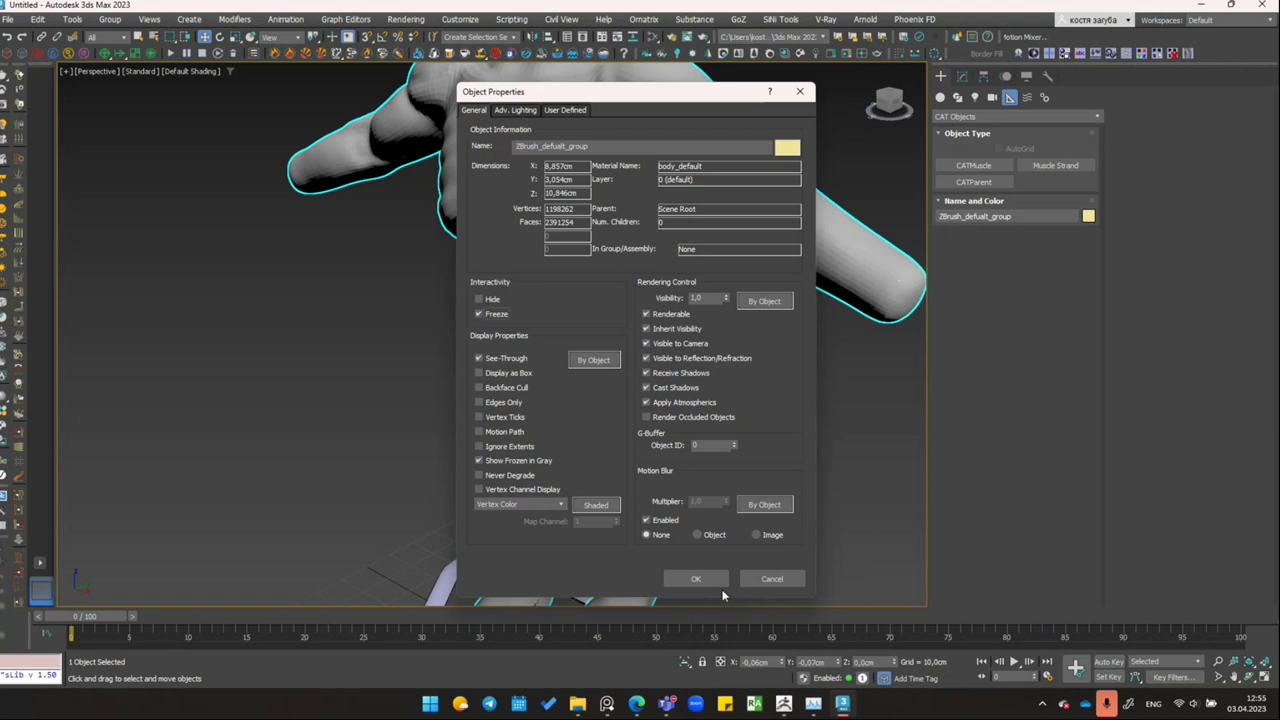
click(695, 579)
Step: Select the CATRigHub001 pelvis hub through the mesh
scroll(620, 380, down, 5)
click(586, 366)
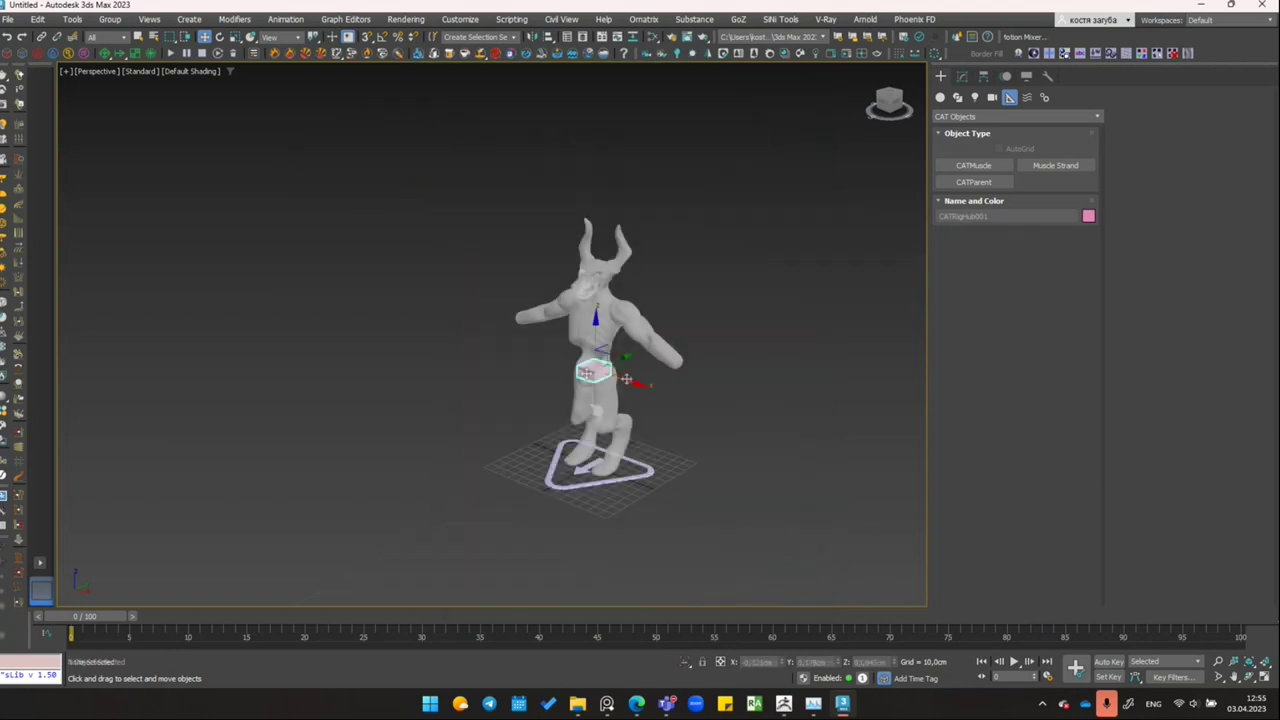
scroll(627, 379, up, 5)
Step: Add a leg to the pelvis hub and set its bone count to 3
alt+middle_drag(627, 379, 870, 257)
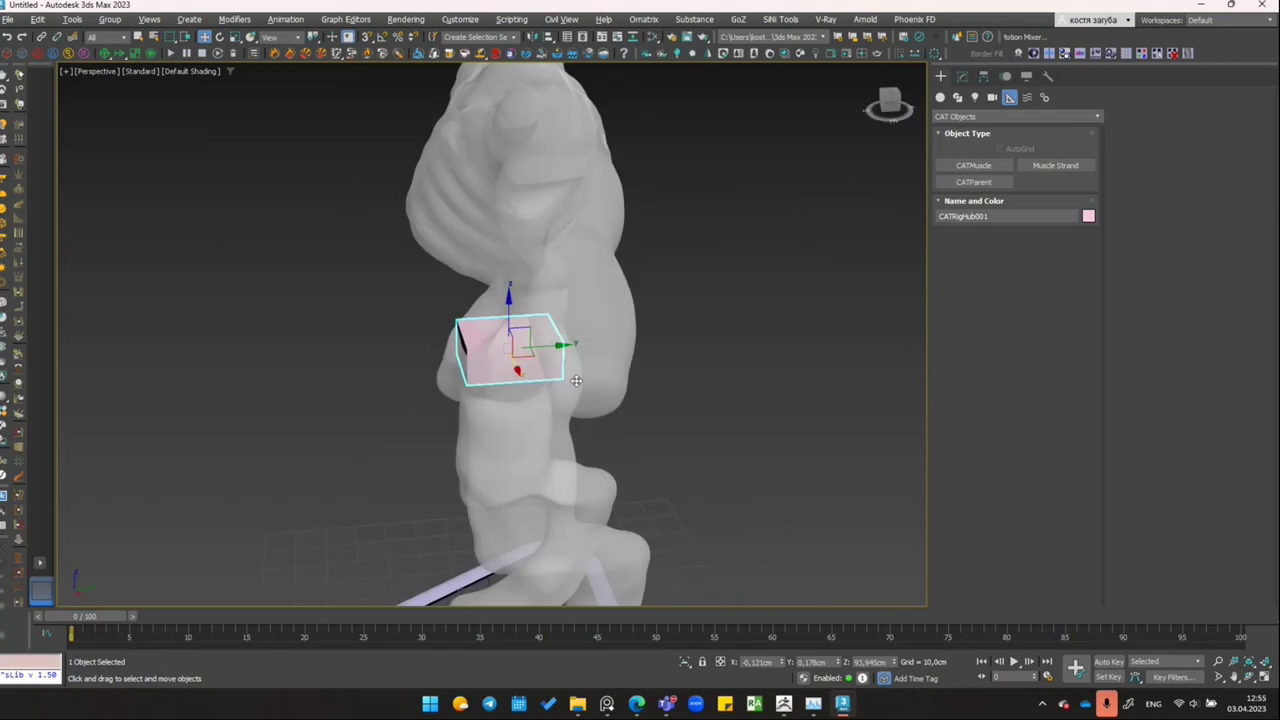
click(962, 76)
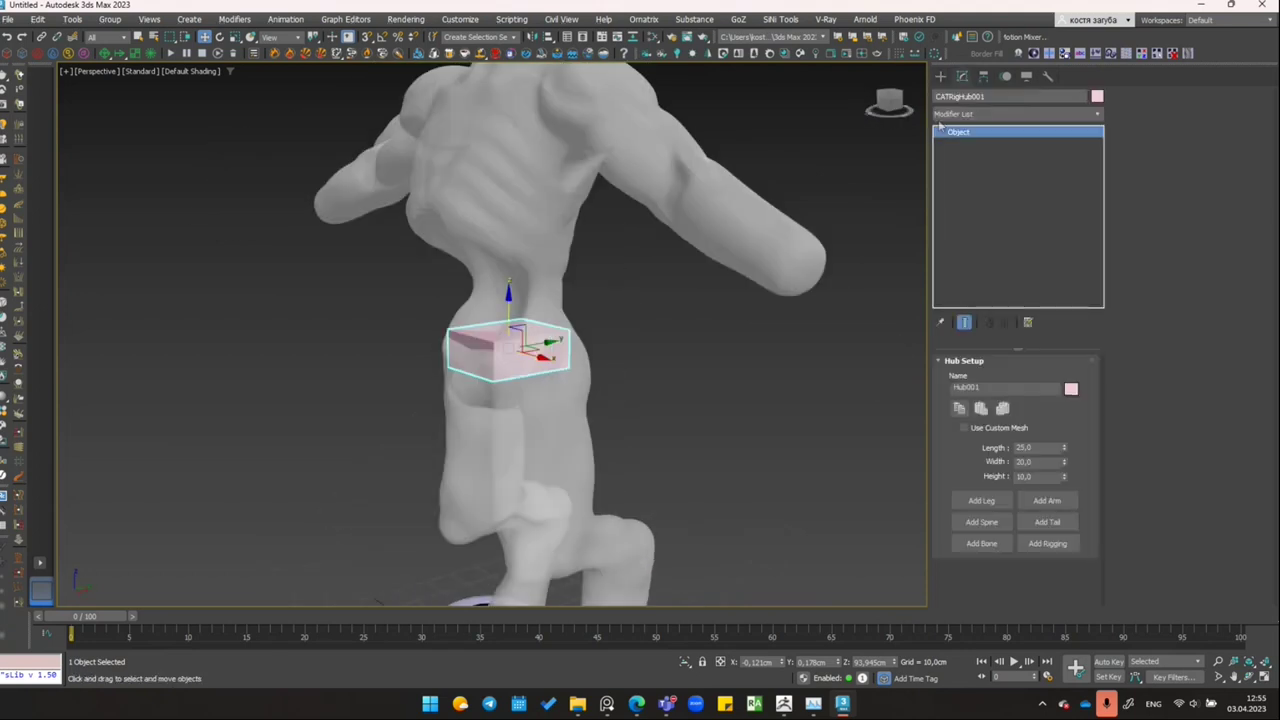
click(981, 500)
mouse_move(612, 416)
alt+middle_down()
mouse_move(655, 295)
mouse_move(599, 363)
mouse_move(618, 345)
alt+middle_up()
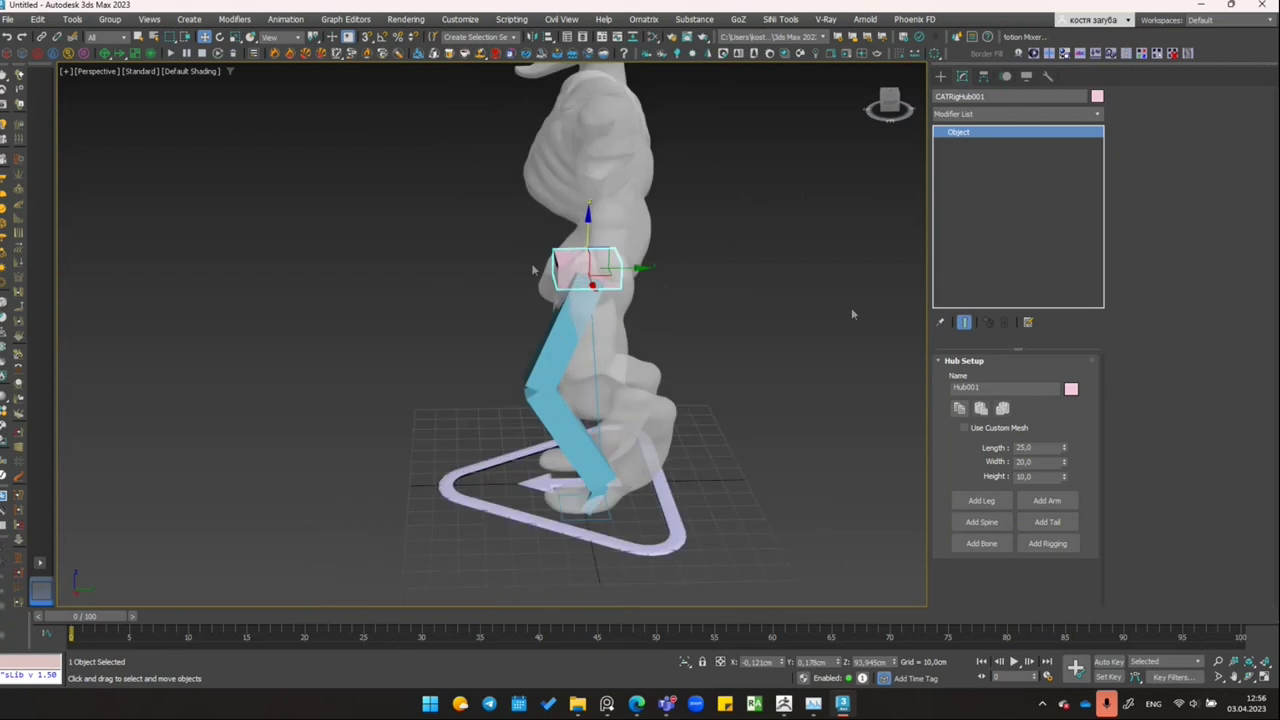
click(577, 343)
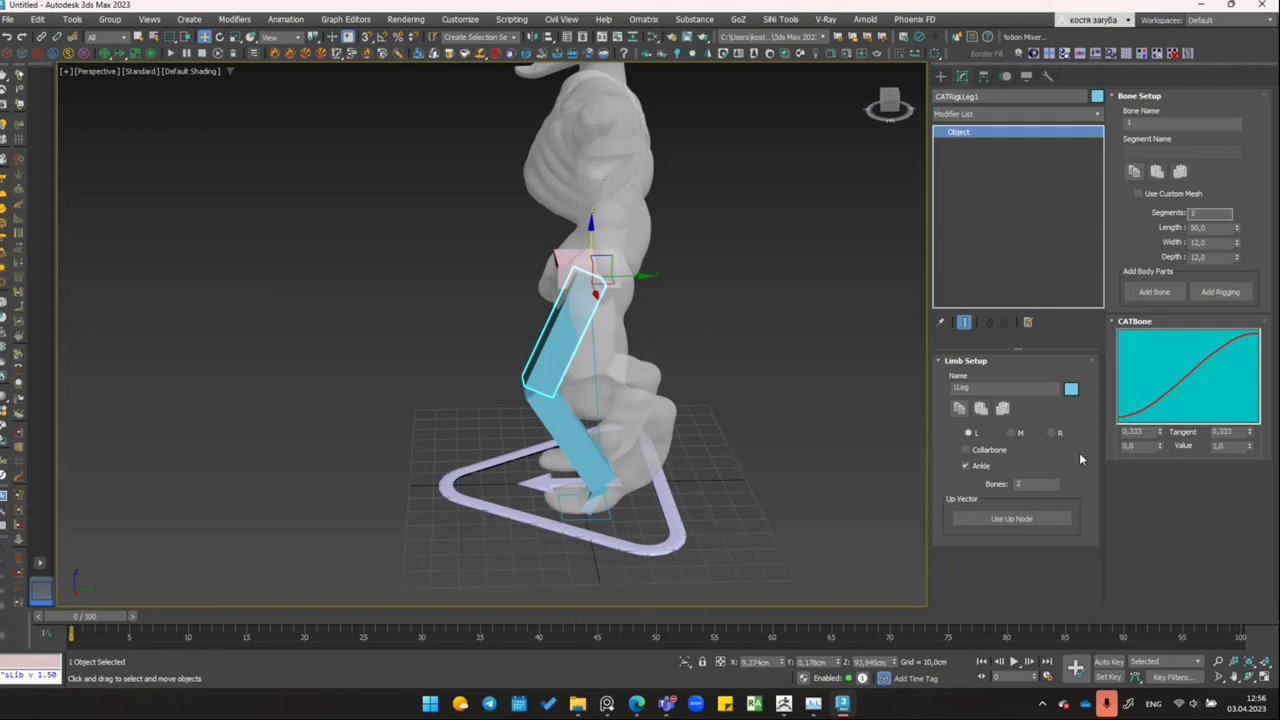
click(1056, 485)
text(3)
key(Return)
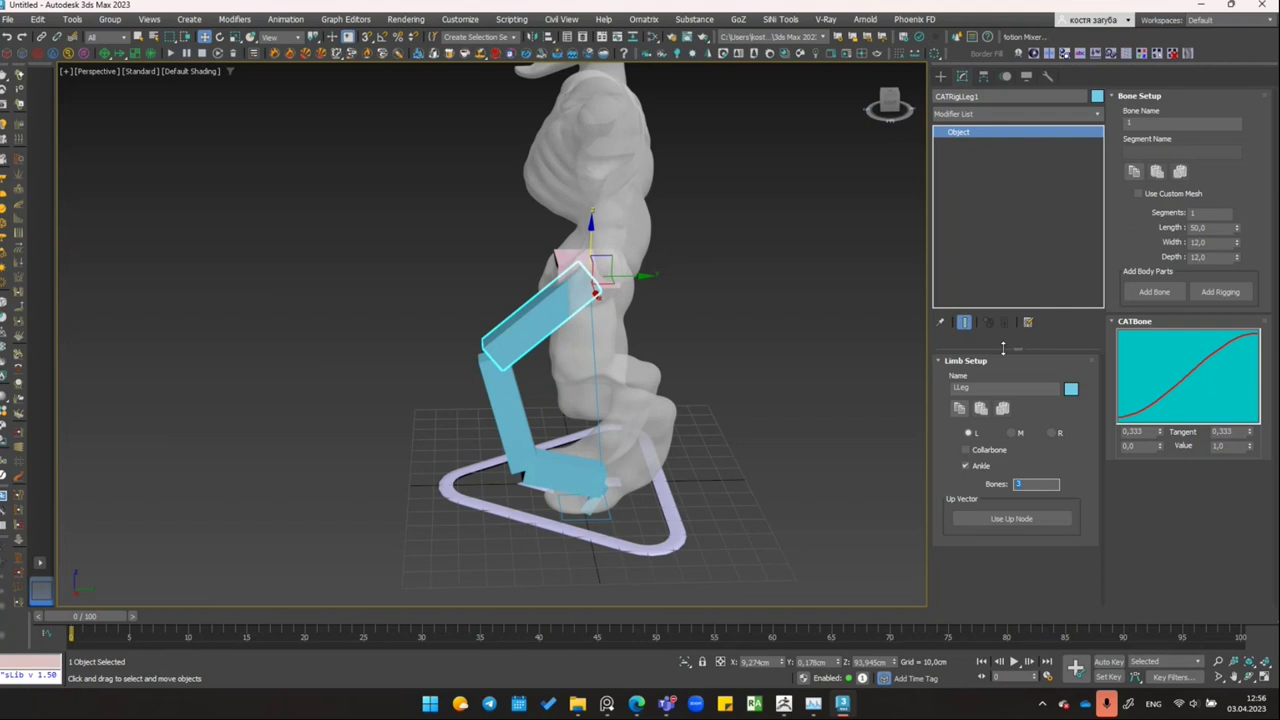
Step: Move the middle leg bone down toward the foot and rotate the ankle nearly flat
click(501, 392)
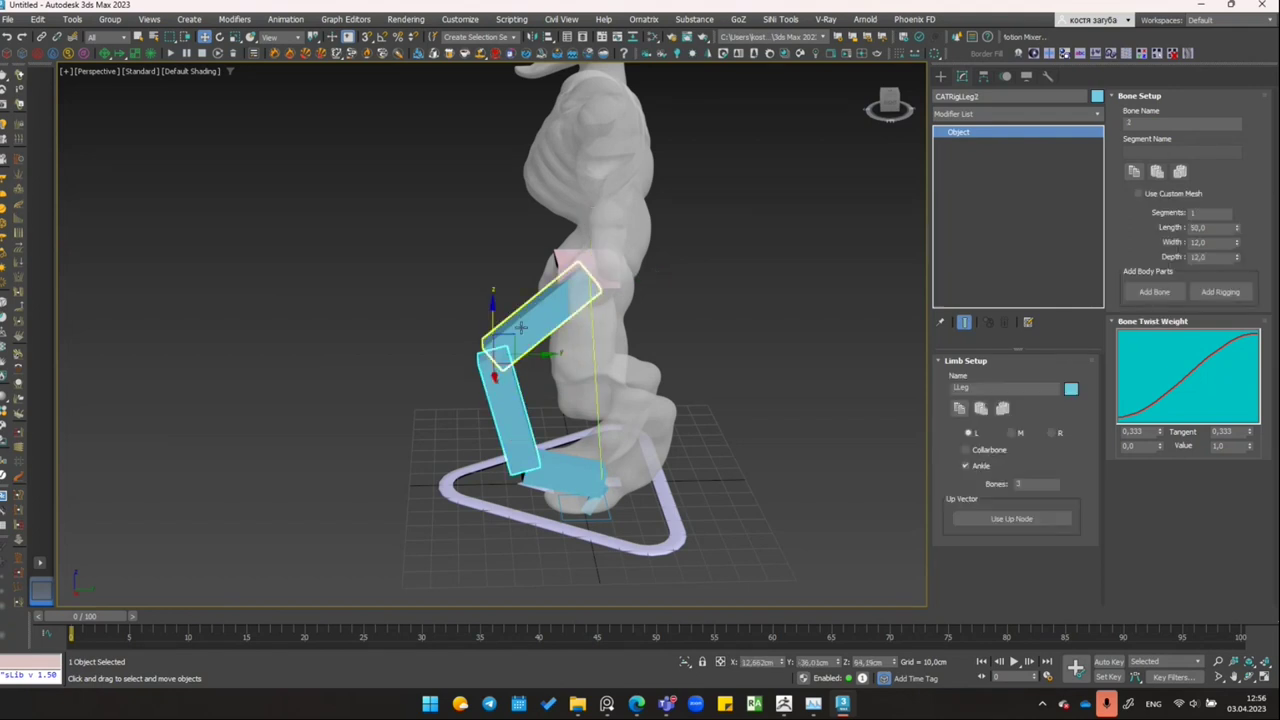
mouse_move(515, 332)
mouse_down()
mouse_move(555, 456)
mouse_move(602, 490)
mouse_up()
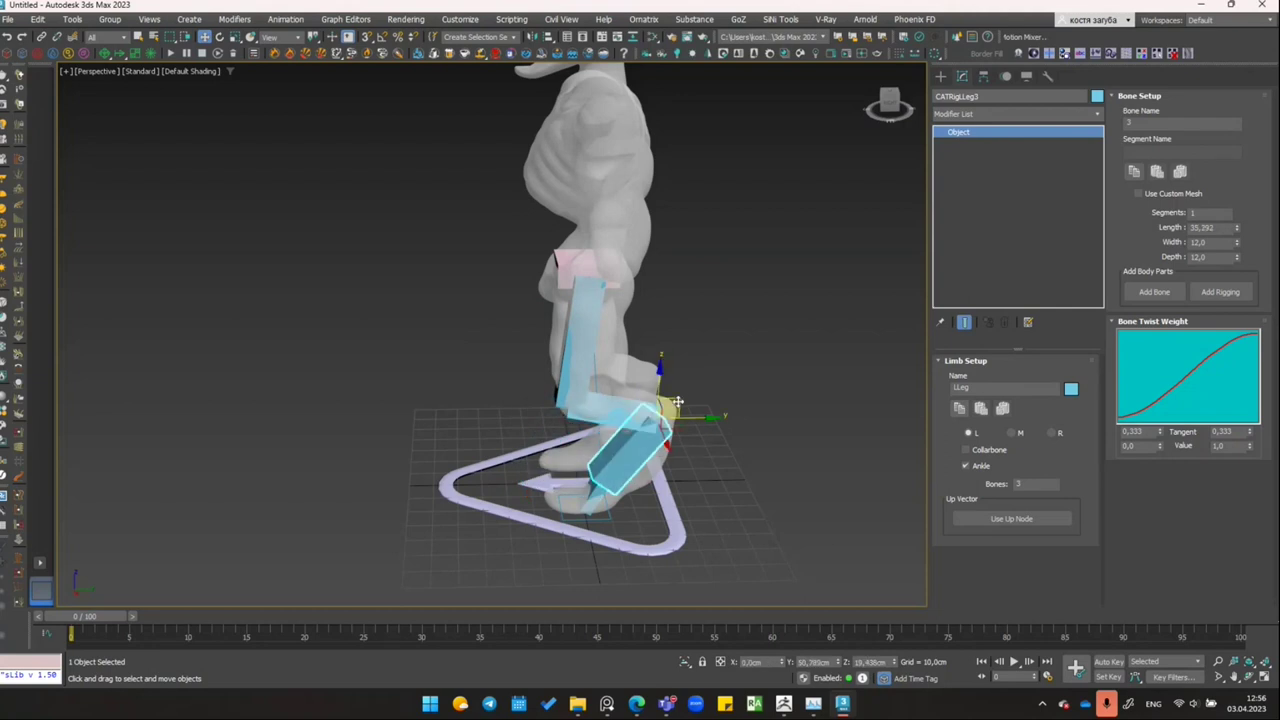
scroll(602, 490, up, 5)
click(507, 524)
alt+middle_drag(507, 524, 602, 300)
key(e)
drag(602, 300, 620, 350)
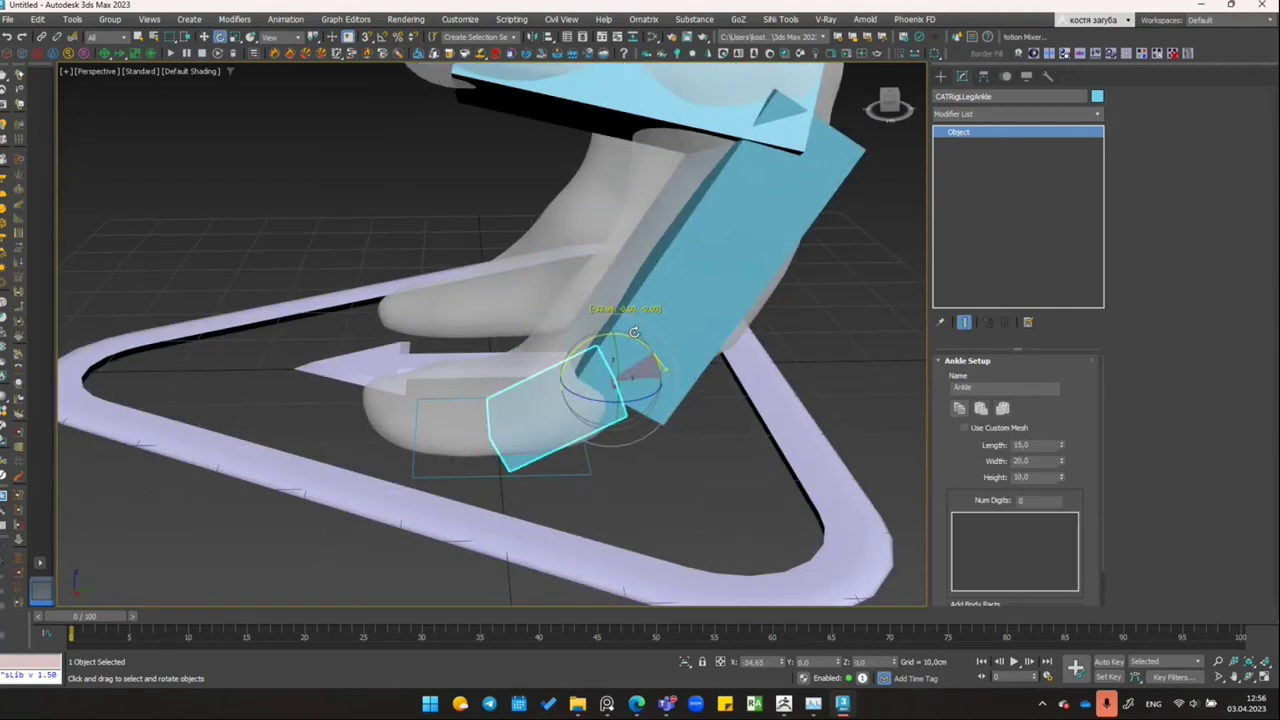
key(w)
Step: Rotate the upper leg bone so it fits inside the demon's leg mesh
mouse_move(620, 355)
alt+middle_down()
mouse_move(749, 268)
mouse_move(704, 217)
alt+middle_up()
click(749, 268)
scroll(749, 268, down, 5)
key(e)
mouse_move(704, 217)
mouse_down()
mouse_move(731, 236)
mouse_move(749, 289)
mouse_up()
mouse_move(749, 289)
alt+middle_down()
mouse_move(746, 380)
mouse_move(766, 363)
mouse_move(502, 377)
alt+middle_up()
Step: Adjust the shin, ankle and knee so the leg bones sit inside the leg mesh
click(690, 369)
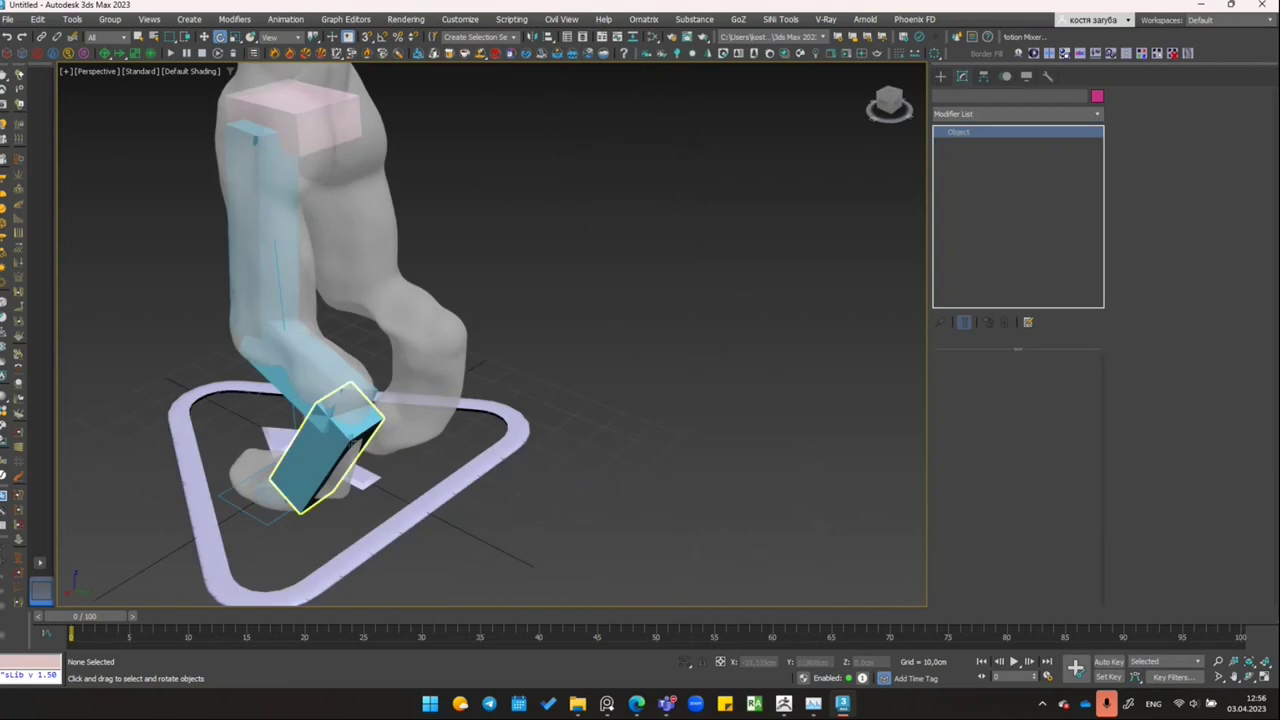
click(352, 440)
alt+middle_drag(352, 440, 307, 393)
key(w)
drag(307, 393, 322, 379)
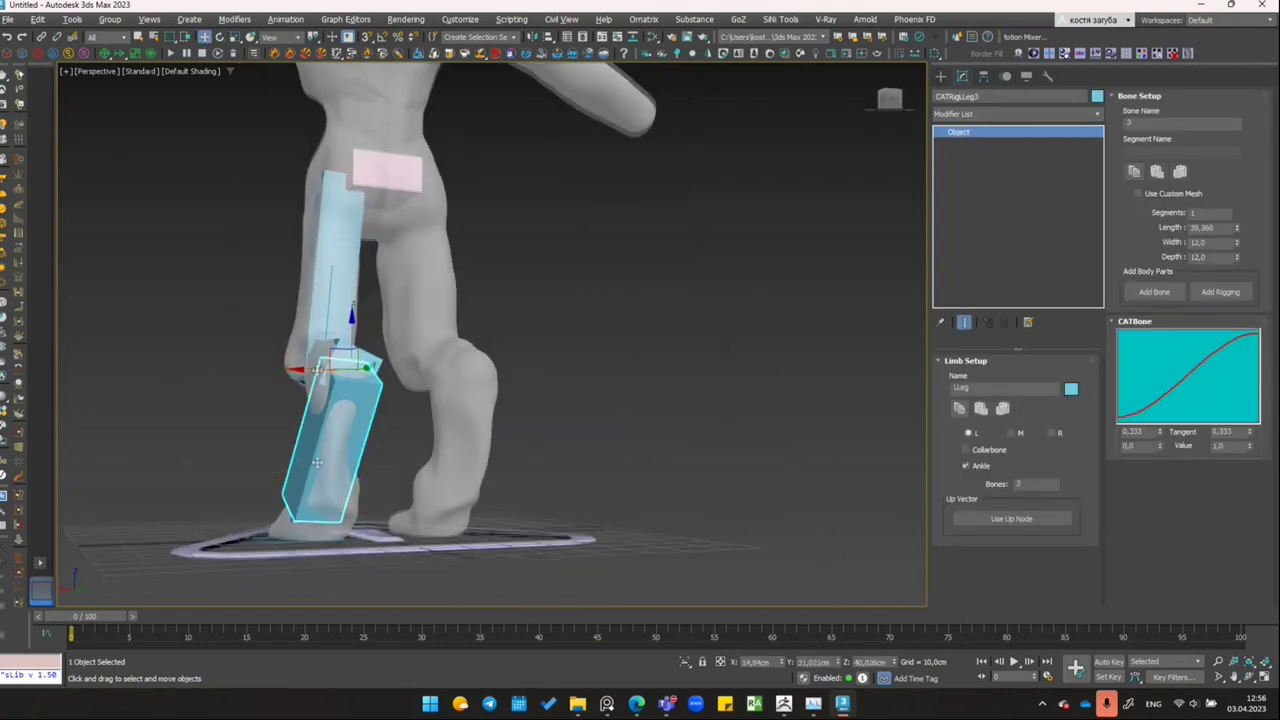
drag(290, 527, 283, 455)
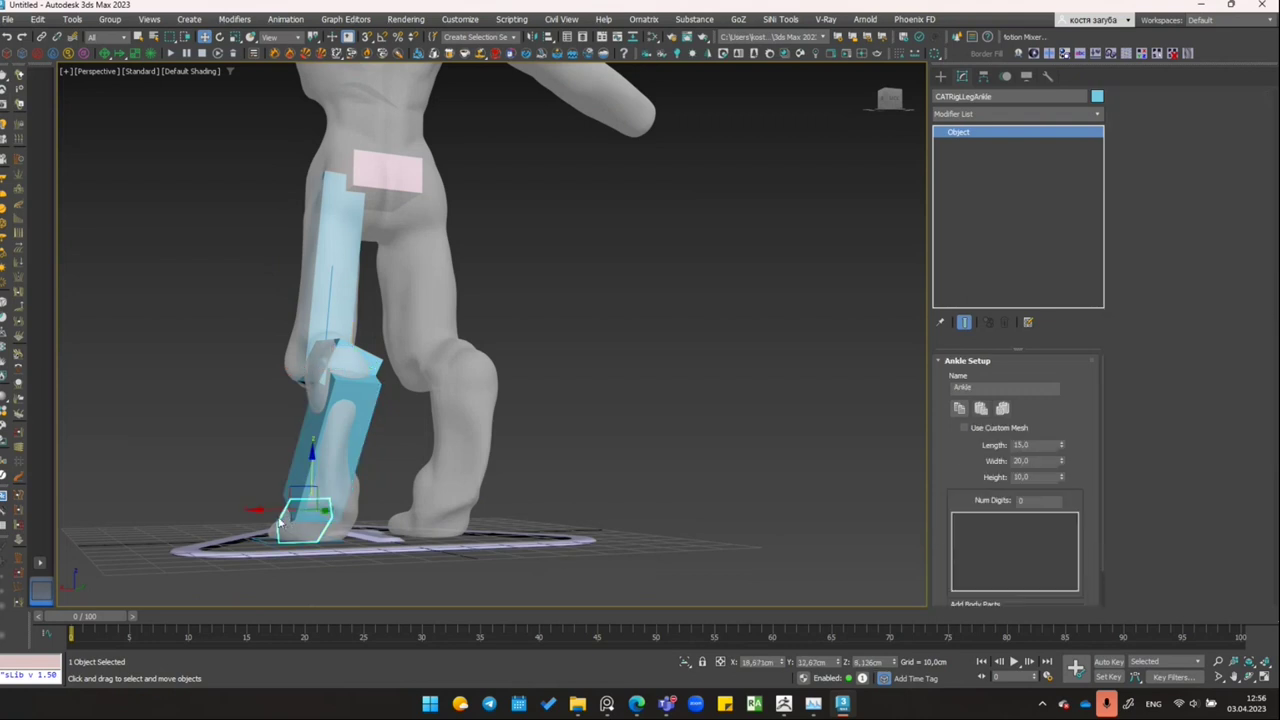
mouse_move(283, 455)
alt+middle_down()
mouse_move(451, 460)
mouse_move(406, 406)
alt+middle_up()
click(265, 370)
click(284, 368)
drag(330, 373, 316, 371)
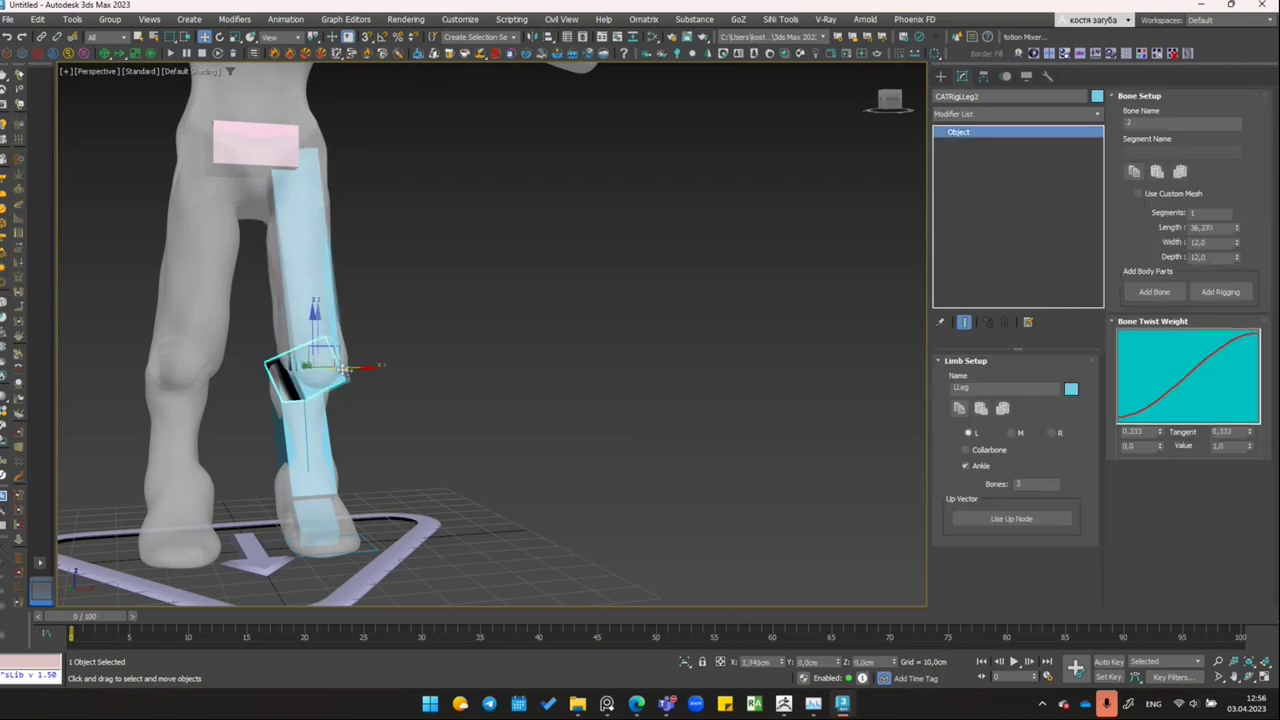
Step: Add a second leg to the pelvis hub
mouse_move(422, 256)
alt+middle_down()
mouse_move(486, 343)
mouse_move(341, 348)
alt+middle_up()
click(341, 348)
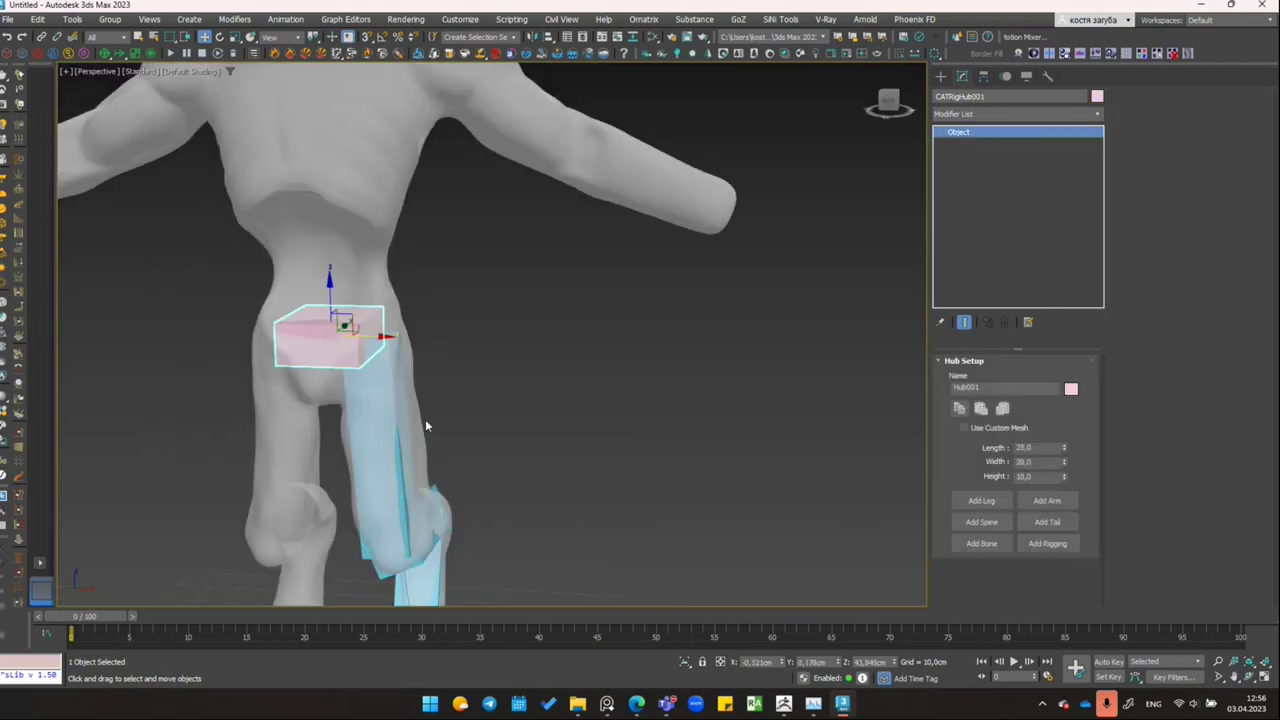
scroll(425, 419, down, 5)
click(968, 498)
mouse_move(646, 436)
alt+middle_down()
mouse_move(556, 448)
mouse_move(596, 230)
mouse_move(700, 537)
alt+middle_up()
scroll(792, 531, up, 2)
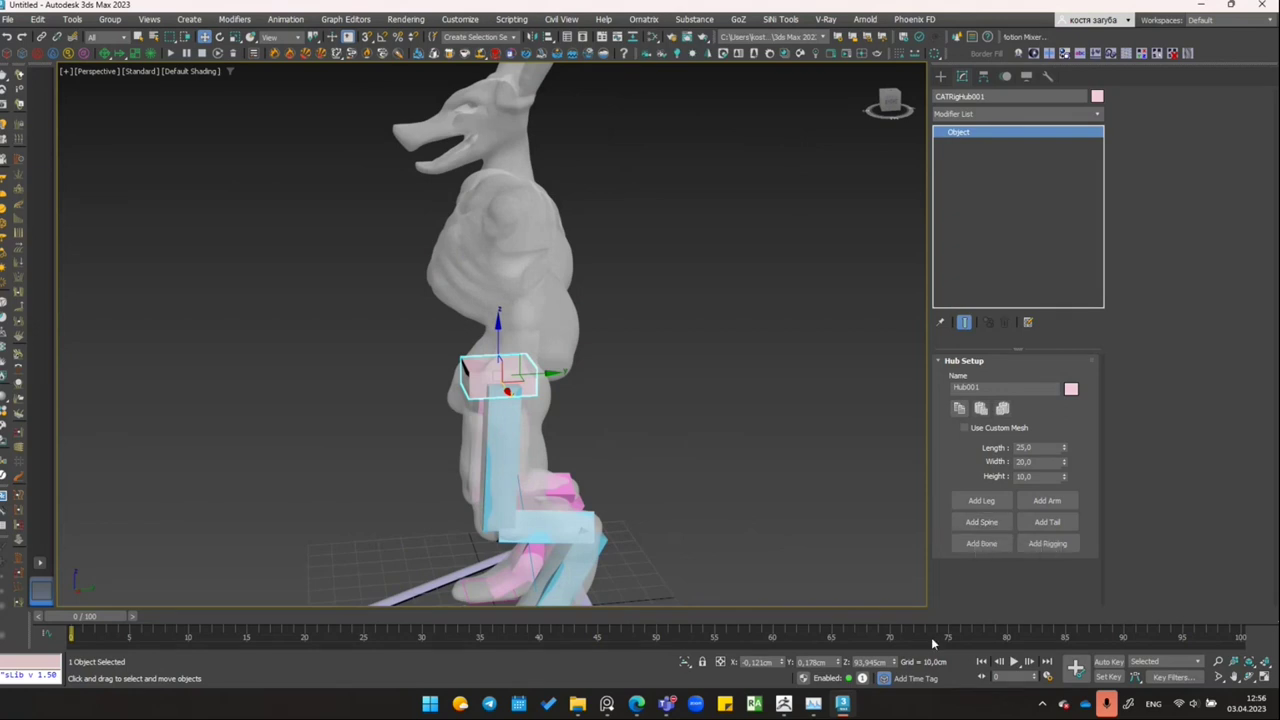
Step: Add a spine with chest hub and shorten the spine length to about 31
click(983, 525)
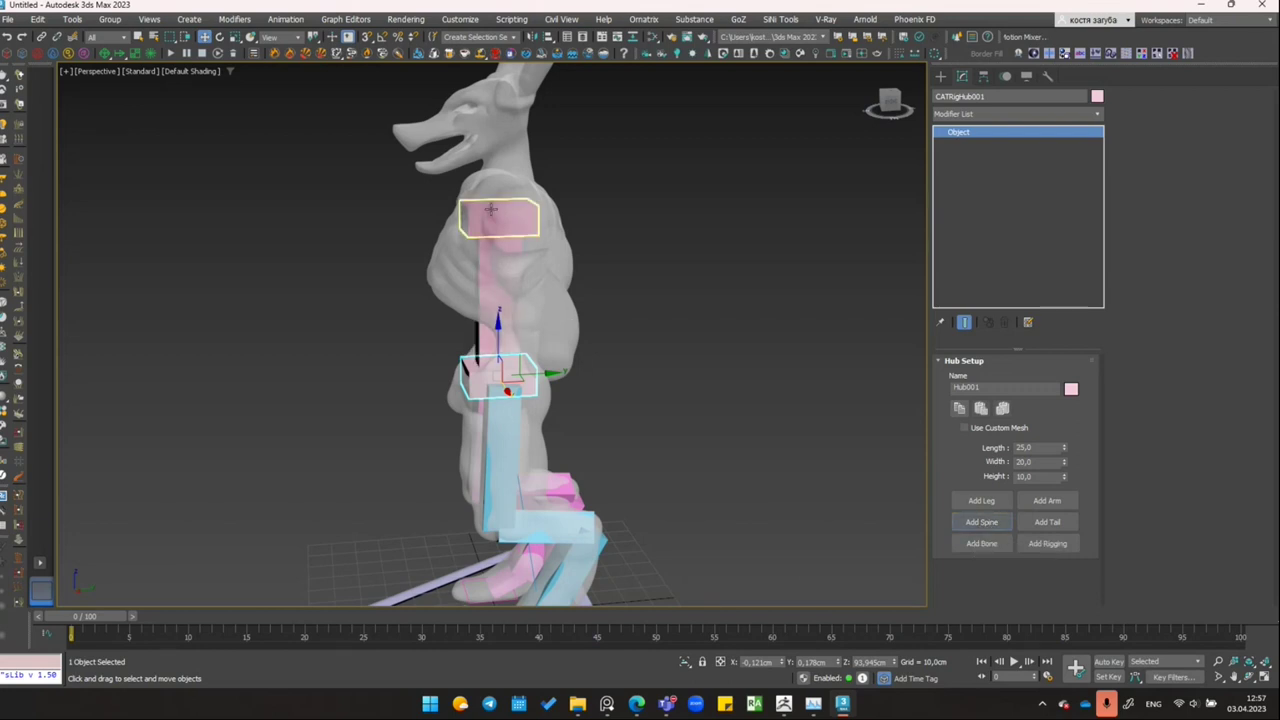
scroll(526, 203, up, 3)
alt+middle_drag(526, 203, 500, 230)
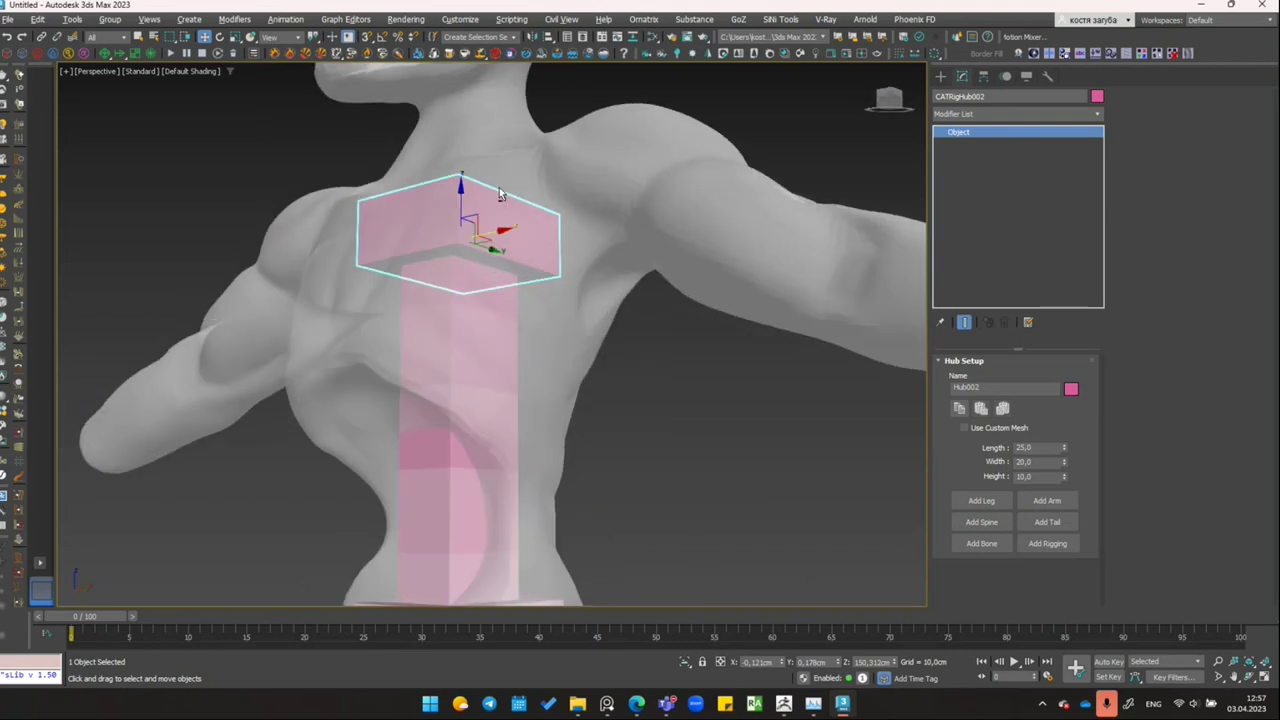
scroll(488, 373, down, 4)
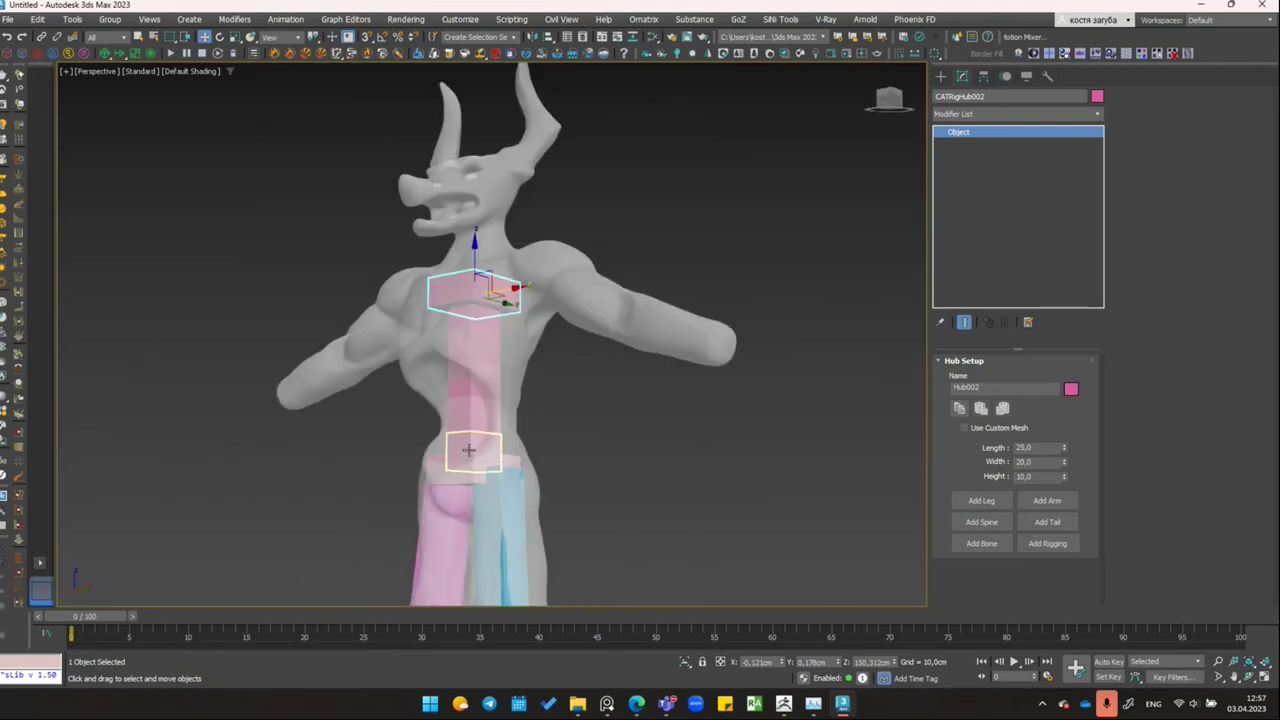
click(472, 452)
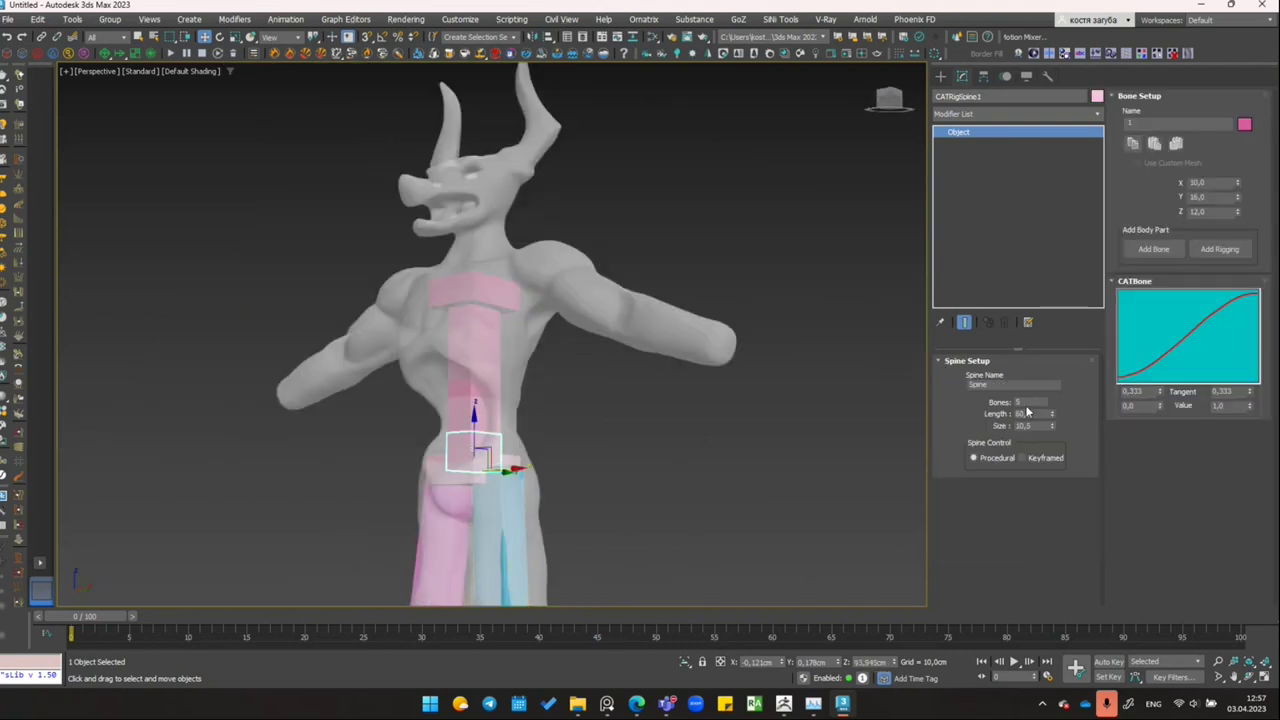
alt+middle_drag(862, 387, 829, 408)
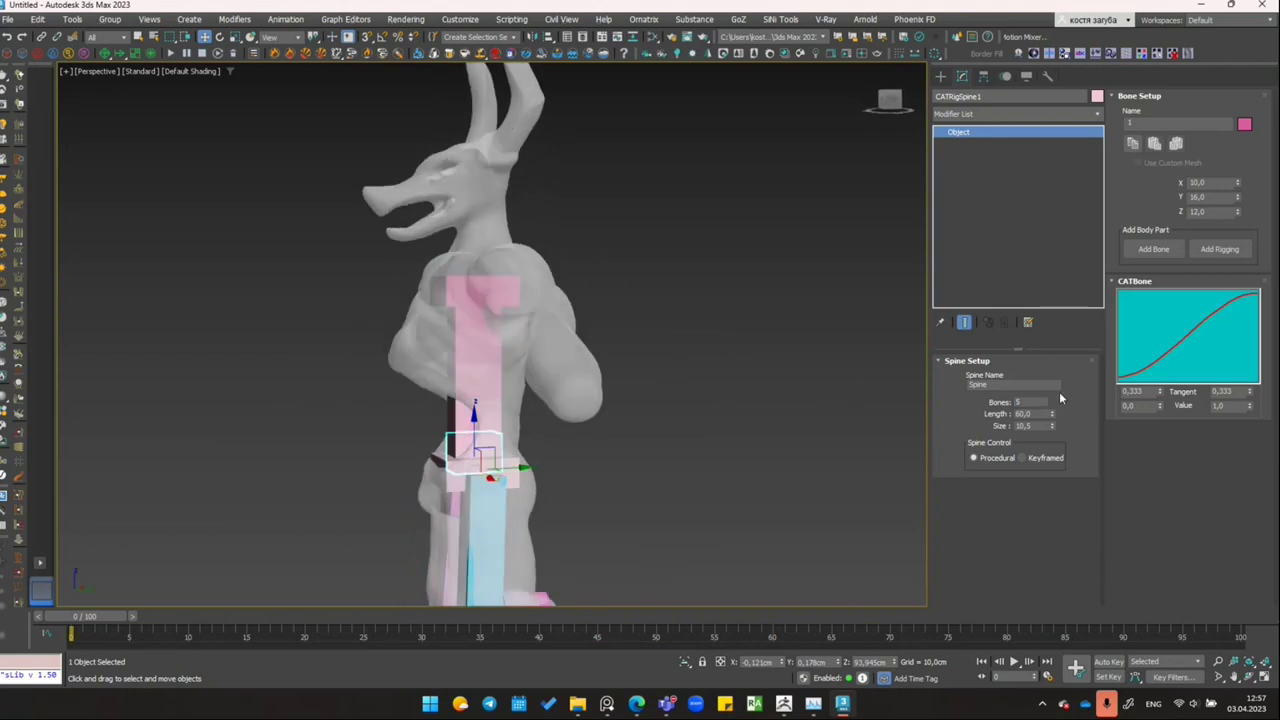
drag(1238, 211, 1238, 185)
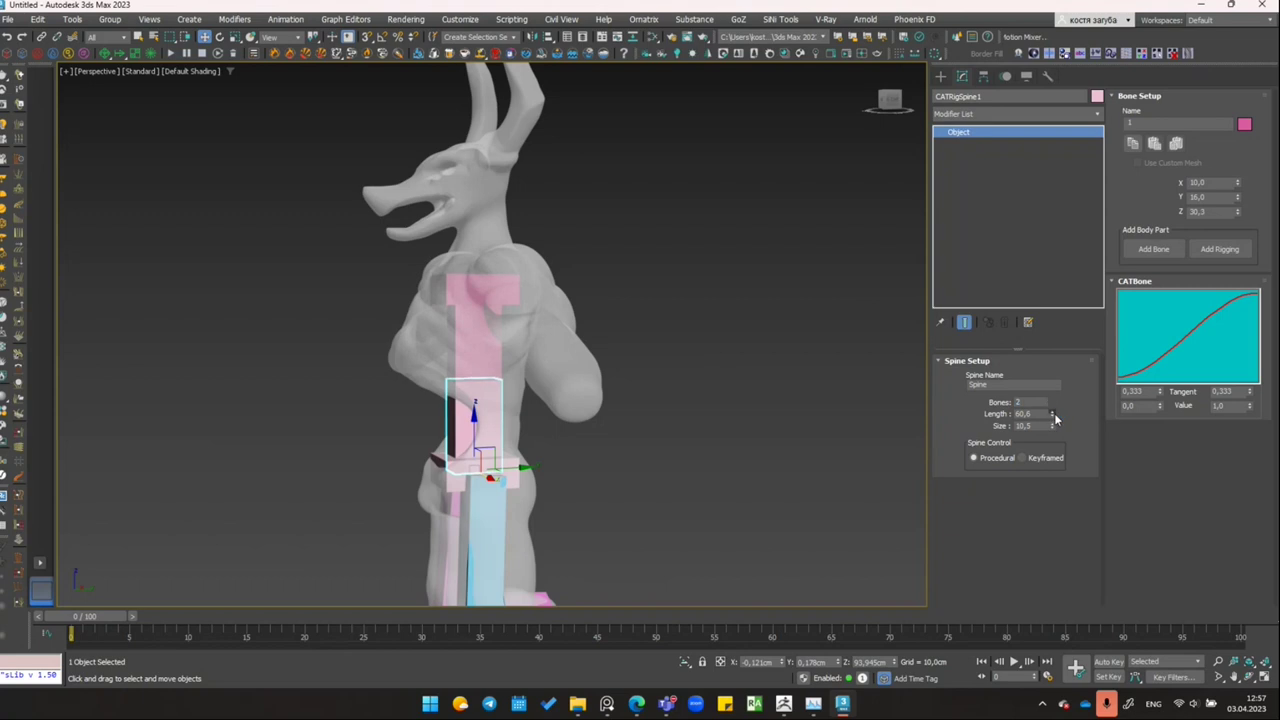
drag(1052, 414, 1053, 445)
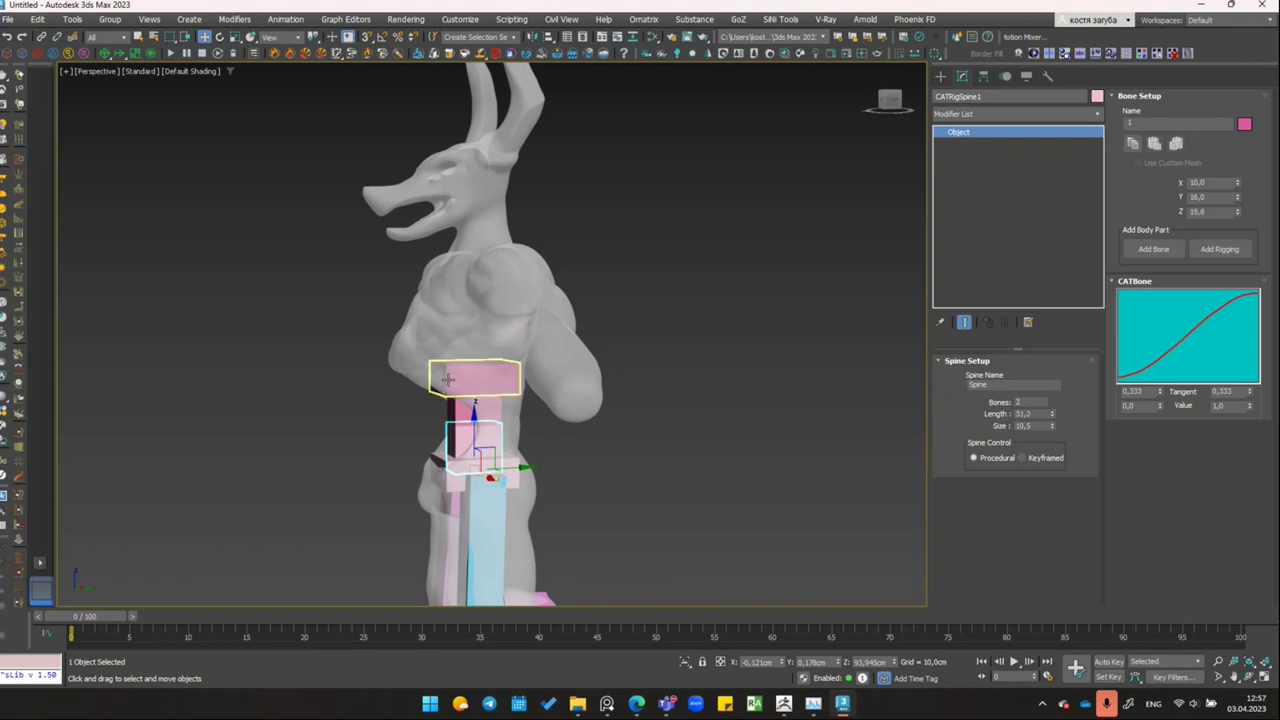
Step: Raise the chest hub and size it to height 36.3, width 41.184, length 28.5
click(480, 378)
alt+middle_drag(600, 395, 860, 439)
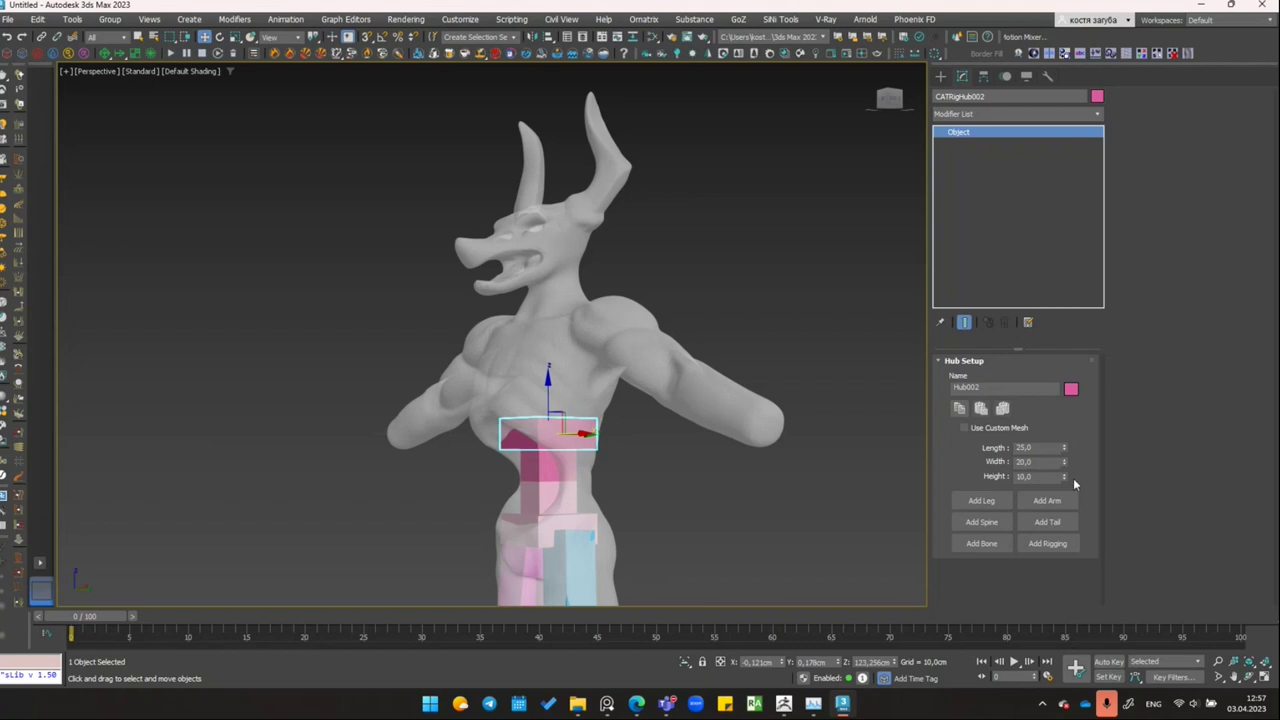
drag(1063, 479, 1051, 303)
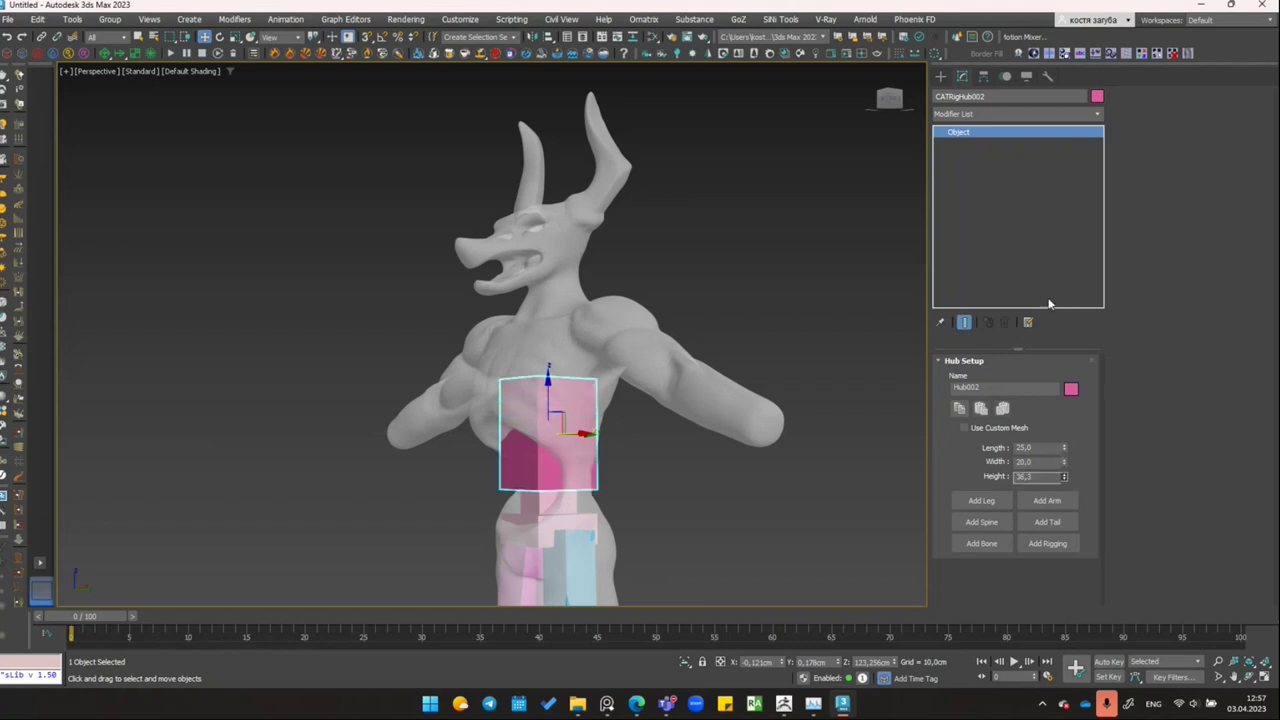
drag(547, 387, 539, 336)
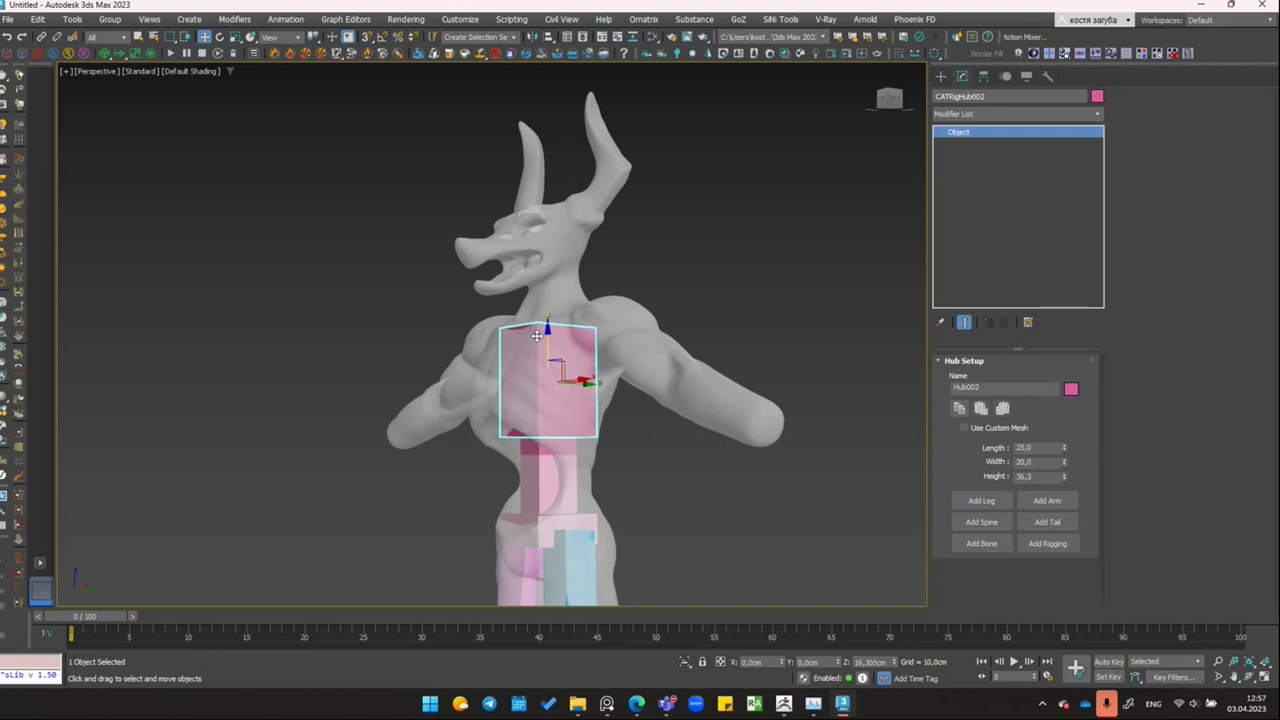
alt+middle_drag(539, 336, 537, 402)
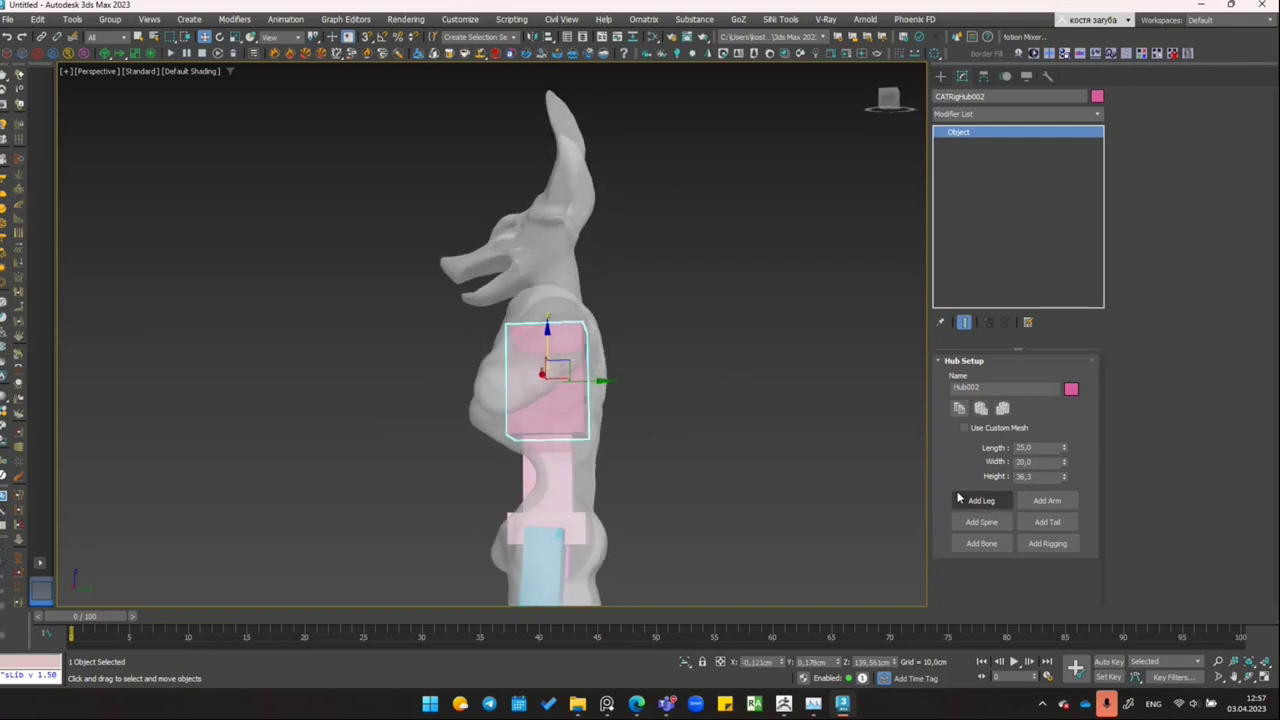
drag(1064, 463, 1067, 430)
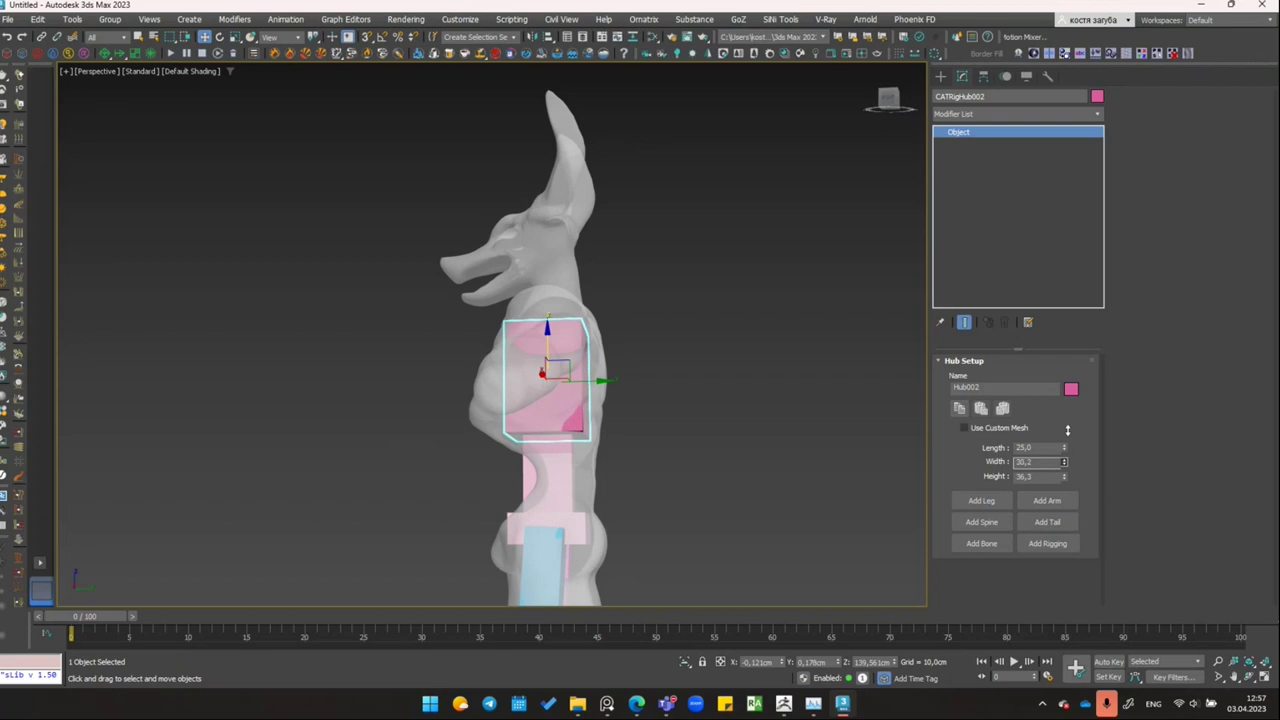
alt+middle_drag(760, 457, 938, 467)
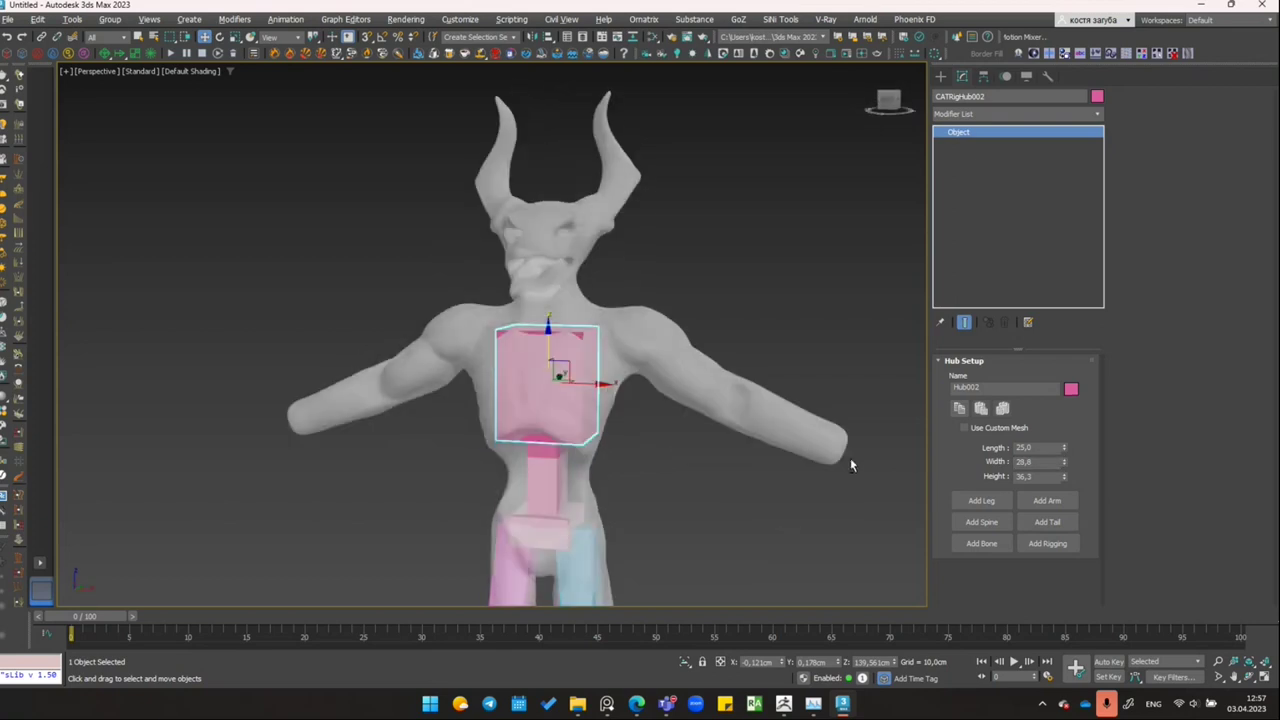
drag(1063, 463, 1066, 432)
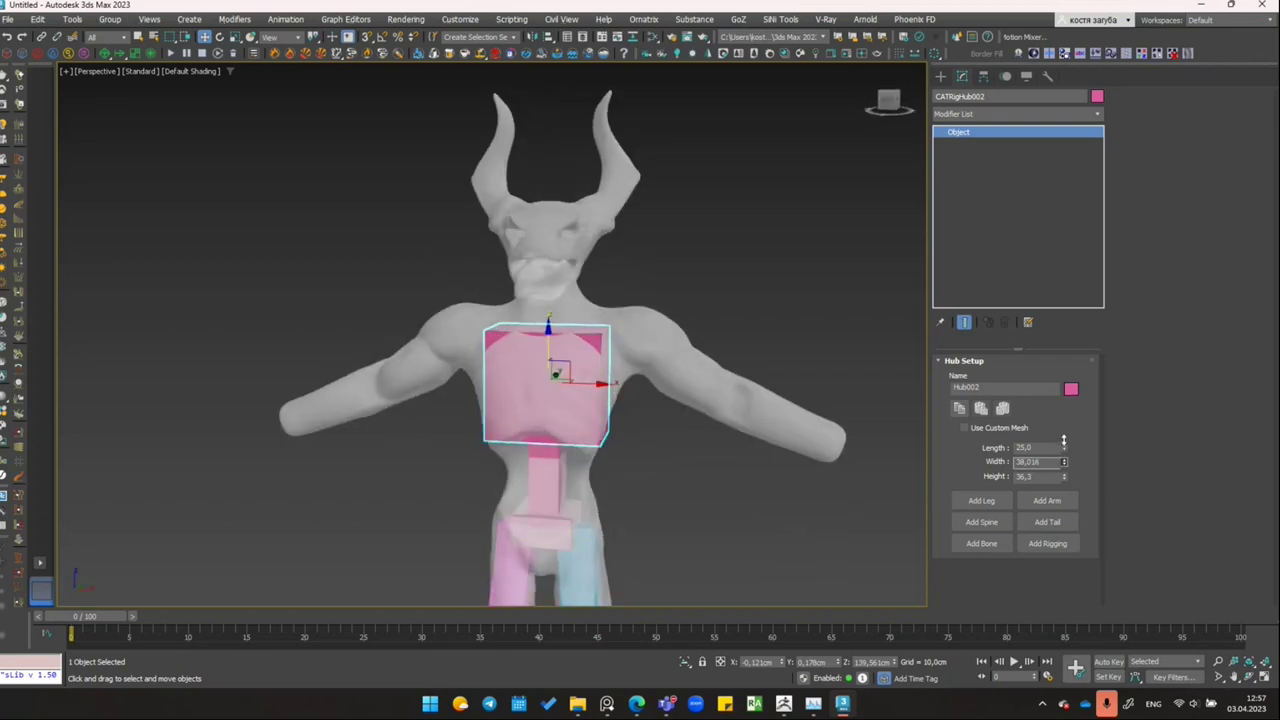
alt+middle_drag(740, 450, 668, 424)
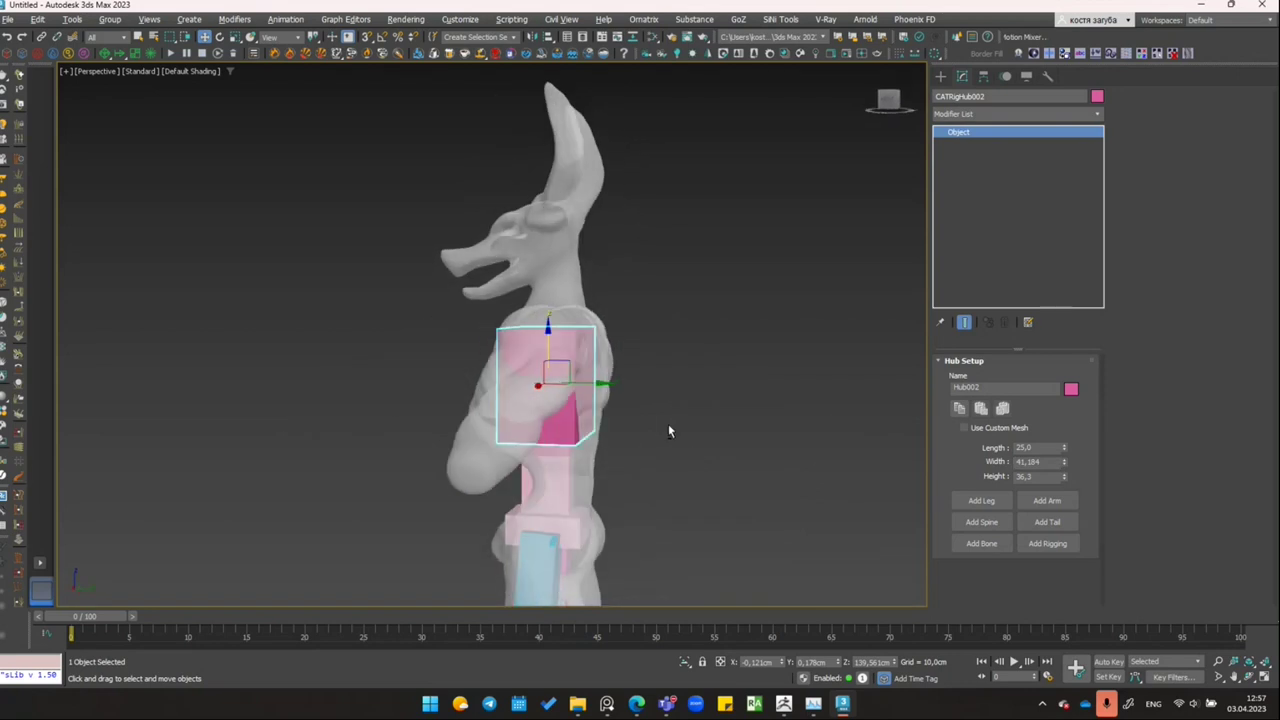
drag(1066, 449, 1064, 440)
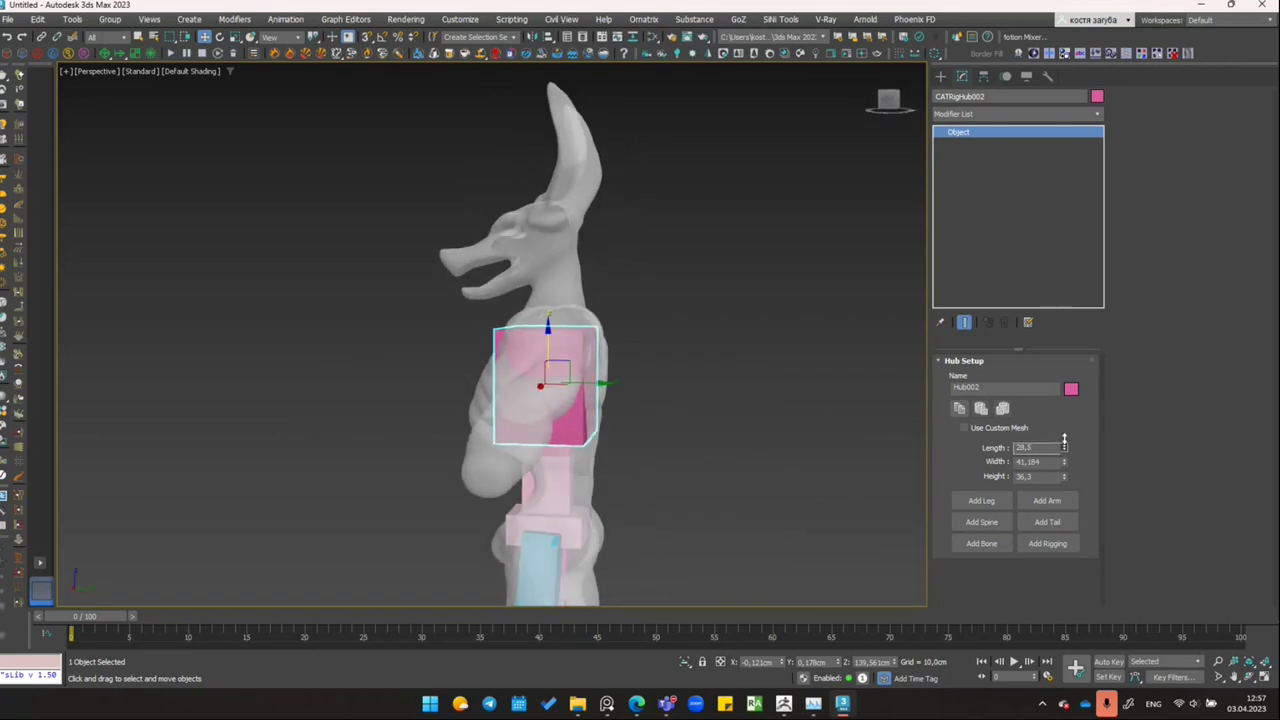
alt+middle_drag(747, 435, 608, 428)
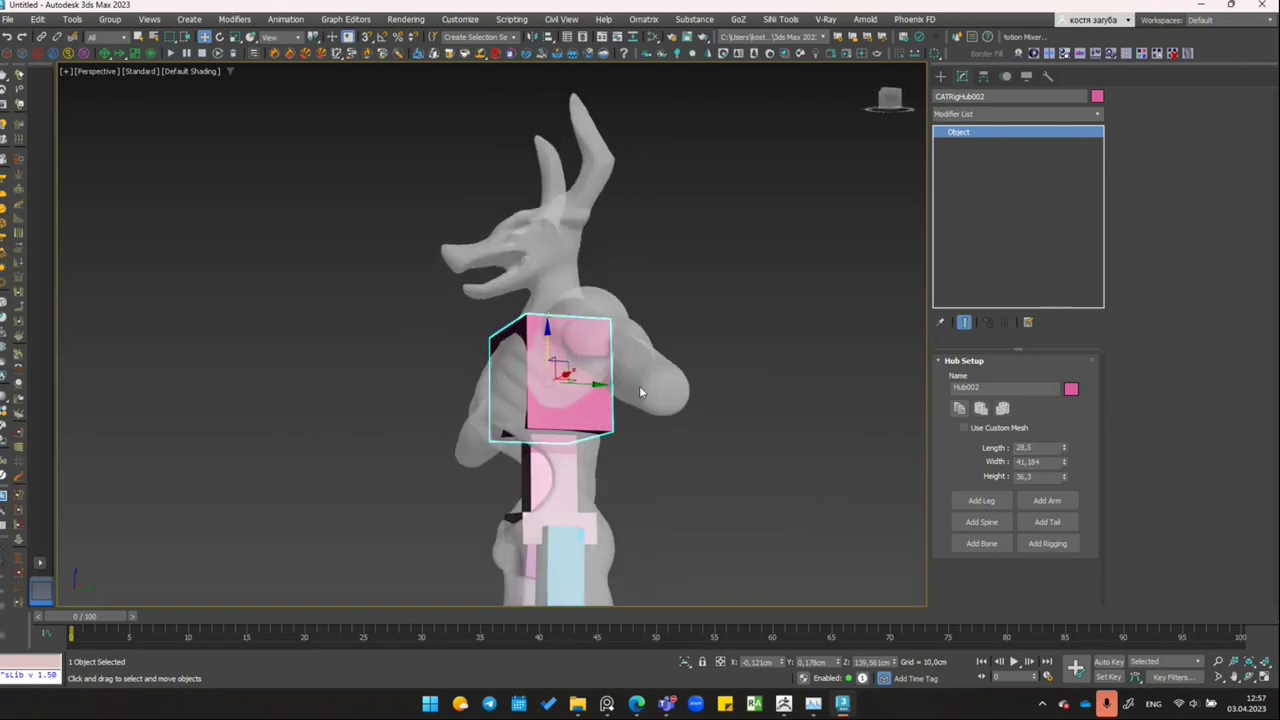
Step: Add an Edit Poly modifier to the chest hub and switch to Edge mode
click(970, 118)
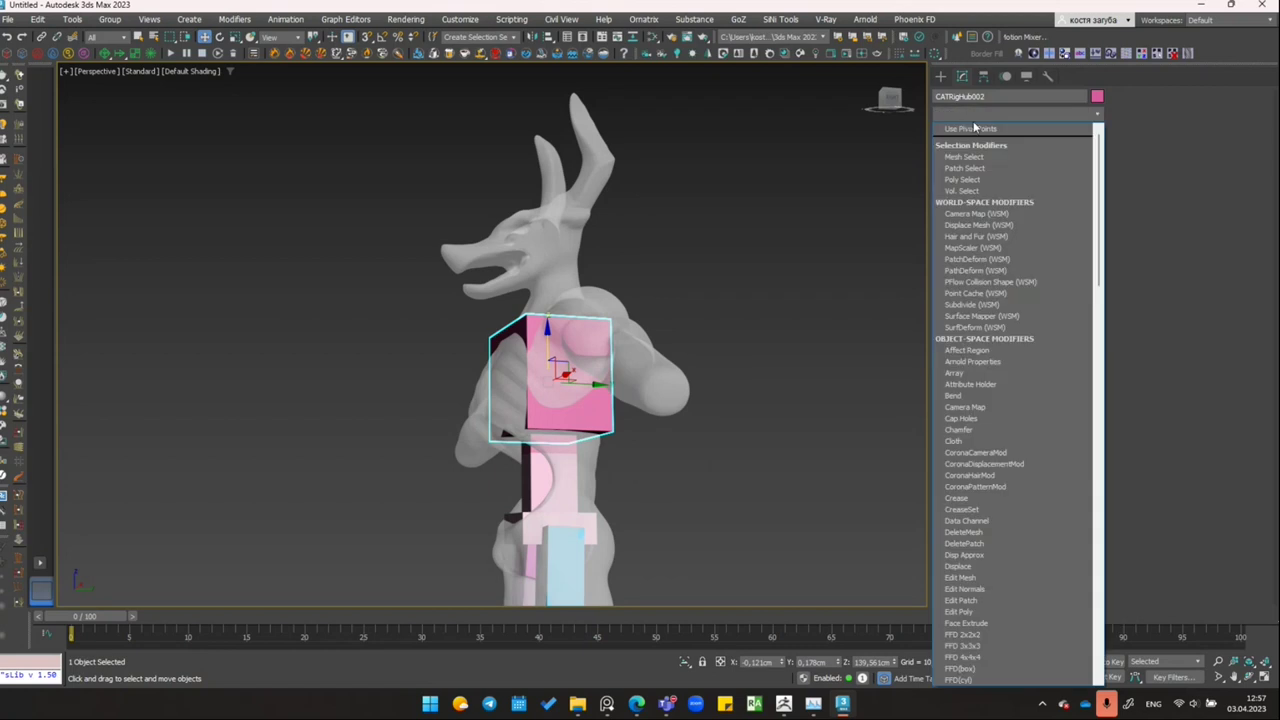
text(Edit Mesh)
click(985, 163)
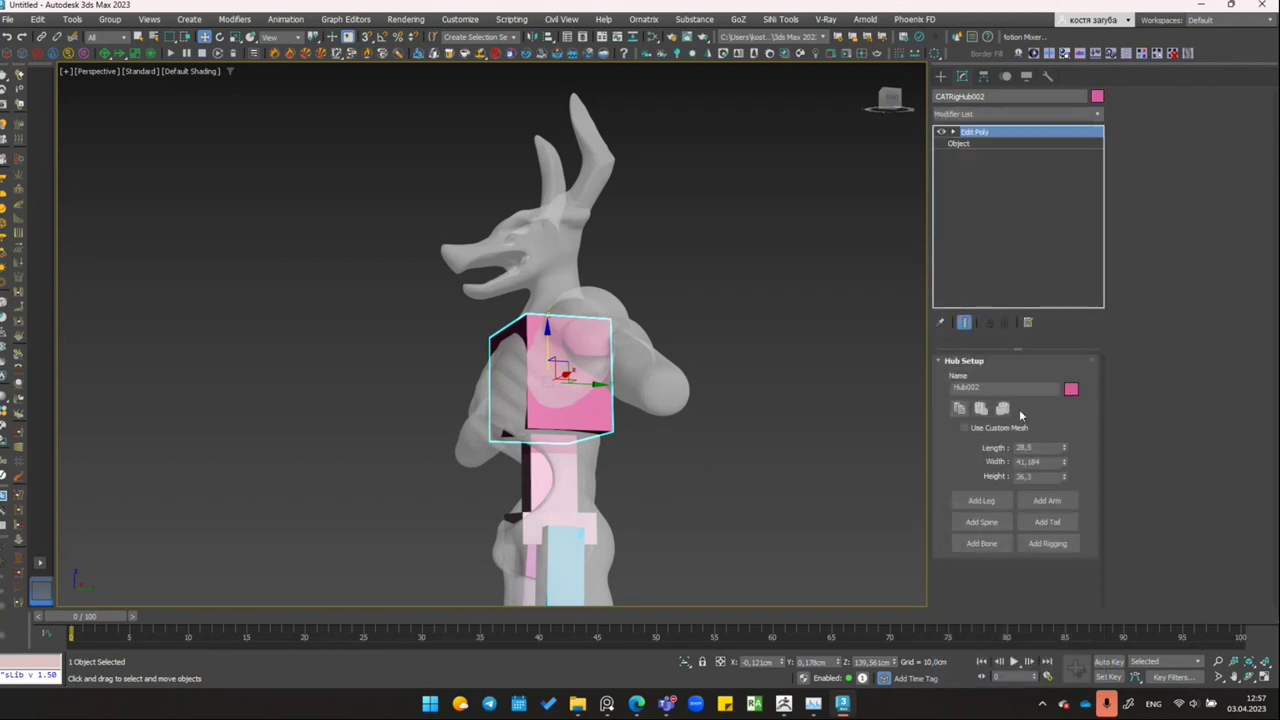
click(1158, 113)
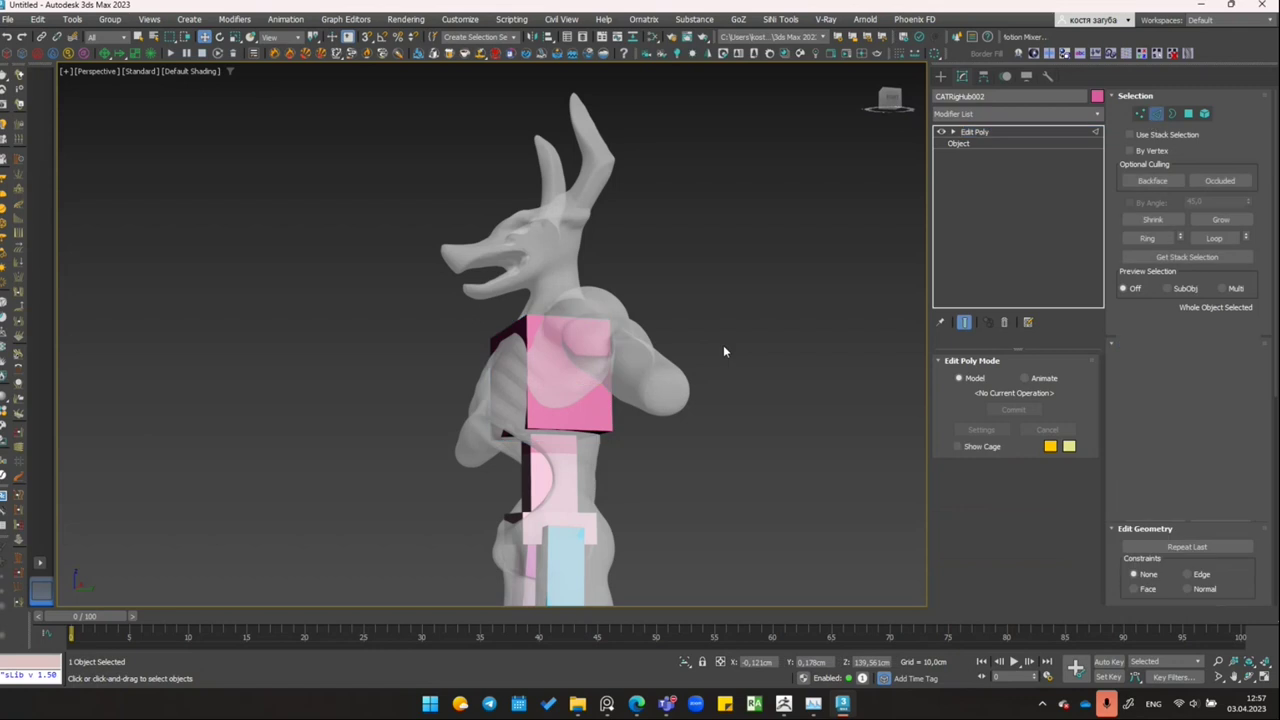
click(537, 443)
Step: Pull the hub's lower edges inward to taper it, then return to Object level
mouse_move(537, 443)
alt+middle_down()
mouse_move(529, 431)
mouse_move(560, 487)
alt+middle_up()
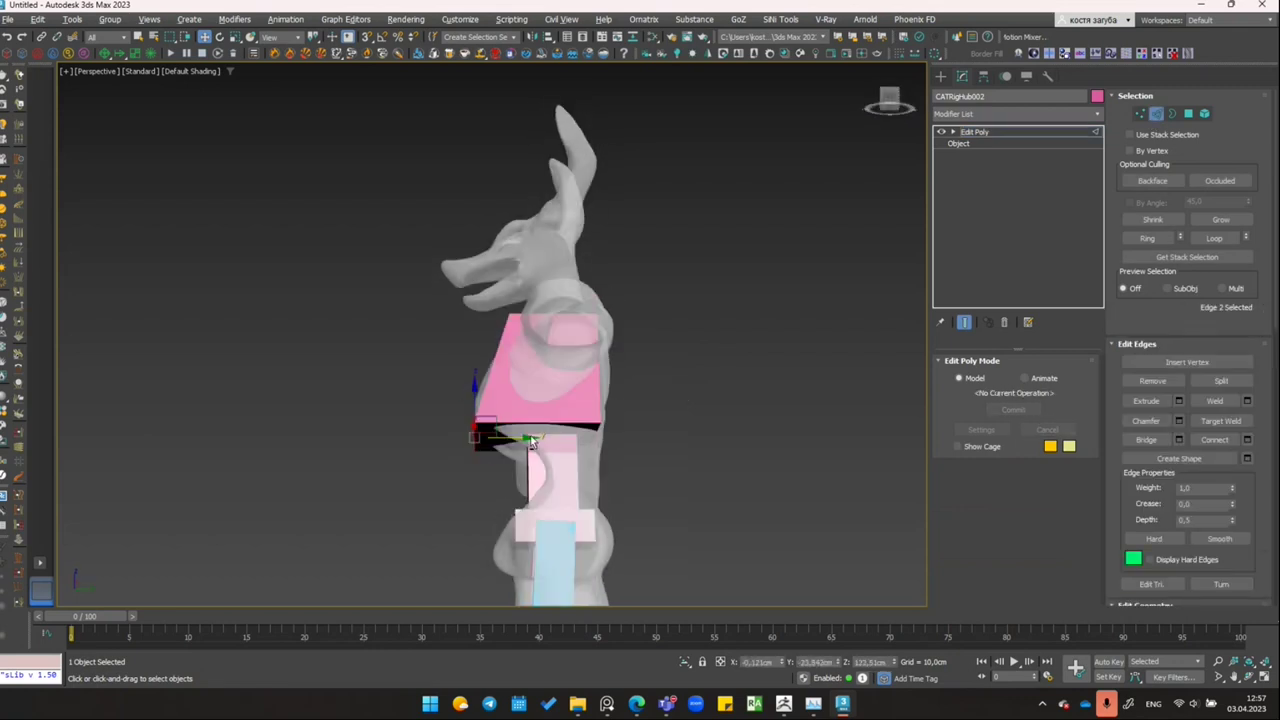
mouse_move(564, 367)
middle_down()
mouse_move(564, 385)
mouse_move(519, 325)
middle_up()
mouse_move(607, 360)
alt+middle_down()
mouse_move(537, 369)
mouse_move(477, 483)
mouse_move(589, 449)
alt+middle_up()
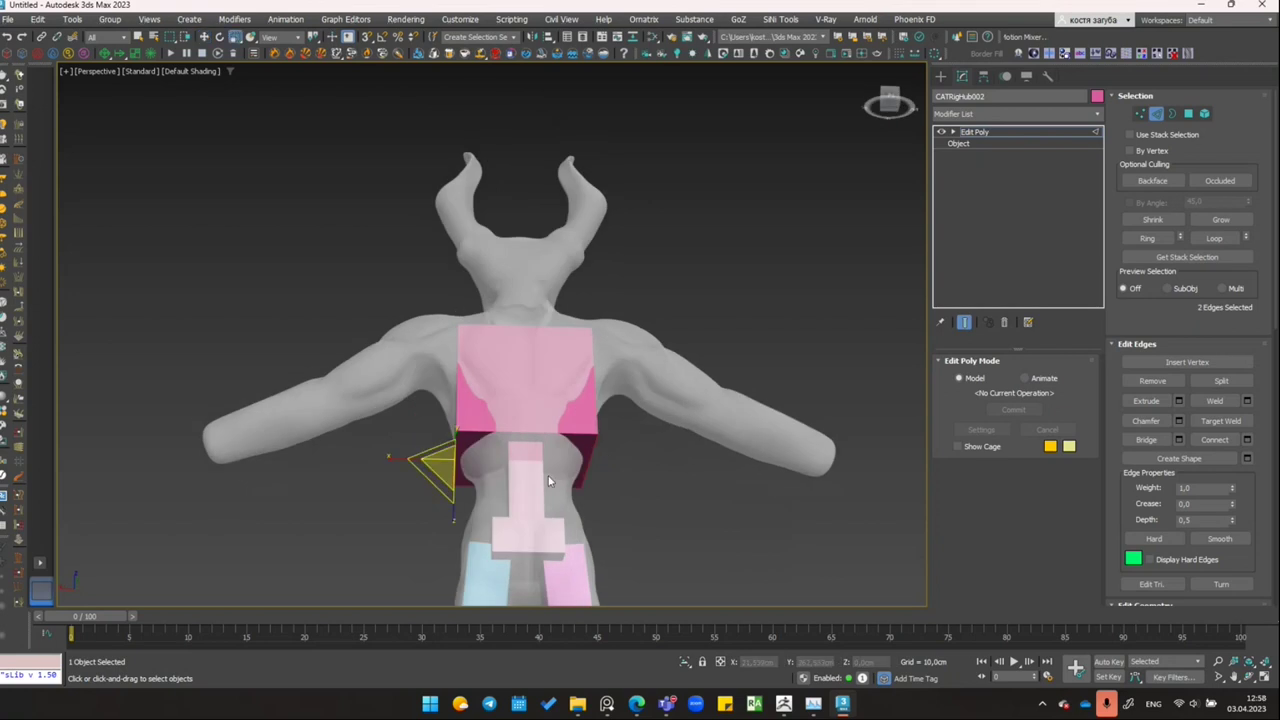
click(590, 462)
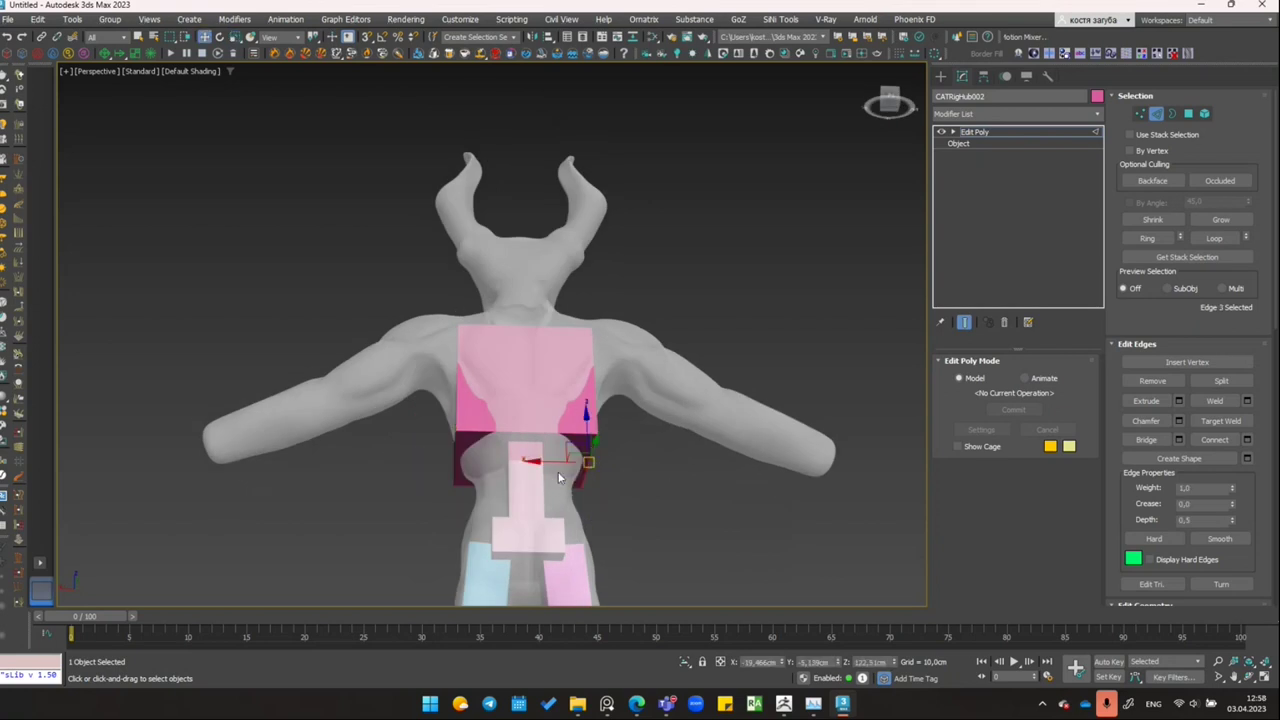
drag(555, 464, 455, 459)
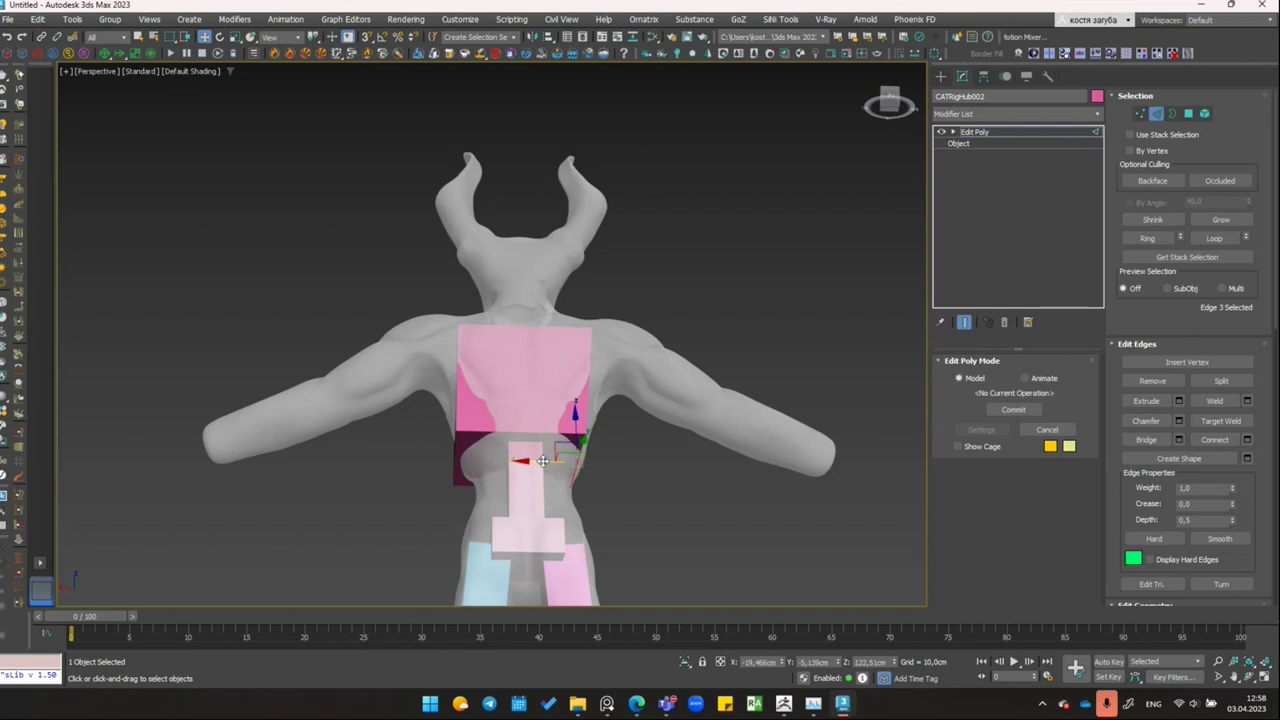
click(455, 459)
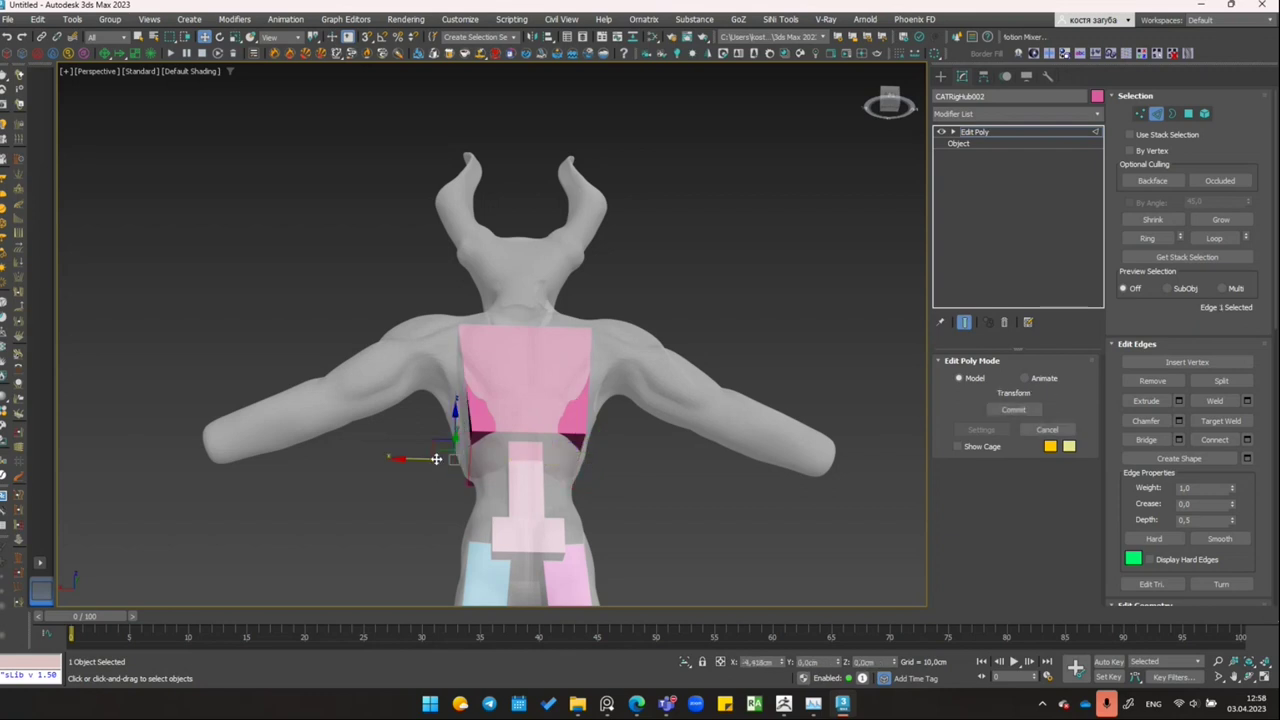
mouse_move(422, 459)
alt+middle_down()
mouse_move(726, 457)
mouse_move(800, 400)
alt+middle_up()
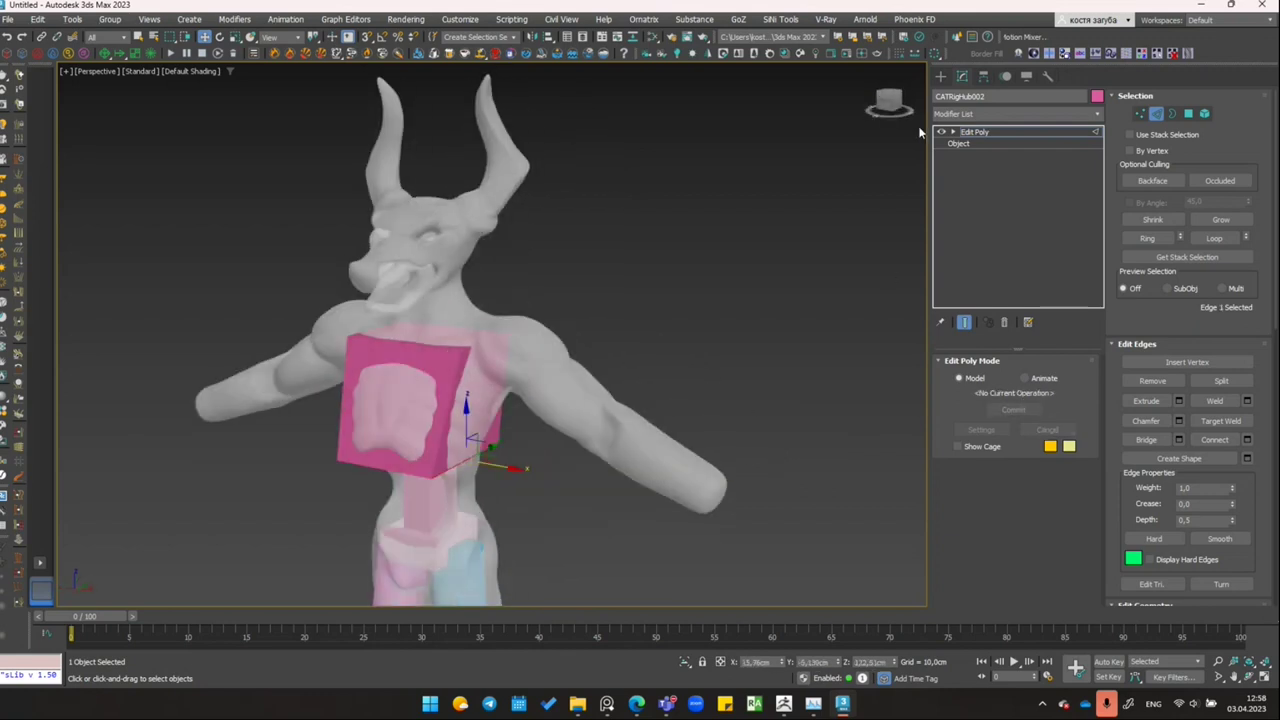
click(962, 143)
Step: Add an arm to the chest hub and select its new collarbone
alt+middle_drag(871, 294, 911, 377)
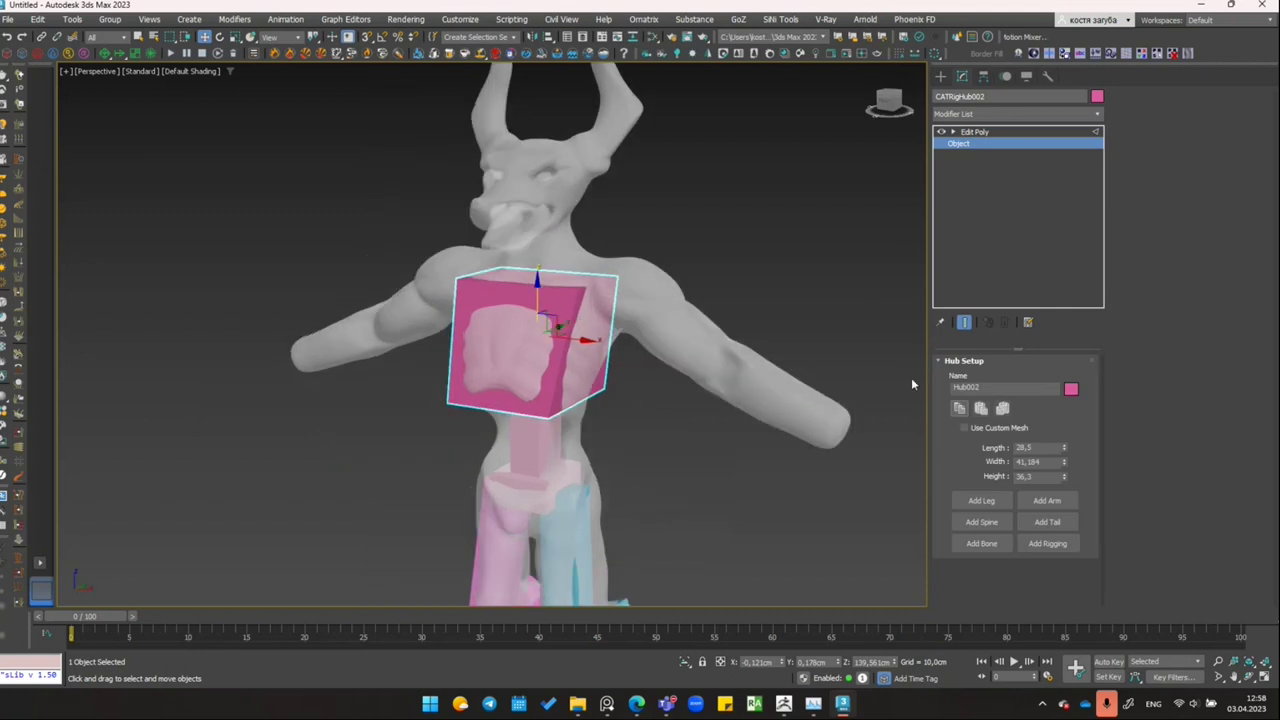
click(1043, 501)
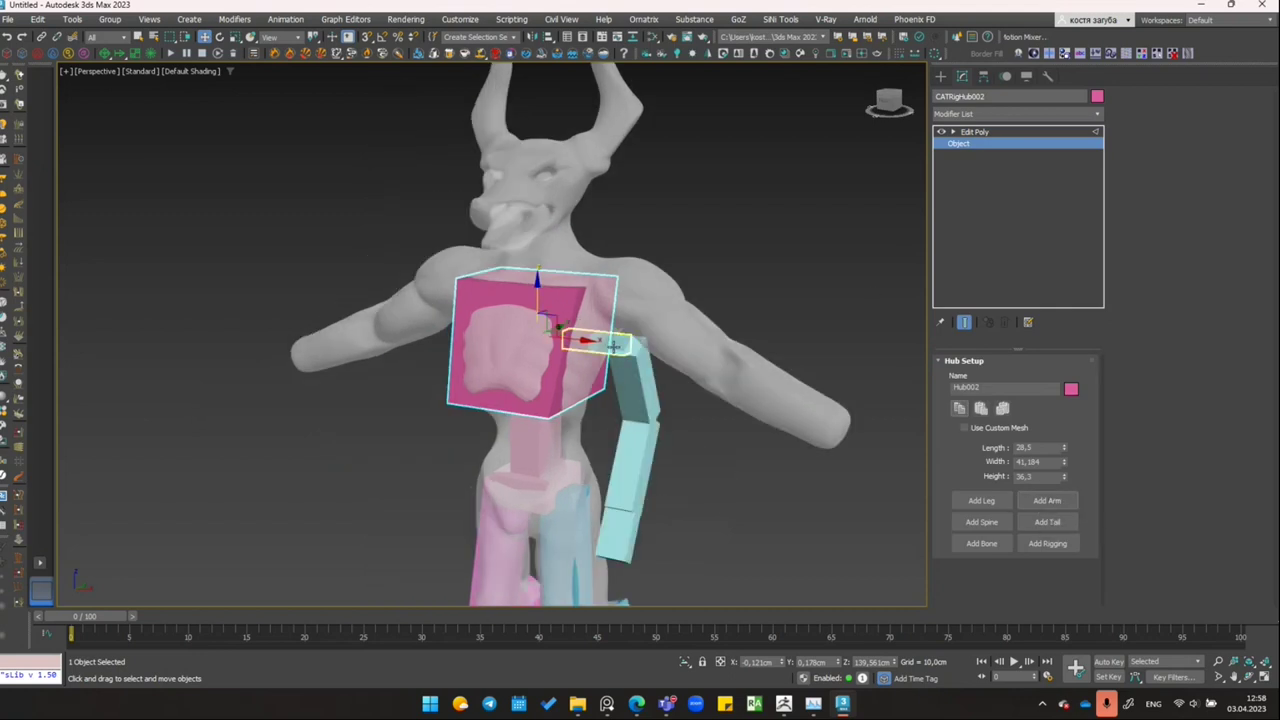
click(616, 341)
alt+middle_drag(616, 341, 598, 320)
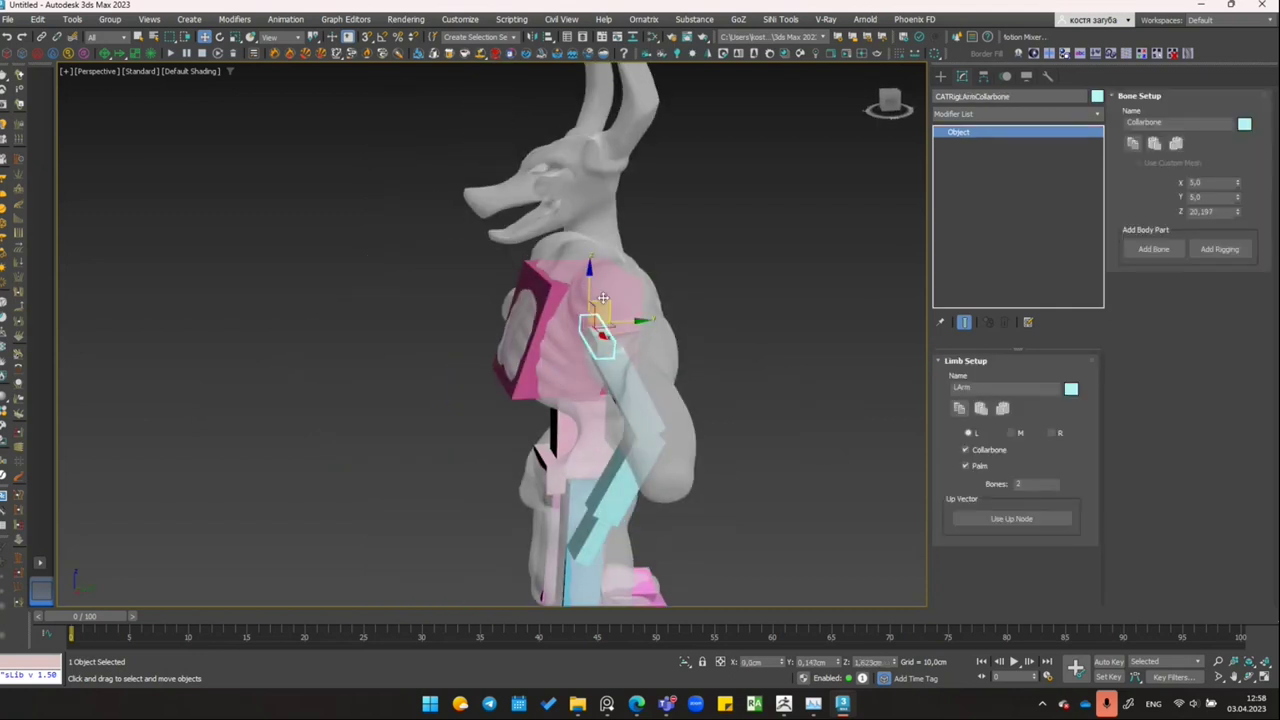
alt+middle_drag(598, 372, 670, 443)
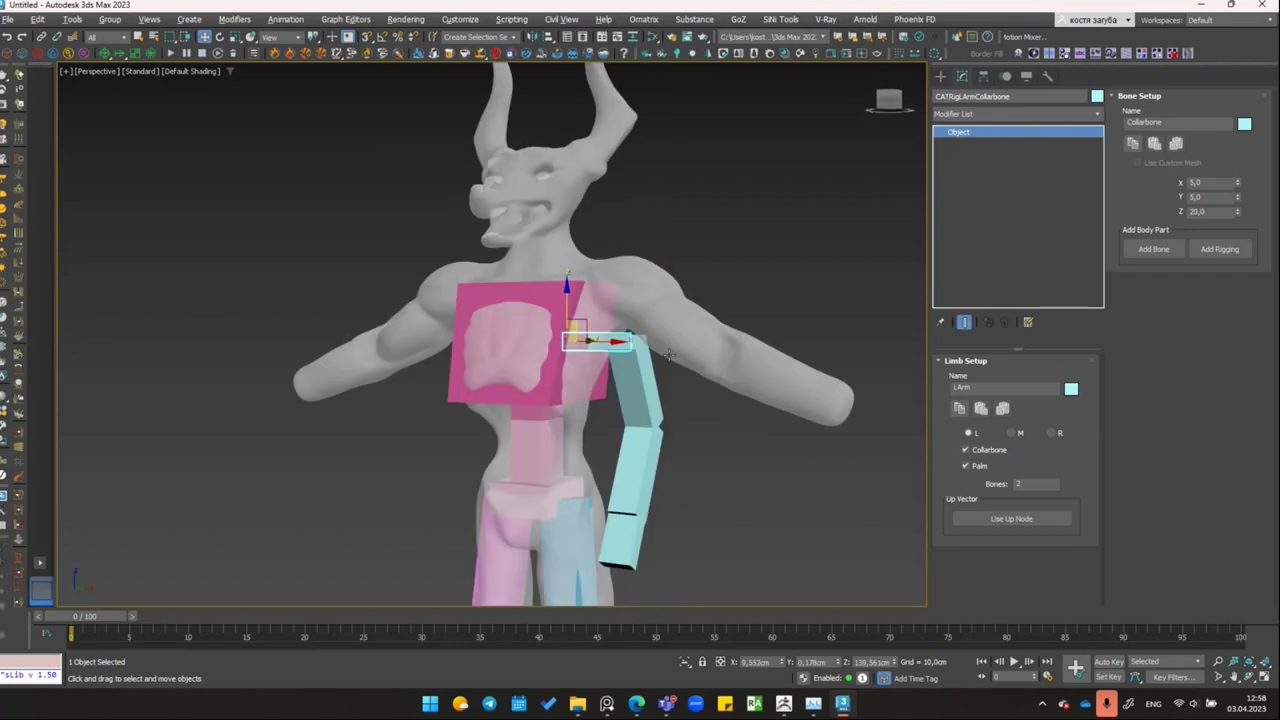
Step: Raise the arm bone chain to the shoulder, tuck it into the body, and lengthen the collarbone
double_click(668, 441)
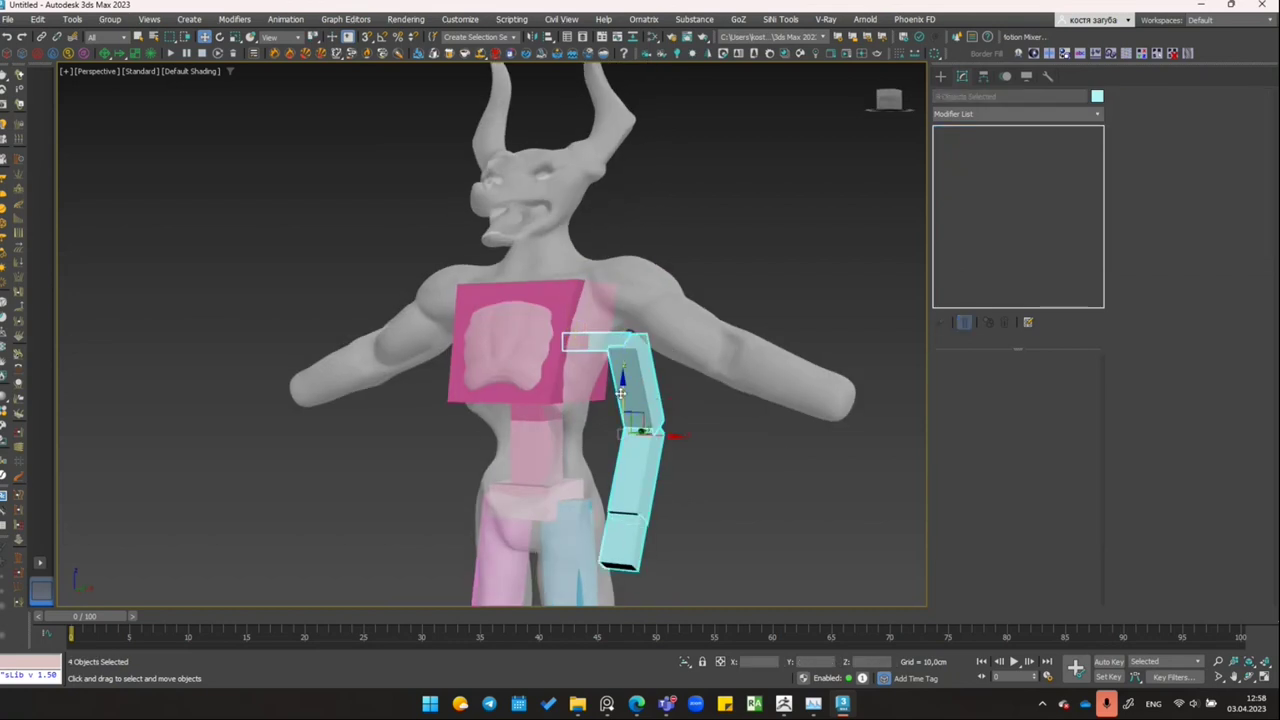
drag(621, 393, 612, 330)
alt+middle_drag(651, 325, 670, 367)
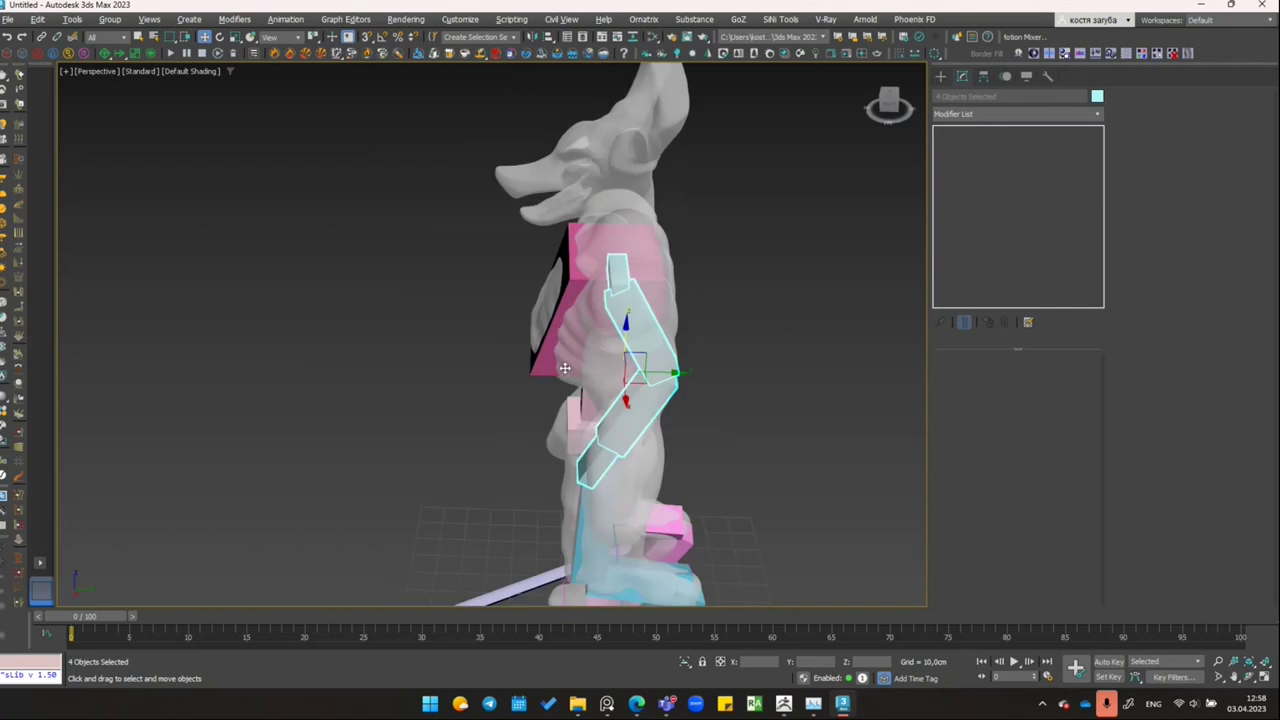
drag(670, 371, 661, 372)
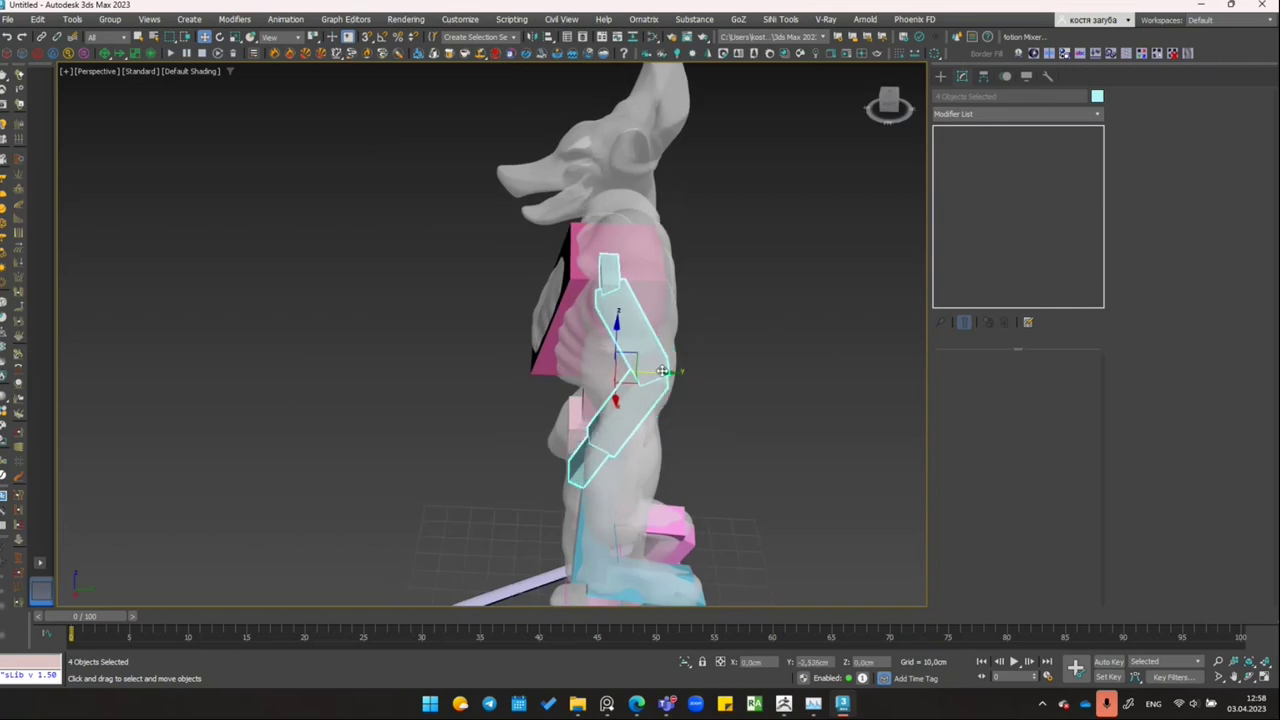
scroll(604, 264, up, 2)
click(608, 270)
mouse_move(608, 270)
alt+middle_down()
mouse_move(730, 264)
mouse_move(667, 265)
alt+middle_up()
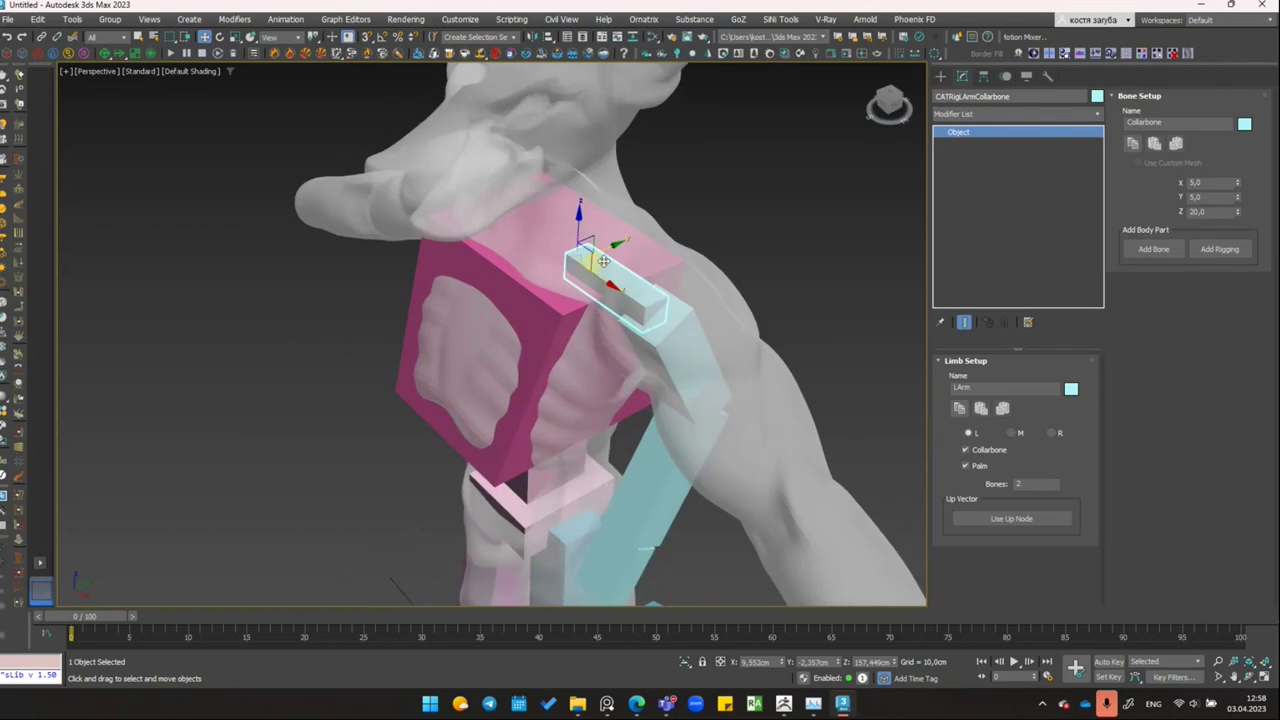
drag(603, 260, 541, 256)
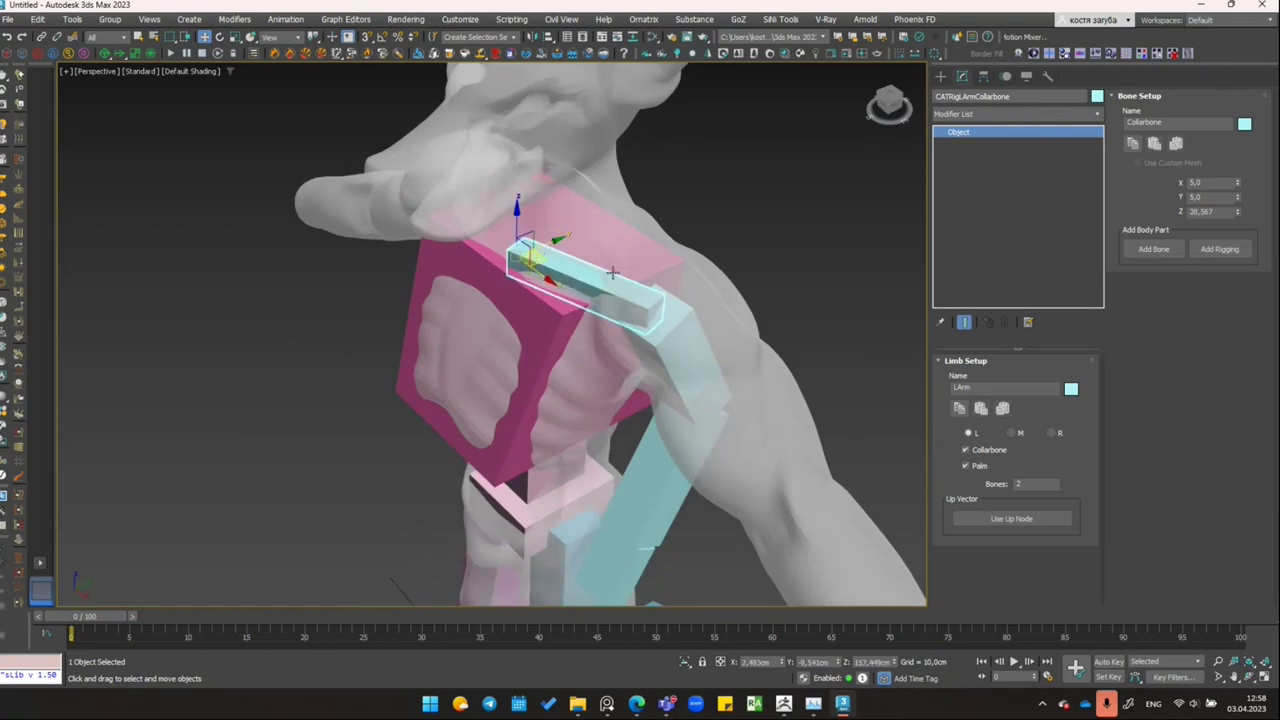
Step: Rotate the upper arm to roughly horizontal and set its length to about 28
click(676, 328)
alt+middle_drag(676, 328, 587, 289)
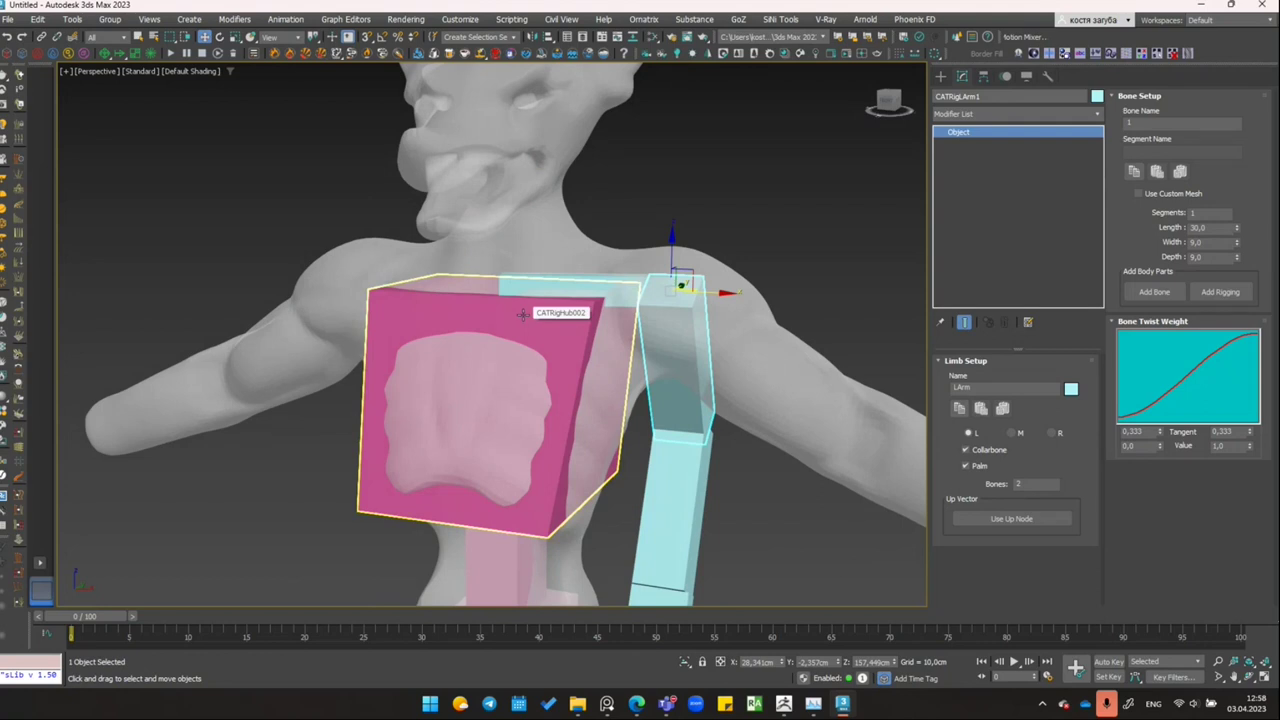
key(e)
drag(711, 263, 657, 192)
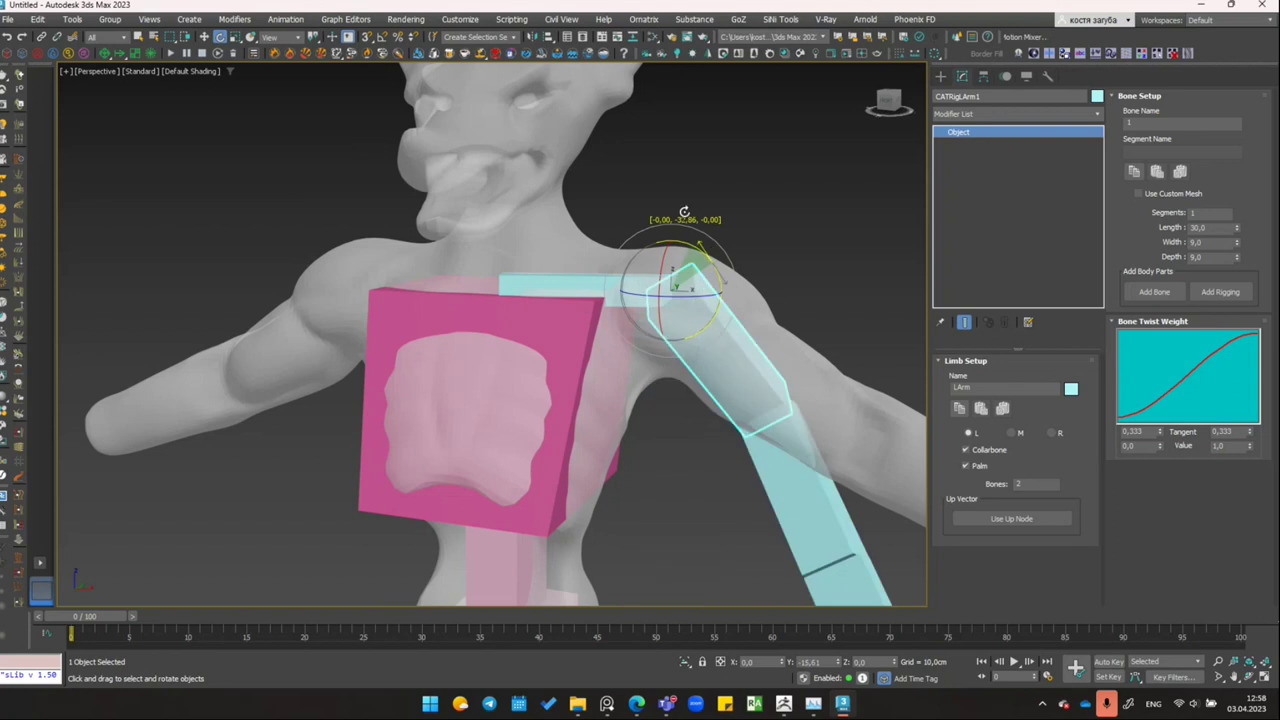
alt+middle_drag(657, 192, 607, 208)
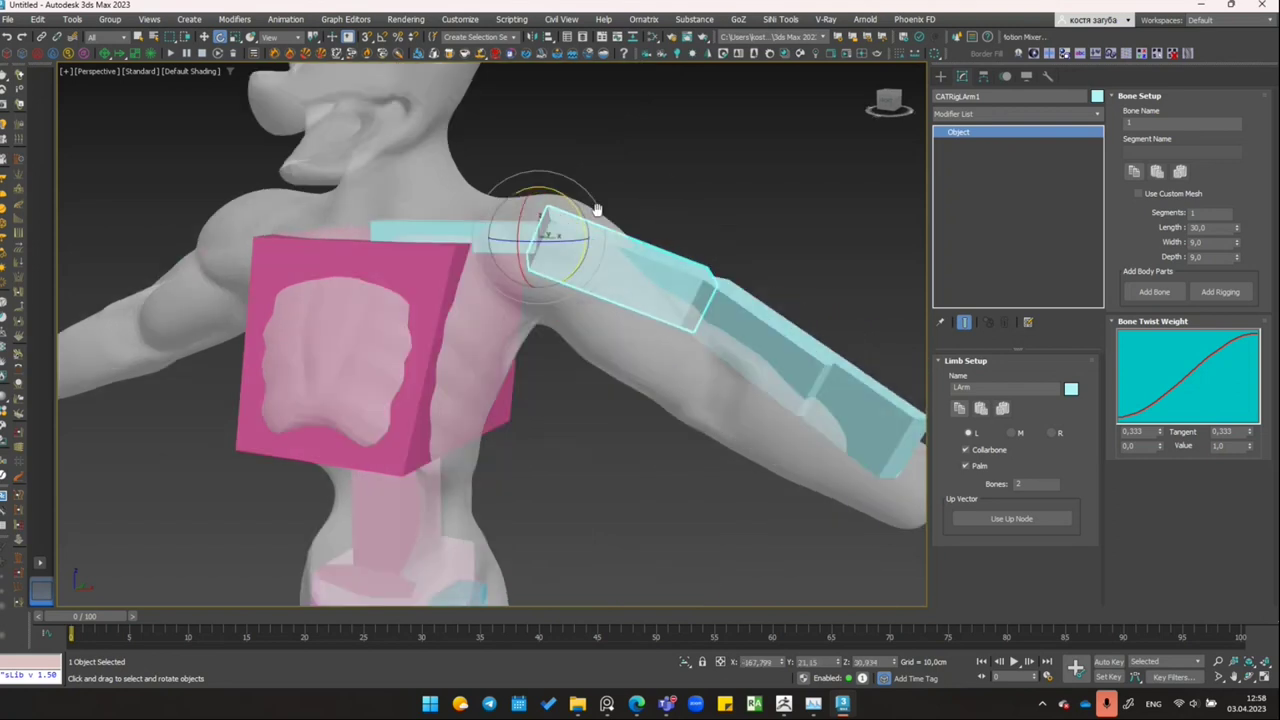
key(w)
mouse_move(607, 208)
mouse_down()
mouse_move(624, 219)
mouse_move(600, 223)
mouse_up()
alt+middle_drag(600, 223, 657, 200)
scroll(680, 240, up, 2)
Step: Shorten the forearm bone and move the palm down the arm toward the wrist
click(703, 276)
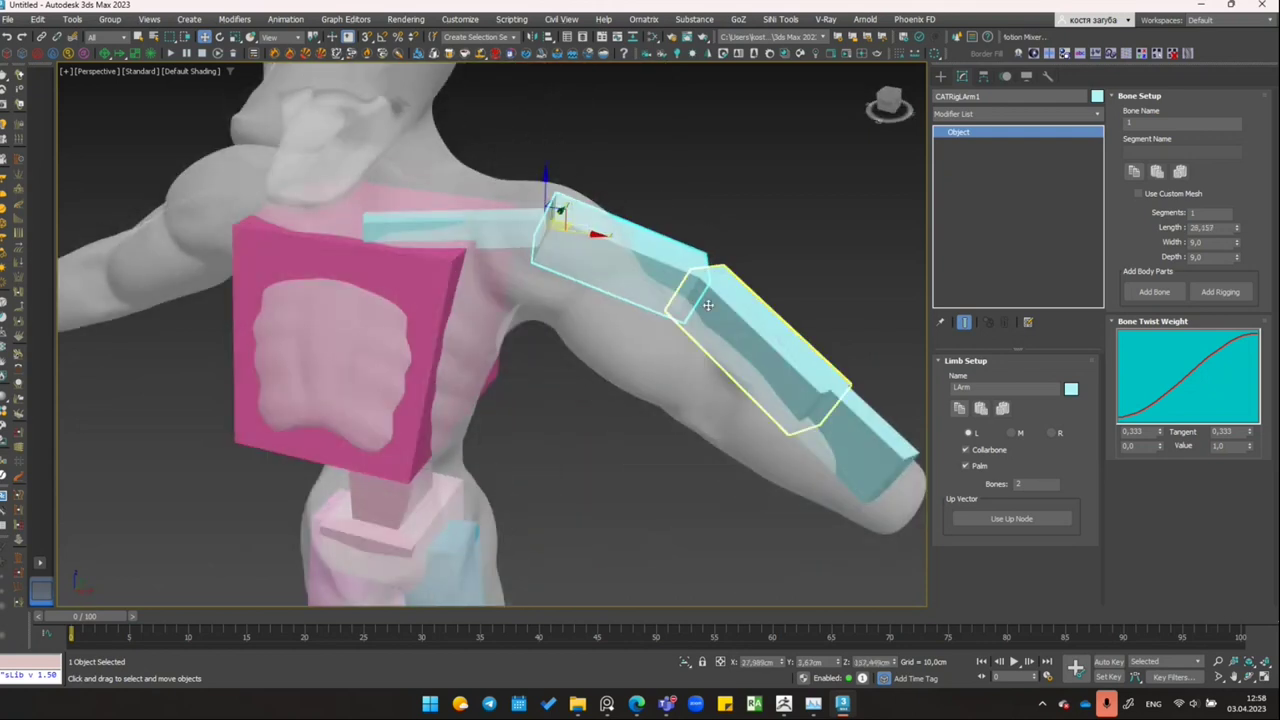
mouse_move(715, 285)
mouse_down()
mouse_move(714, 366)
mouse_move(734, 310)
mouse_move(745, 358)
mouse_move(731, 366)
mouse_move(710, 340)
mouse_up()
mouse_move(710, 340)
alt+middle_down()
mouse_move(786, 386)
mouse_move(672, 265)
alt+middle_up()
click(672, 265)
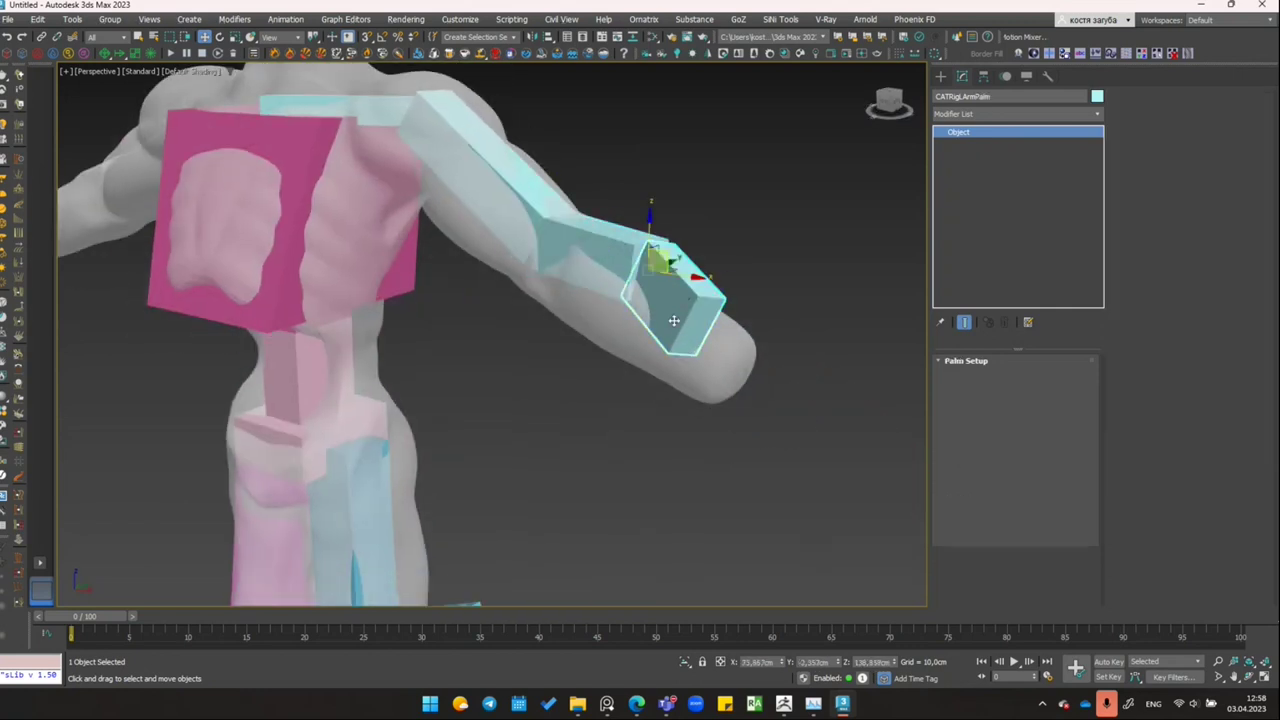
scroll(674, 276, up, 2)
mouse_move(650, 254)
mouse_down()
mouse_move(757, 355)
mouse_move(729, 323)
mouse_move(744, 340)
mouse_up()
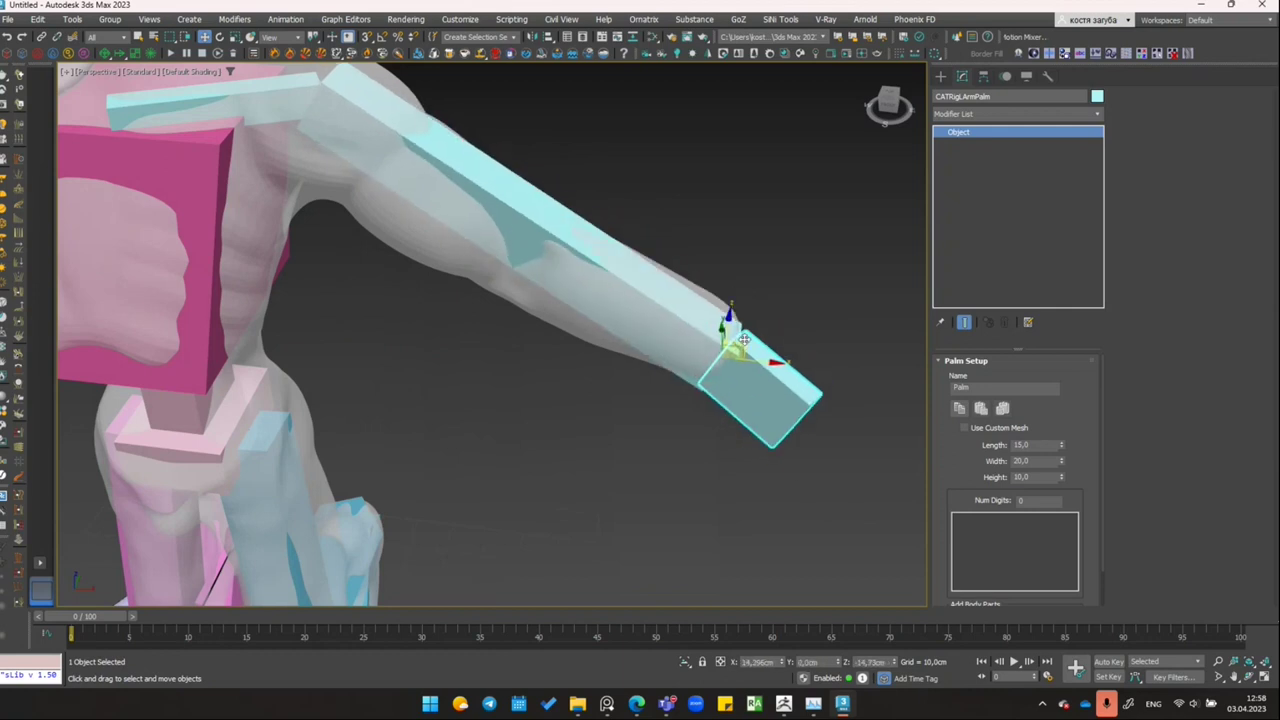
alt+middle_drag(744, 340, 628, 313)
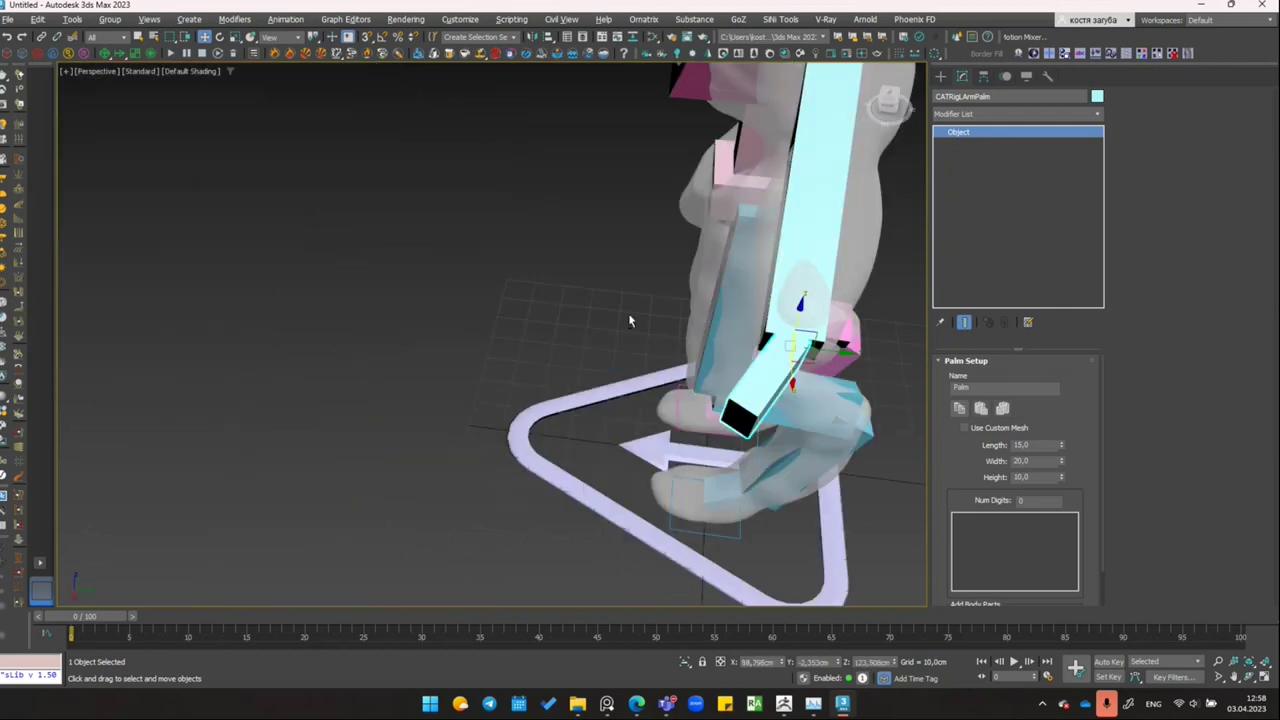
Step: Stretch the forearm so it reaches the wrist, with a slight final adjustment
click(809, 198)
alt+middle_drag(809, 198, 515, 468)
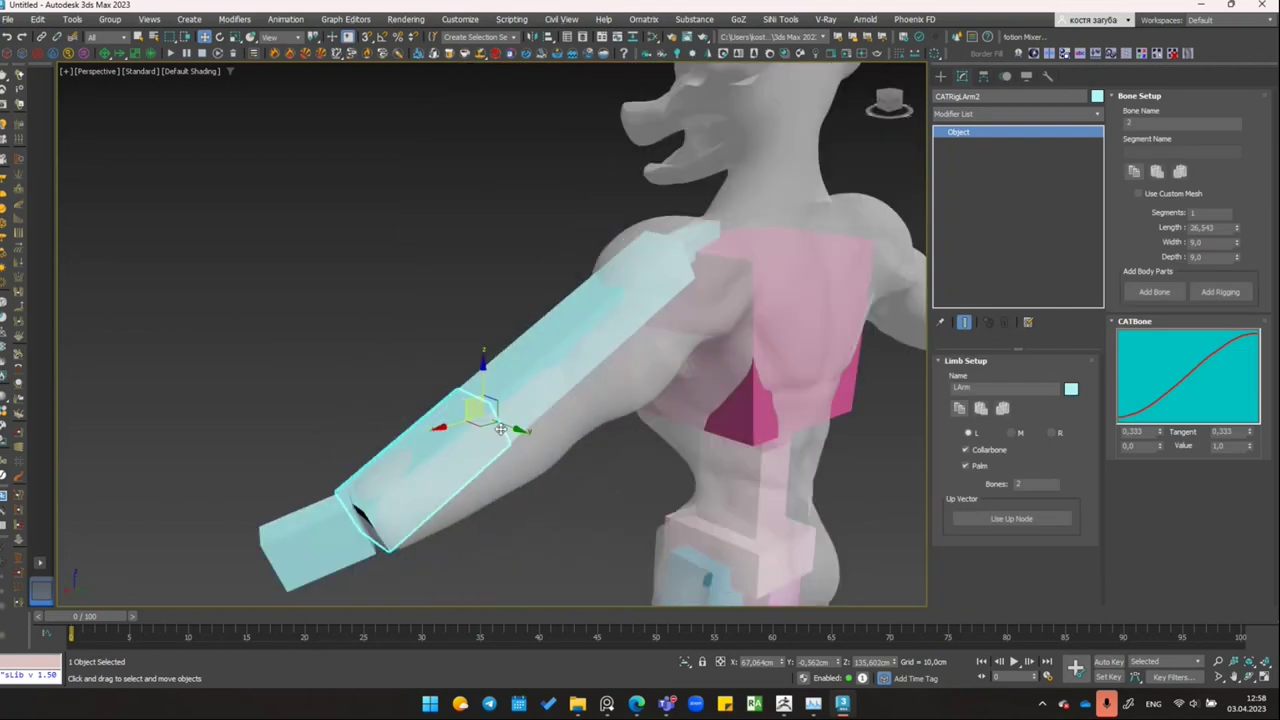
mouse_move(478, 416)
mouse_down()
mouse_move(543, 372)
mouse_move(560, 388)
mouse_up()
alt+middle_drag(560, 388, 538, 366)
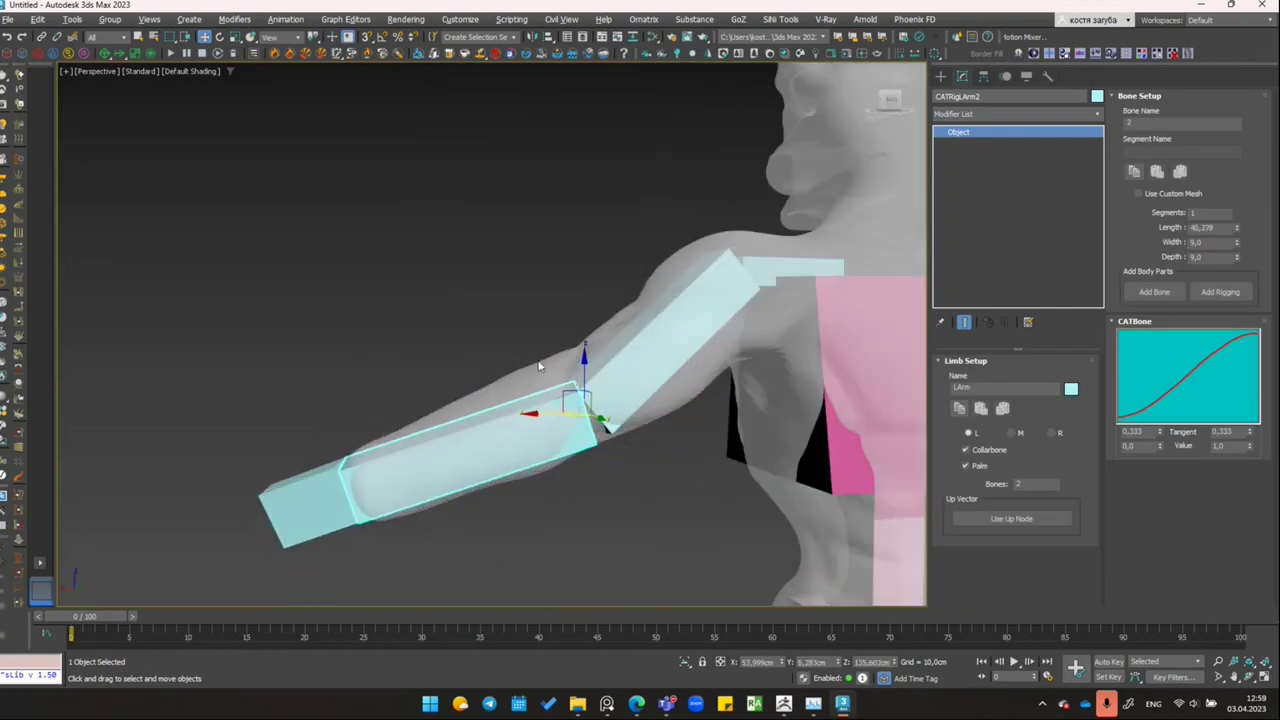
drag(587, 372, 575, 370)
mouse_move(490, 349)
alt+middle_down()
mouse_move(602, 390)
mouse_move(543, 398)
alt+middle_up()
scroll(407, 412, up, 2)
Step: Select the pink chest hub and add a second arm to it
click(408, 416)
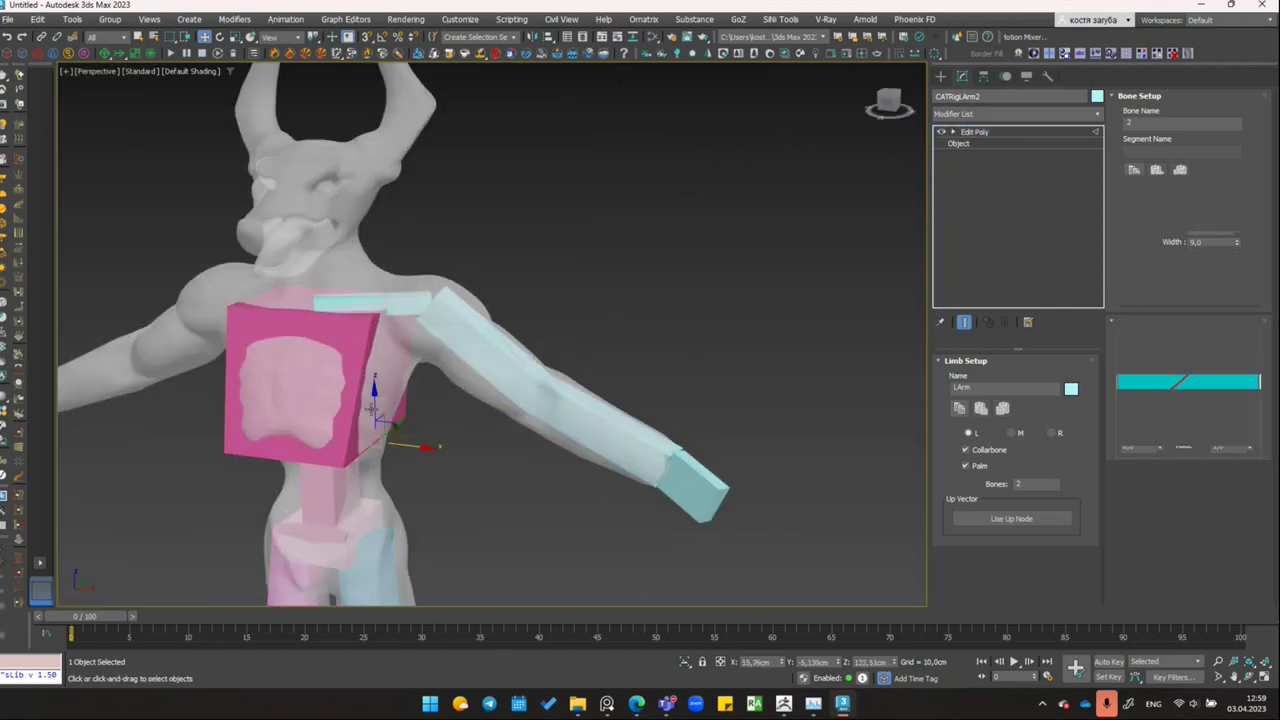
alt+middle_drag(408, 416, 583, 440)
click(519, 372)
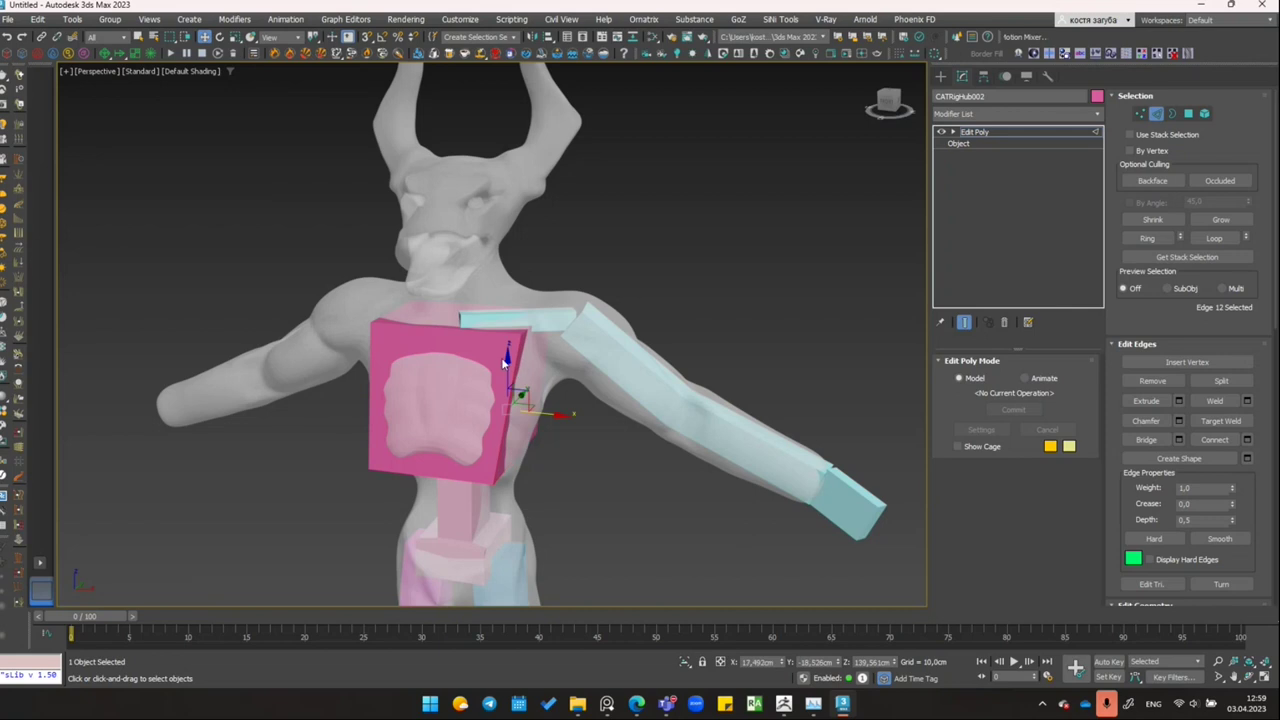
click(960, 144)
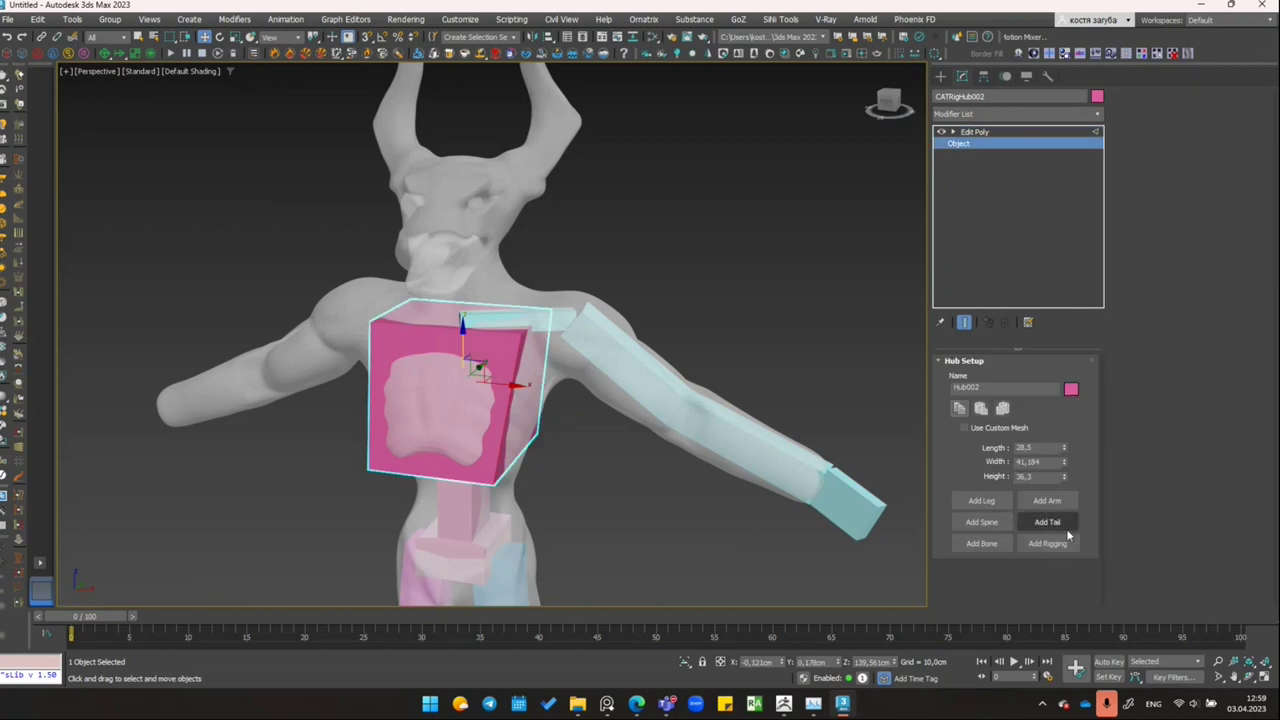
click(1022, 506)
Step: Turn off the chest hub's Edit Poly modifier
mouse_move(860, 460)
alt+middle_down()
mouse_move(640, 417)
mouse_move(700, 430)
alt+middle_up()
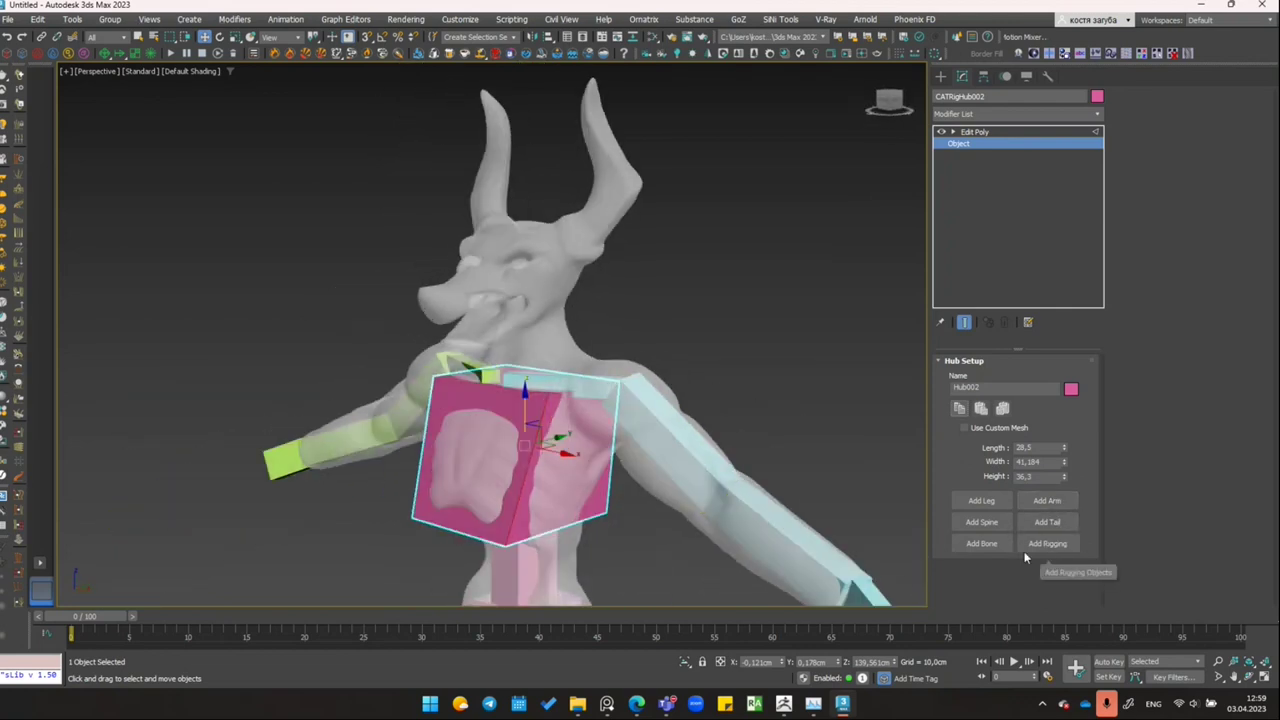
mouse_move(848, 512)
alt+middle_down()
mouse_move(620, 367)
mouse_move(640, 429)
mouse_move(562, 431)
alt+middle_up()
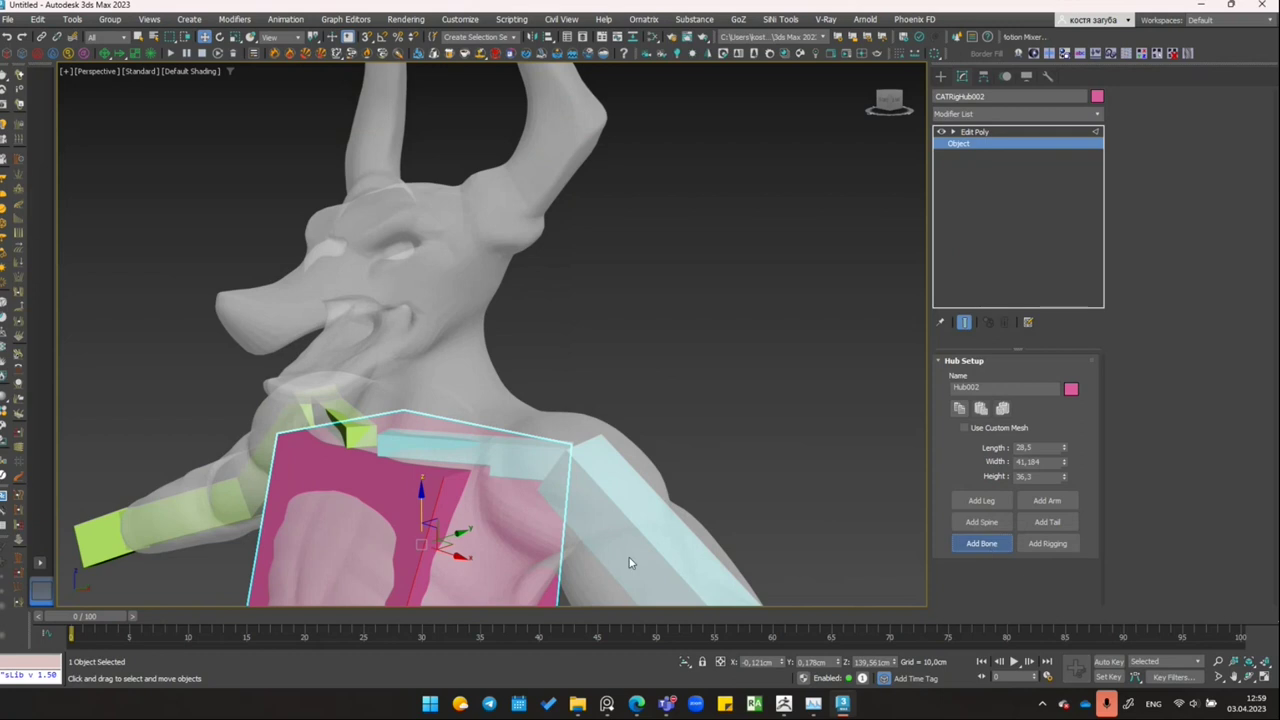
alt+middle_drag(600, 528, 664, 398)
scroll(631, 436, down, 3)
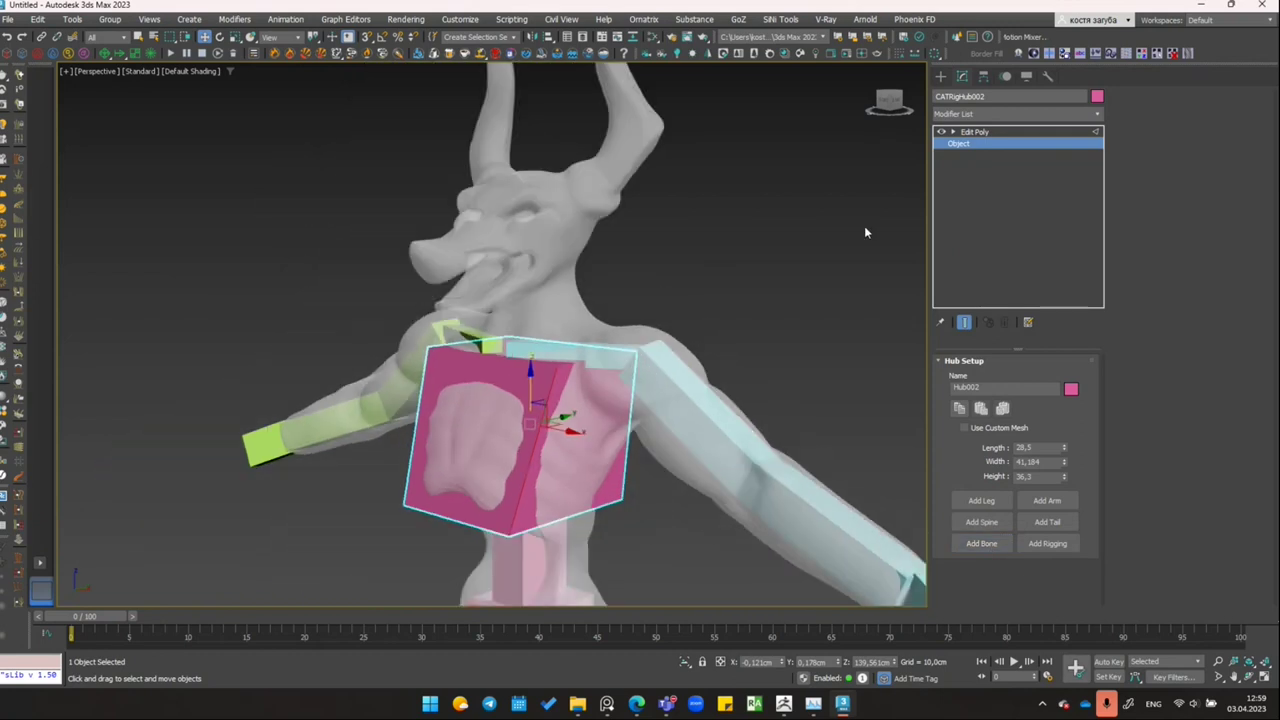
click(941, 132)
Step: Reselect the chest hub at its base object level and start adding a bone to it
alt+middle_drag(666, 379, 646, 529)
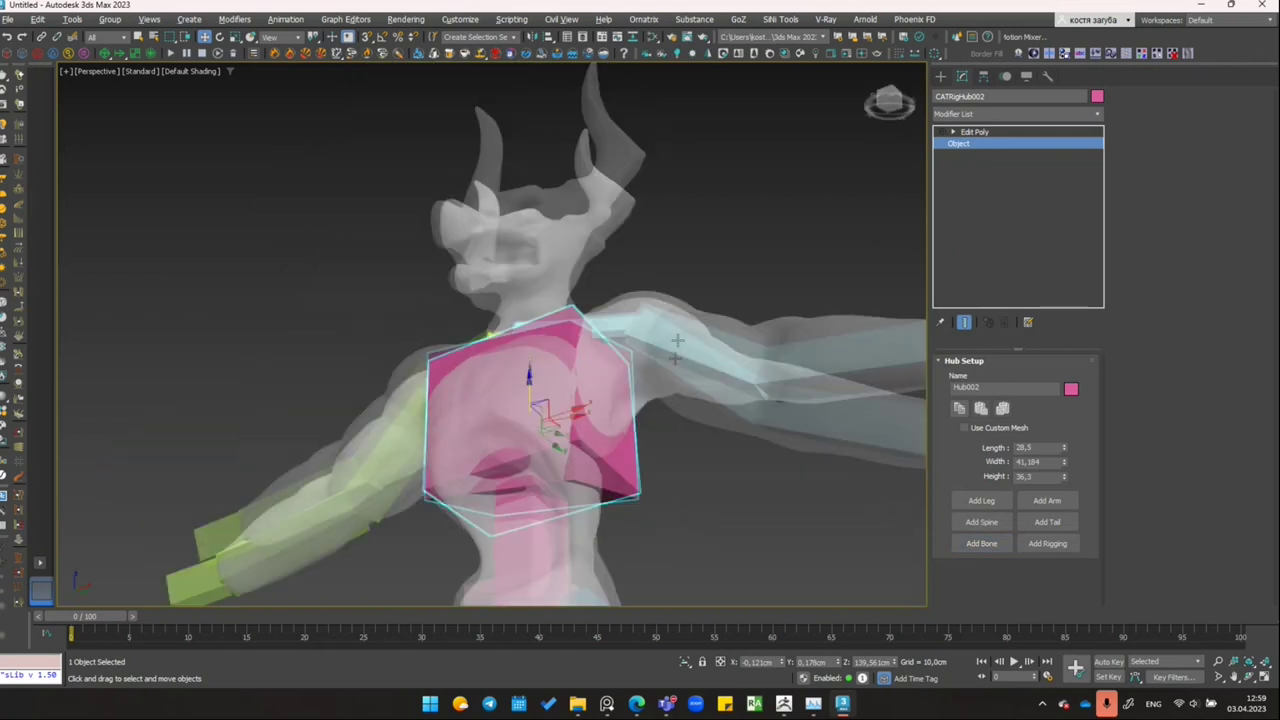
click(530, 530)
click(531, 440)
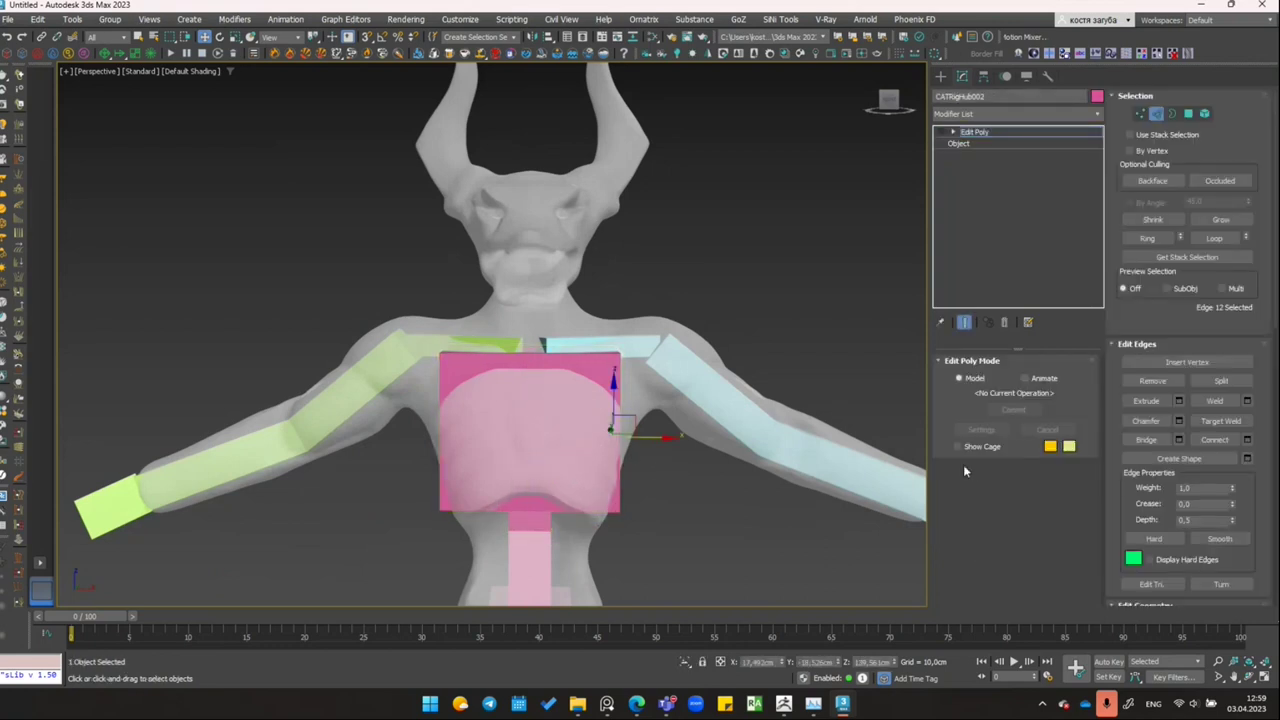
alt+middle_drag(610, 427, 808, 441)
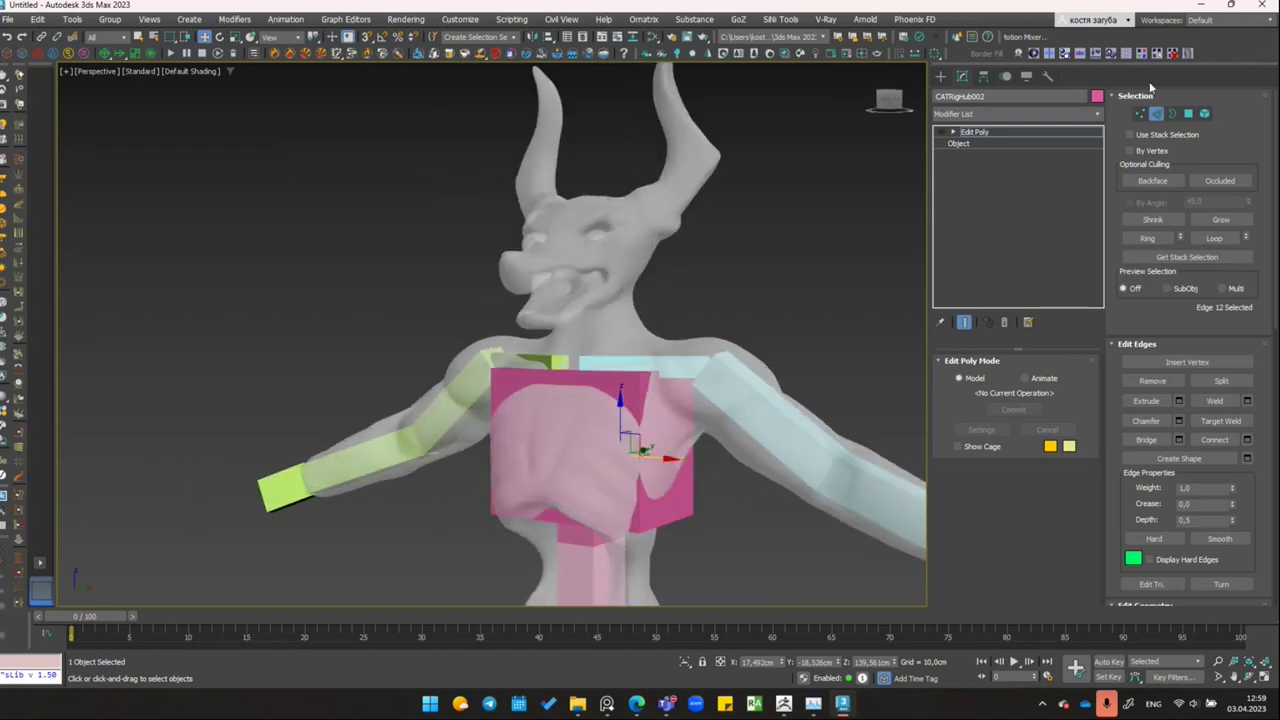
click(1020, 144)
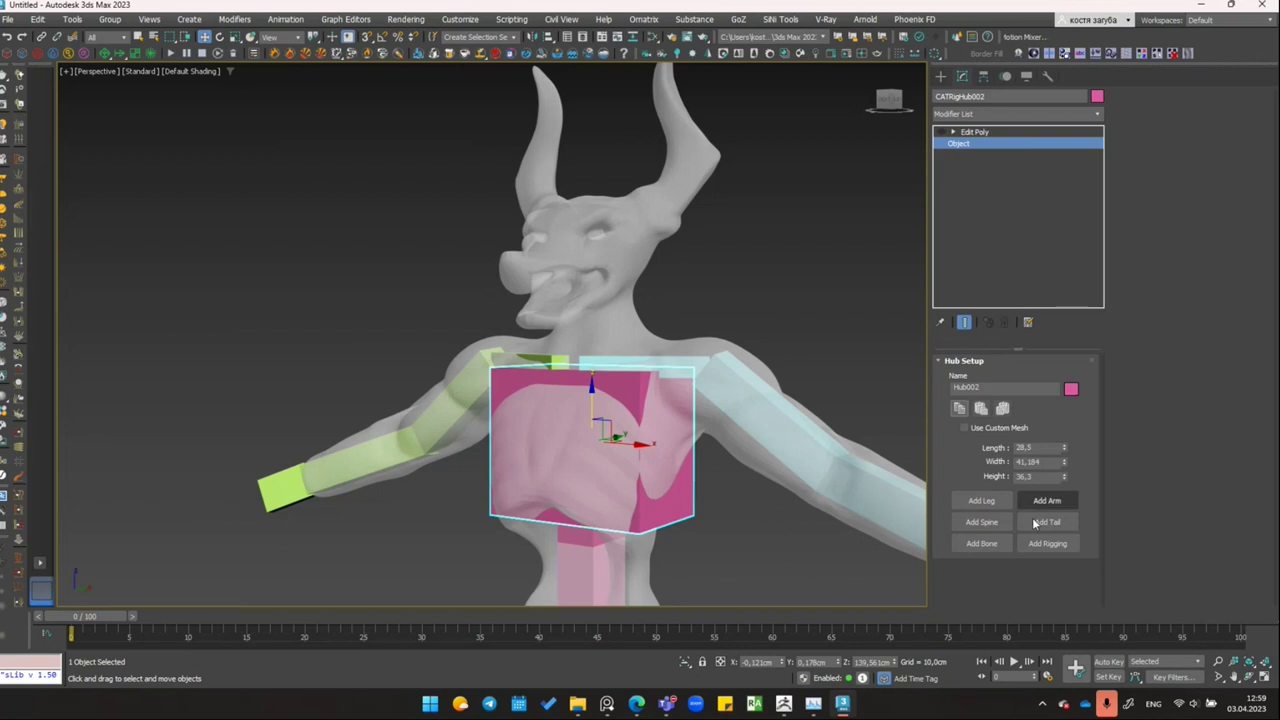
click(969, 545)
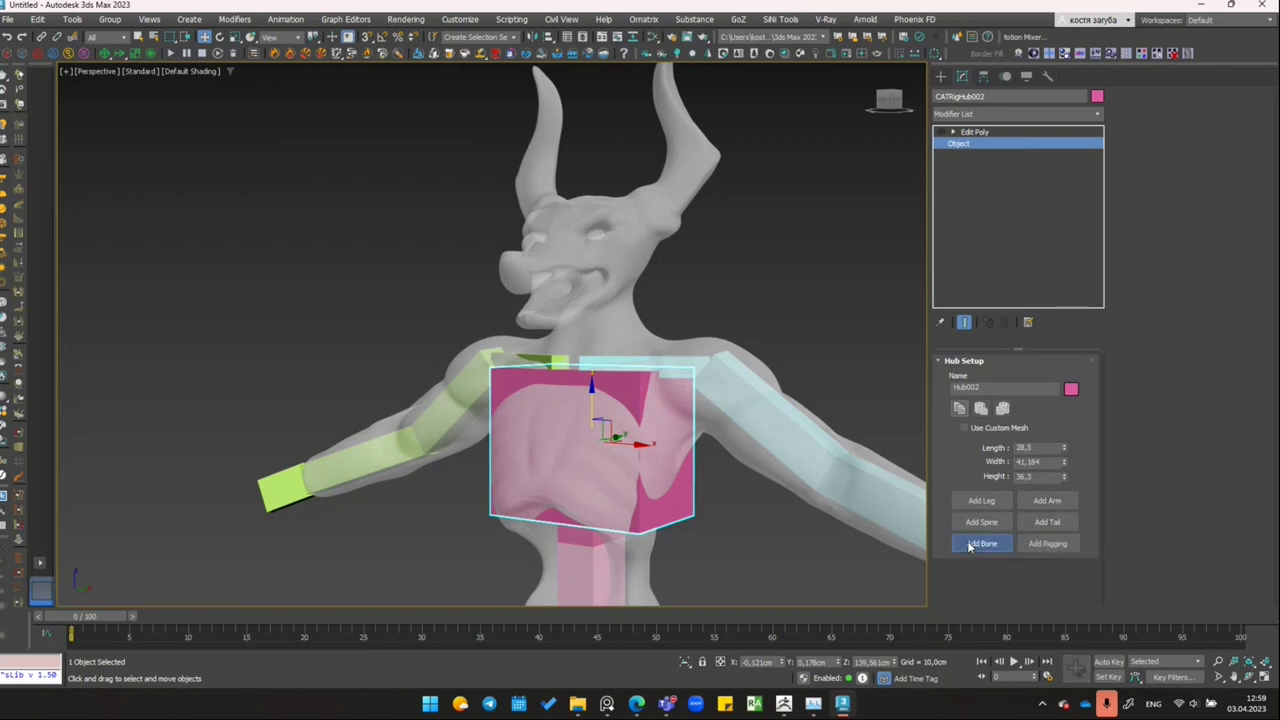
mouse_move(839, 543)
alt+middle_down()
mouse_move(750, 461)
mouse_move(756, 486)
alt+middle_up()
scroll(637, 431, up, 2)
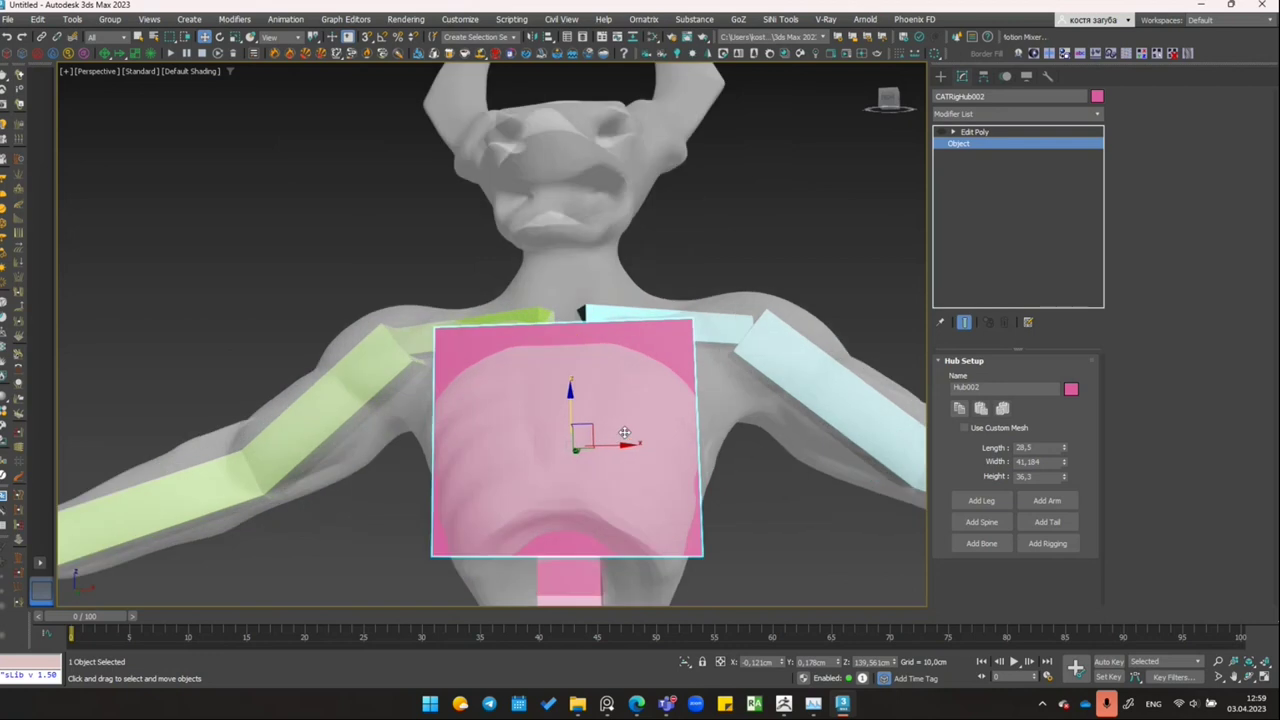
Step: Set the chest hub to see-through display in its Object Properties
right_click(621, 425)
click(648, 546)
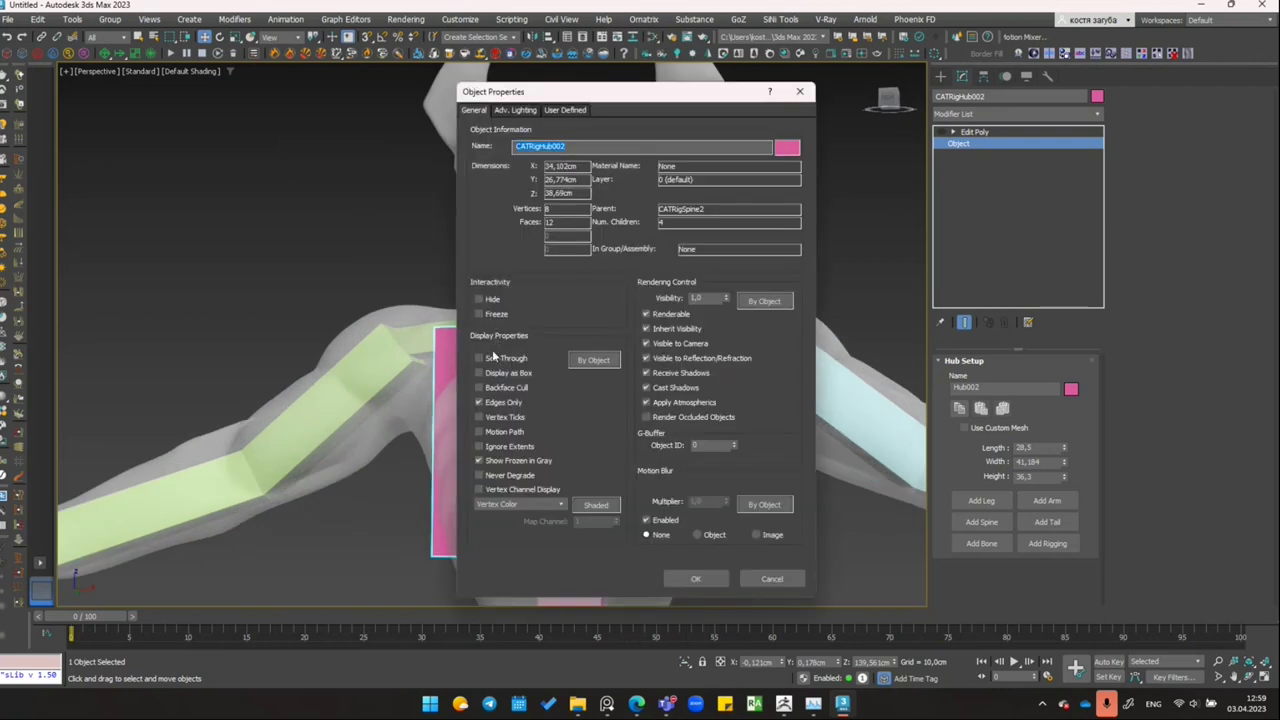
click(722, 580)
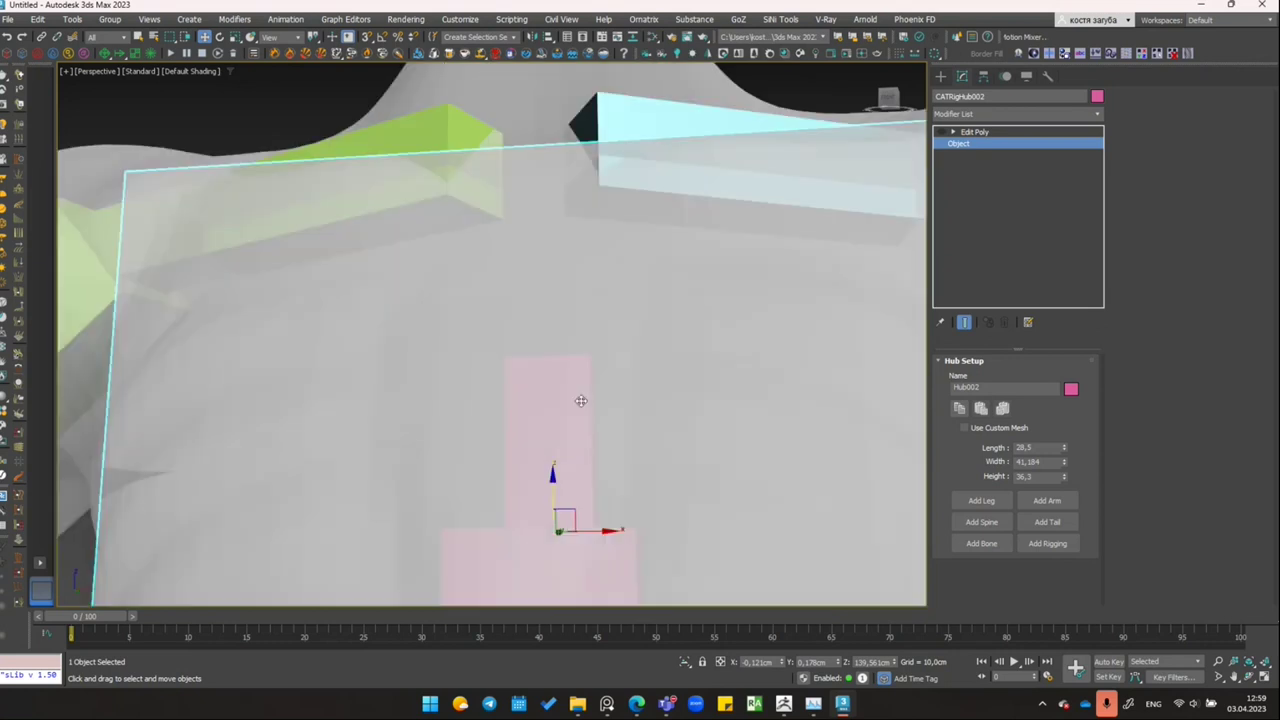
Step: Select the neck bones, excluding the big chest box, and slide them sideways into the neck
mouse_move(579, 427)
mouse_down()
mouse_move(604, 418)
mouse_move(546, 188)
mouse_up()
alt+click(719, 437)
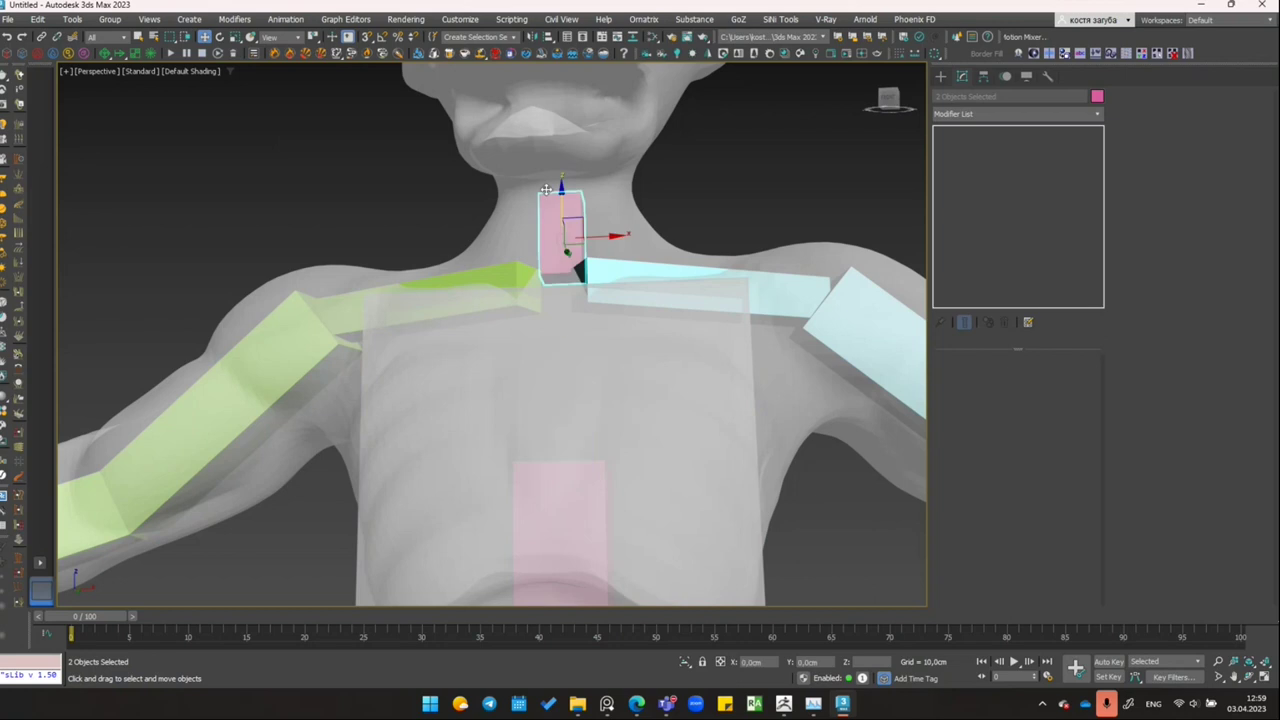
alt+middle_drag(546, 188, 489, 268)
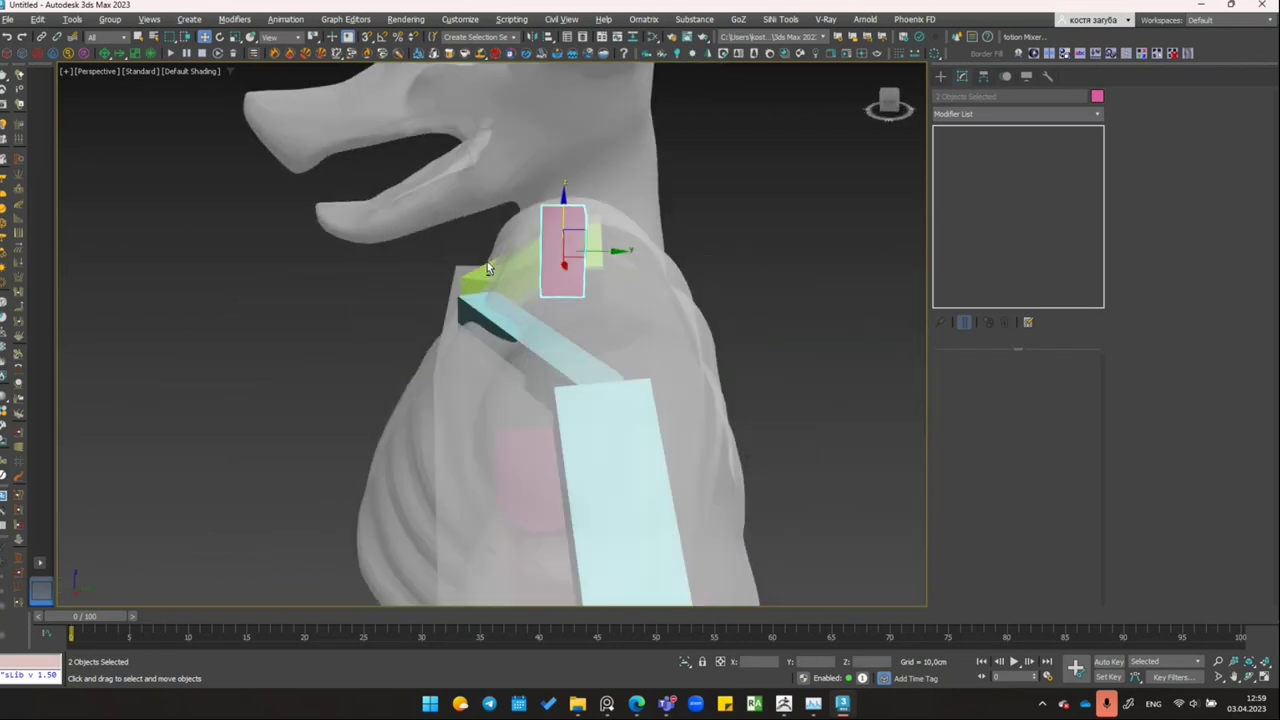
drag(575, 263, 680, 271)
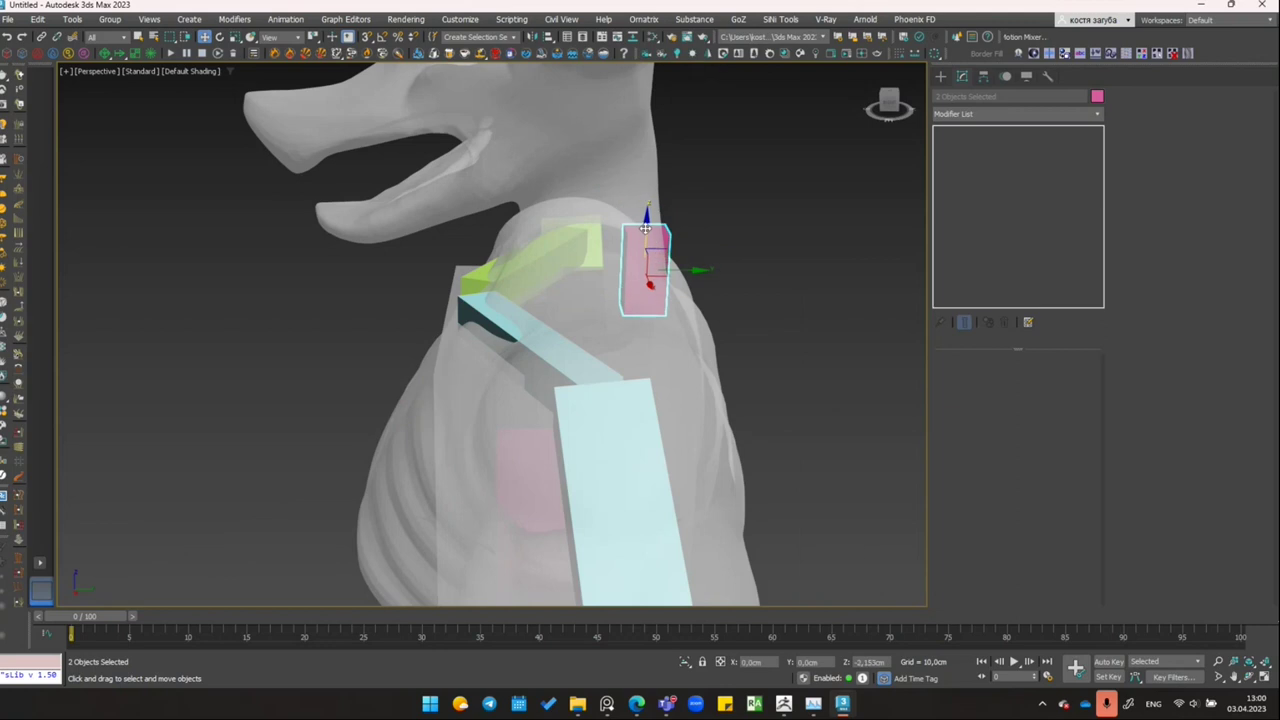
alt+middle_drag(680, 271, 582, 268)
Step: Apply see-through display to the torso hub through its Object Properties
click(477, 417)
right_click(474, 411)
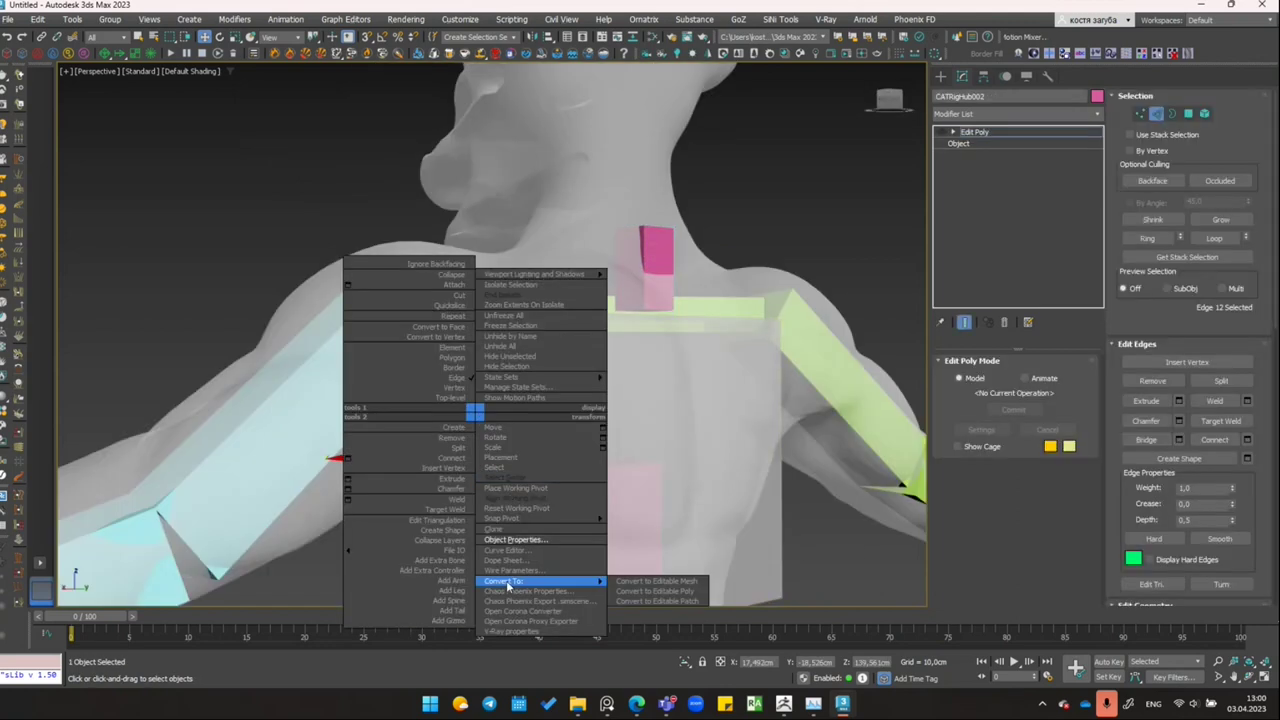
click(560, 540)
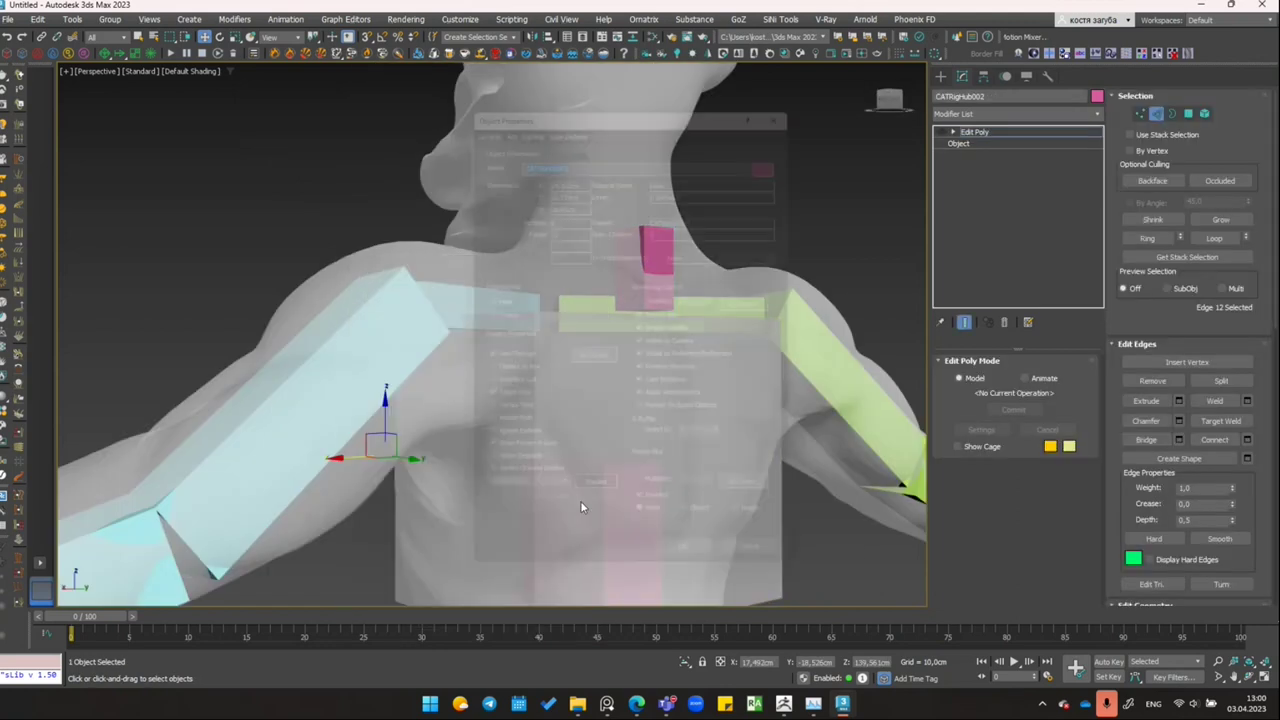
click(695, 578)
Step: Clear the hub's edge selection and select the small neck box
alt+middle_drag(553, 401, 906, 213)
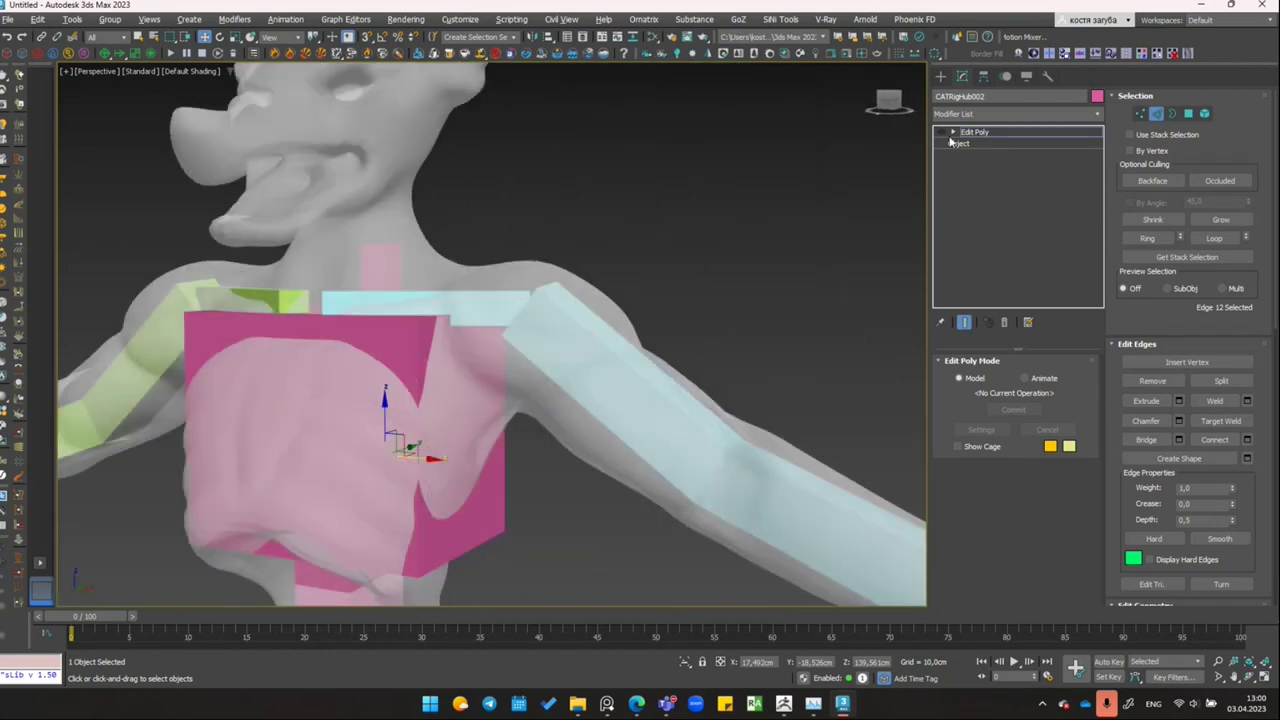
alt+middle_drag(641, 240, 417, 364)
click(417, 364)
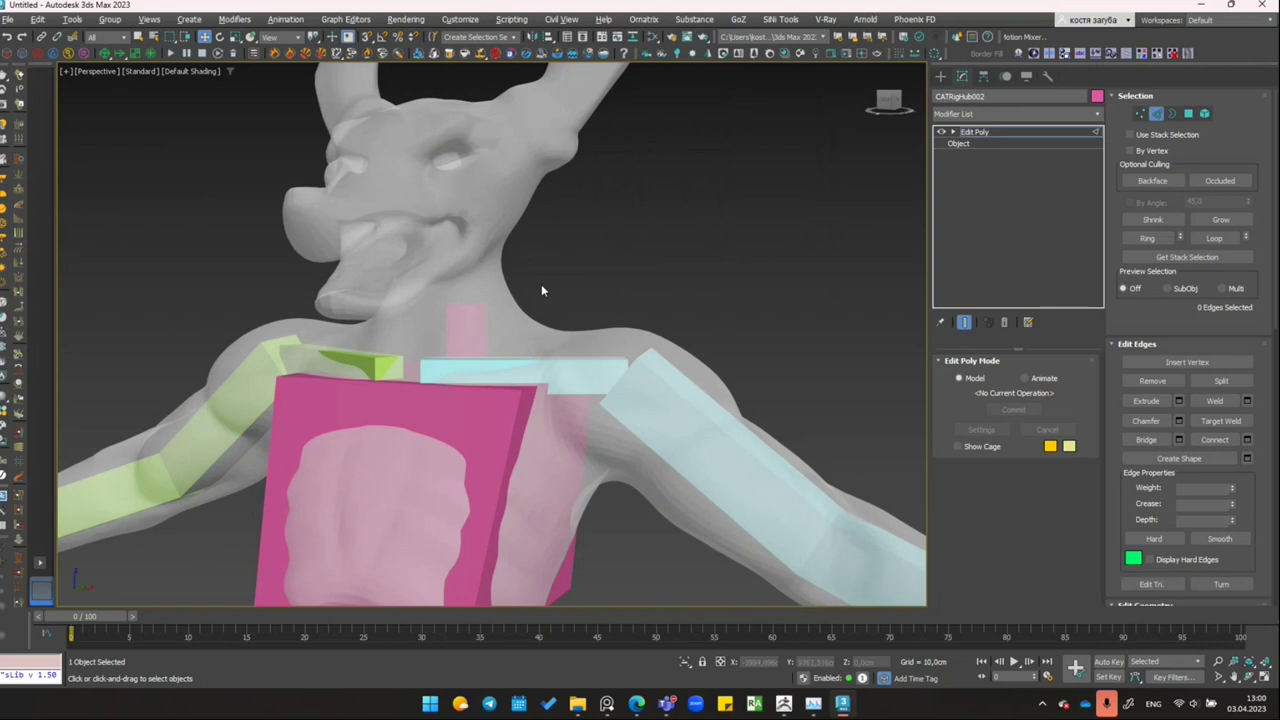
alt+middle_drag(478, 326, 587, 330)
key(w)
ctrl+click(532, 405)
Step: Move the small neck box slightly left to the base of the neck
alt+middle_drag(789, 274, 922, 95)
click(962, 77)
alt+middle_drag(744, 308, 916, 163)
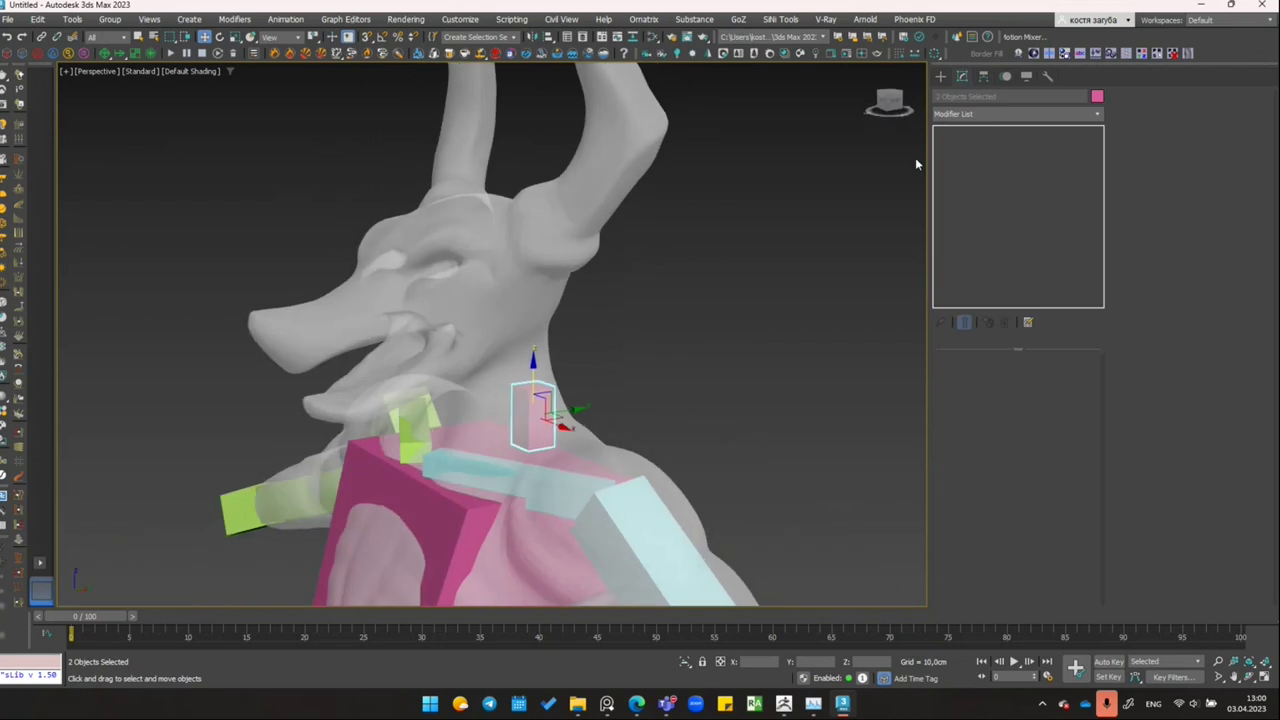
click(940, 77)
mouse_move(715, 400)
alt+middle_down()
mouse_move(660, 340)
mouse_move(605, 340)
alt+middle_up()
drag(594, 311, 556, 311)
key(r)
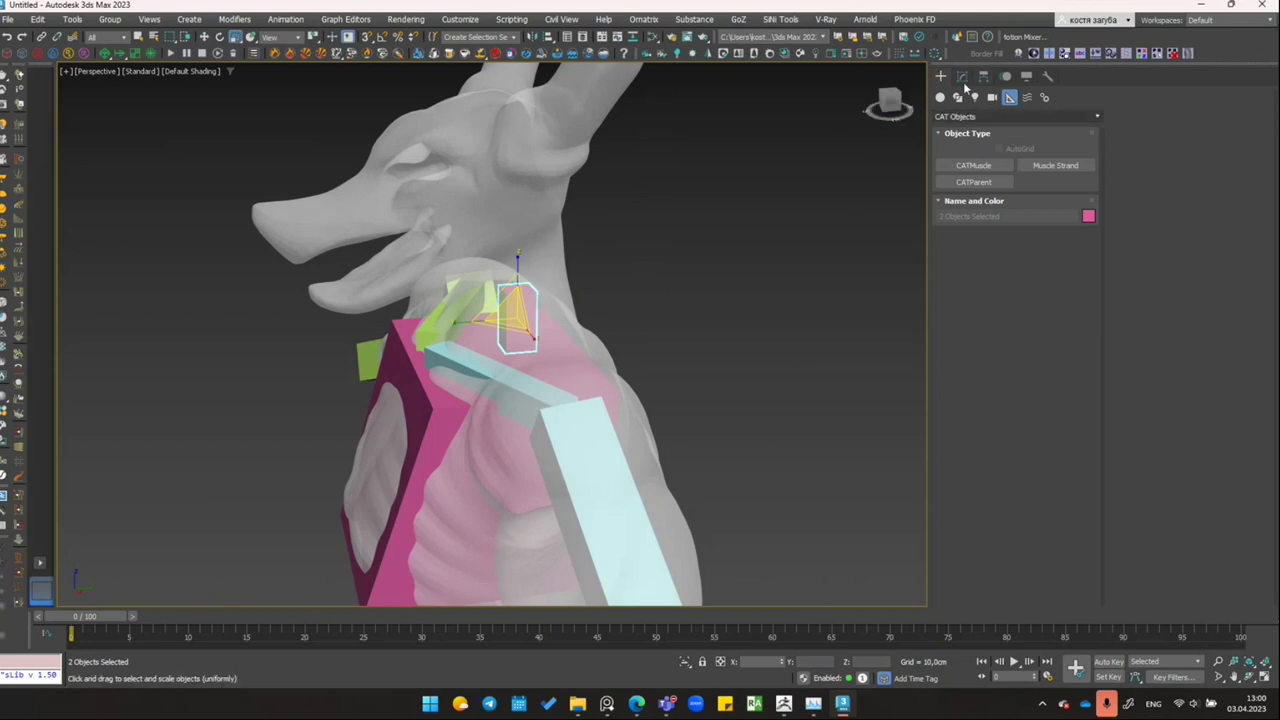
Step: Resize the neck bone to 13.2 × 12.3 × 16.2 and nudge it slightly left
click(963, 78)
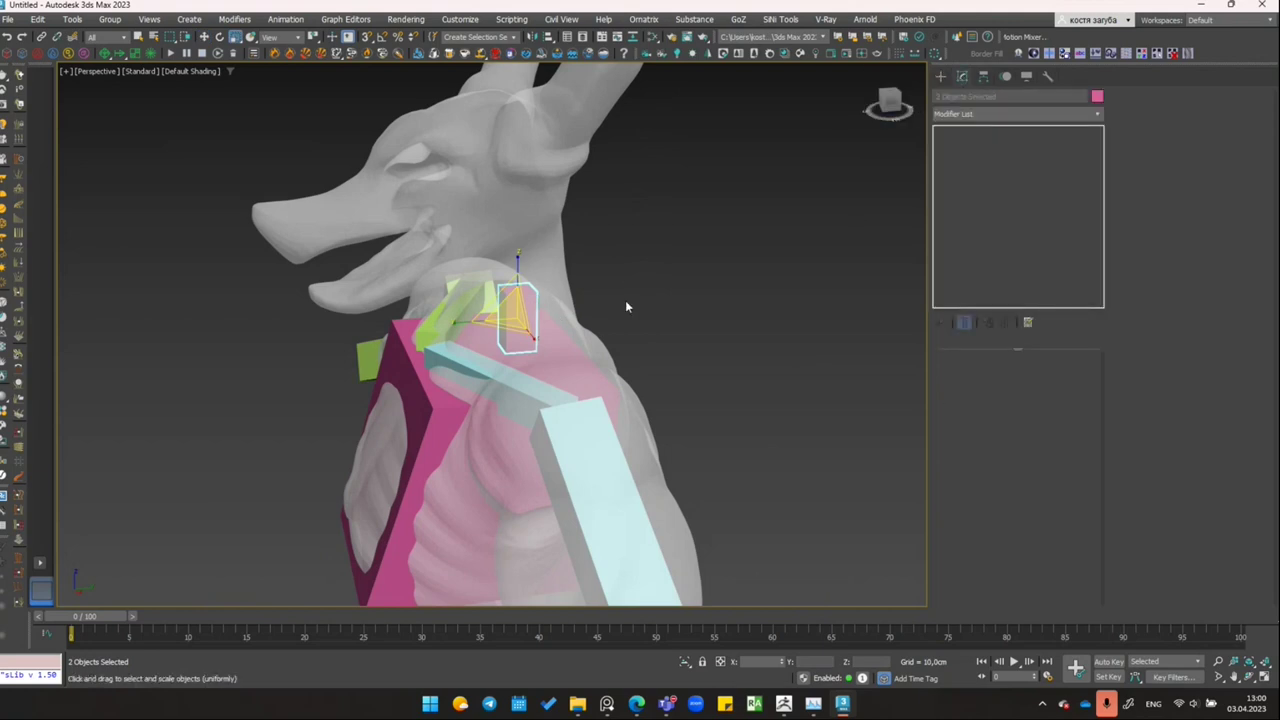
click(530, 305)
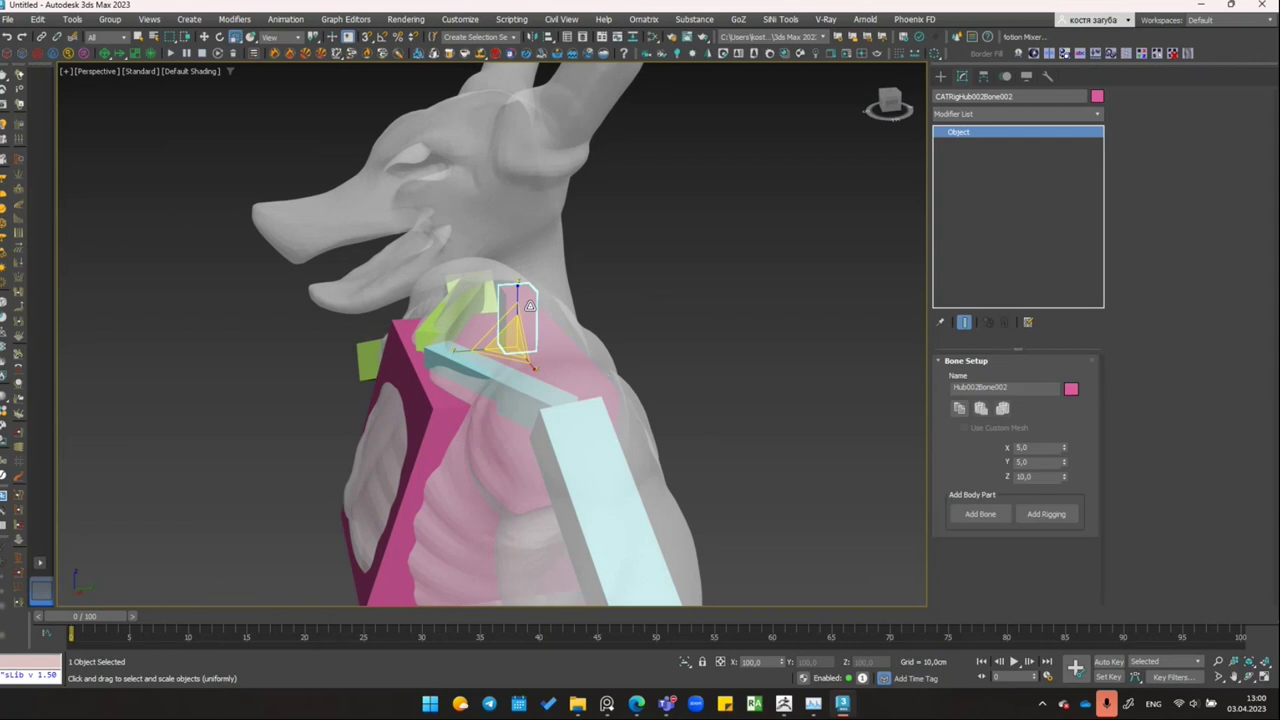
mouse_move(697, 420)
alt+middle_down()
mouse_move(688, 389)
mouse_move(590, 429)
mouse_move(530, 428)
alt+middle_up()
key(w)
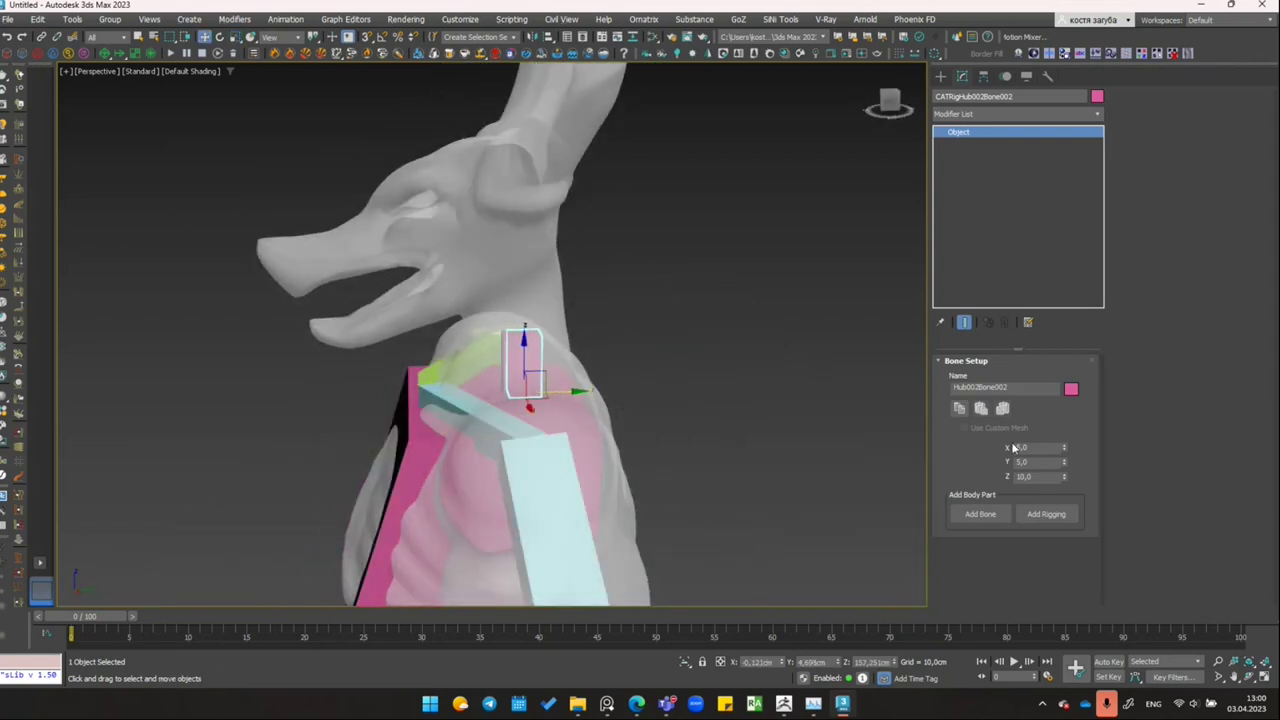
drag(1064, 463, 1058, 363)
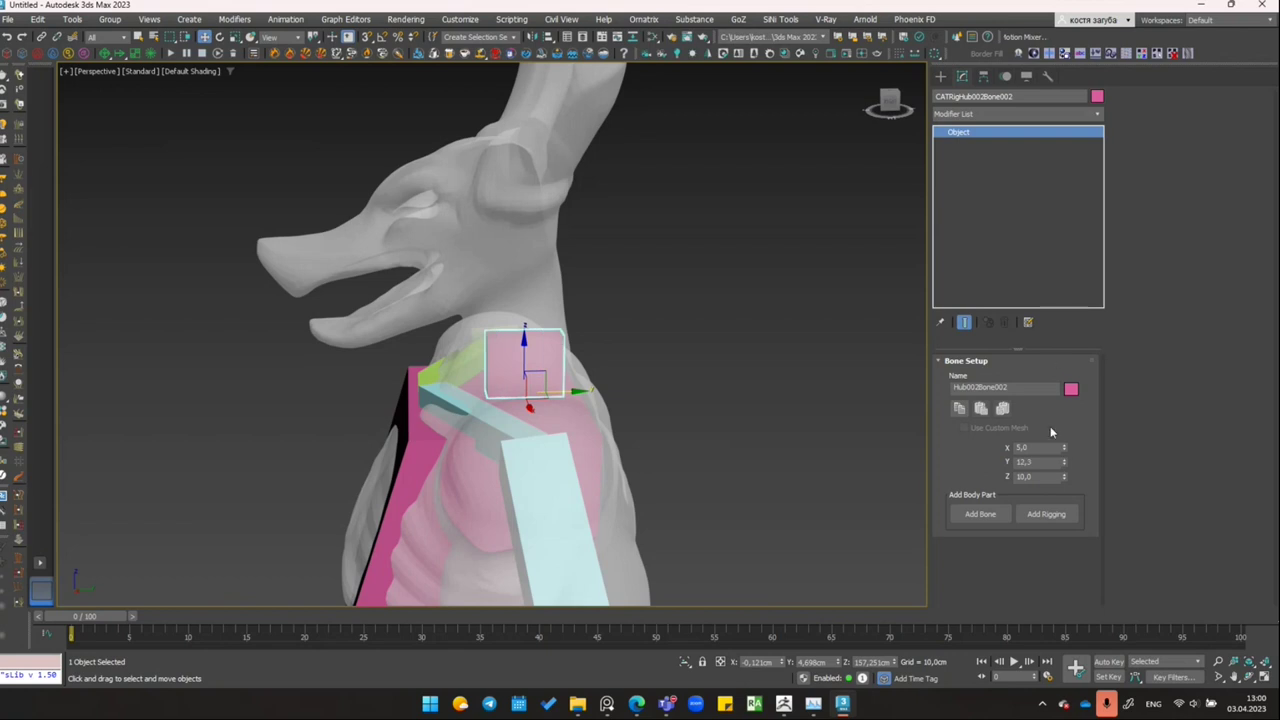
drag(1067, 450, 1056, 344)
mouse_move(869, 365)
alt+middle_down()
mouse_move(742, 375)
mouse_move(640, 348)
mouse_move(643, 369)
mouse_move(771, 366)
mouse_move(738, 382)
alt+middle_up()
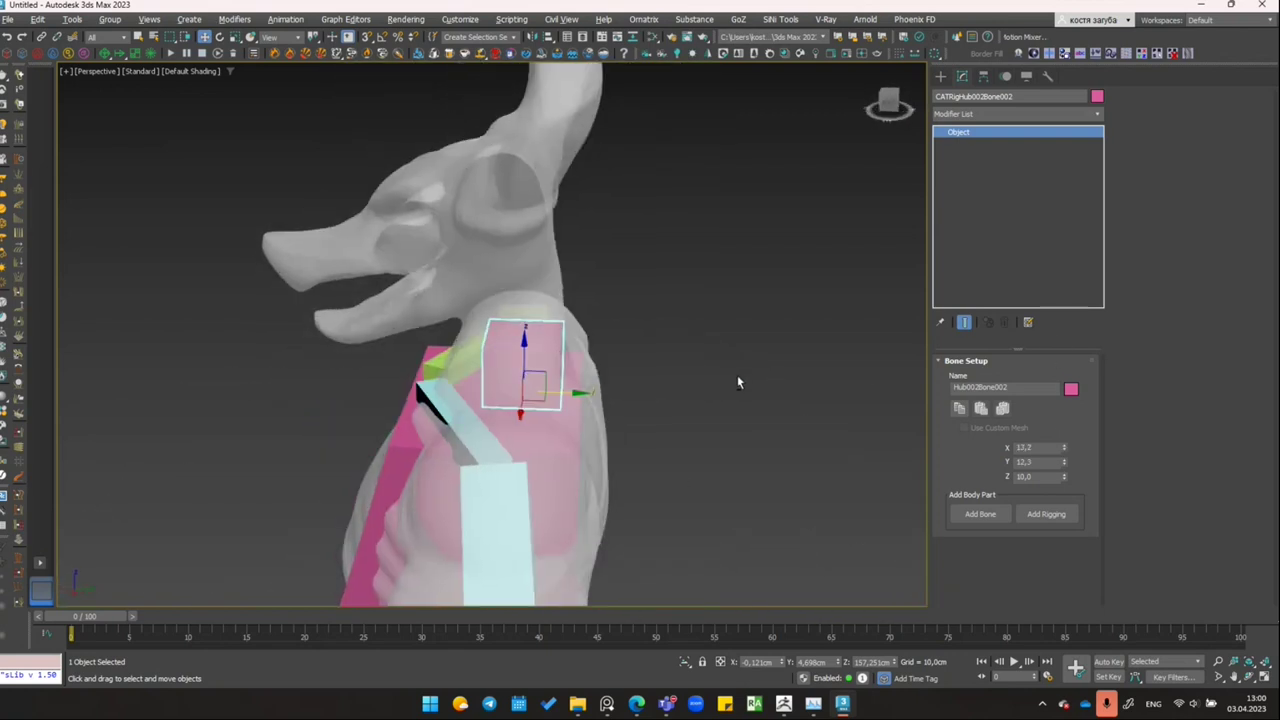
drag(575, 394, 567, 394)
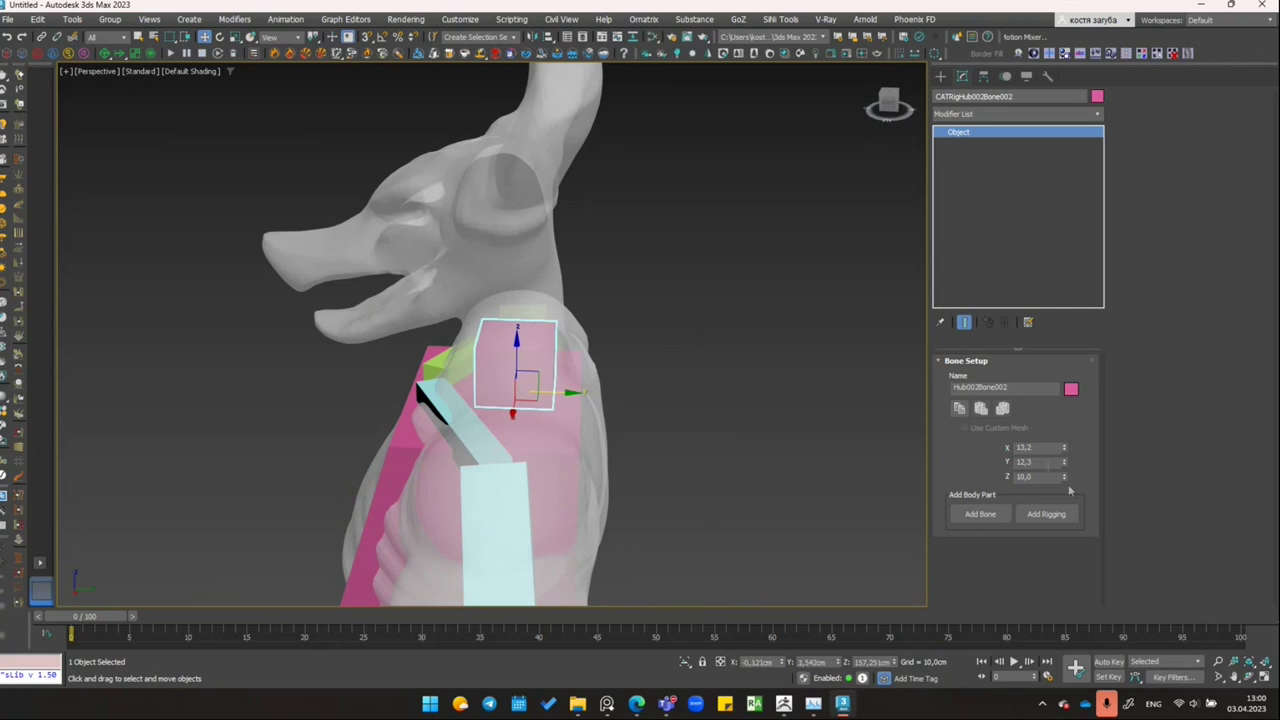
drag(1064, 479, 1064, 450)
mouse_move(866, 465)
alt+middle_down()
mouse_move(767, 419)
mouse_move(809, 423)
alt+middle_up()
Step: Add a head bone above the neck bone and widen it to 15.867 in Y
click(995, 514)
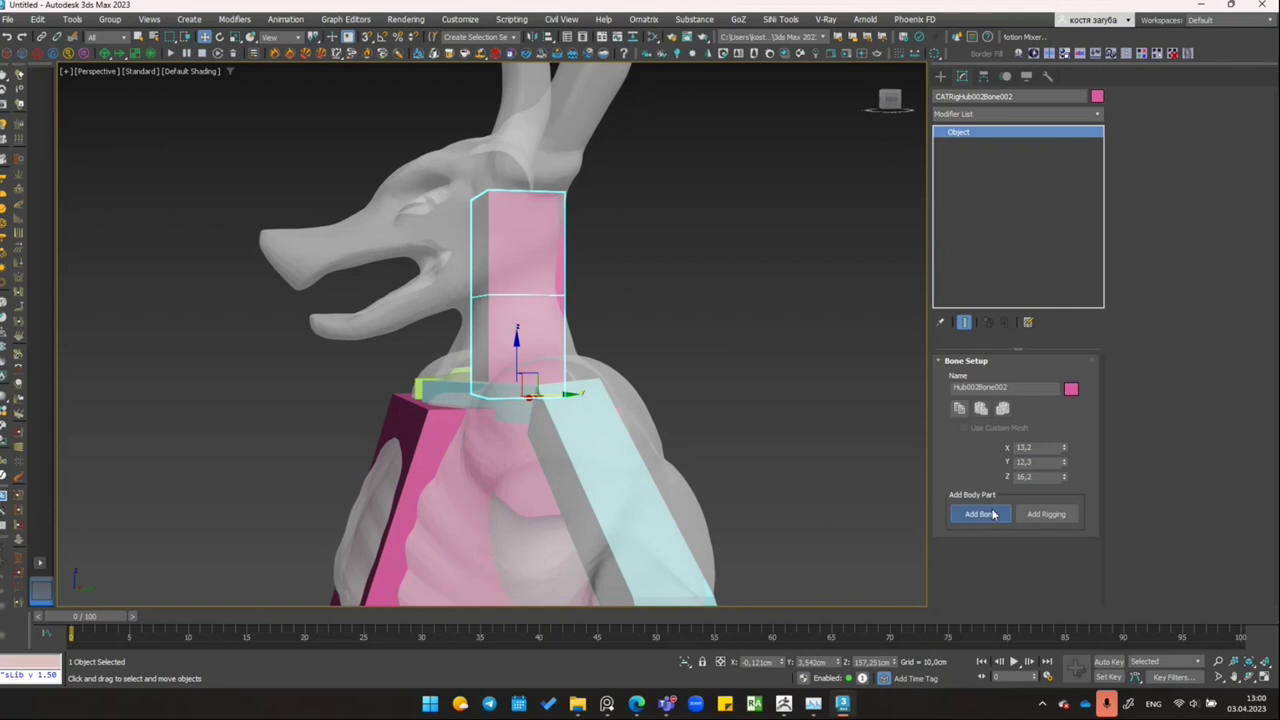
click(555, 268)
mouse_move(575, 280)
alt+middle_down()
mouse_move(646, 366)
mouse_move(634, 398)
alt+middle_up()
mouse_move(718, 393)
alt+middle_down()
mouse_move(725, 422)
mouse_move(687, 430)
alt+middle_up()
drag(1068, 464, 1066, 443)
Step: Widen the head bone in X, lengthen it to 24.462, and tilt it about 14 degrees
key(e)
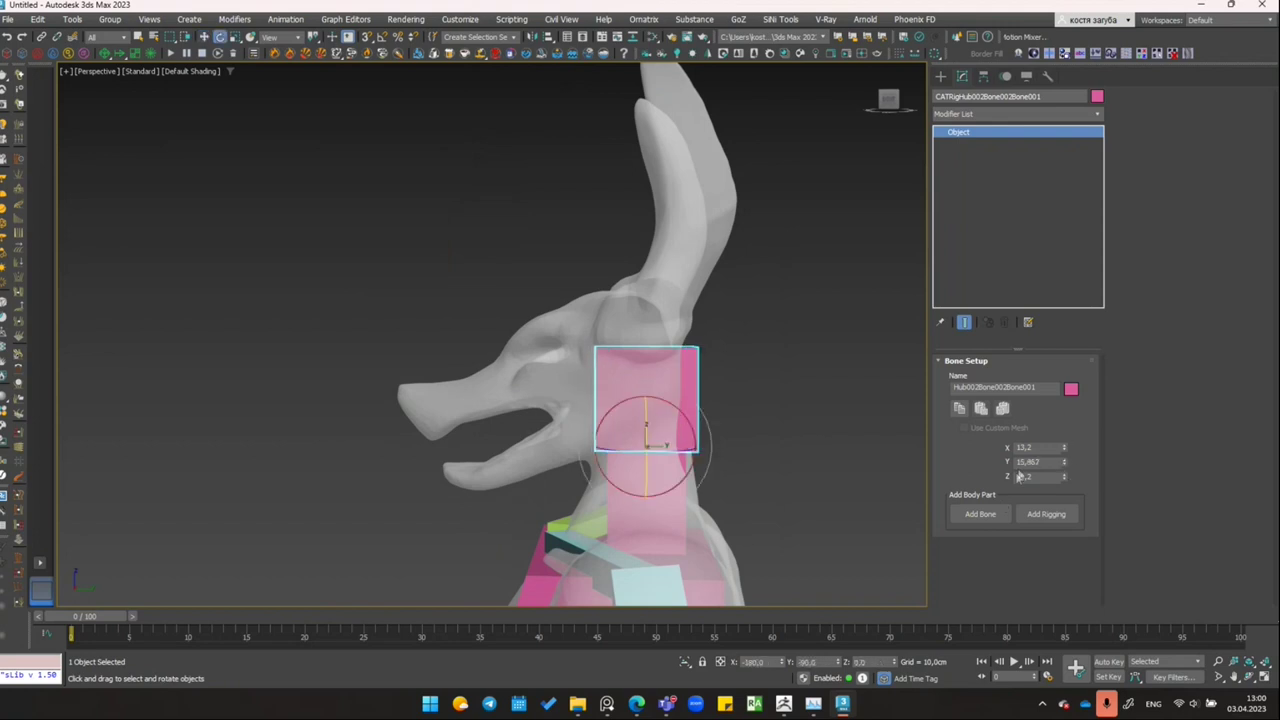
drag(1063, 447, 1064, 432)
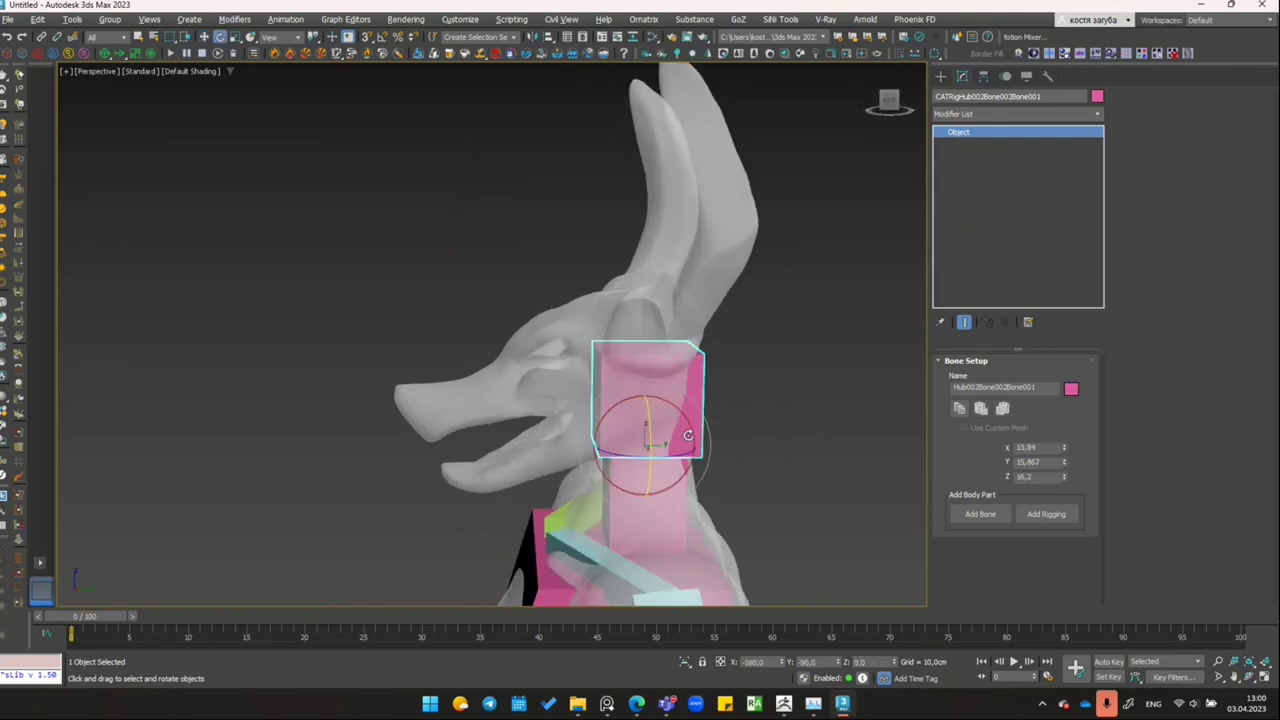
alt+middle_drag(700, 440, 793, 440)
drag(1062, 447, 1062, 428)
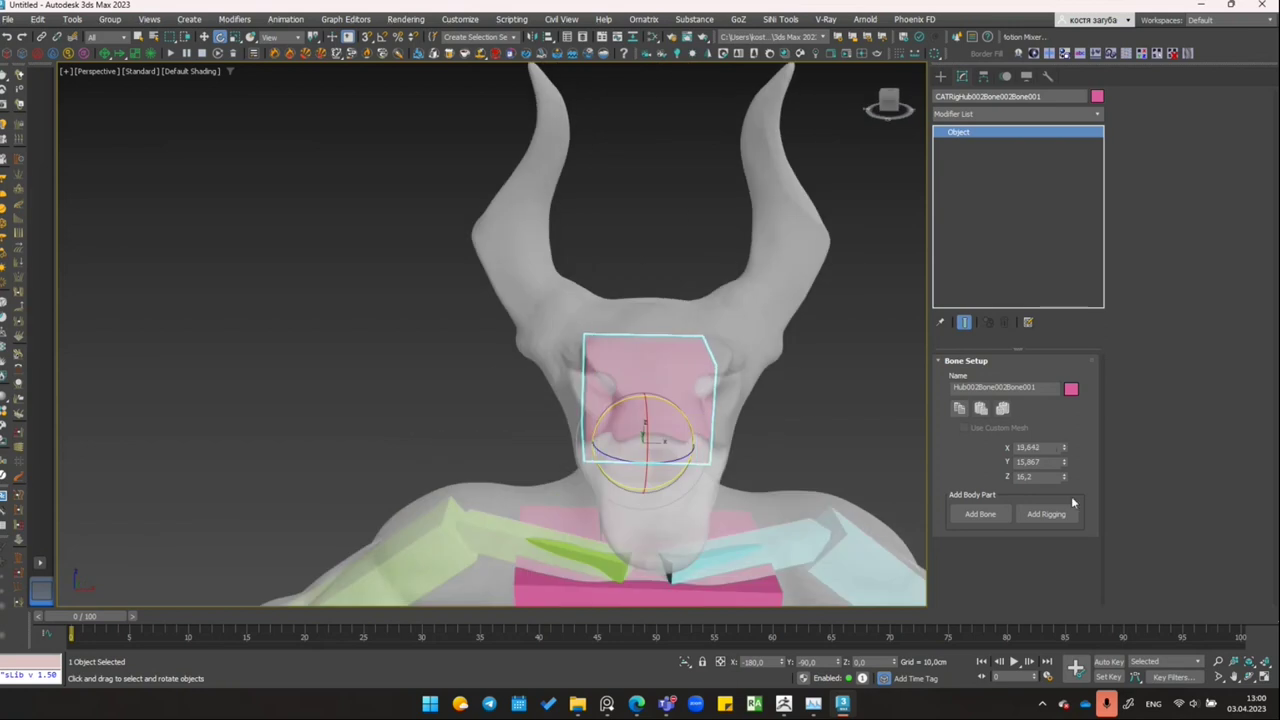
drag(1064, 477, 1054, 440)
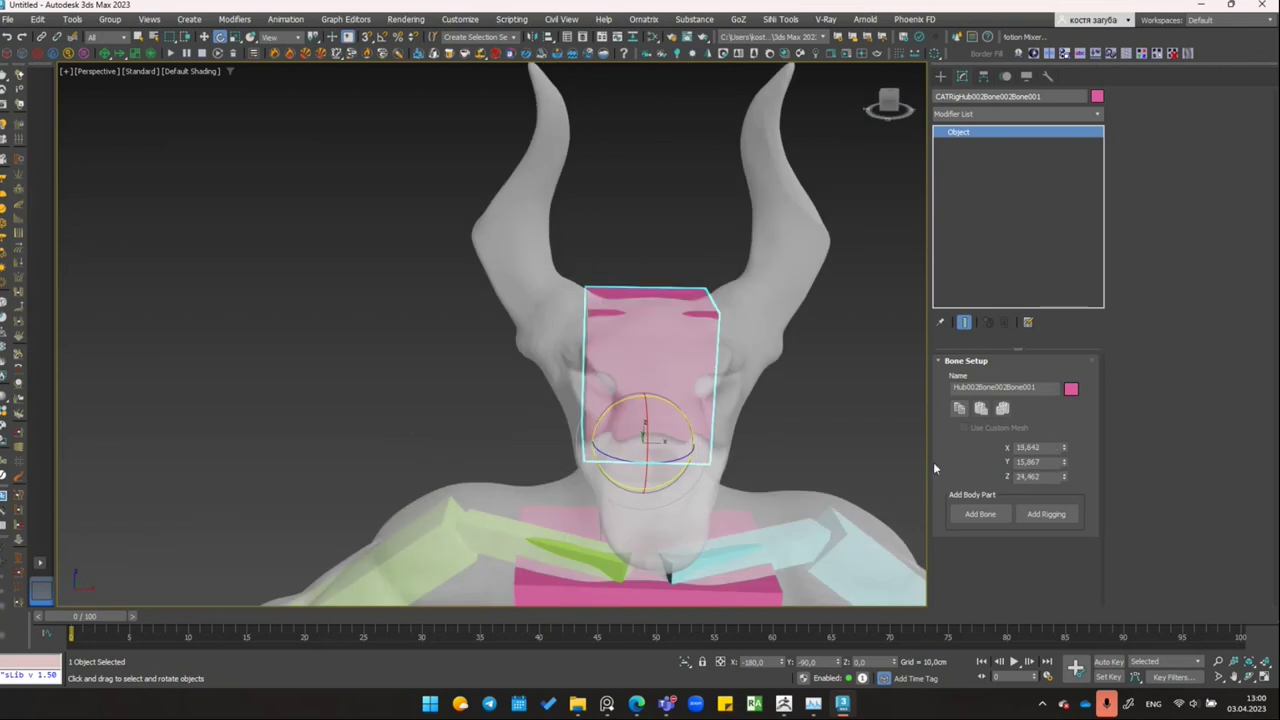
alt+middle_drag(560, 437, 661, 437)
drag(687, 420, 676, 407)
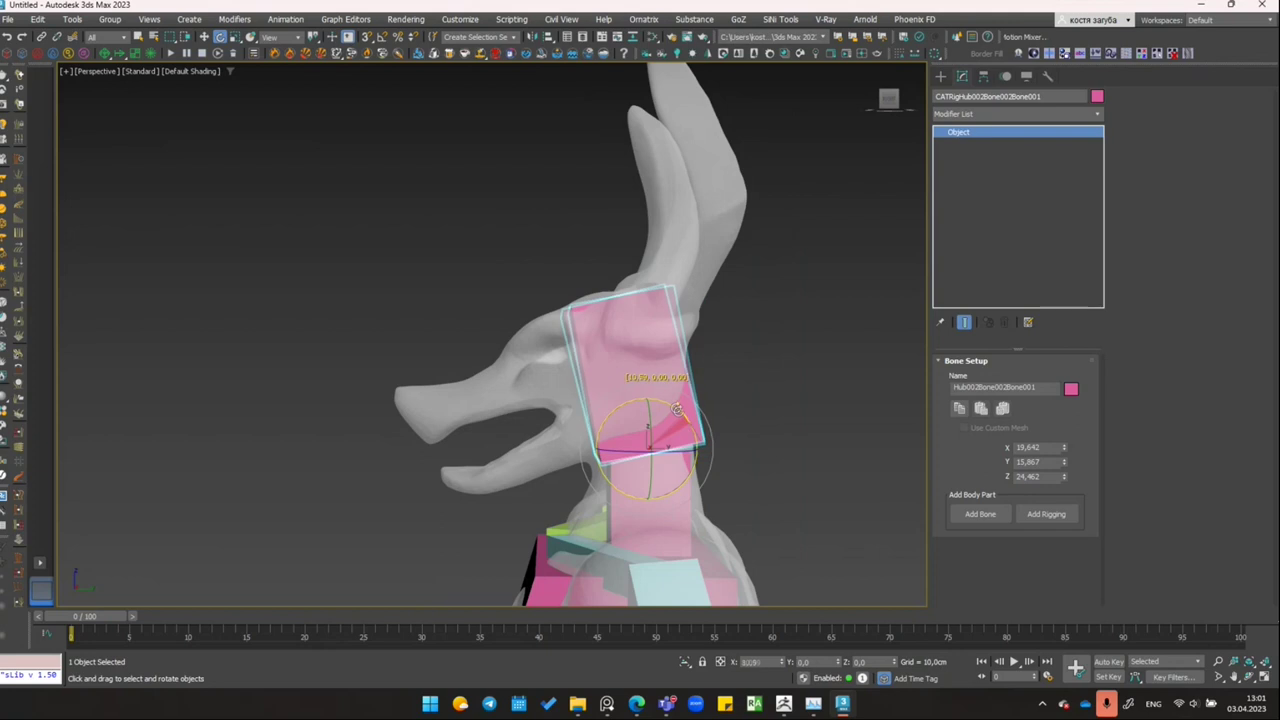
Step: Add a bone on top of the head bone and position it along the snout, tilted to follow the jaw
click(966, 516)
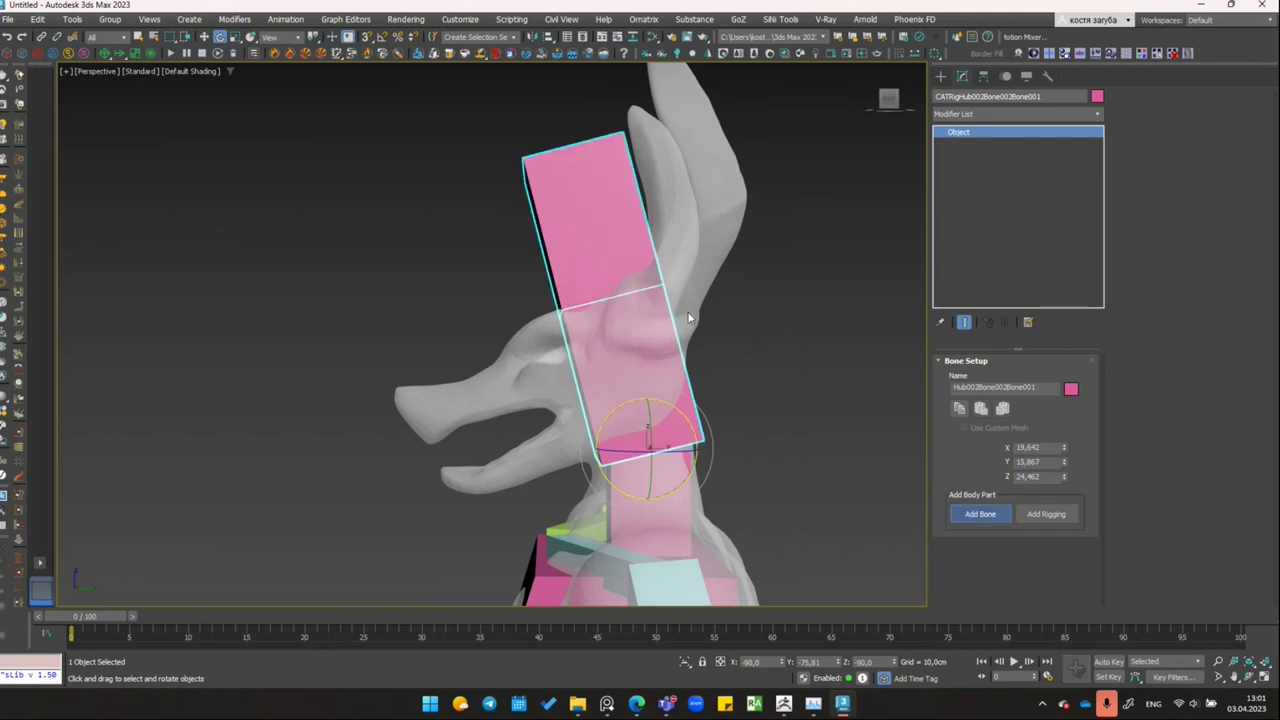
key(w)
mouse_move(628, 280)
mouse_down()
mouse_move(582, 363)
mouse_move(452, 307)
mouse_up()
key(e)
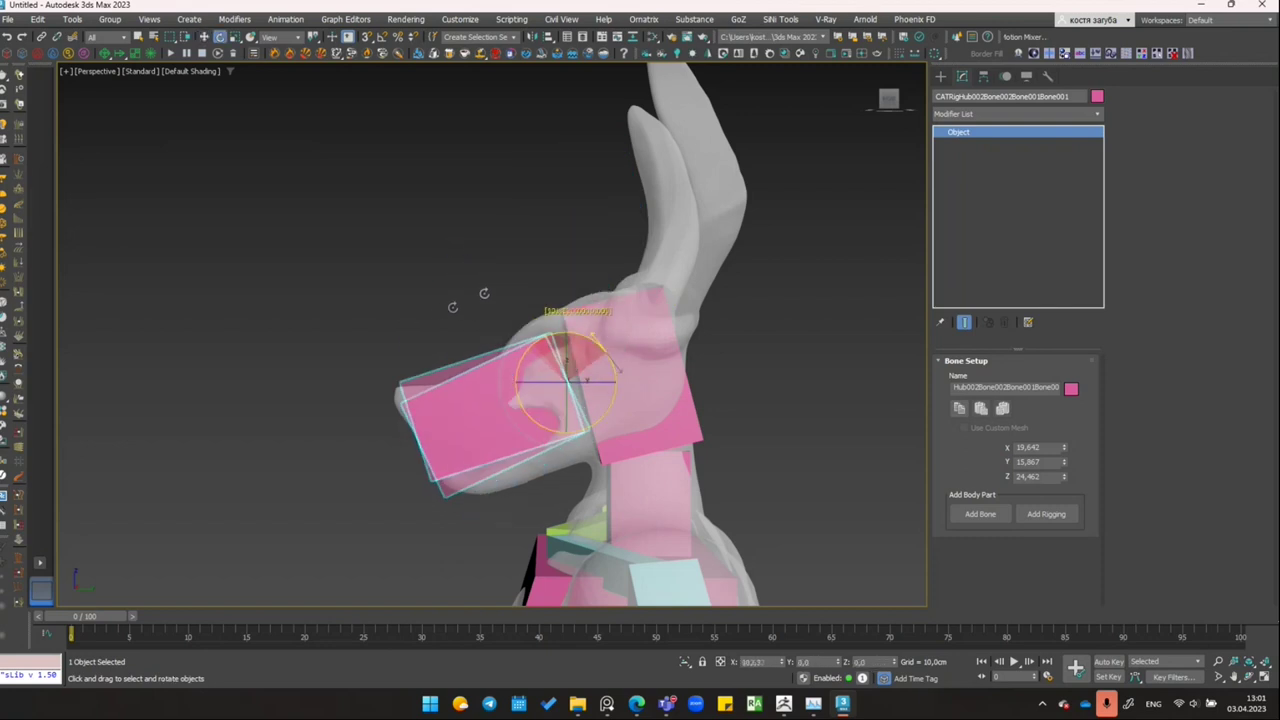
right_click(483, 291)
key(w)
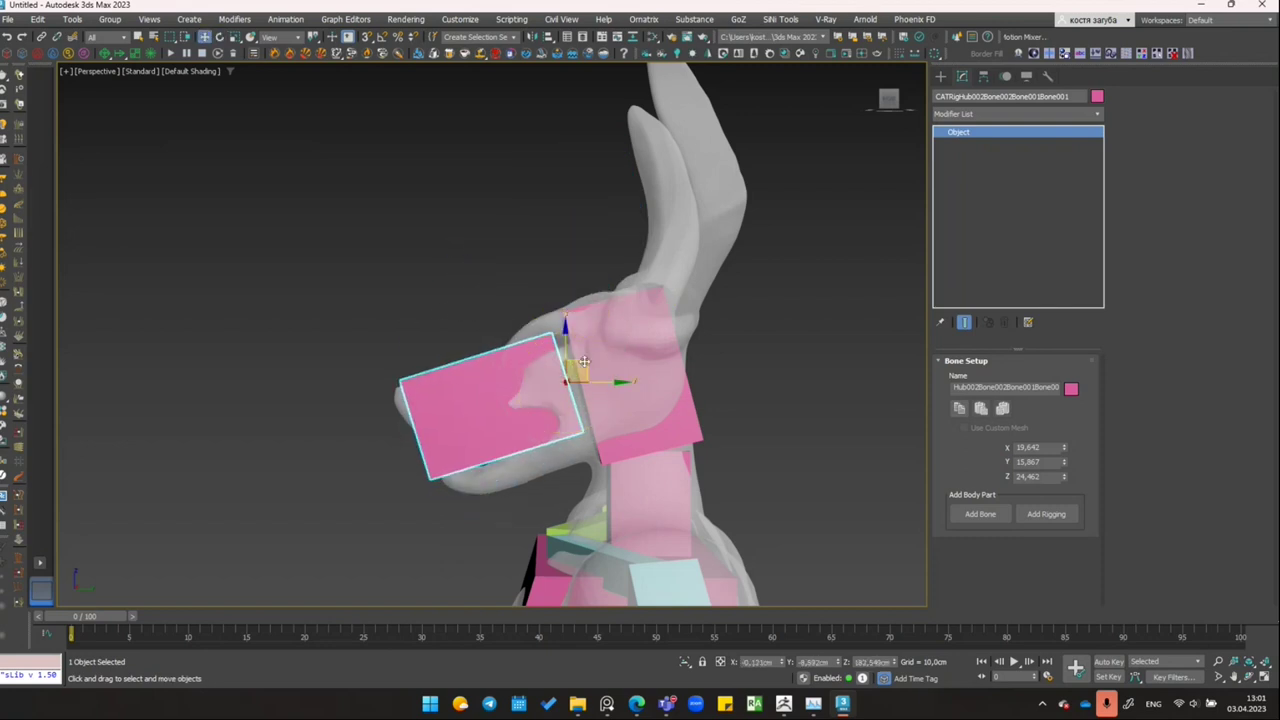
drag(584, 361, 595, 340)
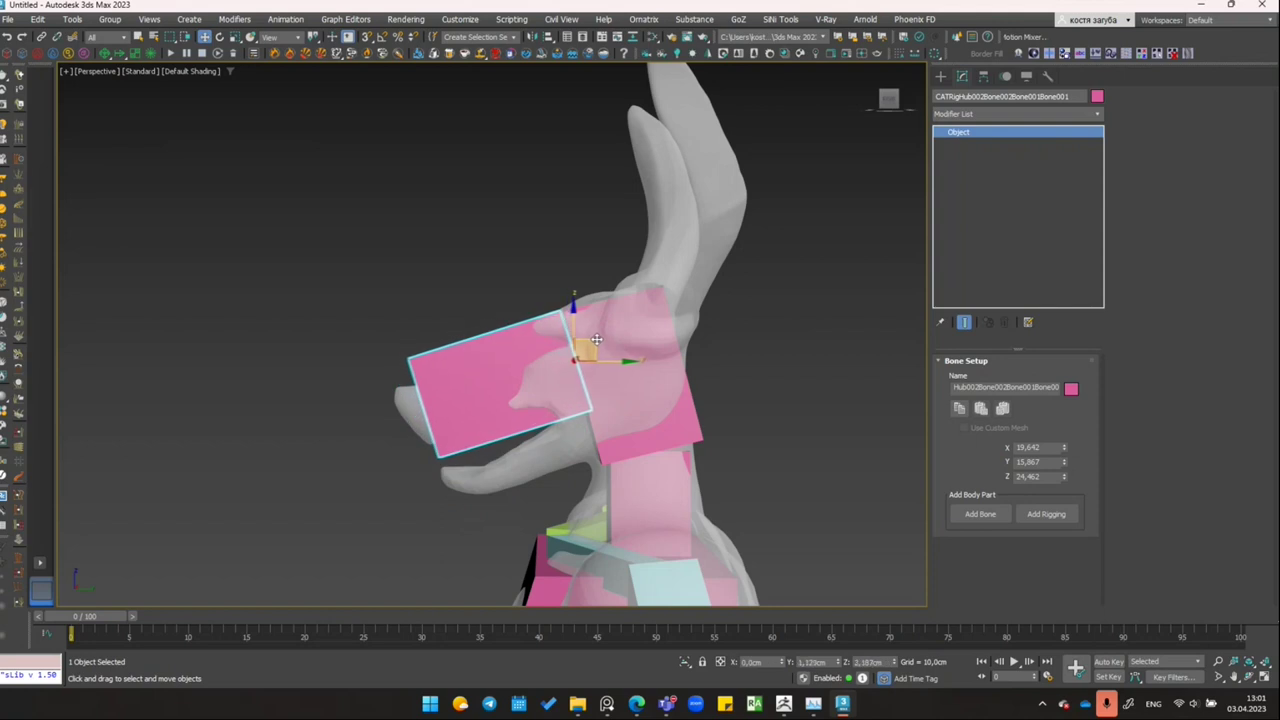
key(e)
drag(619, 336, 590, 348)
key(w)
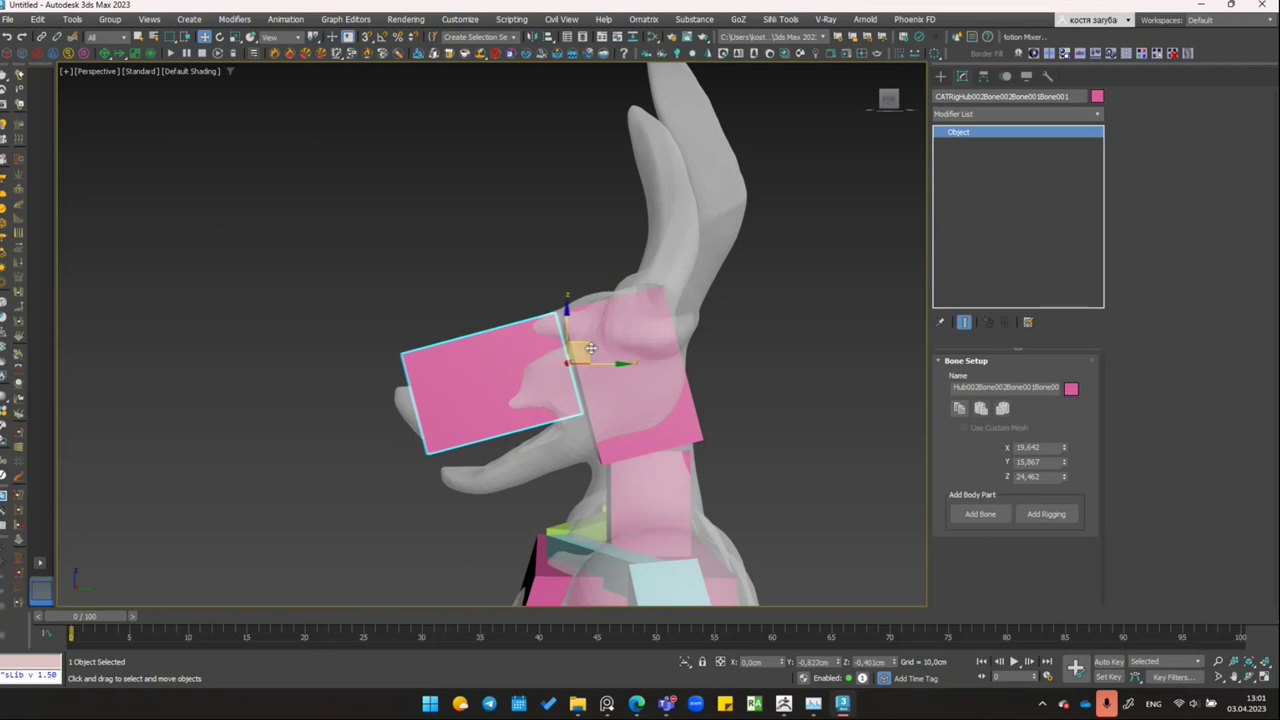
Step: Flatten the snout bone to 6.864 in Y and nudge it into place
alt+middle_drag(590, 348, 753, 363)
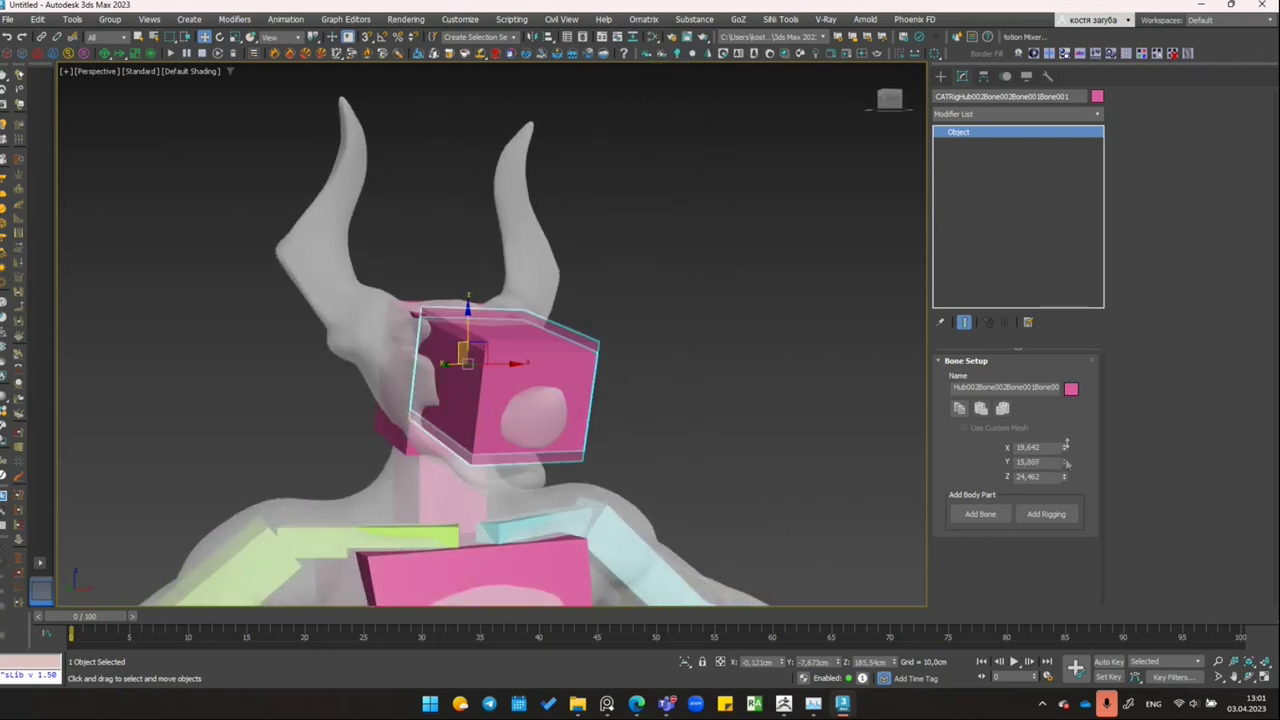
mouse_move(1064, 462)
mouse_down()
mouse_move(1064, 497)
mouse_move(1064, 450)
mouse_up()
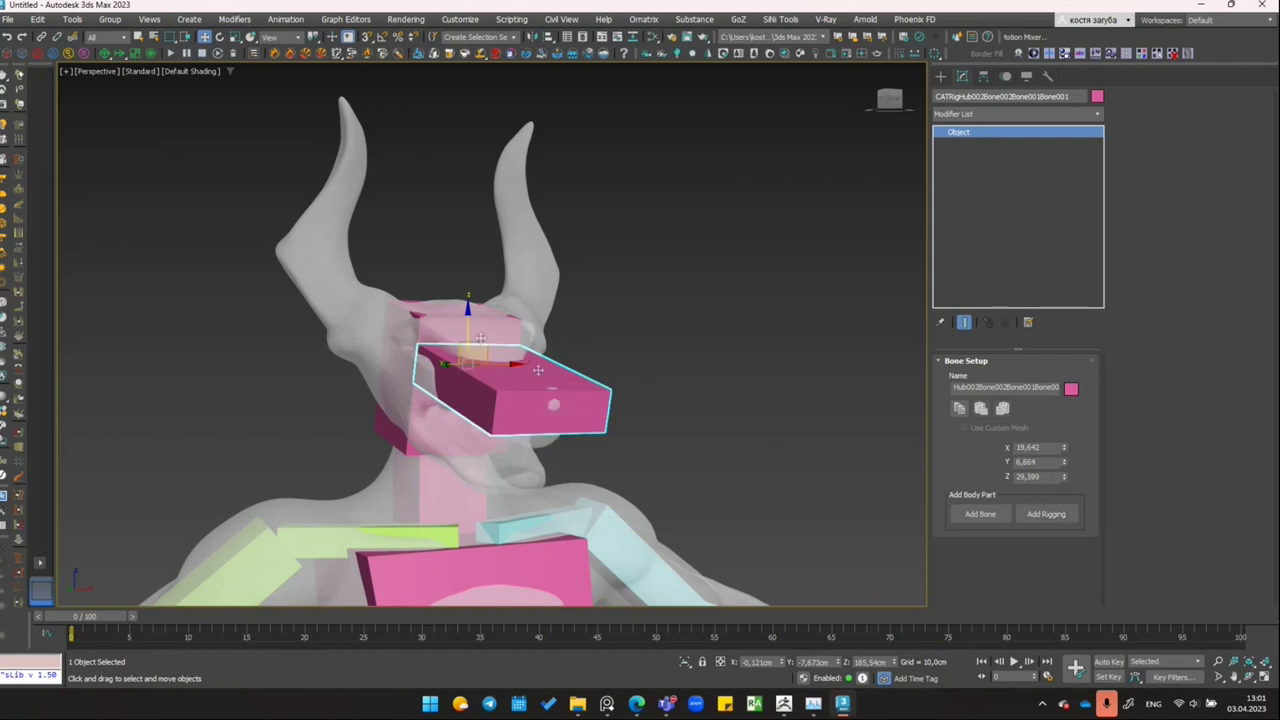
mouse_move(538, 370)
alt+middle_down()
mouse_move(366, 363)
mouse_move(454, 359)
alt+middle_up()
drag(615, 358, 621, 355)
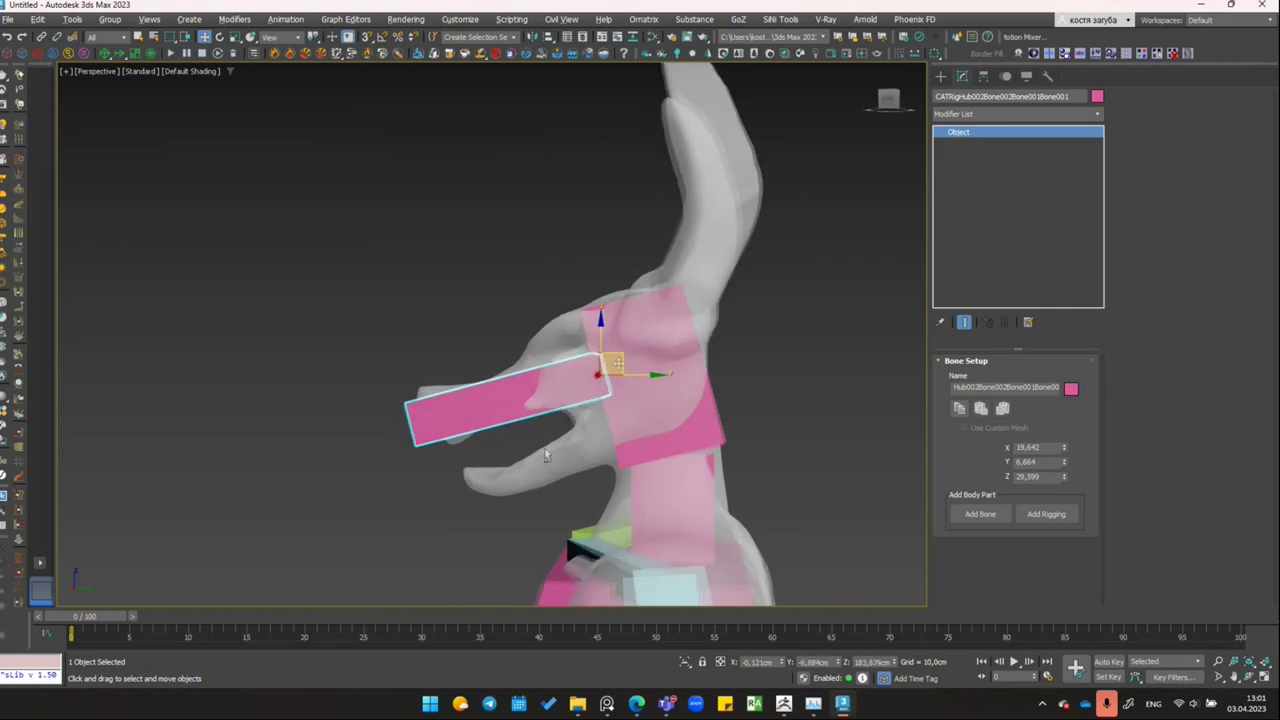
alt+middle_drag(618, 363, 857, 443)
click(673, 364)
Step: Add a jaw bone to the head bone, narrow it to 16.892 in X, and move it below the snout
click(980, 514)
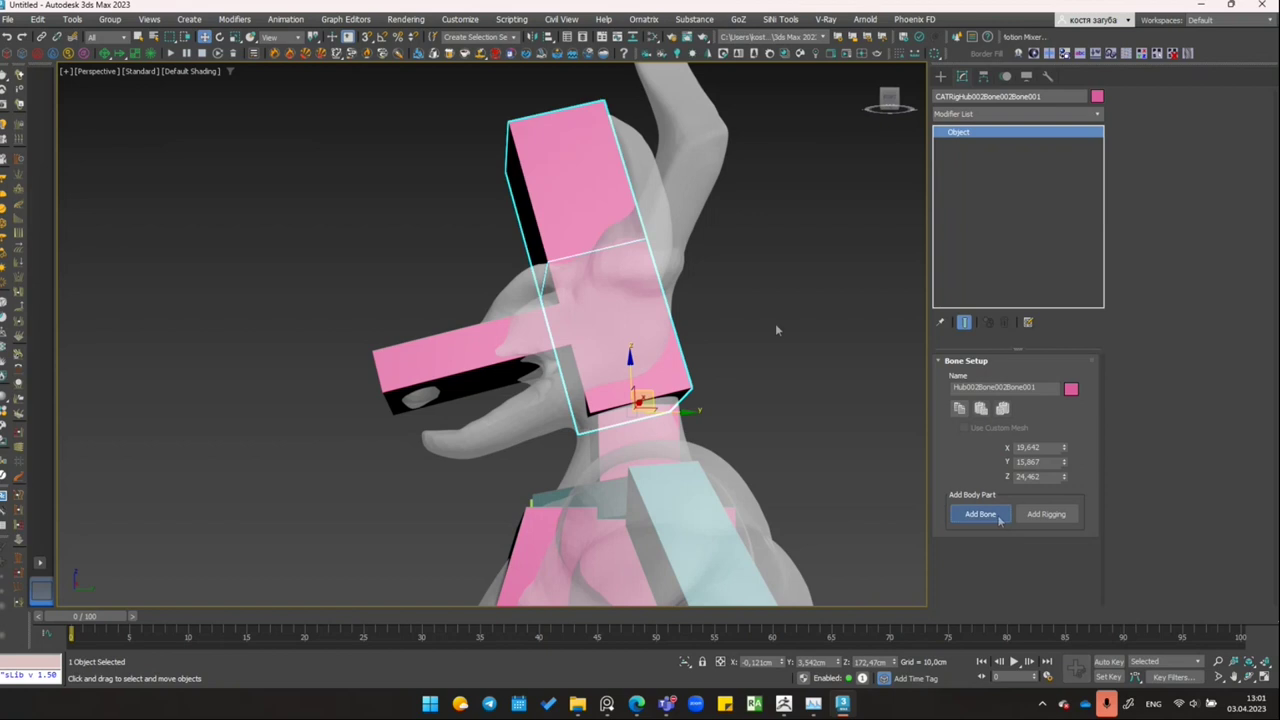
alt+middle_drag(580, 260, 623, 237)
mouse_move(1065, 449)
mouse_down()
mouse_move(1078, 496)
mouse_move(736, 196)
mouse_up()
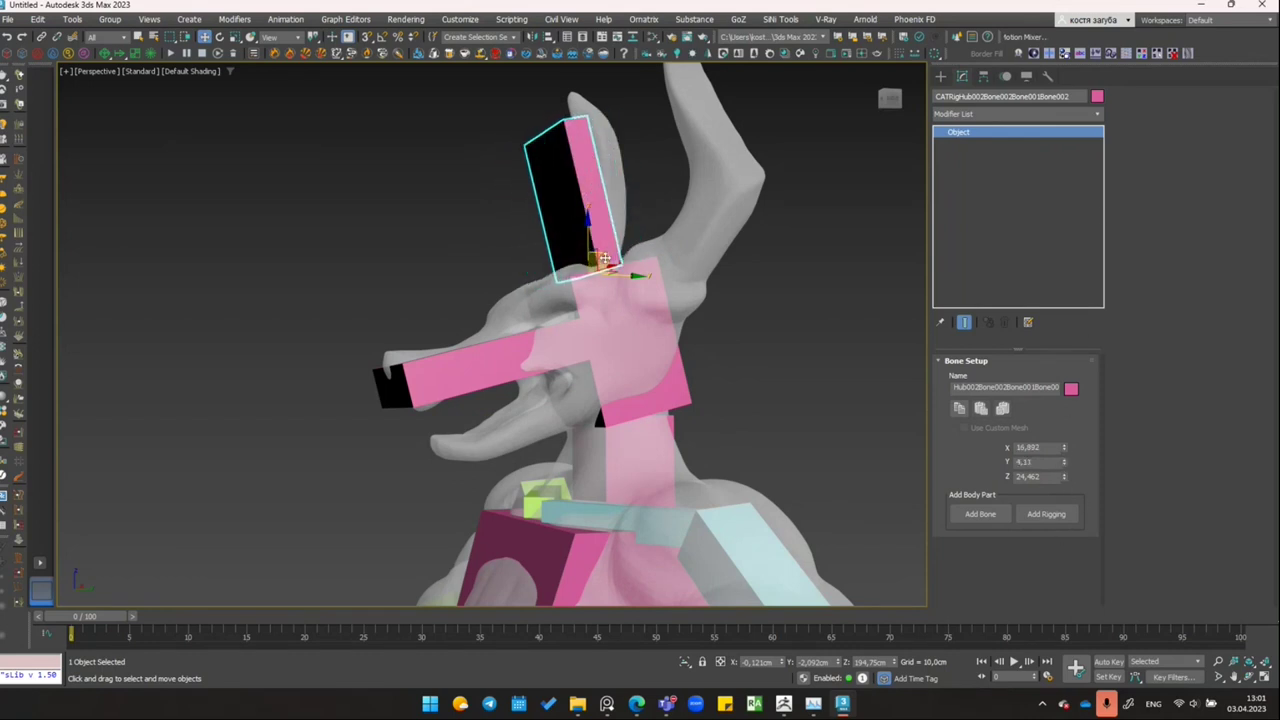
mouse_move(604, 258)
mouse_down()
mouse_move(572, 385)
mouse_move(585, 387)
mouse_move(475, 487)
mouse_up()
key(e)
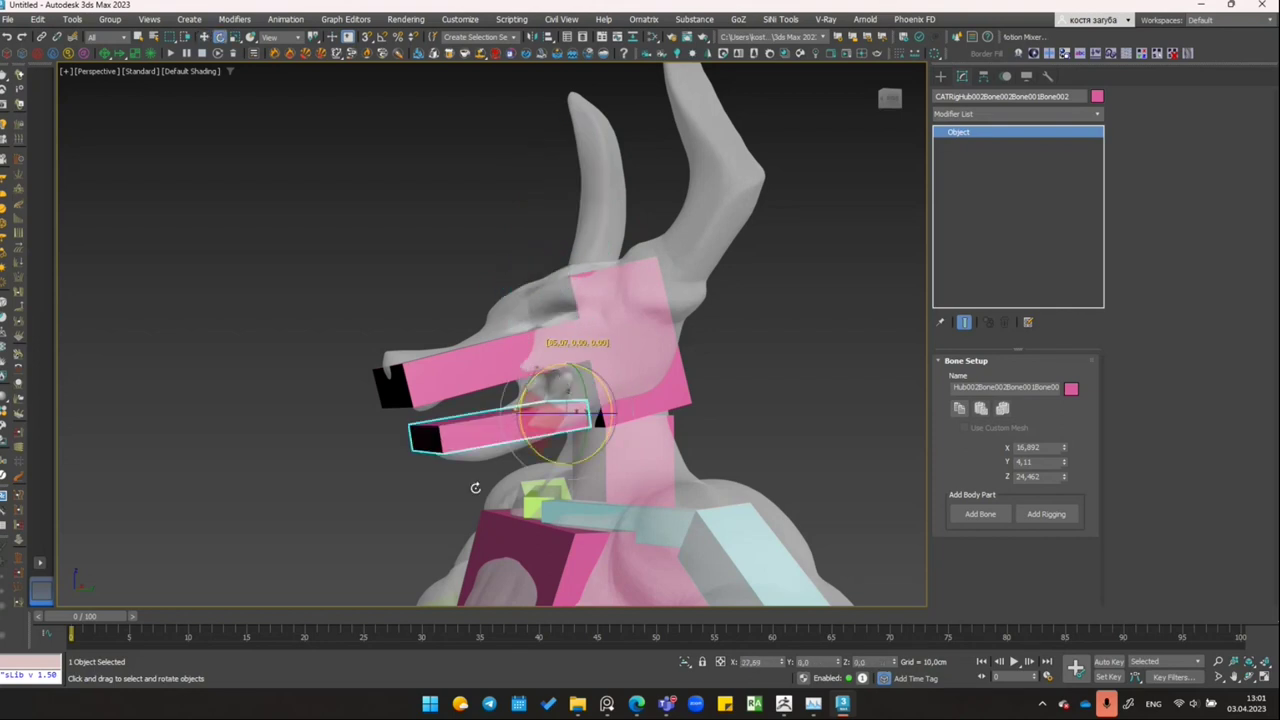
alt+middle_drag(475, 487, 768, 305)
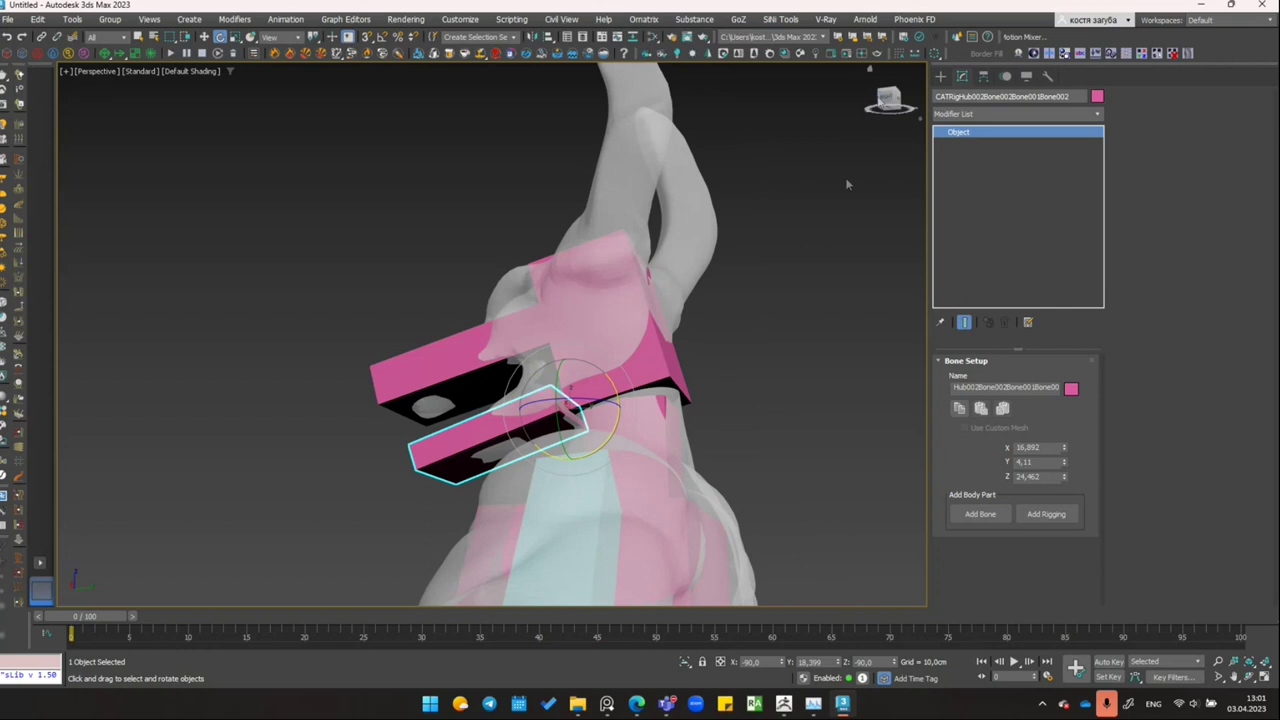
Step: Raise the jaw bone slightly, then return to a front view of the whole character
alt+middle_drag(845, 184, 775, 282)
scroll(600, 420, up, 3)
mouse_move(600, 420)
middle_down()
mouse_move(507, 400)
mouse_move(597, 266)
middle_up()
key(w)
mouse_move(600, 322)
mouse_down()
mouse_move(610, 304)
mouse_move(604, 318)
mouse_up()
scroll(604, 318, down, 4)
scroll(604, 318, down, 3)
mouse_move(604, 318)
alt+middle_down()
mouse_move(640, 402)
mouse_move(858, 310)
alt+middle_up()
scroll(640, 402, up, 2)
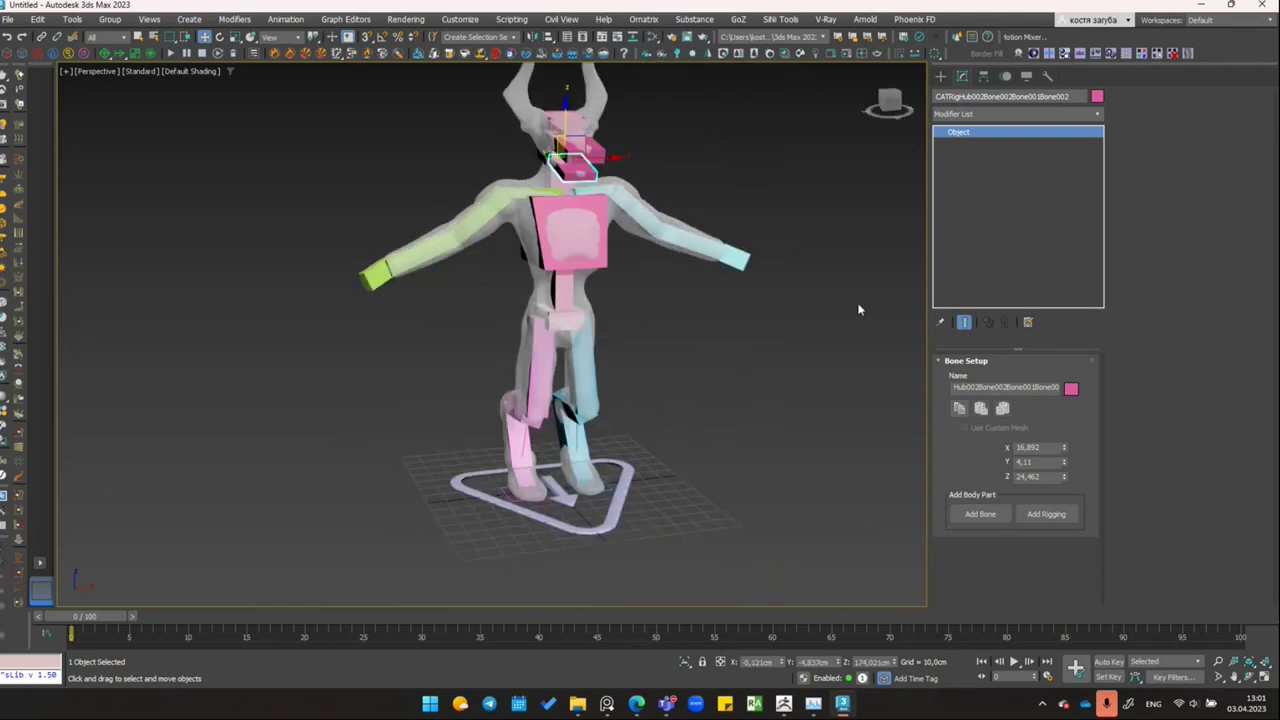
Step: Clear the selection and unfreeze all frozen objects from the viewport menu
click(940, 77)
scroll(678, 272, up, 2)
click(534, 260)
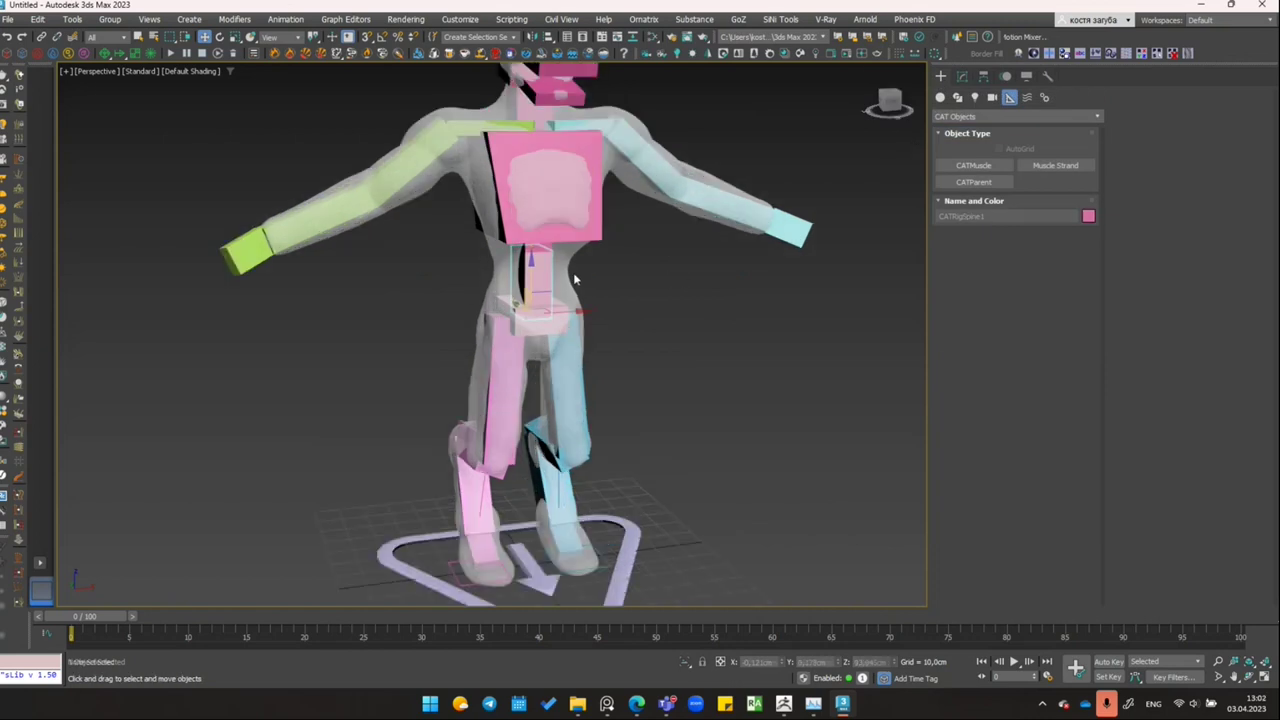
click(575, 278)
right_click(575, 272)
click(632, 185)
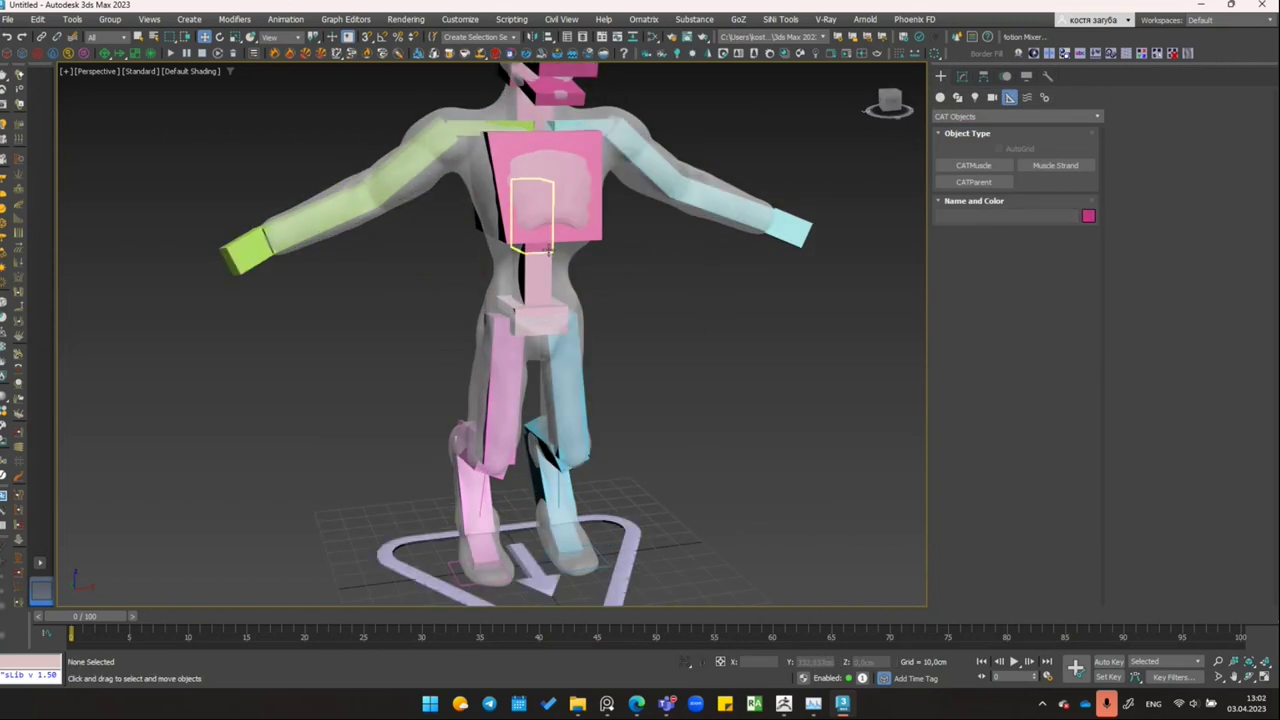
Step: Select the demon mesh, orbit to a front view, and show its Modify panel
click(556, 262)
right_click(556, 260)
click(637, 174)
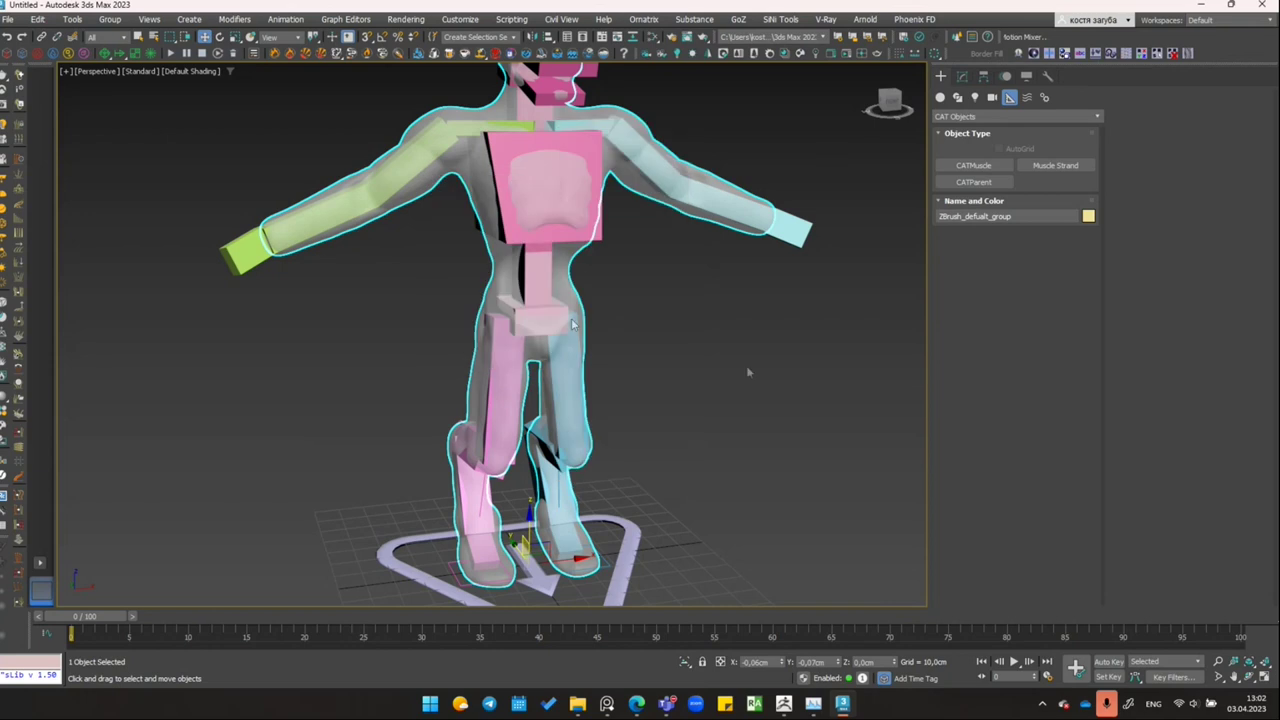
mouse_move(585, 283)
alt+middle_down()
mouse_move(700, 434)
mouse_move(645, 413)
alt+middle_up()
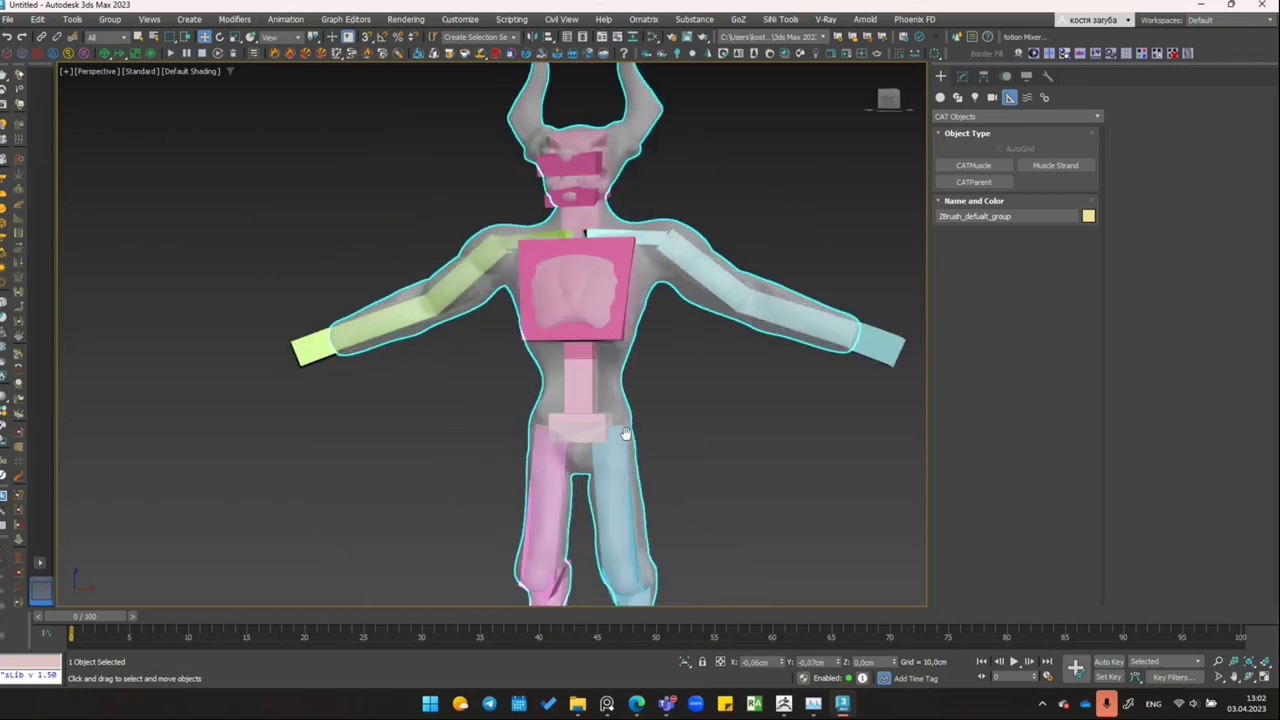
scroll(625, 433, down, 5)
scroll(625, 433, up, 3)
click(962, 77)
Step: Apply a Skin modifier to the demon mesh from the Modifier List
click(991, 112)
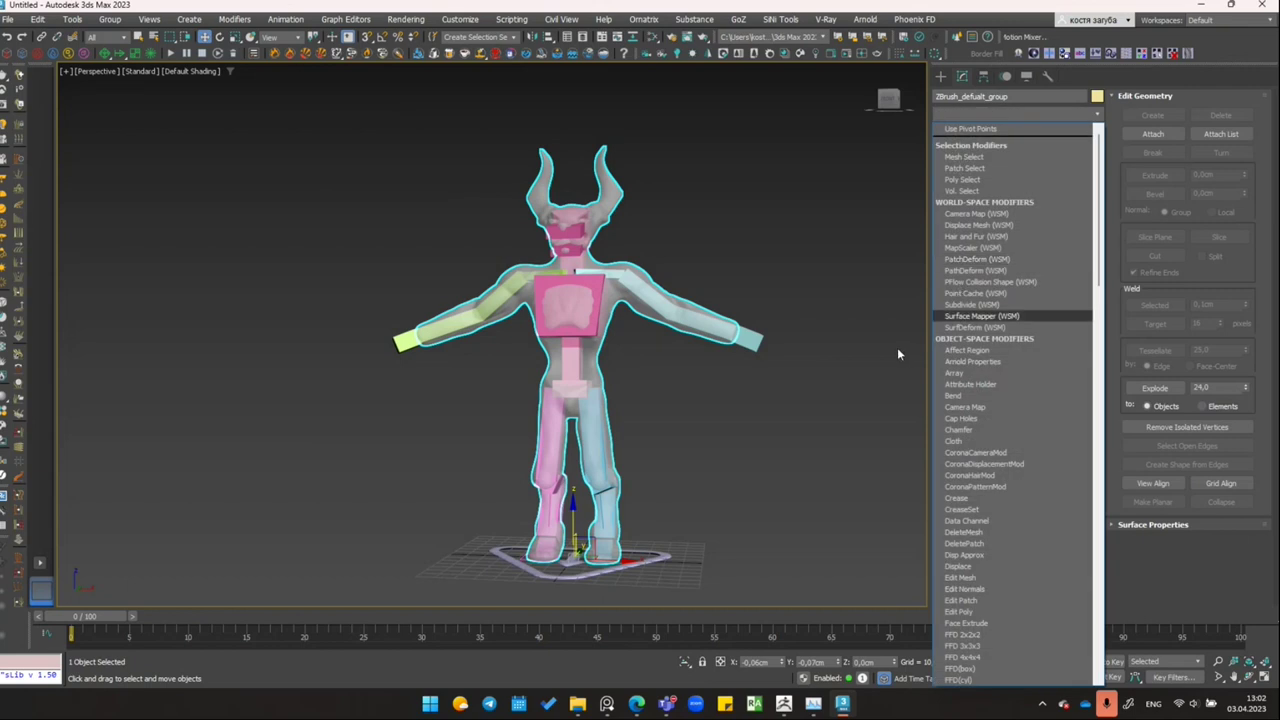
key(s)
key(k)
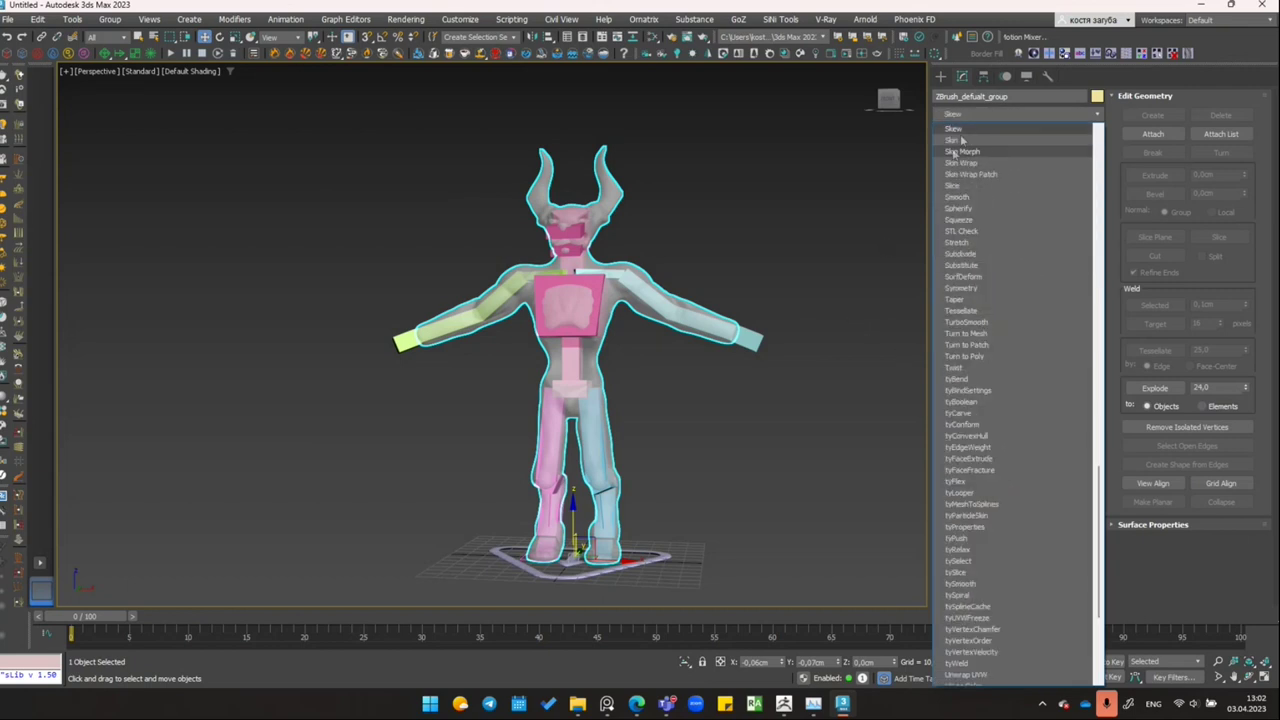
key(Return)
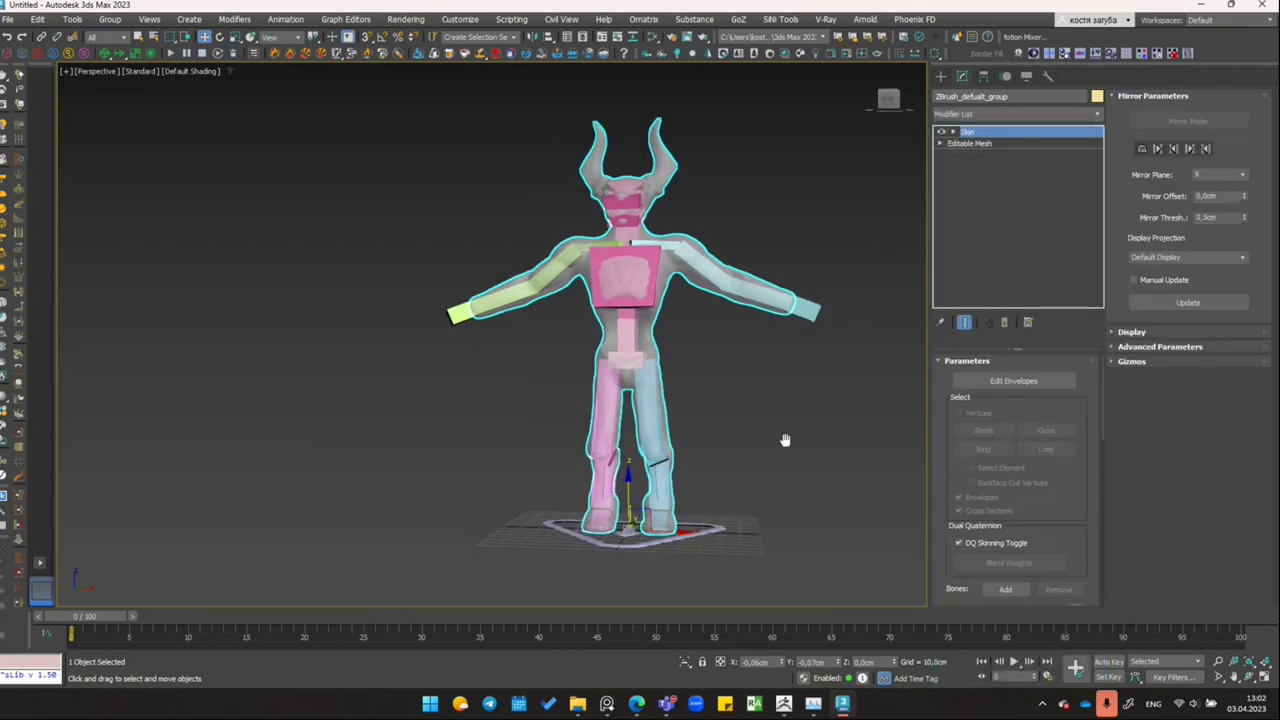
scroll(1080, 530, down, 2)
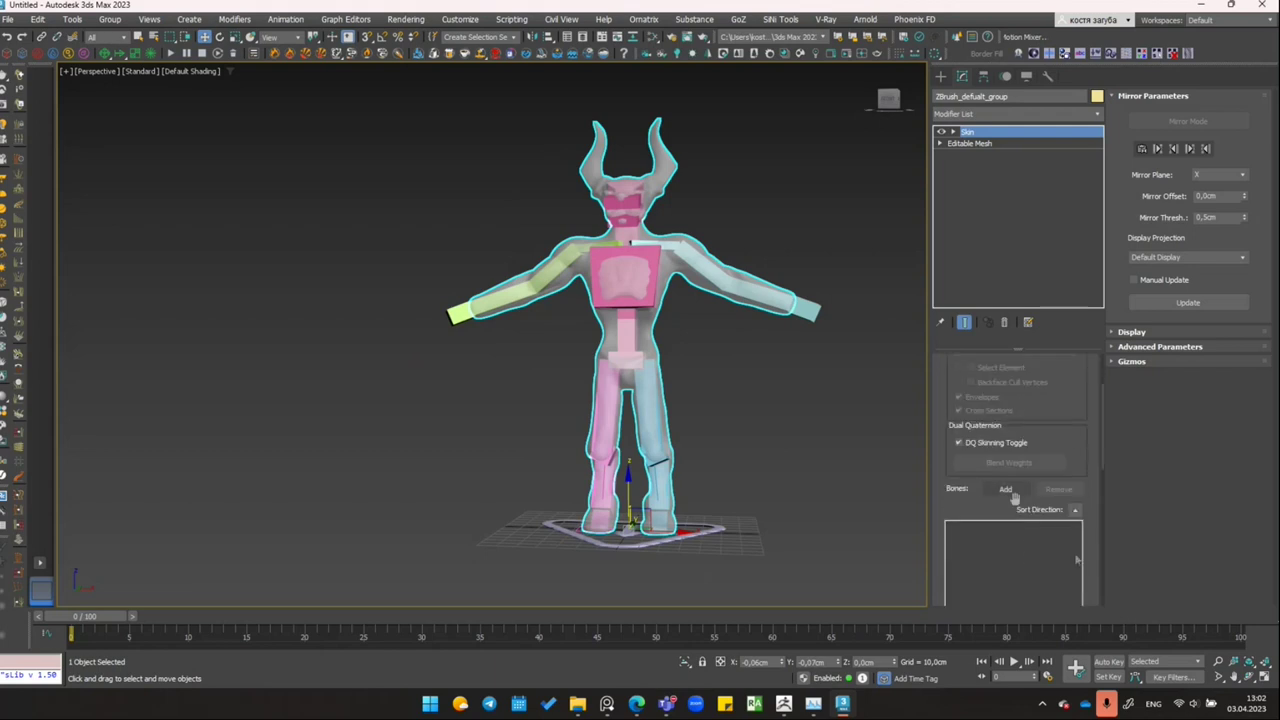
Step: In Select Bones, expand the CATRigHub001 hierarchy through both legs and the spine
click(1006, 489)
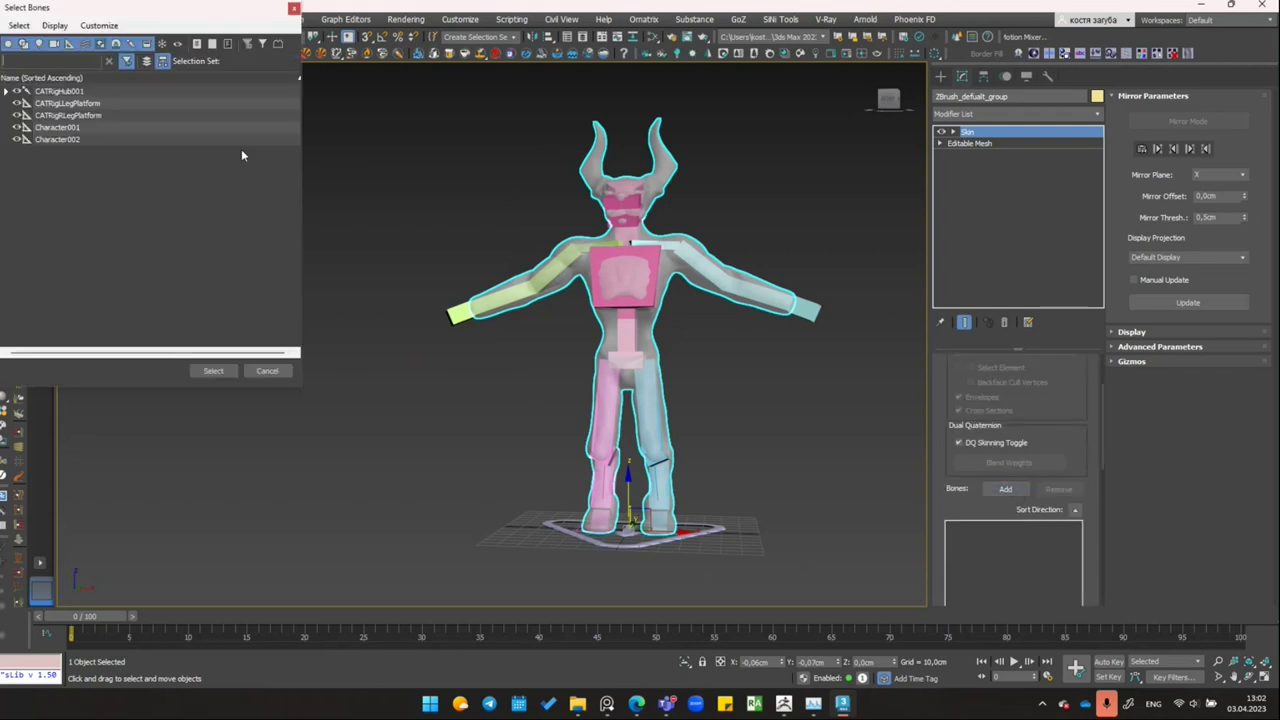
click(6, 91)
click(17, 103)
click(29, 115)
click(42, 128)
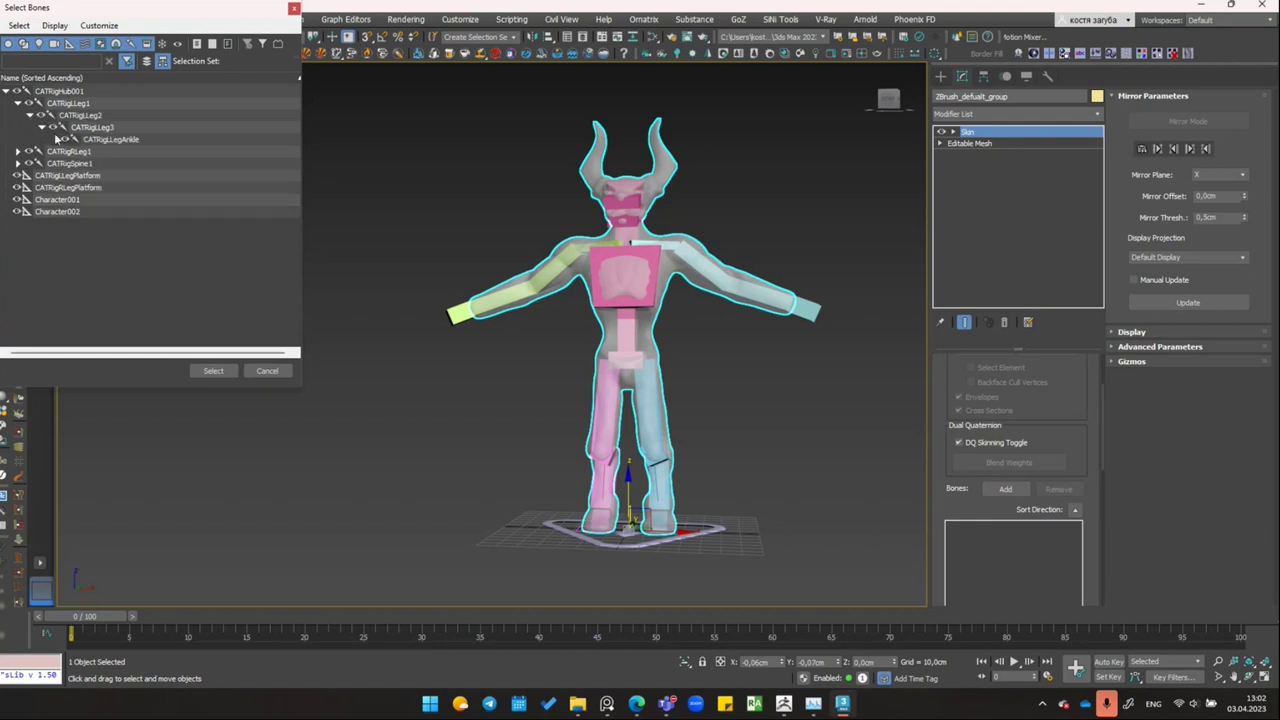
click(17, 151)
click(29, 163)
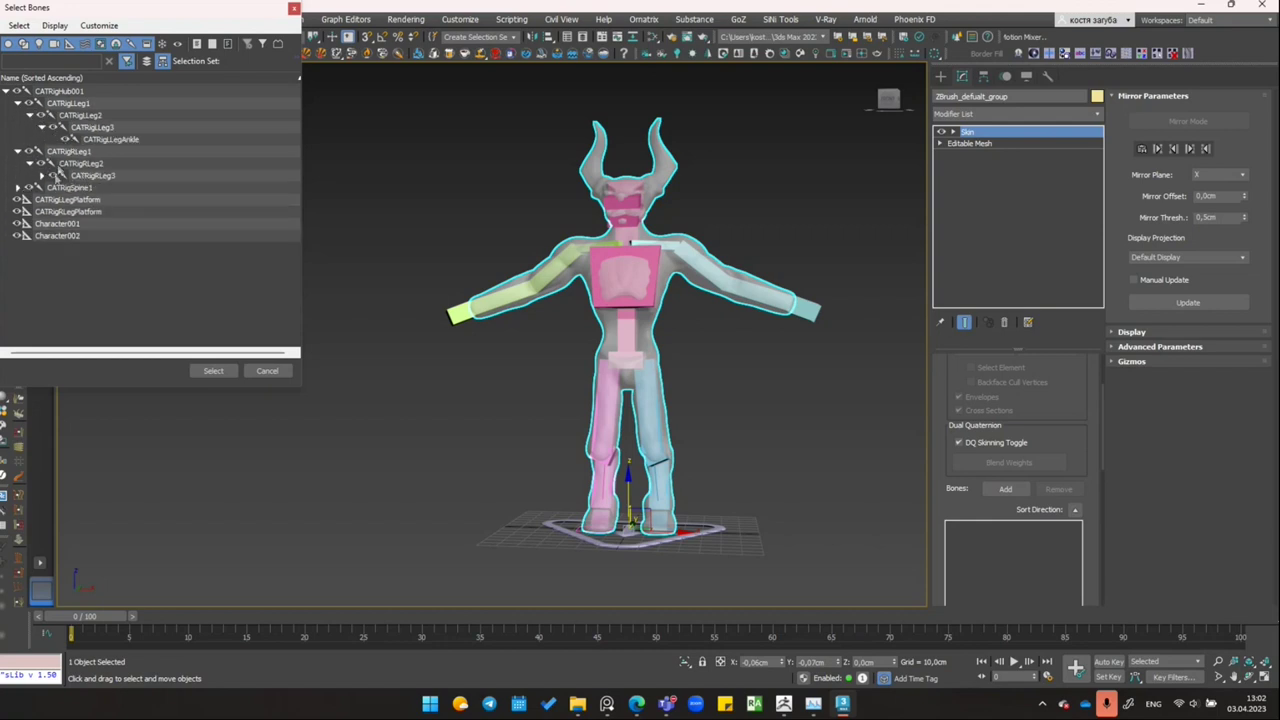
click(42, 176)
click(17, 199)
click(29, 211)
click(42, 224)
Step: Expand the collarbone and arm bones, select every CATRig bone, and add them to the skin
click(54, 247)
click(54, 272)
click(54, 296)
click(65, 308)
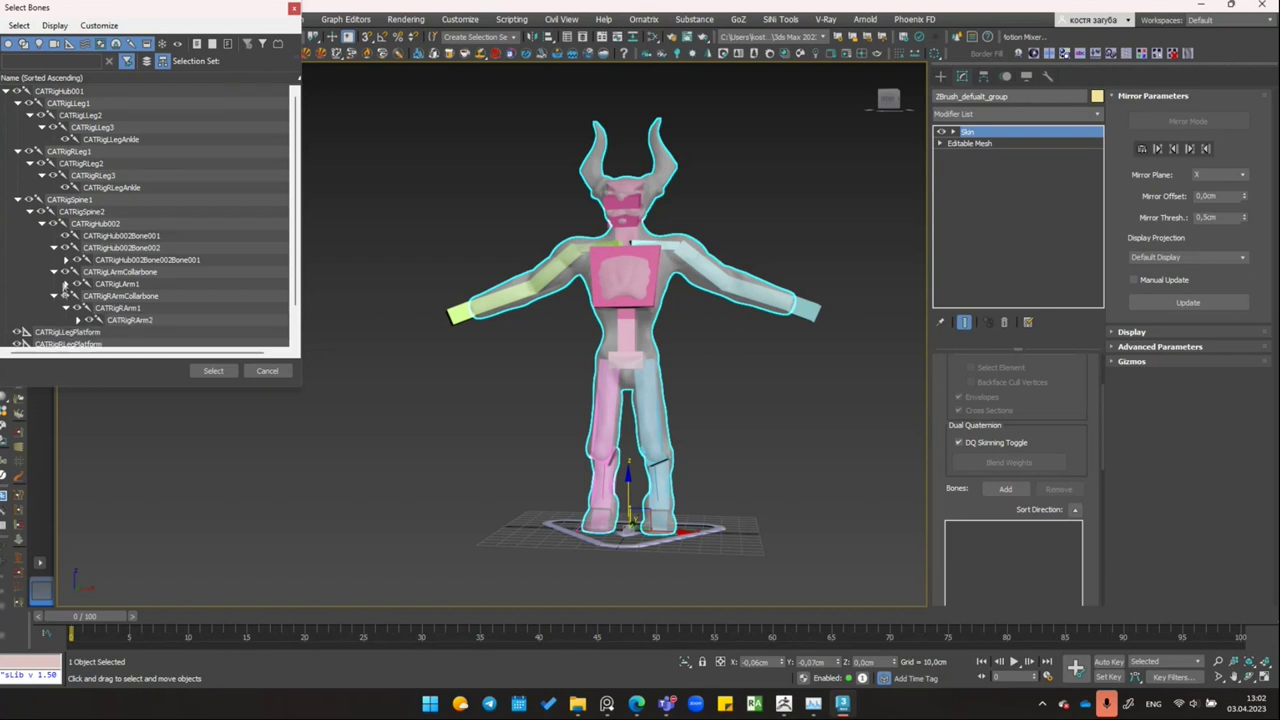
click(66, 284)
click(66, 259)
scroll(88, 300, down, 2)
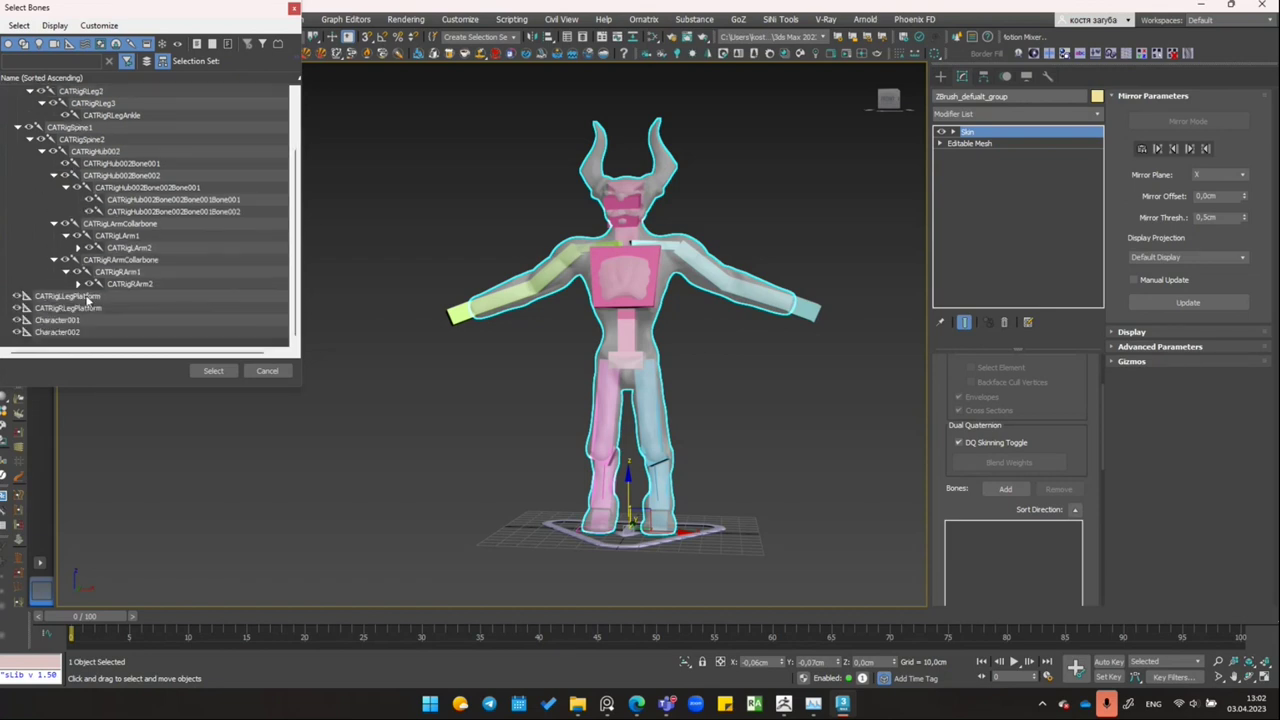
click(77, 248)
click(78, 297)
scroll(107, 308, up, 2)
double_click(71, 92)
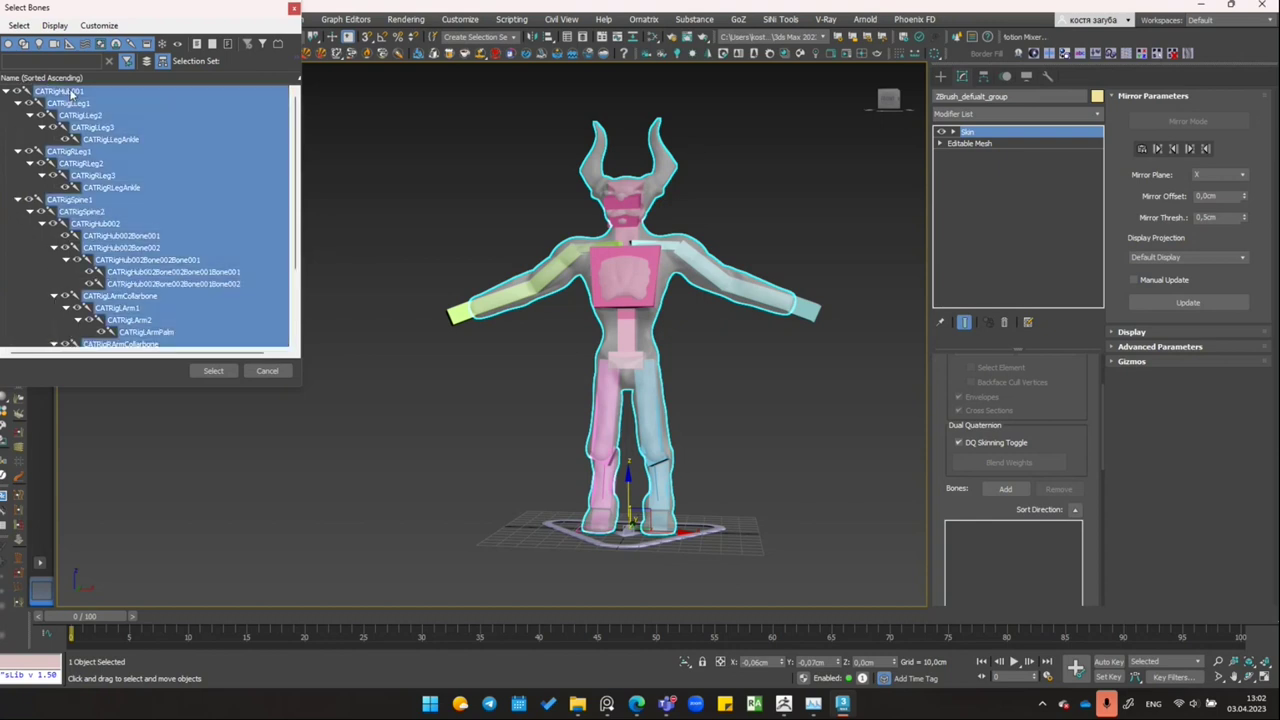
click(213, 370)
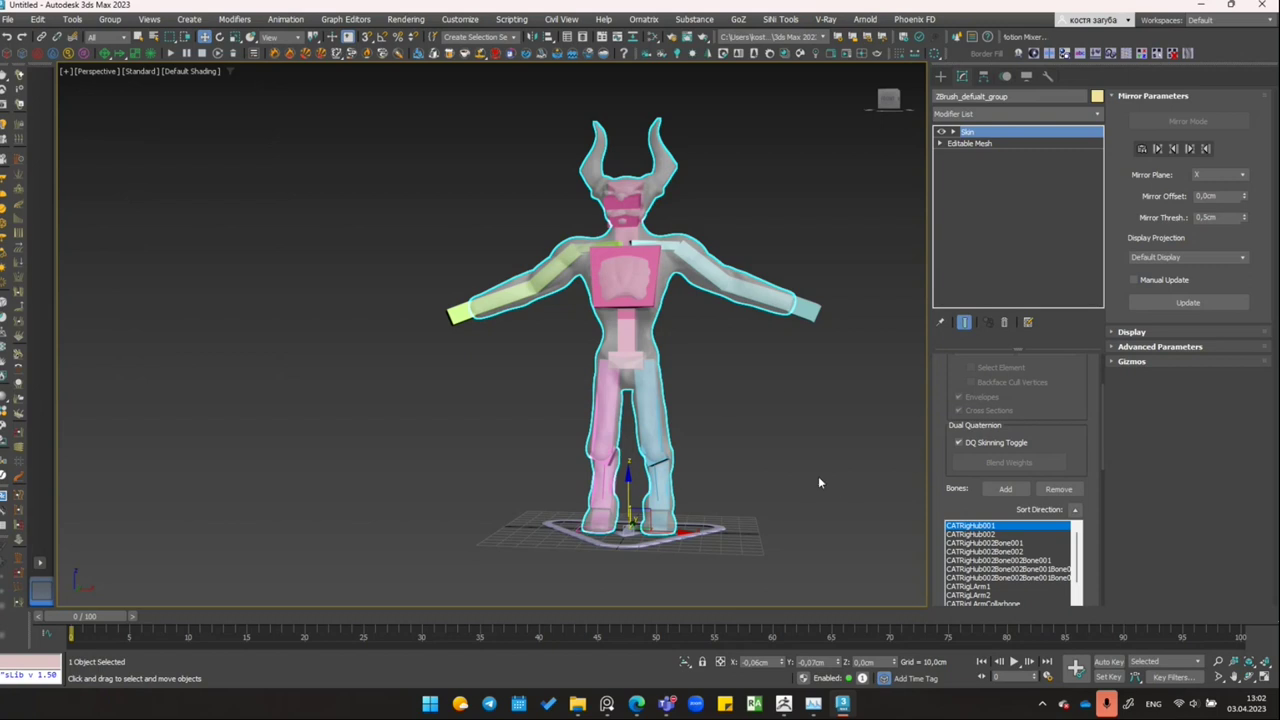
Step: Deselect, zoom to the feet, and select the CATRigLLegPlatform foot target
click(741, 350)
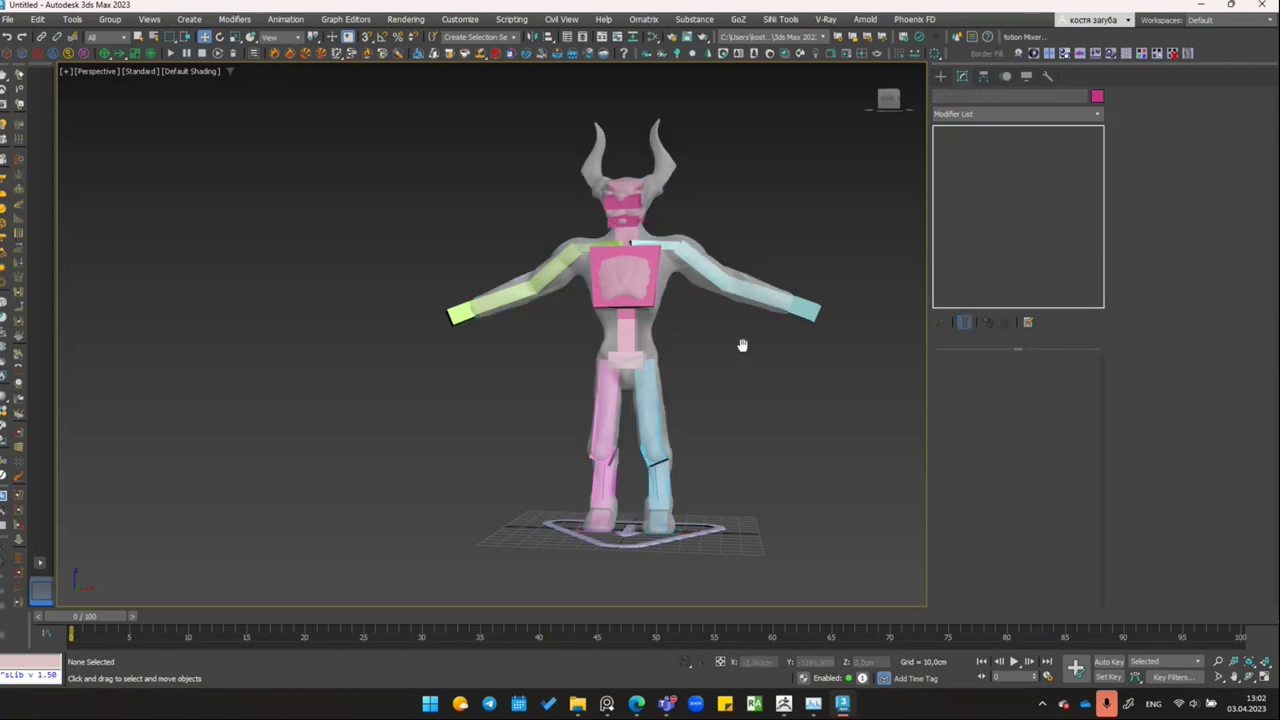
alt+middle_drag(741, 350, 703, 378)
key(7)
scroll(640, 400, up, 5)
scroll(640, 460, down, 2)
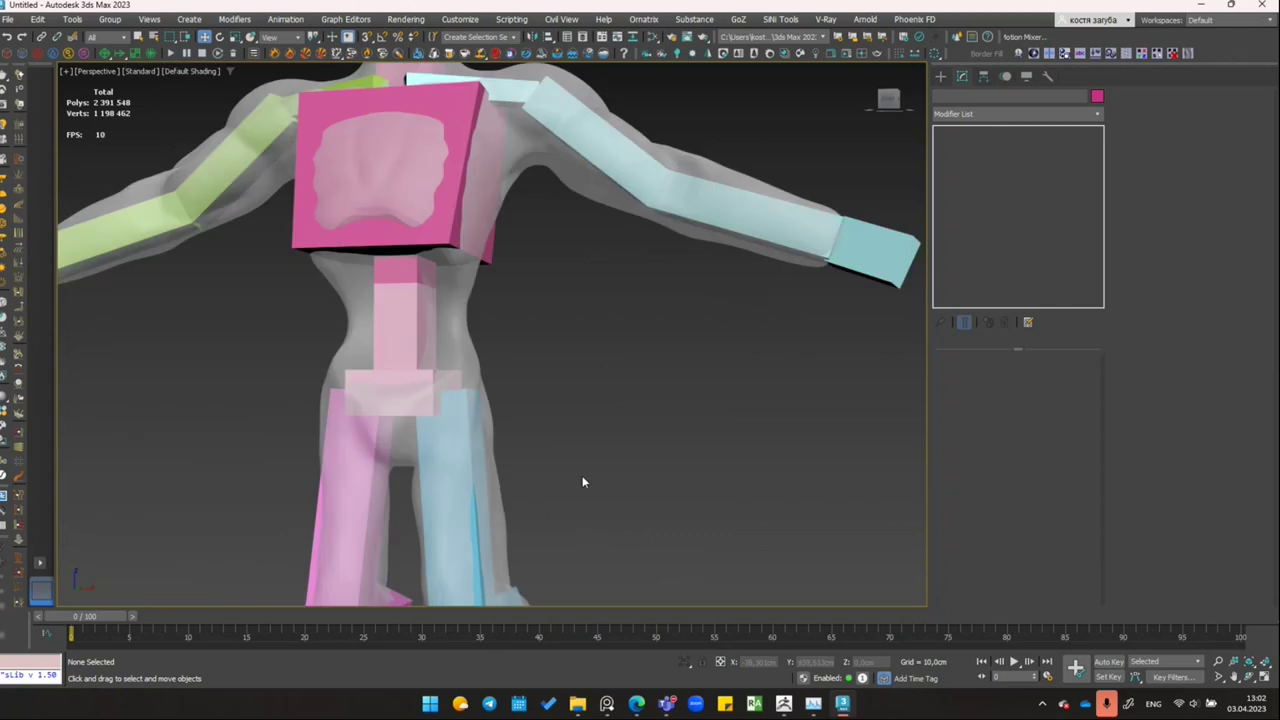
middle_drag(583, 480, 575, 368)
click(522, 474)
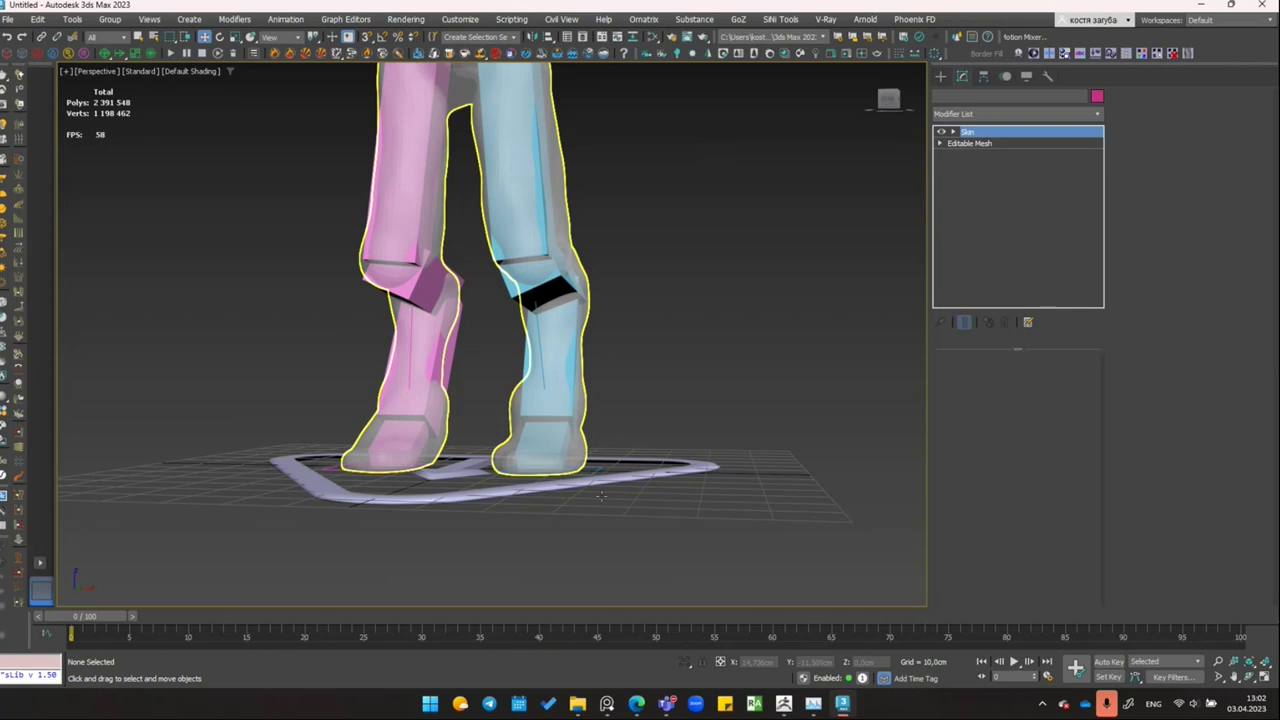
click(601, 493)
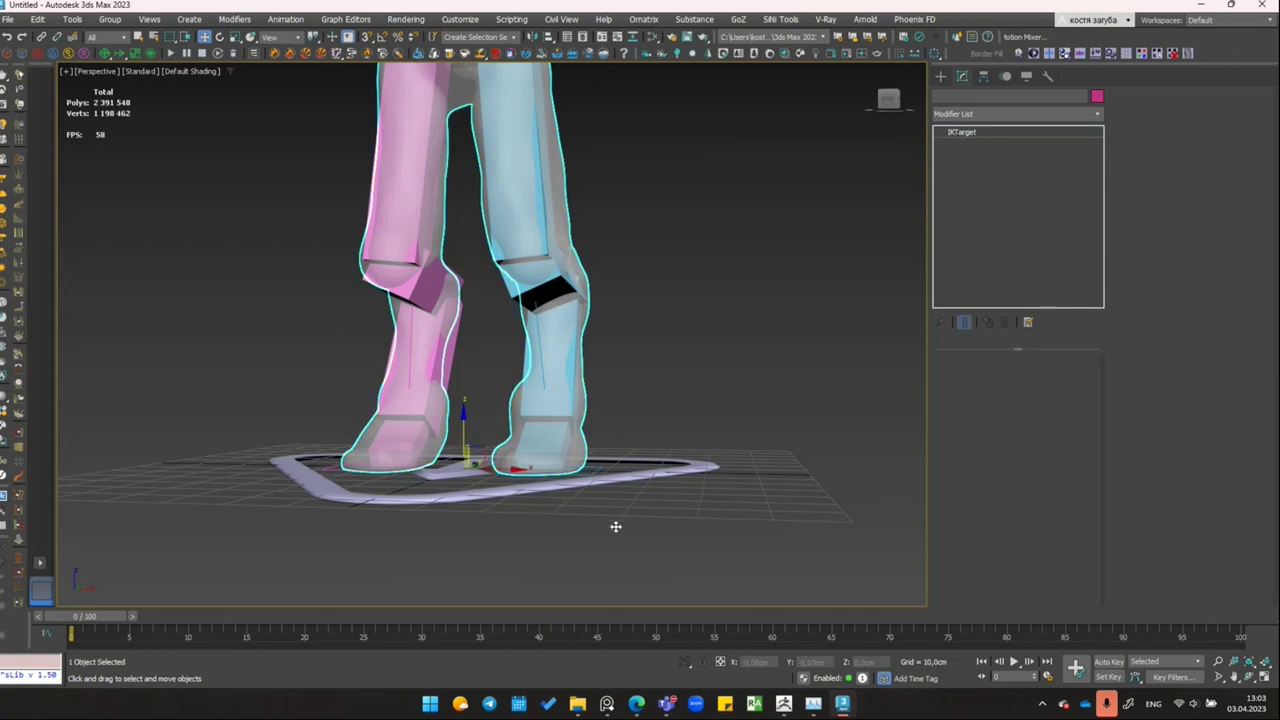
click(614, 520)
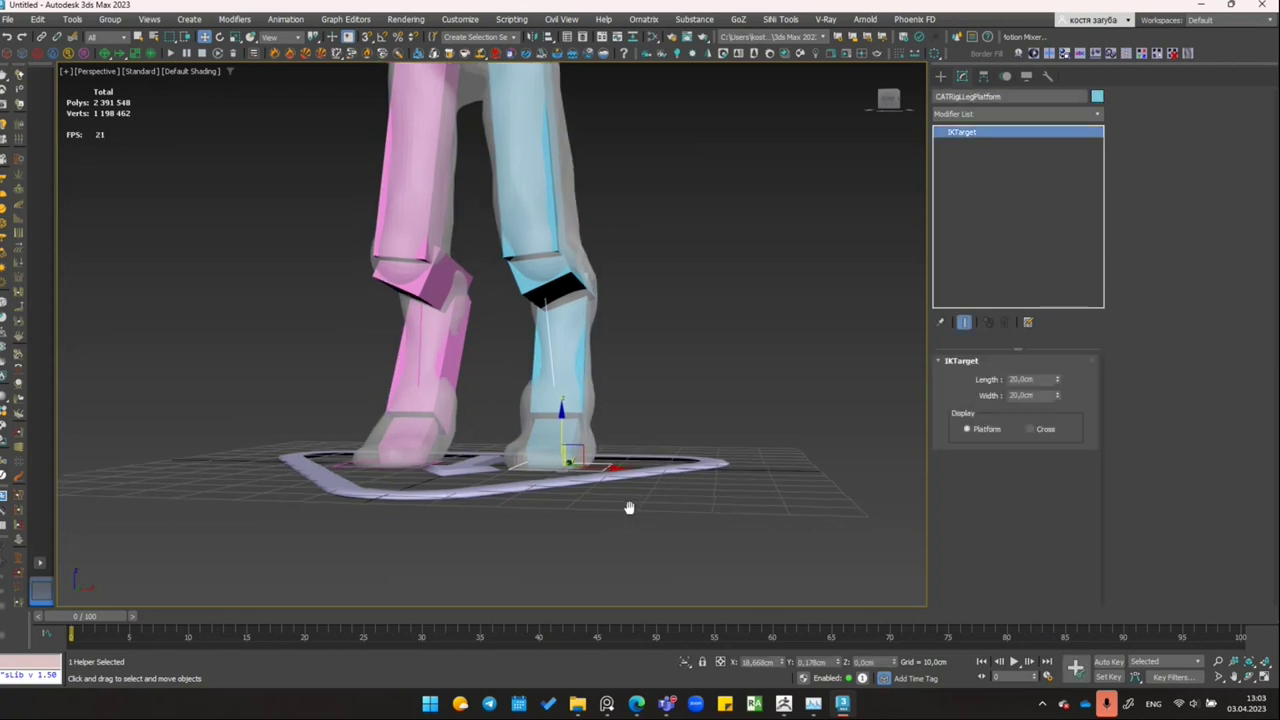
Step: Move the CATRigLLegPlatform to bend and straighten the leg, inspecting the mesh deformation
mouse_move(628, 506)
alt+middle_down()
mouse_move(594, 539)
mouse_move(576, 510)
alt+middle_up()
scroll(594, 539, down, 5)
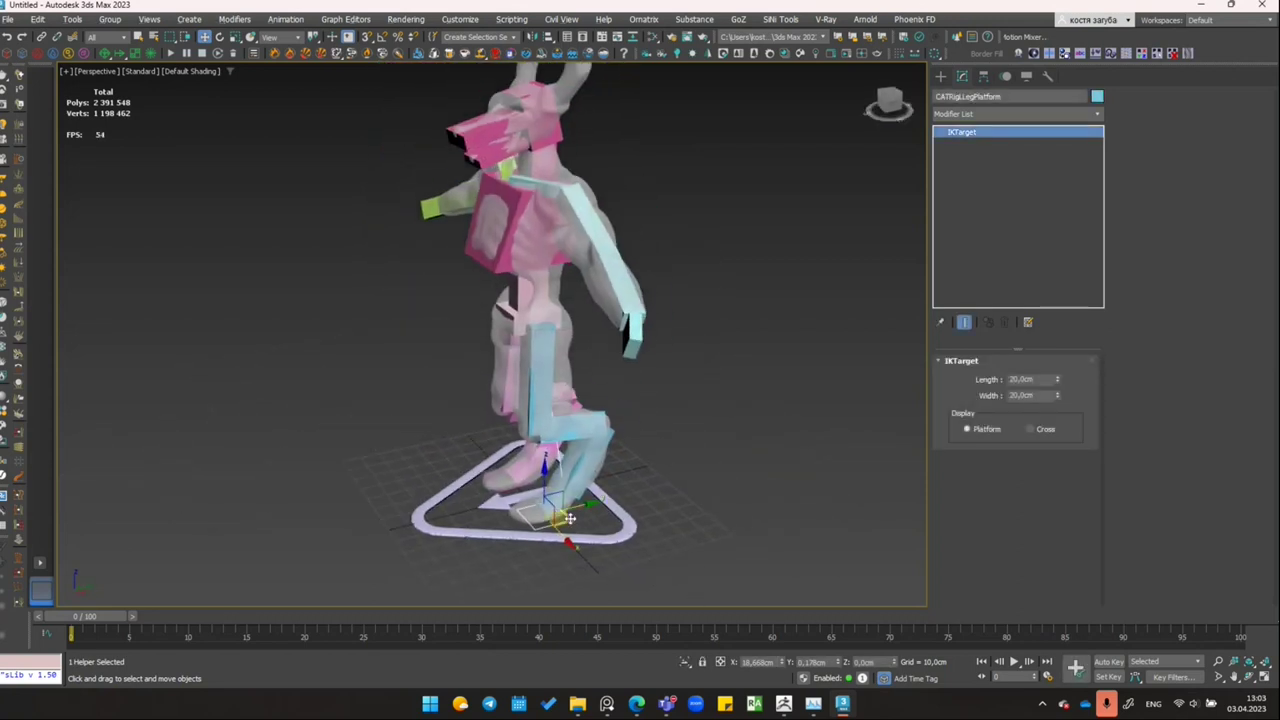
drag(572, 424, 612, 480)
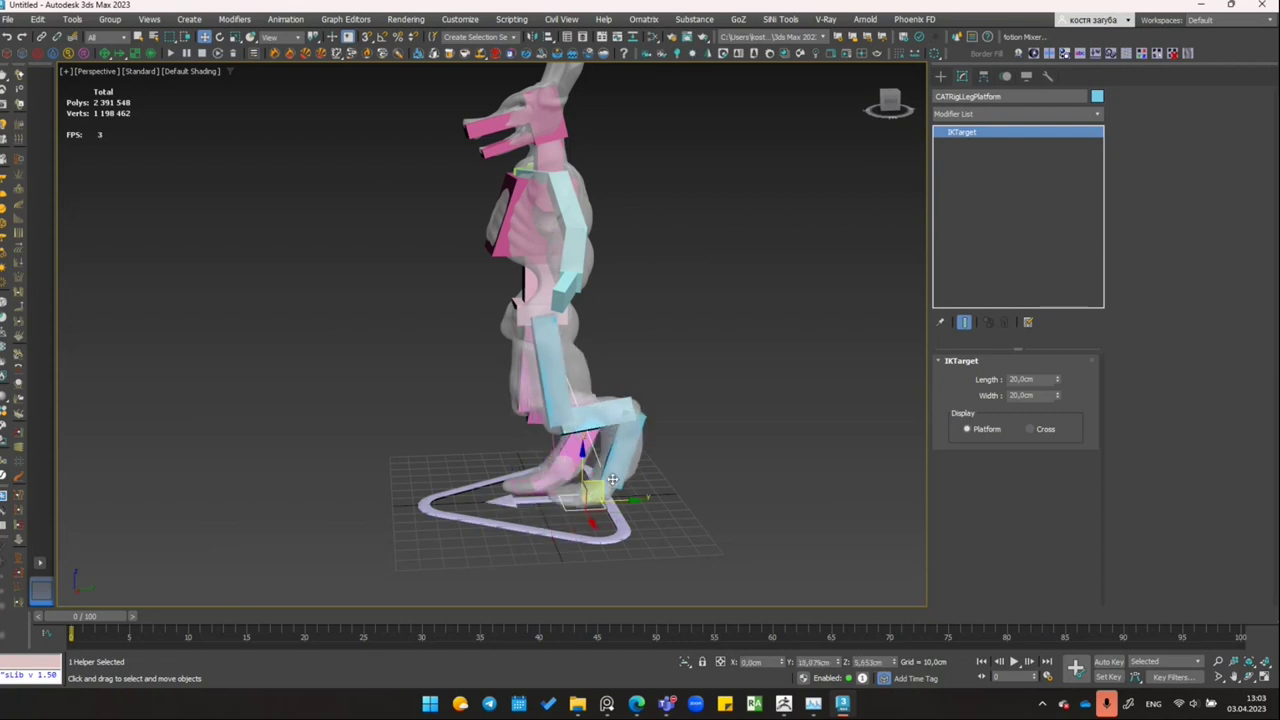
mouse_move(612, 480)
mouse_down()
mouse_move(558, 488)
mouse_move(549, 453)
mouse_up()
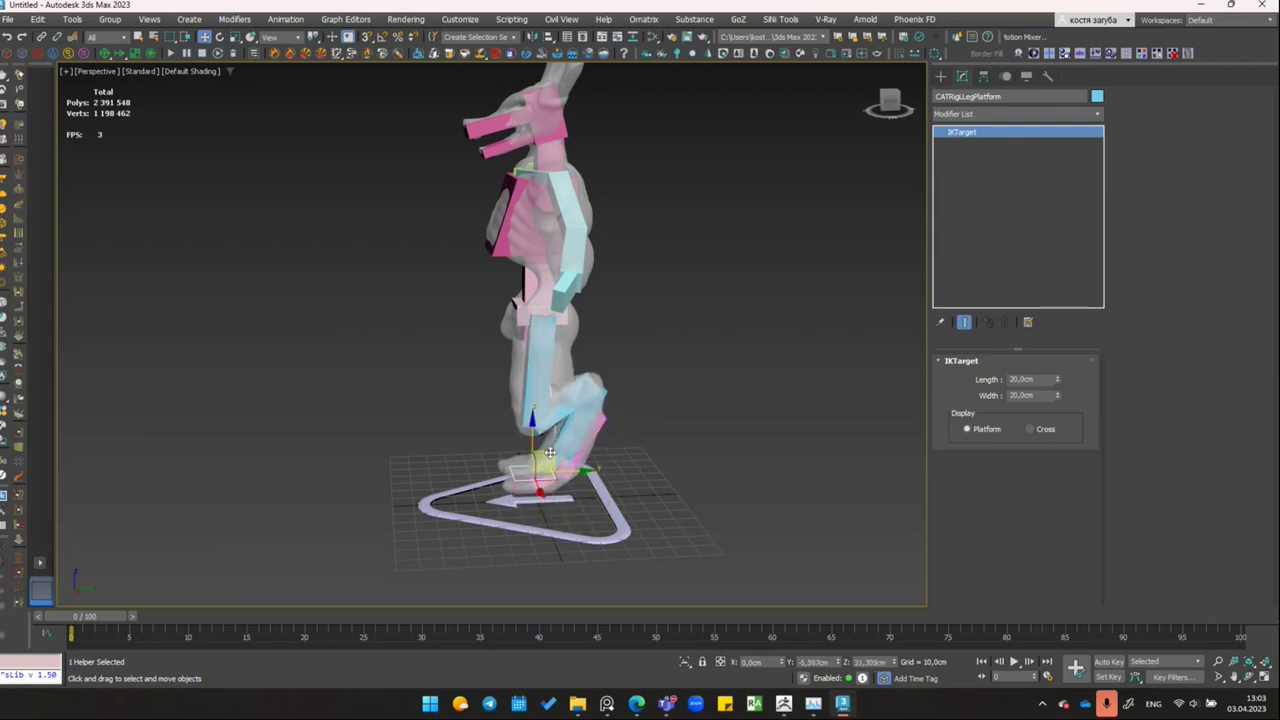
drag(556, 459, 566, 482)
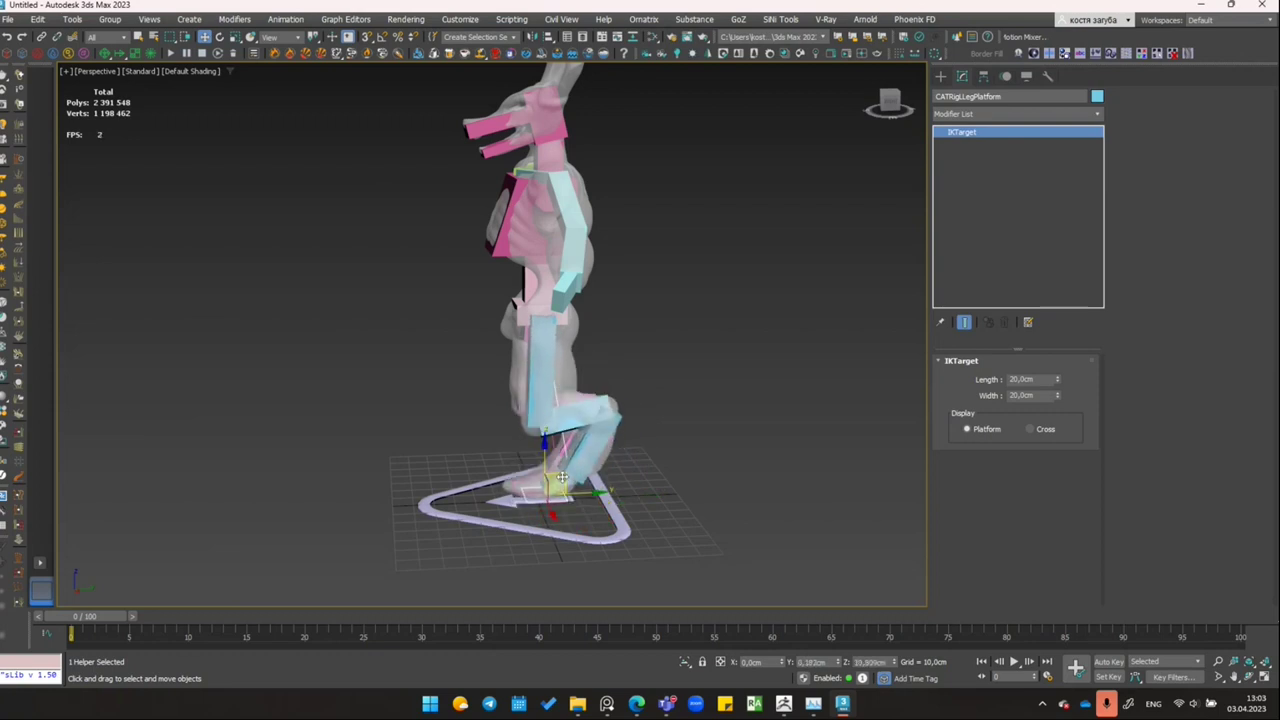
scroll(588, 398, up, 2)
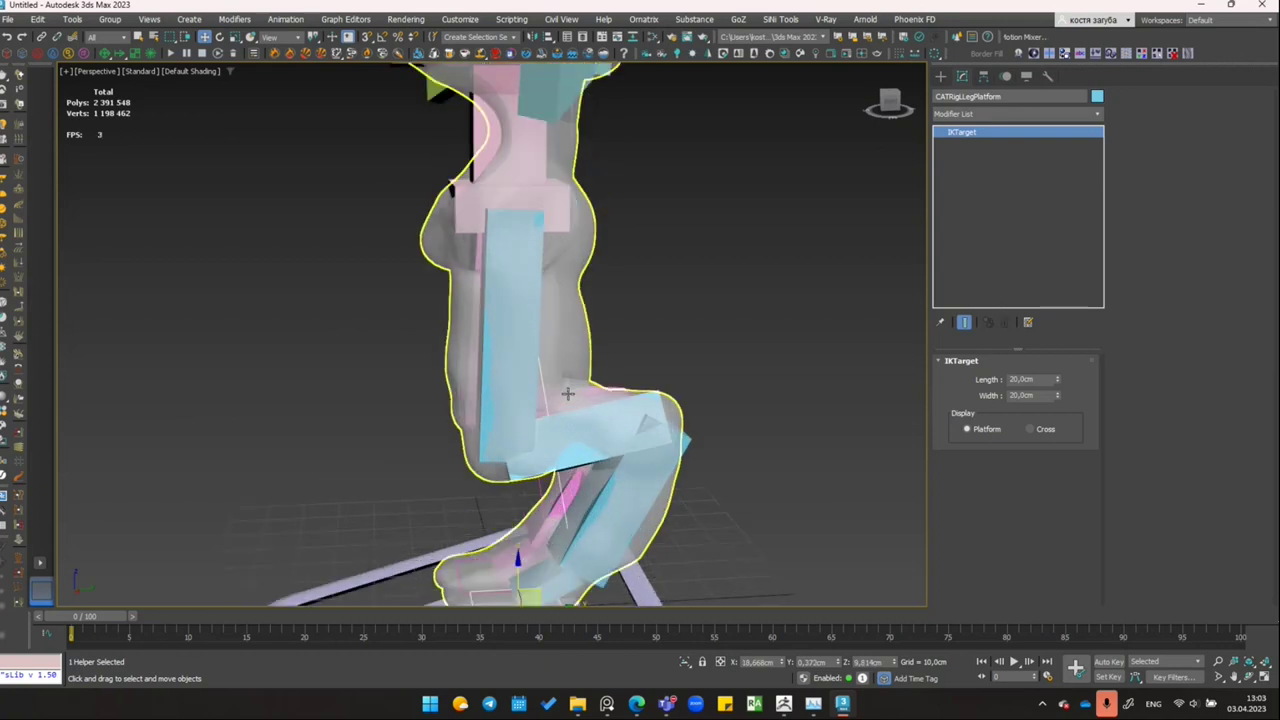
scroll(580, 395, up, 2)
scroll(572, 399, up, 2)
mouse_move(572, 398)
alt+middle_down()
mouse_move(543, 358)
mouse_move(576, 424)
alt+middle_up()
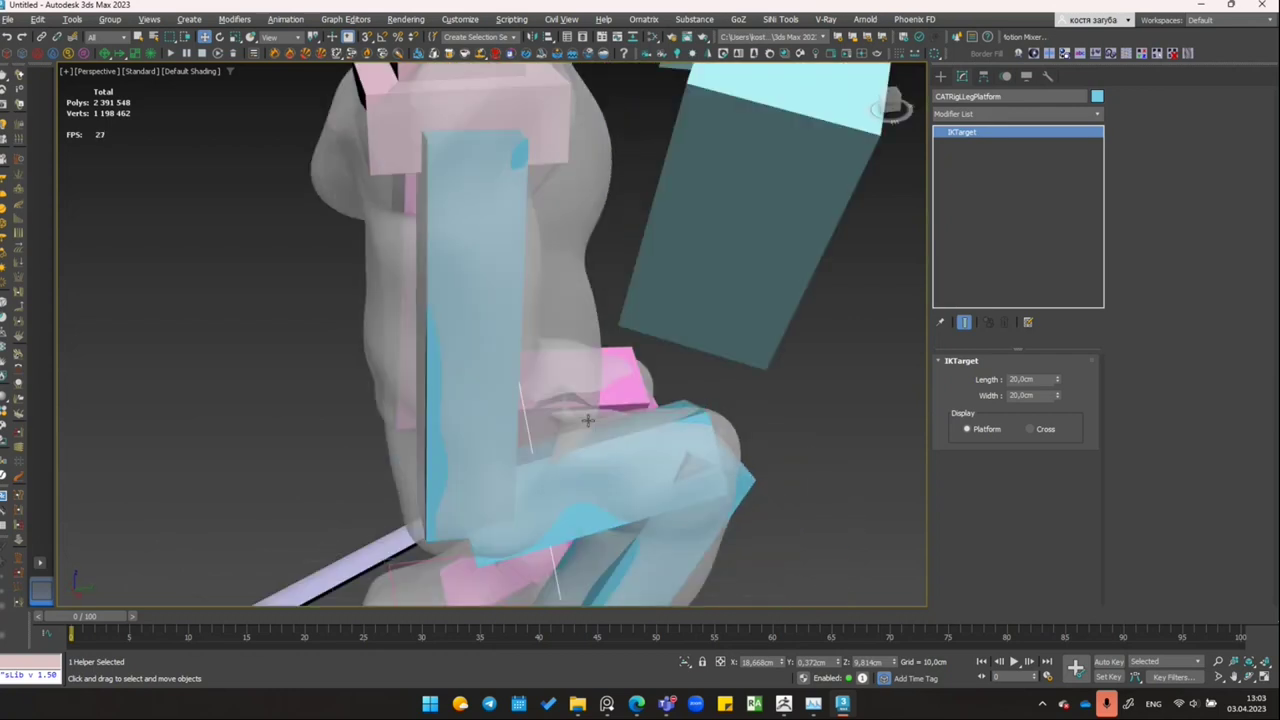
scroll(576, 424, down, 5)
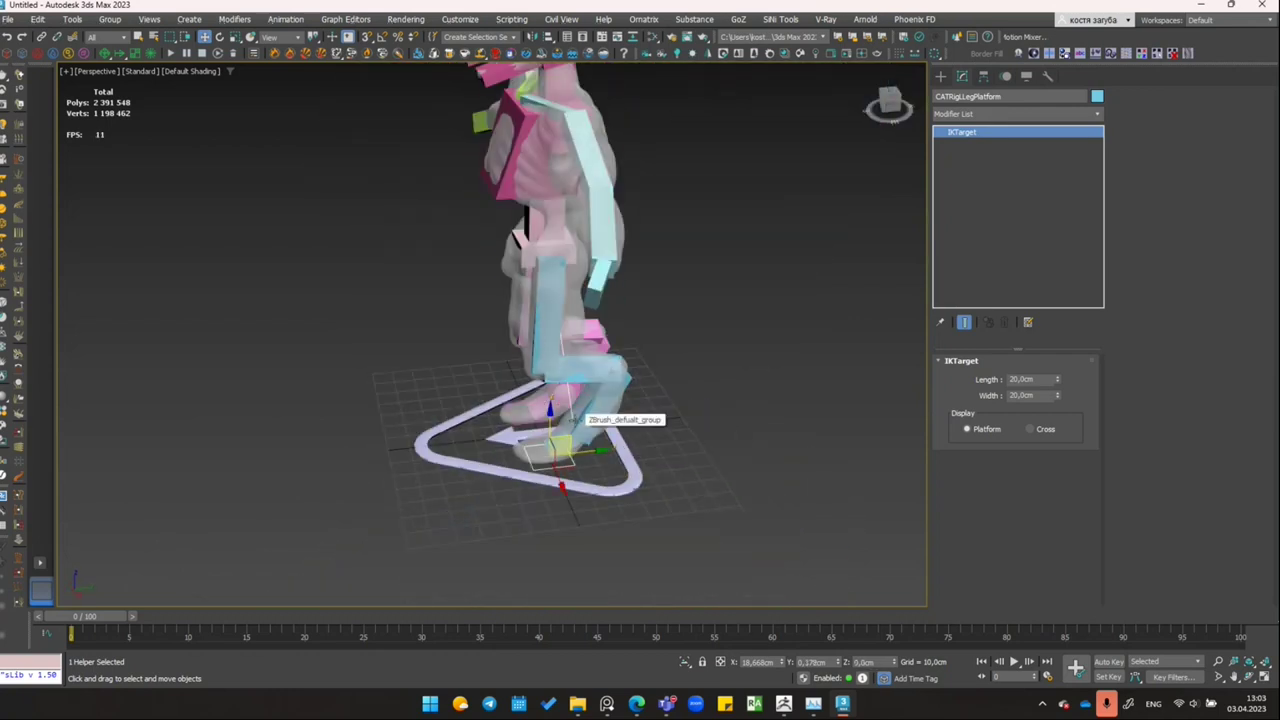
alt+middle_drag(576, 424, 656, 334)
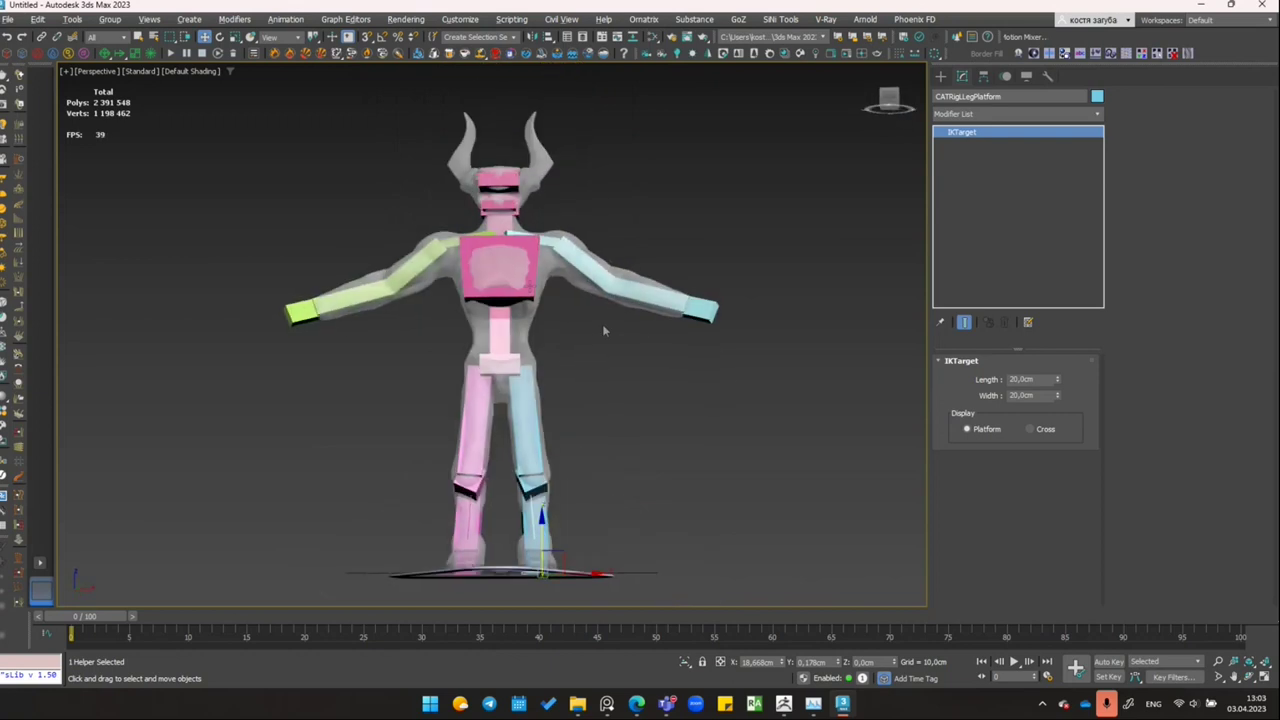
Step: Rotate the chest hub bone forward and back to test the torso bend
click(519, 290)
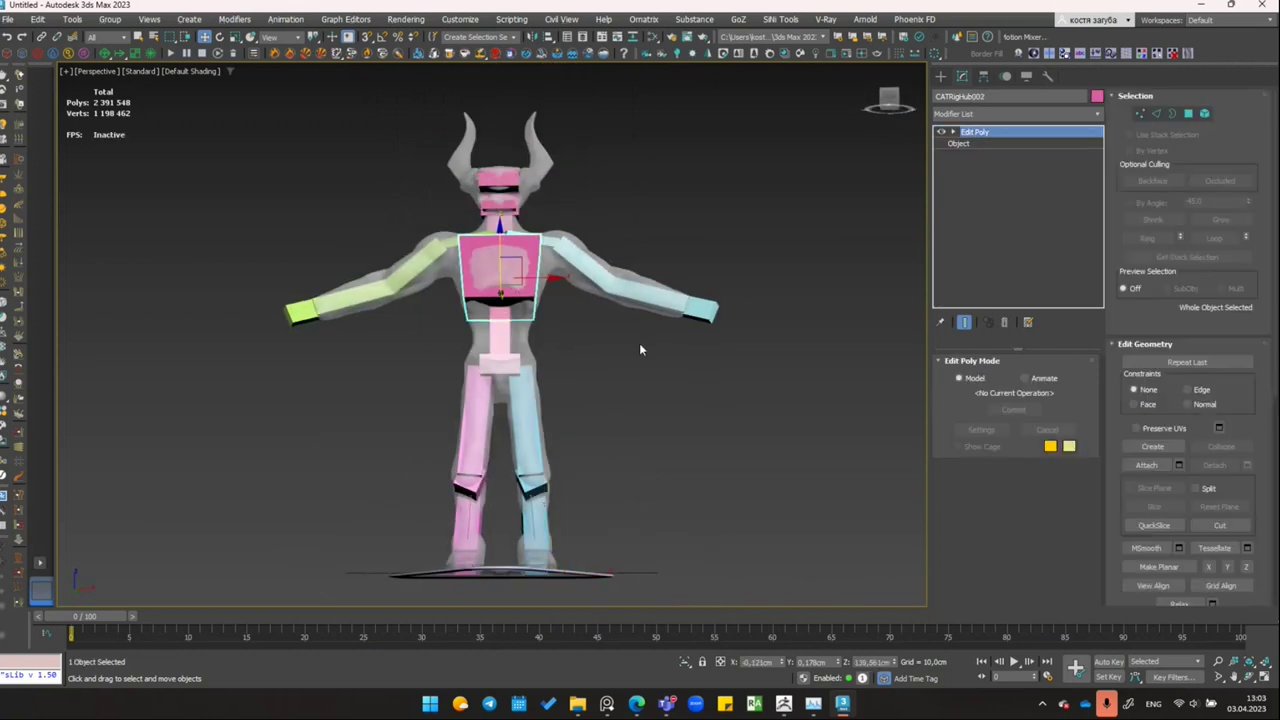
alt+middle_drag(639, 343, 520, 300)
key(e)
drag(473, 233, 430, 260)
mouse_move(517, 230)
mouse_down()
mouse_move(540, 225)
mouse_move(472, 231)
mouse_up()
Step: Select the pelvis hub bone and orbit around the rig to view it from above
click(497, 365)
mouse_move(500, 366)
alt+middle_down()
mouse_move(556, 376)
mouse_move(538, 371)
alt+middle_up()
key(w)
alt+middle_drag(563, 303, 514, 340)
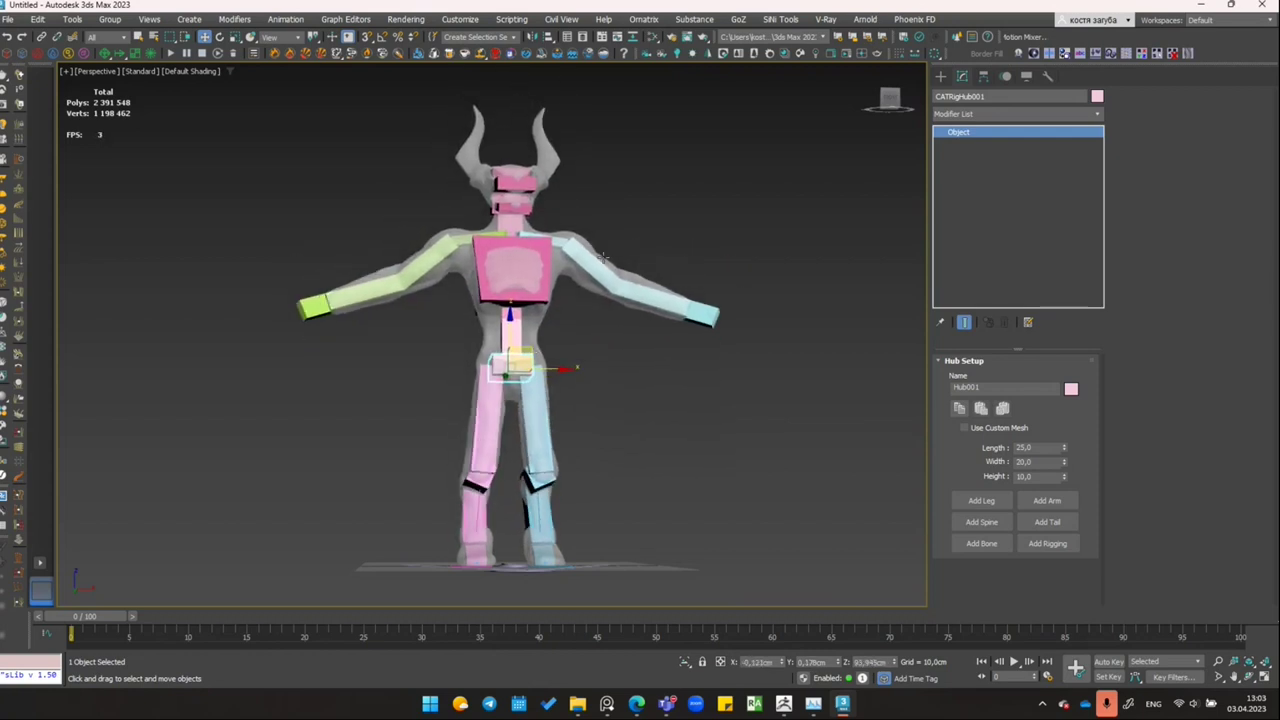
alt+middle_drag(585, 215, 487, 372)
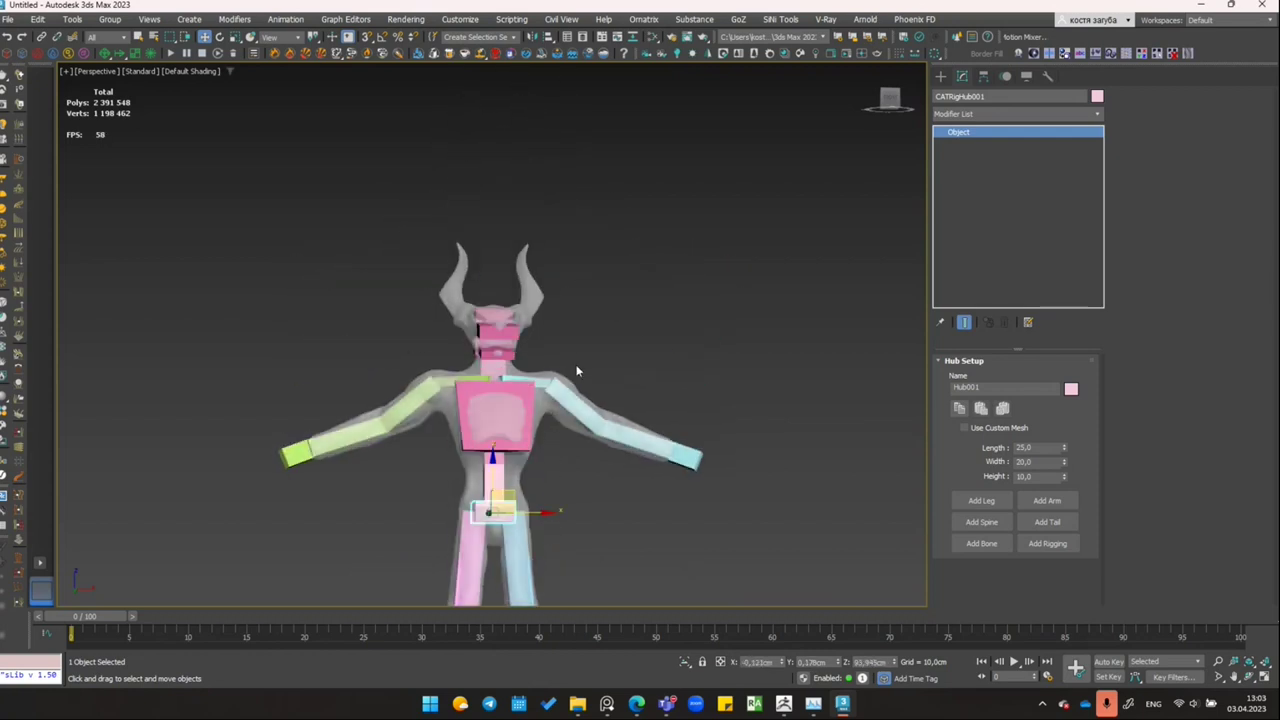
Step: Select the jaw bone, rotate it up, raise it slightly, and rotate it back toward closed
click(487, 372)
scroll(487, 372, up, 5)
key(e)
mouse_move(500, 292)
mouse_down()
mouse_move(504, 272)
mouse_move(493, 302)
mouse_up()
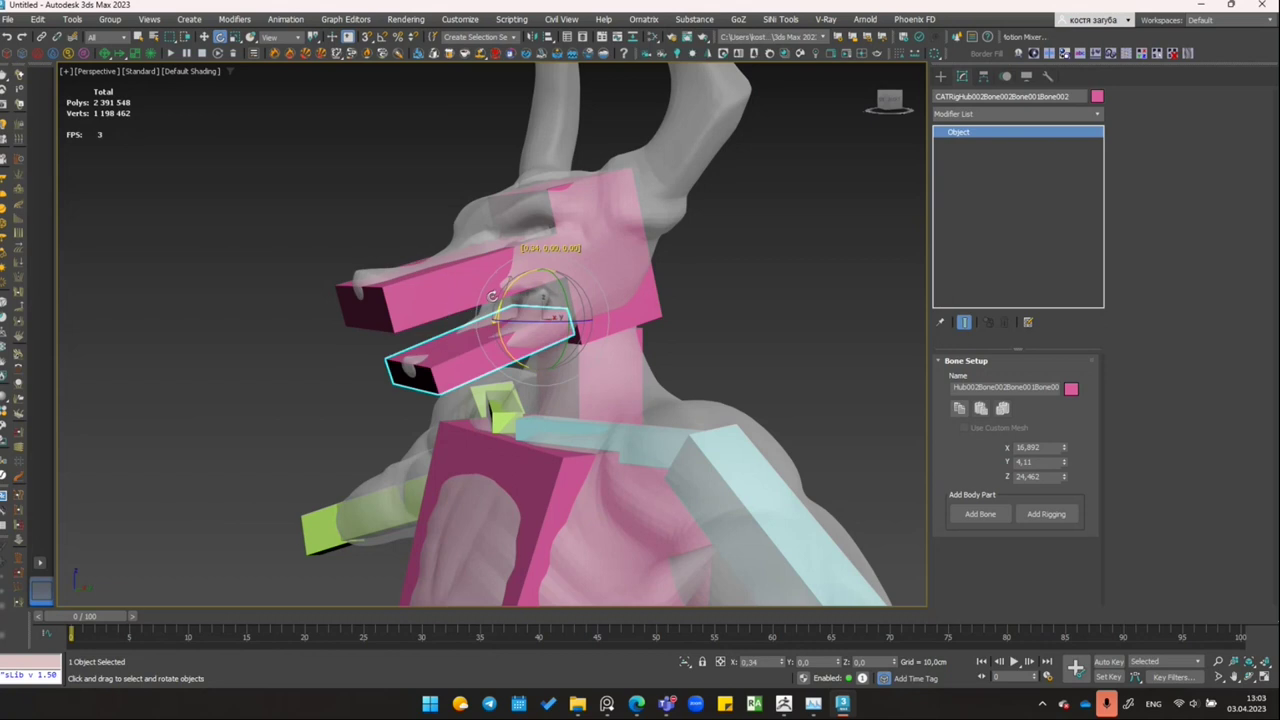
key(w)
drag(541, 268, 528, 268)
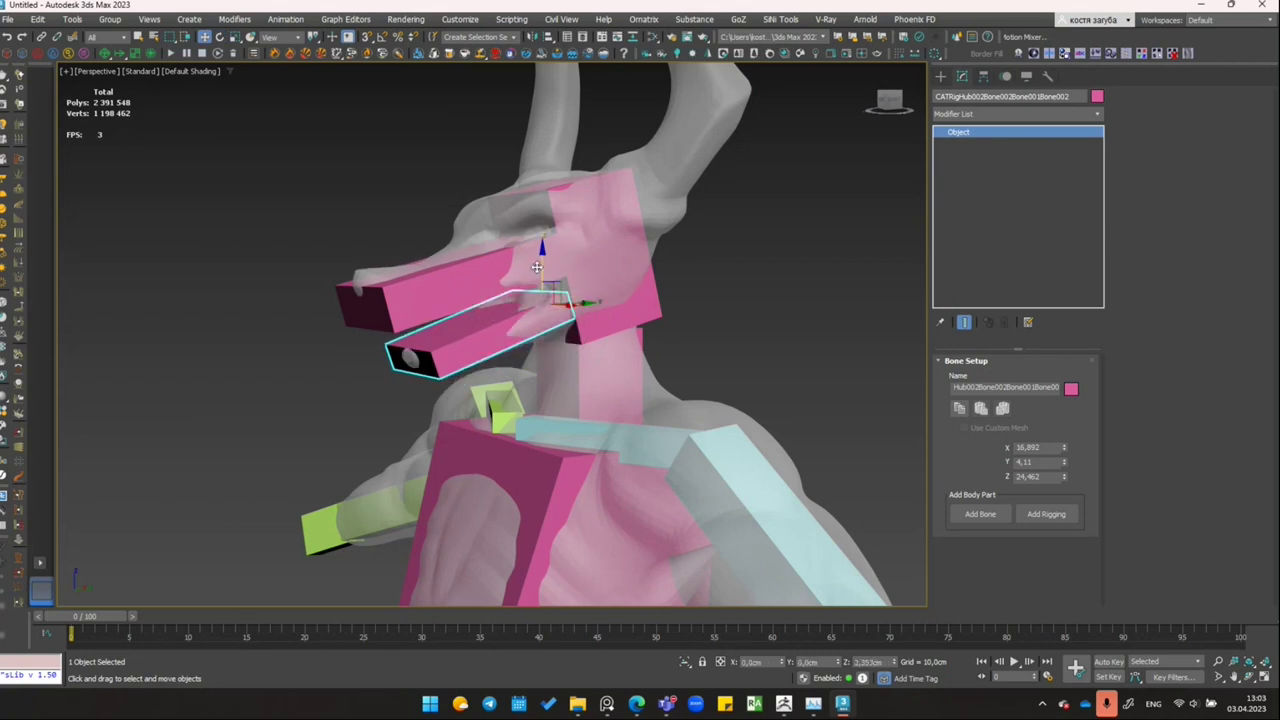
key(e)
drag(502, 277, 484, 272)
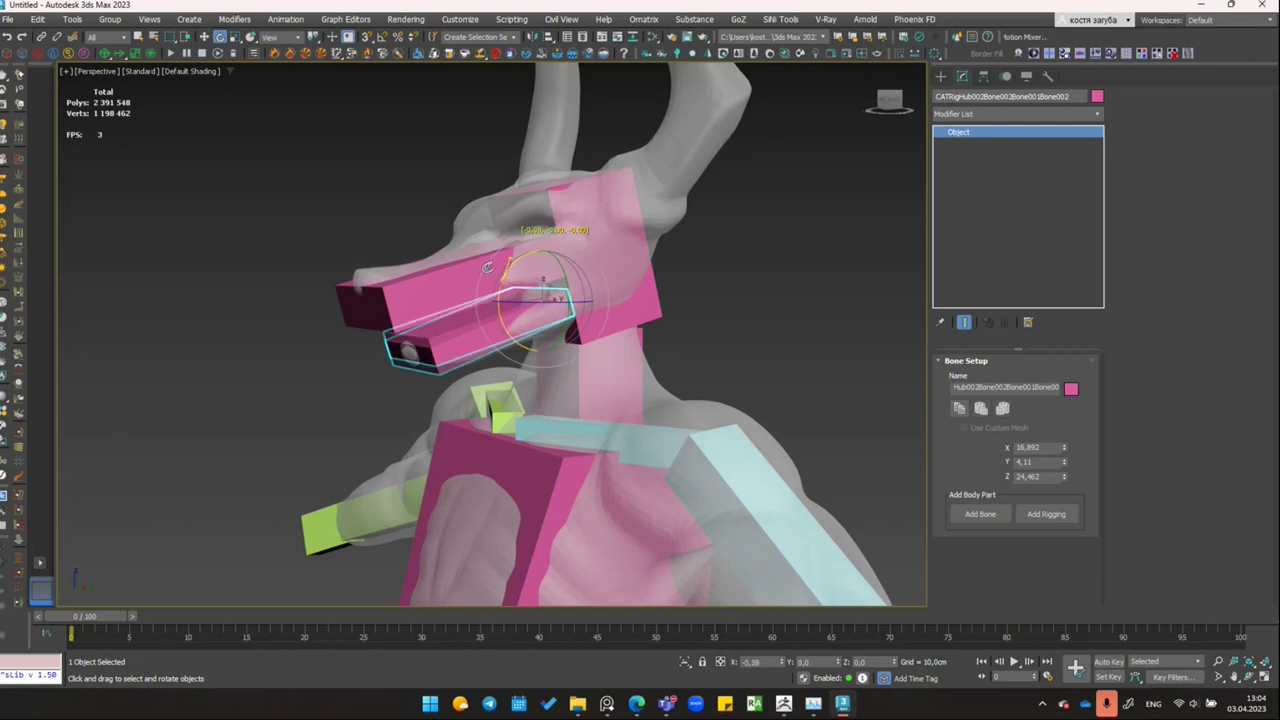
Step: Rotate the jaw a little further, deselect it, and bring up the Display panel
drag(484, 272, 700, 306)
click(652, 217)
right_click(652, 217)
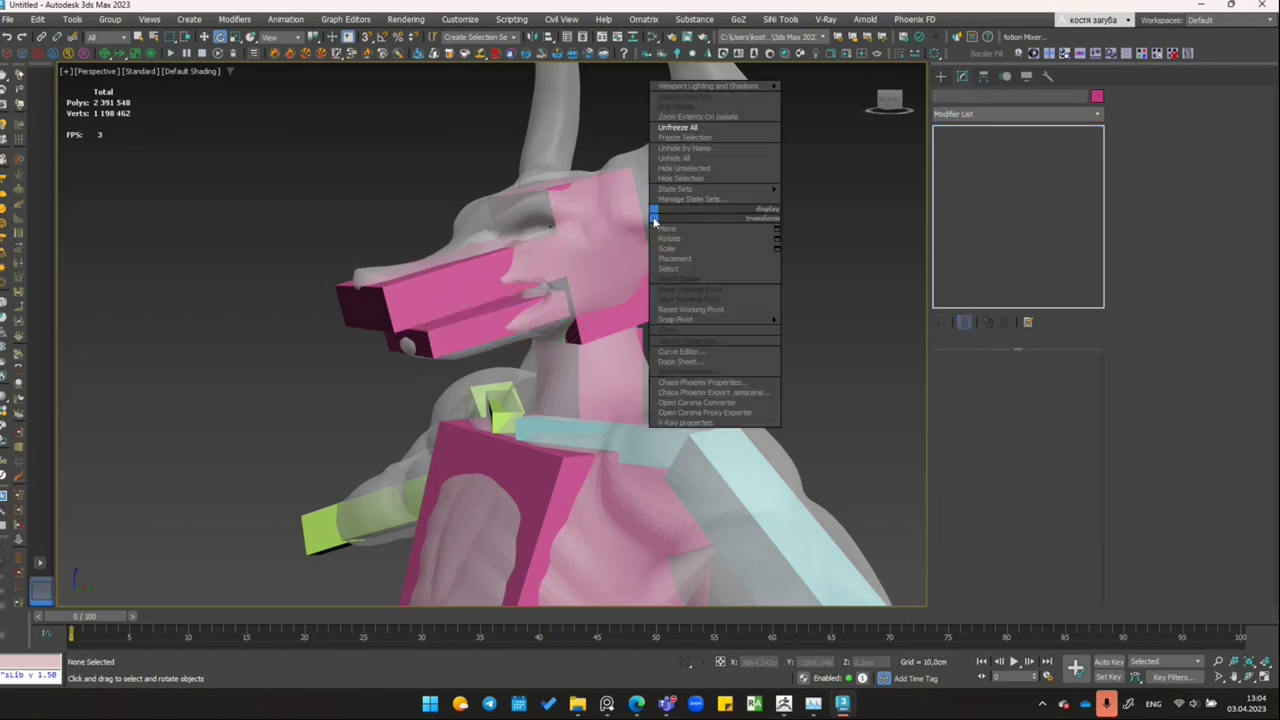
click(709, 340)
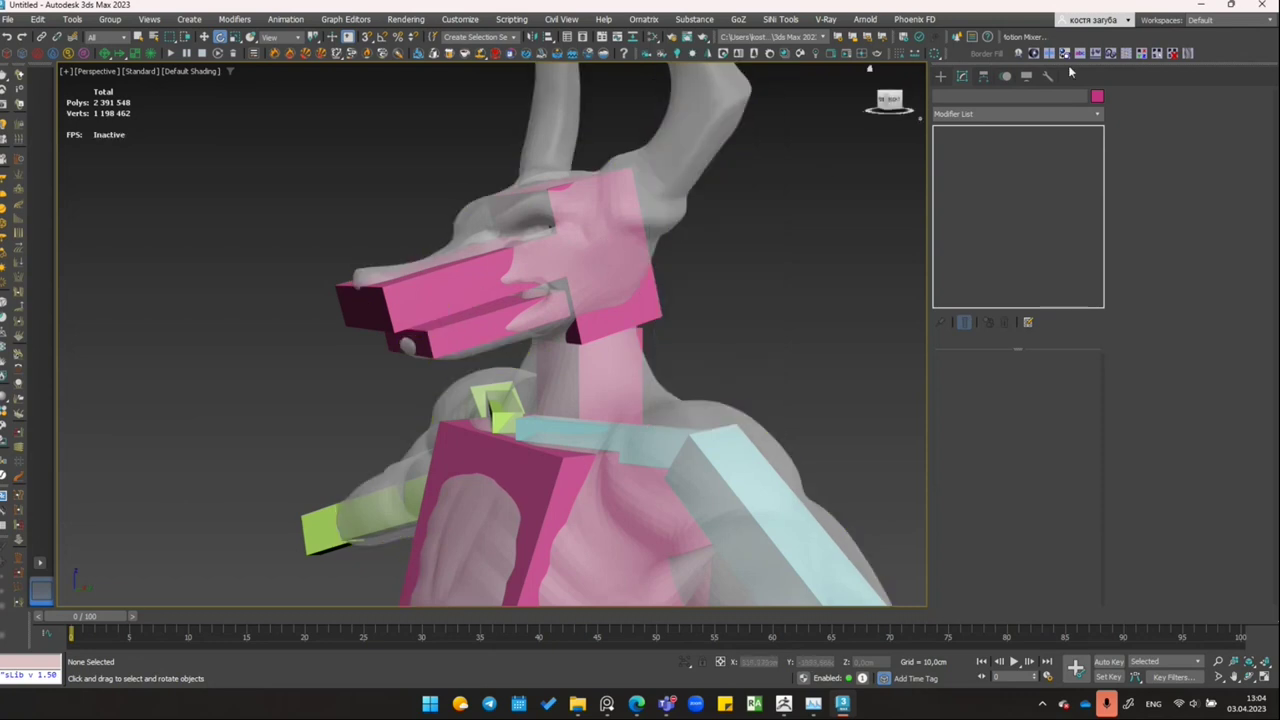
click(1026, 76)
scroll(859, 339, down, 8)
scroll(820, 400, up, 5)
scroll(764, 394, down, 4)
scroll(714, 421, up, 2)
Step: Select the CATRigRArm1 upper-arm bone and rotate it to test the shoulder skinning
click(683, 334)
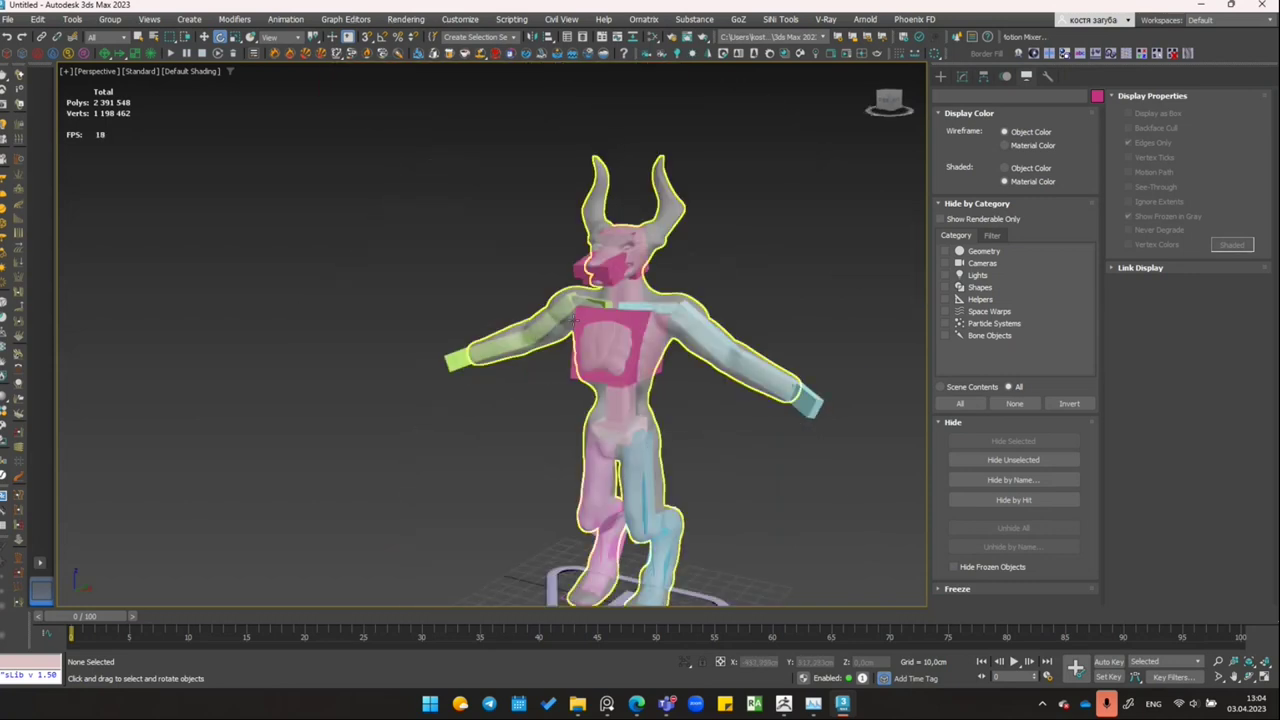
alt+middle_drag(683, 334, 572, 316)
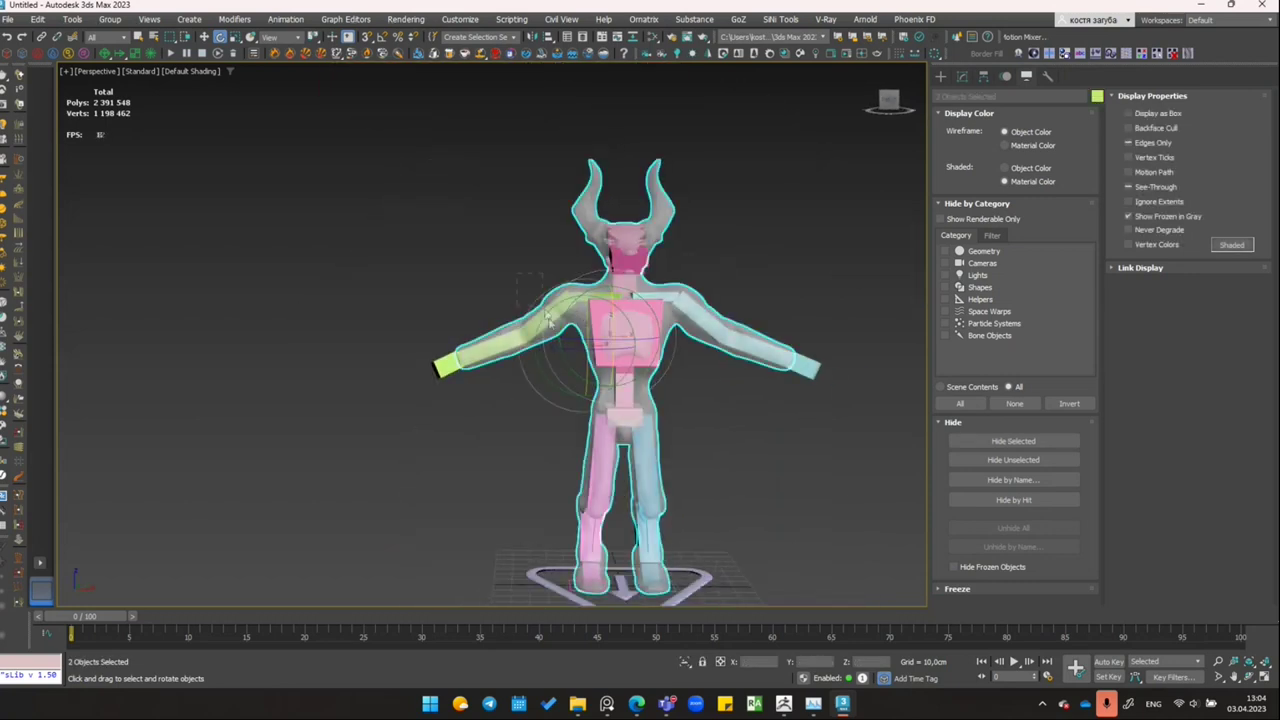
click(550, 312)
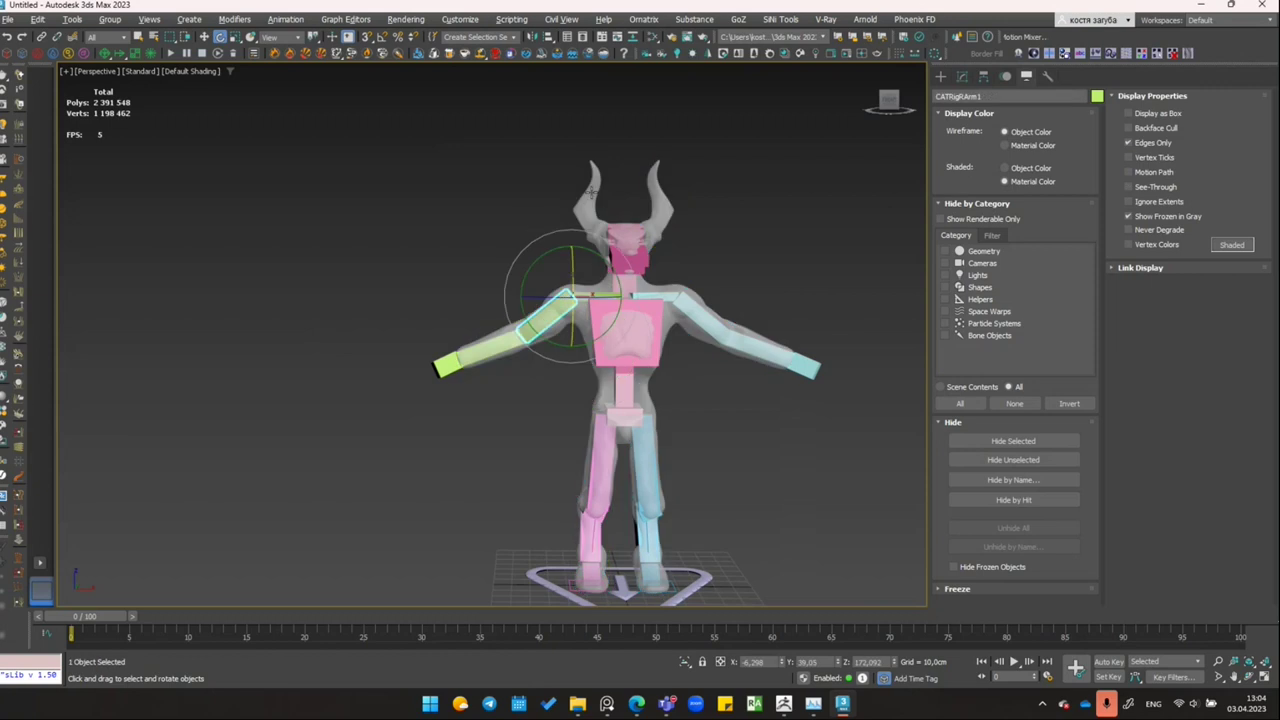
mouse_move(514, 281)
mouse_down()
mouse_move(511, 308)
mouse_move(542, 338)
mouse_up()
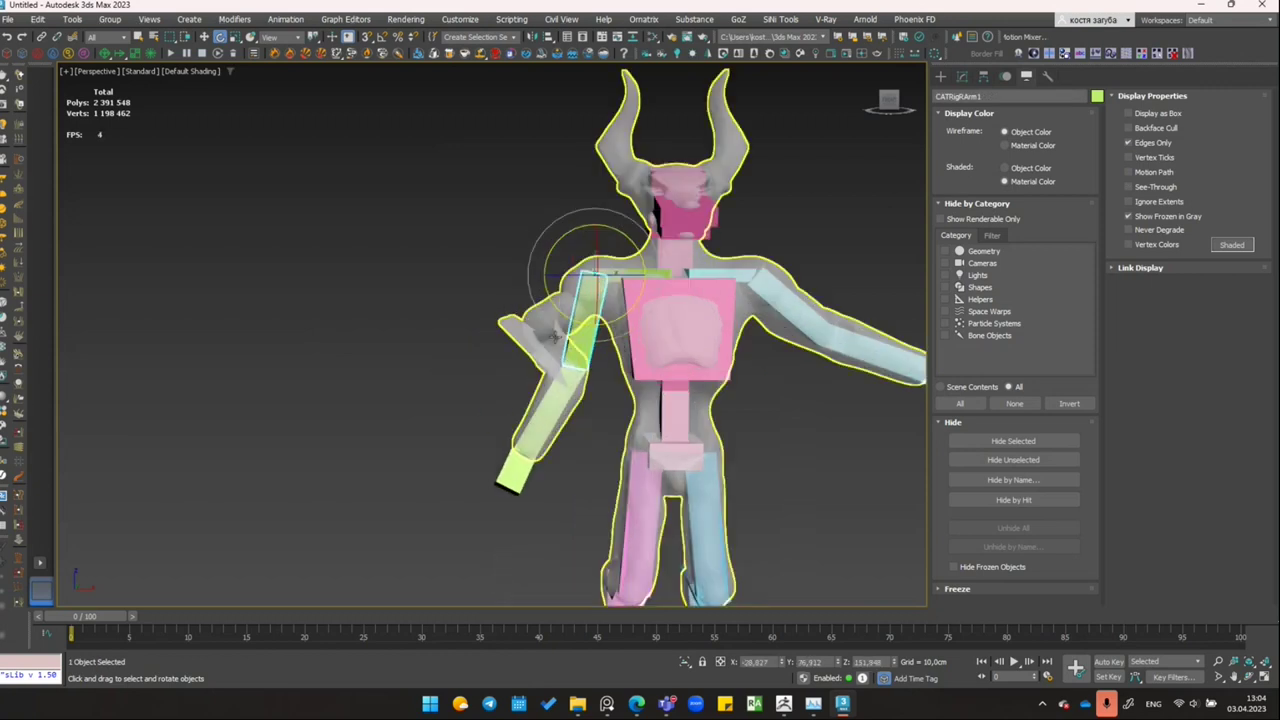
scroll(550, 340, up, 5)
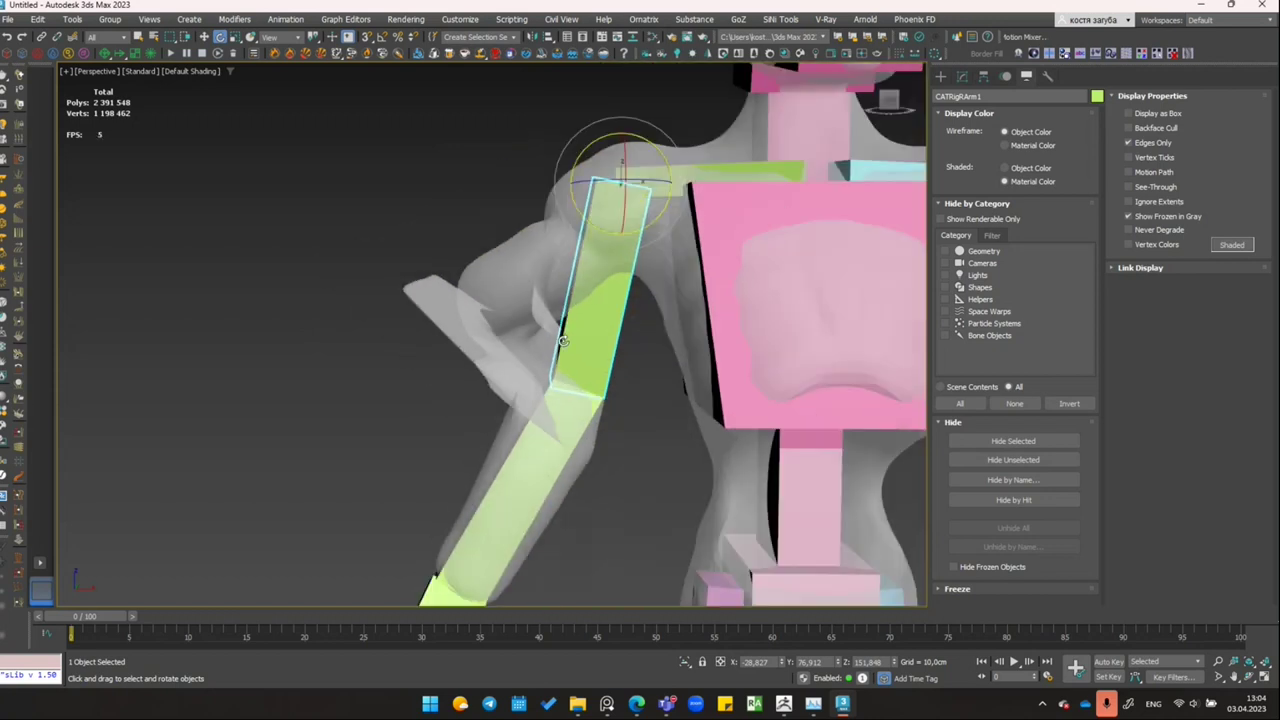
middle_drag(563, 341, 557, 401)
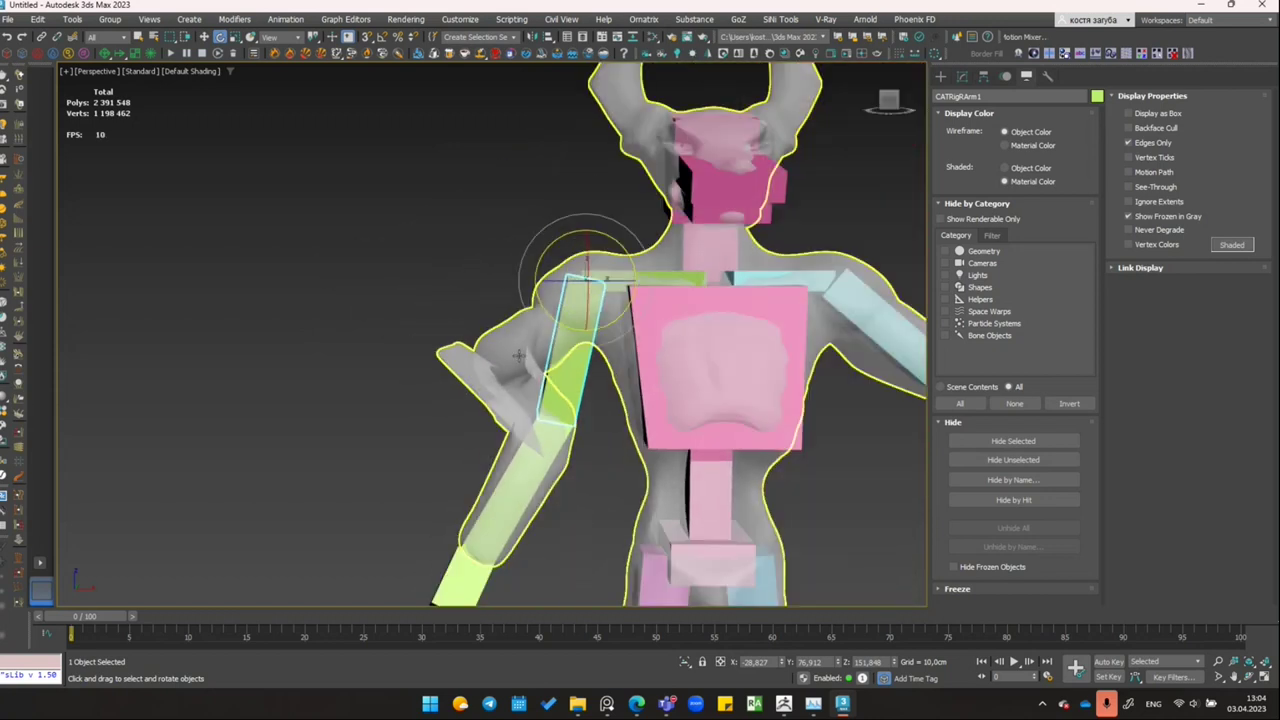
mouse_move(500, 360)
alt+middle_down()
mouse_move(666, 408)
mouse_move(922, 160)
alt+middle_up()
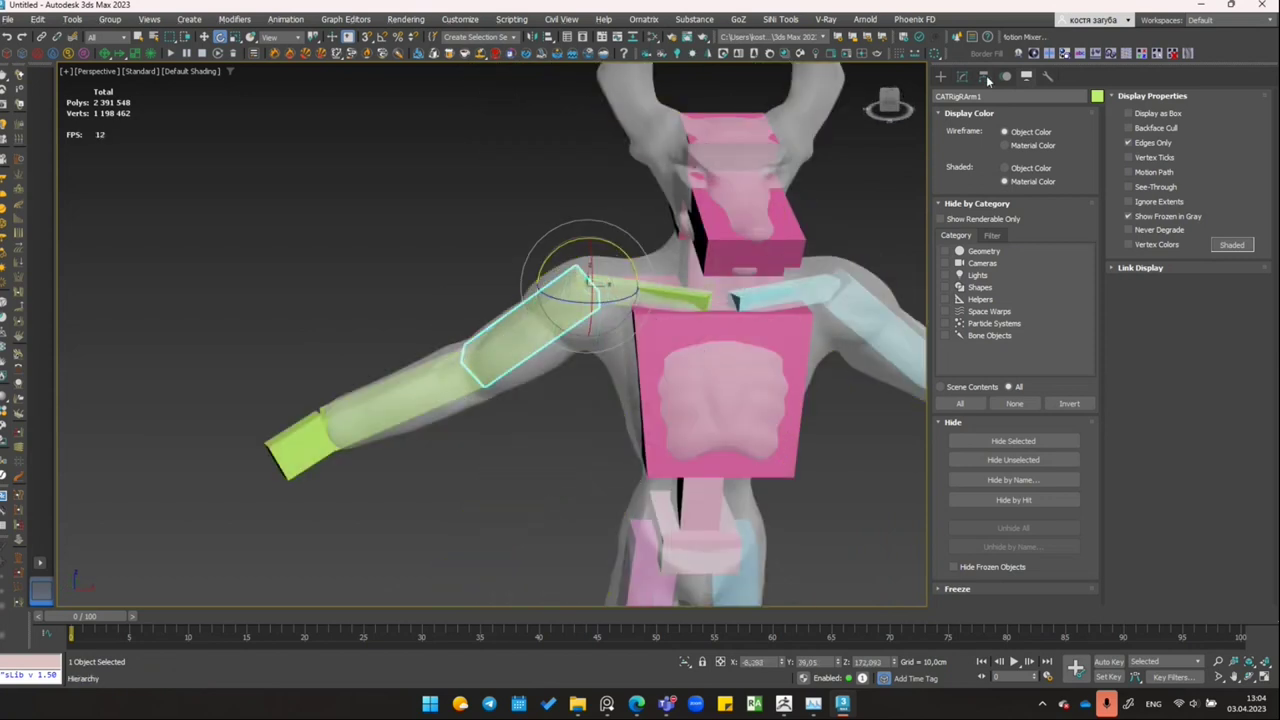
Step: Select the skinned ZBrush_default_group mesh in the Modify panel, then switch to ZBrush
click(962, 76)
click(541, 366)
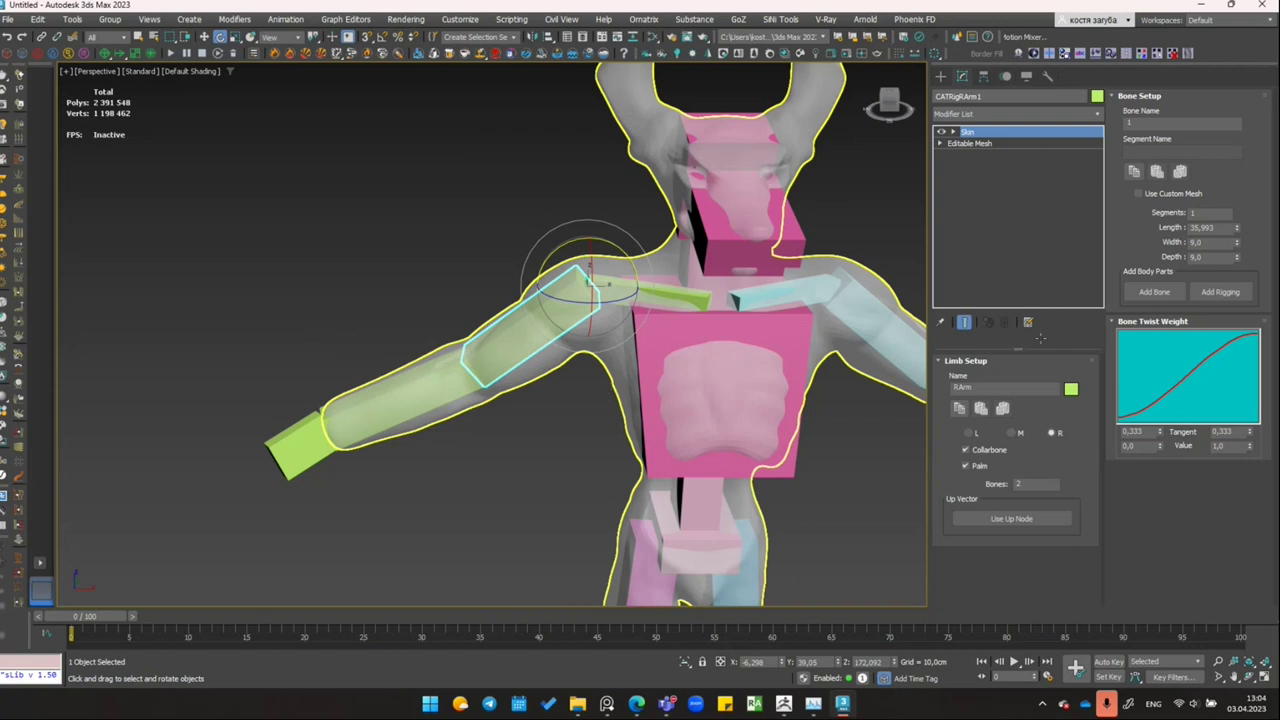
click(553, 240)
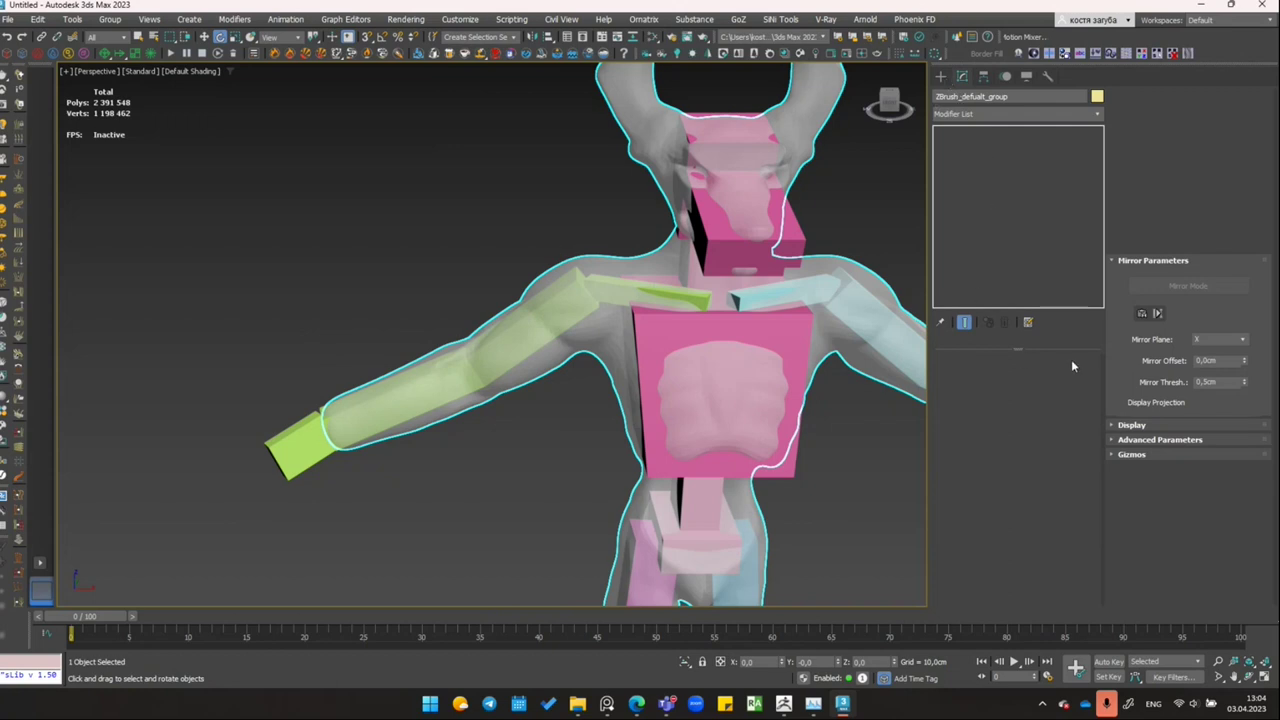
click(905, 590)
click(815, 705)
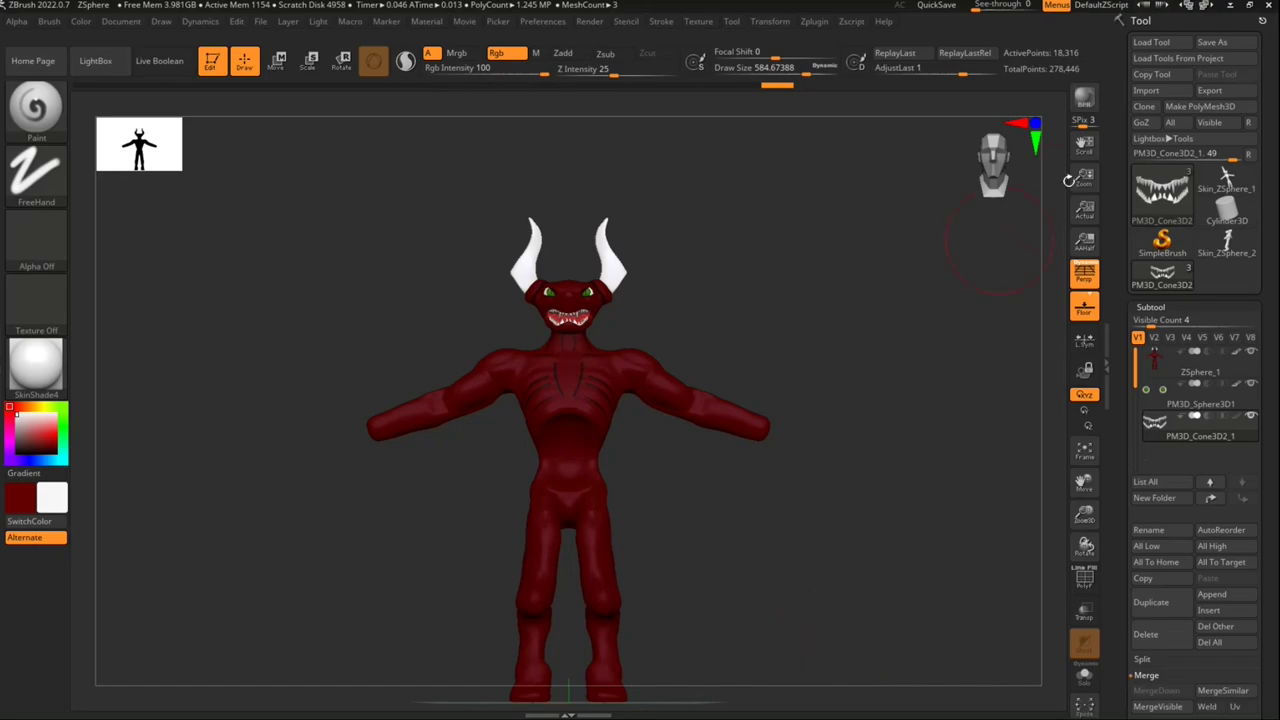
Step: Close ZBrush, saving the sculpt as the project 'Dragon' in ZProjects
click(1268, 5)
click(618, 397)
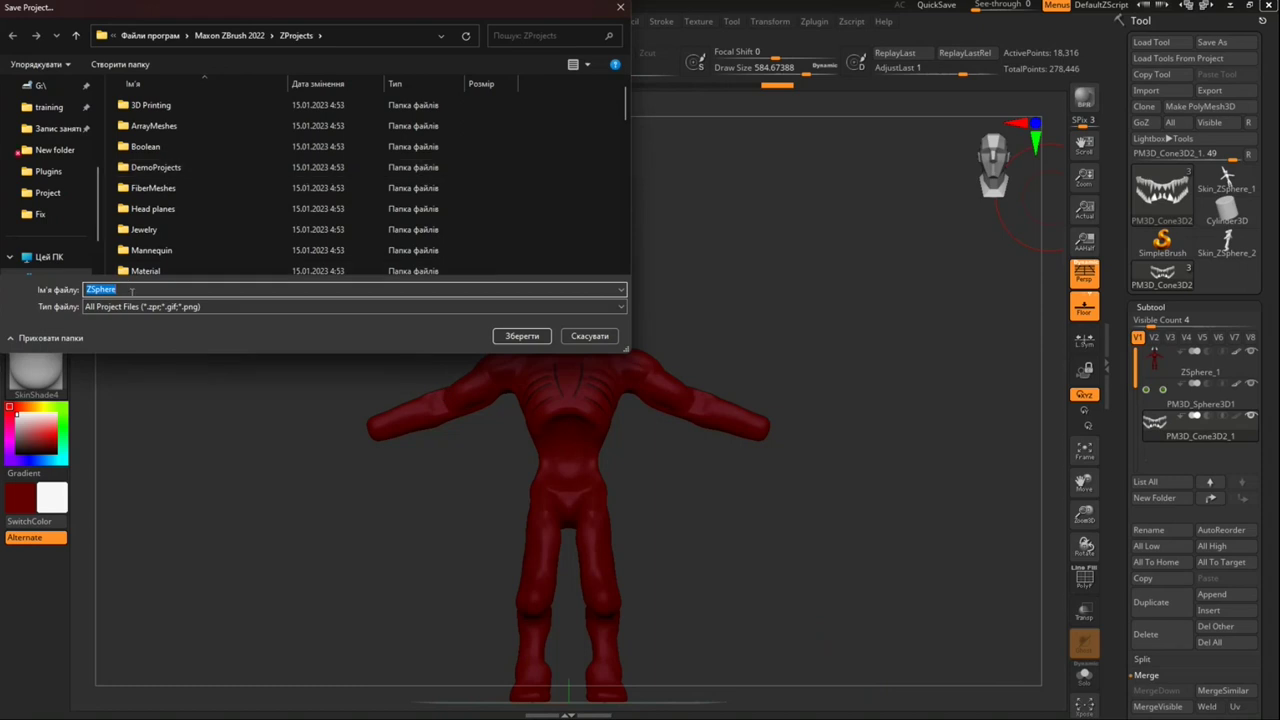
text(Dragon)
click(515, 337)
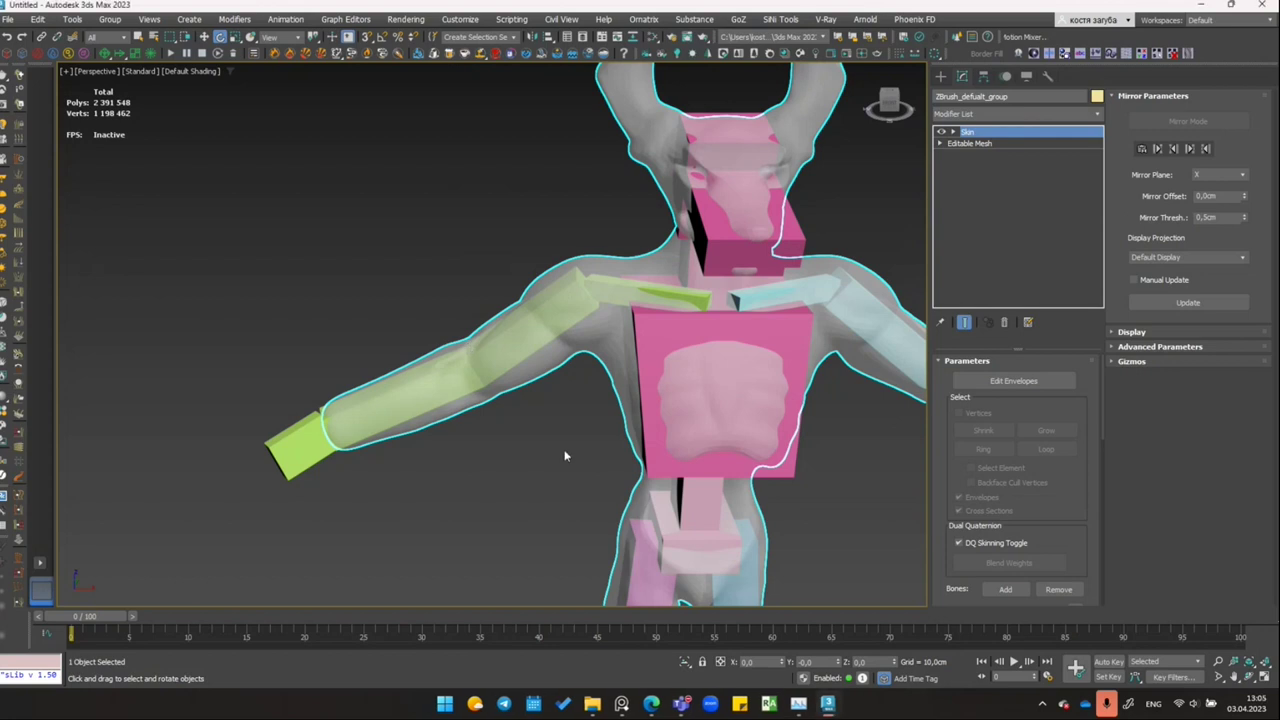
Step: Turn on Edit Envelopes in the demon's Skin modifier
mouse_move(557, 449)
alt+middle_down()
mouse_move(486, 449)
mouse_move(501, 418)
mouse_move(511, 461)
mouse_move(490, 450)
alt+middle_up()
scroll(1008, 469, down, 1)
scroll(1000, 430, up, 1)
click(992, 386)
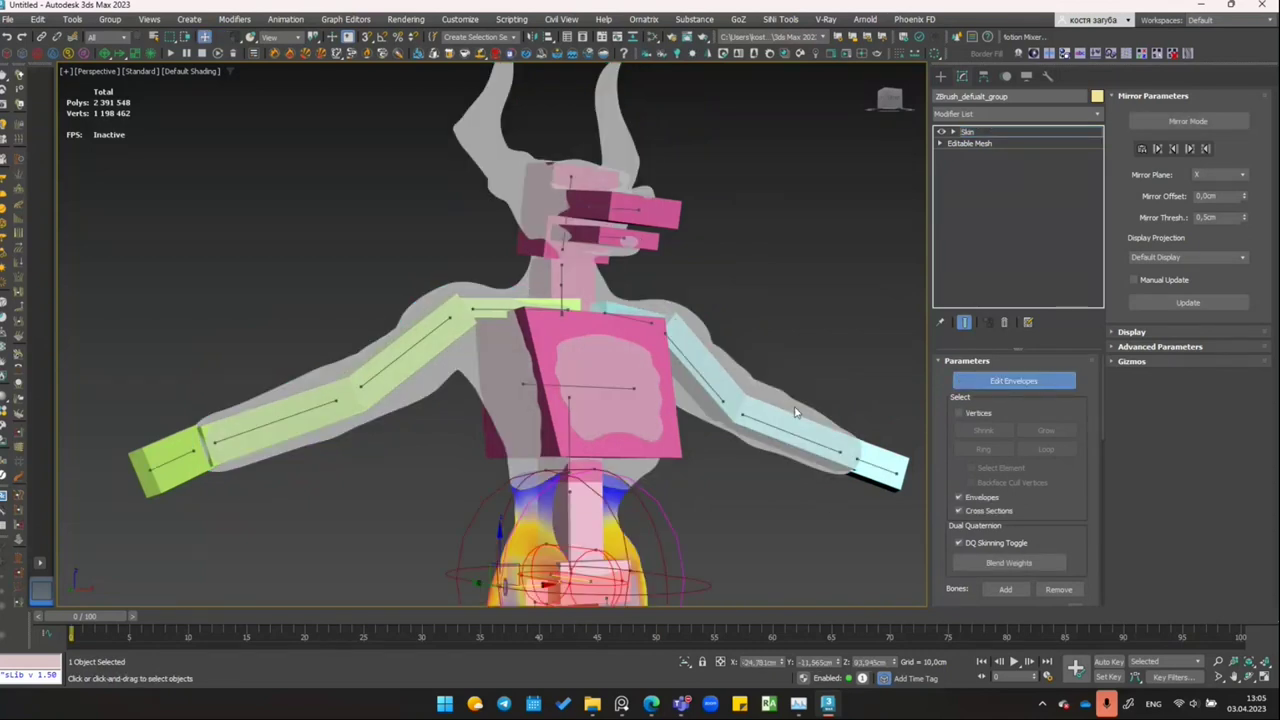
scroll(777, 428, up, 2)
scroll(777, 428, up, 1)
scroll(775, 437, up, 2)
scroll(774, 437, down, 2)
scroll(774, 437, down, 1)
scroll(1044, 503, down, 1)
scroll(1060, 525, down, 1)
Step: Pick CATRigHub002Bone001 to show its envelope and scroll to Weight Properties
click(988, 563)
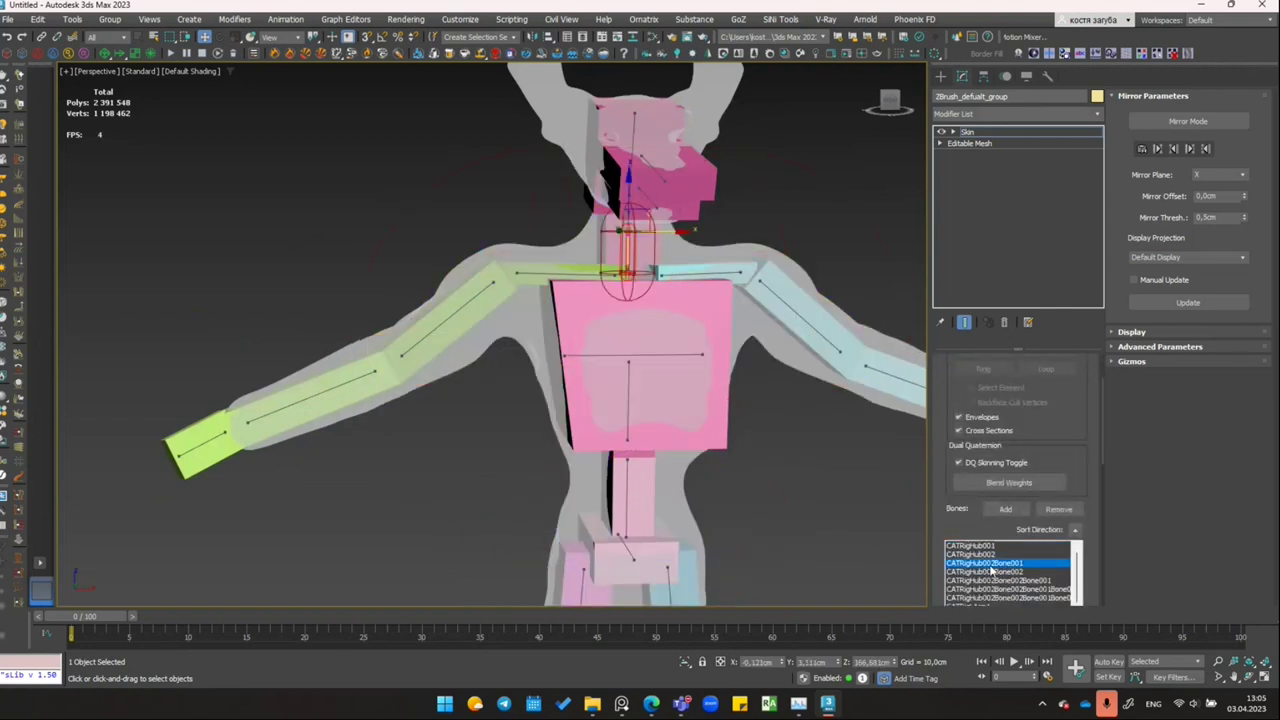
mouse_move(690, 444)
alt+middle_down()
mouse_move(789, 441)
mouse_move(700, 441)
alt+middle_up()
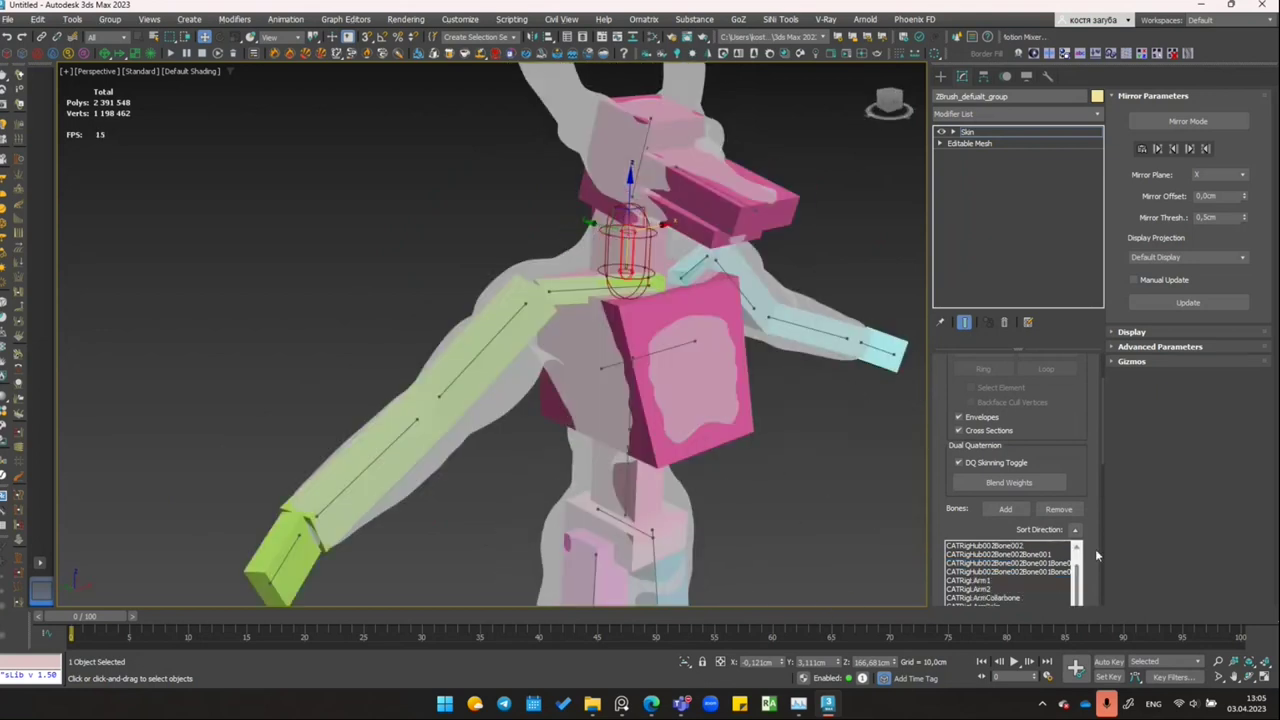
scroll(1095, 553, down, 2)
scroll(1095, 547, down, 3)
scroll(1095, 546, down, 2)
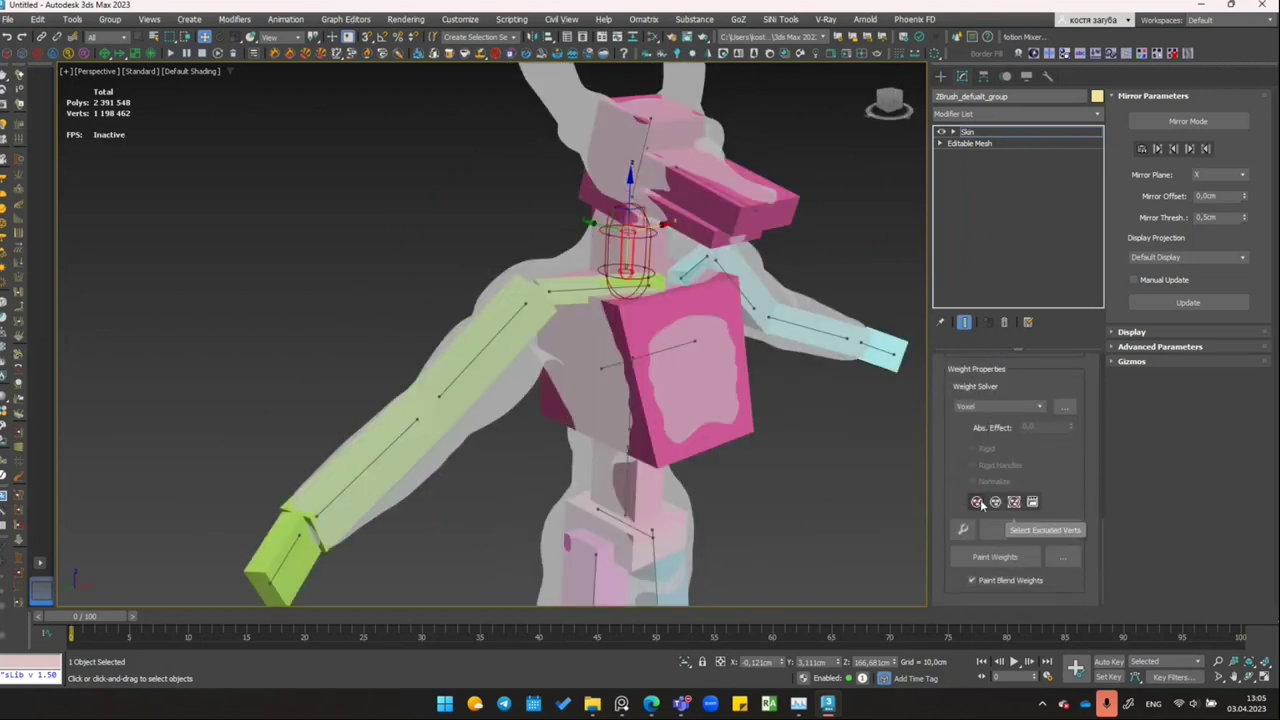
Step: Open the Weight Tool and display the CATRigLArm2 envelope on the arm
click(962, 530)
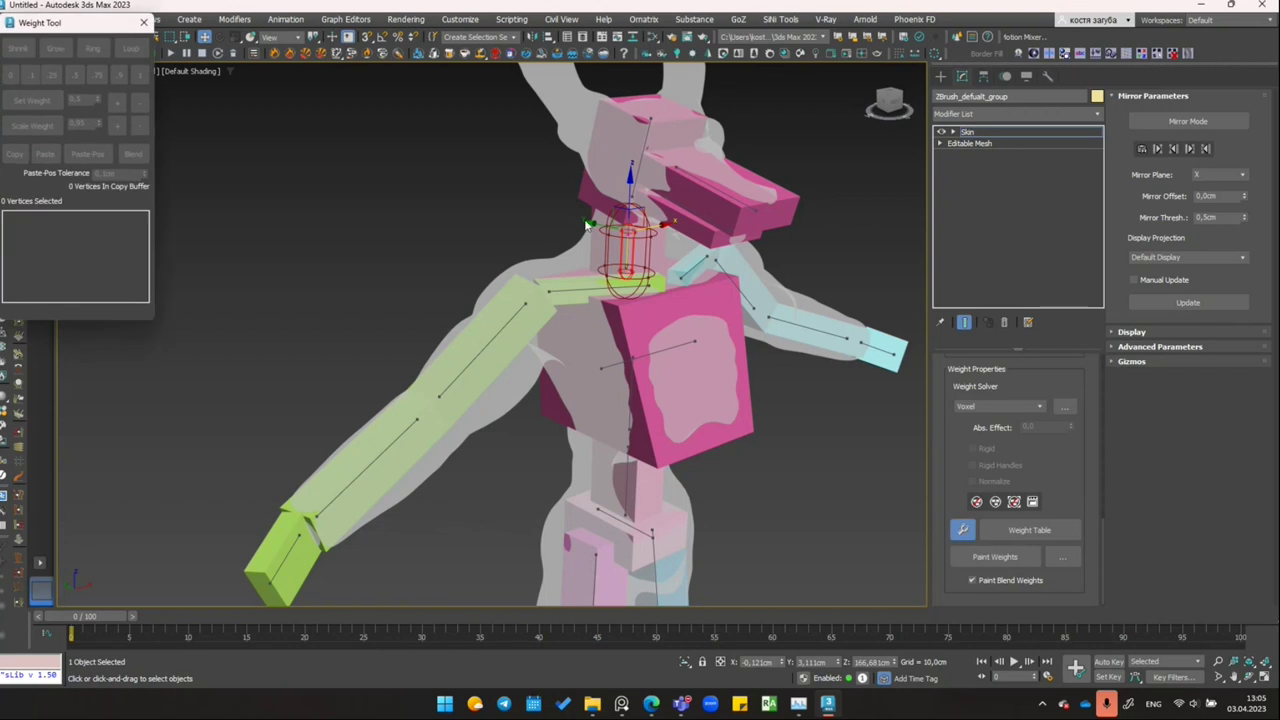
middle_drag(726, 401, 756, 387)
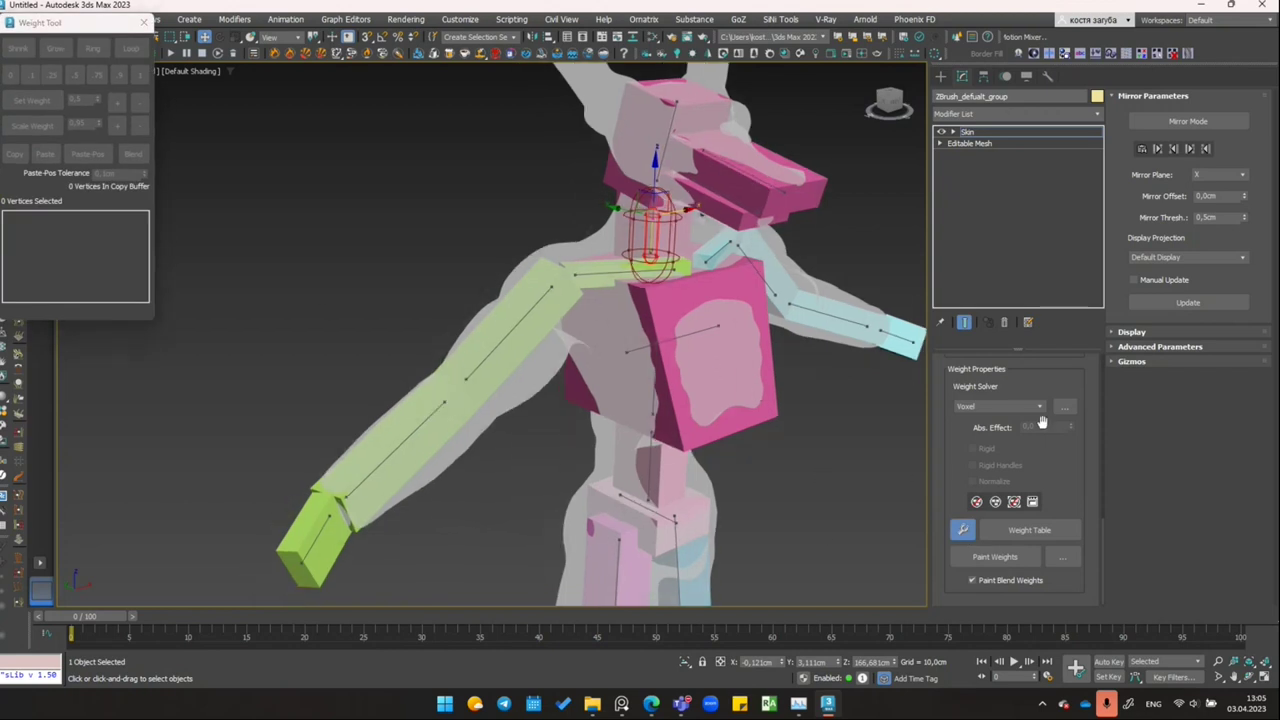
scroll(1079, 474, up, 2)
scroll(1079, 474, up, 2)
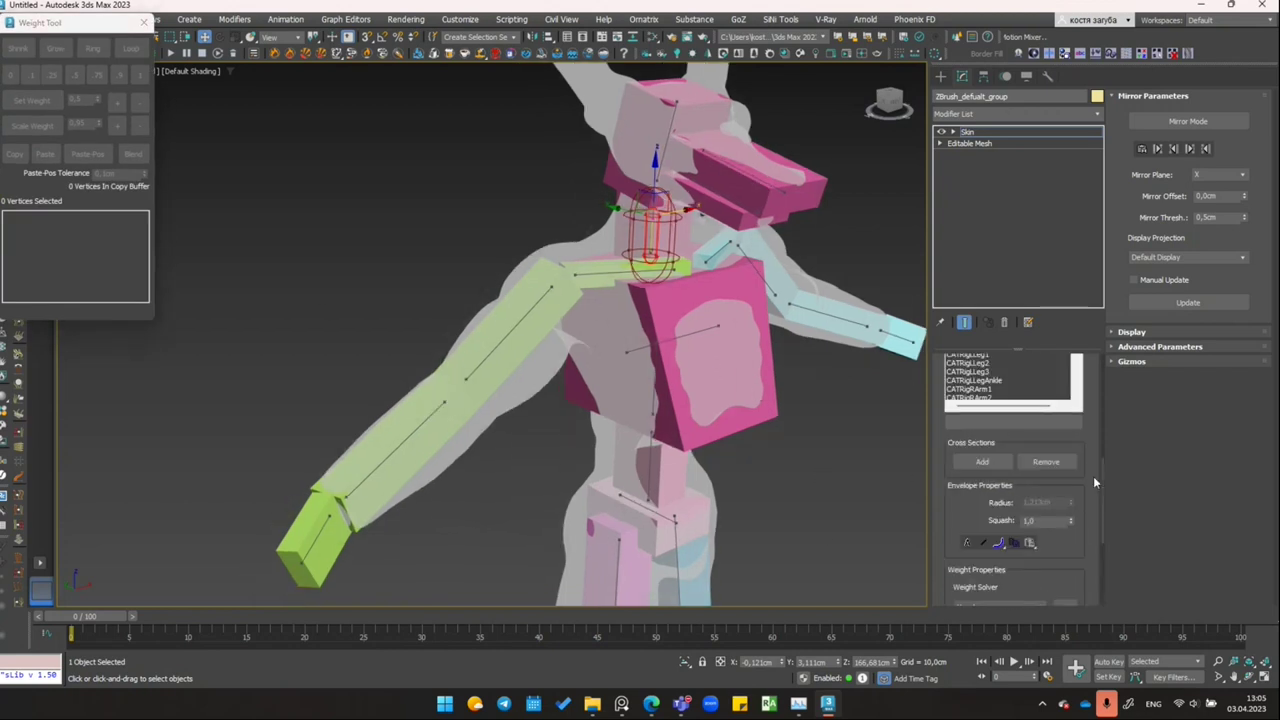
scroll(1094, 482, up, 1)
scroll(996, 404, up, 2)
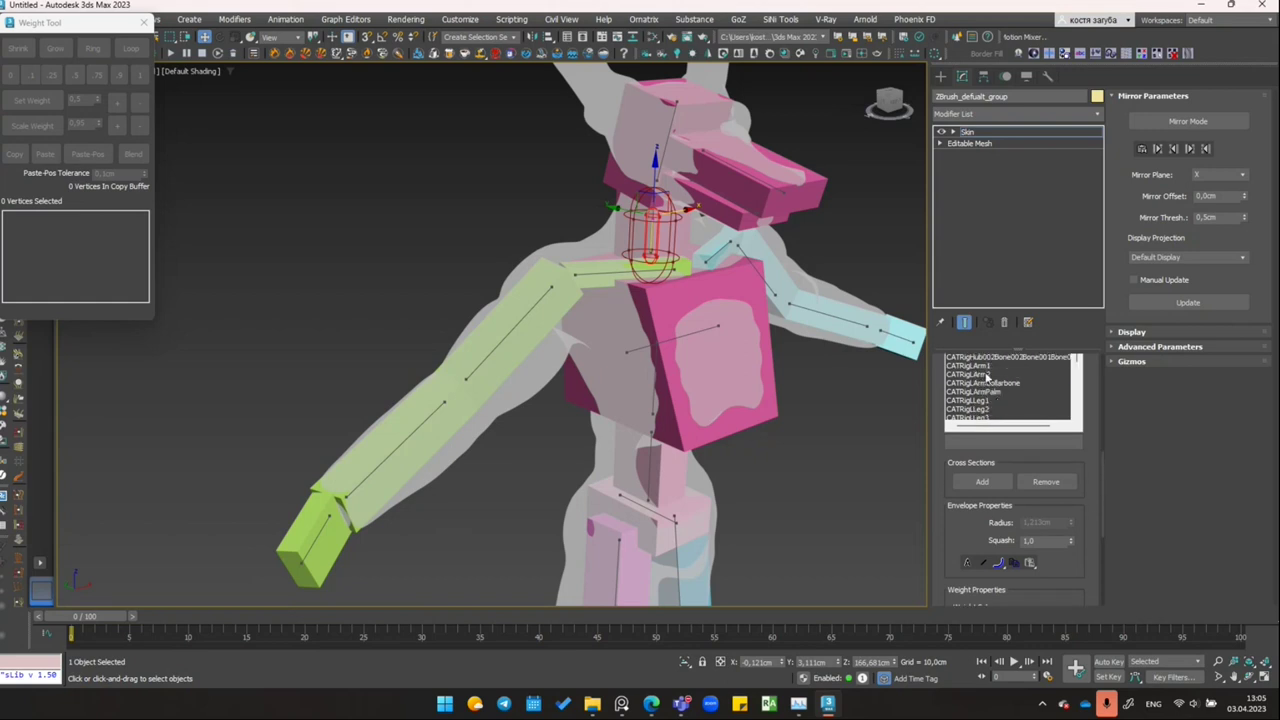
click(975, 374)
alt+middle_drag(718, 455, 755, 456)
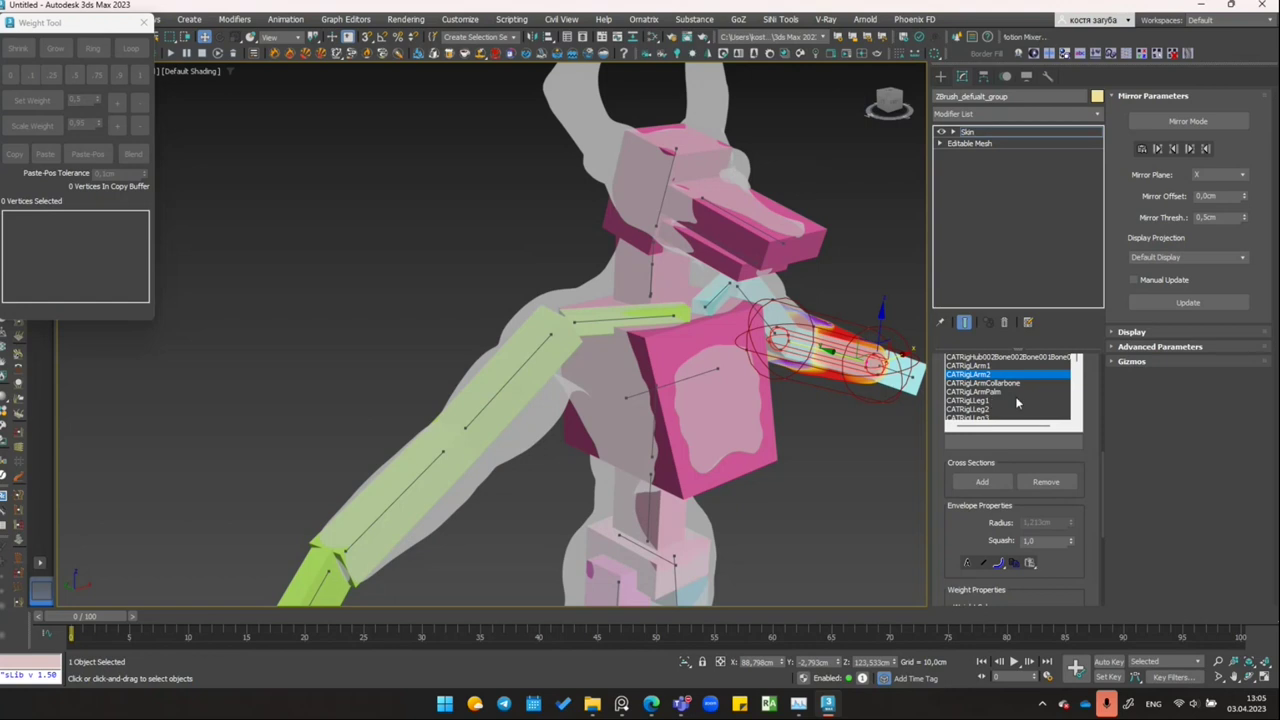
scroll(1086, 432, up, 3)
scroll(1086, 432, up, 1)
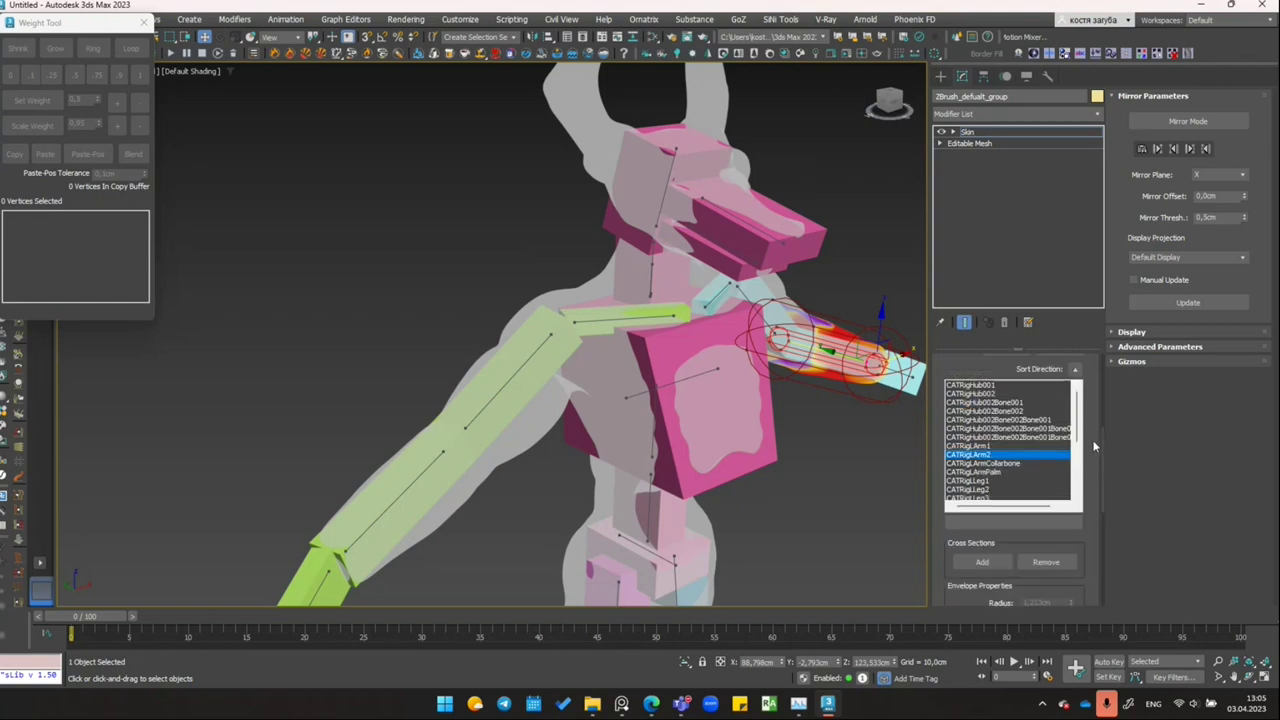
Step: Step through the collarbone, palm, leg, head and CATRigLArm1 bone weights
click(988, 465)
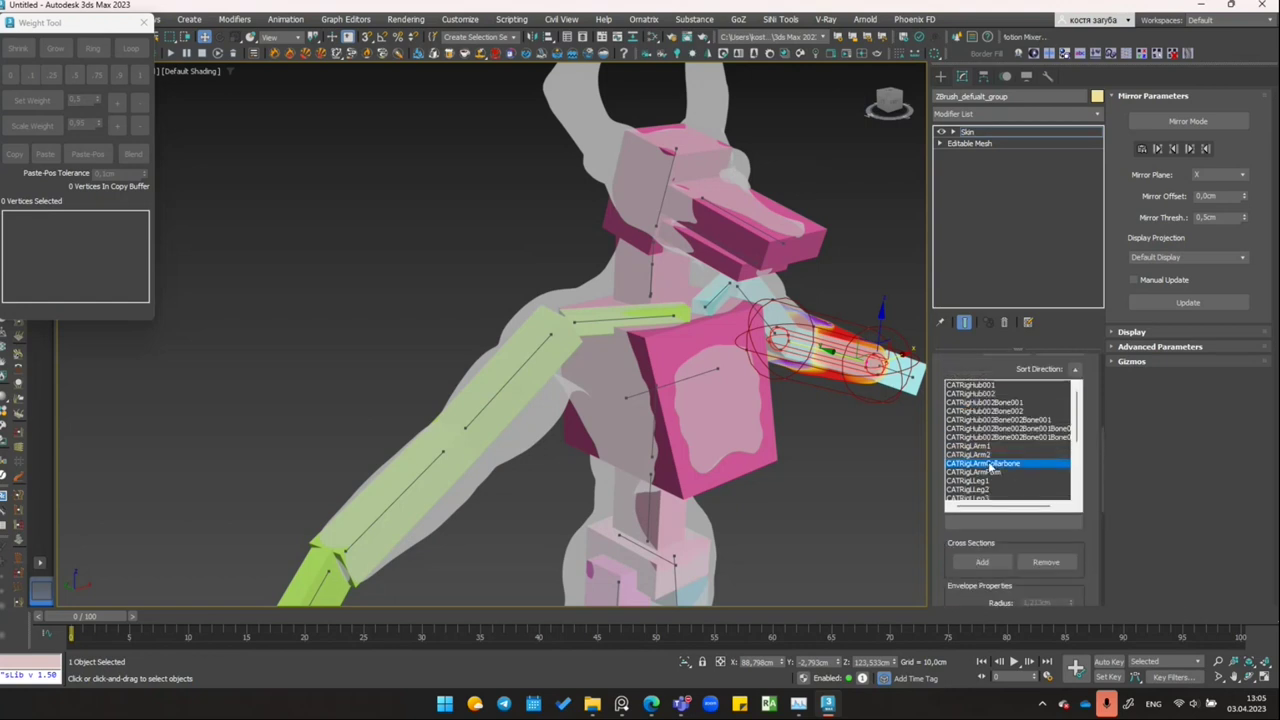
click(988, 473)
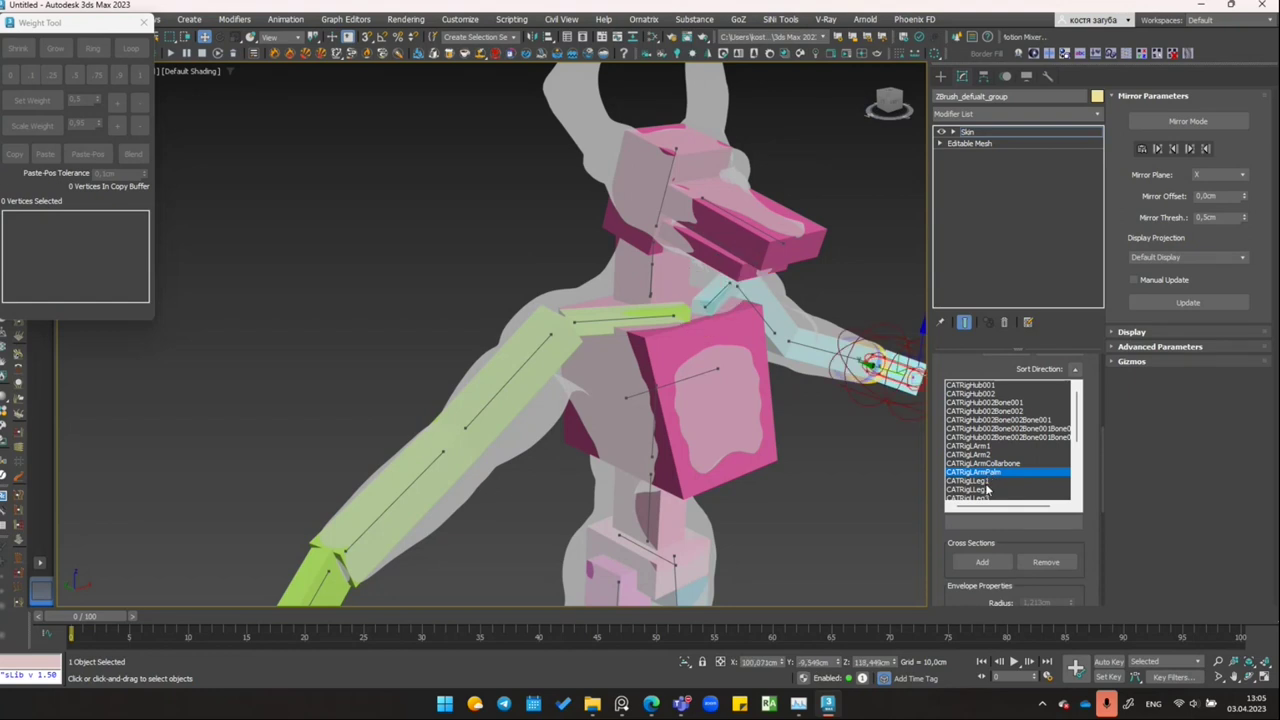
click(988, 481)
click(988, 489)
click(982, 429)
click(970, 438)
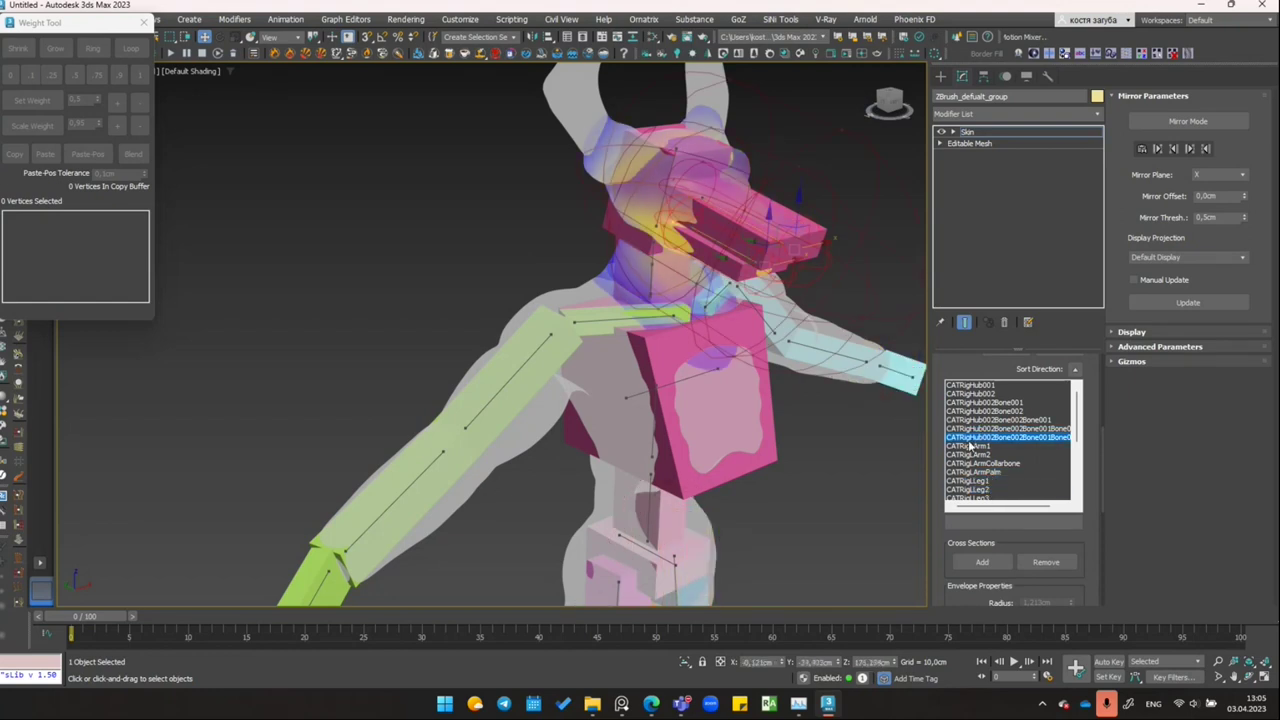
click(969, 446)
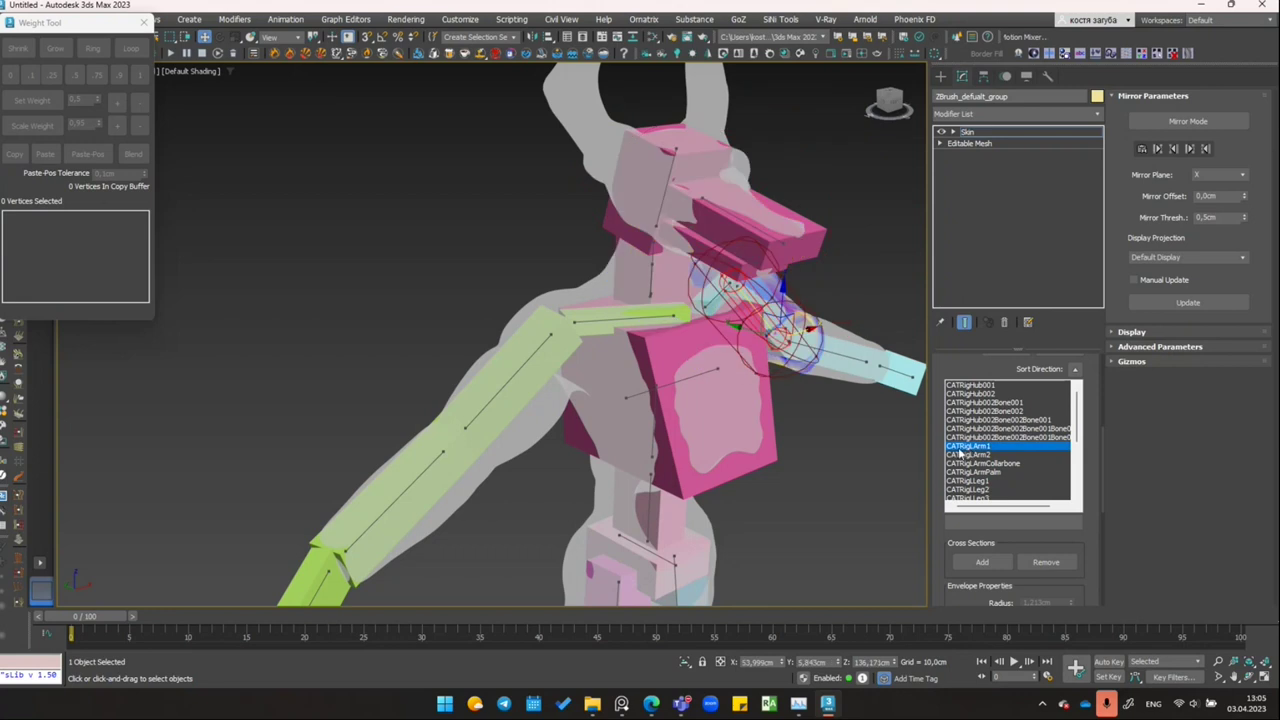
Step: Select CATRigRArm1 and orbit in to examine its upper-arm envelope from the side
alt+middle_drag(400, 435, 339, 425)
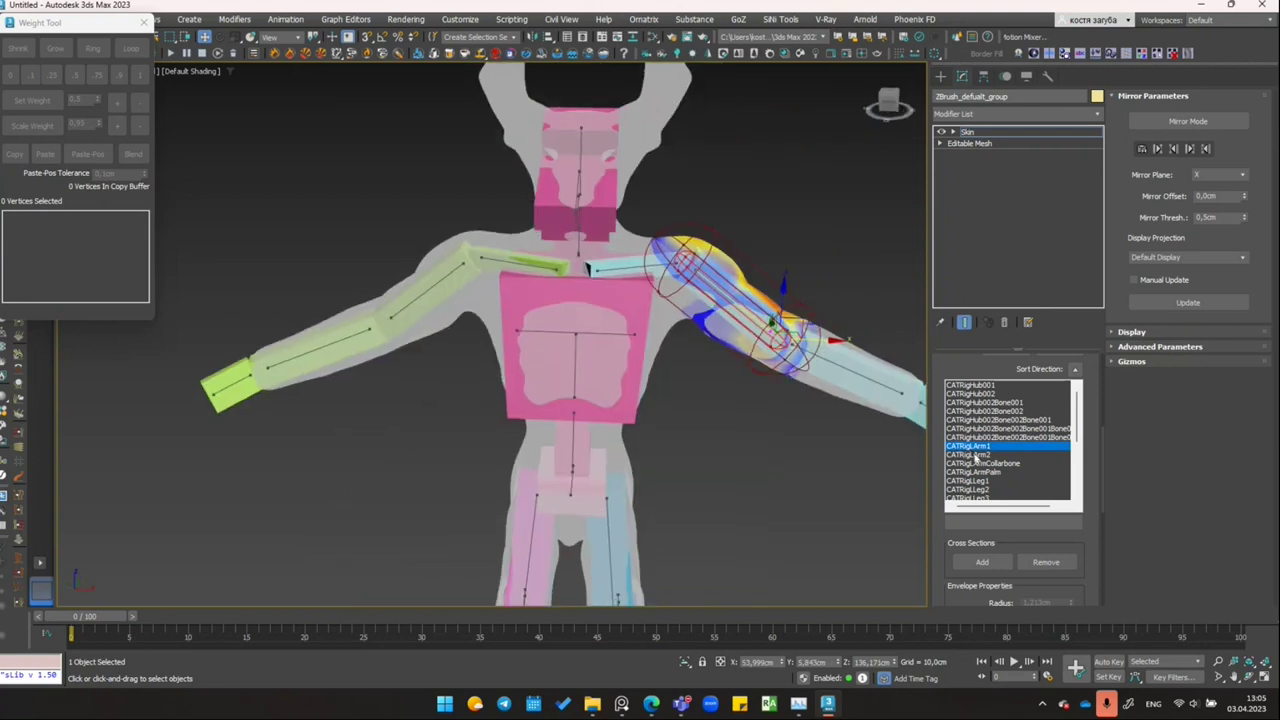
click(976, 456)
scroll(1001, 454, down, 4)
click(980, 412)
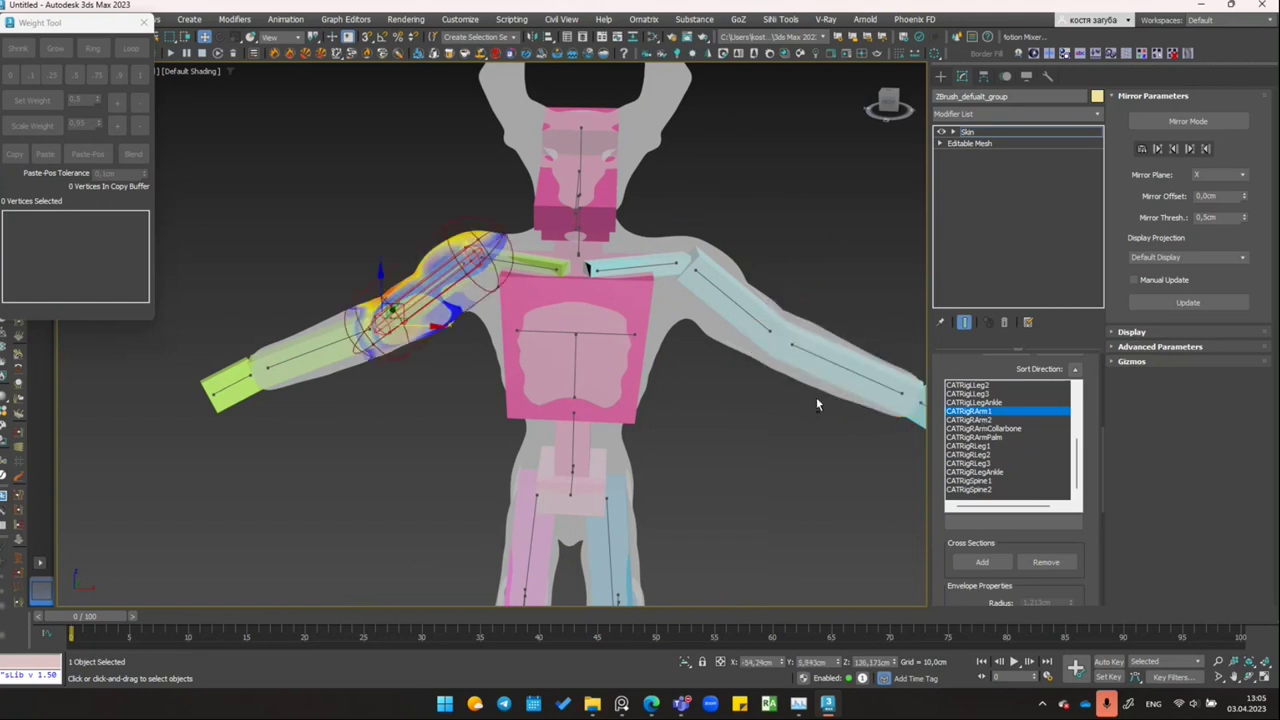
alt+middle_drag(816, 397, 638, 368)
scroll(500, 300, up, 5)
scroll(495, 293, up, 2)
mouse_move(495, 293)
alt+middle_down()
mouse_move(510, 318)
mouse_move(496, 339)
alt+middle_up()
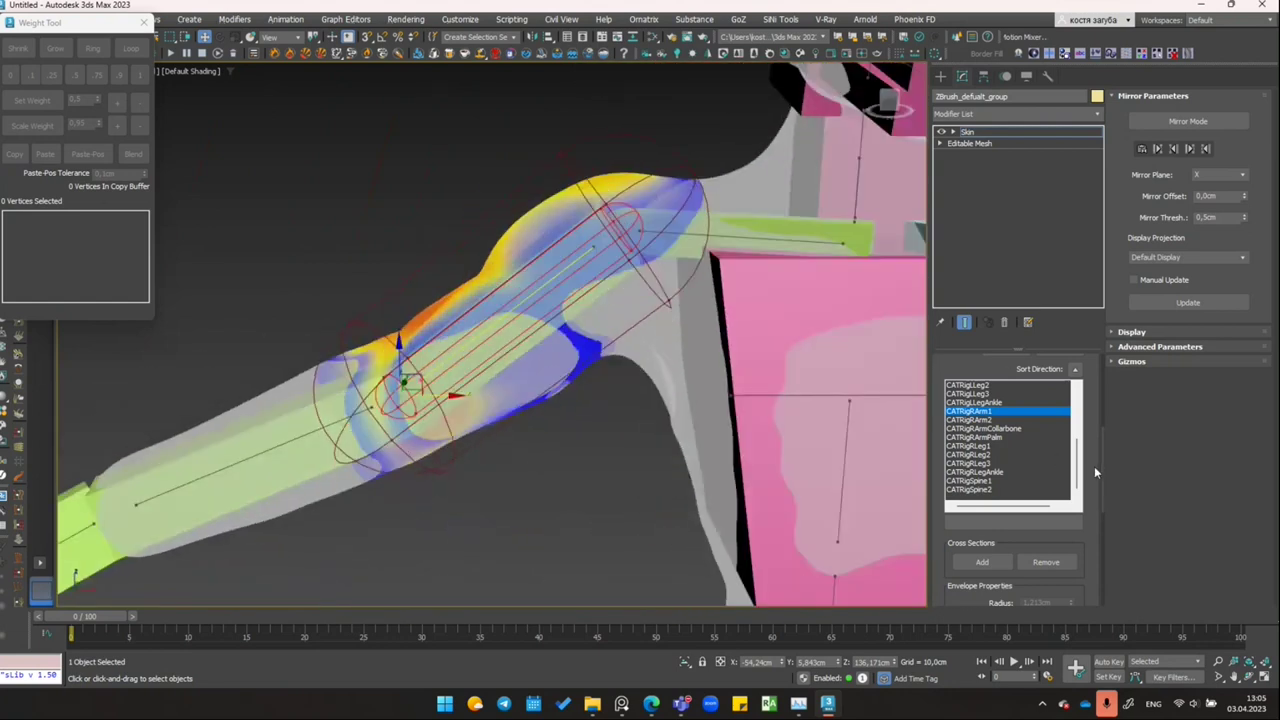
scroll(1094, 466, up, 3)
scroll(1094, 466, up, 3)
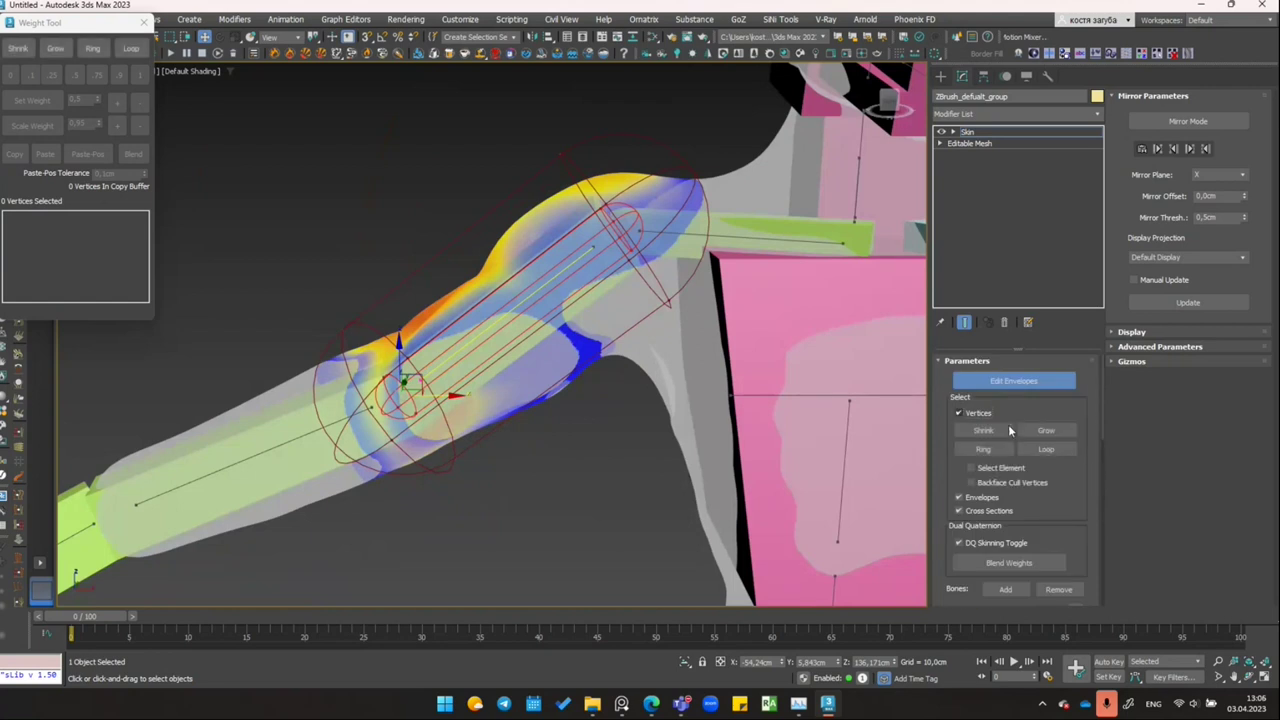
Step: Box-select the upper-arm vertices and give them a weight of 1 to CATRigRArm1
click(958, 413)
alt+middle_drag(623, 323, 434, 213)
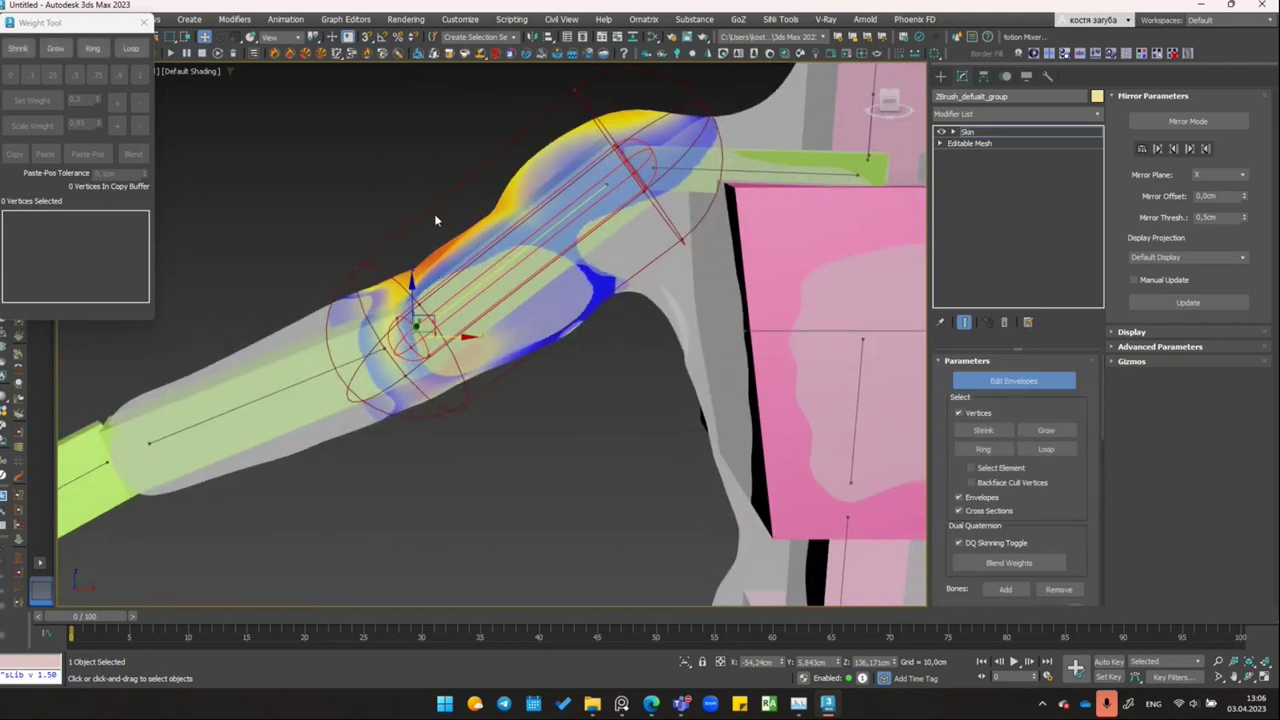
mouse_move(598, 395)
mouse_down()
mouse_move(589, 400)
mouse_move(586, 373)
mouse_up()
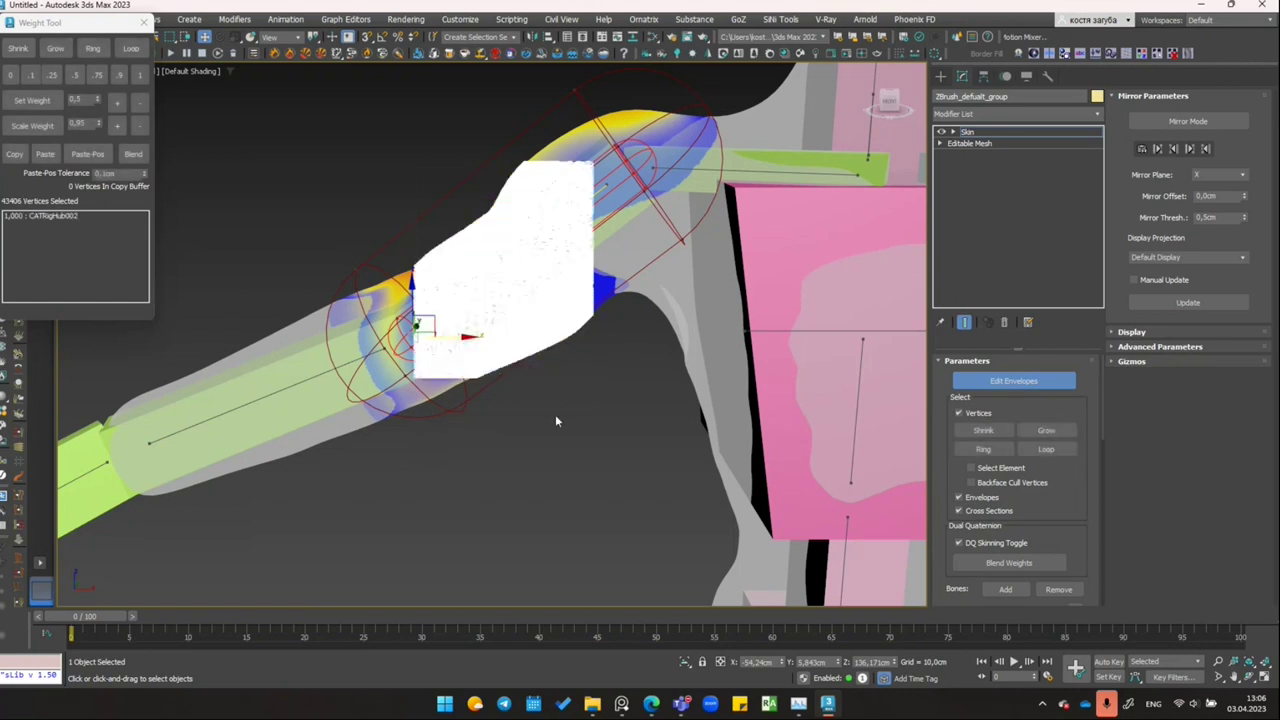
alt+middle_drag(556, 421, 529, 420)
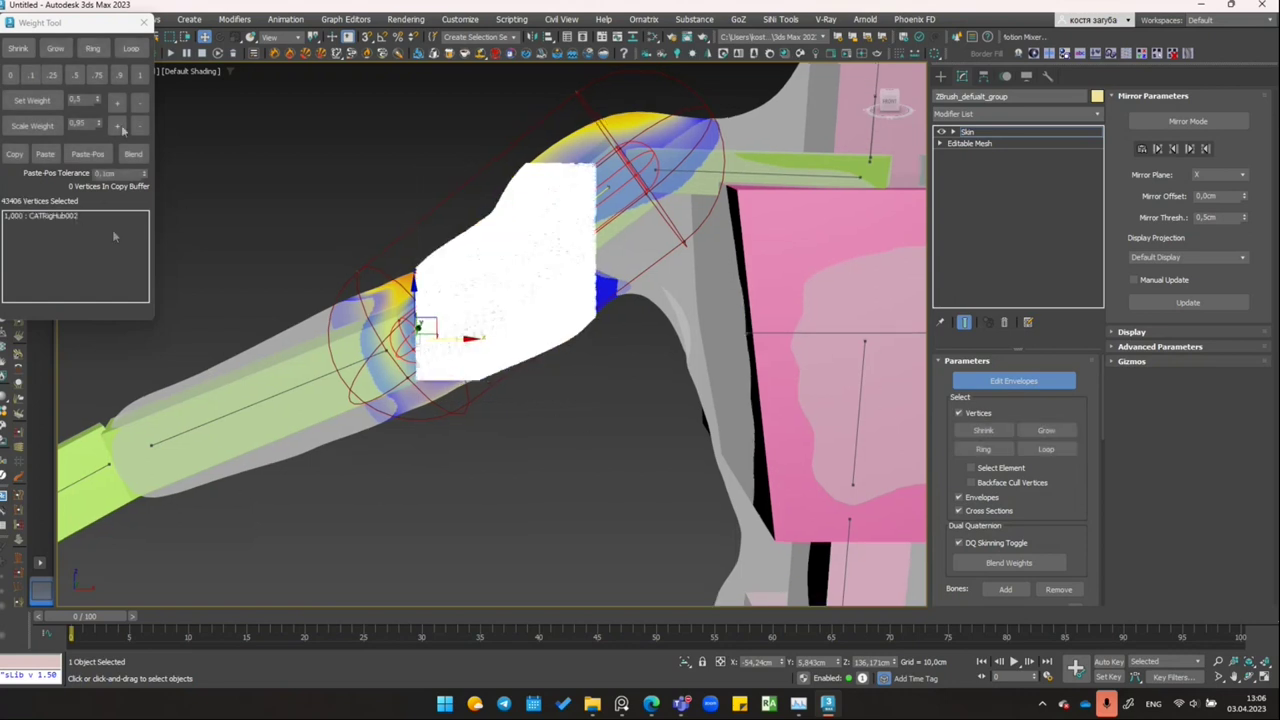
click(140, 76)
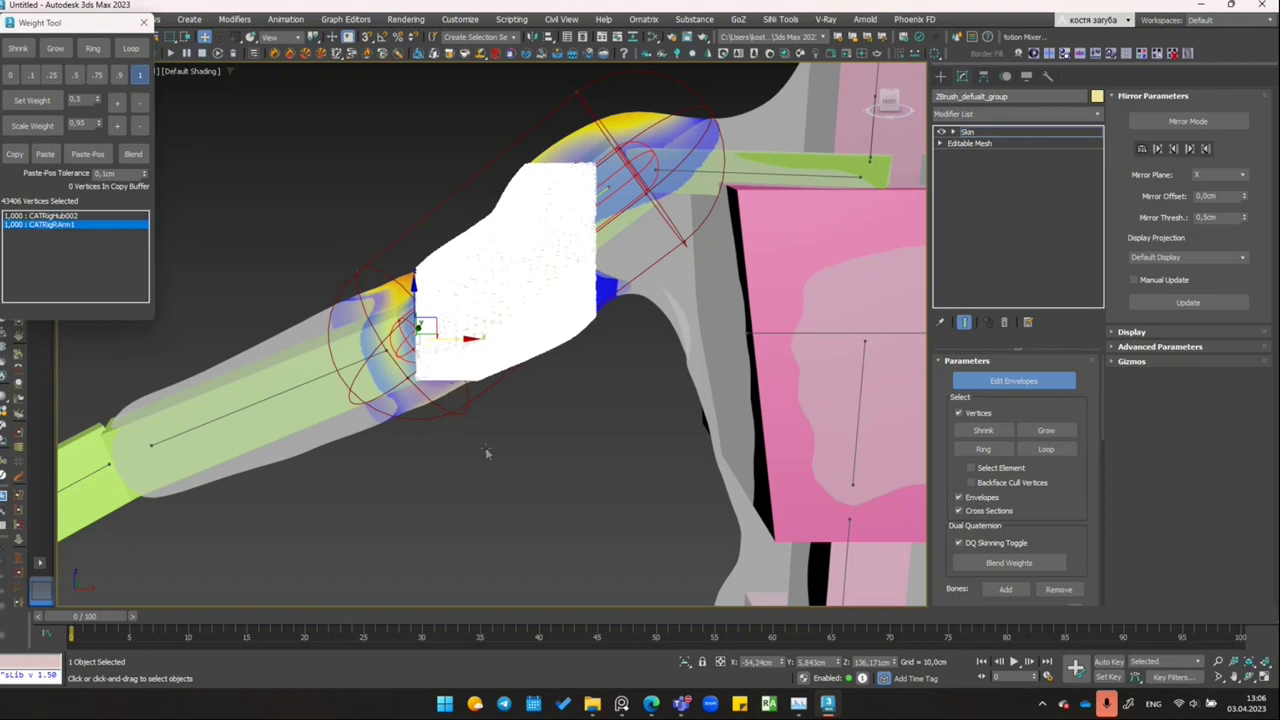
Step: Deselect the vertices, check the shoulder weighting from several angles, and close the Weight Tool
alt+middle_drag(484, 449, 504, 447)
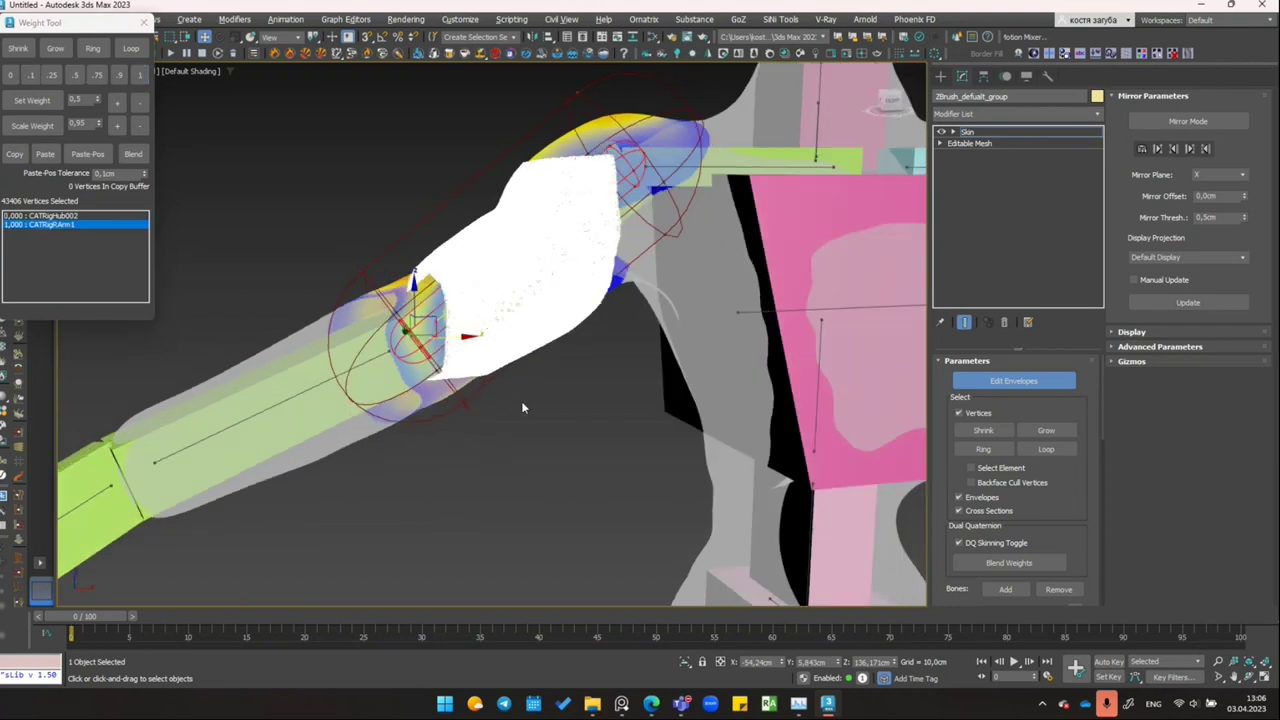
click(524, 378)
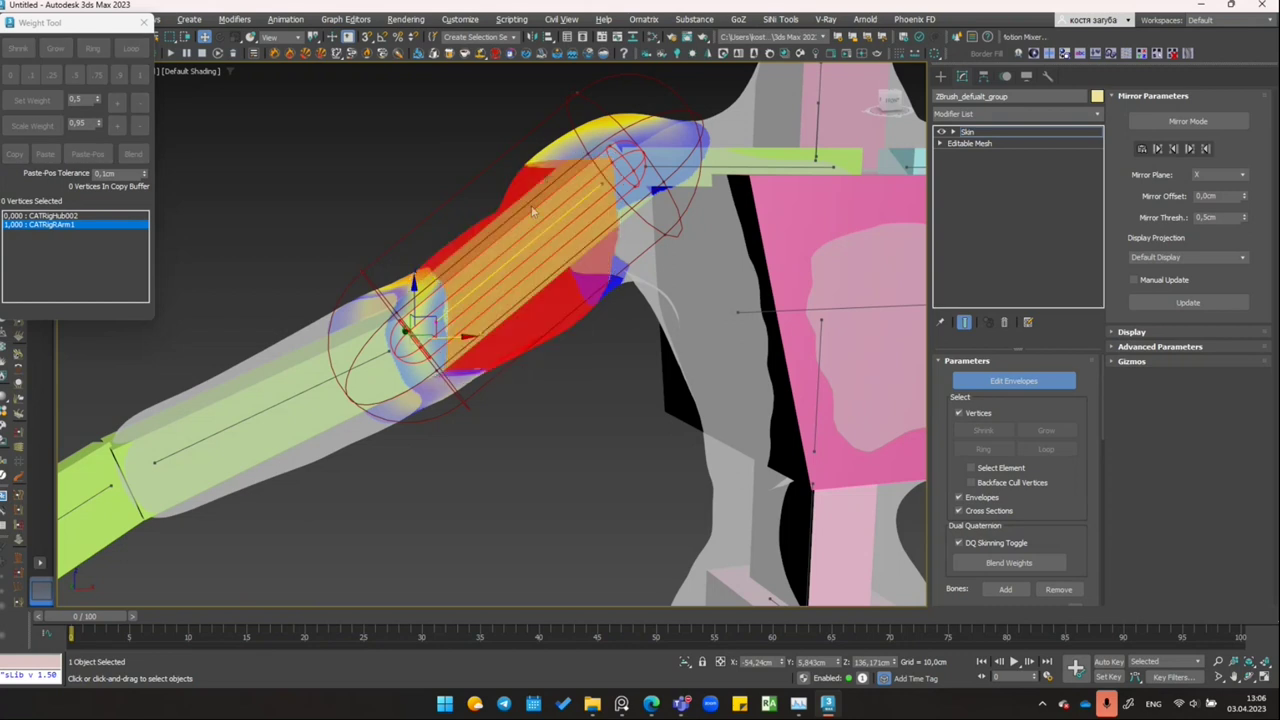
mouse_move(544, 271)
alt+middle_down()
mouse_move(580, 312)
mouse_move(544, 266)
alt+middle_up()
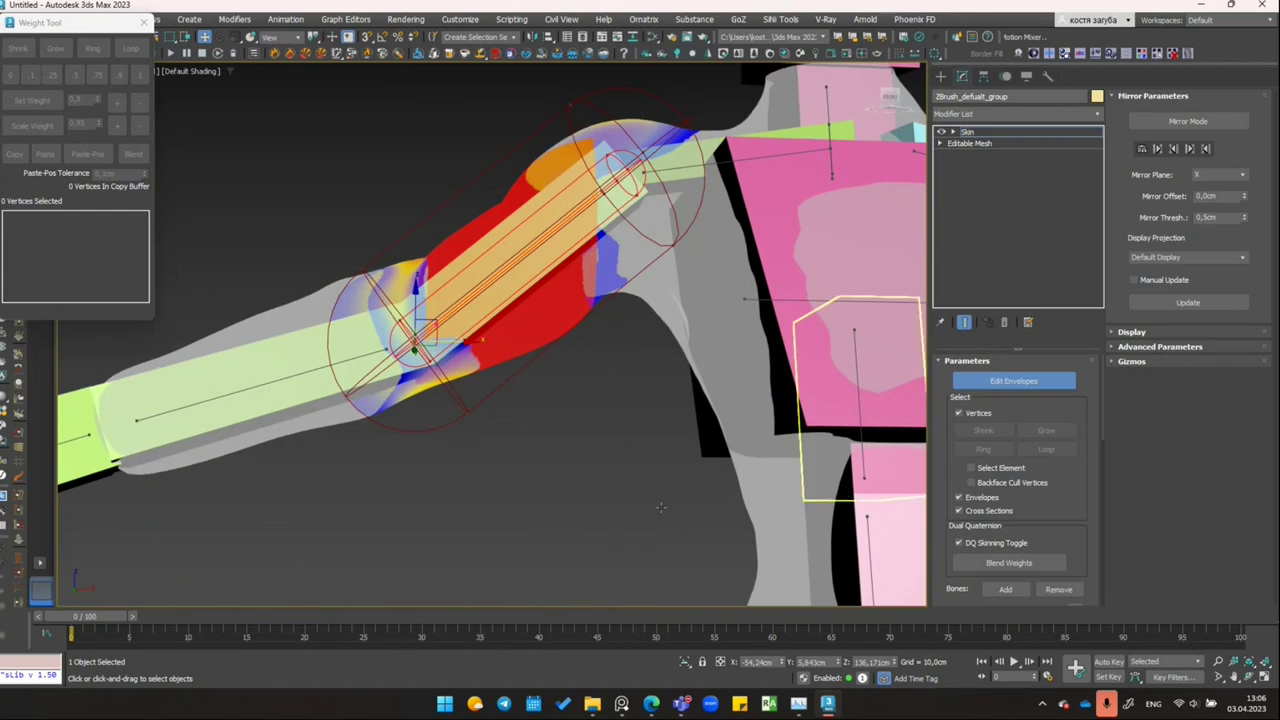
mouse_move(675, 476)
alt+middle_down()
mouse_move(797, 528)
mouse_move(779, 438)
alt+middle_up()
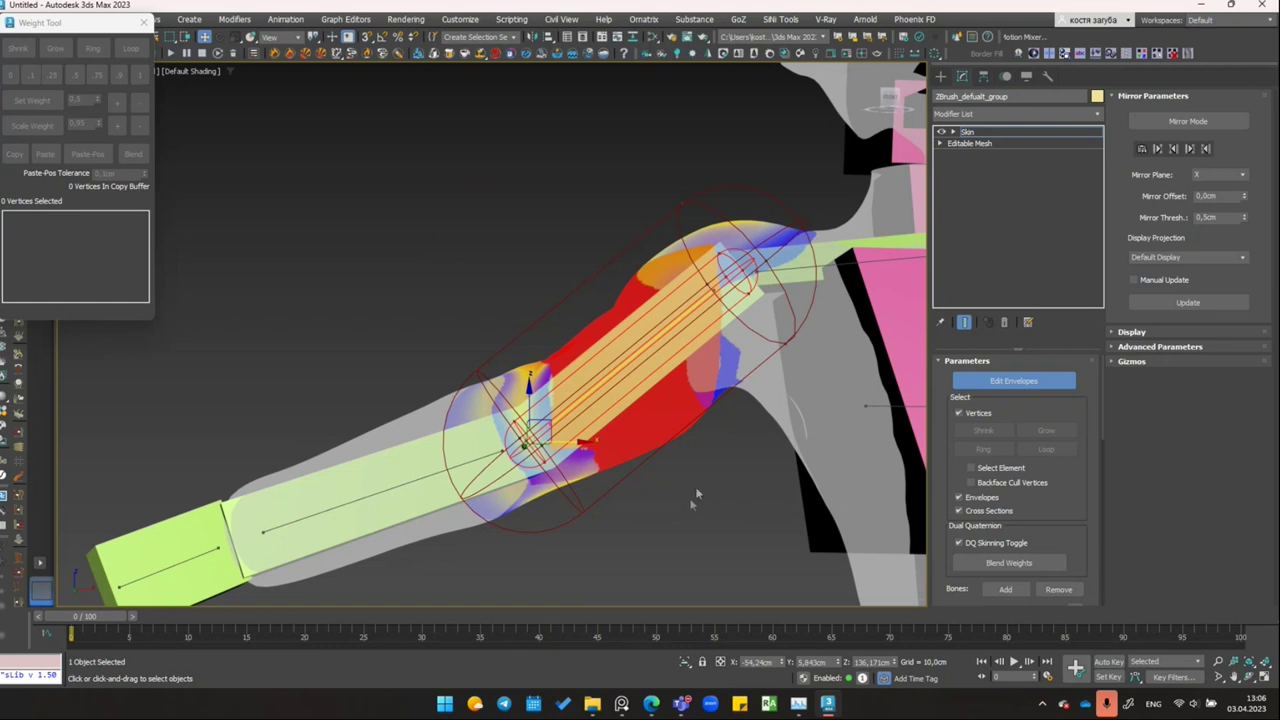
scroll(710, 420, down, 3)
mouse_move(574, 395)
alt+middle_down()
mouse_move(523, 363)
mouse_move(470, 400)
mouse_move(442, 351)
alt+middle_up()
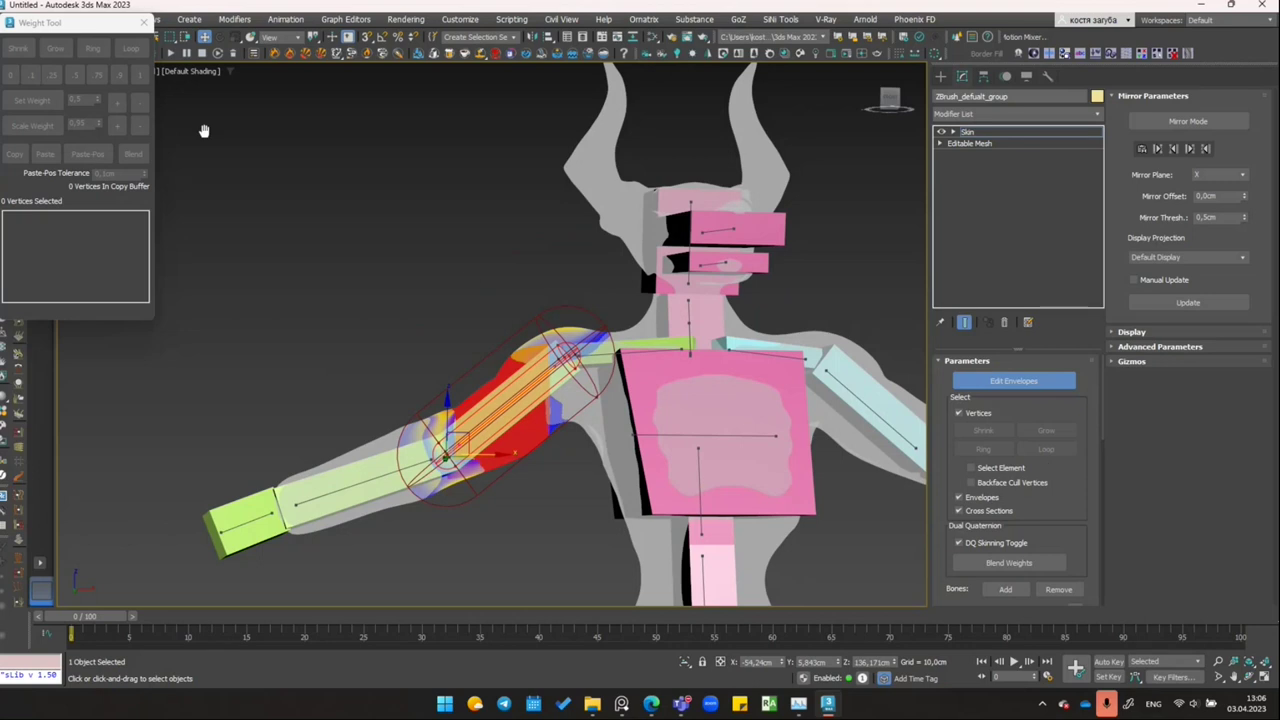
click(142, 23)
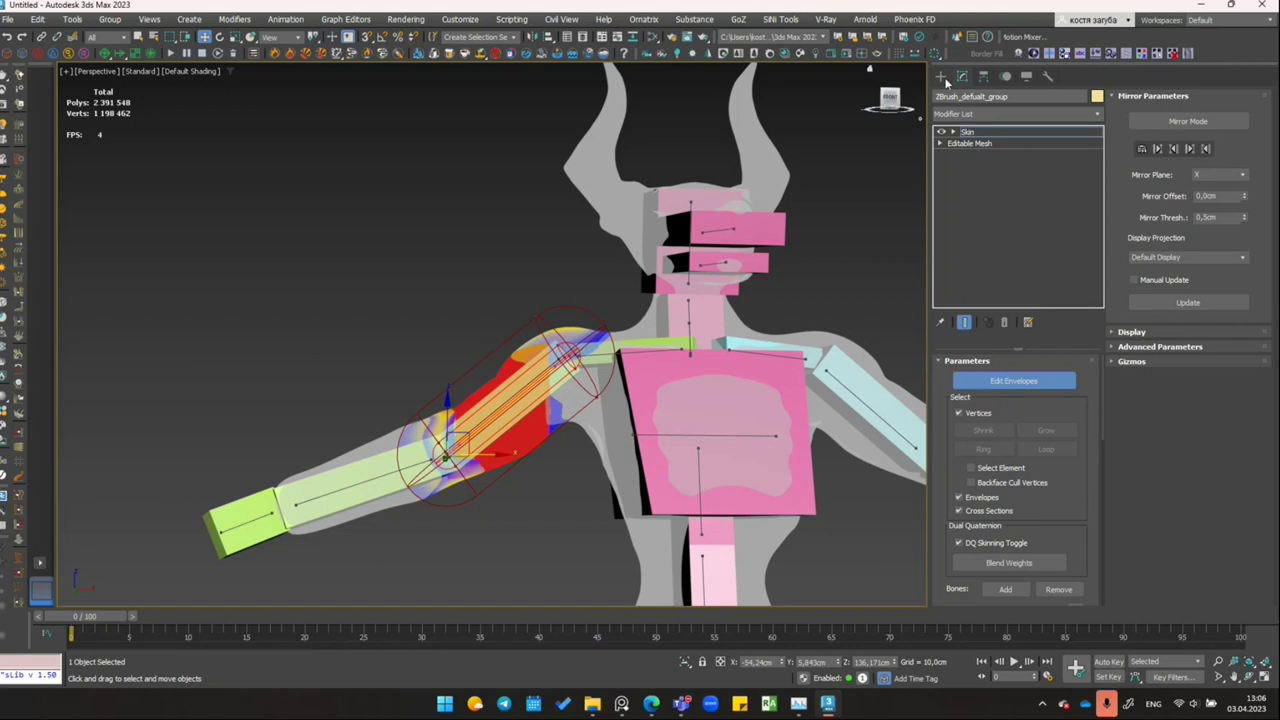
Step: Leave skin editing and rotate CATRigRArm1 down and back to test the mesh deformation
click(942, 78)
drag(467, 323, 522, 427)
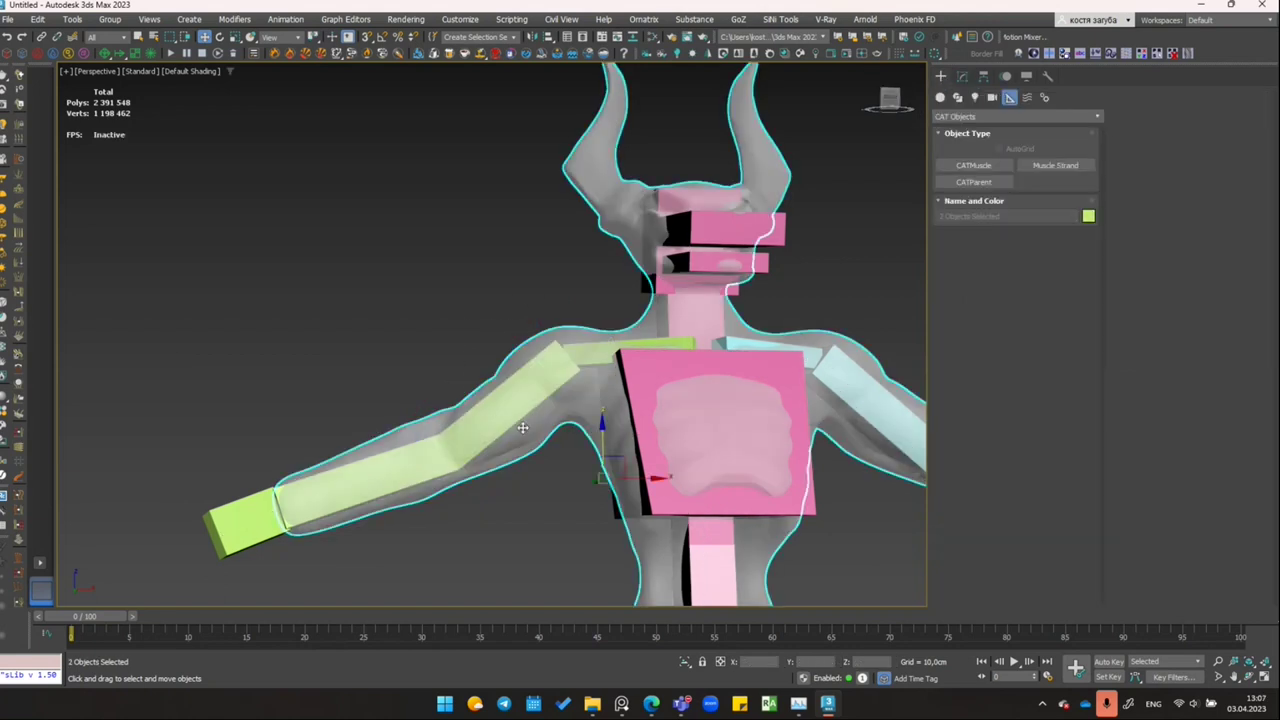
key(e)
alt+middle_drag(526, 452, 594, 333)
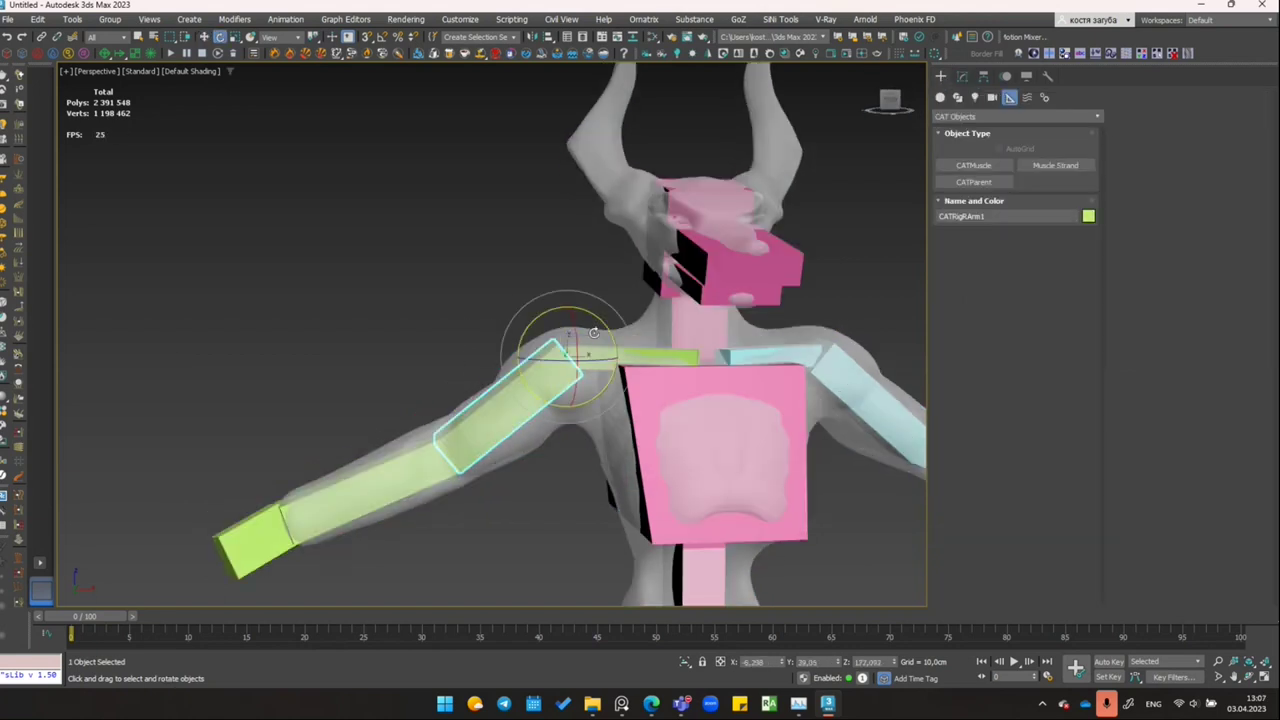
drag(602, 321, 531, 302)
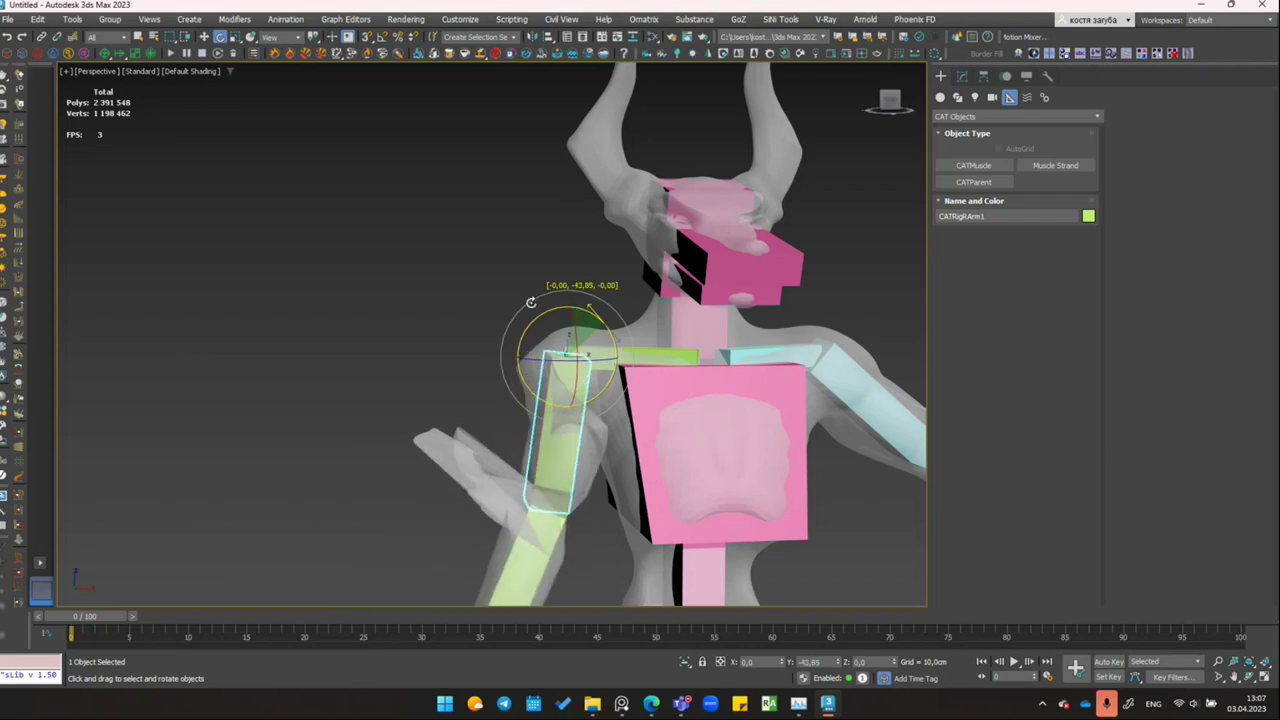
drag(531, 302, 585, 333)
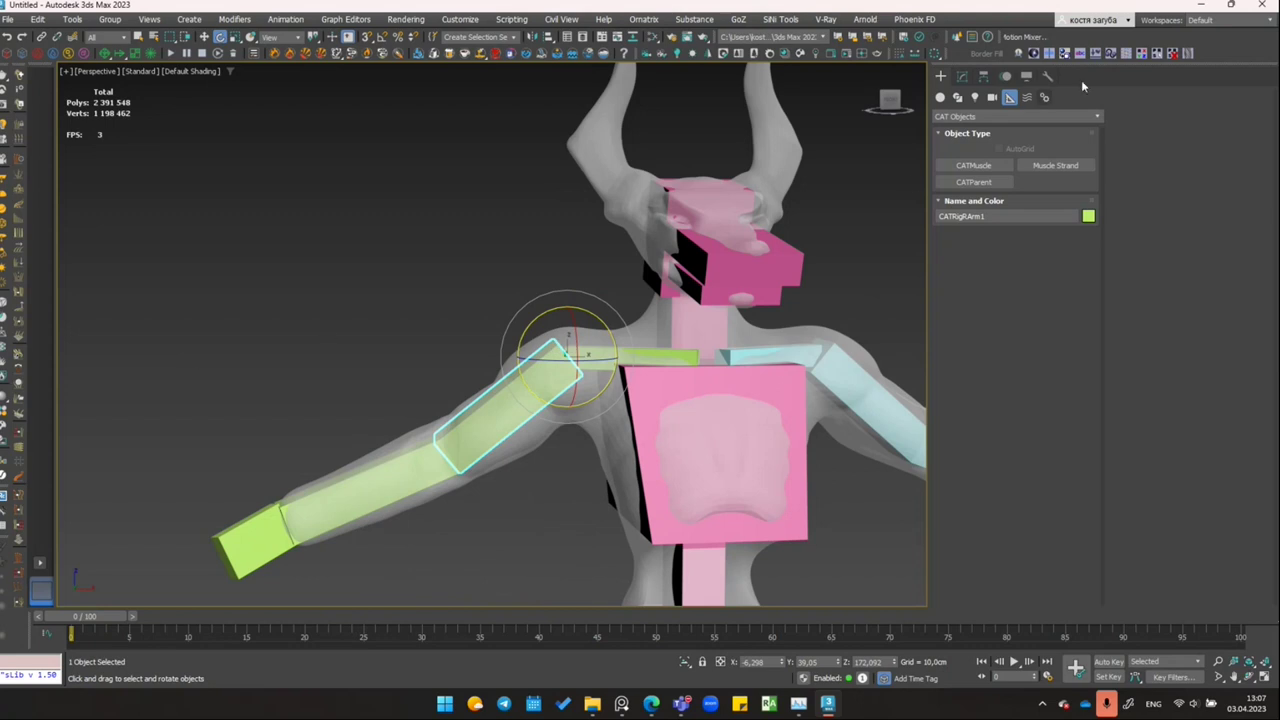
Step: Select all 28 rig parts, excluding the demon body mesh from the selection
alt+middle_drag(900, 330, 841, 462)
scroll(841, 462, down, 3)
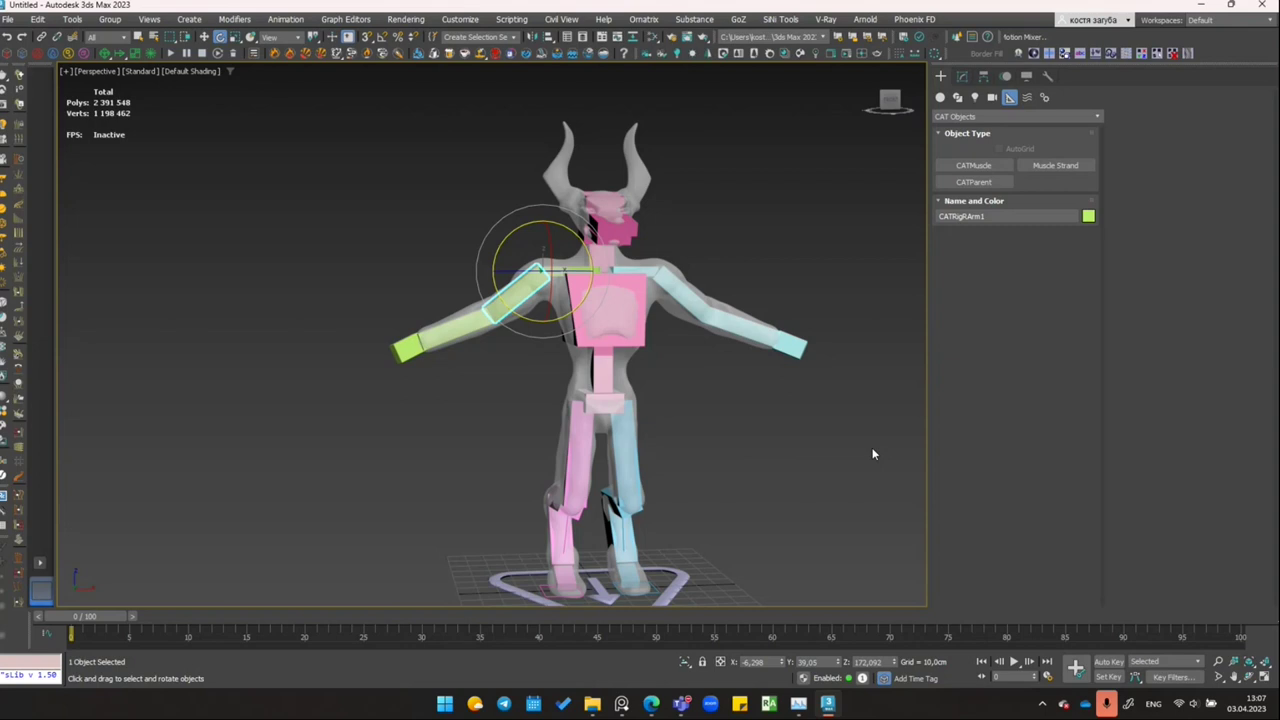
mouse_move(622, 420)
middle_down()
mouse_move(619, 328)
mouse_move(544, 362)
mouse_move(573, 332)
middle_up()
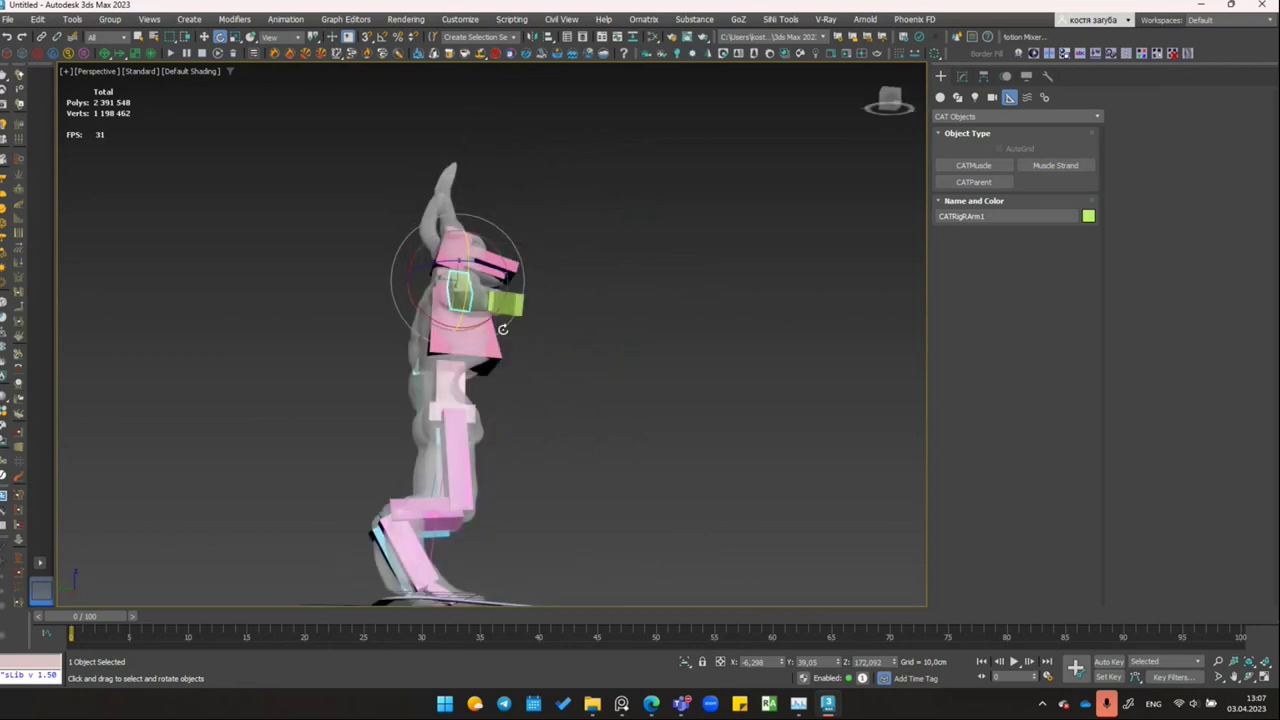
mouse_move(735, 385)
alt+middle_down()
mouse_move(737, 349)
mouse_move(634, 362)
alt+middle_up()
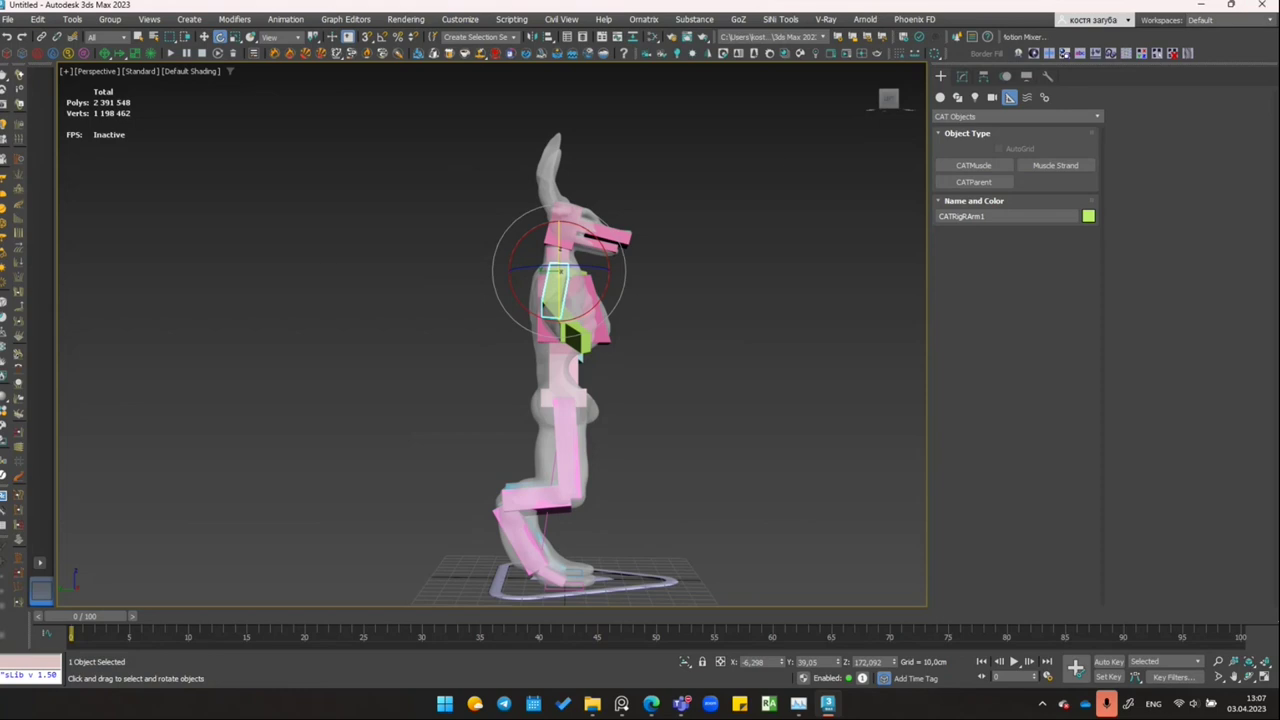
alt+middle_drag(703, 361, 805, 340)
click(622, 544)
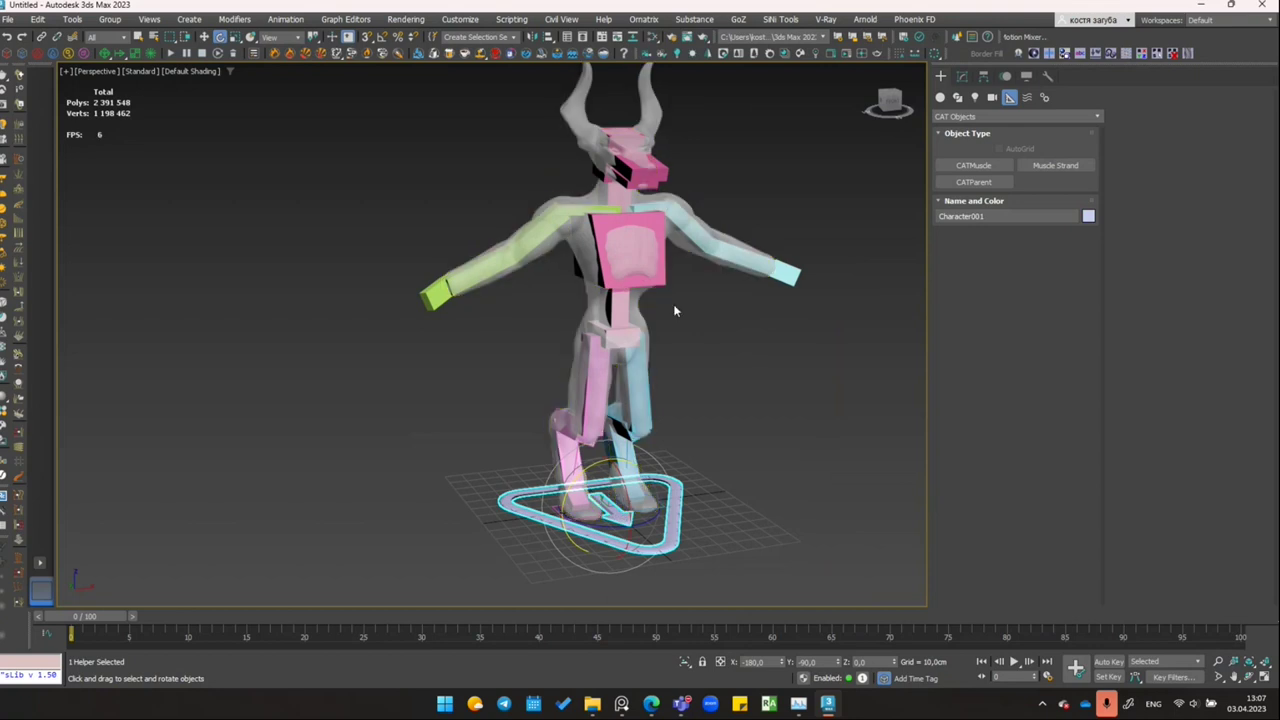
drag(714, 130, 474, 508)
alt+click(606, 435)
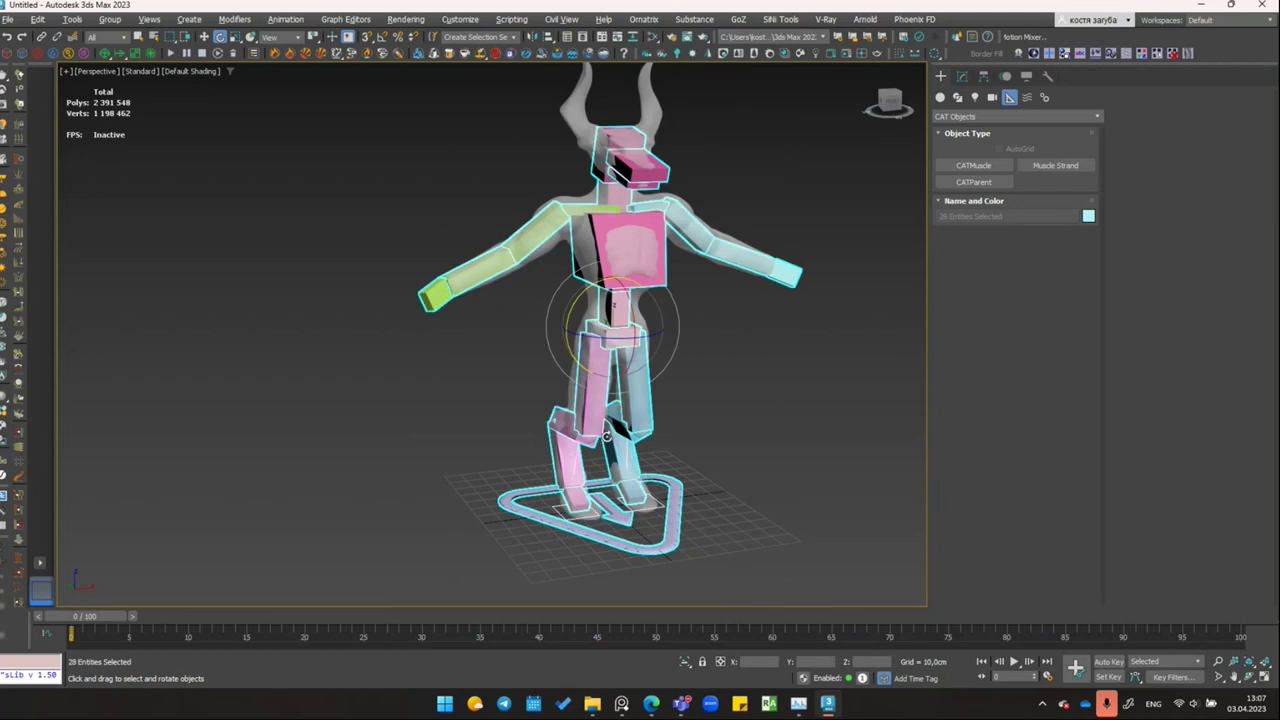
middle_drag(742, 386, 665, 404)
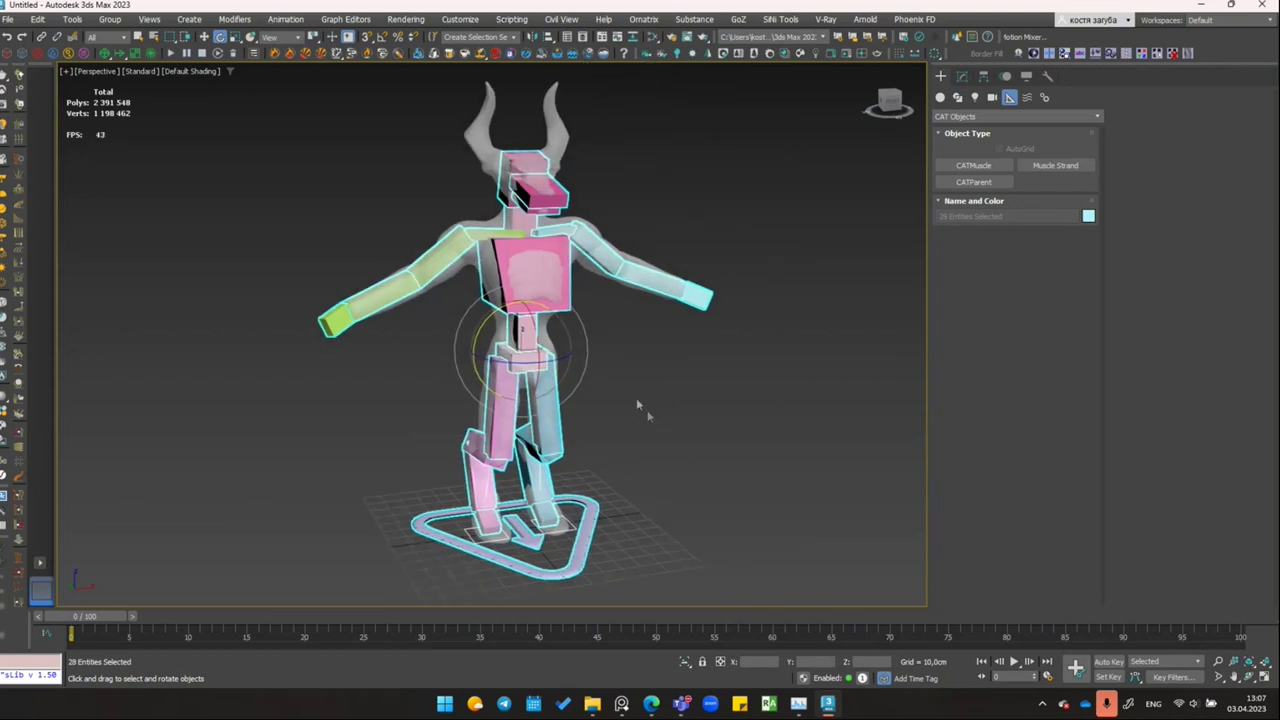